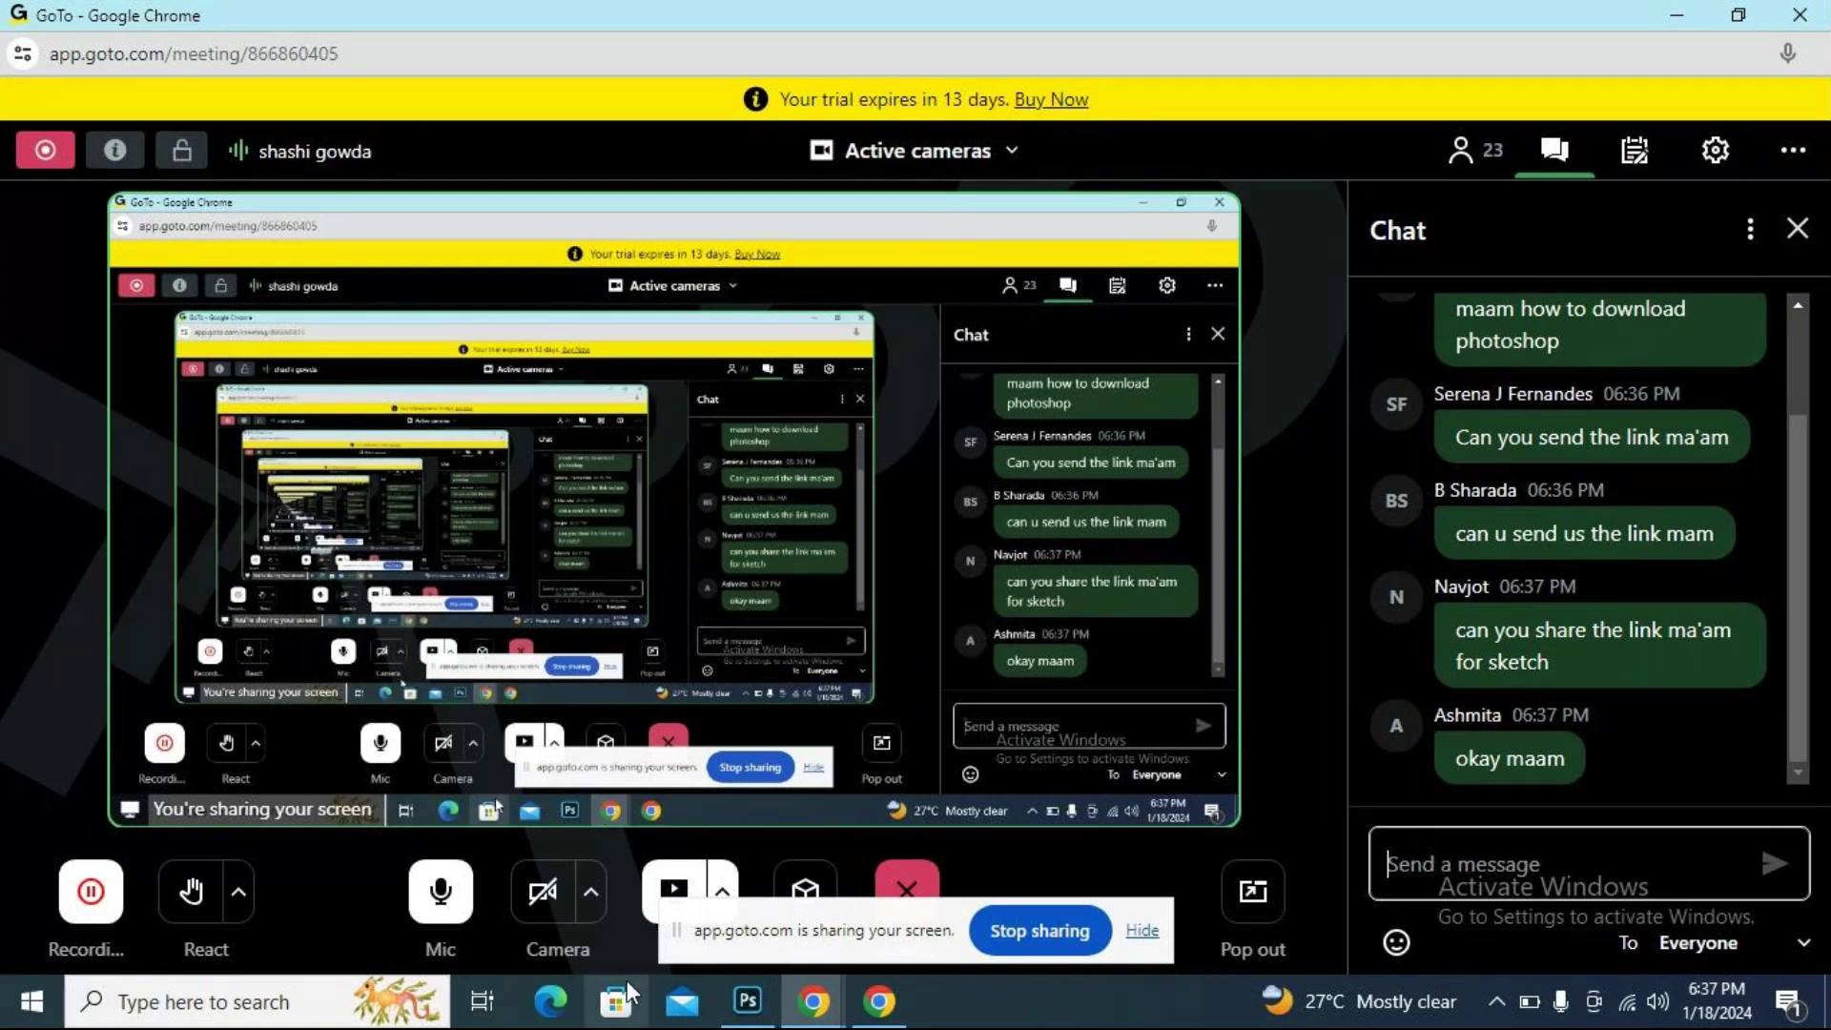
Switch to Photoshop and create a new portrait document, 10 x 11 inches at 300 pixels/inch, RGB Color with a white background.
{"action": "left_click", "coordinate": [748, 1001]}
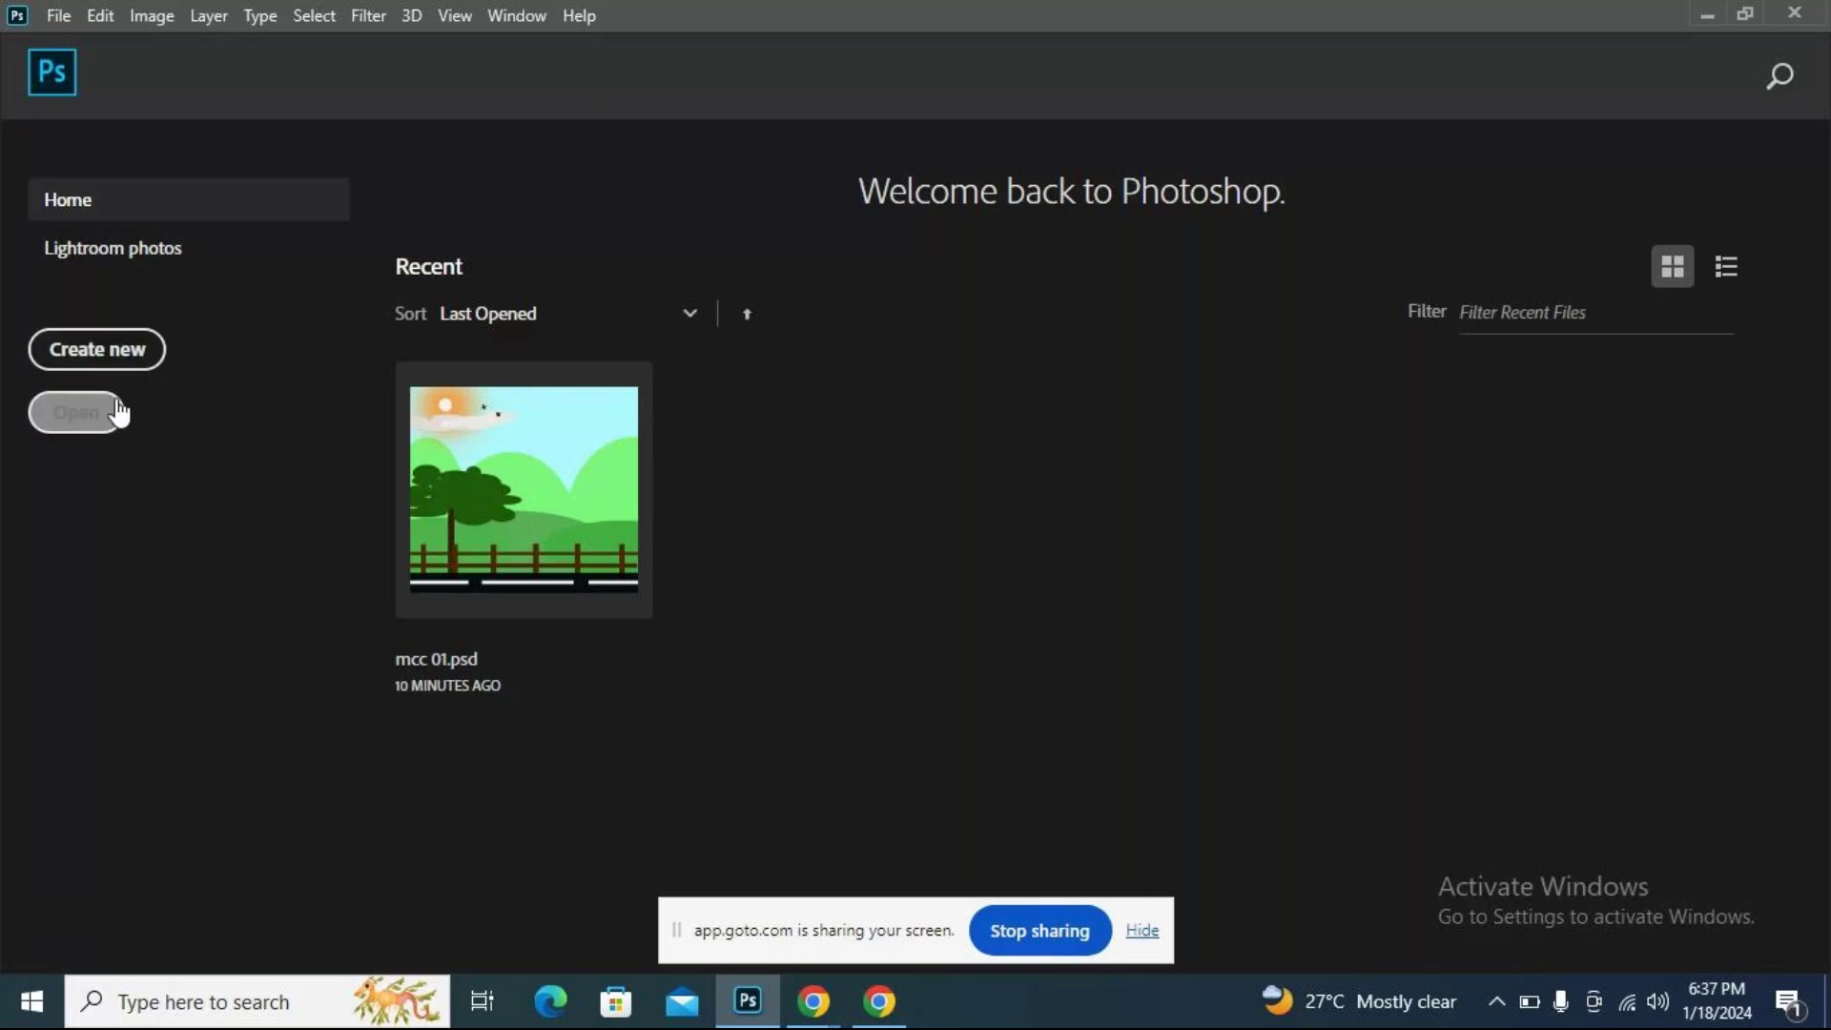
{"action": "left_click", "coordinate": [119, 360]}
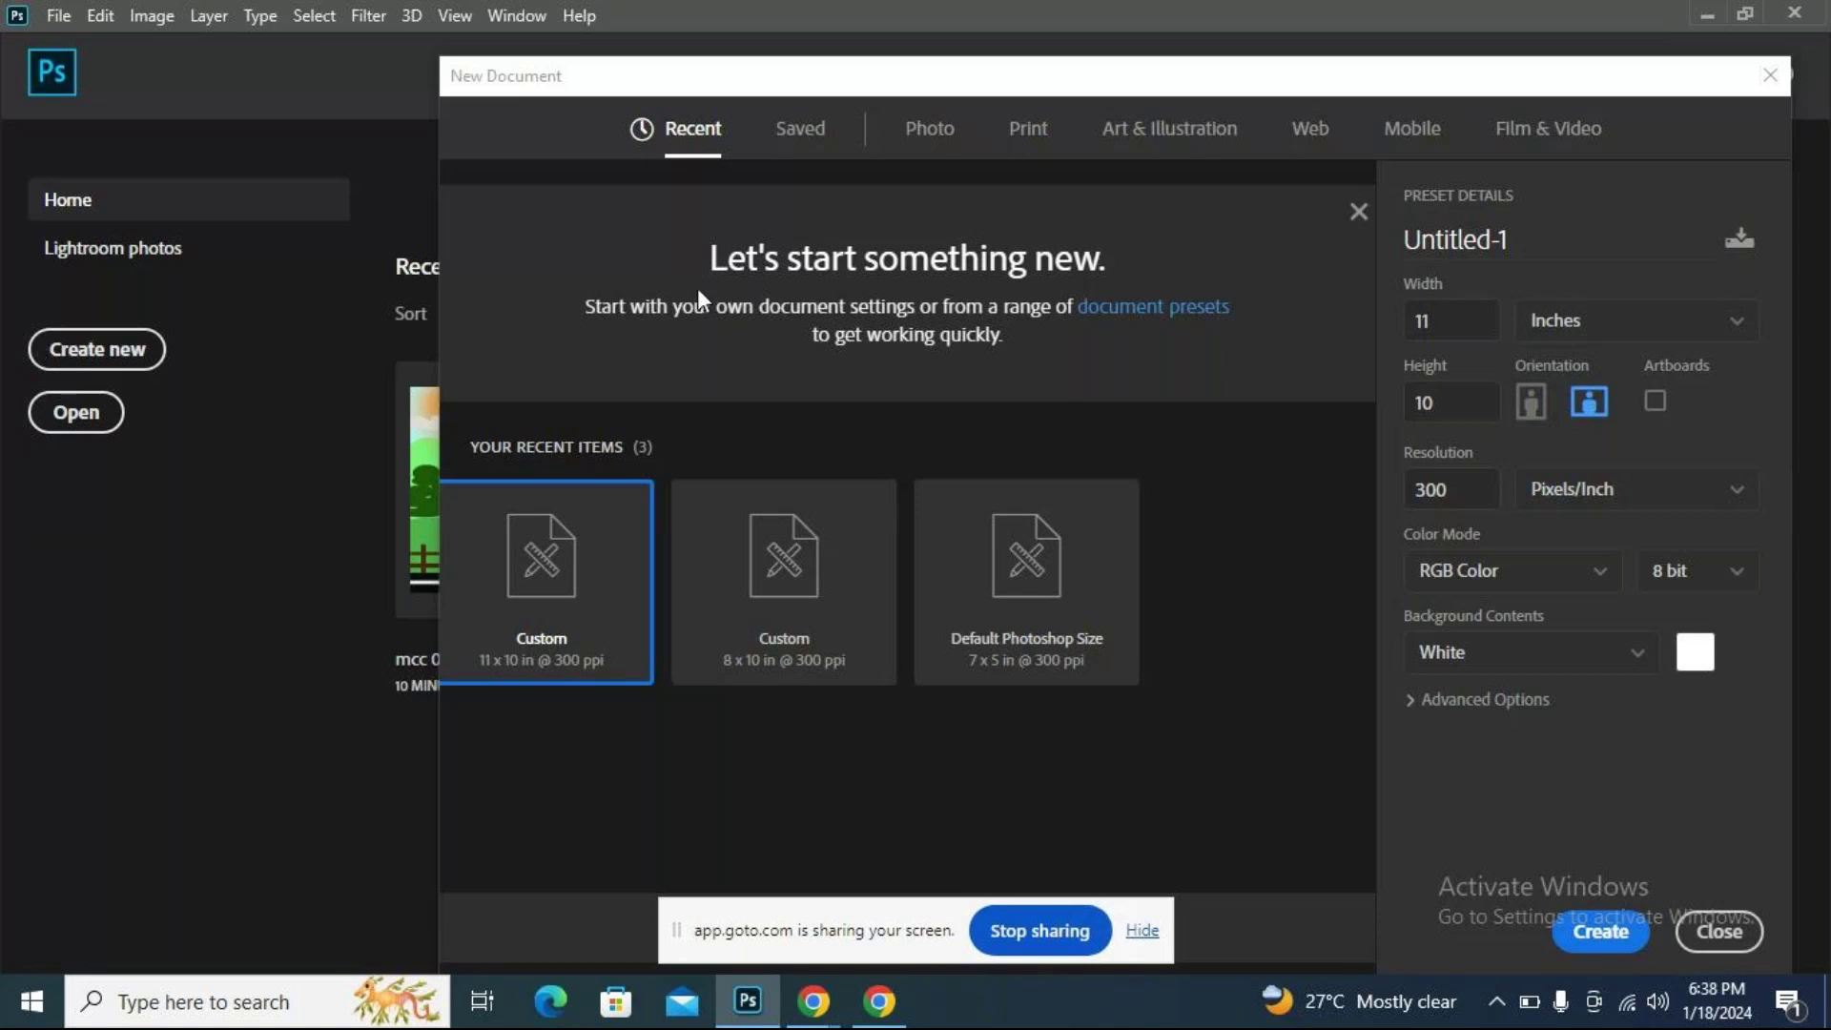
{"action": "left_click_drag", "start_coordinate": [1285, 77], "coordinate": [1131, 44]}
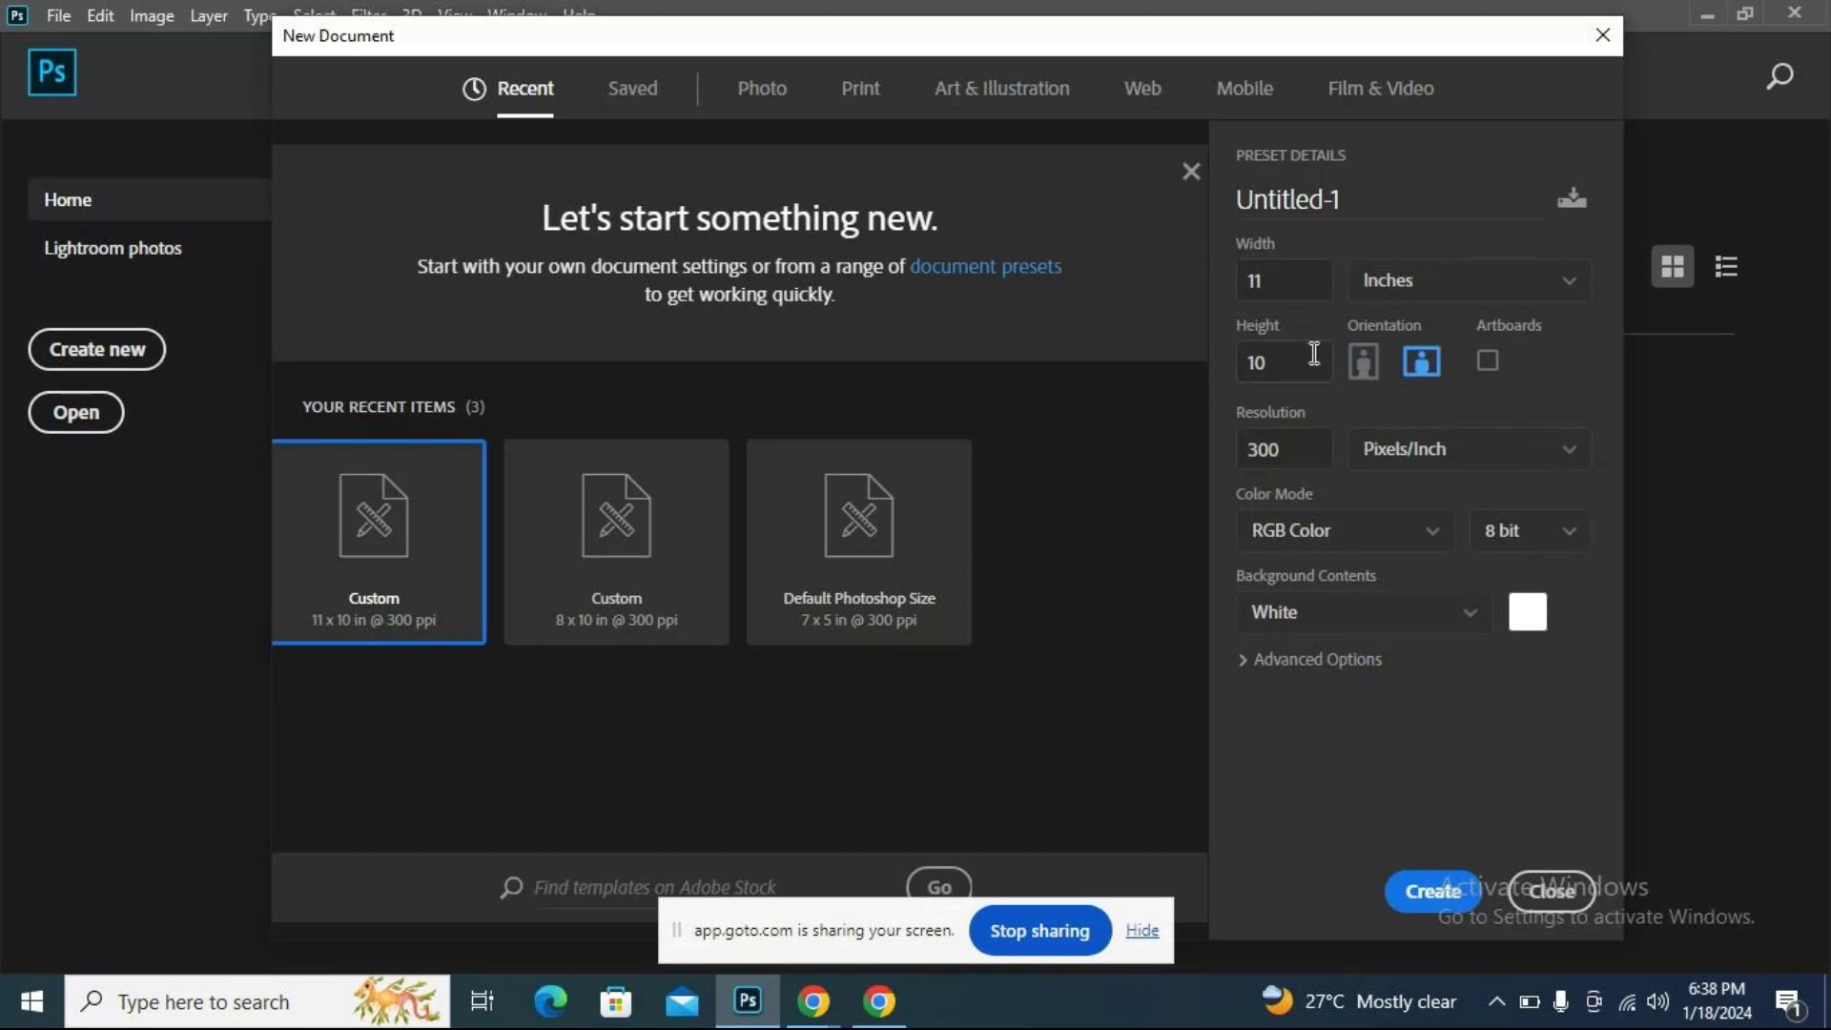
{"action": "left_click", "coordinate": [1355, 372]}
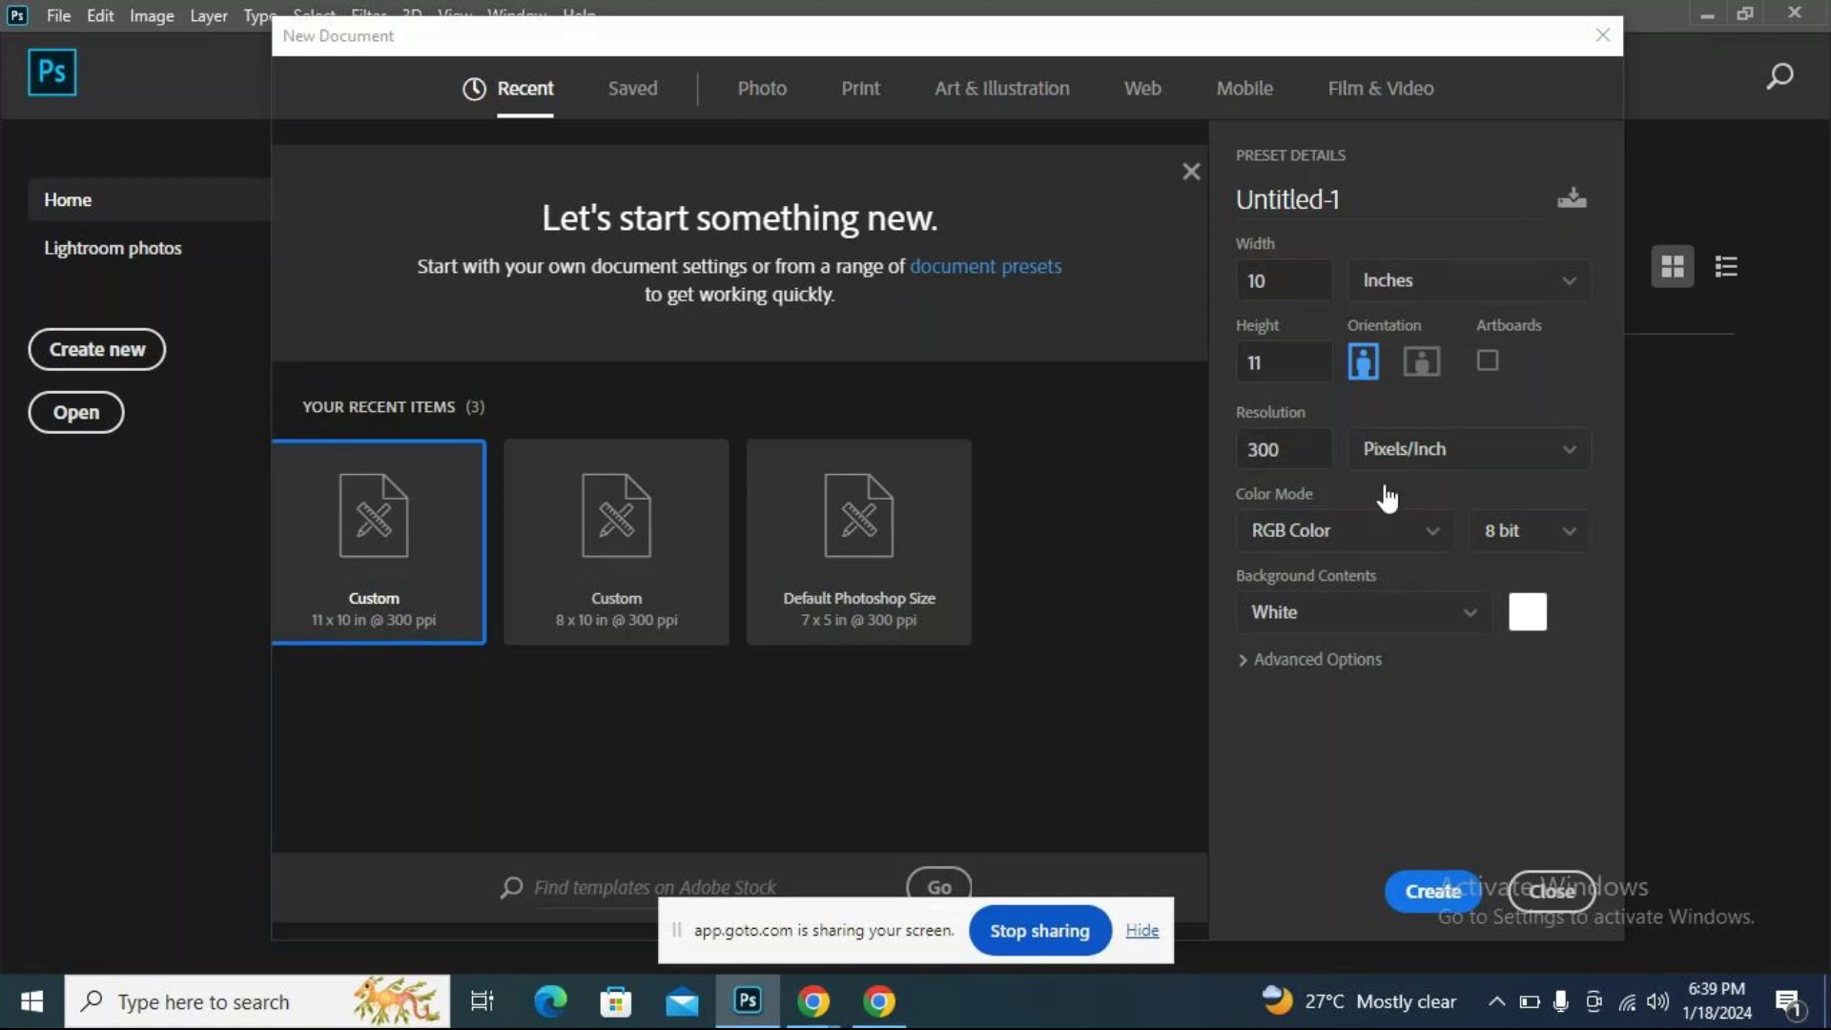
{"action": "left_click", "coordinate": [1465, 896]}
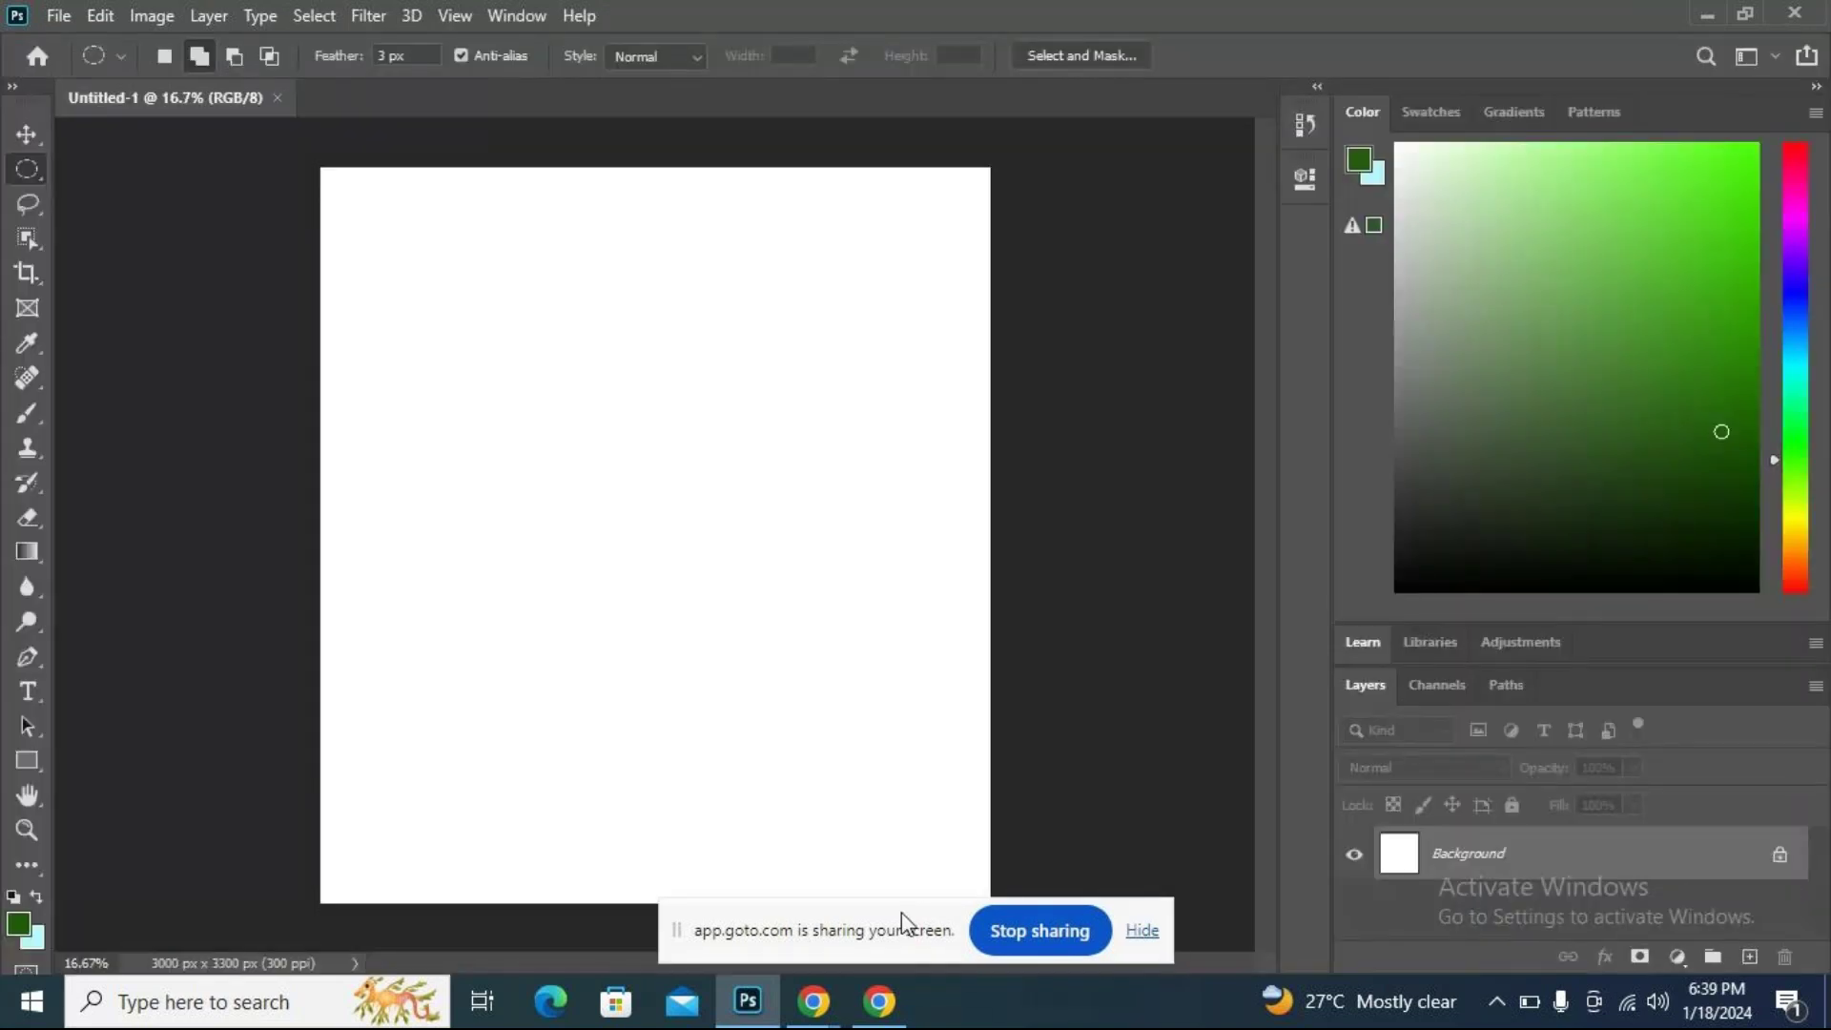
{"action": "left_click_drag", "start_coordinate": [907, 920], "coordinate": [1311, 999]}
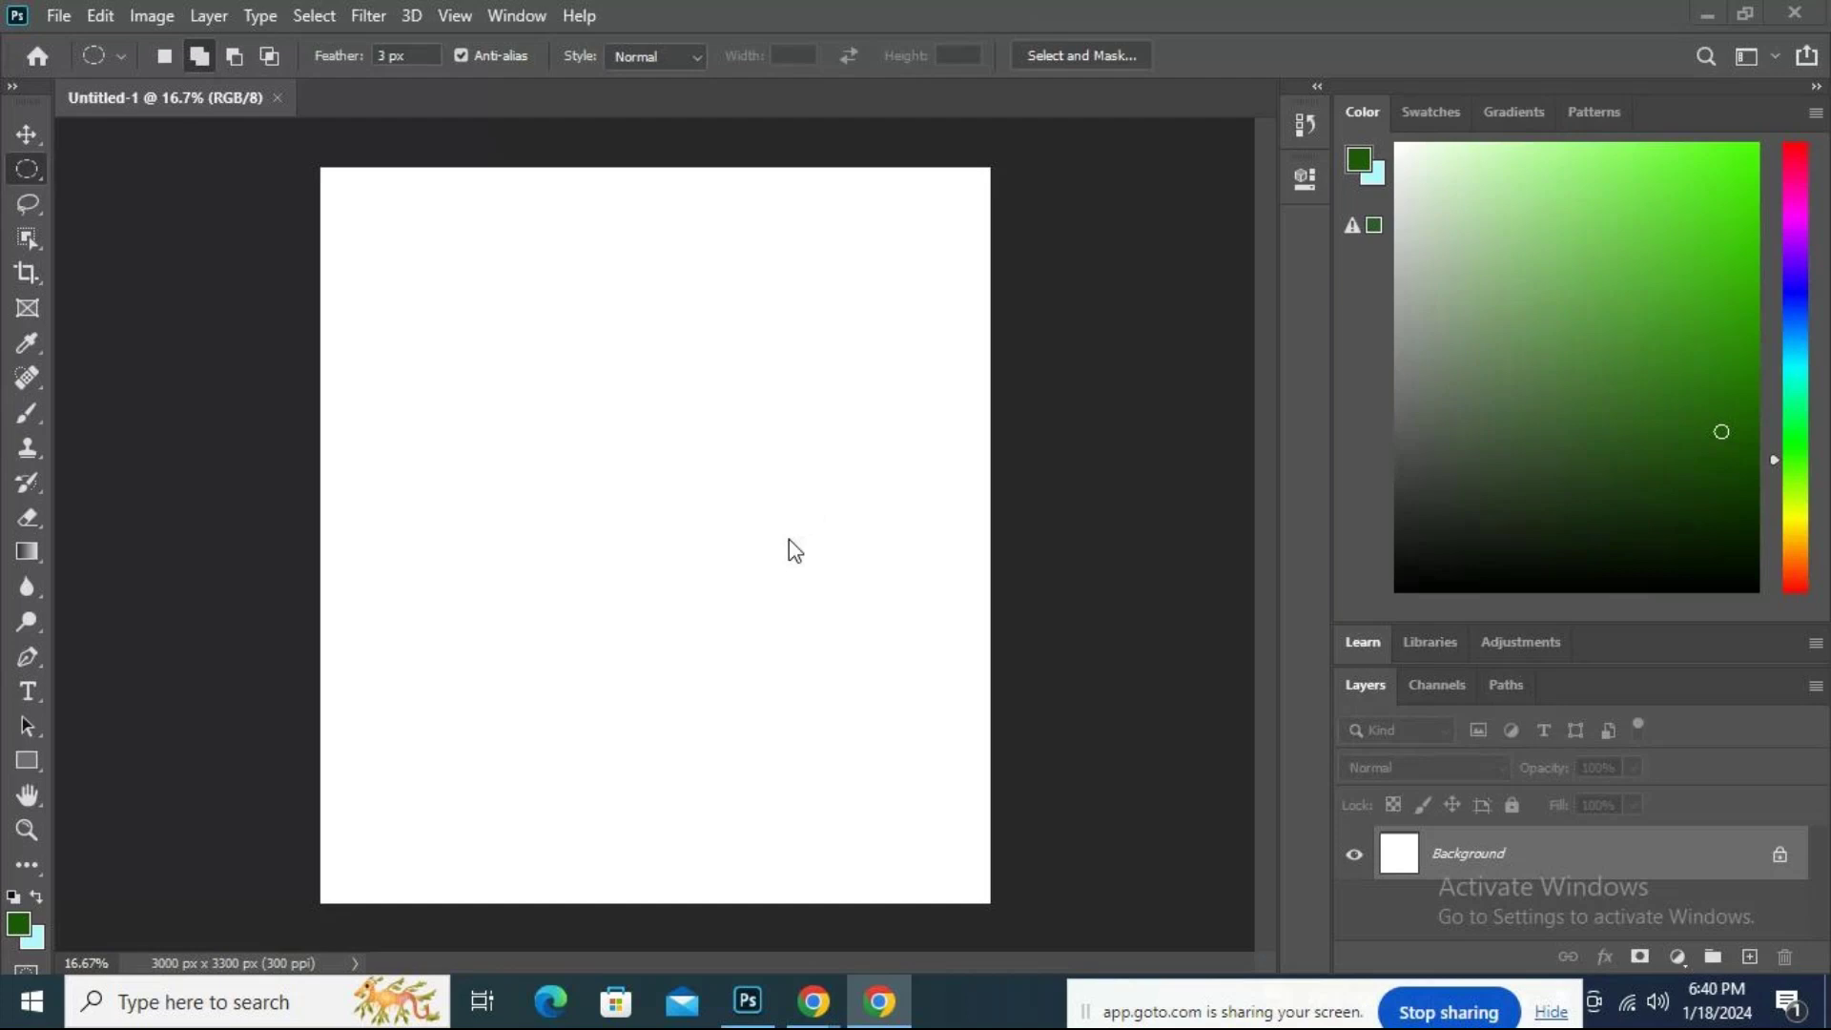
Switch to Chrome, search Google for "unspash" in a new tab and open the Unsplash website from the results.
{"action": "mouse_move", "coordinate": [805, 1017]}
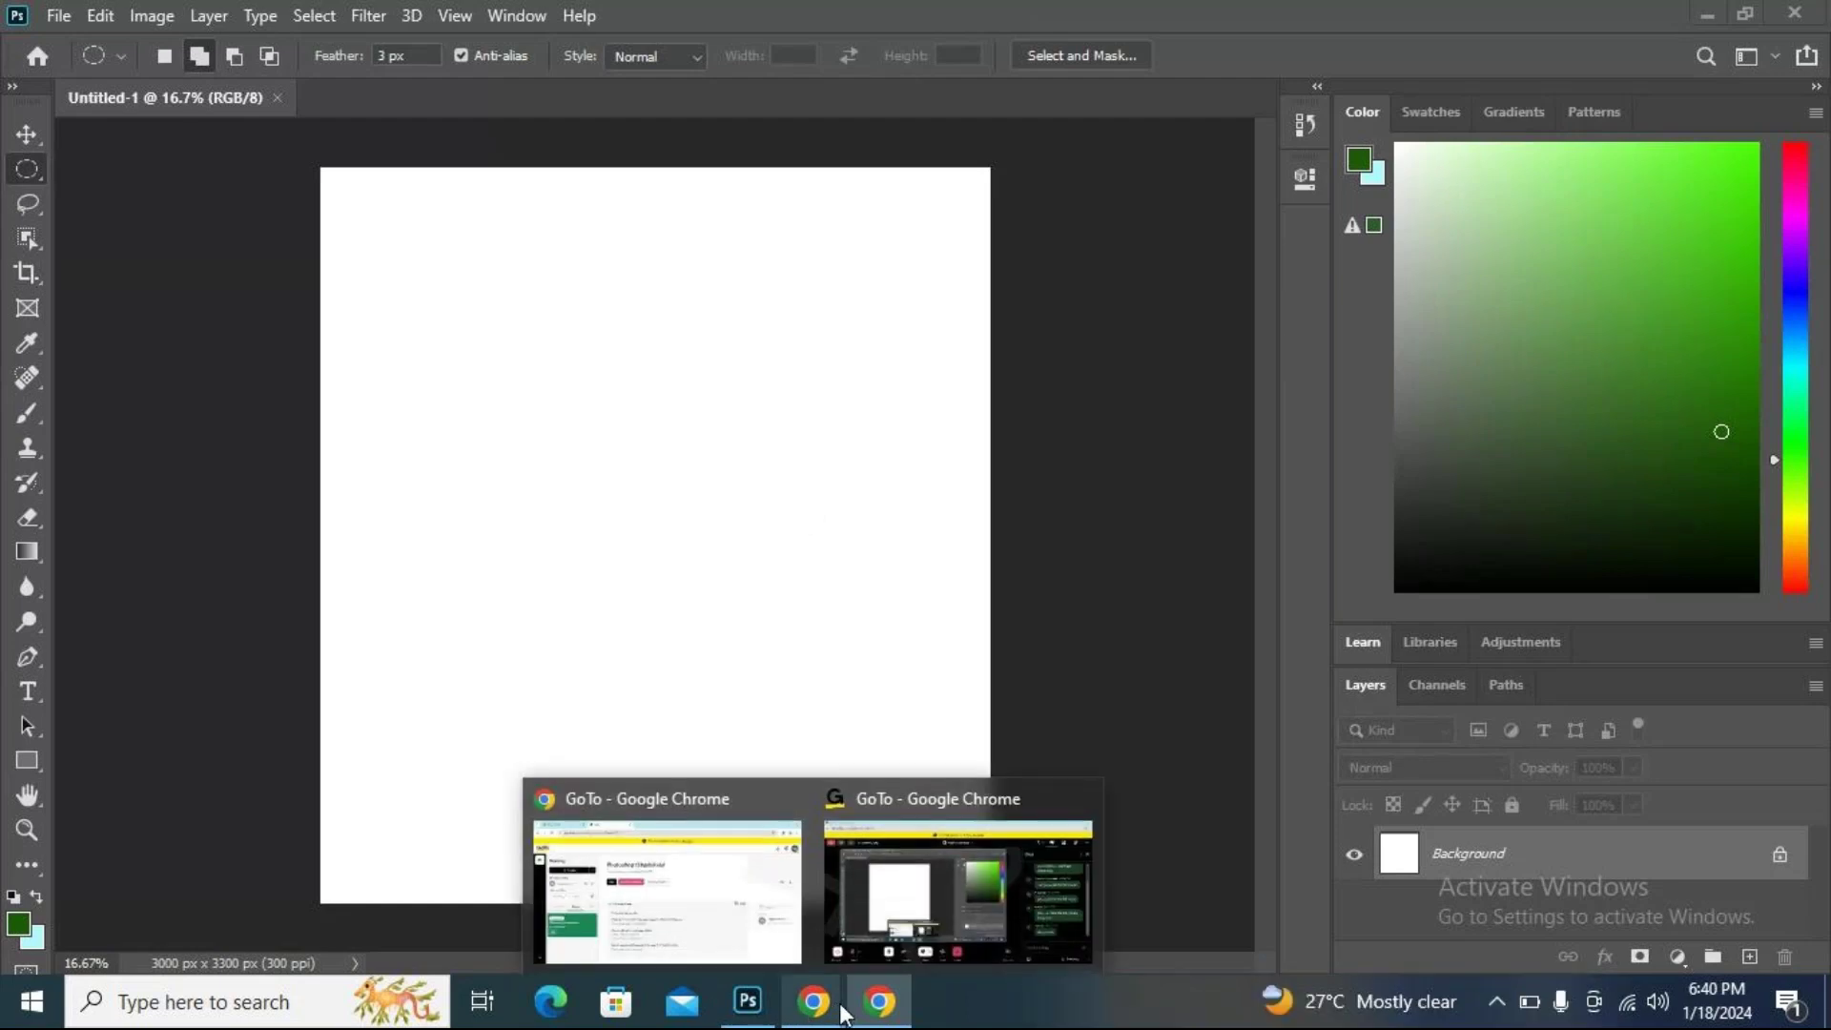
{"action": "mouse_move", "coordinate": [864, 1013]}
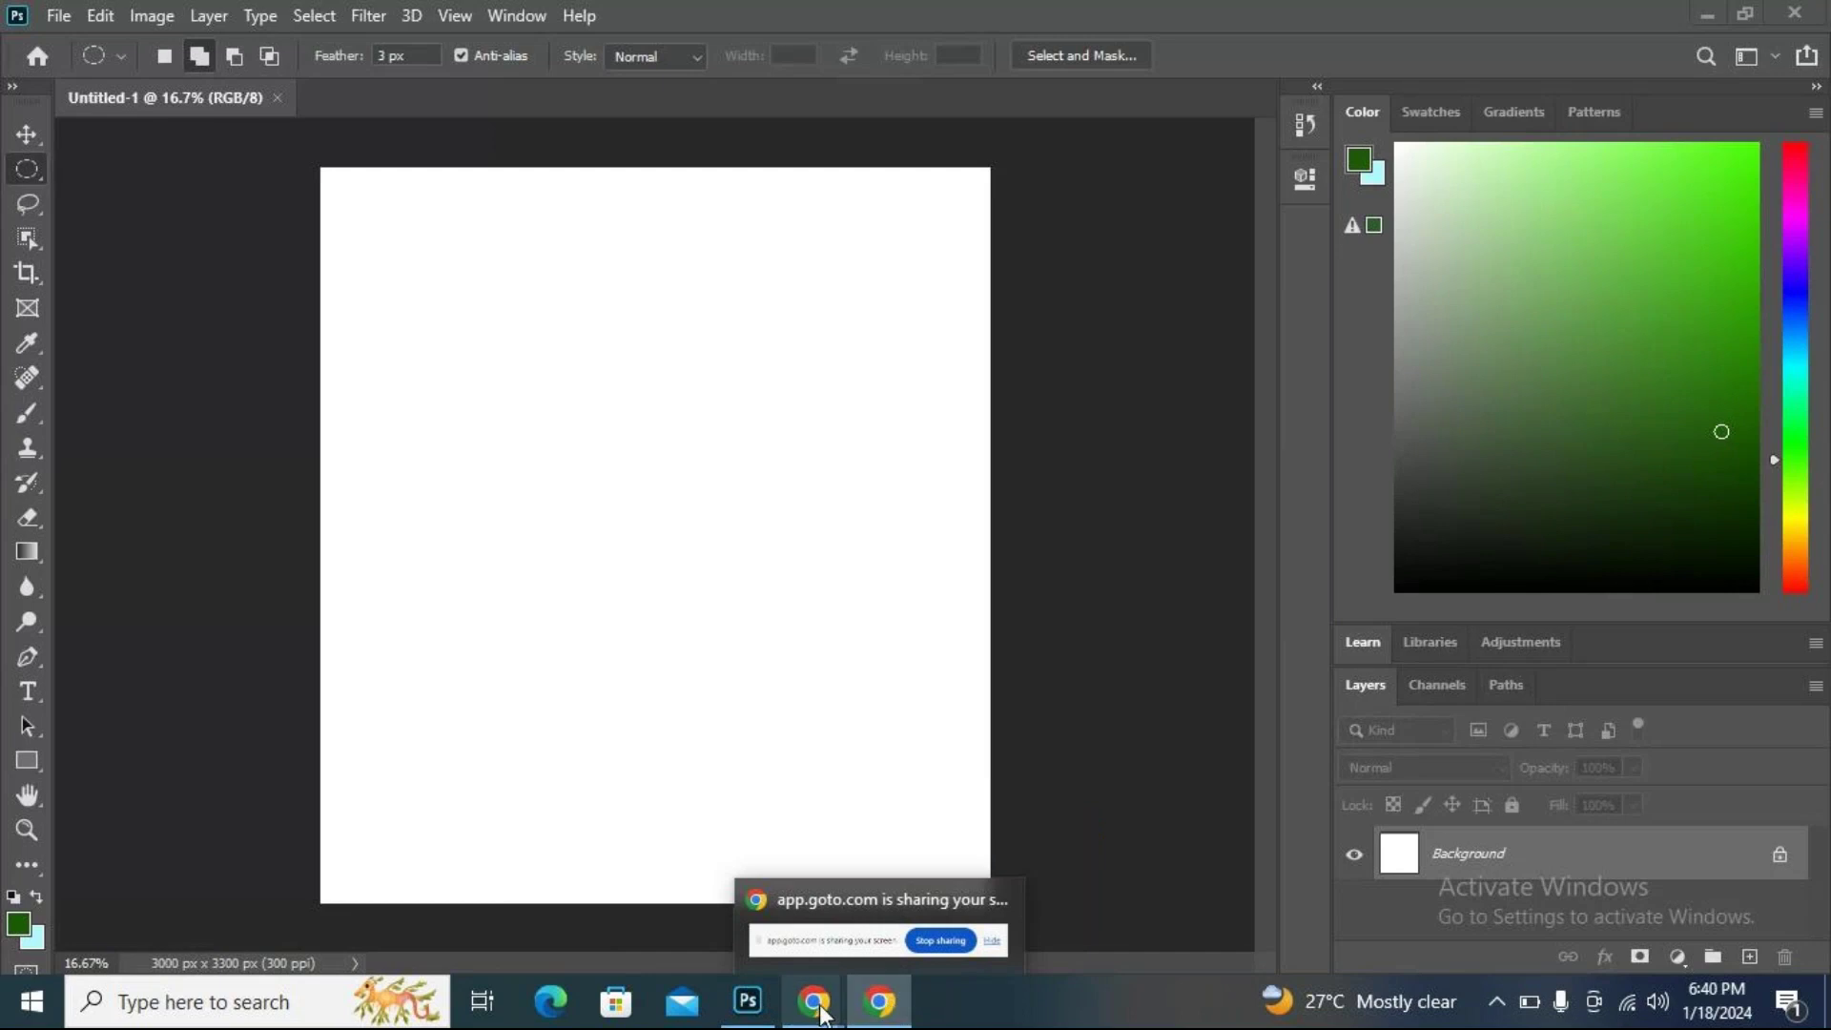
{"action": "left_click", "coordinate": [881, 901]}
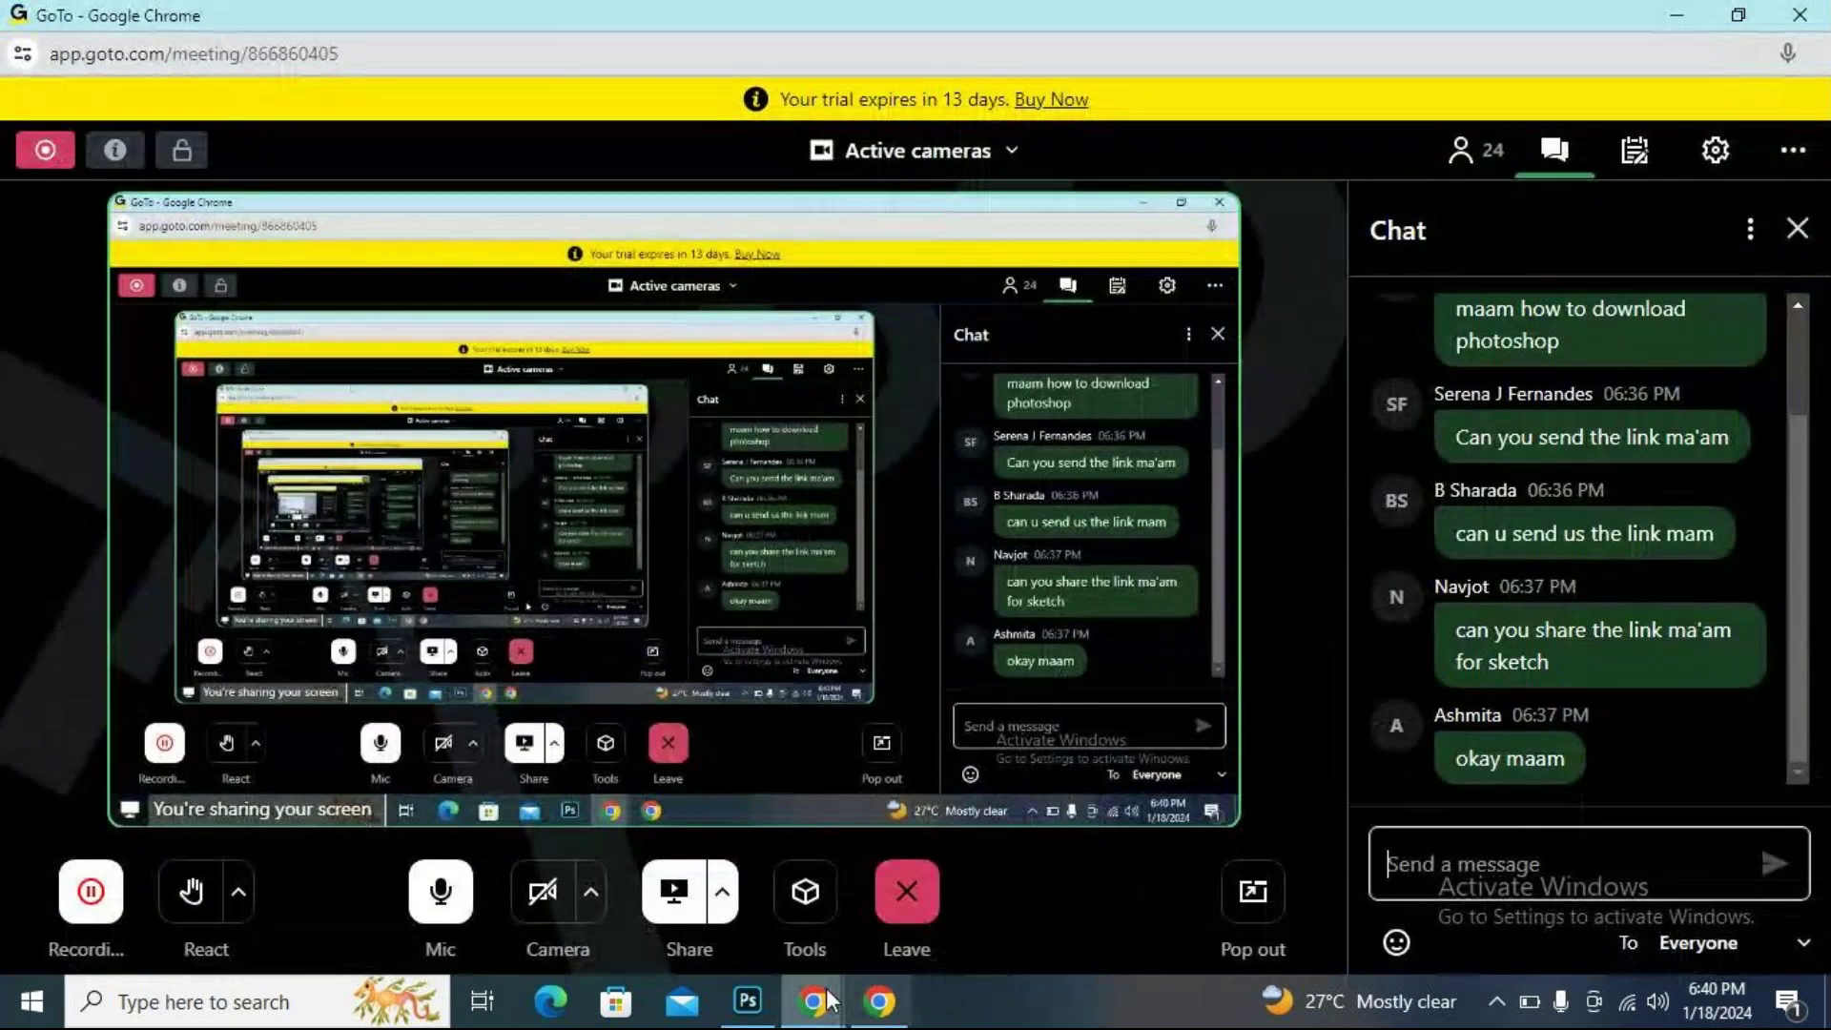
{"action": "mouse_move", "coordinate": [816, 1009]}
{"action": "left_click", "coordinate": [674, 891]}
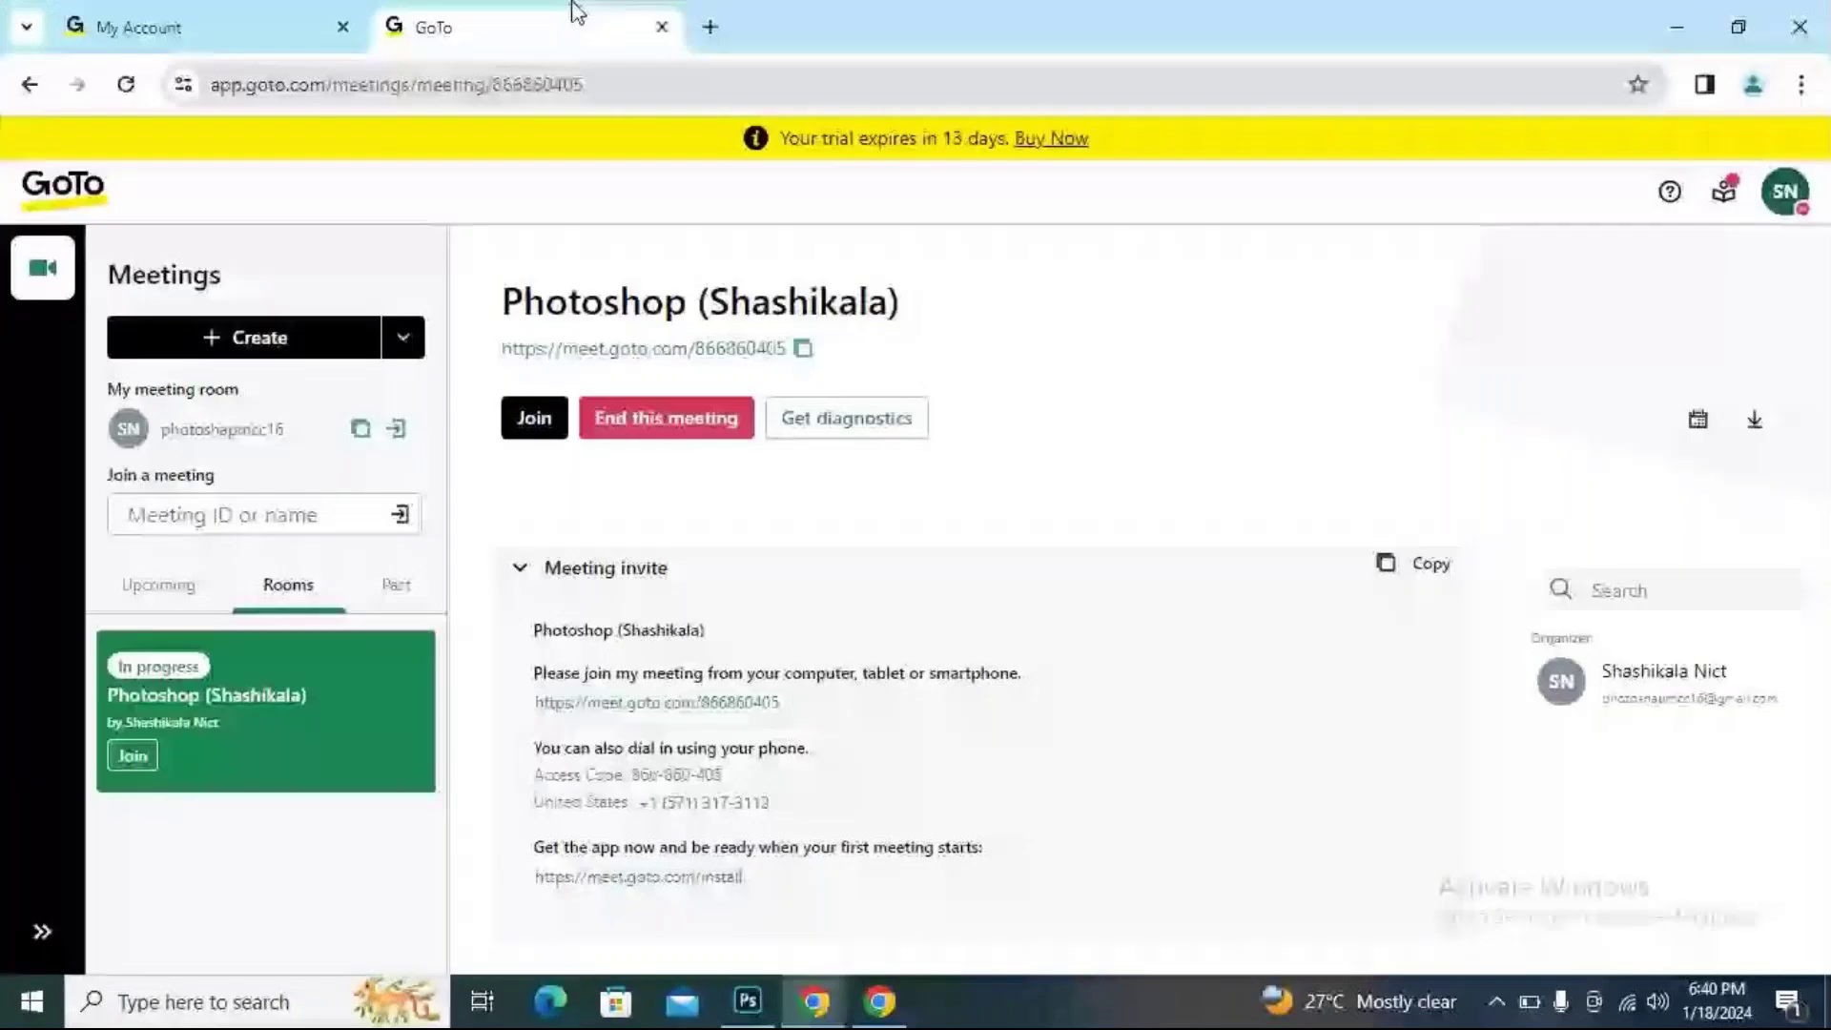
{"action": "left_click", "coordinate": [707, 26]}
{"action": "left_click", "coordinate": [830, 540]}
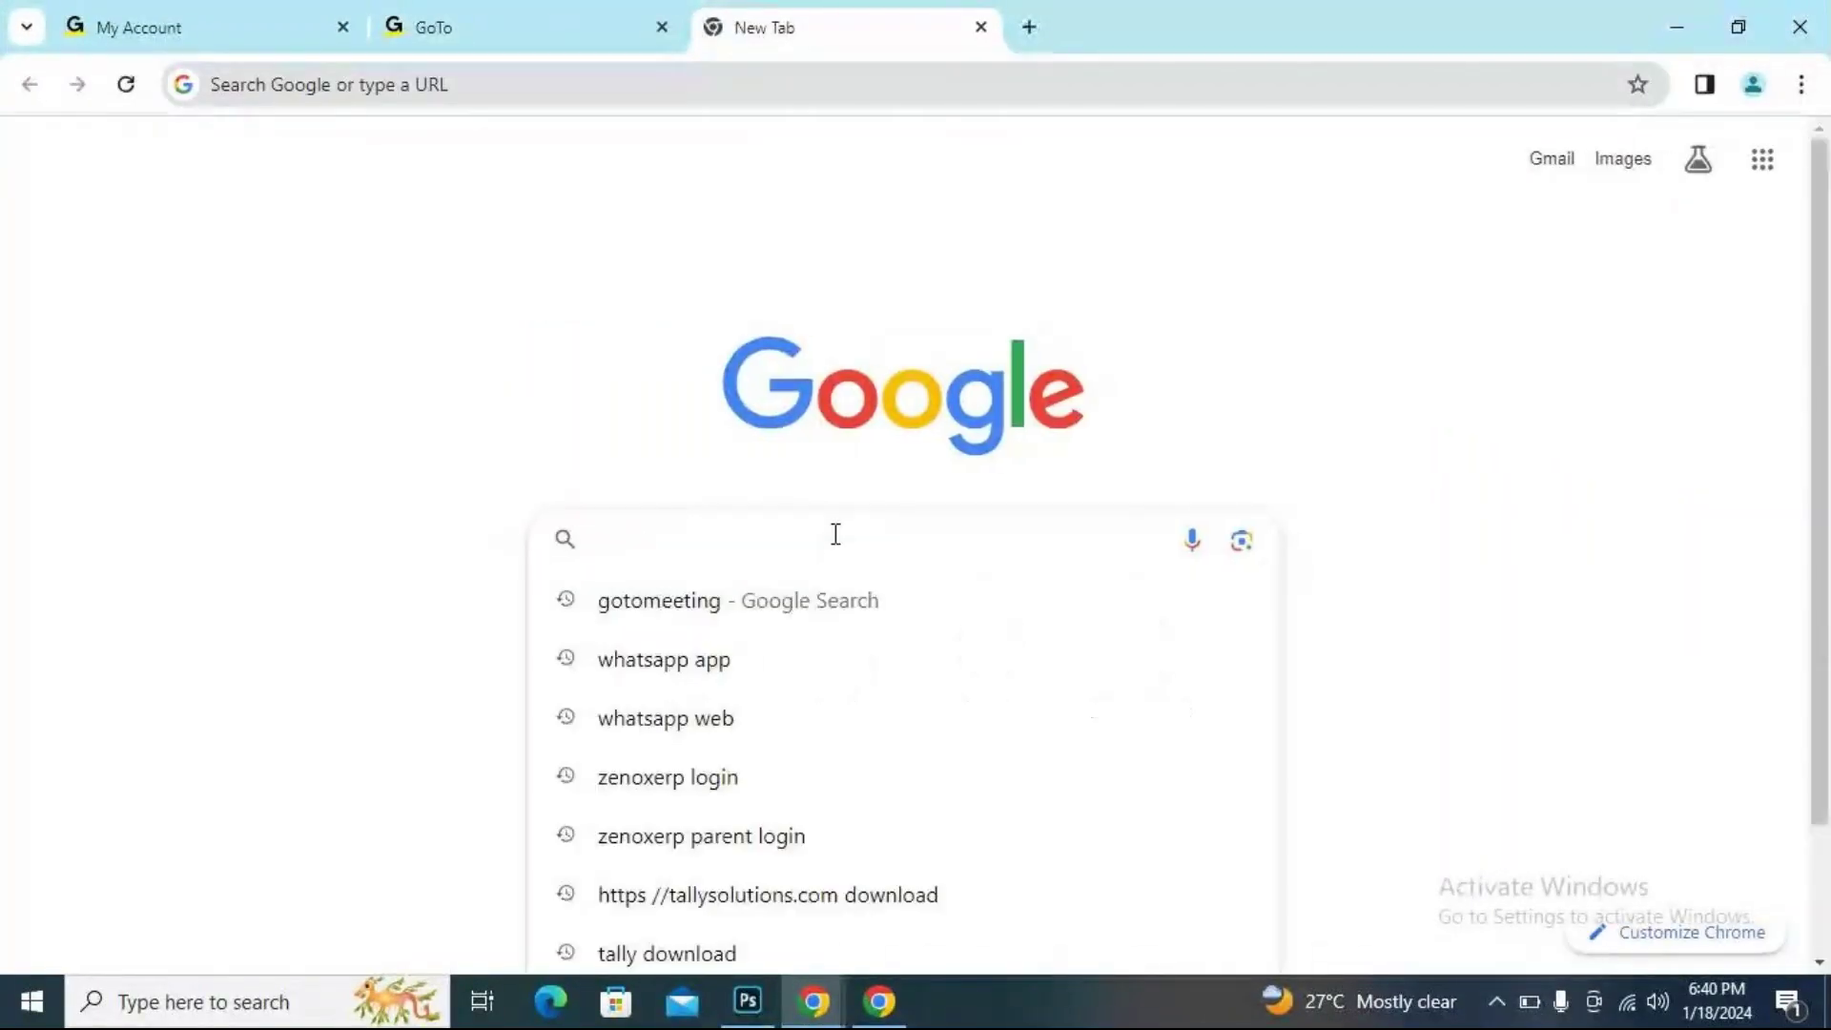
{"action": "type", "text": "unsp"}
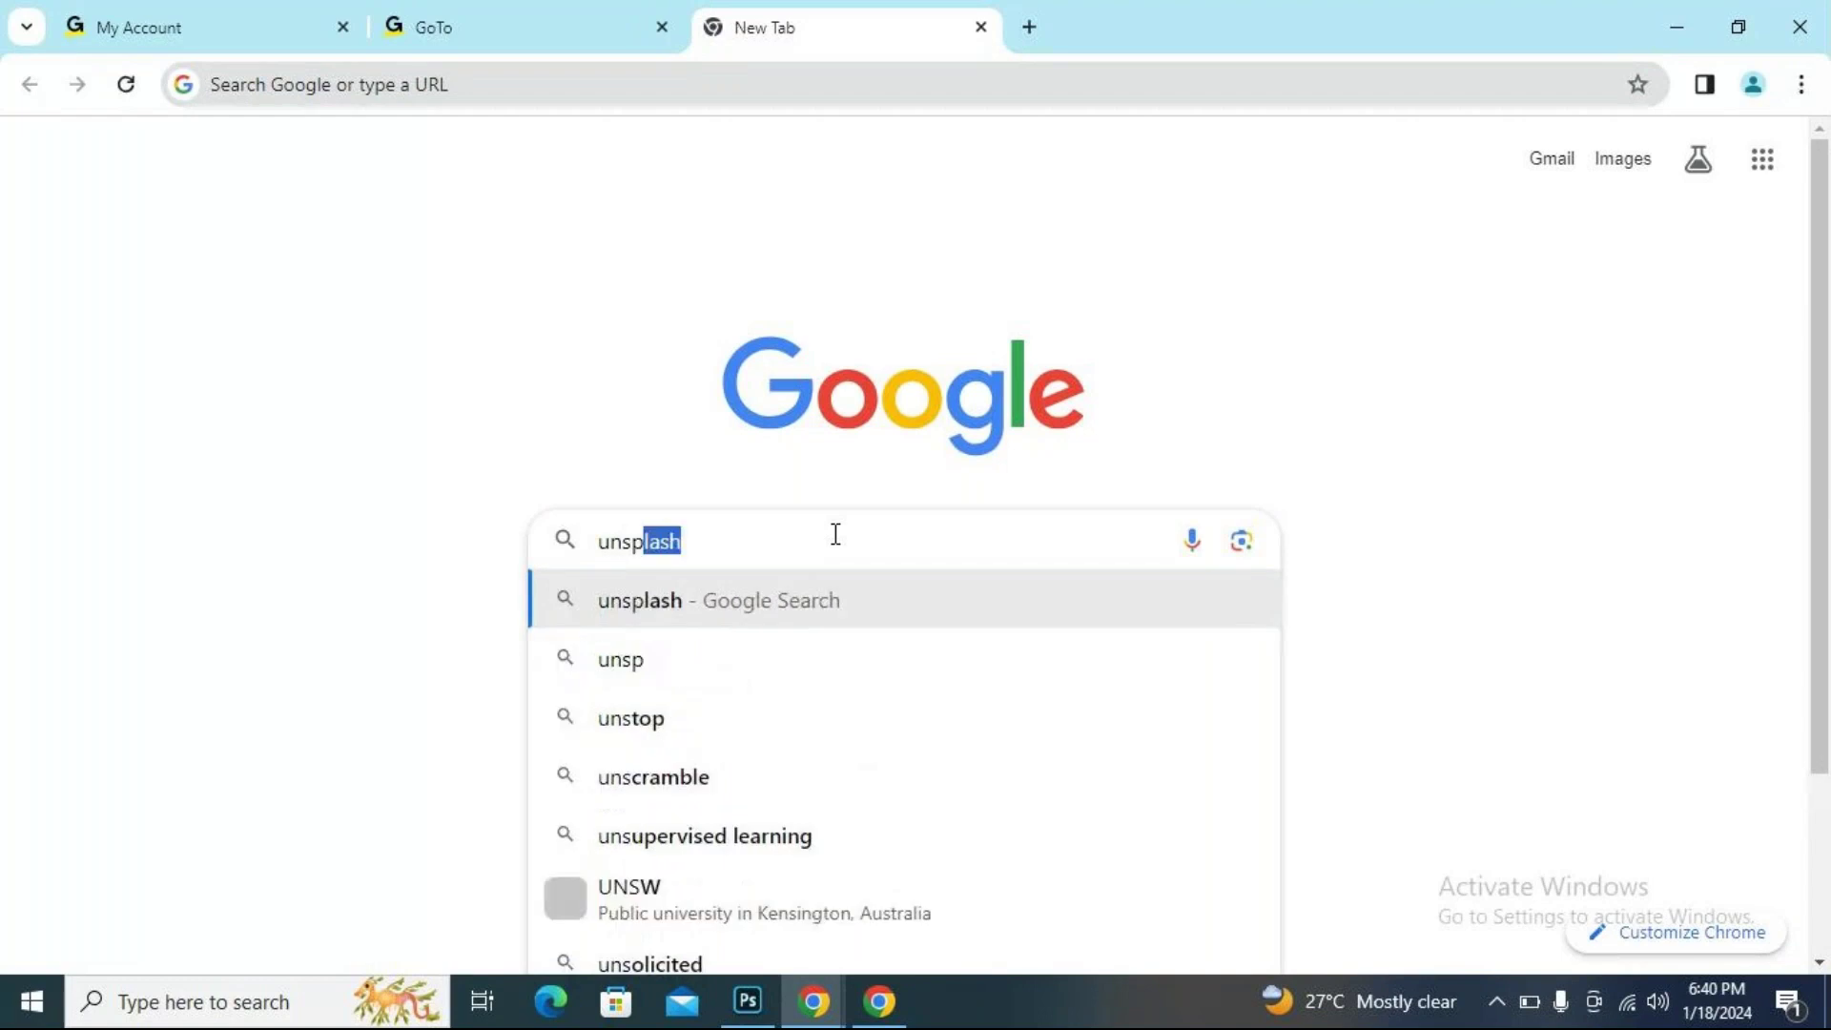
{"action": "type", "text": "ash"}
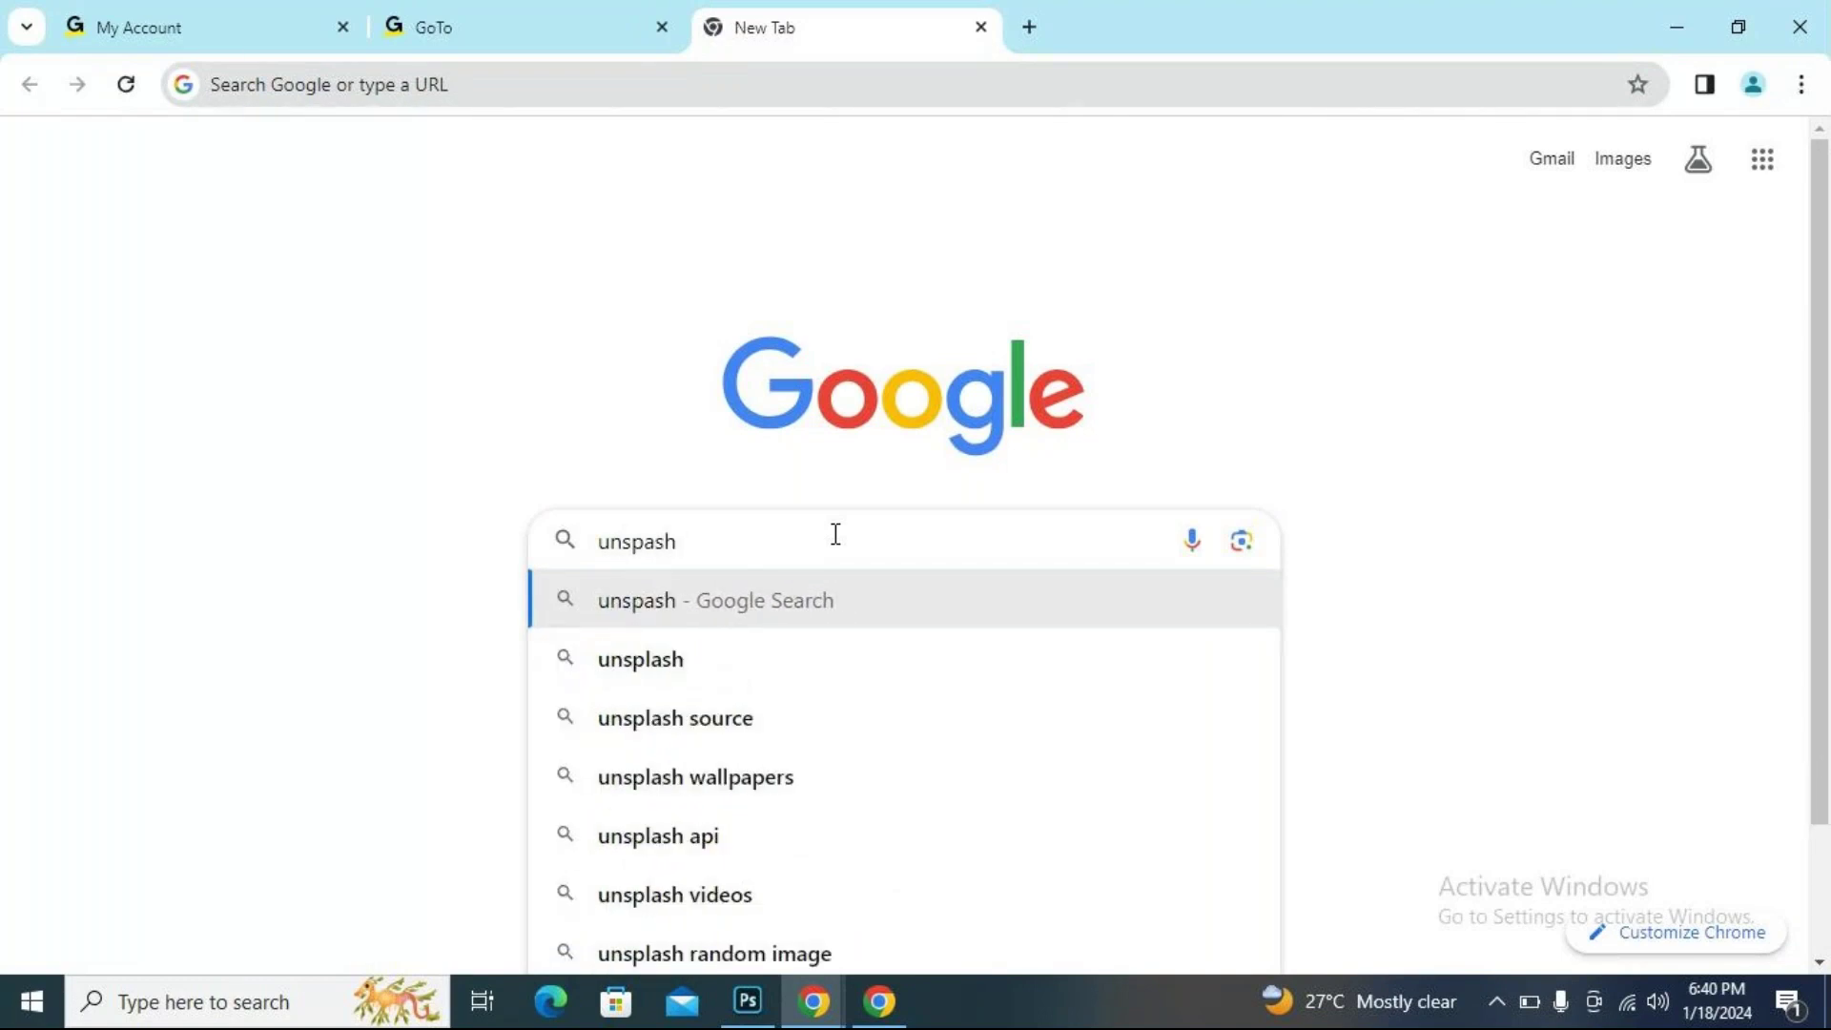
{"action": "key", "text": "Return"}
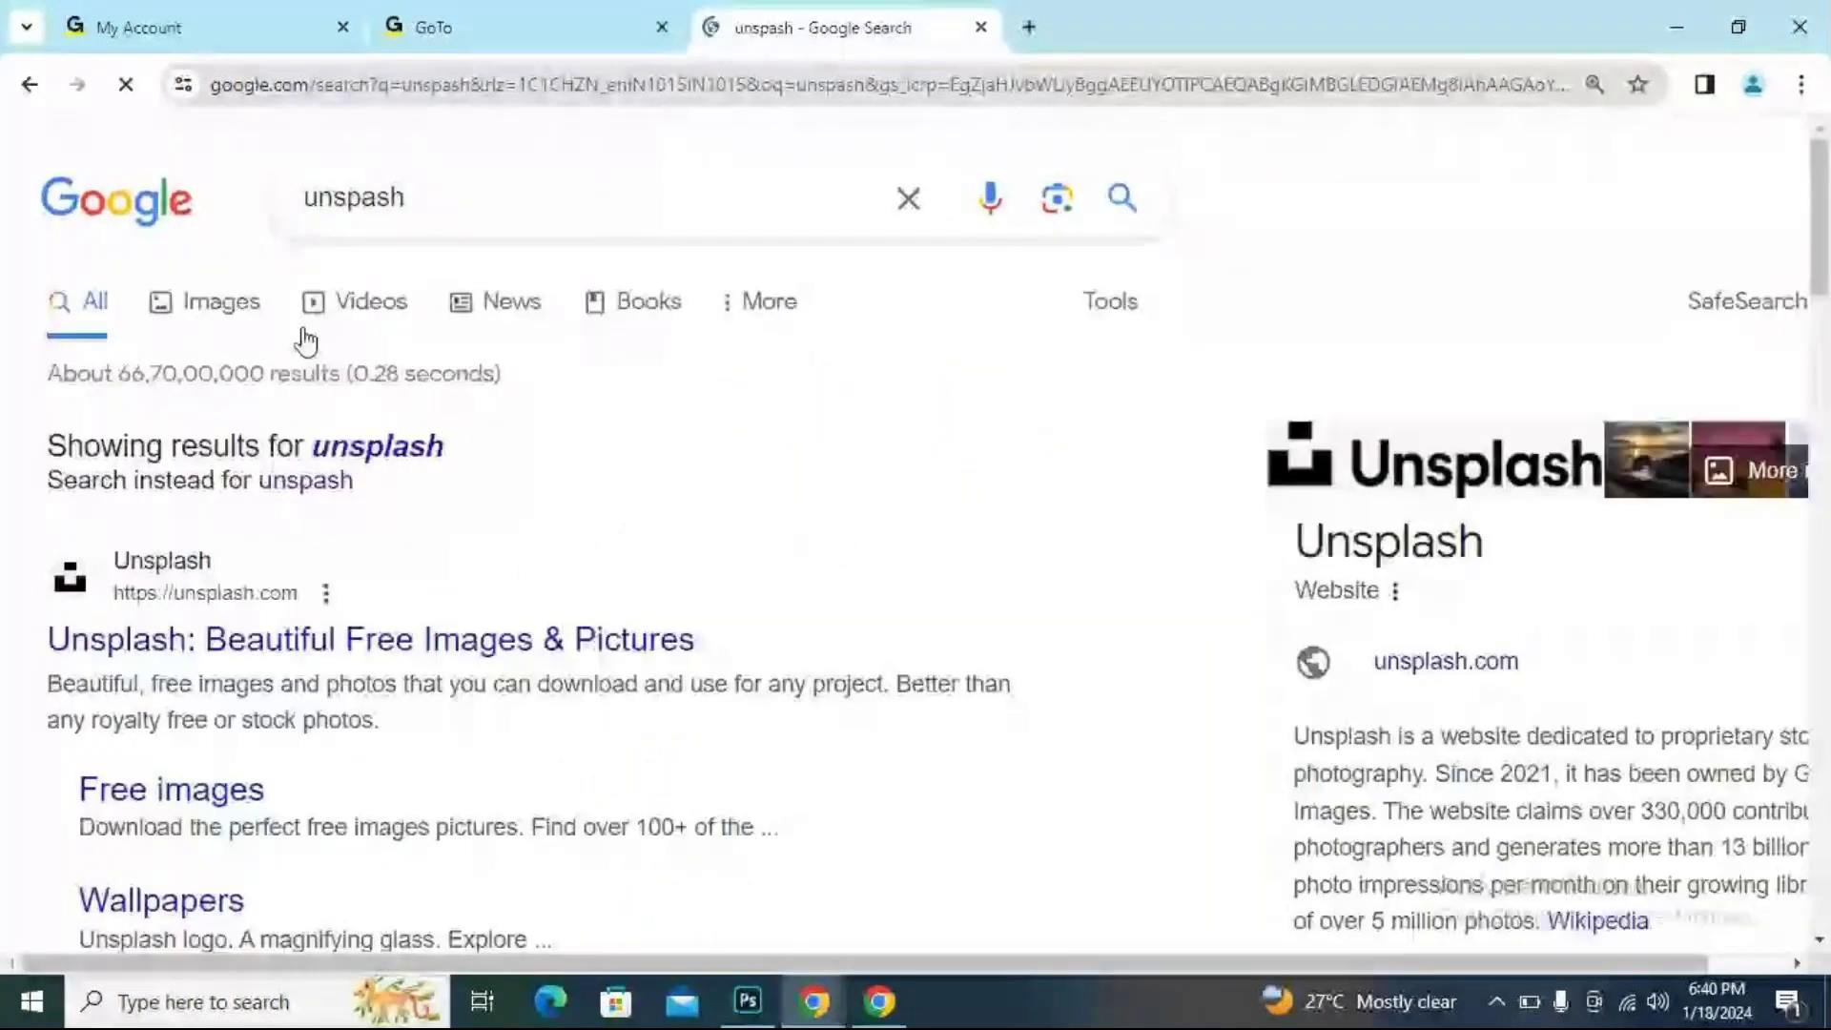
{"action": "left_click", "coordinate": [211, 641]}
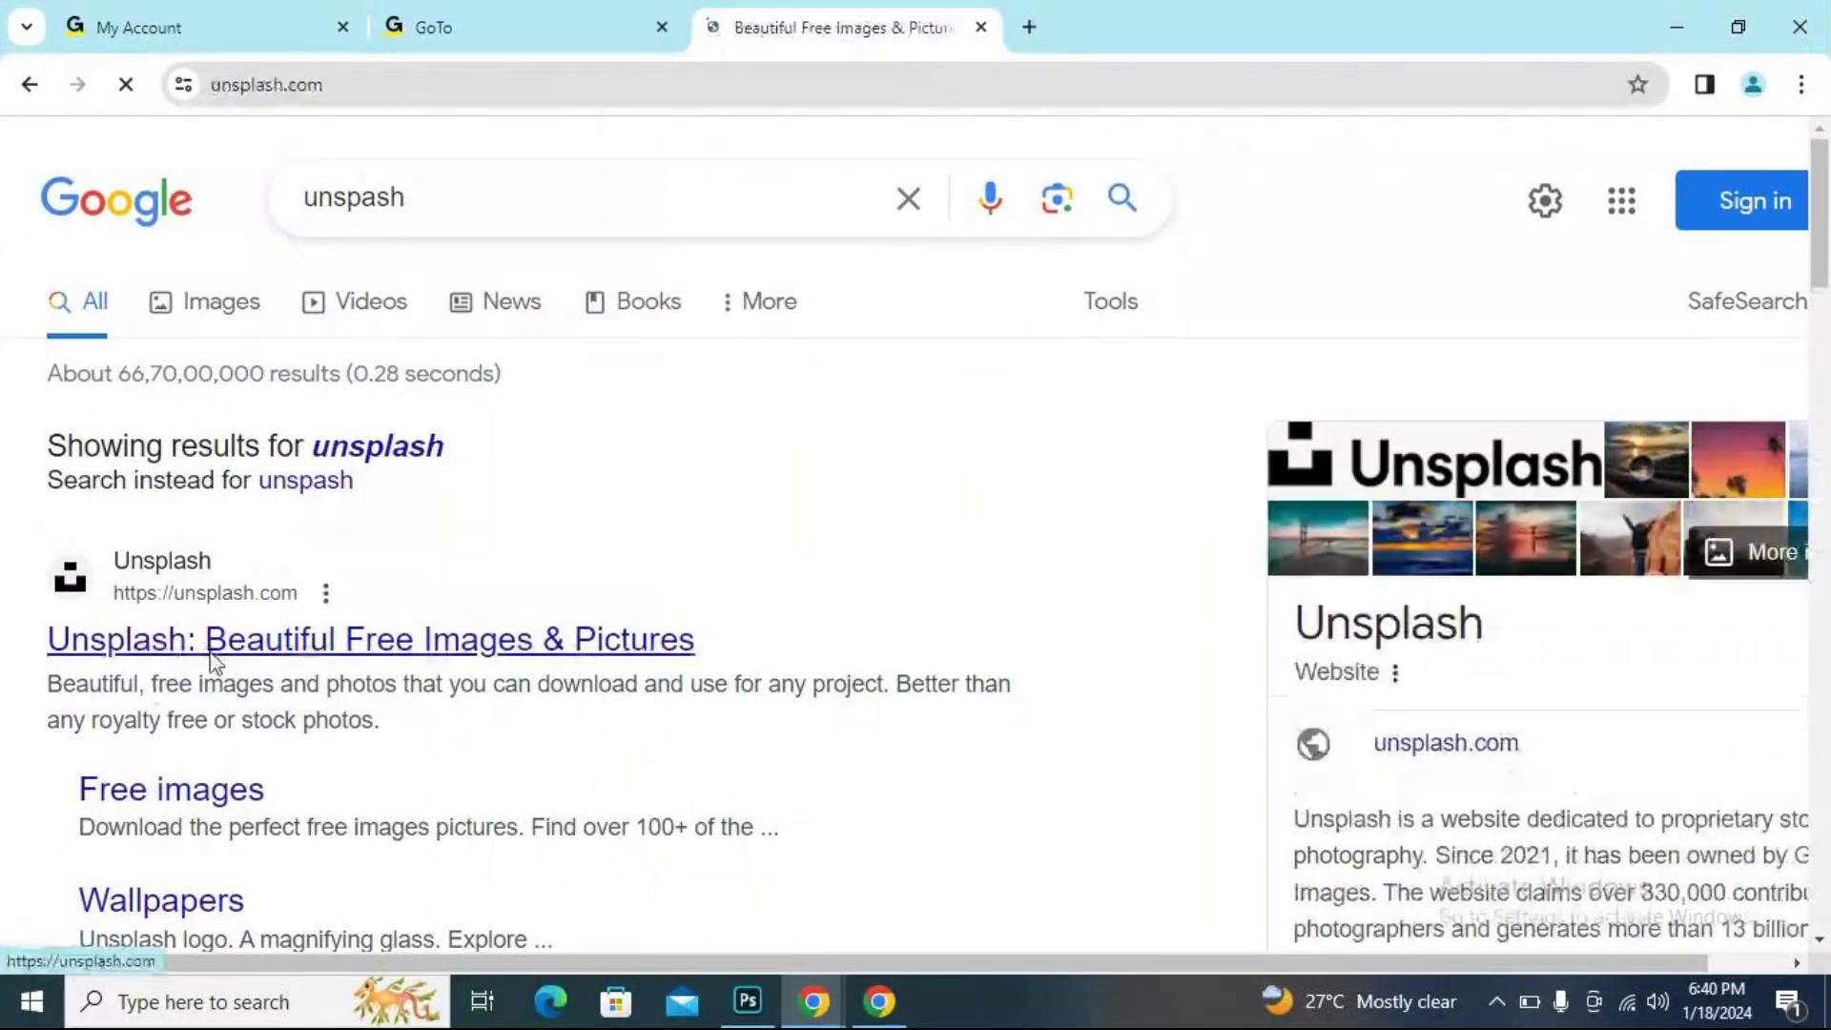
Open the Animals topic on Unsplash and look through its photos.
{"action": "scroll", "coordinate": [882, 436], "scroll_direction": "down", "scroll_amount": 5}
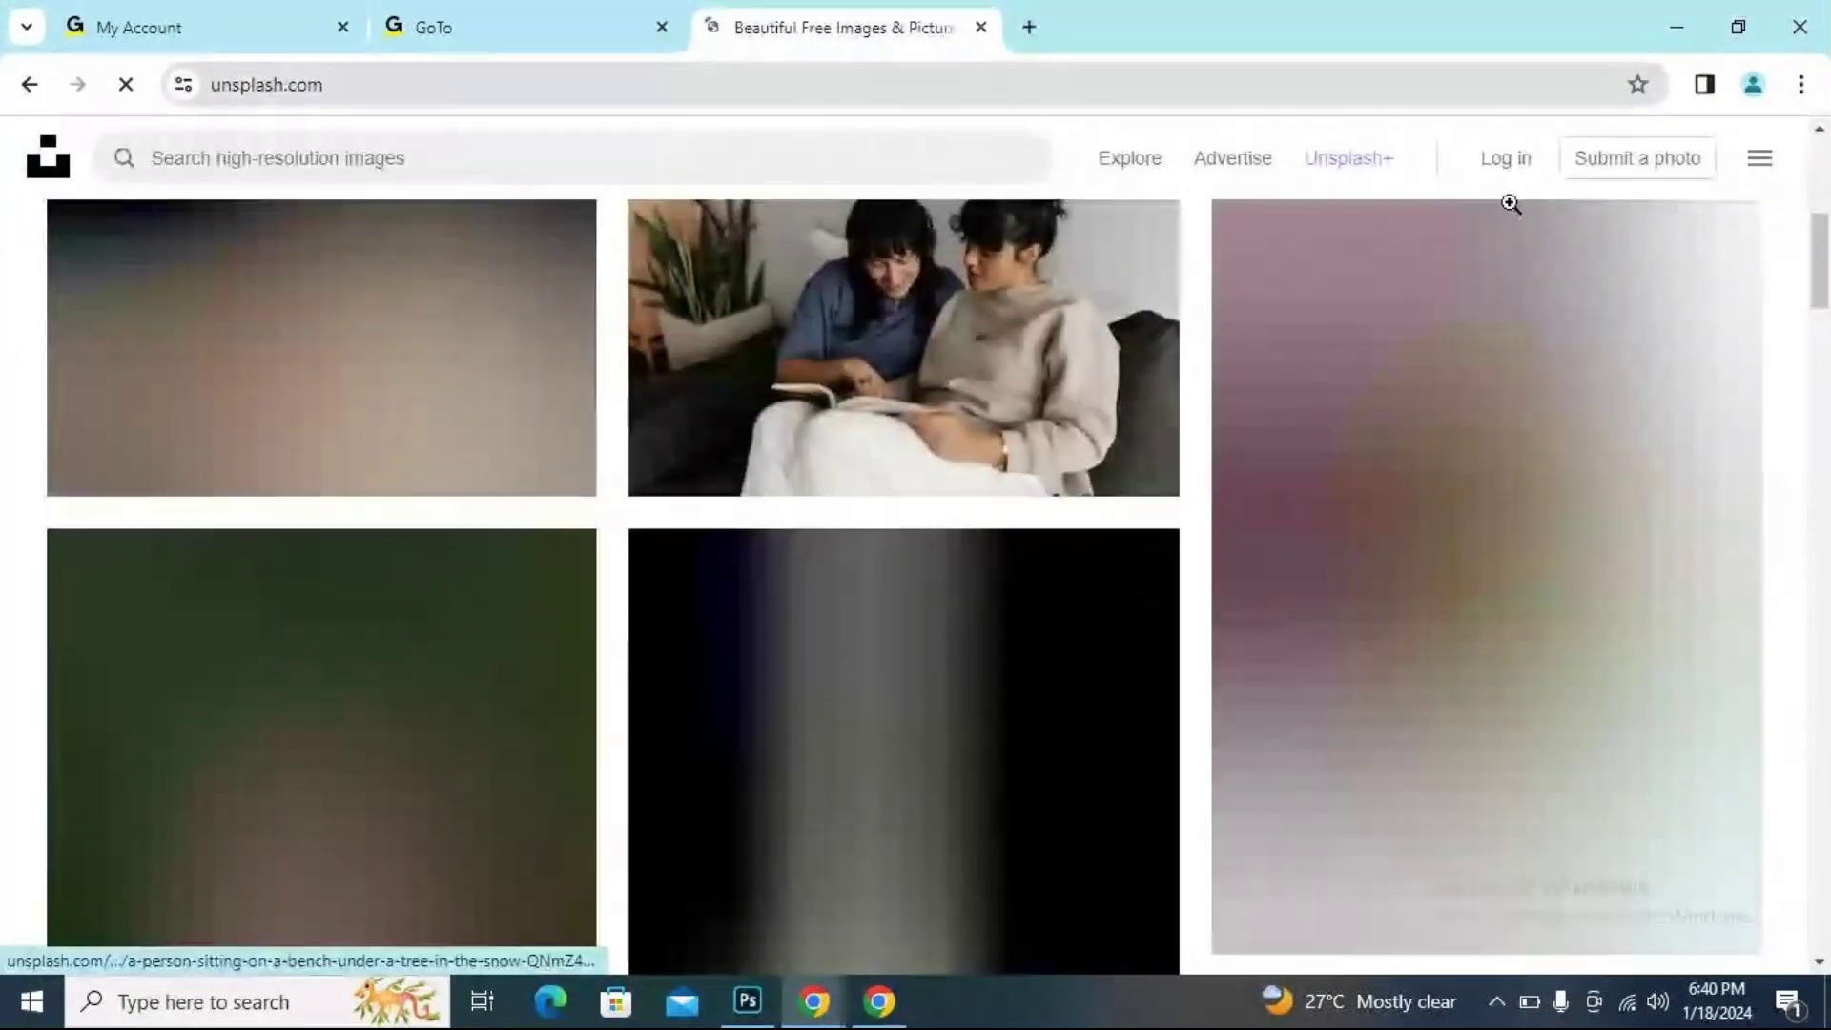
{"action": "scroll", "coordinate": [1209, 523], "scroll_direction": "up", "scroll_amount": 4}
{"action": "scroll", "coordinate": [1234, 532], "scroll_direction": "up", "scroll_amount": 2}
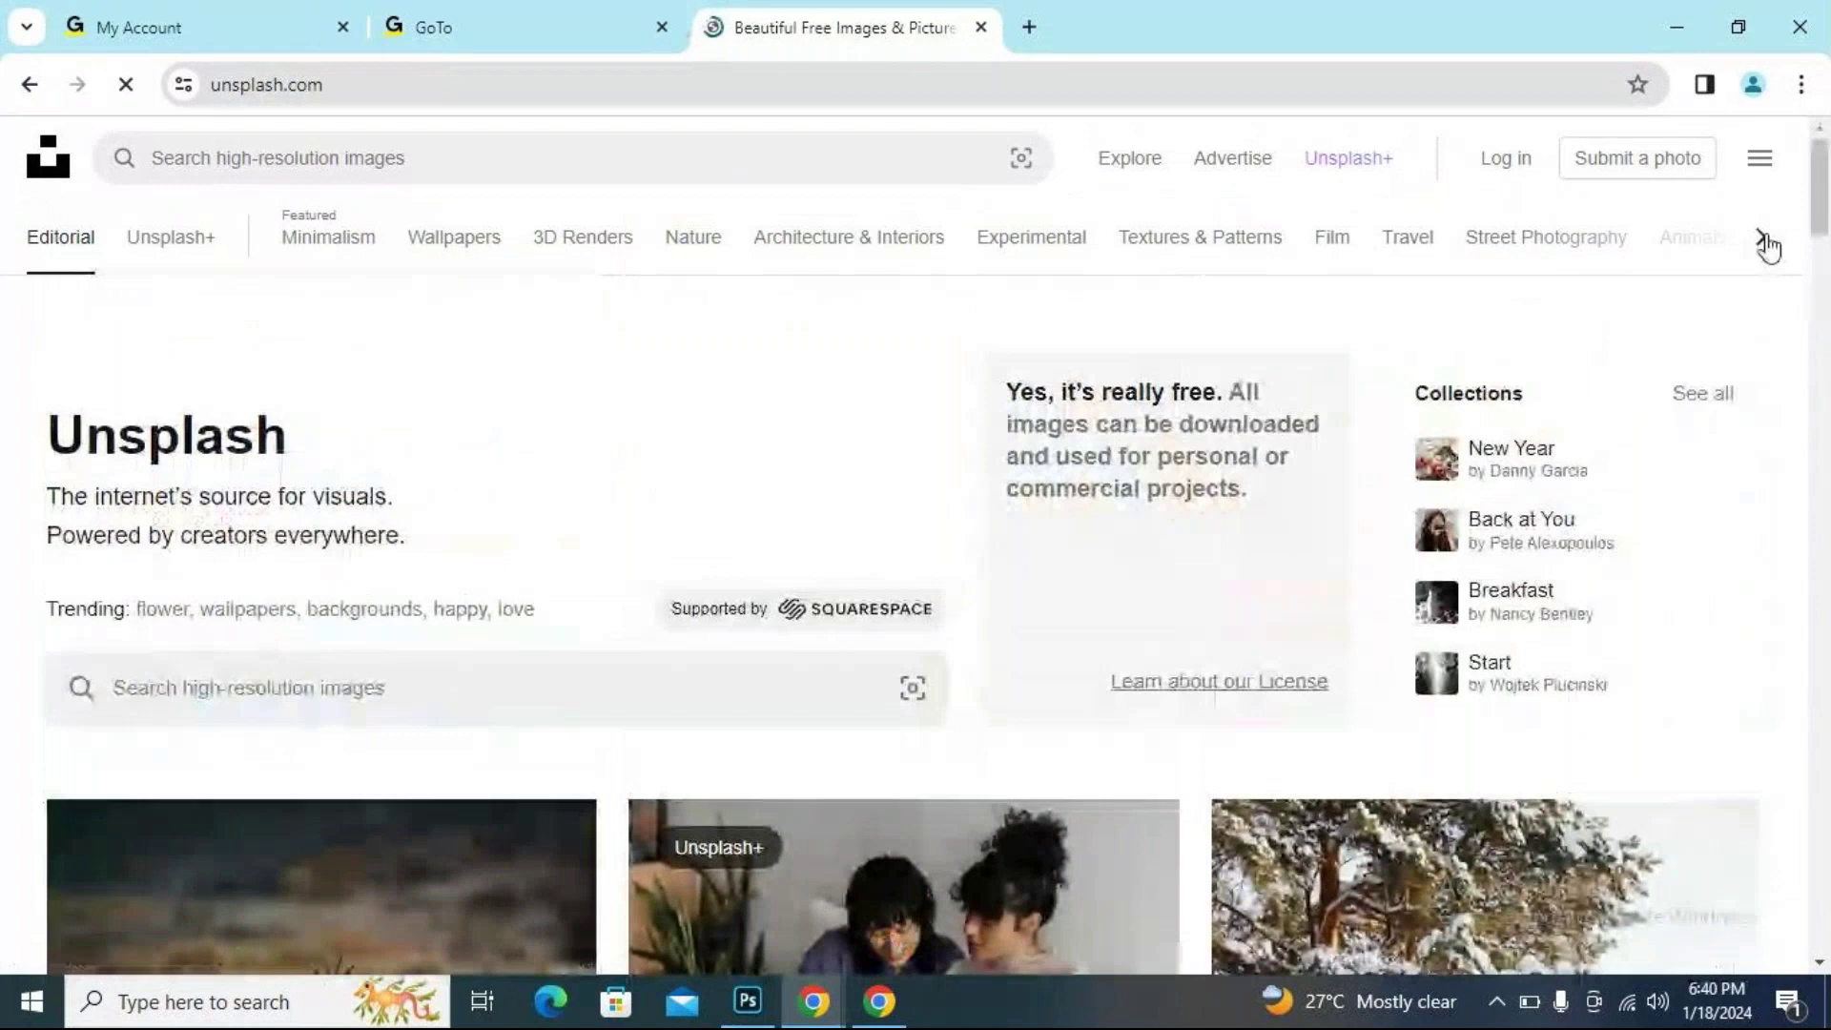
{"action": "left_click", "coordinate": [1761, 236]}
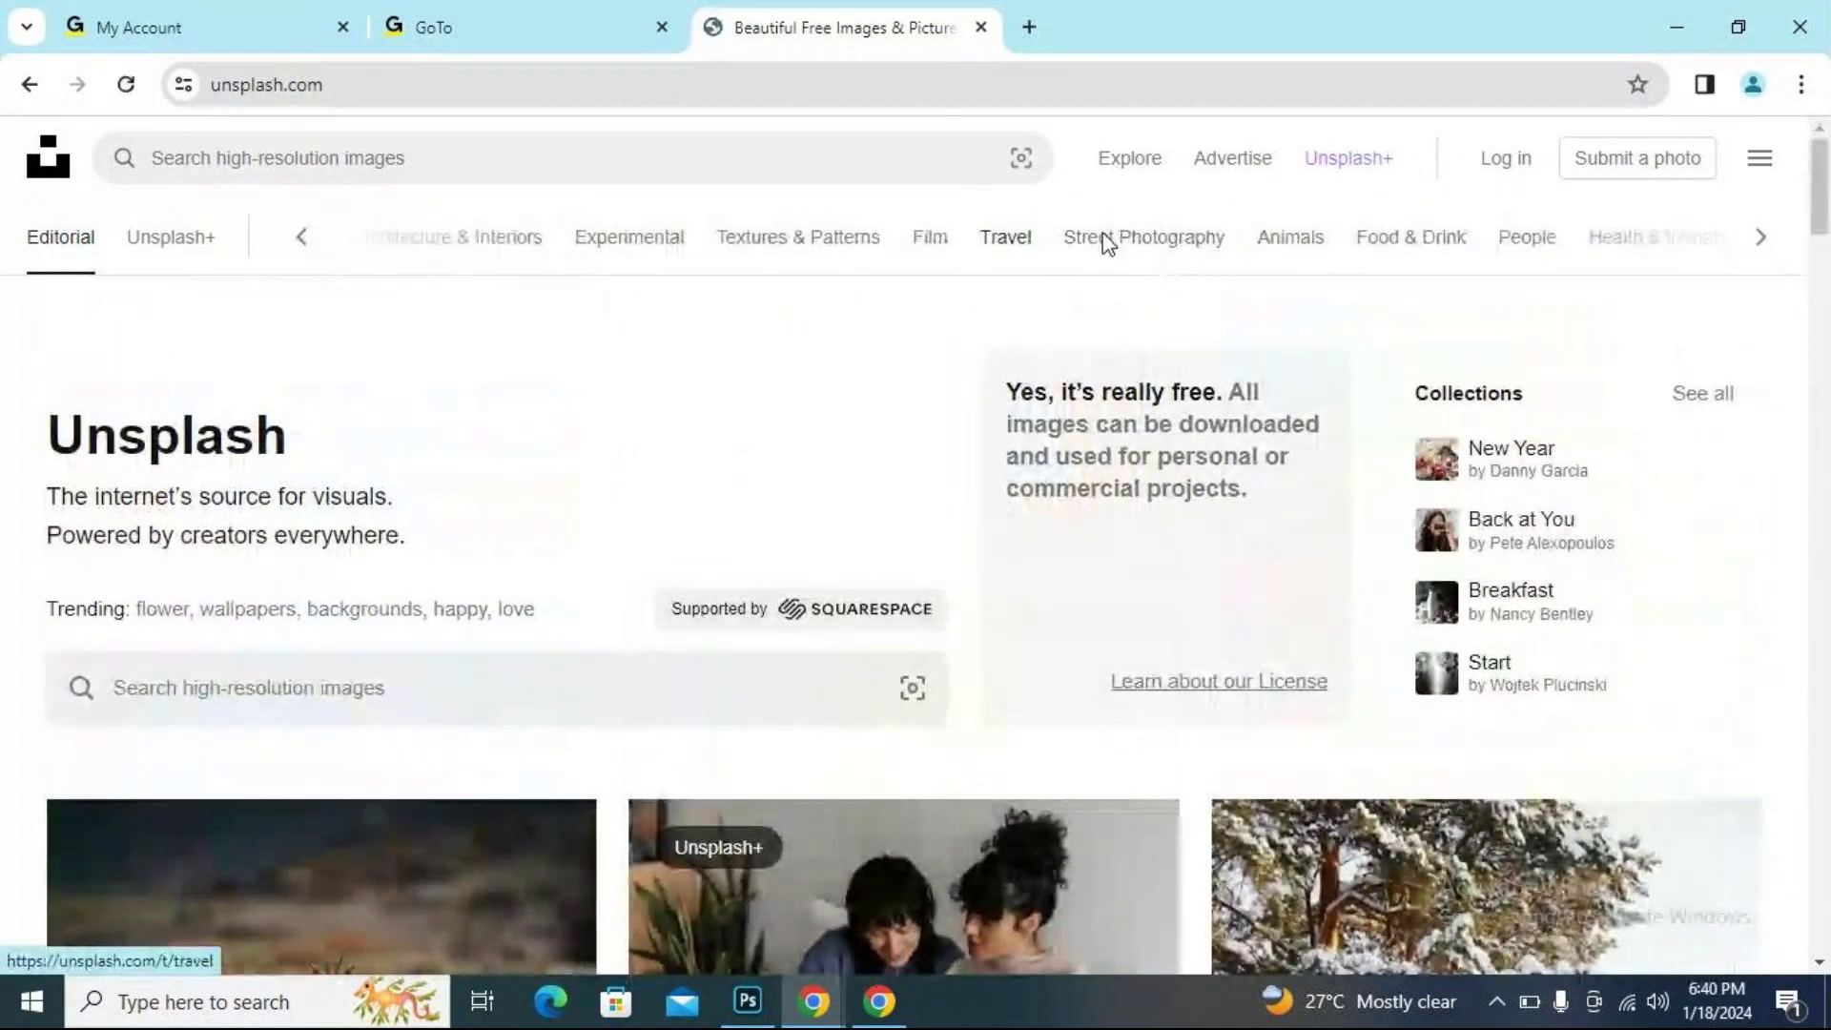
{"action": "left_click", "coordinate": [1307, 240]}
{"action": "scroll", "coordinate": [1285, 392], "scroll_direction": "down", "scroll_amount": 6}
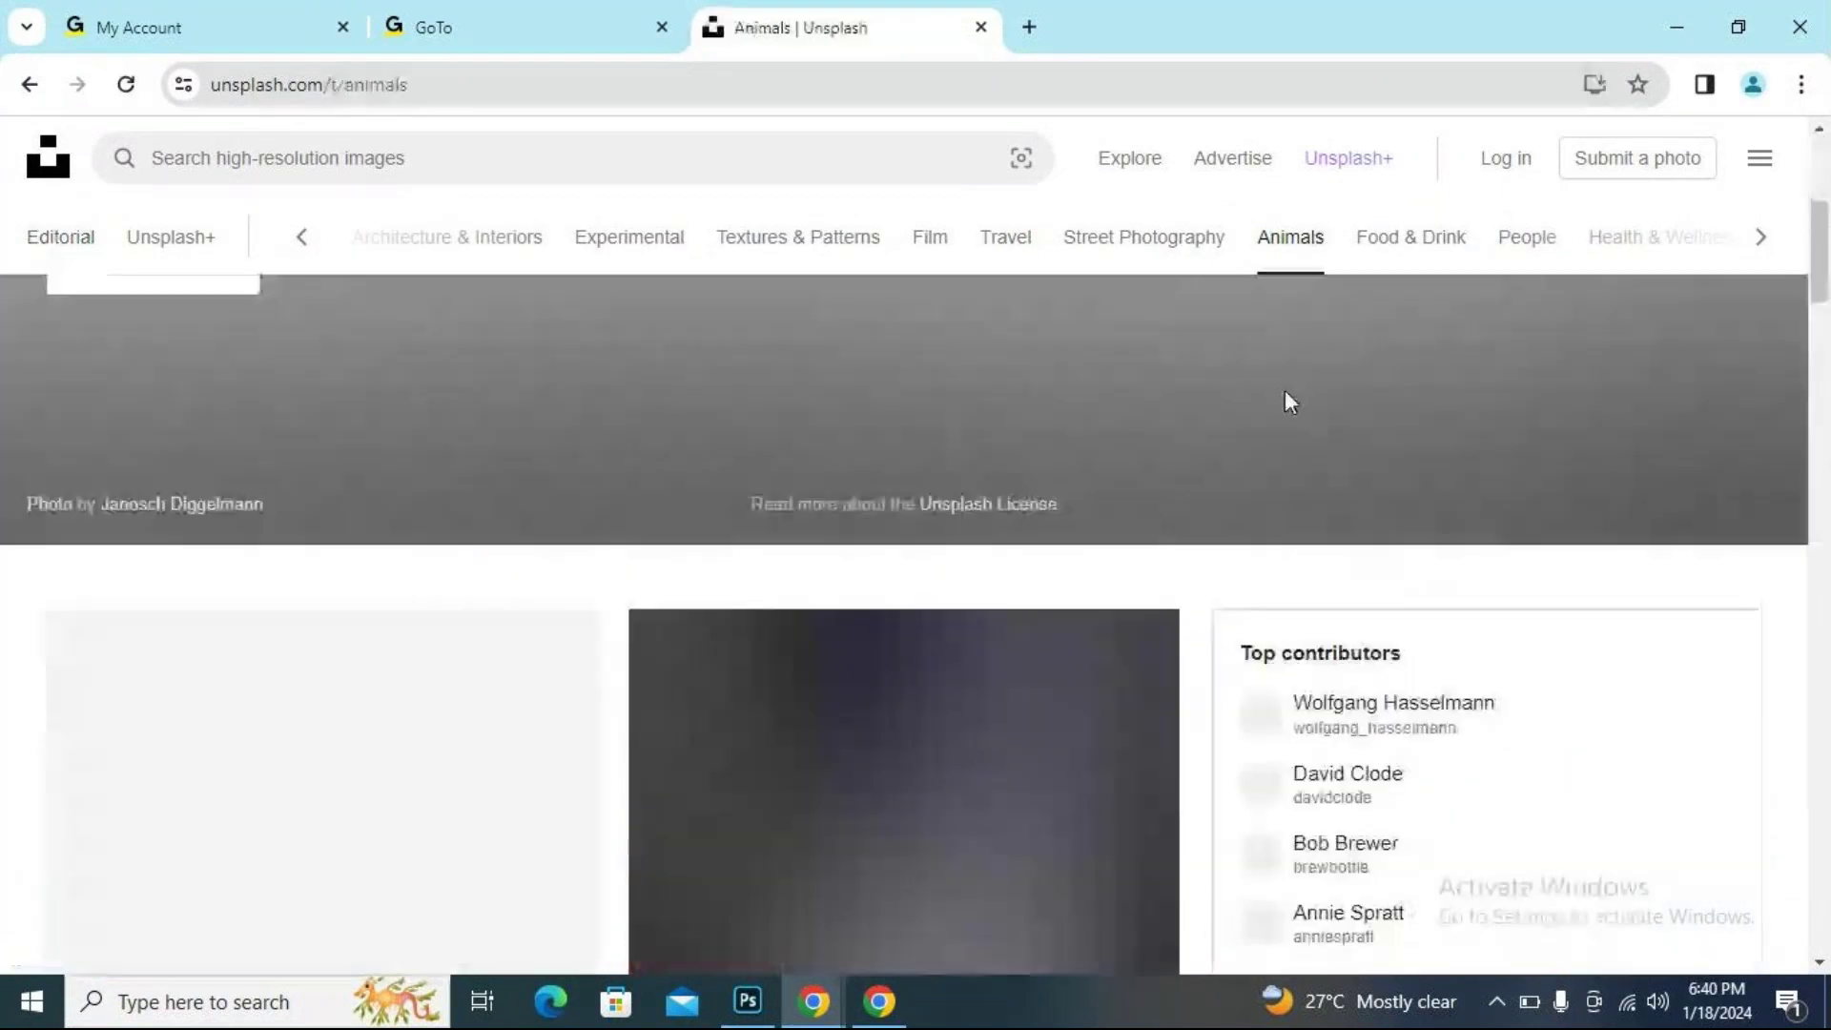
{"action": "scroll", "coordinate": [1289, 379], "scroll_direction": "down", "scroll_amount": 5}
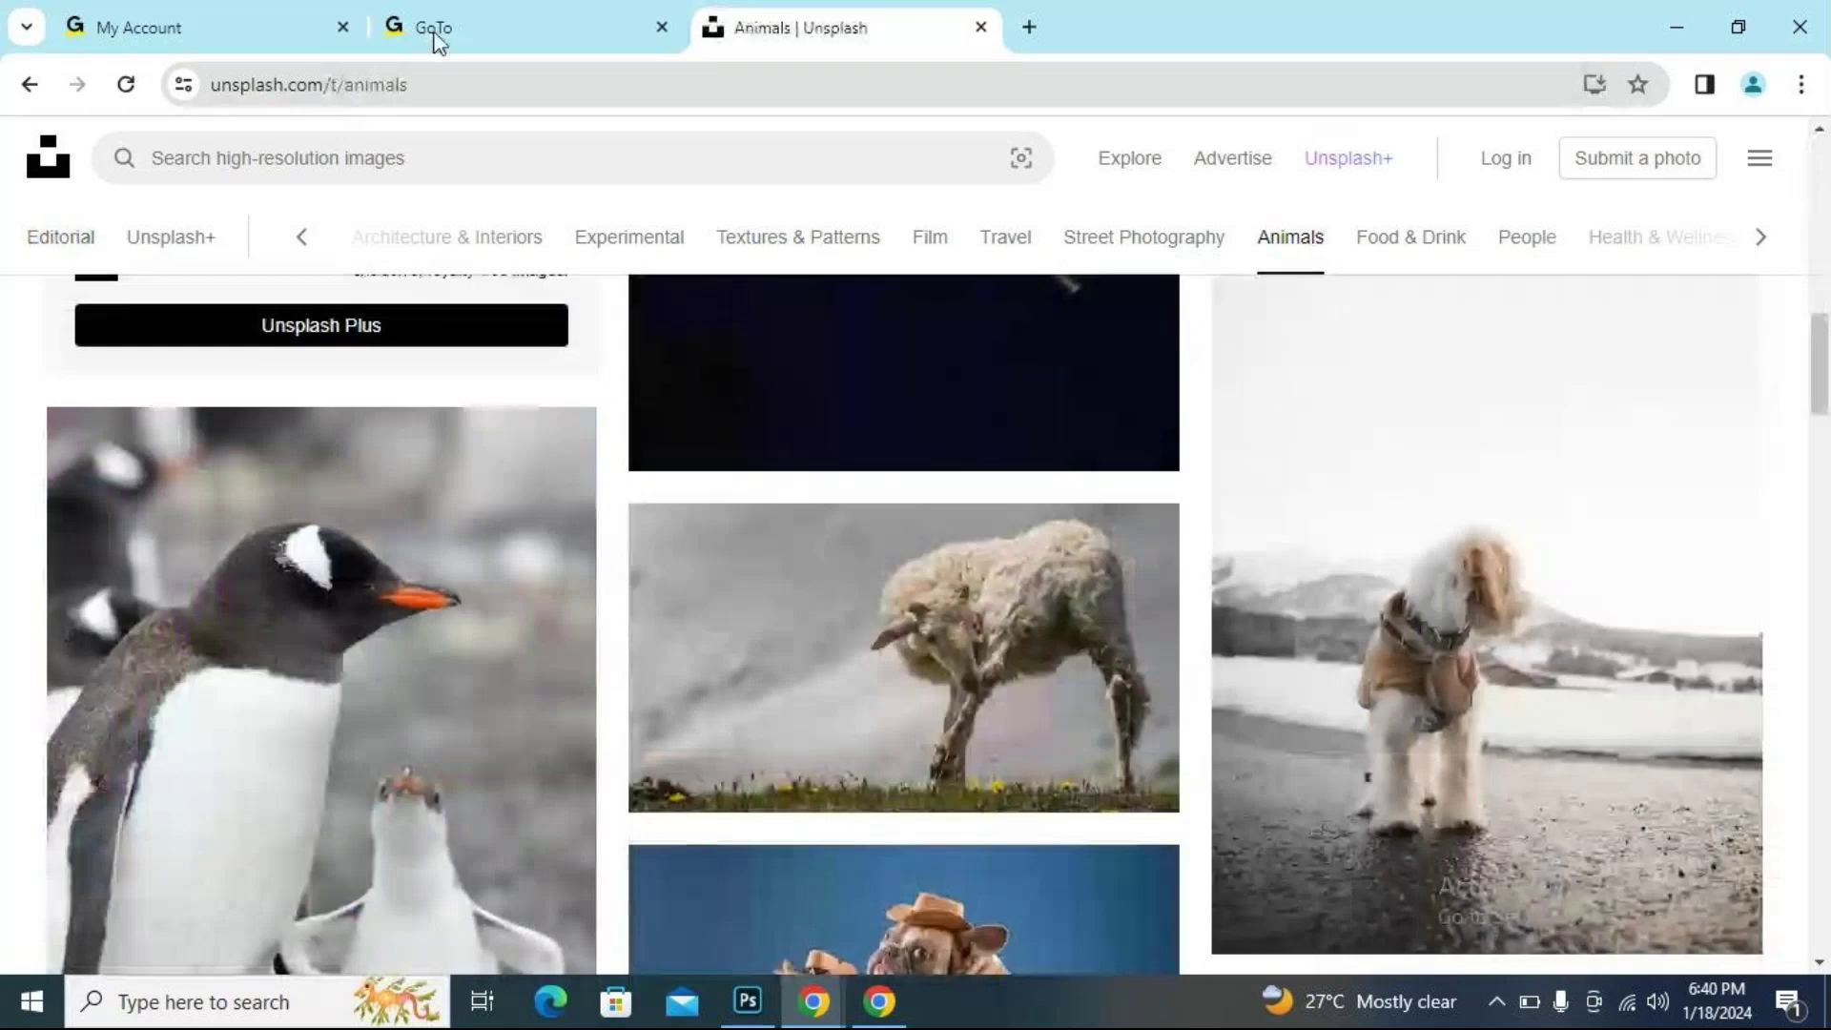
Search Unsplash for "stag" and browse the photo results for a suitable deer picture.
{"action": "left_click", "coordinate": [445, 173]}
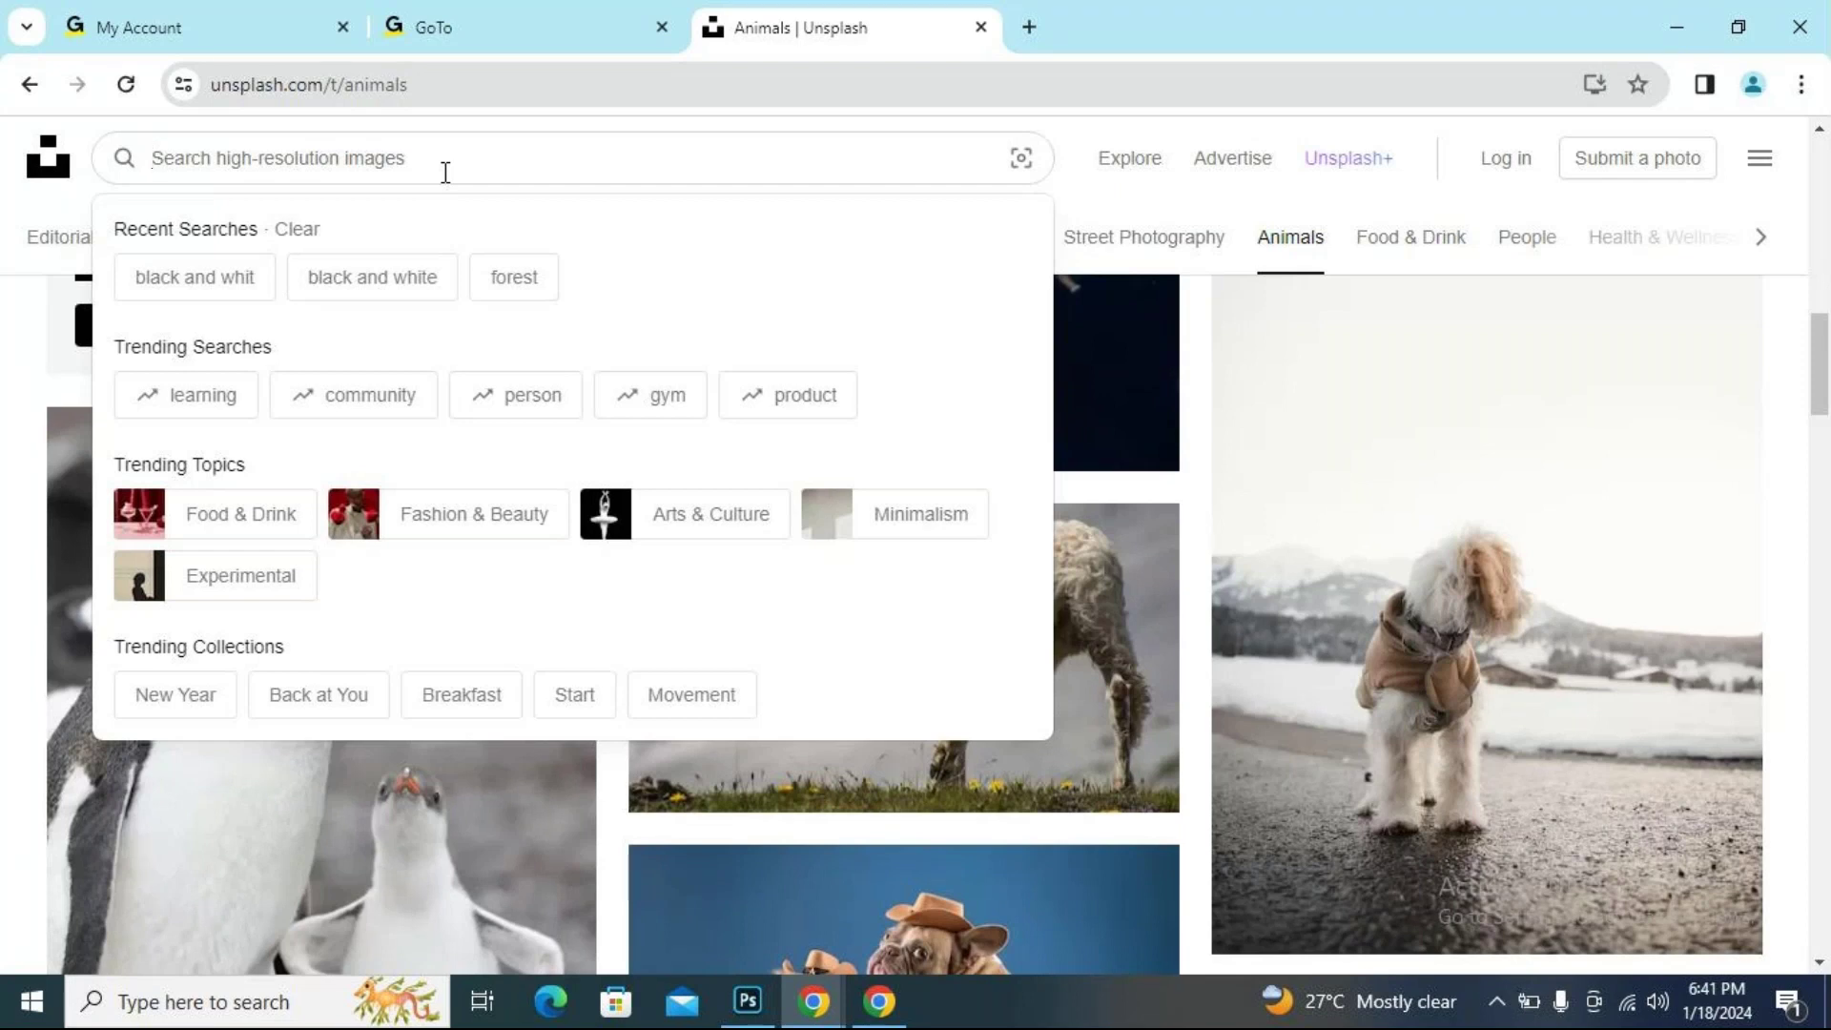
{"action": "type", "text": "stag"}
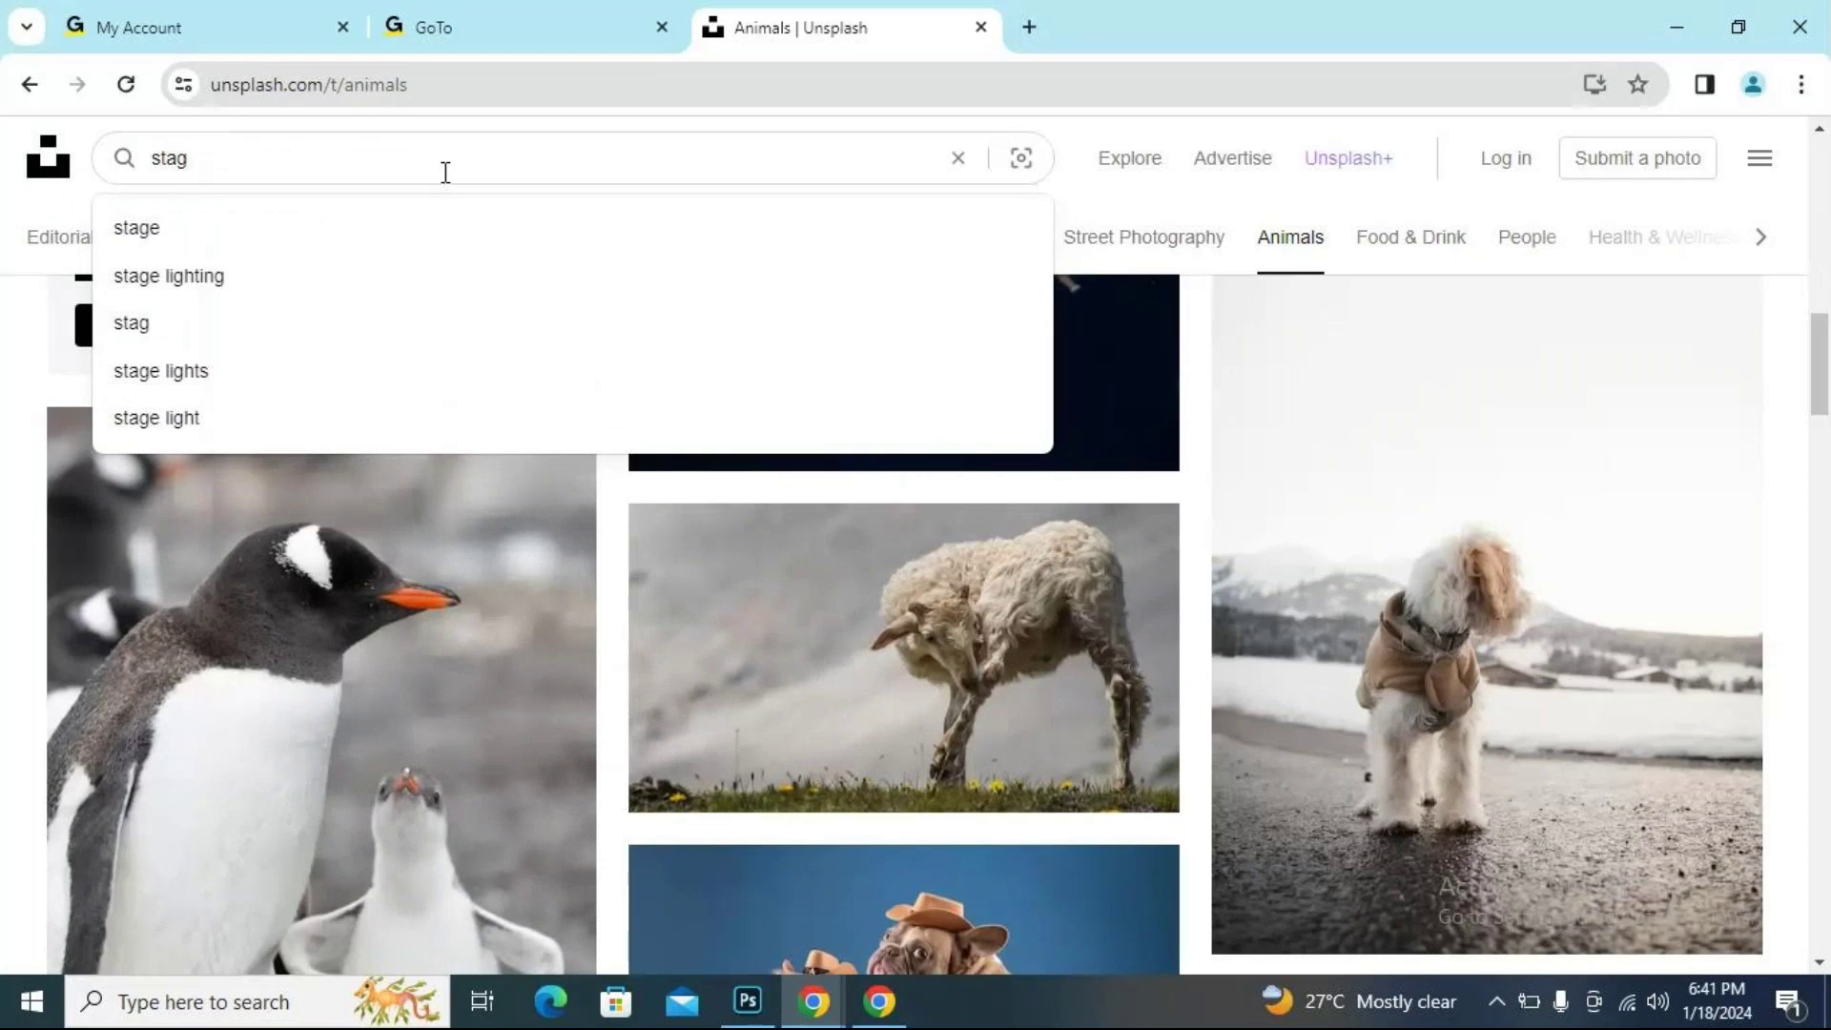
{"action": "key", "text": "Return"}
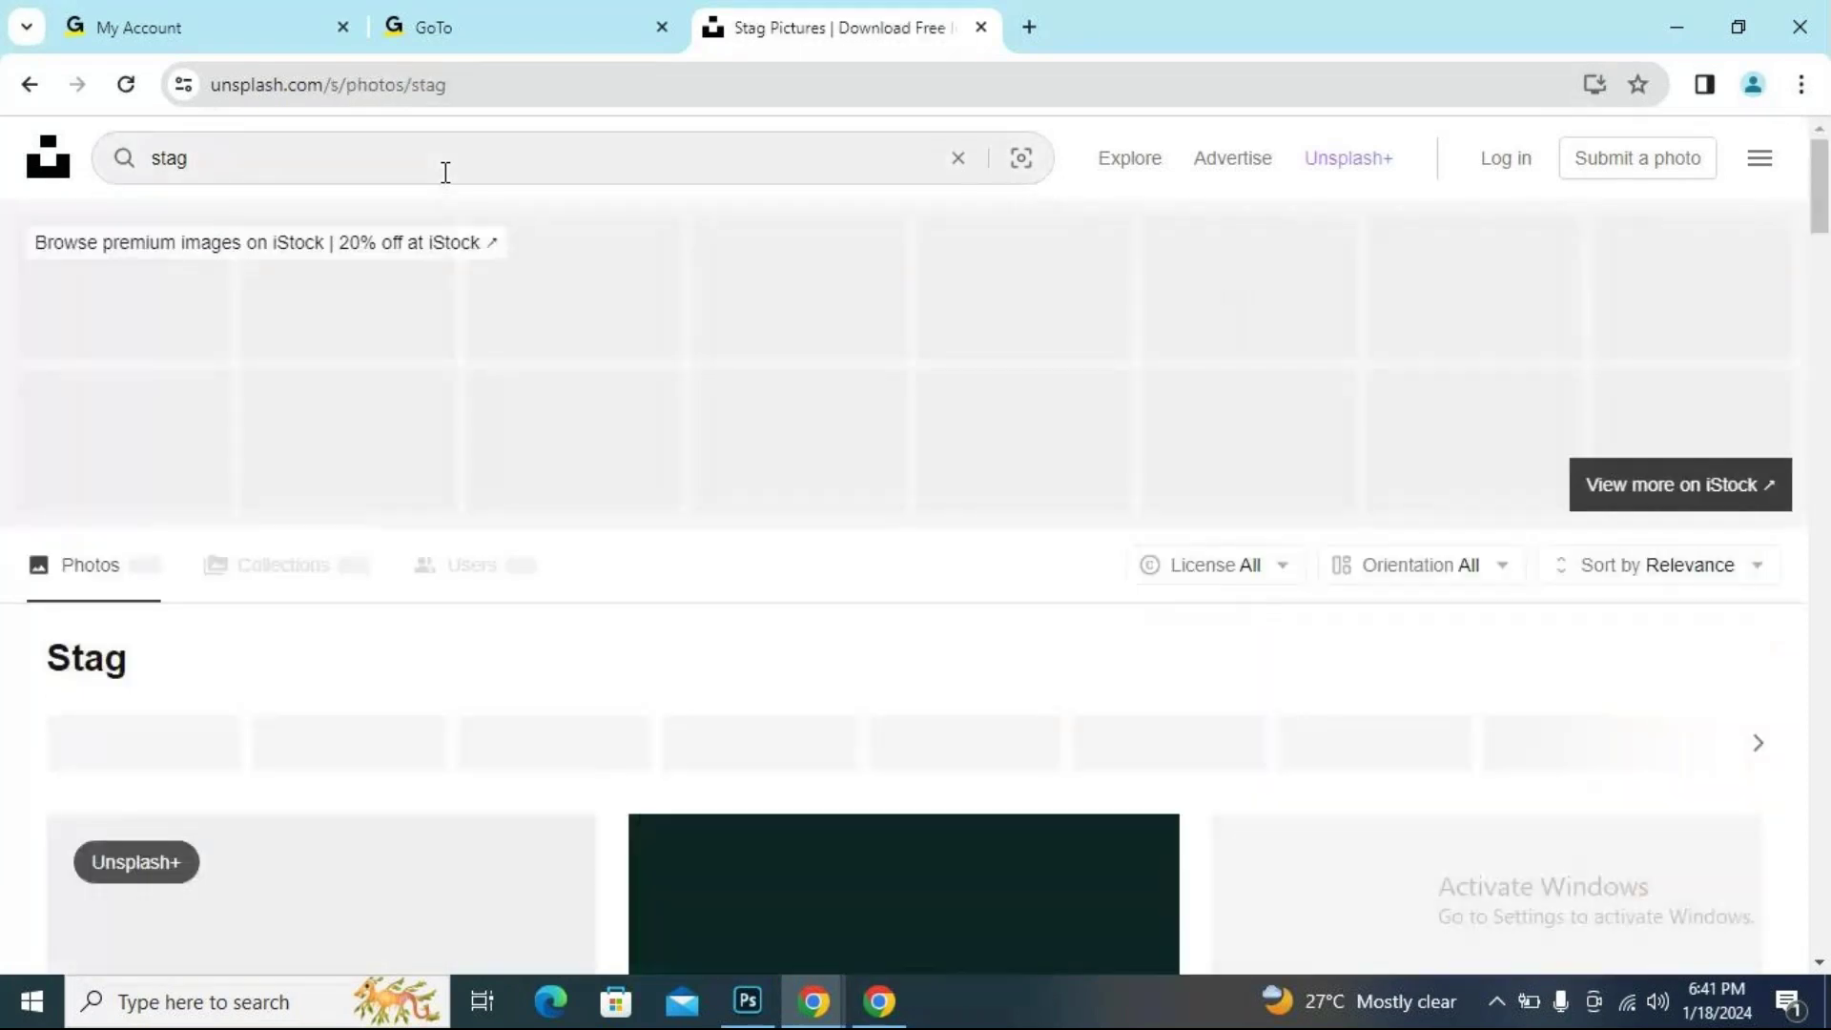
{"action": "scroll", "coordinate": [877, 585], "scroll_direction": "down", "scroll_amount": 5}
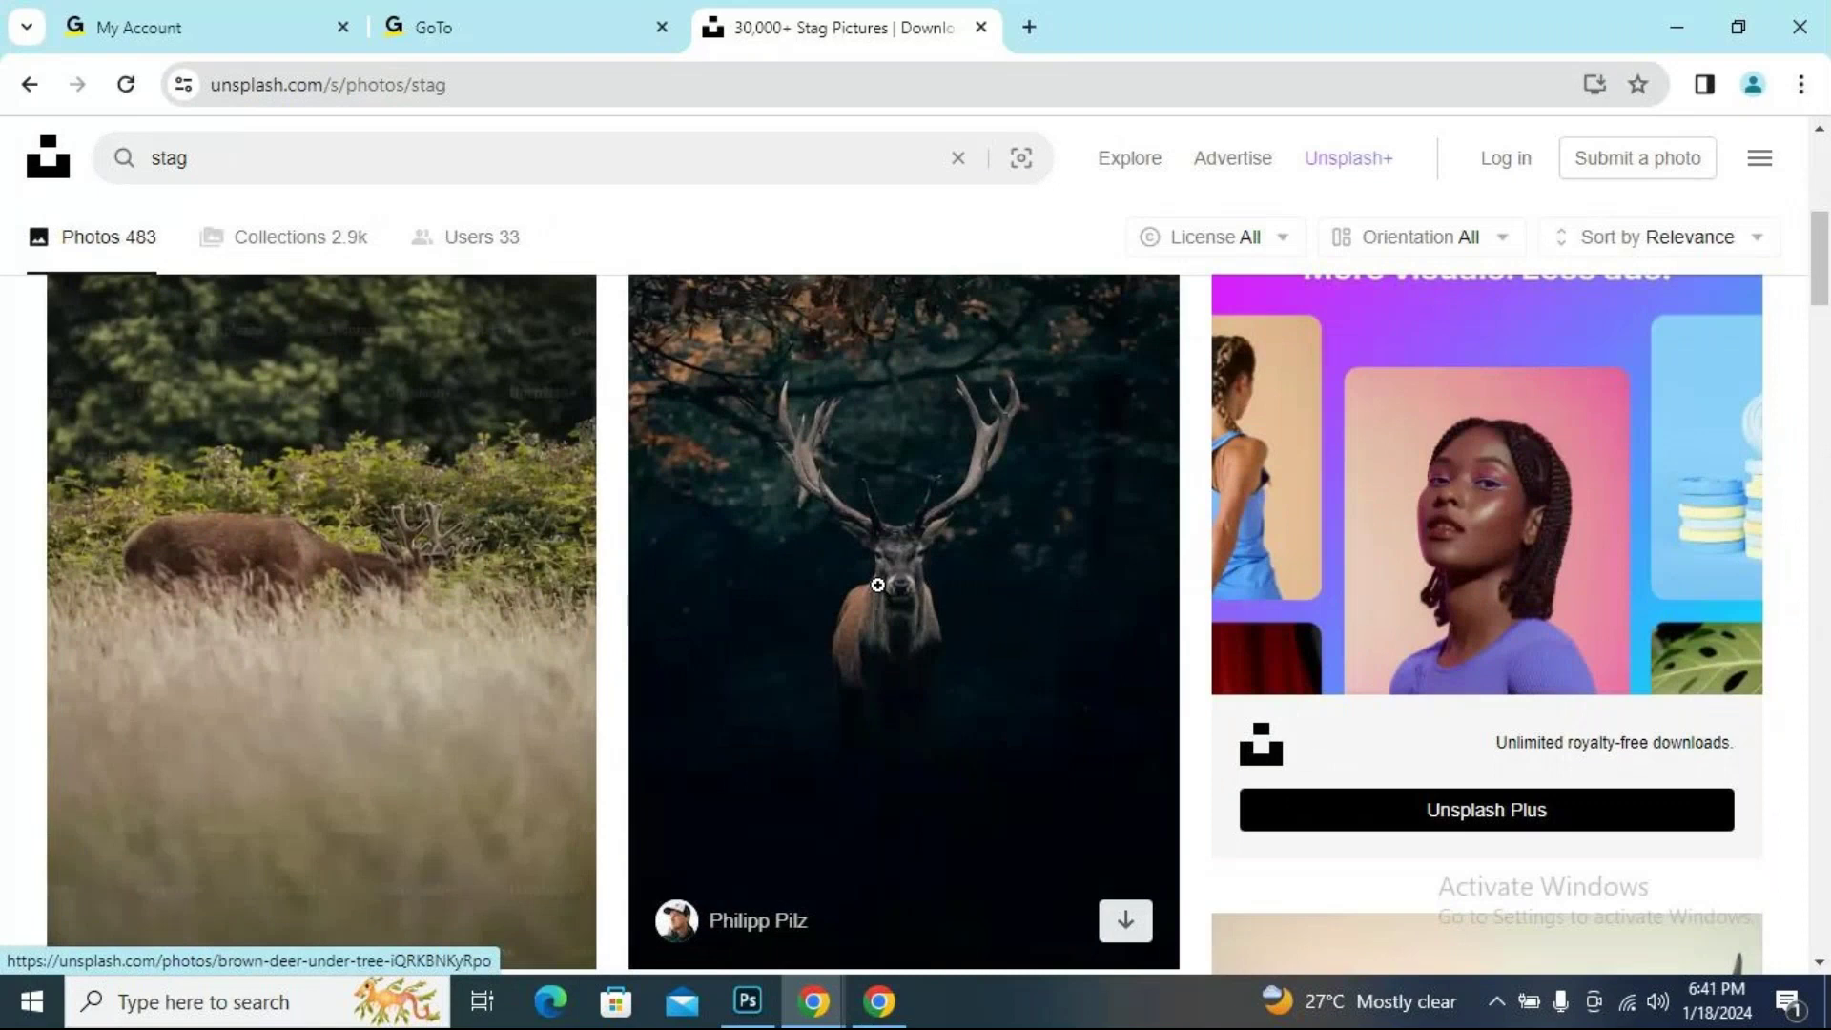
{"action": "scroll", "coordinate": [877, 584], "scroll_direction": "down", "scroll_amount": 5}
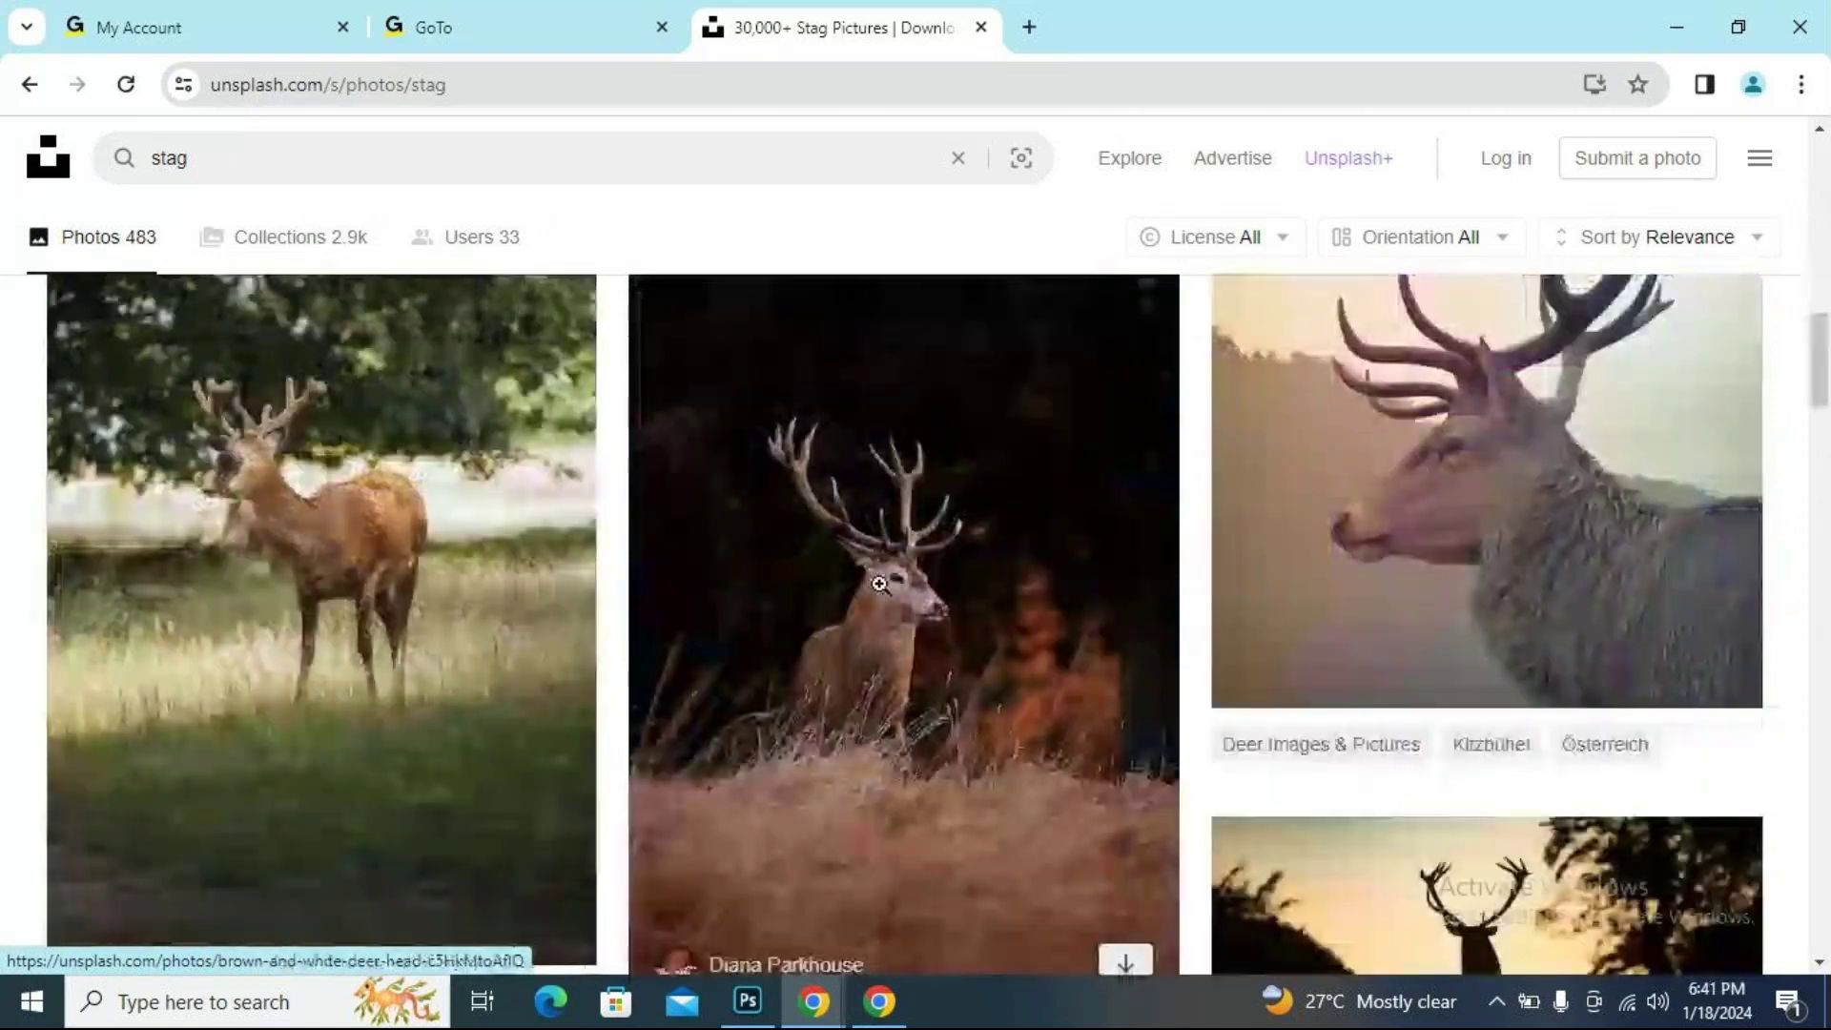
{"action": "scroll", "coordinate": [880, 584], "scroll_direction": "down", "scroll_amount": 5}
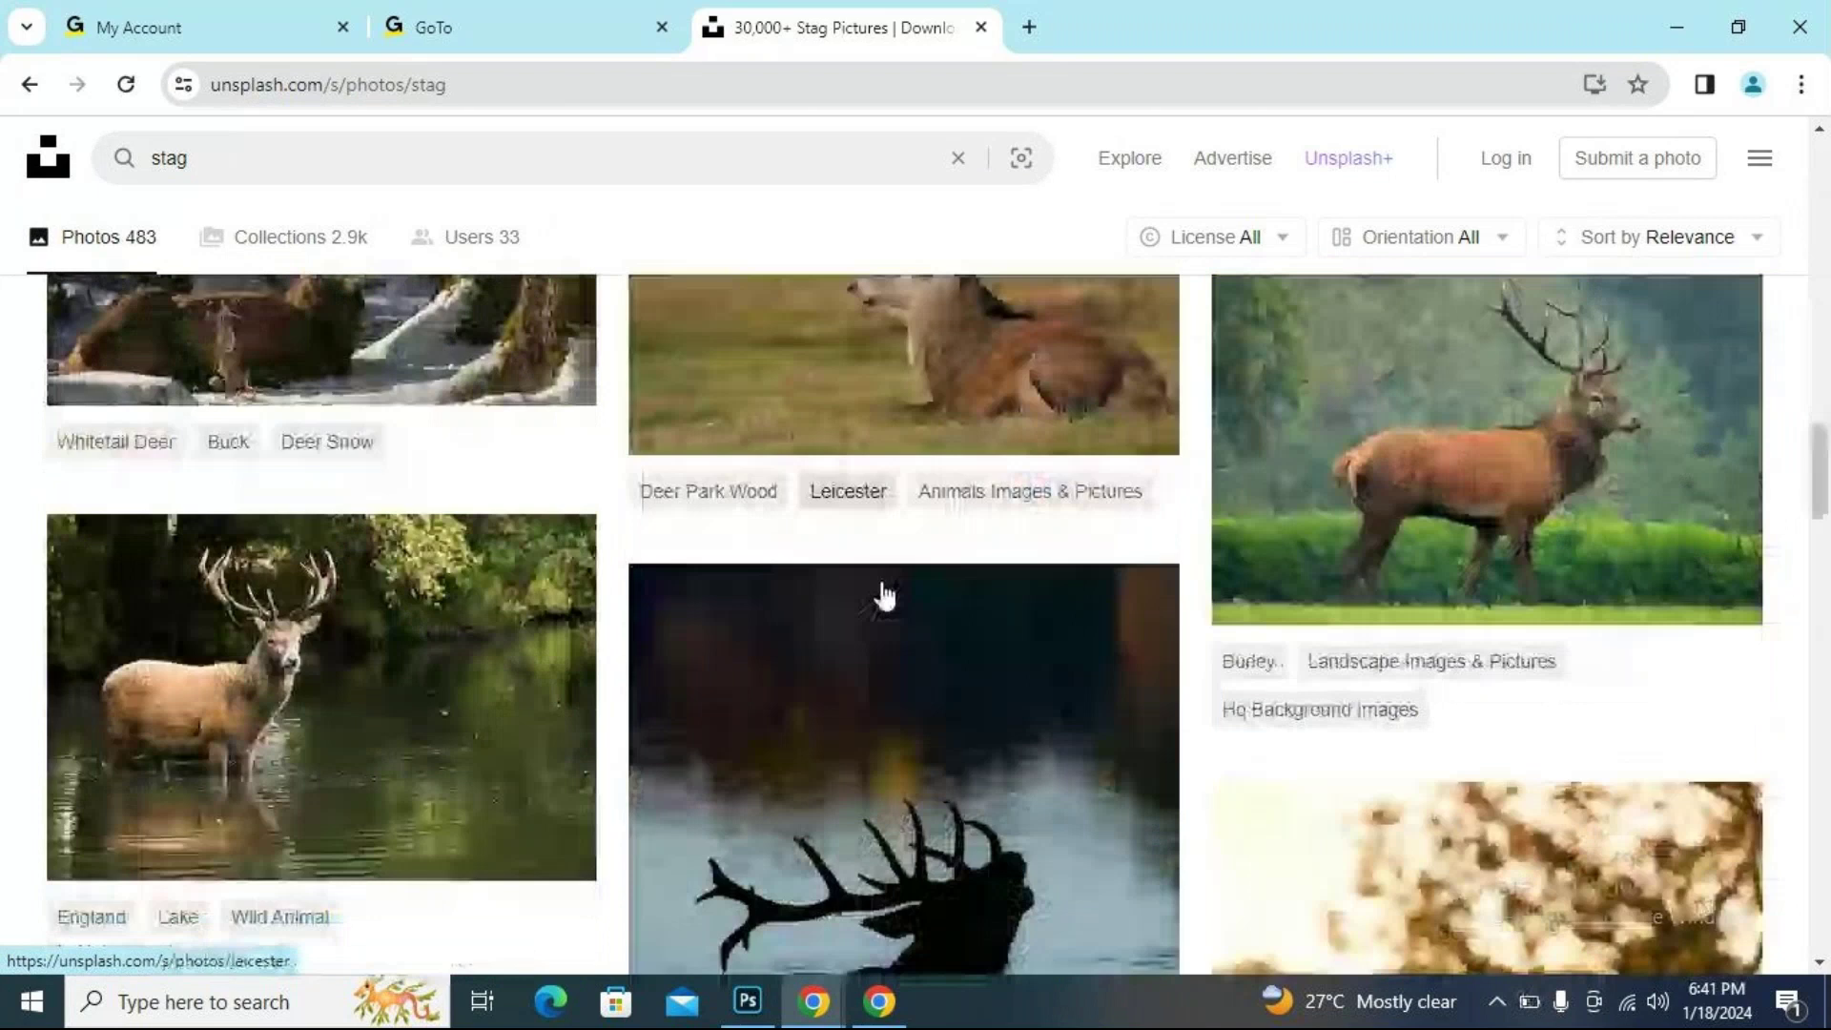
{"action": "scroll", "coordinate": [885, 596], "scroll_direction": "down", "scroll_amount": 5}
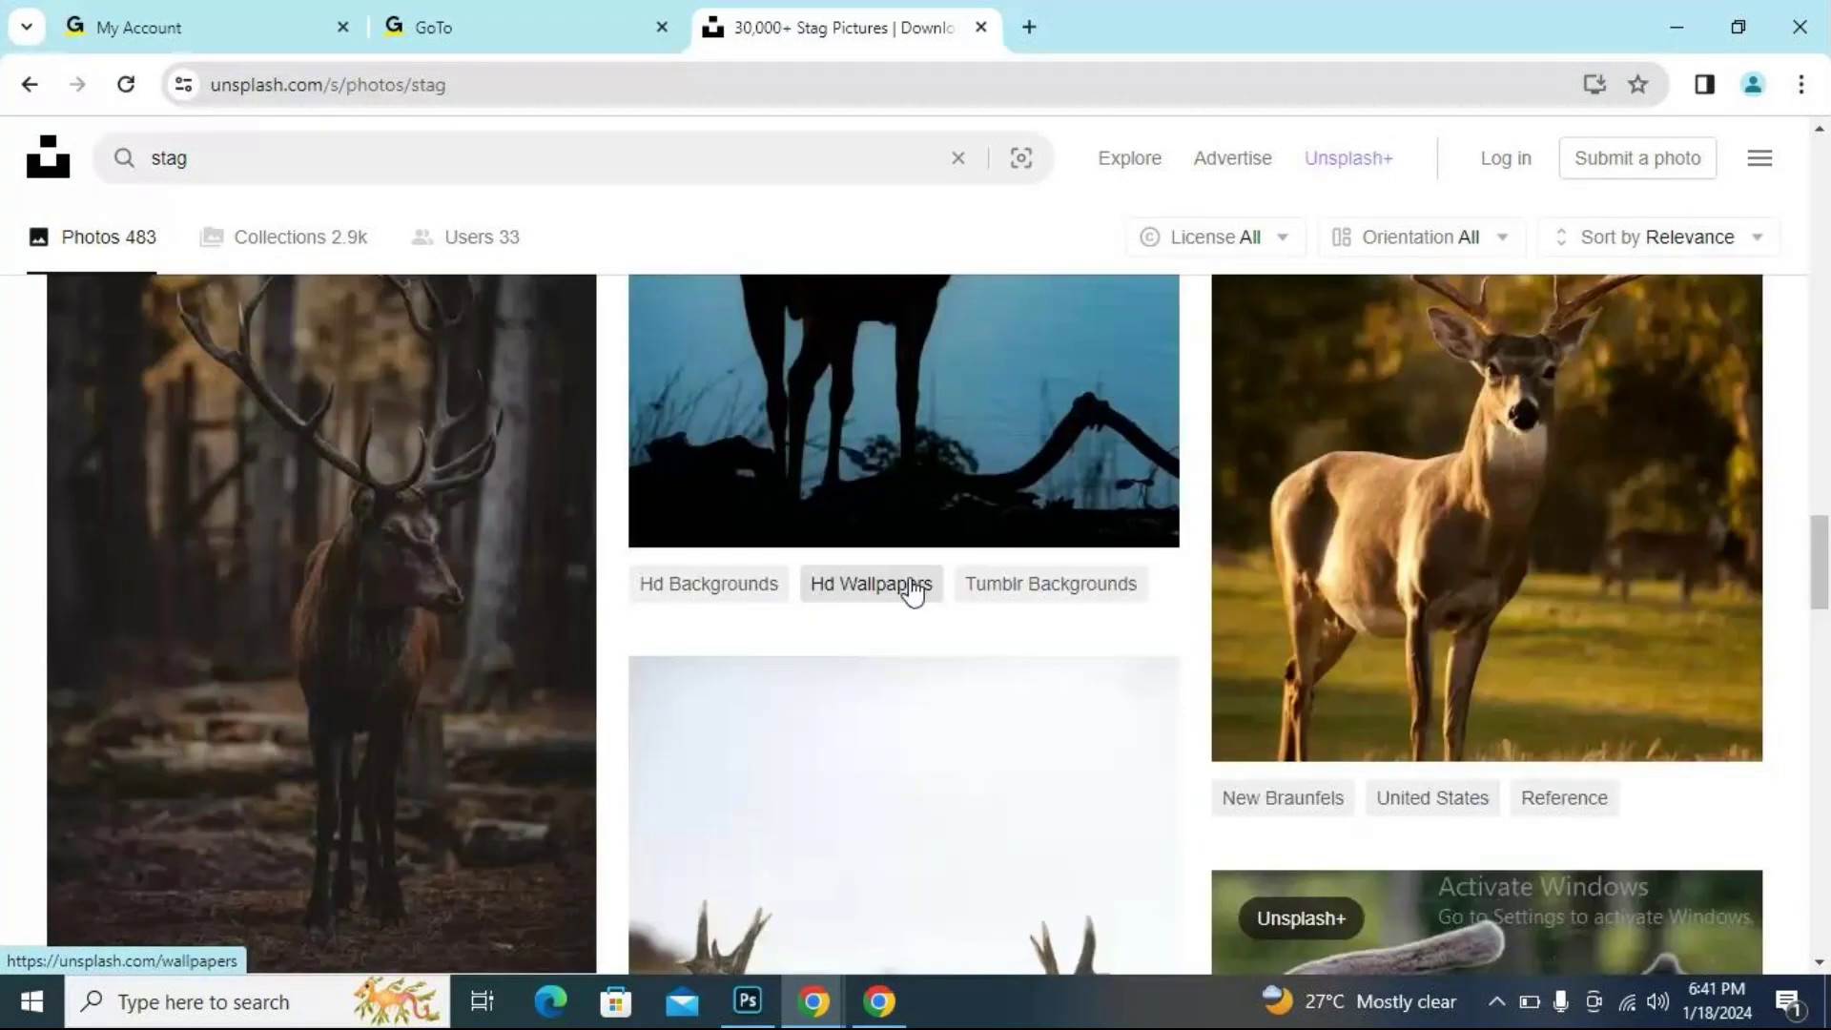
{"action": "scroll", "coordinate": [912, 586], "scroll_direction": "down", "scroll_amount": 5}
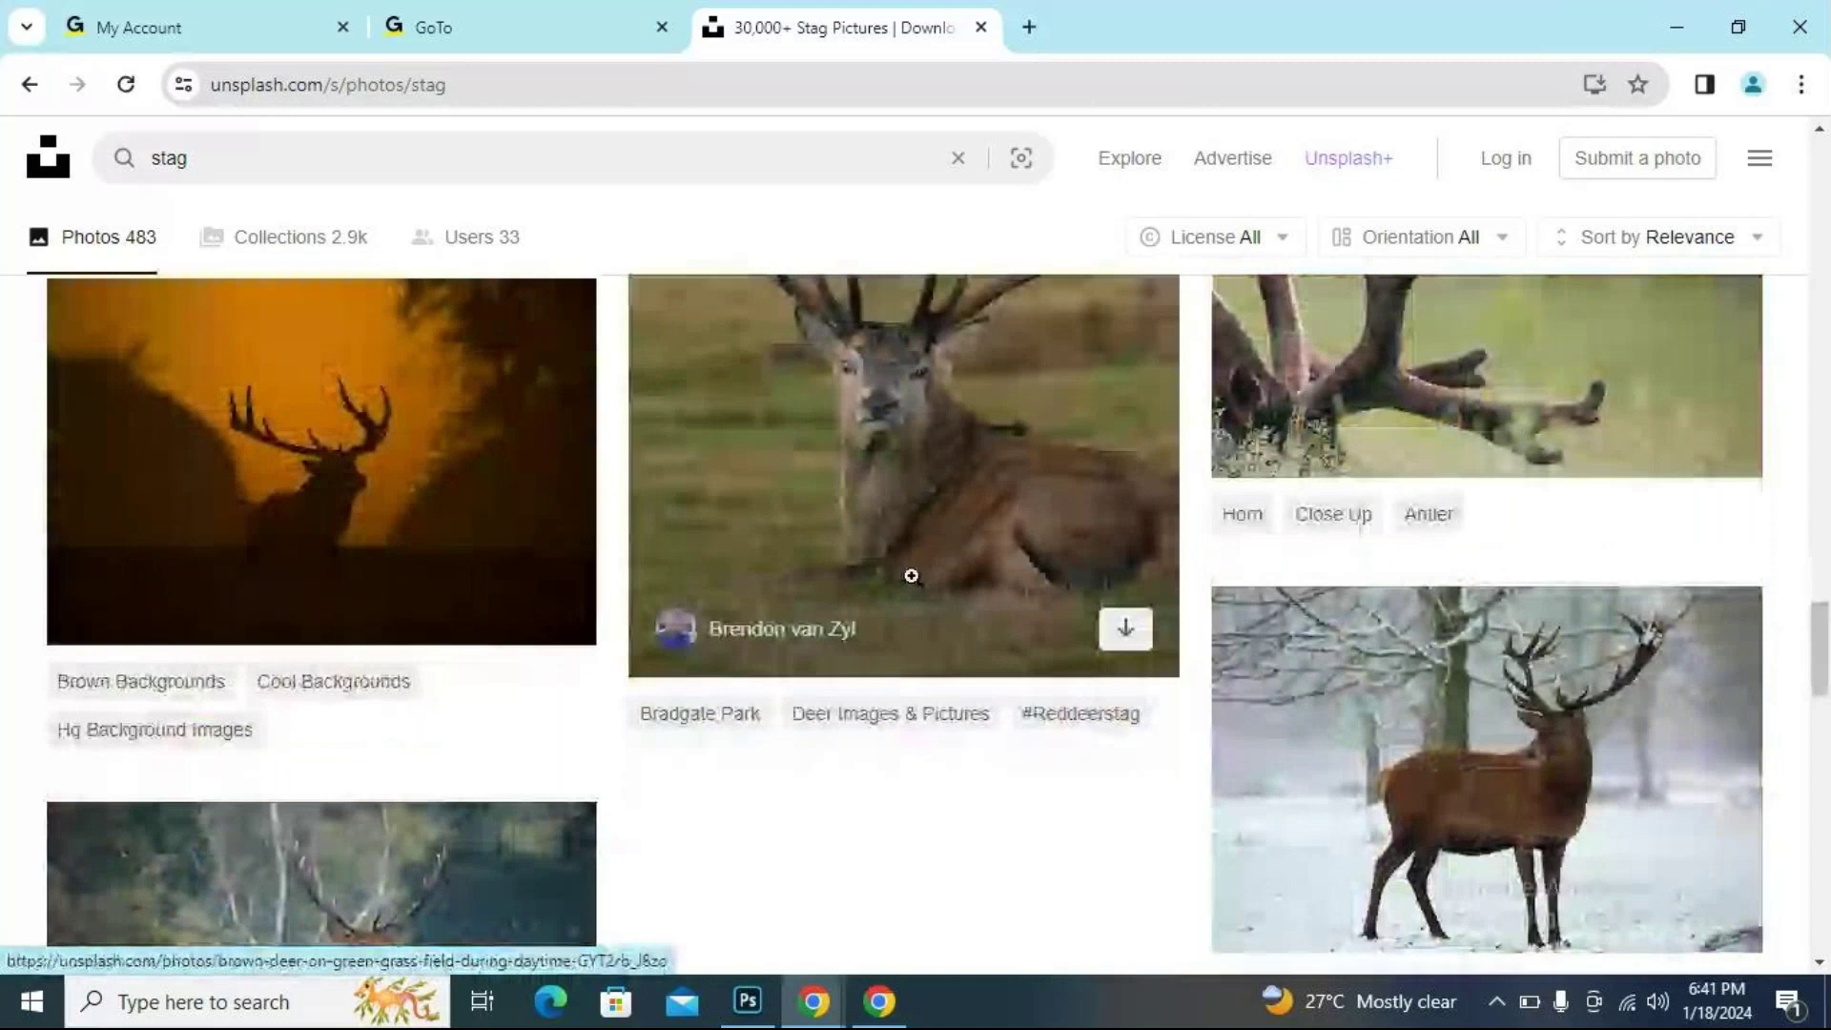
{"action": "scroll", "coordinate": [907, 584], "scroll_direction": "down", "scroll_amount": 5}
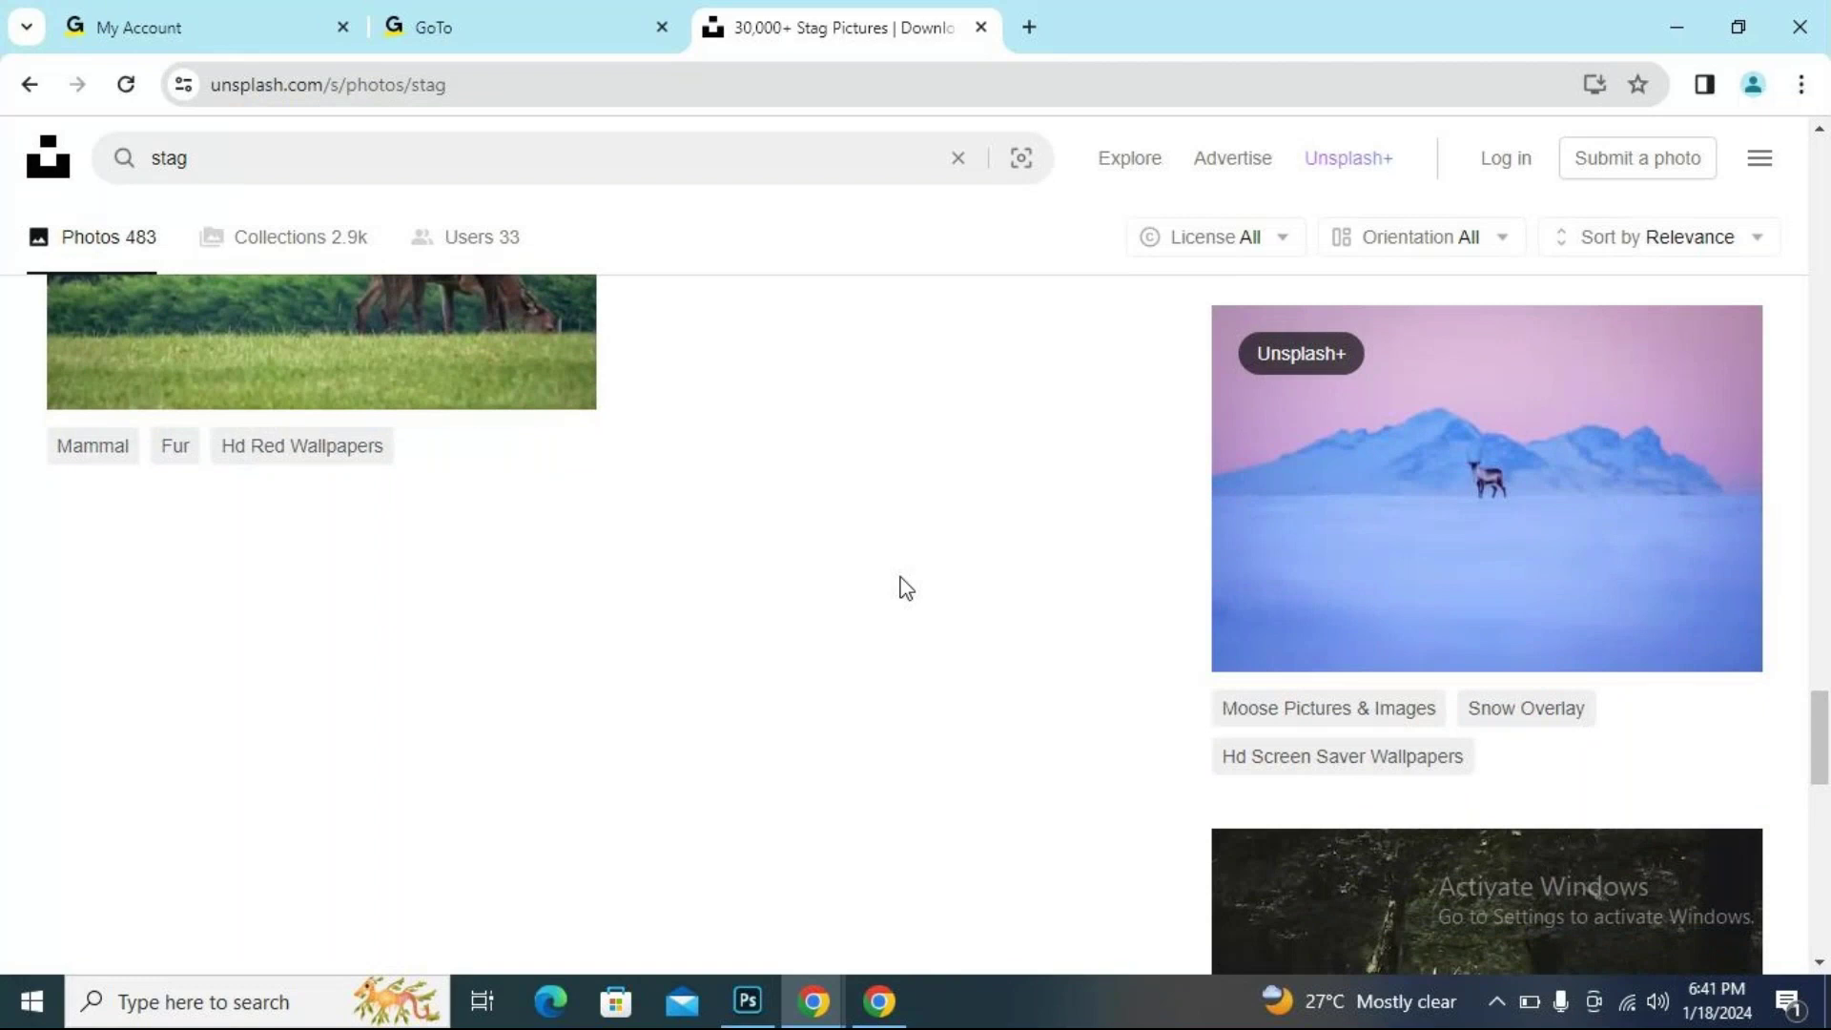
{"action": "scroll", "coordinate": [906, 588], "scroll_direction": "up", "scroll_amount": 10}
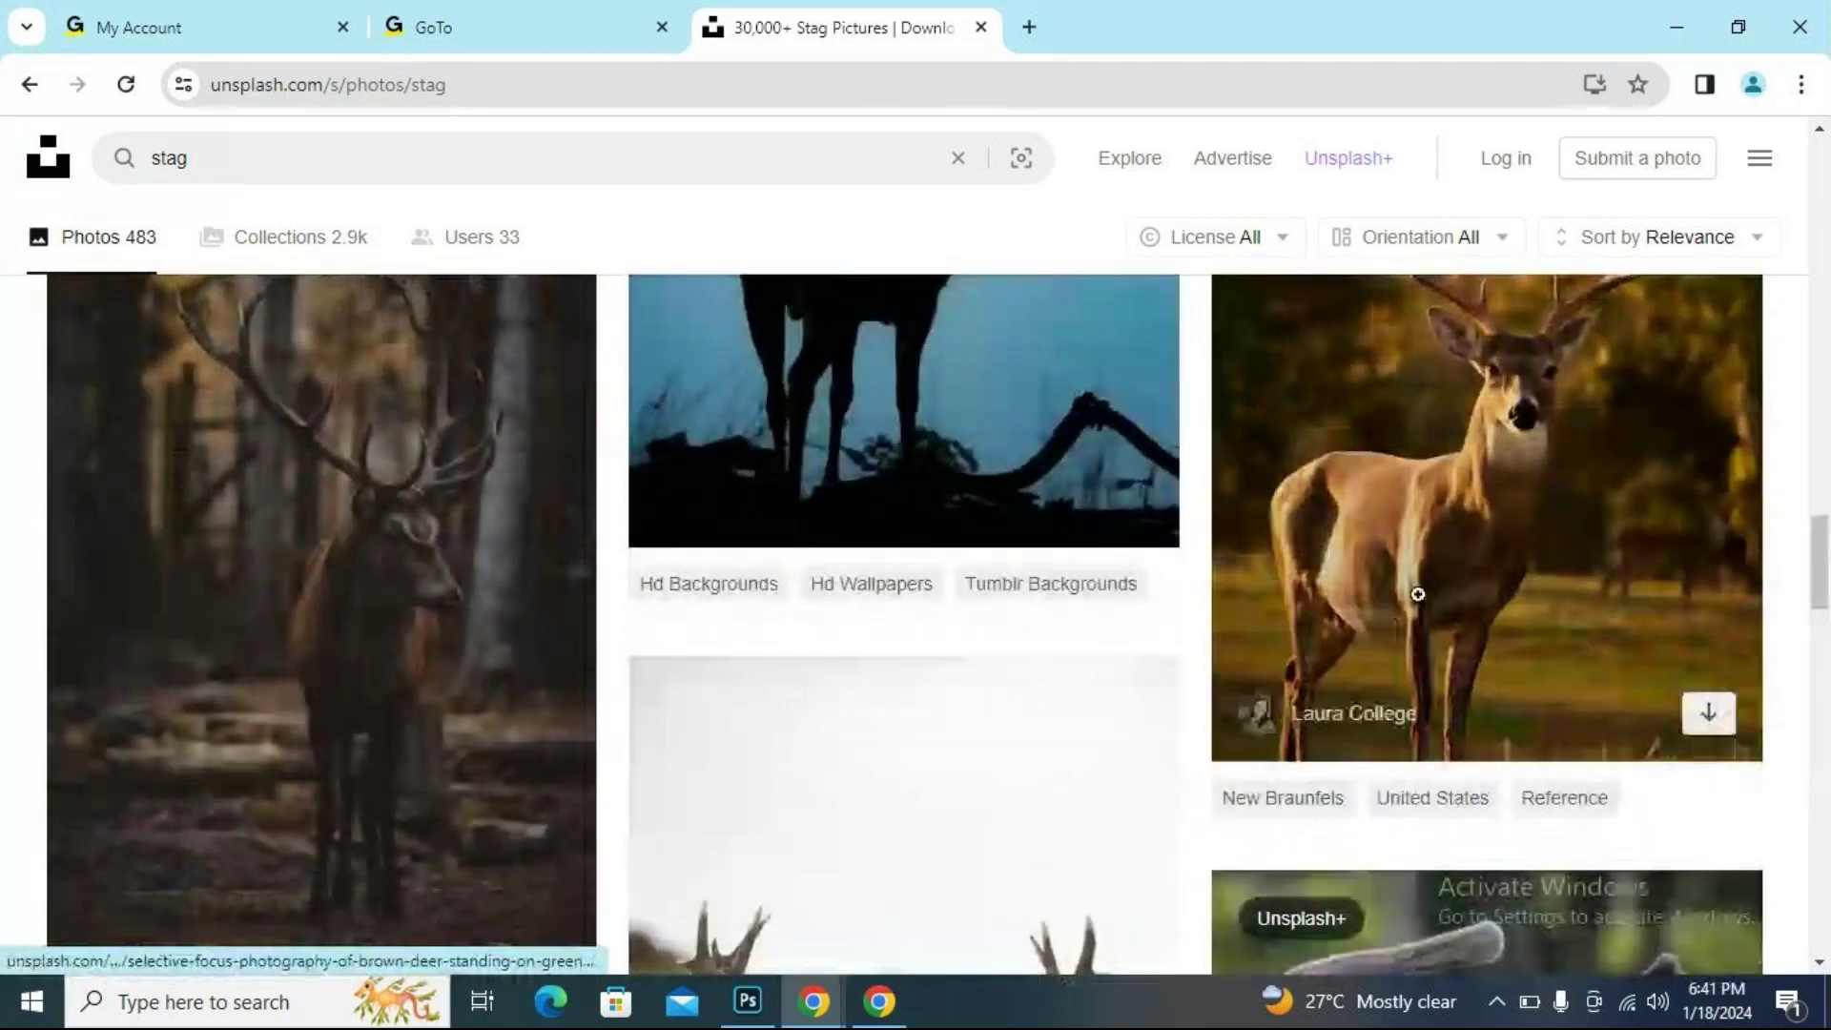
Download the photo of the antlered brown deer standing on grass and place it in the blank Photoshop document.
{"action": "left_click", "coordinate": [1512, 528]}
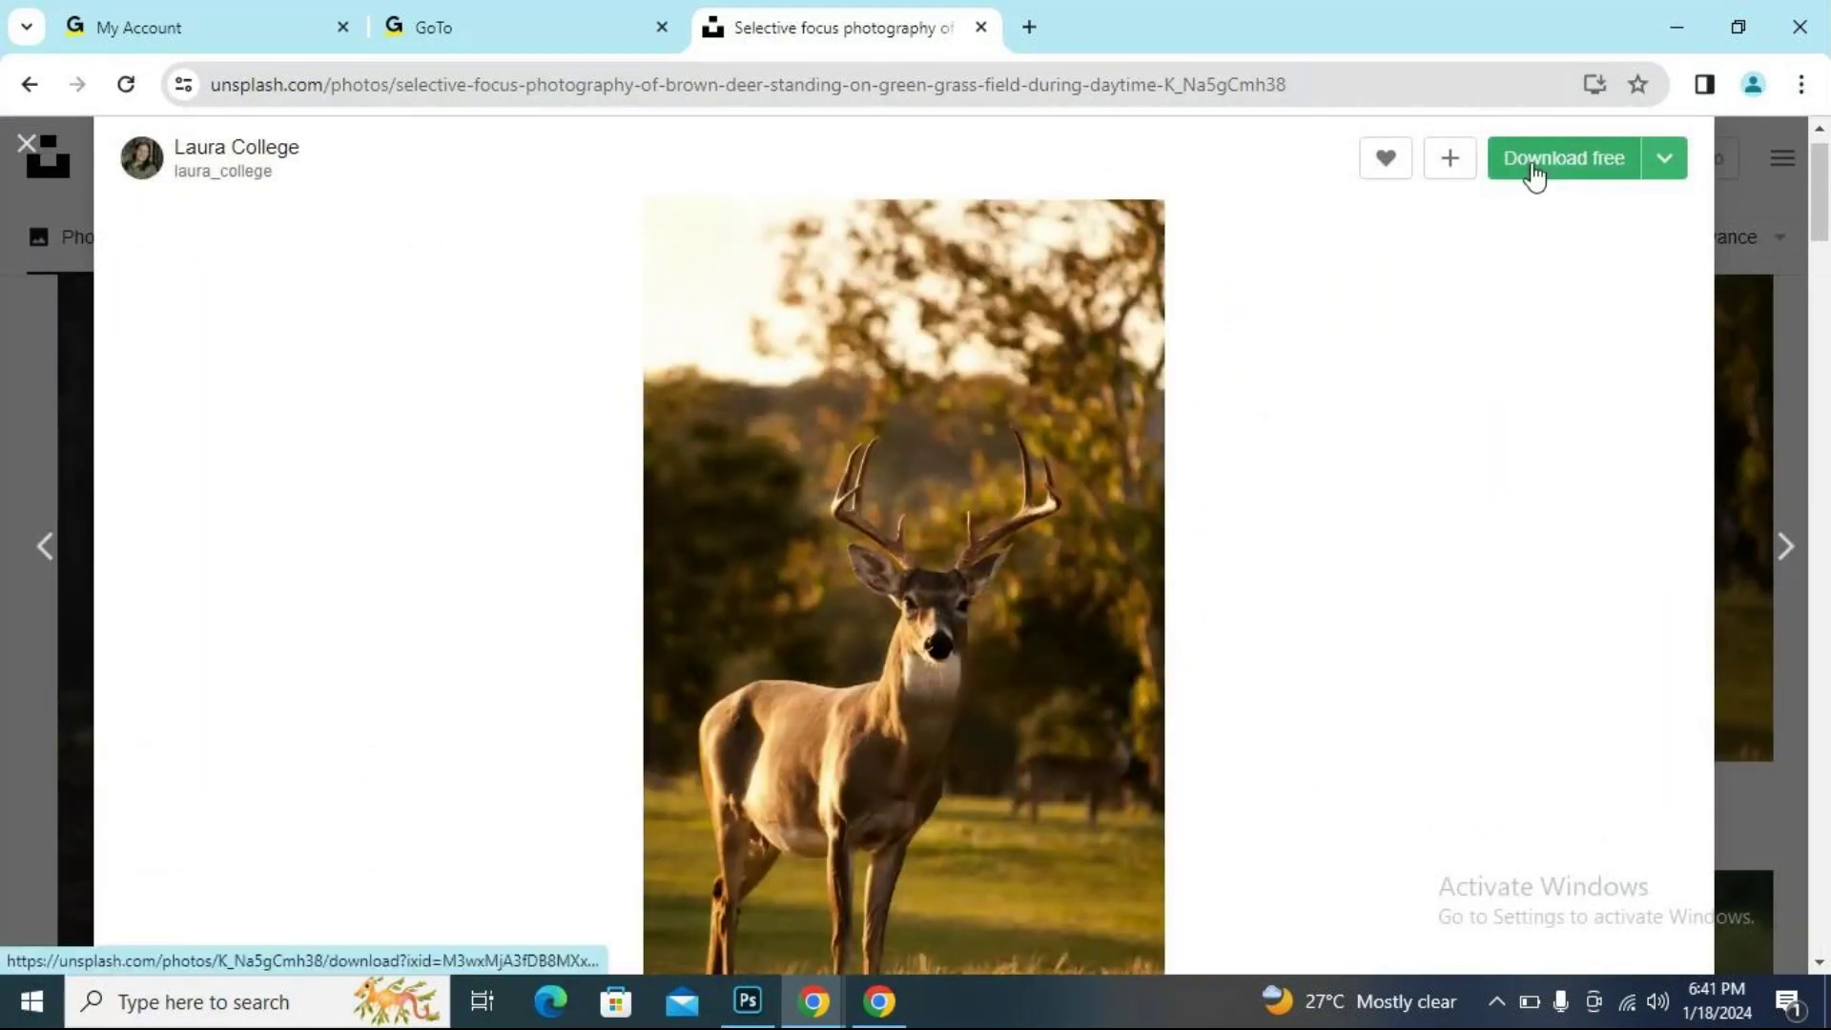
{"action": "left_click", "coordinate": [1532, 168]}
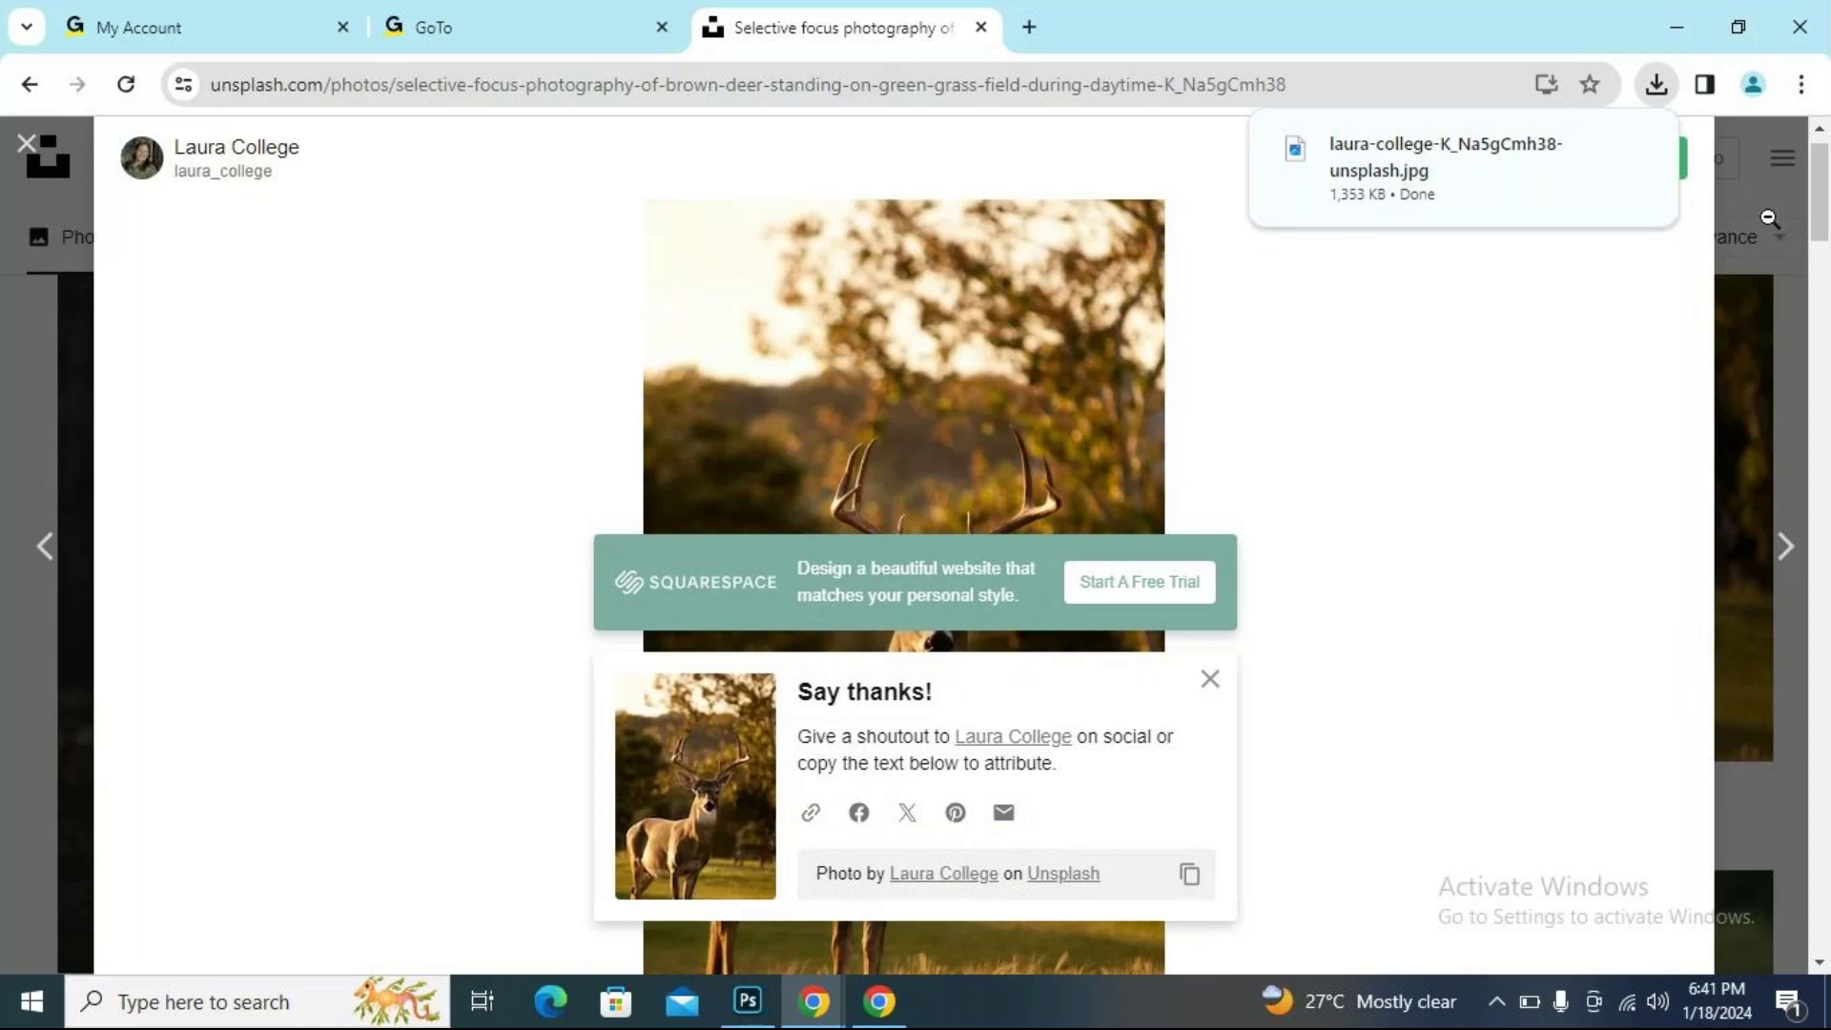
{"action": "left_click_drag", "start_coordinate": [1300, 184], "coordinate": [694, 560]}
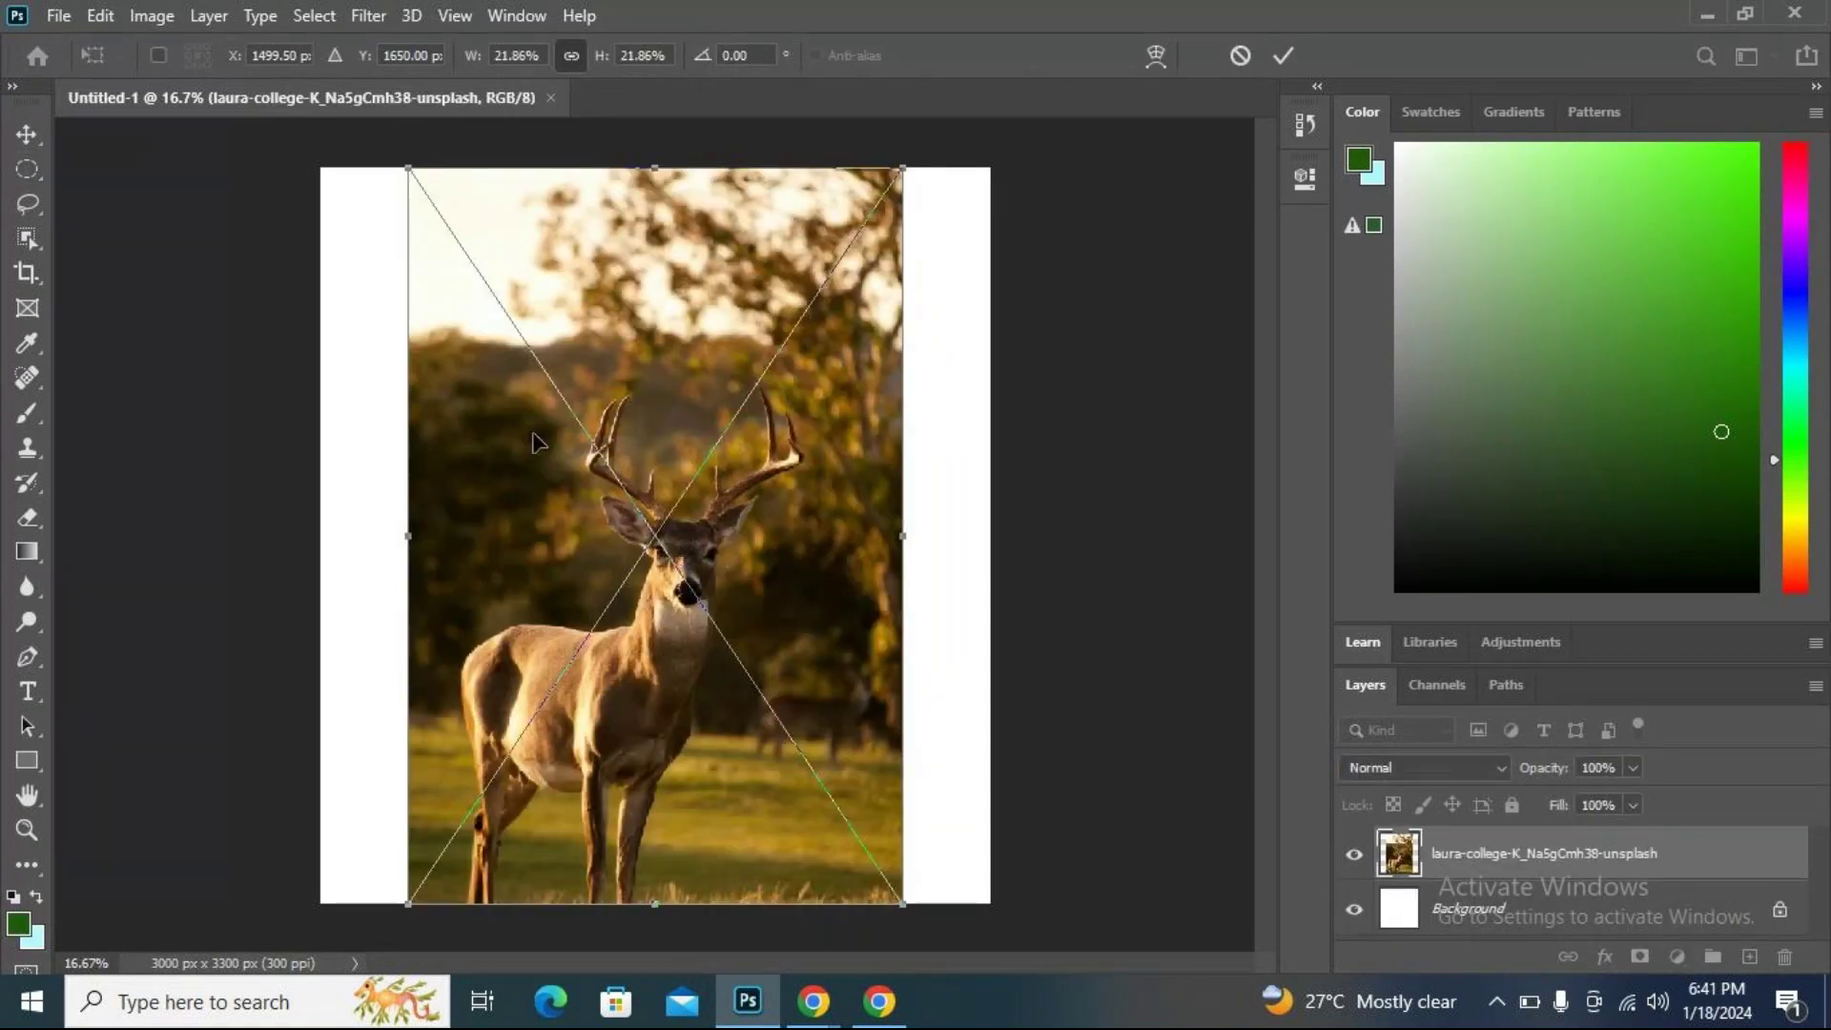
{"action": "left_click", "coordinate": [71, 13]}
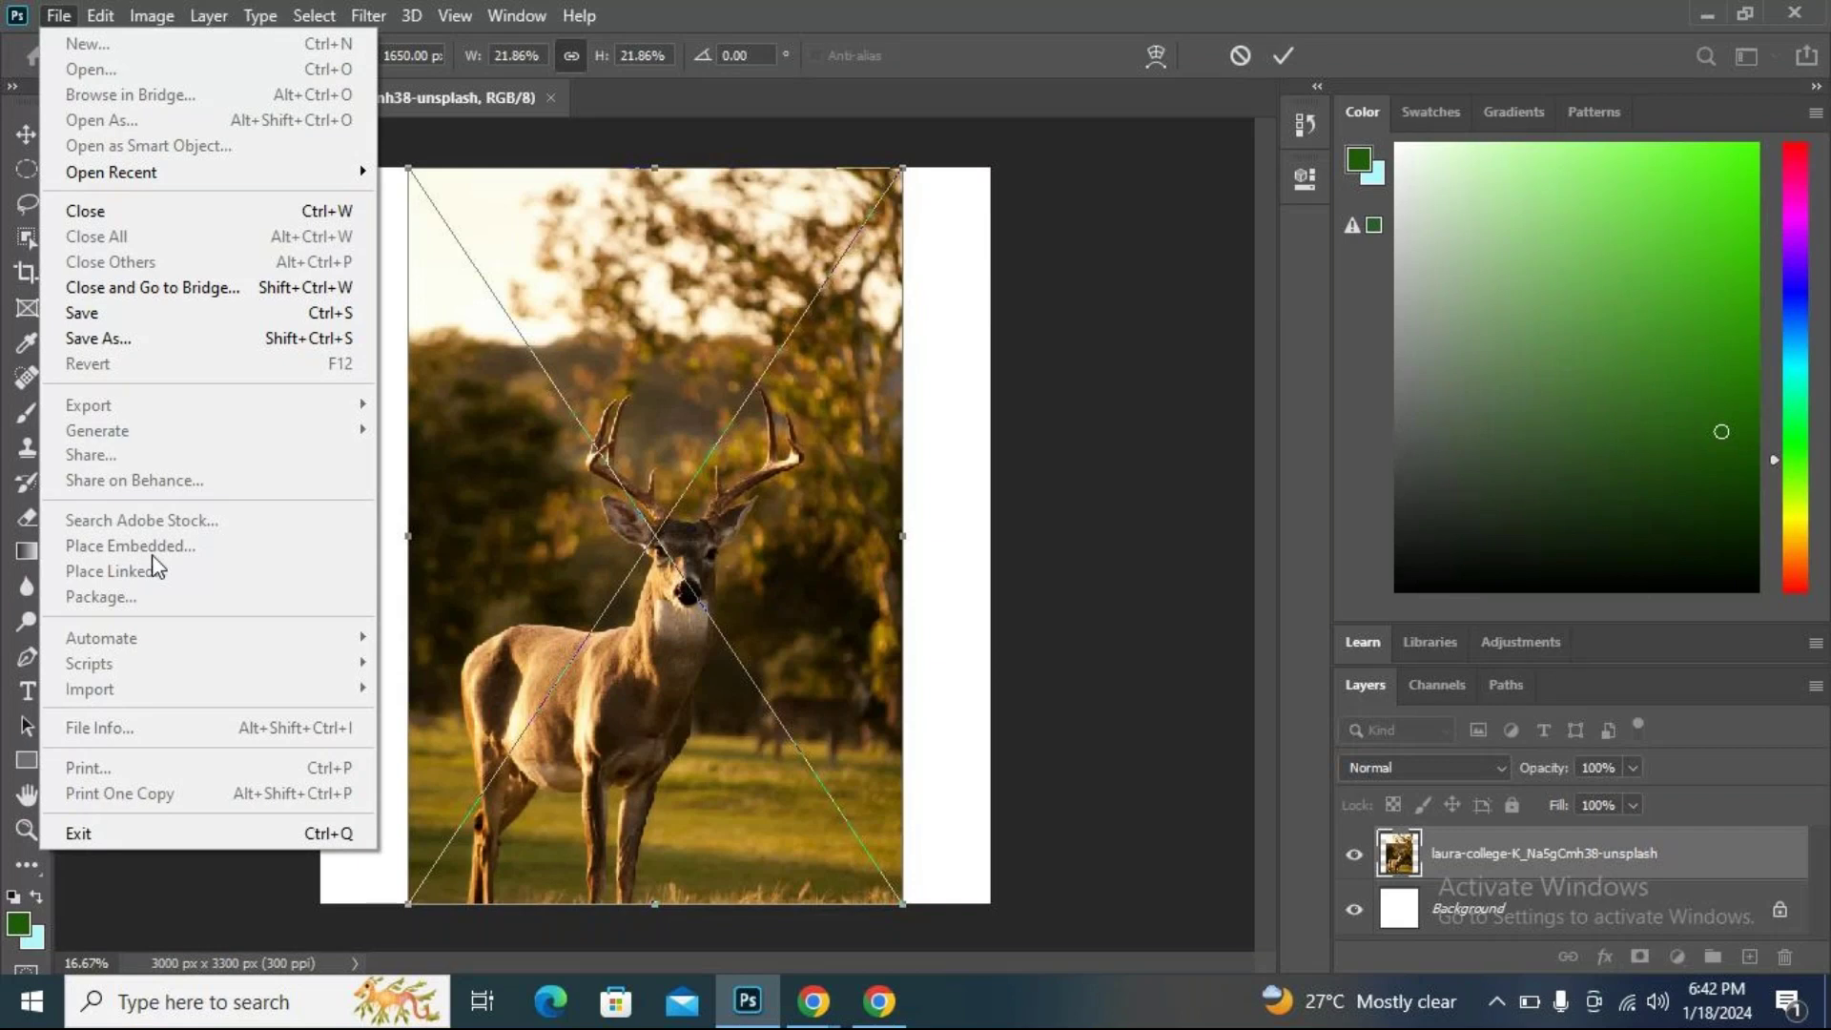
{"action": "left_click", "coordinate": [1126, 532]}
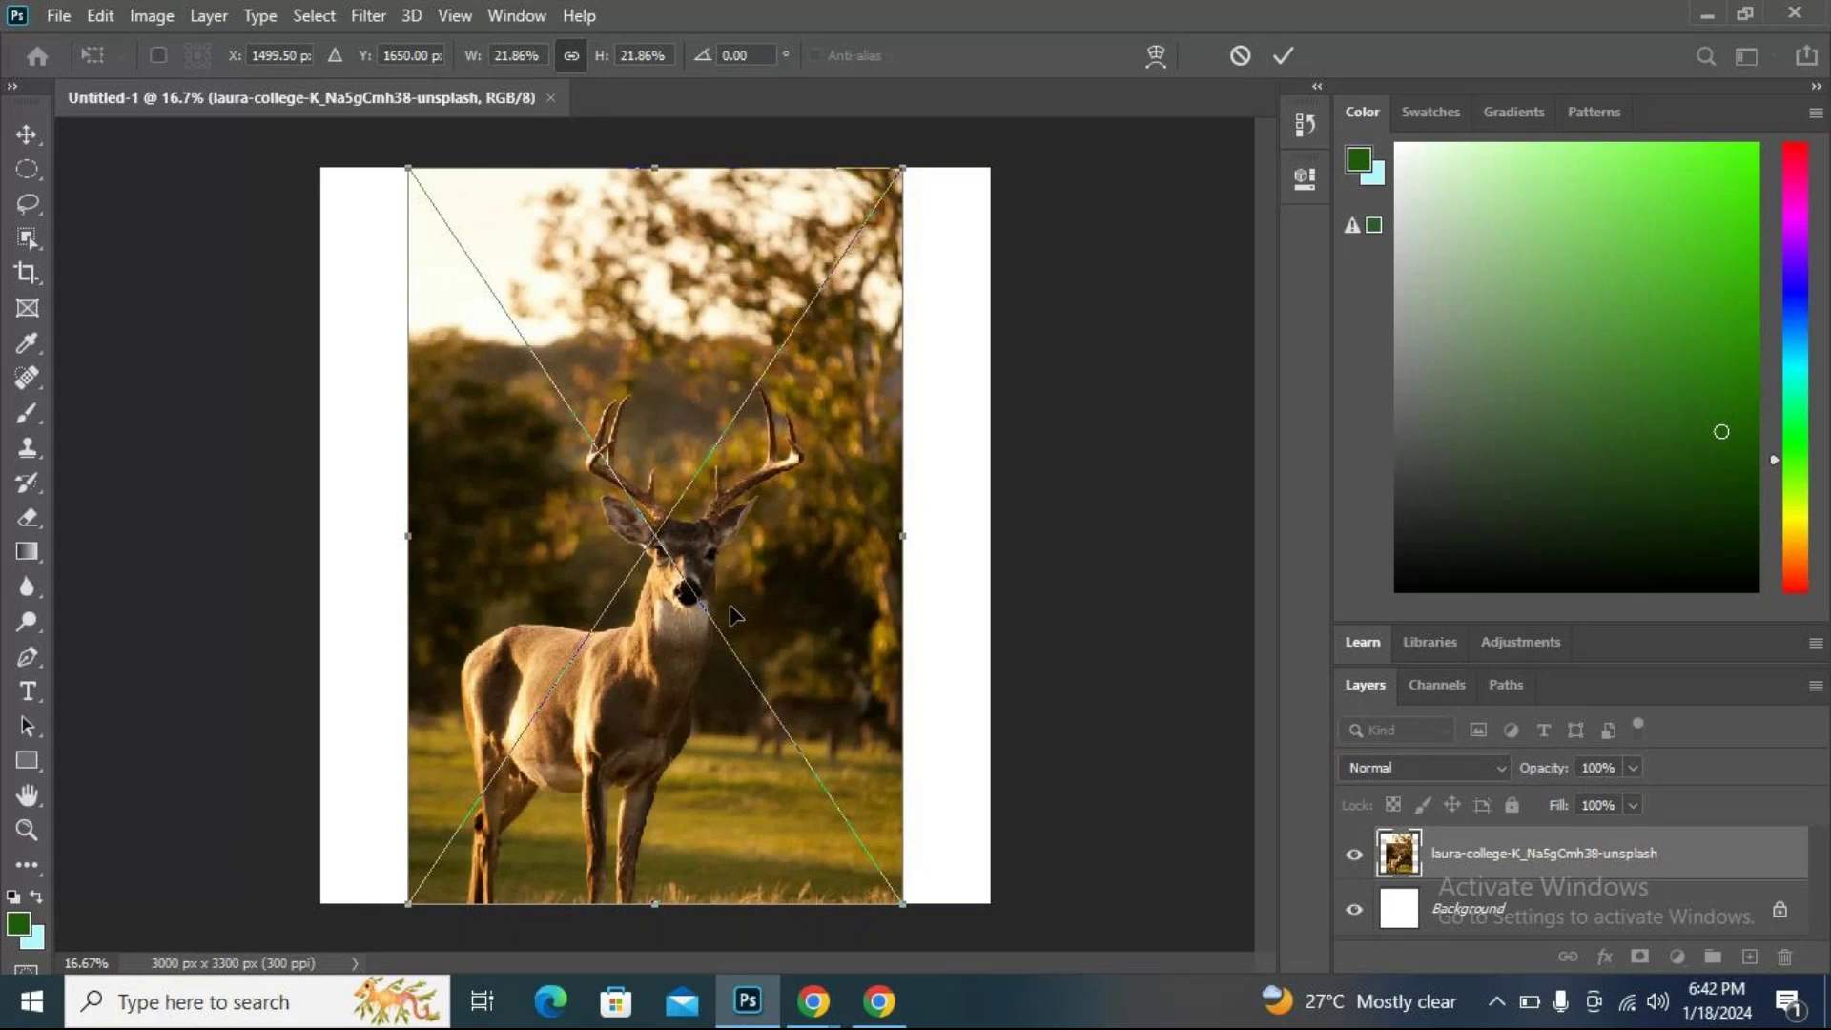
Commit the placement of the deer photo in the document.
{"action": "key", "text": "m"}
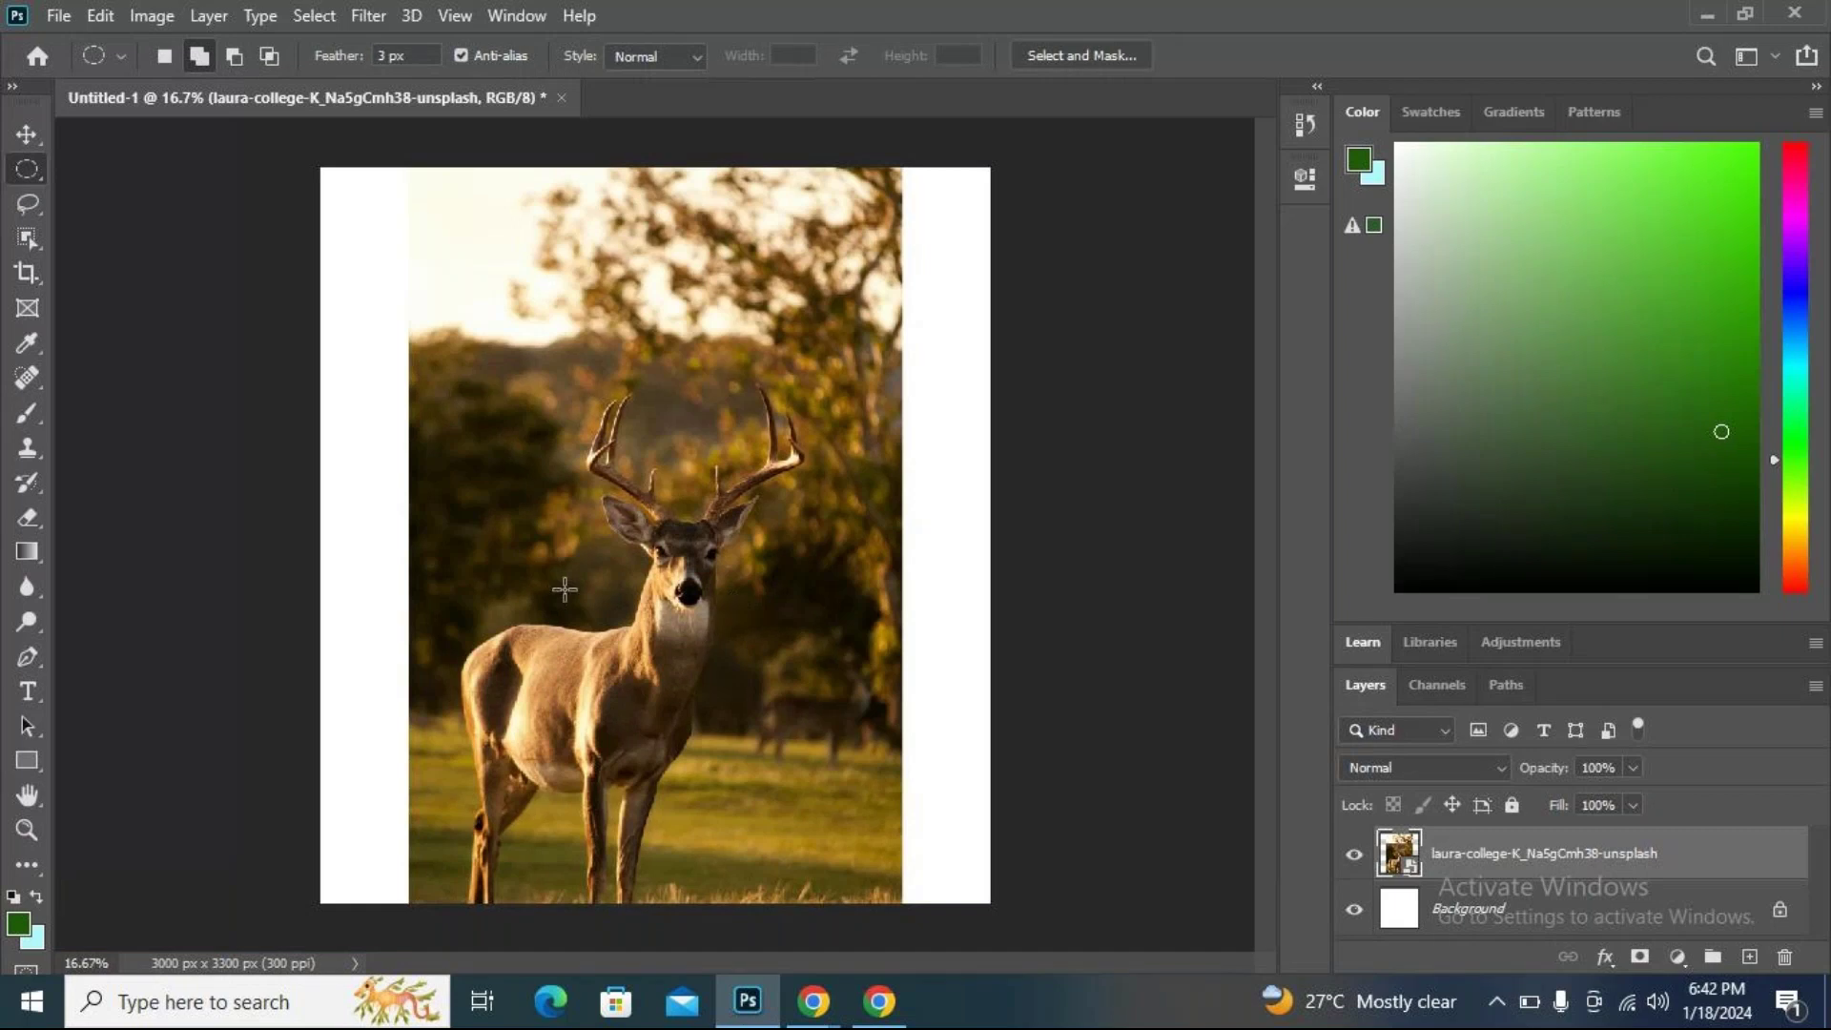
{"action": "left_click", "coordinate": [61, 16]}
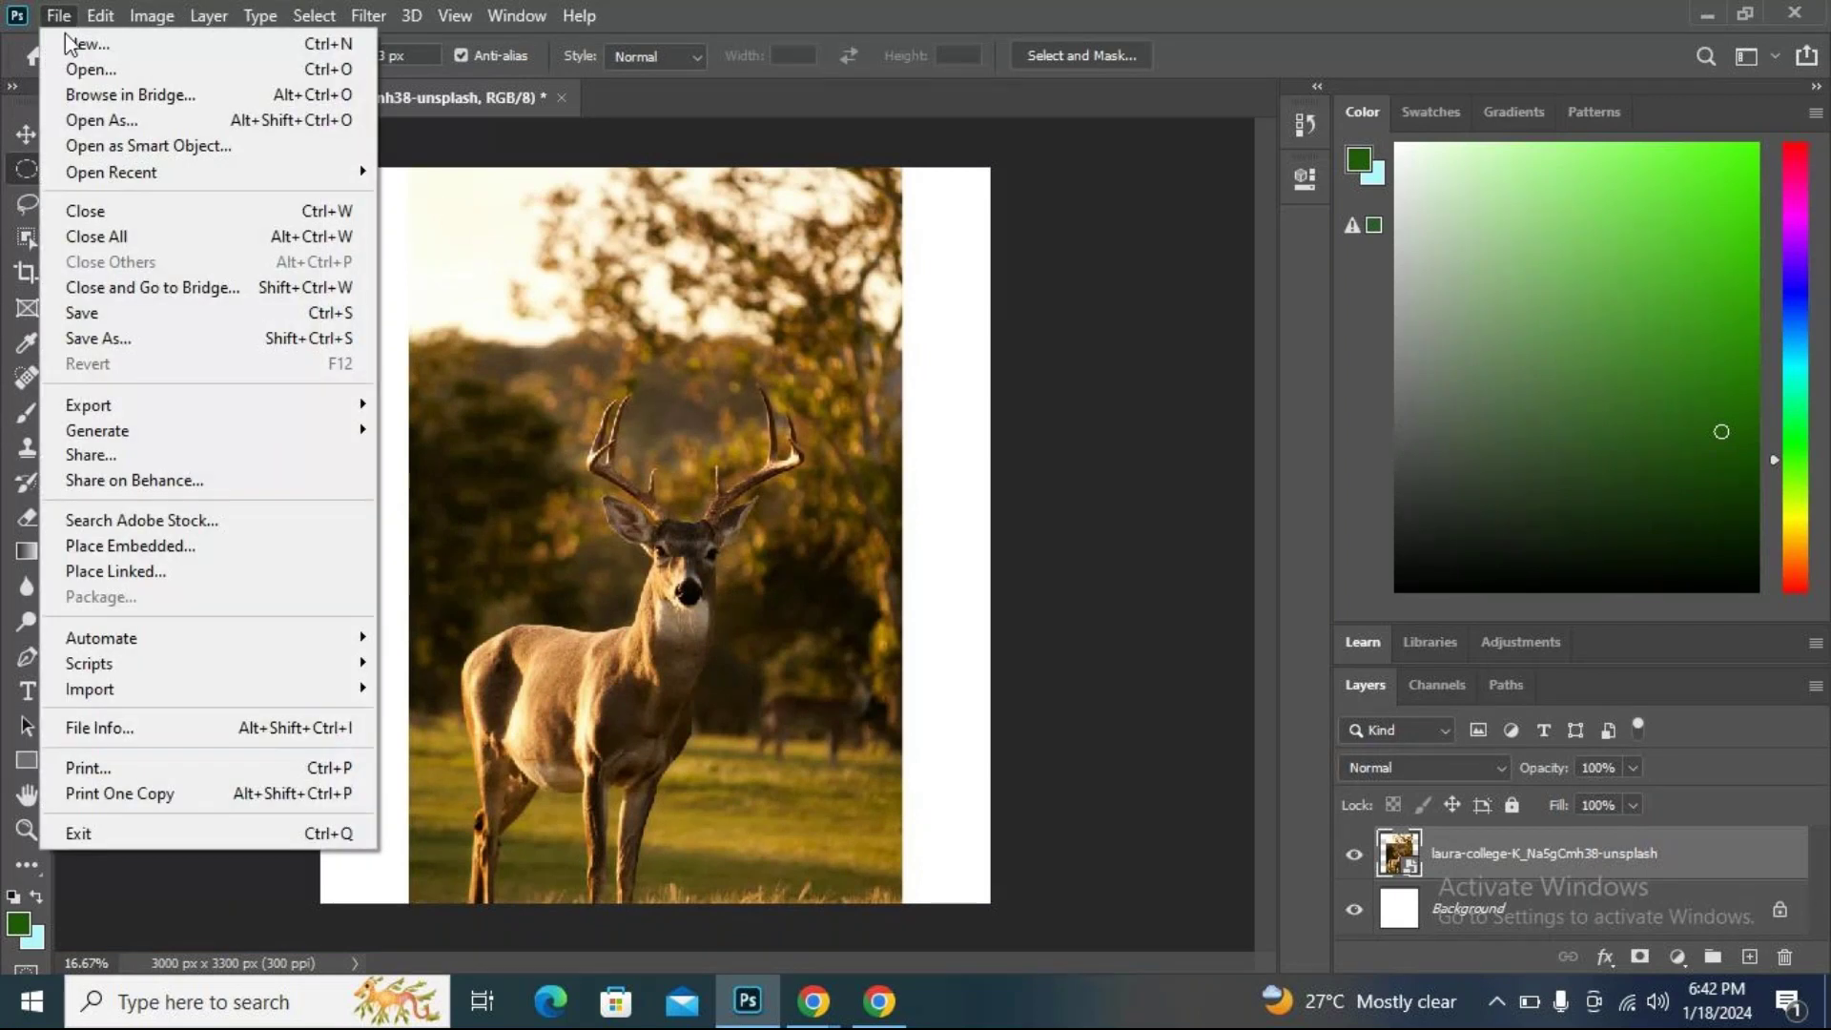
{"action": "left_click", "coordinate": [142, 546]}
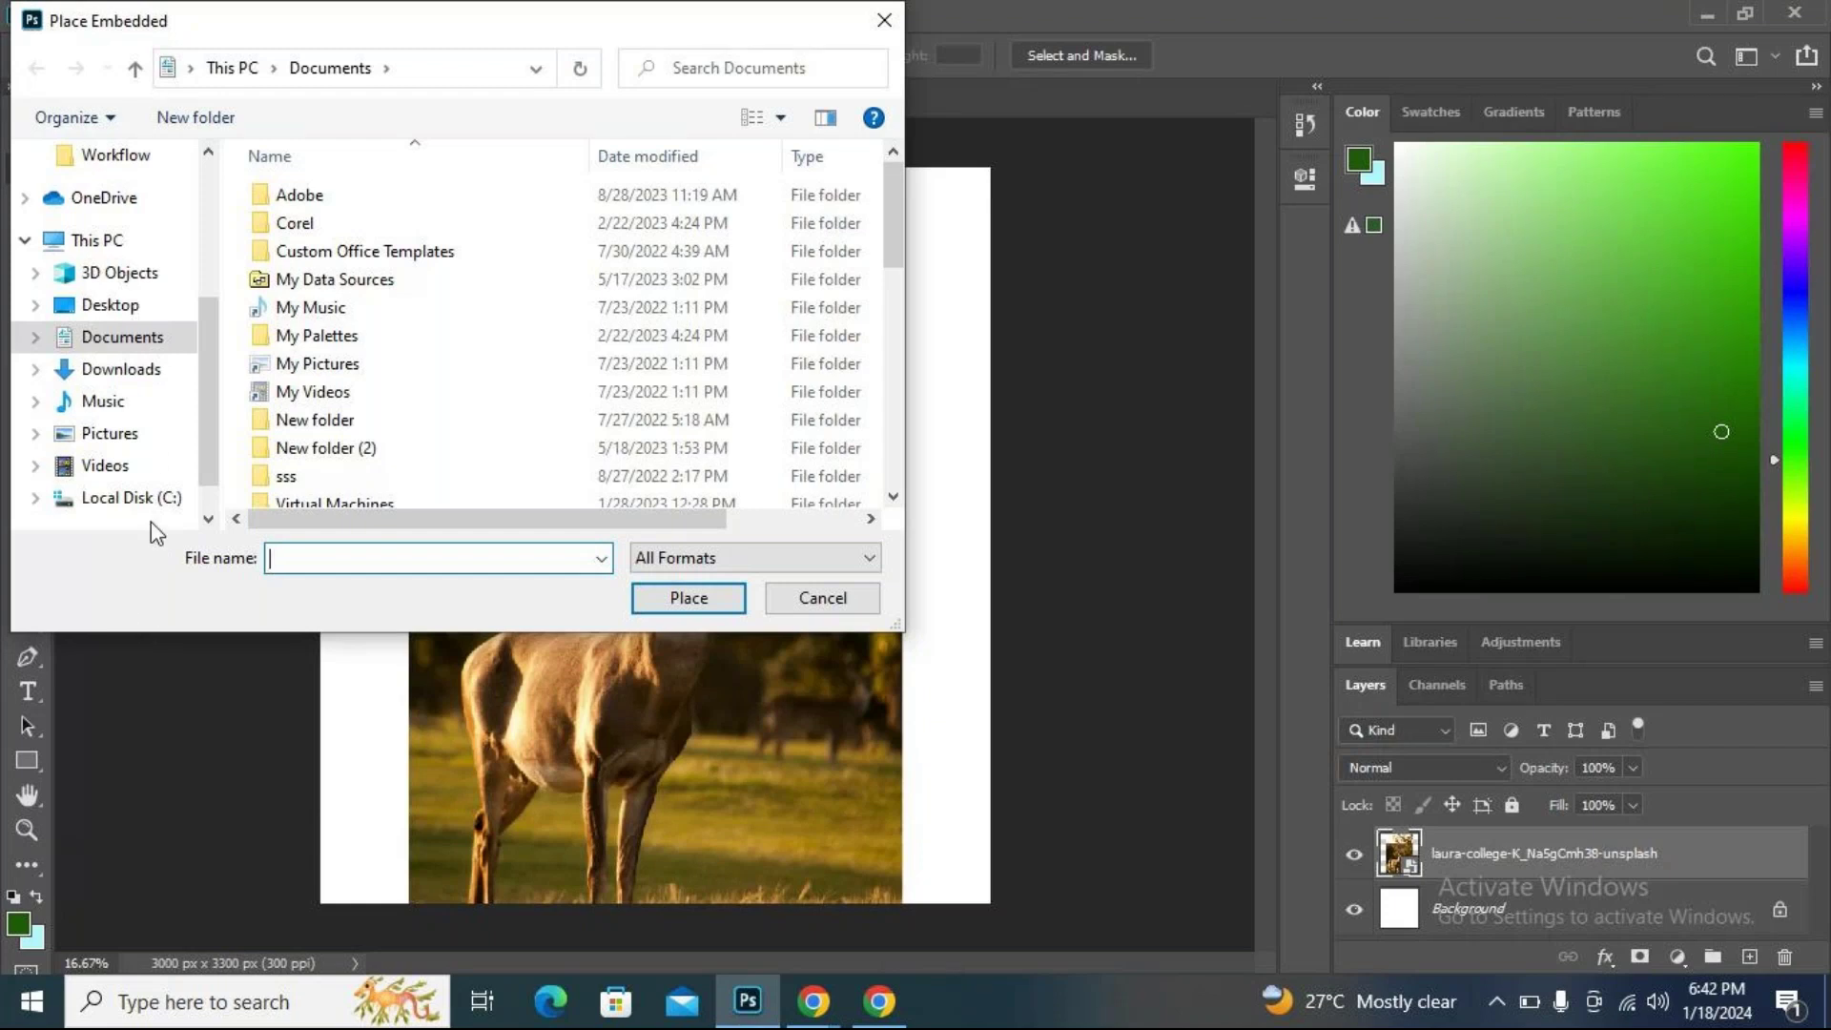
{"action": "left_click", "coordinate": [161, 374]}
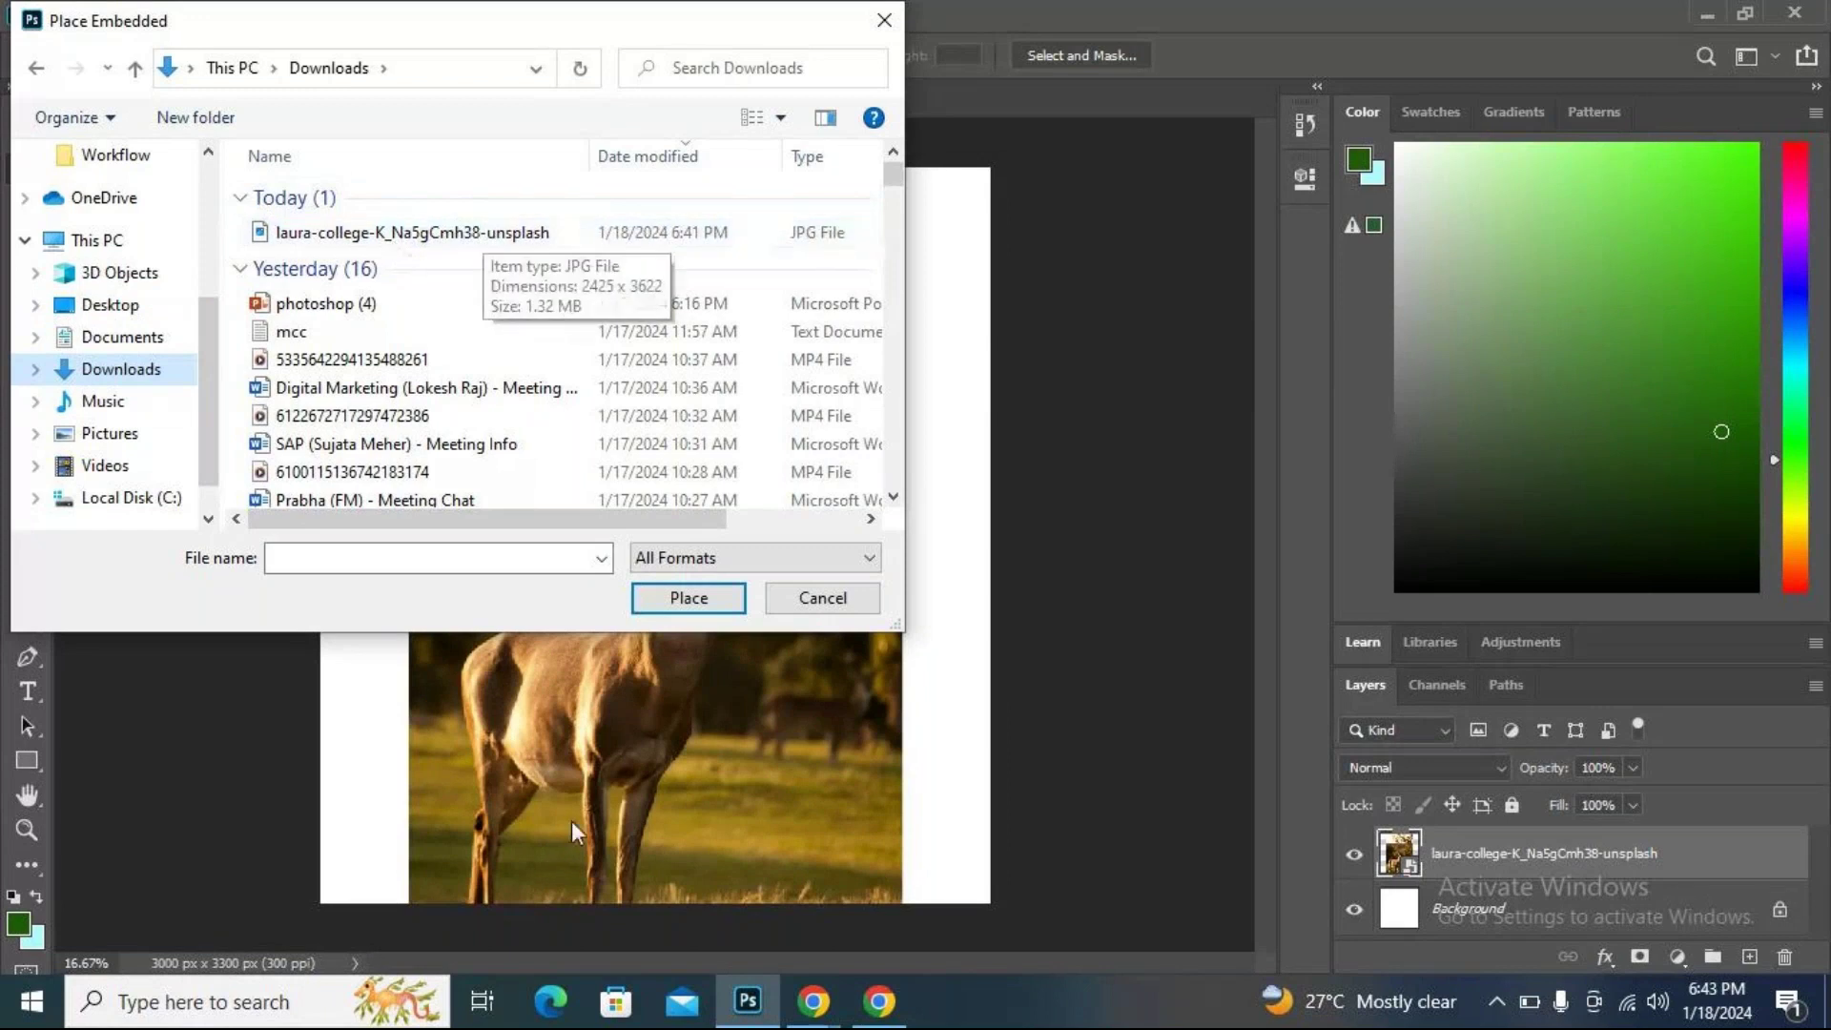
{"action": "left_click", "coordinate": [879, 30]}
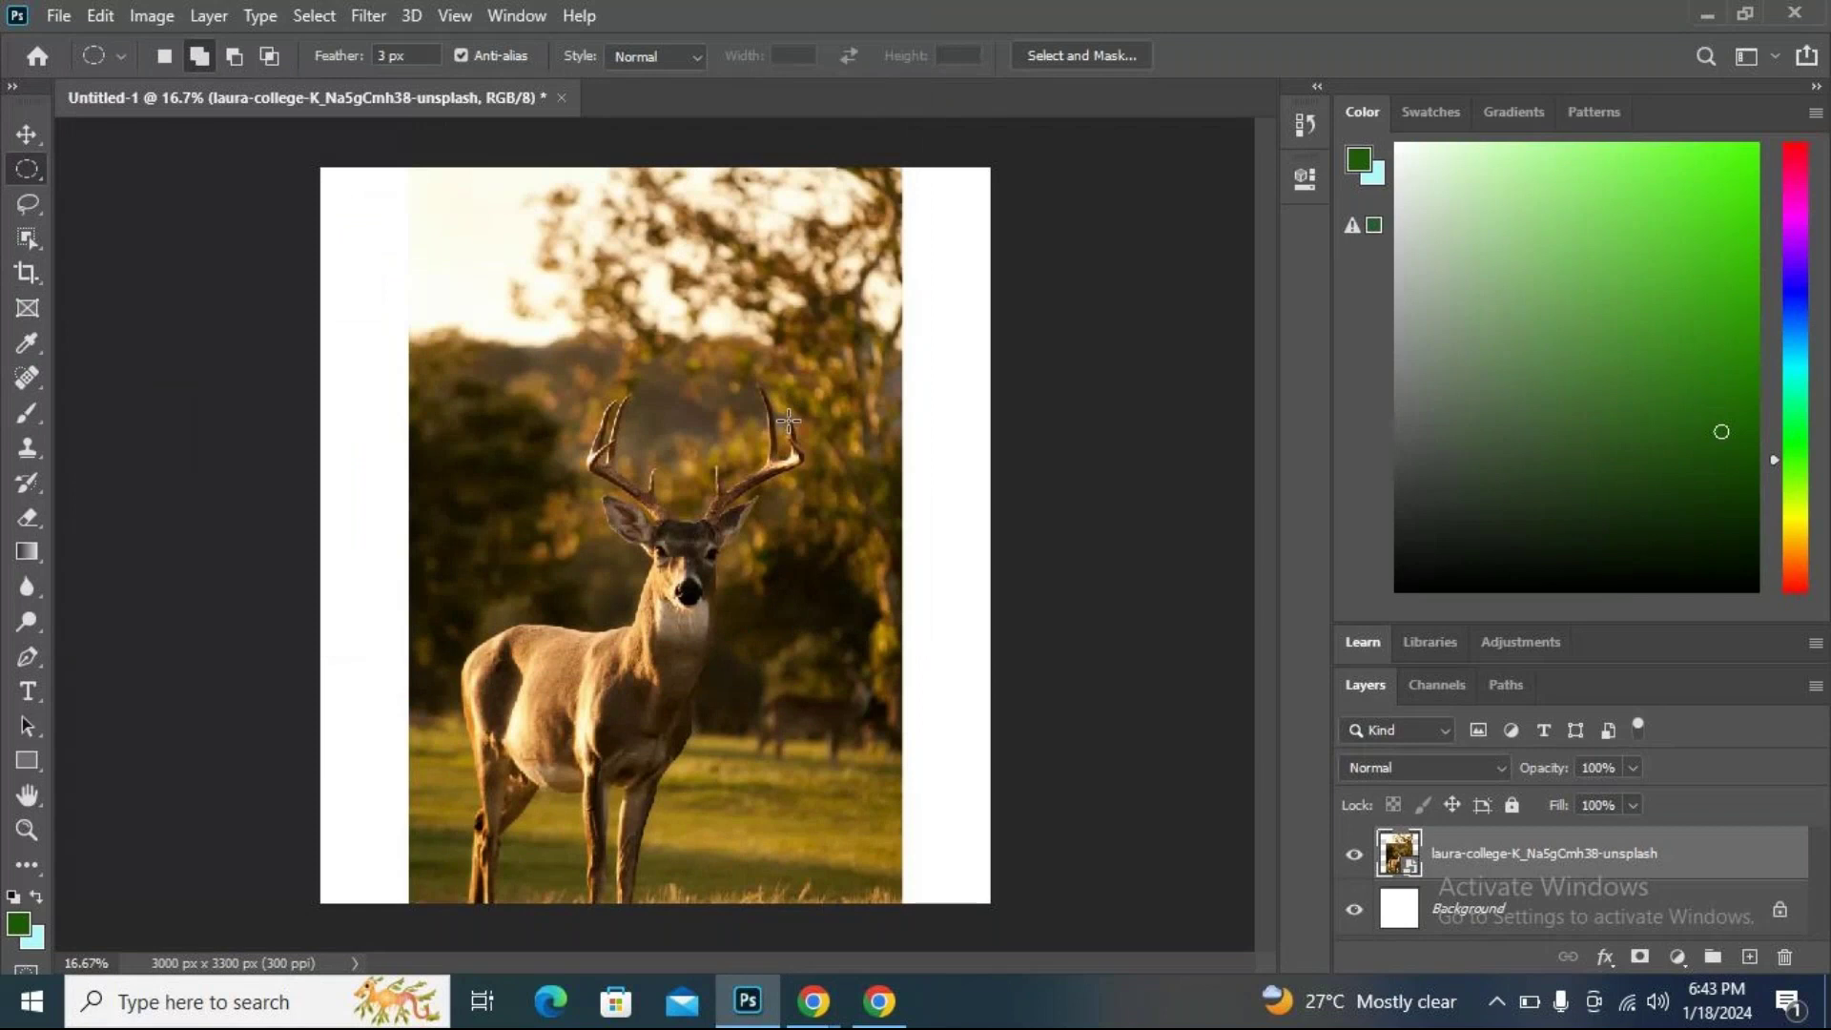
{"action": "left_click", "coordinate": [45, 17]}
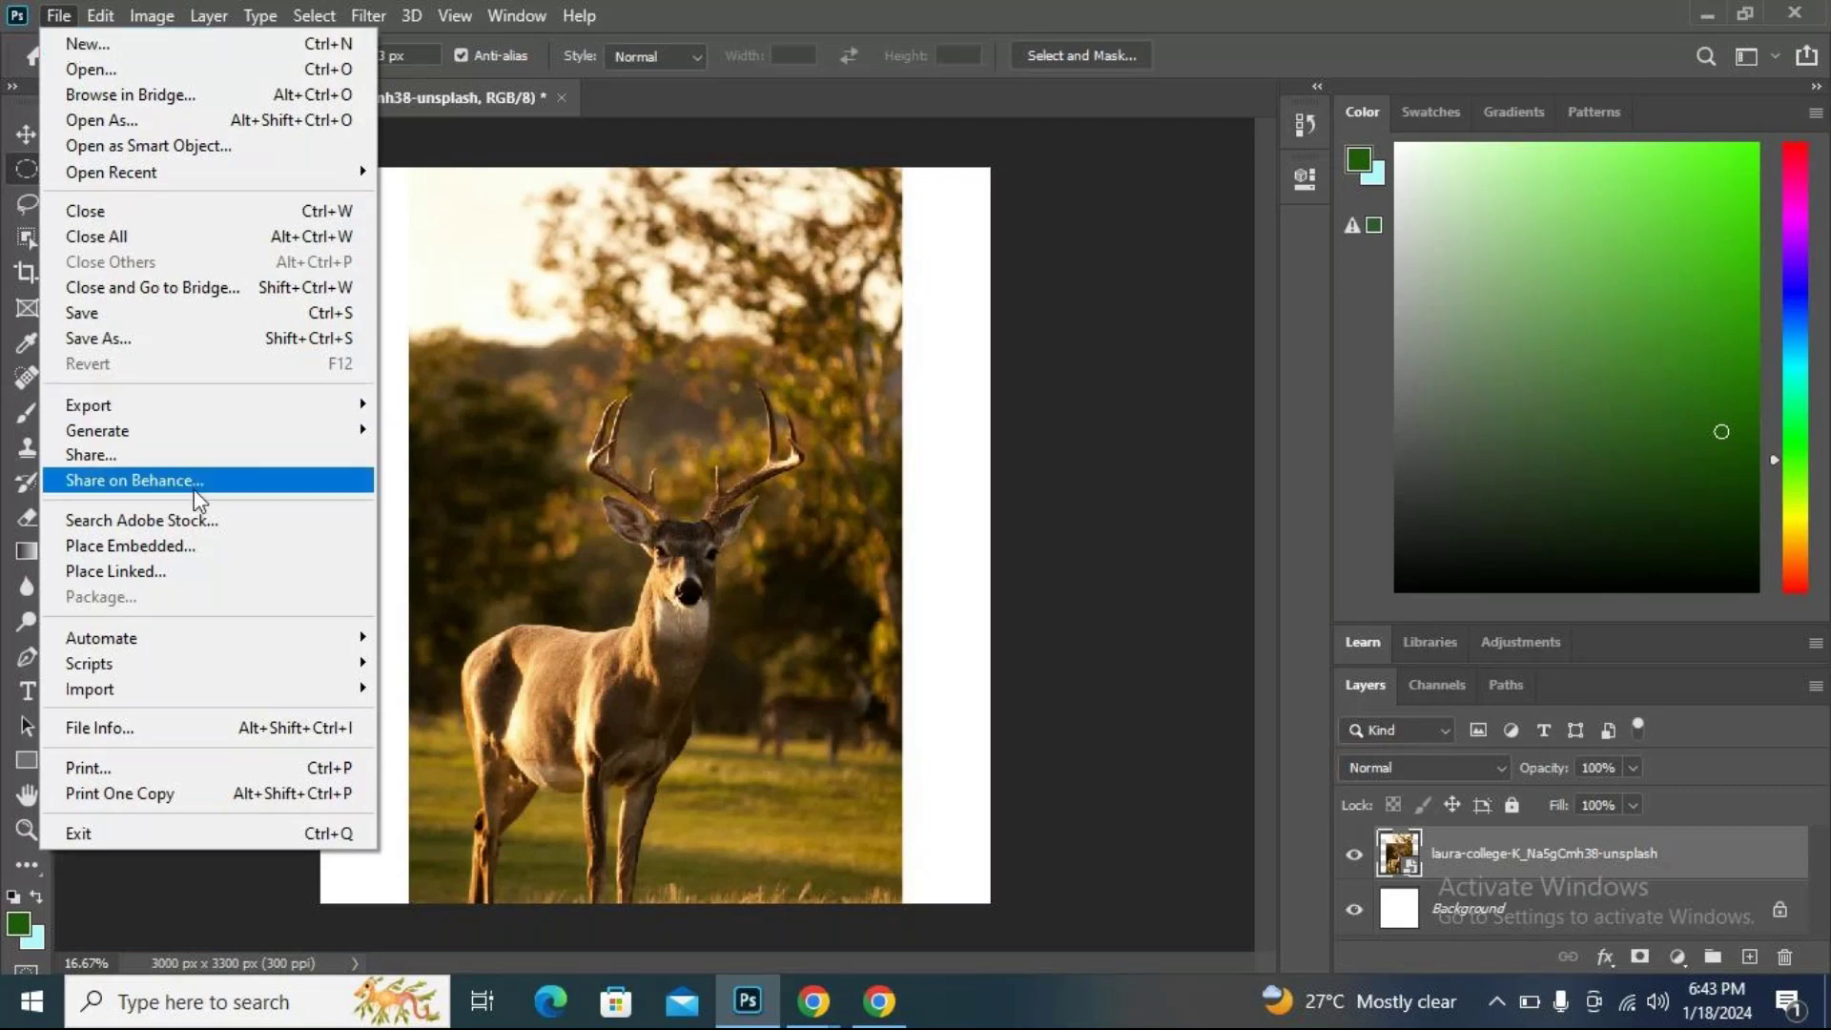
{"action": "left_click", "coordinate": [199, 548]}
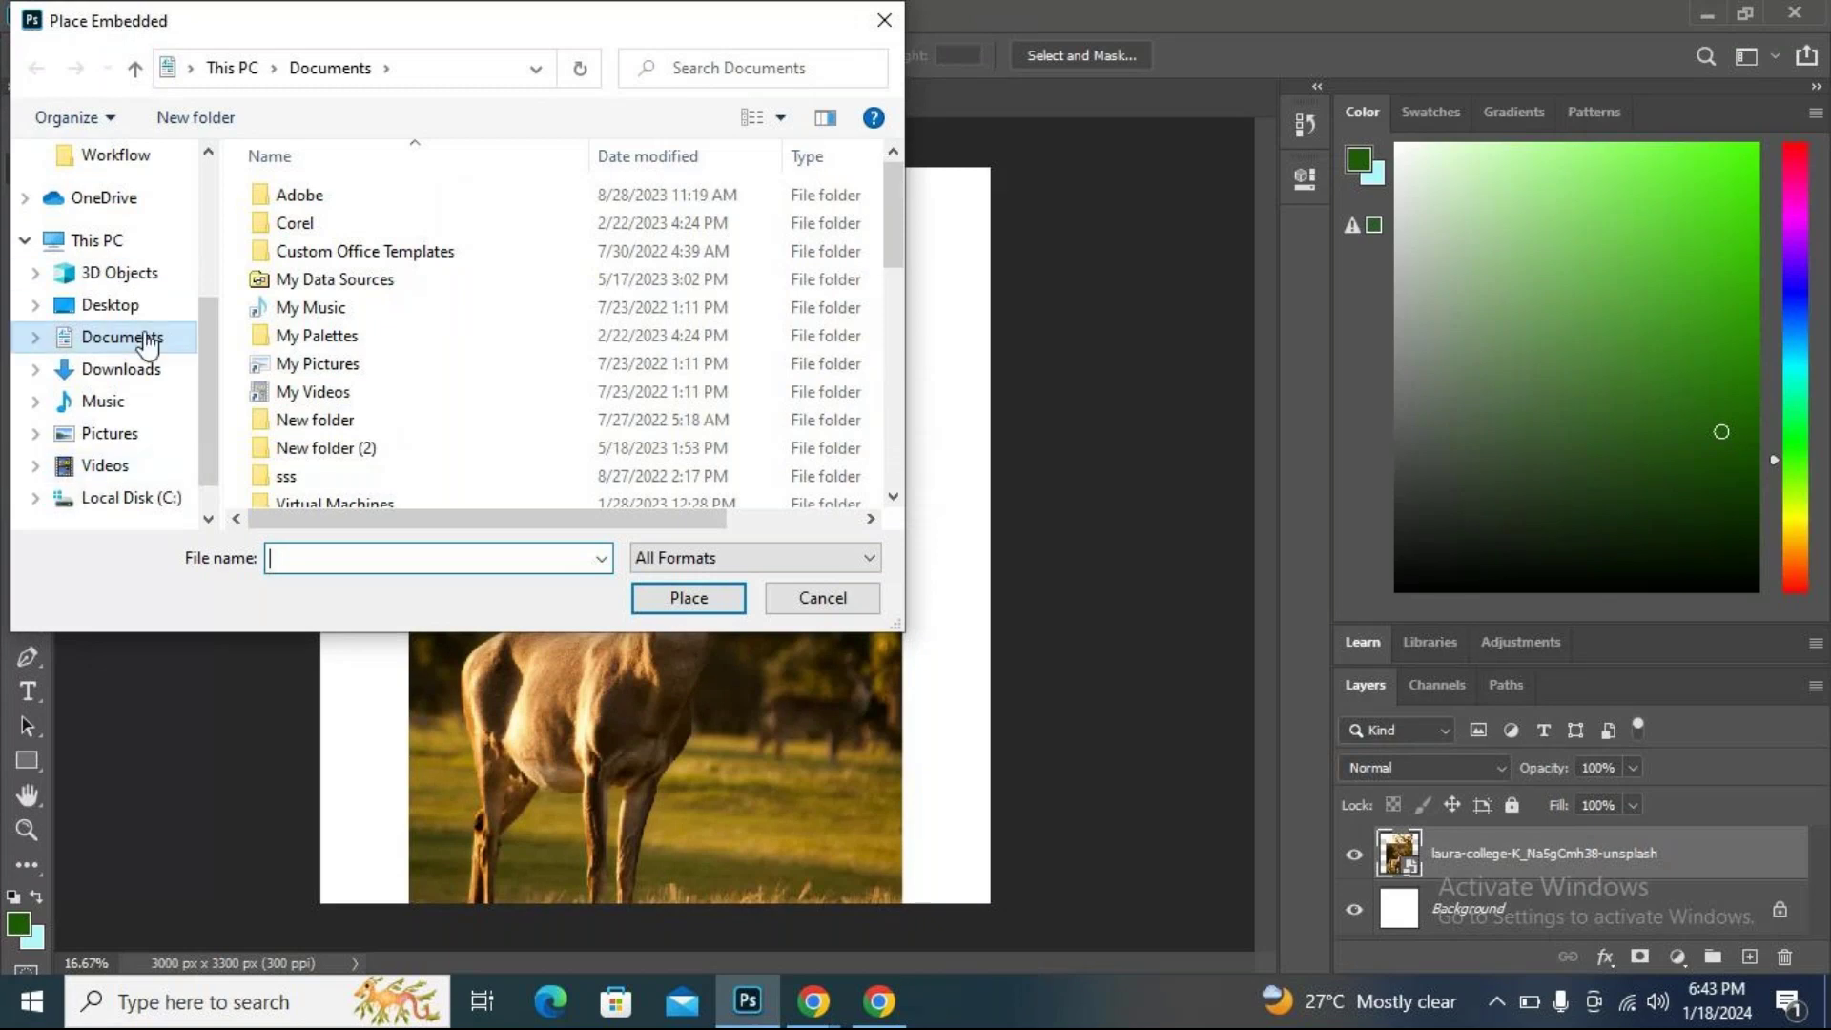
{"action": "left_click", "coordinate": [146, 377]}
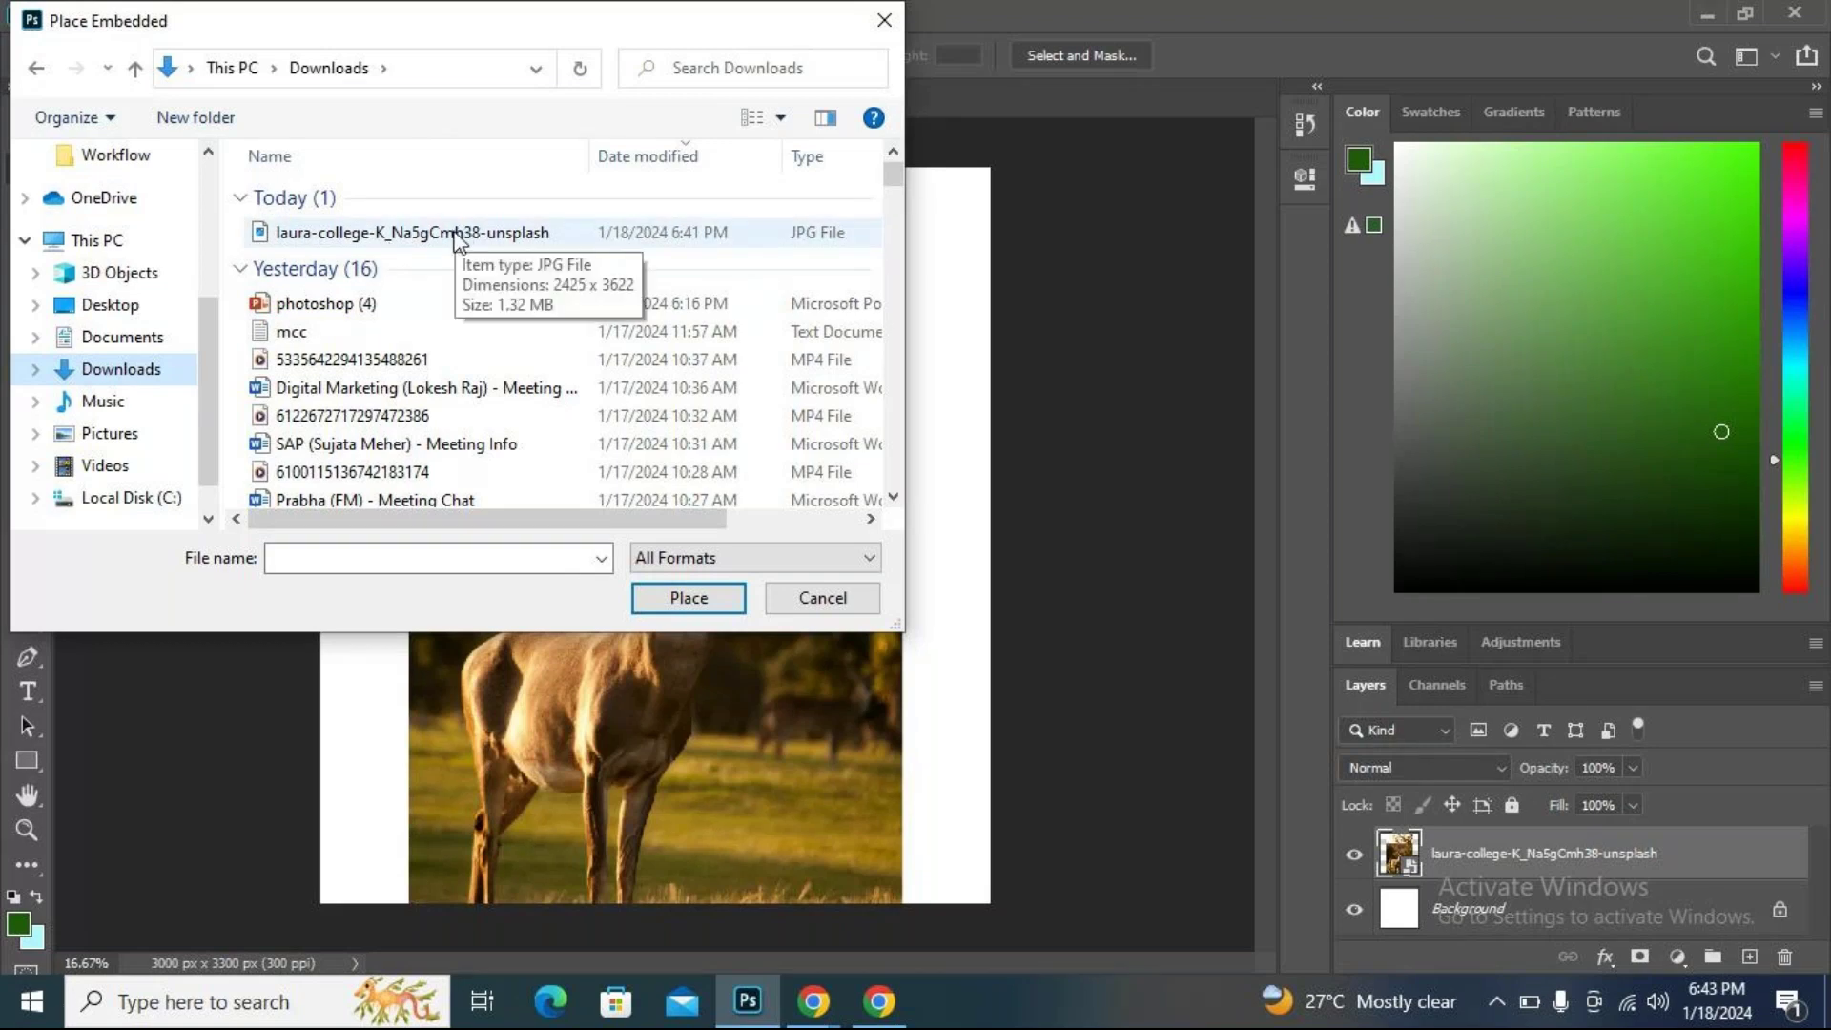
{"action": "left_click", "coordinate": [482, 232]}
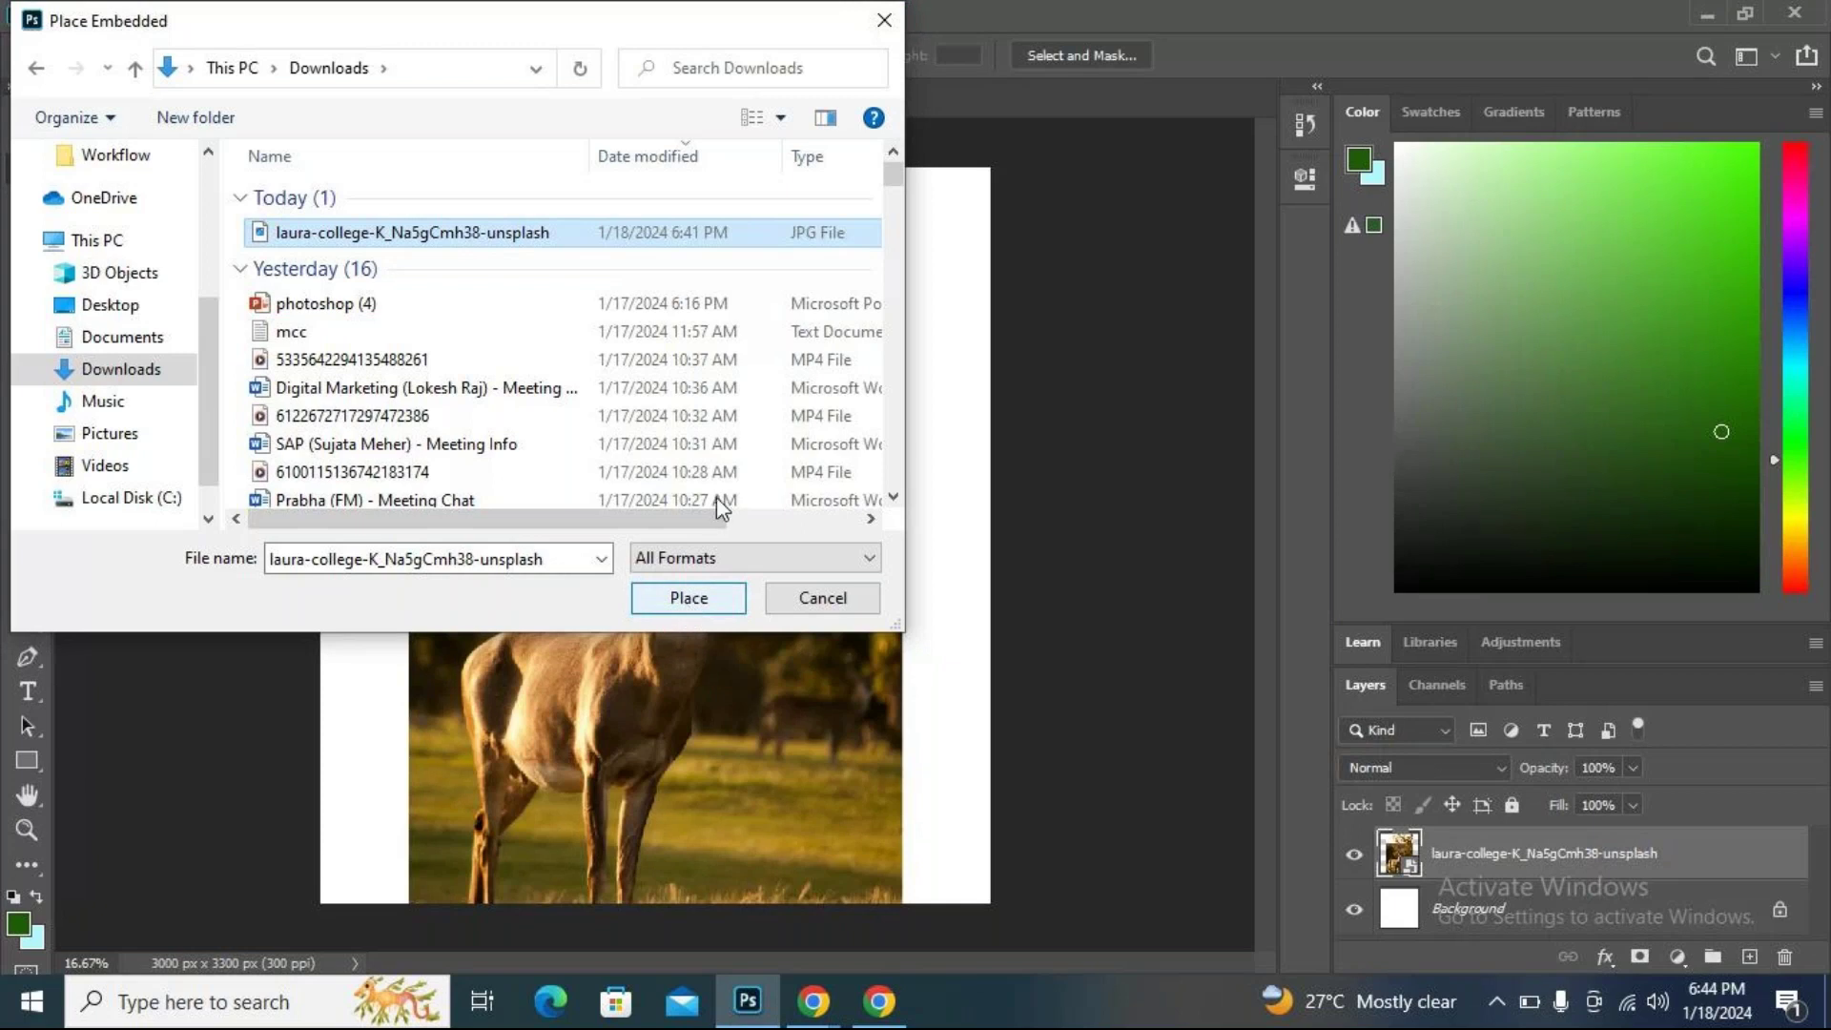
{"action": "left_click", "coordinate": [889, 17]}
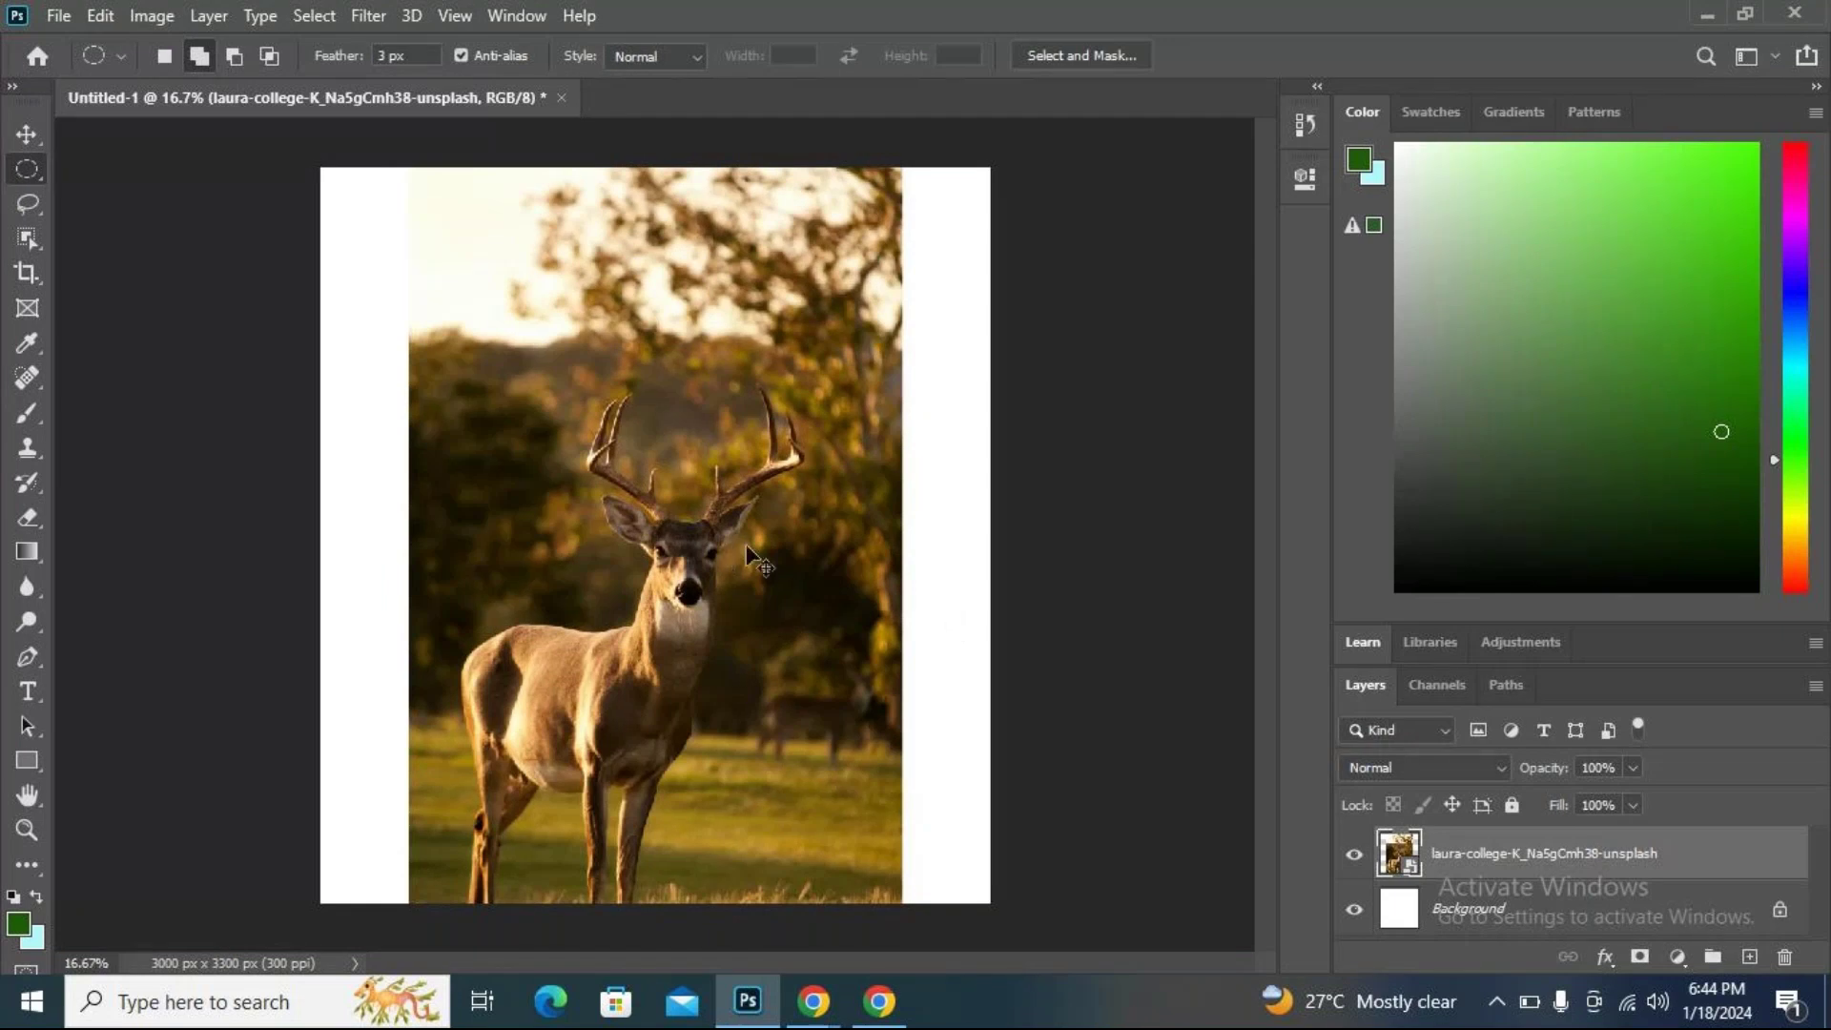
Enlarge the deer photo proportionally to 29.73% and position it so it fills the whole canvas with its lower edge at the canvas bottom.
{"action": "key", "text": "ctrl+t"}
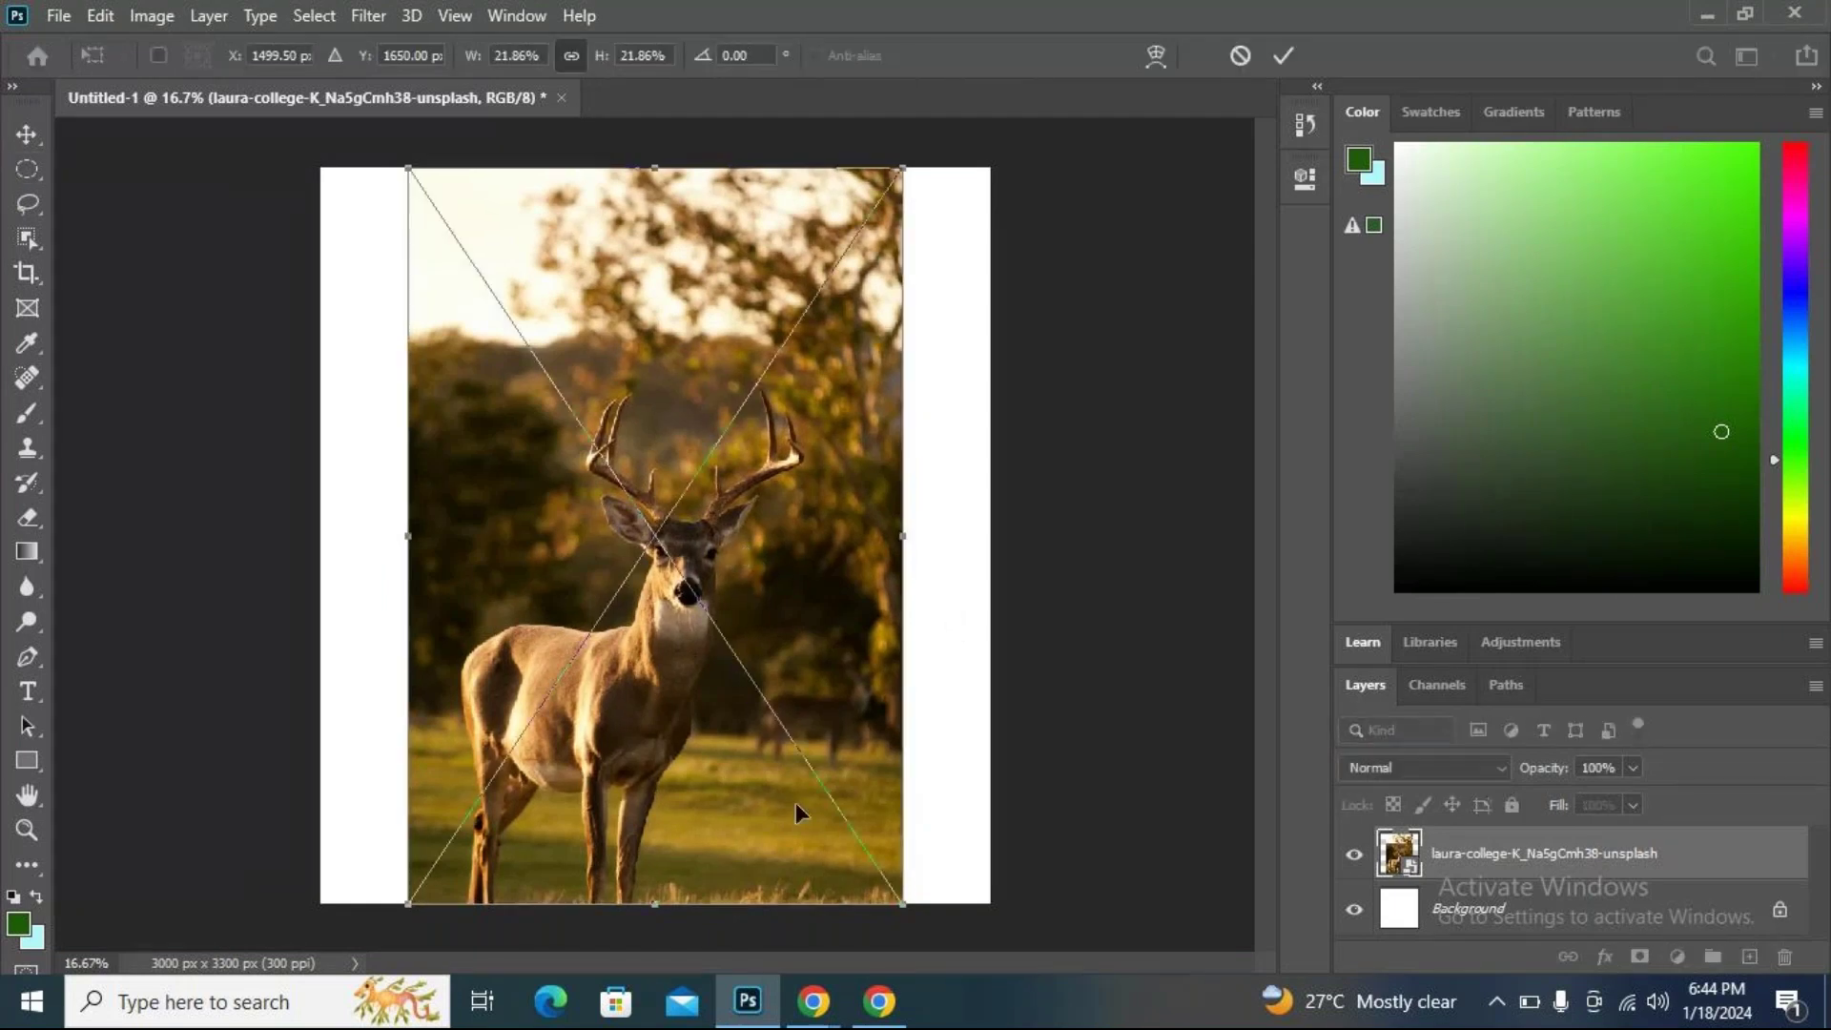
{"action": "left_click_drag", "start_coordinate": [706, 639], "coordinate": [684, 460]}
{"action": "left_click_drag", "start_coordinate": [881, 726], "coordinate": [978, 902]}
{"action": "left_click_drag", "start_coordinate": [615, 687], "coordinate": [559, 532]}
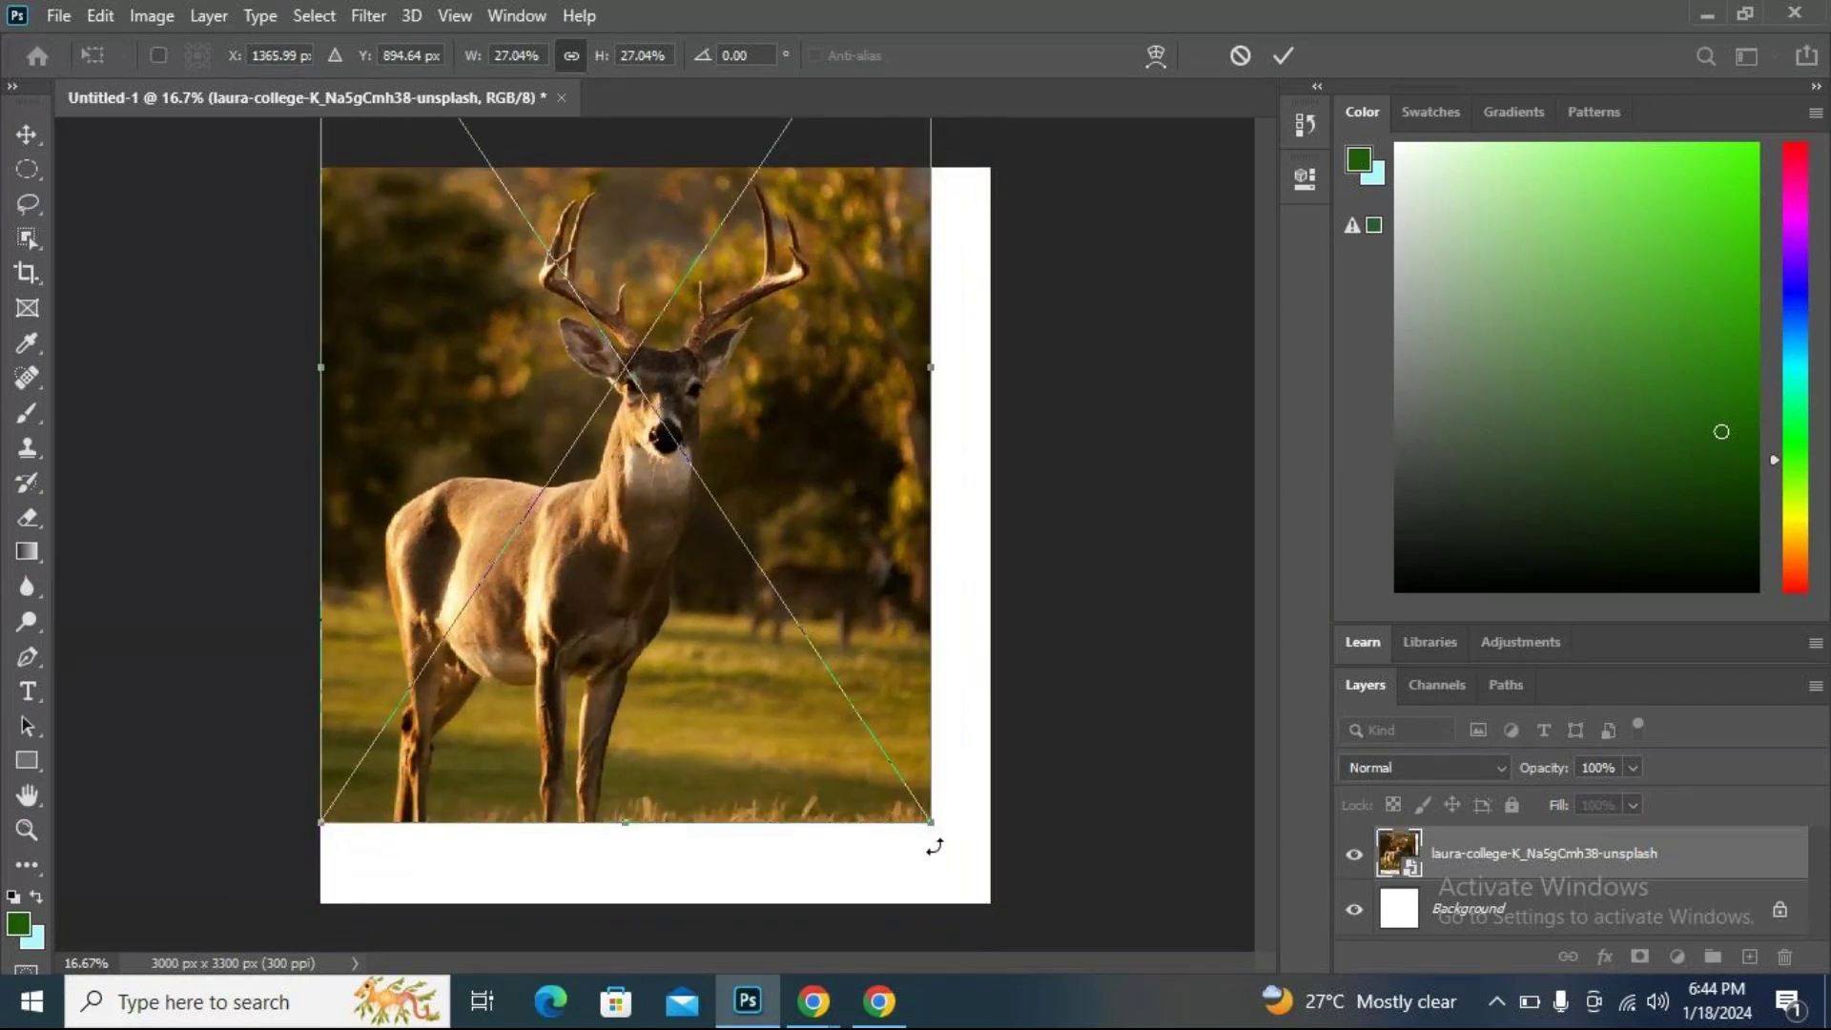
{"action": "left_click_drag", "start_coordinate": [928, 823], "coordinate": [991, 911]}
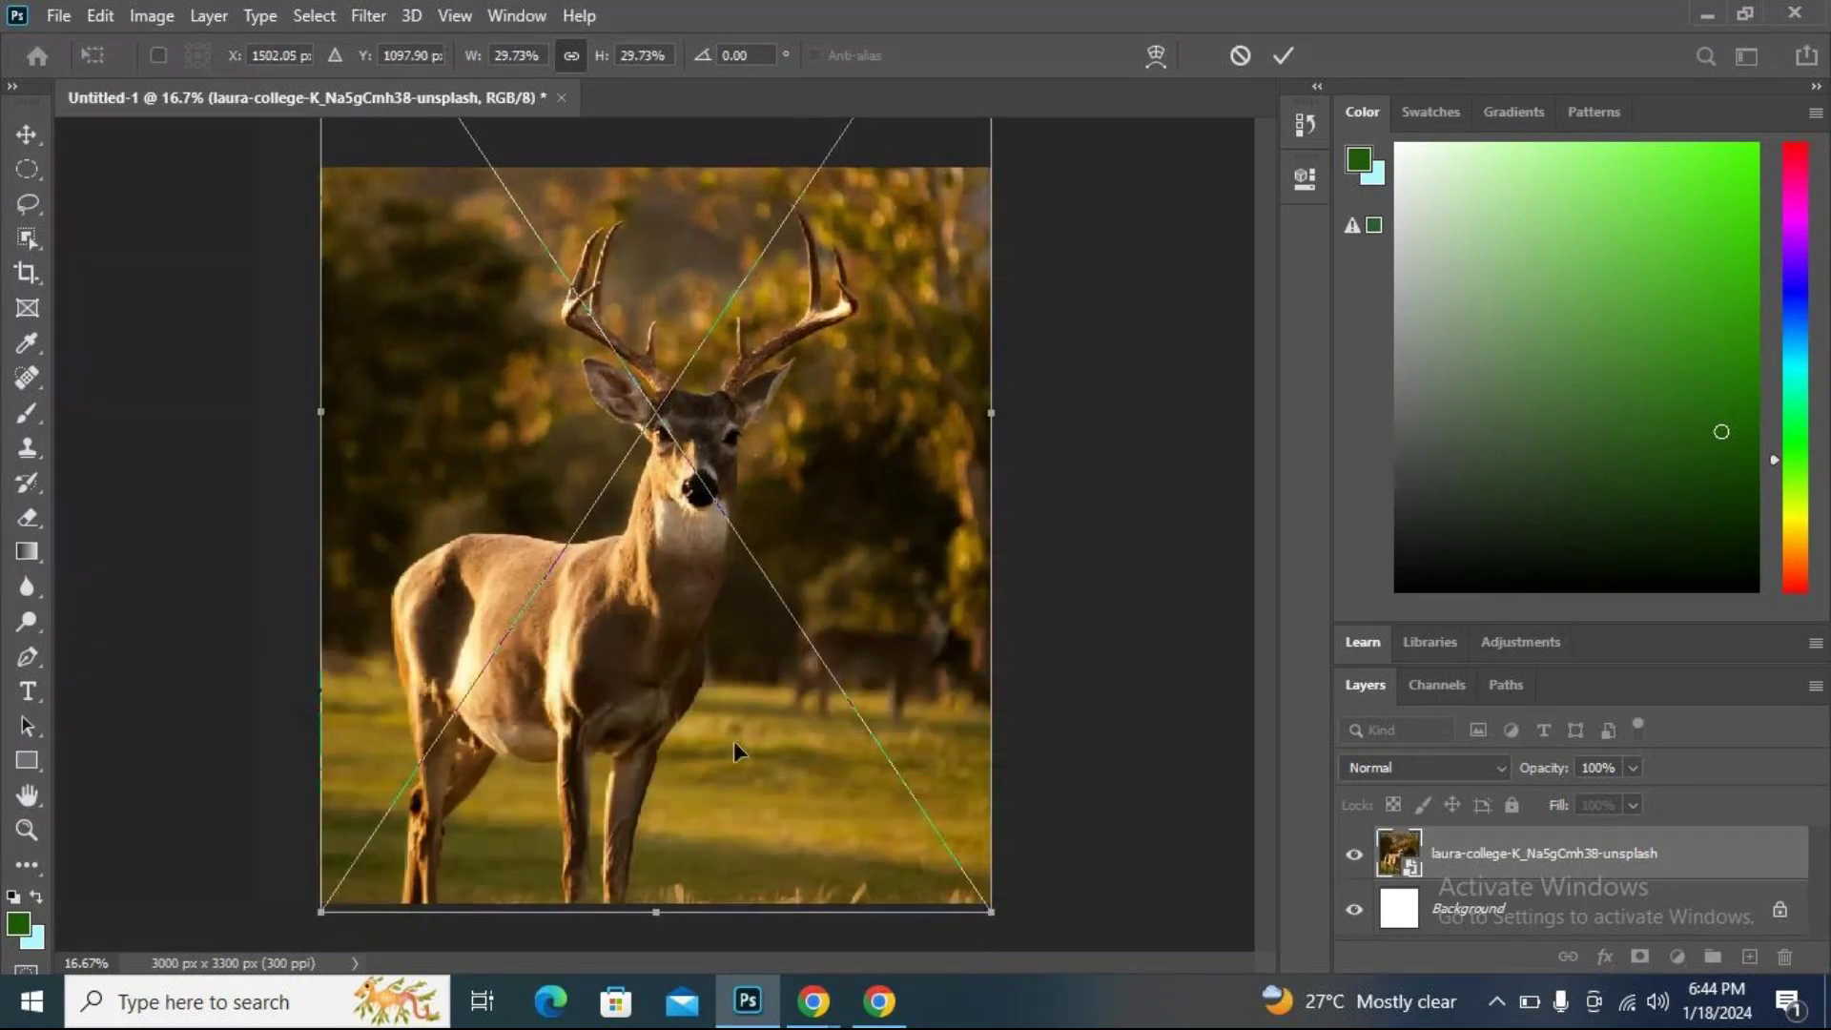
{"action": "mouse_move", "coordinate": [736, 729]}
{"action": "left_mouse_down"}
{"action": "mouse_move", "coordinate": [734, 713]}
{"action": "mouse_move", "coordinate": [734, 728]}
{"action": "left_mouse_up"}
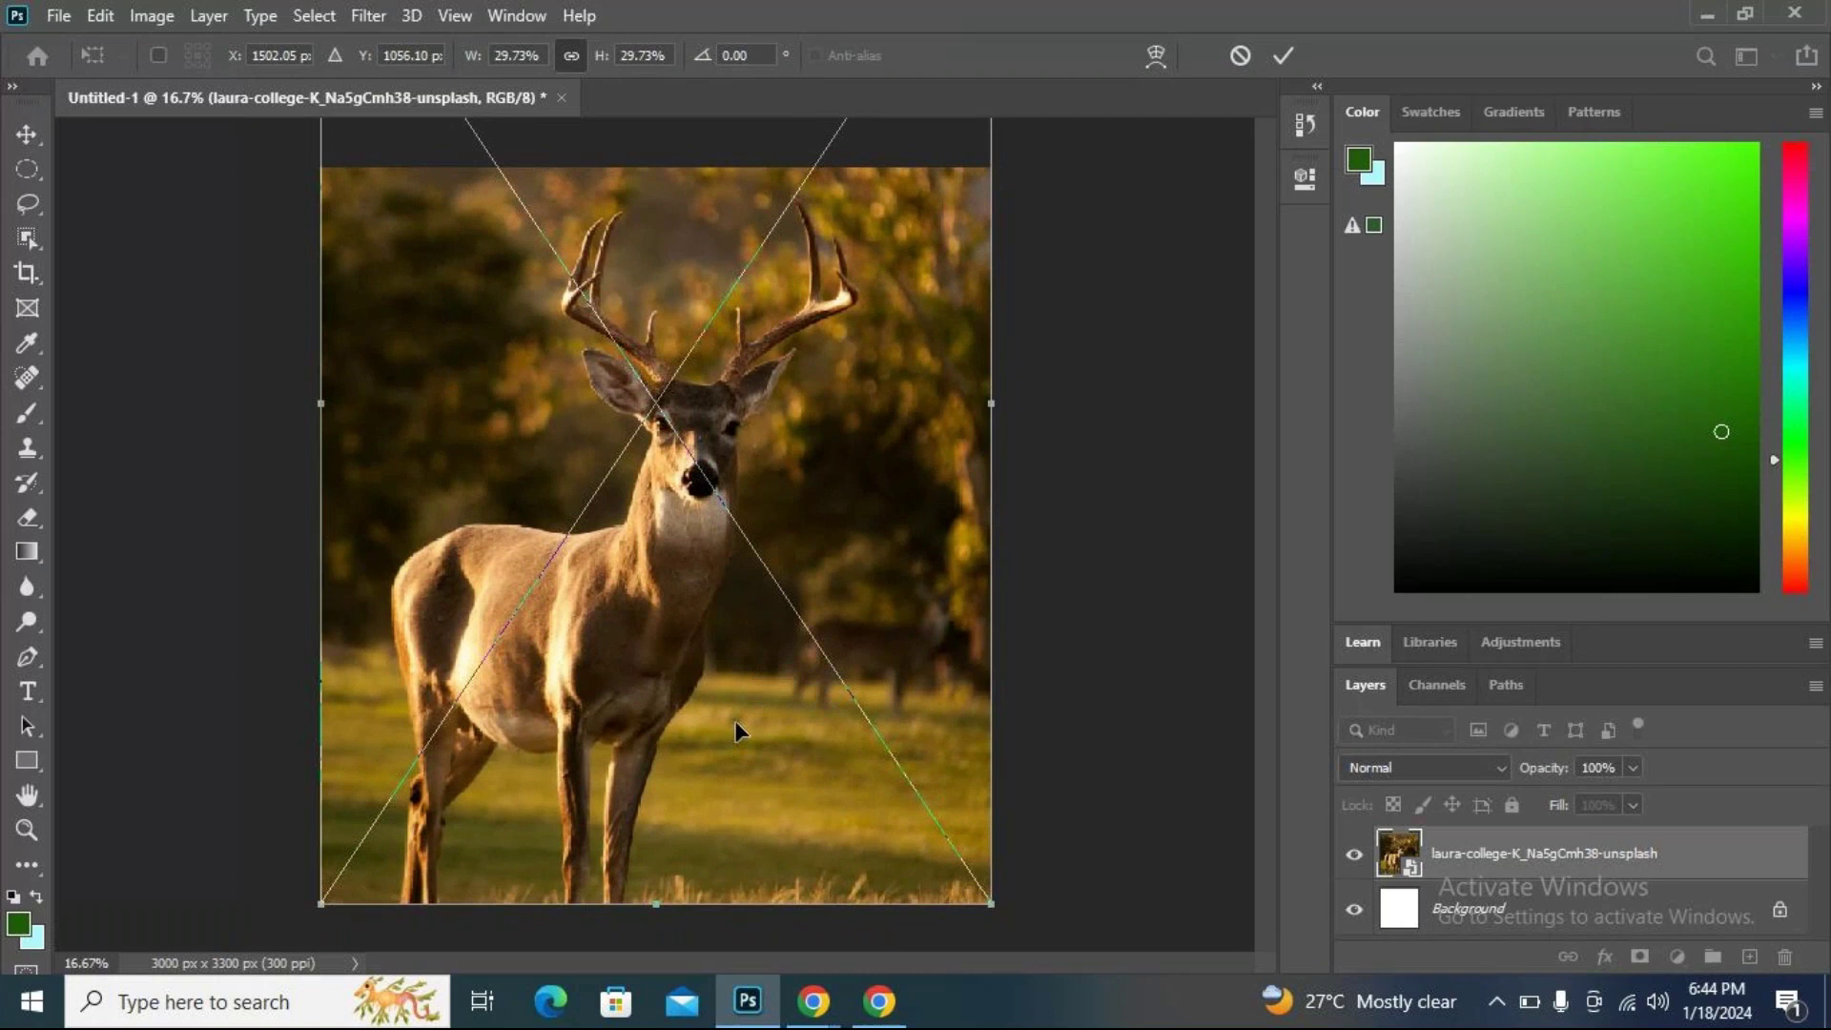
{"action": "key", "text": "m"}
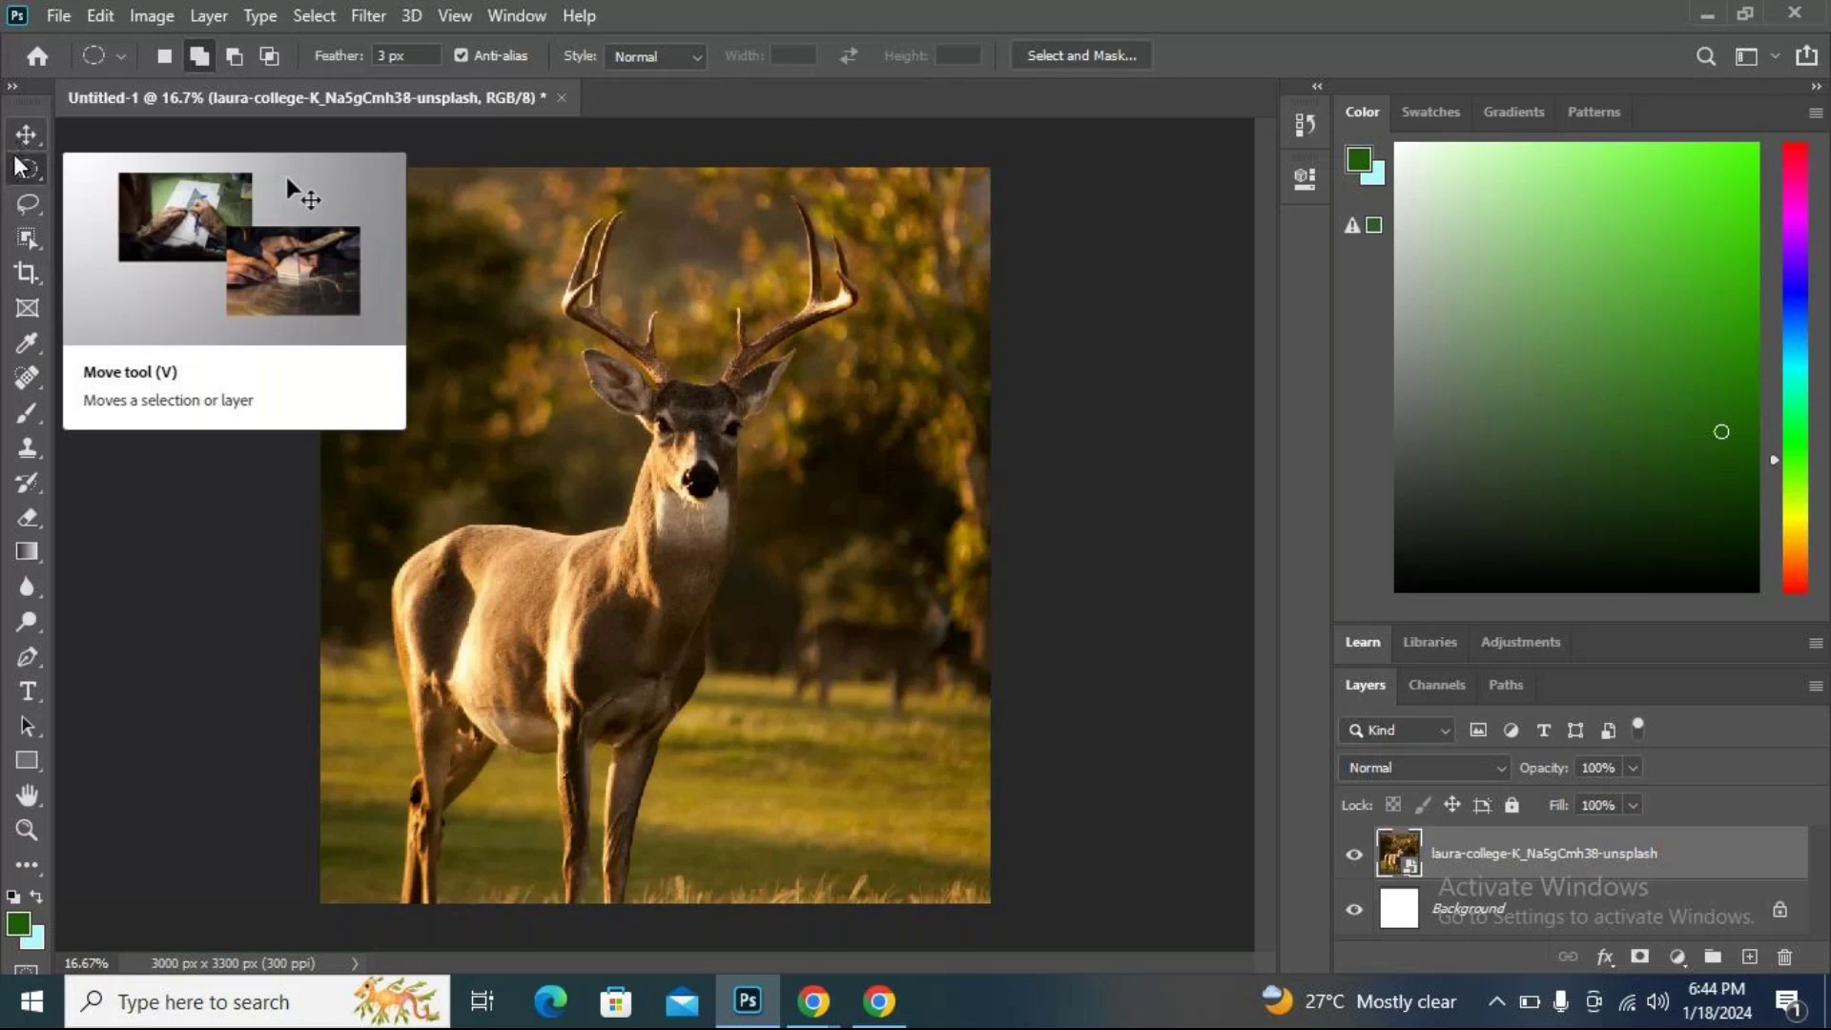
Try tracing the outer edge of the deer's hind leg freehand with the Lasso tool, and clear the selection.
{"action": "left_click", "coordinate": [32, 204]}
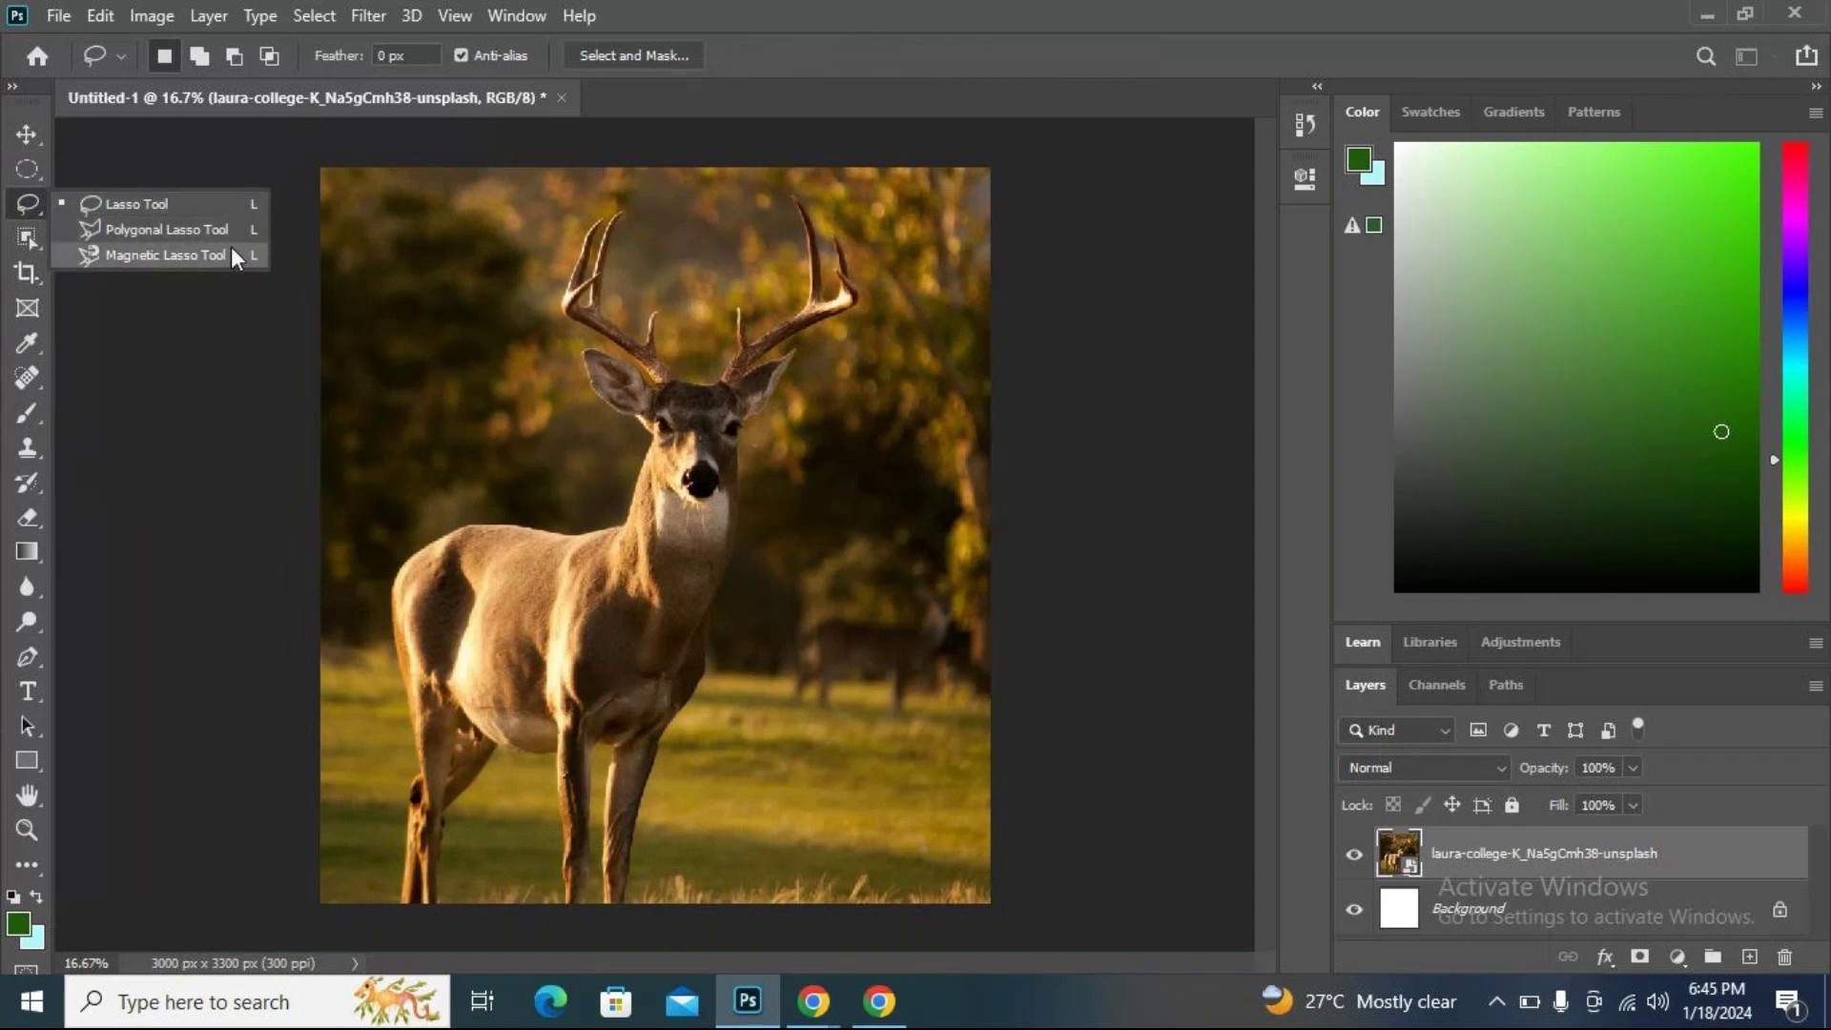
{"action": "left_click", "coordinate": [170, 210]}
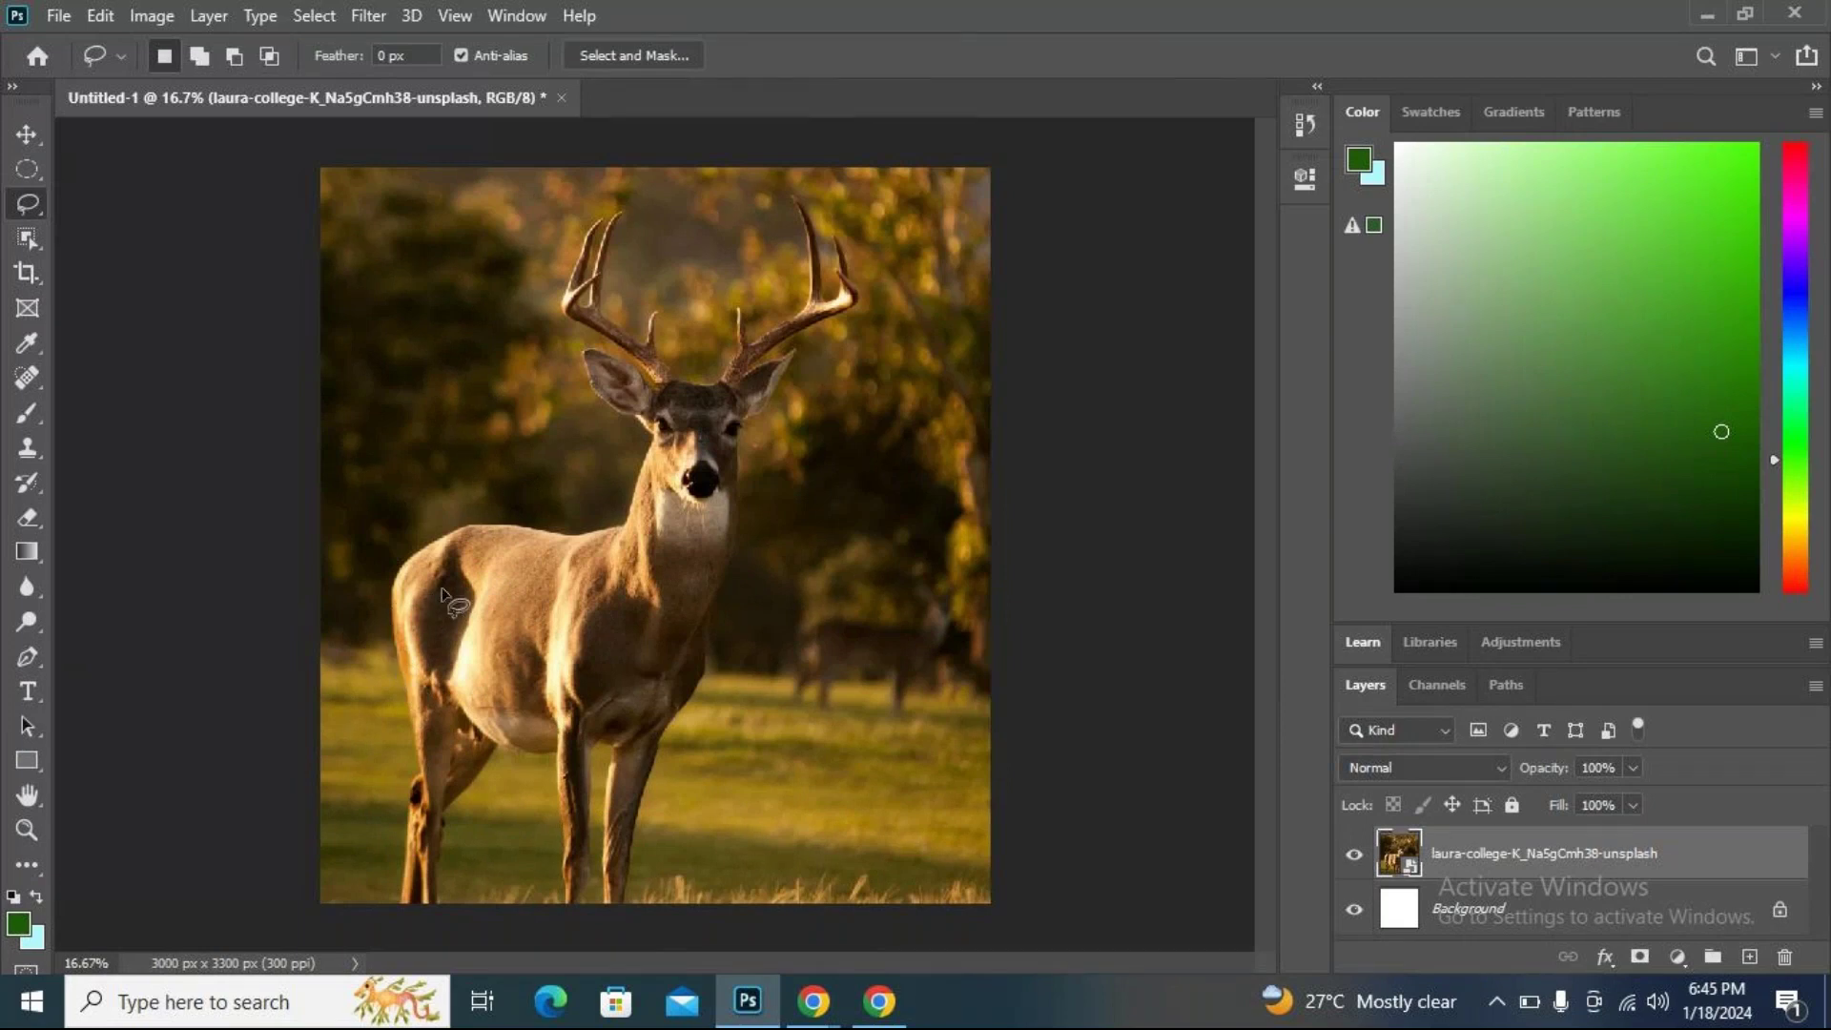
{"action": "key", "text": "ctrl+plus"}
{"action": "key", "text": "ctrl+plus"}
{"action": "key", "text": "ctrl+plus"}
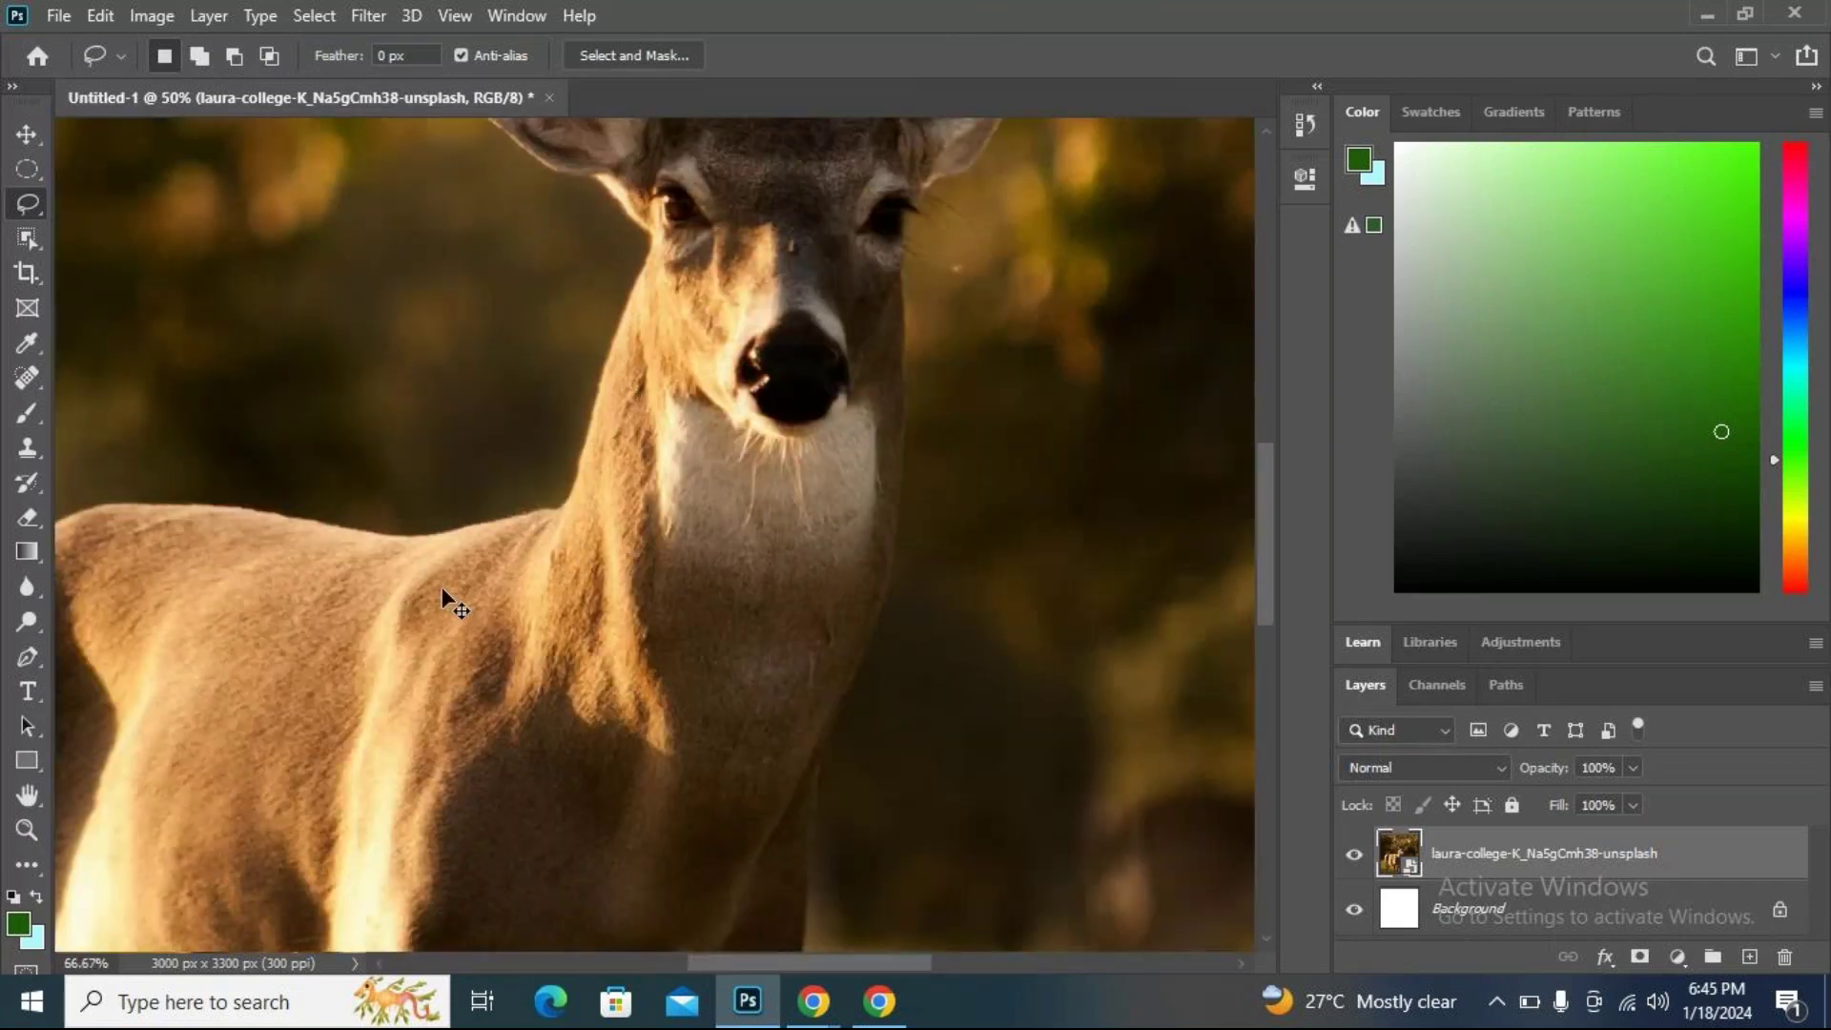
{"action": "key", "text": "ctrl+plus"}
{"action": "left_click_drag", "start_coordinate": [368, 646], "coordinate": [1001, 343]}
{"action": "left_click_drag", "start_coordinate": [727, 693], "coordinate": [697, 347]}
{"action": "key", "text": "ctrl+plus"}
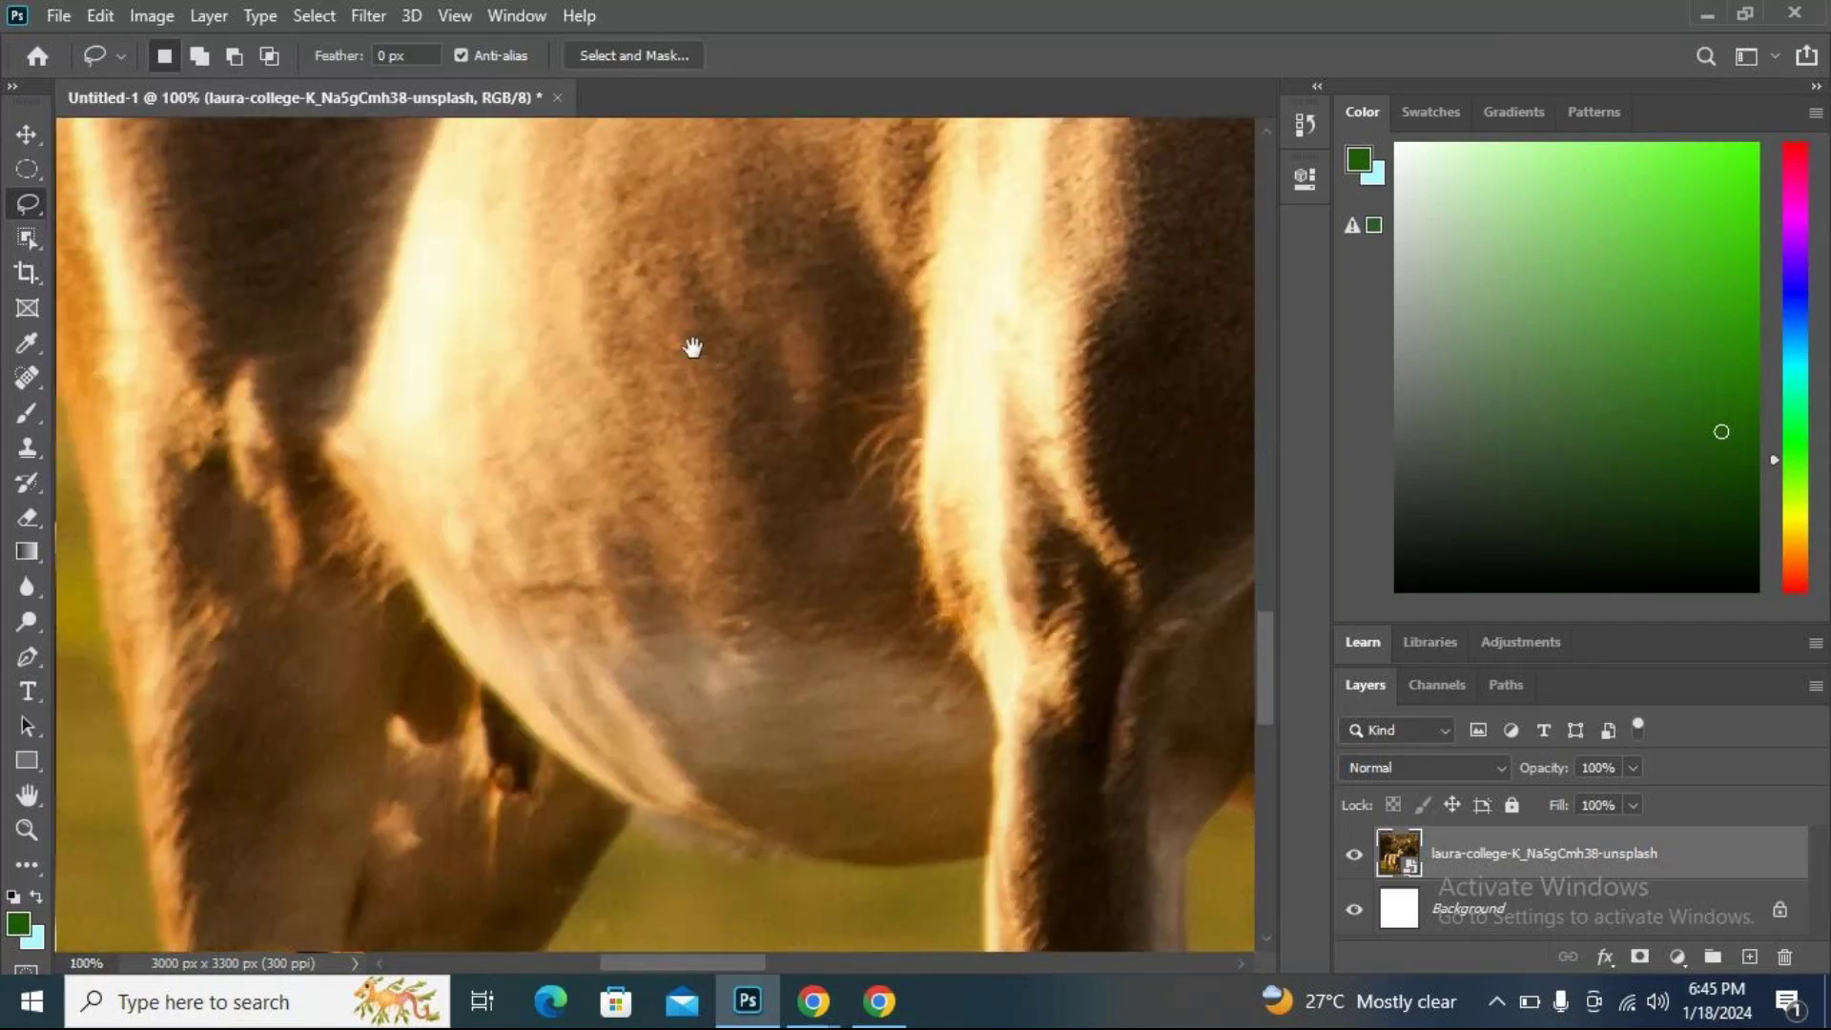
{"action": "key", "text": "ctrl+plus"}
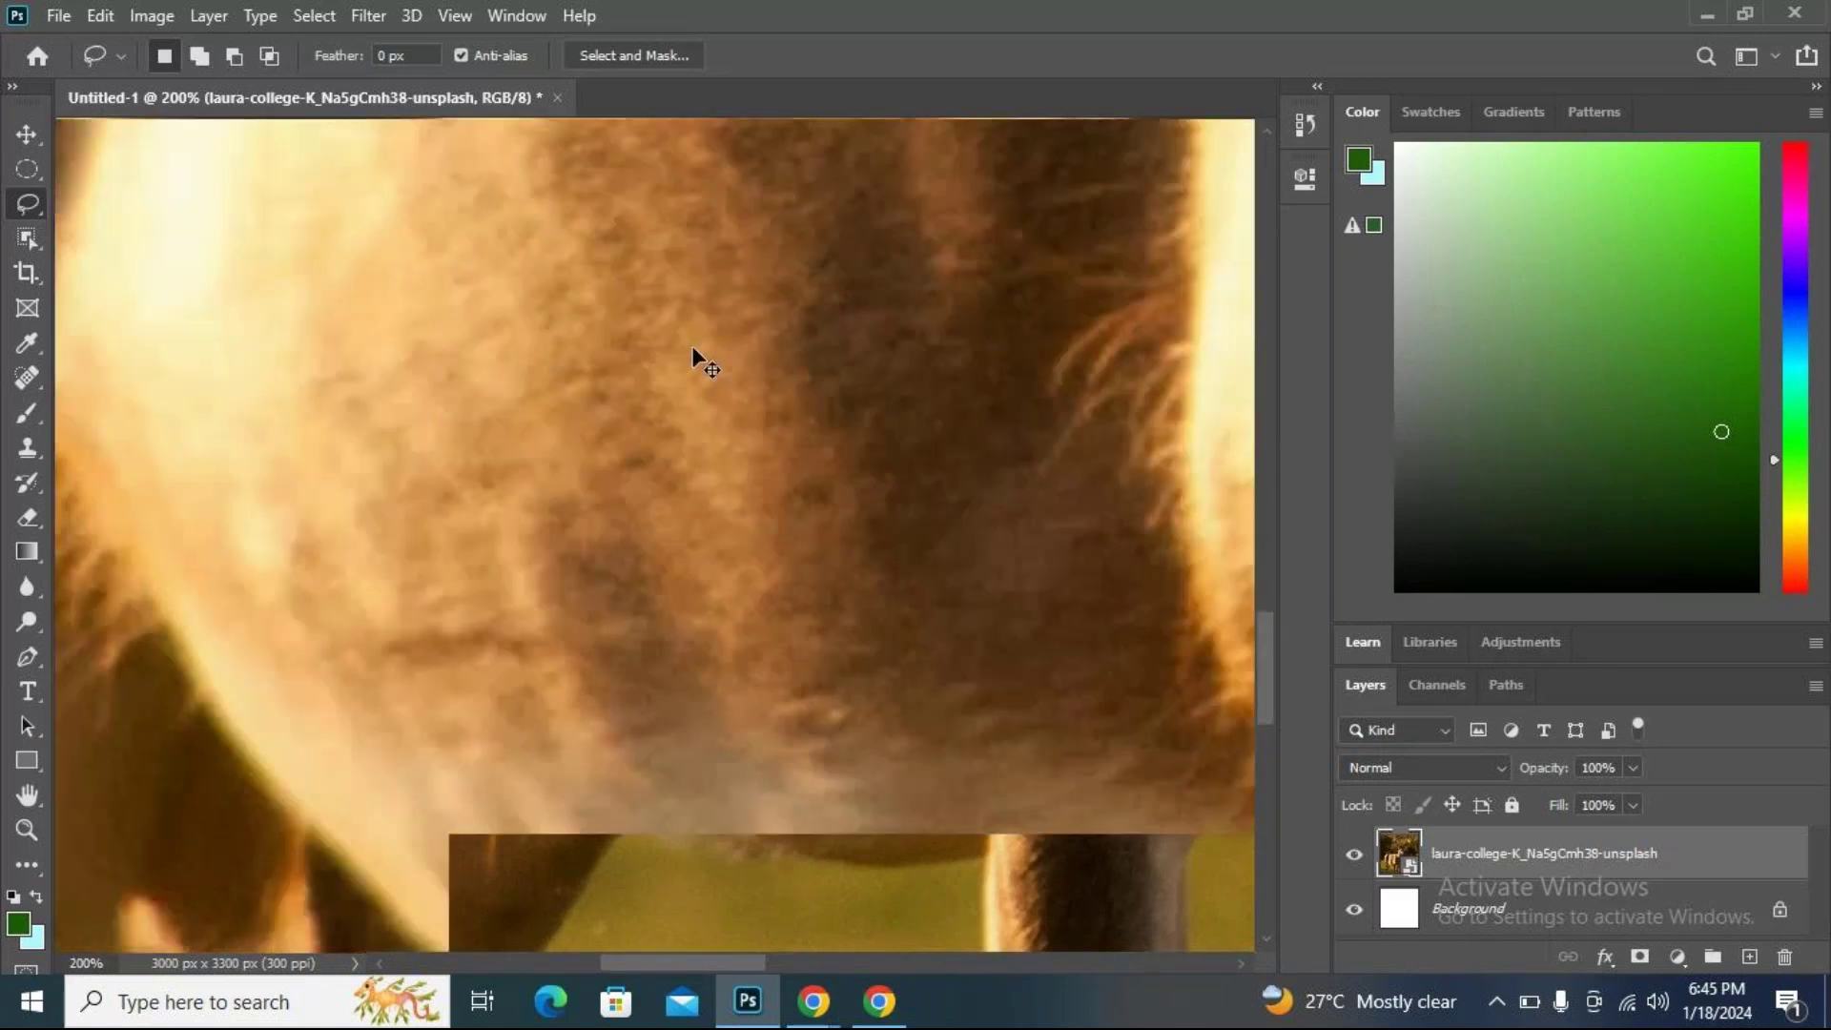
{"action": "left_click_drag", "start_coordinate": [690, 346], "coordinate": [597, 535]}
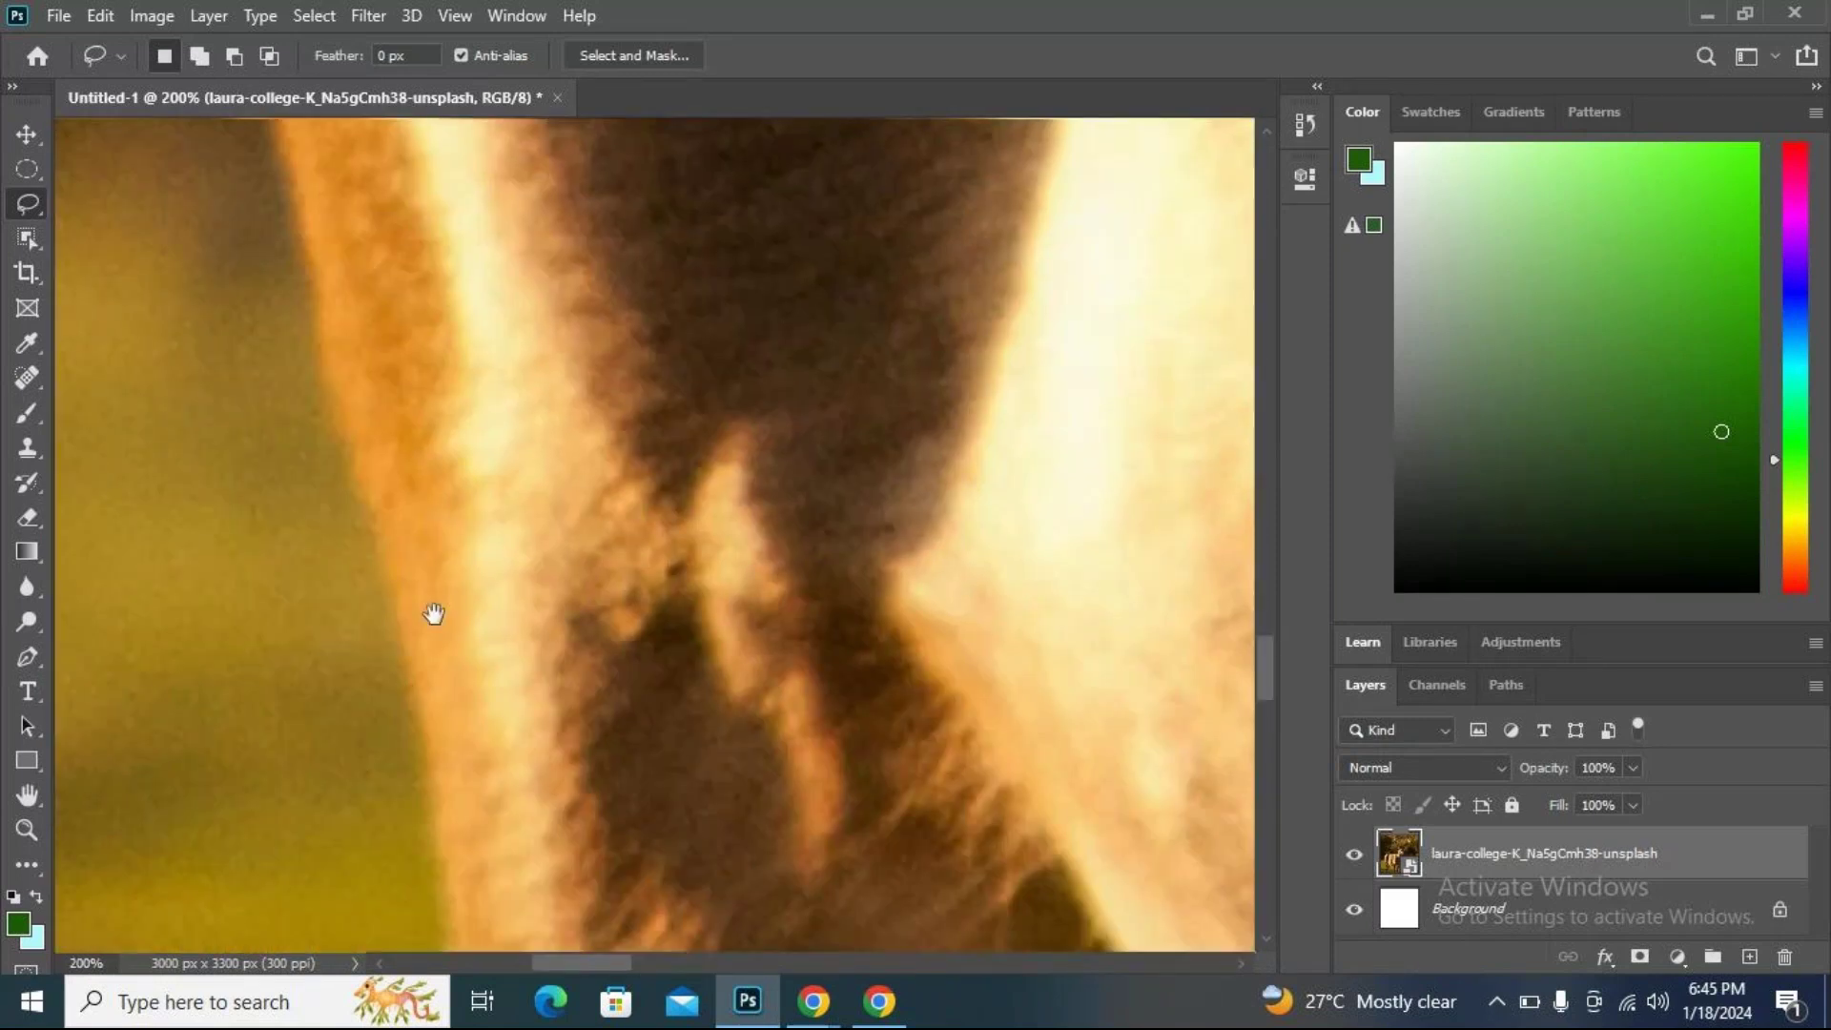
{"action": "left_click_drag", "start_coordinate": [434, 613], "coordinate": [319, 634]}
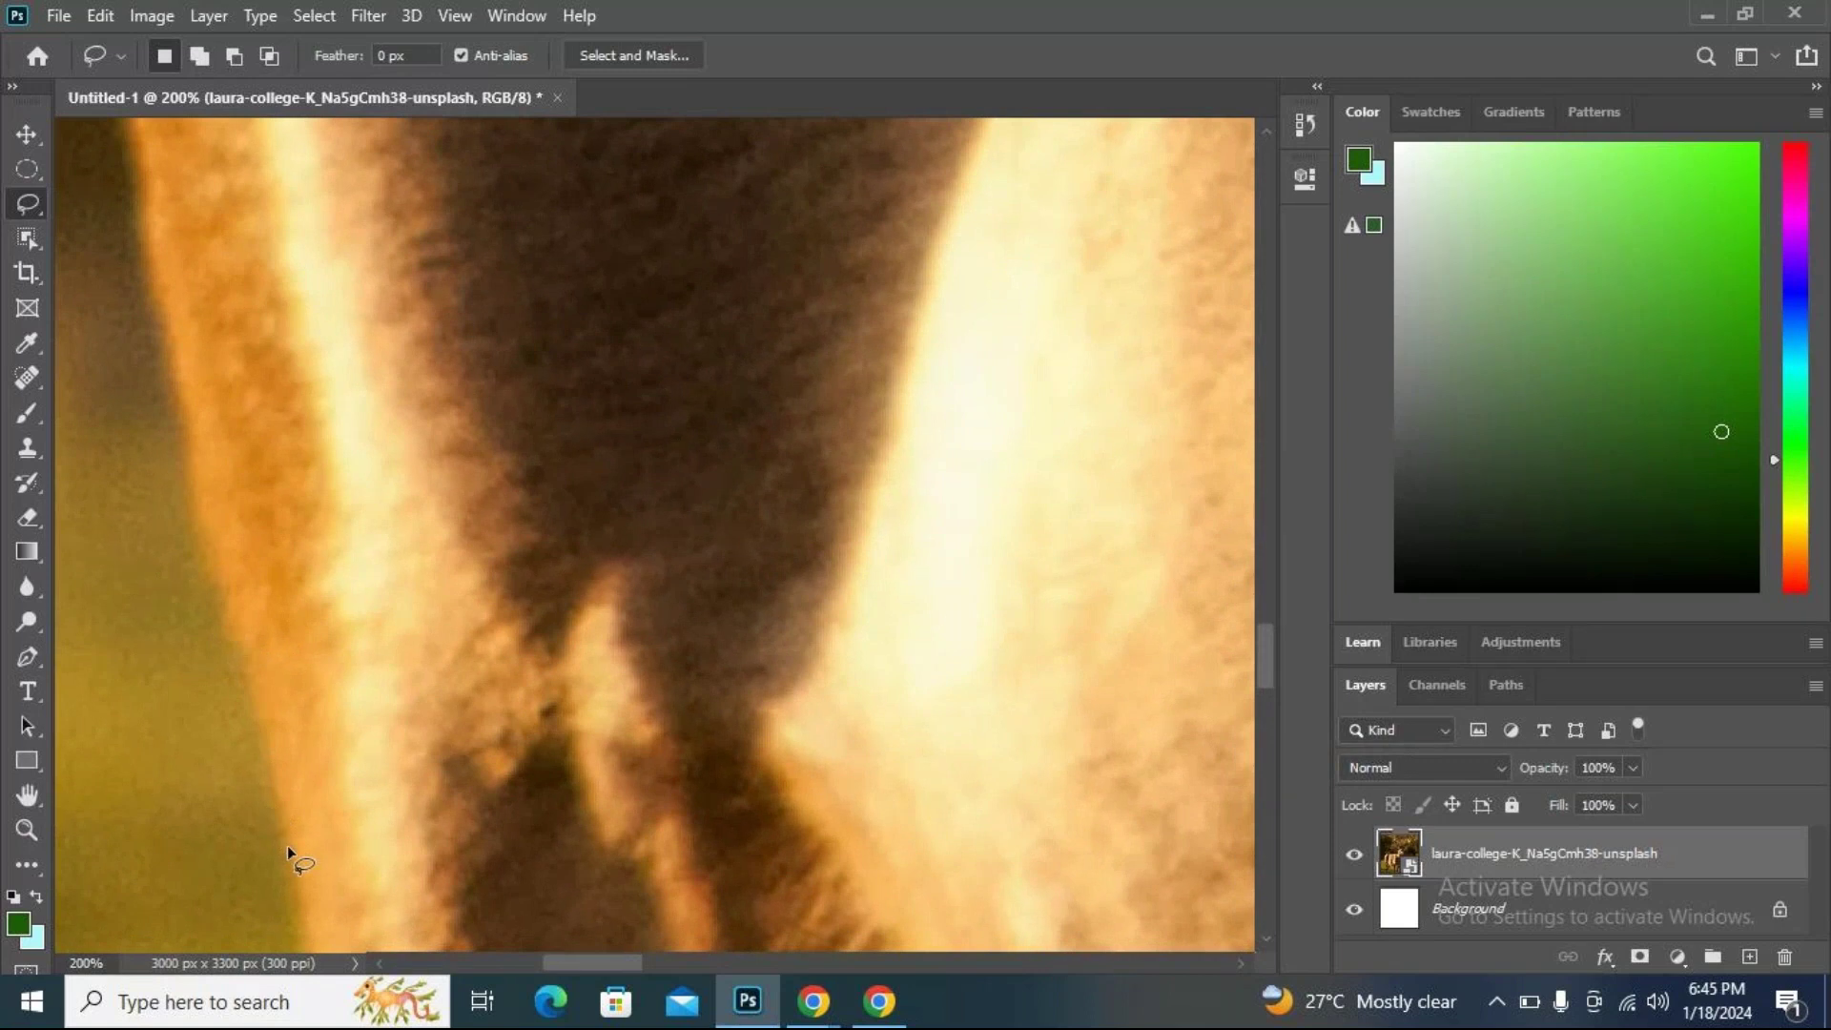
{"action": "left_click_drag", "start_coordinate": [284, 813], "coordinate": [242, 630]}
{"action": "left_click_drag", "start_coordinate": [218, 518], "coordinate": [197, 481]}
{"action": "mouse_move", "coordinate": [164, 319]}
{"action": "left_mouse_down"}
{"action": "mouse_move", "coordinate": [142, 208]}
{"action": "mouse_move", "coordinate": [174, 187]}
{"action": "mouse_move", "coordinate": [162, 147]}
{"action": "left_mouse_up"}
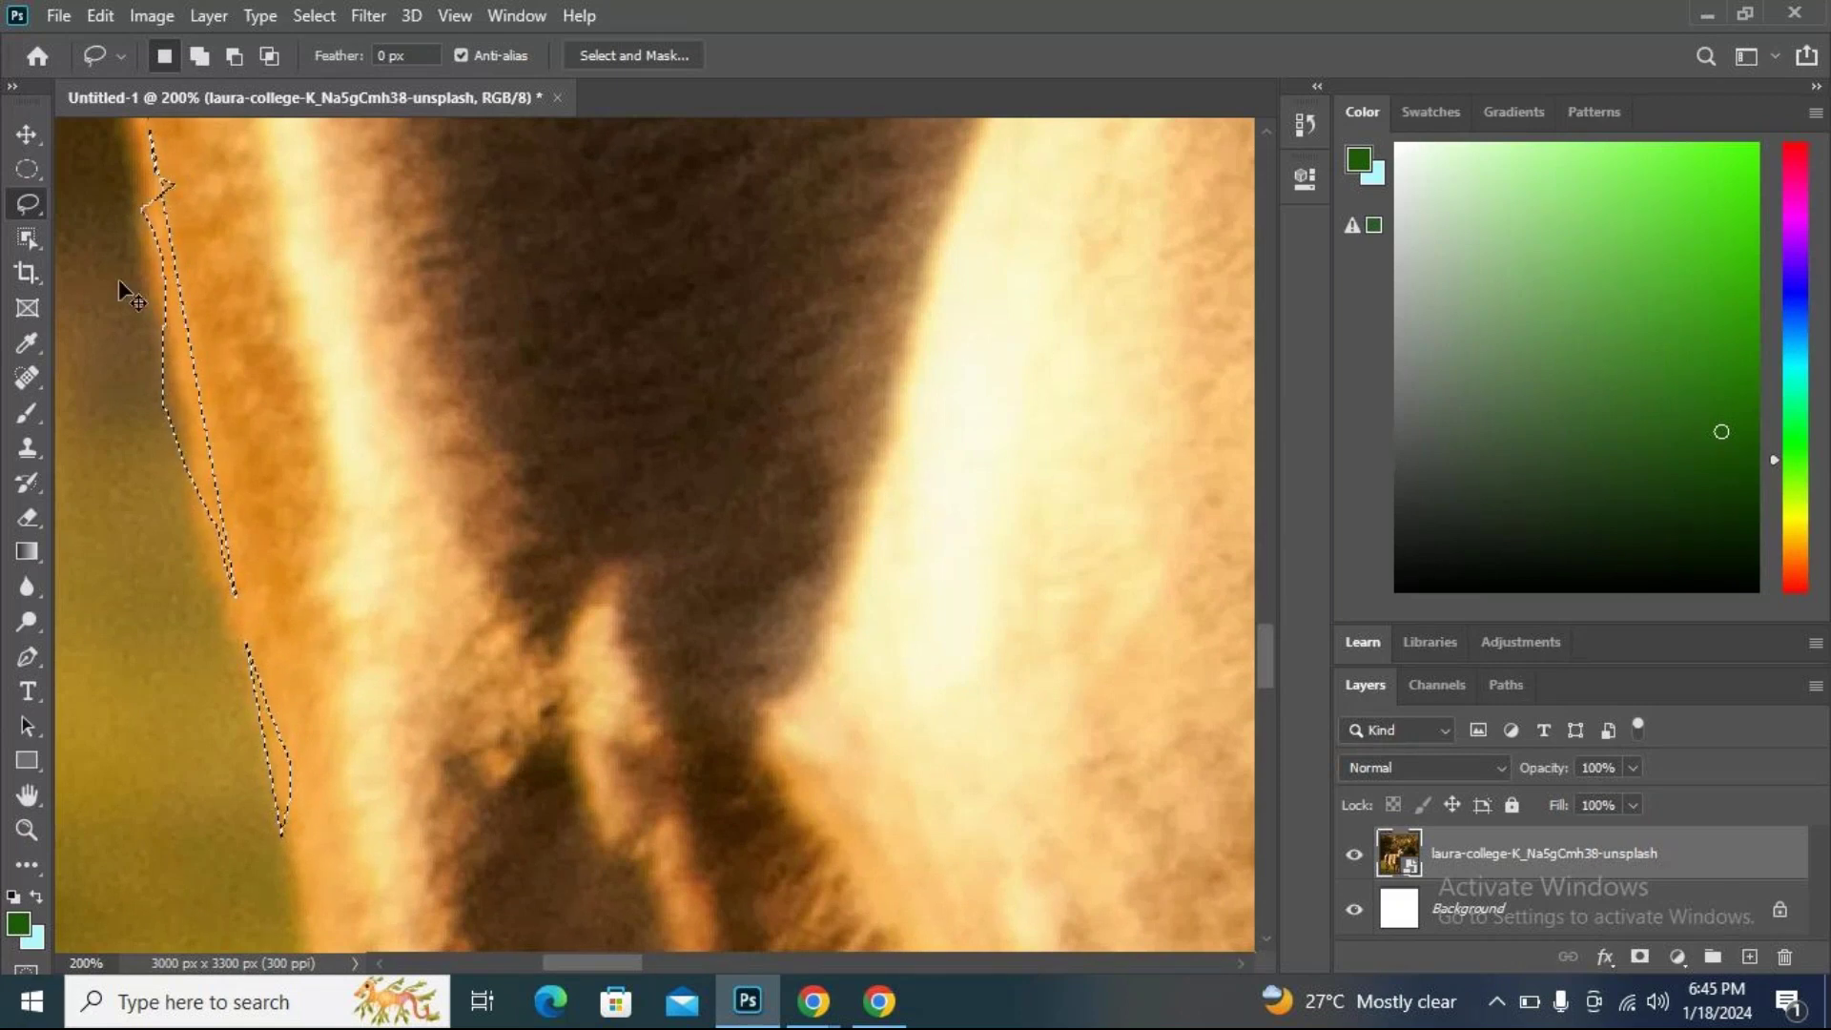
{"action": "scroll", "coordinate": [160, 124], "scroll_direction": "up", "scroll_amount": 1}
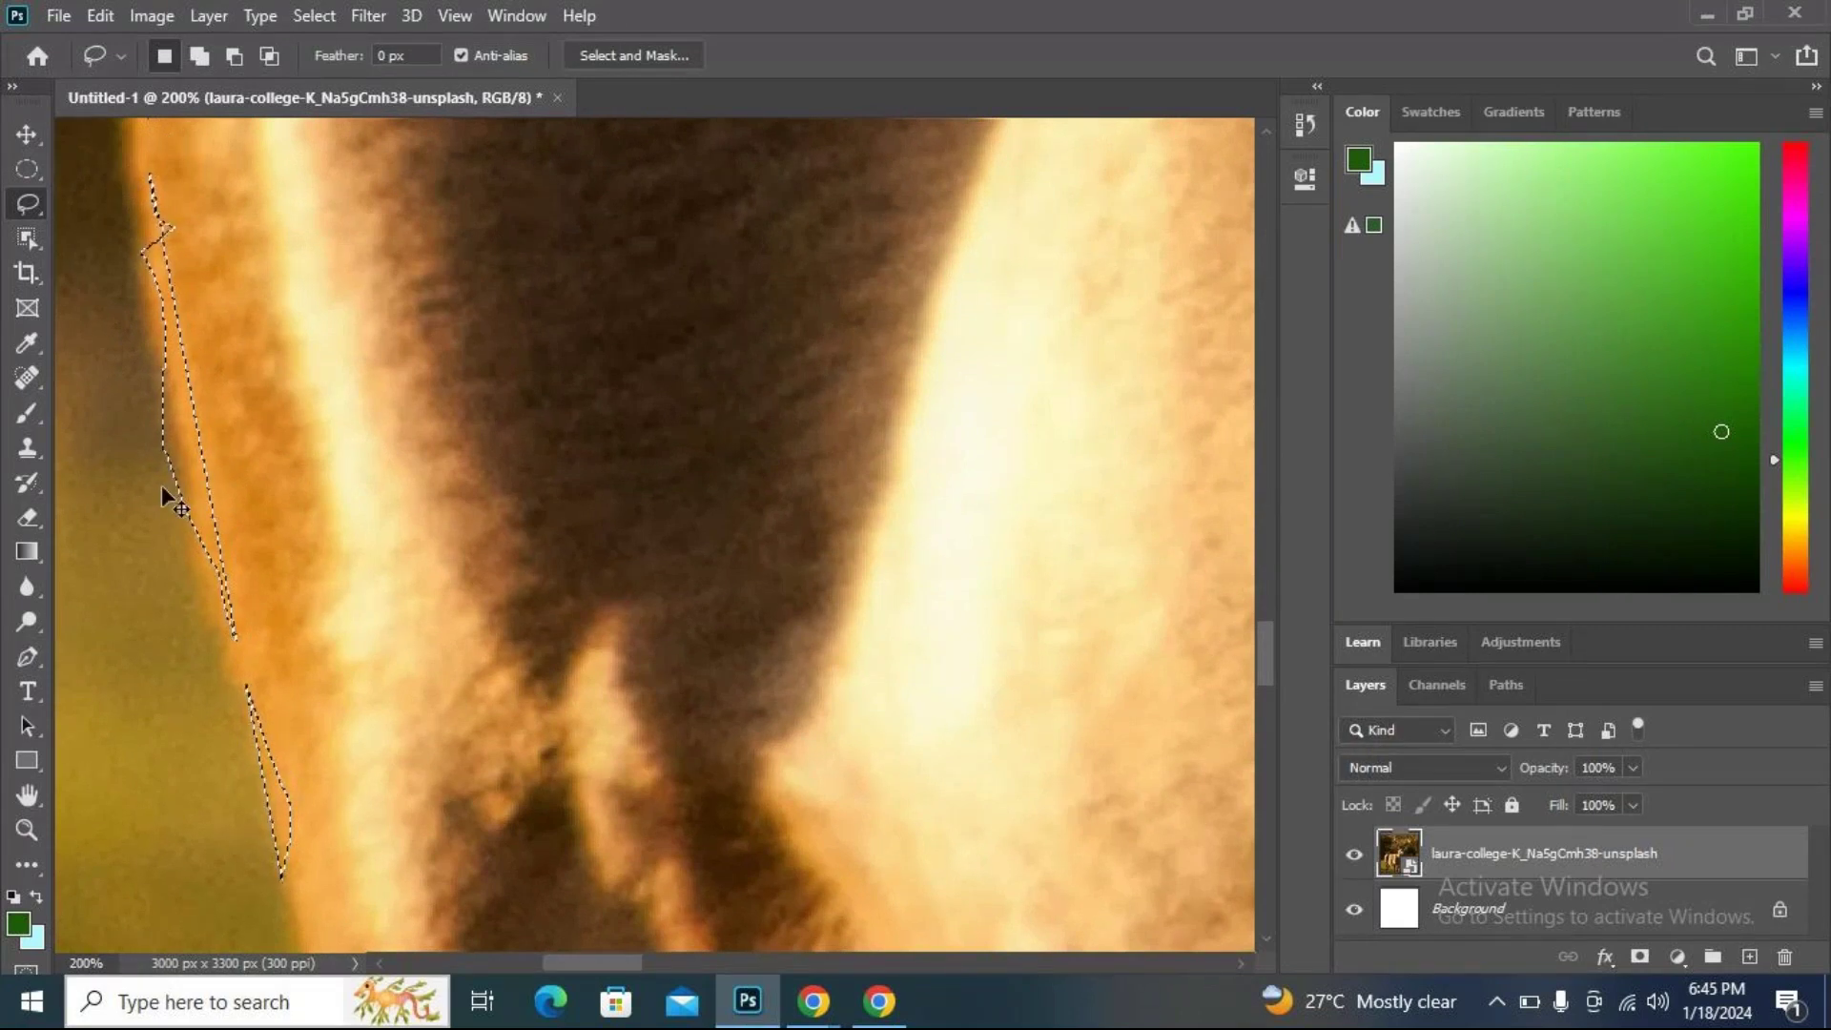
{"action": "key", "text": "ctrl+d"}
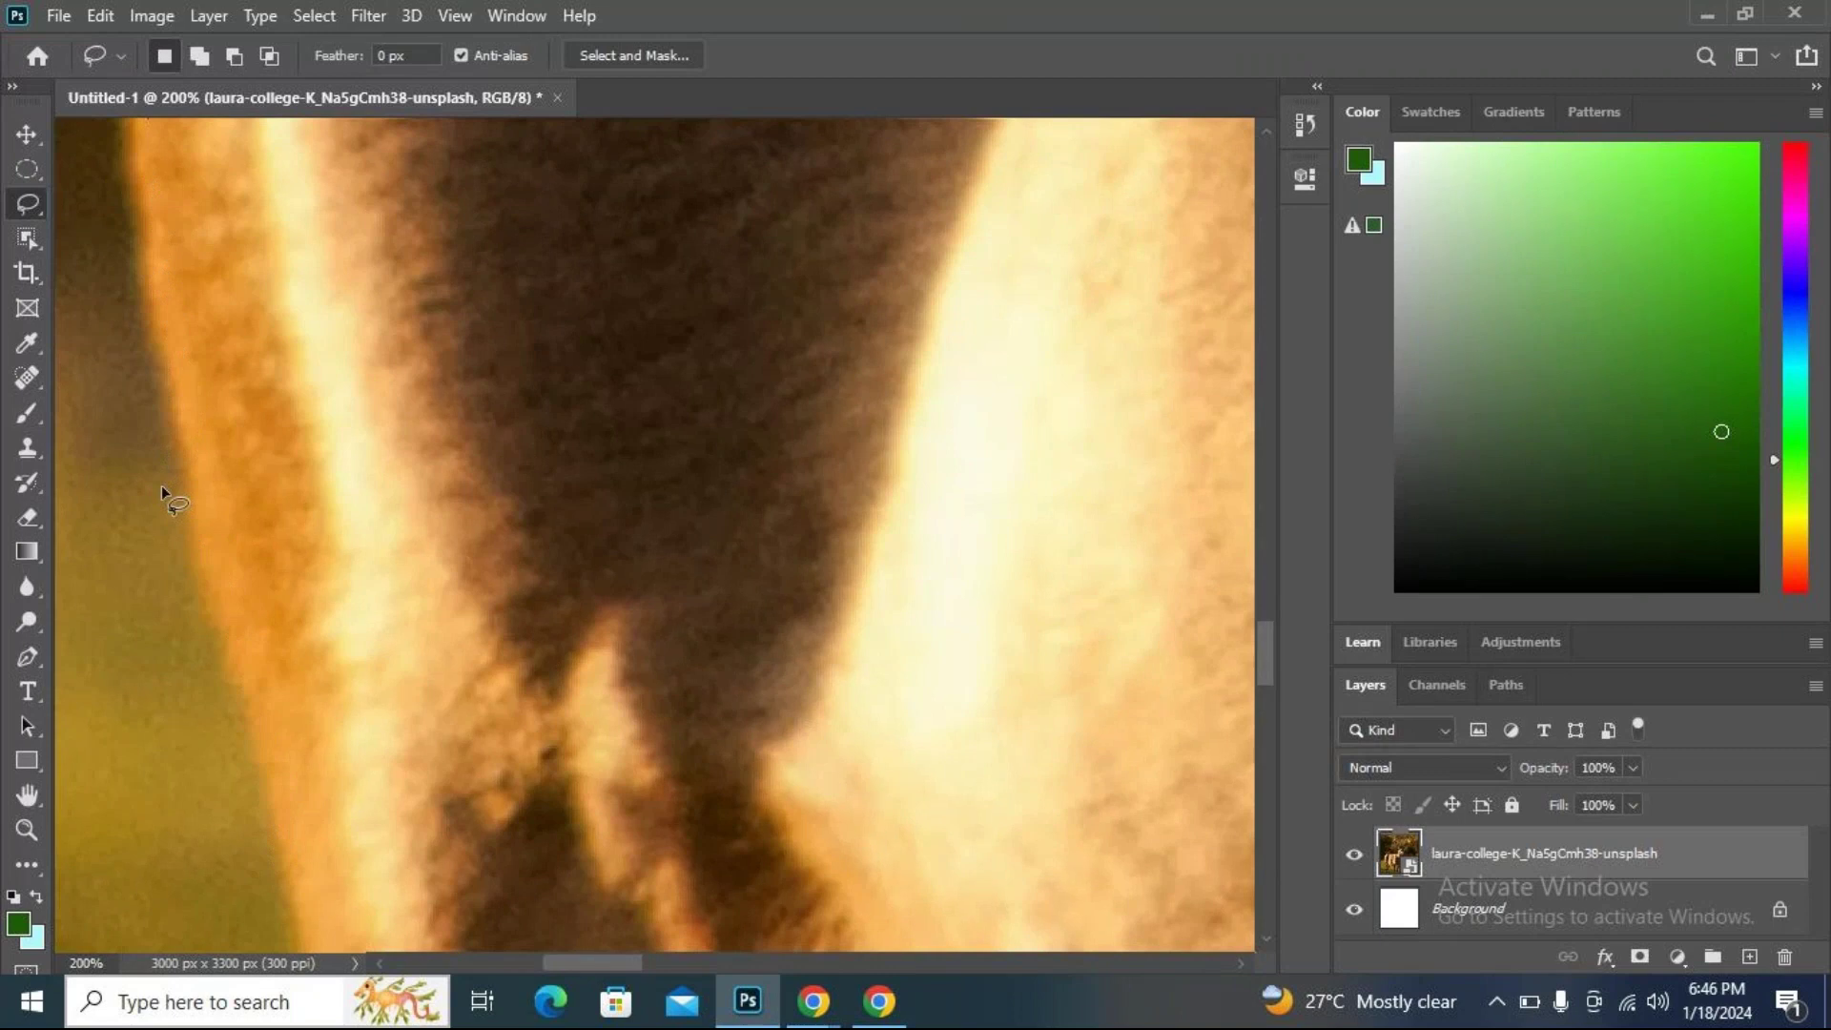
Try the Magnetic Lasso tool along the deer's hind leg and rump, close the outline across its body, and deselect it.
{"action": "right_click", "coordinate": [42, 213]}
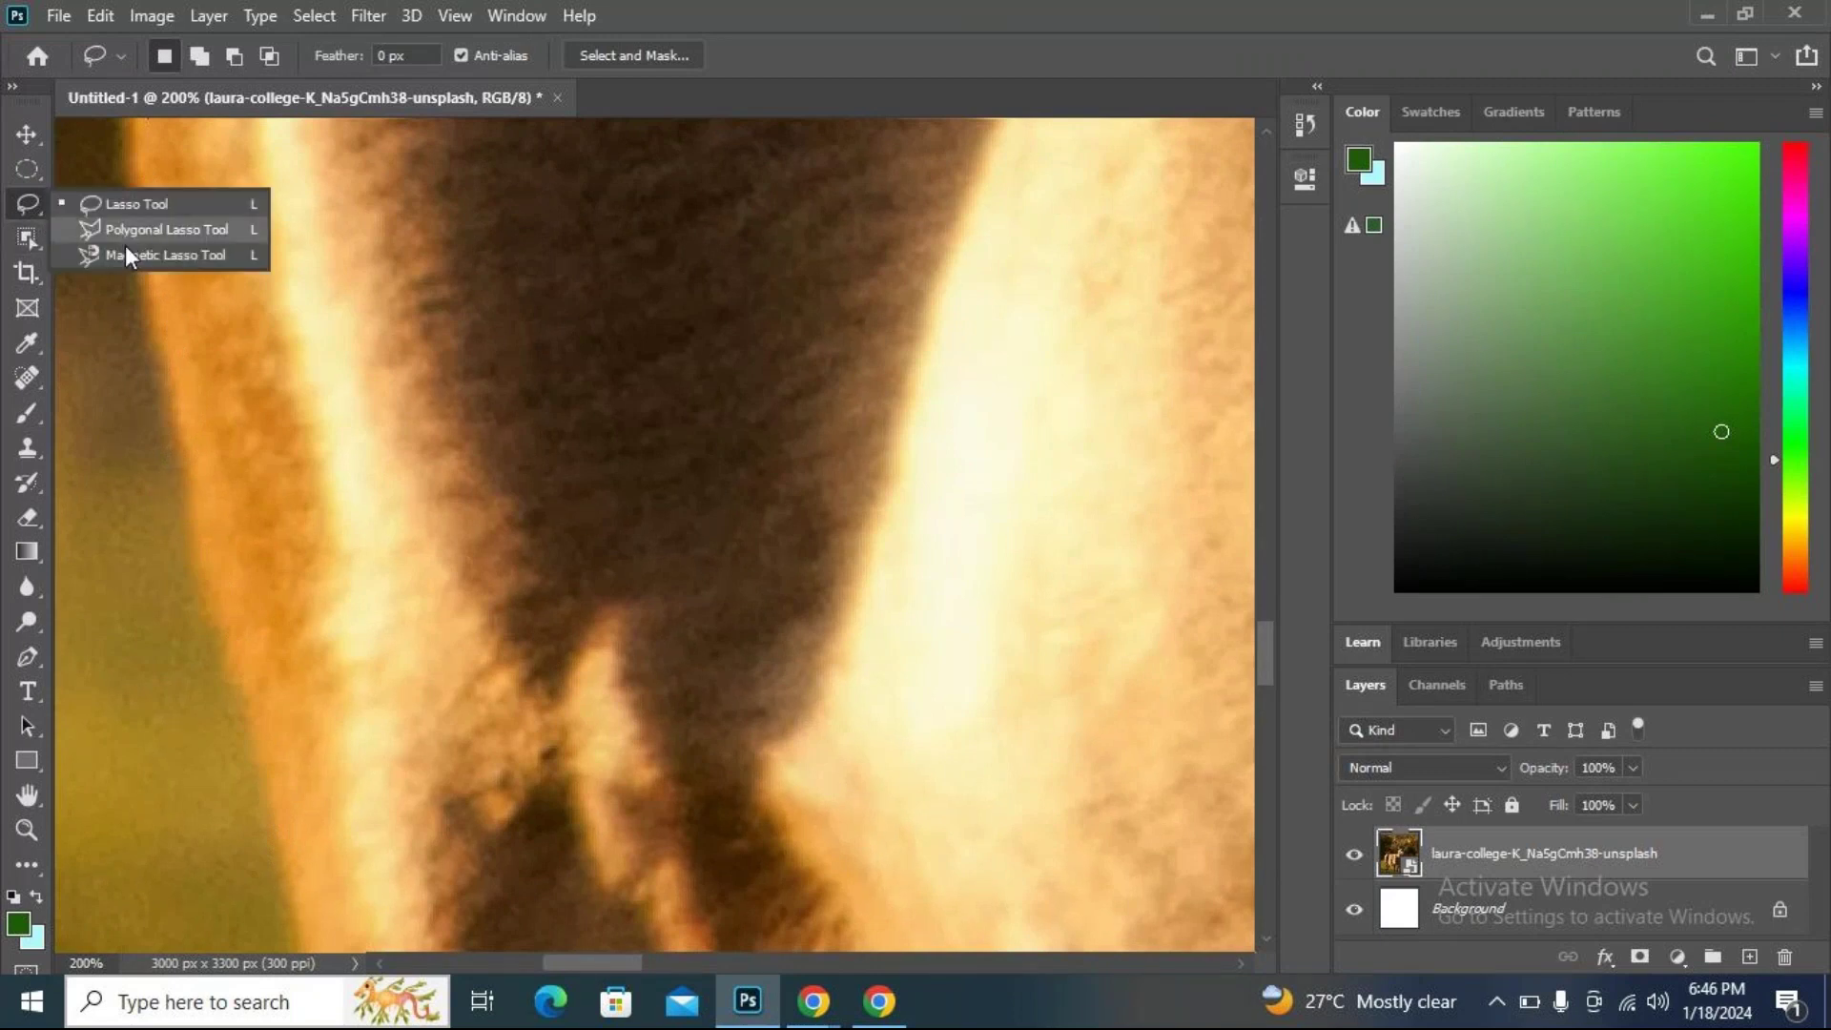
{"action": "left_click", "coordinate": [177, 255]}
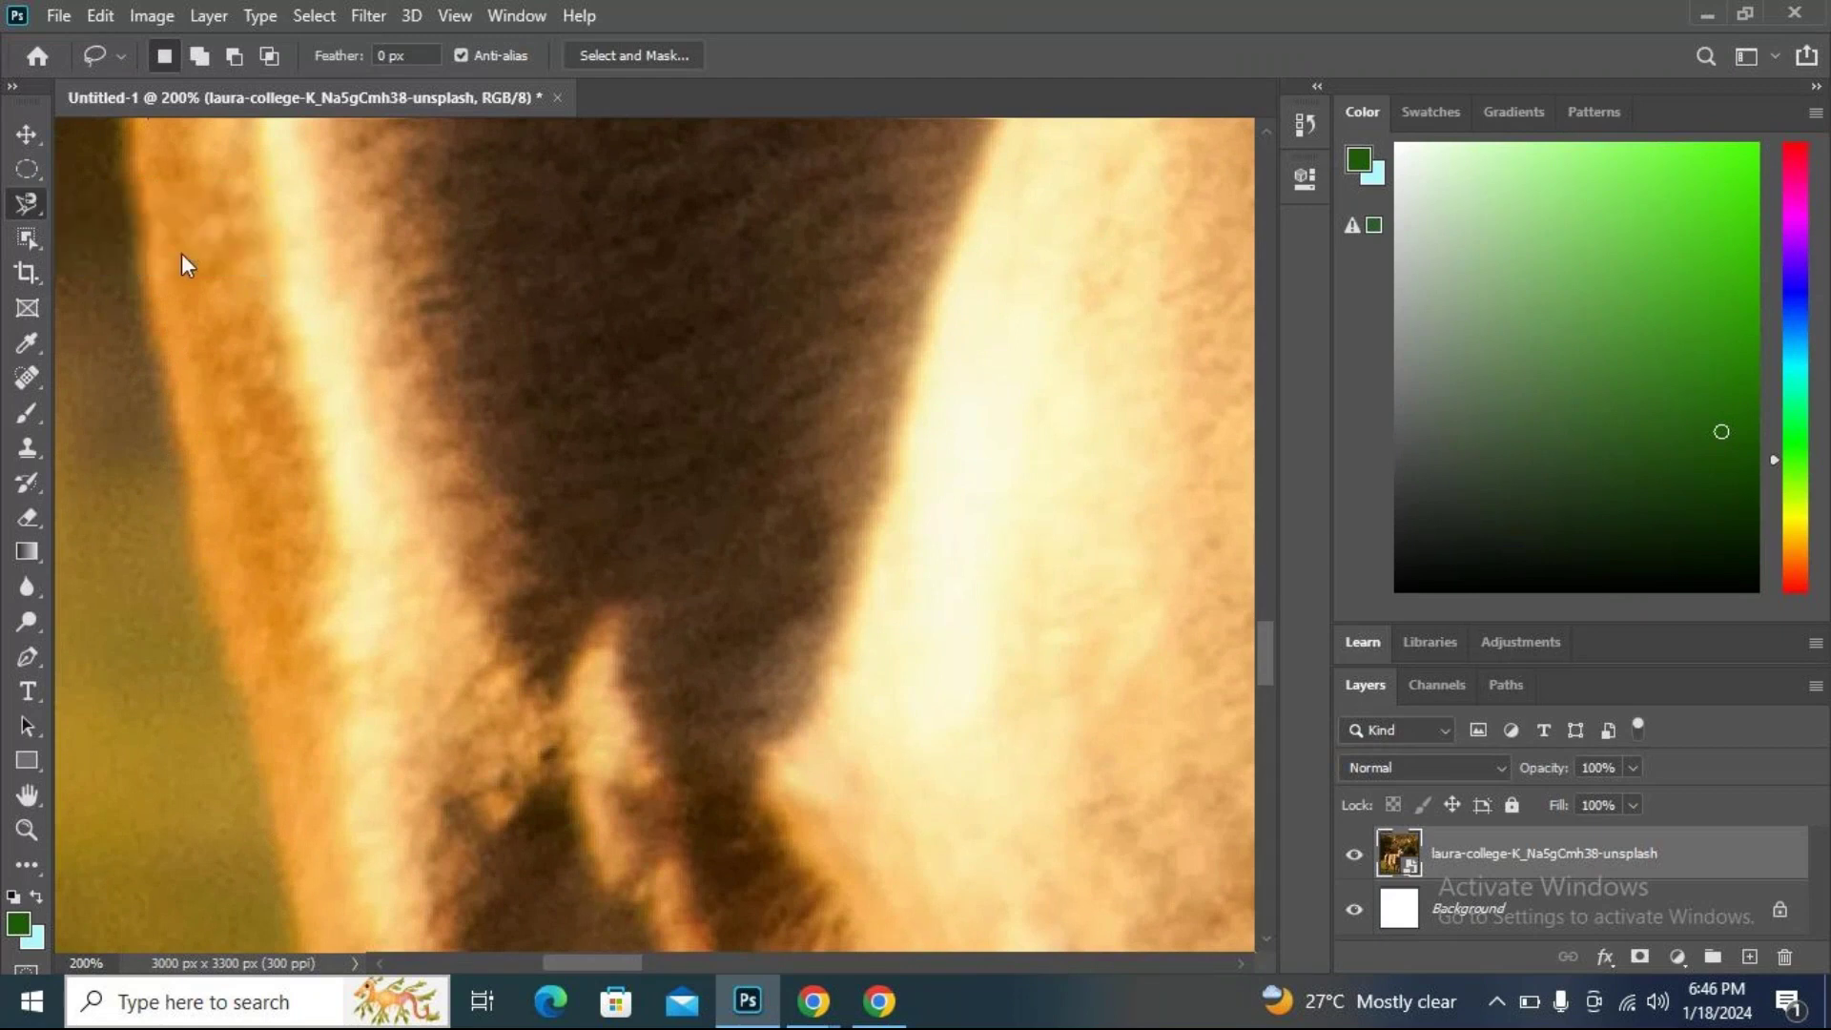
{"action": "key", "text": "ctrl+minus"}
{"action": "key", "text": "ctrl+minus"}
{"action": "key", "text": "ctrl+minus"}
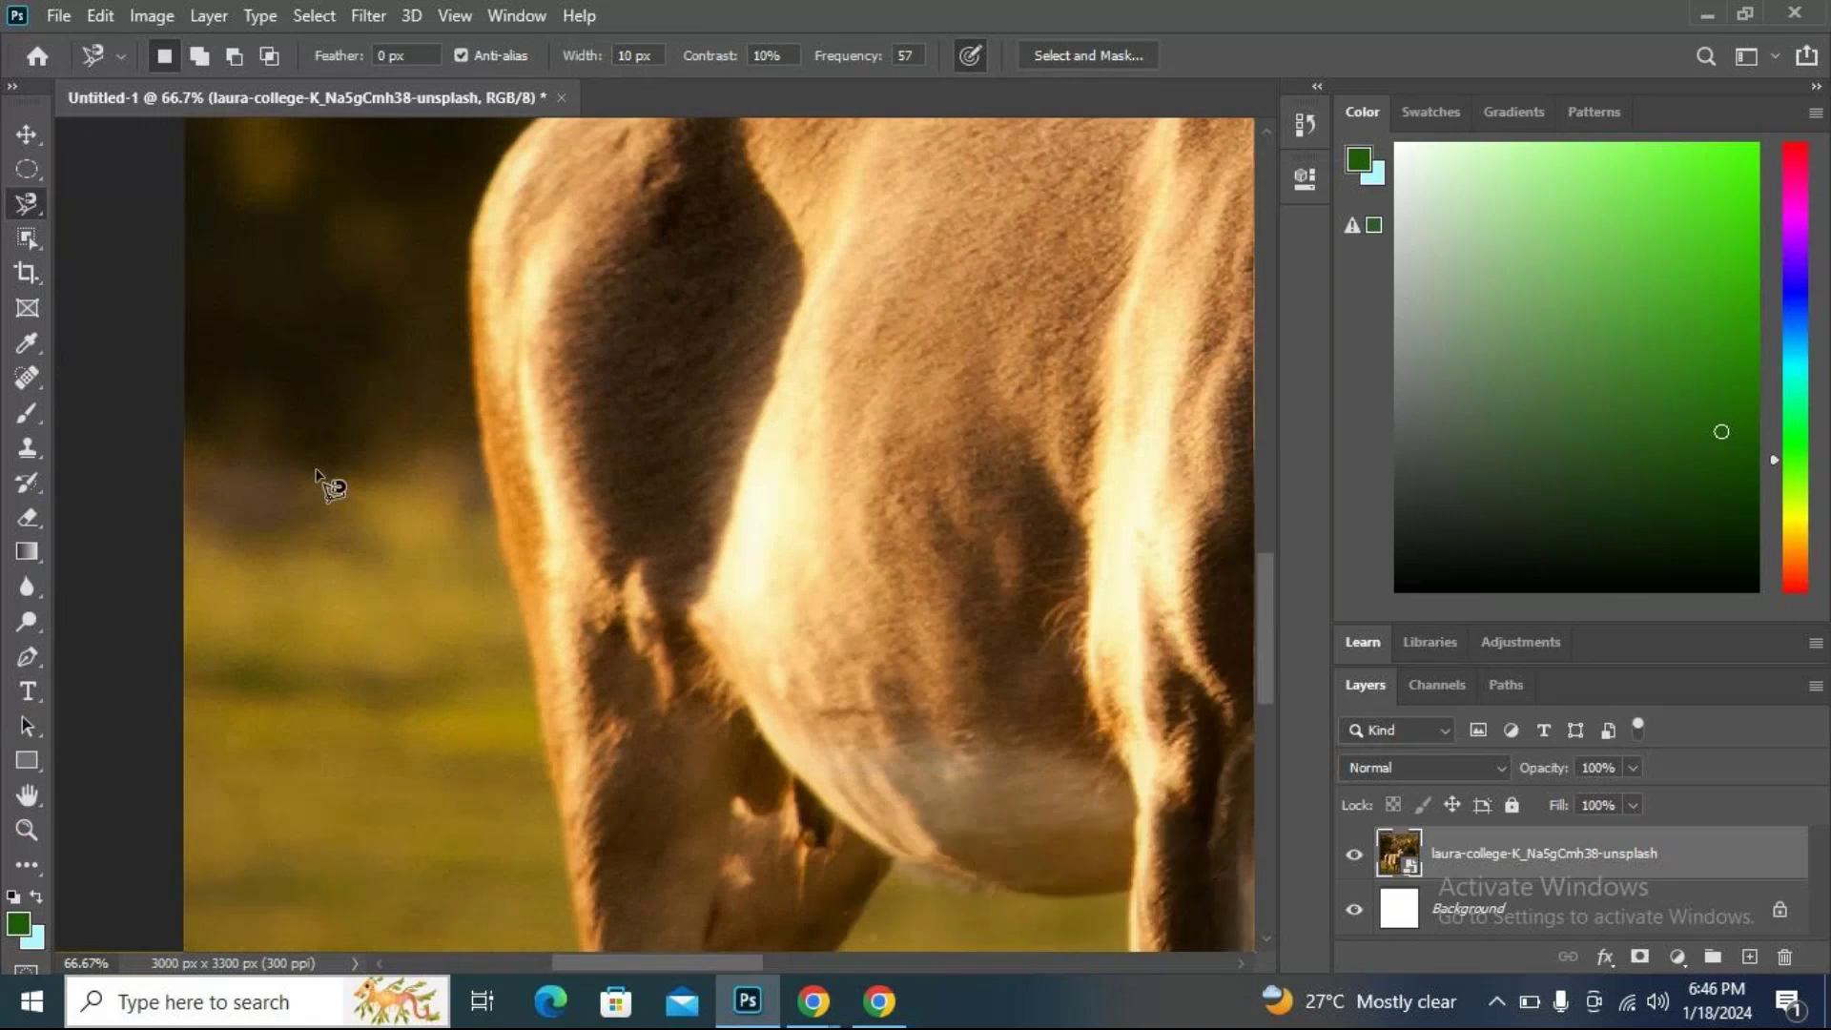
{"action": "left_click", "coordinate": [558, 827]}
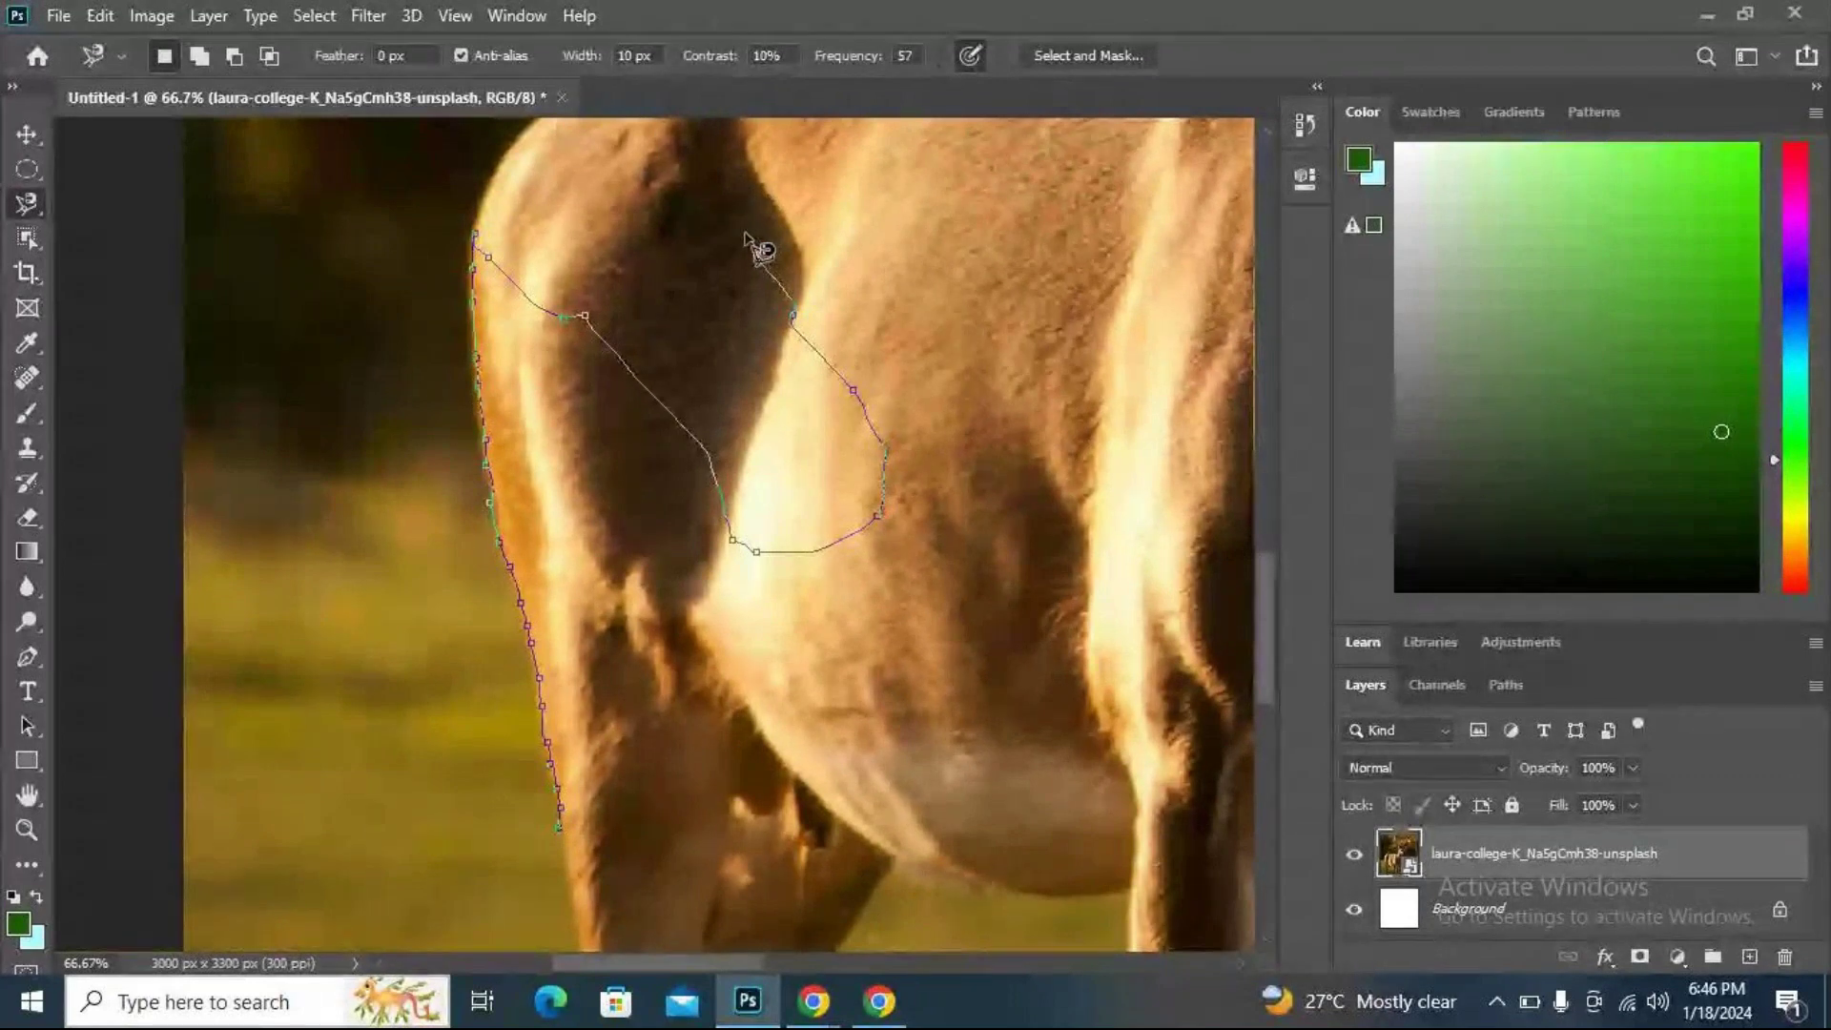
{"action": "double_click", "coordinate": [746, 234]}
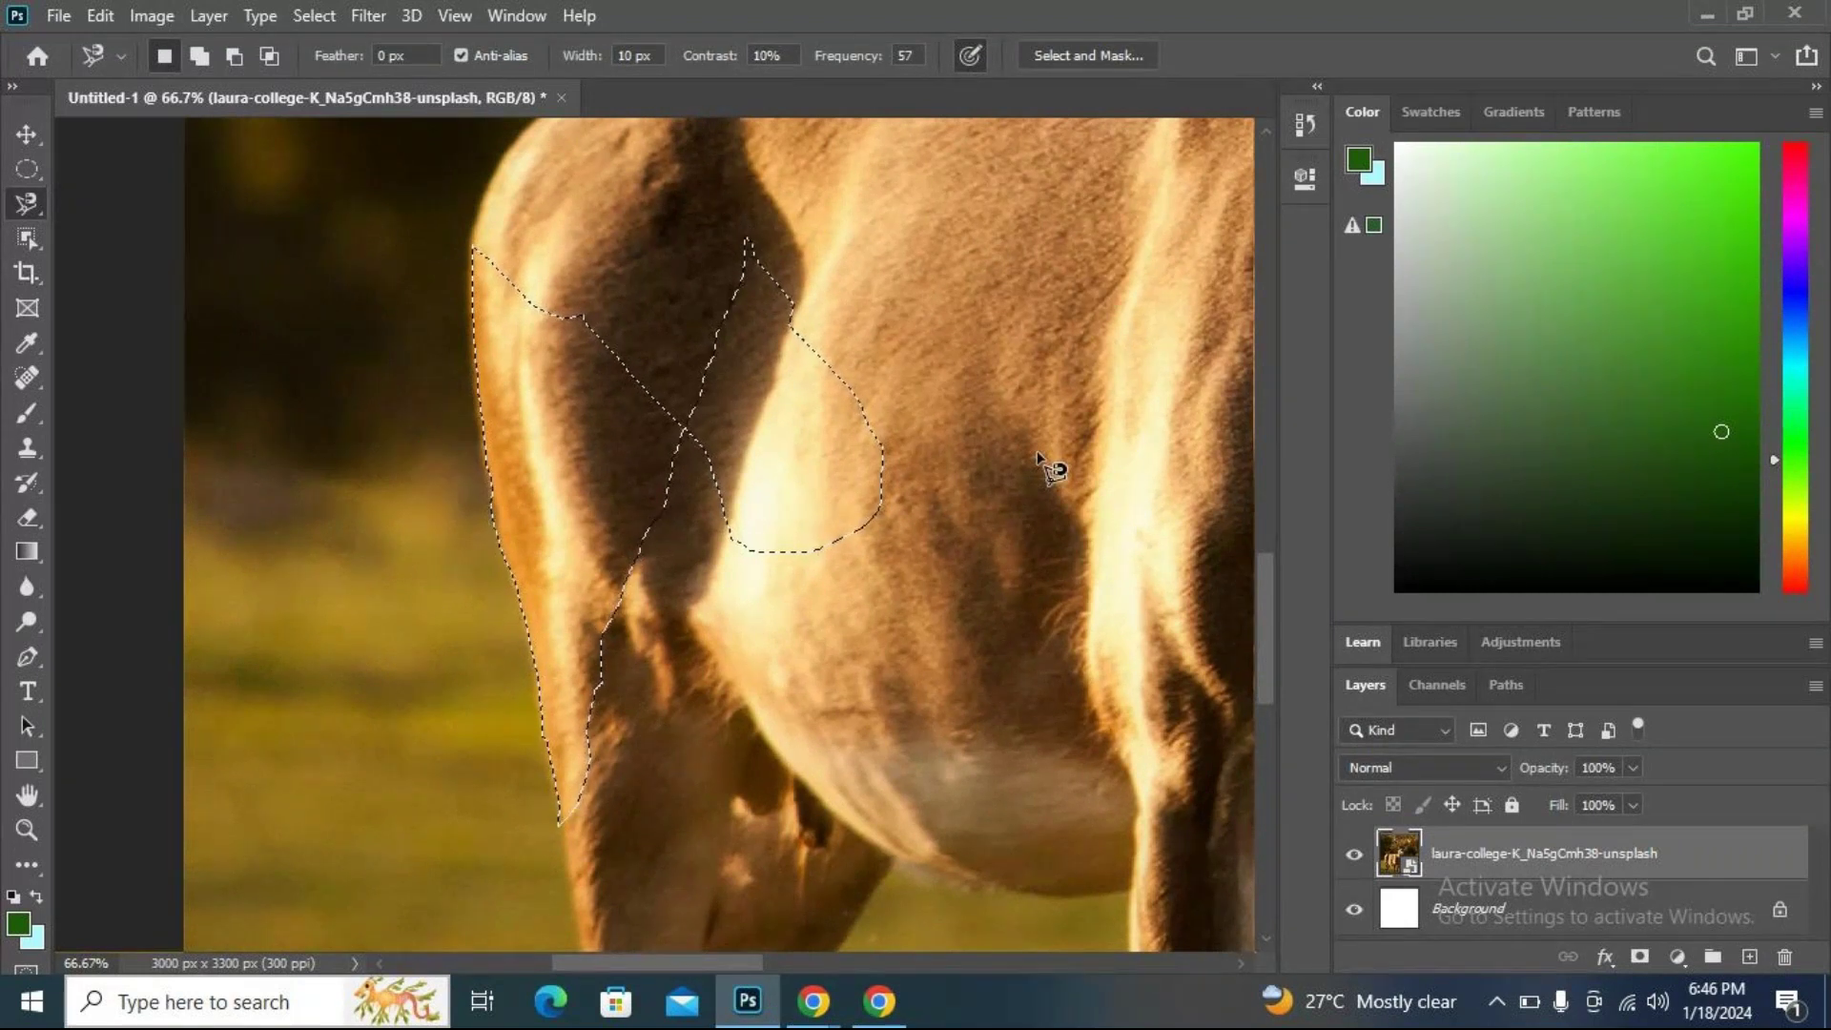
{"action": "key", "text": "ctrl+d"}
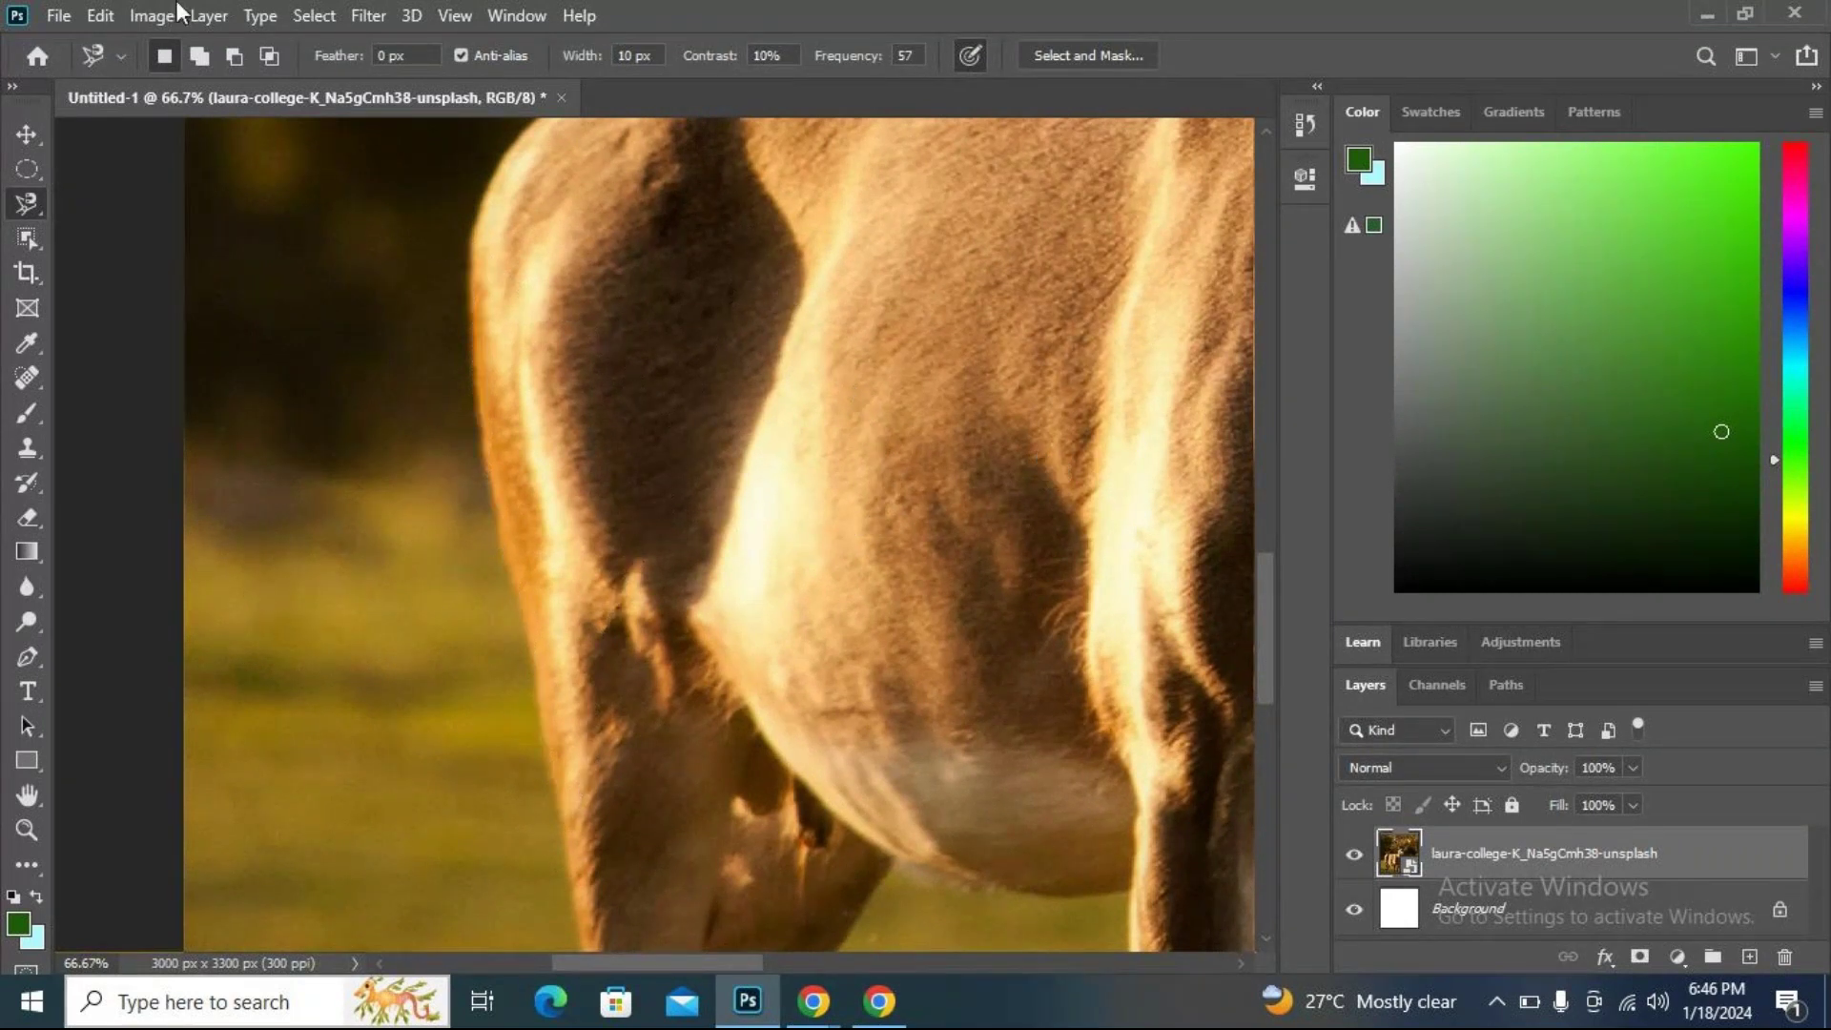
Start a Polygonal Lasso outline at the deer's hind leg joint and trace the outer leg edge up to the thigh.
{"action": "right_click", "coordinate": [46, 213]}
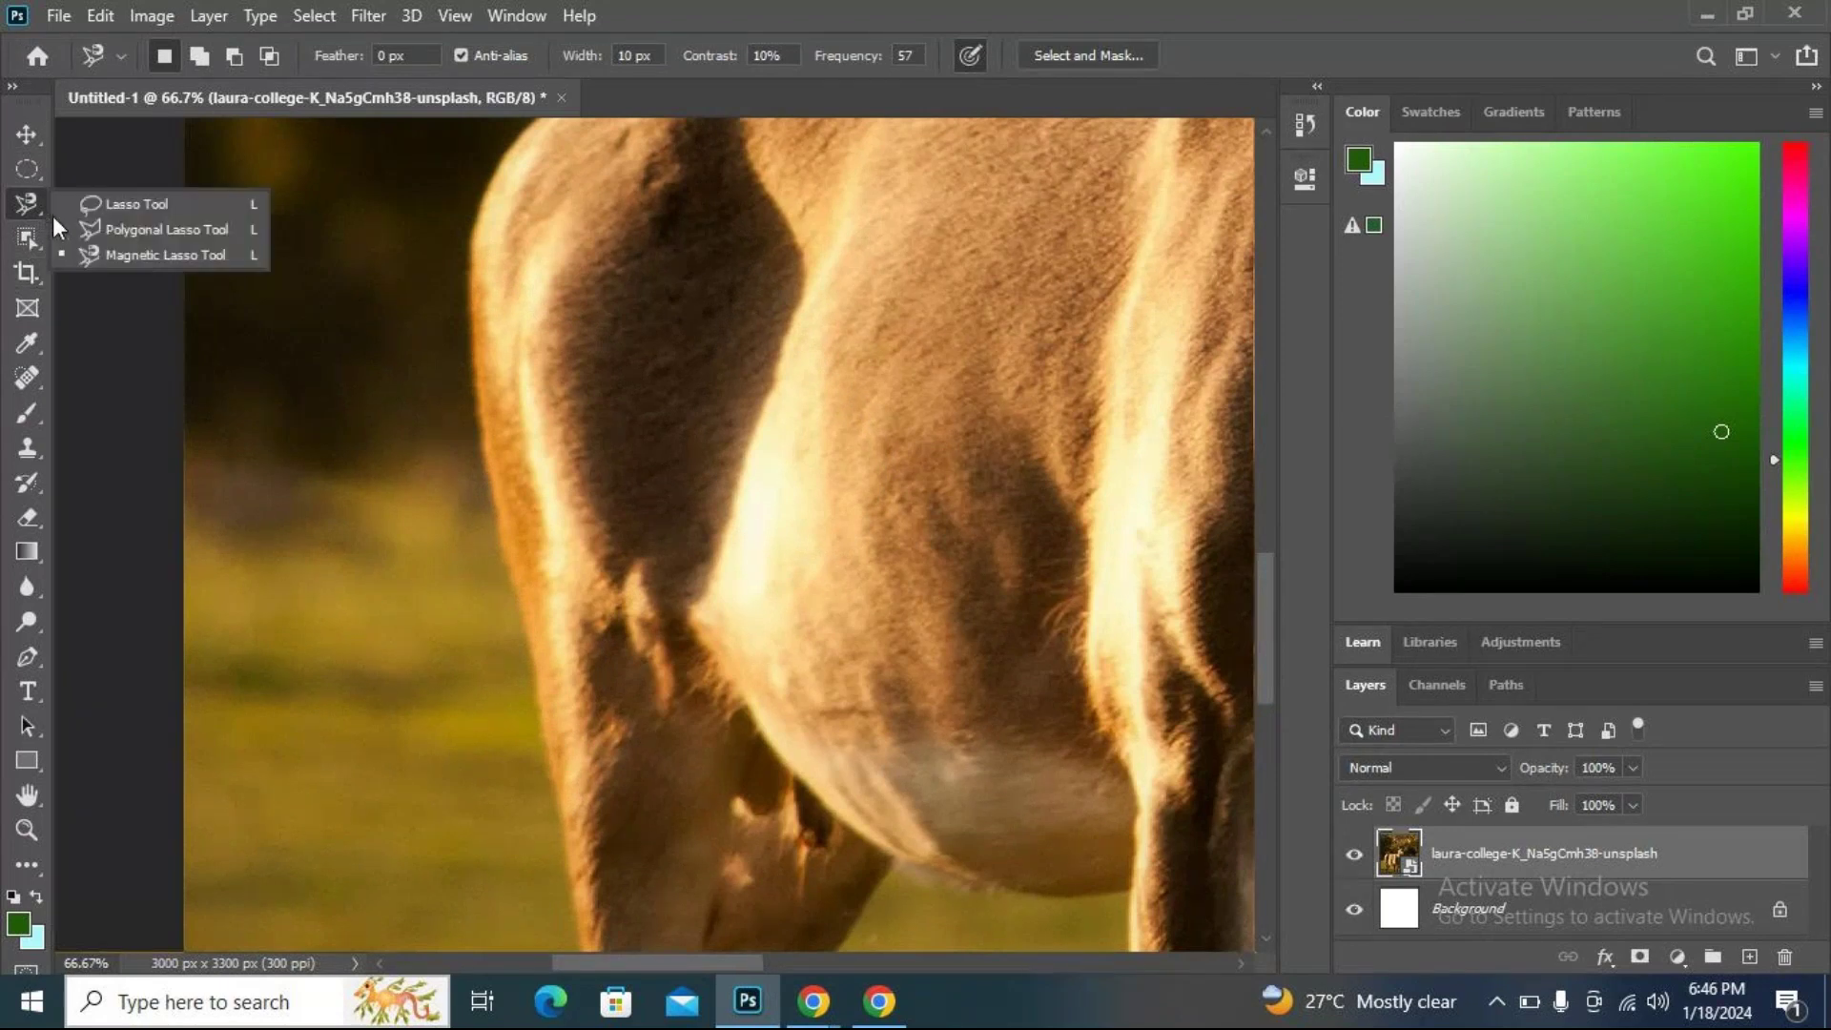
{"action": "left_click", "coordinate": [87, 231]}
{"action": "scroll", "coordinate": [497, 585], "scroll_direction": "down", "scroll_amount": 5}
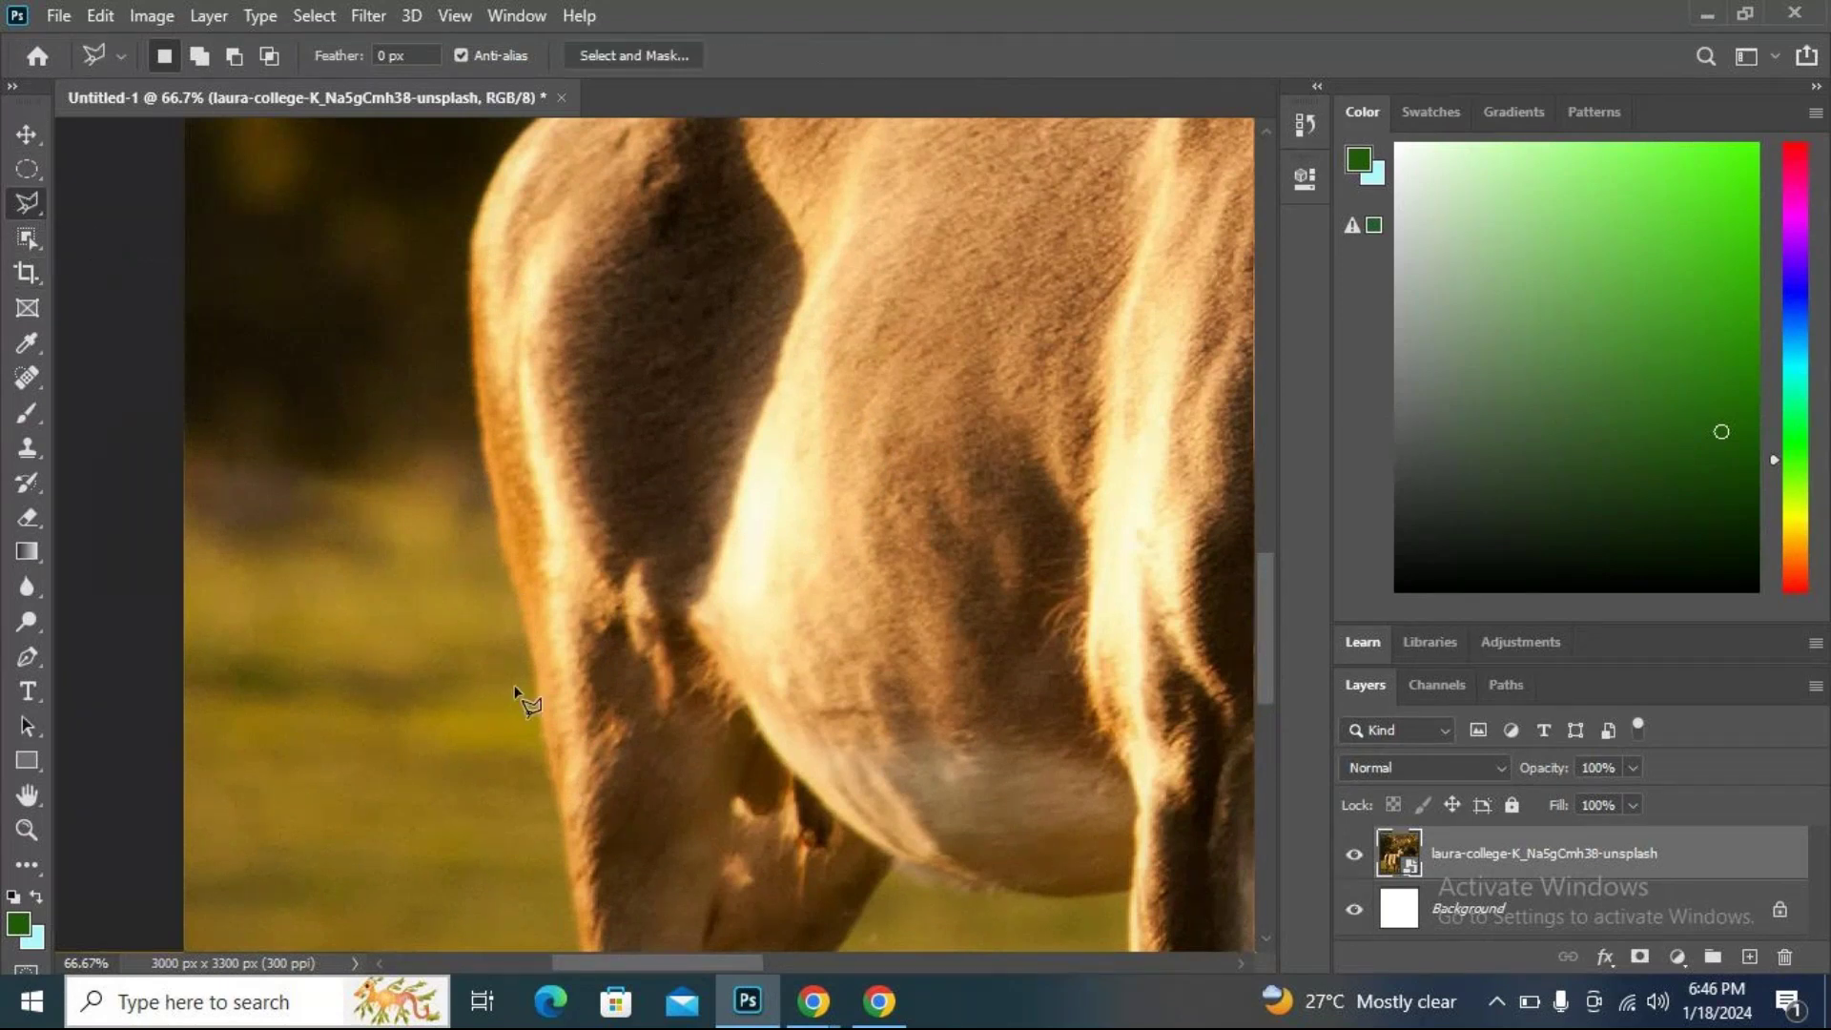
{"action": "scroll", "coordinate": [571, 667], "scroll_direction": "down", "scroll_amount": 3}
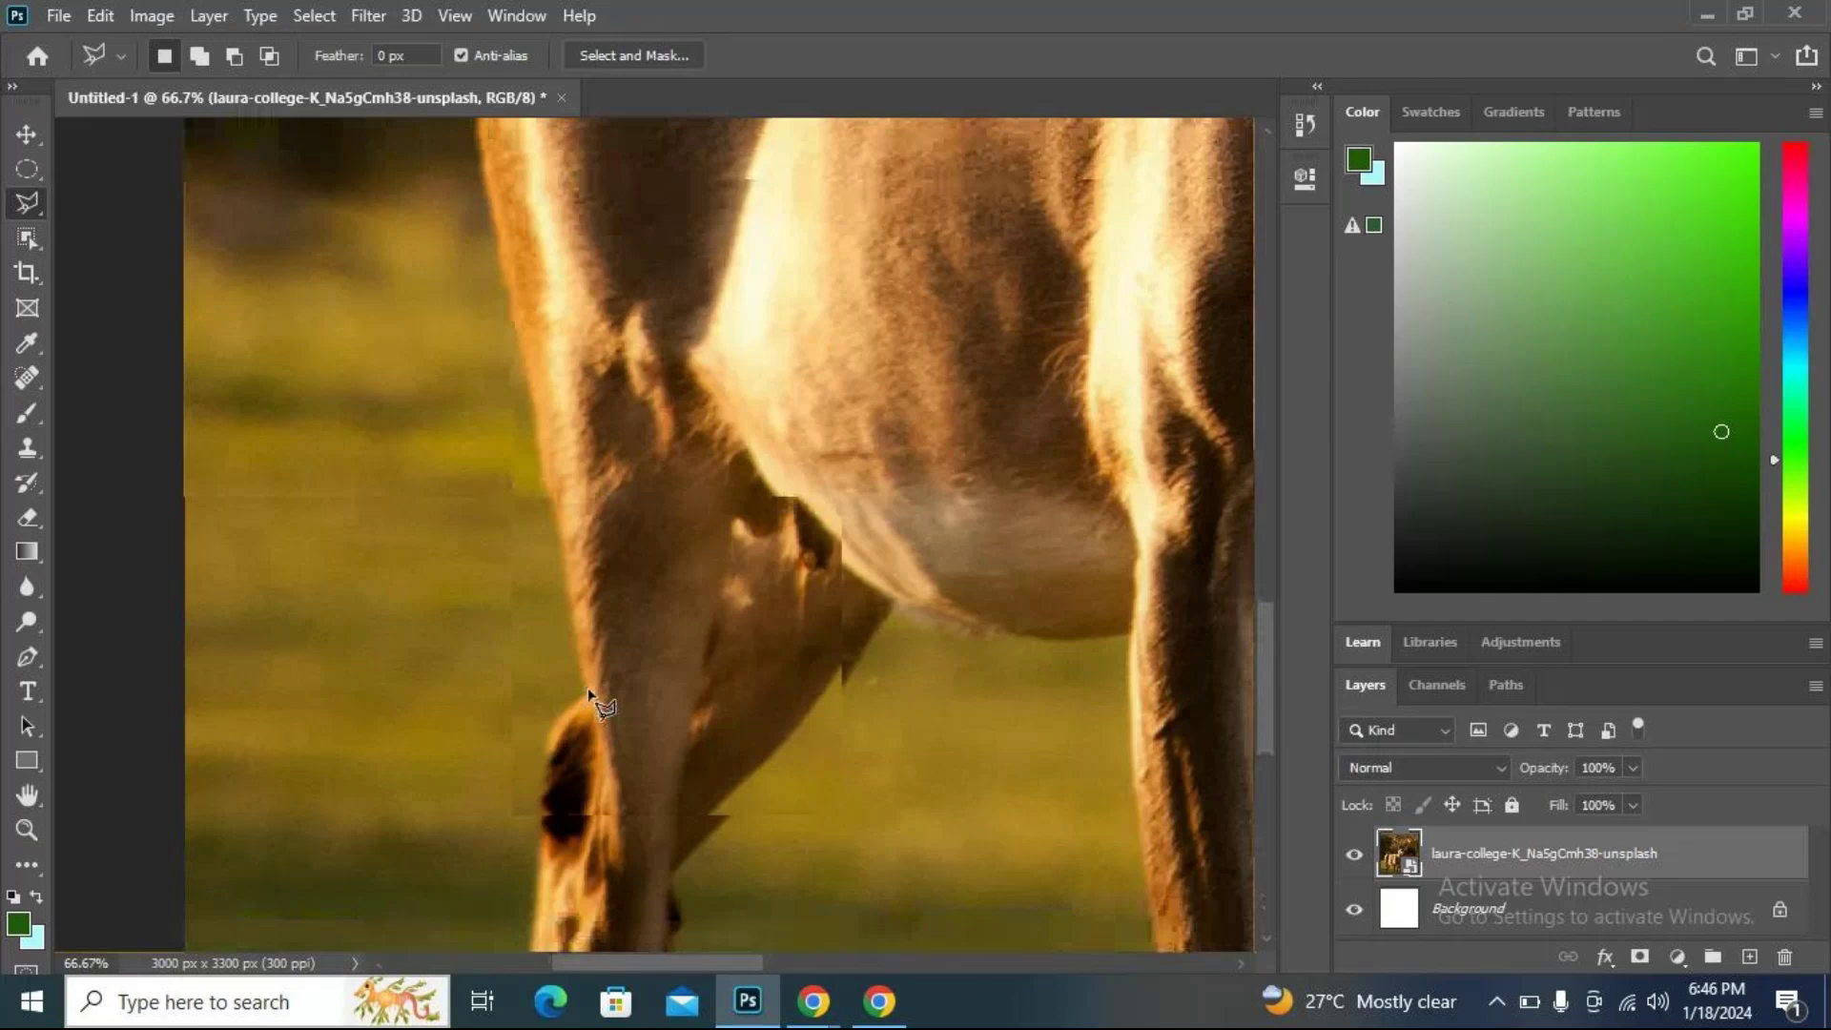
{"action": "left_click", "coordinate": [591, 656]}
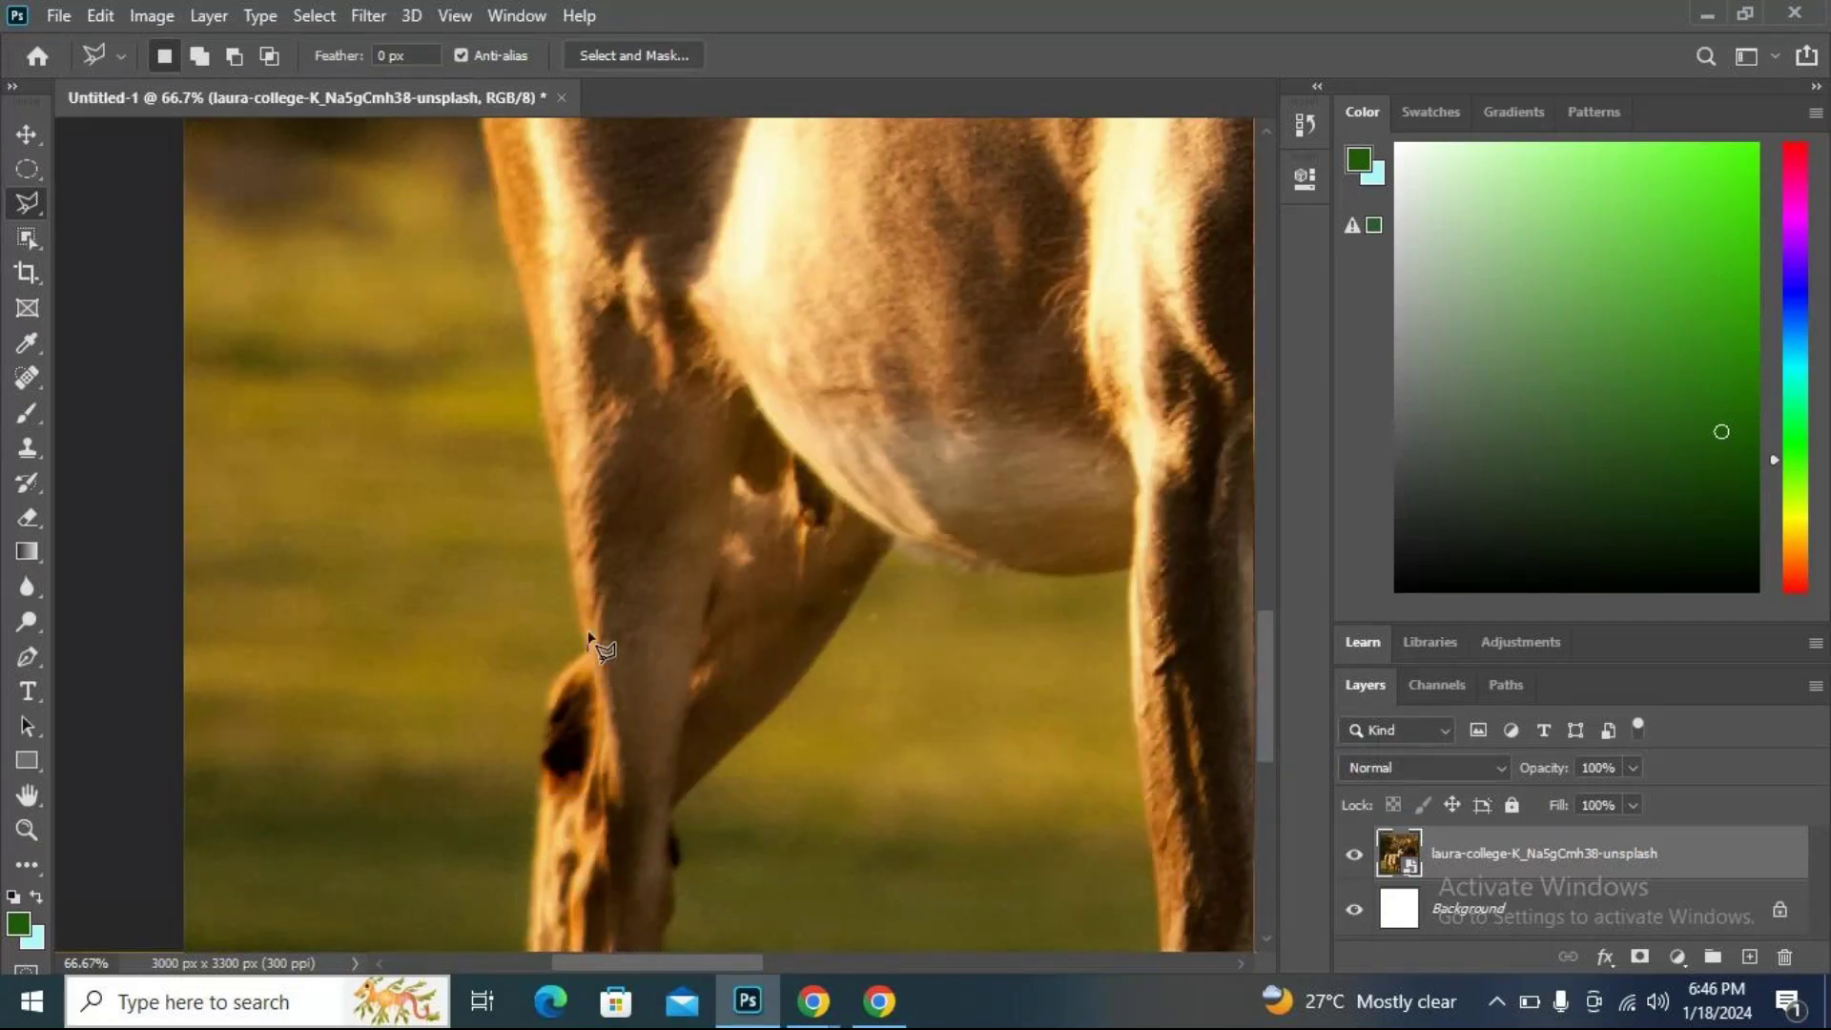
{"action": "left_click", "coordinate": [536, 375]}
{"action": "key", "text": "ctrl+space"}
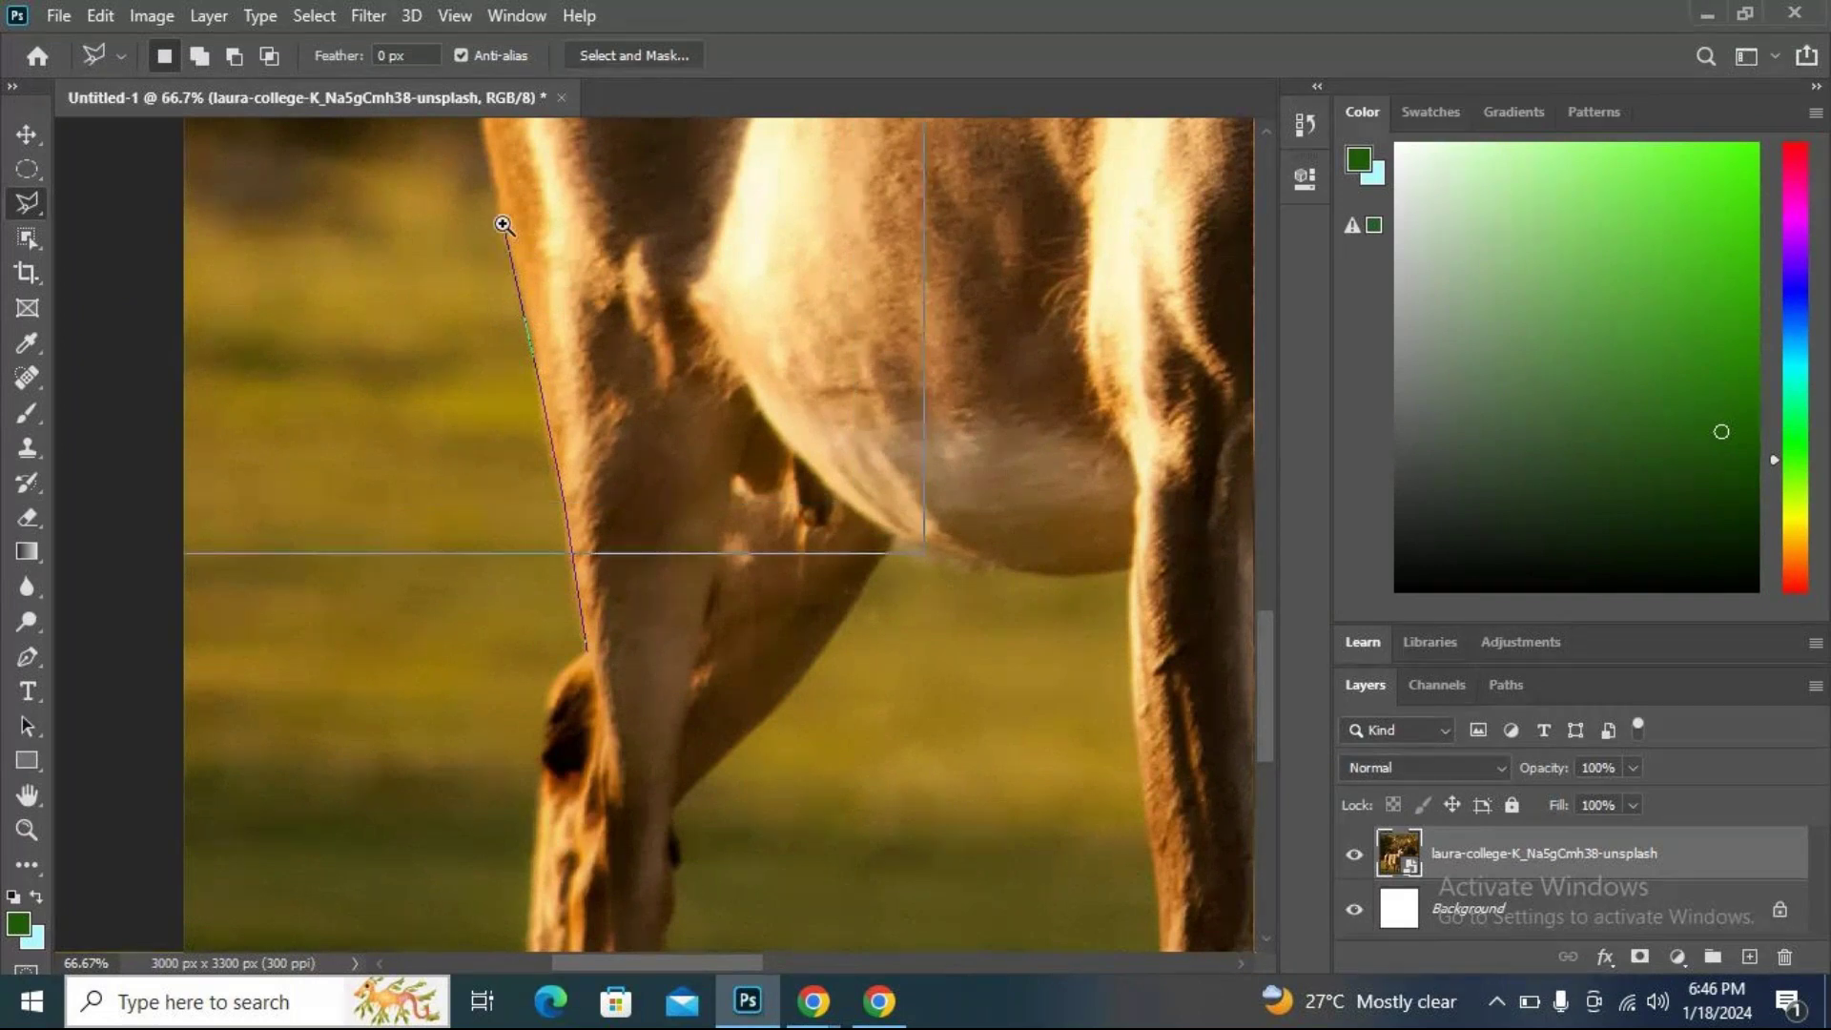
{"action": "left_click", "coordinate": [502, 224]}
{"action": "left_click_drag", "start_coordinate": [544, 250], "coordinate": [641, 679]}
{"action": "left_click", "coordinate": [642, 711]}
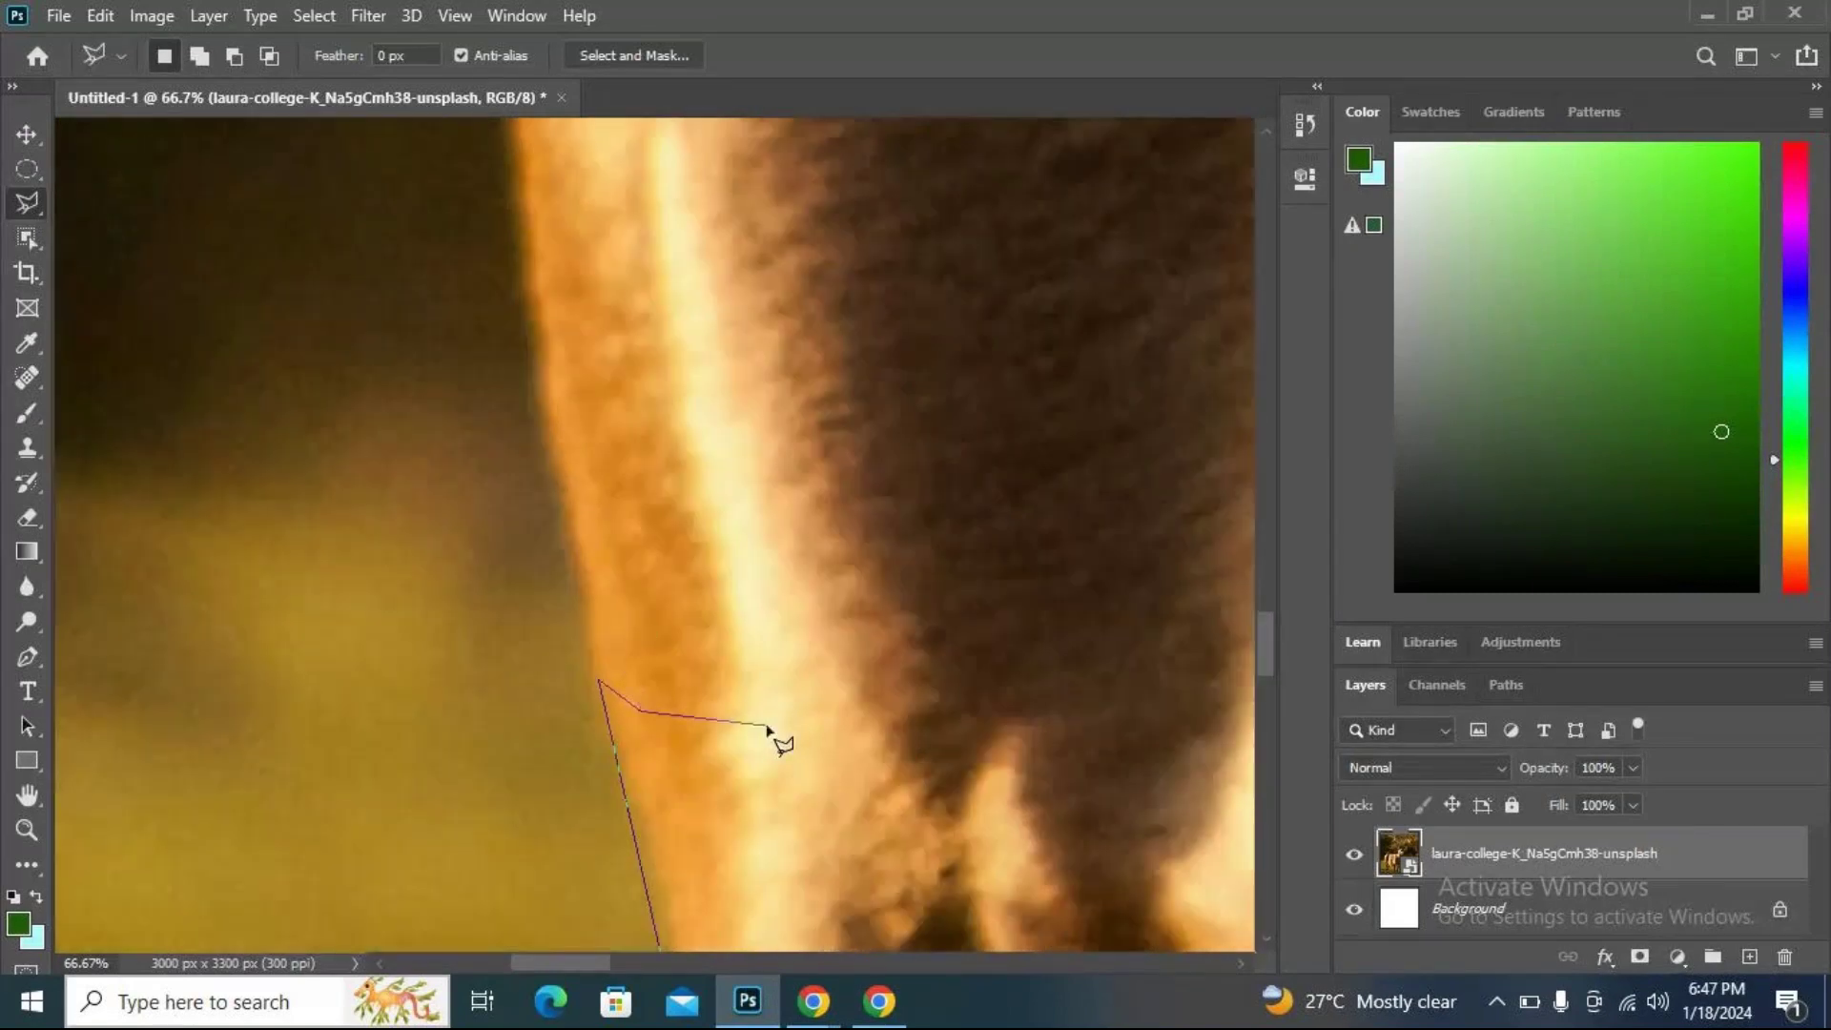
{"action": "left_click", "coordinate": [768, 724]}
{"action": "key", "text": "BackSpace"}
{"action": "key", "text": "BackSpace"}
Continue the lasso outline up the rear edge of the thigh and around the curve of the rump.
{"action": "left_click", "coordinate": [548, 443]}
{"action": "left_click", "coordinate": [519, 202]}
{"action": "key", "text": "space"}
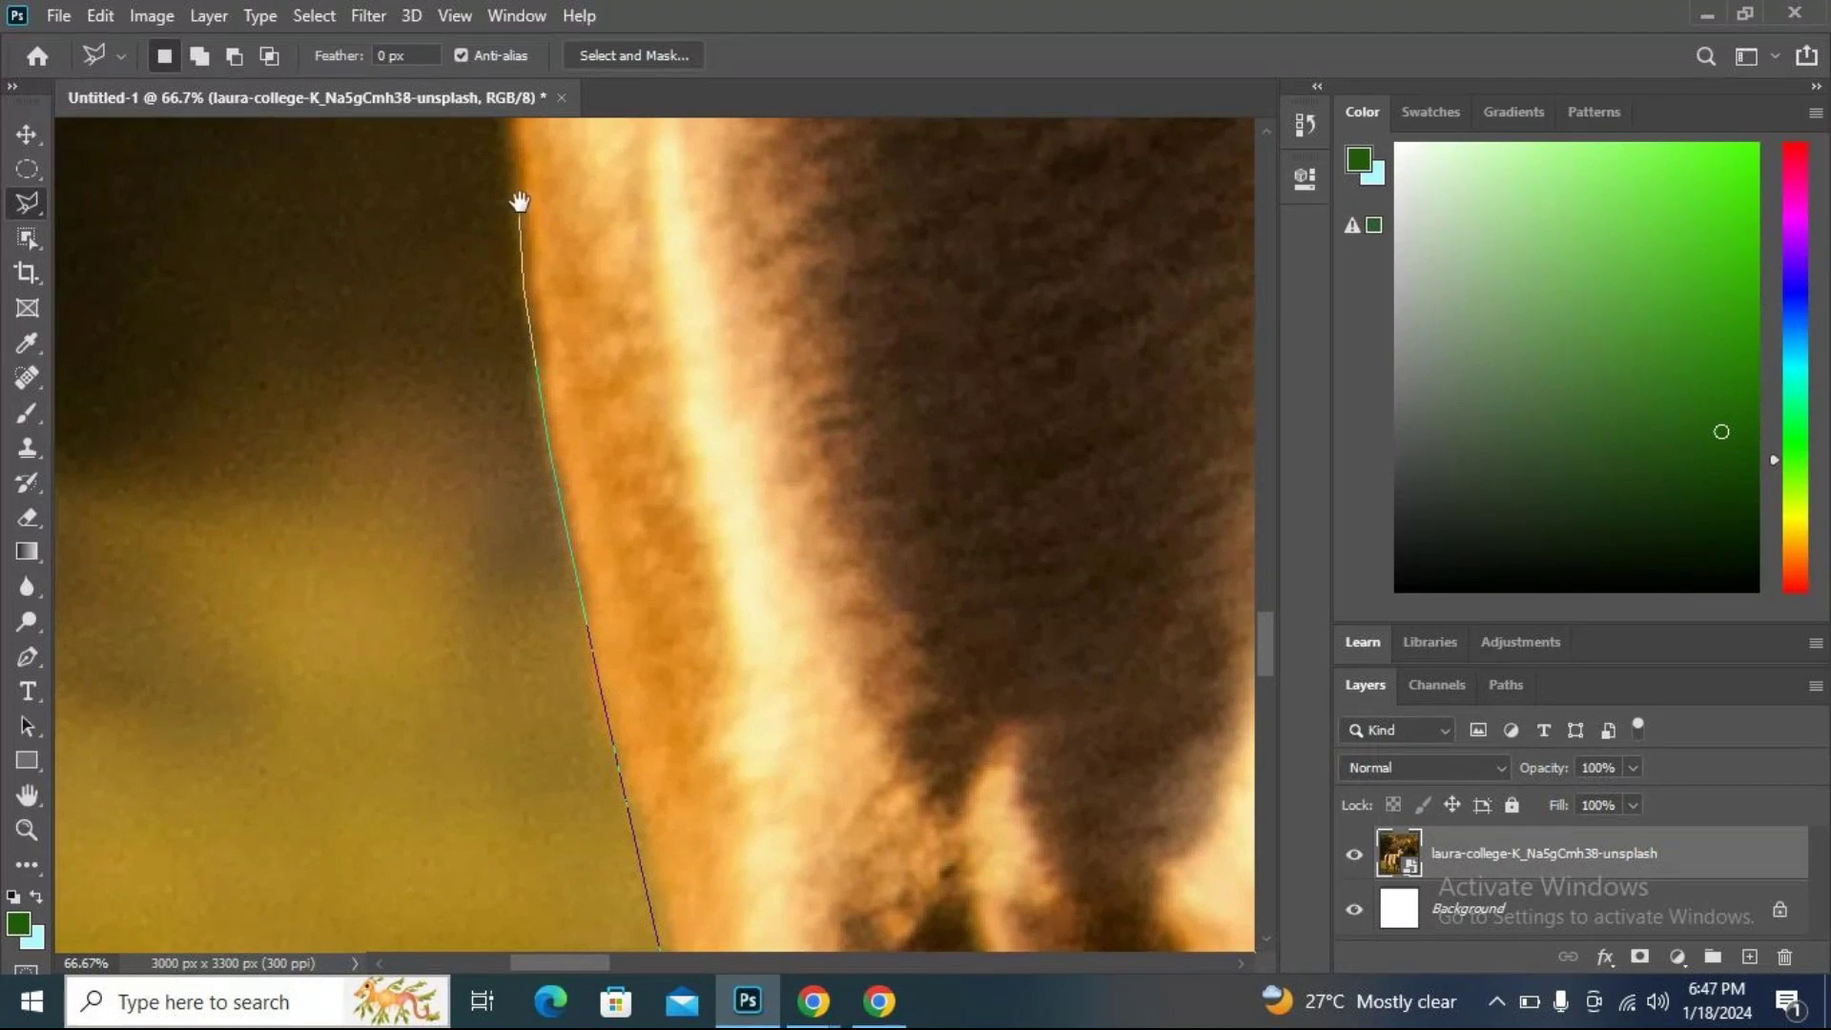
{"action": "left_click_drag", "start_coordinate": [519, 201], "coordinate": [611, 1001]}
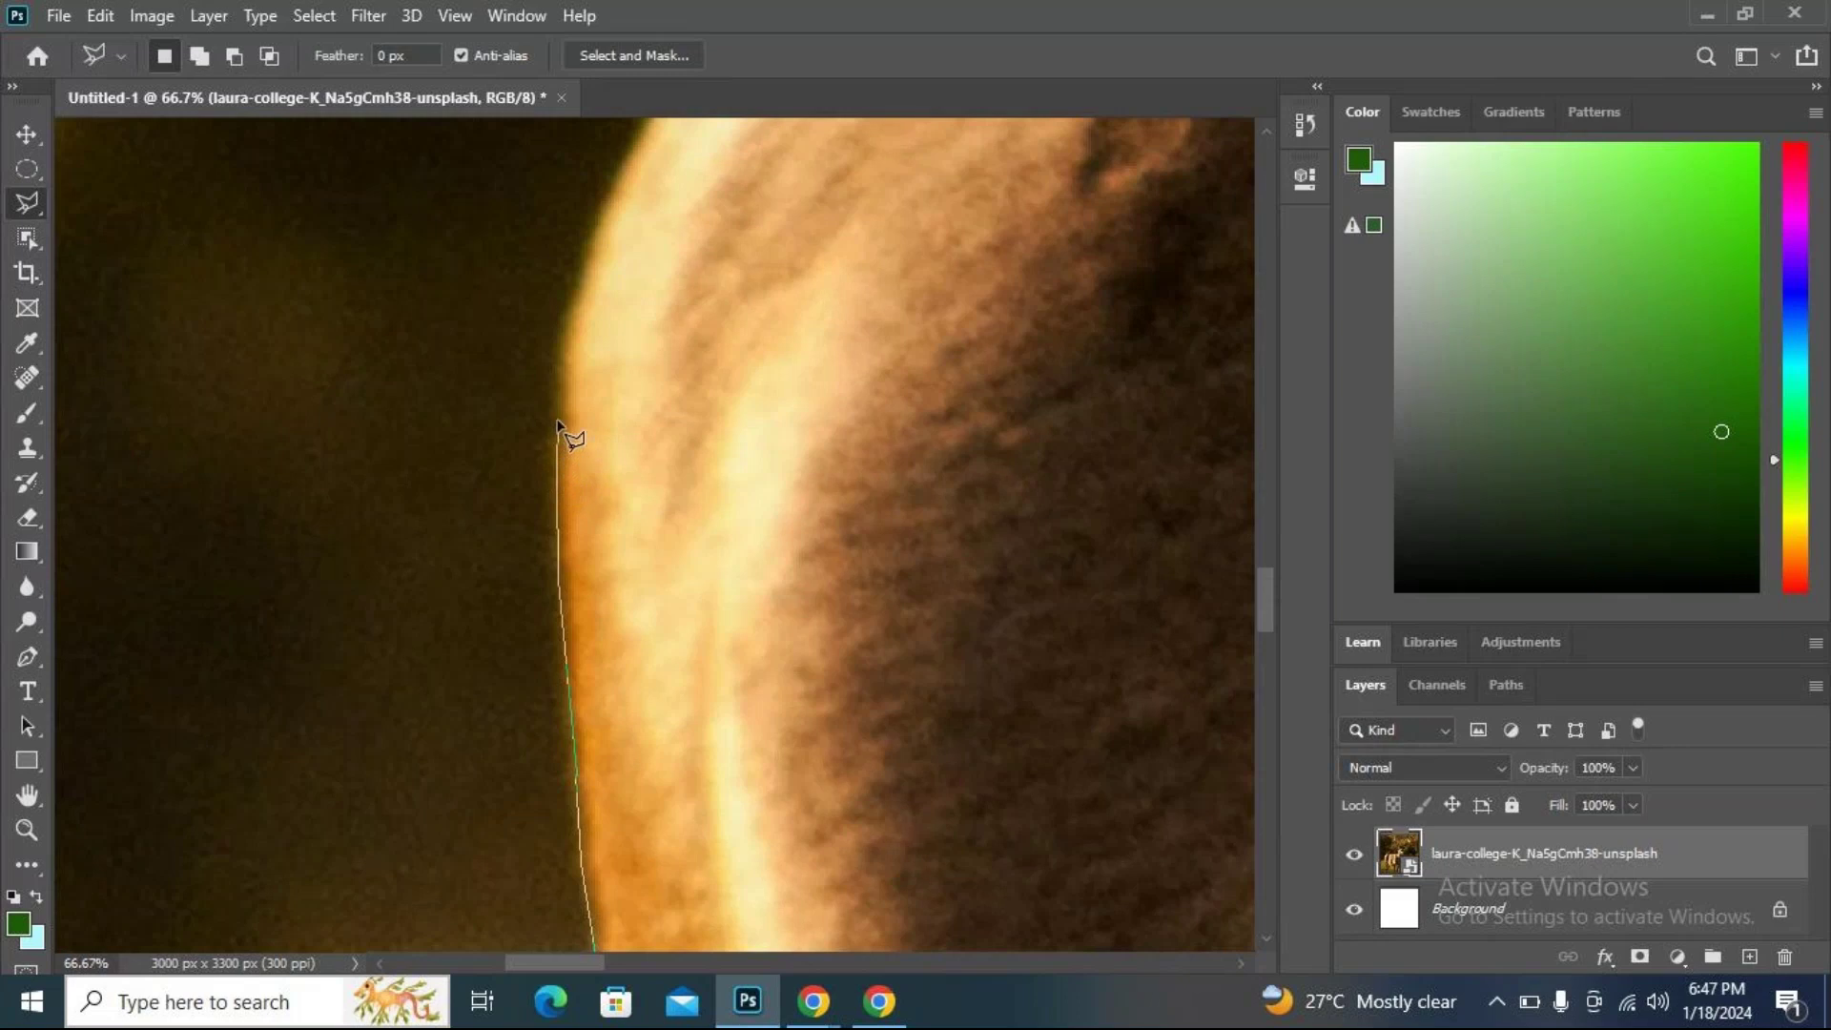
{"action": "key", "text": "space"}
{"action": "left_click_drag", "start_coordinate": [524, 703], "coordinate": [499, 928]}
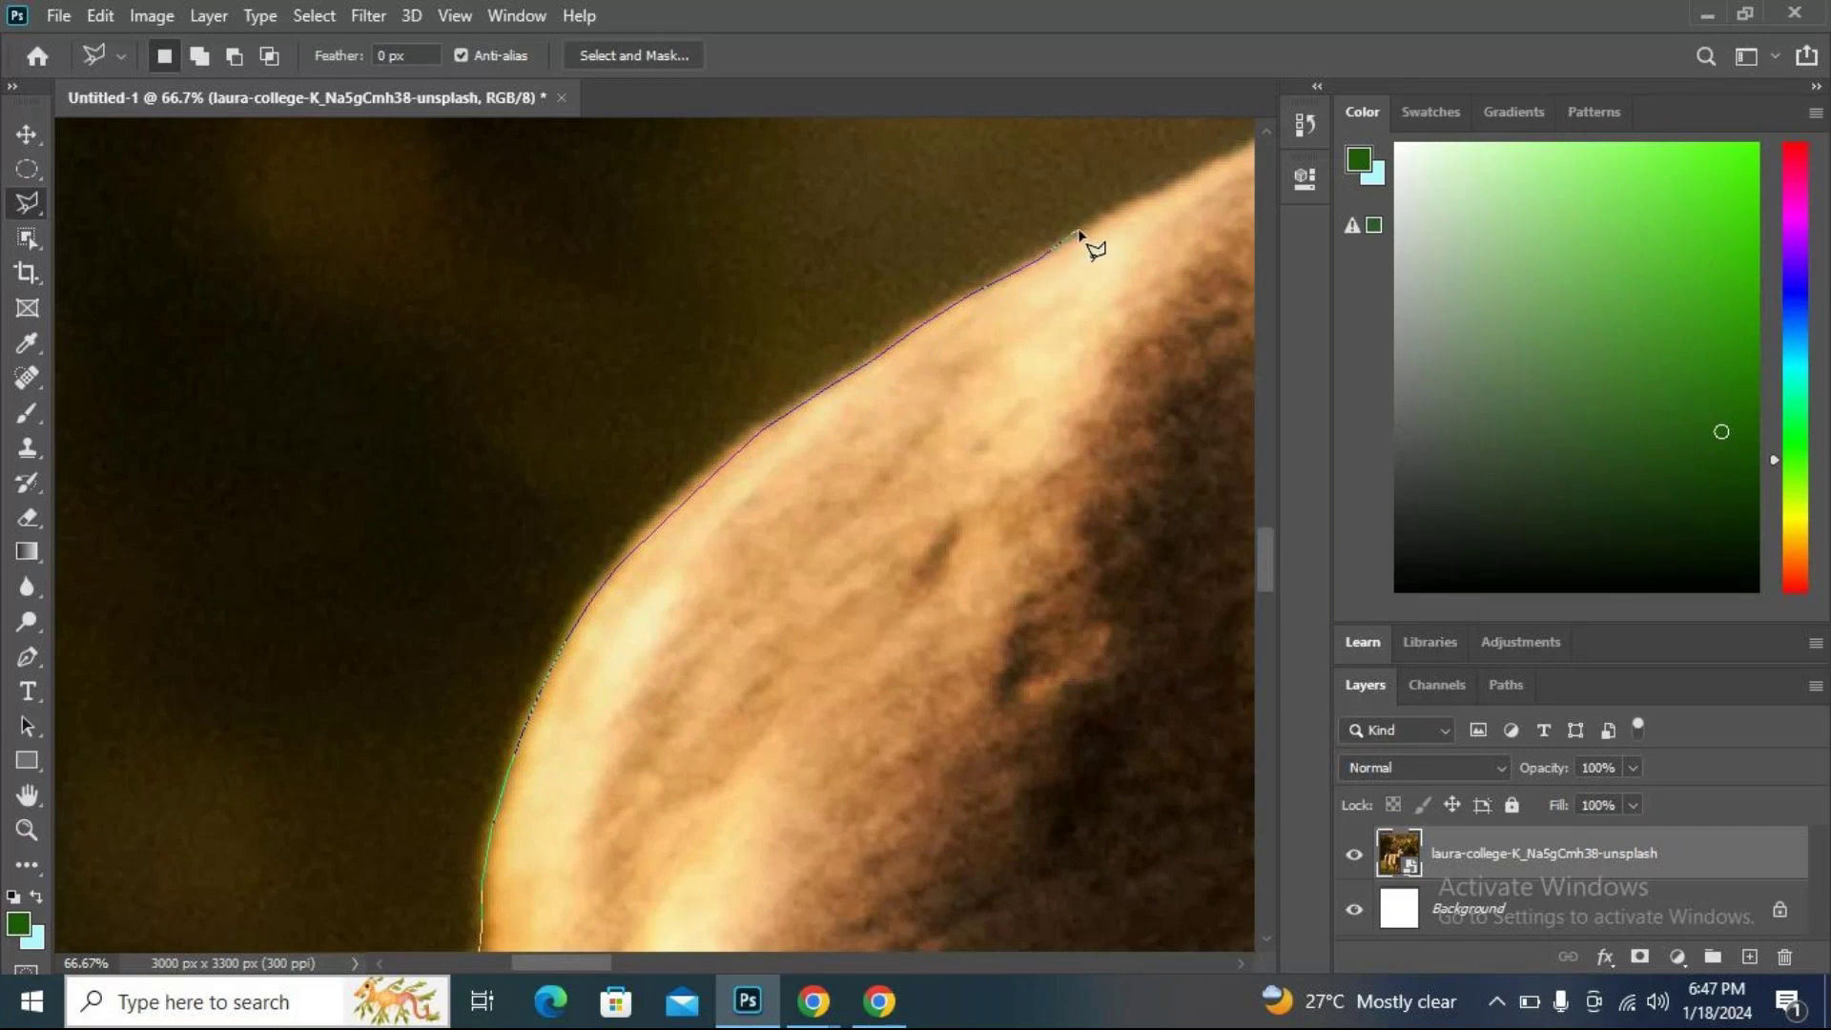
Extend the lasso outline along the top of the deer's back from the rump to the dip before the shoulder.
{"action": "mouse_move", "coordinate": [1084, 254]}
{"action": "left_mouse_down"}
{"action": "mouse_move", "coordinate": [641, 469]}
{"action": "mouse_move", "coordinate": [323, 695]}
{"action": "left_mouse_up"}
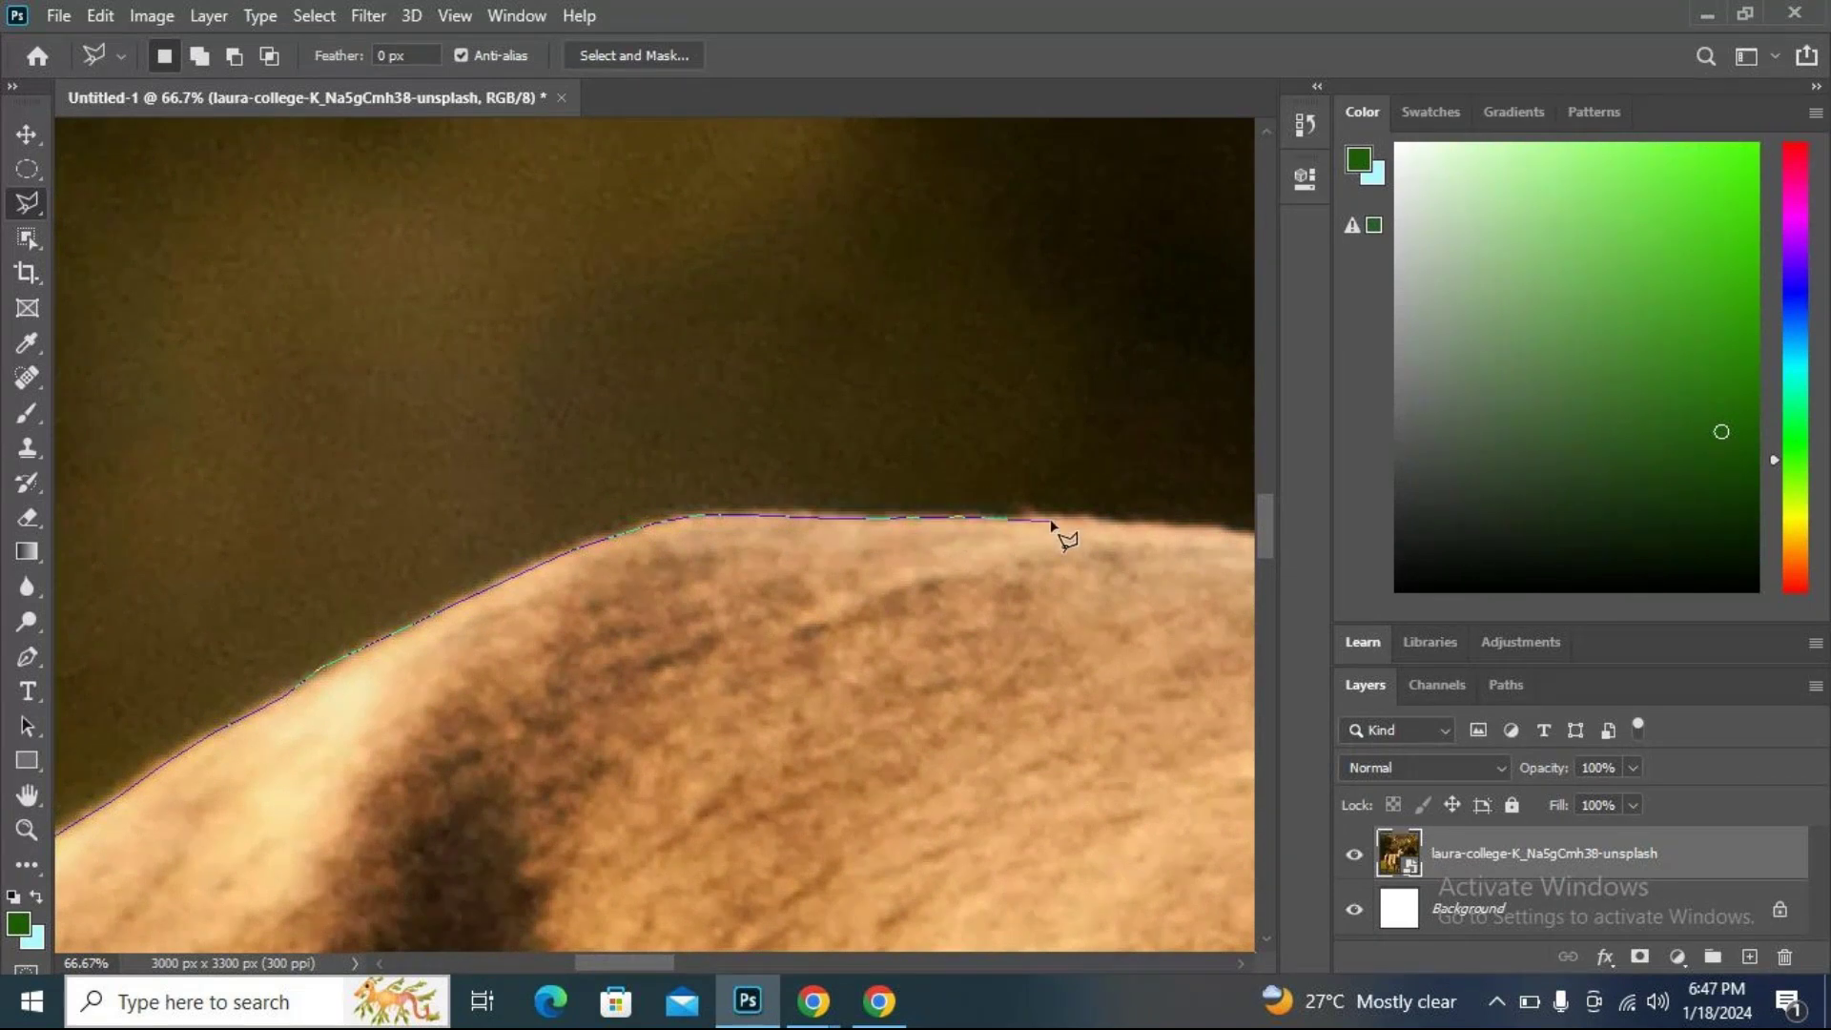
{"action": "mouse_move", "coordinate": [1047, 524]}
{"action": "left_mouse_down"}
{"action": "mouse_move", "coordinate": [470, 593]}
{"action": "mouse_move", "coordinate": [725, 603]}
{"action": "left_mouse_up"}
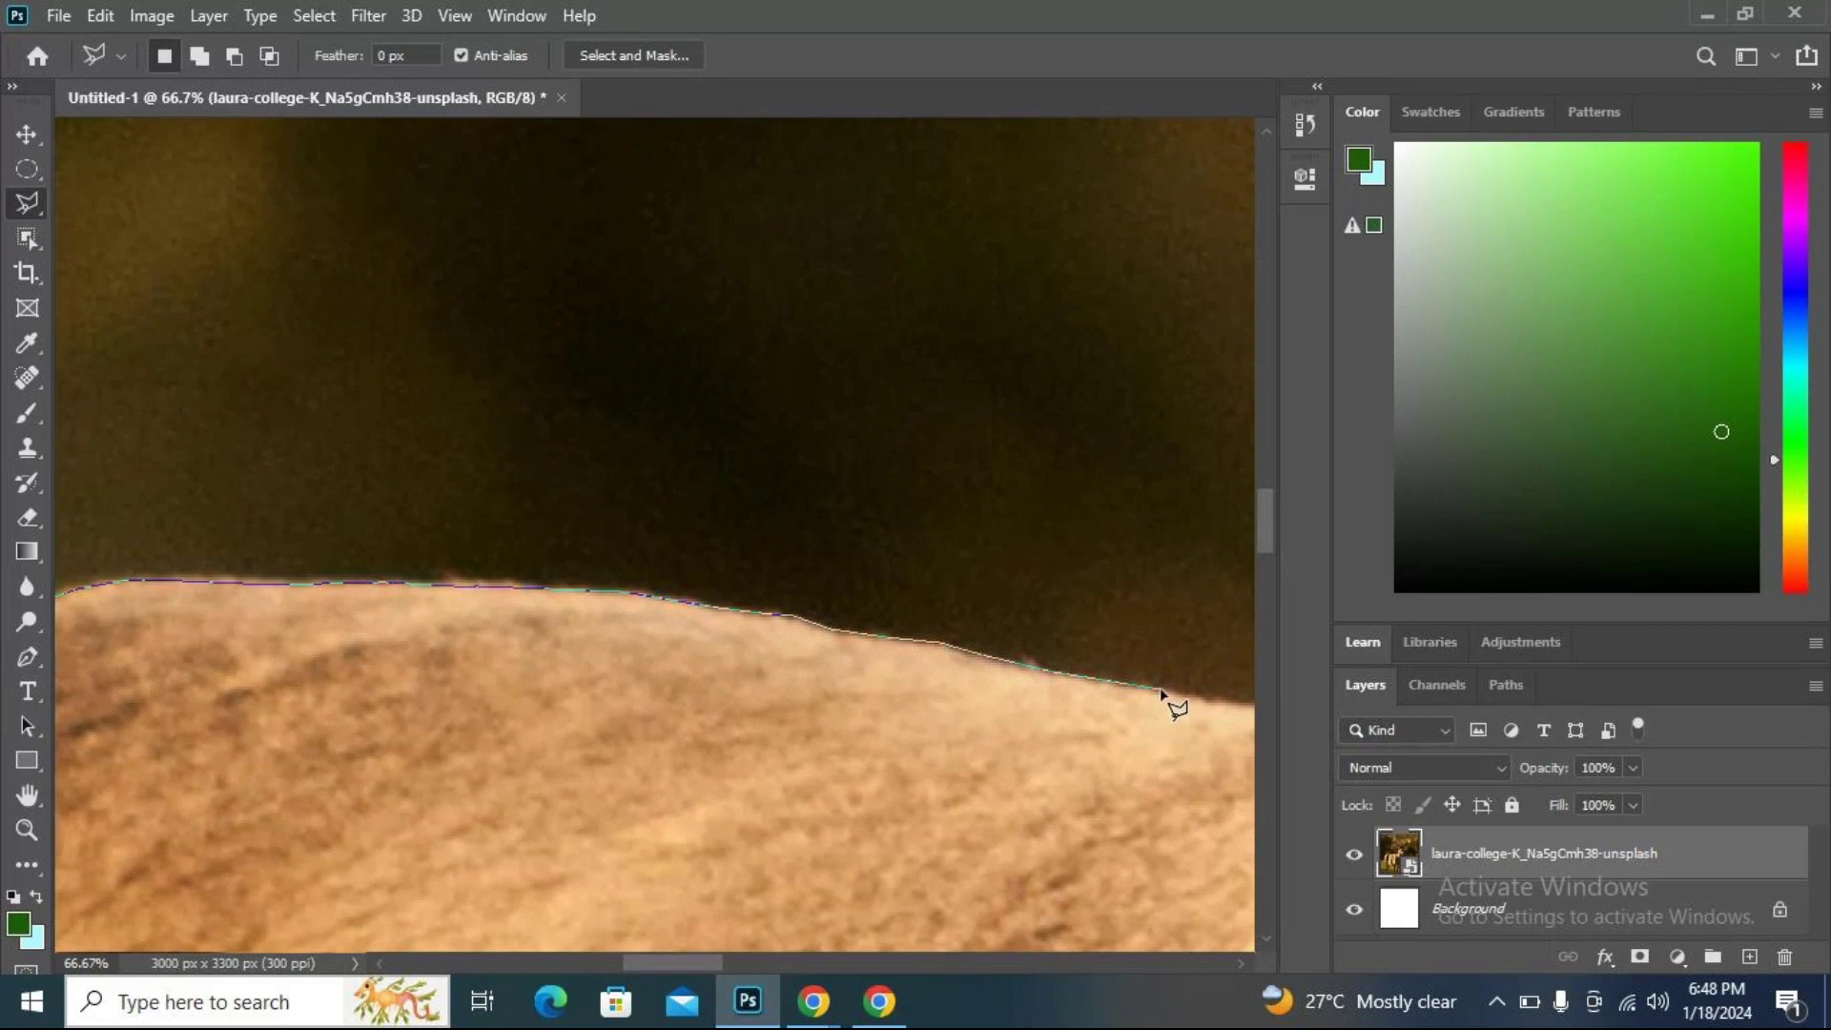
{"action": "mouse_move", "coordinate": [957, 678]}
{"action": "left_mouse_down"}
{"action": "mouse_move", "coordinate": [323, 439]}
{"action": "mouse_move", "coordinate": [163, 408]}
{"action": "left_mouse_up"}
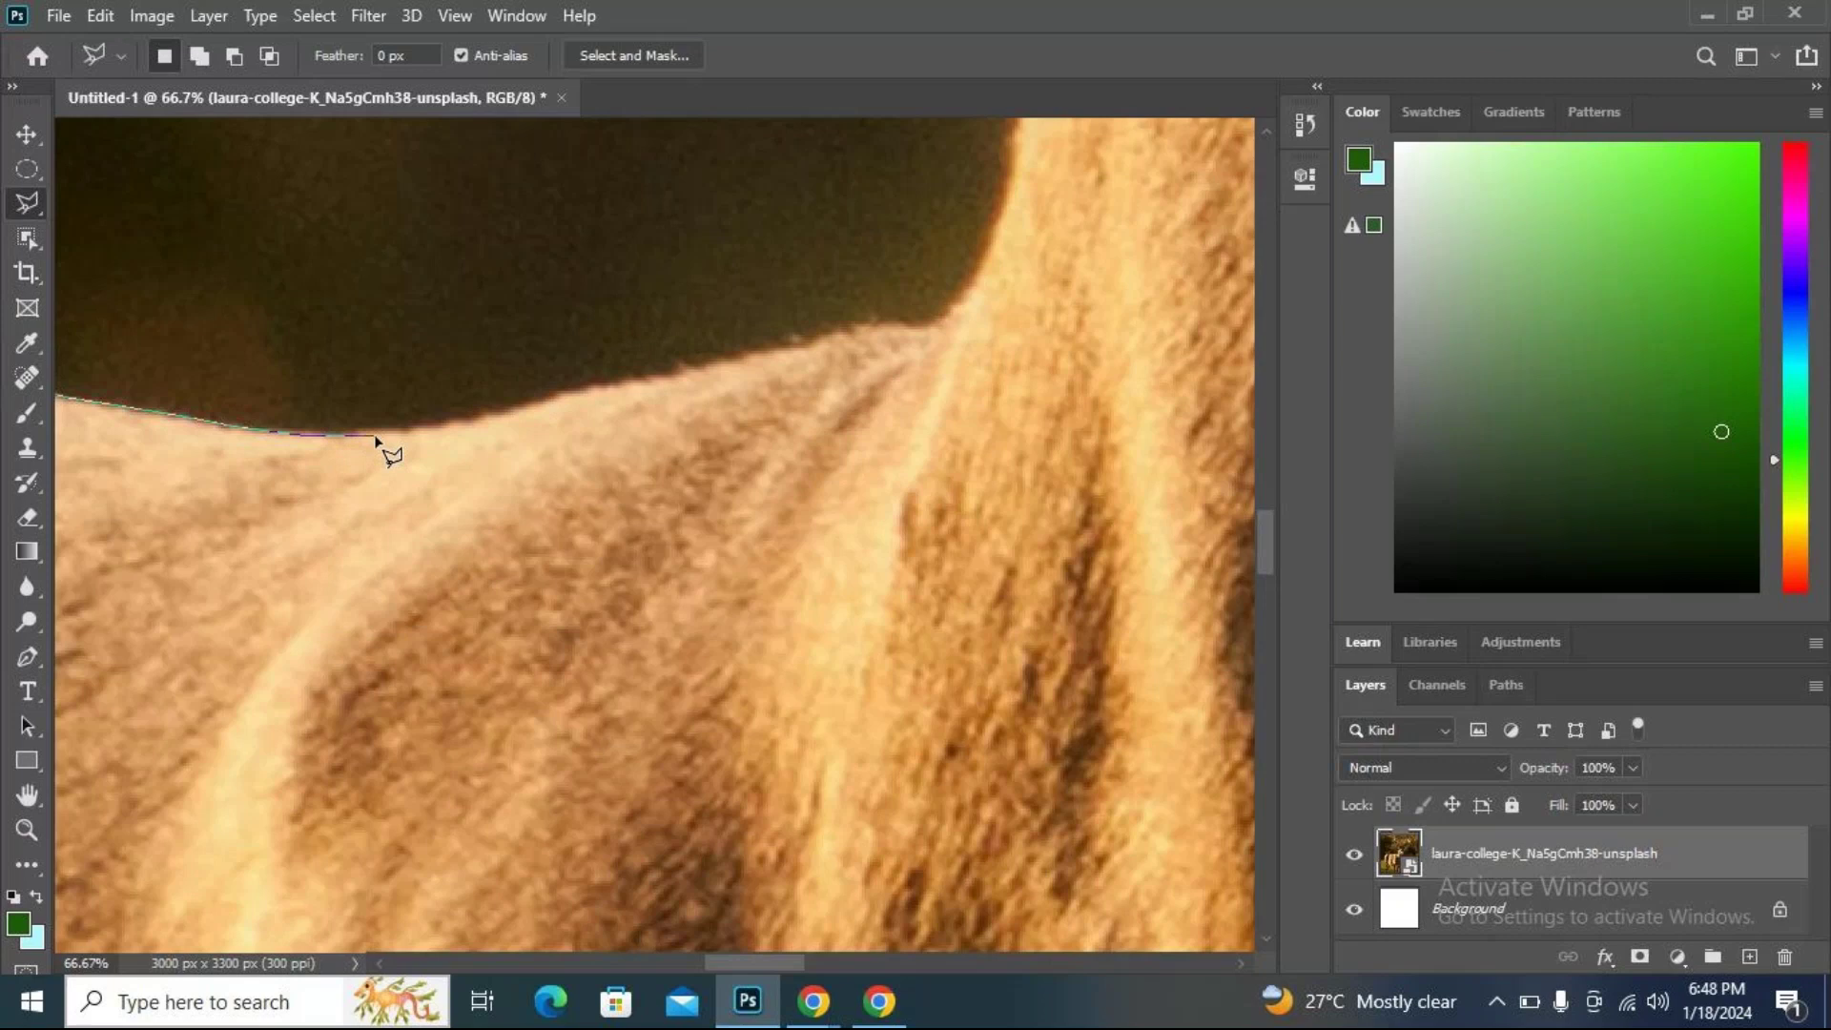
{"action": "left_click", "coordinate": [513, 551]}
{"action": "left_click", "coordinate": [809, 582]}
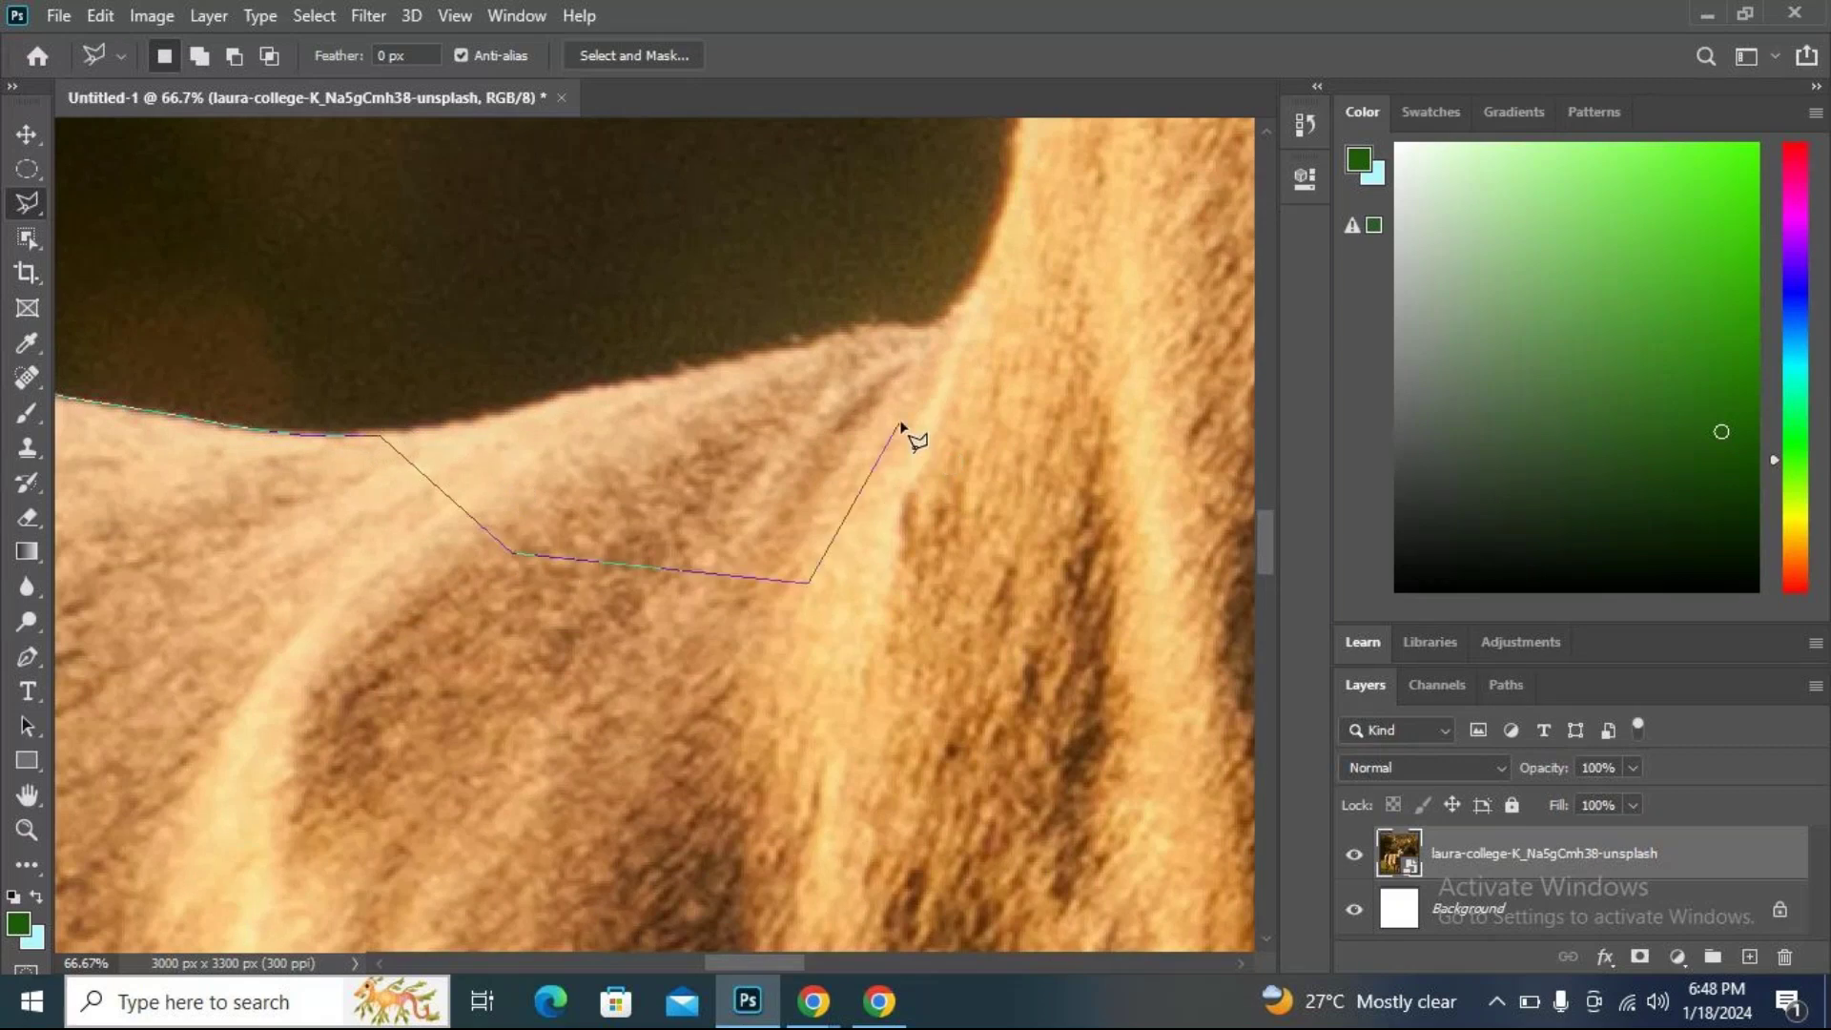
{"action": "key", "text": "BackSpace"}
{"action": "key", "text": "BackSpace"}
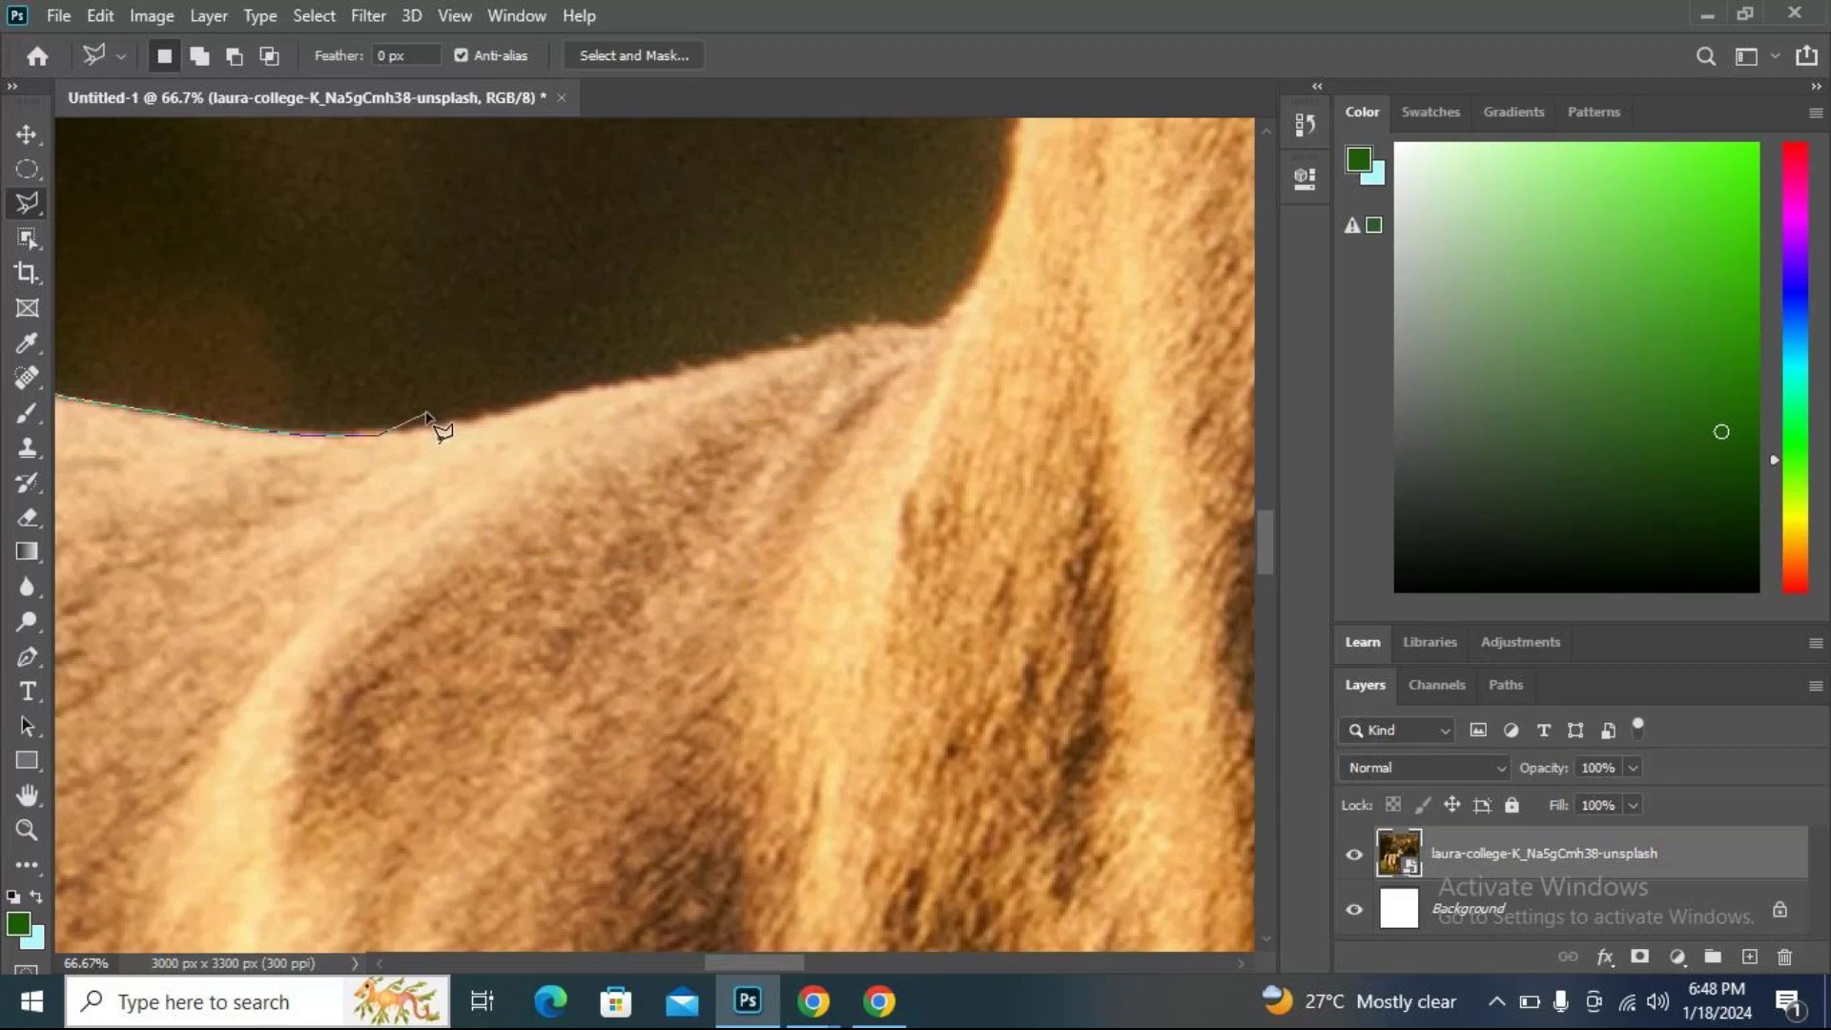
Trace the shoulder line from the dip in the back to the base of the neck.
{"action": "left_click", "coordinate": [553, 401]}
{"action": "left_click", "coordinate": [801, 347]}
{"action": "left_click", "coordinate": [829, 328]}
{"action": "left_click", "coordinate": [884, 323]}
{"action": "left_click", "coordinate": [925, 327]}
{"action": "left_click", "coordinate": [953, 309]}
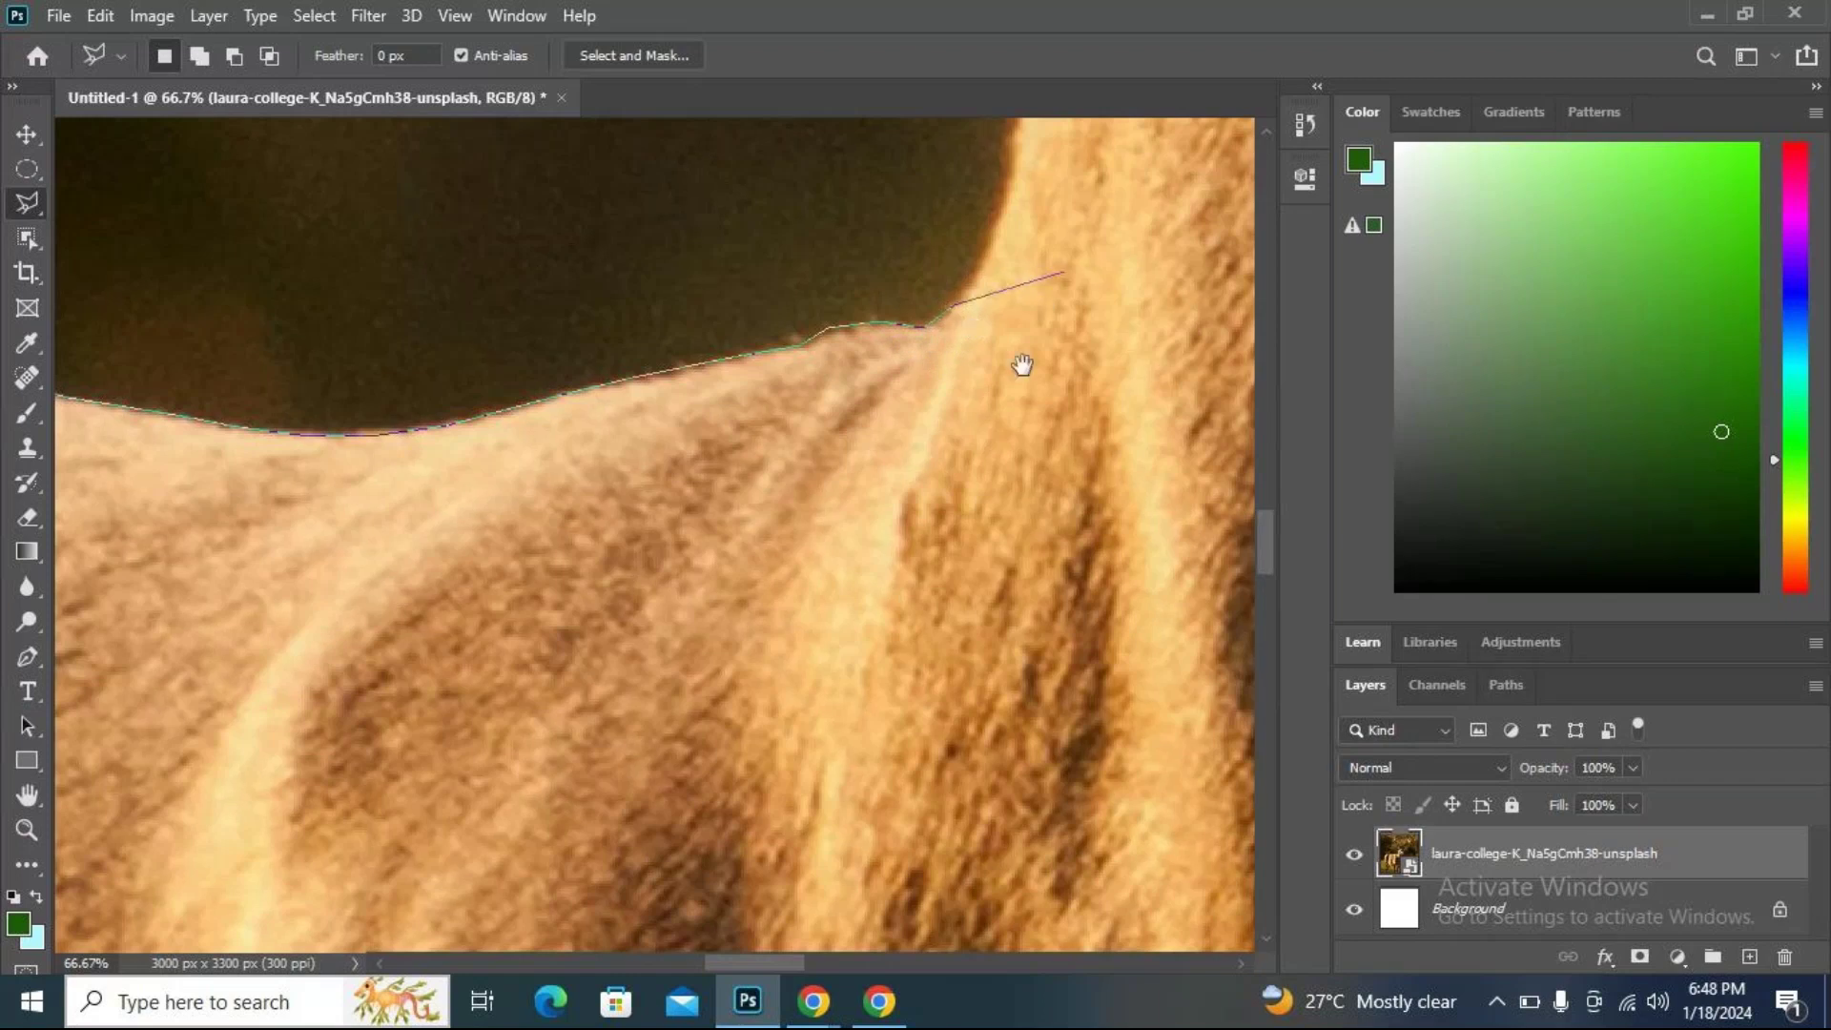
Carry the lasso outline up the back edge of the neck to just below the deer's eye.
{"action": "left_click_drag", "start_coordinate": [1023, 366], "coordinate": [506, 854]}
{"action": "left_click", "coordinate": [500, 681]}
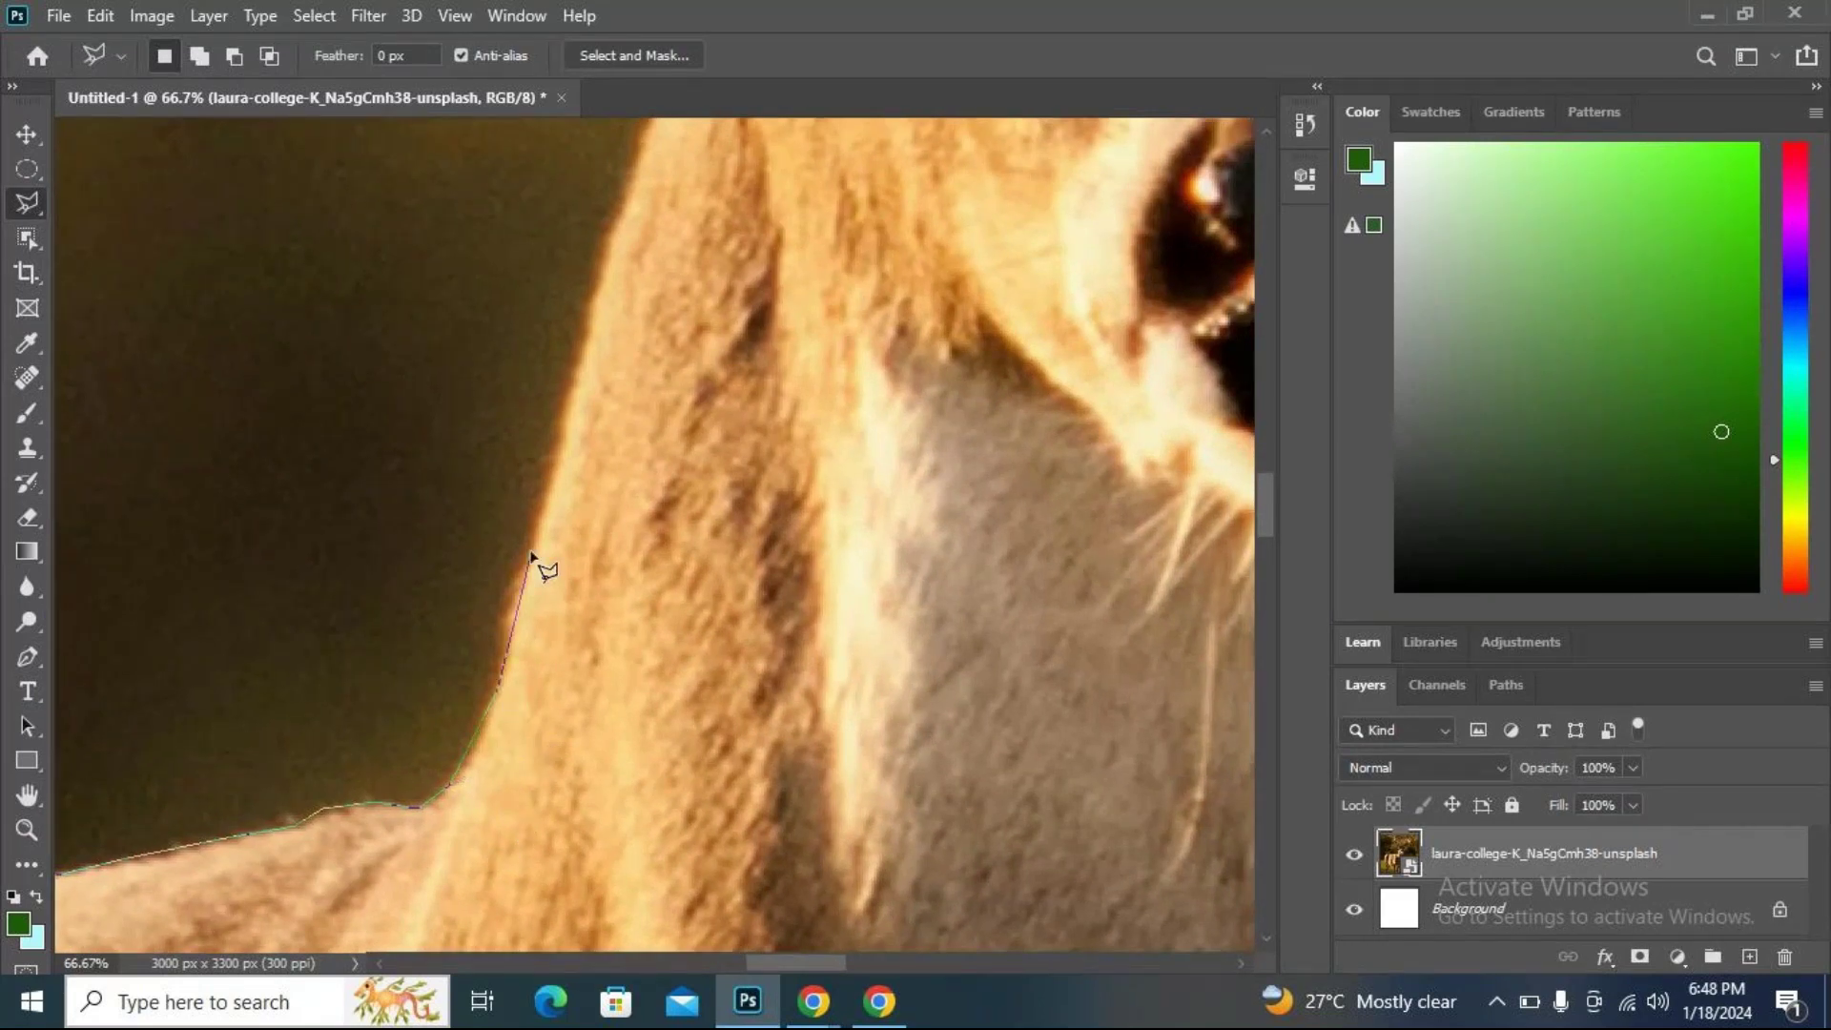
{"action": "left_click", "coordinate": [558, 432]}
{"action": "left_click_drag", "start_coordinate": [633, 155], "coordinate": [412, 917]}
{"action": "left_click", "coordinate": [513, 660]}
{"action": "left_click", "coordinate": [553, 594]}
{"action": "left_click", "coordinate": [557, 580]}
{"action": "left_click", "coordinate": [563, 559]}
Outline the side of the head from beside the eye to the underside of the adjacent ear.
{"action": "left_click", "coordinate": [579, 495]}
{"action": "left_click", "coordinate": [576, 464]}
{"action": "left_click", "coordinate": [561, 450]}
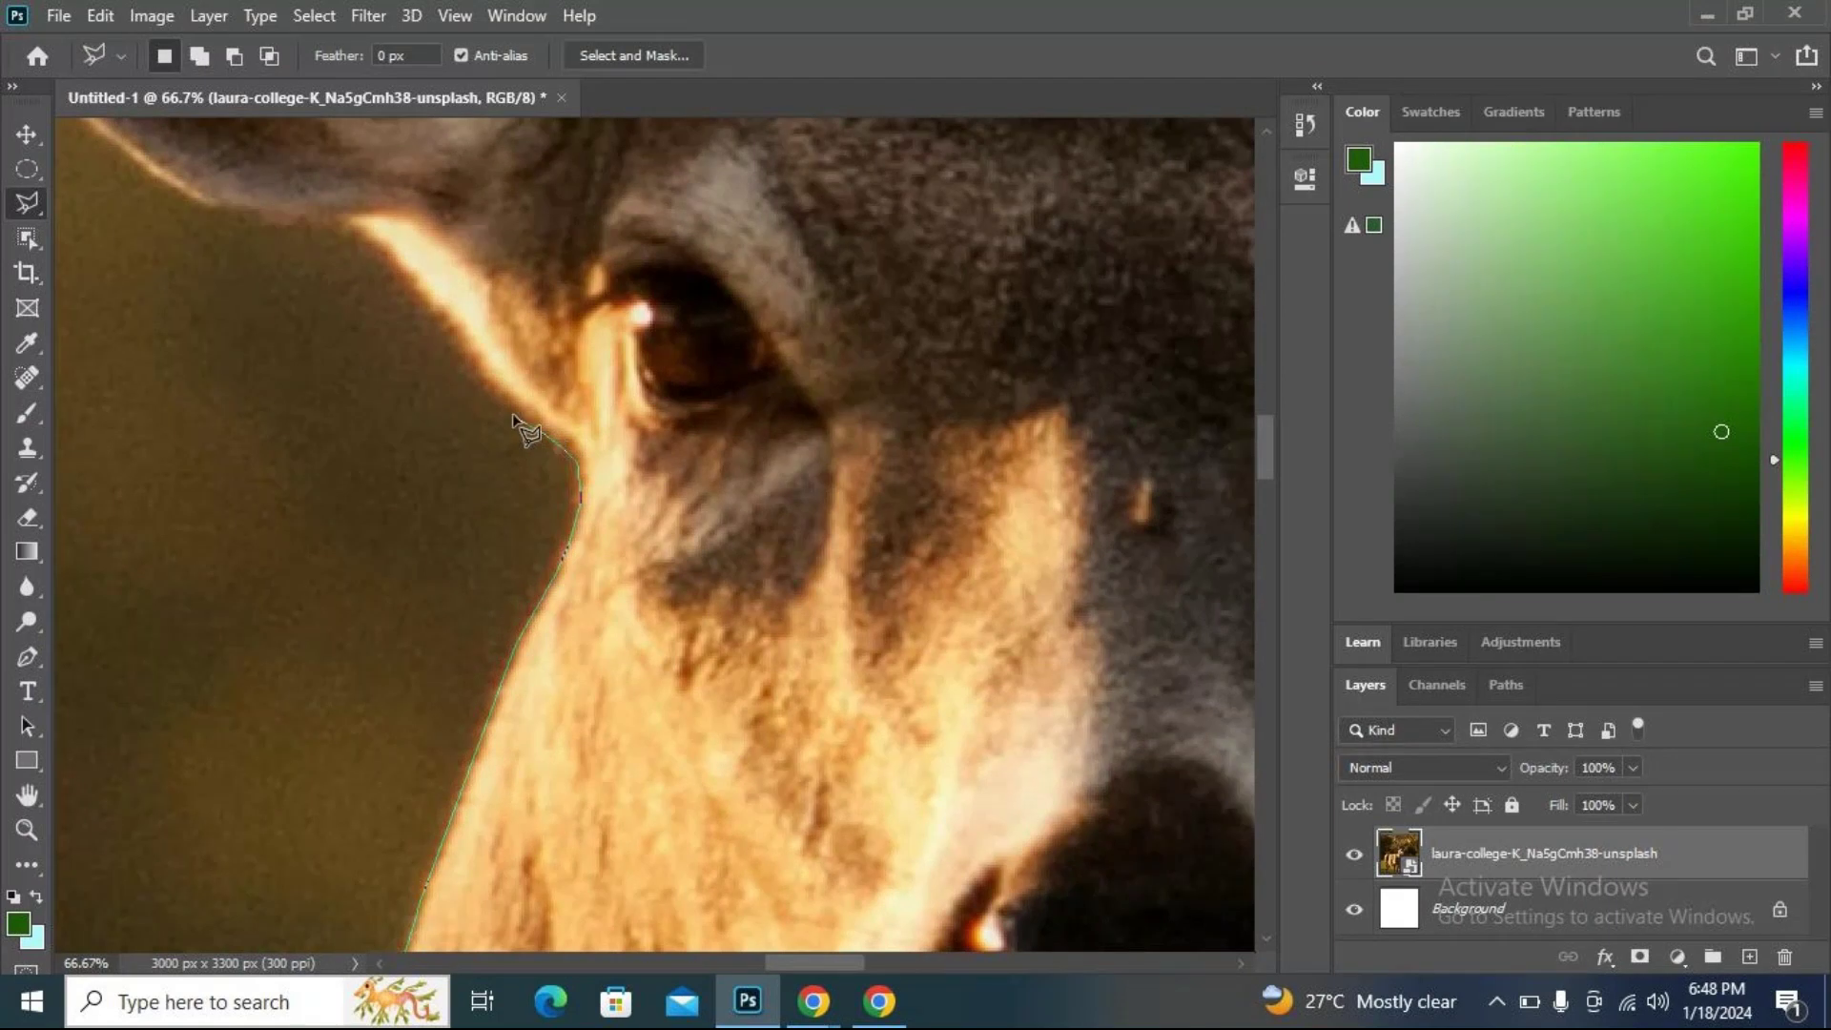
{"action": "left_click", "coordinate": [464, 362]}
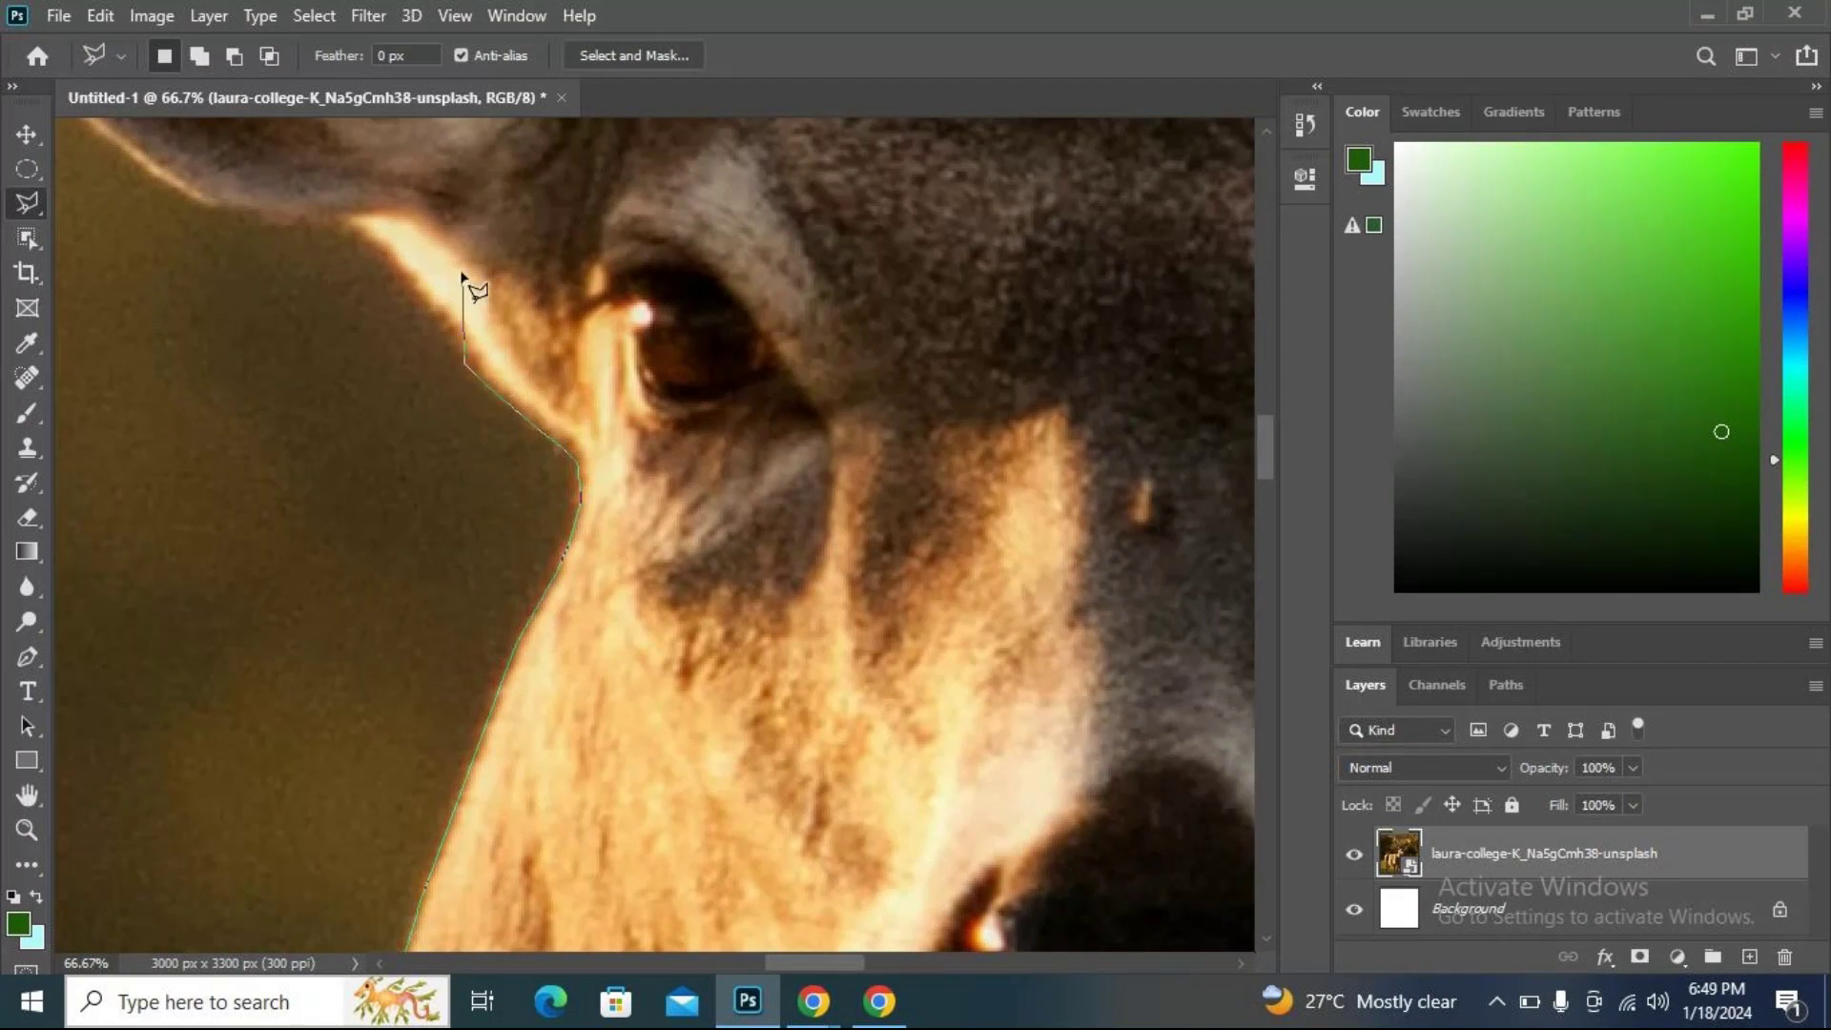
{"action": "left_click", "coordinate": [429, 312]}
{"action": "left_click", "coordinate": [340, 228]}
{"action": "left_click", "coordinate": [259, 227]}
{"action": "left_click", "coordinate": [207, 210]}
Trace the ear's outer edge, including its small notch, and continue around the ear tip.
{"action": "mouse_move", "coordinate": [207, 210]}
{"action": "left_mouse_down"}
{"action": "mouse_move", "coordinate": [687, 457]}
{"action": "mouse_move", "coordinate": [1099, 712]}
{"action": "left_mouse_up"}
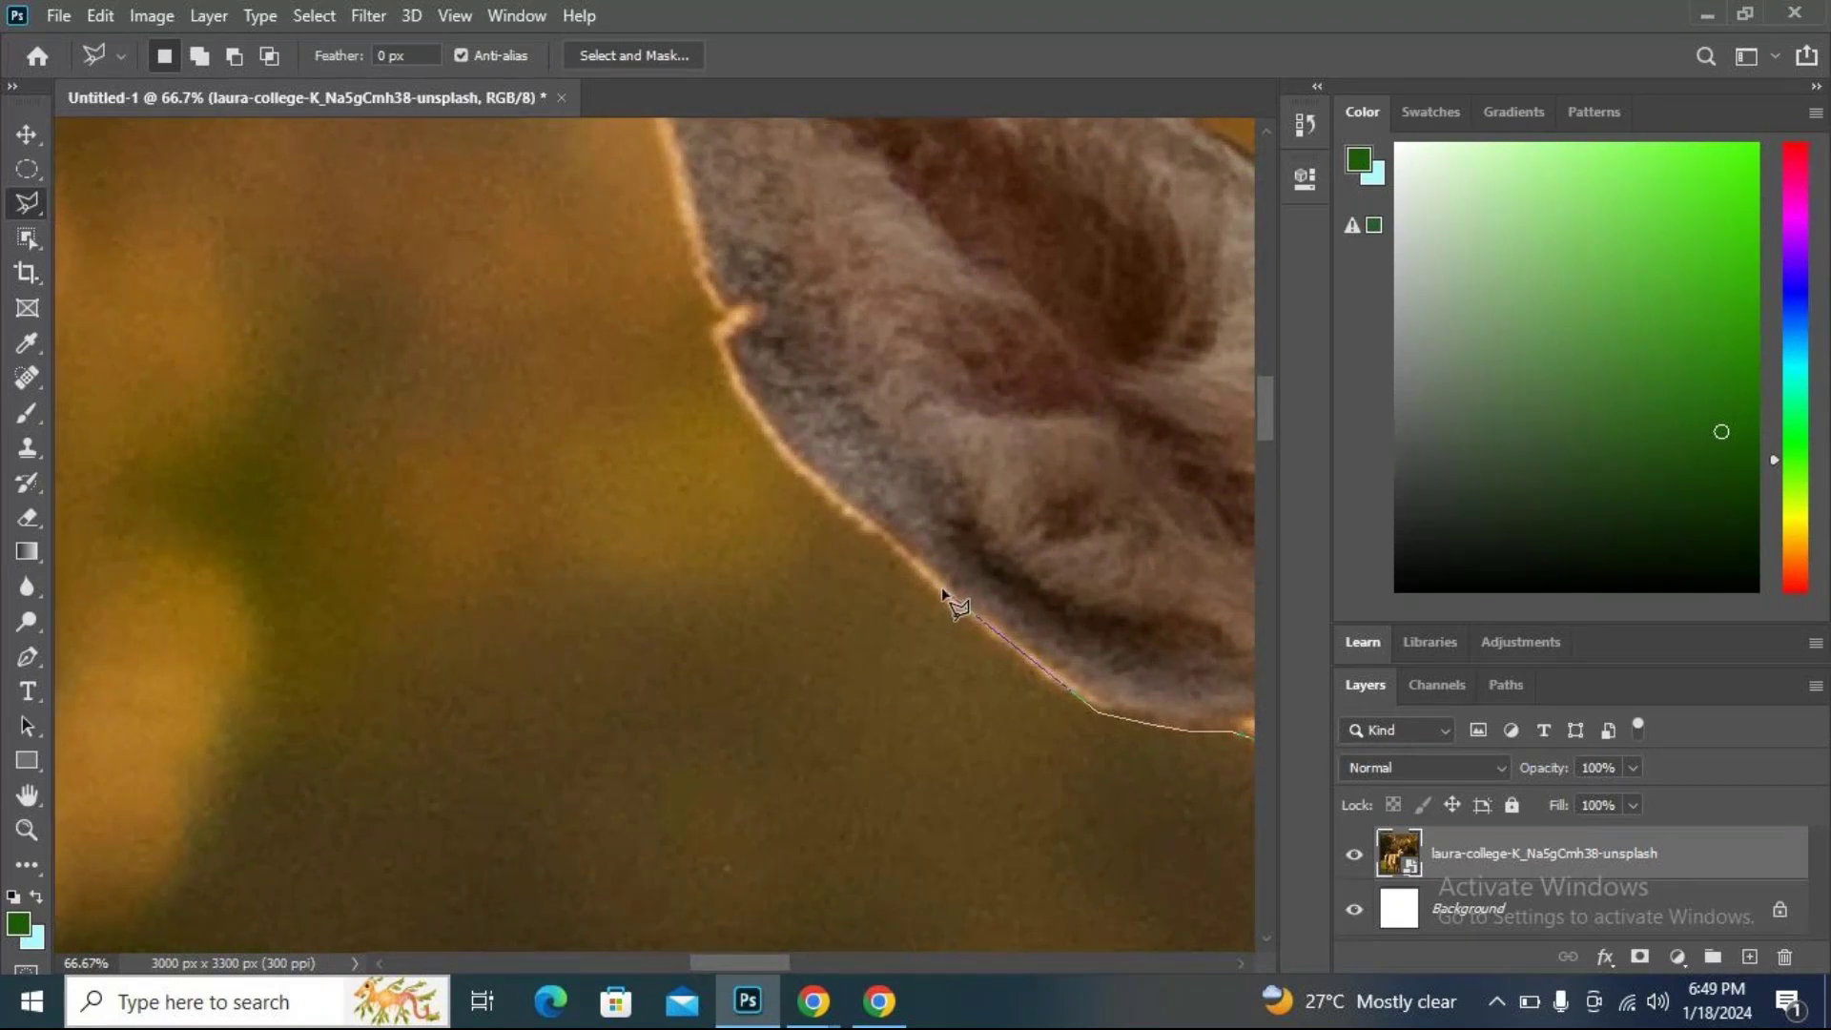
{"action": "left_click", "coordinate": [1009, 655]}
{"action": "left_click", "coordinate": [870, 529]}
{"action": "left_click", "coordinate": [798, 473]}
{"action": "left_click", "coordinate": [719, 336]}
{"action": "left_click", "coordinate": [743, 319]}
{"action": "left_click", "coordinate": [717, 306]}
{"action": "key", "text": "space"}
{"action": "mouse_move", "coordinate": [687, 204]}
{"action": "left_mouse_down"}
{"action": "mouse_move", "coordinate": [826, 604]}
{"action": "mouse_move", "coordinate": [821, 570]}
{"action": "left_mouse_up"}
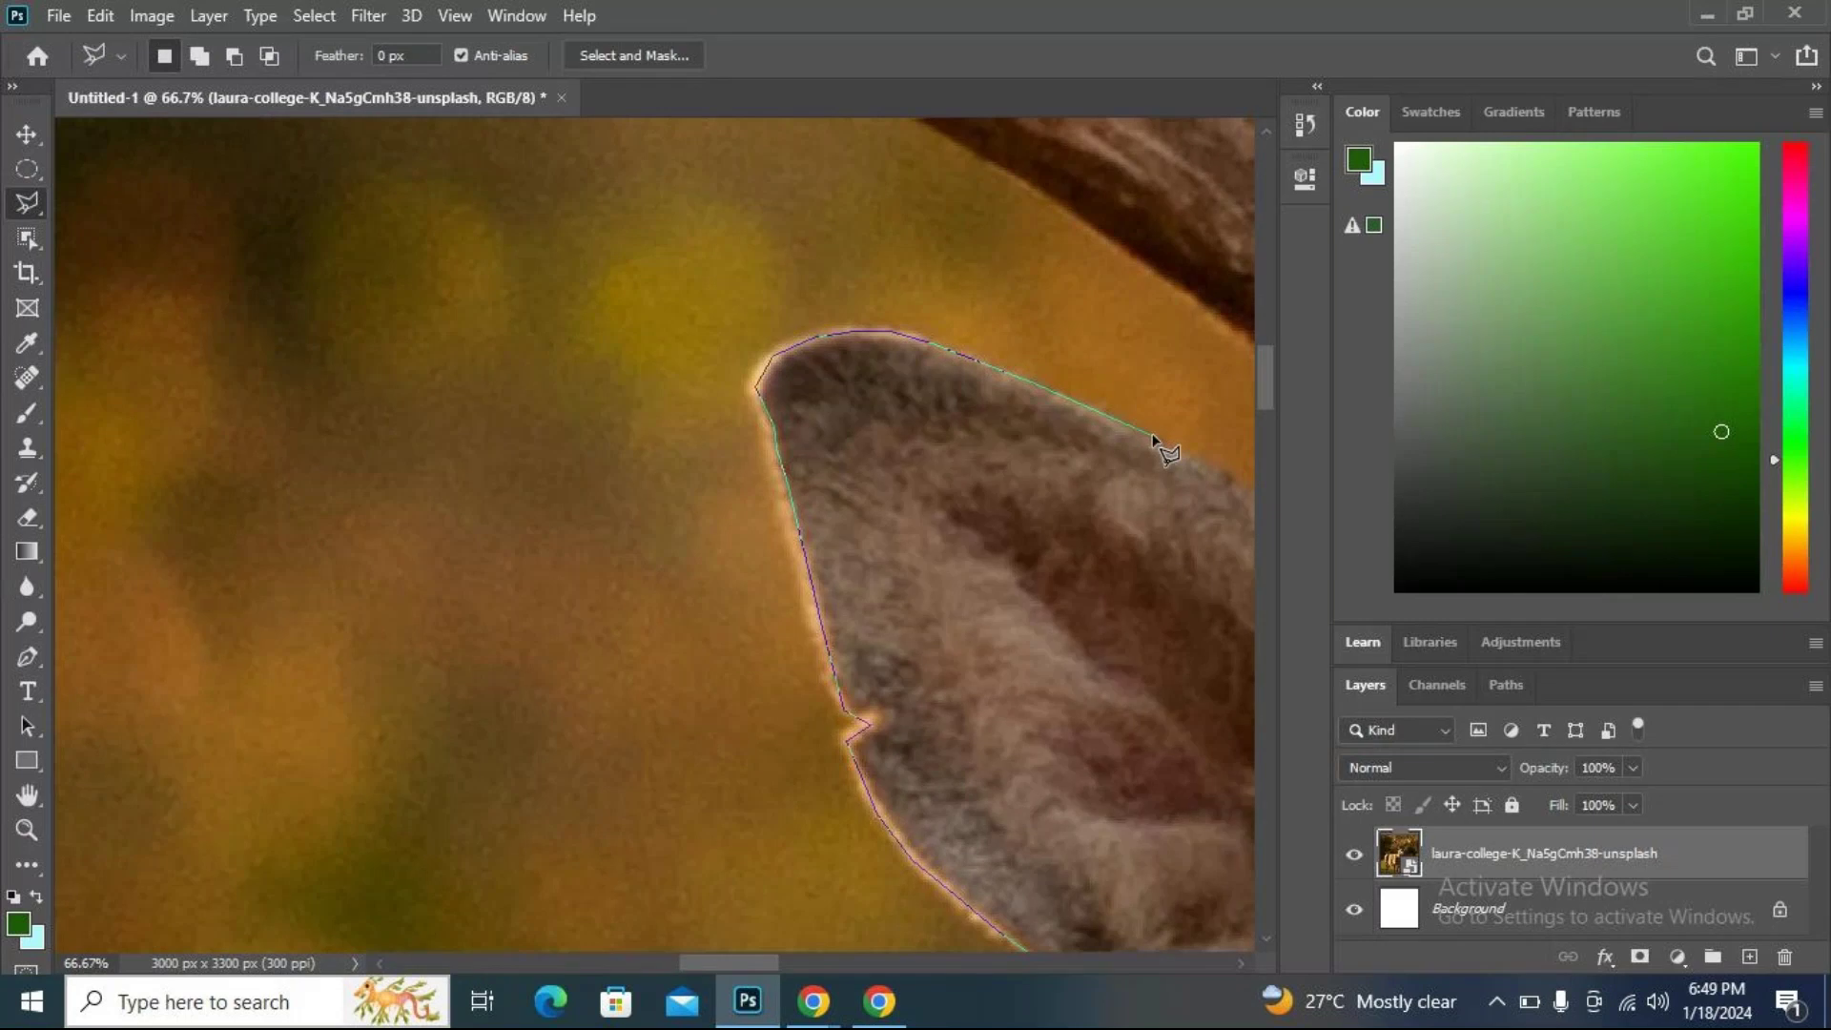
Outline the ear's upper edge down to the antler base and follow the antler beam's underside to its outer bend.
{"action": "key", "text": "space"}
{"action": "mouse_move", "coordinate": [1122, 474]}
{"action": "left_mouse_down"}
{"action": "mouse_move", "coordinate": [653, 398]}
{"action": "mouse_move", "coordinate": [139, 361]}
{"action": "left_mouse_up"}
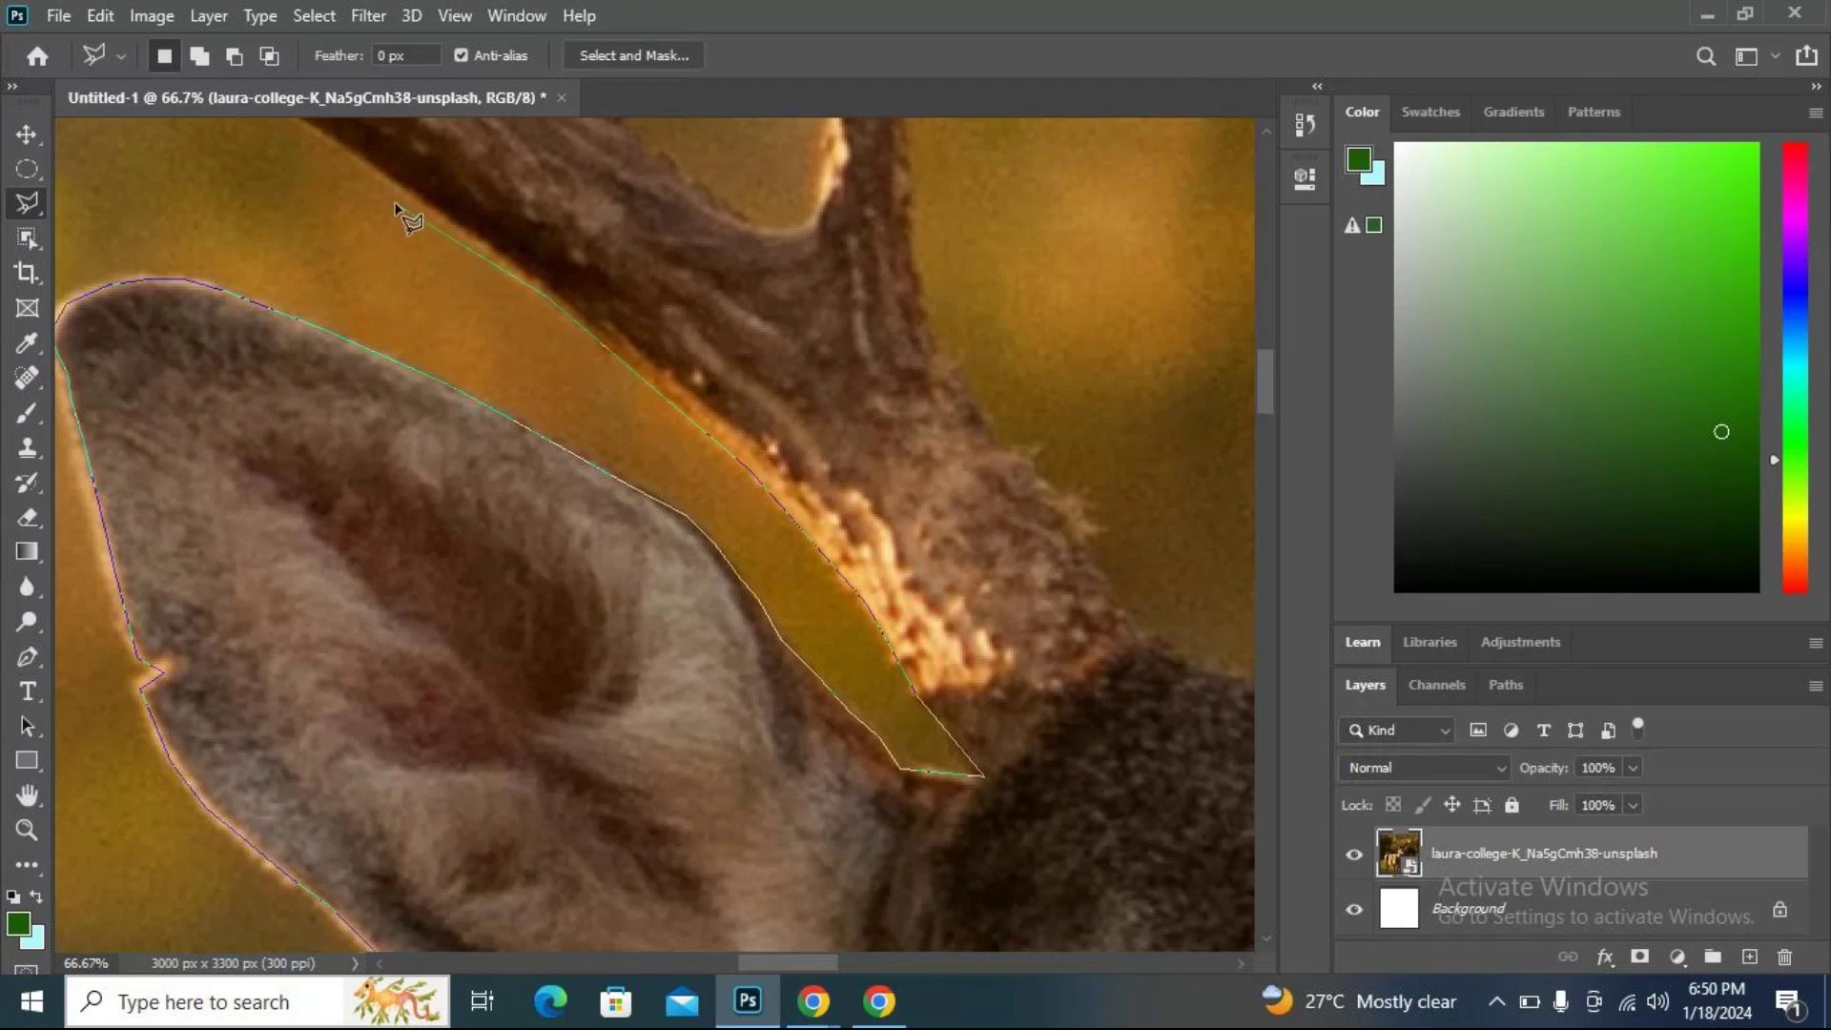
{"action": "mouse_move", "coordinate": [515, 246]}
{"action": "left_mouse_down"}
{"action": "mouse_move", "coordinate": [982, 646]}
{"action": "mouse_move", "coordinate": [1224, 810]}
{"action": "left_mouse_up"}
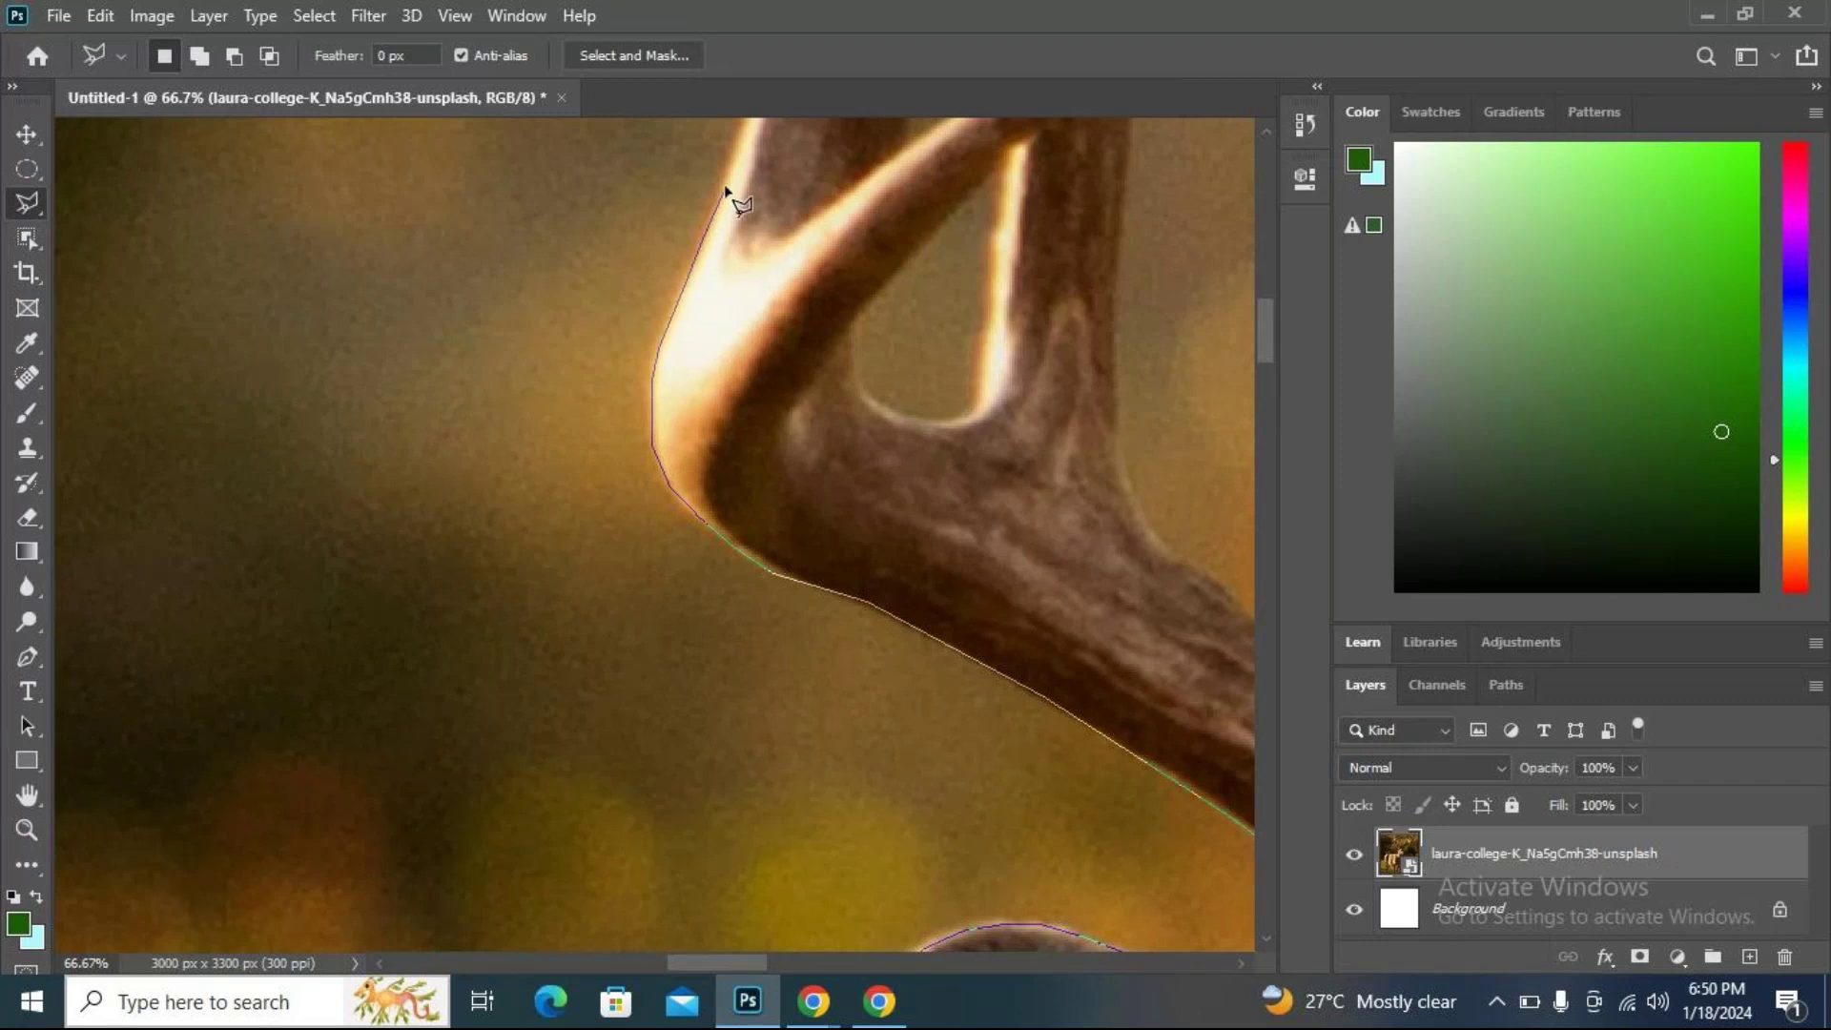
Trace the outer edge of the antler's first tine up to its tip, removing misplaced points along the way.
{"action": "left_click_drag", "start_coordinate": [725, 186], "coordinate": [604, 592]}
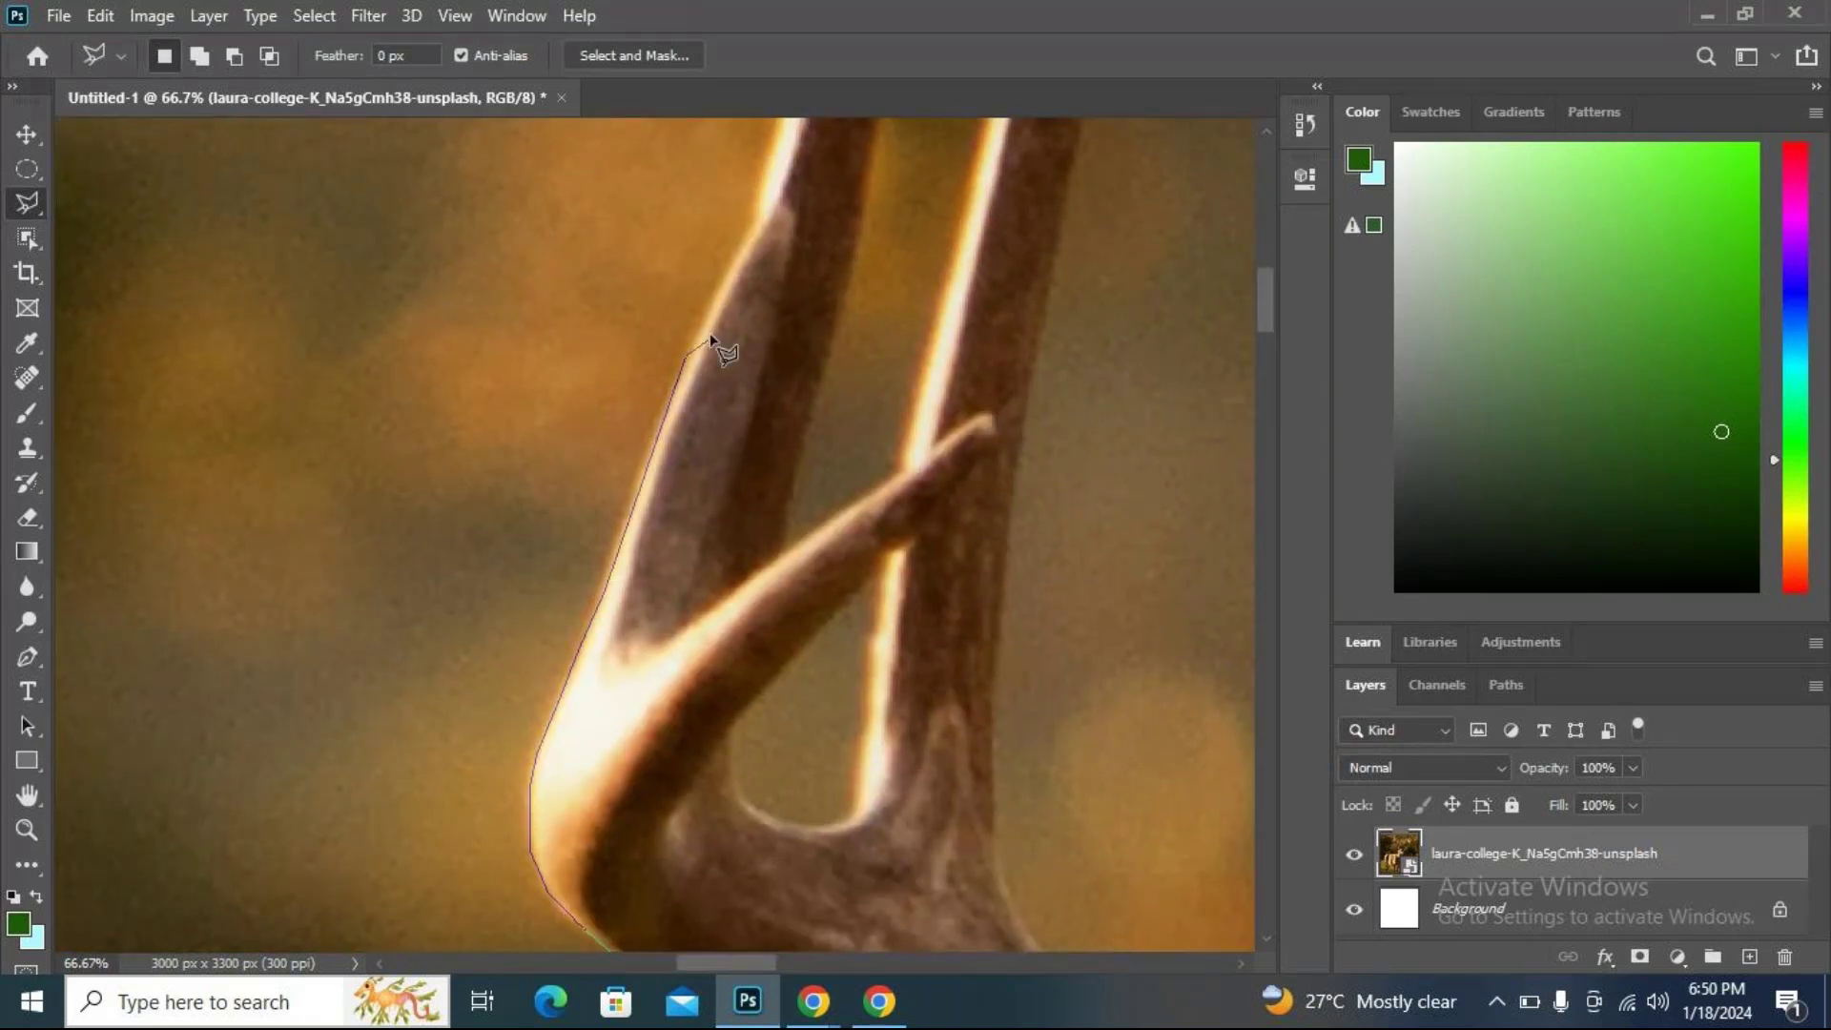
{"action": "left_click_drag", "start_coordinate": [708, 408], "coordinate": [703, 592]}
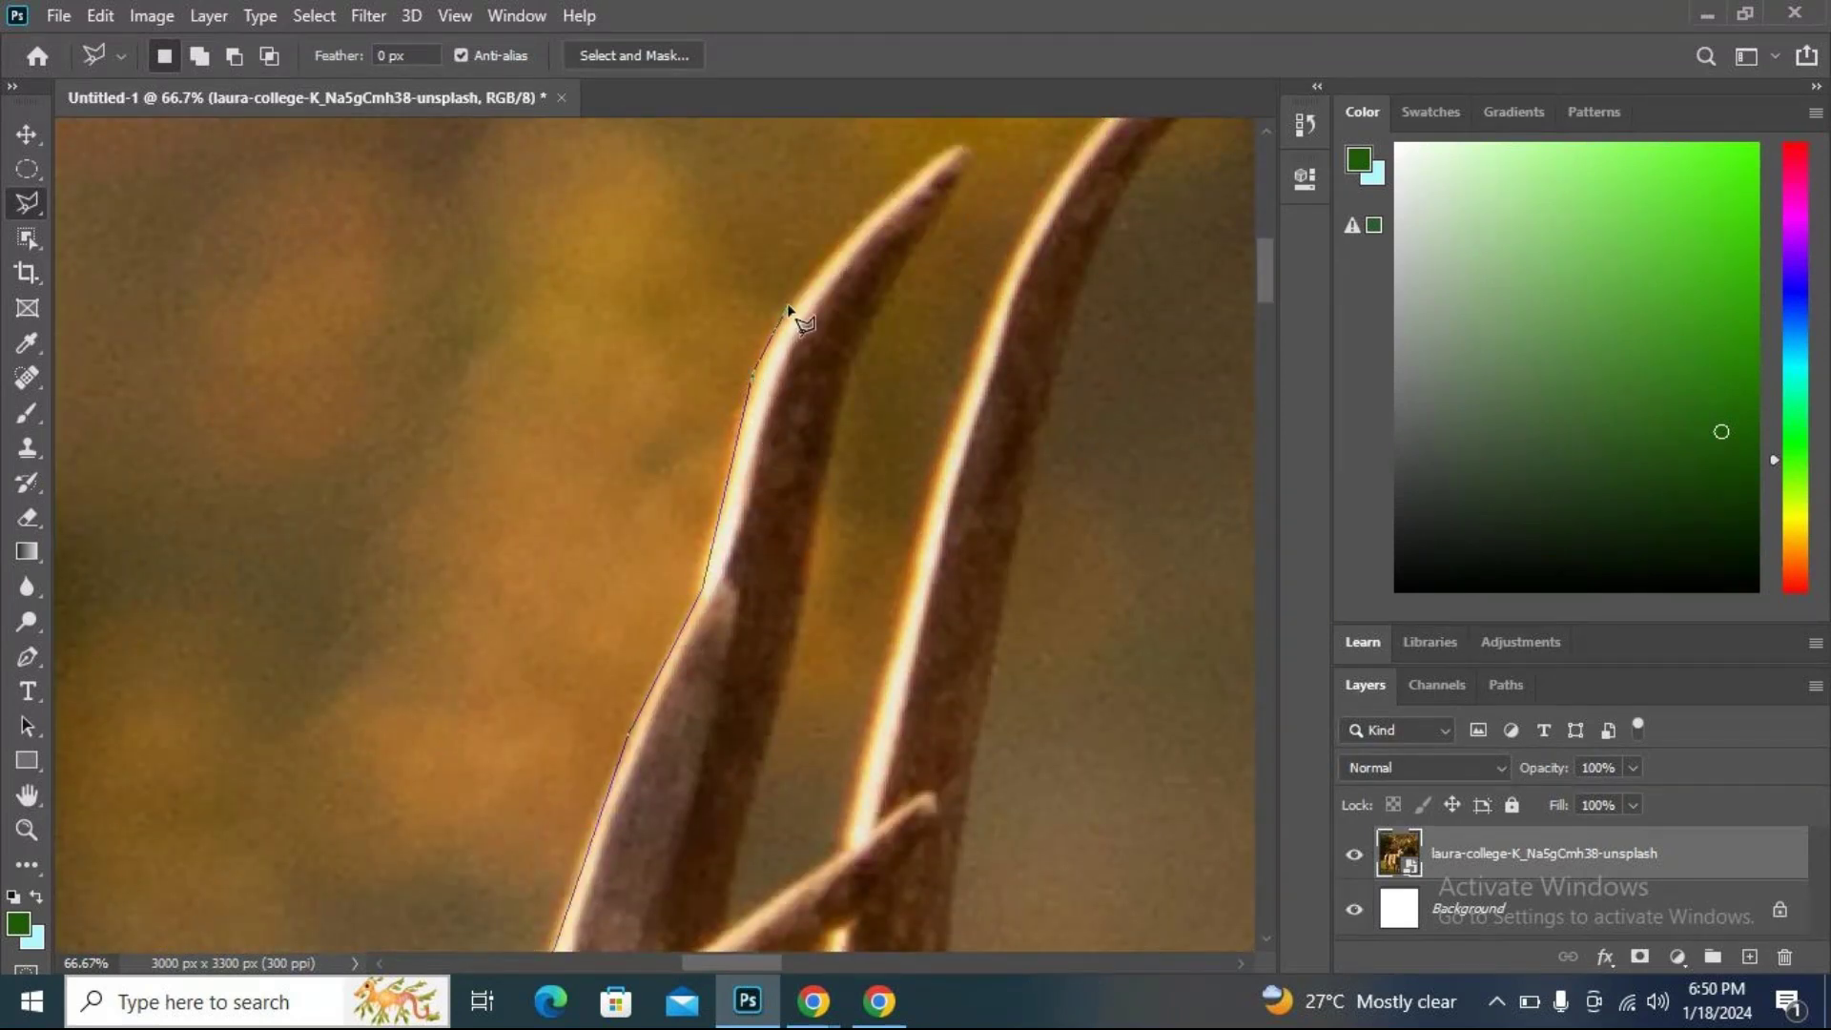
{"action": "key", "text": "BackSpace"}
{"action": "key", "text": "BackSpace"}
{"action": "key", "text": "BackSpace"}
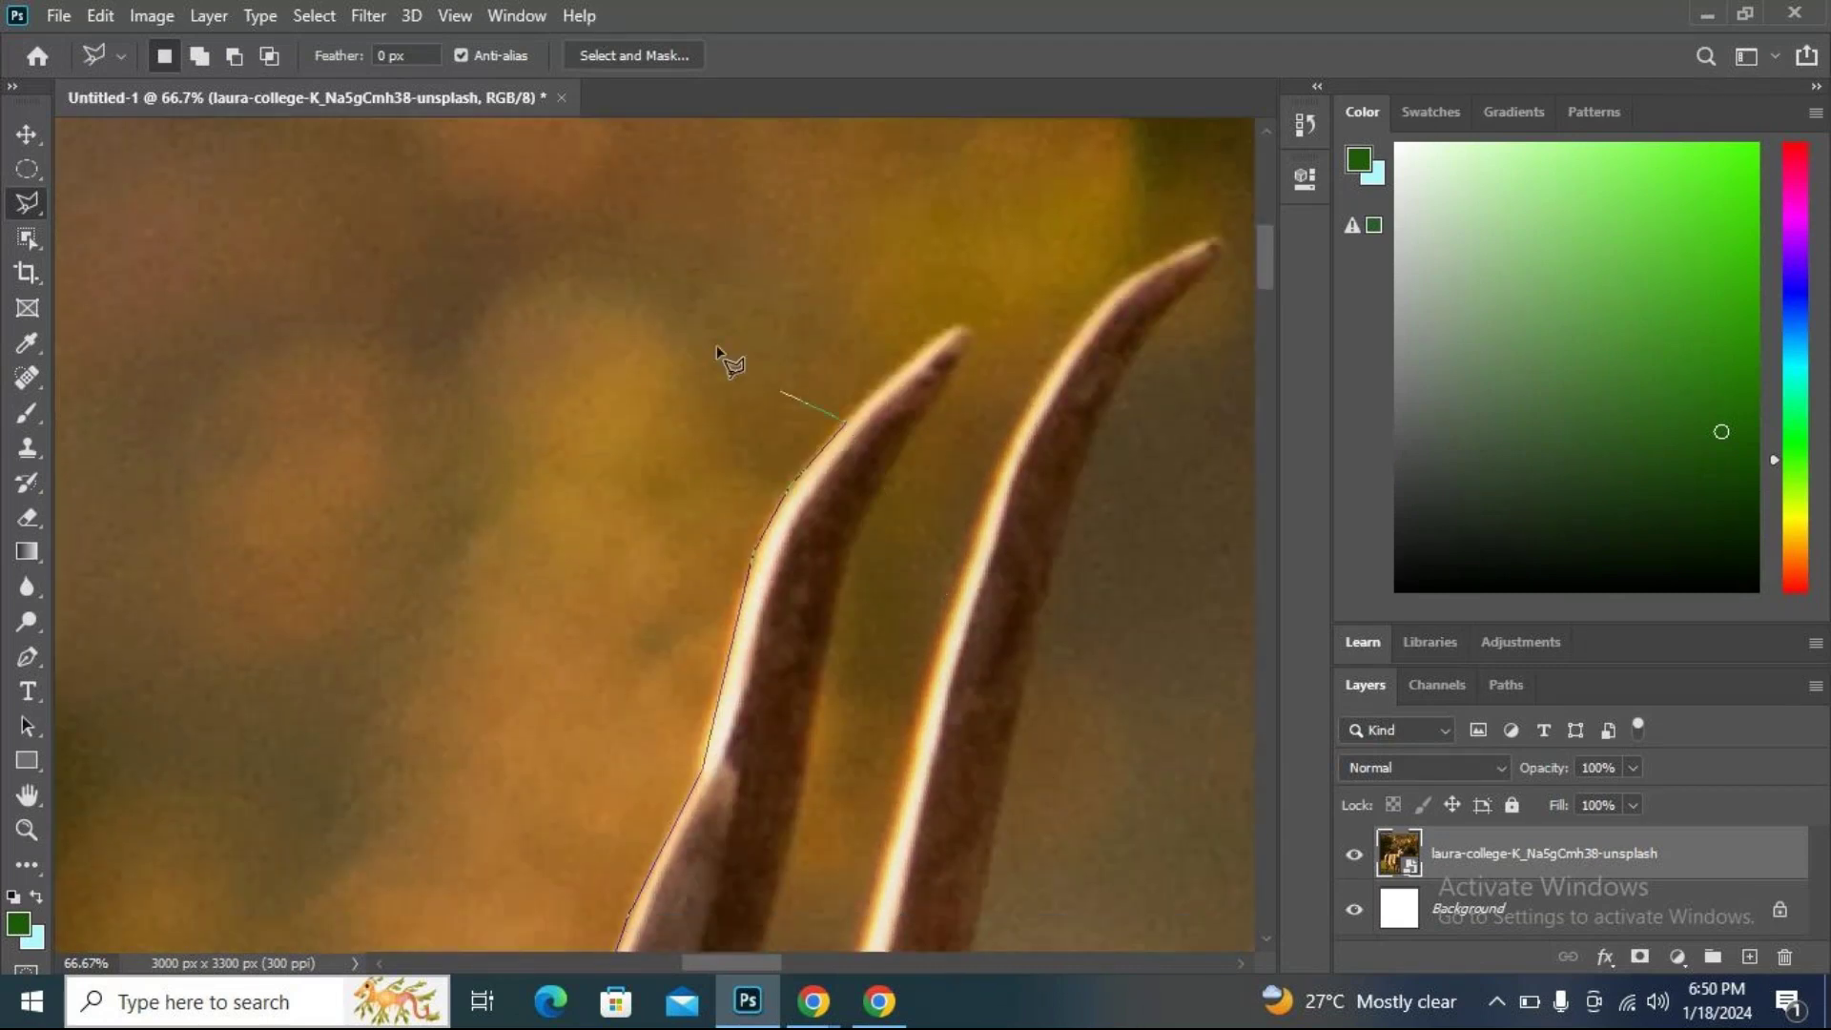
{"action": "key", "text": "space"}
{"action": "left_click_drag", "start_coordinate": [813, 311], "coordinate": [511, 360]}
{"action": "mouse_move", "coordinate": [684, 364]}
{"action": "left_mouse_down"}
{"action": "mouse_move", "coordinate": [716, 388]}
{"action": "mouse_move", "coordinate": [839, 249]}
{"action": "mouse_move", "coordinate": [797, 356]}
{"action": "mouse_move", "coordinate": [810, 343]}
{"action": "left_mouse_up"}
{"action": "key", "text": "space"}
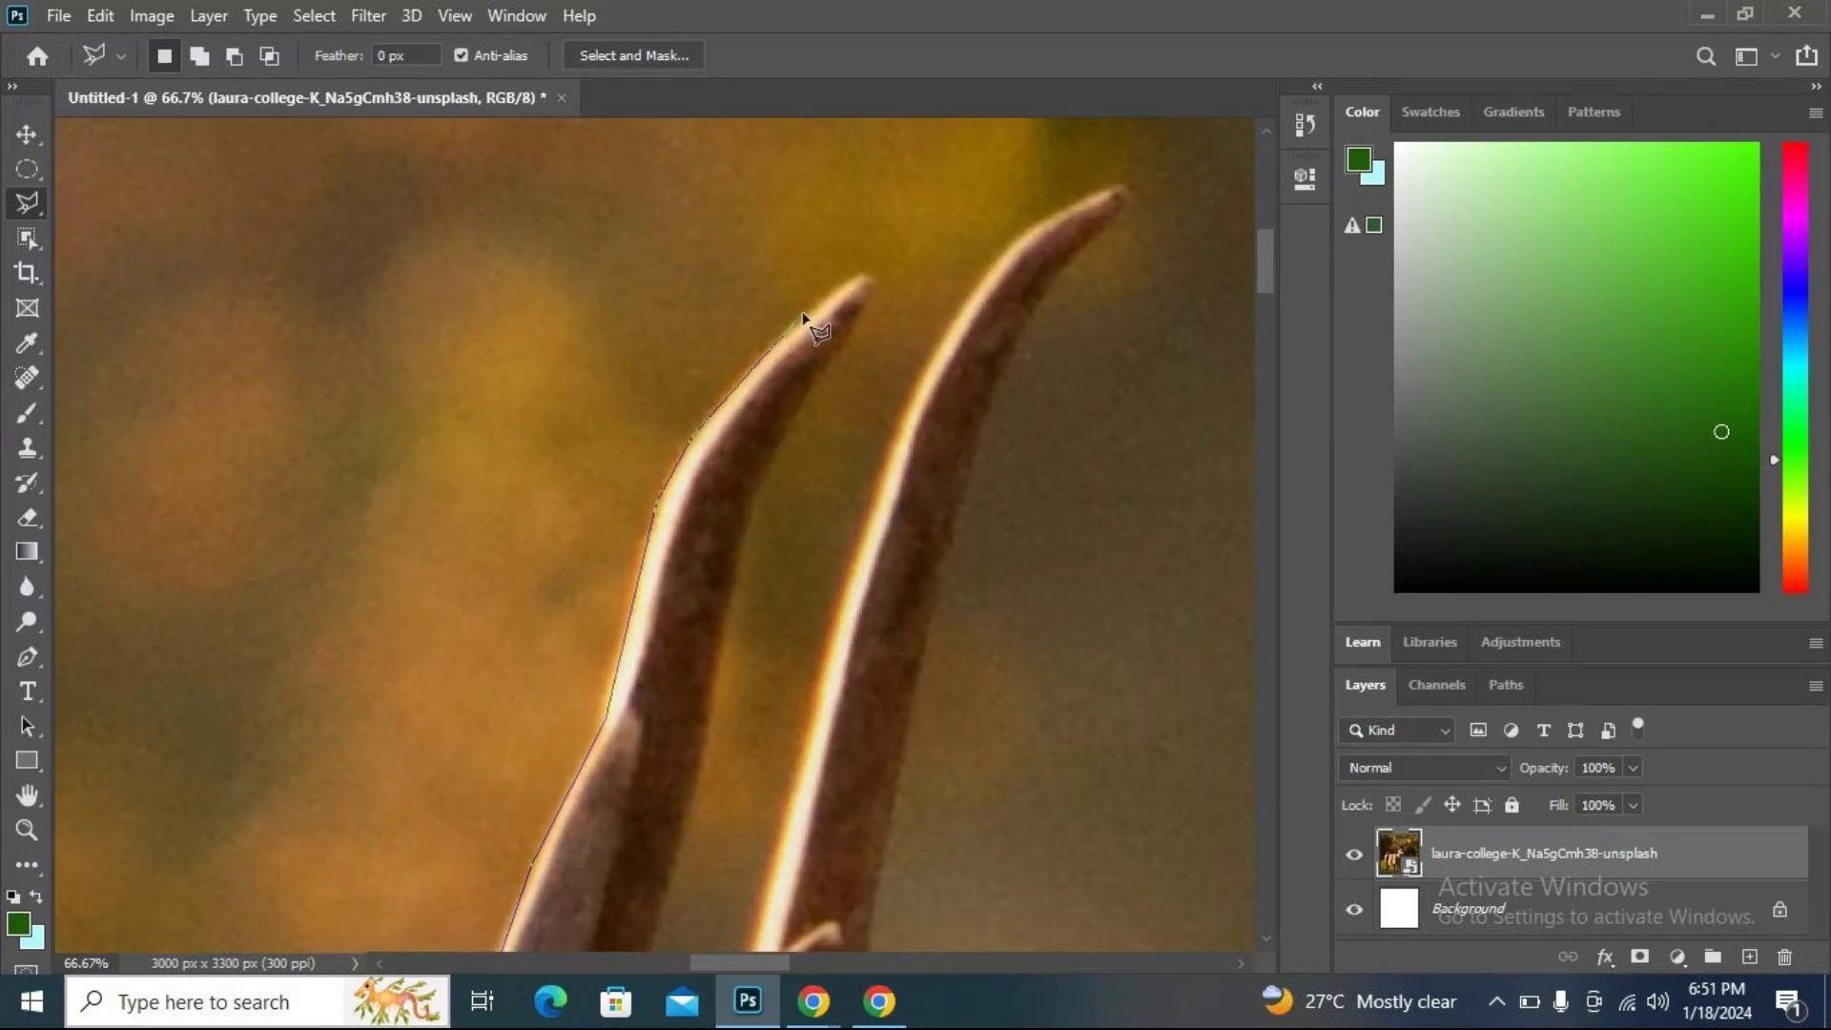
{"action": "left_click", "coordinate": [864, 278]}
Outline the first tine's inner edge down to the crossing prong and continue up the facing edge of the second tine.
{"action": "left_click_drag", "start_coordinate": [703, 707], "coordinate": [778, 102]}
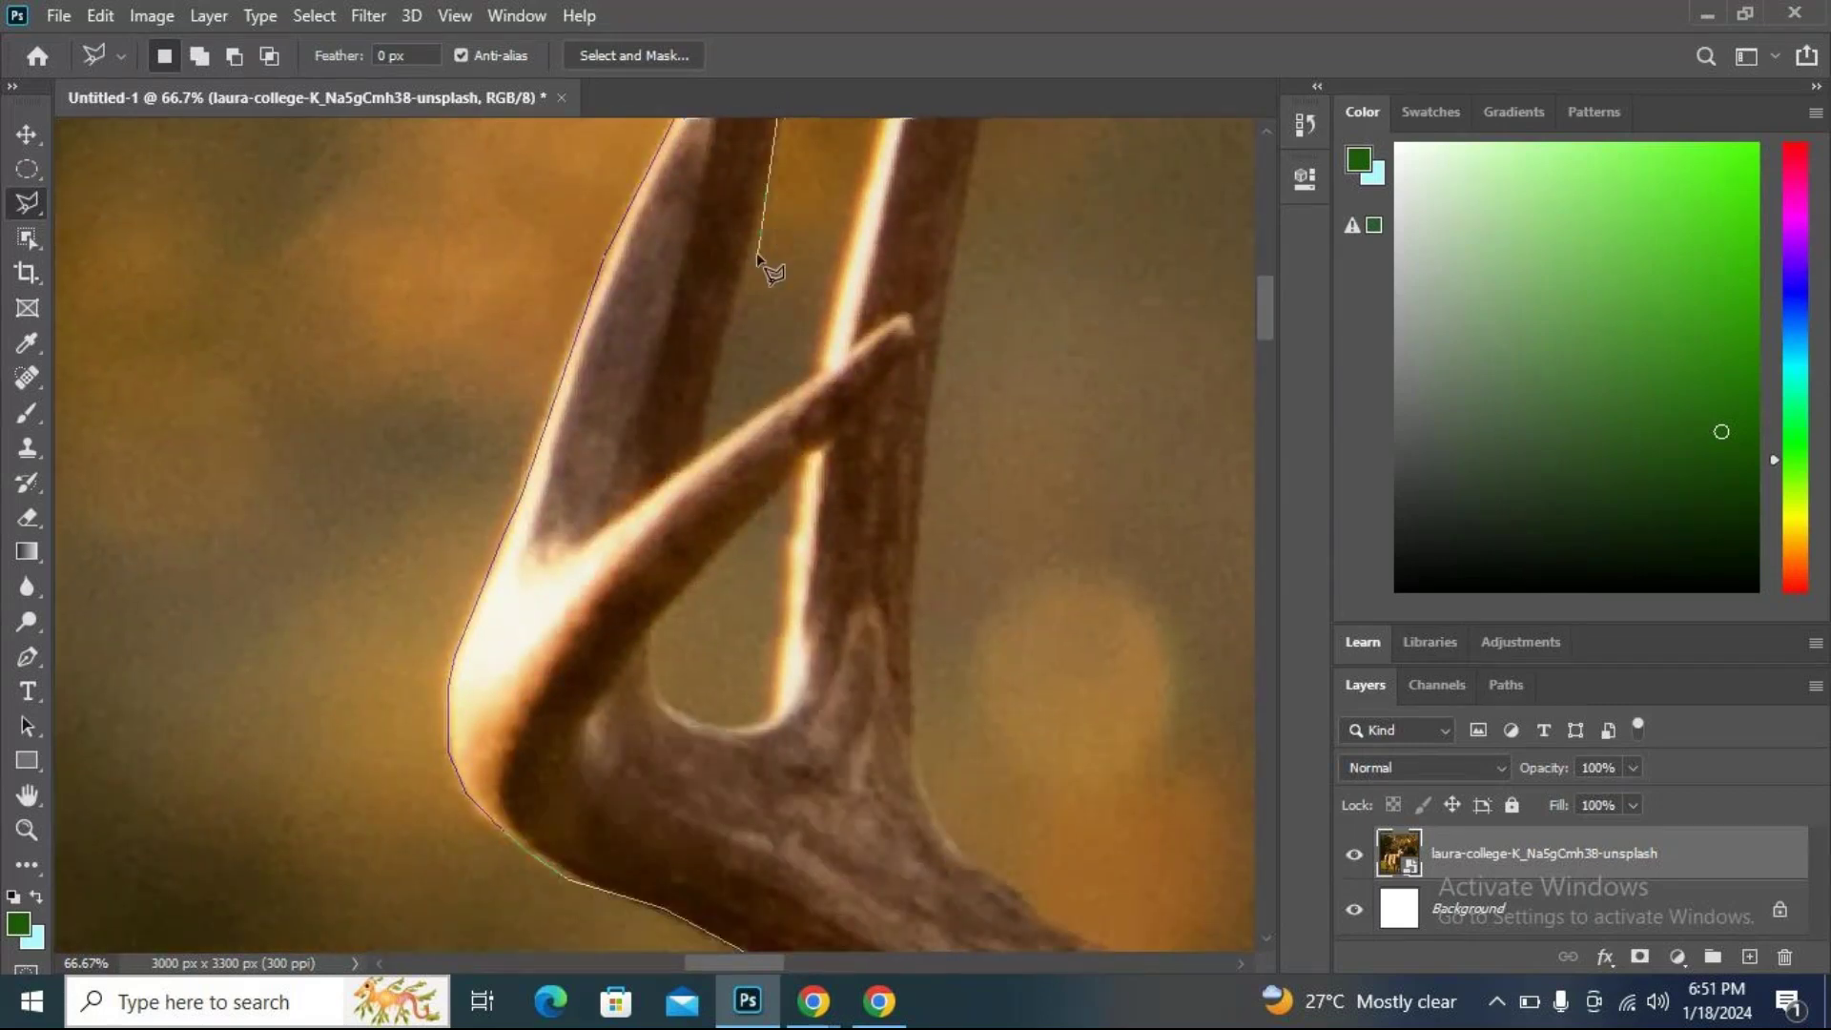
{"action": "left_click", "coordinate": [706, 423]}
{"action": "left_click", "coordinate": [818, 372]}
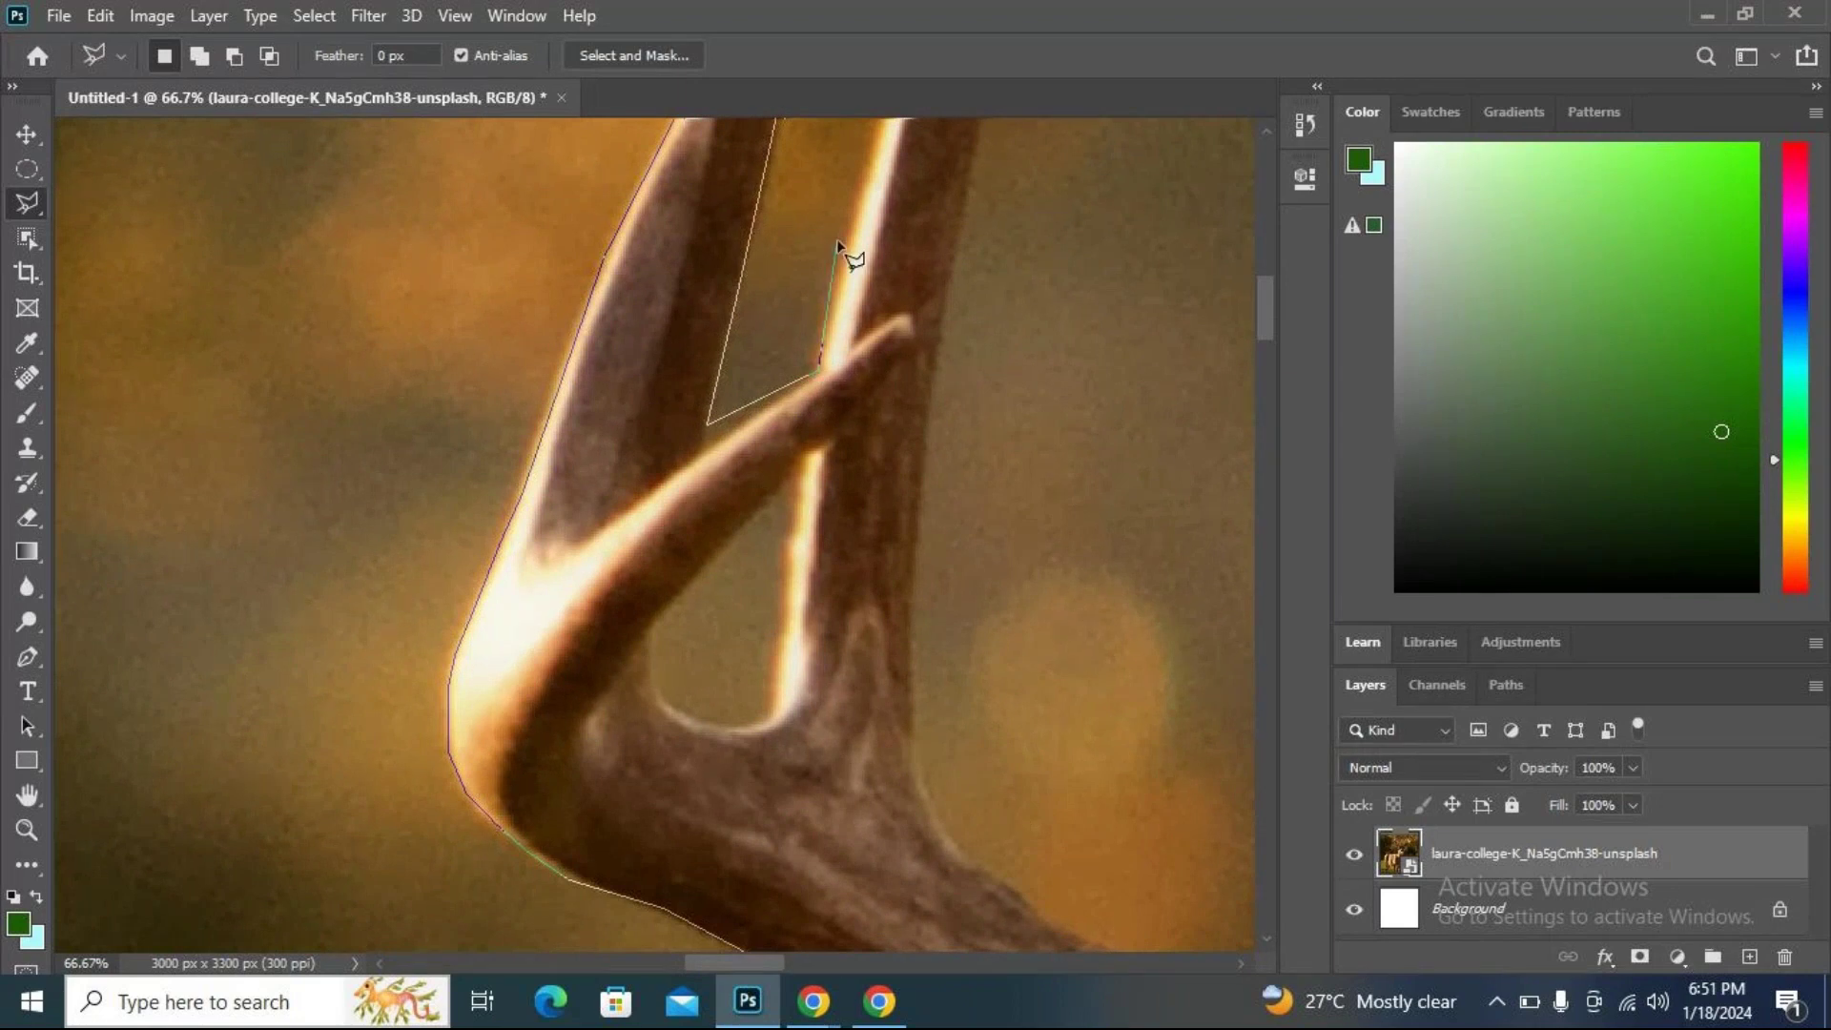
{"action": "mouse_move", "coordinate": [871, 212]}
{"action": "left_mouse_down"}
{"action": "mouse_move", "coordinate": [842, 376]}
{"action": "mouse_move", "coordinate": [748, 524]}
{"action": "mouse_move", "coordinate": [506, 701]}
{"action": "left_mouse_up"}
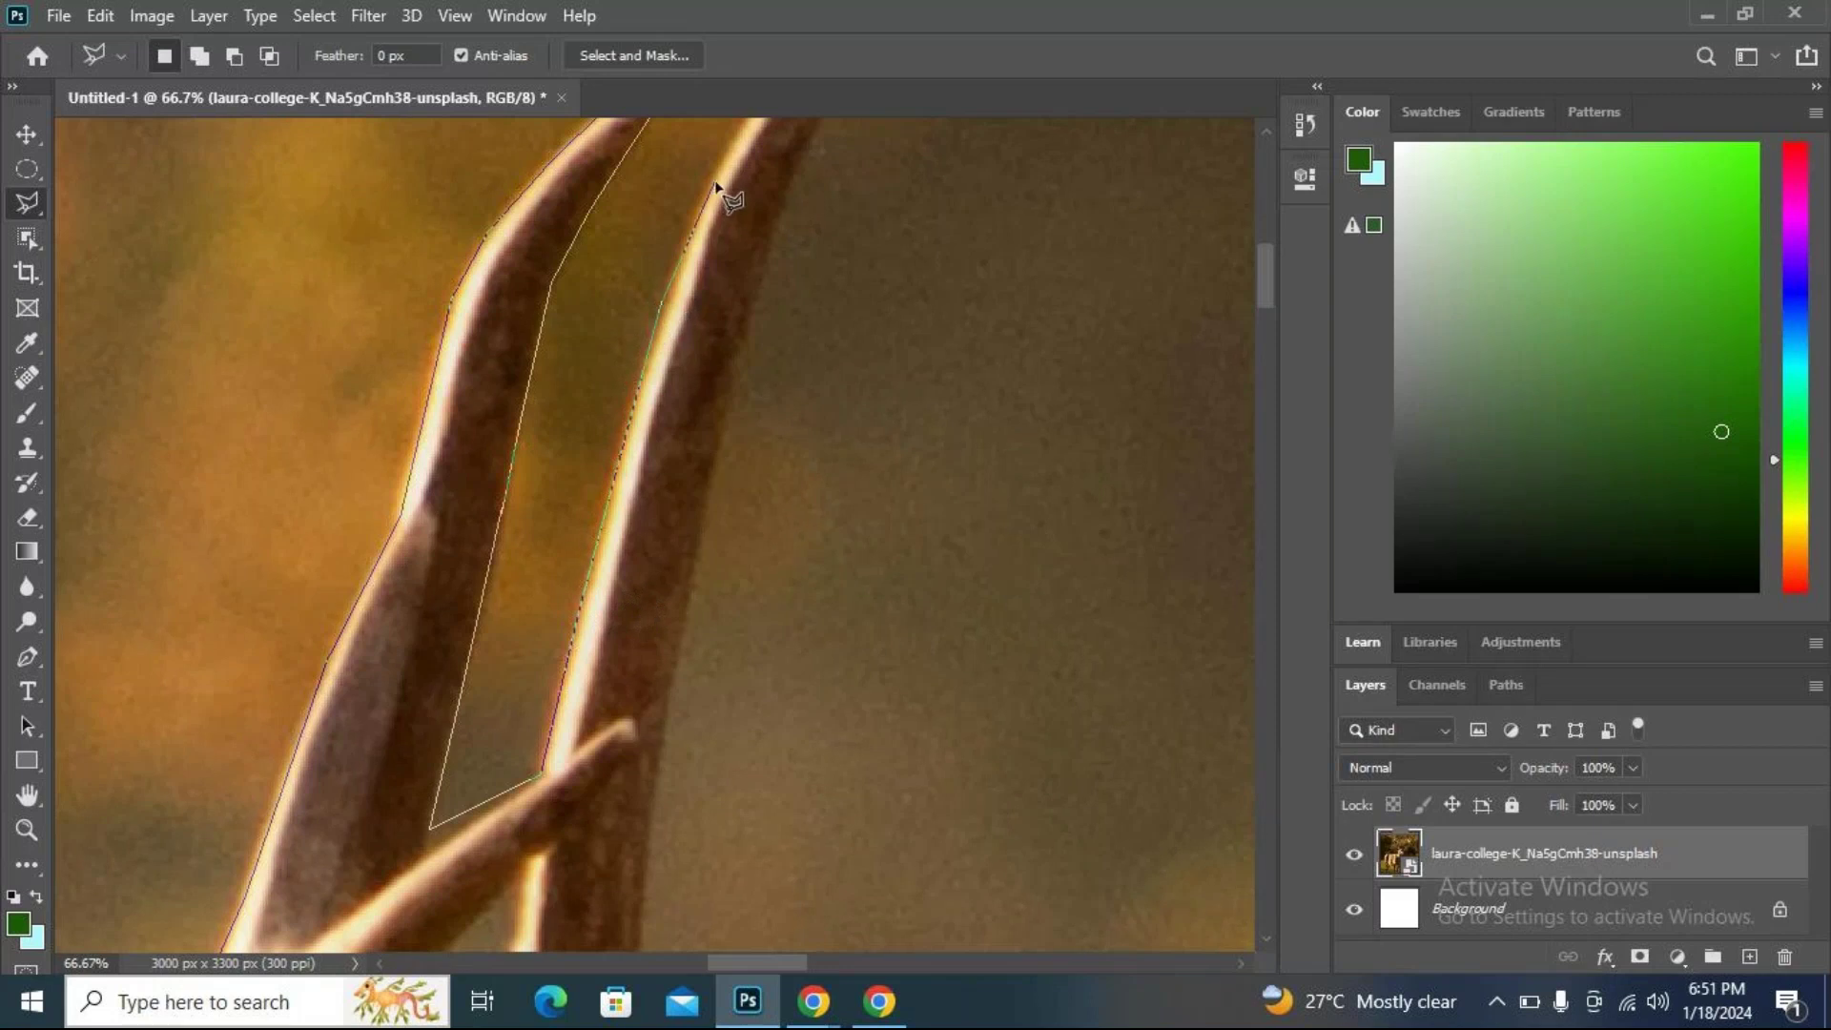
Close the polygonal outline at the second tine to turn the traced part of the deer into a selection.
{"action": "scroll", "coordinate": [716, 187], "scroll_direction": "down", "scroll_amount": 2}
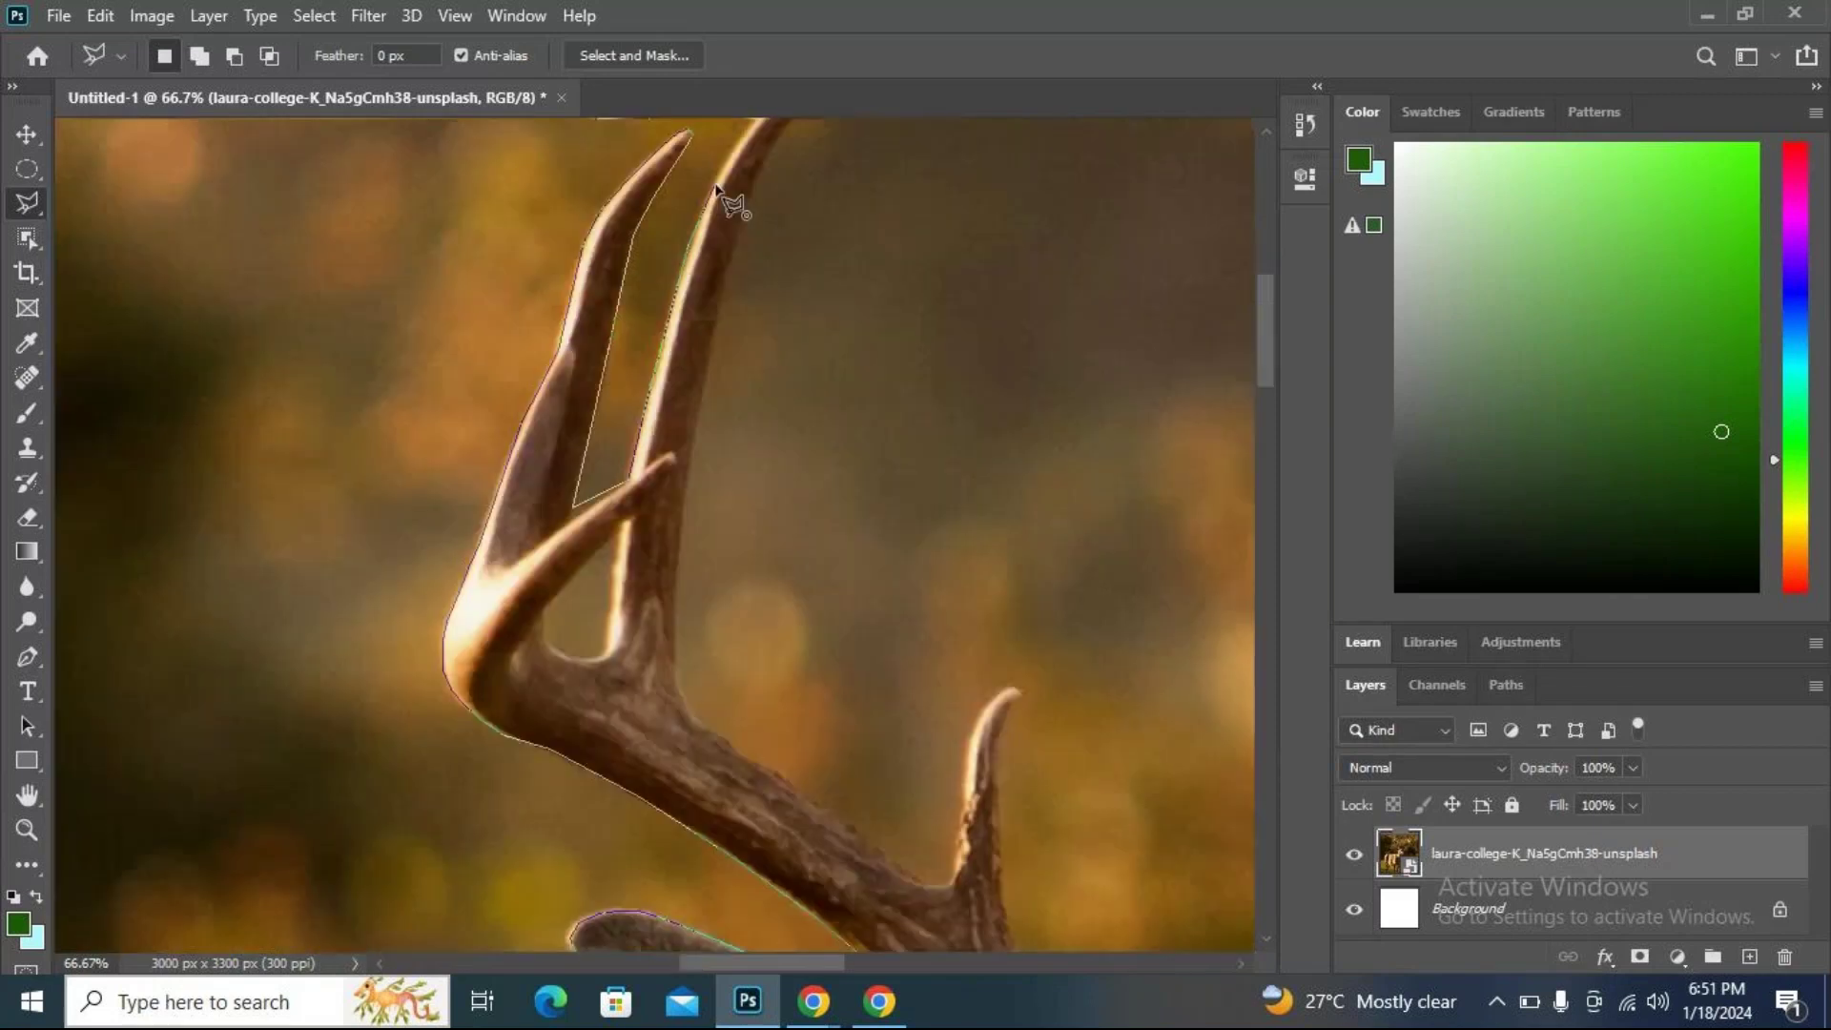
{"action": "scroll", "coordinate": [716, 187], "scroll_direction": "down", "scroll_amount": 2}
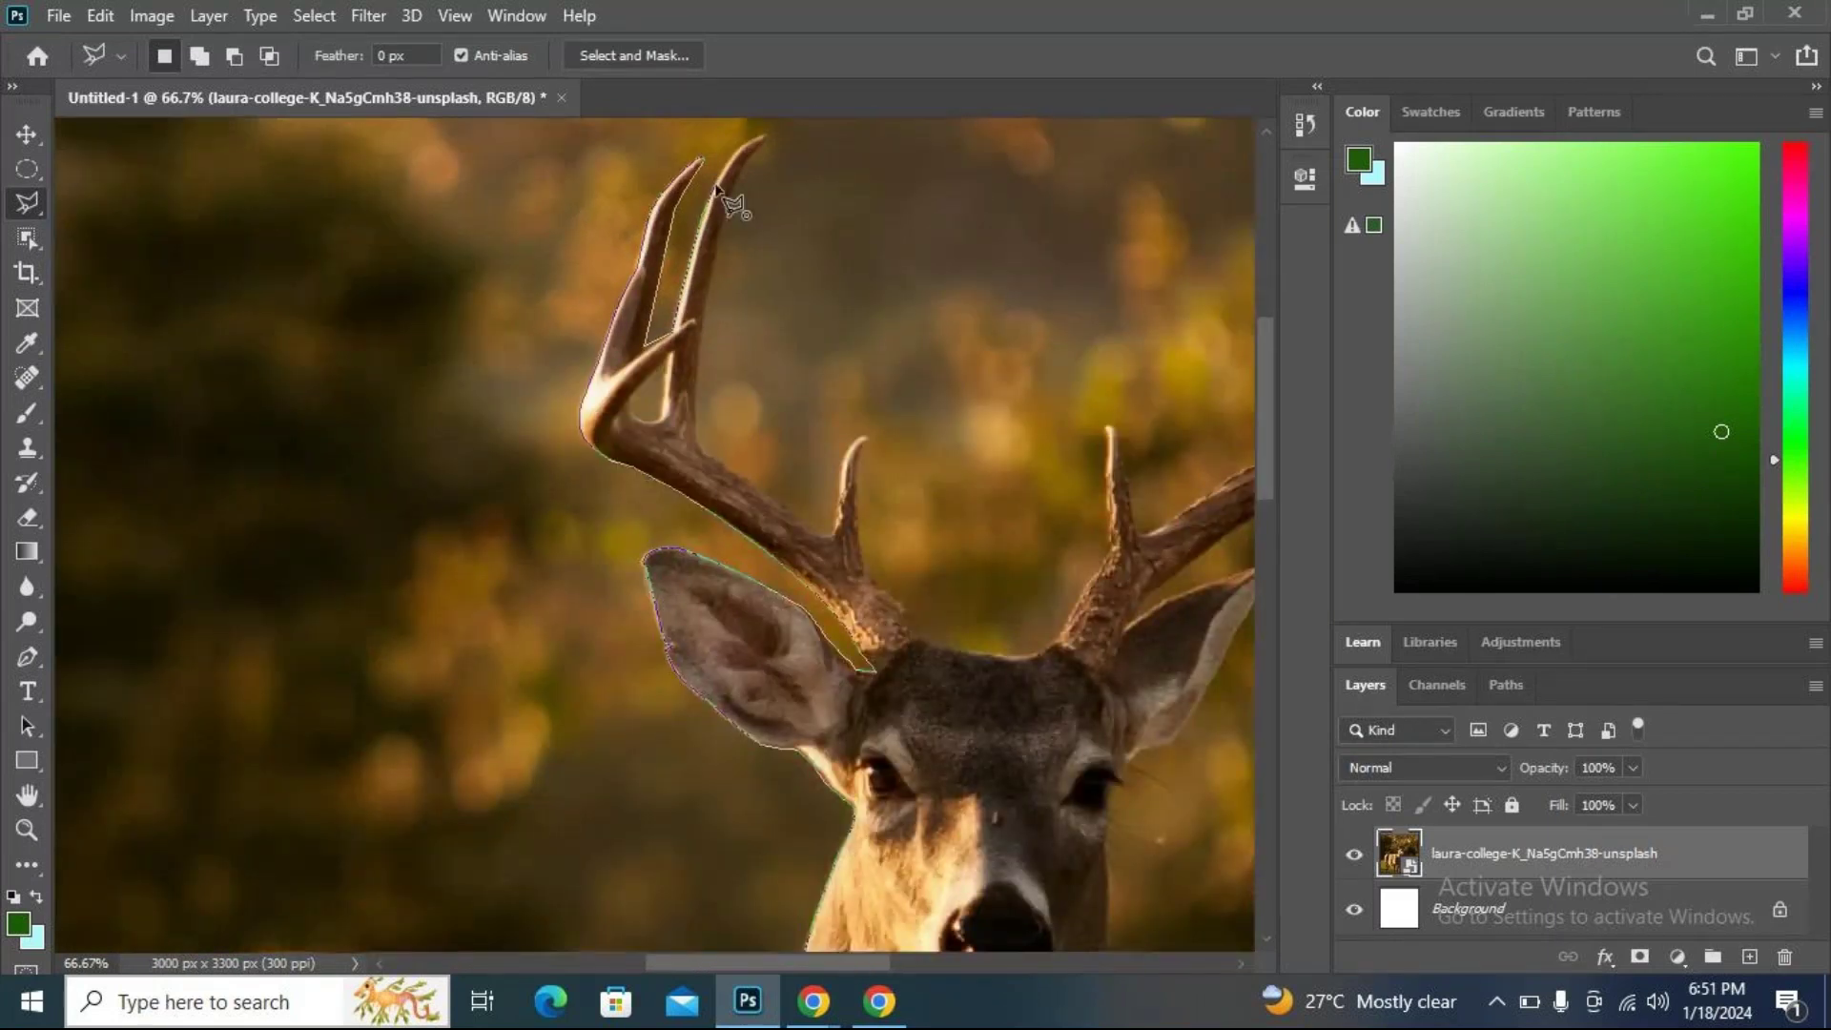
{"action": "scroll", "coordinate": [716, 187], "scroll_direction": "down", "scroll_amount": 1}
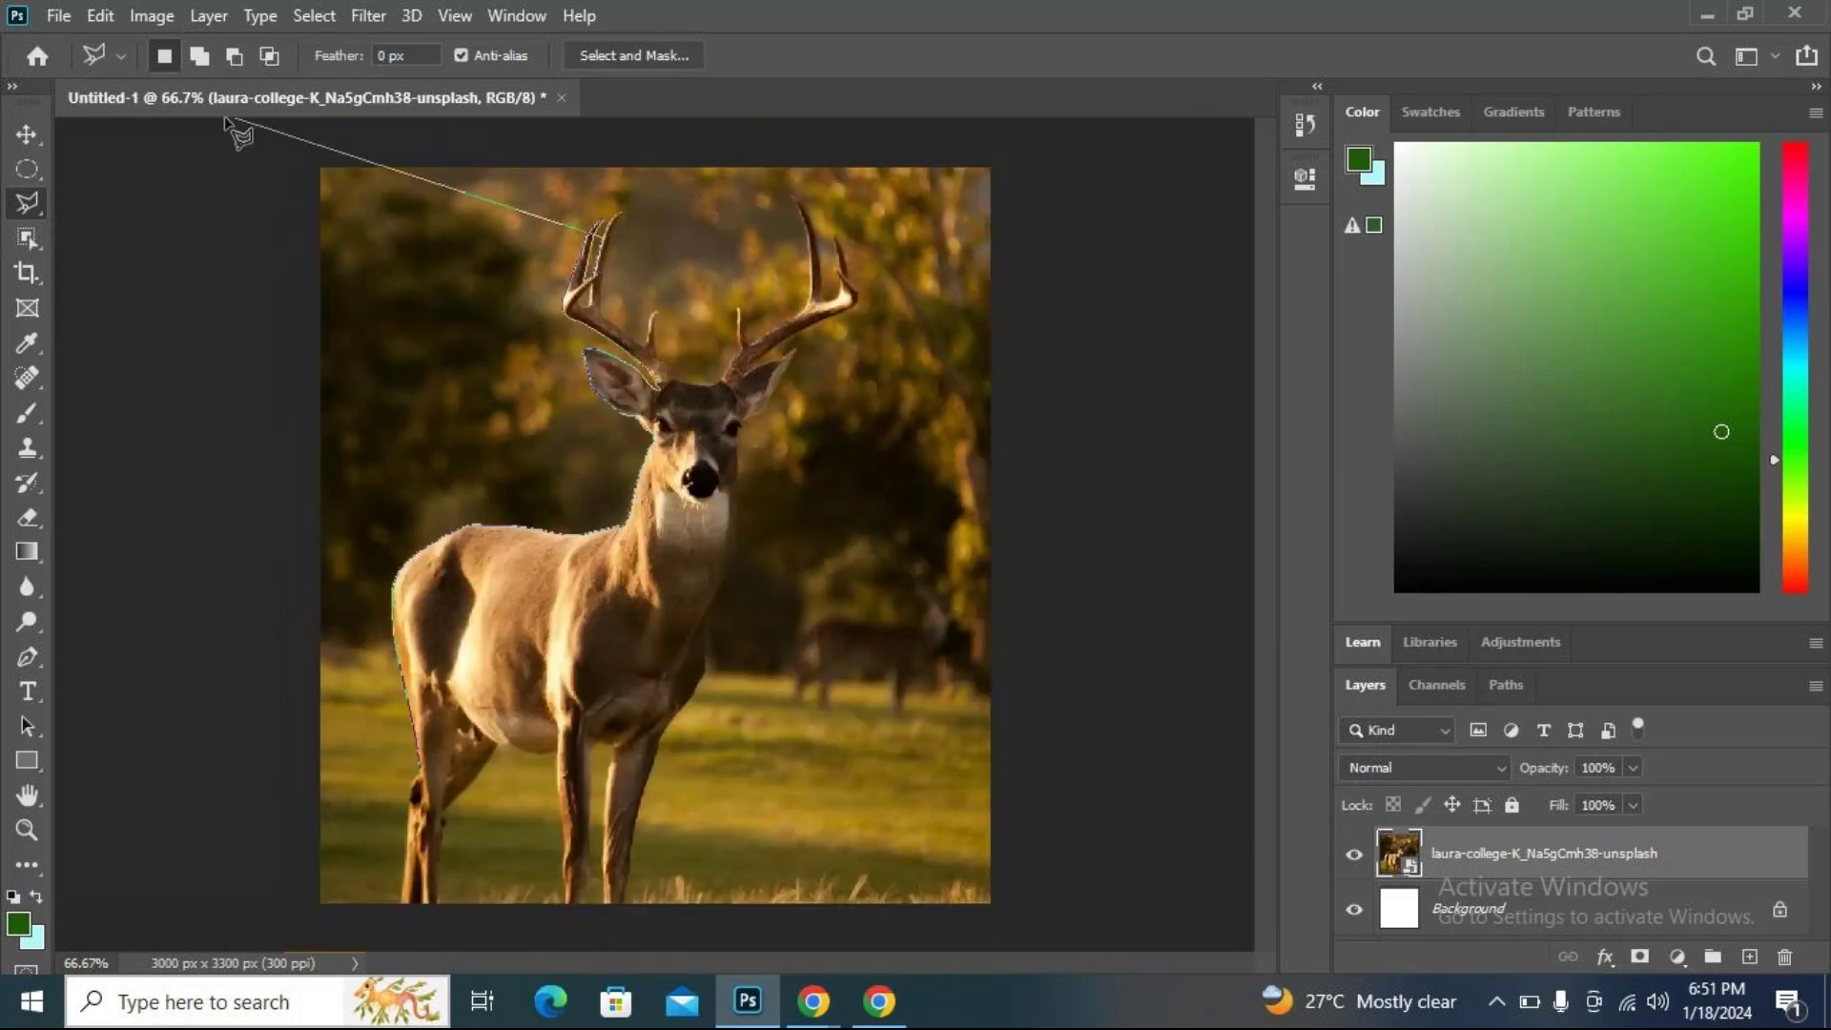
{"action": "double_click", "coordinate": [611, 229]}
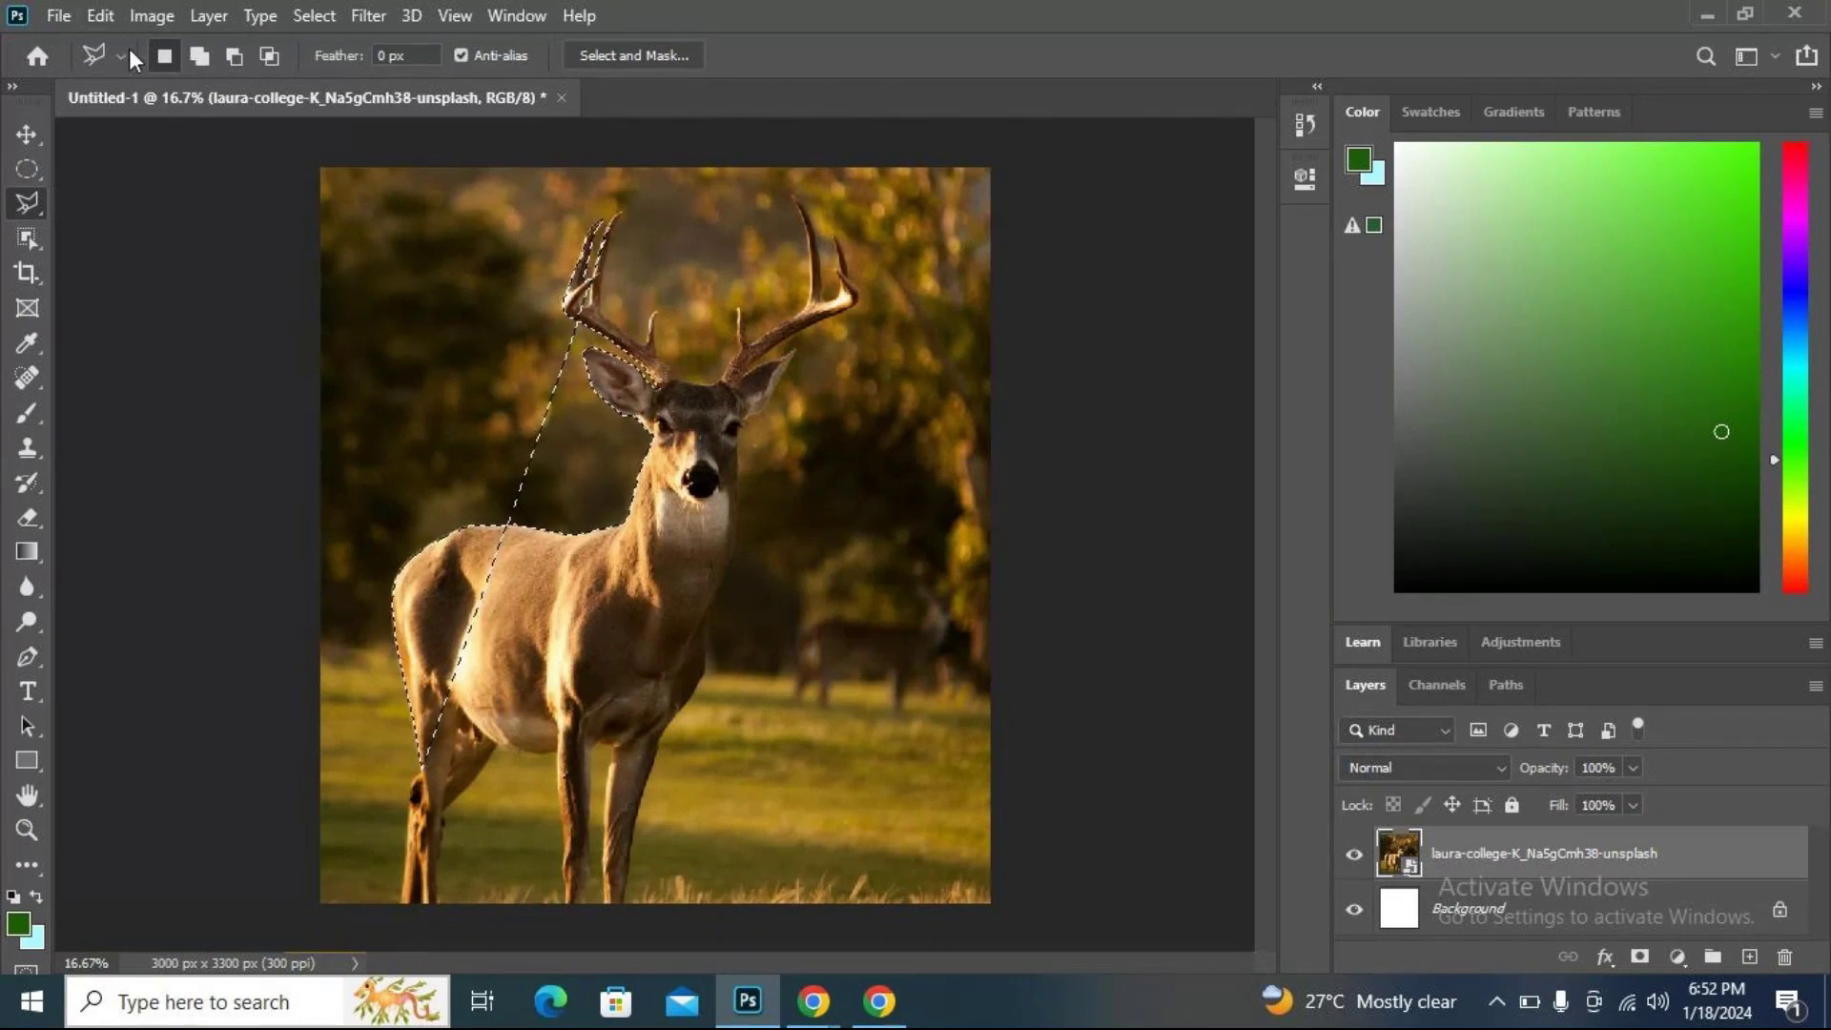
Set the Polygonal Lasso to add to the existing selection and magnify the deer to 50%.
{"action": "left_click", "coordinate": [201, 59]}
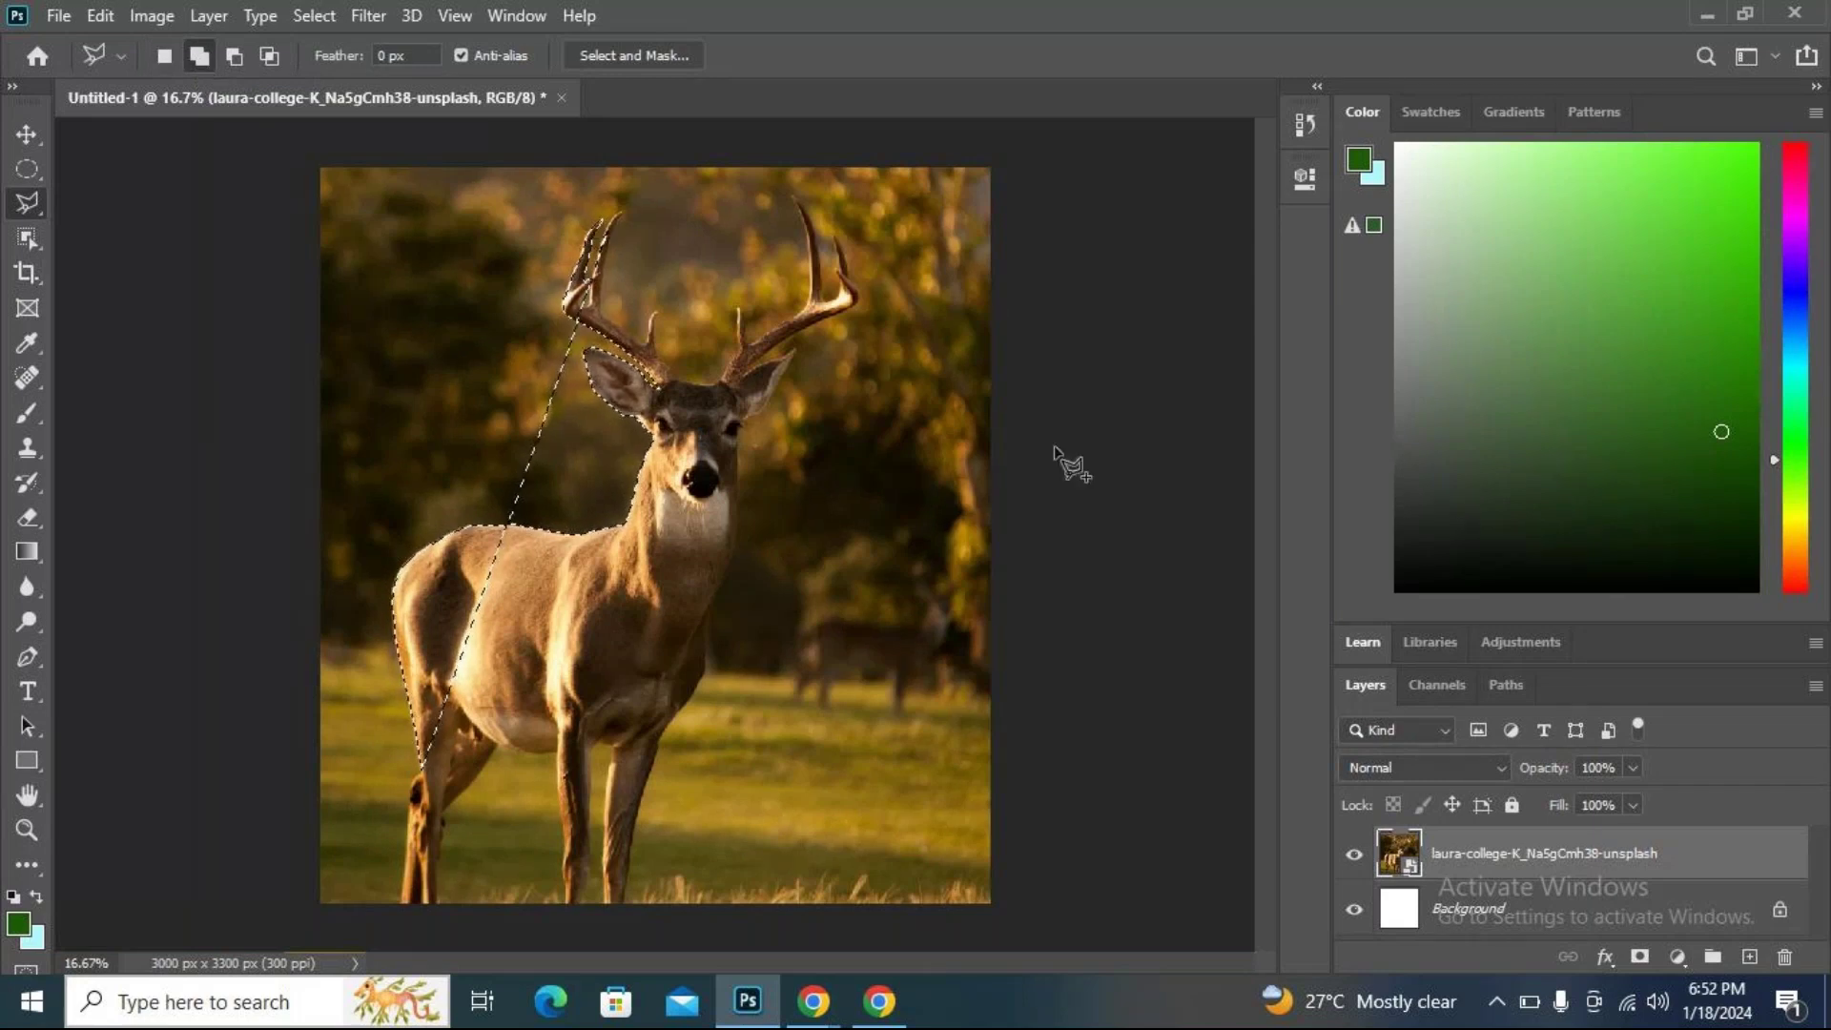
{"action": "key", "text": "ctrl+plus"}
{"action": "key", "text": "ctrl+plus"}
{"action": "key", "text": "ctrl+plus"}
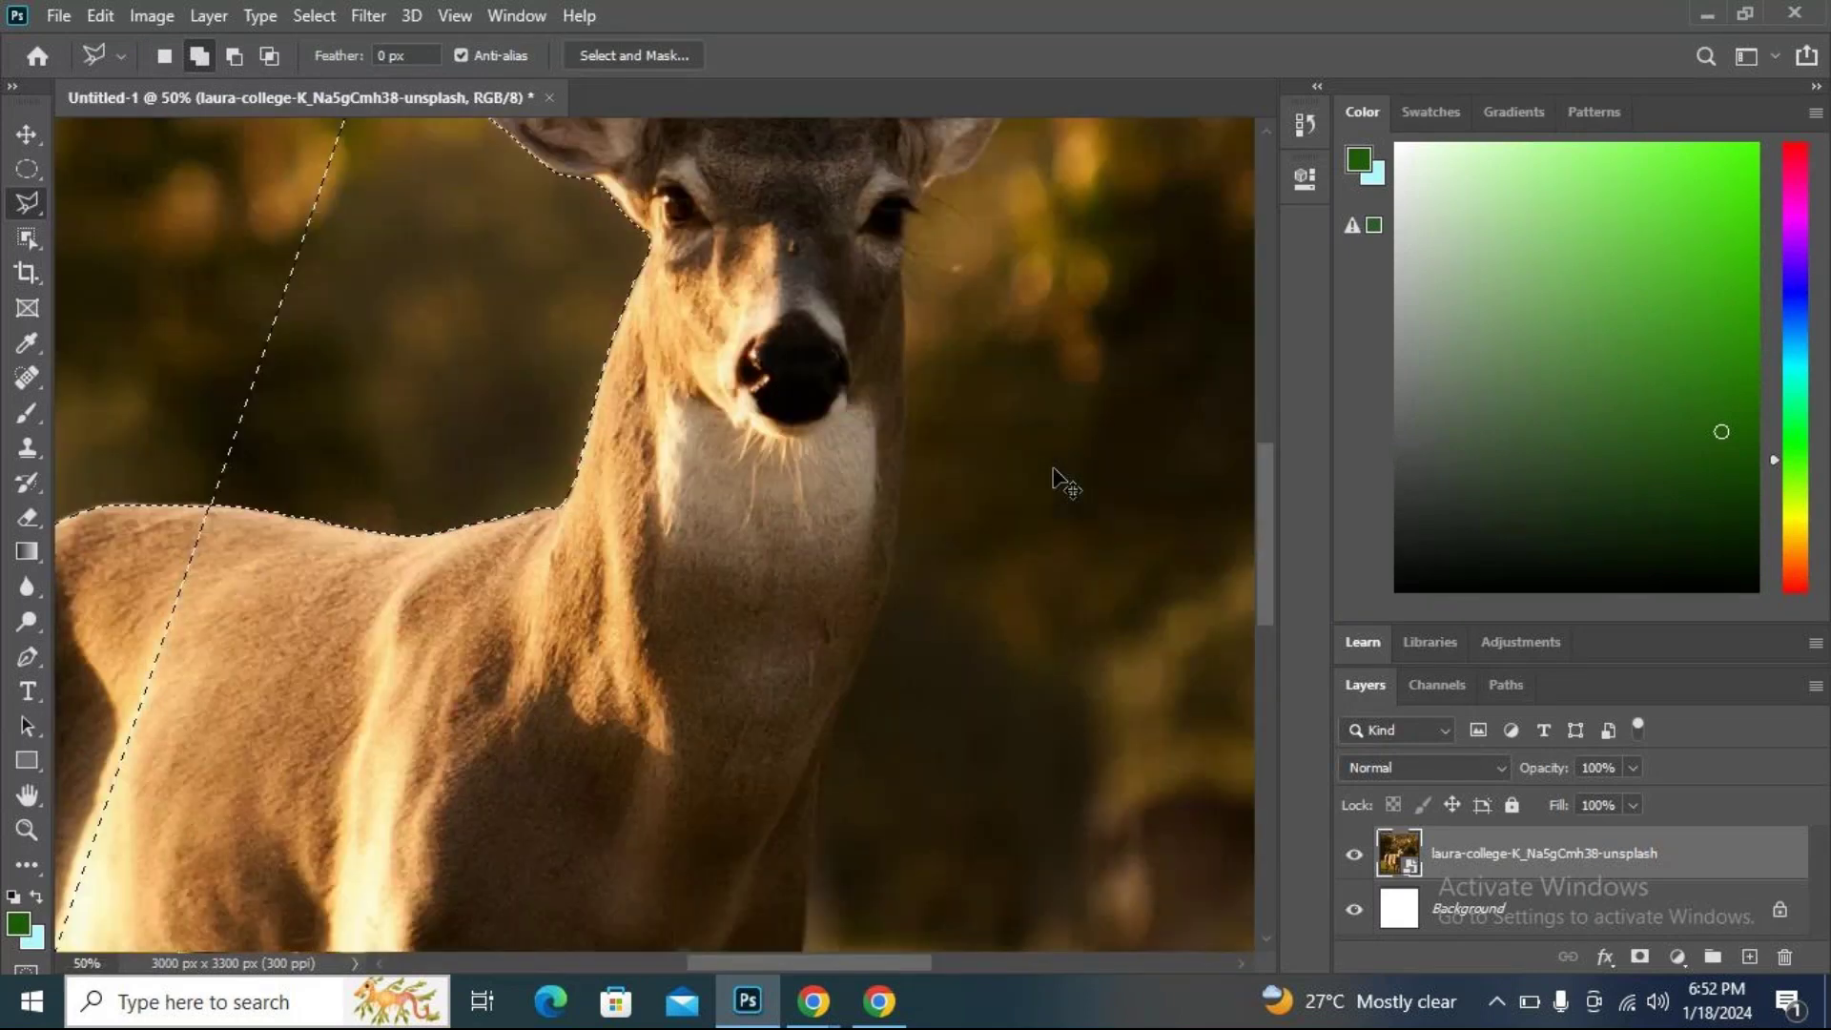
Start an additional Polygonal Lasso outline at the second tine's tip and trace its inner edge down to the antler's main beam.
{"action": "key", "text": "ctrl+plus"}
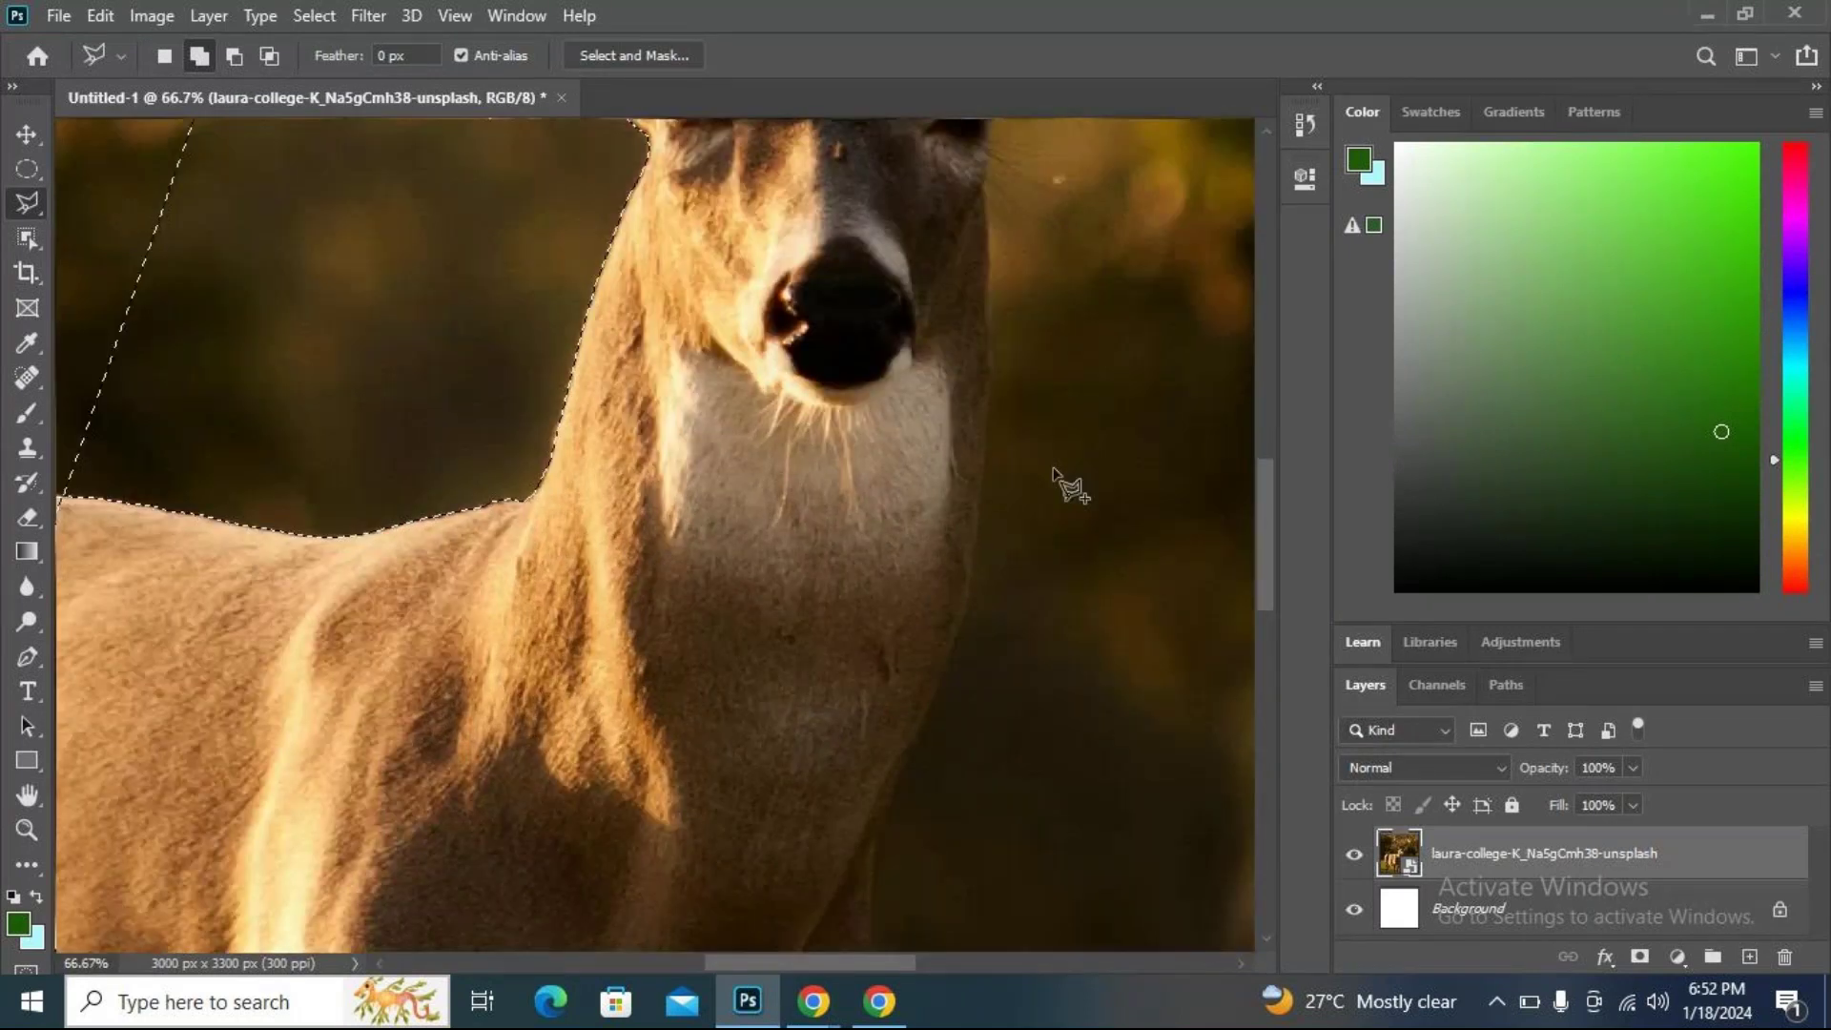
{"action": "scroll", "coordinate": [426, 187], "scroll_direction": "up", "scroll_amount": 5}
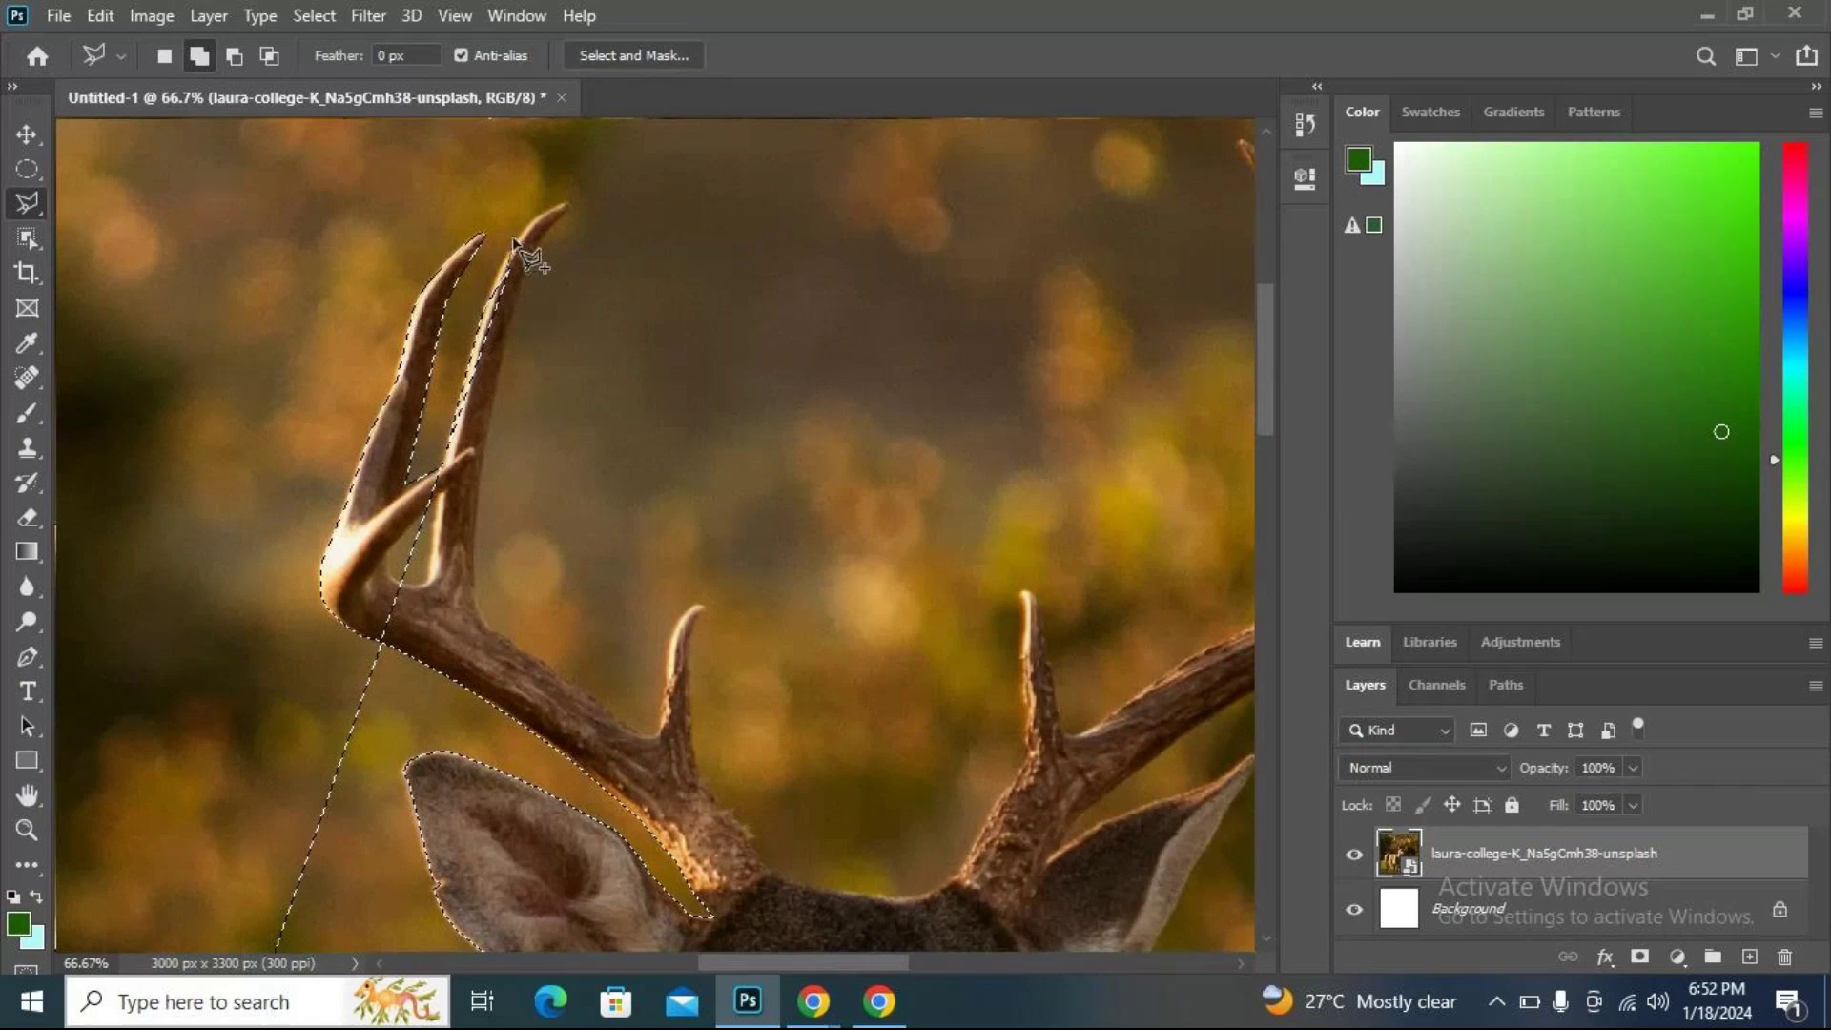
{"action": "left_click", "coordinate": [564, 205]}
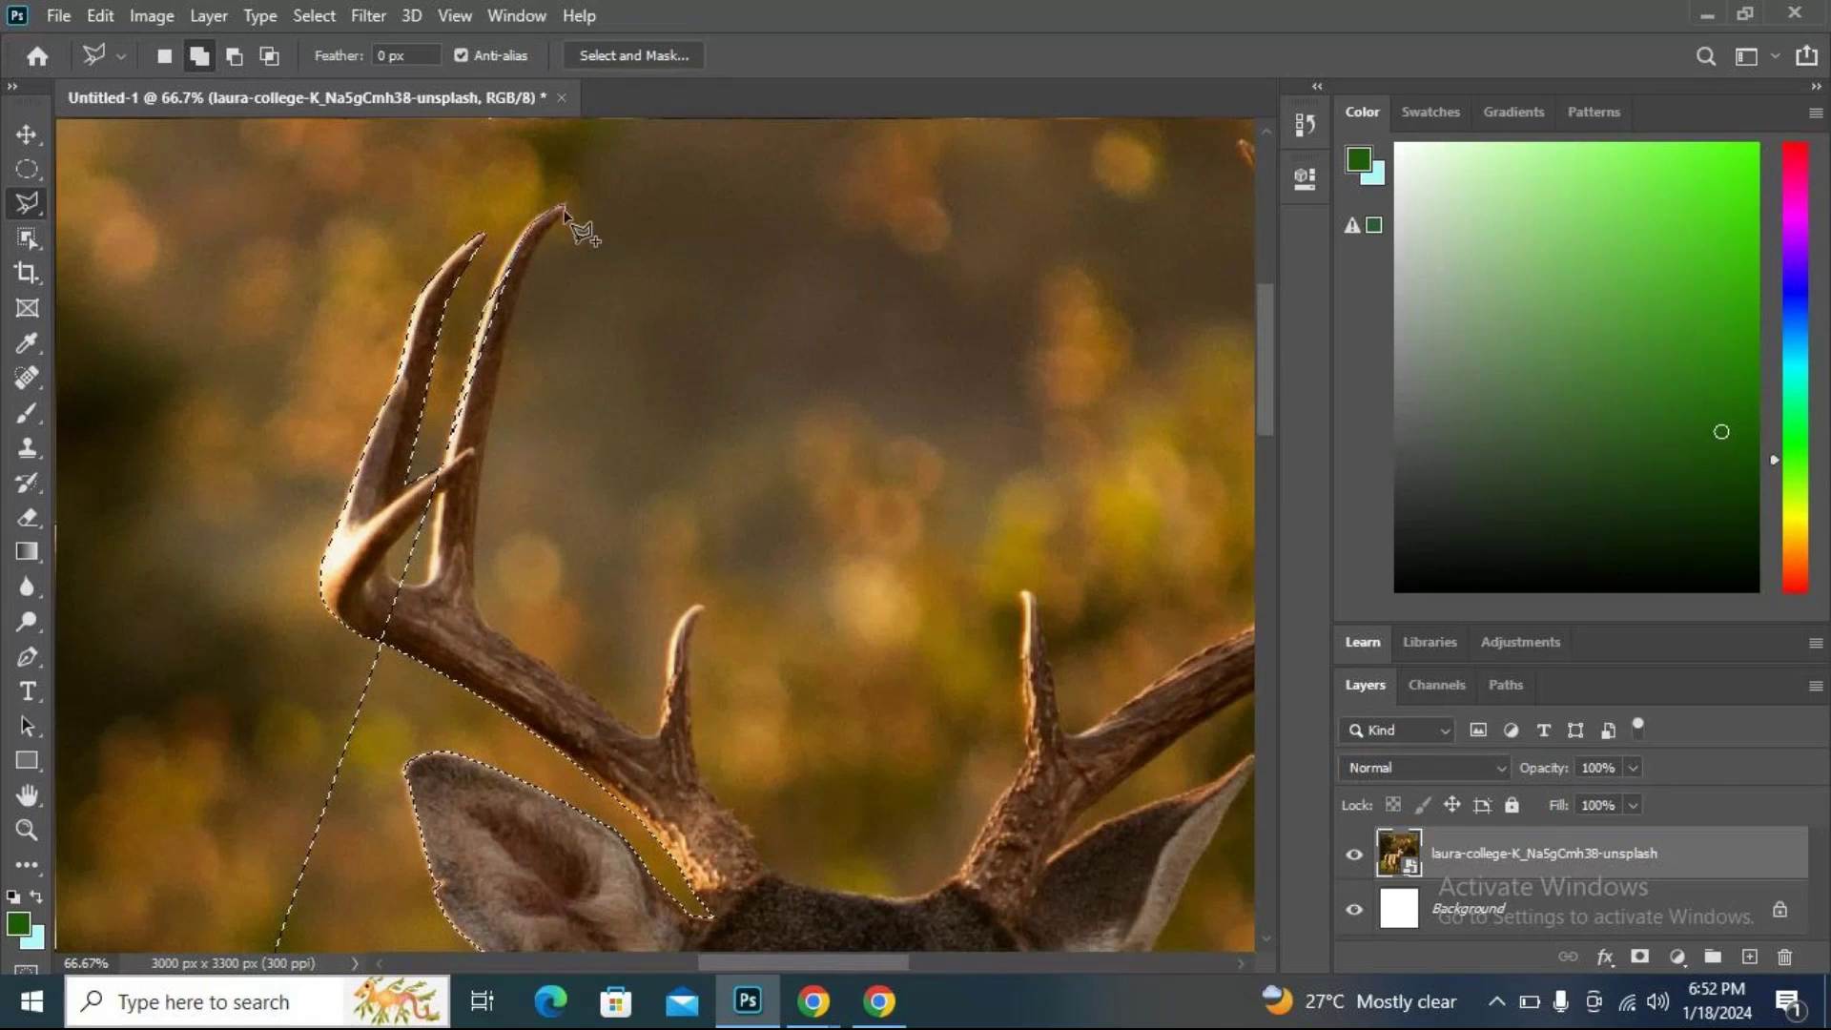
{"action": "left_click", "coordinate": [536, 254]}
{"action": "left_click", "coordinate": [488, 423]}
{"action": "left_click", "coordinate": [475, 565]}
{"action": "left_click", "coordinate": [478, 620]}
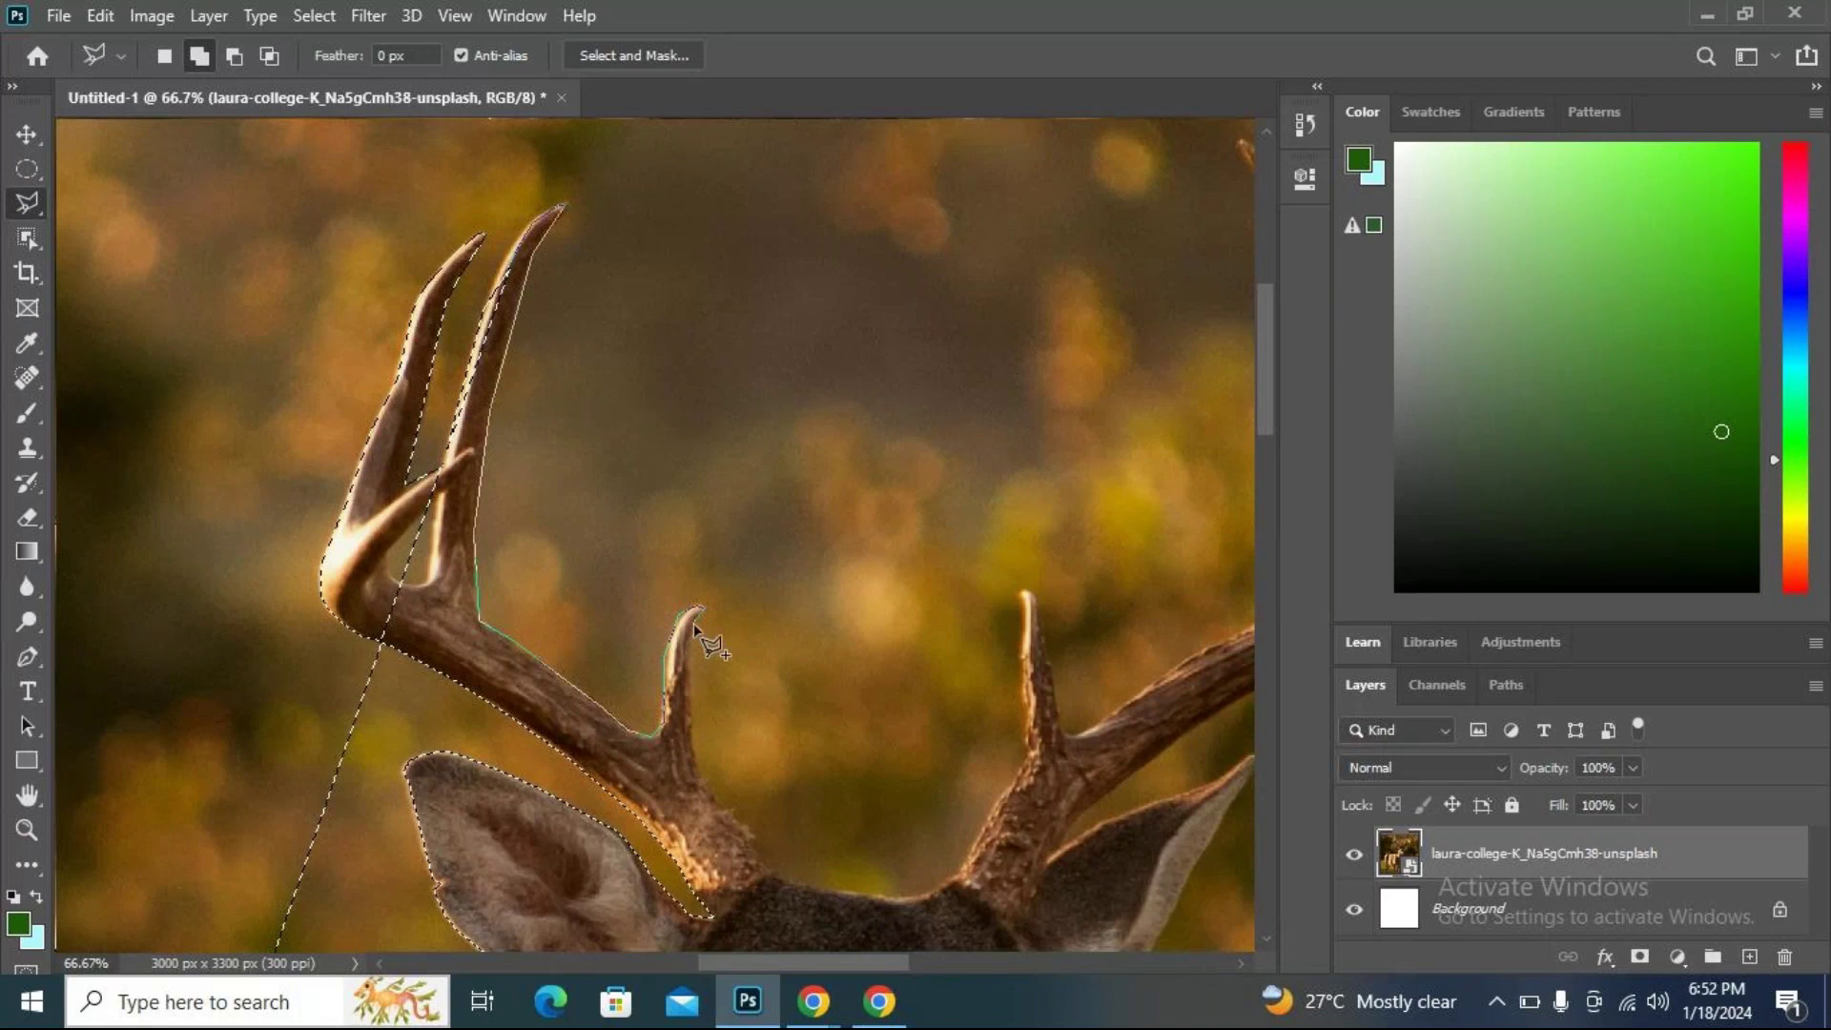
Continue the outline around the antler's short tine, across the top of the head and up the opposite antler's short tine.
{"action": "scroll", "coordinate": [695, 622], "scroll_direction": "up", "scroll_amount": 1}
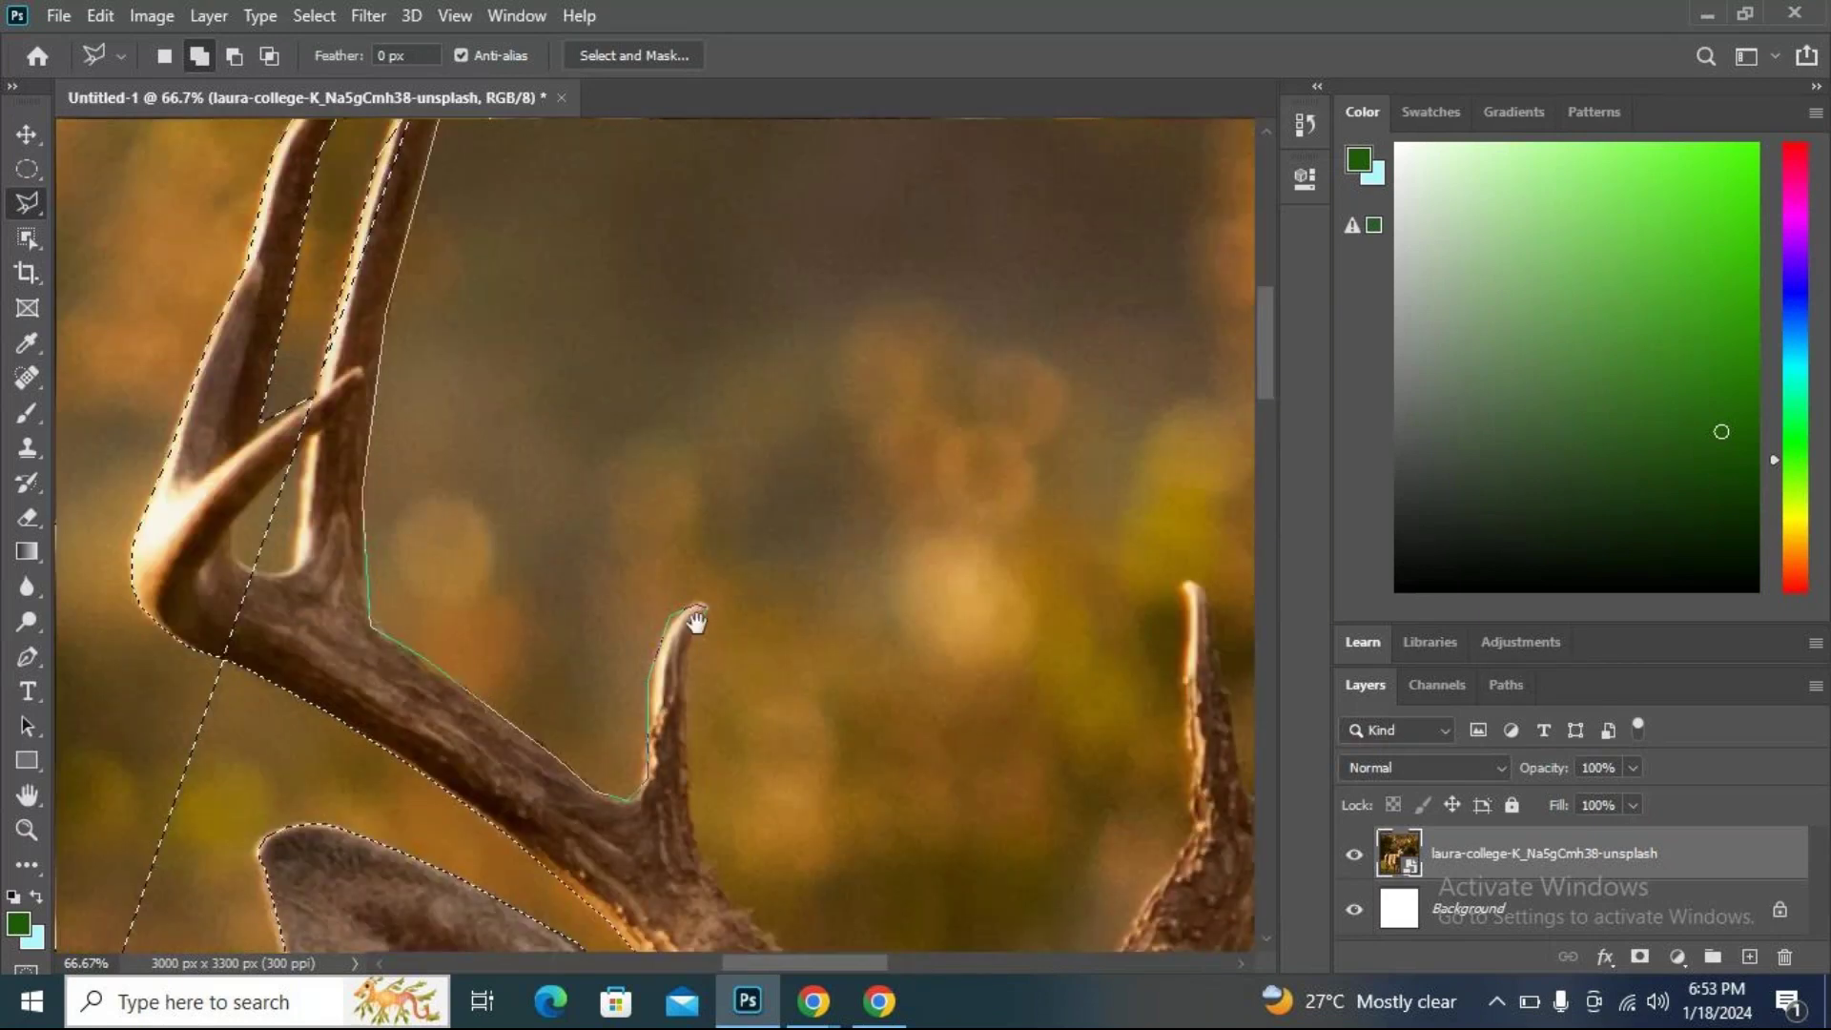
{"action": "left_click_drag", "start_coordinate": [676, 561], "coordinate": [570, 221]}
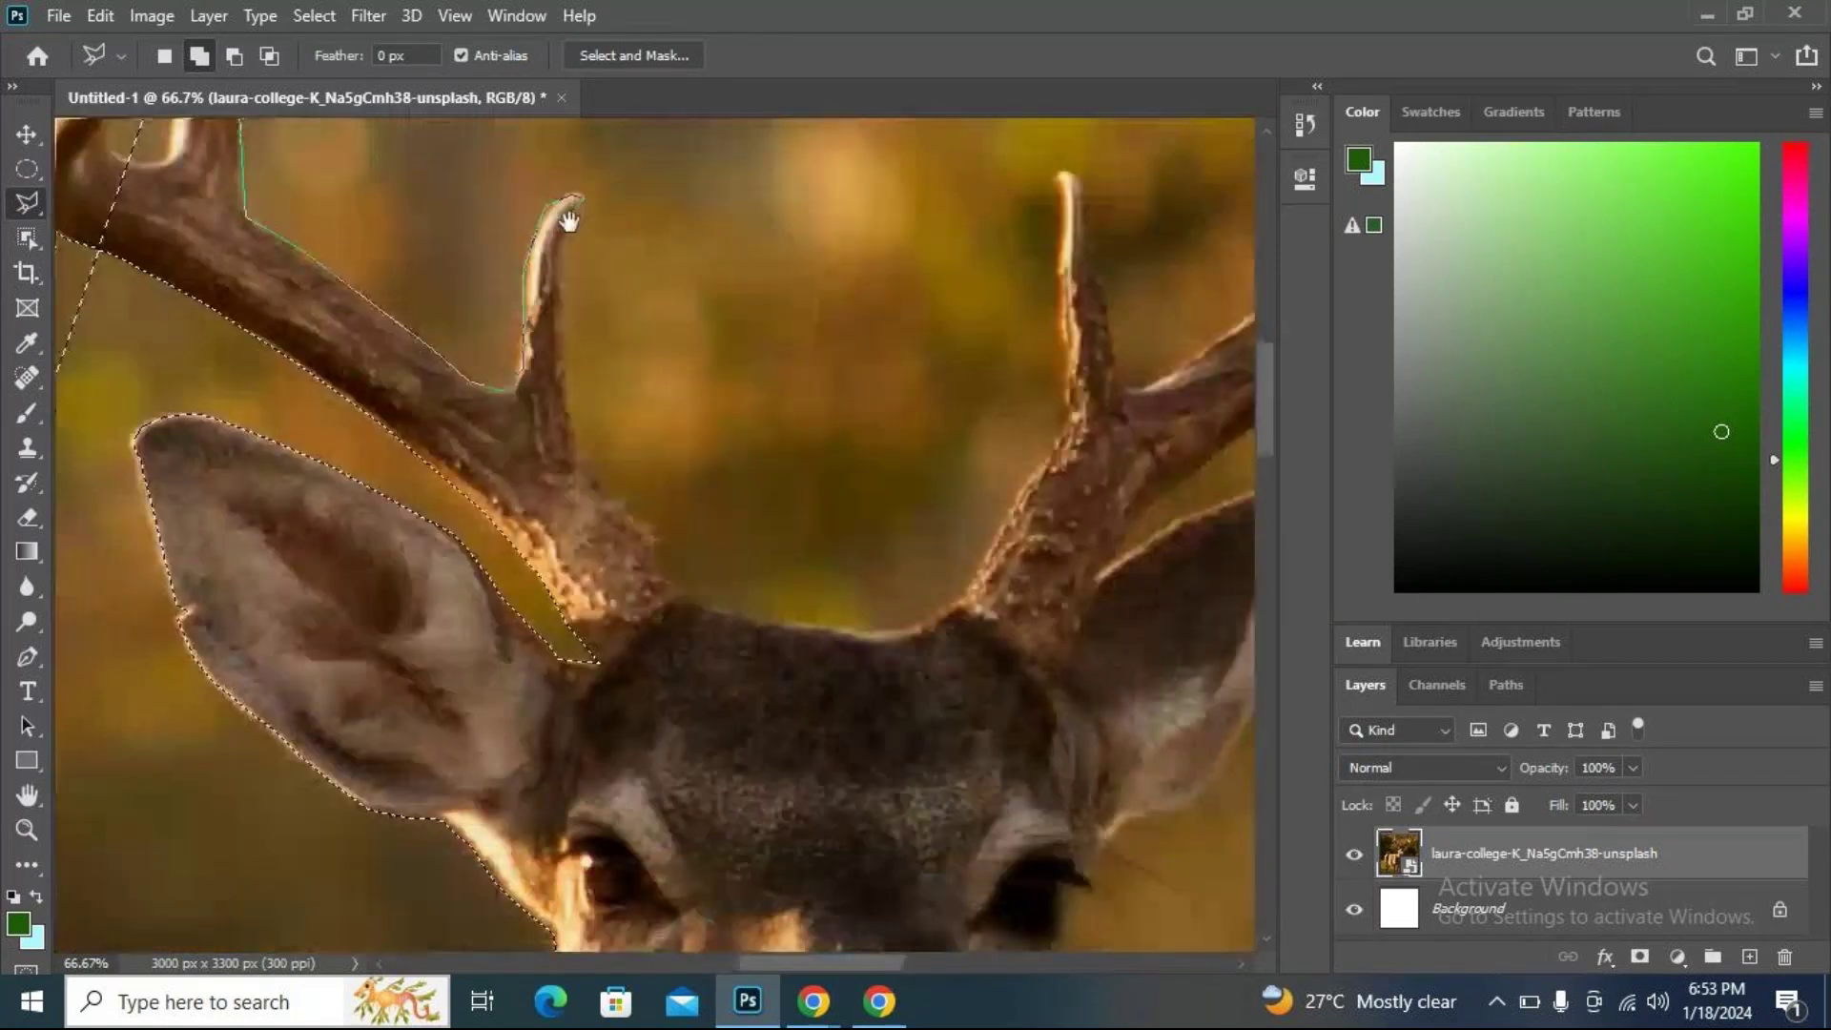
{"action": "scroll", "coordinate": [568, 286], "scroll_direction": "up", "scroll_amount": 2}
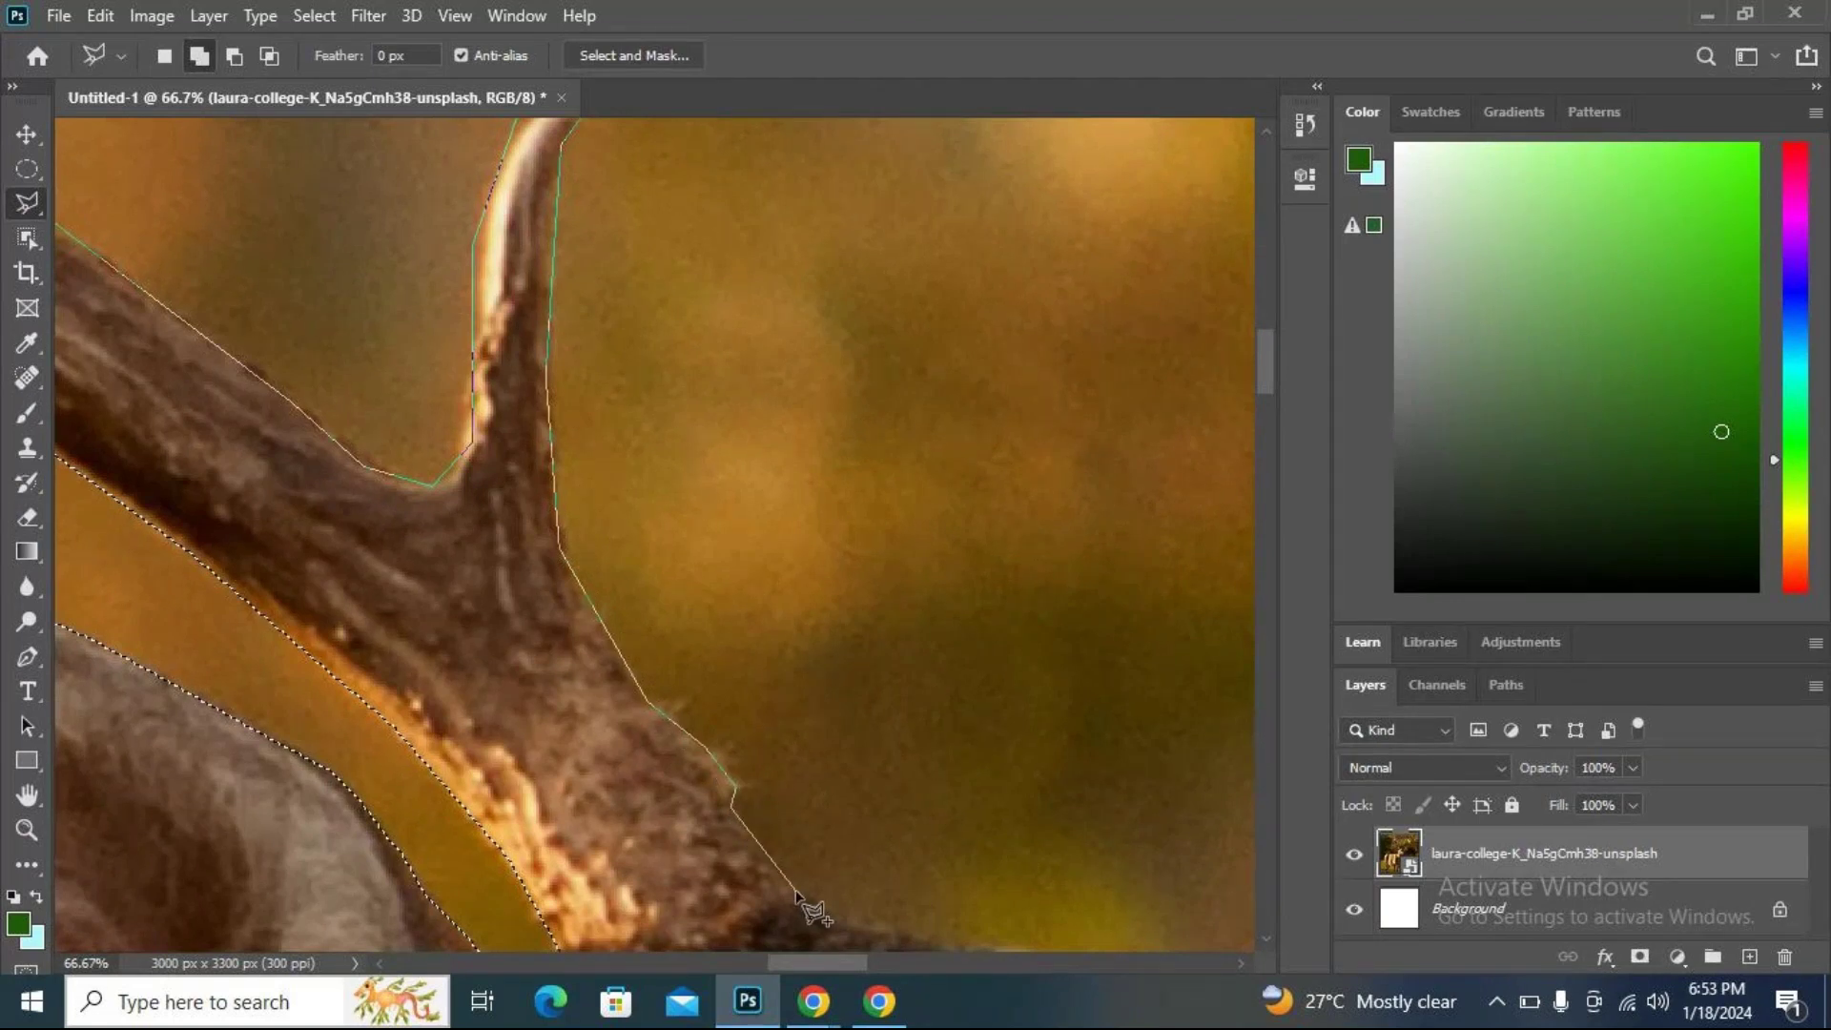
{"action": "key", "text": "space"}
{"action": "mouse_move", "coordinate": [797, 909]}
{"action": "left_mouse_down"}
{"action": "mouse_move", "coordinate": [3, 275]}
{"action": "mouse_move", "coordinate": [348, 551]}
{"action": "left_mouse_up"}
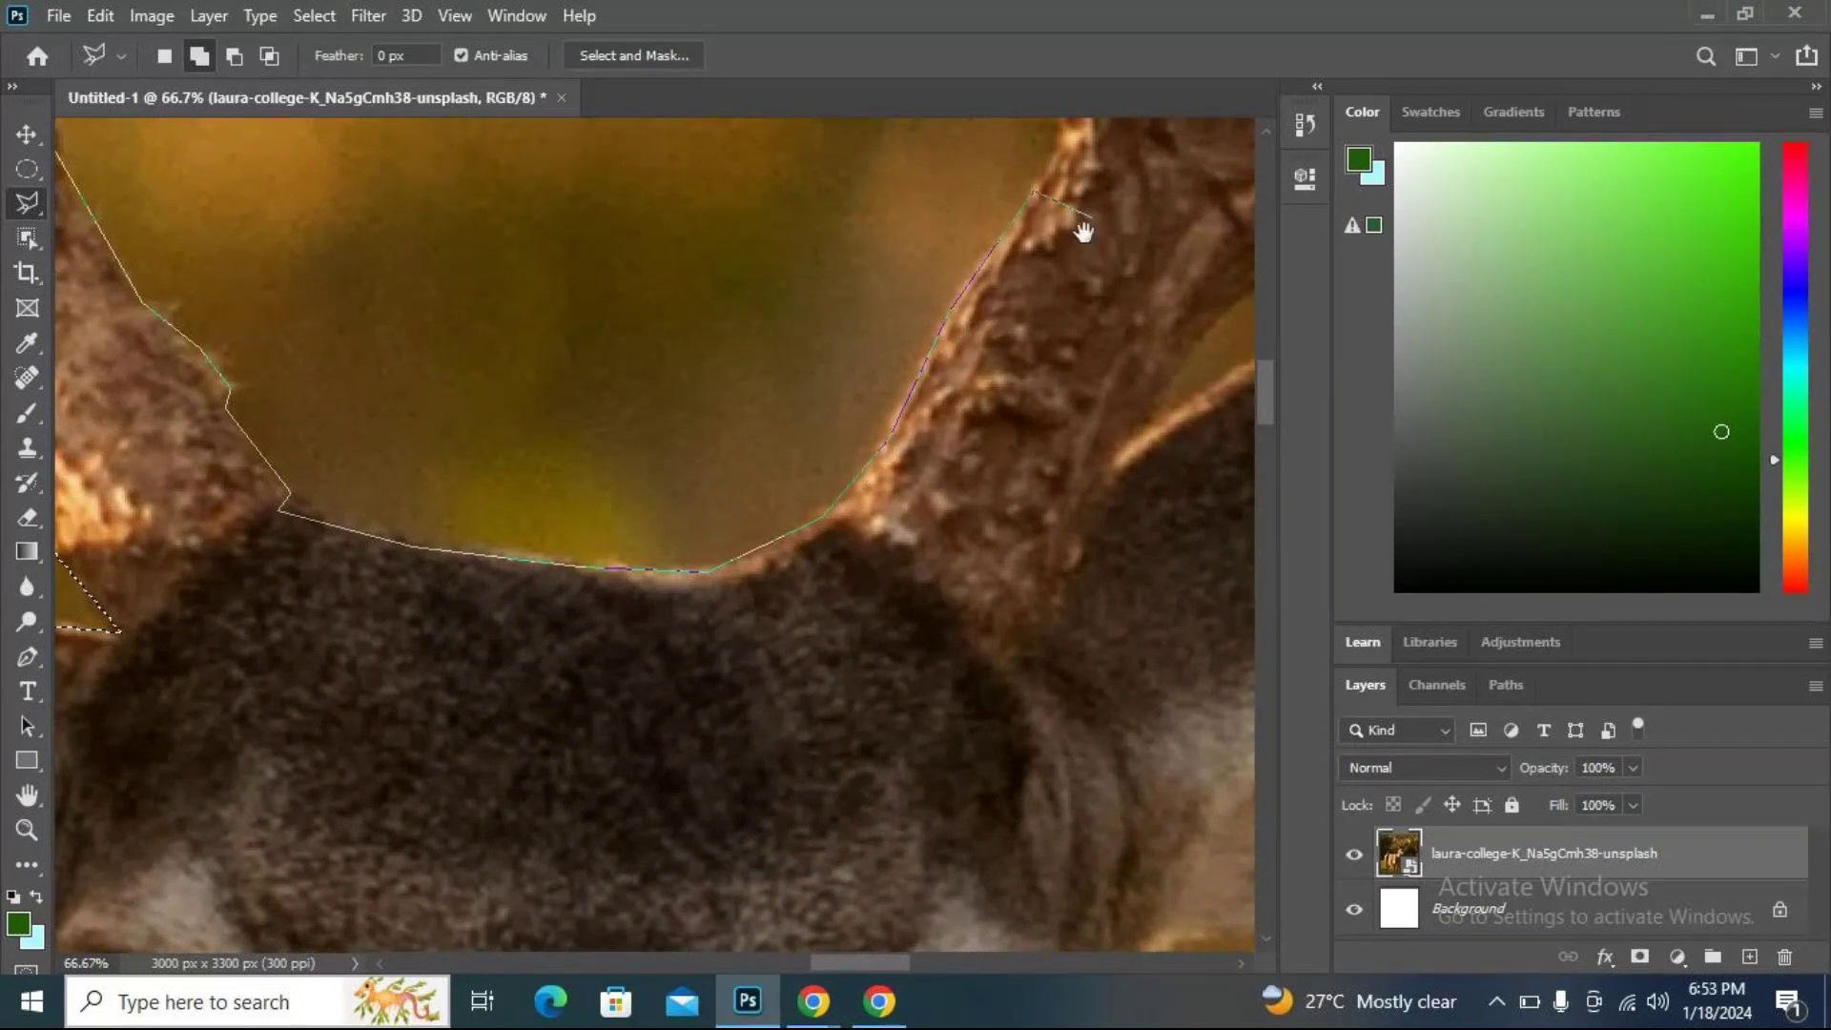
{"action": "left_click_drag", "start_coordinate": [997, 380], "coordinate": [740, 805]}
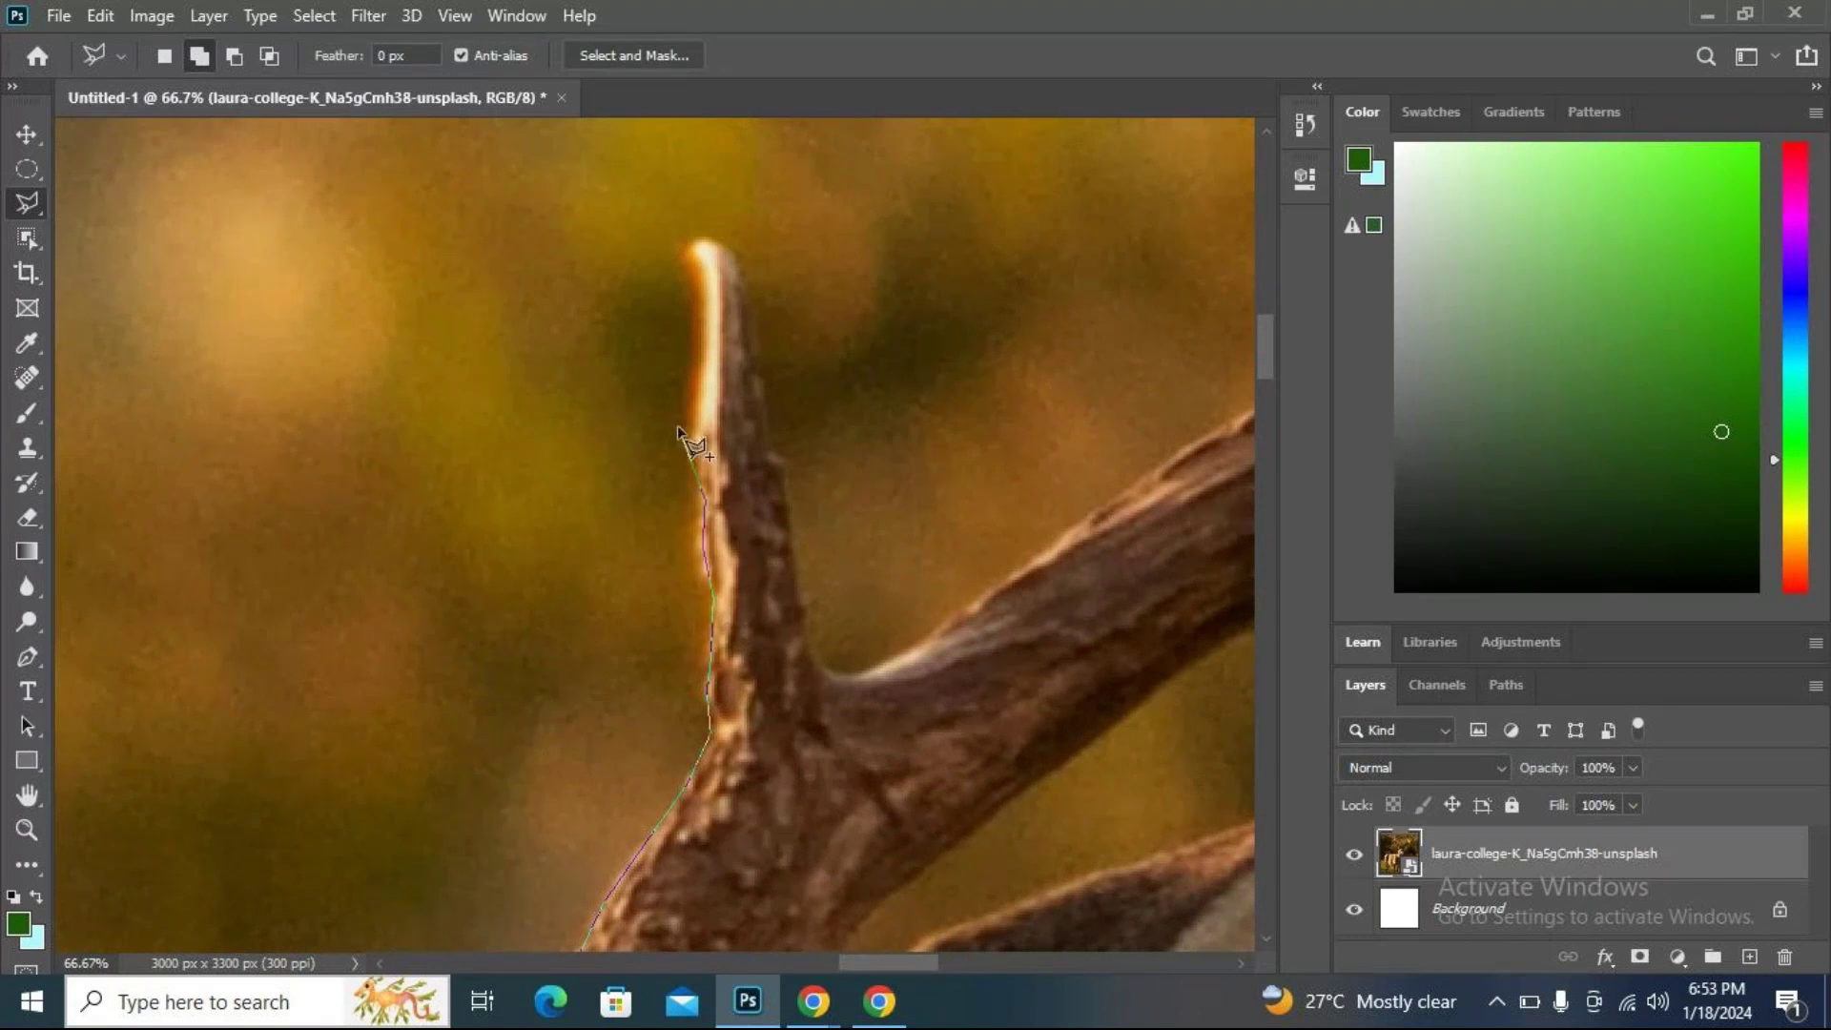
Extend the outline roughly around the opposite antler and down past the ear, neck and chest.
{"action": "left_click", "coordinate": [760, 260], "text": "ctrl+alt"}
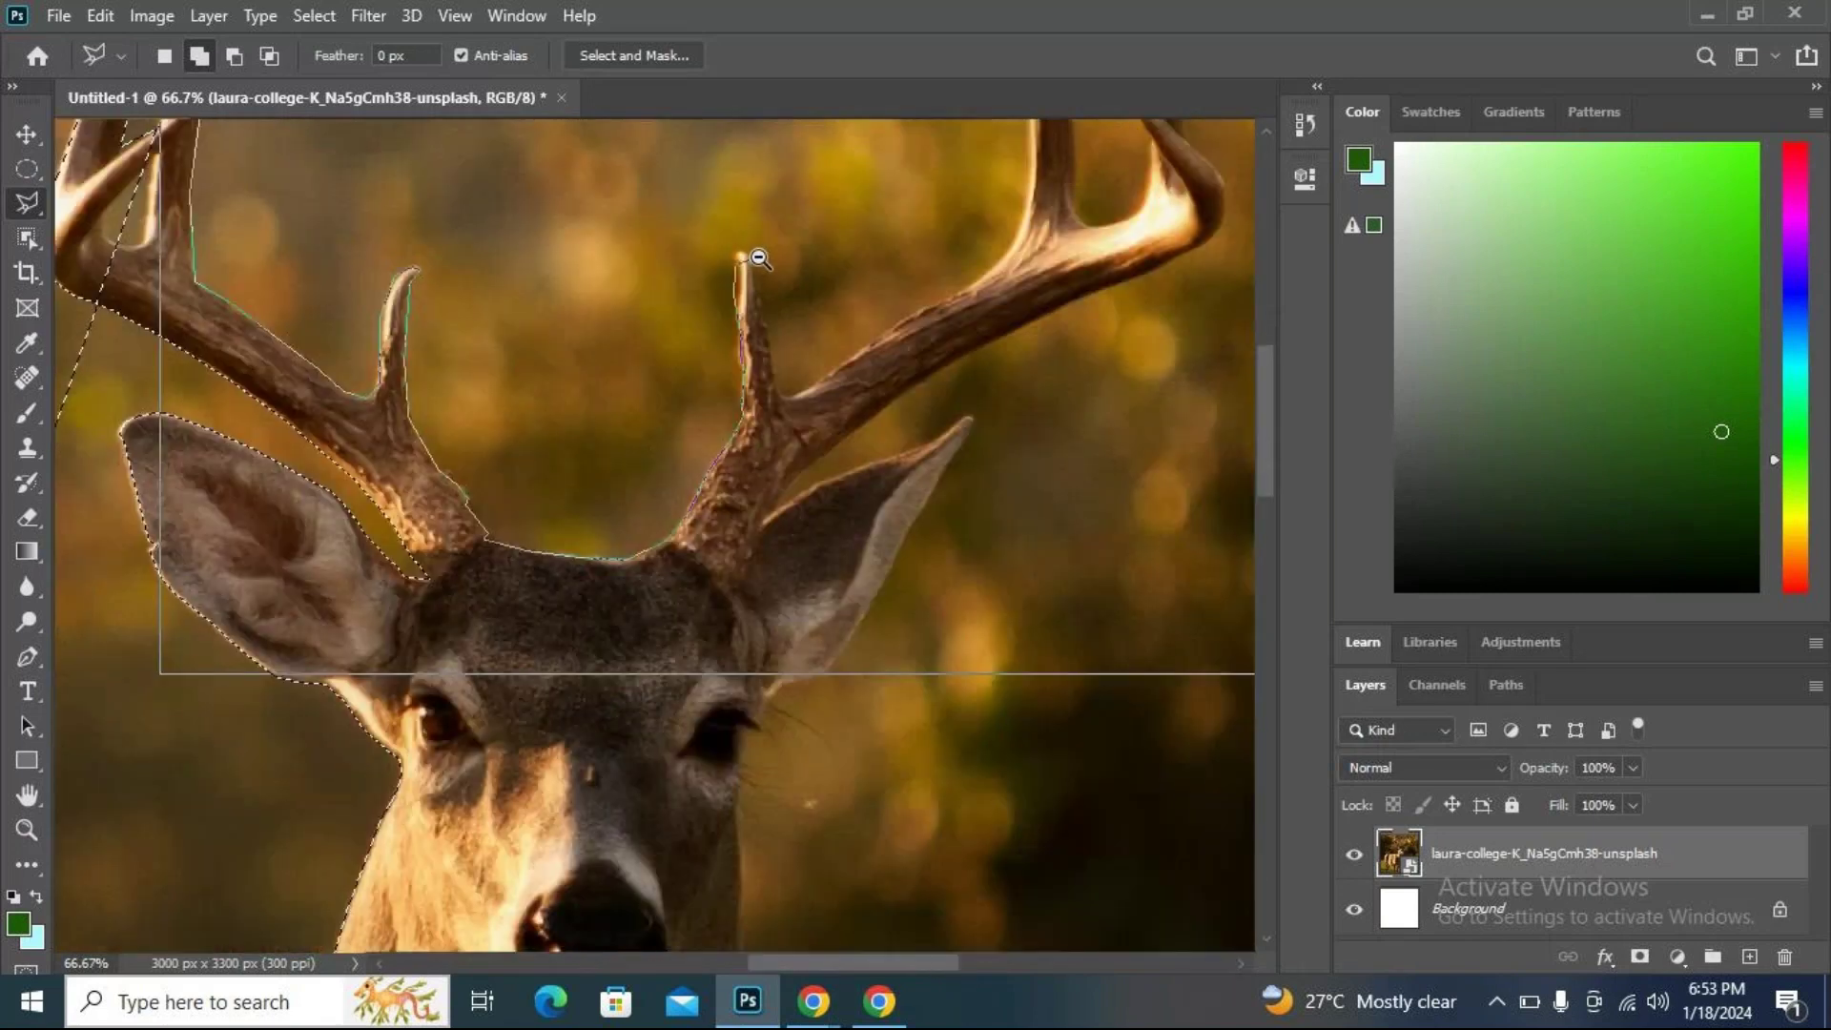
{"action": "left_click", "coordinate": [760, 259], "text": "ctrl+alt"}
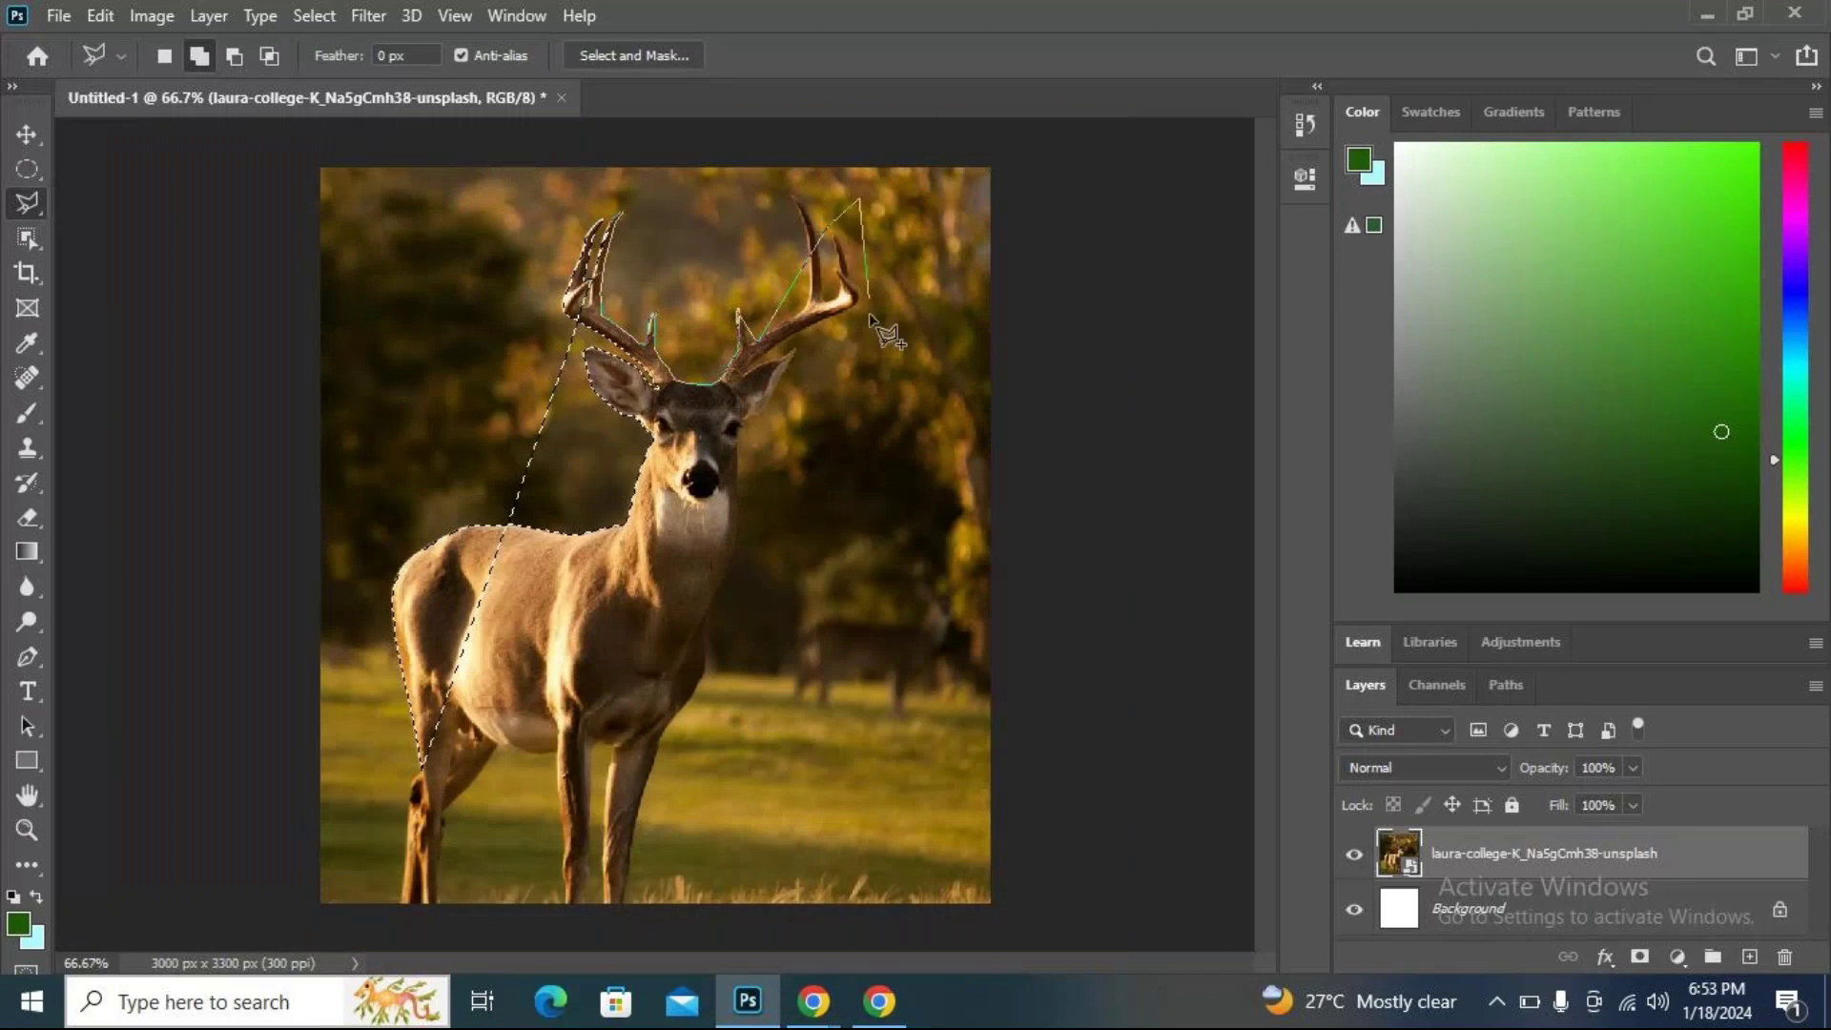
{"action": "left_click", "coordinate": [846, 363]}
{"action": "left_click", "coordinate": [742, 457]}
{"action": "left_click", "coordinate": [737, 616]}
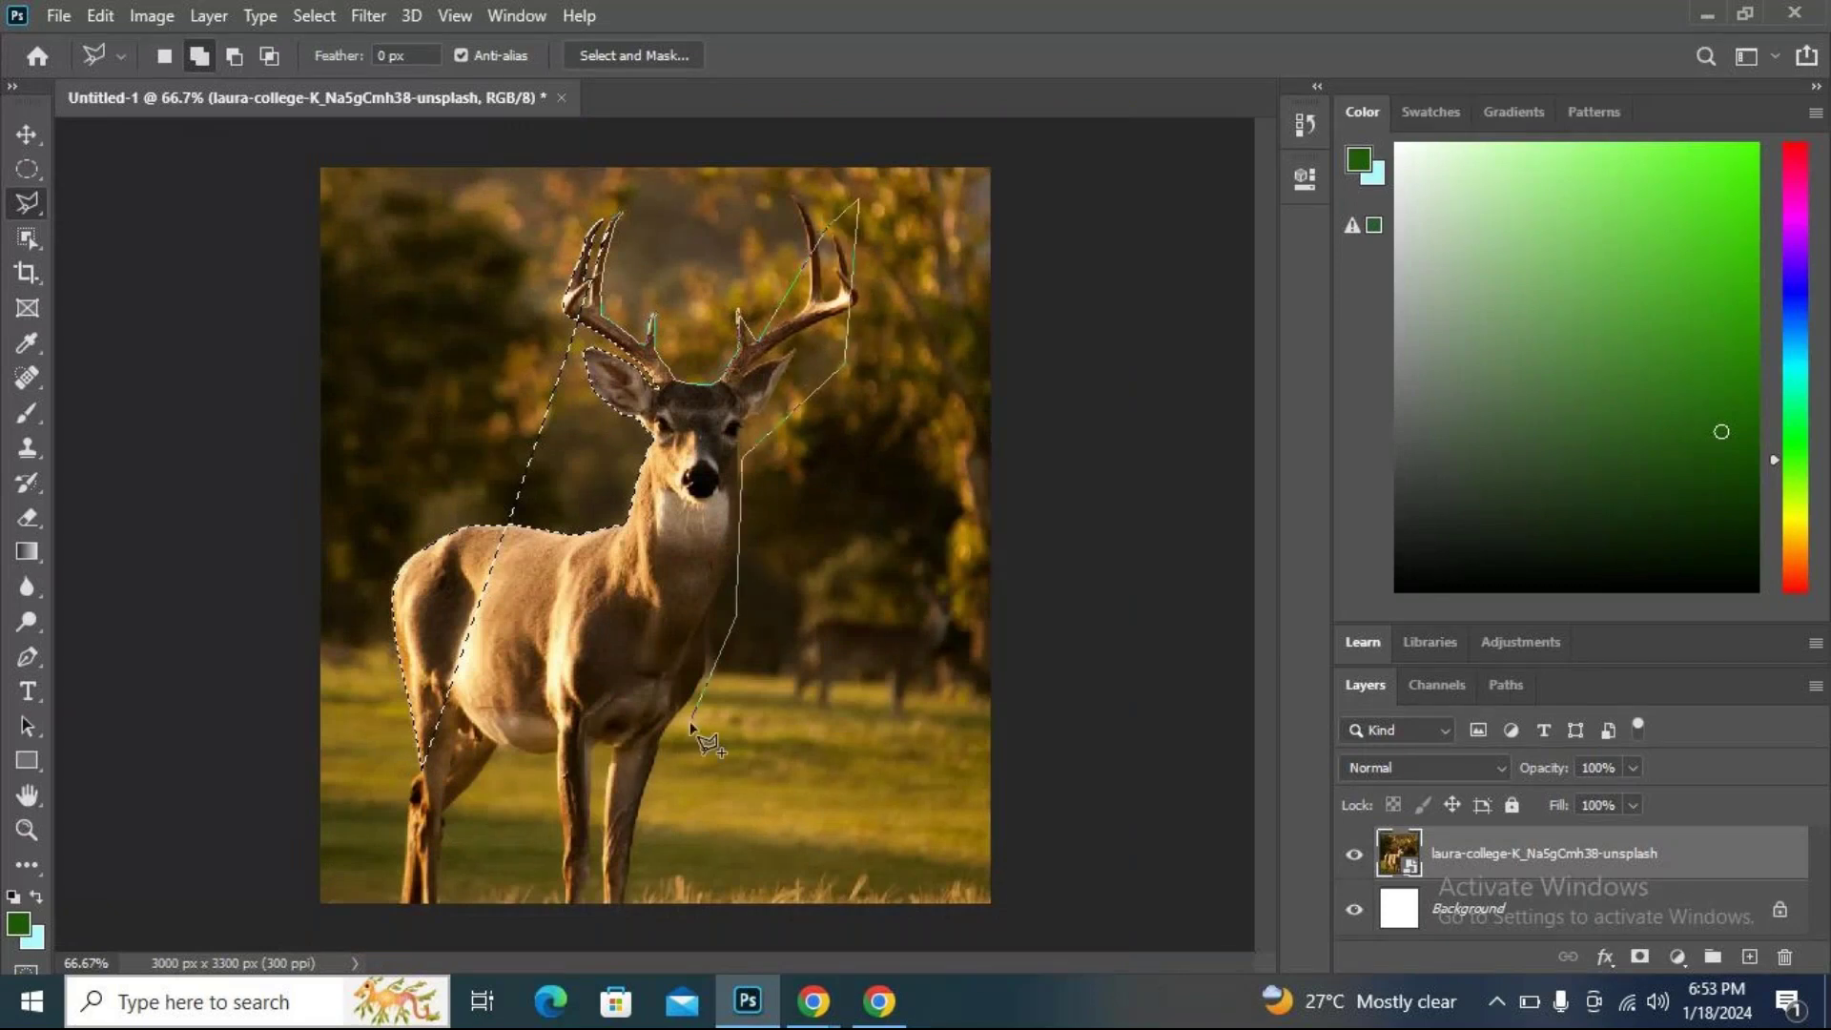
Roughly outline the deer's legs and belly, return to the first antler and close the outline into the selection.
{"action": "left_click", "coordinate": [634, 907]}
{"action": "left_click", "coordinate": [596, 759]}
{"action": "left_click", "coordinate": [584, 902]}
{"action": "left_click", "coordinate": [551, 732]}
{"action": "left_click", "coordinate": [492, 794]}
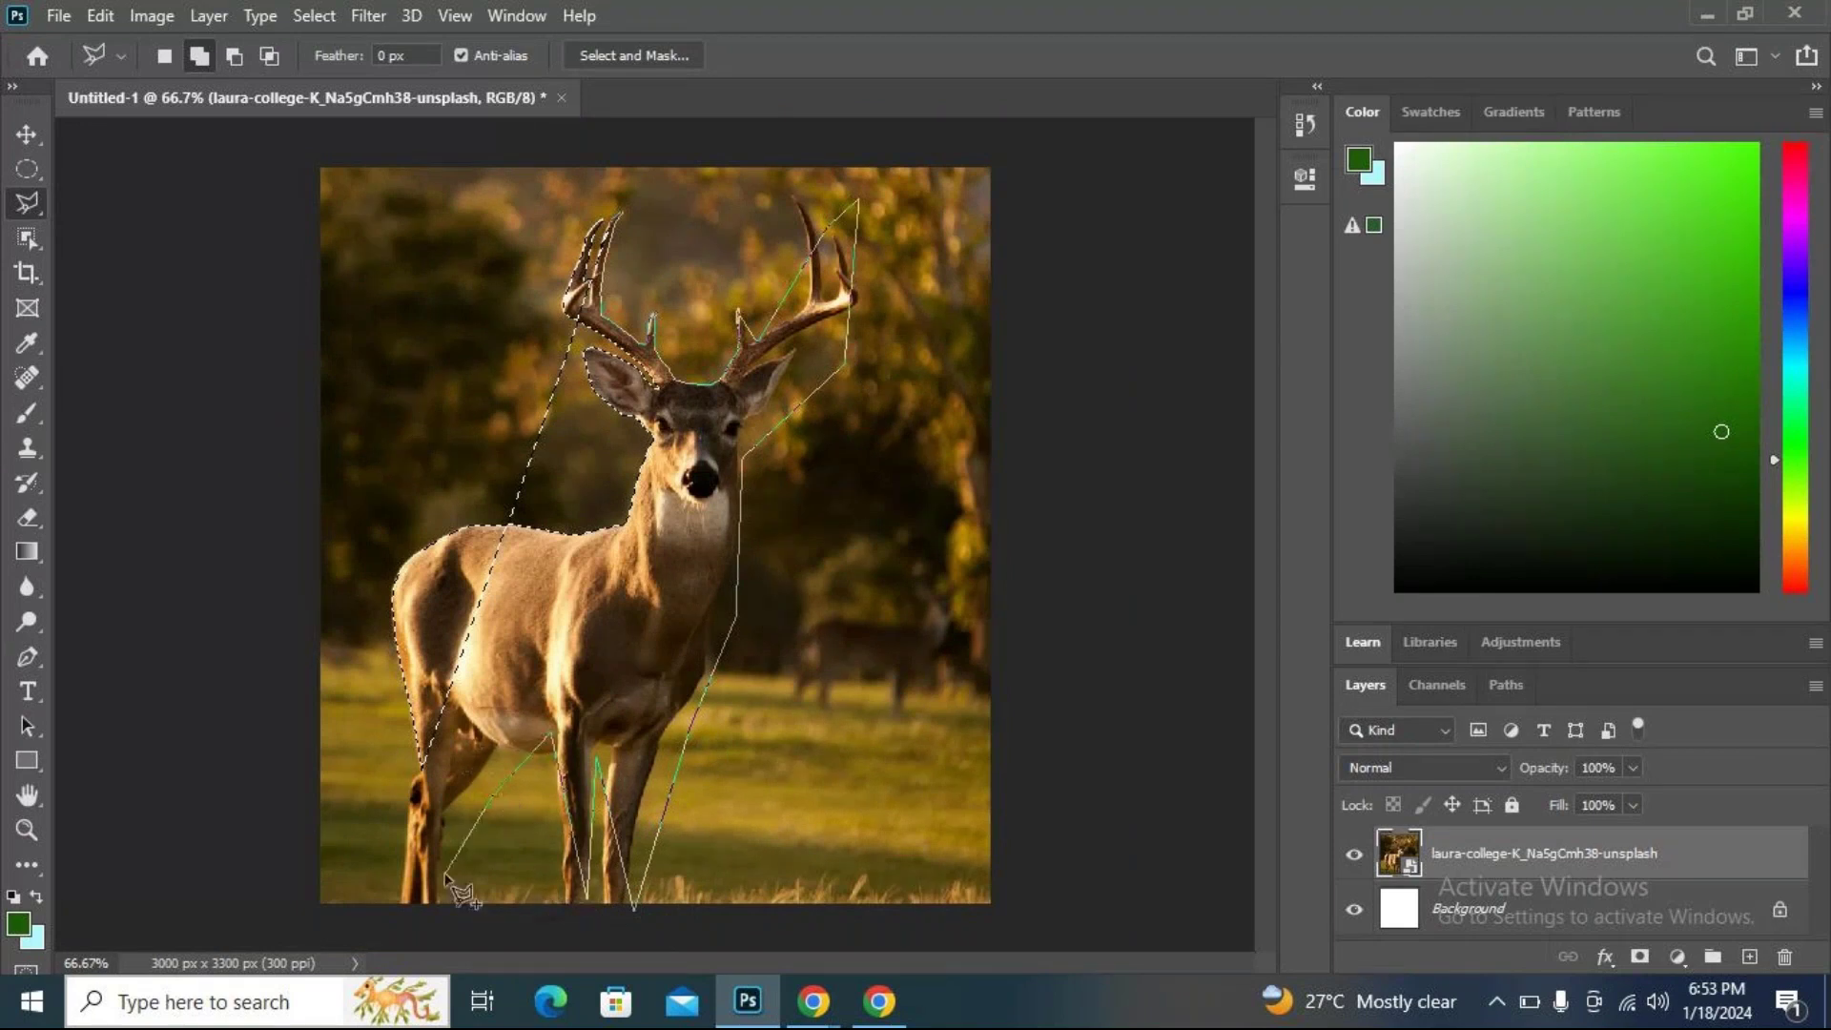
{"action": "left_click", "coordinate": [438, 902]}
{"action": "left_click", "coordinate": [395, 904]}
{"action": "left_click", "coordinate": [422, 768]}
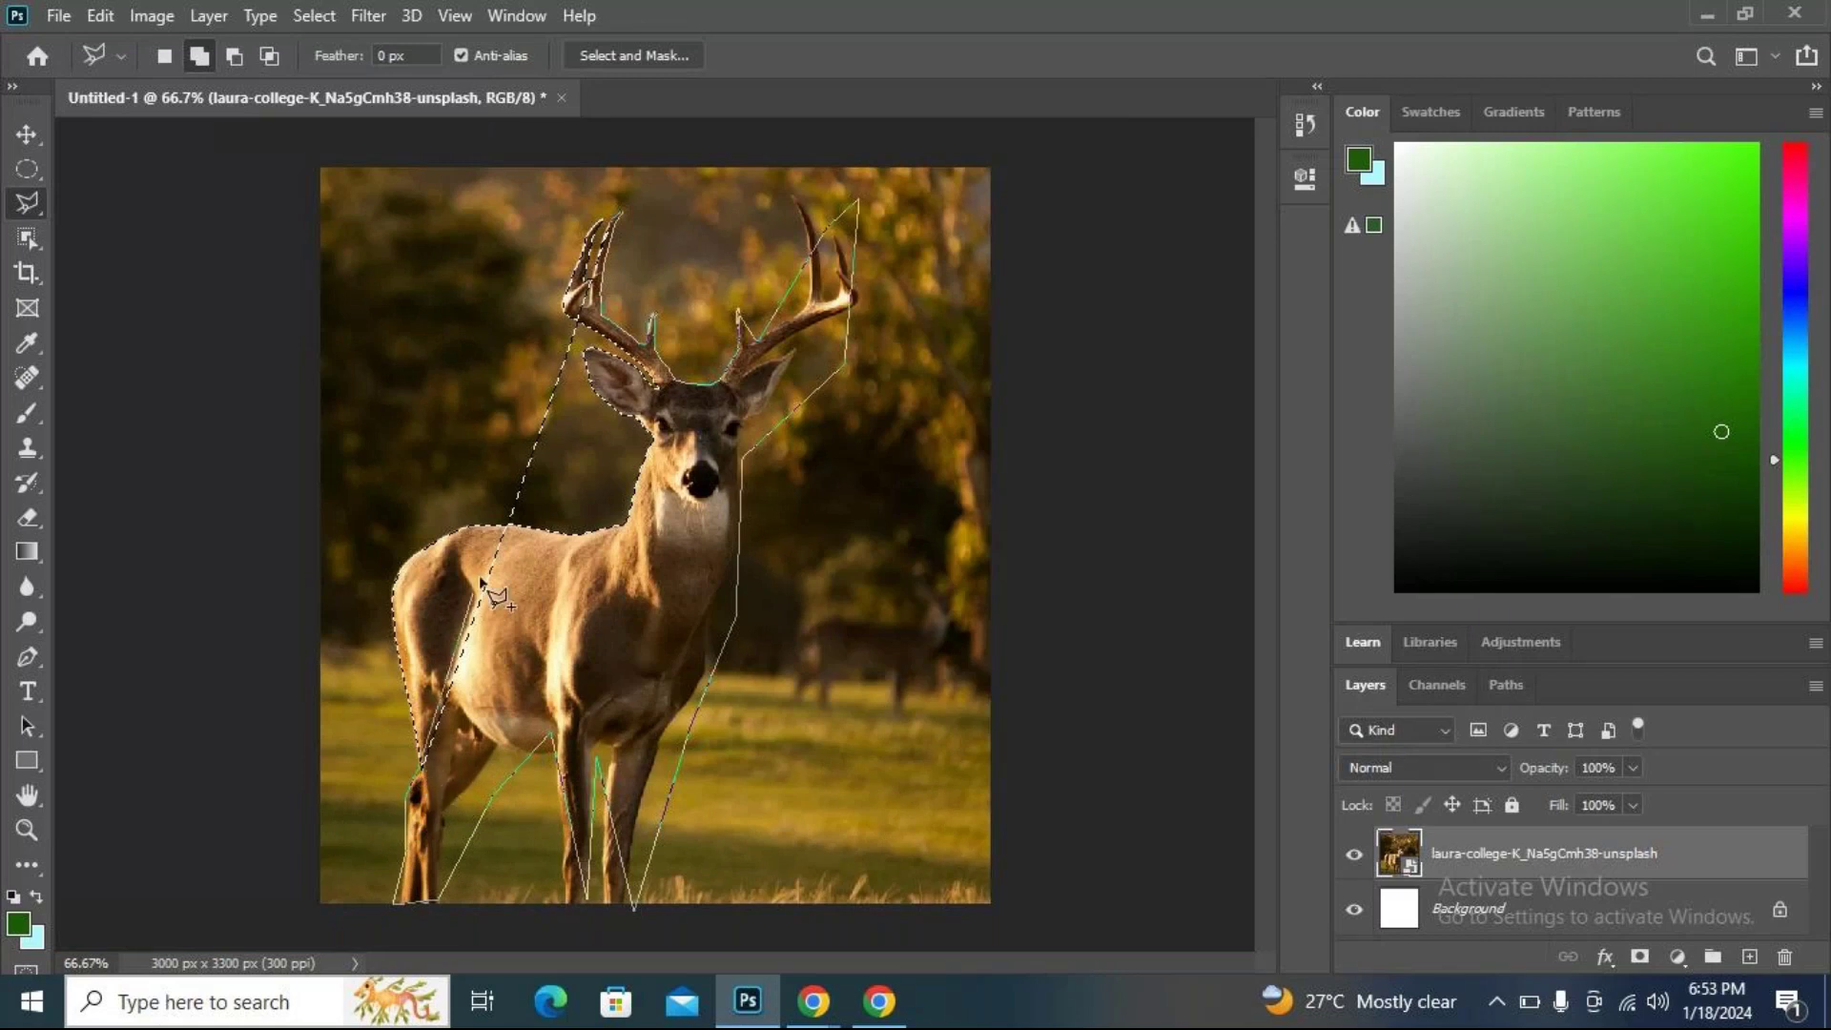
{"action": "double_click", "coordinate": [620, 216]}
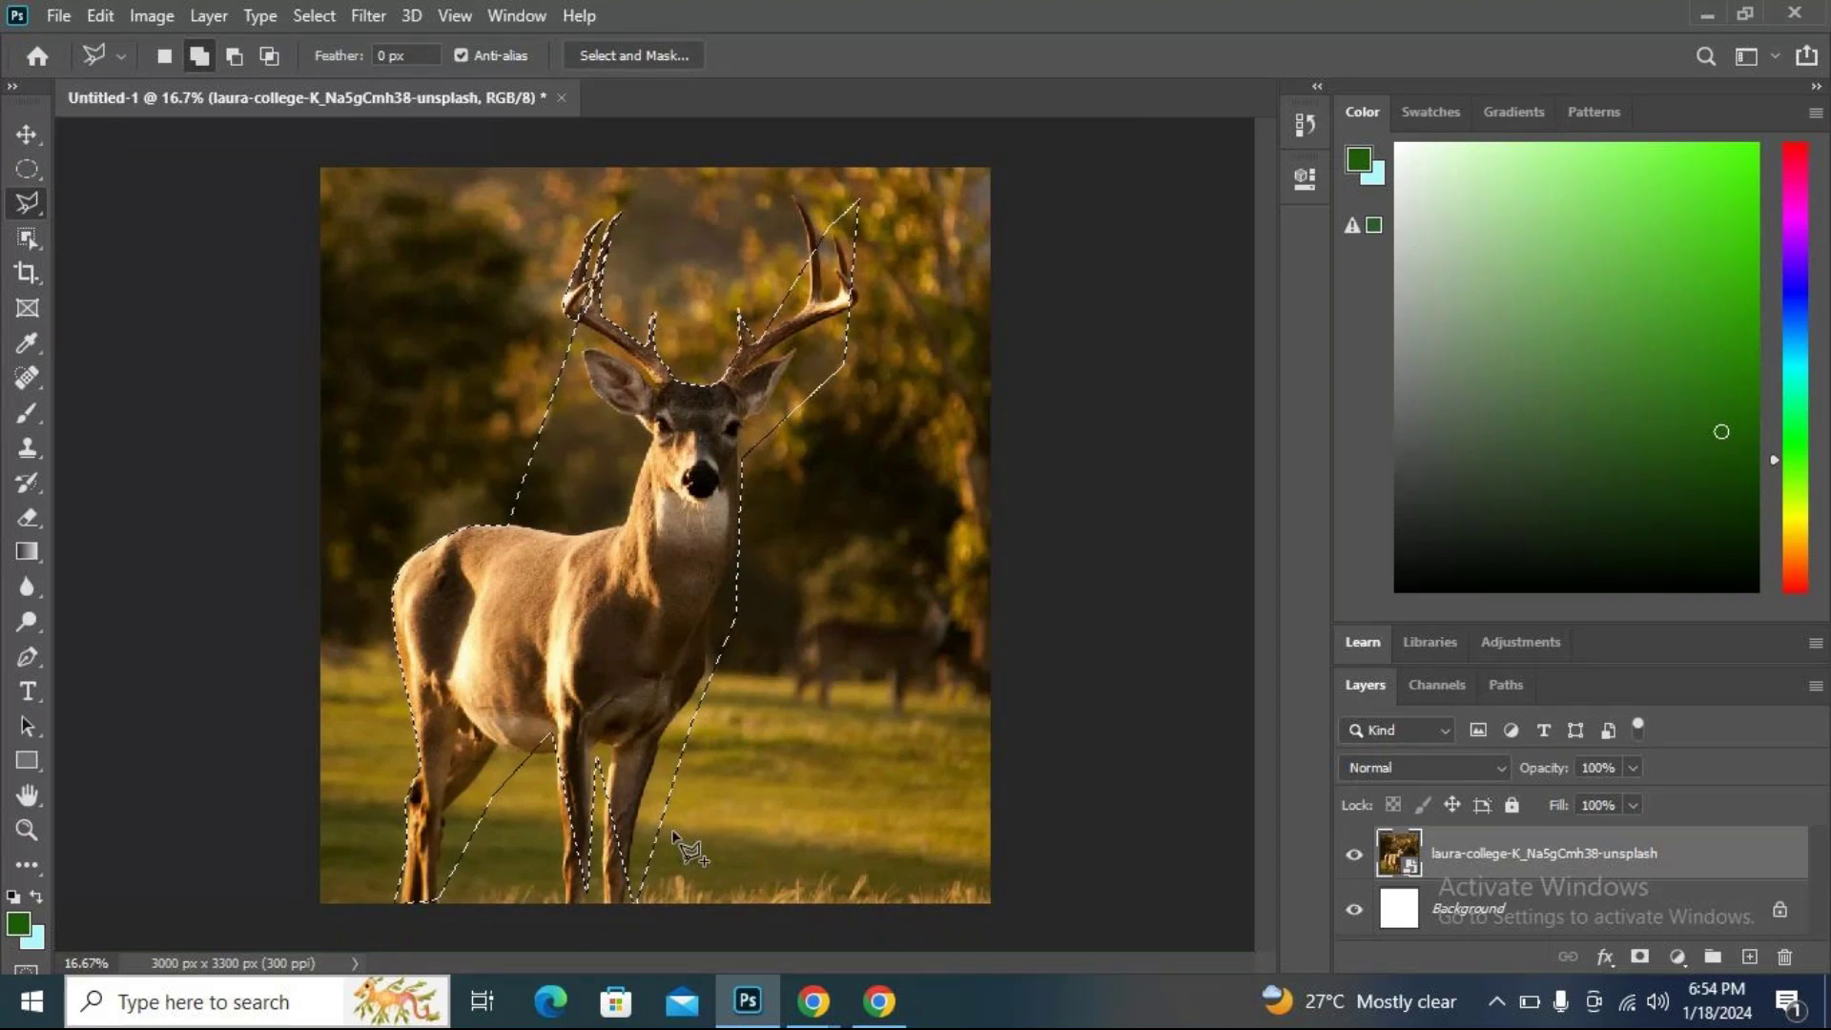
Clear the lasso selection and try the Magic Wand on the deer's chest, the background trees and the grass, deselecting at the end.
{"action": "left_click", "coordinate": [199, 56]}
{"action": "key", "text": "ctrl+d"}
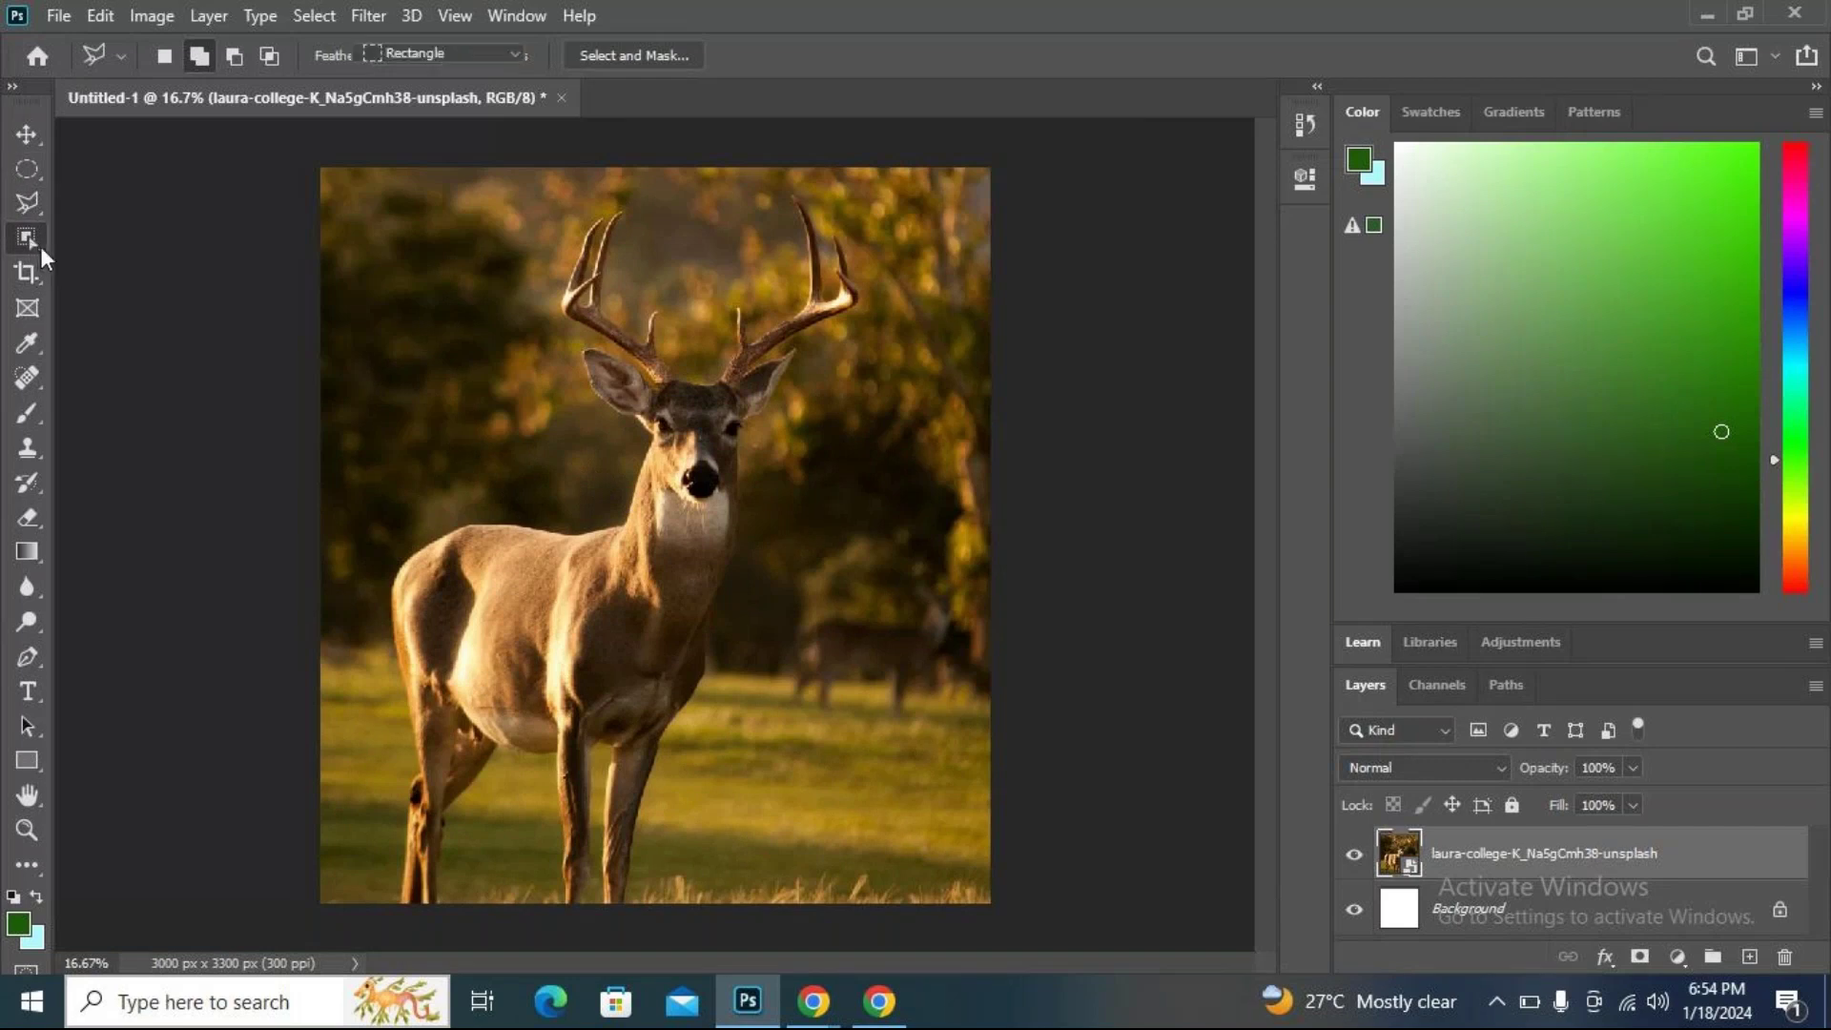
{"action": "left_click", "coordinate": [40, 246]}
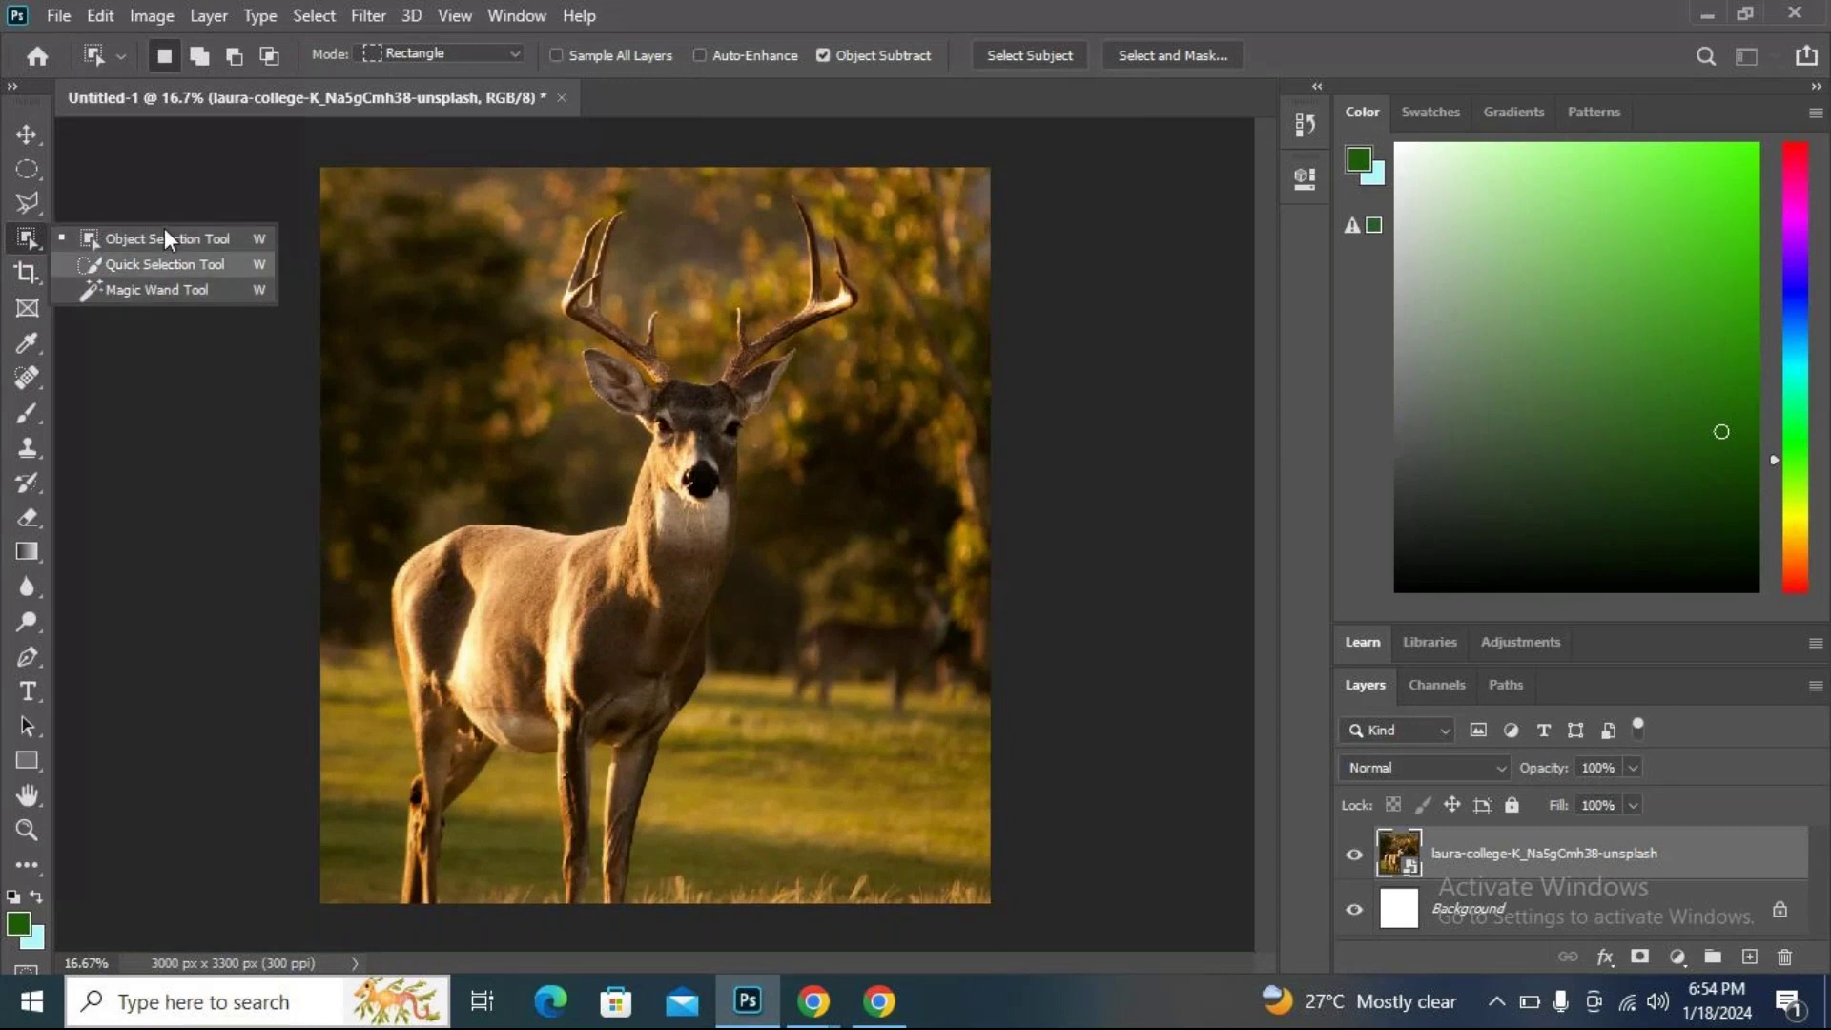
{"action": "left_click", "coordinate": [189, 292]}
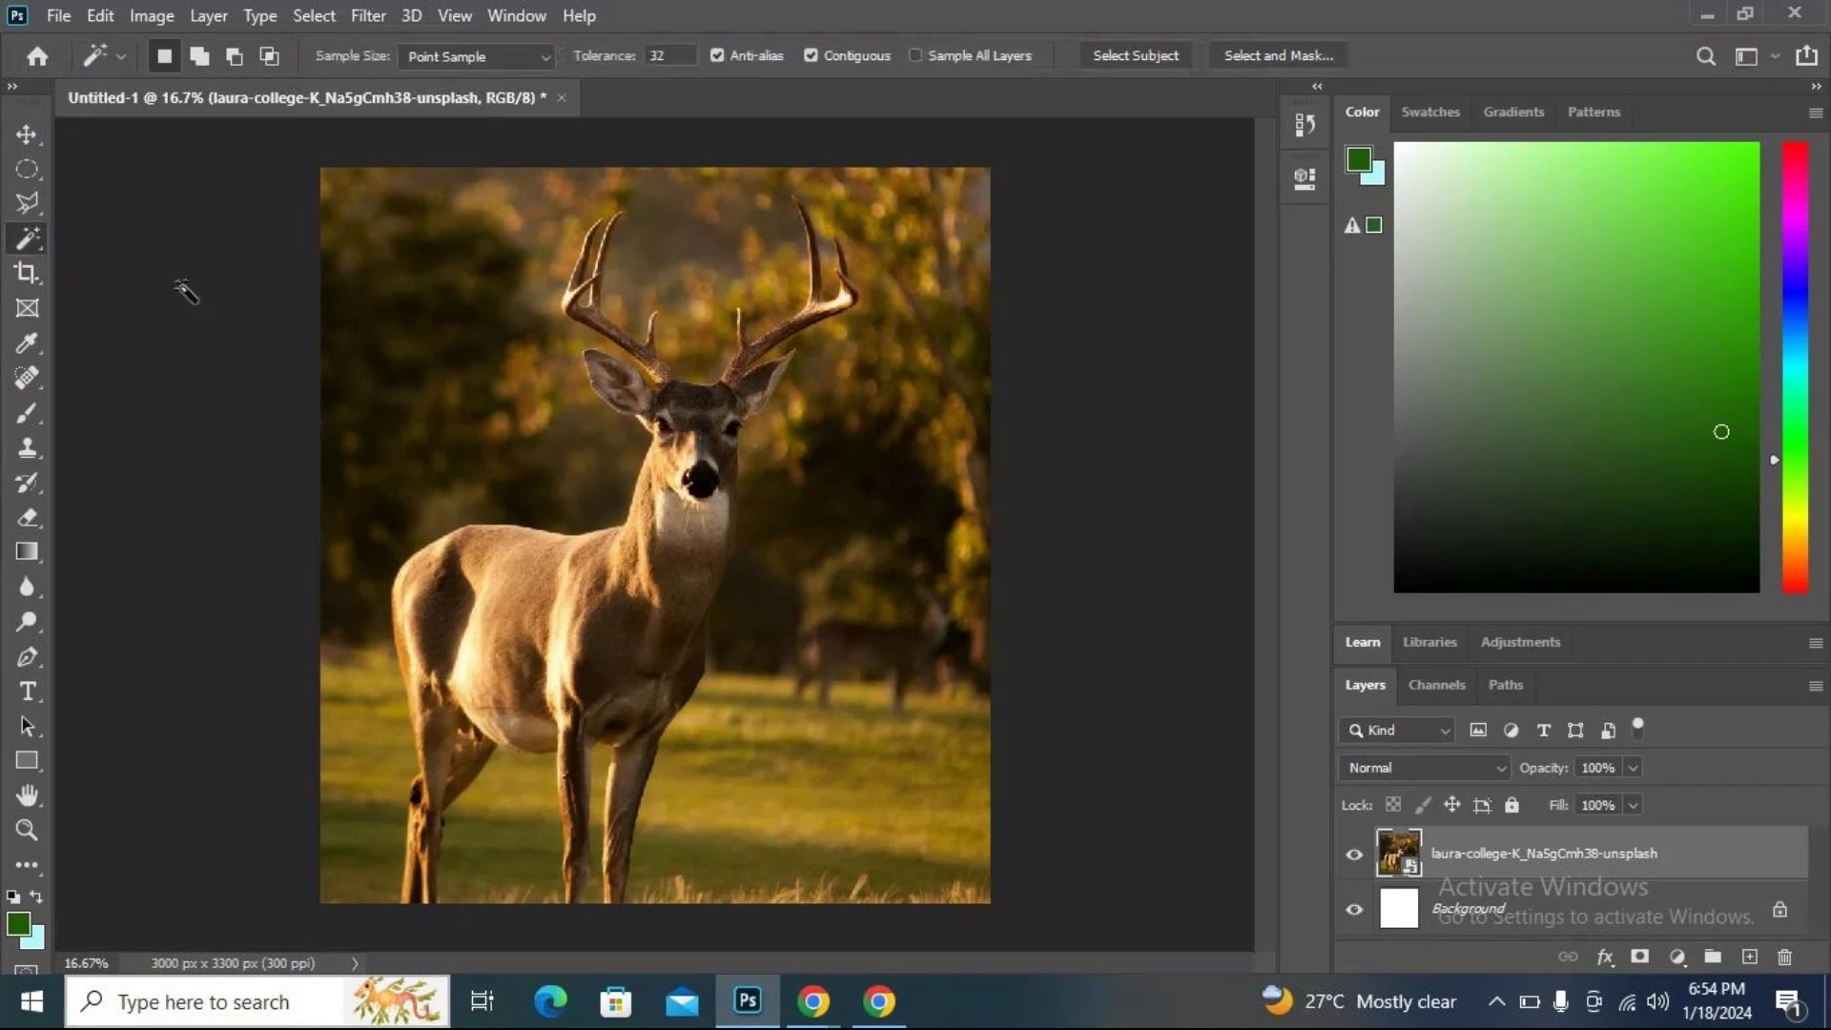
{"action": "left_click", "coordinate": [621, 625]}
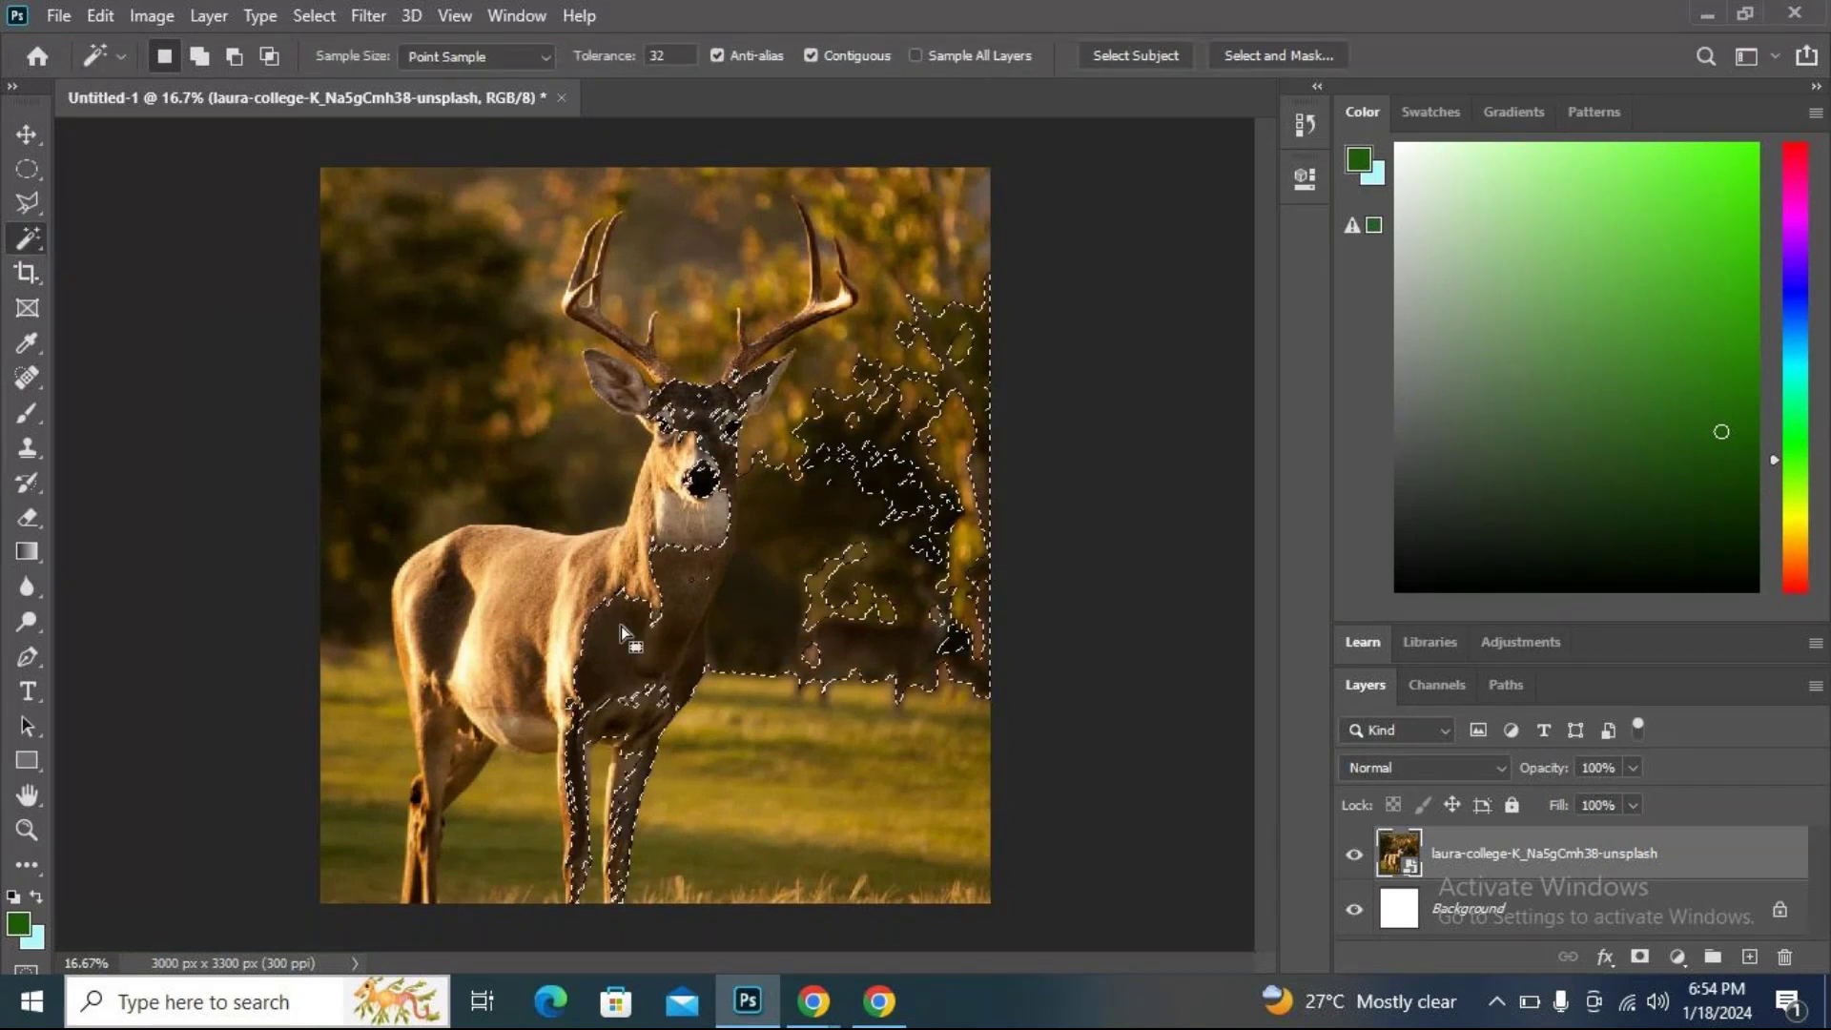
{"action": "left_click", "coordinate": [835, 286]}
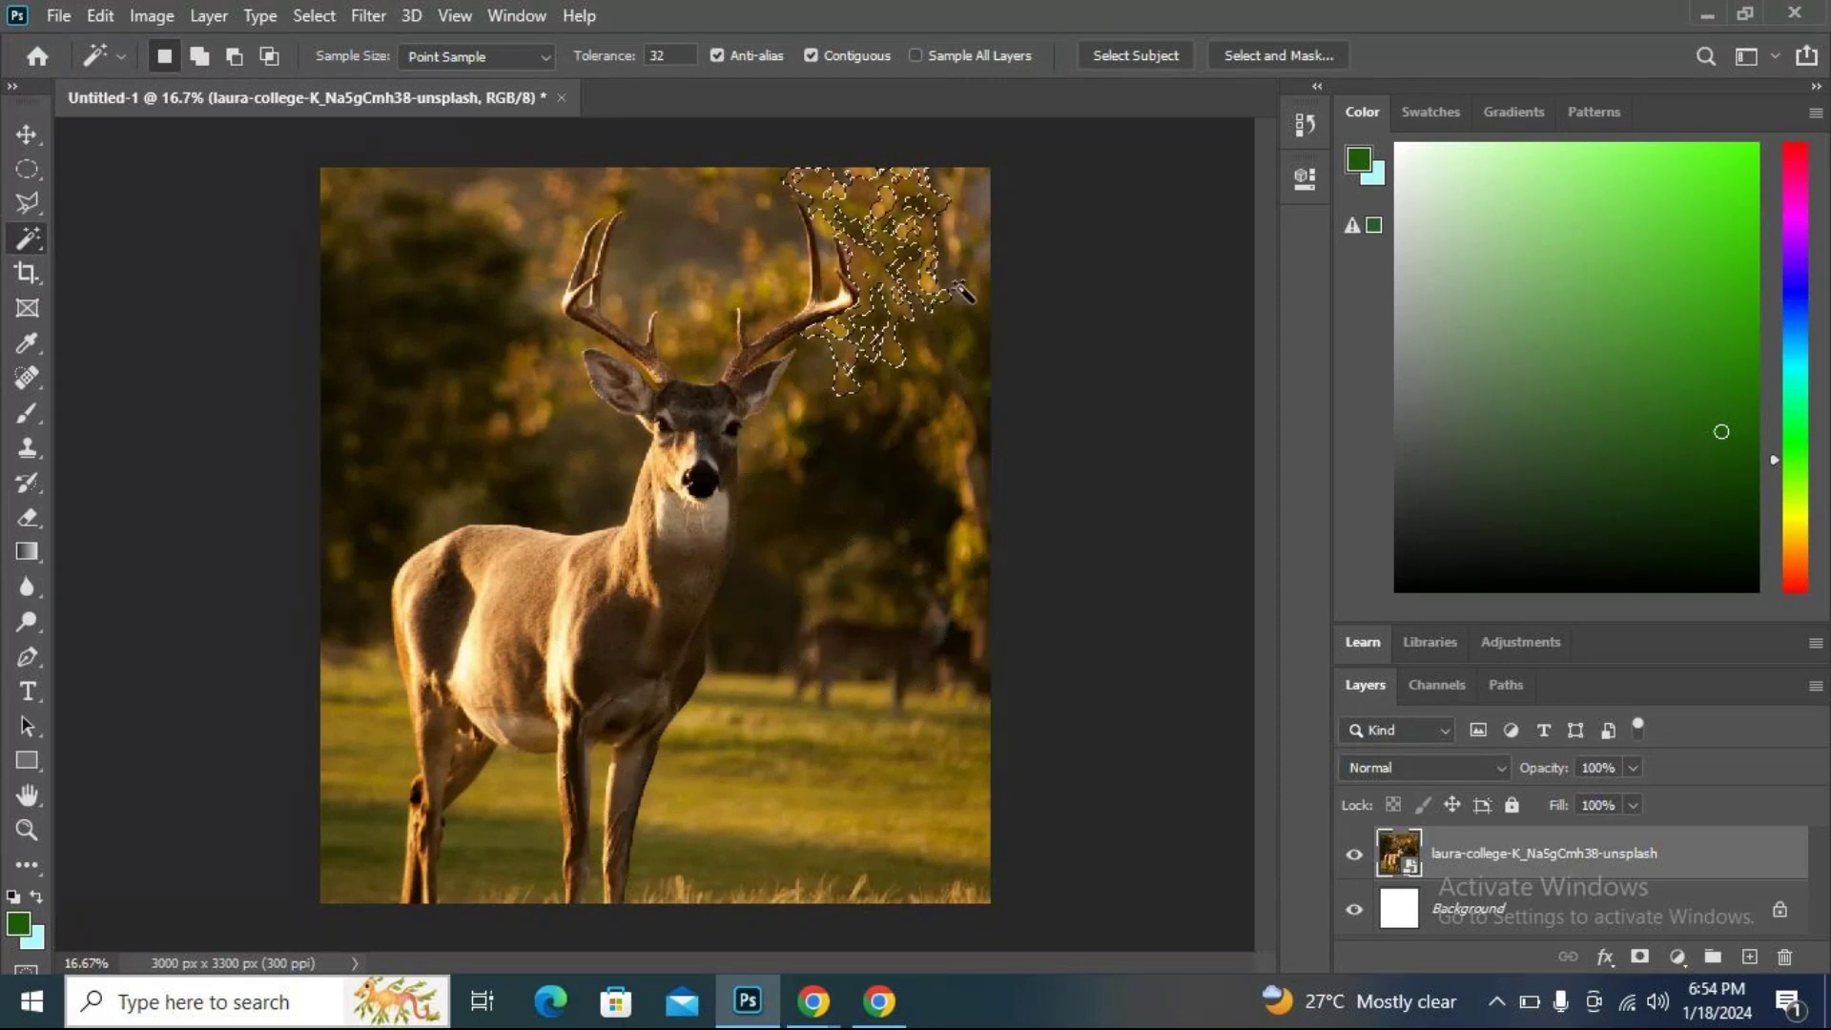
{"action": "left_click", "coordinate": [720, 278]}
{"action": "left_click", "coordinate": [455, 420]}
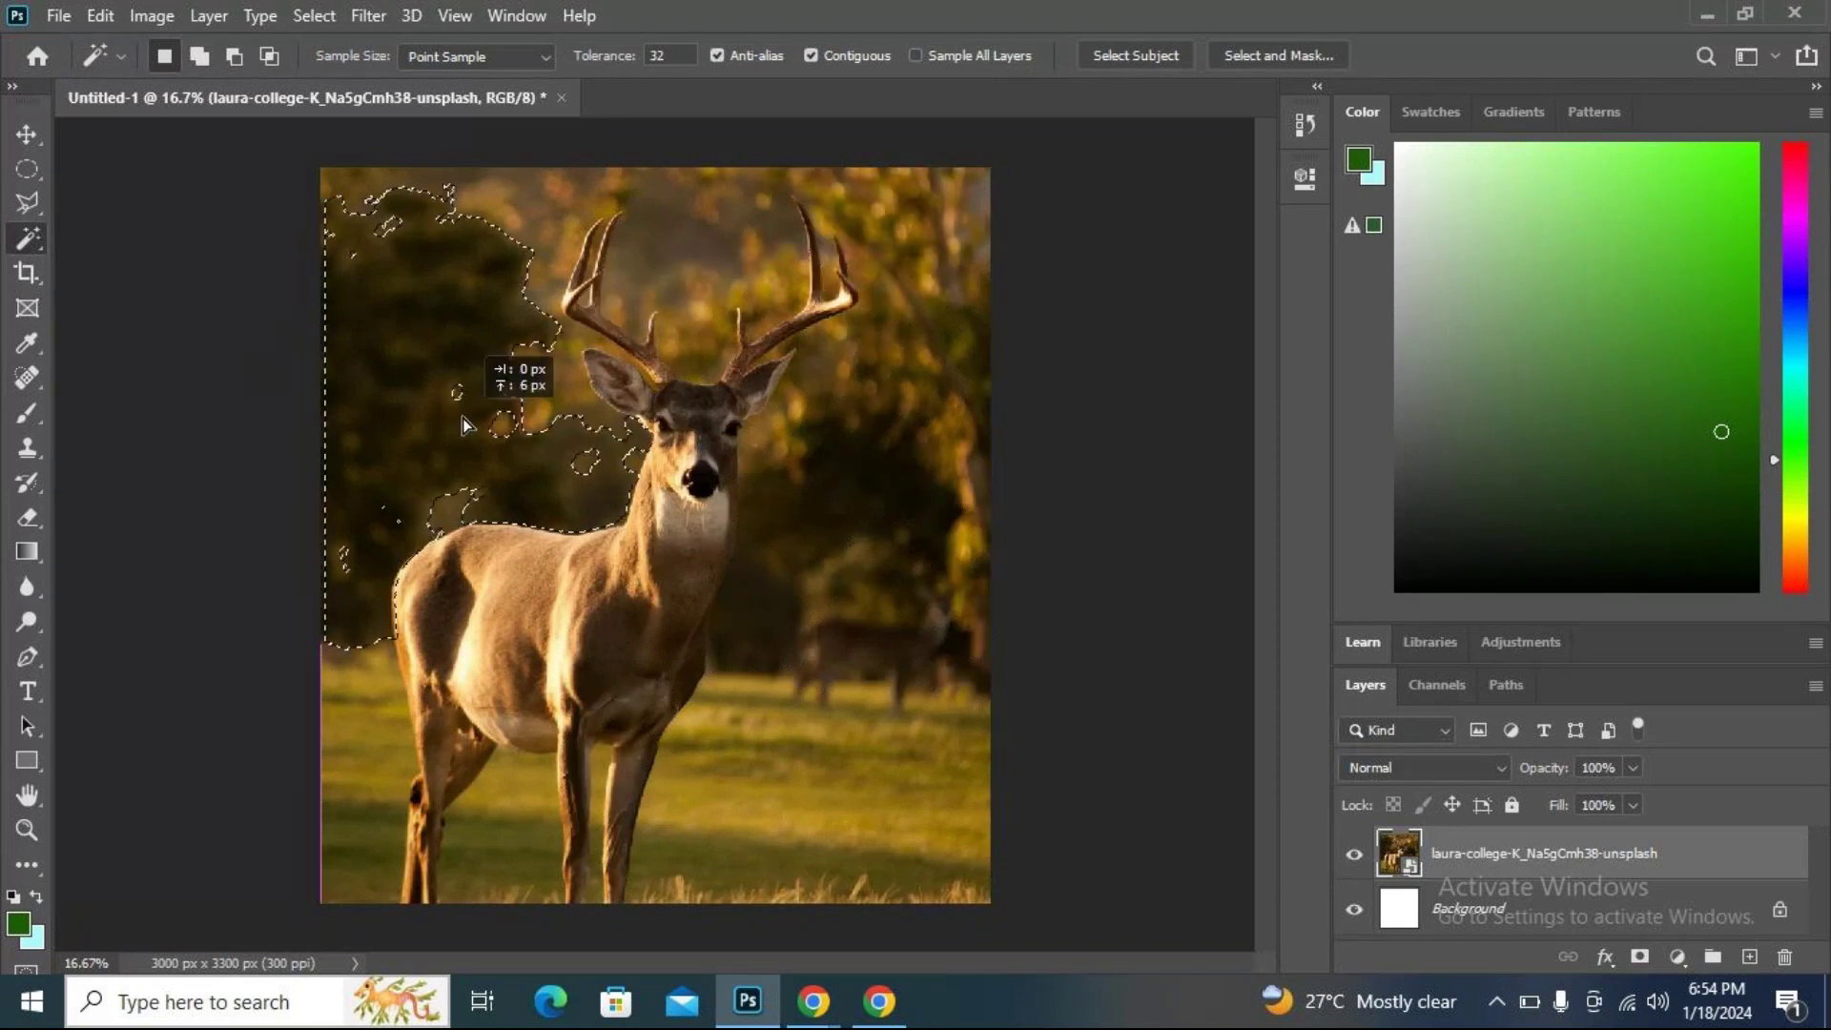
{"action": "left_click", "coordinate": [382, 763]}
{"action": "left_click", "coordinate": [883, 788]}
{"action": "key", "text": "ctrl+d"}
Try the Quick Selection Tool over the deer's head, body, legs and one antler, and clear the selection.
{"action": "right_click", "coordinate": [27, 237]}
{"action": "left_click", "coordinate": [99, 257]}
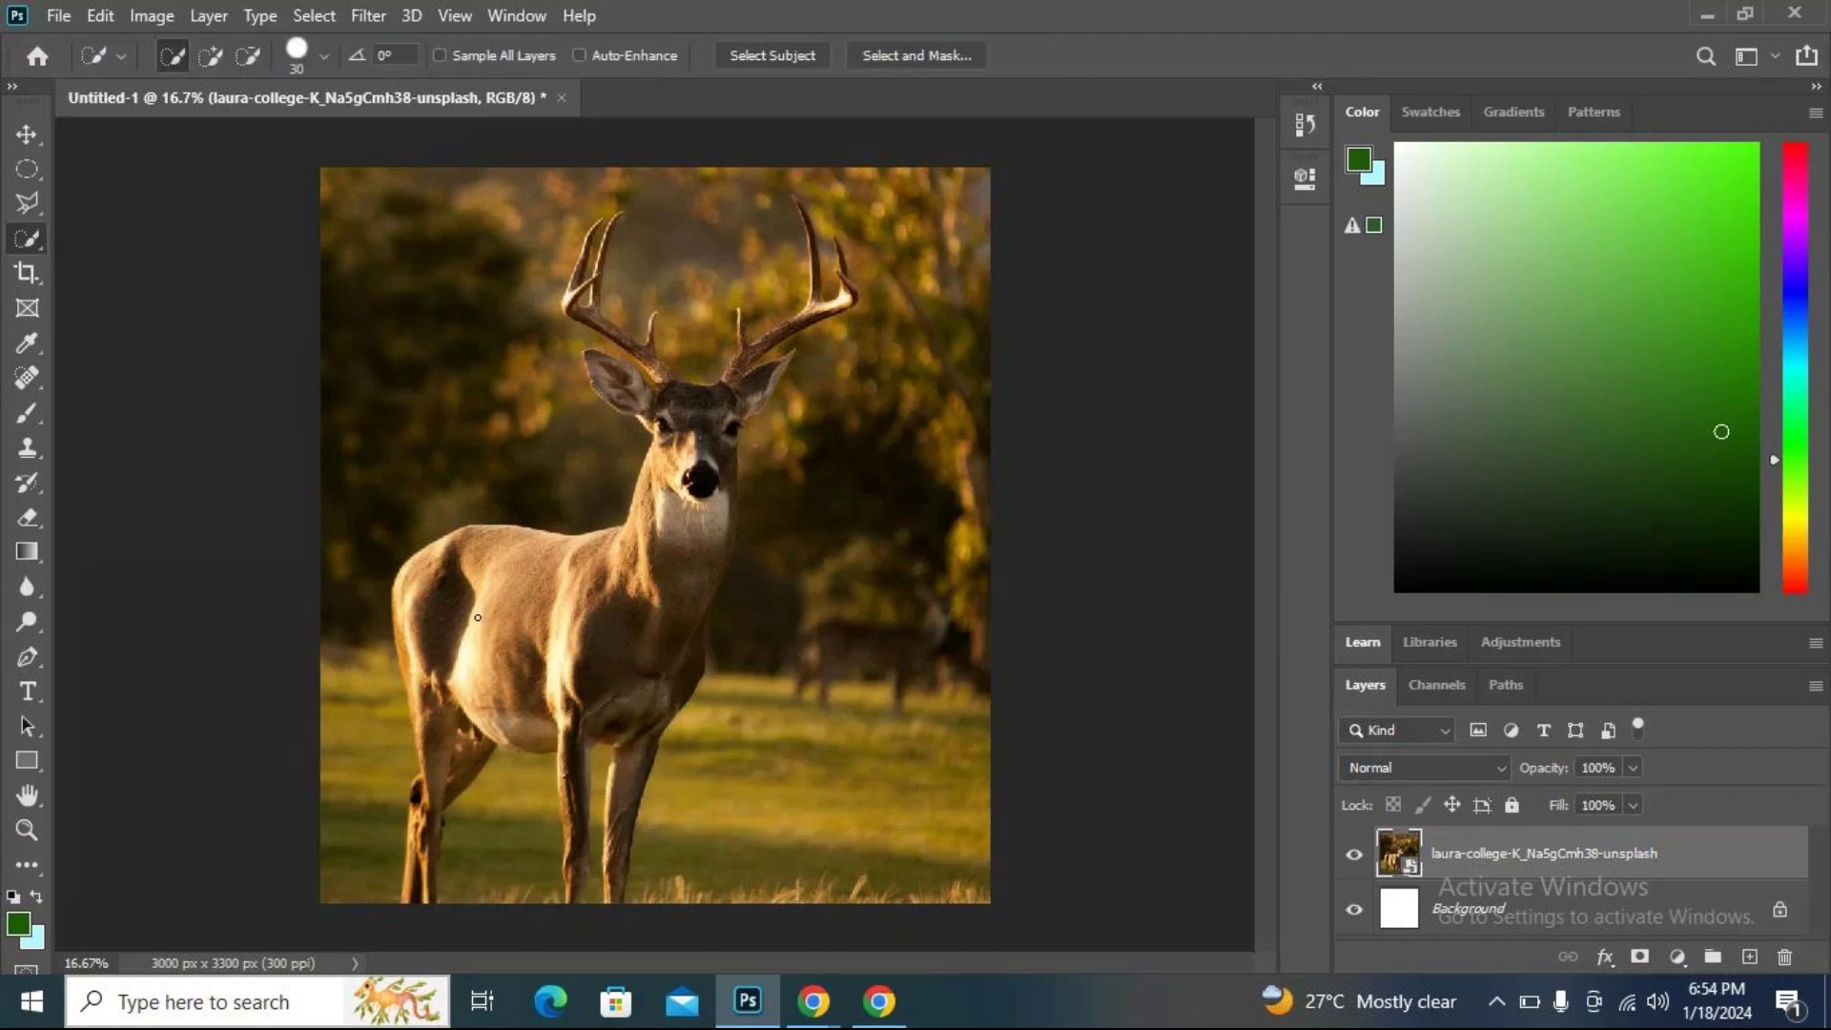
{"action": "mouse_move", "coordinate": [693, 403]}
{"action": "left_mouse_down"}
{"action": "mouse_move", "coordinate": [682, 506]}
{"action": "mouse_move", "coordinate": [620, 597]}
{"action": "mouse_move", "coordinate": [496, 697]}
{"action": "mouse_move", "coordinate": [438, 572]}
{"action": "left_mouse_up"}
{"action": "mouse_move", "coordinate": [431, 670]}
{"action": "left_mouse_down"}
{"action": "mouse_move", "coordinate": [418, 887]}
{"action": "mouse_move", "coordinate": [428, 847]}
{"action": "mouse_move", "coordinate": [571, 807]}
{"action": "mouse_move", "coordinate": [572, 673]}
{"action": "mouse_move", "coordinate": [701, 539]}
{"action": "mouse_move", "coordinate": [682, 710]}
{"action": "mouse_move", "coordinate": [616, 889]}
{"action": "left_mouse_up"}
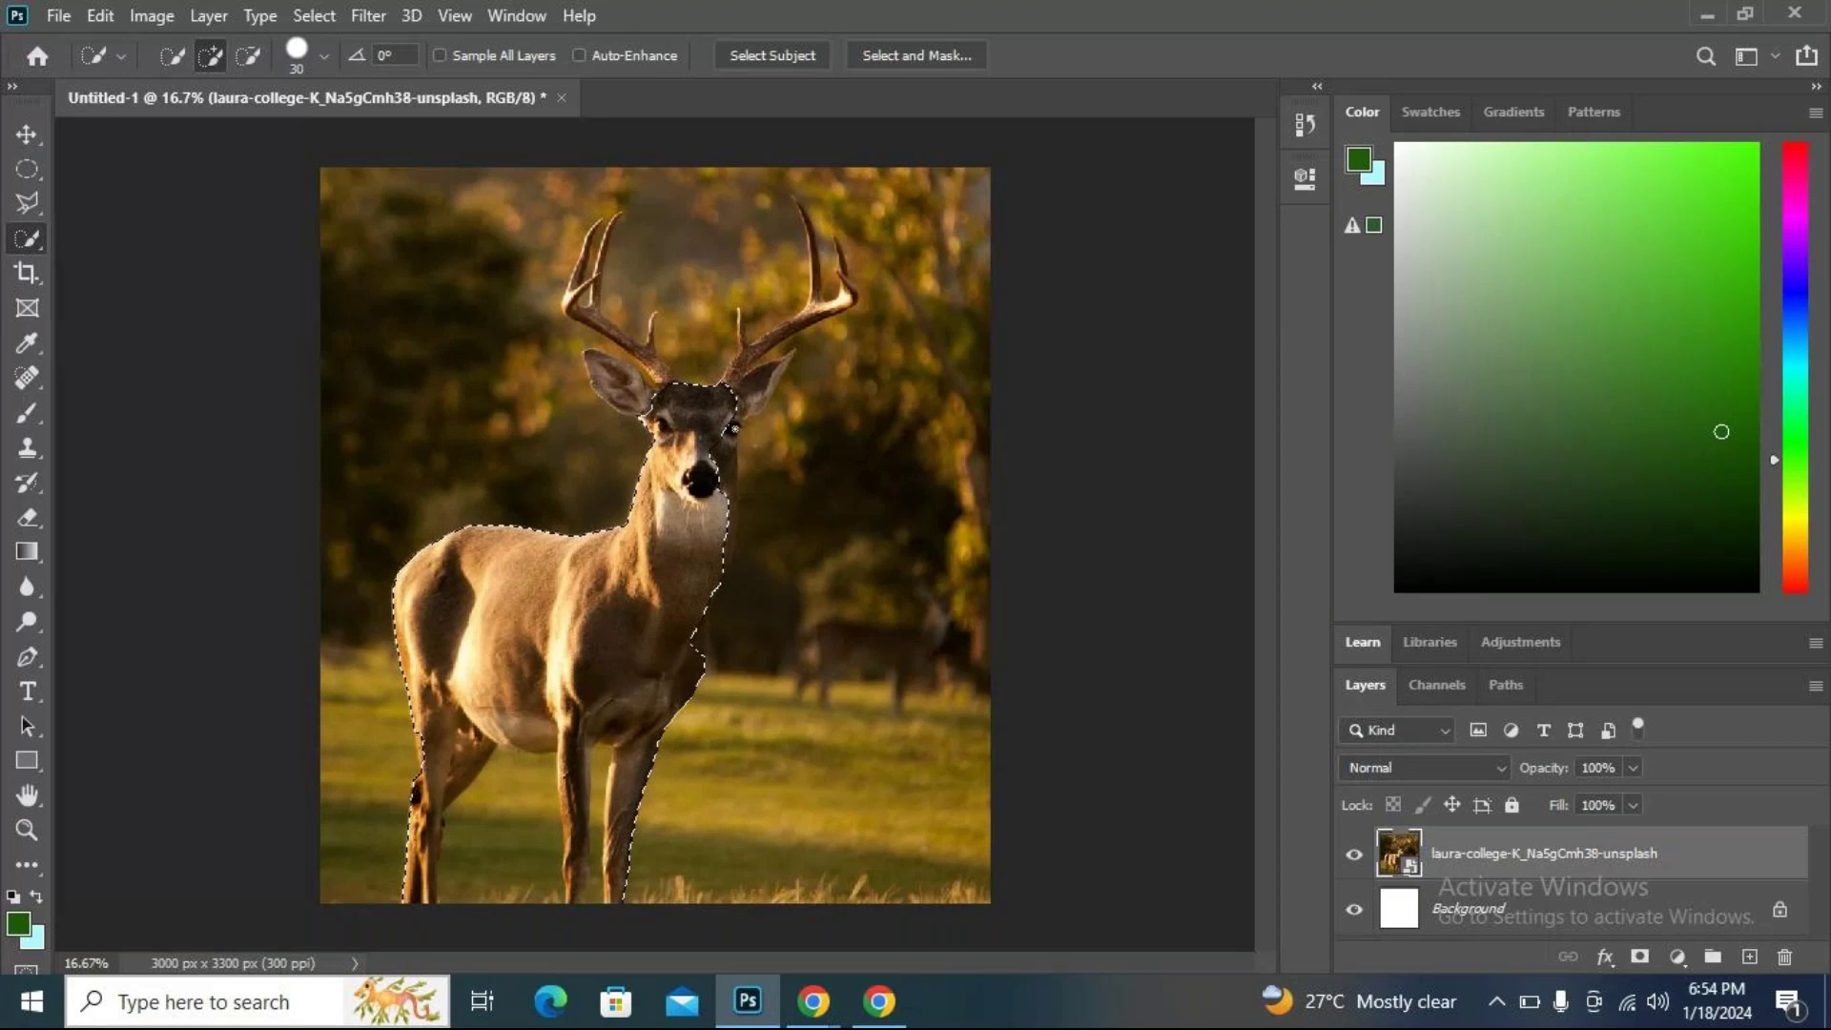
{"action": "mouse_move", "coordinate": [733, 428]}
{"action": "left_mouse_down"}
{"action": "mouse_move", "coordinate": [731, 510]}
{"action": "mouse_move", "coordinate": [693, 573]}
{"action": "mouse_move", "coordinate": [703, 622]}
{"action": "left_mouse_up"}
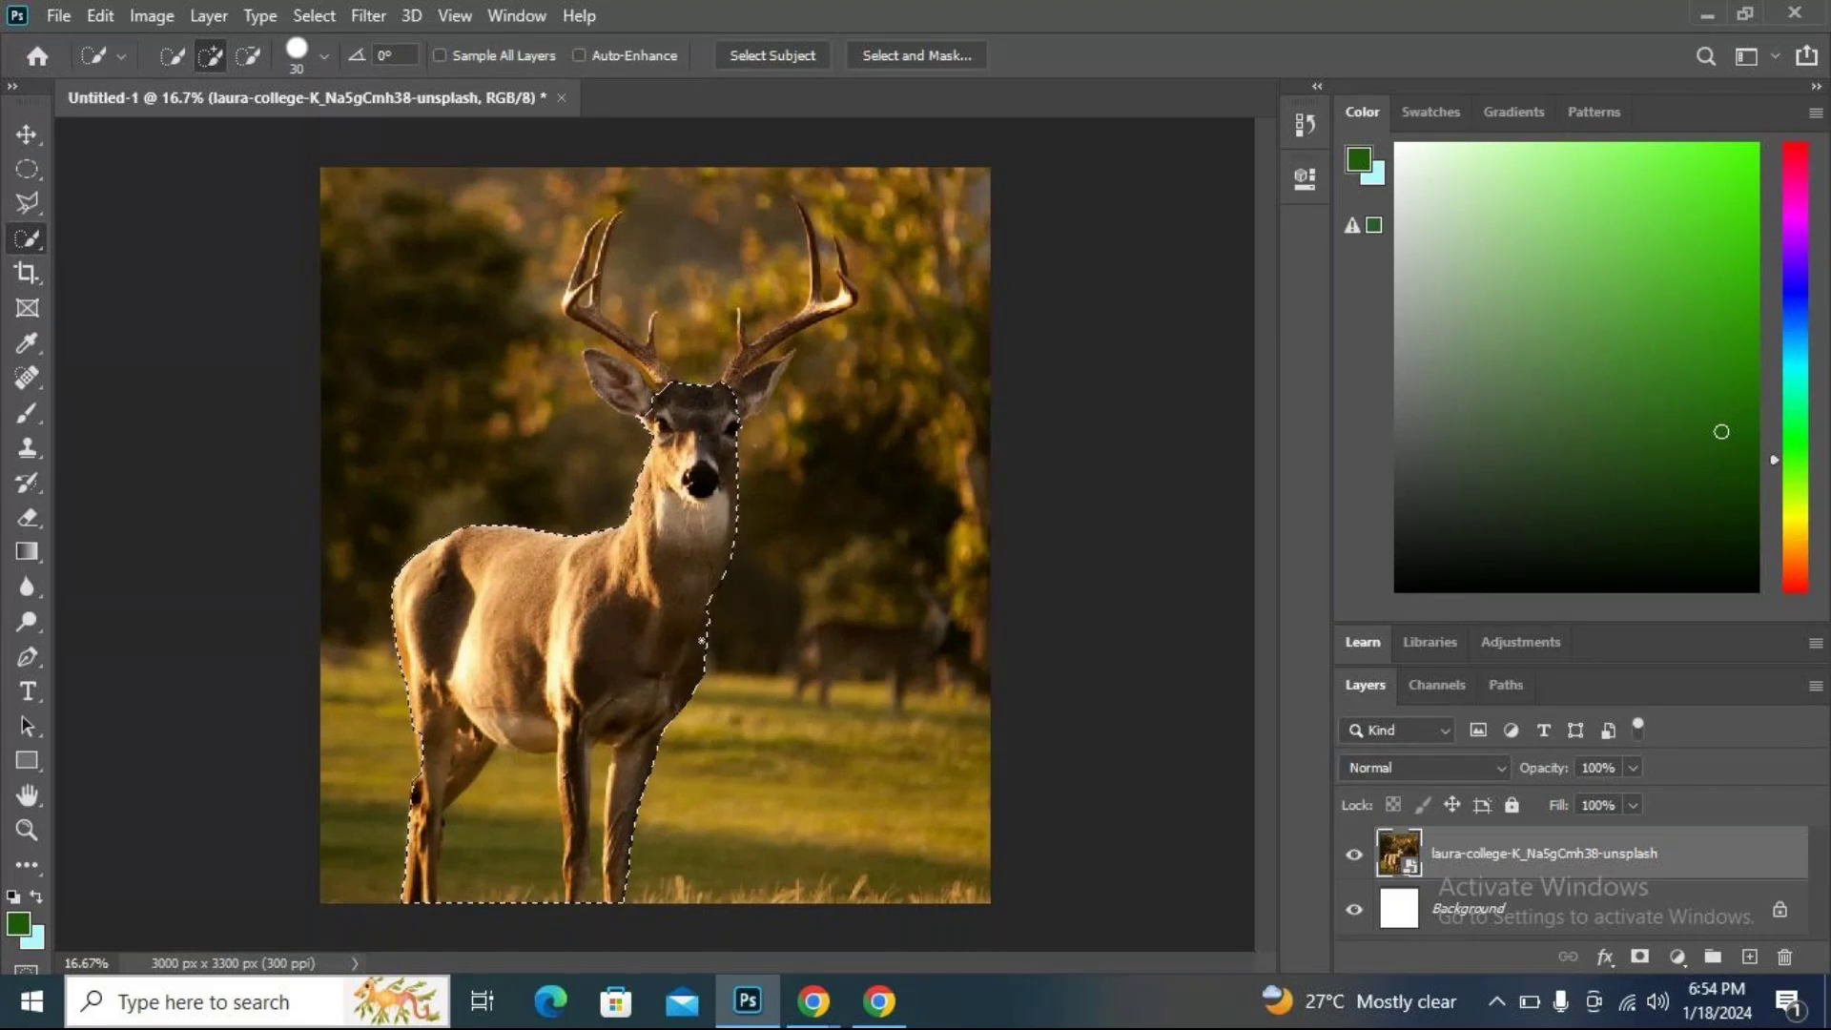
{"action": "mouse_move", "coordinate": [701, 439]}
{"action": "left_mouse_down"}
{"action": "mouse_move", "coordinate": [760, 346]}
{"action": "mouse_move", "coordinate": [839, 286]}
{"action": "mouse_move", "coordinate": [836, 211]}
{"action": "left_mouse_up"}
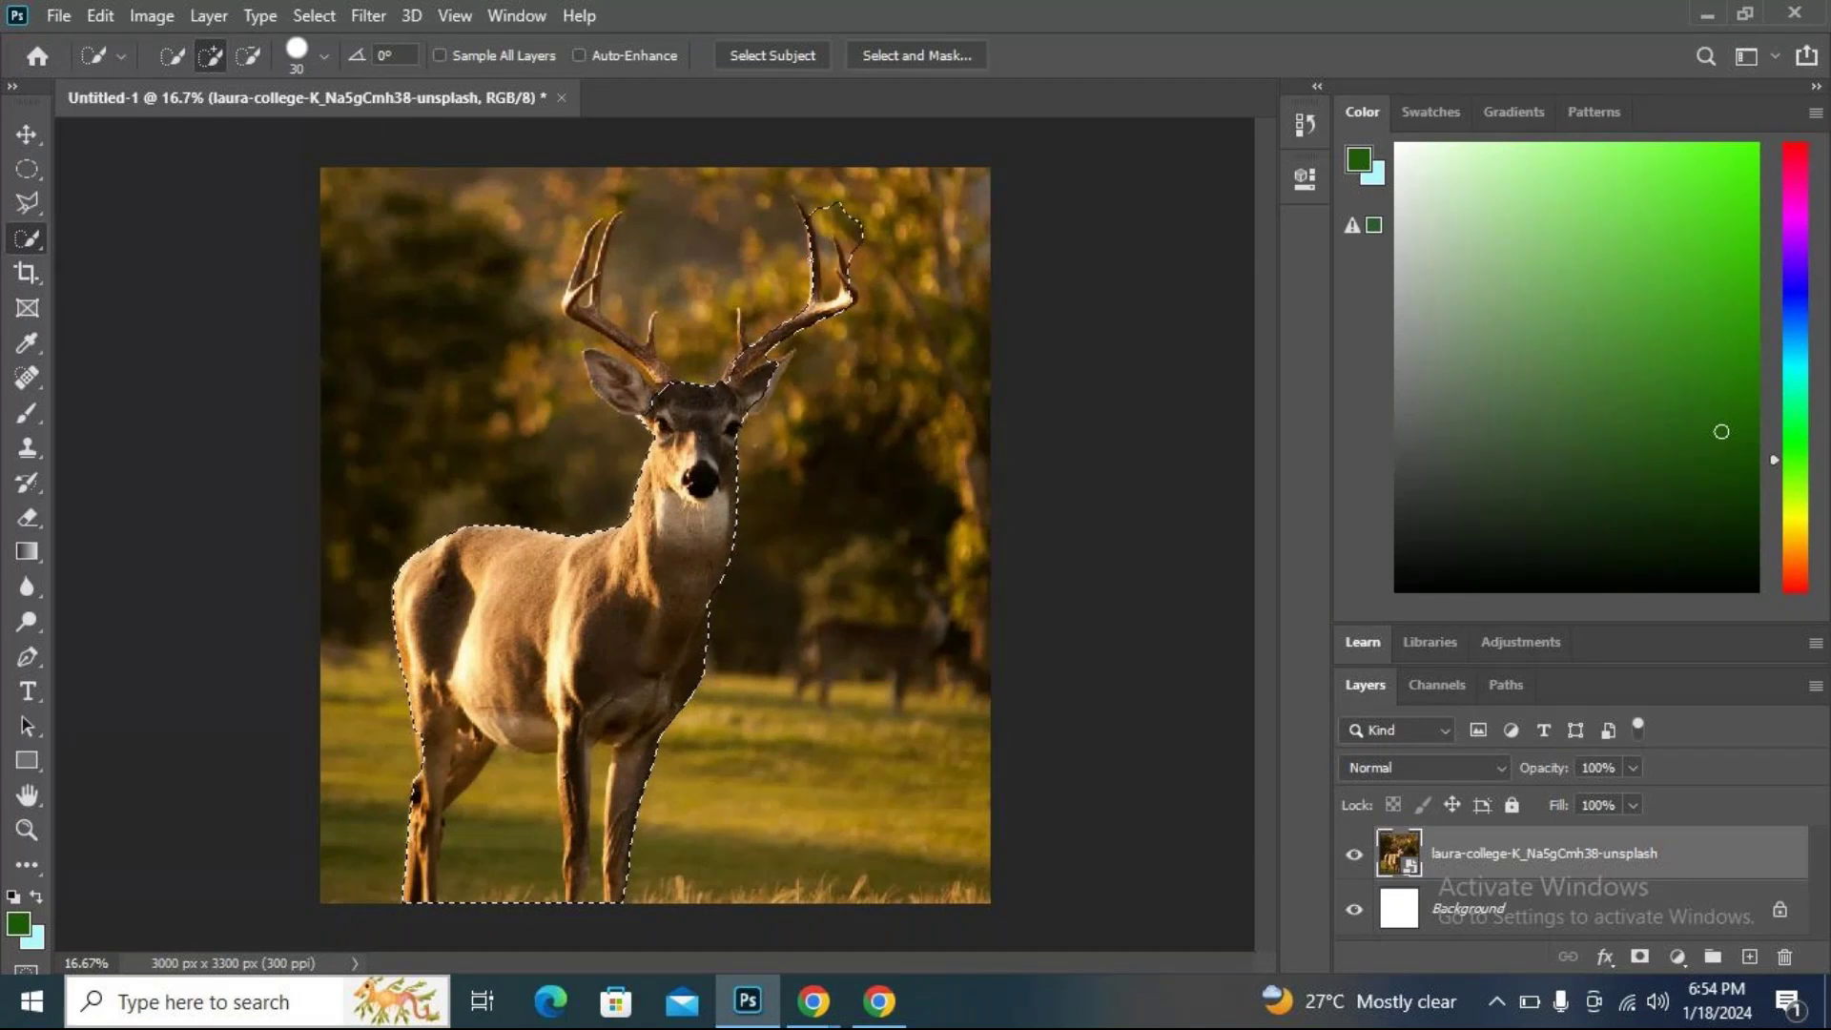
{"action": "key", "text": "ctrl+d"}
Try the Object Selection Tool with a rectangle around the whole deer and clear the selection.
{"action": "left_click", "coordinate": [27, 237]}
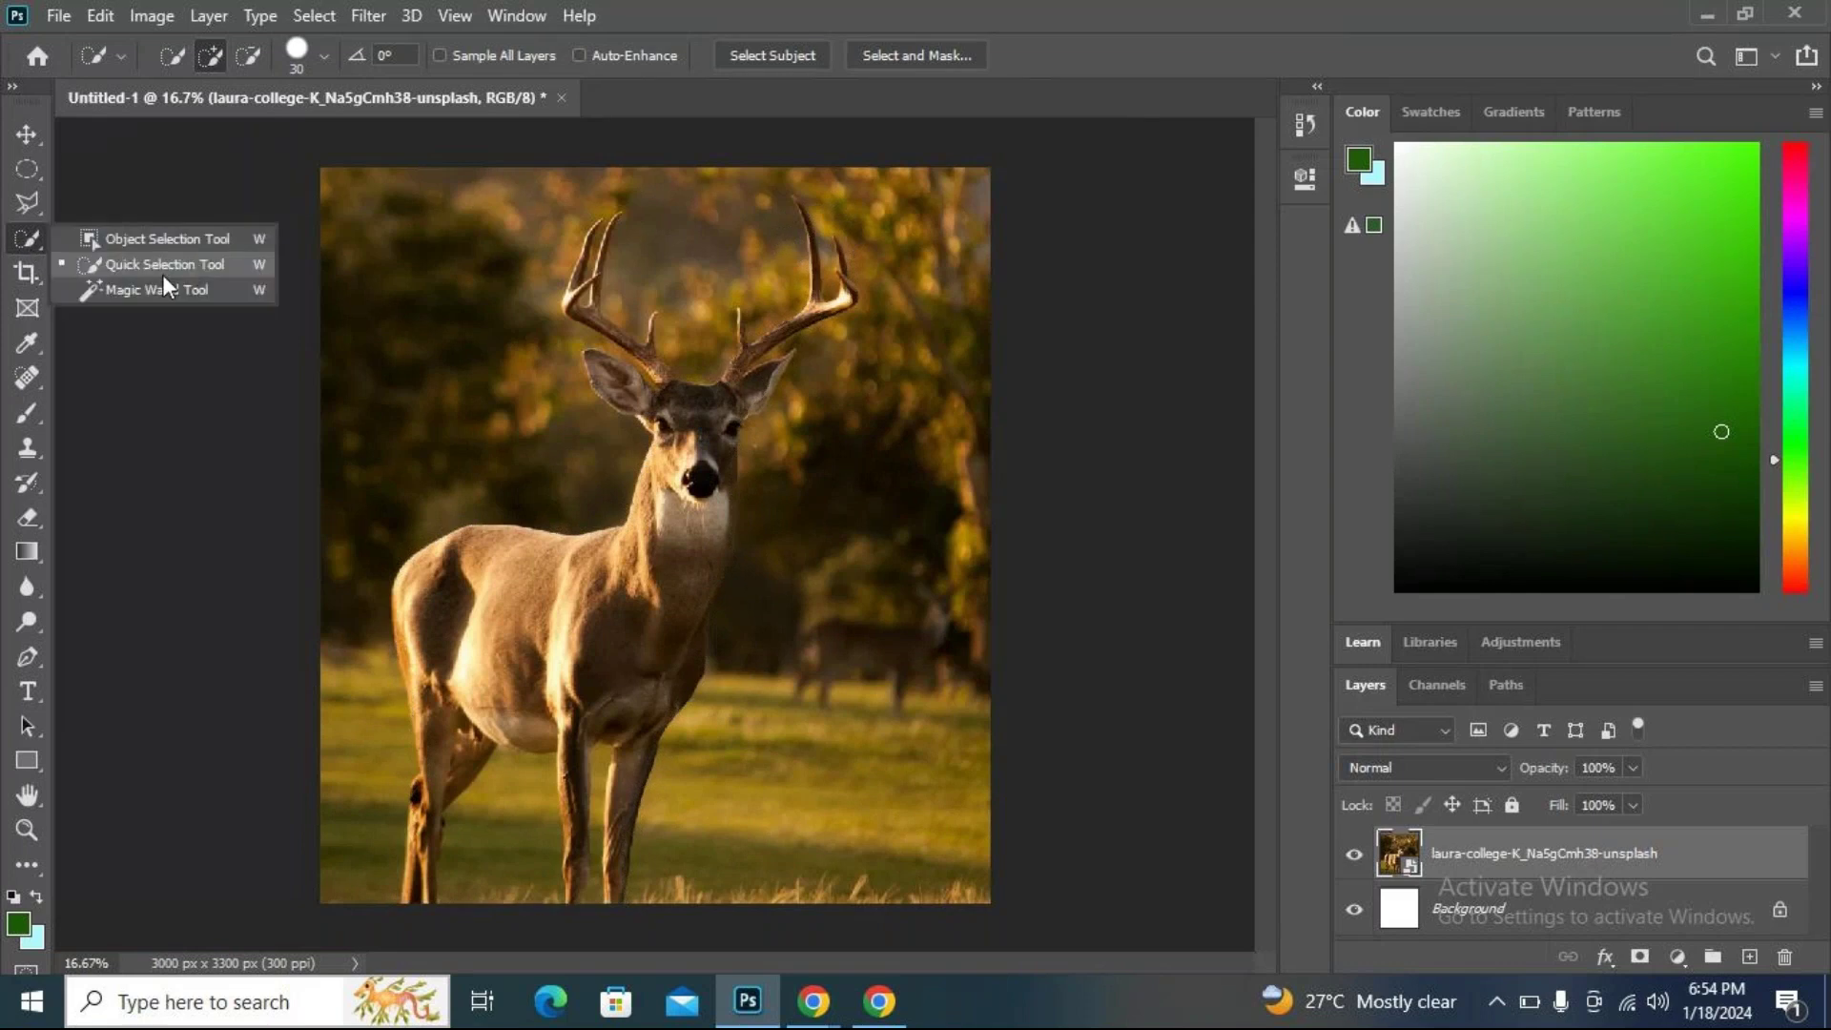
{"action": "left_click", "coordinate": [158, 240]}
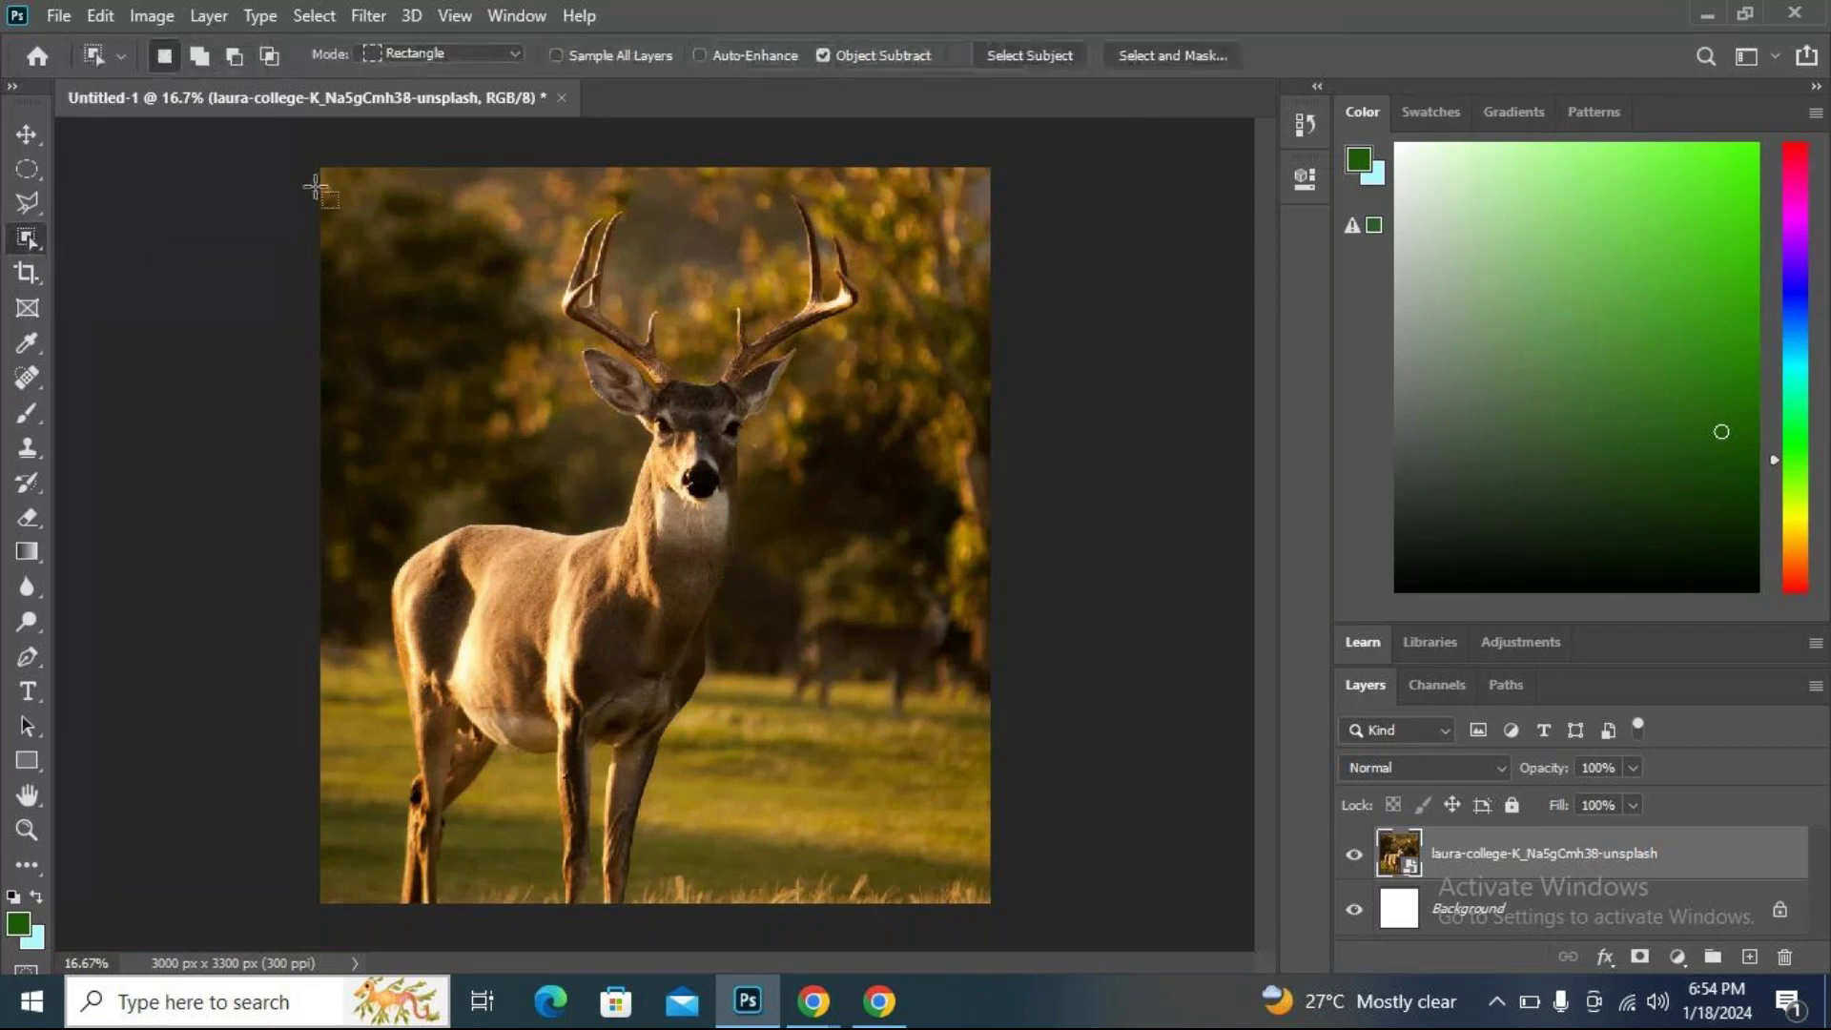
{"action": "left_click_drag", "start_coordinate": [296, 179], "coordinate": [895, 863]}
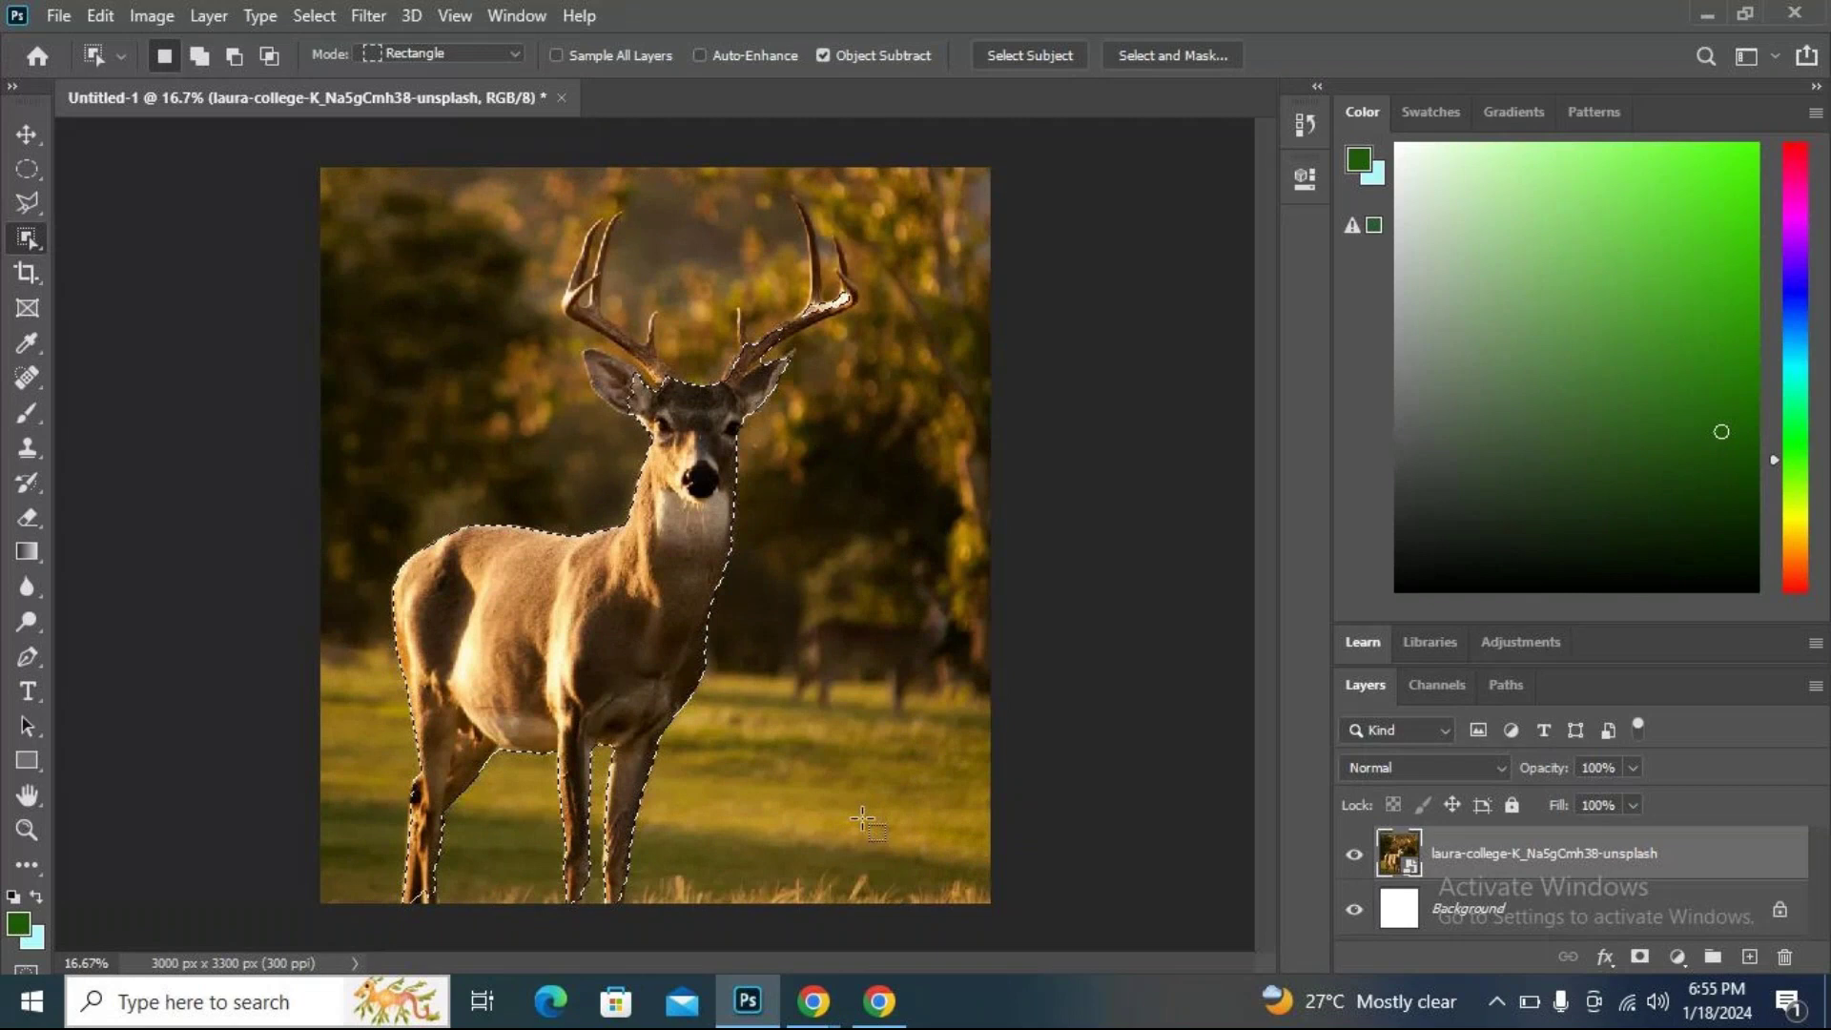
{"action": "key", "text": "ctrl+d"}
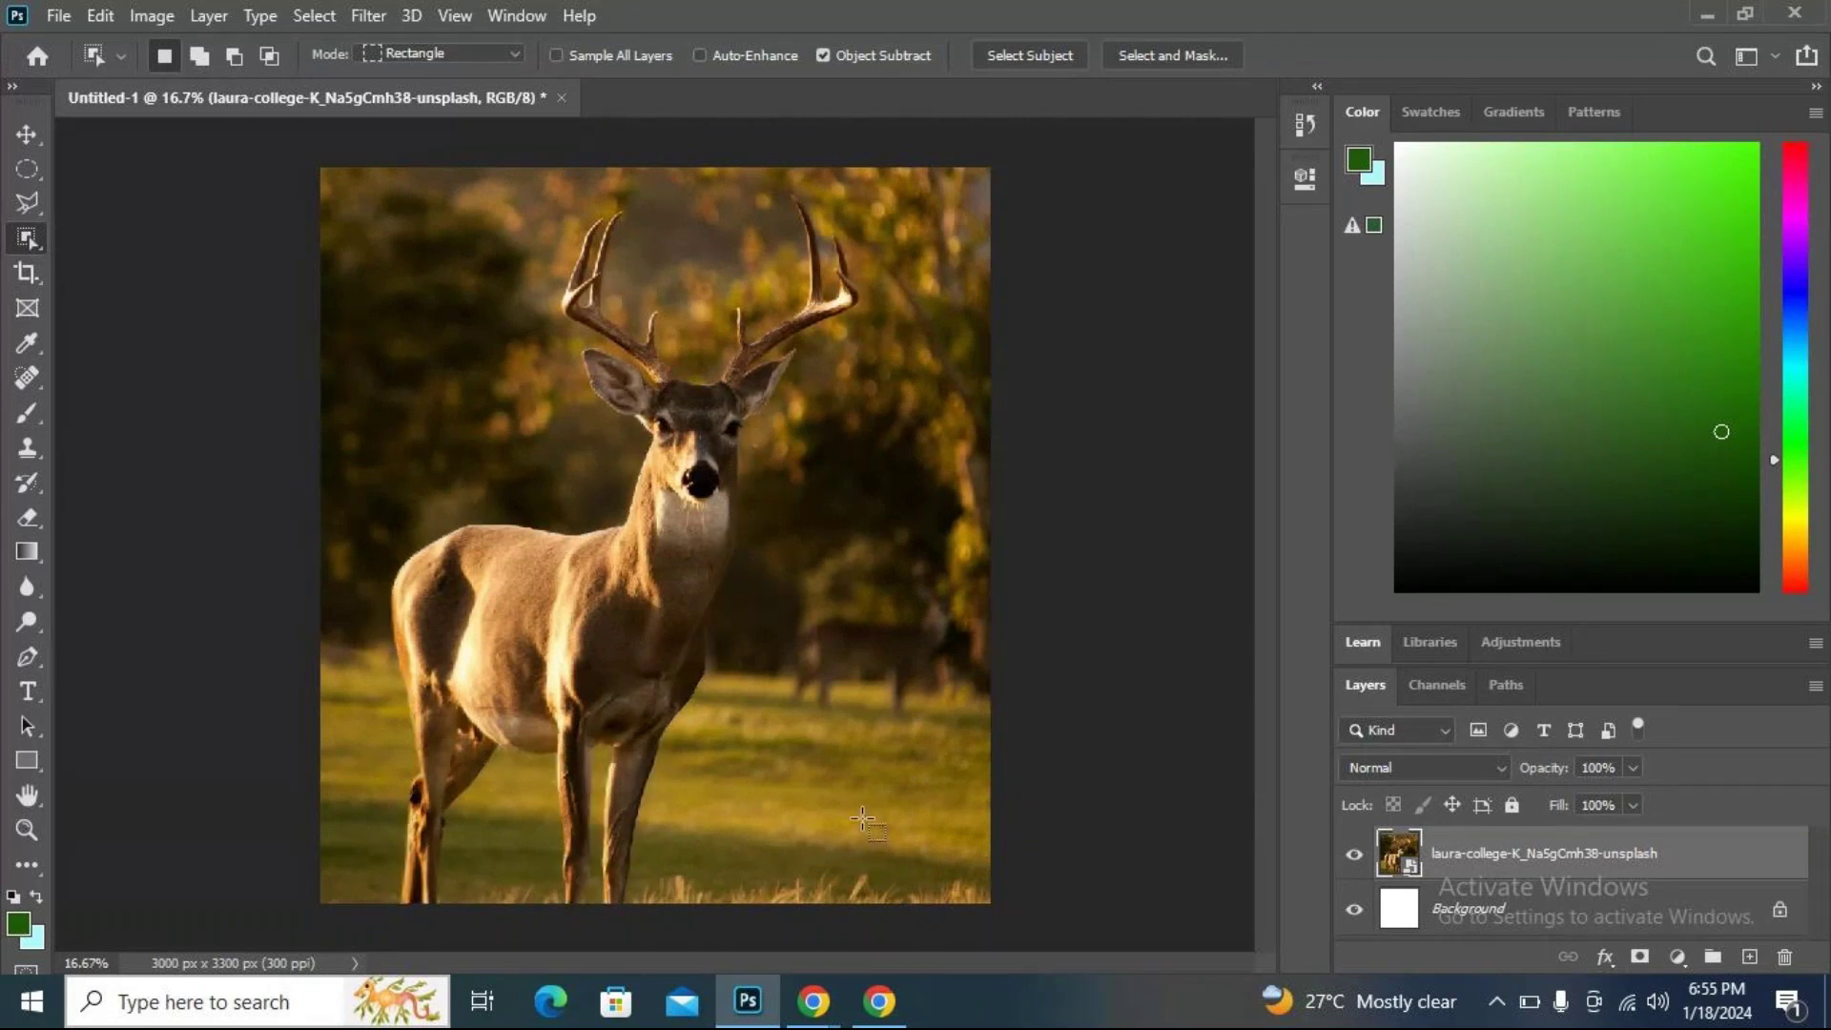
Select the deer with the automatic Subject command and inspect the selection edge along the body and legs at 50%.
{"action": "left_click", "coordinate": [306, 13]}
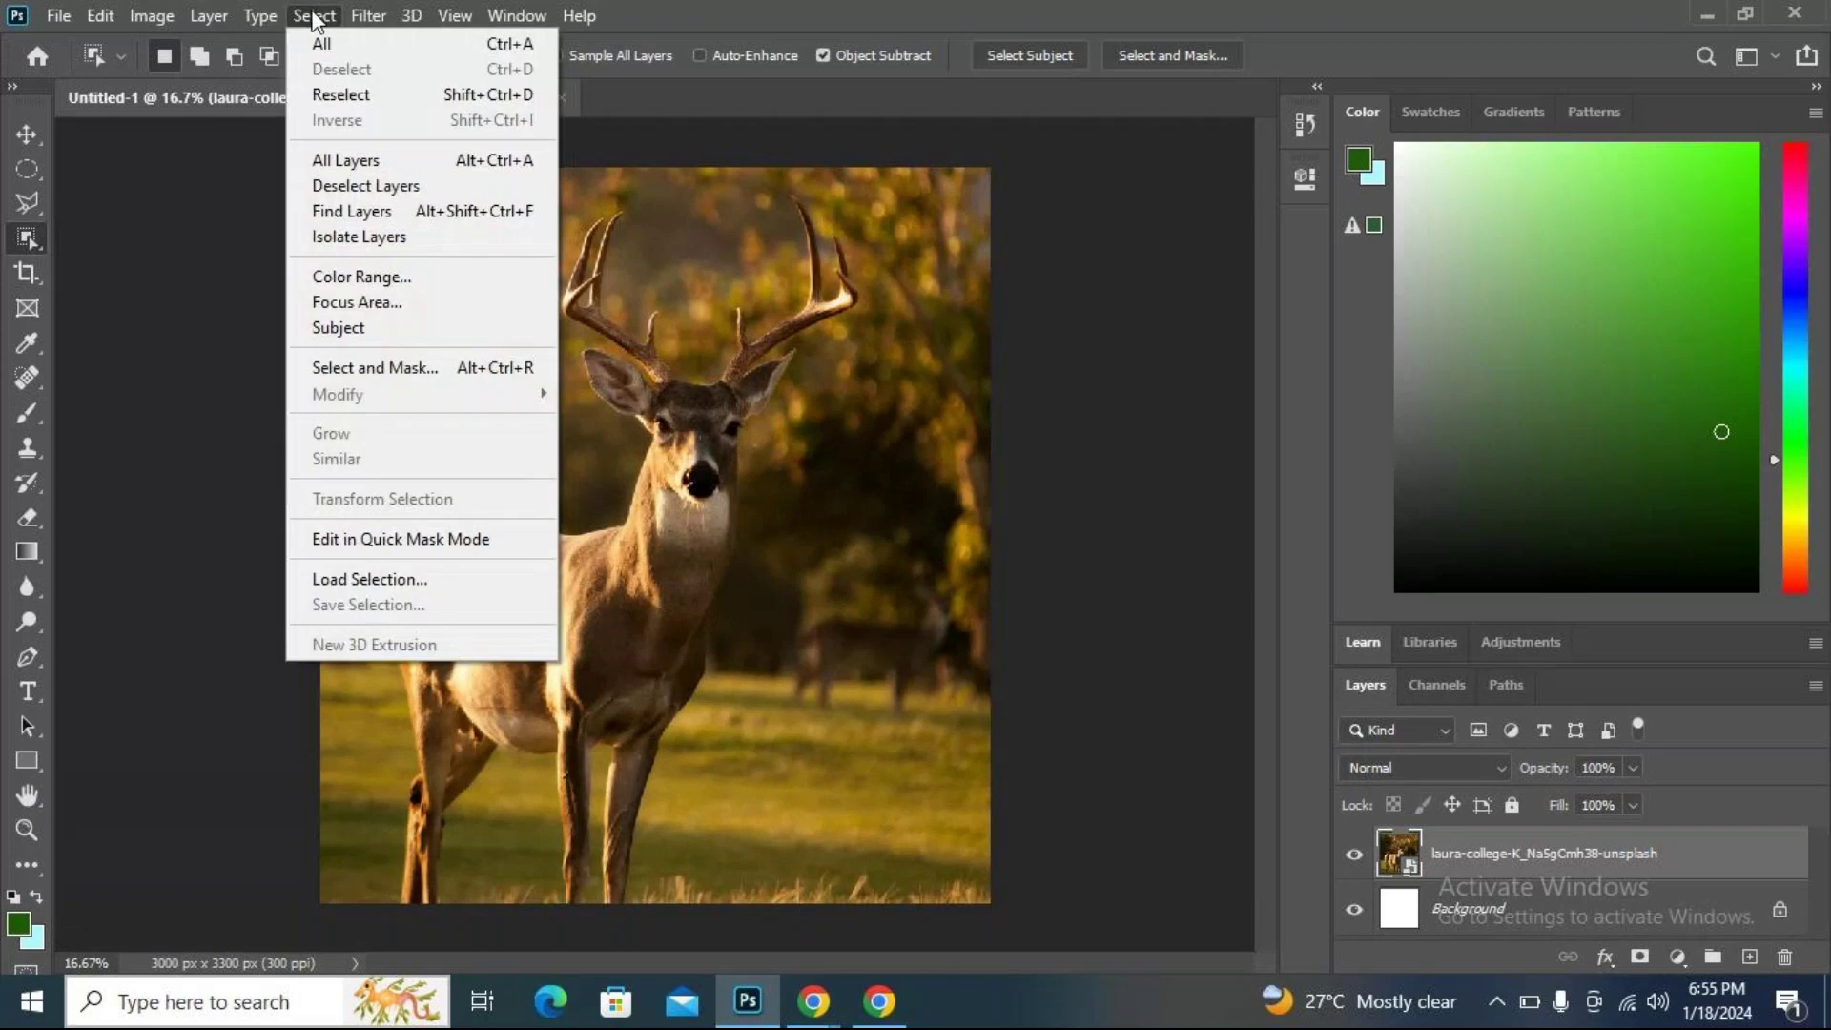
{"action": "left_click", "coordinate": [356, 333]}
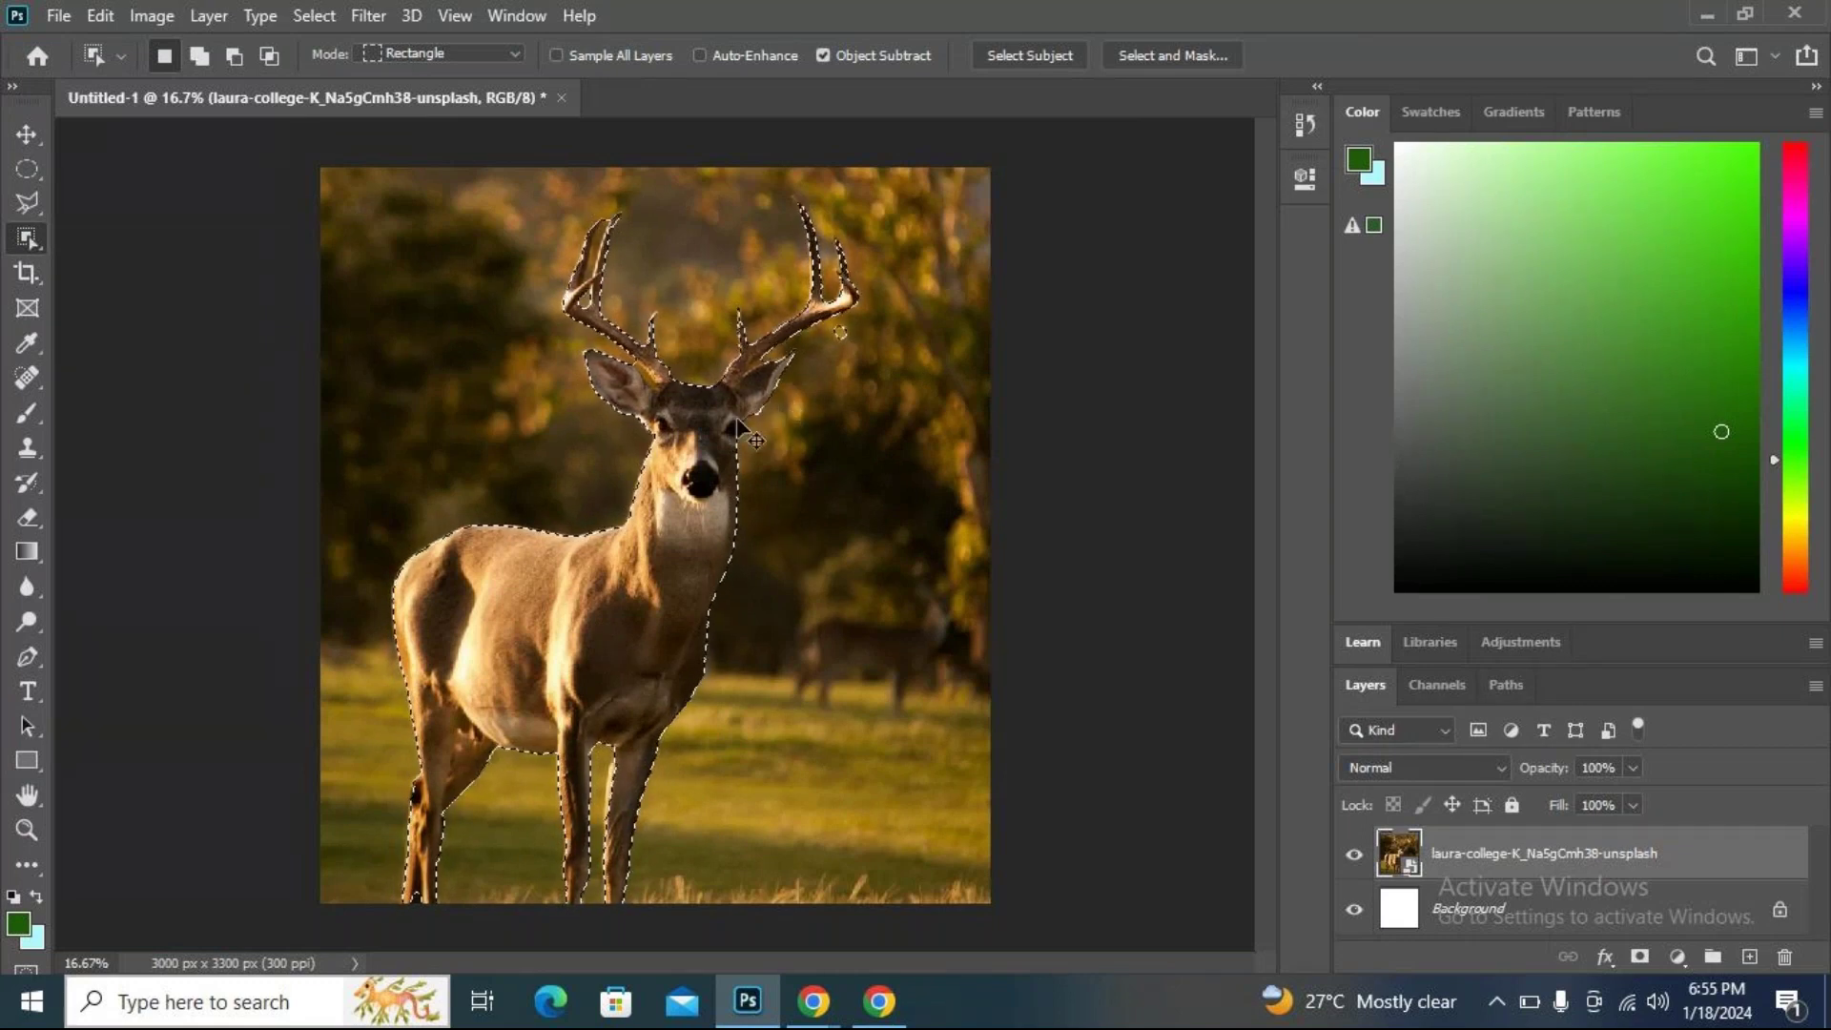
{"action": "key", "text": "ctrl+plus"}
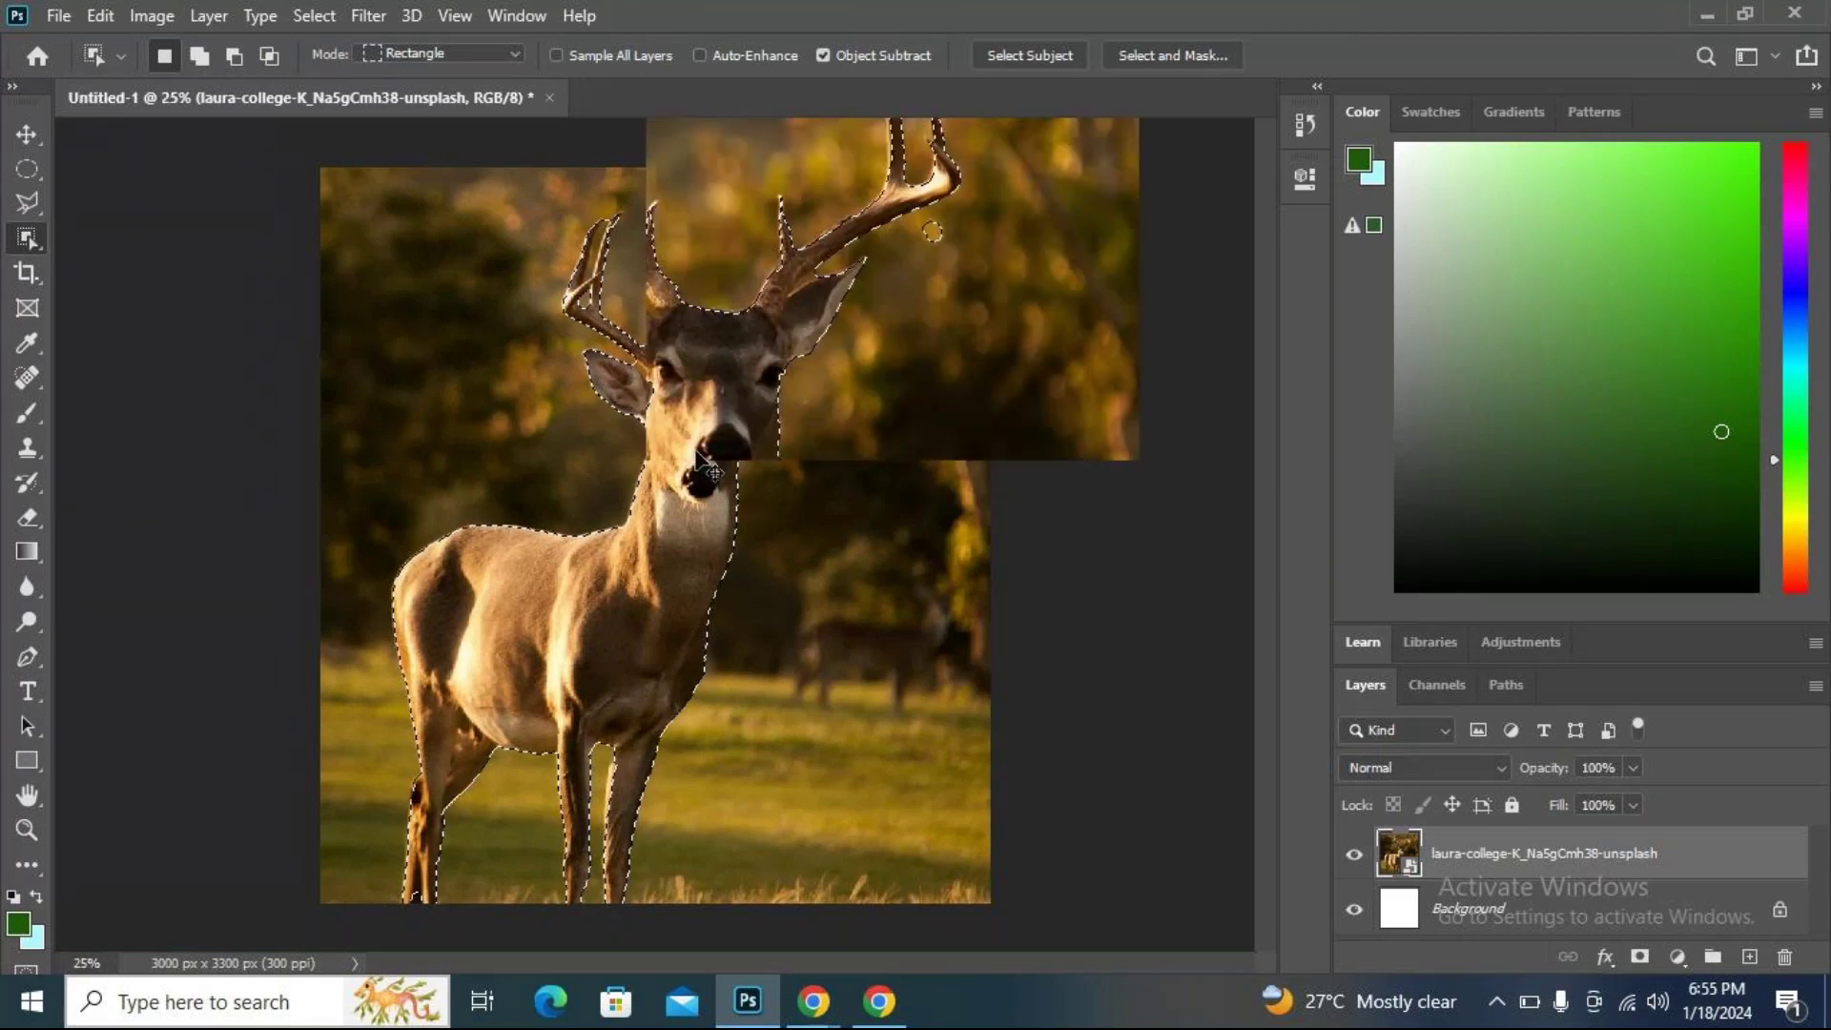
{"action": "key", "text": "ctrl+plus"}
{"action": "key", "text": "ctrl+plus"}
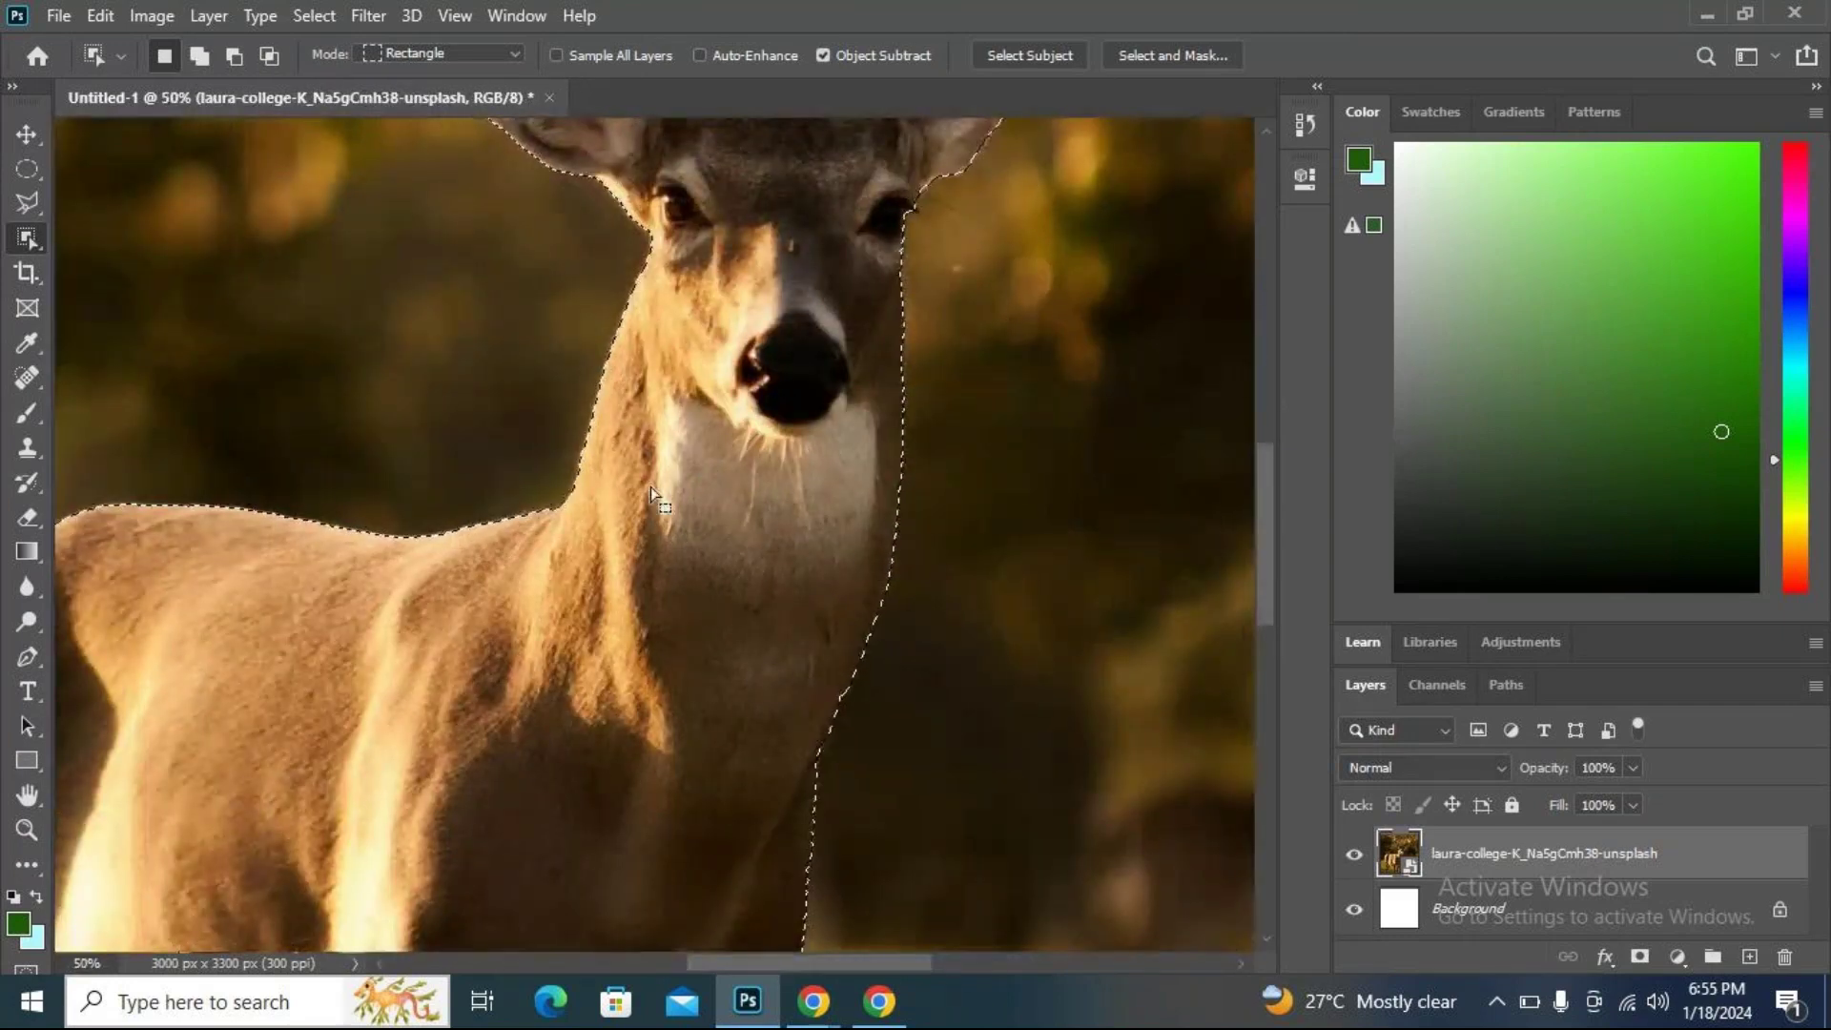
{"action": "left_click_drag", "start_coordinate": [568, 576], "coordinate": [770, 217]}
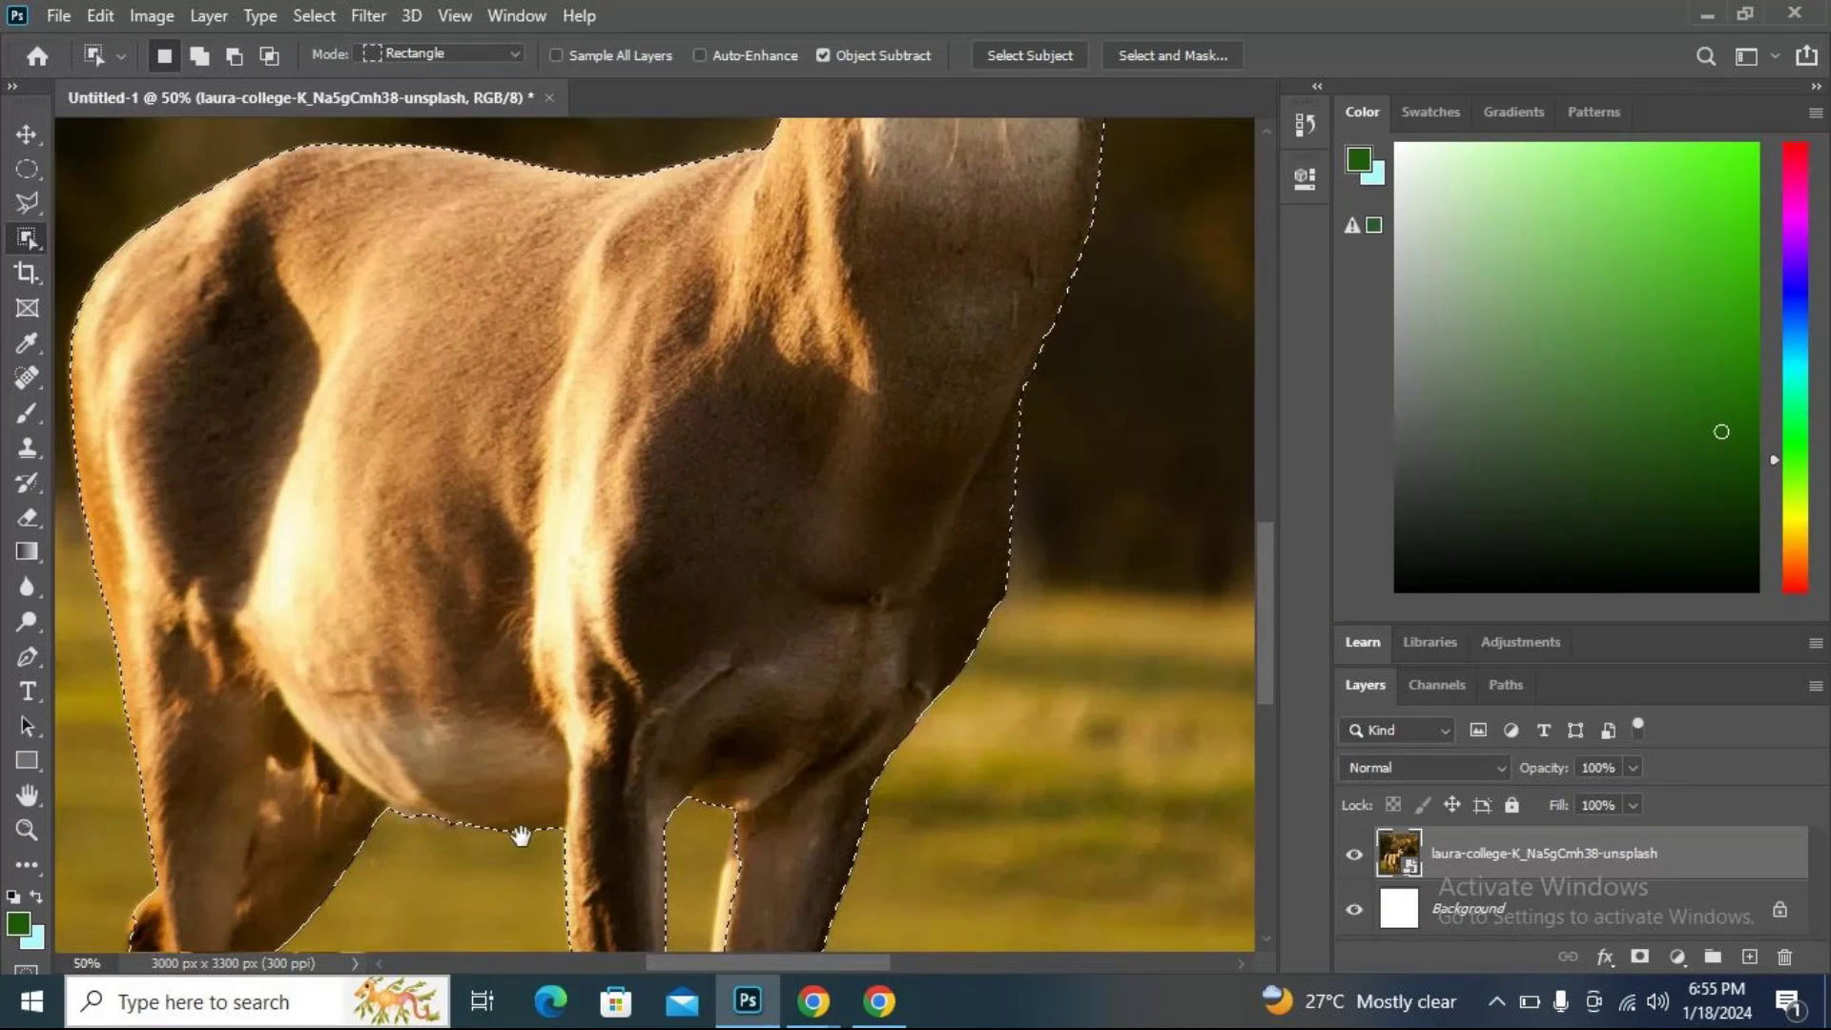
{"action": "left_click_drag", "start_coordinate": [521, 836], "coordinate": [306, 192]}
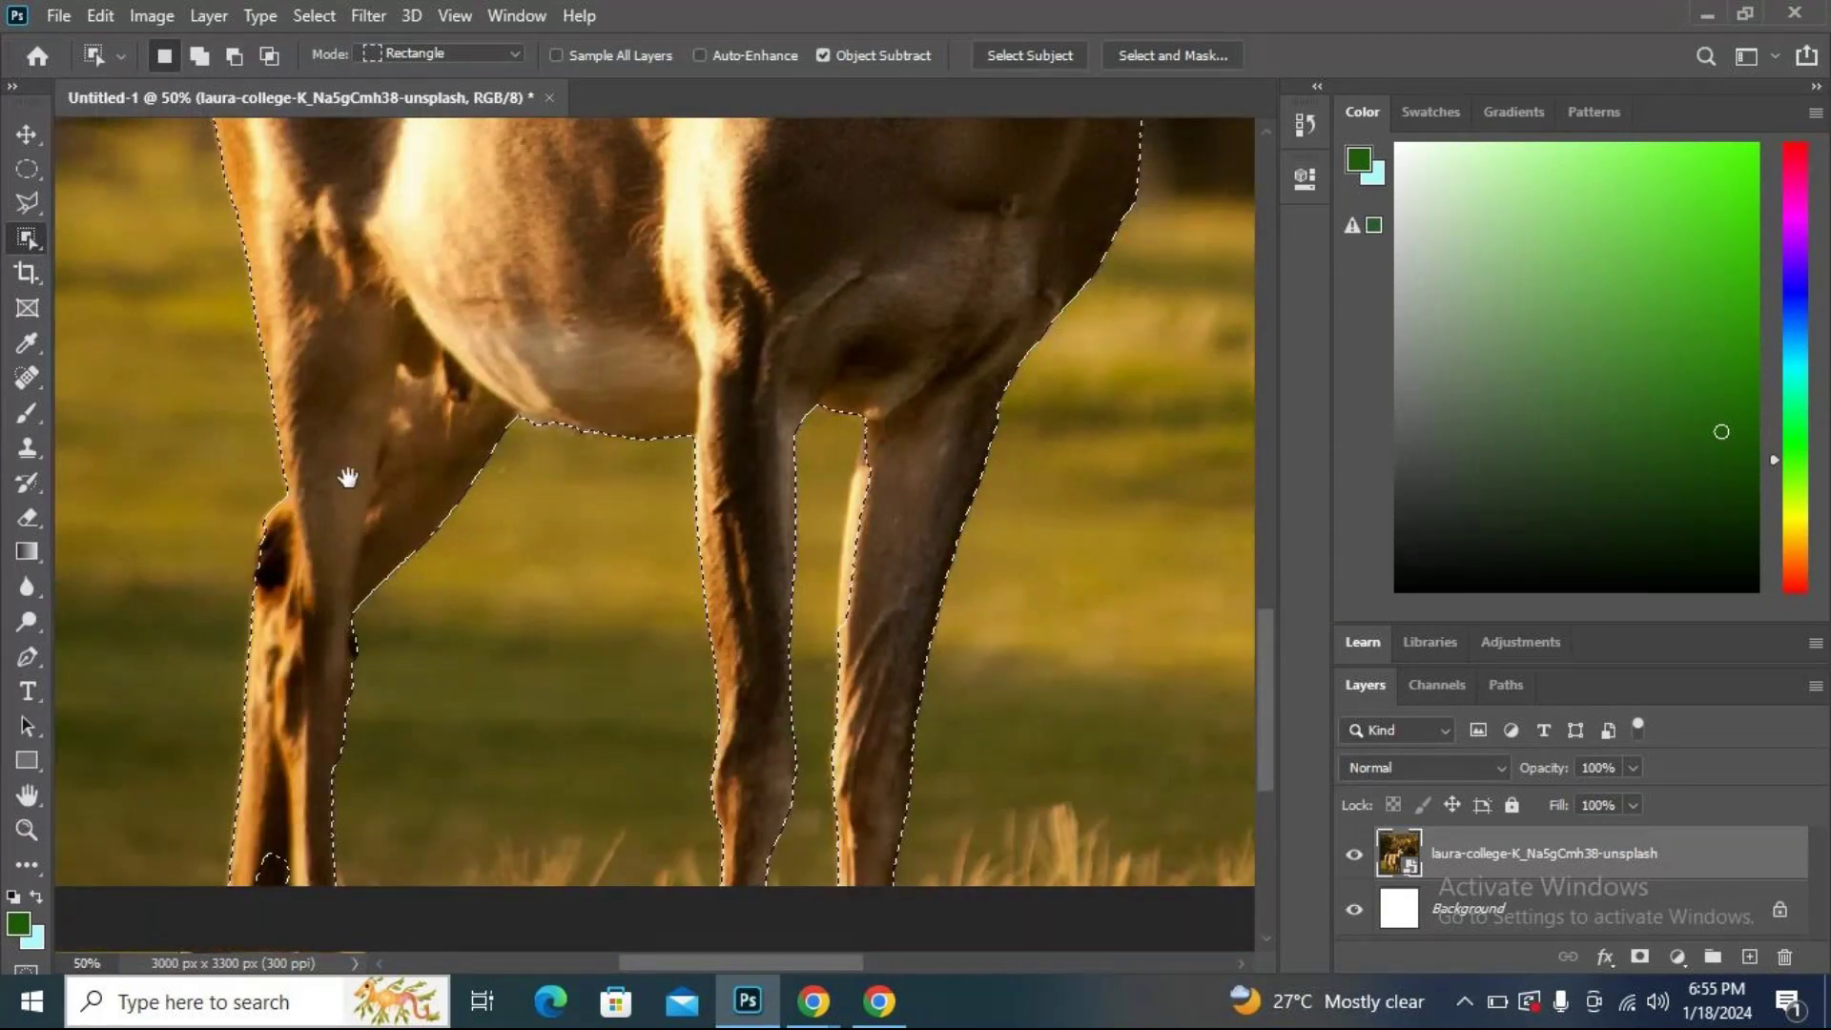
Add the missed dark patch at the bottom of the deer's rear leg to the selection with the Quick Selection Tool.
{"action": "left_click_drag", "start_coordinate": [348, 479], "coordinate": [449, 305]}
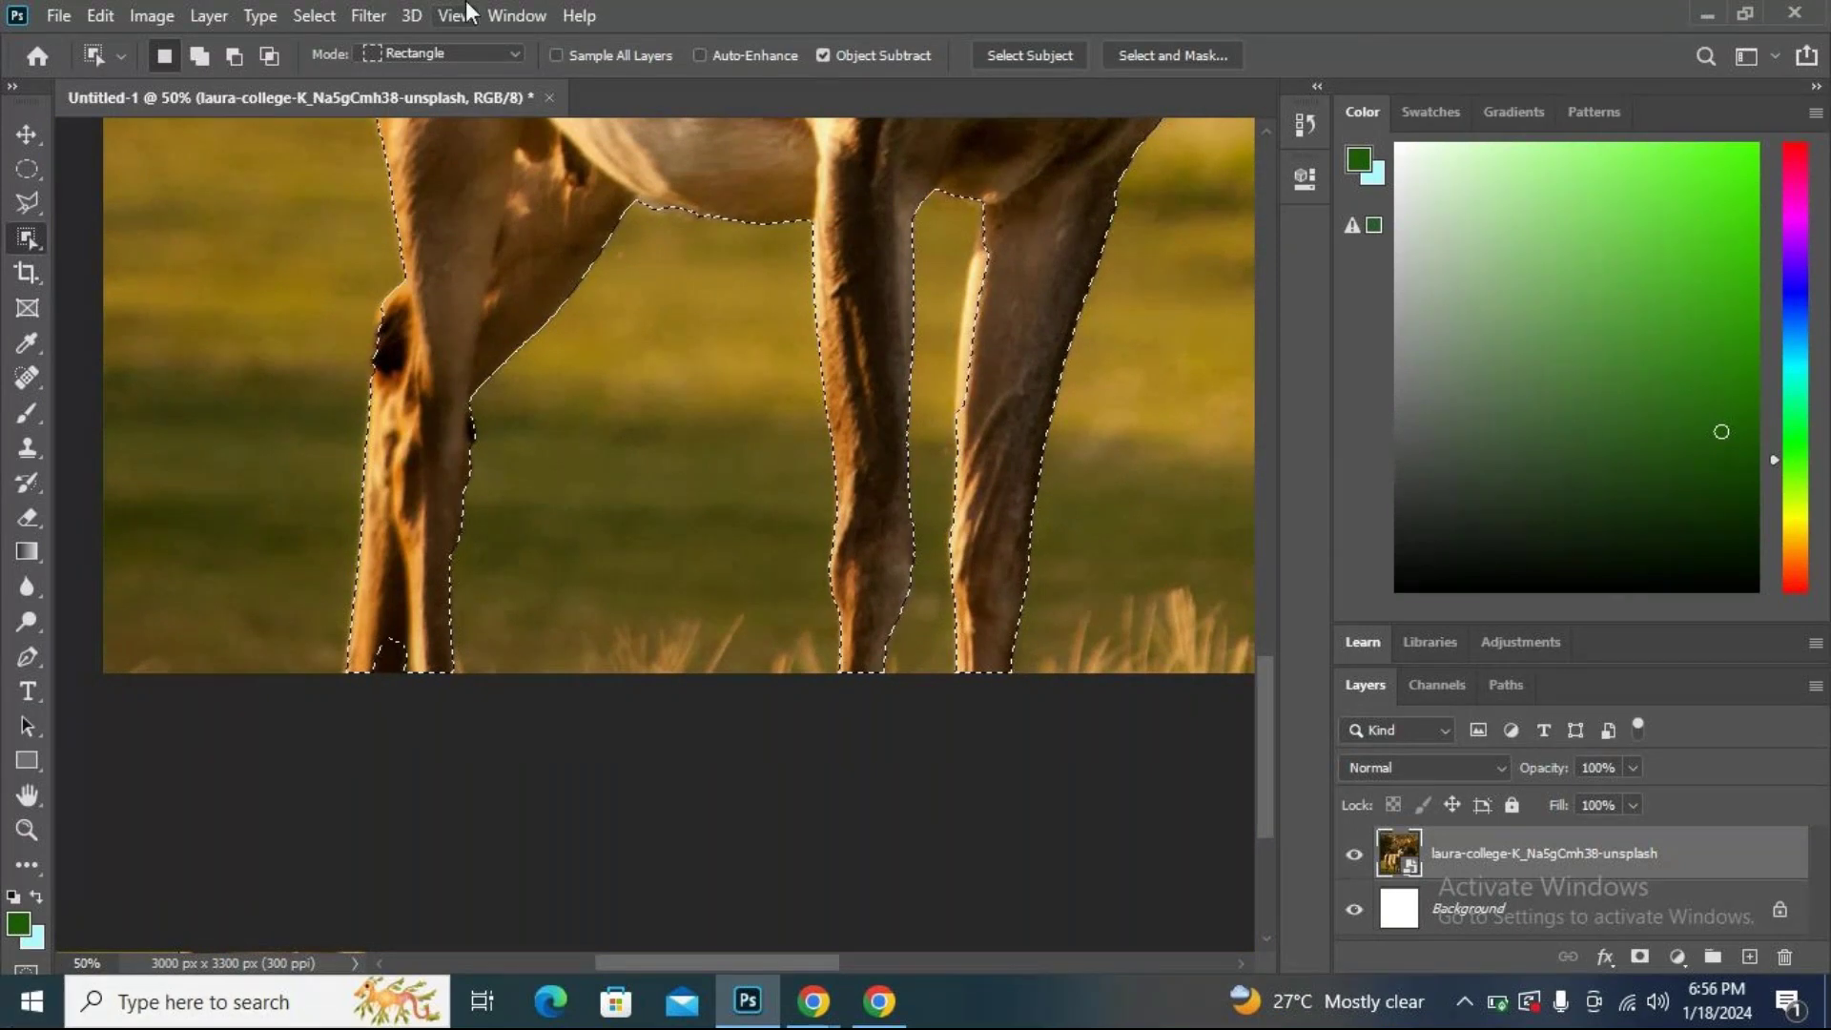
{"action": "scroll", "coordinate": [981, 605], "scroll_direction": "down", "scroll_amount": 2}
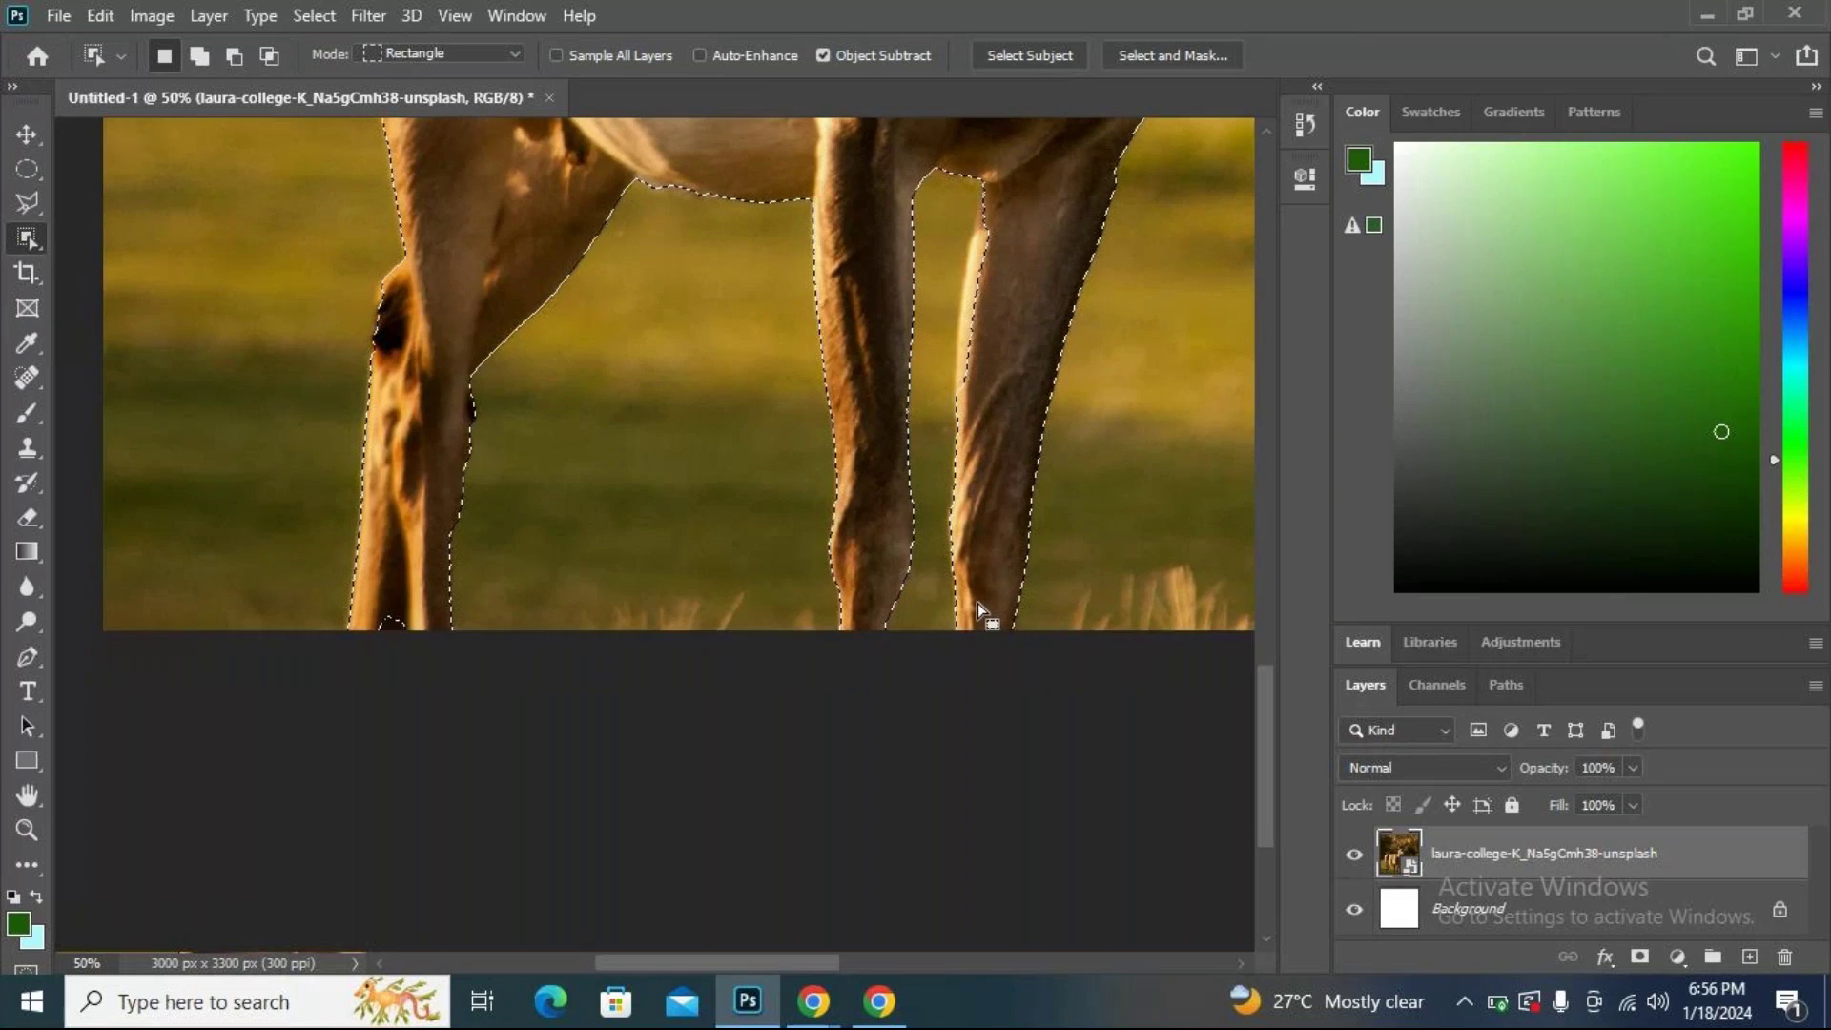
{"action": "scroll", "coordinate": [967, 568], "scroll_direction": "up", "scroll_amount": 3}
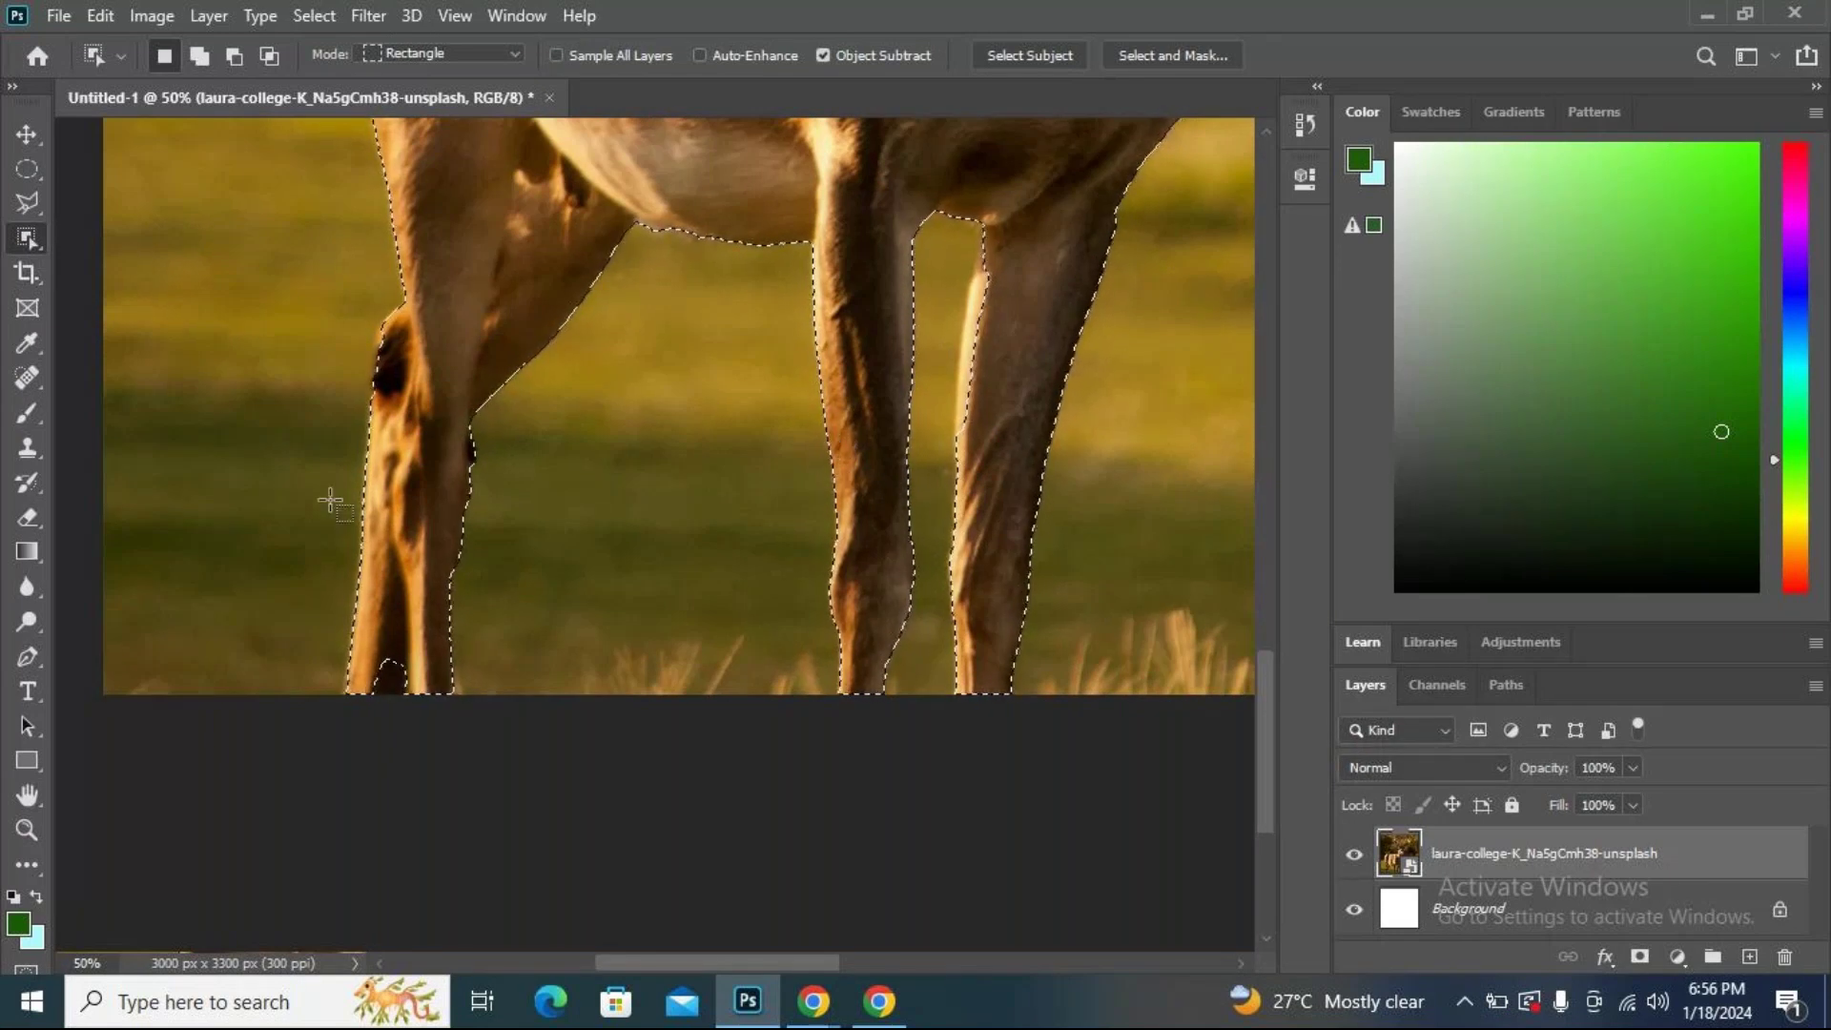
{"action": "right_click", "coordinate": [33, 246]}
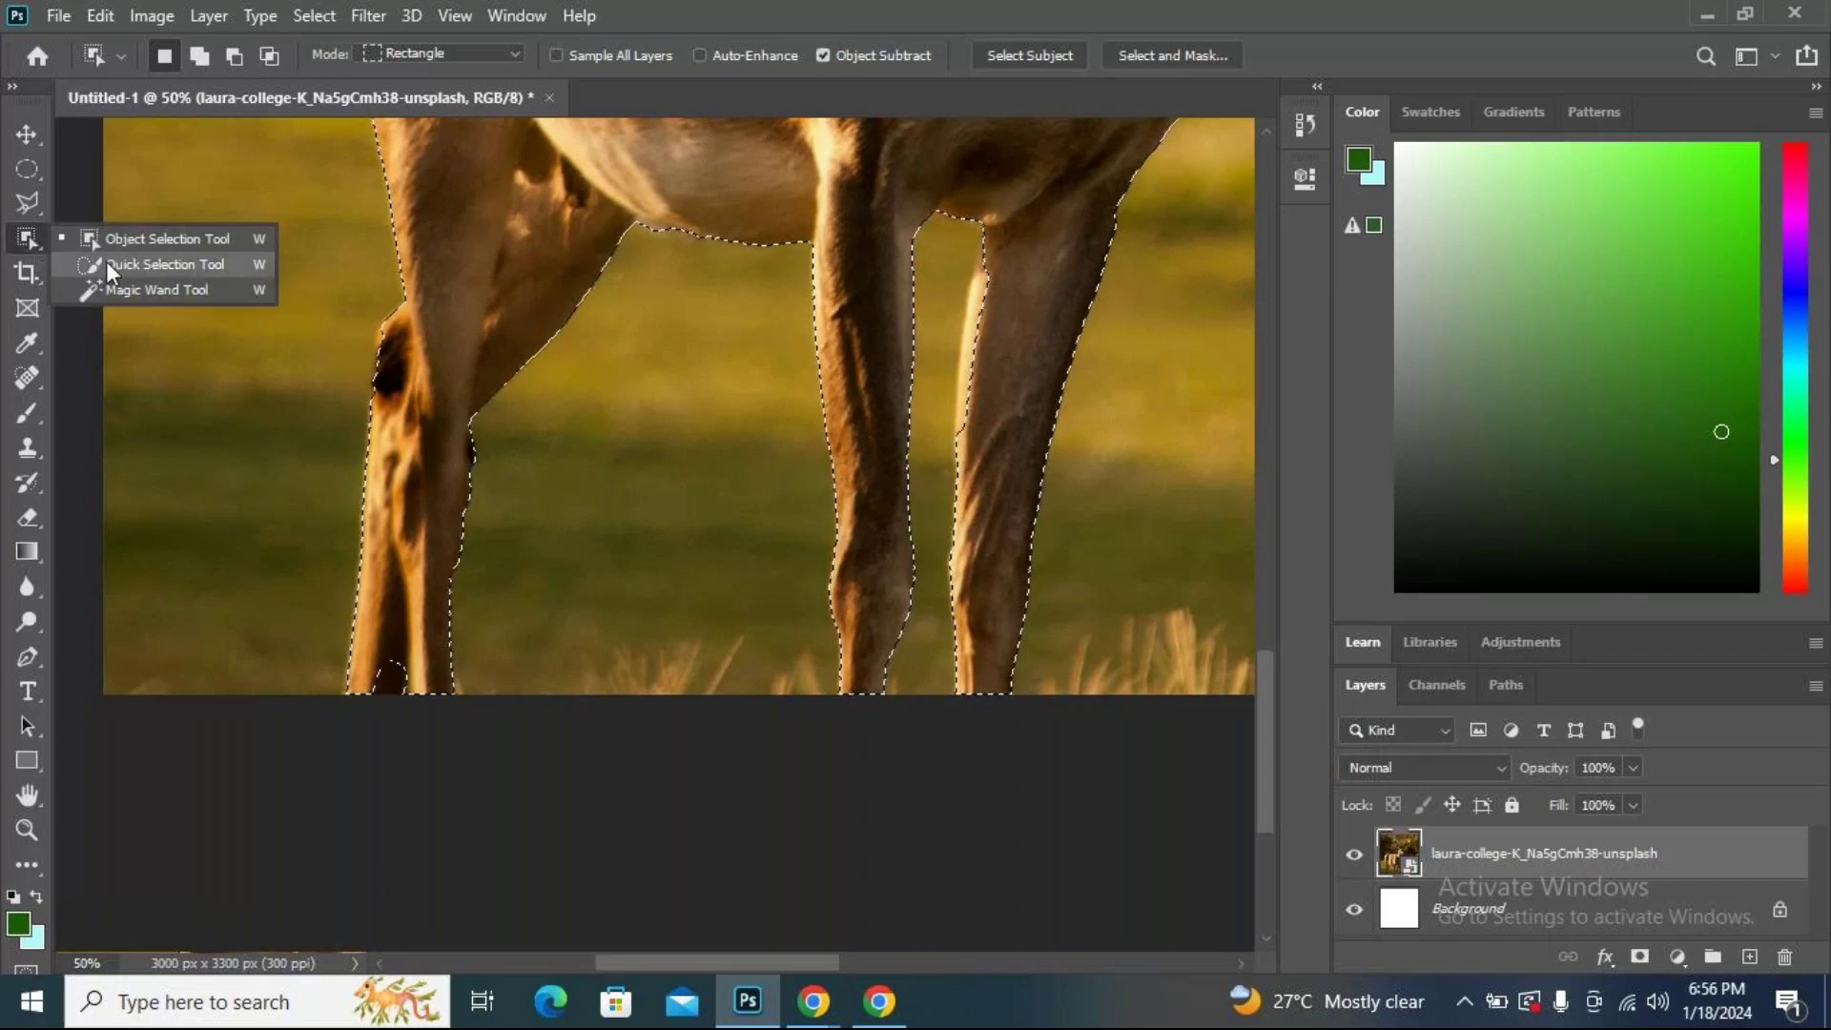
{"action": "left_click", "coordinate": [109, 264]}
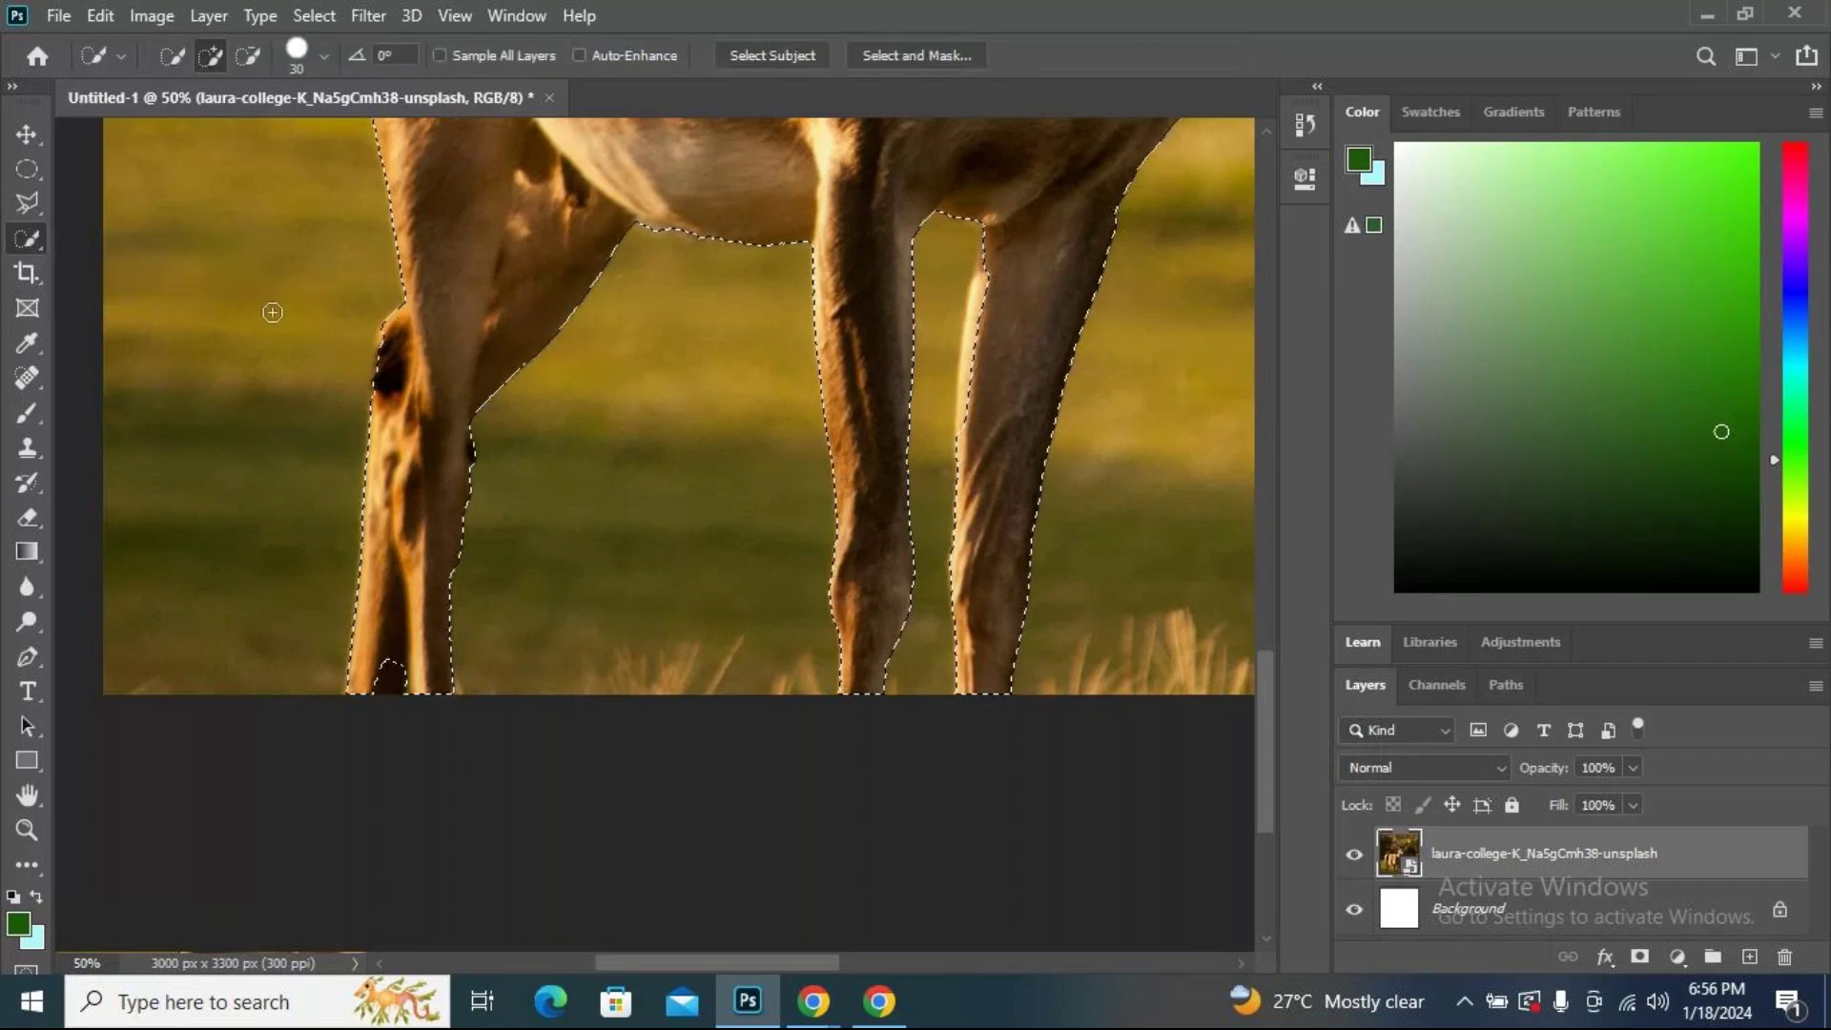
{"action": "left_click", "coordinate": [391, 668]}
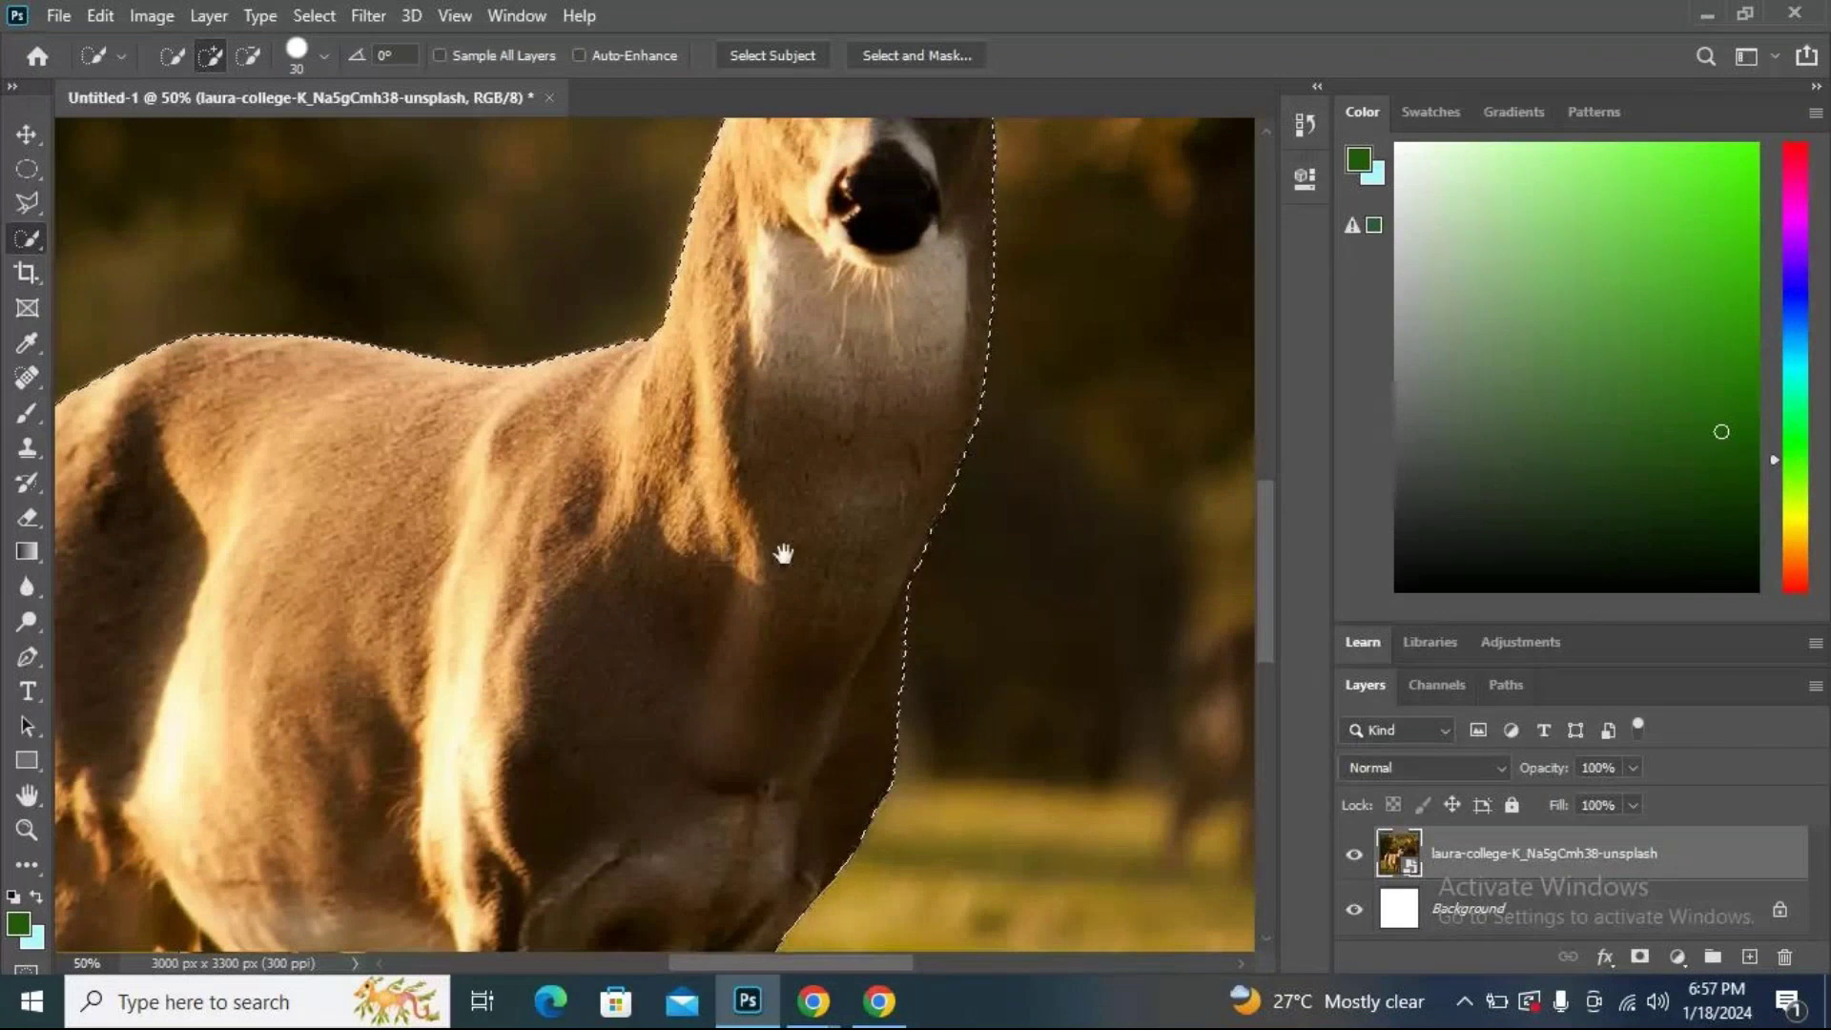
Subtract the background gap between the deer's ear and antler base from the selection at 200% with a size 10 Quick Selection brush.
{"action": "left_click_drag", "start_coordinate": [784, 553], "coordinate": [804, 769]}
{"action": "mouse_move", "coordinate": [834, 557]}
{"action": "left_mouse_down"}
{"action": "mouse_move", "coordinate": [819, 672]}
{"action": "mouse_move", "coordinate": [761, 668]}
{"action": "left_mouse_up"}
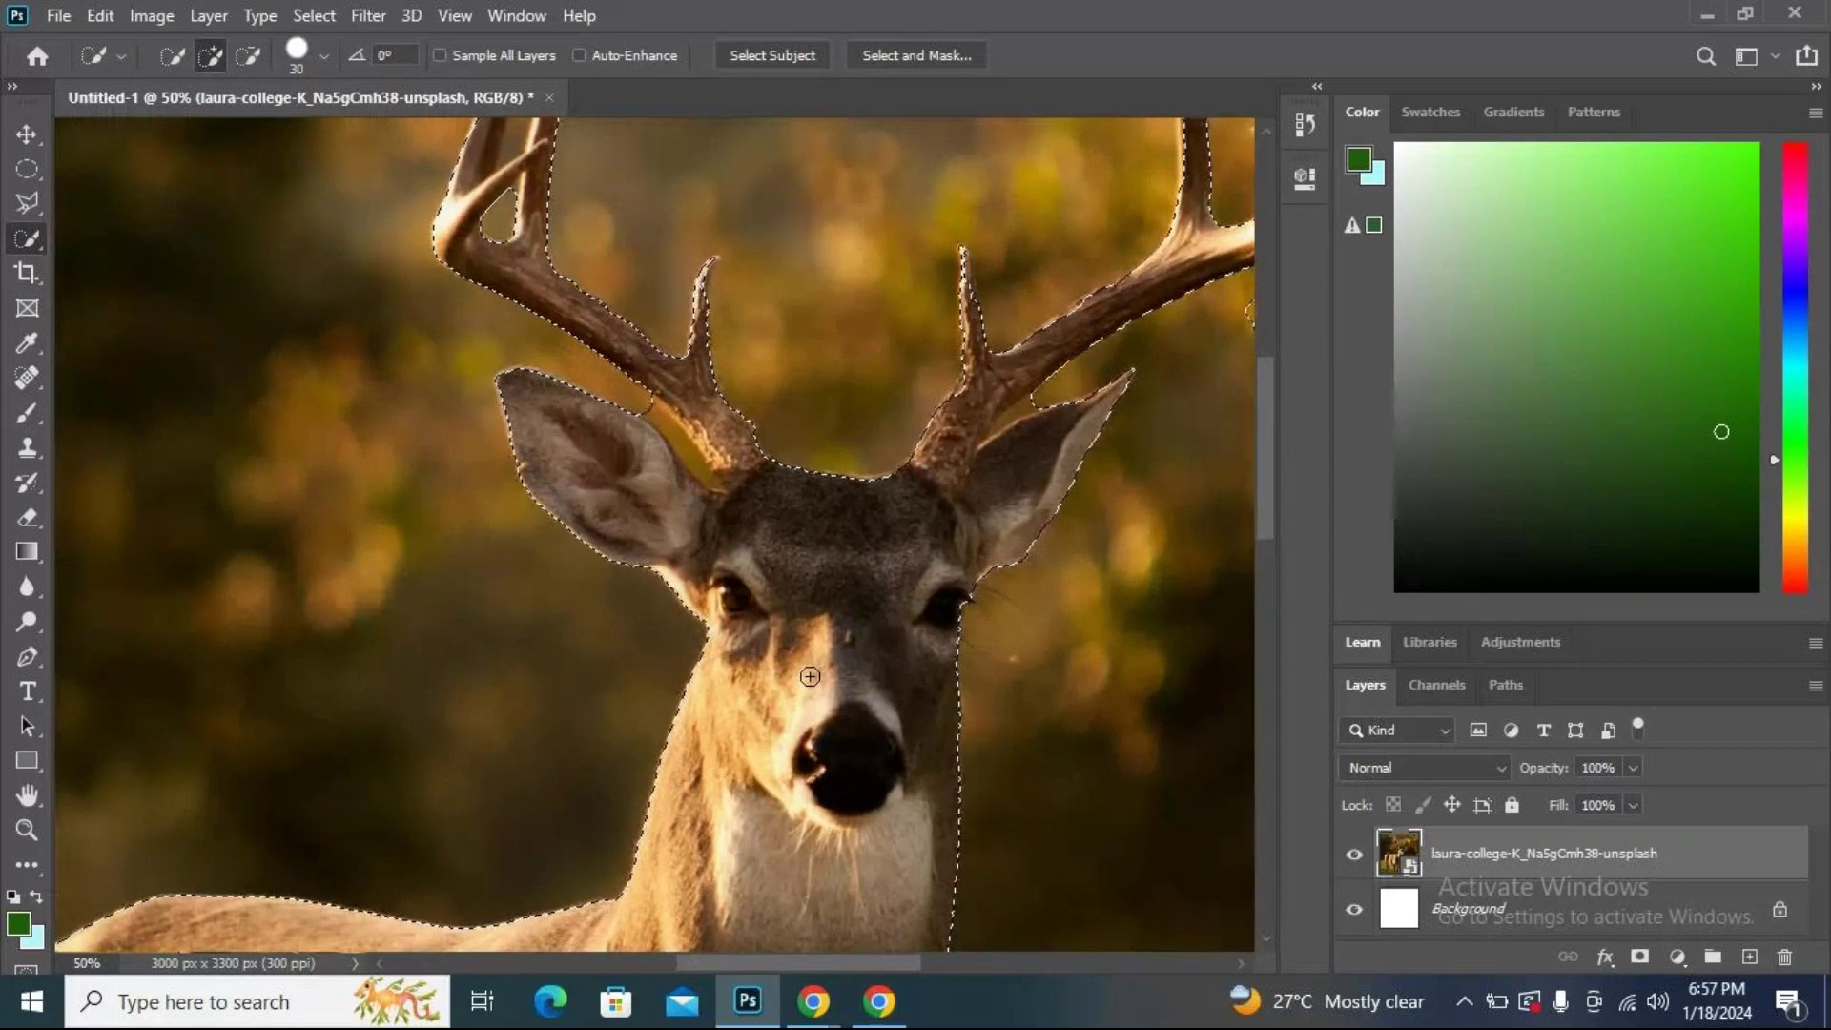
{"action": "key", "text": "ctrl+plus"}
{"action": "key", "text": "ctrl+plus"}
{"action": "key", "text": "ctrl+plus"}
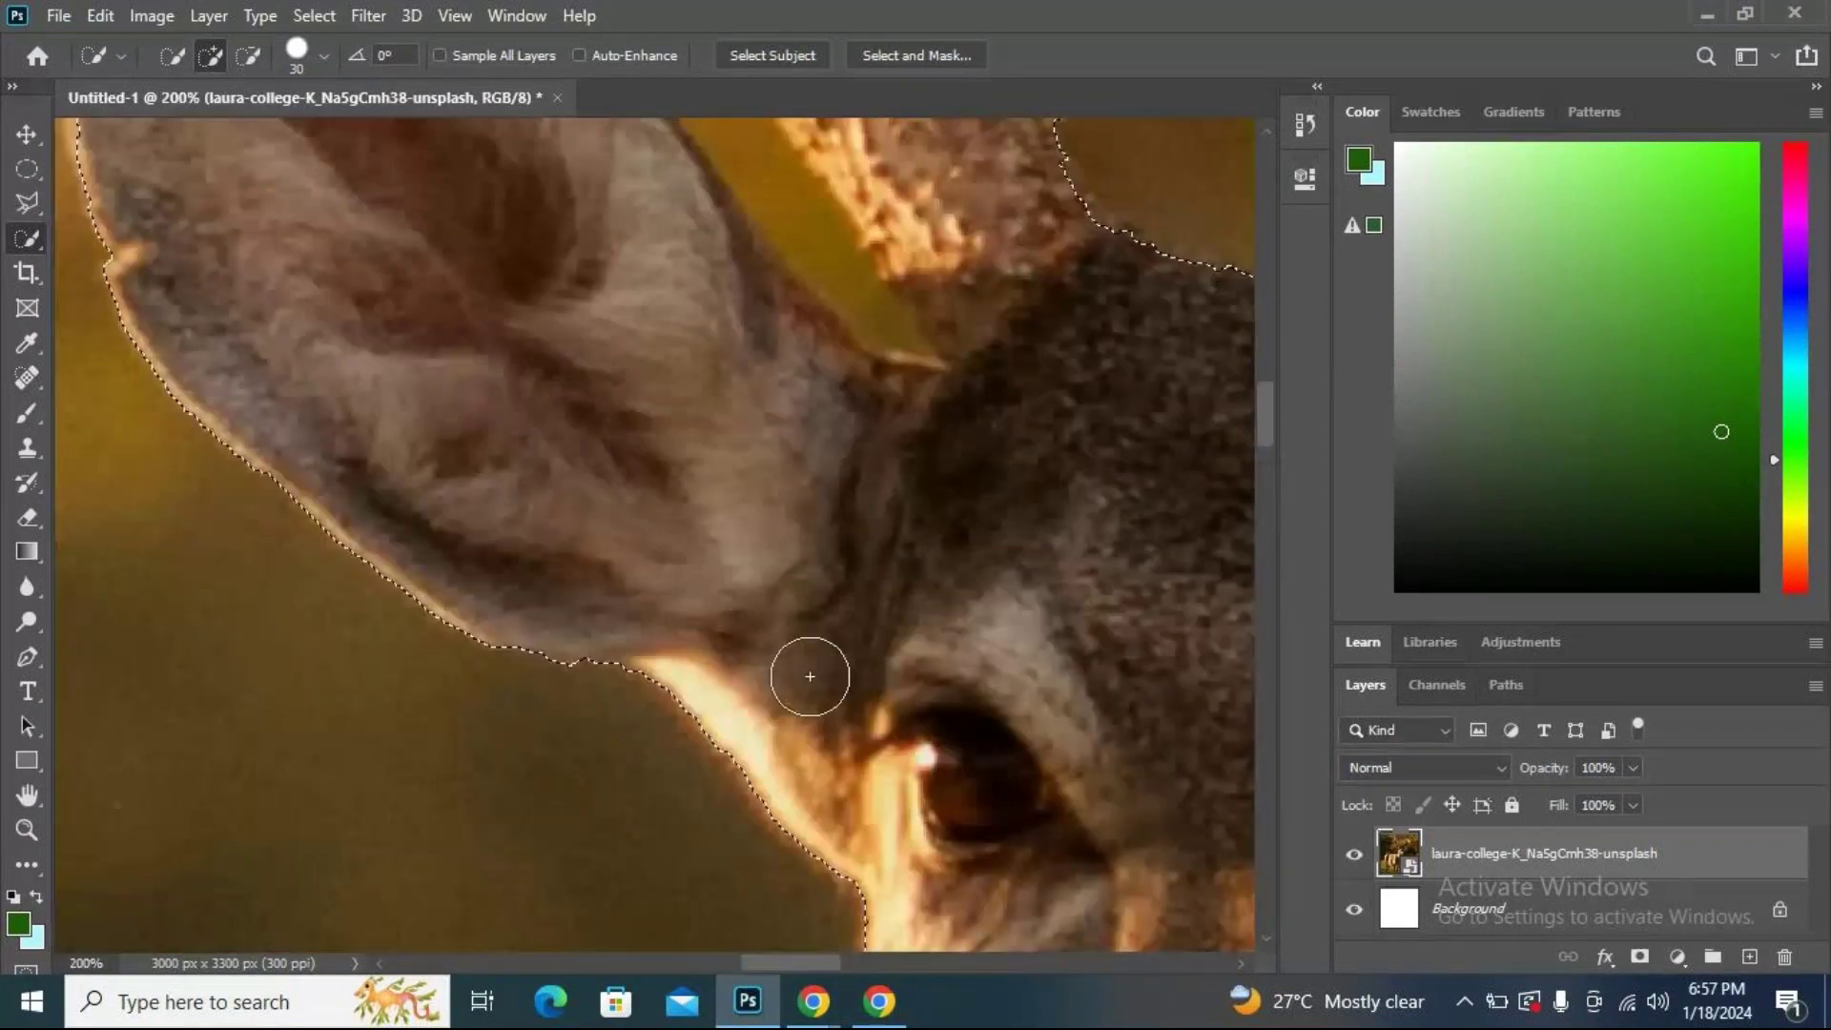
{"action": "mouse_move", "coordinate": [846, 641]}
{"action": "left_mouse_down"}
{"action": "mouse_move", "coordinate": [764, 769]}
{"action": "mouse_move", "coordinate": [621, 830]}
{"action": "mouse_move", "coordinate": [748, 712]}
{"action": "left_mouse_up"}
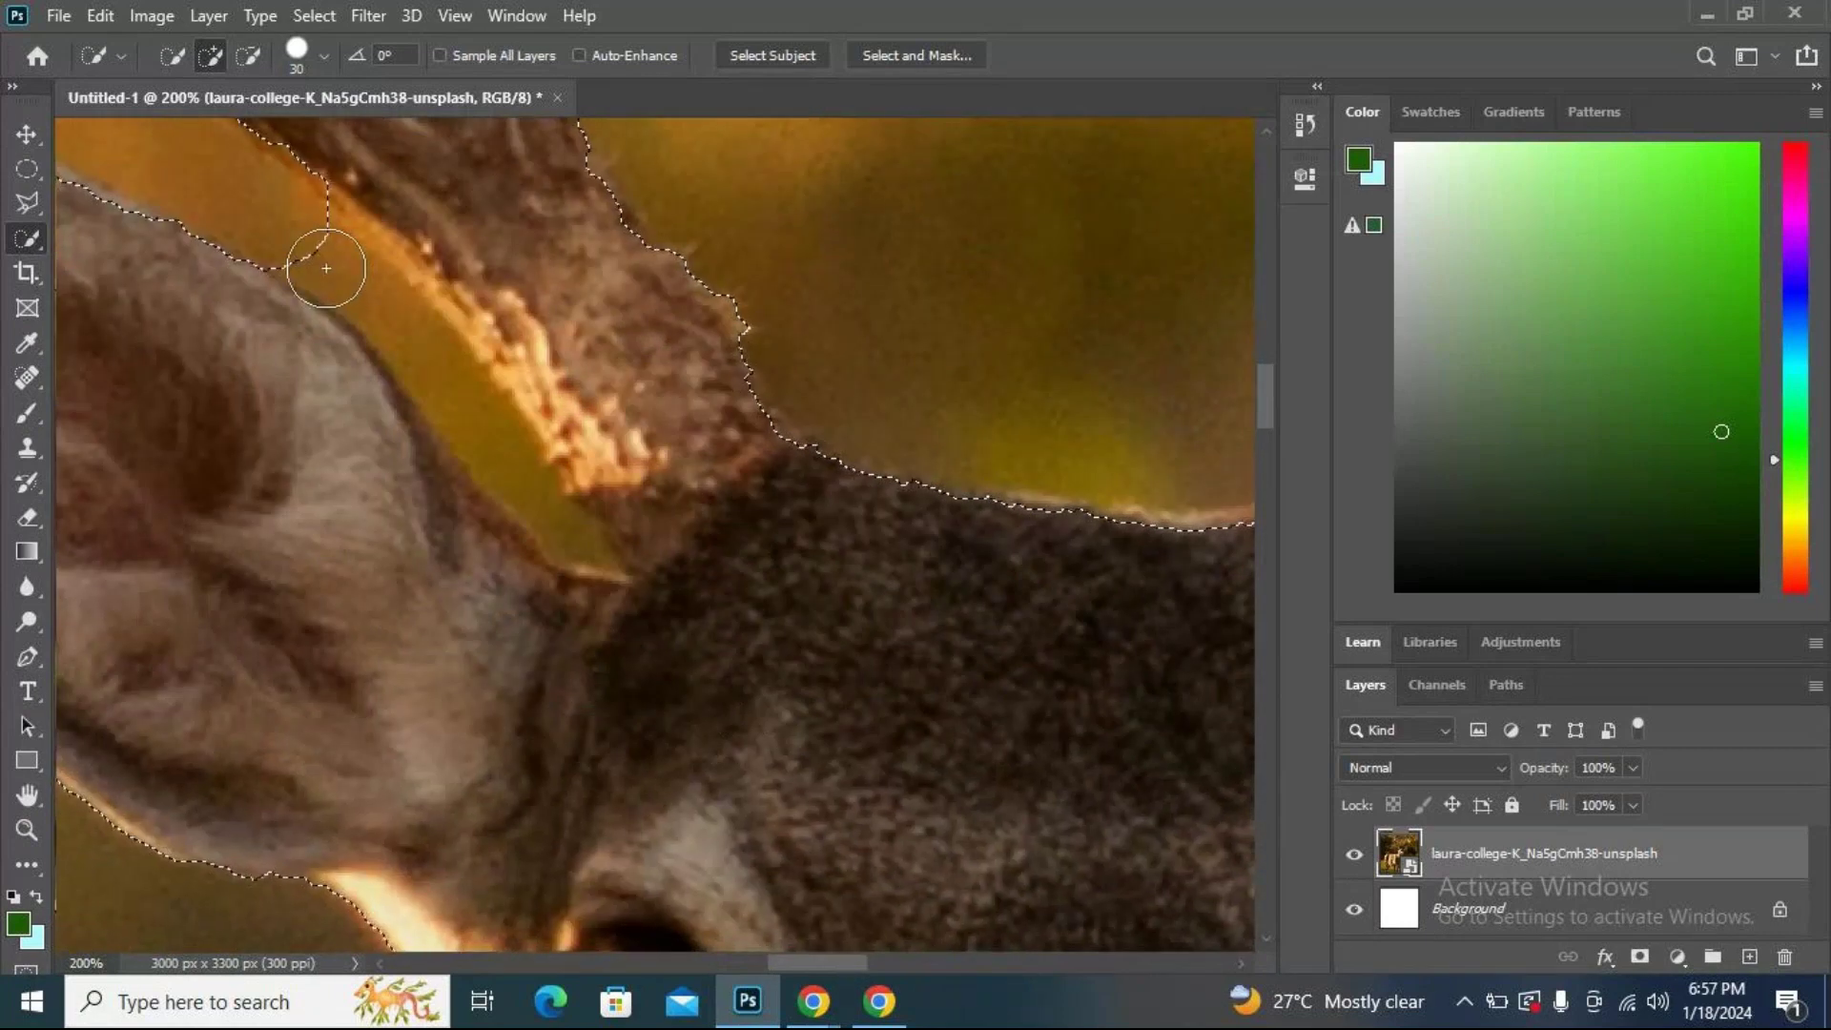
{"action": "mouse_move", "coordinate": [310, 259]}
{"action": "left_mouse_down"}
{"action": "mouse_move", "coordinate": [311, 238]}
{"action": "mouse_move", "coordinate": [352, 282]}
{"action": "left_mouse_up"}
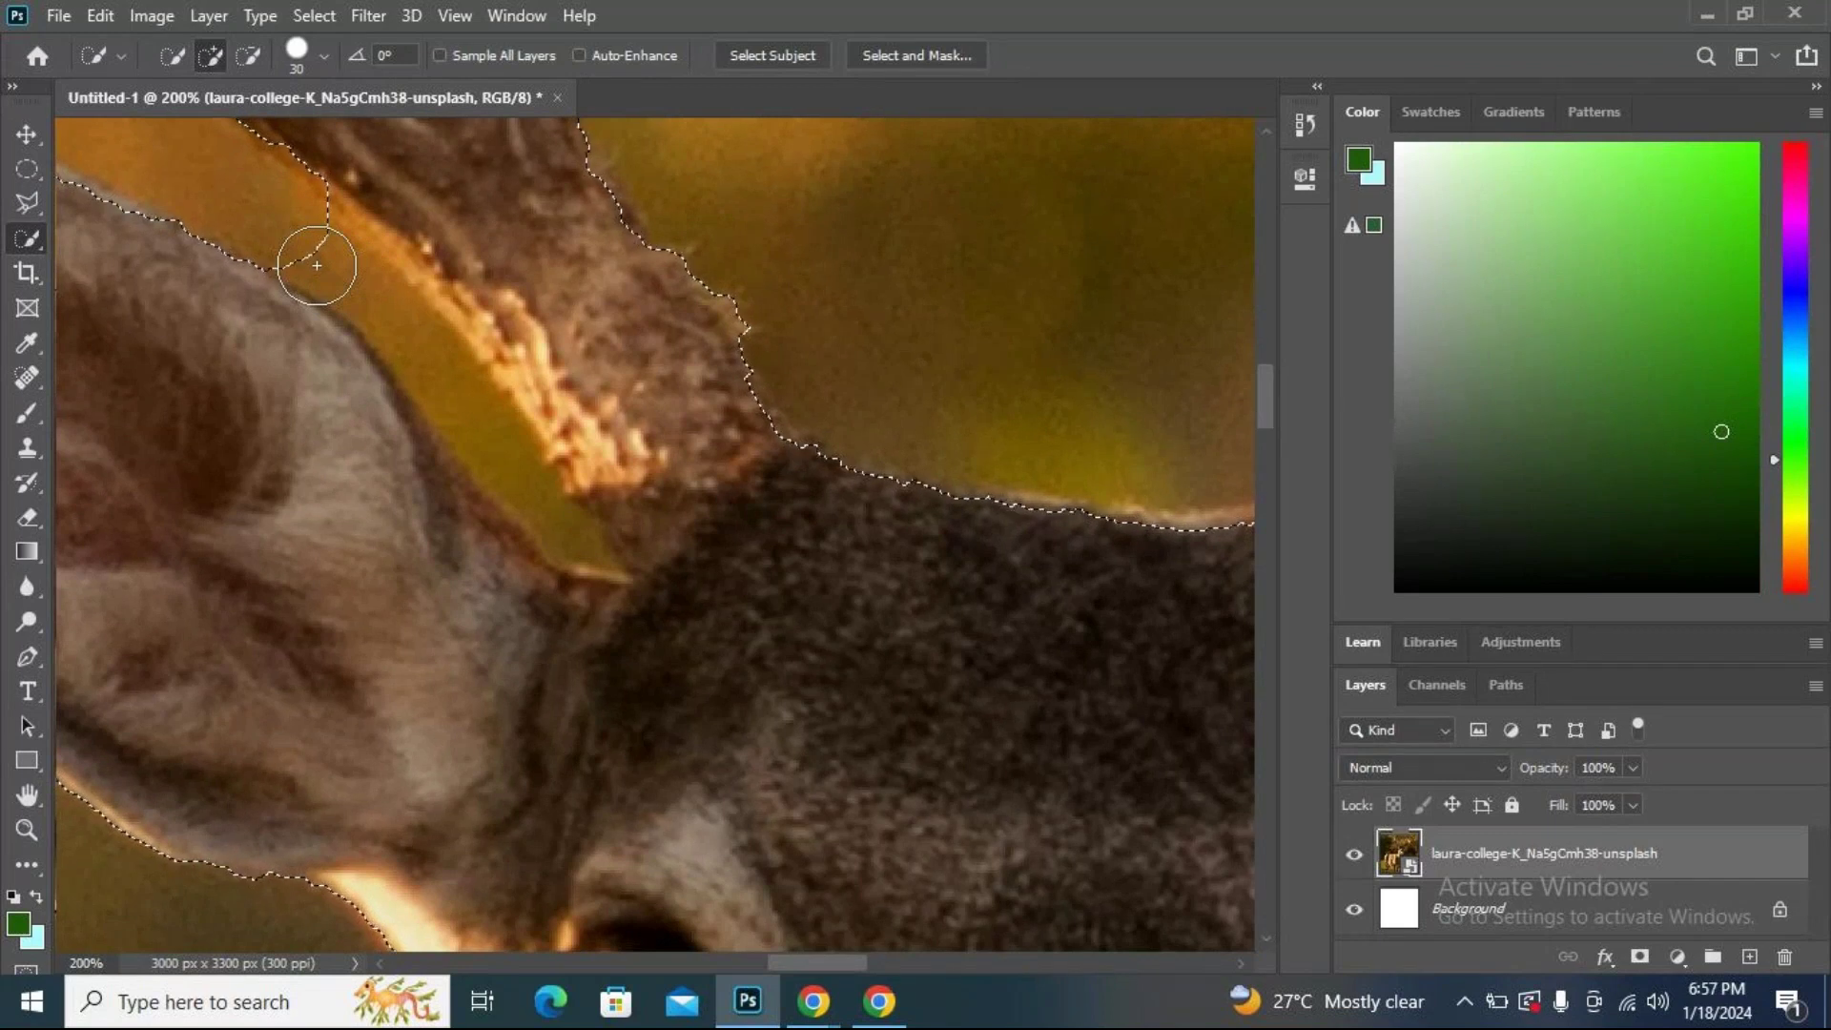
{"action": "key", "text": "bracketleft"}
{"action": "key", "text": "bracketleft"}
{"action": "key", "text": "bracketleft"}
{"action": "key", "text": "bracketleft"}
{"action": "key", "text": "bracketleft"}
{"action": "key", "text": "bracketright"}
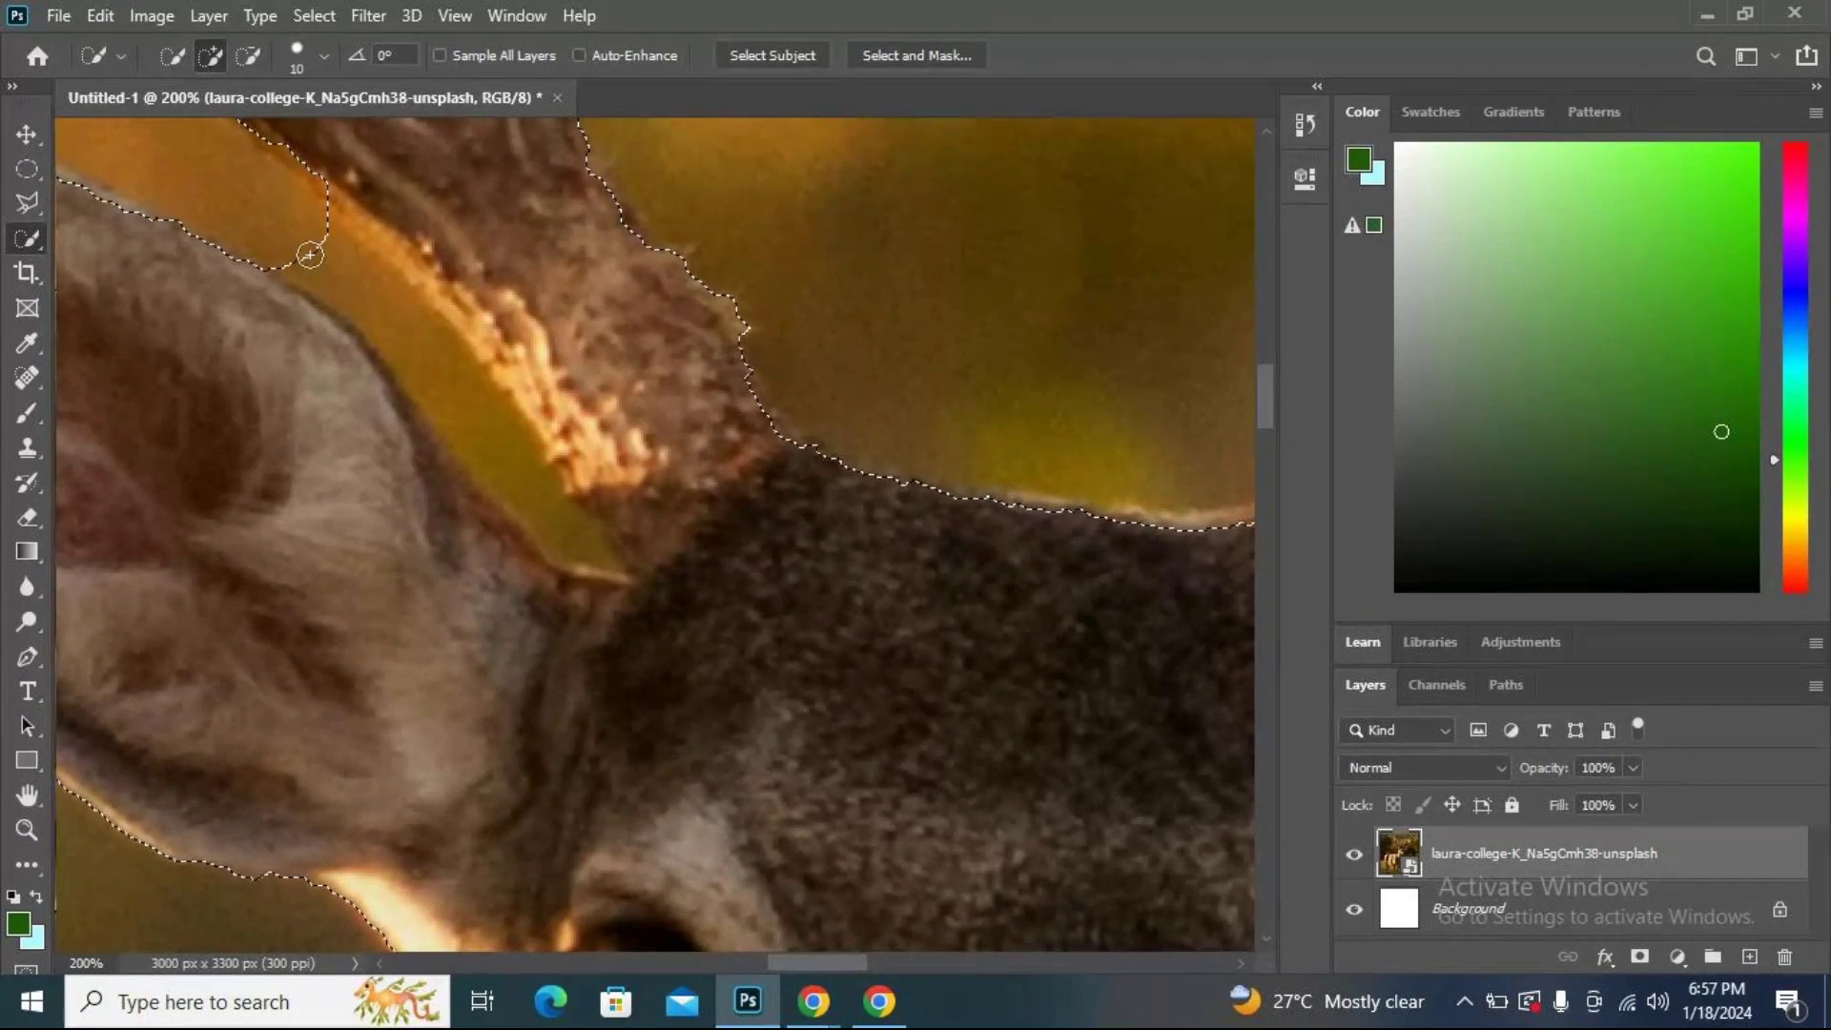
{"action": "key", "text": "alt"}
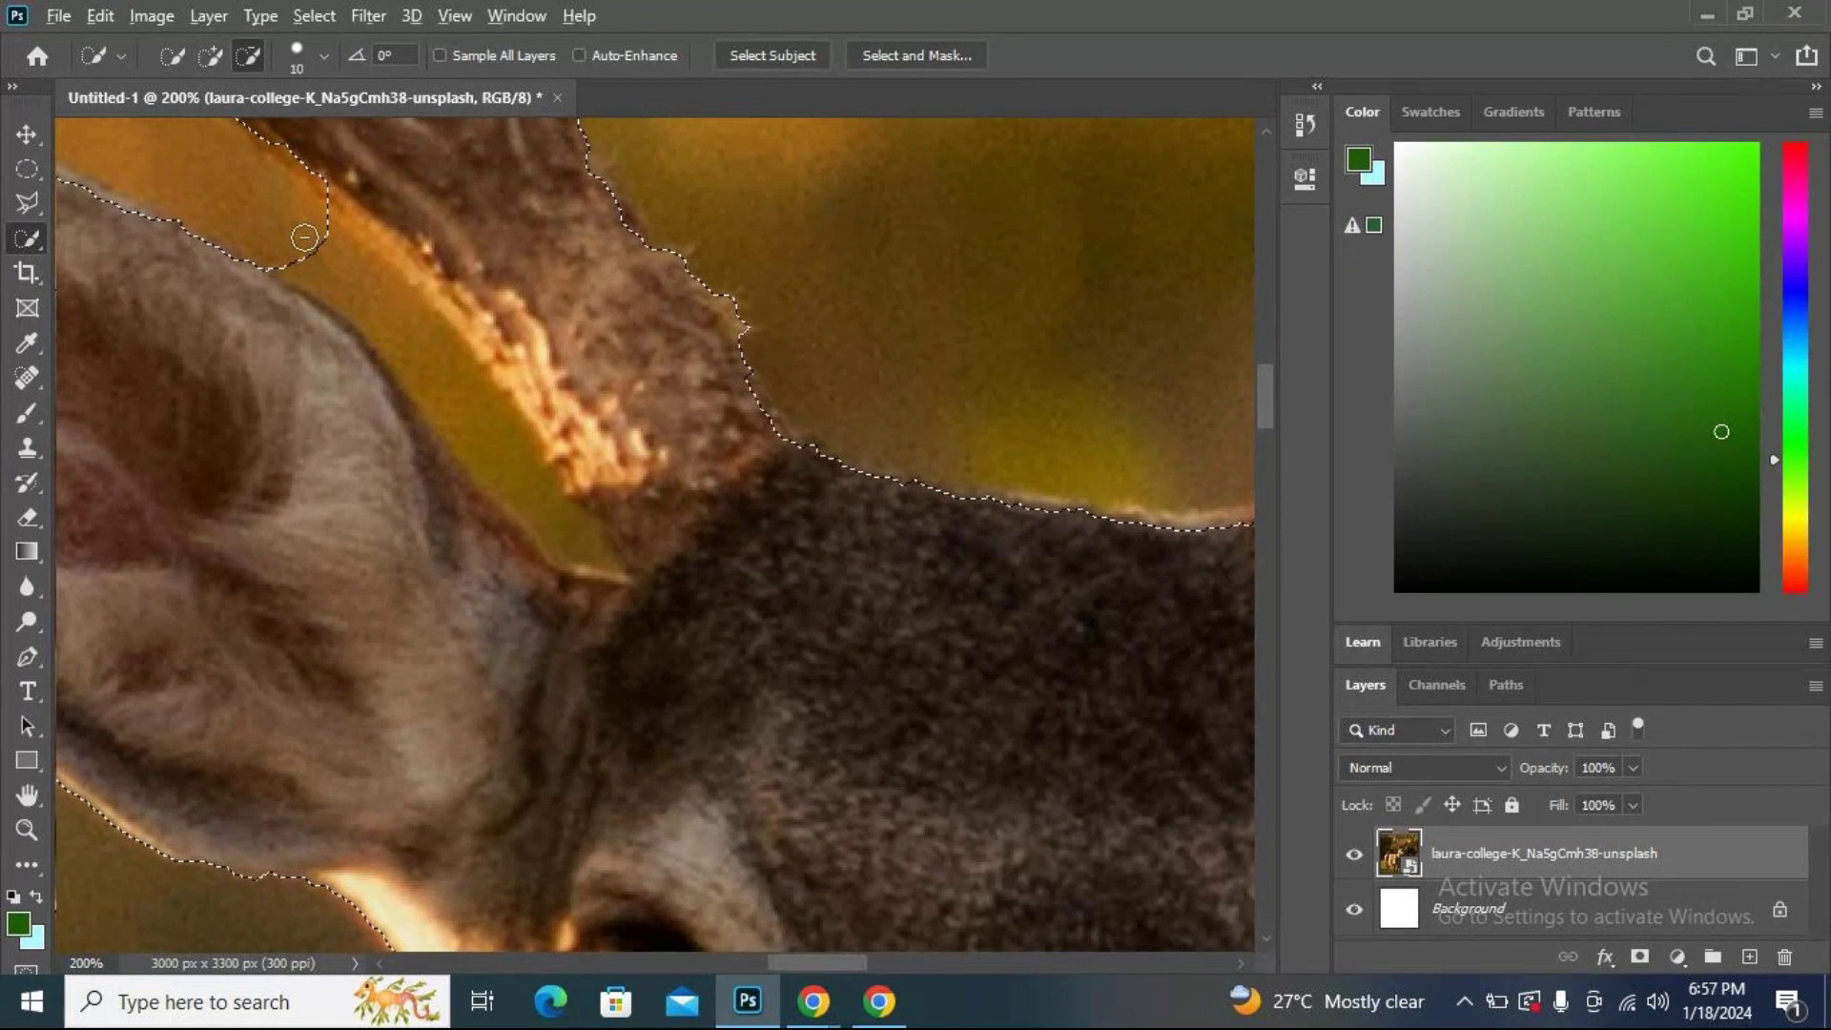
{"action": "left_click_drag", "start_coordinate": [303, 238], "coordinate": [604, 570]}
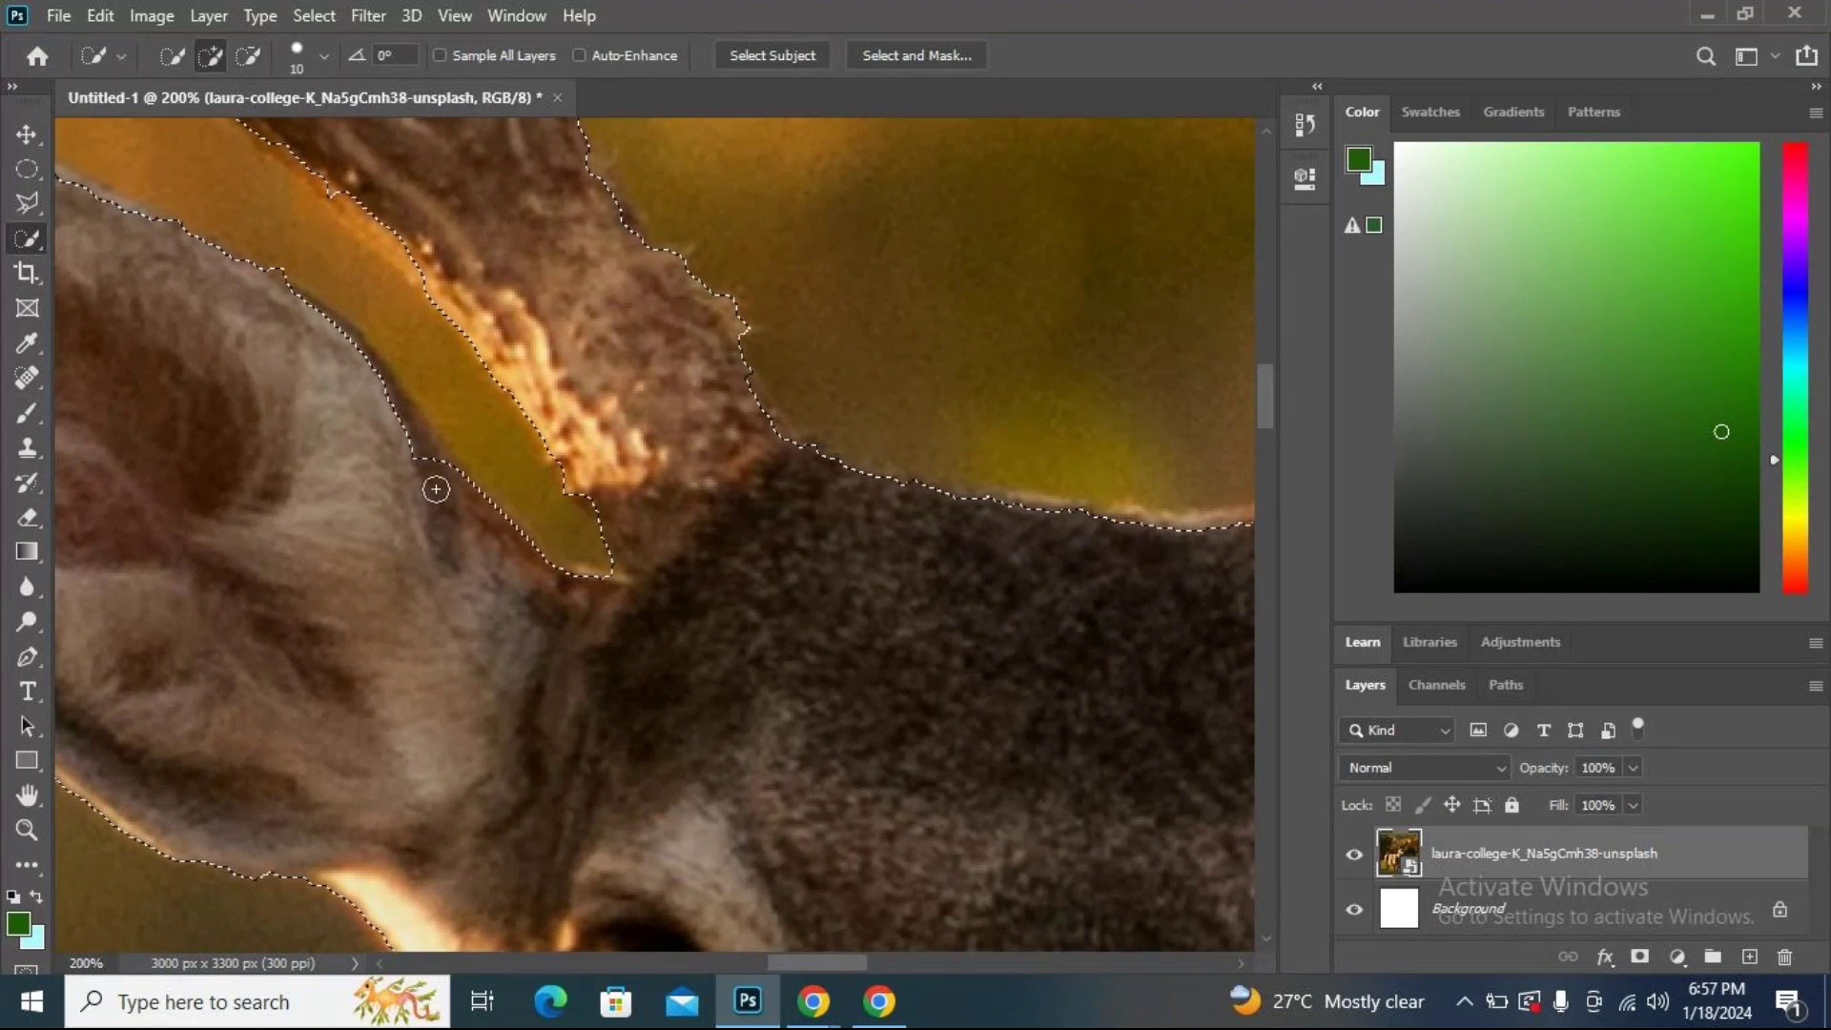
Reduce the brush size to 8 and add the ear's dark edge along the gap to the selection.
{"action": "key", "text": "bracketleft"}
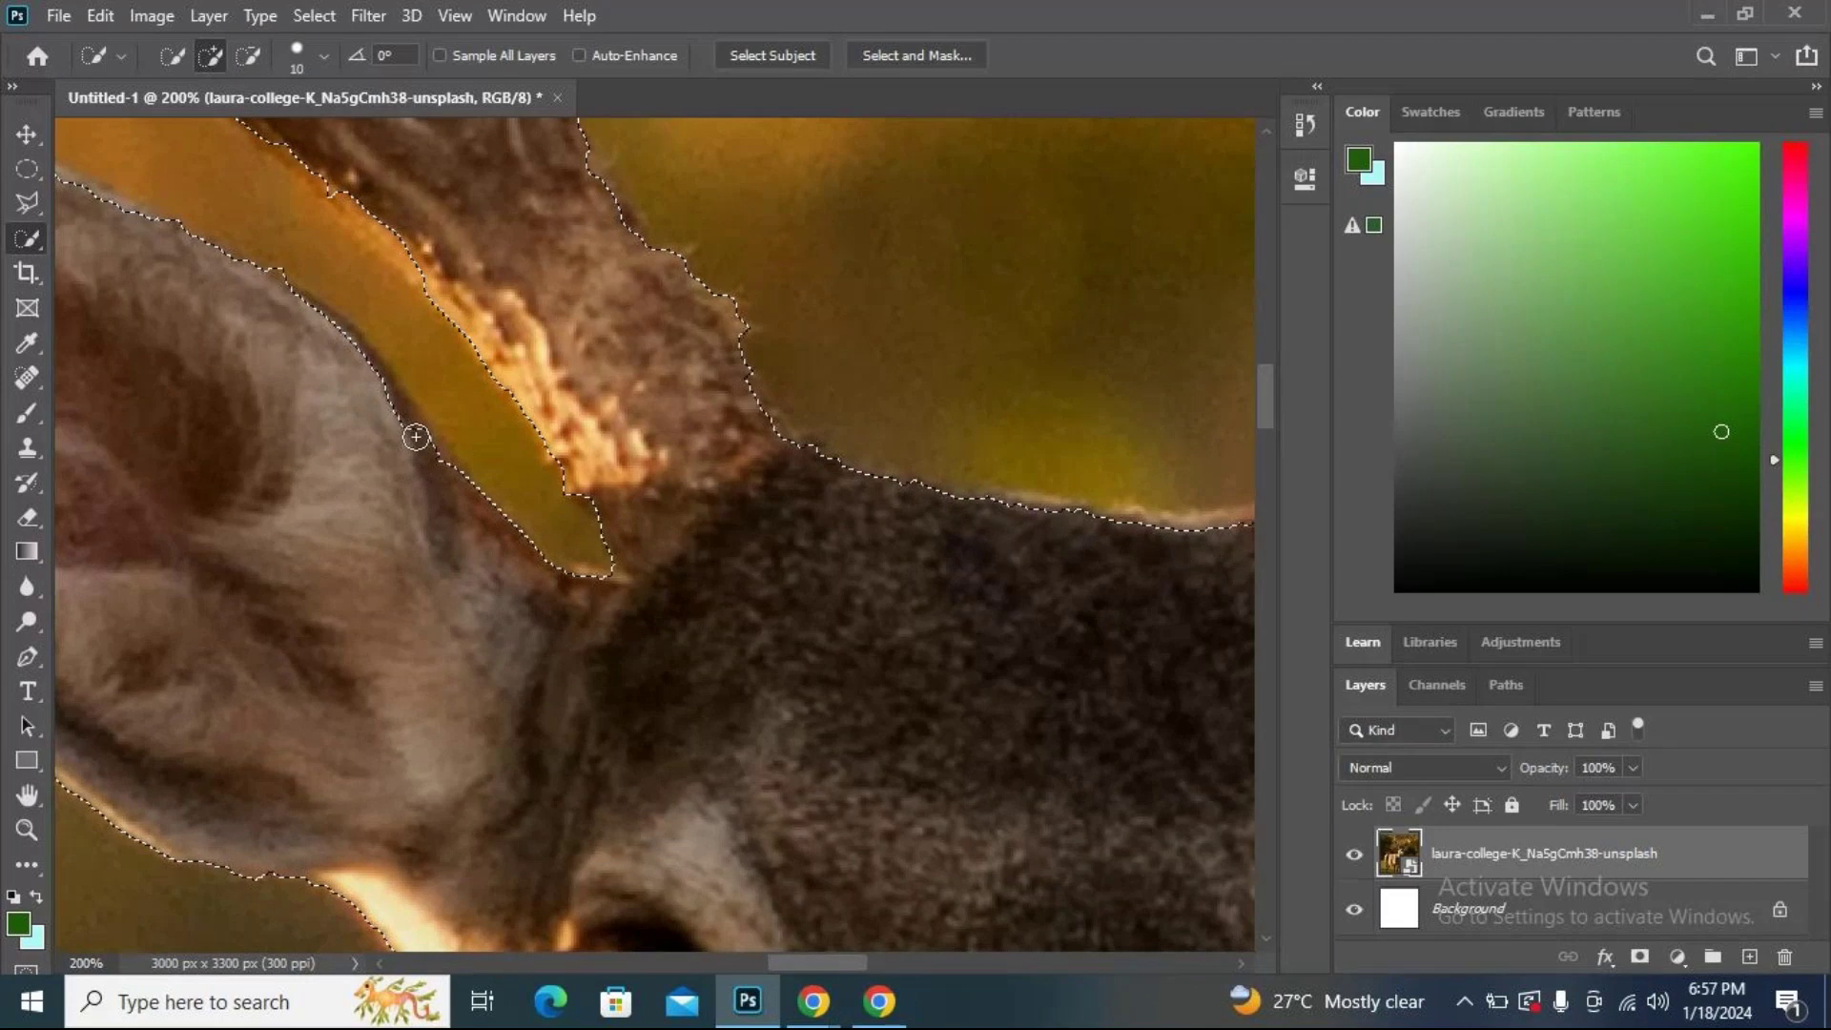
{"action": "left_click", "coordinate": [443, 438]}
{"action": "key", "text": "bracketleft"}
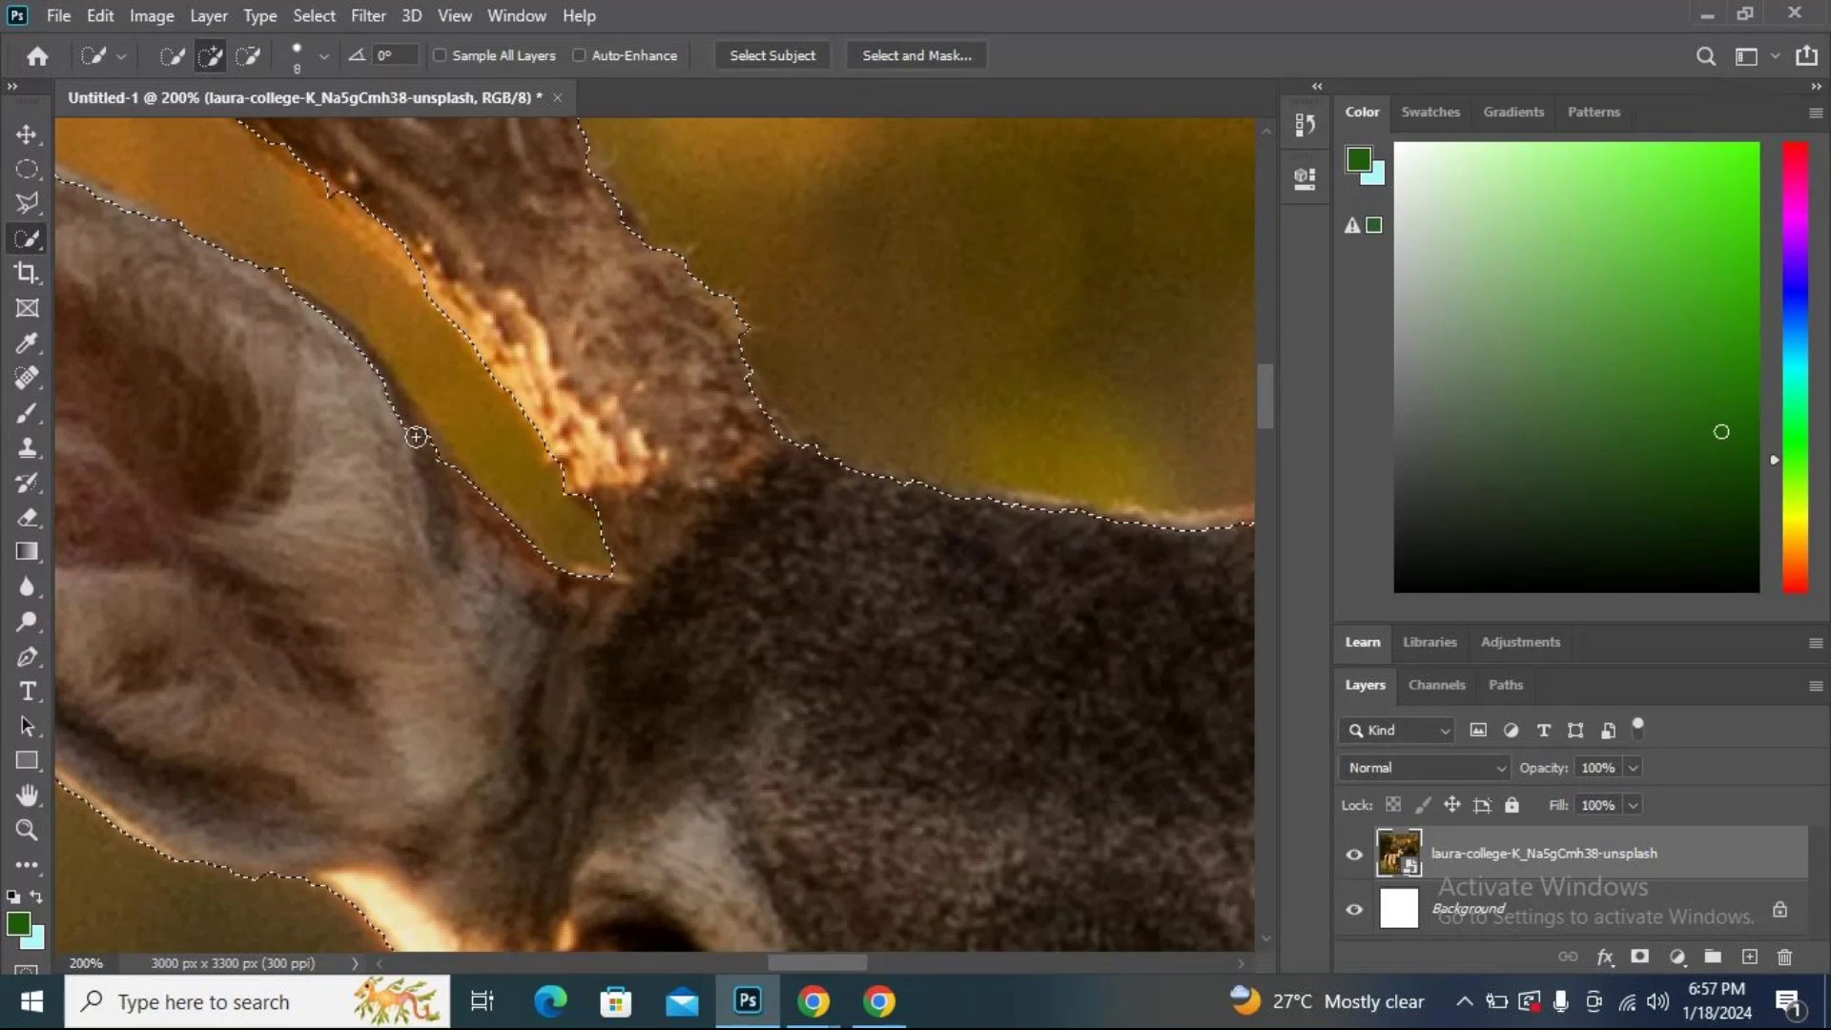
{"action": "left_click", "coordinate": [356, 340]}
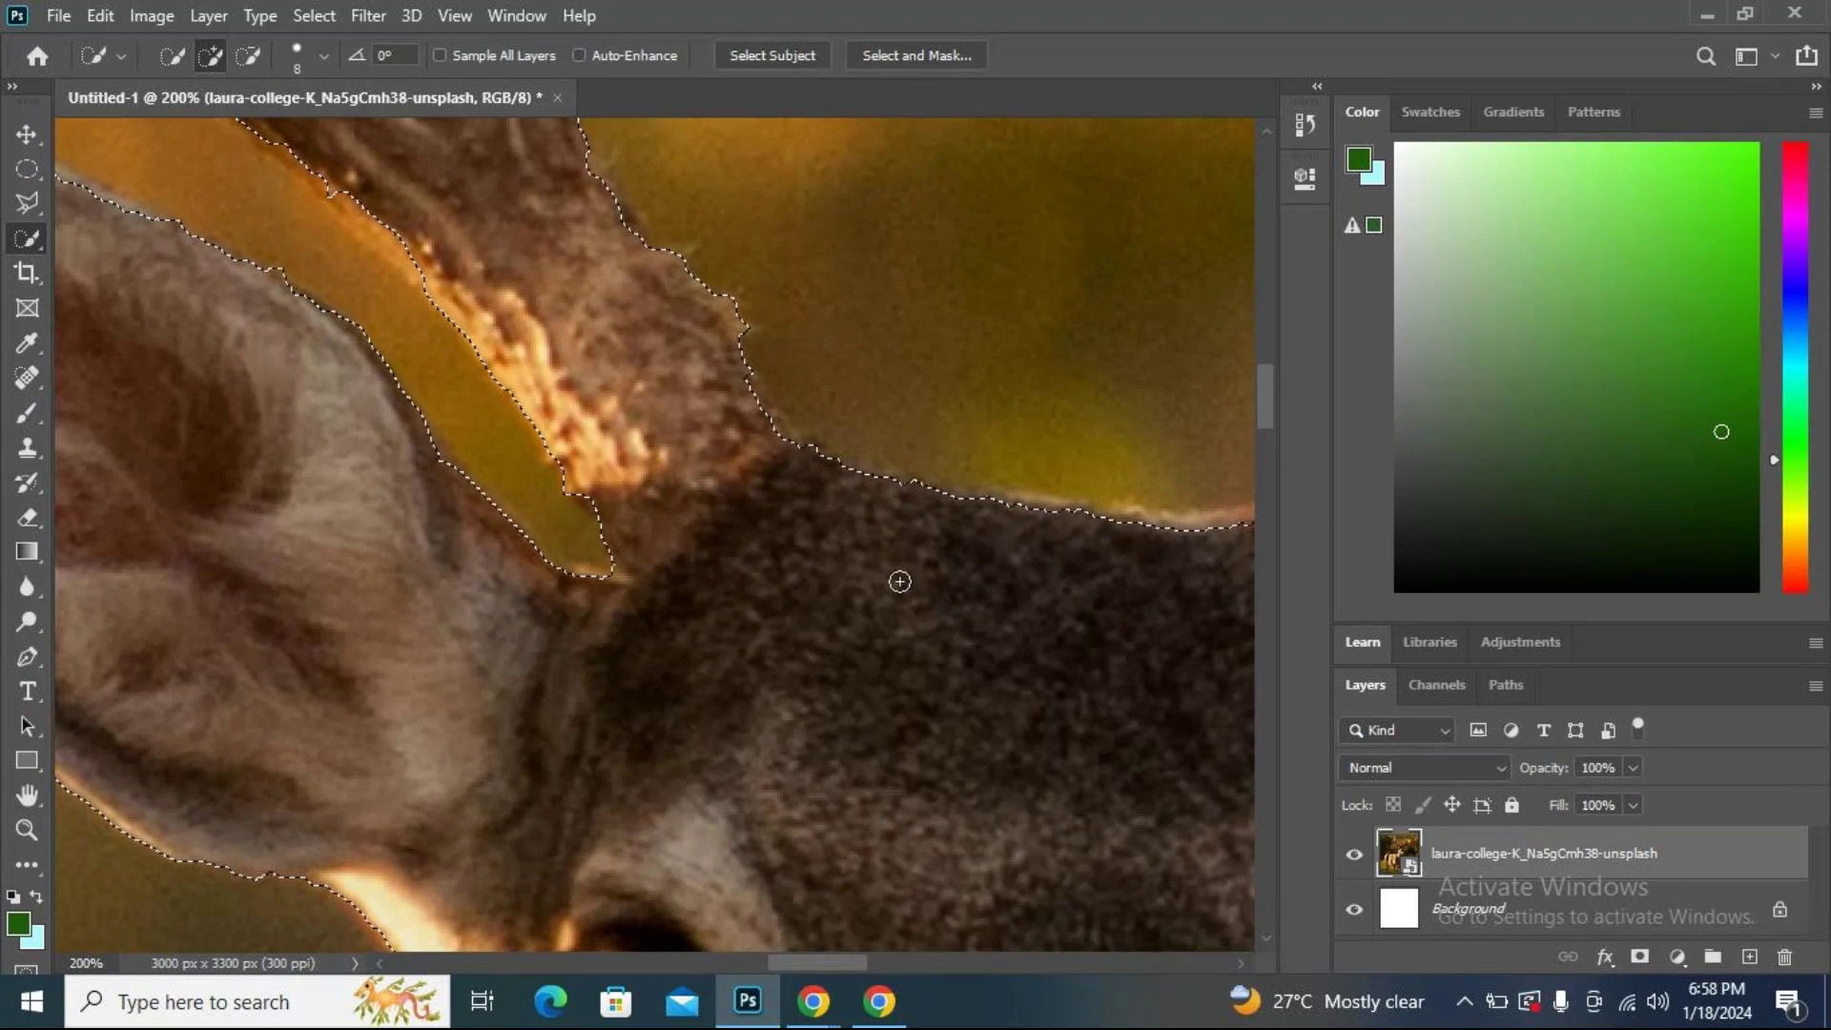
Add the bright lower edge of the antler base beside the ear gap to the selection.
{"action": "left_click_drag", "start_coordinate": [900, 583], "coordinate": [1131, 840]}
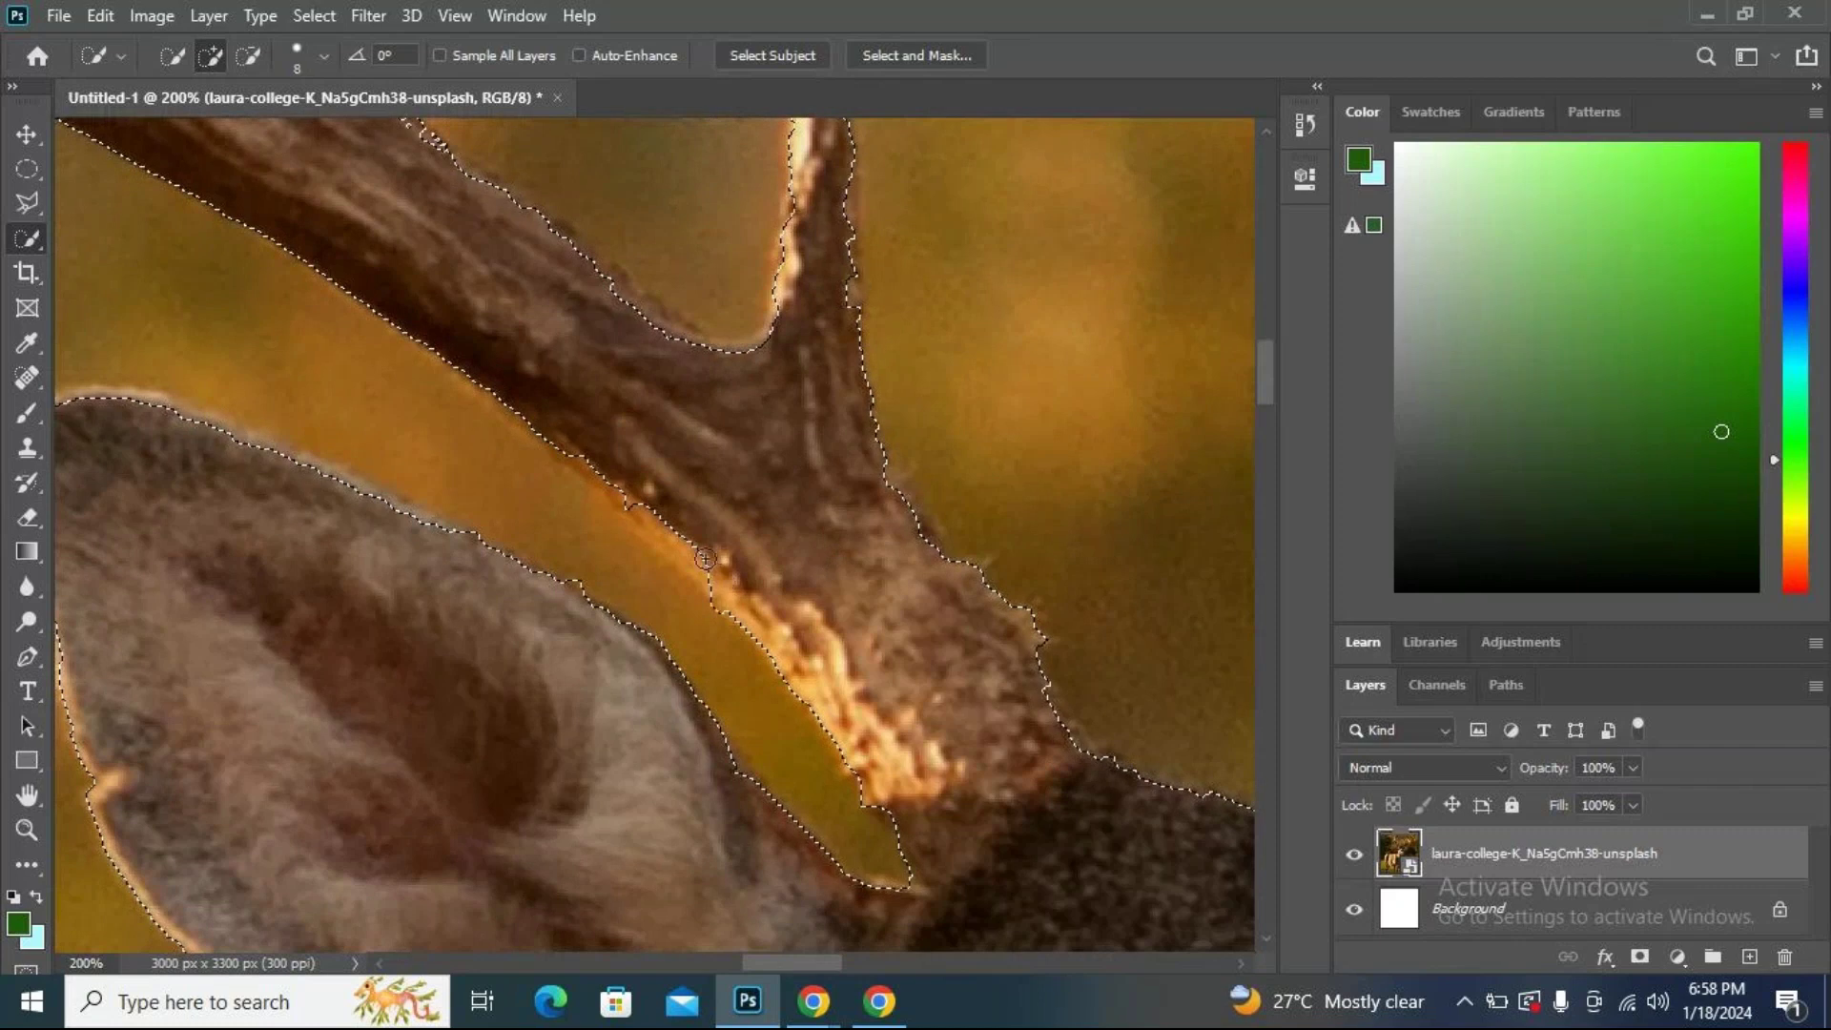
{"action": "left_click", "coordinate": [633, 491]}
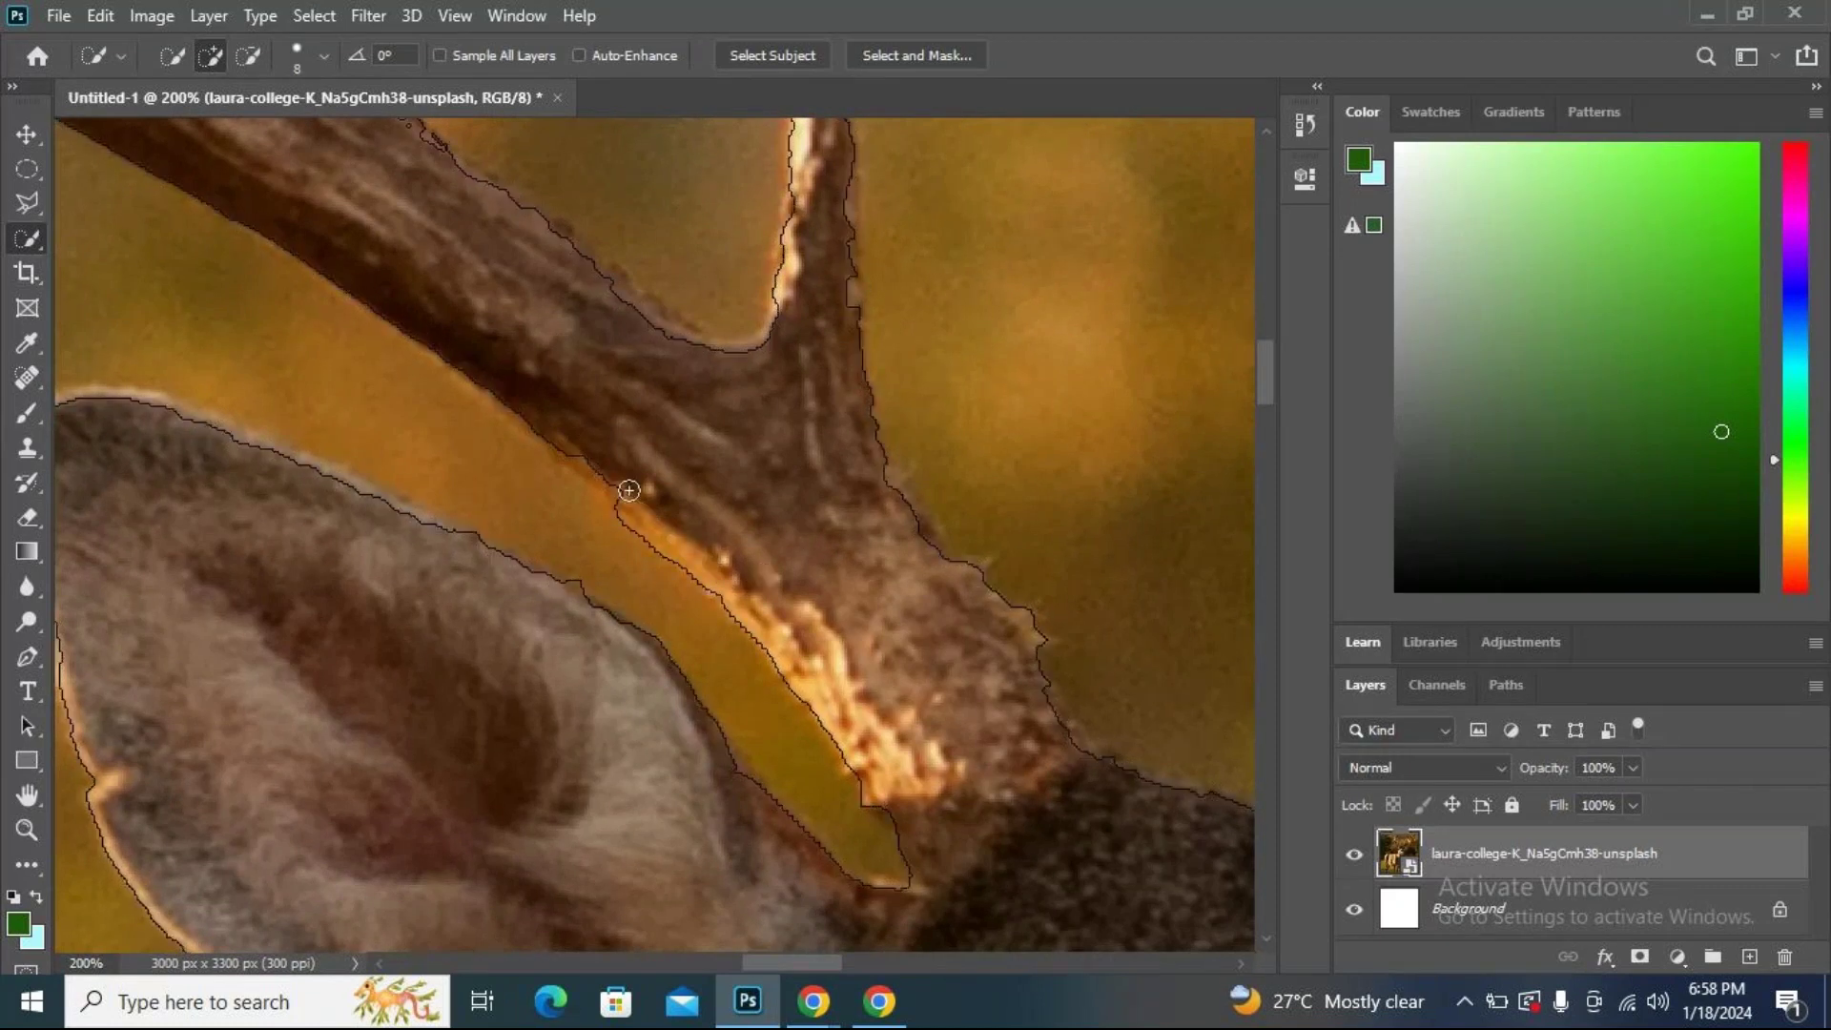
{"action": "left_click", "coordinate": [605, 474]}
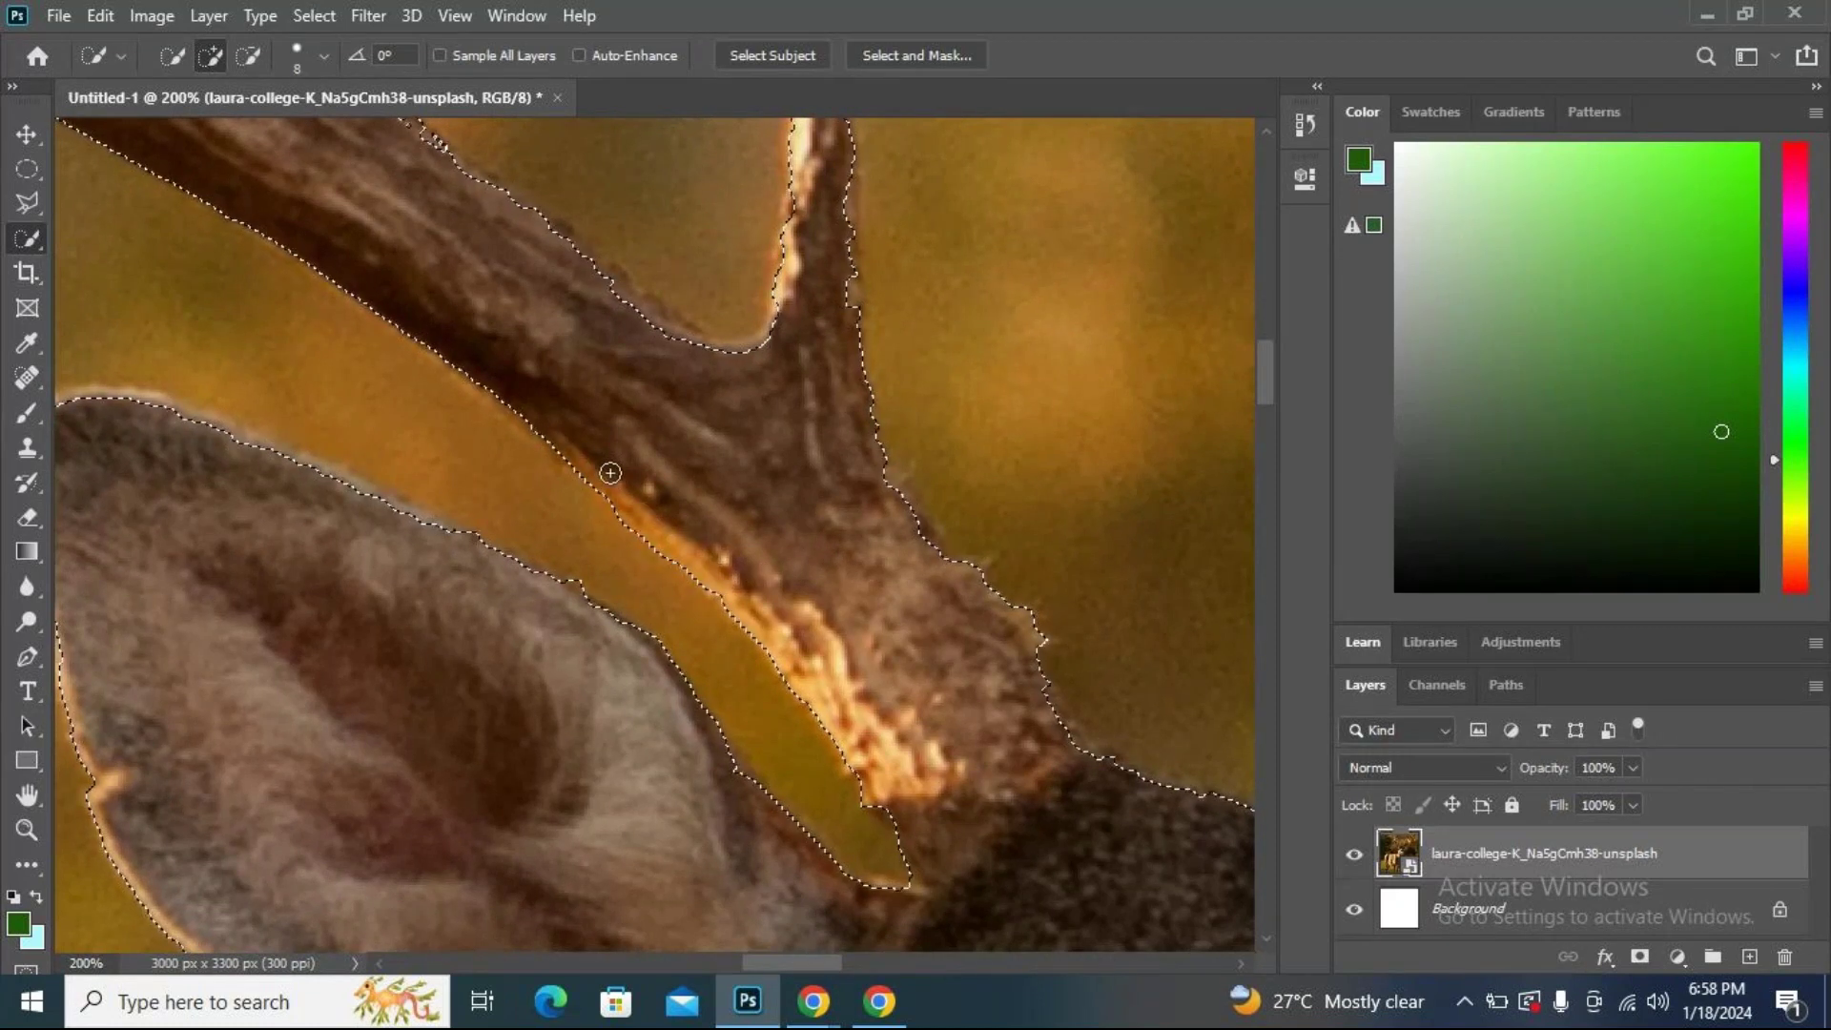
{"action": "left_click", "coordinate": [899, 810]}
{"action": "left_click_drag", "start_coordinate": [909, 839], "coordinate": [919, 871]}
Add the upper edge of the ear near its tip to the selection.
{"action": "mouse_move", "coordinate": [435, 529]}
{"action": "left_mouse_down"}
{"action": "mouse_move", "coordinate": [333, 477]}
{"action": "mouse_move", "coordinate": [380, 498]}
{"action": "mouse_move", "coordinate": [421, 580]}
{"action": "left_mouse_up"}
{"action": "left_click_drag", "start_coordinate": [560, 604], "coordinate": [832, 707]}
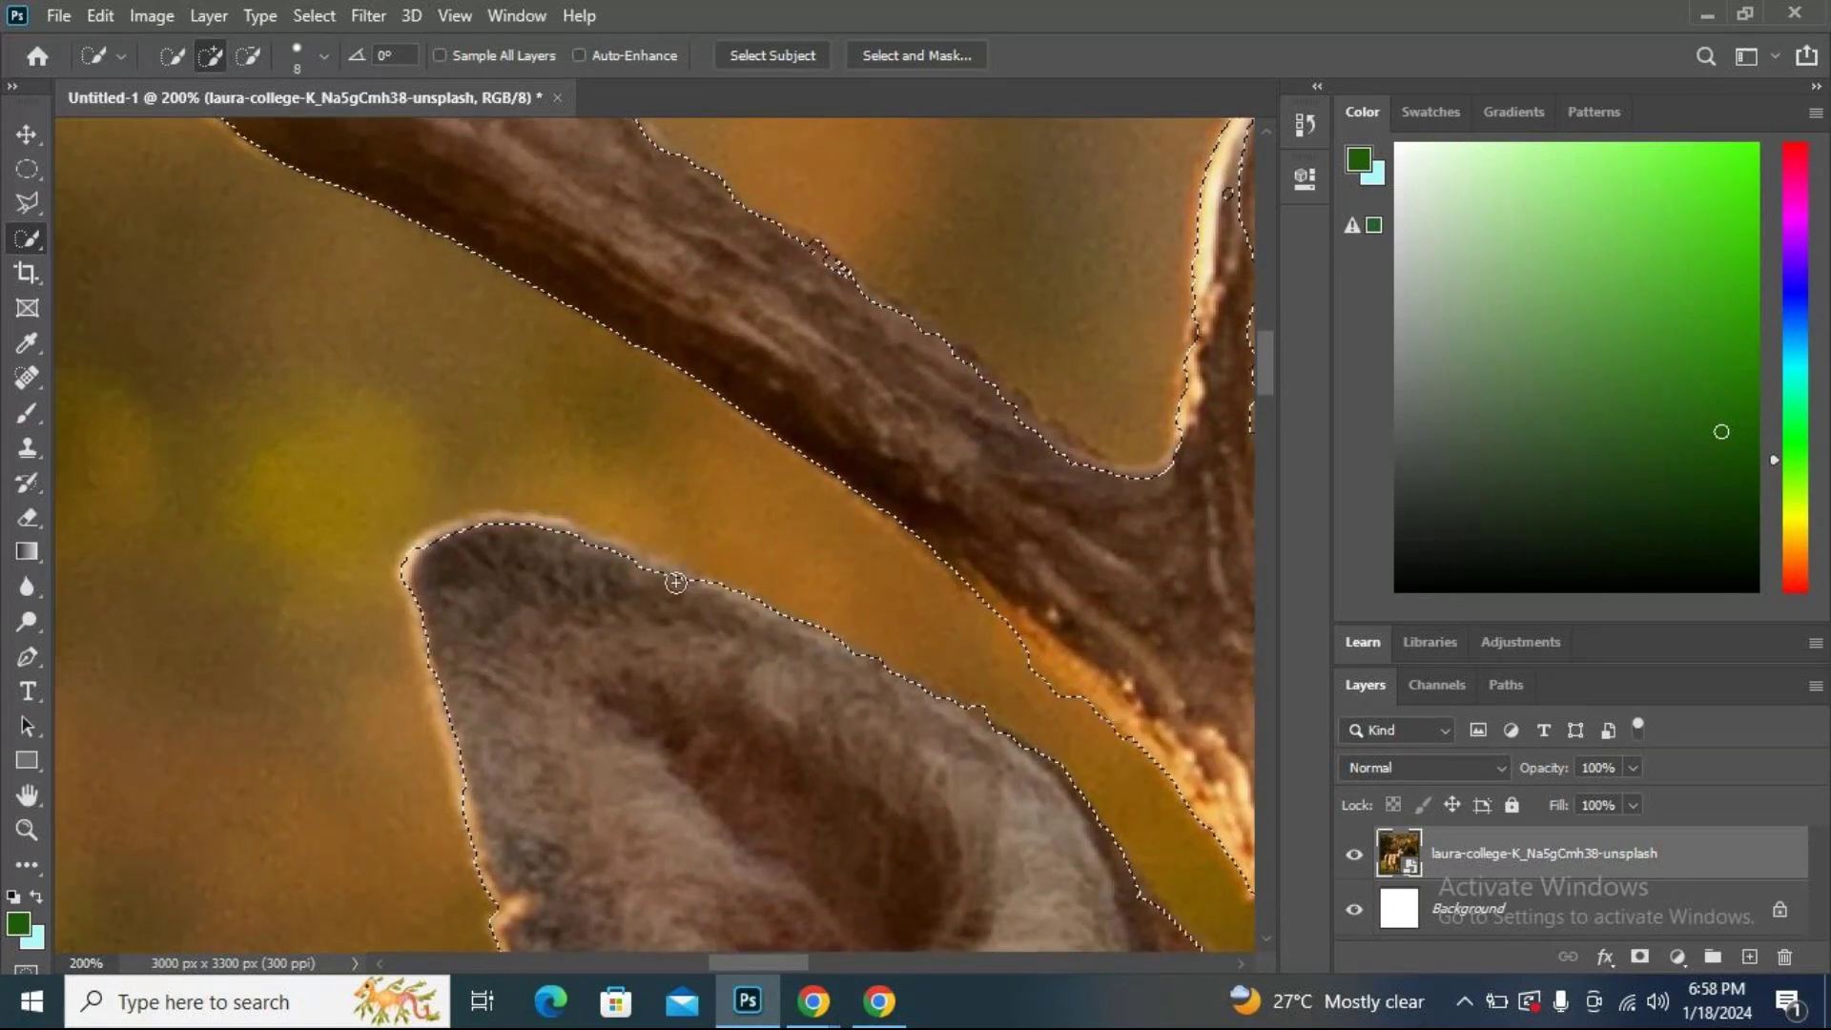
{"action": "mouse_move", "coordinate": [629, 563]}
{"action": "left_mouse_down"}
{"action": "mouse_move", "coordinate": [571, 532]}
{"action": "mouse_move", "coordinate": [494, 539]}
{"action": "left_mouse_up"}
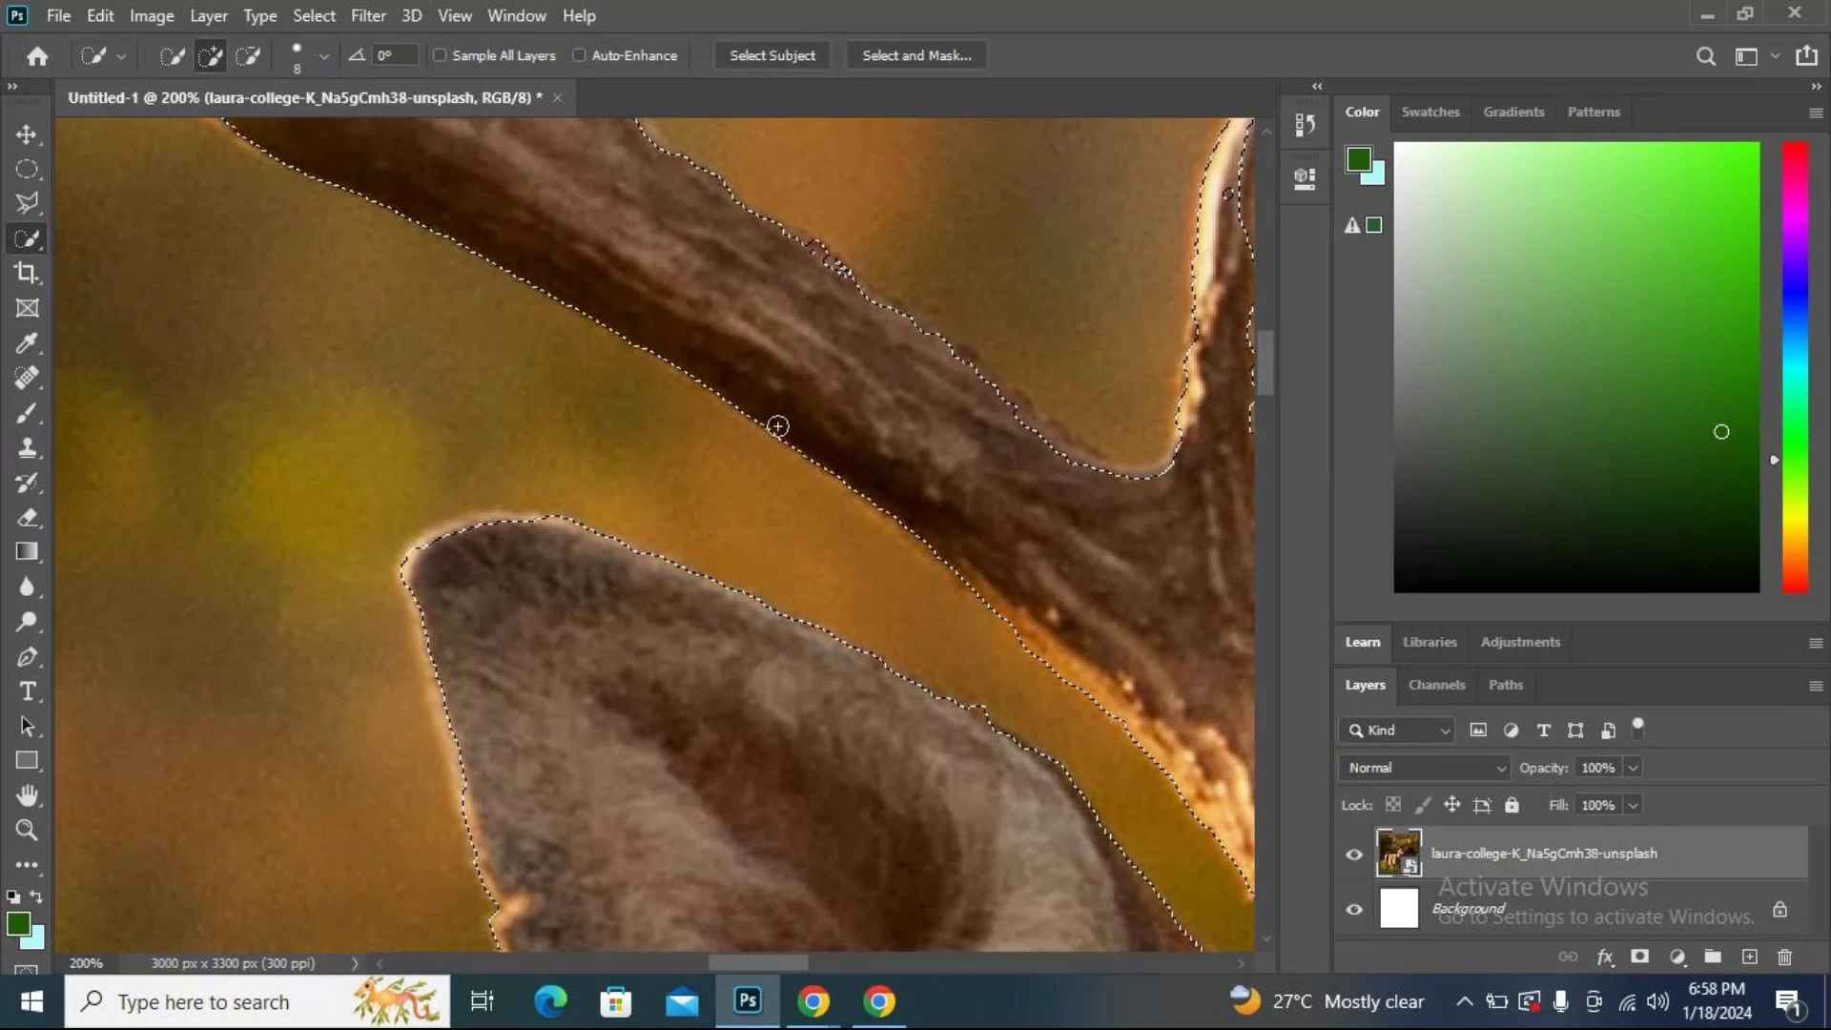
Add the bright antler edge around the small triangular opening at the antler fork to the selection.
{"action": "scroll", "coordinate": [560, 560], "scroll_direction": "up", "scroll_amount": 3}
{"action": "scroll", "coordinate": [564, 756], "scroll_direction": "up", "scroll_amount": 2}
{"action": "mouse_move", "coordinate": [592, 621]}
{"action": "left_mouse_down"}
{"action": "mouse_move", "coordinate": [558, 569]}
{"action": "mouse_move", "coordinate": [586, 522]}
{"action": "mouse_move", "coordinate": [560, 690]}
{"action": "left_mouse_up"}
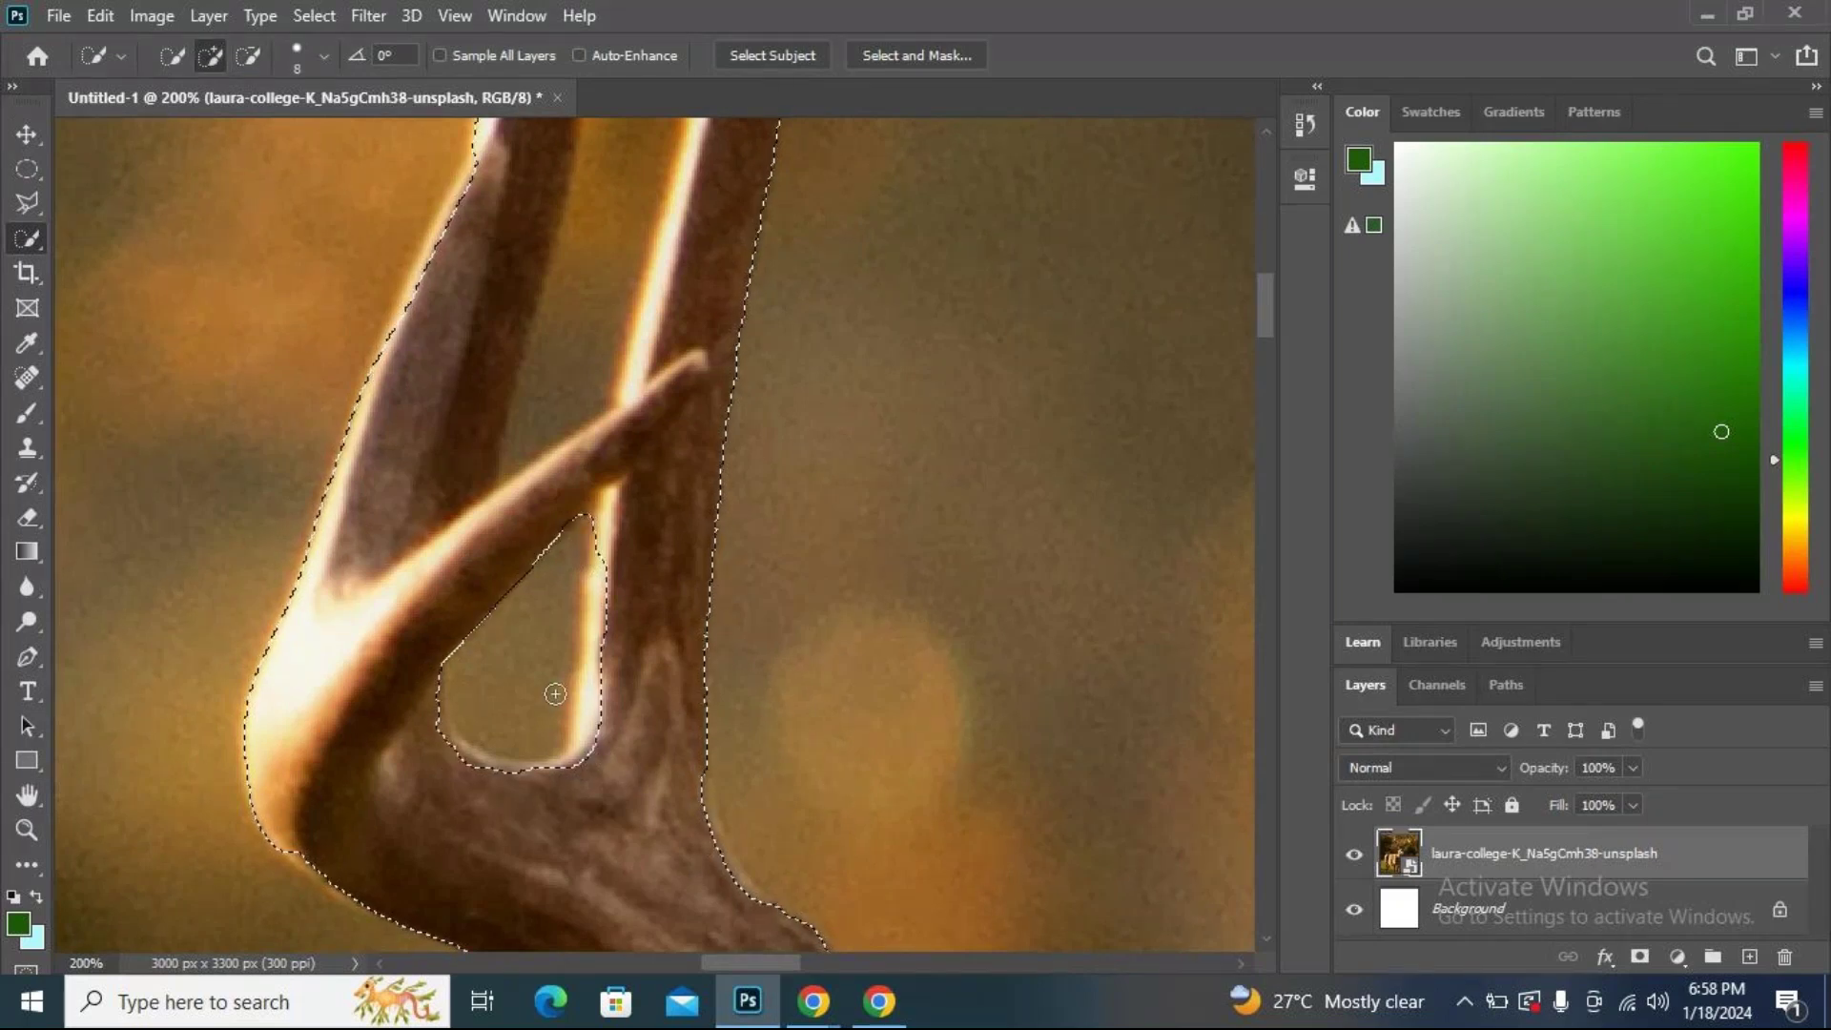
{"action": "left_click", "coordinate": [598, 595]}
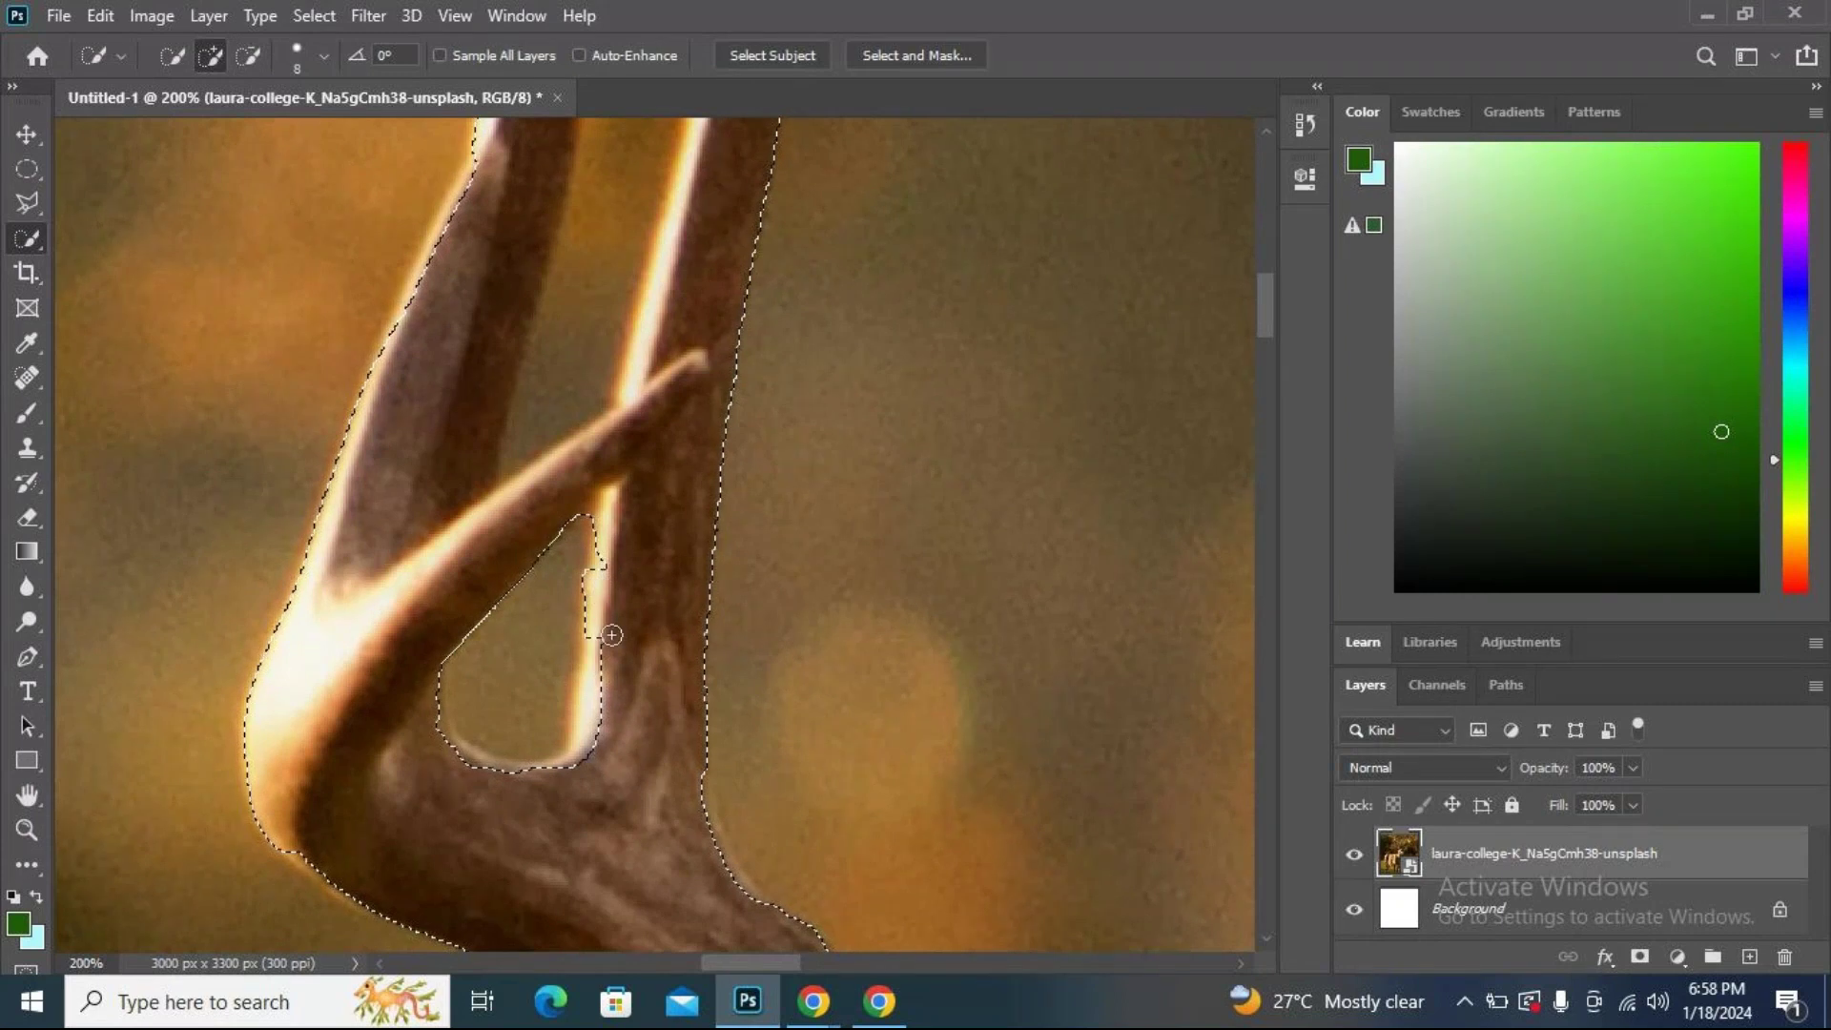
{"action": "mouse_move", "coordinate": [599, 667]}
{"action": "left_mouse_down"}
{"action": "mouse_move", "coordinate": [578, 734]}
{"action": "mouse_move", "coordinate": [600, 744]}
{"action": "mouse_move", "coordinate": [522, 768]}
{"action": "left_mouse_up"}
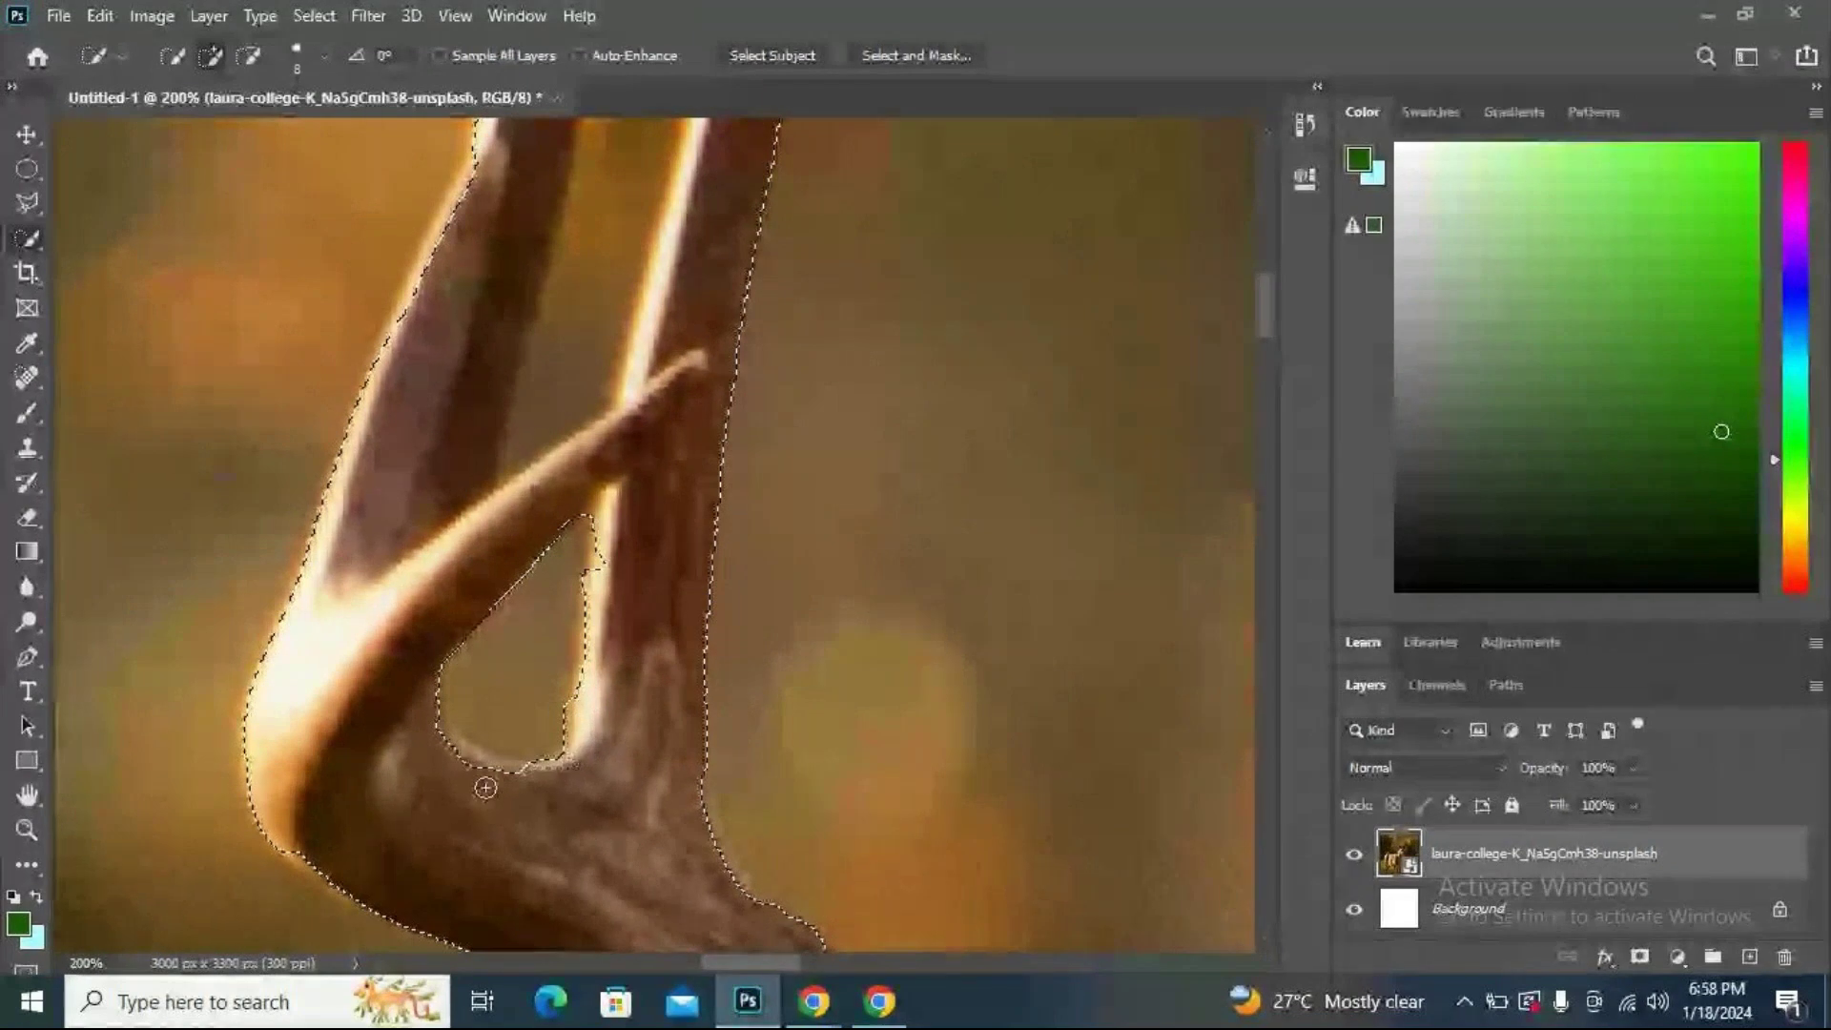
{"action": "left_click", "coordinate": [486, 786]}
Set the brush size to 6, subtract the background inside the triangular opening and touch up its bright edge, undoing the last touch-up.
{"action": "mouse_move", "coordinate": [471, 755]}
{"action": "left_mouse_down"}
{"action": "mouse_move", "coordinate": [477, 706]}
{"action": "mouse_move", "coordinate": [449, 658]}
{"action": "mouse_move", "coordinate": [554, 643]}
{"action": "left_mouse_up"}
{"action": "key", "text": "bracketleft"}
{"action": "key", "text": "bracketleft"}
{"action": "key", "text": "alt"}
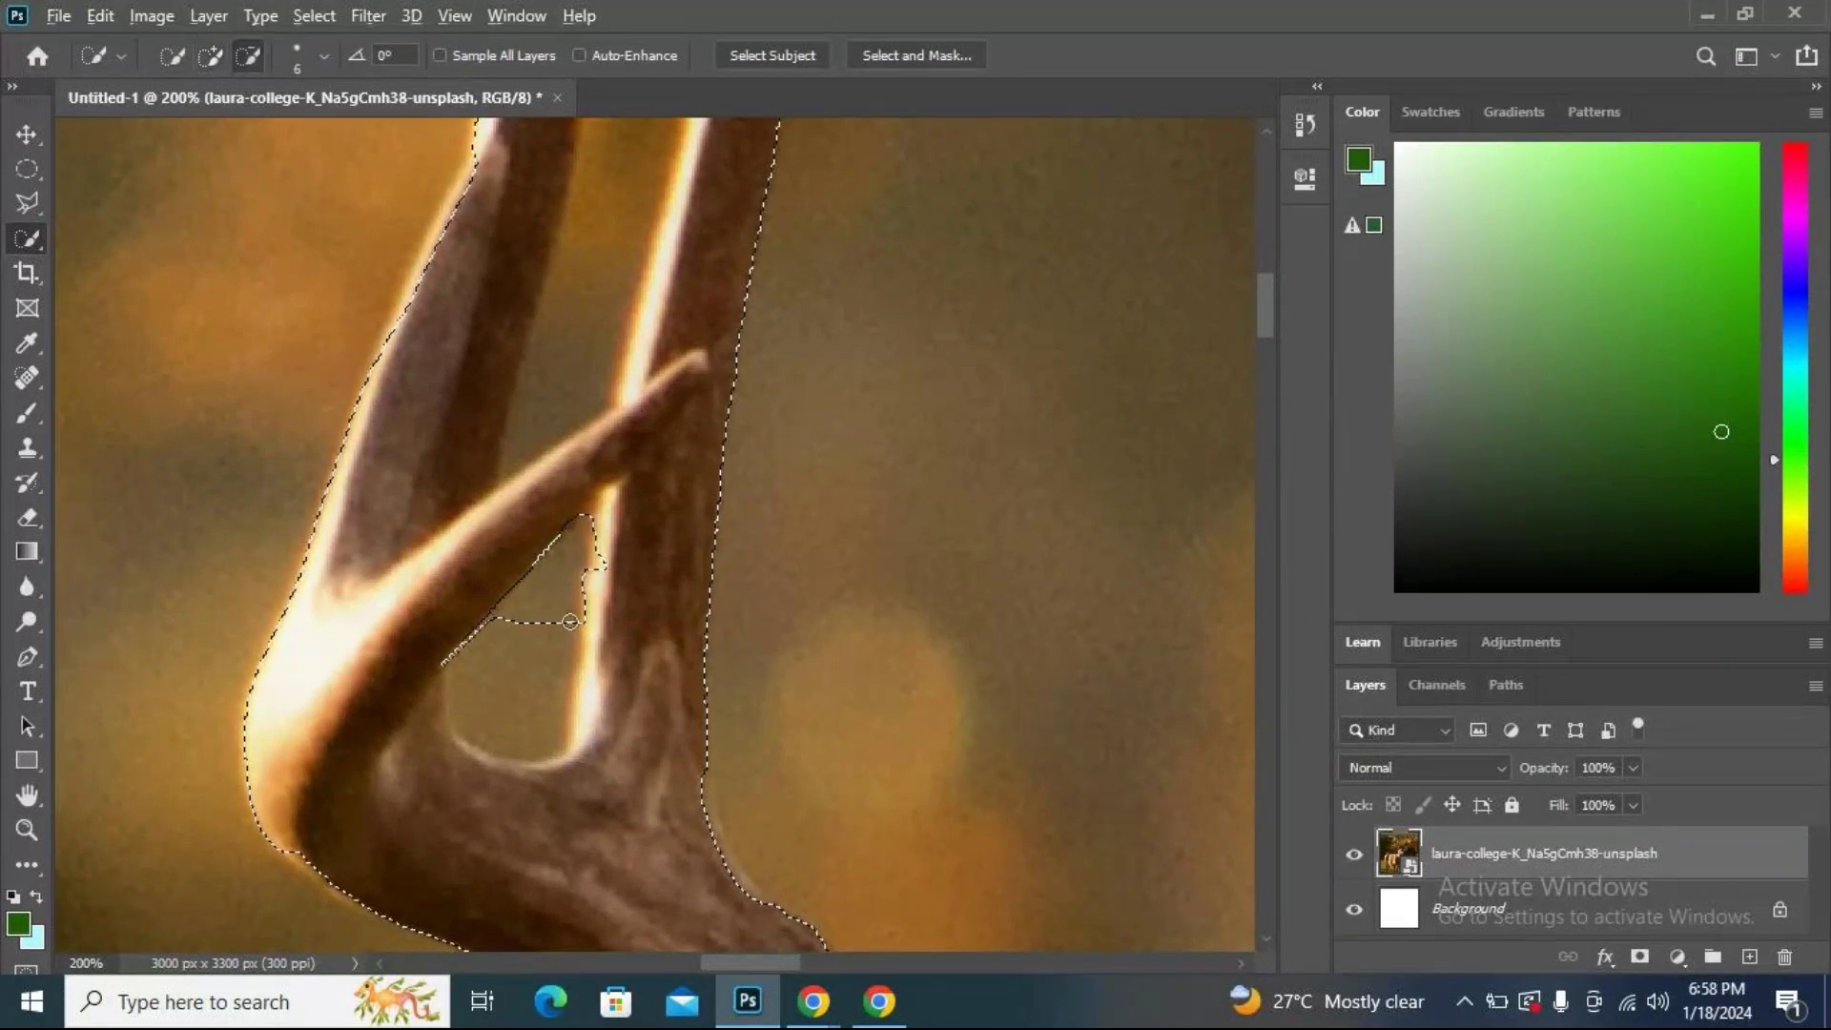
{"action": "mouse_move", "coordinate": [570, 622]}
{"action": "left_mouse_down"}
{"action": "mouse_move", "coordinate": [562, 696]}
{"action": "mouse_move", "coordinate": [499, 724]}
{"action": "left_mouse_up"}
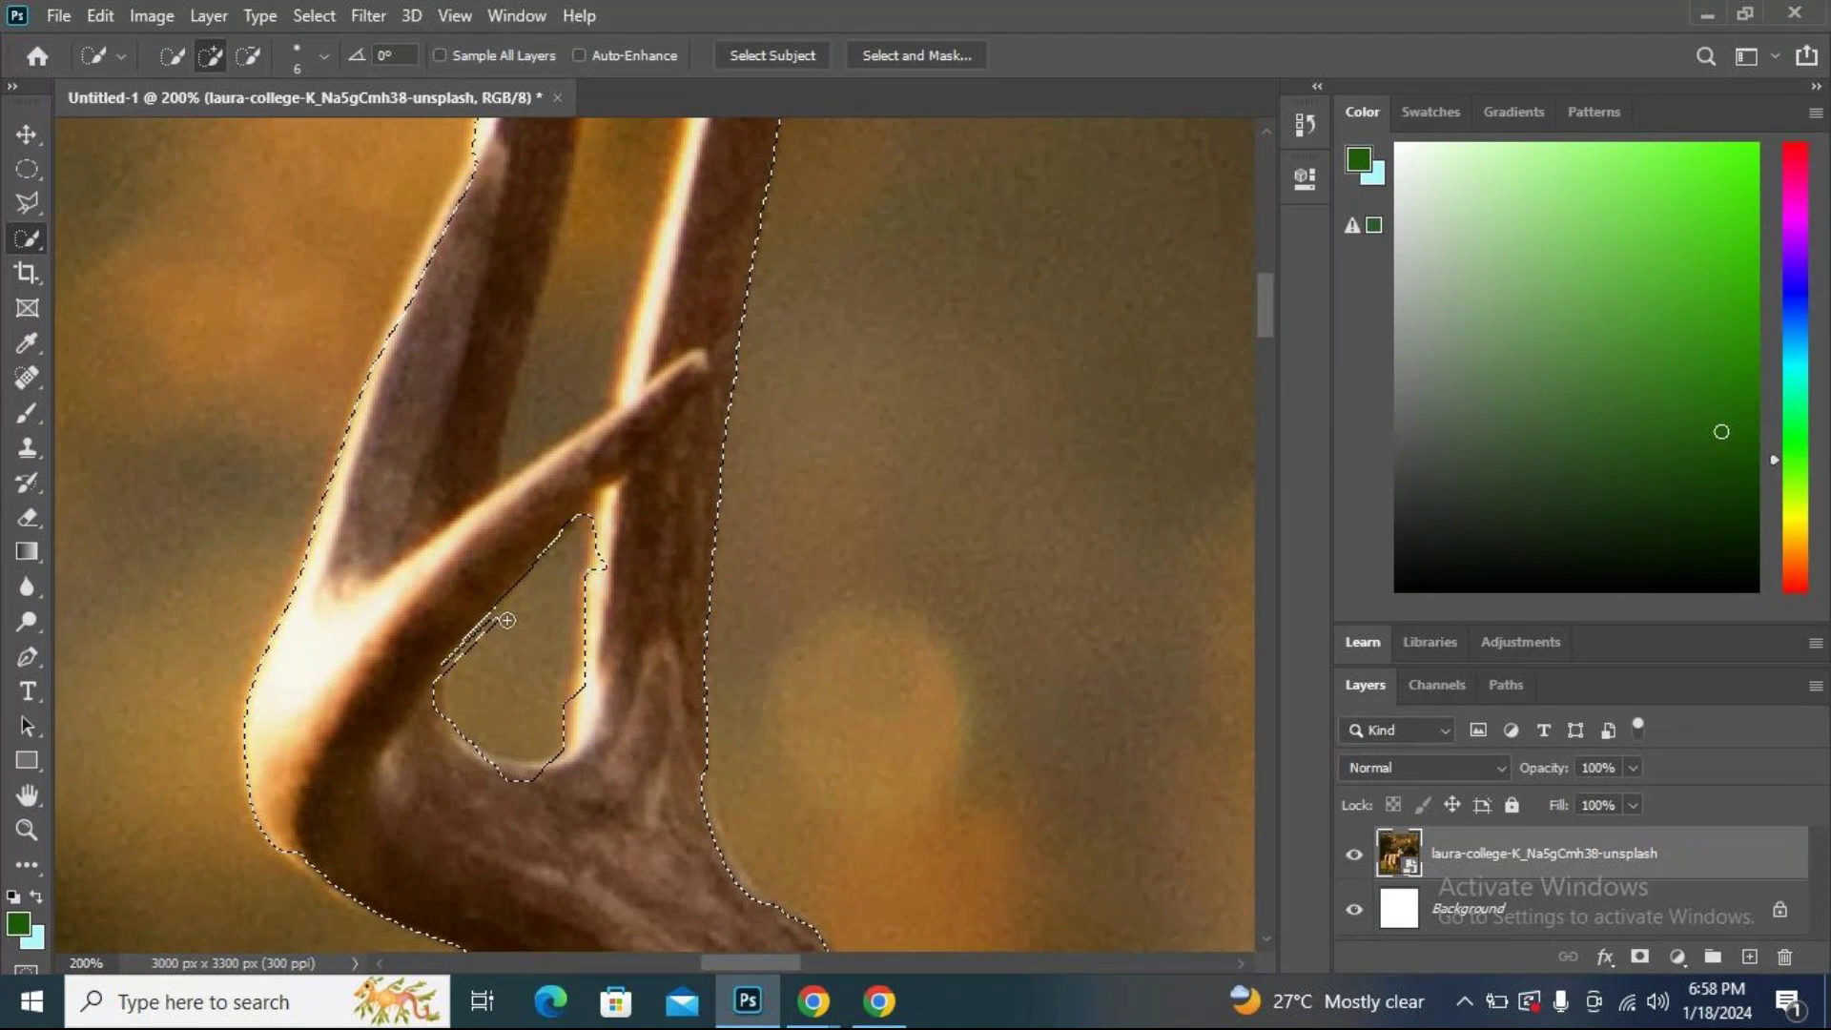
{"action": "left_click", "coordinate": [595, 582]}
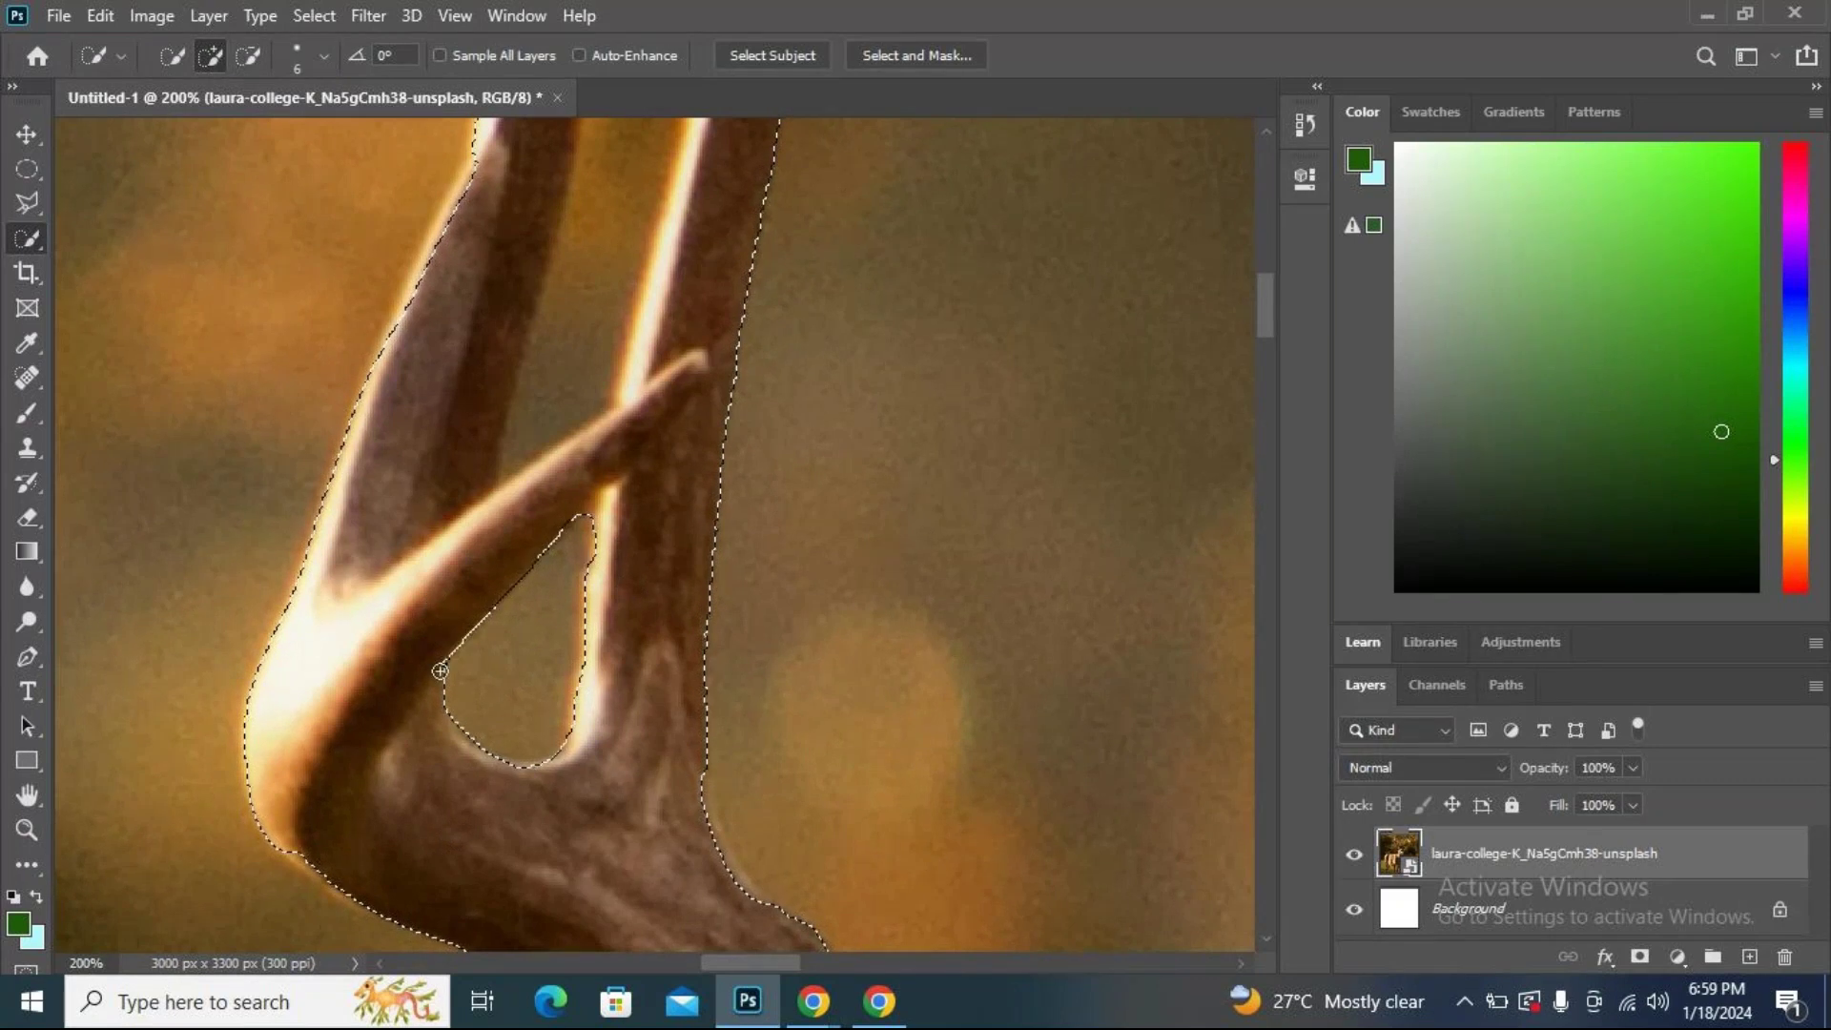
{"action": "left_click", "coordinate": [600, 552]}
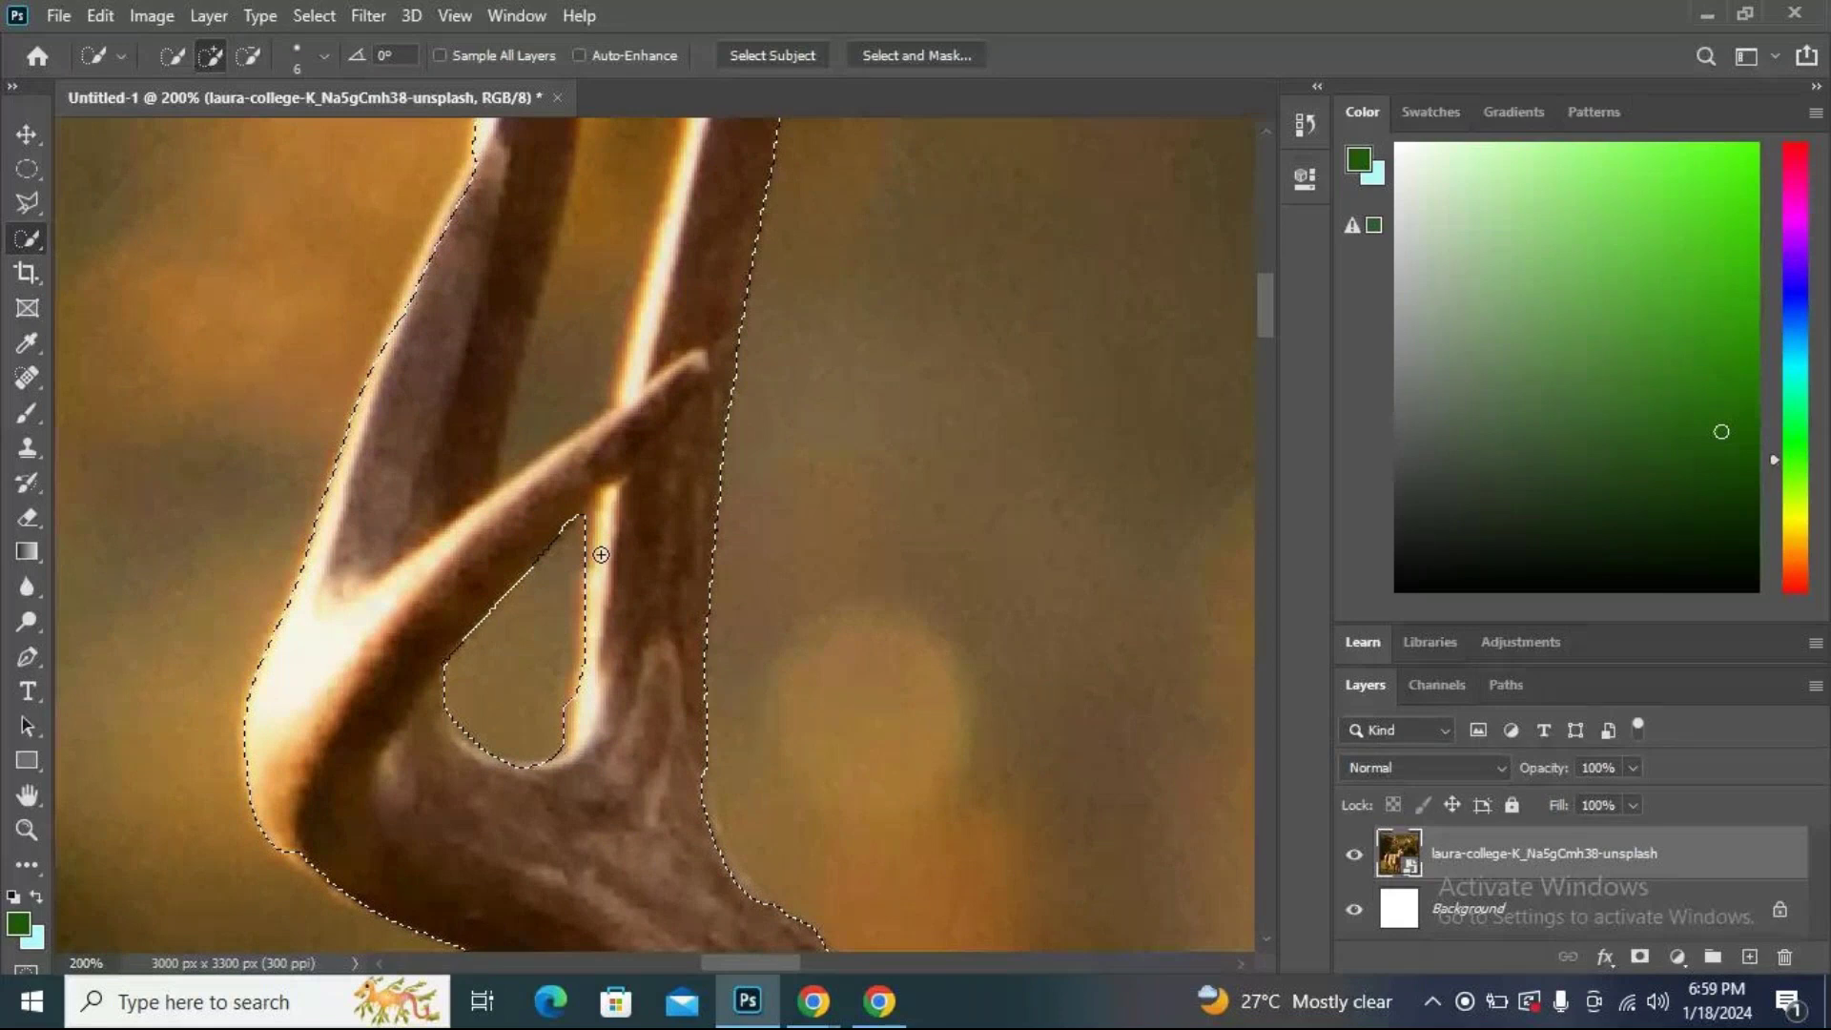
{"action": "key", "text": "ctrl+z"}
Add the tip and the missed dark outer edge of the longer antler tine to the selection.
{"action": "left_click_drag", "start_coordinate": [771, 735], "coordinate": [814, 818]}
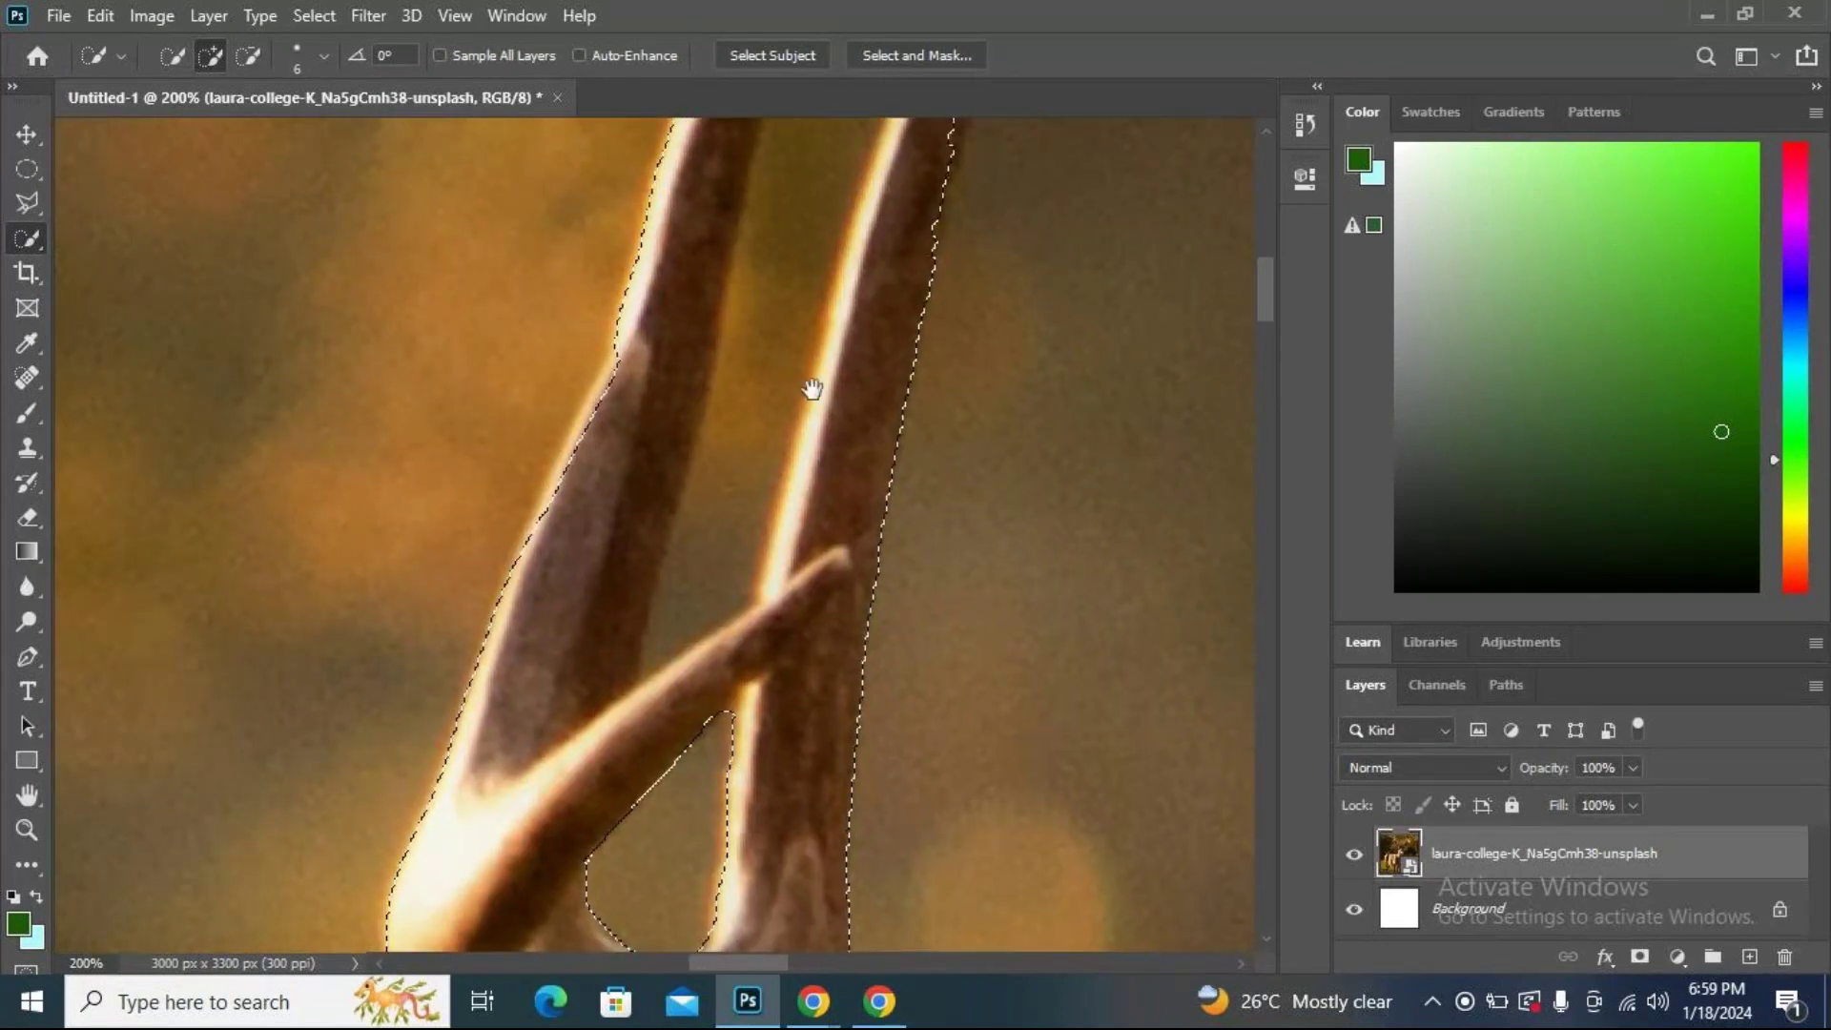
{"action": "left_click_drag", "start_coordinate": [812, 389], "coordinate": [763, 534]}
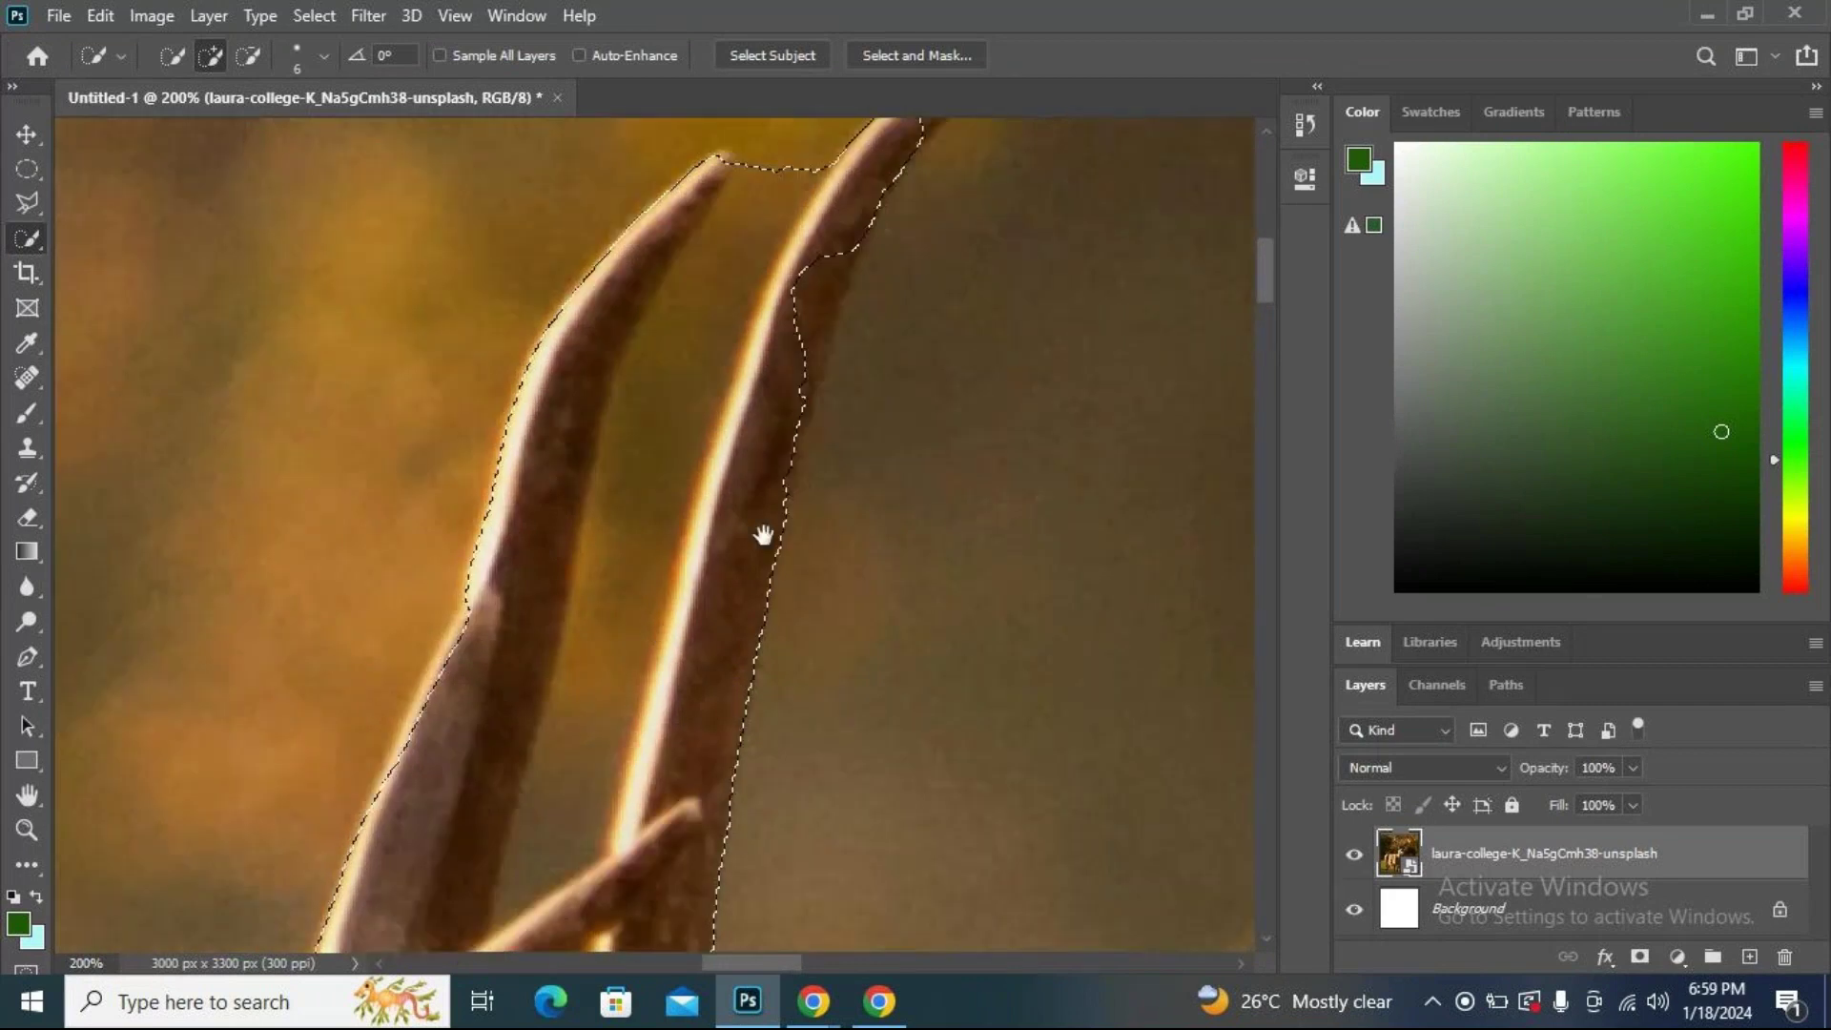
{"action": "left_click_drag", "start_coordinate": [838, 249], "coordinate": [911, 368]}
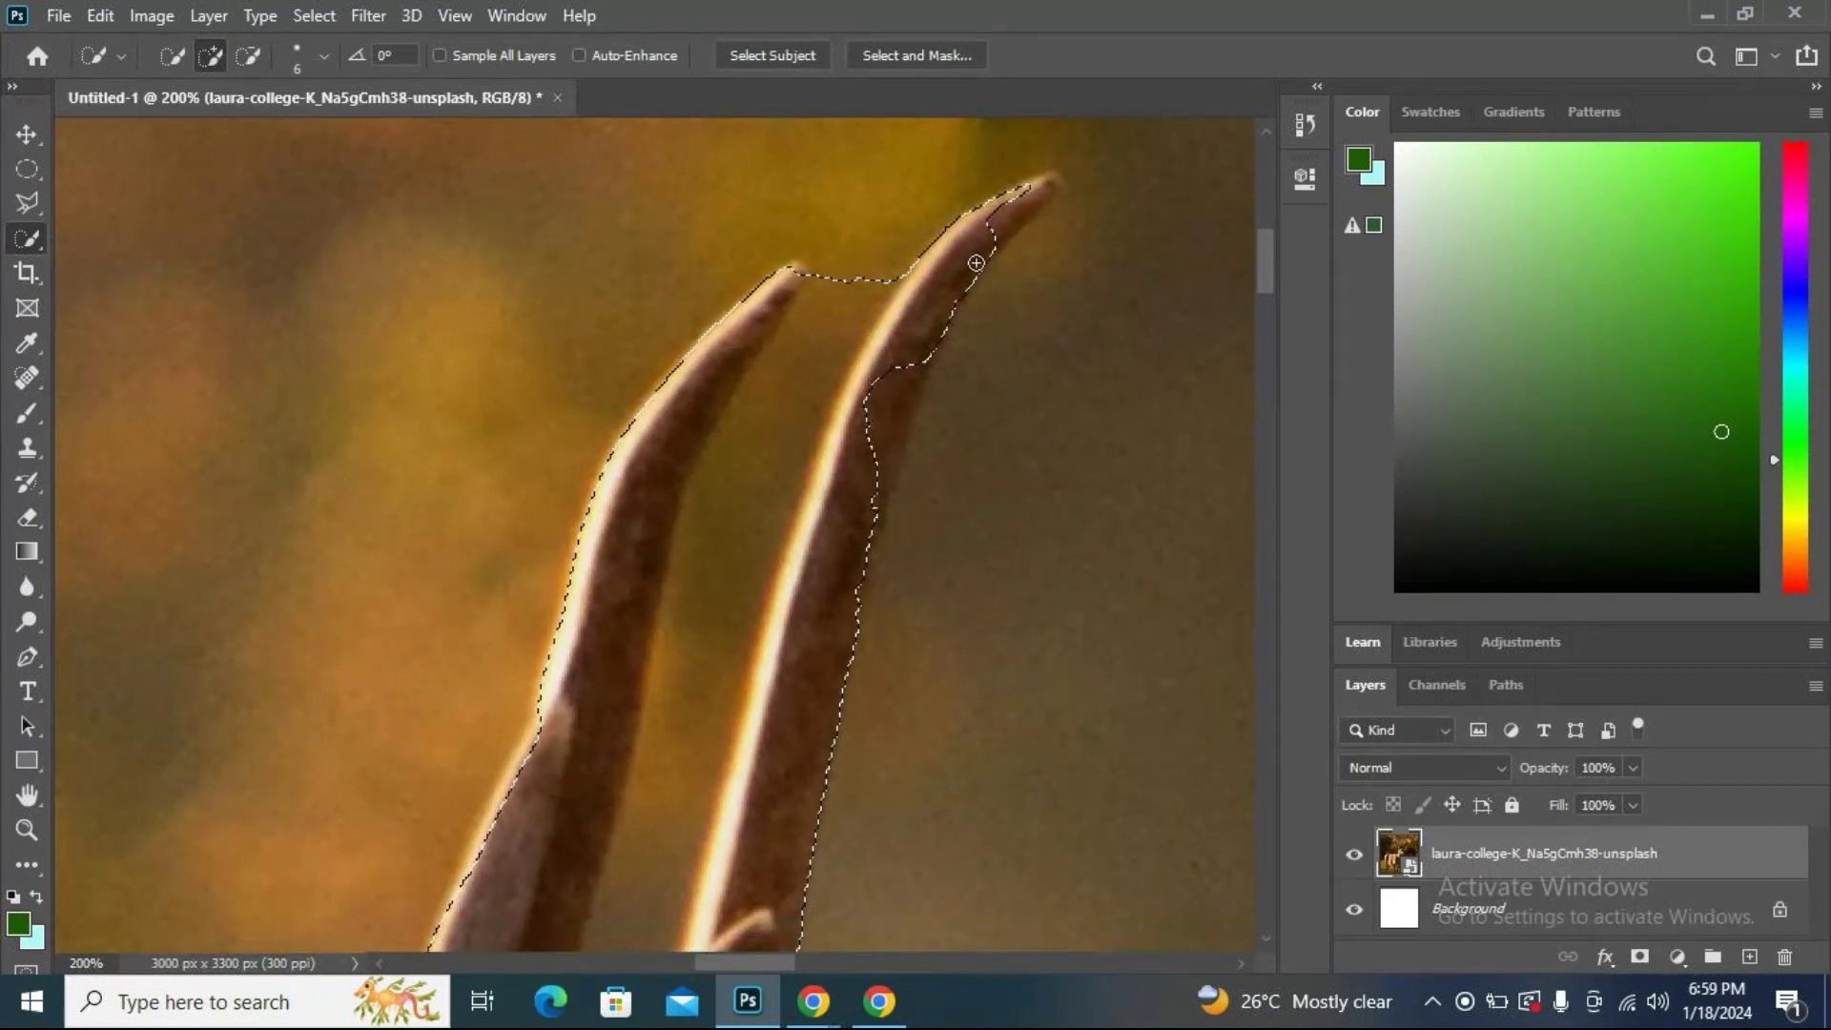
{"action": "left_click", "coordinate": [1046, 192]}
{"action": "left_click", "coordinate": [1036, 186]}
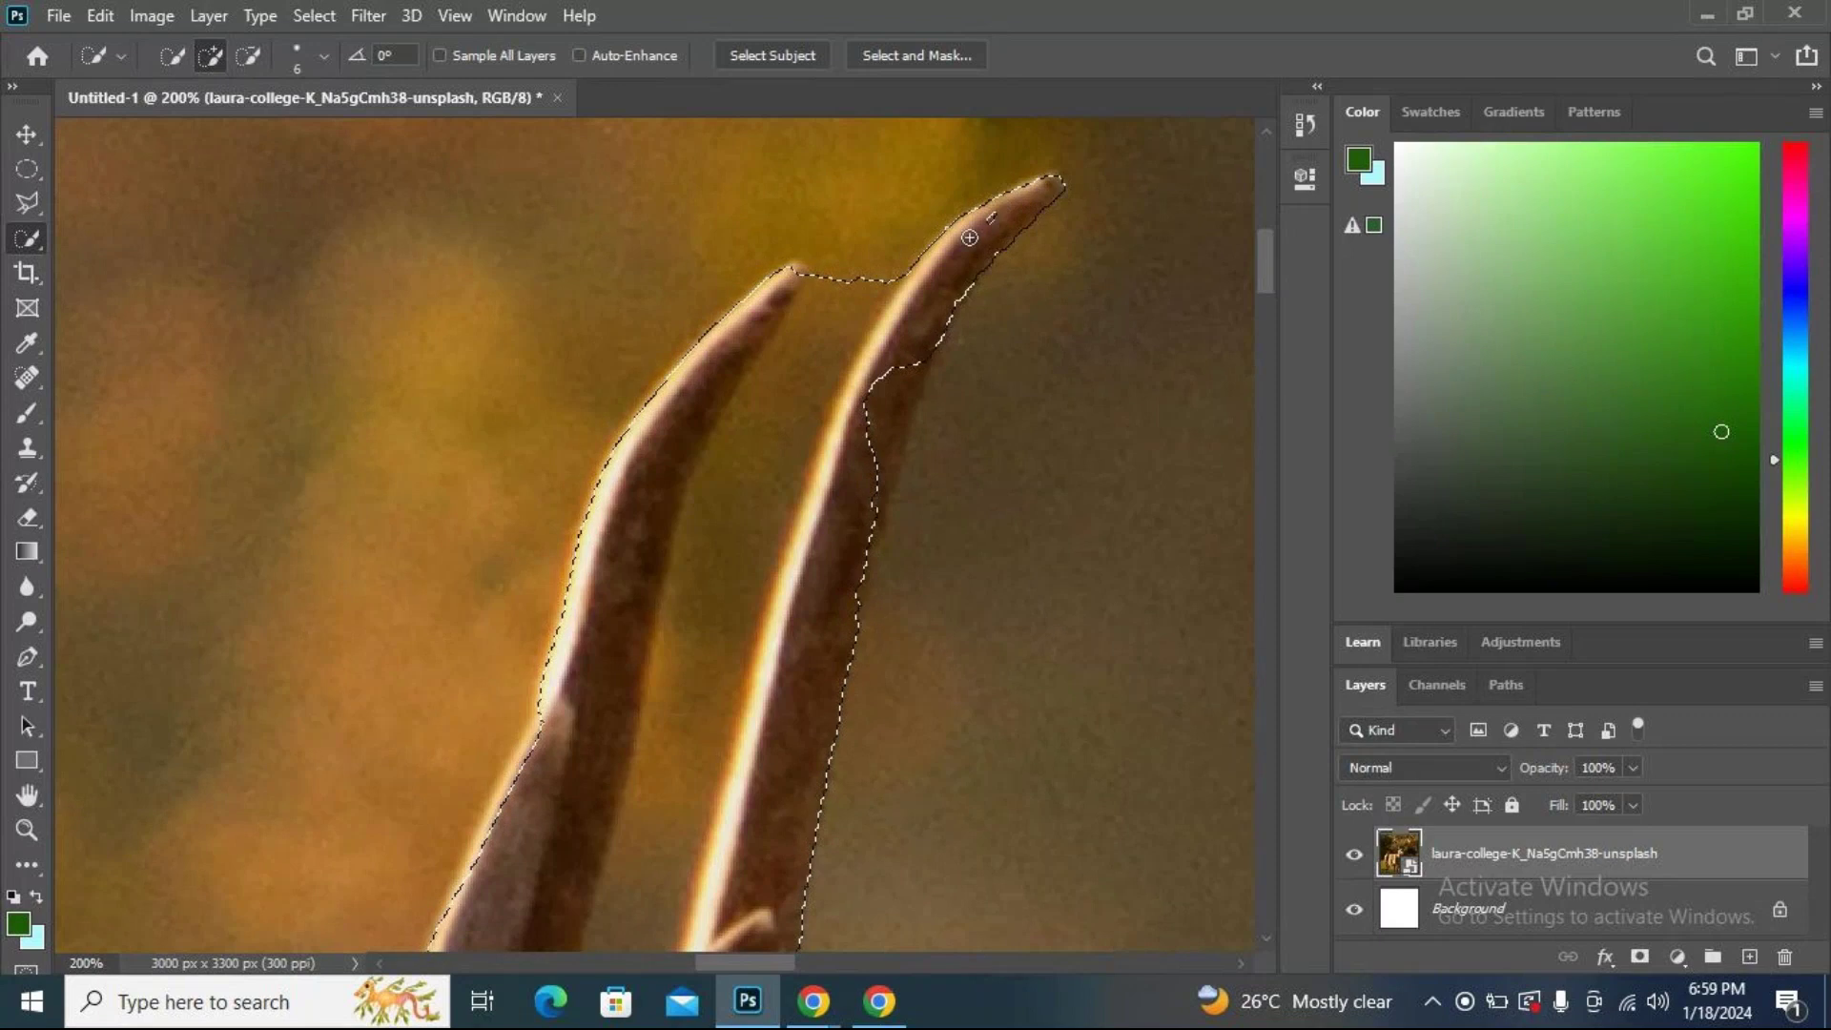
{"action": "mouse_move", "coordinate": [935, 330]}
{"action": "left_mouse_down"}
{"action": "mouse_move", "coordinate": [879, 413]}
{"action": "mouse_move", "coordinate": [872, 490]}
{"action": "mouse_move", "coordinate": [936, 507]}
{"action": "left_mouse_up"}
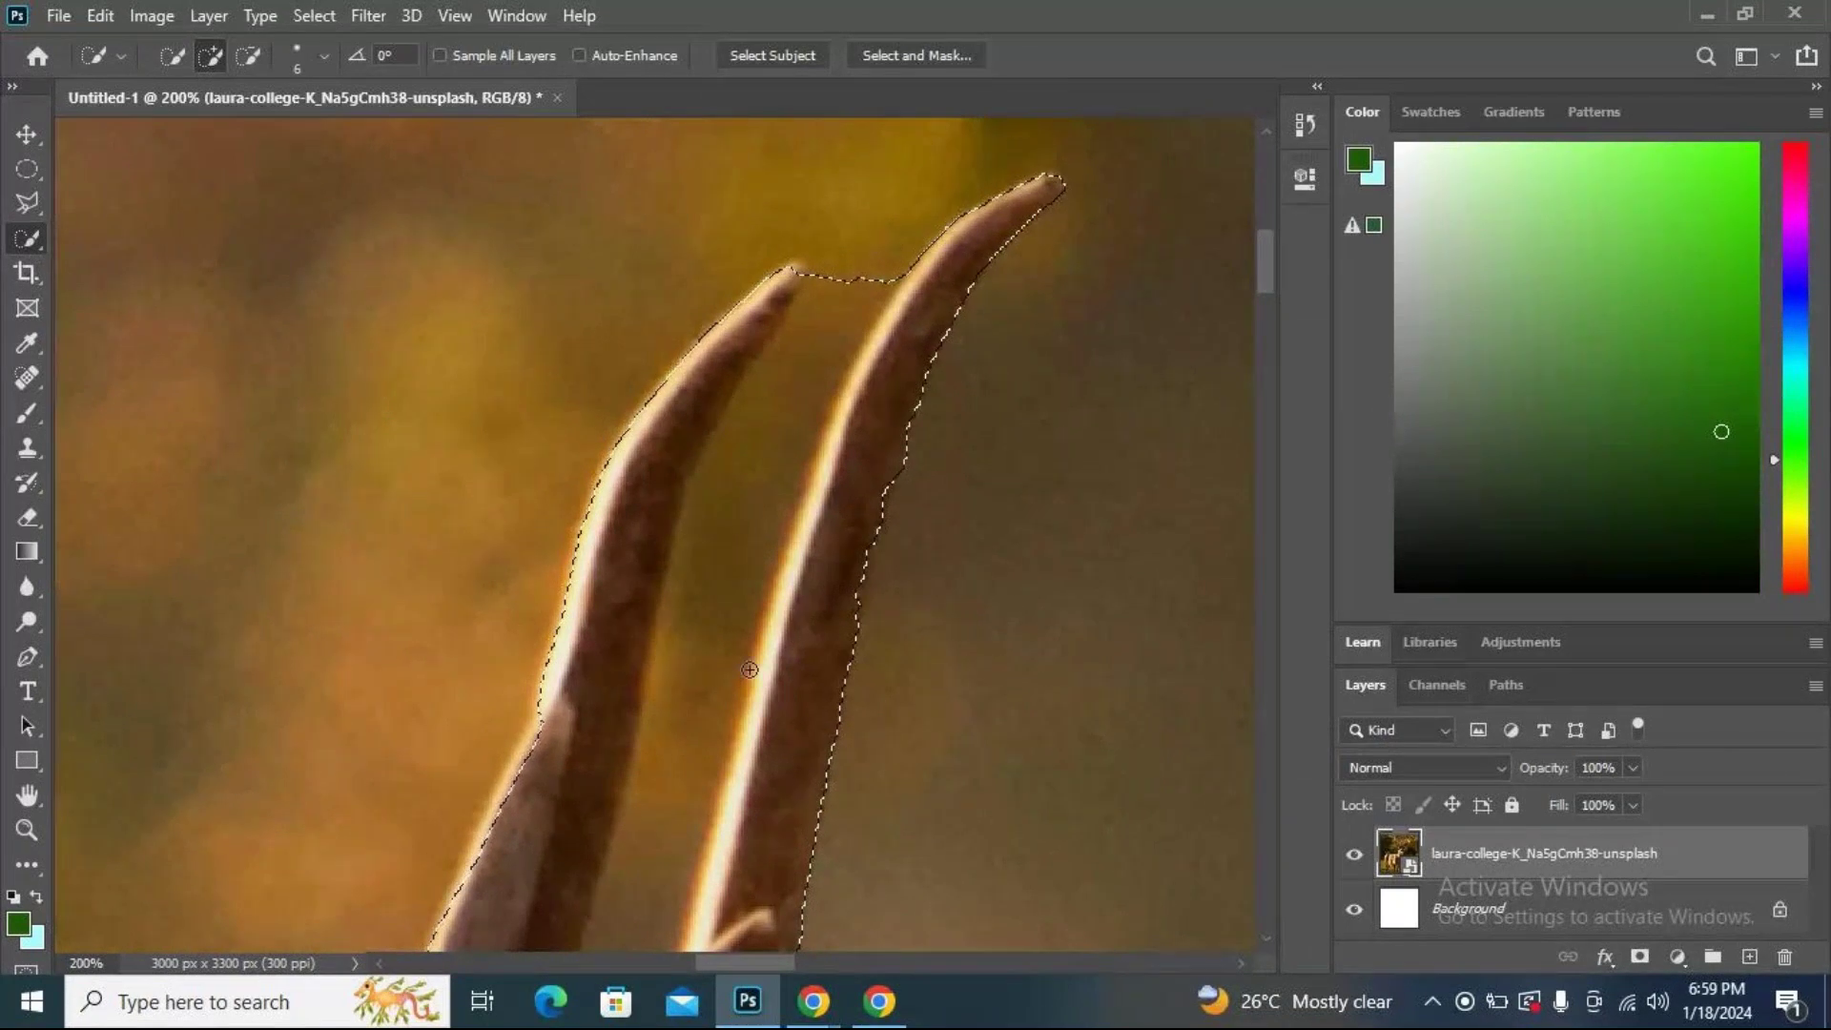
Subtract the background between the two long antler tines from the selection, including the remnants beside the longer tine's upper edge.
{"action": "left_click_drag", "start_coordinate": [719, 675], "coordinate": [631, 575]}
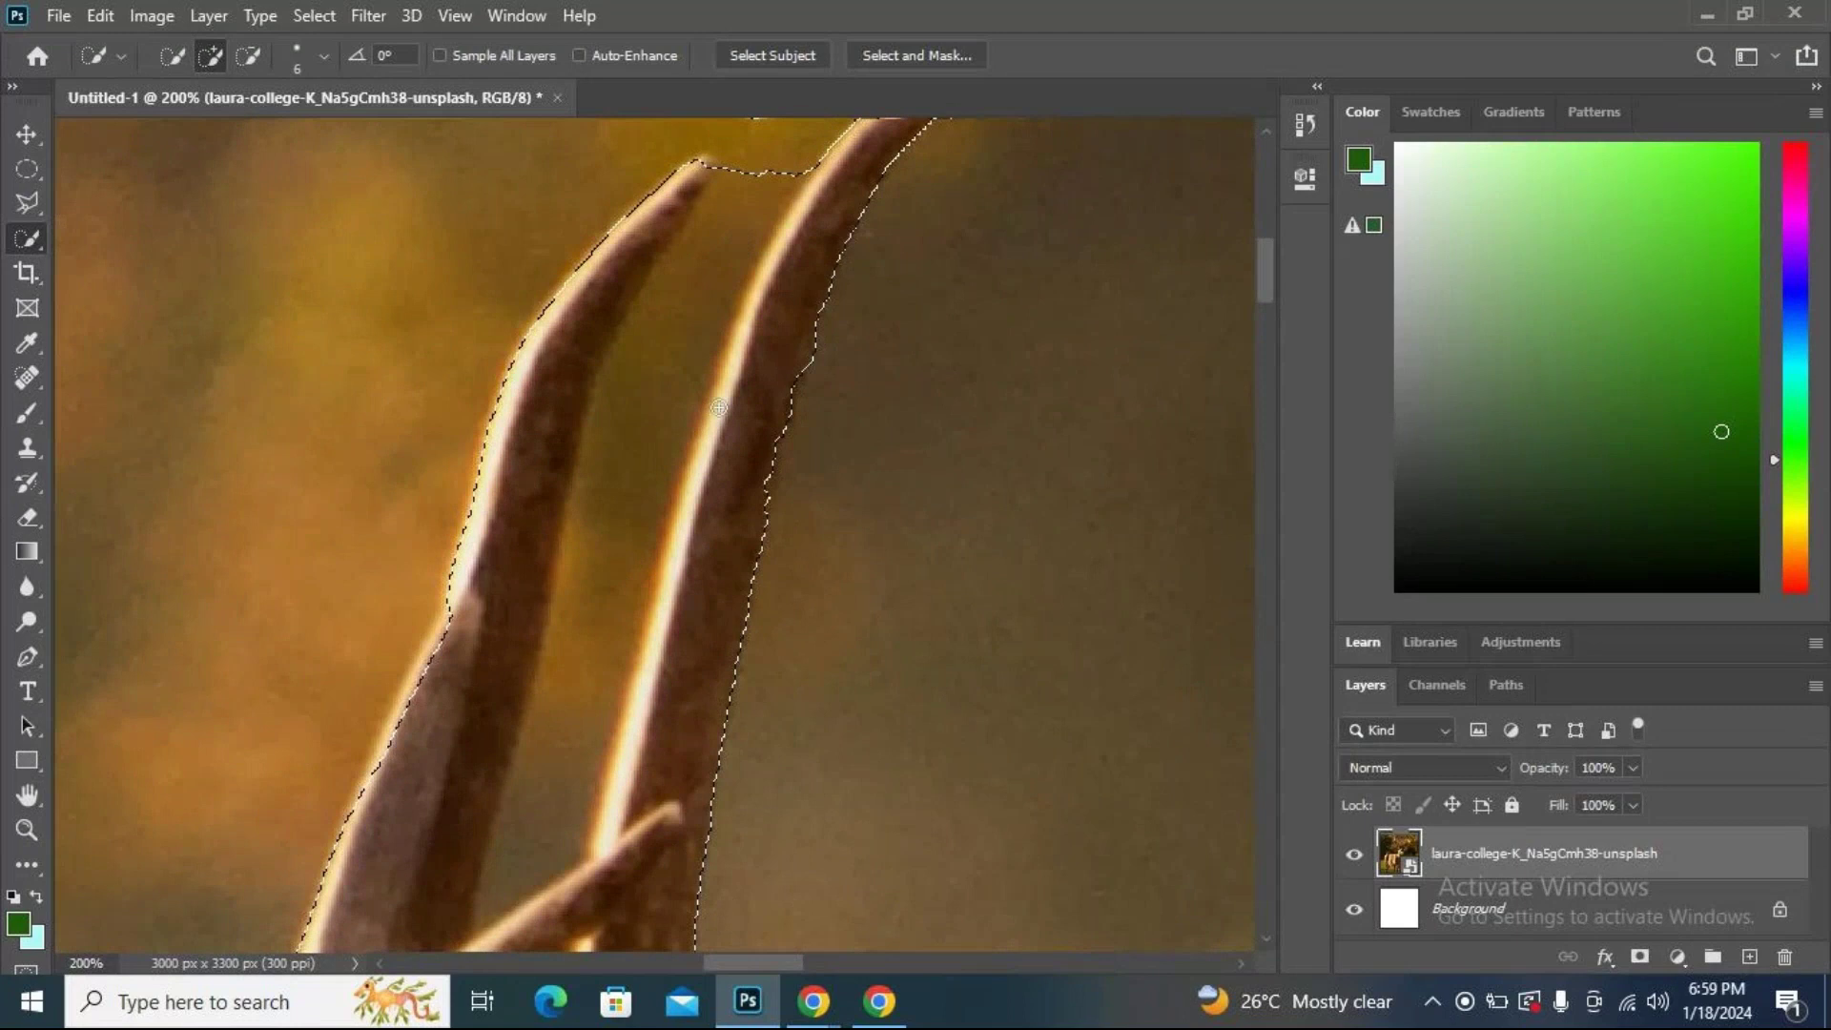
{"action": "scroll", "coordinate": [719, 408], "scroll_direction": "up", "scroll_amount": 3}
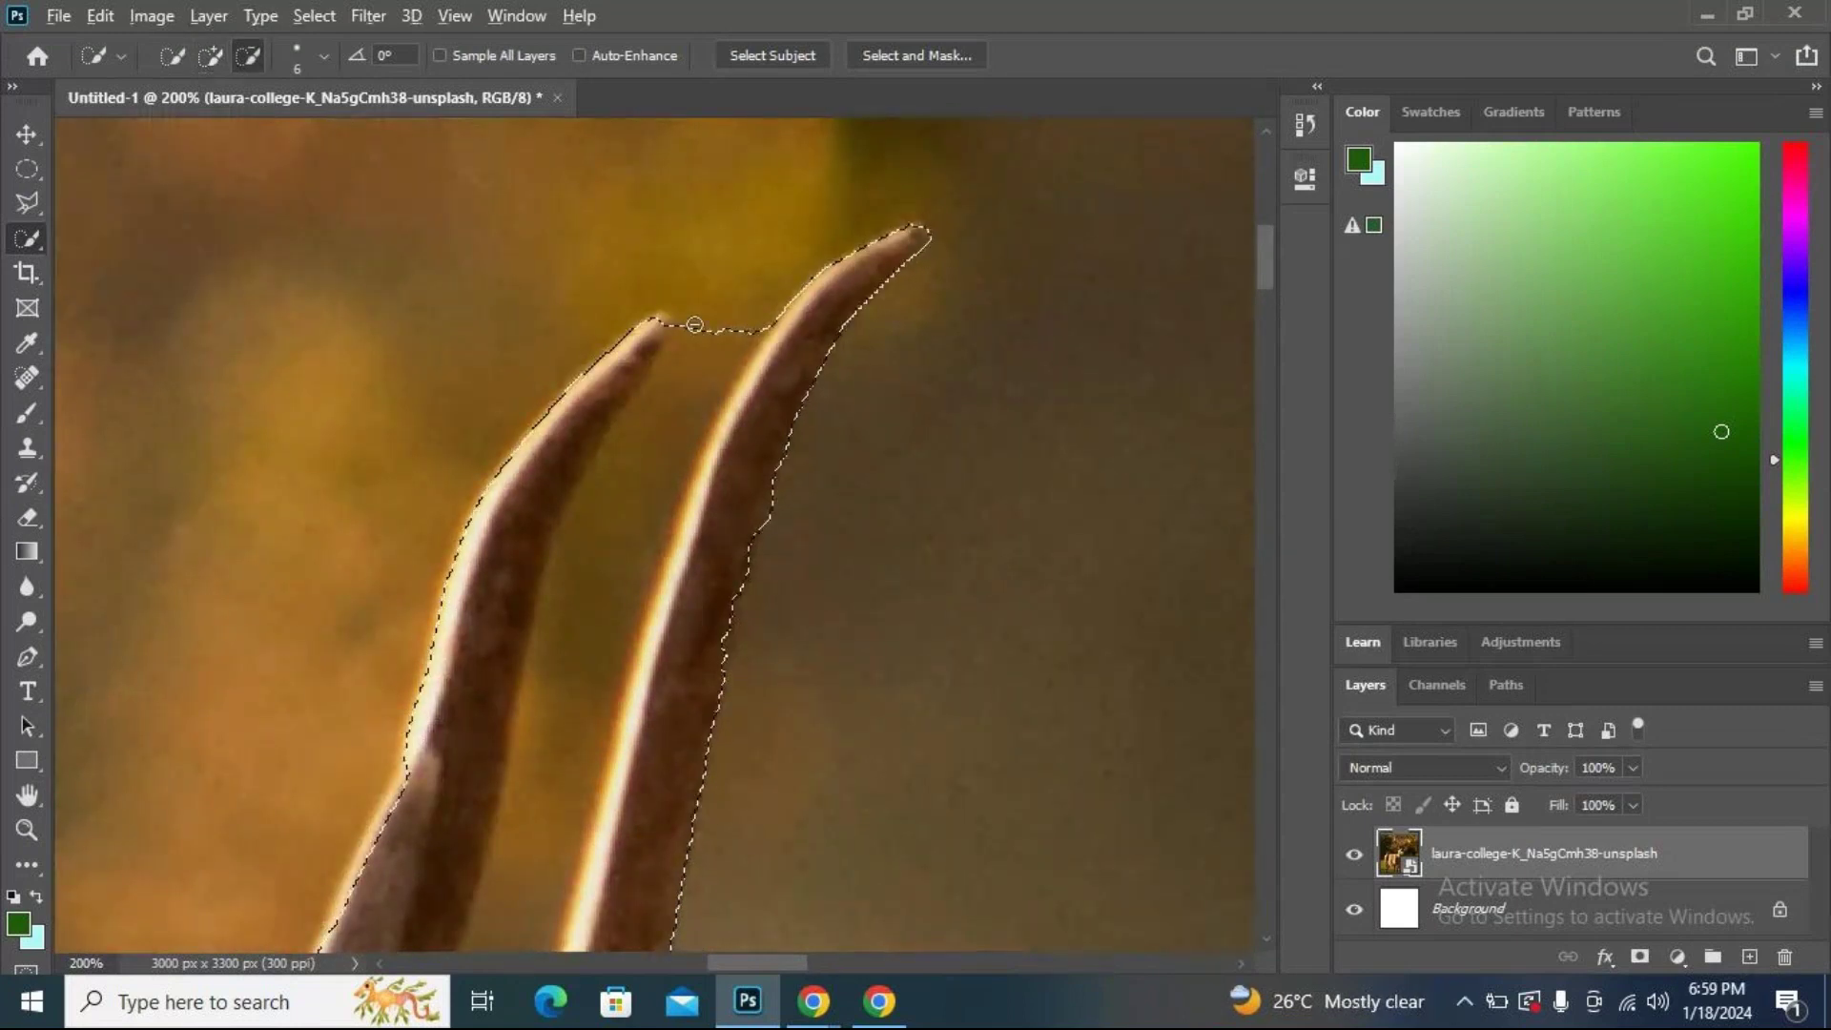
{"action": "left_click", "coordinate": [696, 341], "text": "alt"}
{"action": "left_click_drag", "start_coordinate": [655, 425], "coordinate": [597, 507]}
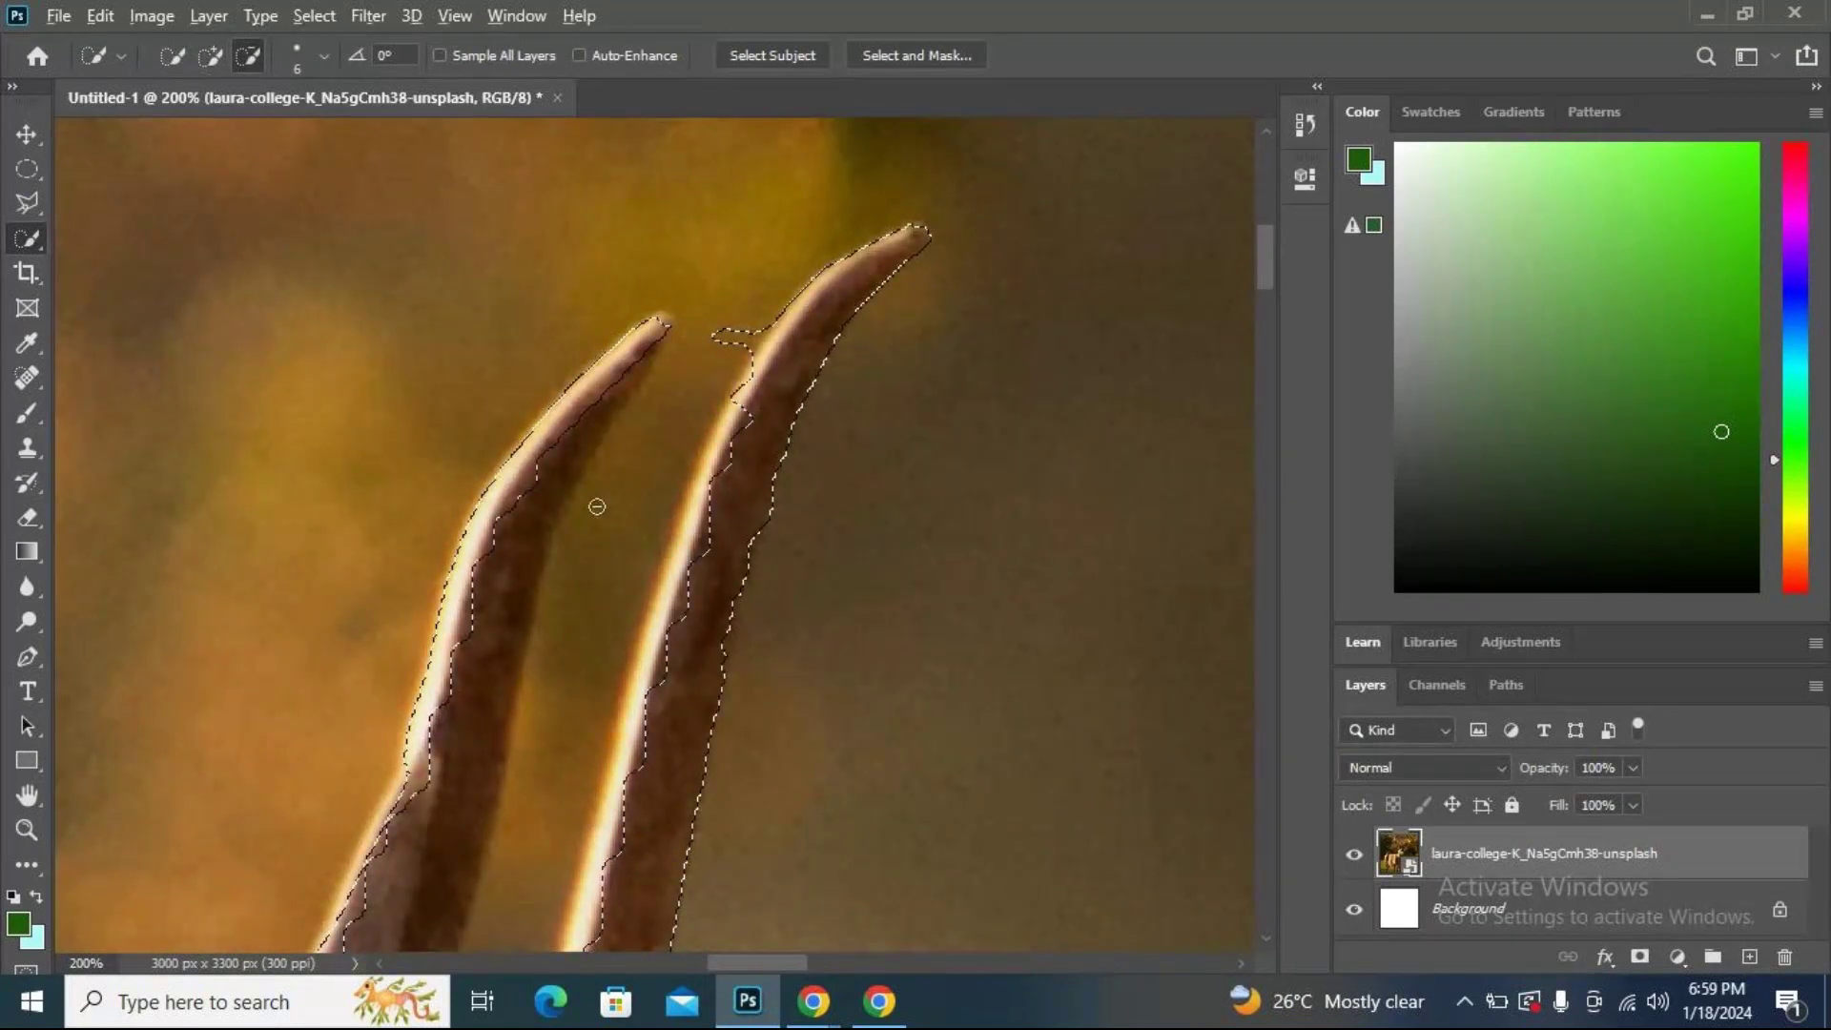
{"action": "left_click", "coordinate": [739, 324], "text": "alt"}
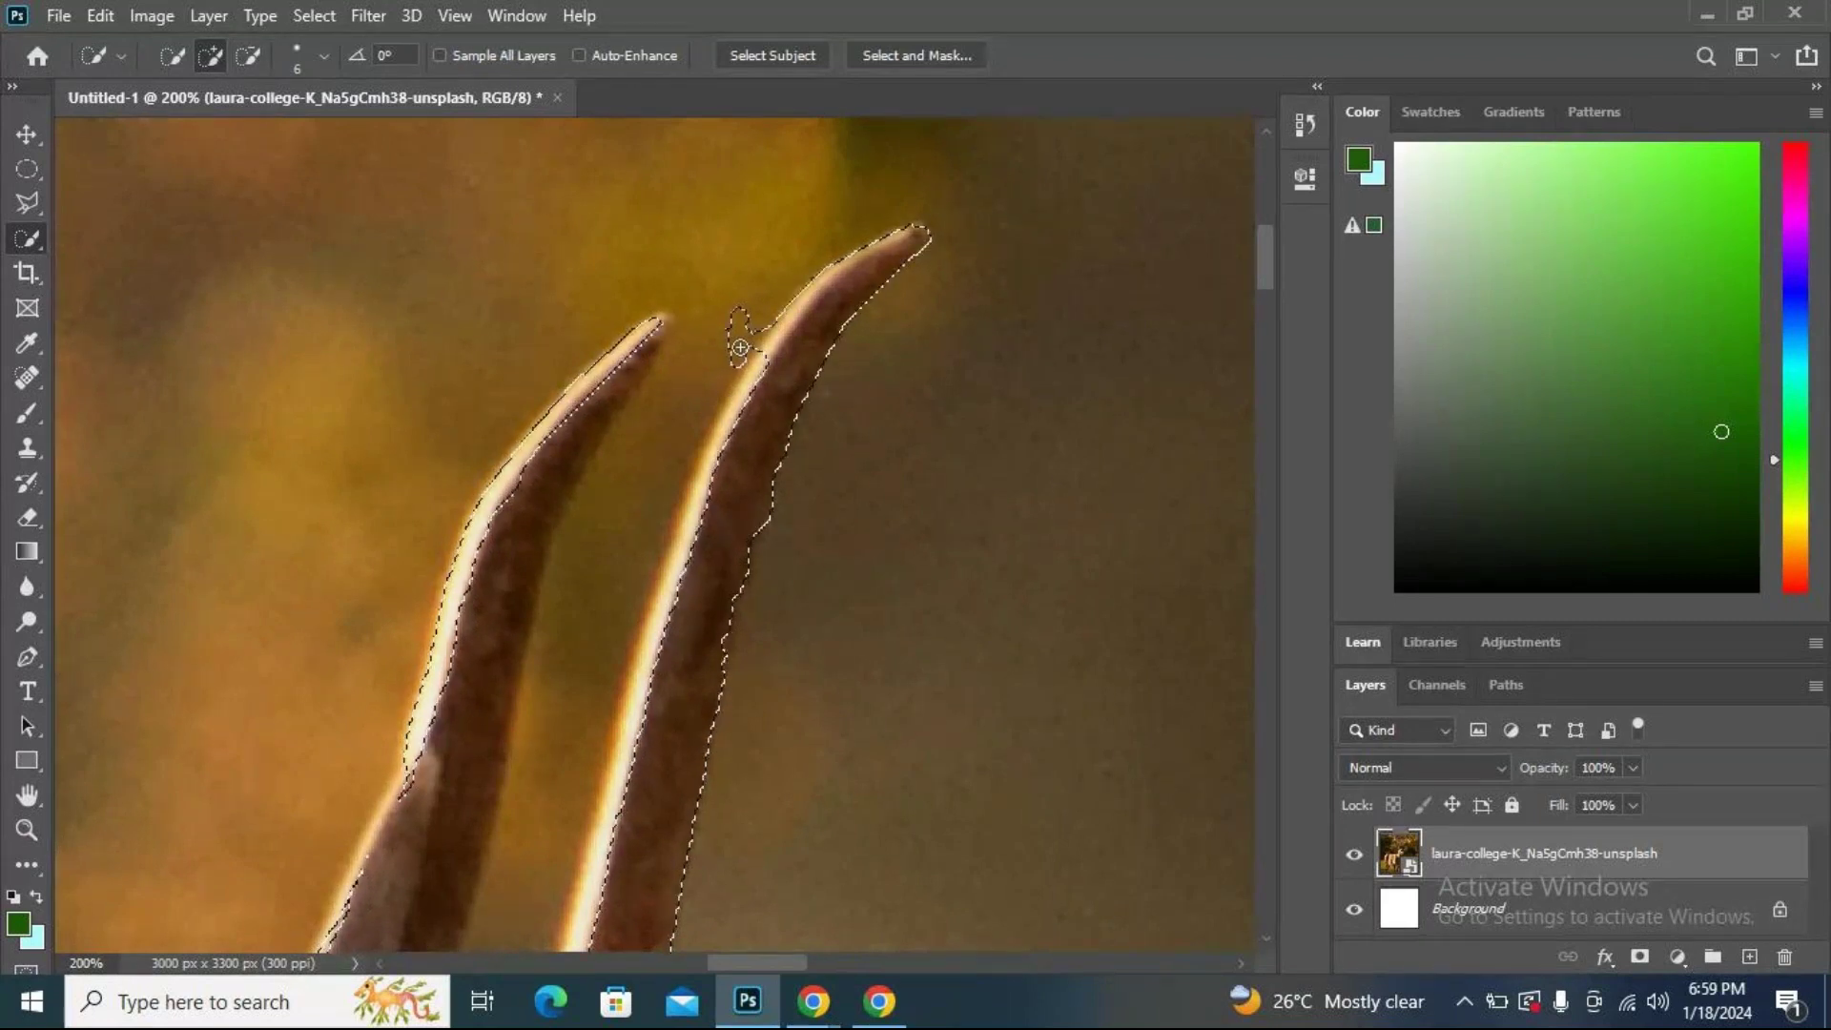
{"action": "left_click", "coordinate": [731, 315], "text": "alt"}
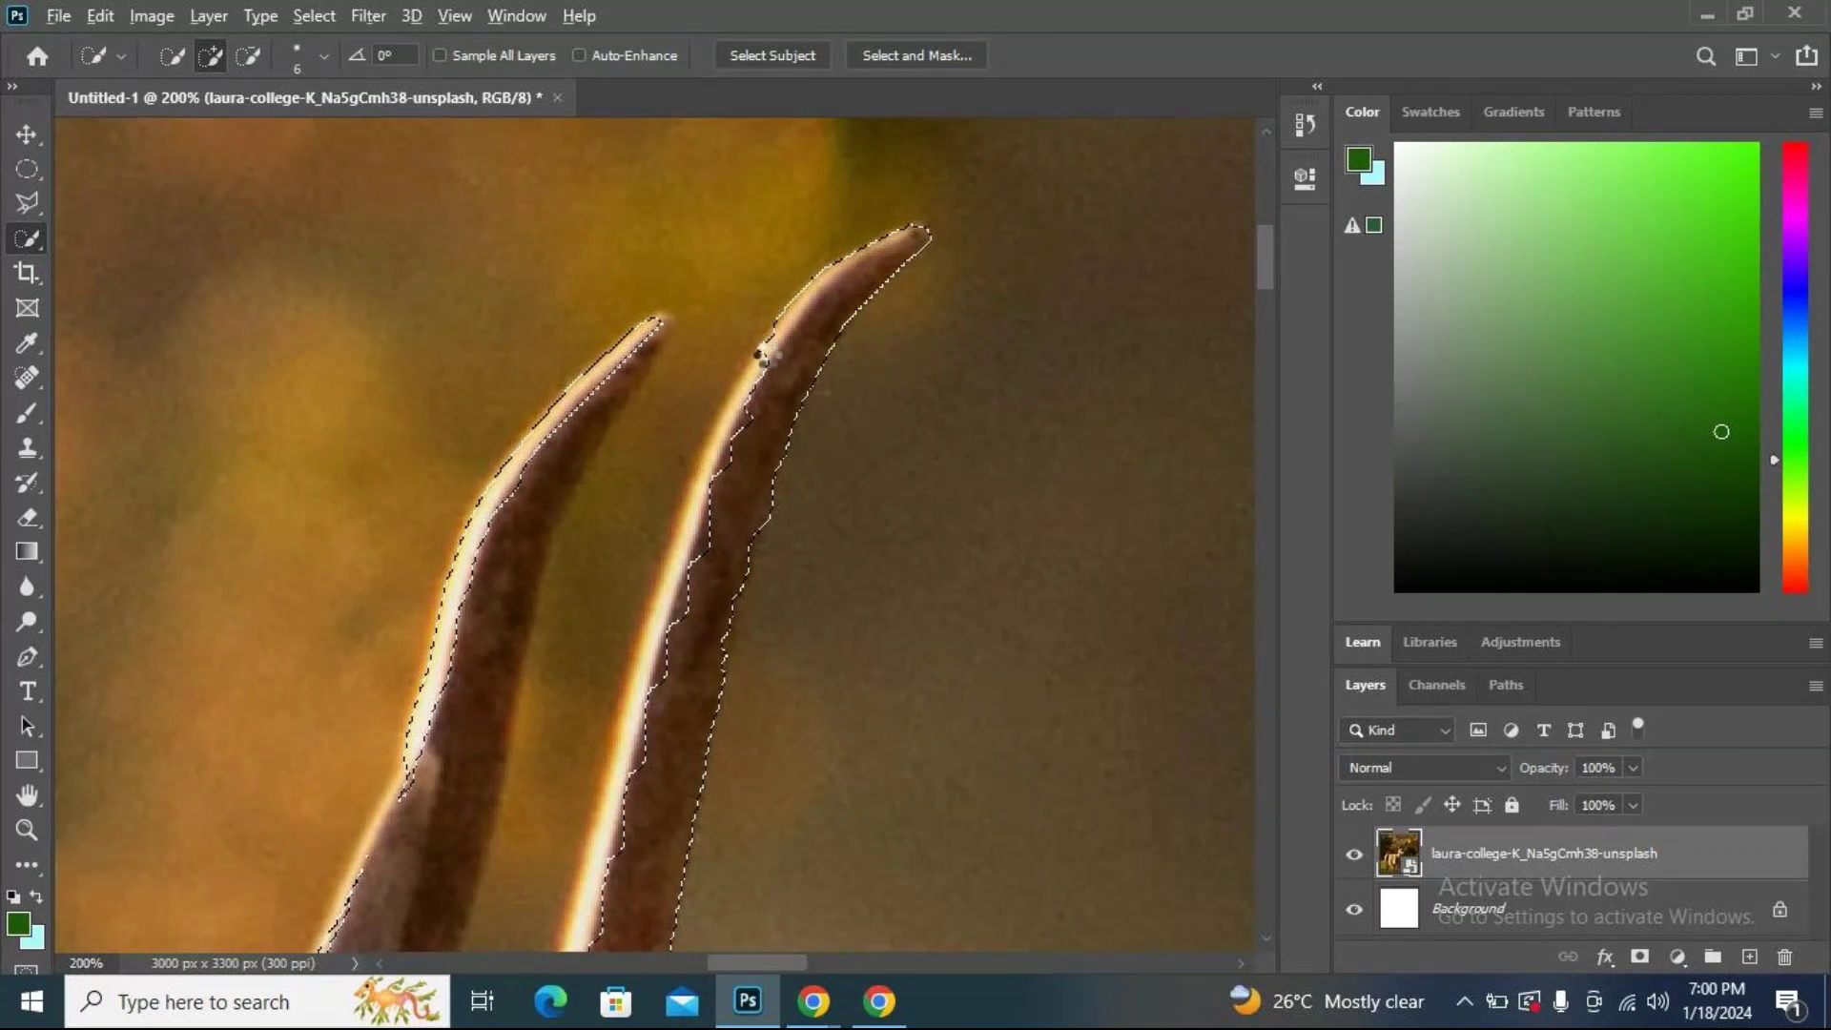
{"action": "left_click", "coordinate": [761, 356], "text": "alt"}
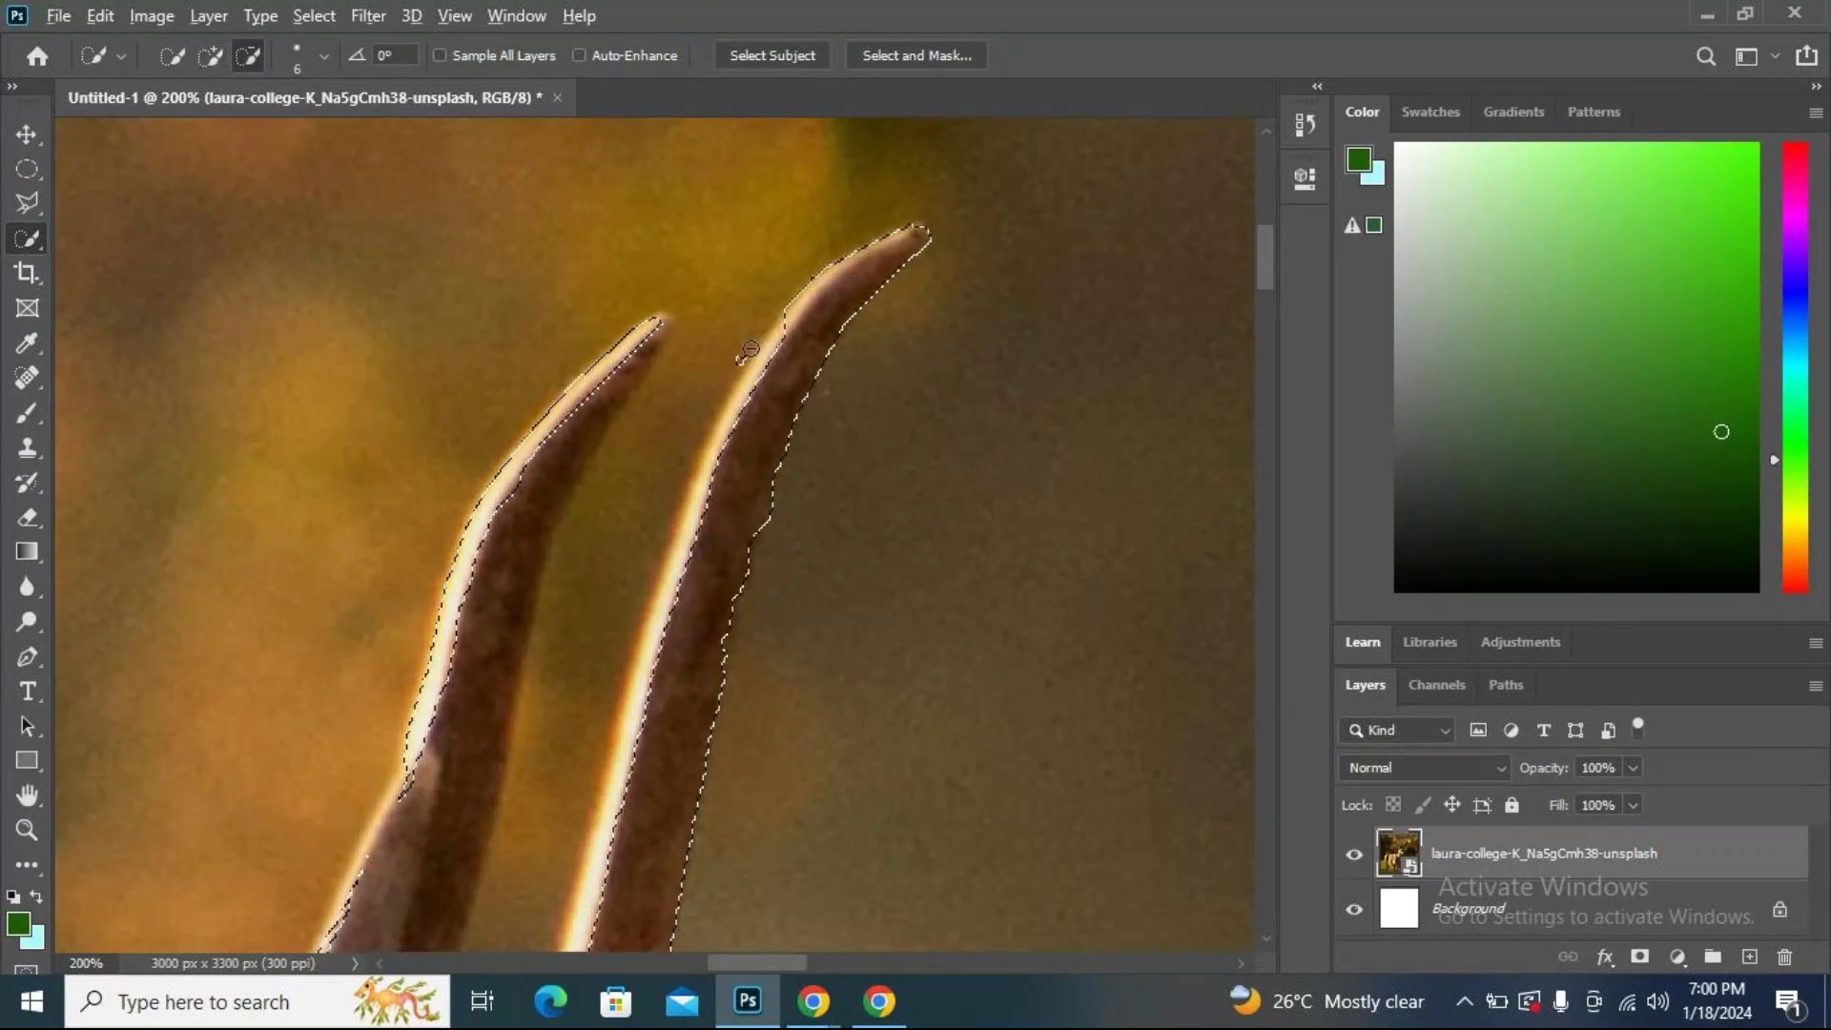
Add the longer tine's bright inner edge to the selection, from near its tip down to the small crossing branch.
{"action": "left_click", "coordinate": [771, 338]}
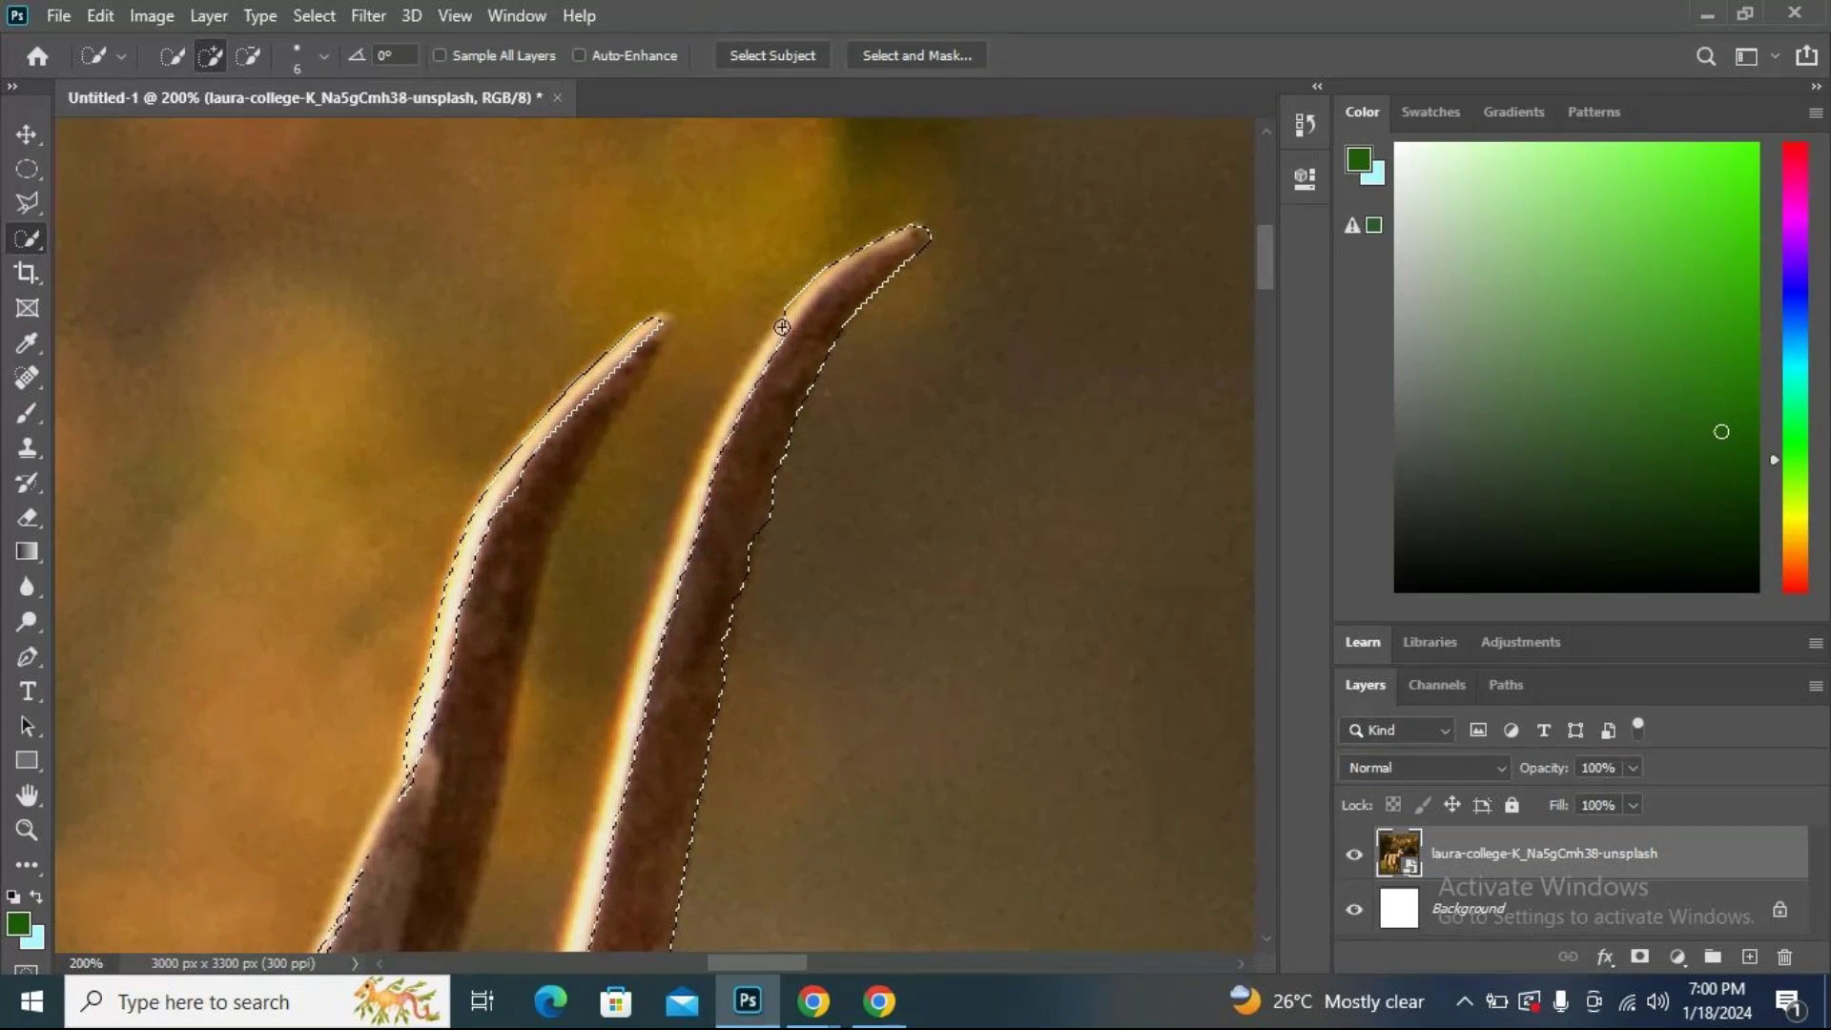
{"action": "left_click", "coordinate": [769, 360]}
{"action": "mouse_move", "coordinate": [769, 361]}
{"action": "left_mouse_down"}
{"action": "mouse_move", "coordinate": [719, 450]}
{"action": "mouse_move", "coordinate": [641, 720]}
{"action": "left_mouse_up"}
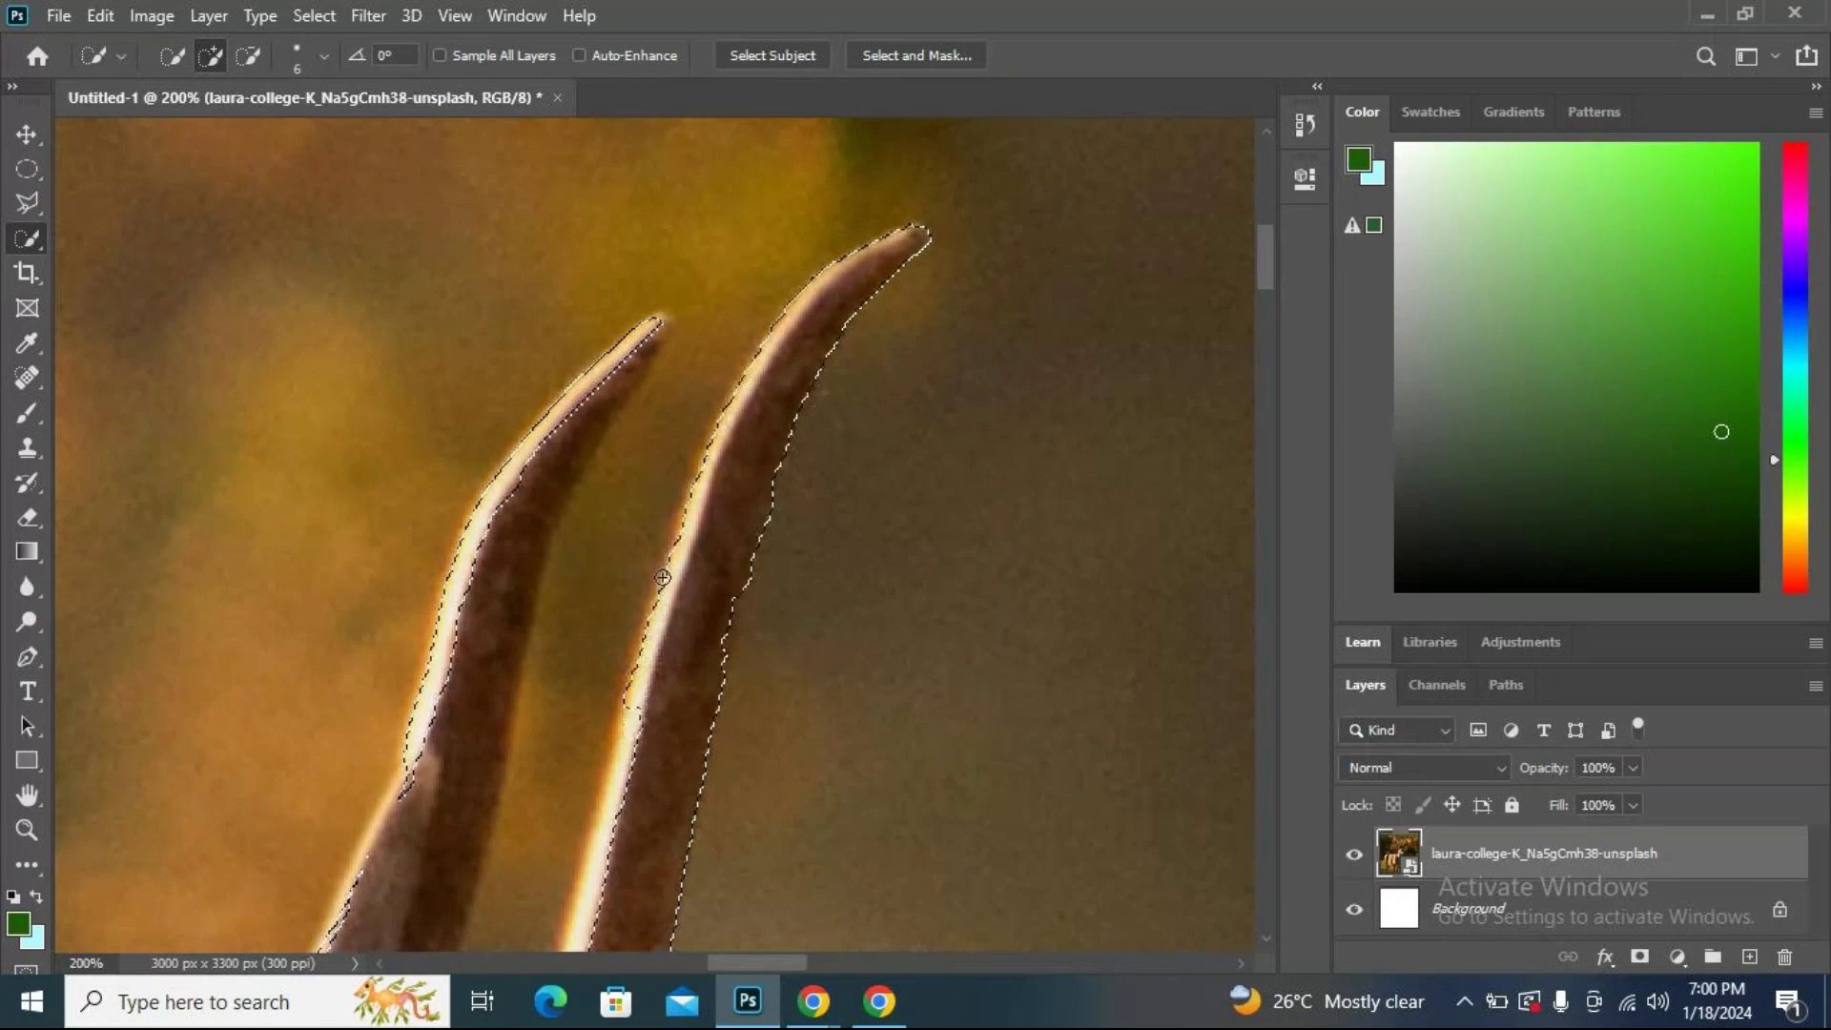
{"action": "left_click_drag", "start_coordinate": [789, 698], "coordinate": [839, 451]}
{"action": "left_click_drag", "start_coordinate": [711, 382], "coordinate": [637, 698]}
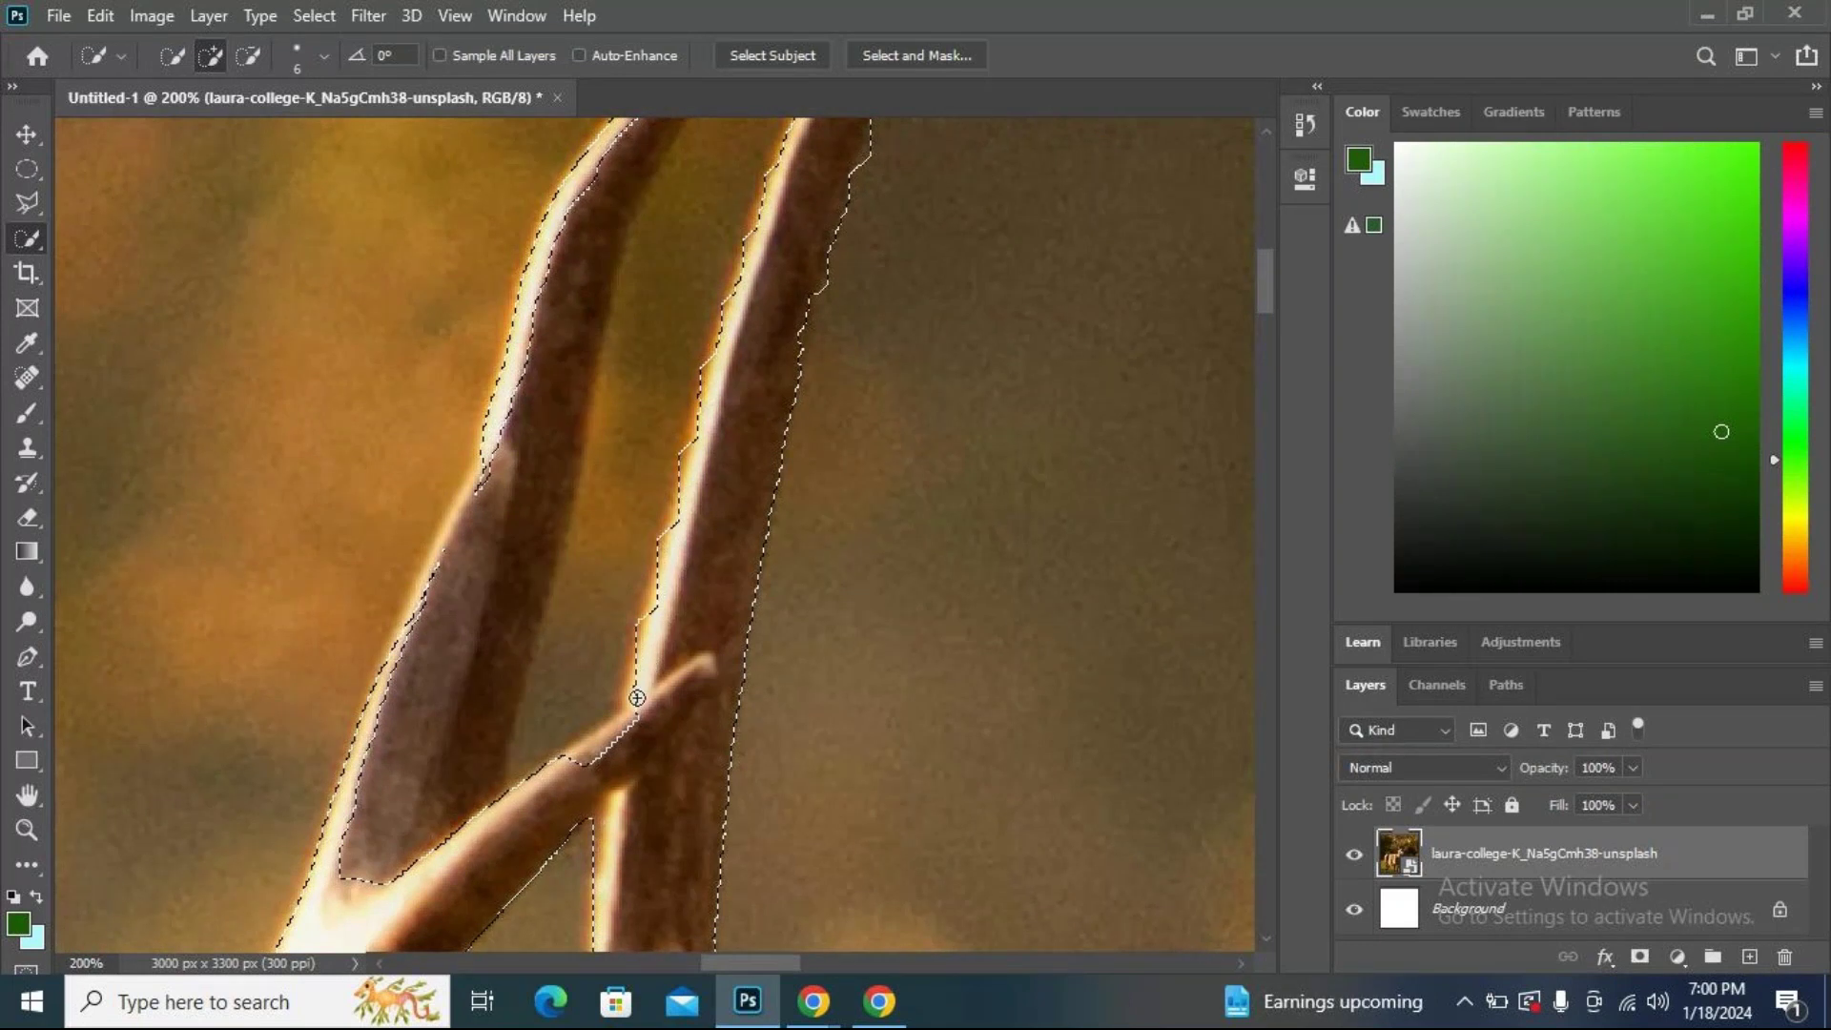
{"action": "mouse_move", "coordinate": [666, 715]}
{"action": "left_mouse_down"}
{"action": "mouse_move", "coordinate": [628, 715]}
{"action": "mouse_move", "coordinate": [575, 765]}
{"action": "left_mouse_up"}
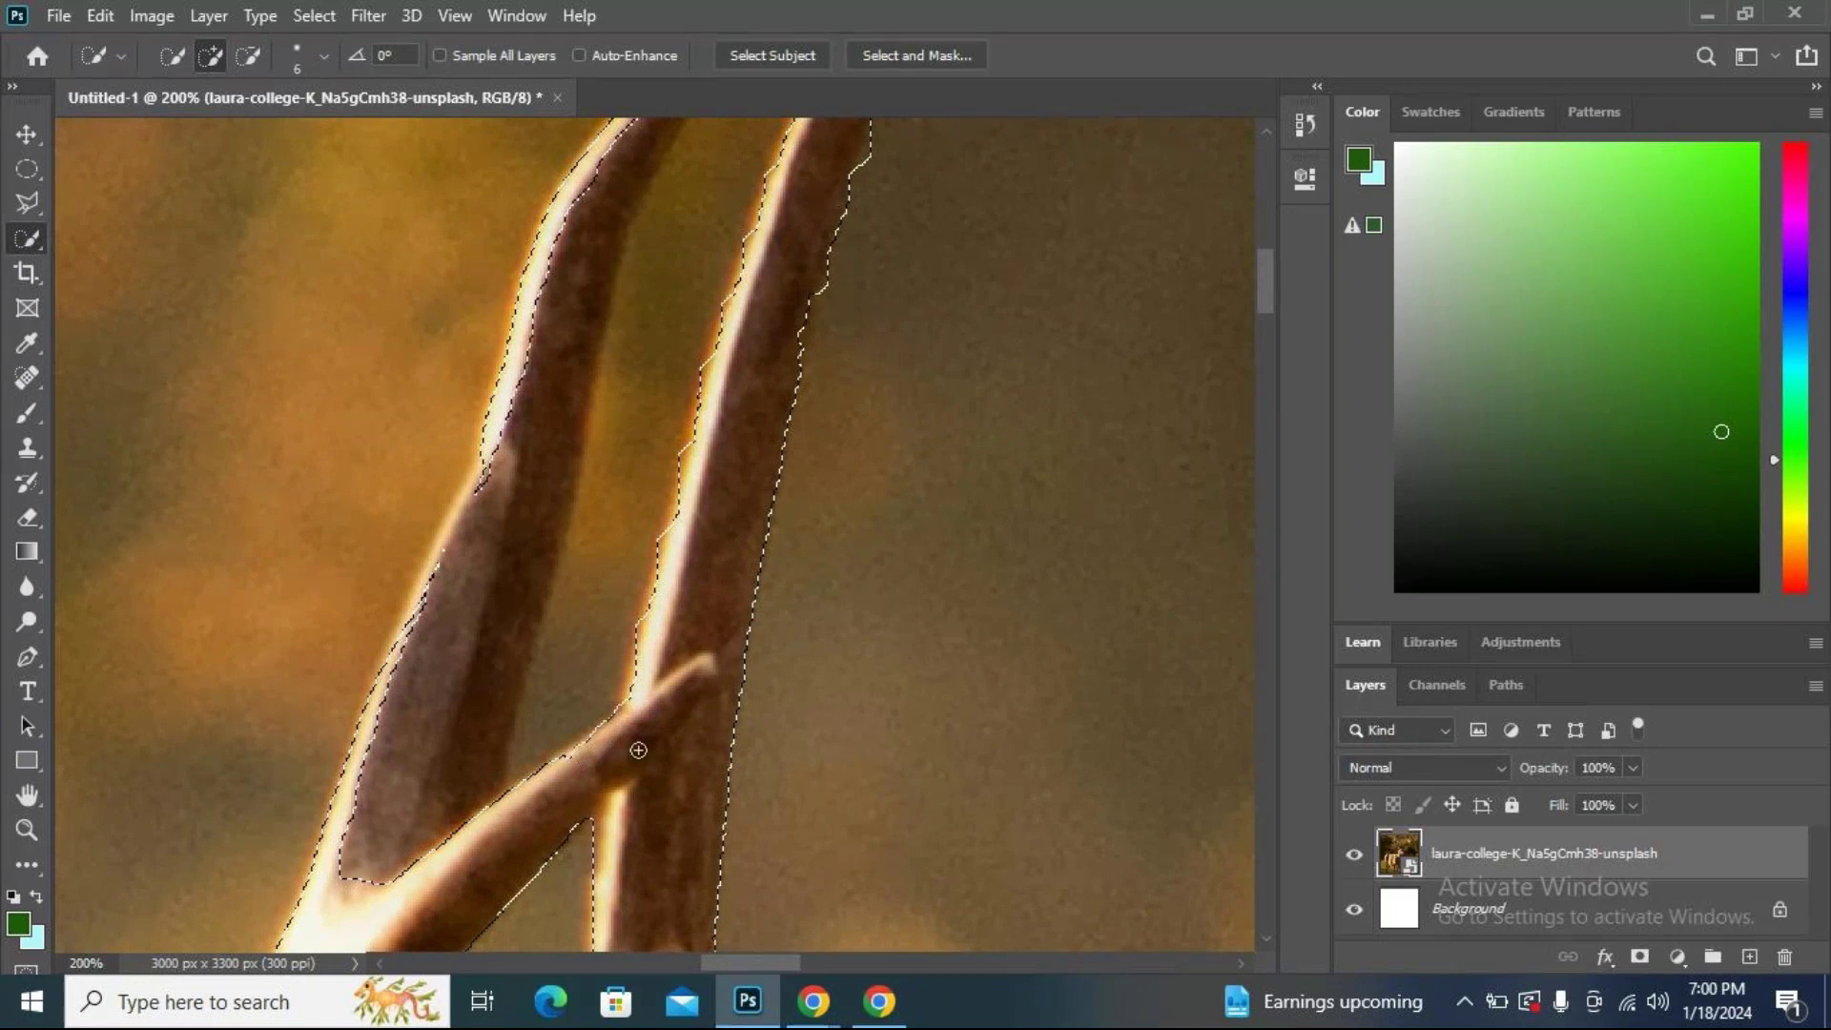
Add the shorter tine's dark body to the selection and subtract the background spill between the two tines.
{"action": "mouse_move", "coordinate": [610, 249]}
{"action": "left_mouse_down"}
{"action": "mouse_move", "coordinate": [607, 150]}
{"action": "mouse_move", "coordinate": [565, 344]}
{"action": "mouse_move", "coordinate": [456, 636]}
{"action": "left_mouse_up"}
{"action": "mouse_move", "coordinate": [531, 584]}
{"action": "left_mouse_down"}
{"action": "mouse_move", "coordinate": [427, 618]}
{"action": "mouse_move", "coordinate": [558, 407]}
{"action": "mouse_move", "coordinate": [632, 158]}
{"action": "left_mouse_up"}
{"action": "key", "text": "alt"}
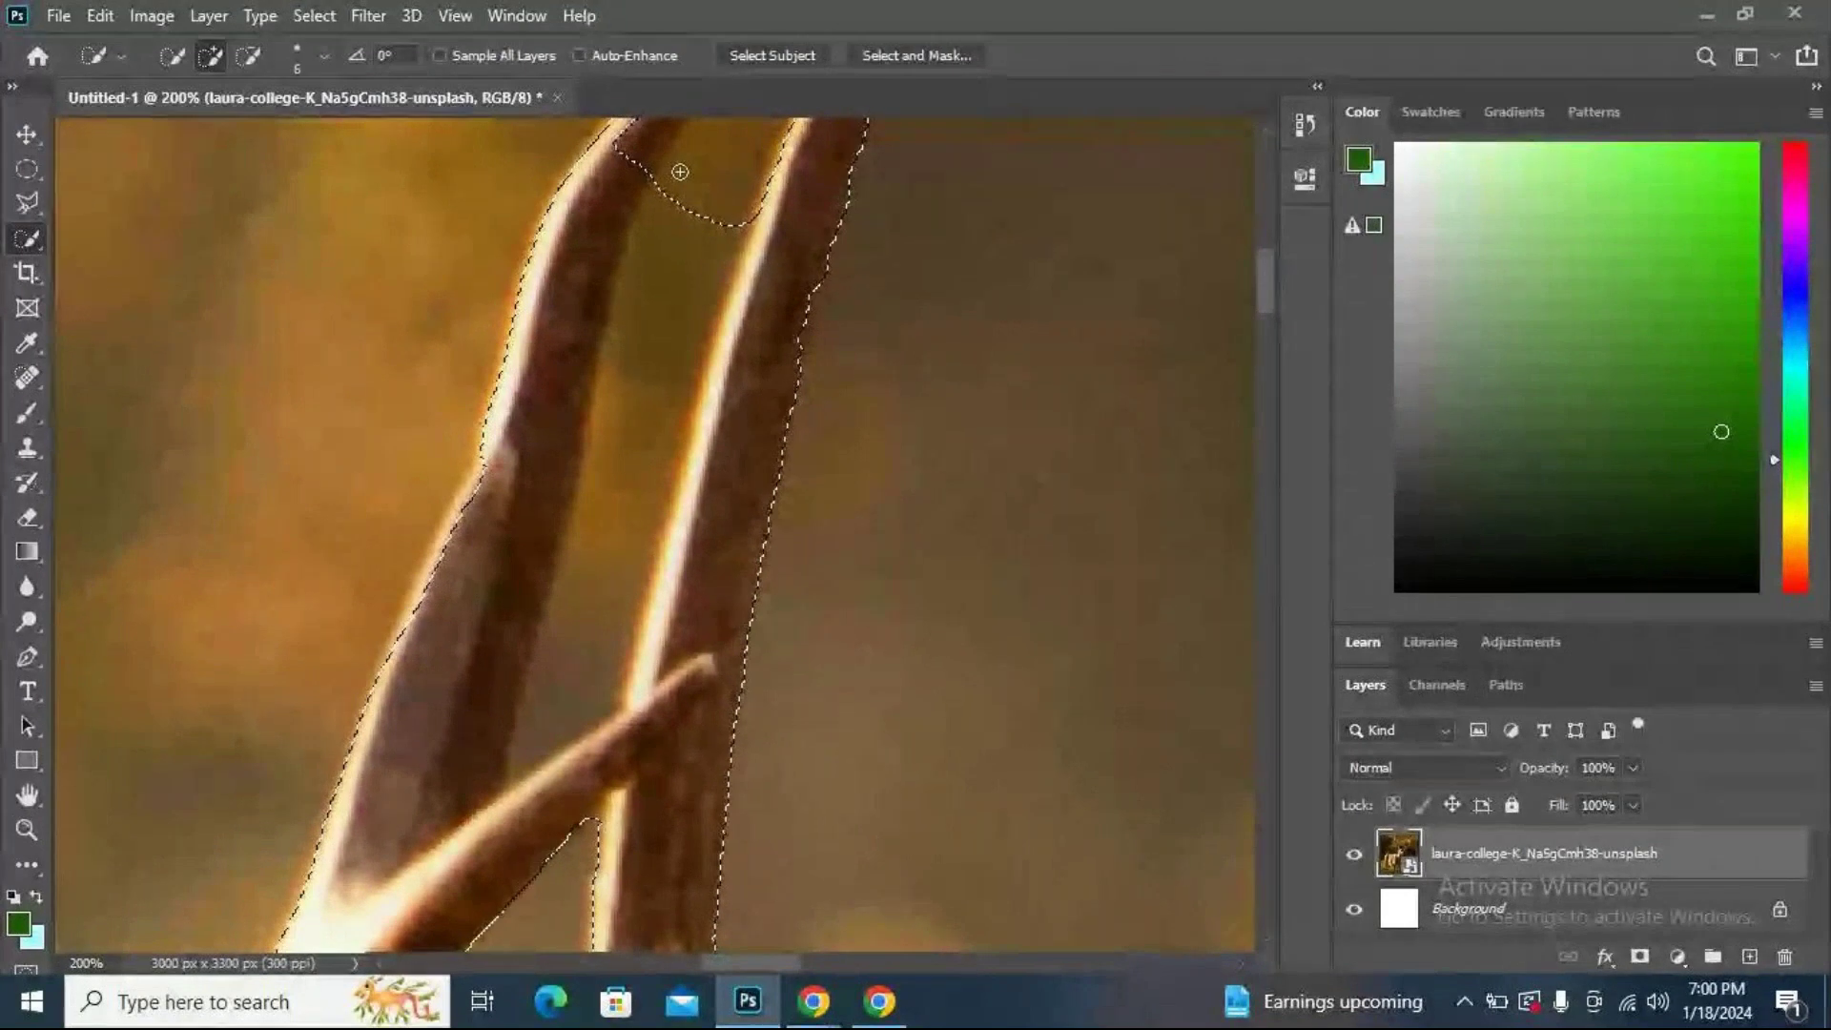
{"action": "mouse_move", "coordinate": [679, 206]}
{"action": "left_mouse_down"}
{"action": "mouse_move", "coordinate": [671, 314]}
{"action": "mouse_move", "coordinate": [582, 648]}
{"action": "left_mouse_up"}
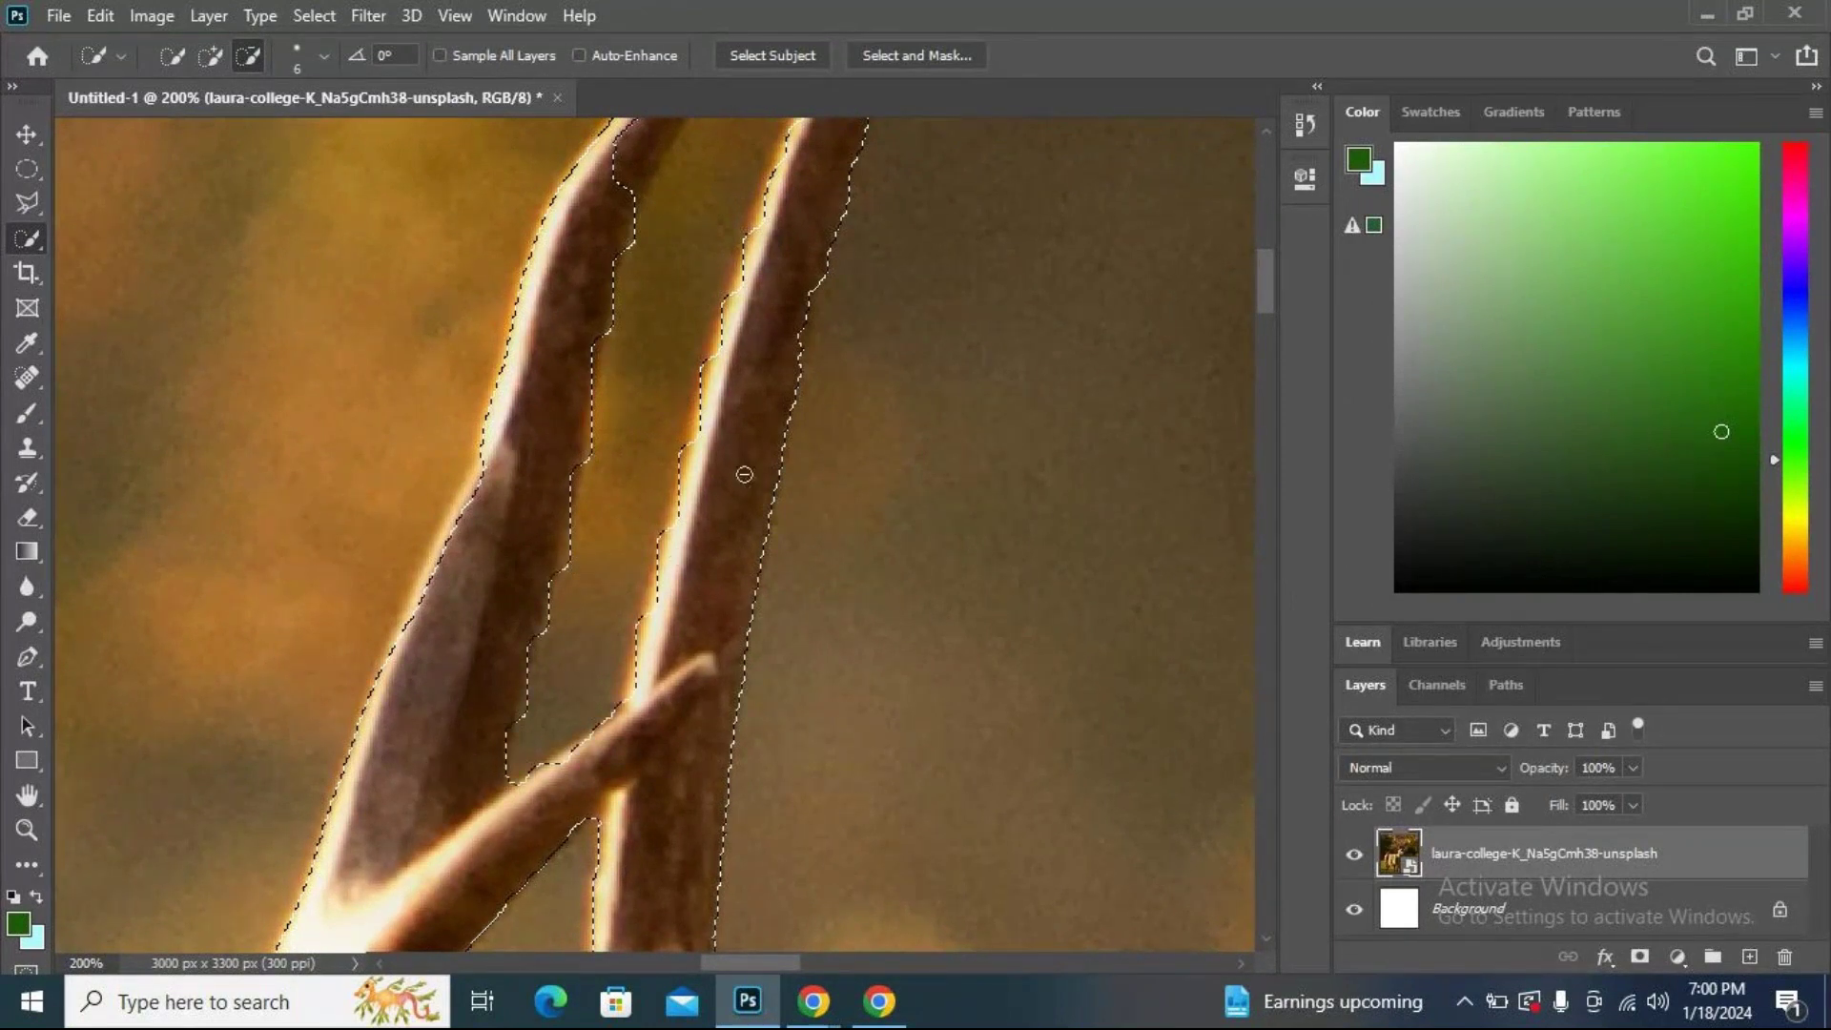
{"action": "left_click", "coordinate": [545, 653]}
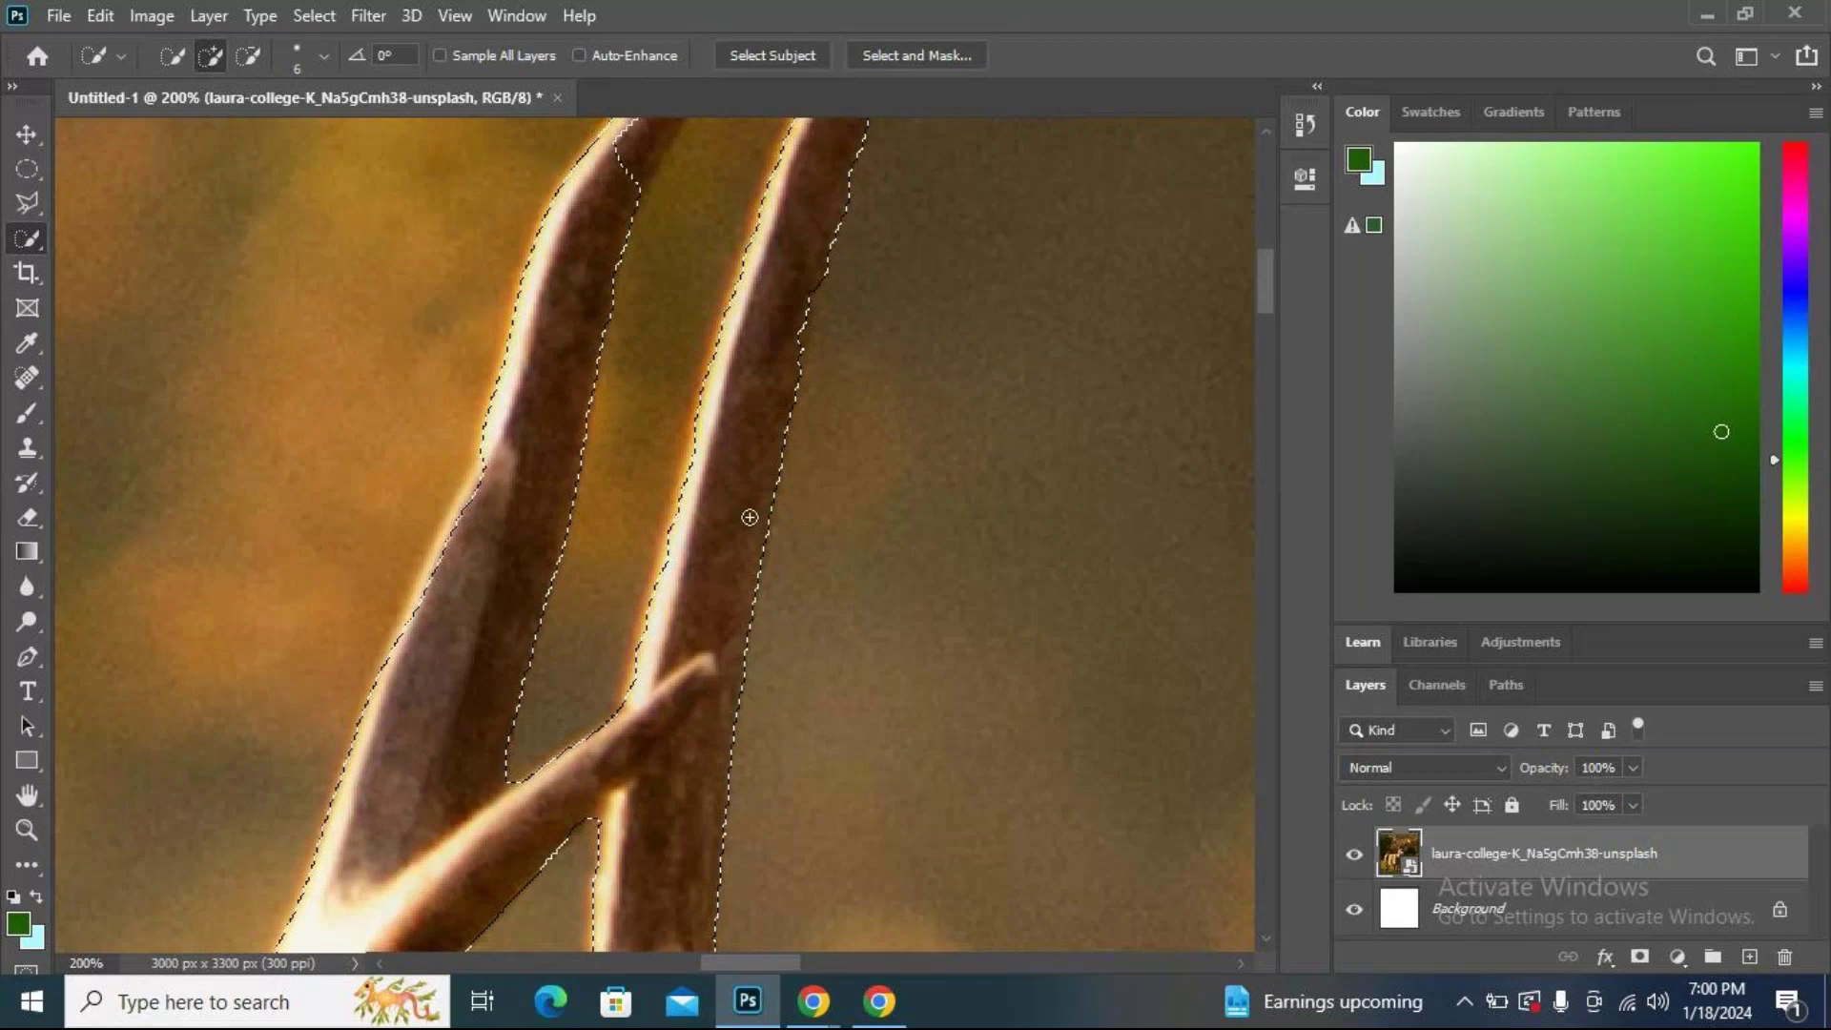
Add the dark inner side of the shorter tine up to its tip to the selection.
{"action": "key", "text": "space"}
{"action": "mouse_move", "coordinate": [797, 239]}
{"action": "left_mouse_down"}
{"action": "mouse_move", "coordinate": [777, 519]}
{"action": "mouse_move", "coordinate": [792, 563]}
{"action": "left_mouse_up"}
{"action": "mouse_move", "coordinate": [630, 434]}
{"action": "left_mouse_down"}
{"action": "mouse_move", "coordinate": [716, 327]}
{"action": "mouse_move", "coordinate": [709, 357]}
{"action": "left_mouse_up"}
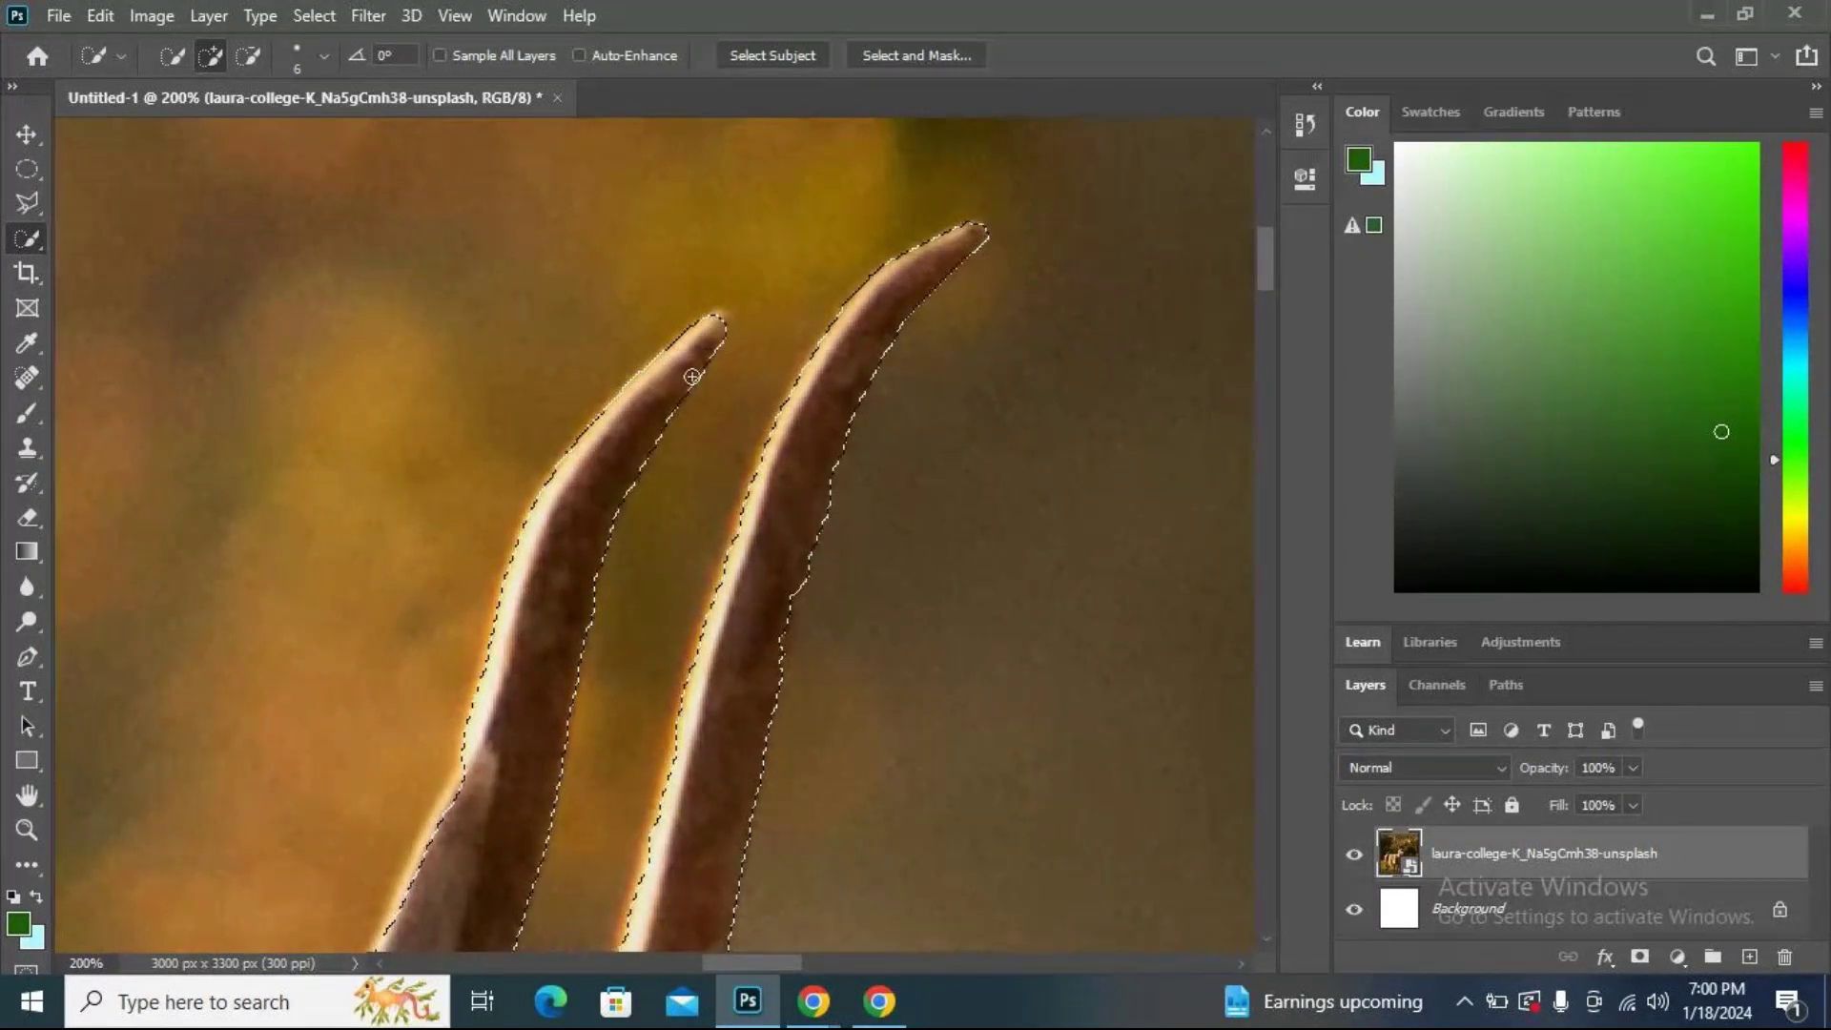
Add the dark outer side and tip of the short curved tine on the main beam to the selection.
{"action": "left_click_drag", "start_coordinate": [741, 803], "coordinate": [442, 449]}
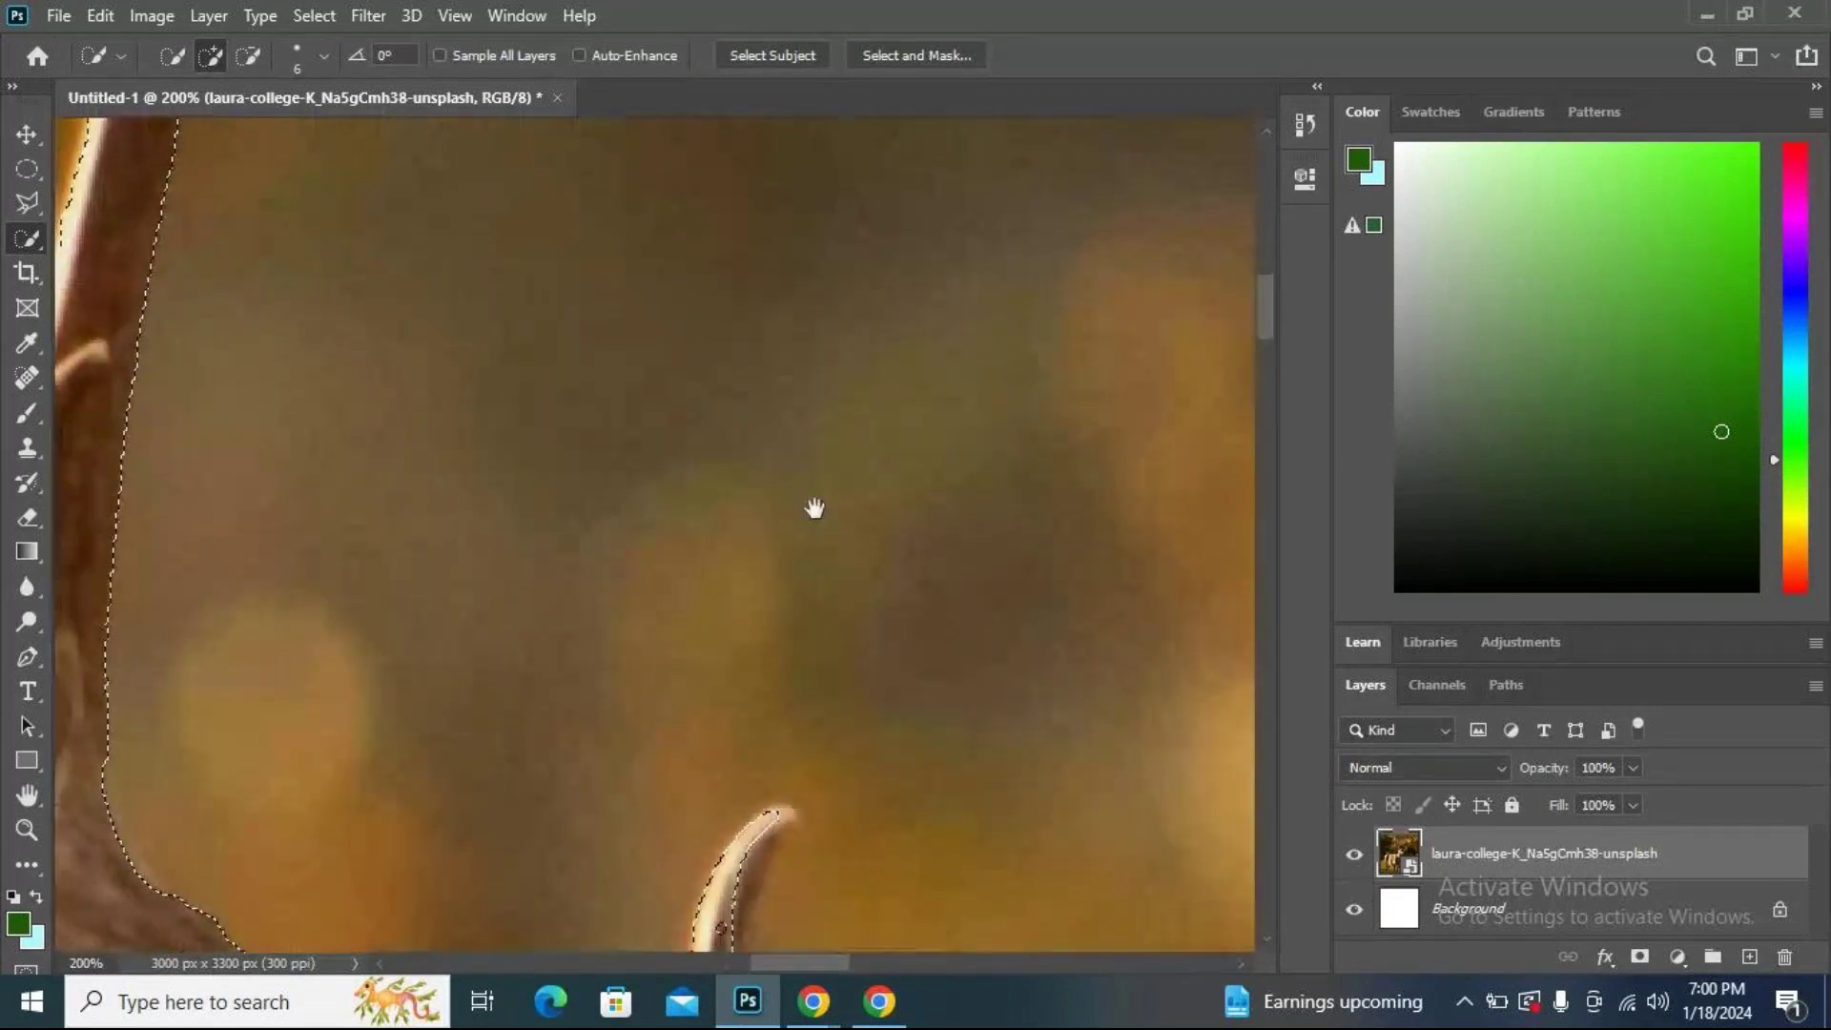
{"action": "left_click_drag", "start_coordinate": [815, 507], "coordinate": [899, 286]}
{"action": "mouse_move", "coordinate": [876, 814]}
{"action": "left_mouse_down"}
{"action": "mouse_move", "coordinate": [887, 491]}
{"action": "mouse_move", "coordinate": [878, 521]}
{"action": "mouse_move", "coordinate": [921, 431]}
{"action": "left_mouse_up"}
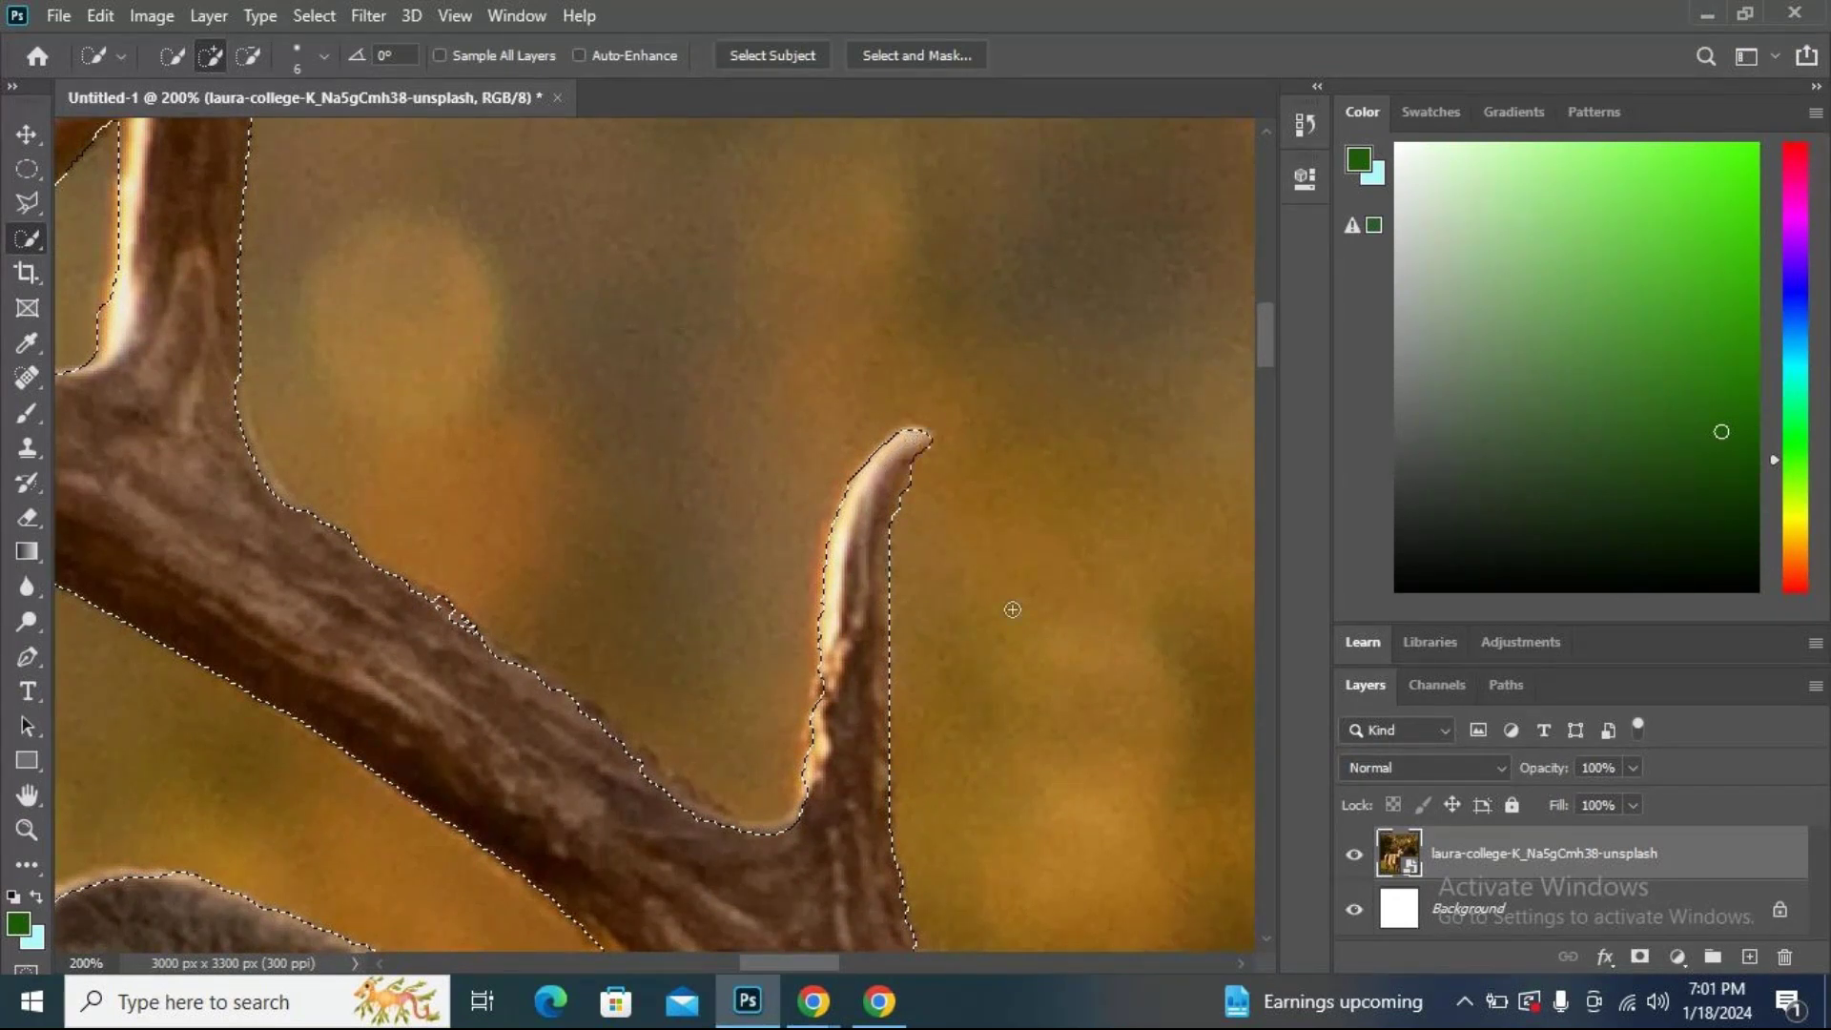
{"action": "mouse_move", "coordinate": [880, 506]}
{"action": "left_mouse_down"}
{"action": "mouse_move", "coordinate": [911, 452]}
{"action": "mouse_move", "coordinate": [895, 551]}
{"action": "left_mouse_up"}
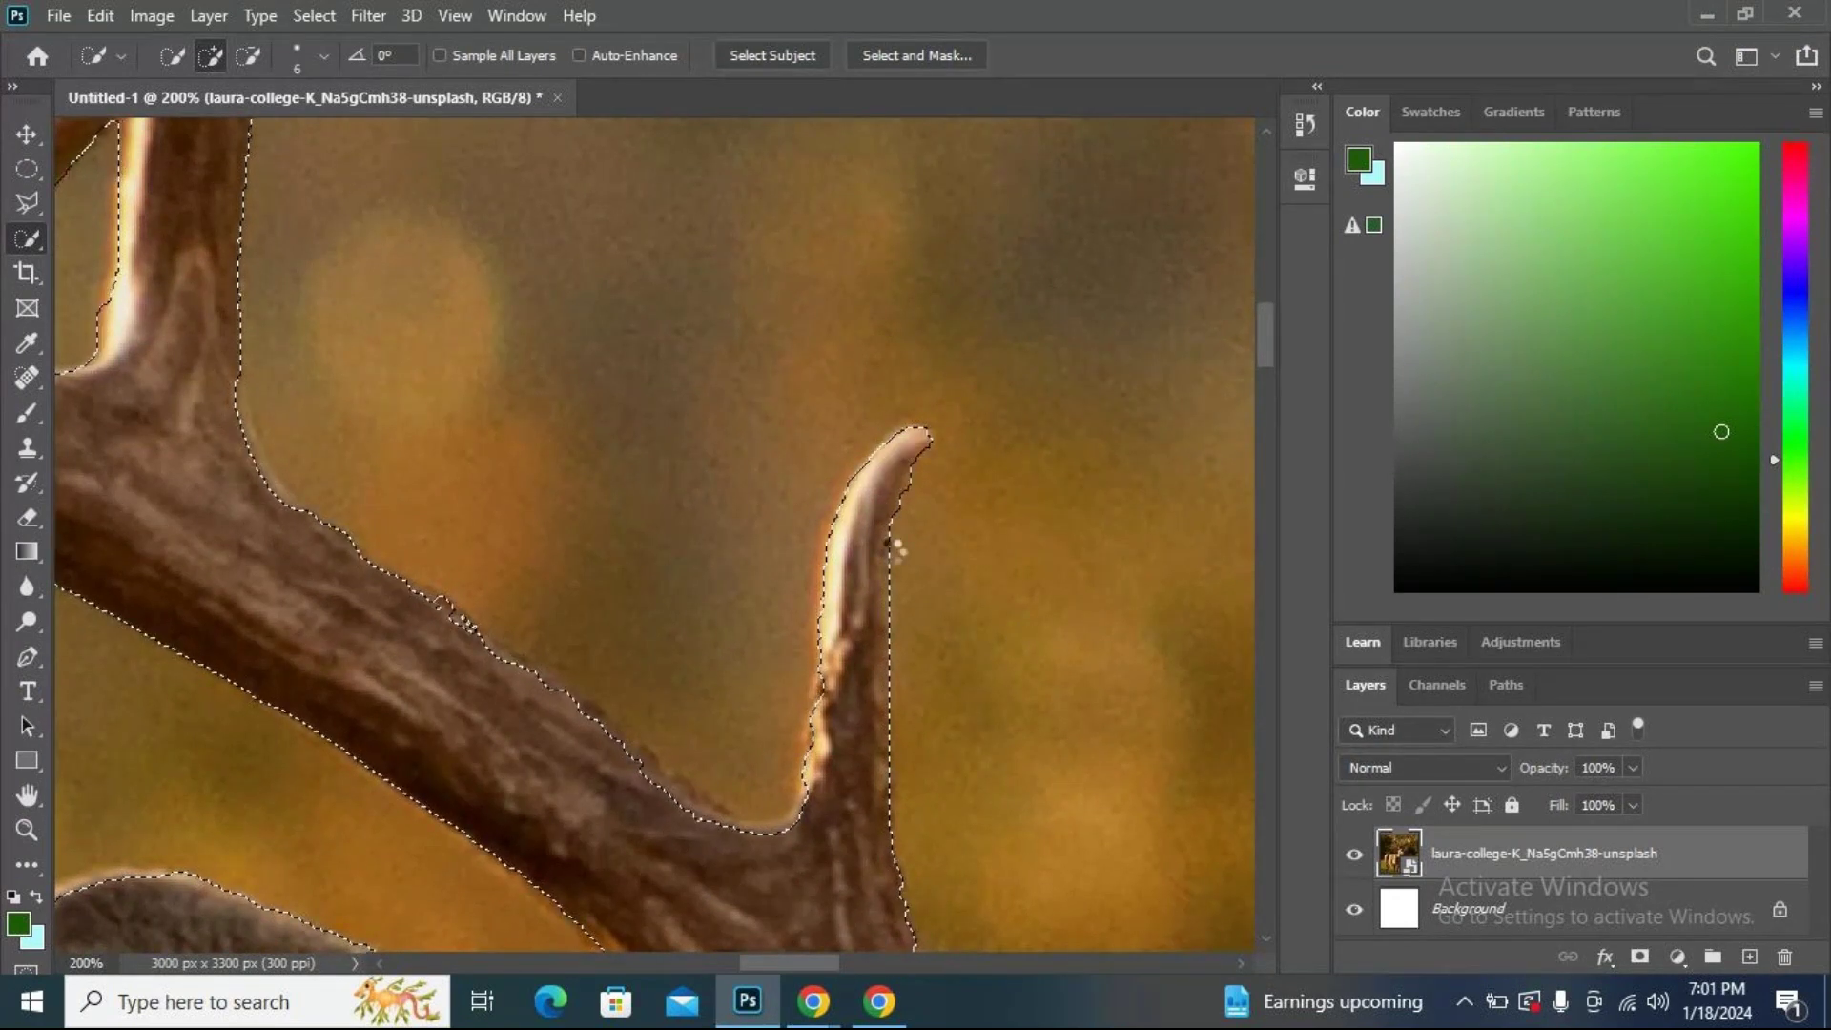
Add the main beam's upper edge beside the curved tine to the selection and subtract the small background bump along it.
{"action": "mouse_move", "coordinate": [777, 821]}
{"action": "left_mouse_down"}
{"action": "mouse_move", "coordinate": [710, 814]}
{"action": "mouse_move", "coordinate": [482, 659]}
{"action": "mouse_move", "coordinate": [389, 712]}
{"action": "mouse_move", "coordinate": [468, 630]}
{"action": "mouse_move", "coordinate": [448, 601]}
{"action": "left_mouse_up"}
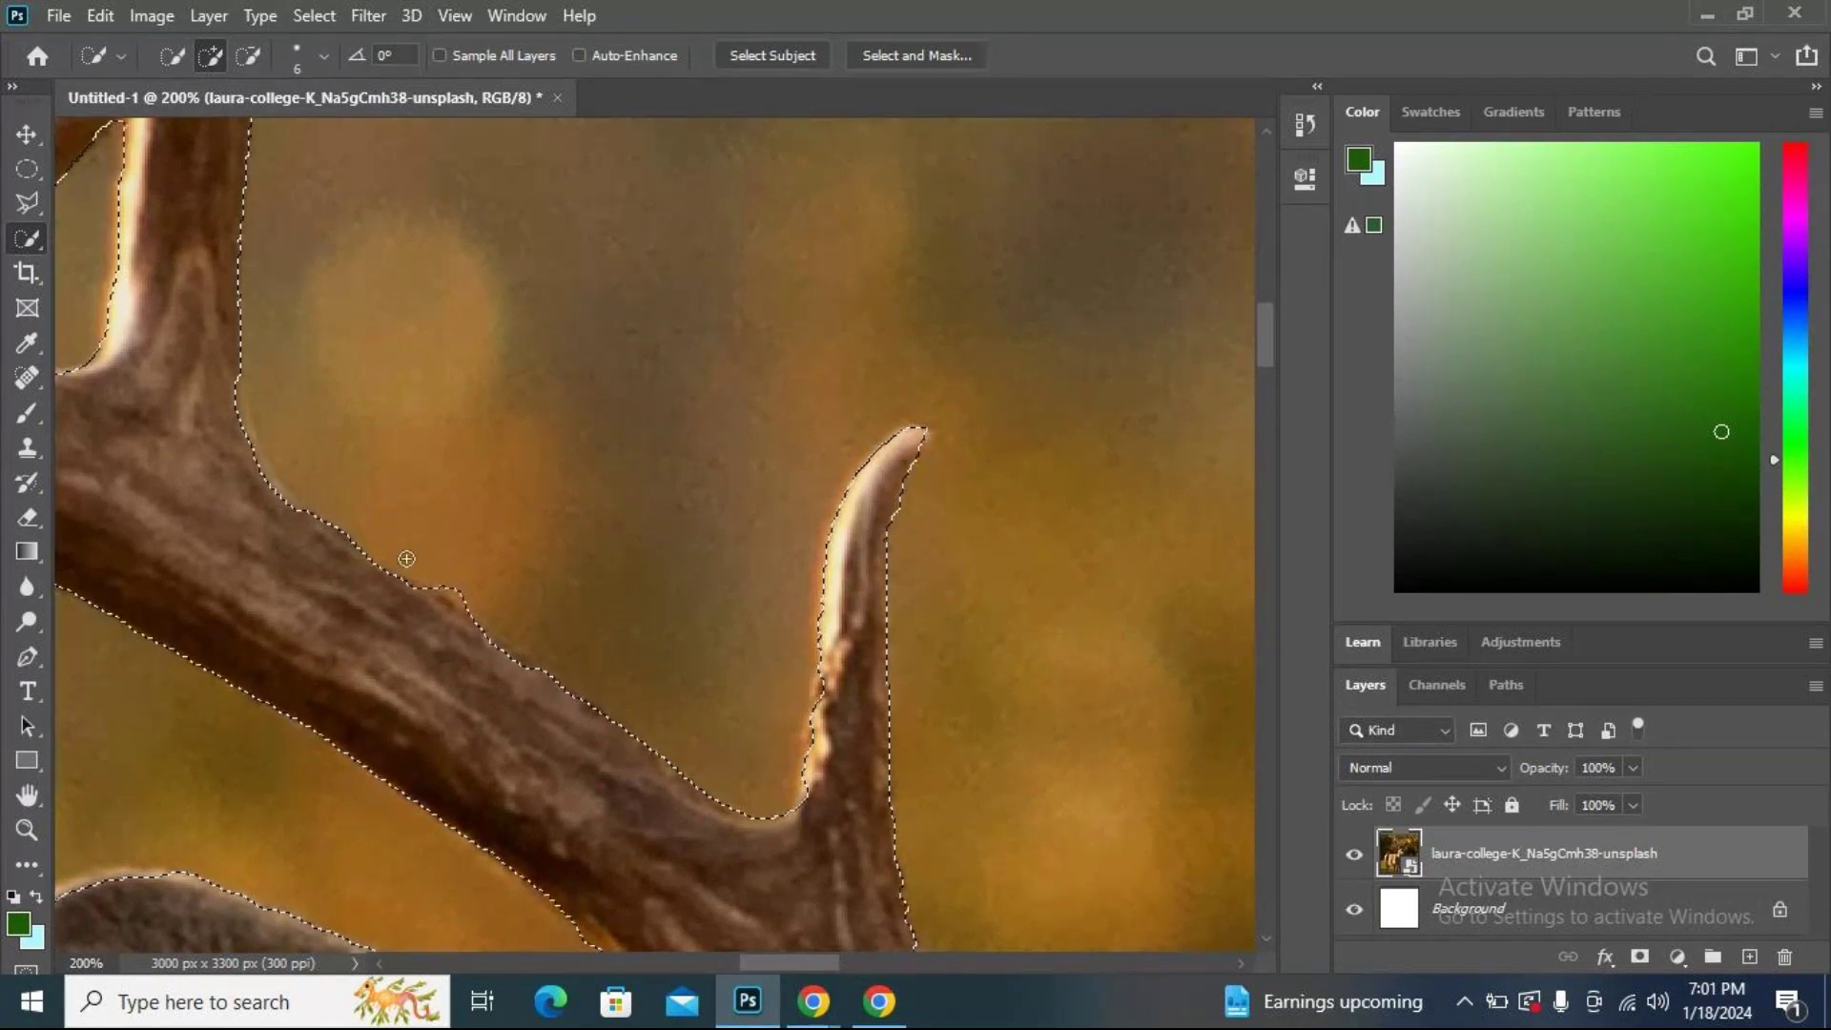
{"action": "key", "text": "alt"}
{"action": "left_click_drag", "start_coordinate": [432, 573], "coordinate": [458, 595]}
Add the missed outer edge of the other antler, just below its upright tine, to the selection.
{"action": "key", "text": "space"}
{"action": "left_click_drag", "start_coordinate": [850, 676], "coordinate": [724, 495]}
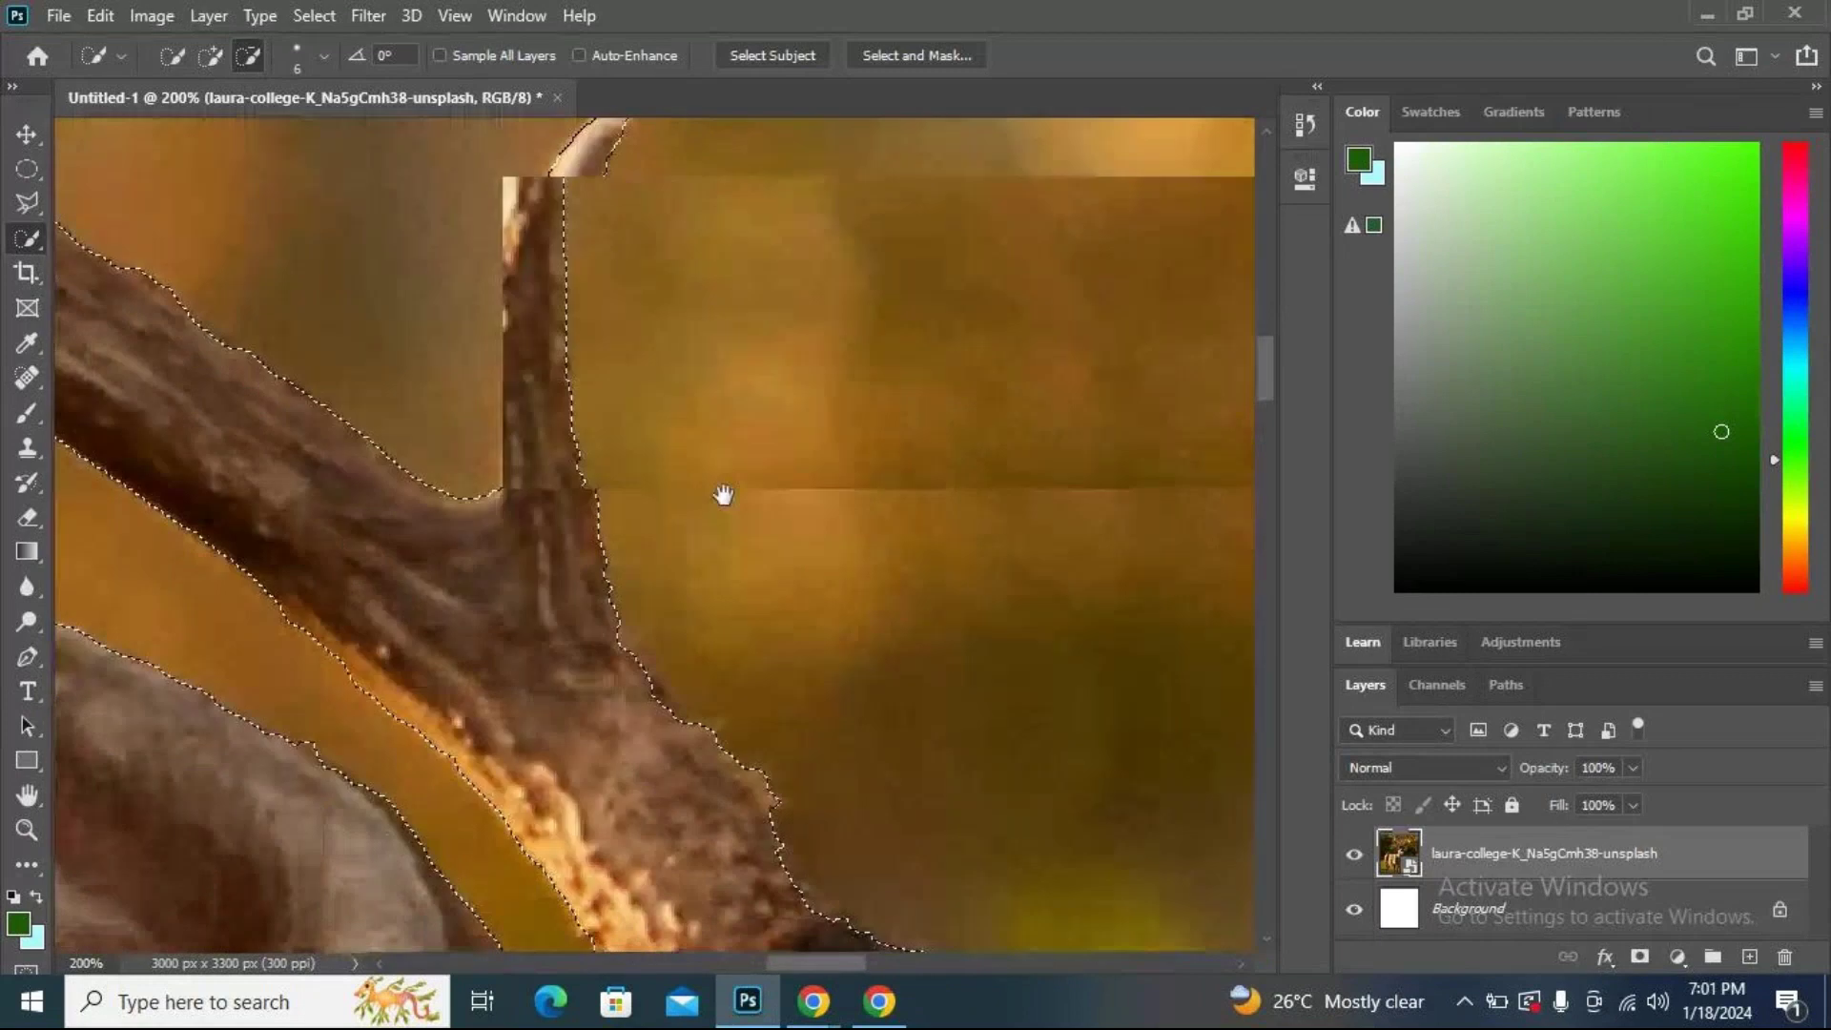
{"action": "left_click_drag", "start_coordinate": [854, 672], "coordinate": [383, 456]}
{"action": "mouse_move", "coordinate": [1027, 596]}
{"action": "left_mouse_down"}
{"action": "mouse_move", "coordinate": [1071, 601]}
{"action": "mouse_move", "coordinate": [944, 719]}
{"action": "left_mouse_up"}
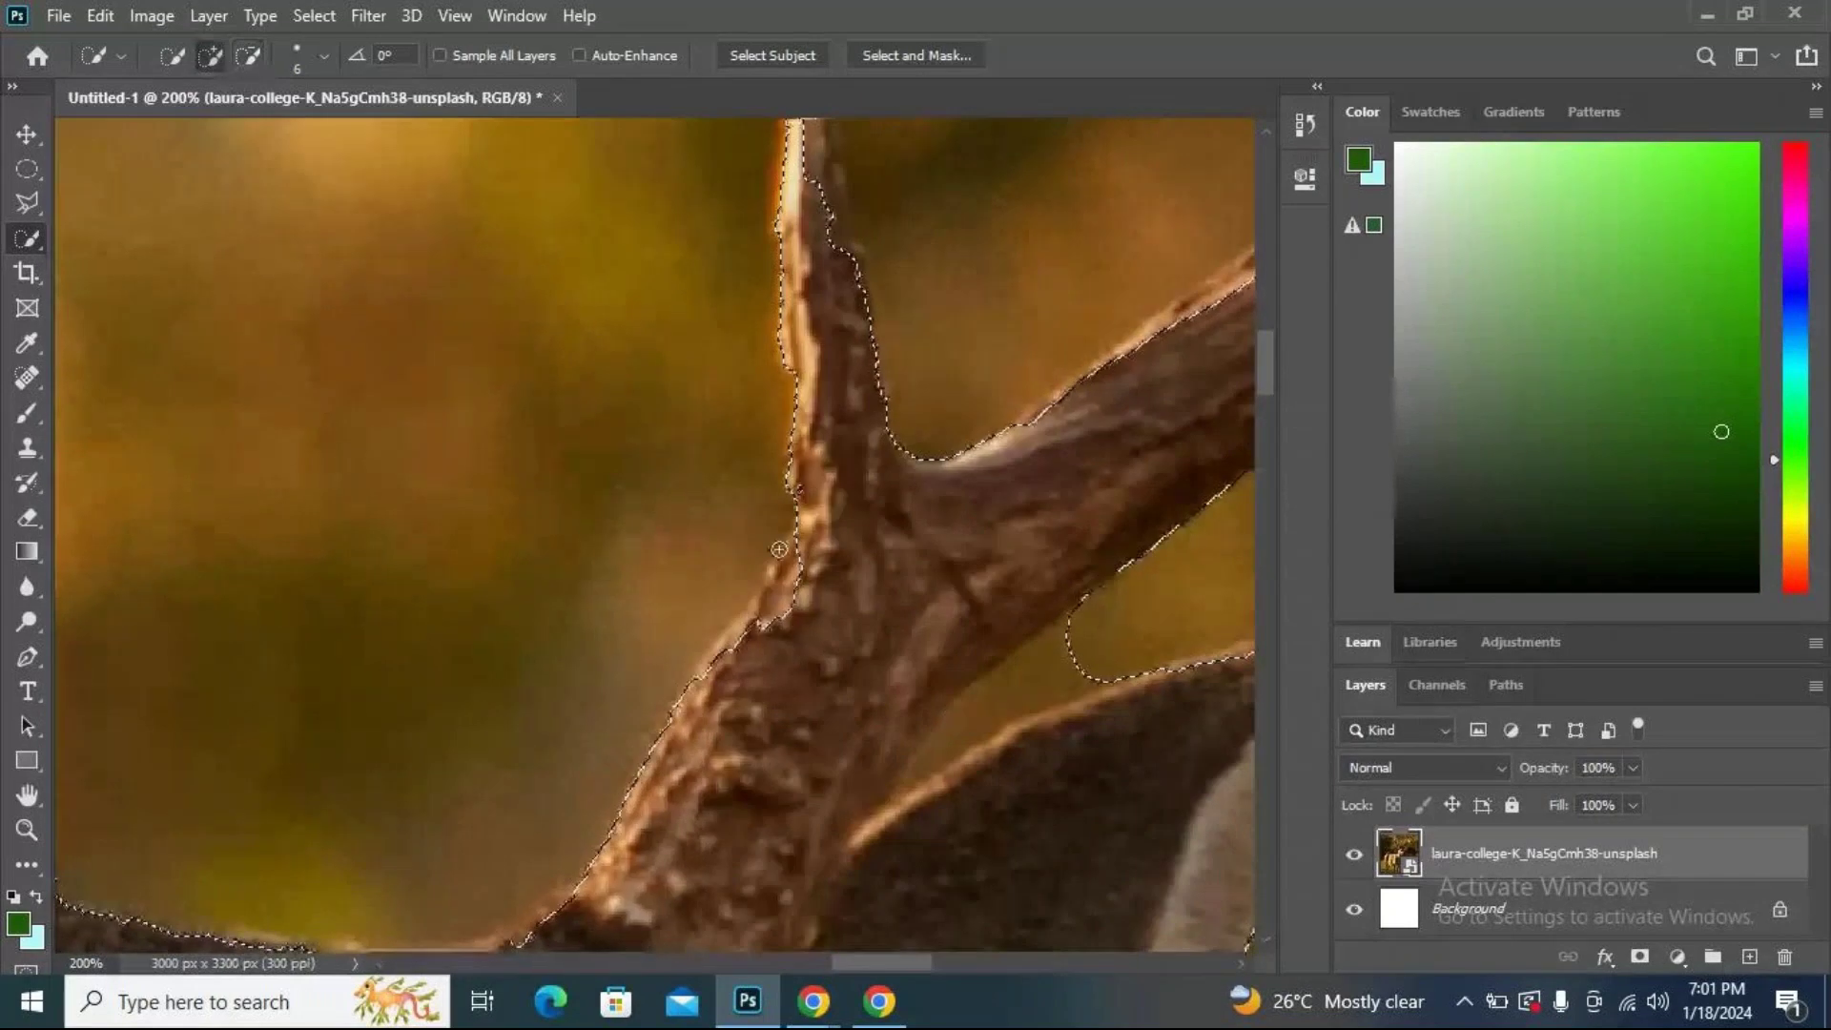
{"action": "left_click_drag", "start_coordinate": [807, 553], "coordinate": [775, 618]}
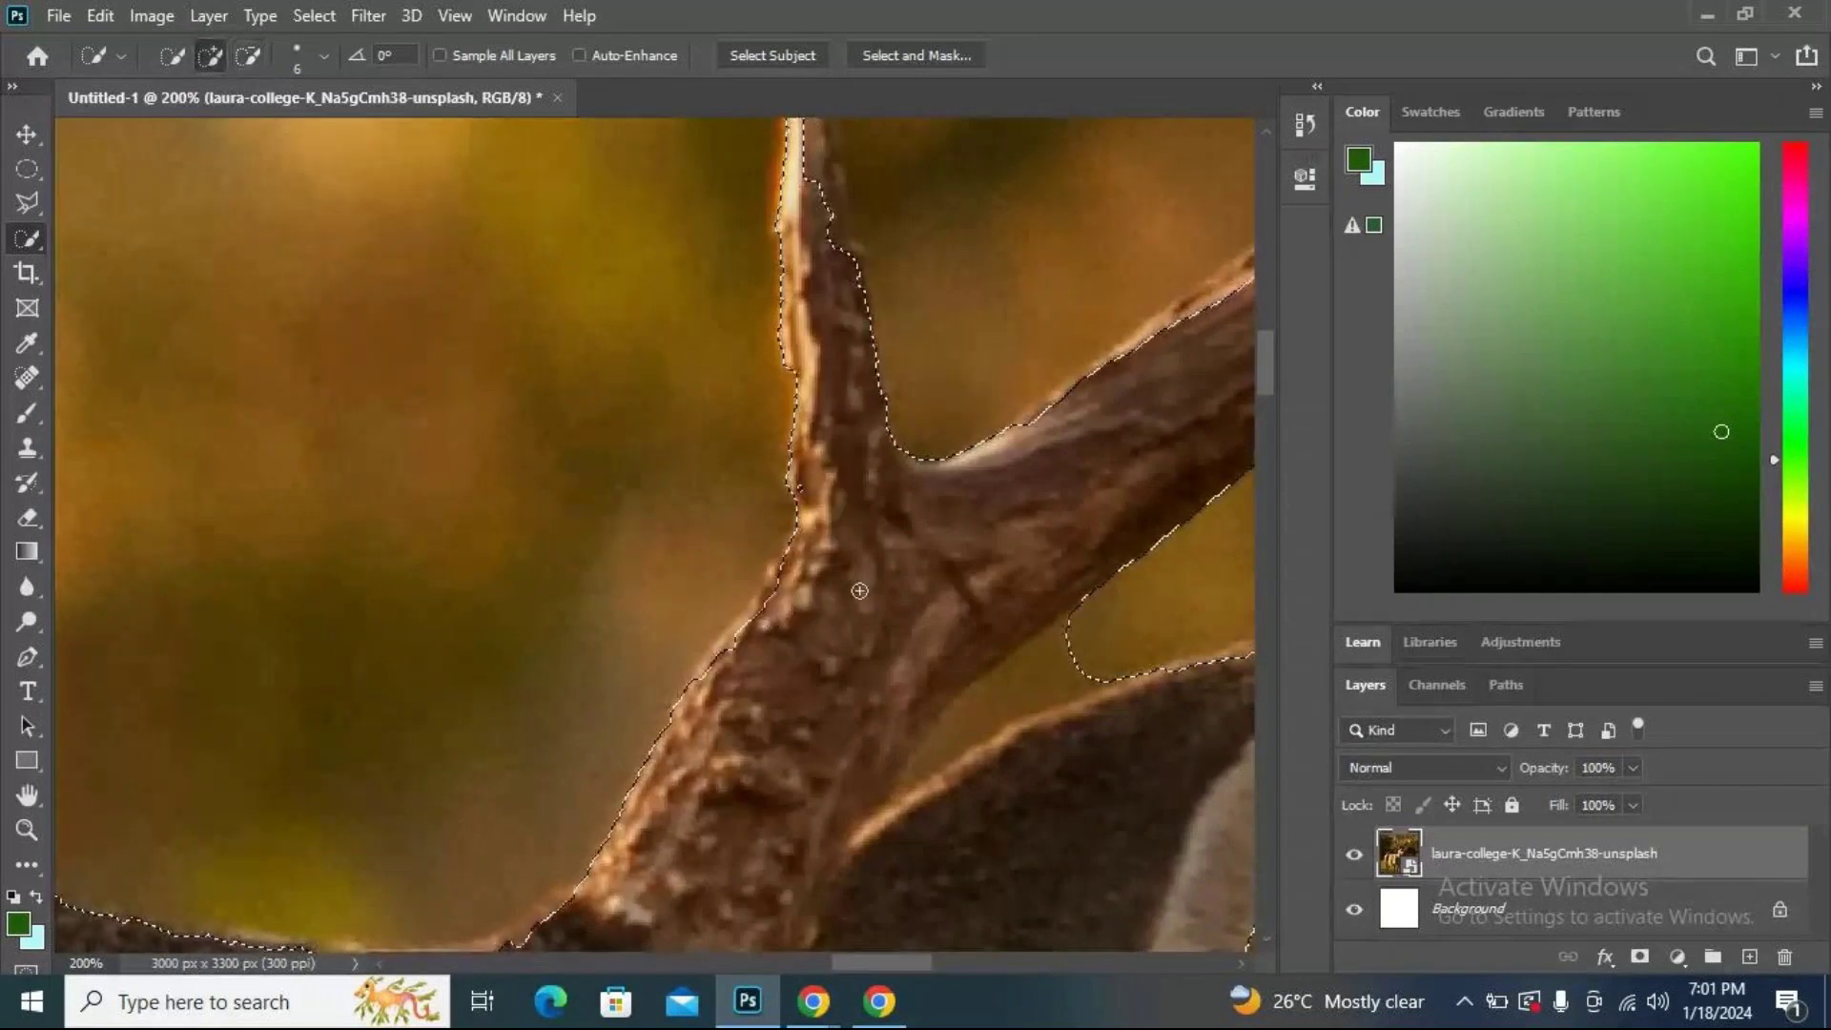
Add the dark side and tip of the other antler's upright tine to the selection.
{"action": "mouse_move", "coordinate": [914, 620]}
{"action": "left_mouse_down"}
{"action": "mouse_move", "coordinate": [864, 514]}
{"action": "mouse_move", "coordinate": [813, 695]}
{"action": "left_mouse_up"}
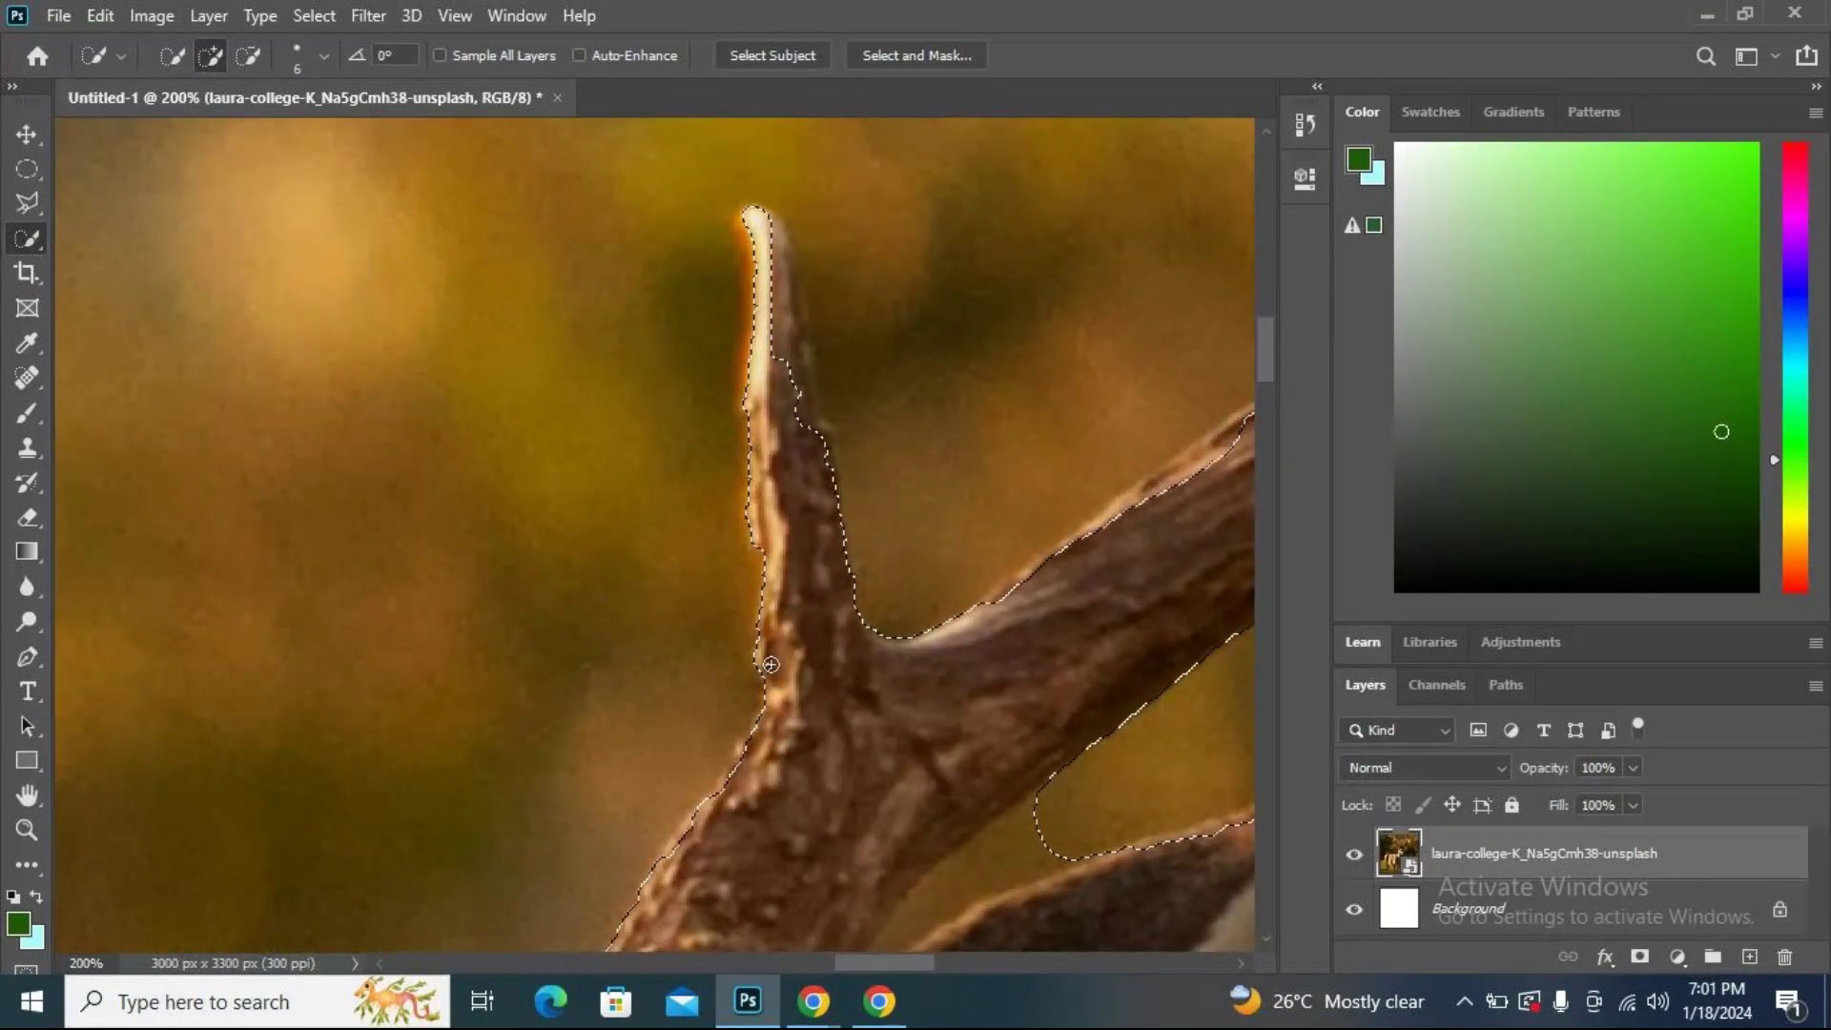
{"action": "left_click", "coordinate": [807, 434]}
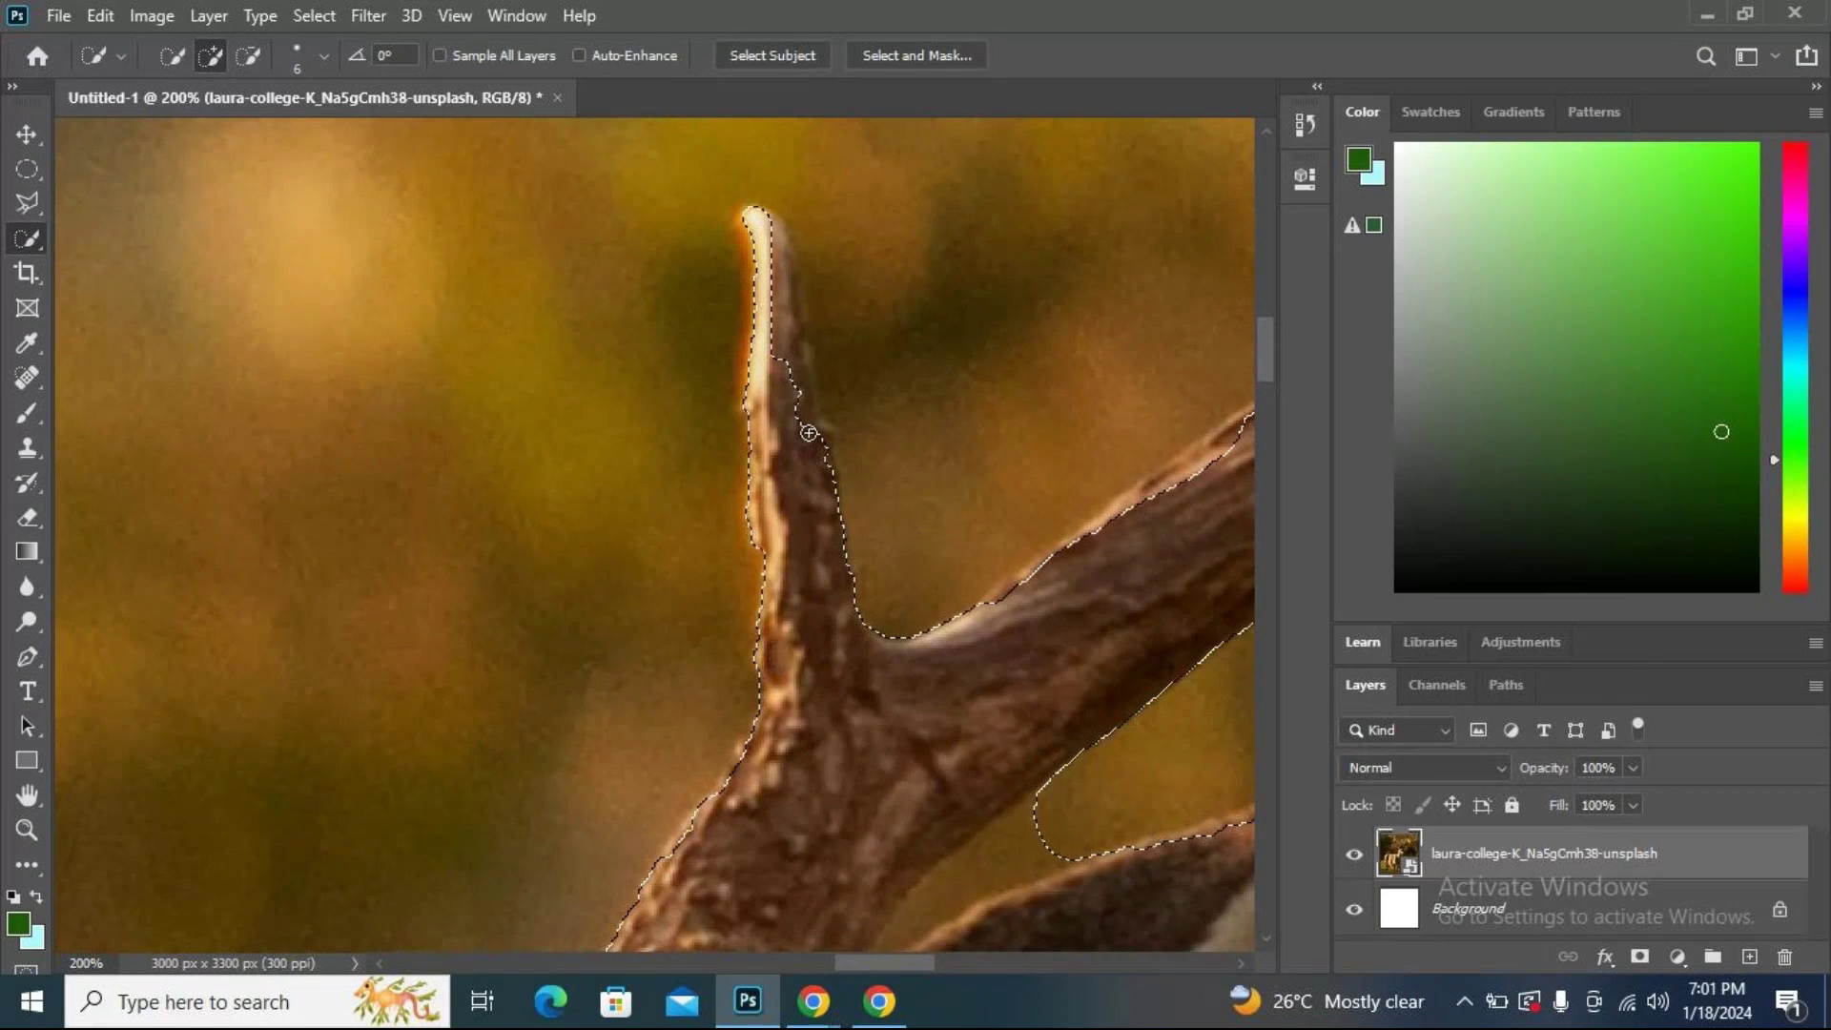
{"action": "left_click", "coordinate": [783, 395]}
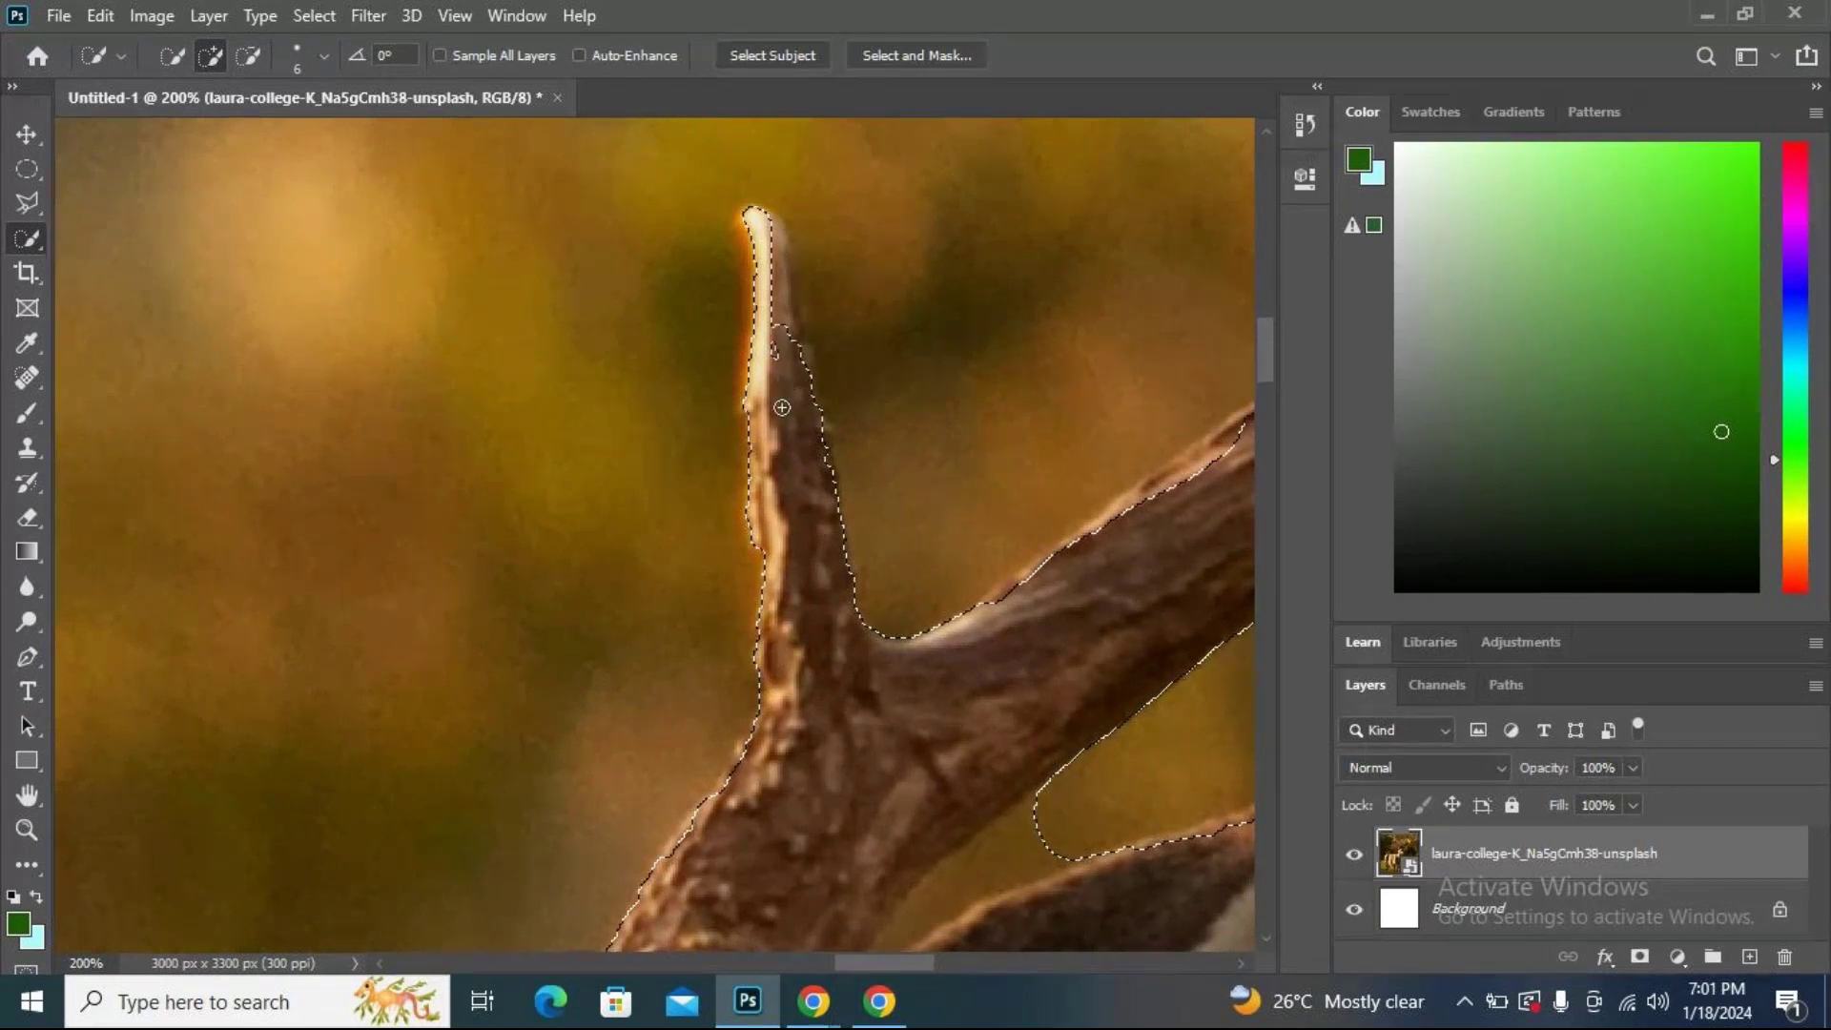
{"action": "left_click_drag", "start_coordinate": [801, 387], "coordinate": [762, 220]}
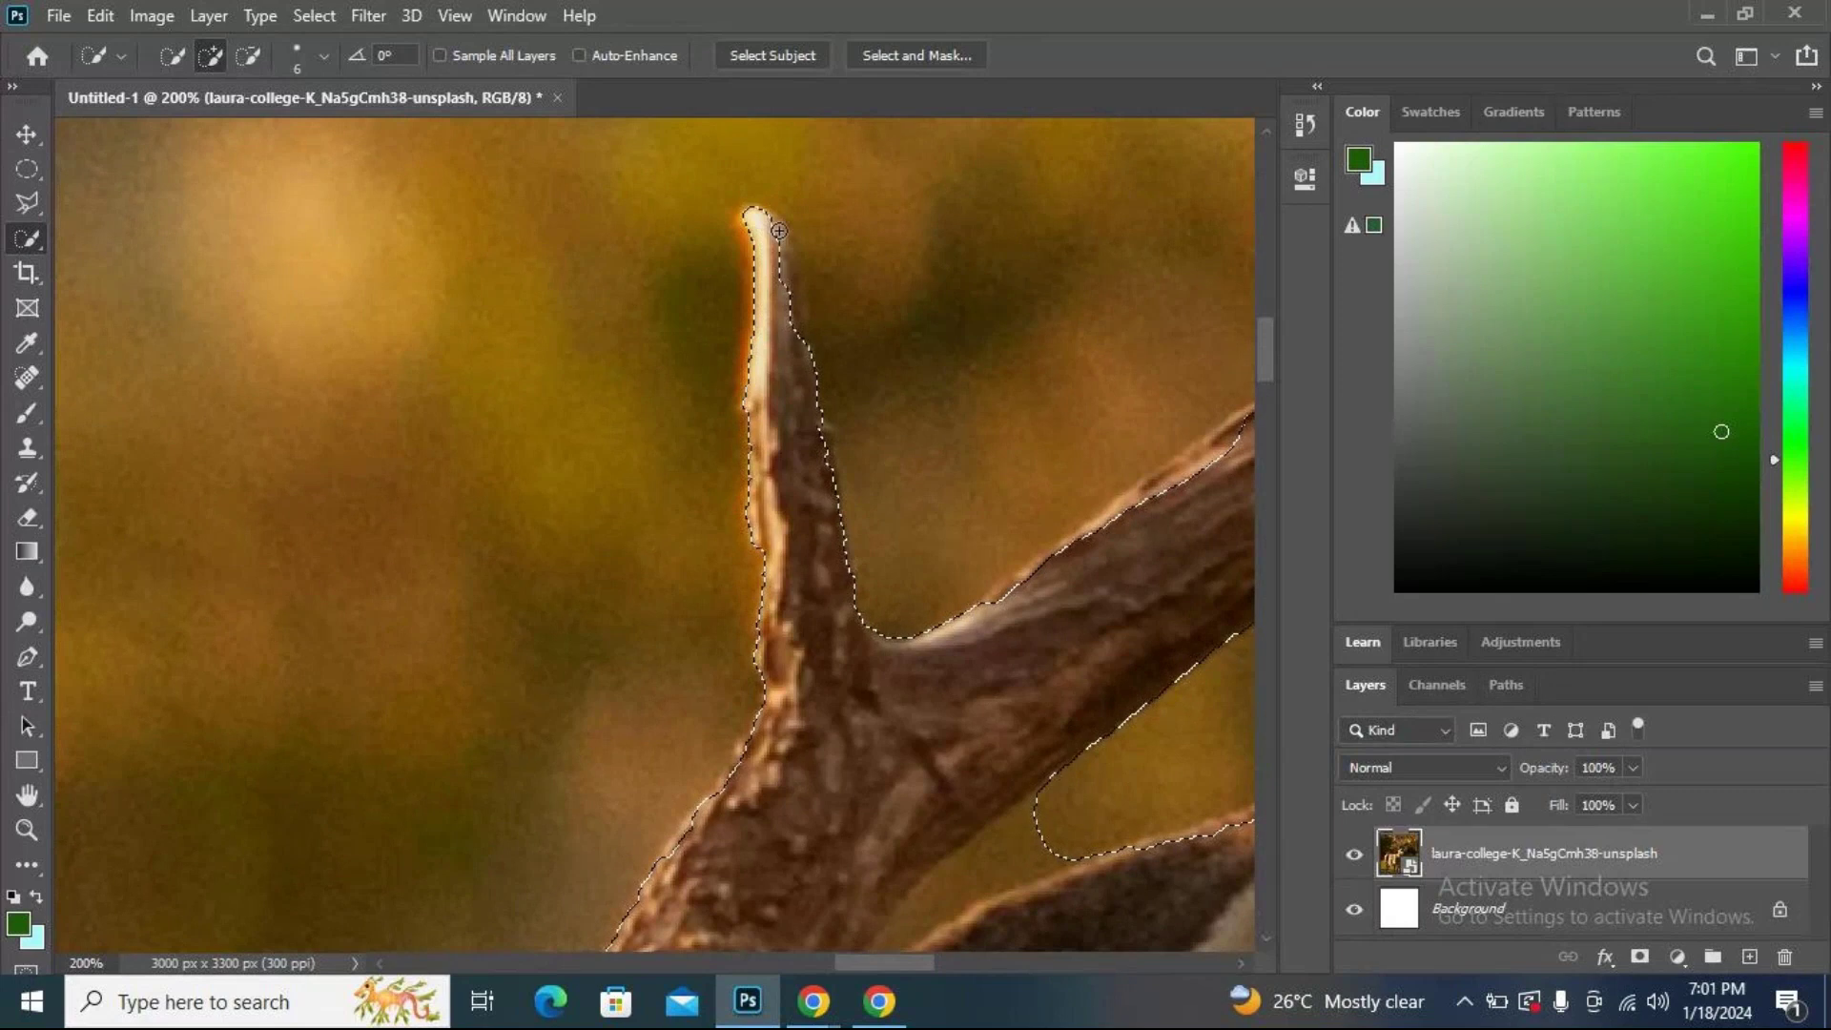
{"action": "left_click", "coordinate": [779, 231]}
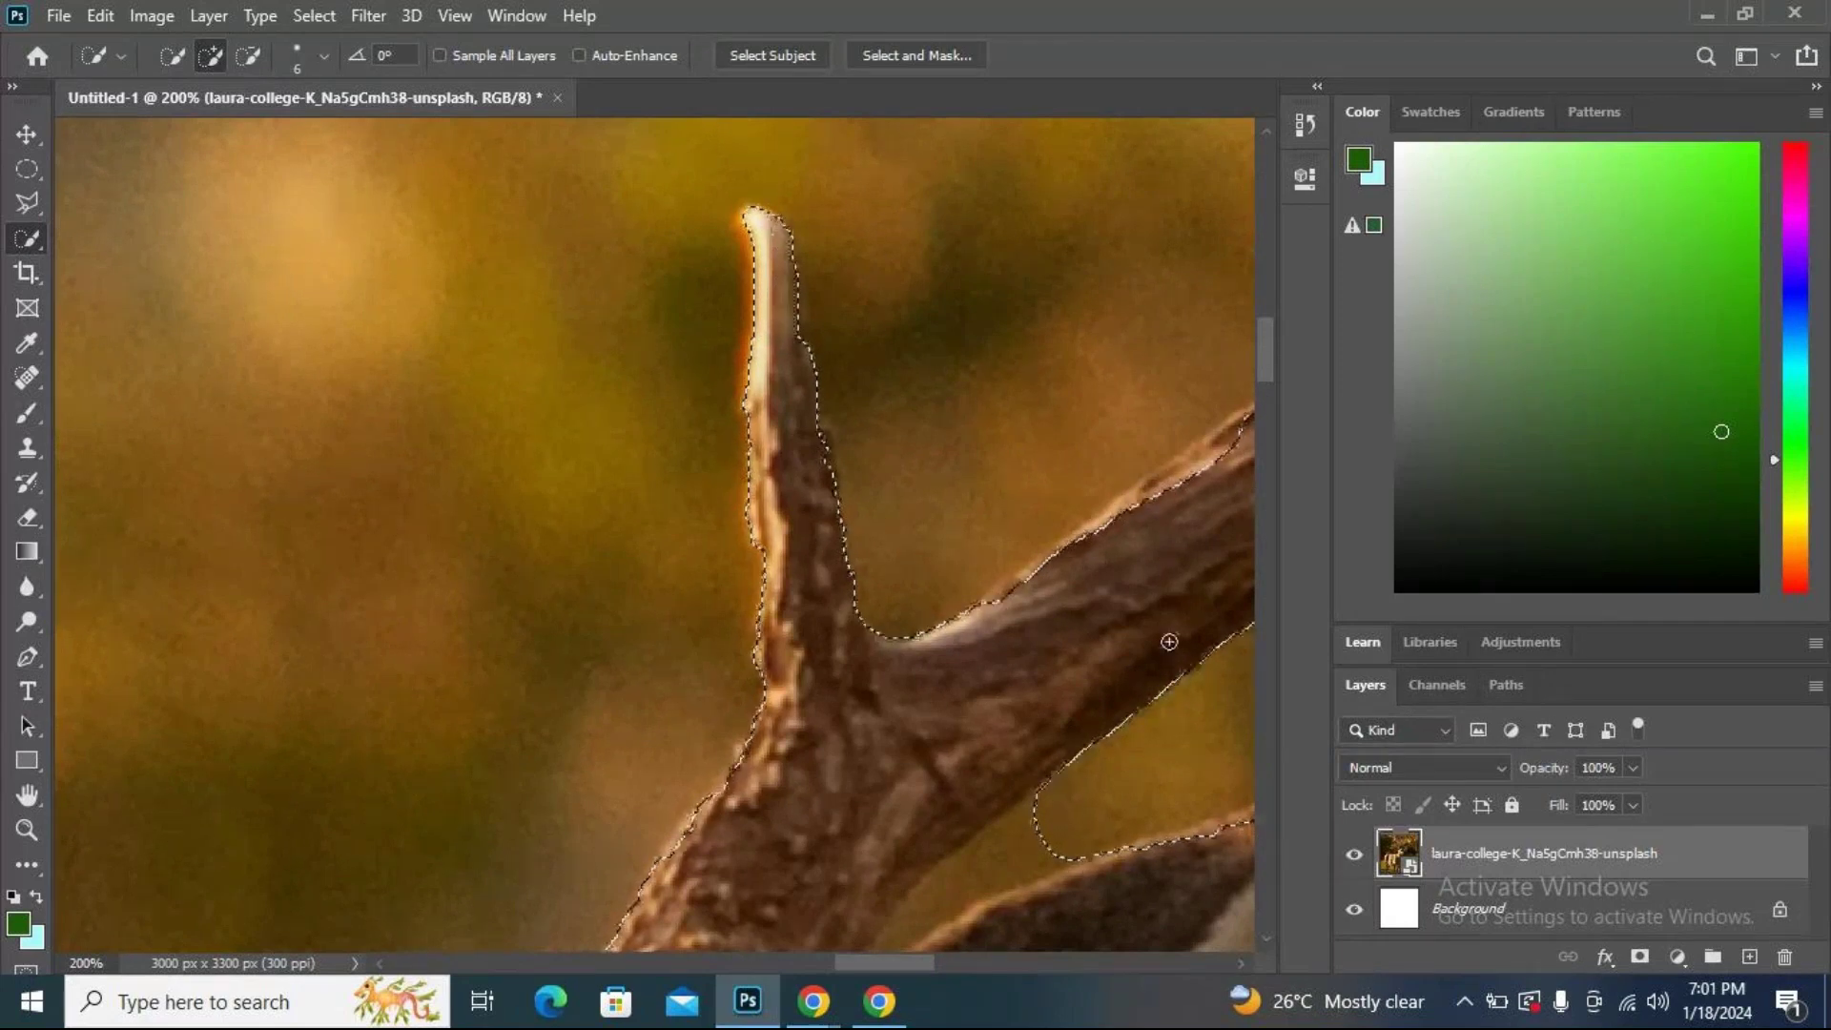
Subtract the background wedge between the antler beam and the ear, and restore the ear's upper edge to the selection.
{"action": "mouse_move", "coordinate": [1009, 720]}
{"action": "left_mouse_down"}
{"action": "mouse_move", "coordinate": [712, 613]}
{"action": "mouse_move", "coordinate": [701, 591]}
{"action": "mouse_move", "coordinate": [792, 486]}
{"action": "left_mouse_up"}
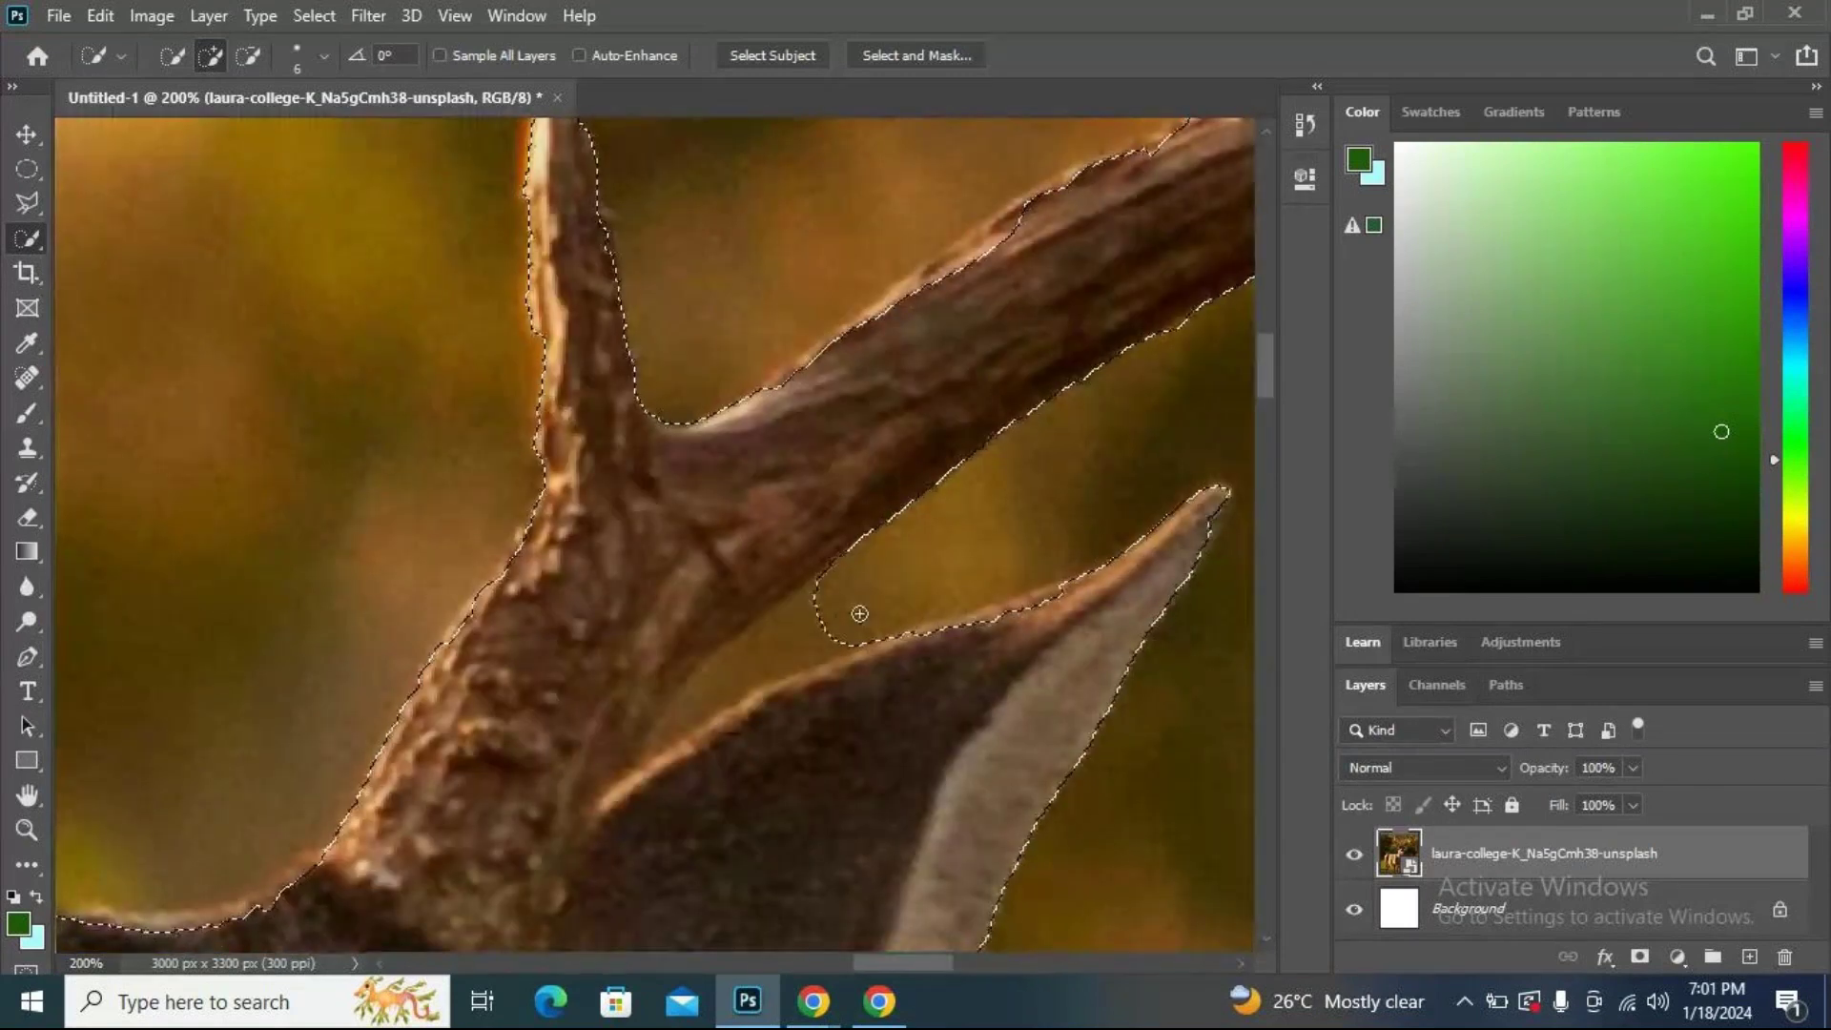
{"action": "key", "text": "alt"}
{"action": "left_click_drag", "start_coordinate": [817, 621], "coordinate": [673, 730]}
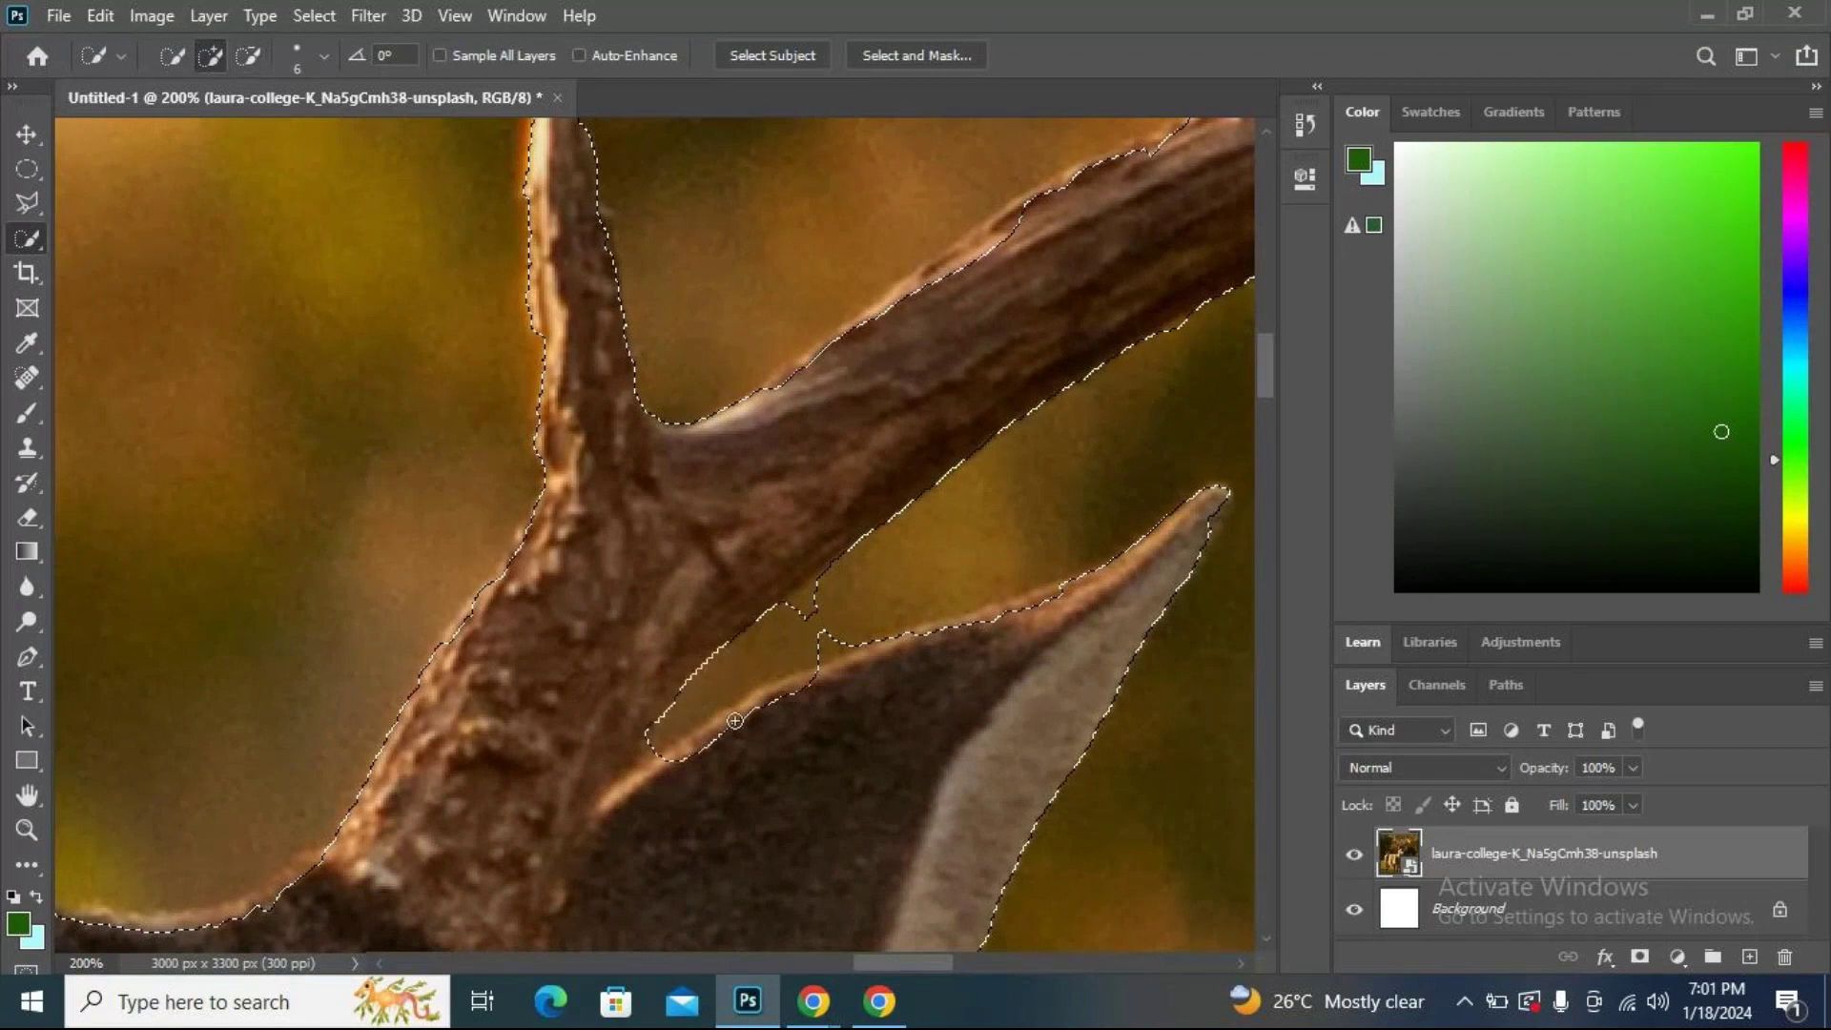
{"action": "left_click", "coordinate": [786, 624], "text": "alt"}
{"action": "left_click", "coordinate": [806, 610], "text": "alt"}
{"action": "left_click", "coordinate": [816, 602], "text": "alt"}
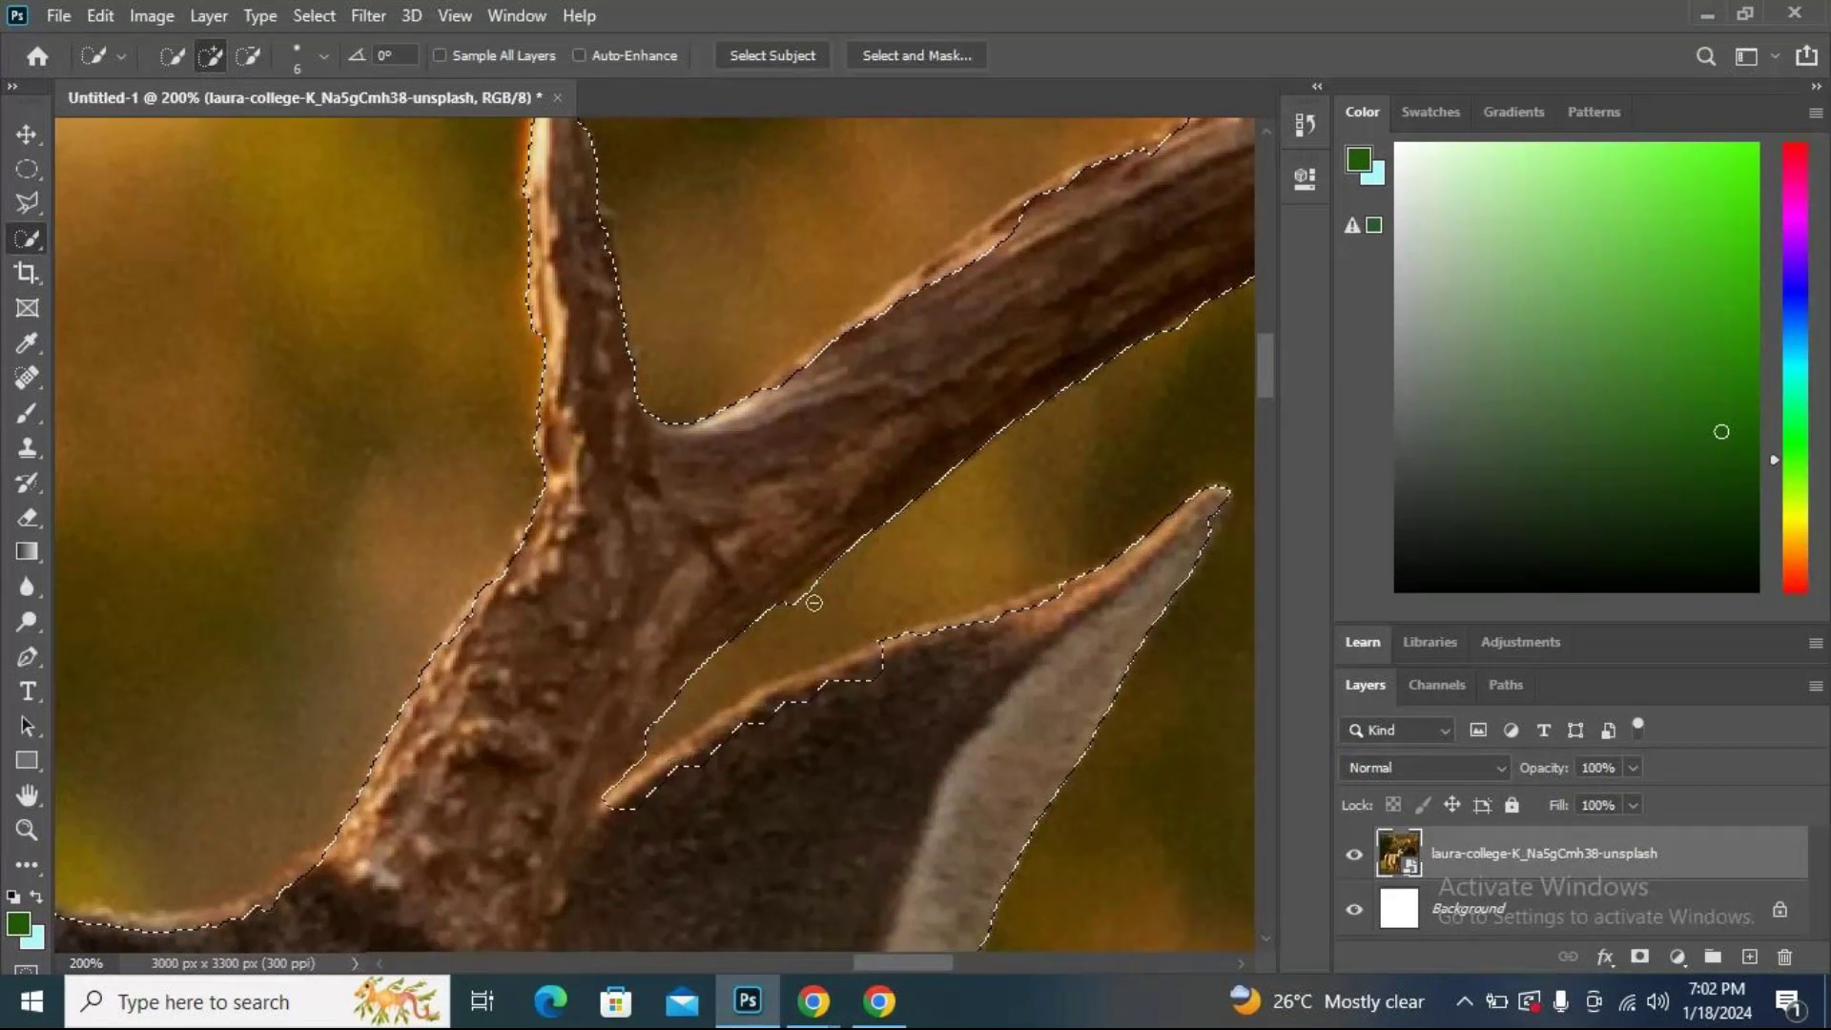
{"action": "left_click", "coordinate": [1173, 621]}
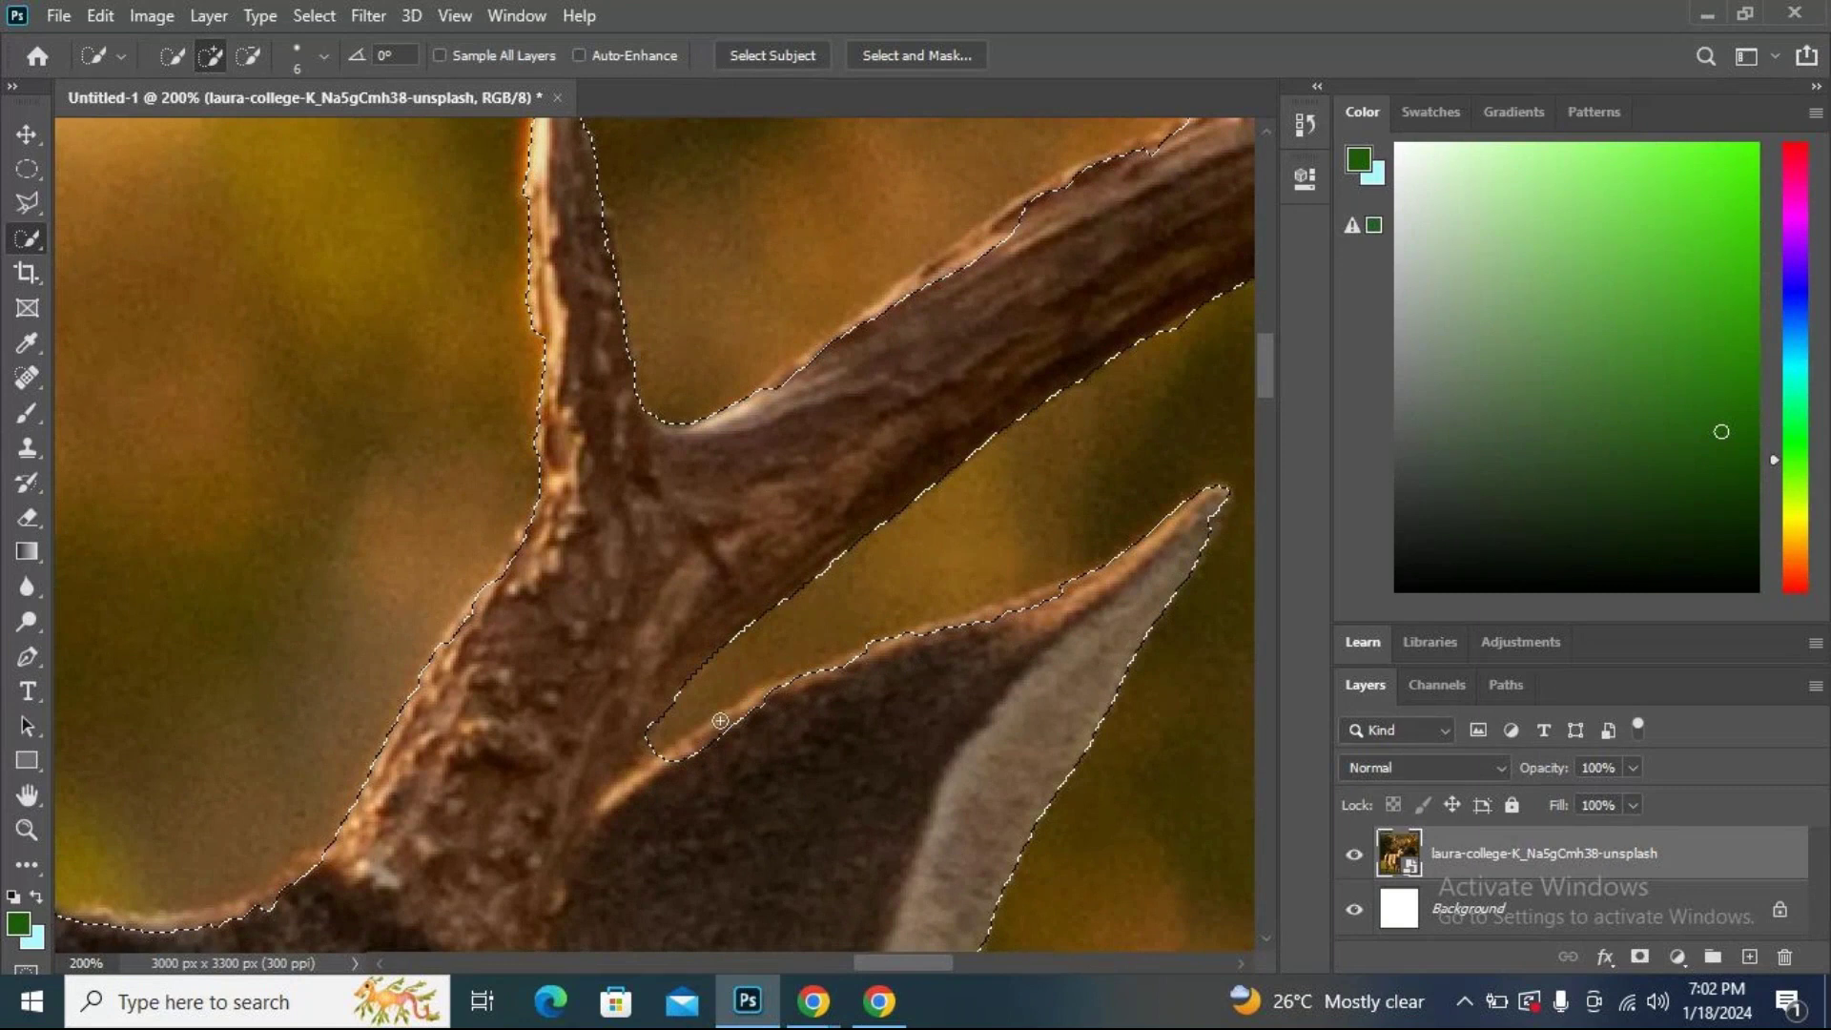
{"action": "left_click_drag", "start_coordinate": [720, 721], "coordinate": [753, 748]}
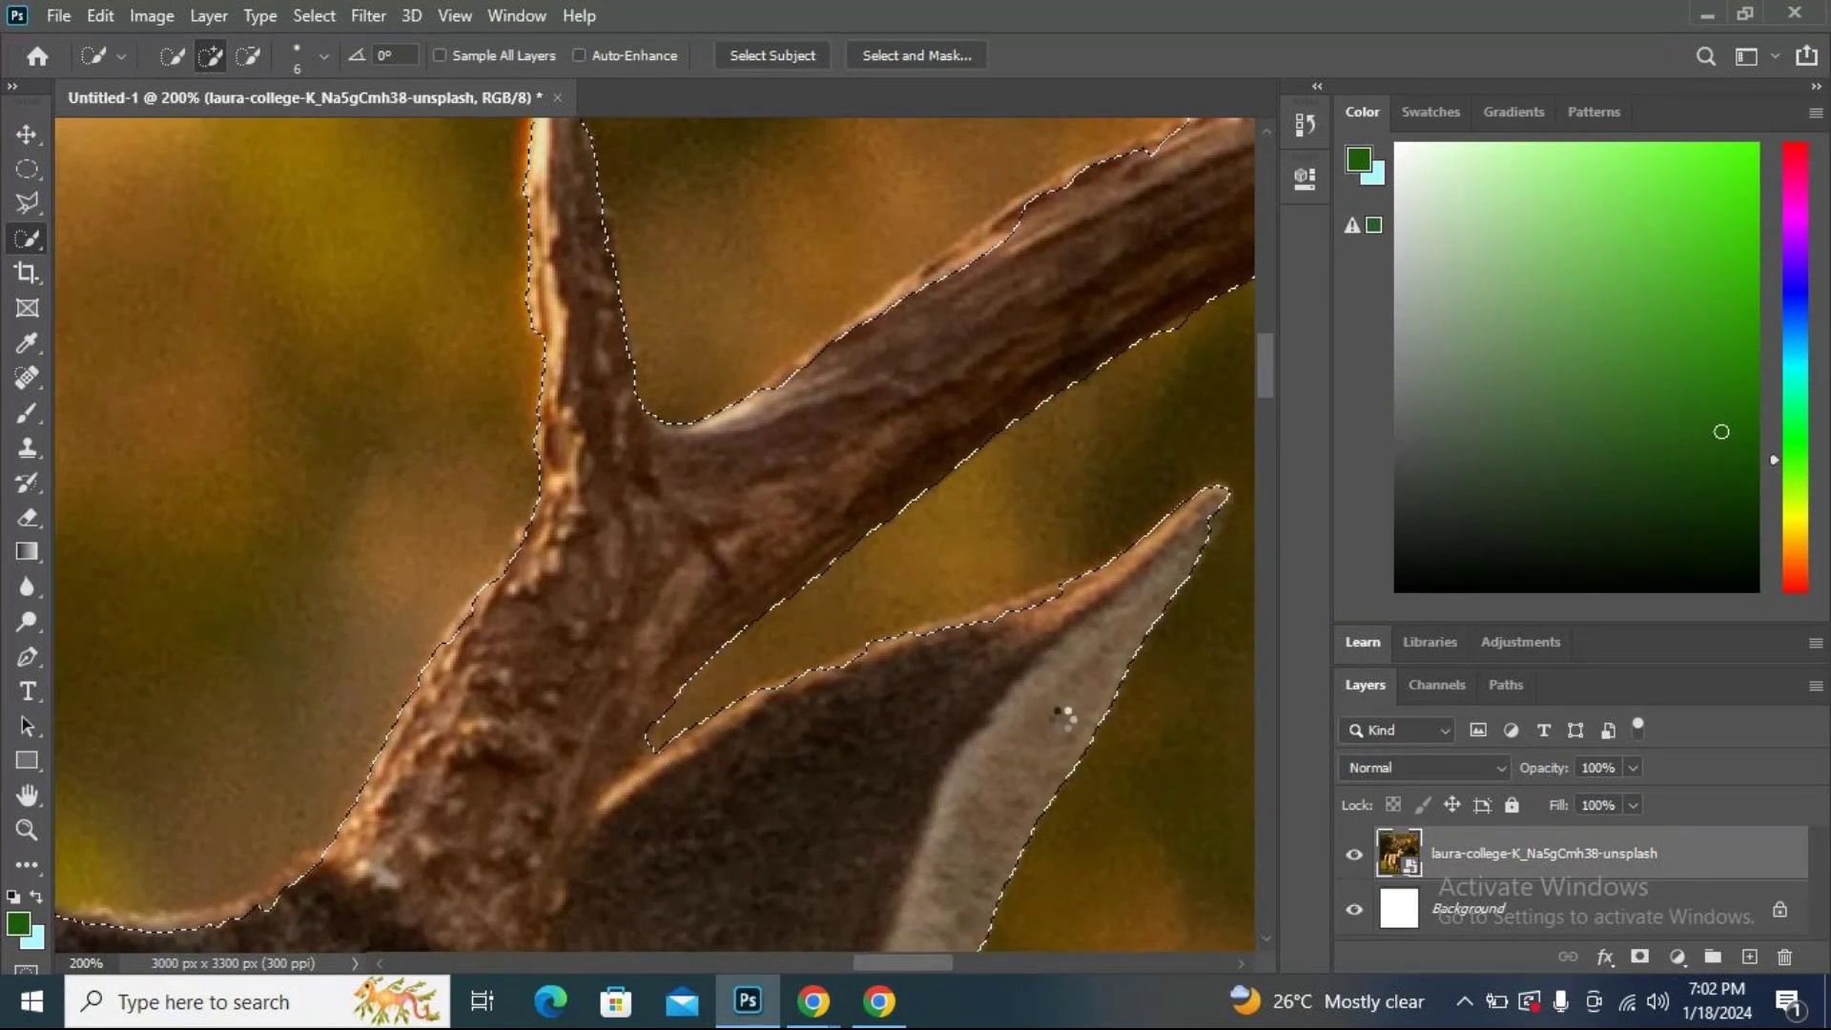
Subtract the stray round patch of blurred background below the antler's main beam from the selection.
{"action": "left_click_drag", "start_coordinate": [945, 732], "coordinate": [741, 804]}
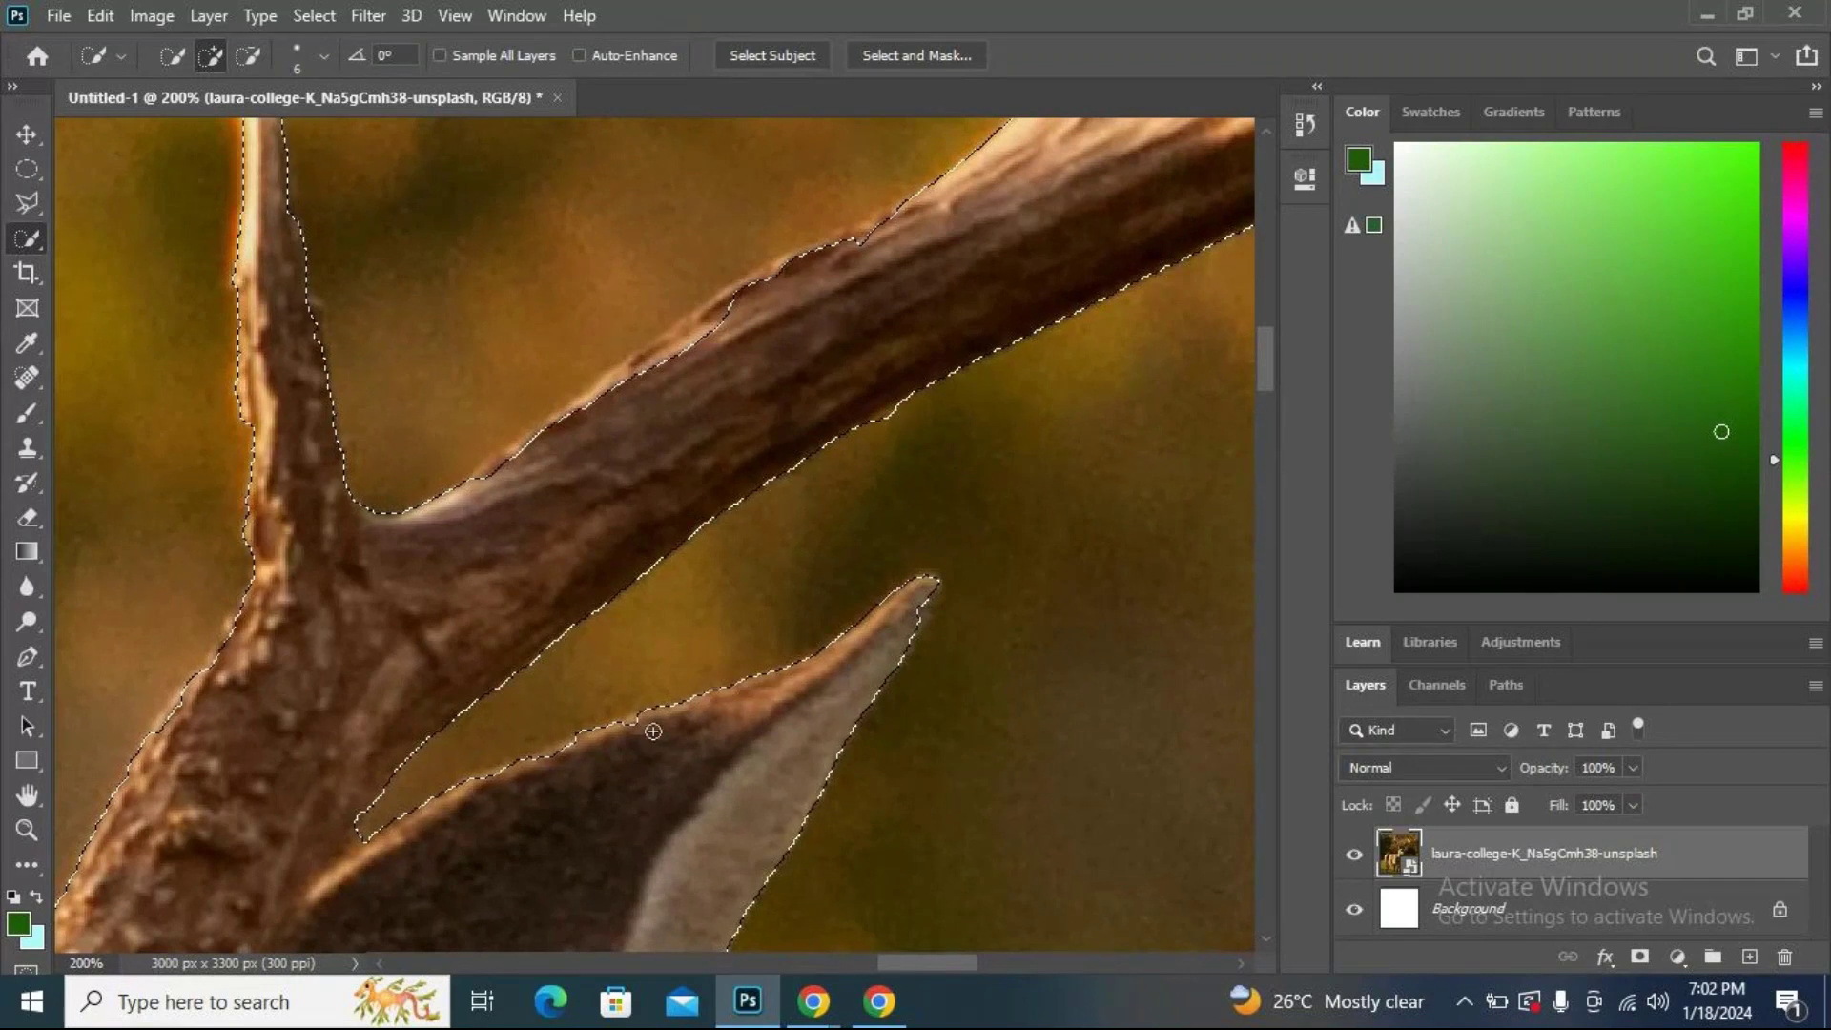
{"action": "left_click_drag", "start_coordinate": [1076, 631], "coordinate": [612, 865]}
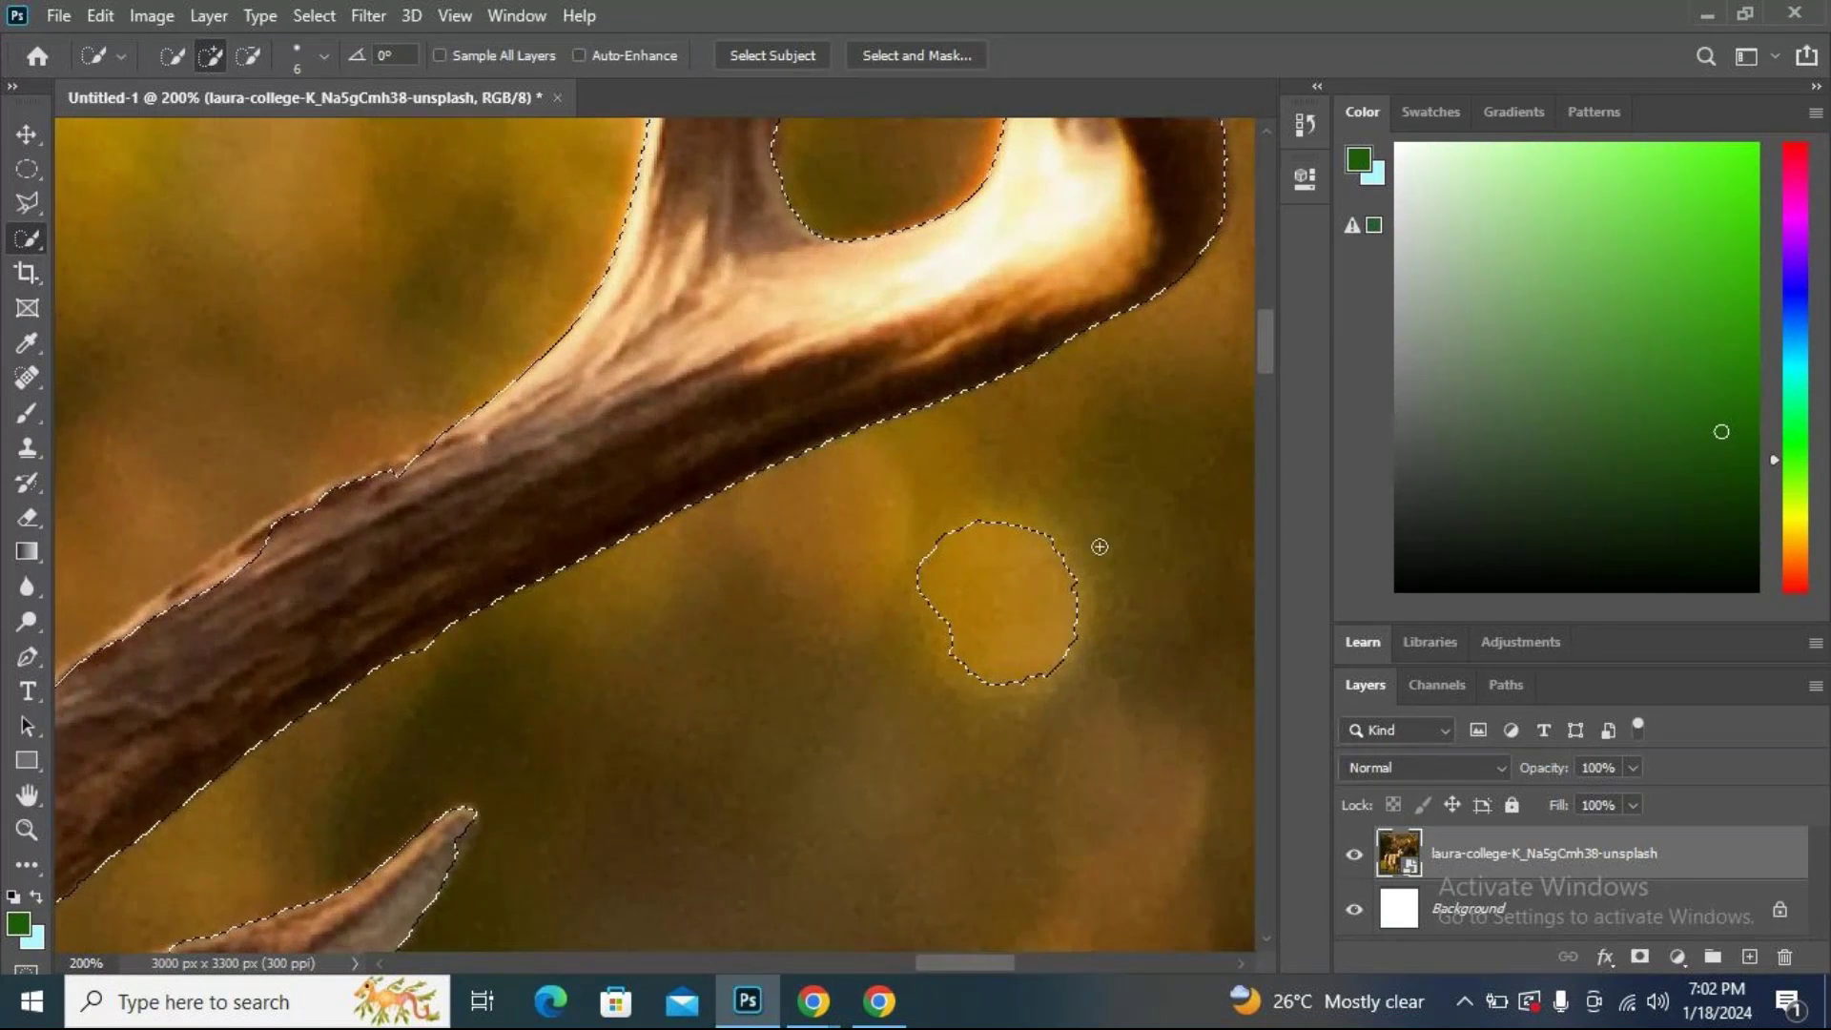
{"action": "key", "text": "alt"}
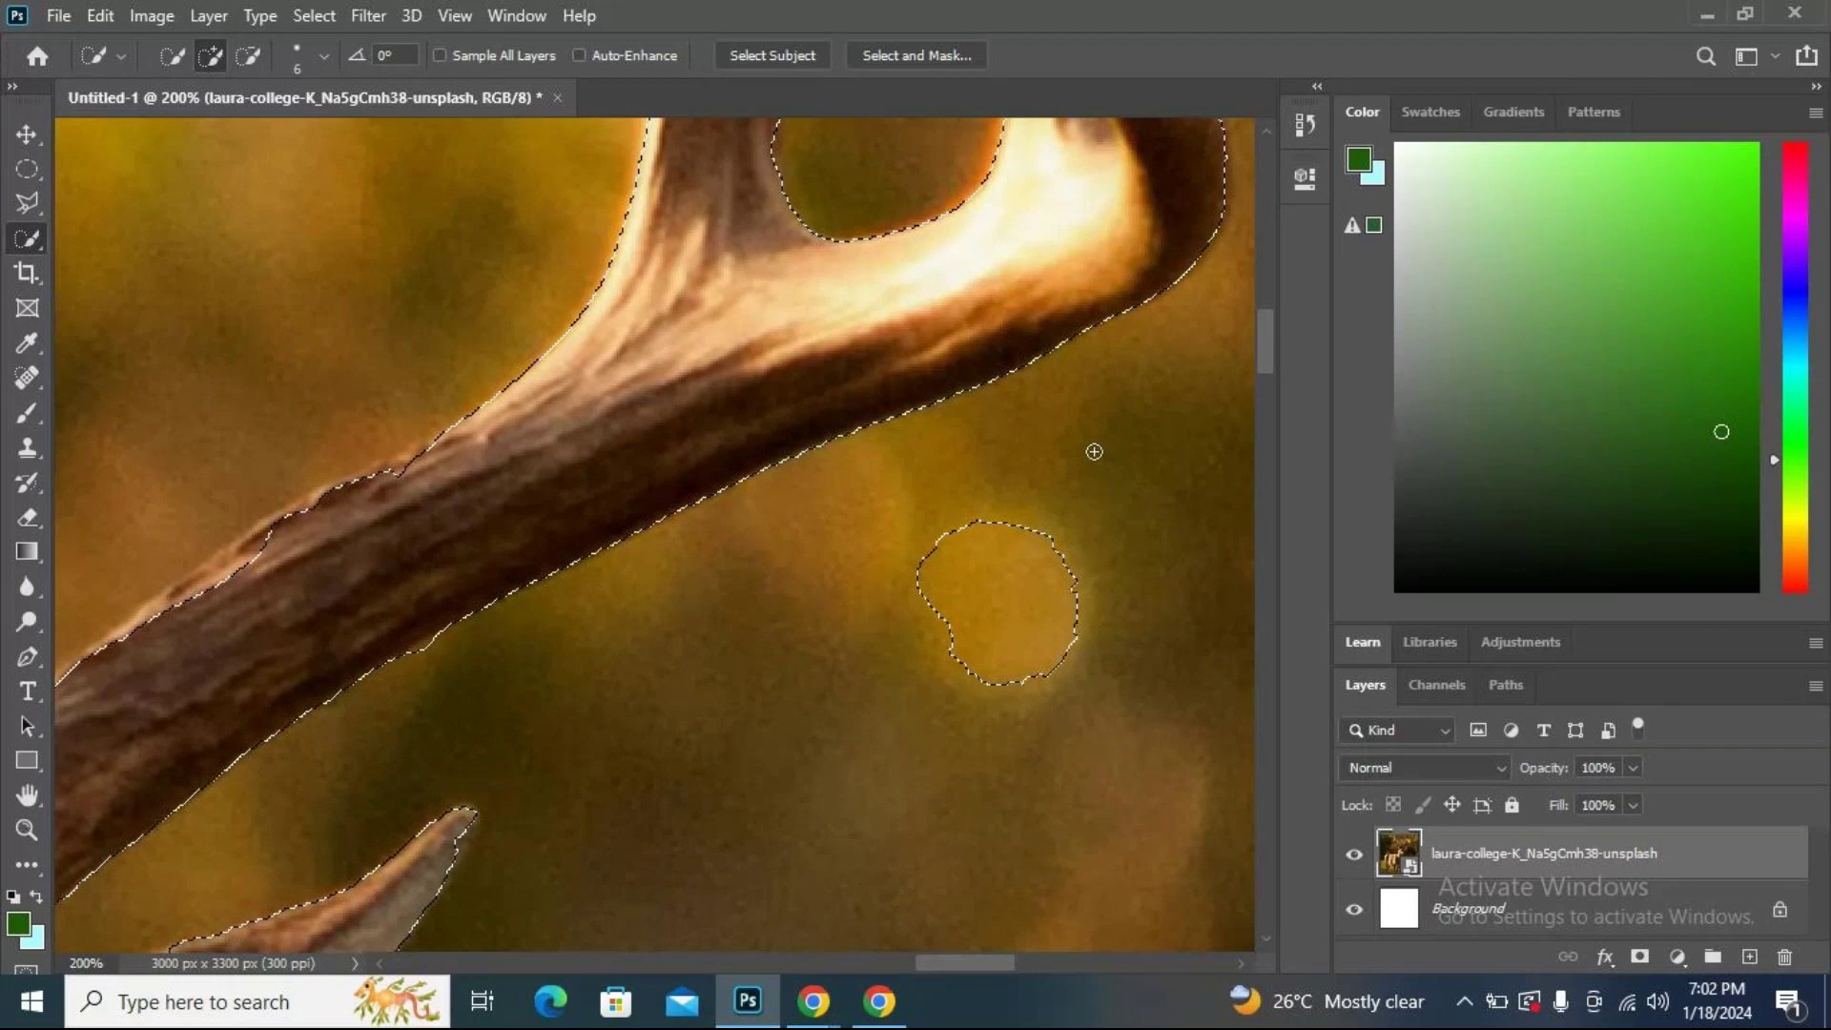
{"action": "key", "text": "alt"}
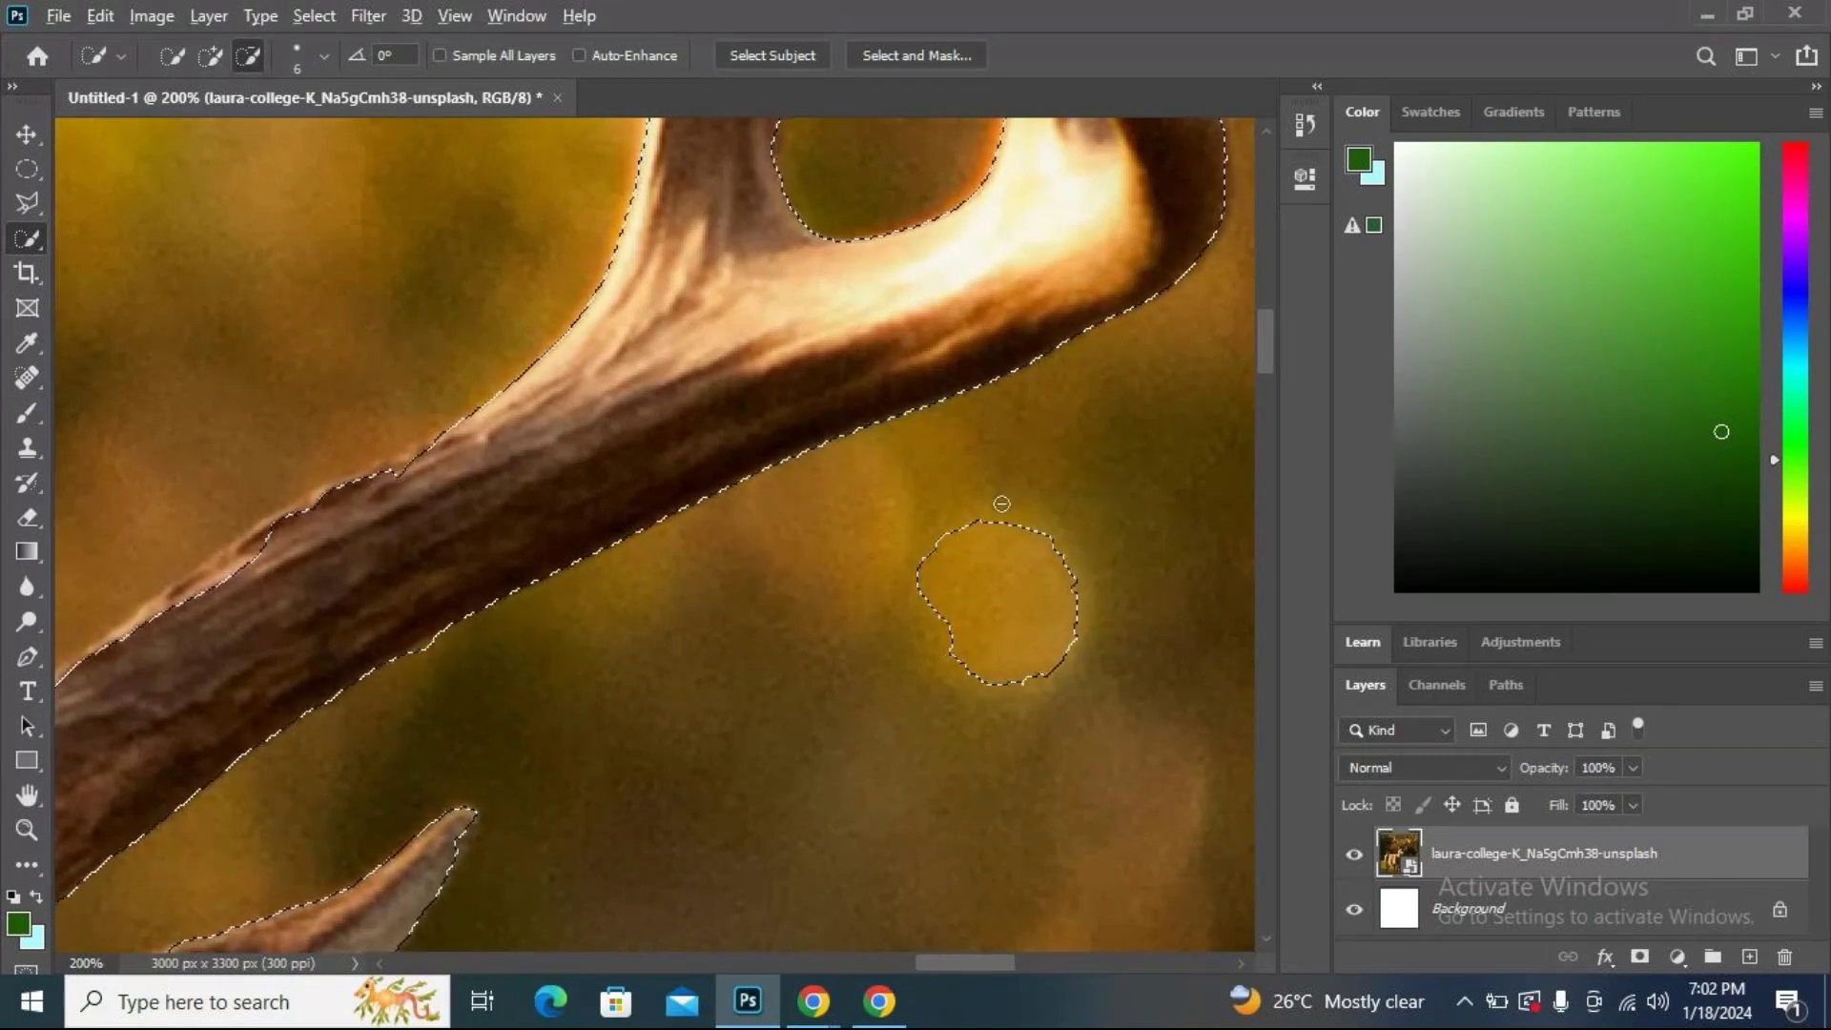
{"action": "mouse_move", "coordinate": [1000, 572]}
{"action": "left_mouse_down"}
{"action": "mouse_move", "coordinate": [1005, 649]}
{"action": "mouse_move", "coordinate": [1055, 608]}
{"action": "mouse_move", "coordinate": [1015, 526]}
{"action": "mouse_move", "coordinate": [945, 536]}
{"action": "mouse_move", "coordinate": [915, 609]}
{"action": "mouse_move", "coordinate": [934, 535]}
{"action": "mouse_move", "coordinate": [919, 608]}
{"action": "left_mouse_up"}
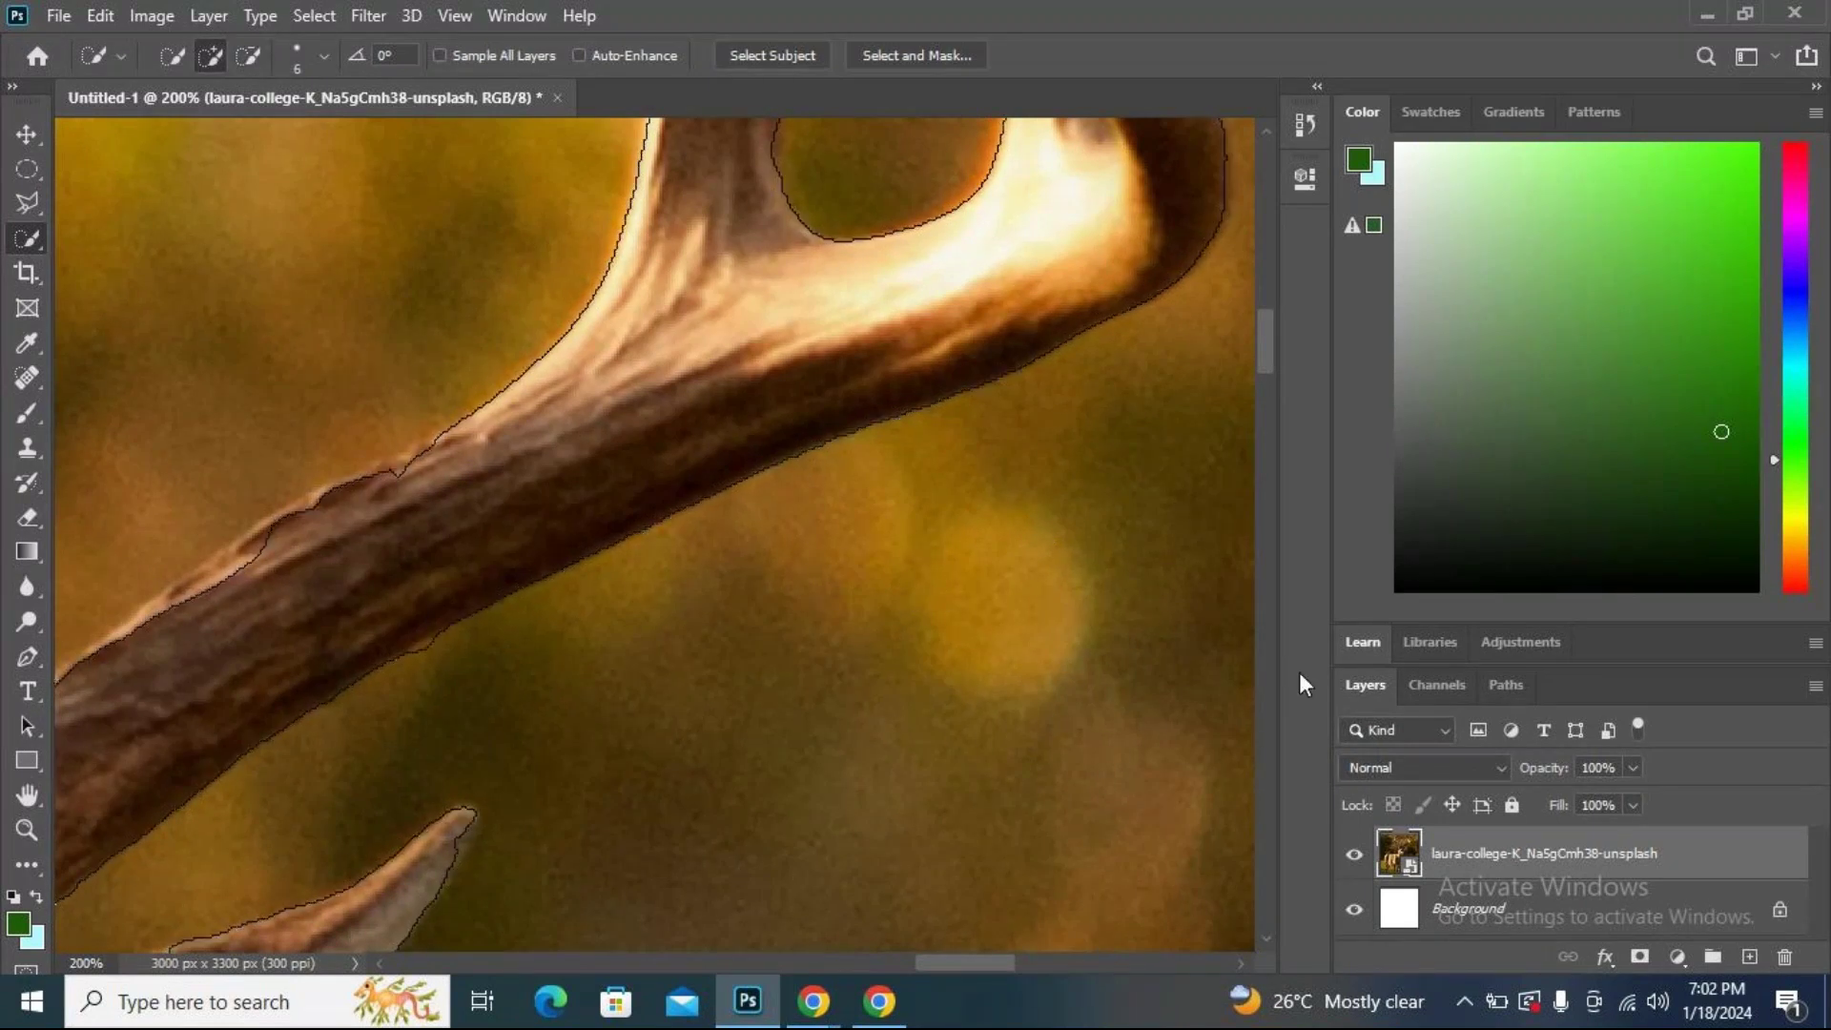
Add the missed tips of the antler's short hooked tine and the taller tine behind it to the selection.
{"action": "left_click_drag", "start_coordinate": [891, 519], "coordinate": [656, 786]}
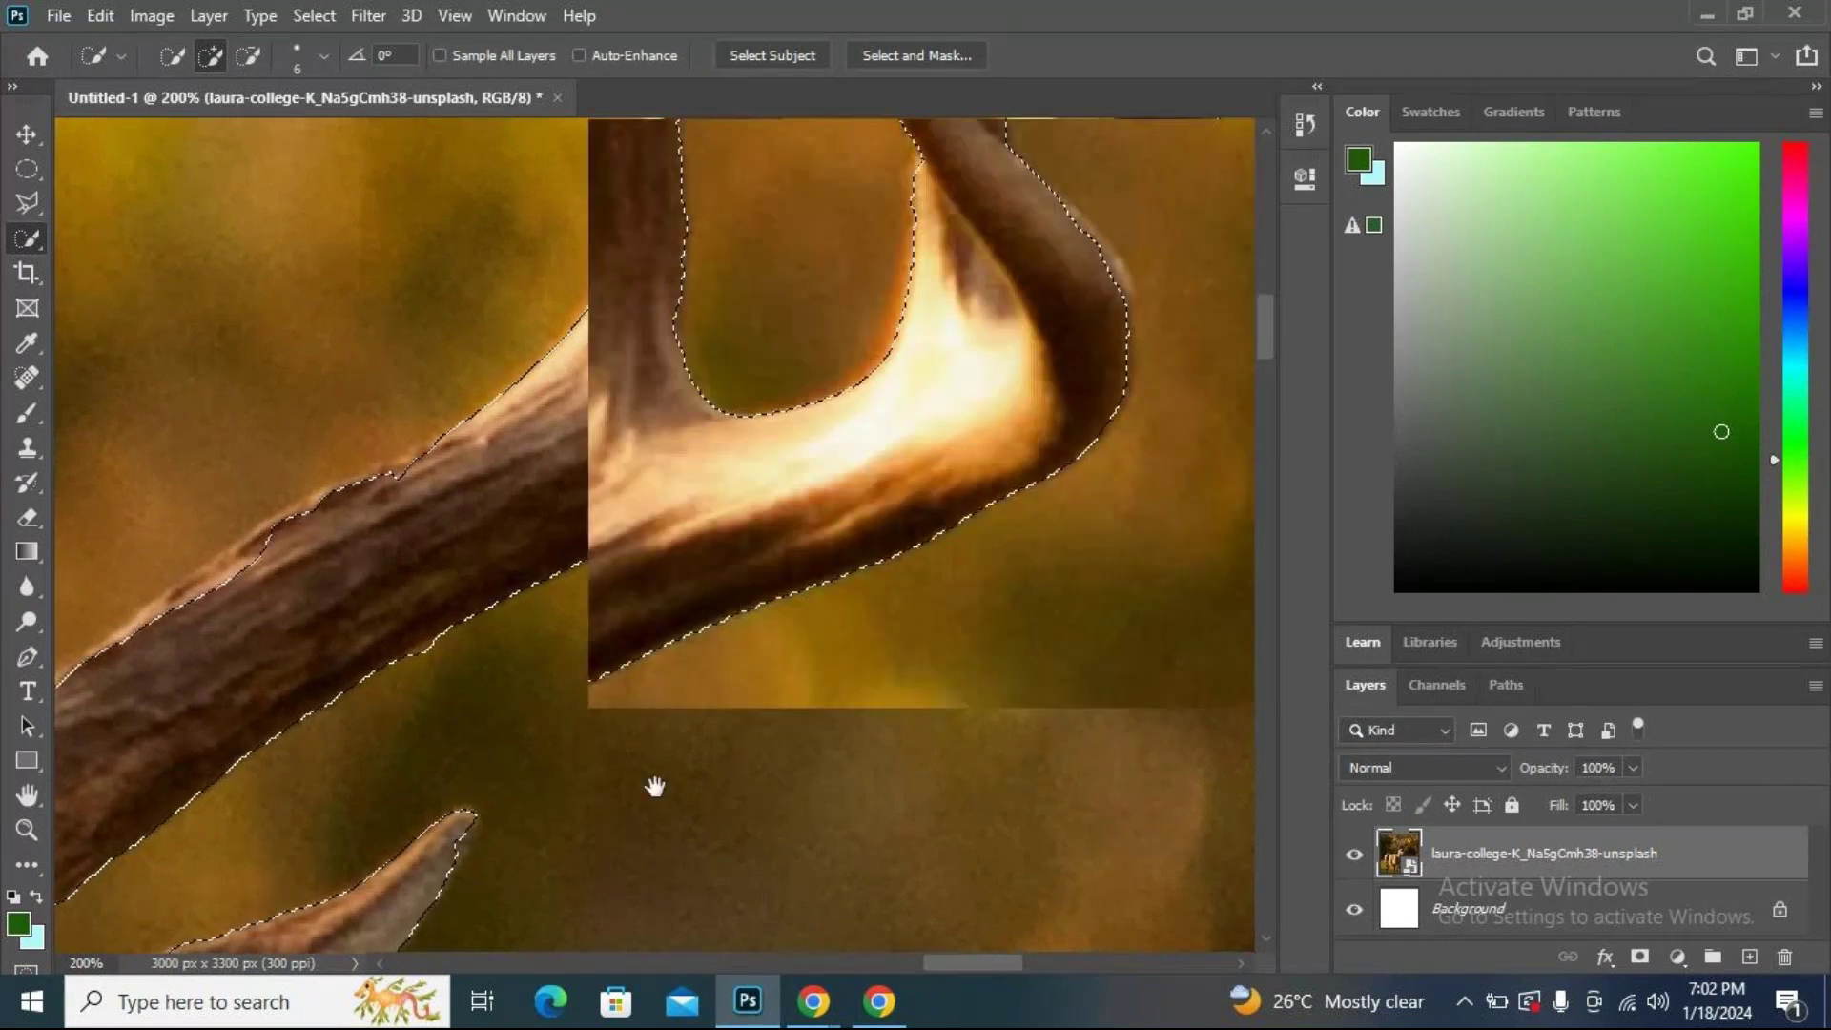
{"action": "scroll", "coordinate": [531, 862], "scroll_direction": "up", "scroll_amount": 4}
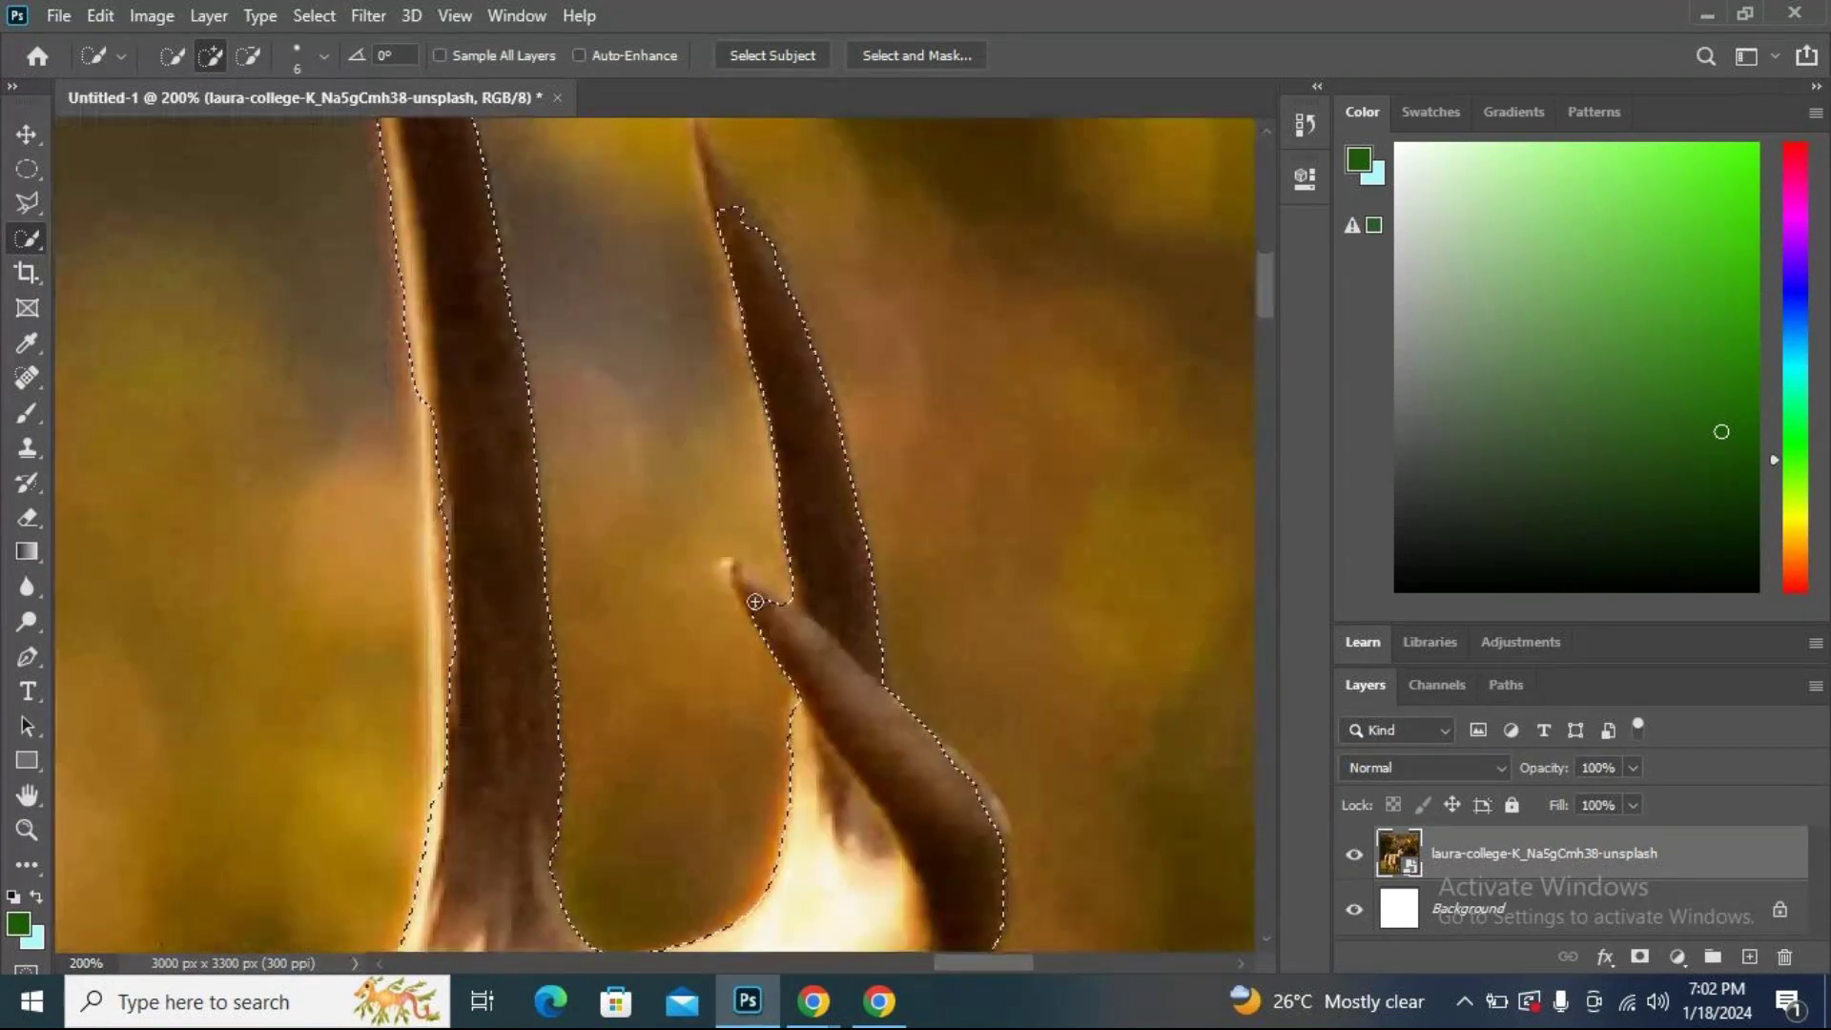
{"action": "left_click_drag", "start_coordinate": [753, 598], "coordinate": [743, 578]}
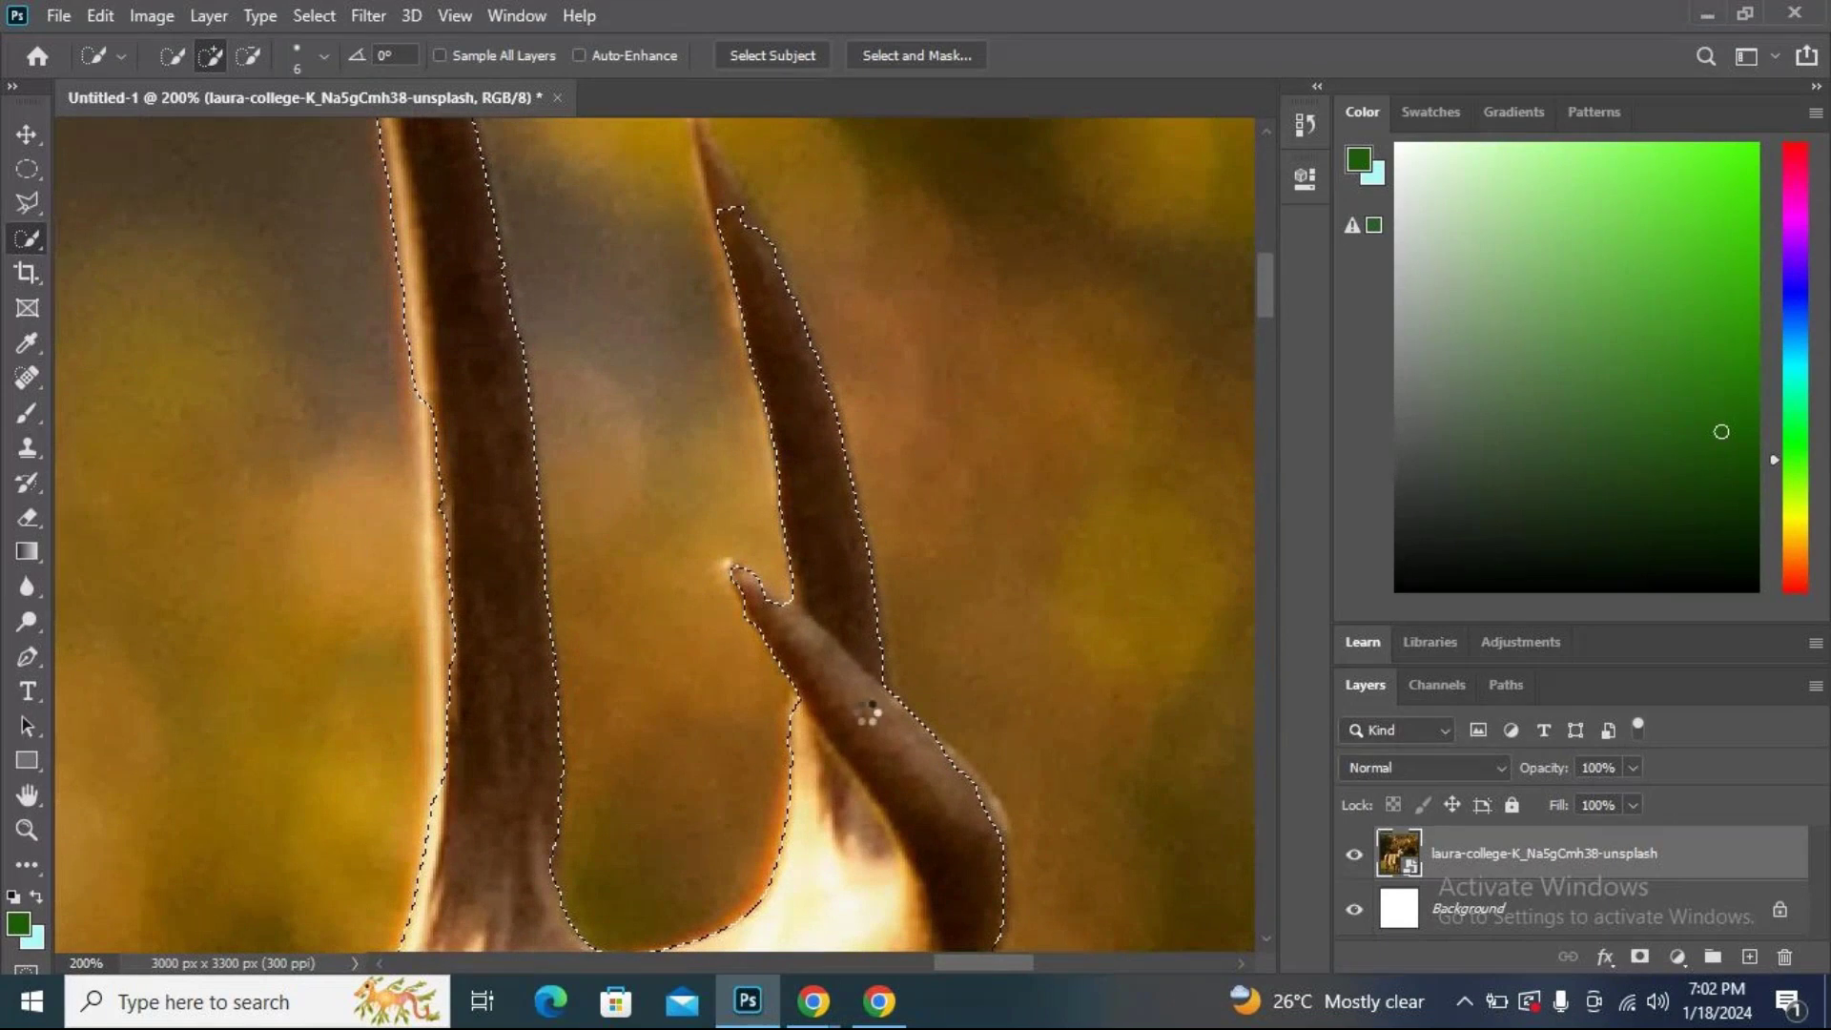
{"action": "left_click_drag", "start_coordinate": [818, 437], "coordinate": [886, 682]}
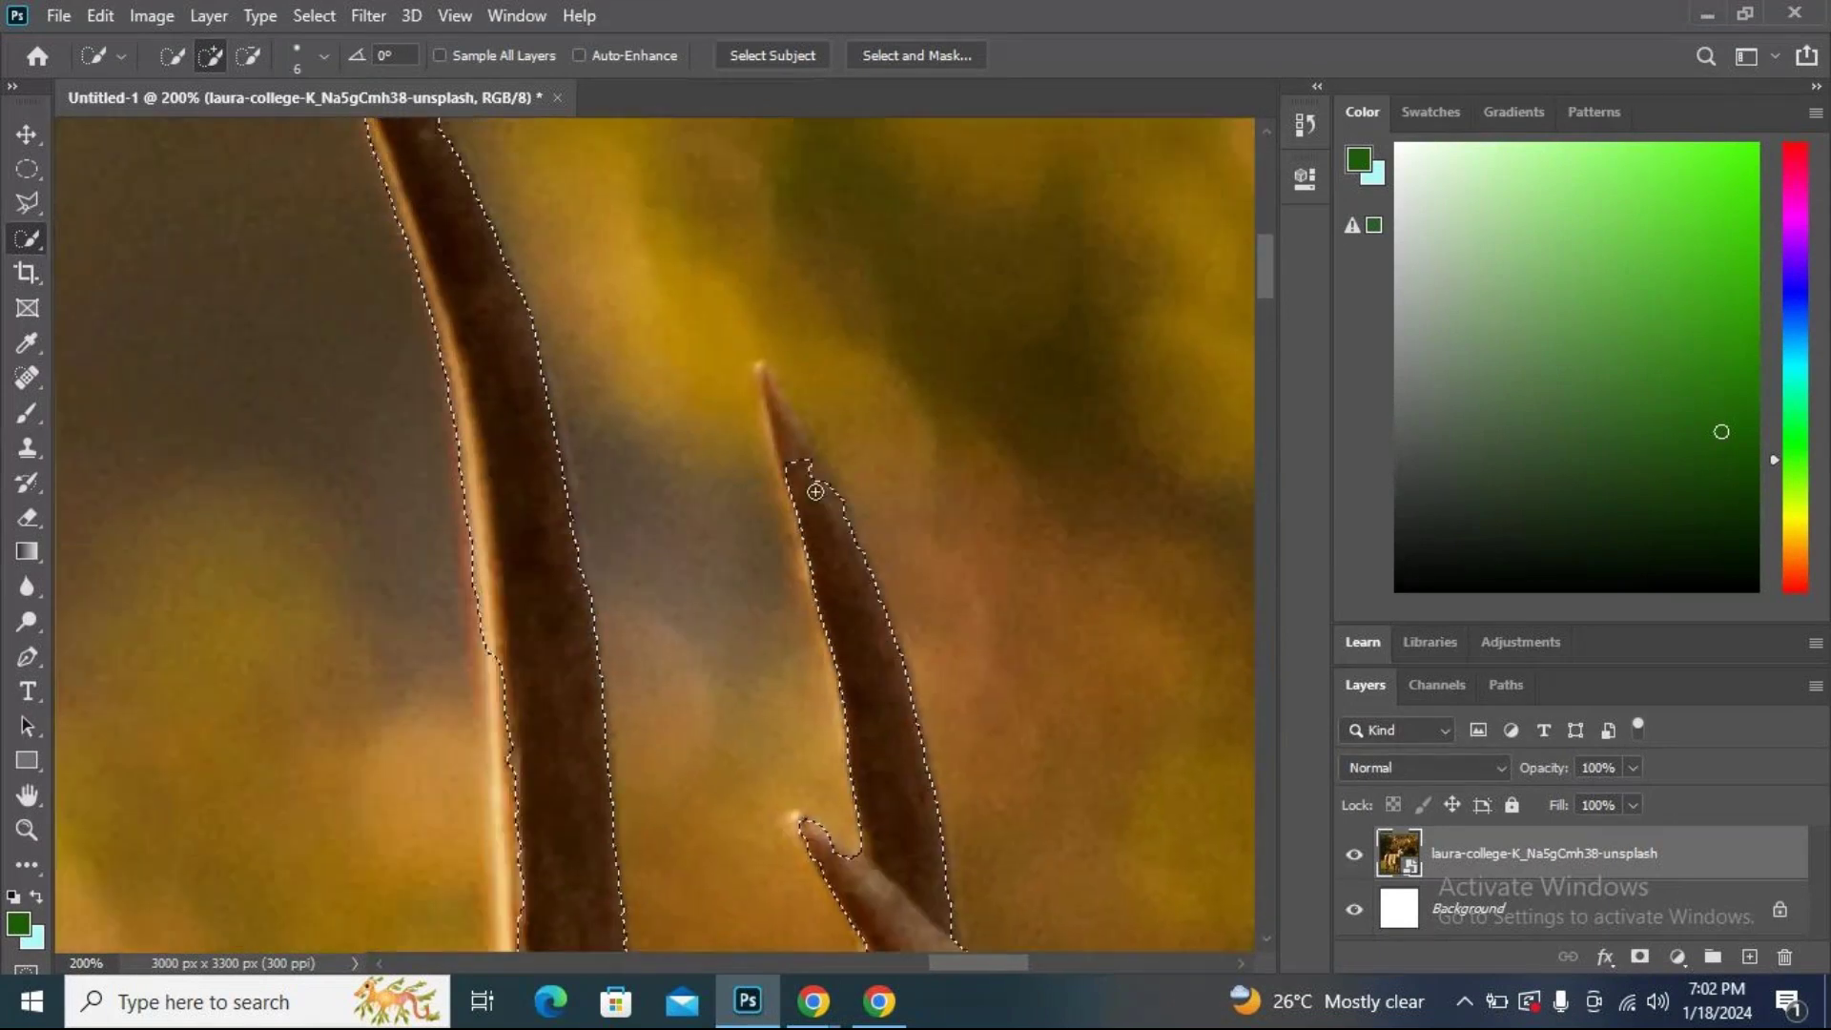
{"action": "left_click_drag", "start_coordinate": [813, 482], "coordinate": [769, 373]}
{"action": "mouse_move", "coordinate": [774, 406]}
{"action": "left_mouse_down"}
{"action": "mouse_move", "coordinate": [871, 535]}
{"action": "mouse_move", "coordinate": [867, 613]}
{"action": "mouse_move", "coordinate": [901, 695]}
{"action": "left_mouse_up"}
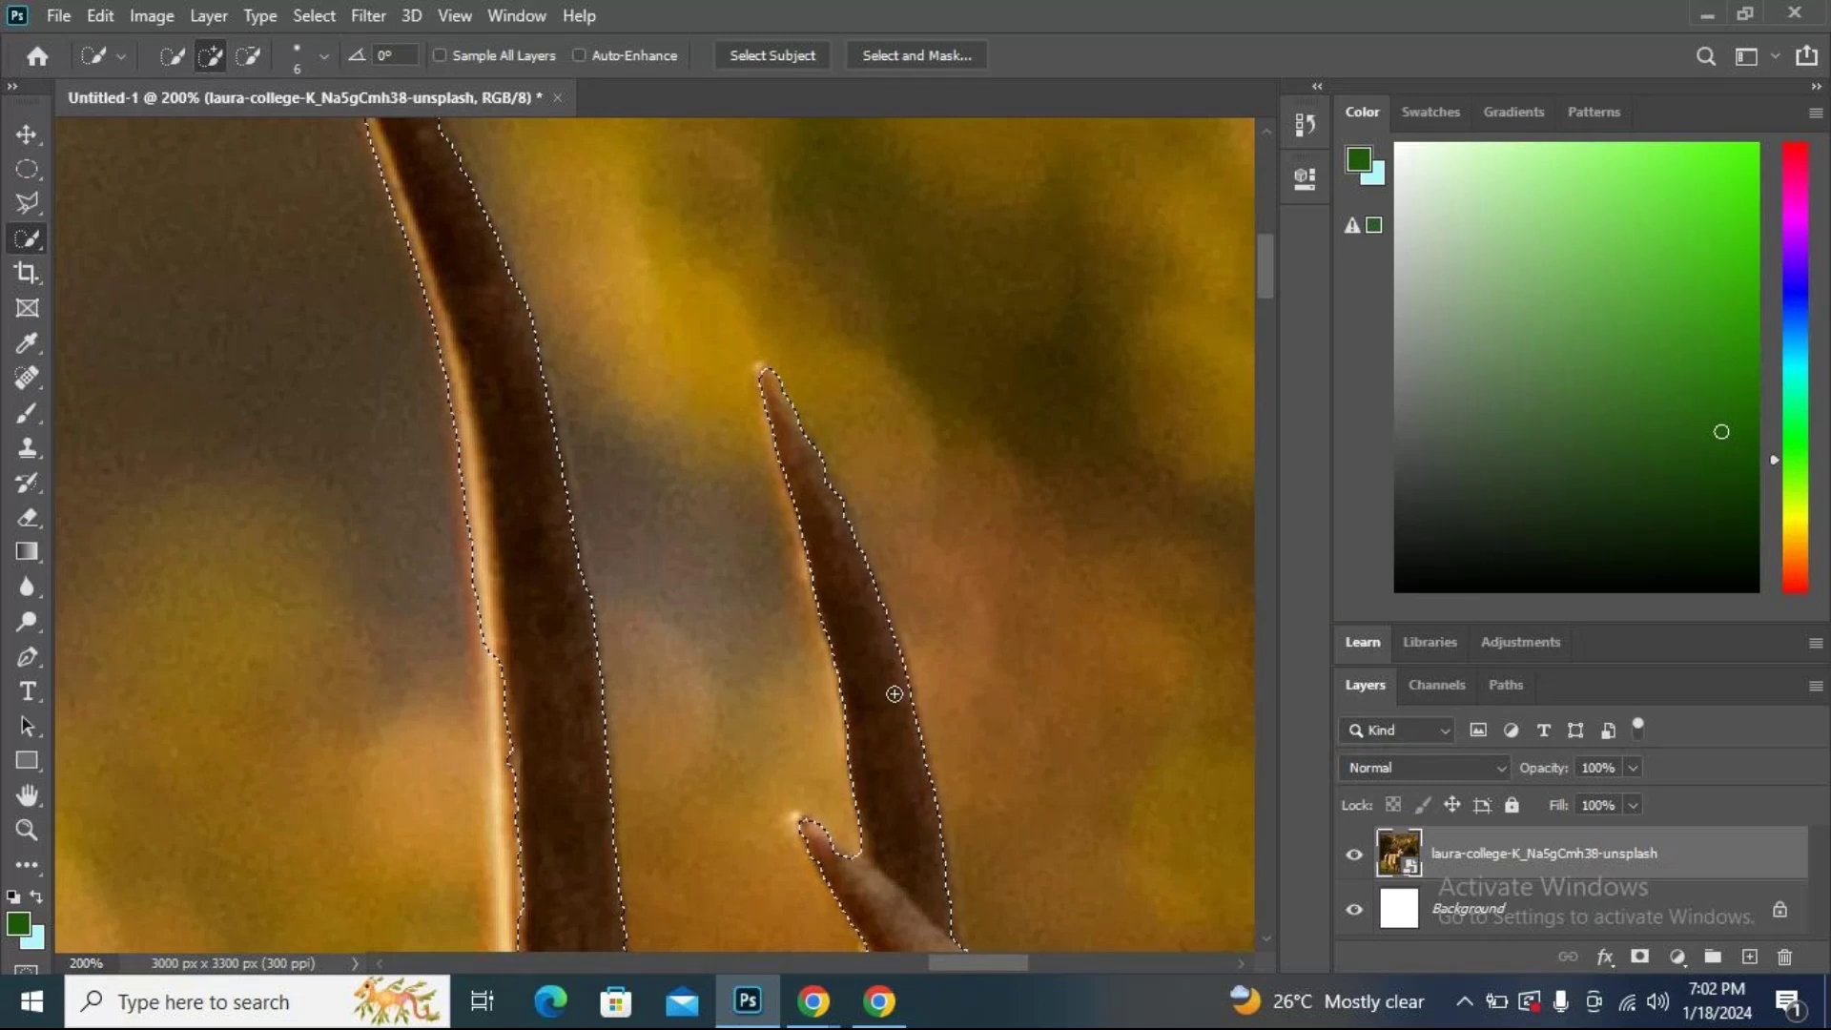
Refine the selection along the outer edge of the antler's longest tine, subtracting the small background bump near its tip.
{"action": "left_click_drag", "start_coordinate": [699, 703], "coordinate": [850, 858]}
{"action": "mouse_move", "coordinate": [620, 503]}
{"action": "left_mouse_down"}
{"action": "mouse_move", "coordinate": [513, 248]}
{"action": "mouse_move", "coordinate": [443, 174]}
{"action": "mouse_move", "coordinate": [536, 387]}
{"action": "mouse_move", "coordinate": [514, 395]}
{"action": "mouse_move", "coordinate": [525, 373]}
{"action": "mouse_move", "coordinate": [498, 308]}
{"action": "left_mouse_up"}
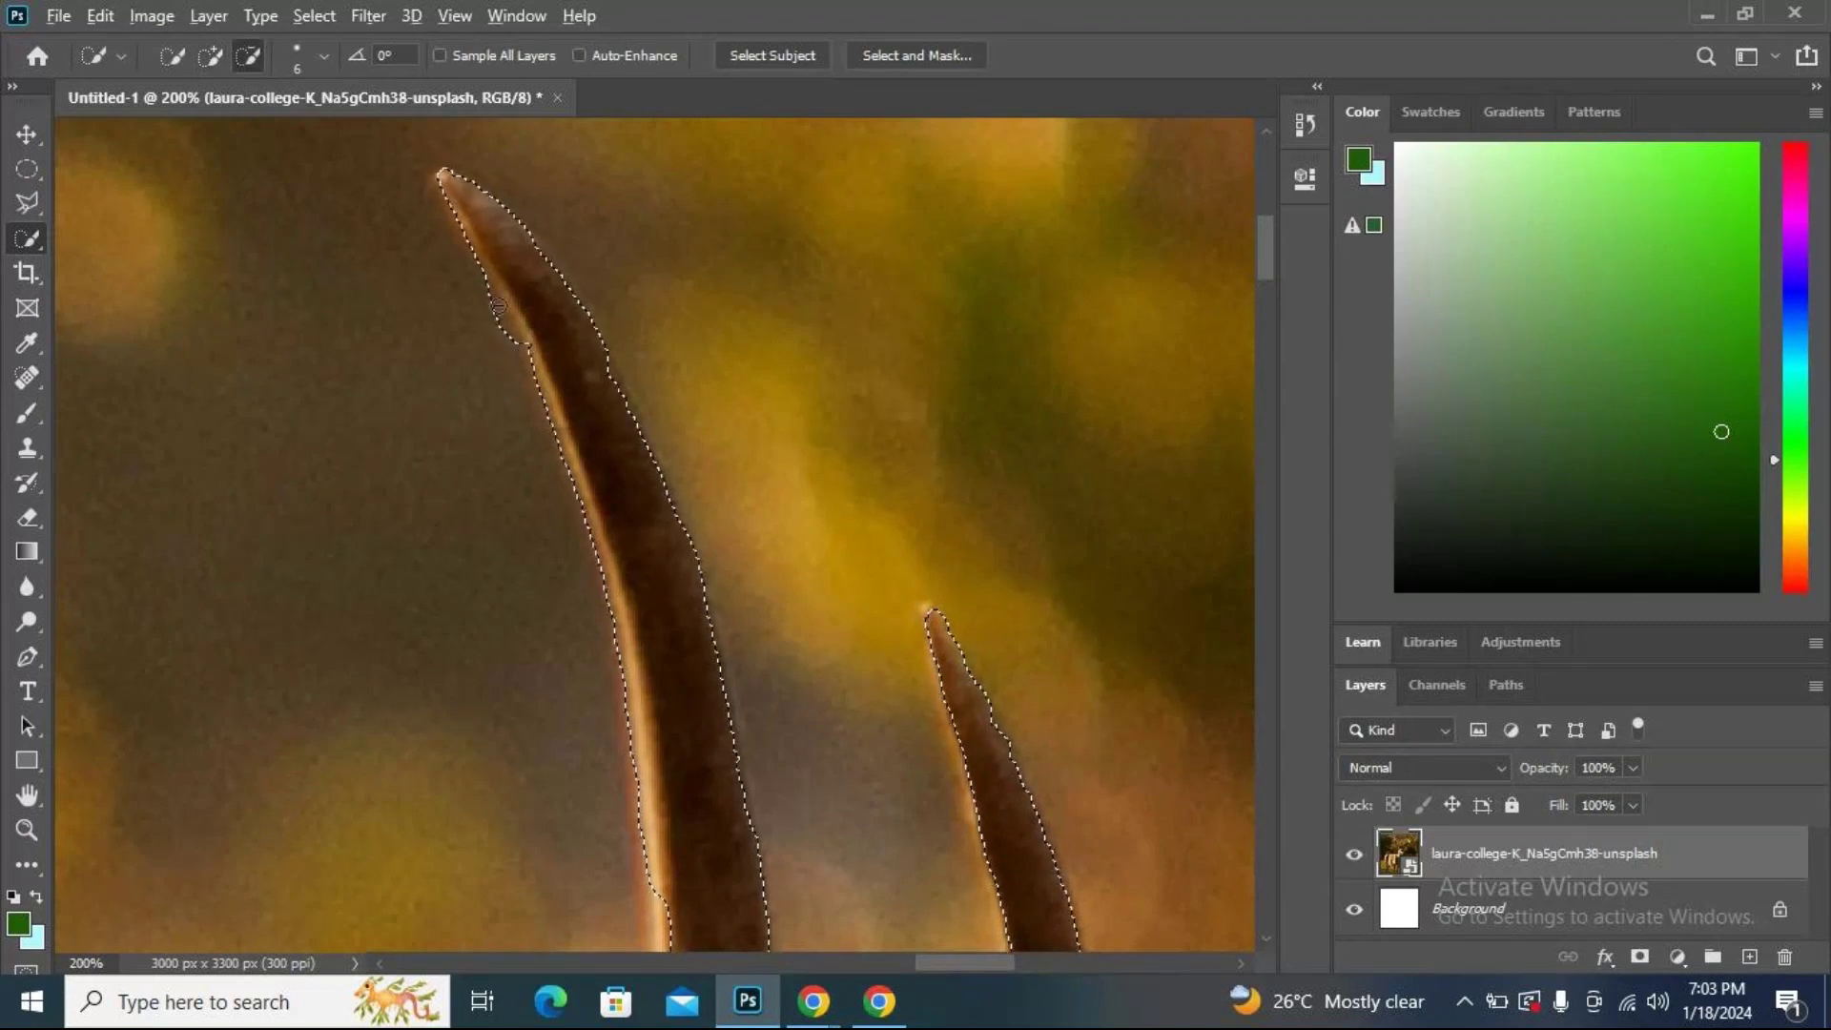
{"action": "left_click", "coordinate": [498, 307]}
{"action": "left_click", "coordinate": [511, 356]}
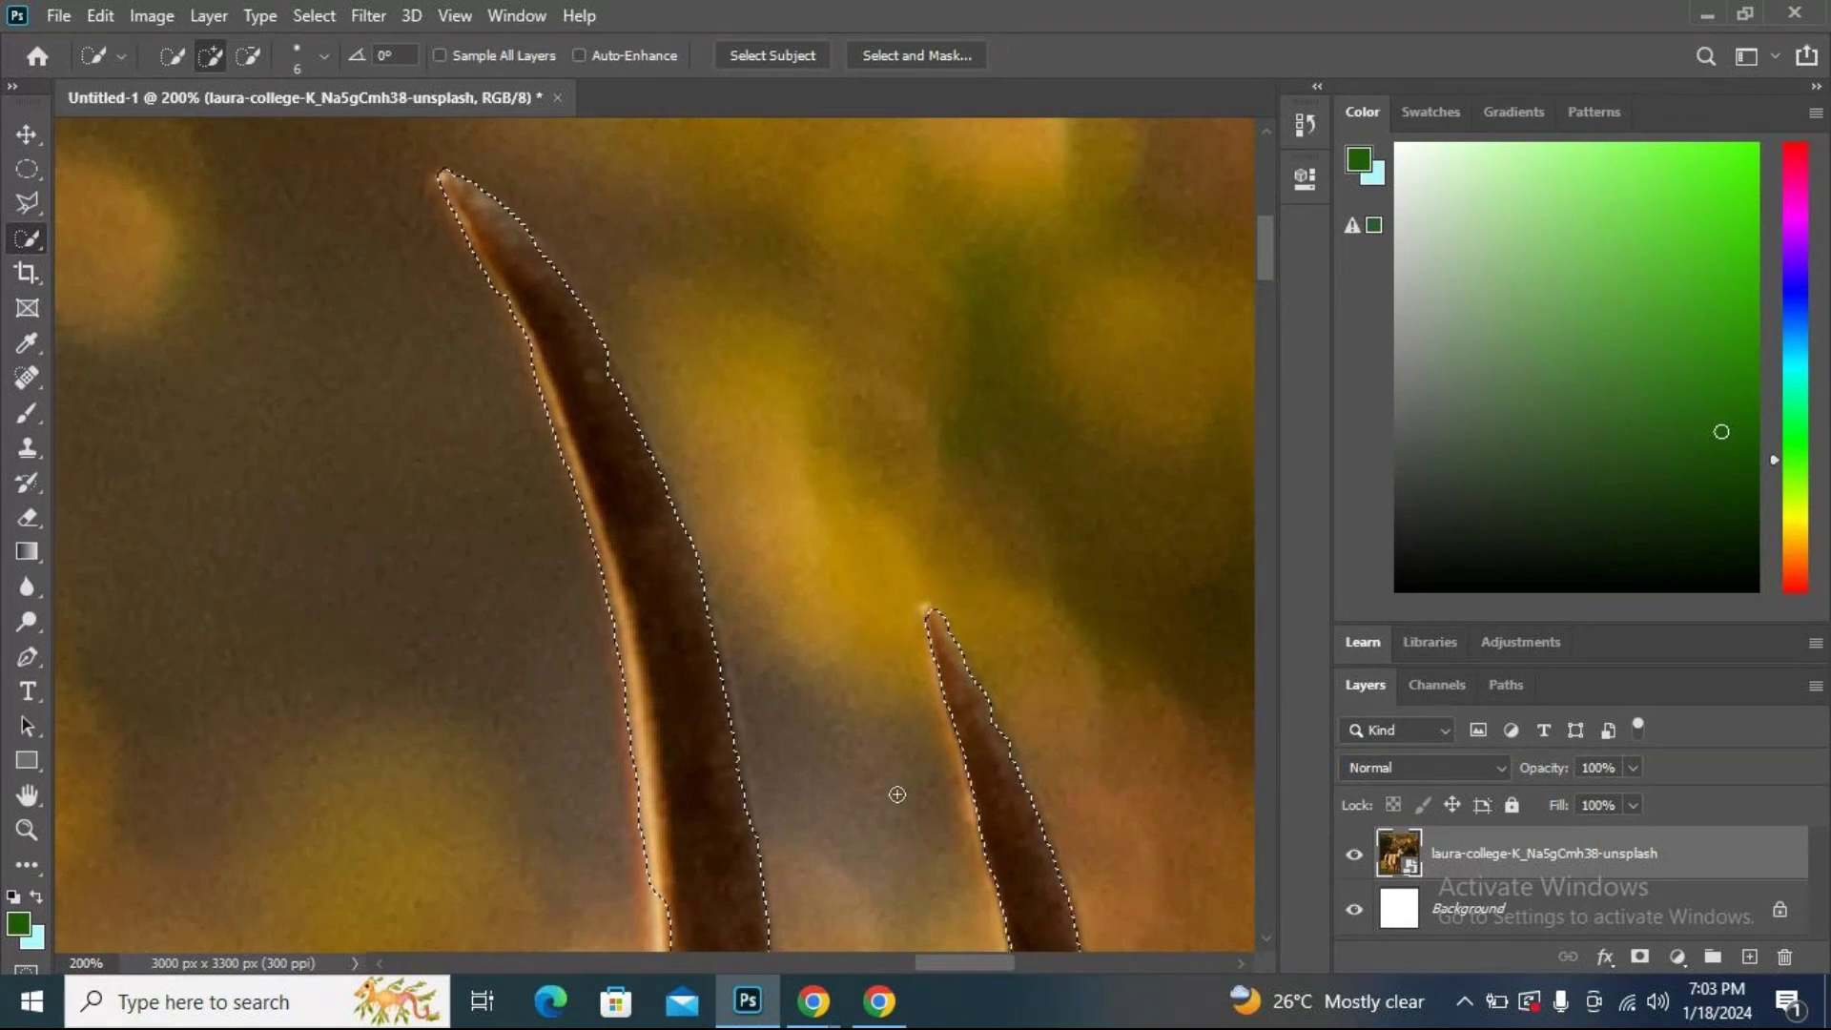
Add the upper part of the bright highlight along the front leg's inner edge, just below the chest, to the selection.
{"action": "scroll", "coordinate": [916, 744], "scroll_direction": "down", "scroll_amount": 5}
{"action": "left_click_drag", "start_coordinate": [1001, 748], "coordinate": [620, 504]}
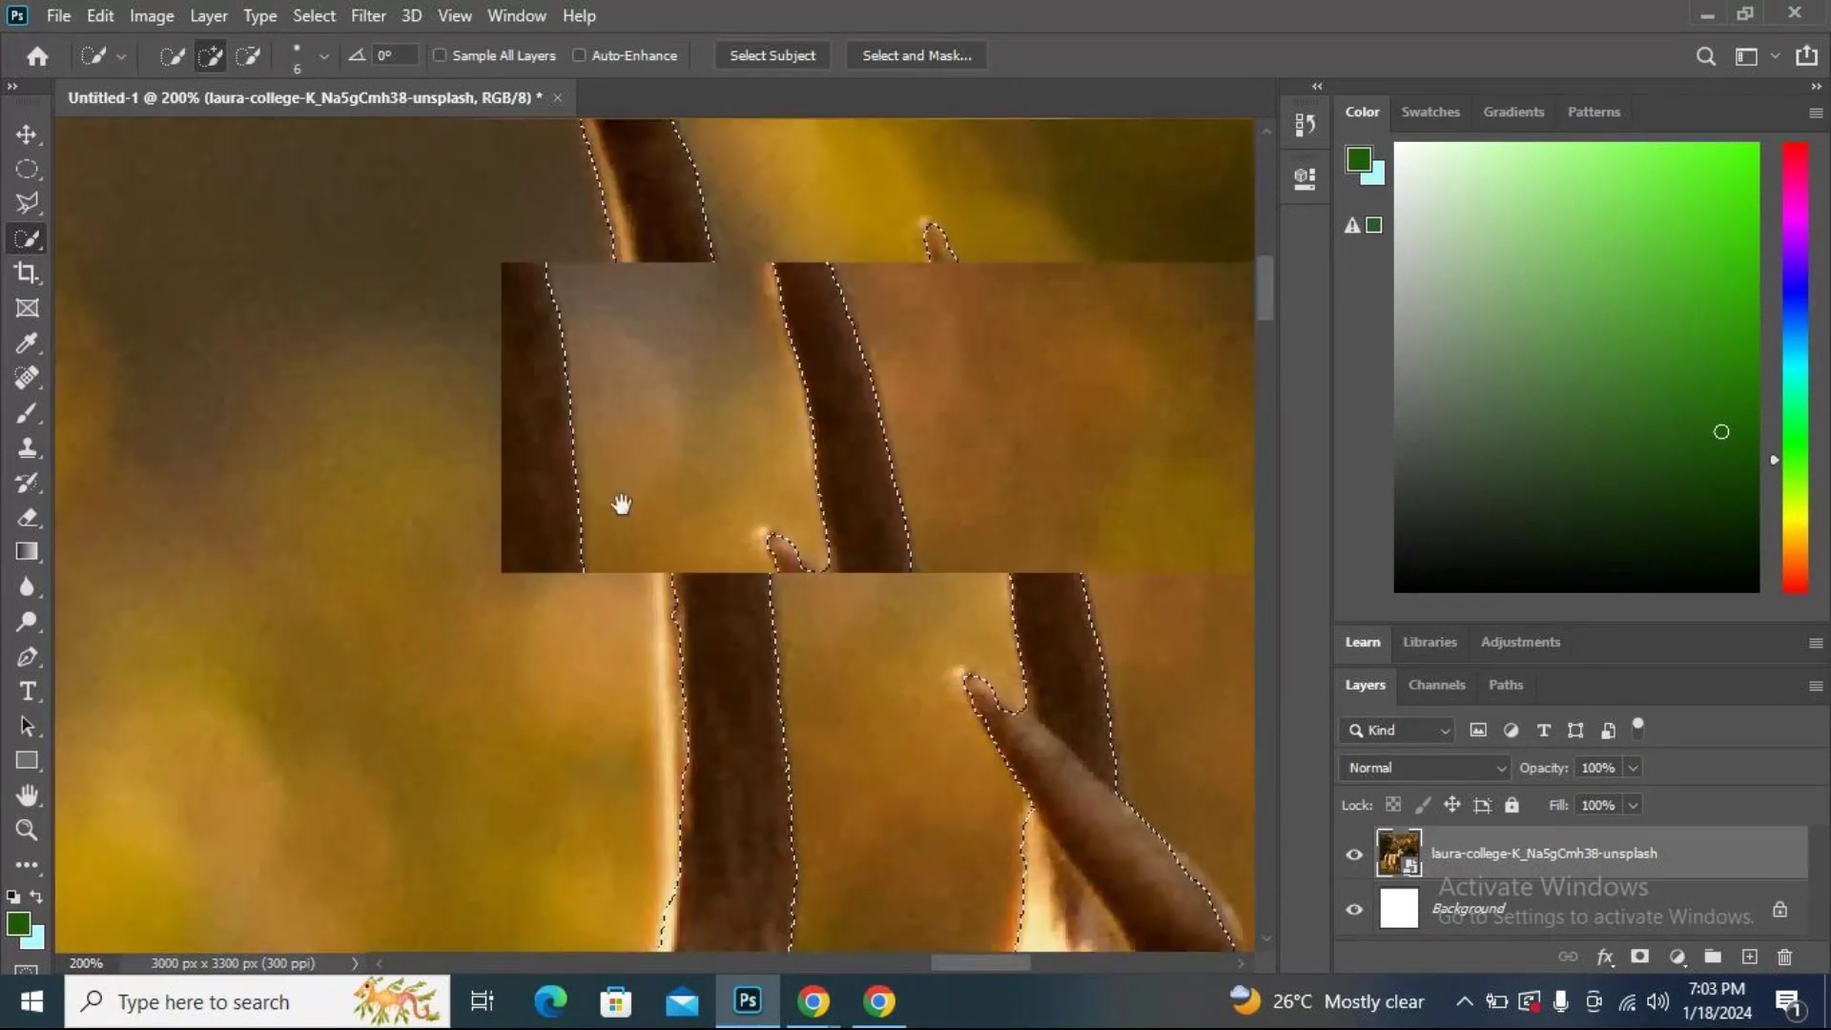
{"action": "scroll", "coordinate": [621, 504], "scroll_direction": "down", "scroll_amount": 8}
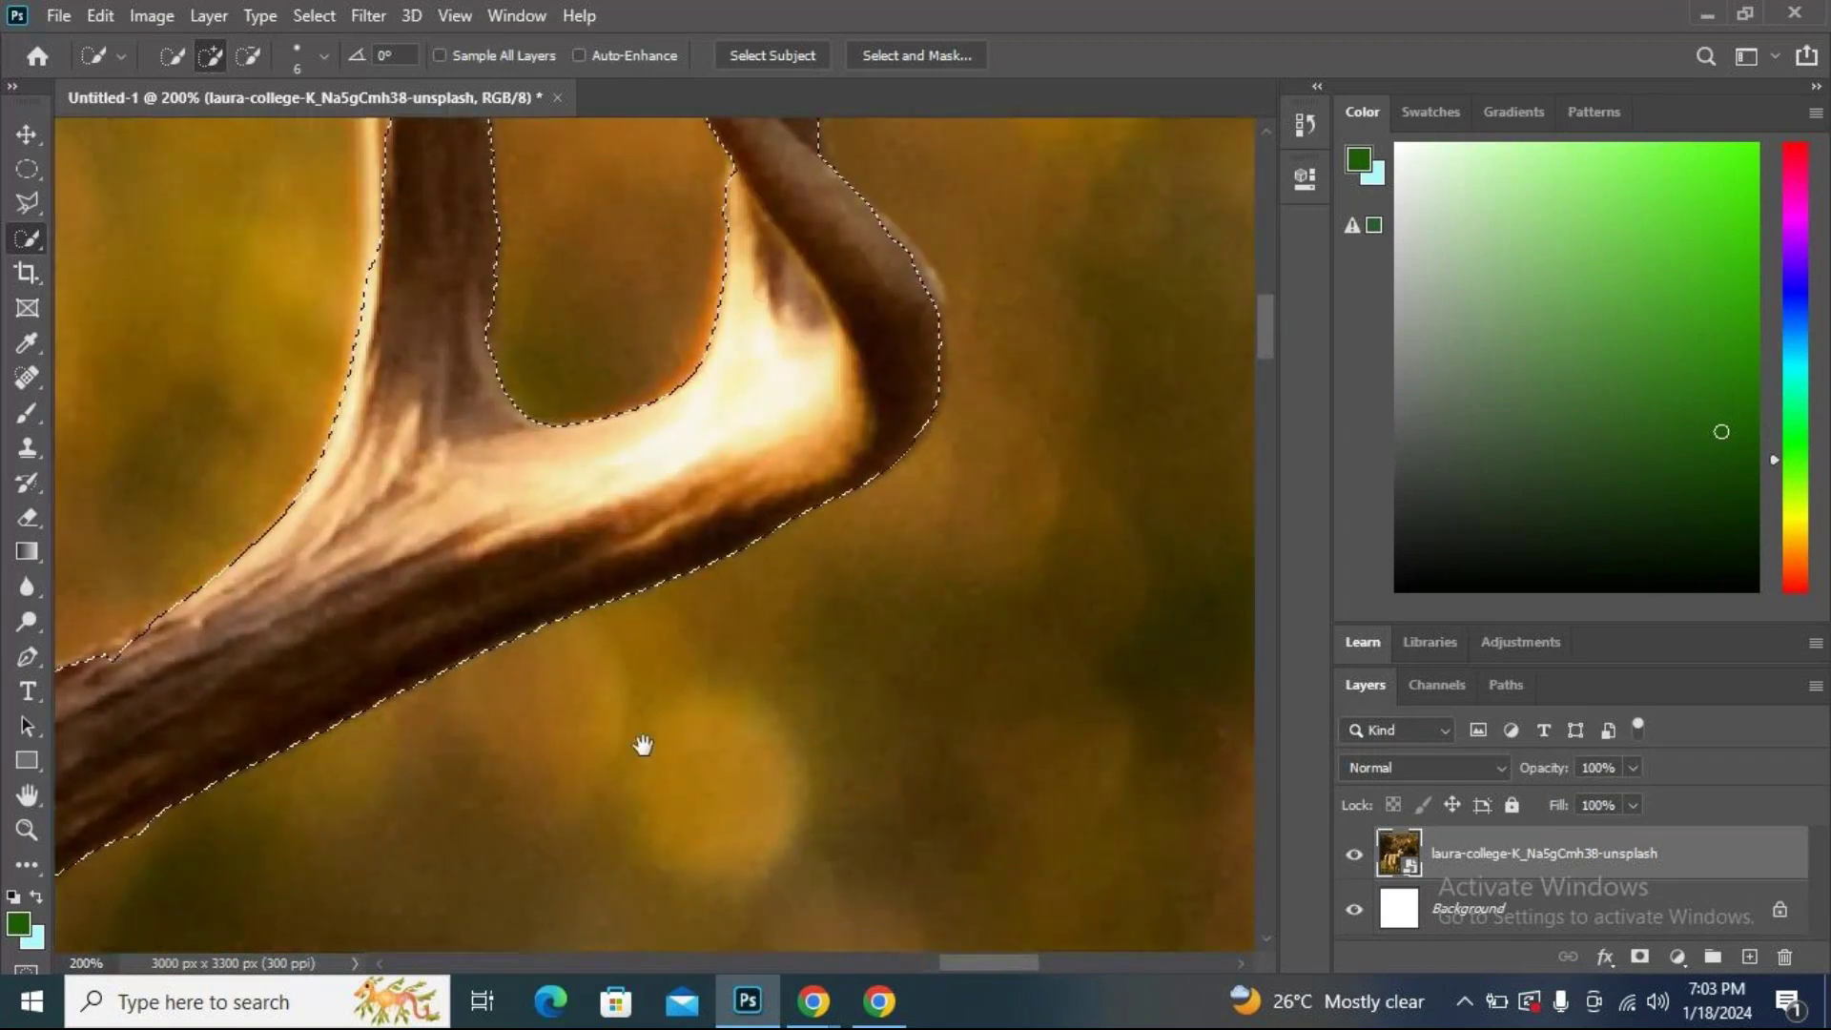
{"action": "left_click_drag", "start_coordinate": [642, 745], "coordinate": [919, 421]}
{"action": "left_click_drag", "start_coordinate": [597, 625], "coordinate": [821, 372]}
{"action": "scroll", "coordinate": [620, 621], "scroll_direction": "down", "scroll_amount": 4}
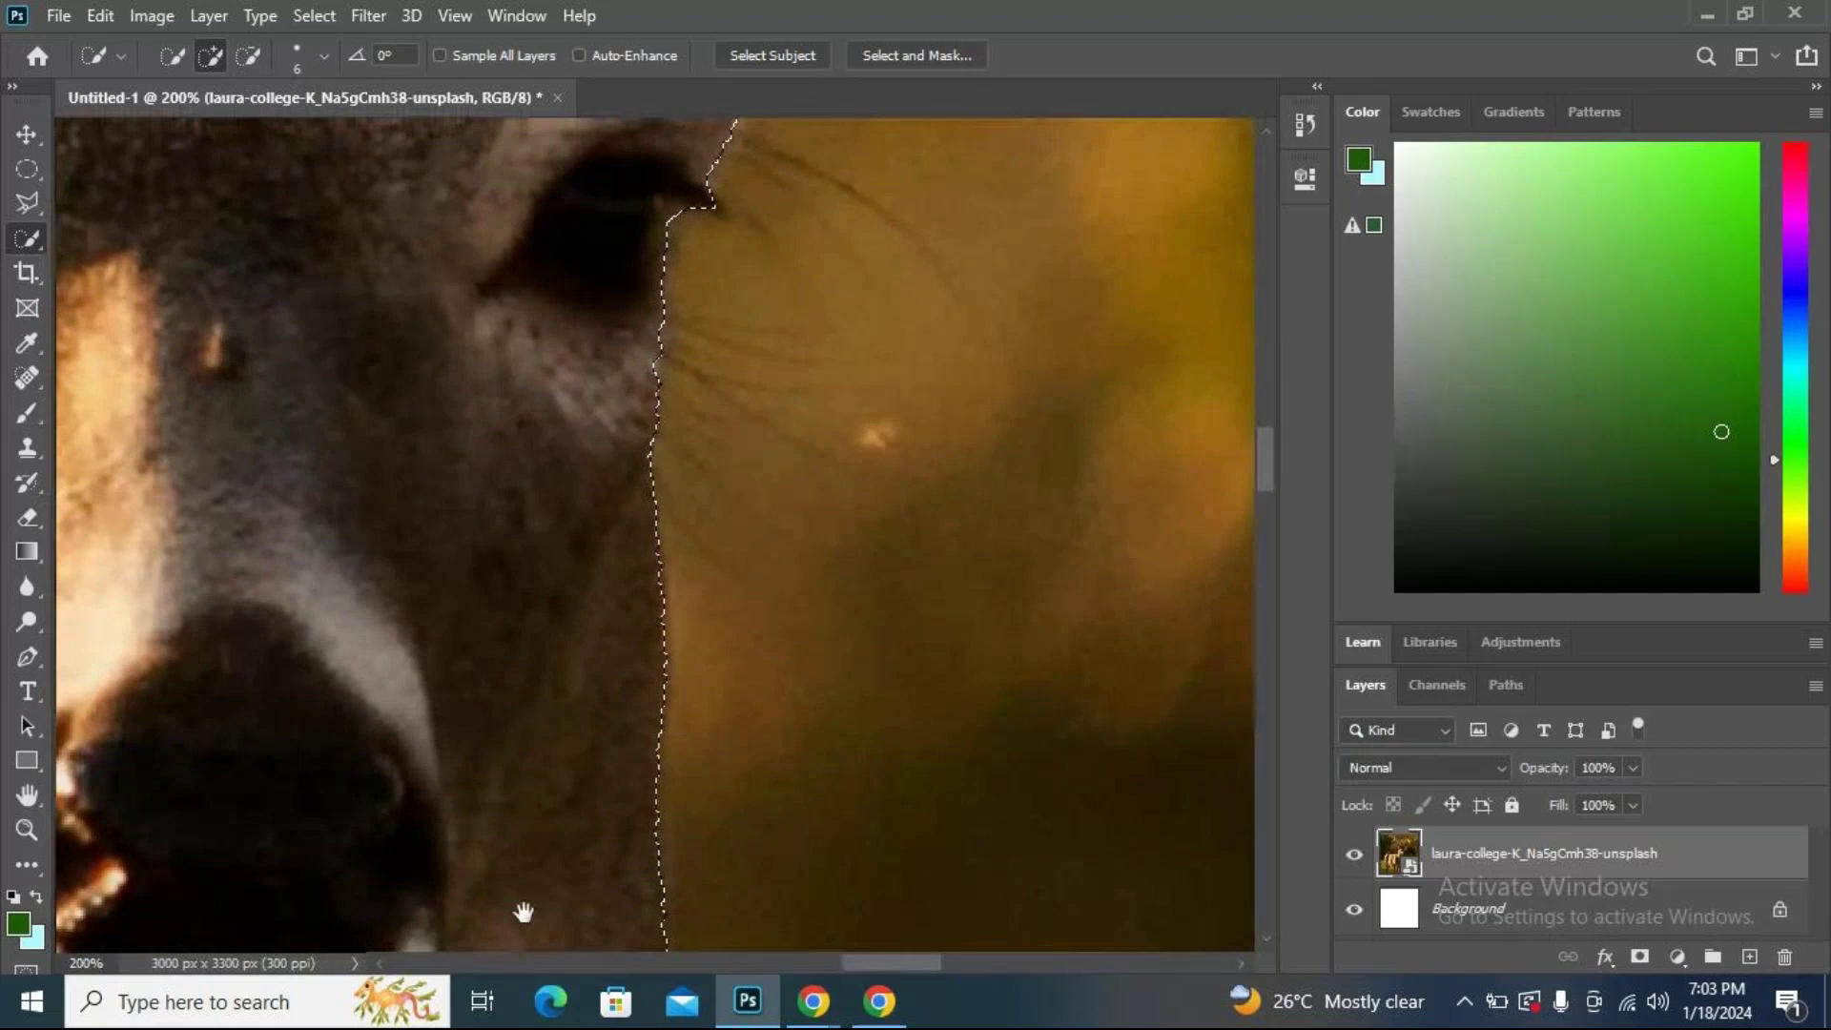
{"action": "scroll", "coordinate": [695, 875], "scroll_direction": "down", "scroll_amount": 4}
{"action": "scroll", "coordinate": [703, 805], "scroll_direction": "down", "scroll_amount": 4}
{"action": "mouse_move", "coordinate": [811, 578]}
{"action": "left_mouse_down"}
{"action": "mouse_move", "coordinate": [713, 959]}
{"action": "mouse_move", "coordinate": [805, 581]}
{"action": "mouse_move", "coordinate": [784, 806]}
{"action": "mouse_move", "coordinate": [788, 486]}
{"action": "mouse_move", "coordinate": [753, 626]}
{"action": "mouse_move", "coordinate": [954, 495]}
{"action": "mouse_move", "coordinate": [675, 846]}
{"action": "mouse_move", "coordinate": [1071, 584]}
{"action": "left_mouse_up"}
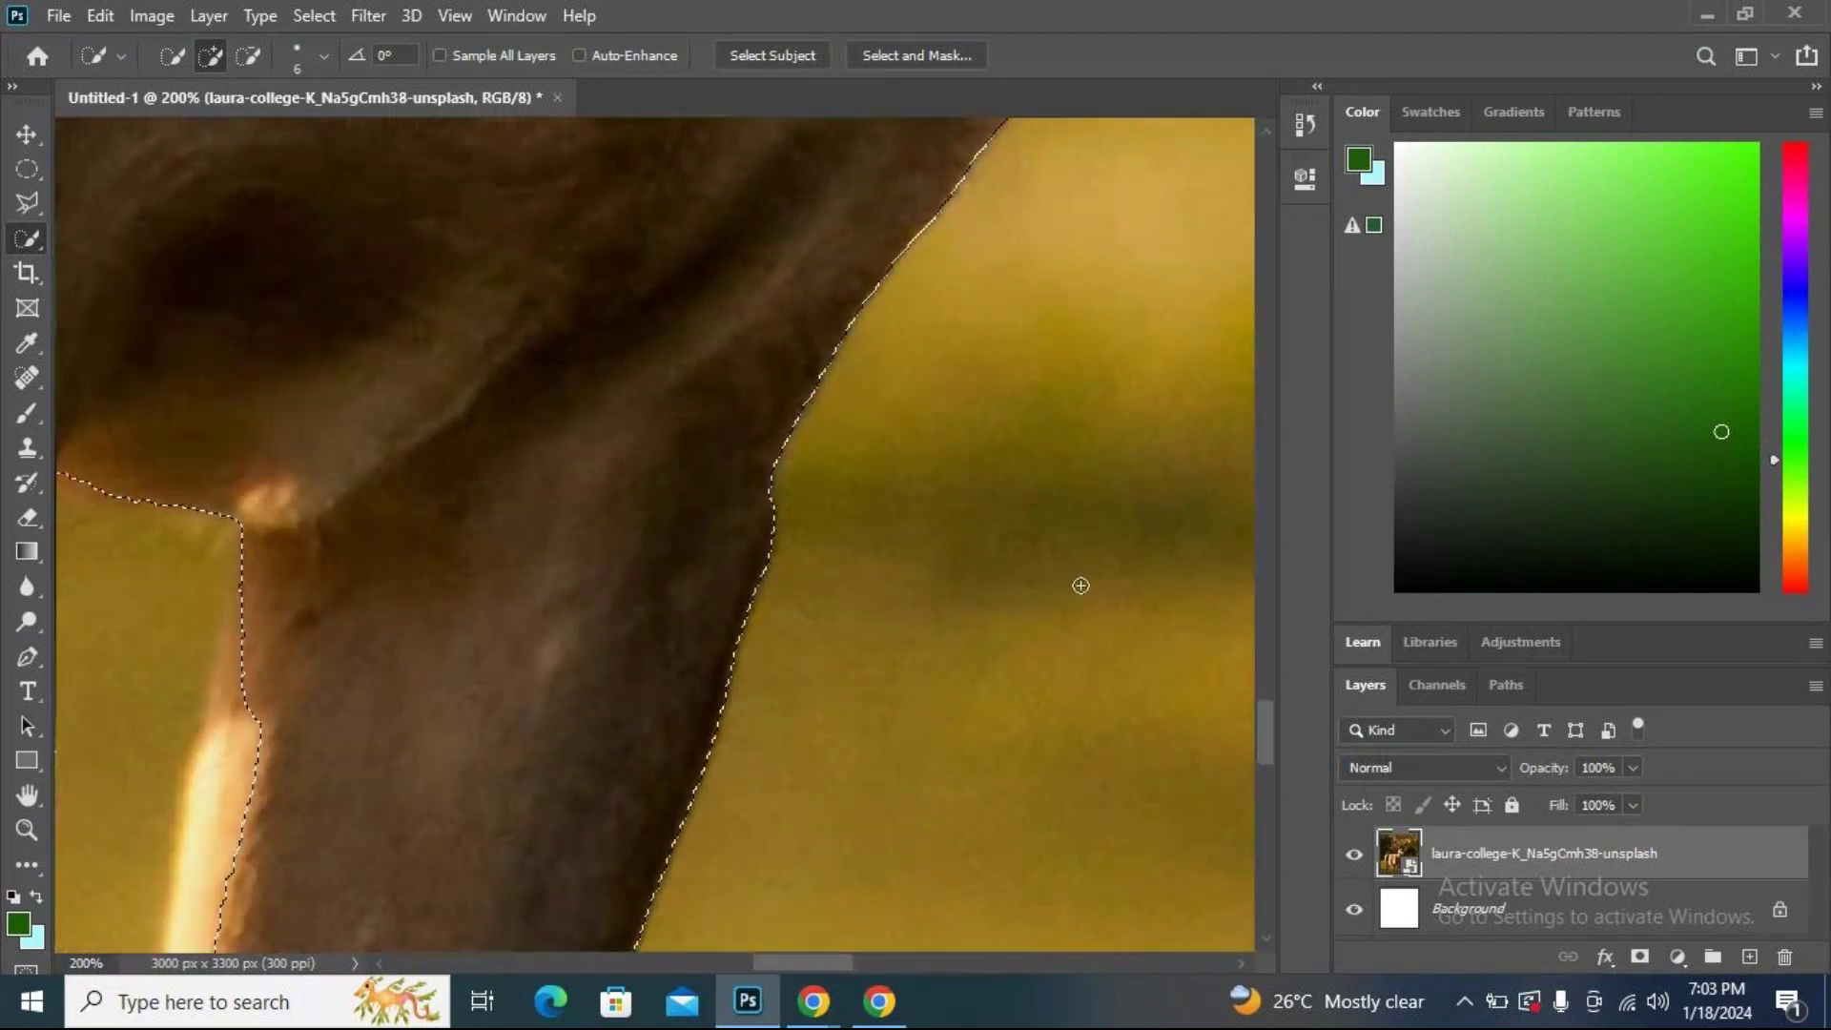
{"action": "mouse_move", "coordinate": [577, 701]}
{"action": "left_mouse_down"}
{"action": "mouse_move", "coordinate": [810, 274]}
{"action": "mouse_move", "coordinate": [912, 196]}
{"action": "mouse_move", "coordinate": [899, 335]}
{"action": "mouse_move", "coordinate": [918, 414]}
{"action": "left_mouse_up"}
{"action": "left_click", "coordinate": [562, 439]}
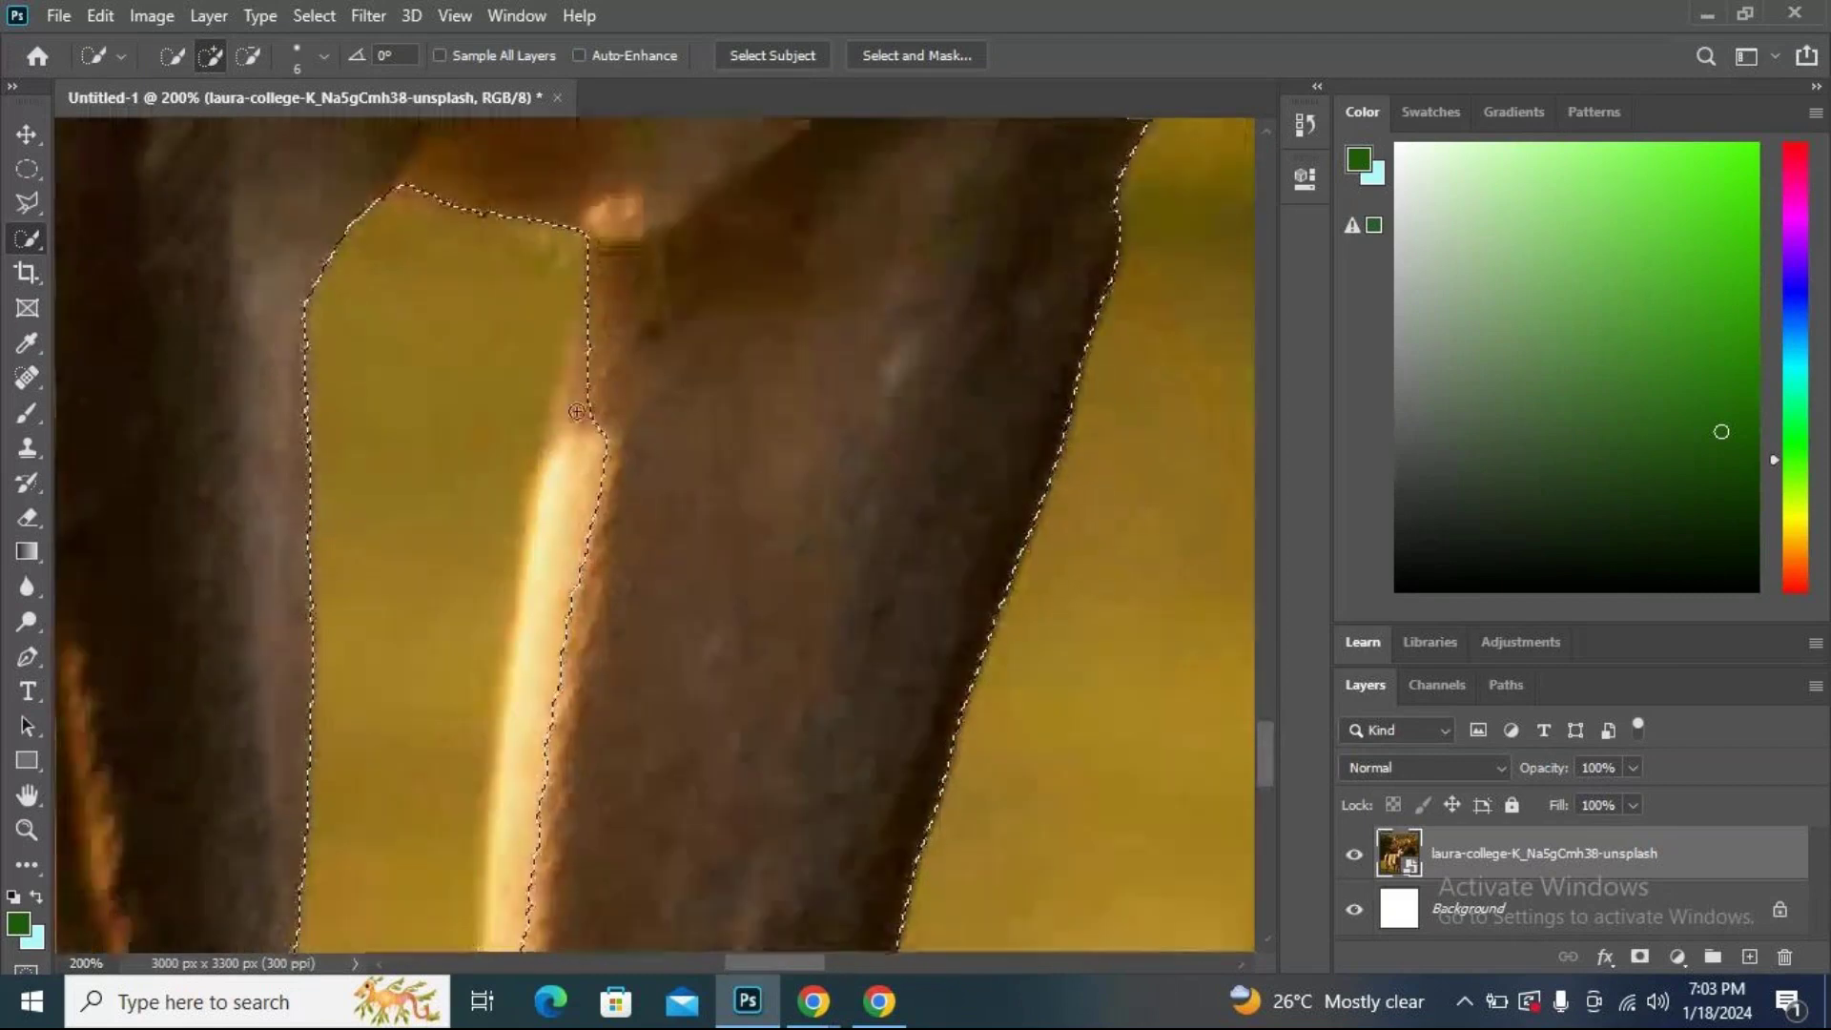
{"action": "left_click_drag", "start_coordinate": [568, 460], "coordinate": [549, 620]}
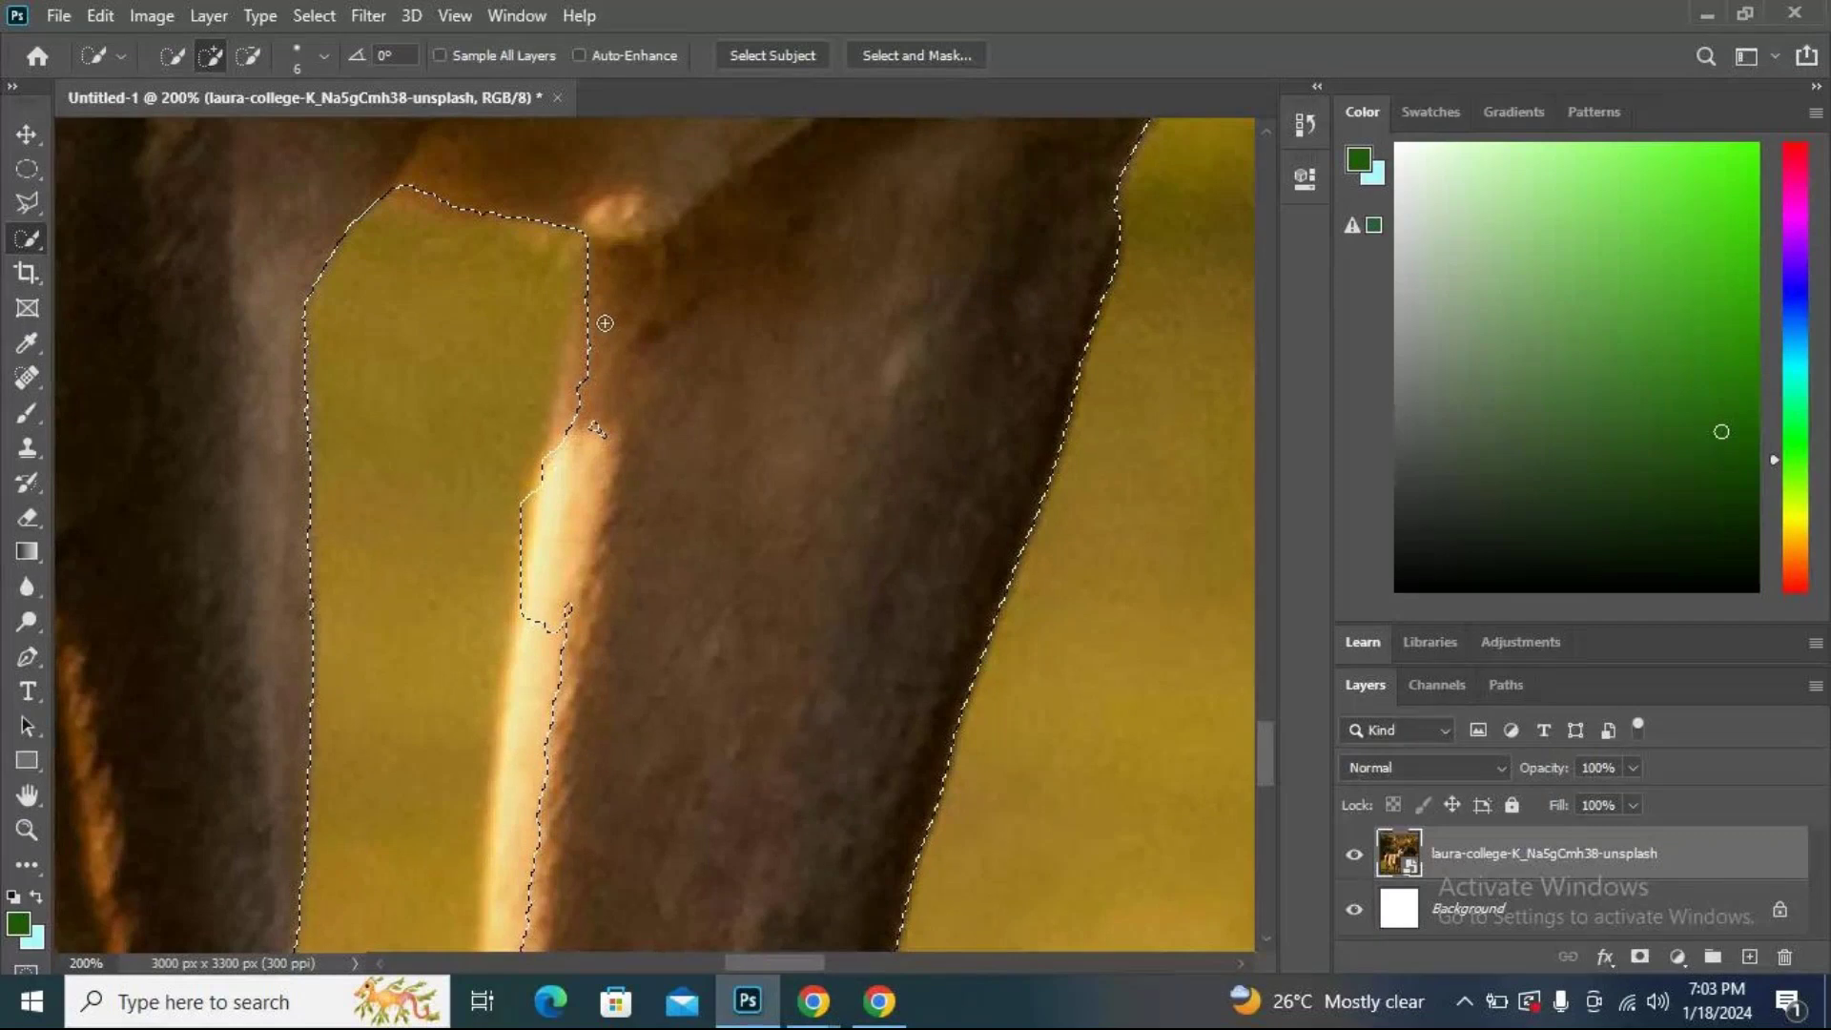
{"action": "mouse_move", "coordinate": [594, 346]}
{"action": "left_mouse_down"}
{"action": "mouse_move", "coordinate": [575, 437]}
{"action": "mouse_move", "coordinate": [593, 535]}
{"action": "left_mouse_up"}
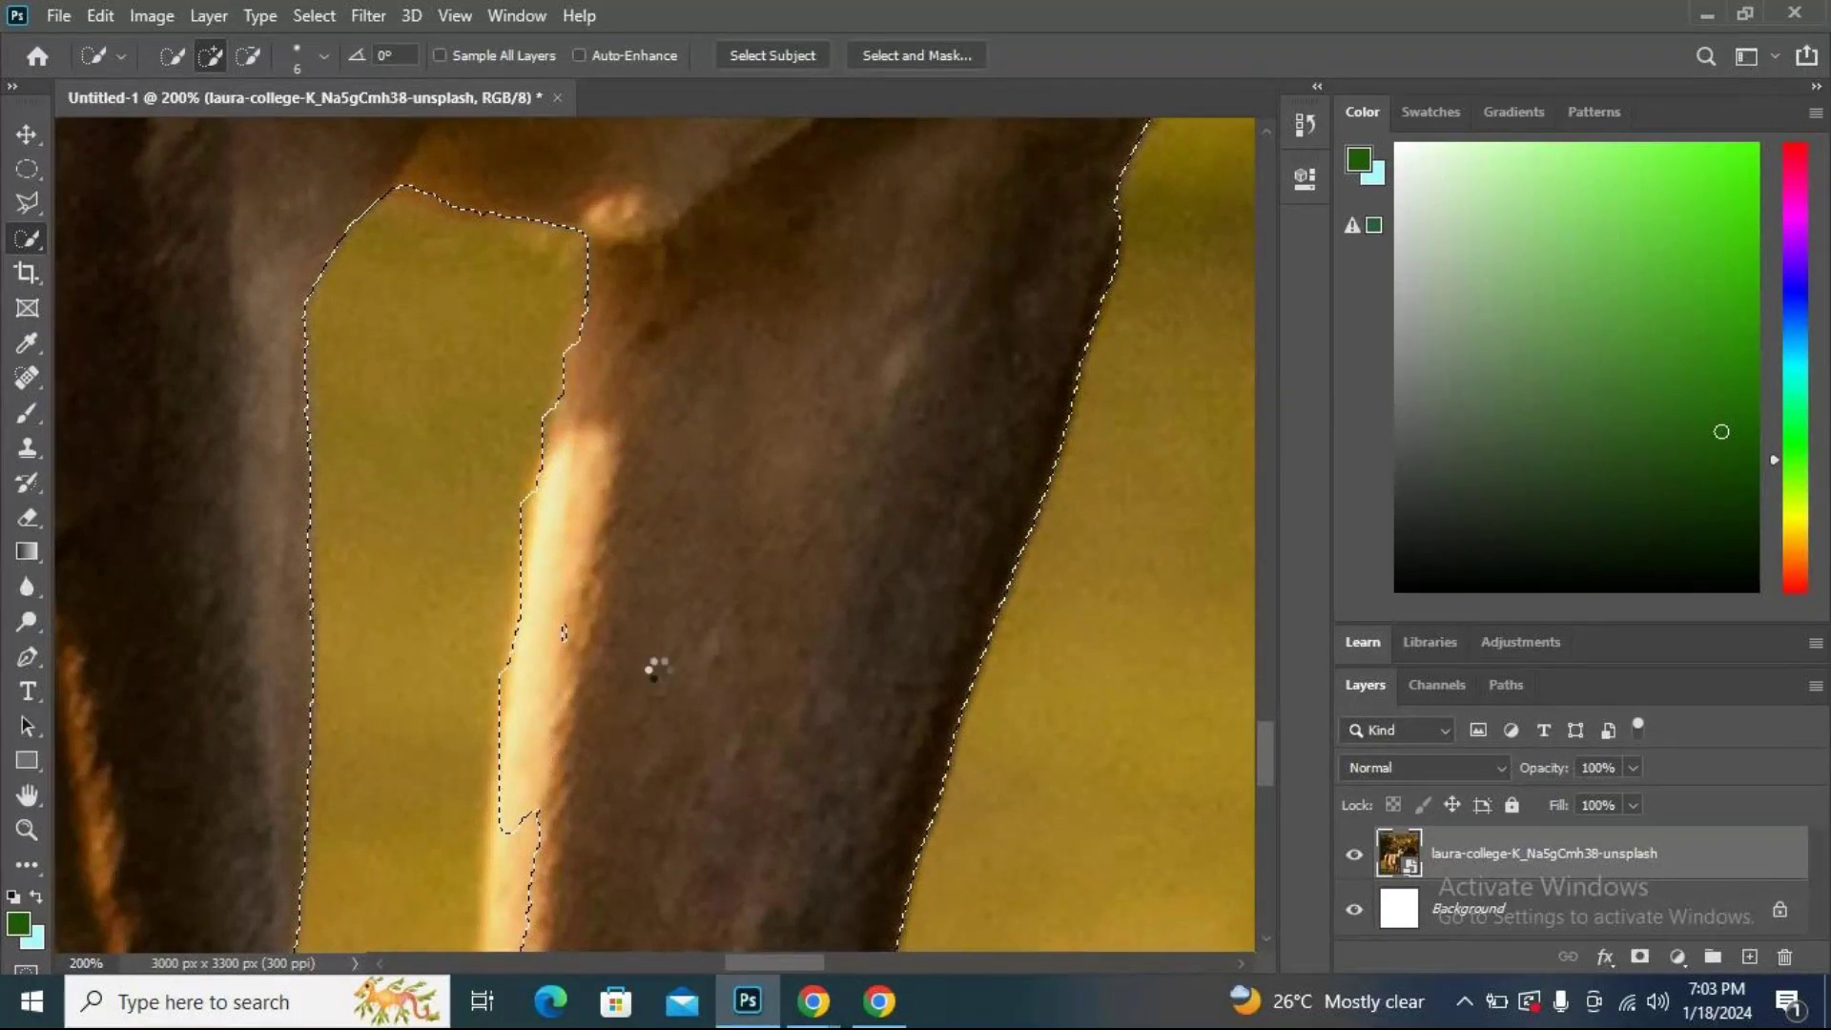
Add the rest of the bright highlight farther down the same front leg and close the small notch in its edge.
{"action": "mouse_move", "coordinate": [683, 593]}
{"action": "left_mouse_down"}
{"action": "mouse_move", "coordinate": [765, 372]}
{"action": "mouse_move", "coordinate": [834, 270]}
{"action": "left_mouse_up"}
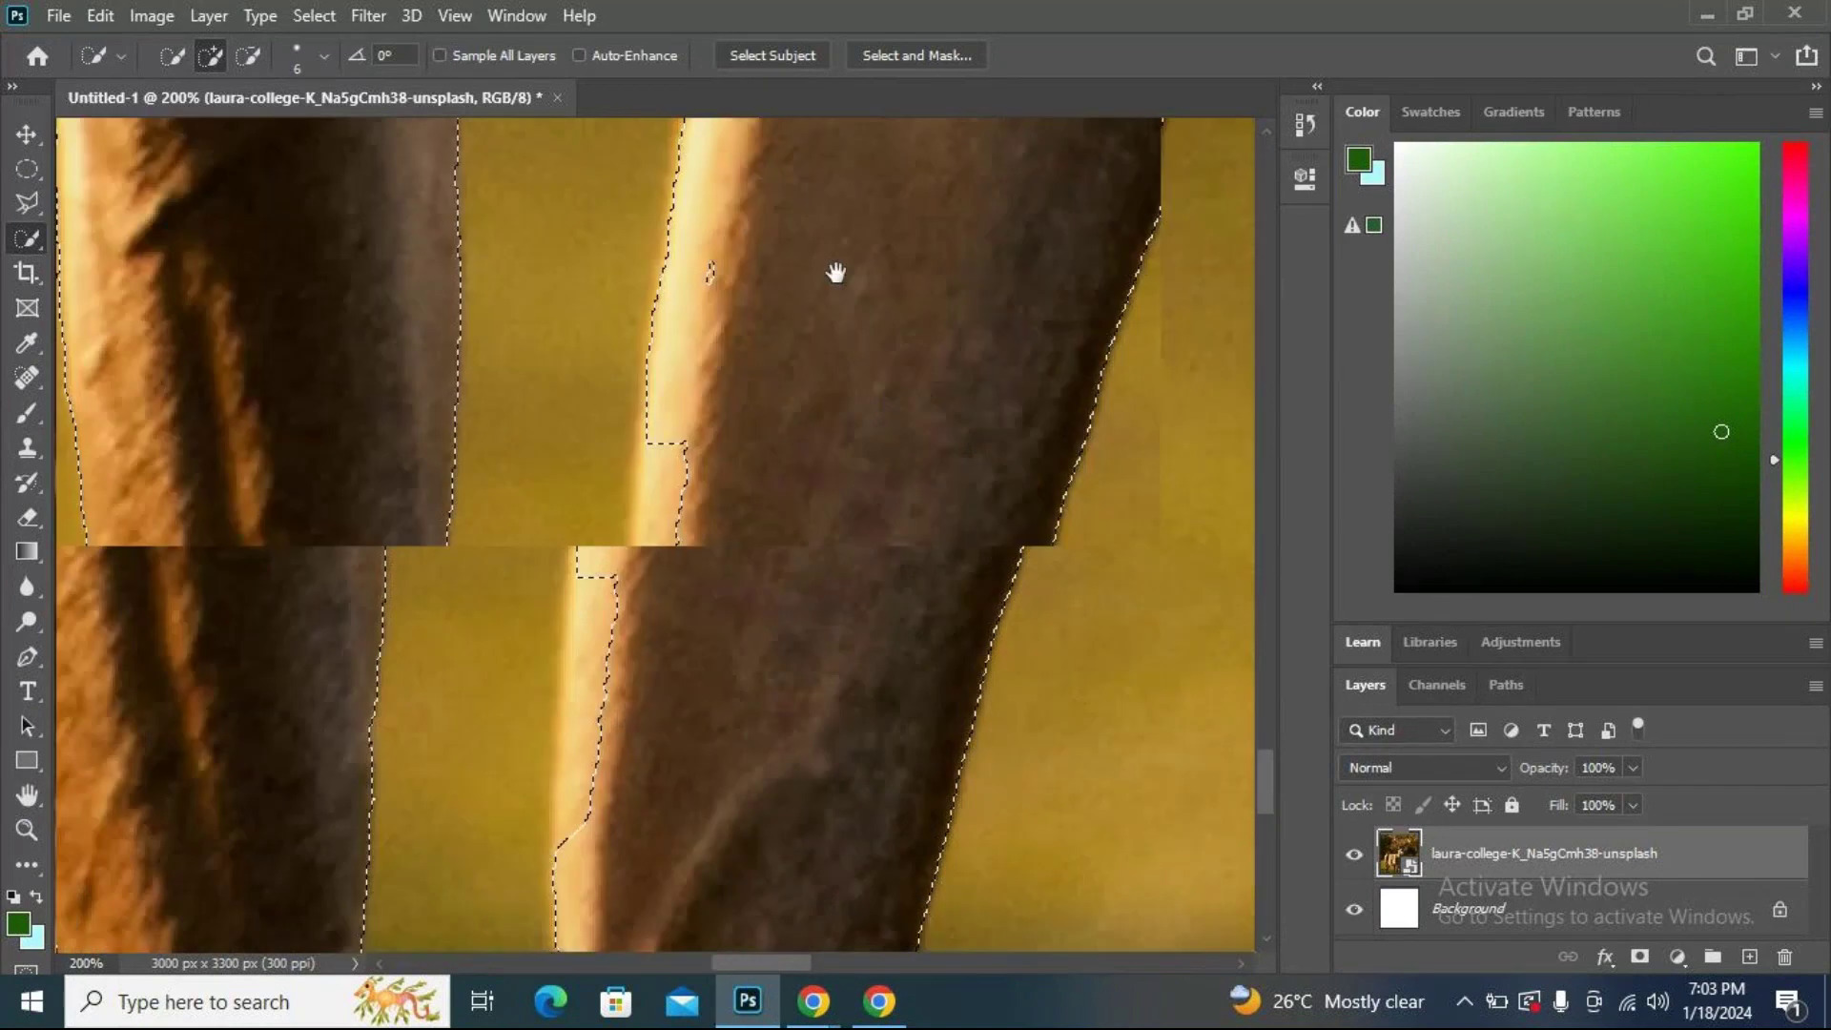
{"action": "left_click_drag", "start_coordinate": [682, 419], "coordinate": [673, 575]}
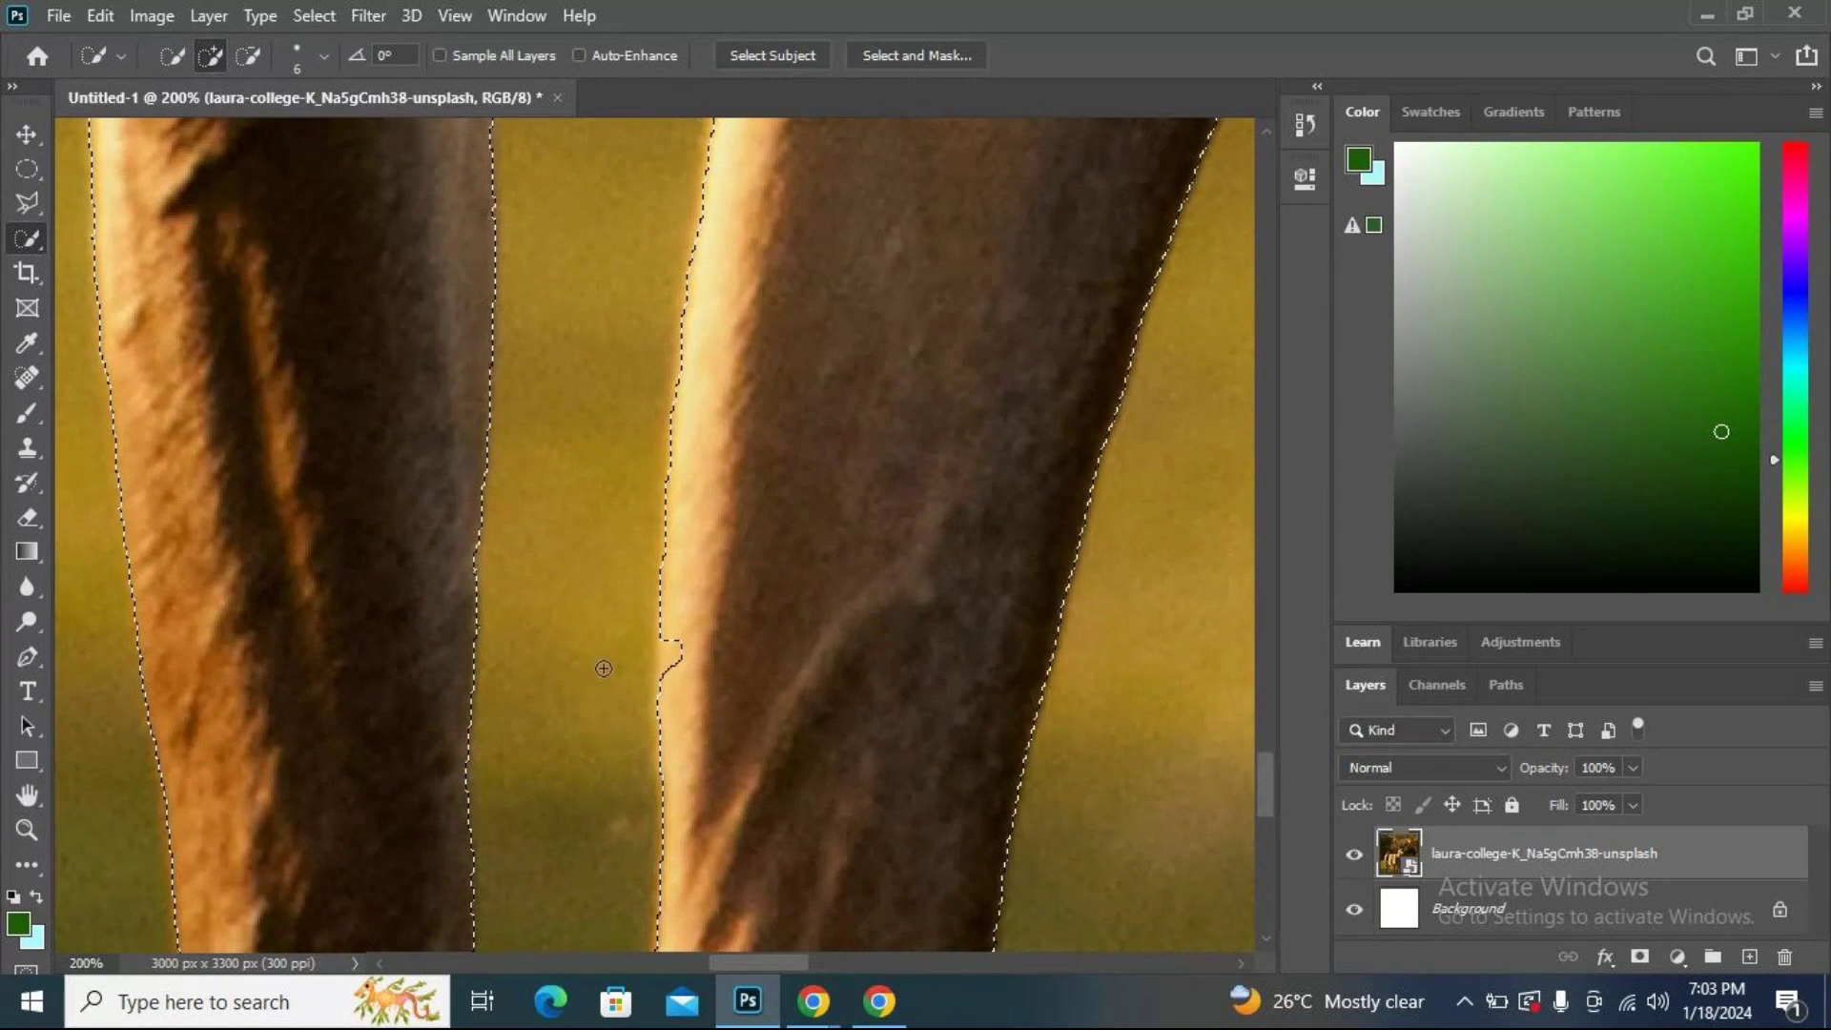
{"action": "left_click_drag", "start_coordinate": [671, 641], "coordinate": [666, 685]}
Add the other front leg's inner edge down to the photo's bottom, try trimming the background beside it, and undo the last change.
{"action": "left_click_drag", "start_coordinate": [821, 760], "coordinate": [744, 254]}
{"action": "left_click_drag", "start_coordinate": [702, 576], "coordinate": [659, 222]}
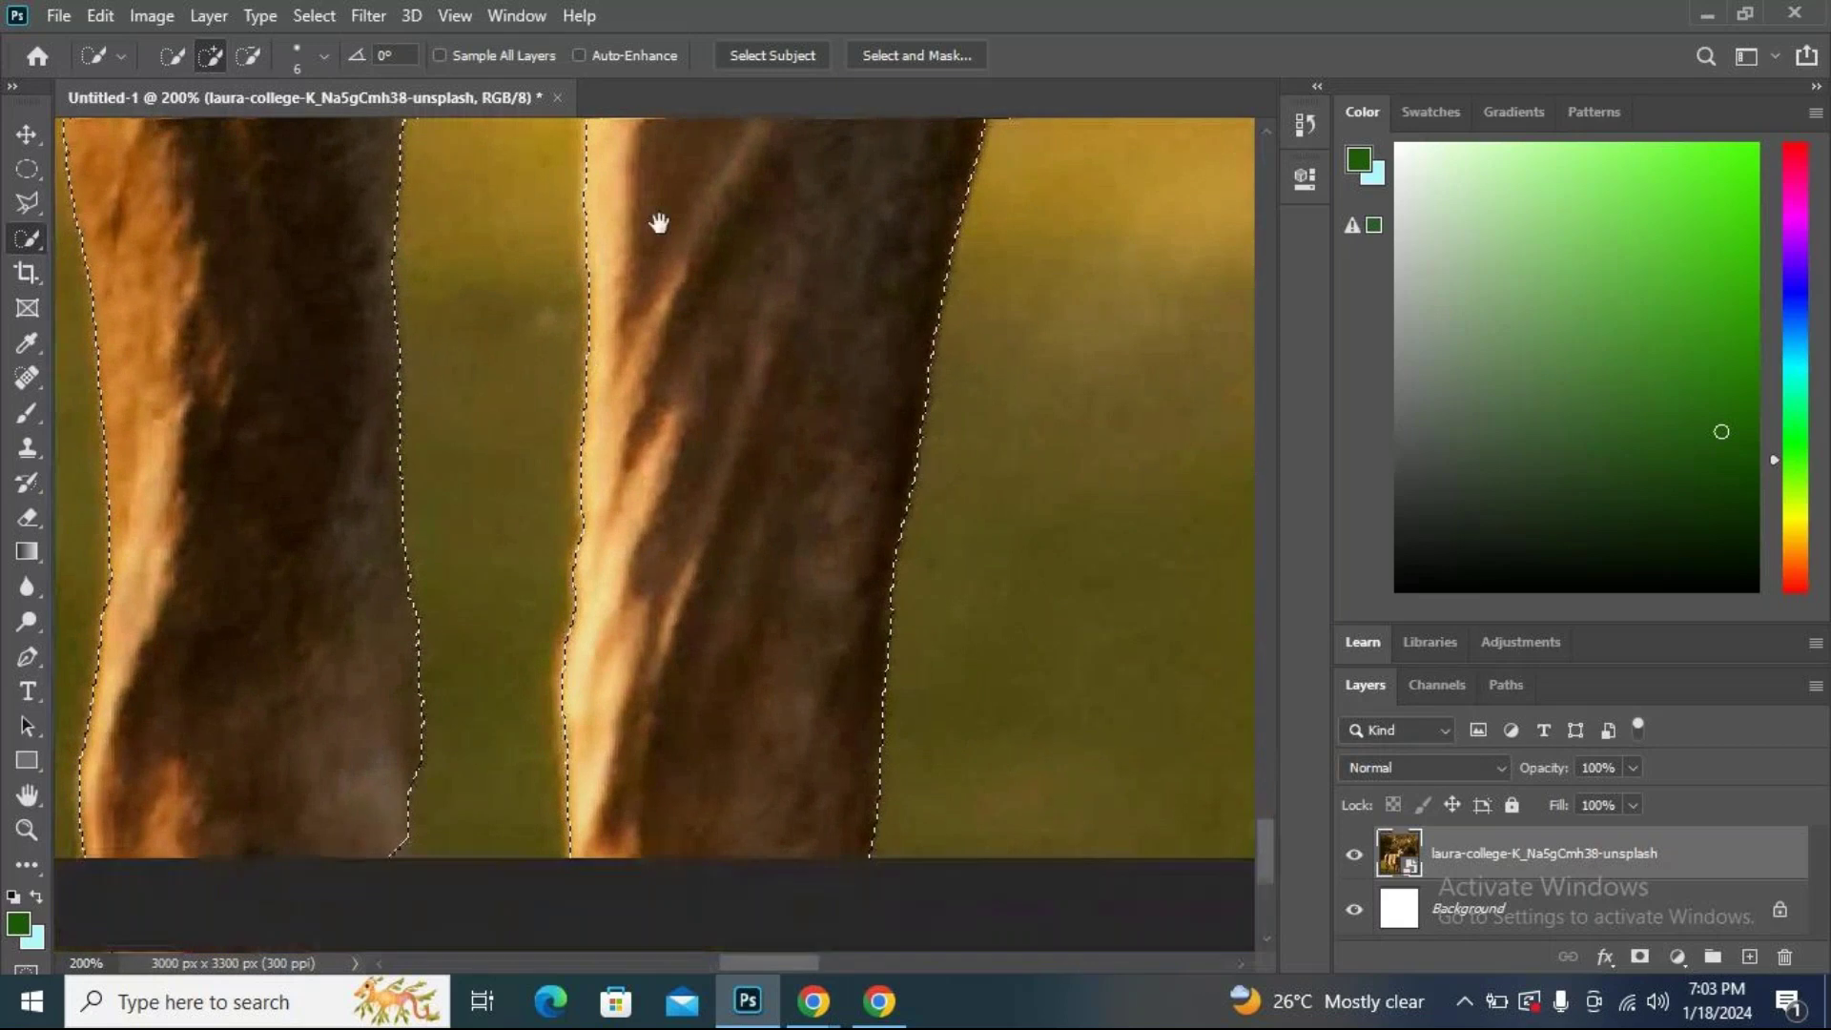
{"action": "mouse_move", "coordinate": [354, 526]}
{"action": "left_mouse_down"}
{"action": "mouse_move", "coordinate": [292, 634]}
{"action": "mouse_move", "coordinate": [302, 764]}
{"action": "mouse_move", "coordinate": [331, 716]}
{"action": "mouse_move", "coordinate": [288, 755]}
{"action": "mouse_move", "coordinate": [267, 866]}
{"action": "left_mouse_up"}
{"action": "key", "text": "alt"}
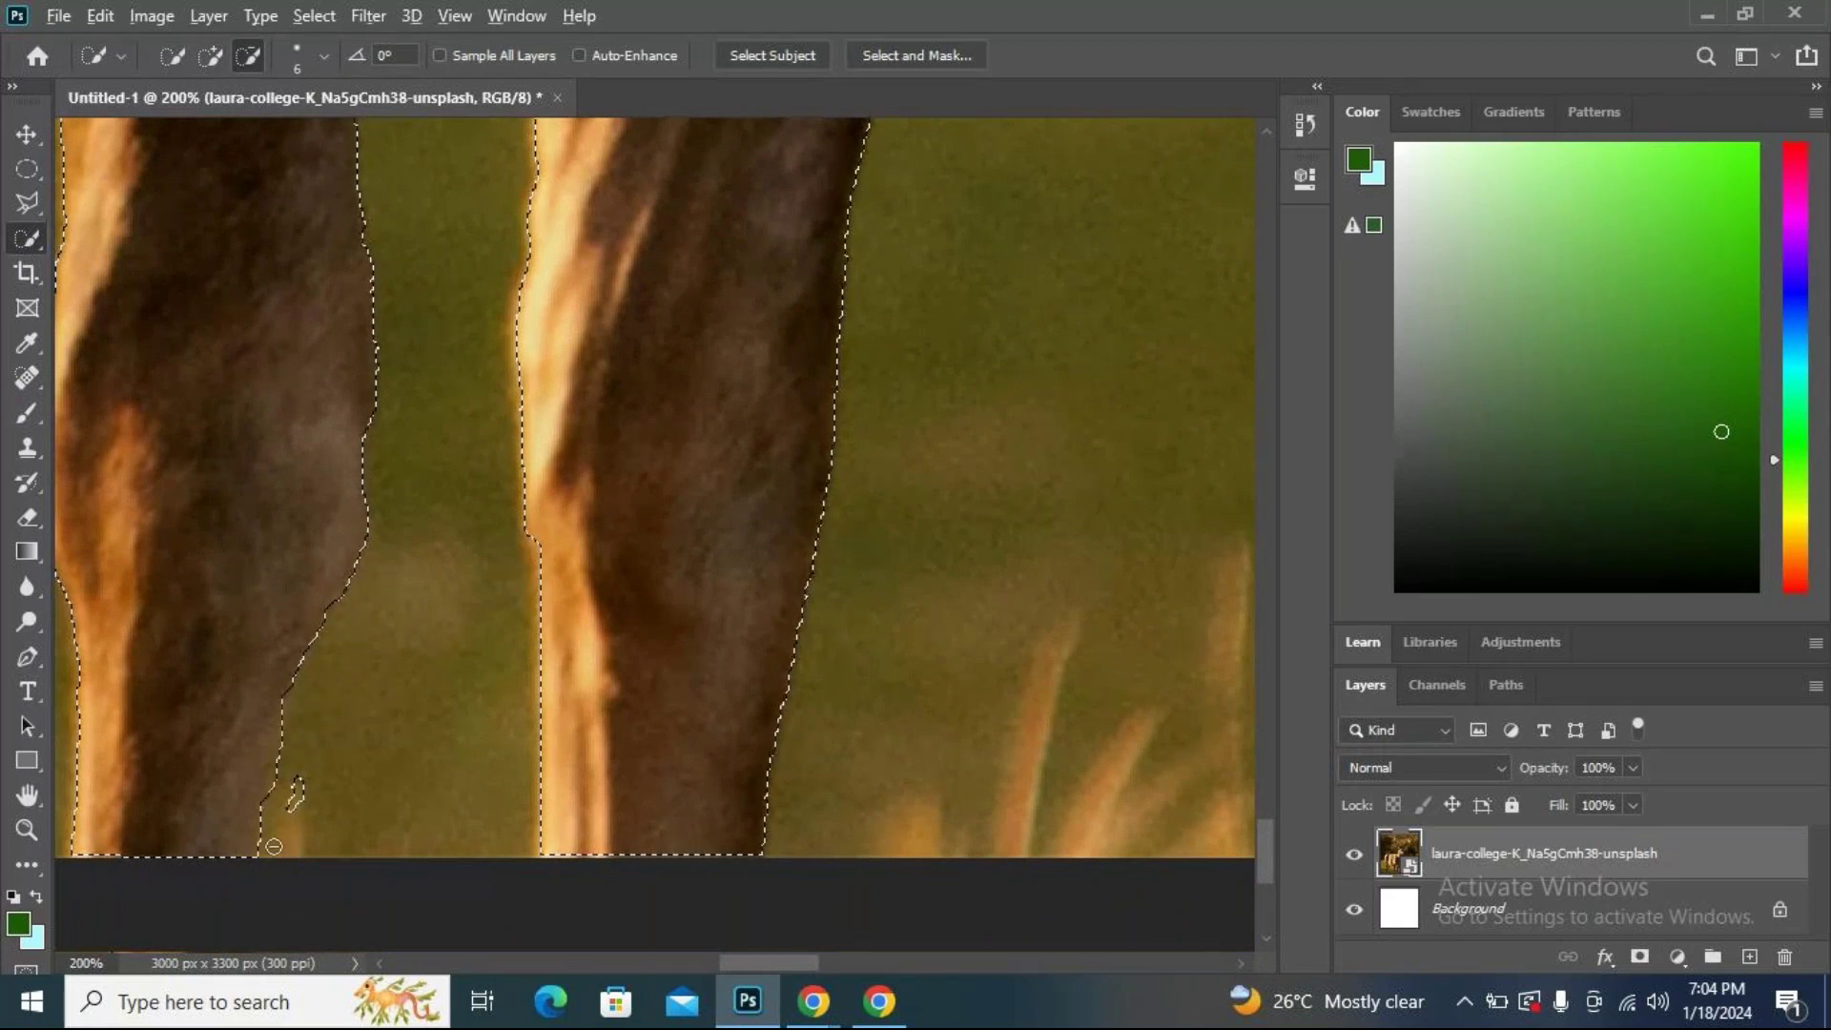
{"action": "left_click", "coordinate": [295, 778]}
{"action": "key", "text": "ctrl+z"}
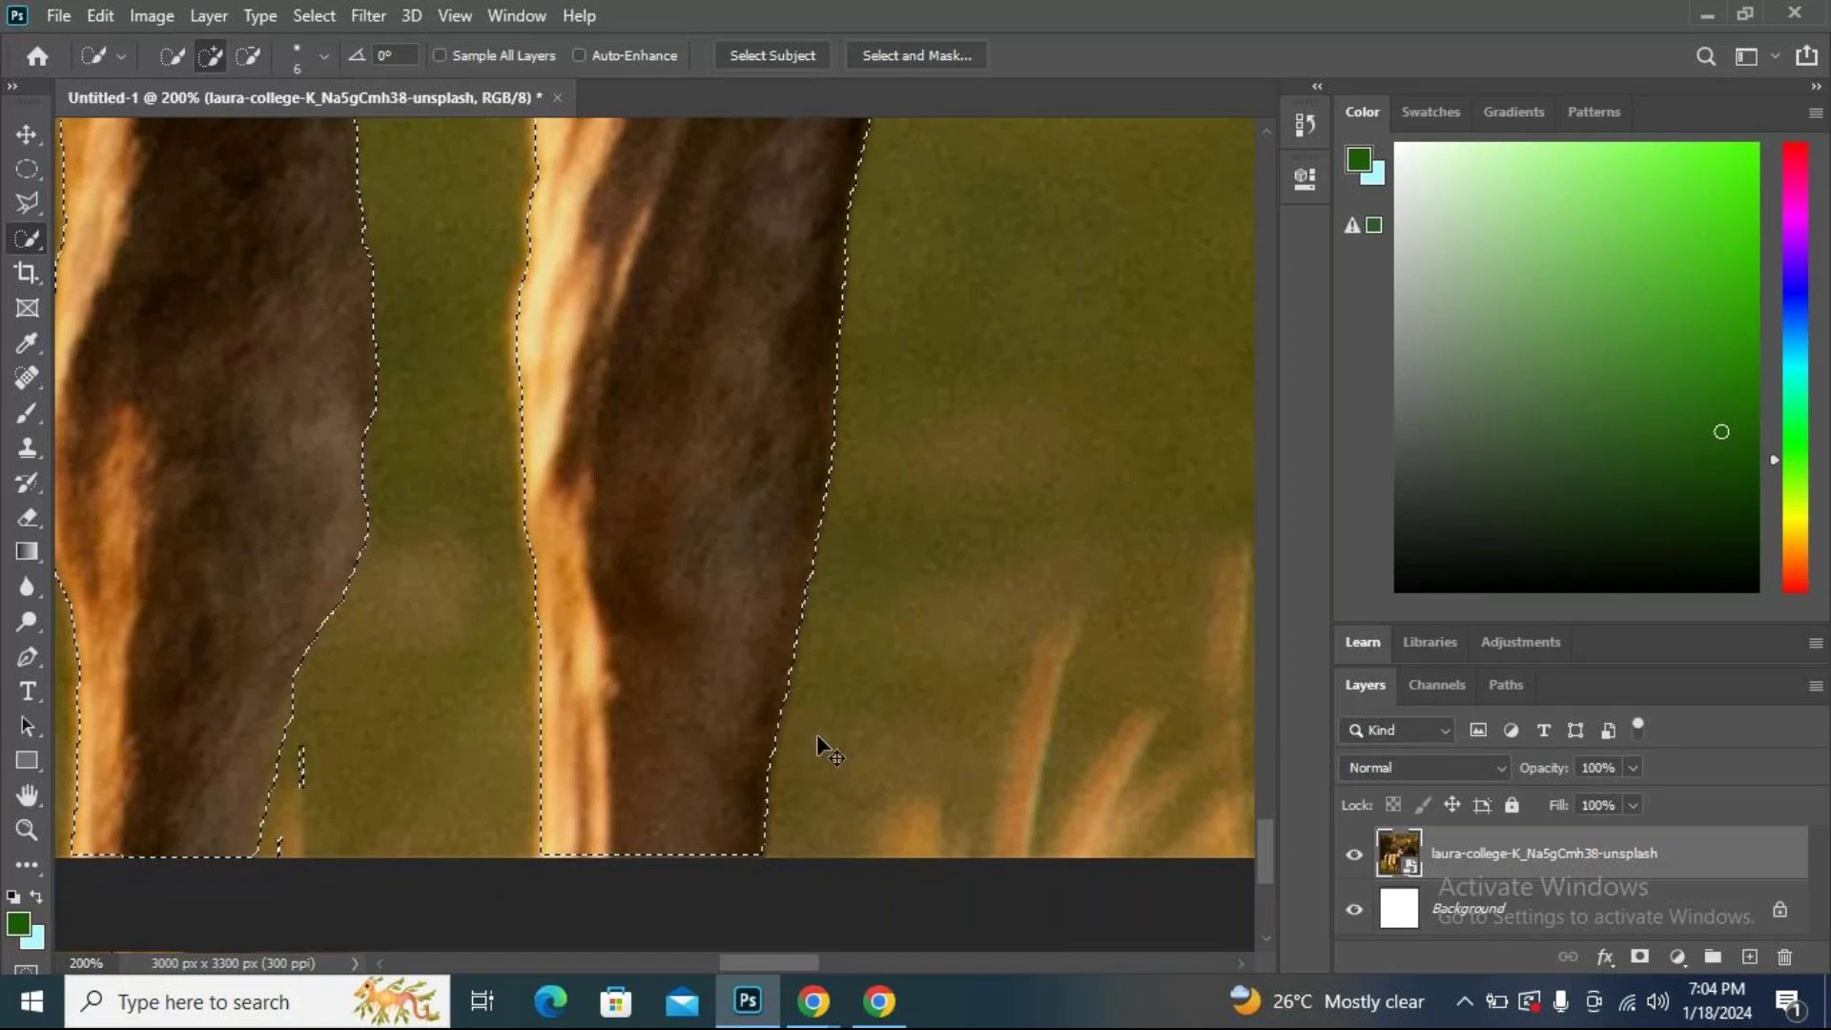
Copy the selected deer to a new layer.
{"action": "key", "text": "ctrl+minus"}
{"action": "key", "text": "ctrl+minus"}
{"action": "key", "text": "ctrl+minus"}
{"action": "key", "text": "ctrl+minus"}
{"action": "key", "text": "ctrl+minus"}
{"action": "key", "text": "ctrl+minus"}
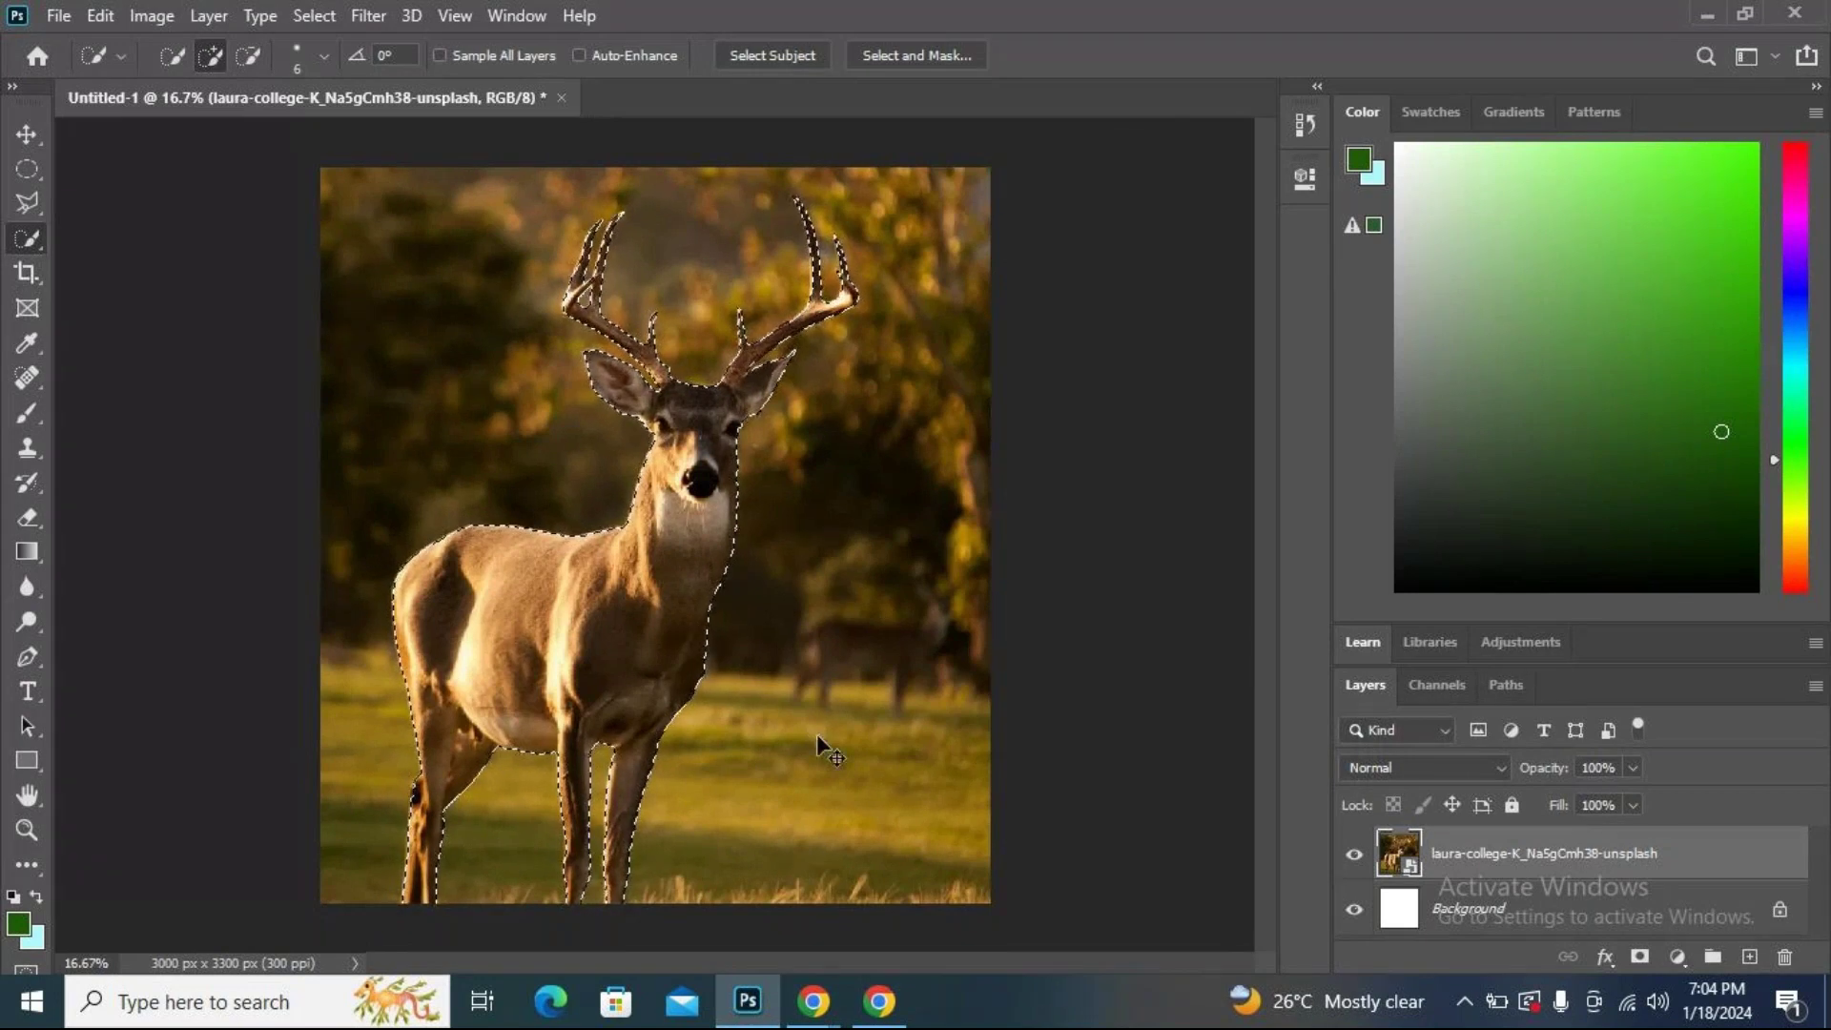
{"action": "key", "text": "ctrl+j"}
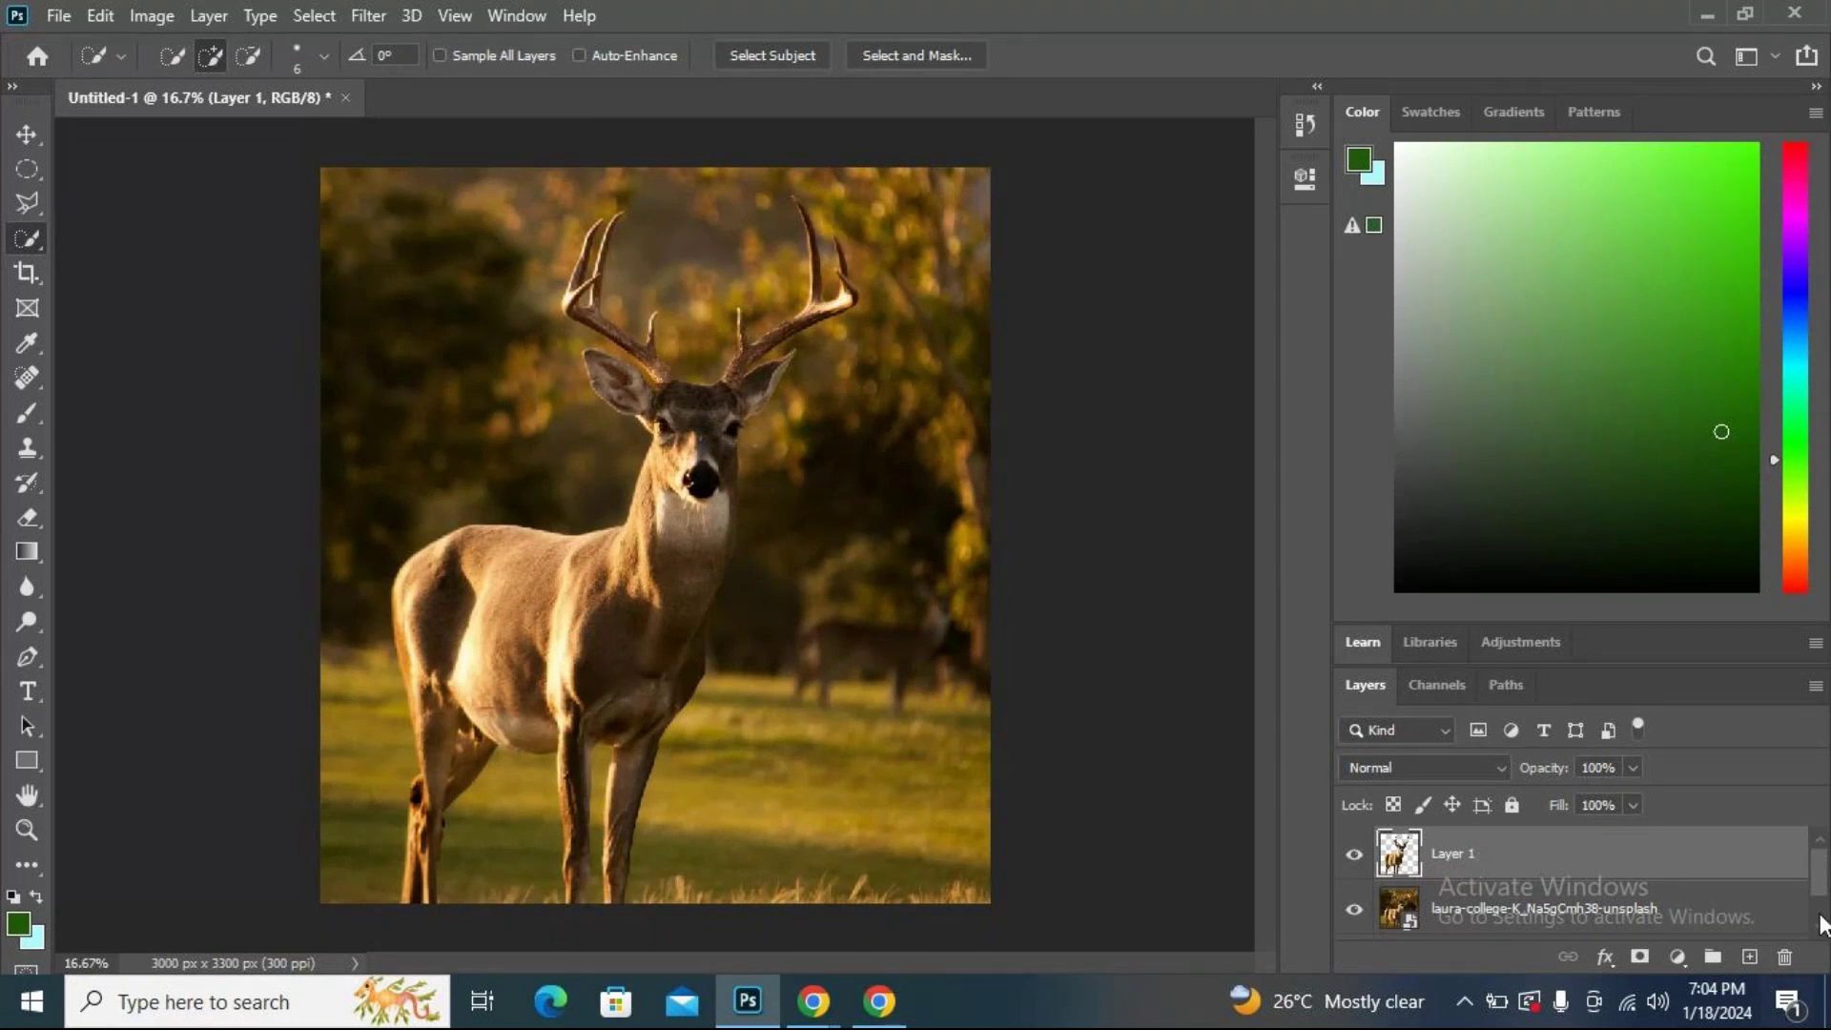
Hide the original laura-college-K_Na5gCmh38-unsplash photo layer so only the cut-out deer shows on the white background.
{"action": "scroll", "coordinate": [1752, 882], "scroll_direction": "down", "scroll_amount": 1}
{"action": "scroll", "coordinate": [1722, 889], "scroll_direction": "up", "scroll_amount": 1}
{"action": "left_click", "coordinate": [1355, 910]}
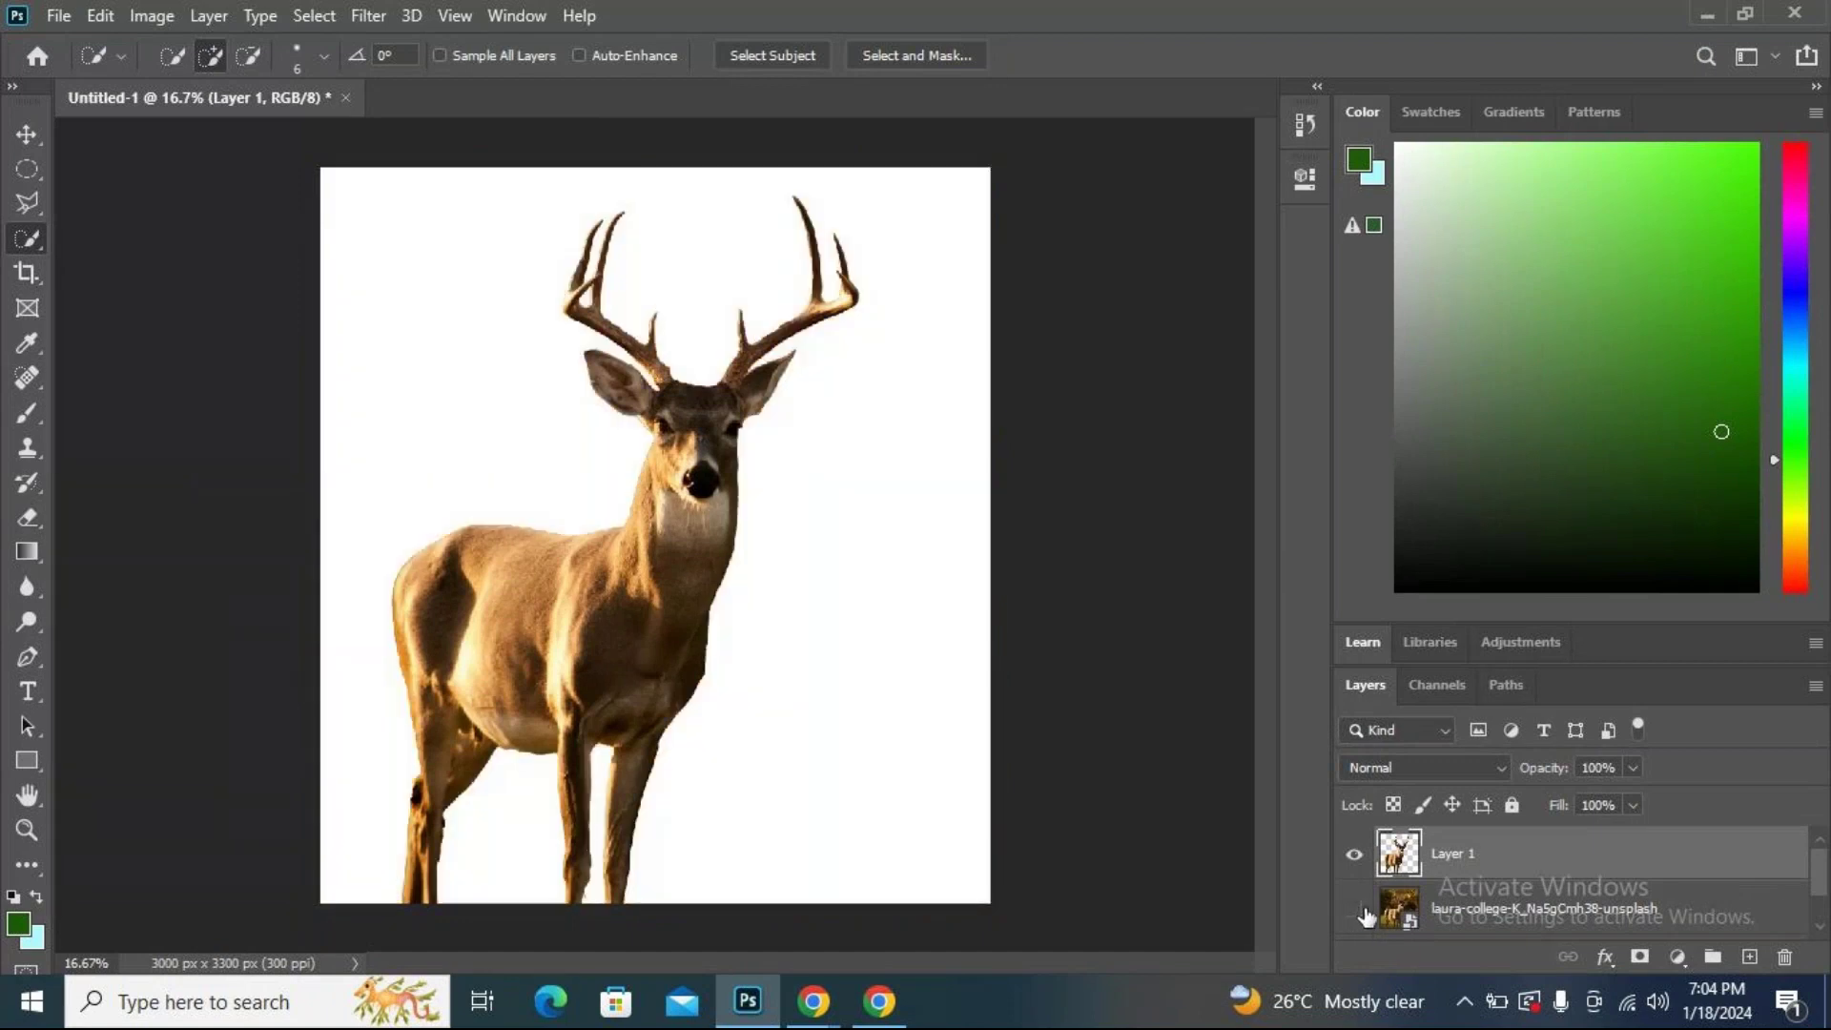
{"action": "left_click", "coordinate": [1362, 910]}
{"action": "left_click", "coordinate": [1362, 913]}
Scale the cut-out deer down proportionally, keeping its lower-left corner at the same place on the canvas.
{"action": "key", "text": "ctrl+minus"}
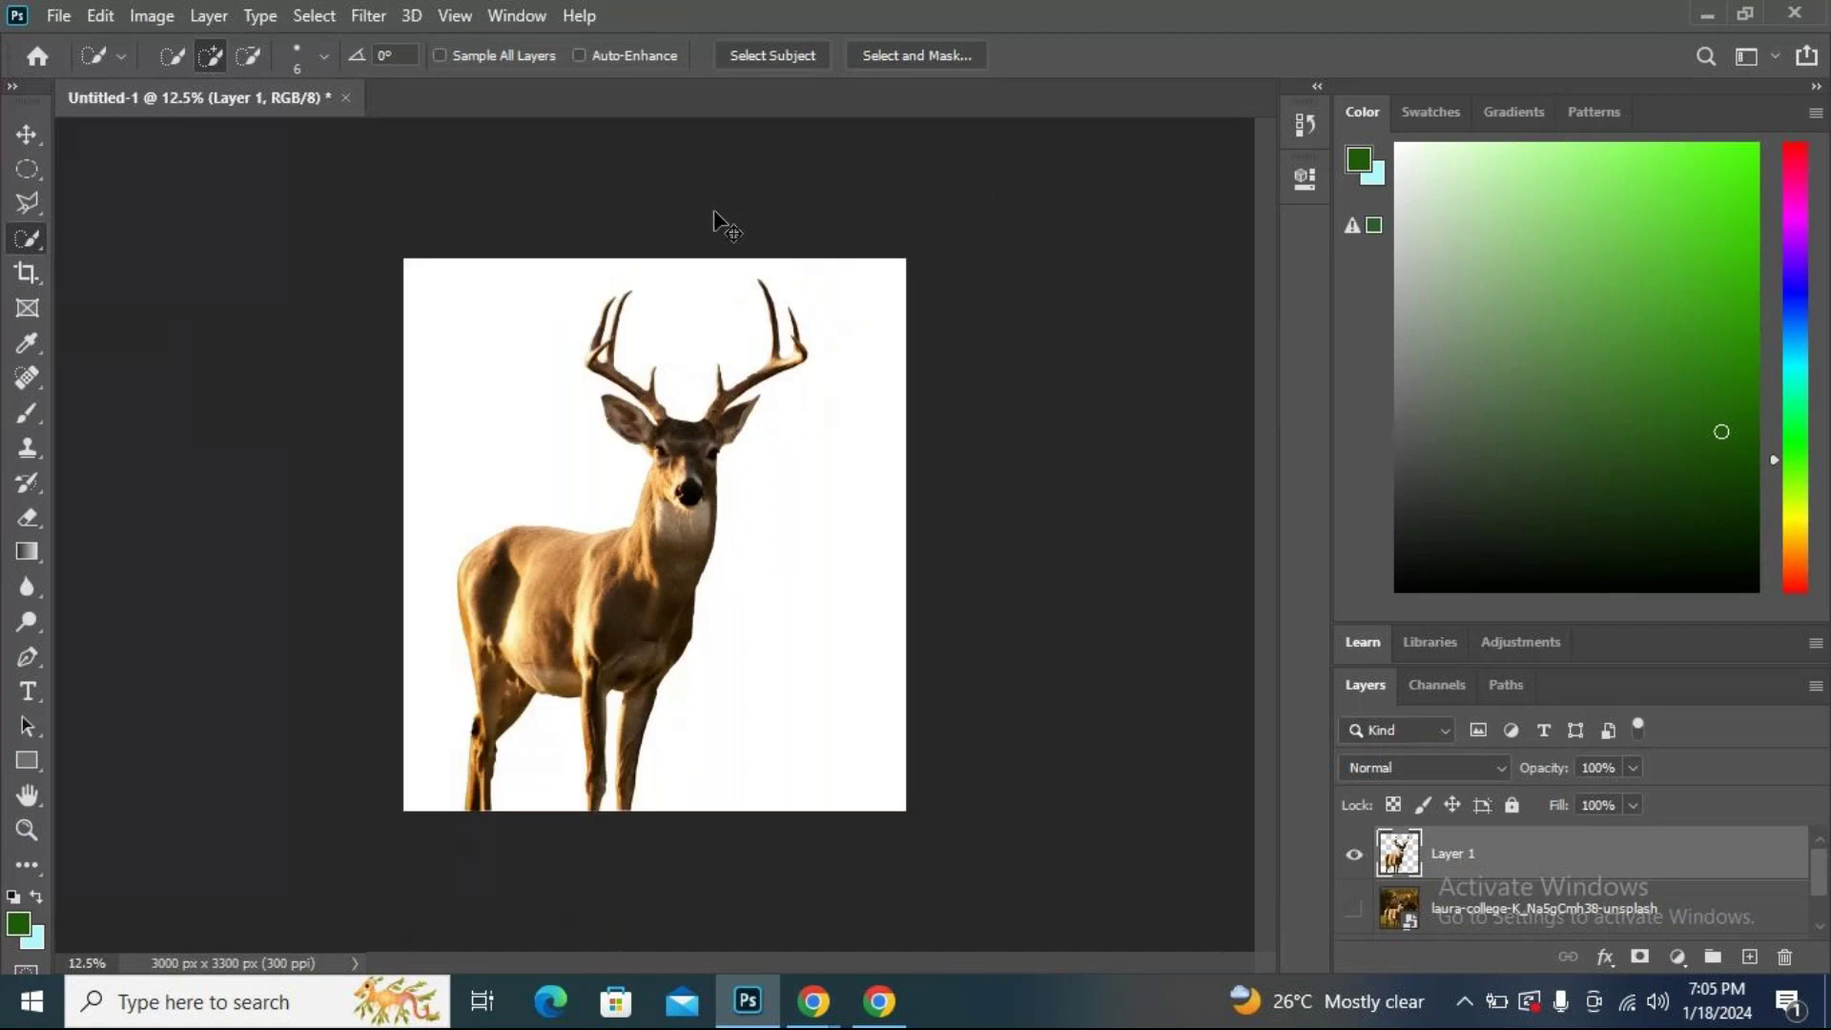
{"action": "key", "text": "ctrl+plus"}
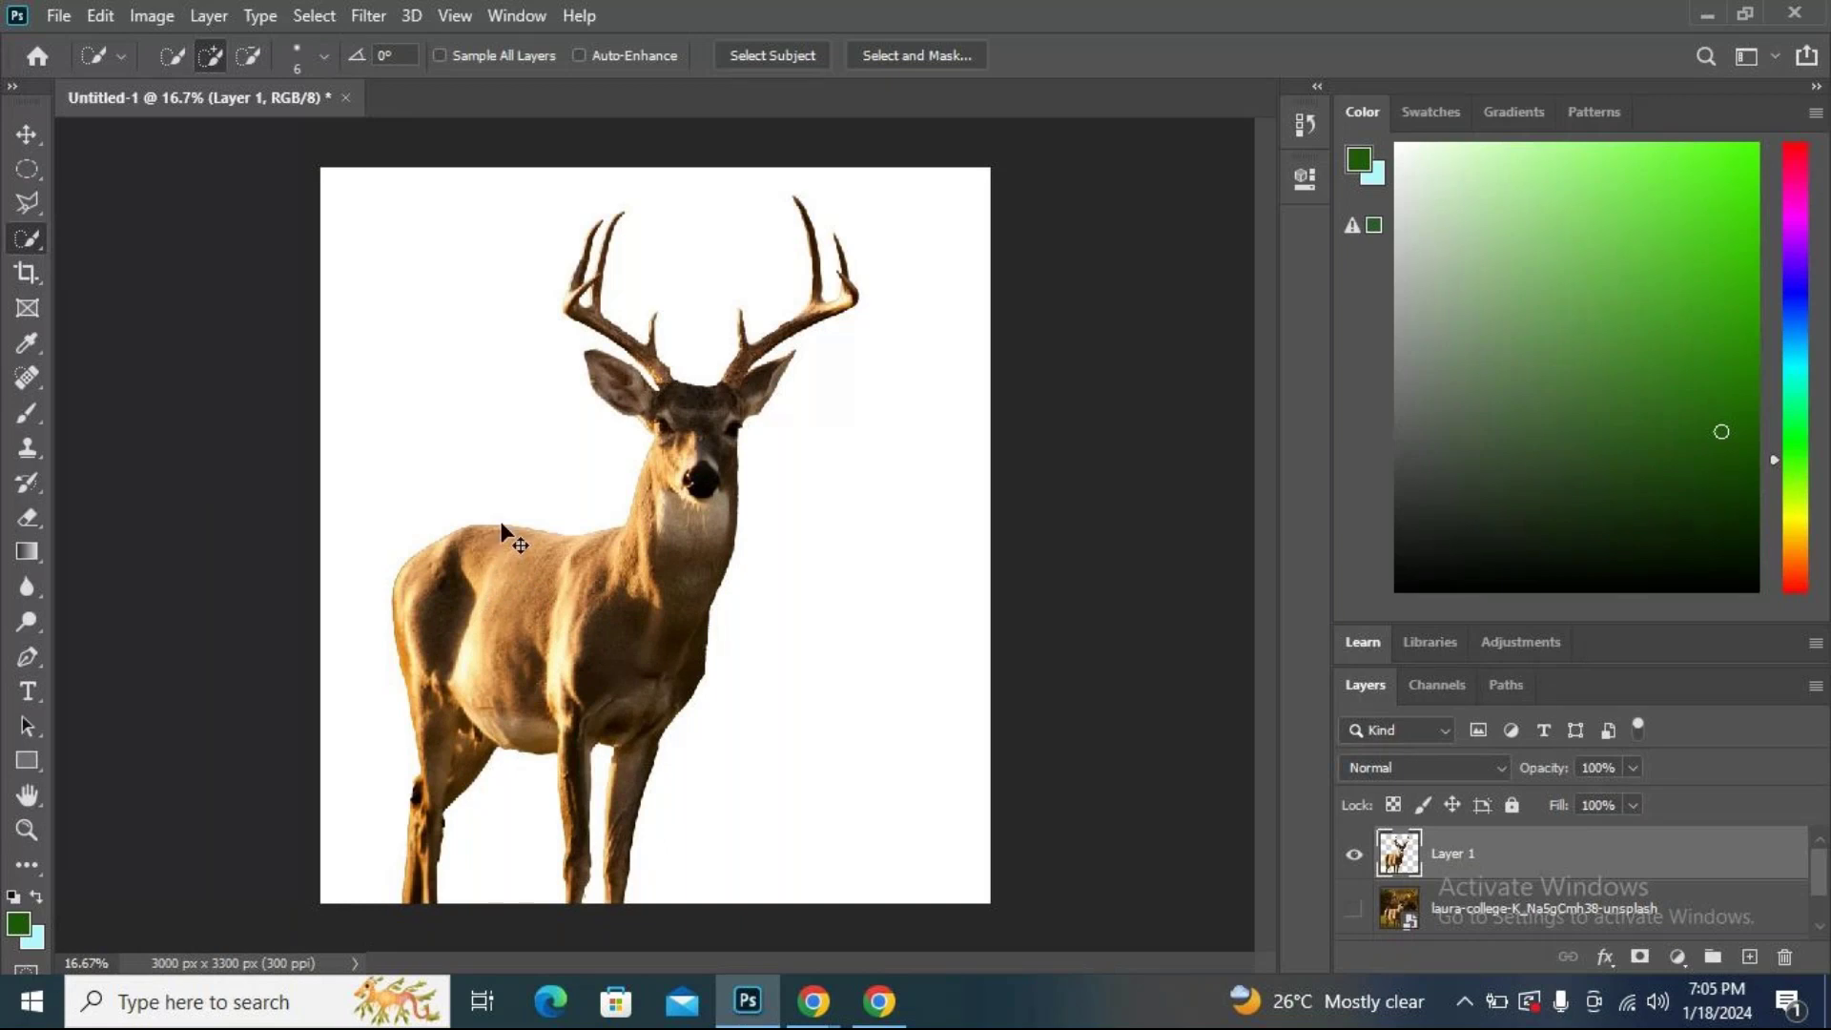
{"action": "key", "text": "ctrl+t"}
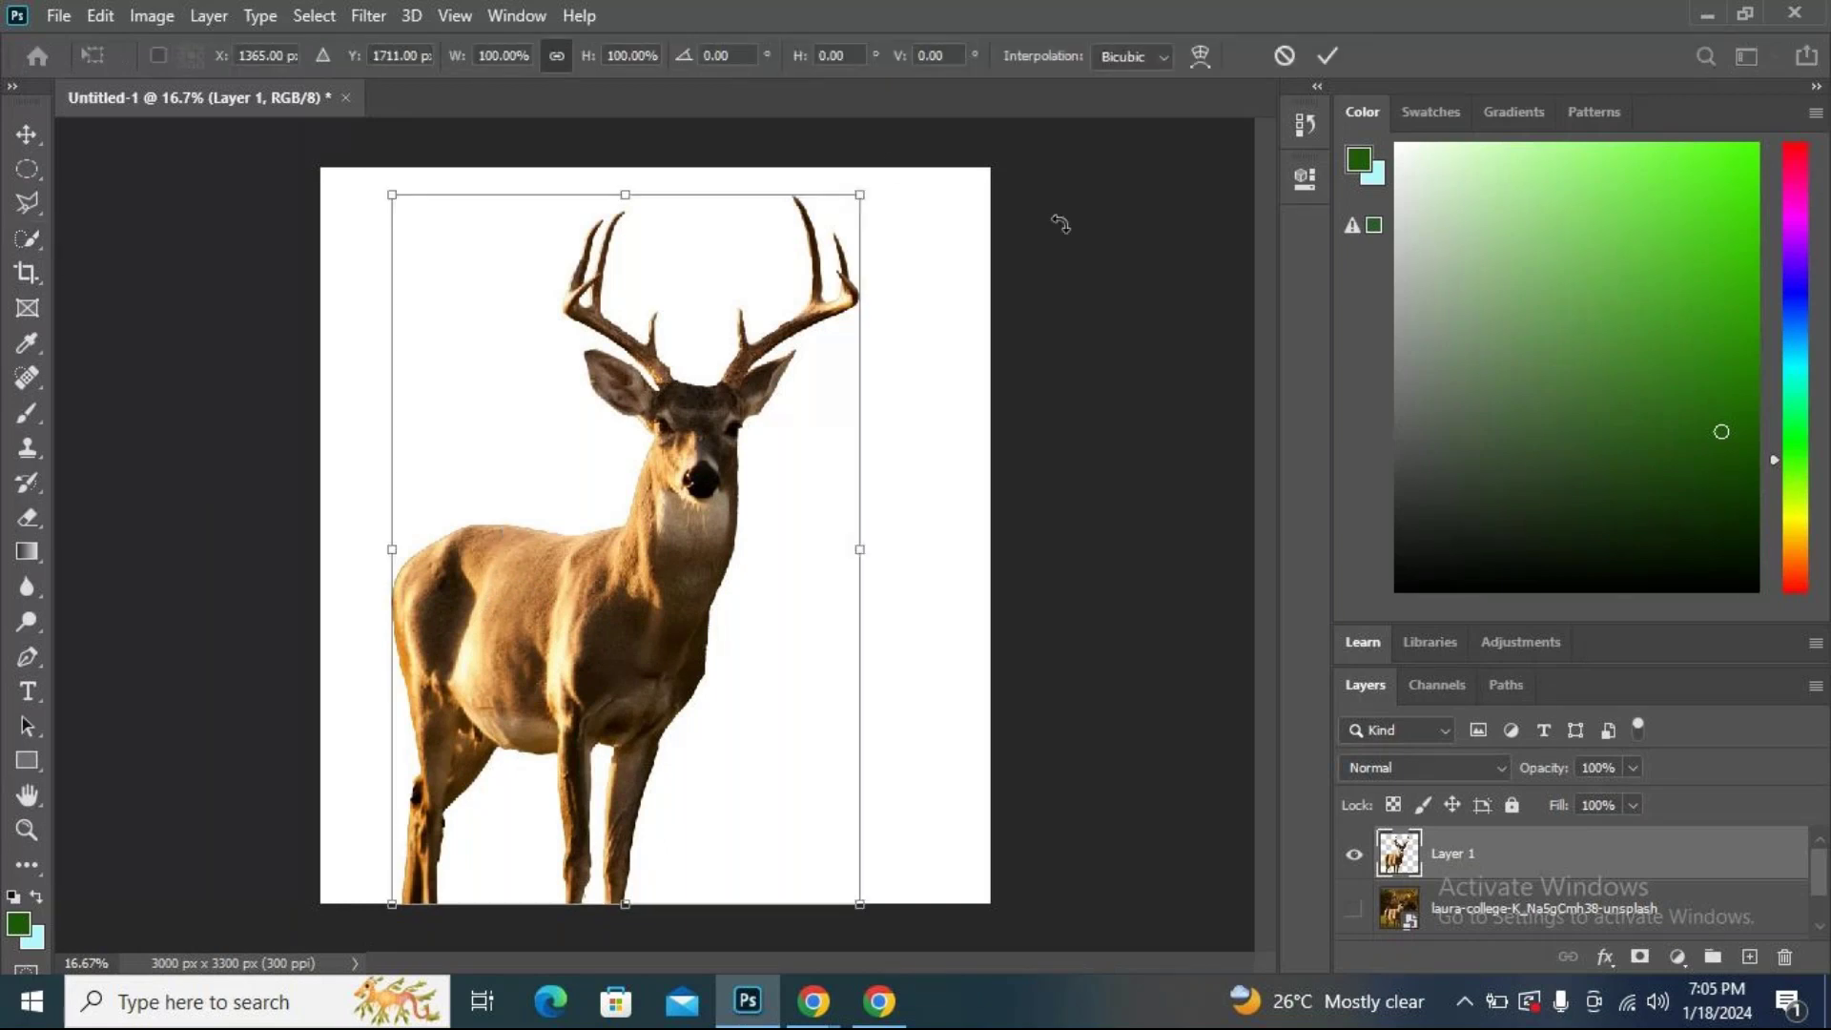
{"action": "mouse_move", "coordinate": [859, 195]}
{"action": "left_mouse_down"}
{"action": "mouse_move", "coordinate": [685, 465]}
{"action": "mouse_move", "coordinate": [997, 164]}
{"action": "mouse_move", "coordinate": [793, 410]}
{"action": "mouse_move", "coordinate": [883, 270]}
{"action": "mouse_move", "coordinate": [821, 397]}
{"action": "mouse_move", "coordinate": [953, 215]}
{"action": "mouse_move", "coordinate": [789, 413]}
{"action": "left_mouse_up"}
{"action": "key", "text": "Return"}
{"action": "key", "text": "w"}
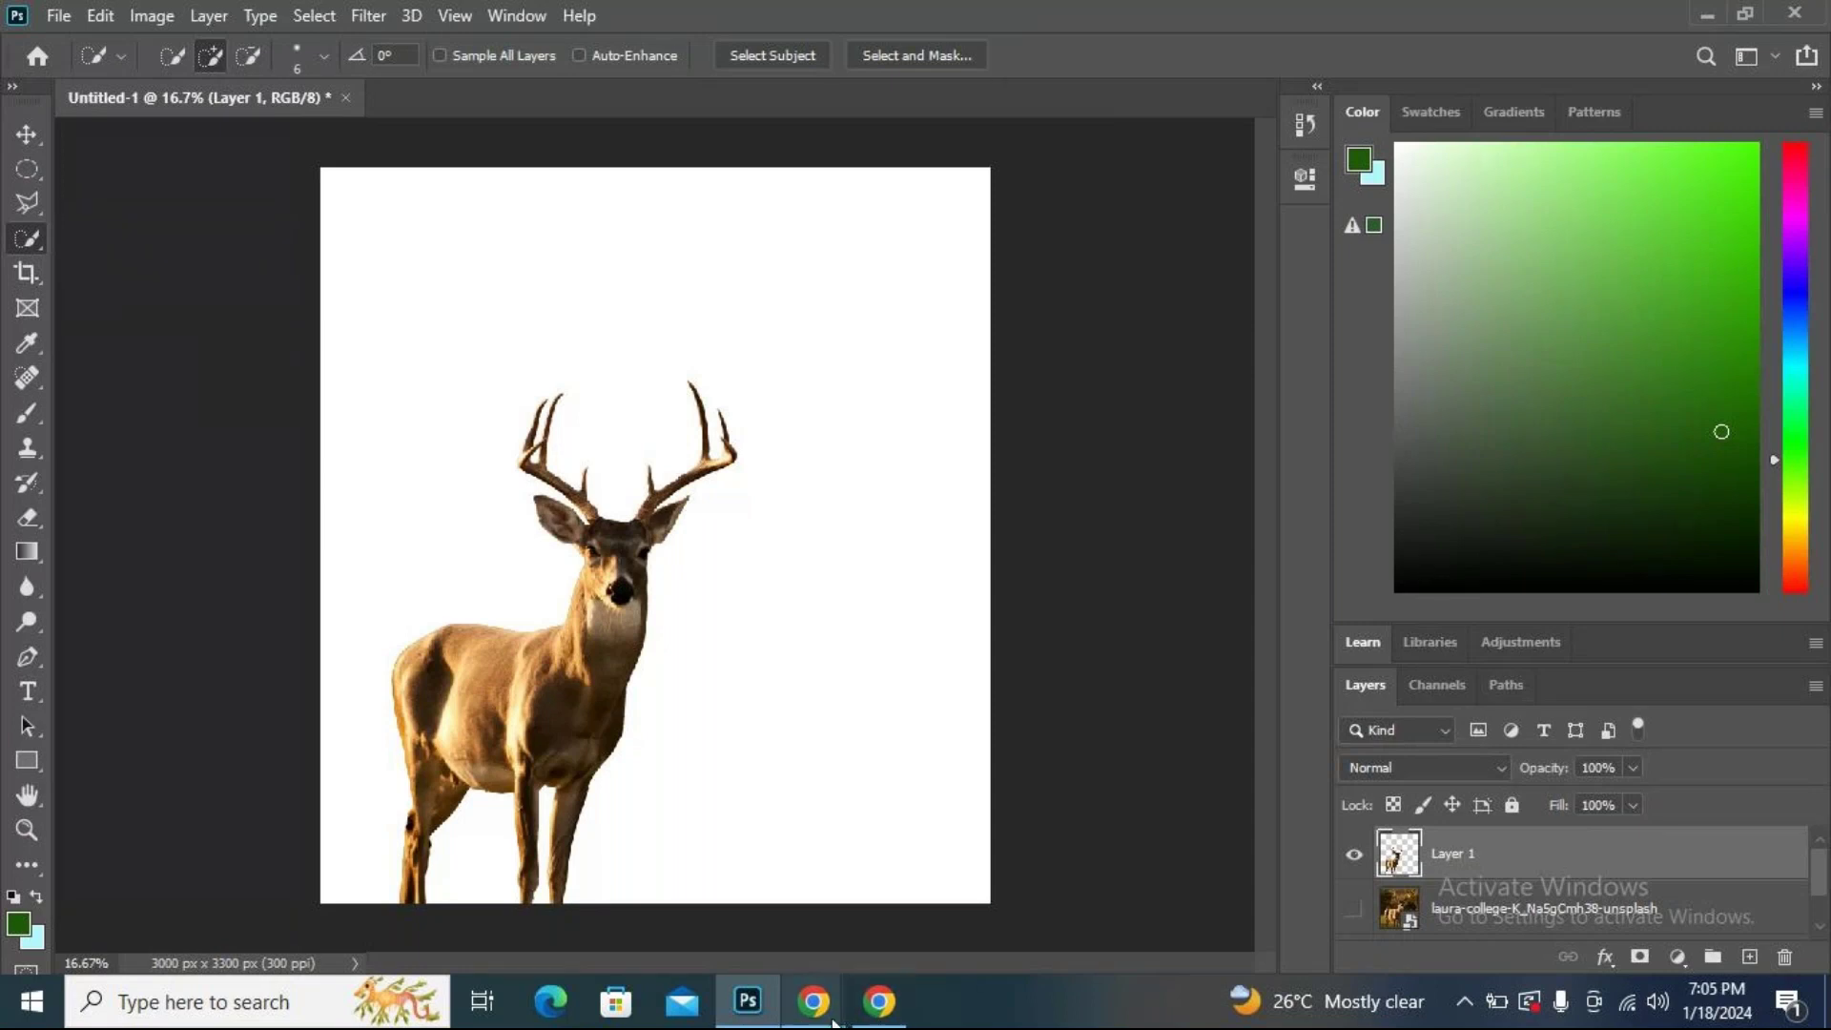
Switch to Unsplash in Chrome, close the open deer photo, and search for "forest bagrond" in place of "stag".
{"action": "mouse_move", "coordinate": [833, 1021]}
{"action": "left_click", "coordinate": [673, 877]}
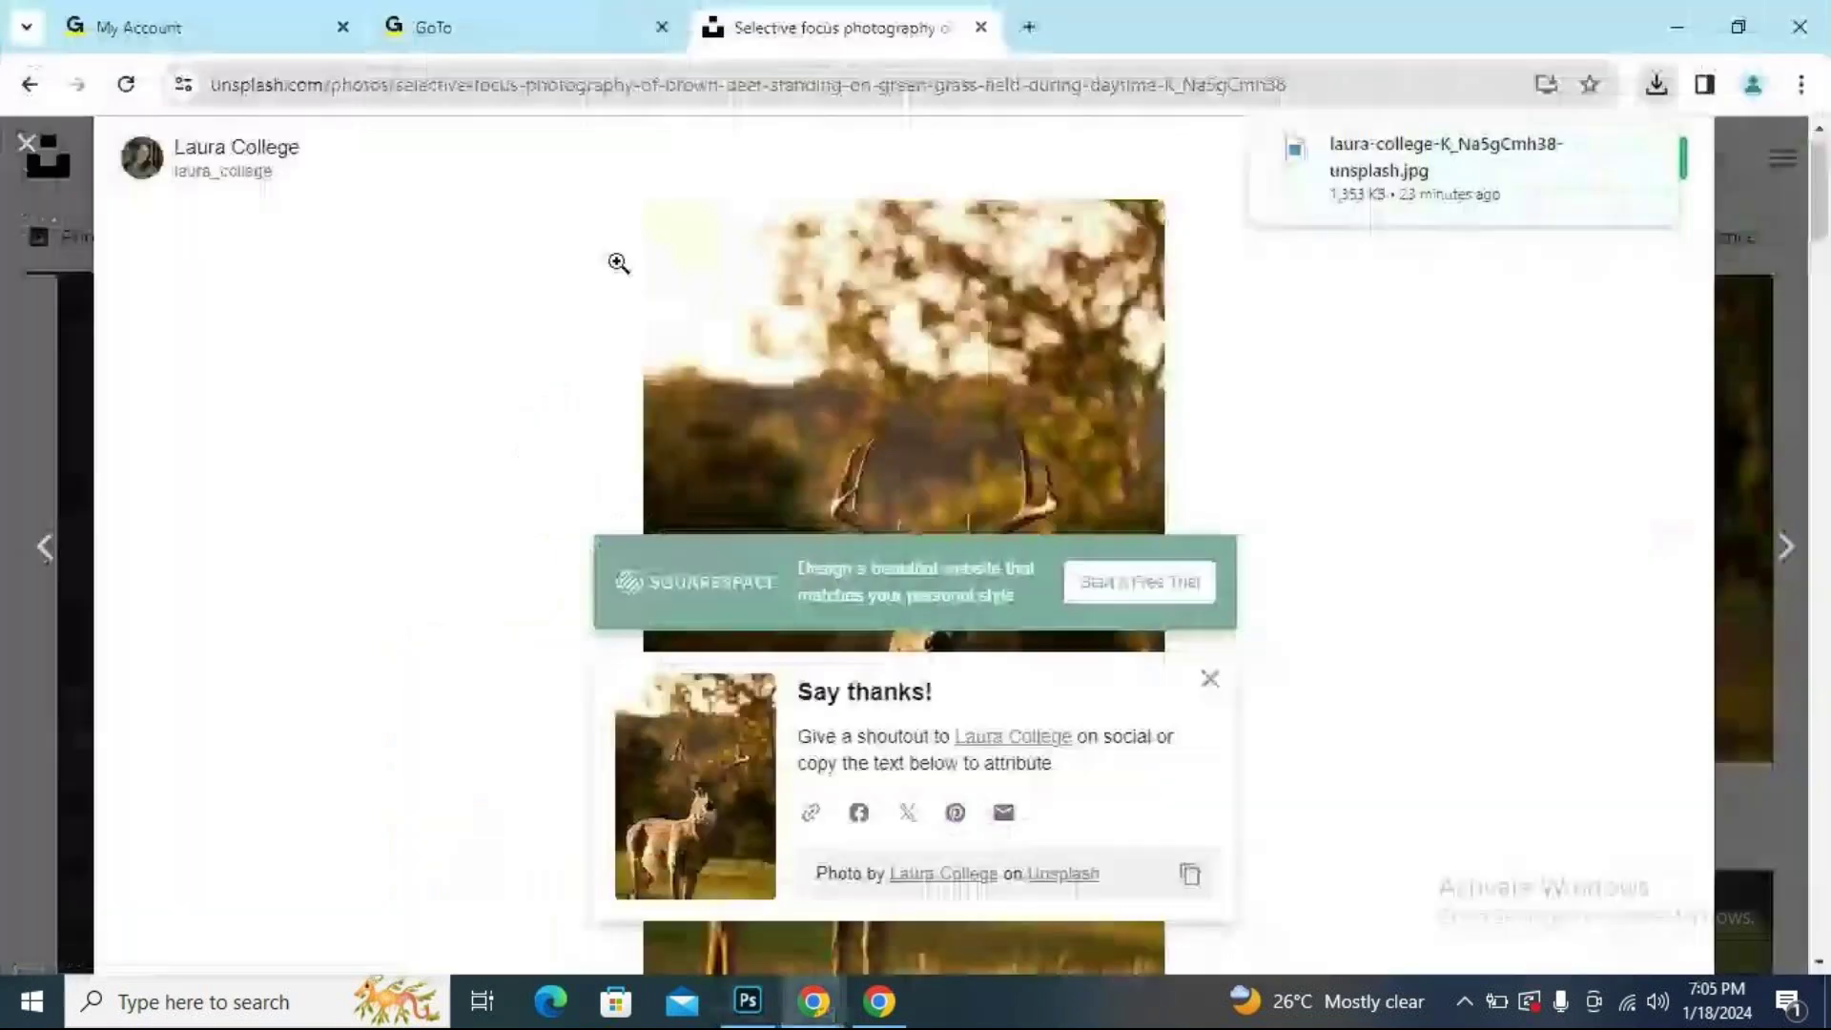
{"action": "left_click", "coordinate": [25, 143]}
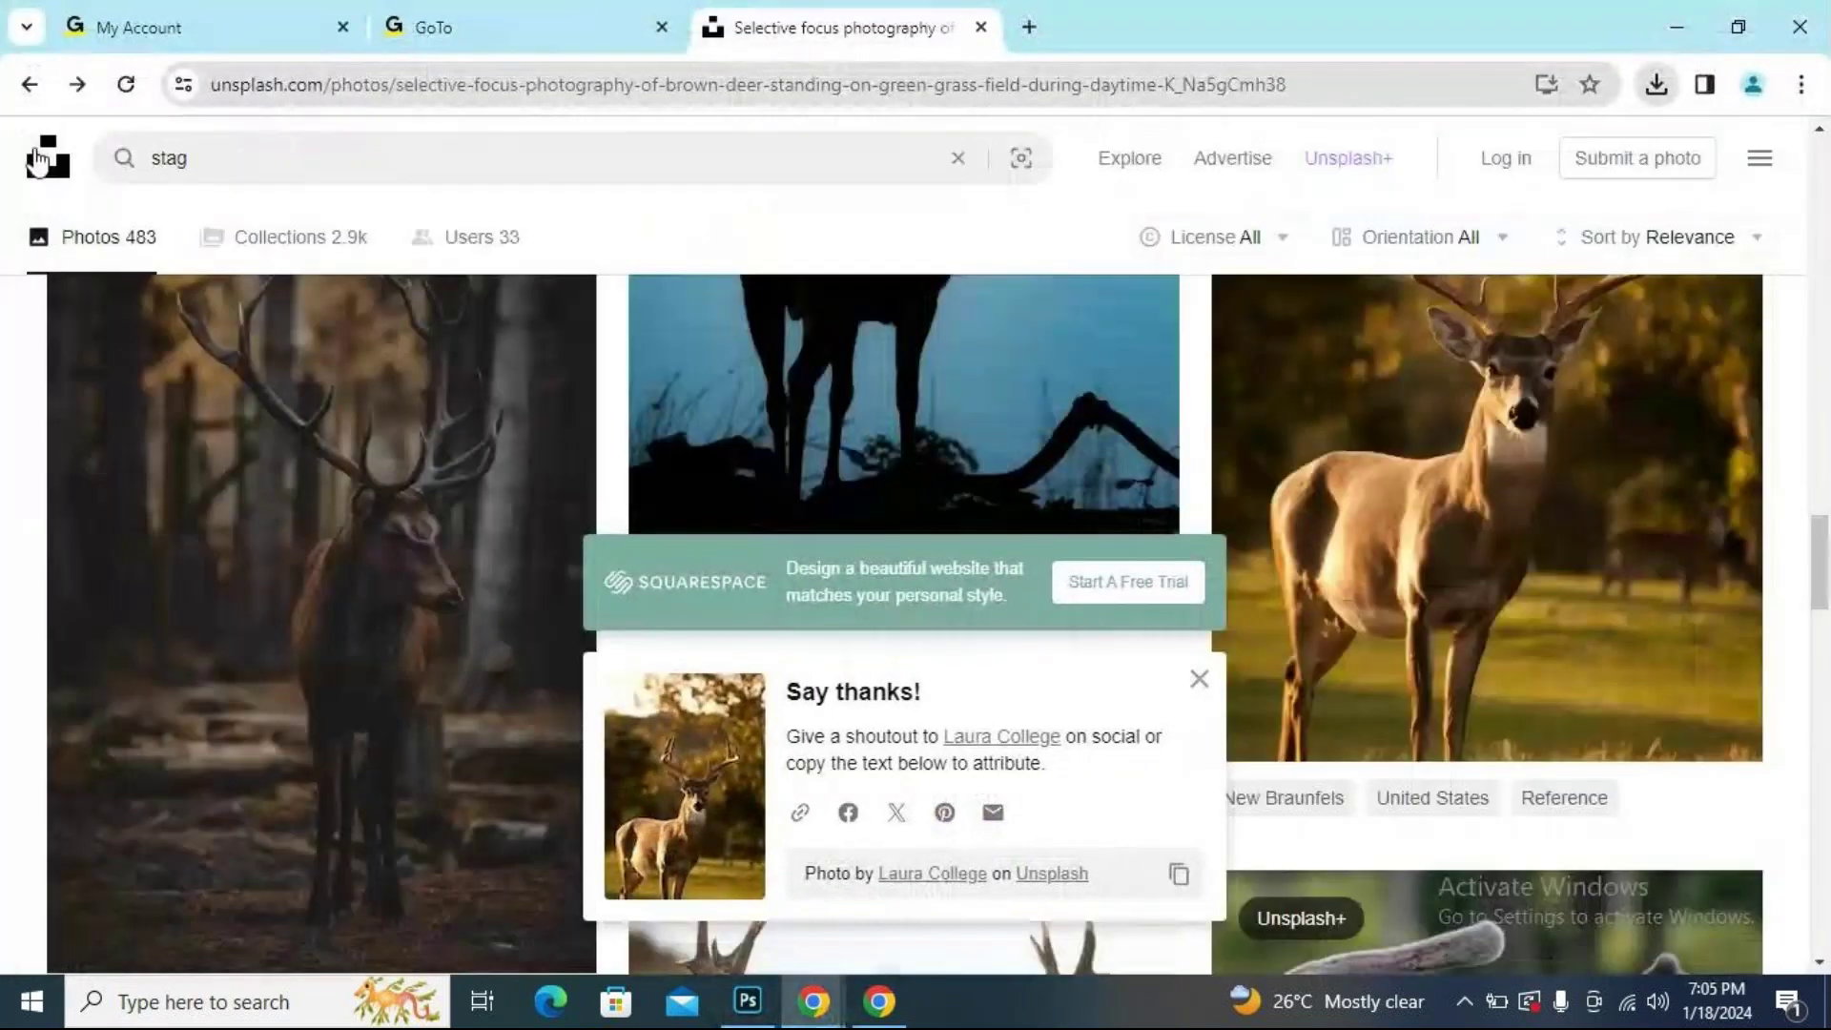
{"action": "left_click_drag", "start_coordinate": [217, 163], "coordinate": [123, 163]}
{"action": "key", "text": "BackSpace"}
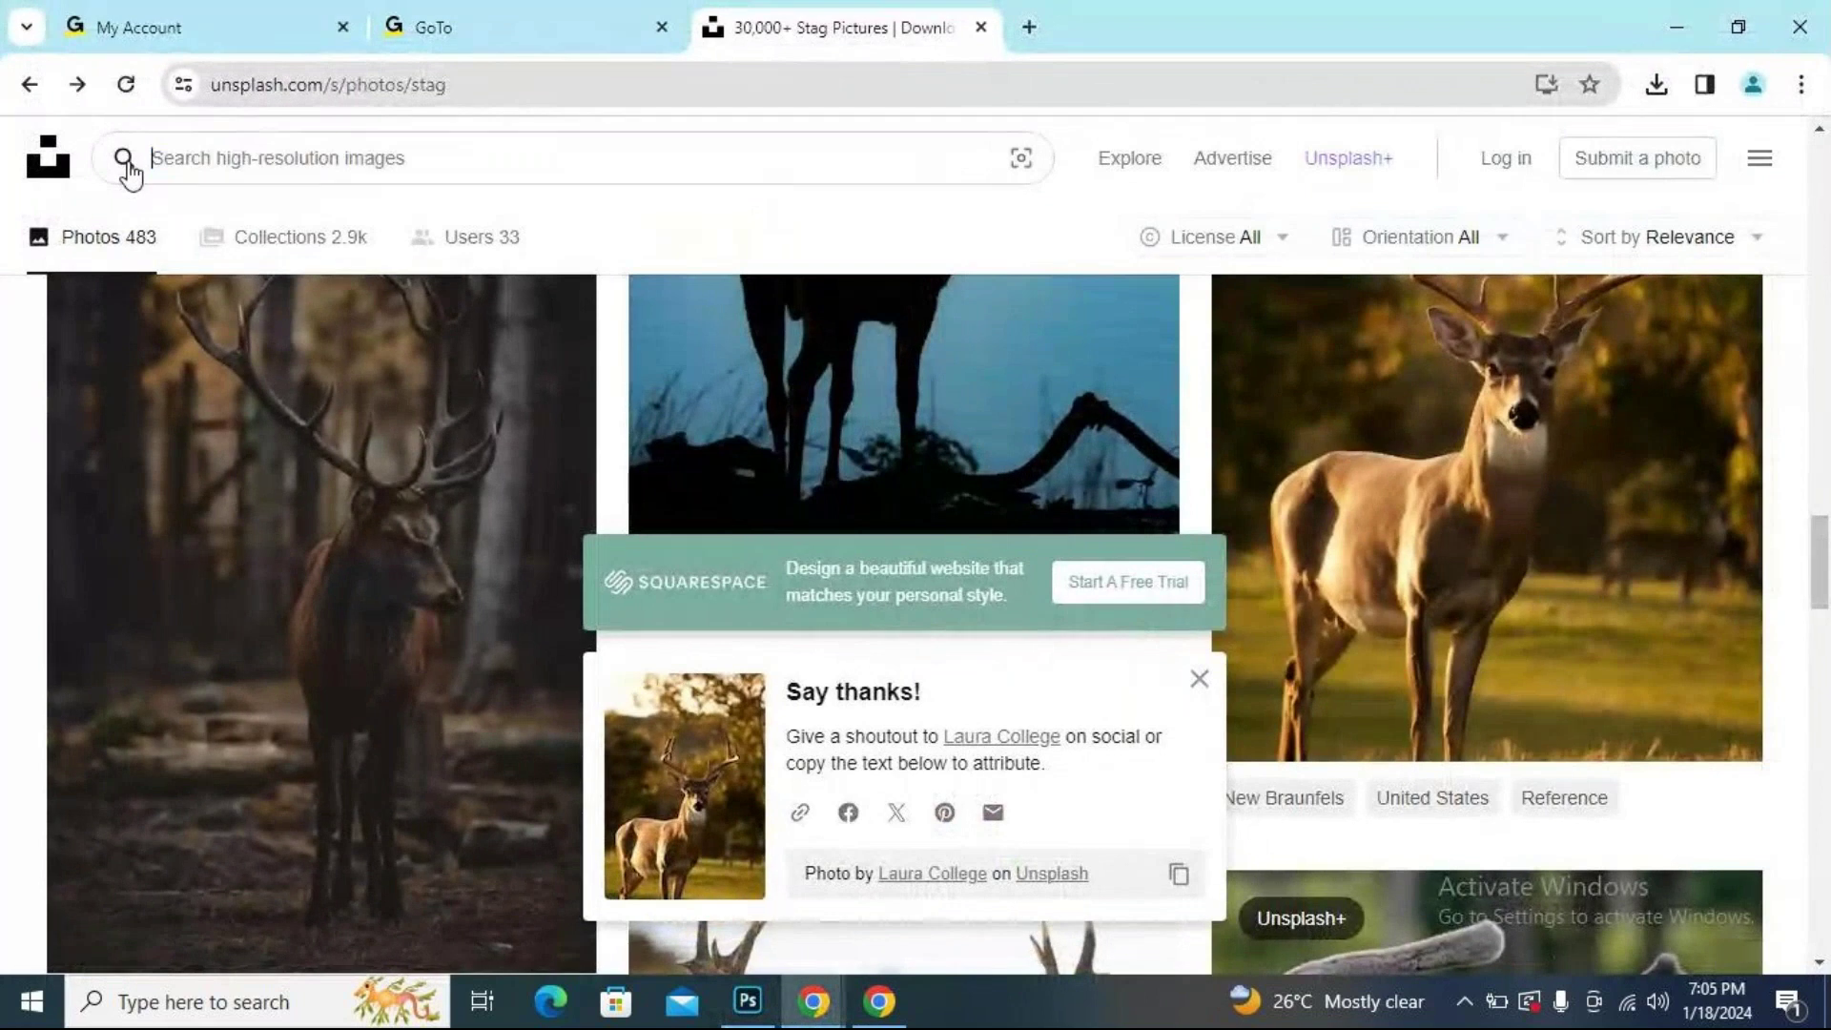
{"action": "type", "text": "forest"}
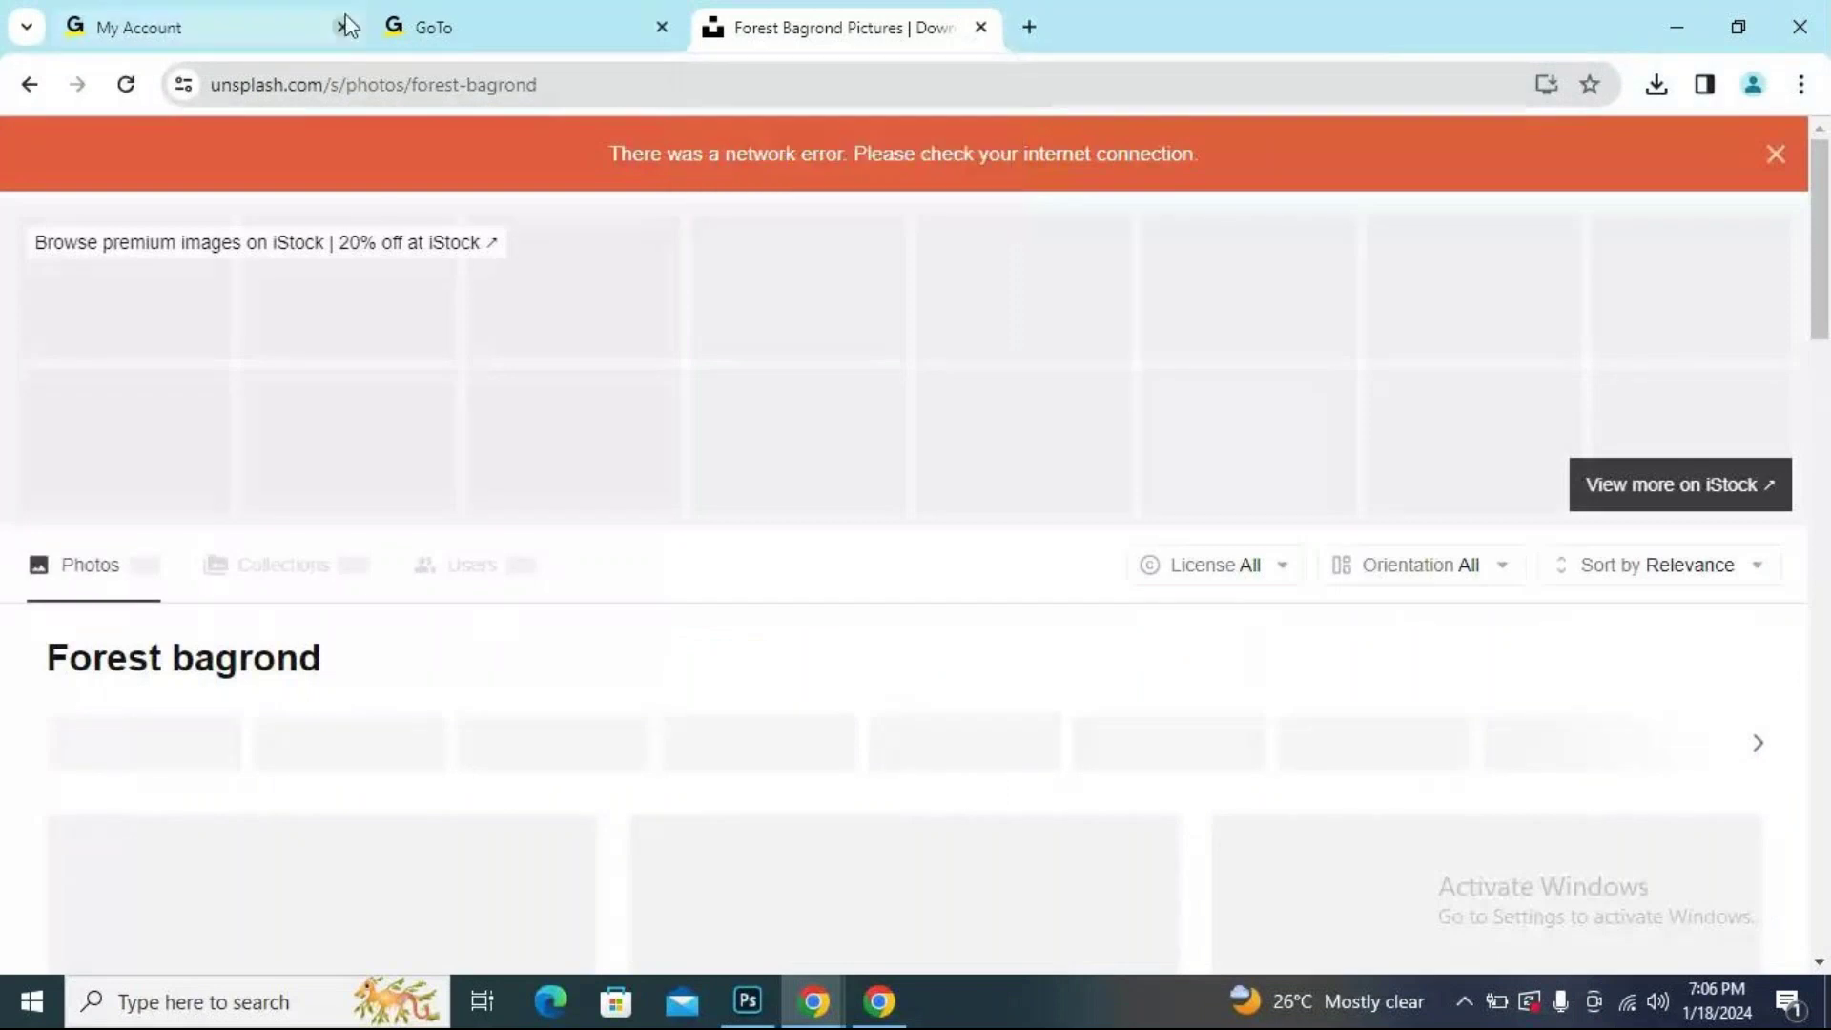
{"action": "left_click", "coordinate": [478, 23]}
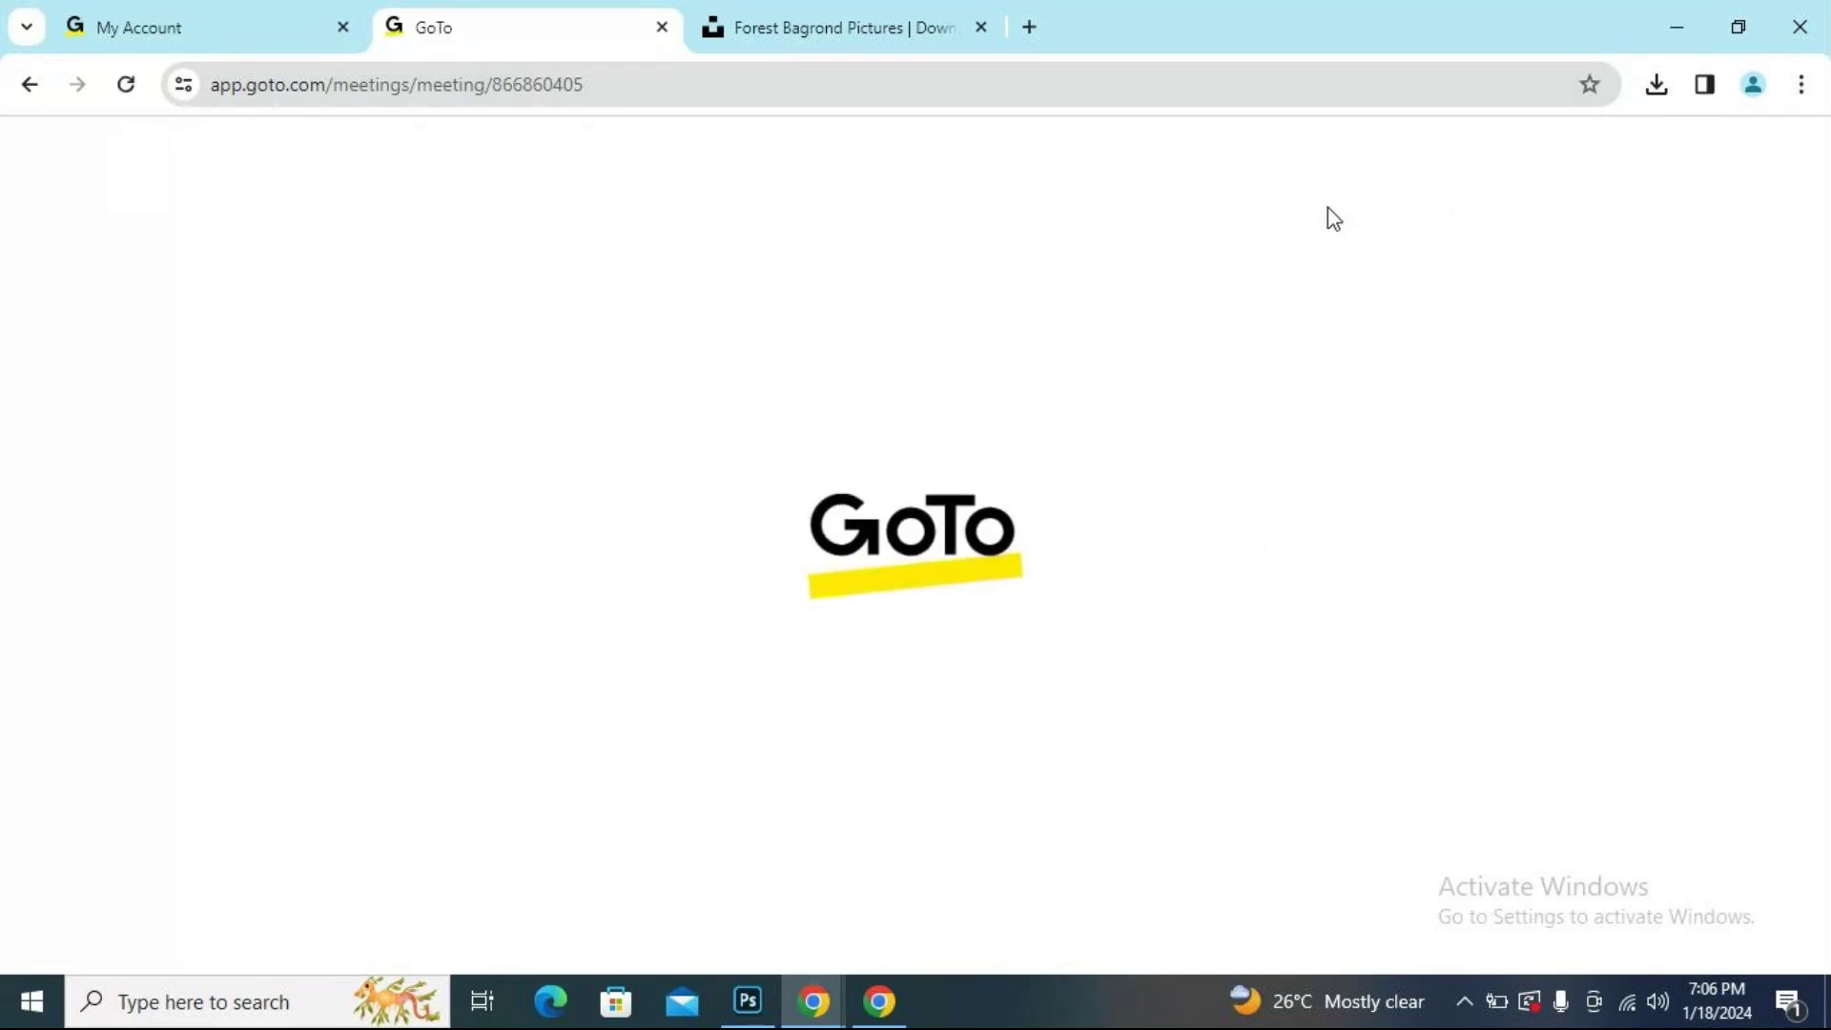
{"action": "left_click", "coordinate": [158, 29]}
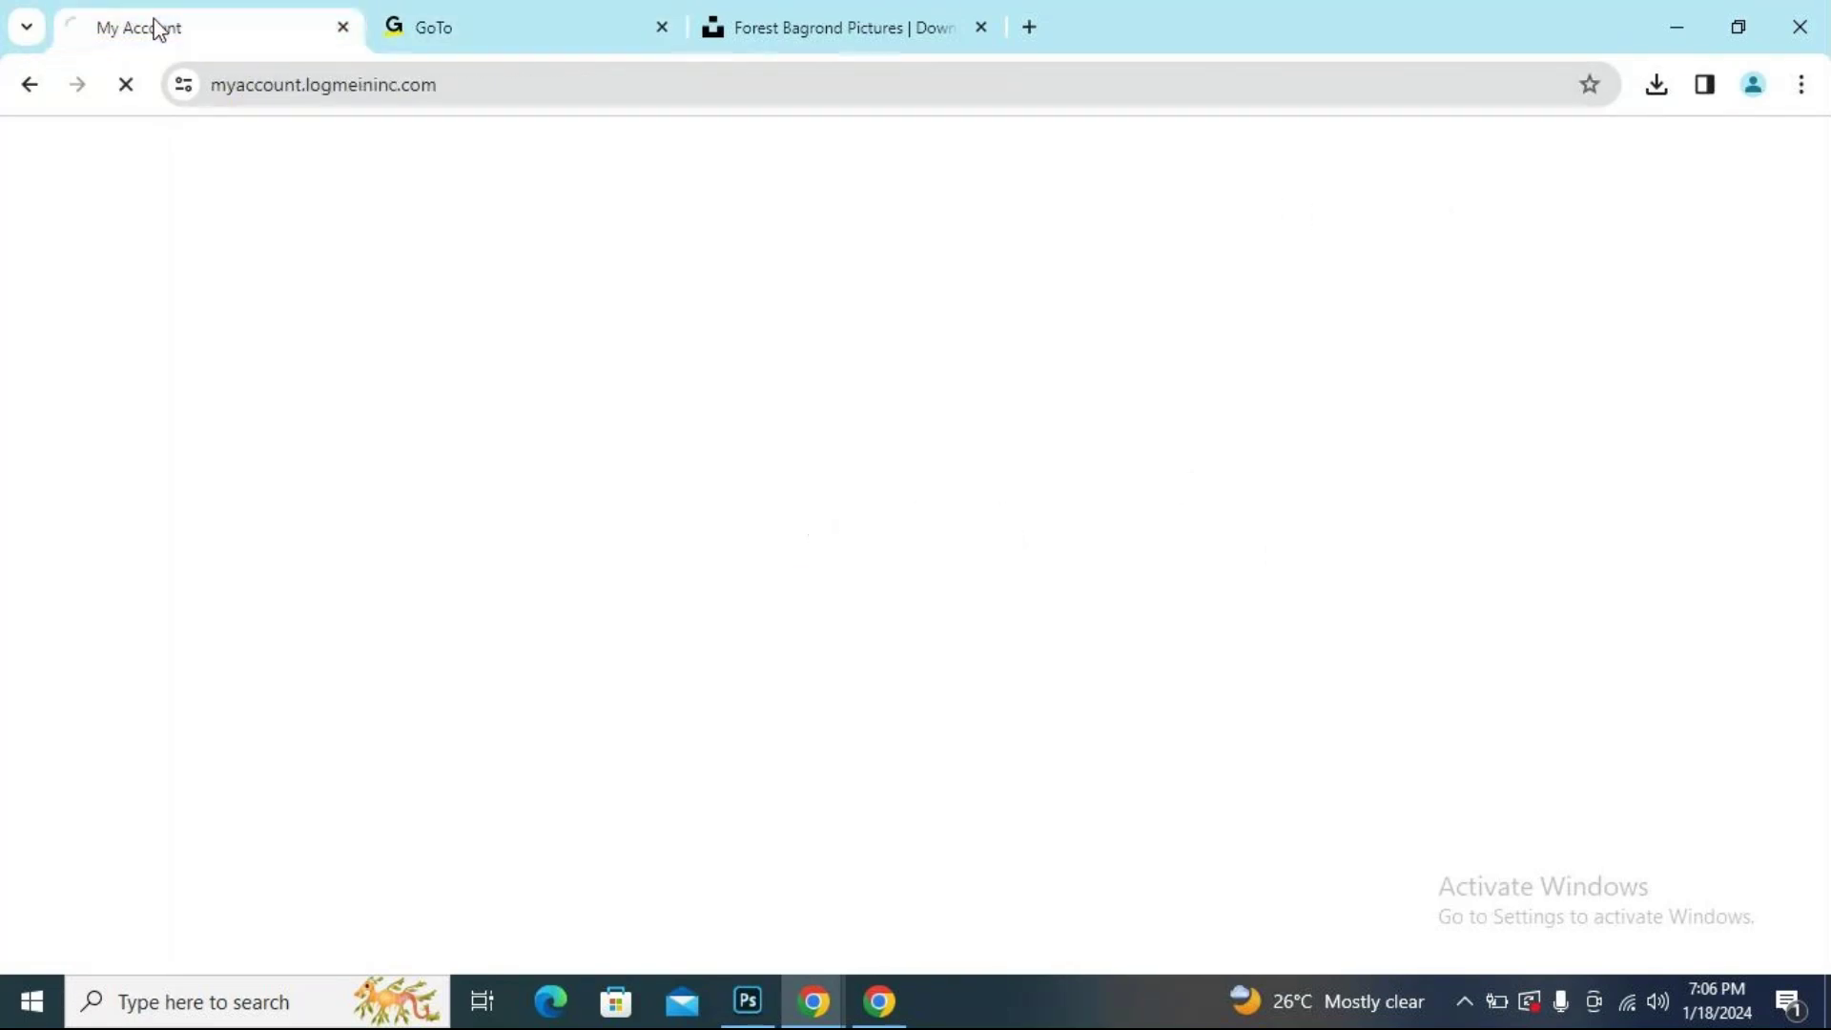
{"action": "left_click", "coordinate": [527, 24]}
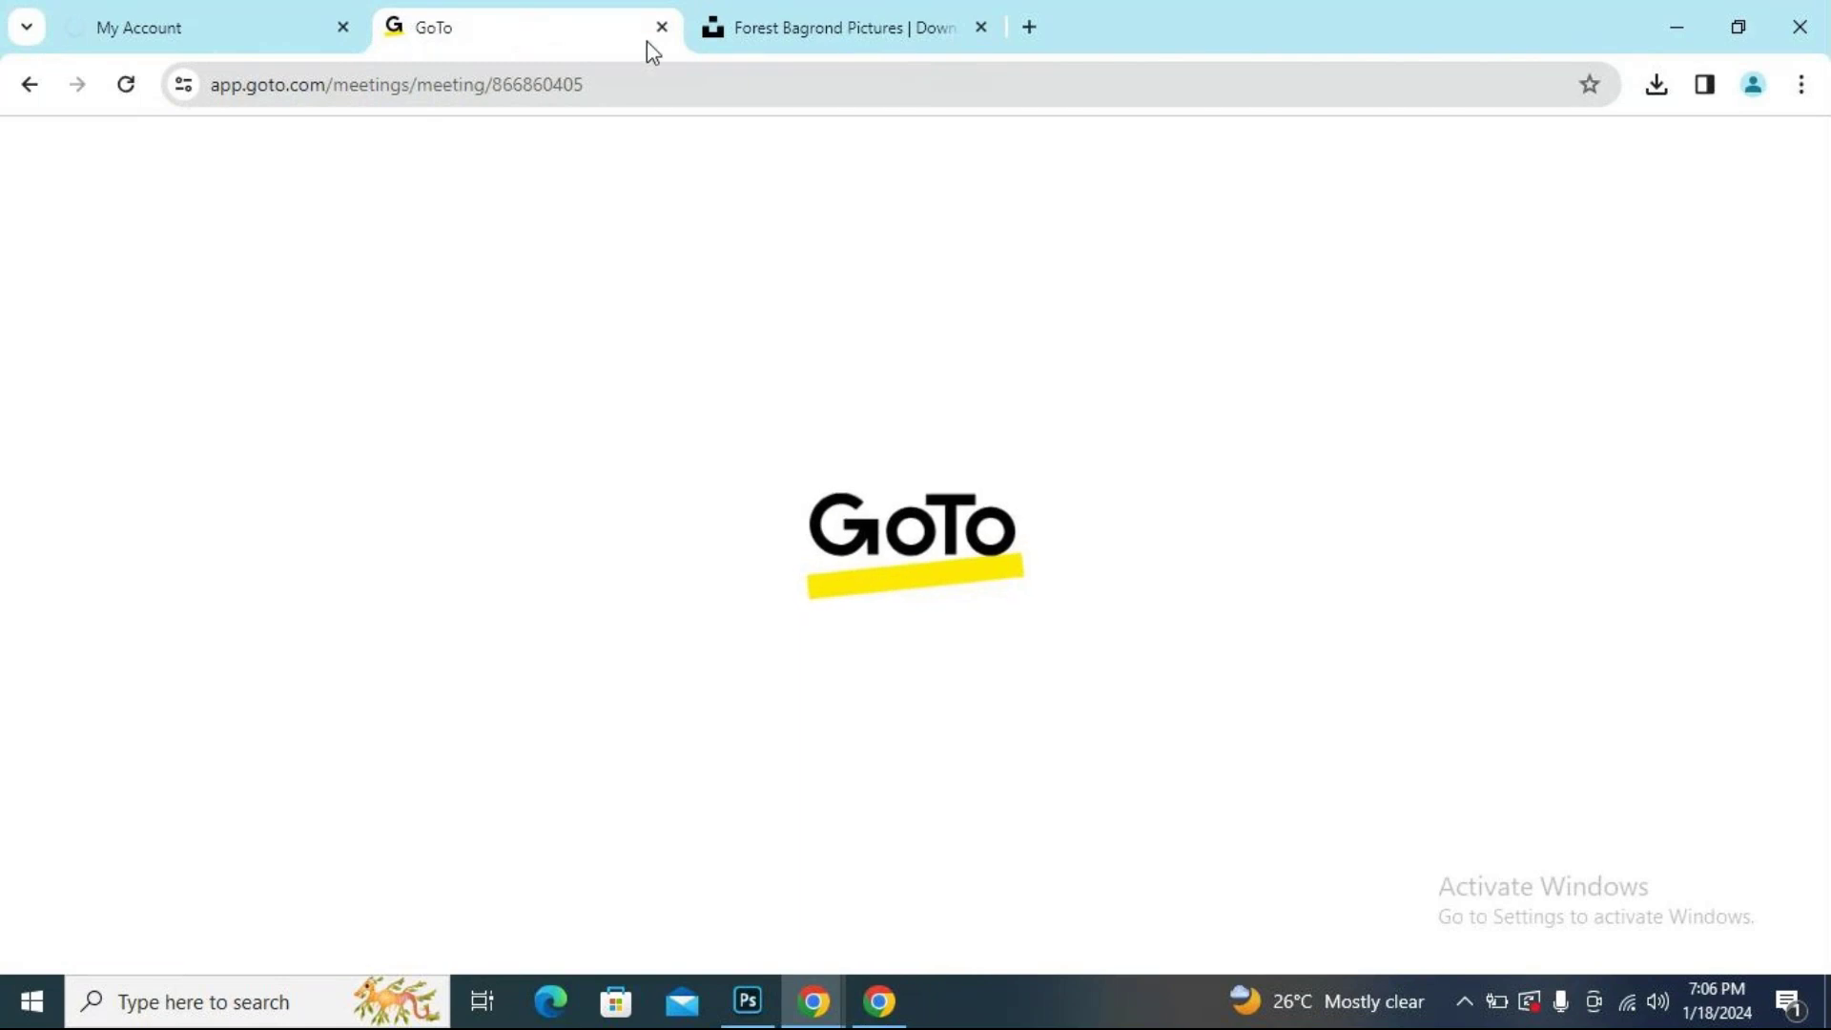
{"action": "left_click", "coordinate": [812, 32]}
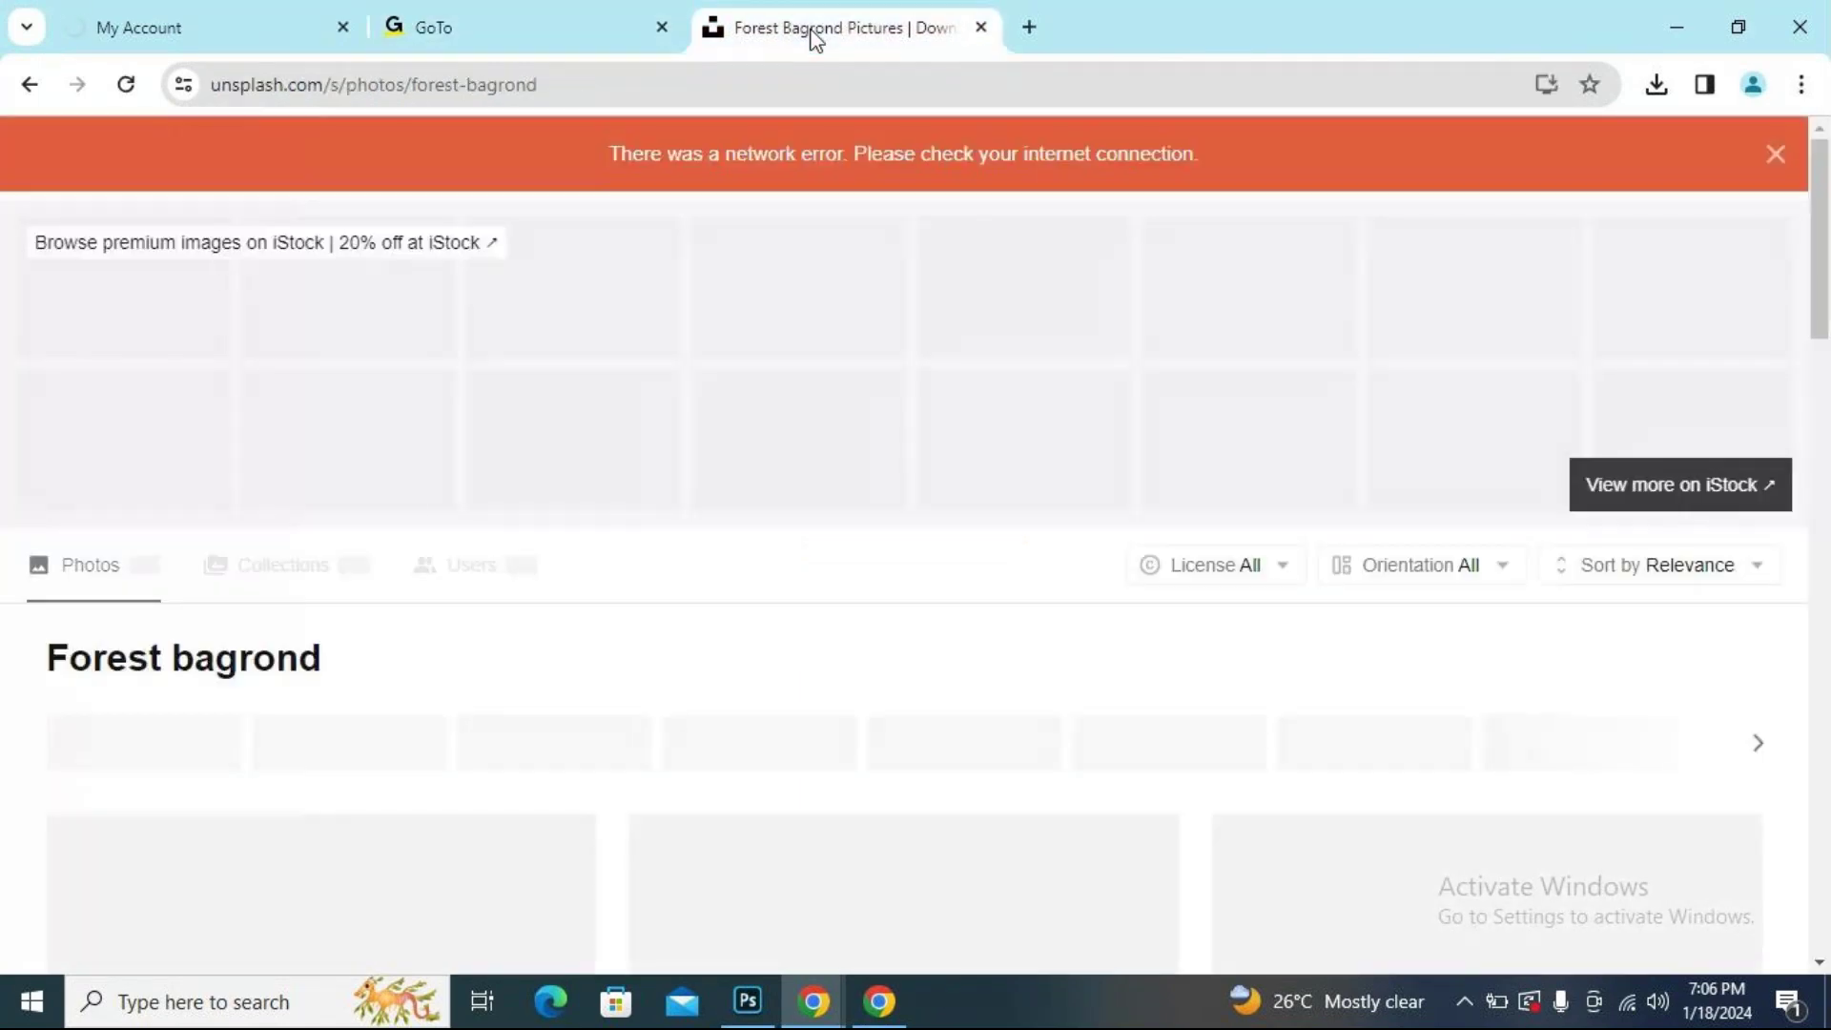
Join the Photoshop meeting from the GoTo page with computer audio, unmute the microphone, and show the participant list.
{"action": "left_click", "coordinate": [426, 26]}
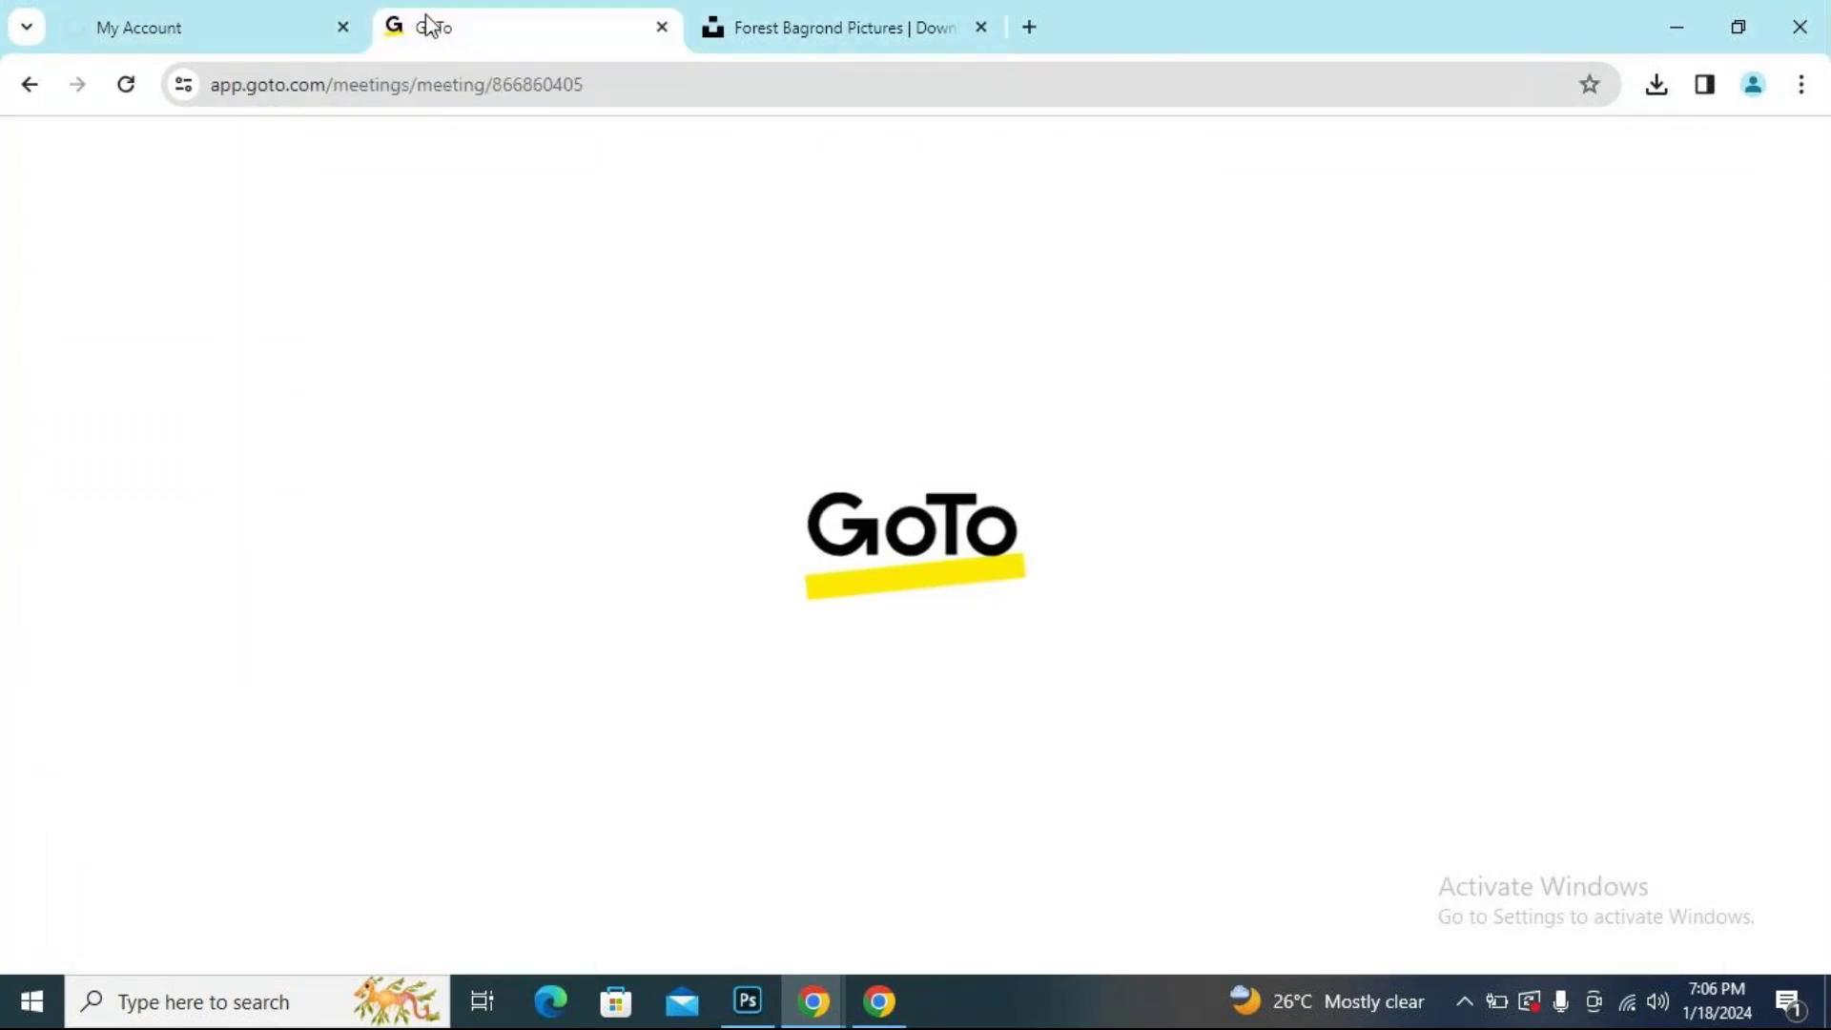
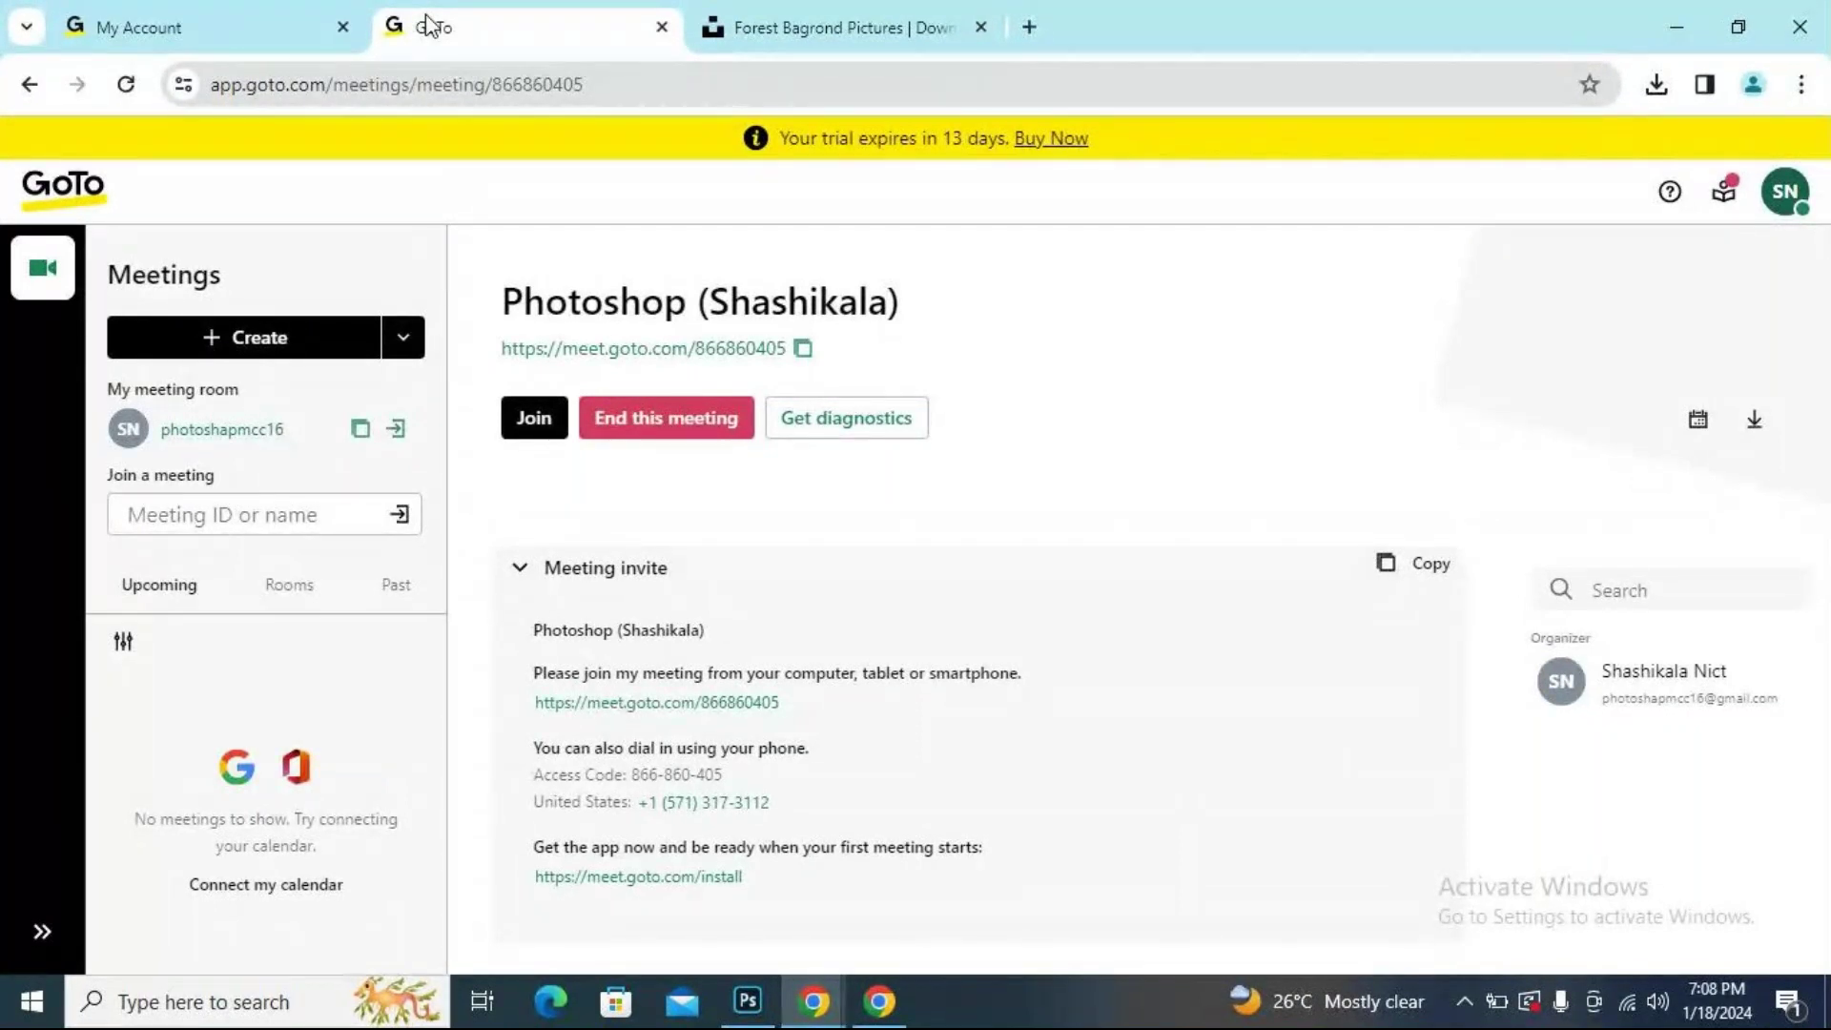
{"action": "left_click", "coordinate": [532, 416]}
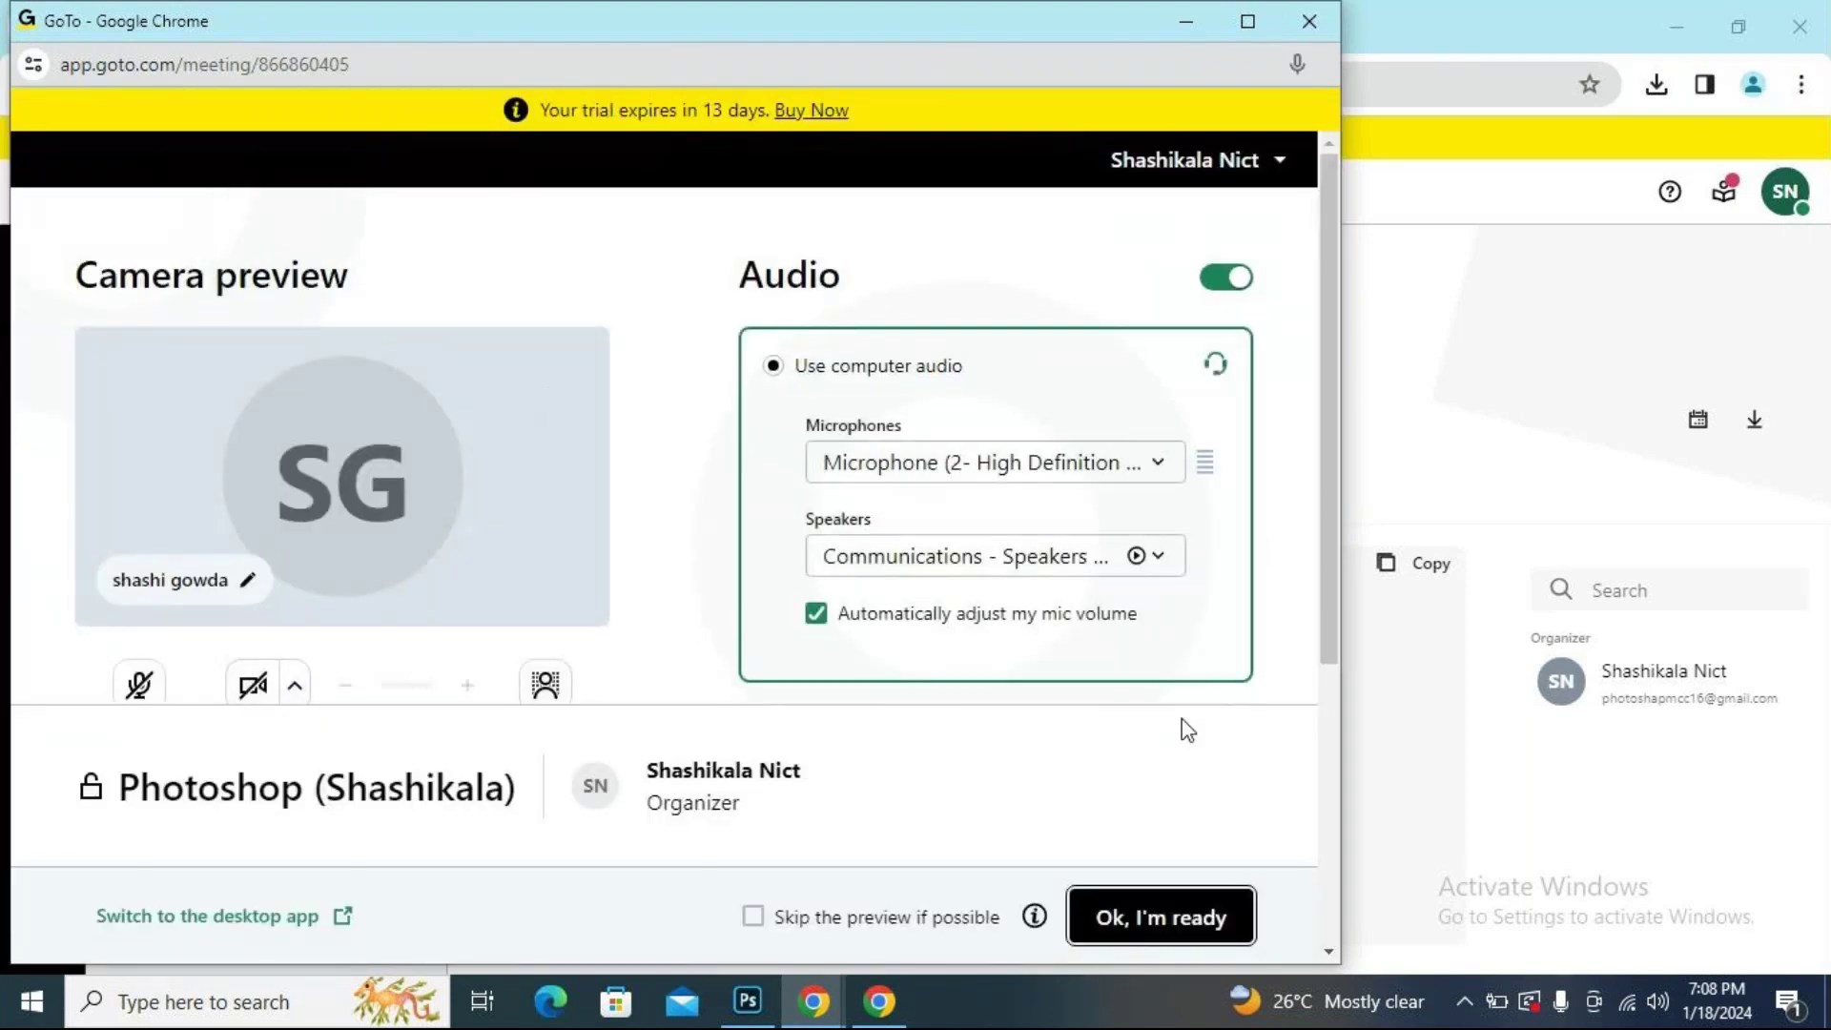
{"action": "left_click", "coordinate": [1174, 901]}
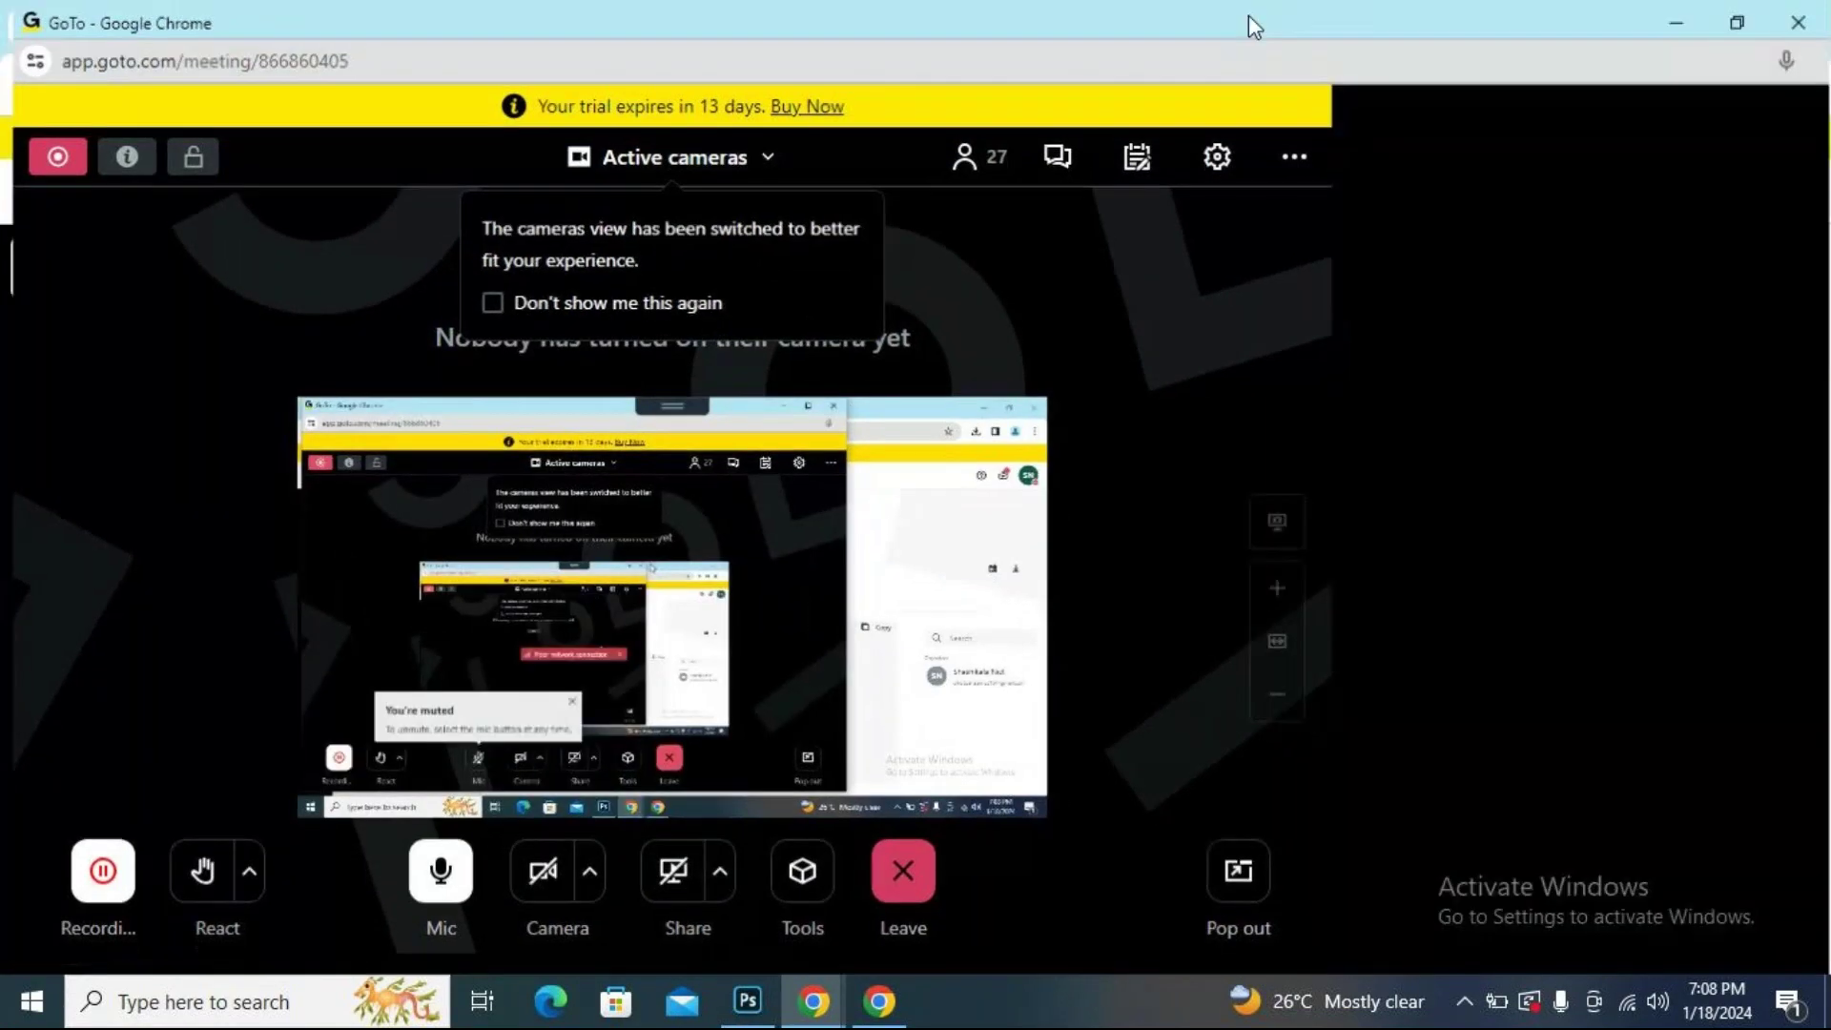
{"action": "left_click", "coordinate": [1248, 21]}
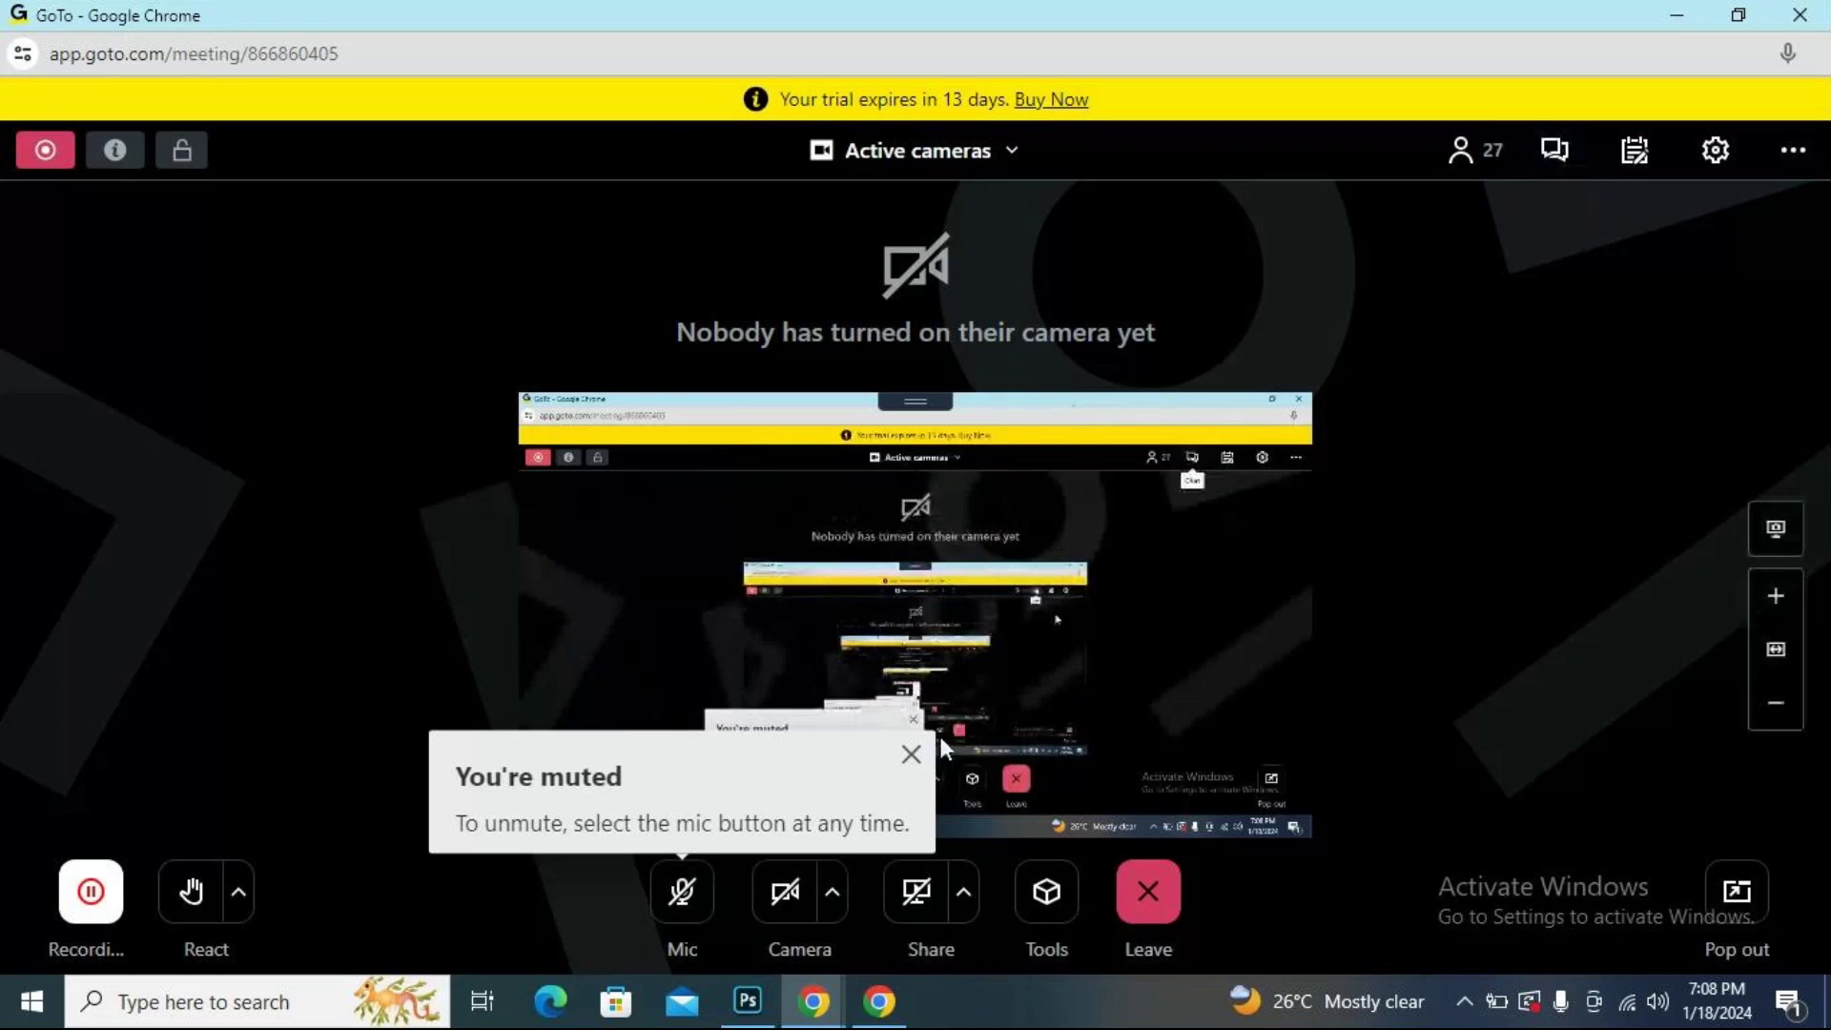
{"action": "left_click", "coordinate": [683, 893]}
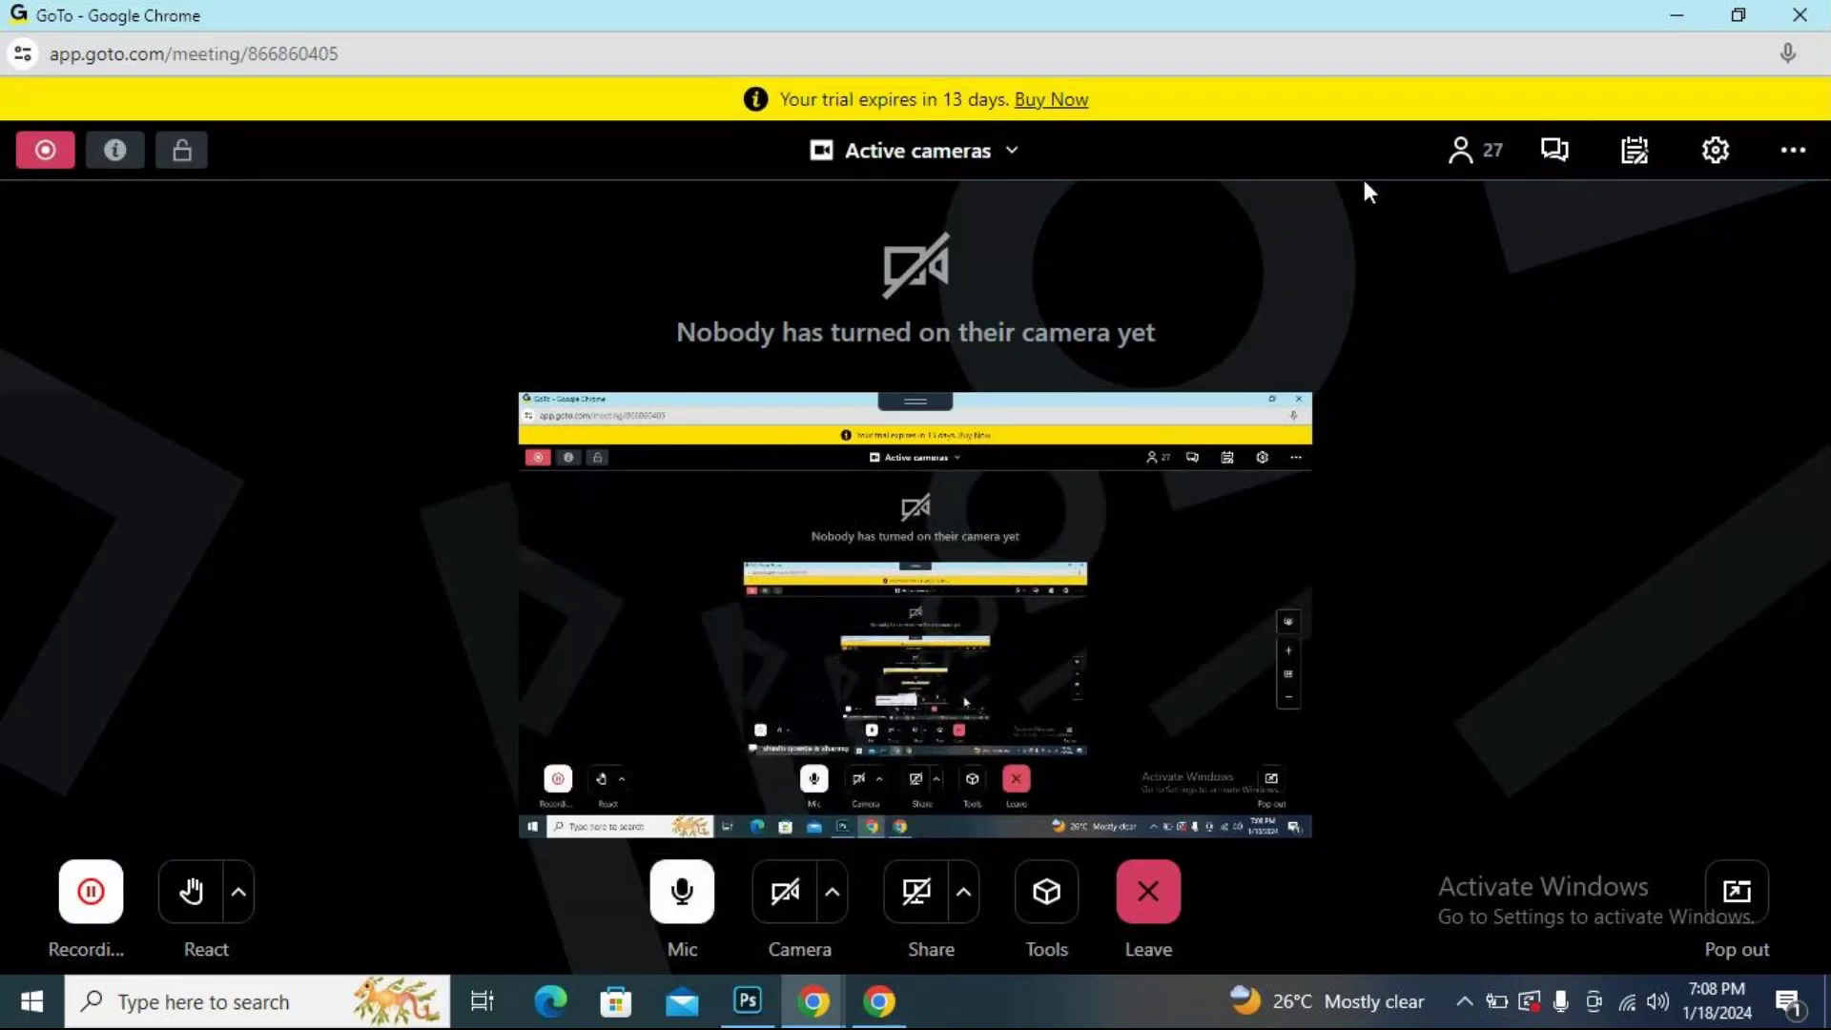
{"action": "left_click", "coordinate": [1459, 153]}
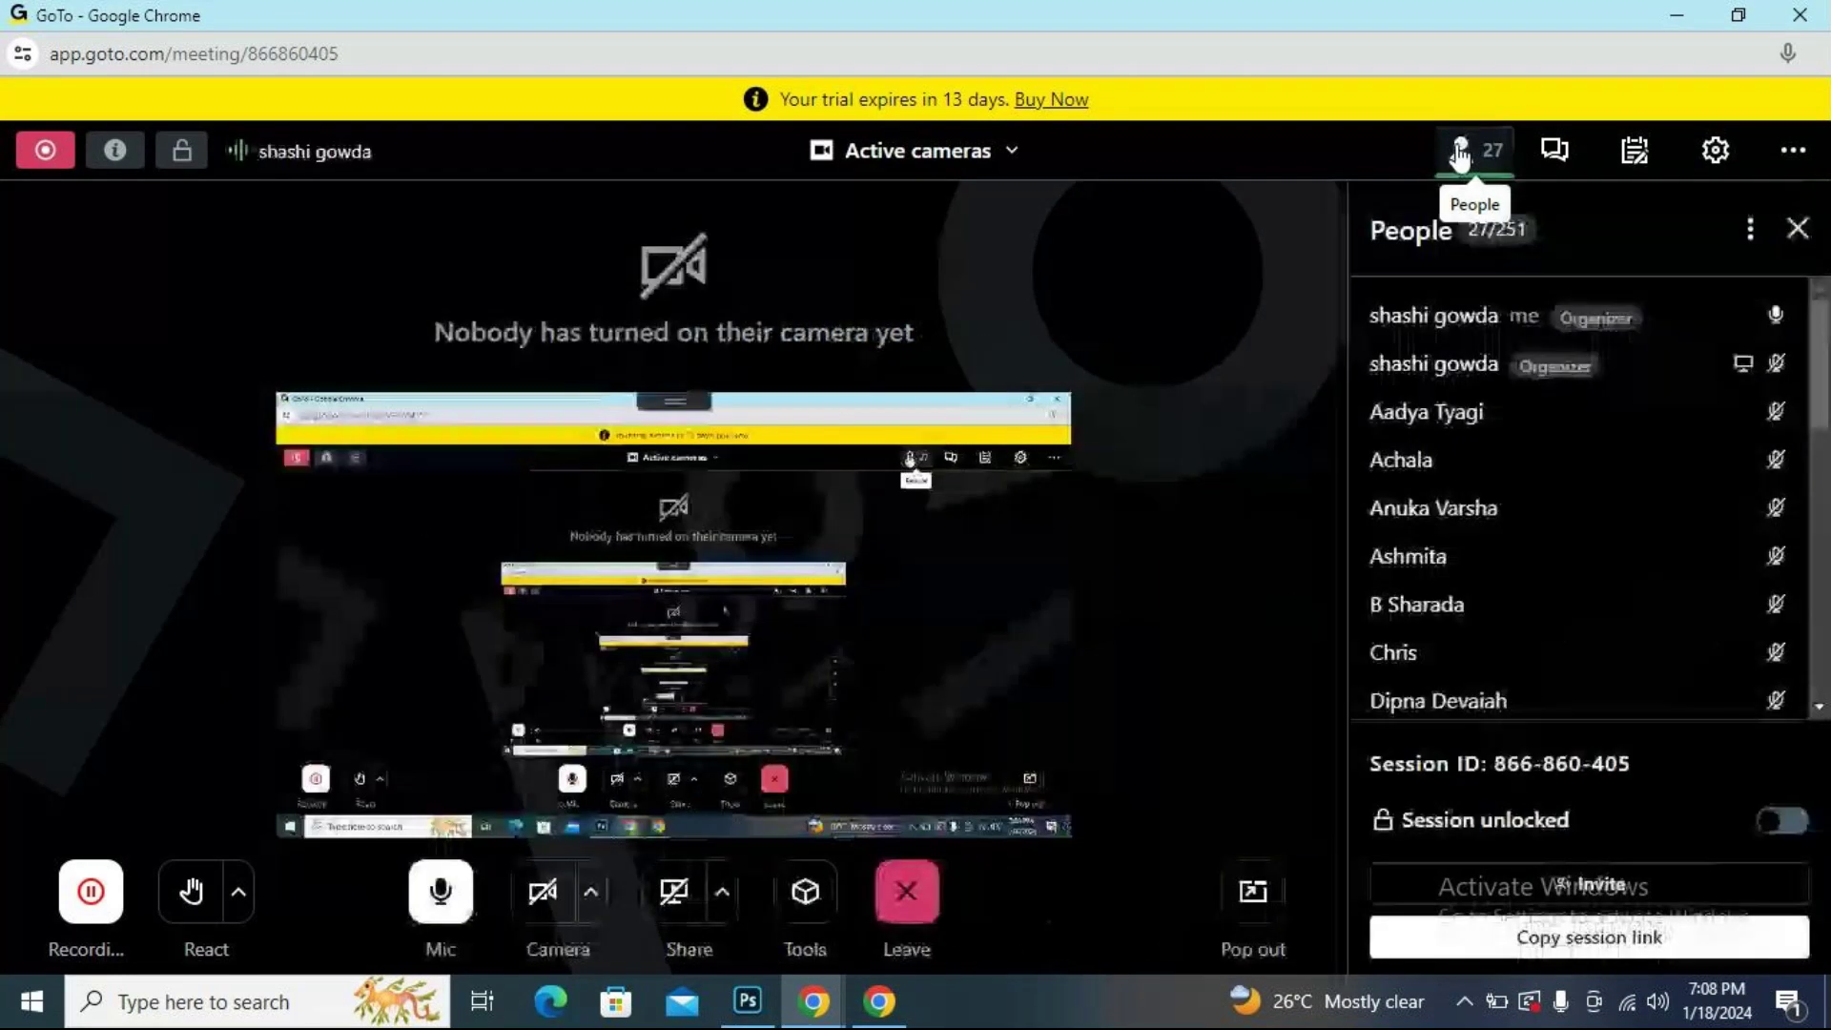
Close the duplicate GoTo meeting window that shows the participant list, and confirm leaving the site.
{"action": "left_click", "coordinate": [751, 1001]}
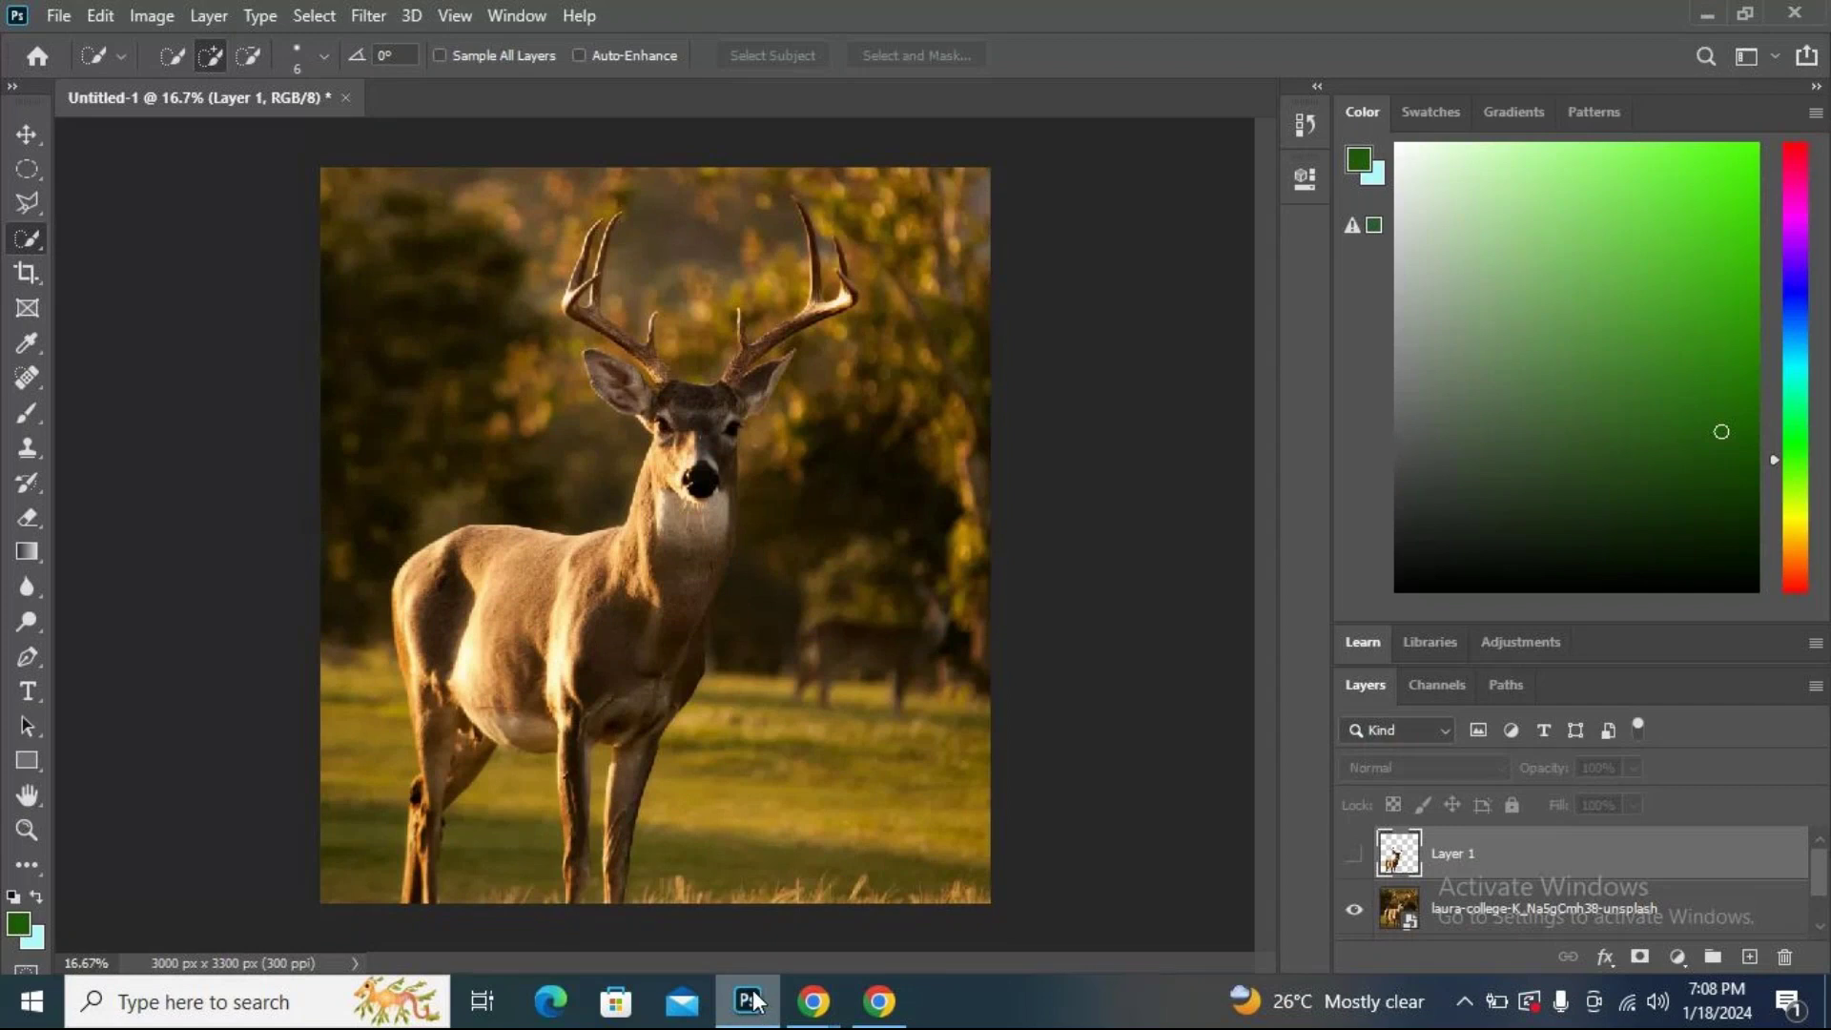
{"action": "mouse_move", "coordinate": [806, 1009]}
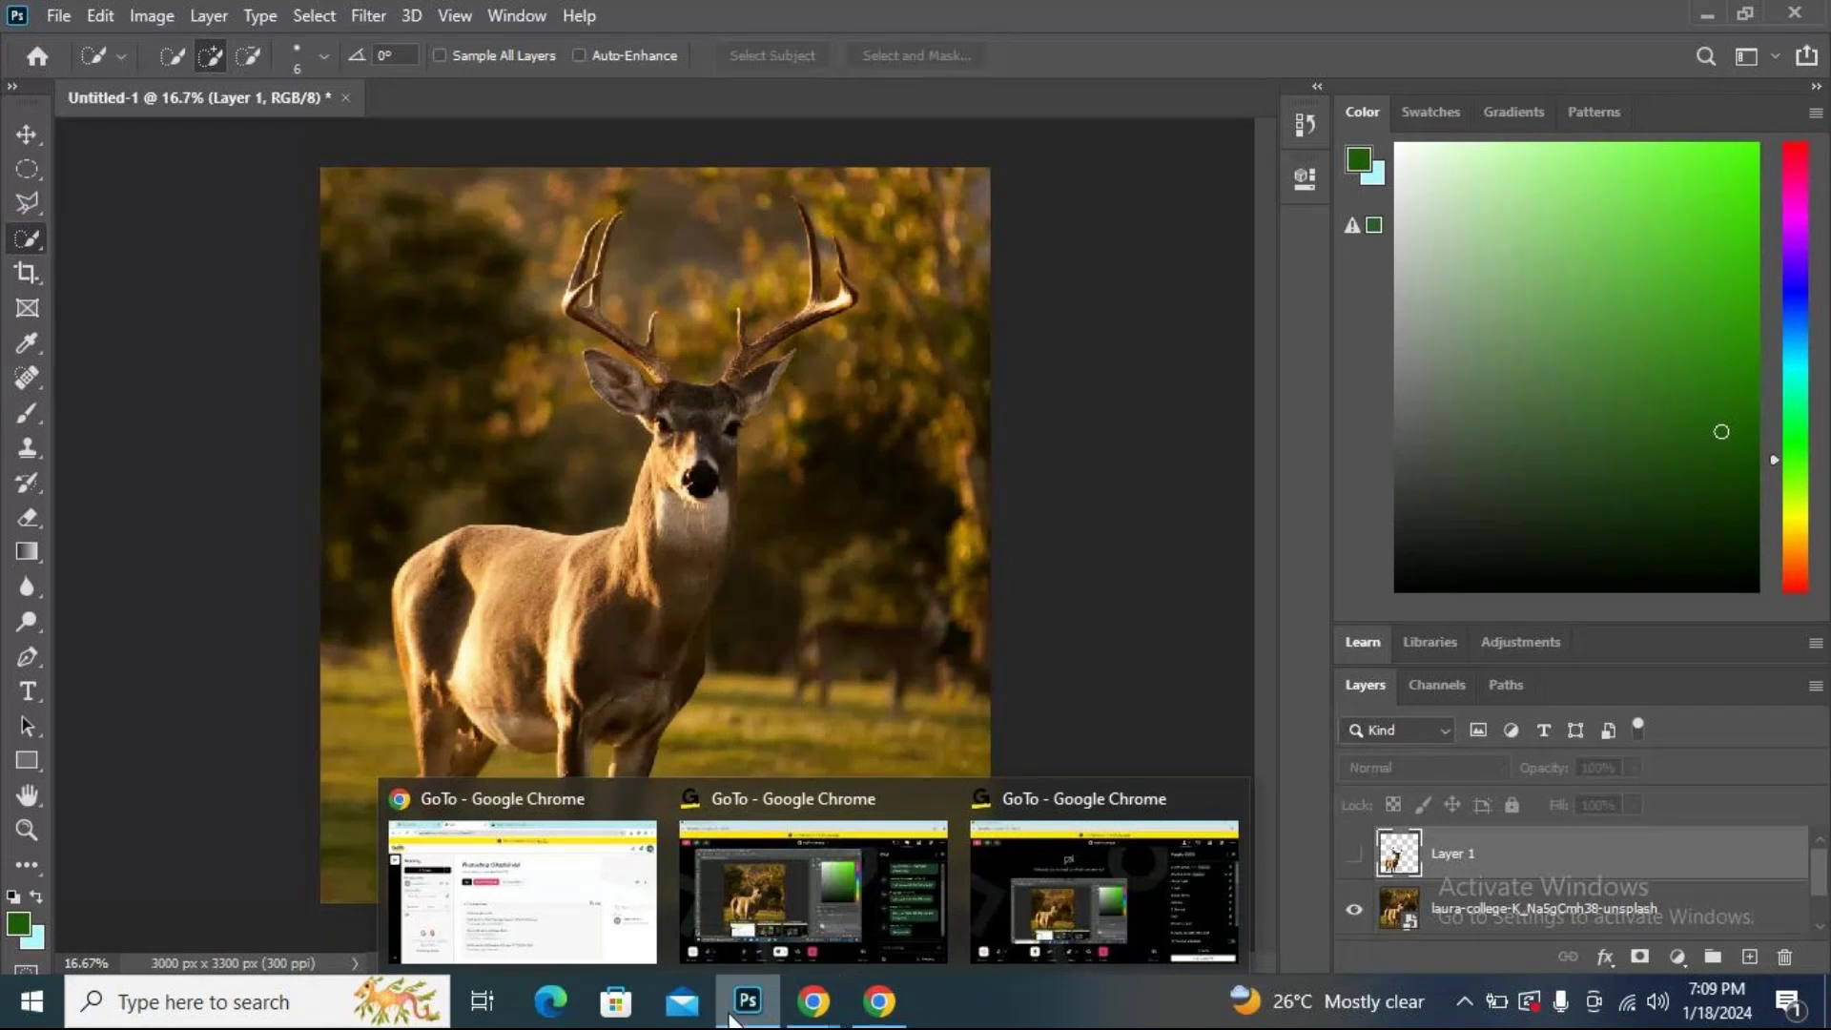
{"action": "mouse_move", "coordinate": [732, 1003]}
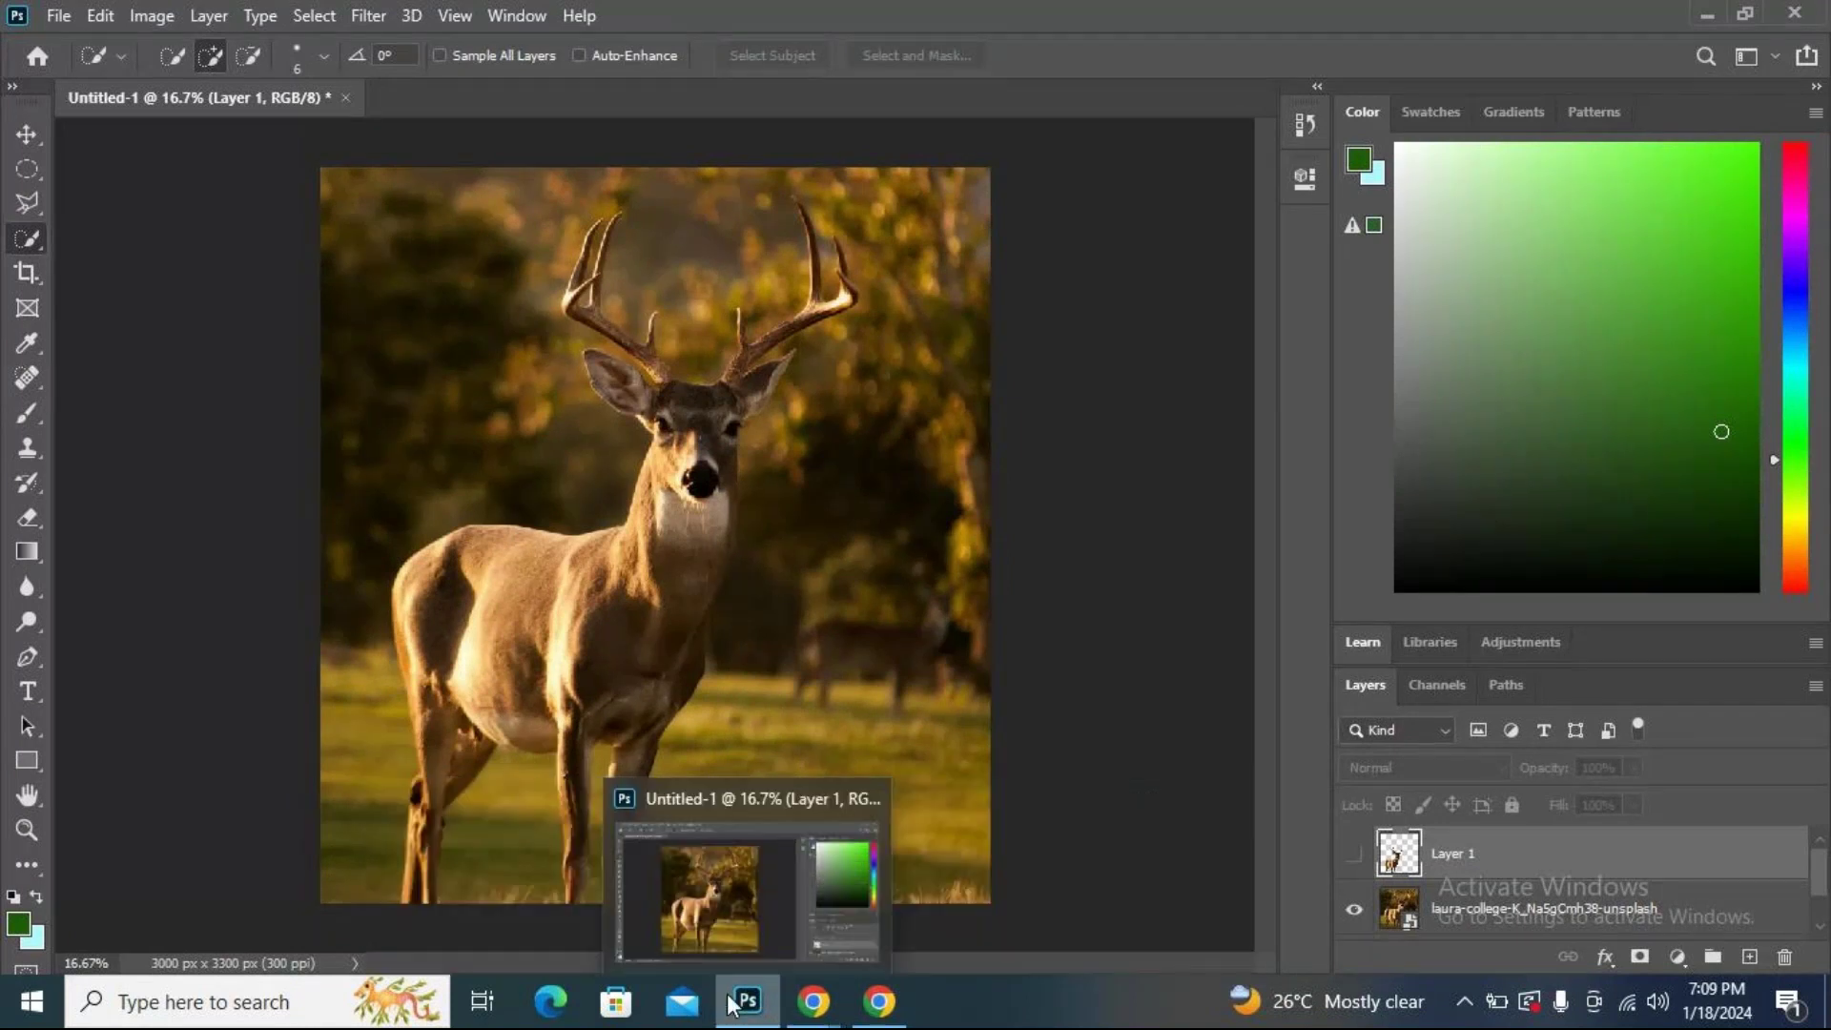
{"action": "left_click", "coordinate": [813, 1002]}
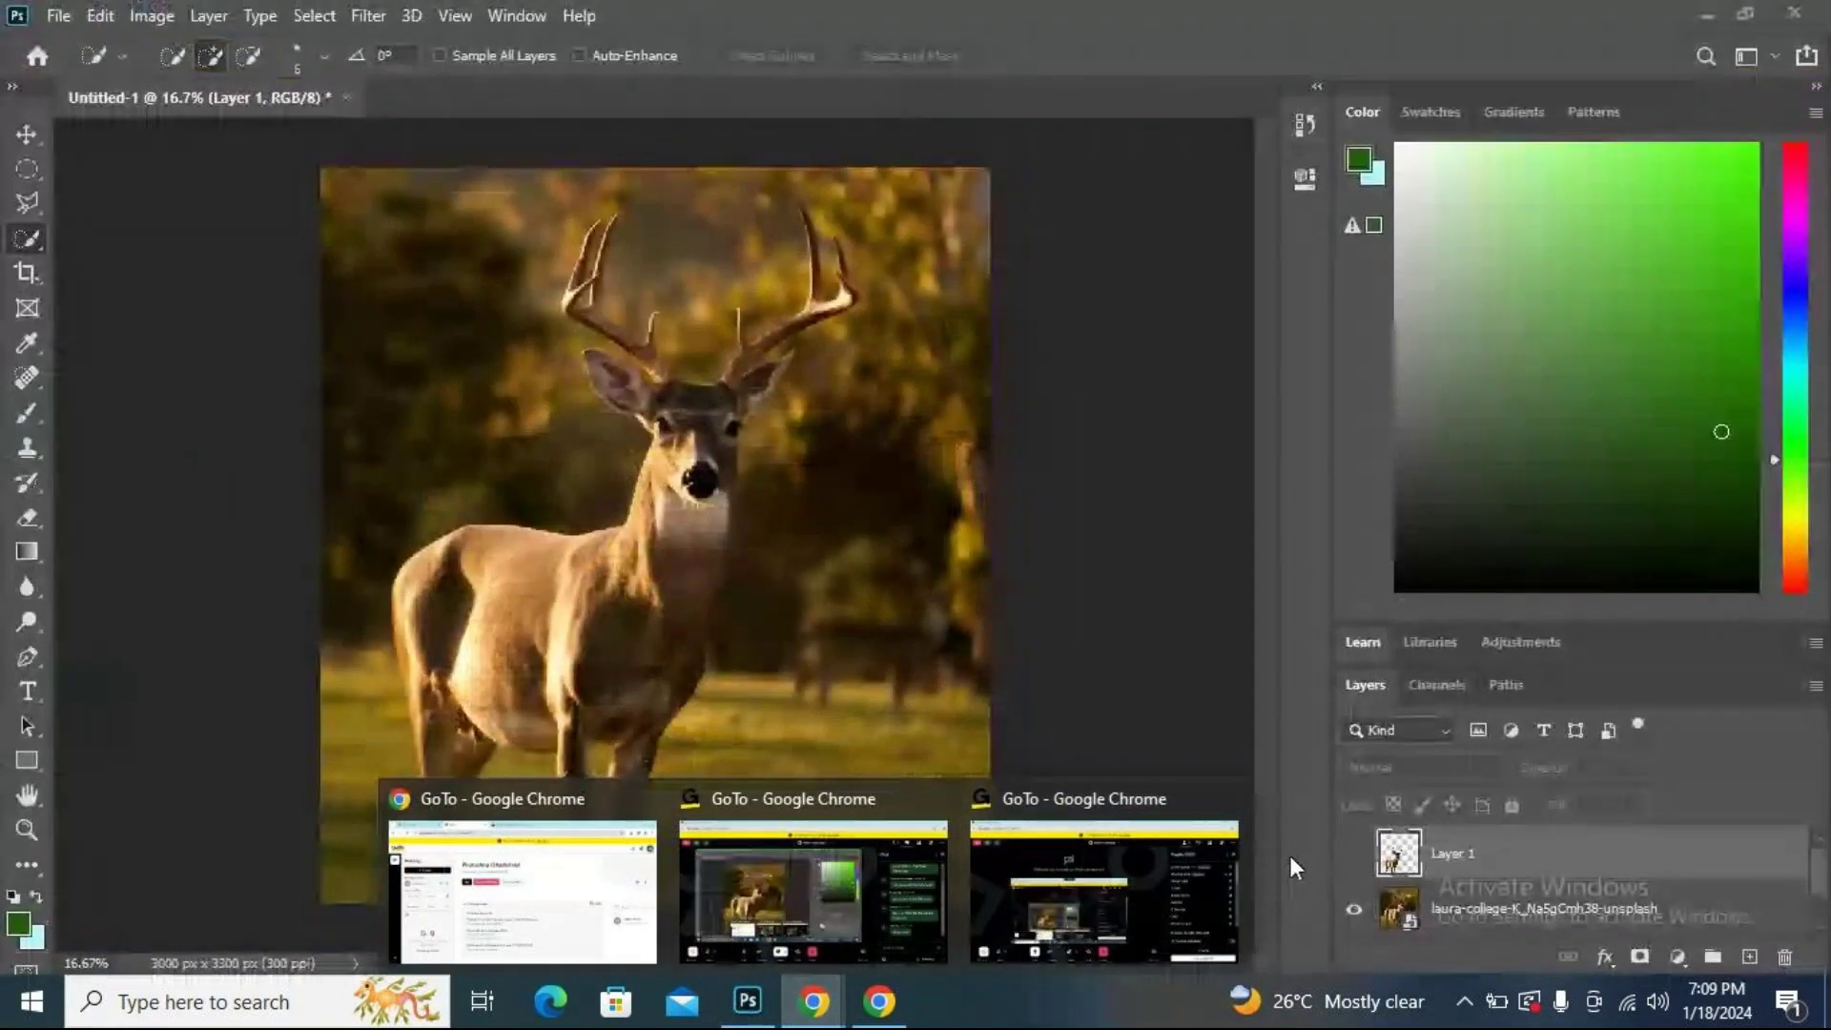
{"action": "left_click", "coordinate": [1221, 850]}
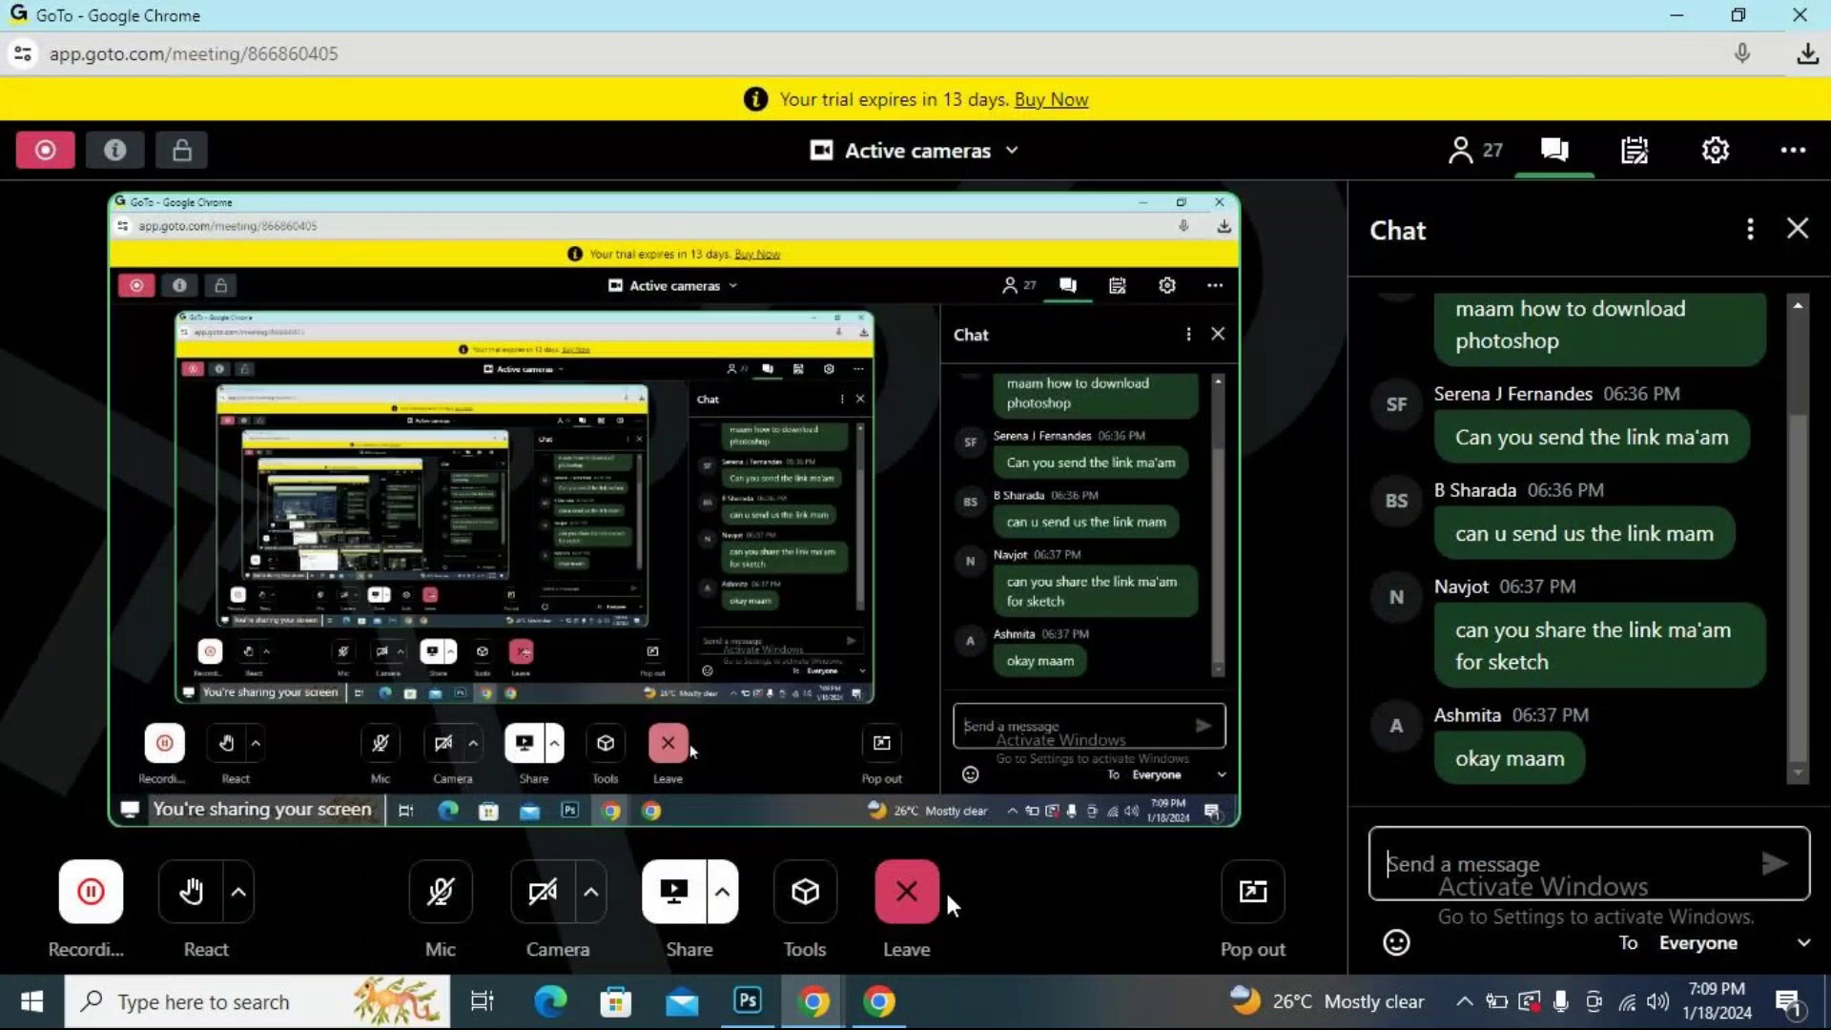
{"action": "mouse_move", "coordinate": [836, 1002]}
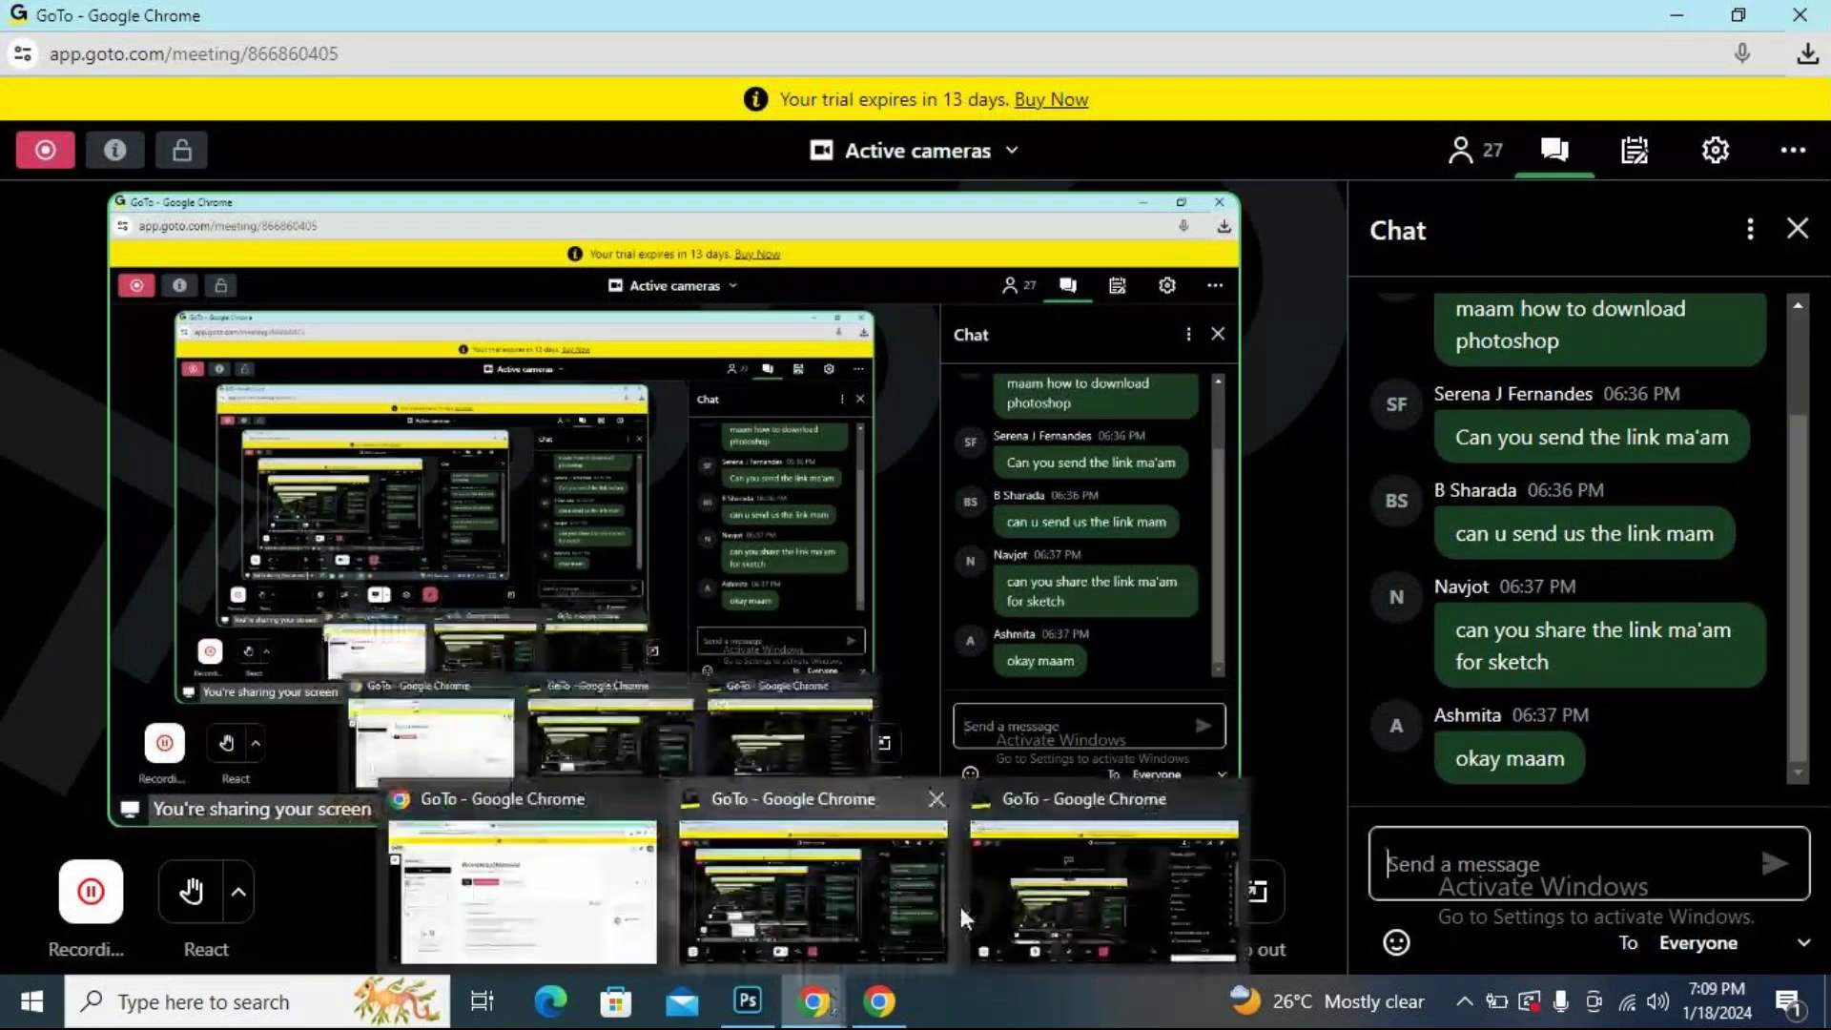
{"action": "left_click", "coordinate": [1226, 806]}
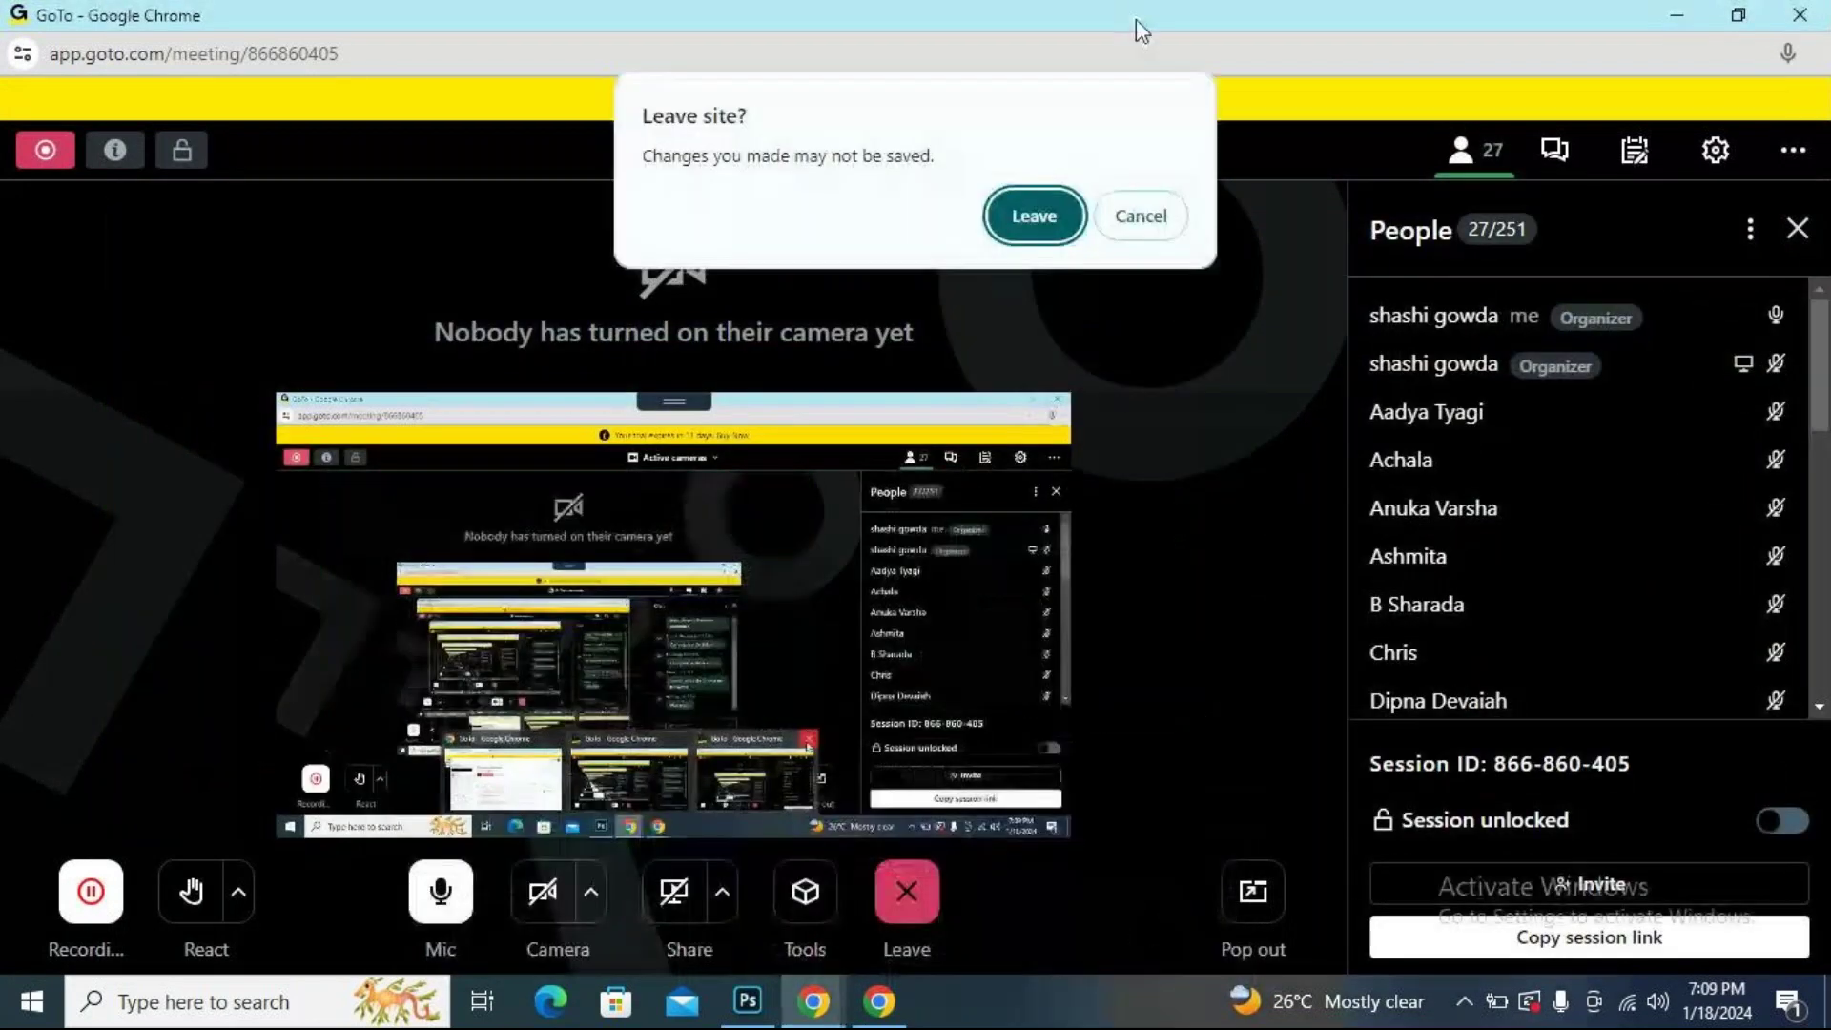
{"action": "left_click", "coordinate": [1037, 218]}
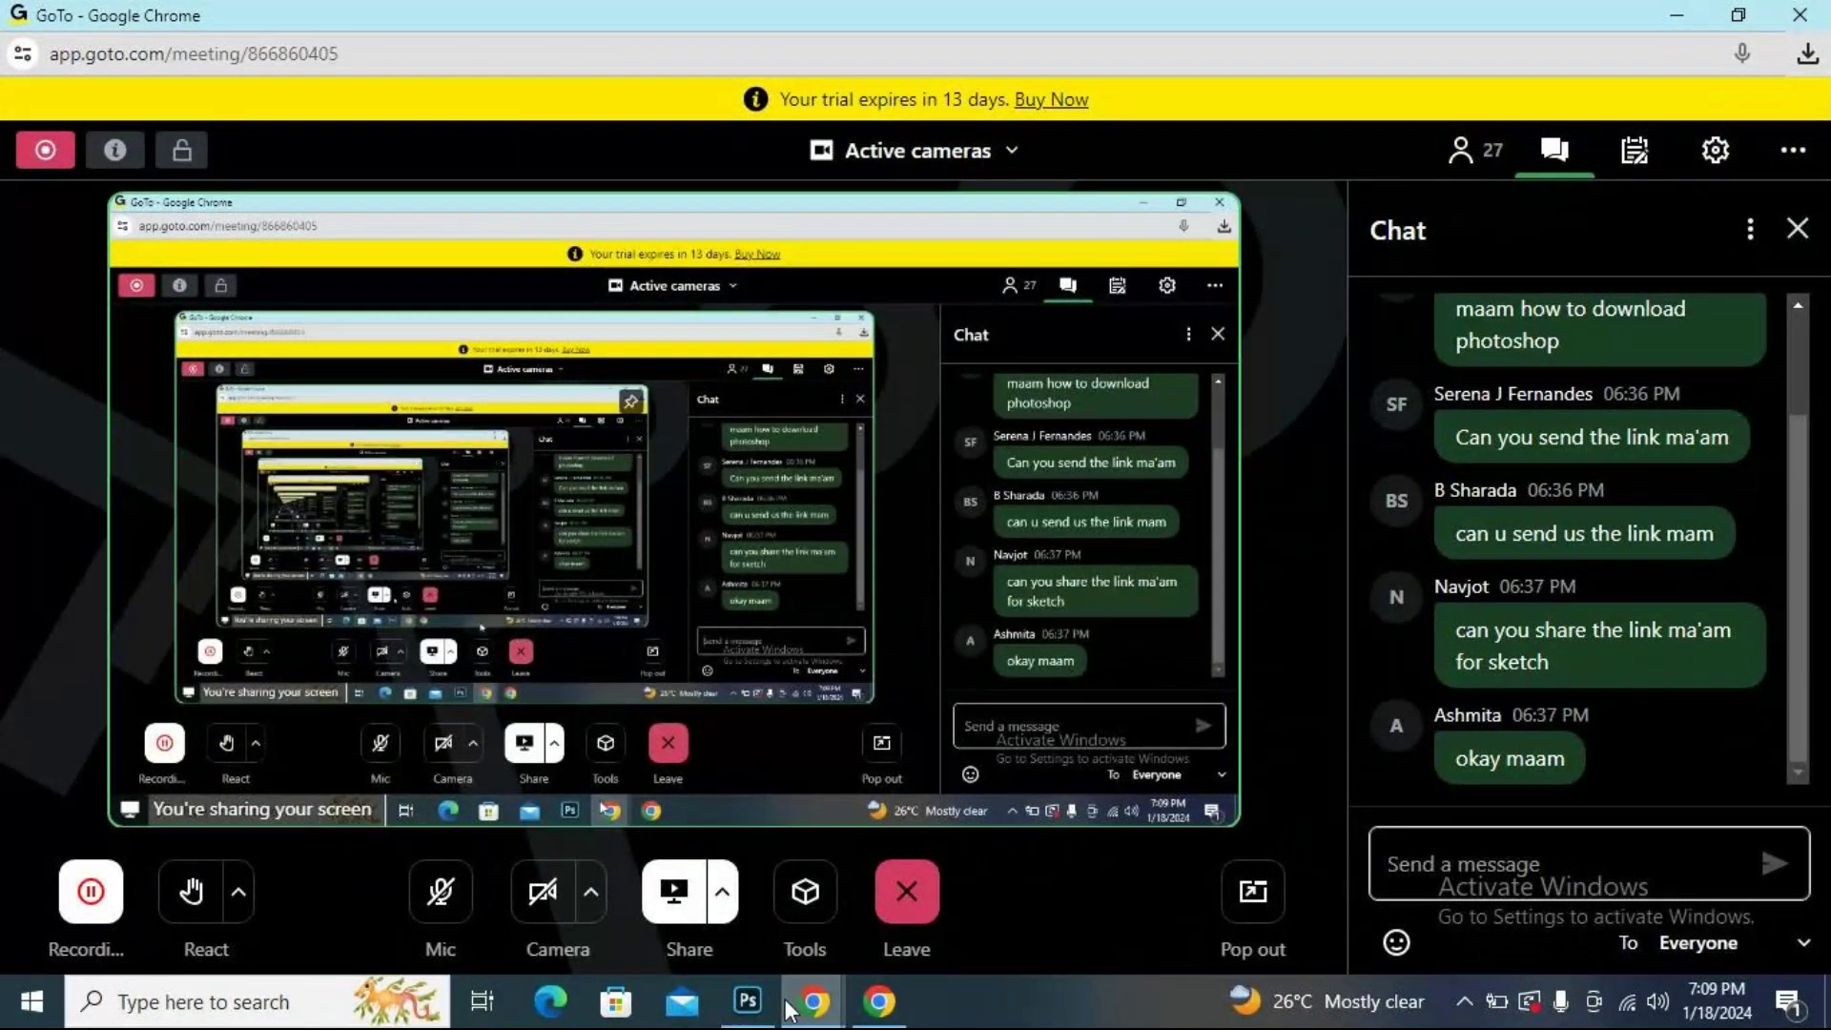
Return to the Unsplash "forest bagrond" page in Chrome, check the Wi-Fi connection, and reload the search results.
{"action": "left_click", "coordinate": [733, 1013]}
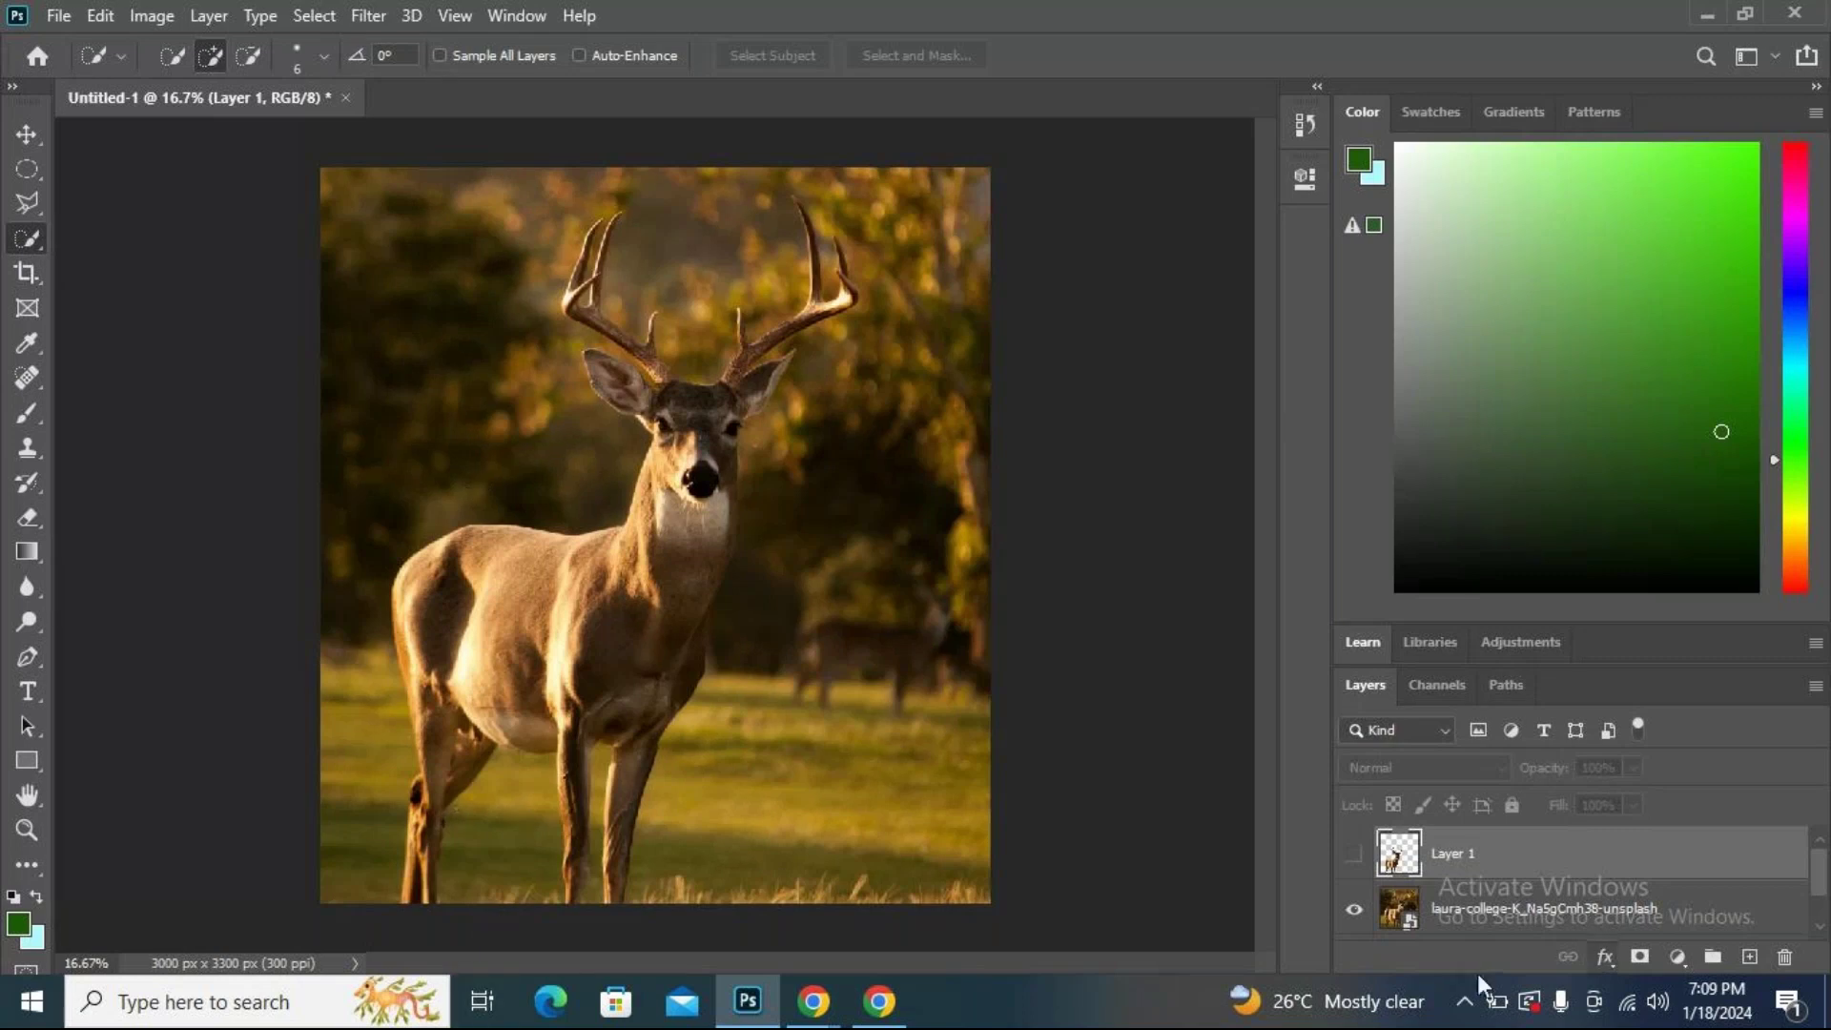
{"action": "mouse_move", "coordinate": [813, 1019]}
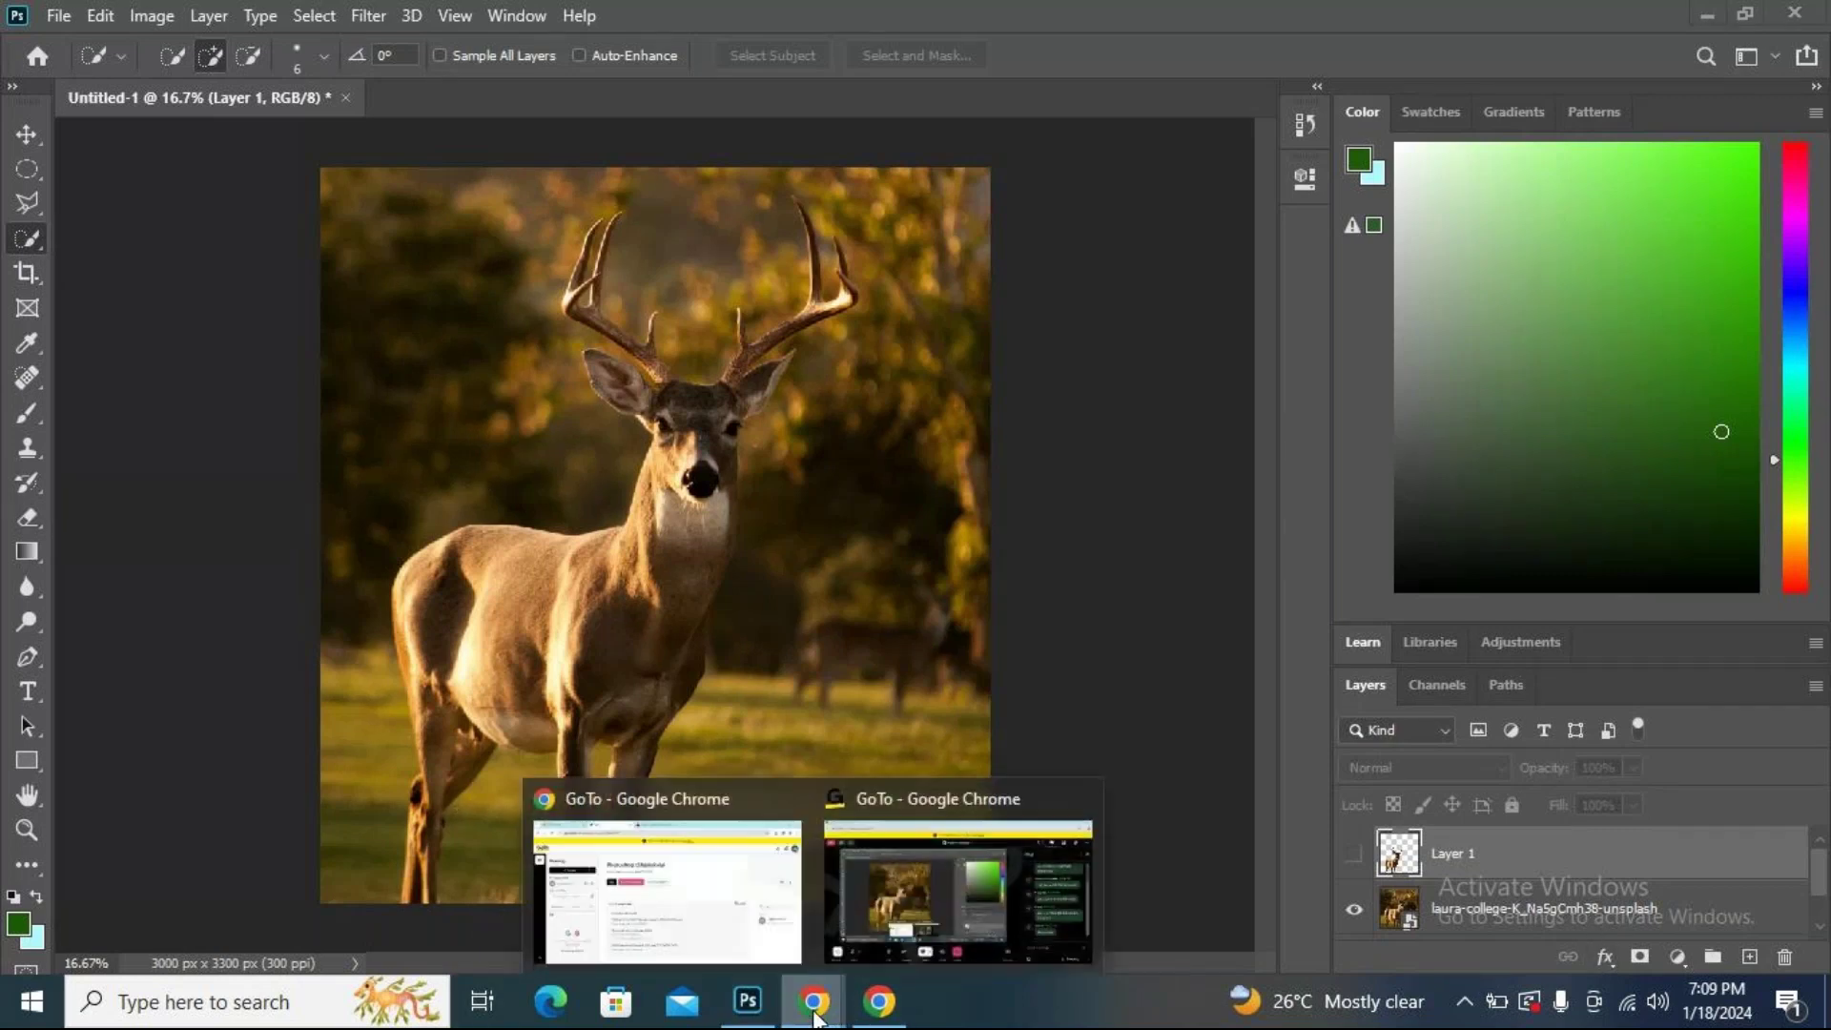
{"action": "left_click", "coordinate": [703, 906]}
{"action": "left_click", "coordinate": [798, 23]}
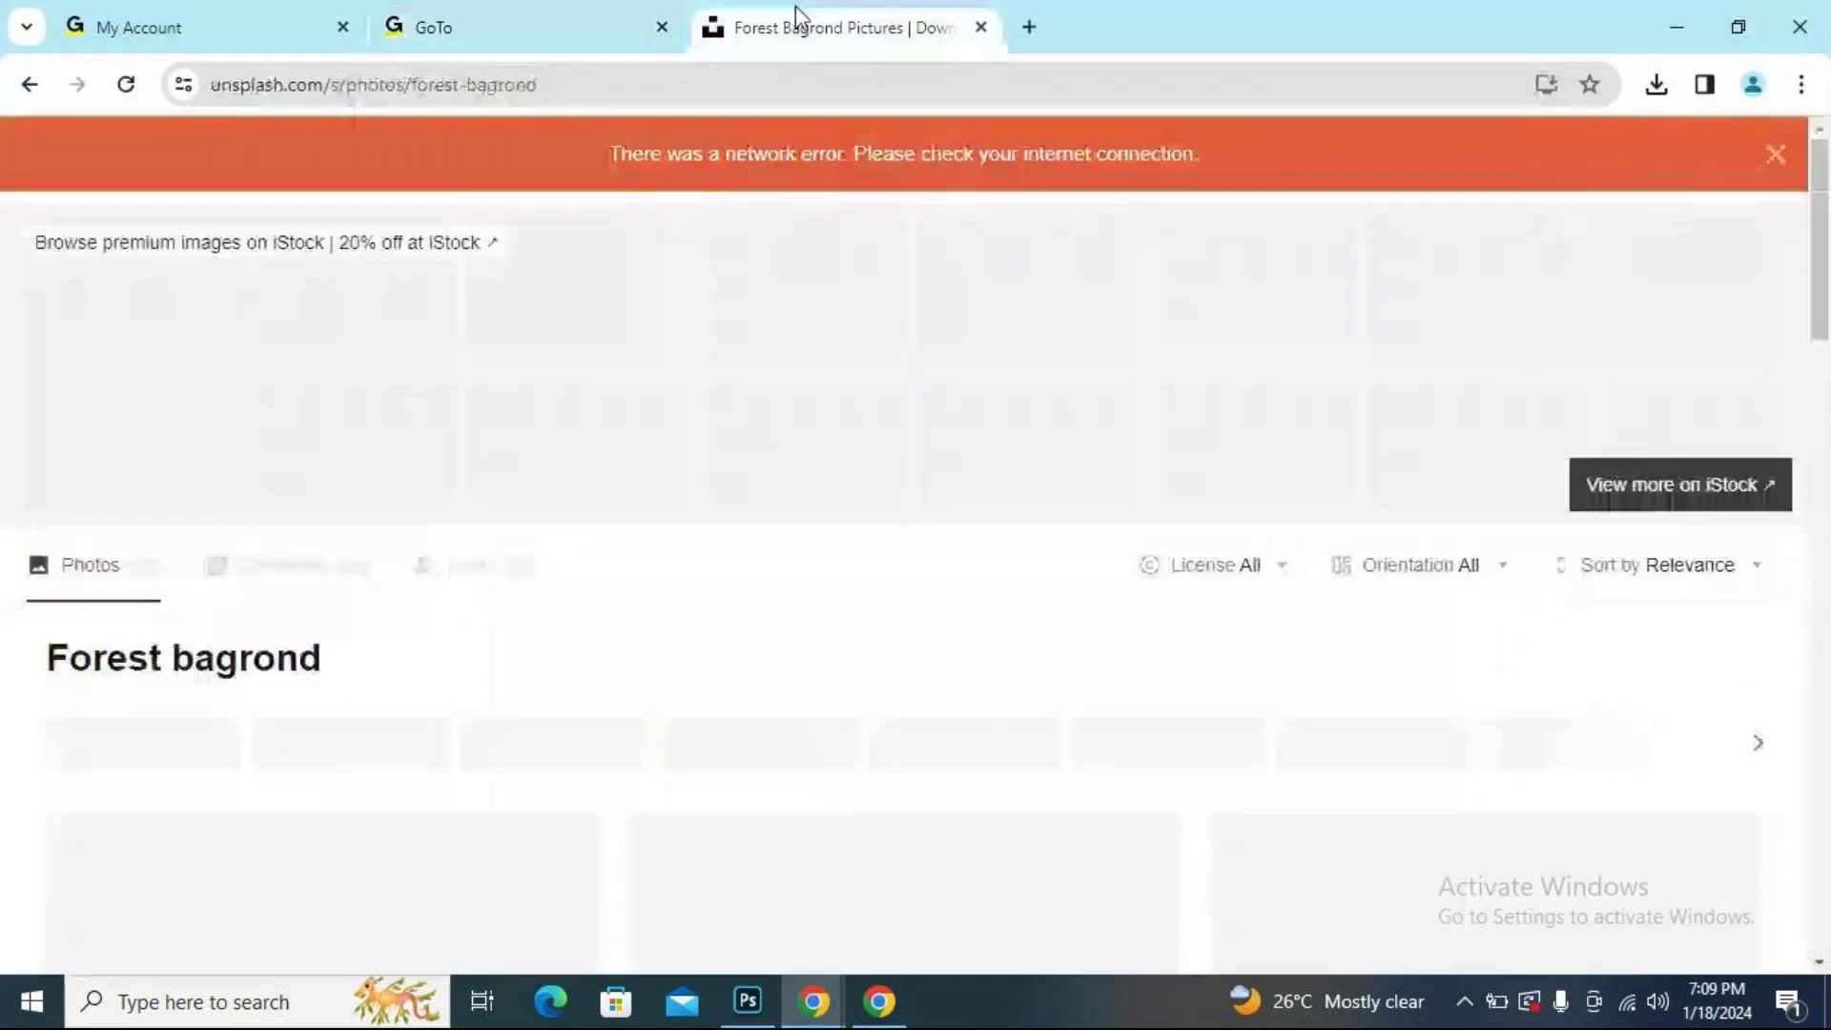
{"action": "left_click", "coordinate": [1626, 1001]}
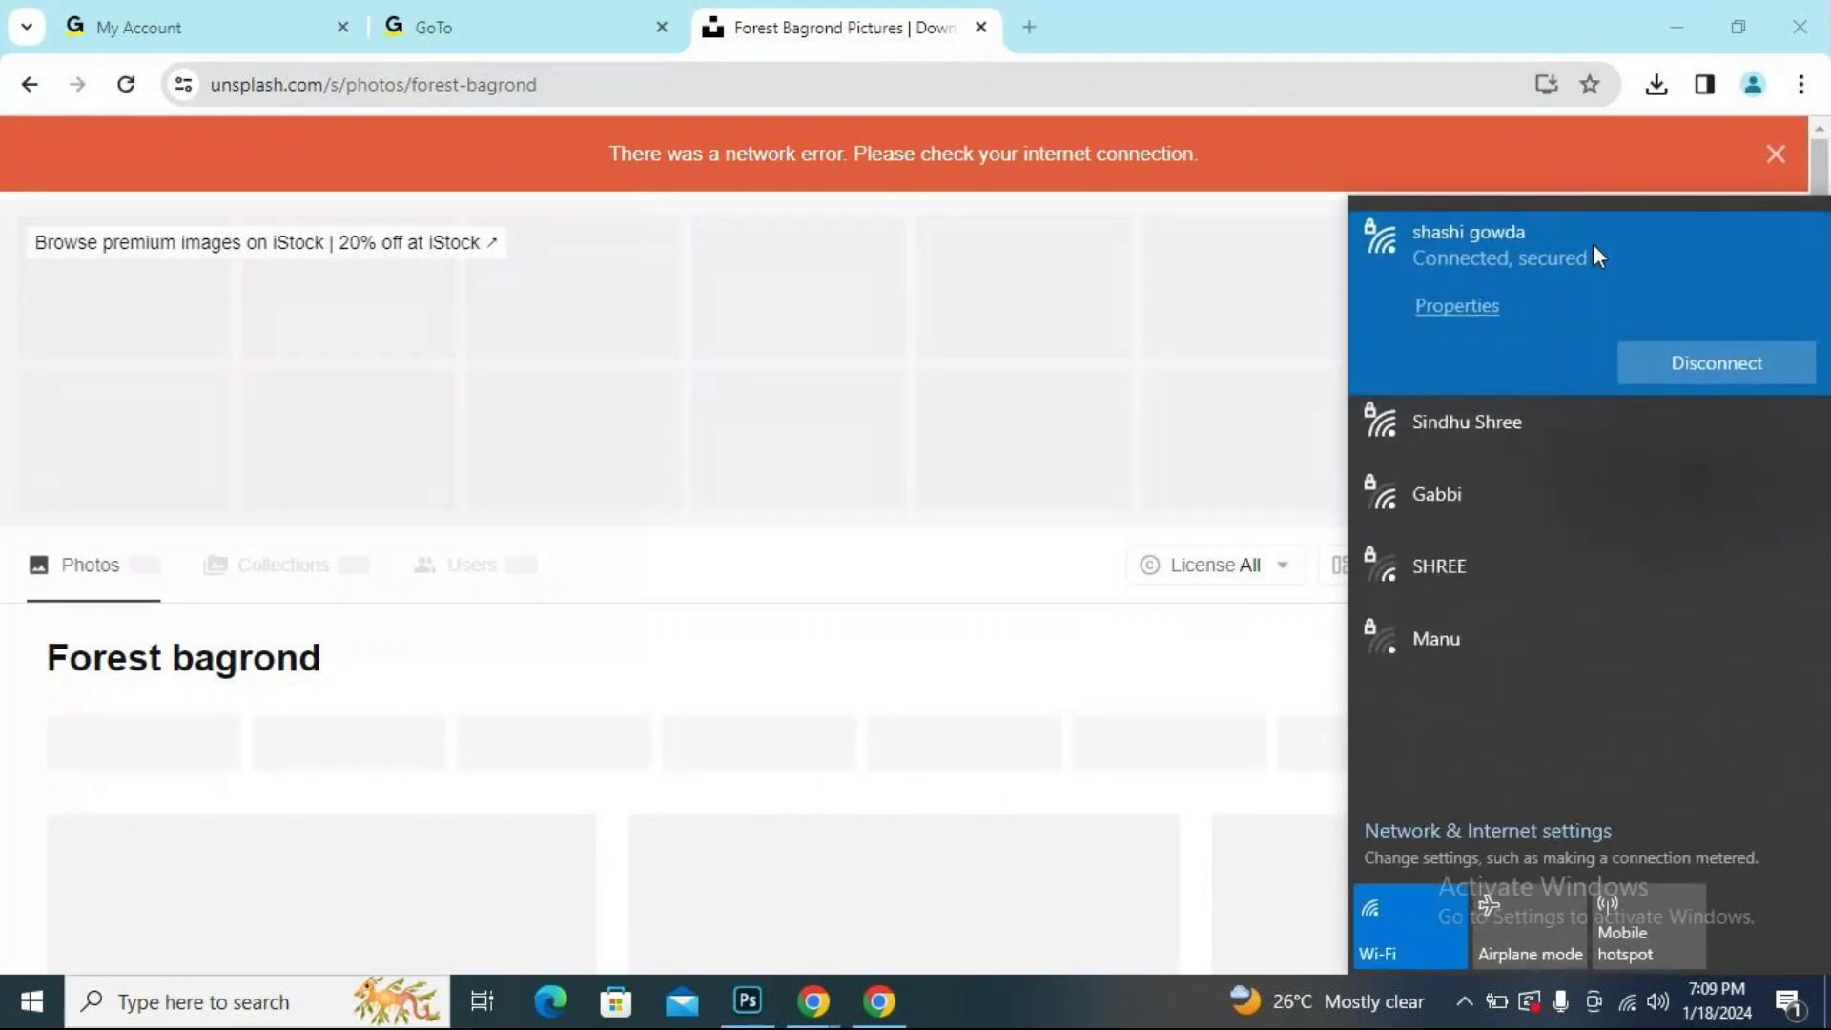
{"action": "left_click", "coordinate": [939, 360]}
{"action": "left_click", "coordinate": [126, 84]}
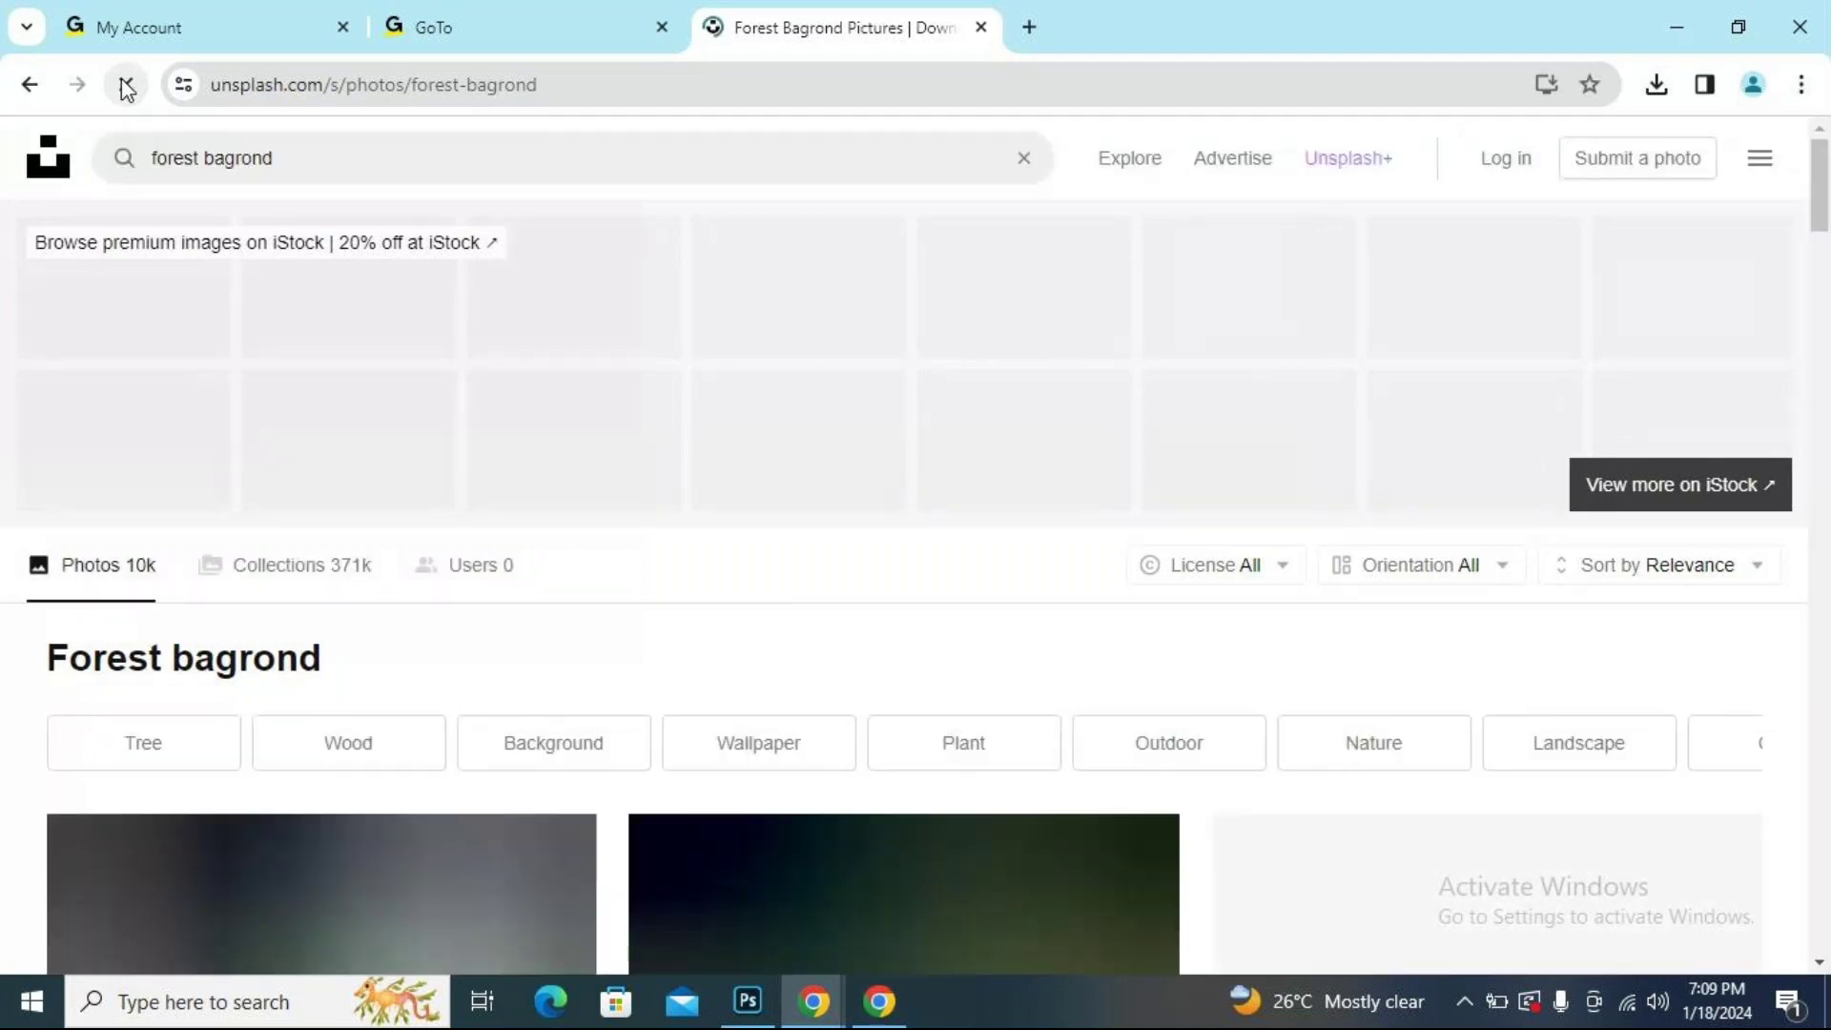
{"action": "left_click", "coordinate": [126, 86]}
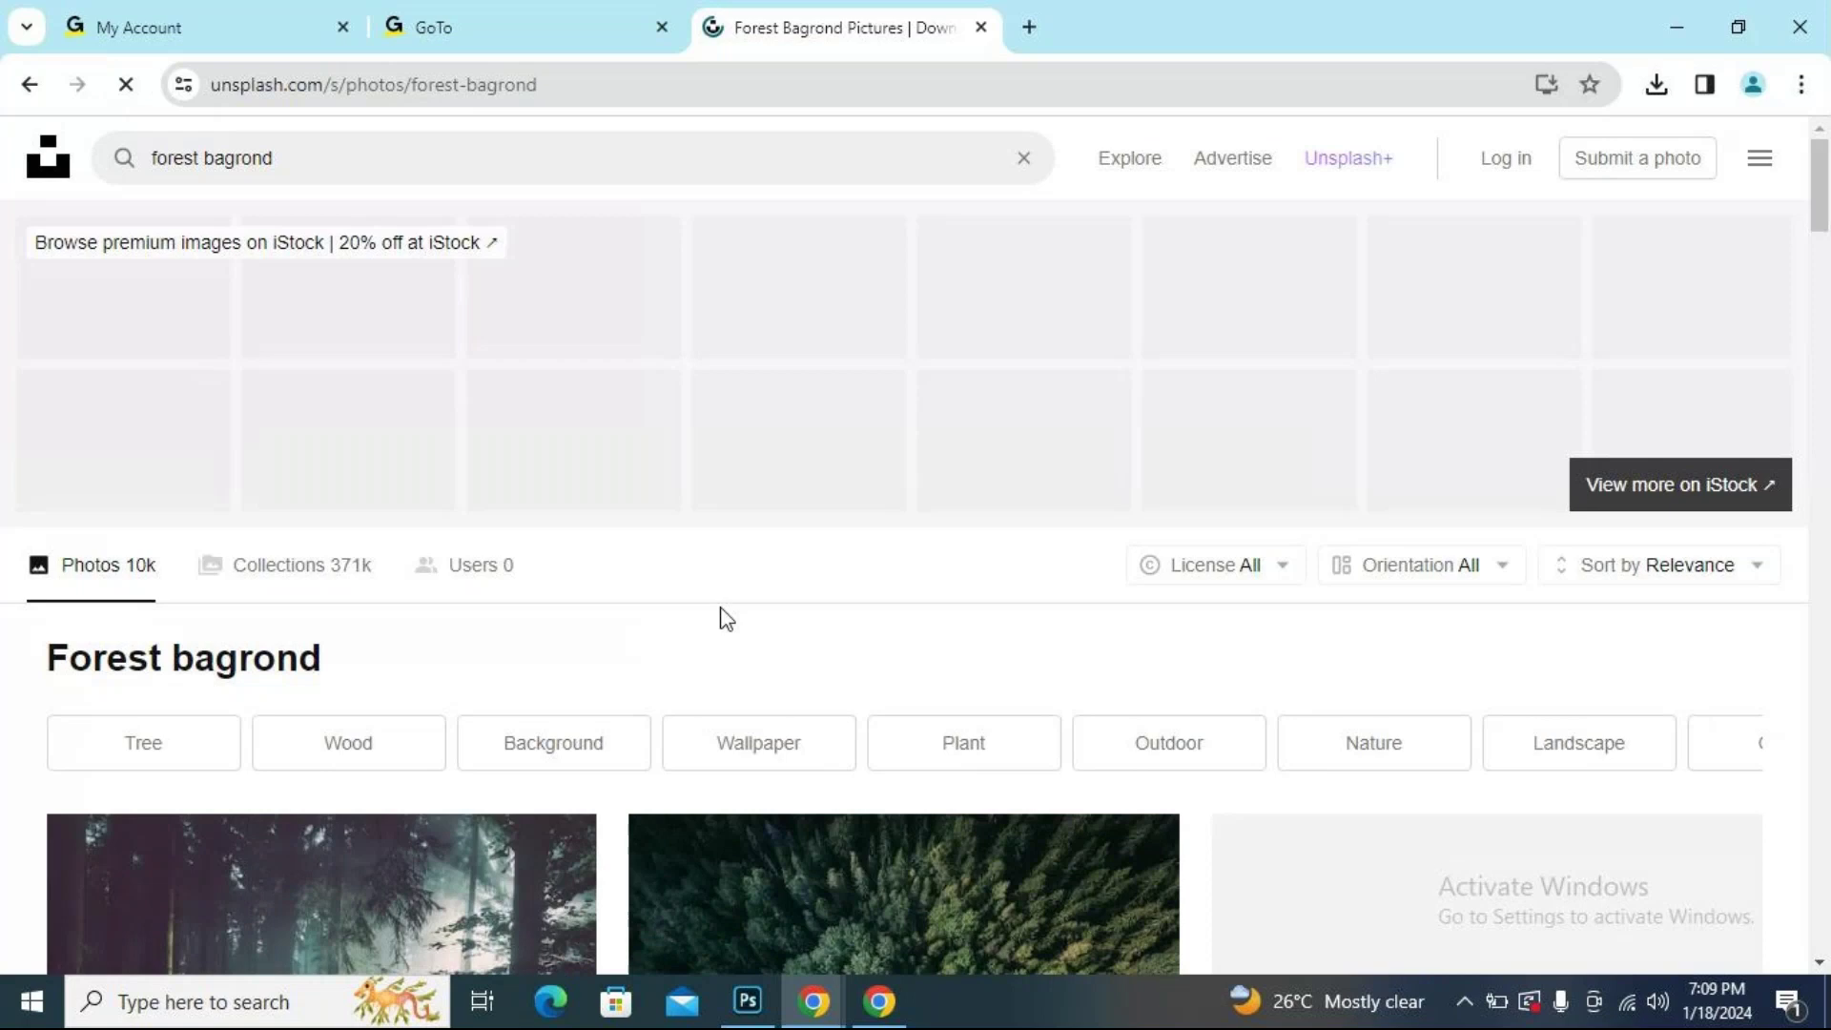
Look through the Unsplash forest photos for a suitable background image, and return to the deer document in Photoshop.
{"action": "scroll", "coordinate": [739, 620], "scroll_direction": "down", "scroll_amount": 3}
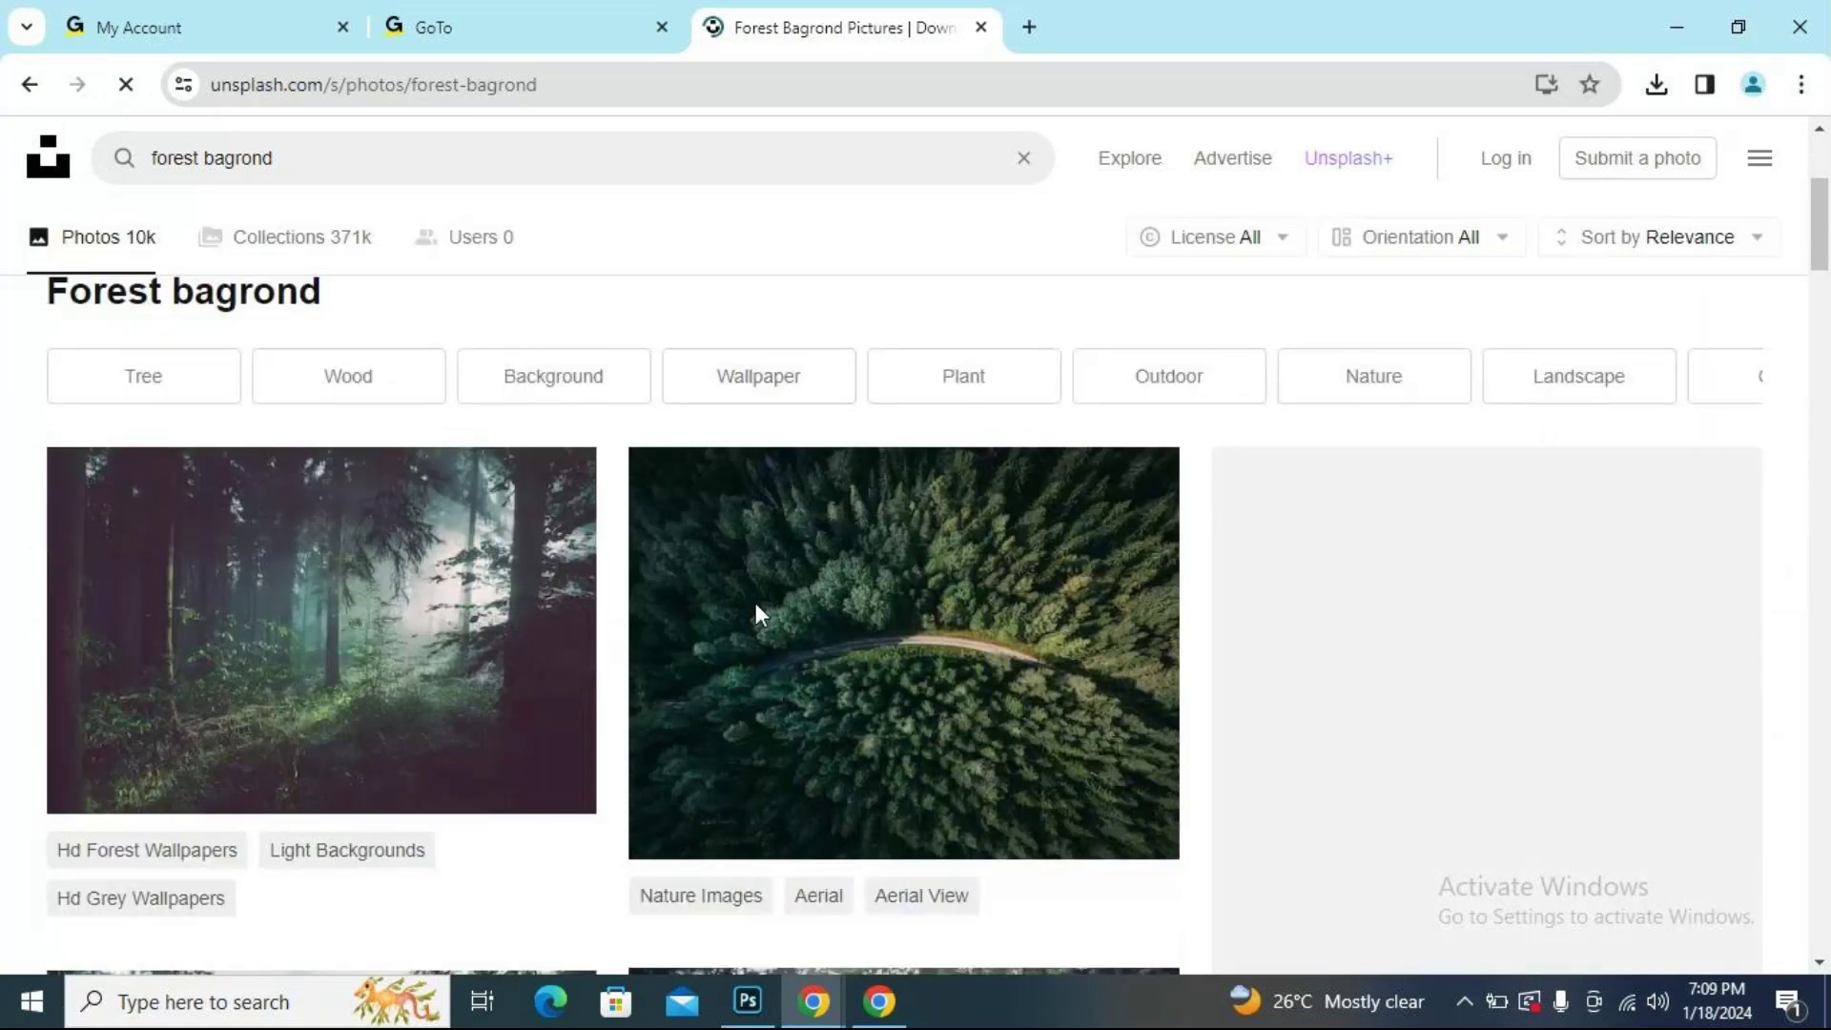
{"action": "scroll", "coordinate": [756, 604], "scroll_direction": "down", "scroll_amount": 1}
{"action": "scroll", "coordinate": [757, 602], "scroll_direction": "down", "scroll_amount": 1}
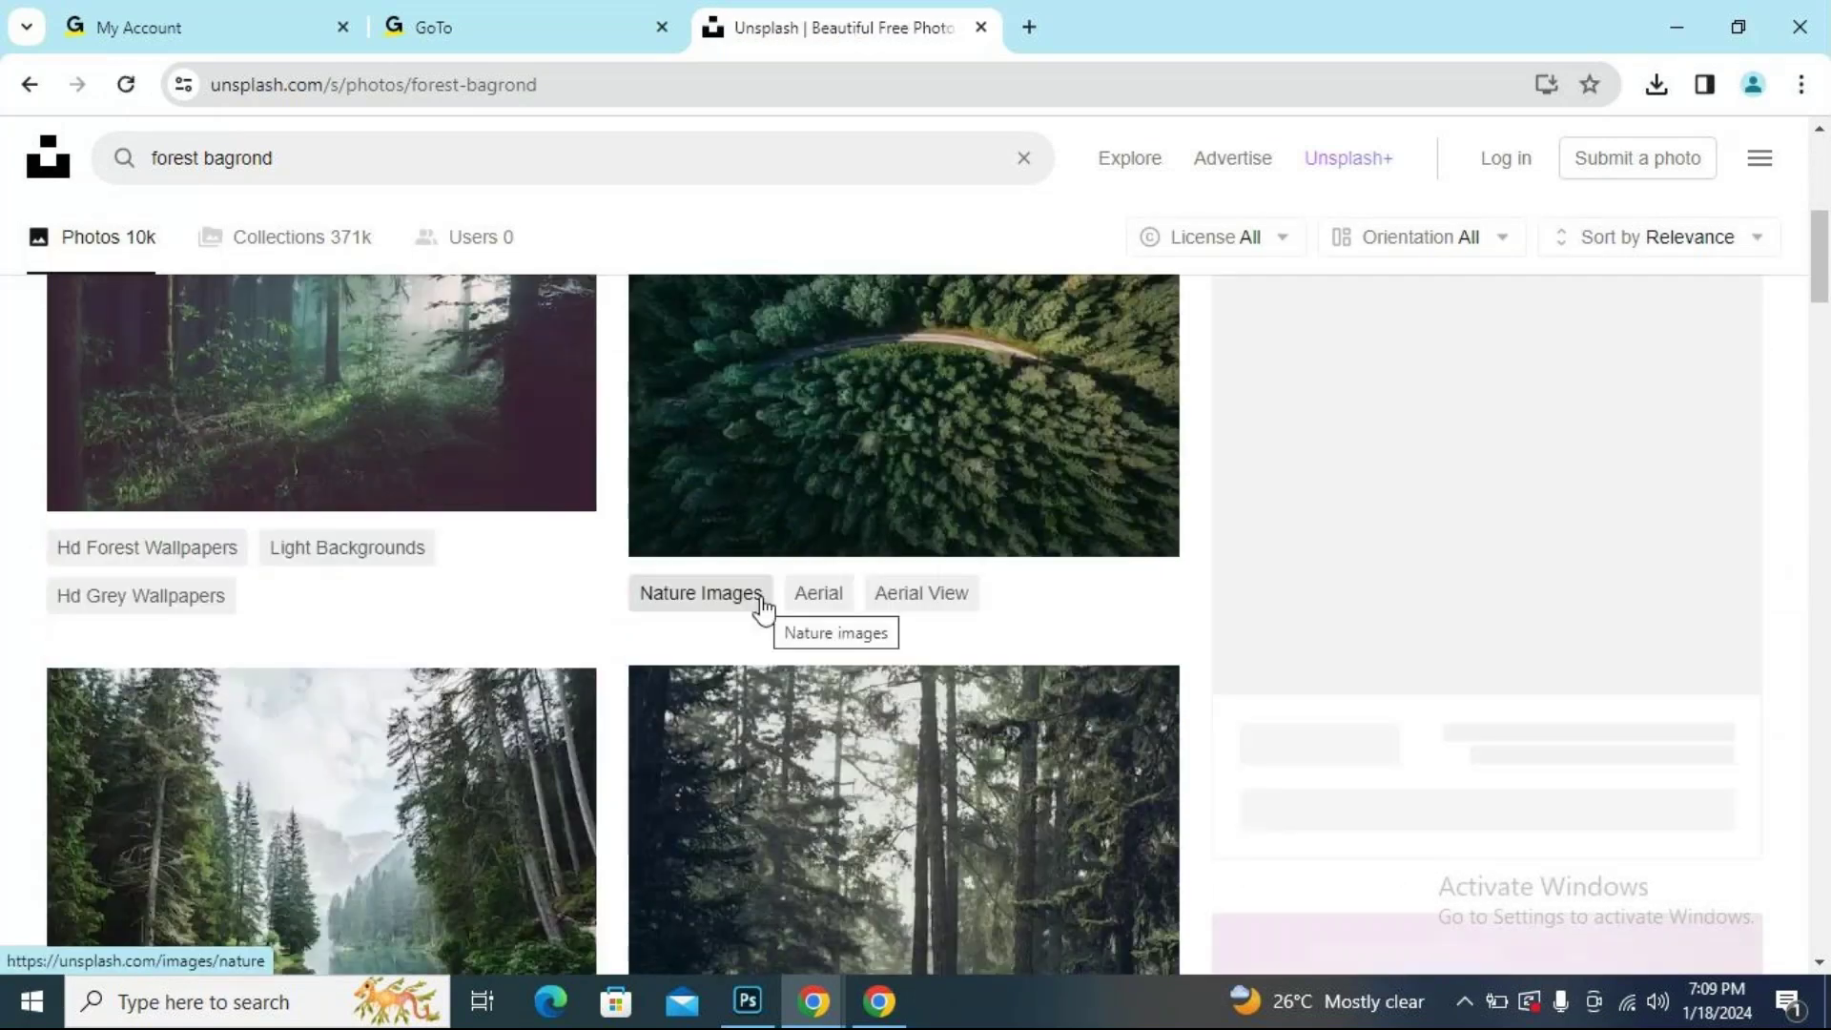
{"action": "scroll", "coordinate": [763, 606], "scroll_direction": "down", "scroll_amount": 5}
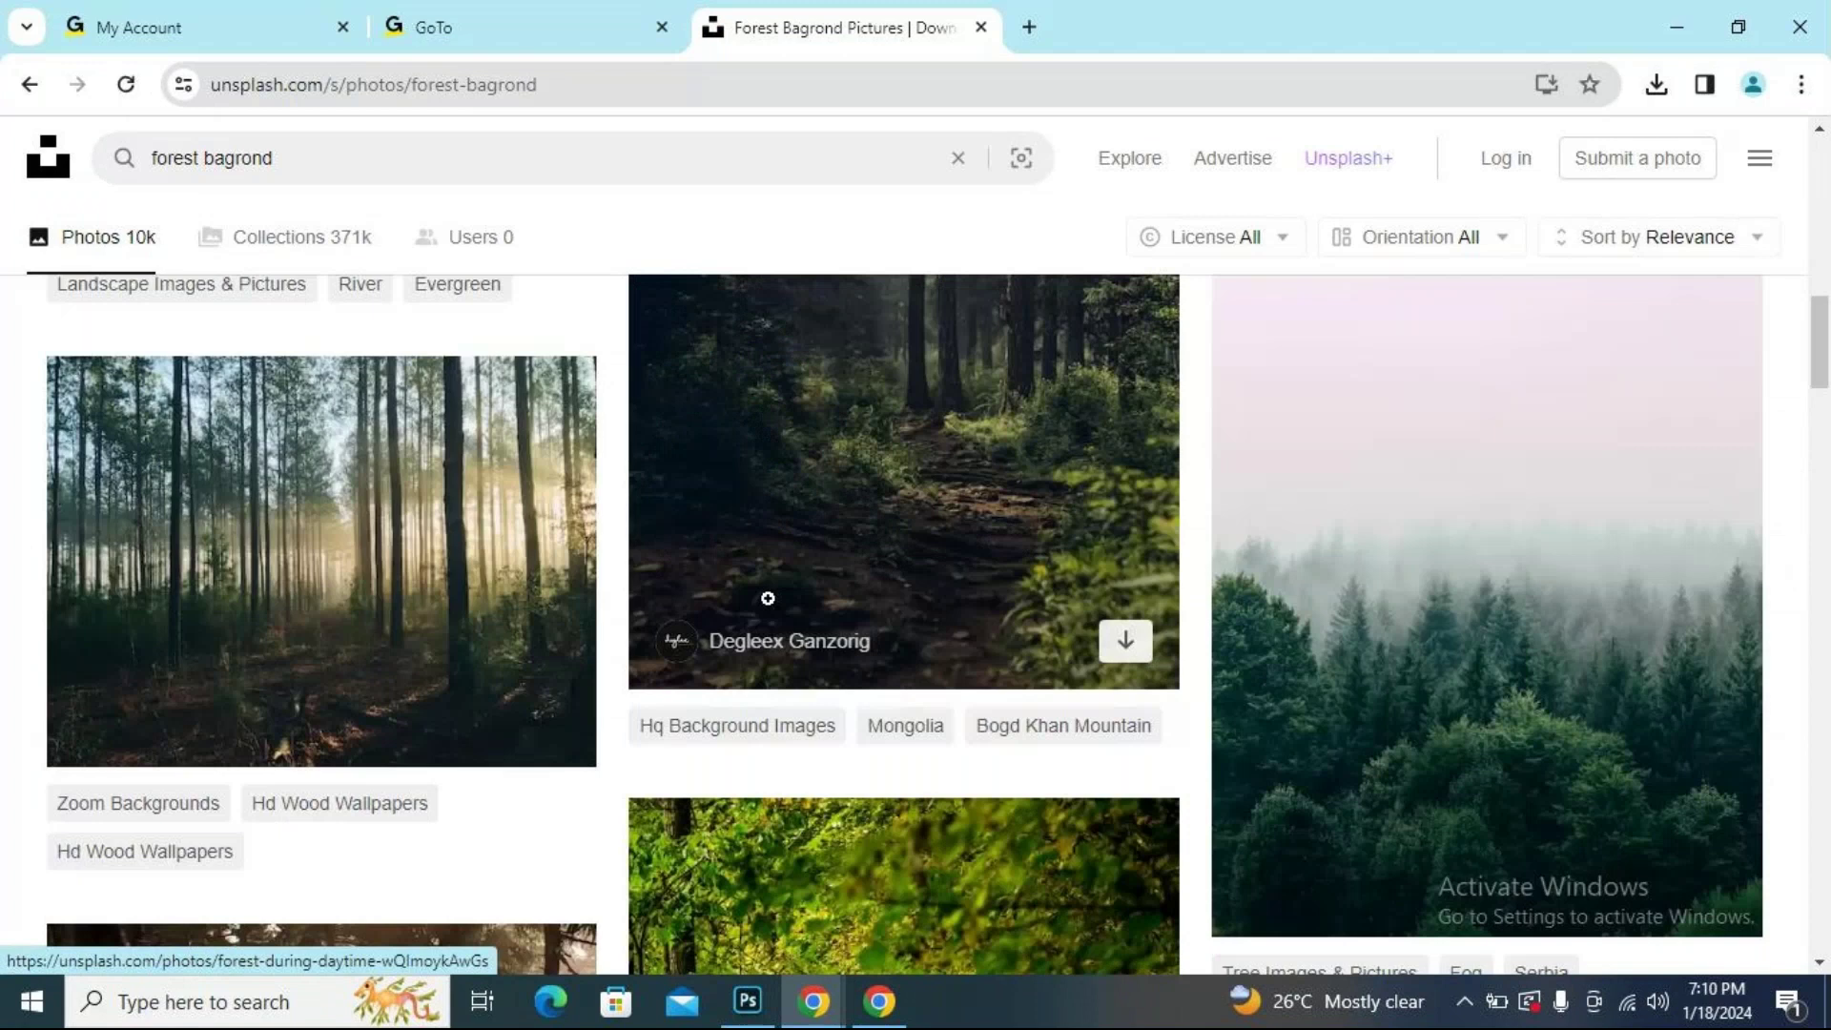
{"action": "scroll", "coordinate": [782, 598], "scroll_direction": "down", "scroll_amount": 8}
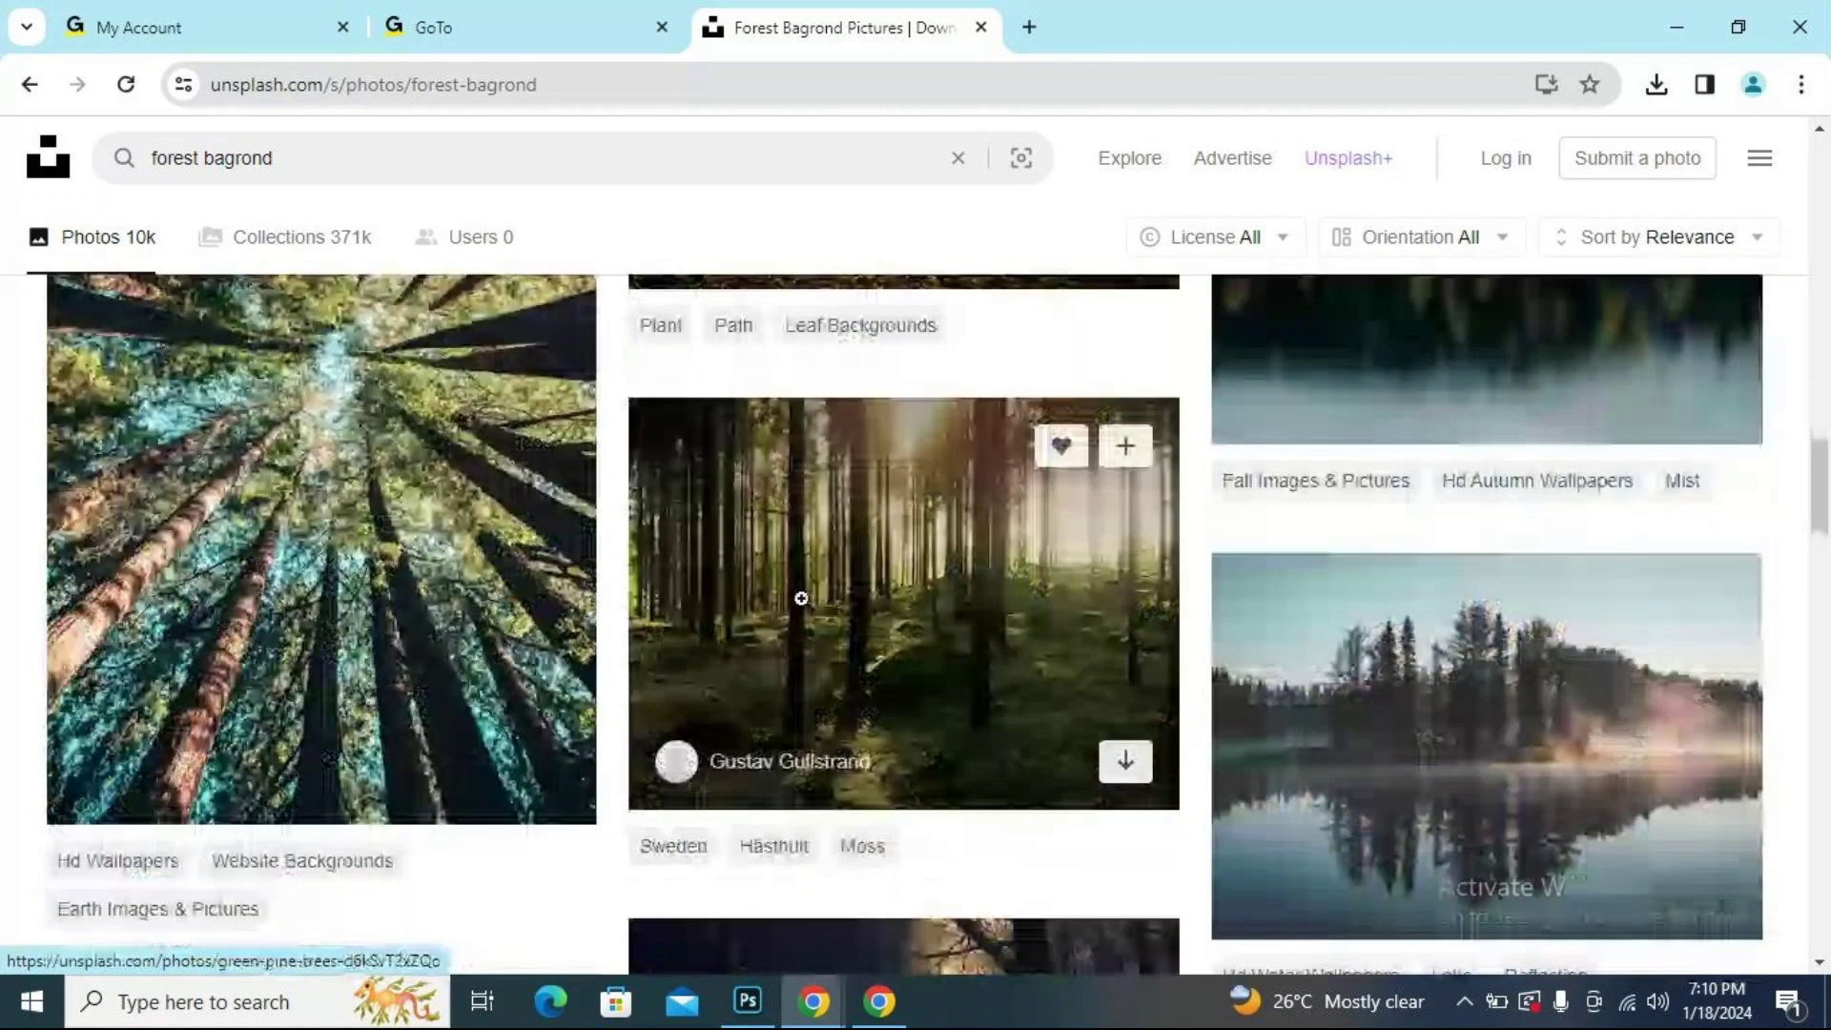
{"action": "scroll", "coordinate": [801, 598], "scroll_direction": "down", "scroll_amount": 3}
{"action": "scroll", "coordinate": [801, 598], "scroll_direction": "down", "scroll_amount": 5}
{"action": "key", "text": "alt+Tab"}
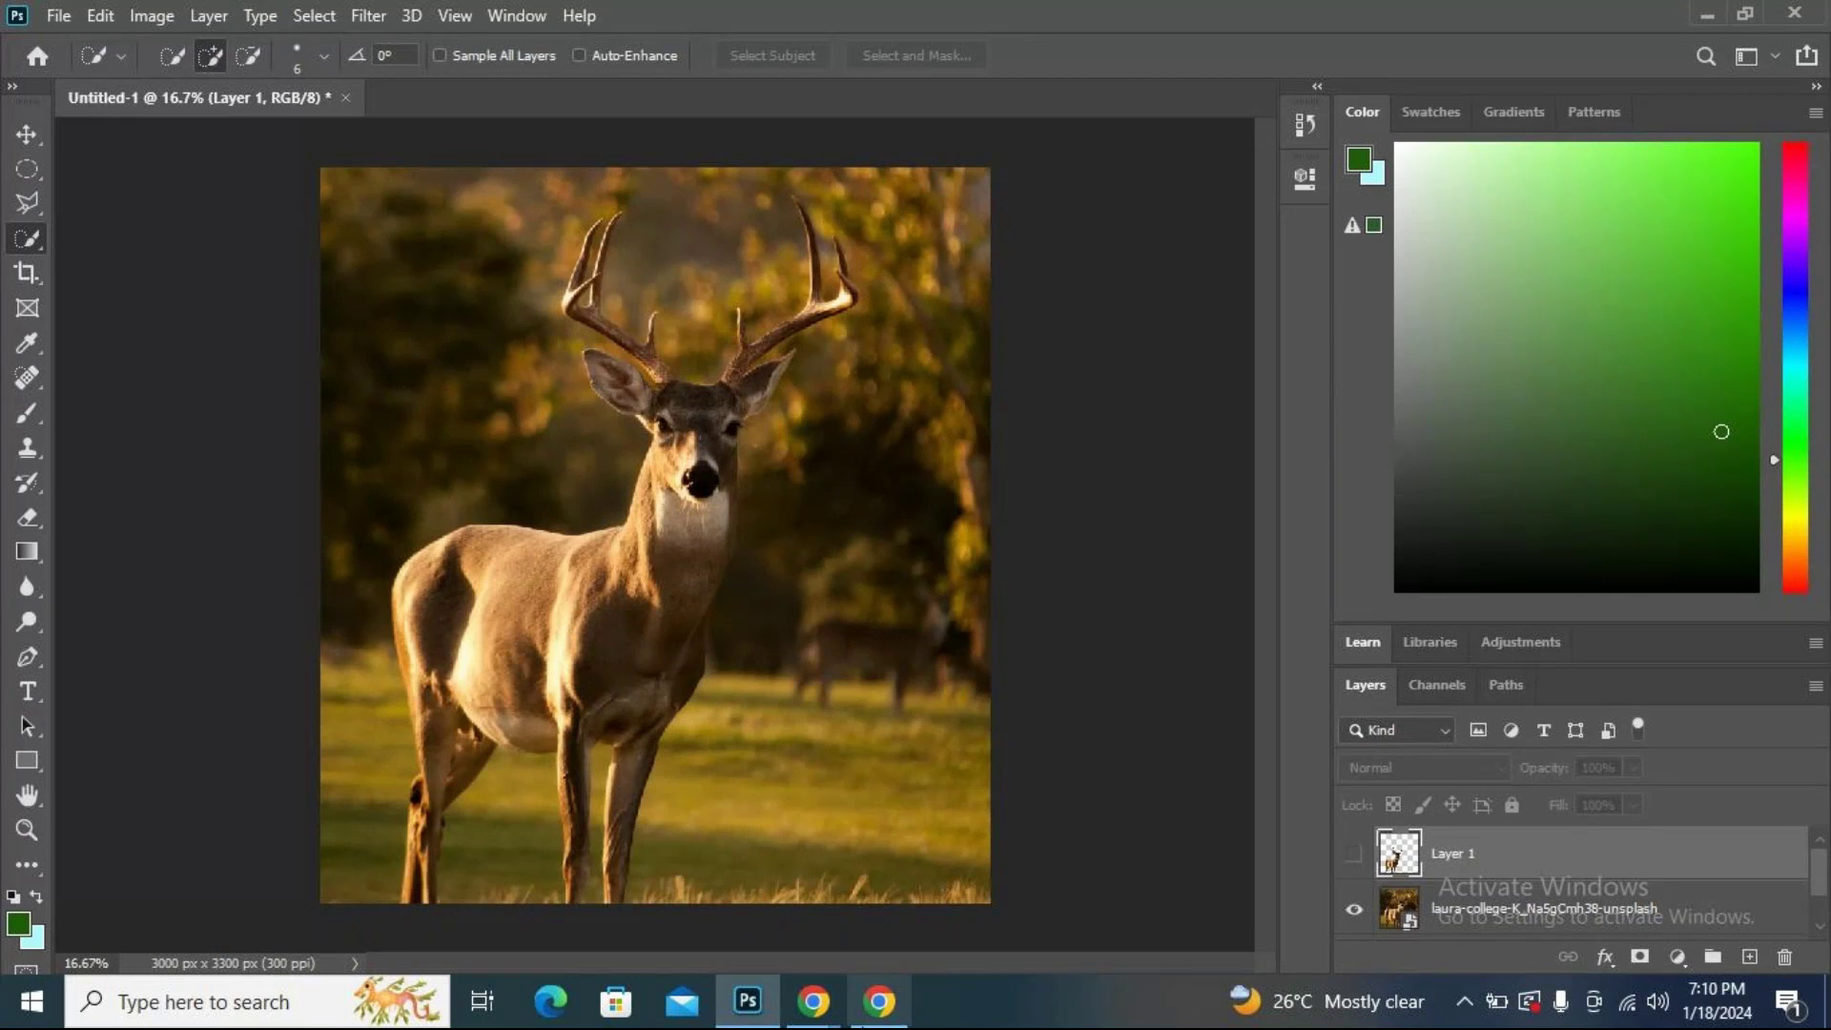
{"action": "mouse_move", "coordinate": [822, 1009]}
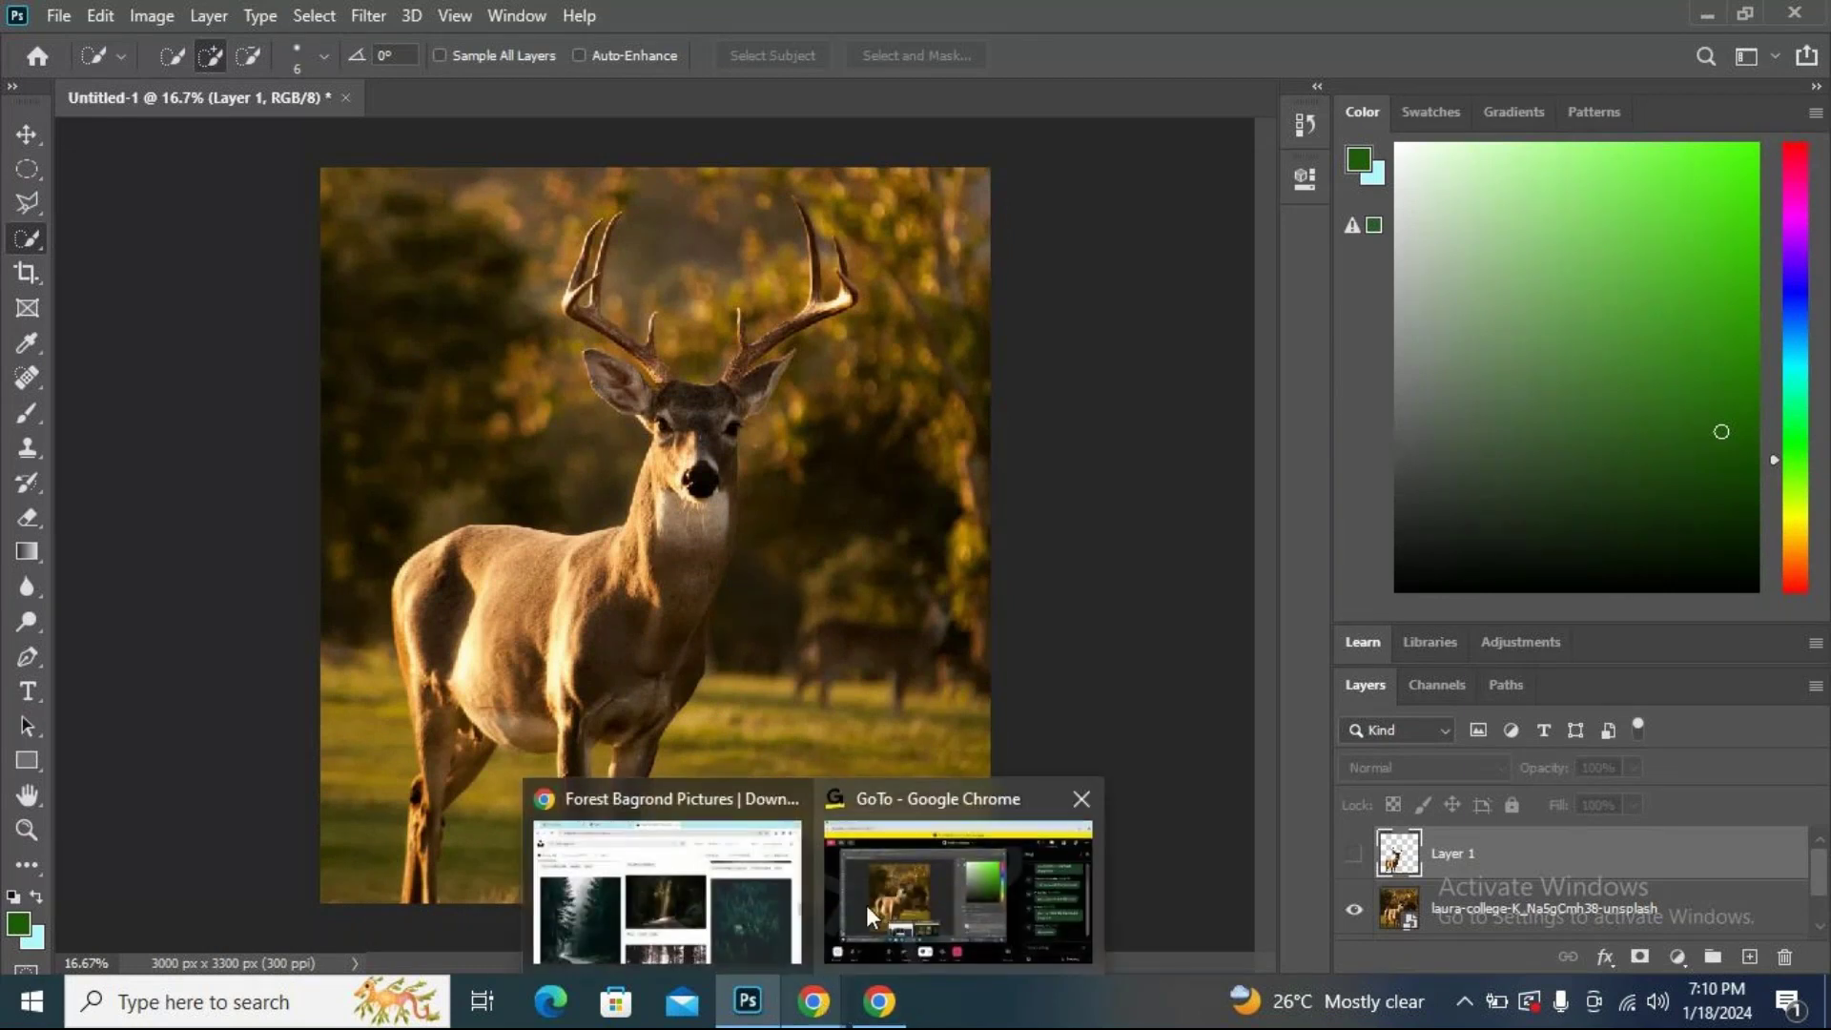
{"action": "left_click", "coordinate": [868, 906]}
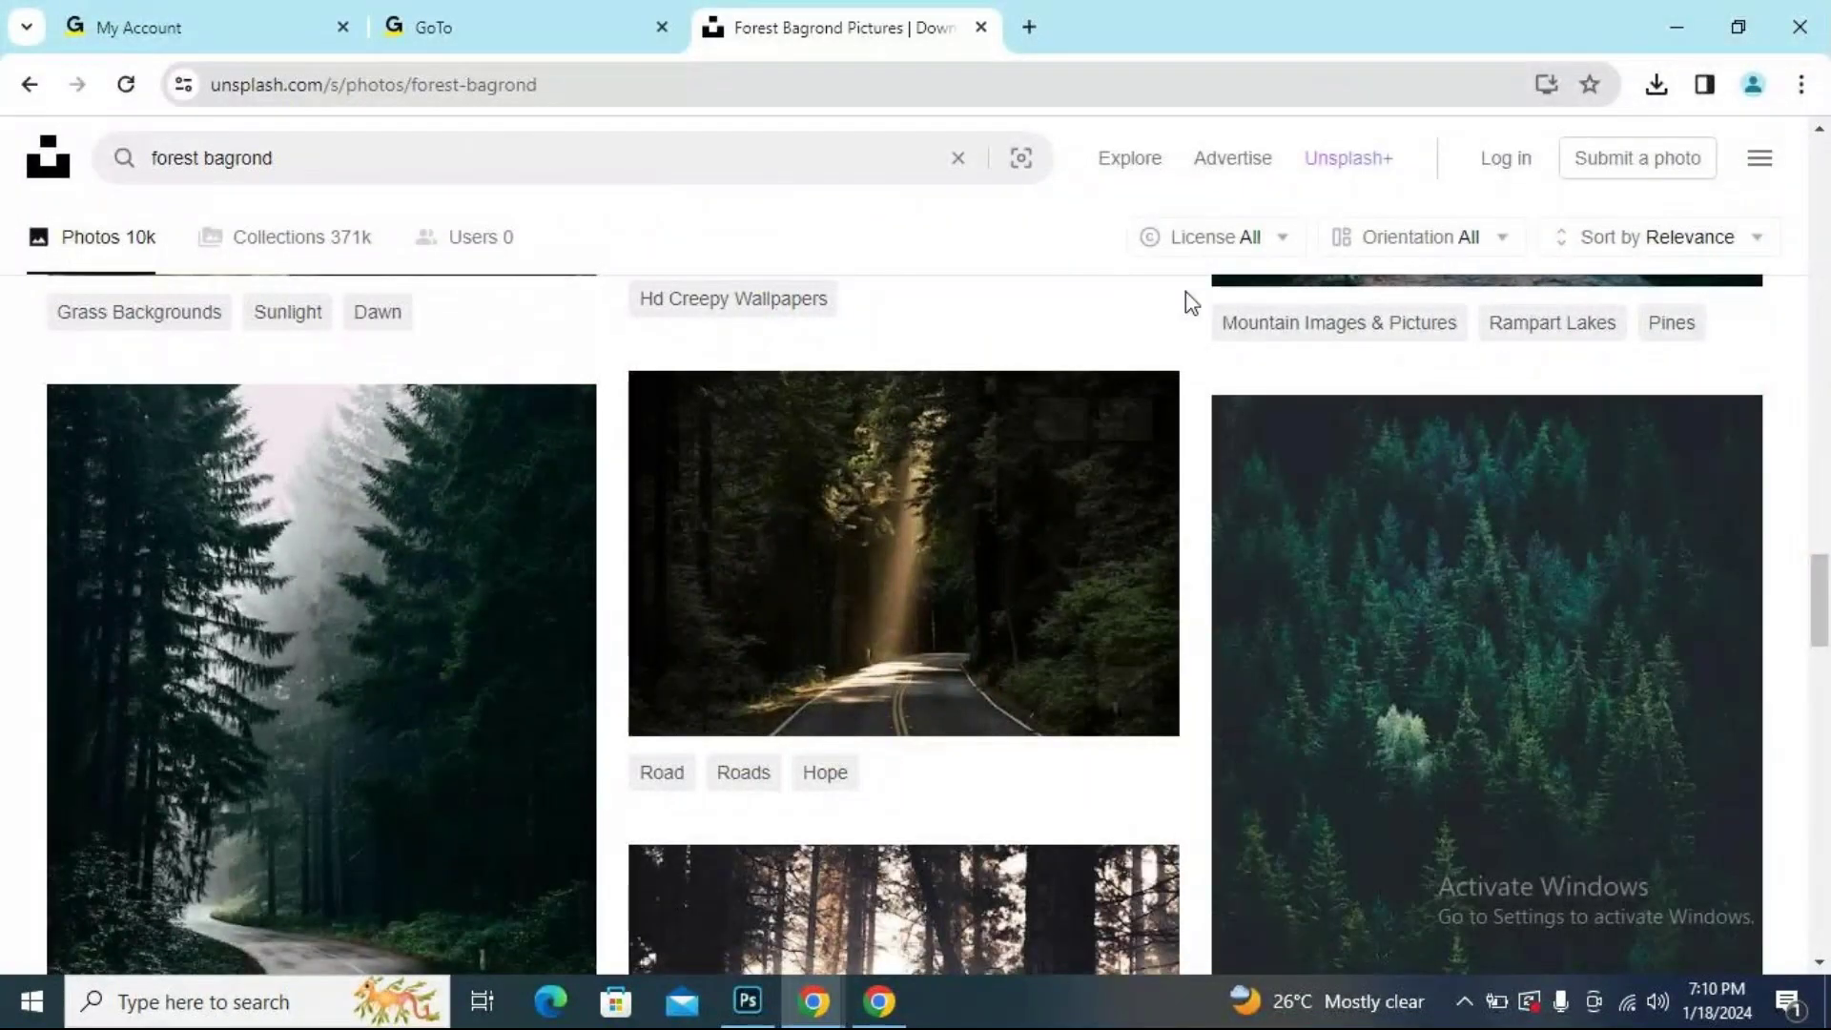
{"action": "scroll", "coordinate": [944, 668], "scroll_direction": "down", "scroll_amount": 10}
{"action": "scroll", "coordinate": [937, 644], "scroll_direction": "down", "scroll_amount": 8}
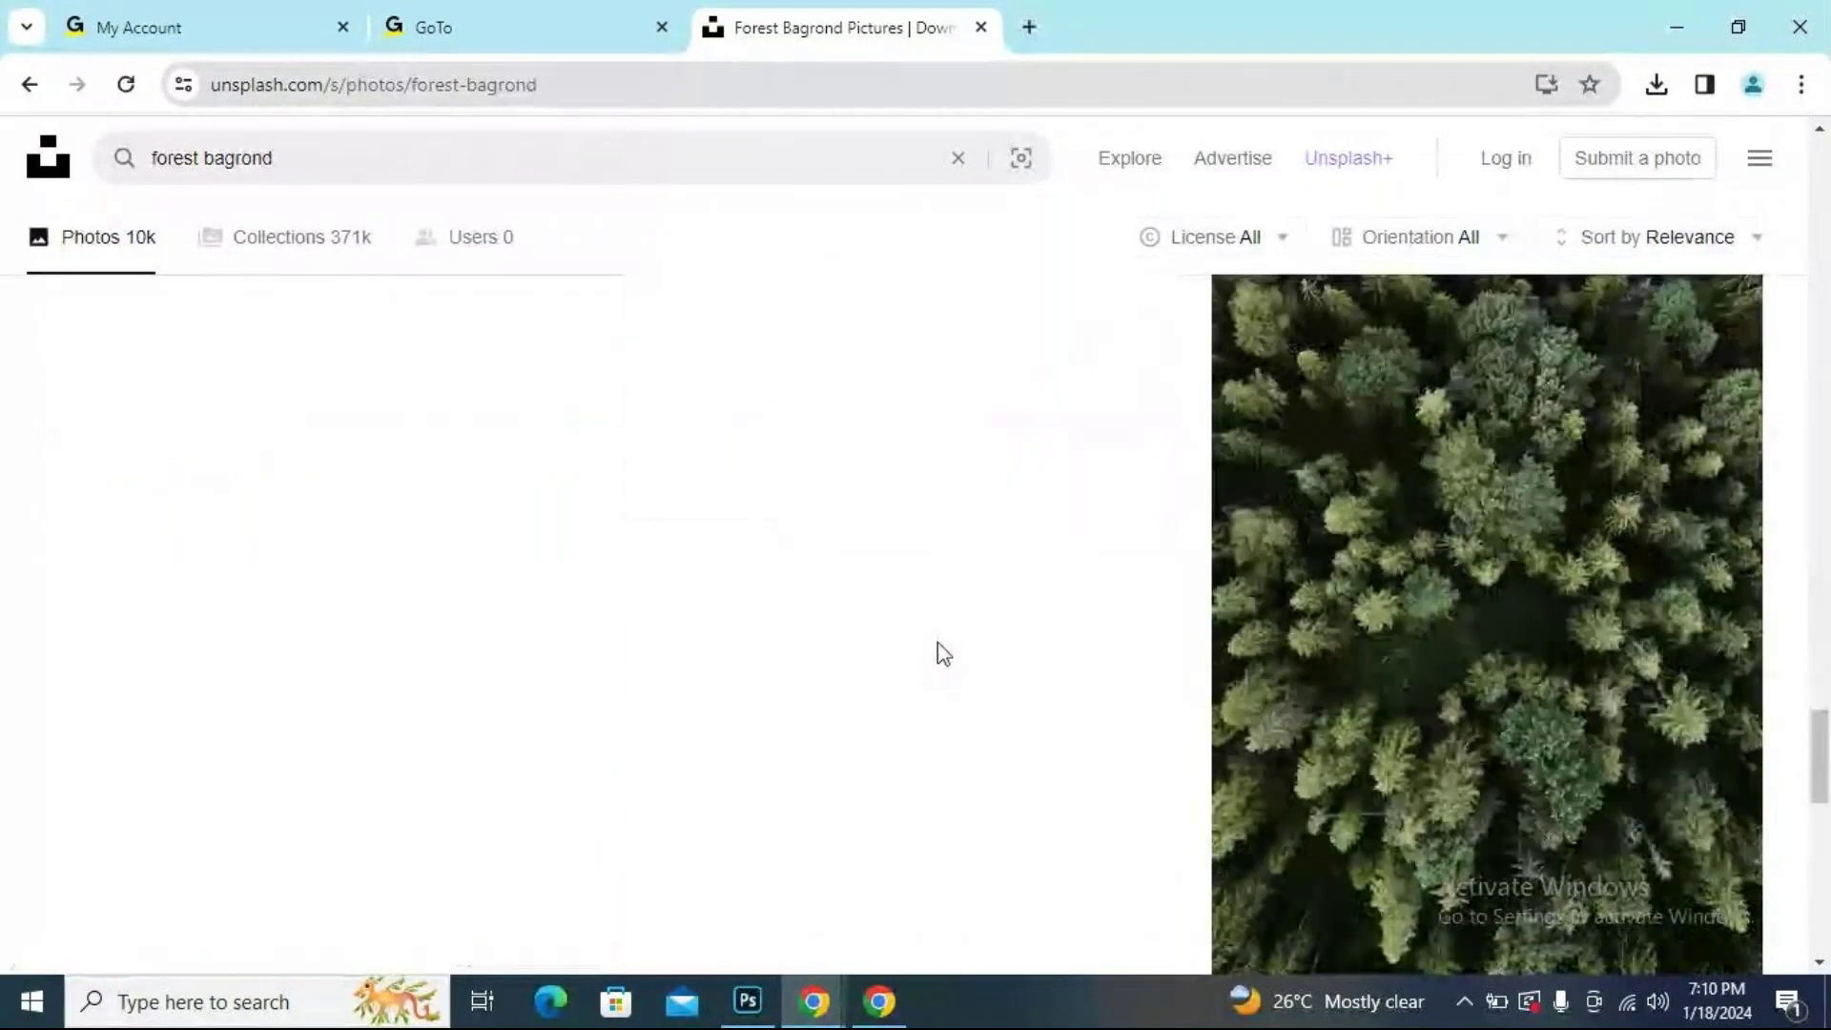
{"action": "scroll", "coordinate": [970, 625], "scroll_direction": "up", "scroll_amount": 3}
{"action": "scroll", "coordinate": [1002, 622], "scroll_direction": "up", "scroll_amount": 4}
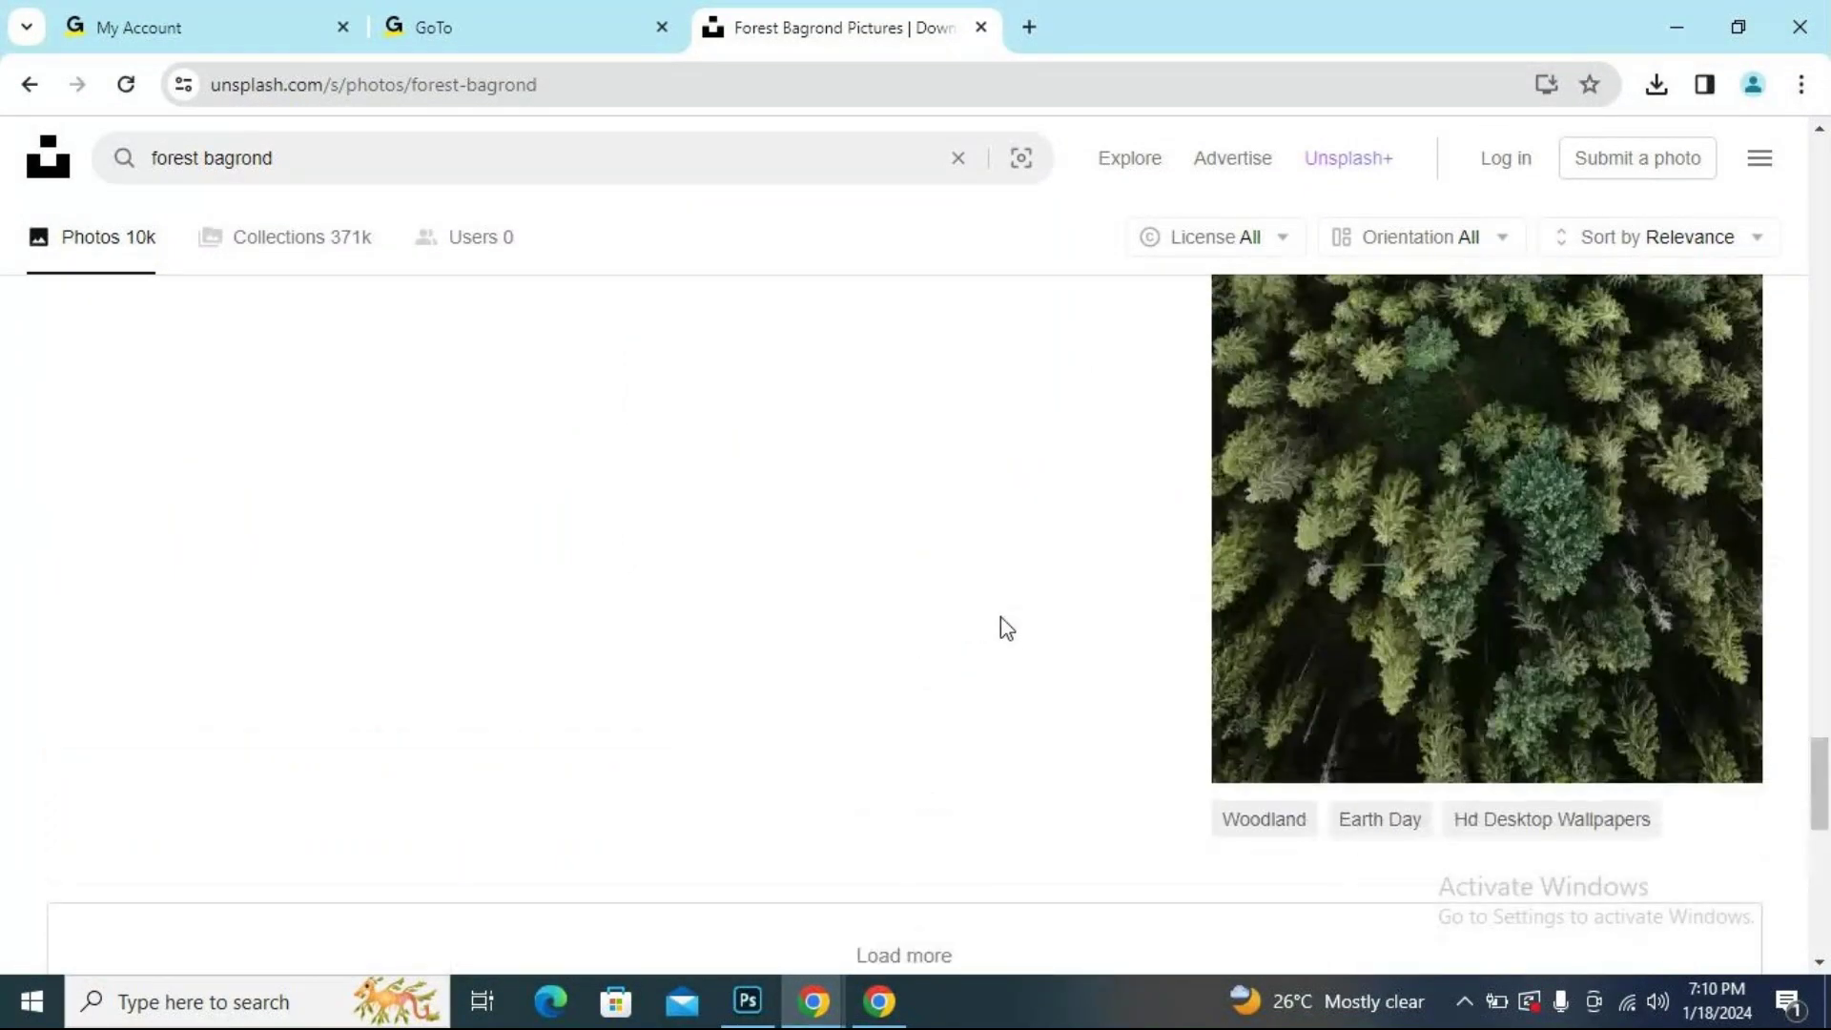
{"action": "left_click", "coordinate": [748, 1001]}
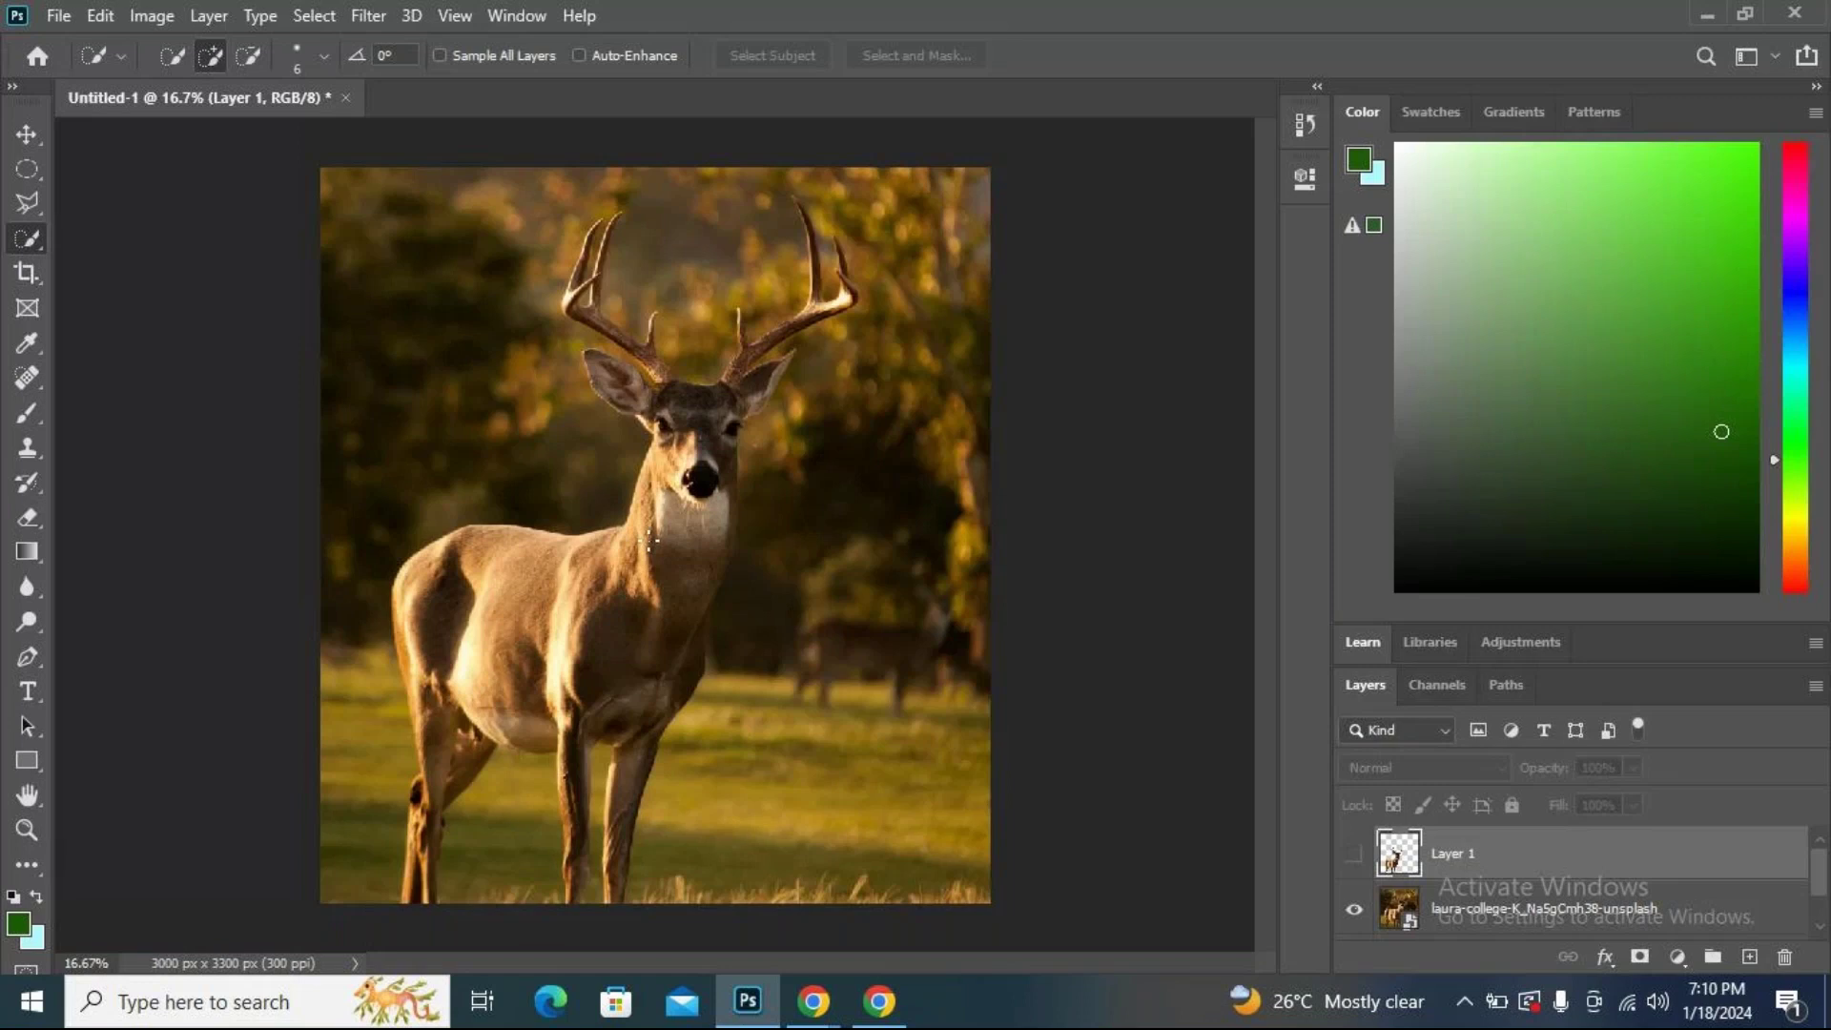
Switch to the Unsplash "forest bagrond" results in Chrome and look through the forest photos for a suitable background.
{"action": "mouse_move", "coordinate": [813, 1001]}
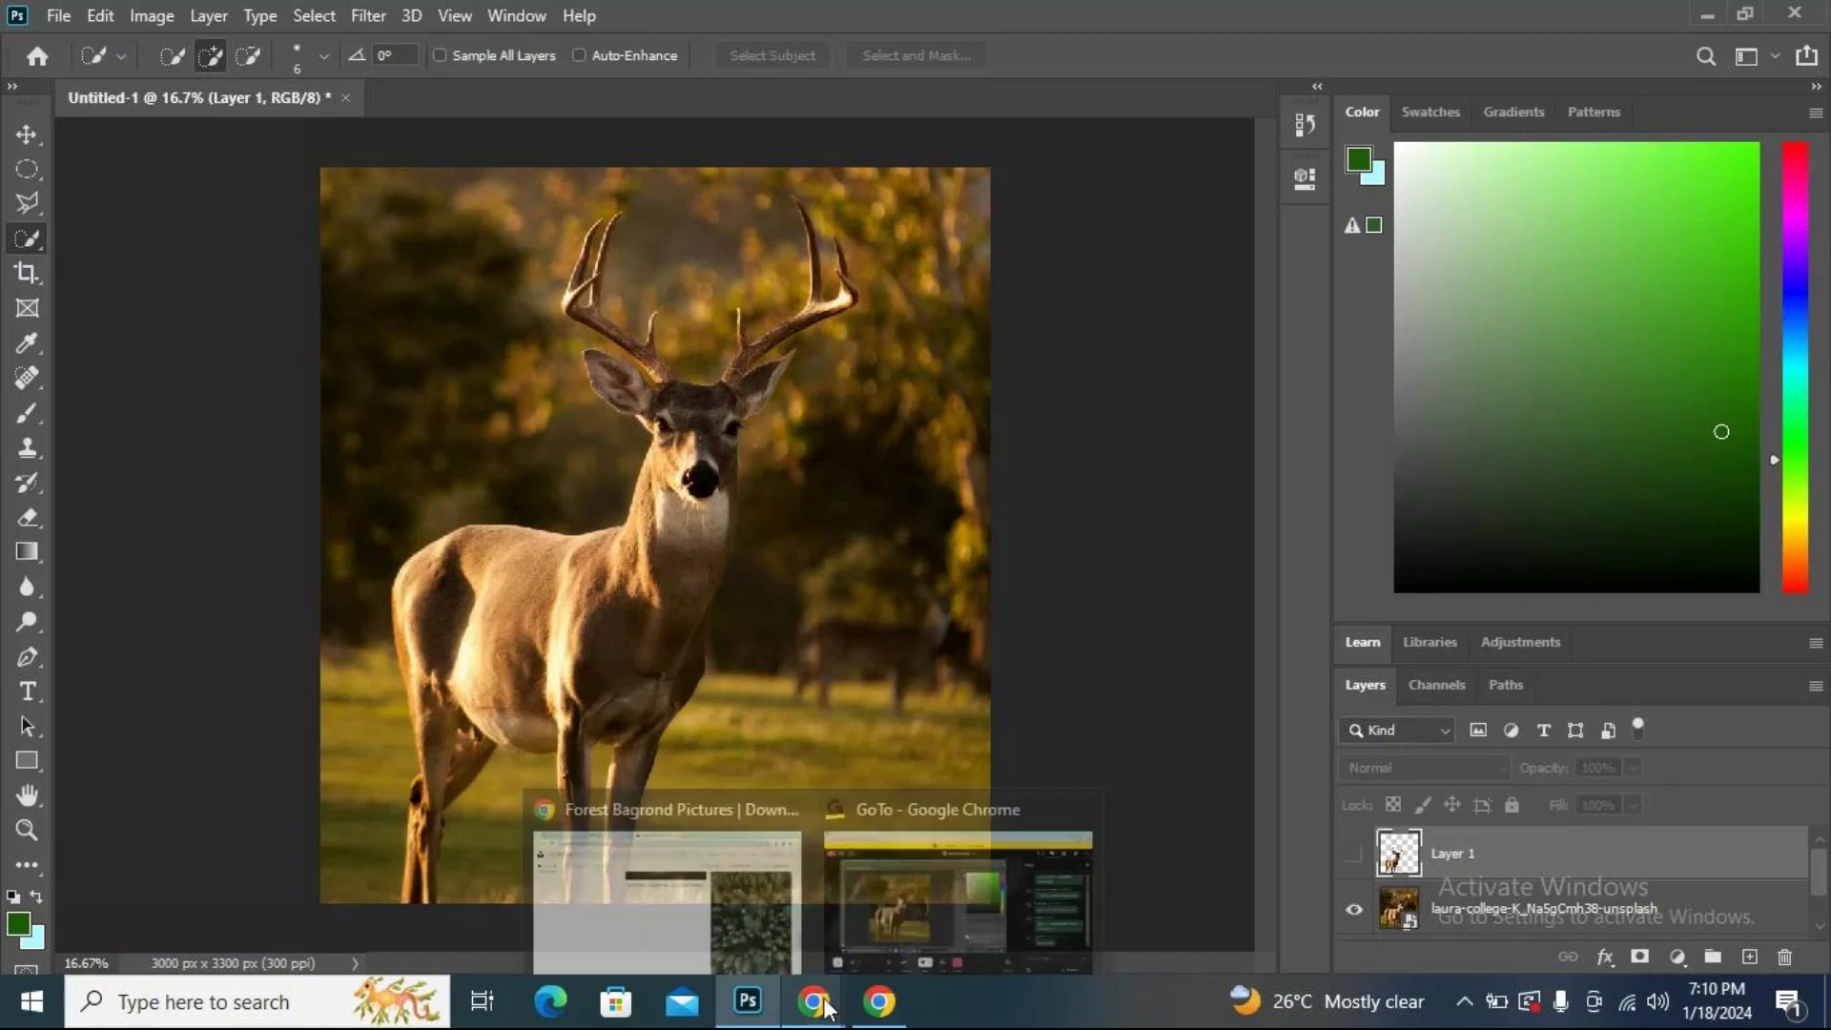
{"action": "left_click", "coordinate": [796, 935]}
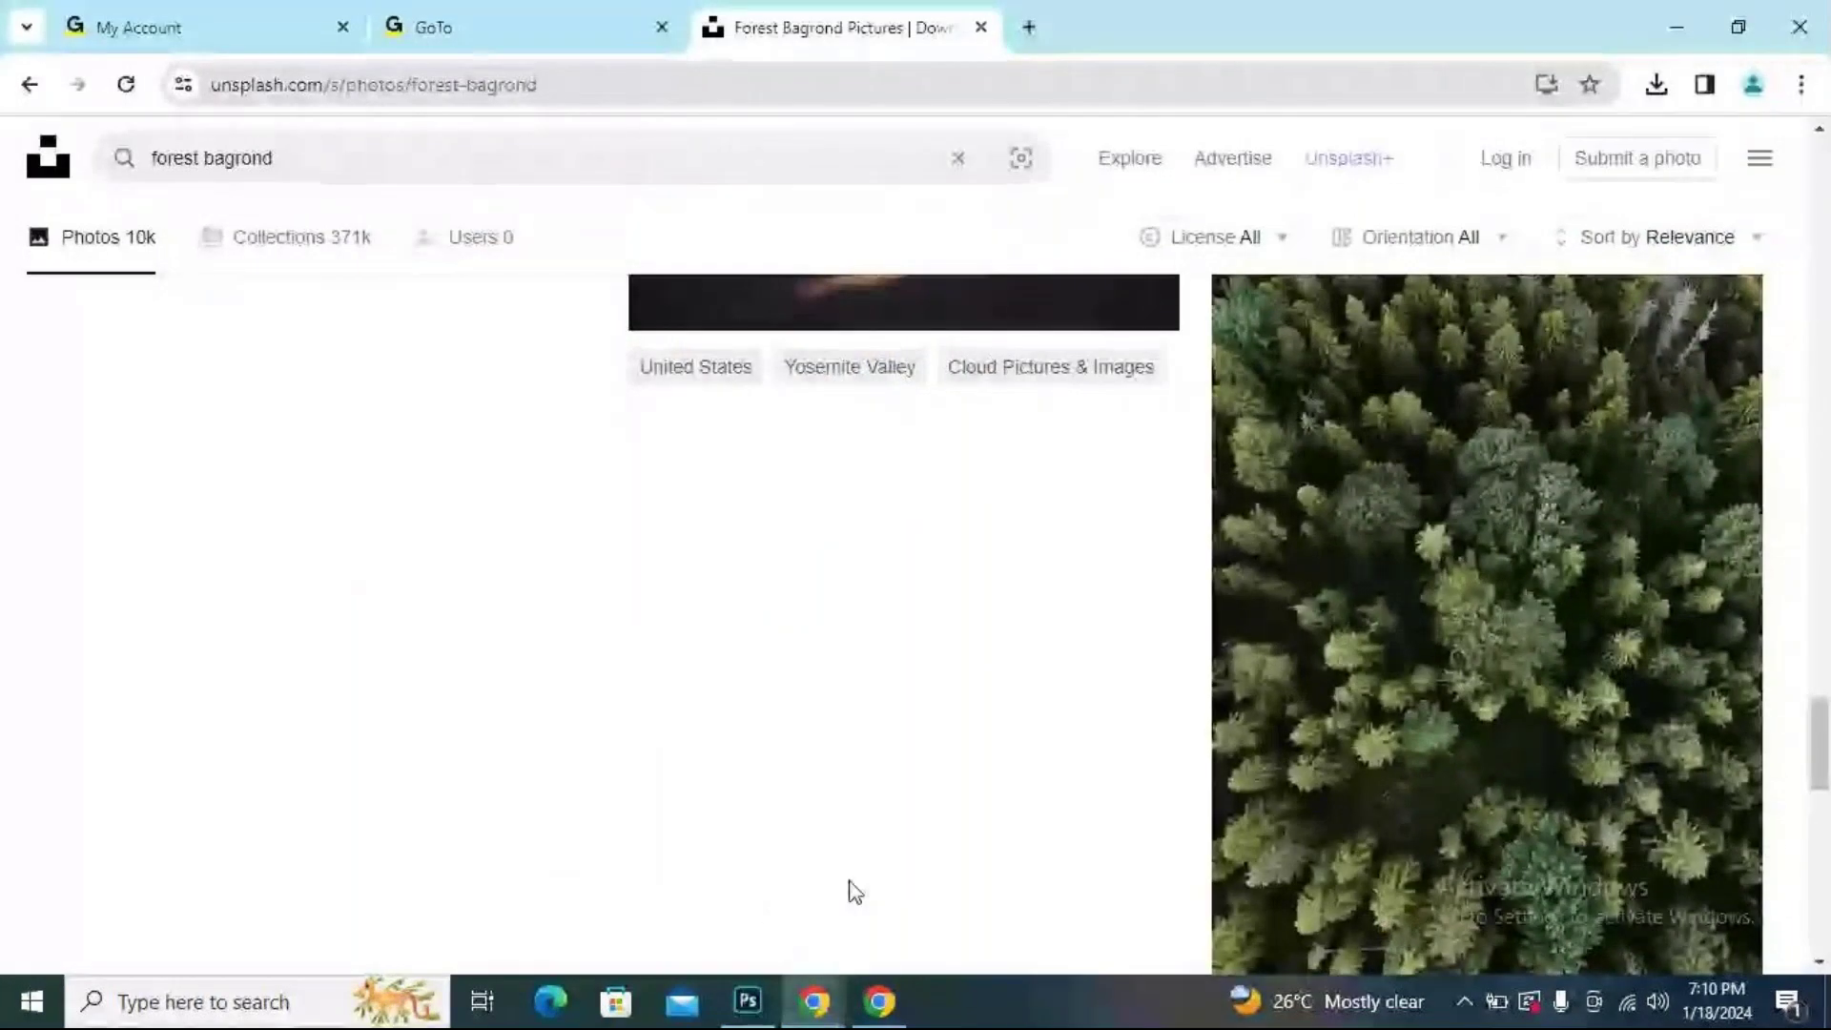
{"action": "scroll", "coordinate": [1125, 706], "scroll_direction": "down", "scroll_amount": 10}
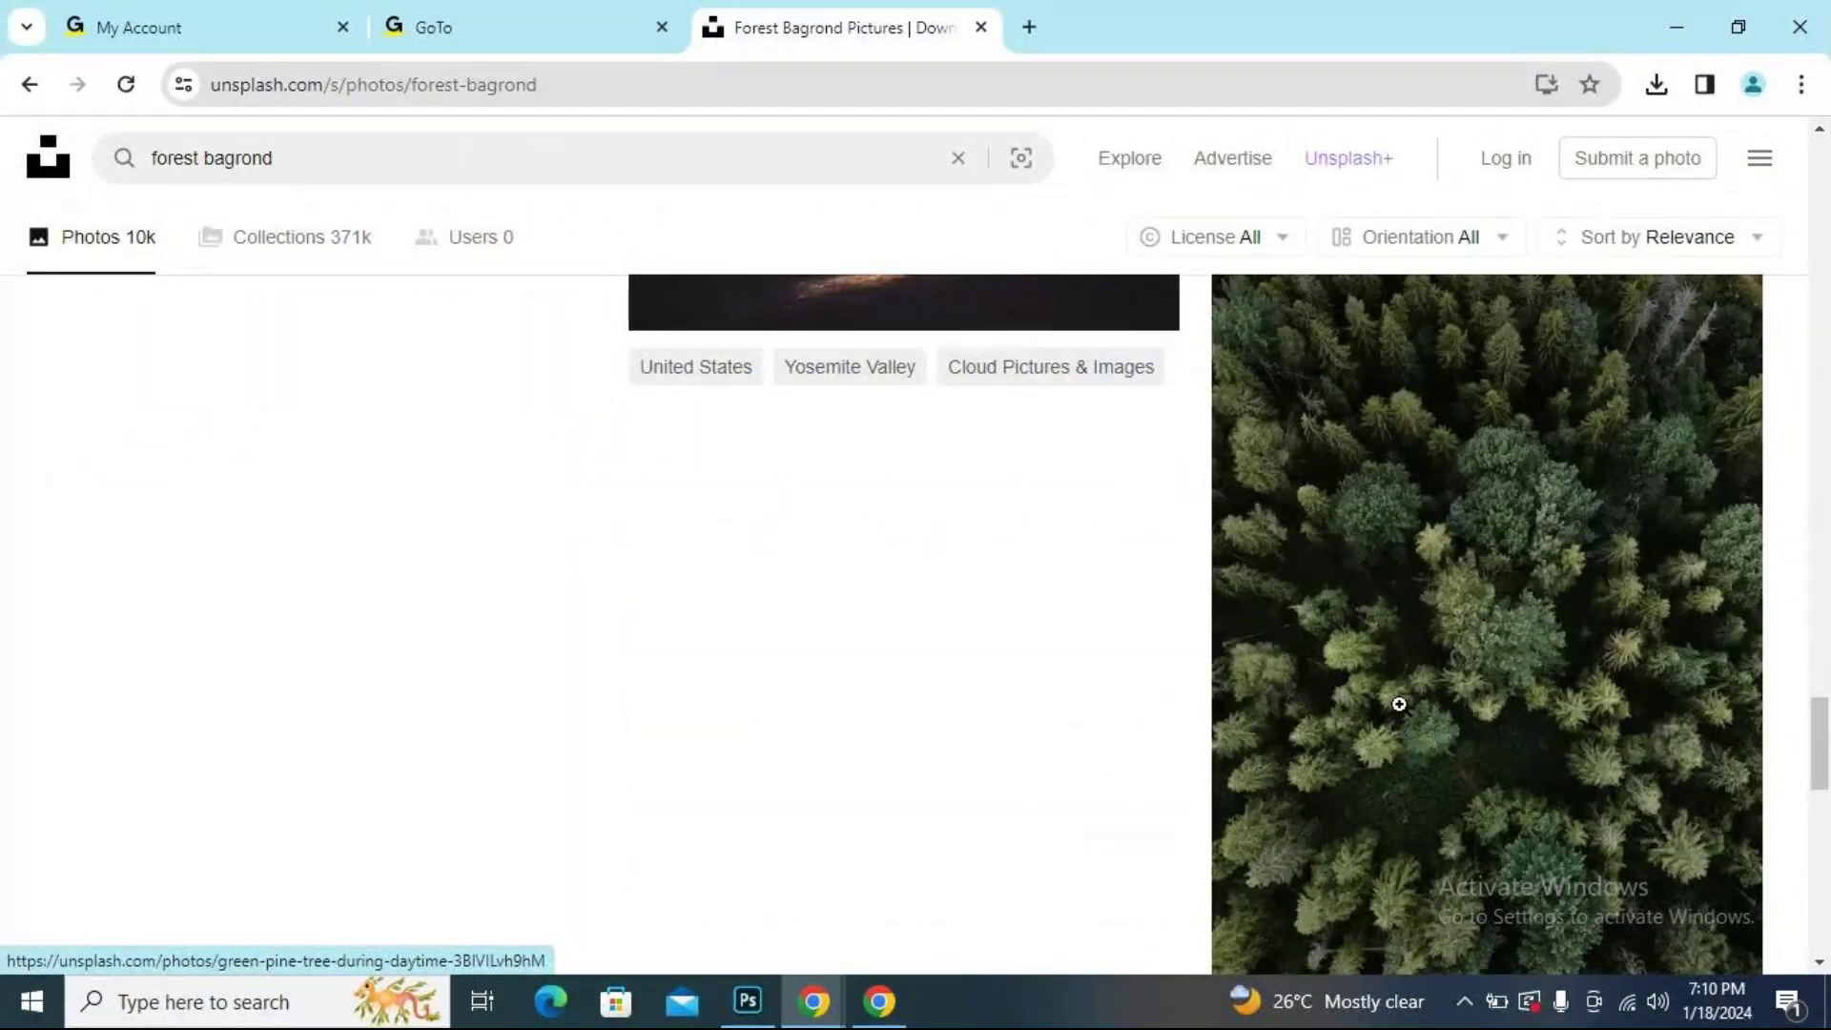
{"action": "scroll", "coordinate": [1399, 704], "scroll_direction": "down", "scroll_amount": 3}
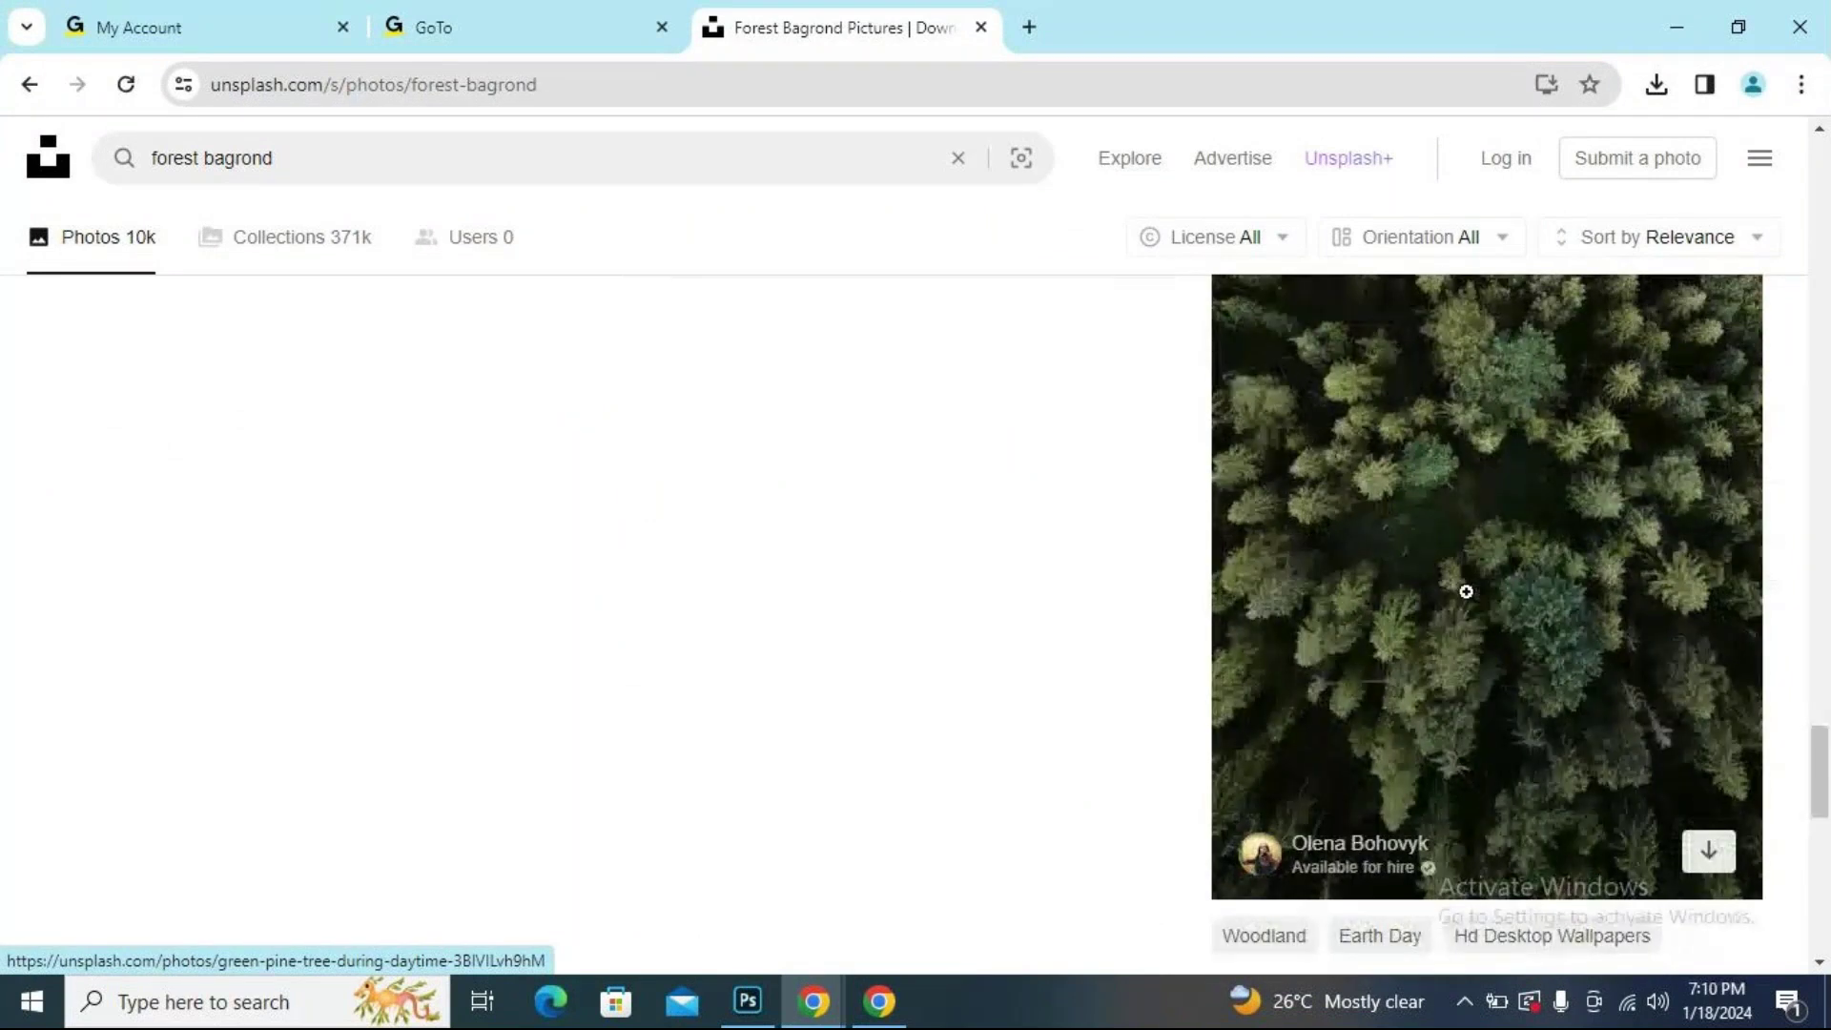
{"action": "scroll", "coordinate": [695, 431], "scroll_direction": "up", "scroll_amount": 4}
{"action": "scroll", "coordinate": [838, 515], "scroll_direction": "up", "scroll_amount": 8}
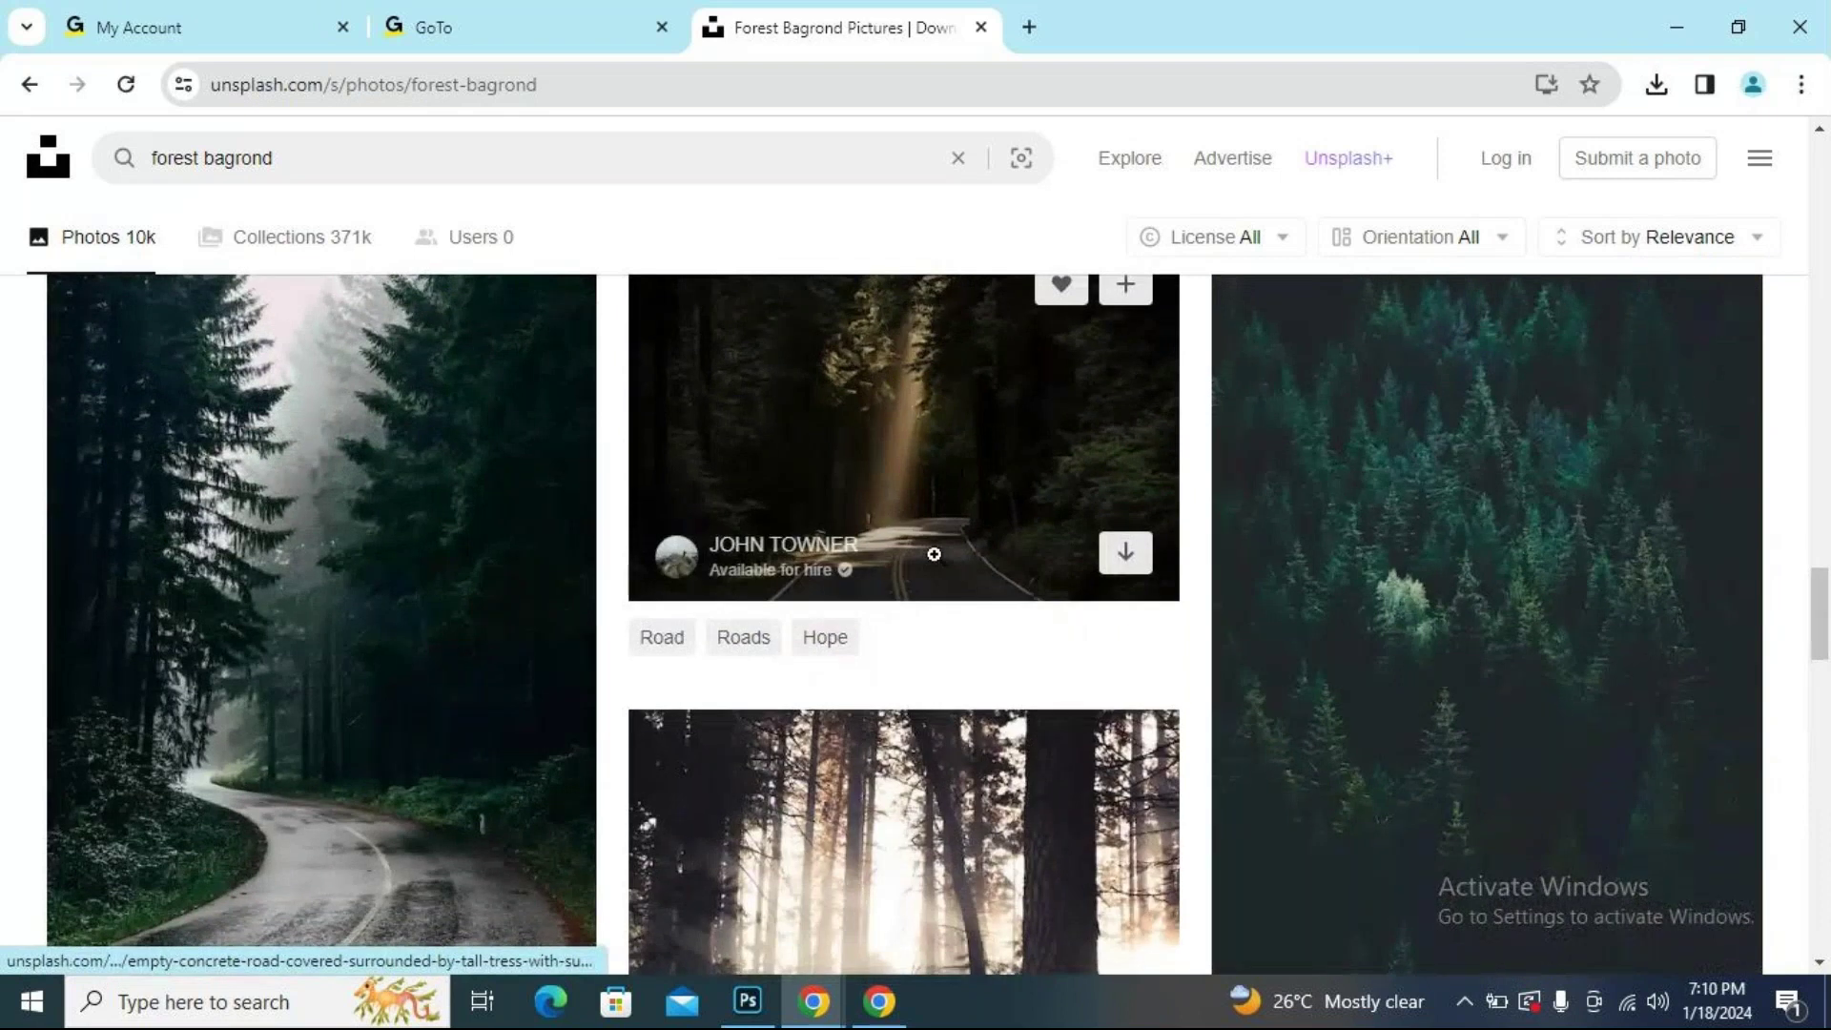
{"action": "scroll", "coordinate": [1049, 531], "scroll_direction": "down", "scroll_amount": 3}
{"action": "scroll", "coordinate": [1047, 534], "scroll_direction": "up", "scroll_amount": 10}
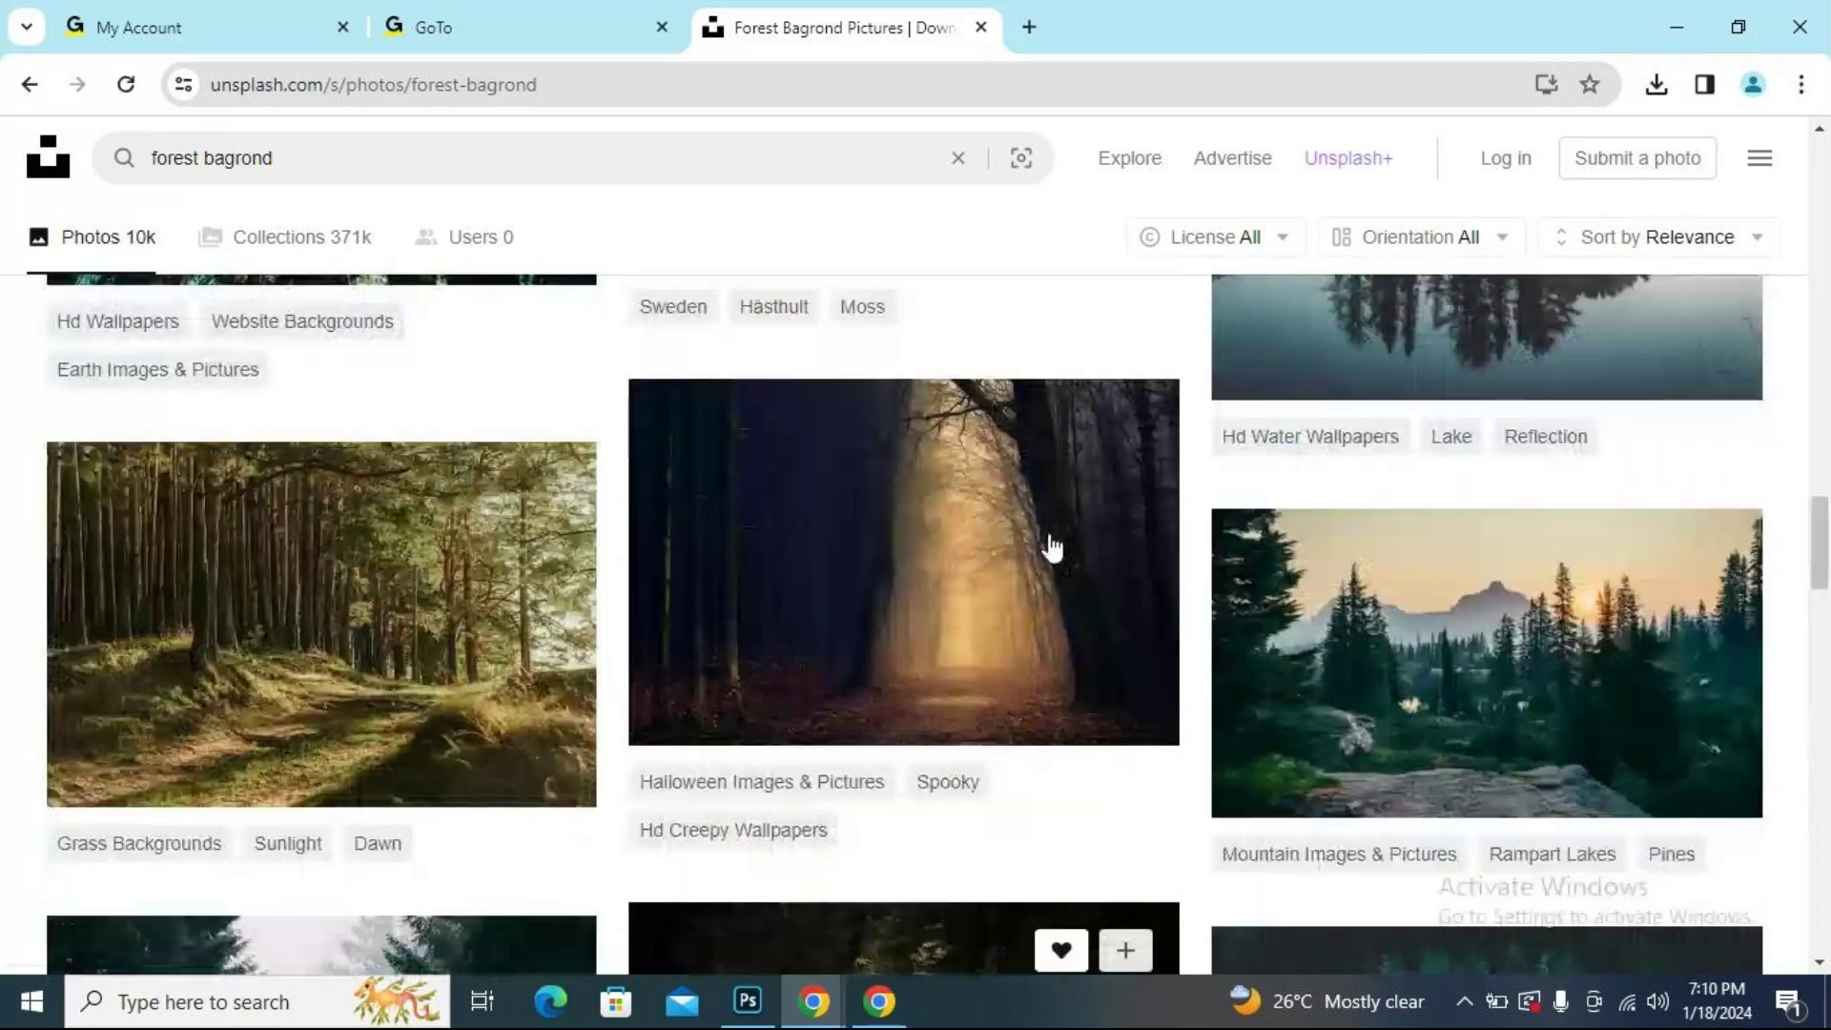
{"action": "scroll", "coordinate": [776, 609], "scroll_direction": "up", "scroll_amount": 3}
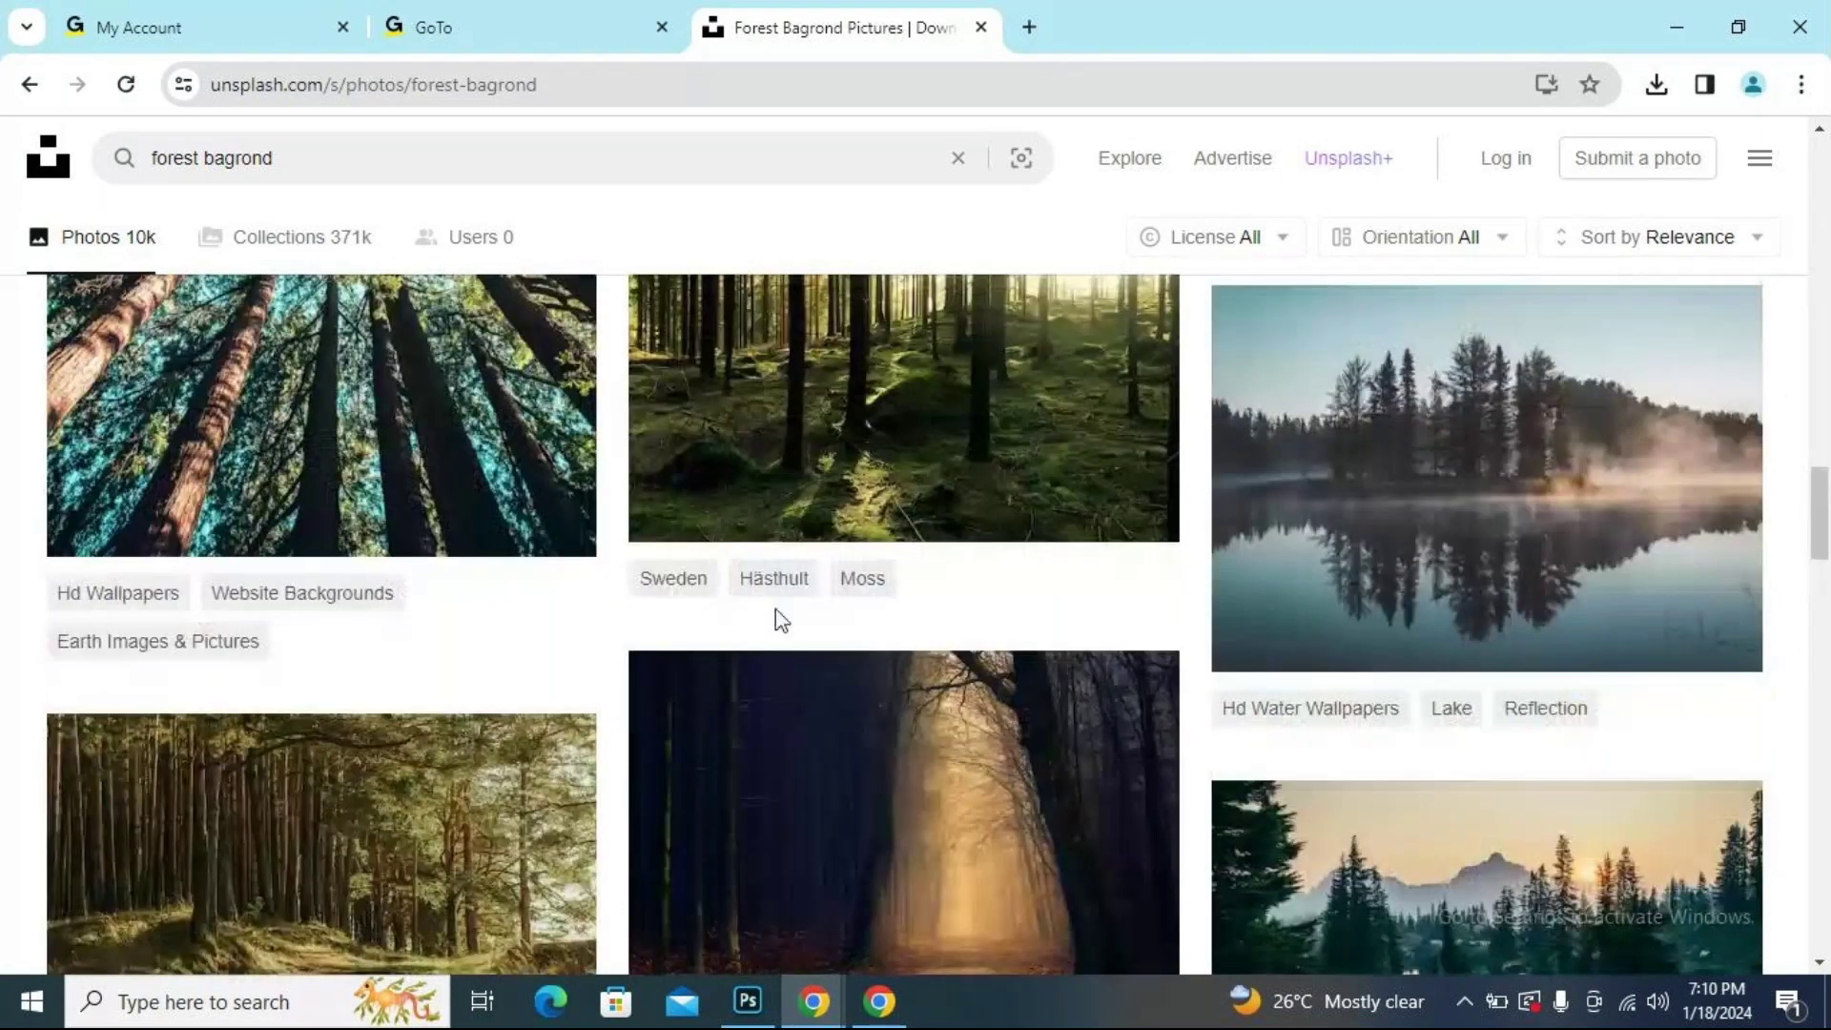
{"action": "scroll", "coordinate": [775, 609], "scroll_direction": "up", "scroll_amount": 5}
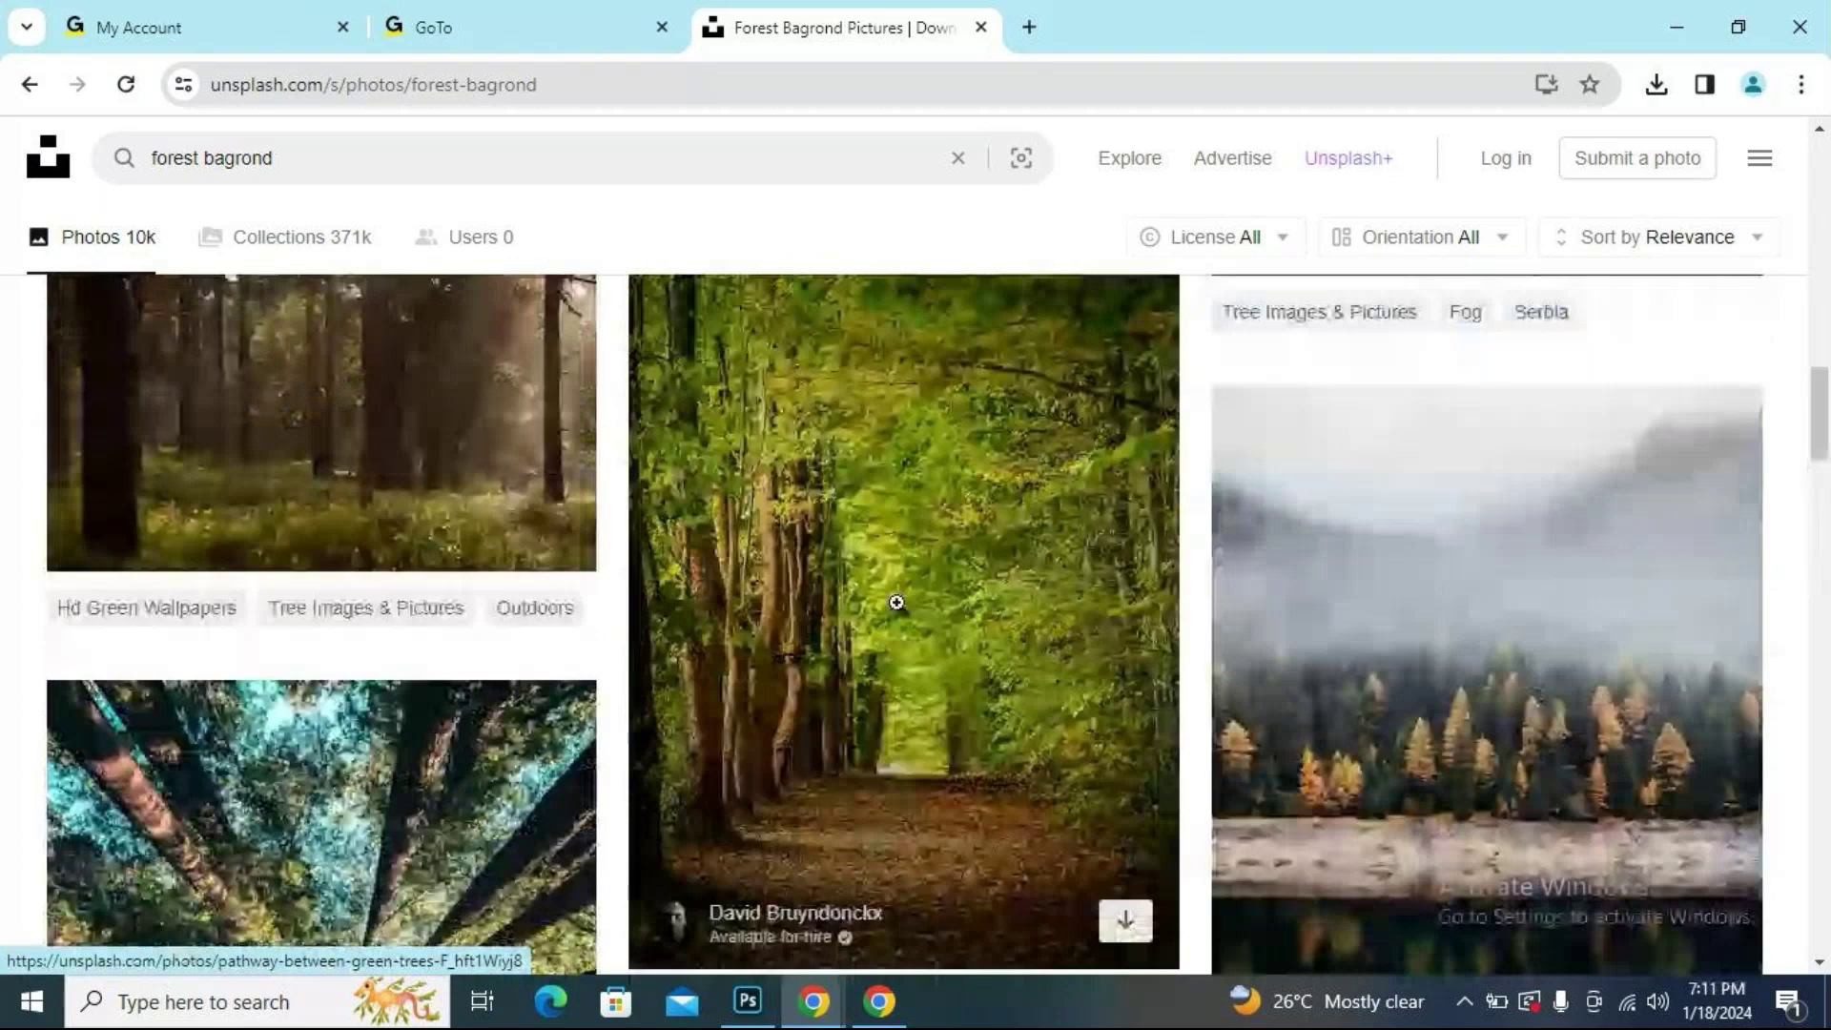
{"action": "scroll", "coordinate": [897, 603], "scroll_direction": "down", "scroll_amount": 2}
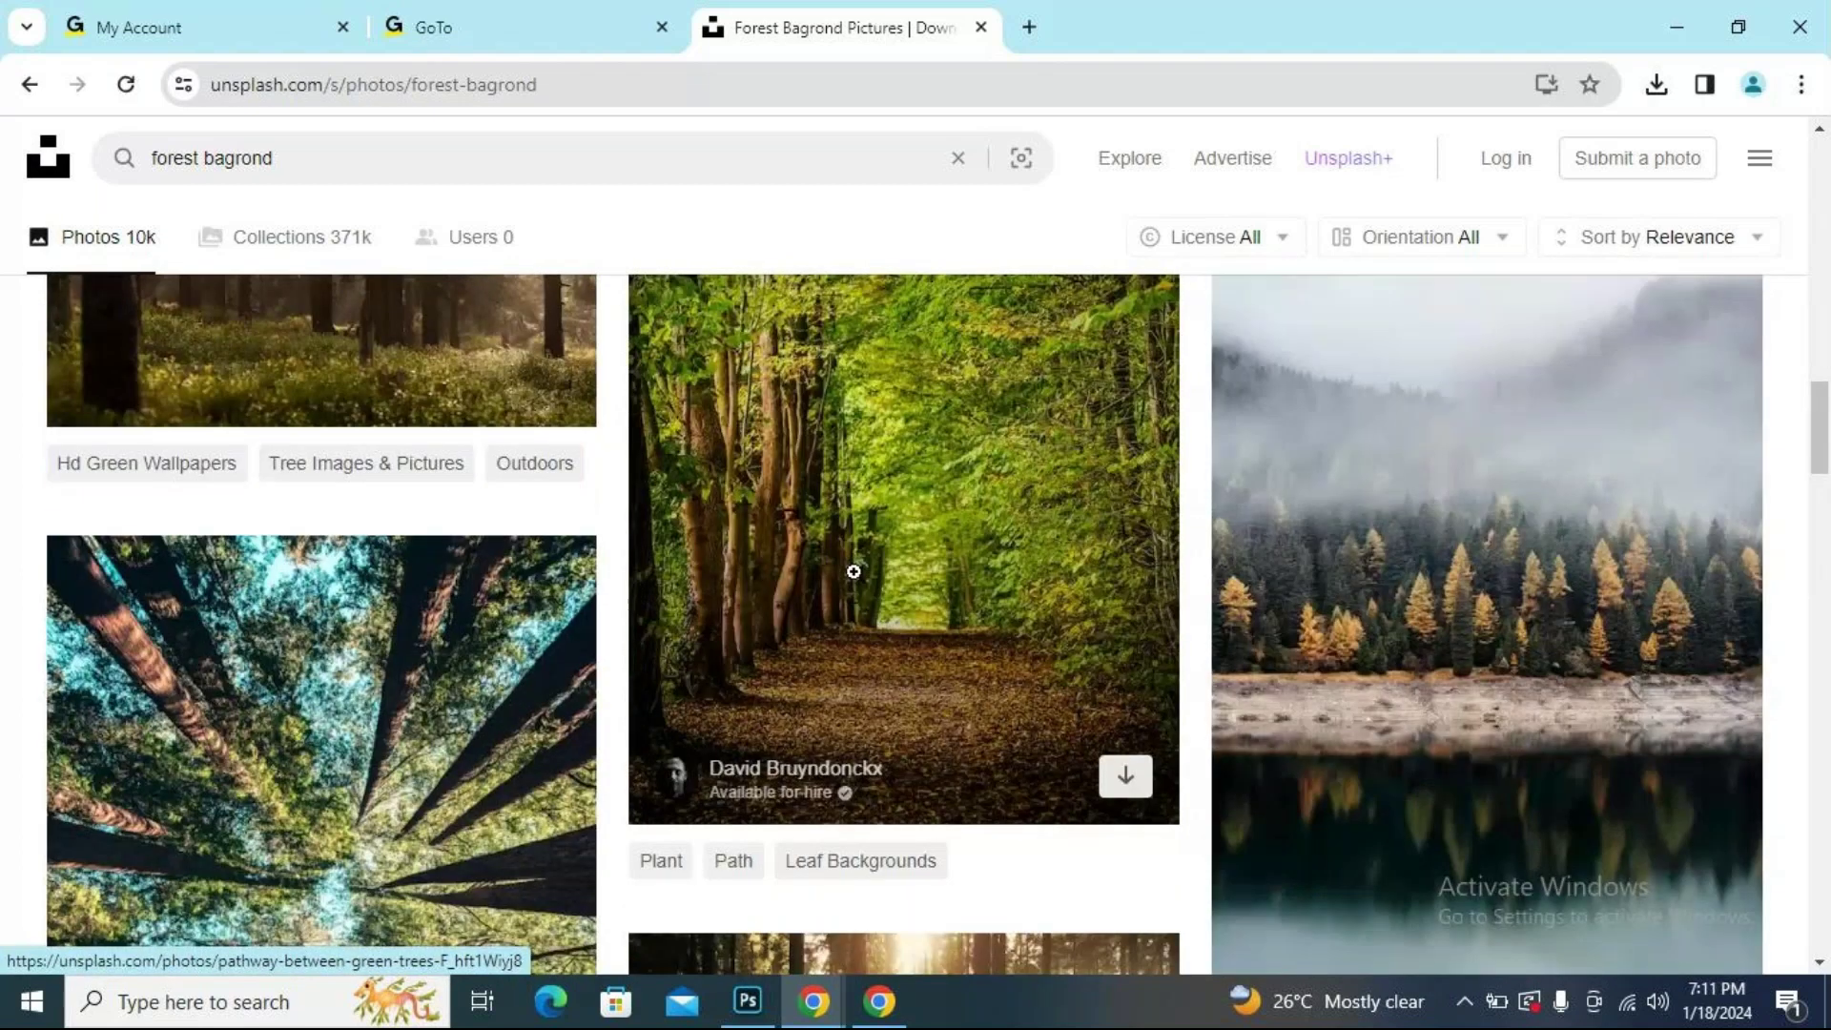
{"action": "scroll", "coordinate": [854, 572], "scroll_direction": "down", "scroll_amount": 5}
Open the "Green leafed trees" photo of a sunlit pine forest path and look through its related photos.
{"action": "left_click", "coordinate": [609, 836]}
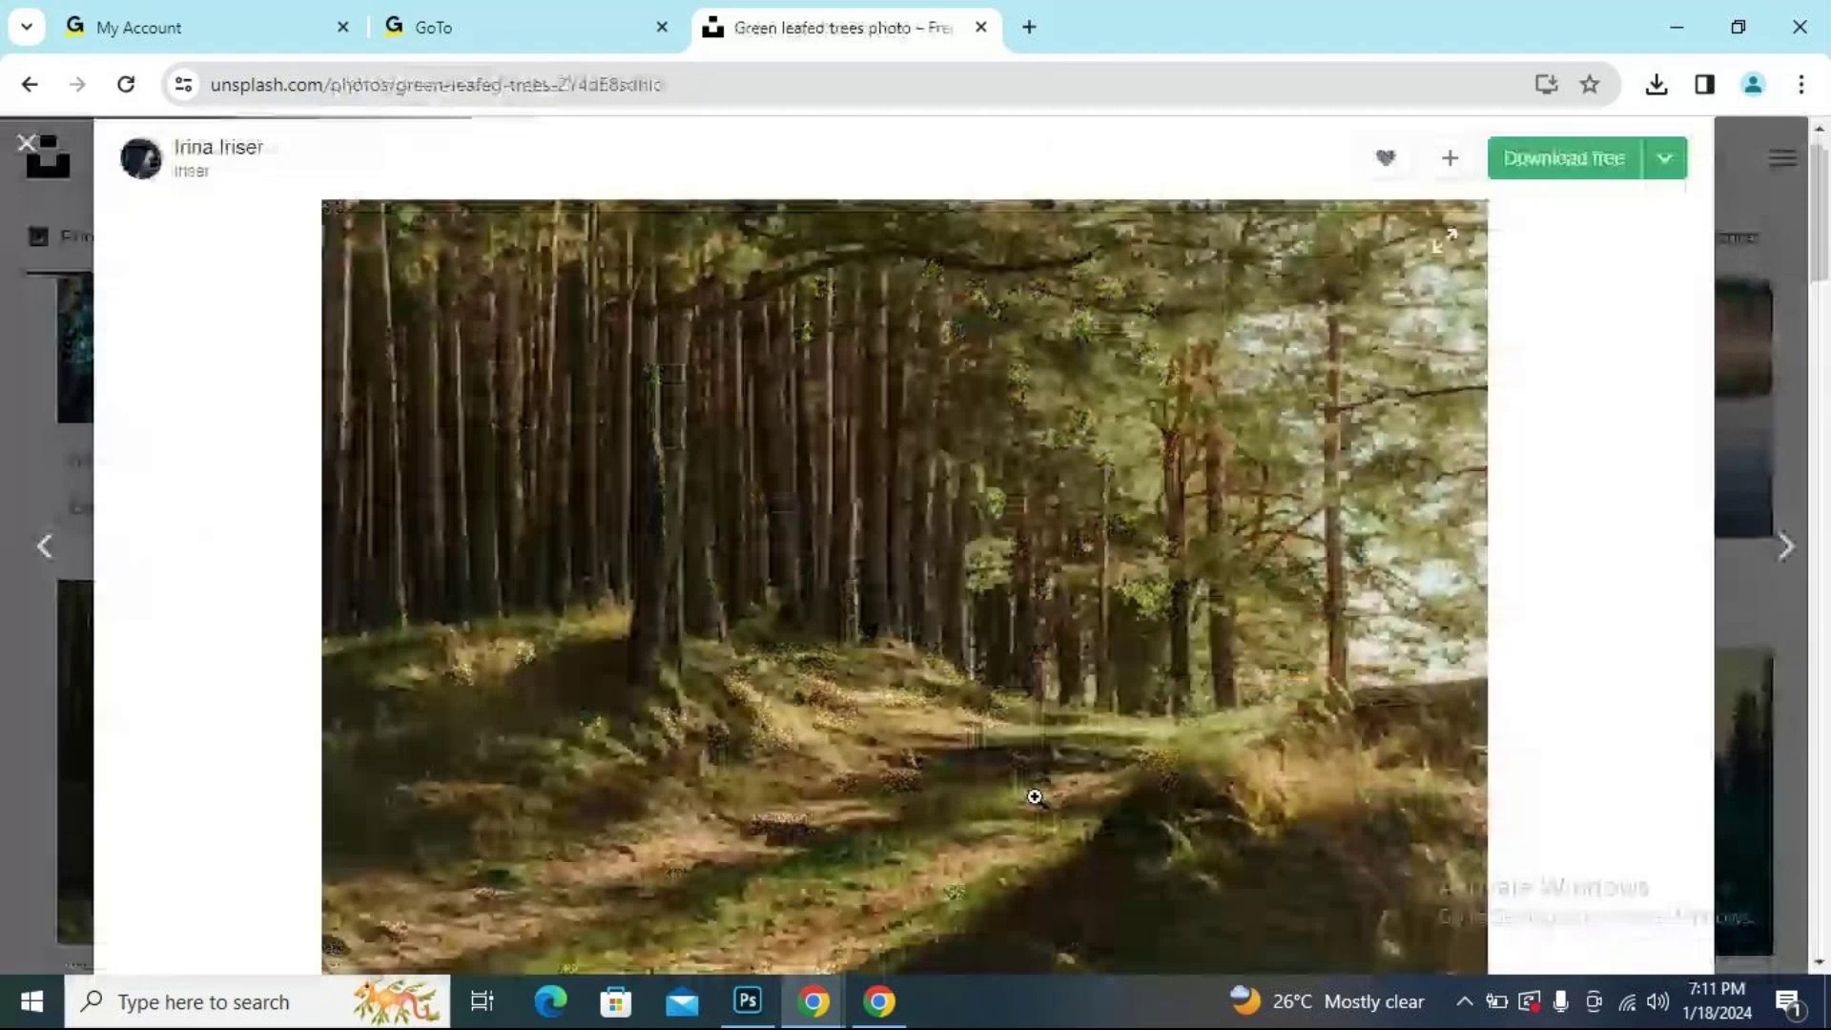
{"action": "scroll", "coordinate": [1030, 725], "scroll_direction": "down", "scroll_amount": 10}
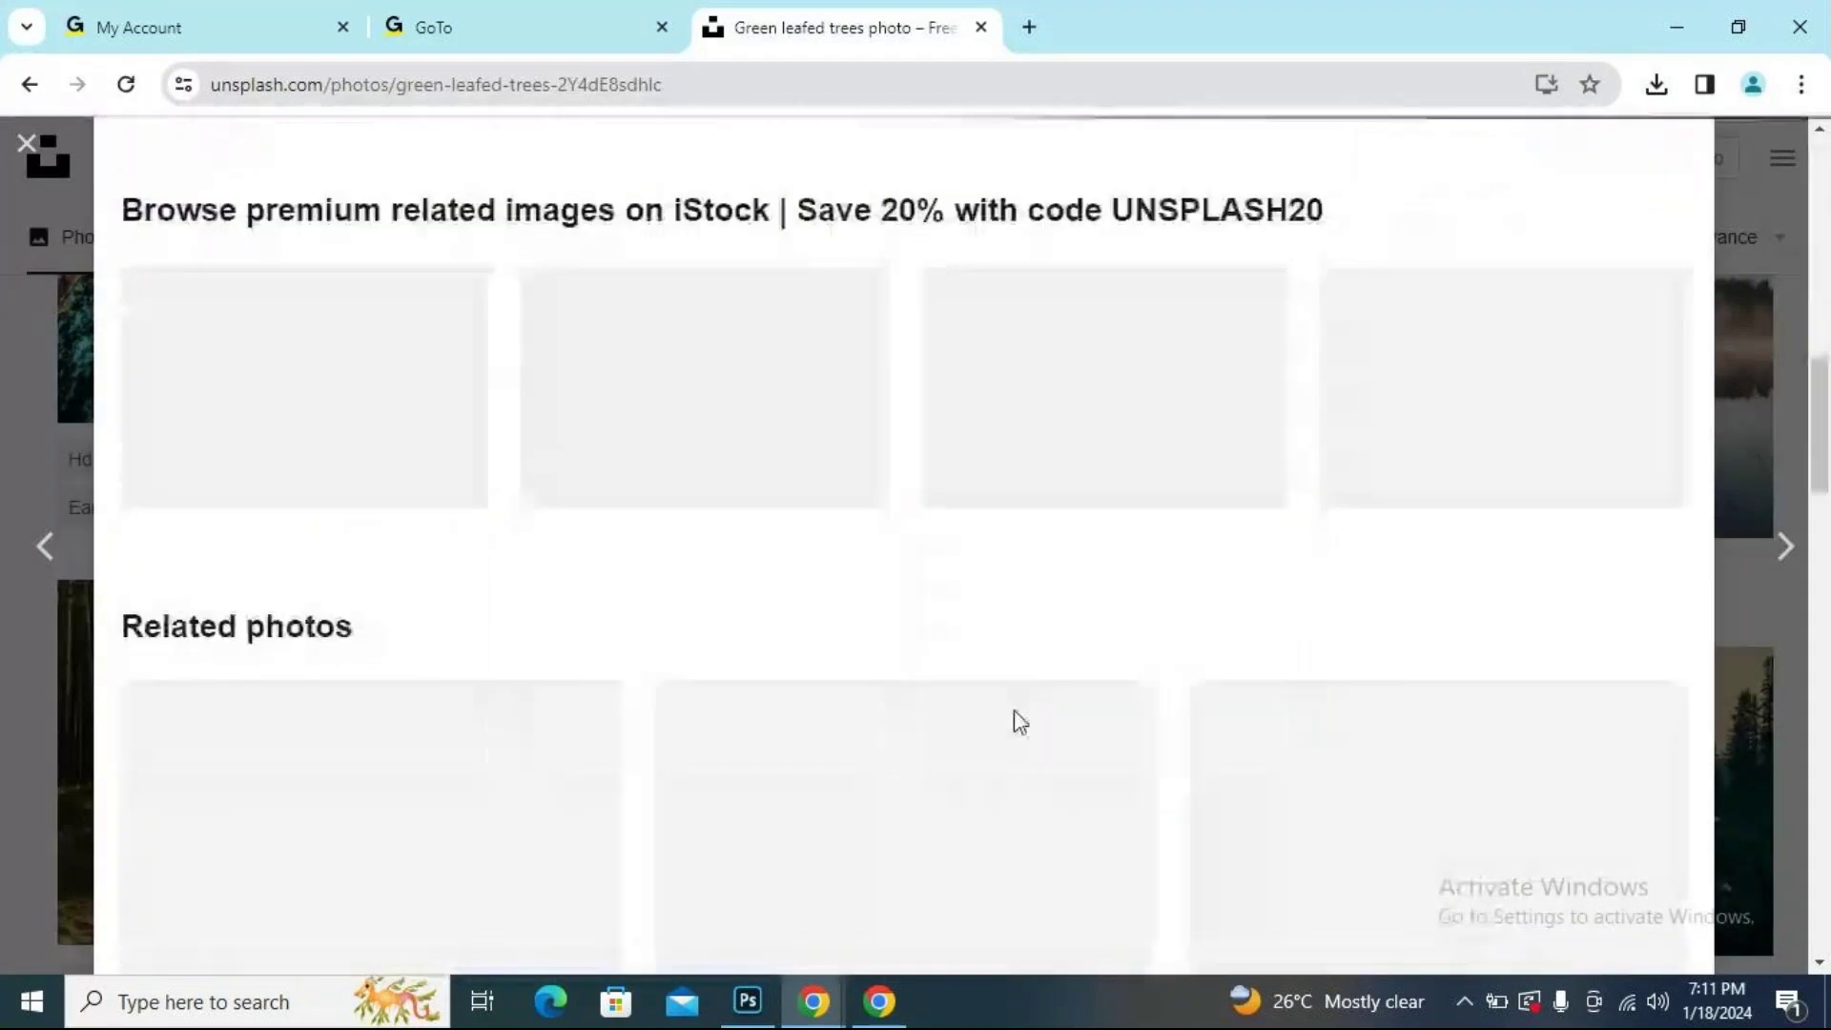
{"action": "scroll", "coordinate": [1015, 711], "scroll_direction": "down", "scroll_amount": 5}
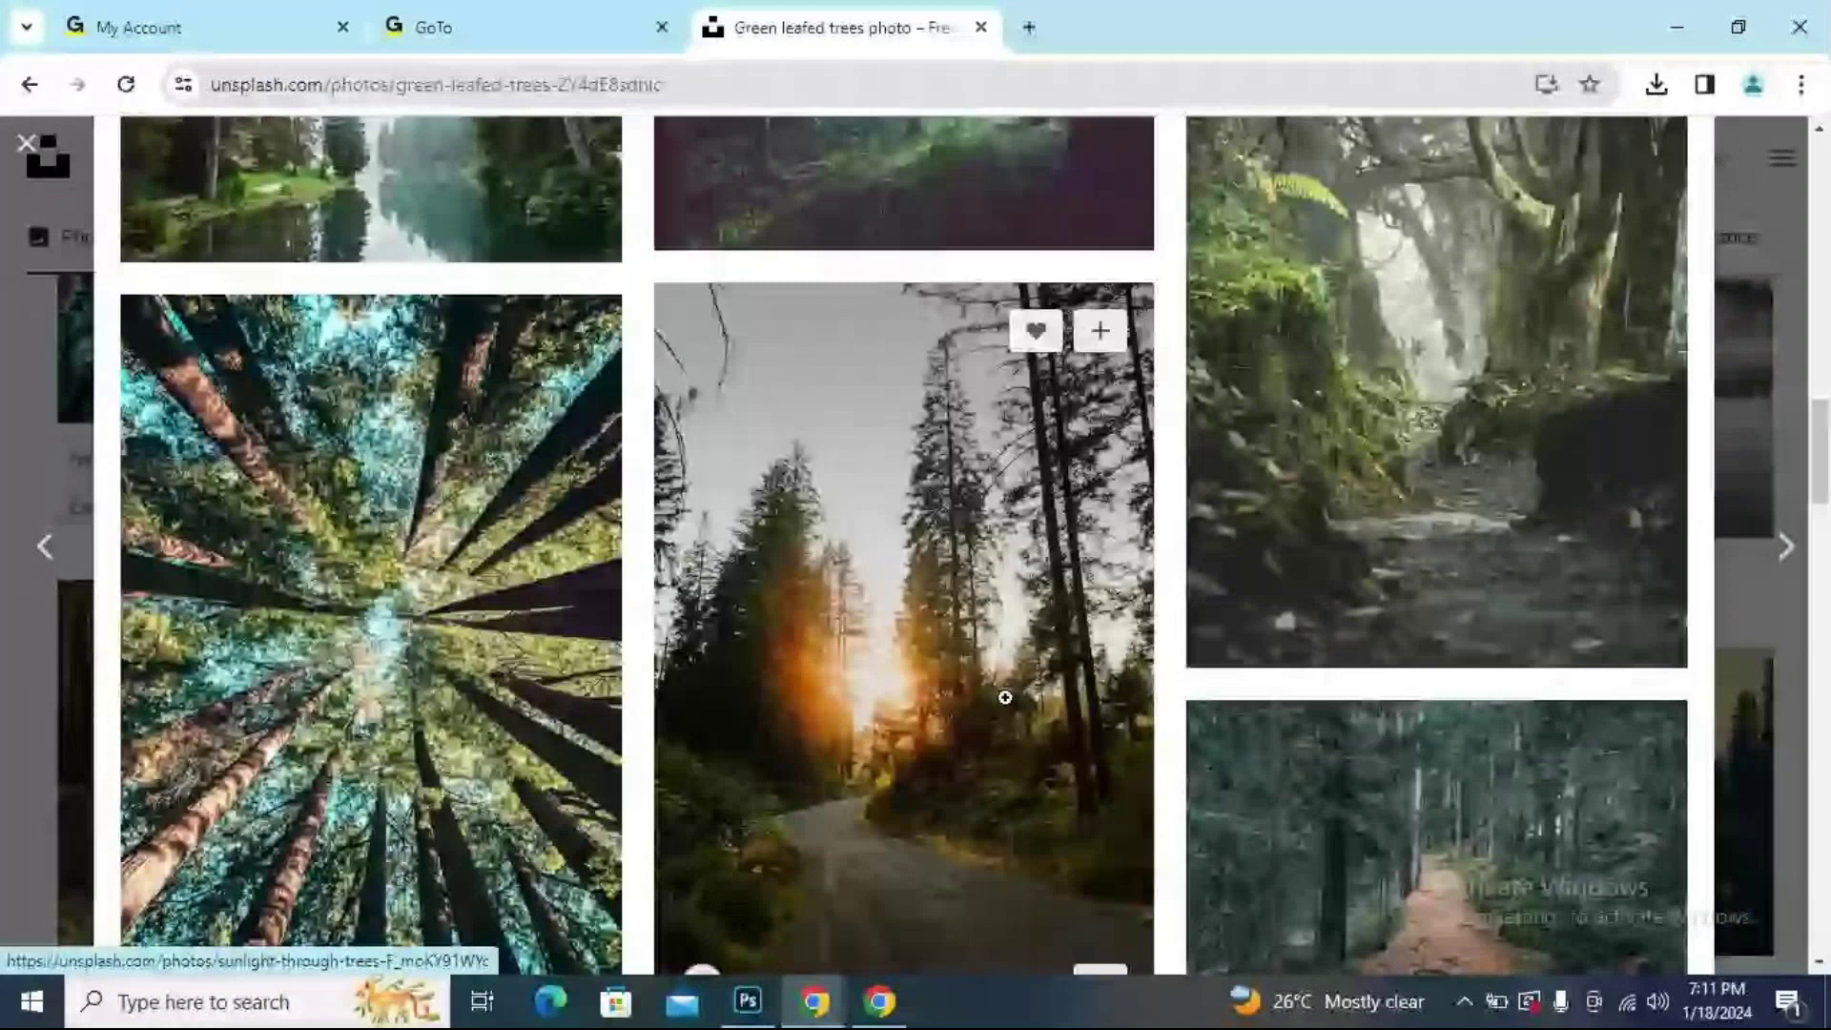
{"action": "scroll", "coordinate": [1005, 697], "scroll_direction": "down", "scroll_amount": 2}
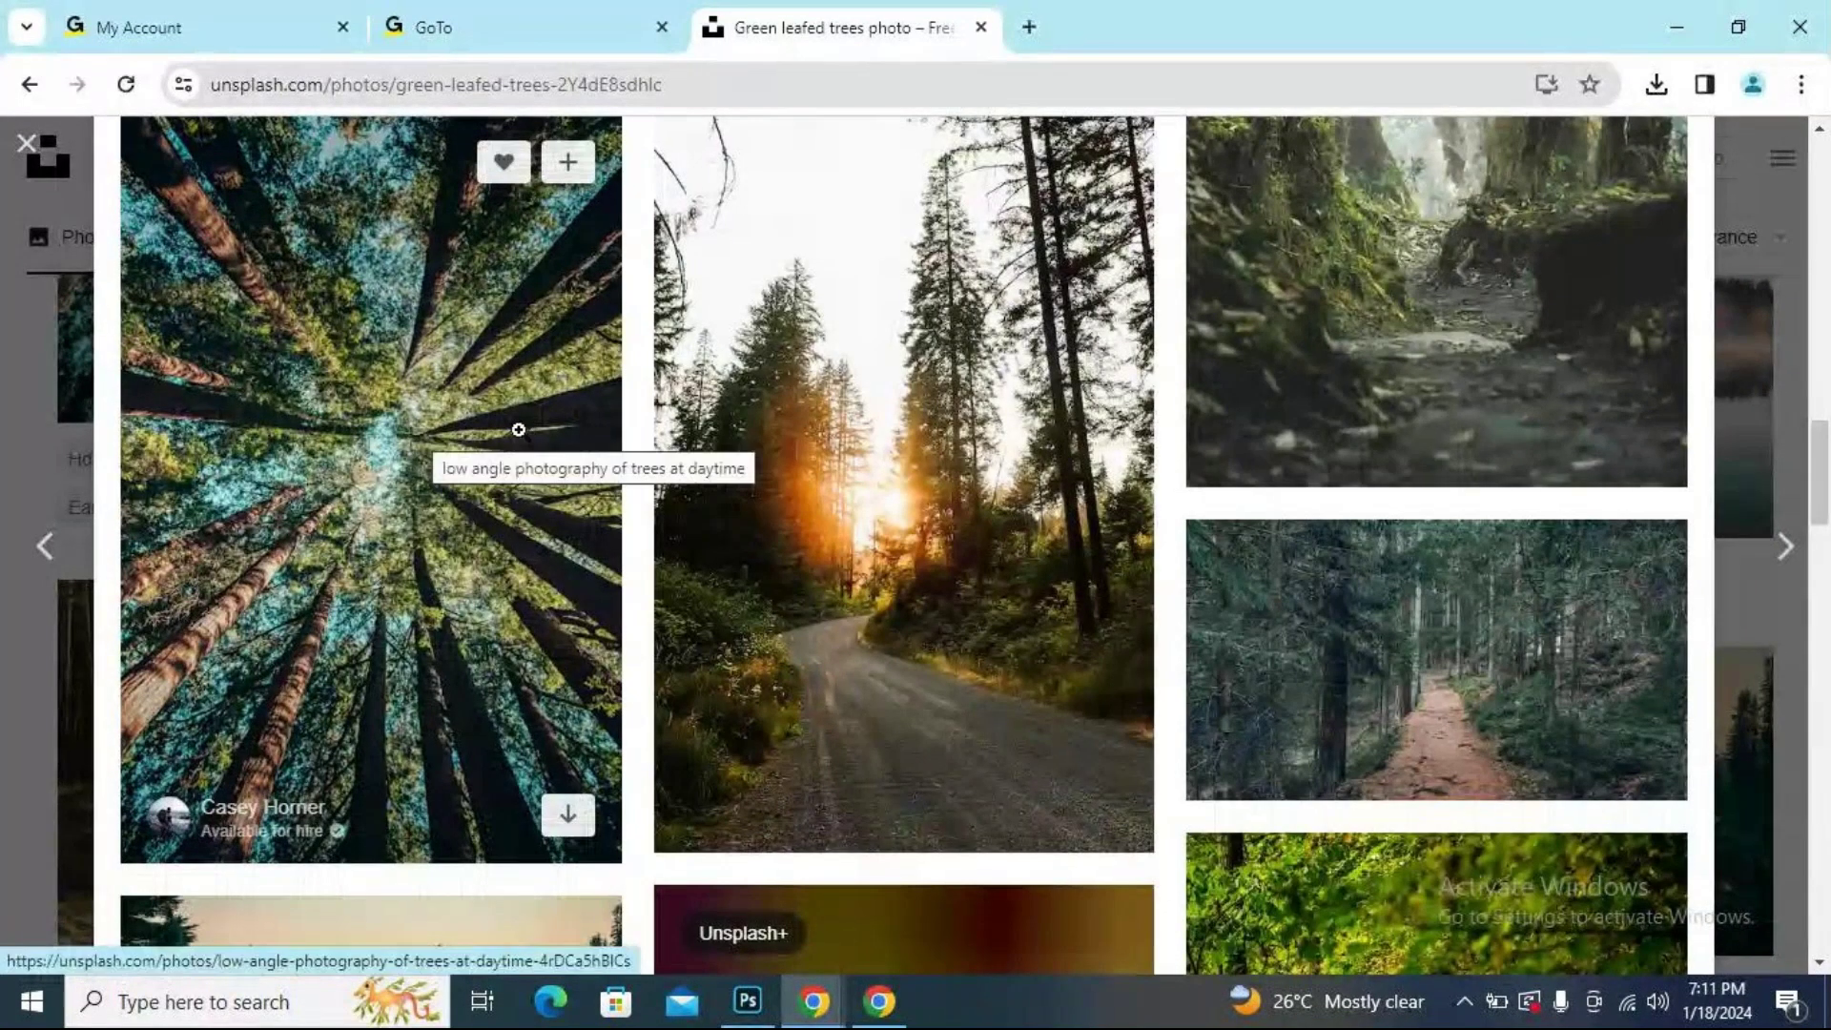
{"action": "scroll", "coordinate": [859, 462], "scroll_direction": "down", "scroll_amount": 3}
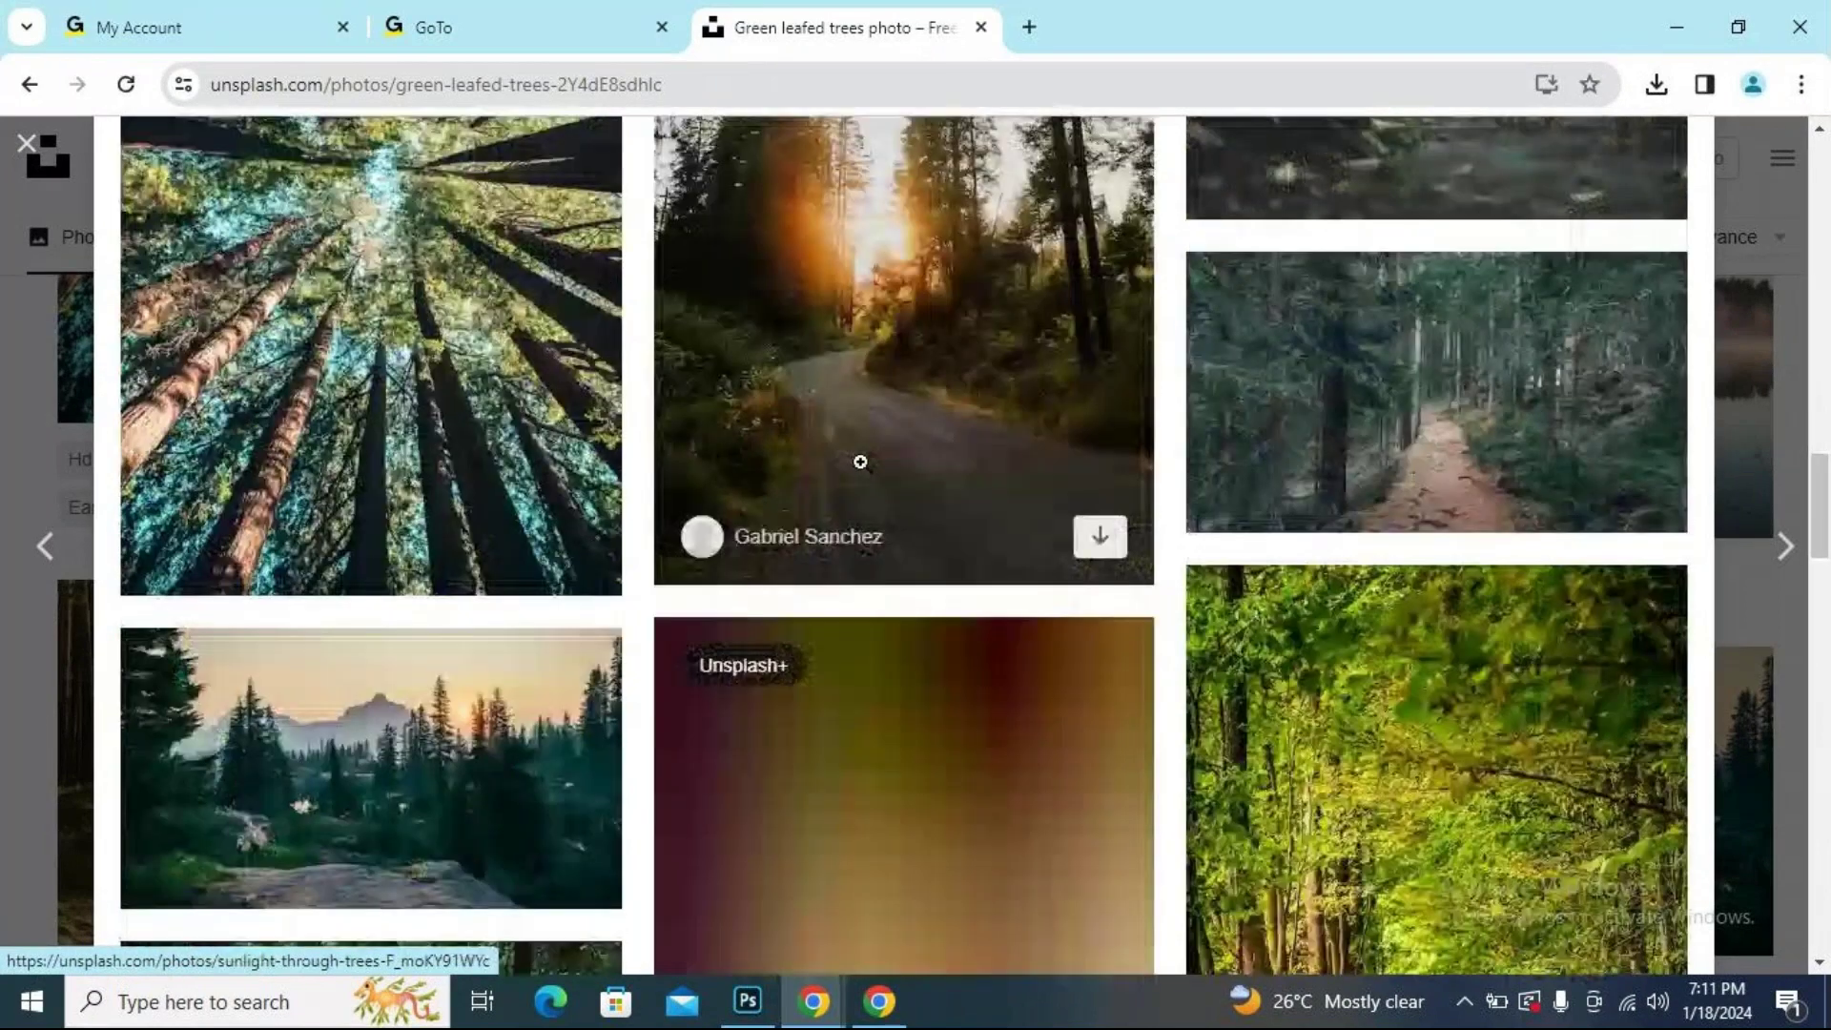
{"action": "scroll", "coordinate": [860, 461], "scroll_direction": "down", "scroll_amount": 6}
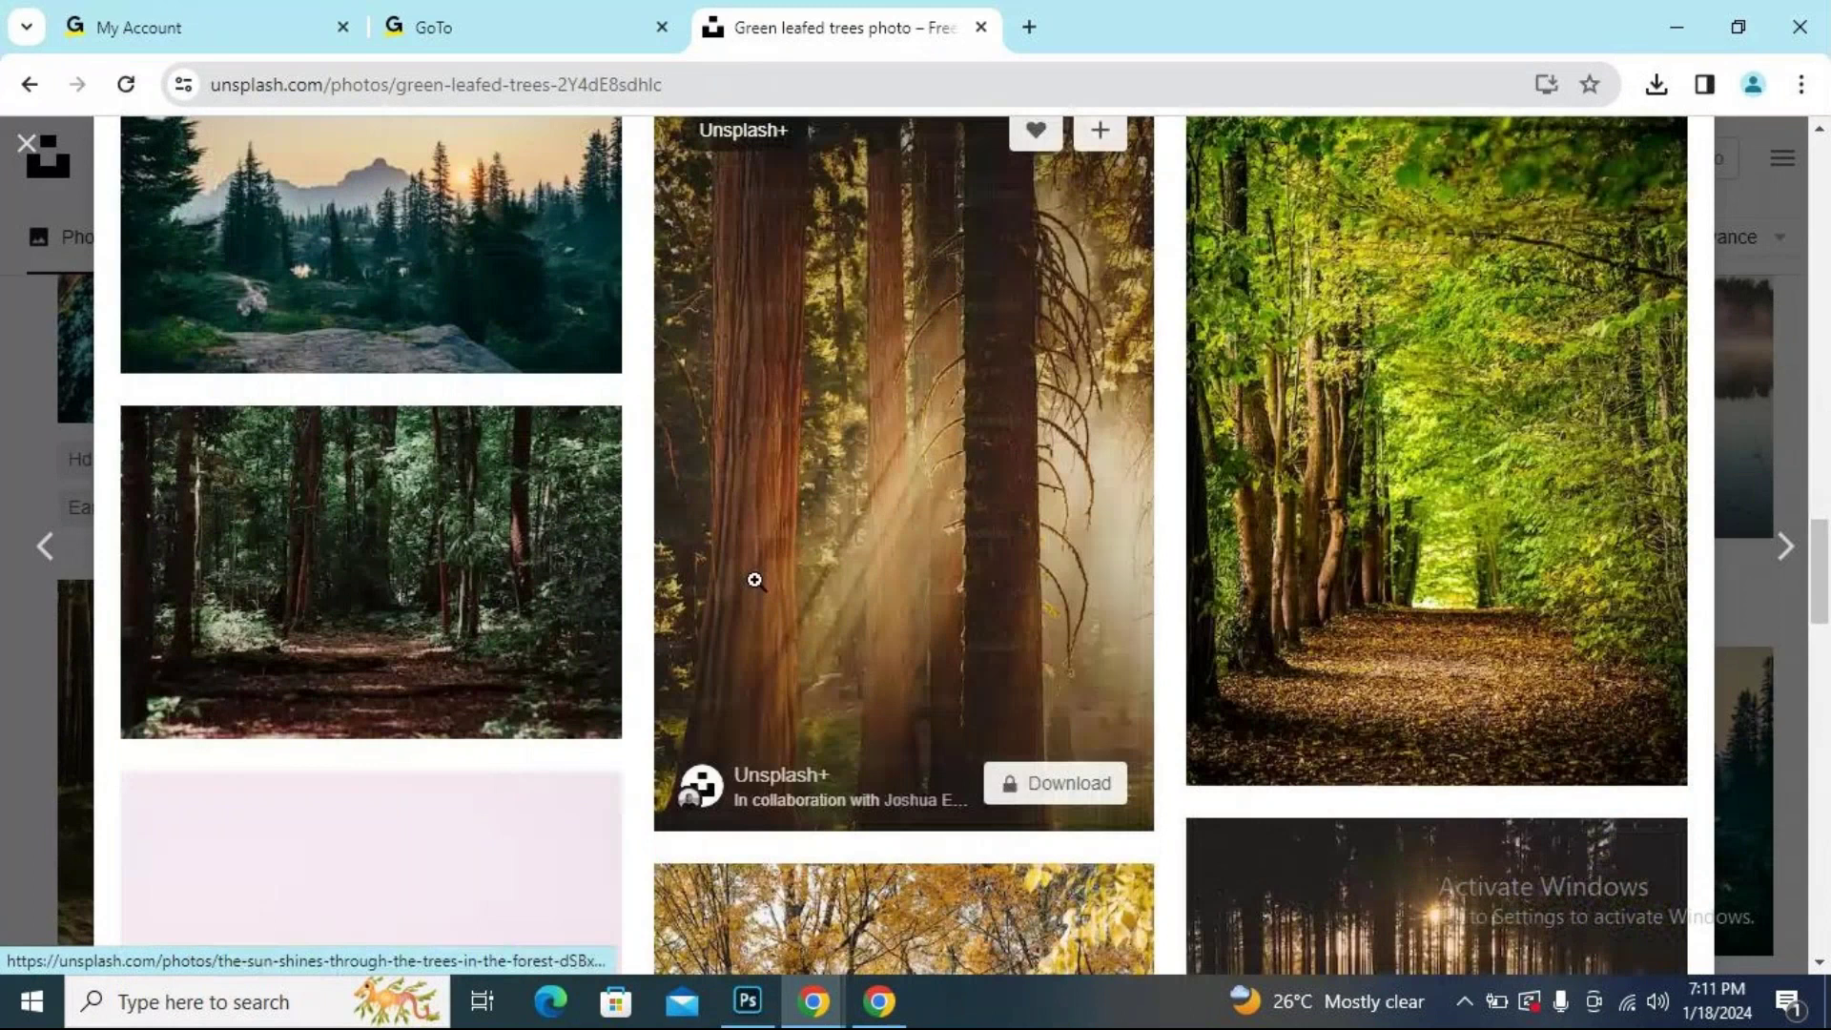
{"action": "scroll", "coordinate": [754, 573], "scroll_direction": "down", "scroll_amount": 20}
{"action": "scroll", "coordinate": [914, 517], "scroll_direction": "up", "scroll_amount": 6}
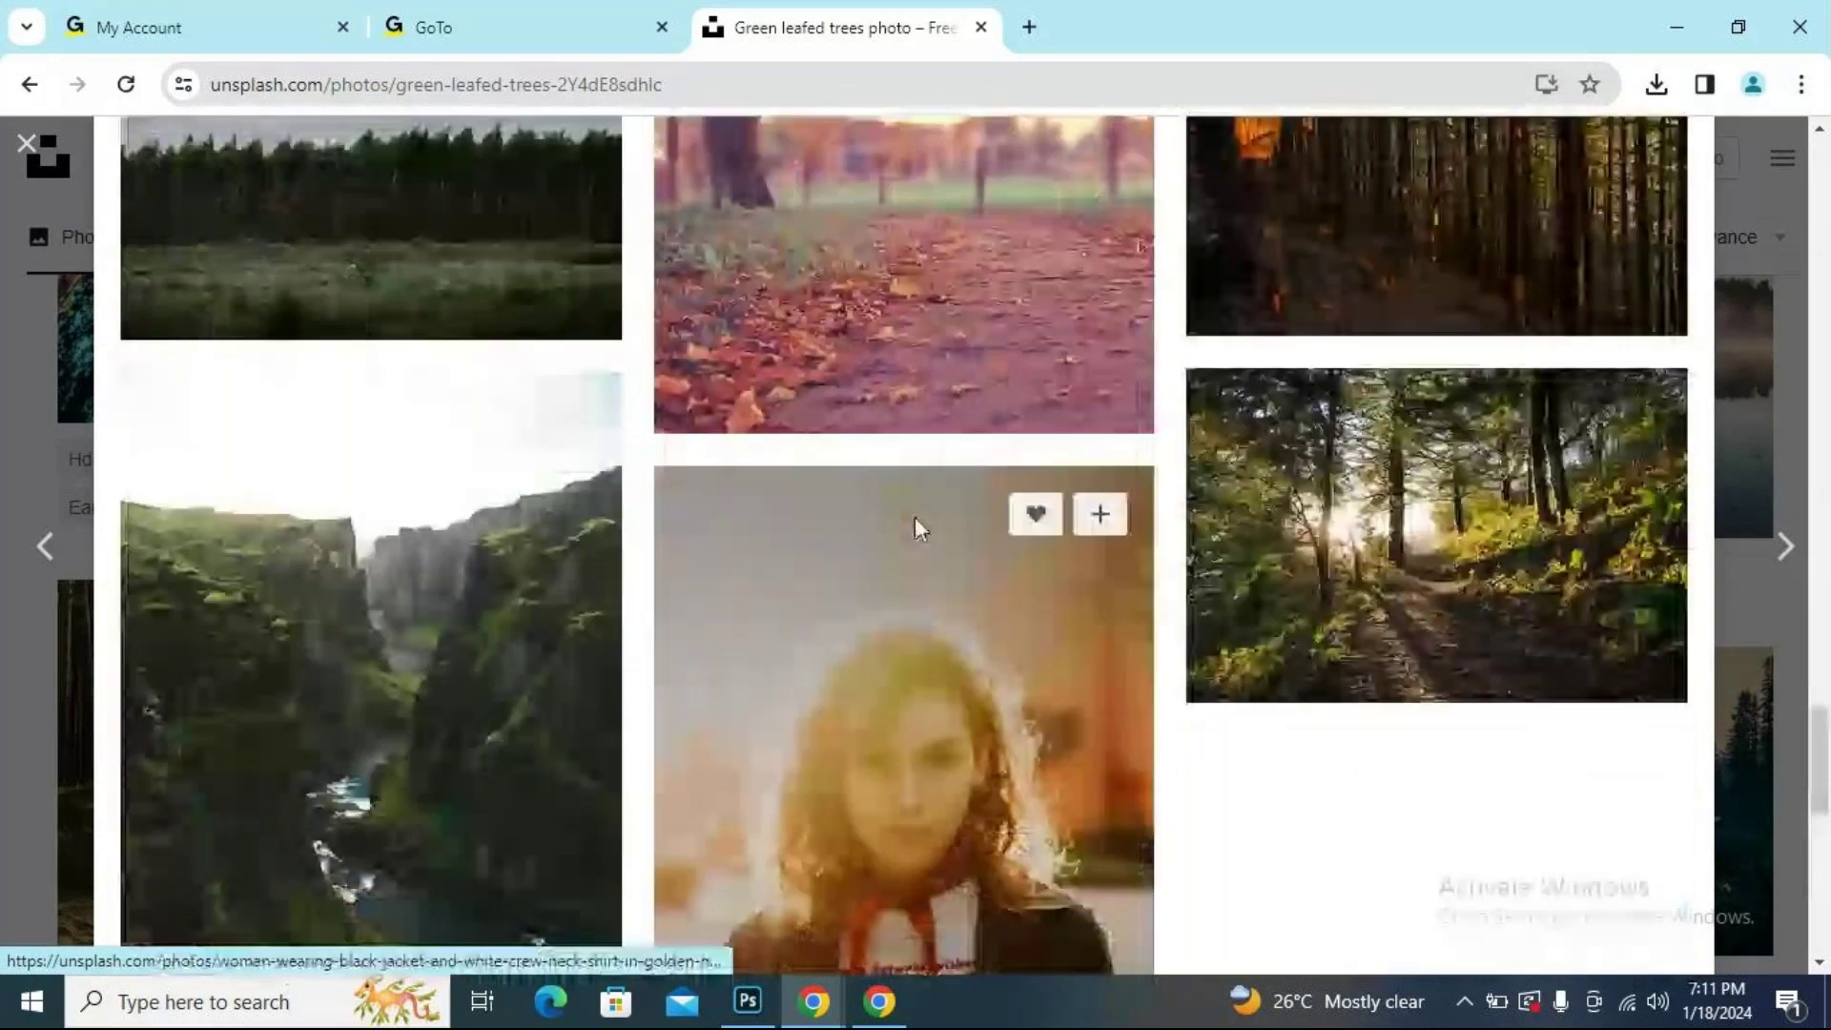
{"action": "scroll", "coordinate": [914, 517], "scroll_direction": "up", "scroll_amount": 3}
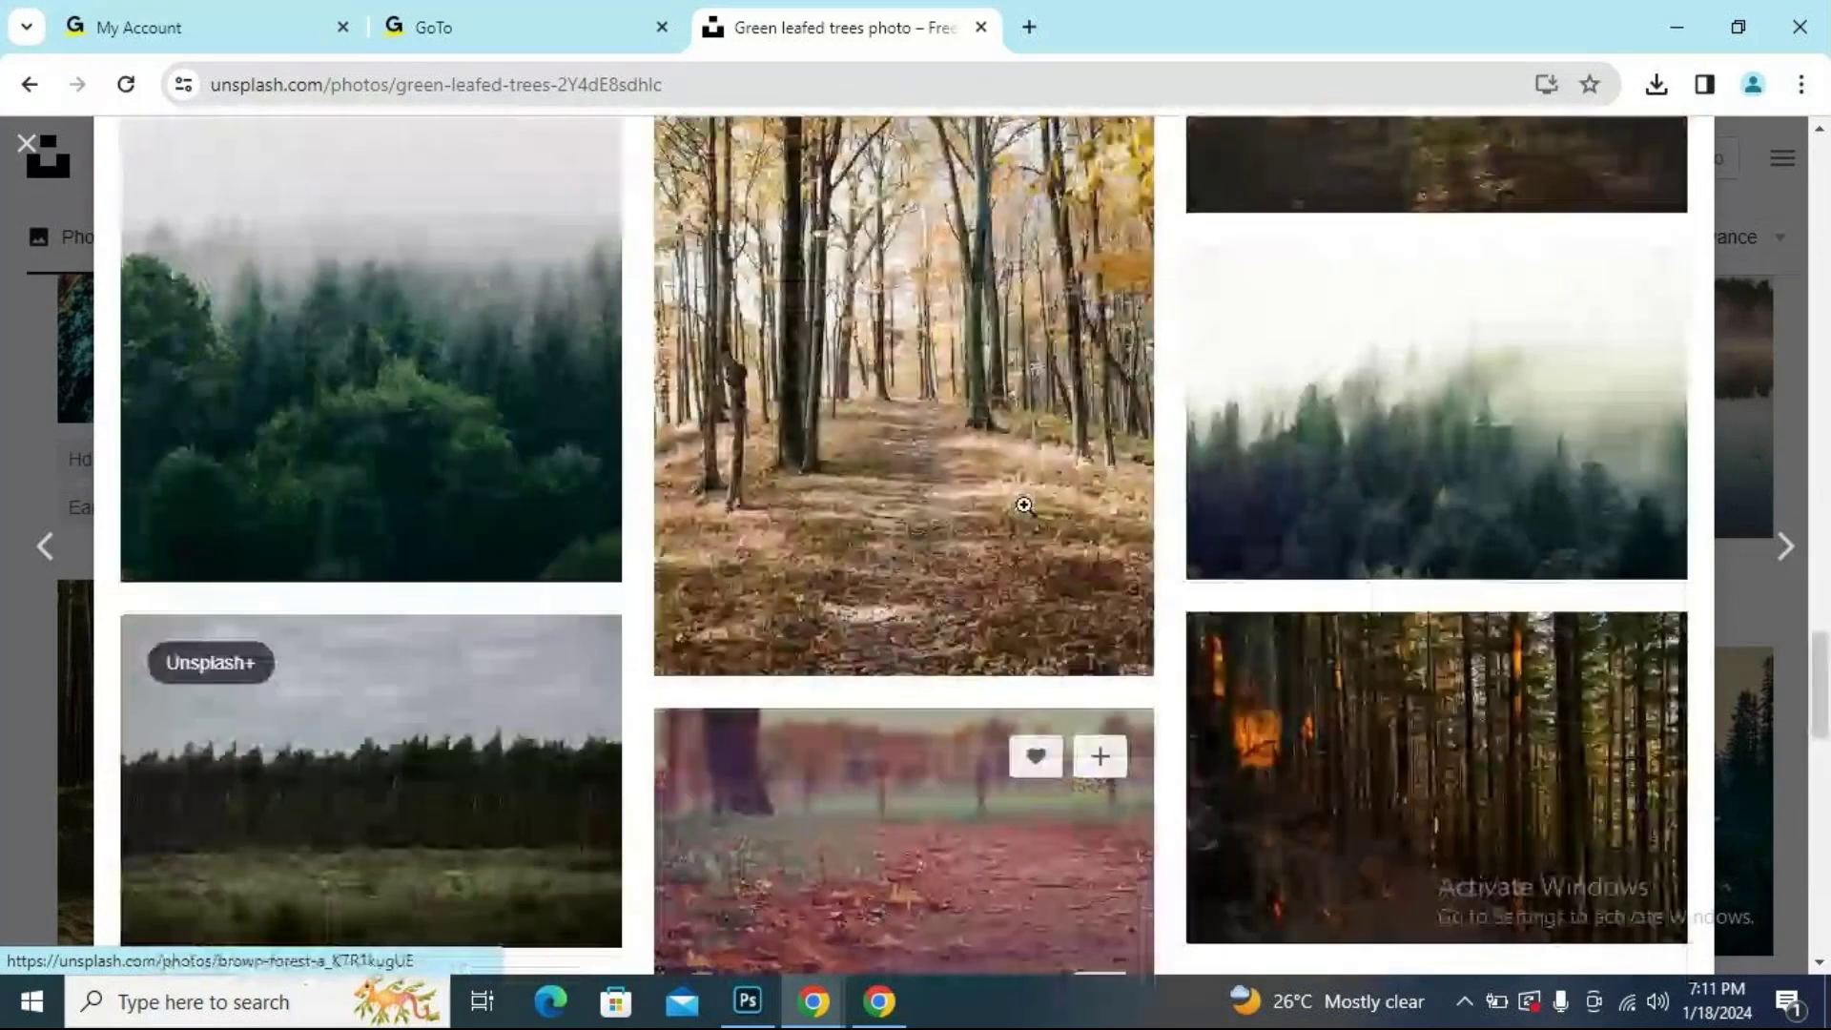
Open the Unsplash+ photo of the sun shining through the forest trees and examine its related photos.
{"action": "left_click", "coordinate": [1071, 515]}
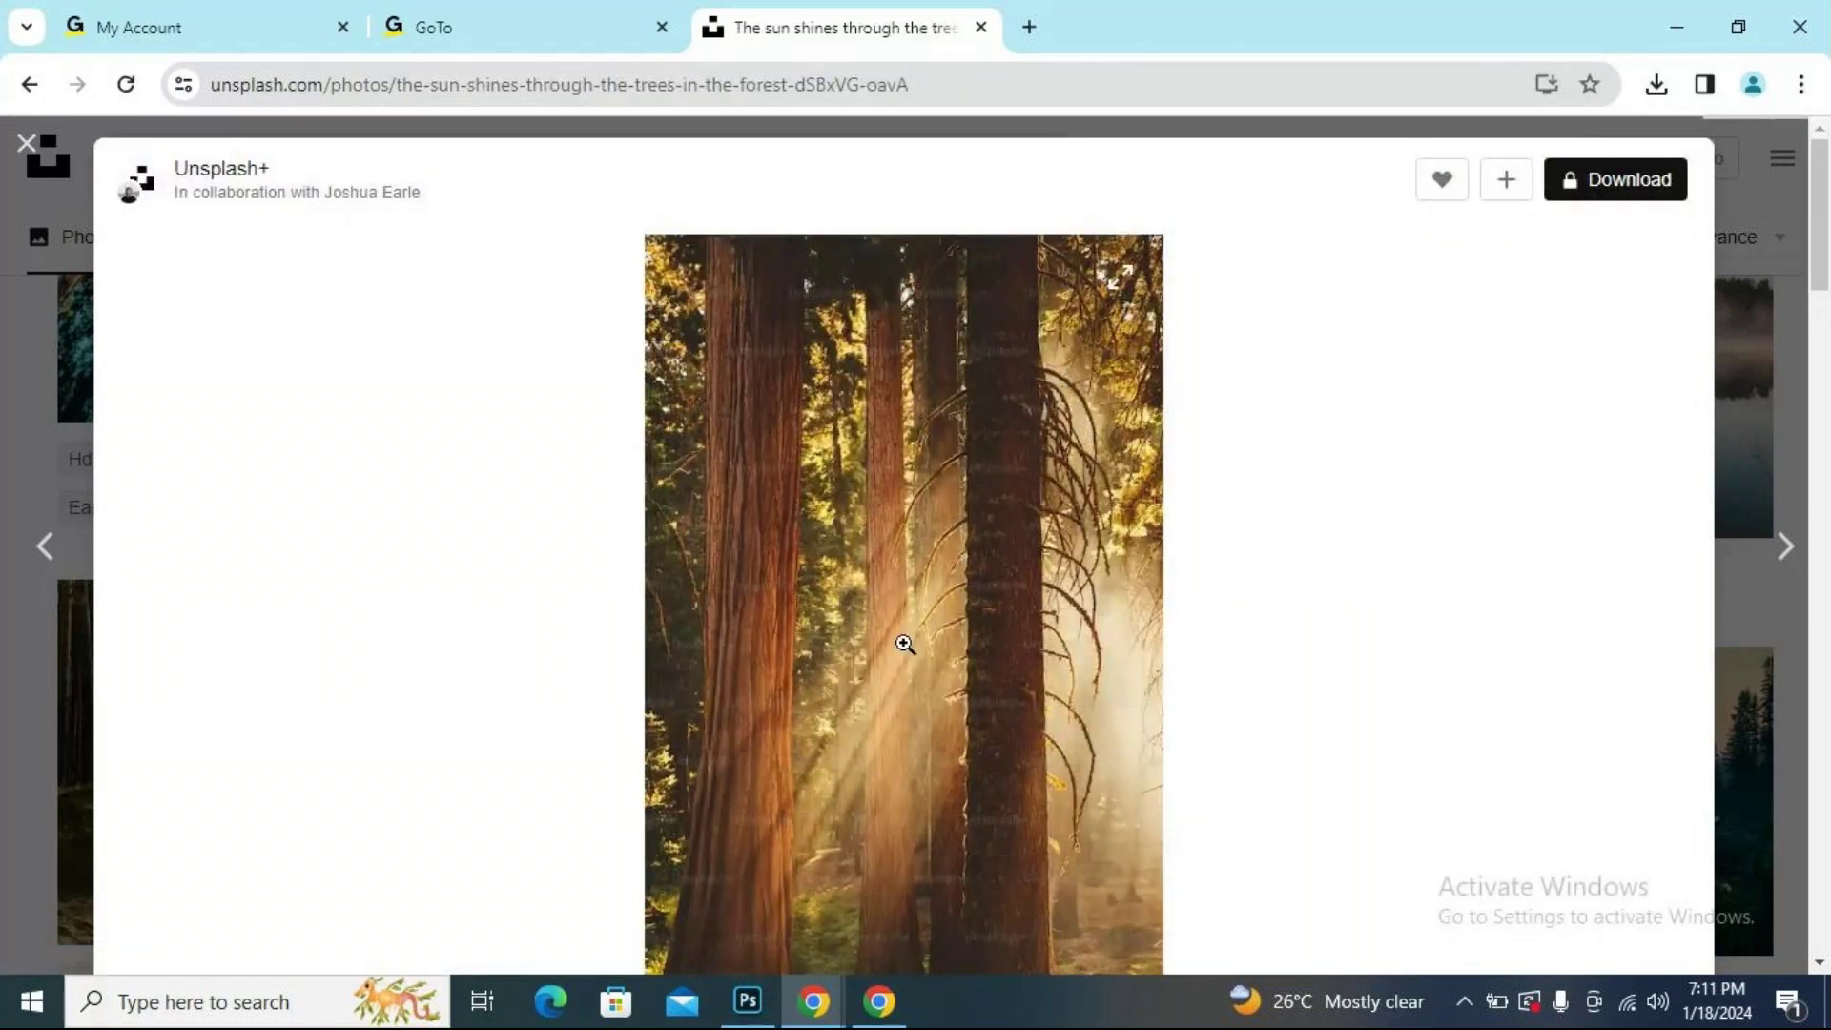
{"action": "scroll", "coordinate": [905, 643], "scroll_direction": "down", "scroll_amount": 8}
{"action": "scroll", "coordinate": [886, 540], "scroll_direction": "down", "scroll_amount": 12}
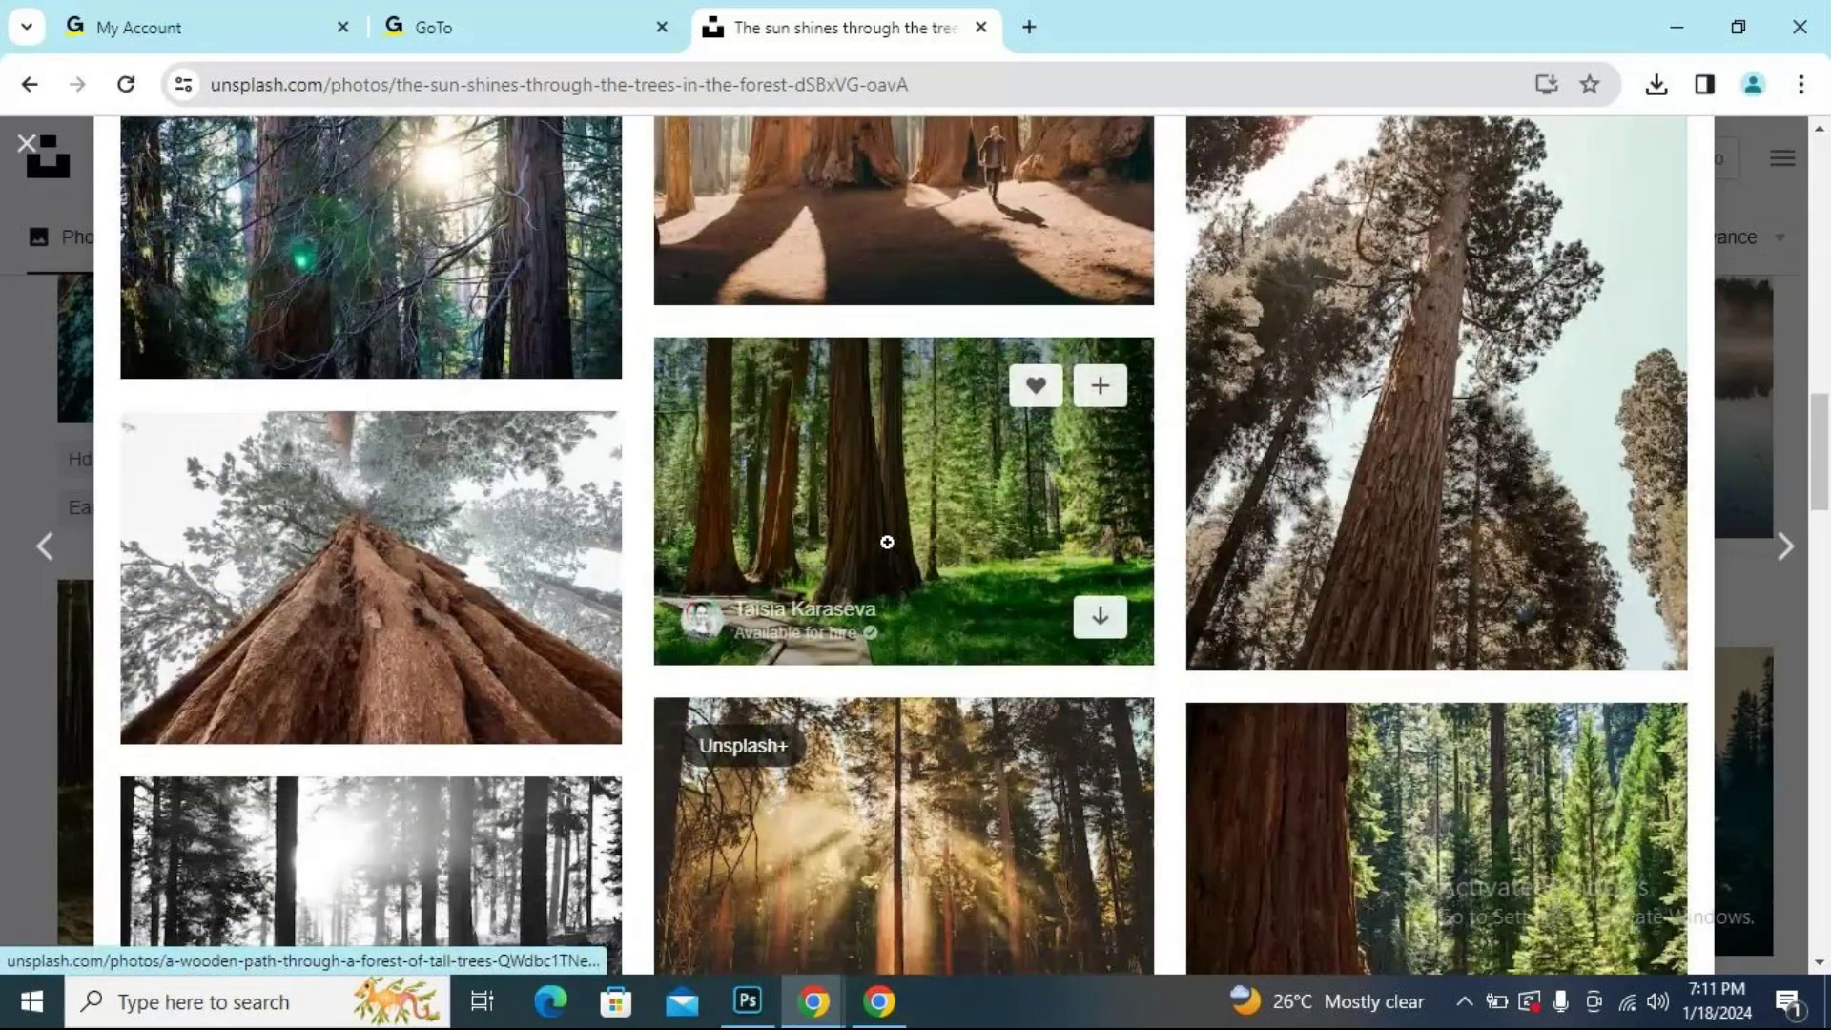
{"action": "scroll", "coordinate": [887, 542], "scroll_direction": "down", "scroll_amount": 15}
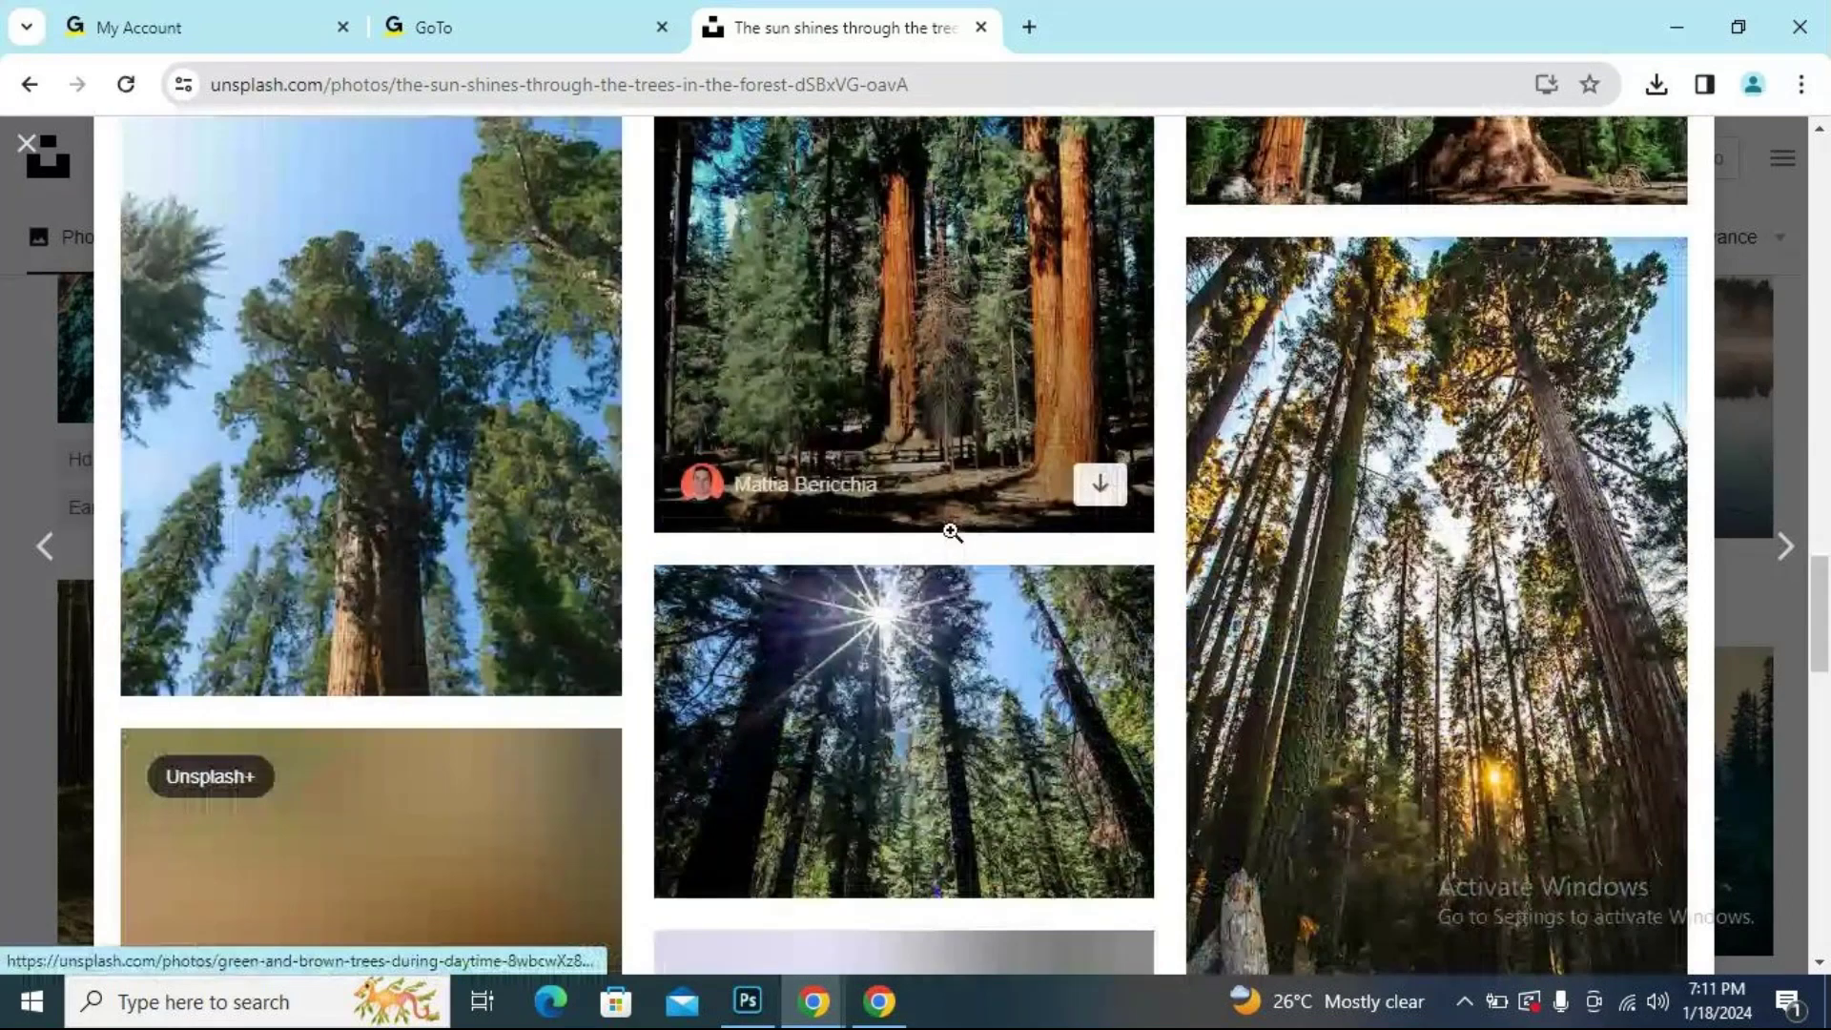
{"action": "scroll", "coordinate": [949, 529], "scroll_direction": "down", "scroll_amount": 3}
Open the related photo "The sun is shining through the trees in the forest", browse its related photos, and close the photo view.
{"action": "left_click", "coordinate": [945, 528]}
{"action": "scroll", "coordinate": [825, 586], "scroll_direction": "down", "scroll_amount": 10}
{"action": "scroll", "coordinate": [827, 584], "scroll_direction": "down", "scroll_amount": 10}
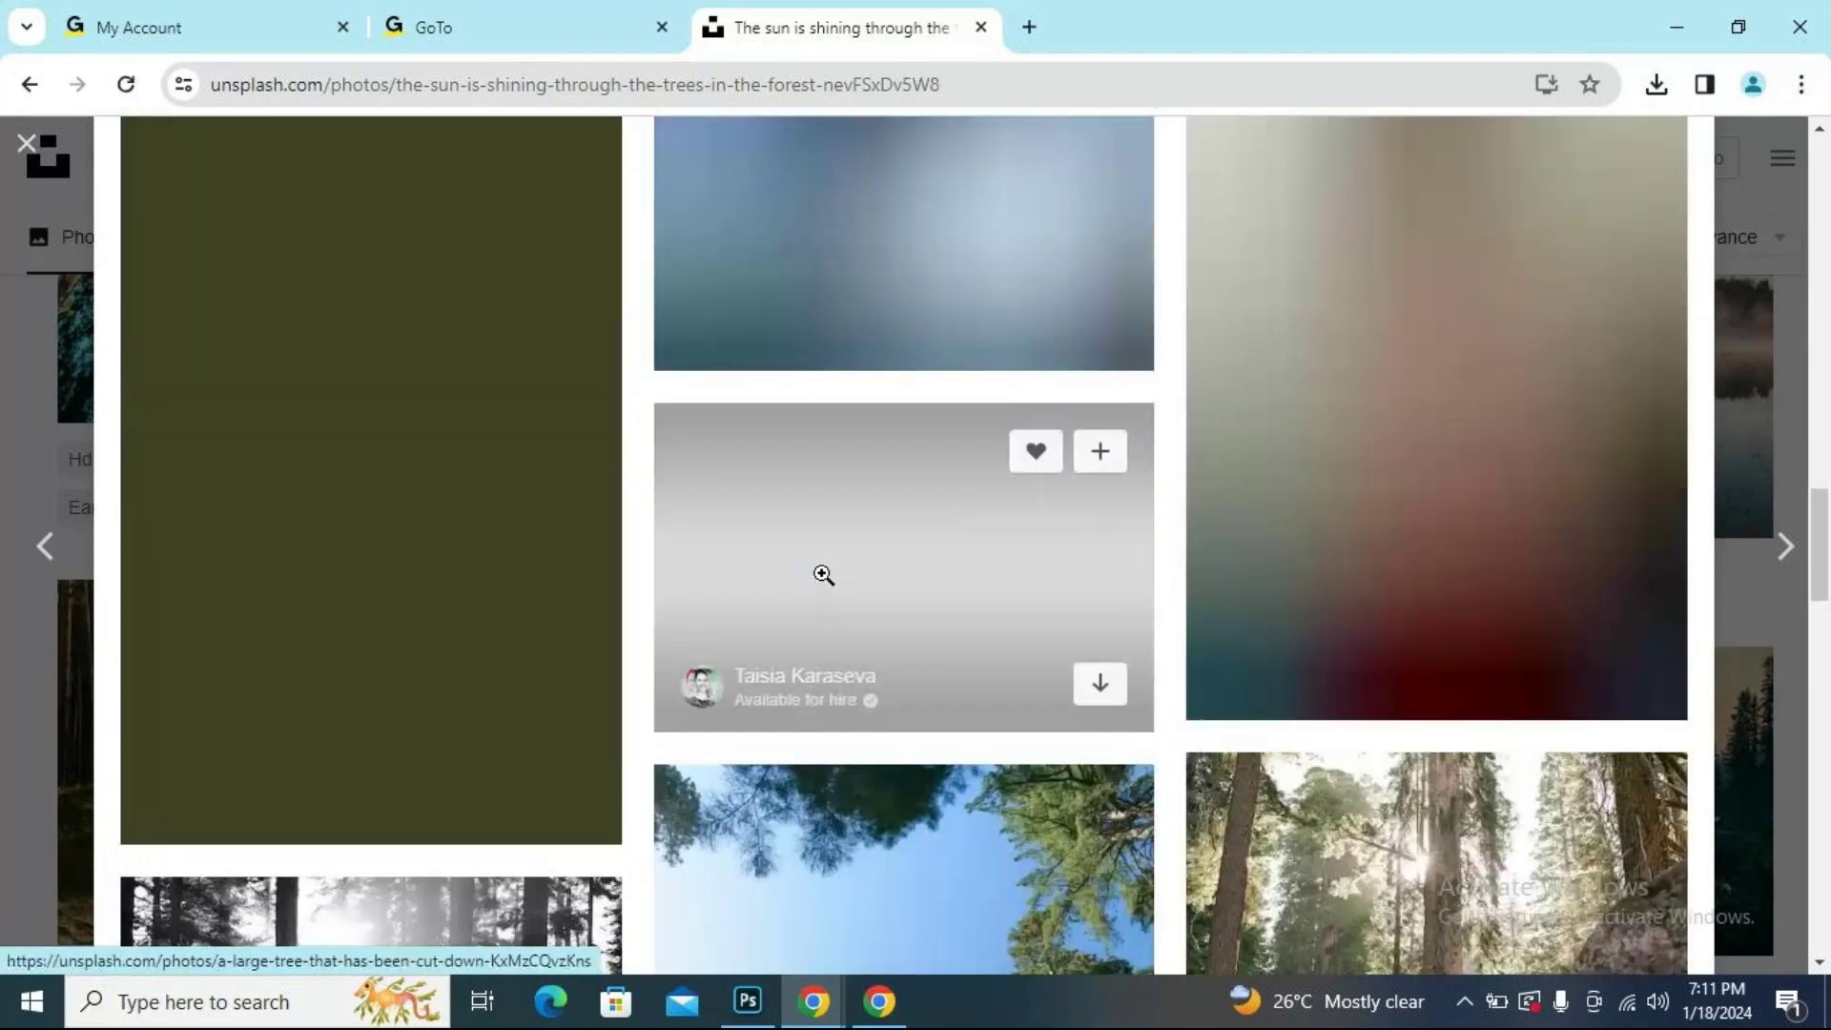
{"action": "scroll", "coordinate": [824, 575], "scroll_direction": "down", "scroll_amount": 10}
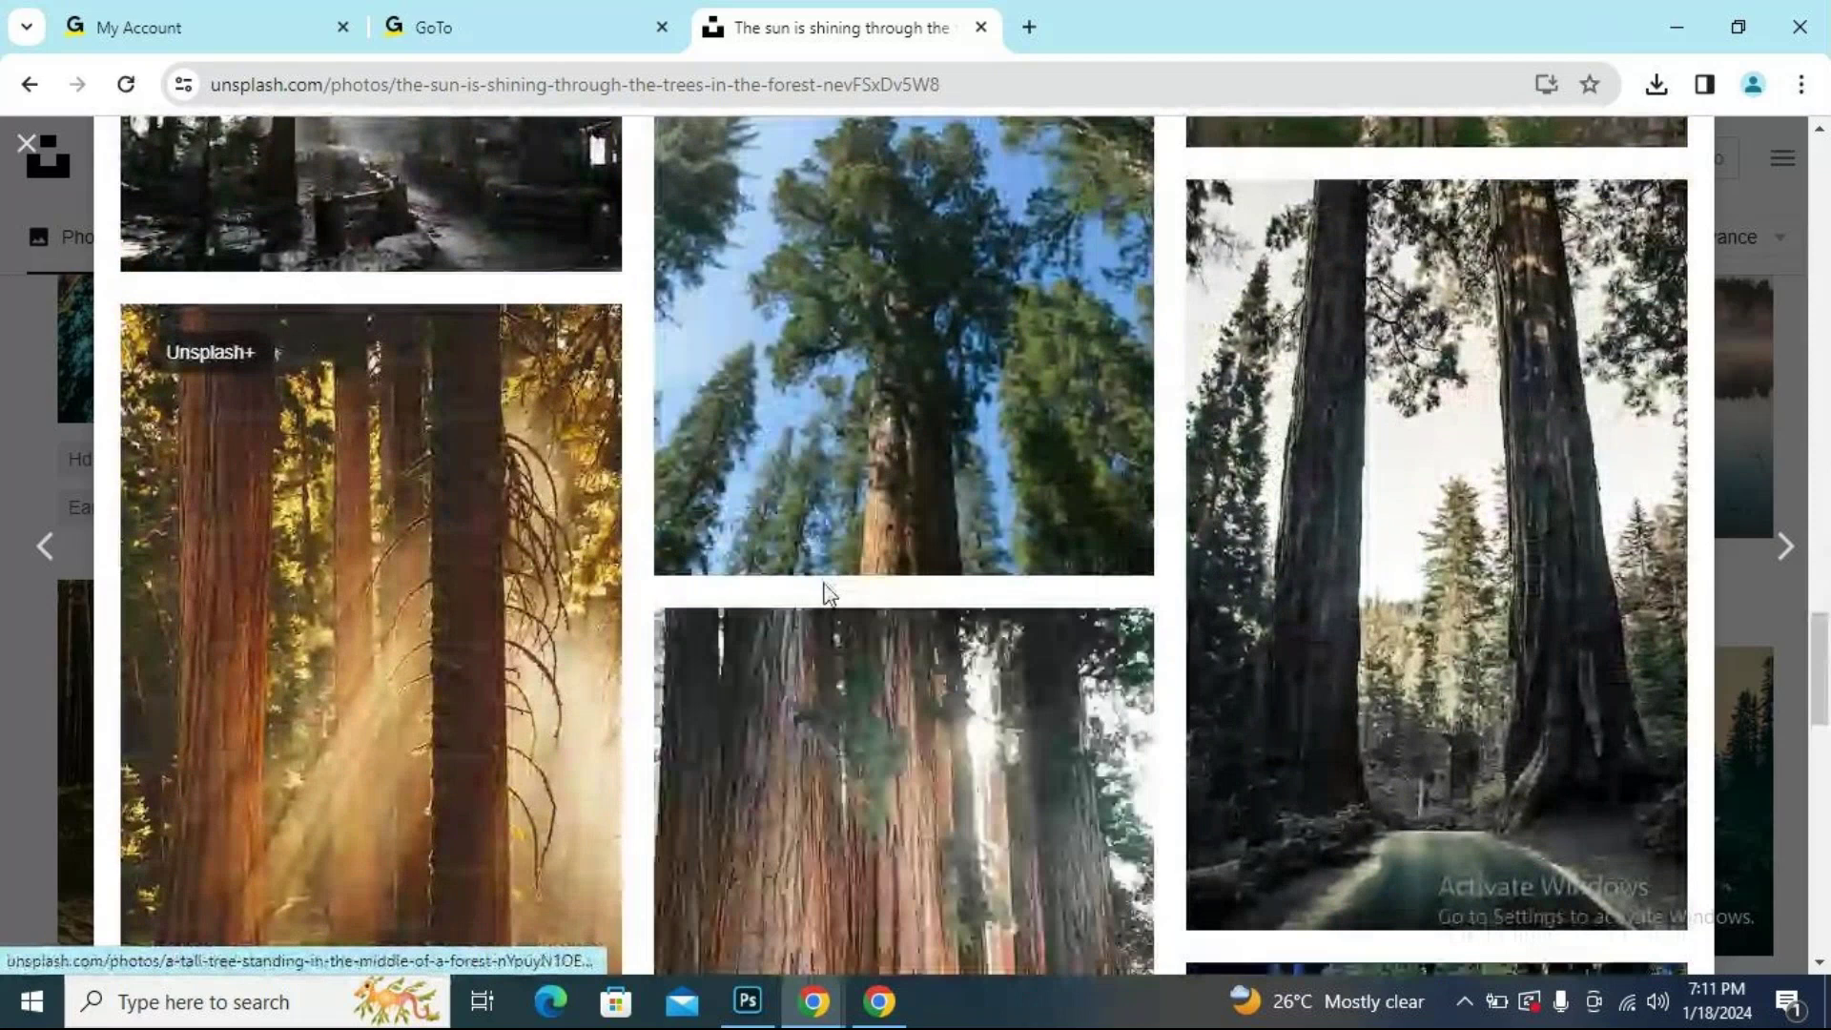
{"action": "scroll", "coordinate": [824, 583], "scroll_direction": "down", "scroll_amount": 4}
{"action": "scroll", "coordinate": [824, 584], "scroll_direction": "down", "scroll_amount": 1}
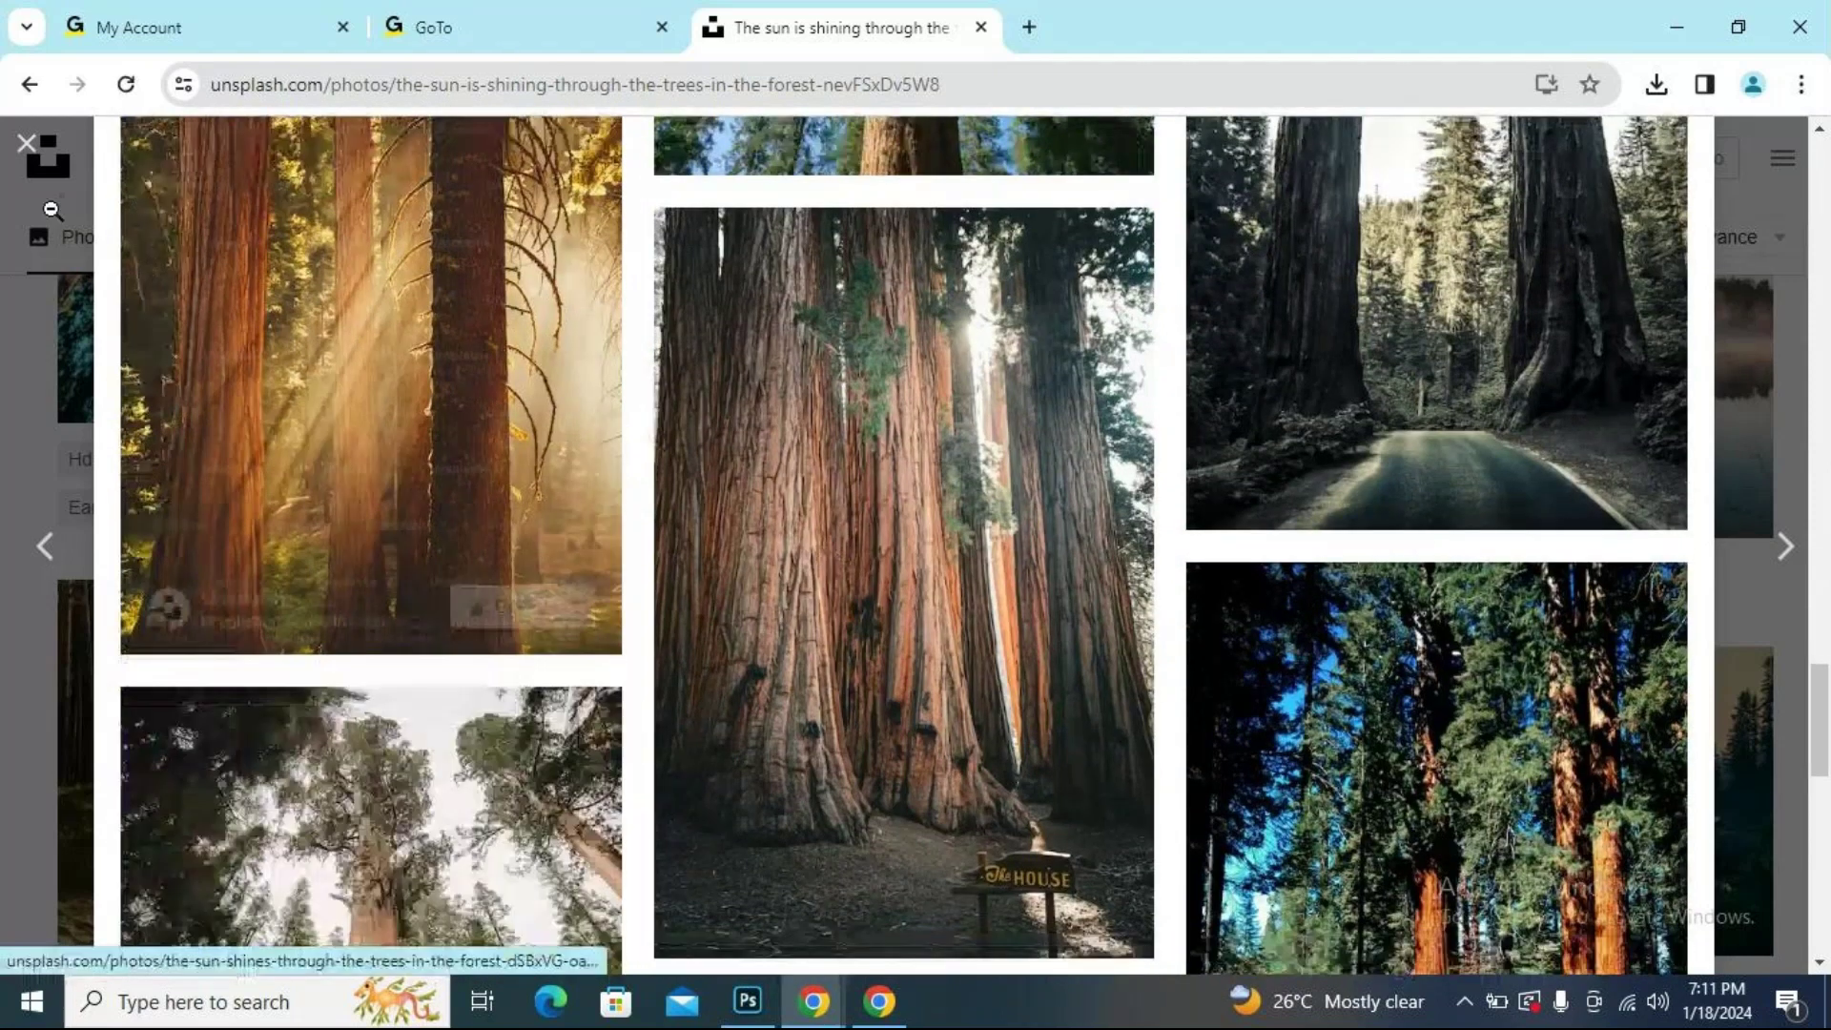
{"action": "left_click", "coordinate": [21, 140]}
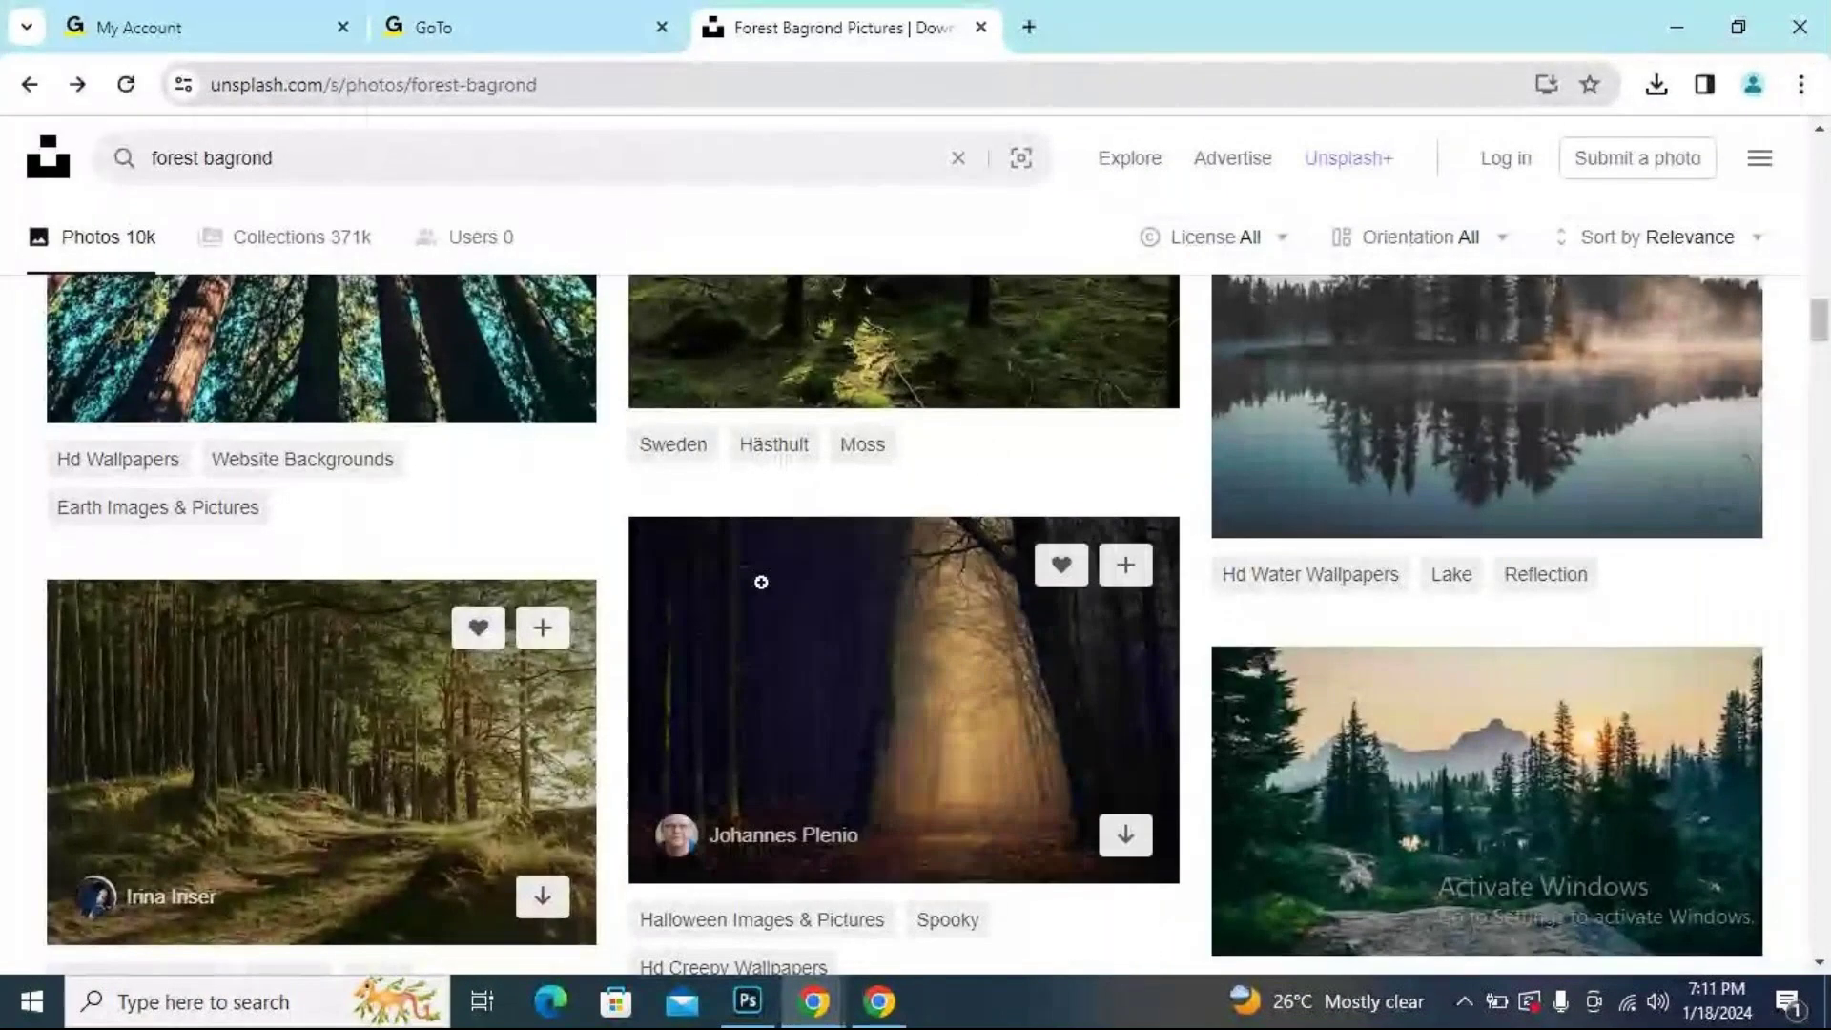
Look again through the woodland and forest path photos in the "forest bagrond" search results.
{"action": "scroll", "coordinate": [817, 598], "scroll_direction": "up", "scroll_amount": 7}
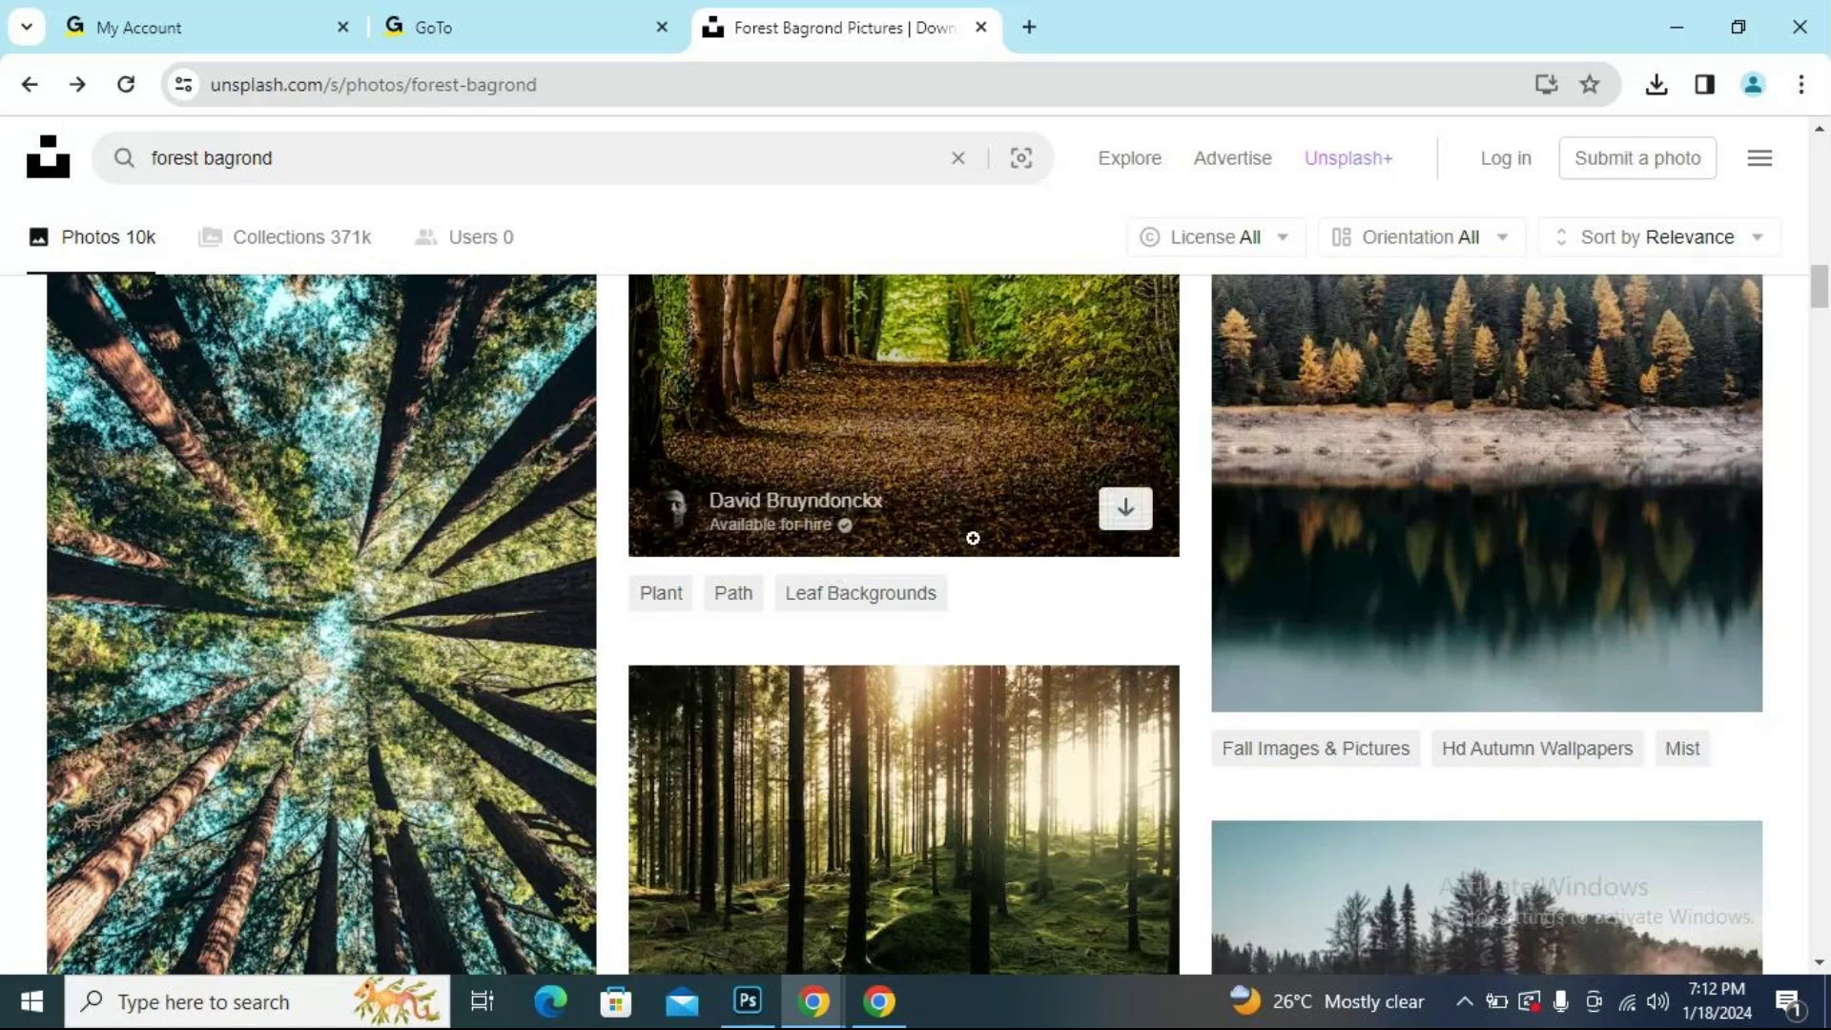
{"action": "scroll", "coordinate": [989, 523], "scroll_direction": "down", "scroll_amount": 5}
{"action": "scroll", "coordinate": [851, 561], "scroll_direction": "down", "scroll_amount": 3}
{"action": "scroll", "coordinate": [851, 561], "scroll_direction": "down", "scroll_amount": 3}
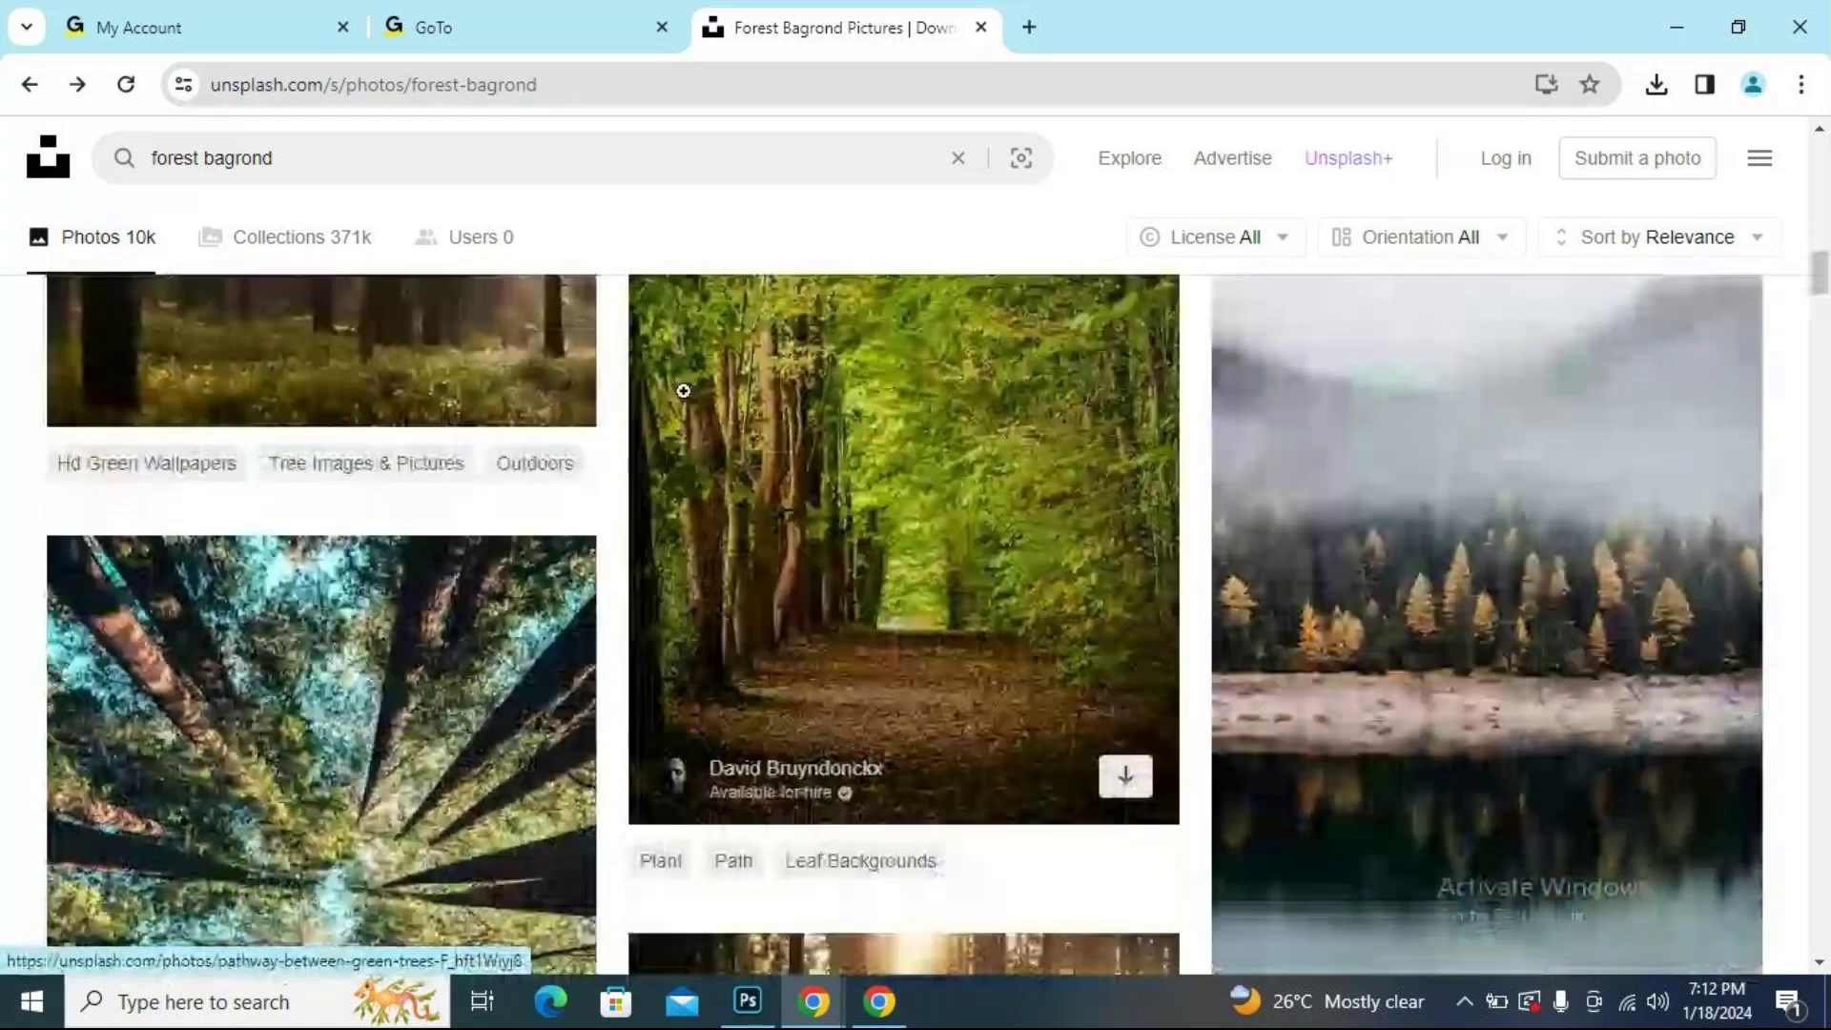
{"action": "scroll", "coordinate": [706, 391], "scroll_direction": "down", "scroll_amount": 5}
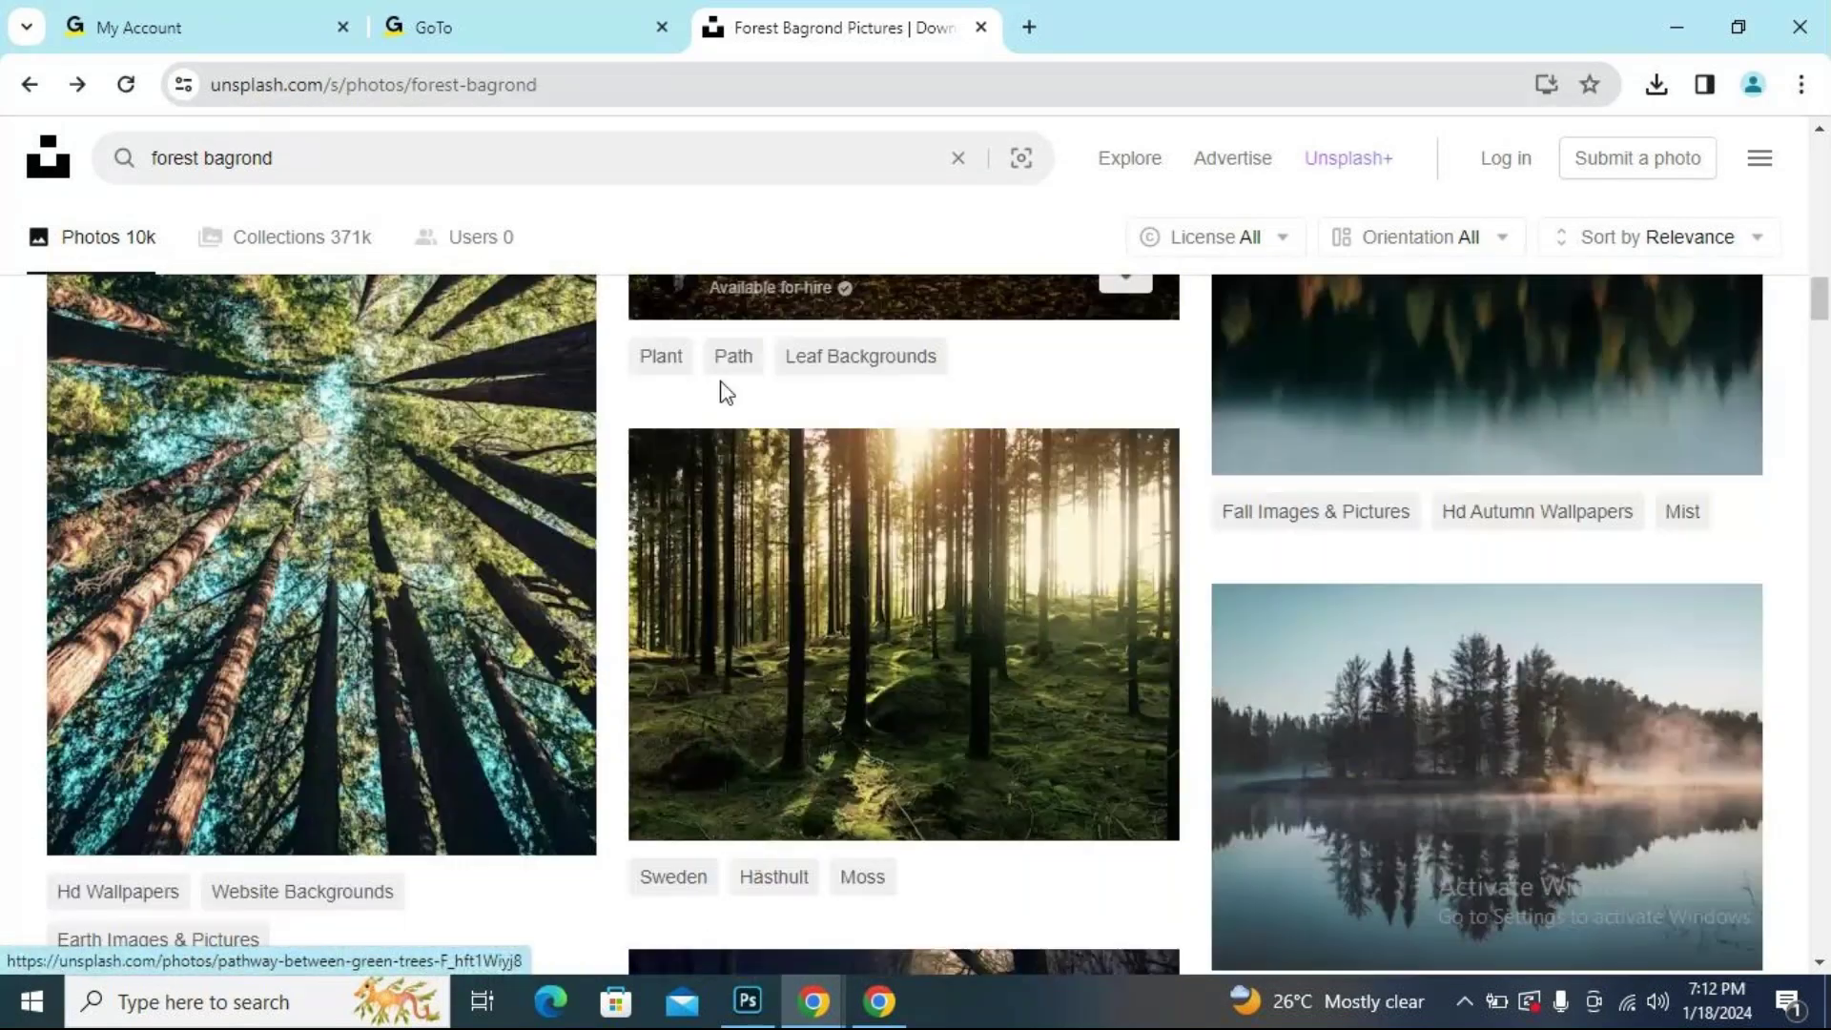
{"action": "scroll", "coordinate": [724, 391], "scroll_direction": "down", "scroll_amount": 5}
Switch to the GoTo meeting window, turn on the microphone, and close the chat.
{"action": "mouse_move", "coordinate": [815, 992]}
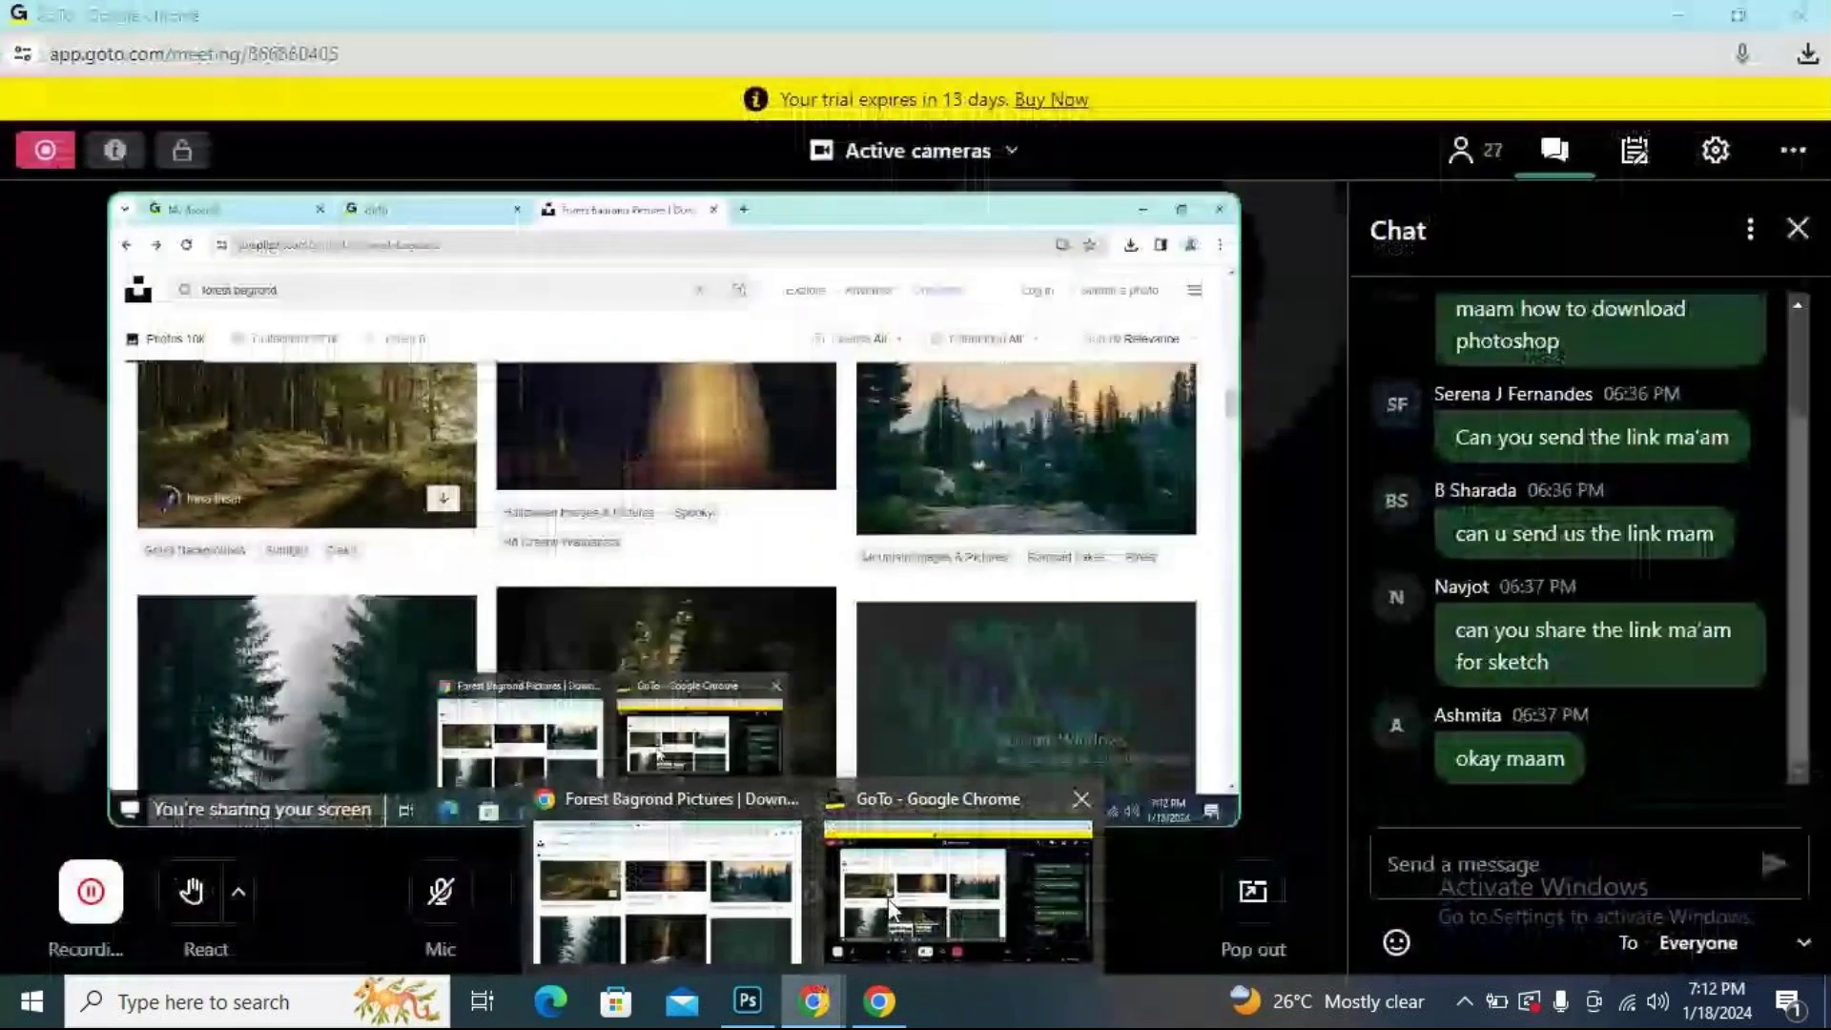
{"action": "left_click", "coordinate": [892, 908]}
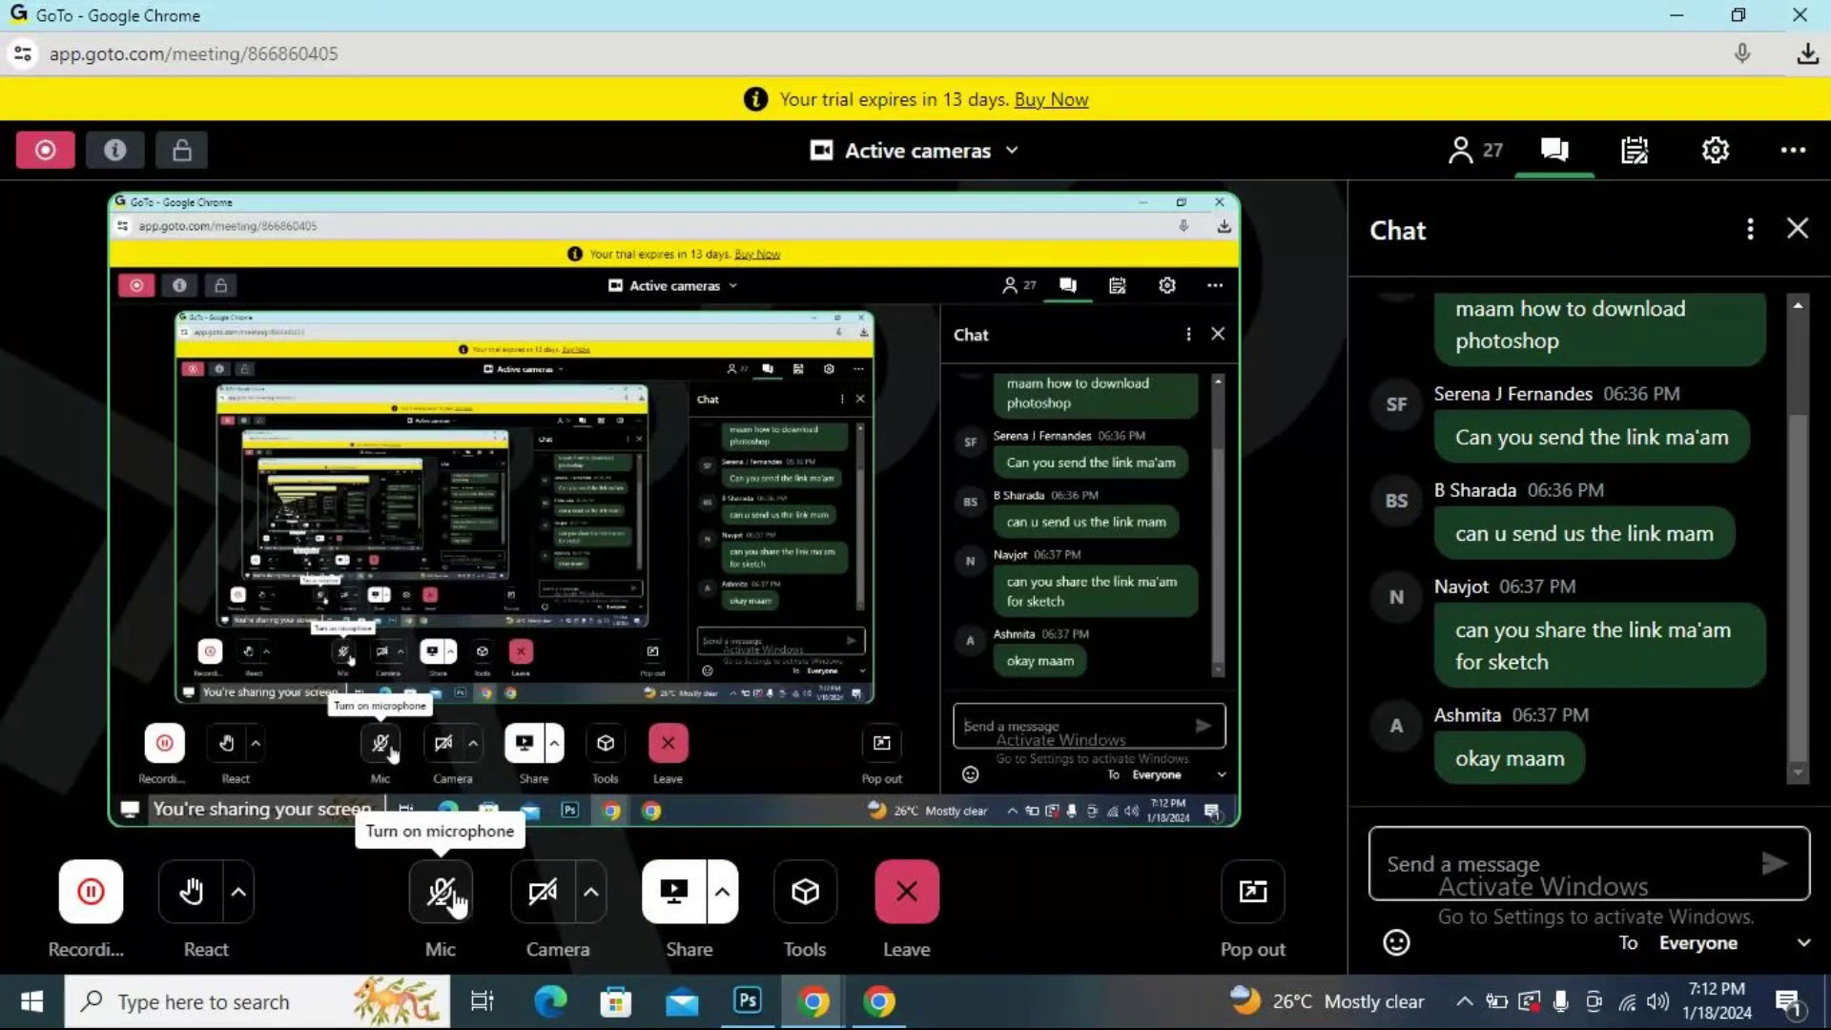
{"action": "left_click", "coordinate": [452, 899]}
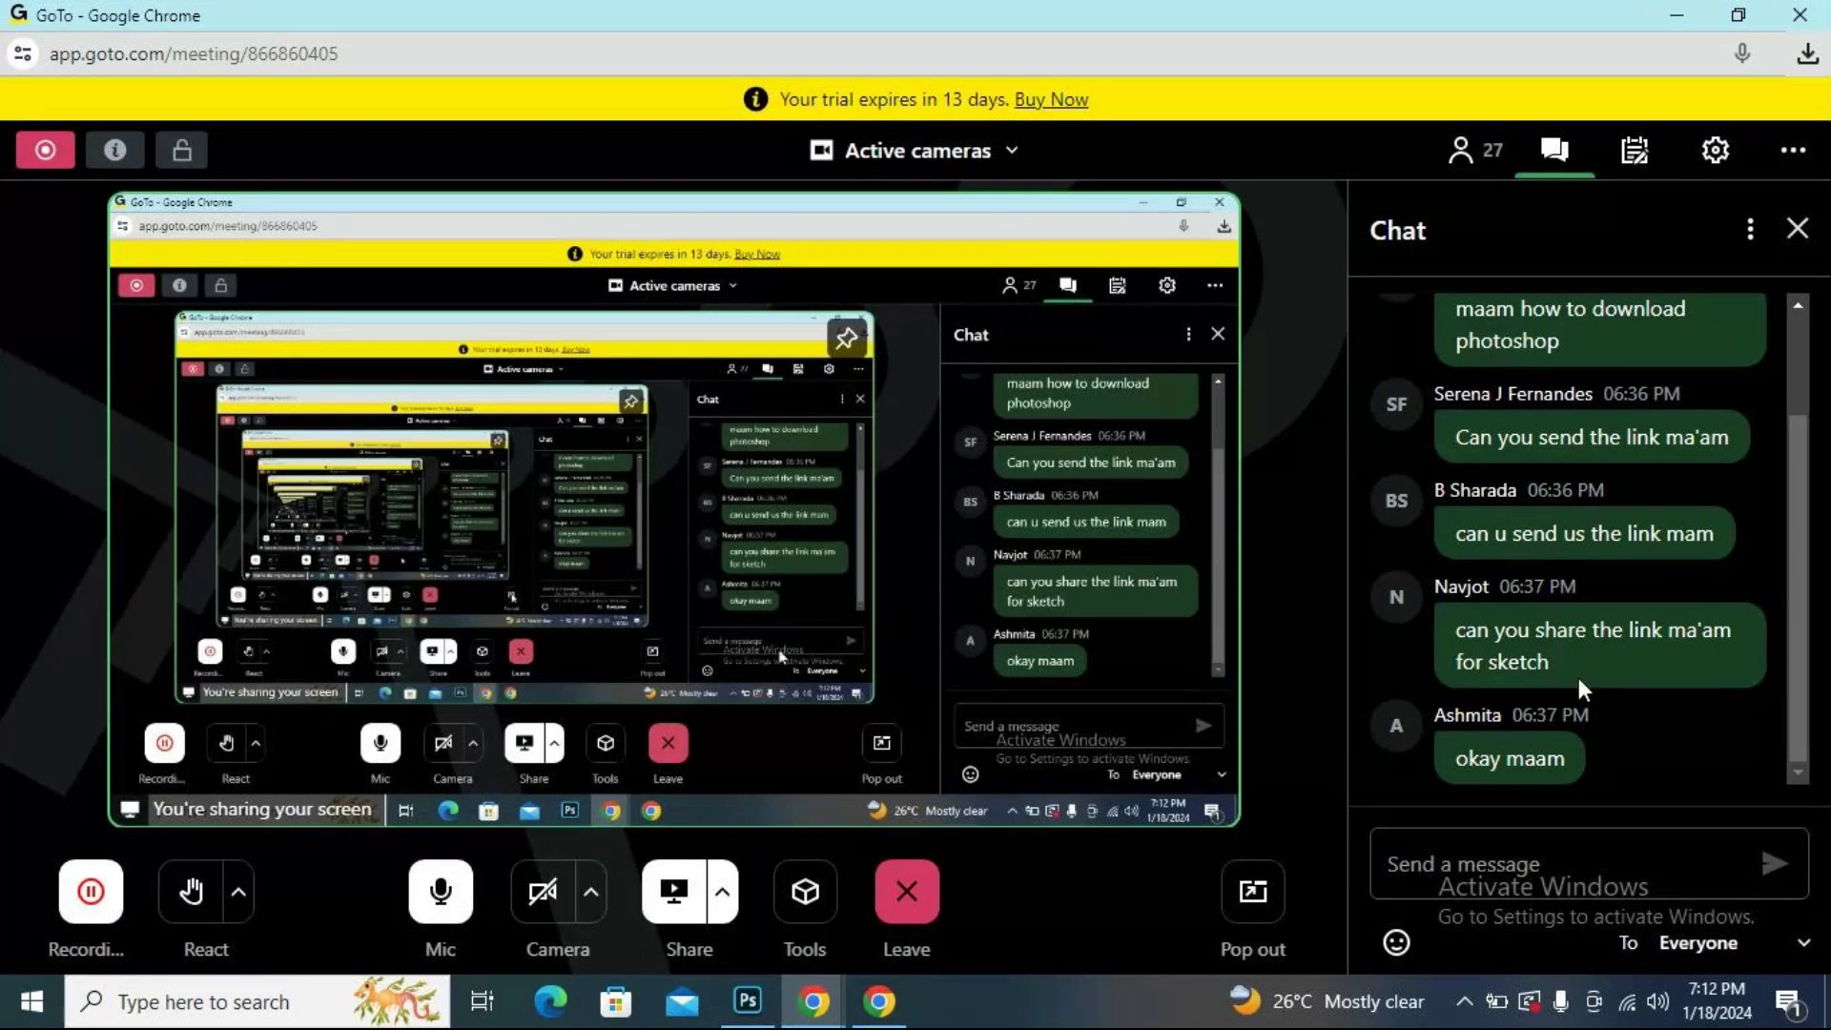
{"action": "left_click", "coordinate": [1544, 166]}
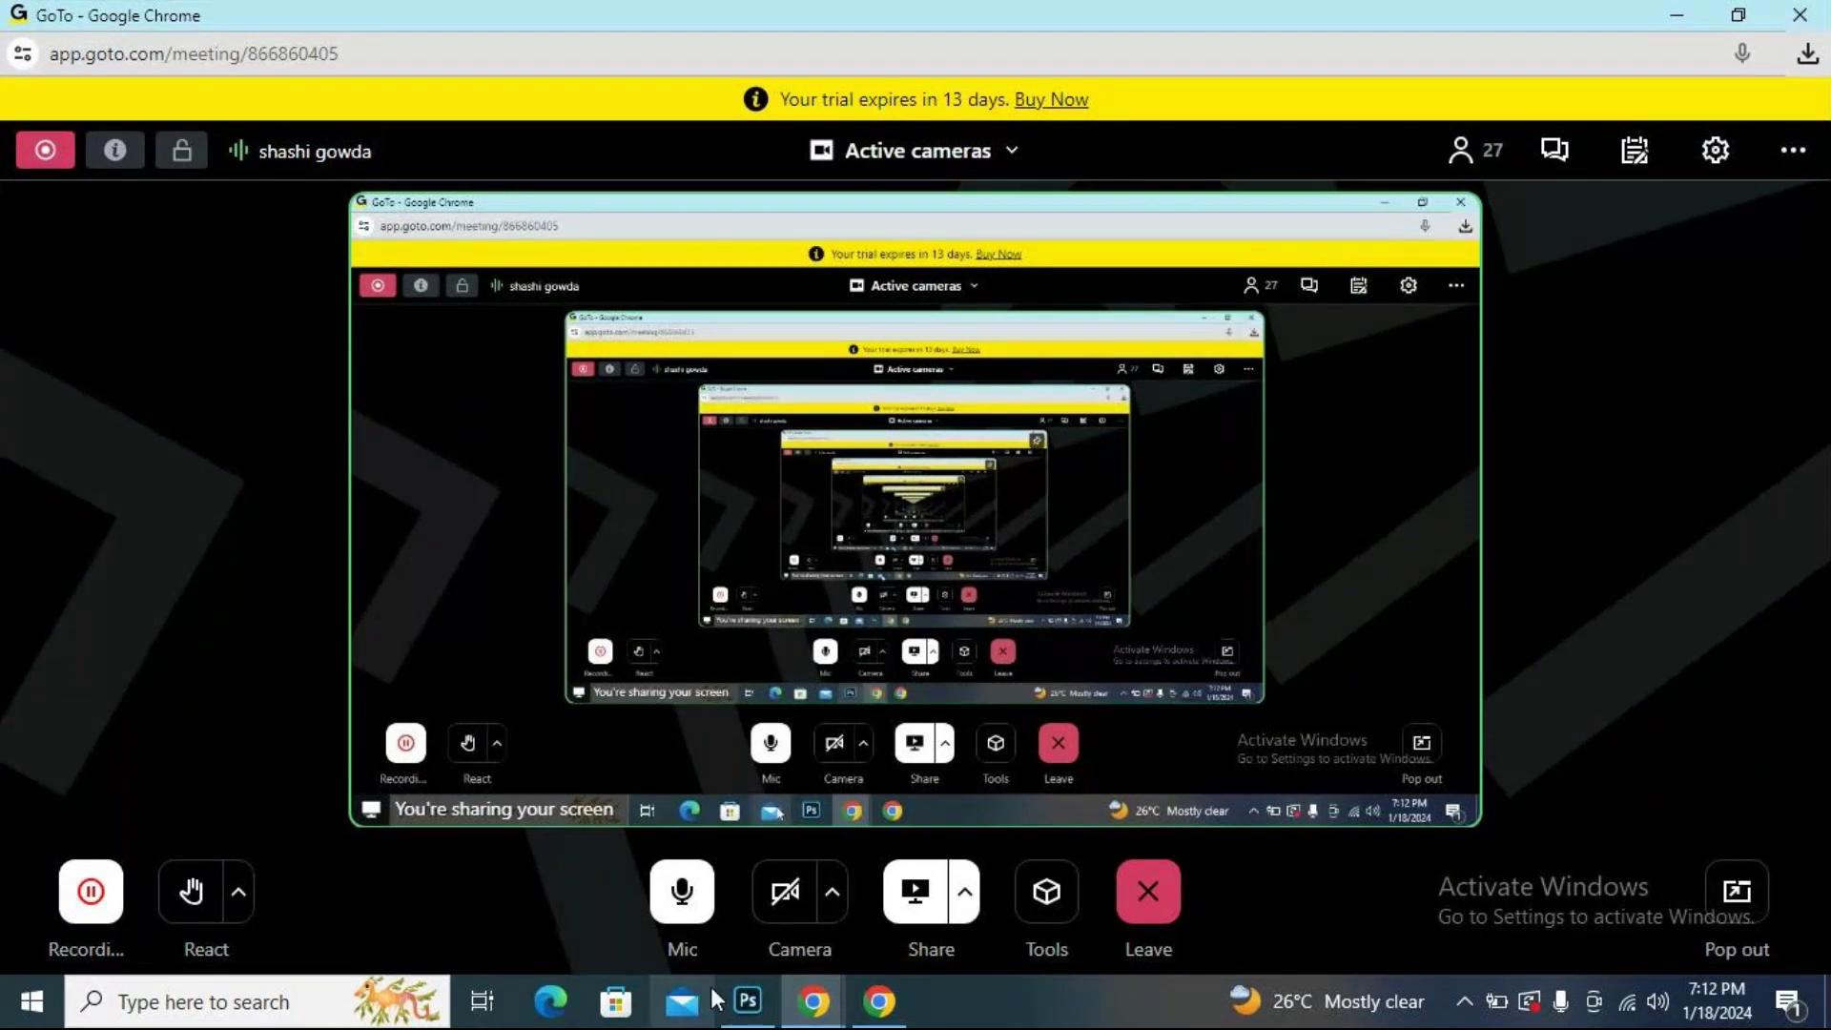
Return to the deer document in Photoshop, show Layer 1, and hide the laura-college photo layer beneath it.
{"action": "left_click", "coordinate": [746, 1000]}
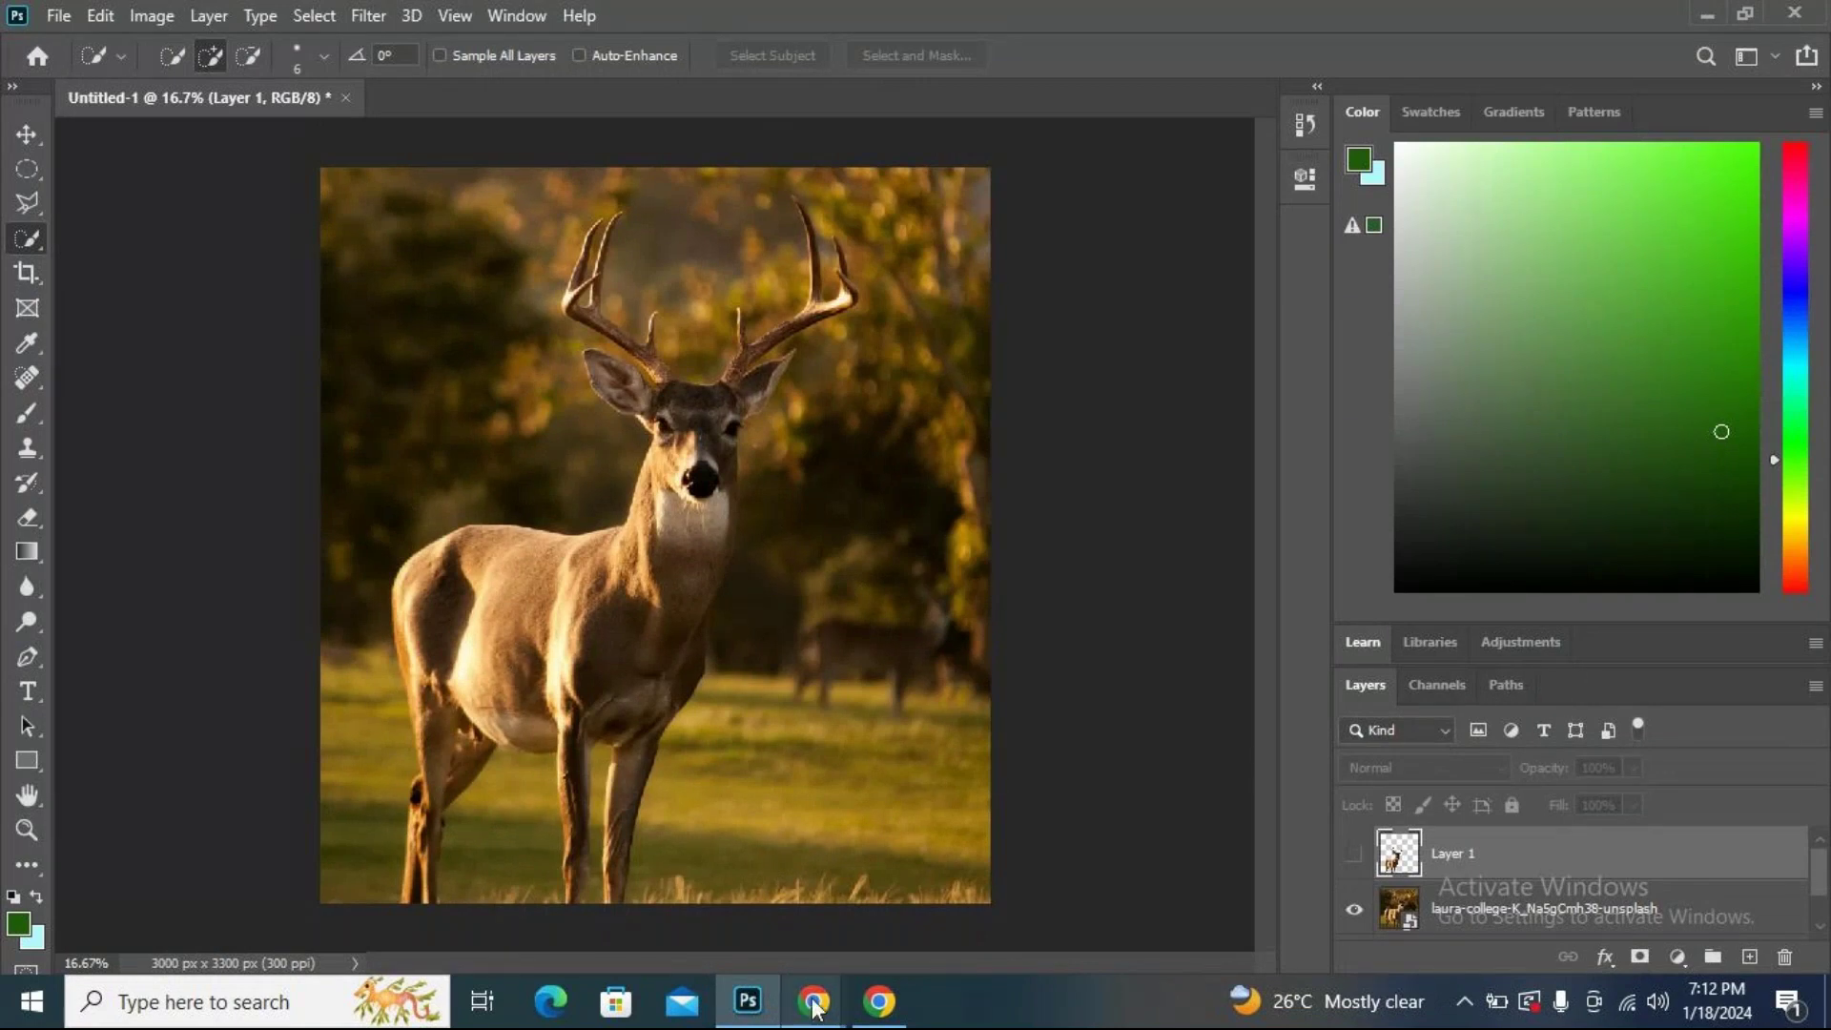
{"action": "mouse_move", "coordinate": [814, 1008]}
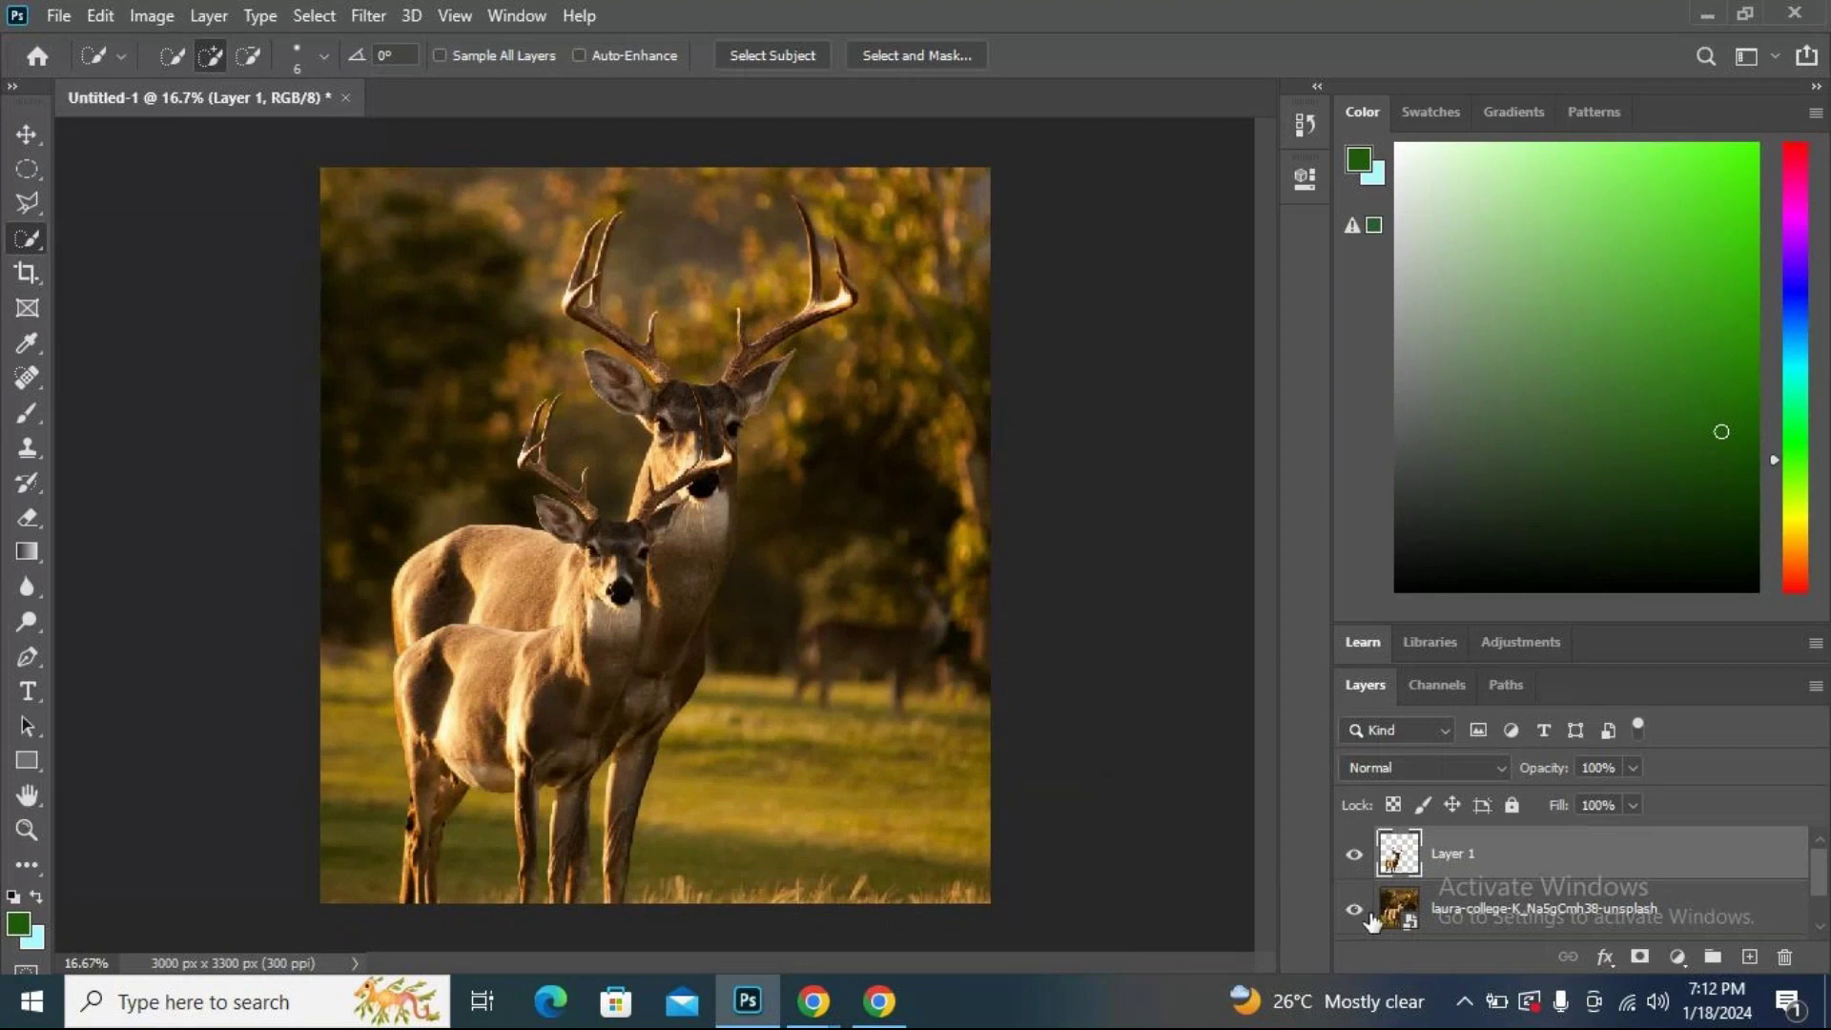
{"action": "left_click", "coordinate": [1355, 909]}
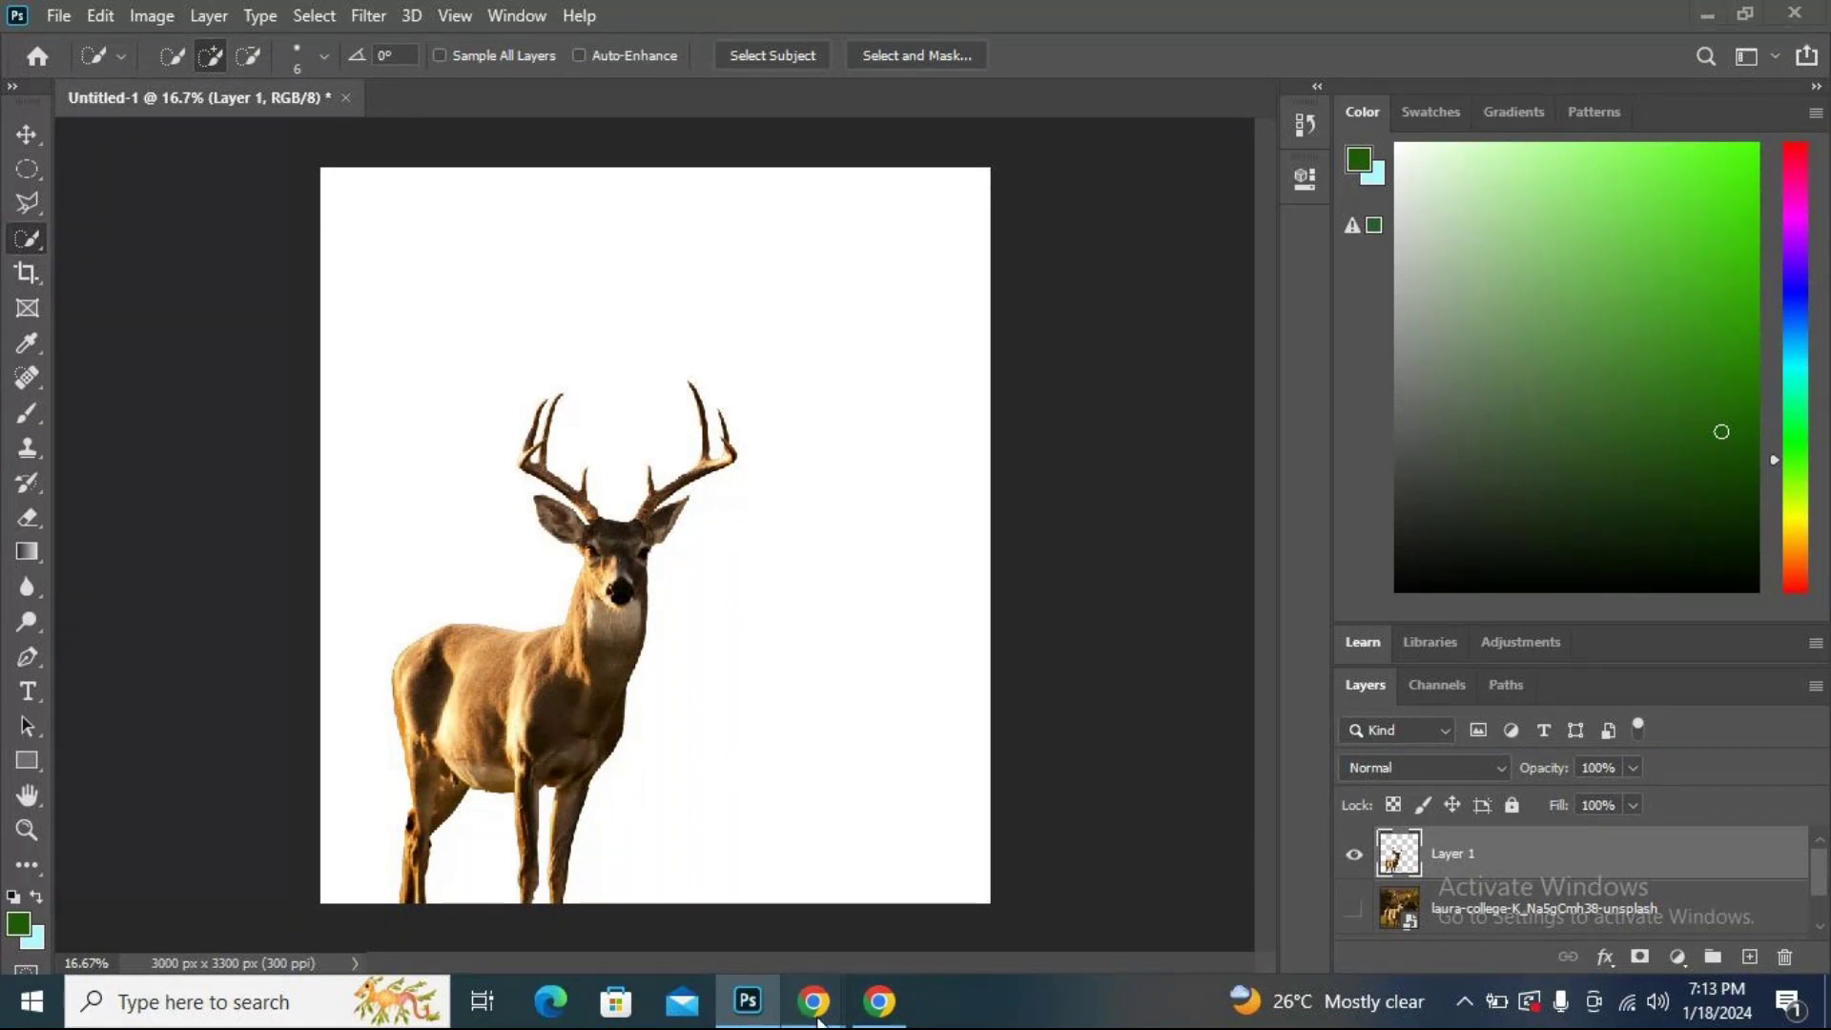
{"action": "mouse_move", "coordinate": [817, 1016]}
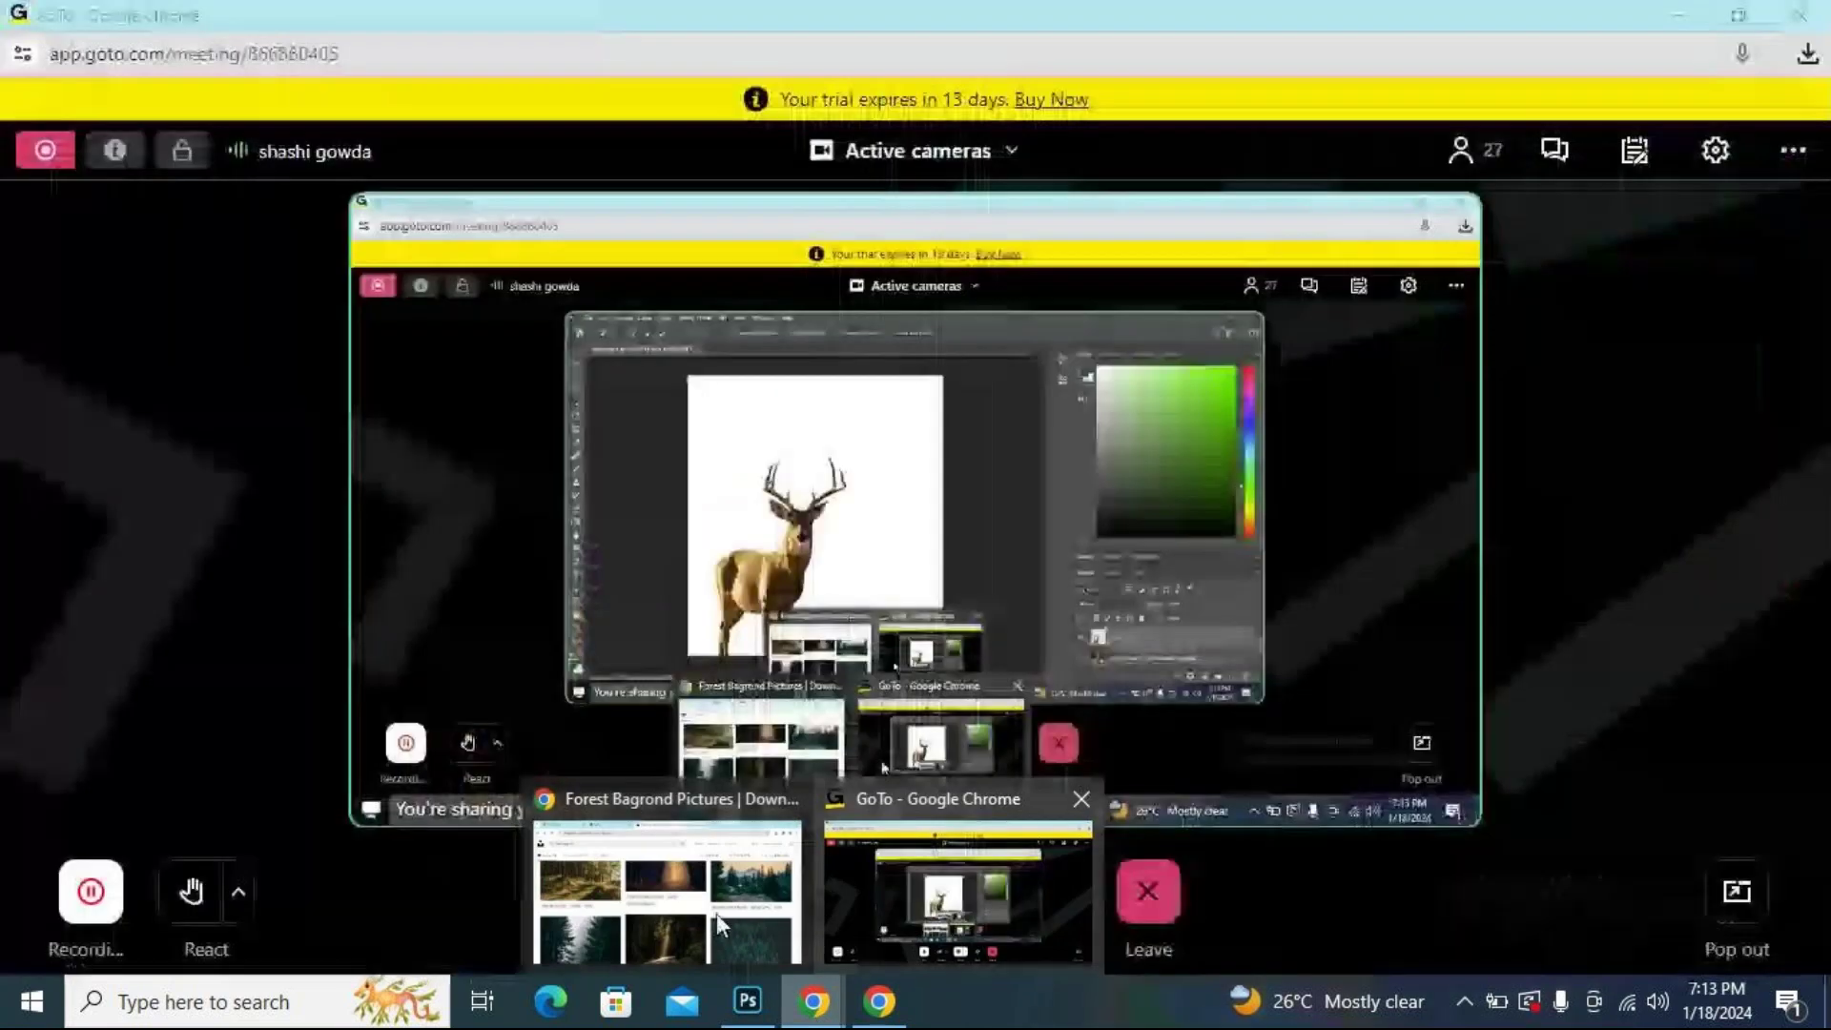
Switch to the Unsplash "forest bagrond" results and open the photo of two people walking in the middle of tall trees.
{"action": "left_click", "coordinate": [717, 913]}
{"action": "scroll", "coordinate": [628, 609], "scroll_direction": "down", "scroll_amount": 6}
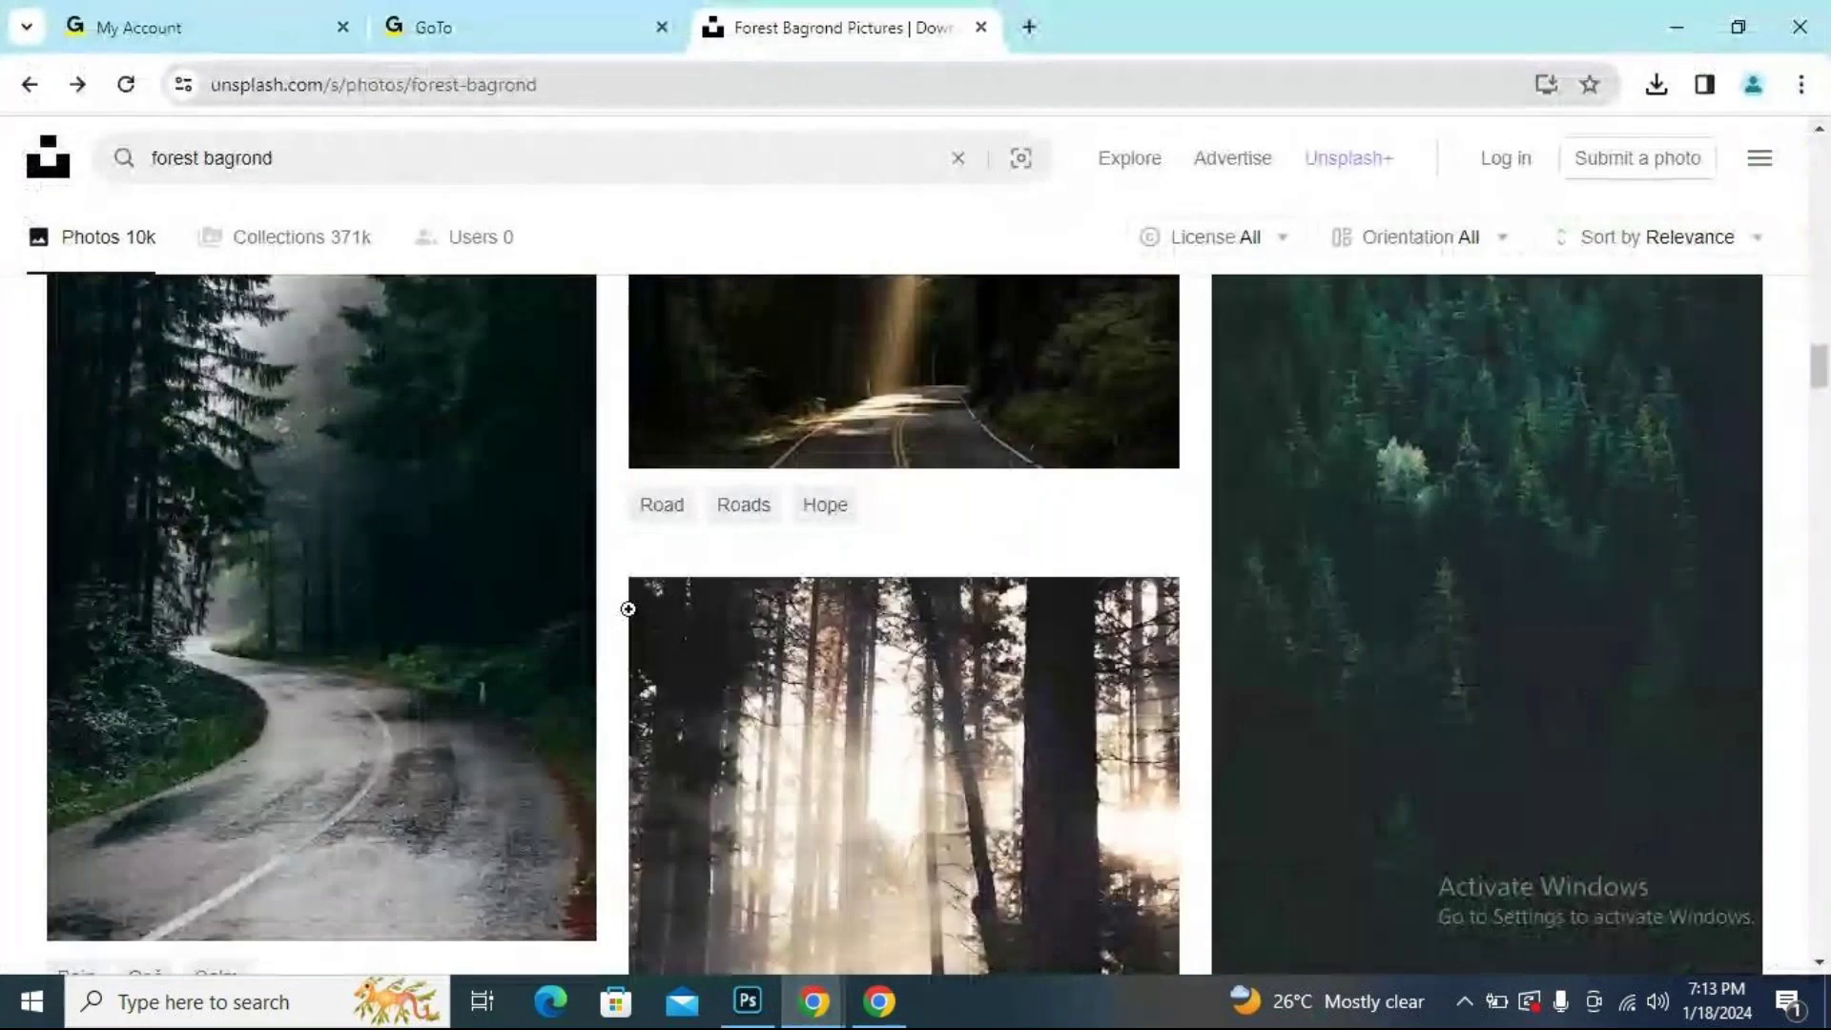
{"action": "scroll", "coordinate": [627, 609], "scroll_direction": "down", "scroll_amount": 3}
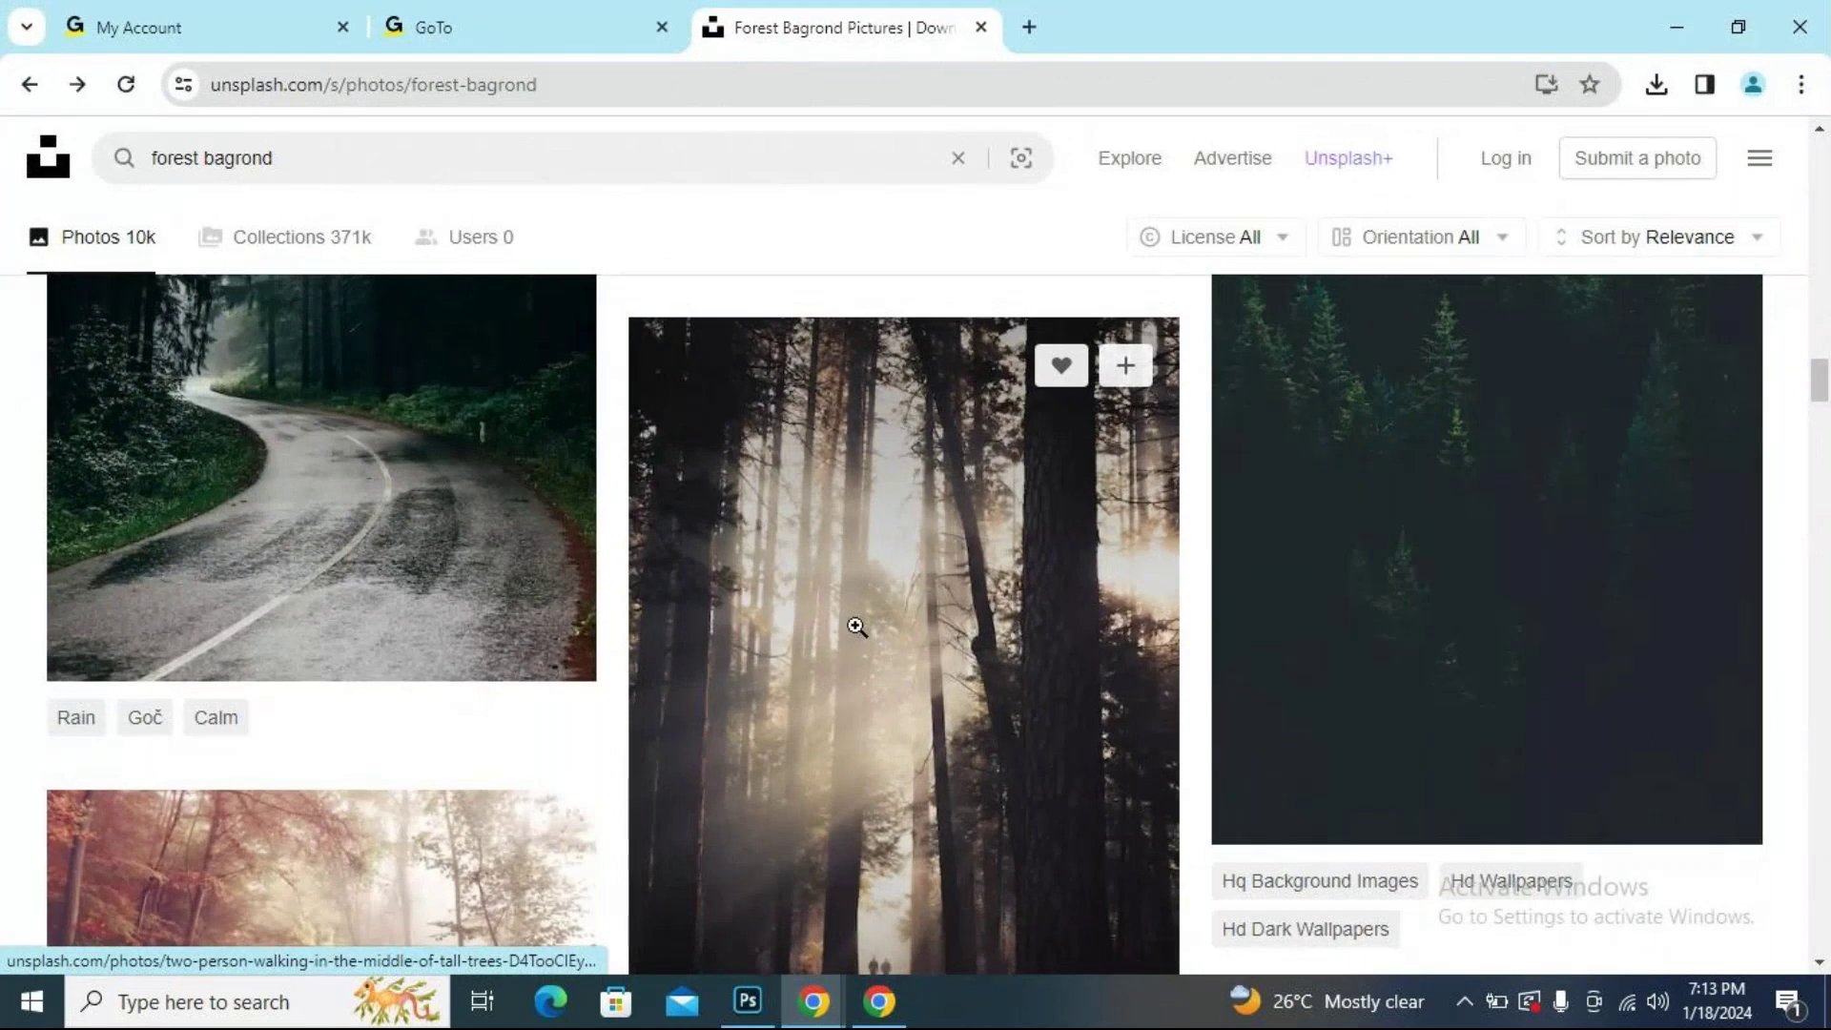
{"action": "scroll", "coordinate": [858, 626], "scroll_direction": "down", "scroll_amount": 5}
{"action": "scroll", "coordinate": [870, 544], "scroll_direction": "up", "scroll_amount": 2}
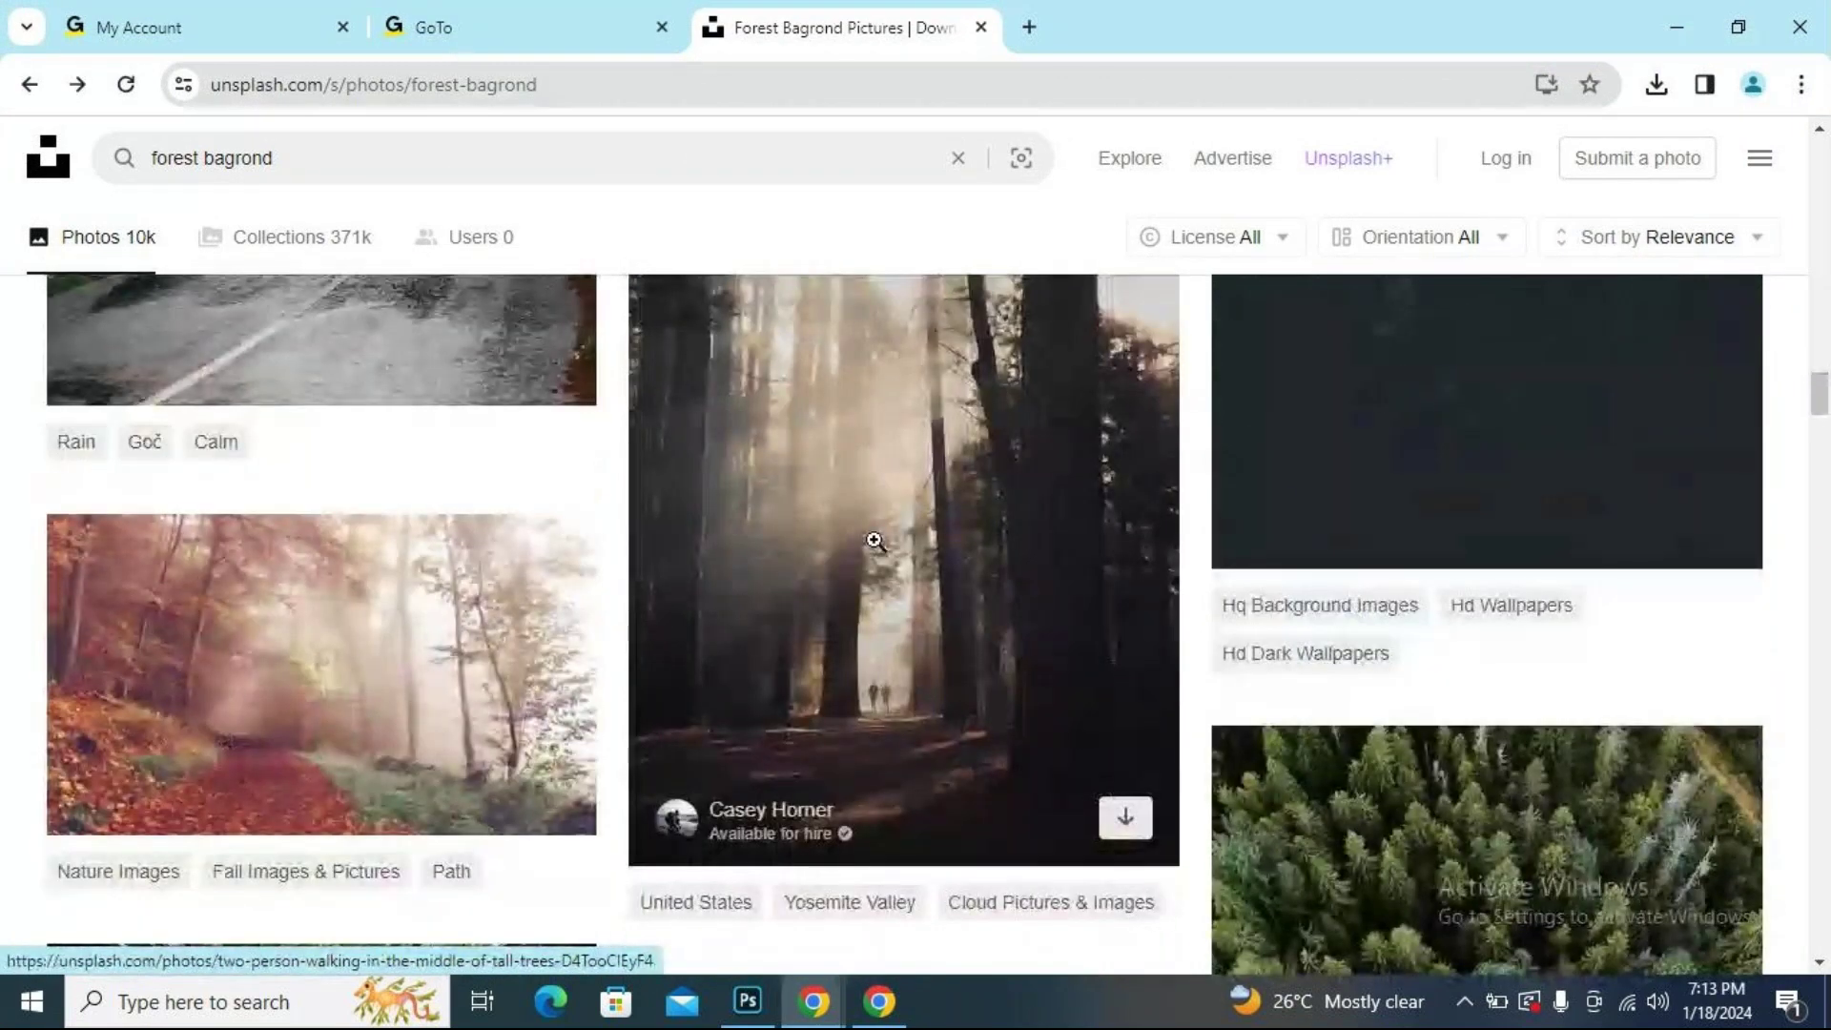
{"action": "left_click", "coordinate": [875, 541]}
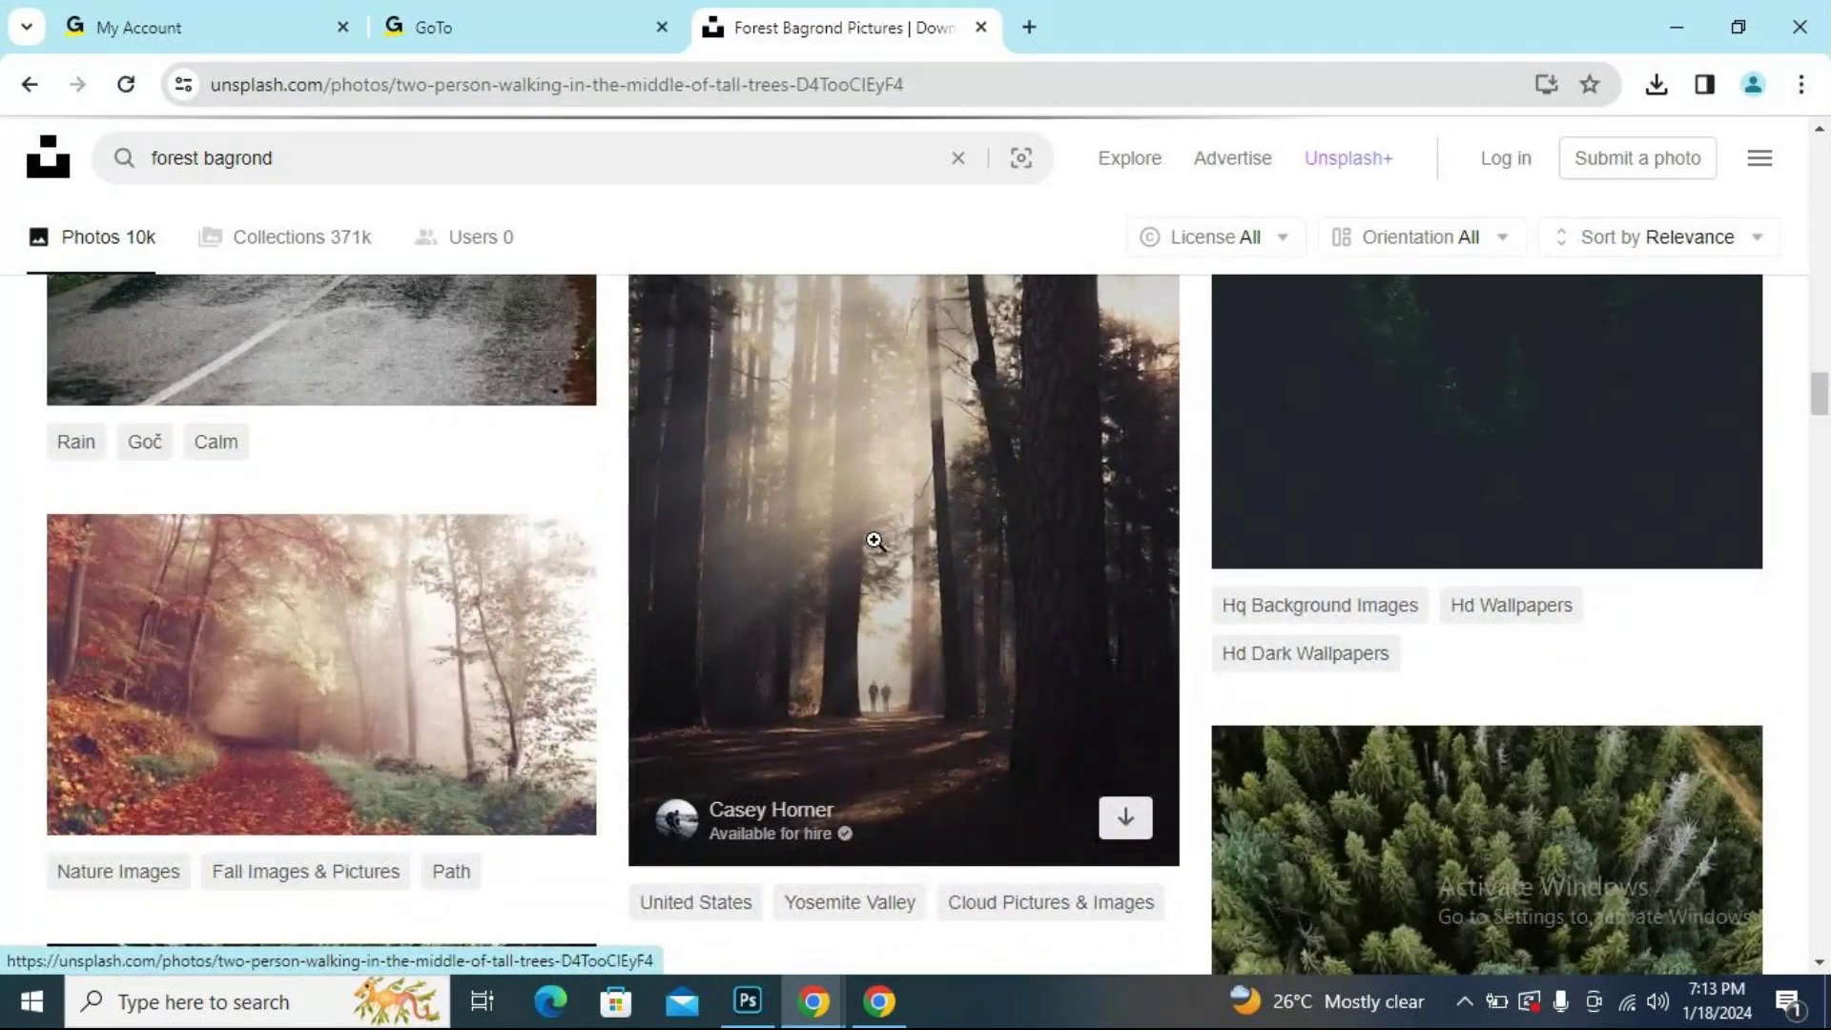
Browse the related photos of the two-person forest photo and open "Trees in forest with sun rays".
{"action": "scroll", "coordinate": [1112, 564], "scroll_direction": "down", "scroll_amount": 4}
{"action": "scroll", "coordinate": [1114, 567], "scroll_direction": "down", "scroll_amount": 7}
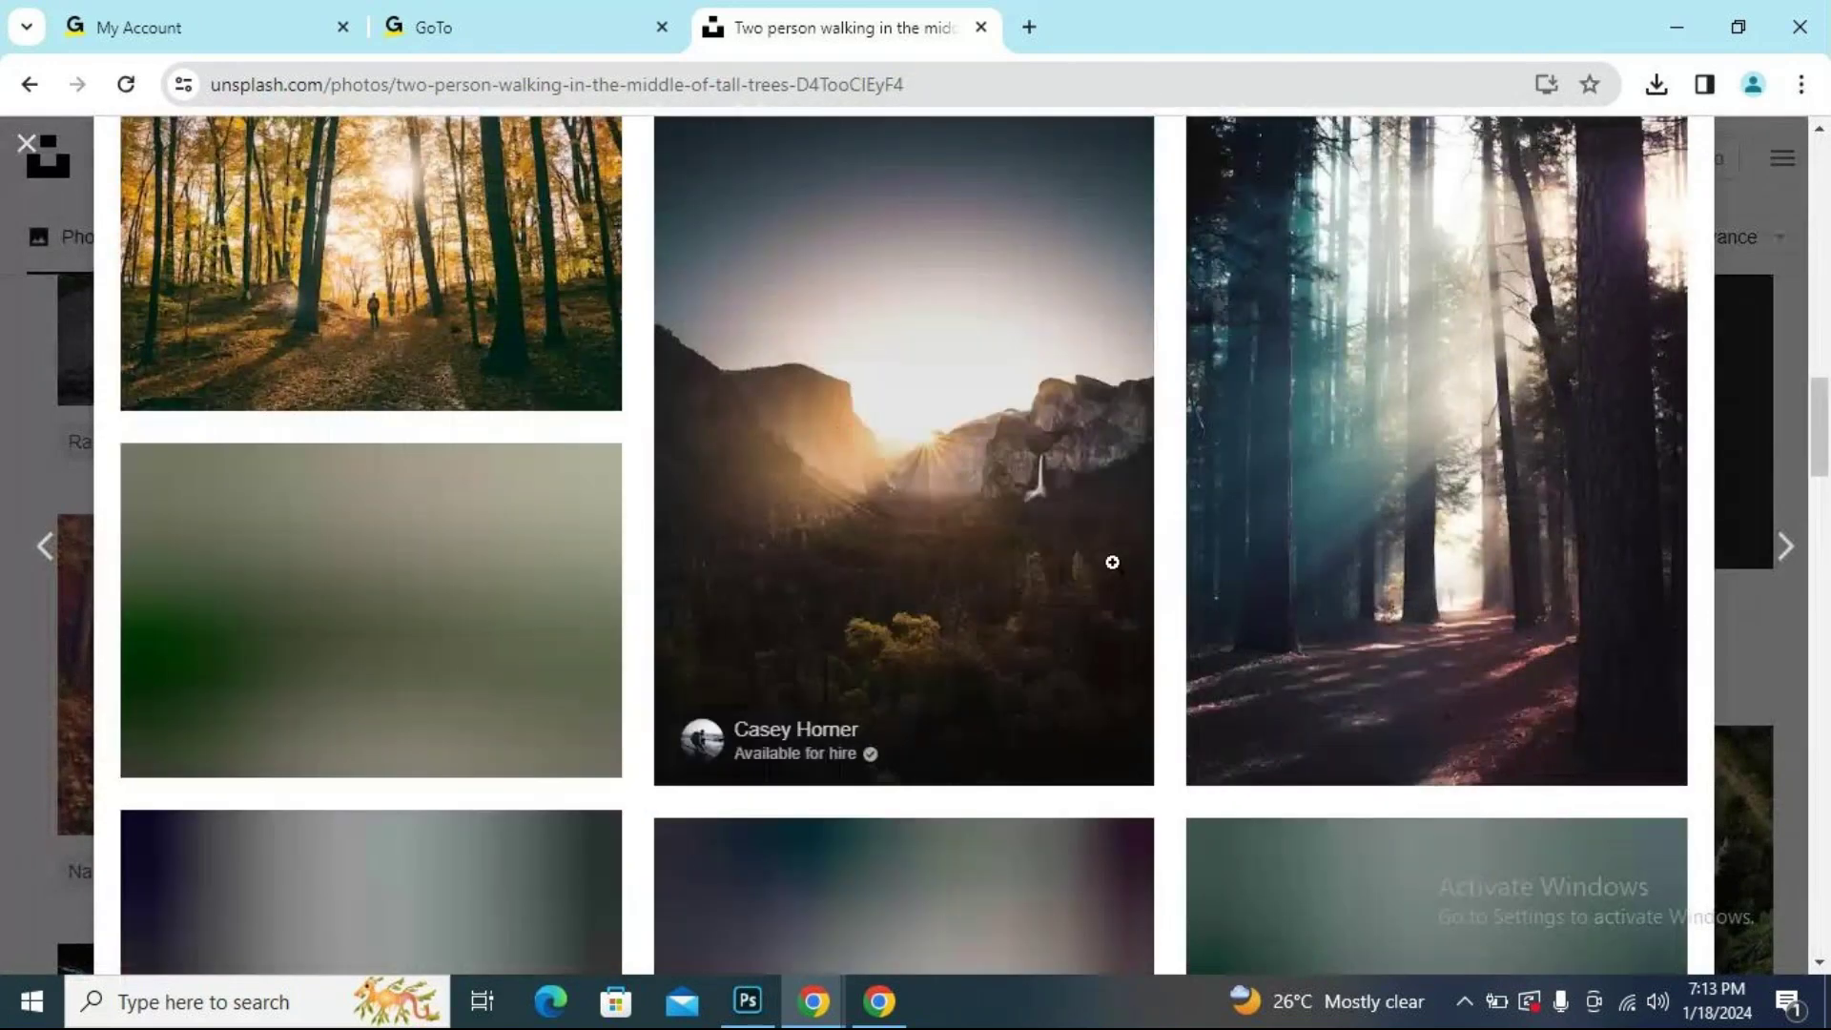
{"action": "scroll", "coordinate": [1112, 562], "scroll_direction": "down", "scroll_amount": 5}
{"action": "scroll", "coordinate": [1112, 562], "scroll_direction": "down", "scroll_amount": 8}
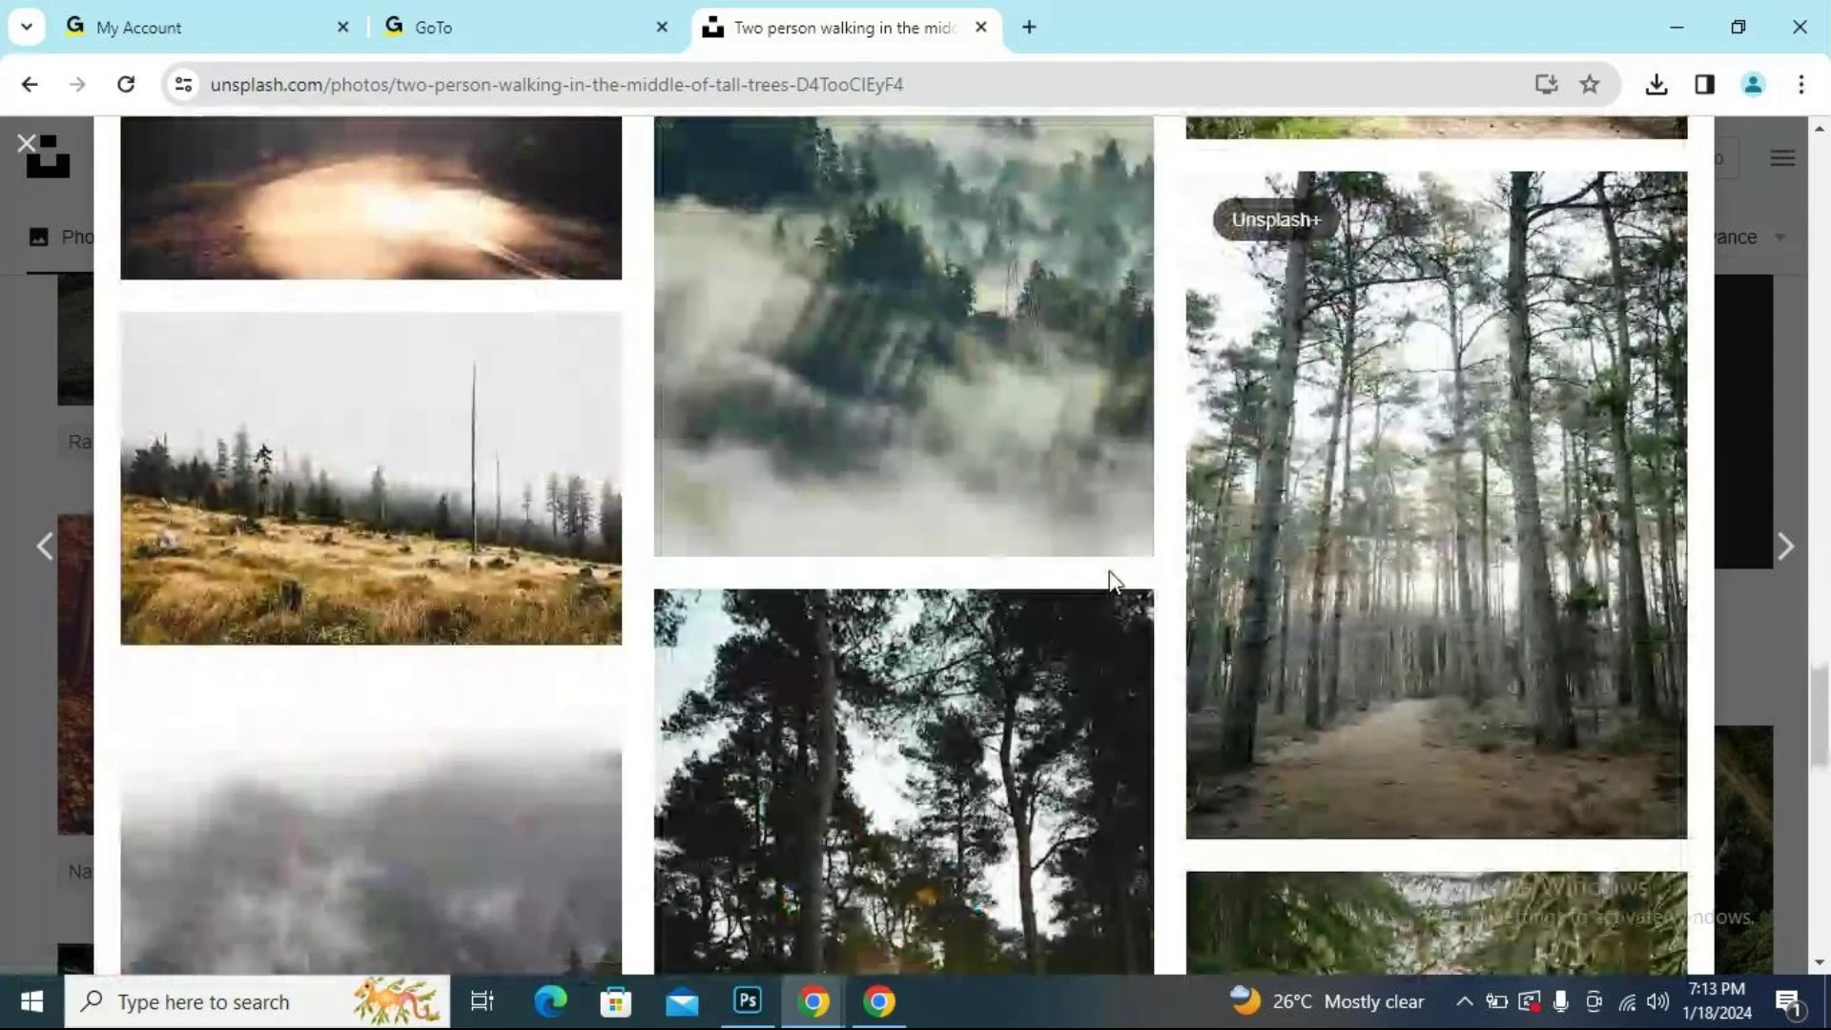
{"action": "scroll", "coordinate": [1112, 577], "scroll_direction": "down", "scroll_amount": 10}
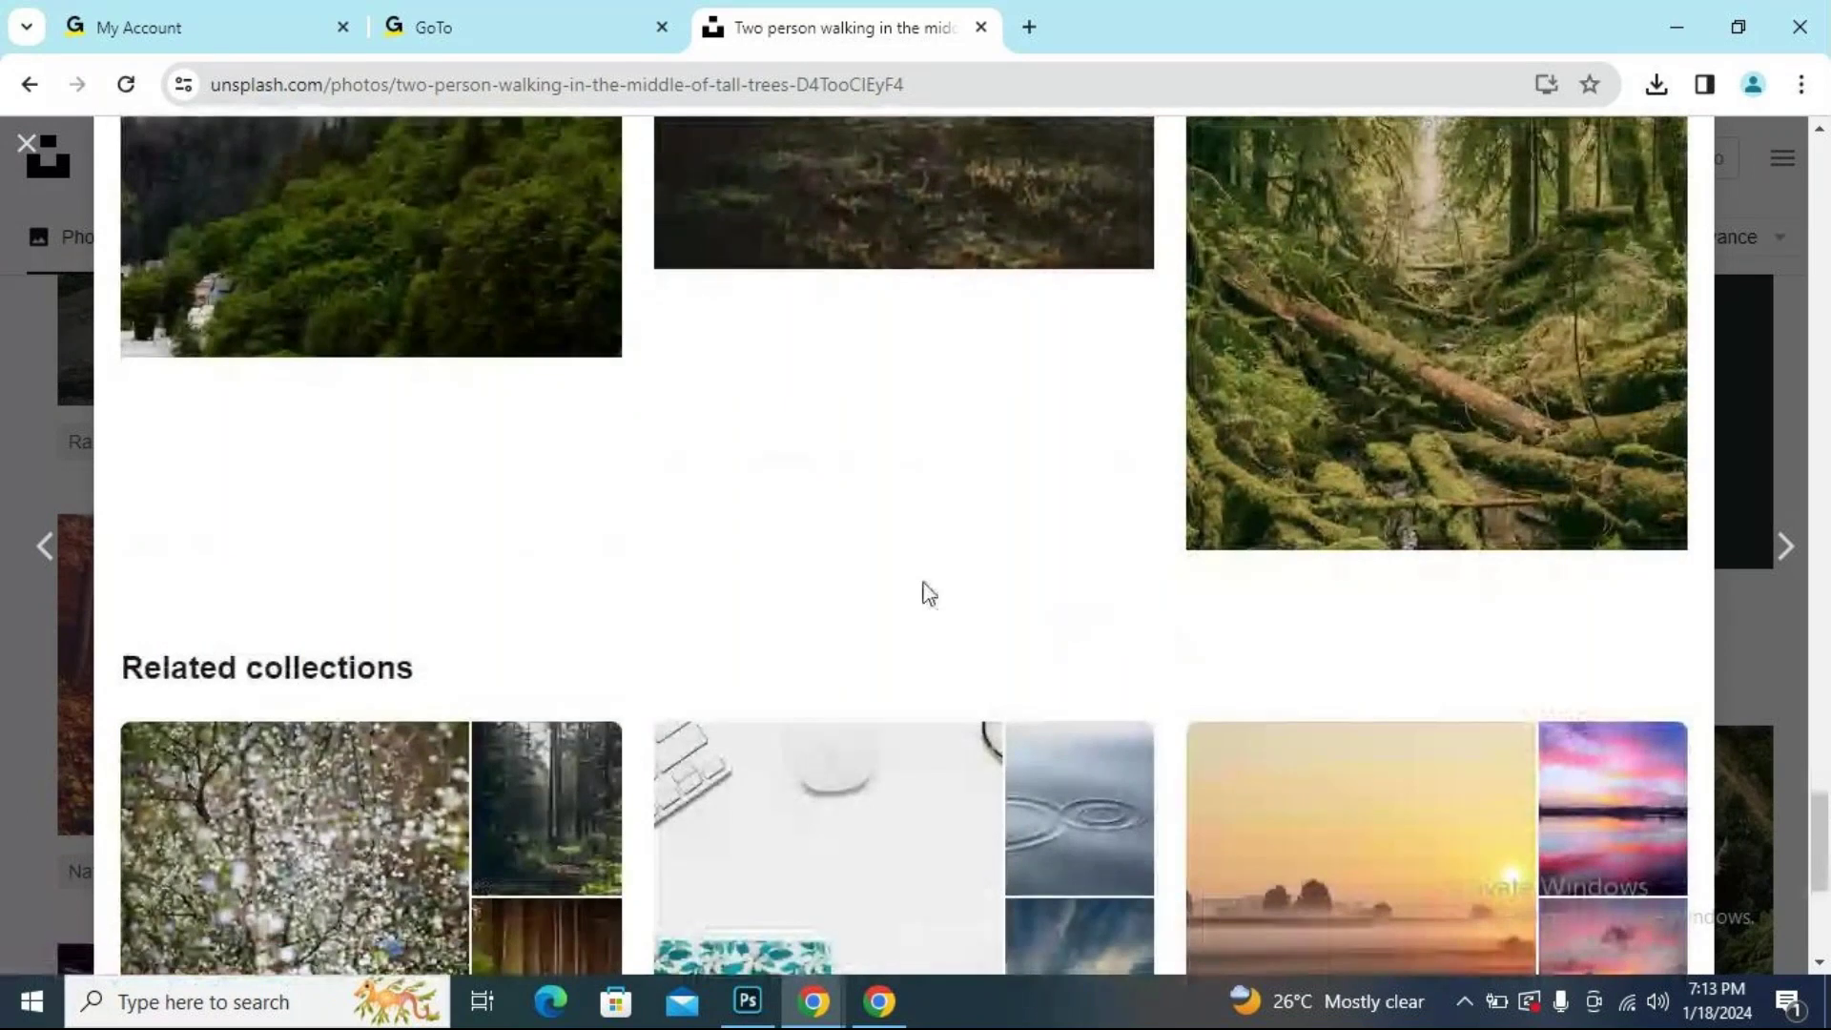
{"action": "scroll", "coordinate": [1015, 562], "scroll_direction": "up", "scroll_amount": 5}
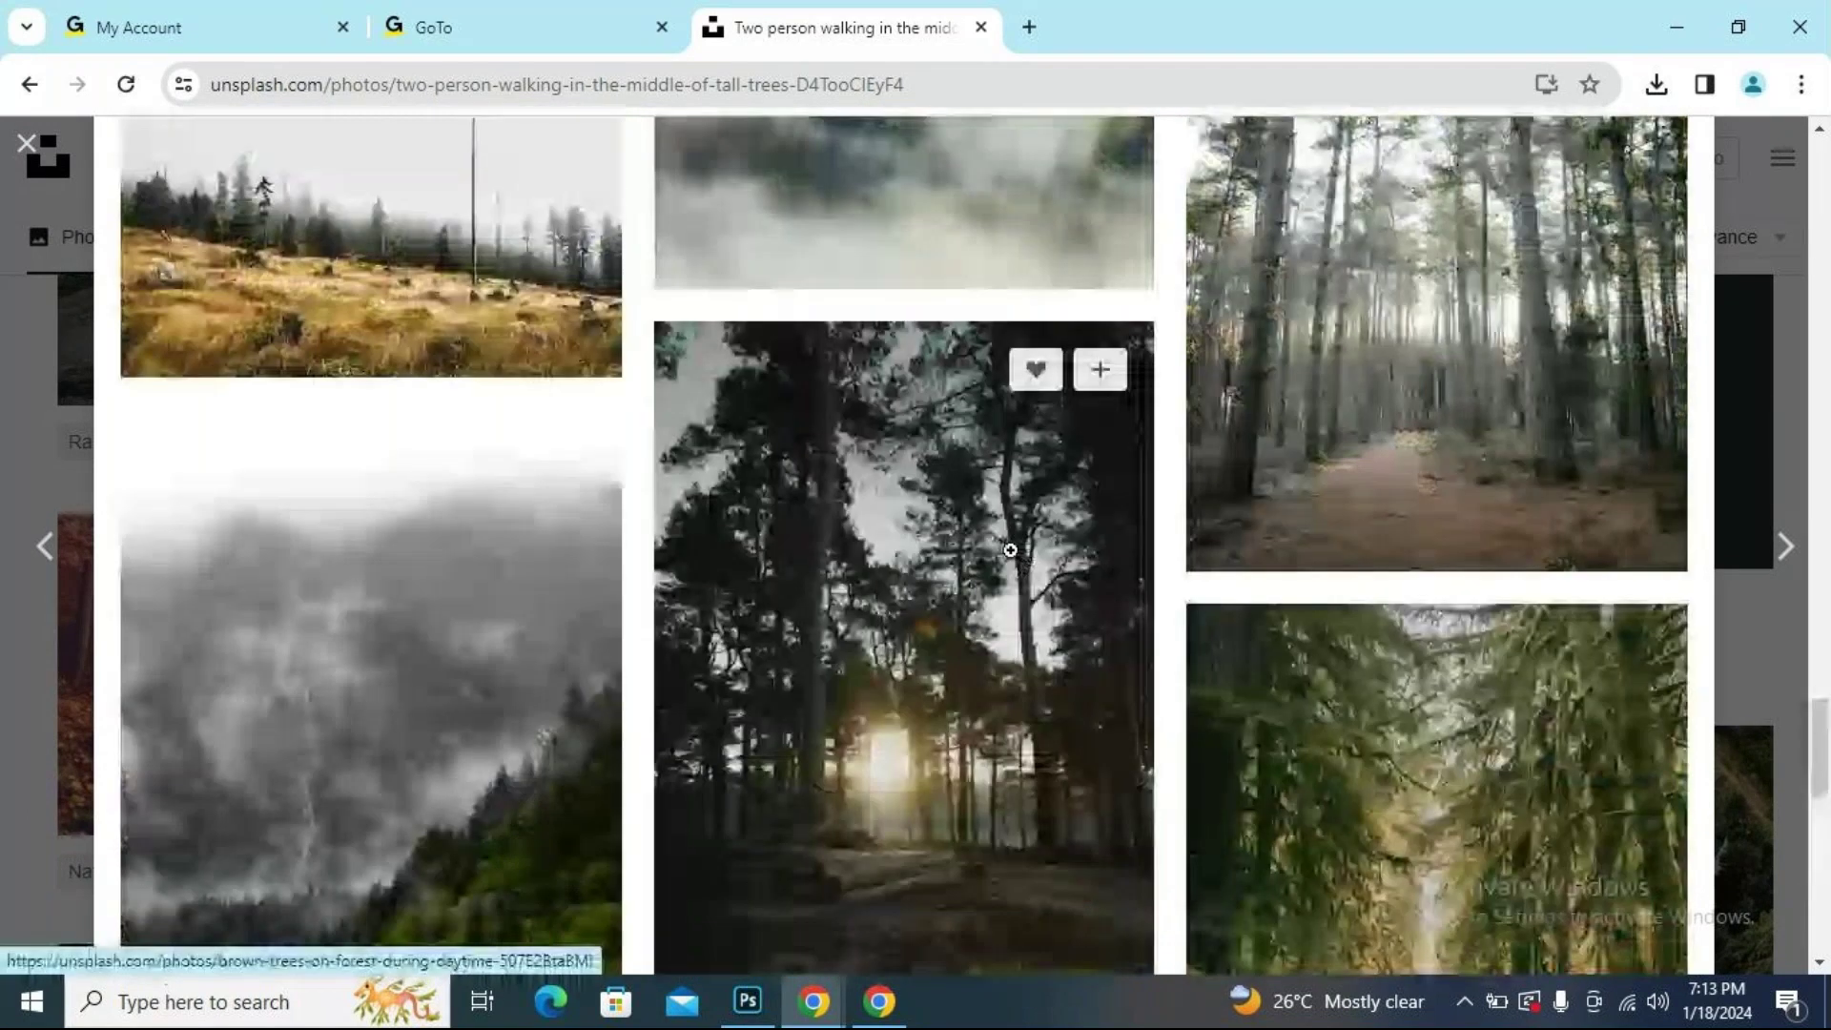
{"action": "scroll", "coordinate": [1011, 550], "scroll_direction": "up", "scroll_amount": 1}
{"action": "scroll", "coordinate": [1066, 558], "scroll_direction": "up", "scroll_amount": 6}
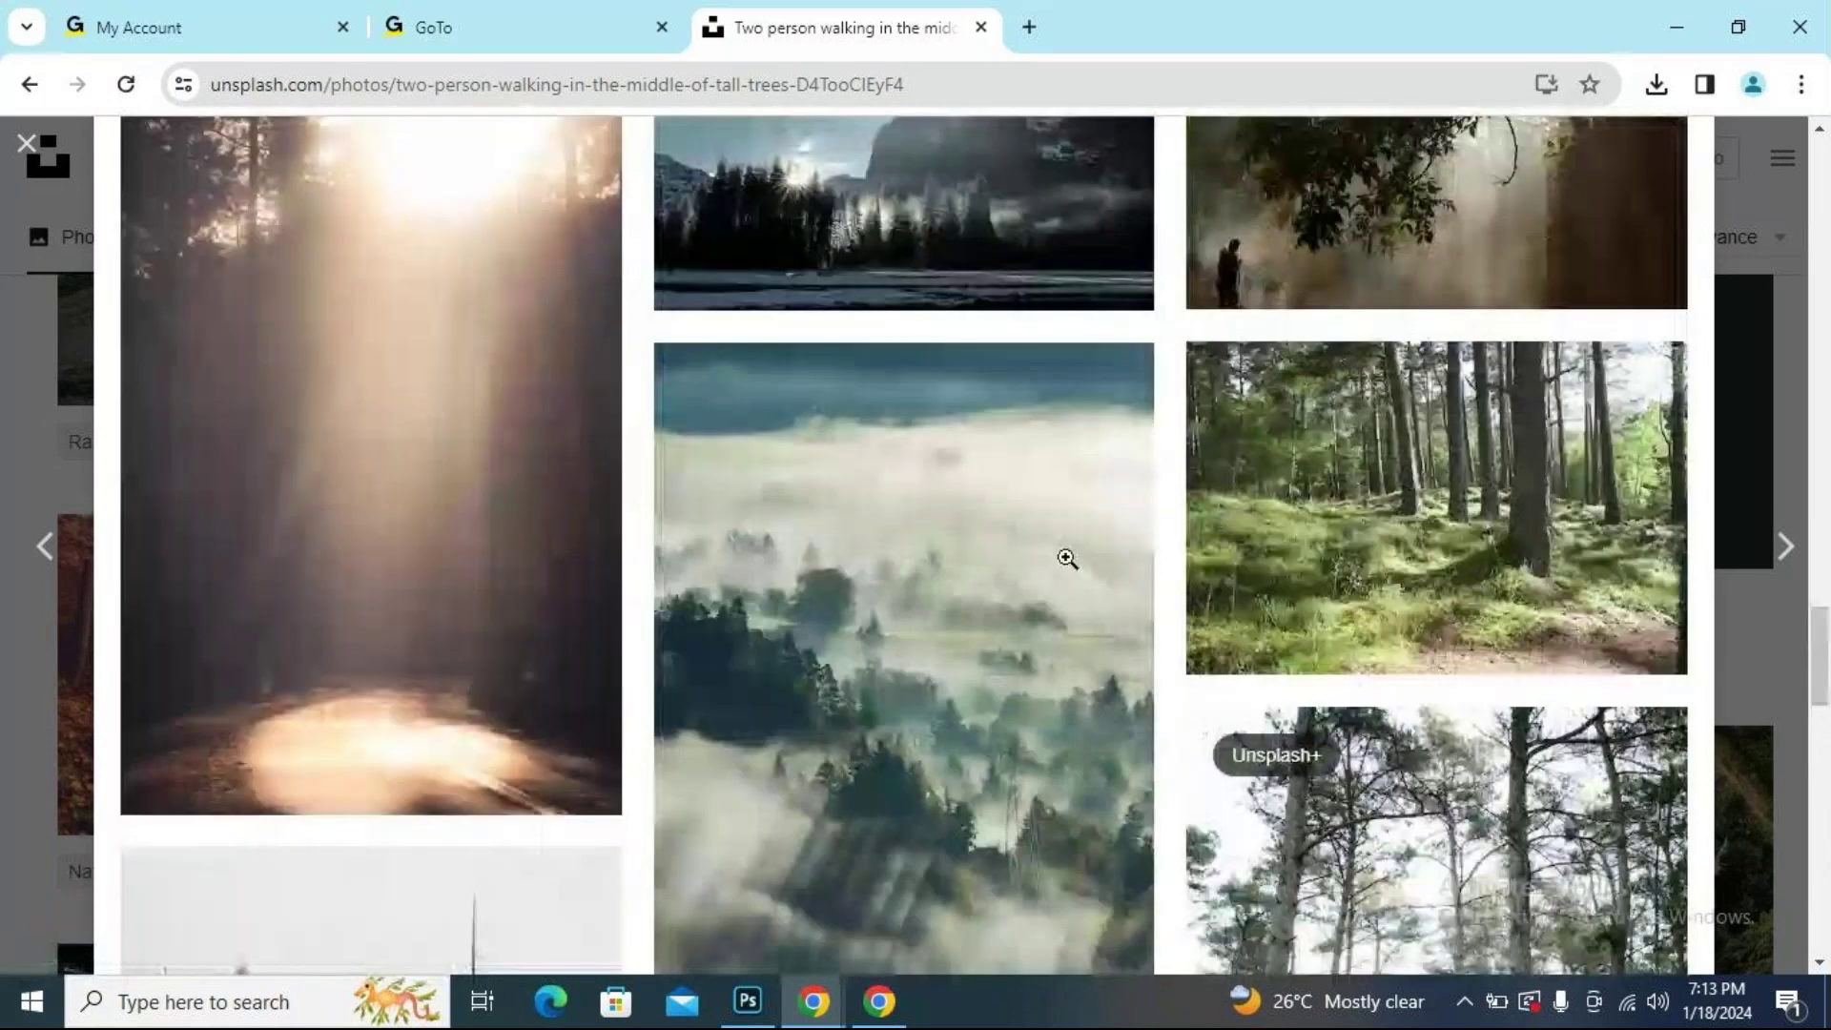
{"action": "scroll", "coordinate": [1049, 567], "scroll_direction": "up", "scroll_amount": 3}
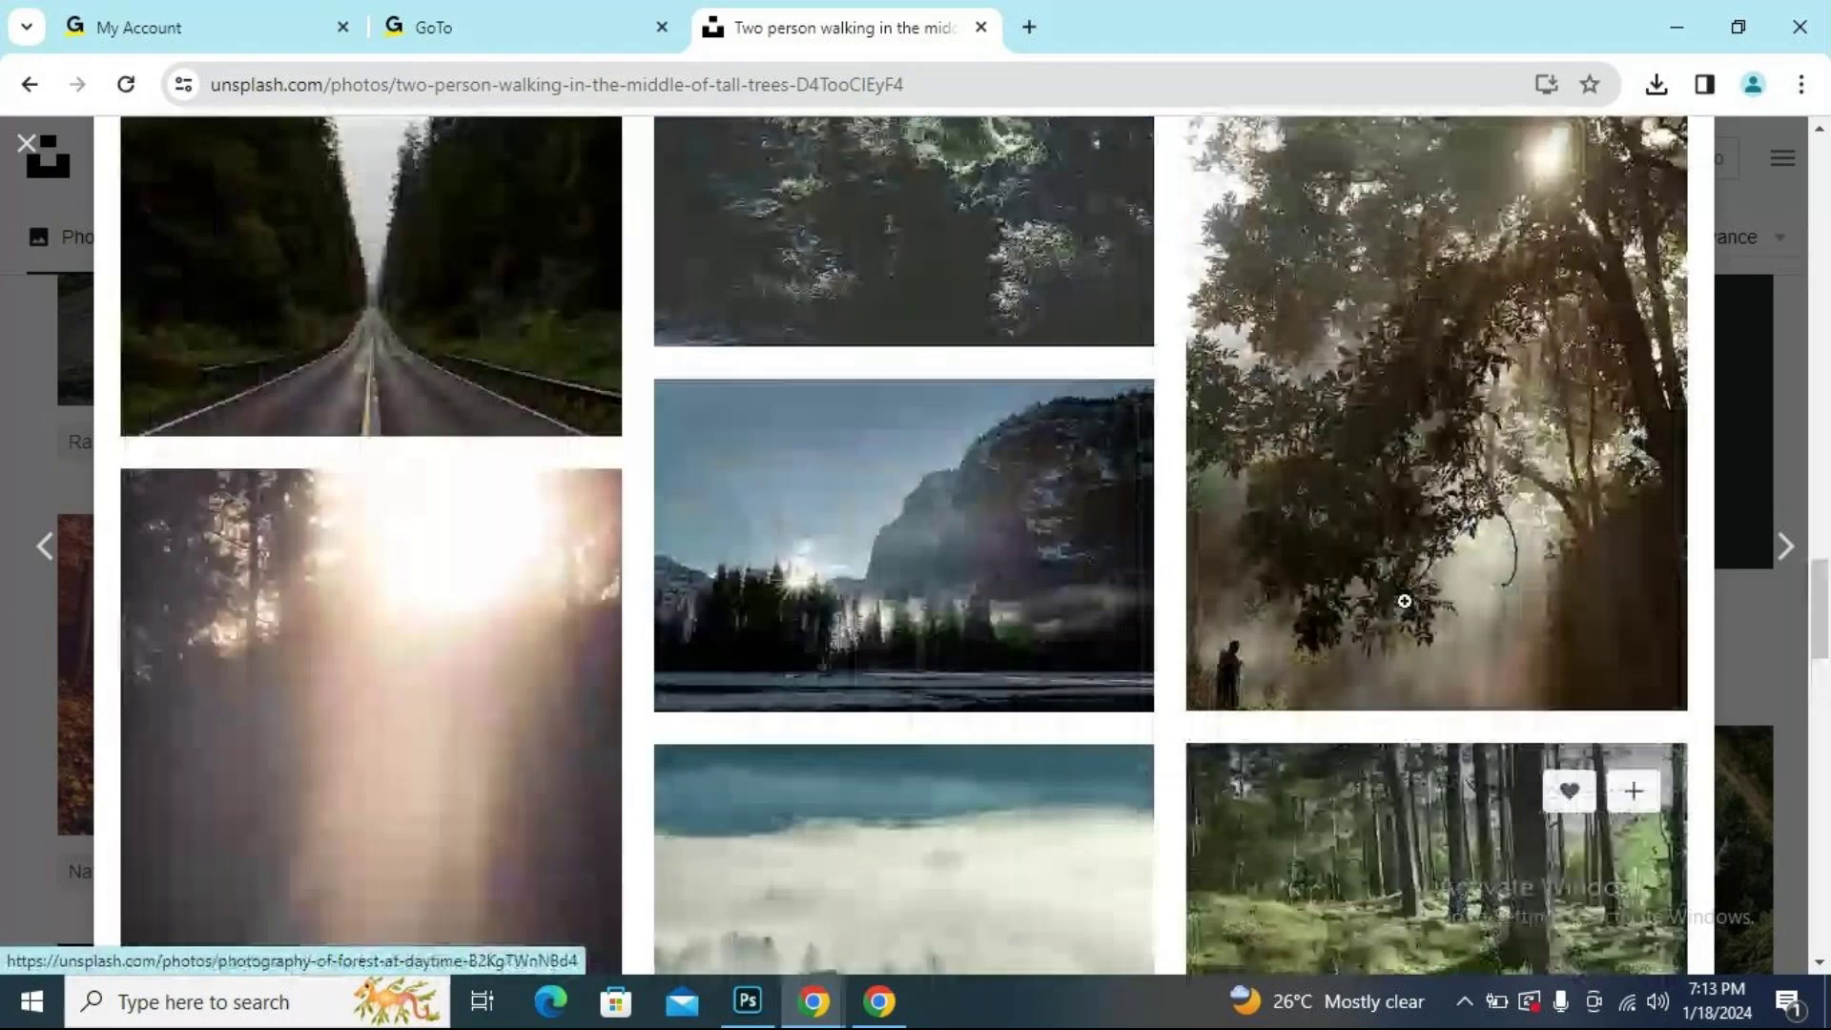
{"action": "scroll", "coordinate": [1404, 601], "scroll_direction": "up", "scroll_amount": 3}
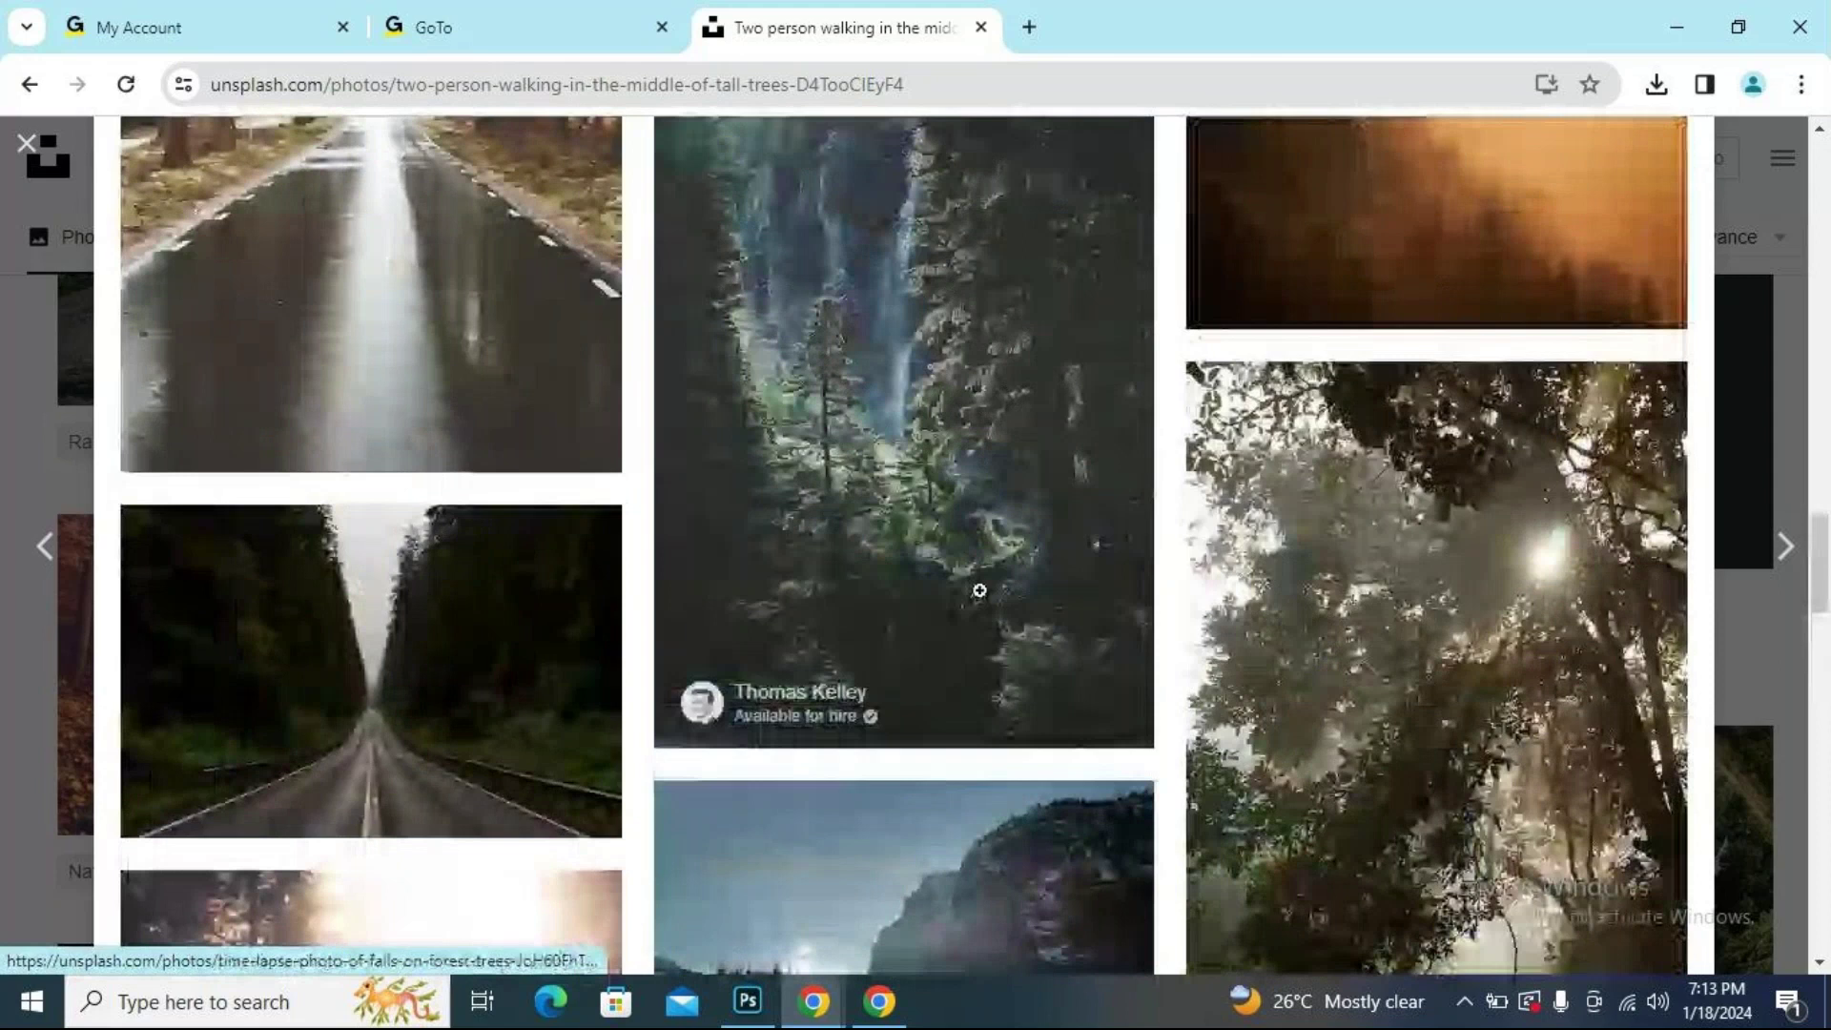
{"action": "scroll", "coordinate": [979, 590], "scroll_direction": "up", "scroll_amount": 4}
{"action": "scroll", "coordinate": [986, 574], "scroll_direction": "up", "scroll_amount": 2}
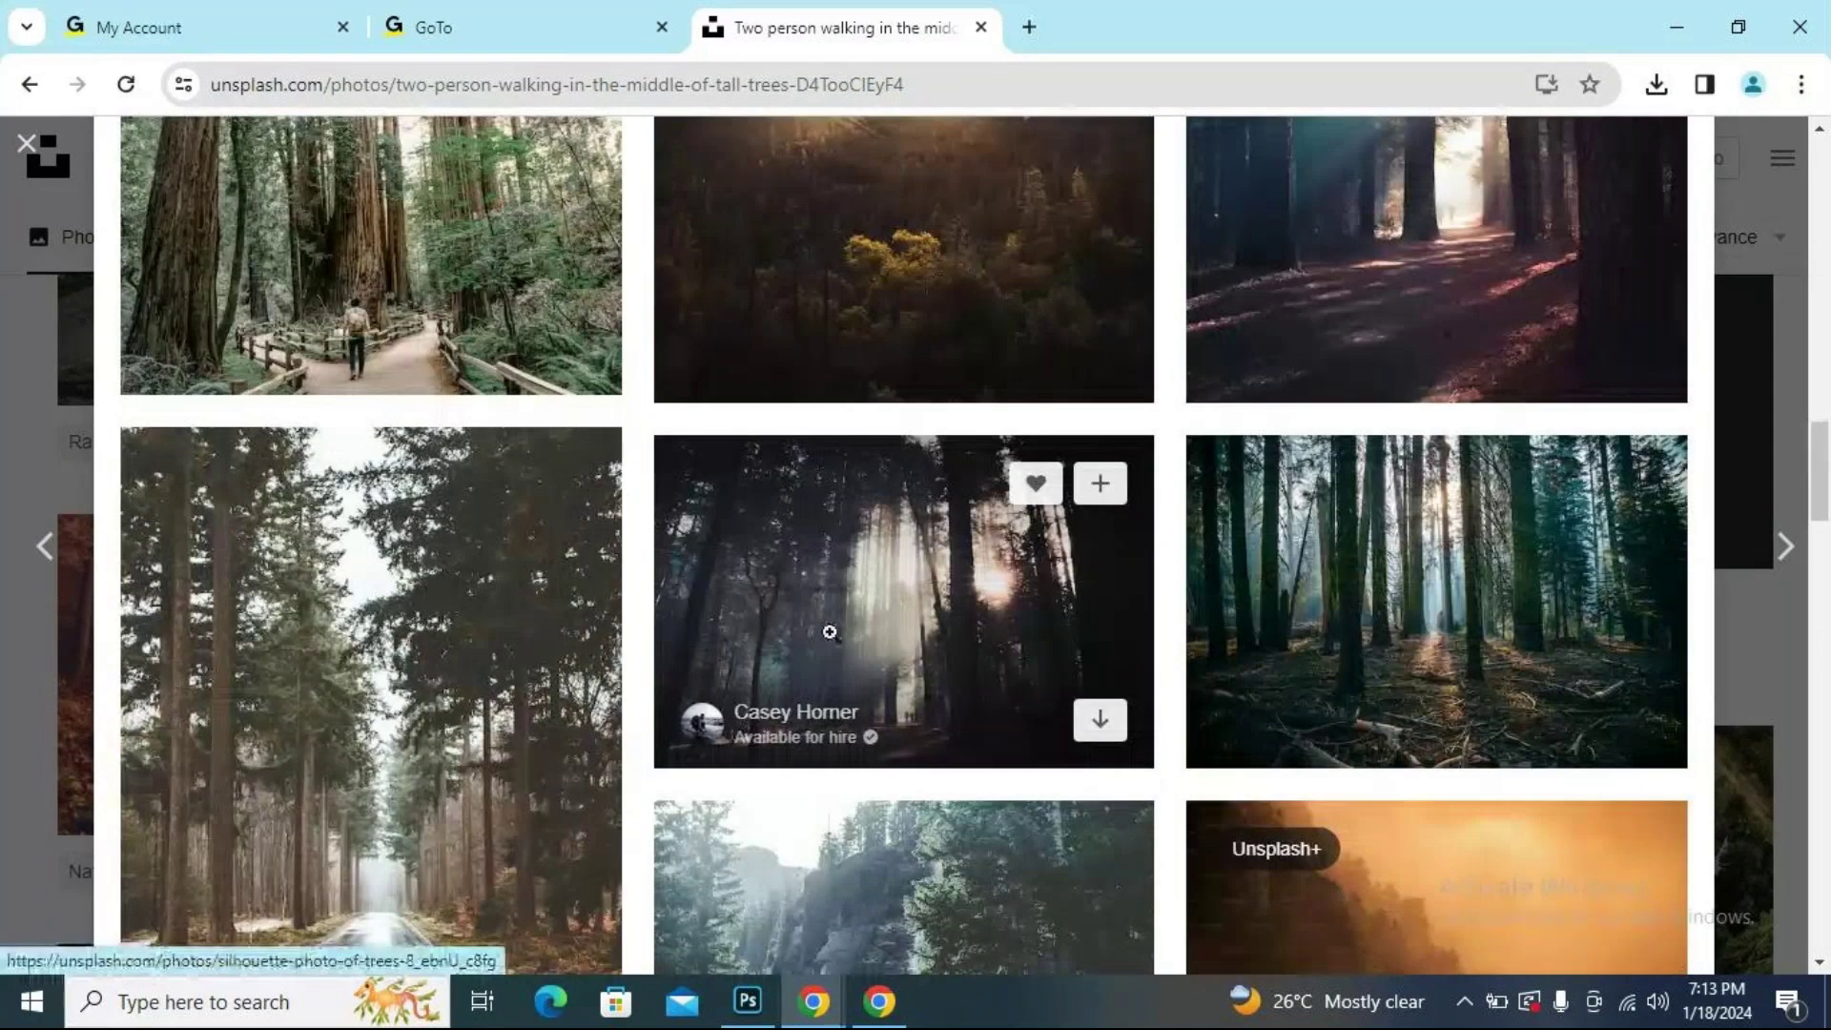
{"action": "scroll", "coordinate": [891, 604], "scroll_direction": "up", "scroll_amount": 3}
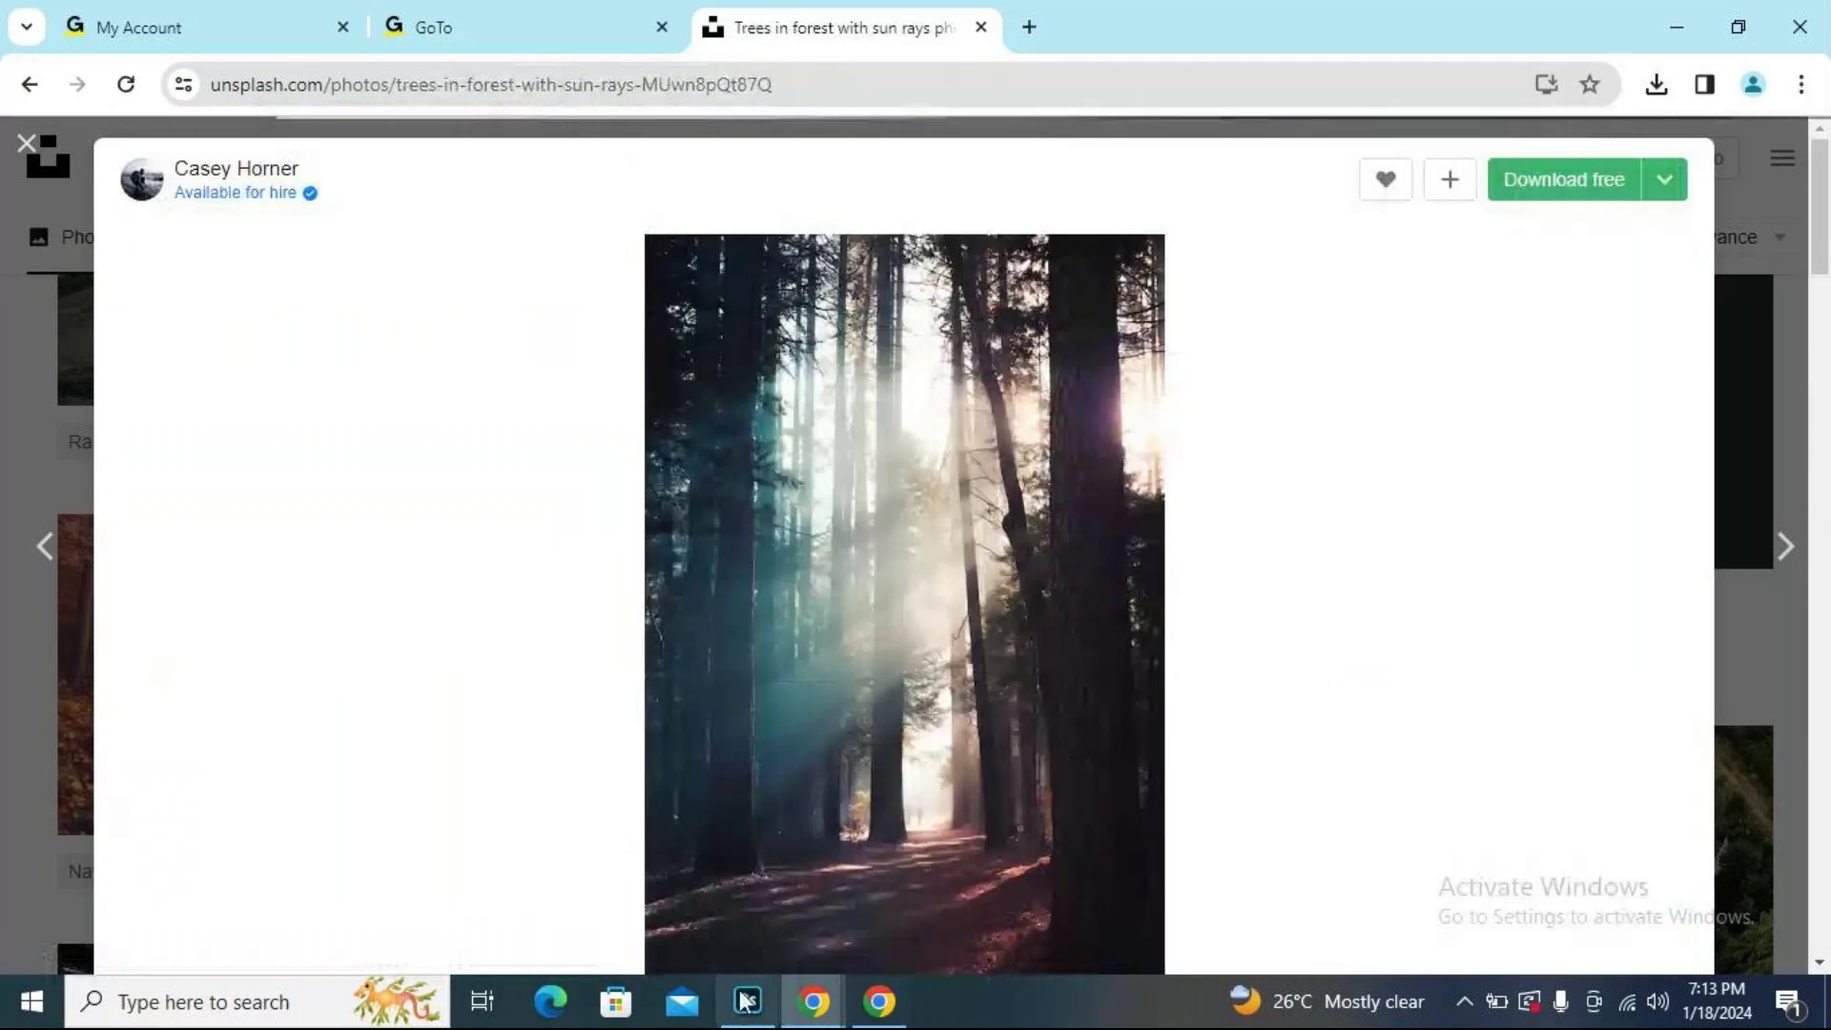
Switch to the deer document in Photoshop, show the laura-college photo layer, and hide Layer 1.
{"action": "left_click", "coordinate": [748, 1002]}
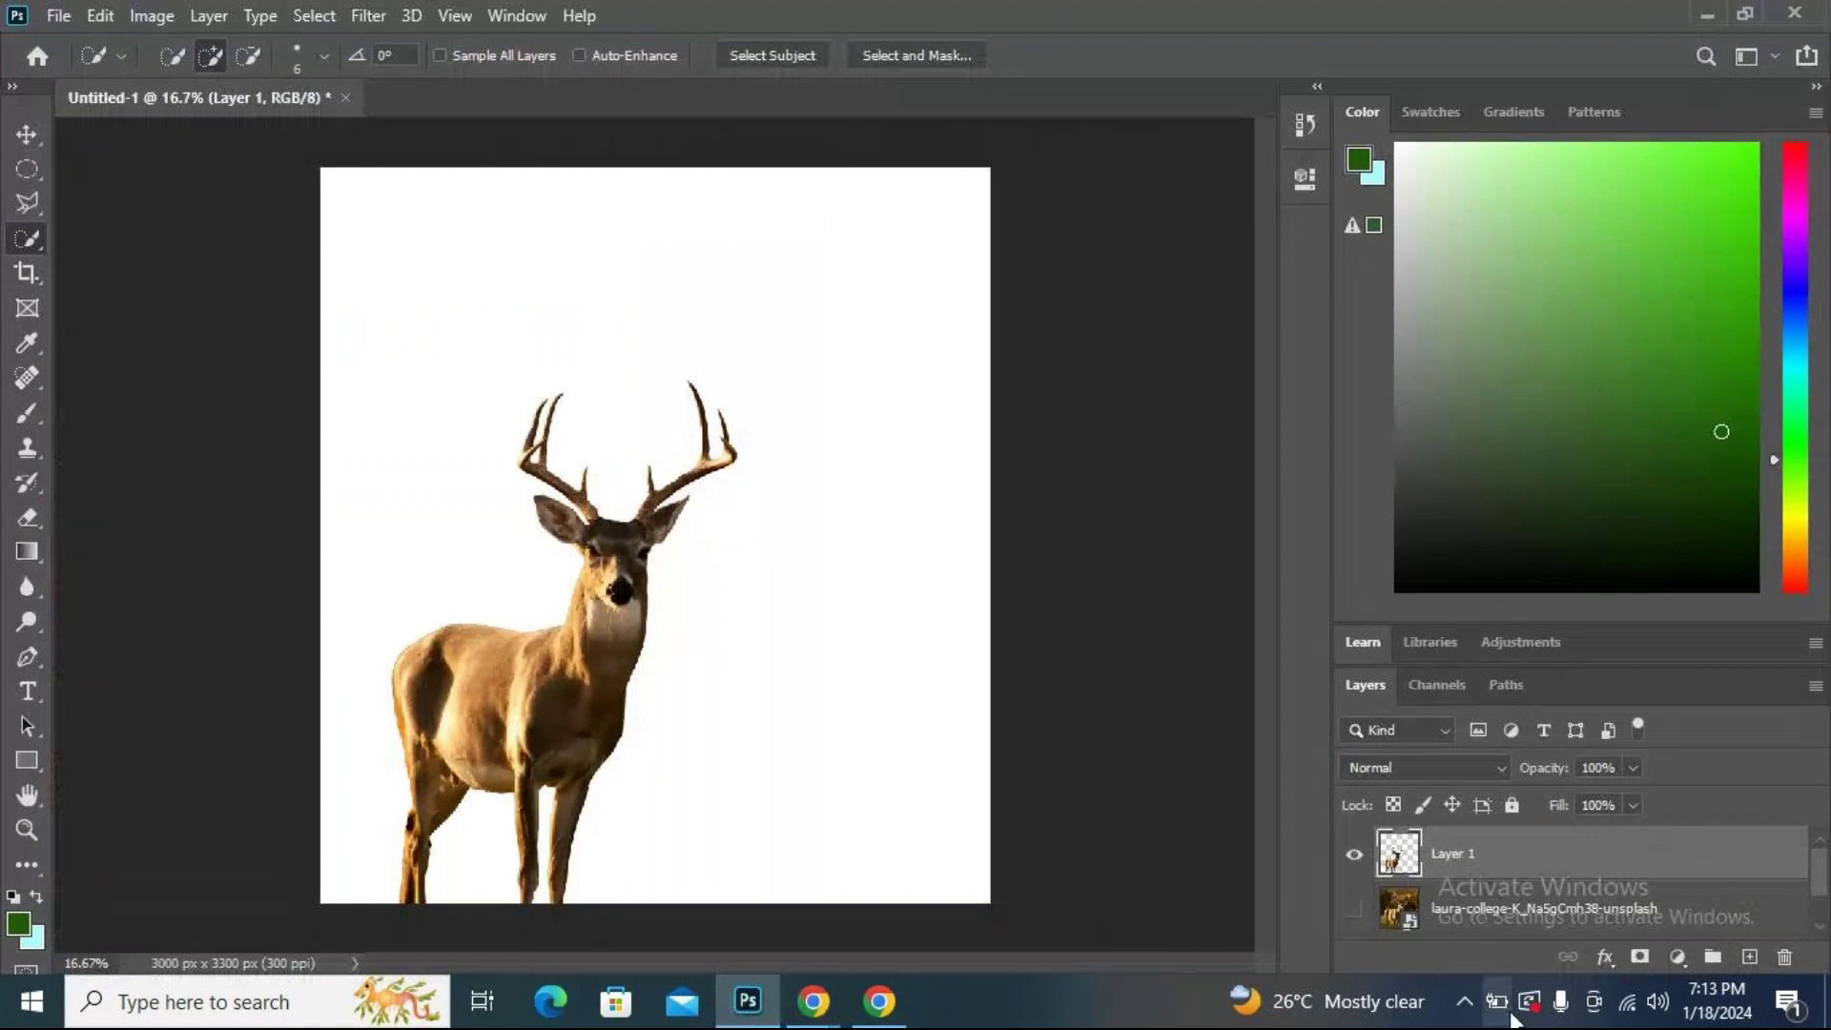
{"action": "left_click", "coordinate": [1355, 910]}
{"action": "left_click", "coordinate": [1350, 853]}
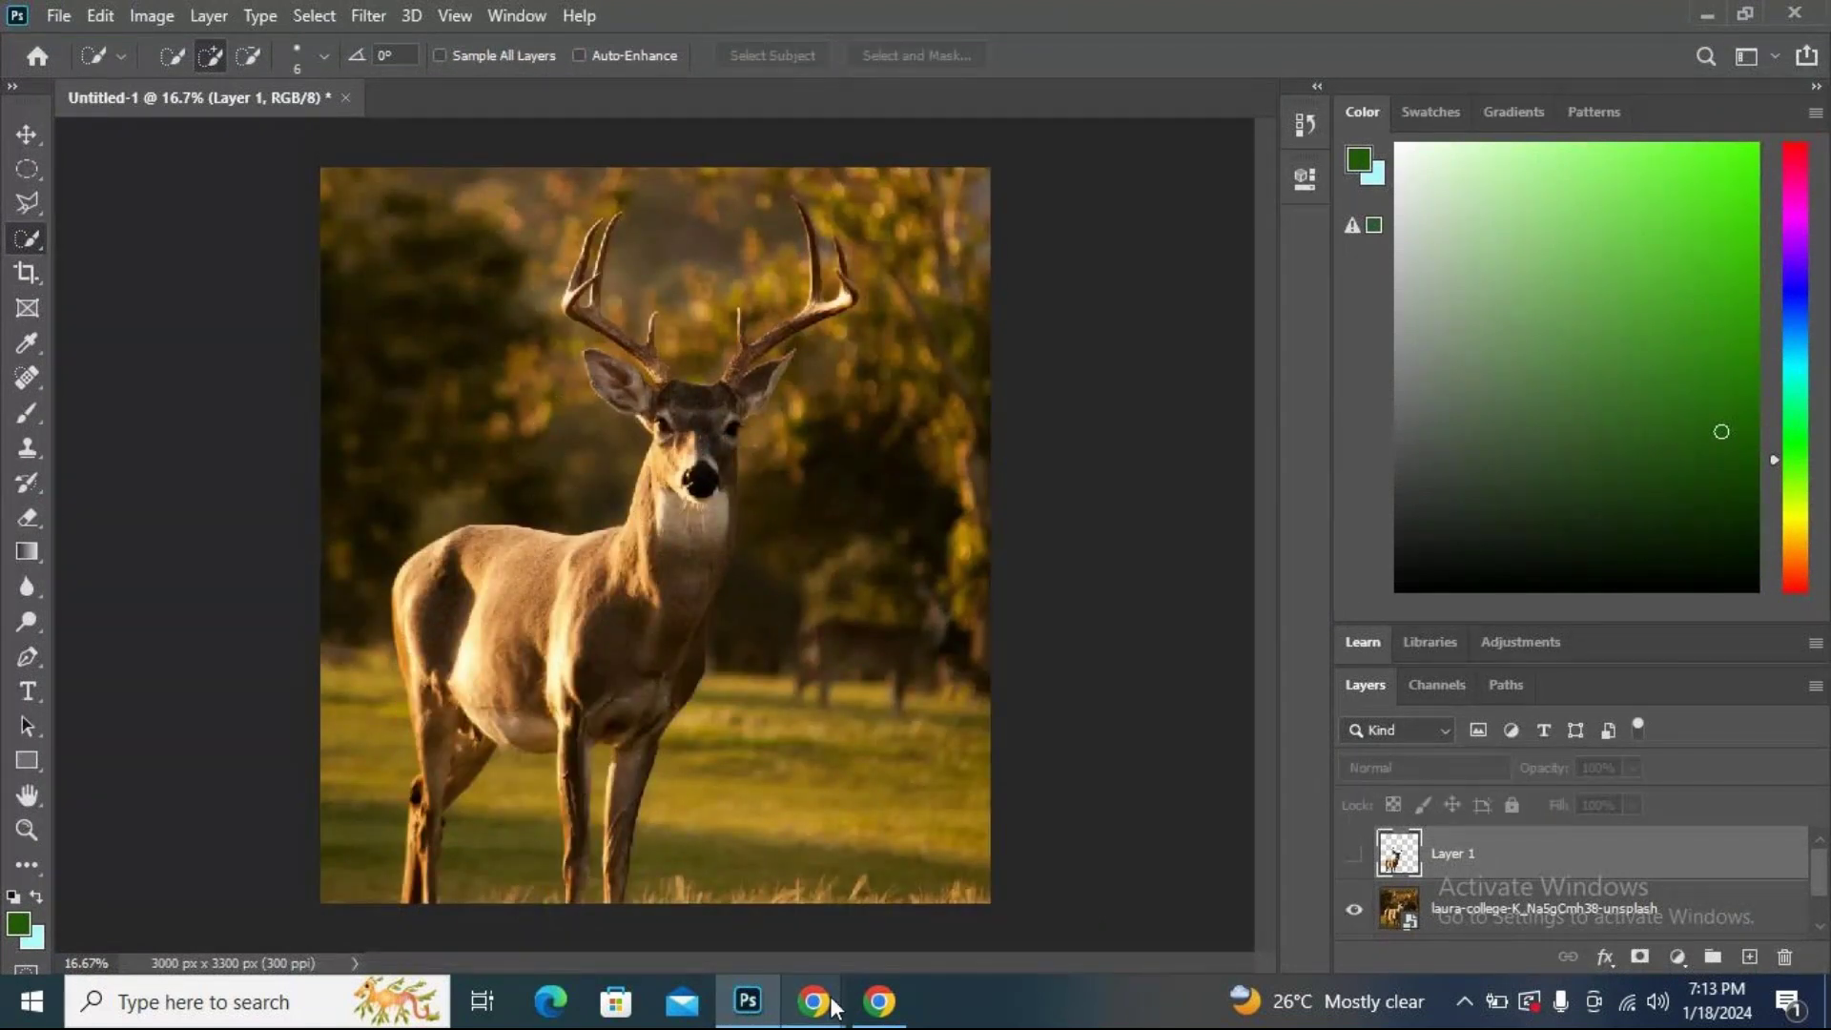
Return to the "Trees in forest with sun rays" photo on Unsplash, browse its related photos, and close the photo view.
{"action": "mouse_move", "coordinate": [830, 1007]}
{"action": "left_click", "coordinate": [713, 875]}
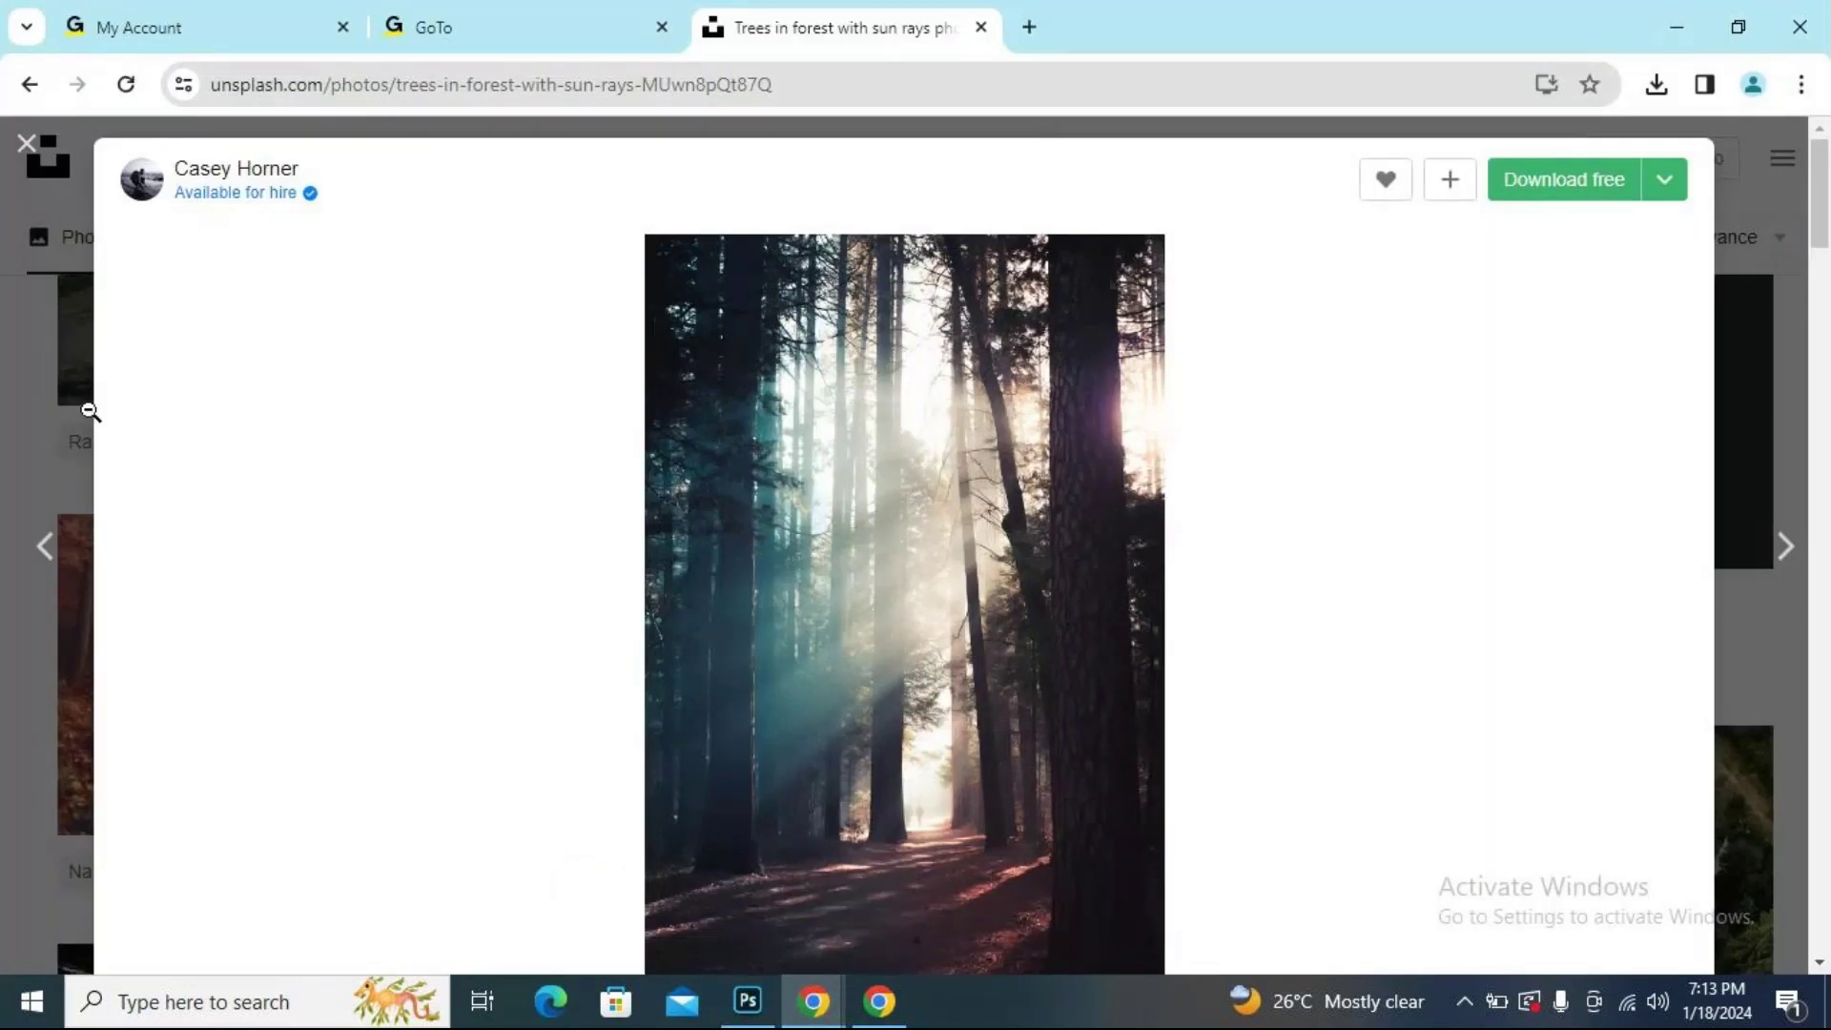
{"action": "scroll", "coordinate": [1079, 642], "scroll_direction": "down", "scroll_amount": 15}
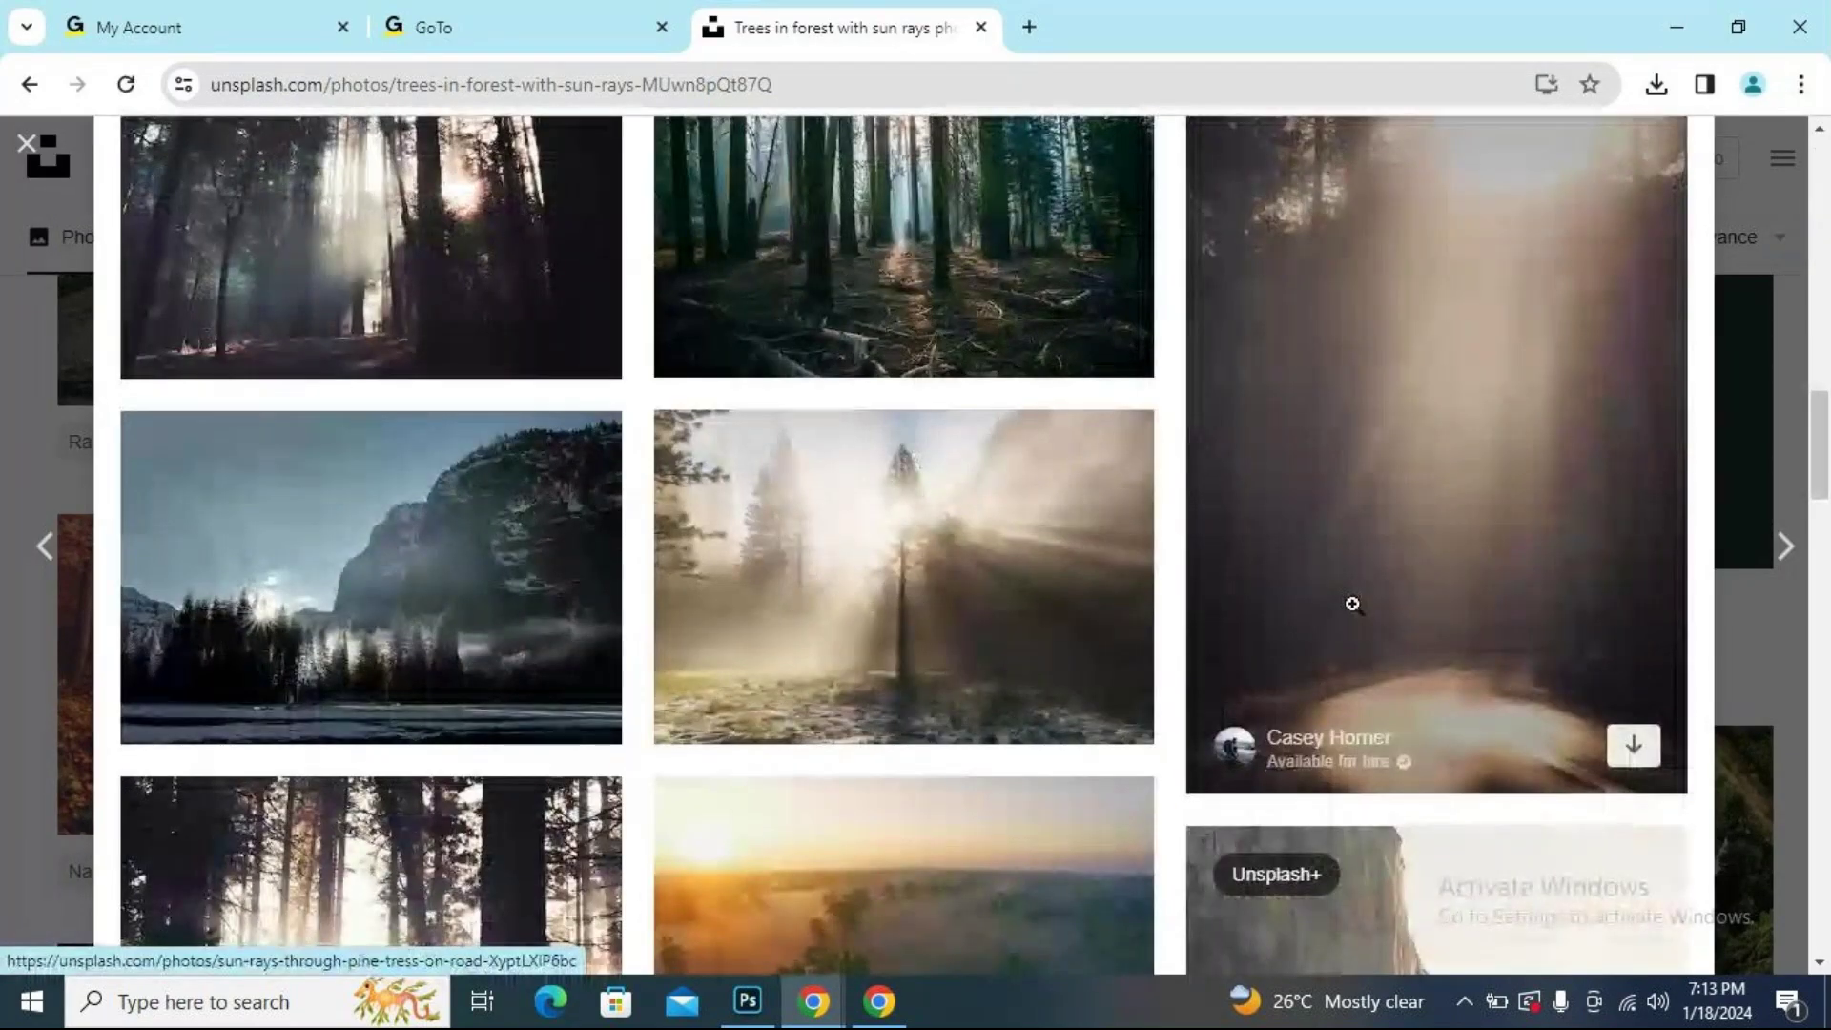
{"action": "scroll", "coordinate": [1353, 603], "scroll_direction": "down", "scroll_amount": 7}
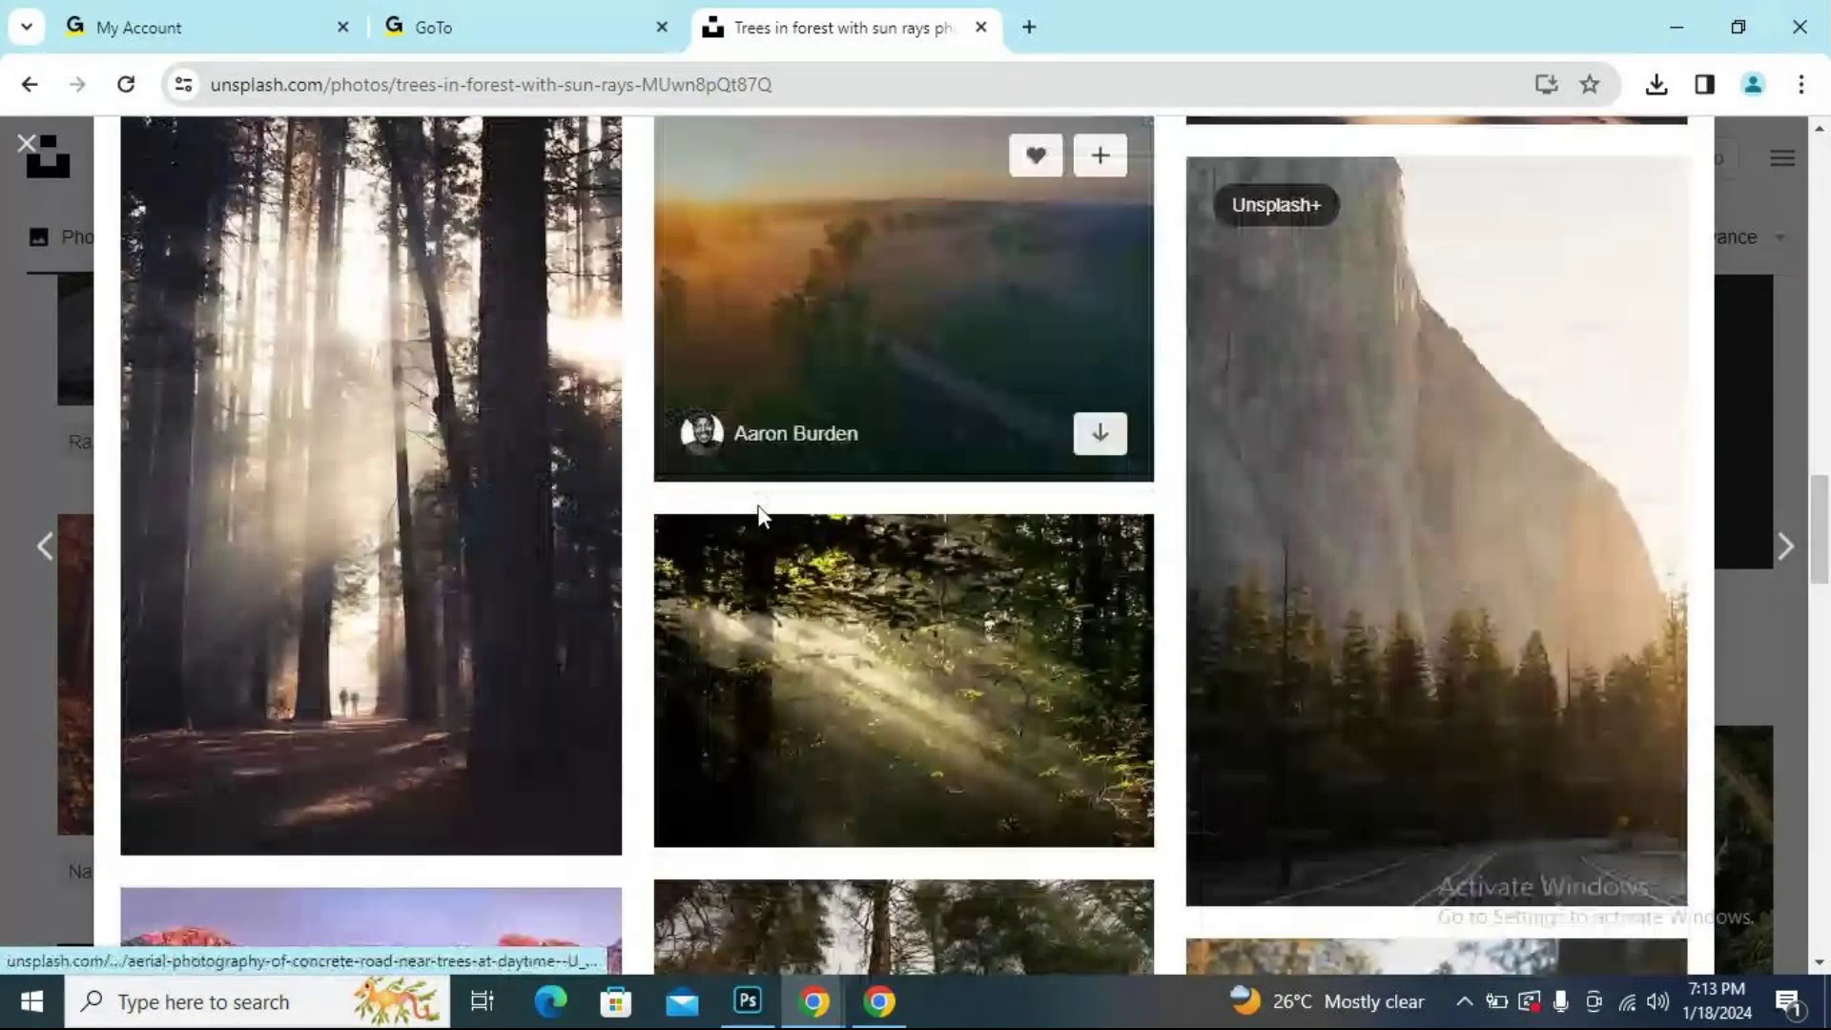
{"action": "scroll", "coordinate": [572, 586], "scroll_direction": "down", "scroll_amount": 6}
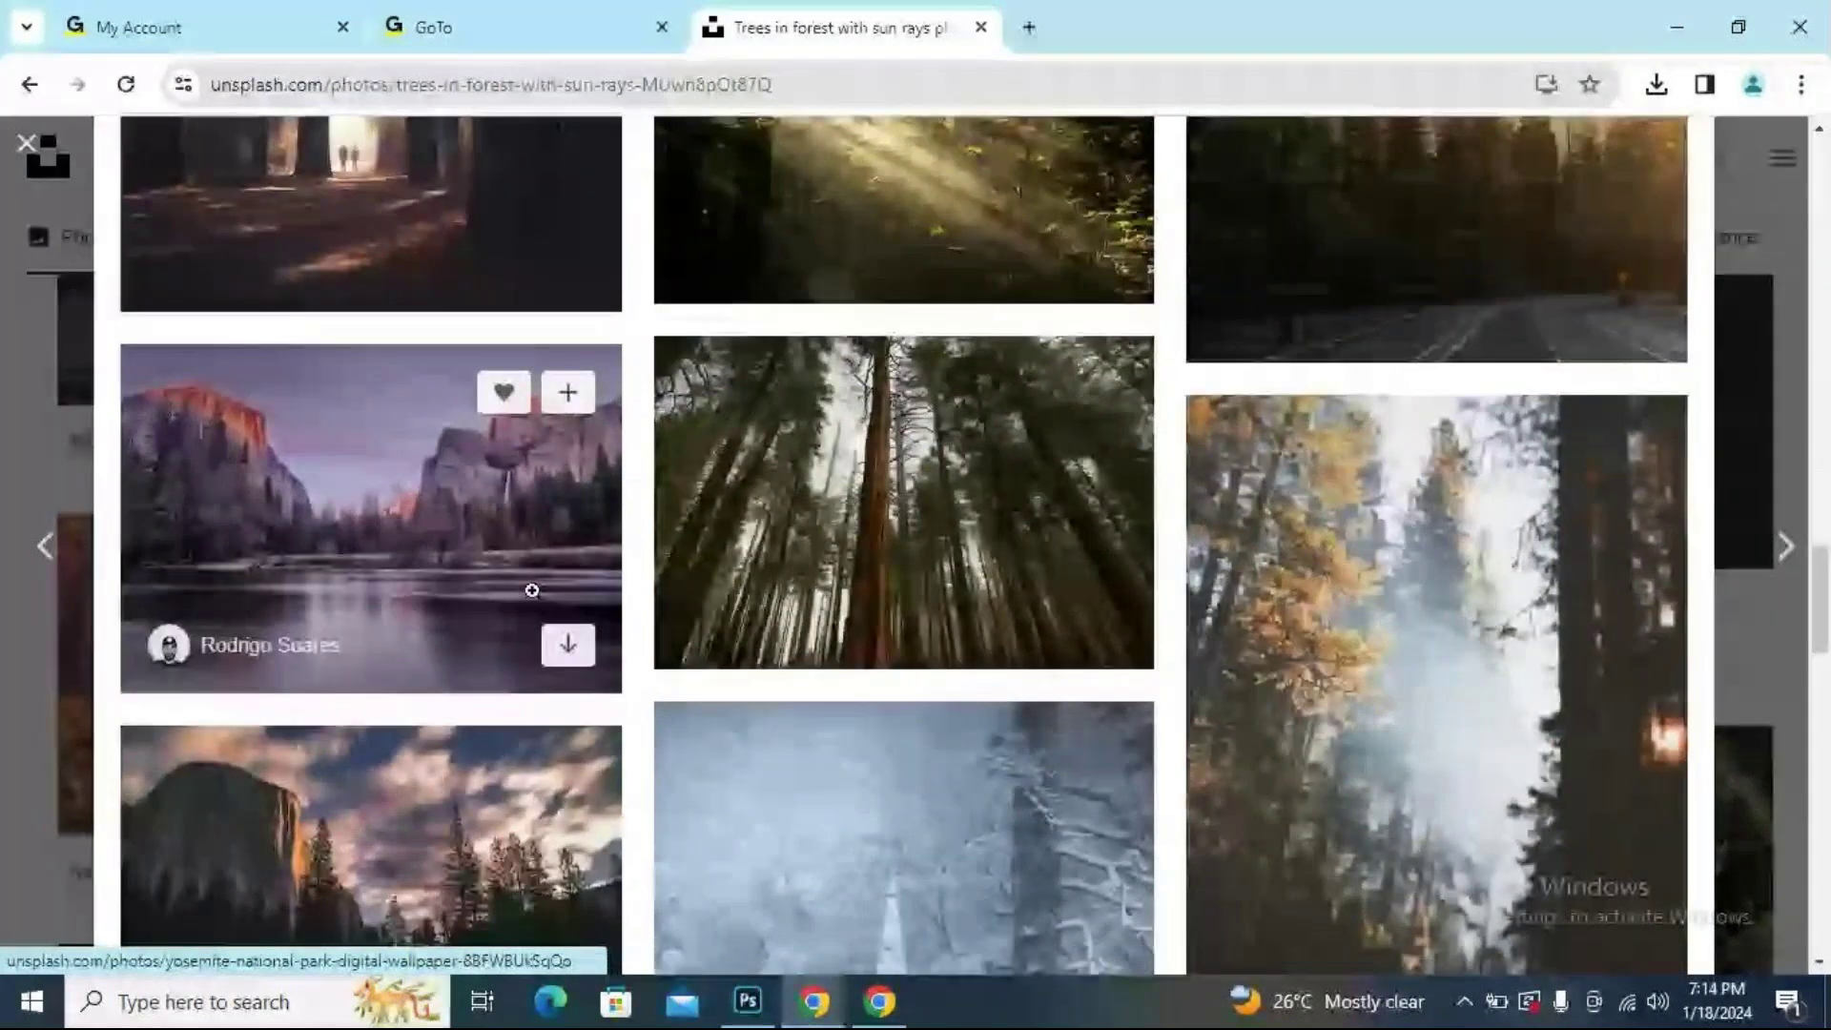
{"action": "scroll", "coordinate": [532, 590], "scroll_direction": "down", "scroll_amount": 10}
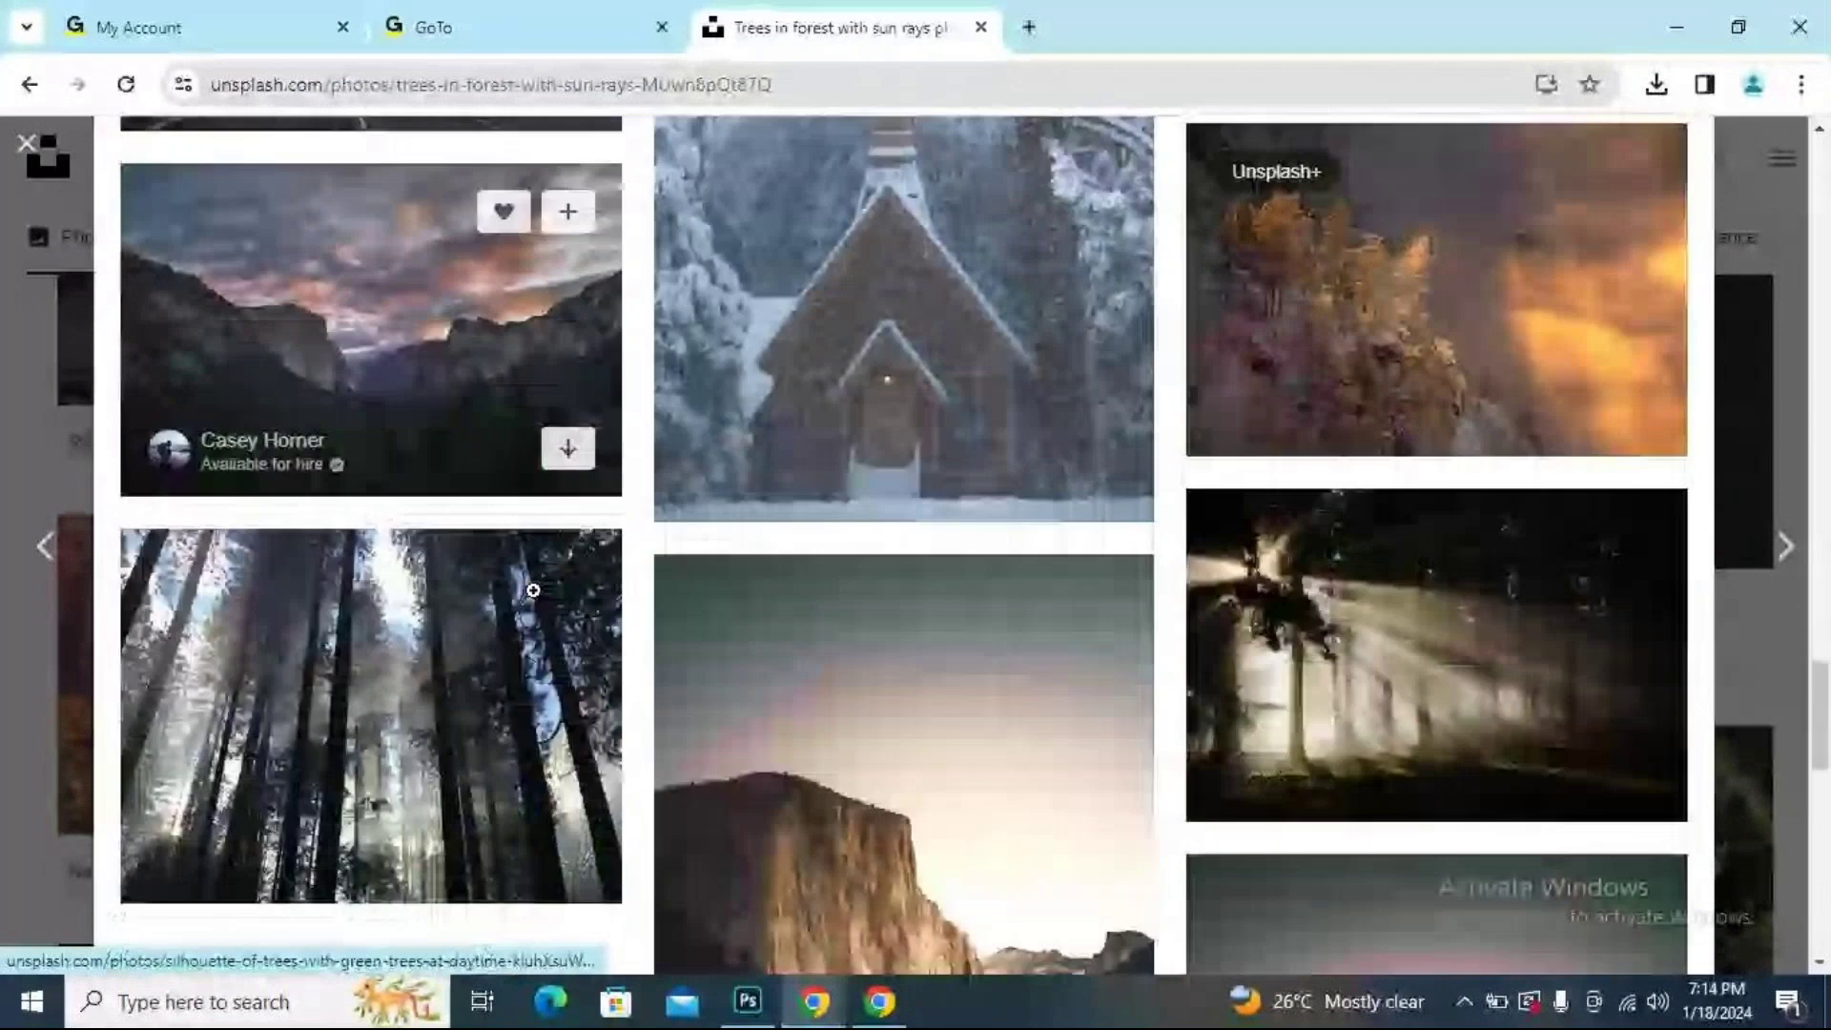
{"action": "left_click", "coordinate": [25, 143]}
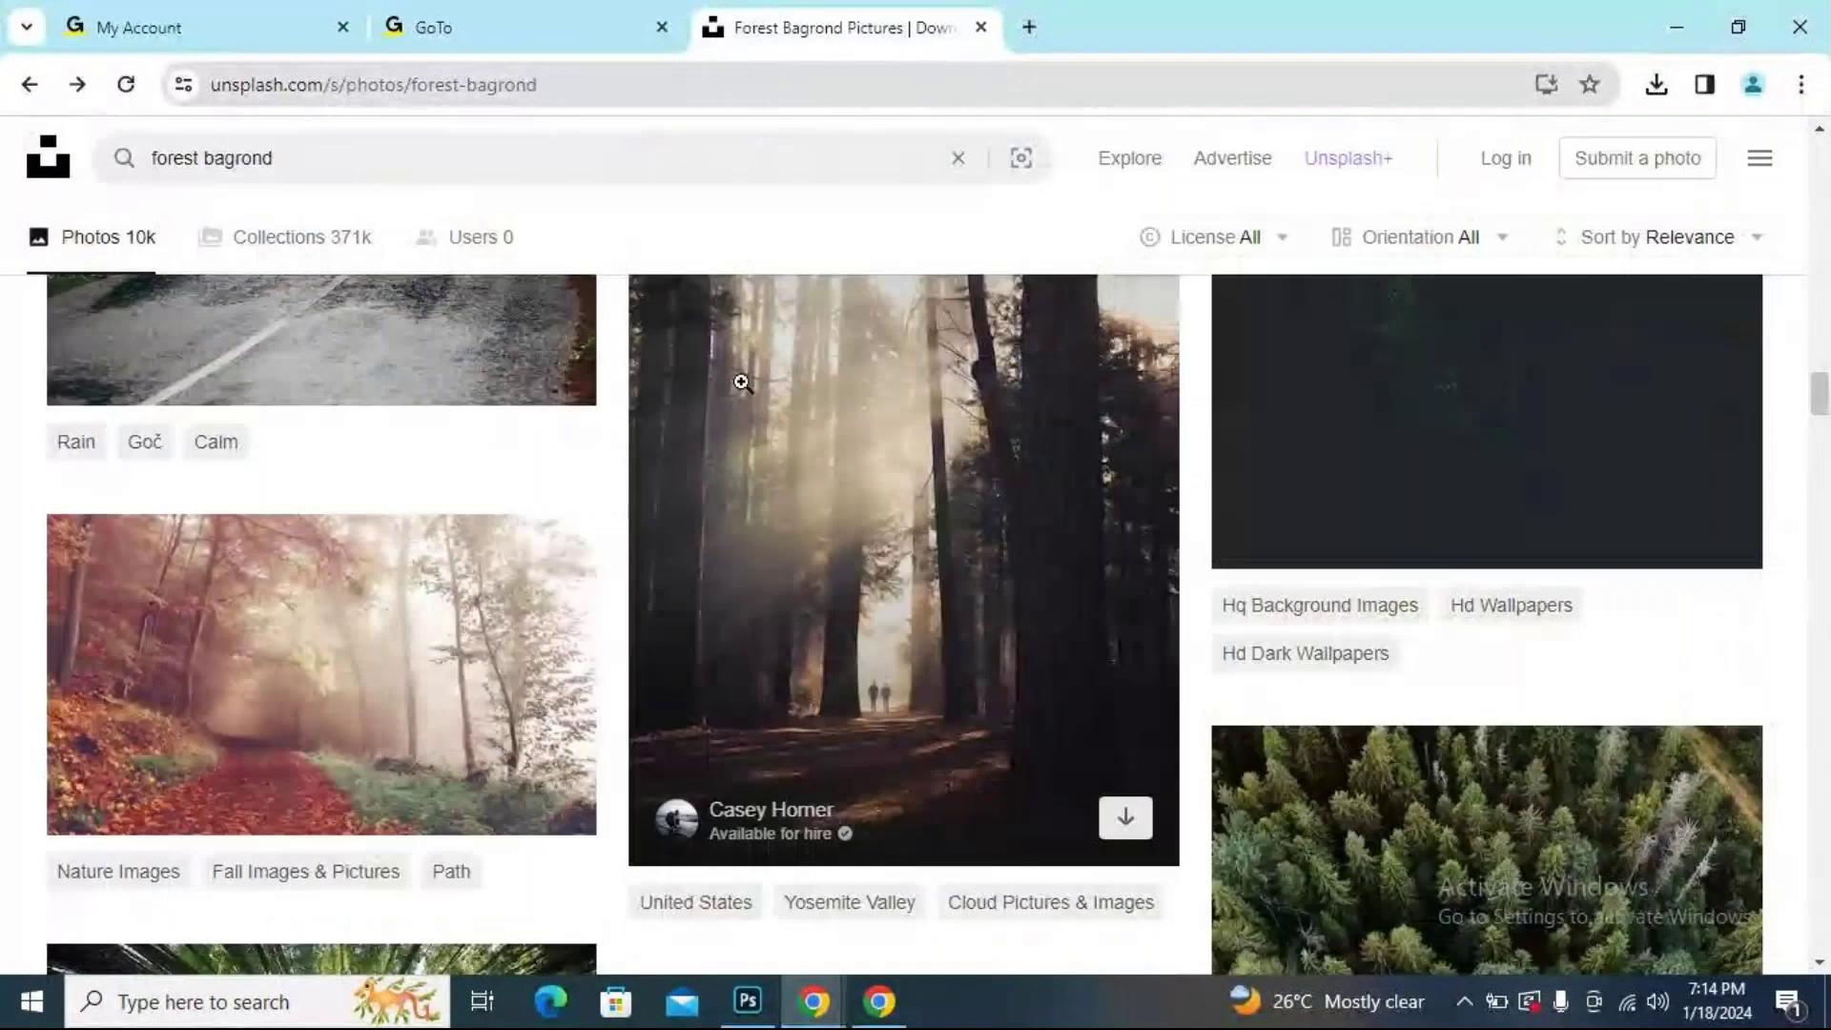
Browse the forest background results and the photos related to the sunlit pine path picture for a suitable backdrop.
{"action": "scroll", "coordinate": [906, 610], "scroll_direction": "up", "scroll_amount": 5}
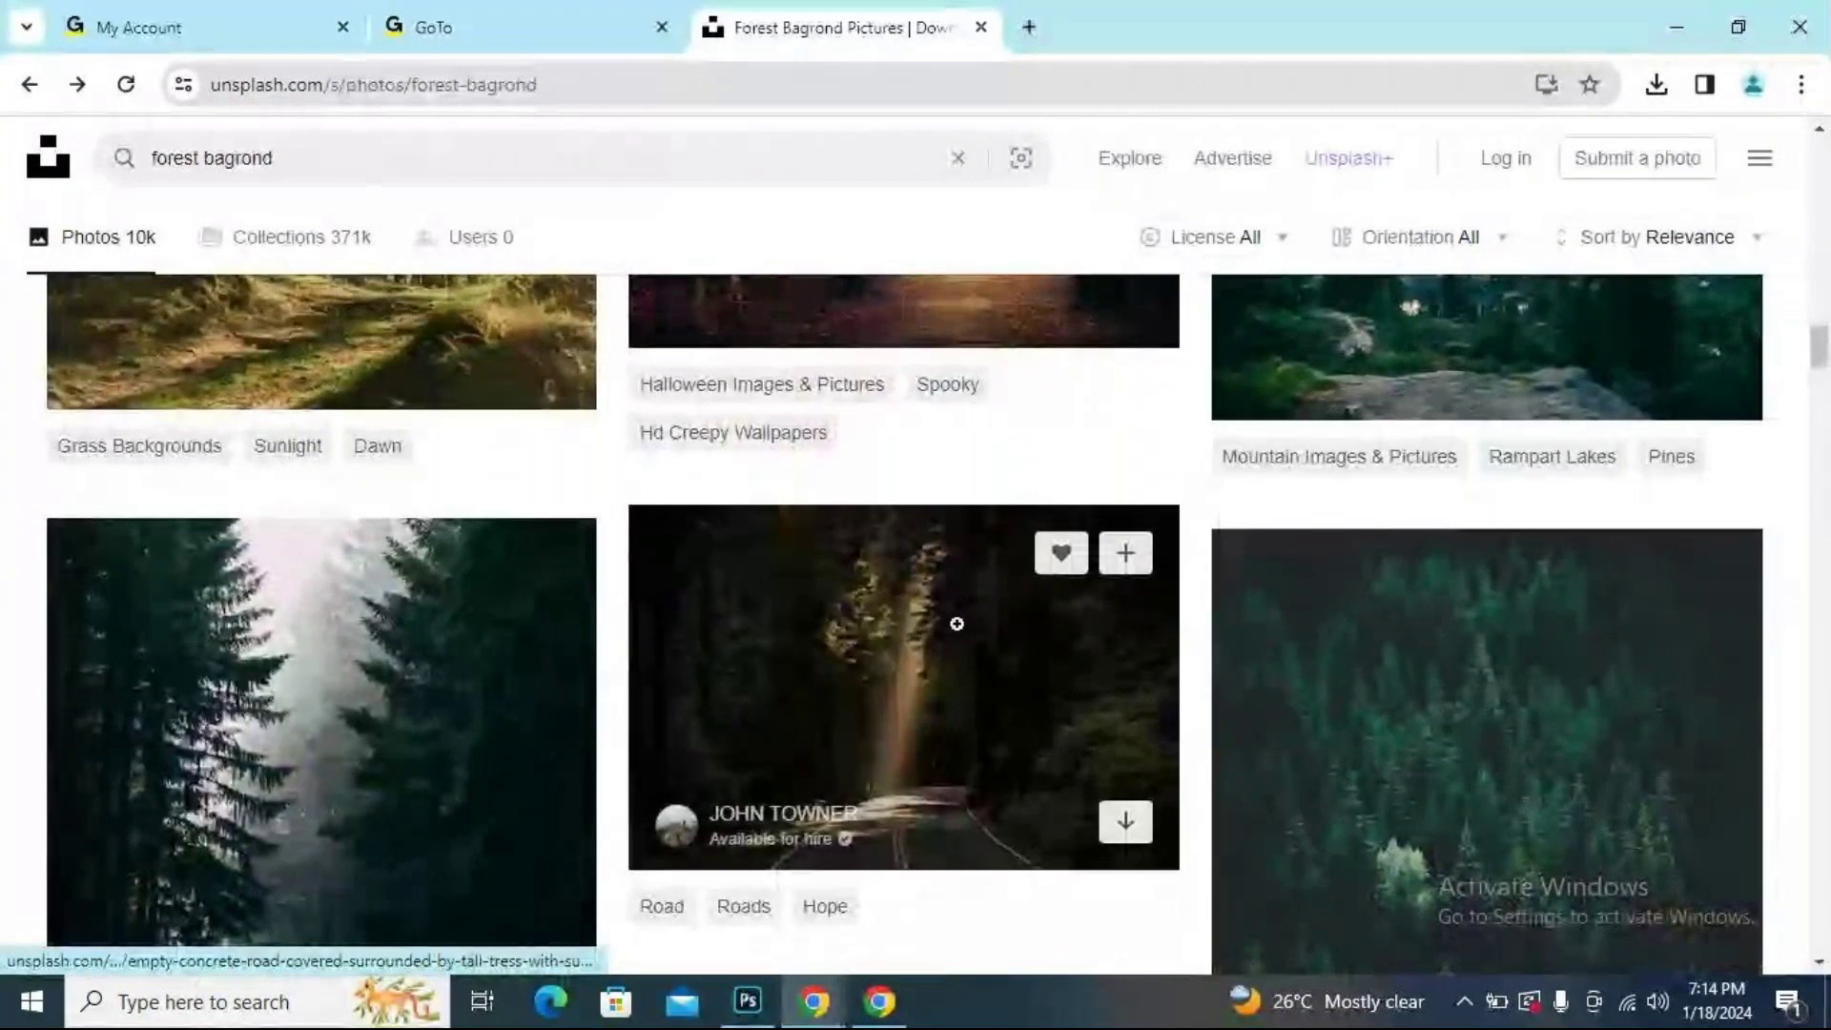
{"action": "scroll", "coordinate": [956, 623], "scroll_direction": "up", "scroll_amount": 3}
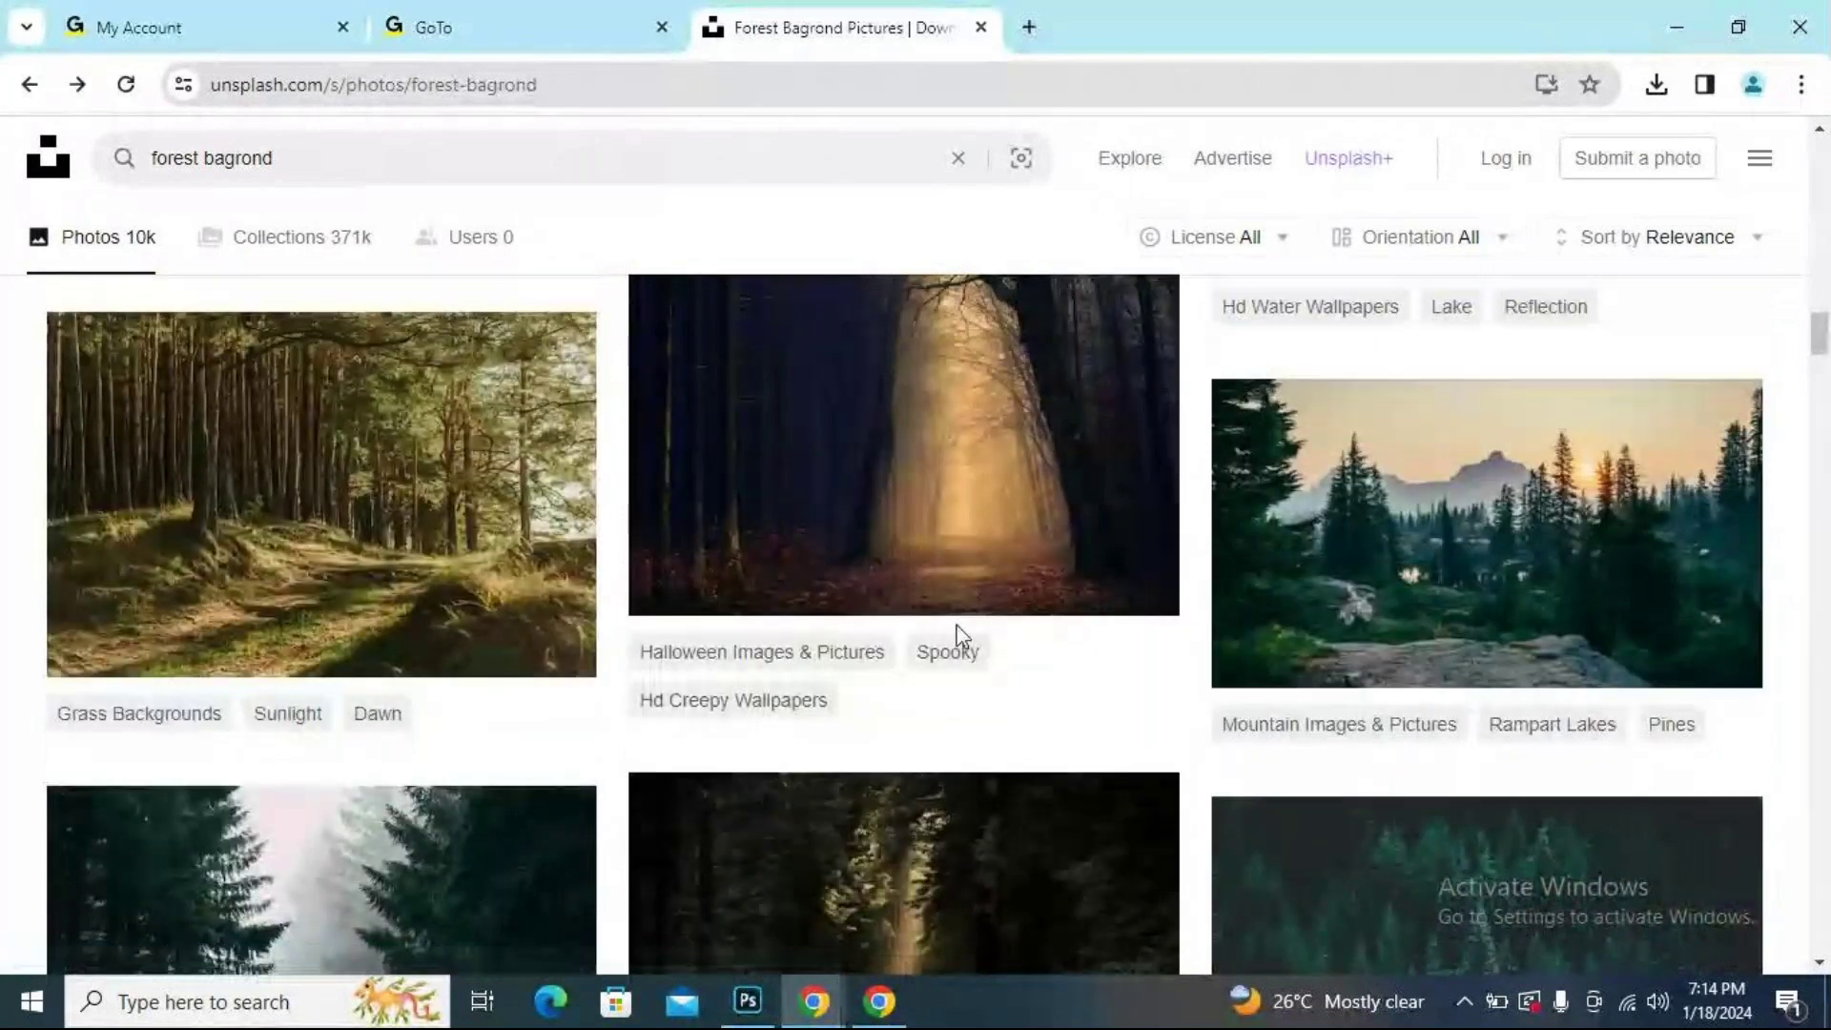
{"action": "scroll", "coordinate": [957, 630], "scroll_direction": "down", "scroll_amount": 3}
{"action": "scroll", "coordinate": [213, 850], "scroll_direction": "up", "scroll_amount": 6}
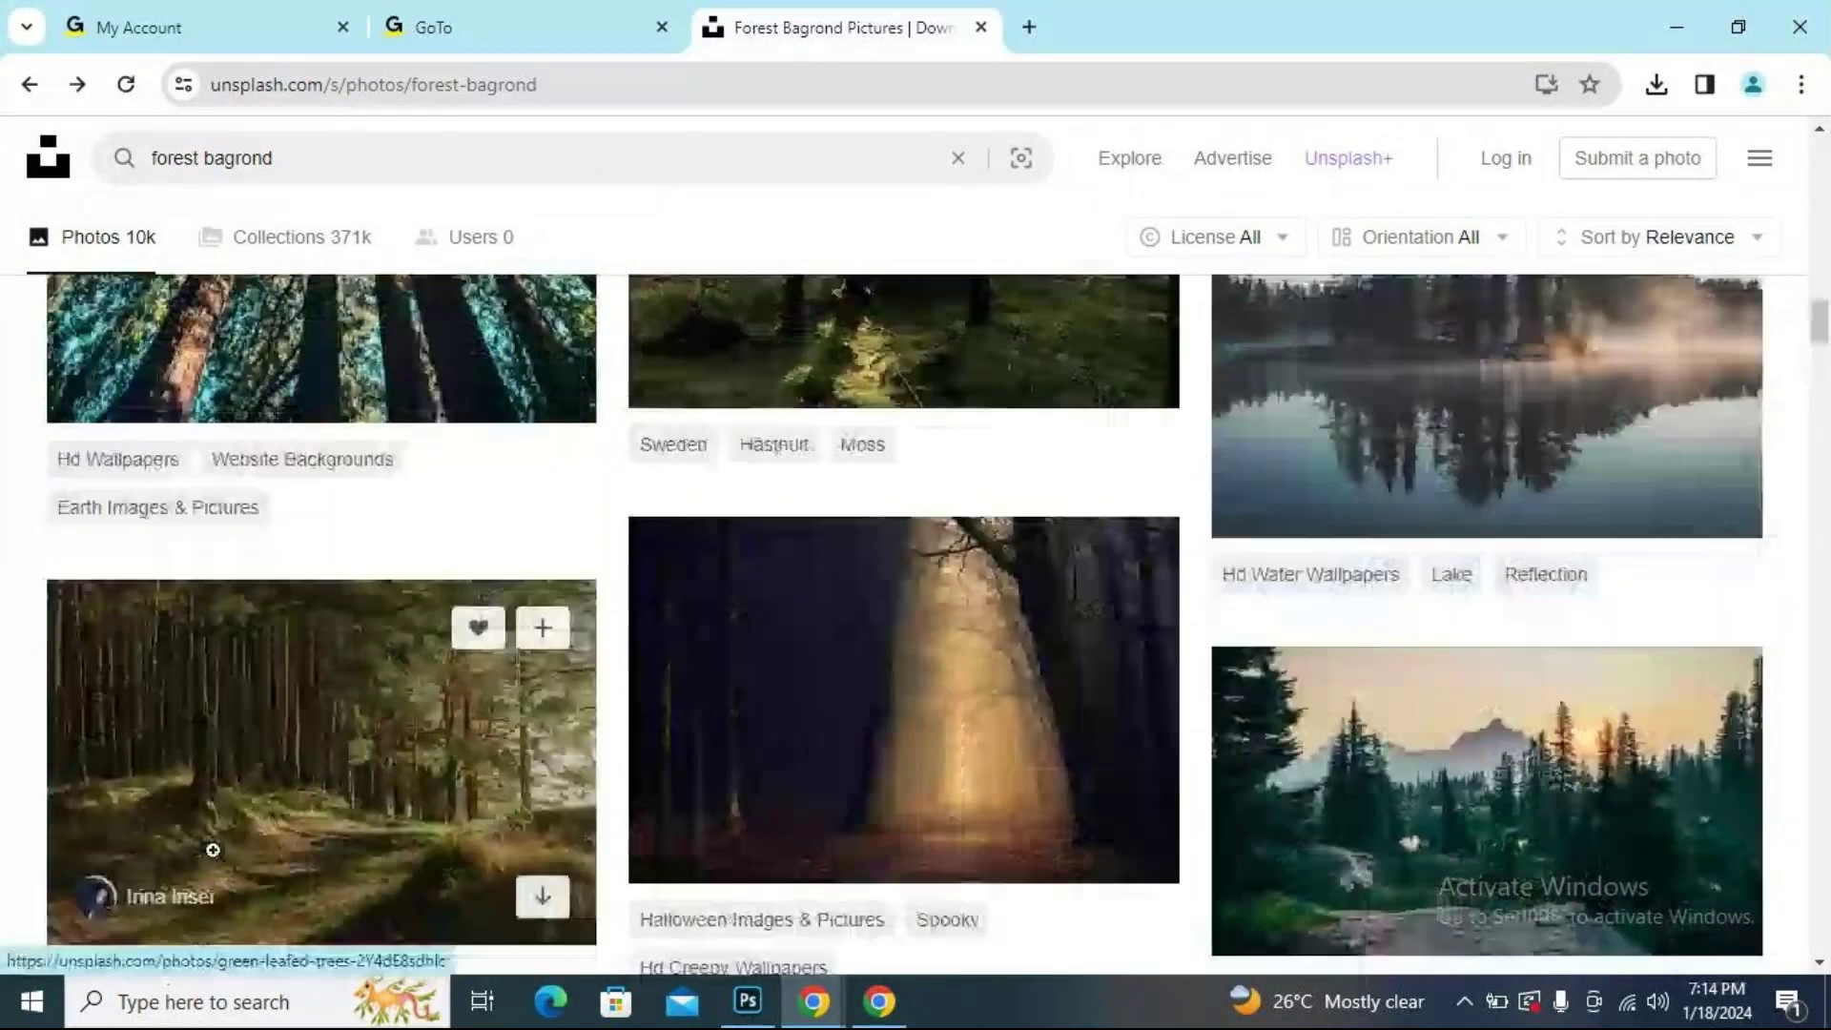
{"action": "left_click", "coordinate": [212, 850]}
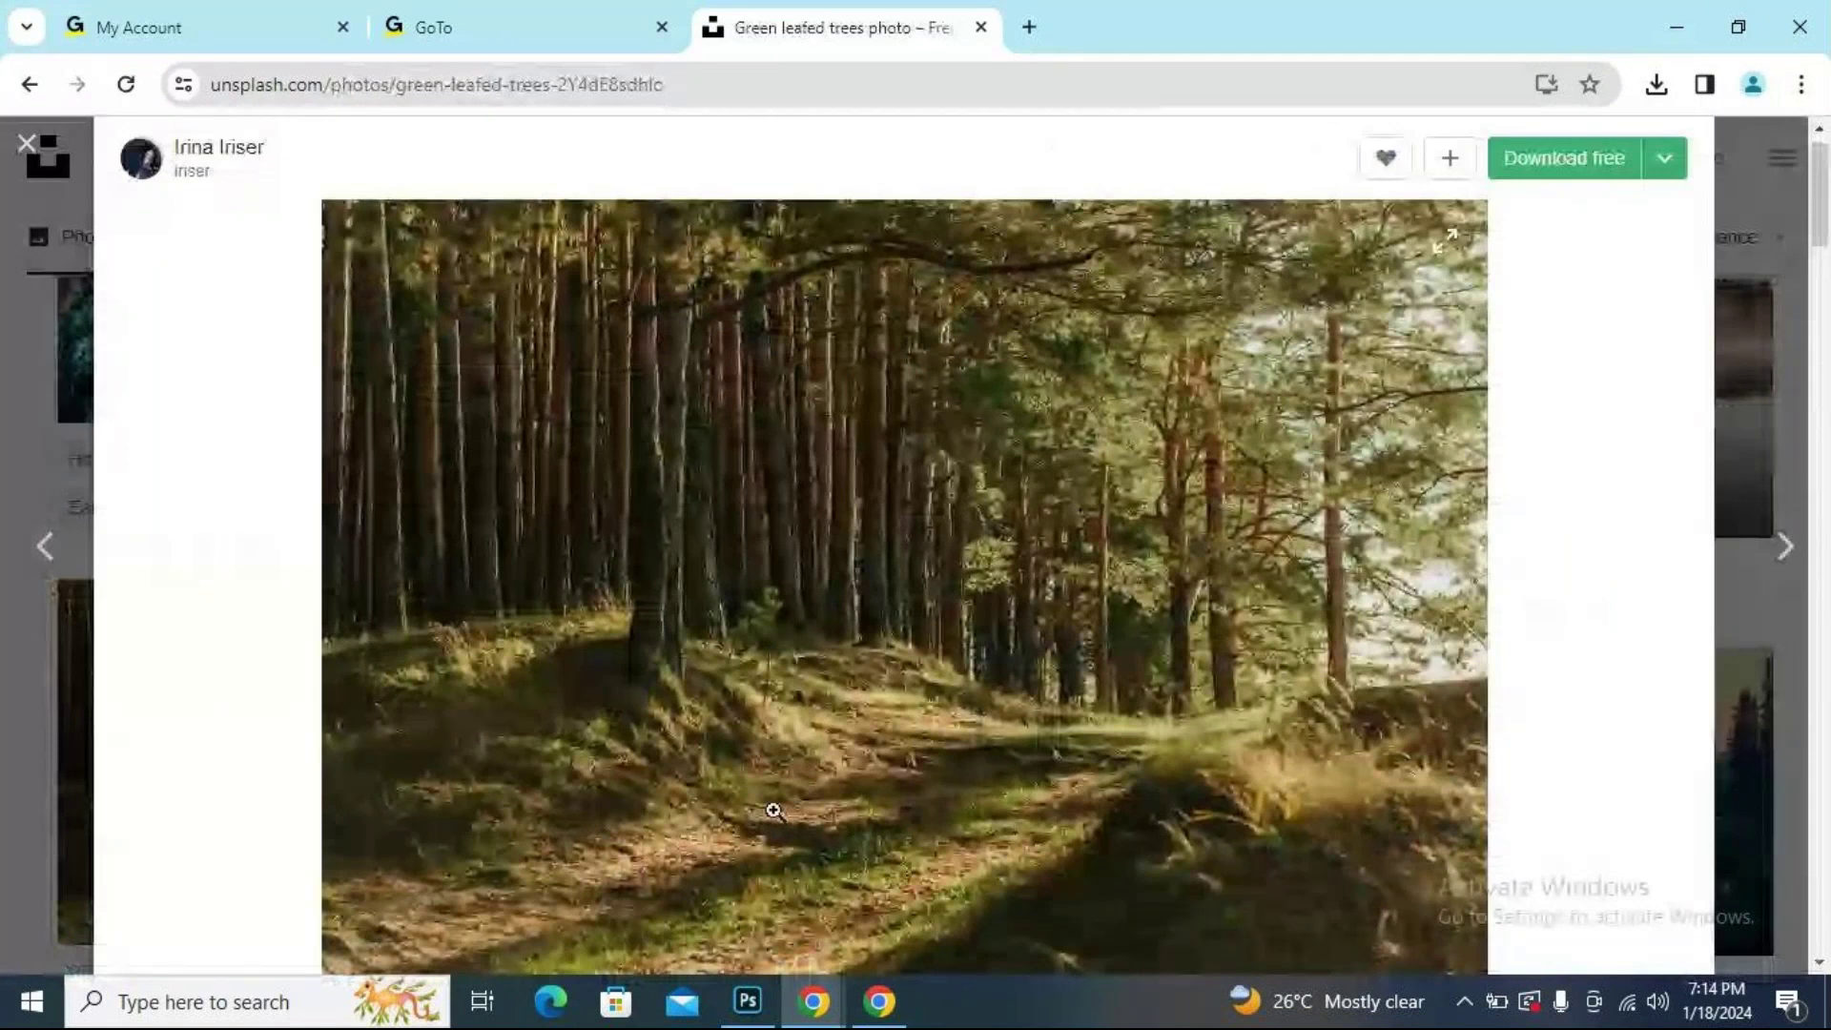
{"action": "scroll", "coordinate": [773, 811], "scroll_direction": "down", "scroll_amount": 4}
{"action": "scroll", "coordinate": [988, 835], "scroll_direction": "down", "scroll_amount": 15}
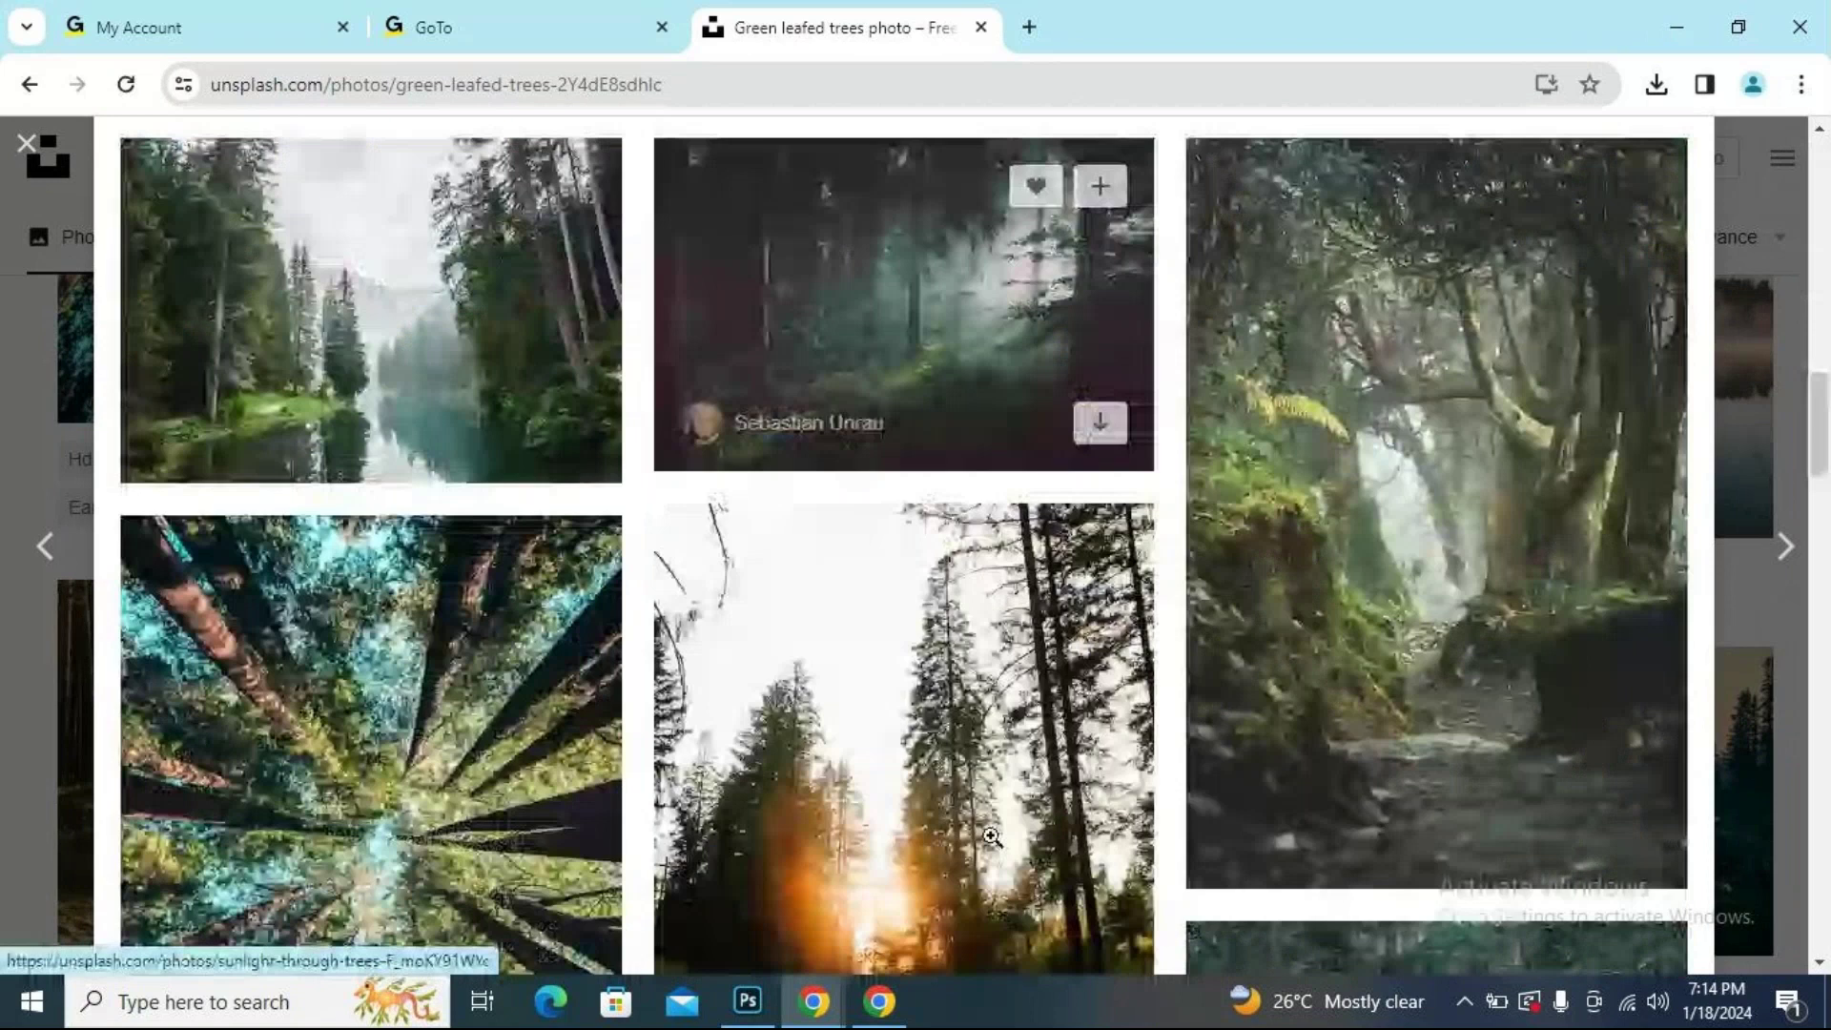
{"action": "scroll", "coordinate": [992, 836], "scroll_direction": "down", "scroll_amount": 5}
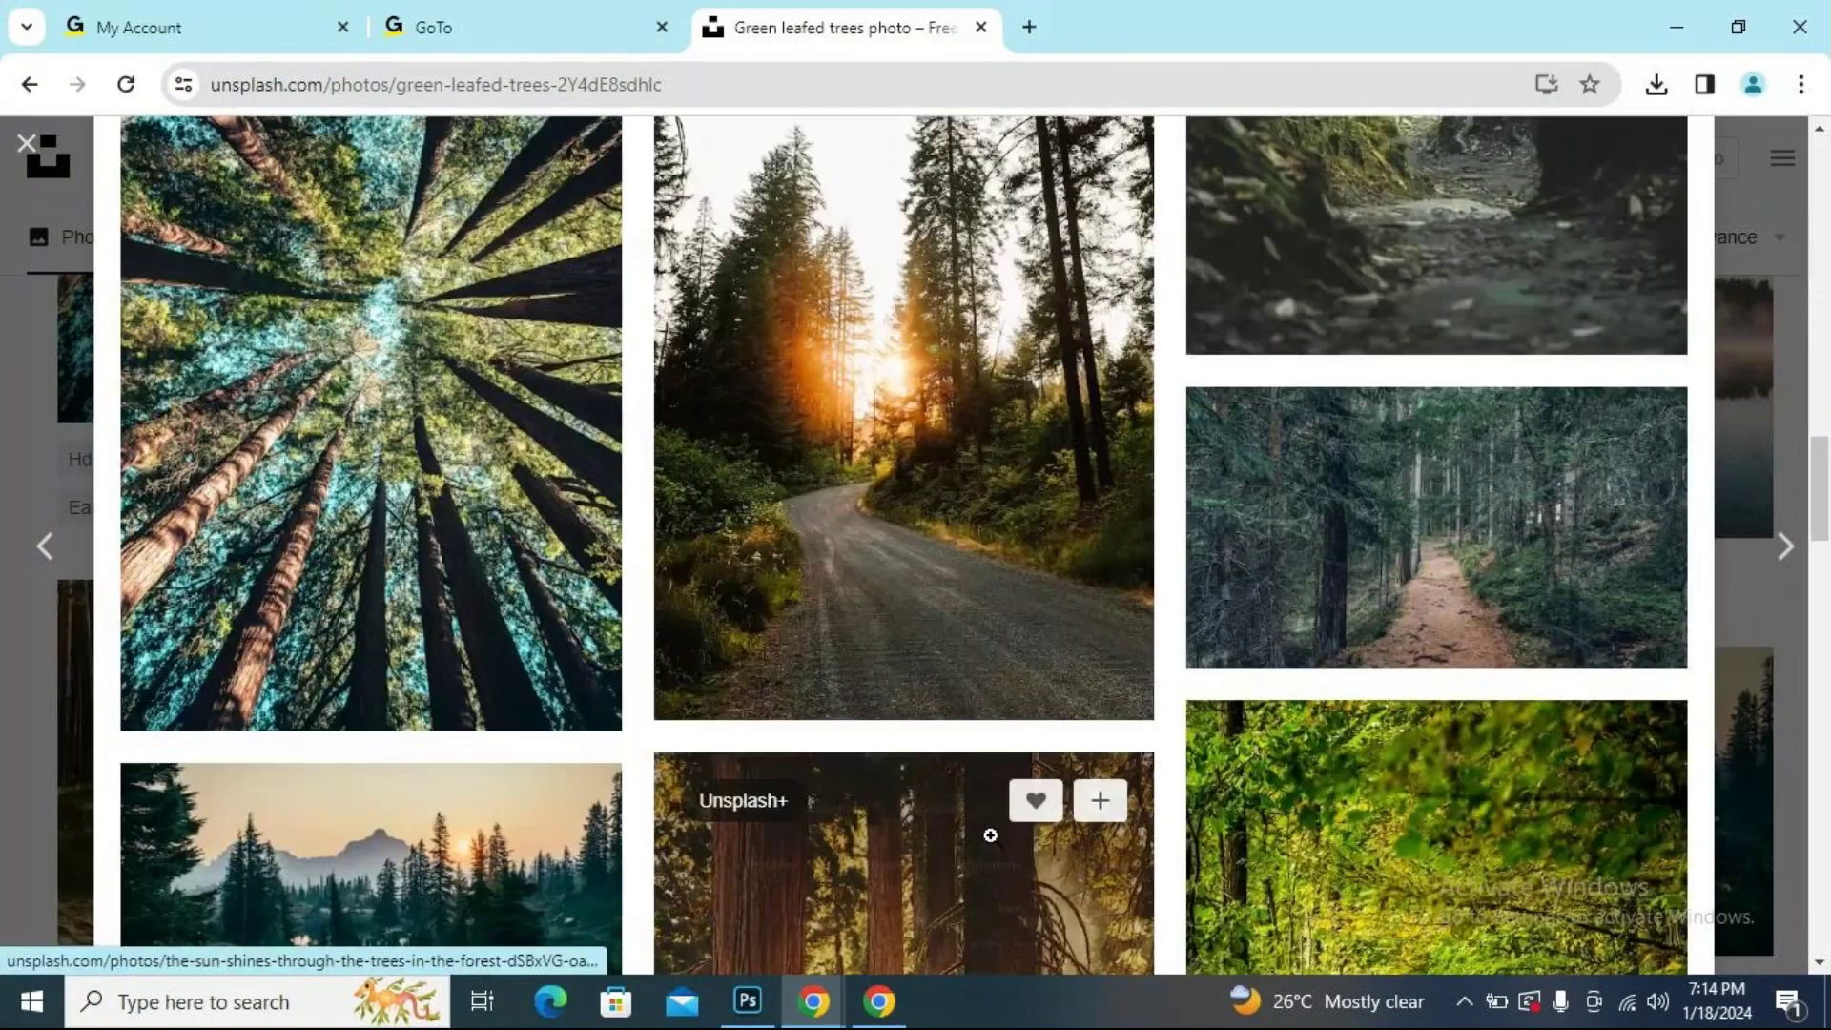
{"action": "scroll", "coordinate": [990, 835], "scroll_direction": "down", "scroll_amount": 6}
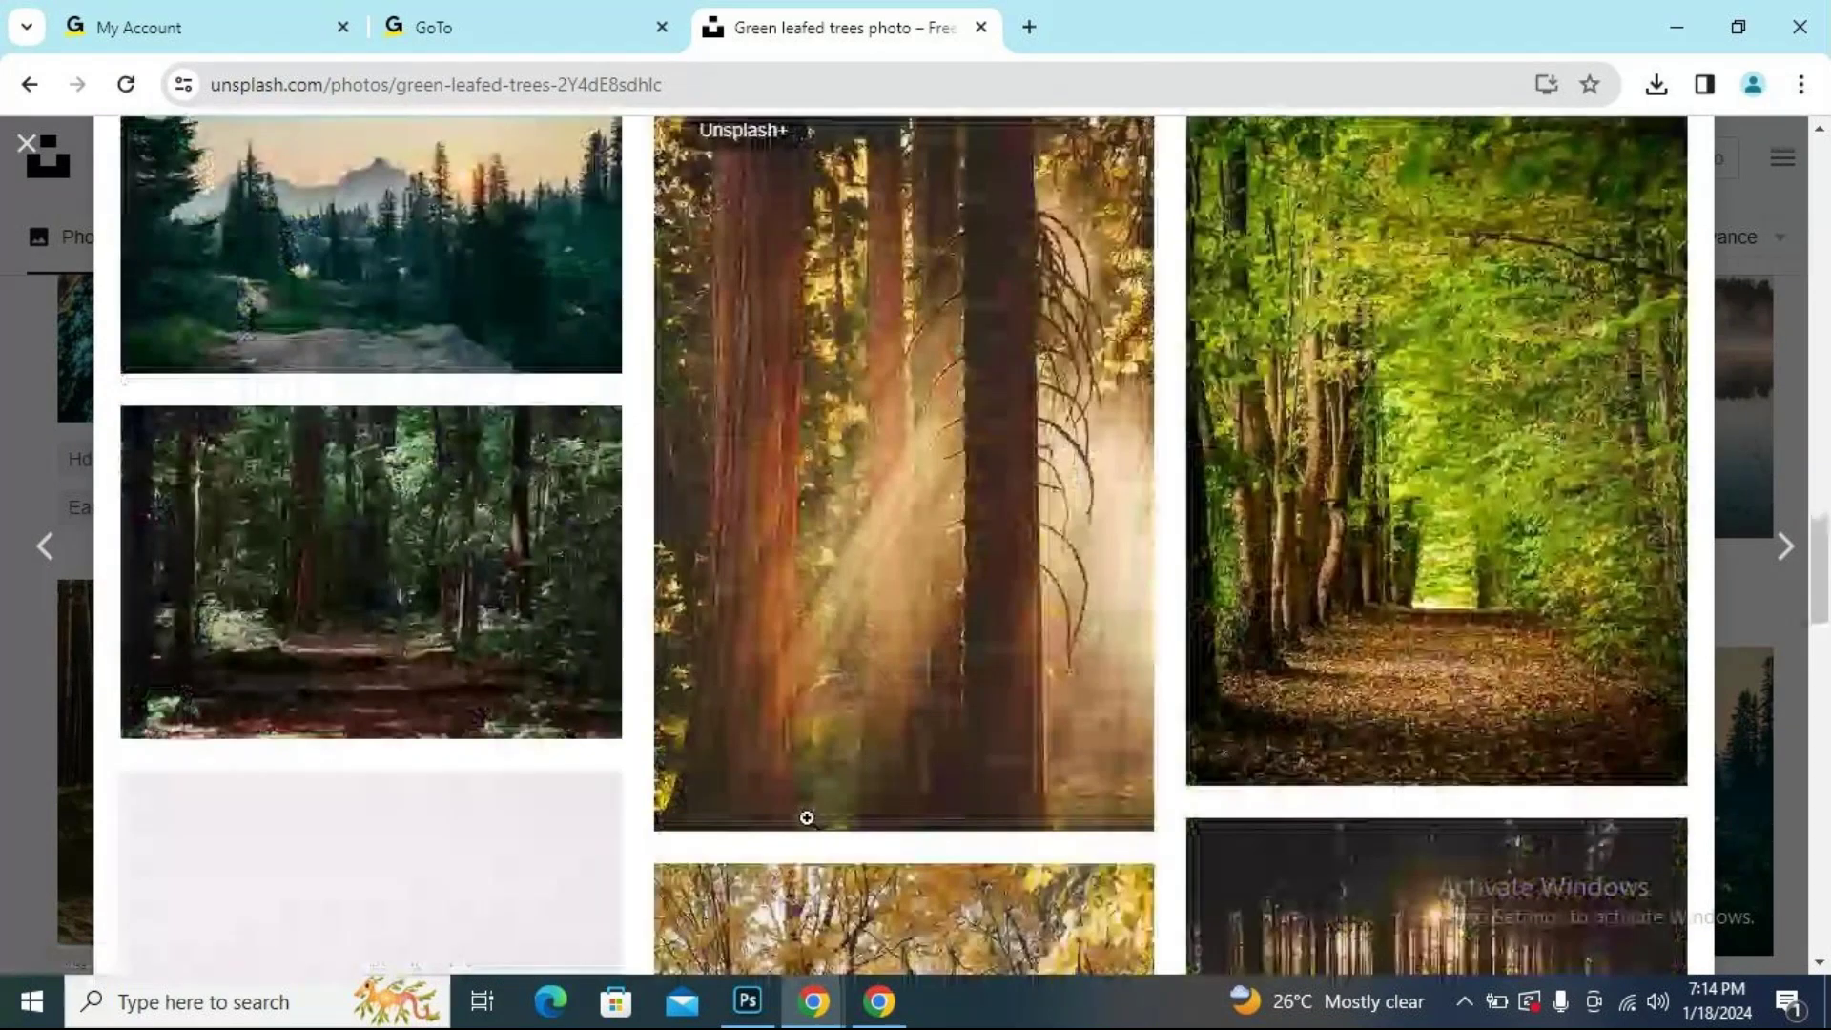
Explore related woodland photos and open the portrait picture of green trees with sunlight breaking through the trunks.
{"action": "left_click", "coordinate": [353, 516]}
{"action": "scroll", "coordinate": [804, 540], "scroll_direction": "down", "scroll_amount": 20}
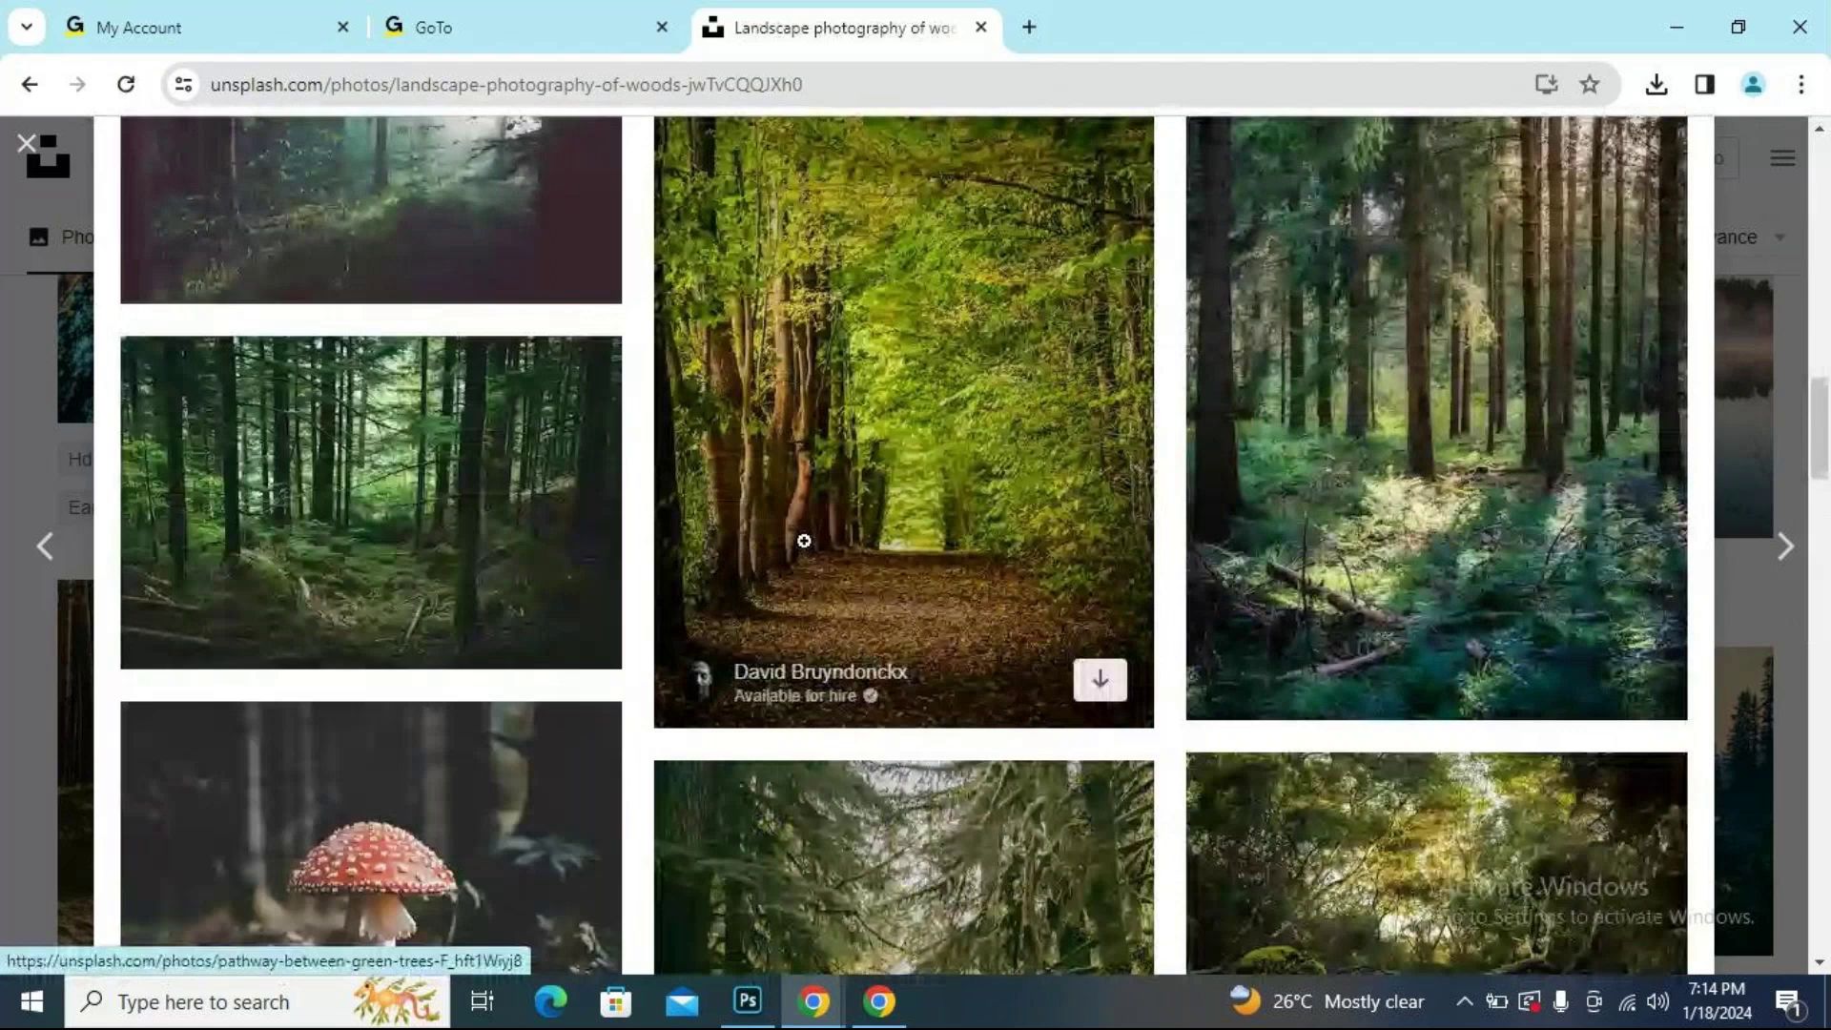
{"action": "left_click", "coordinate": [1501, 499]}
{"action": "scroll", "coordinate": [911, 598], "scroll_direction": "down", "scroll_amount": 5}
{"action": "scroll", "coordinate": [910, 600], "scroll_direction": "down", "scroll_amount": 15}
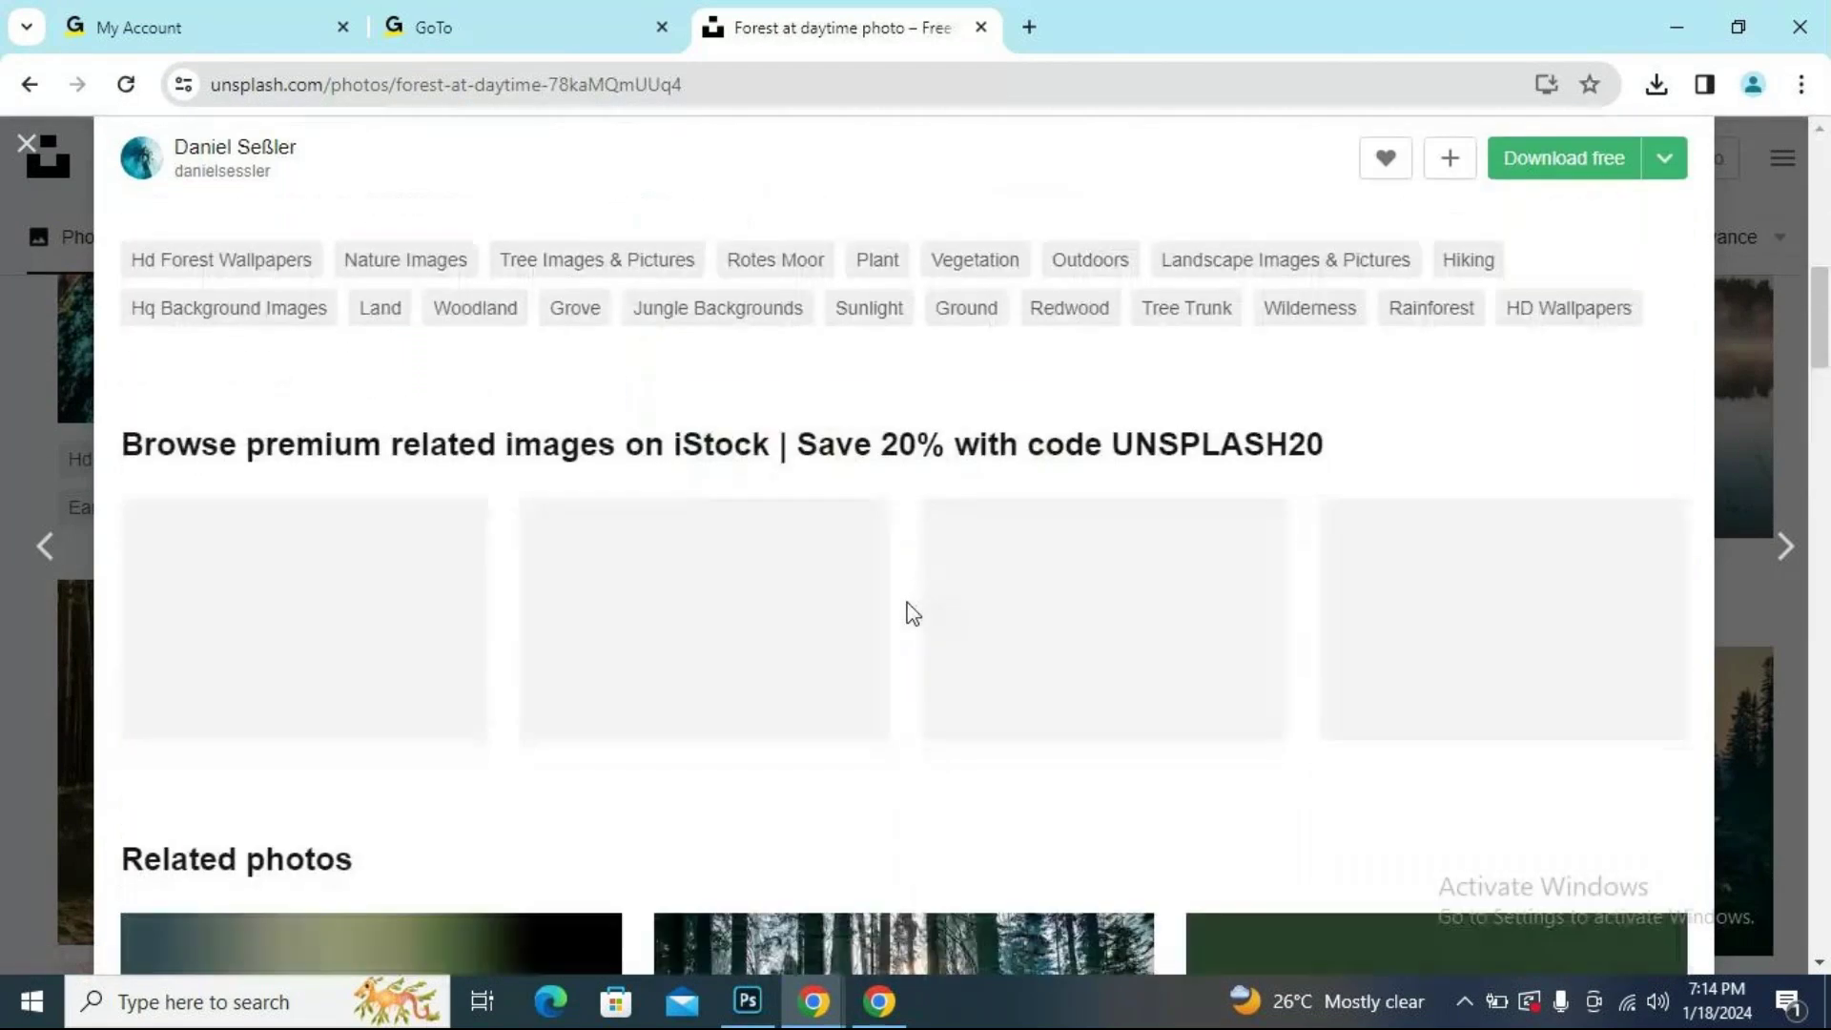
{"action": "scroll", "coordinate": [907, 605], "scroll_direction": "down", "scroll_amount": 4}
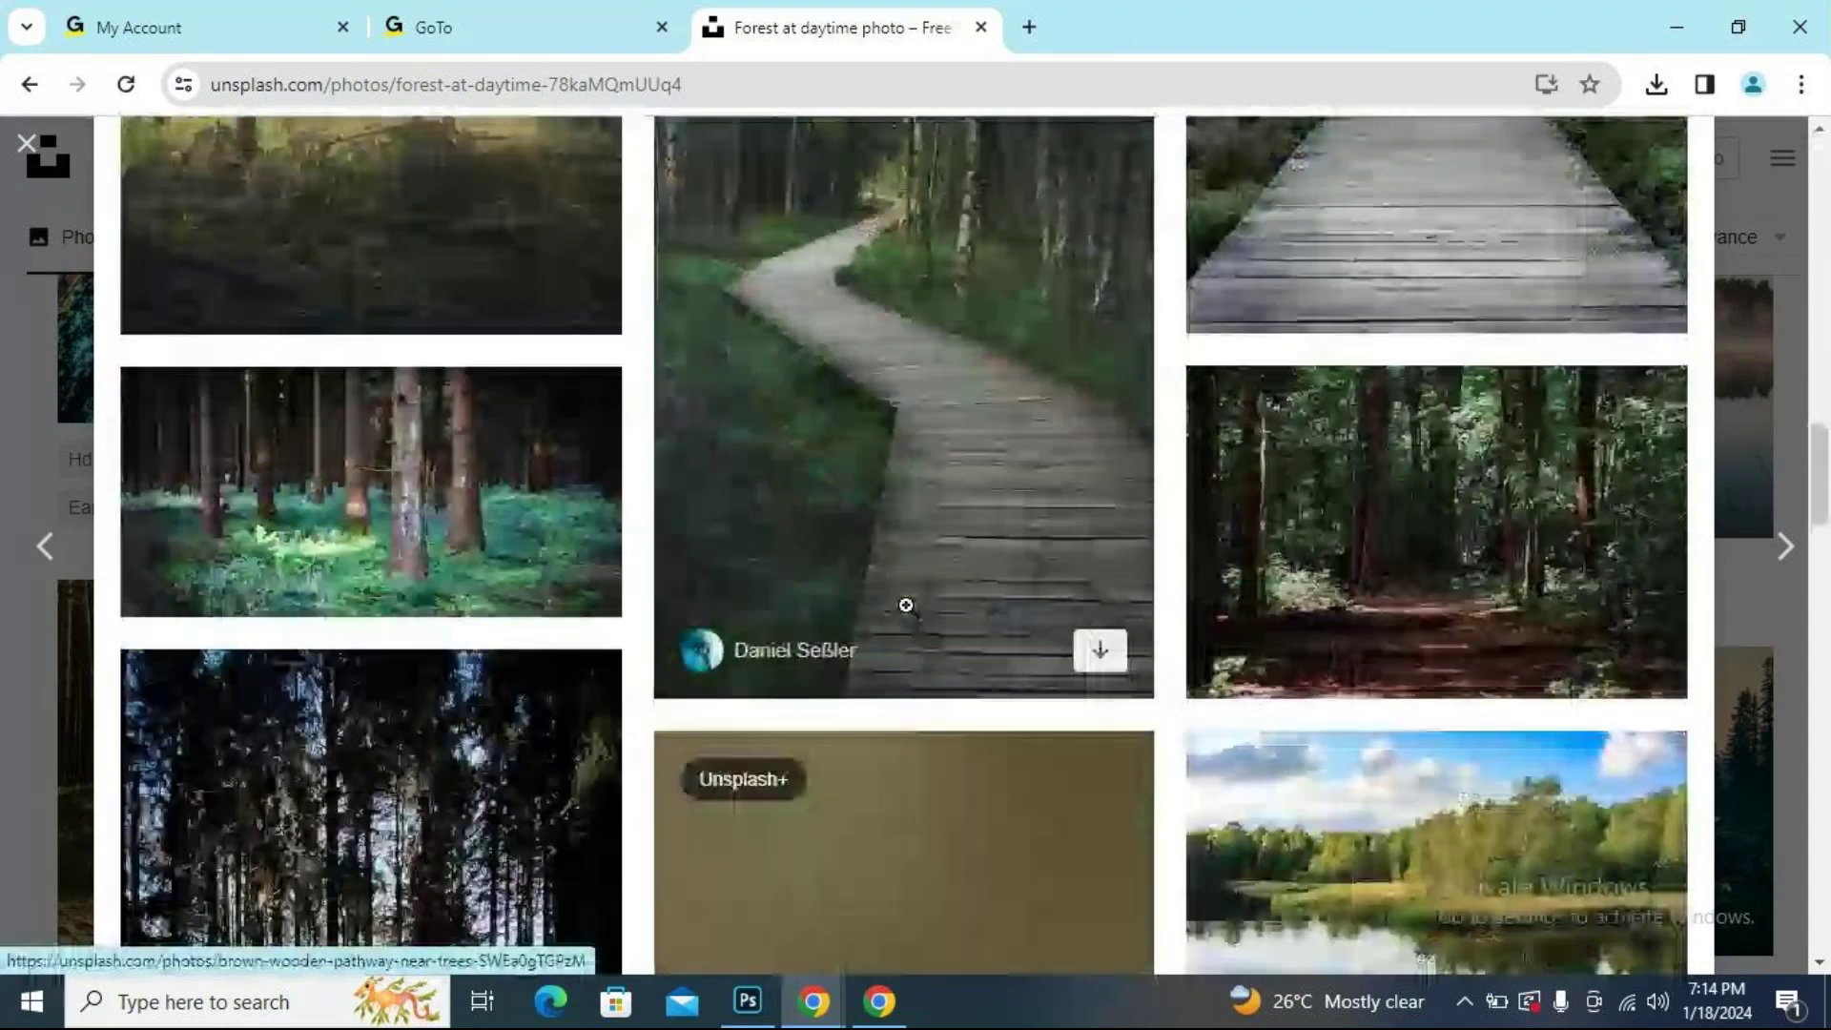
{"action": "scroll", "coordinate": [906, 606], "scroll_direction": "up", "scroll_amount": 3}
{"action": "left_click", "coordinate": [565, 590]}
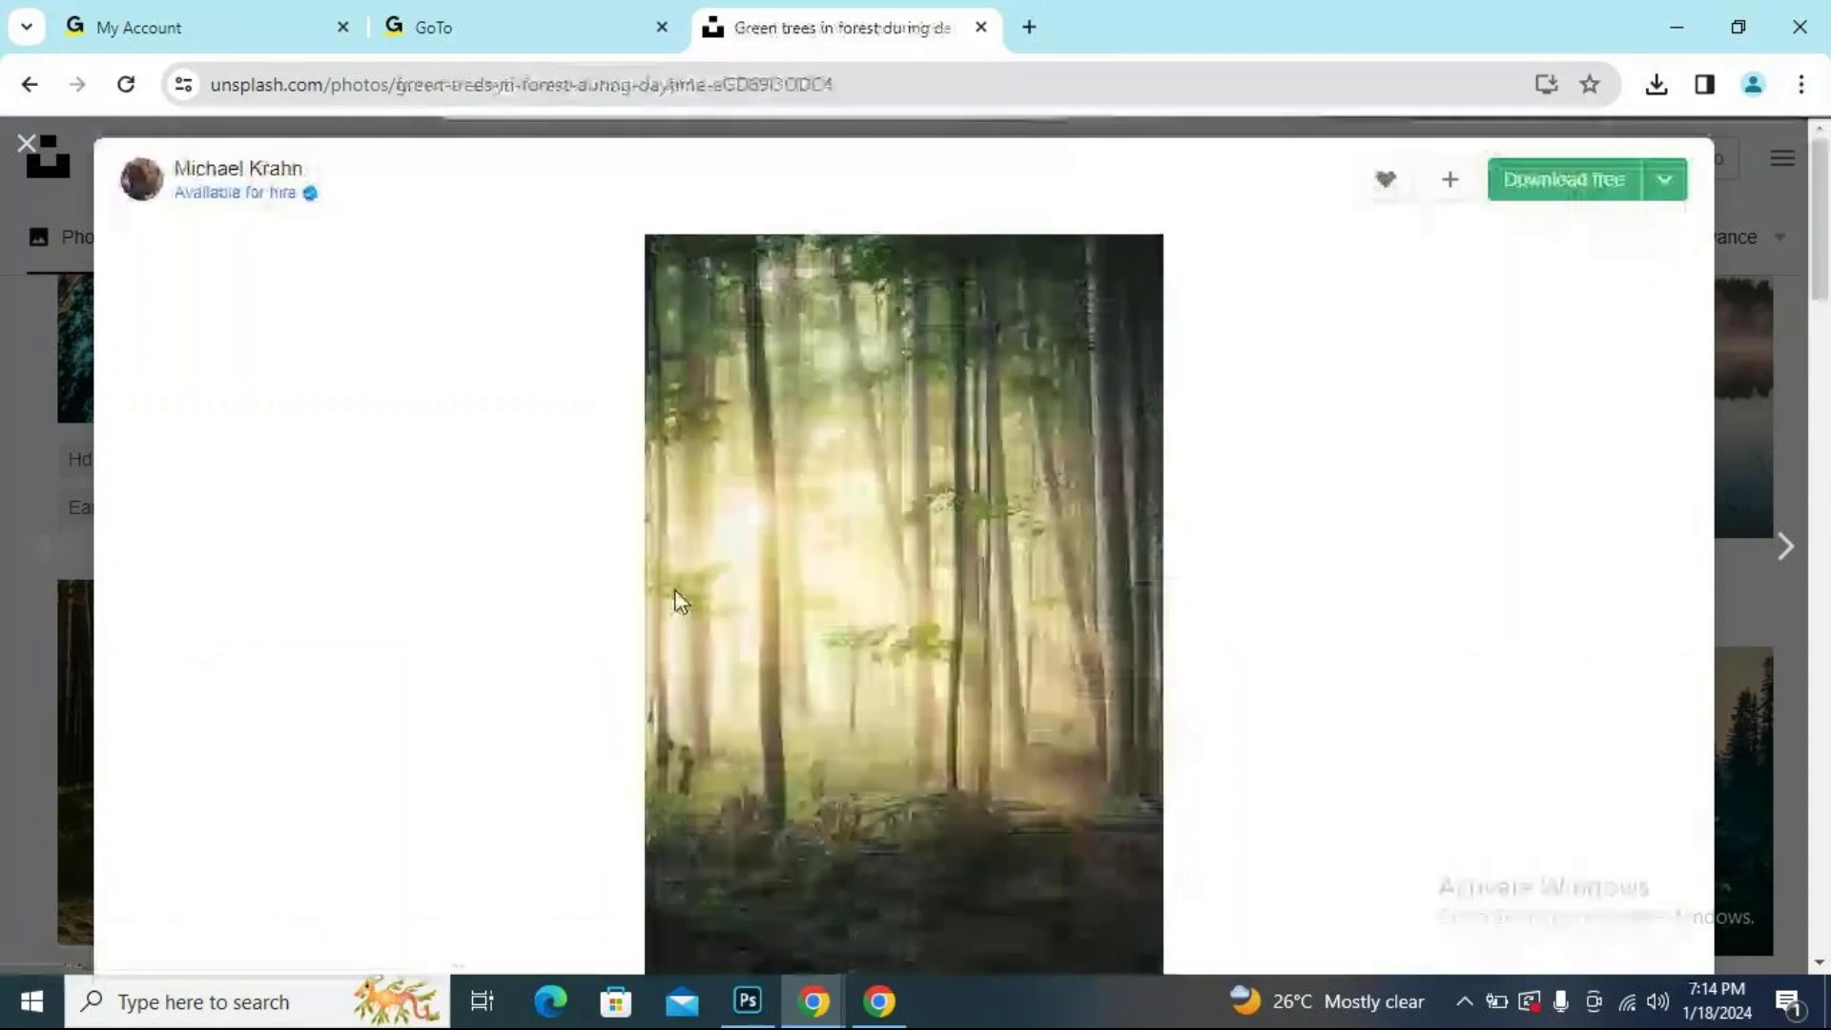
{"action": "scroll", "coordinate": [880, 569], "scroll_direction": "down", "scroll_amount": 3}
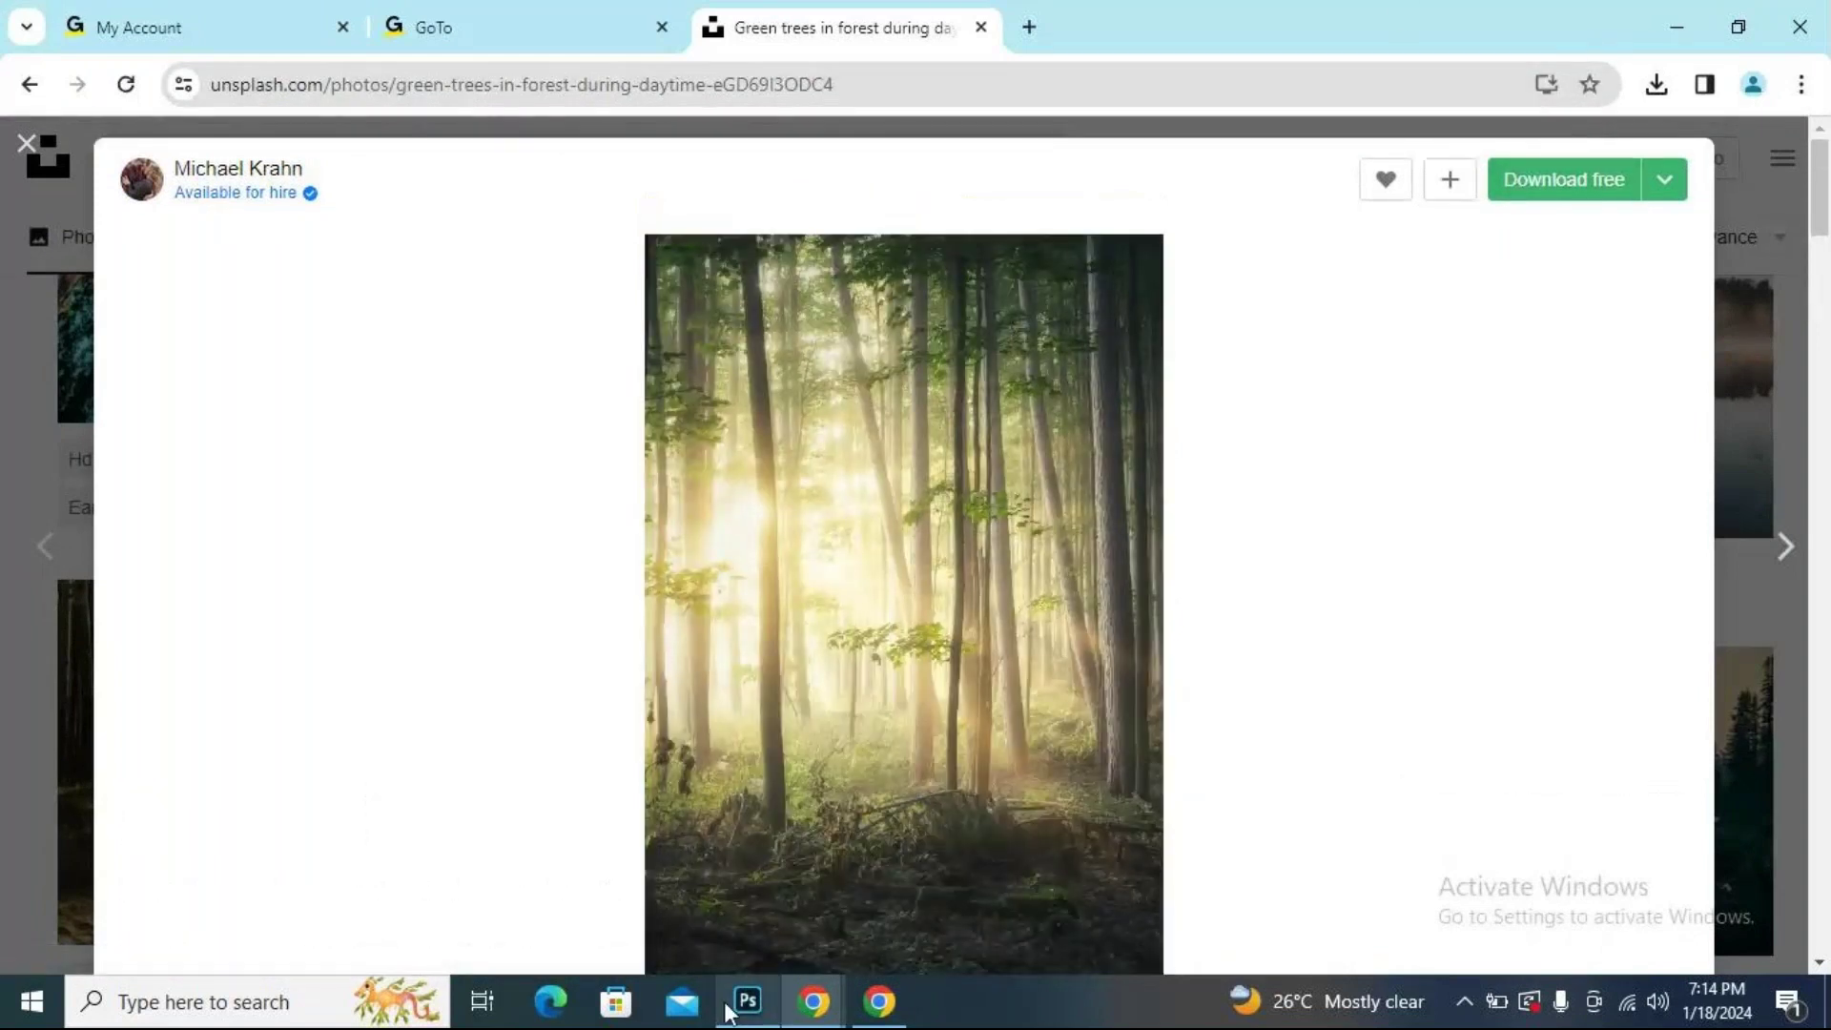
Switch to the GoTo meeting window, mute the microphone, and turn it back on.
{"action": "left_click", "coordinate": [722, 967]}
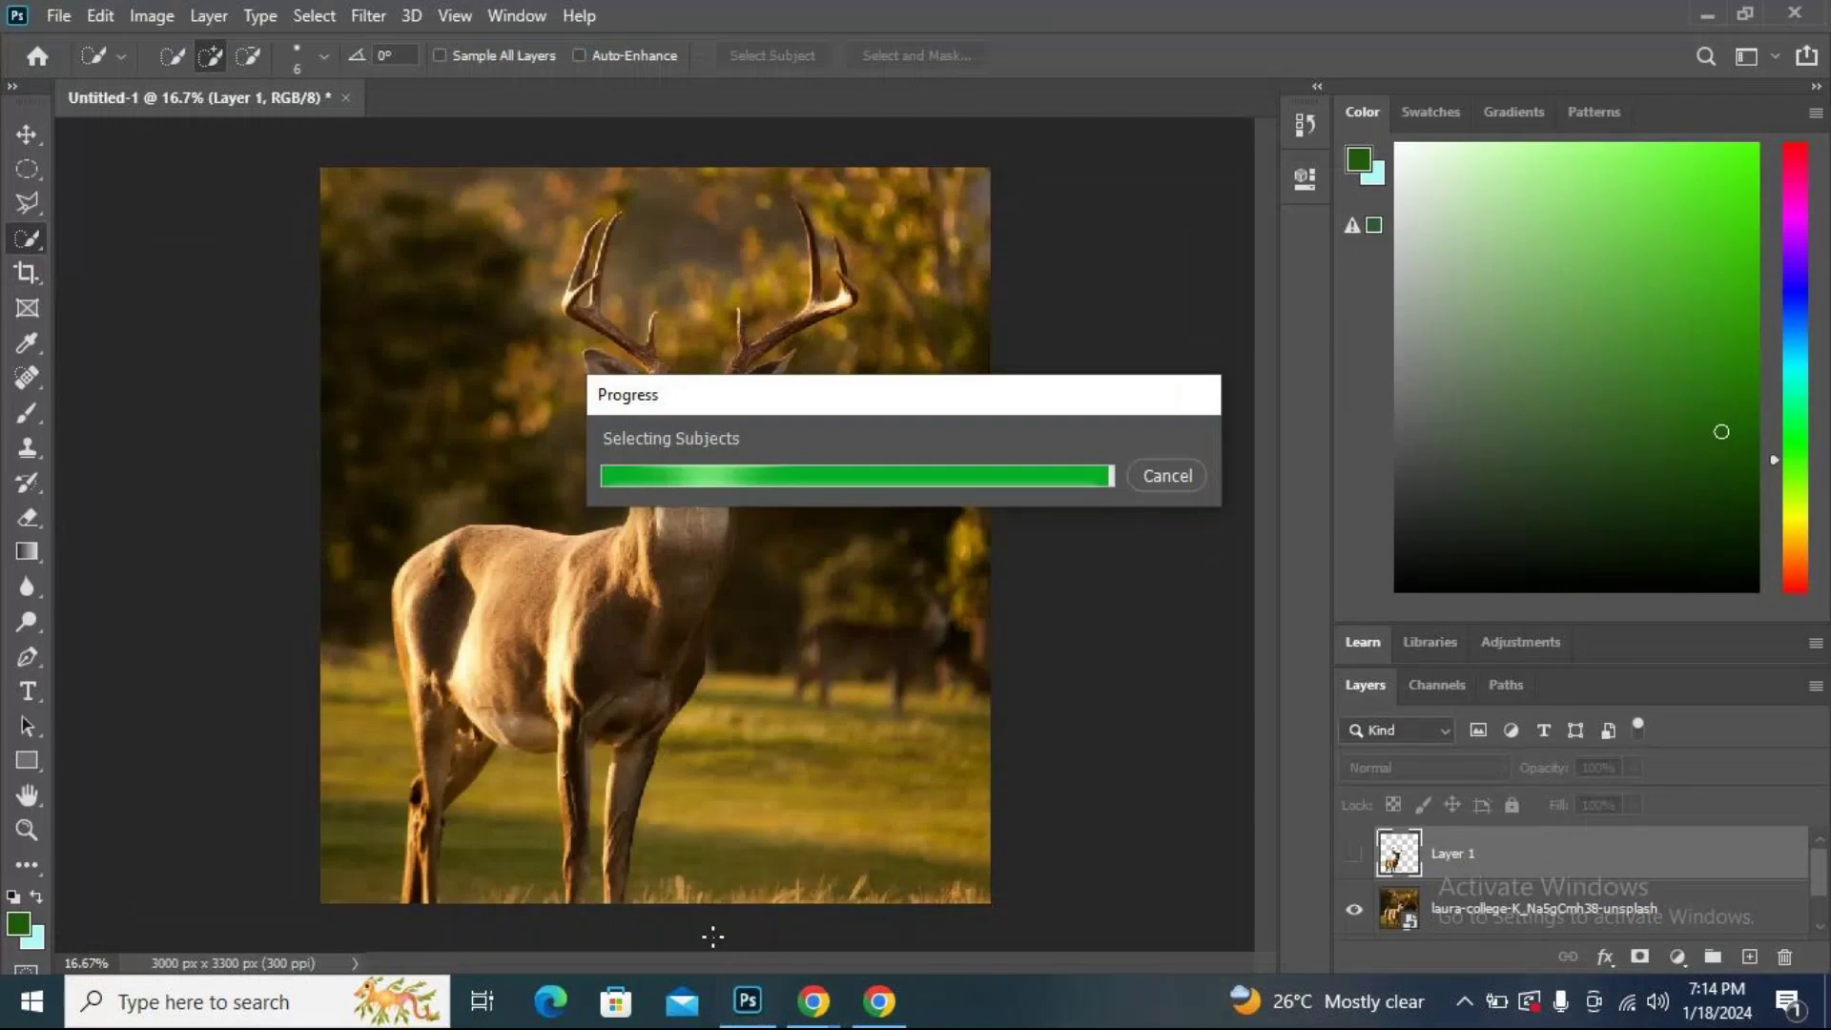
{"action": "mouse_move", "coordinate": [742, 997]}
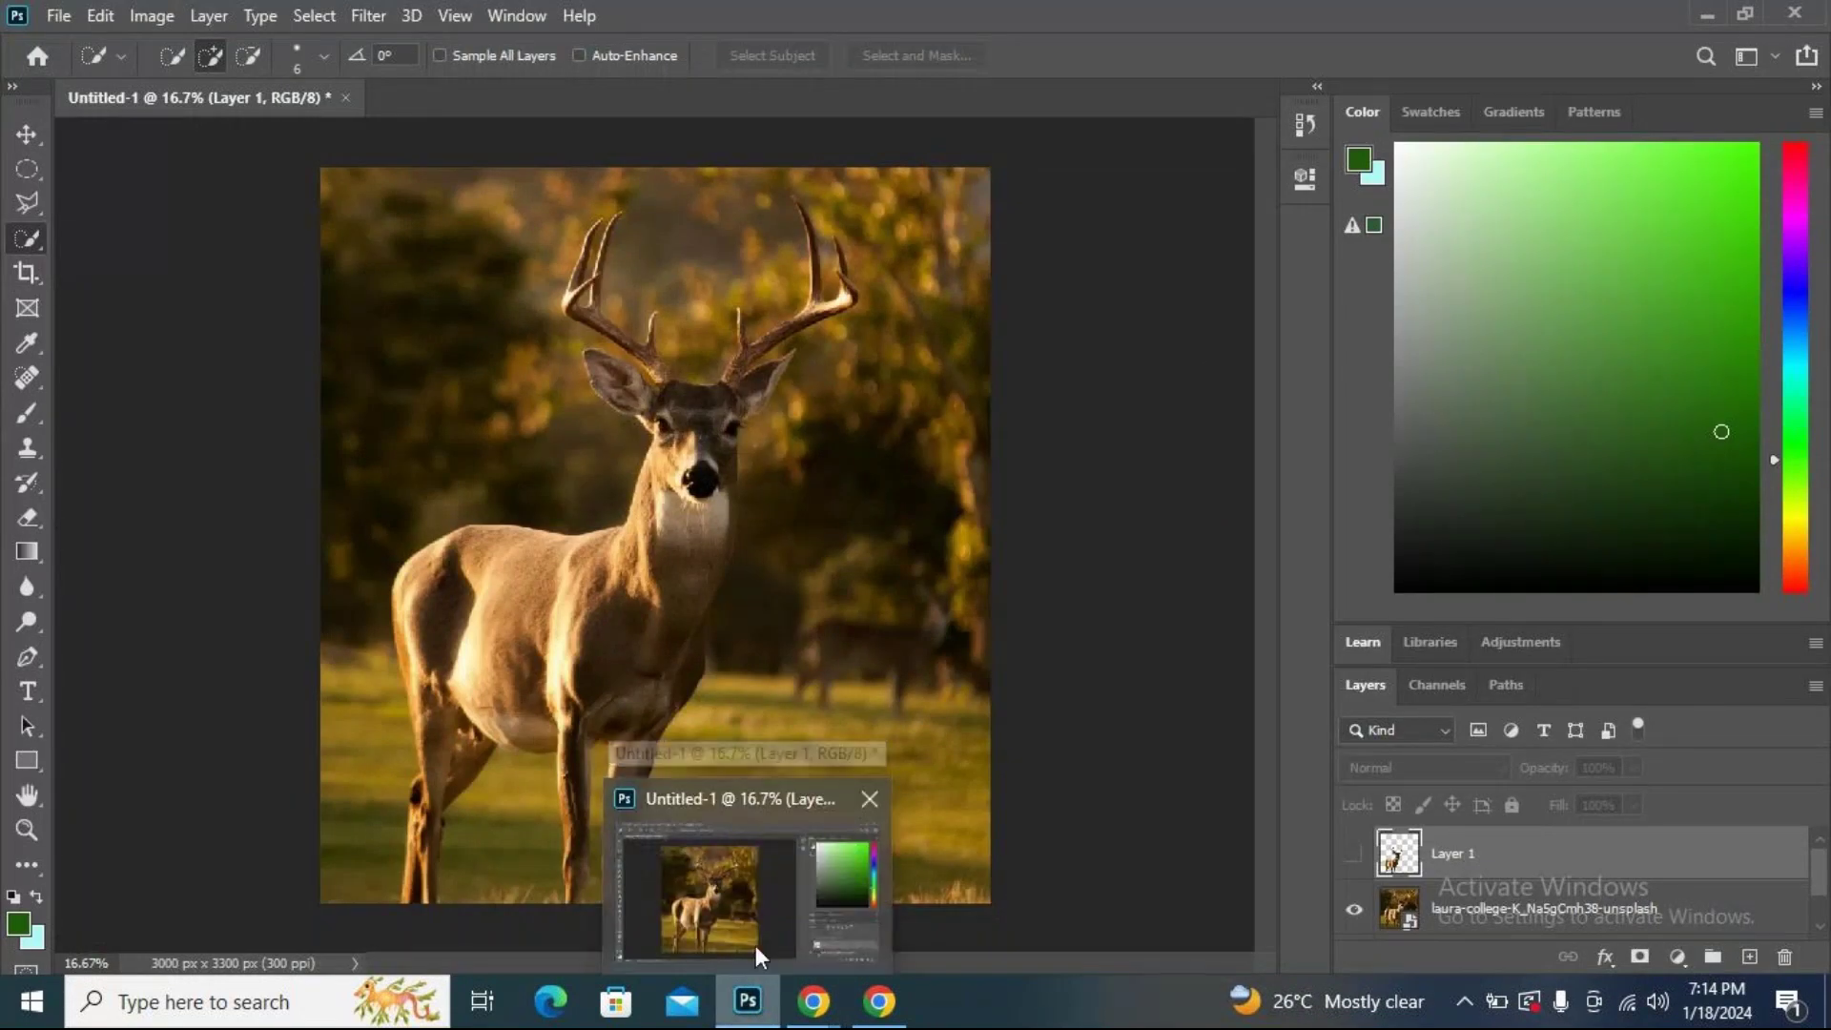
{"action": "mouse_move", "coordinate": [813, 1001]}
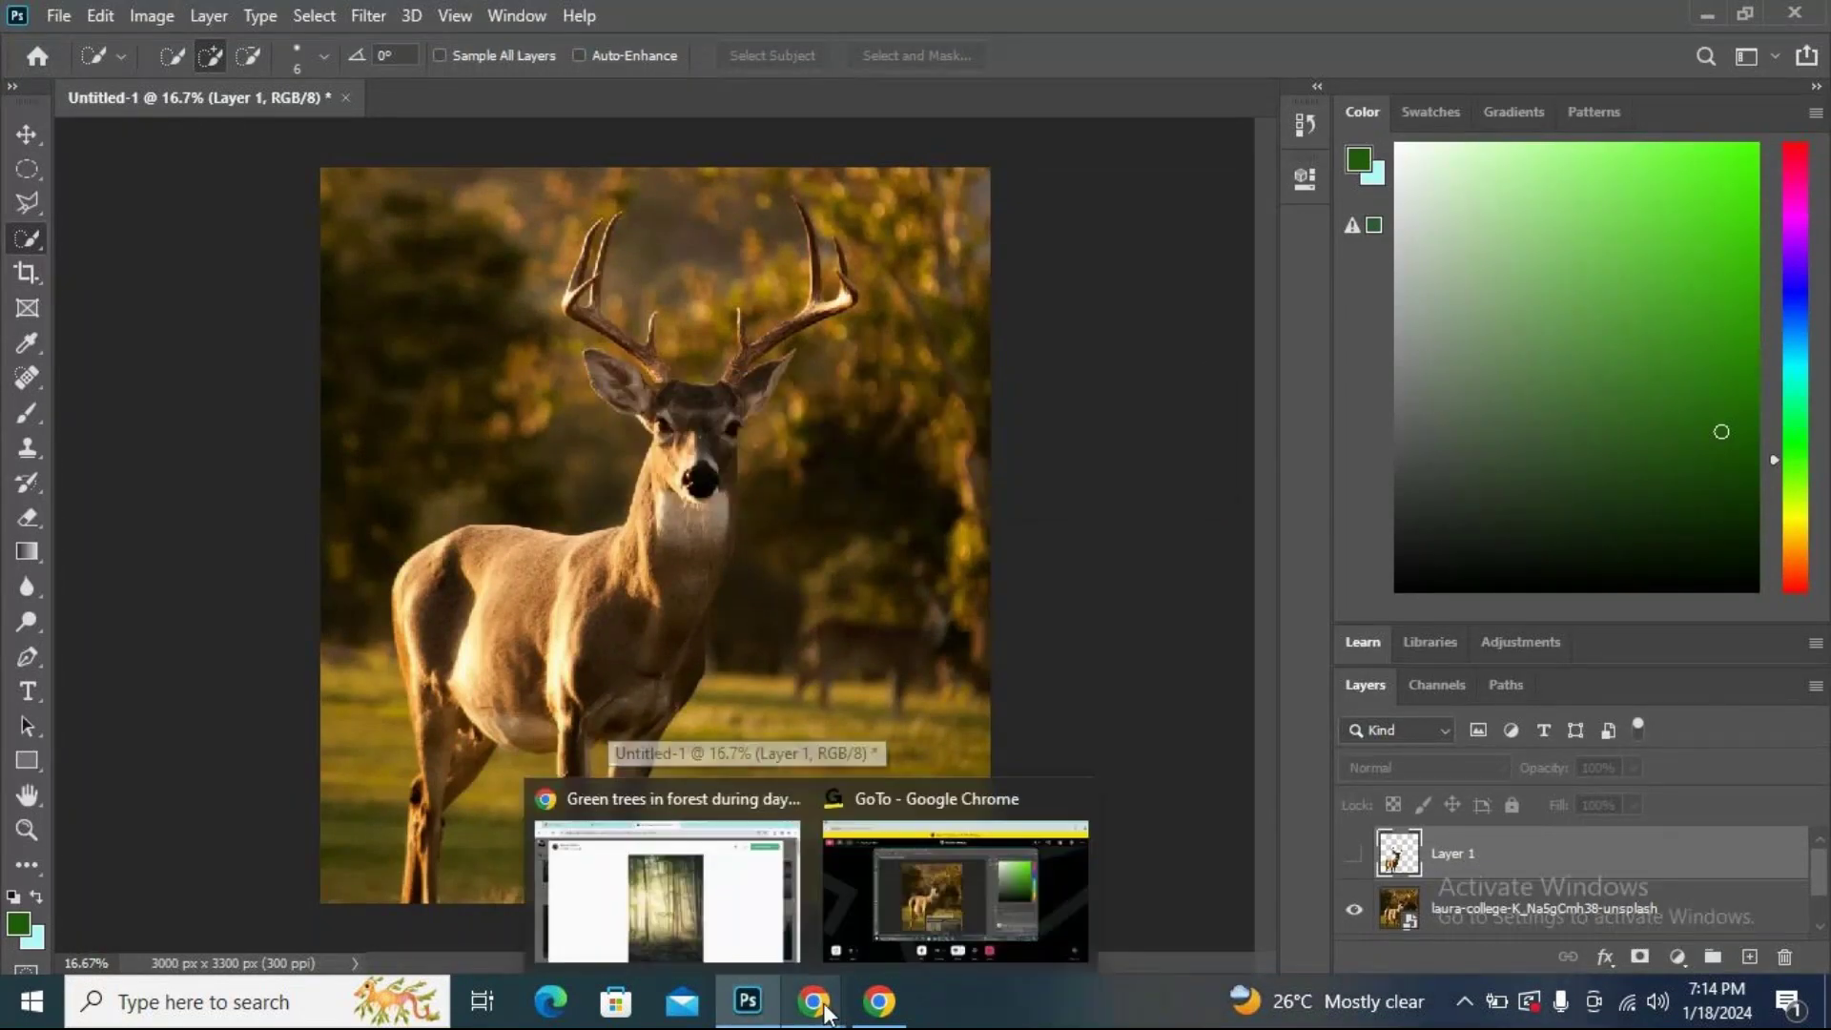
{"action": "left_click", "coordinate": [888, 909]}
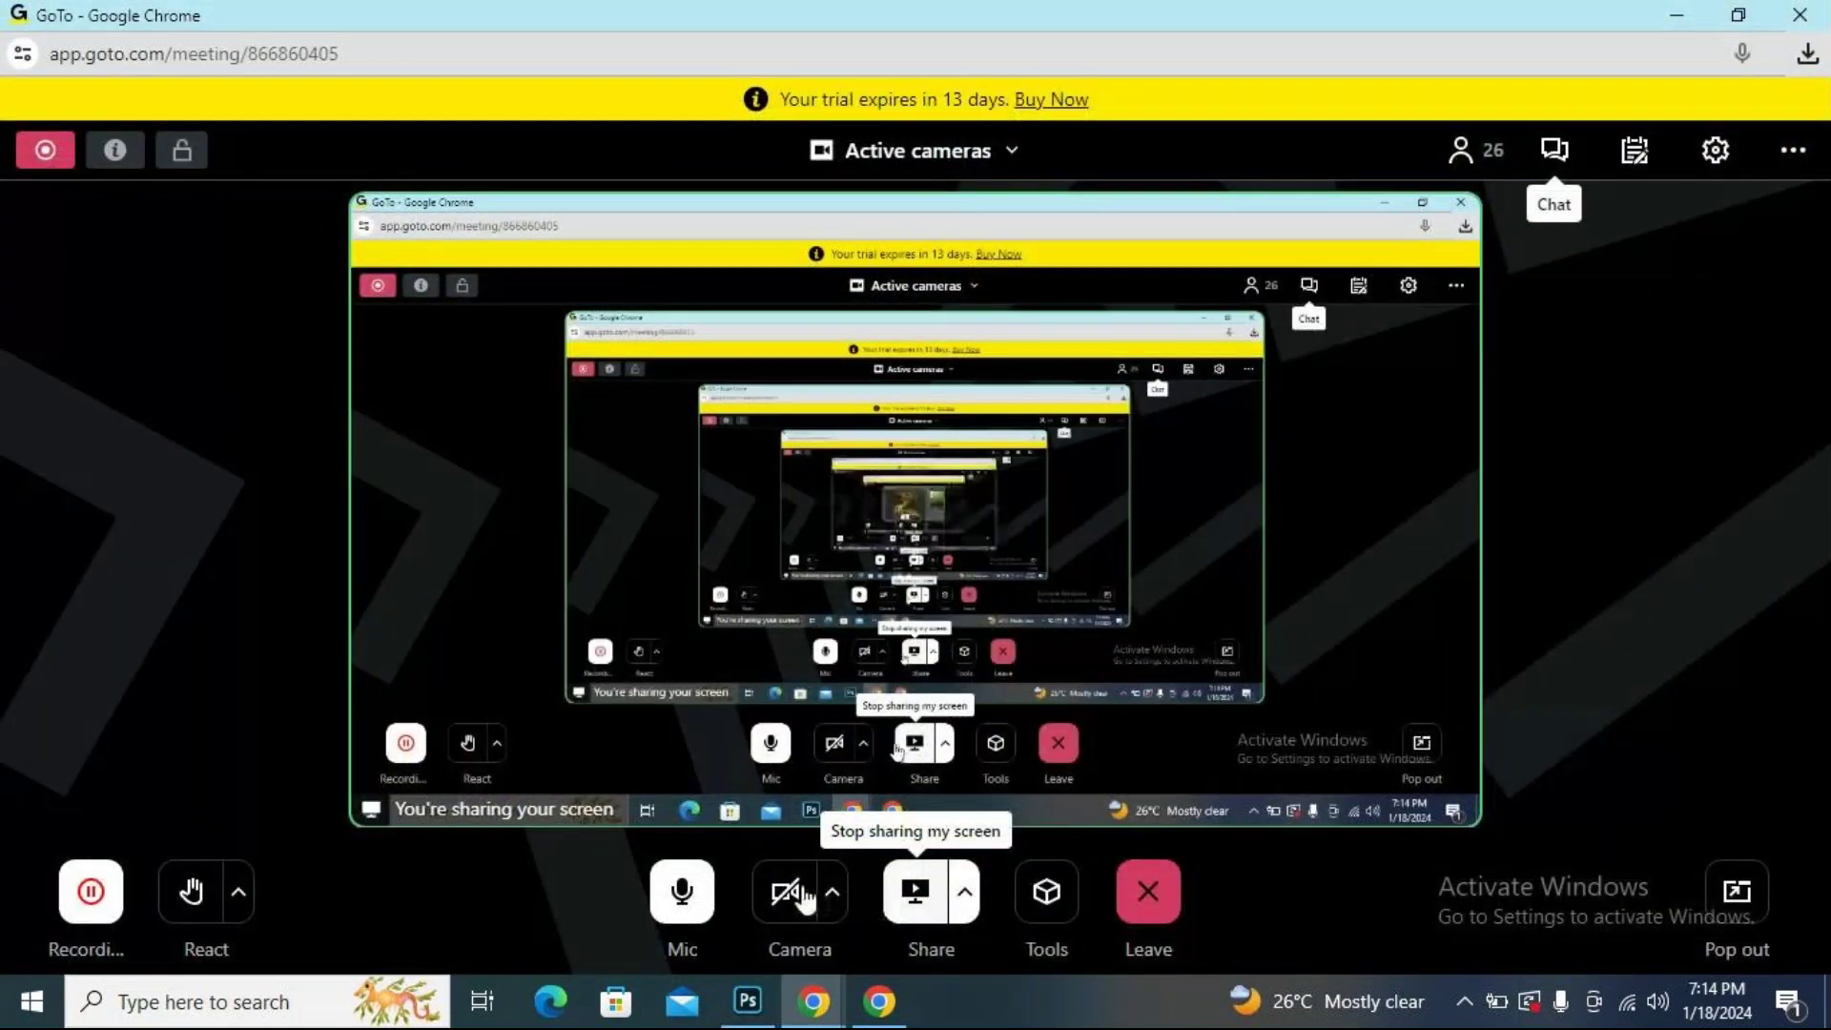
{"action": "left_click", "coordinate": [687, 895]}
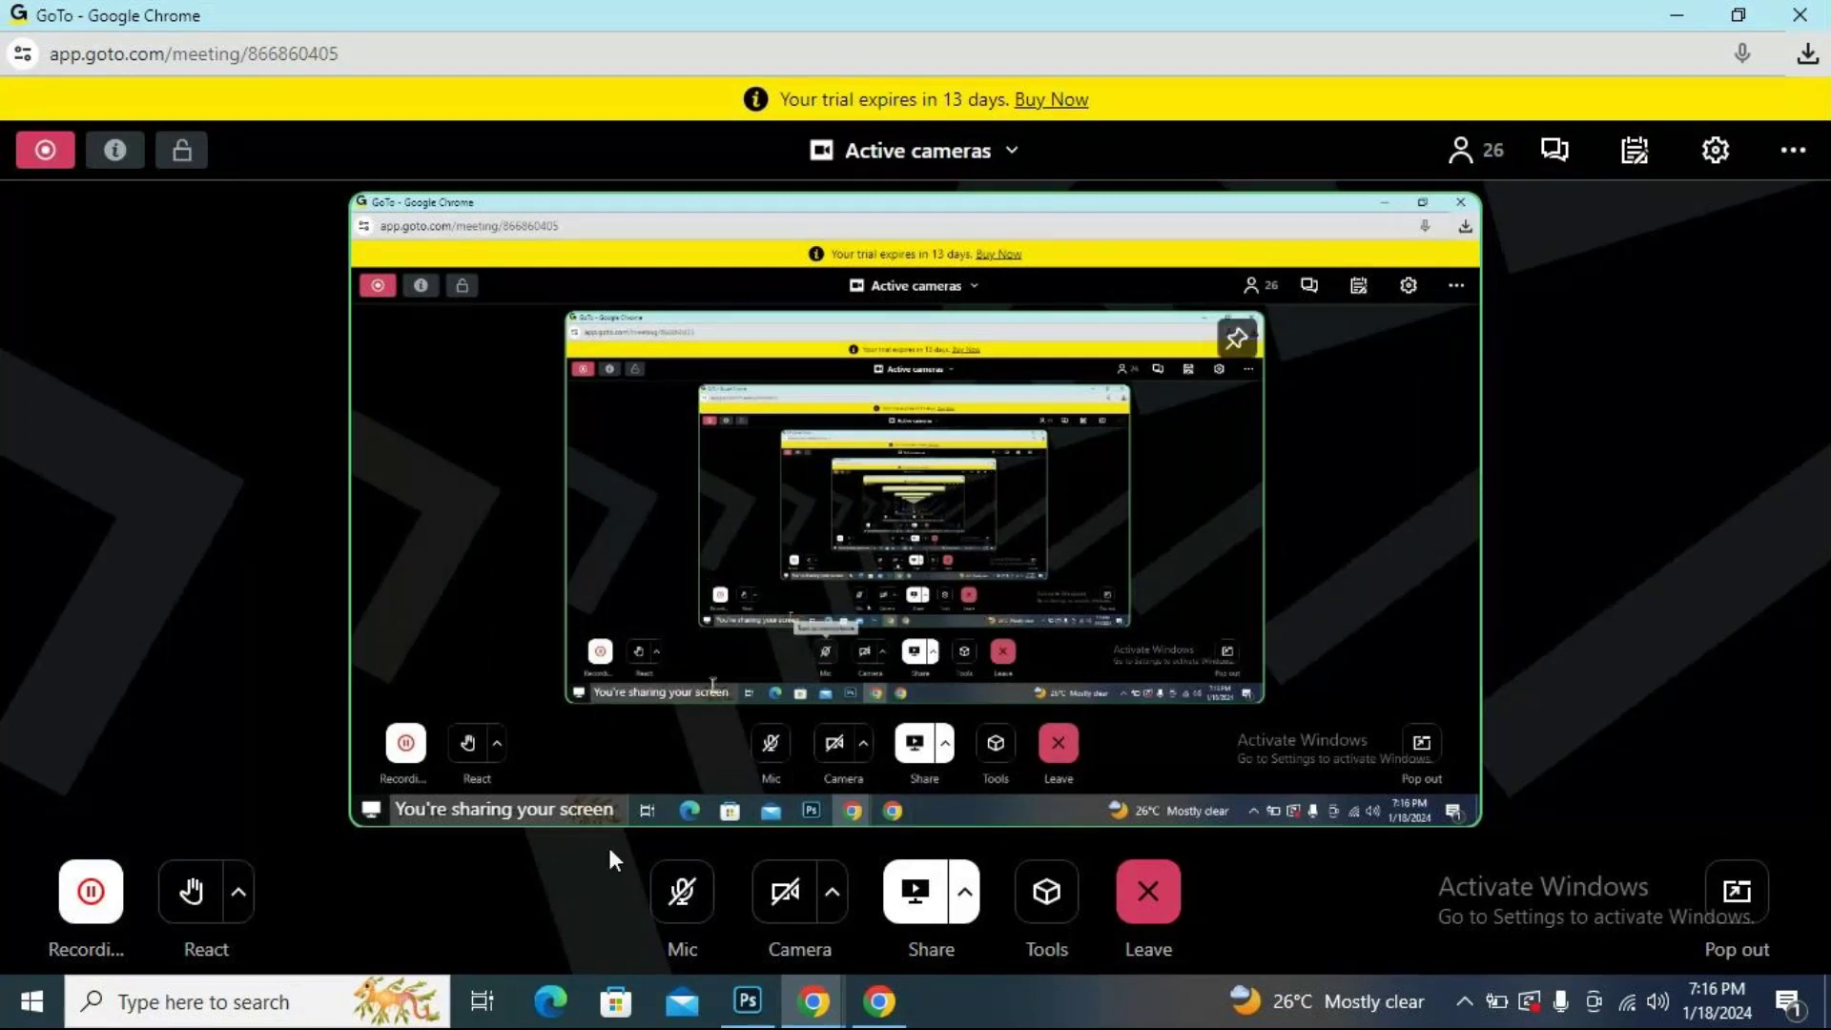
{"action": "left_click", "coordinate": [683, 893]}
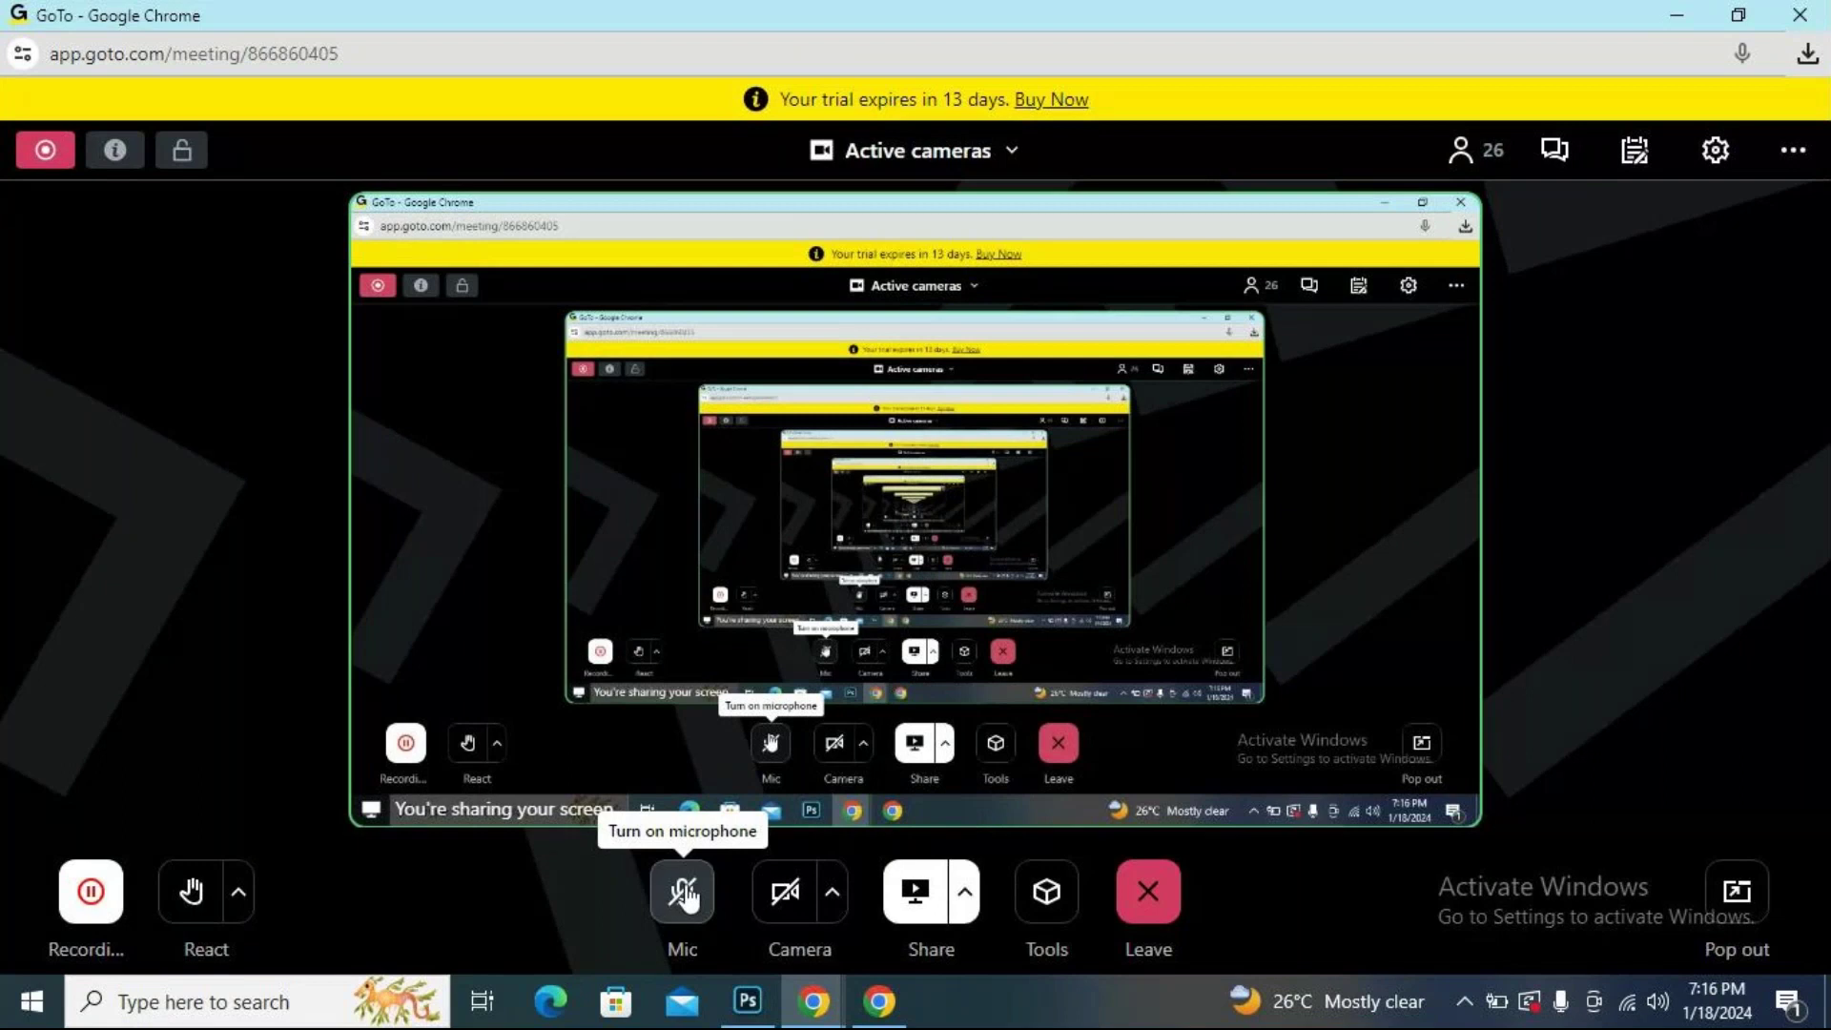
Return to the Unsplash page in Chrome and download the sunlit forest photo.
{"action": "left_click", "coordinate": [811, 1004]}
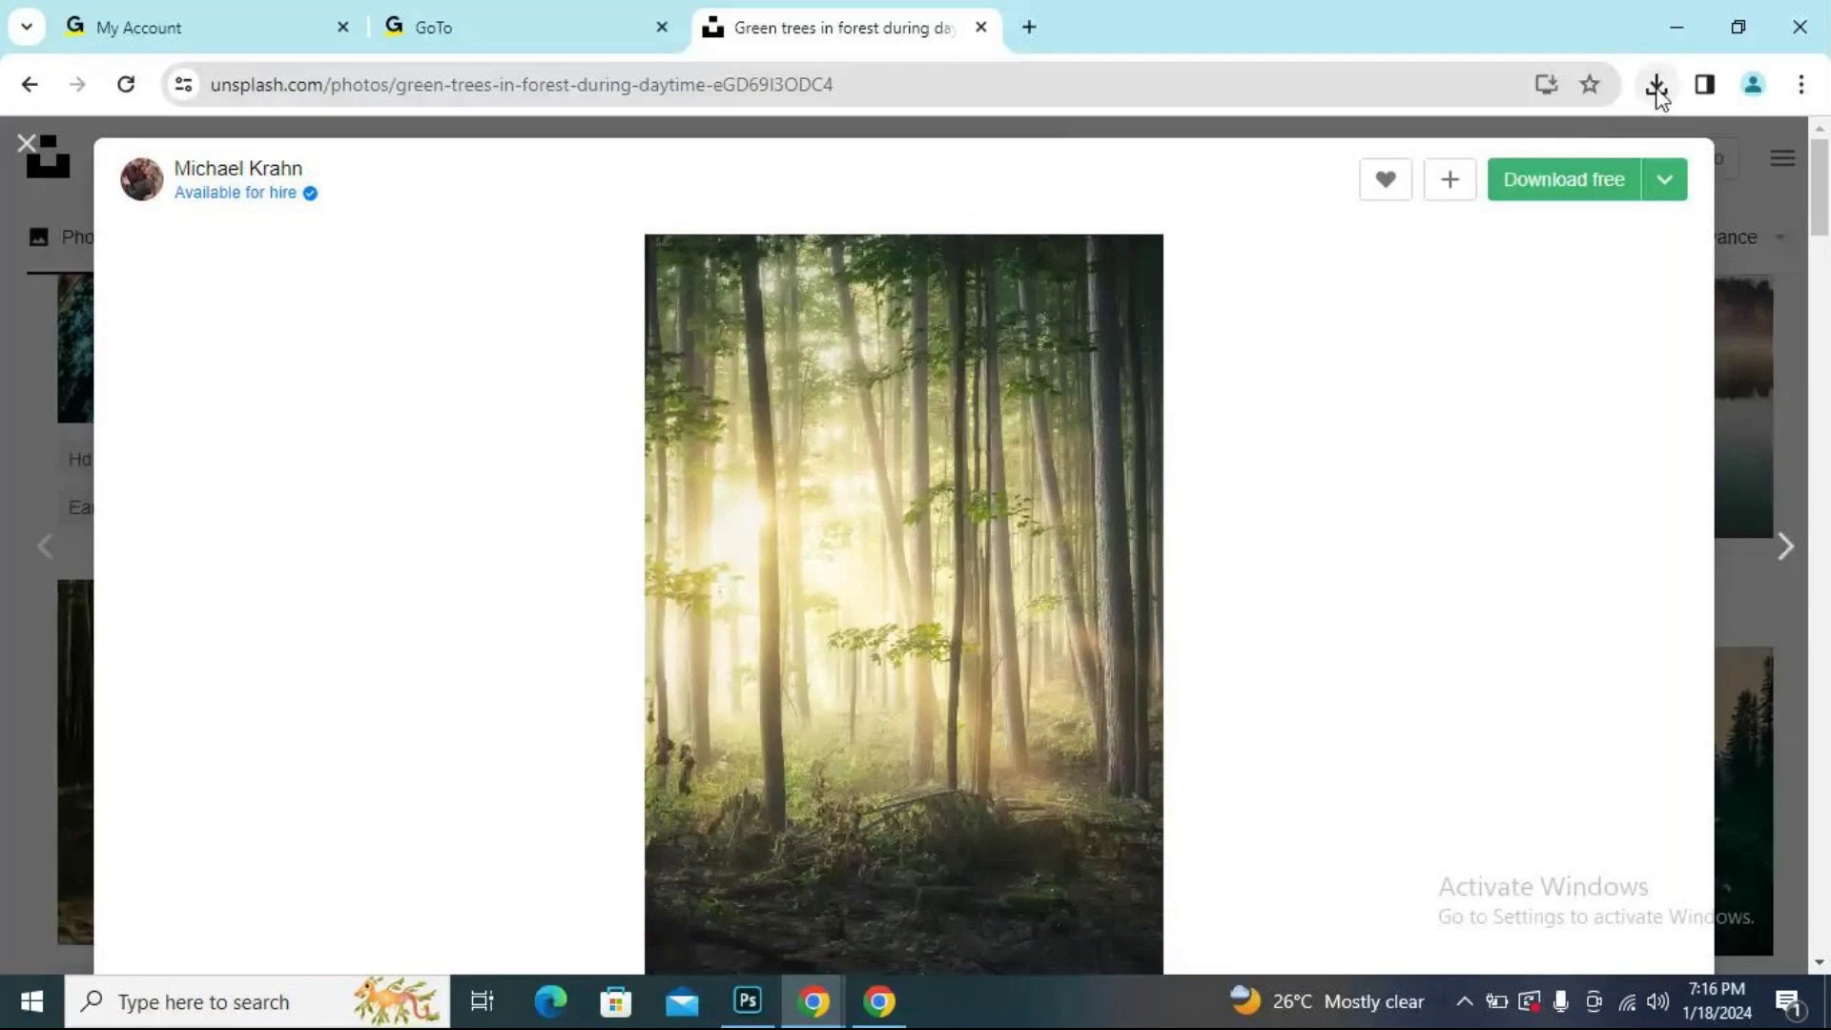
{"action": "left_click", "coordinate": [1547, 197]}
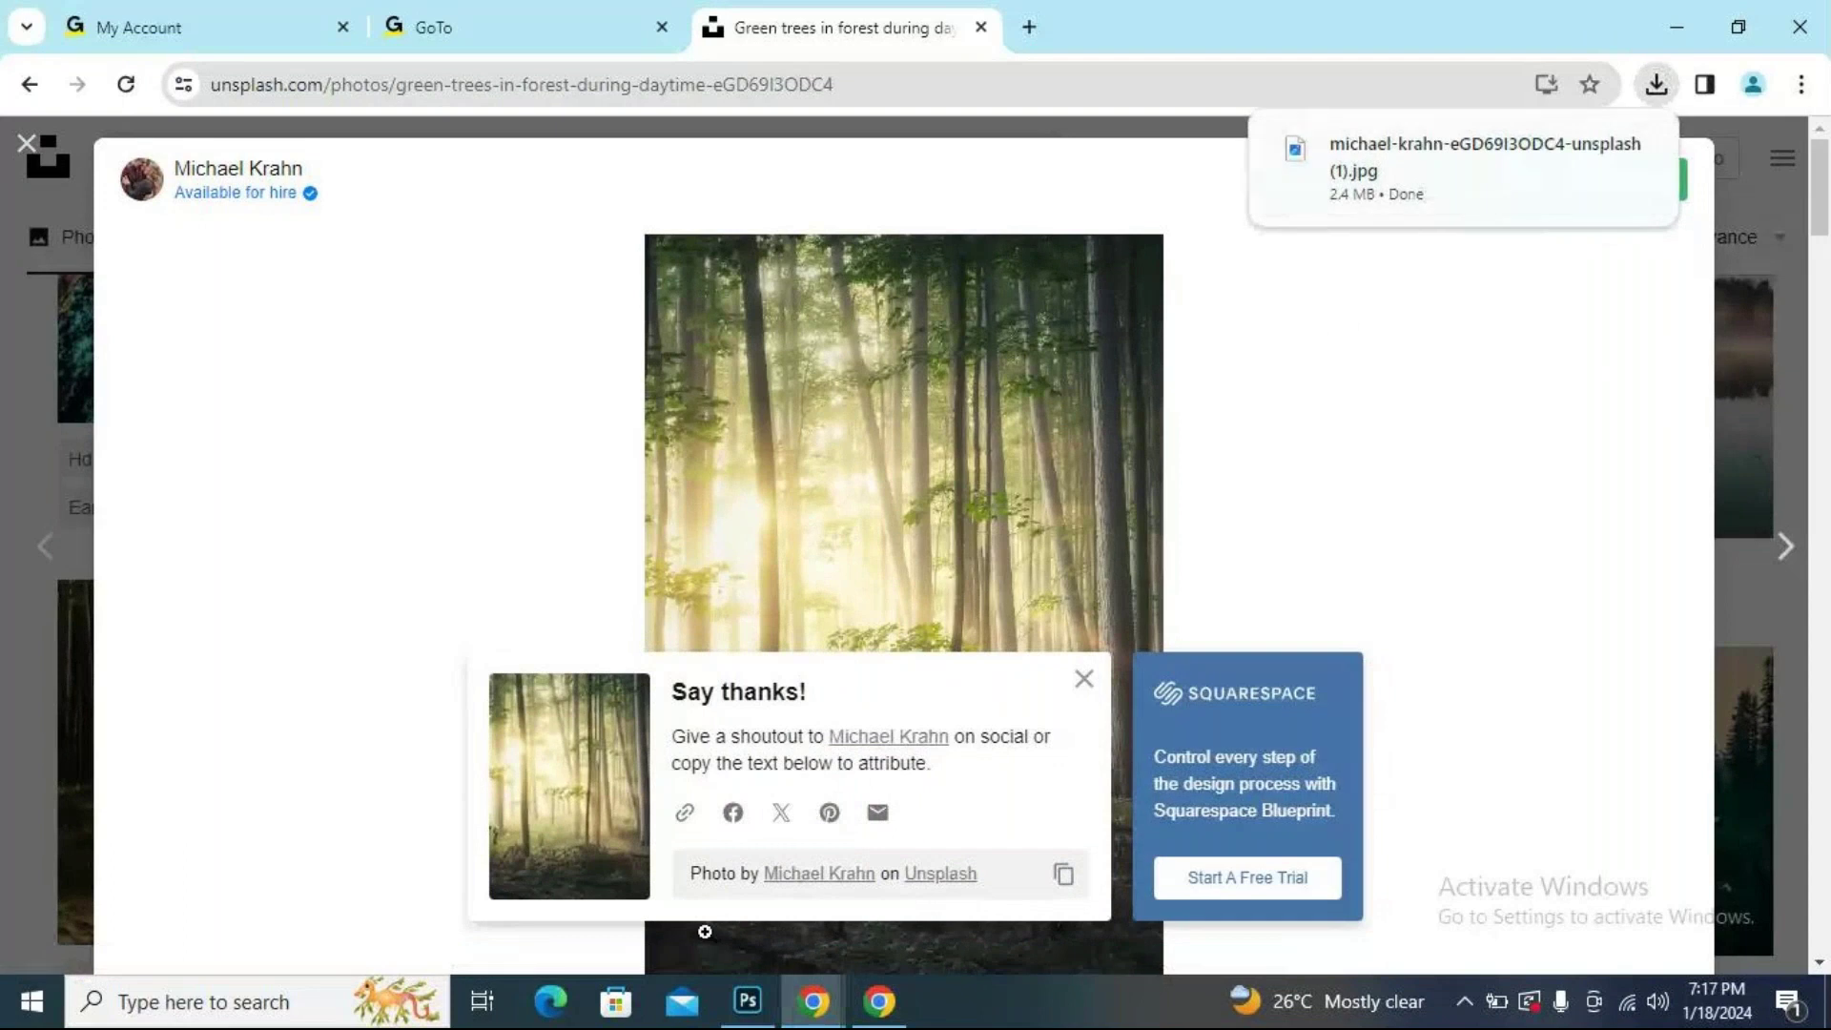
Switch to Photoshop and place the newly downloaded forest JPG from the Downloads folder as an embedded image.
{"action": "left_click", "coordinate": [748, 1001]}
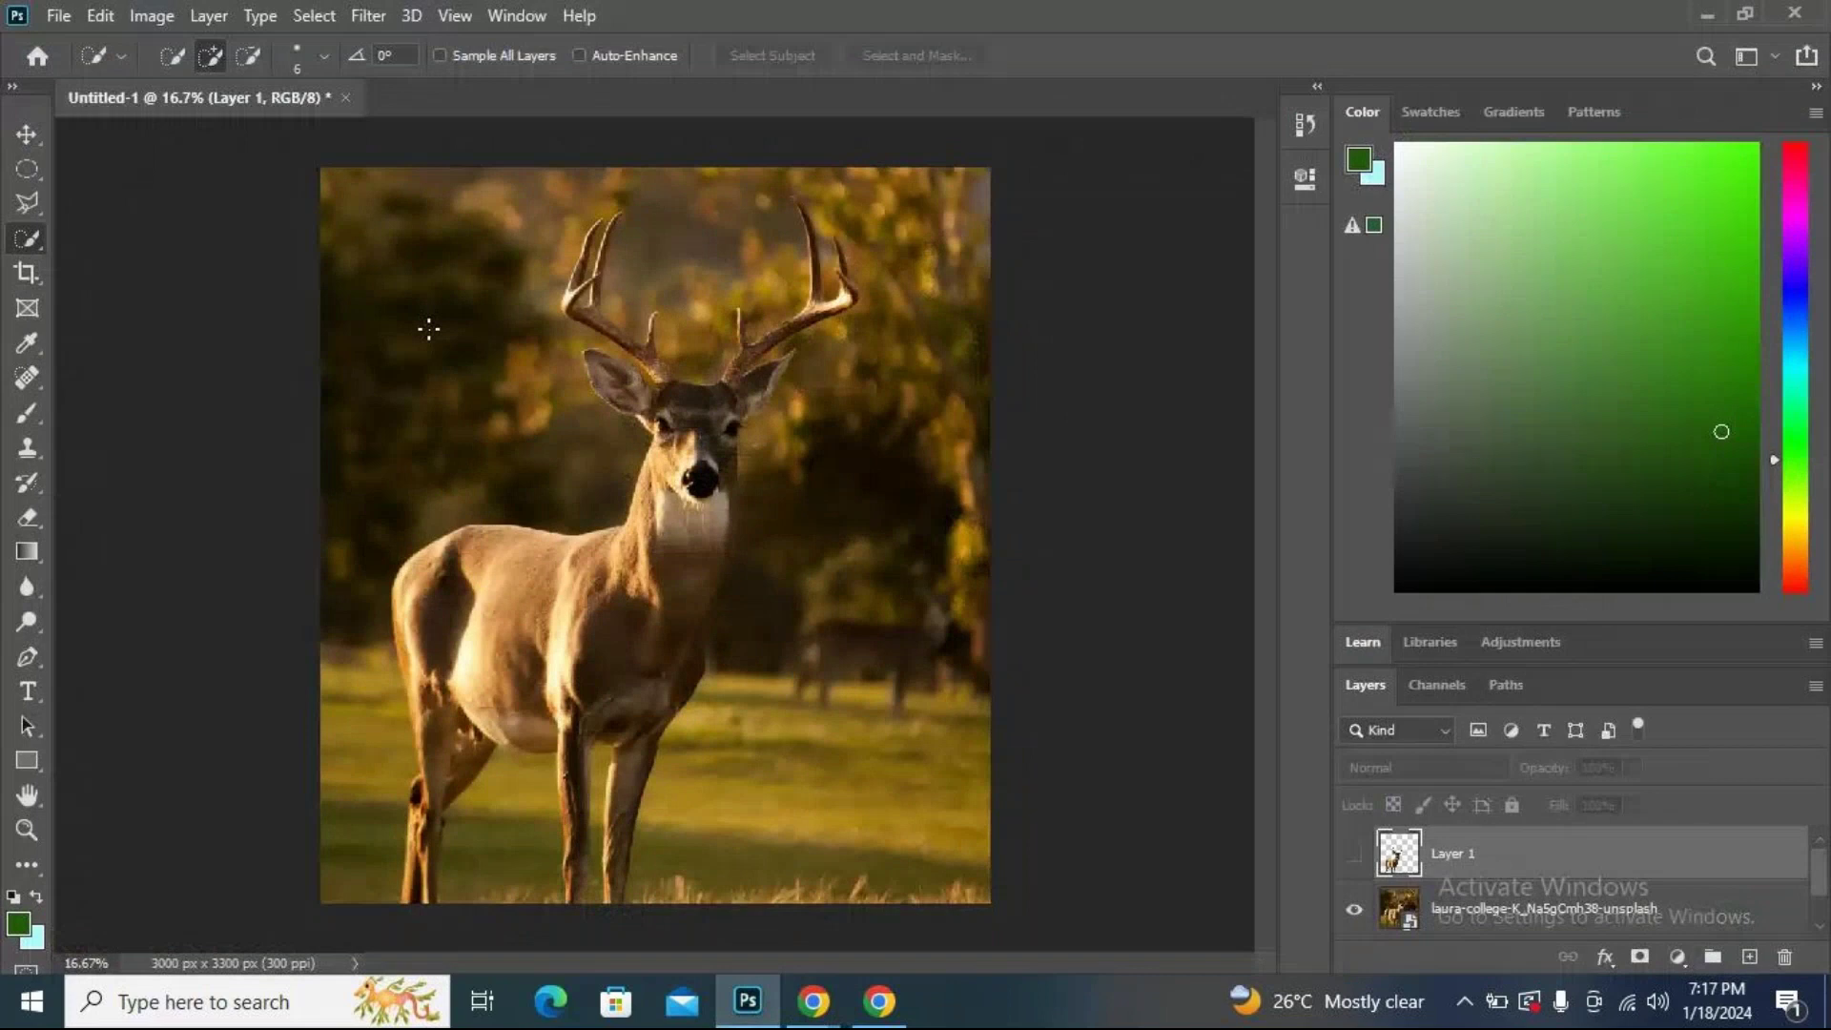
{"action": "left_click", "coordinate": [58, 15]}
{"action": "left_click", "coordinate": [122, 538]}
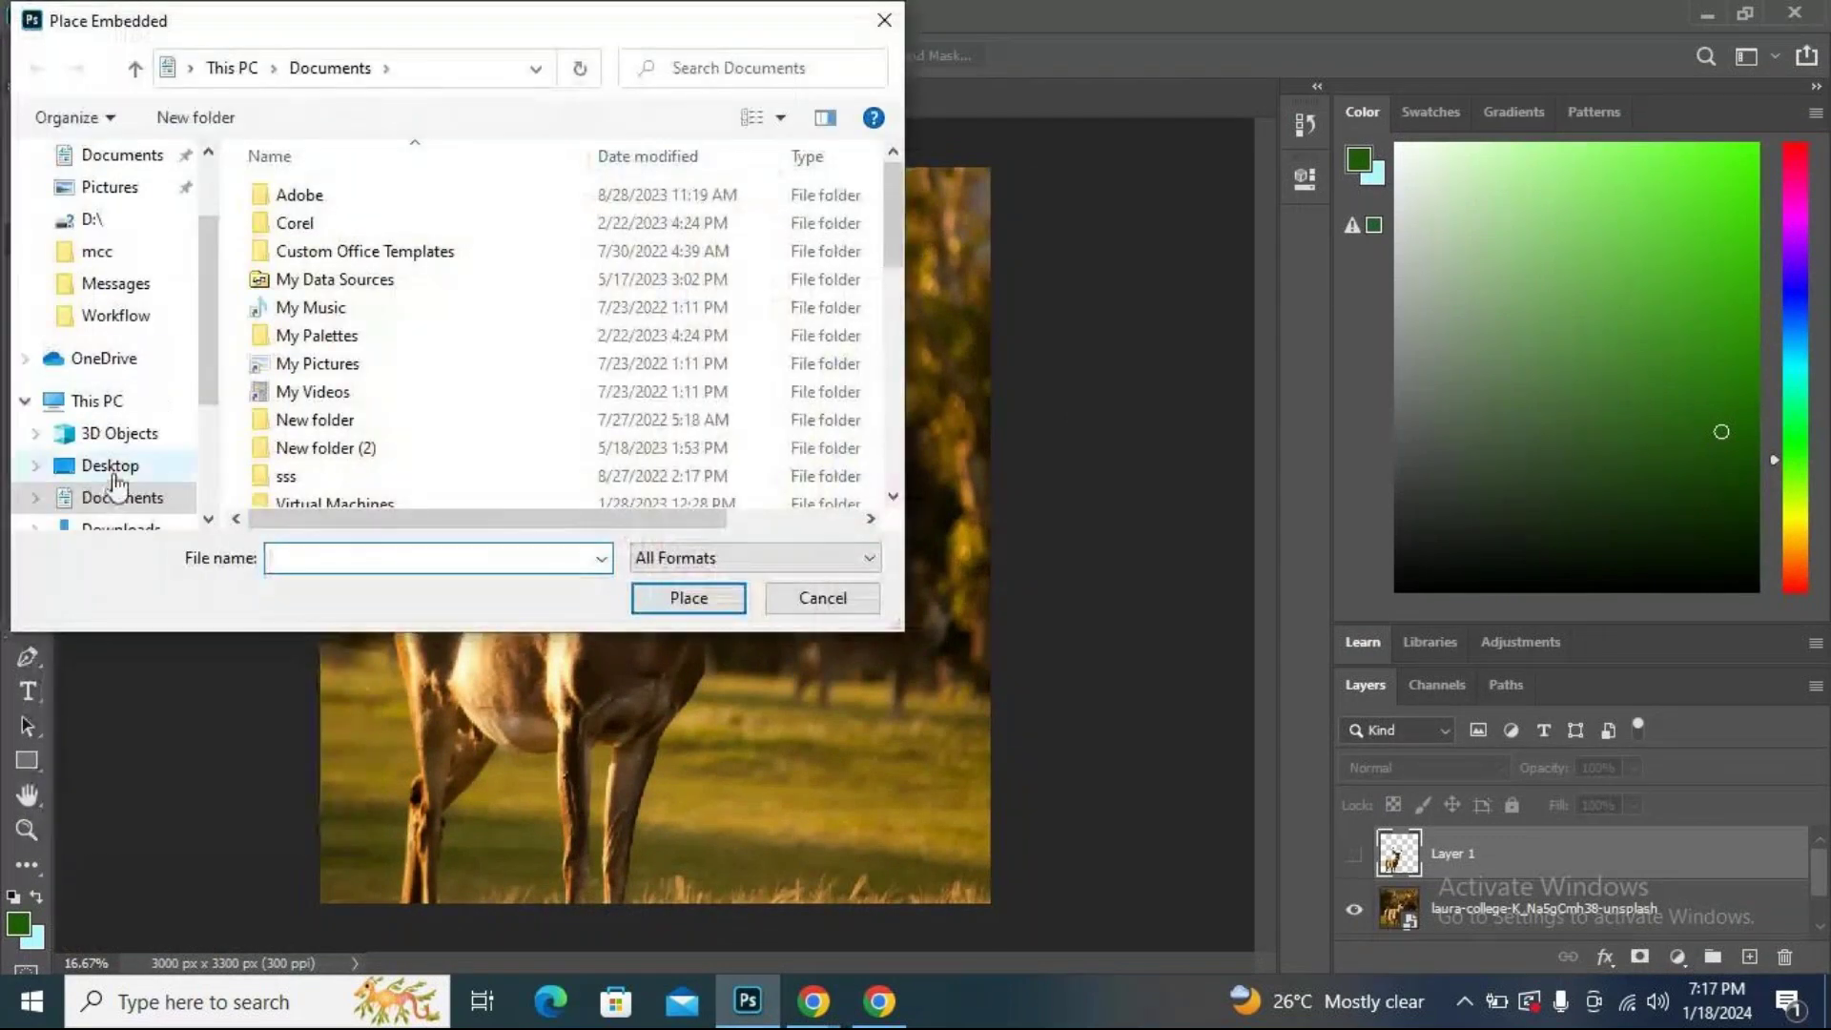
{"action": "left_click", "coordinate": [124, 495]}
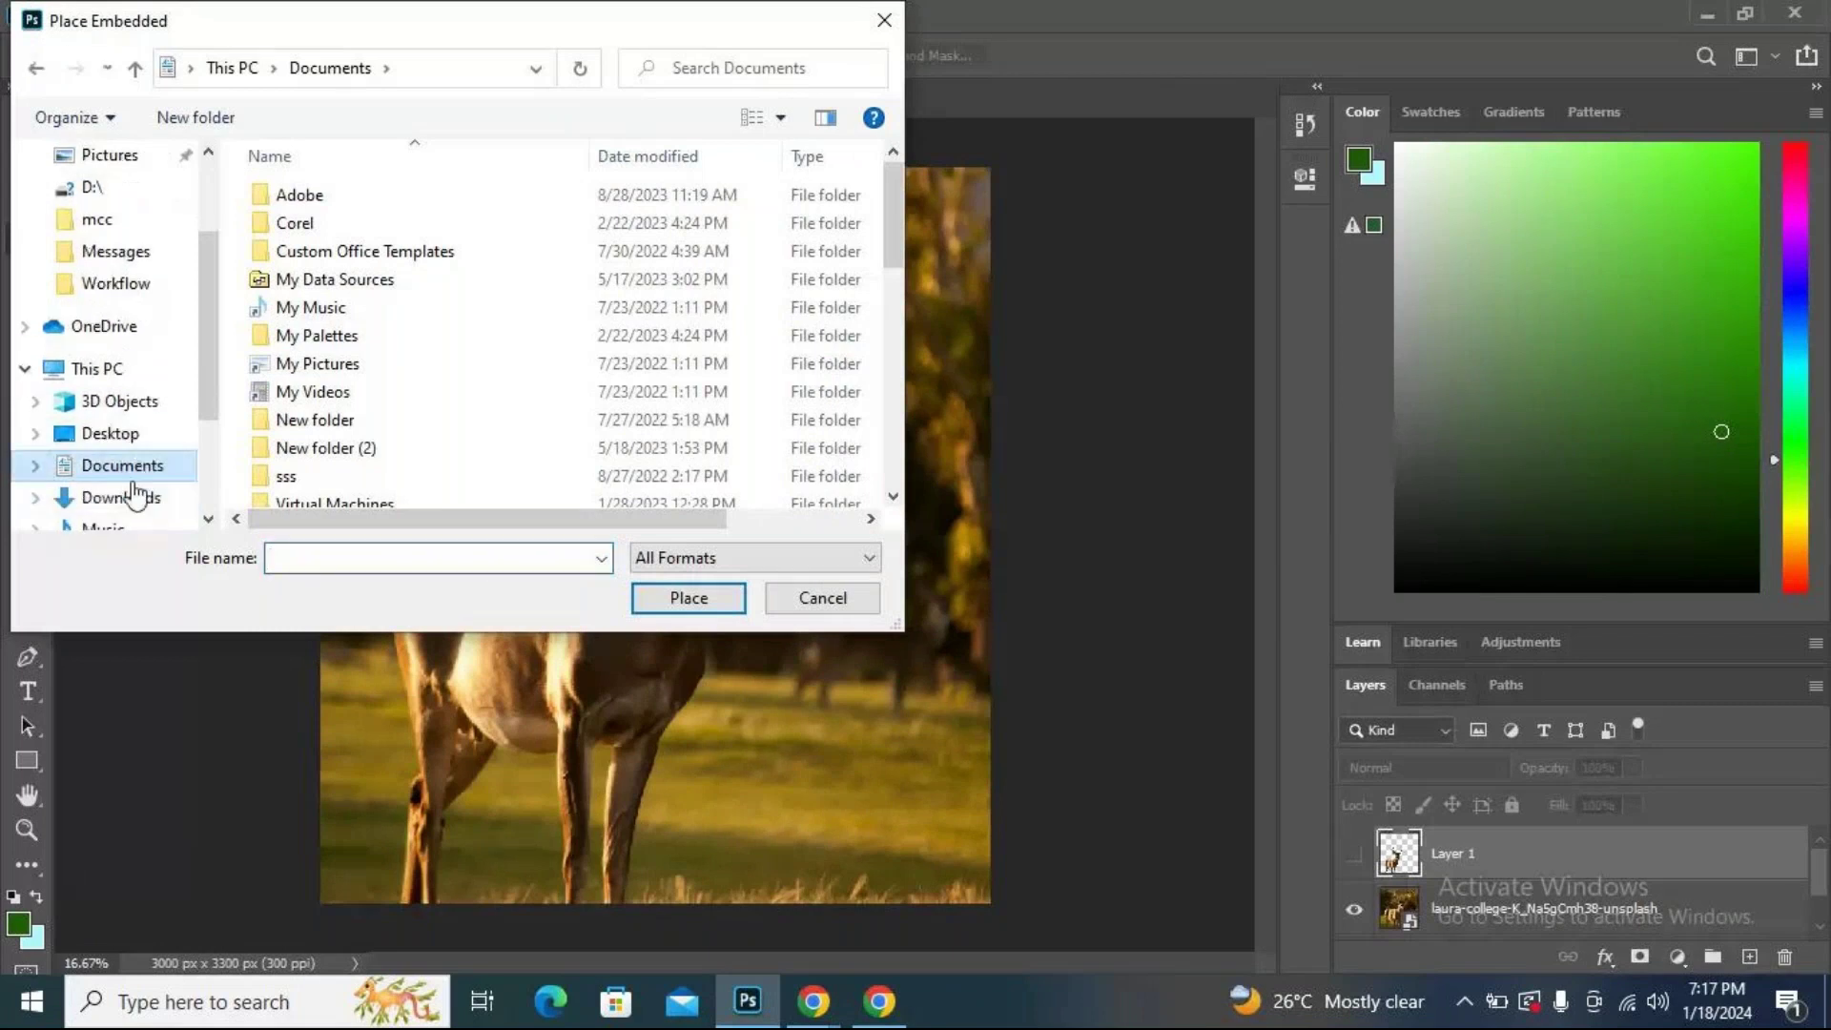
{"action": "left_click", "coordinate": [132, 498]}
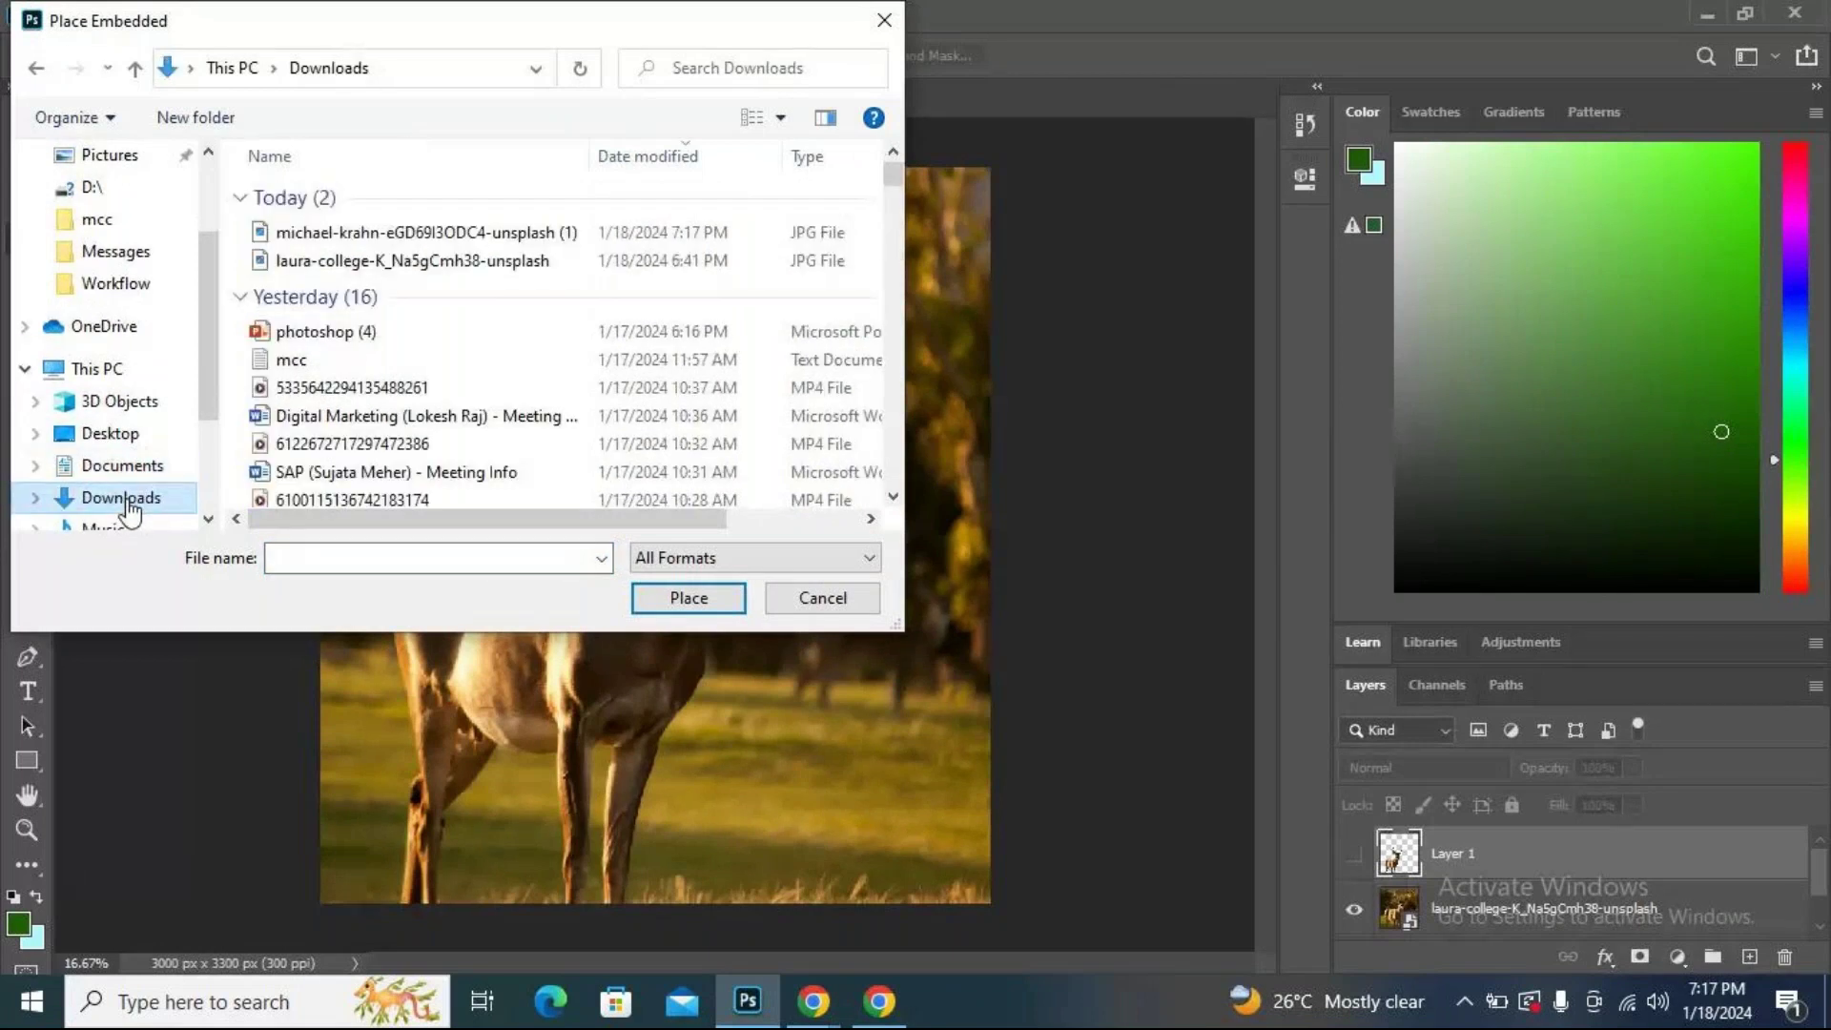
{"action": "left_click", "coordinate": [413, 233]}
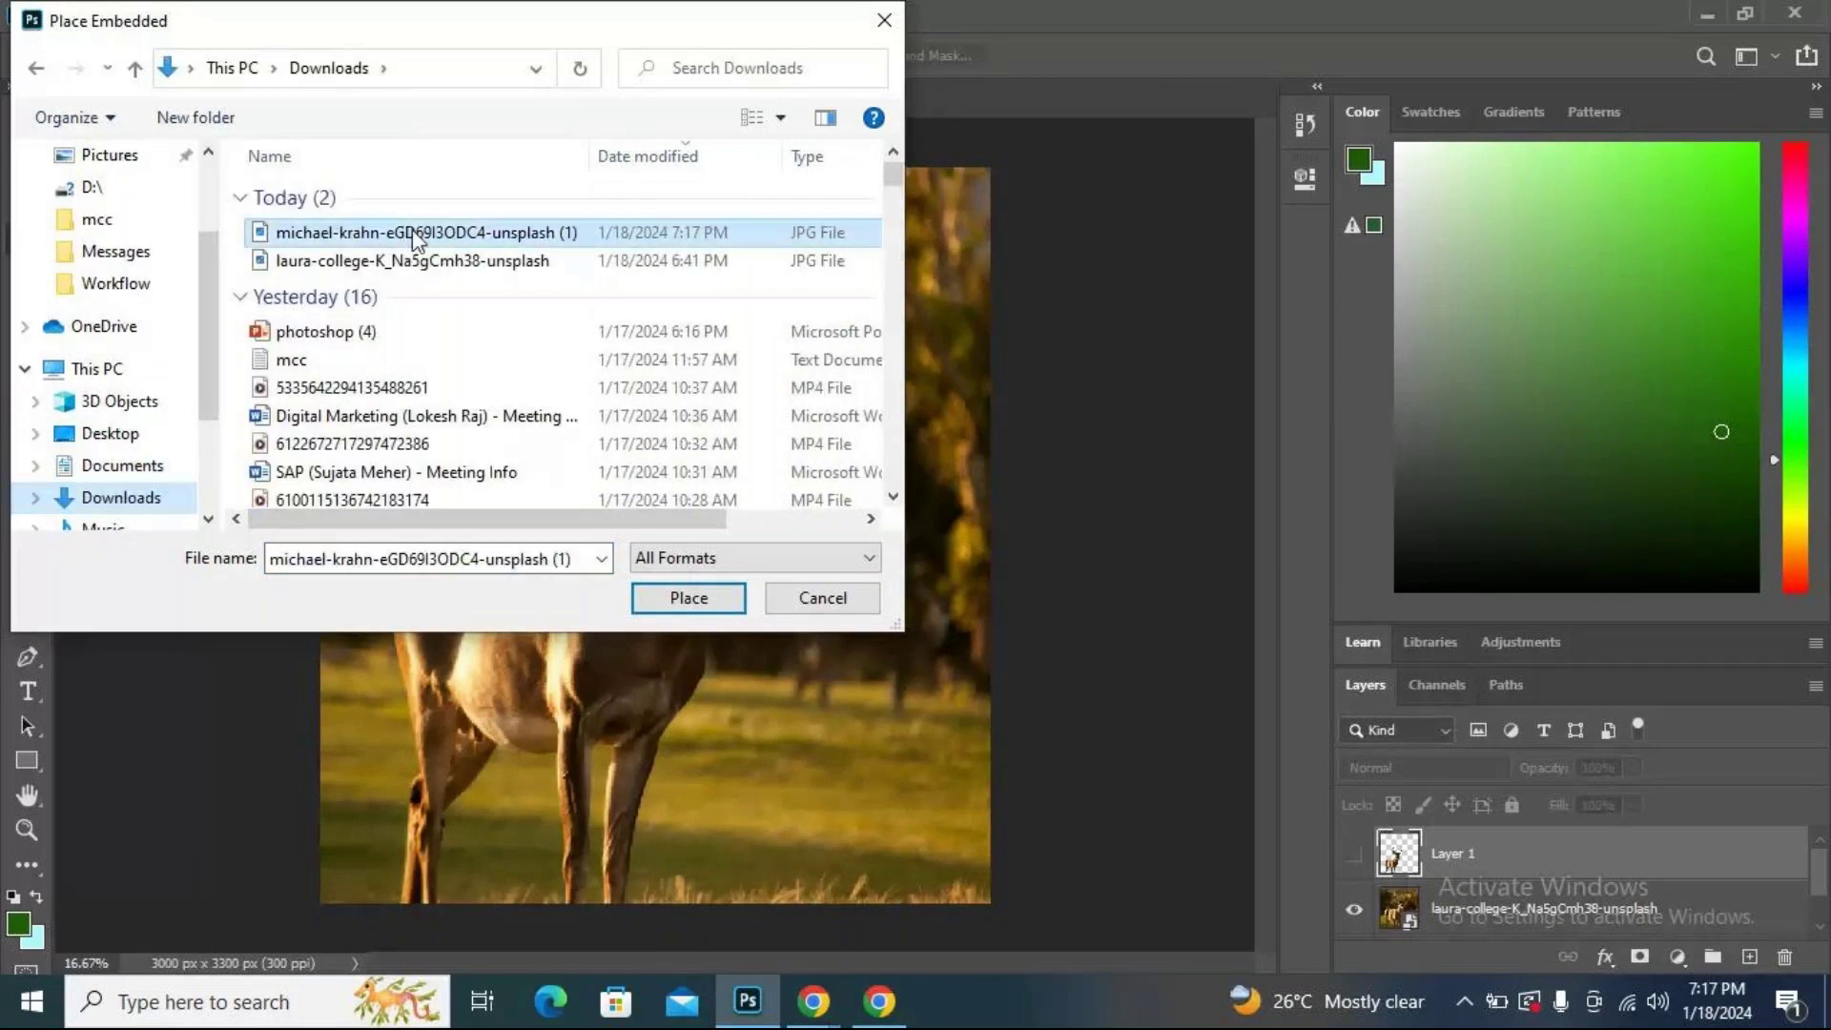
{"action": "left_click", "coordinate": [704, 601]}
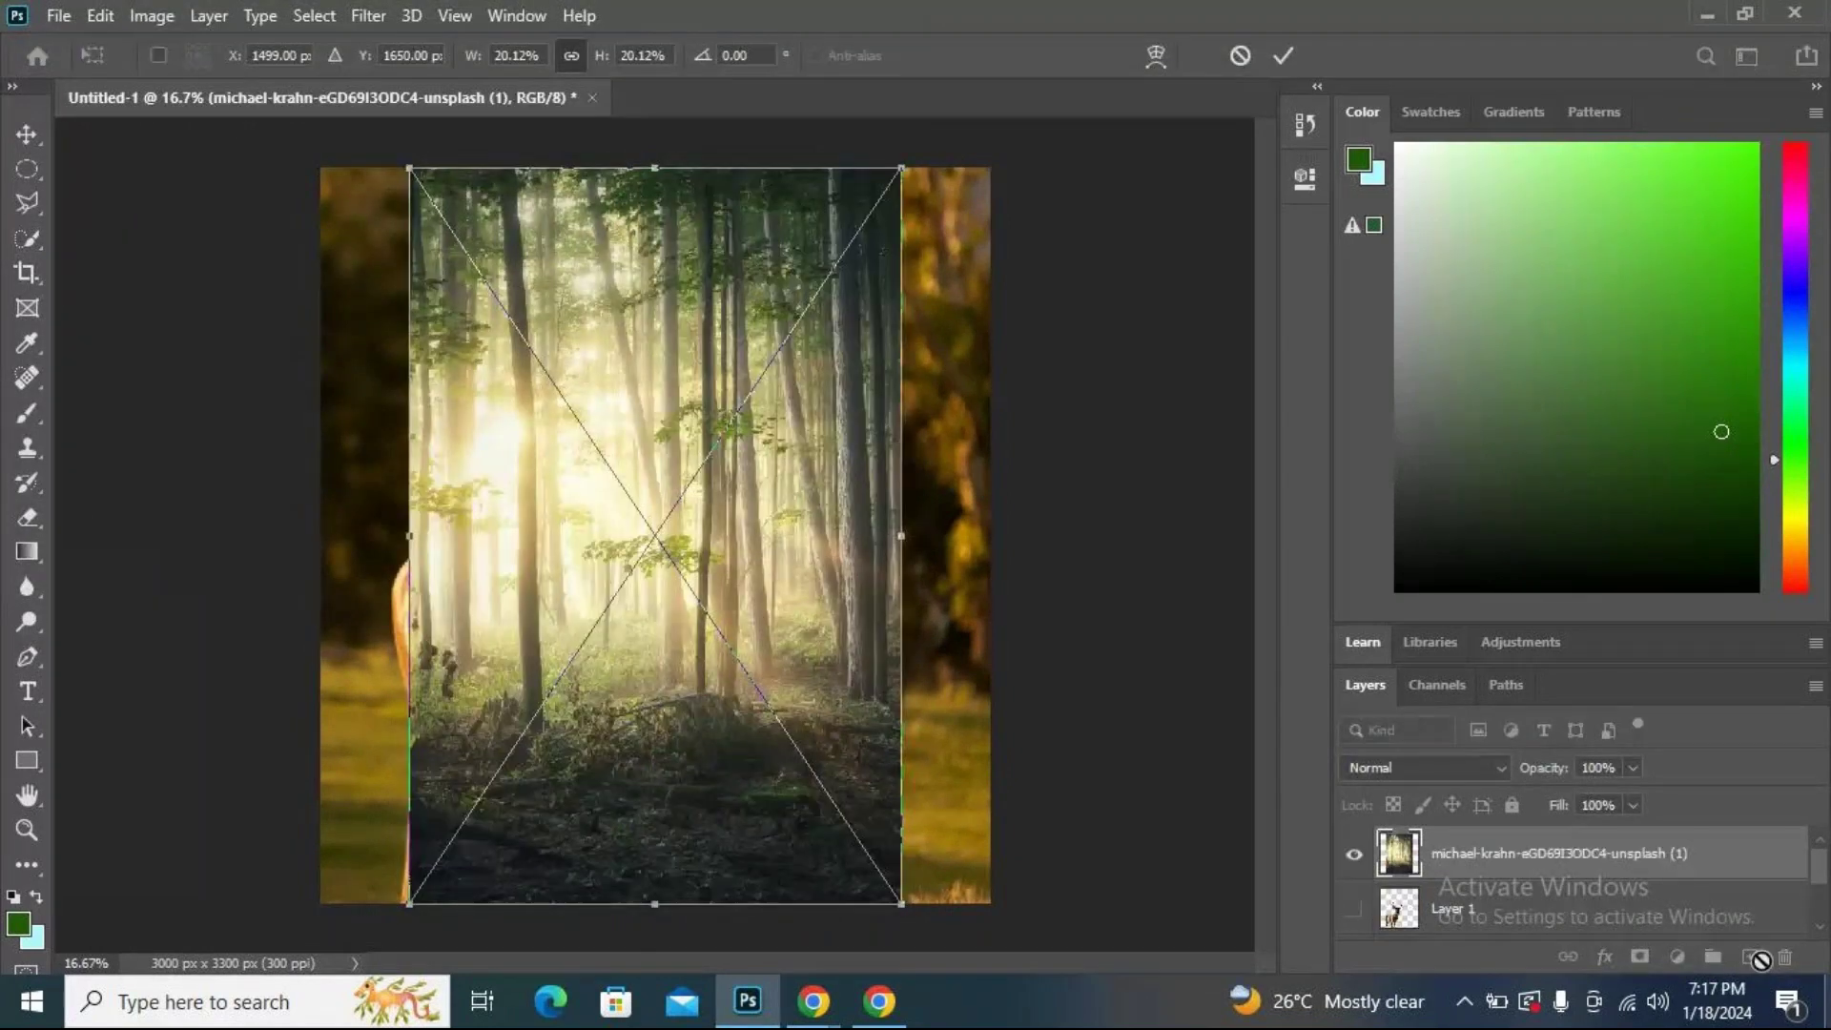
Commit the placed forest image, show the deer cutout on Layer 1, and hide the original deer photo layer.
{"action": "scroll", "coordinate": [1349, 871], "scroll_direction": "down", "scroll_amount": 1}
{"action": "left_click", "coordinate": [1354, 861]}
{"action": "key", "text": "Return"}
{"action": "key", "text": "w"}
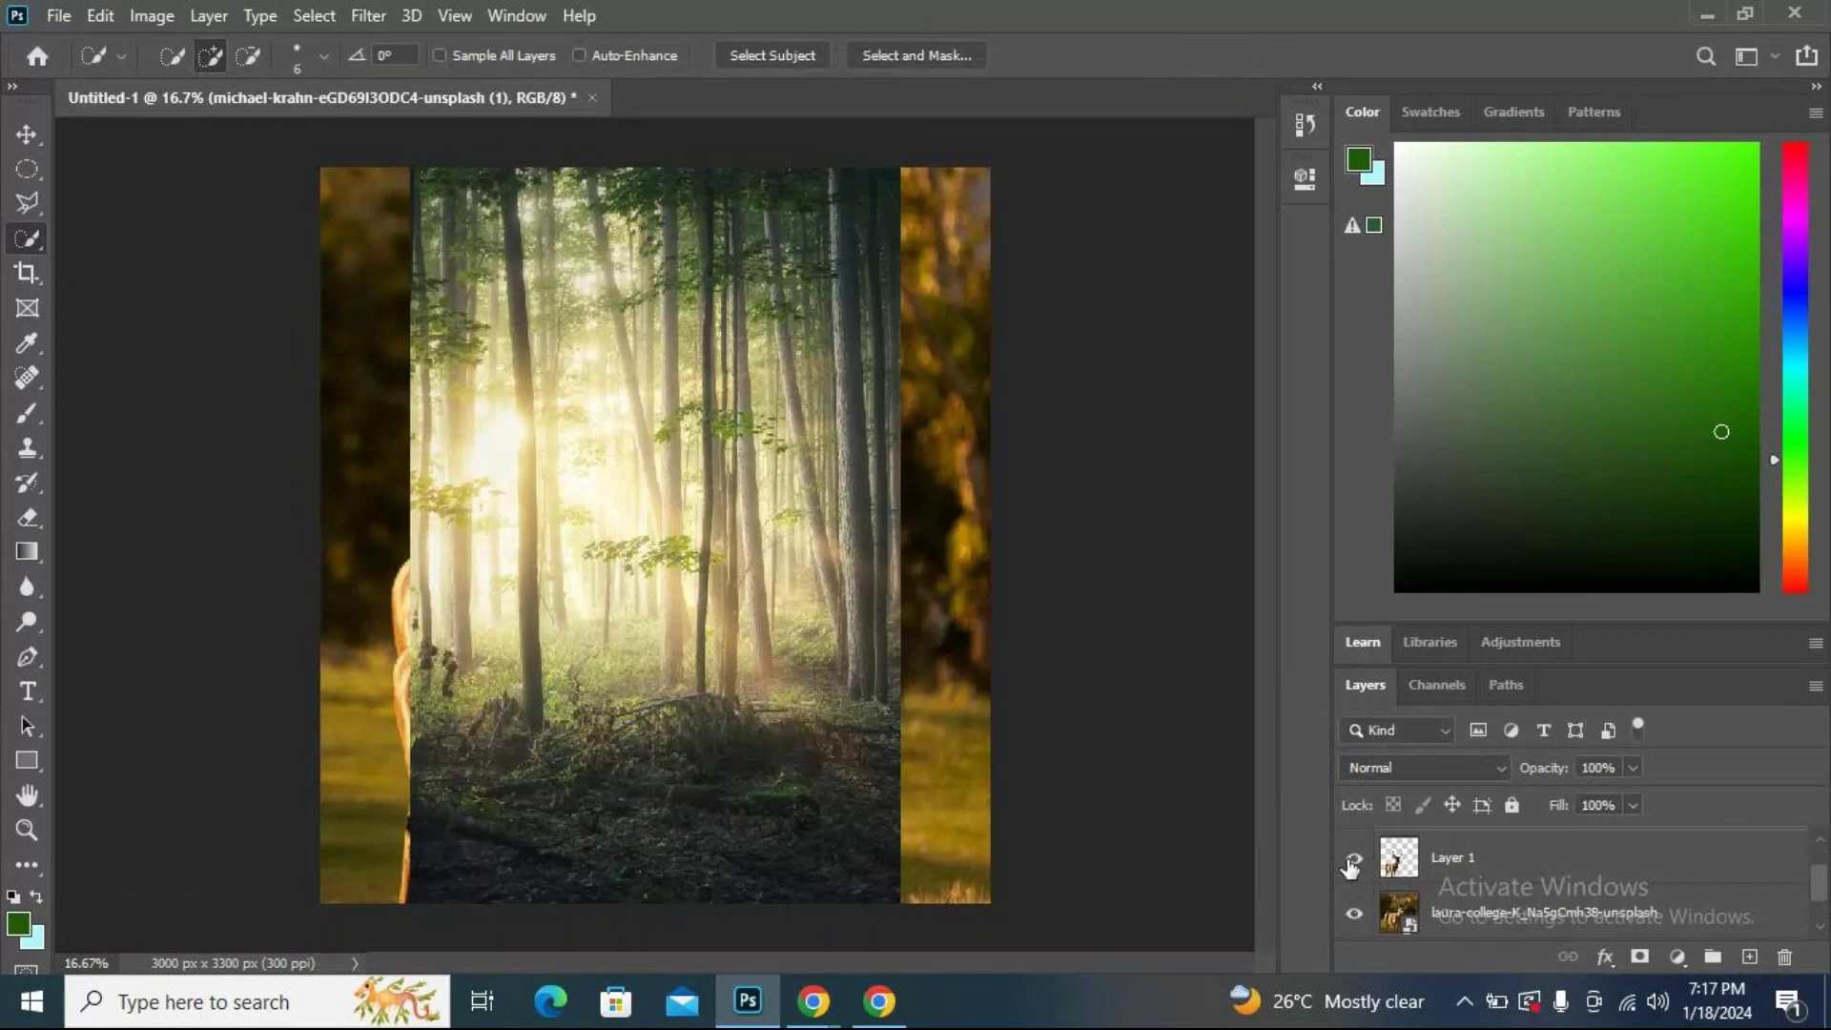
{"action": "scroll", "coordinate": [1360, 878], "scroll_direction": "down", "scroll_amount": 1}
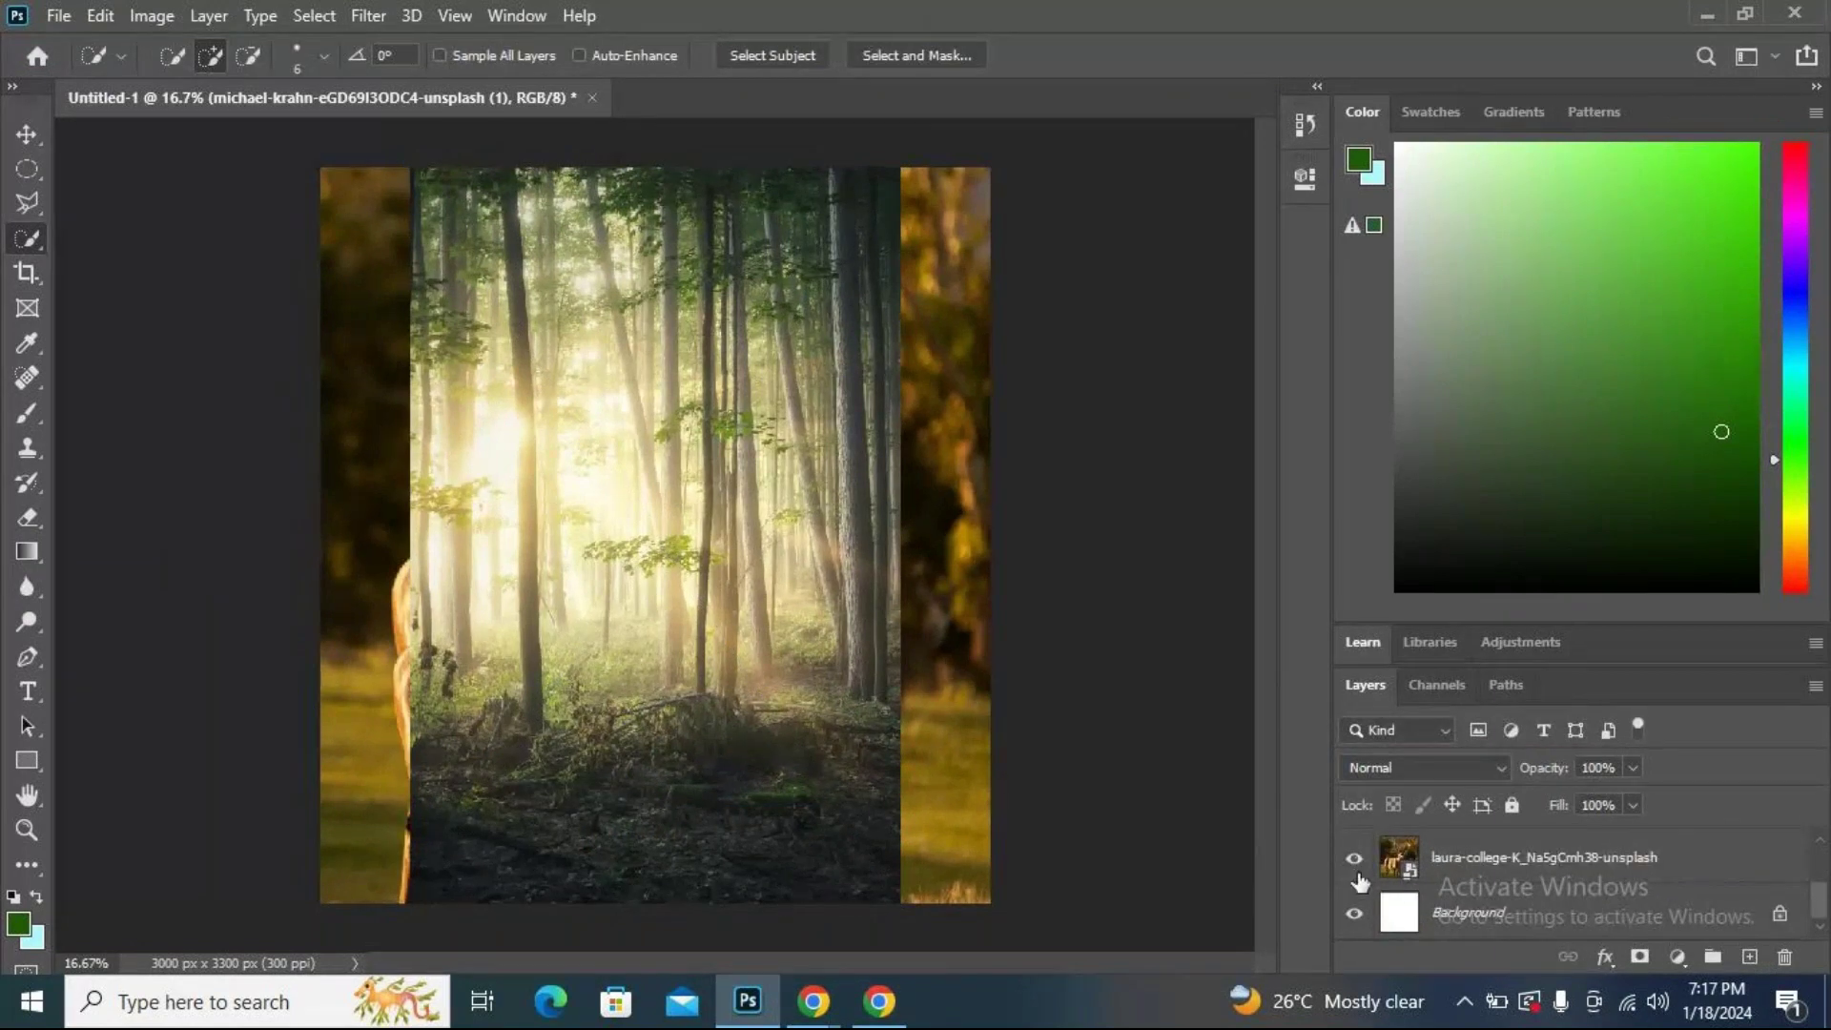
{"action": "left_click", "coordinate": [1353, 861]}
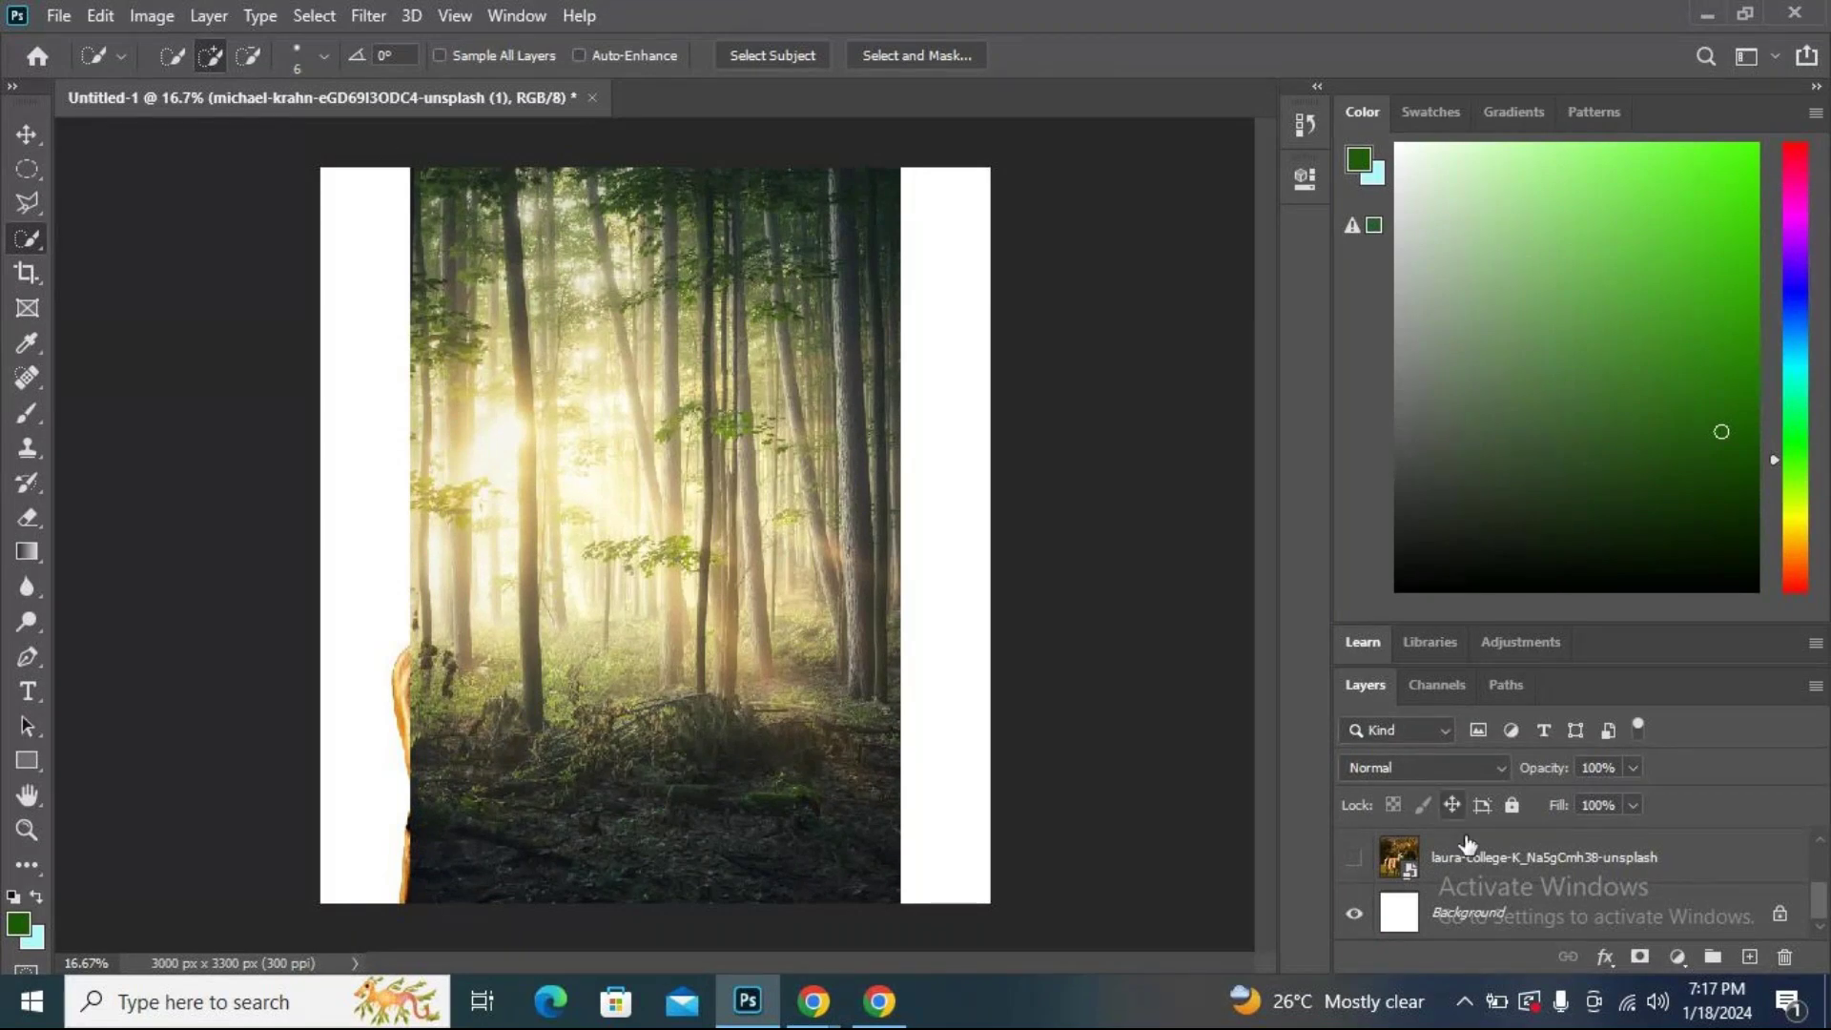
{"action": "scroll", "coordinate": [1469, 849], "scroll_direction": "up", "scroll_amount": 2}
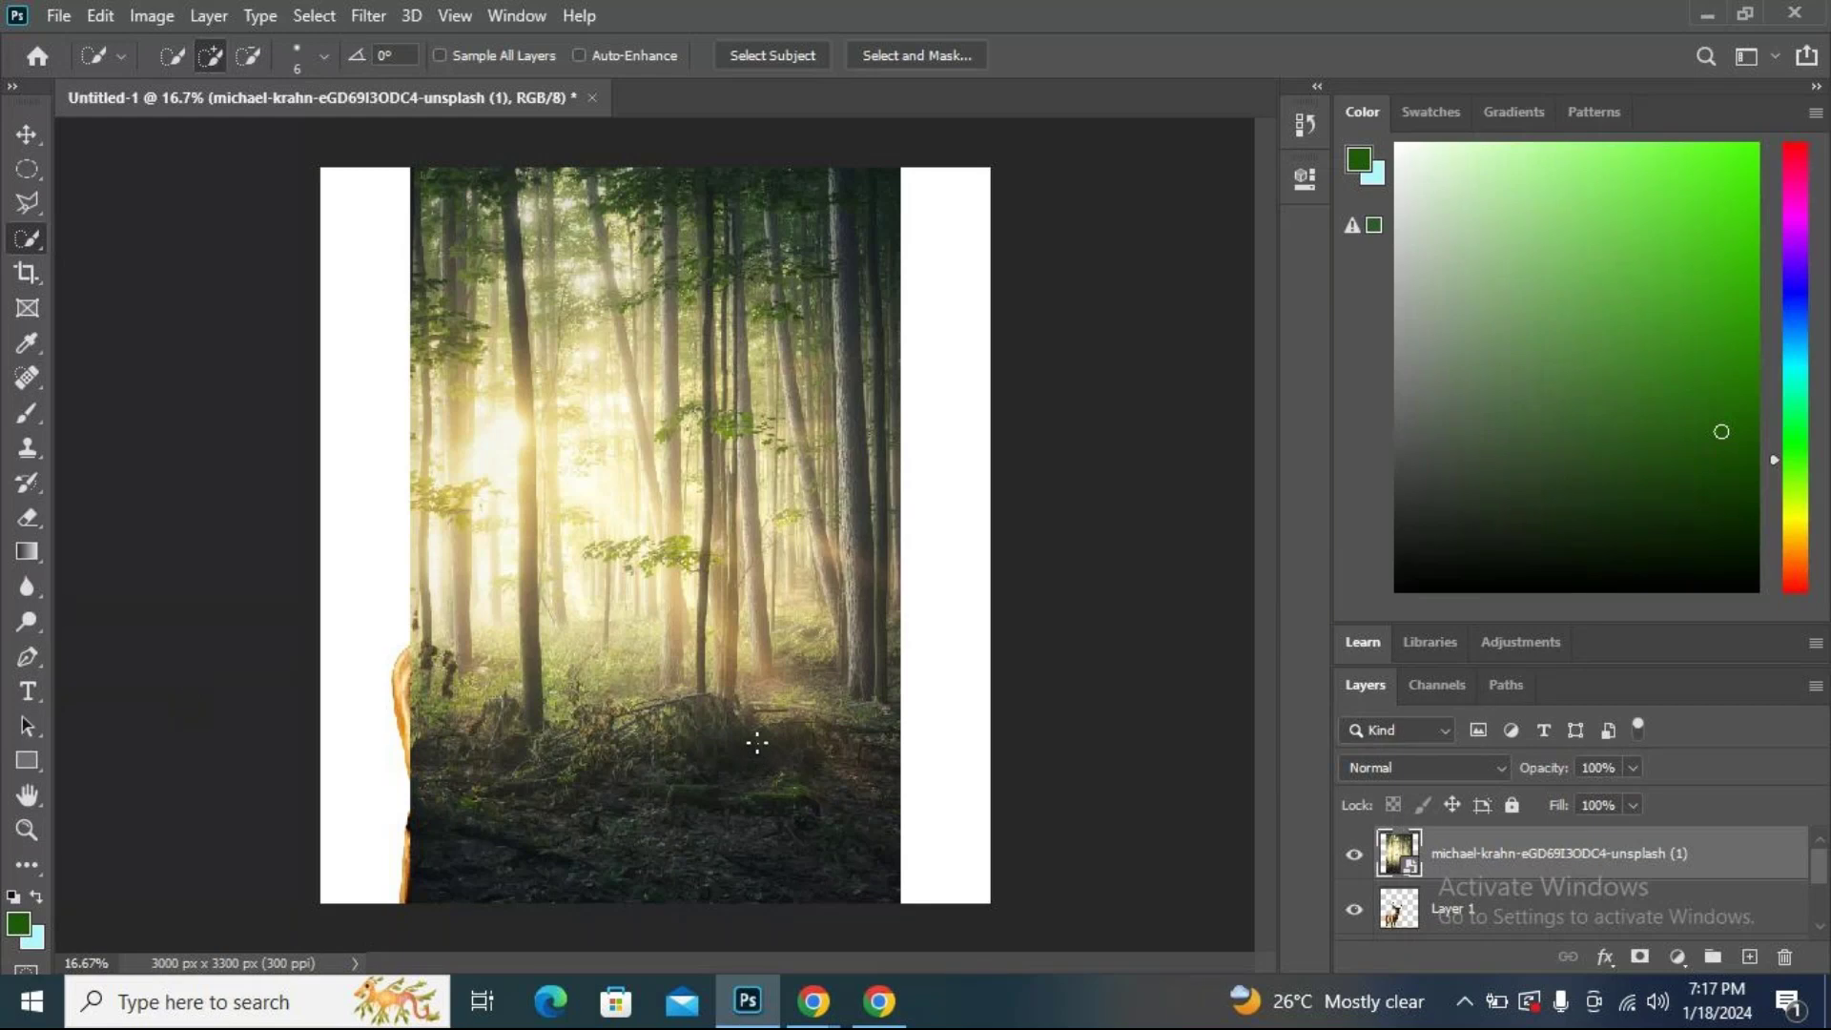
Scale the forest image proportionally to about 34.8% and position it to cover the whole canvas.
{"action": "key", "text": "ctrl+t"}
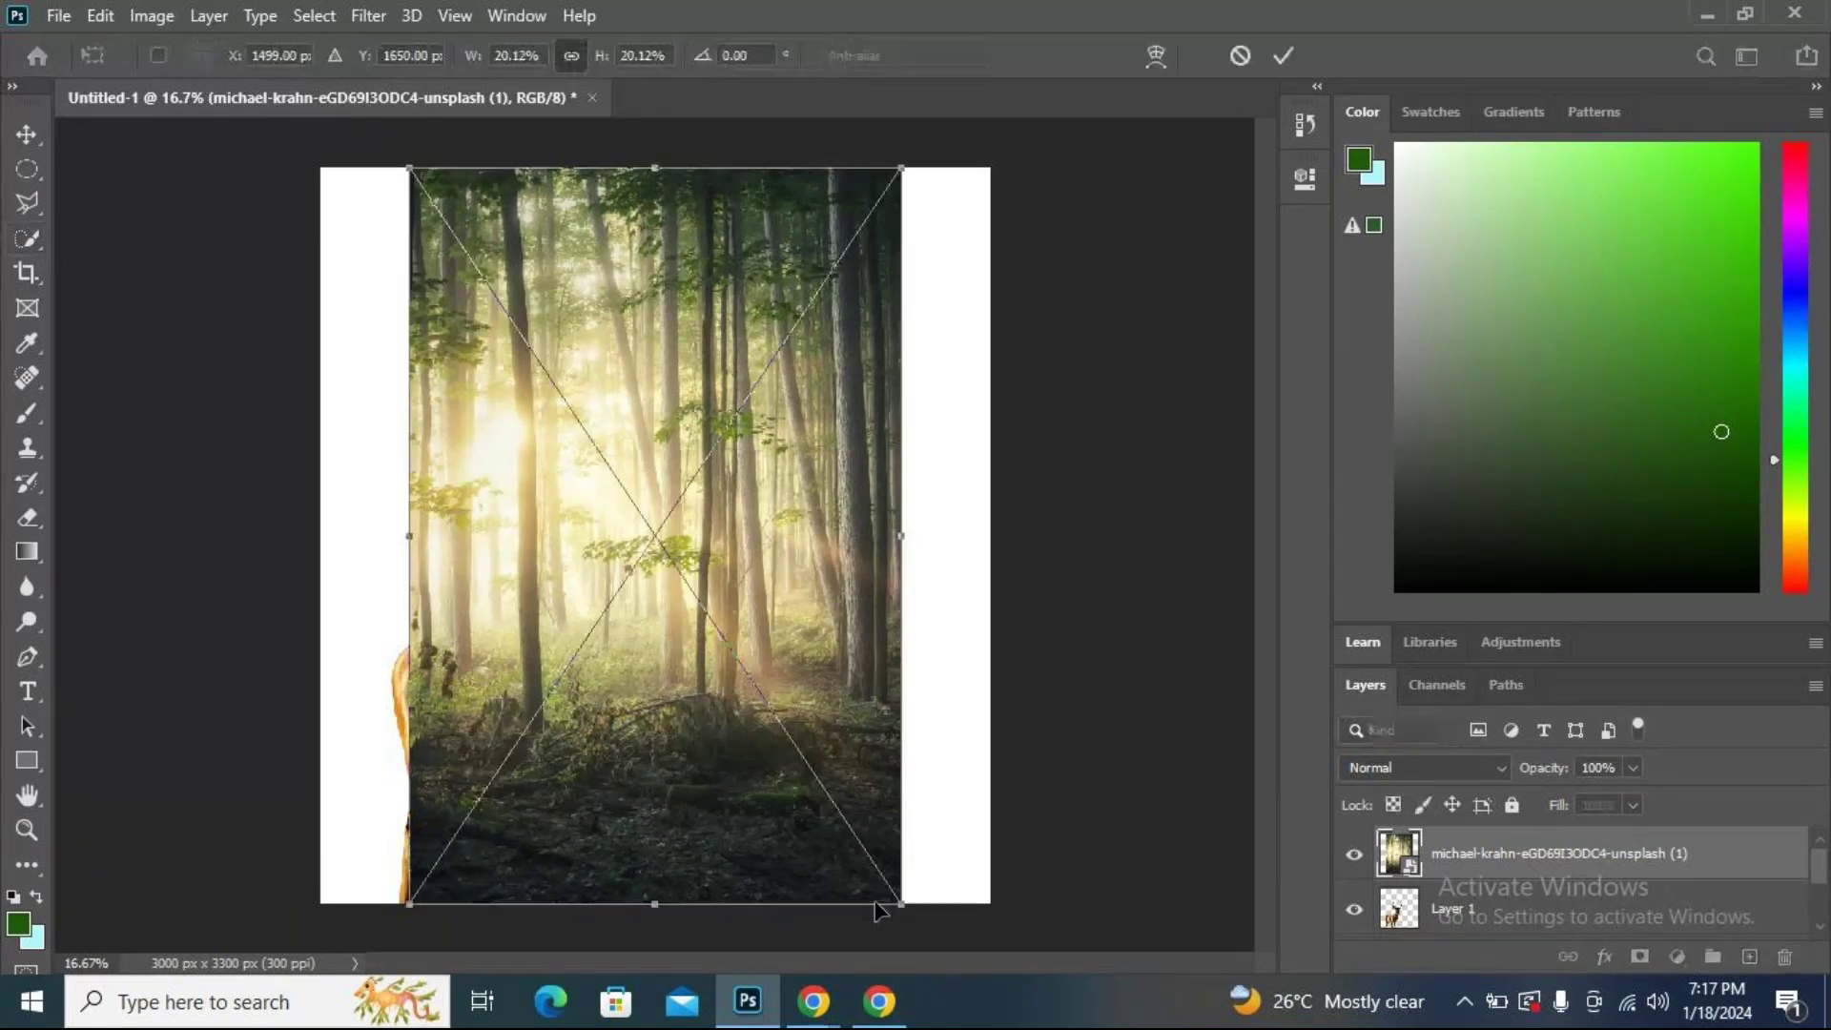
{"action": "left_click_drag", "start_coordinate": [888, 906], "coordinate": [1097, 971]}
{"action": "left_click_drag", "start_coordinate": [723, 710], "coordinate": [613, 610]}
{"action": "left_click_drag", "start_coordinate": [901, 865], "coordinate": [1017, 949]}
{"action": "left_click_drag", "start_coordinate": [757, 735], "coordinate": [726, 545]}
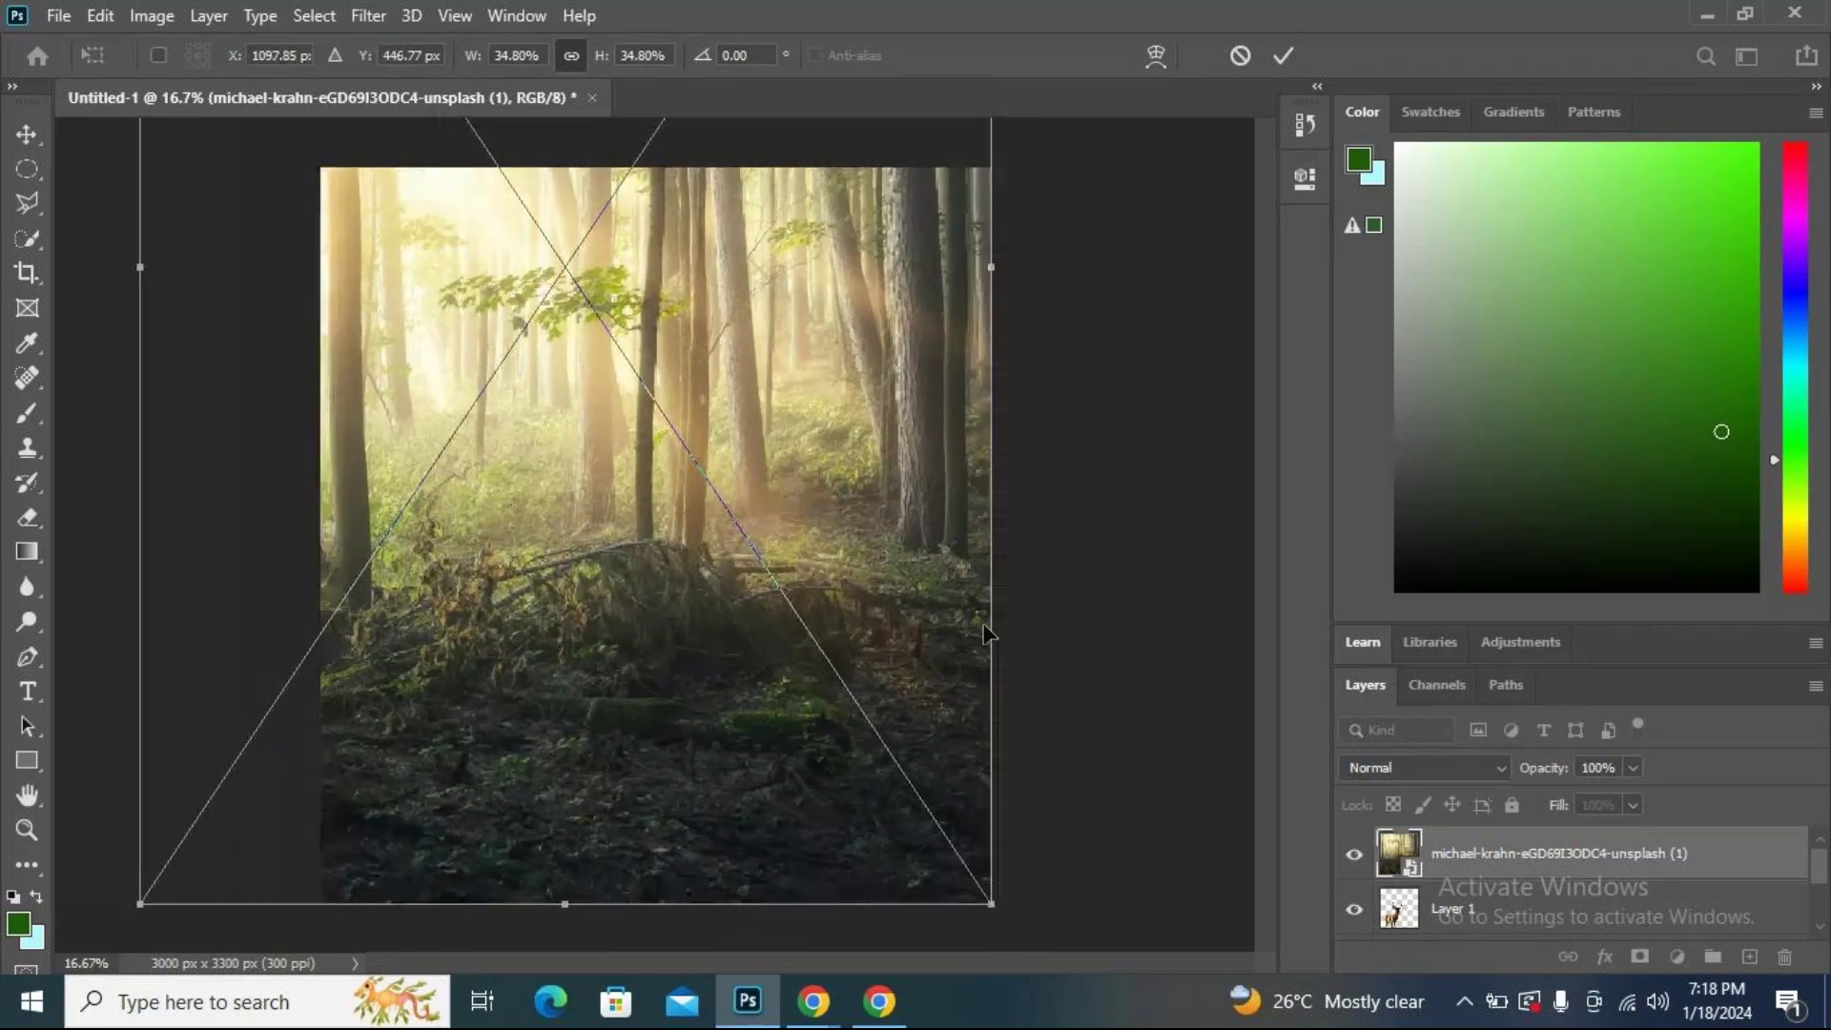
{"action": "key", "text": "Return"}
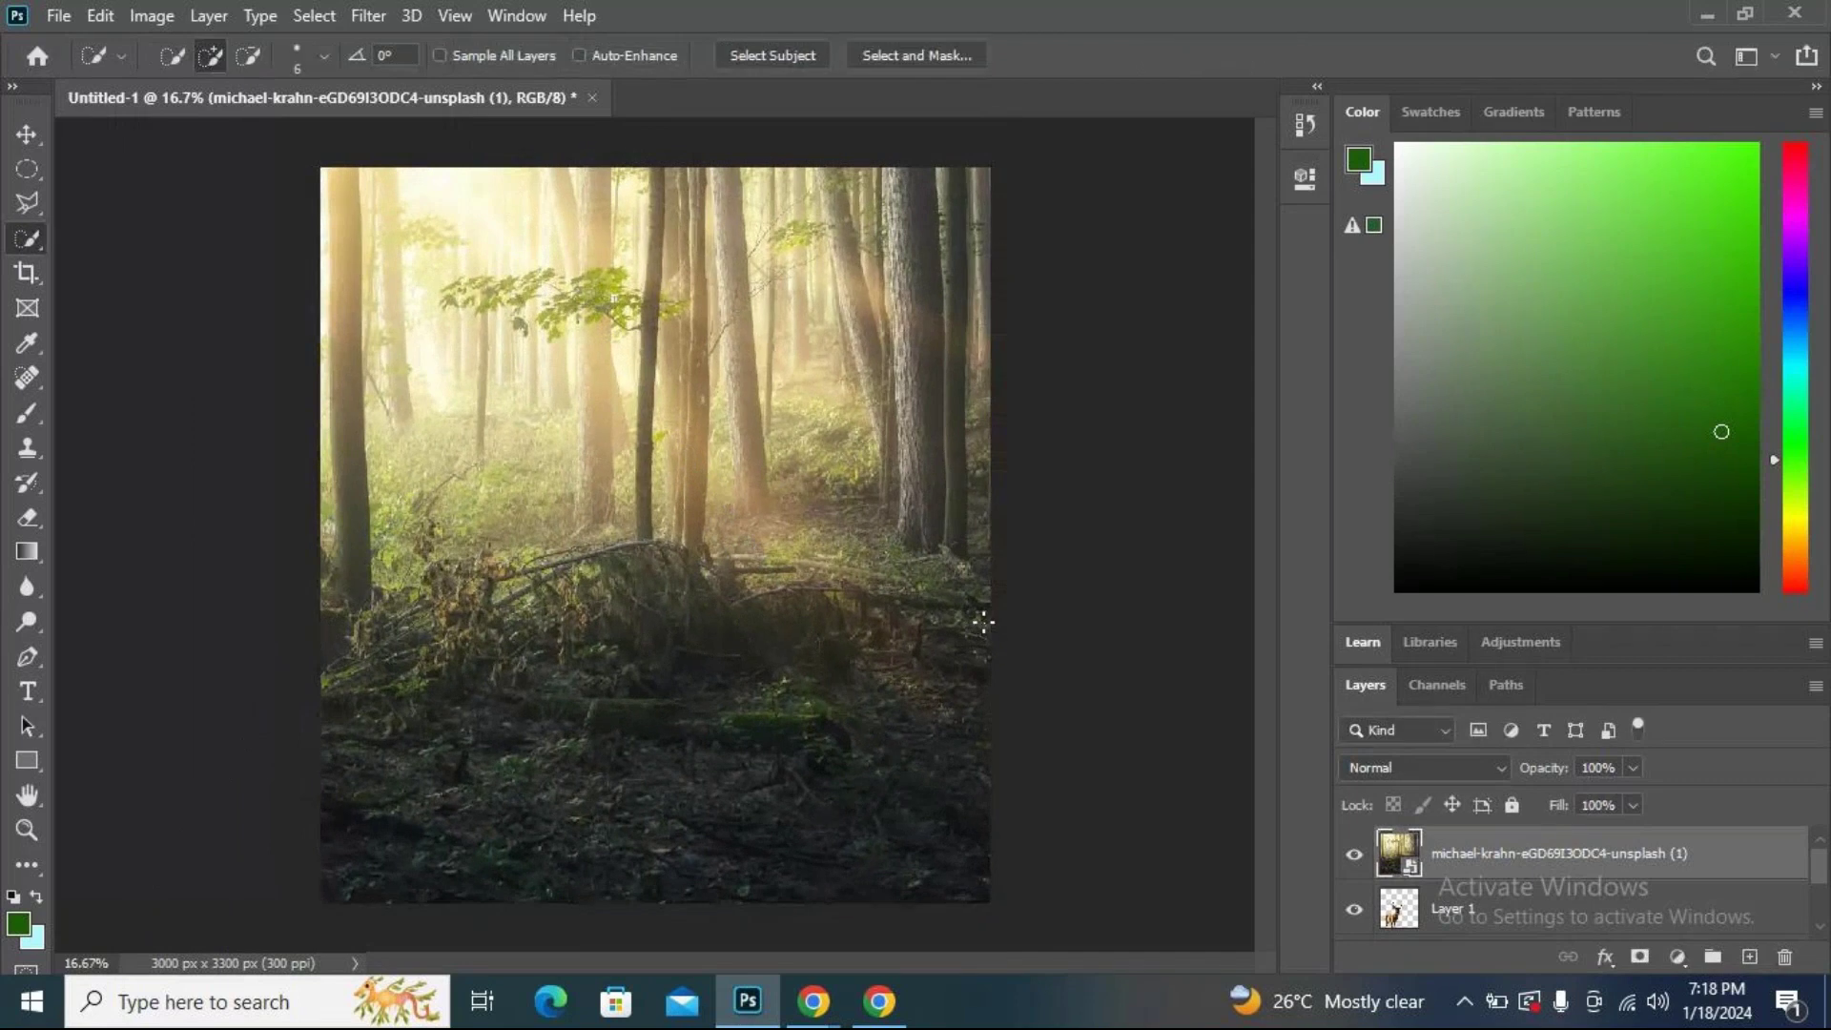
{"action": "scroll", "coordinate": [1483, 840], "scroll_direction": "down", "scroll_amount": 1}
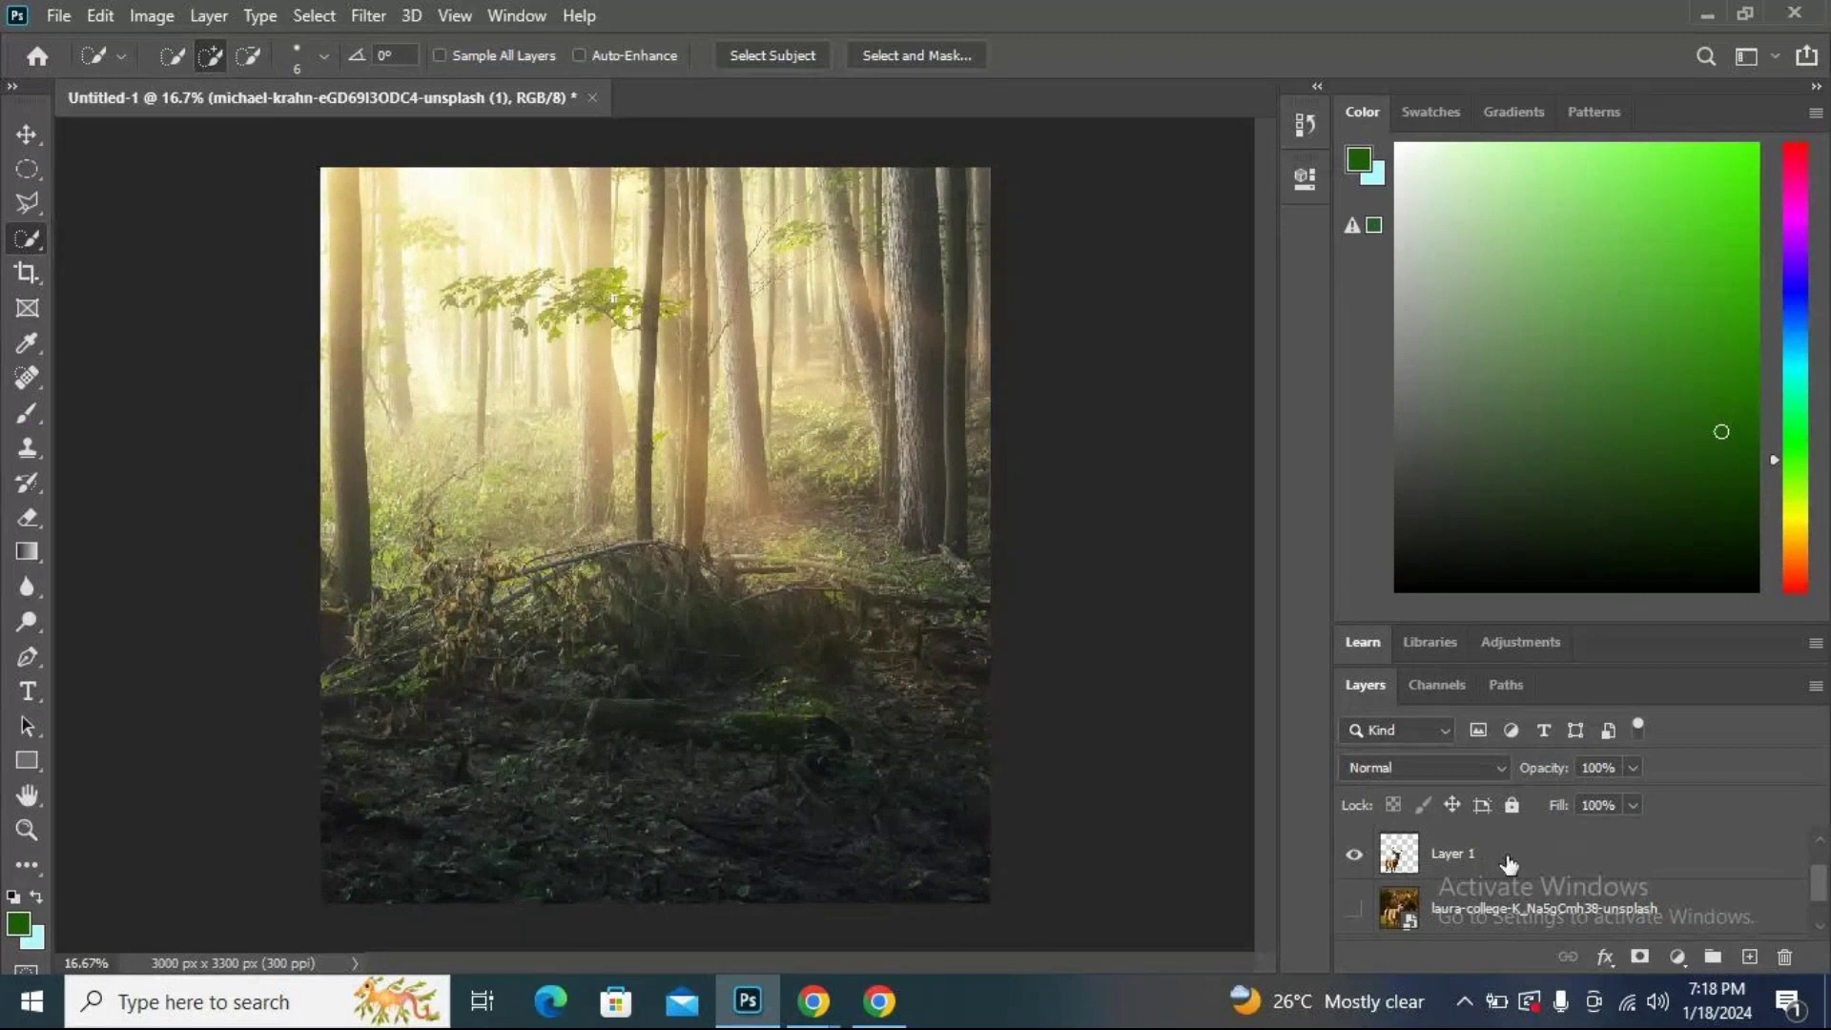
{"action": "scroll", "coordinate": [1507, 868], "scroll_direction": "up", "scroll_amount": 1}
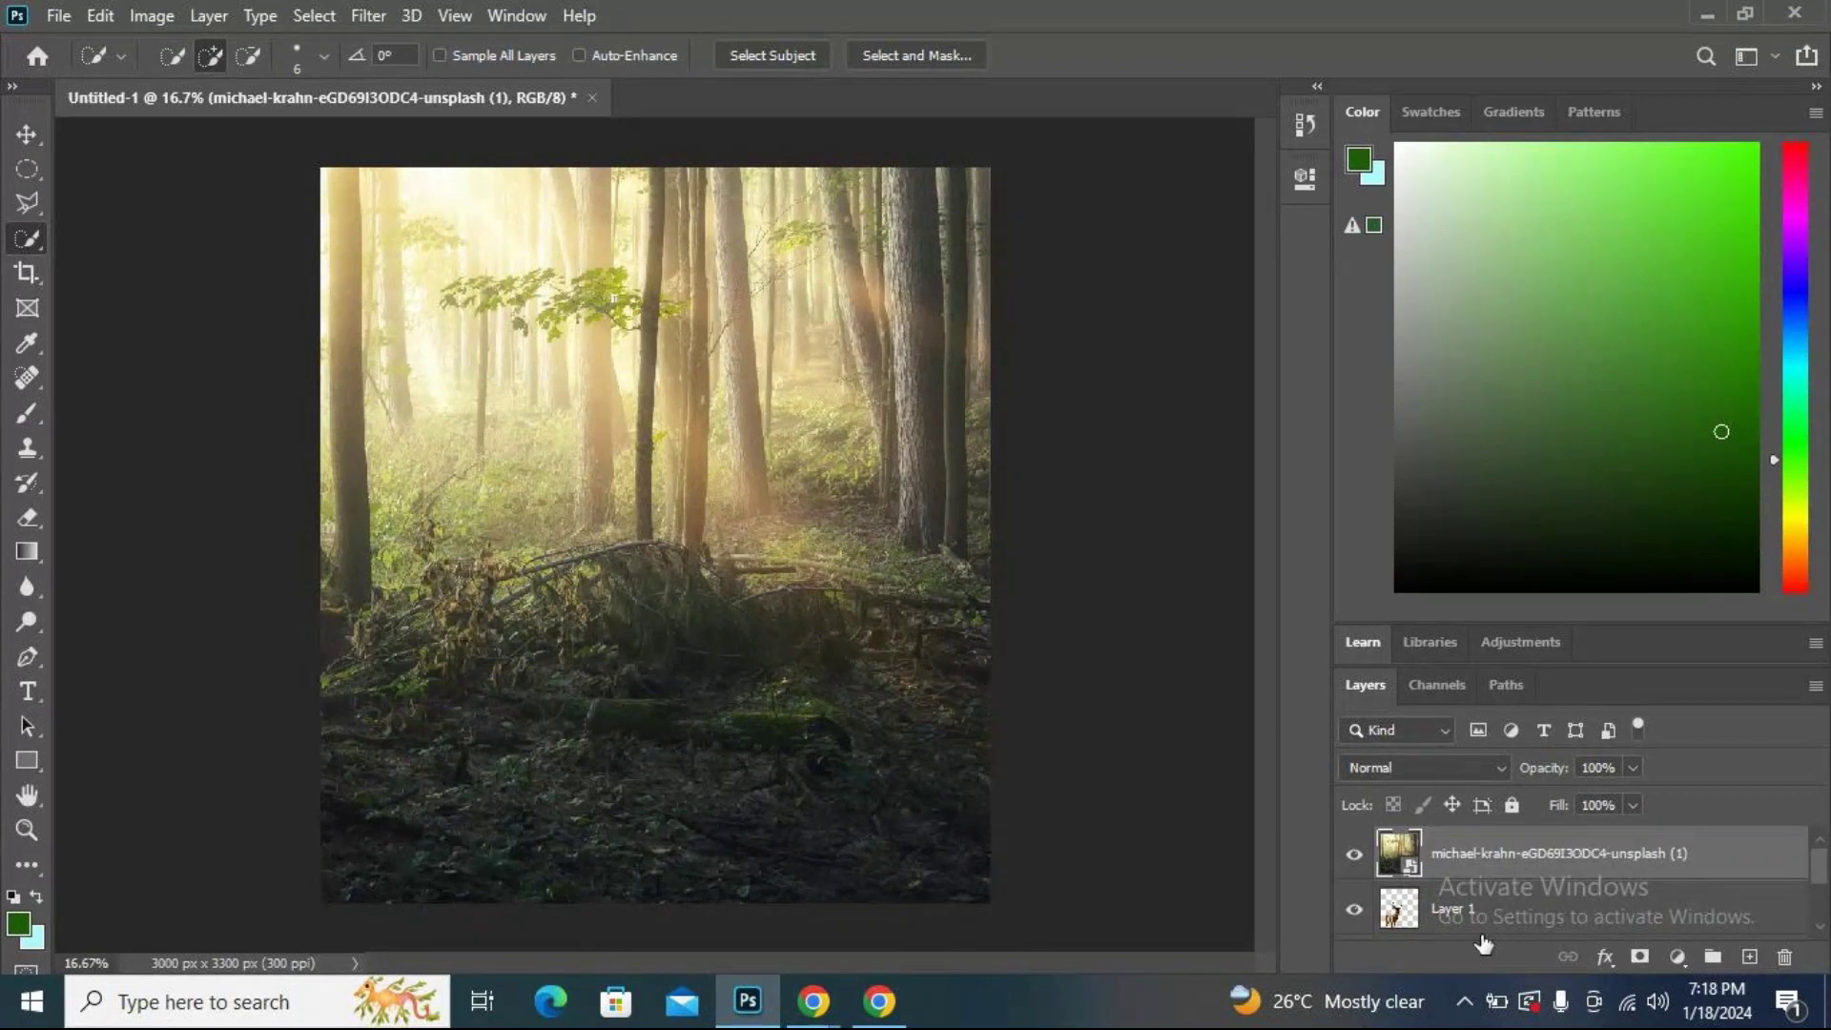
Move Layer 1 above the forest layer, then scale the deer proportionally to about 122% and shift it right of the canvas centre.
{"action": "left_click_drag", "start_coordinate": [1477, 913], "coordinate": [1460, 844]}
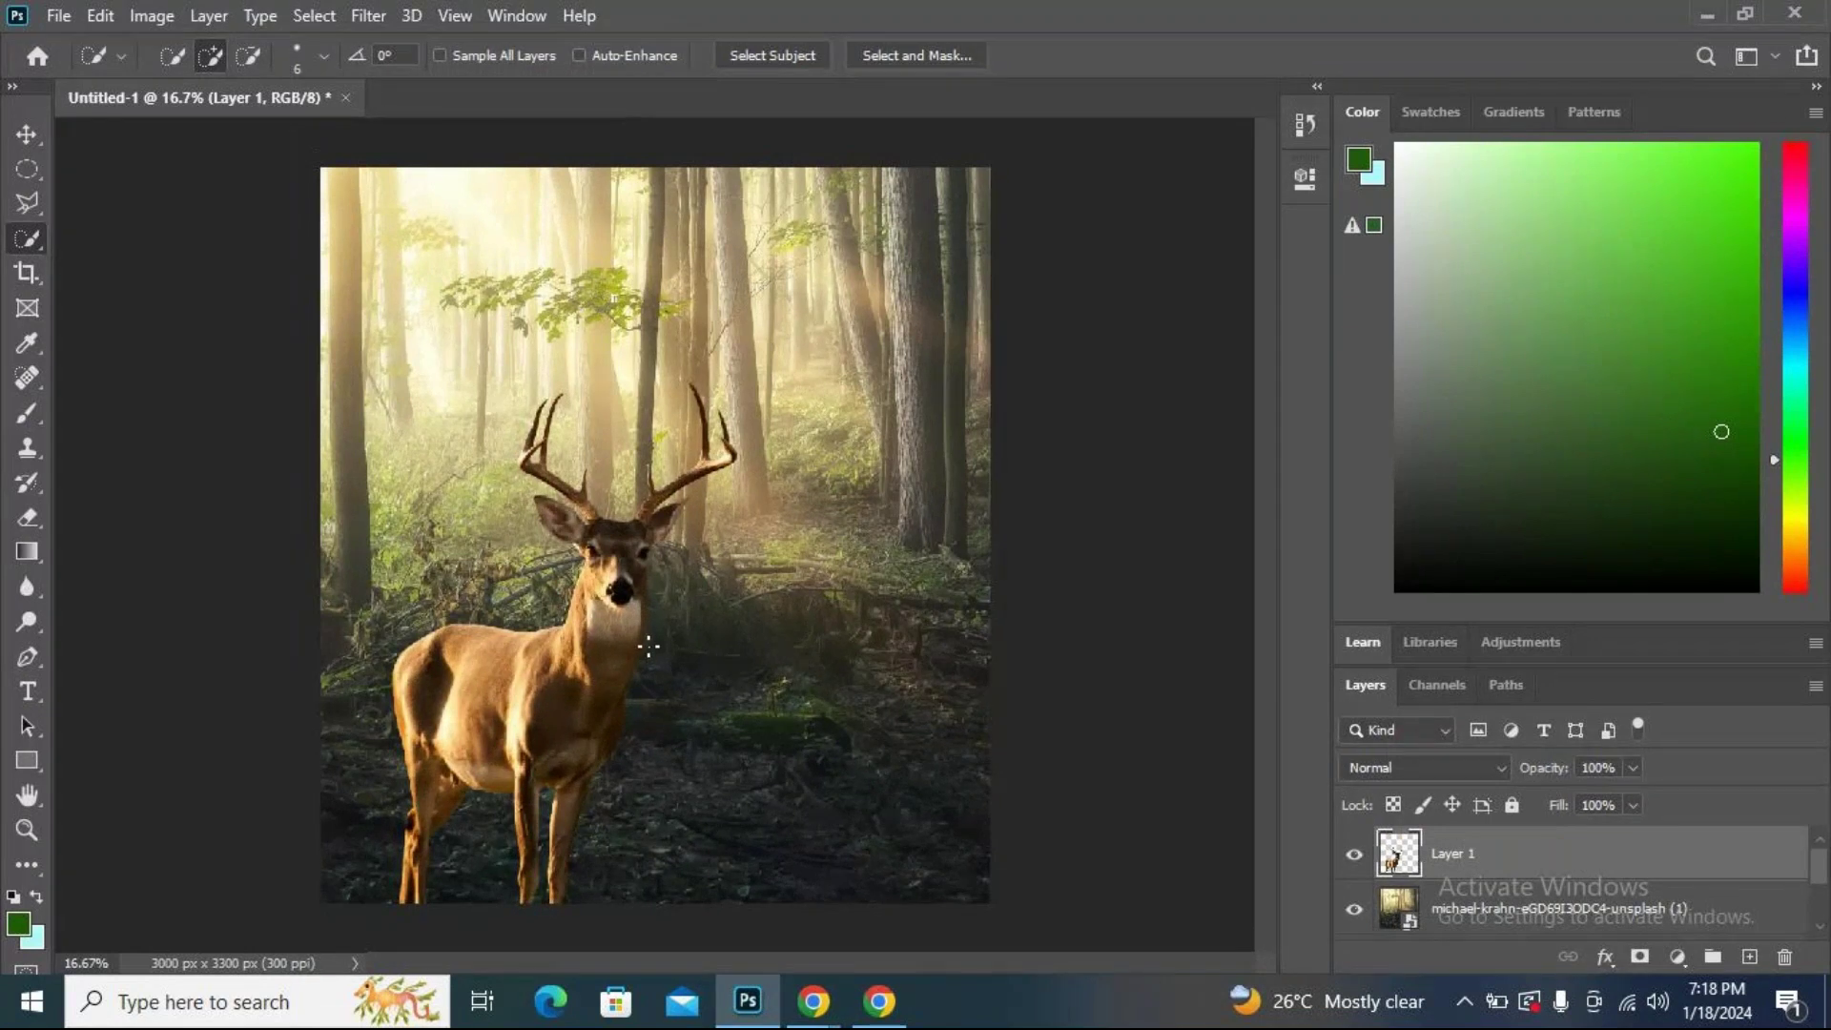
{"action": "key", "text": "ctrl+t"}
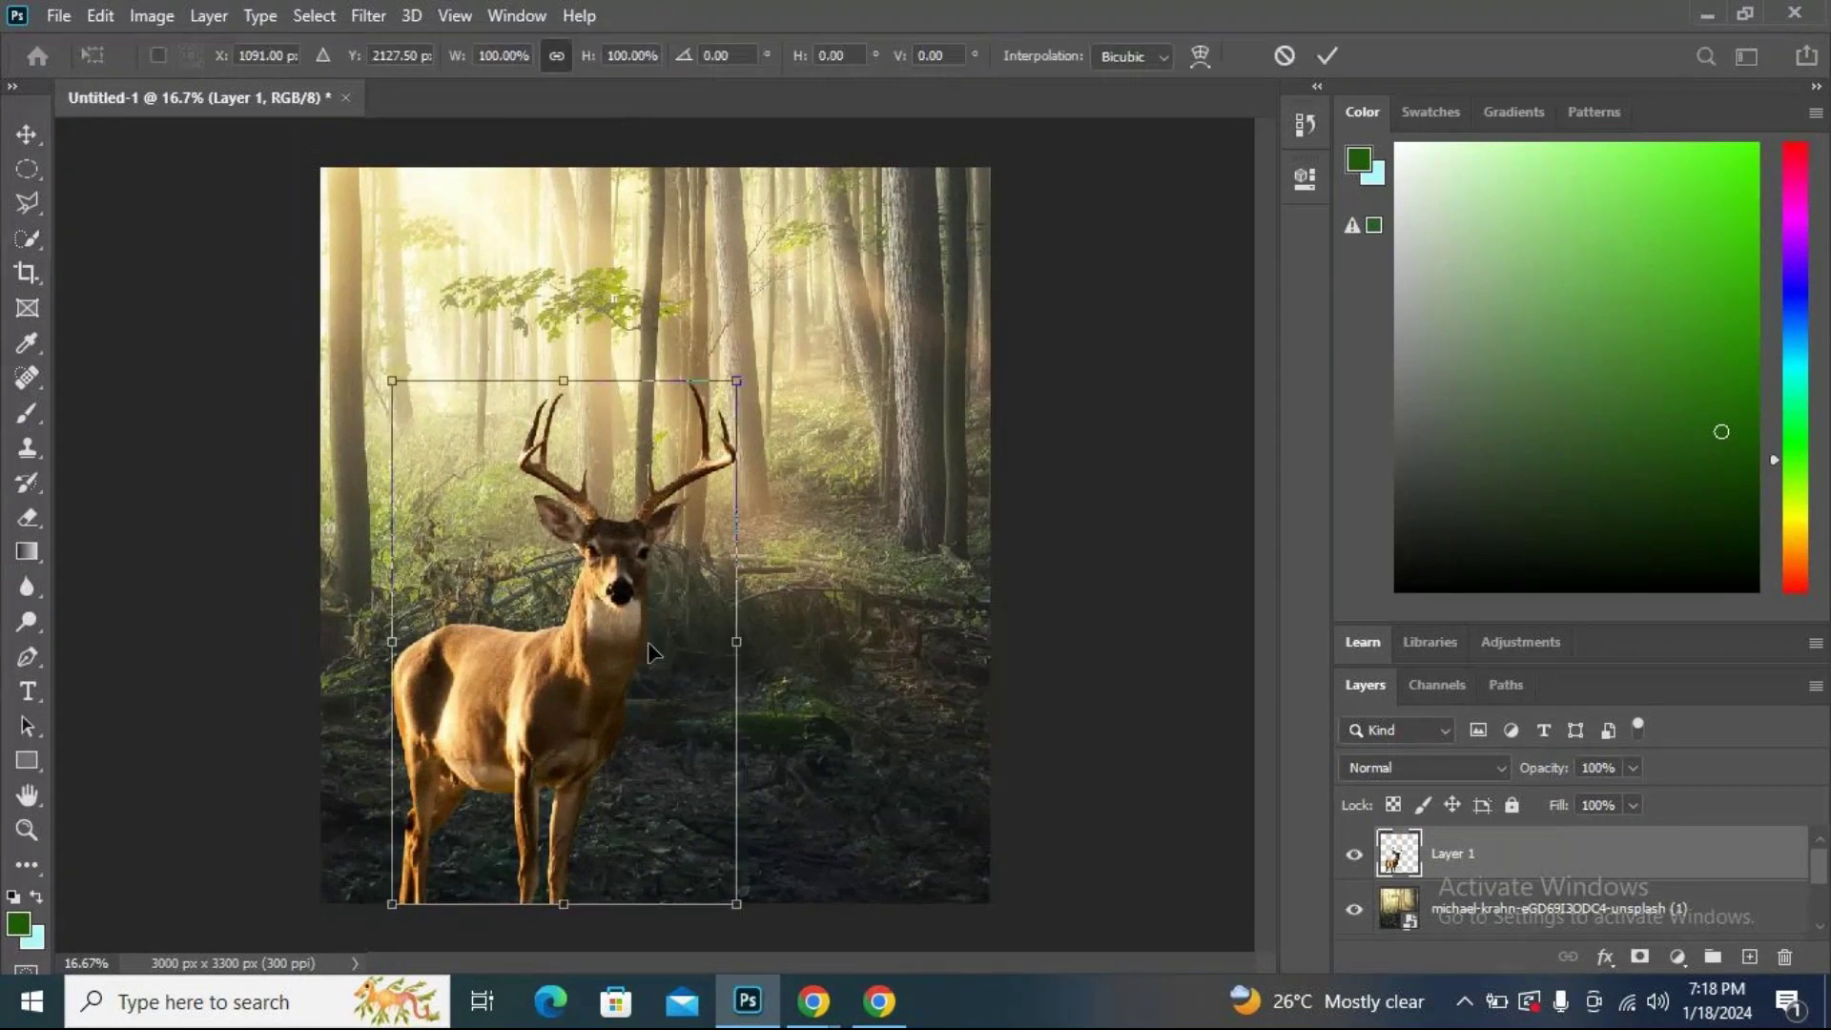
{"action": "left_click_drag", "start_coordinate": [737, 380], "coordinate": [813, 264]}
{"action": "left_click_drag", "start_coordinate": [518, 650], "coordinate": [654, 675]}
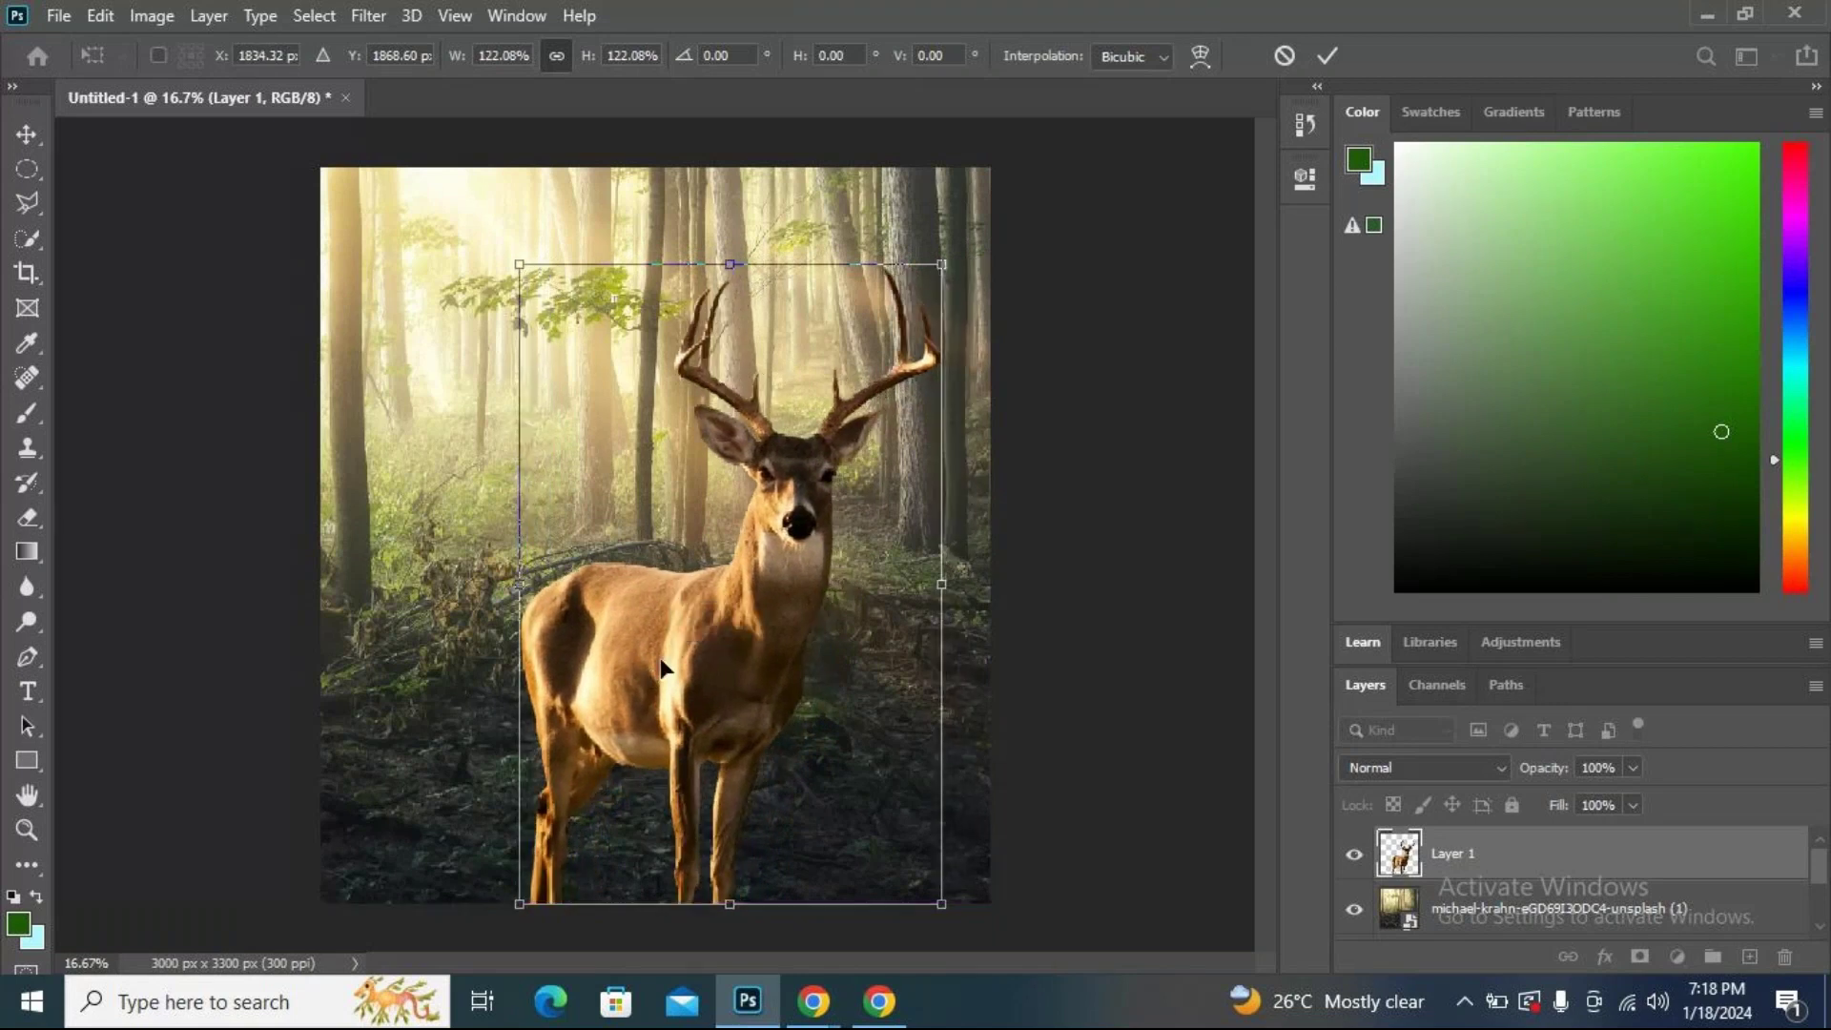
{"action": "key", "text": "w"}
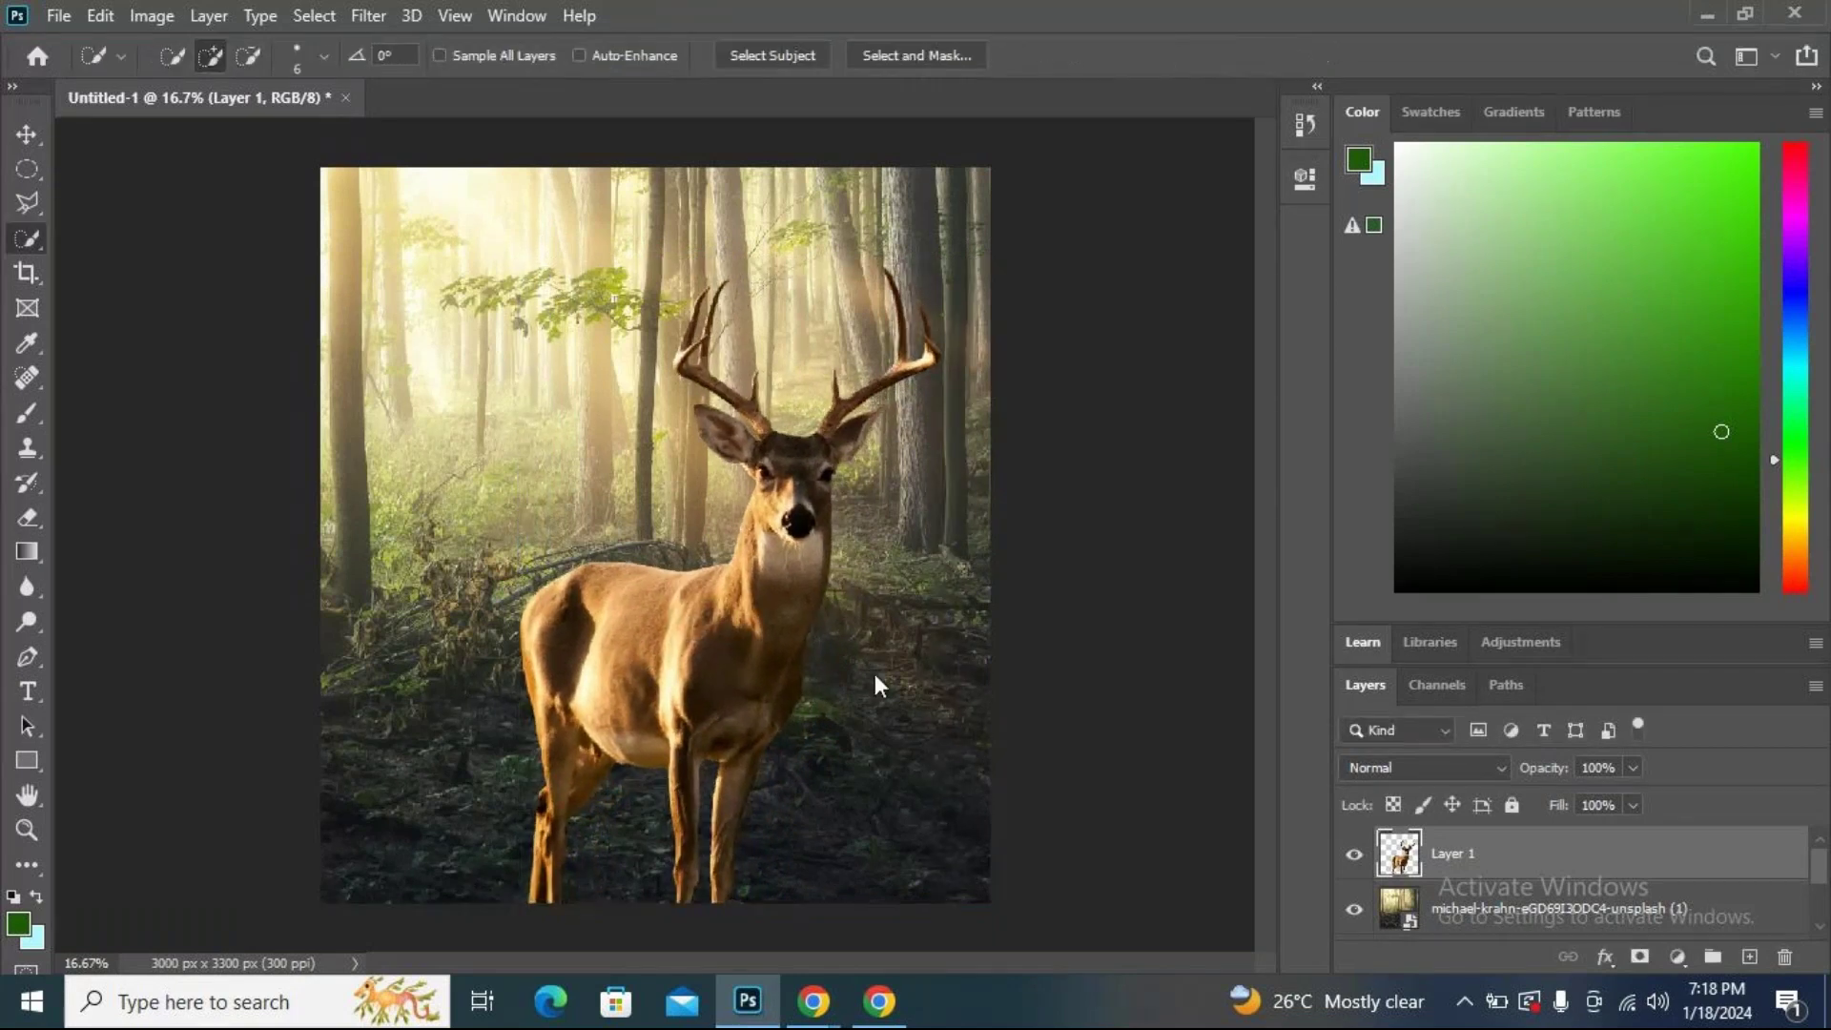
Scale the forest photo layer proportionally to about 37.1% and reposition it behind the deer so it still covers the canvas.
{"action": "scroll", "coordinate": [1450, 892], "scroll_direction": "down", "scroll_amount": 1}
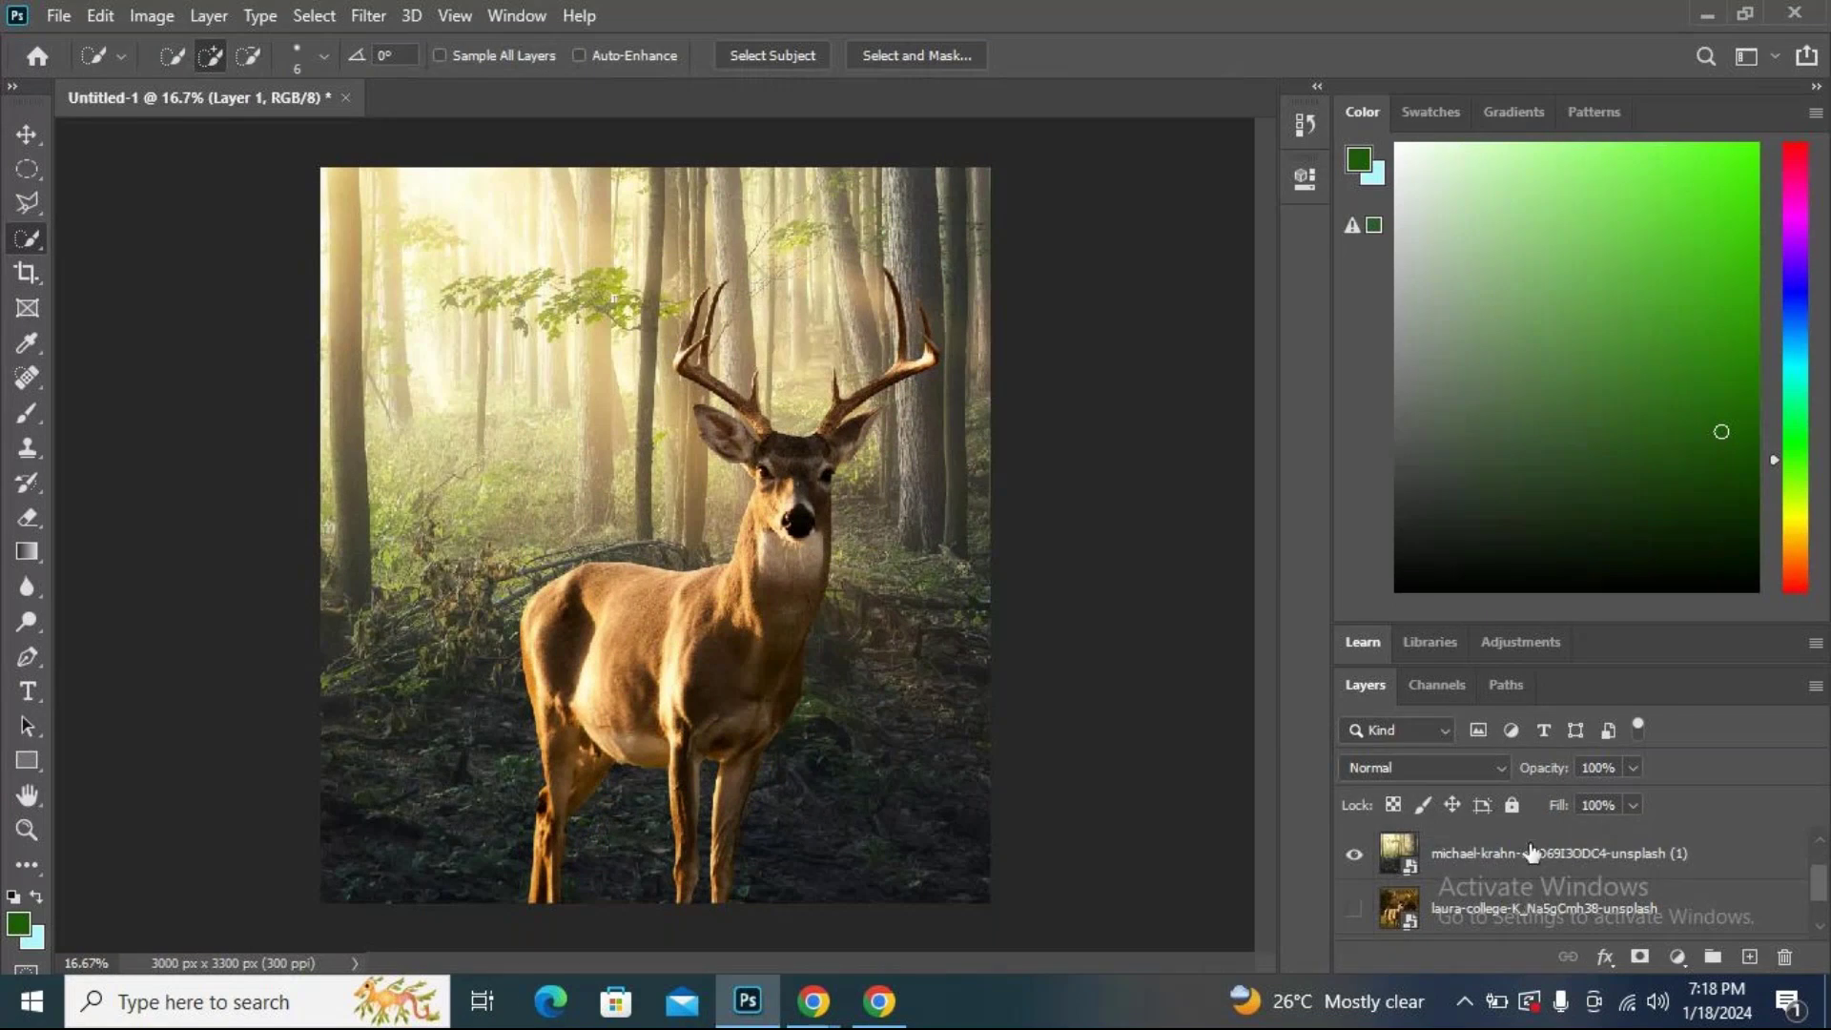
{"action": "left_click", "coordinate": [1530, 851]}
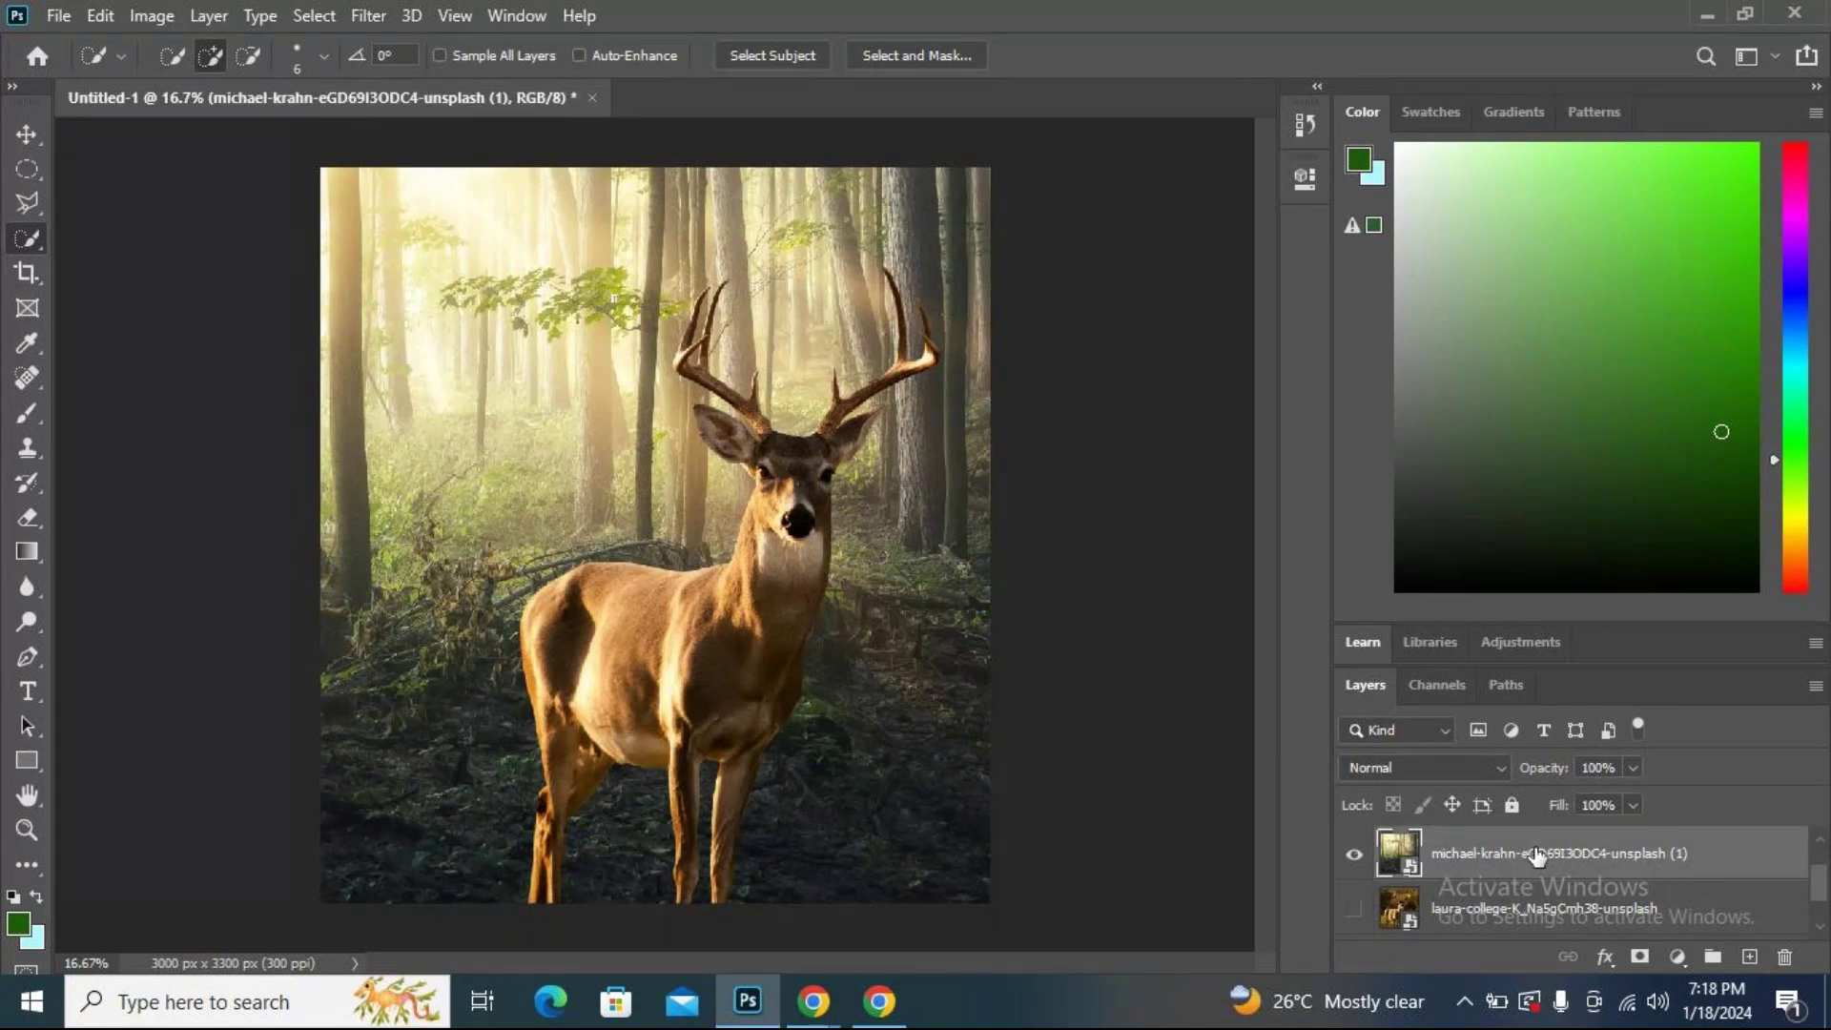
{"action": "key", "text": "ctrl+t"}
{"action": "left_click_drag", "start_coordinate": [901, 746], "coordinate": [875, 762]}
{"action": "left_click_drag", "start_coordinate": [961, 633], "coordinate": [900, 437]}
{"action": "left_click_drag", "start_coordinate": [903, 784], "coordinate": [938, 810]}
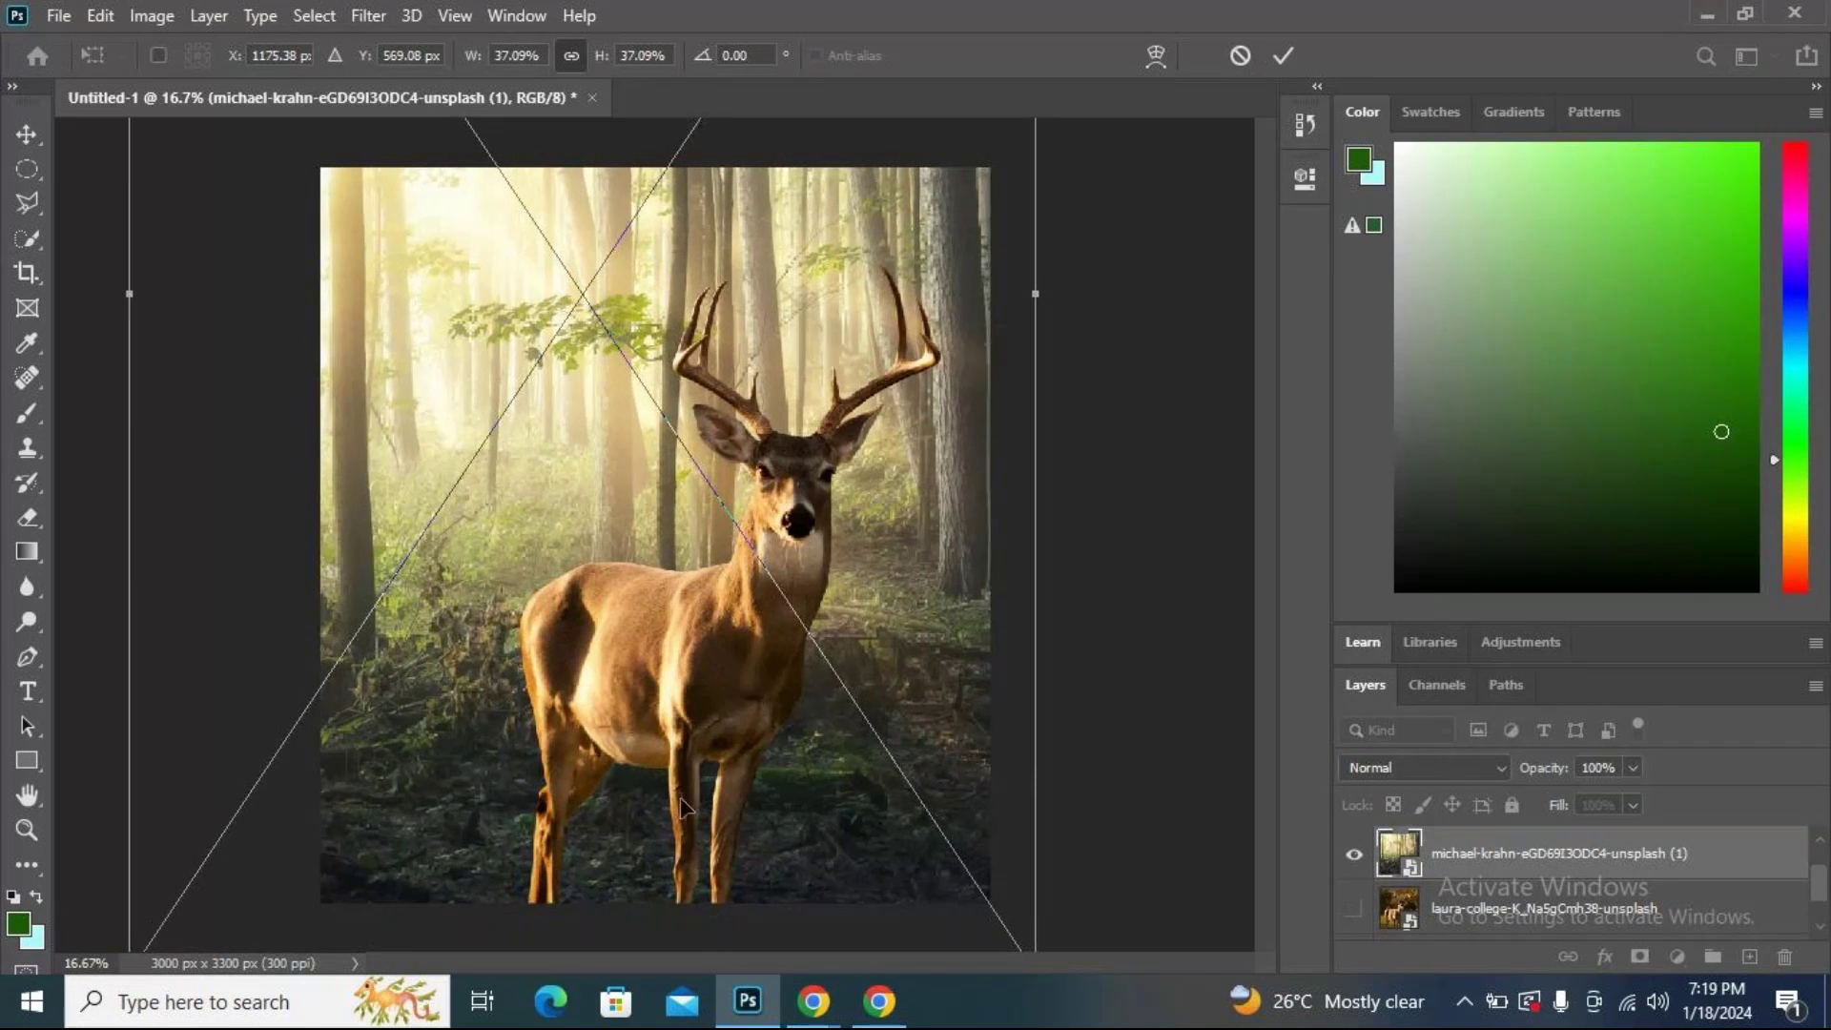
{"action": "left_click_drag", "start_coordinate": [845, 665], "coordinate": [820, 703]}
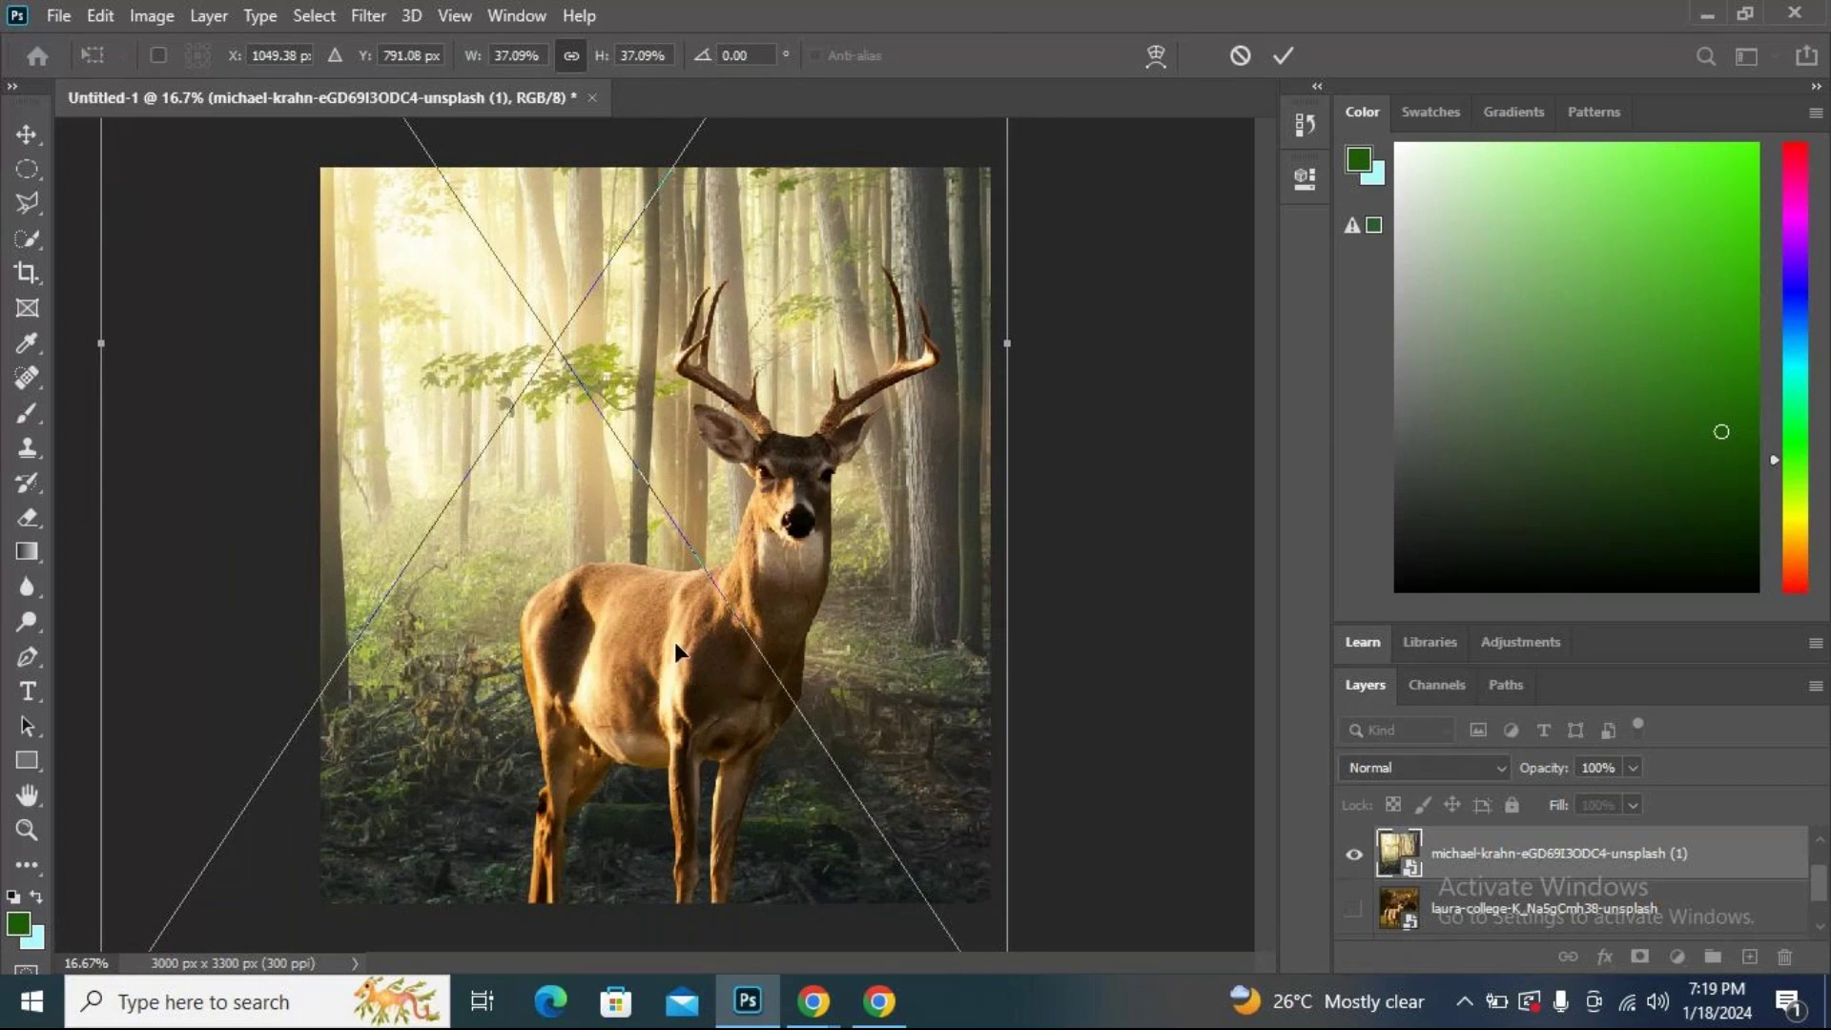
{"action": "key", "text": "w"}
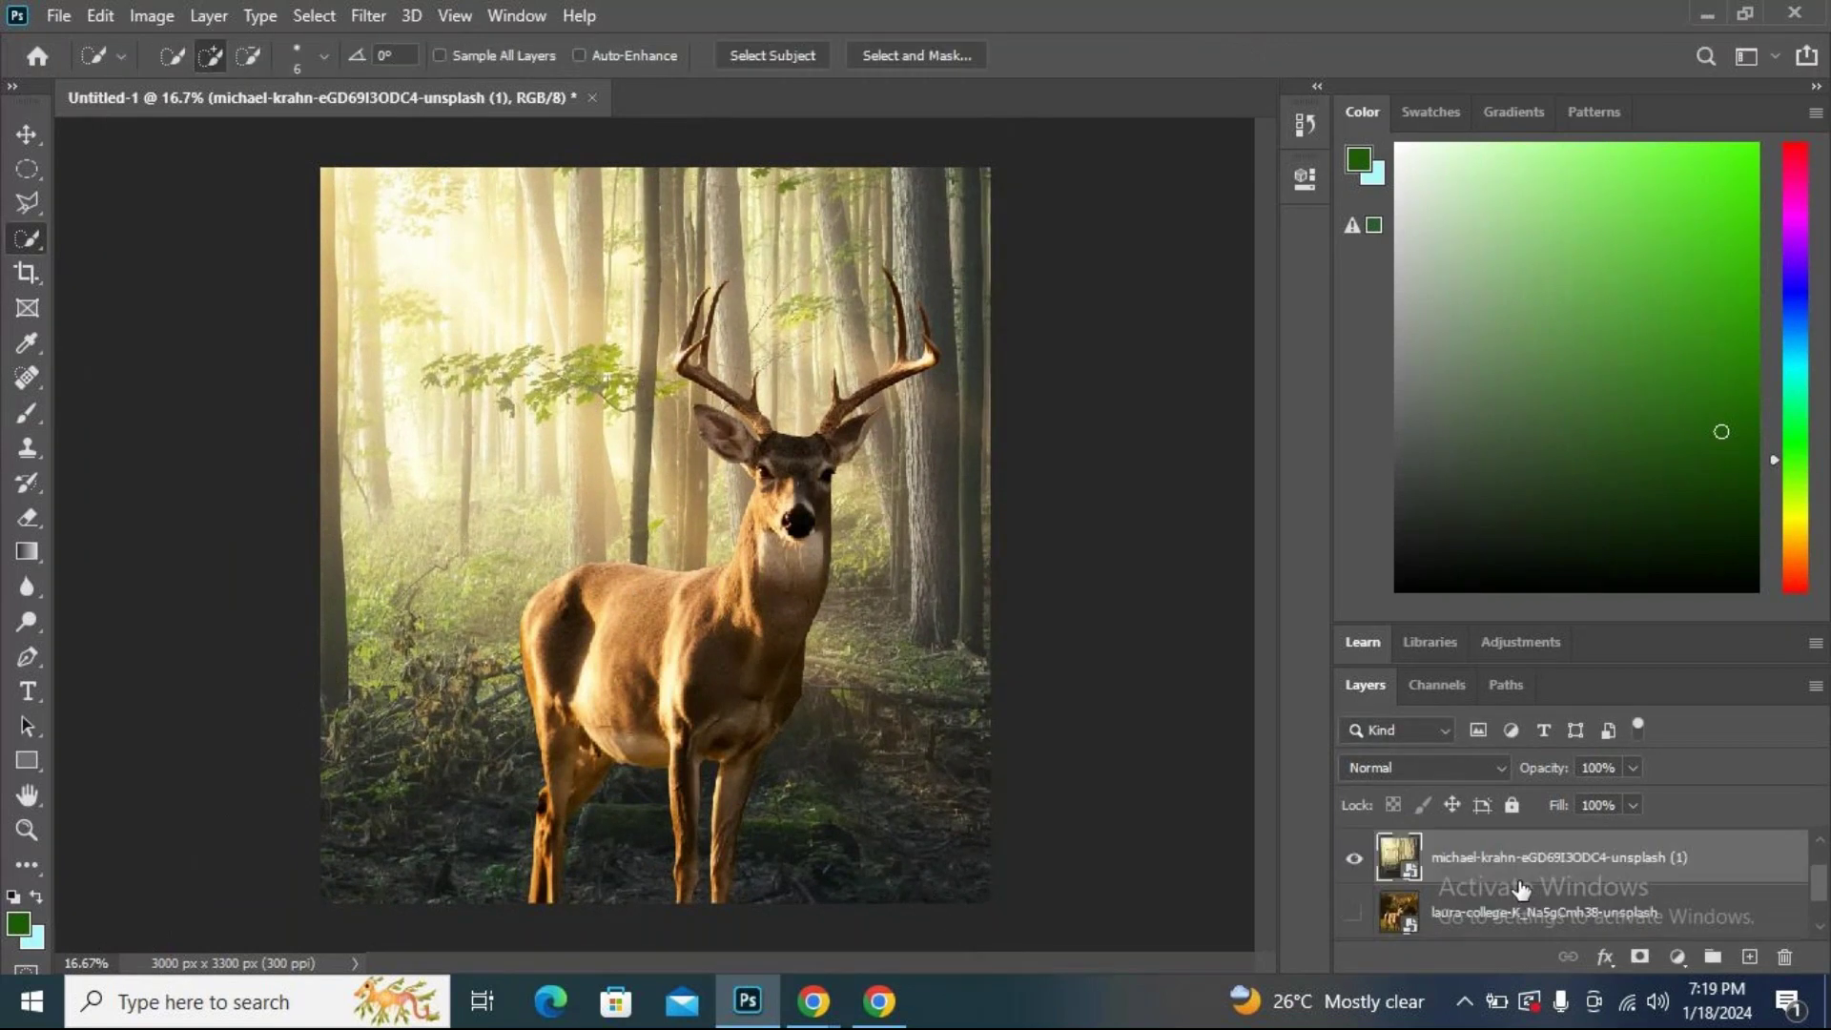
Scale the deer on Layer 1 down to about 94.2% and position it with its legs at the canvas's lower edge.
{"action": "scroll", "coordinate": [1521, 889], "scroll_direction": "up", "scroll_amount": 1}
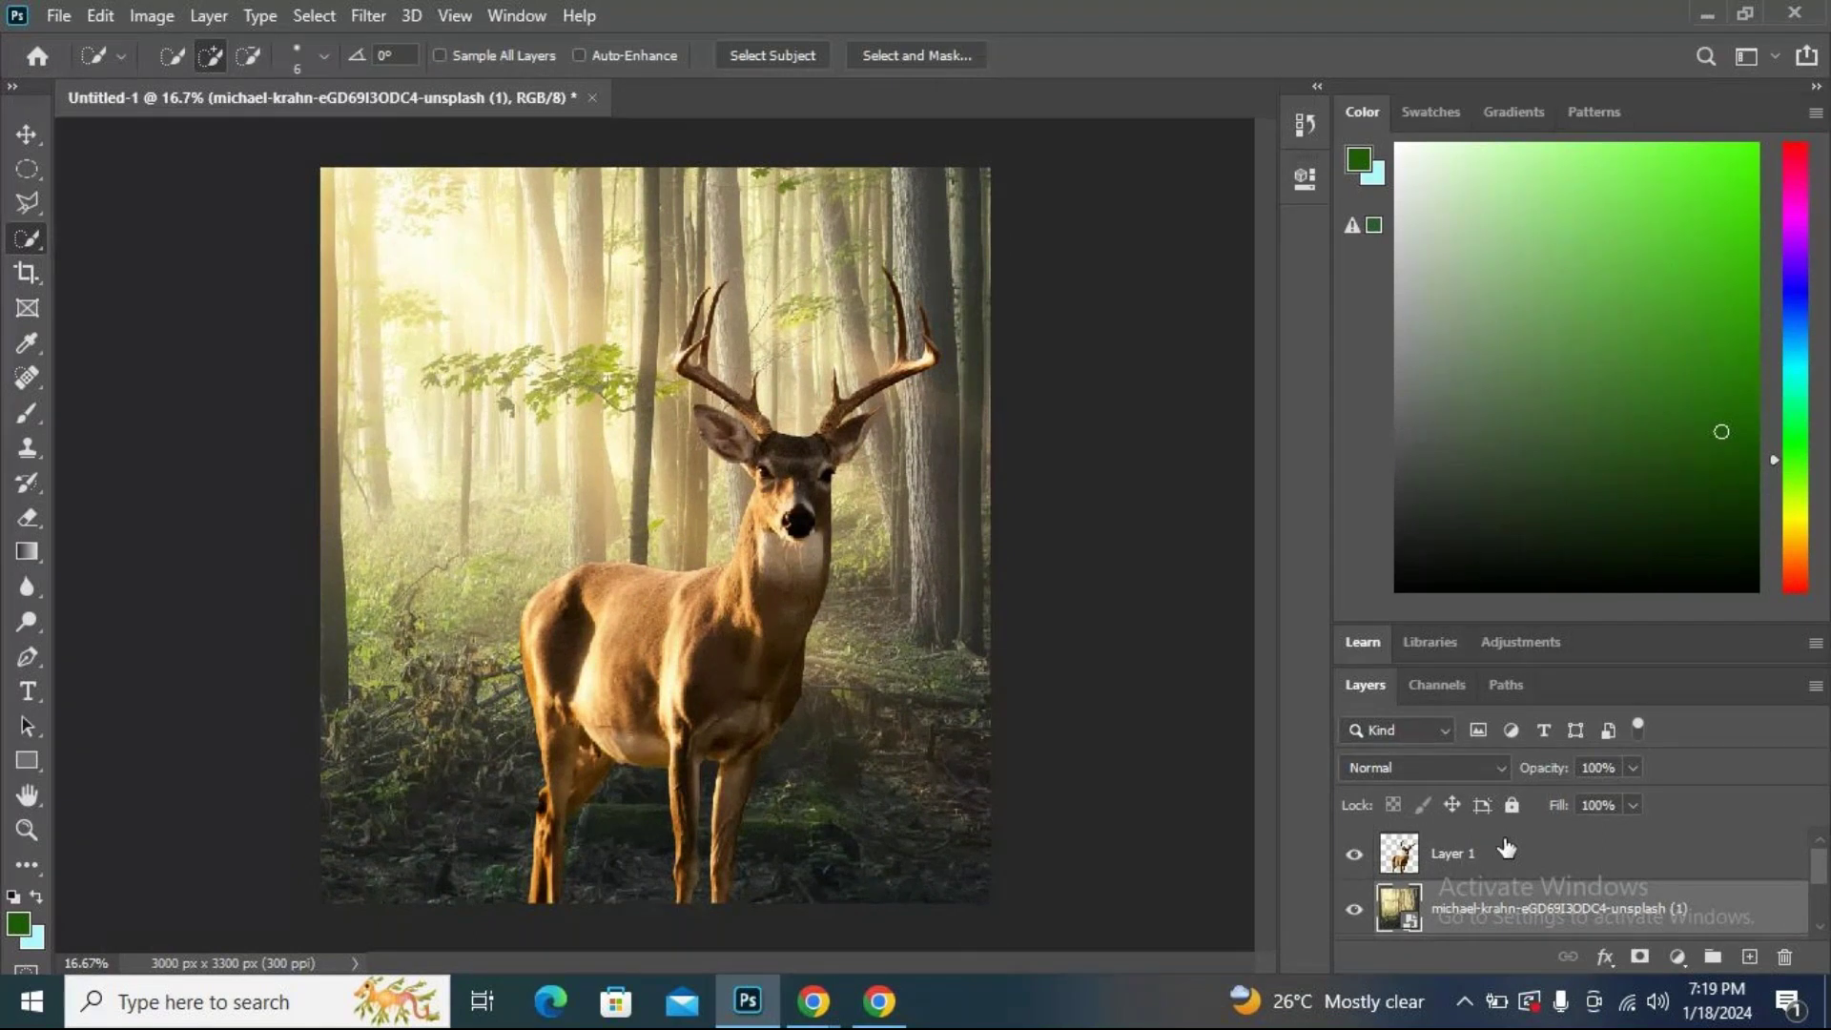
{"action": "left_click", "coordinate": [1507, 849]}
{"action": "key", "text": "ctrl+t"}
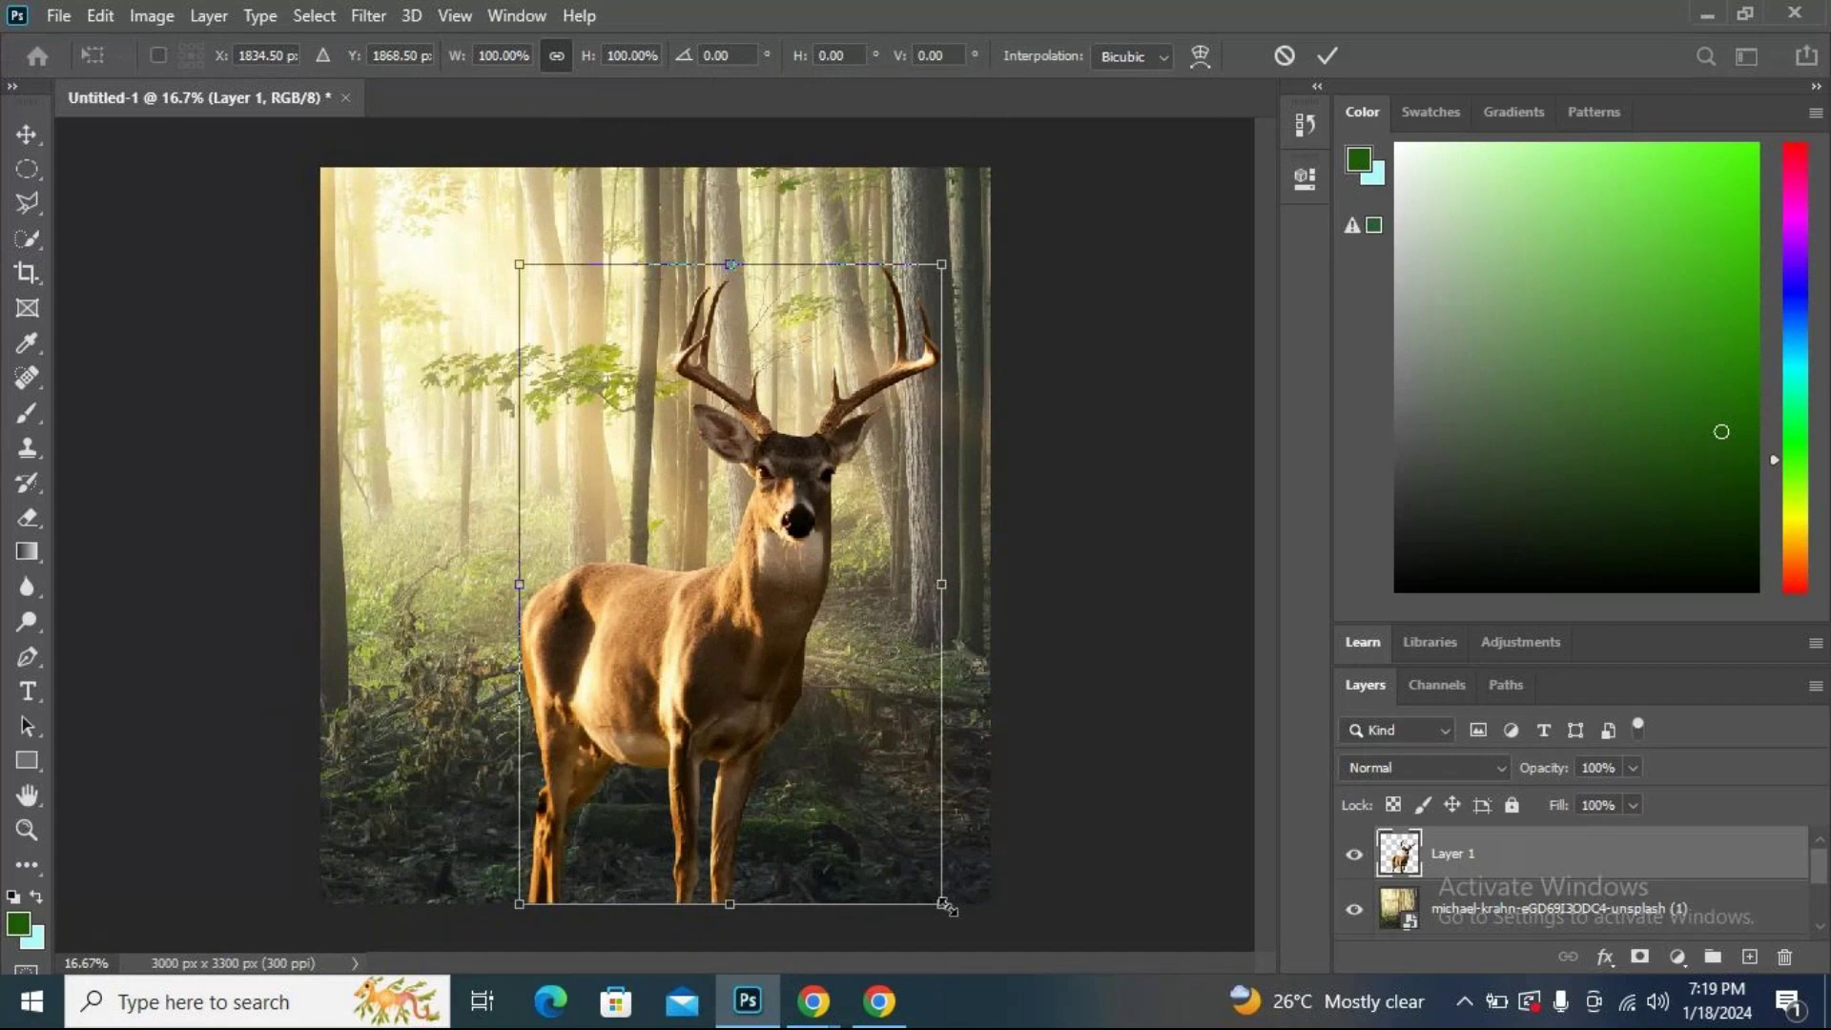
{"action": "left_click_drag", "start_coordinate": [944, 904], "coordinate": [915, 868]}
{"action": "left_click_drag", "start_coordinate": [723, 647], "coordinate": [744, 679]}
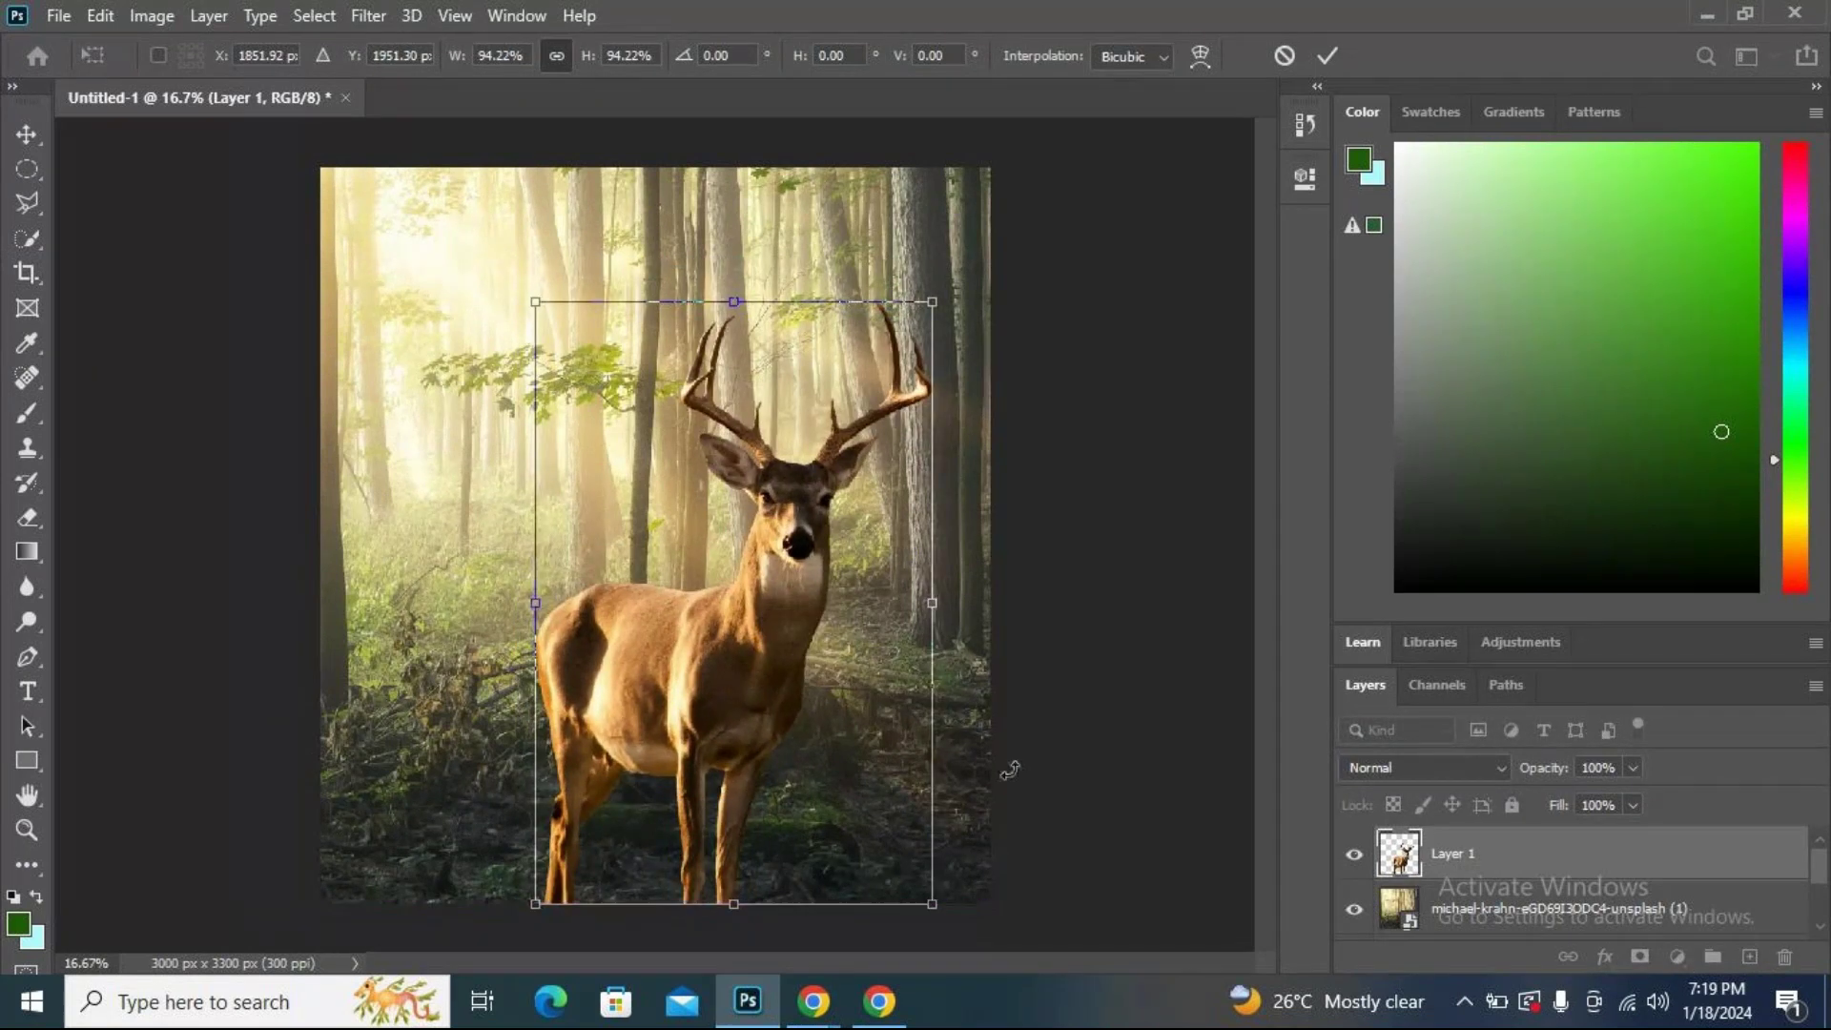
{"action": "key", "text": "Return"}
{"action": "key", "text": "w"}
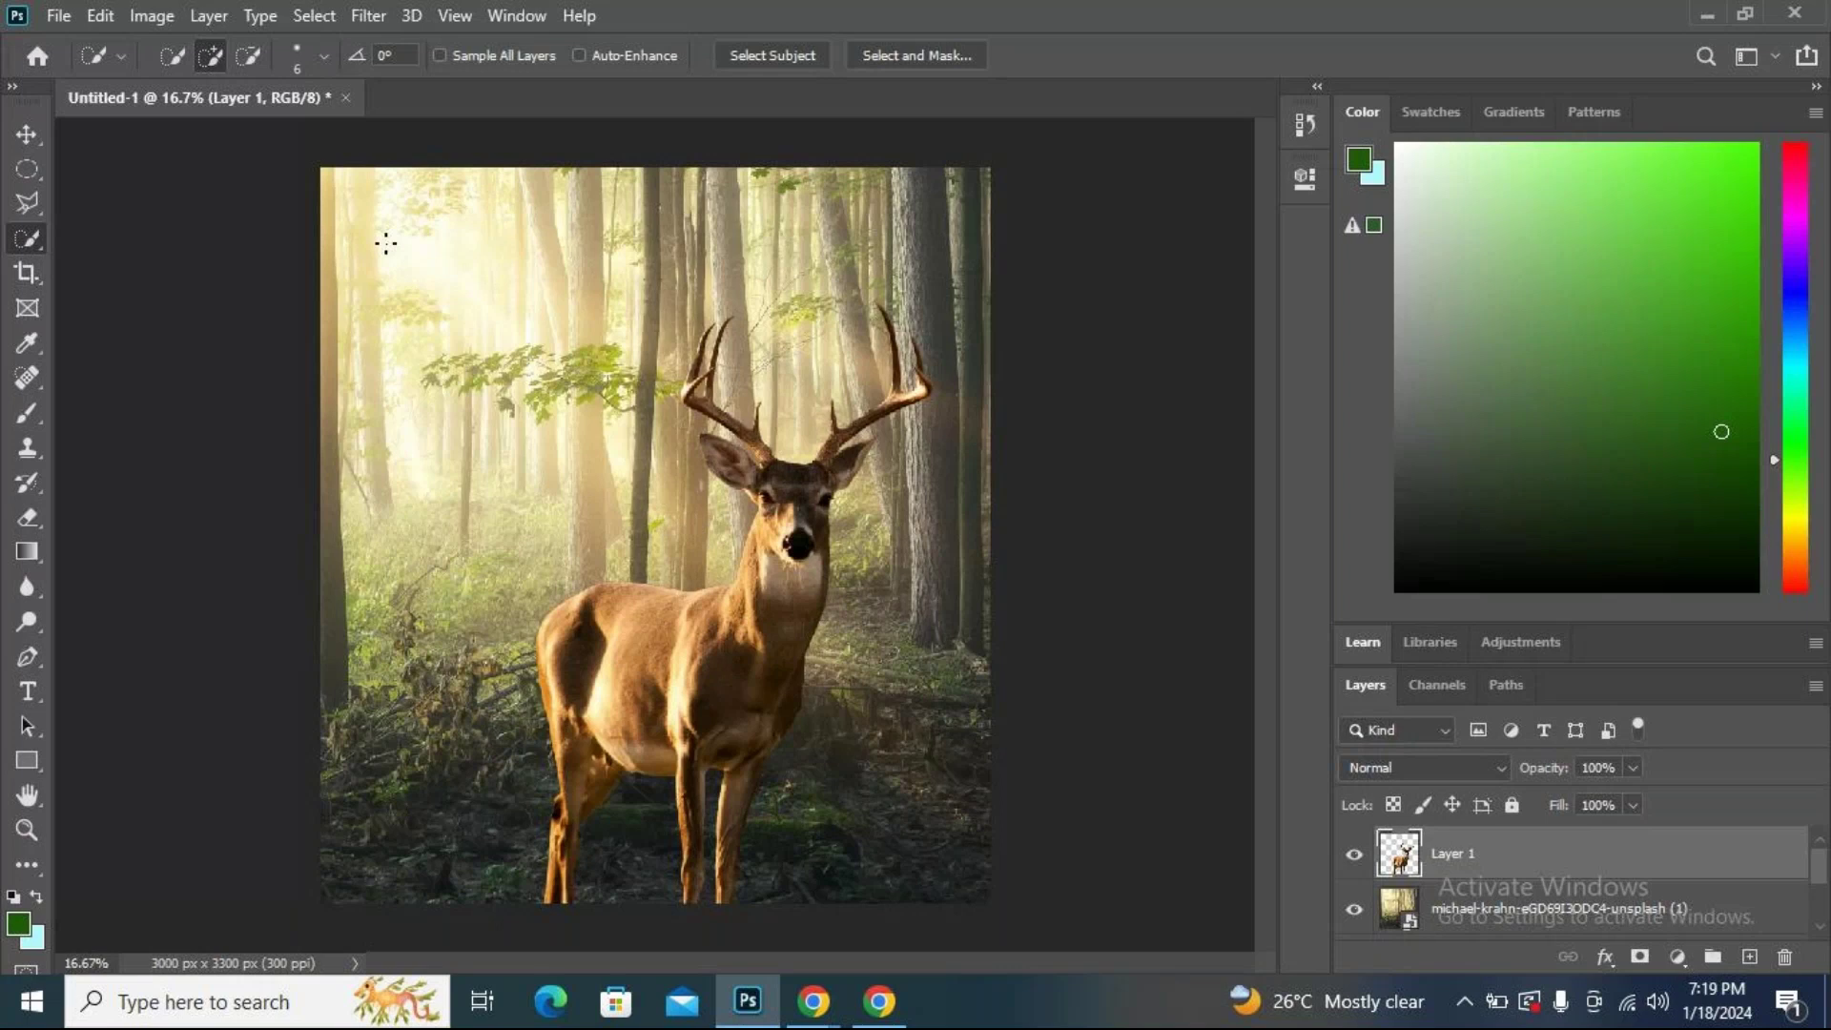
{"action": "left_click", "coordinate": [167, 17]}
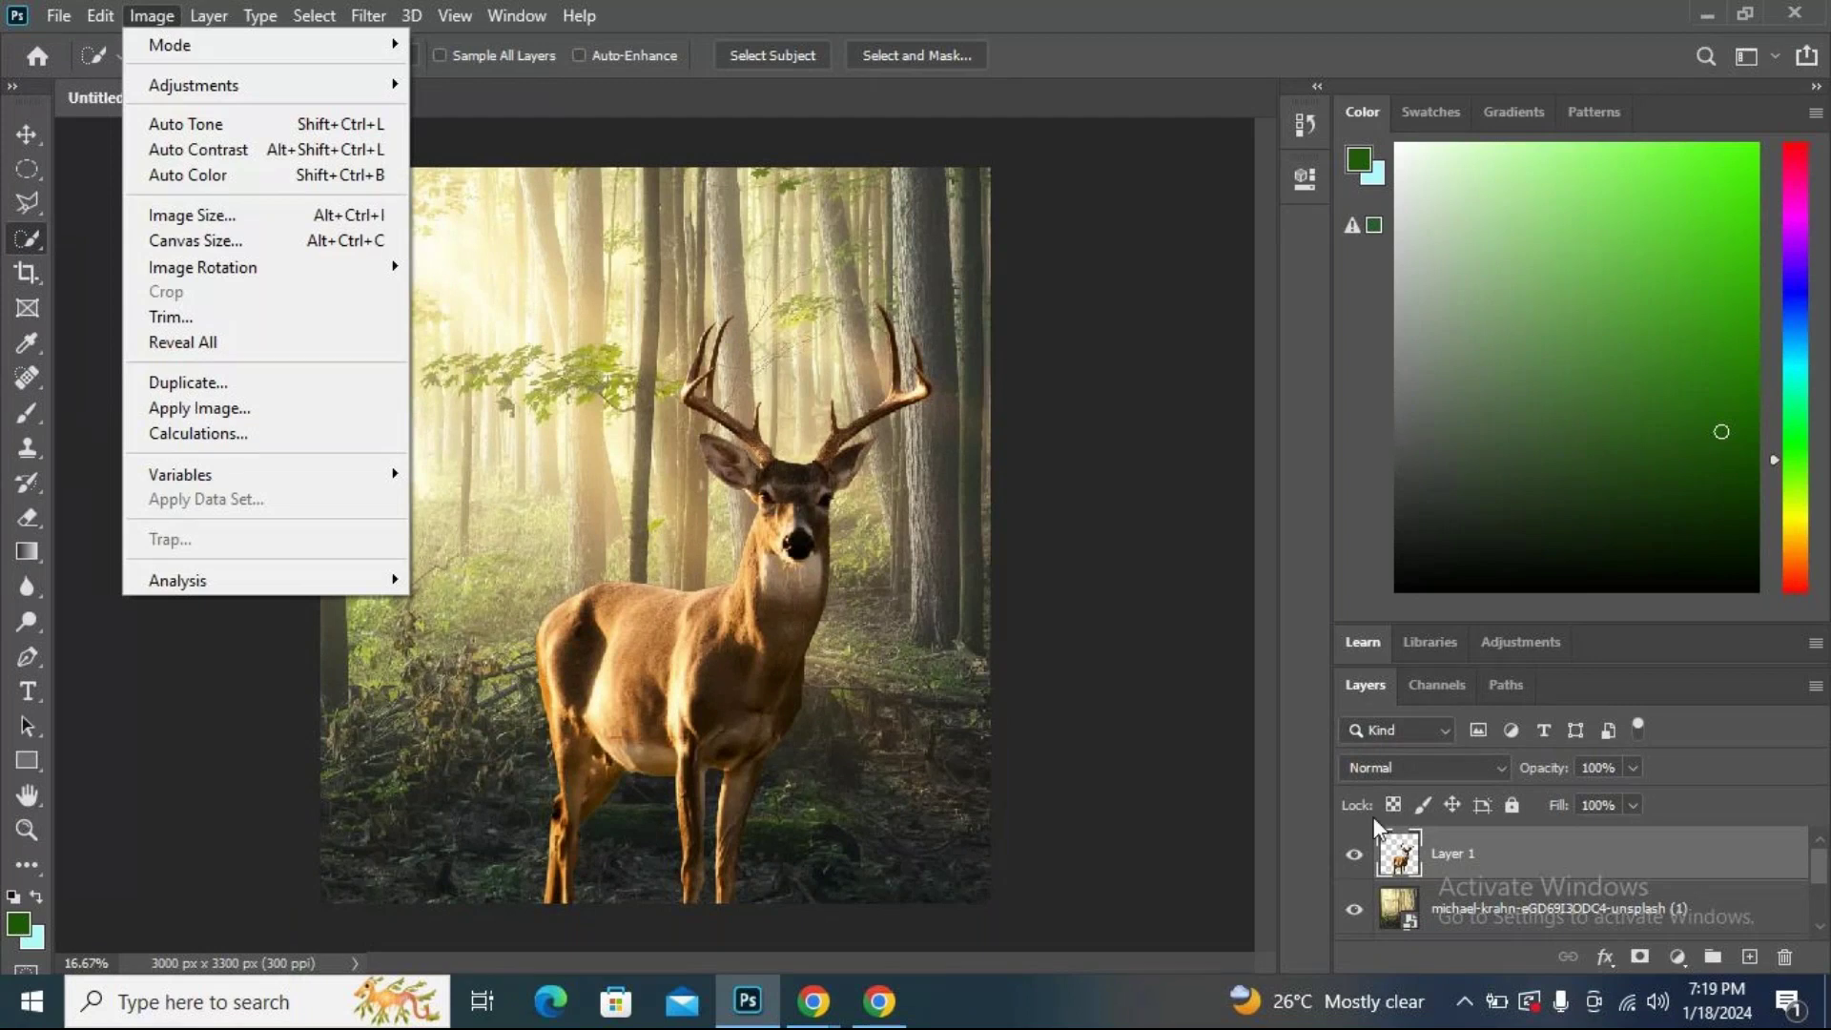
{"action": "left_click", "coordinate": [1526, 855]}
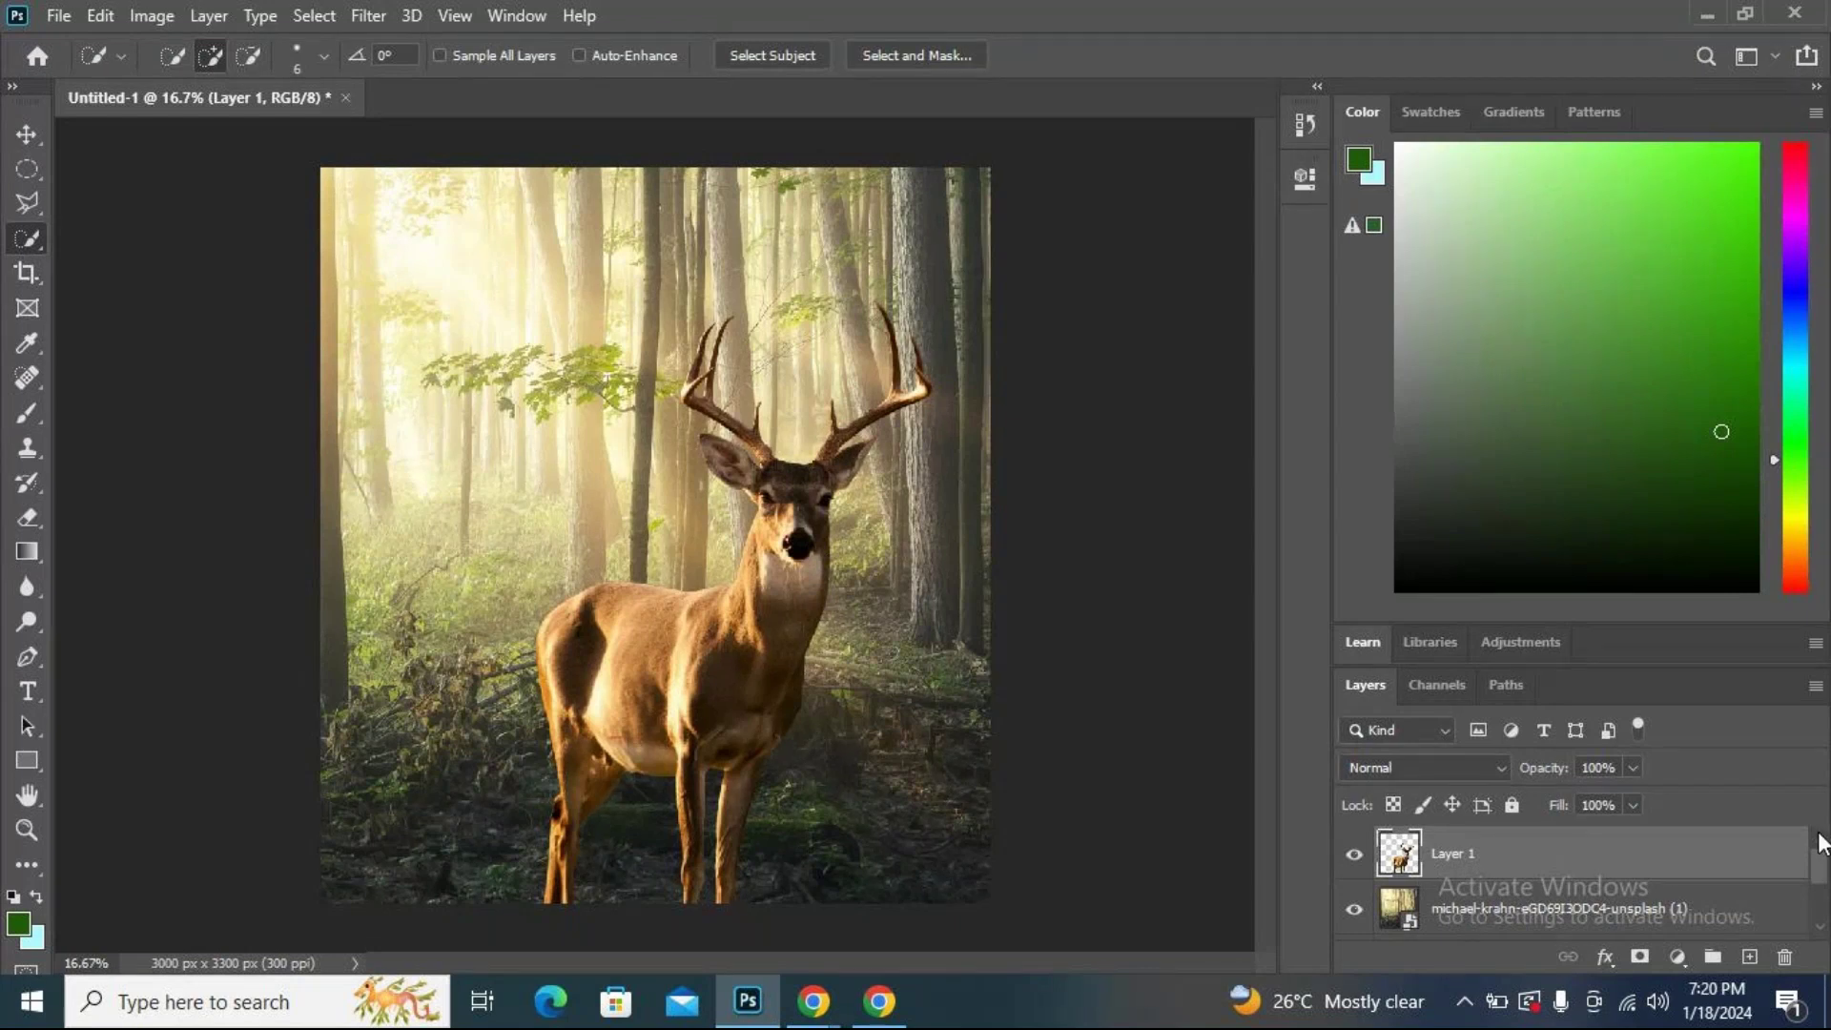
{"action": "left_click", "coordinate": [150, 13]}
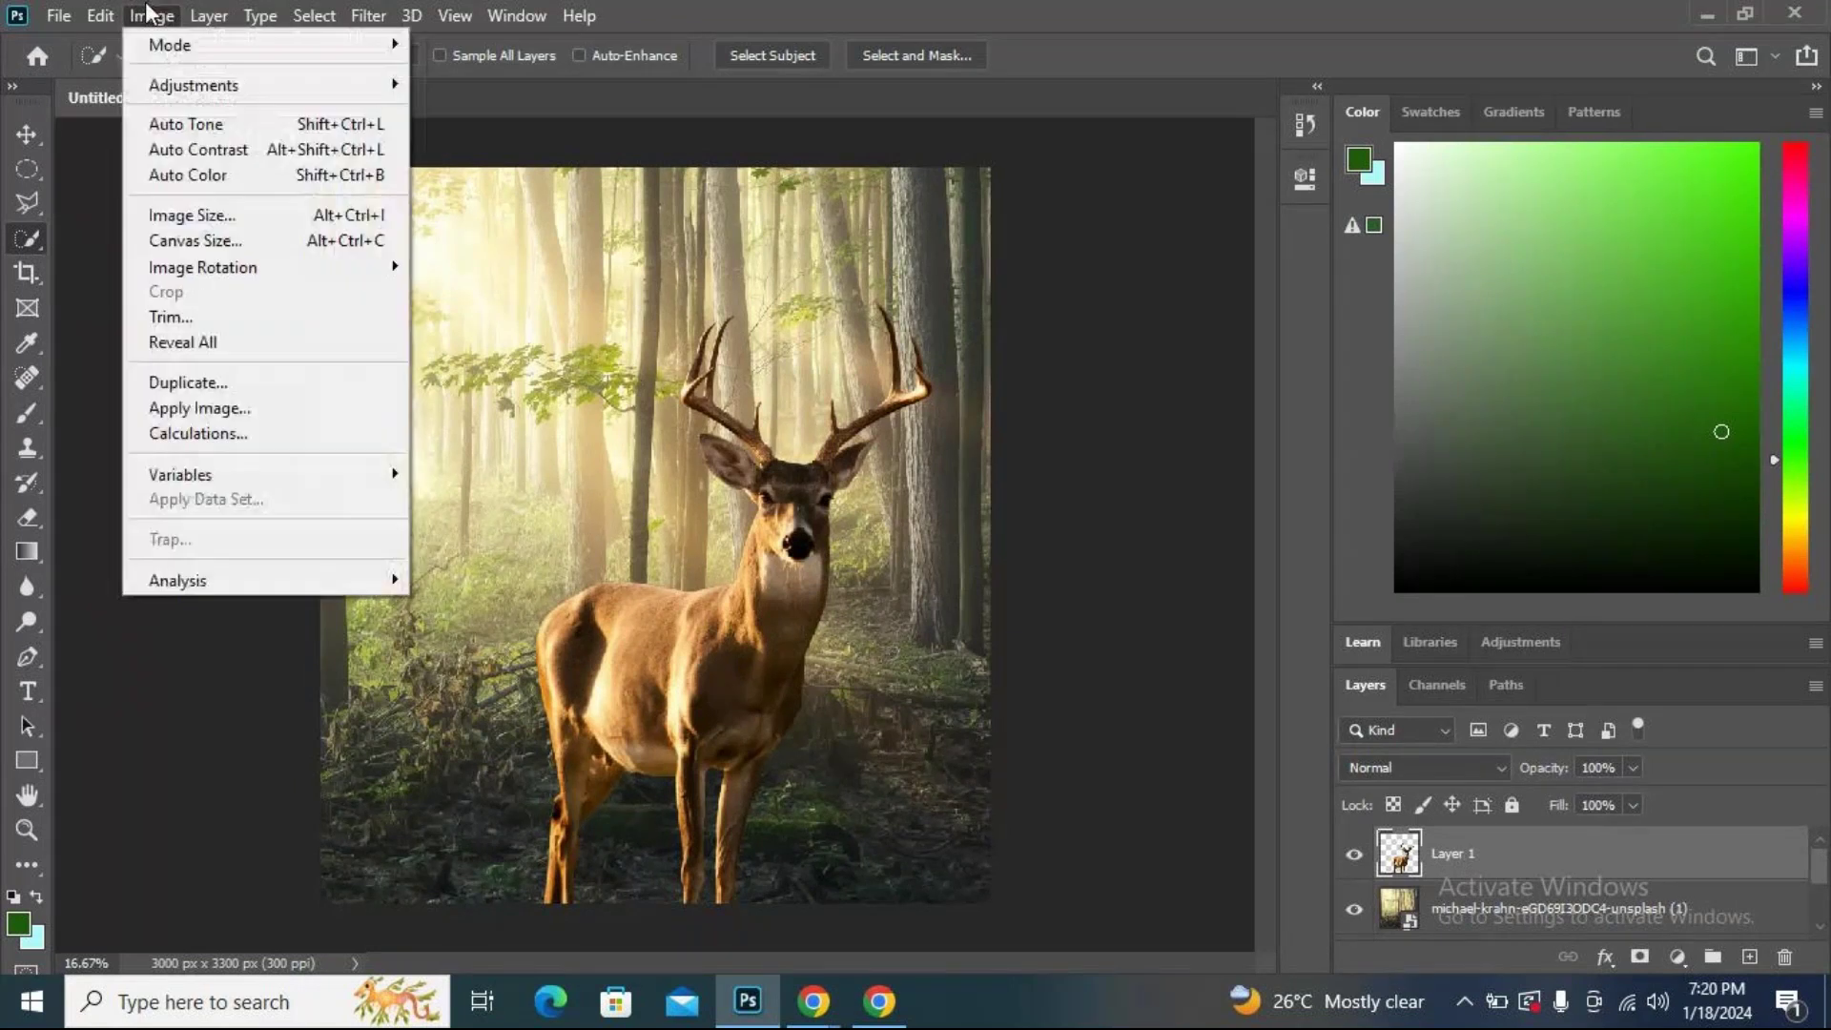
{"action": "mouse_move", "coordinate": [156, 99]}
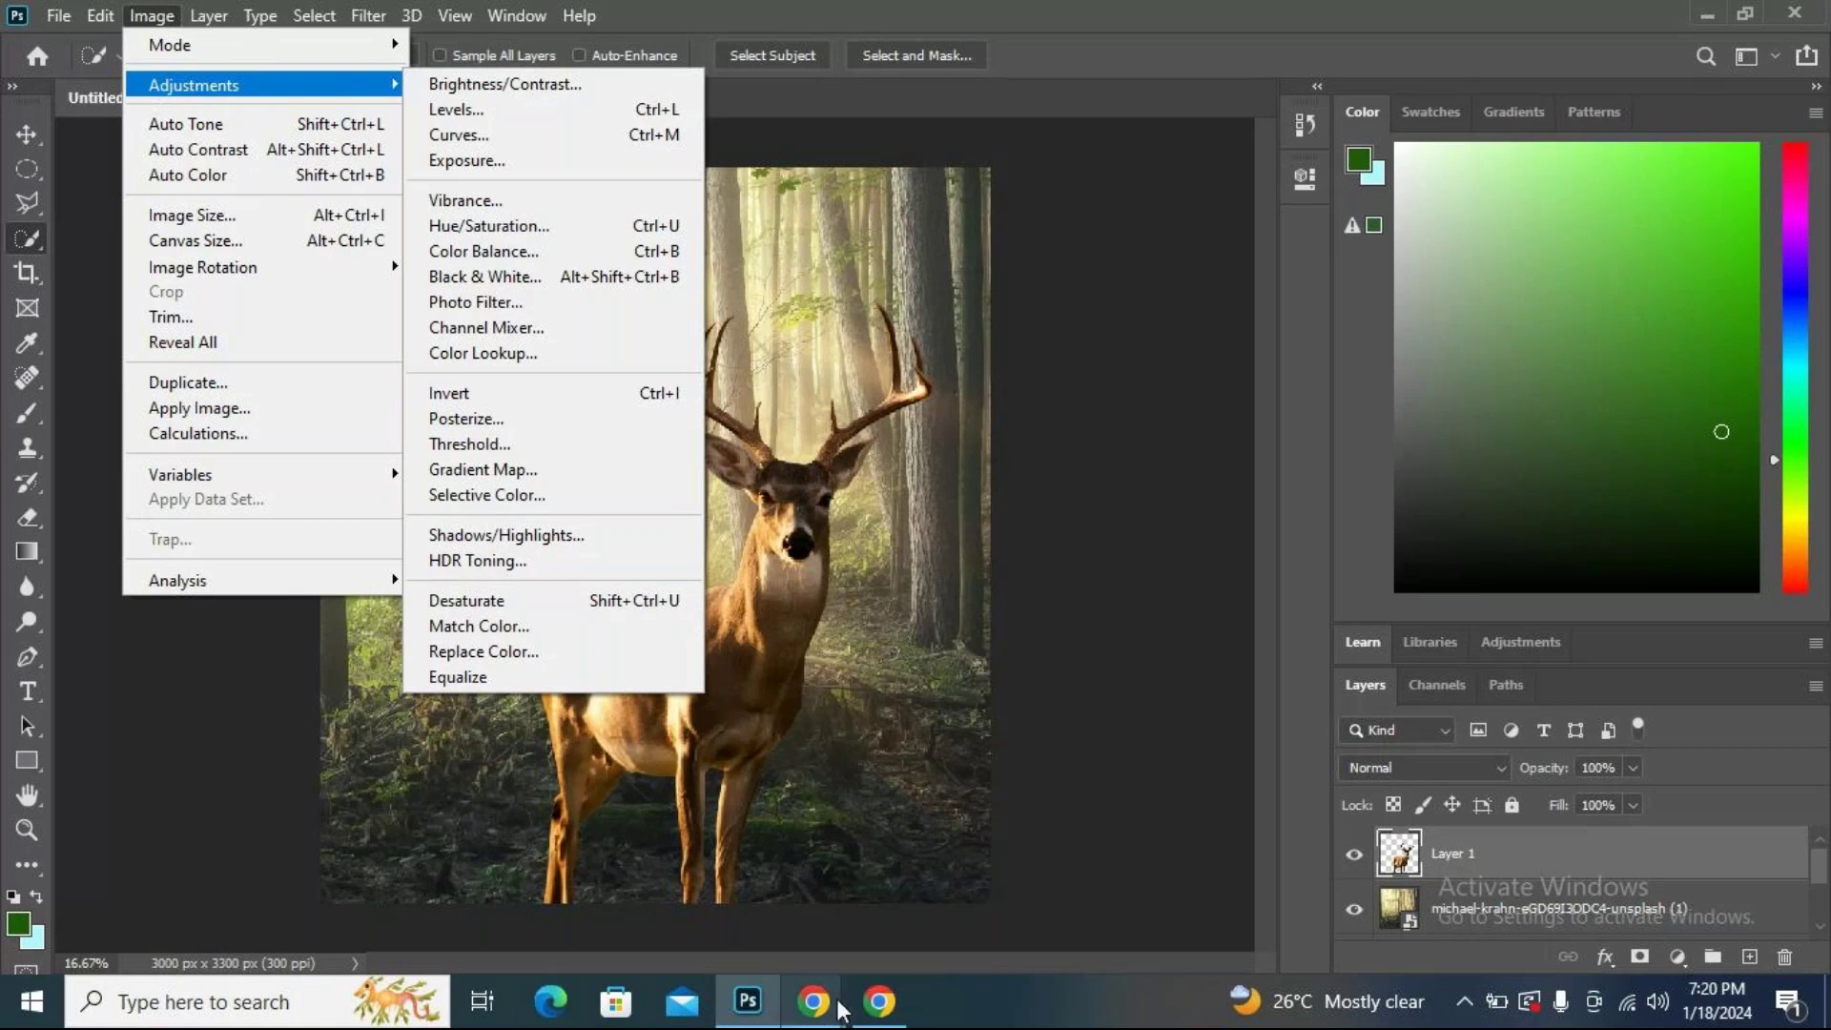
Switch to the GoTo meeting in Chrome, mute the microphone, and look through the participant list.
{"action": "mouse_move", "coordinate": [839, 1006]}
{"action": "left_click", "coordinate": [866, 936]}
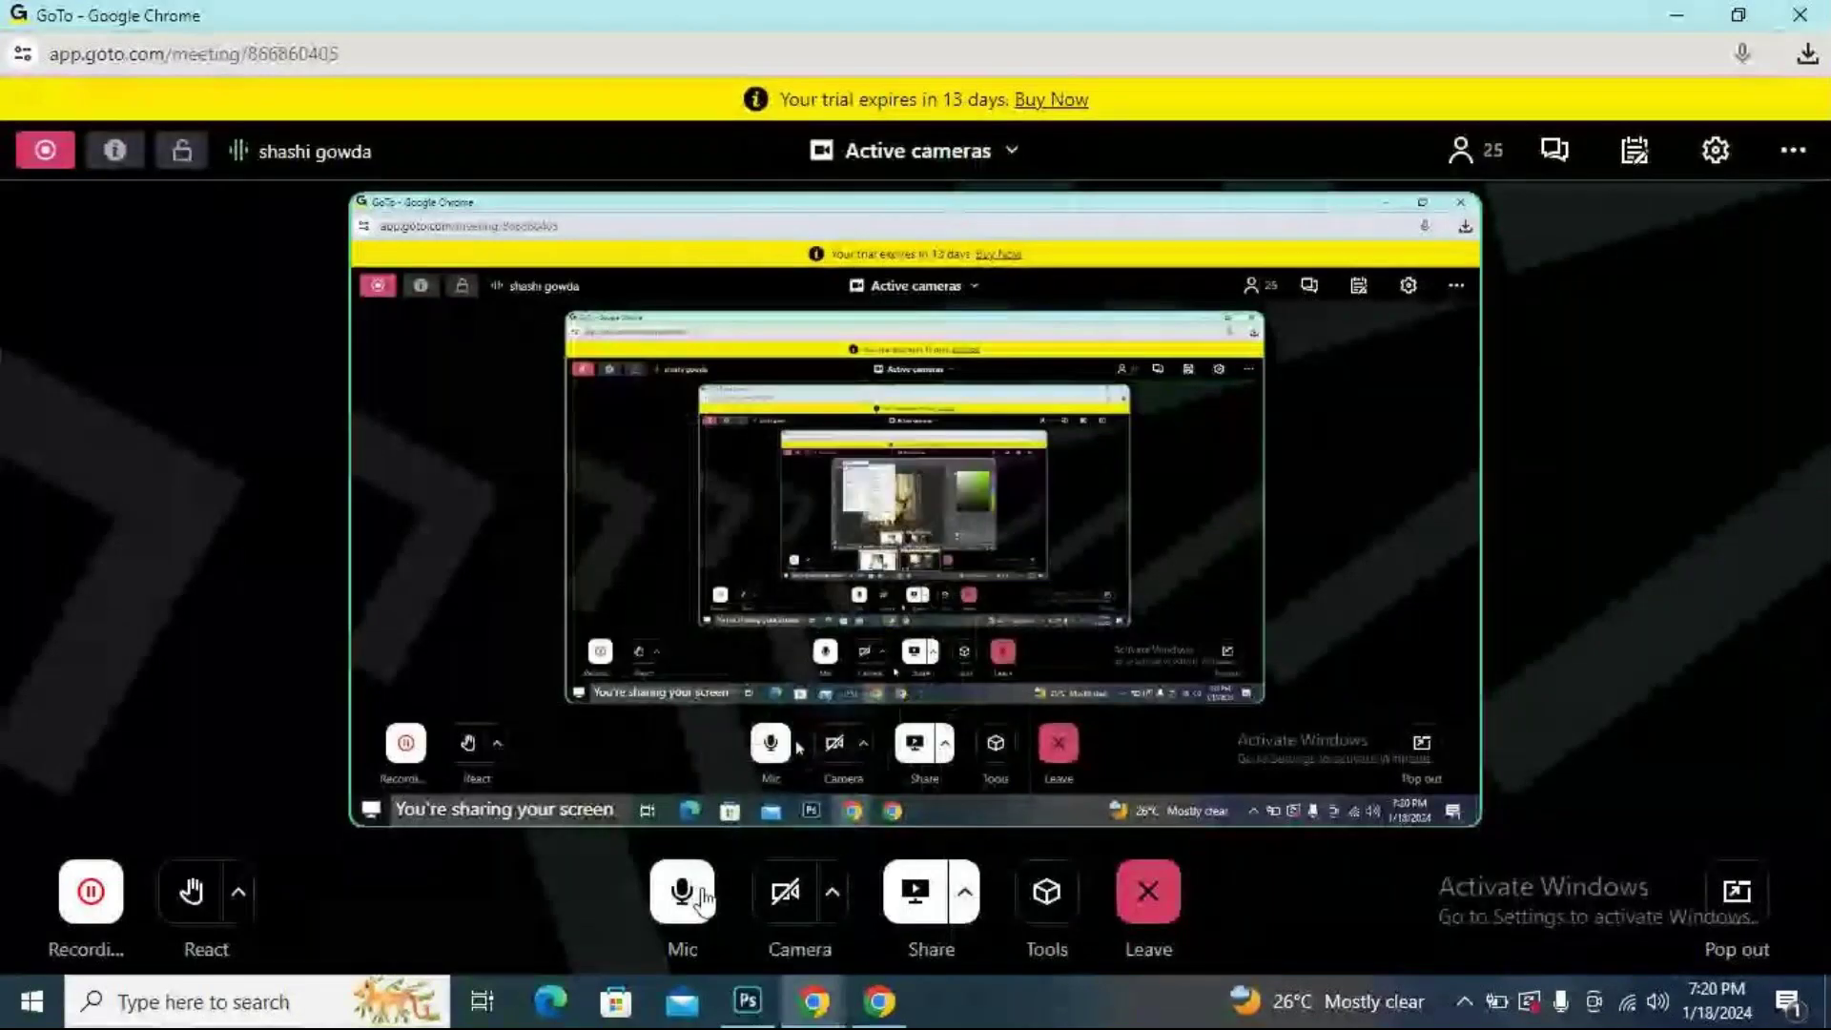
{"action": "left_click", "coordinate": [703, 899]}
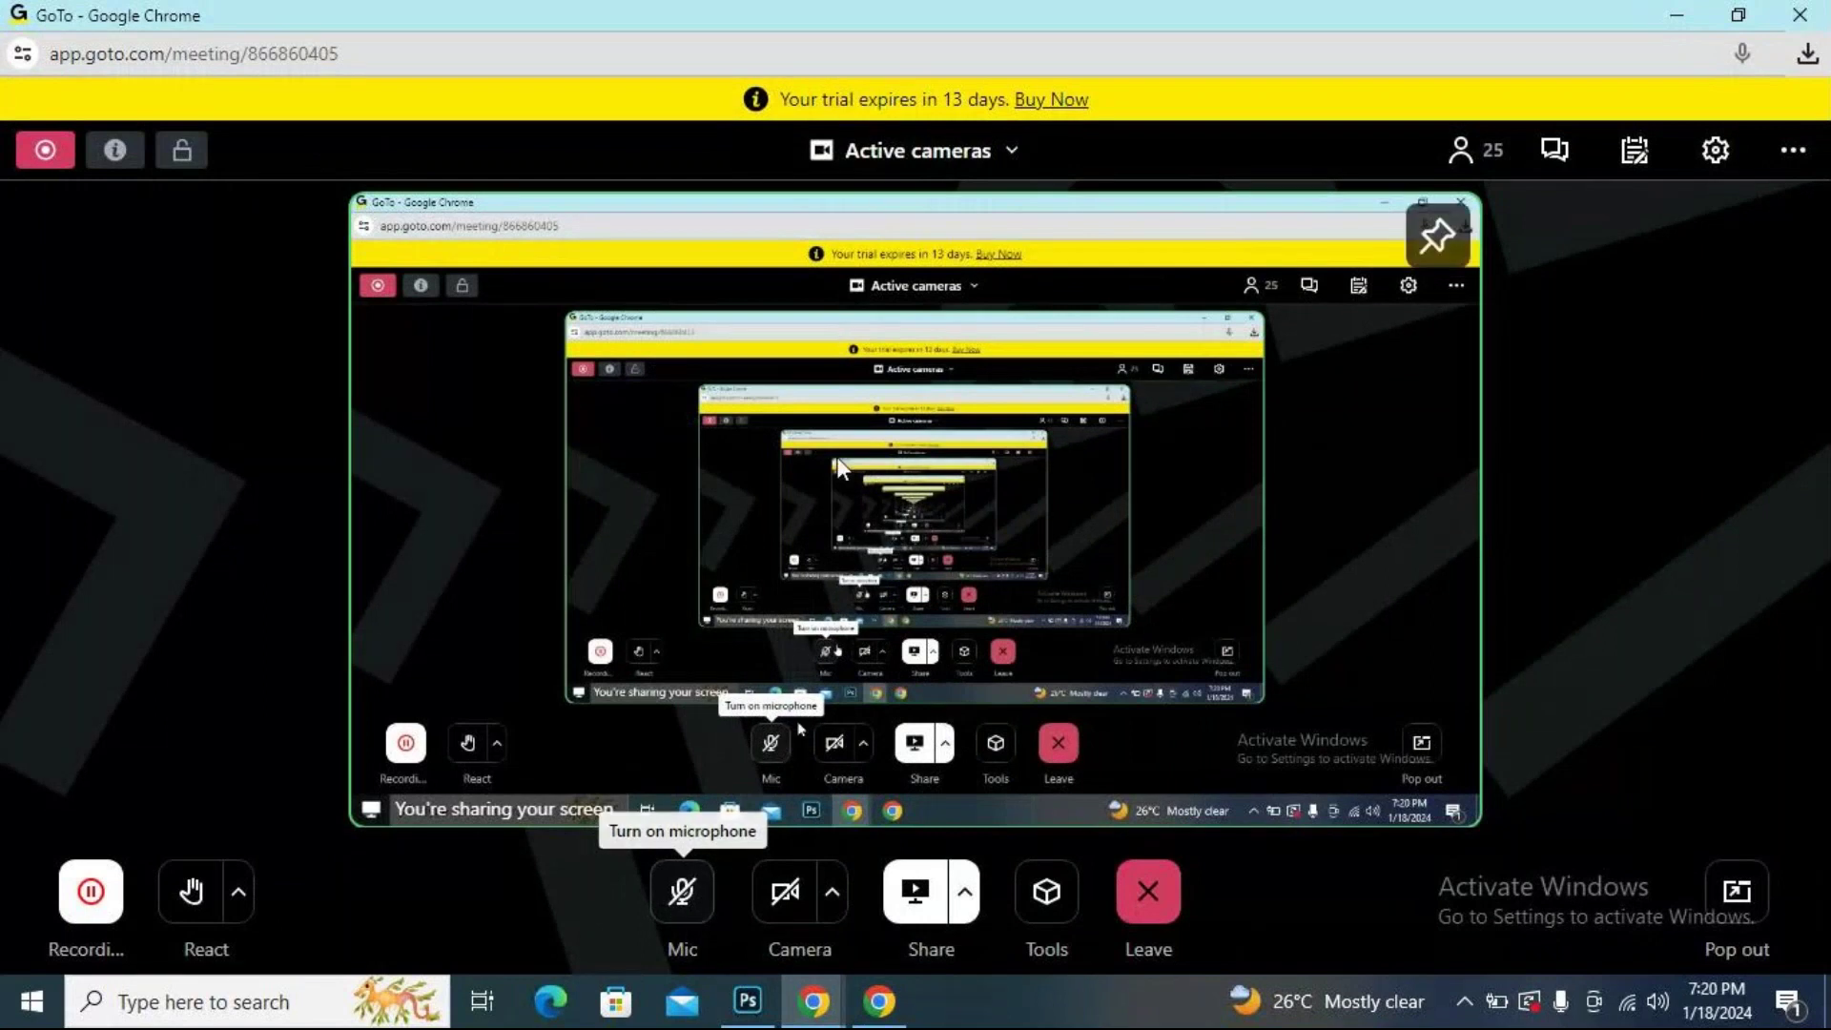
{"action": "left_click", "coordinate": [1503, 150]}
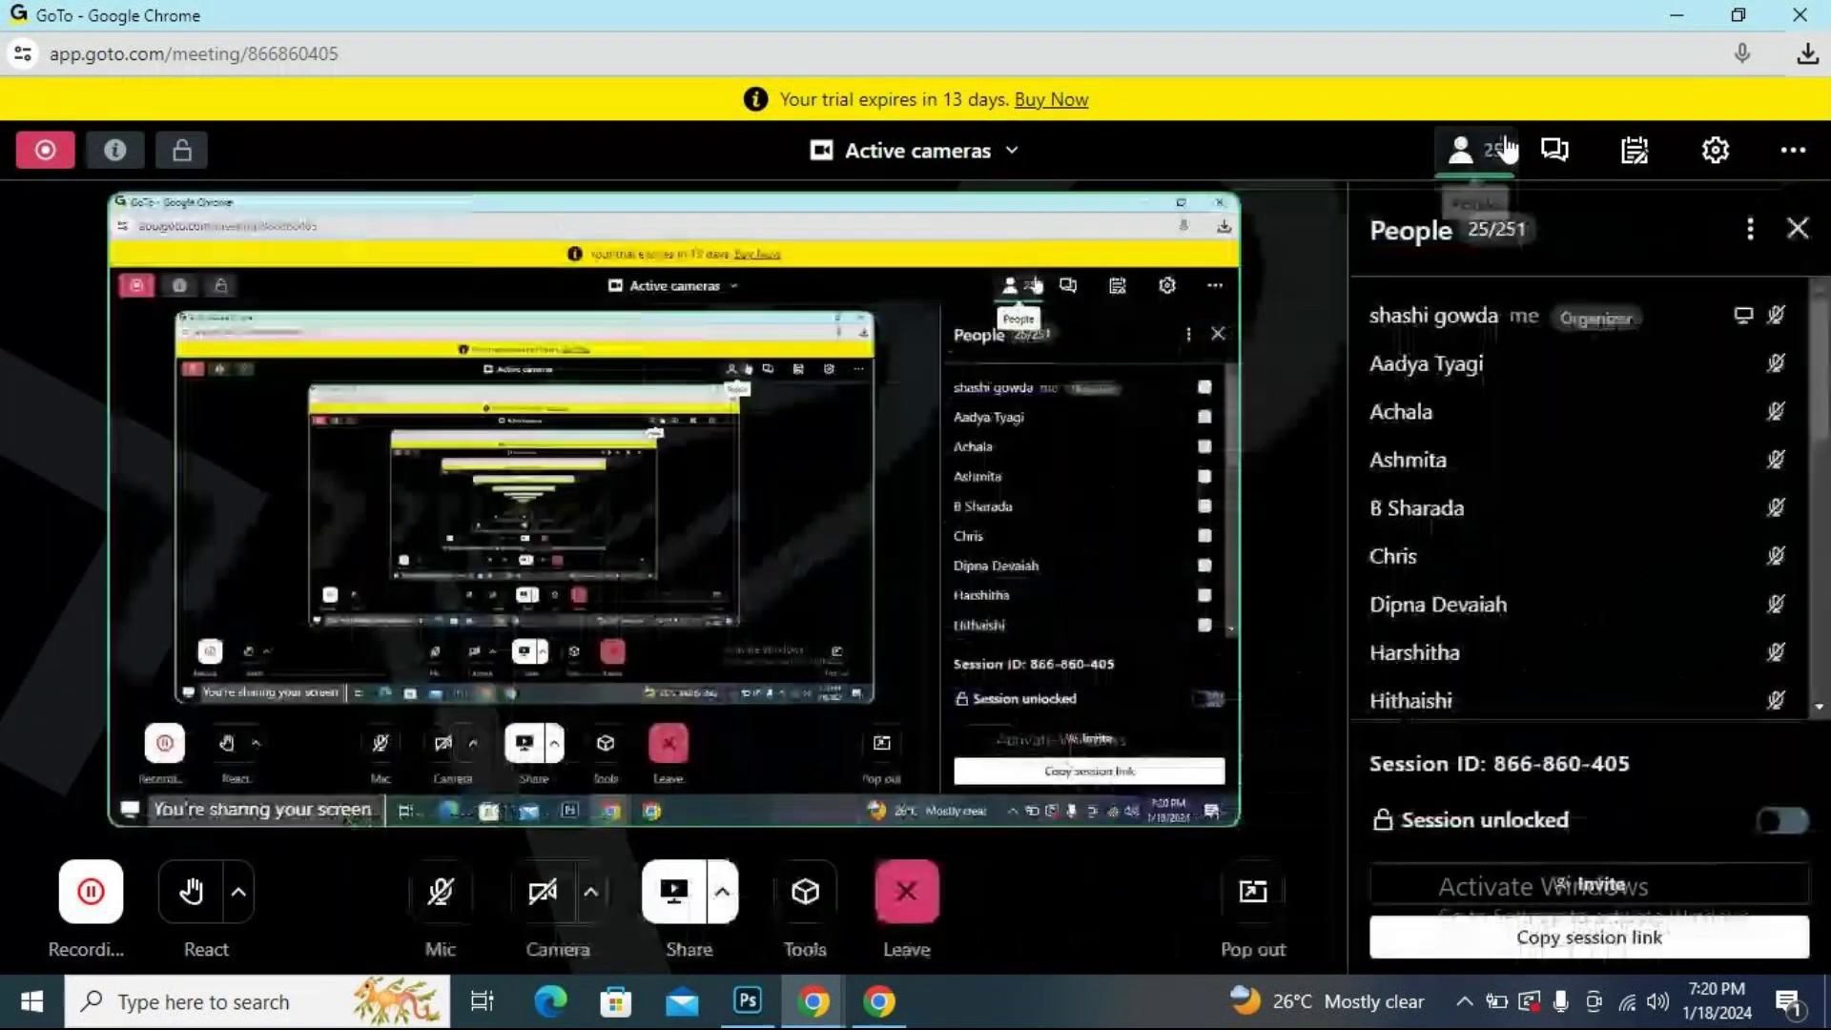
{"action": "scroll", "coordinate": [1583, 420], "scroll_direction": "down", "scroll_amount": 8}
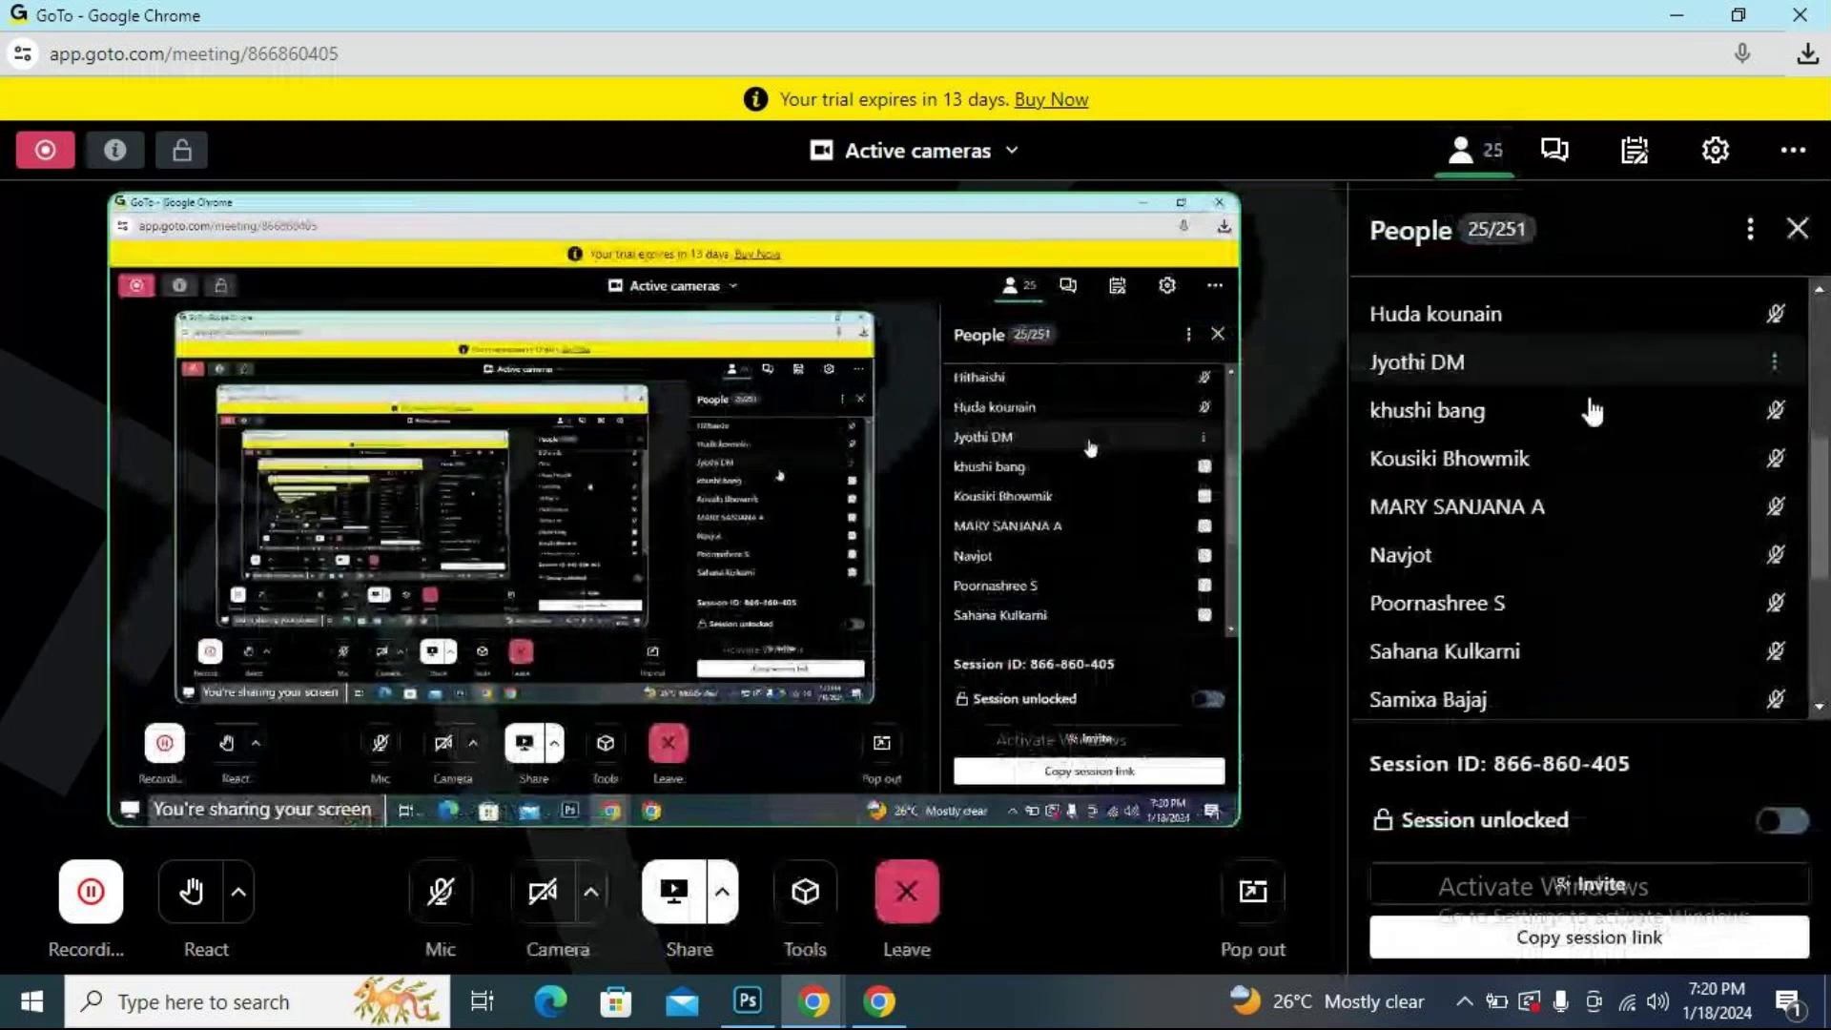
{"action": "scroll", "coordinate": [1591, 410], "scroll_direction": "up", "scroll_amount": 3}
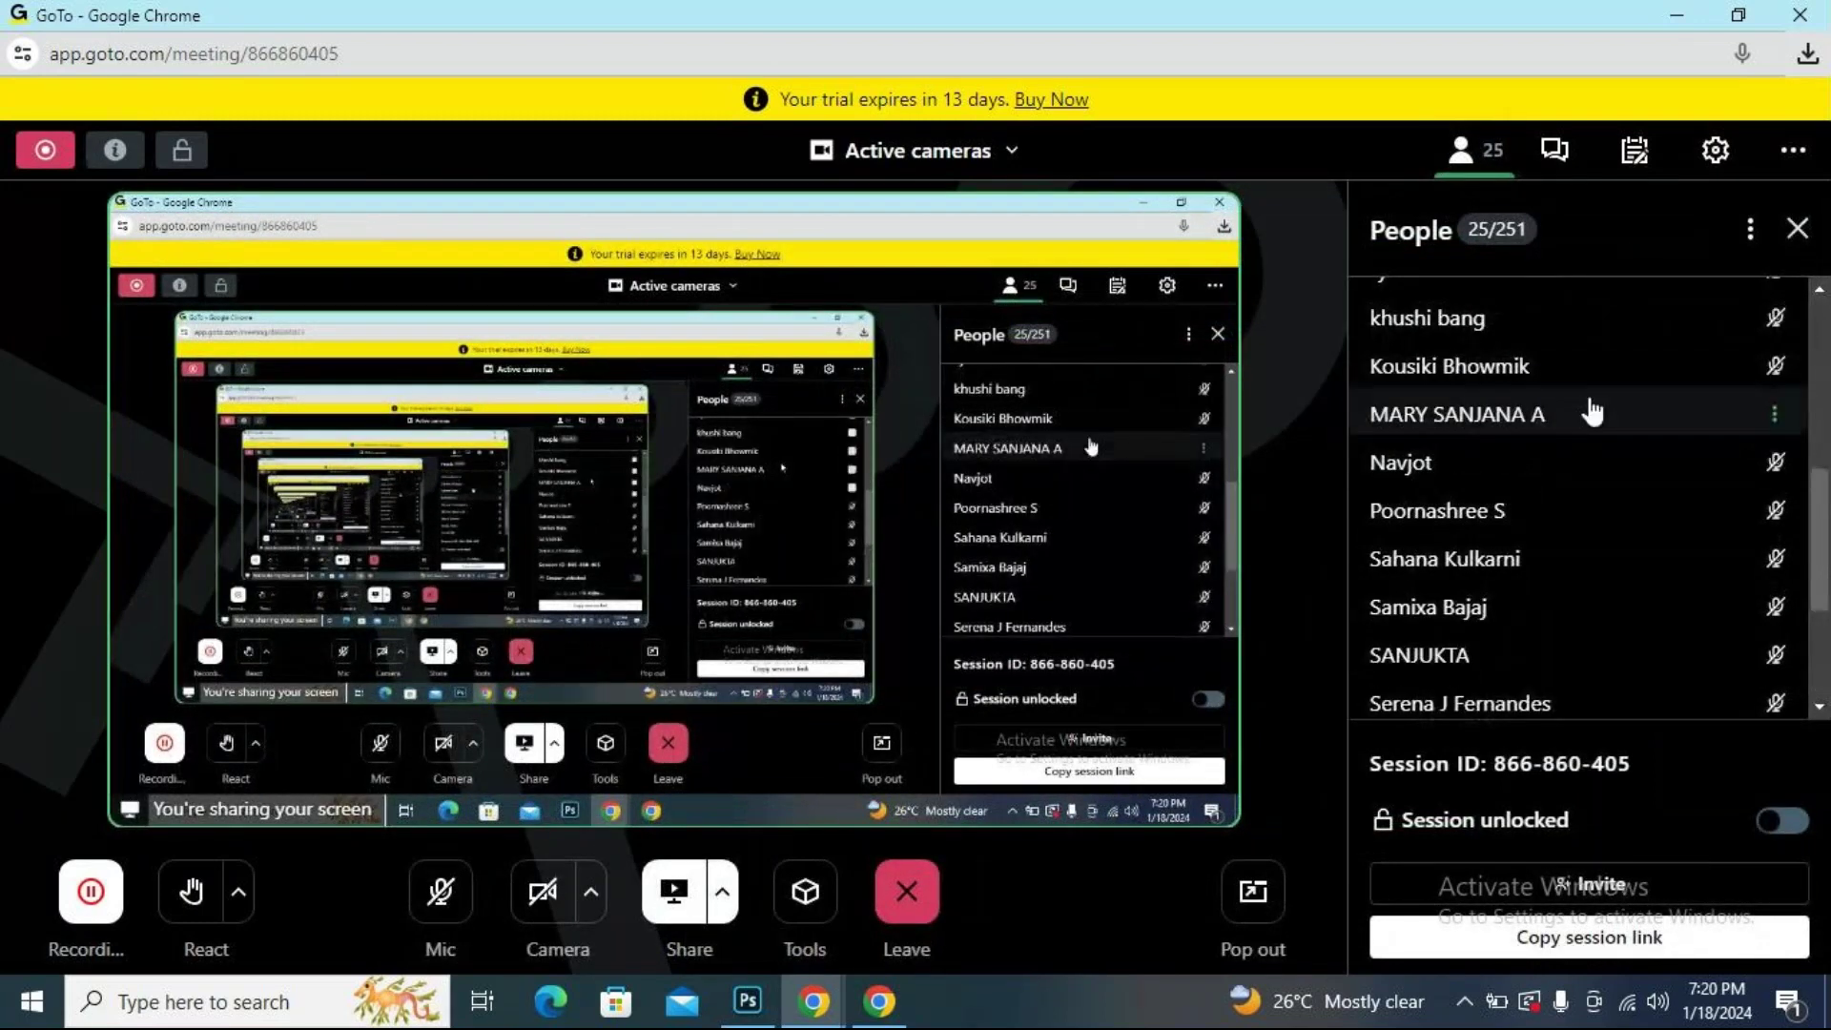
{"action": "scroll", "coordinate": [1593, 410], "scroll_direction": "down", "scroll_amount": 3}
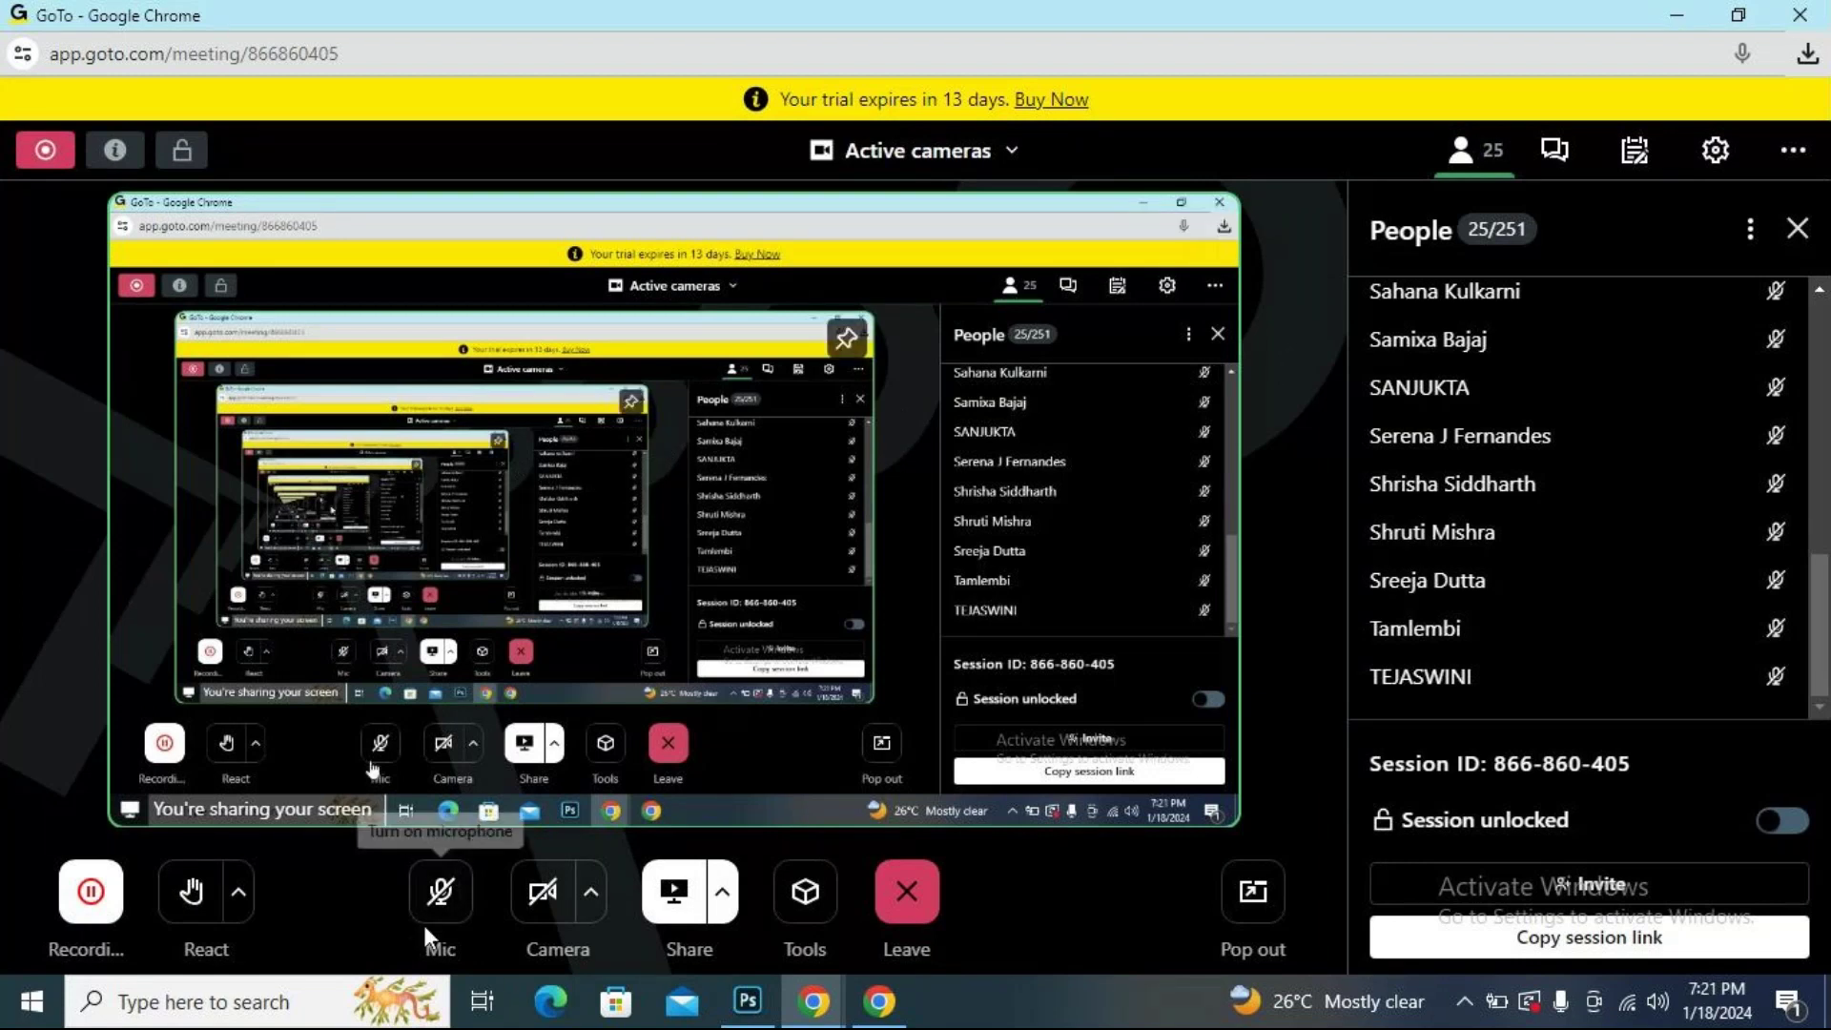
Check the GoTo meeting window once more and return to Photoshop.
{"action": "left_click", "coordinate": [747, 1003]}
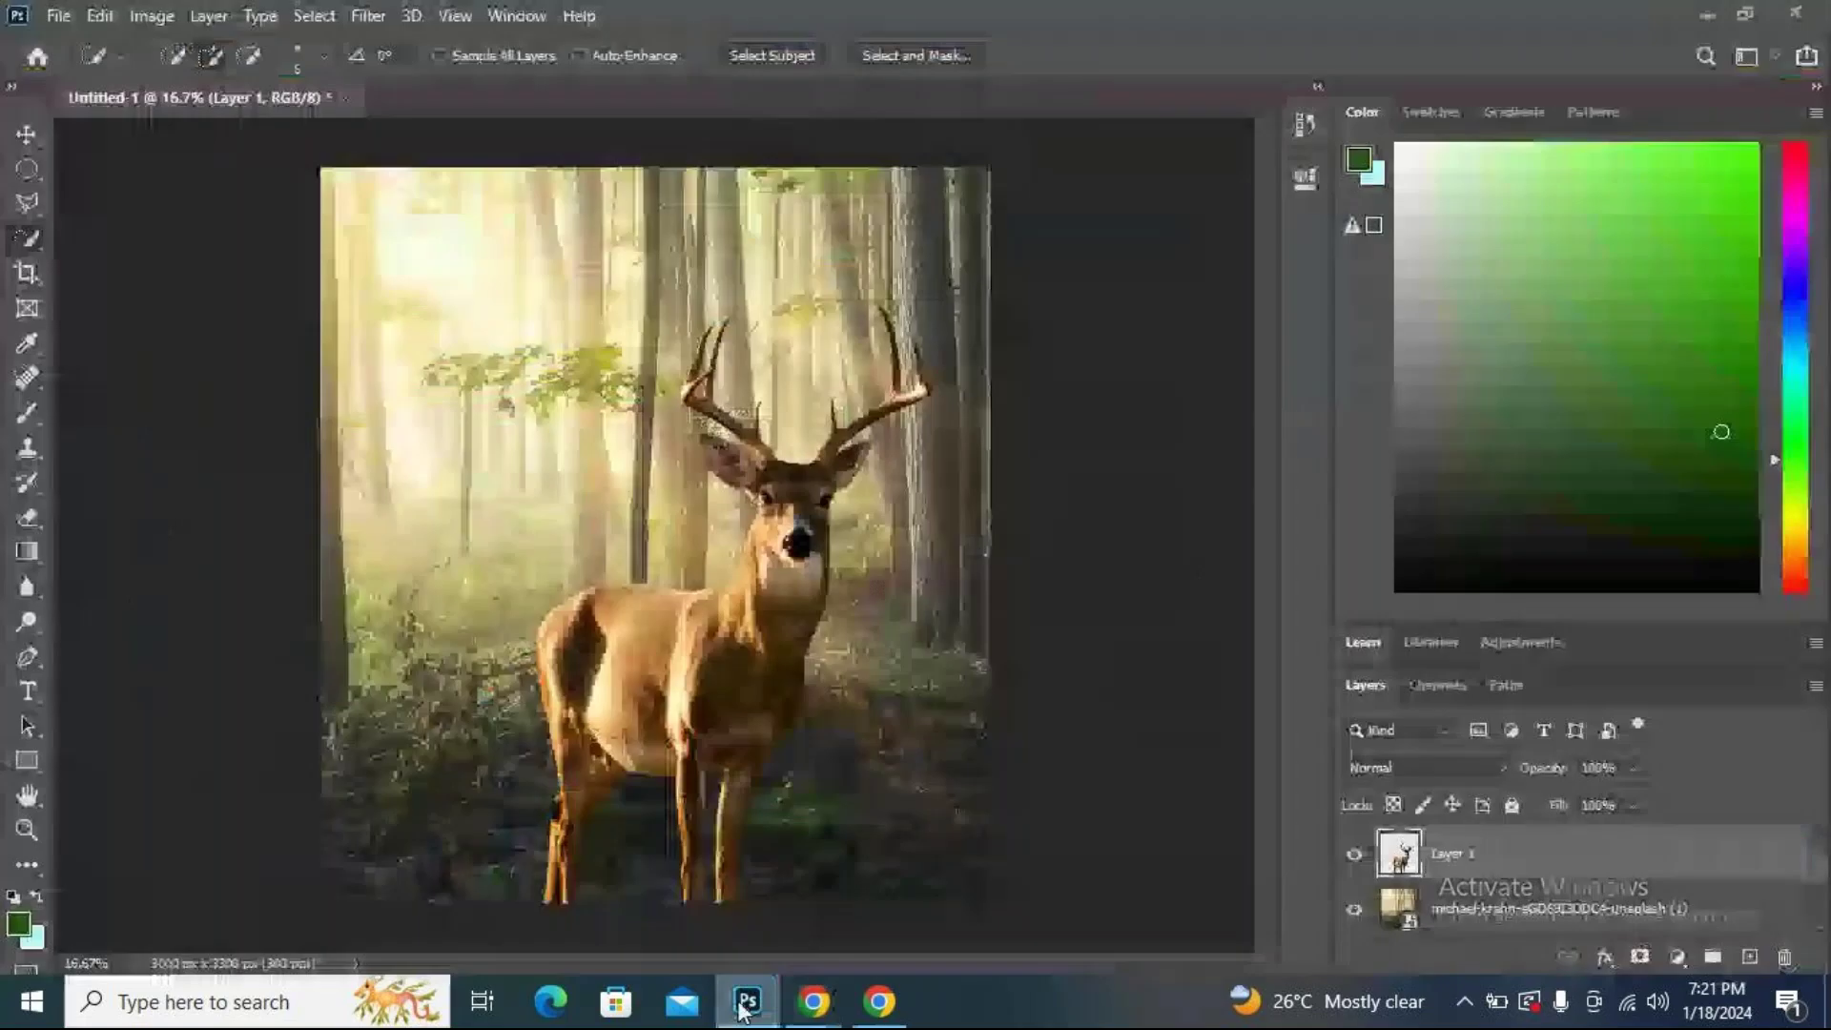
{"action": "mouse_move", "coordinate": [813, 1001]}
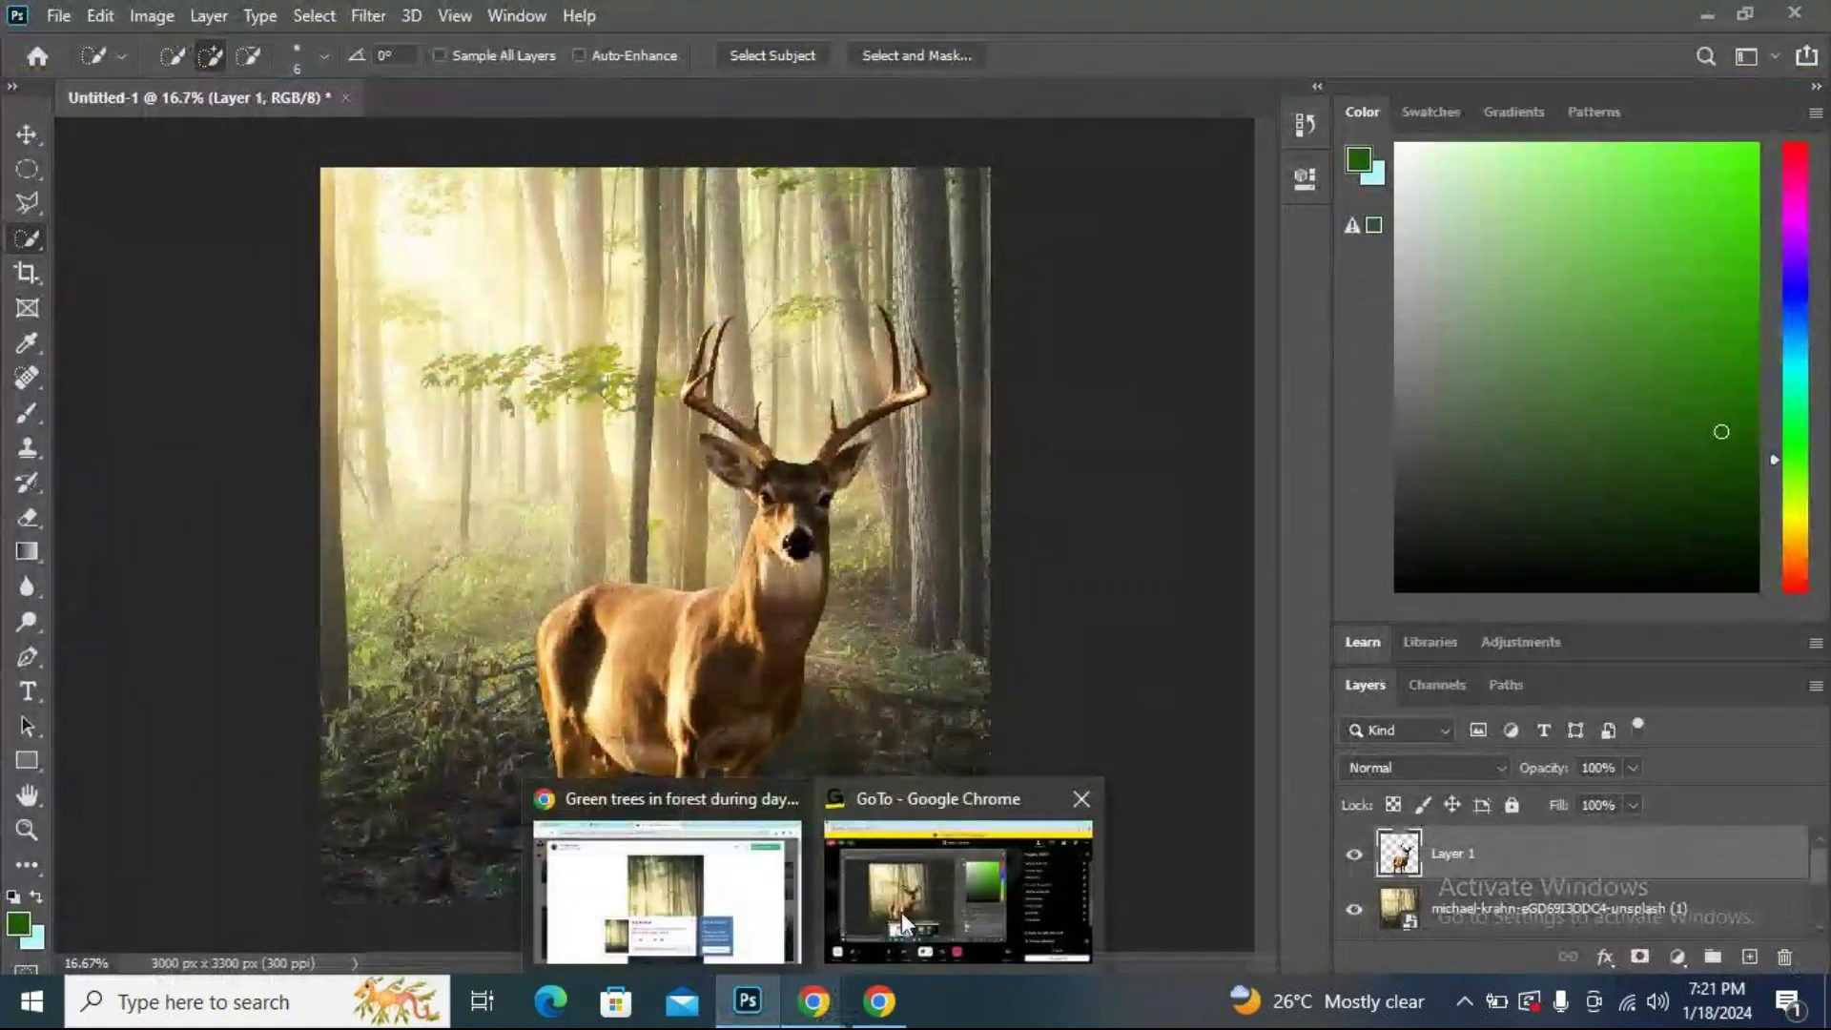
{"action": "left_click", "coordinate": [902, 912]}
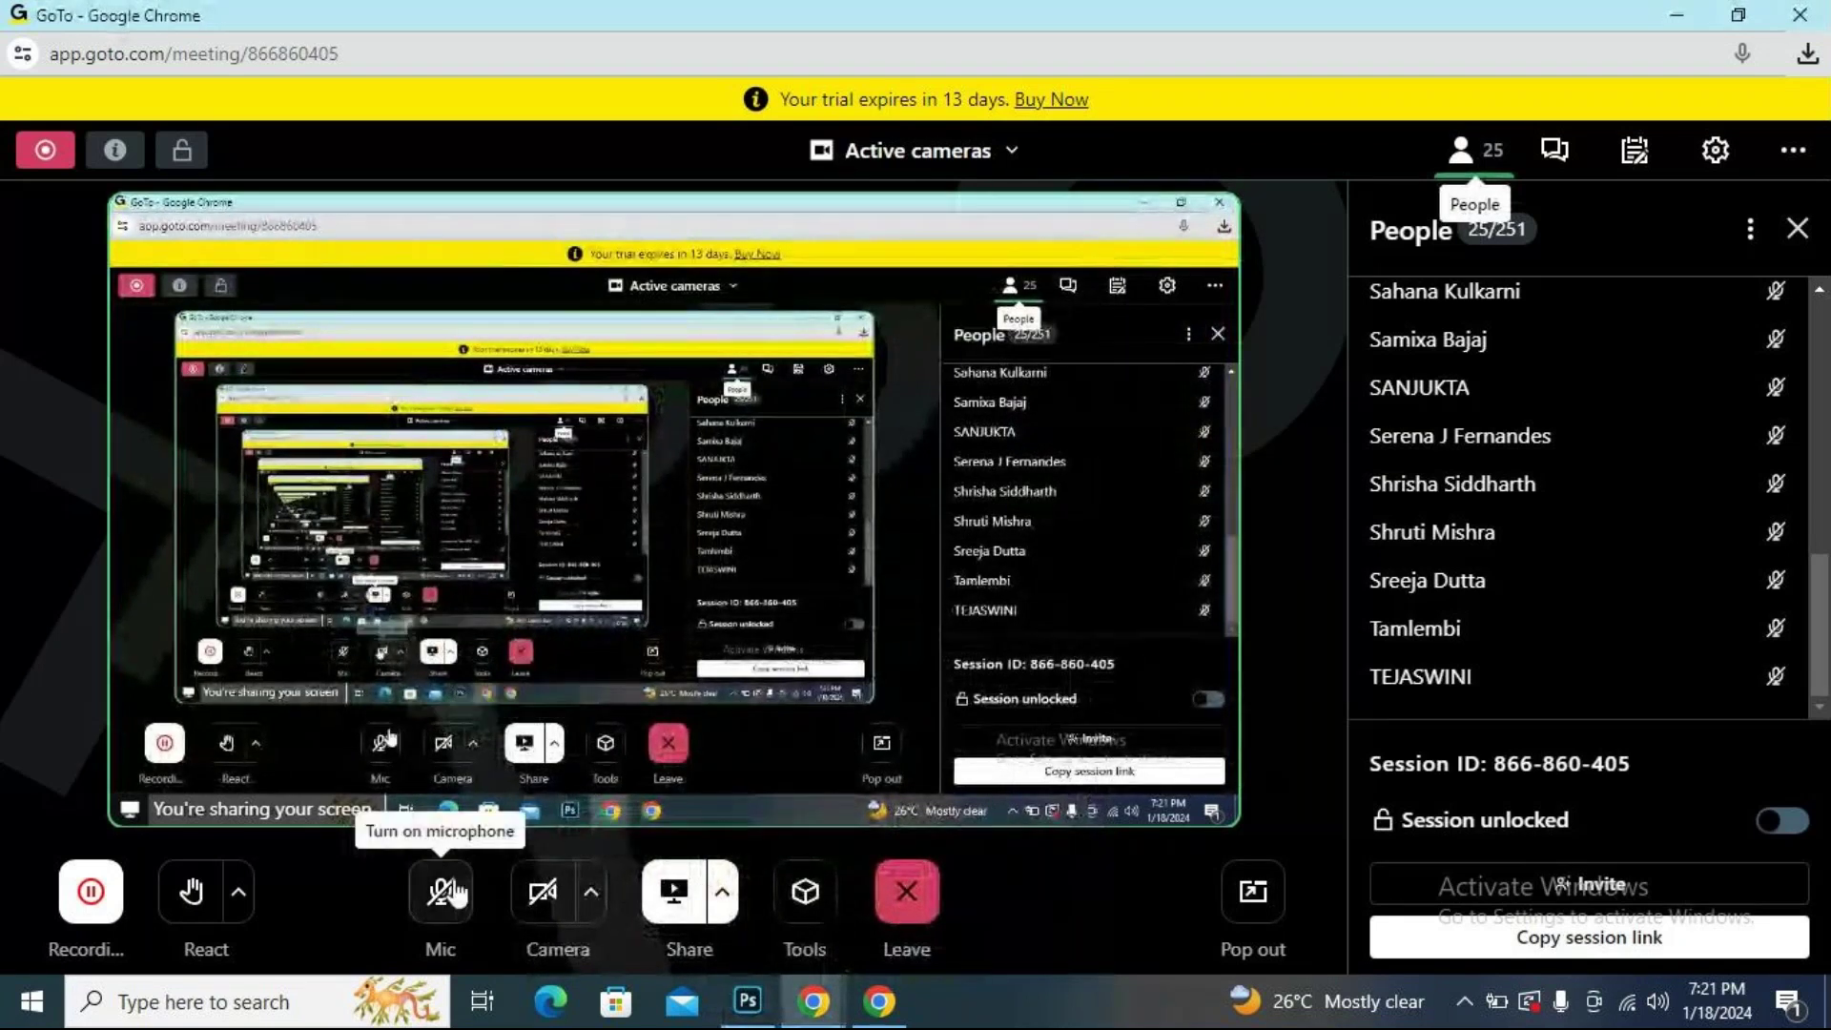
{"action": "left_click", "coordinate": [748, 1000]}
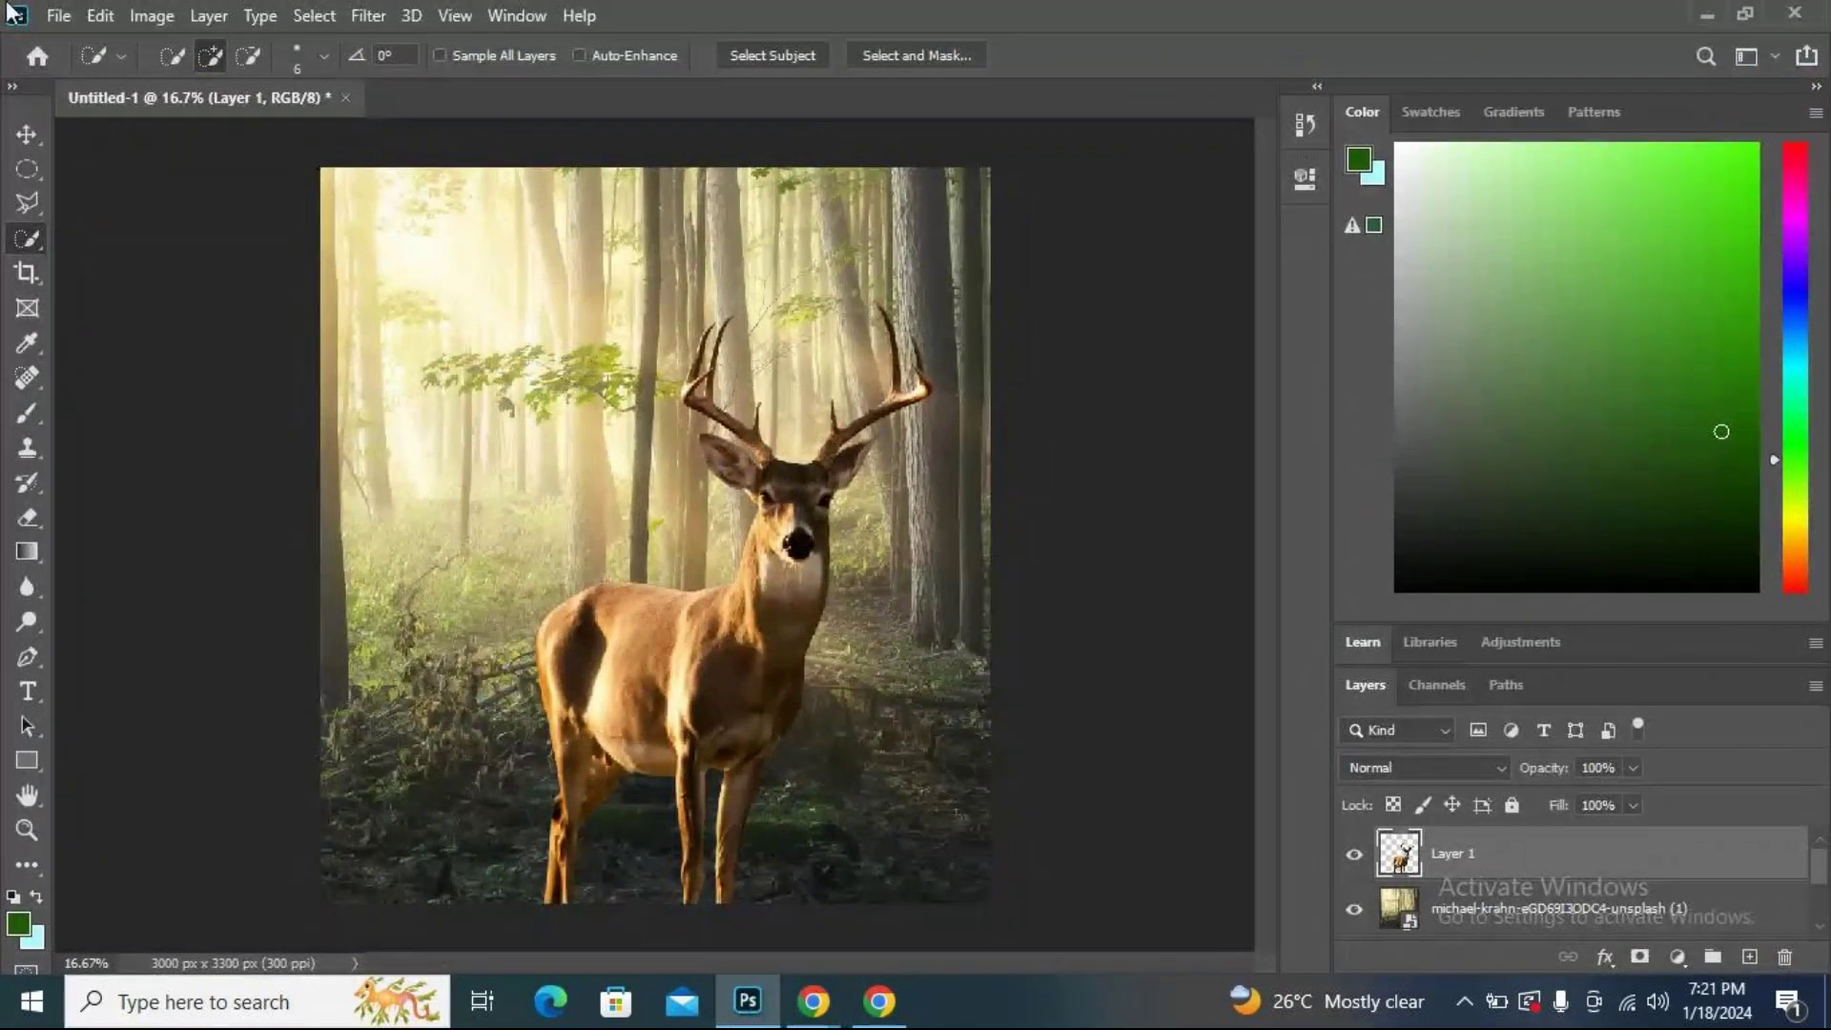
Brighten the deer on Layer 1 with an image adjustment, and rasterize the forest photo layer.
{"action": "left_click", "coordinate": [150, 15]}
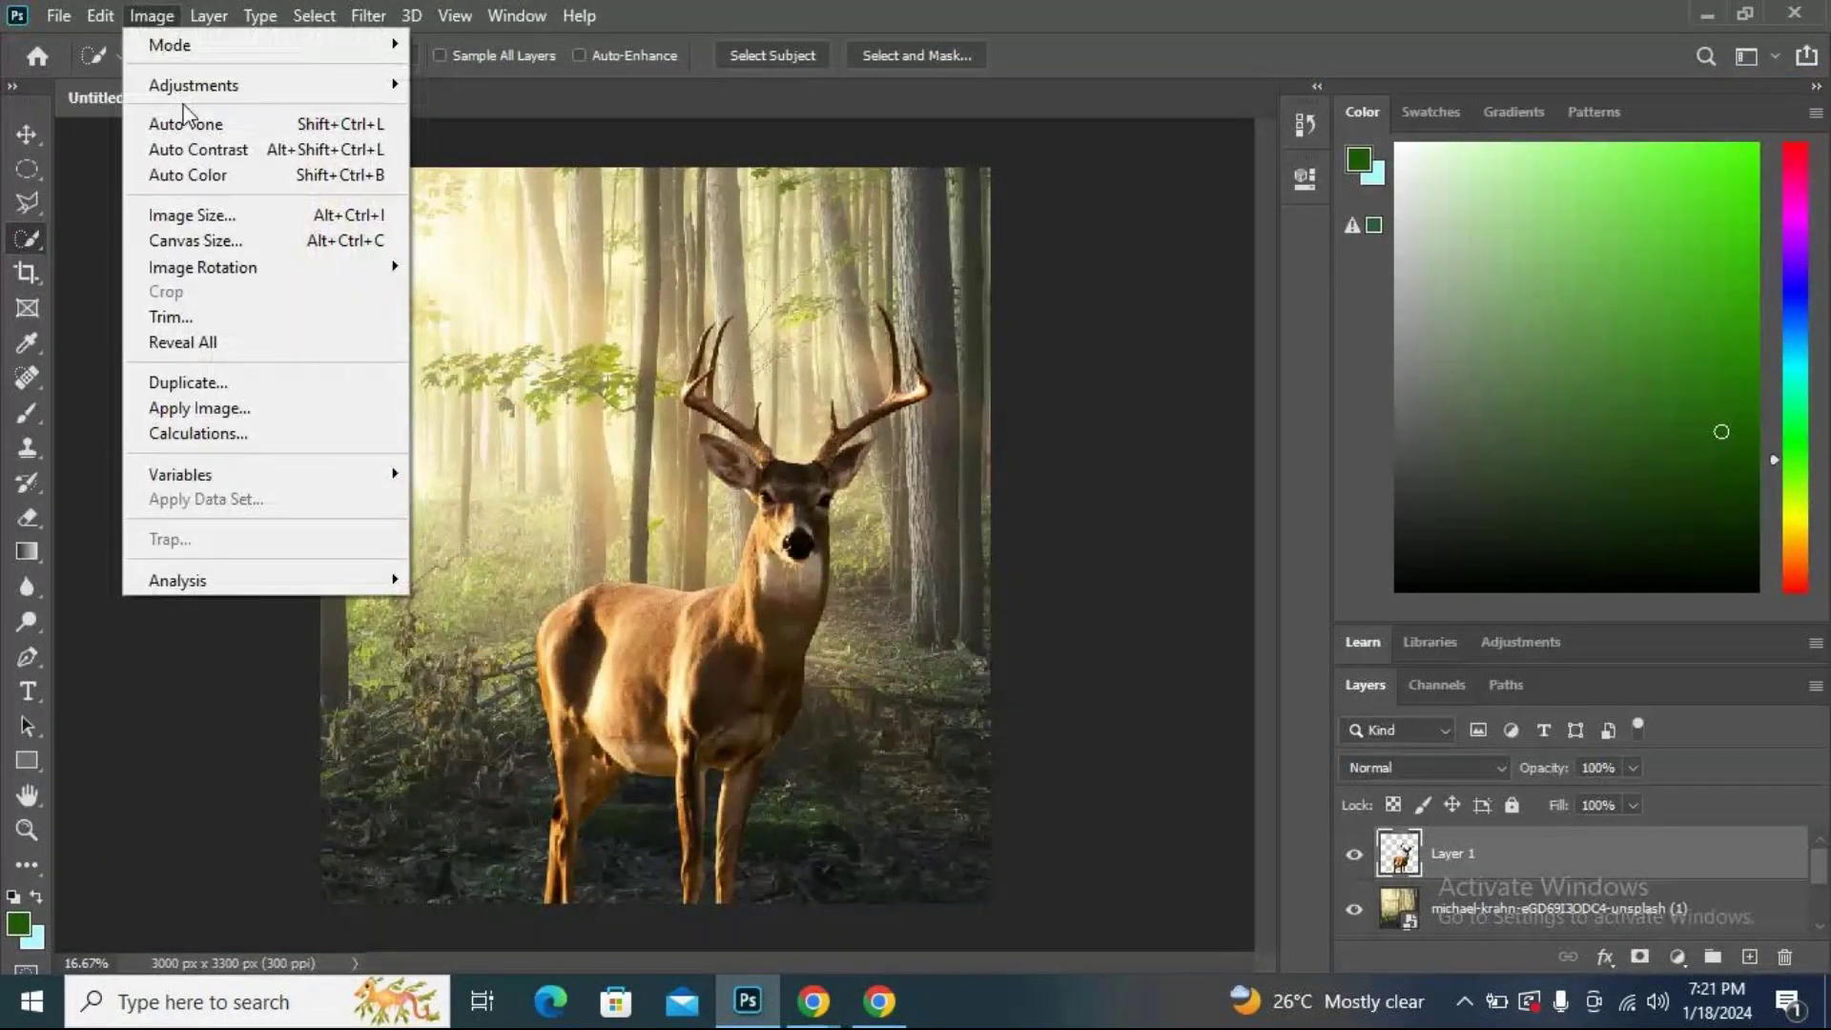
{"action": "mouse_move", "coordinate": [306, 77]}
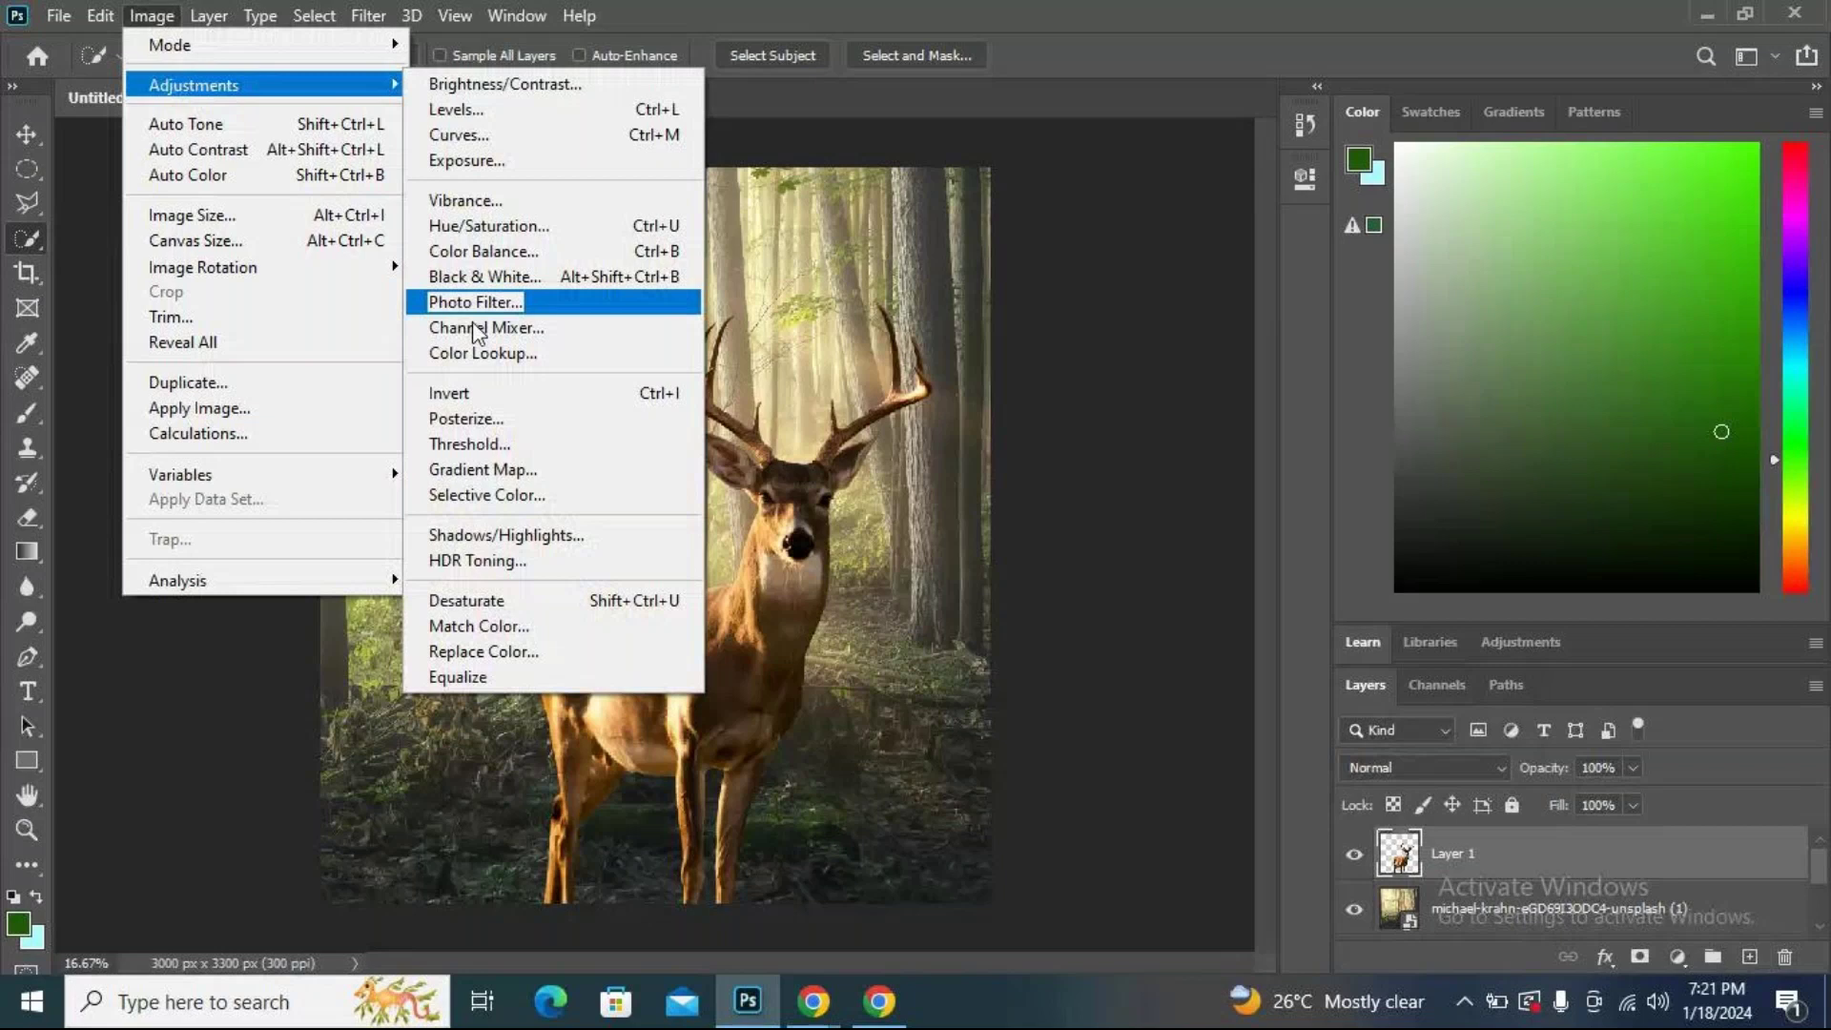
{"action": "right_click", "coordinate": [1571, 852]}
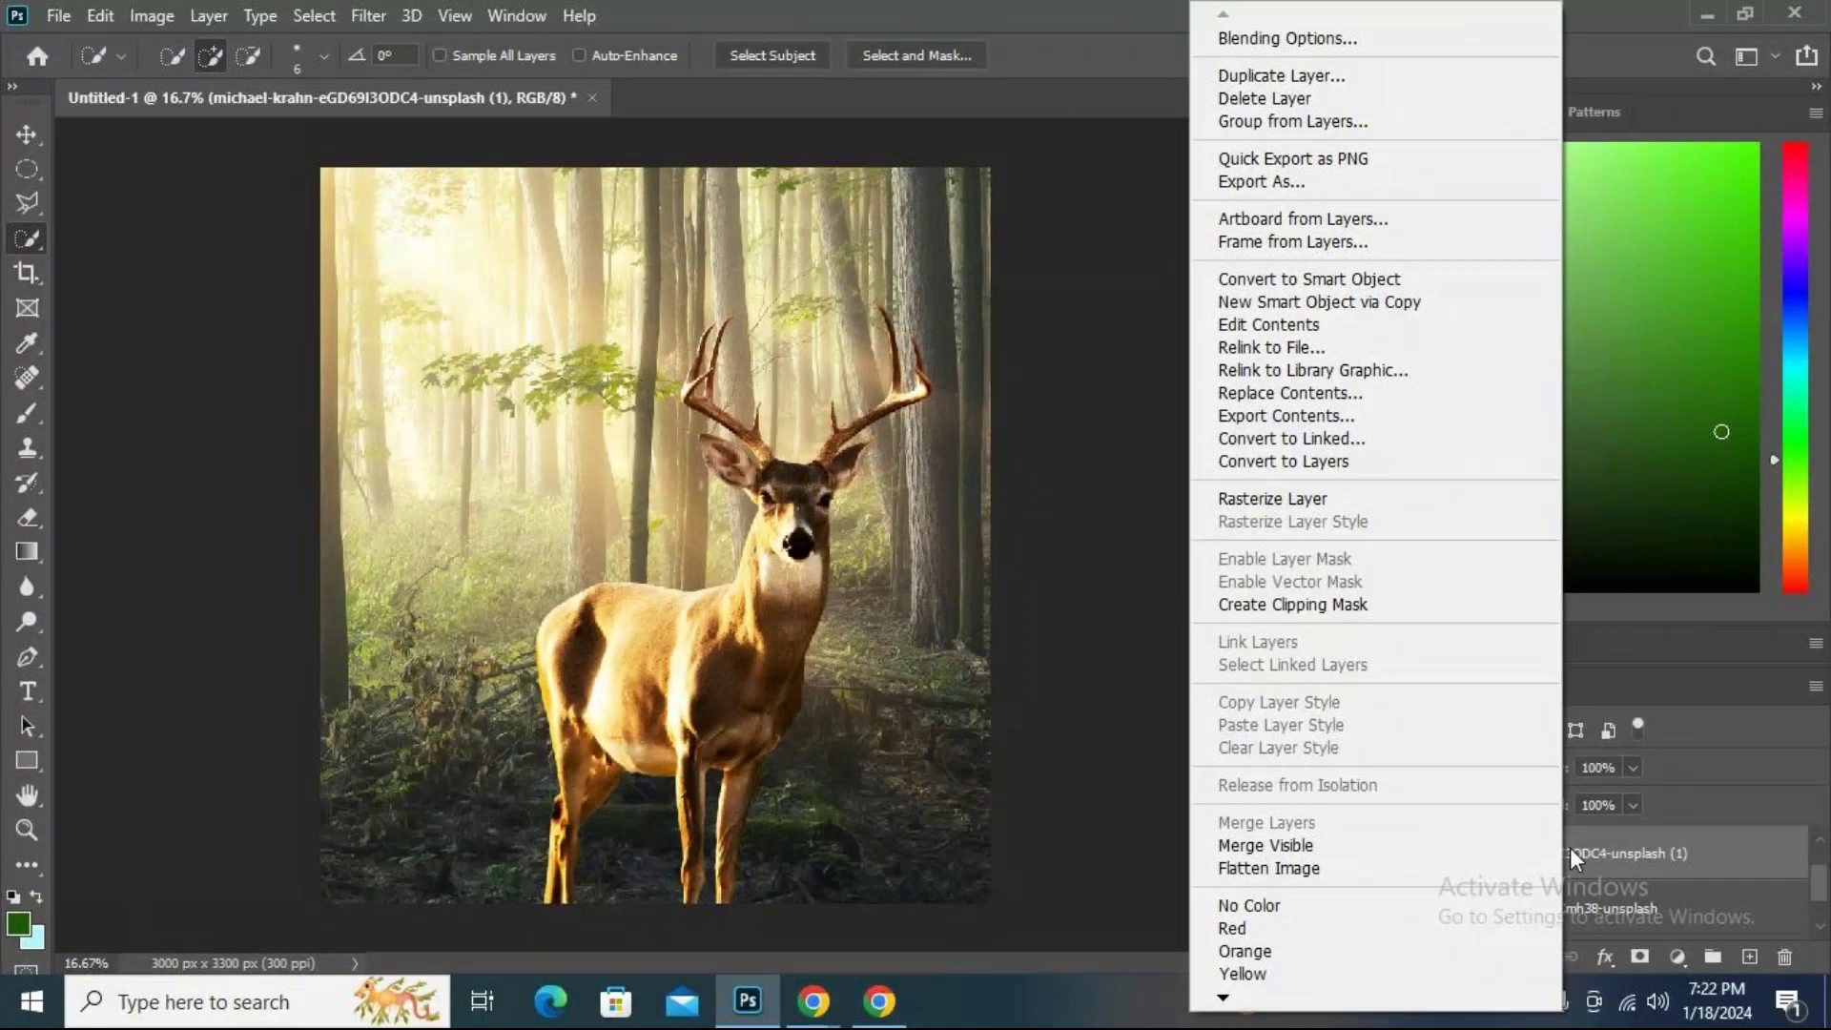
{"action": "left_click", "coordinate": [1228, 505]}
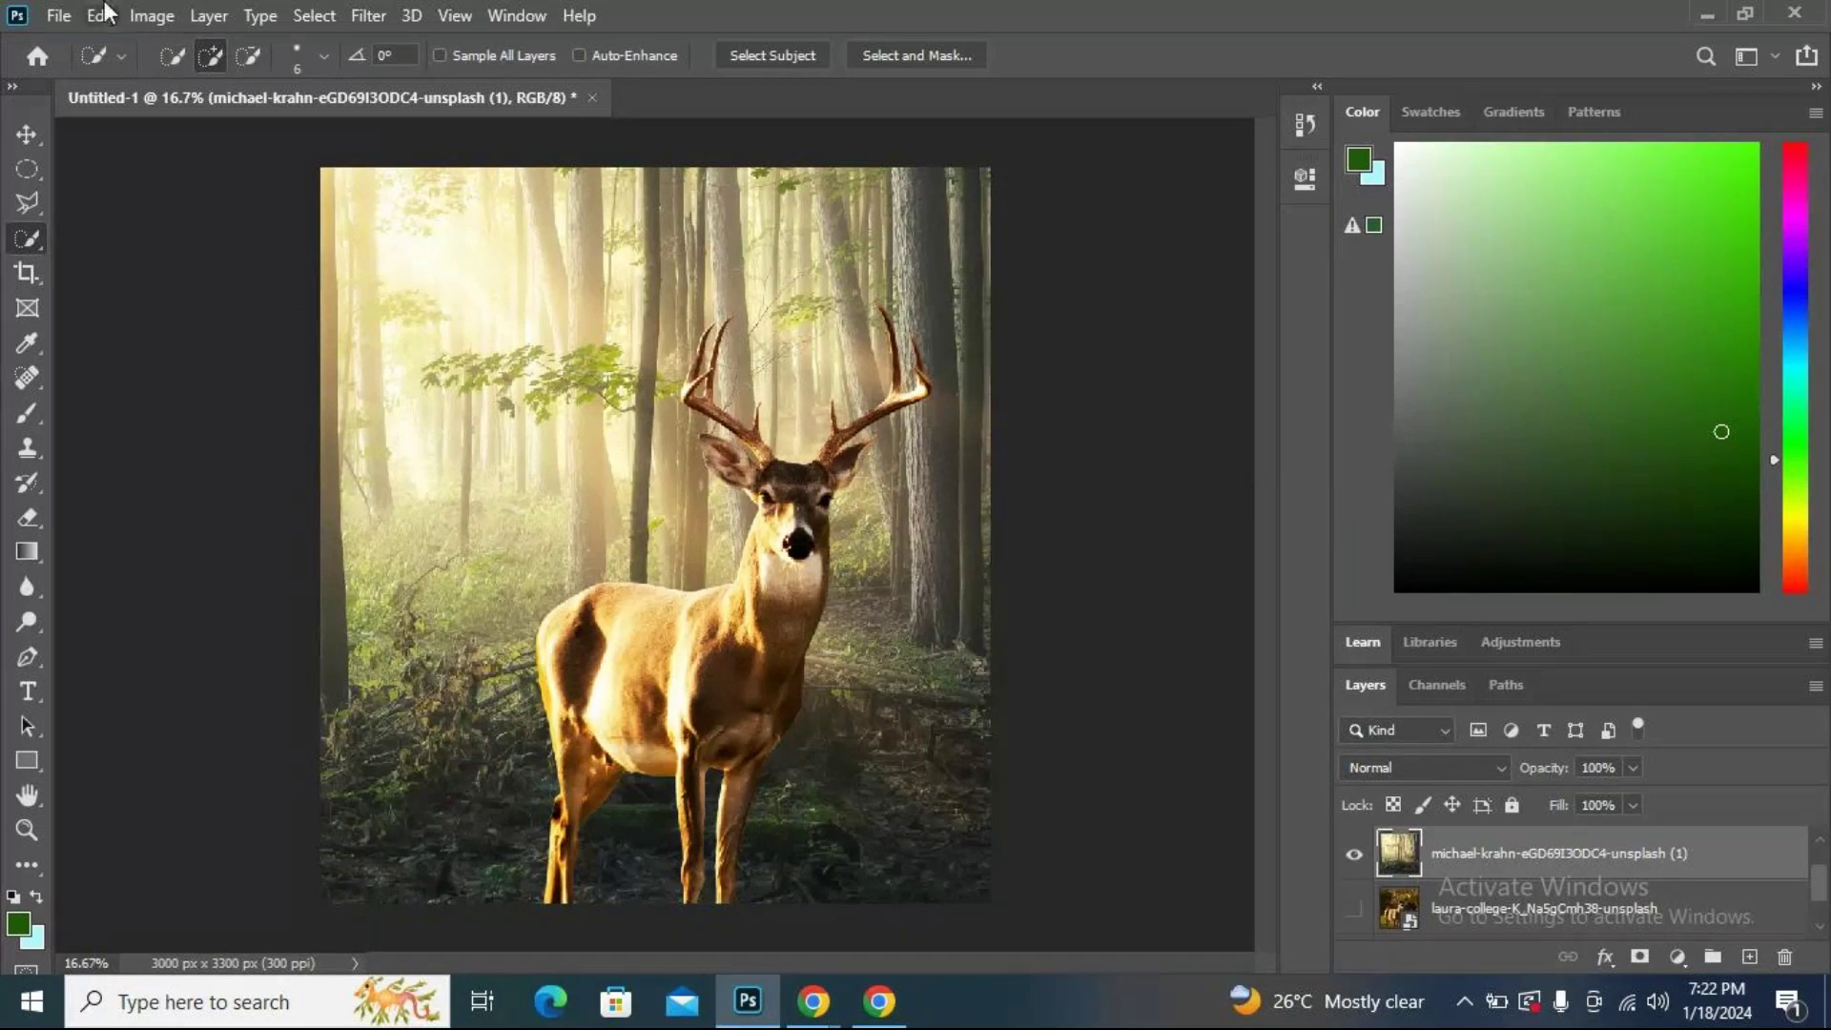
Apply a Brightness/Contrast adjustment to the forest photo layer with brightness -72 and contrast 98.
{"action": "left_click", "coordinate": [153, 16]}
{"action": "mouse_move", "coordinate": [248, 85]}
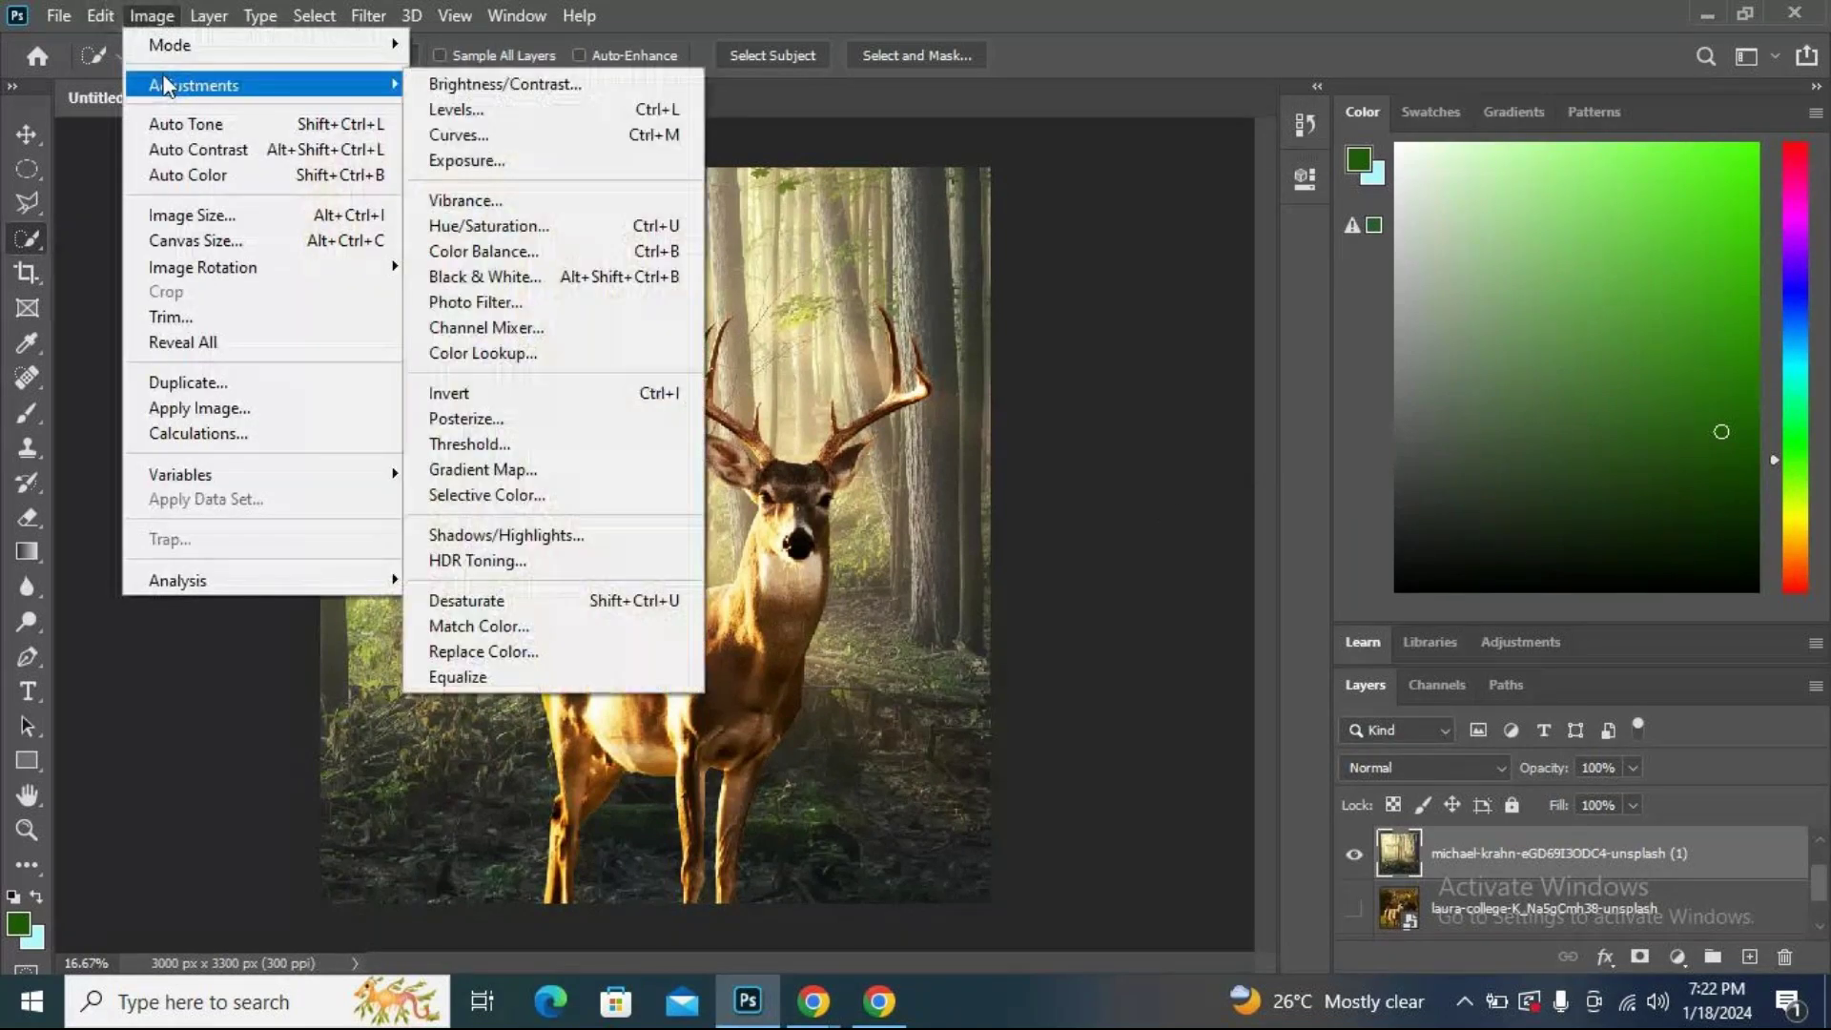
{"action": "left_click", "coordinate": [526, 84]}
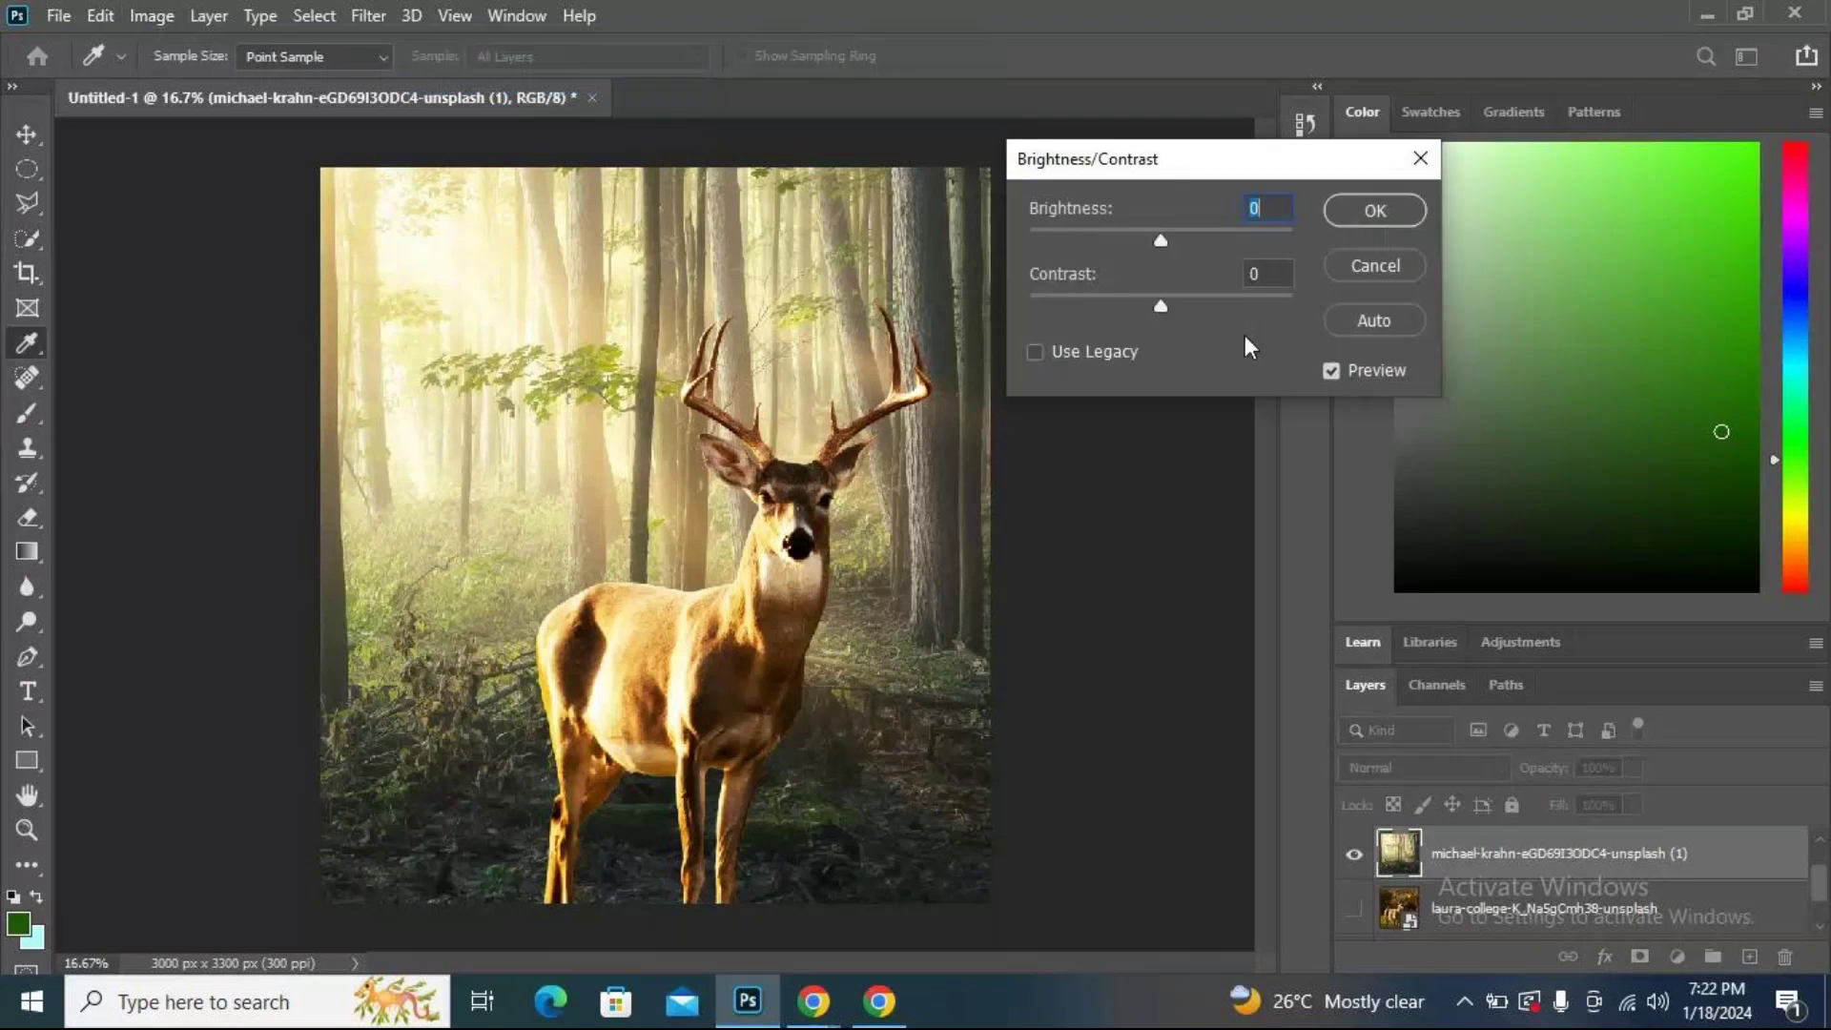
{"action": "left_click_drag", "start_coordinate": [1156, 240], "coordinate": [1098, 254]}
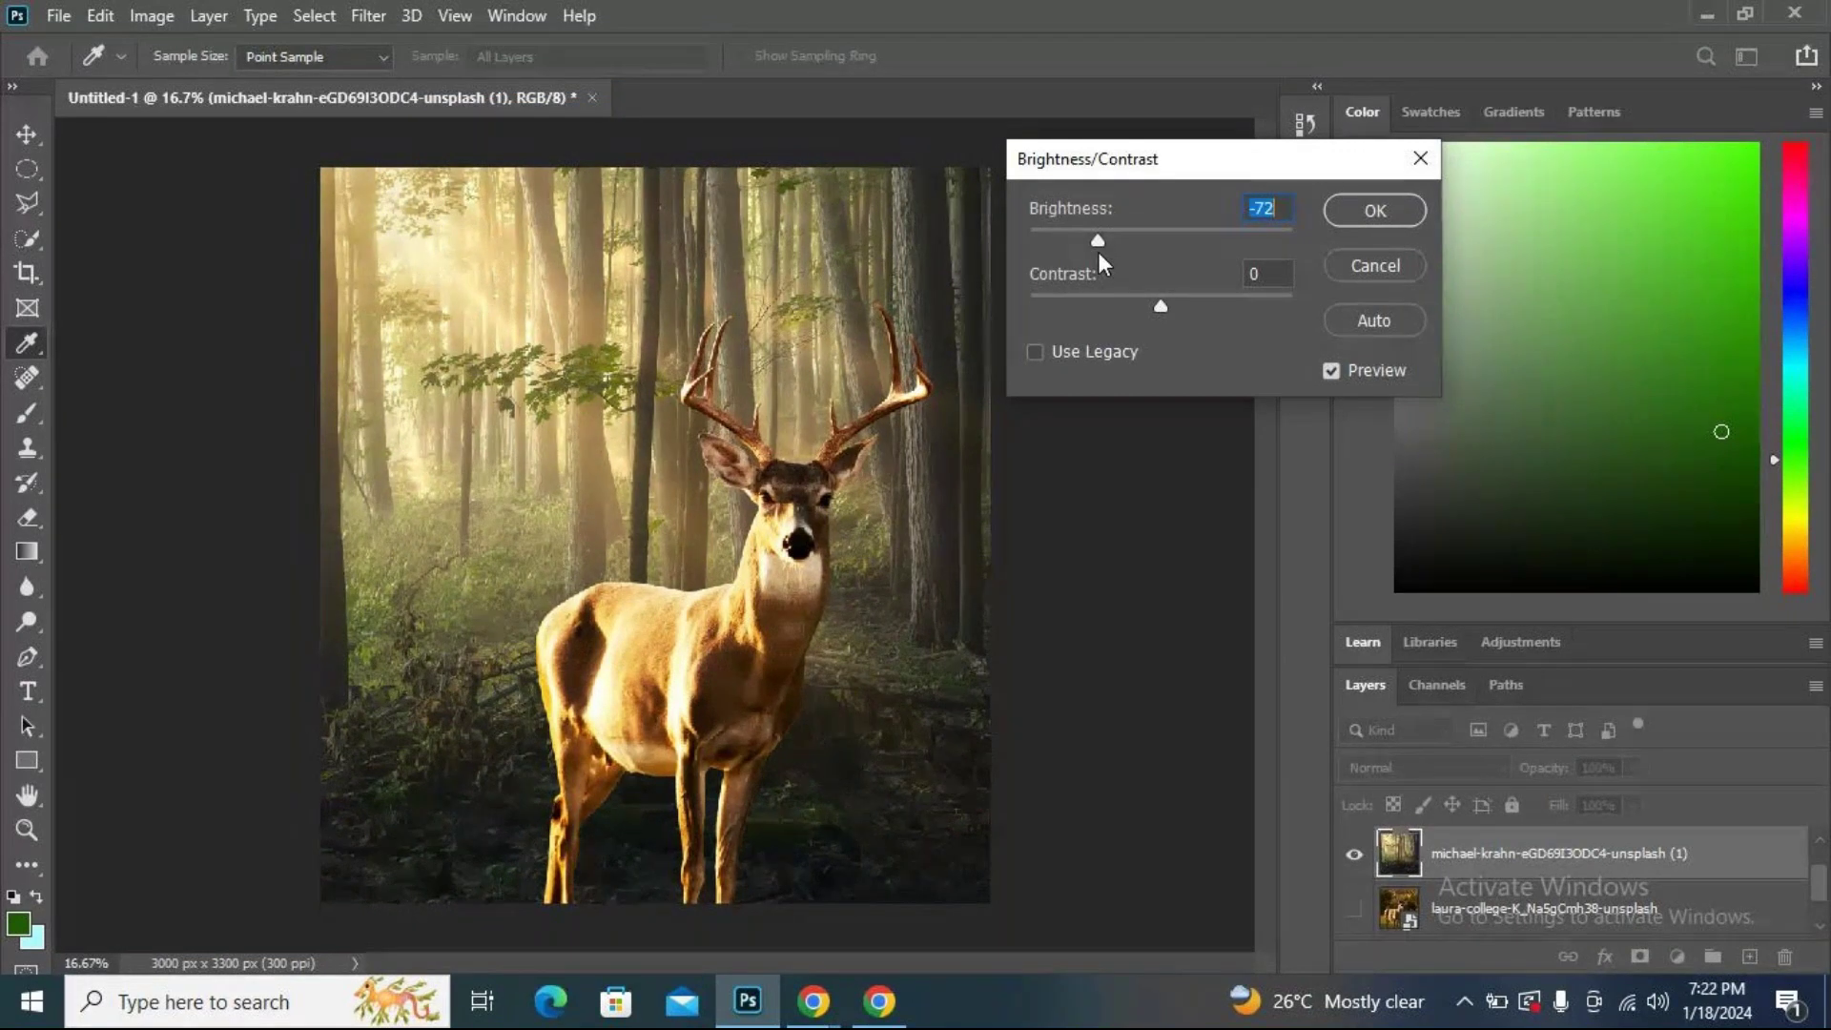
{"action": "left_click_drag", "start_coordinate": [1188, 299], "coordinate": [1262, 302]}
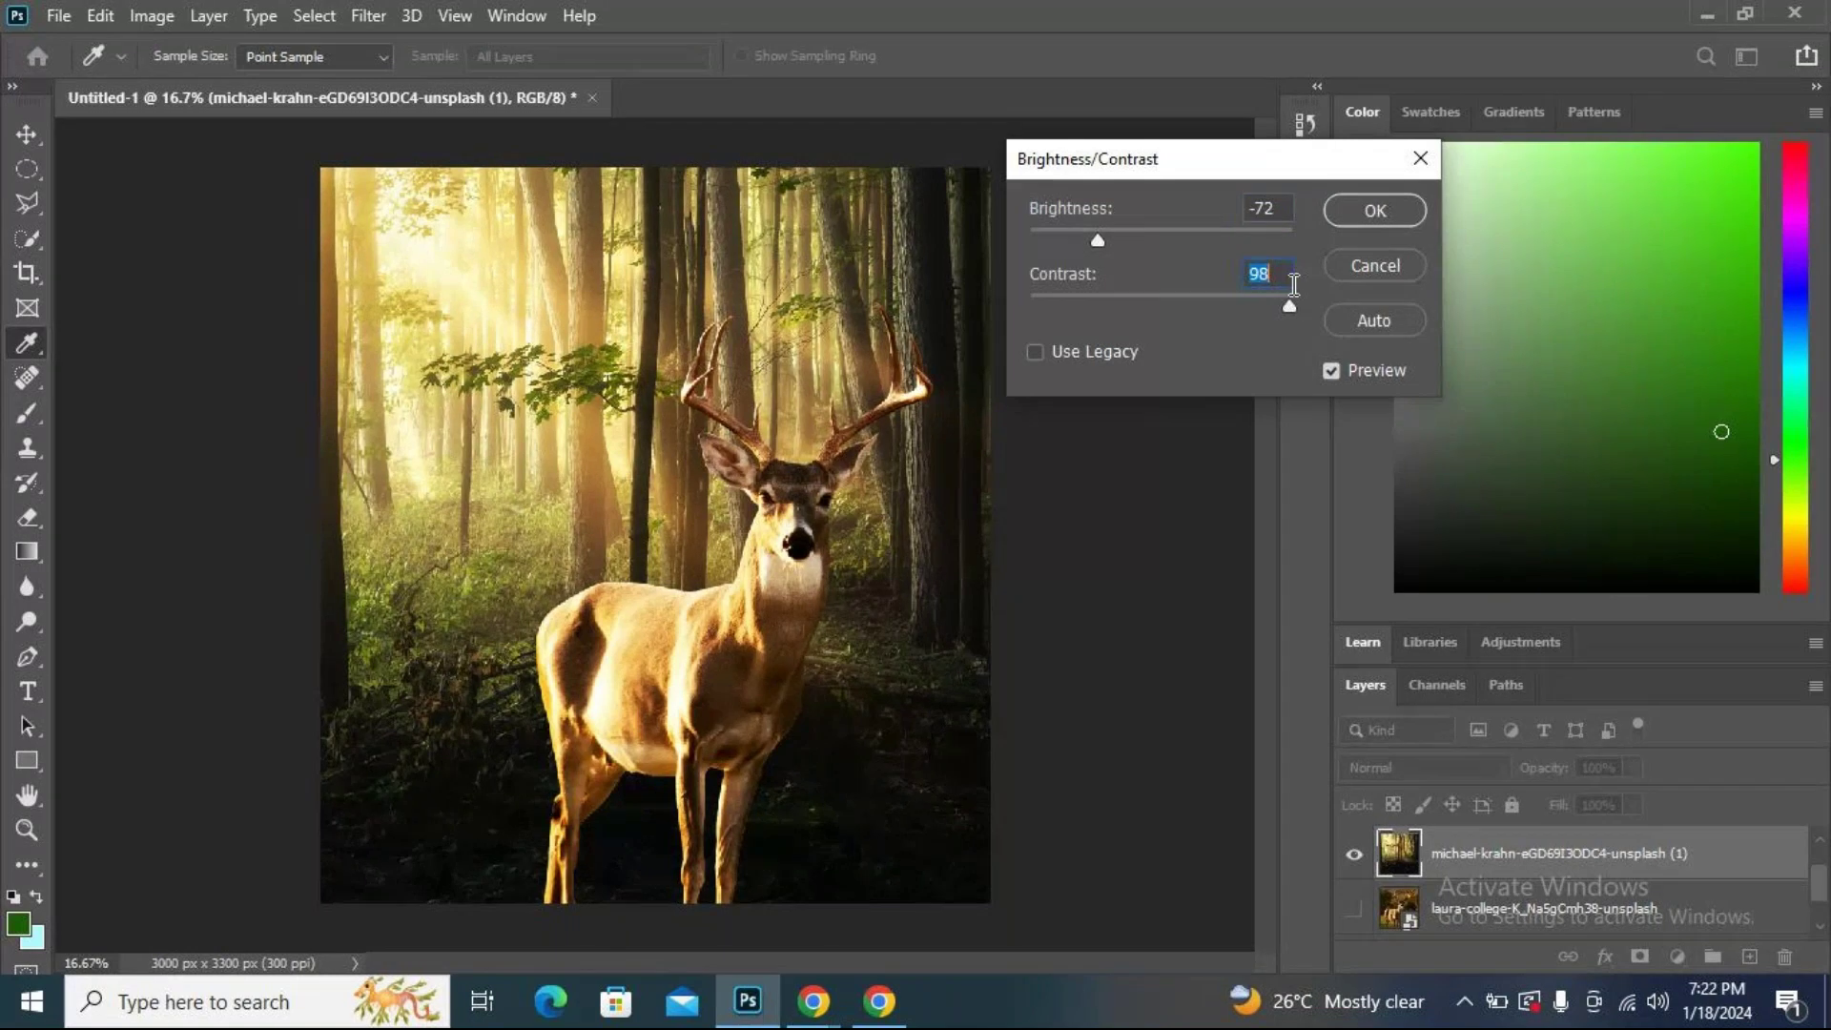
{"action": "left_click", "coordinate": [1358, 210]}
{"action": "key", "text": "w"}
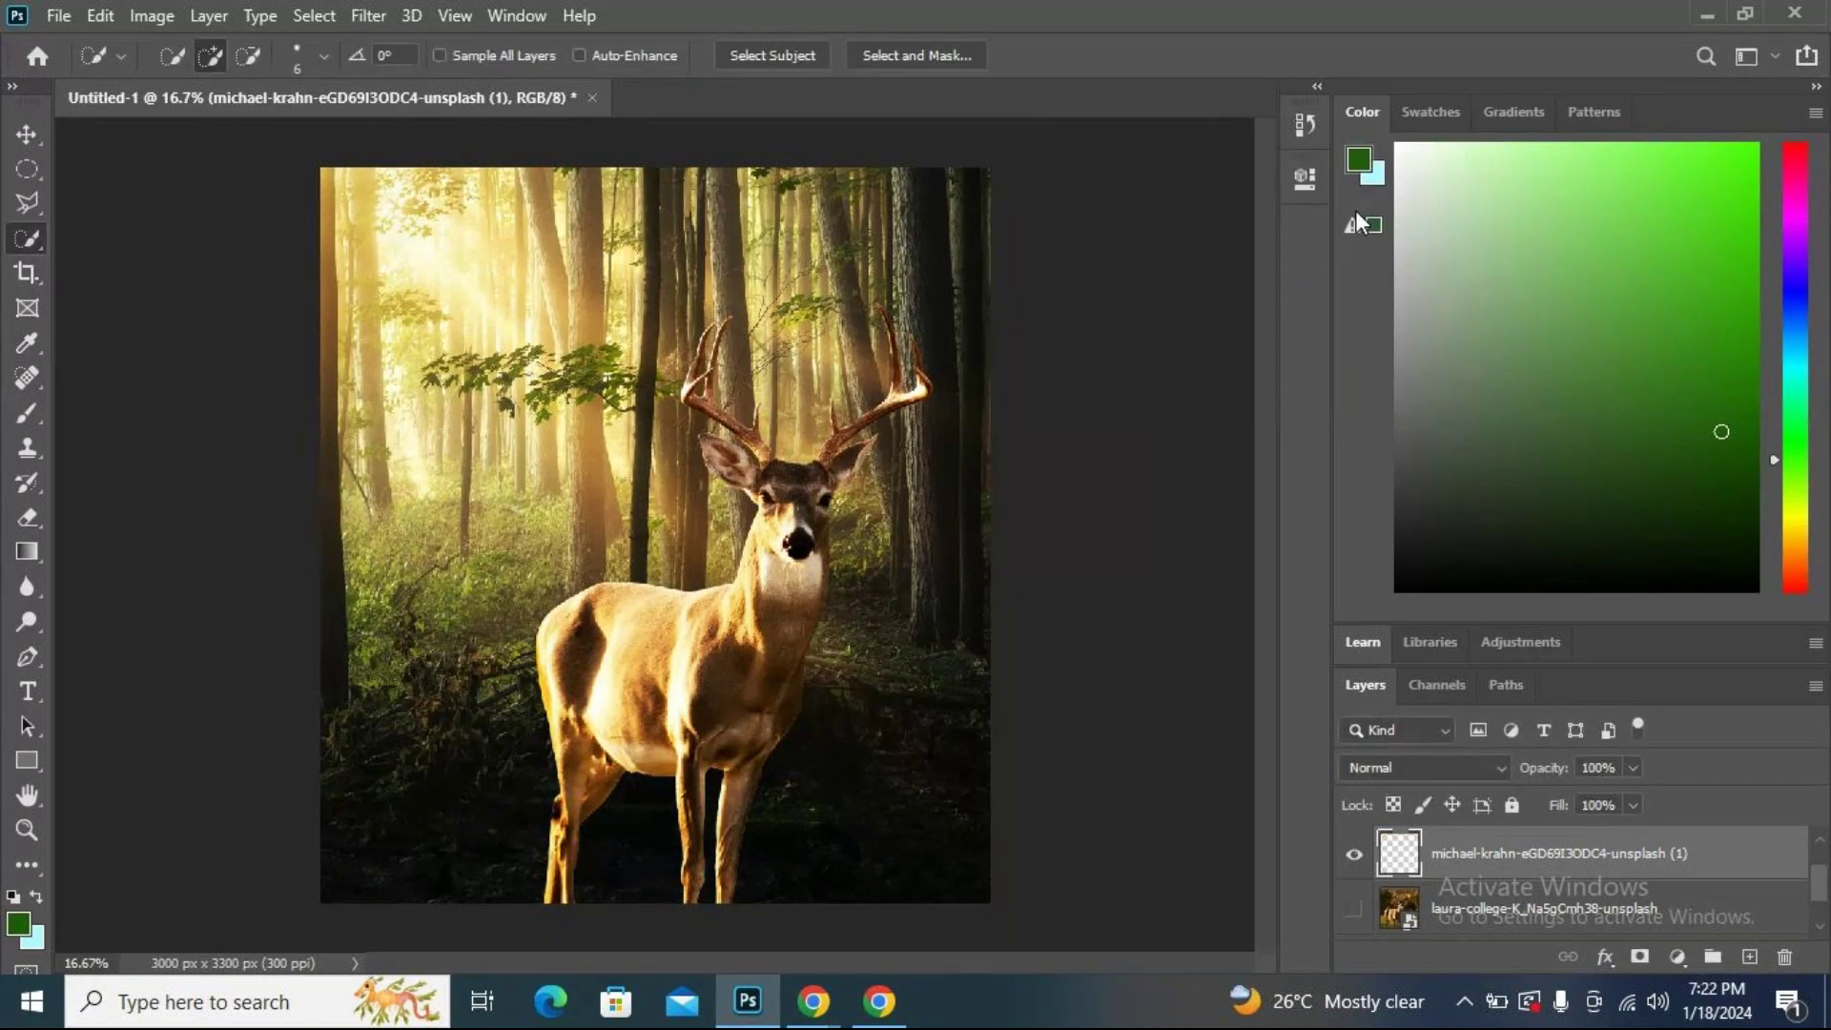
Apply a second Brightness/Contrast adjustment to the forest photo layer, setting brightness to -11 and fine-tuning the contrast.
{"action": "left_click", "coordinate": [152, 16]}
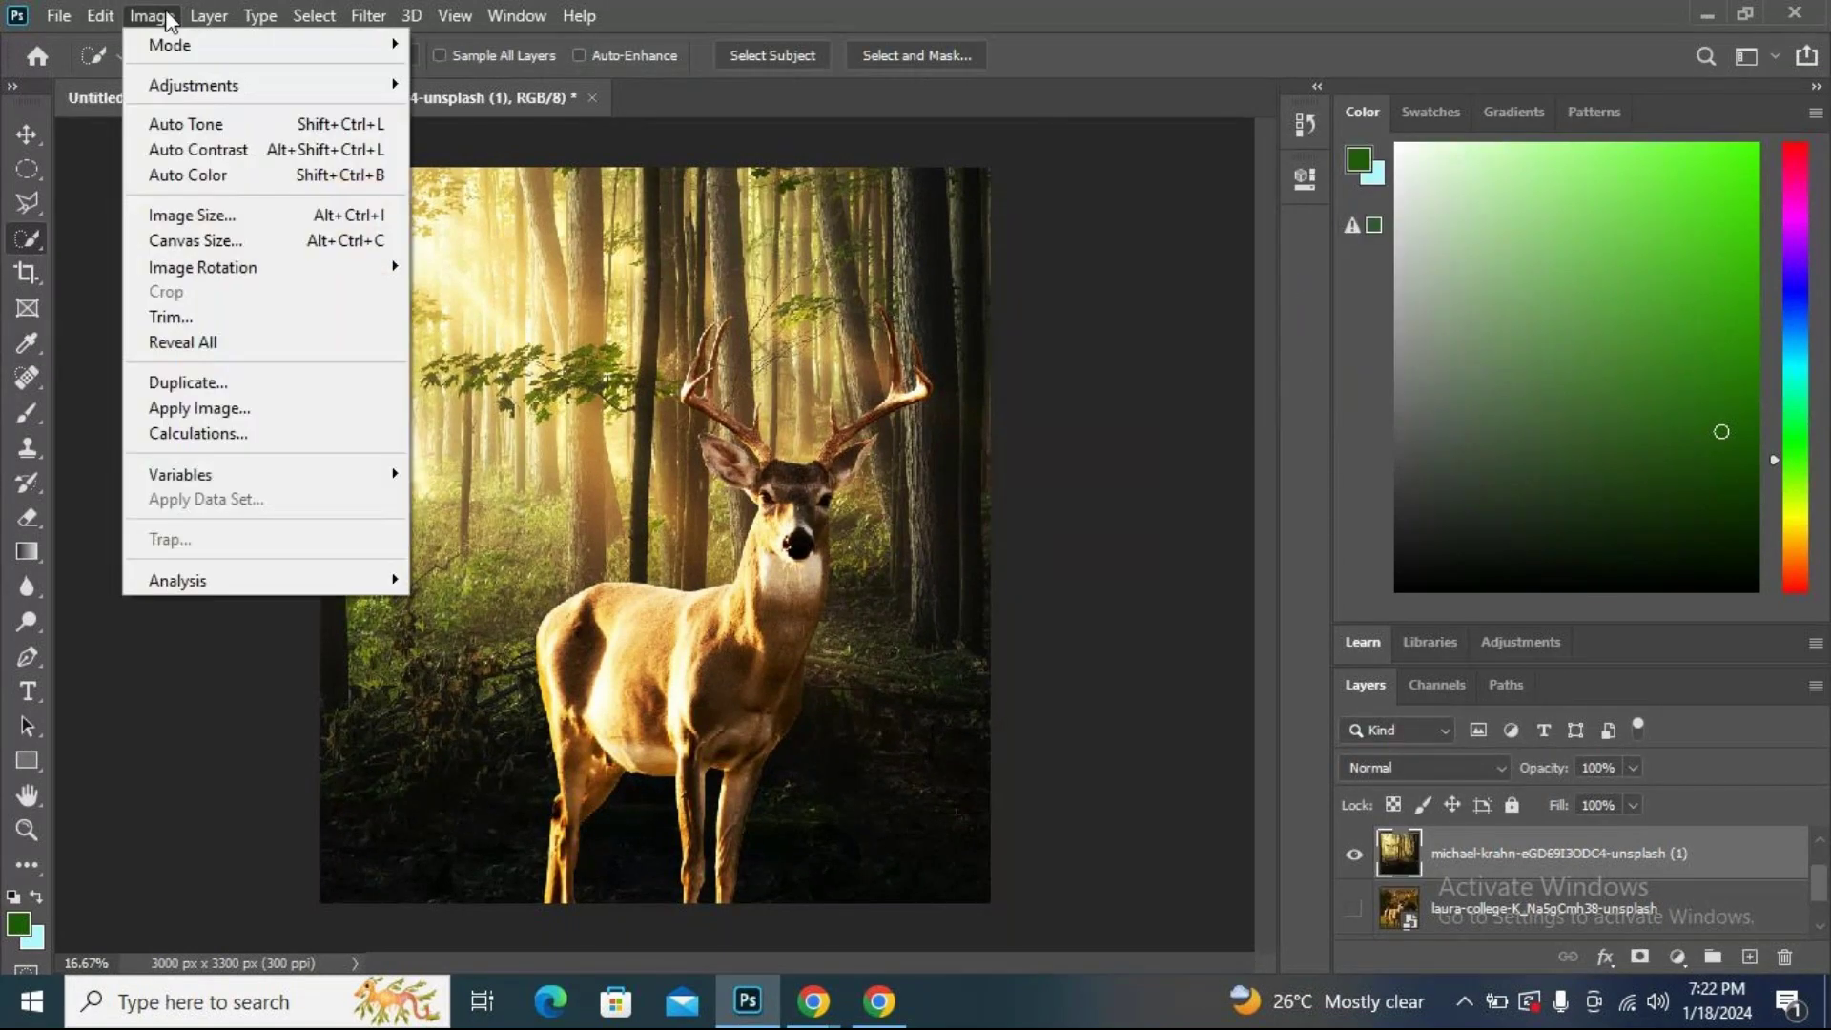
{"action": "mouse_move", "coordinate": [168, 80]}
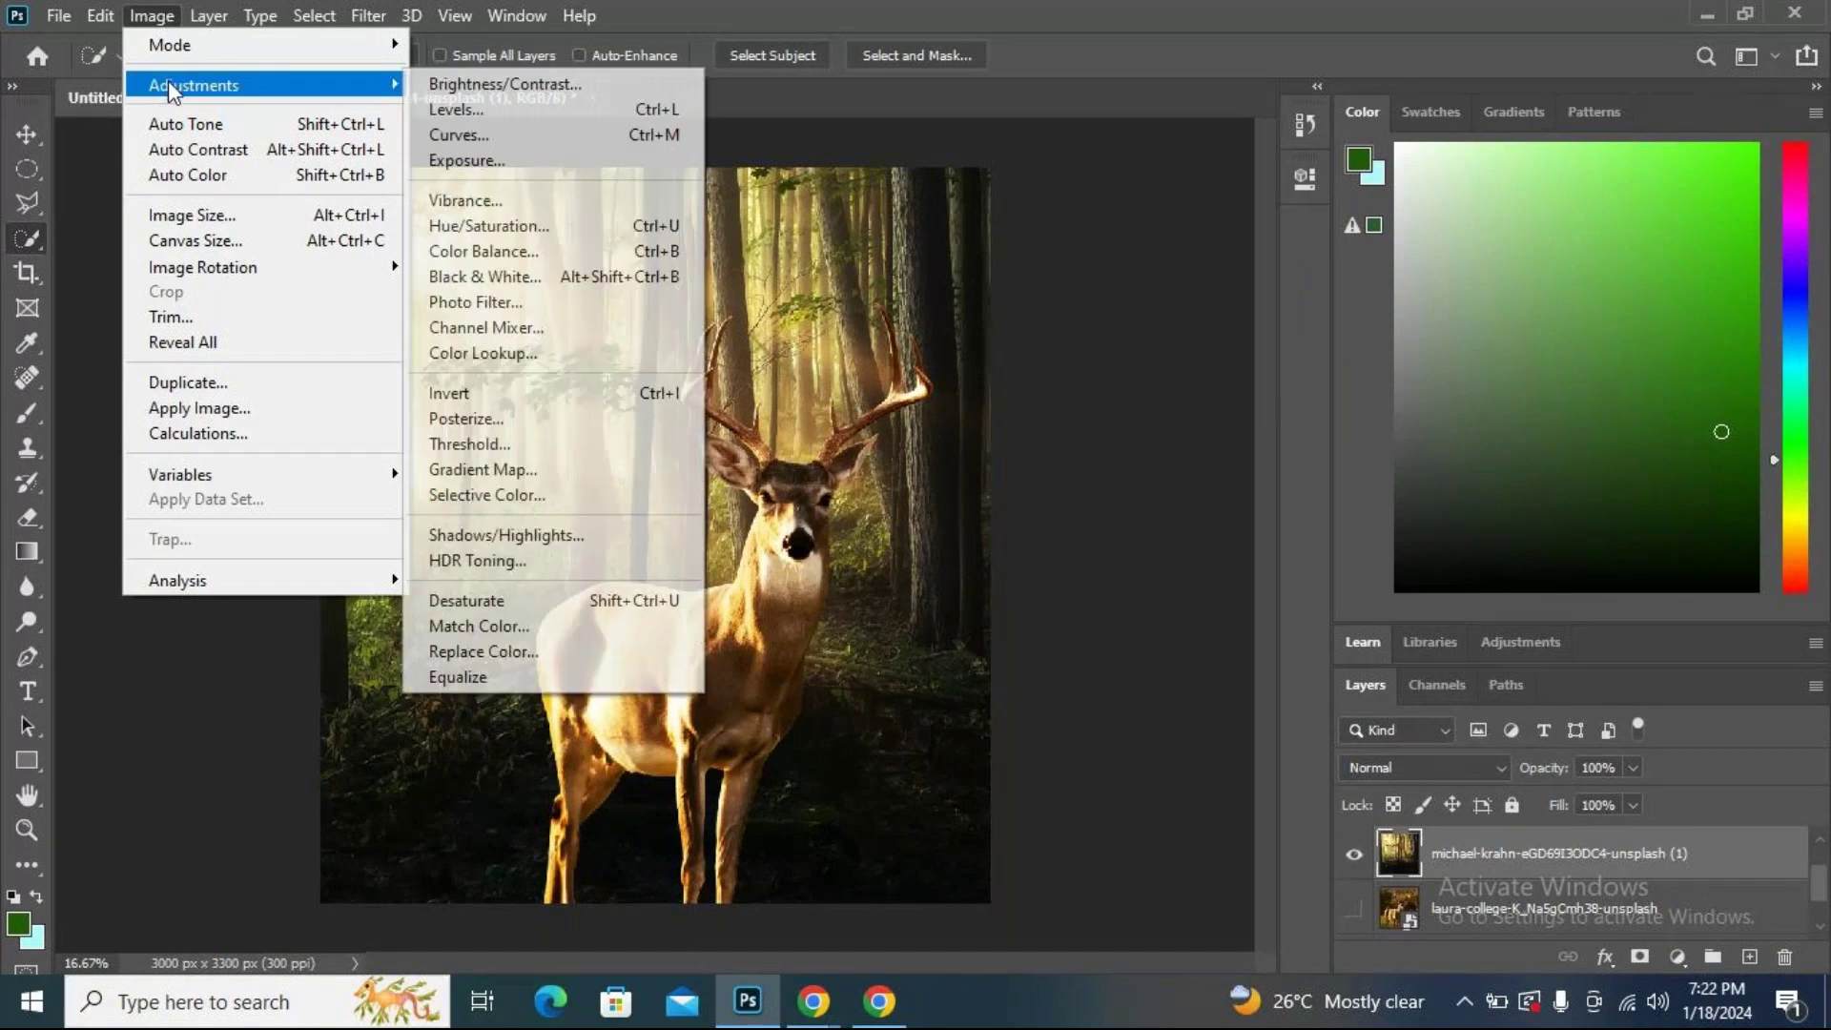
{"action": "left_click", "coordinate": [525, 83]}
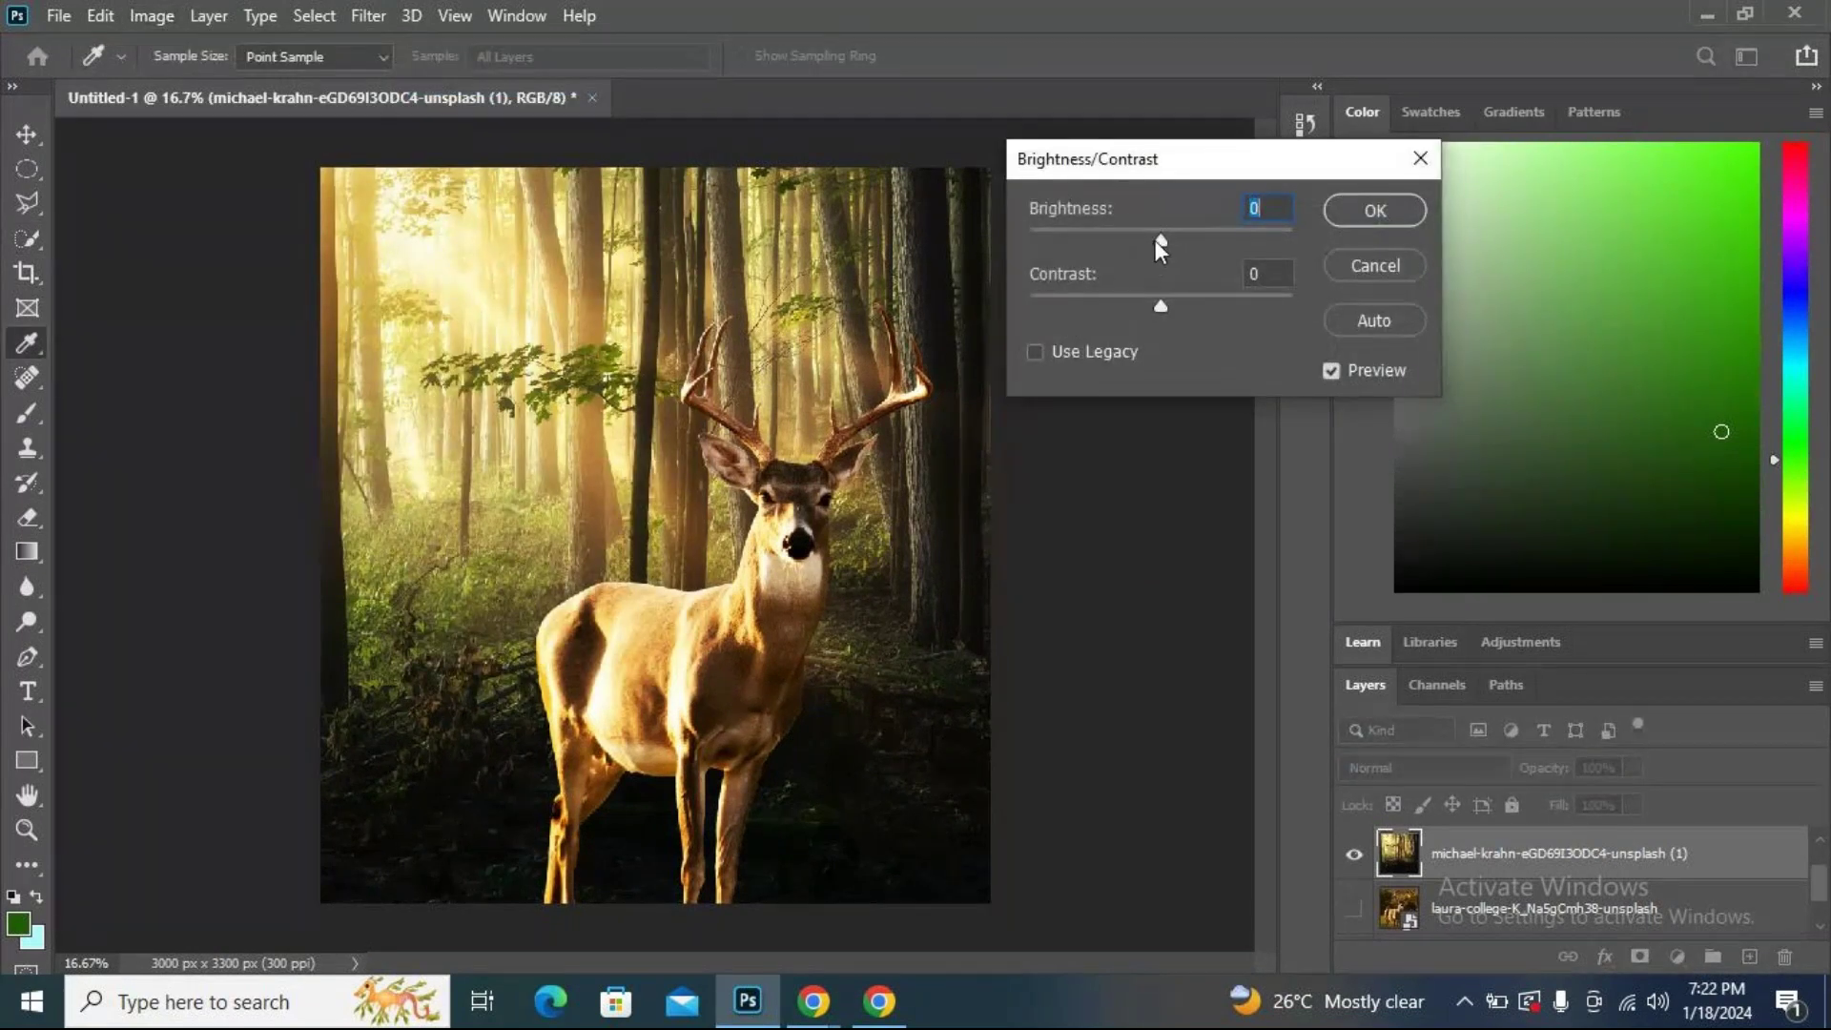
{"action": "left_click_drag", "start_coordinate": [1154, 238], "coordinate": [1150, 238]}
{"action": "left_click_drag", "start_coordinate": [1159, 306], "coordinate": [1156, 307]}
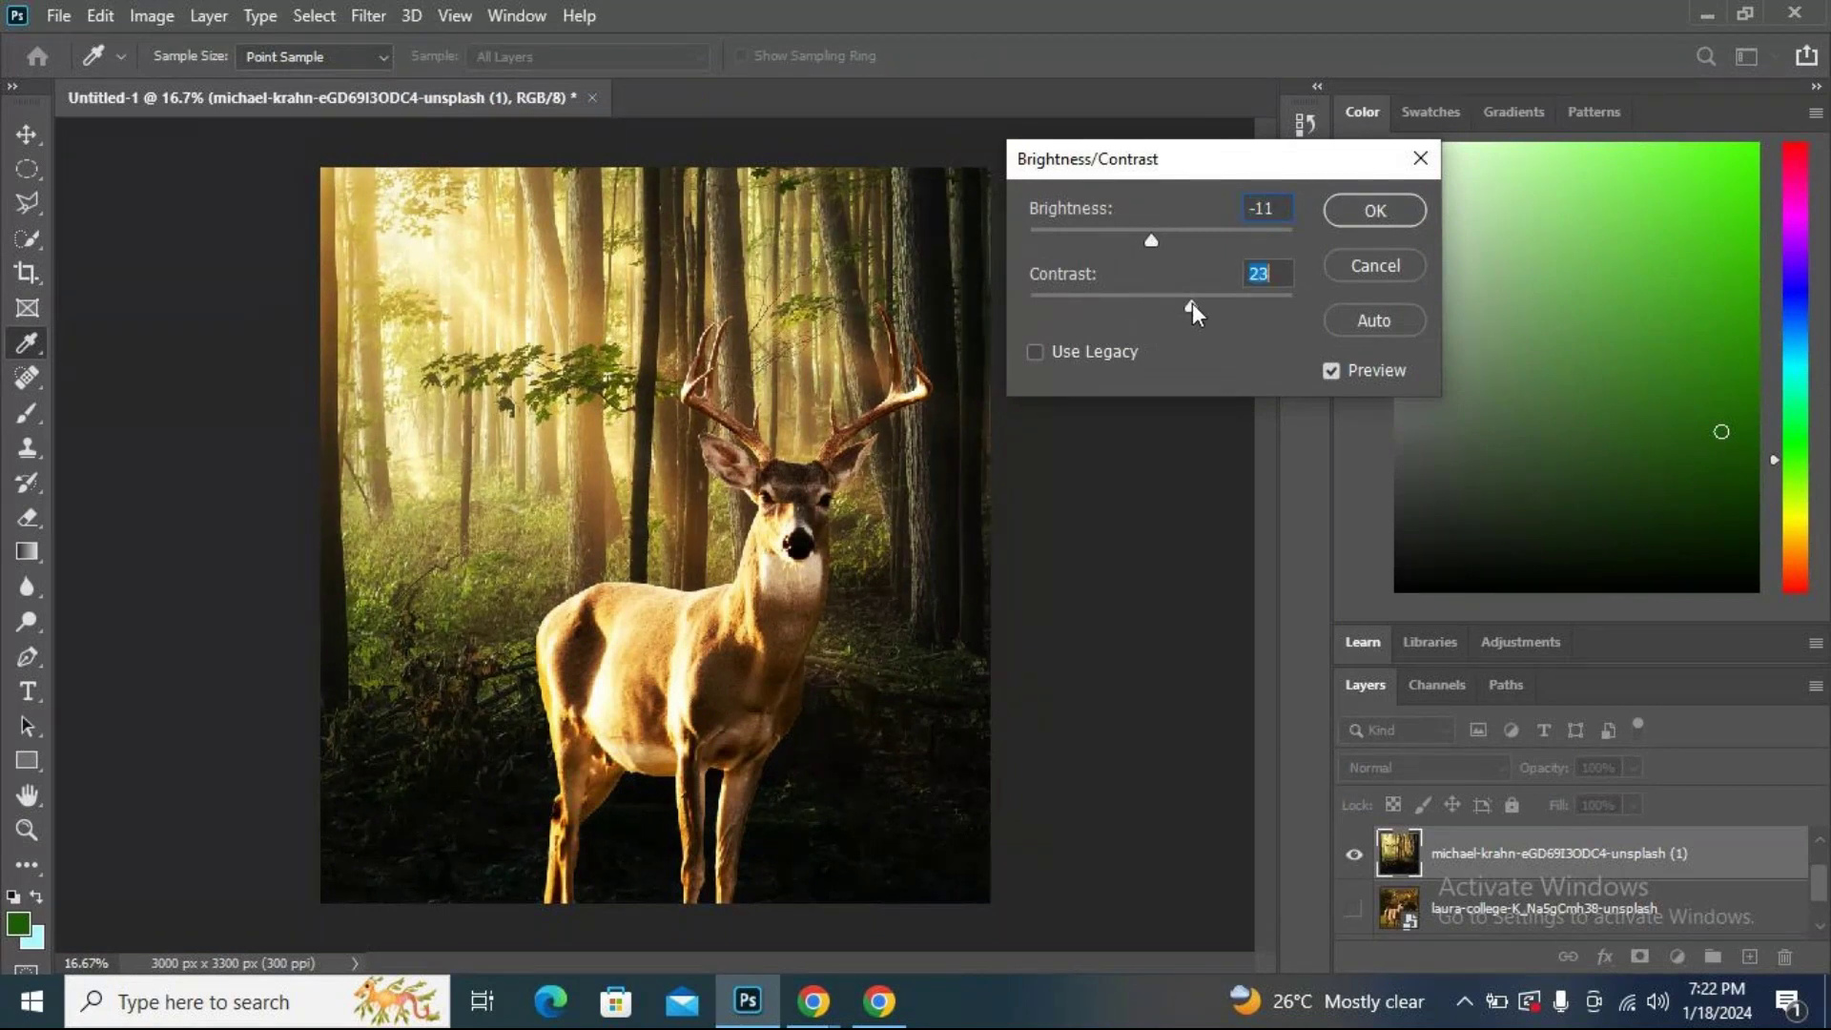
{"action": "left_click", "coordinate": [1366, 209]}
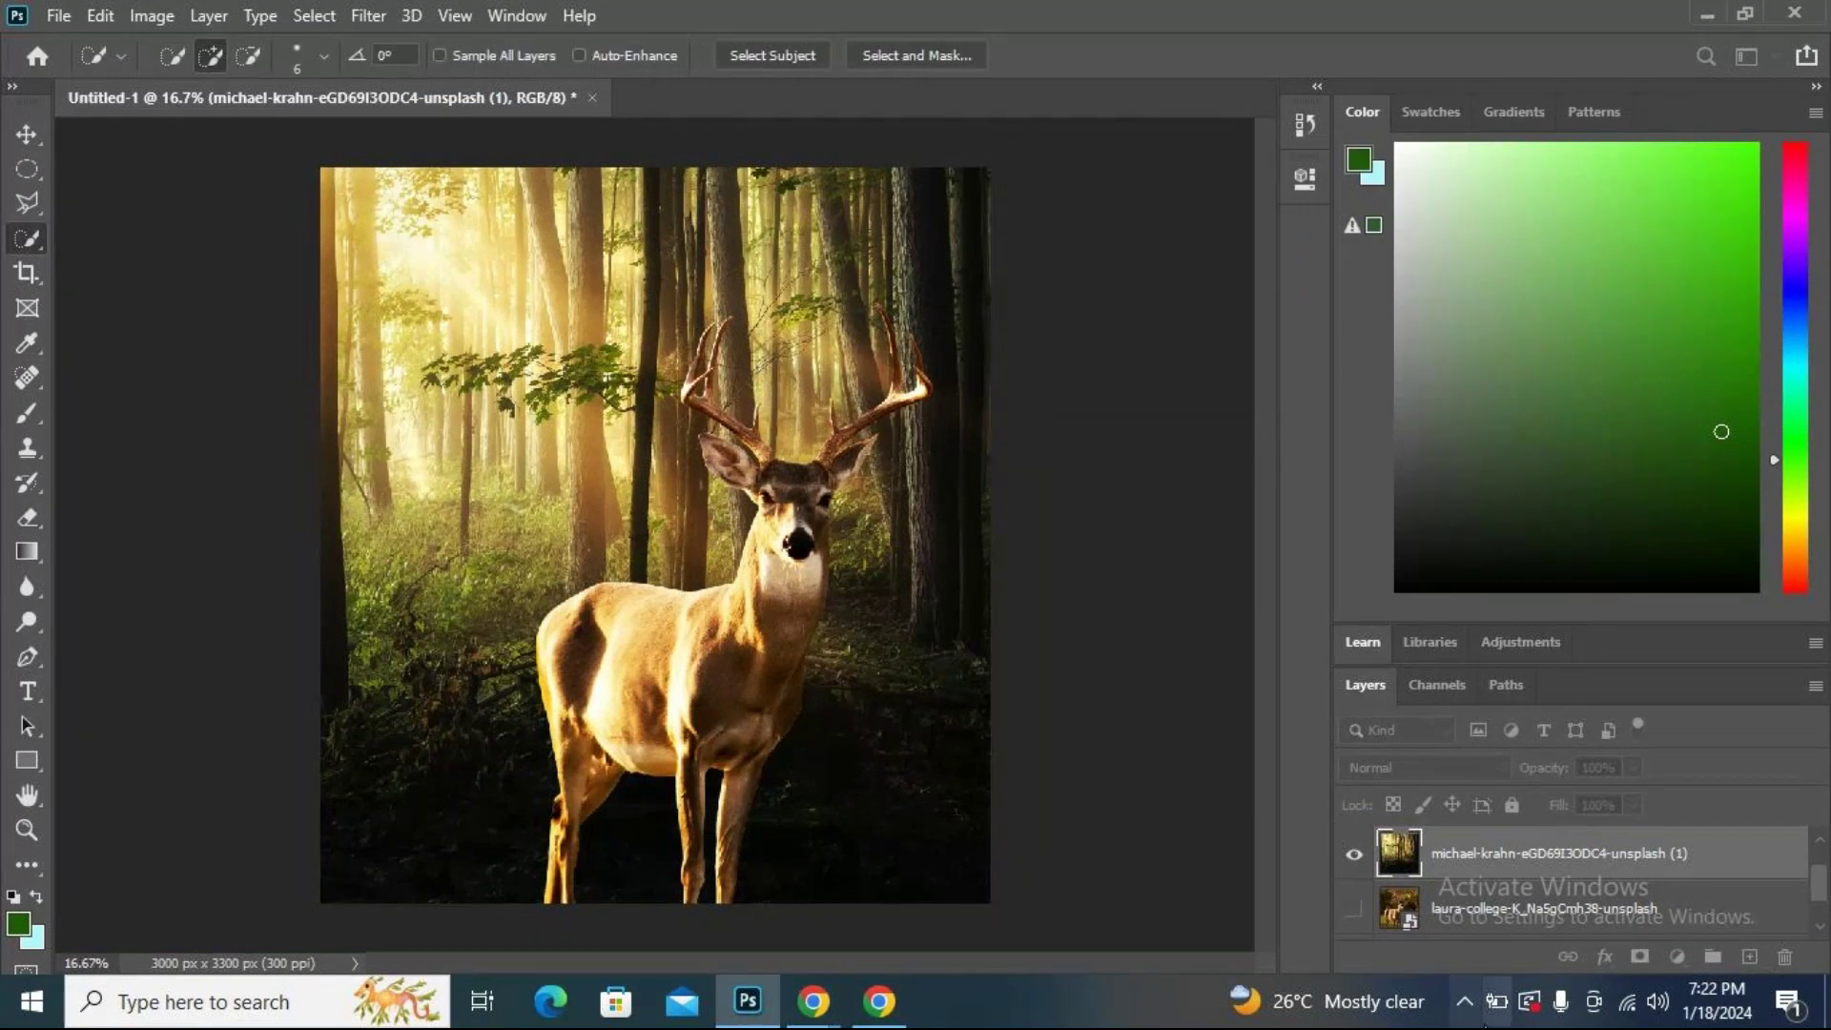
Select the deer on Layer 1 and darken it with a Brightness/Contrast adjustment that lowers its brightness.
{"action": "key", "text": "ctrl+j"}
{"action": "left_click", "coordinate": [130, 15]}
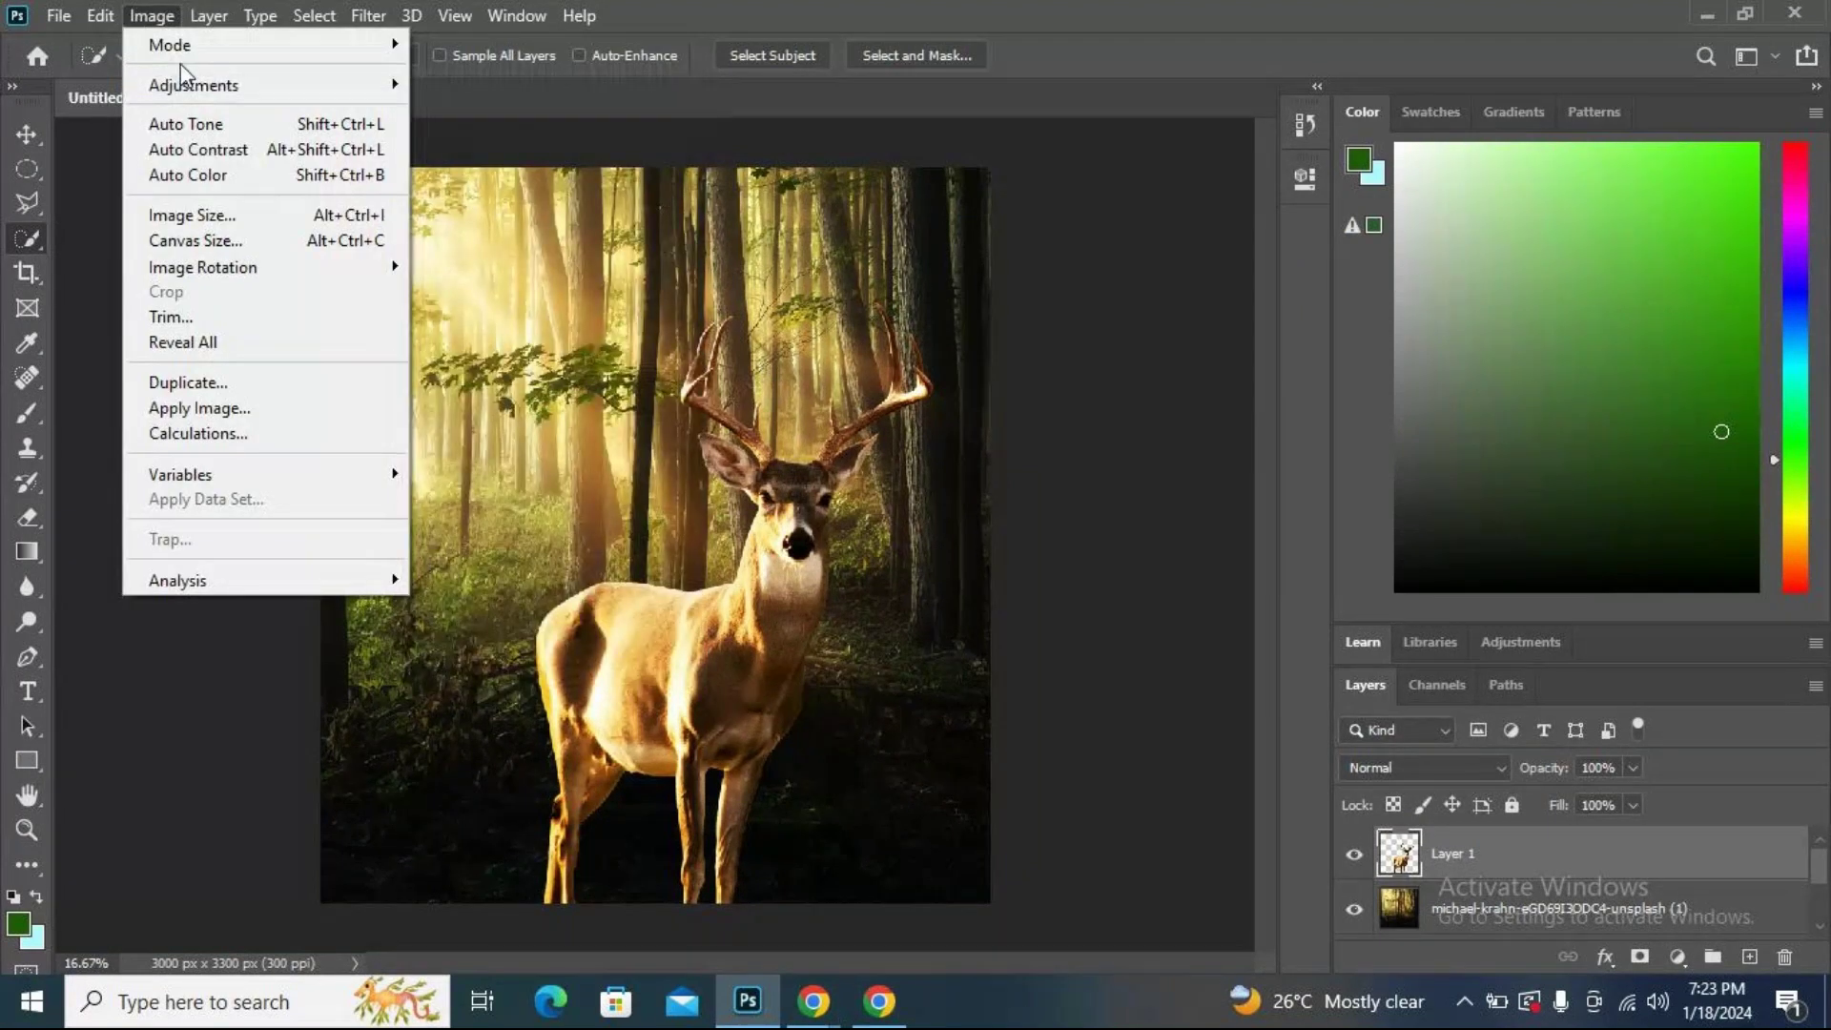
{"action": "mouse_move", "coordinate": [177, 91]}
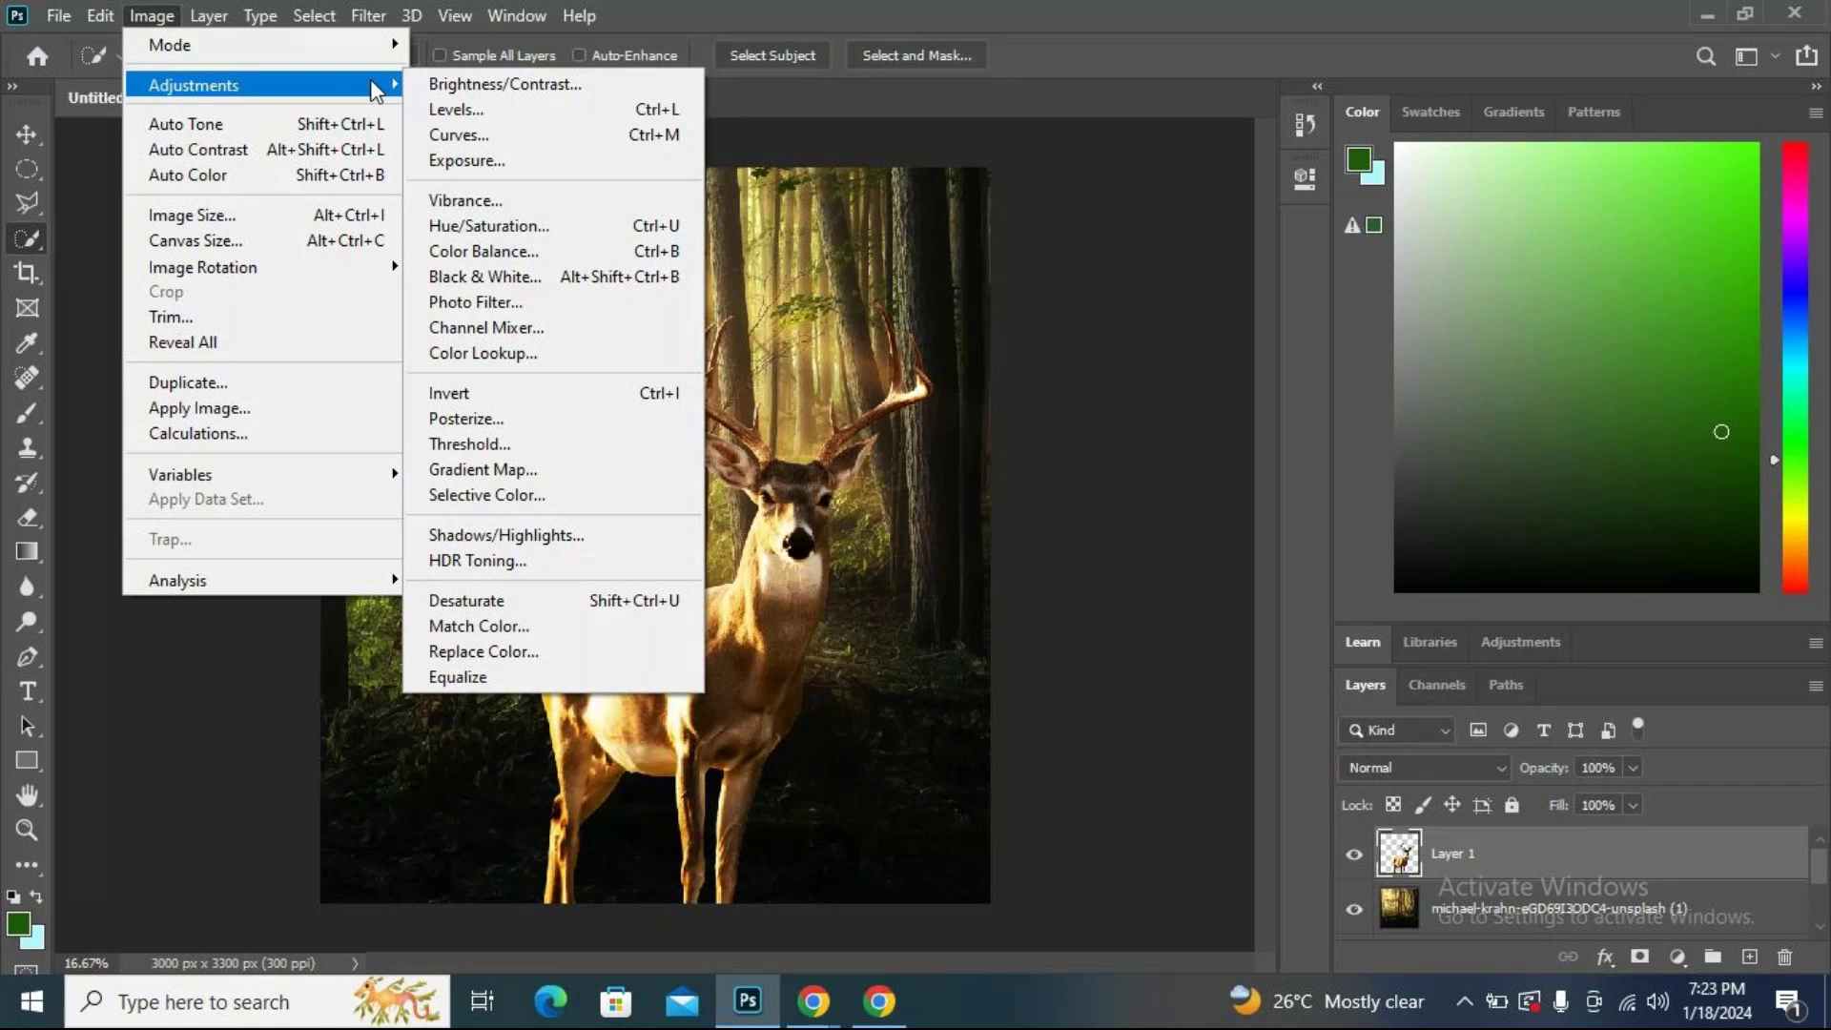
{"action": "left_click", "coordinate": [505, 84]}
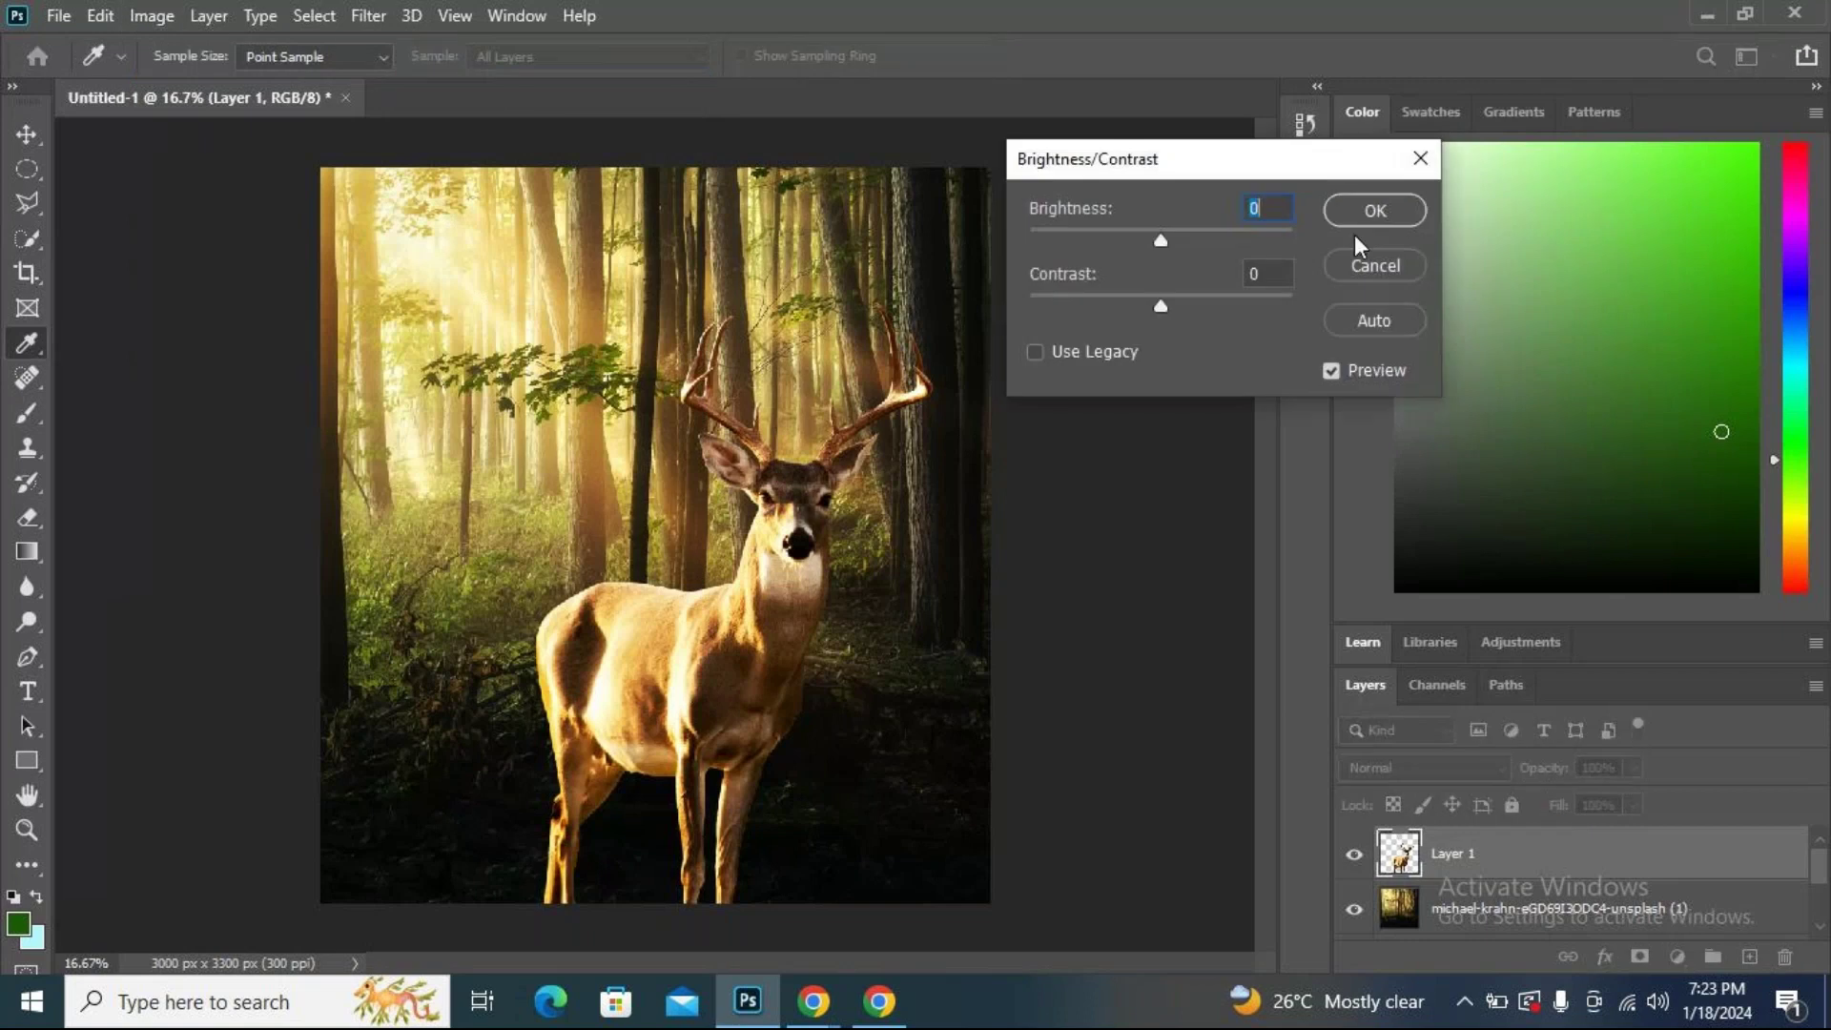
{"action": "left_click_drag", "start_coordinate": [1159, 238], "coordinate": [1115, 257]}
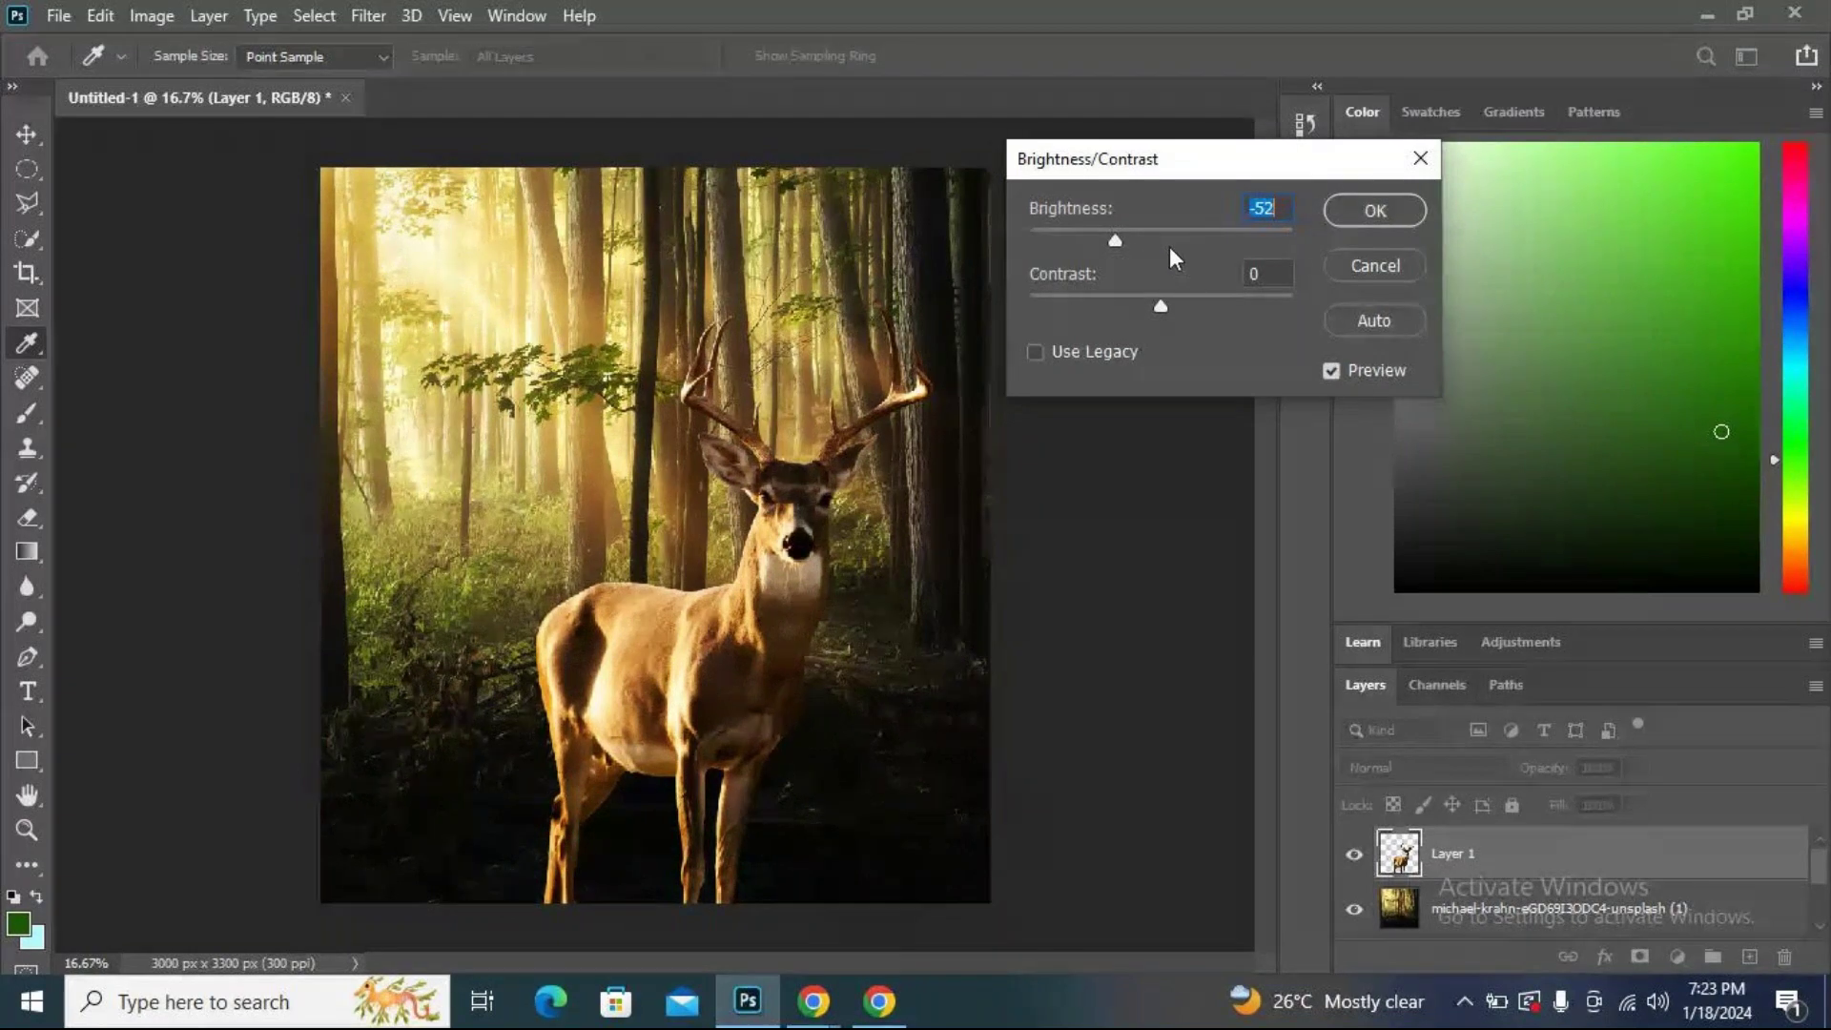
{"action": "left_click_drag", "start_coordinate": [1231, 207], "coordinate": [1127, 260]}
{"action": "left_click", "coordinate": [1375, 209]}
{"action": "key", "text": "w"}
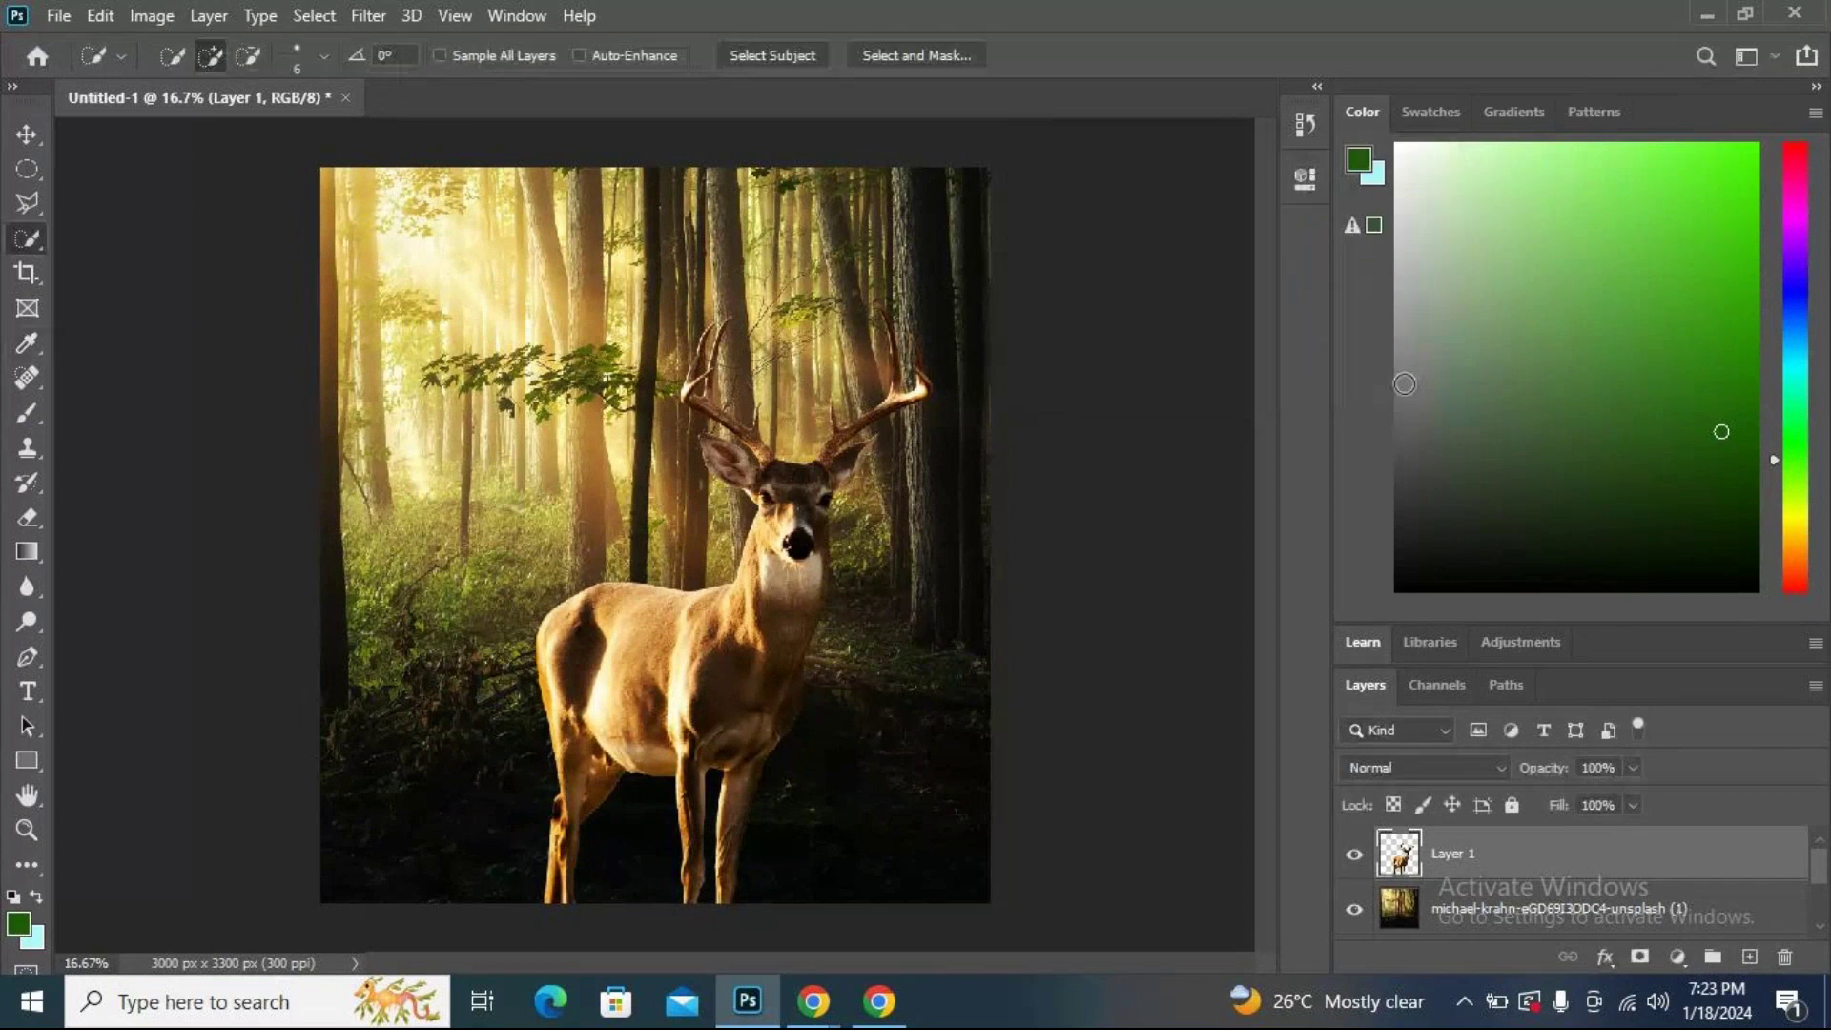
Scale the deer on Layer 1 down proportionally to 93.56% with Free Transform and shift it slightly up and left.
{"action": "key", "text": "ctrl+t"}
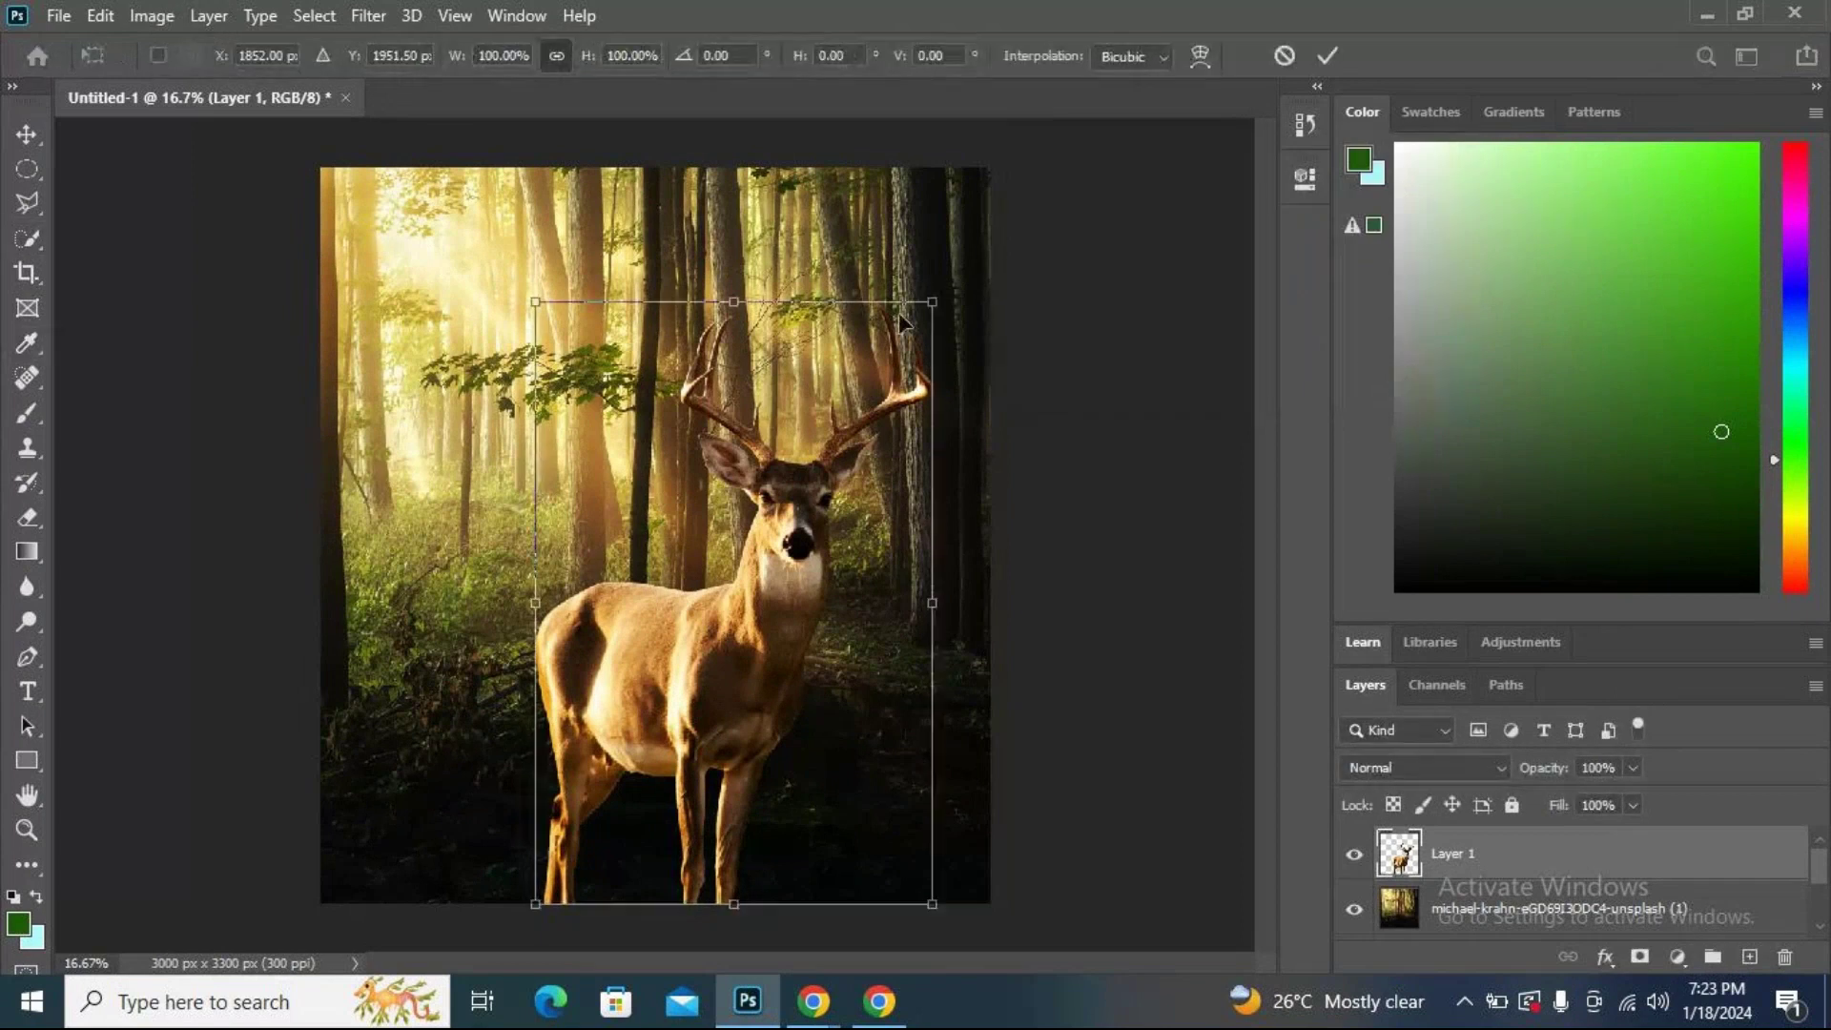
{"action": "left_click_drag", "start_coordinate": [920, 299], "coordinate": [906, 341]}
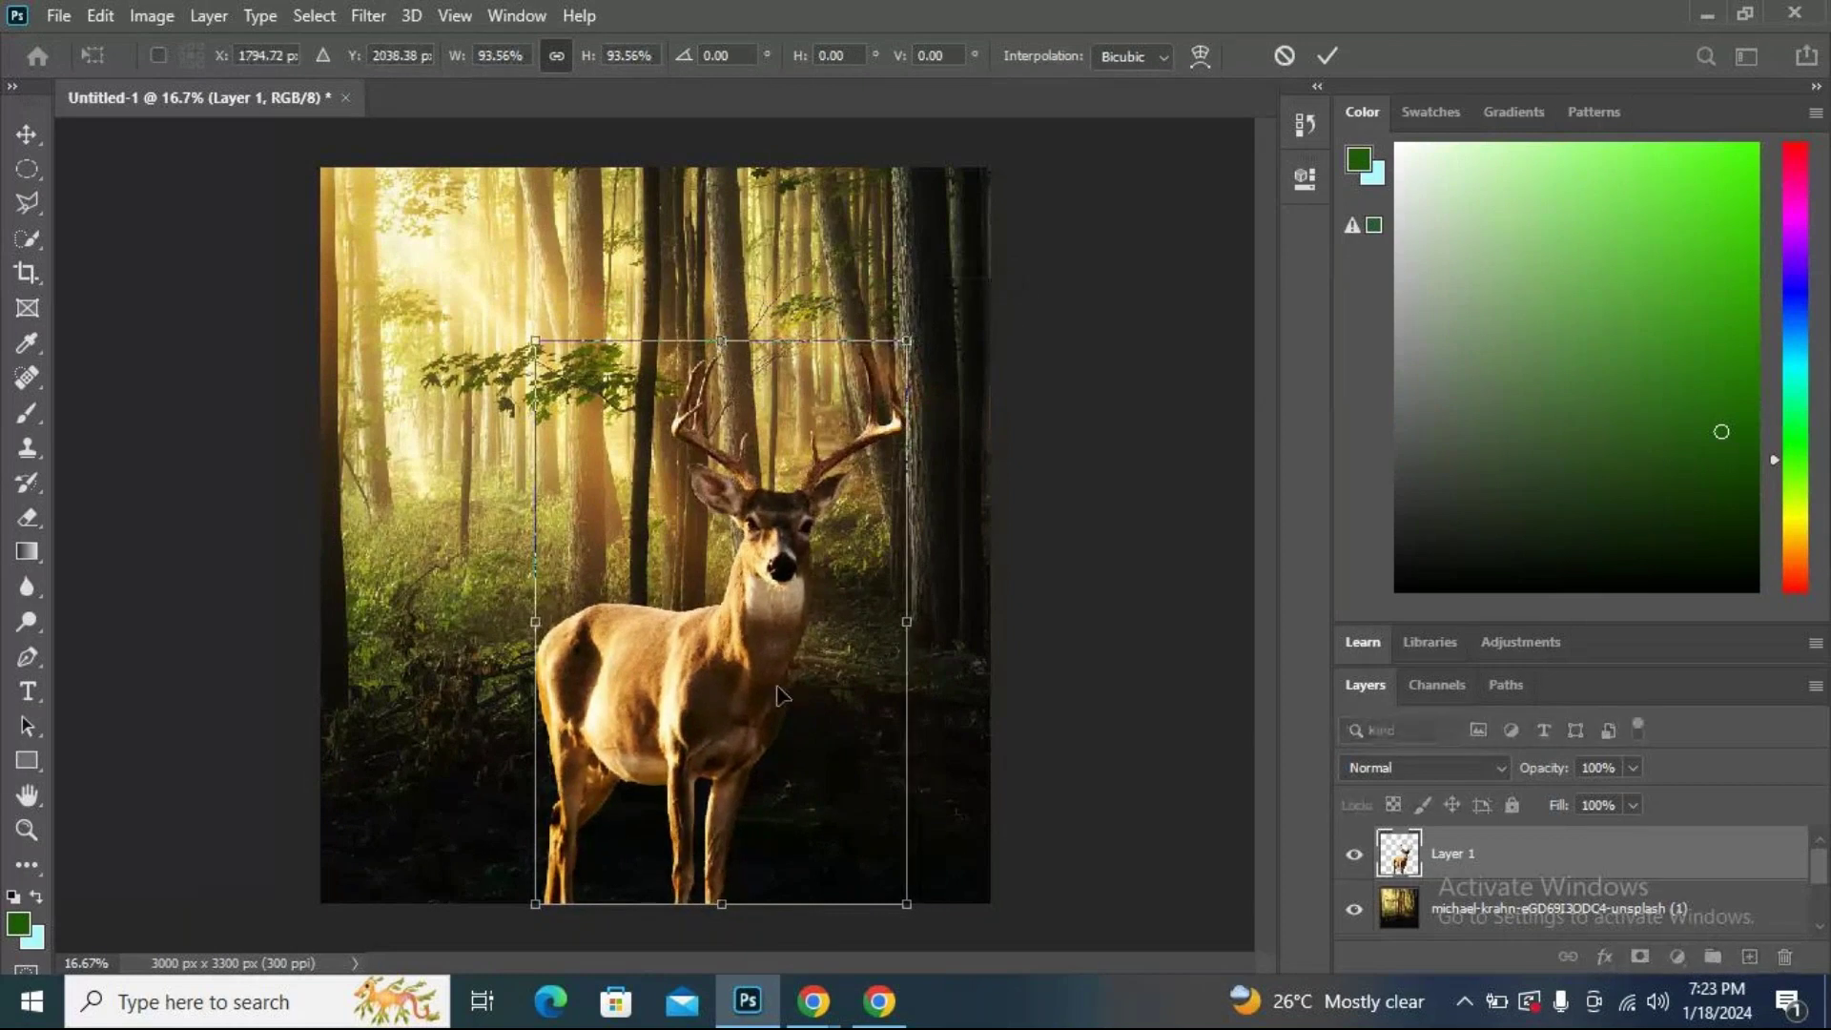
{"action": "left_click_drag", "start_coordinate": [757, 686], "coordinate": [749, 676]}
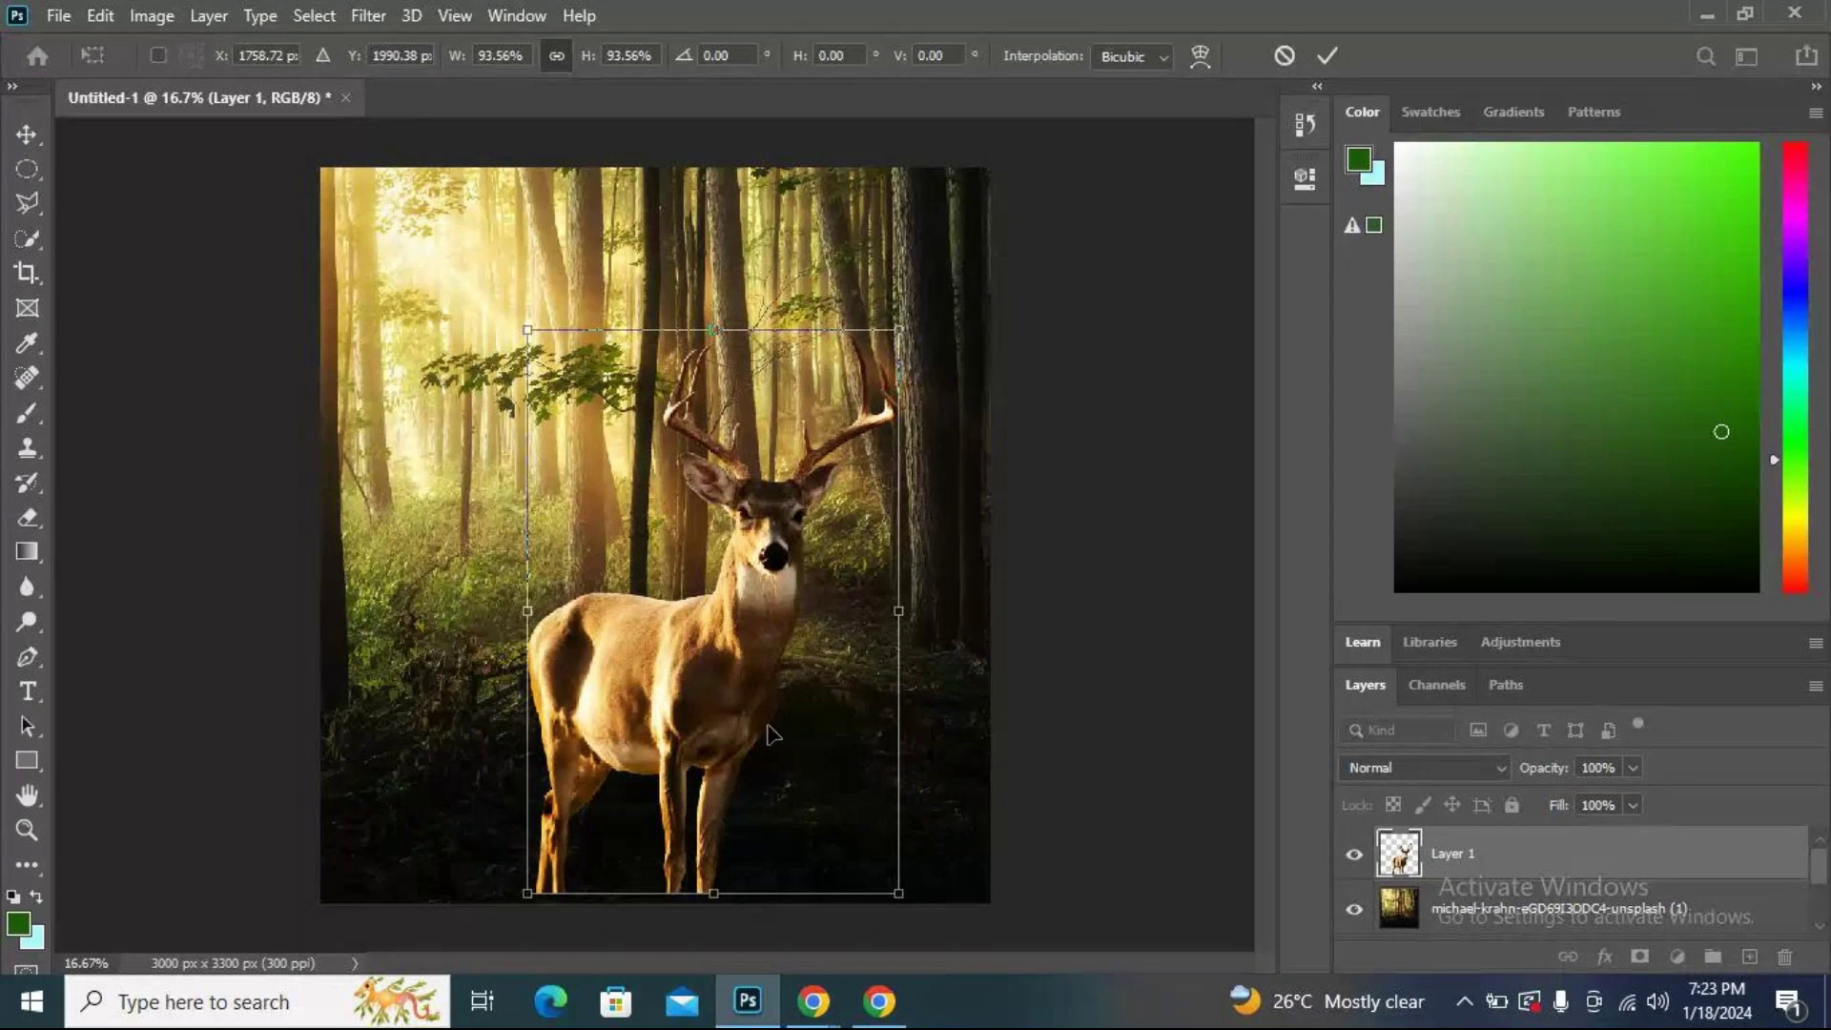
Nudge the deer down and slightly left to X 1752.72 px, Y 2050.38 px at the canvas's lower edge, and apply the transform.
{"action": "key", "text": "shift+Down"}
{"action": "key", "text": "shift+Down"}
{"action": "key", "text": "shift+Down"}
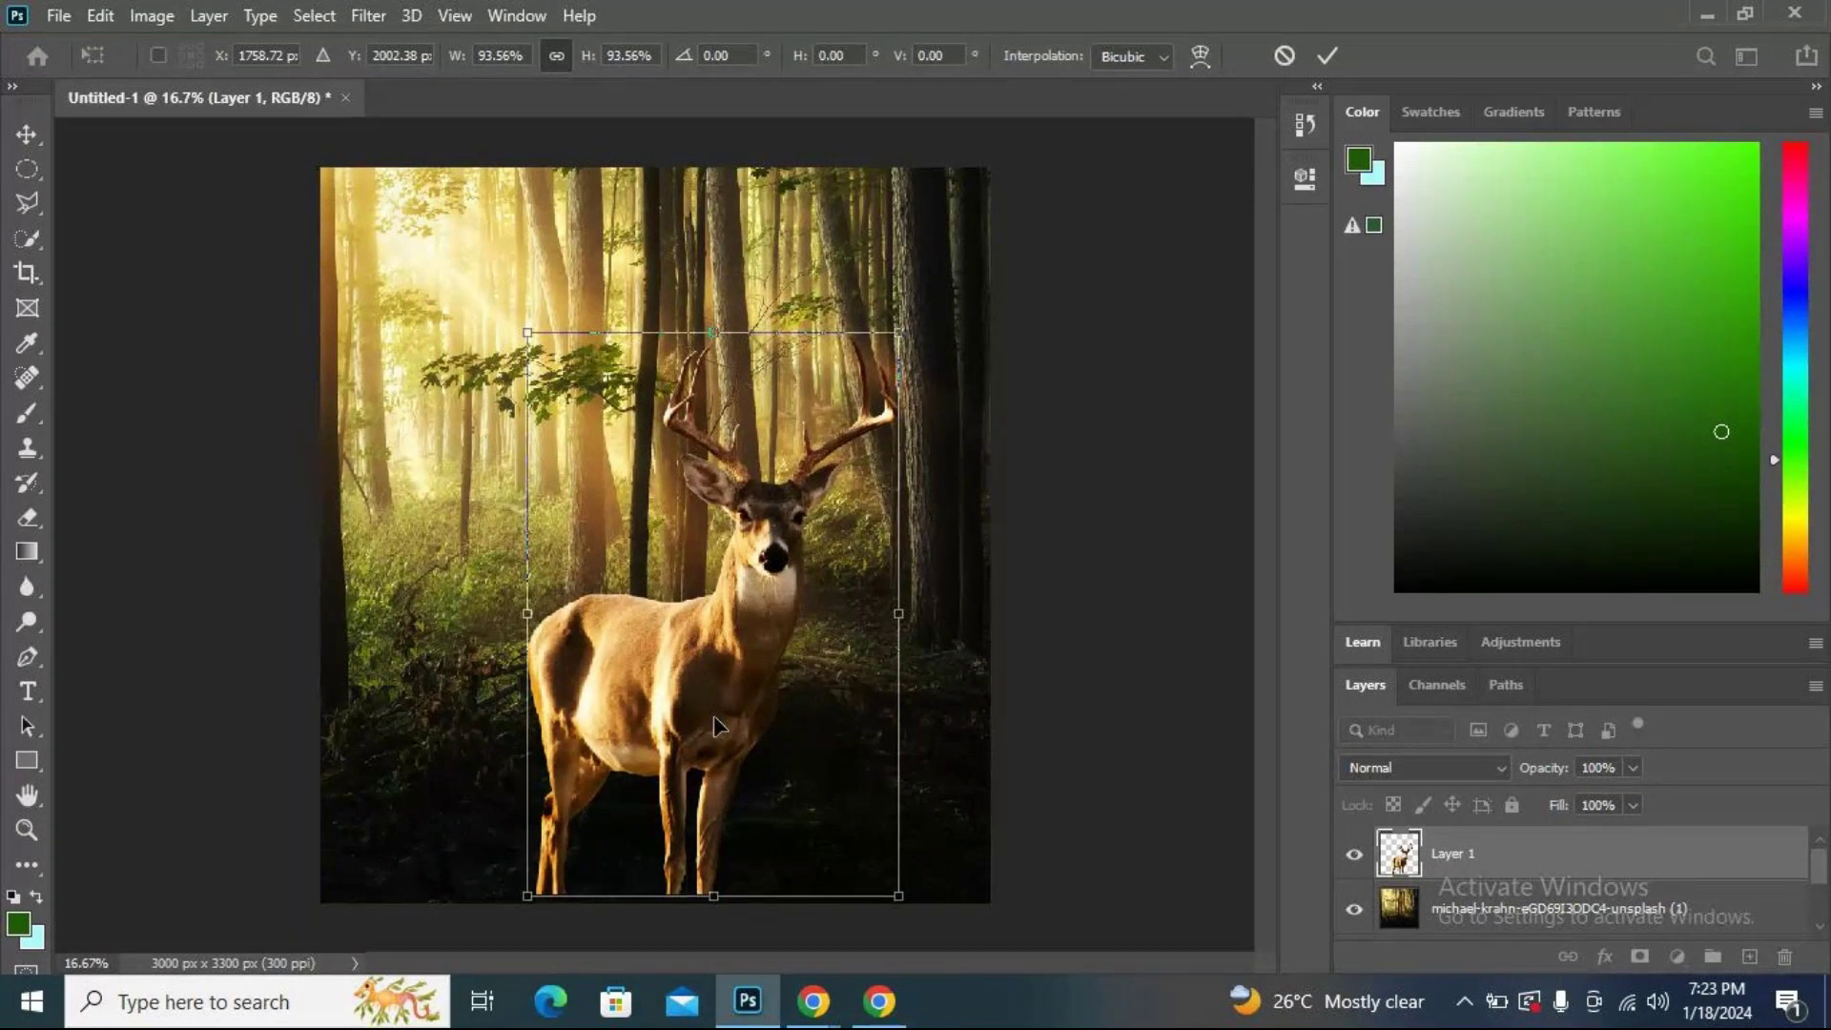
{"action": "key", "text": "Down"}
{"action": "key", "text": "Down"}
{"action": "key", "text": "Down"}
{"action": "key", "text": "Down"}
{"action": "key", "text": "Down"}
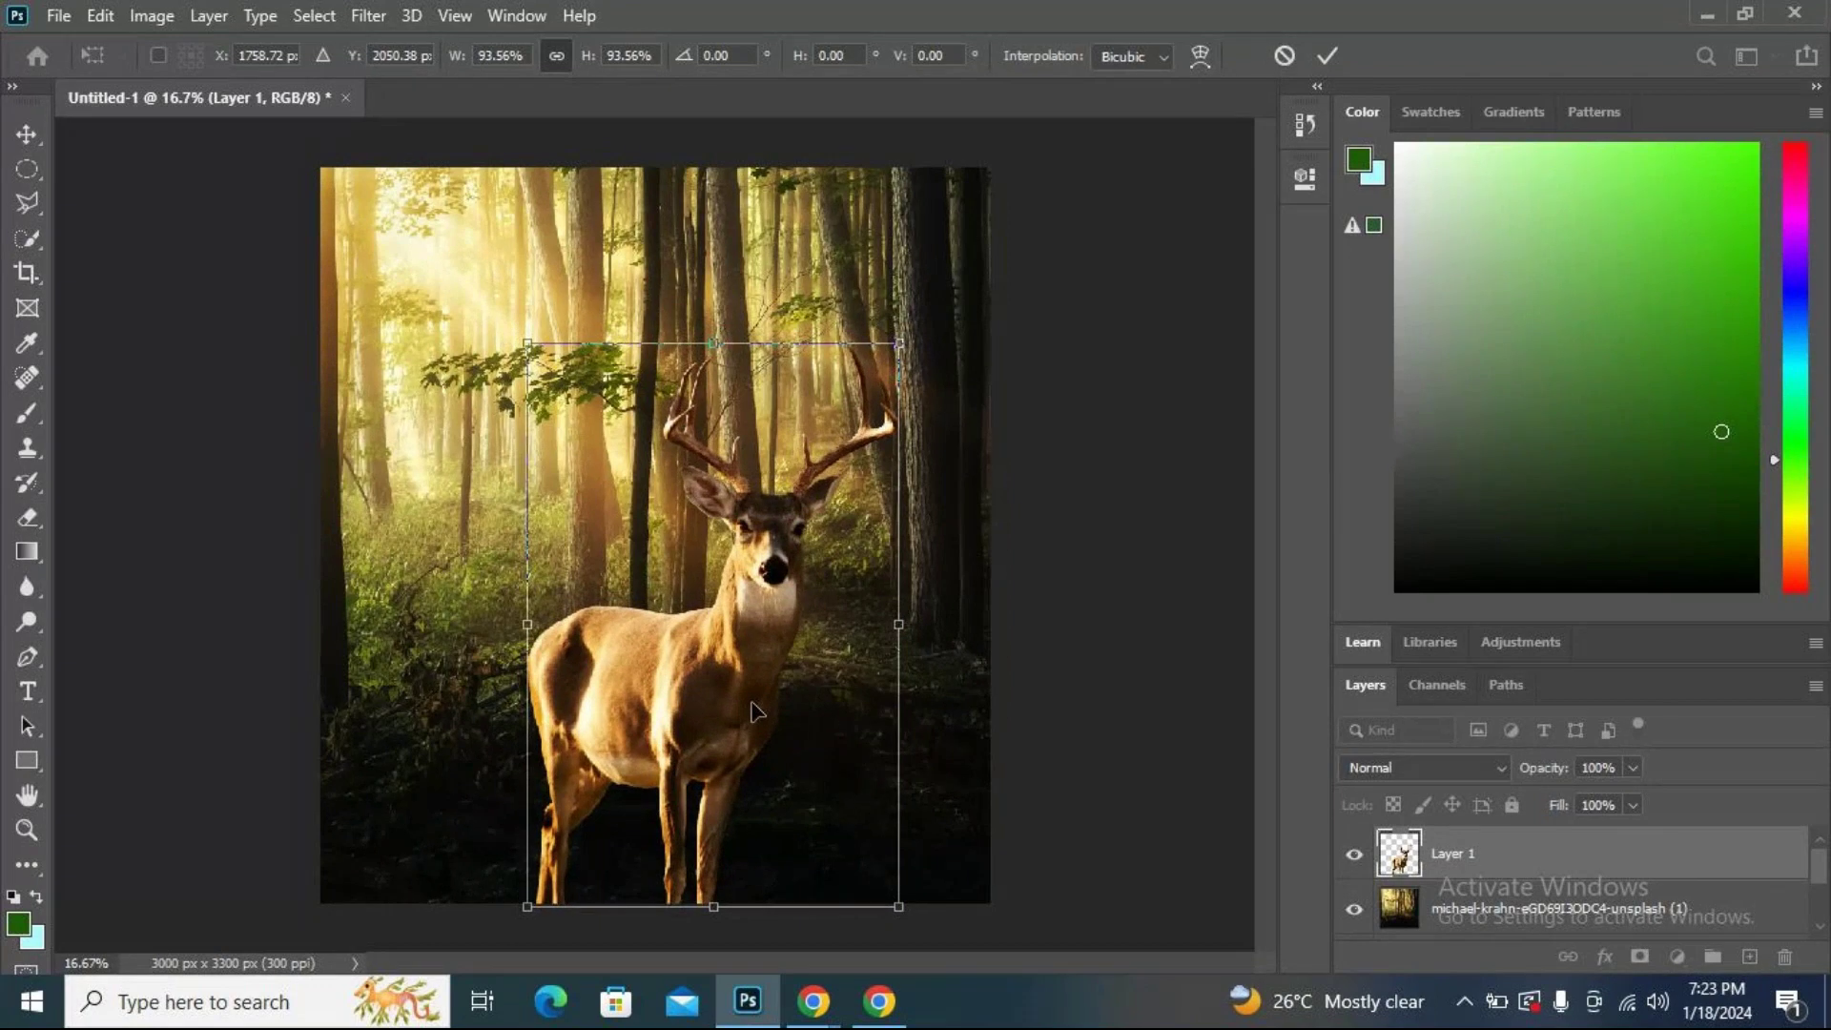
{"action": "key", "text": "Left"}
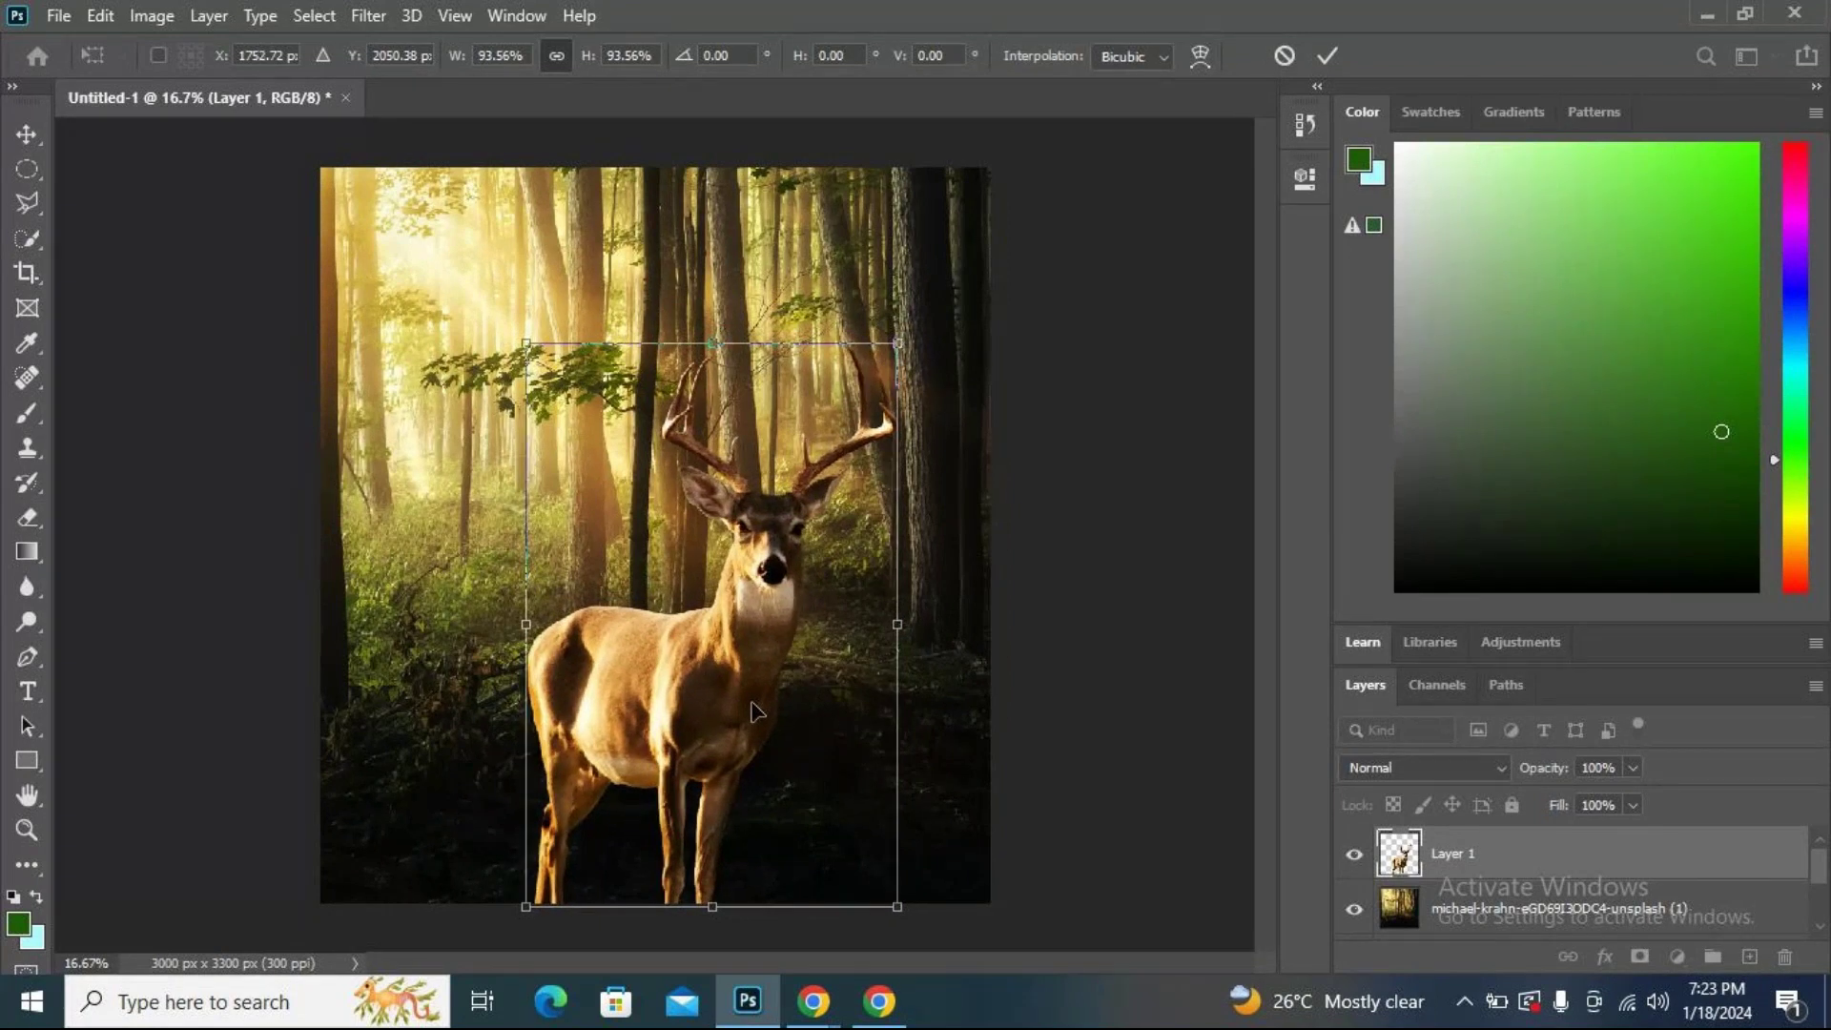
{"action": "key", "text": "w"}
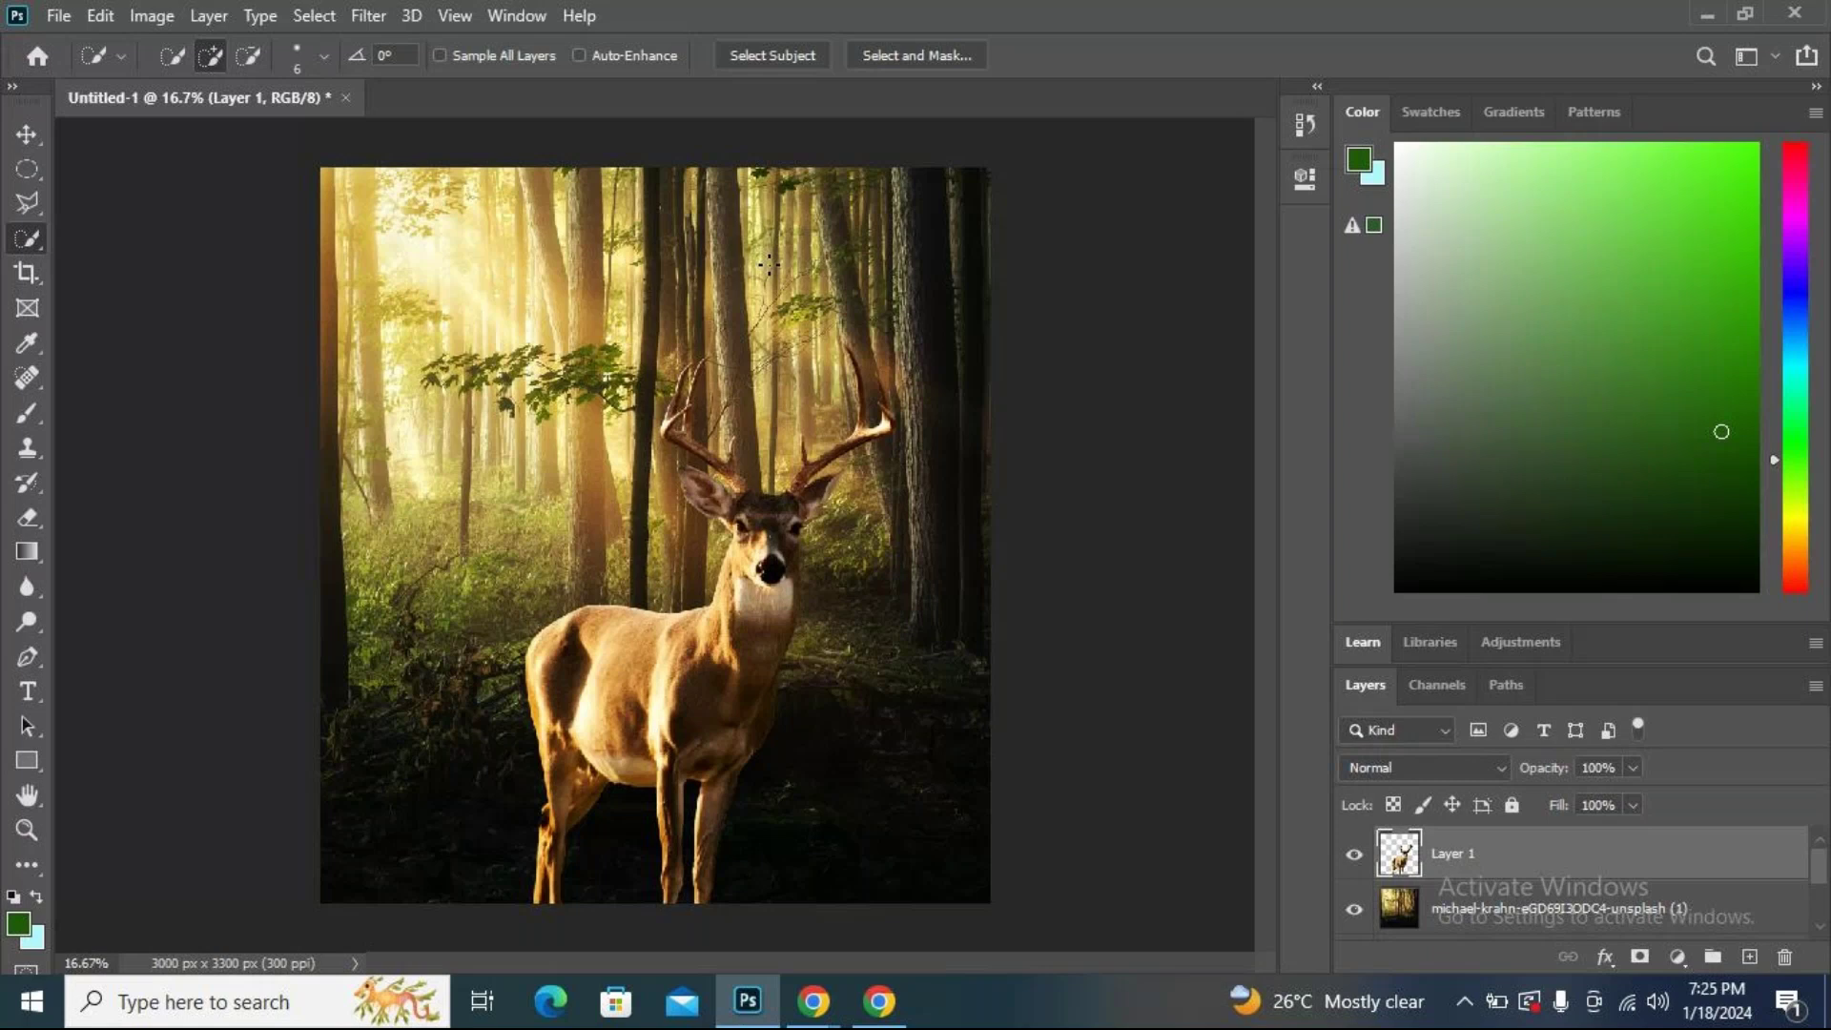
Switch to the Unsplash page in Chrome and search for "falls" photos.
{"action": "left_click", "coordinate": [811, 1006]}
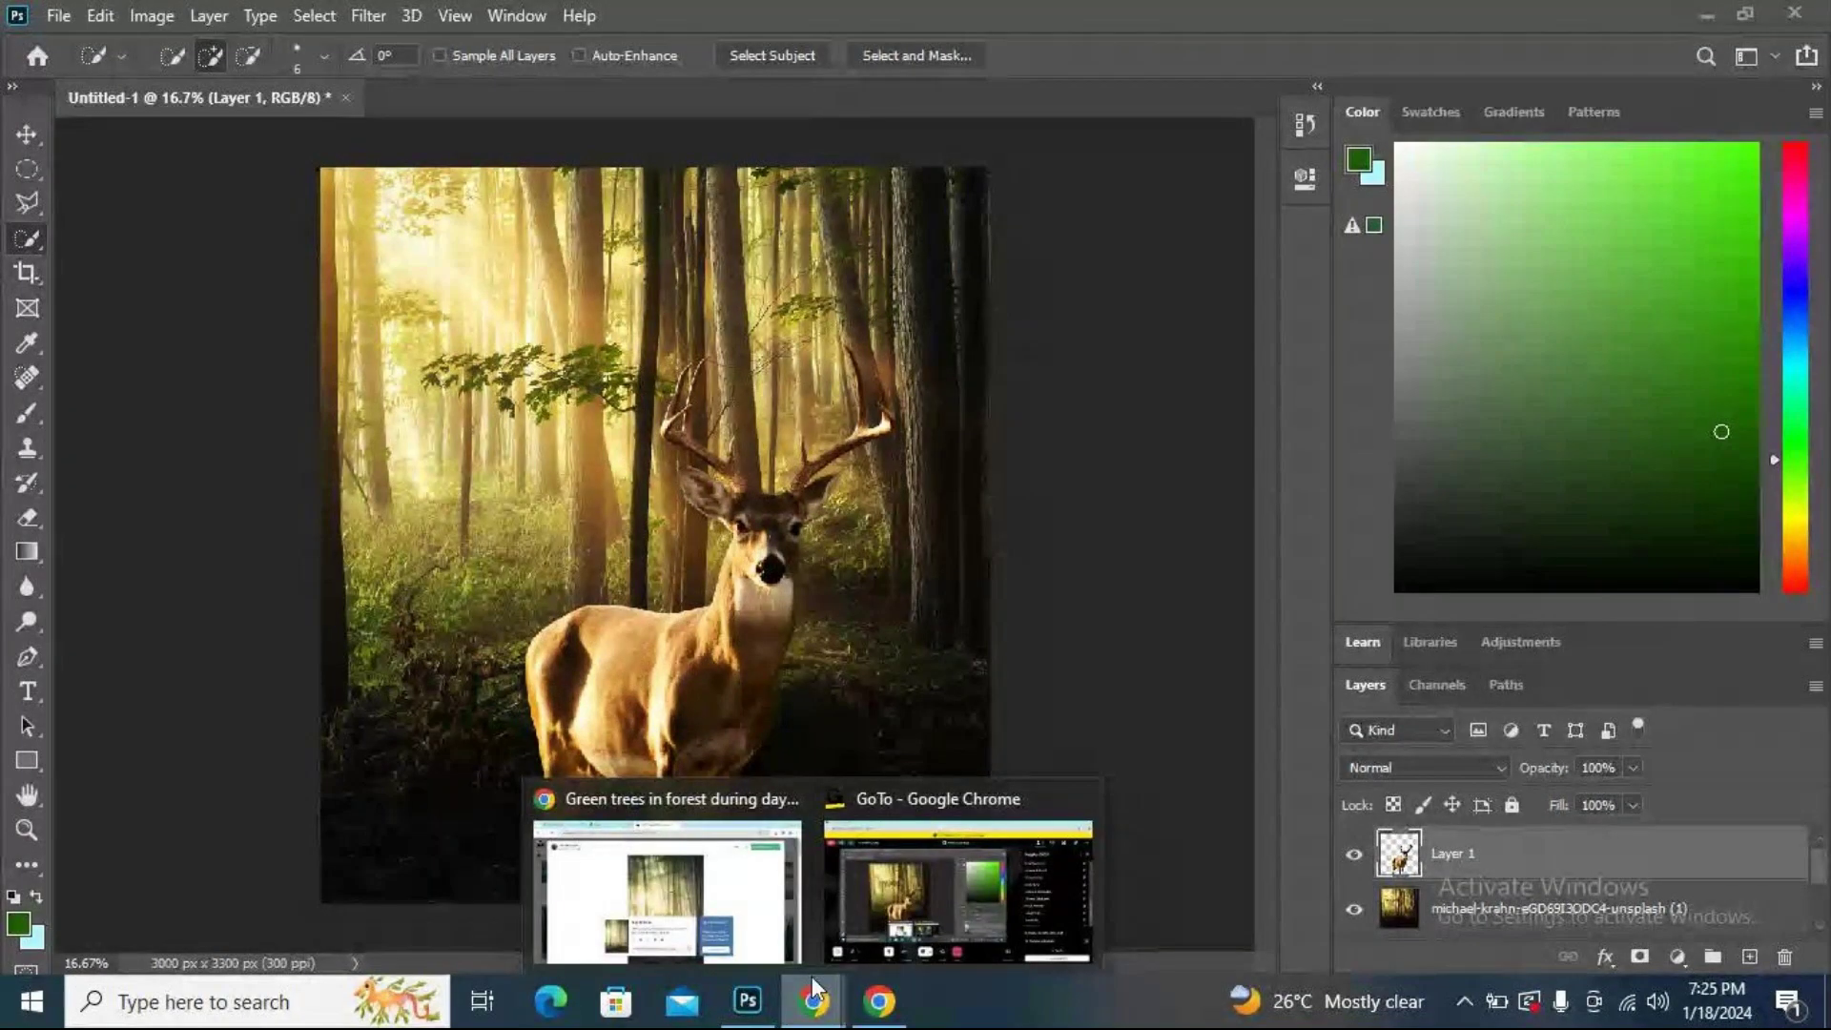
{"action": "left_click", "coordinate": [667, 891]}
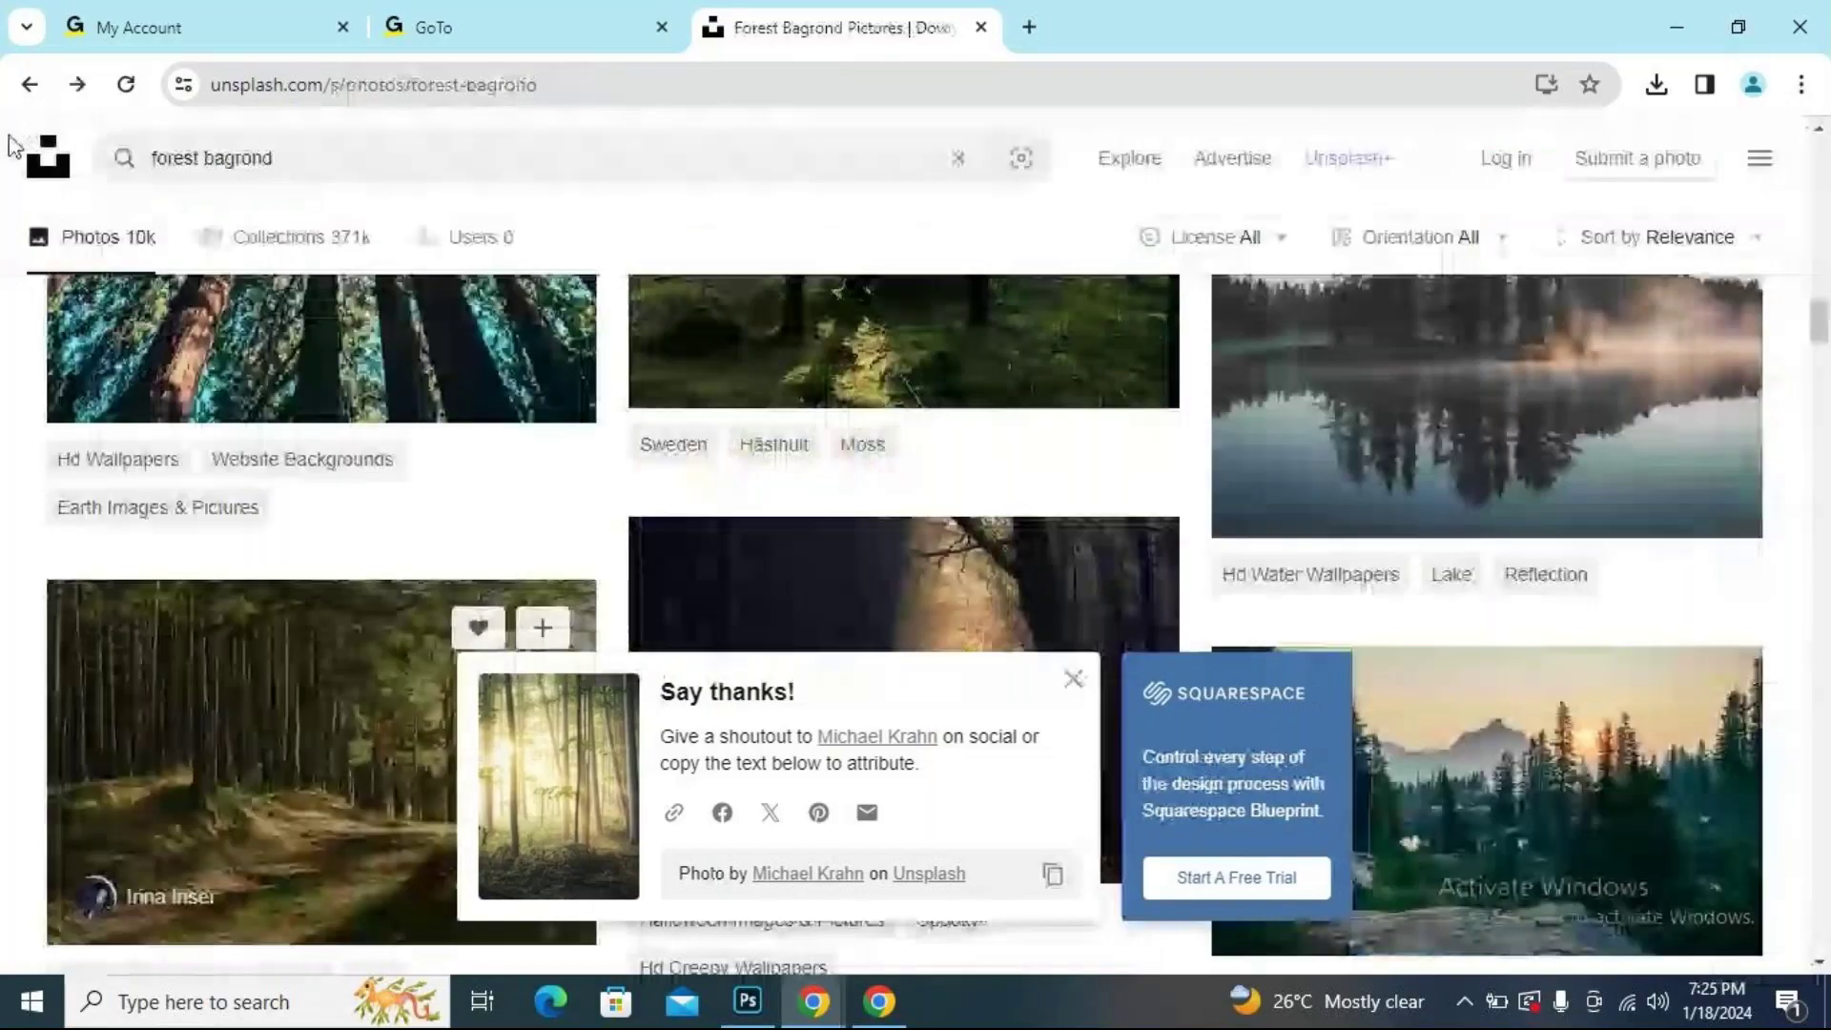
{"action": "left_click", "coordinate": [534, 136]}
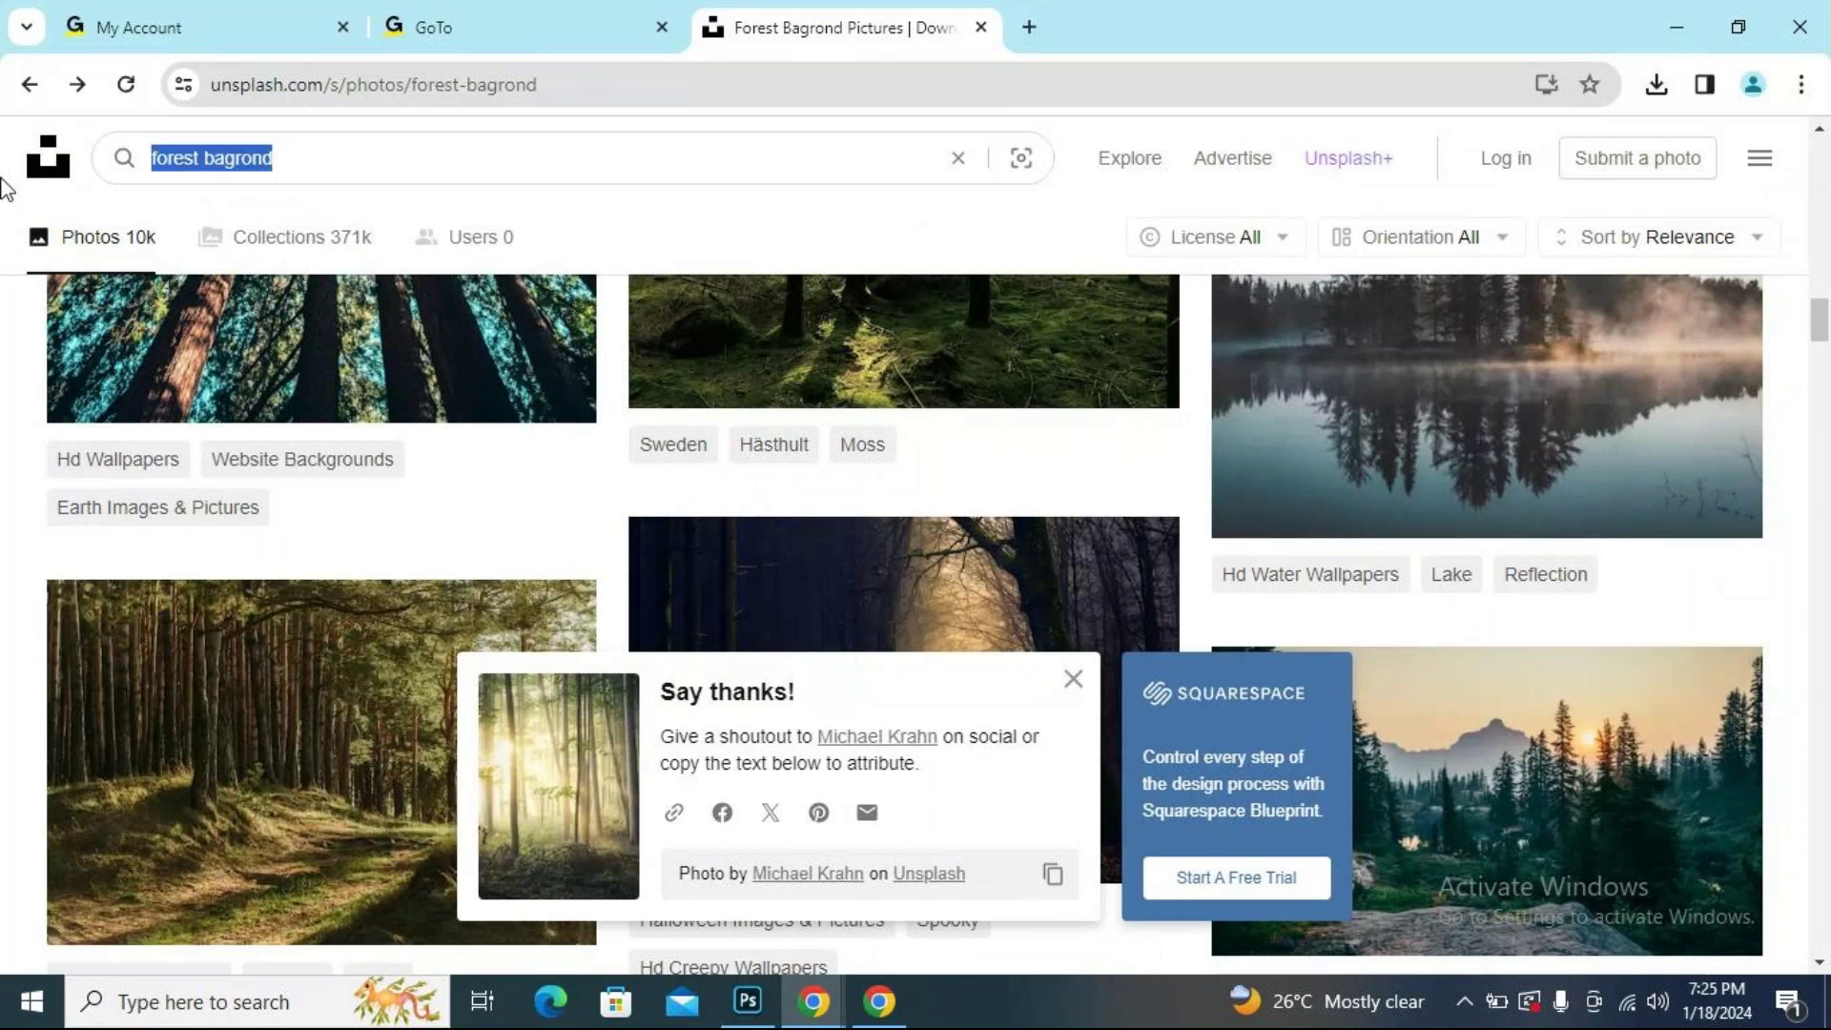
{"action": "type", "text": "falssl"}
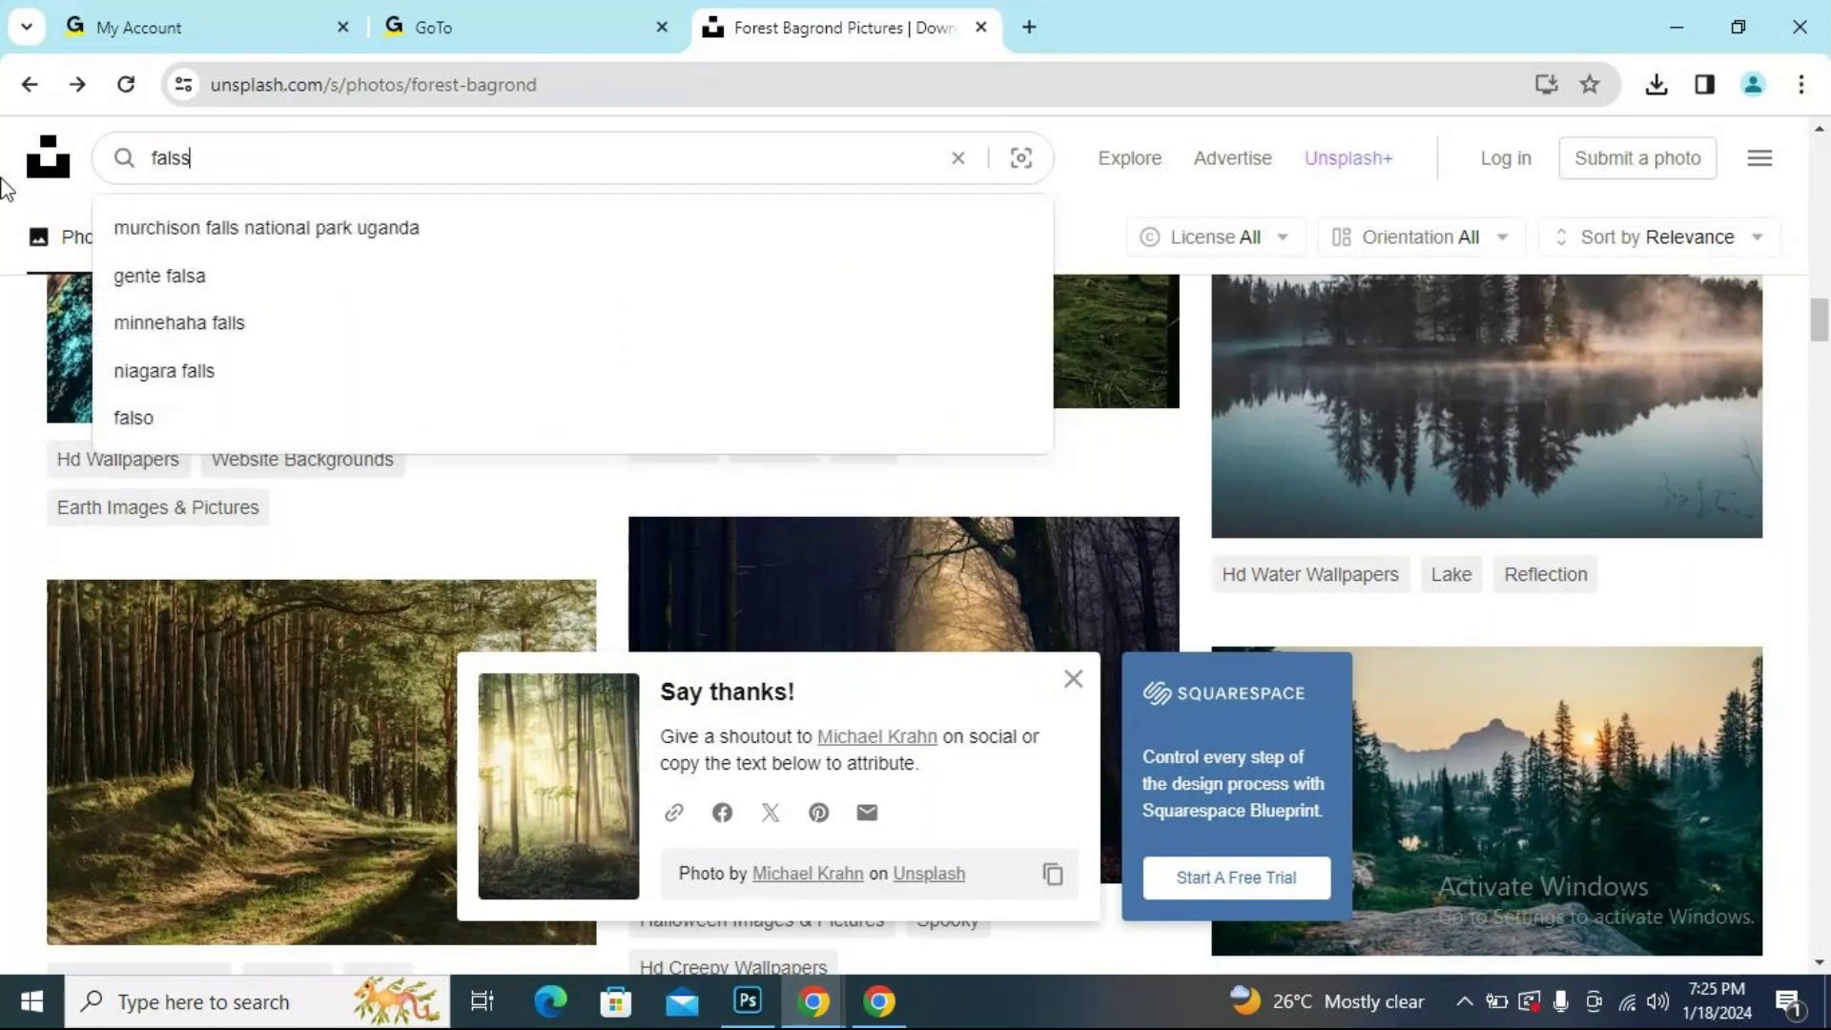
{"action": "key", "text": "BackSpace"}
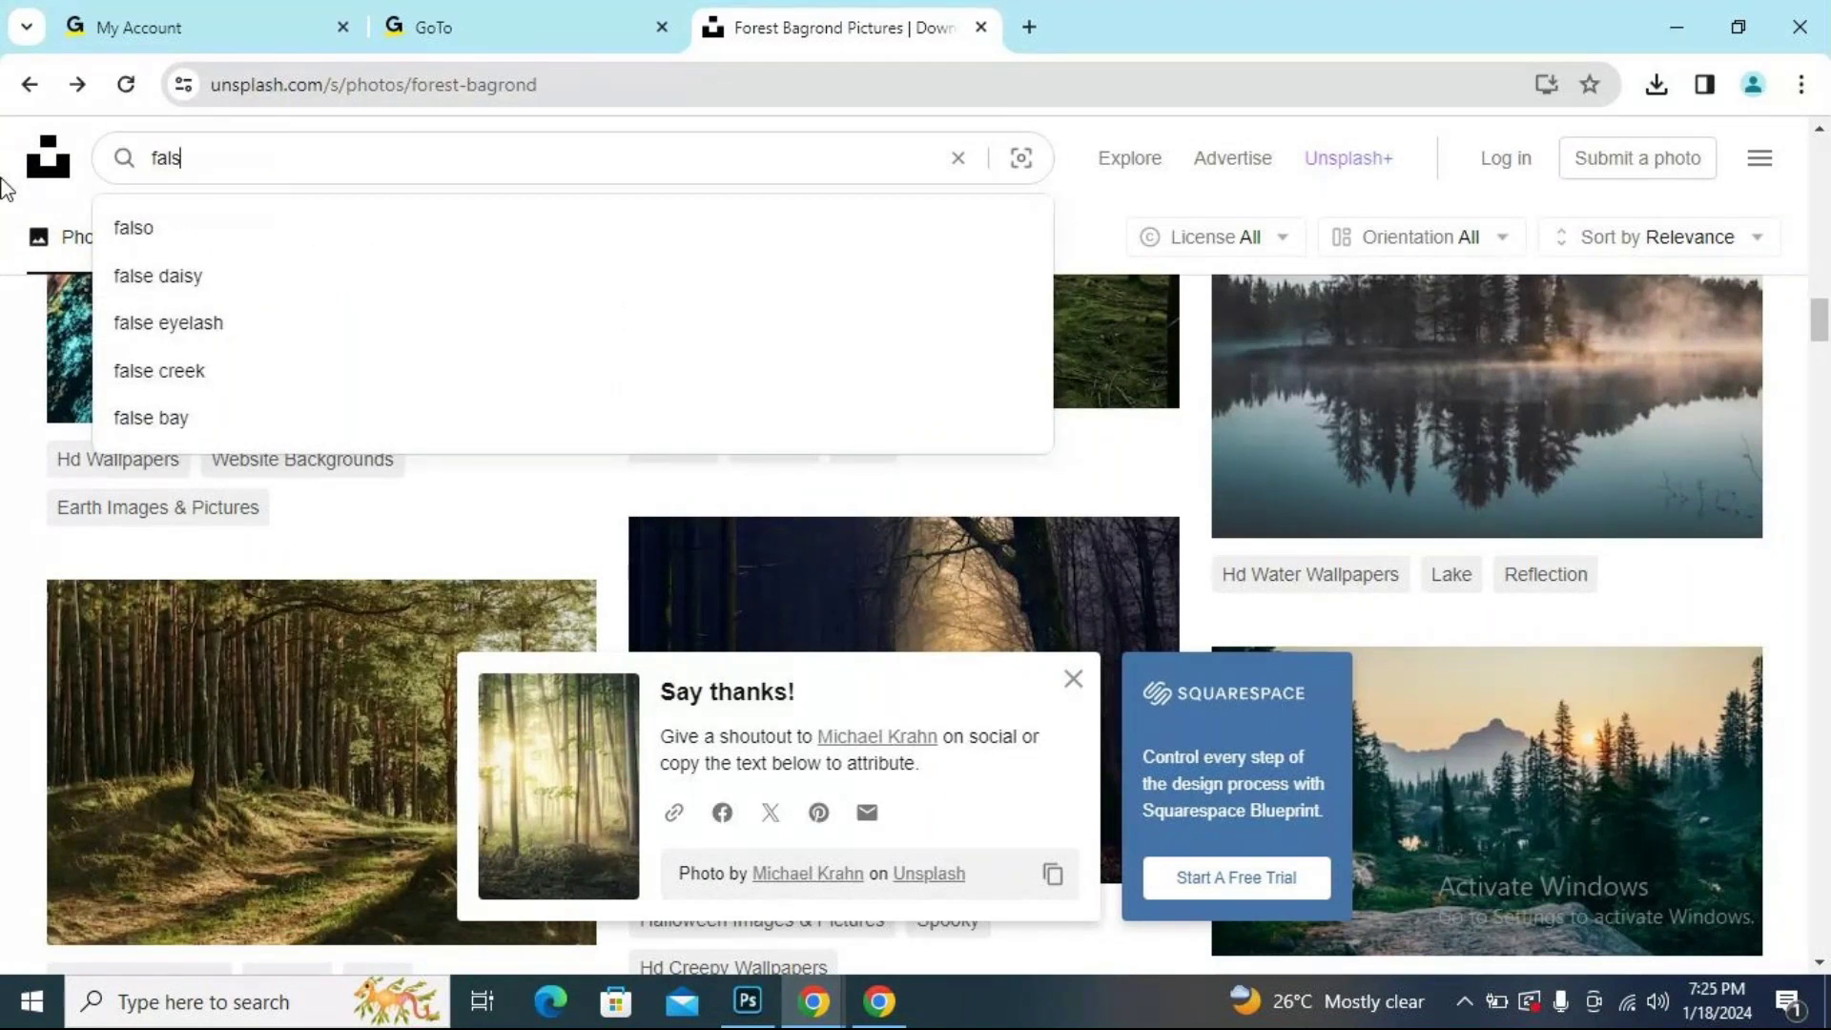
{"action": "key", "text": "BackSpace"}
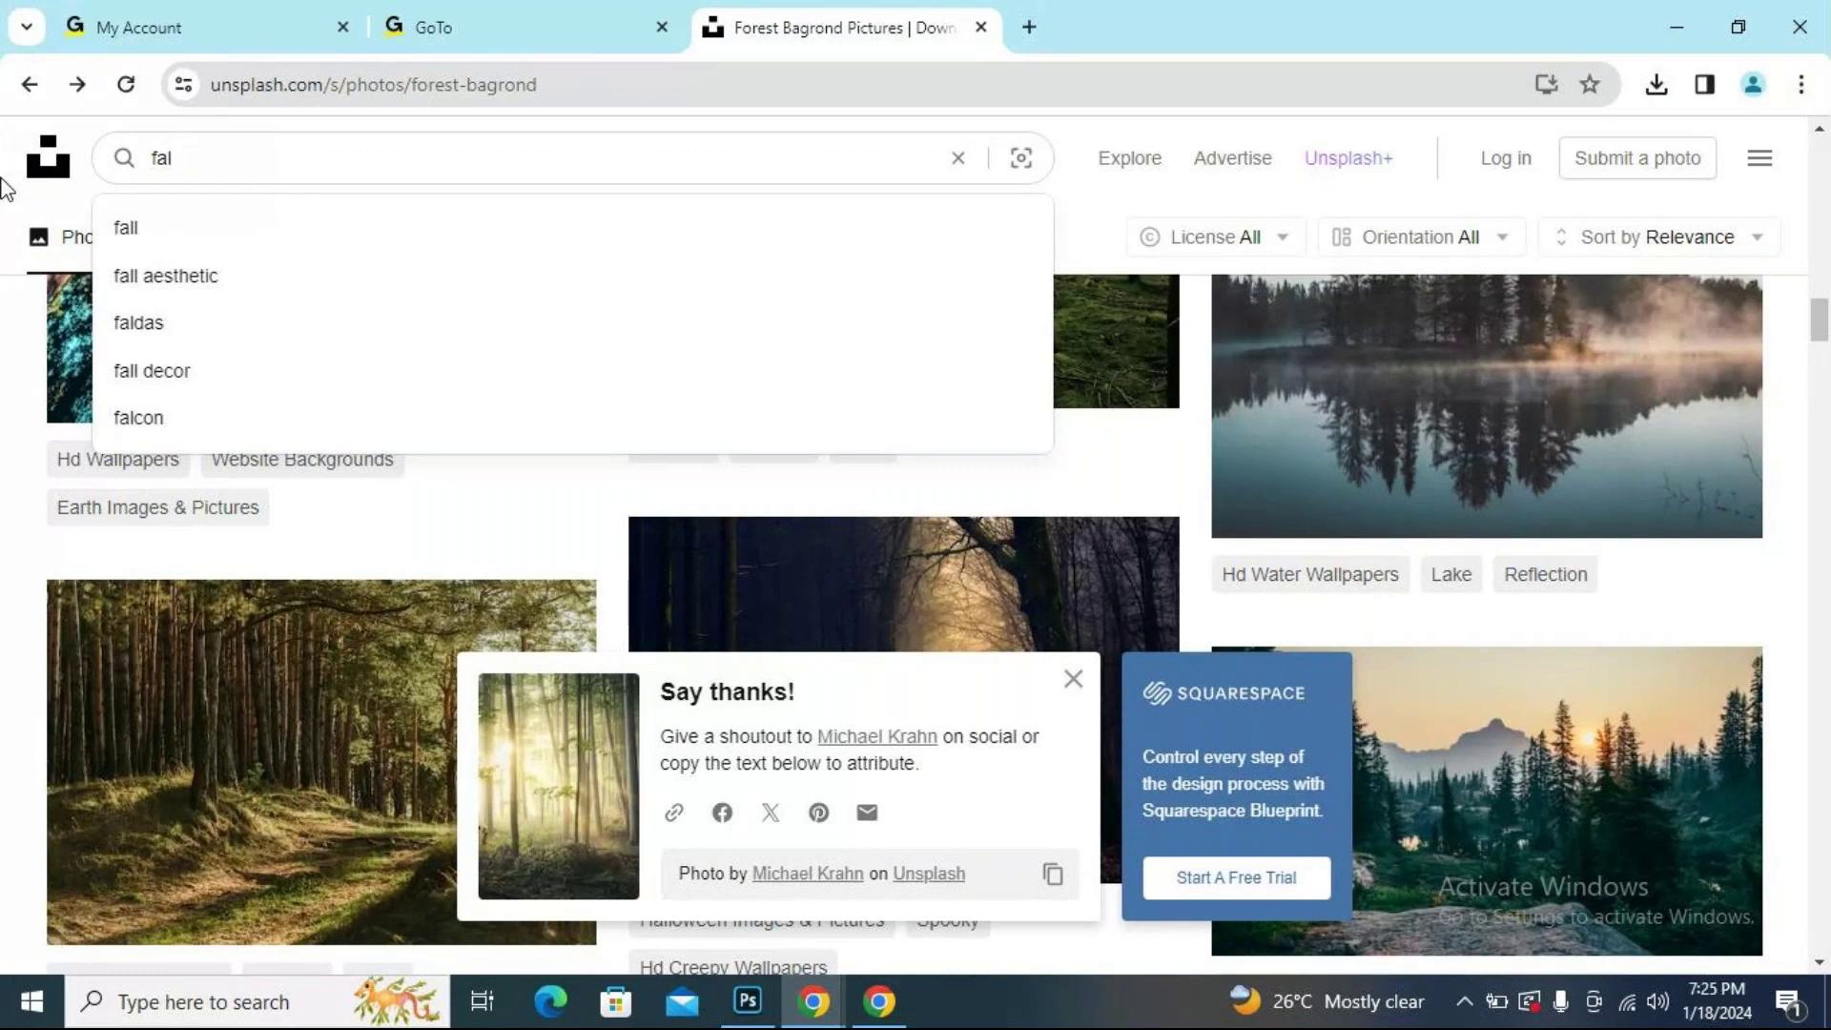
{"action": "type", "text": "l"}
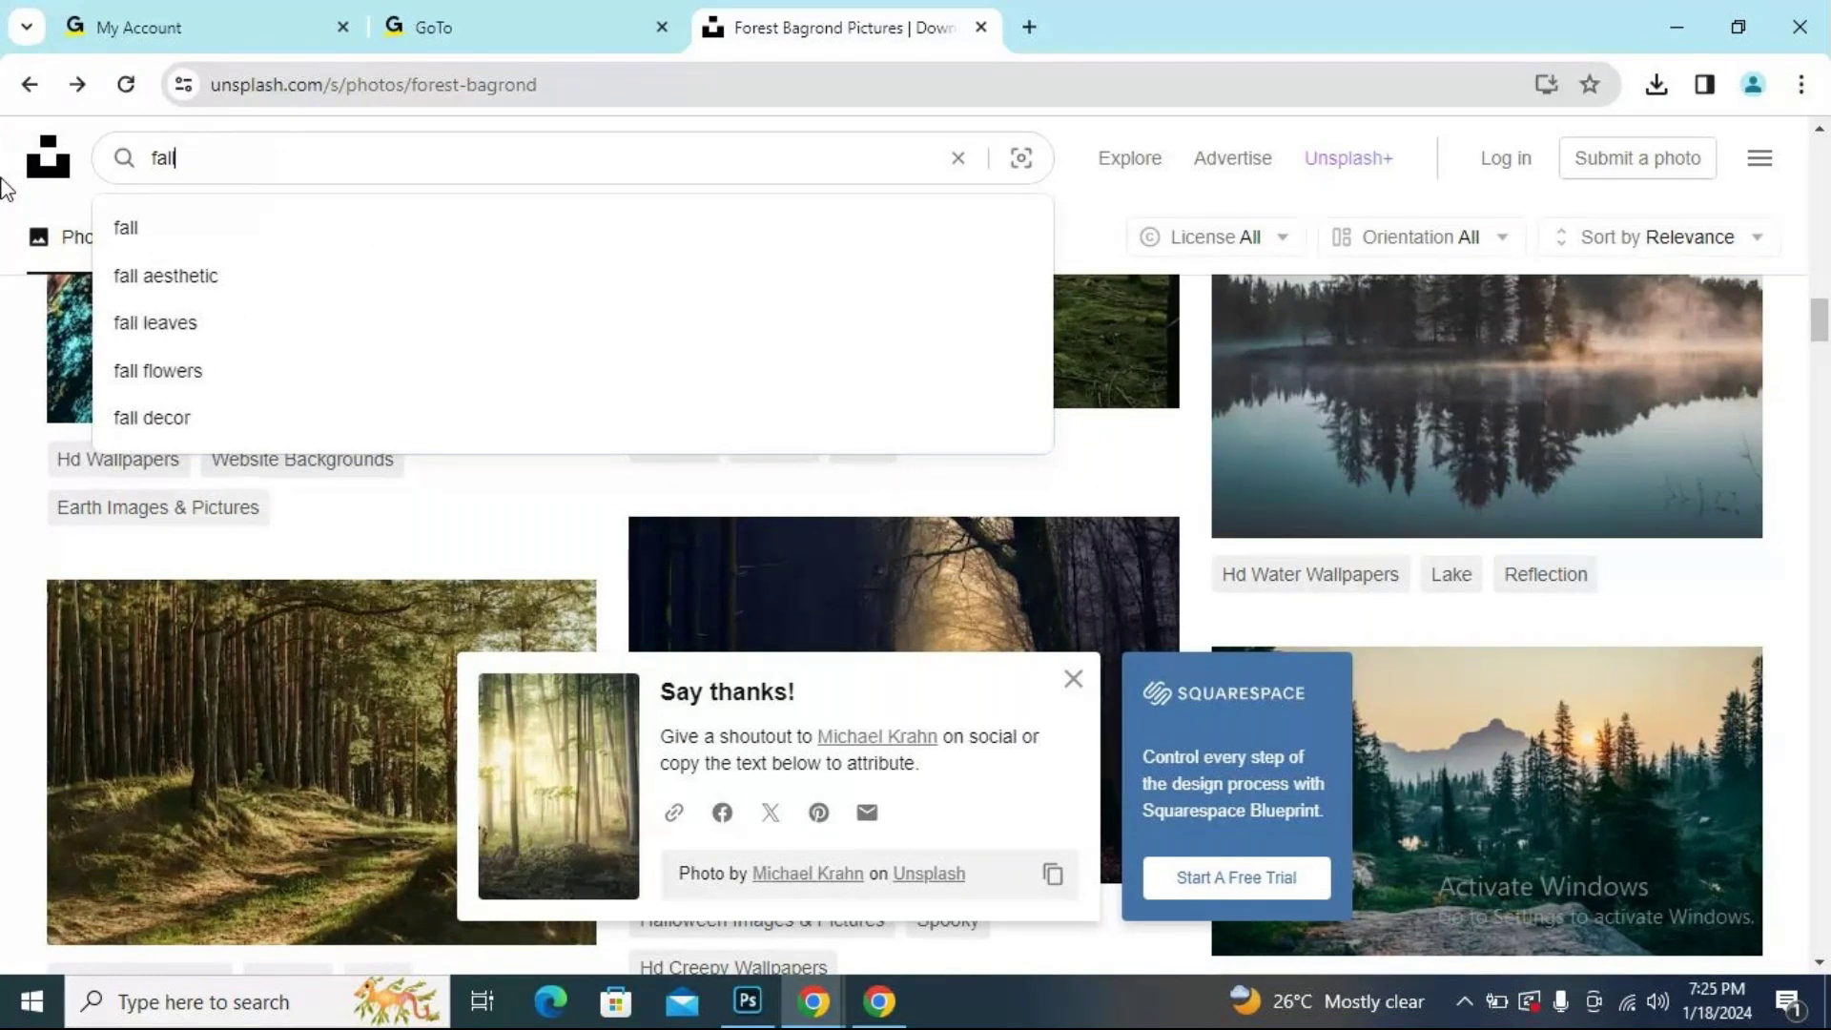
{"action": "type", "text": "s"}
{"action": "key", "text": "Return"}
Browse the falls results, preview the black-and-white photo of a waterfall between rocks, and return to the results.
{"action": "scroll", "coordinate": [917, 498], "scroll_direction": "down", "scroll_amount": 3}
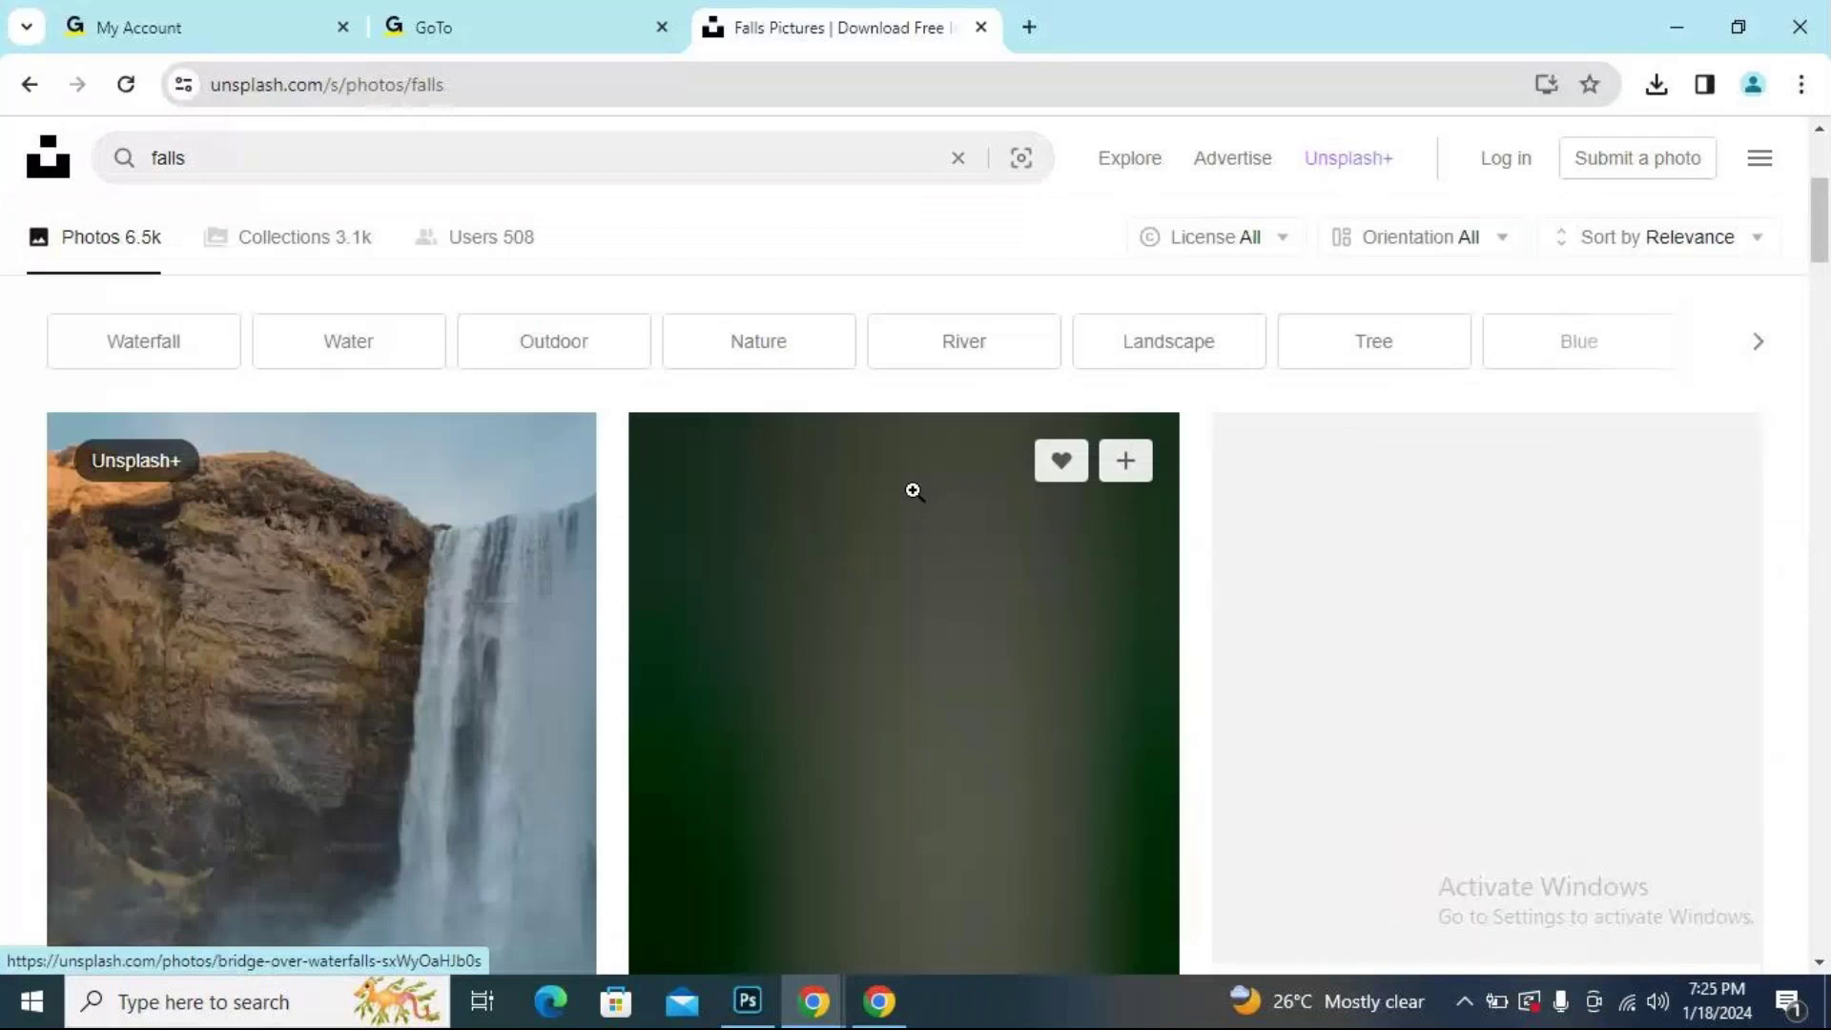
{"action": "scroll", "coordinate": [914, 491], "scroll_direction": "down", "scroll_amount": 5}
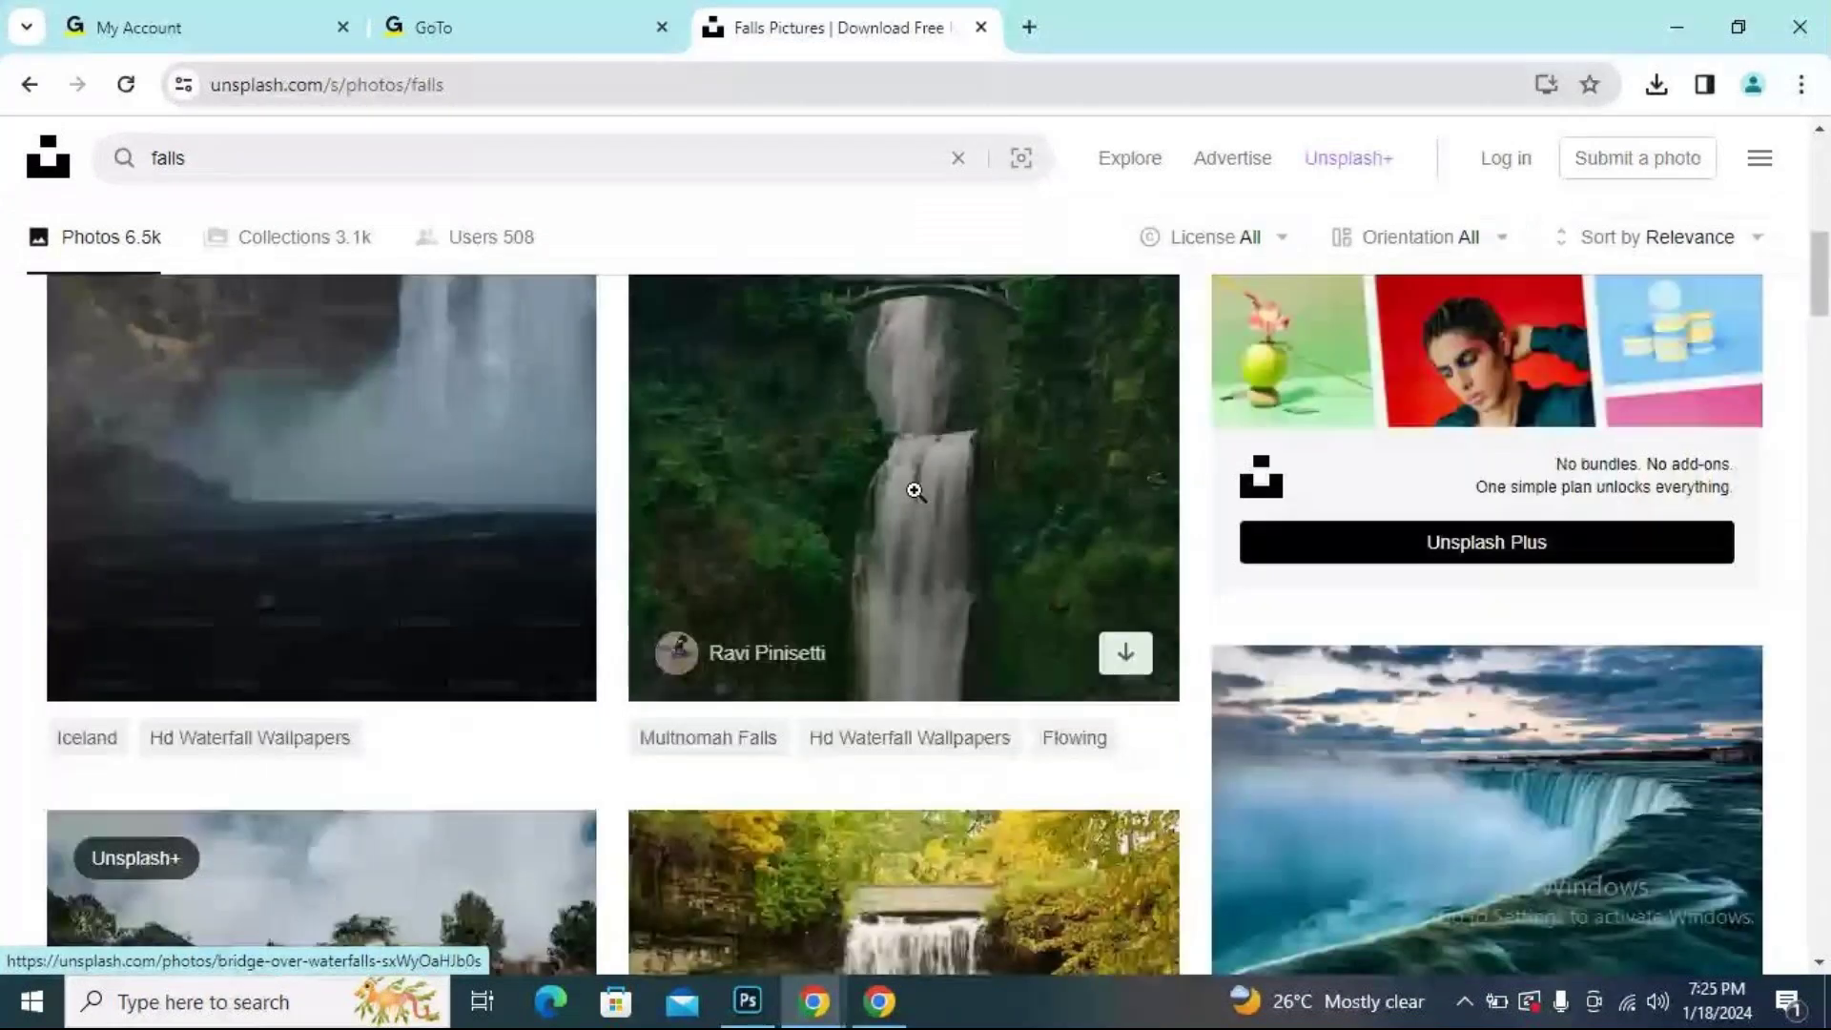
{"action": "scroll", "coordinate": [916, 491], "scroll_direction": "down", "scroll_amount": 15}
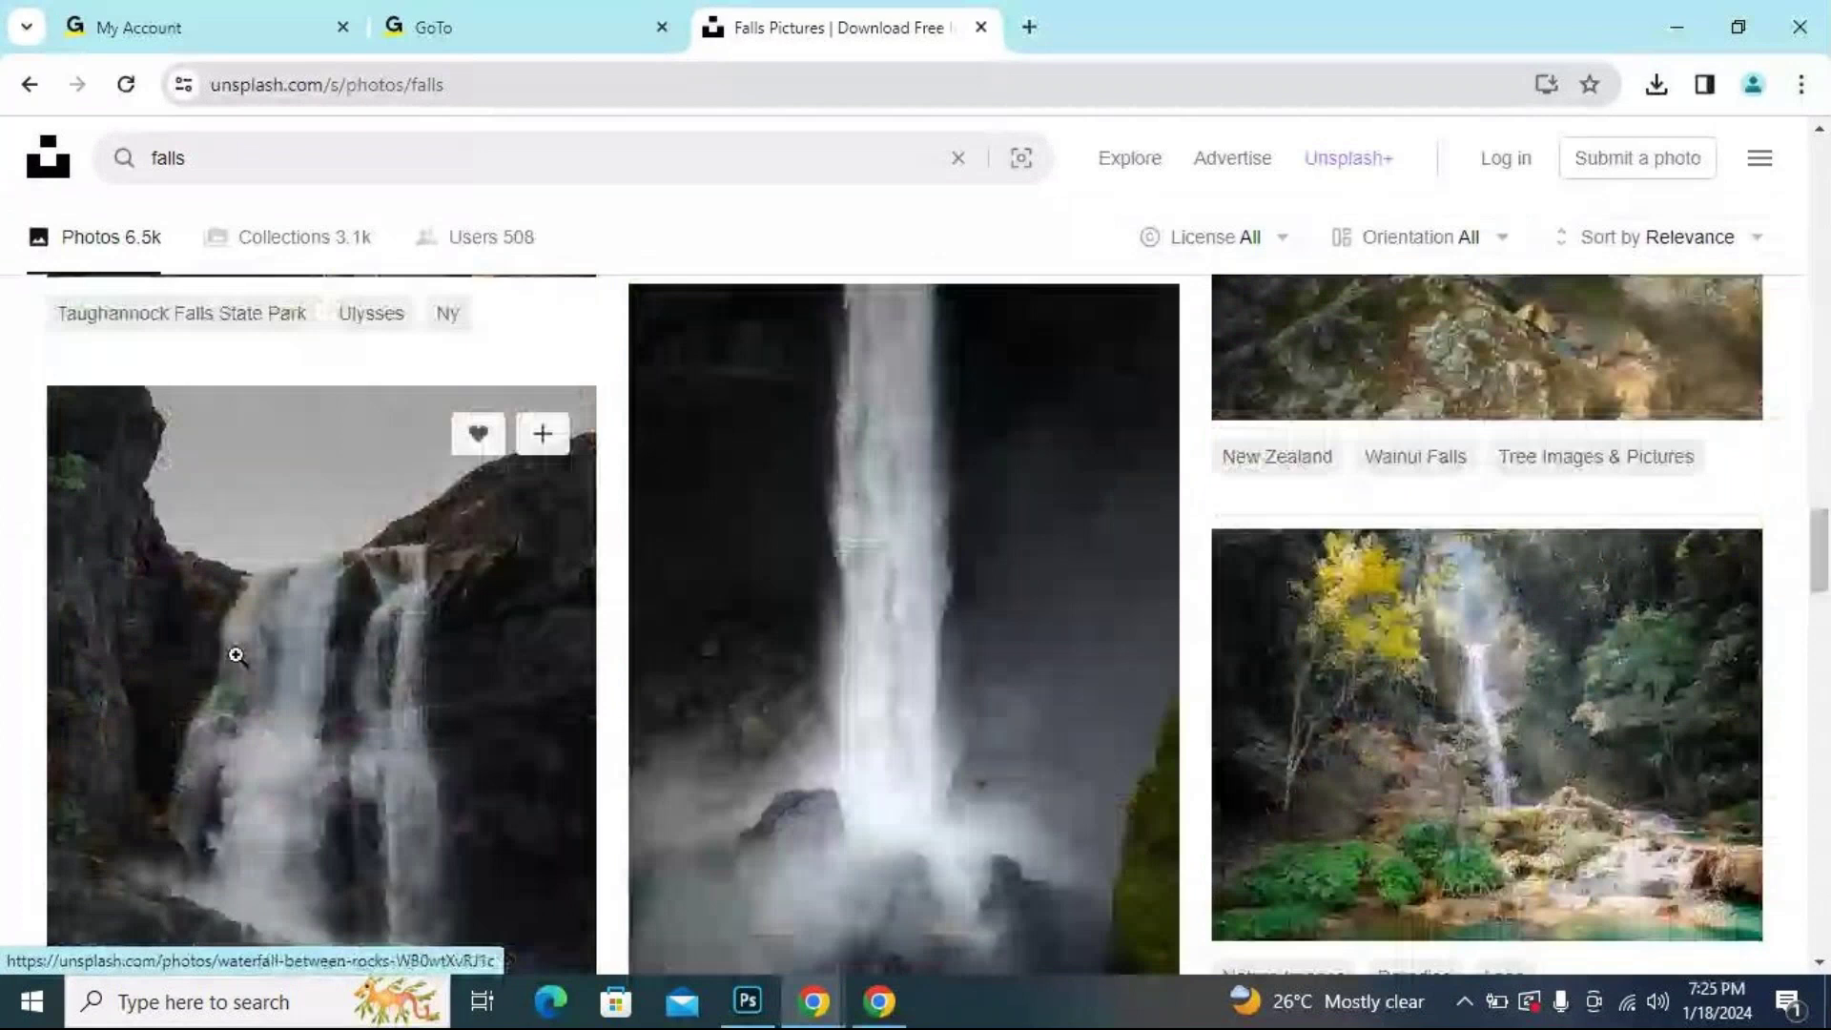
{"action": "left_click", "coordinate": [236, 655]}
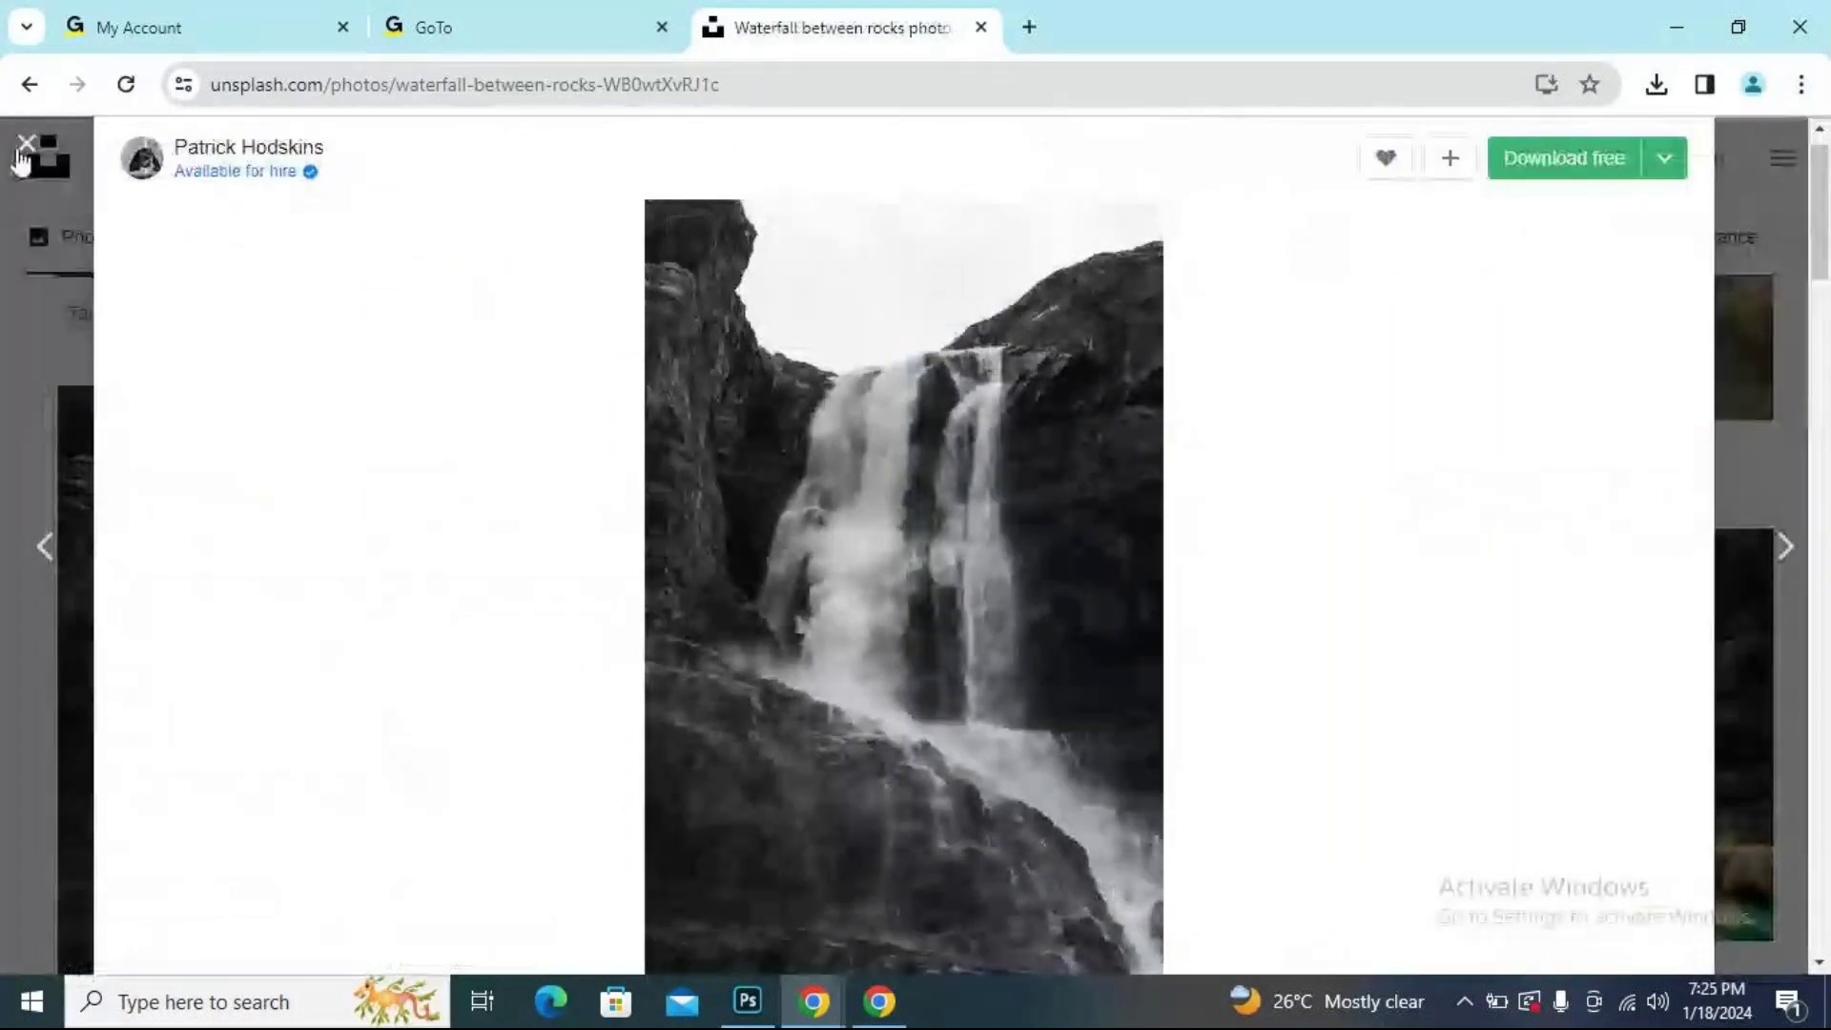
{"action": "left_click", "coordinate": [23, 153]}
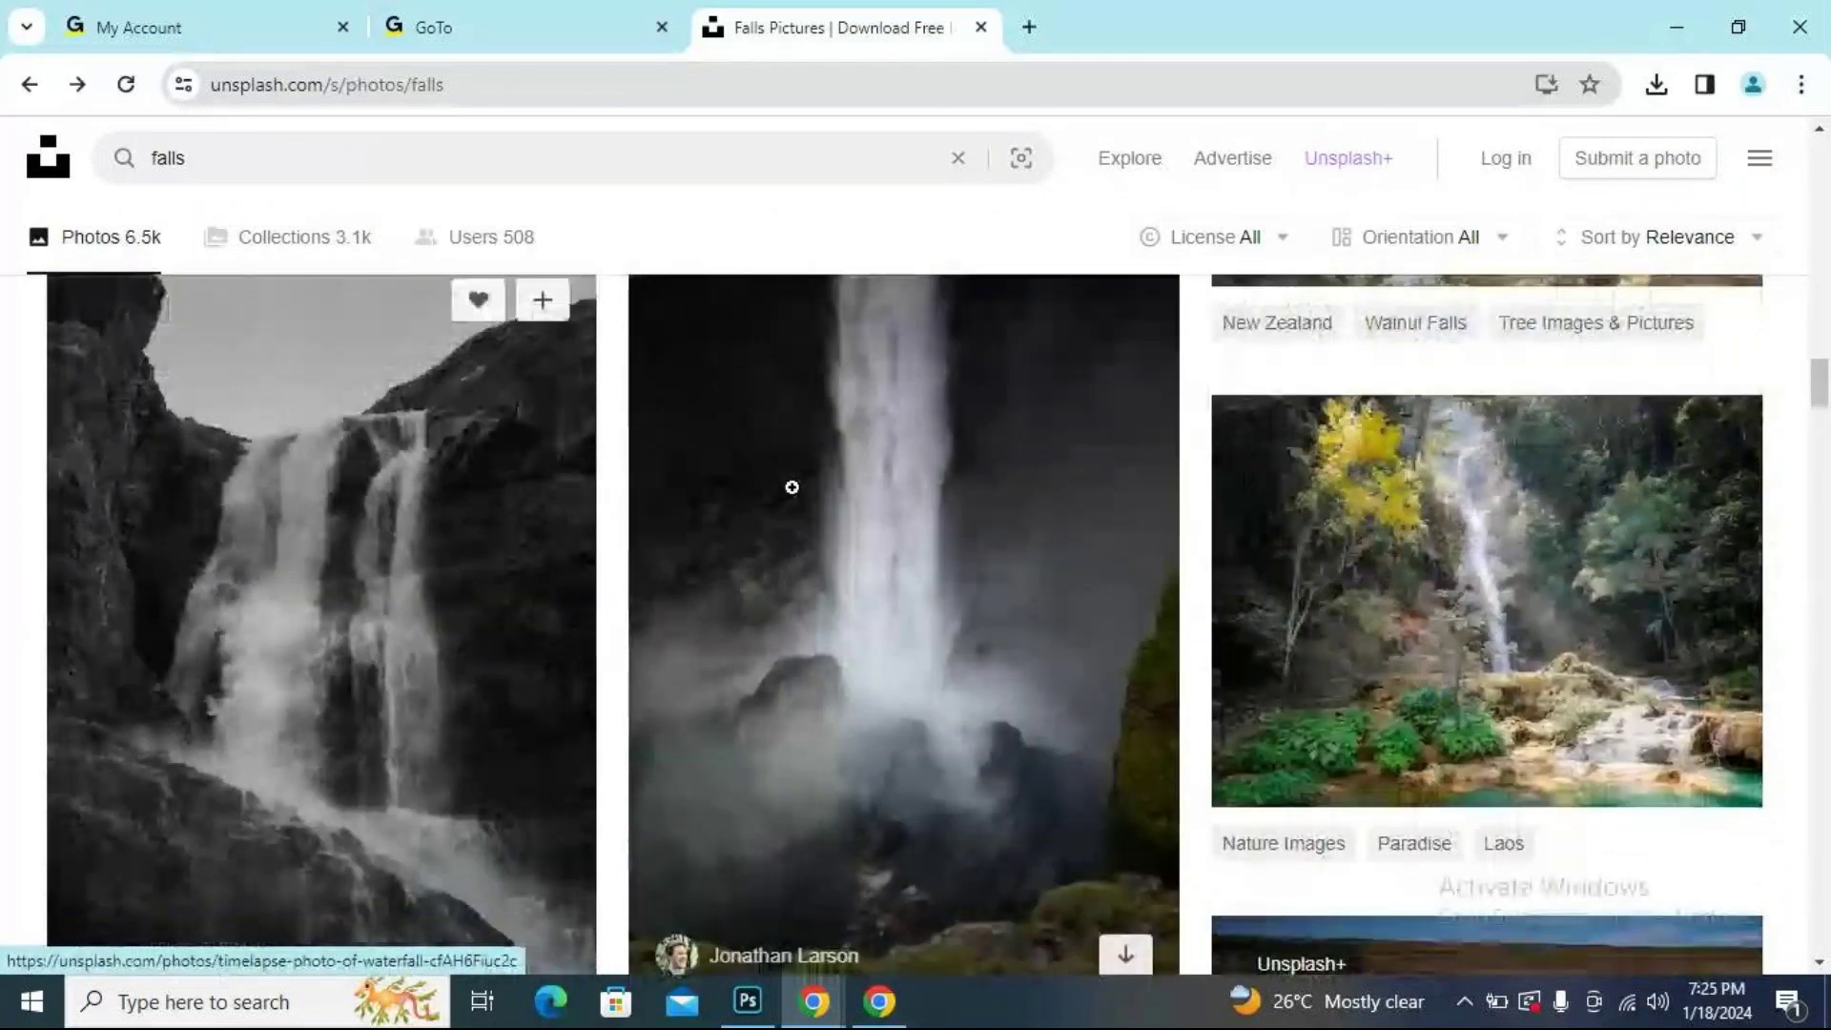
Look further through the falls results, preview the Unsplash+ photo of a man standing in front of a waterfall, and close it.
{"action": "scroll", "coordinate": [791, 487], "scroll_direction": "down", "scroll_amount": 1}
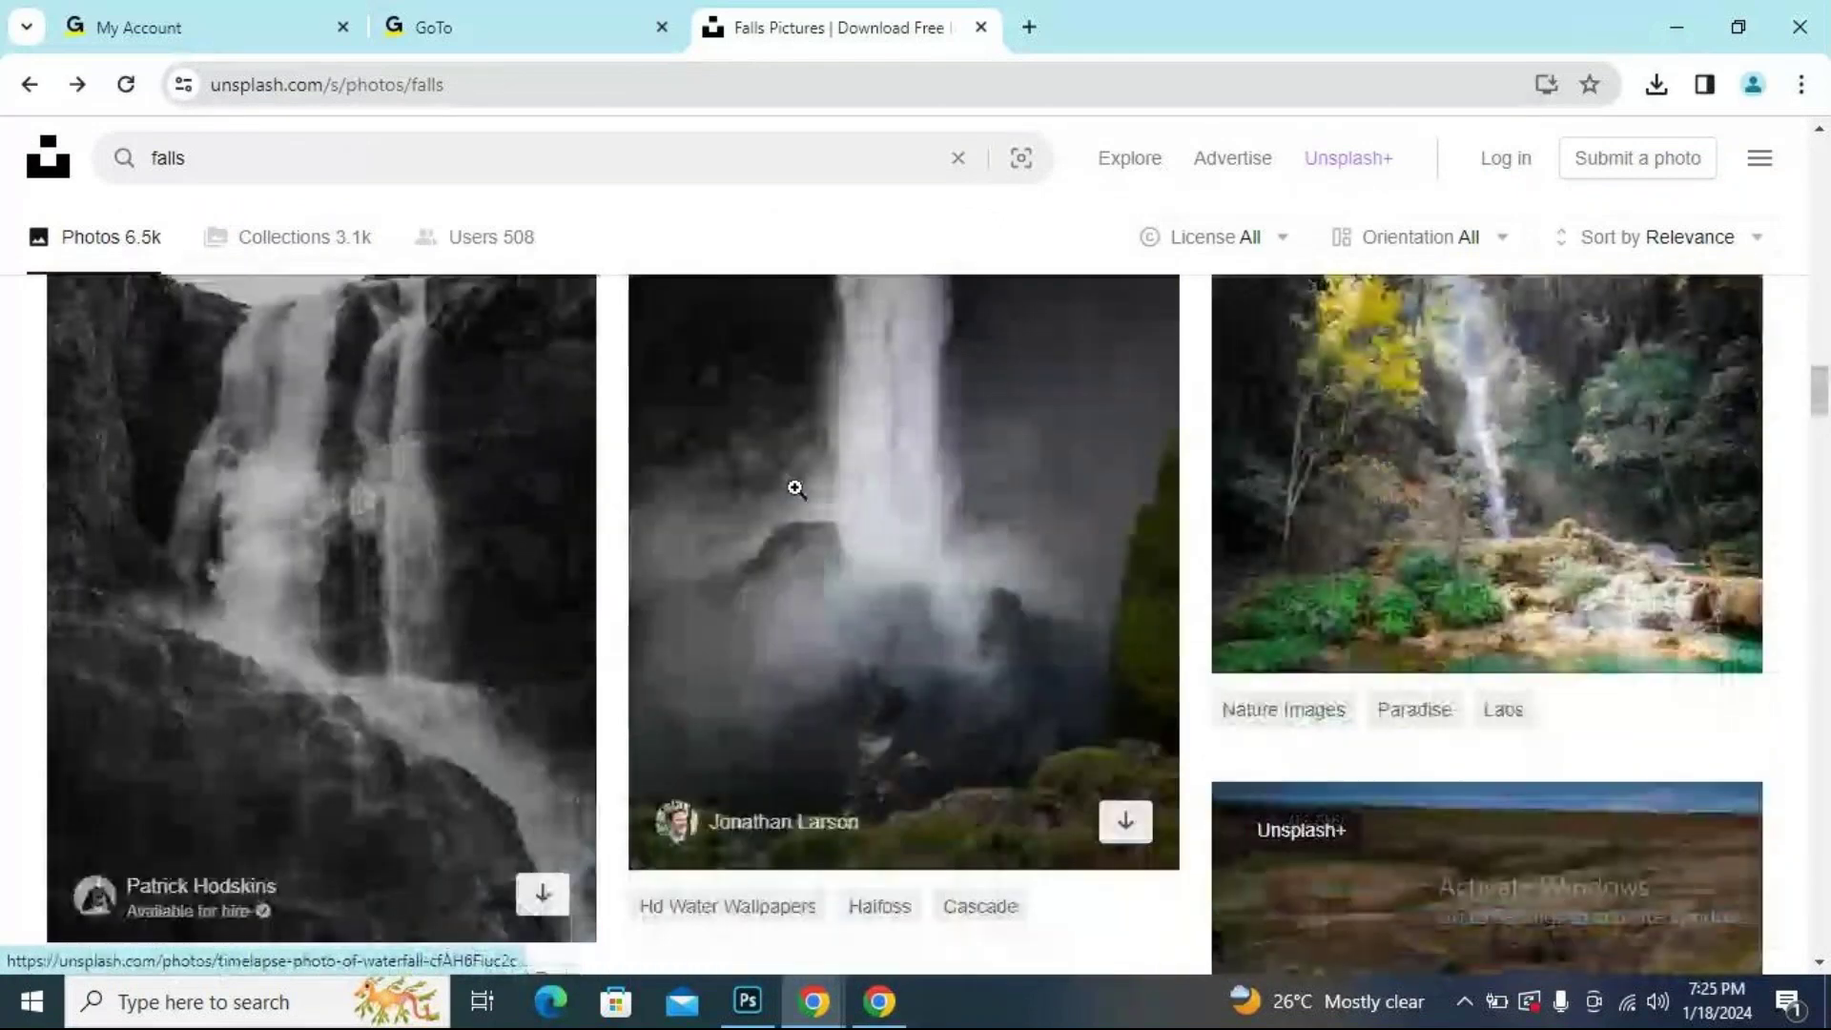
{"action": "scroll", "coordinate": [458, 625], "scroll_direction": "down", "scroll_amount": 5}
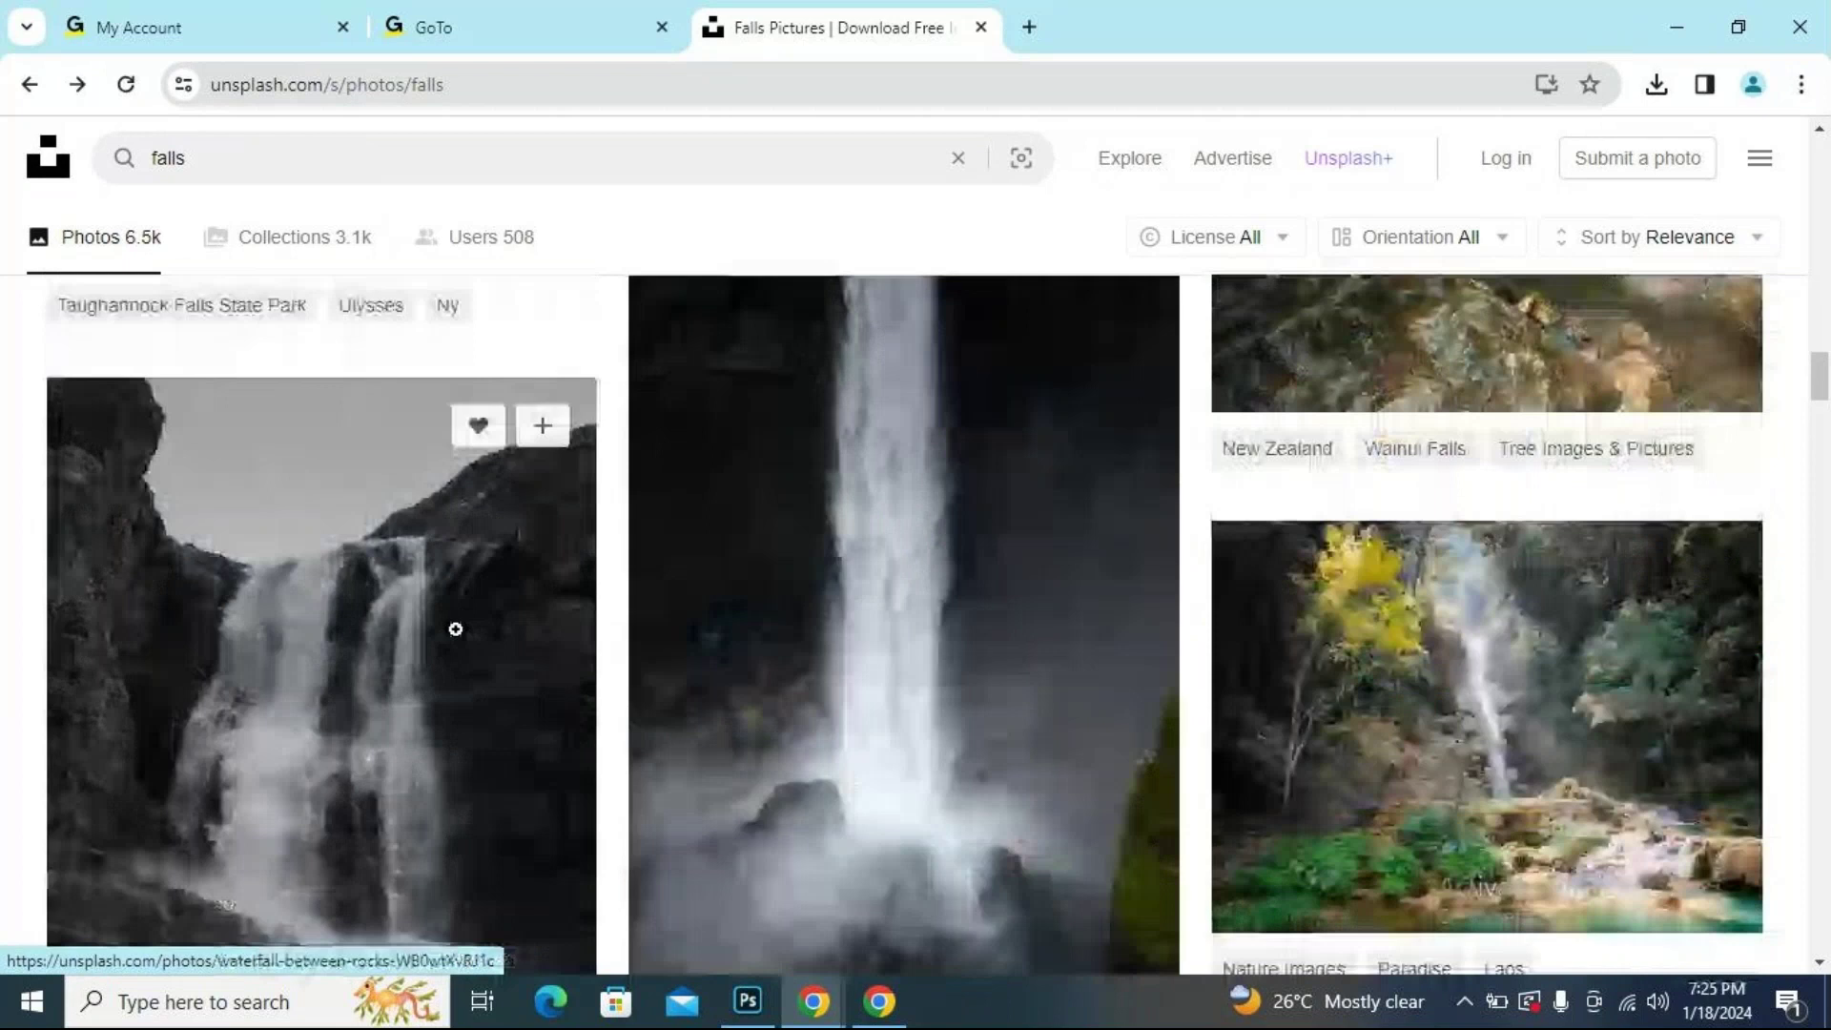
{"action": "scroll", "coordinate": [461, 620], "scroll_direction": "down", "scroll_amount": 2}
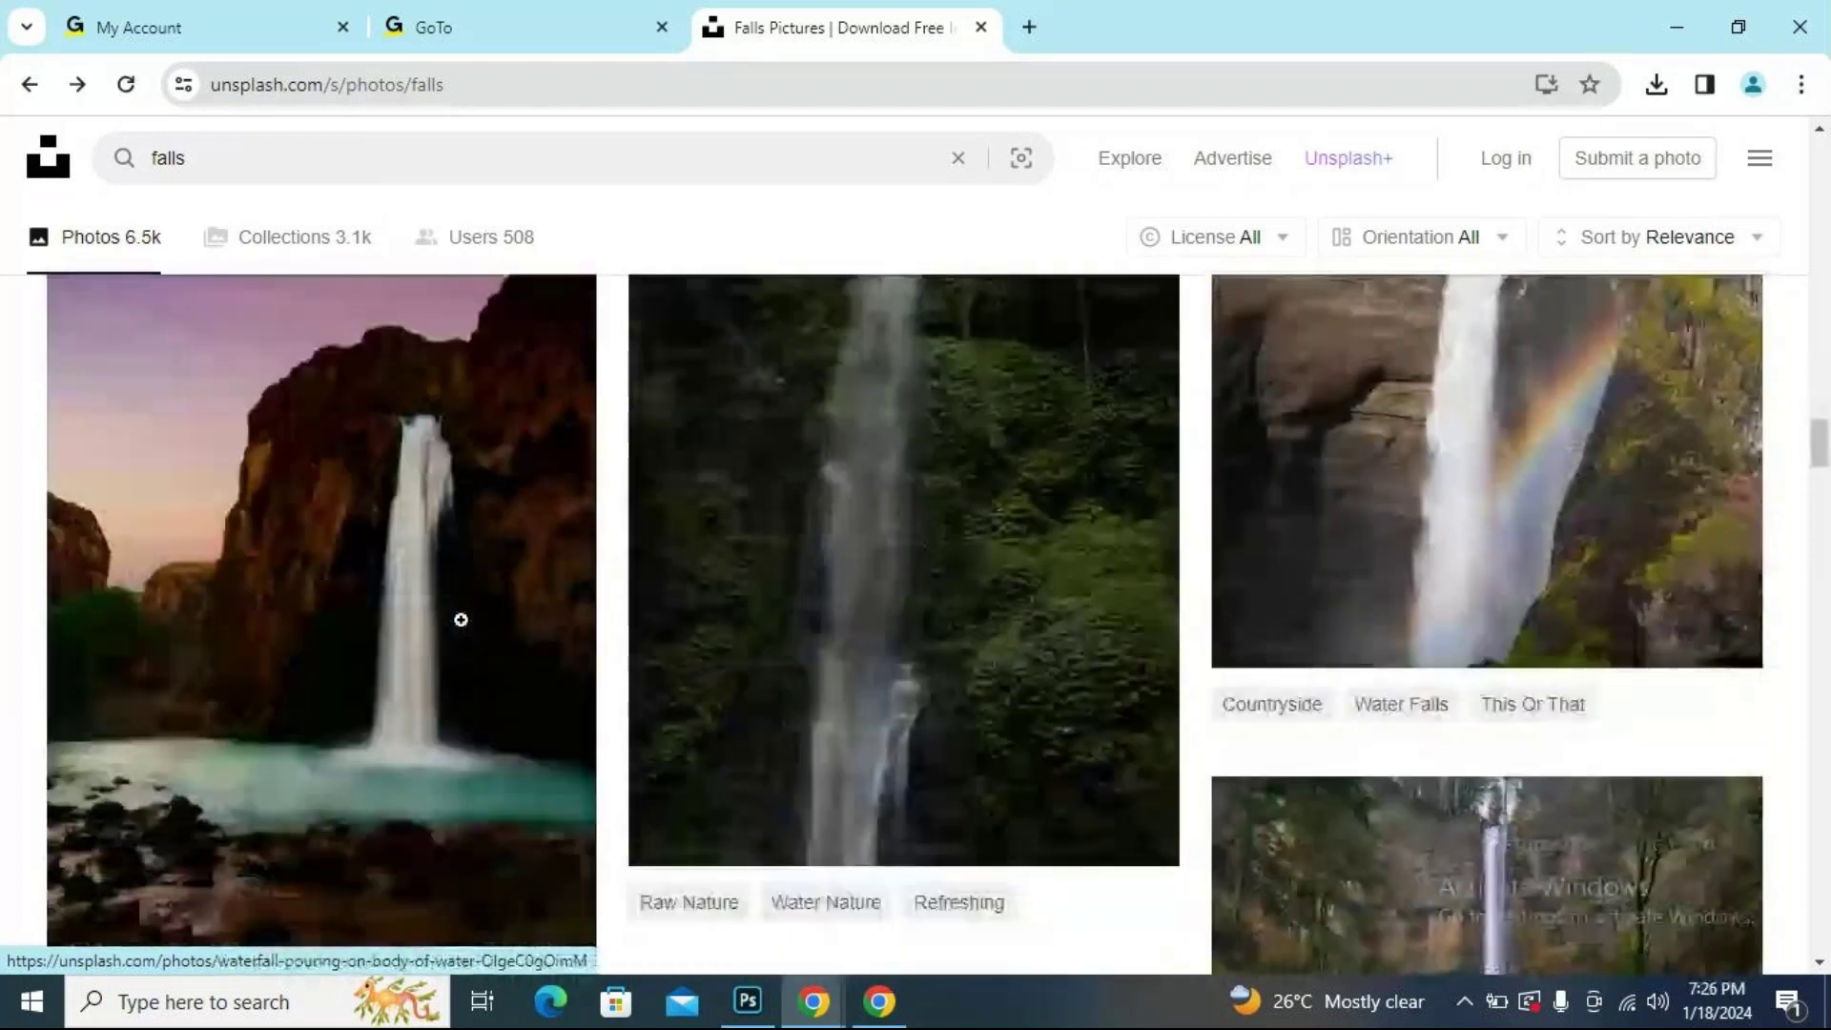
{"action": "scroll", "coordinate": [461, 620], "scroll_direction": "down", "scroll_amount": 5}
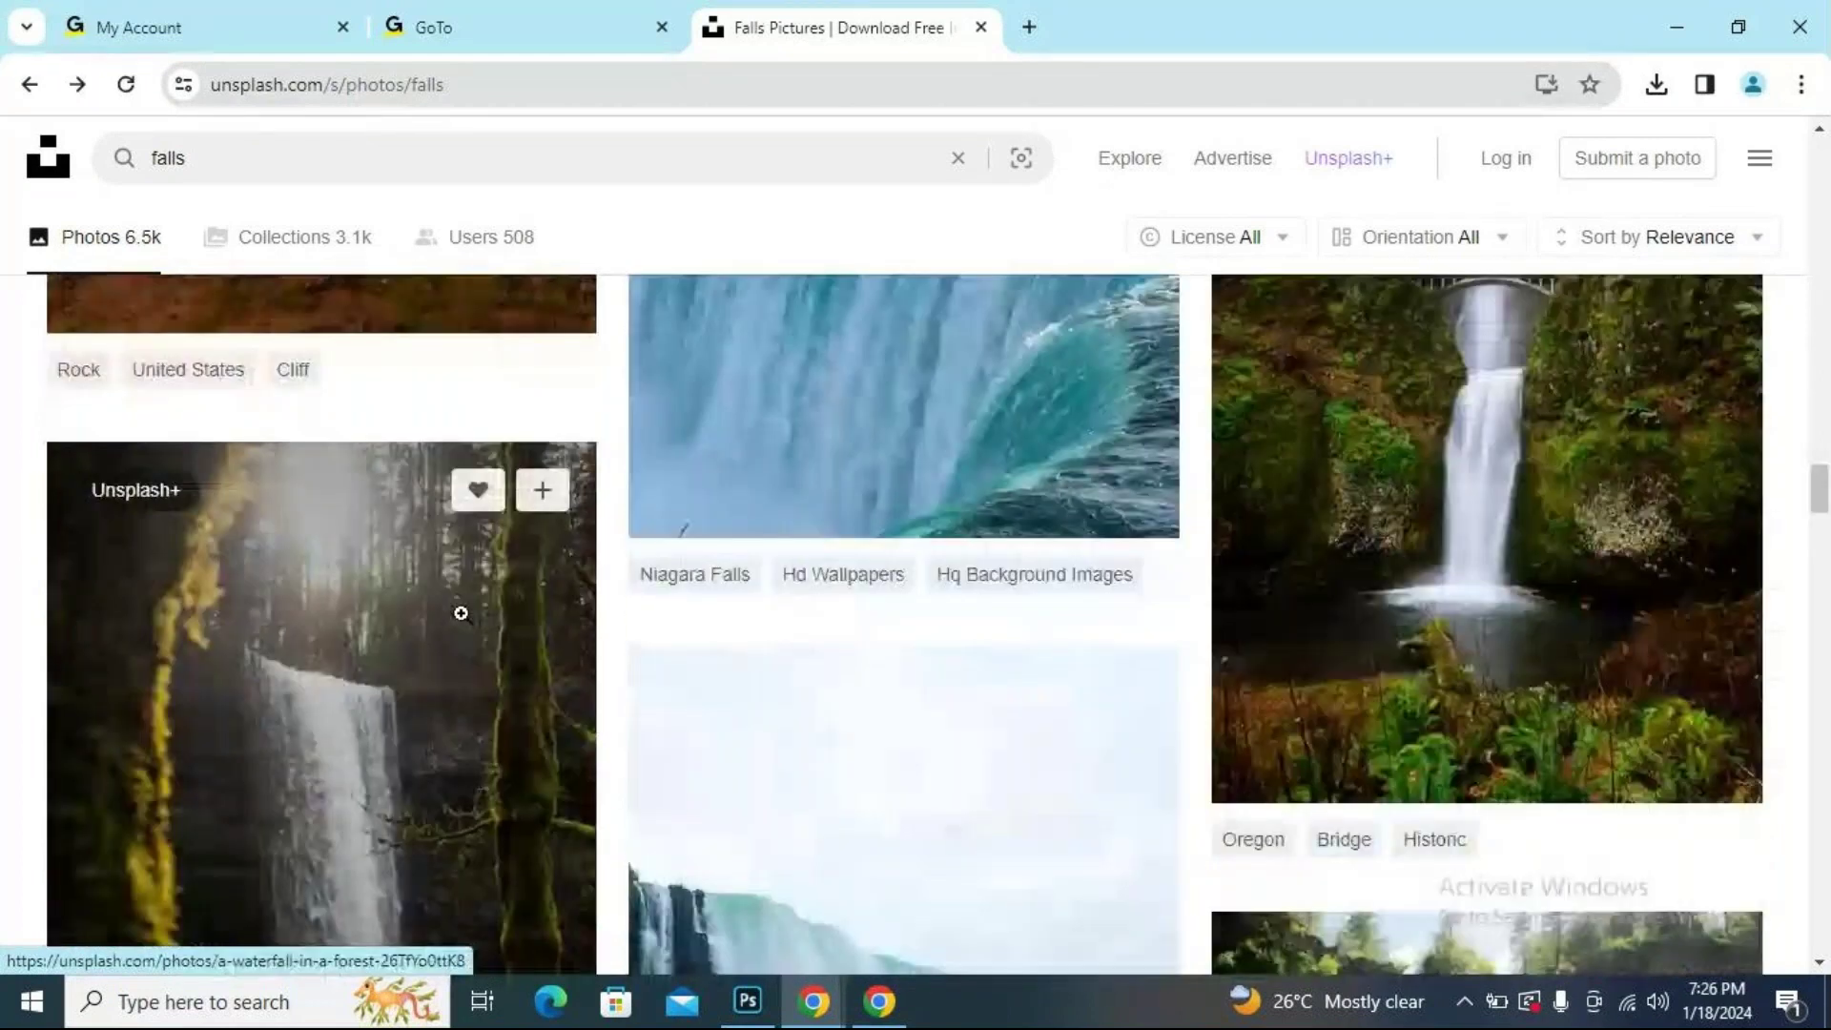
{"action": "scroll", "coordinate": [461, 613], "scroll_direction": "down", "scroll_amount": 8}
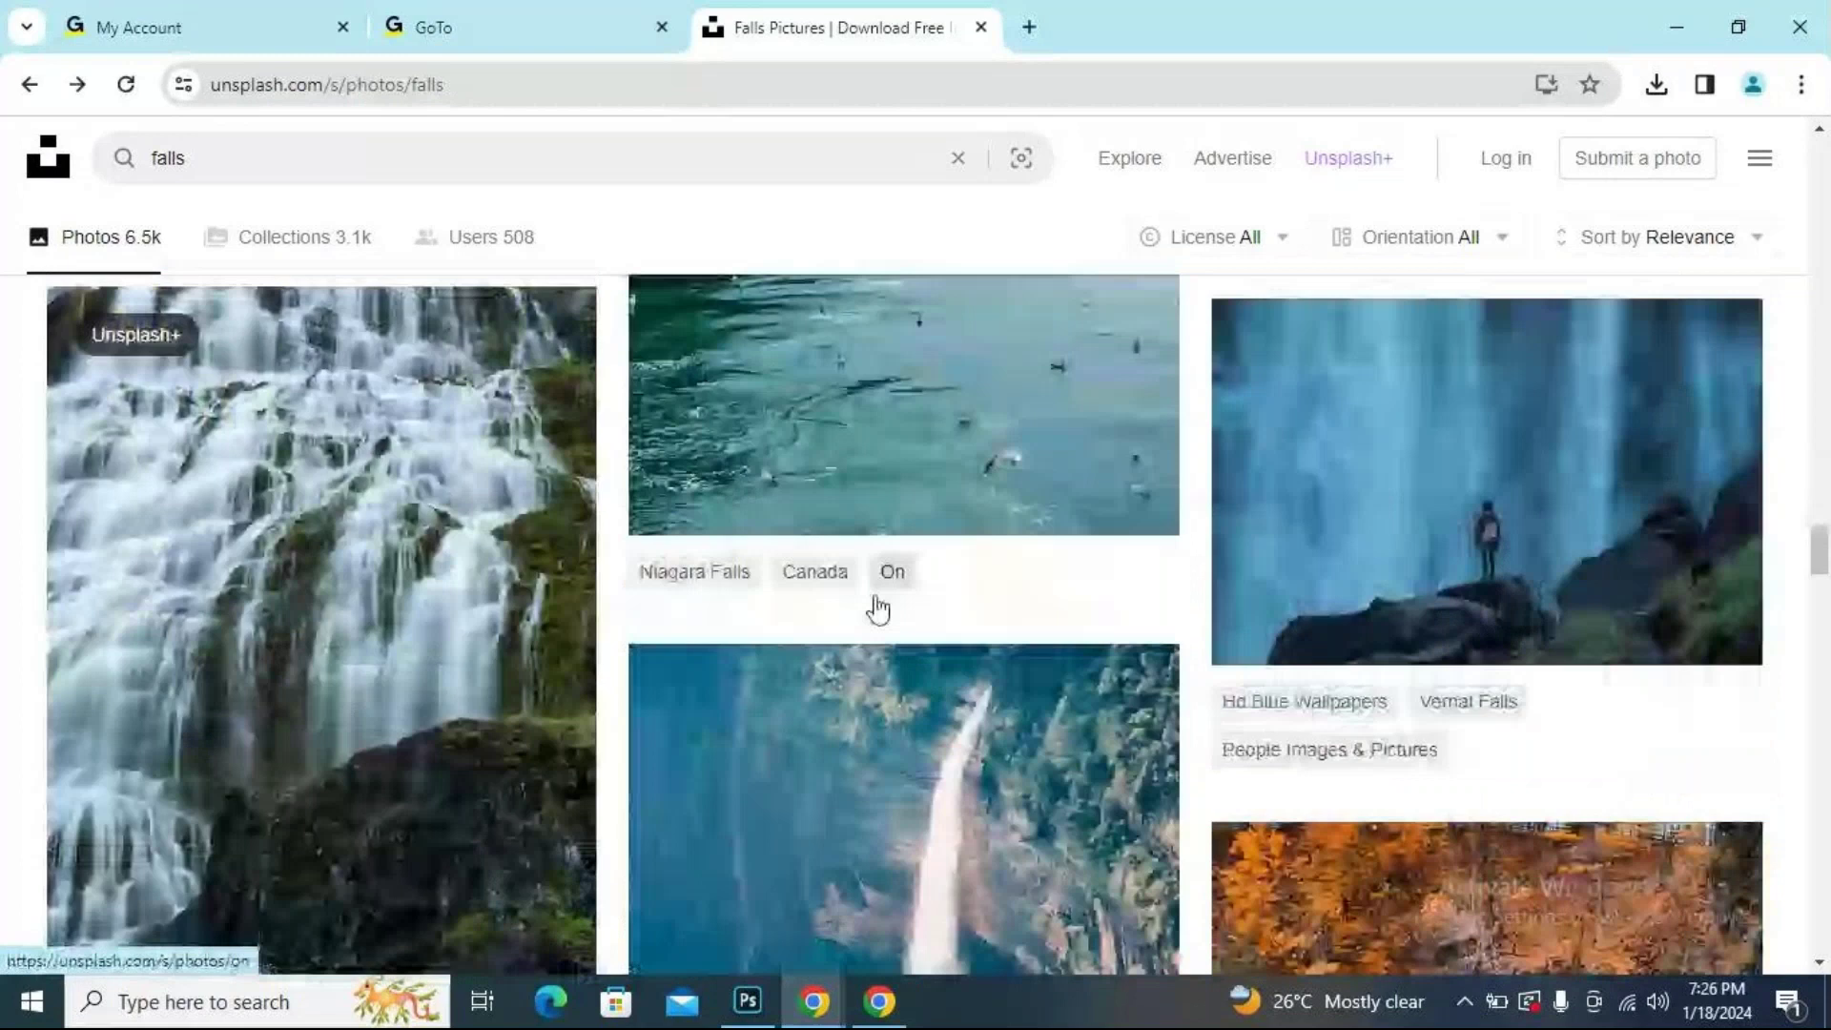
{"action": "scroll", "coordinate": [878, 609], "scroll_direction": "down", "scroll_amount": 7}
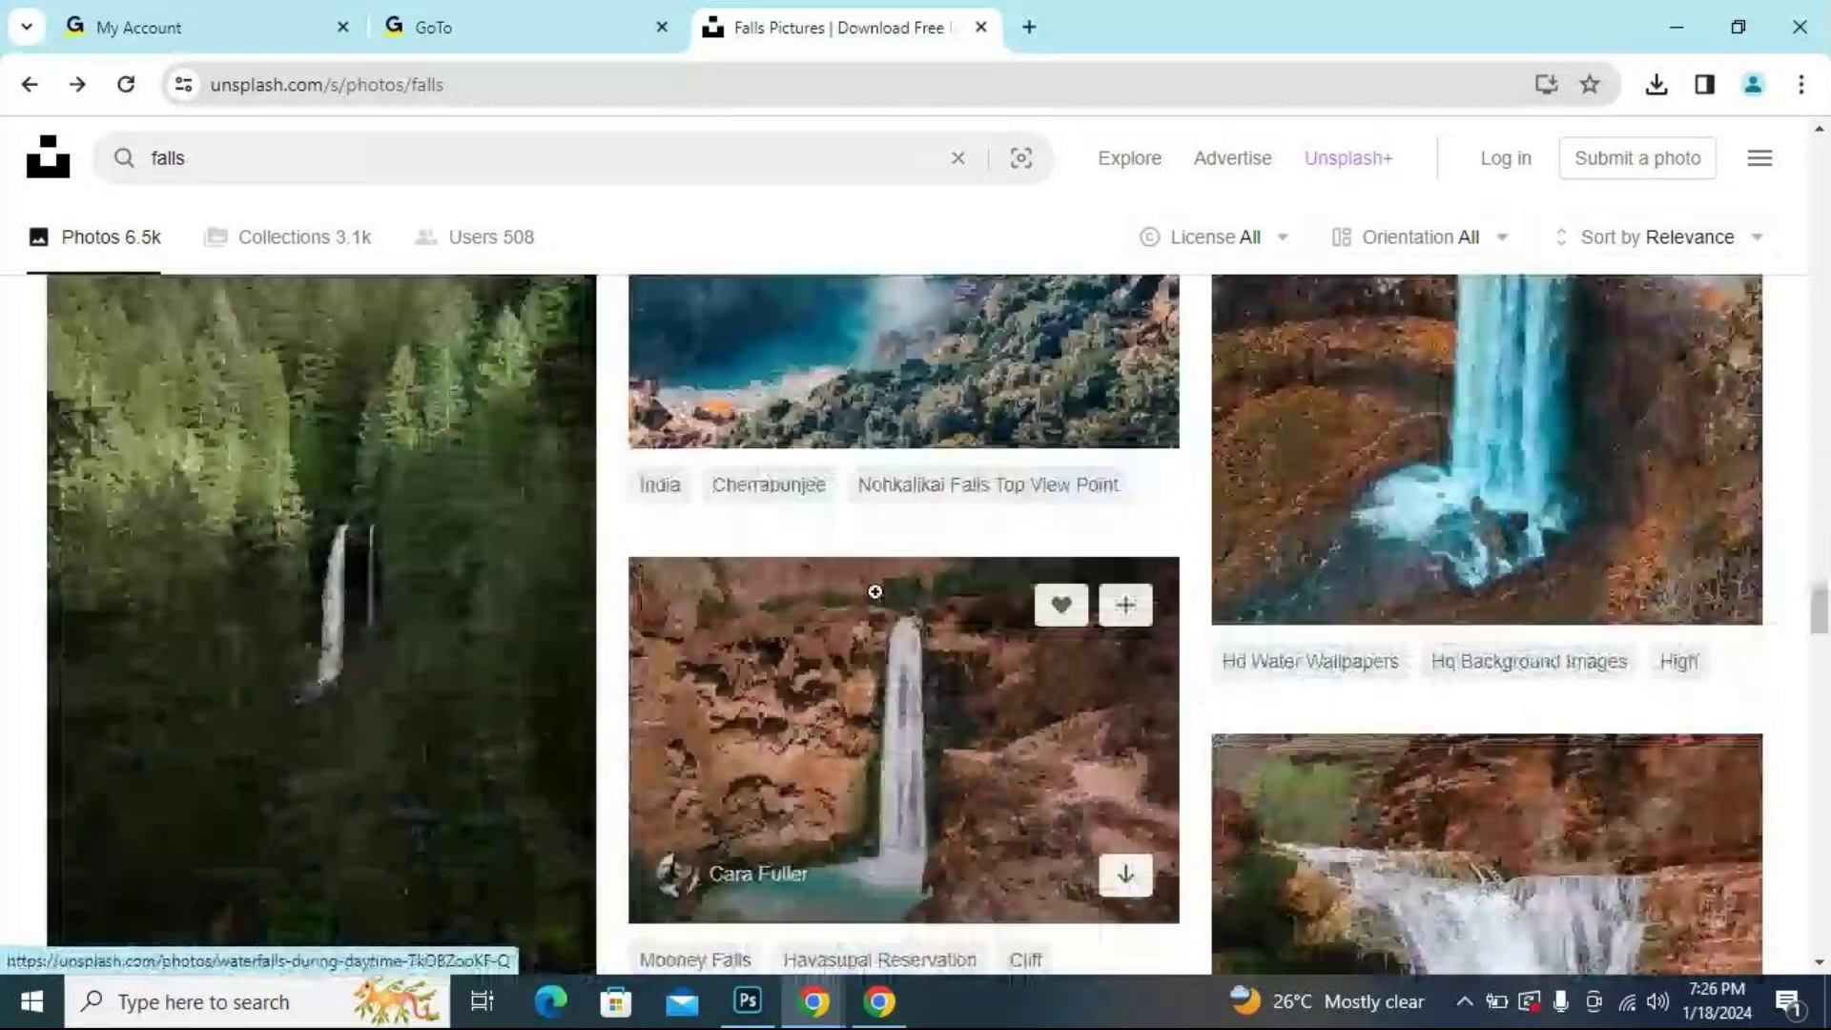
{"action": "scroll", "coordinate": [879, 591], "scroll_direction": "up", "scroll_amount": 2}
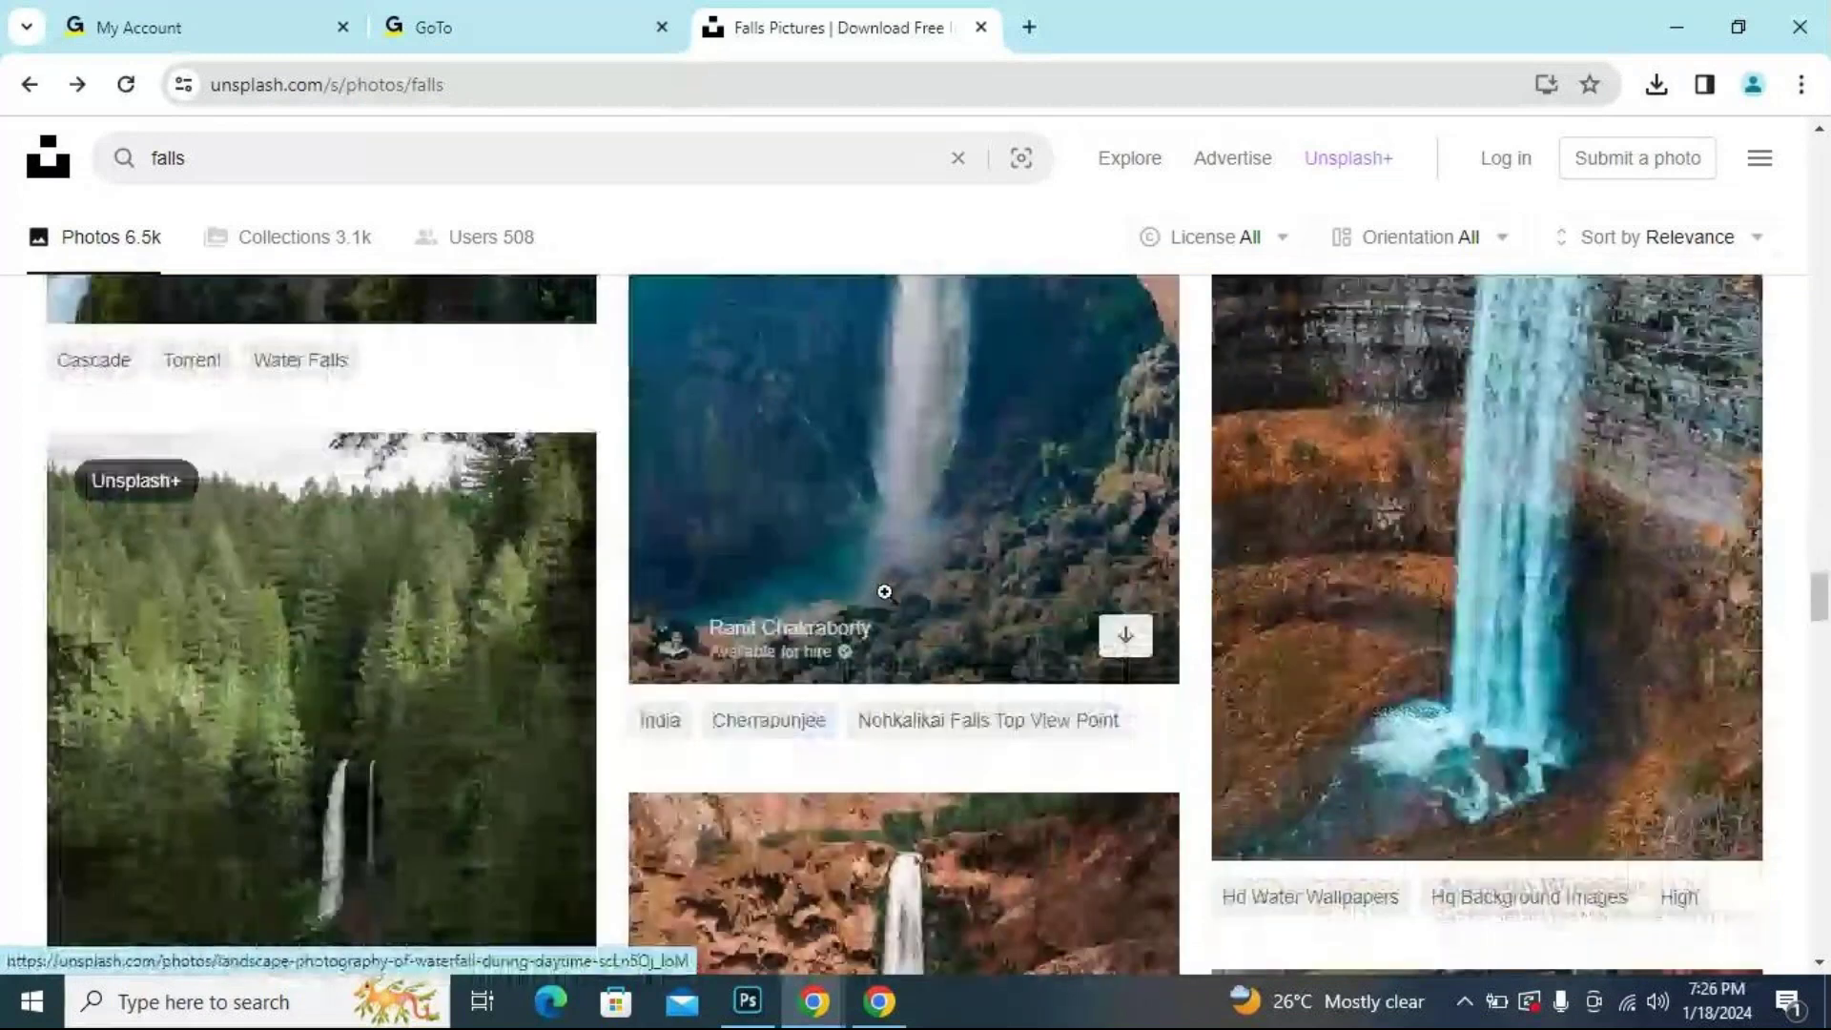
{"action": "scroll", "coordinate": [1330, 588], "scroll_direction": "down", "scroll_amount": 2}
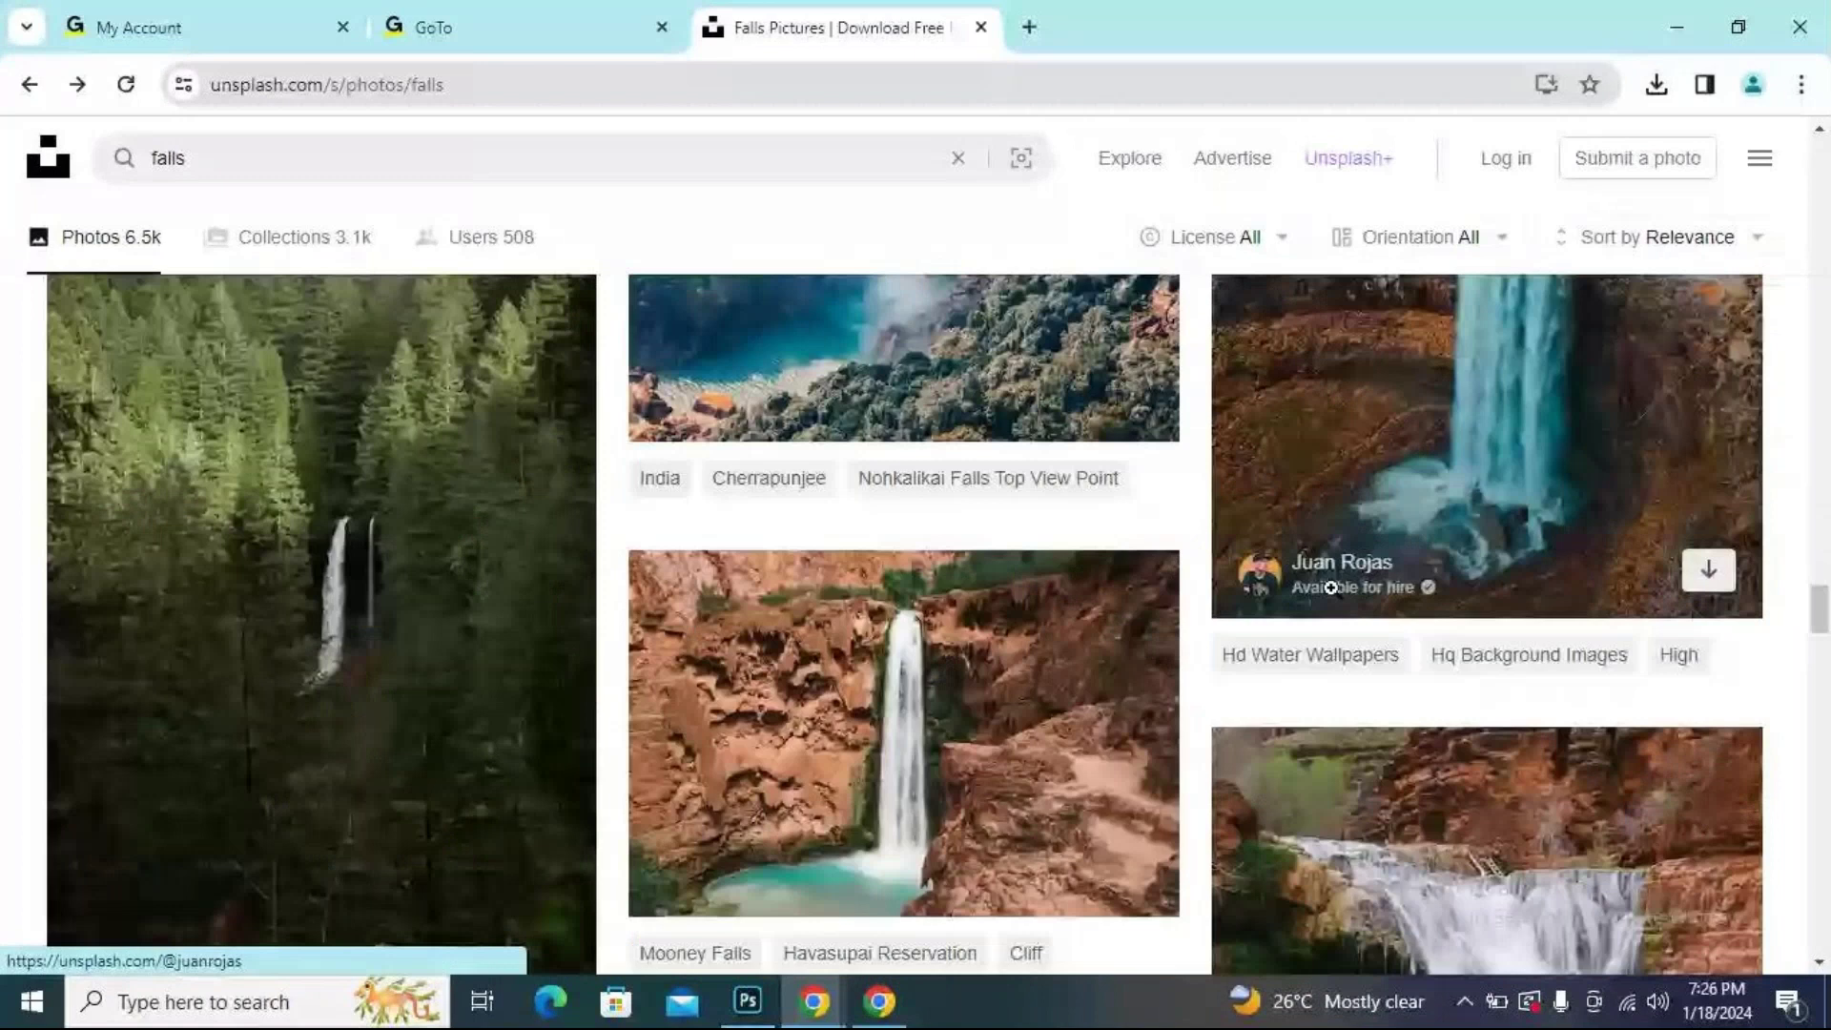
{"action": "scroll", "coordinate": [1330, 587], "scroll_direction": "down", "scroll_amount": 5}
{"action": "left_click", "coordinate": [380, 532]}
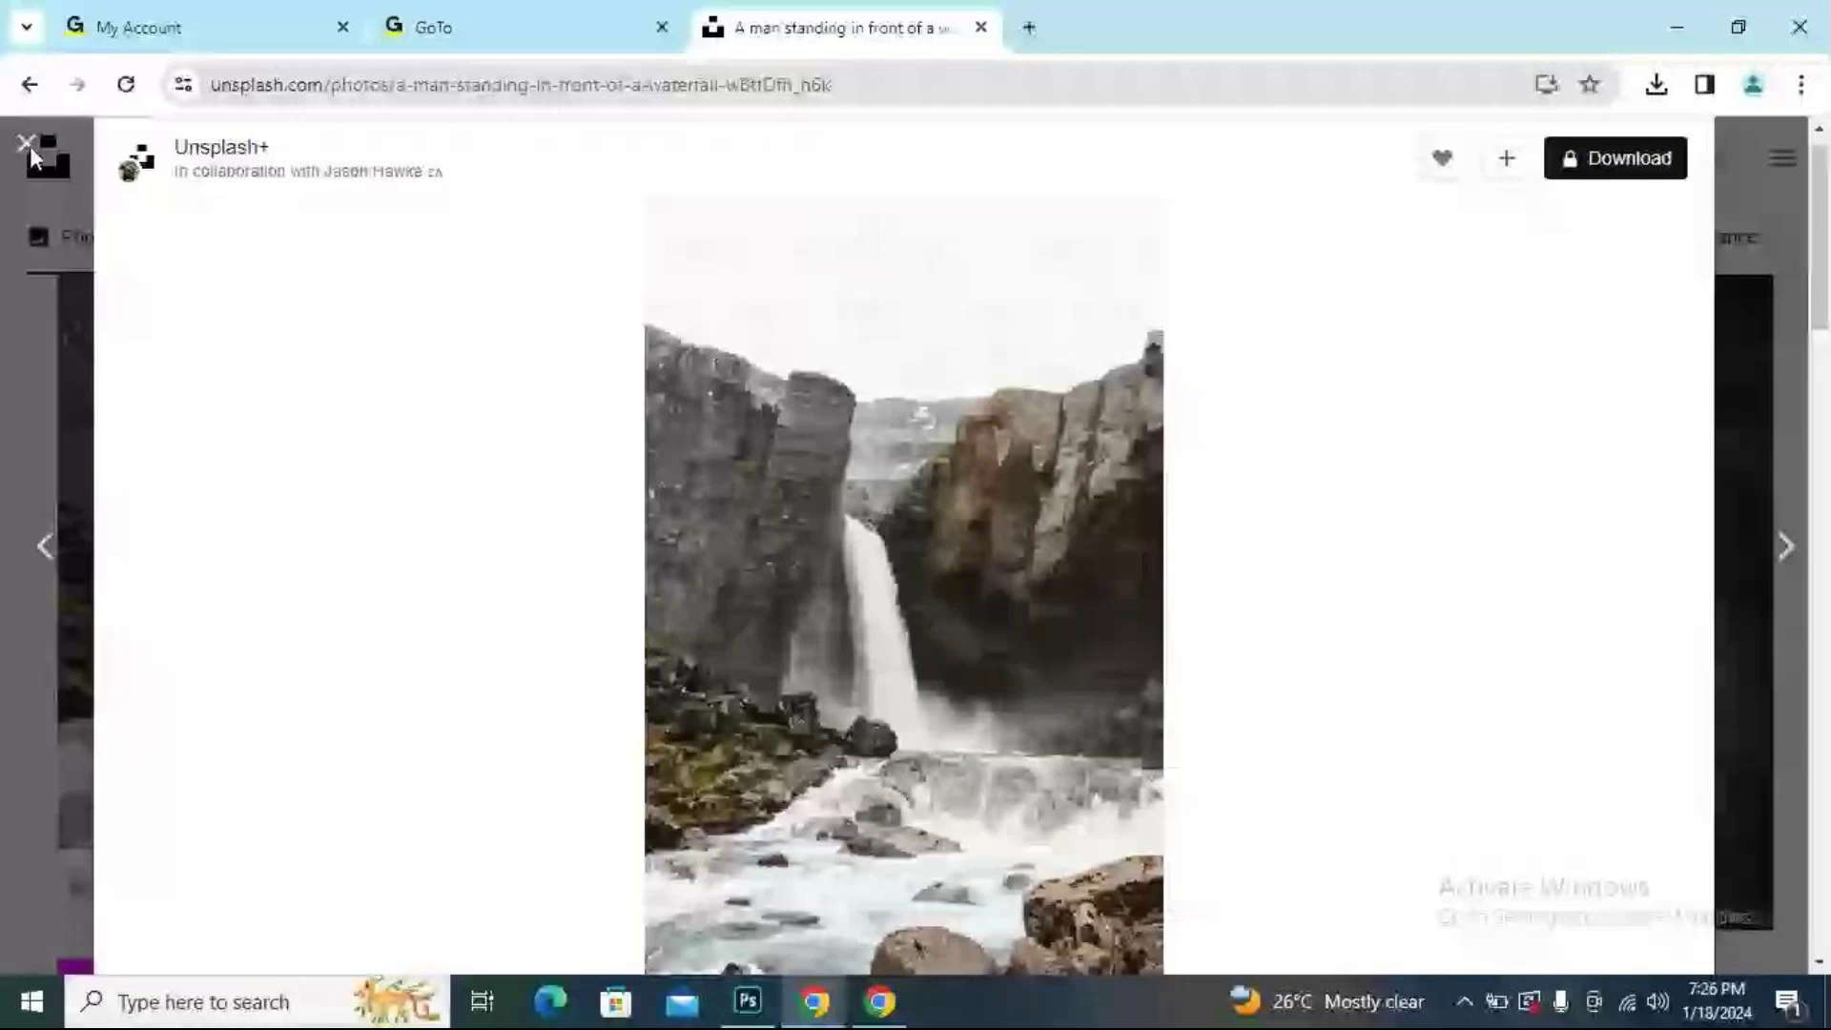
{"action": "left_click", "coordinate": [26, 143]}
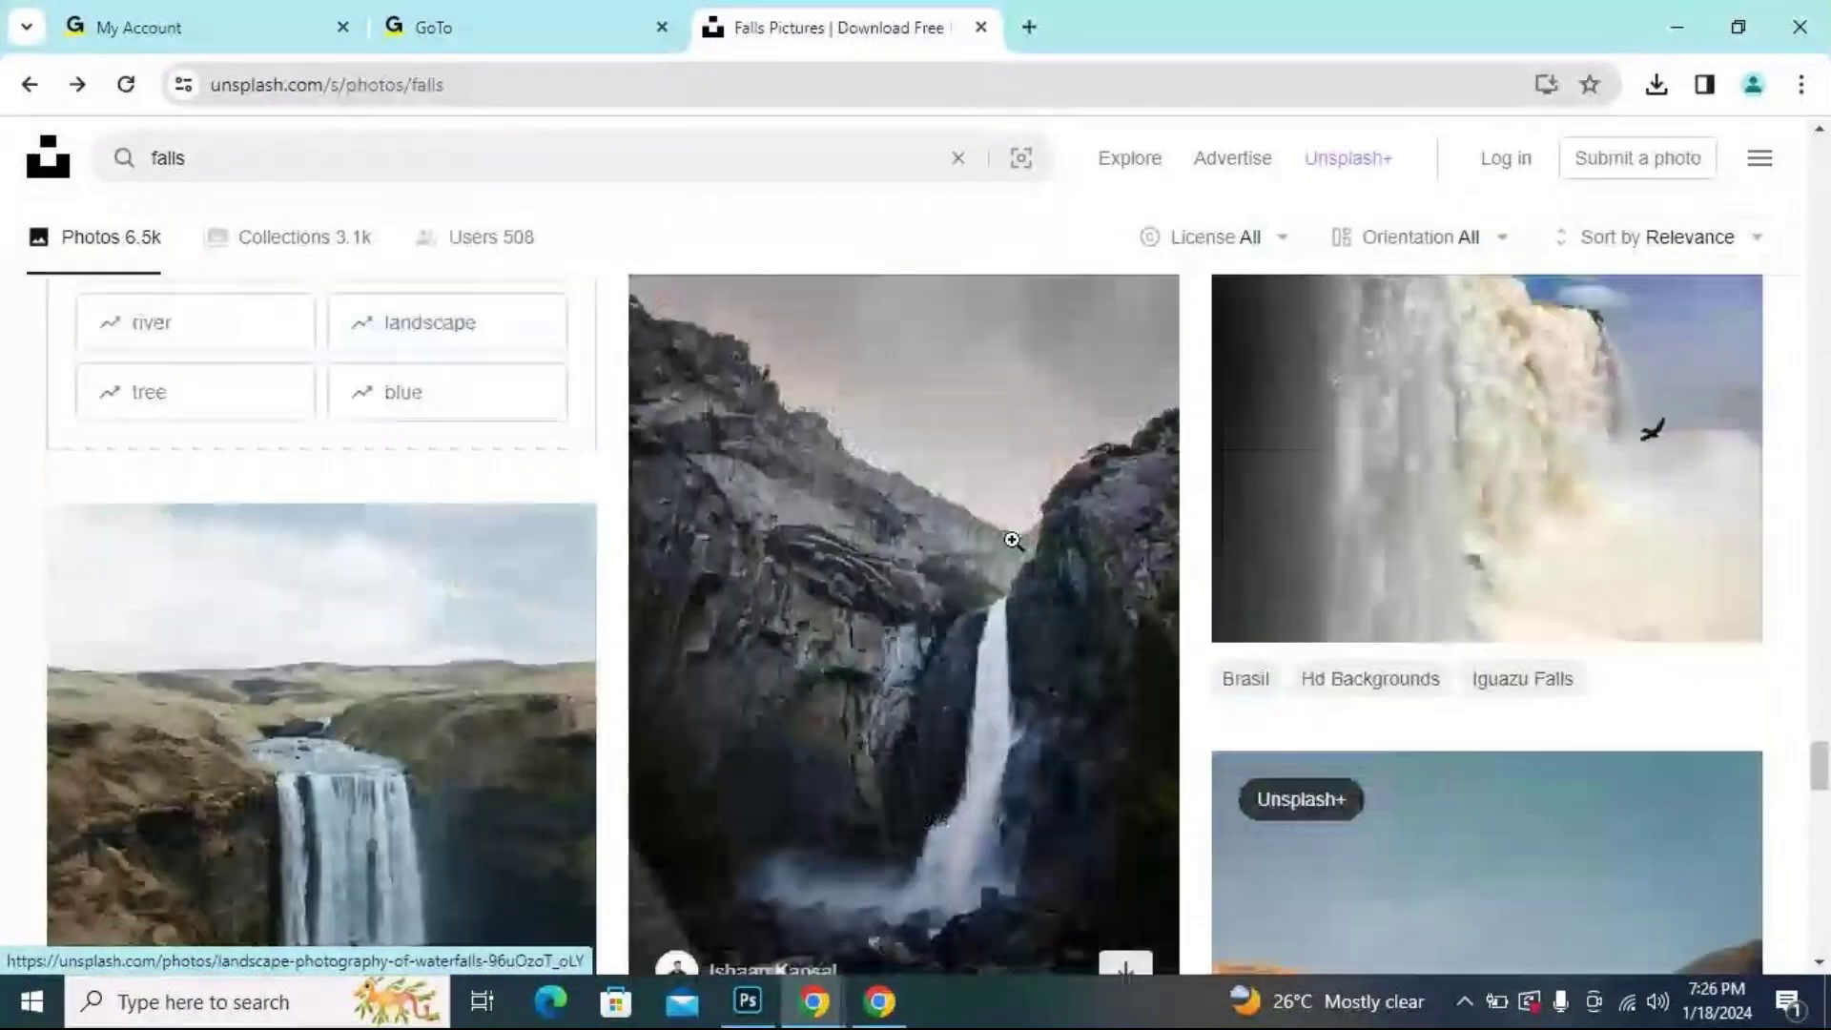
Open the Yosemite National Park photo of a waterfall between dark cliffs and look through its related photos.
{"action": "scroll", "coordinate": [1012, 541], "scroll_direction": "down", "scroll_amount": 2}
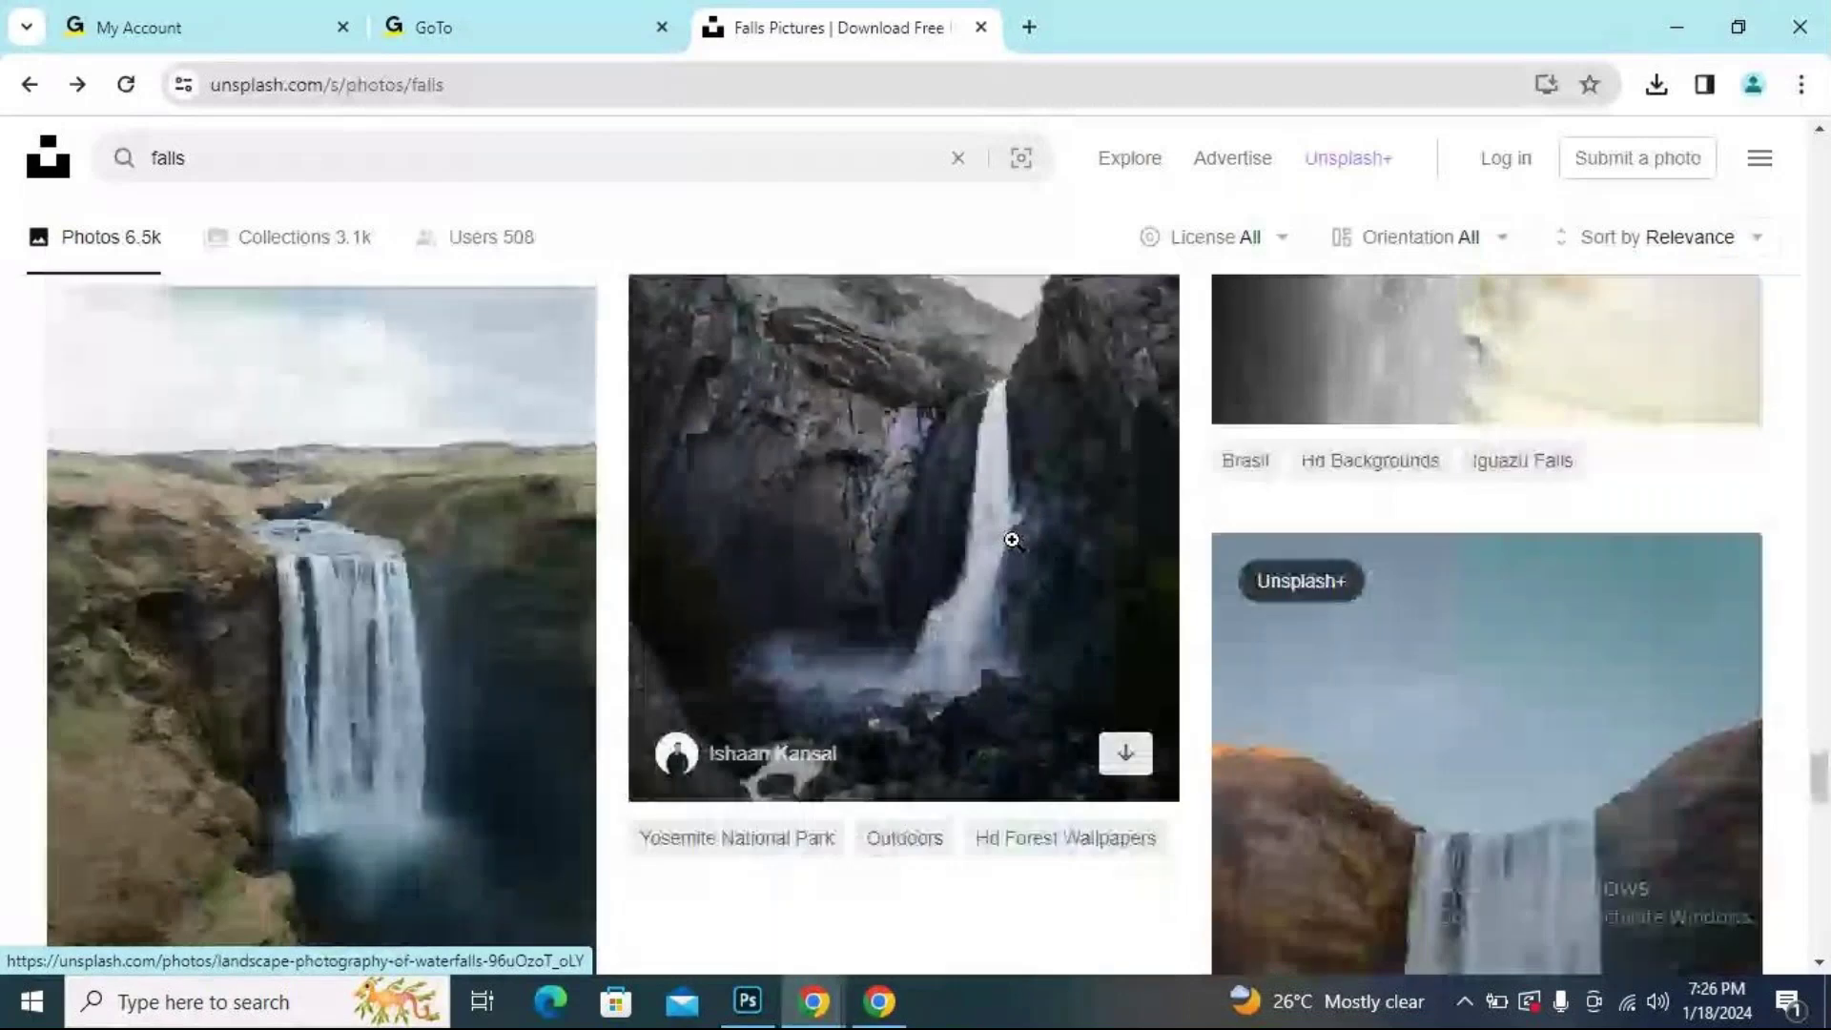
{"action": "key", "text": "alt+Right"}
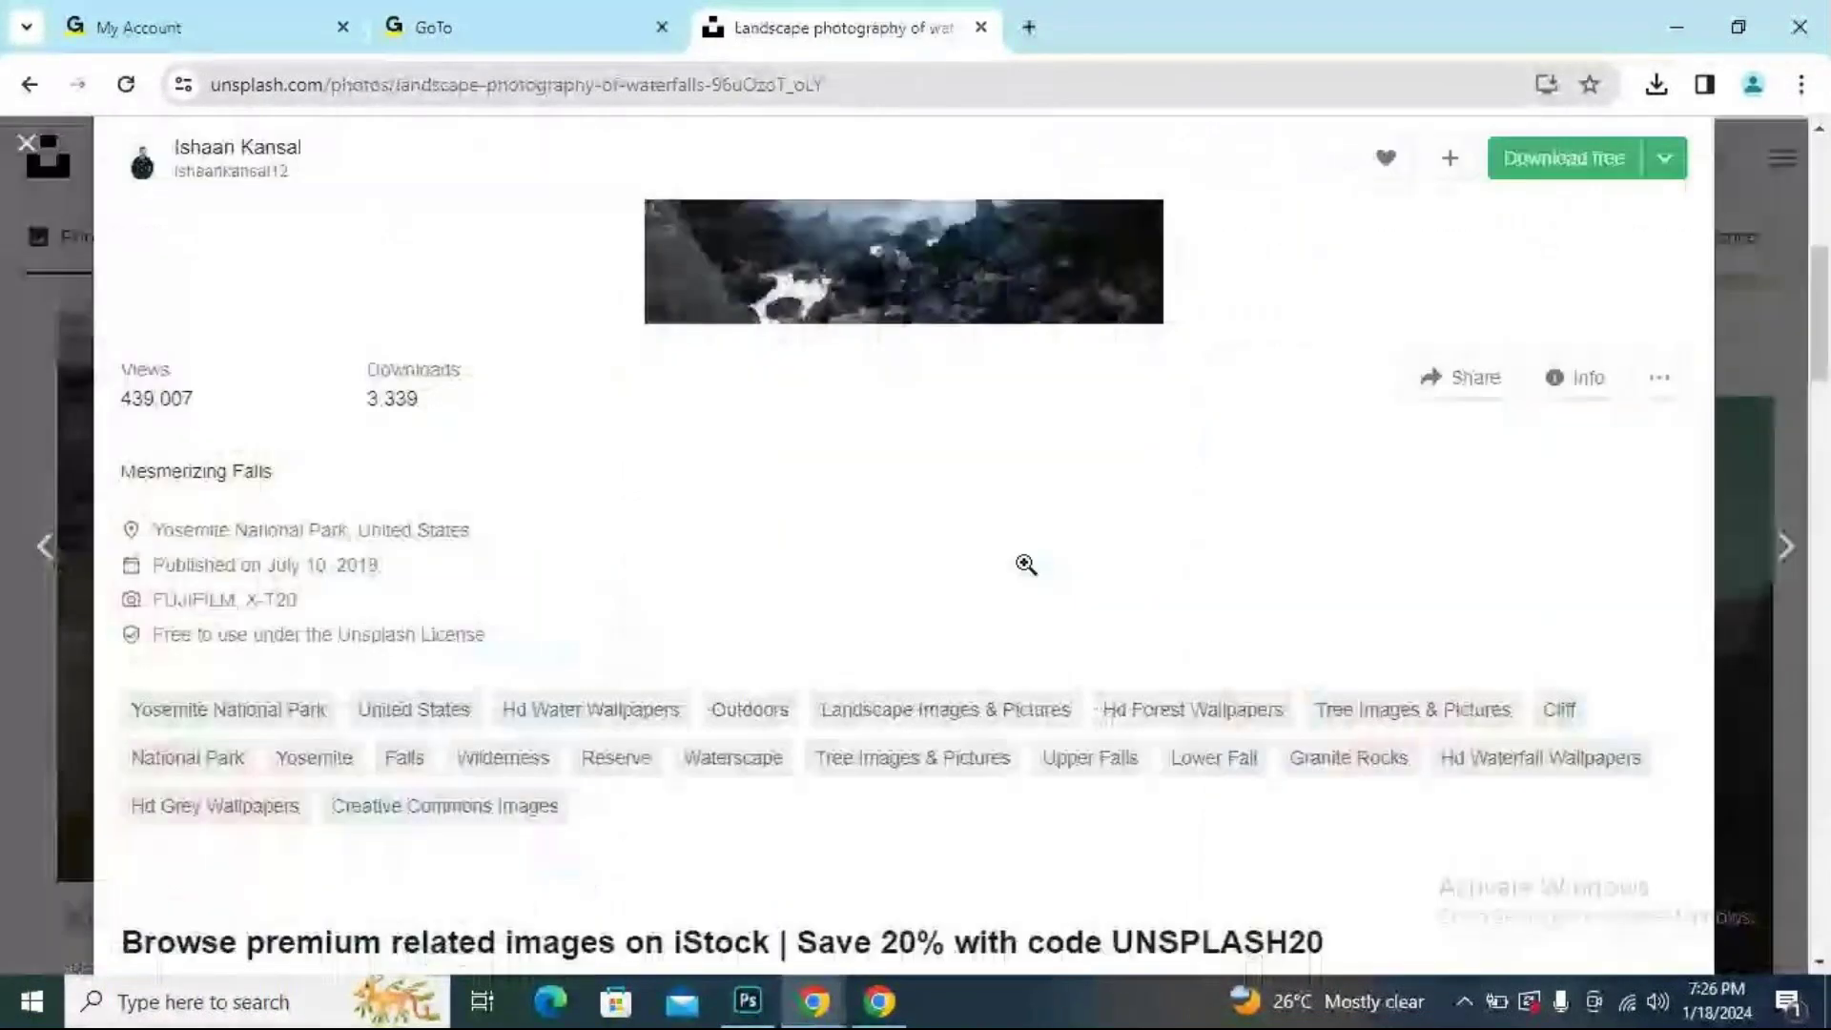
{"action": "scroll", "coordinate": [1025, 565], "scroll_direction": "down", "scroll_amount": 10}
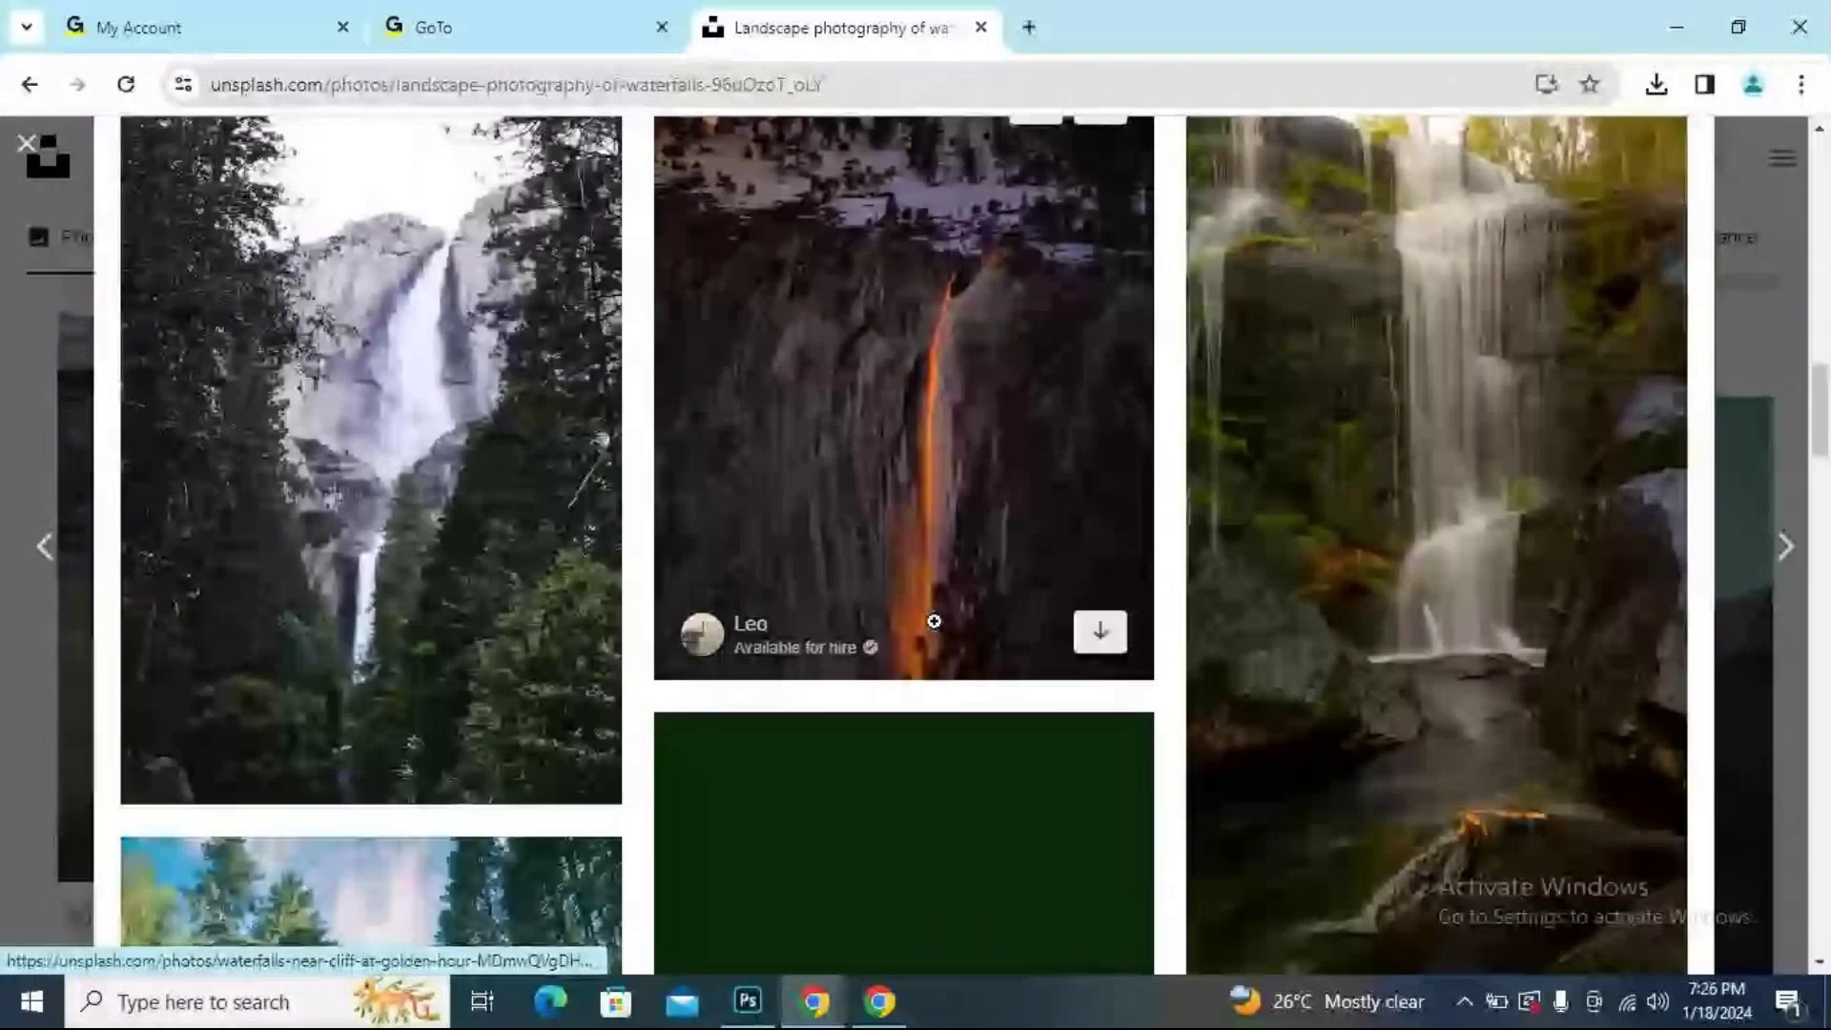
{"action": "scroll", "coordinate": [935, 622], "scroll_direction": "down", "scroll_amount": 1}
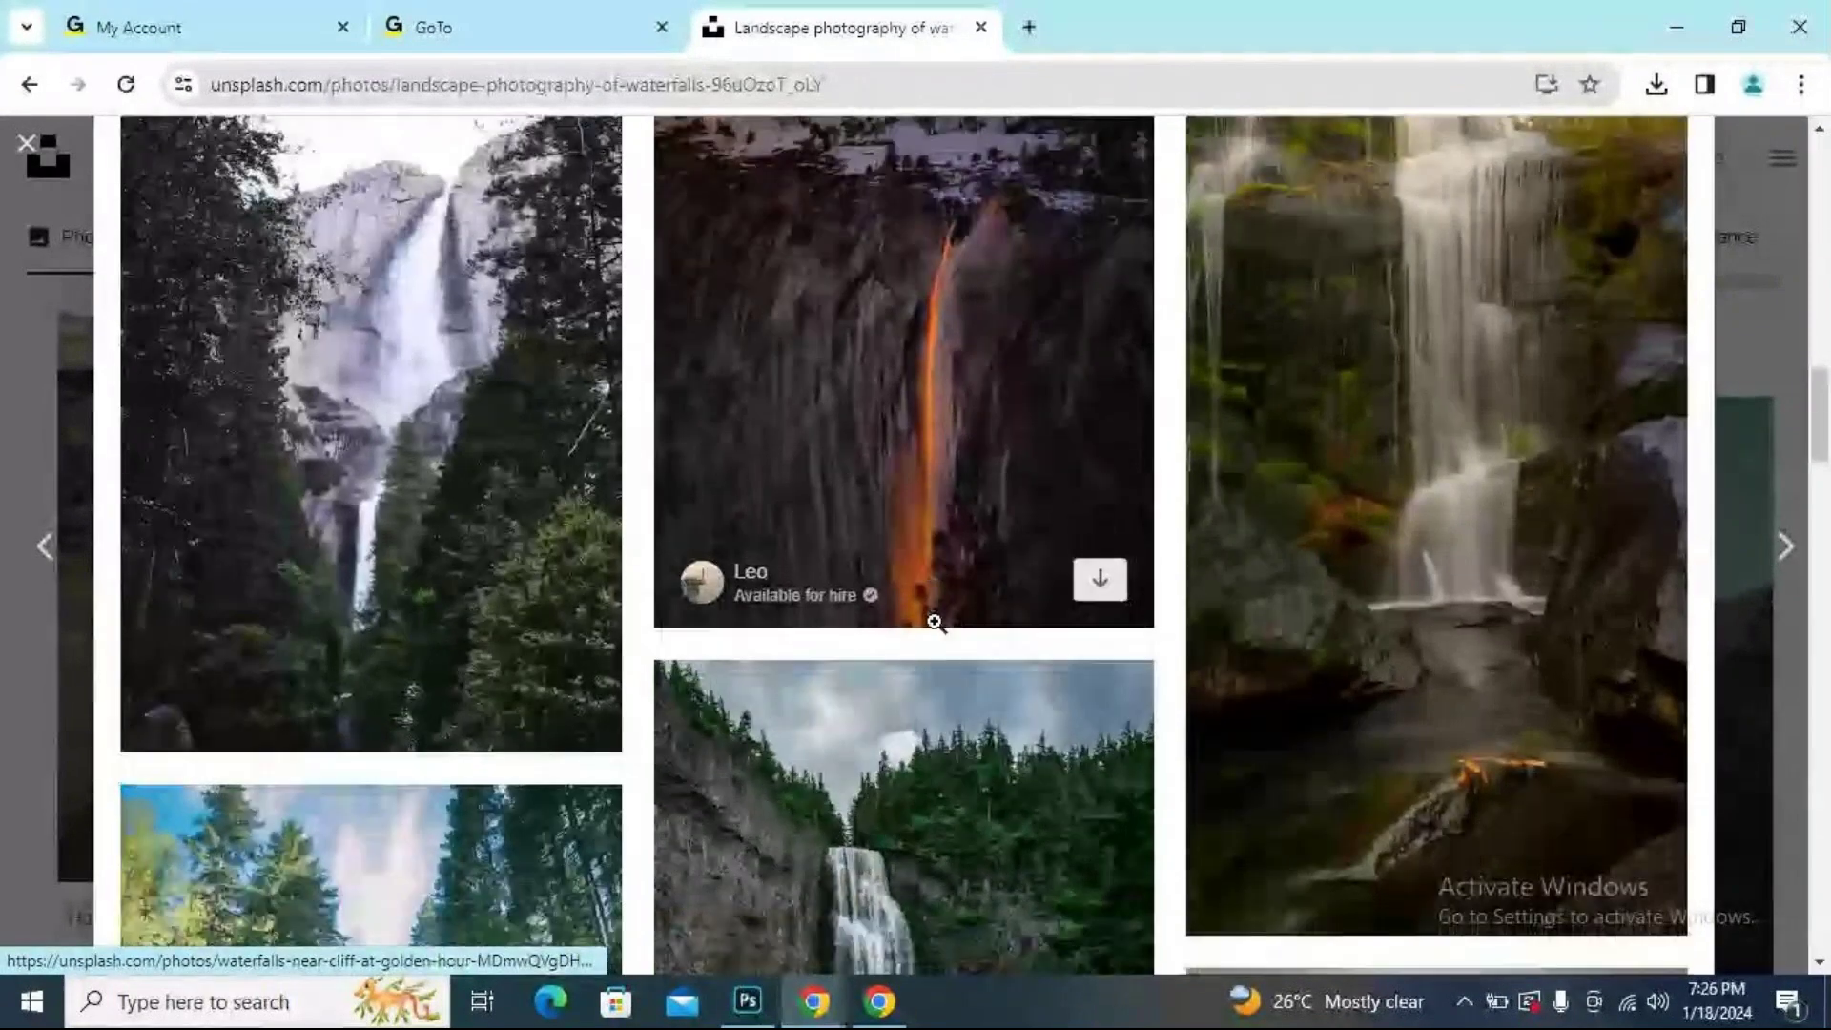
{"action": "scroll", "coordinate": [935, 622], "scroll_direction": "down", "scroll_amount": 5}
{"action": "scroll", "coordinate": [935, 622], "scroll_direction": "down", "scroll_amount": 3}
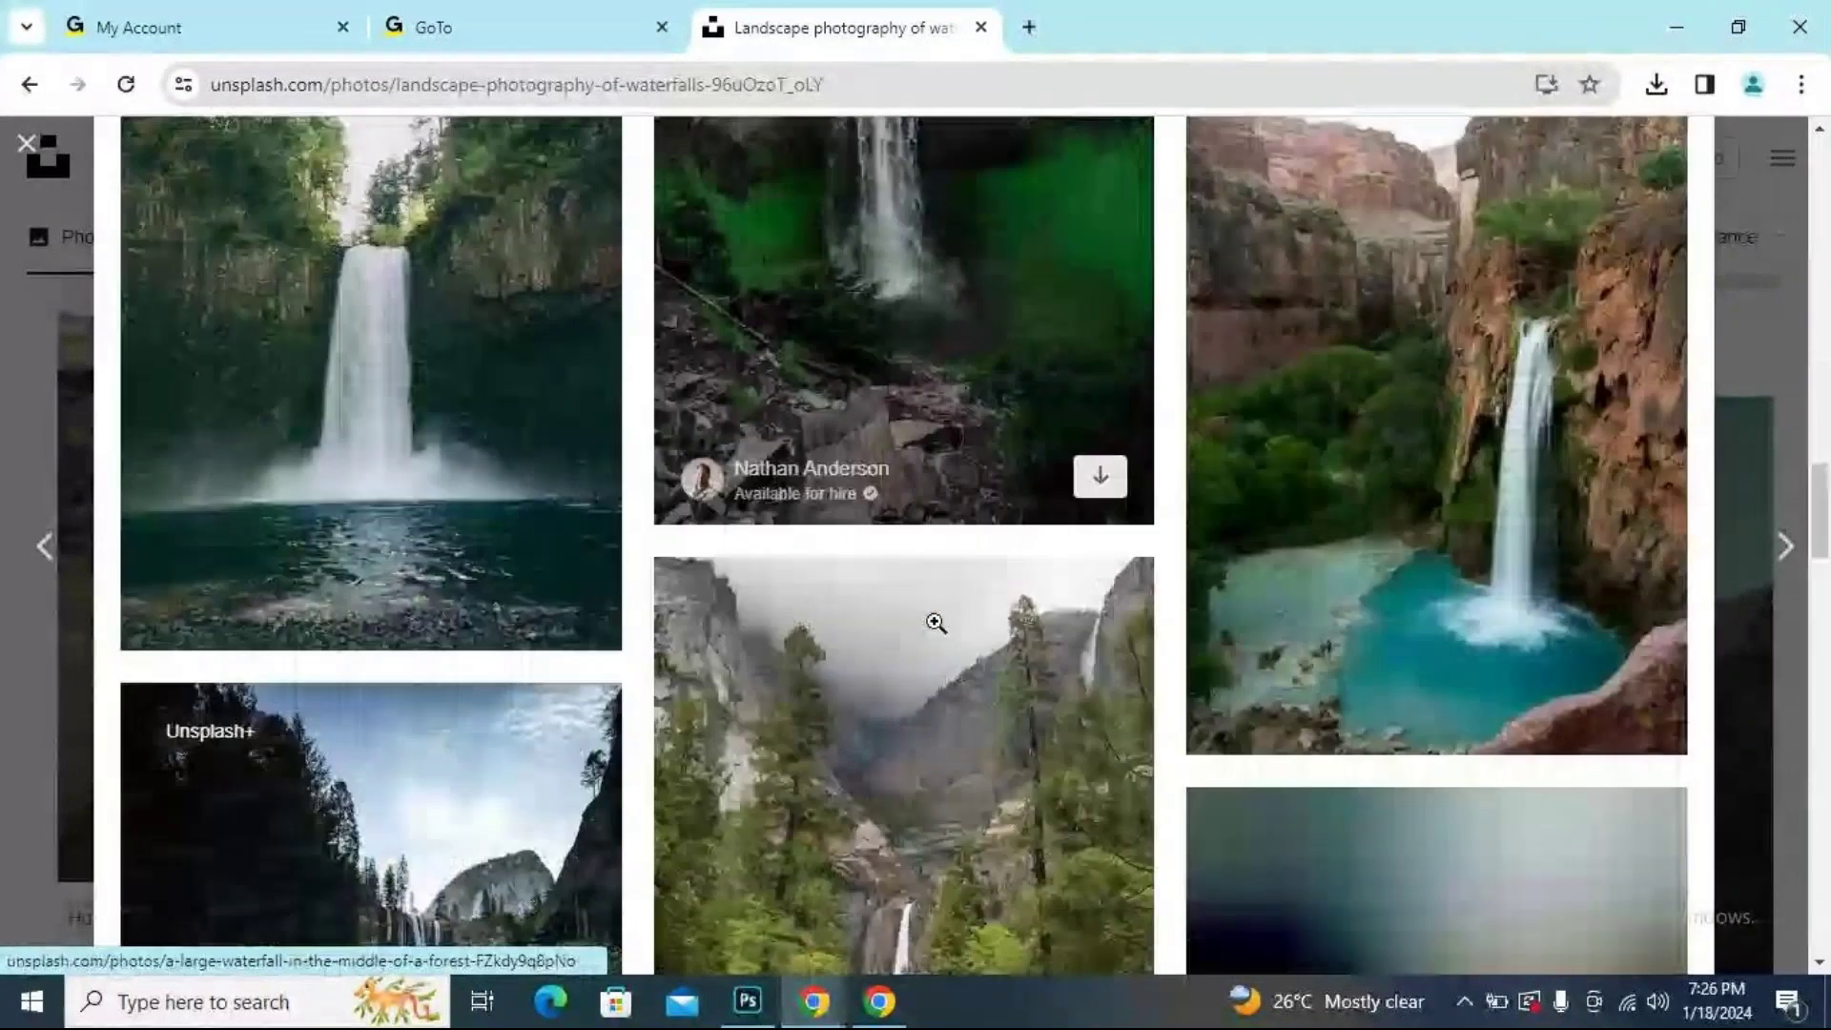
{"action": "scroll", "coordinate": [935, 621], "scroll_direction": "down", "scroll_amount": 3}
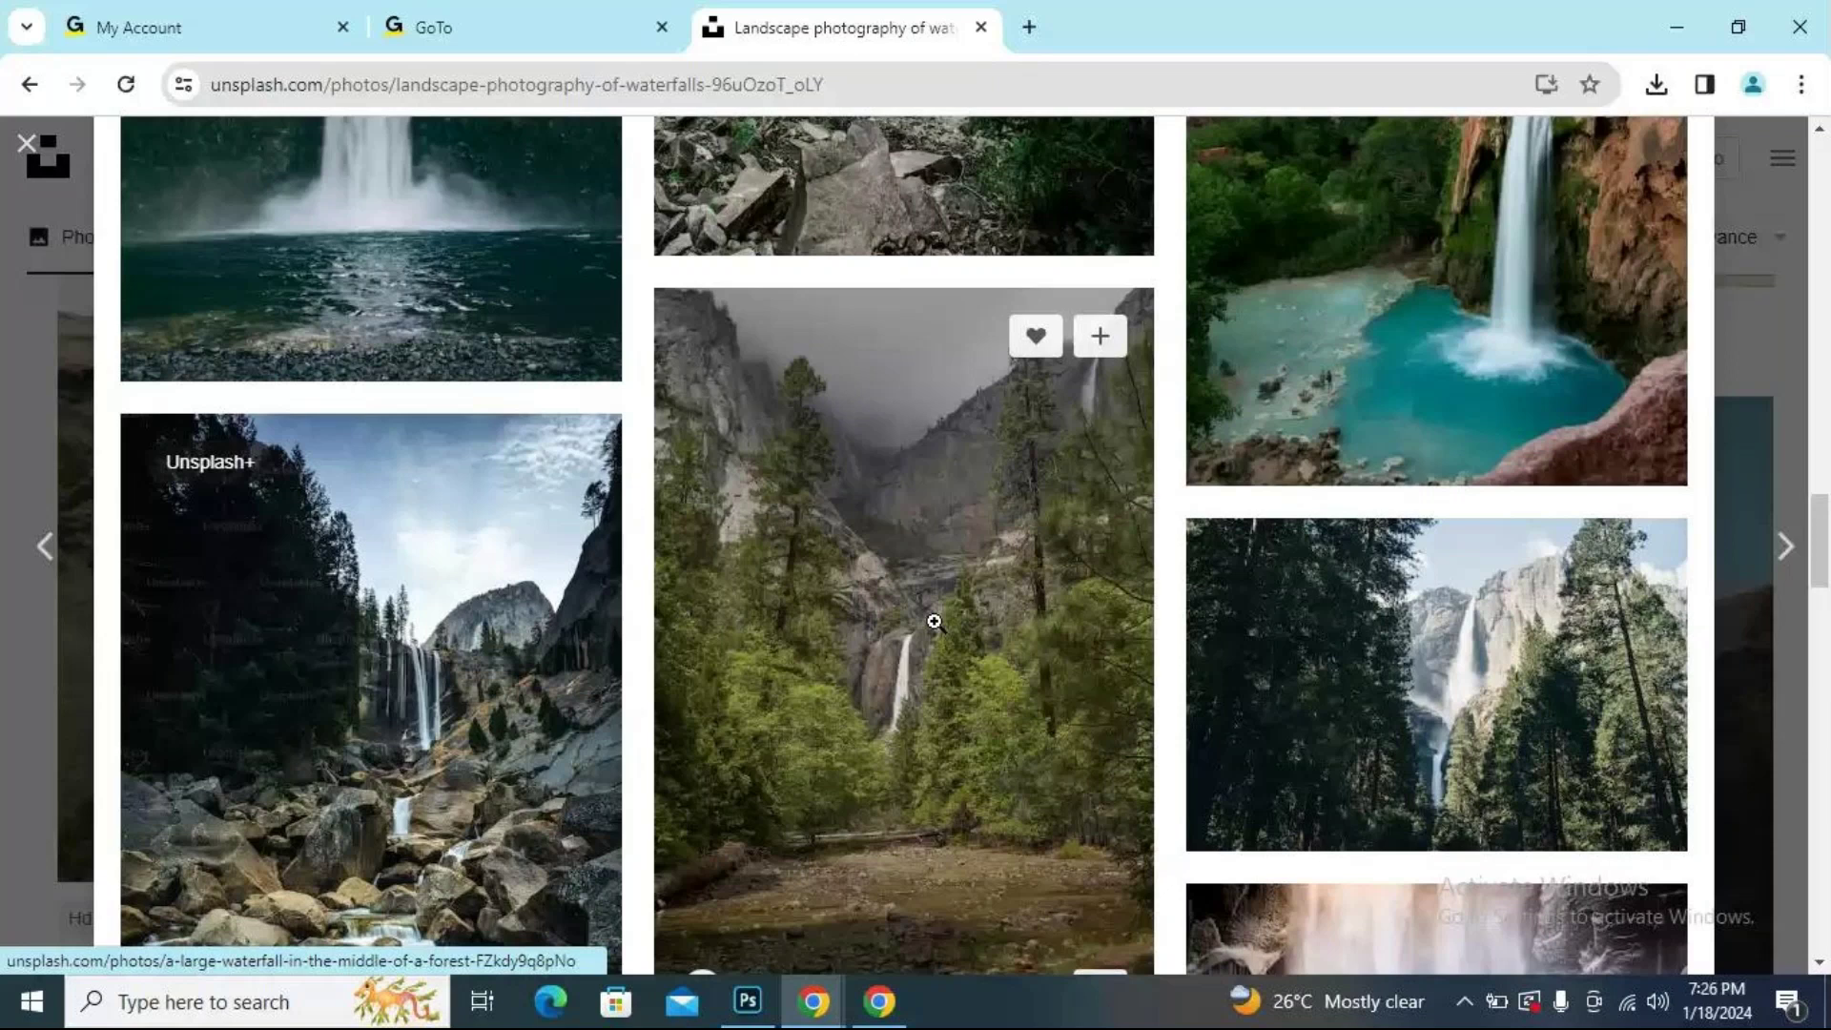
{"action": "scroll", "coordinate": [935, 622], "scroll_direction": "down", "scroll_amount": 2}
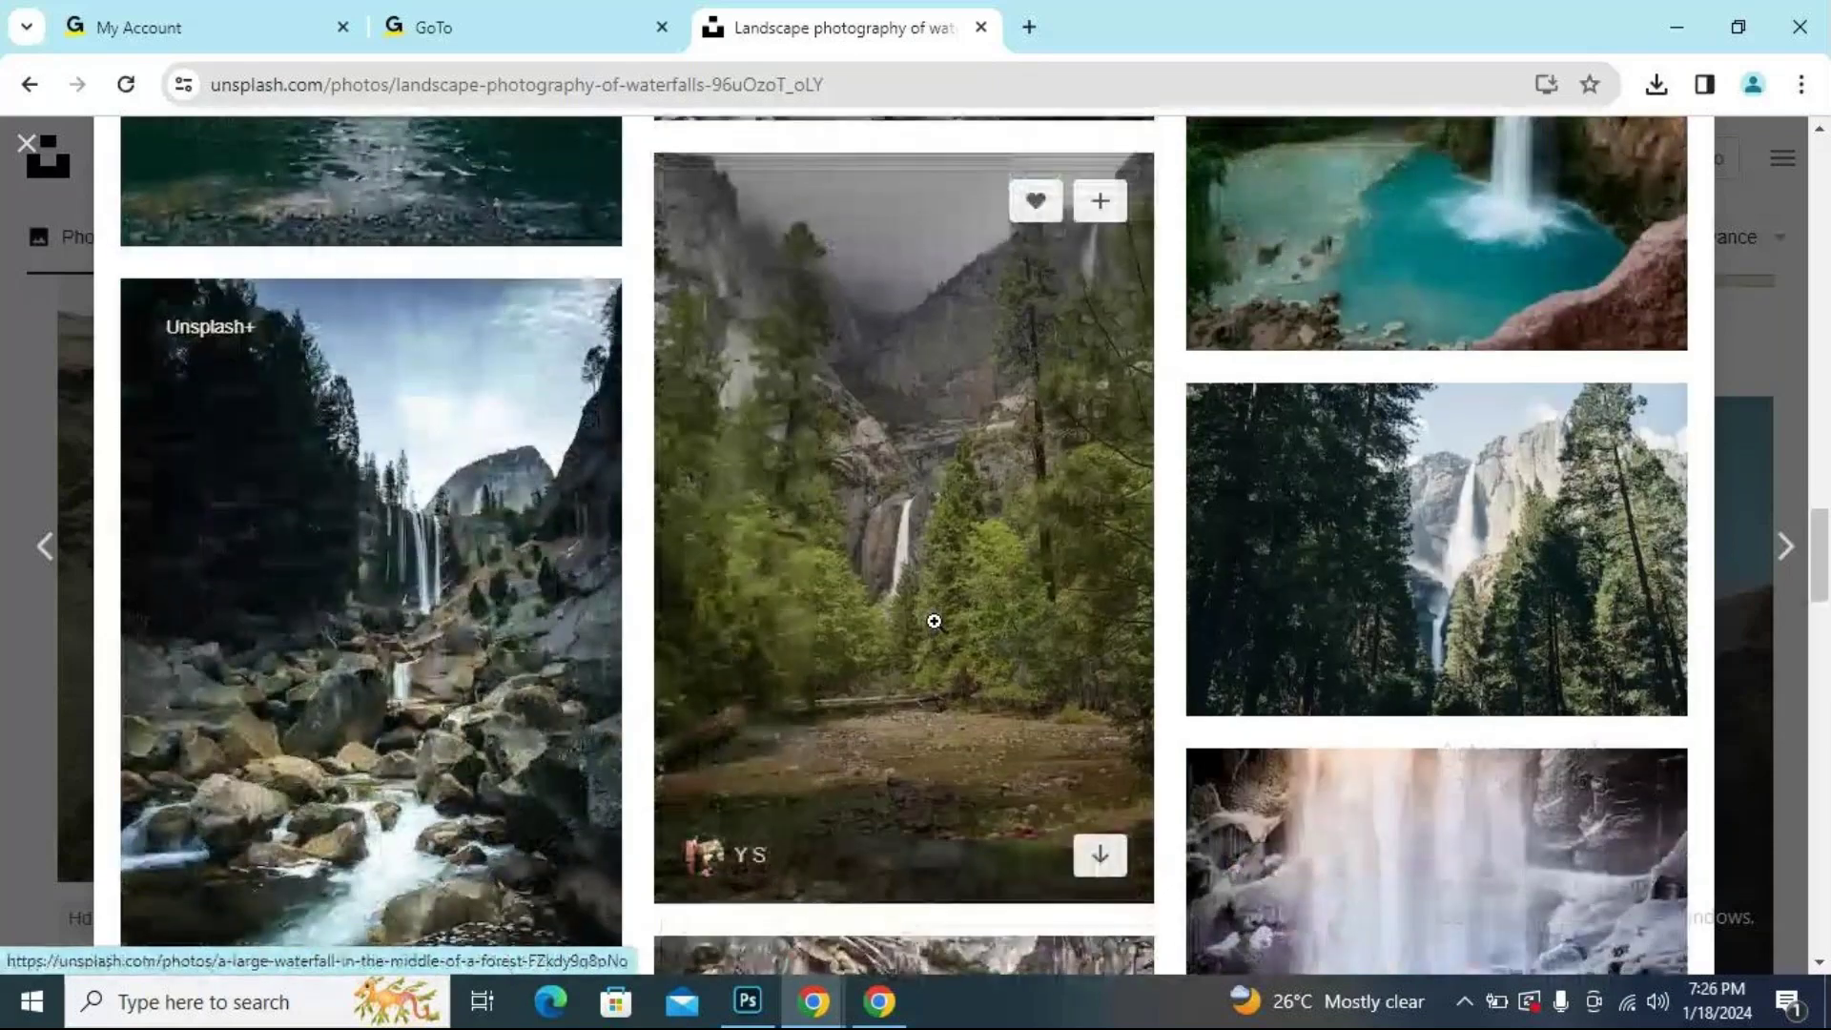
{"action": "scroll", "coordinate": [935, 622], "scroll_direction": "down", "scroll_amount": 2}
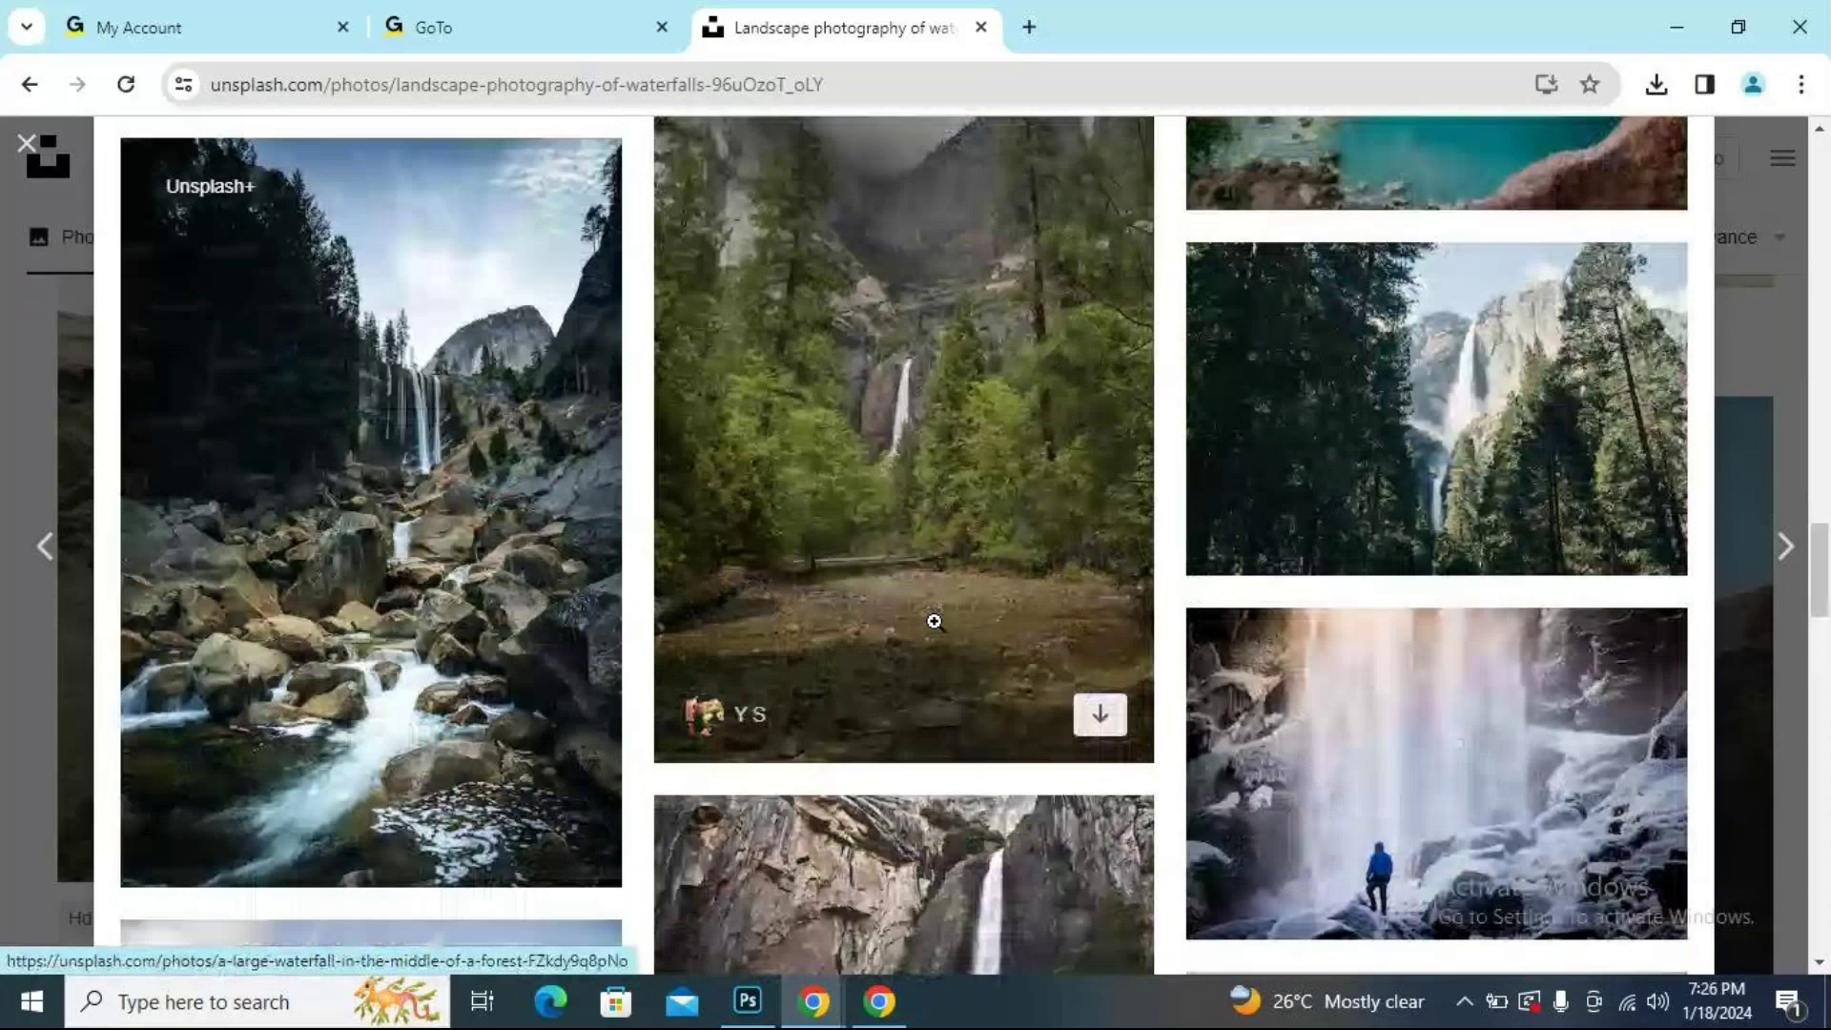
{"action": "scroll", "coordinate": [934, 622], "scroll_direction": "down", "scroll_amount": 10}
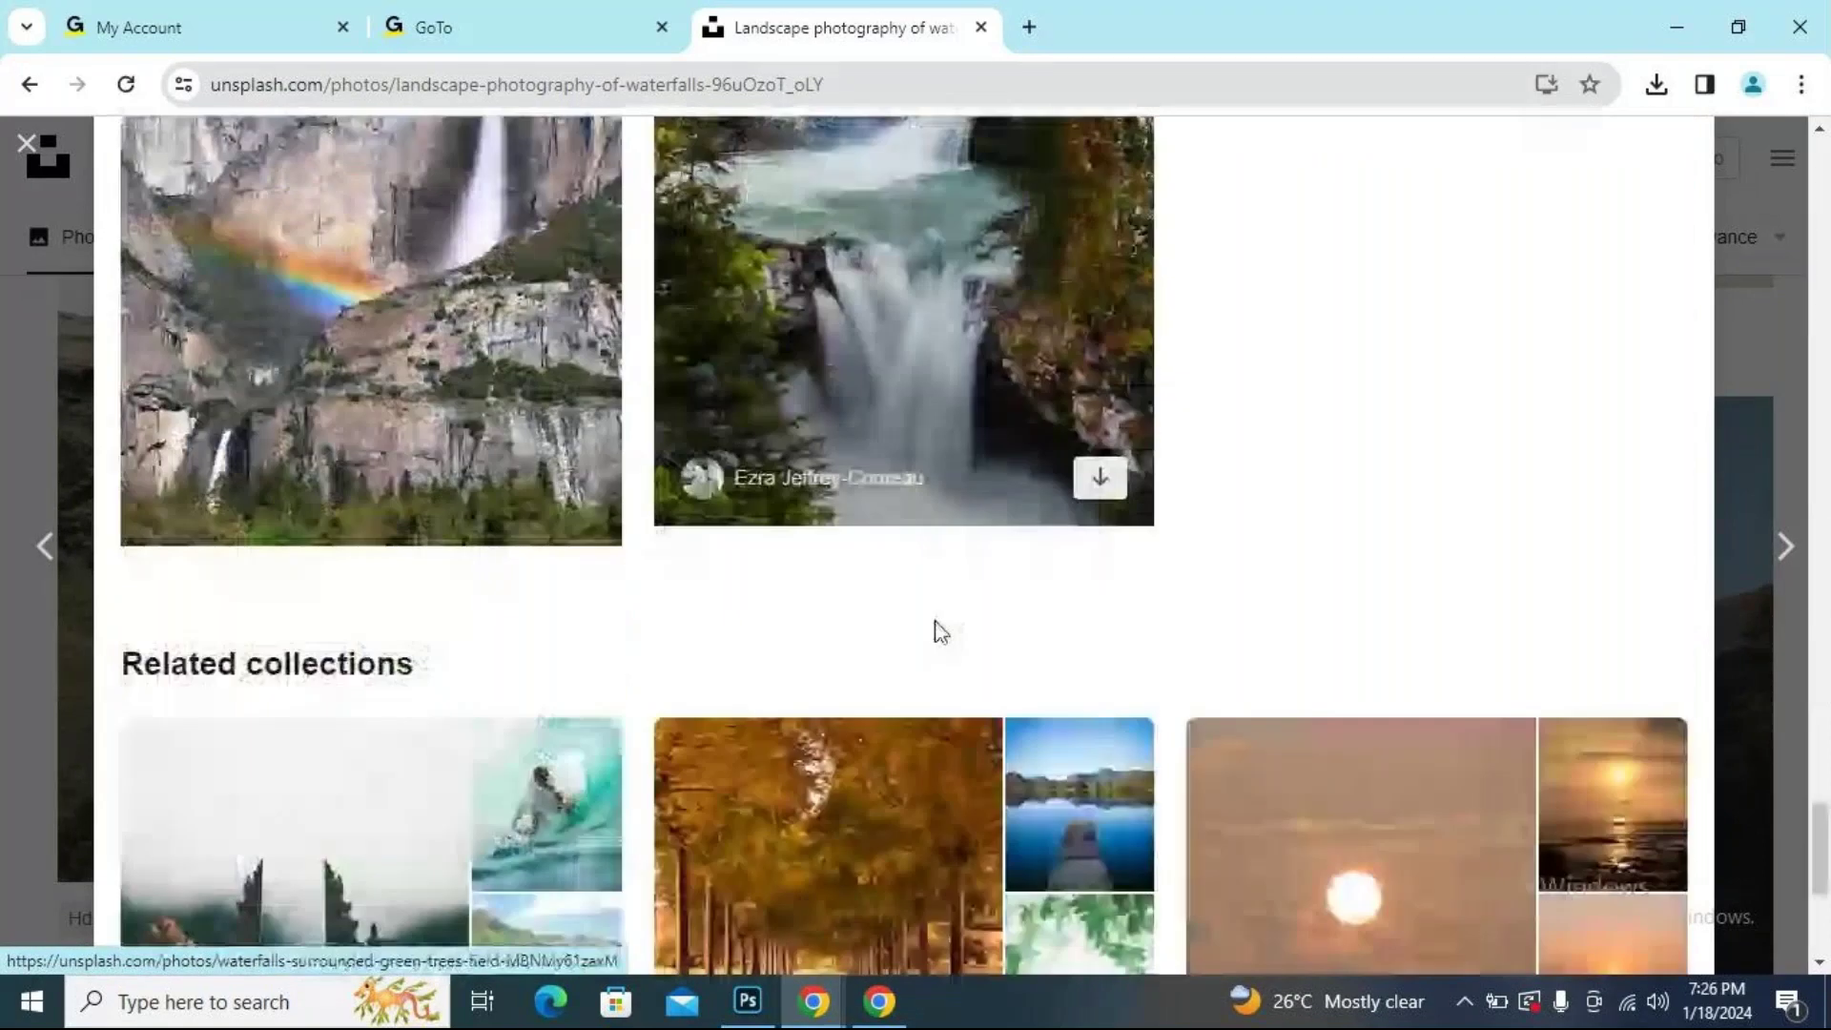
Compare the related waterfall photos again and select the one of a large waterfall in the middle of a forest.
{"action": "scroll", "coordinate": [935, 622], "scroll_direction": "up", "scroll_amount": 4}
{"action": "scroll", "coordinate": [934, 622], "scroll_direction": "up", "scroll_amount": 2}
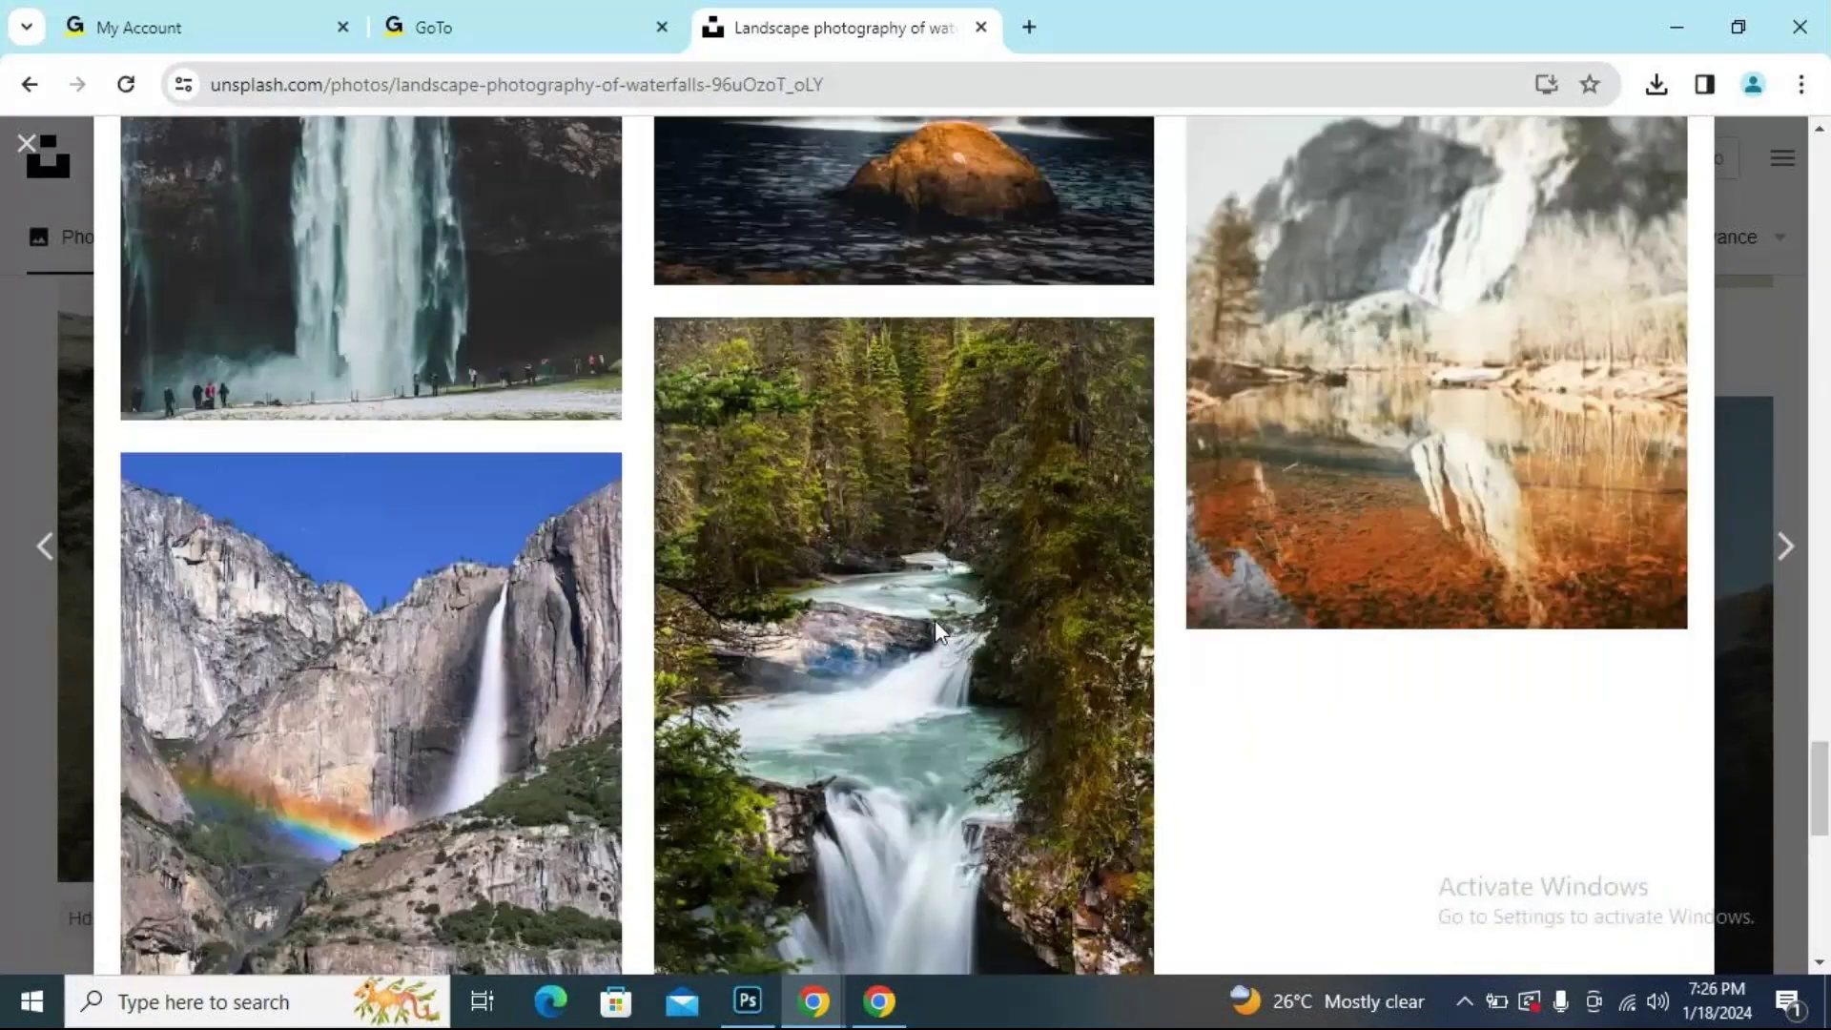
{"action": "scroll", "coordinate": [934, 620], "scroll_direction": "up", "scroll_amount": 5}
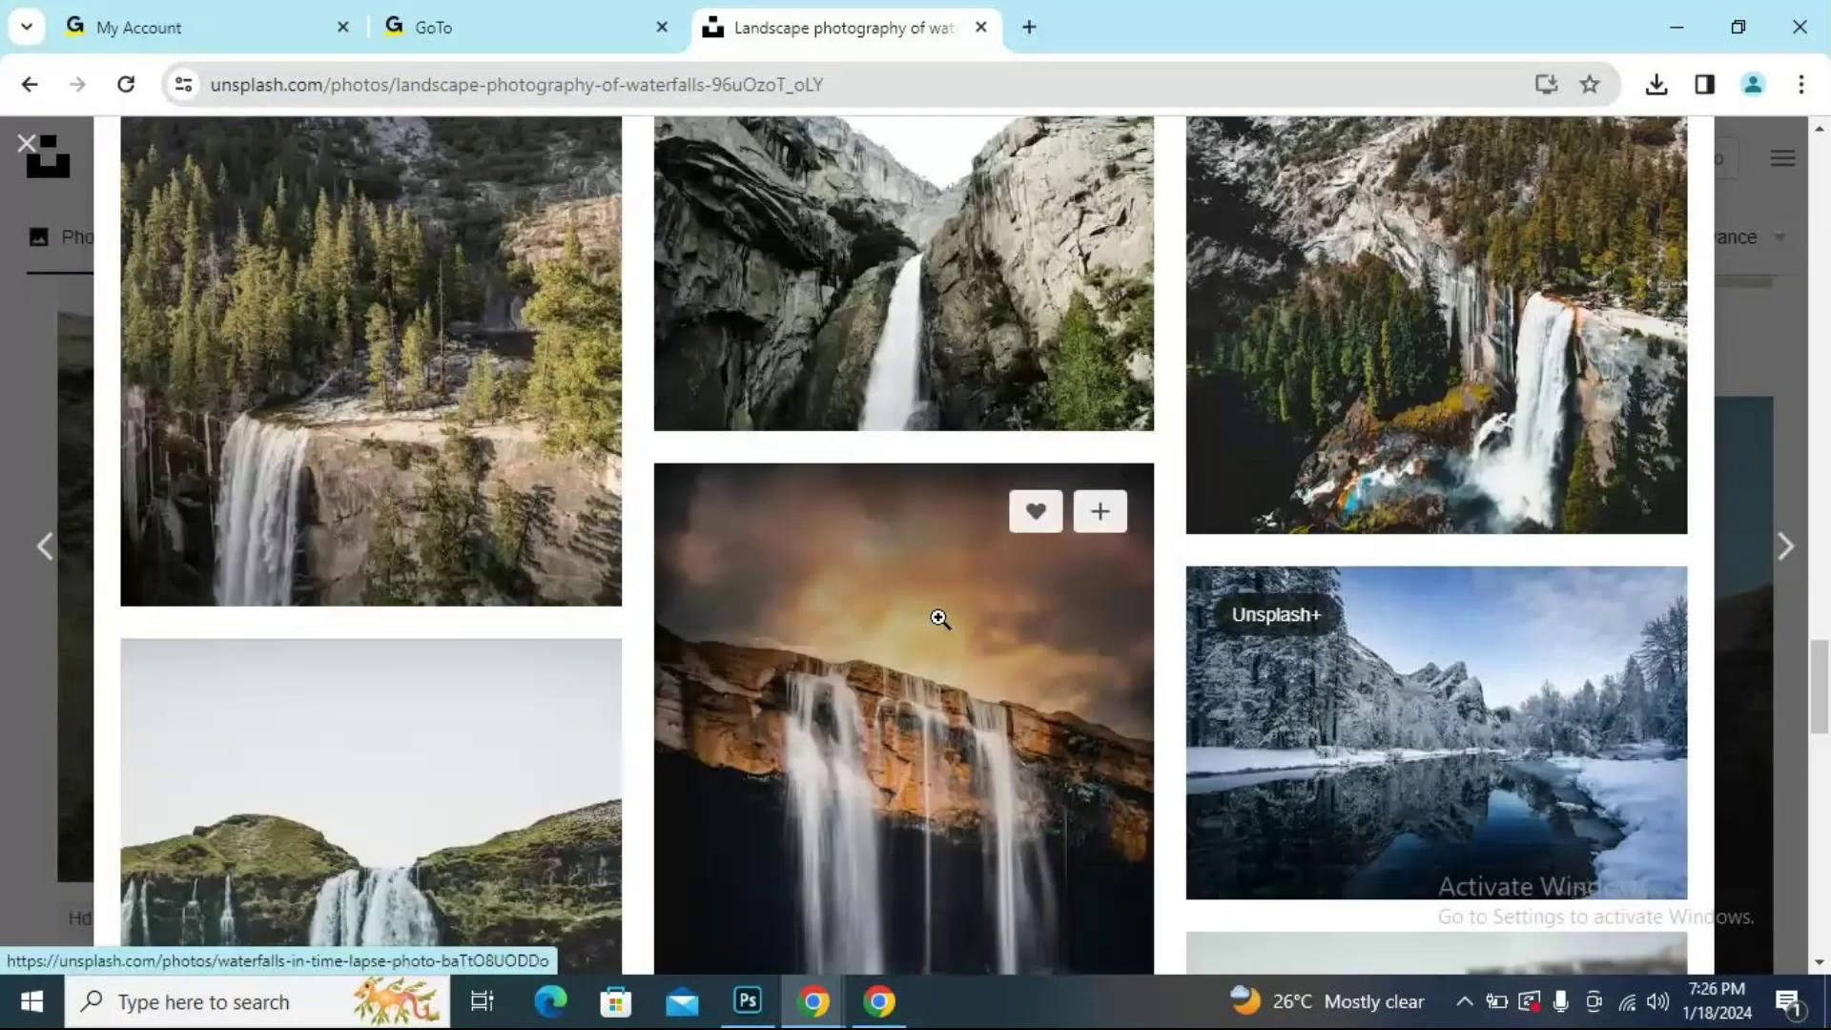
{"action": "scroll", "coordinate": [930, 620], "scroll_direction": "up", "scroll_amount": 3}
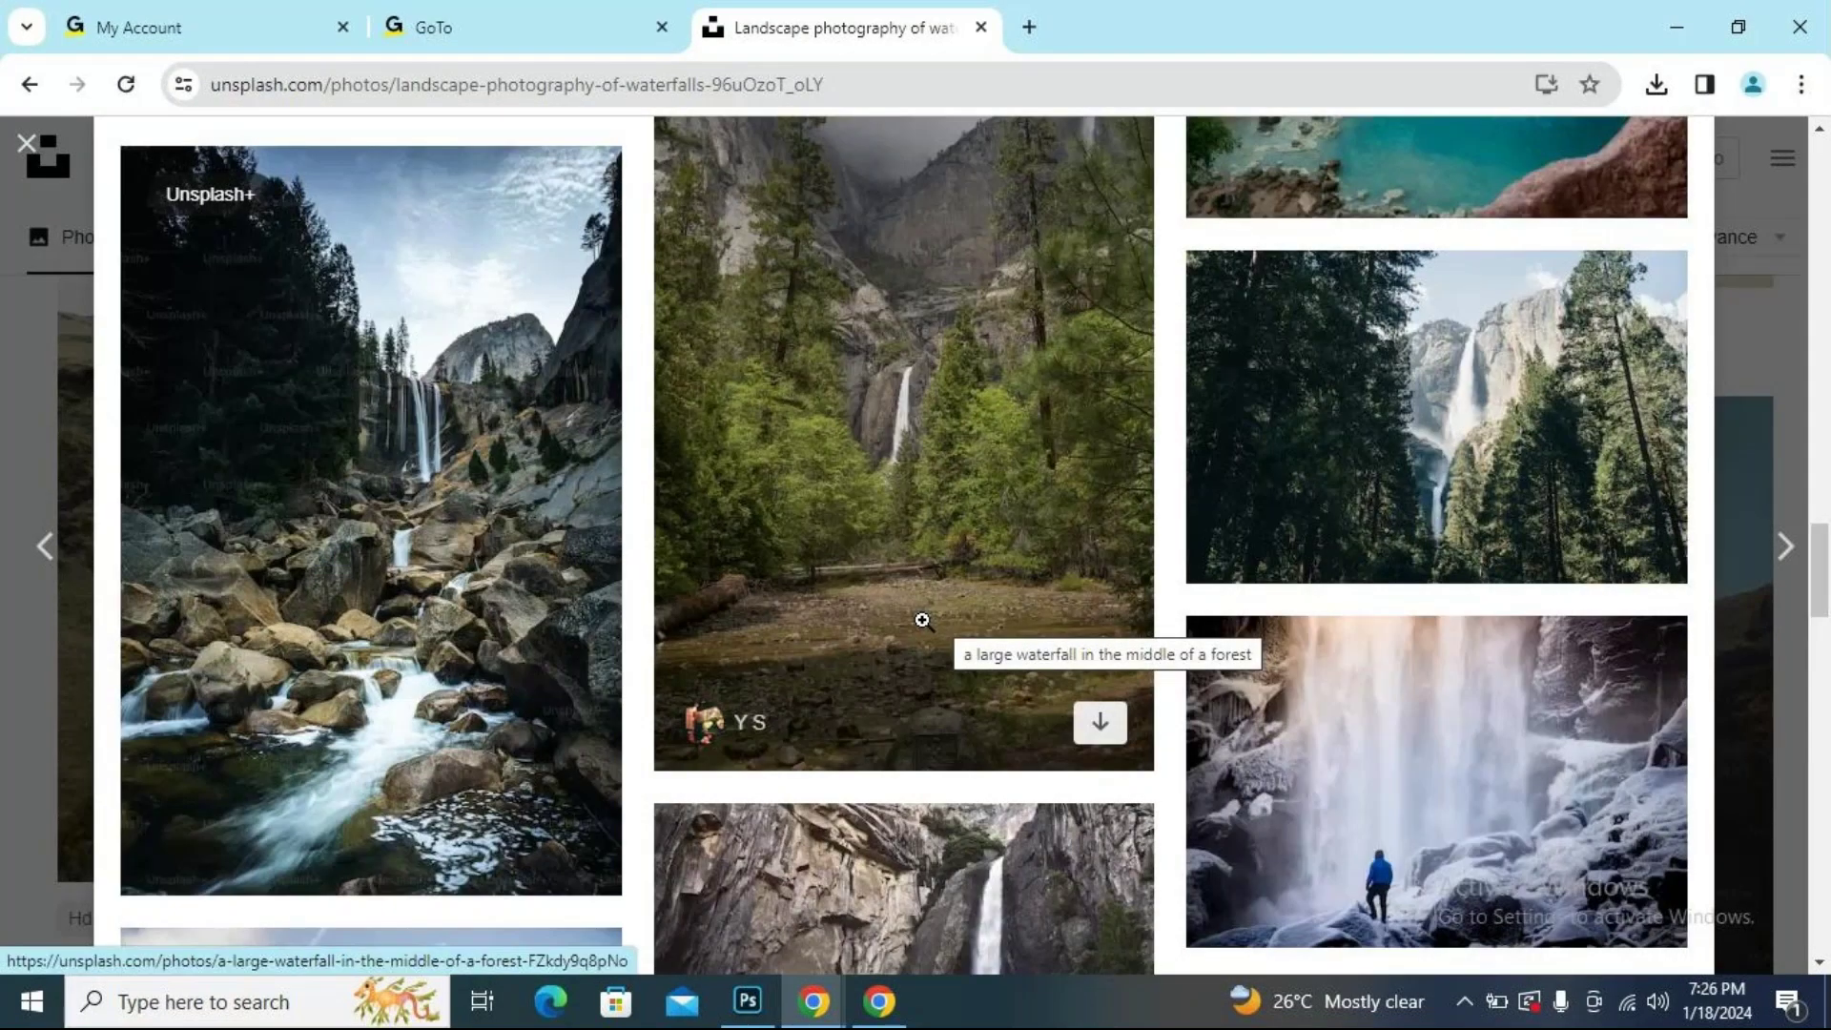
{"action": "scroll", "coordinate": [856, 621], "scroll_direction": "up", "scroll_amount": 6}
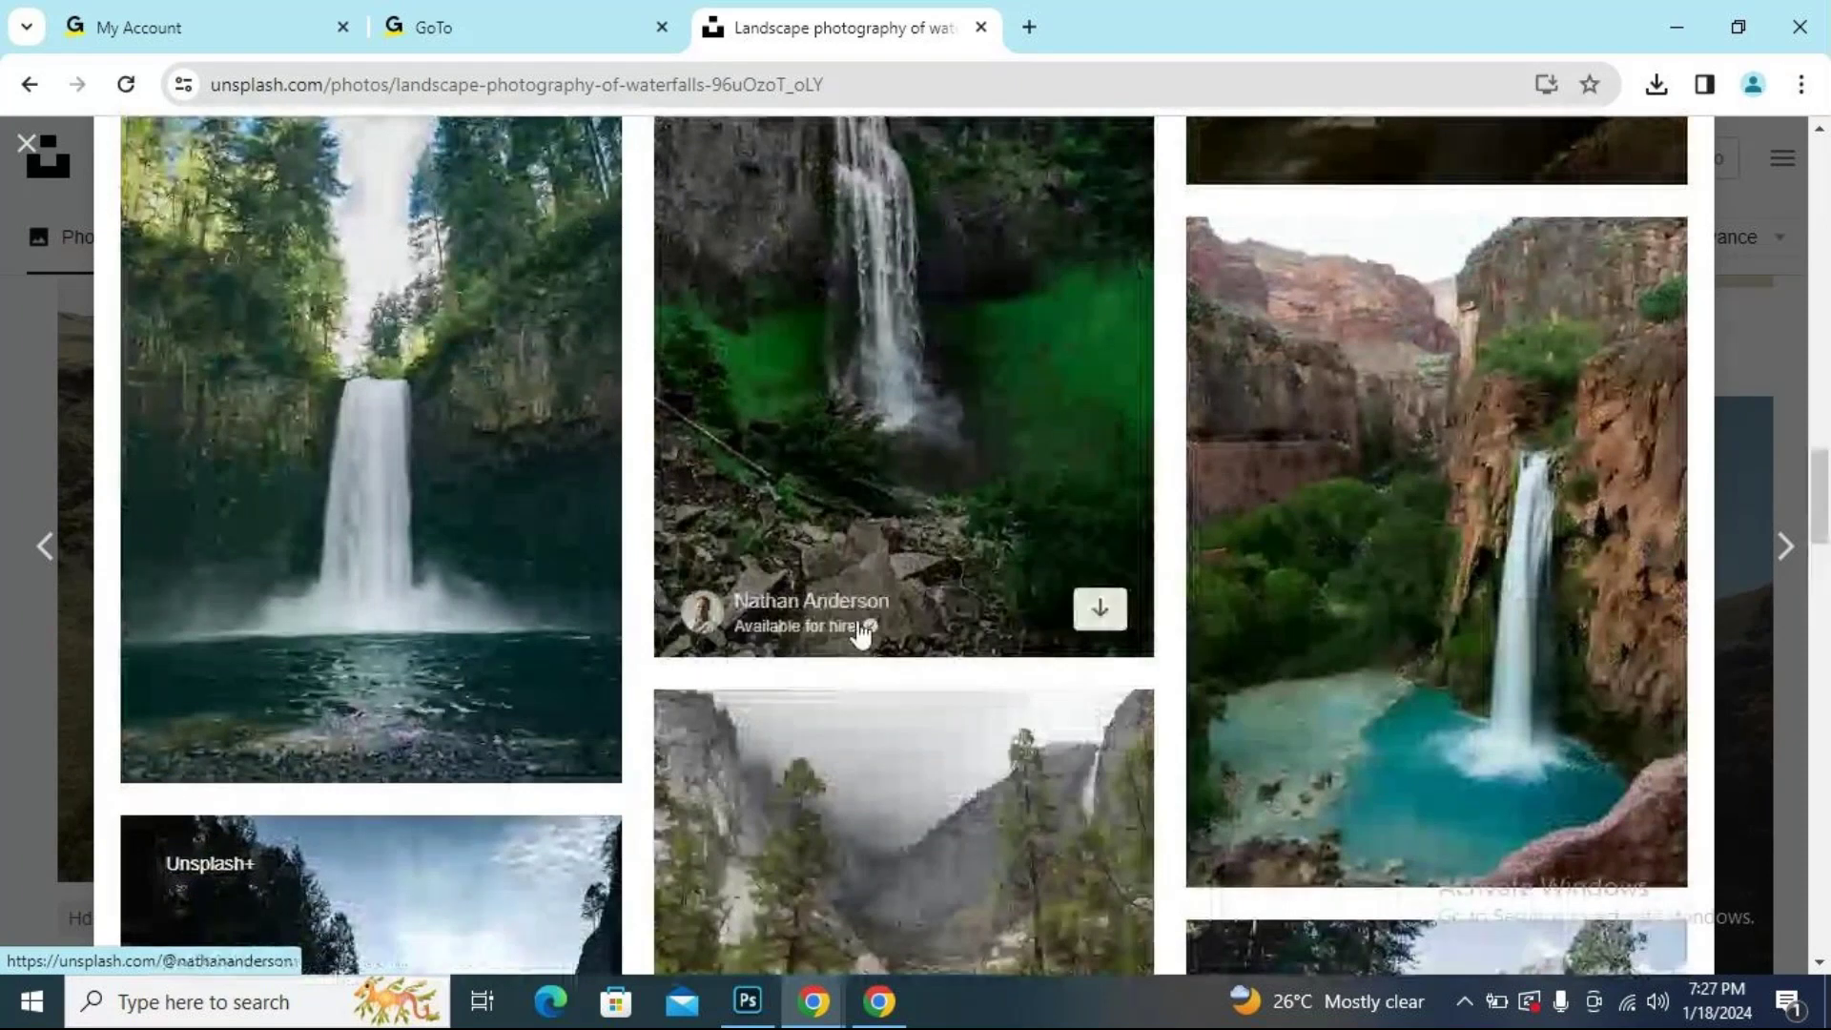
{"action": "scroll", "coordinate": [861, 625], "scroll_direction": "up", "scroll_amount": 6}
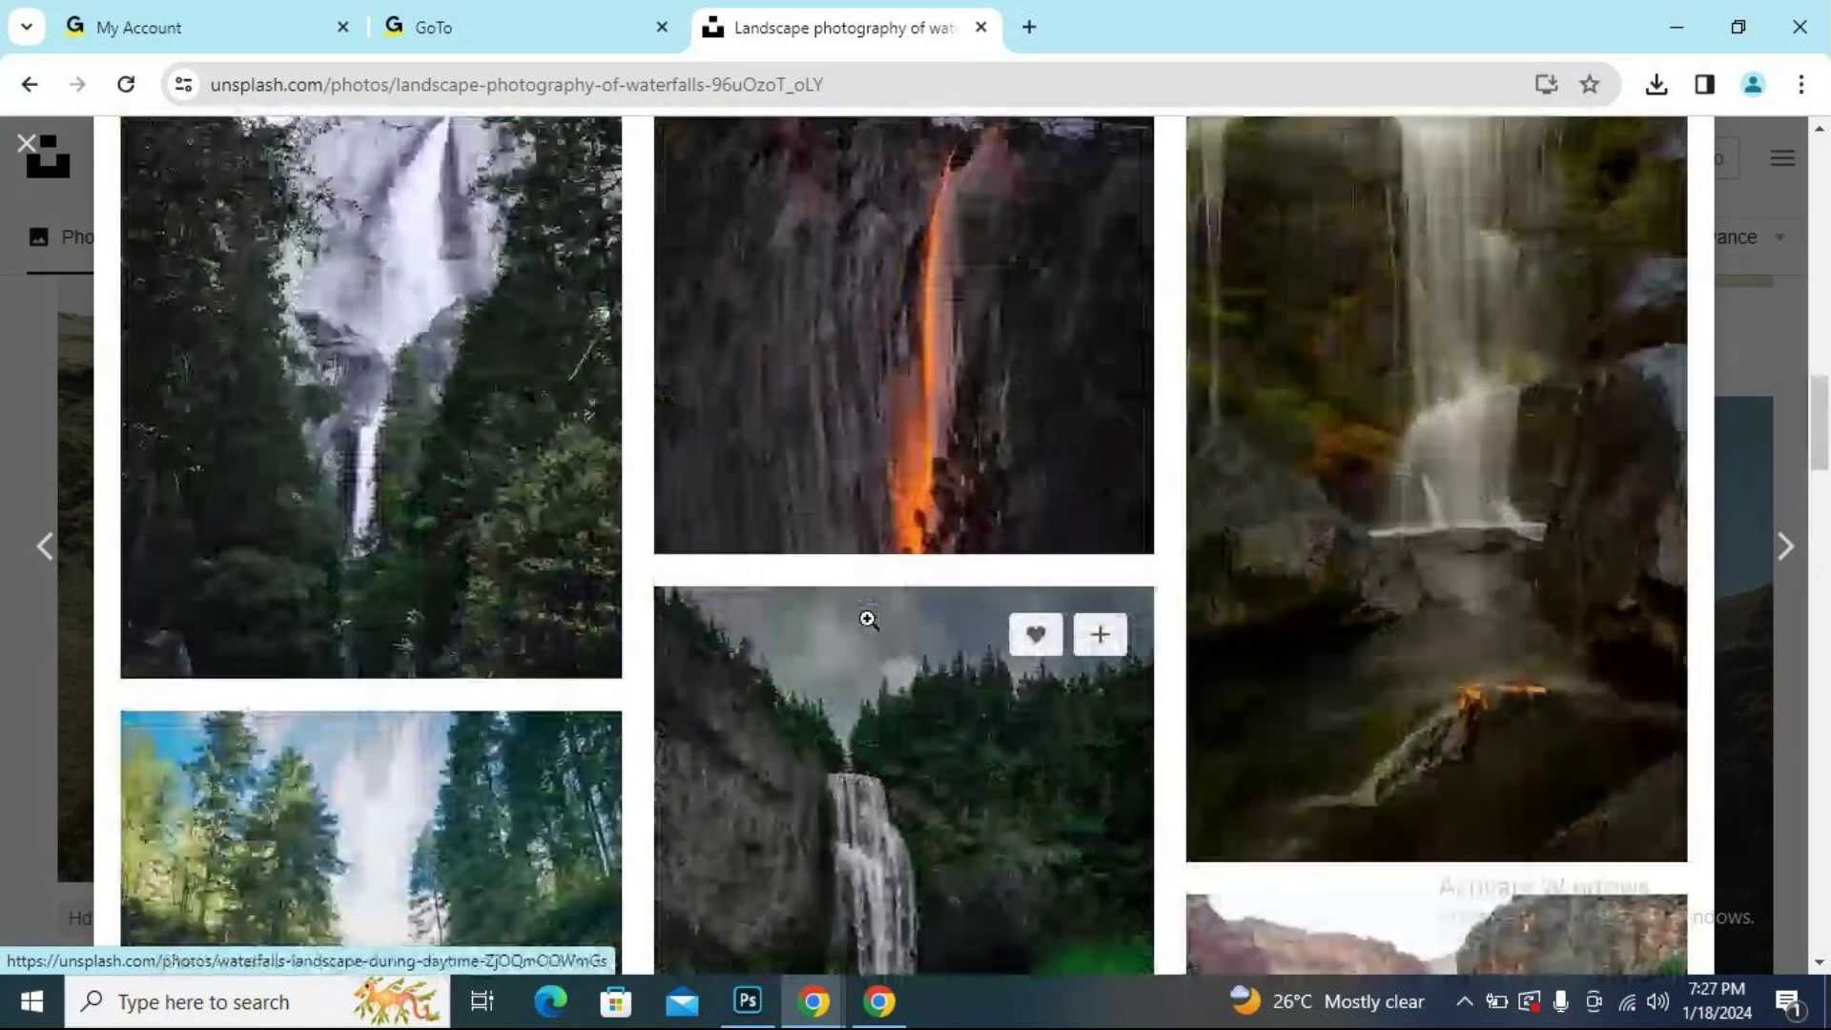
{"action": "scroll", "coordinate": [868, 620], "scroll_direction": "up", "scroll_amount": 3}
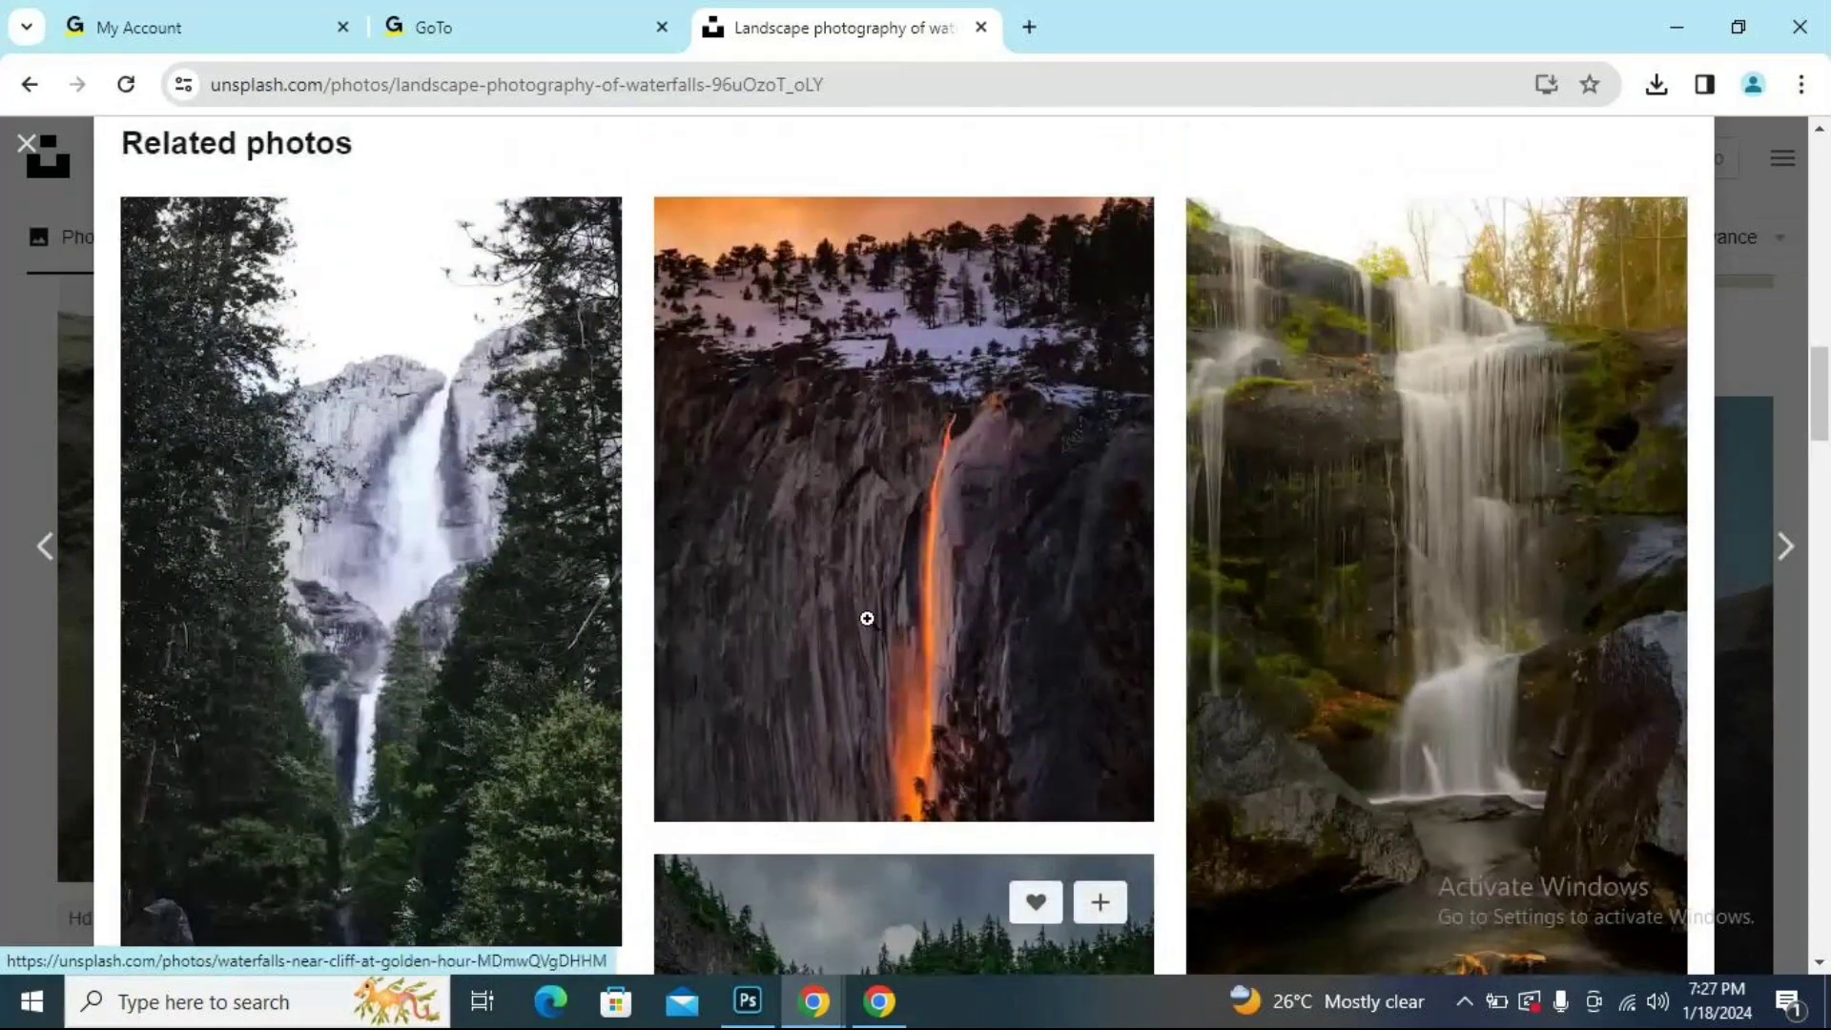
{"action": "scroll", "coordinate": [868, 618], "scroll_direction": "down", "scroll_amount": 10}
{"action": "scroll", "coordinate": [870, 618], "scroll_direction": "down", "scroll_amount": 4}
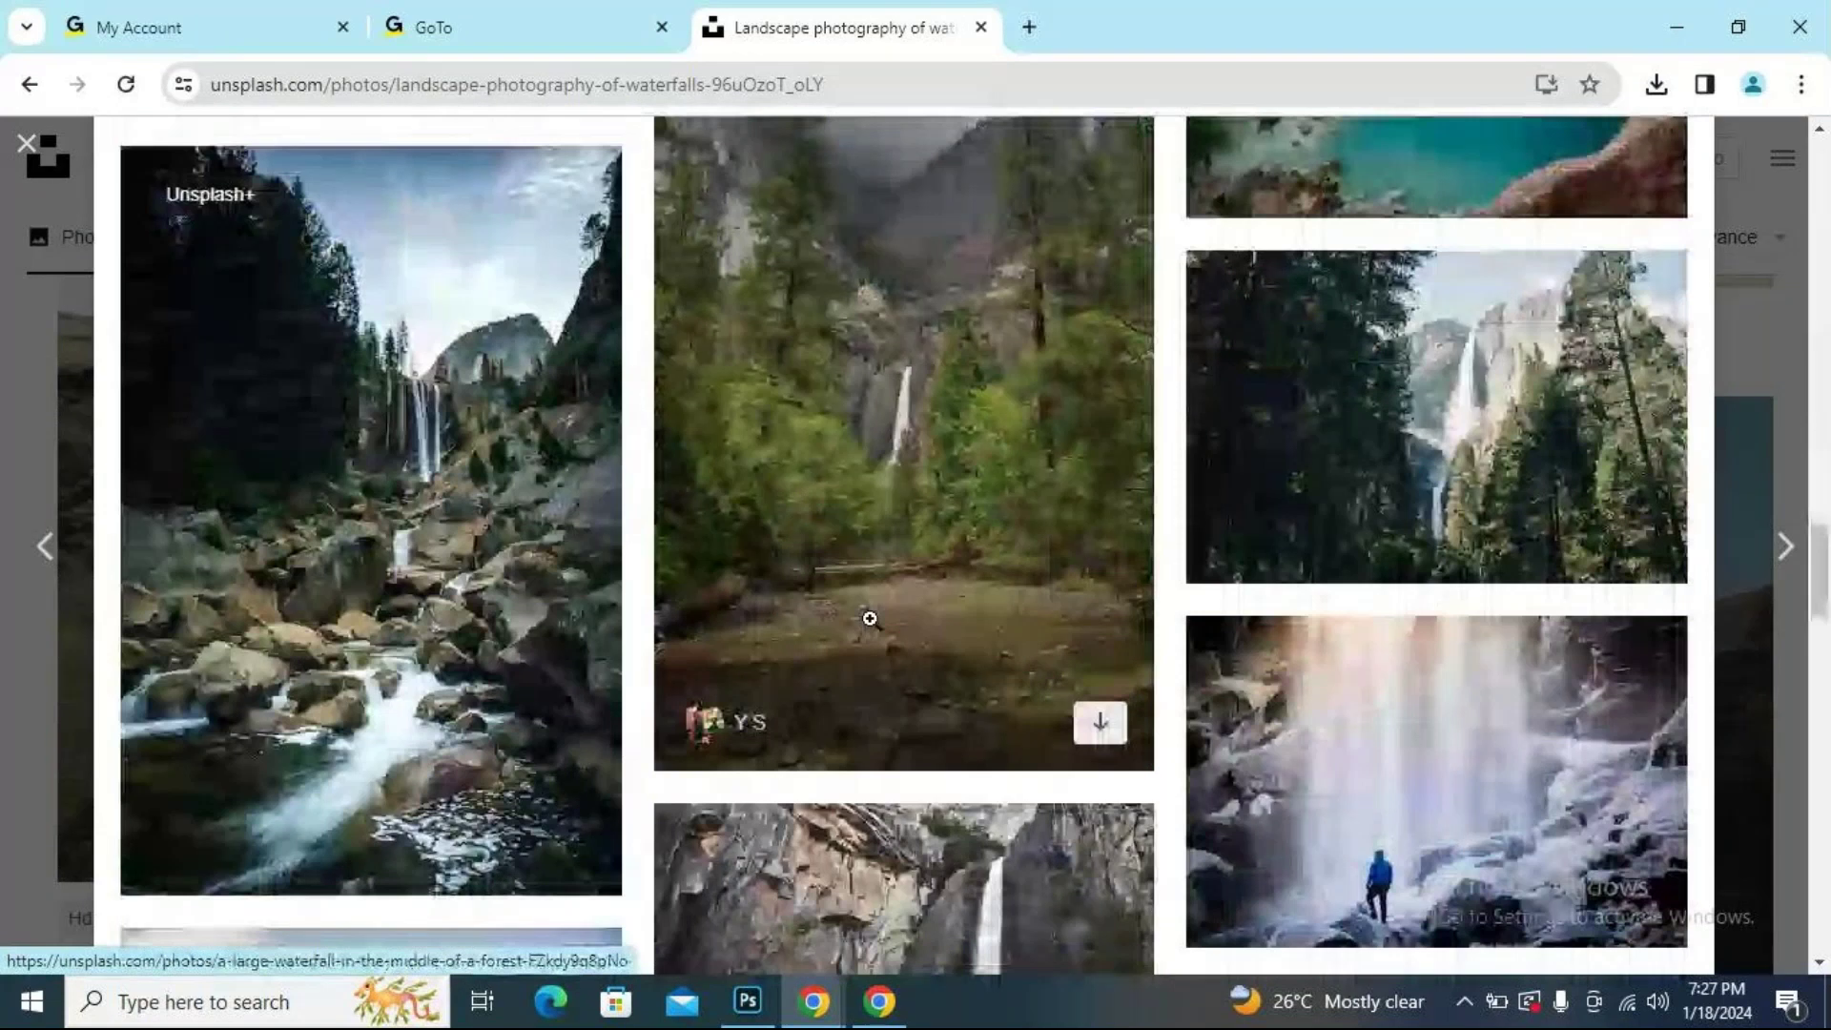
{"action": "left_click", "coordinate": [869, 618]}
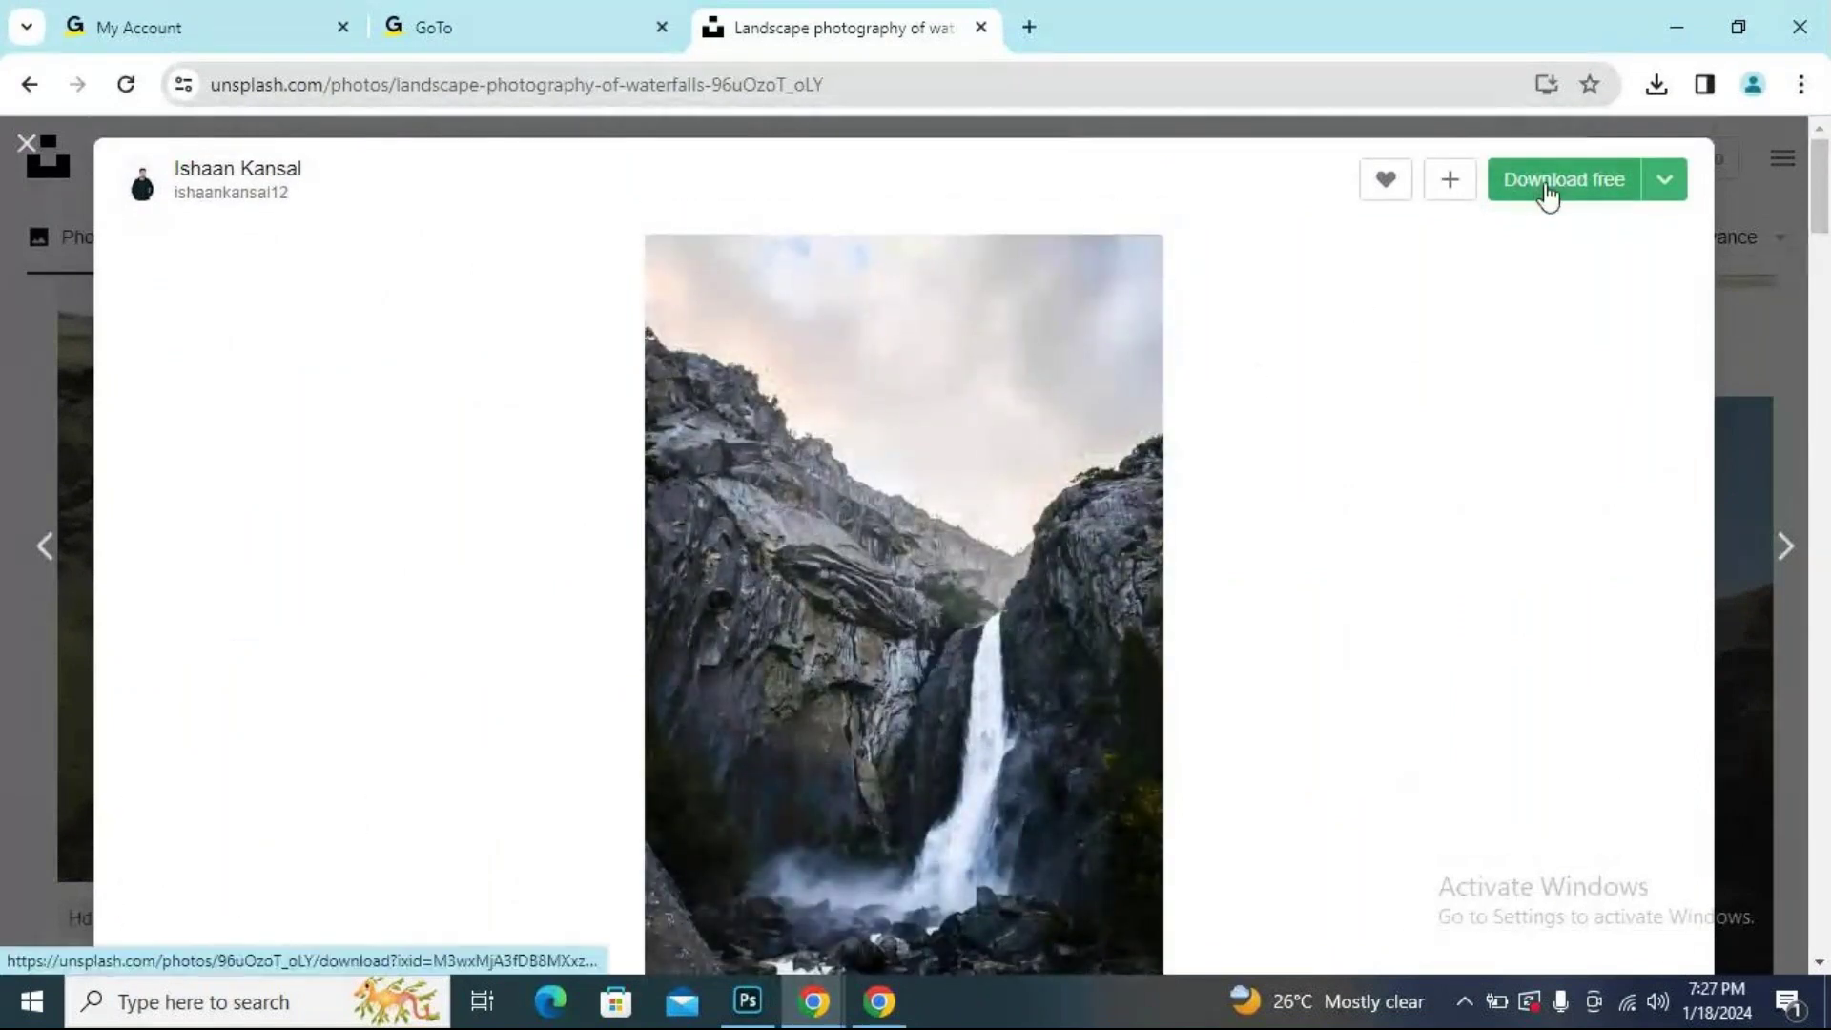
Look through the related photos and open the one of a waterfall above bright green vegetation with conifers on the cliff.
{"action": "scroll", "coordinate": [879, 467], "scroll_direction": "down", "scroll_amount": 5}
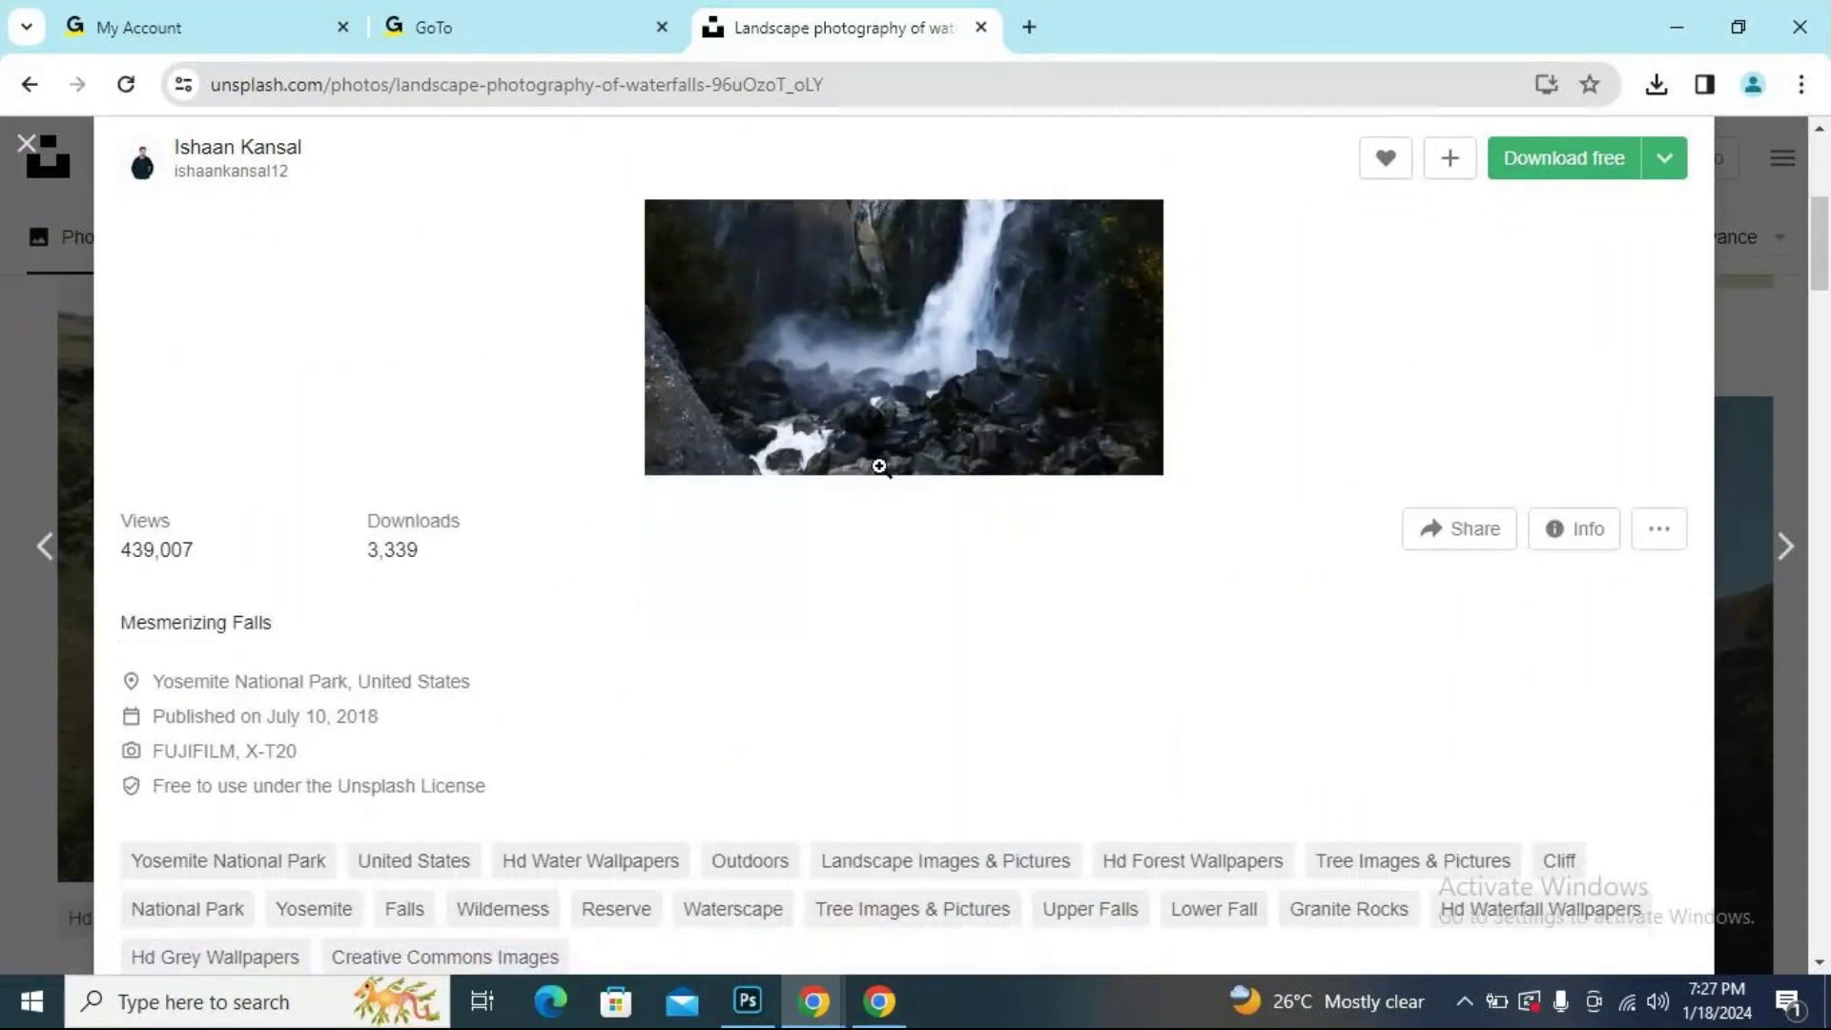
{"action": "scroll", "coordinate": [880, 467], "scroll_direction": "down", "scroll_amount": 10}
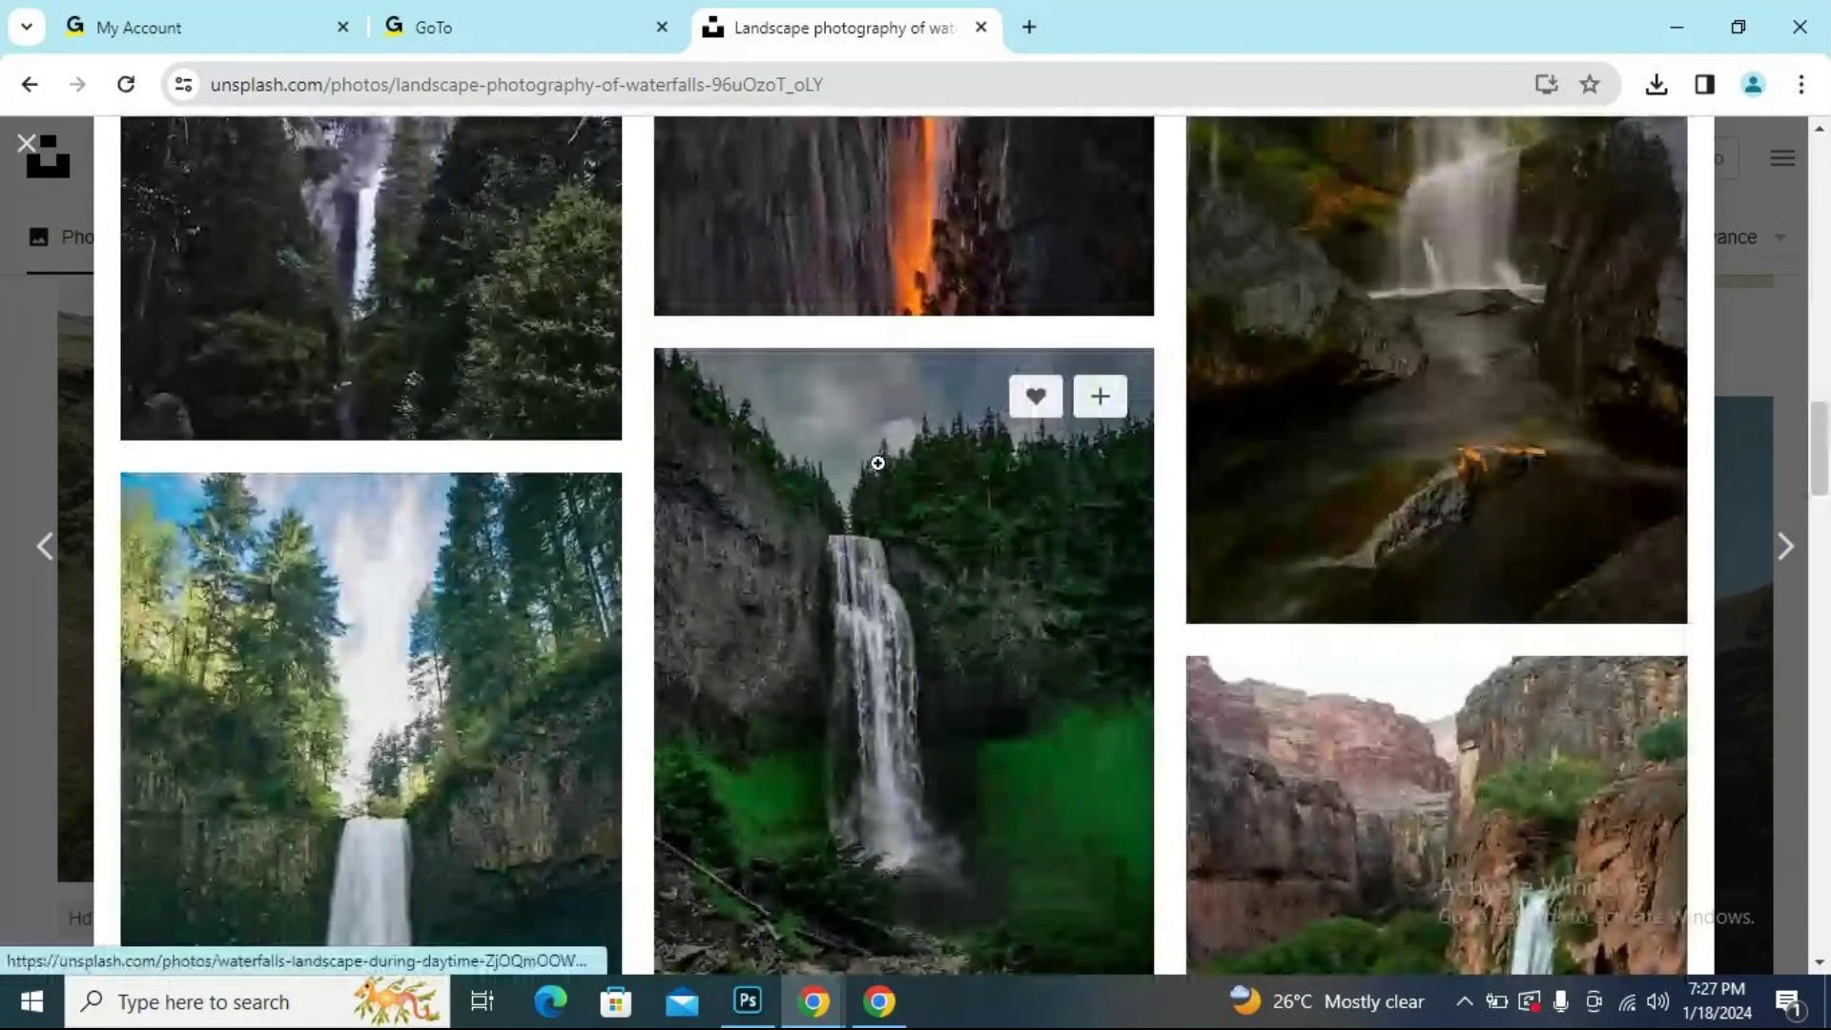
{"action": "scroll", "coordinate": [877, 462], "scroll_direction": "down", "scroll_amount": 3}
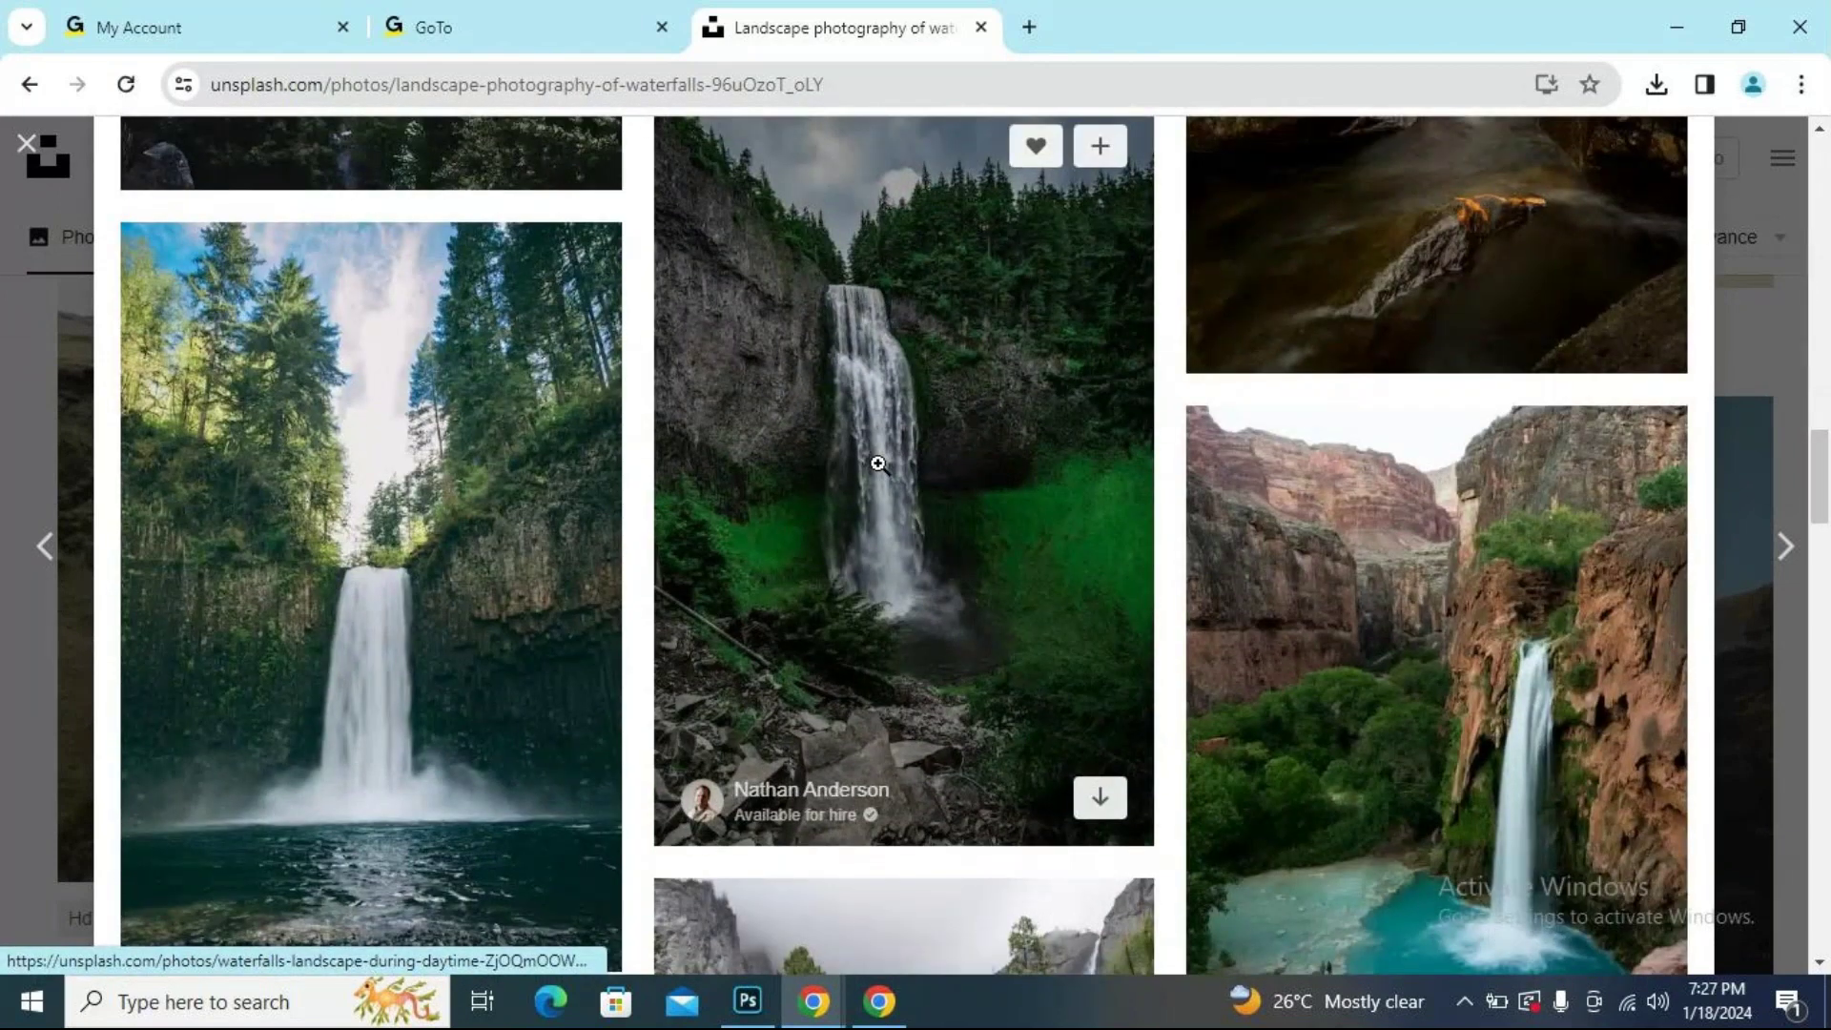
{"action": "left_click", "coordinate": [877, 464]}
Compare this photo's related waterfall pictures and open the time-lapse Iceland waterfall photo with dark cliffs and a pale sky.
{"action": "scroll", "coordinate": [897, 483], "scroll_direction": "down", "scroll_amount": 5}
{"action": "scroll", "coordinate": [907, 488], "scroll_direction": "down", "scroll_amount": 10}
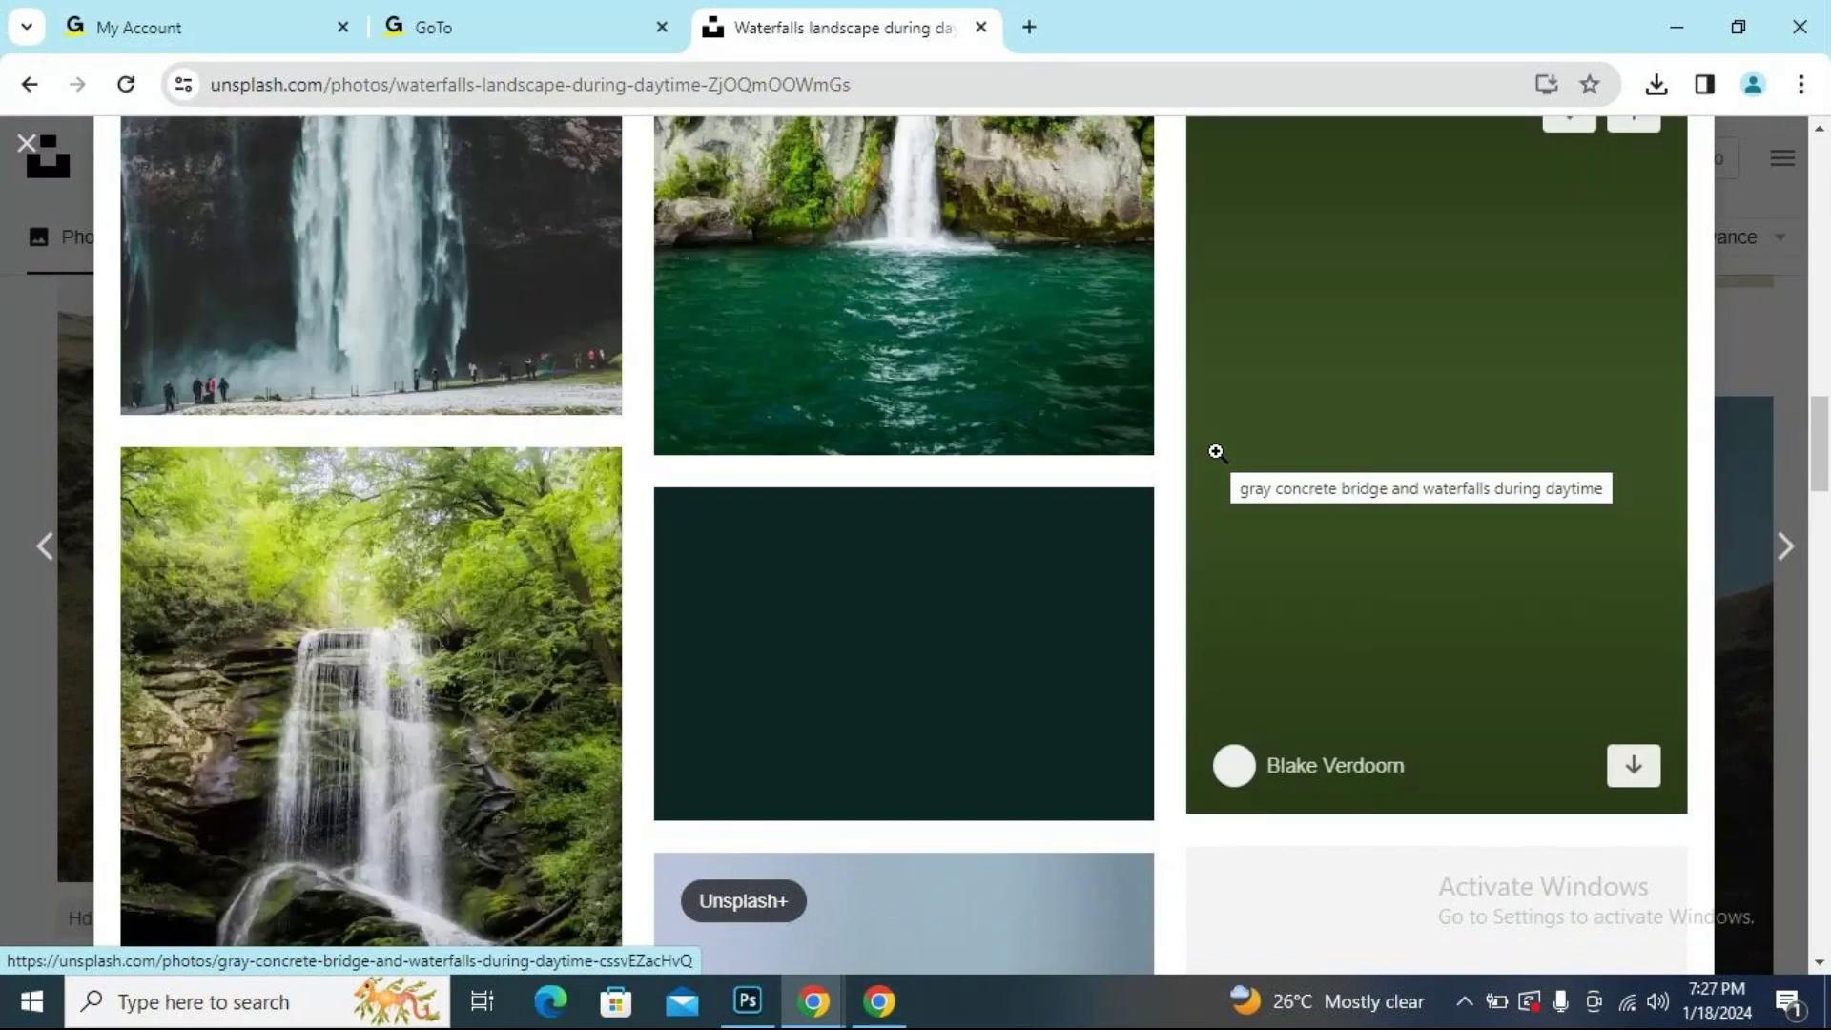
{"action": "scroll", "coordinate": [1103, 484], "scroll_direction": "up", "scroll_amount": 5}
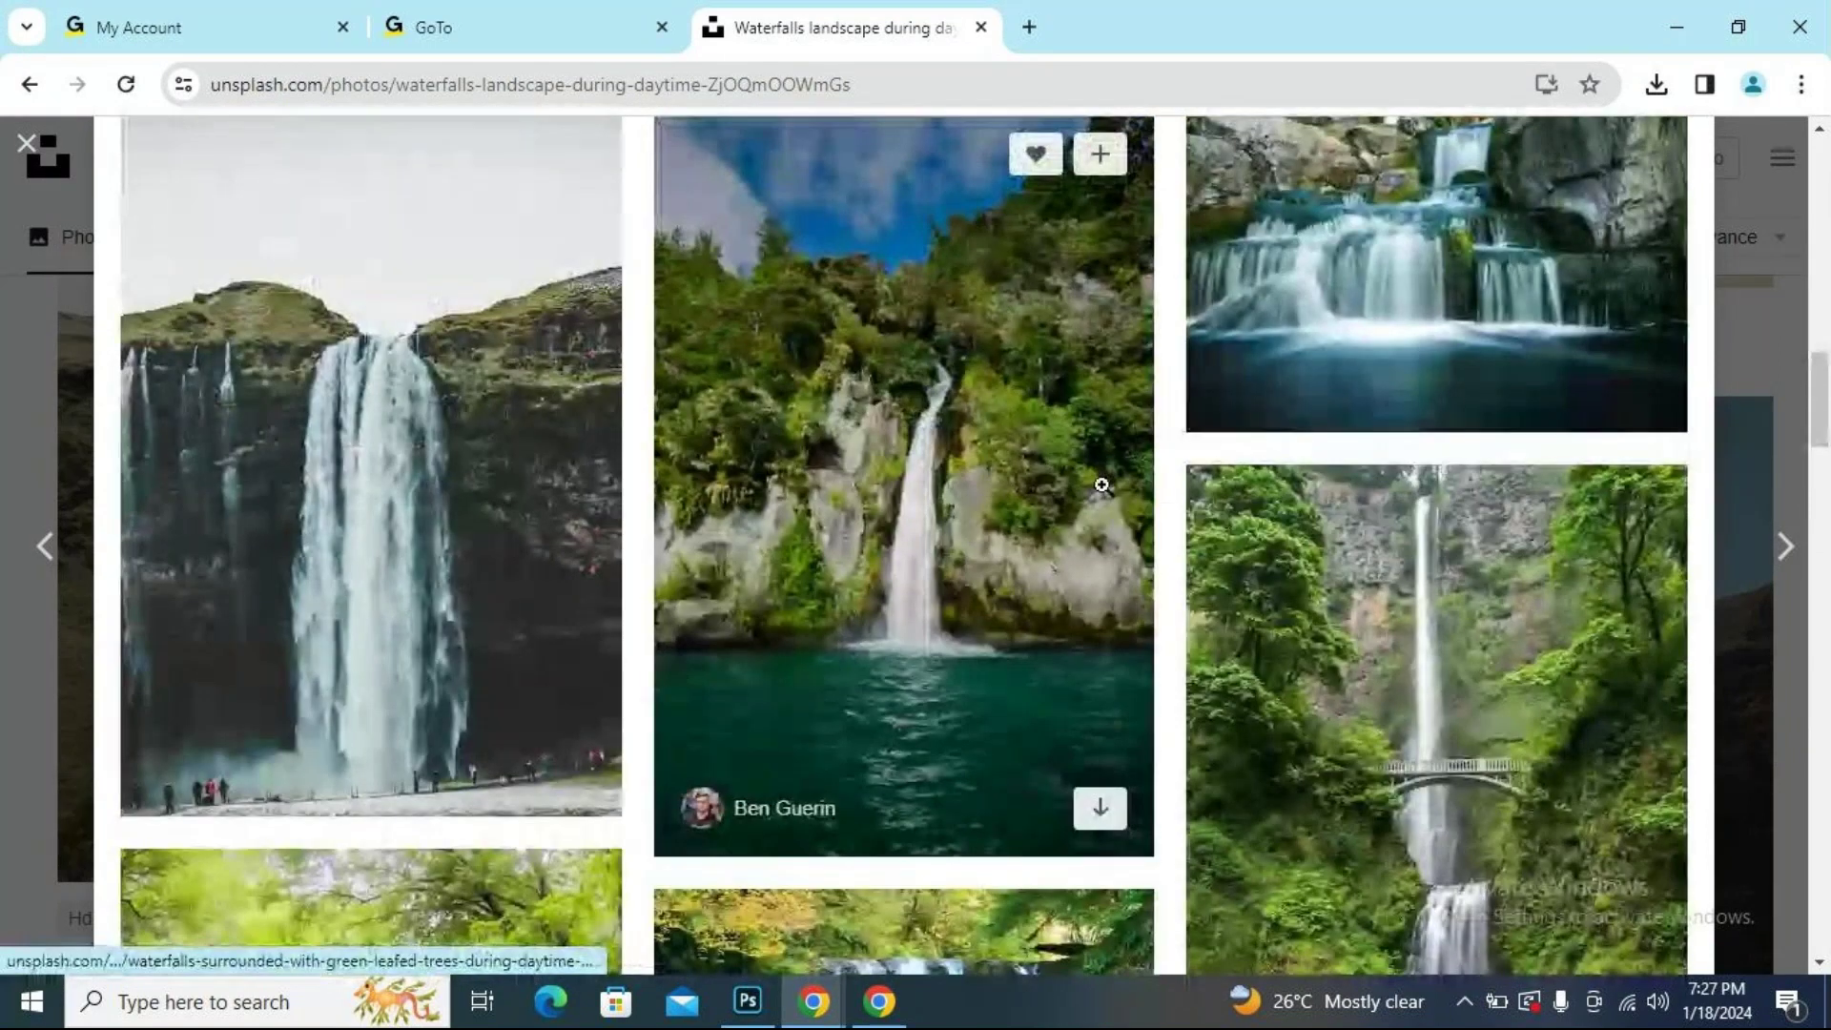
{"action": "scroll", "coordinate": [1102, 484], "scroll_direction": "down", "scroll_amount": 2}
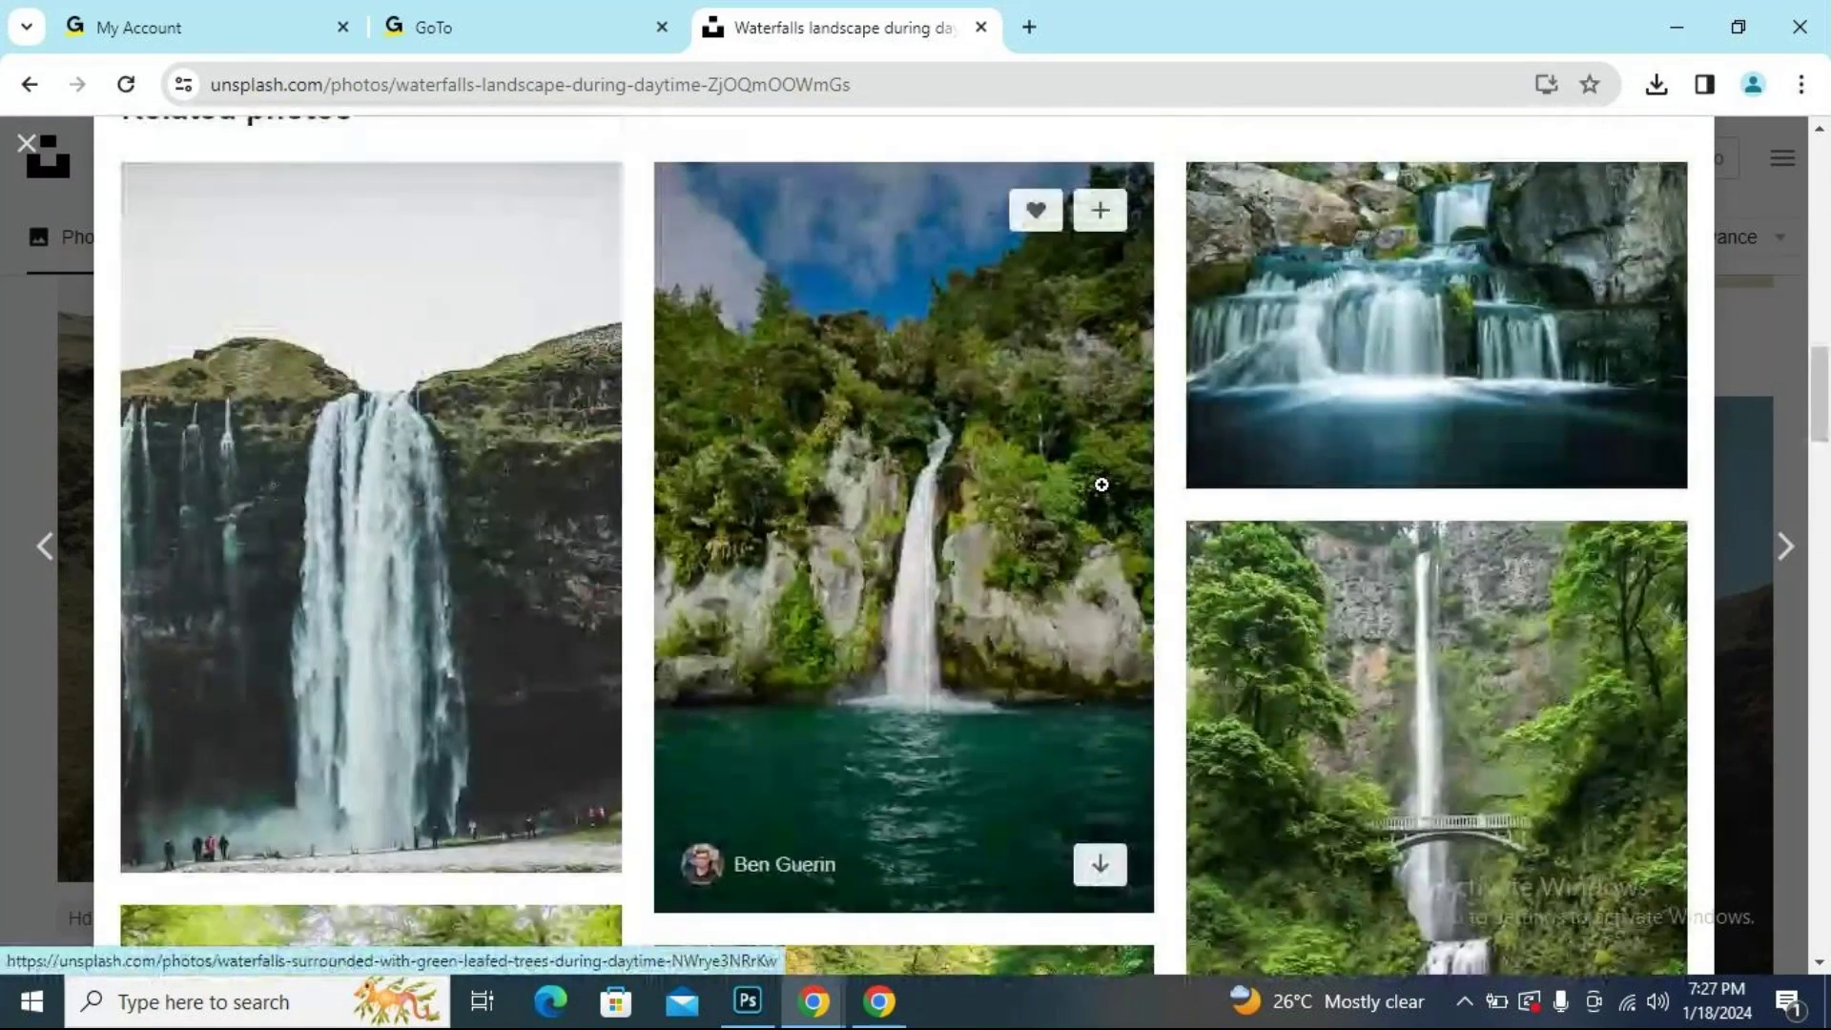
{"action": "scroll", "coordinate": [1101, 484], "scroll_direction": "down", "scroll_amount": 7}
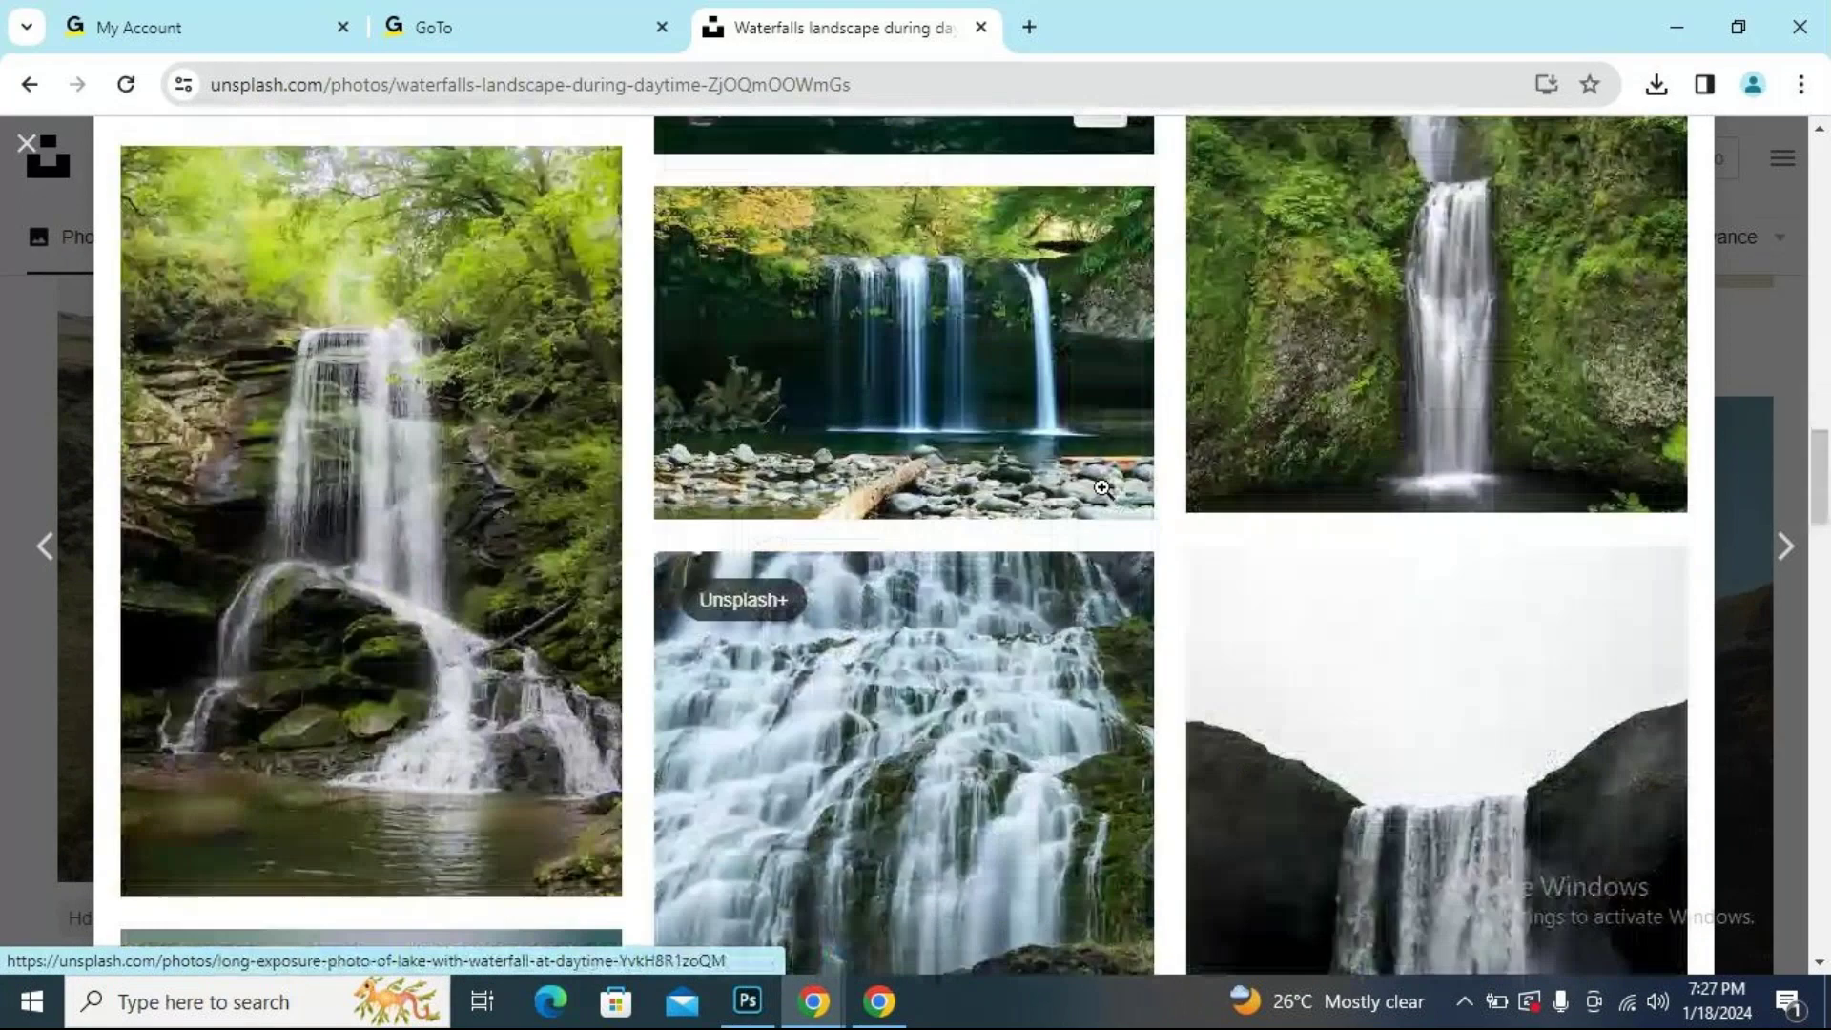
{"action": "scroll", "coordinate": [1101, 487], "scroll_direction": "down", "scroll_amount": 5}
{"action": "left_click", "coordinate": [1528, 386]}
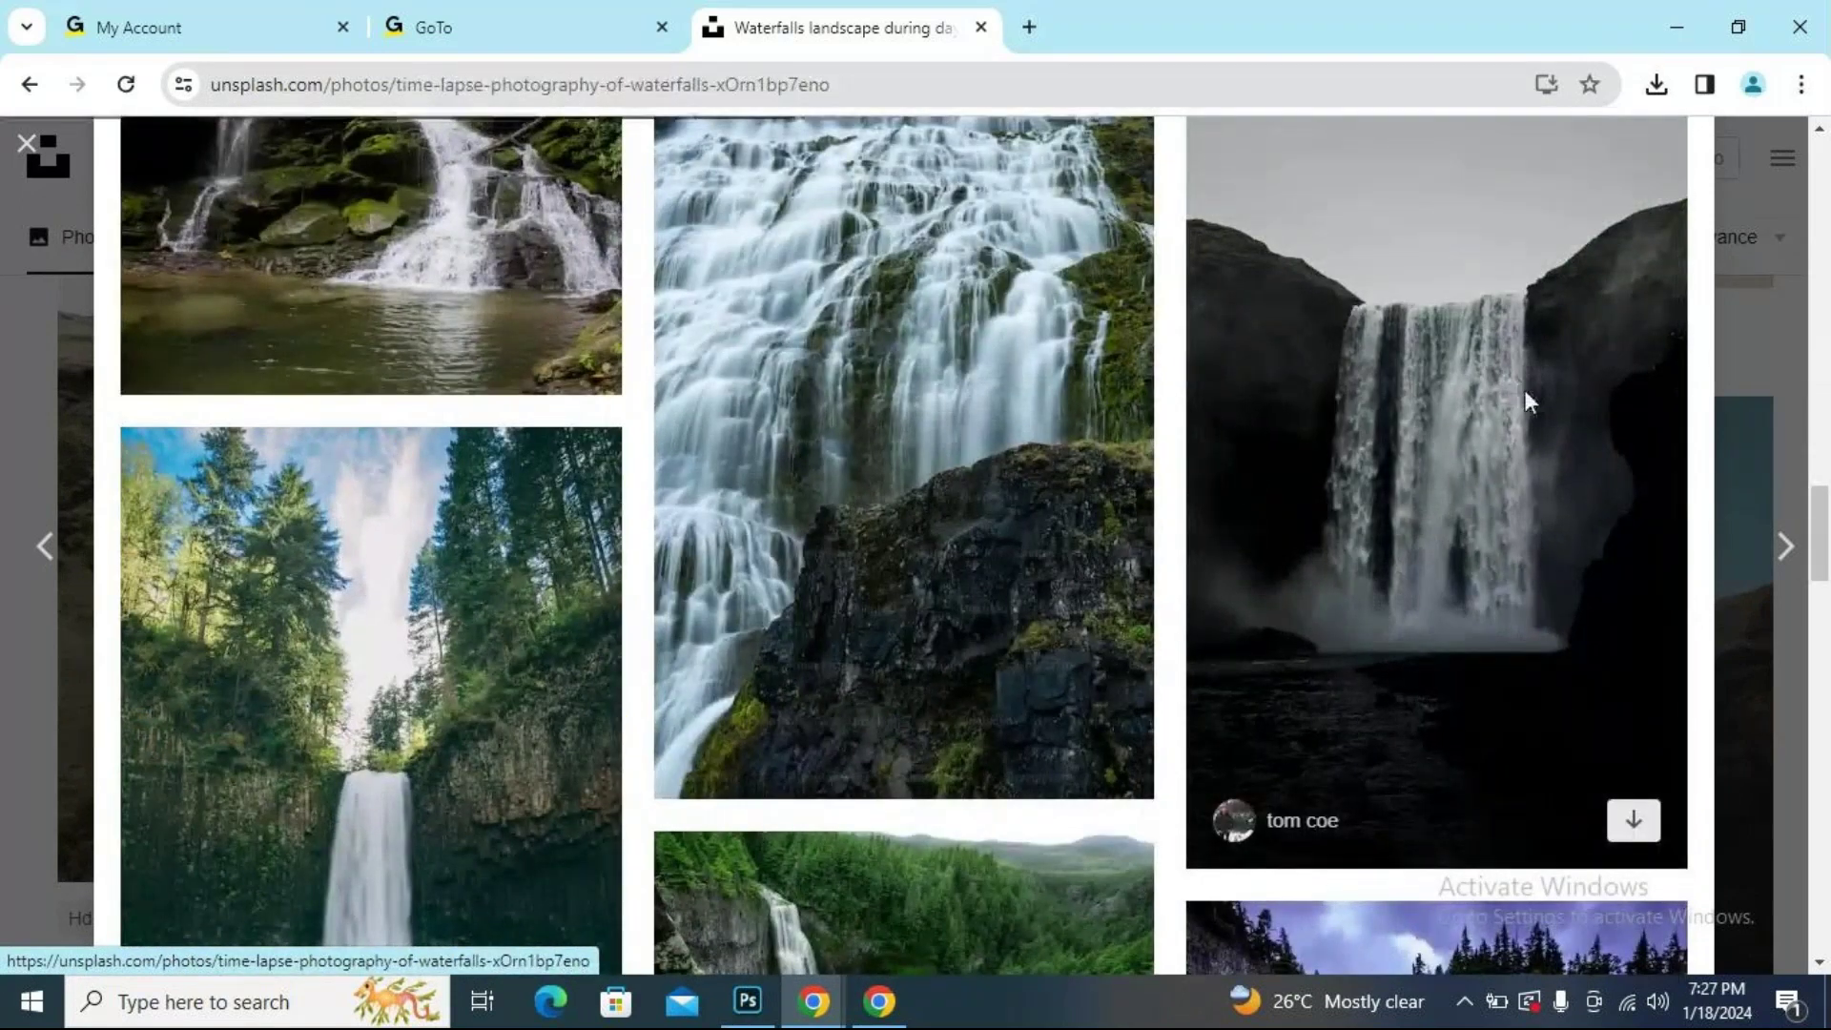
Check the full Iceland waterfall photo and download it for free.
{"action": "scroll", "coordinate": [894, 572], "scroll_direction": "down", "scroll_amount": 4}
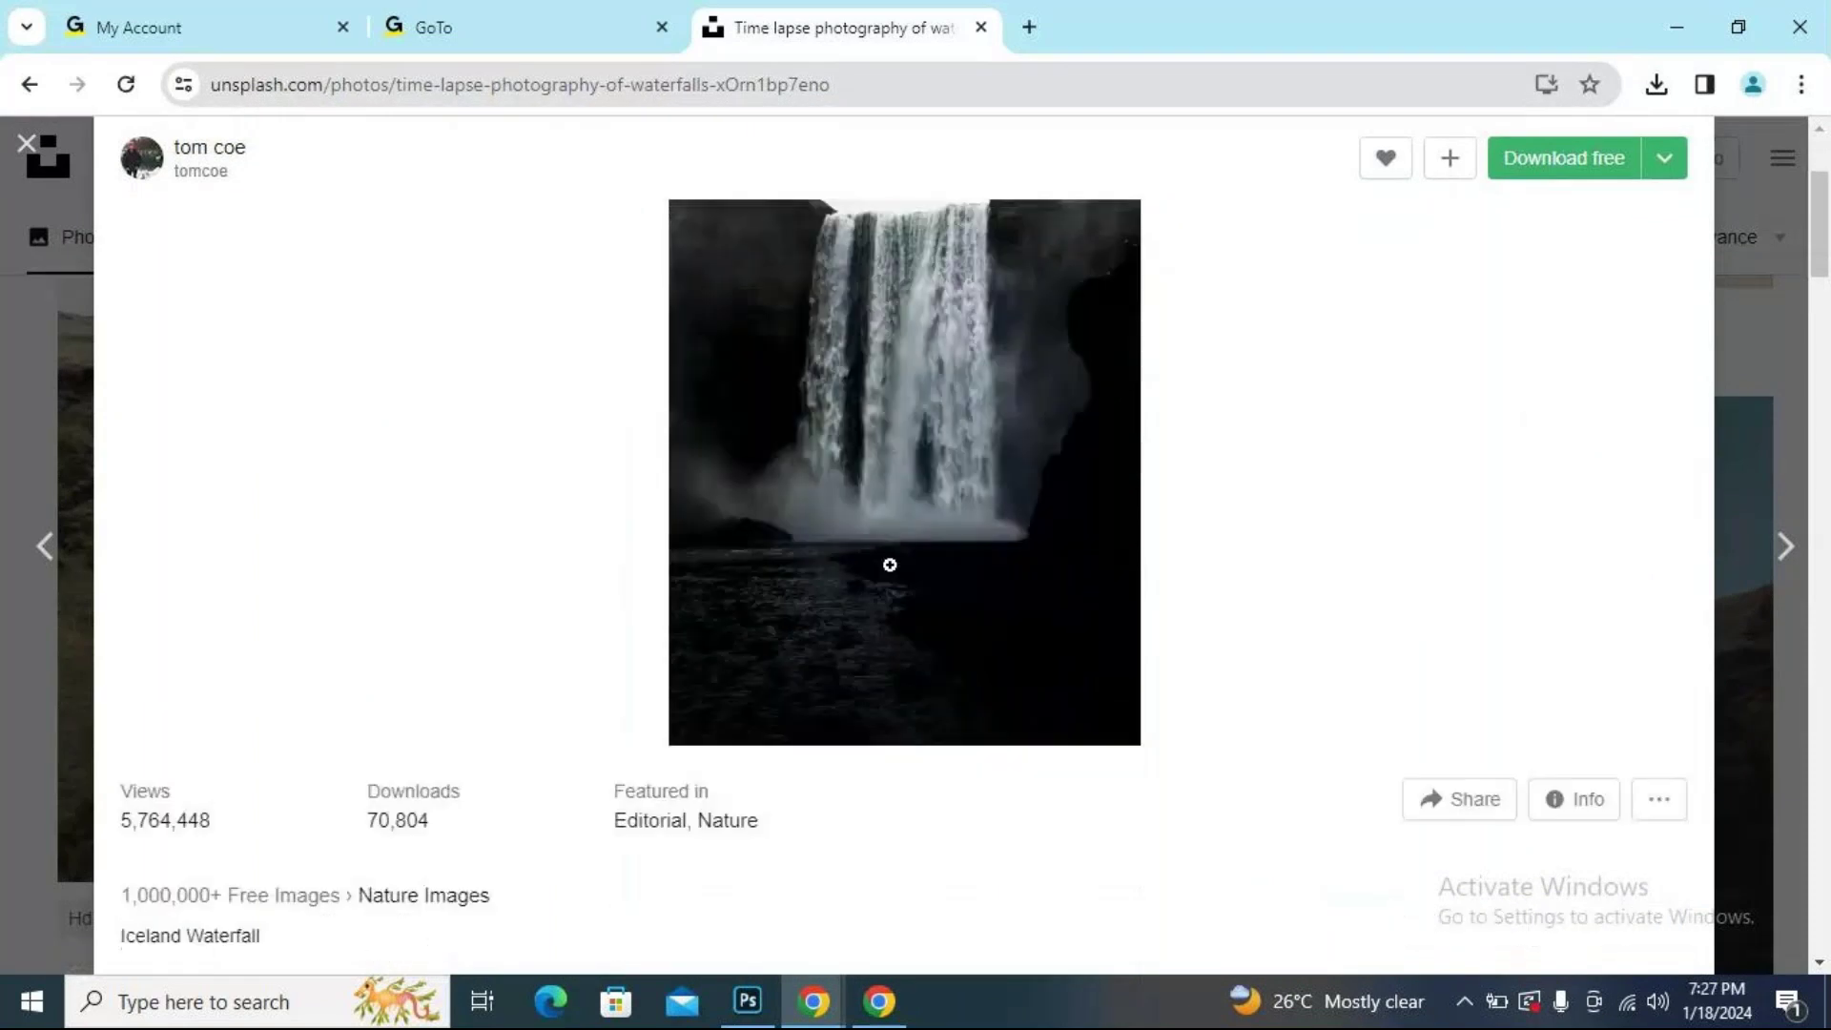
{"action": "scroll", "coordinate": [891, 551], "scroll_direction": "up", "scroll_amount": 4}
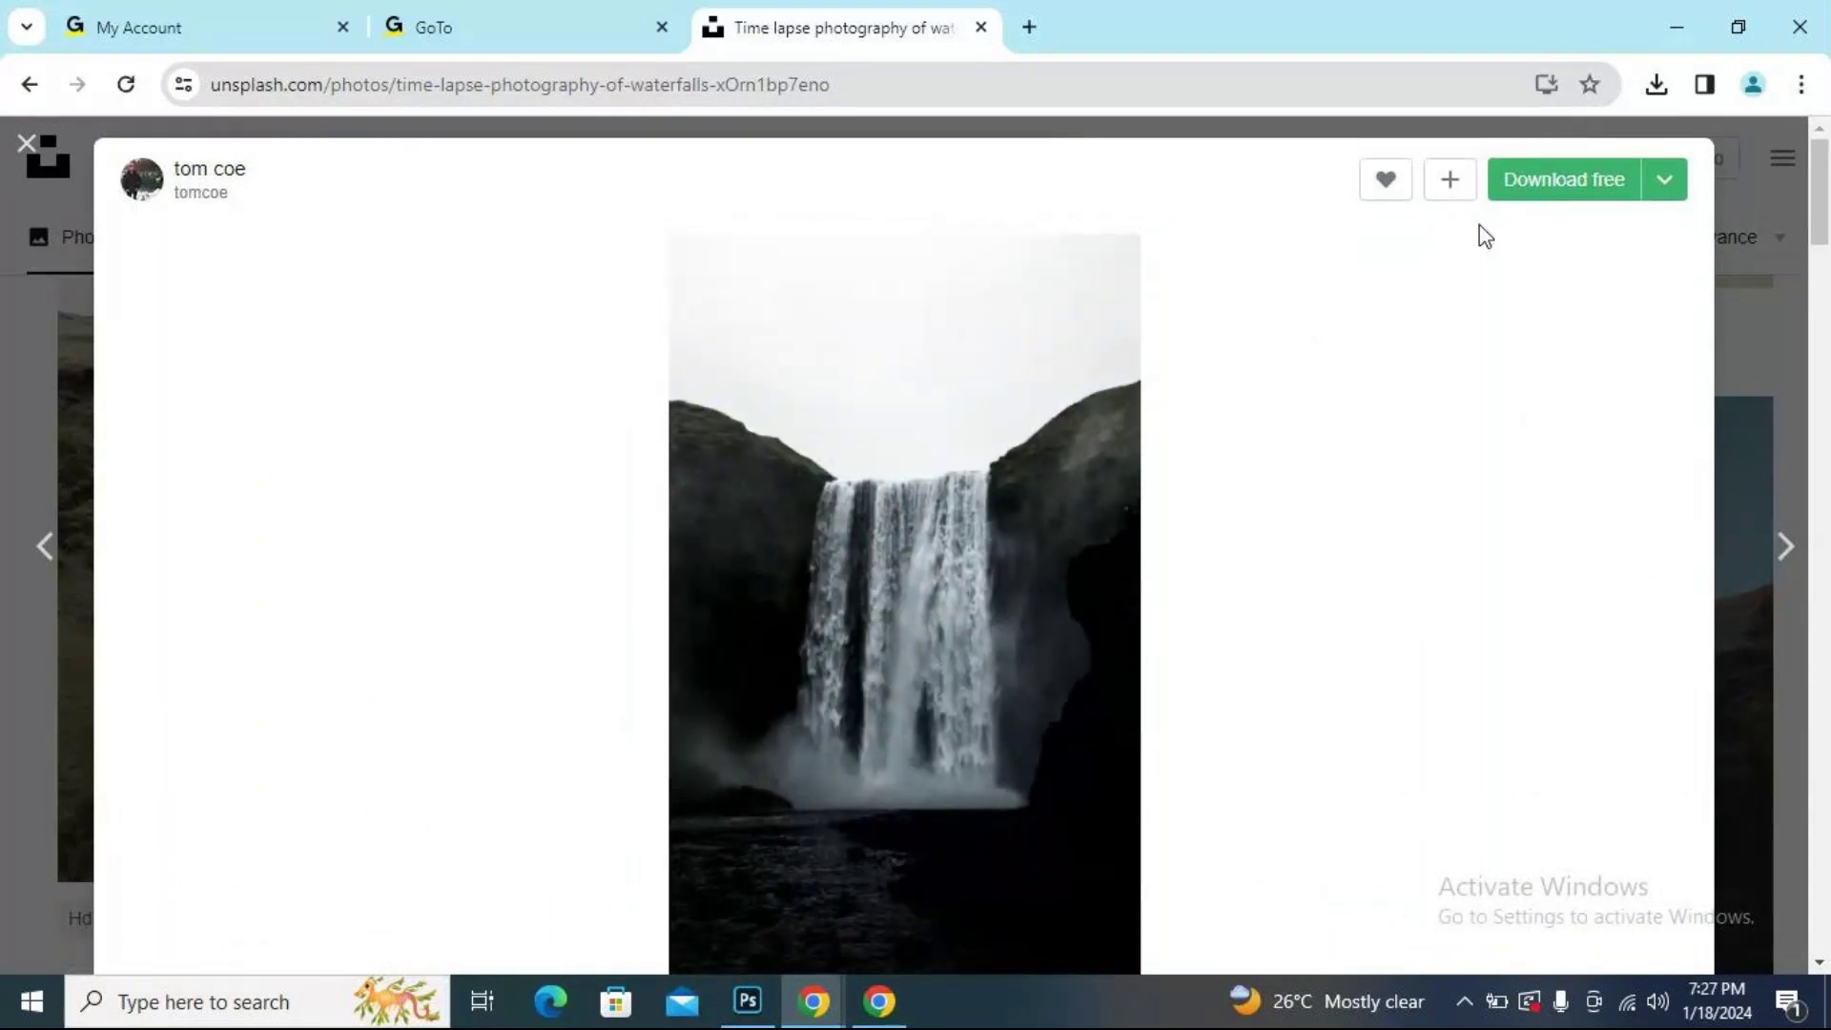
{"action": "left_click", "coordinate": [1526, 186]}
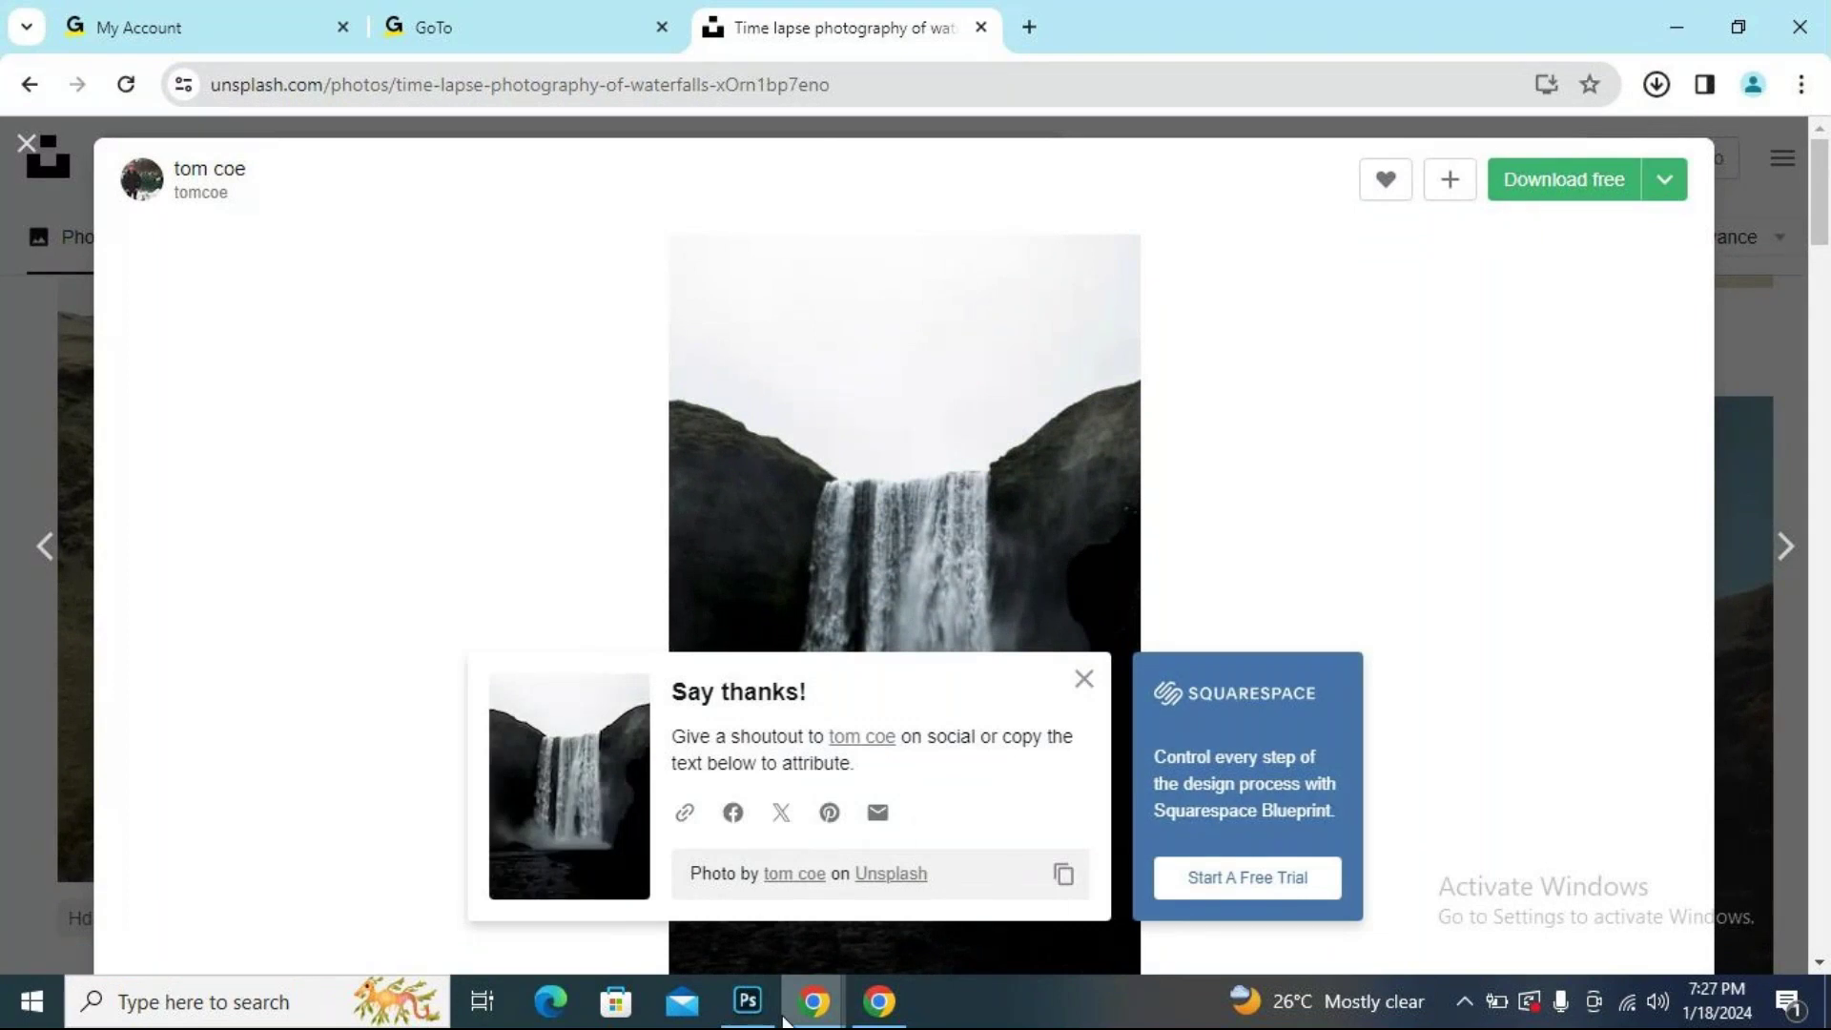
Switch to Photoshop and start a new document measured in inches with the width set to 11.
{"action": "left_click", "coordinate": [748, 1003]}
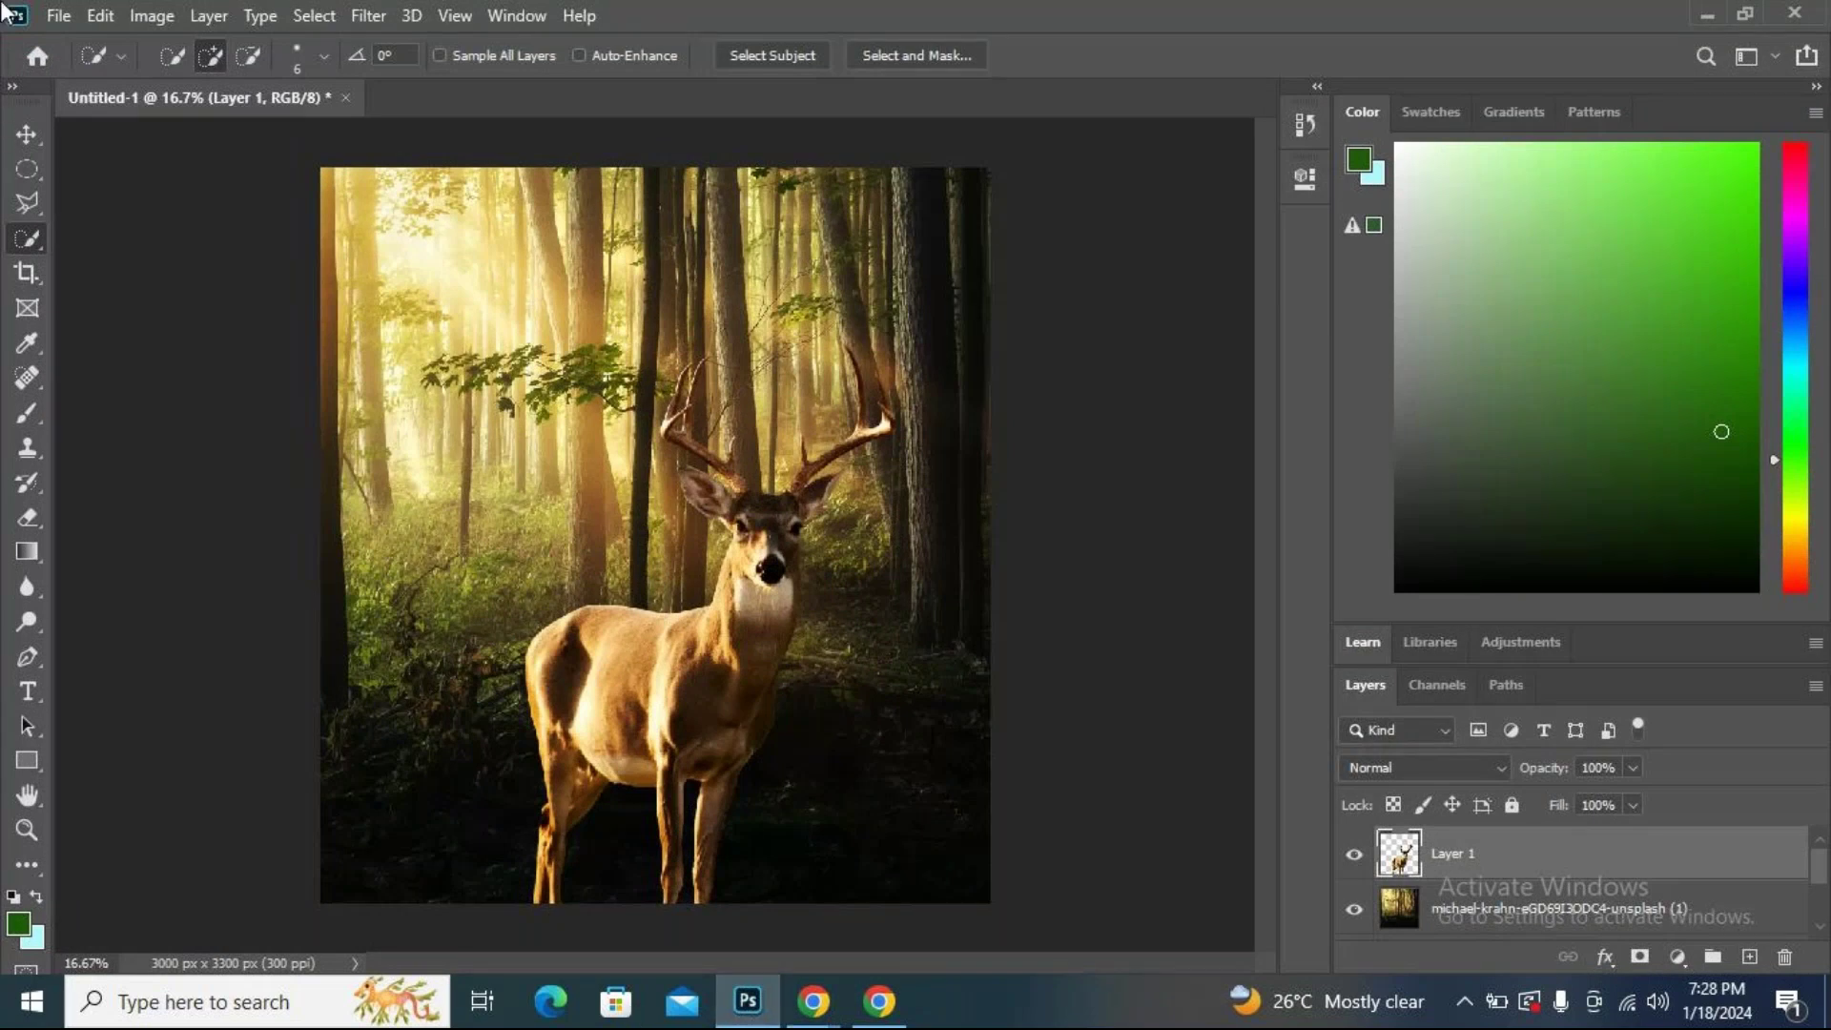
{"action": "left_click", "coordinate": [53, 17]}
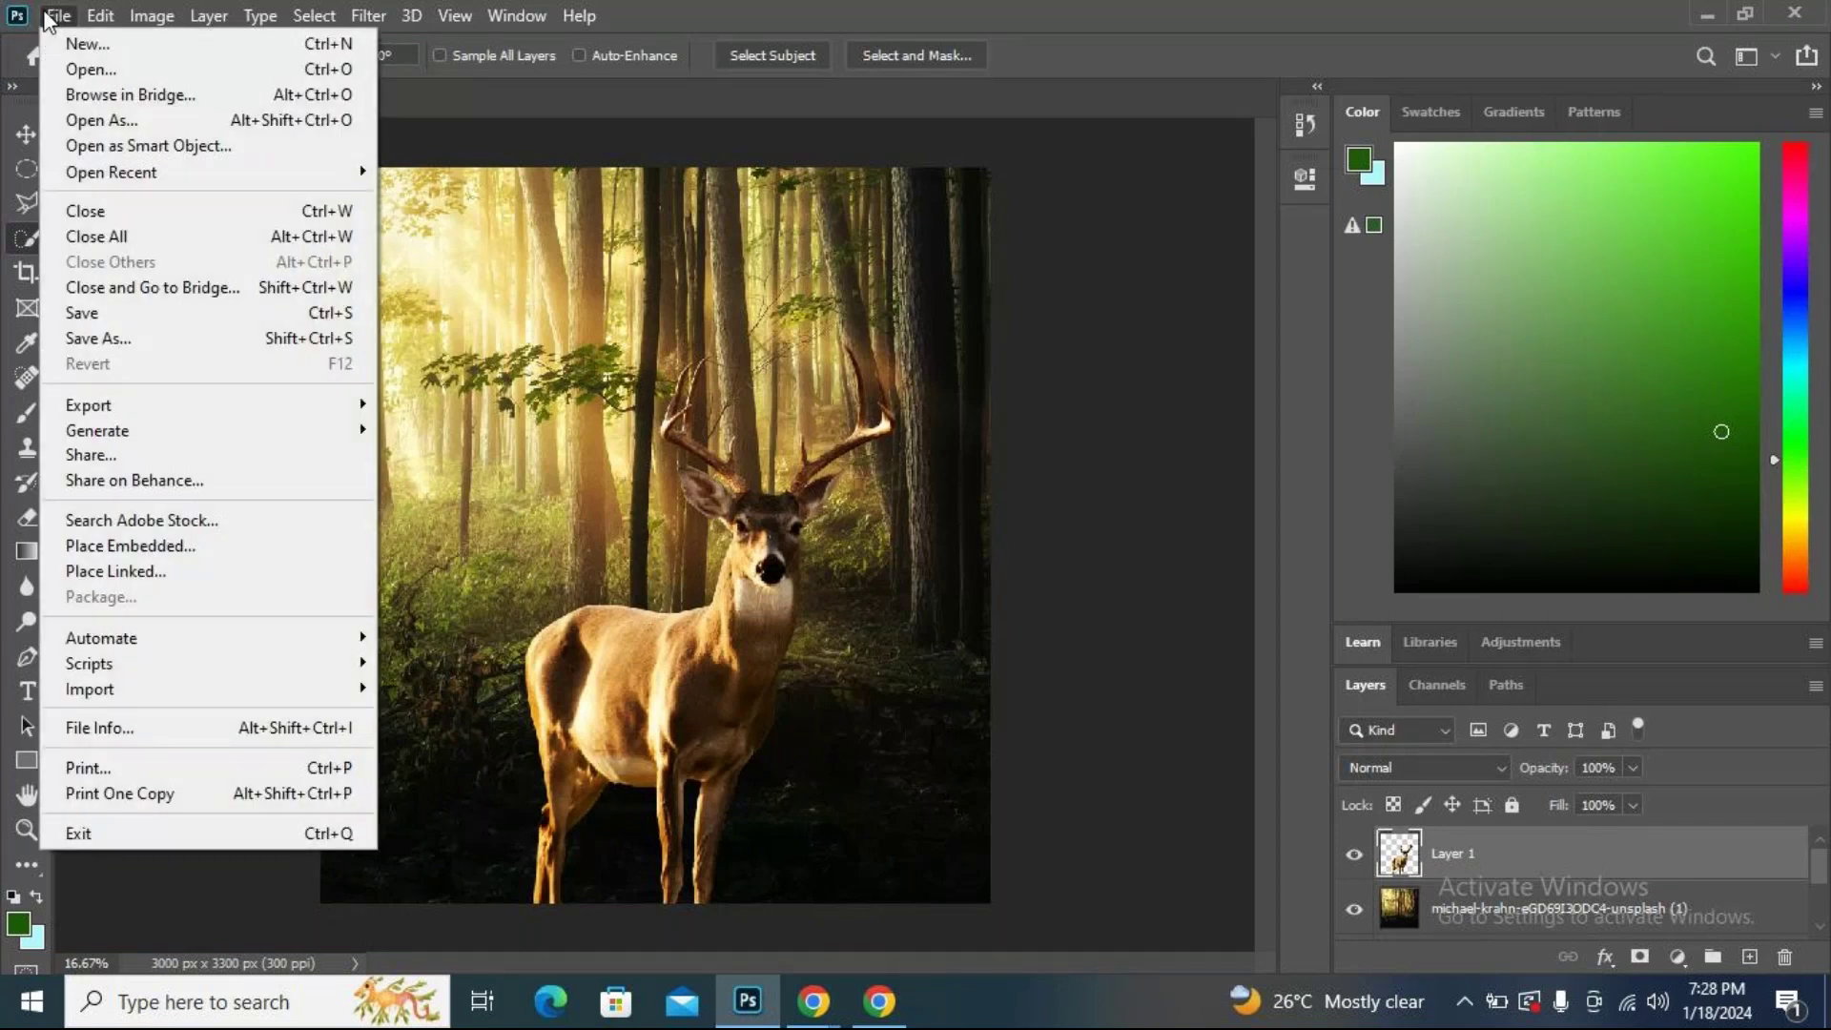
{"action": "left_click", "coordinate": [95, 43]}
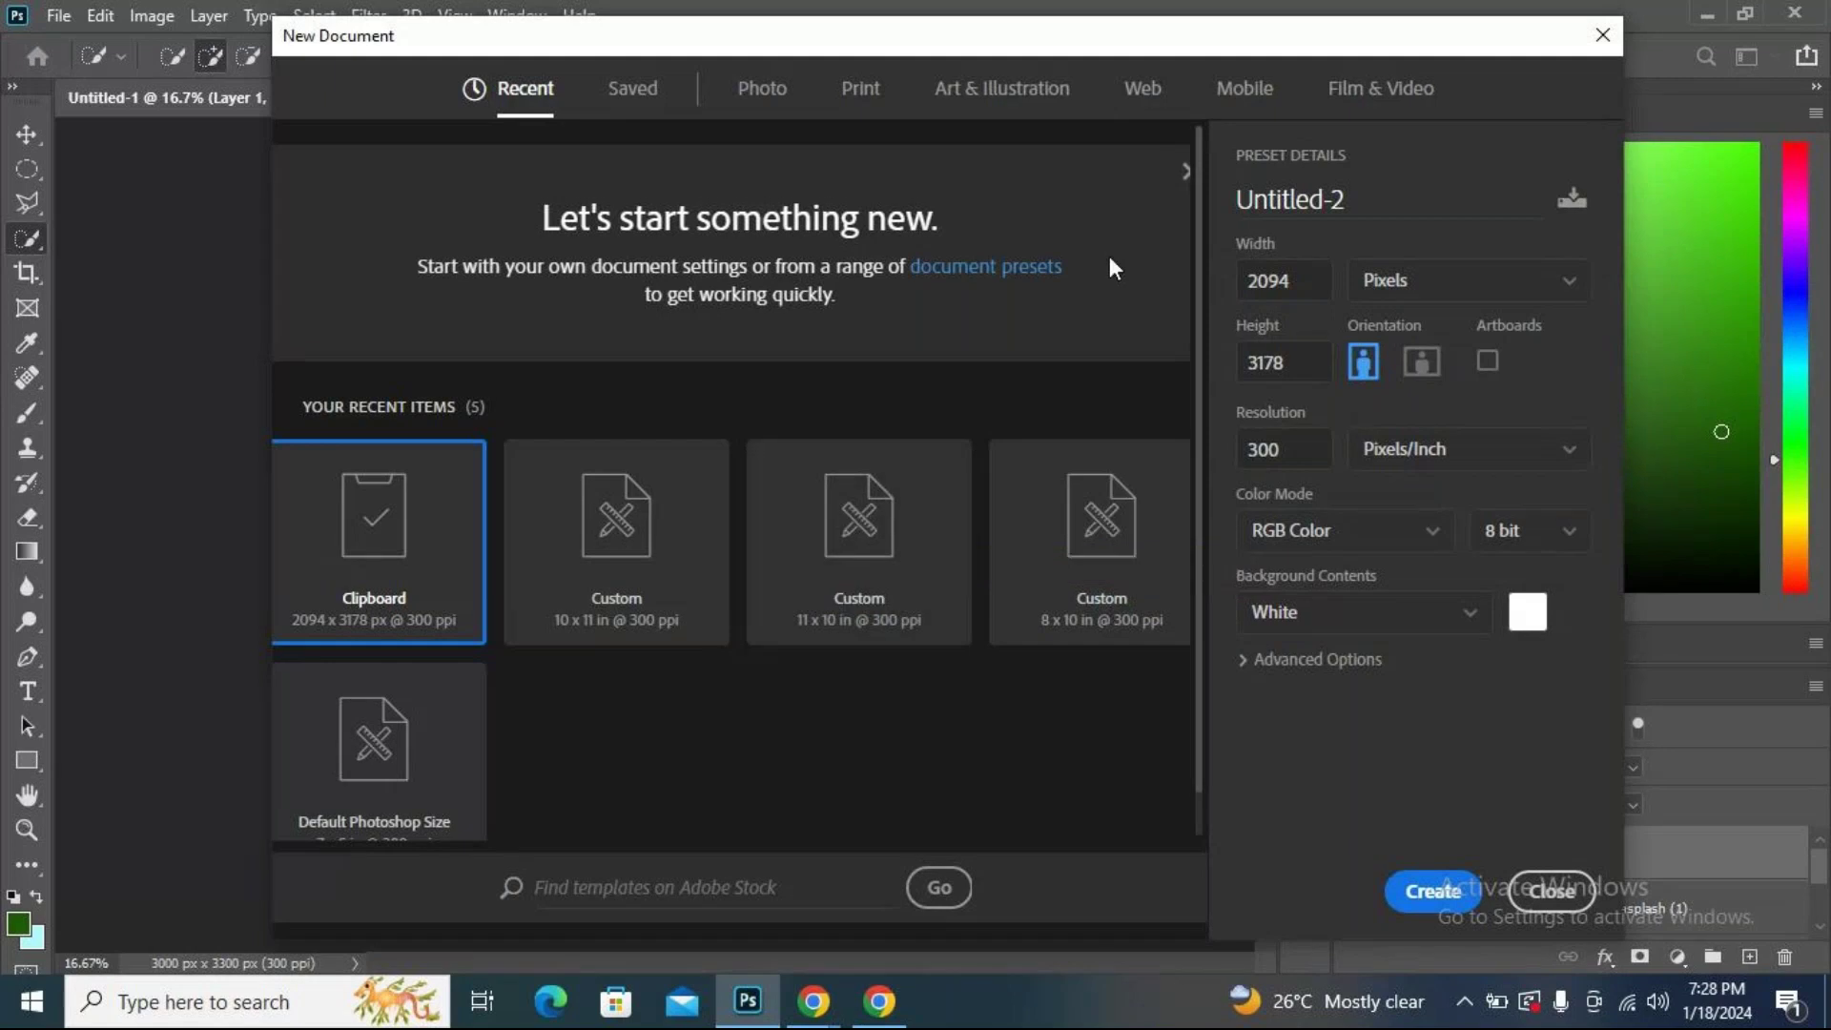
{"action": "mouse_move", "coordinate": [833, 1003]}
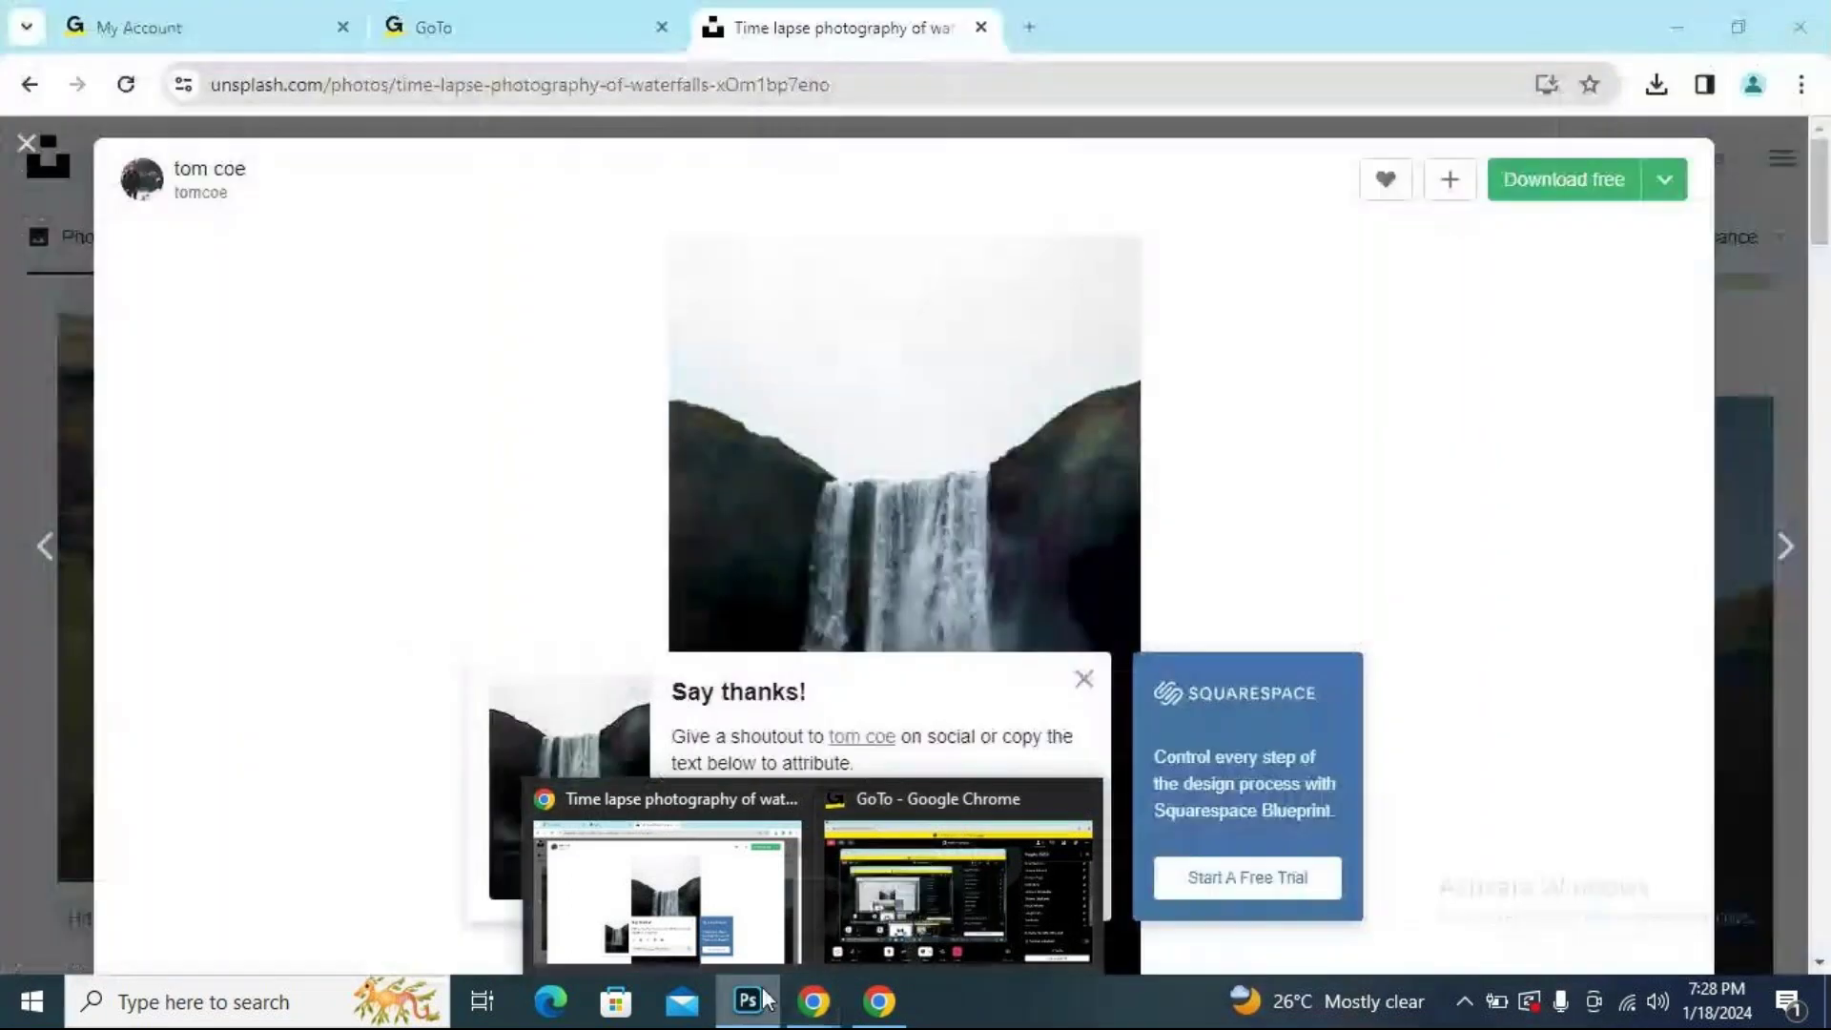
{"action": "mouse_move", "coordinate": [775, 975]}
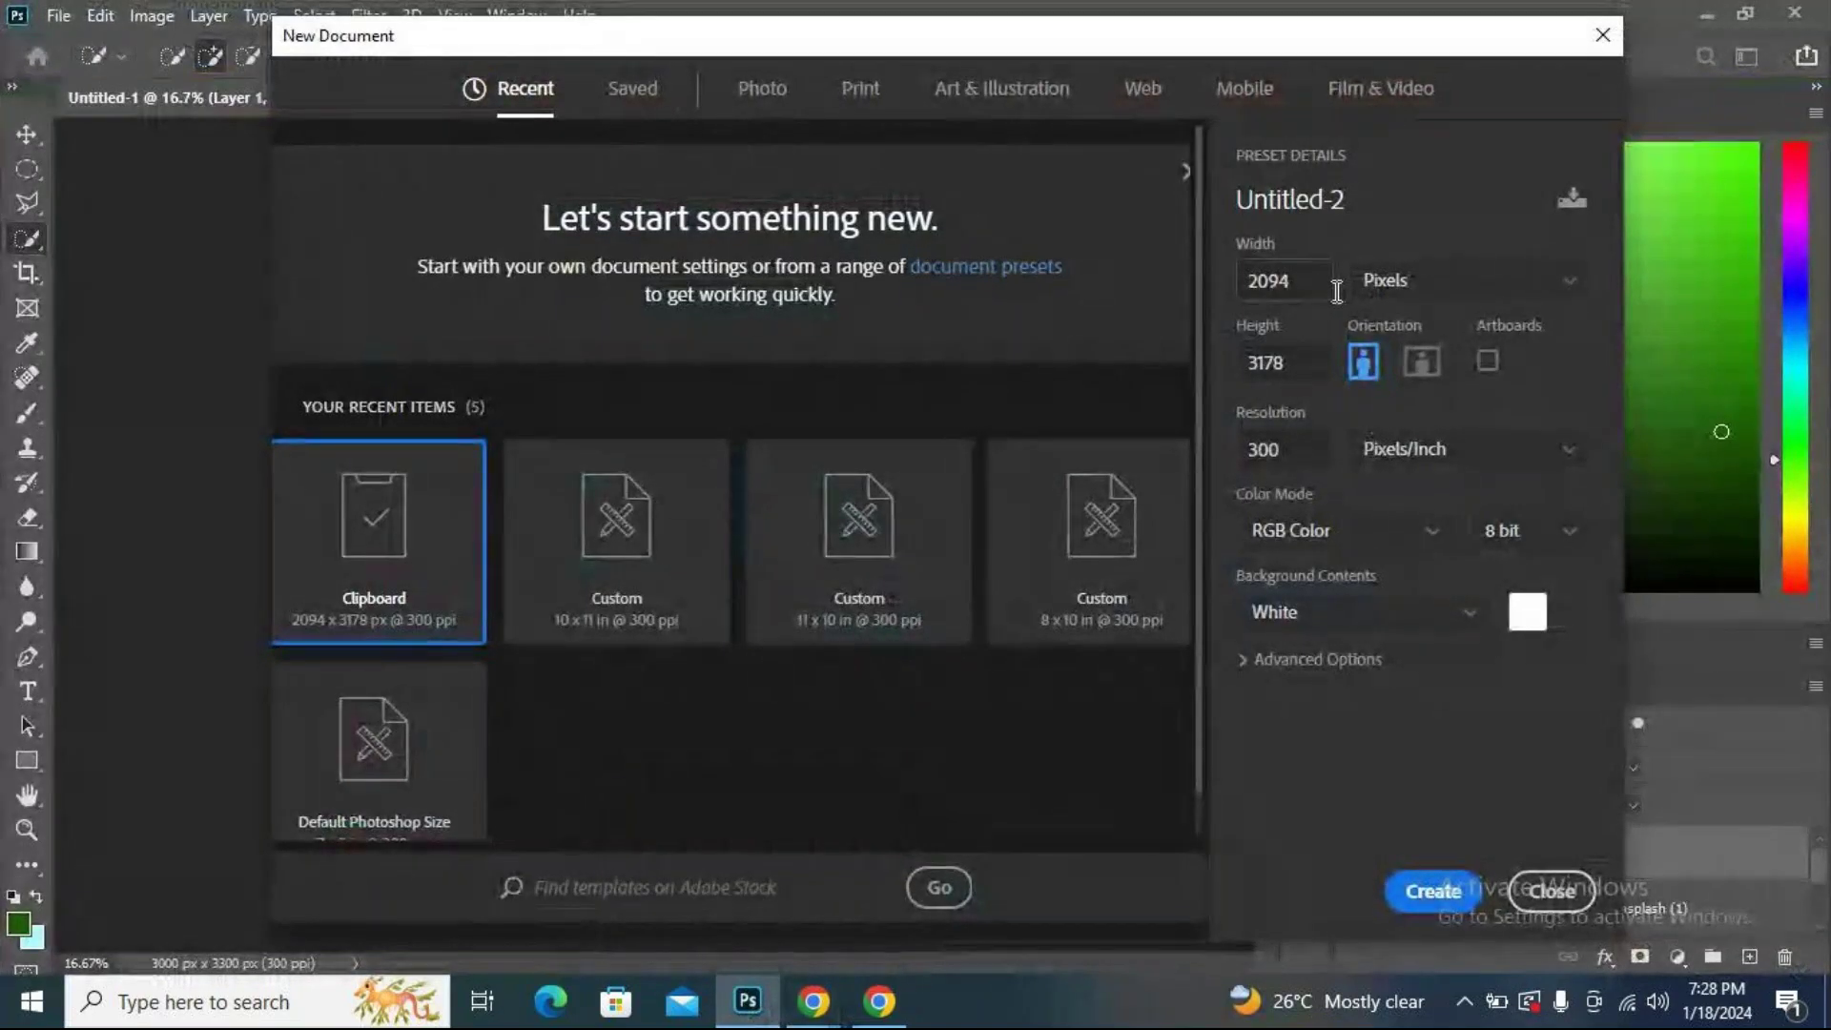
{"action": "left_click", "coordinate": [1543, 284]}
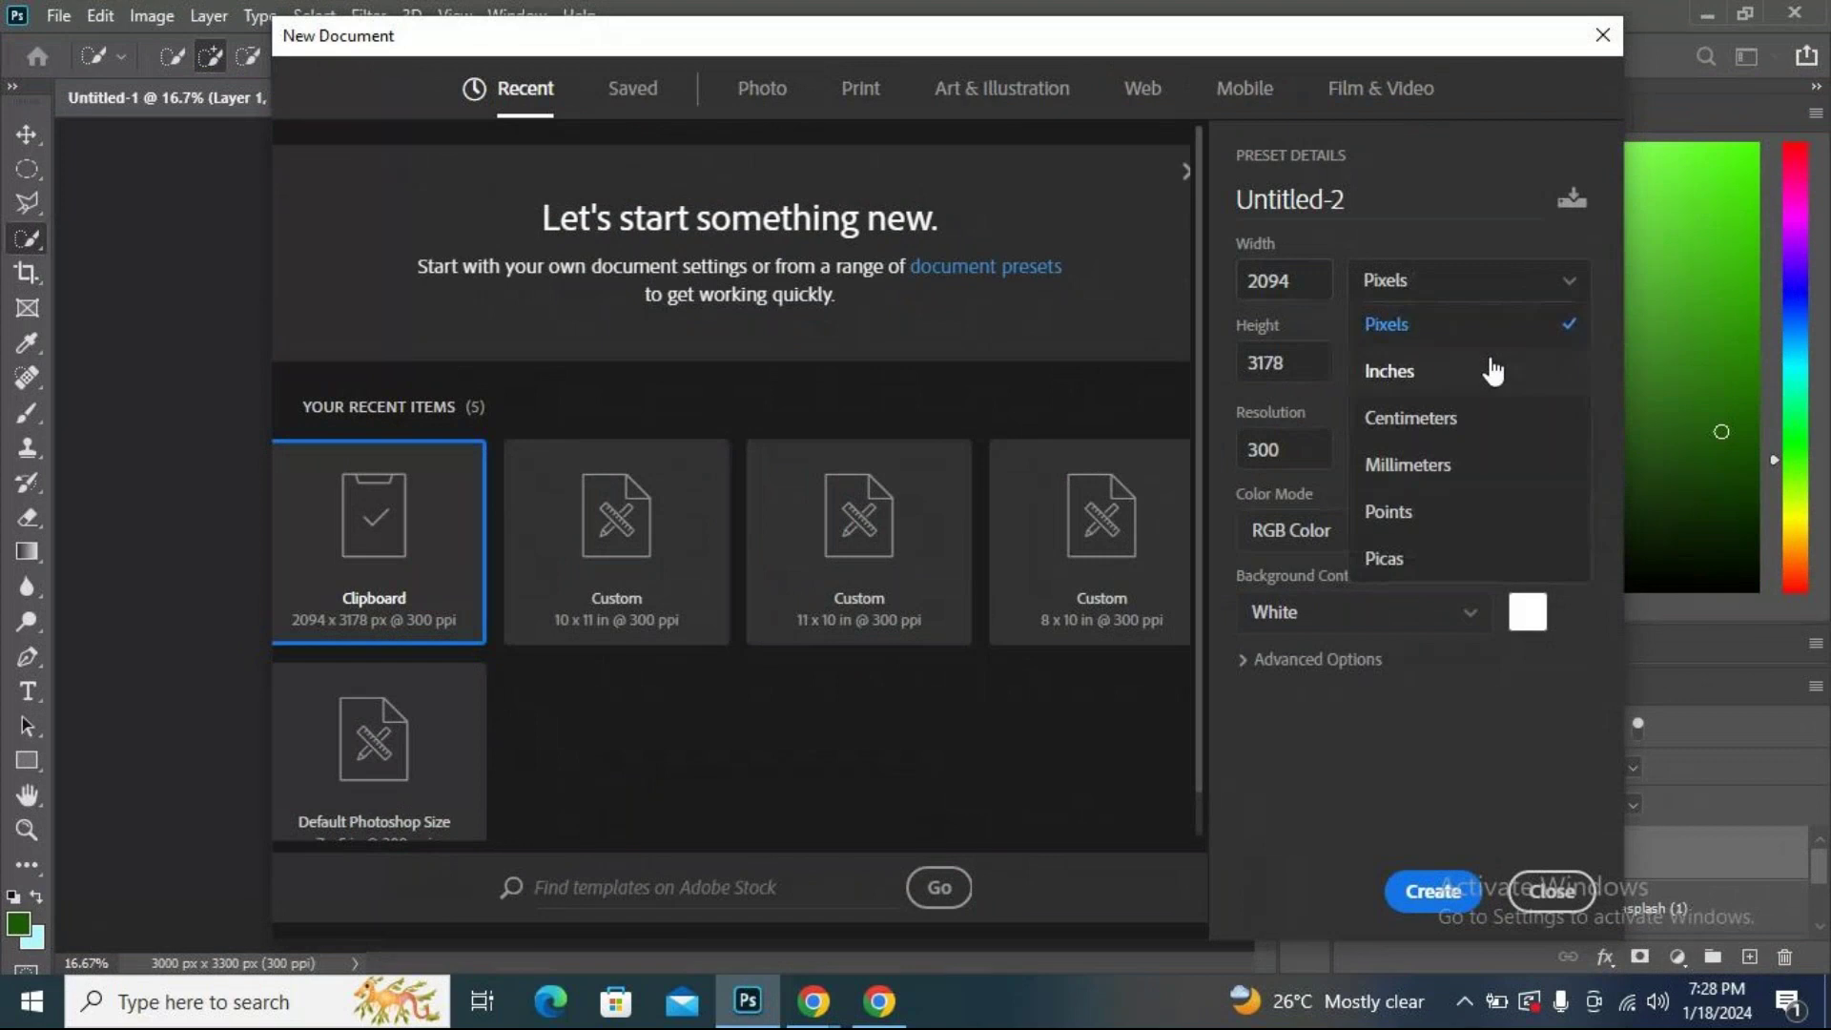
{"action": "left_click", "coordinate": [1492, 372]}
{"action": "left_click", "coordinate": [1329, 283]}
{"action": "type", "text": "11"}
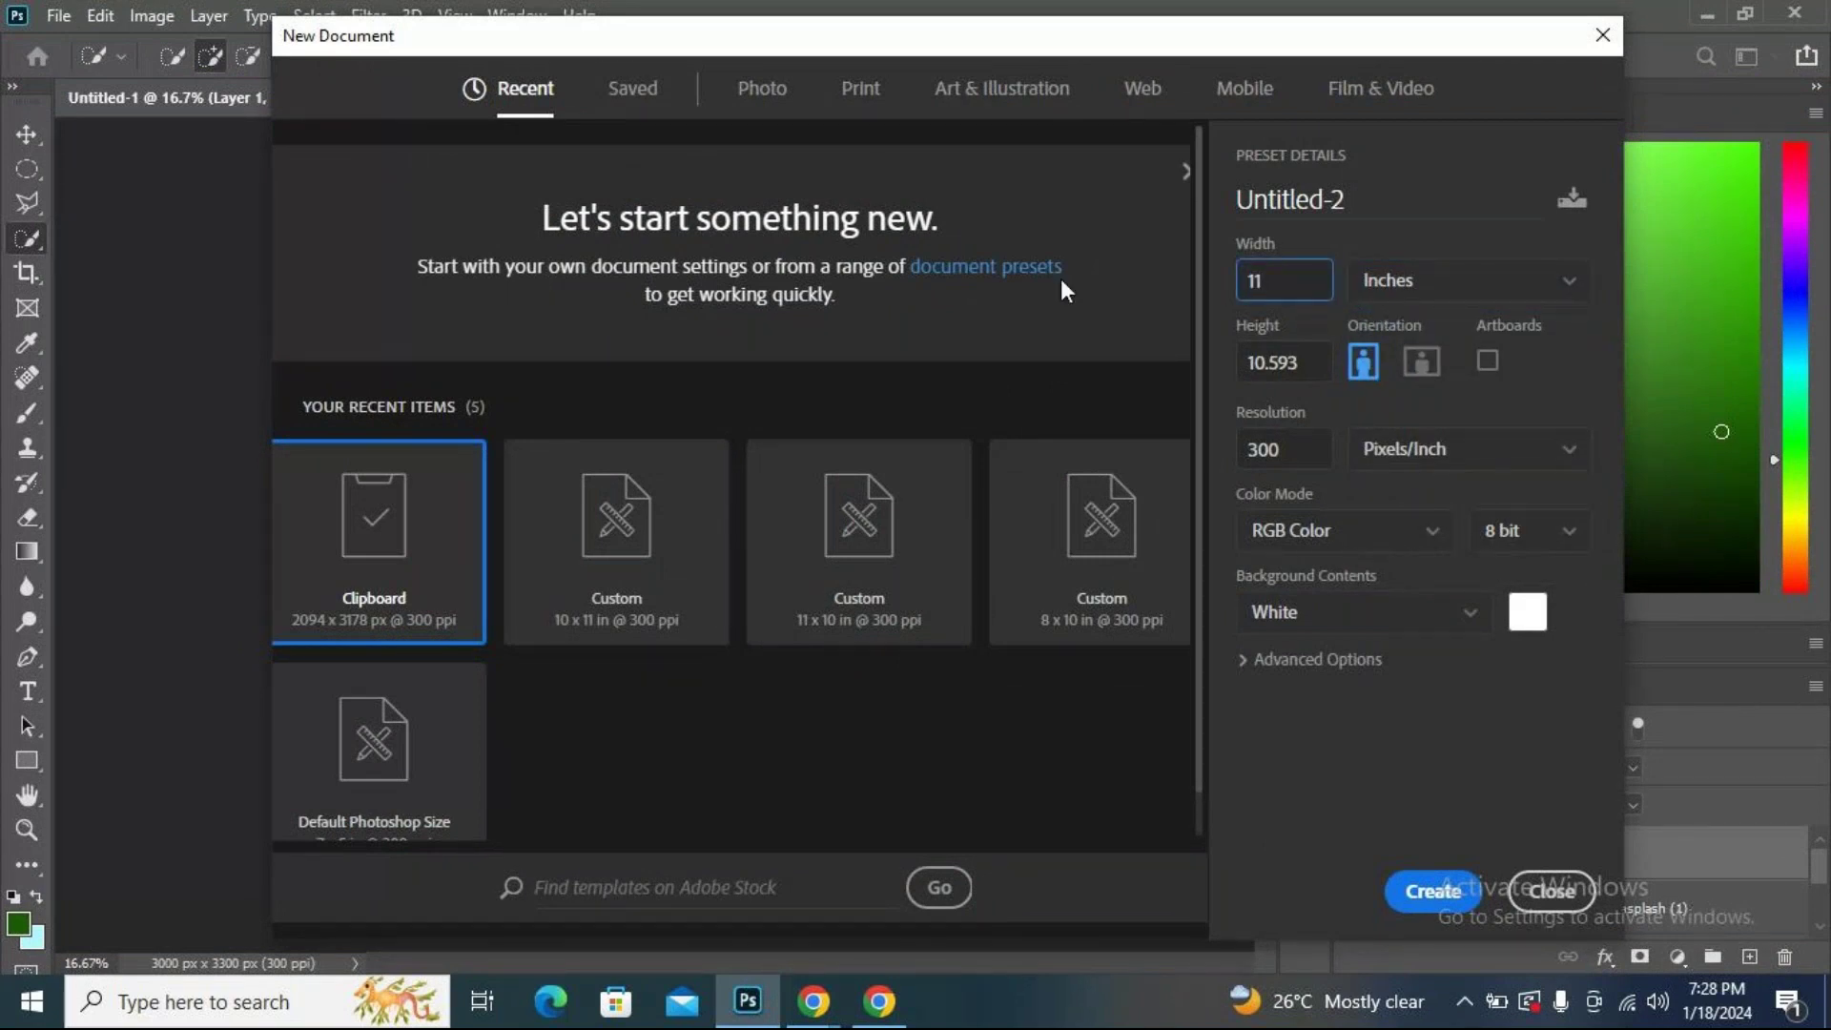
Set the new document's height to 10 inches and its orientation to portrait.
{"action": "left_click", "coordinate": [1289, 362]}
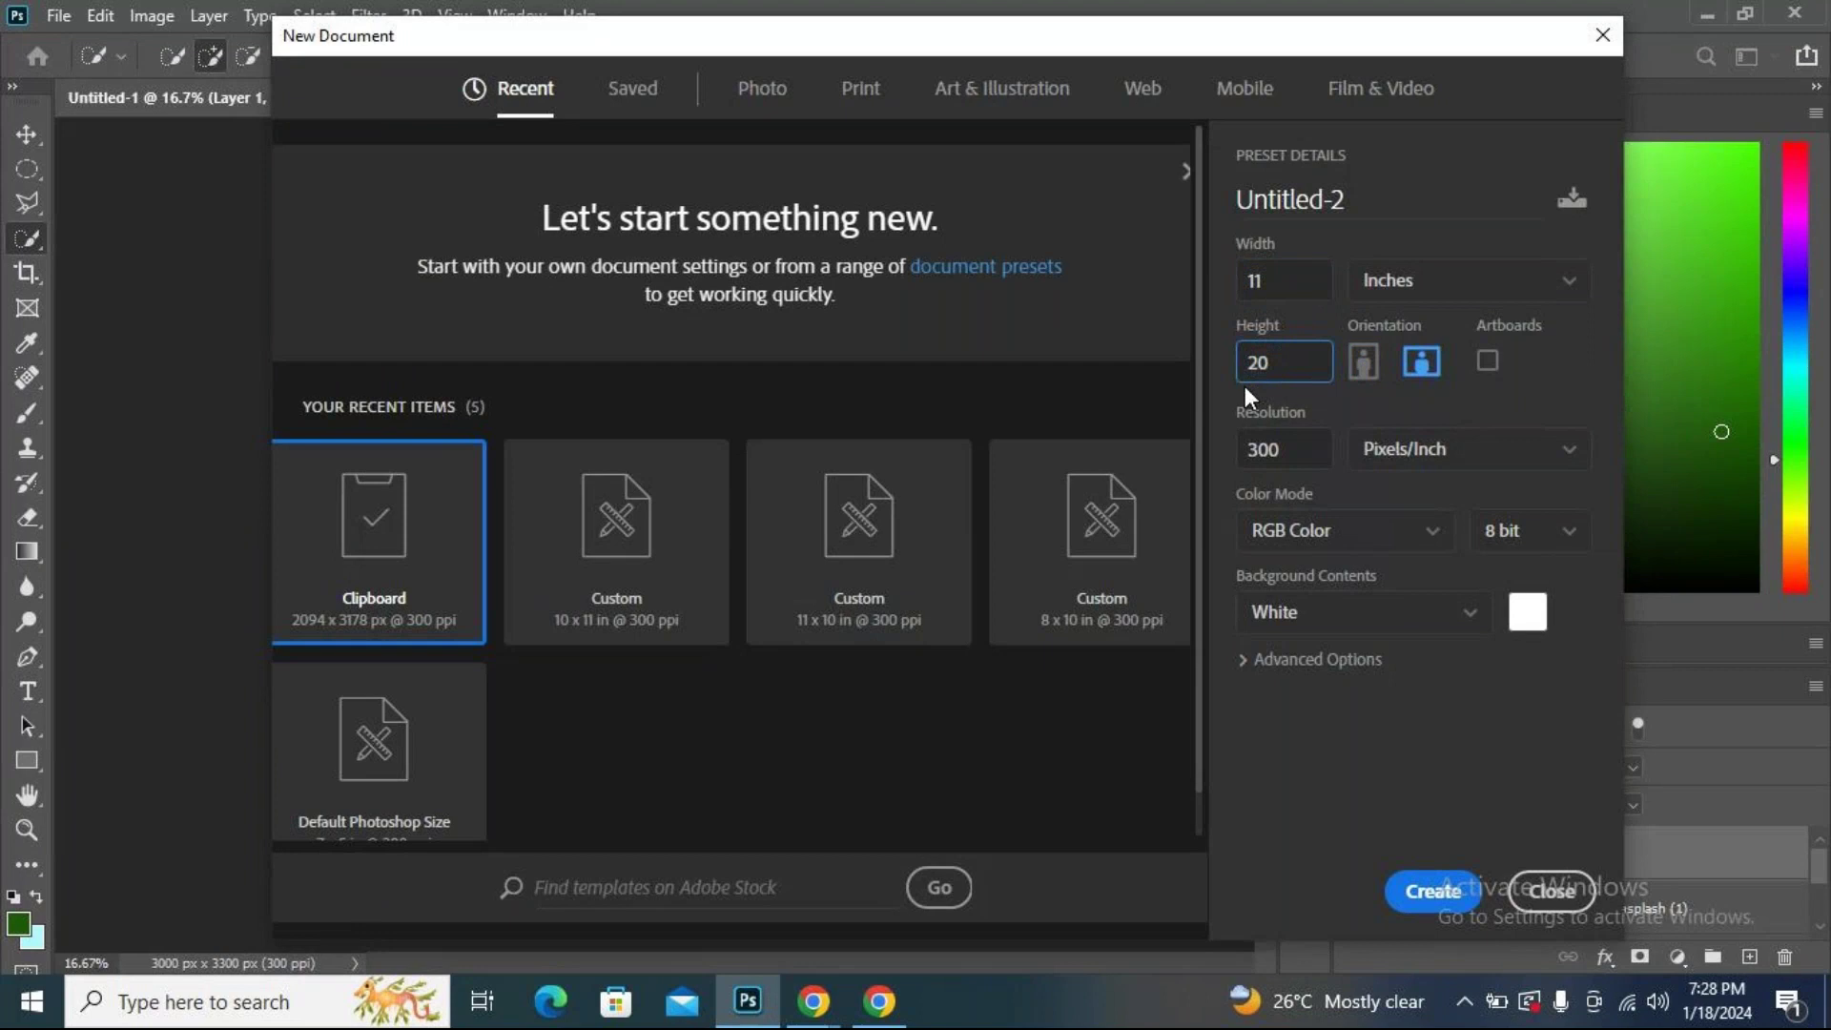
{"action": "type", "text": "2"}
{"action": "key", "text": "BackSpace"}
{"action": "type", "text": "10"}
{"action": "left_click", "coordinate": [1366, 370]}
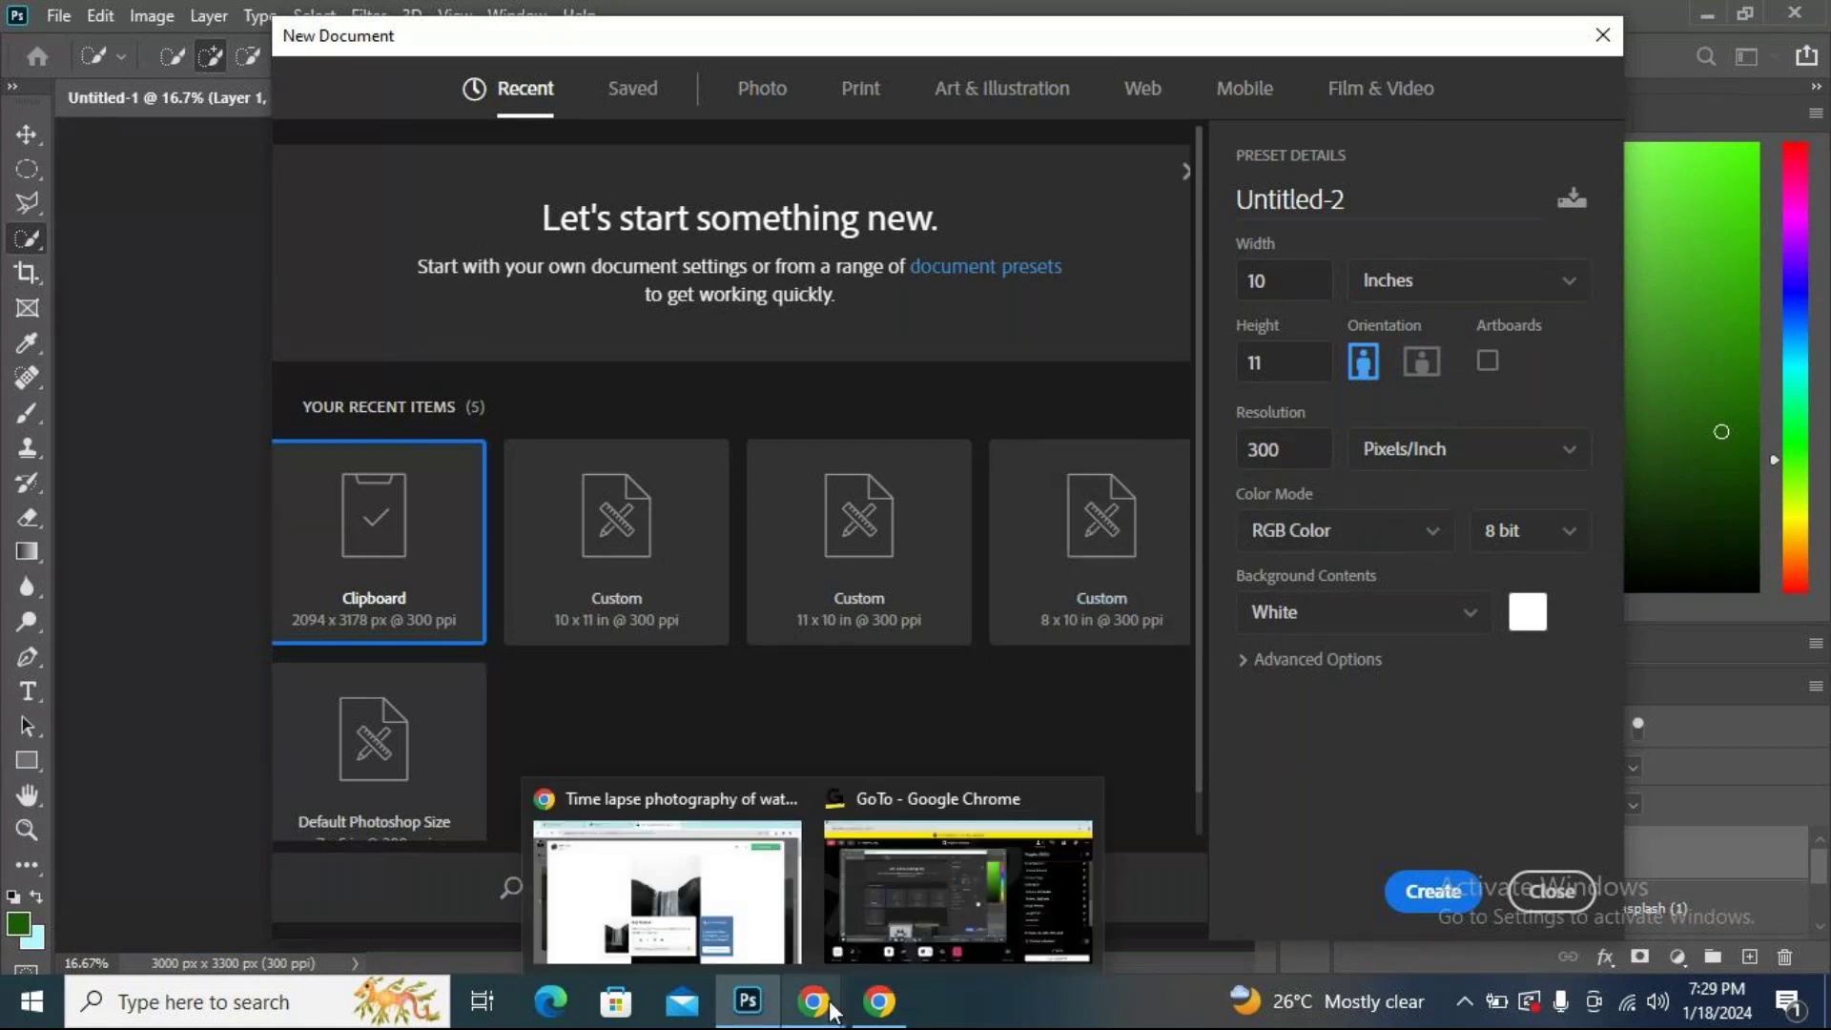
Switch to the GoTo meeting, mute the microphone and turn it back on.
{"action": "left_click", "coordinate": [877, 896]}
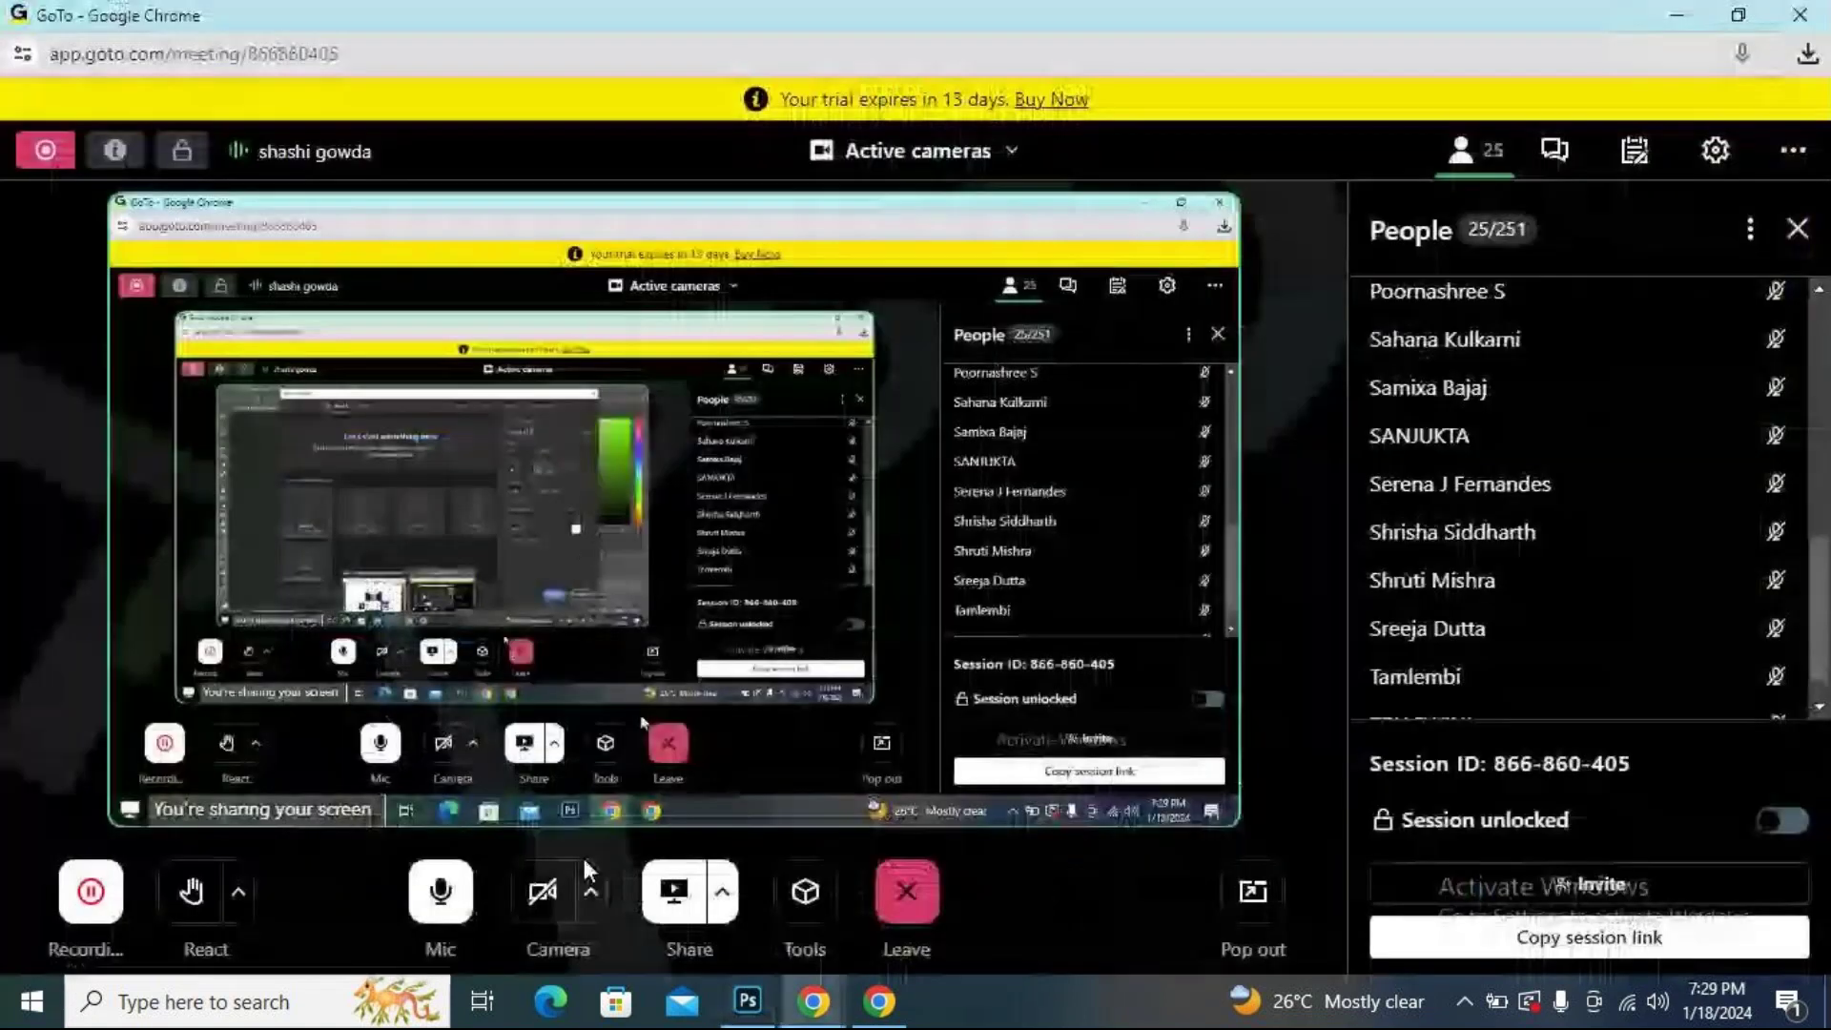
{"action": "left_click", "coordinate": [436, 904]}
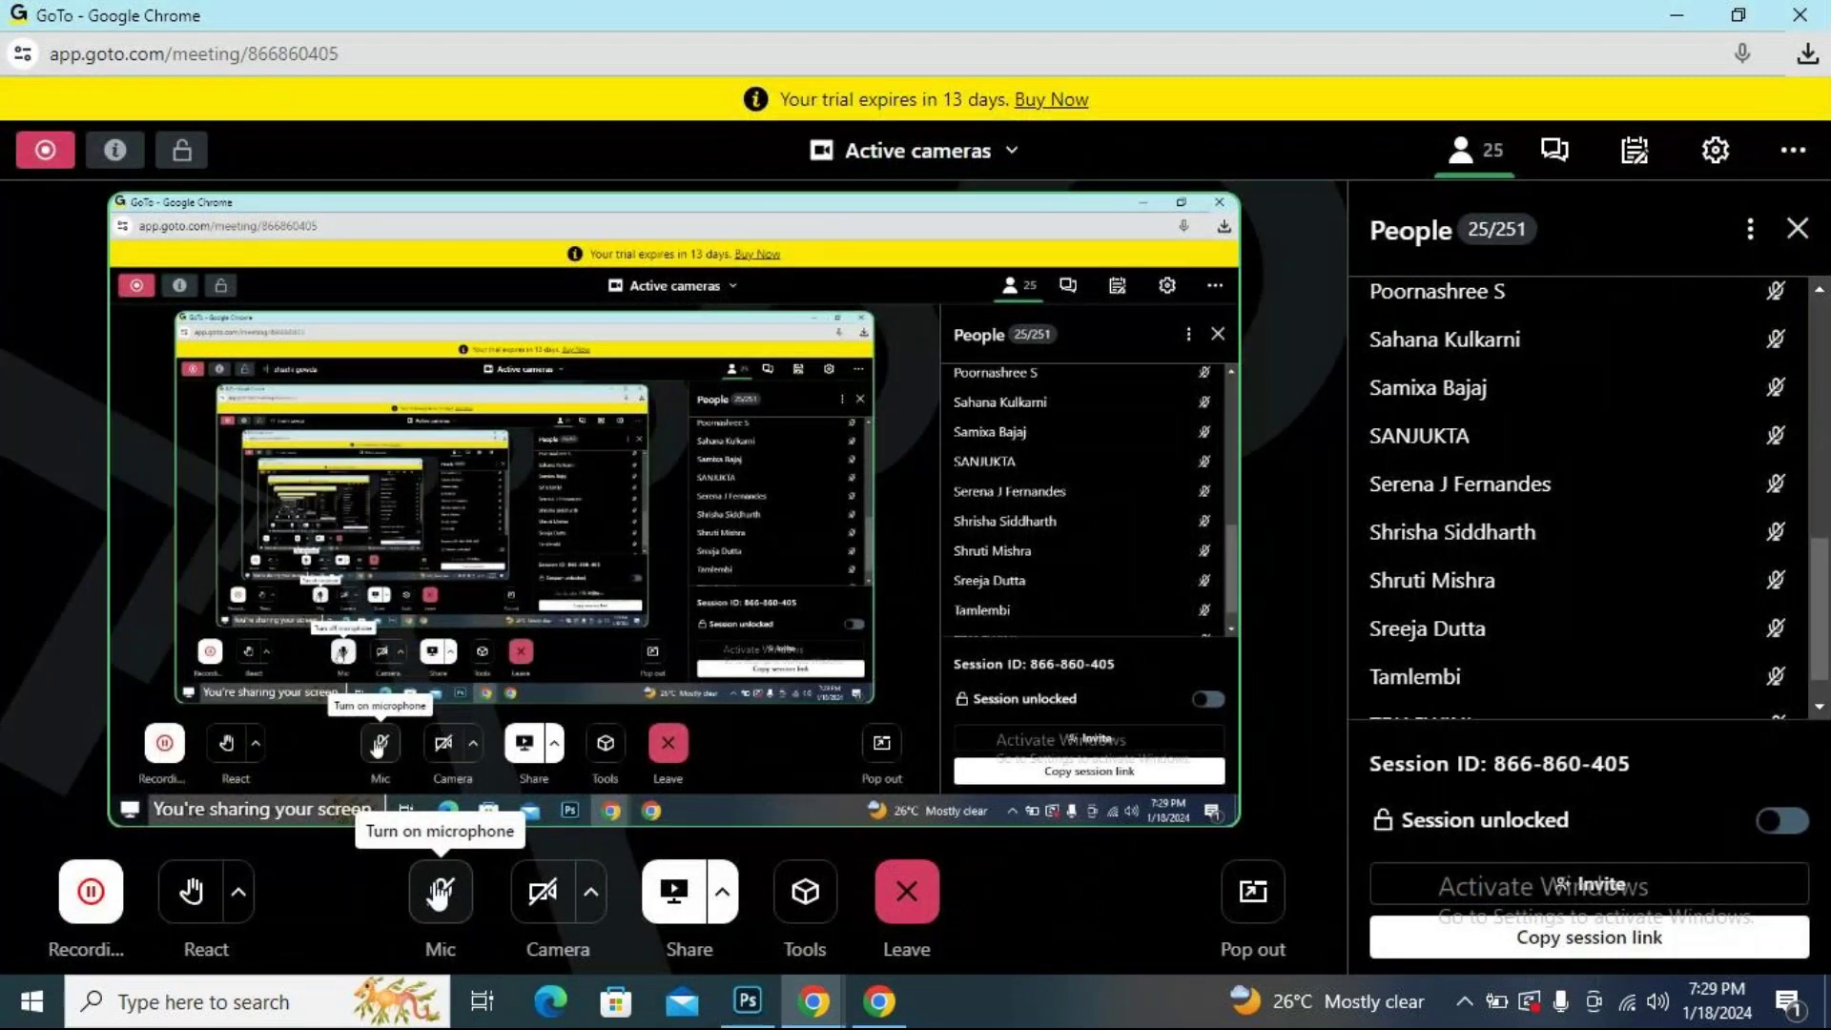
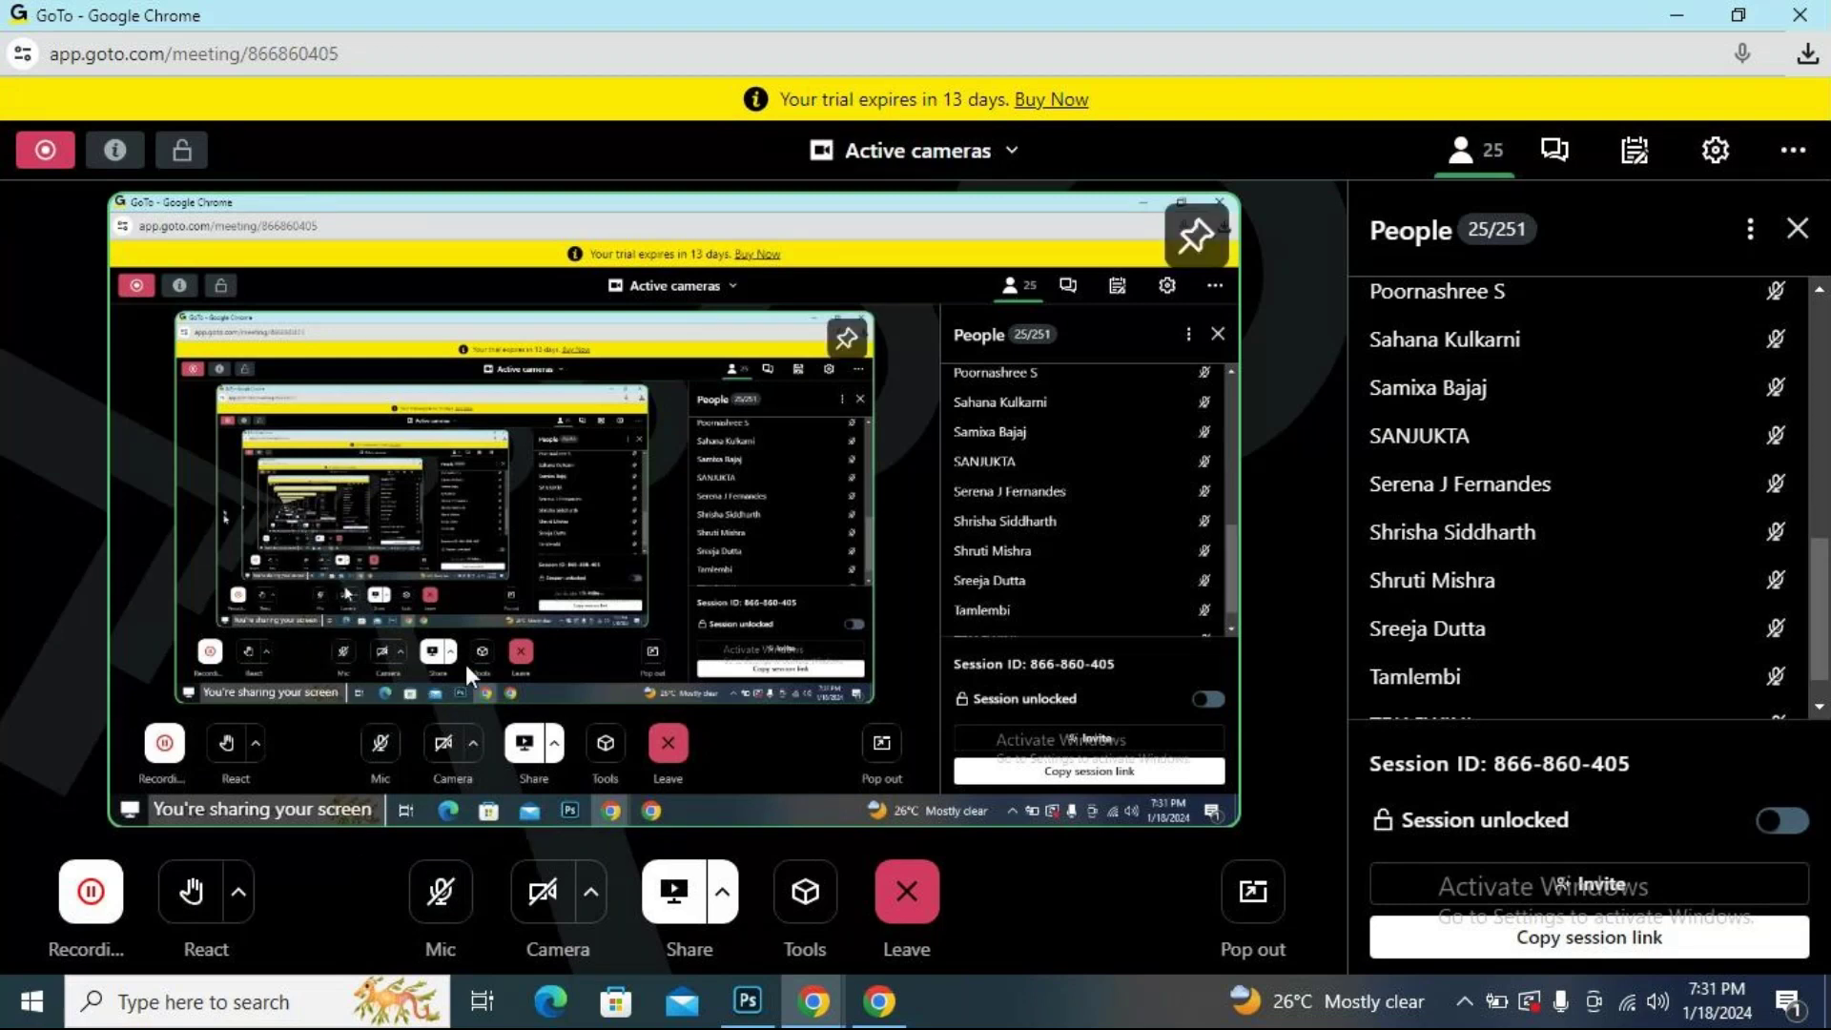
{"action": "left_click", "coordinate": [444, 901]}
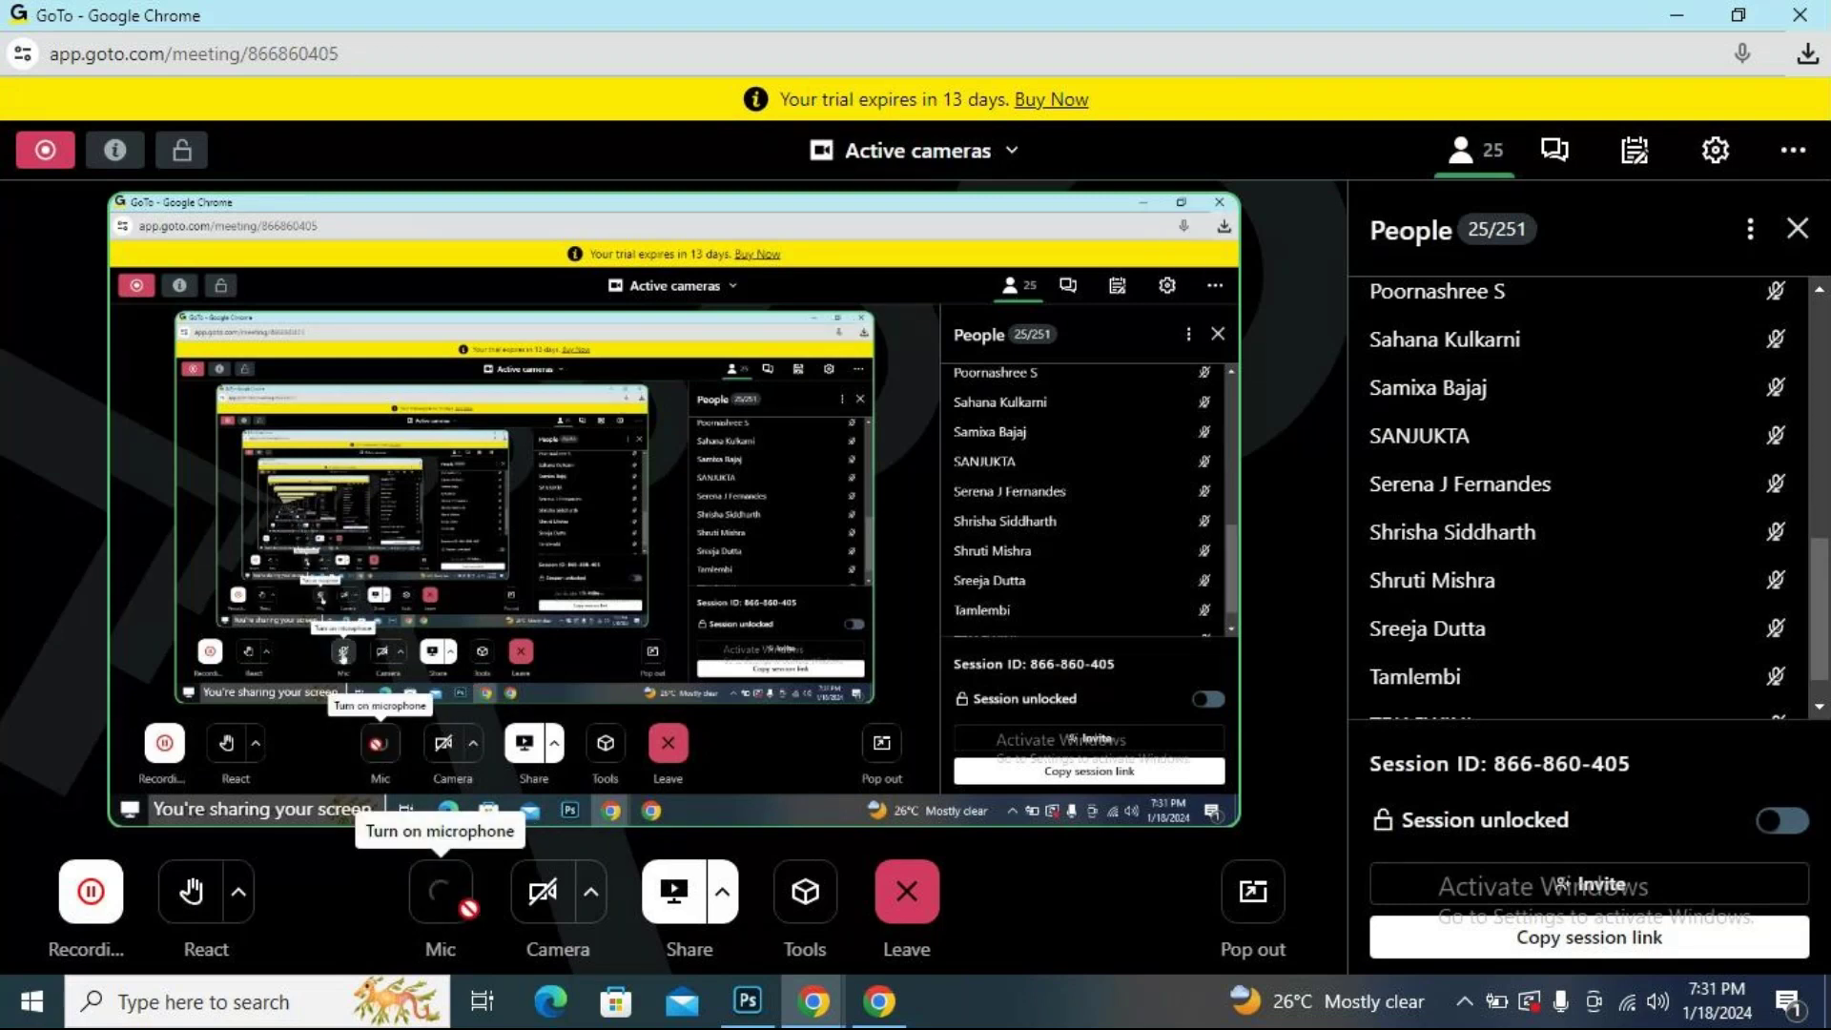
Switch back to Photoshop, create the 10 by 11 inch document and place the downloaded waterfall JPG in it as an embedded image.
{"action": "left_click", "coordinate": [747, 1000]}
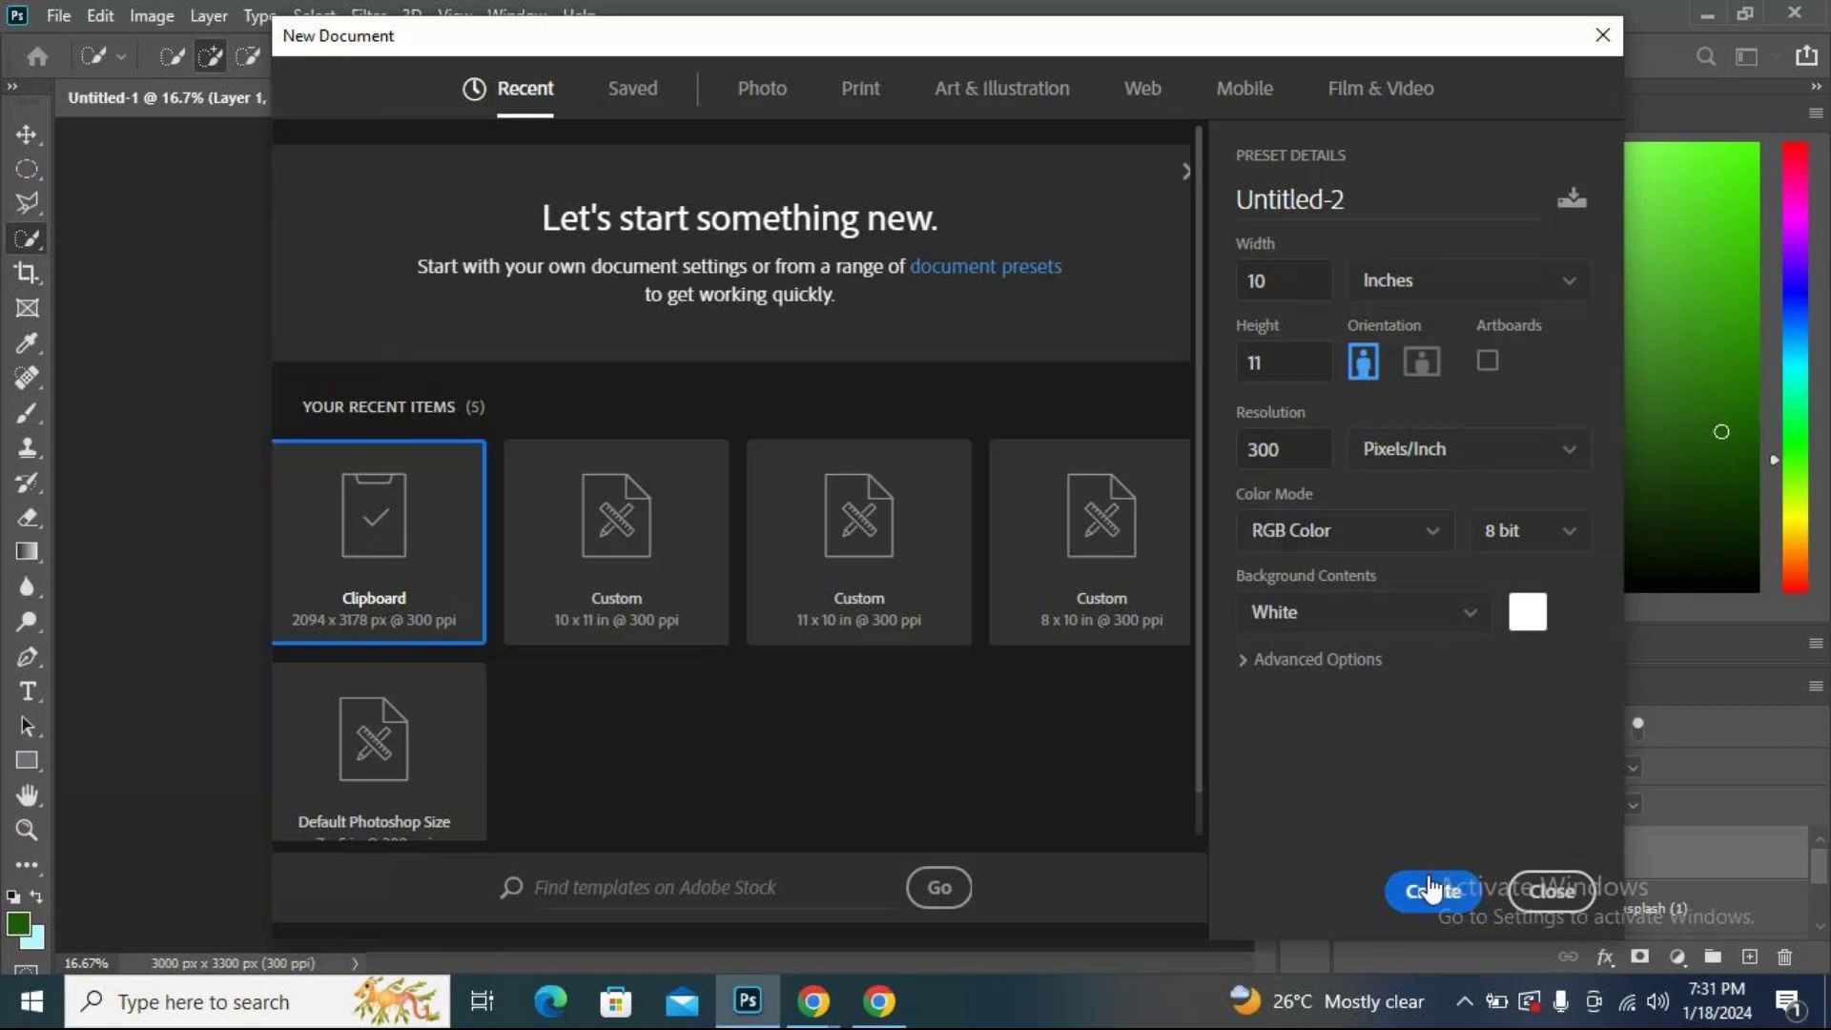
{"action": "left_click", "coordinate": [1430, 889]}
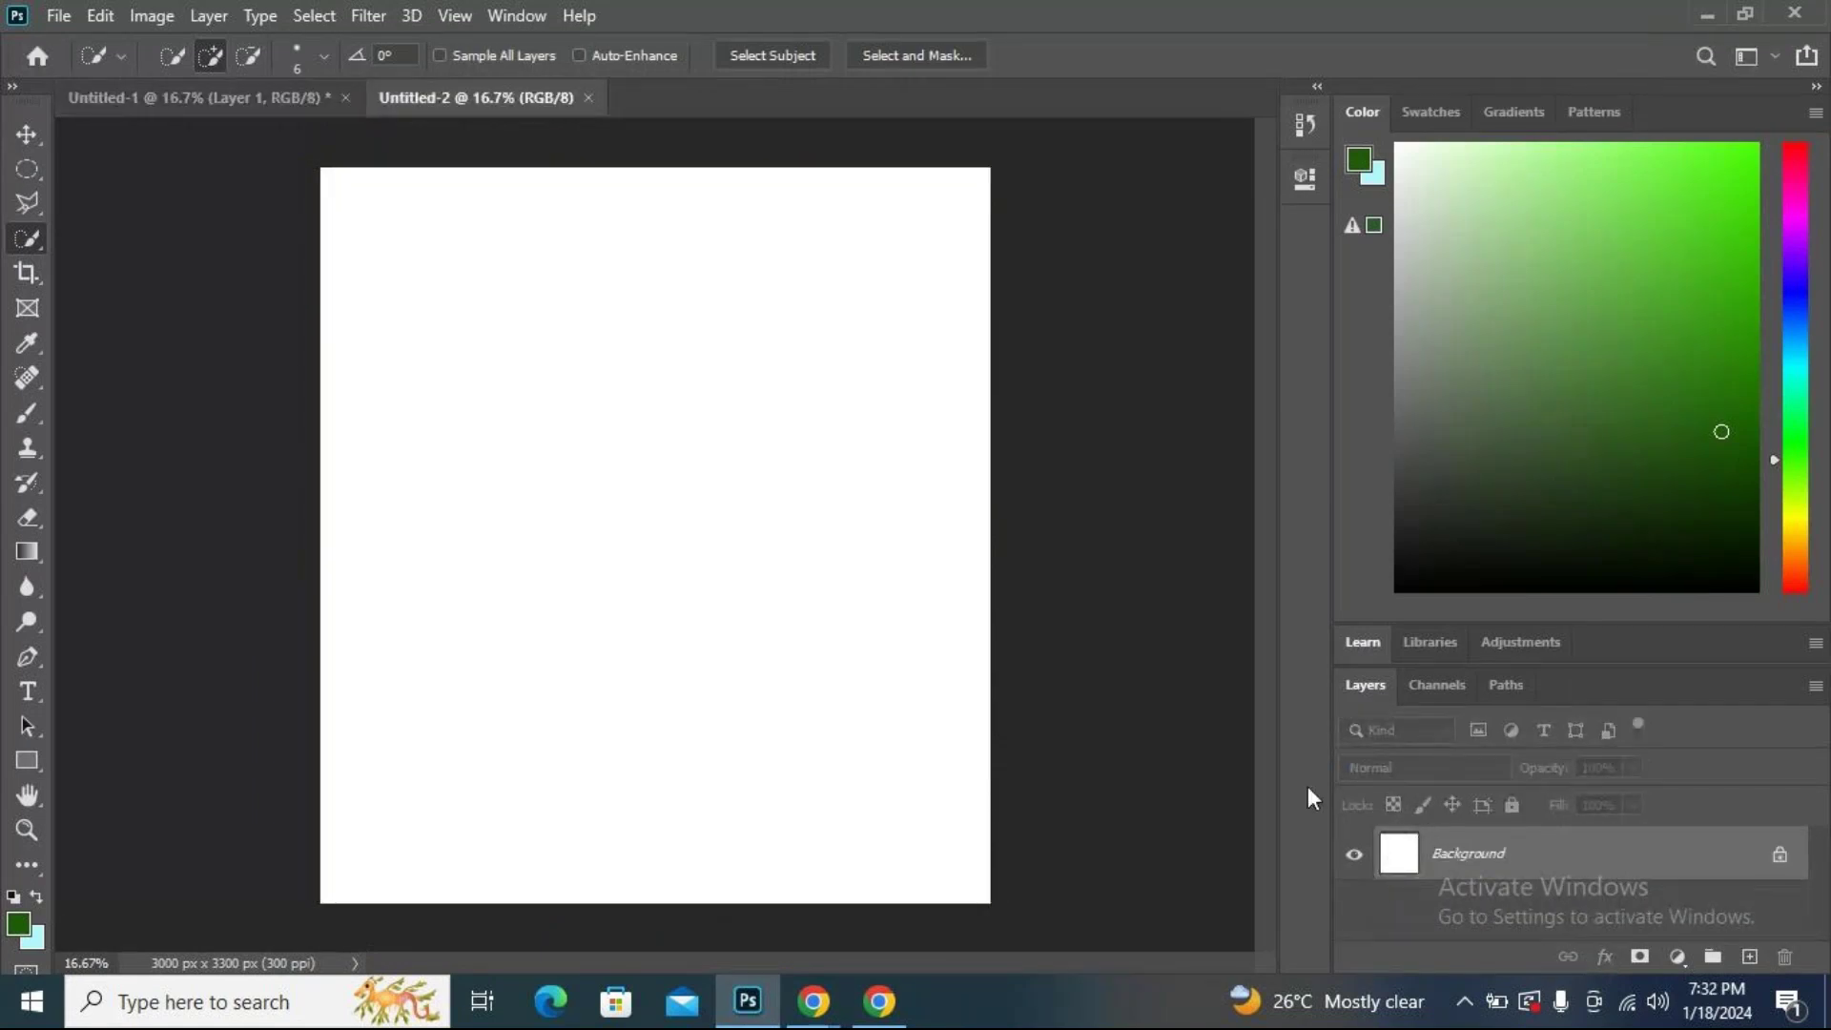
{"action": "left_click", "coordinate": [57, 15]}
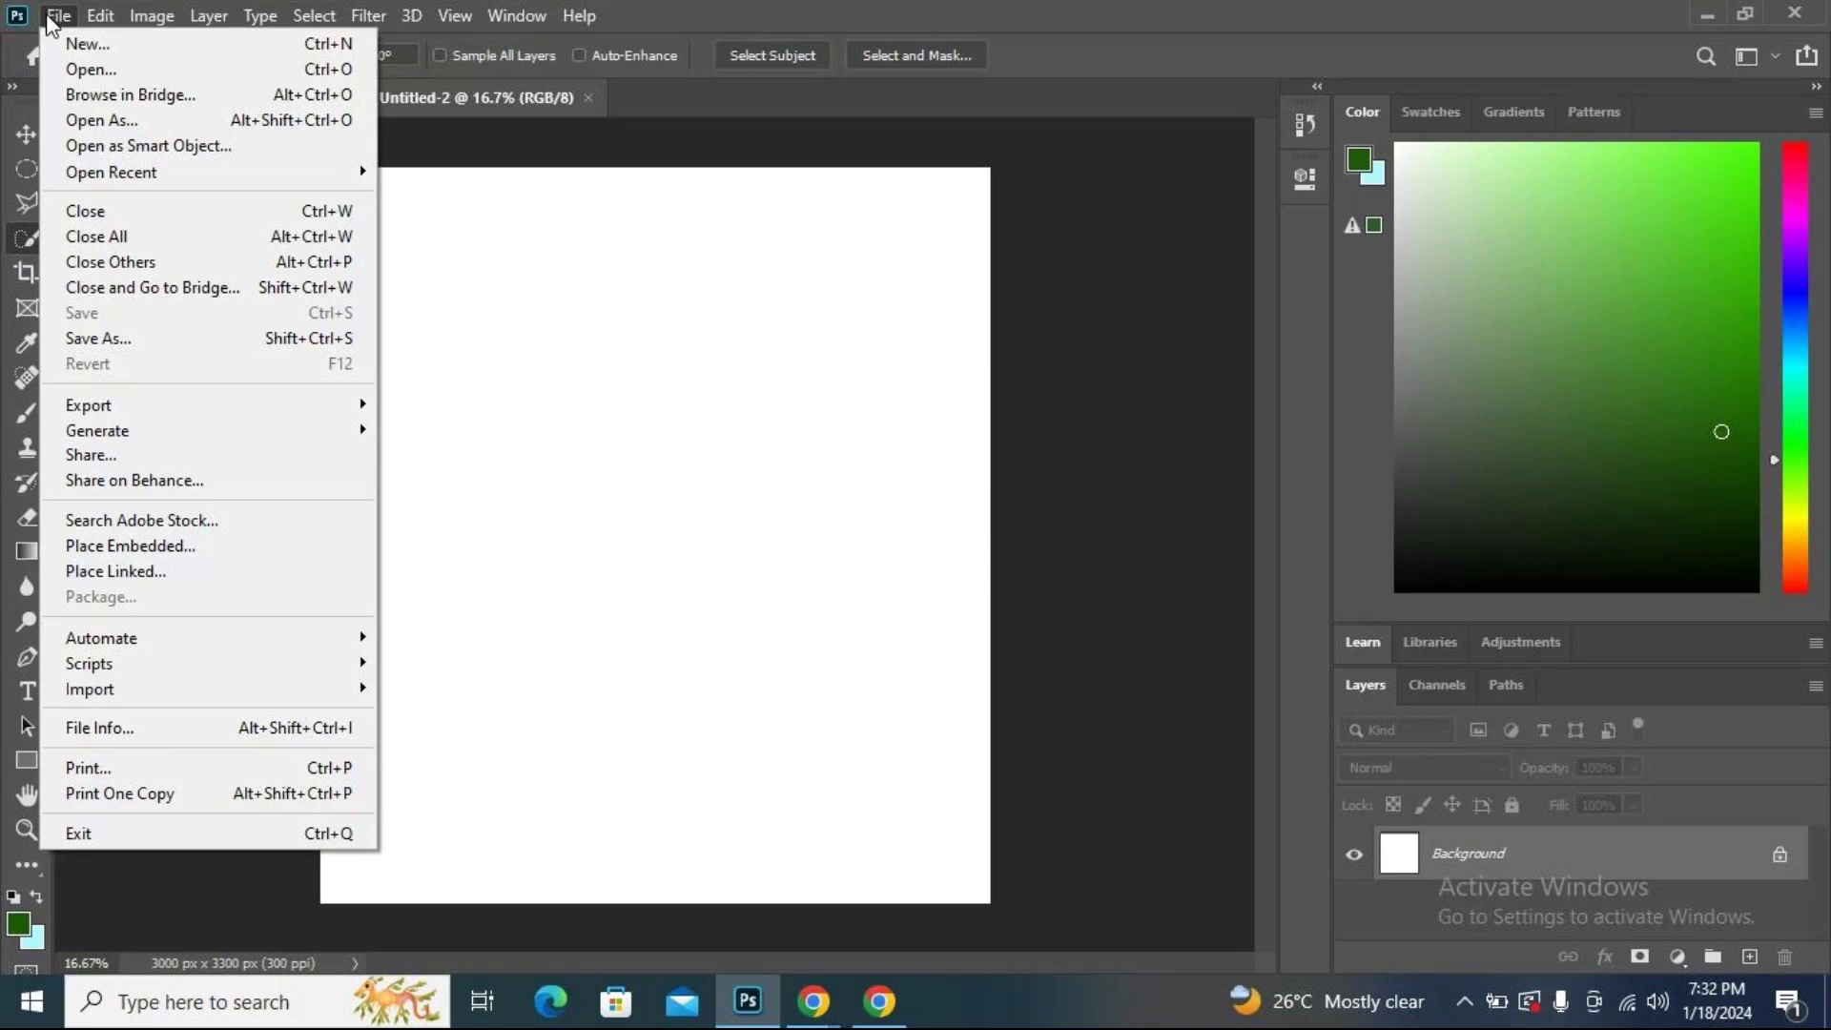
{"action": "left_click", "coordinate": [192, 544]}
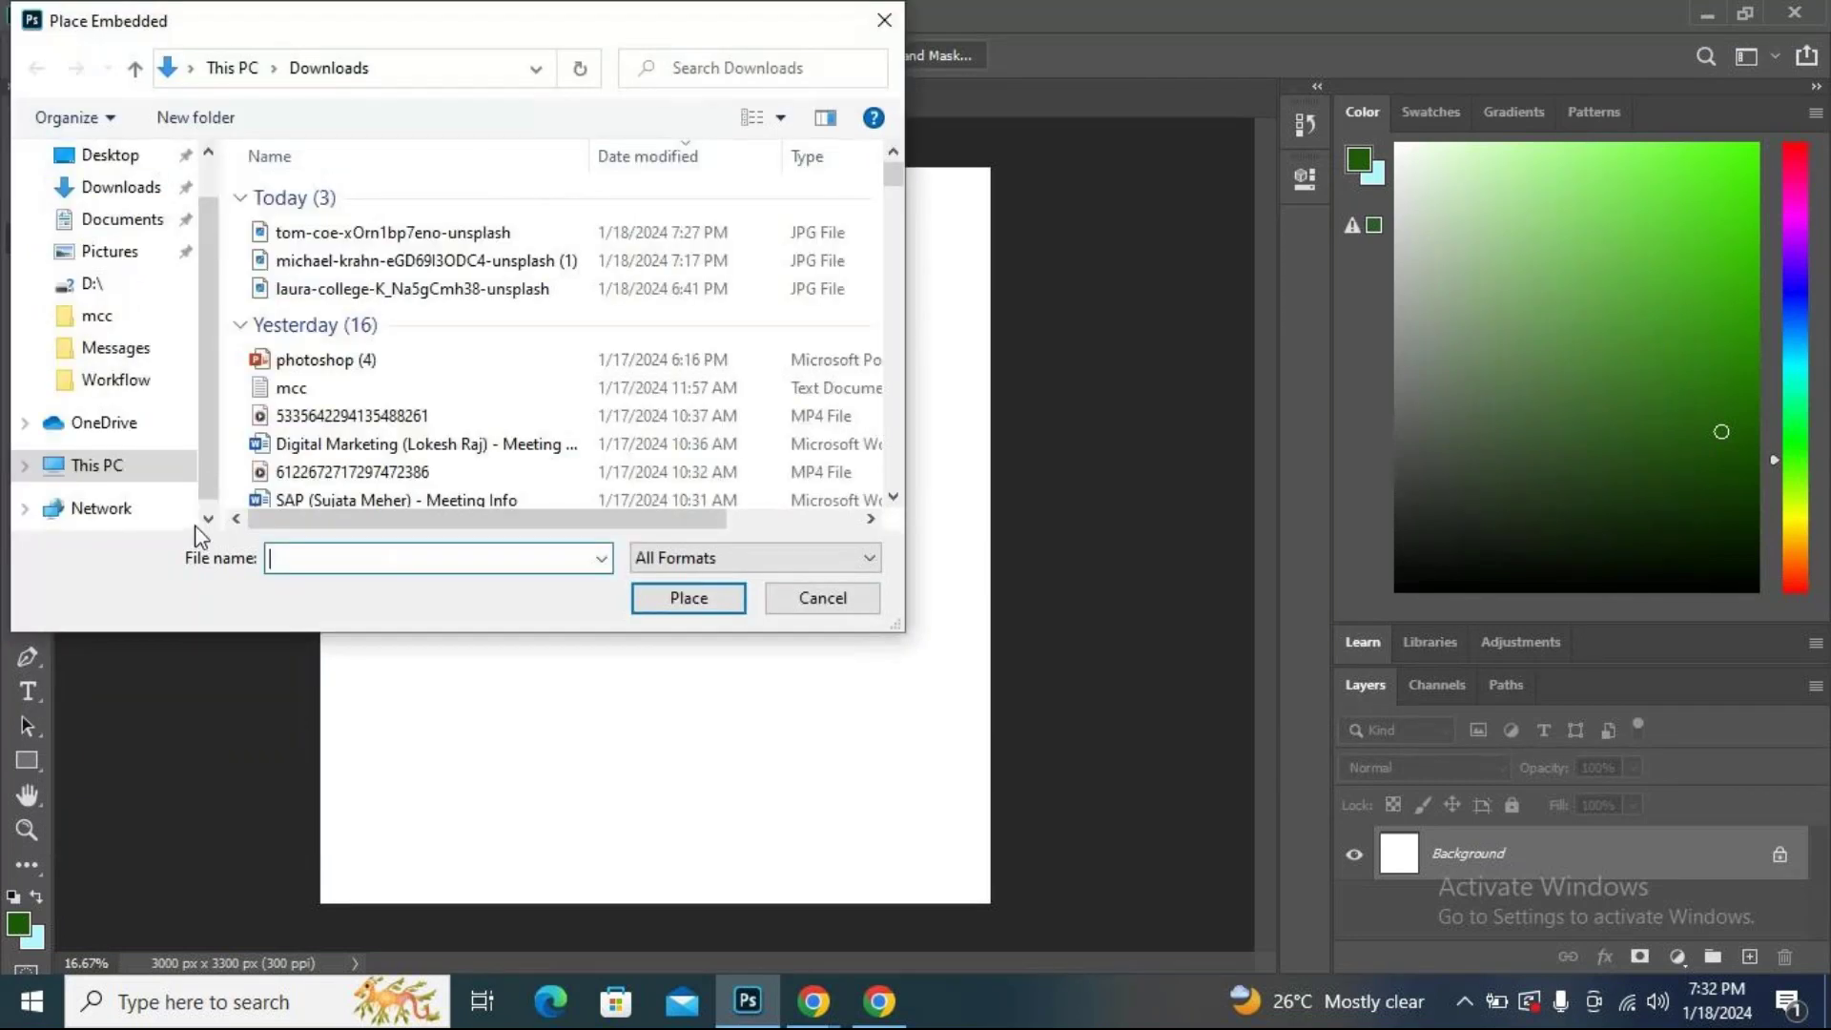
{"action": "left_click", "coordinate": [361, 234]}
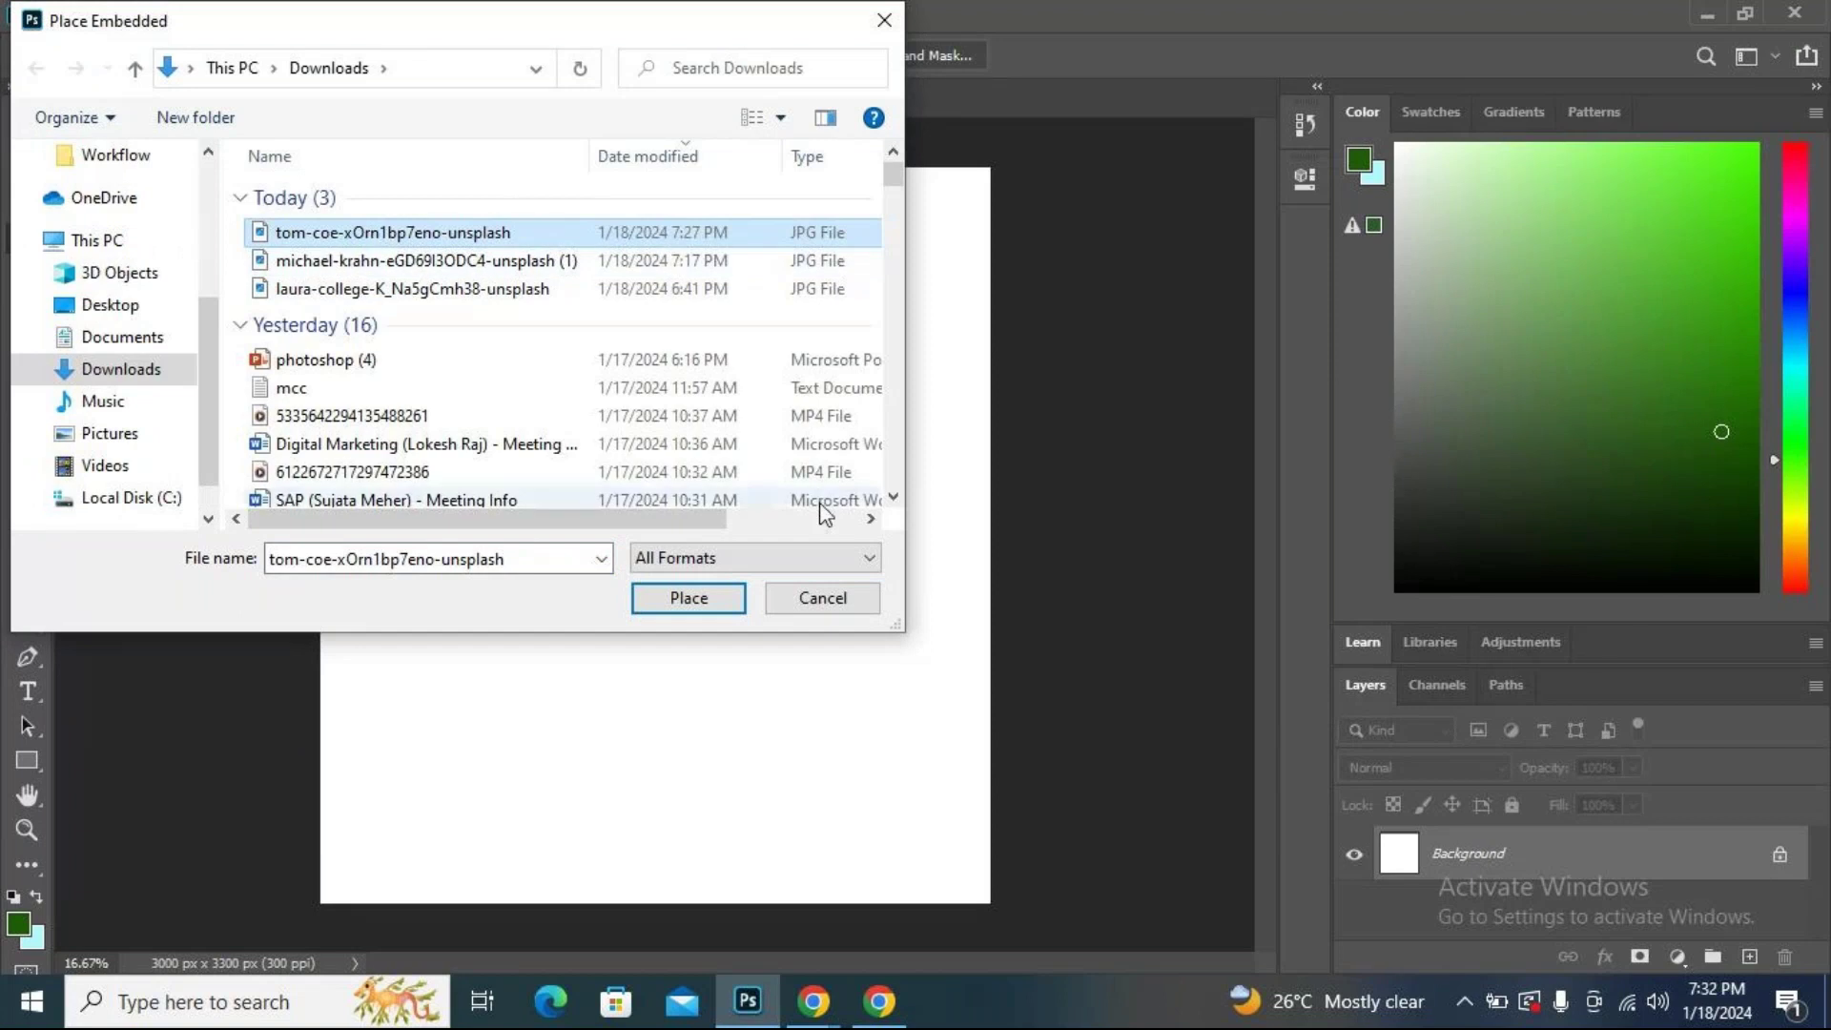
{"action": "left_click", "coordinate": [701, 598]}
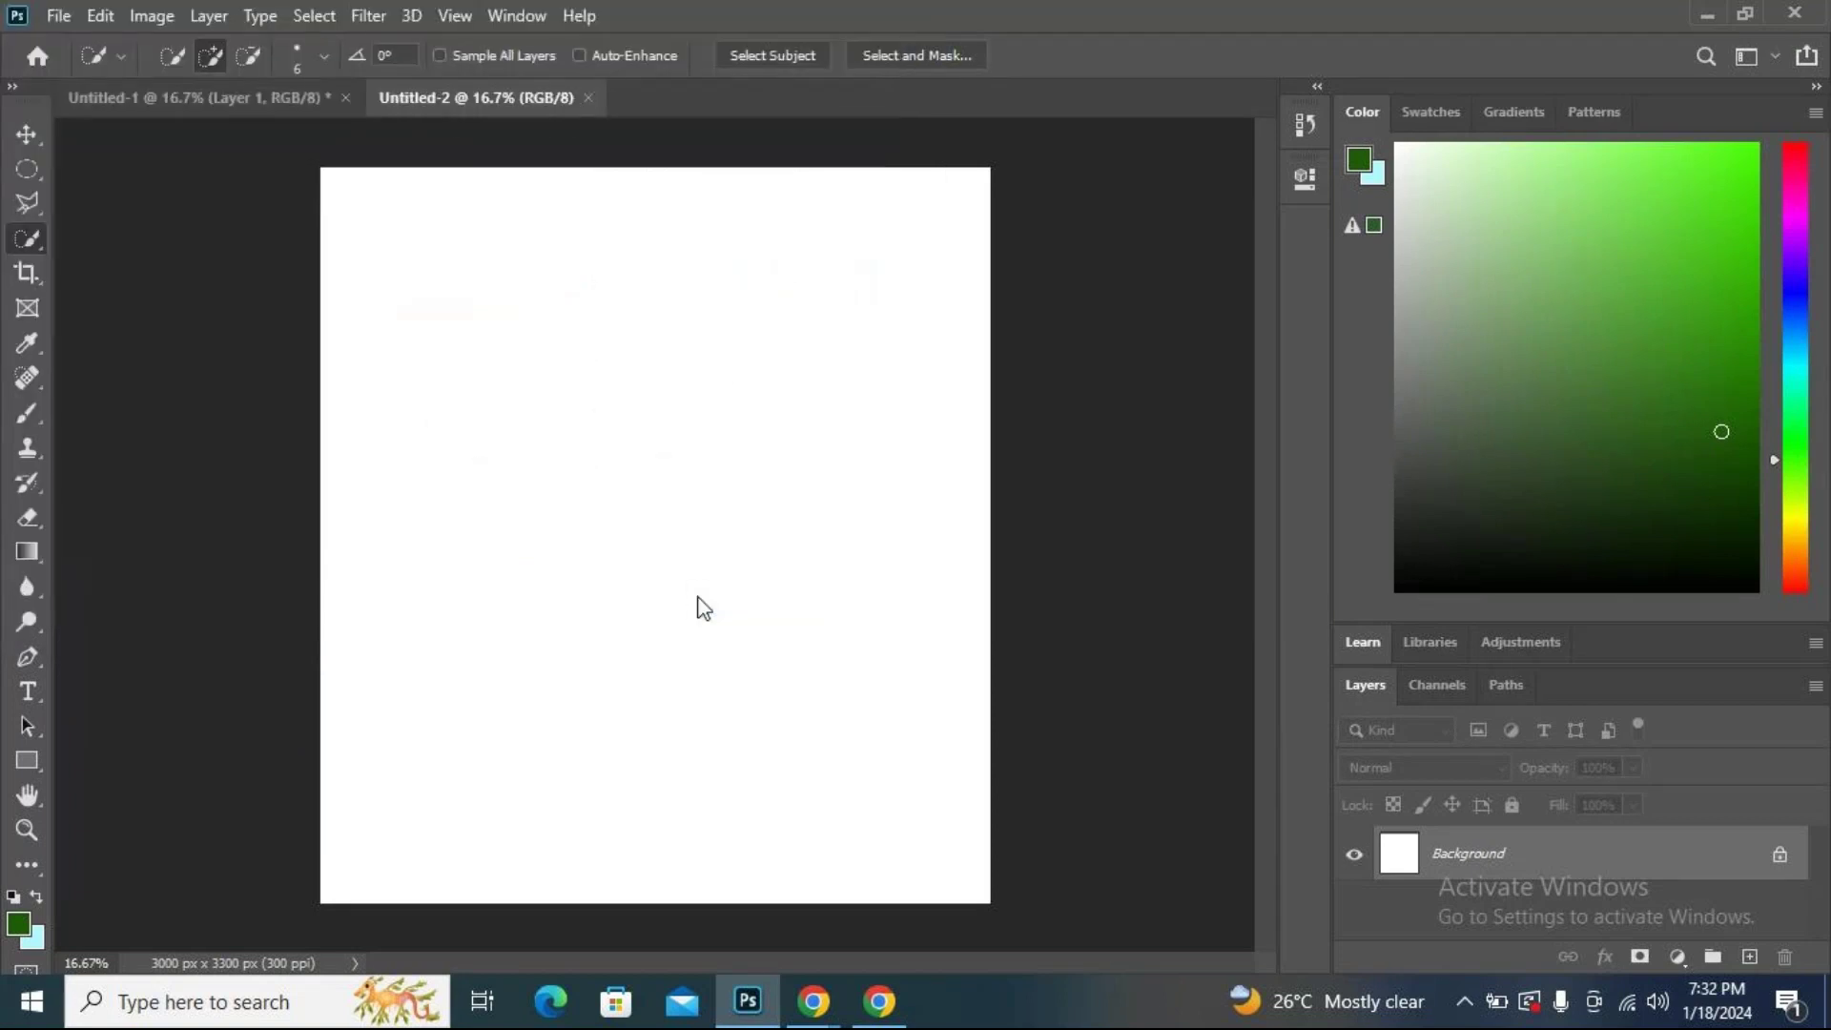
Enlarge and position the placed waterfall photo so it covers the whole canvas, and rasterize its layer.
{"action": "left_click_drag", "start_coordinate": [626, 796], "coordinate": [568, 689]}
{"action": "left_click_drag", "start_coordinate": [823, 796], "coordinate": [948, 941]}
{"action": "left_click_drag", "start_coordinate": [770, 760], "coordinate": [630, 564]}
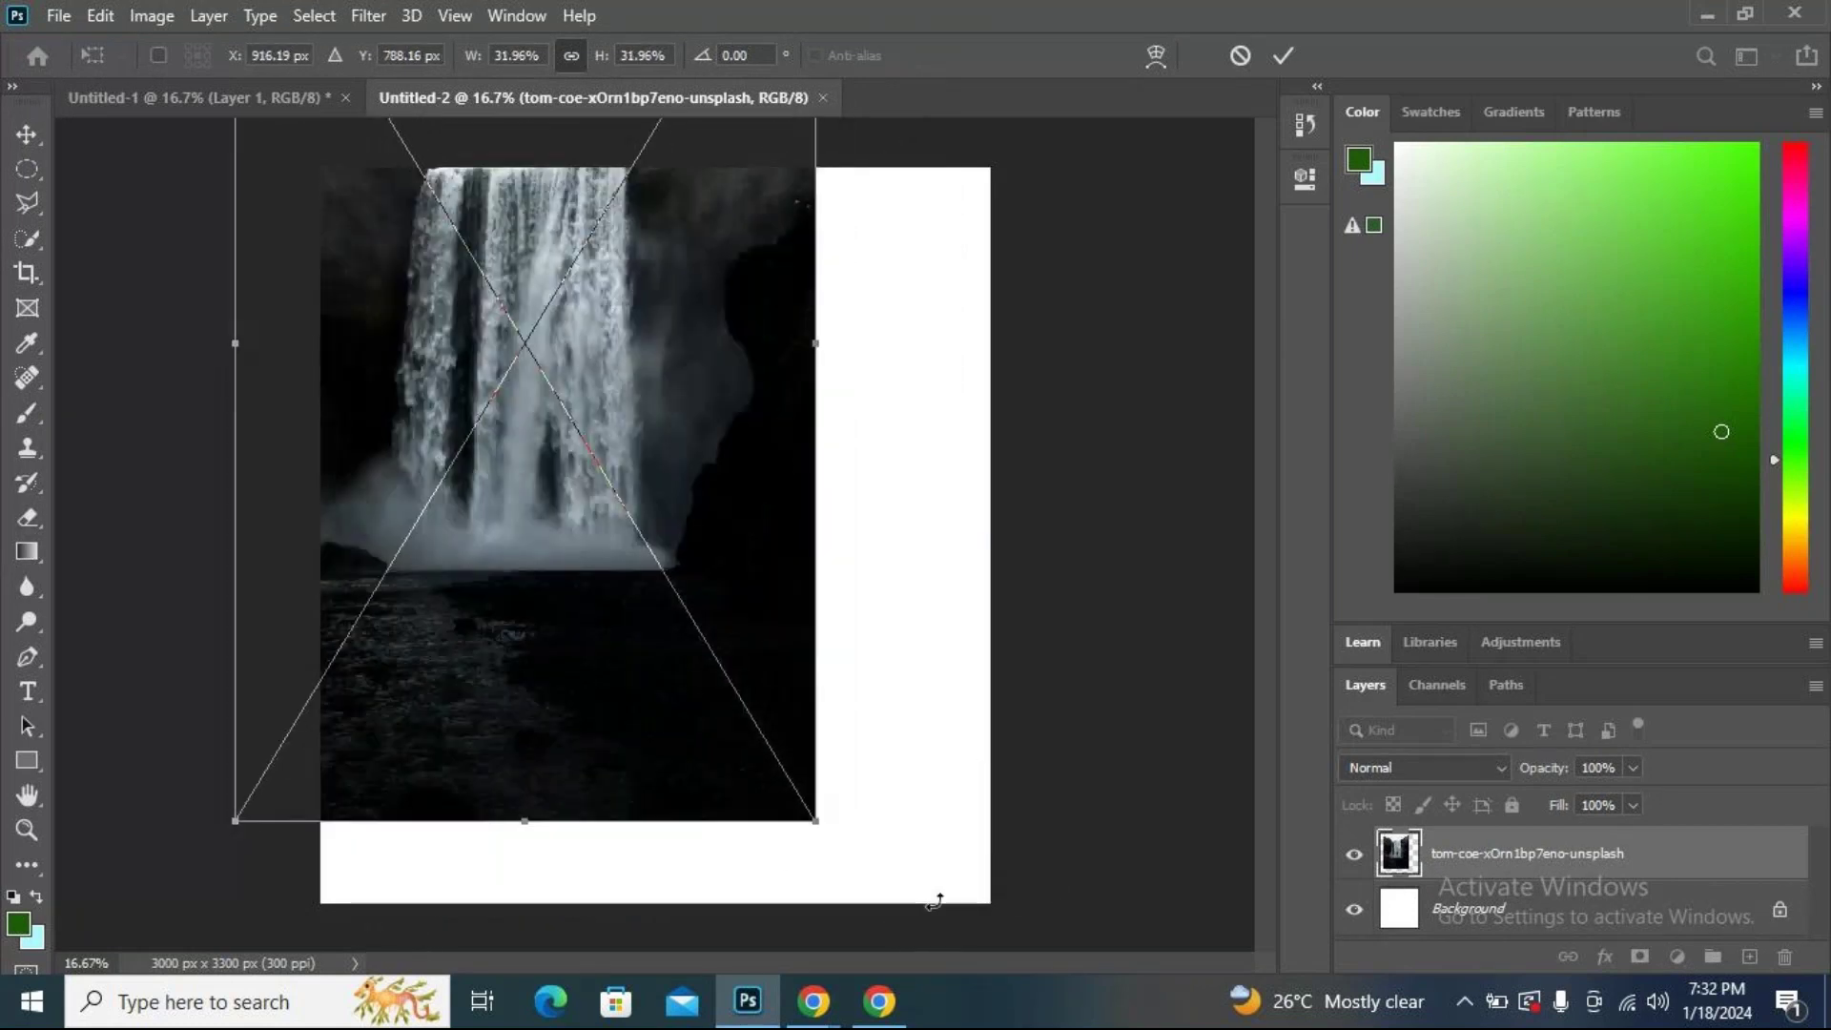
{"action": "left_click_drag", "start_coordinate": [815, 826], "coordinate": [948, 866]}
{"action": "left_click_drag", "start_coordinate": [647, 776], "coordinate": [641, 710]}
{"action": "left_click_drag", "start_coordinate": [951, 864], "coordinate": [992, 913]}
{"action": "left_click_drag", "start_coordinate": [716, 776], "coordinate": [734, 937]}
{"action": "key", "text": "w"}
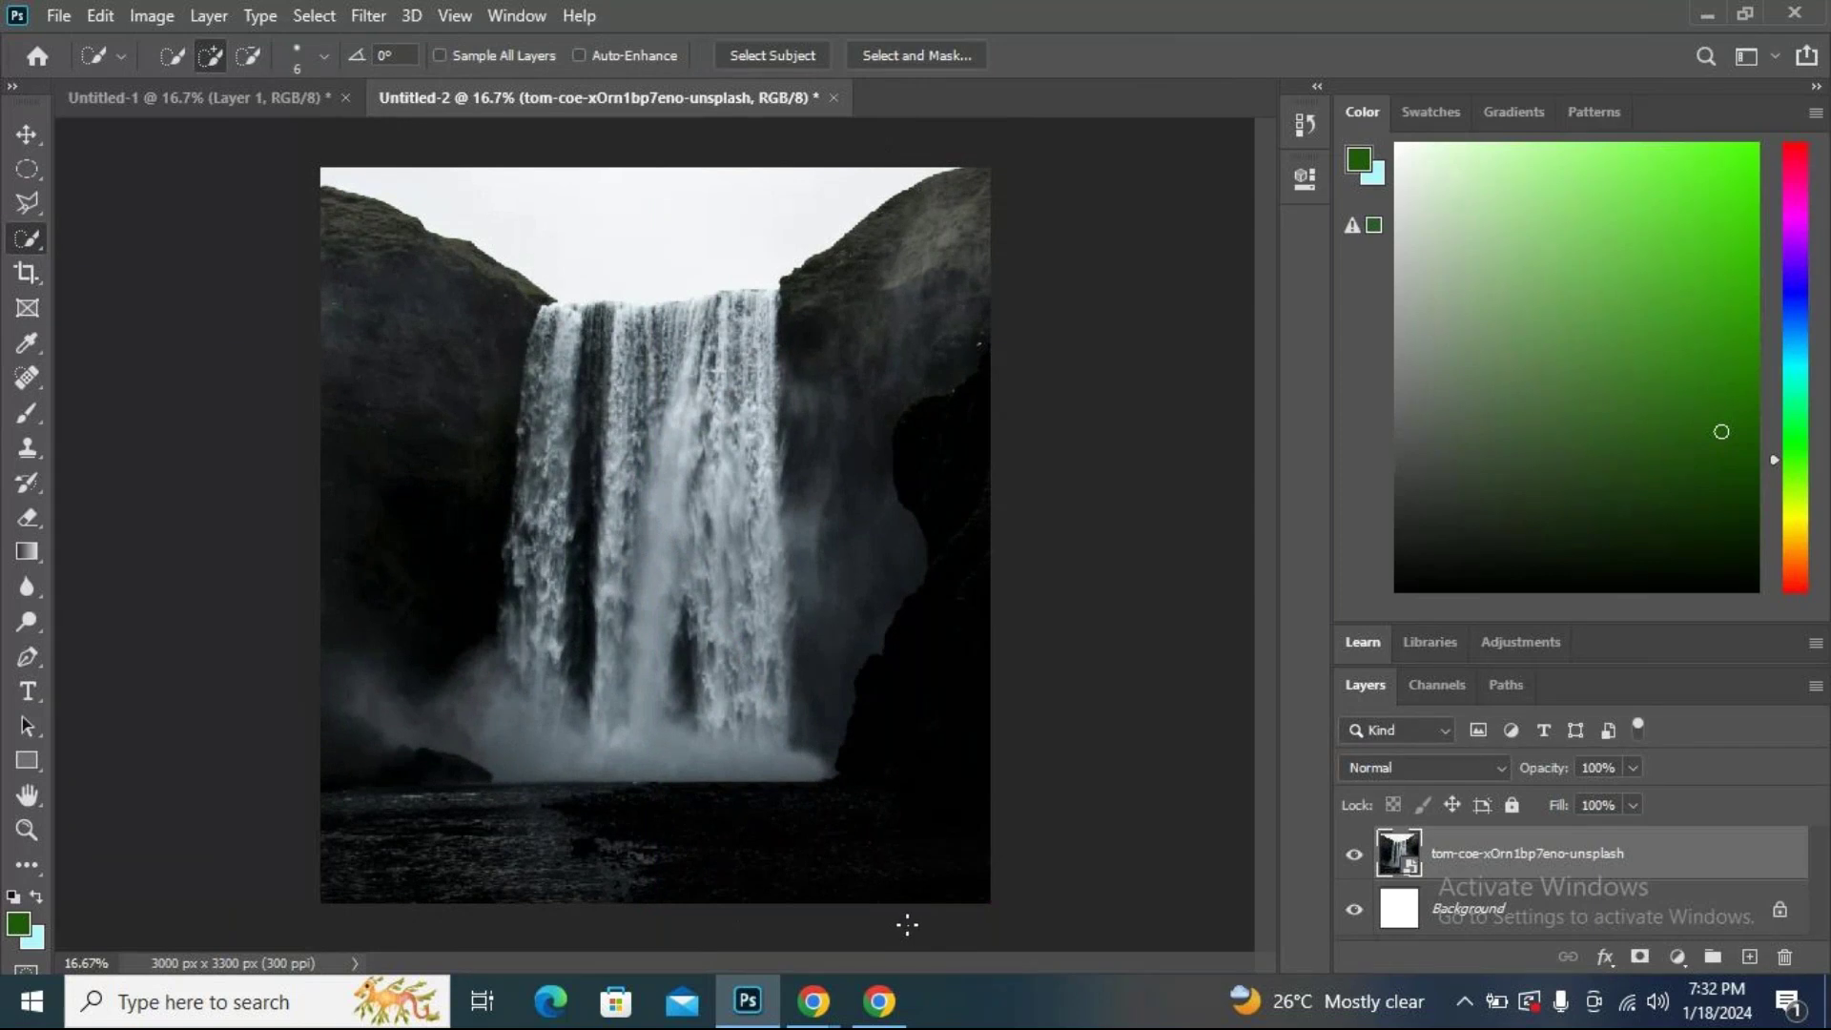
{"action": "right_click", "coordinate": [1517, 865]}
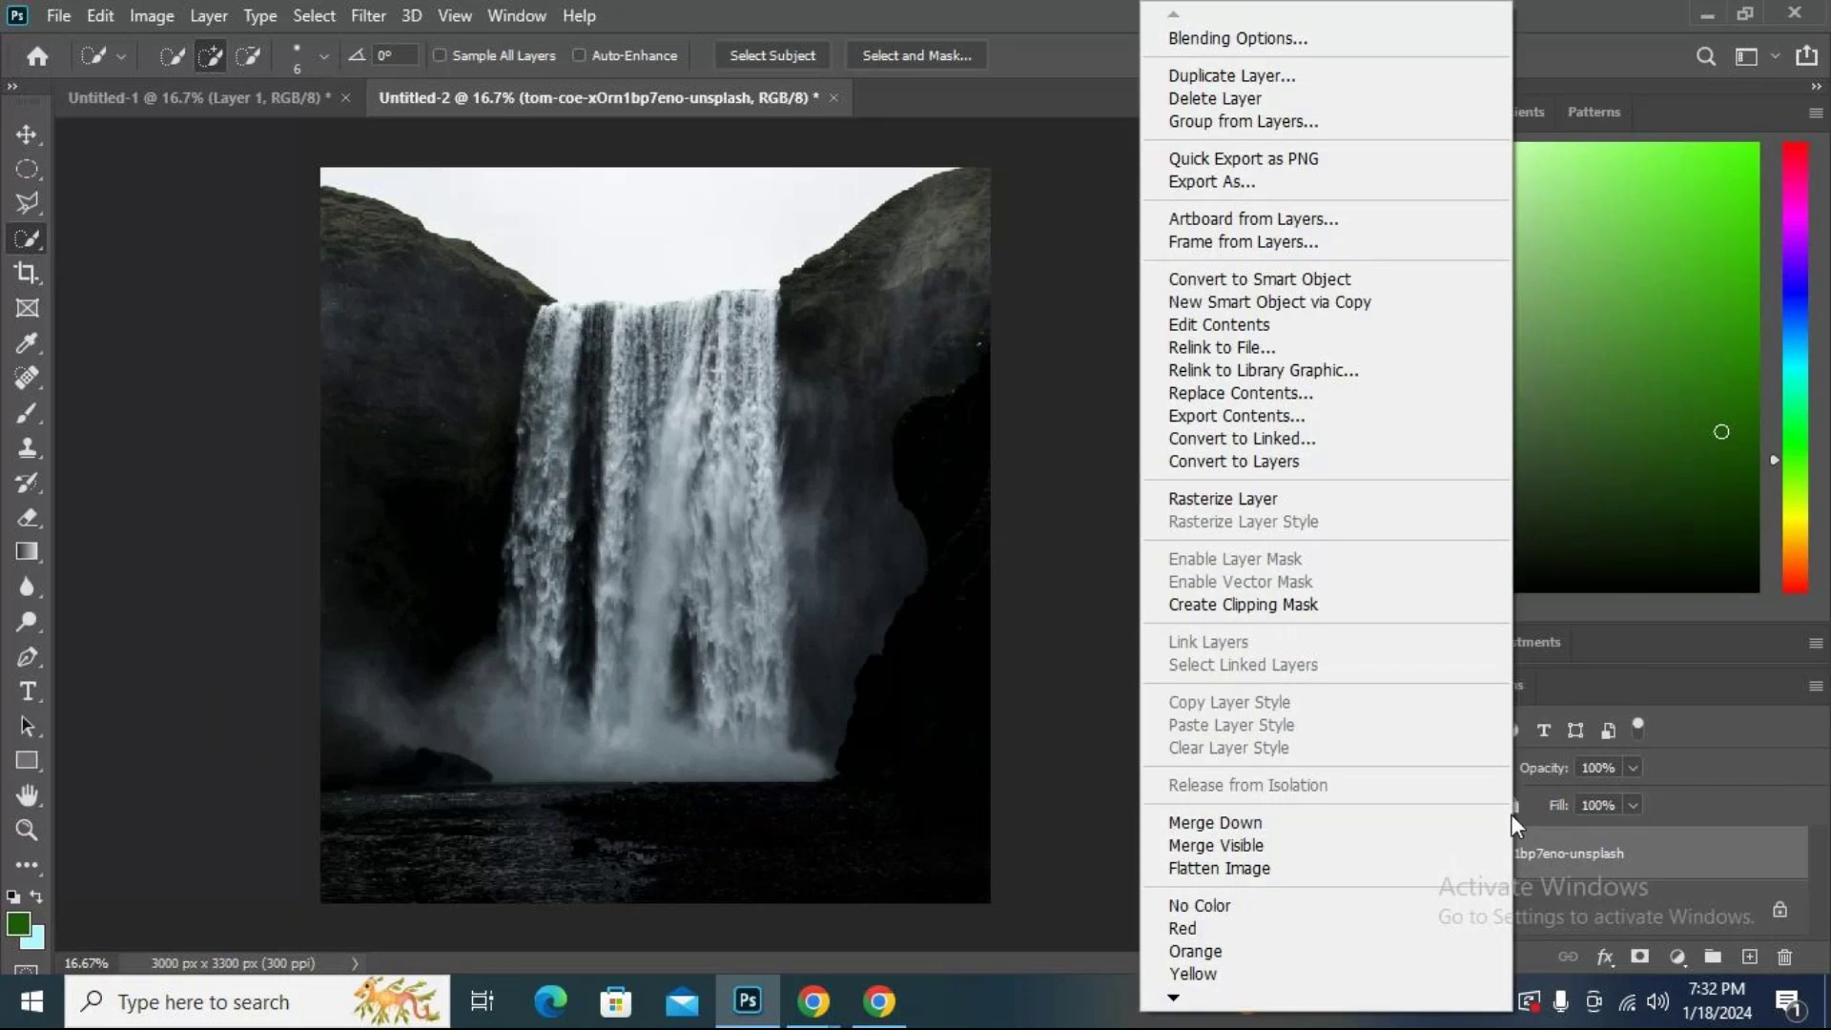
{"action": "left_click", "coordinate": [1280, 501]}
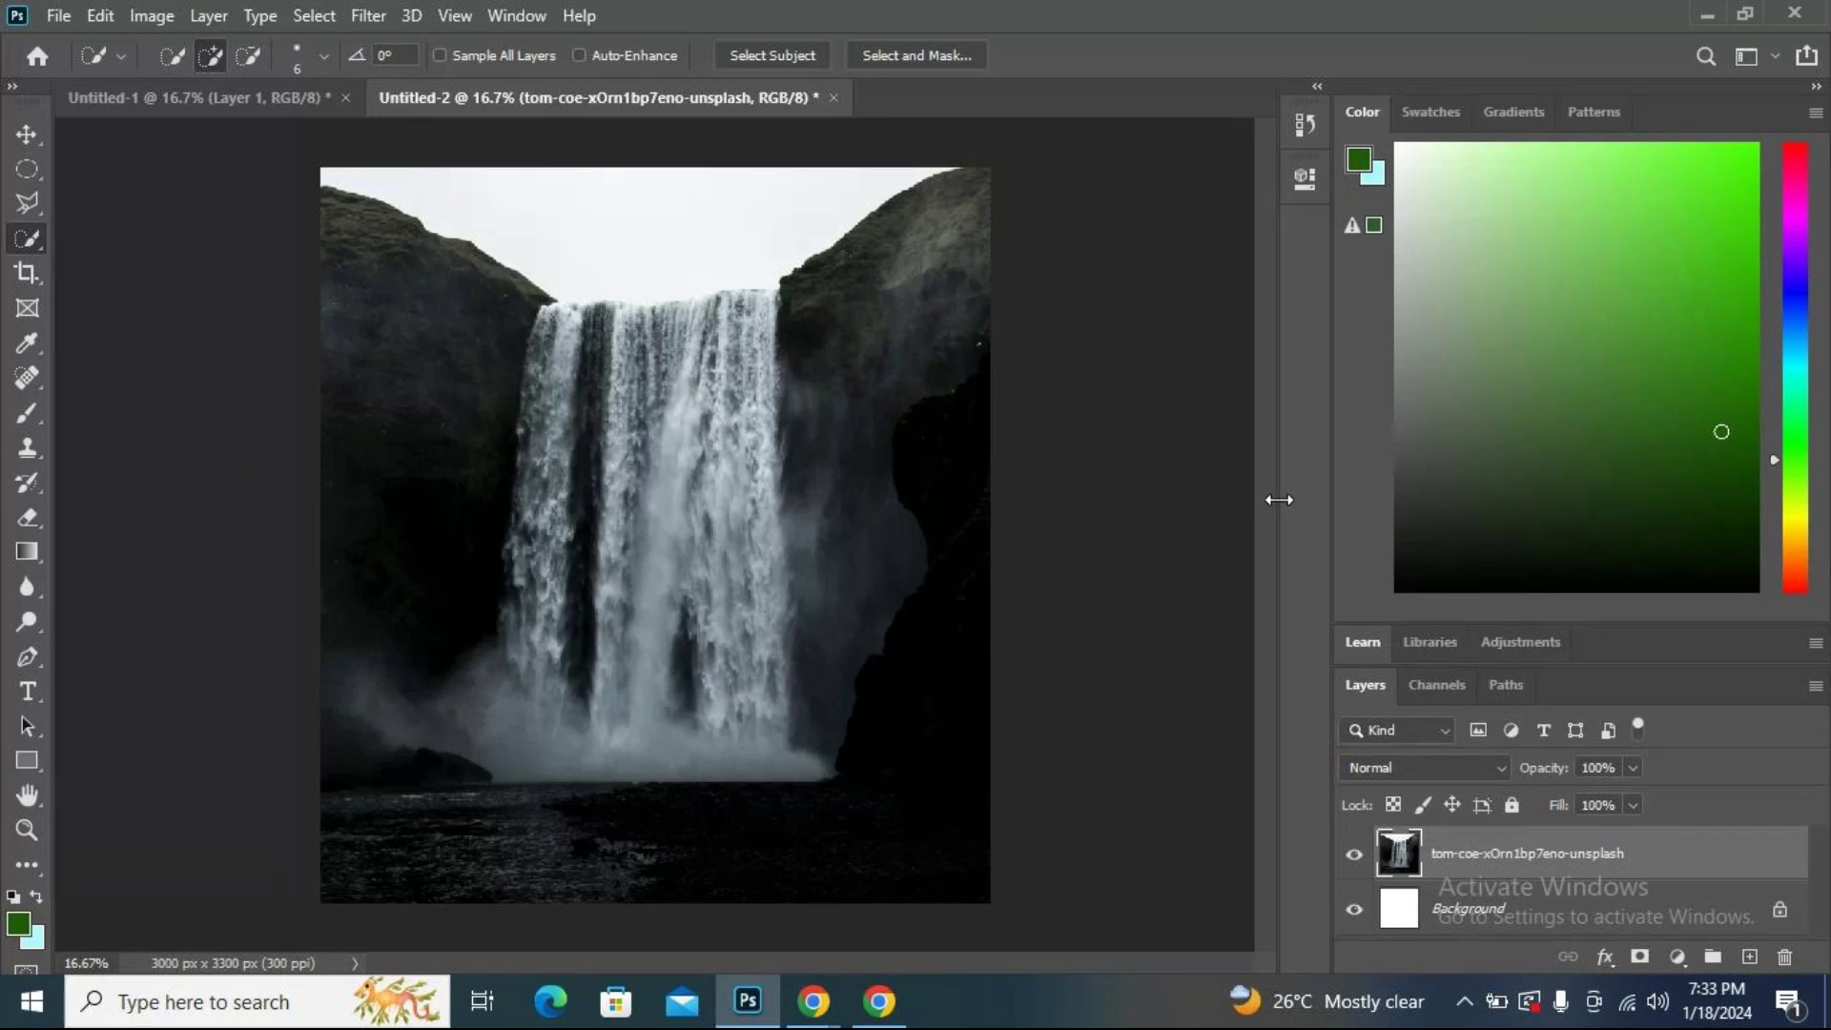
Adjust the waterfall layer's brightness to 98 and contrast to 16.
{"action": "left_click", "coordinate": [136, 20]}
{"action": "mouse_move", "coordinate": [150, 91]}
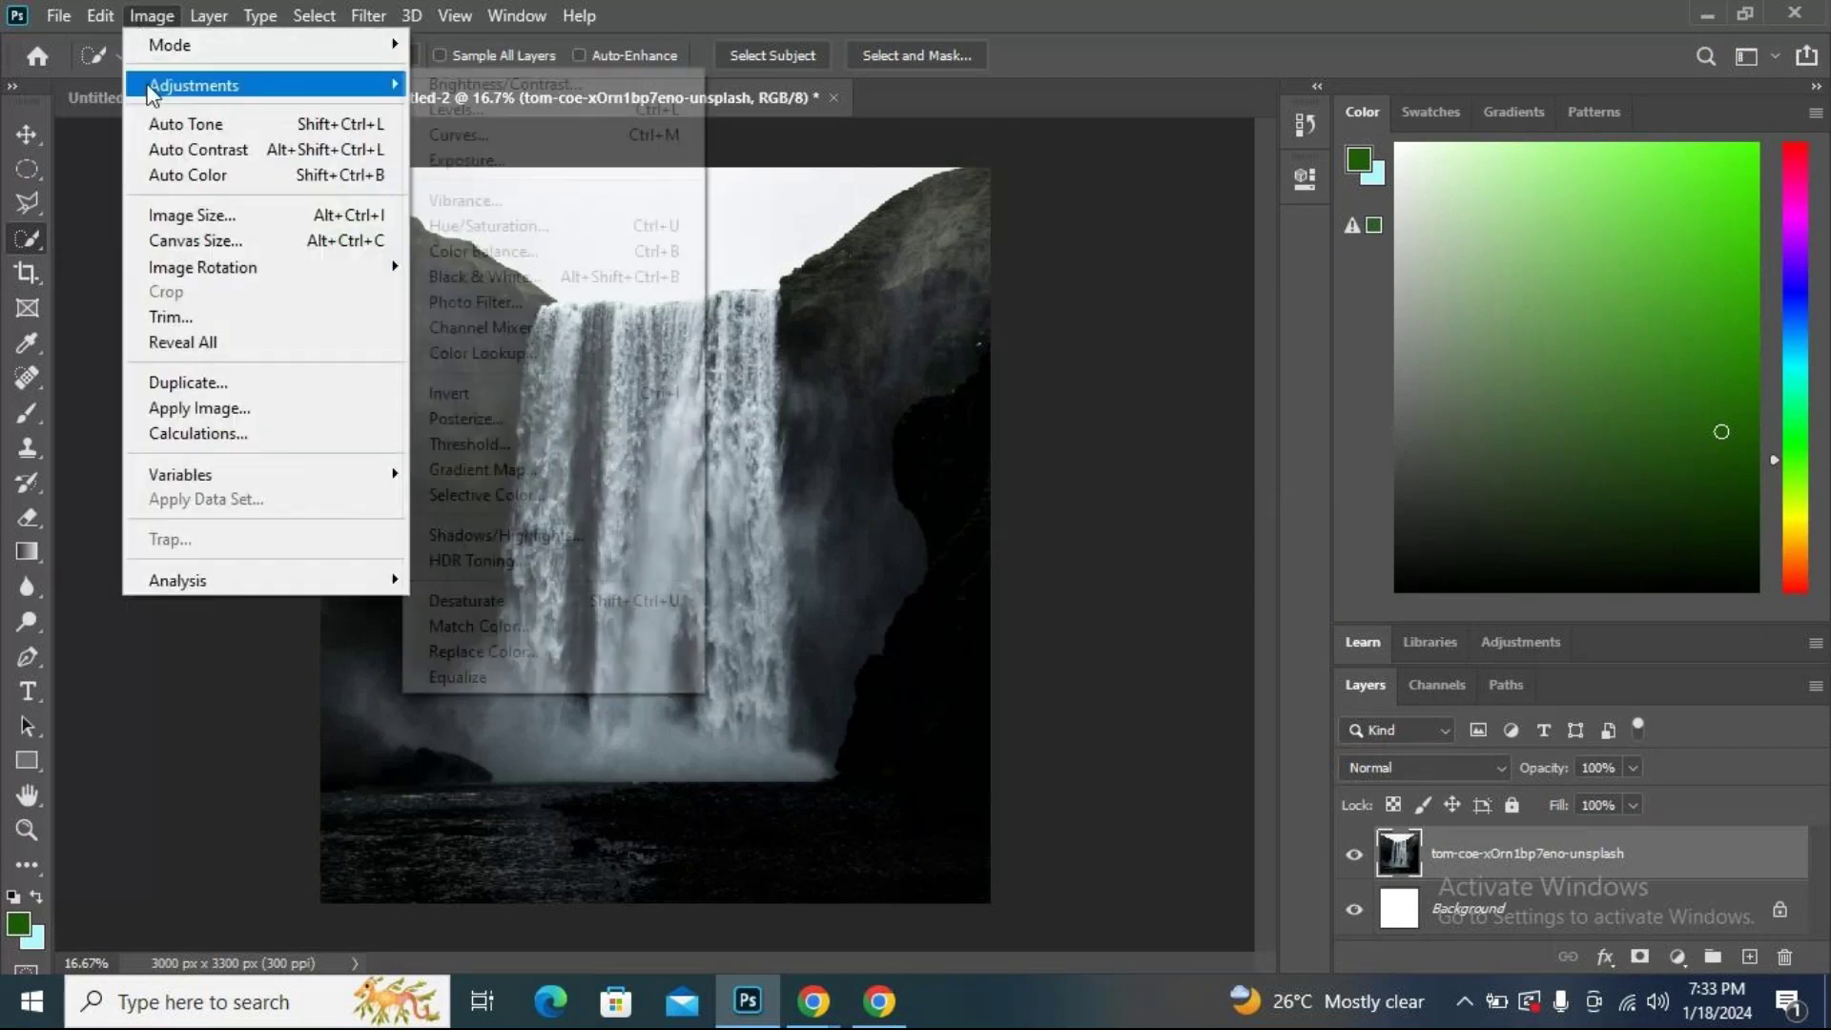
{"action": "left_click", "coordinate": [505, 84]}
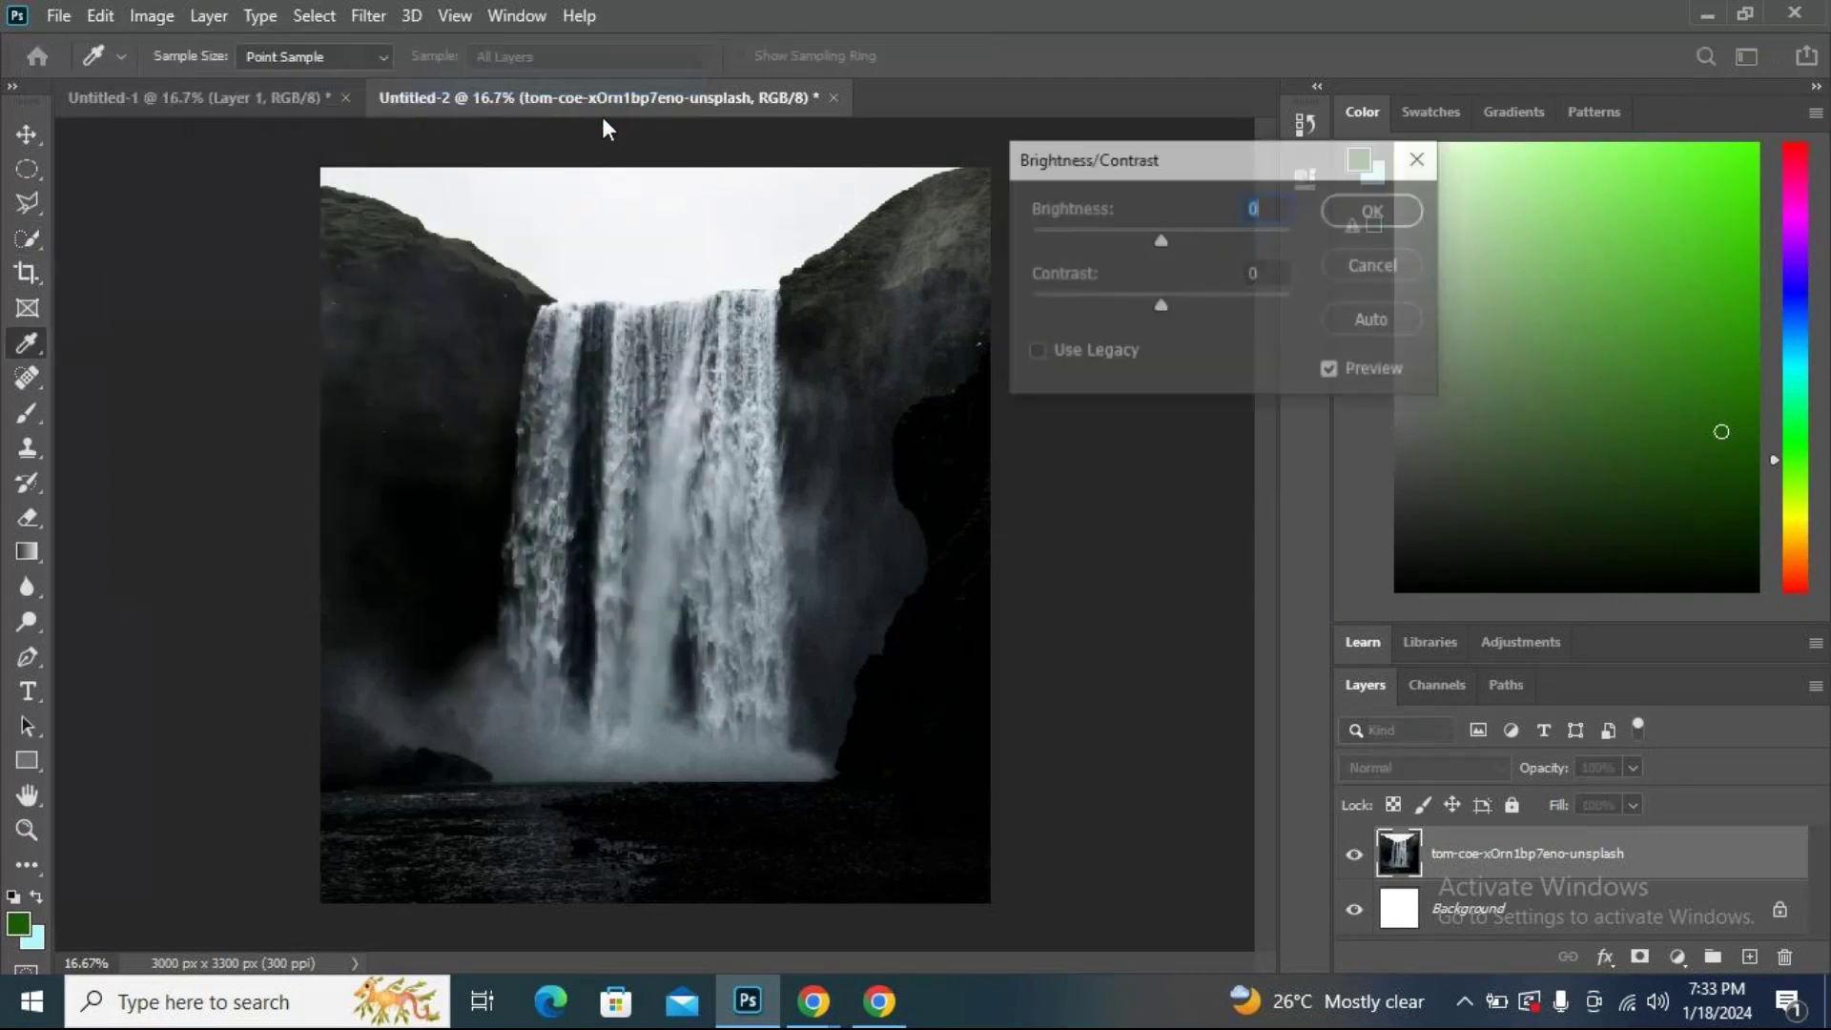
{"action": "left_click_drag", "start_coordinate": [1160, 239], "coordinate": [1236, 239]}
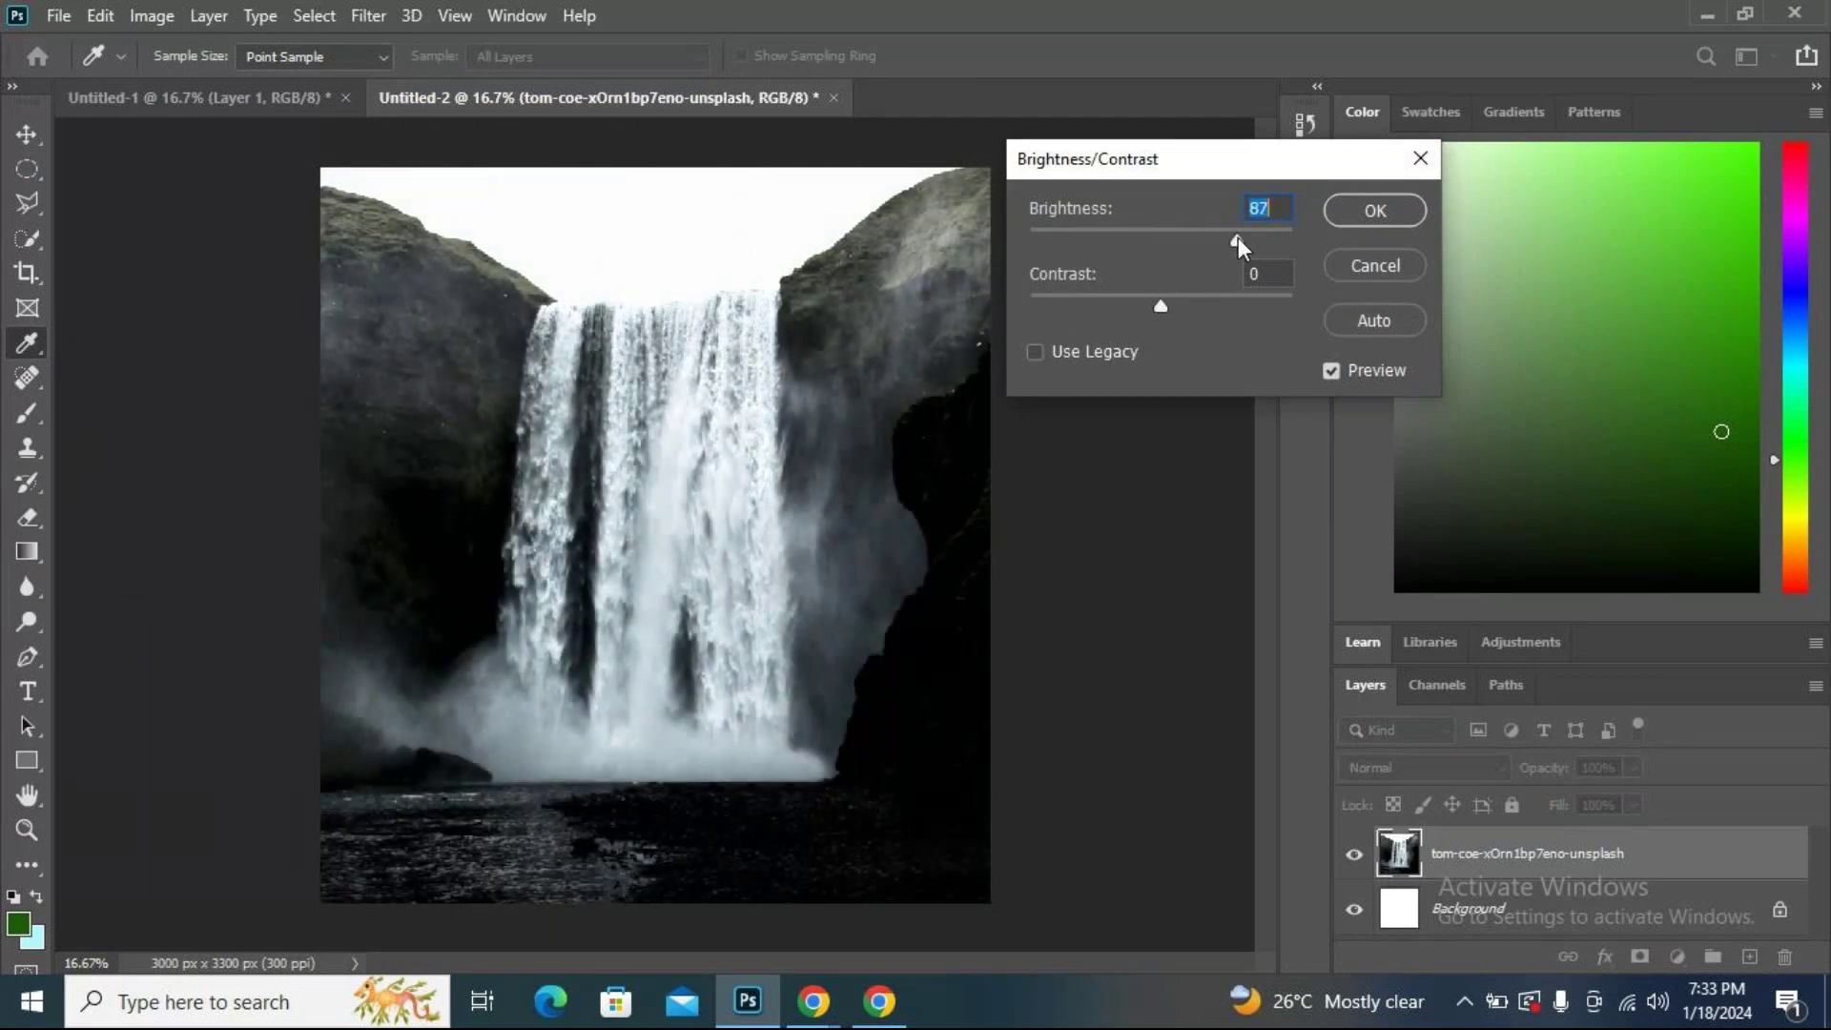
{"action": "mouse_move", "coordinate": [1156, 305]}
{"action": "left_mouse_down"}
{"action": "mouse_move", "coordinate": [1301, 311]}
{"action": "mouse_move", "coordinate": [1074, 319]}
{"action": "mouse_move", "coordinate": [1183, 306]}
{"action": "left_mouse_up"}
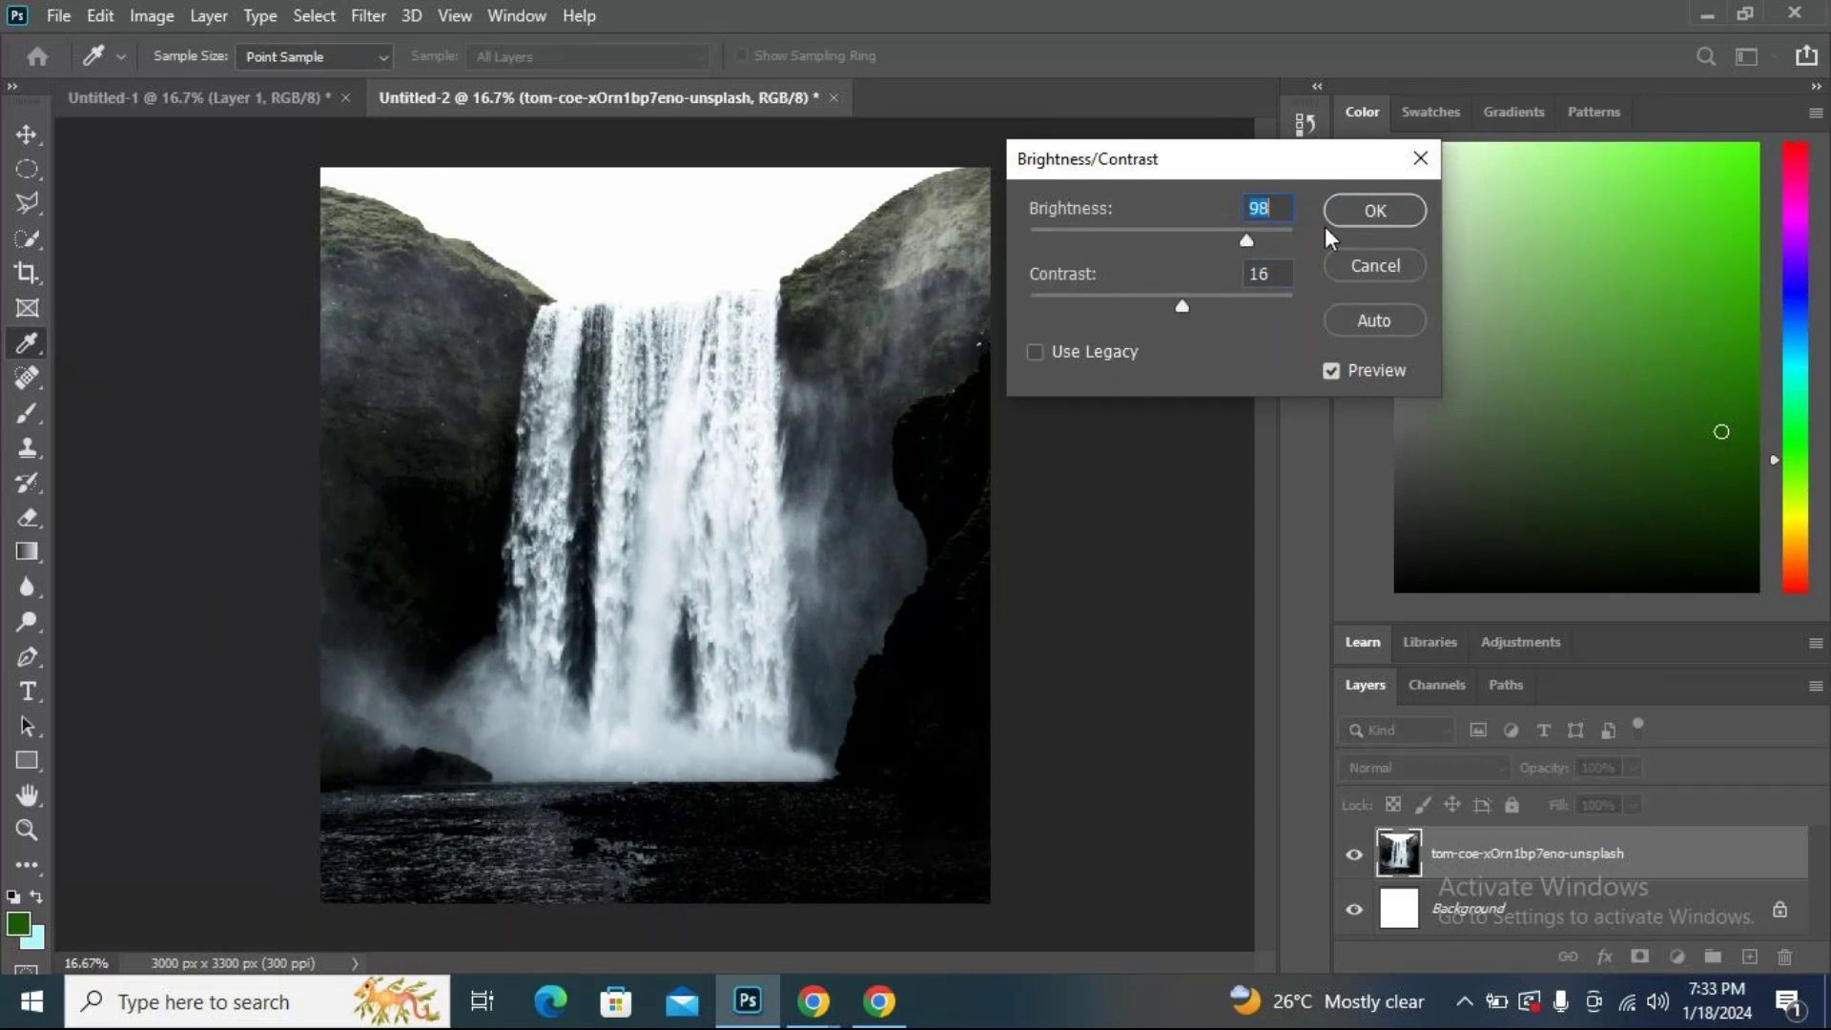
{"action": "left_click", "coordinate": [1400, 212]}
{"action": "key", "text": "w"}
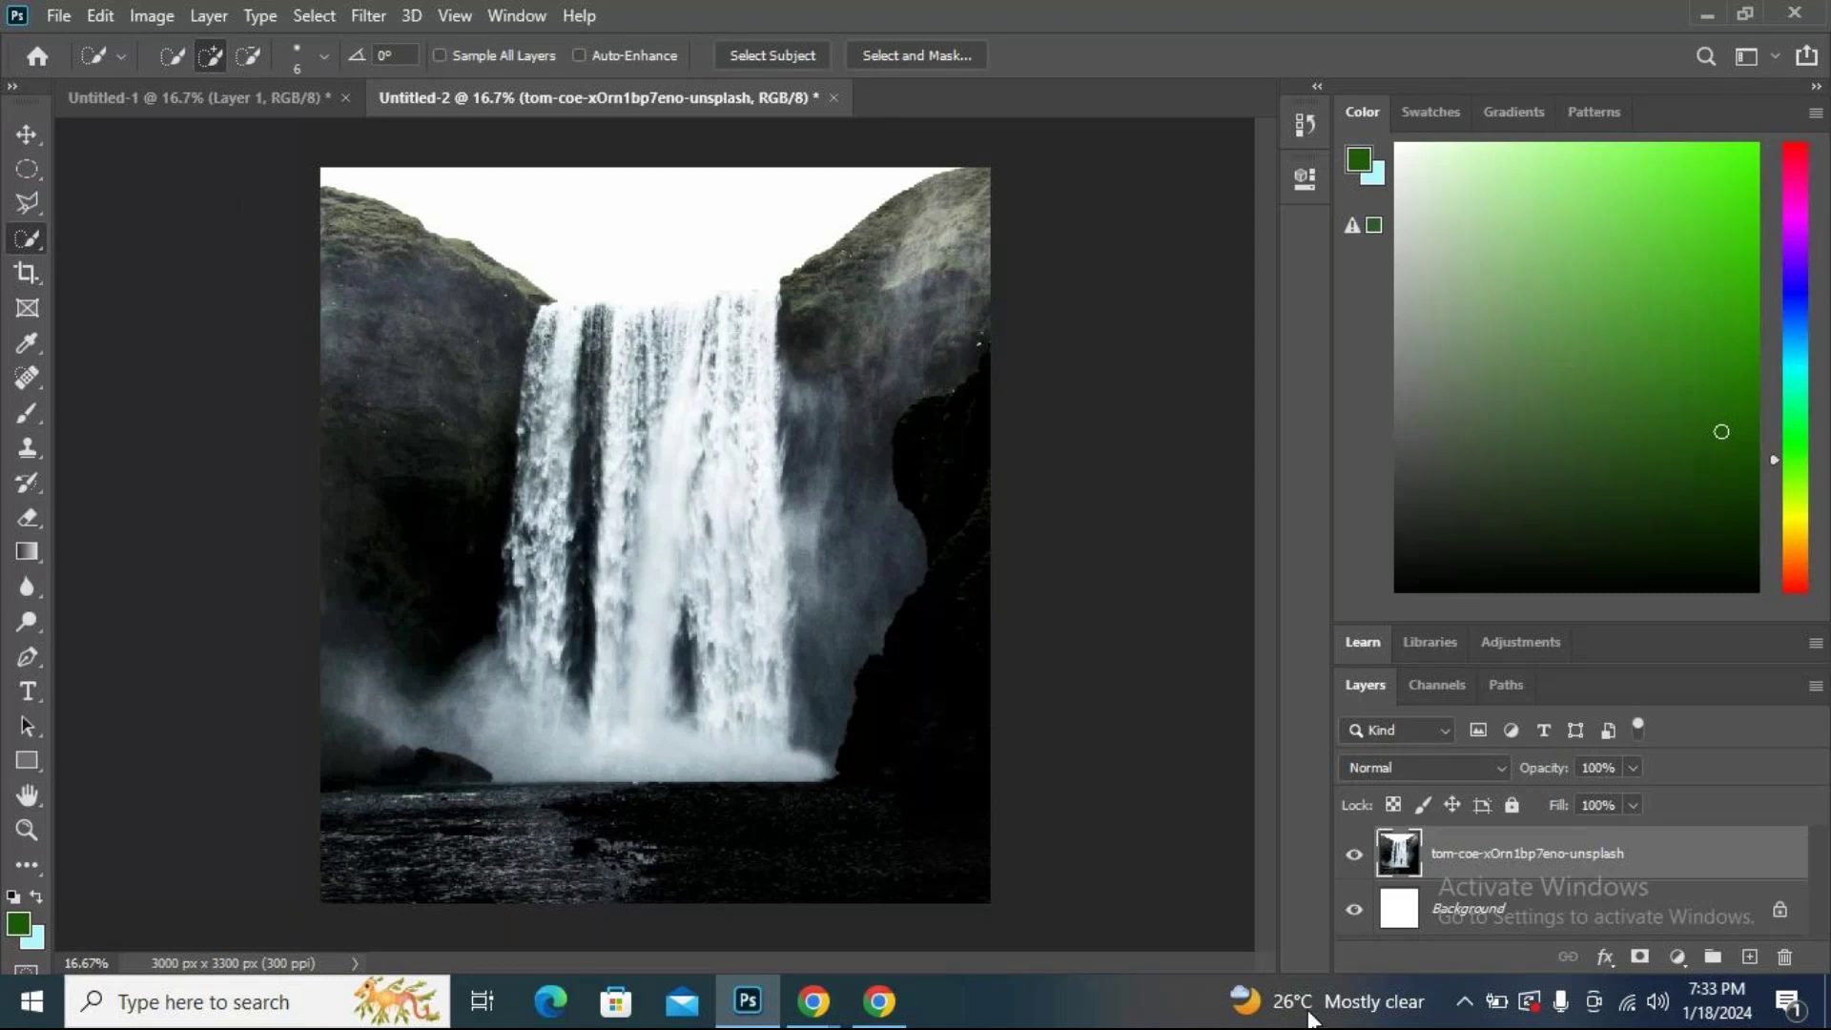
Add a new layer above the waterfall and set the Elliptical Marquee feather to 300 px.
{"action": "left_click", "coordinate": [1763, 961]}
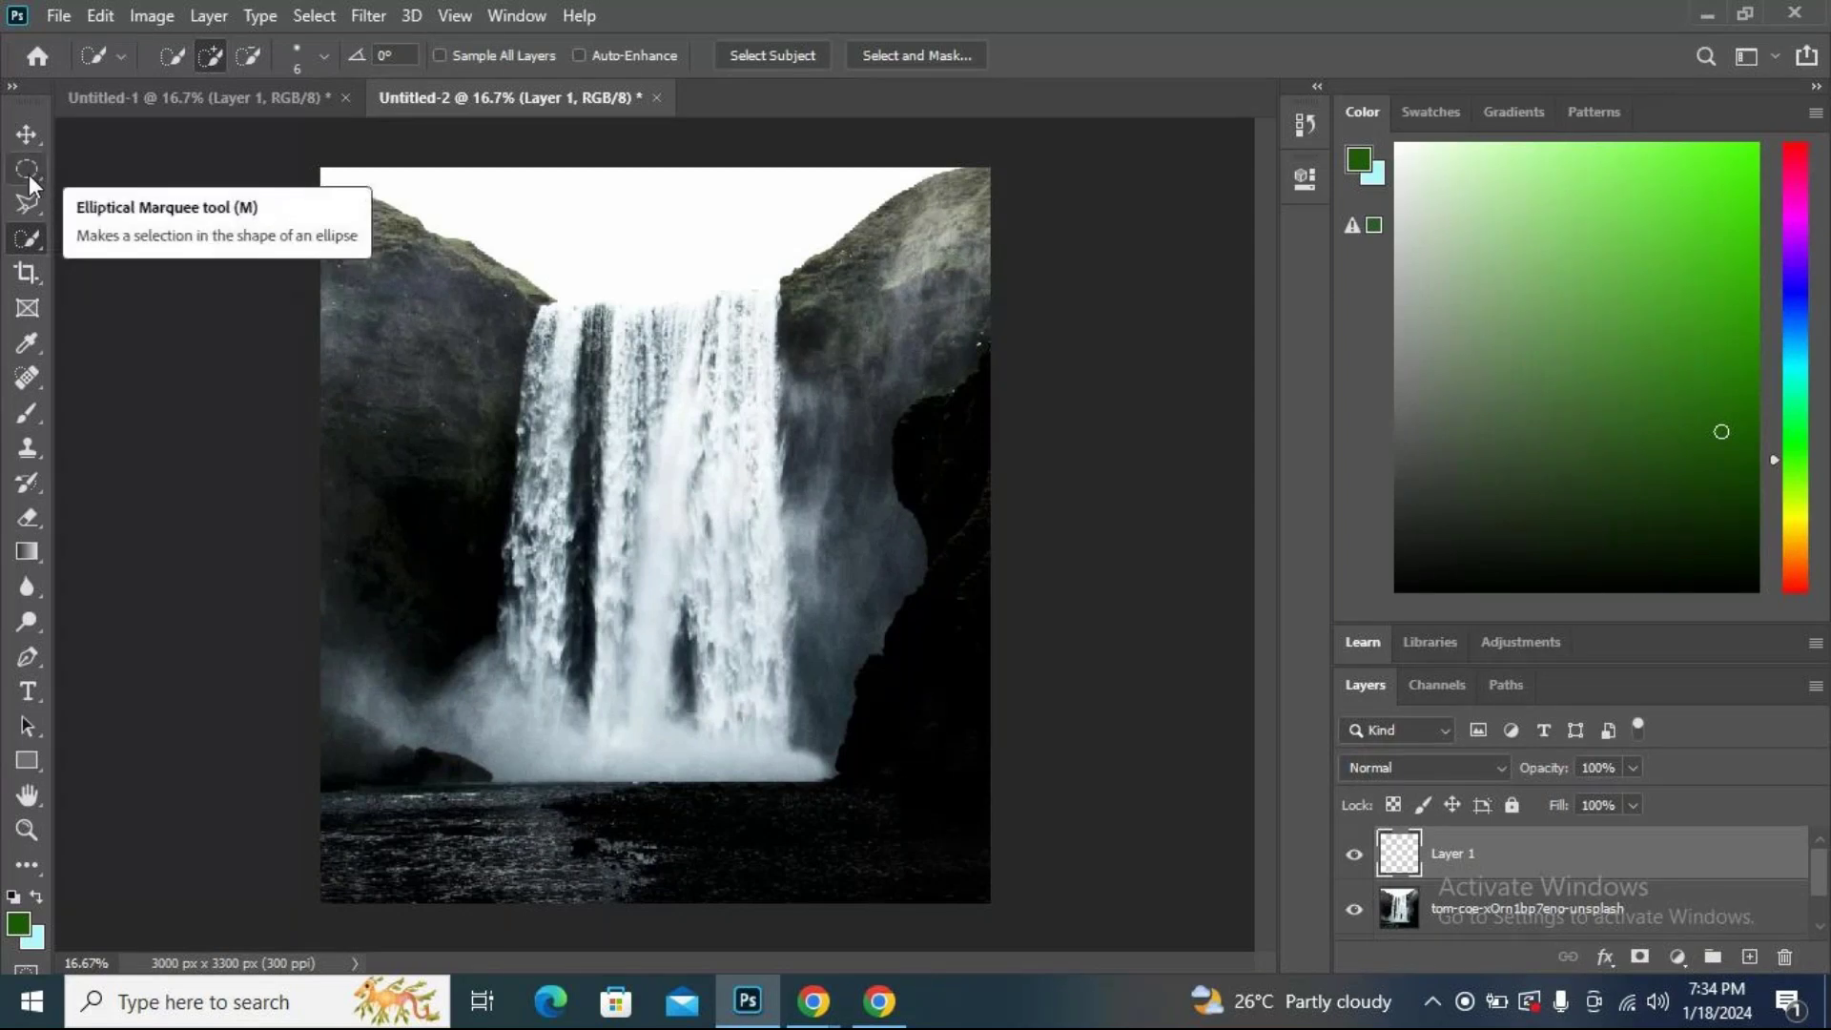
{"action": "left_click_drag", "start_coordinate": [38, 175], "coordinate": [88, 190]}
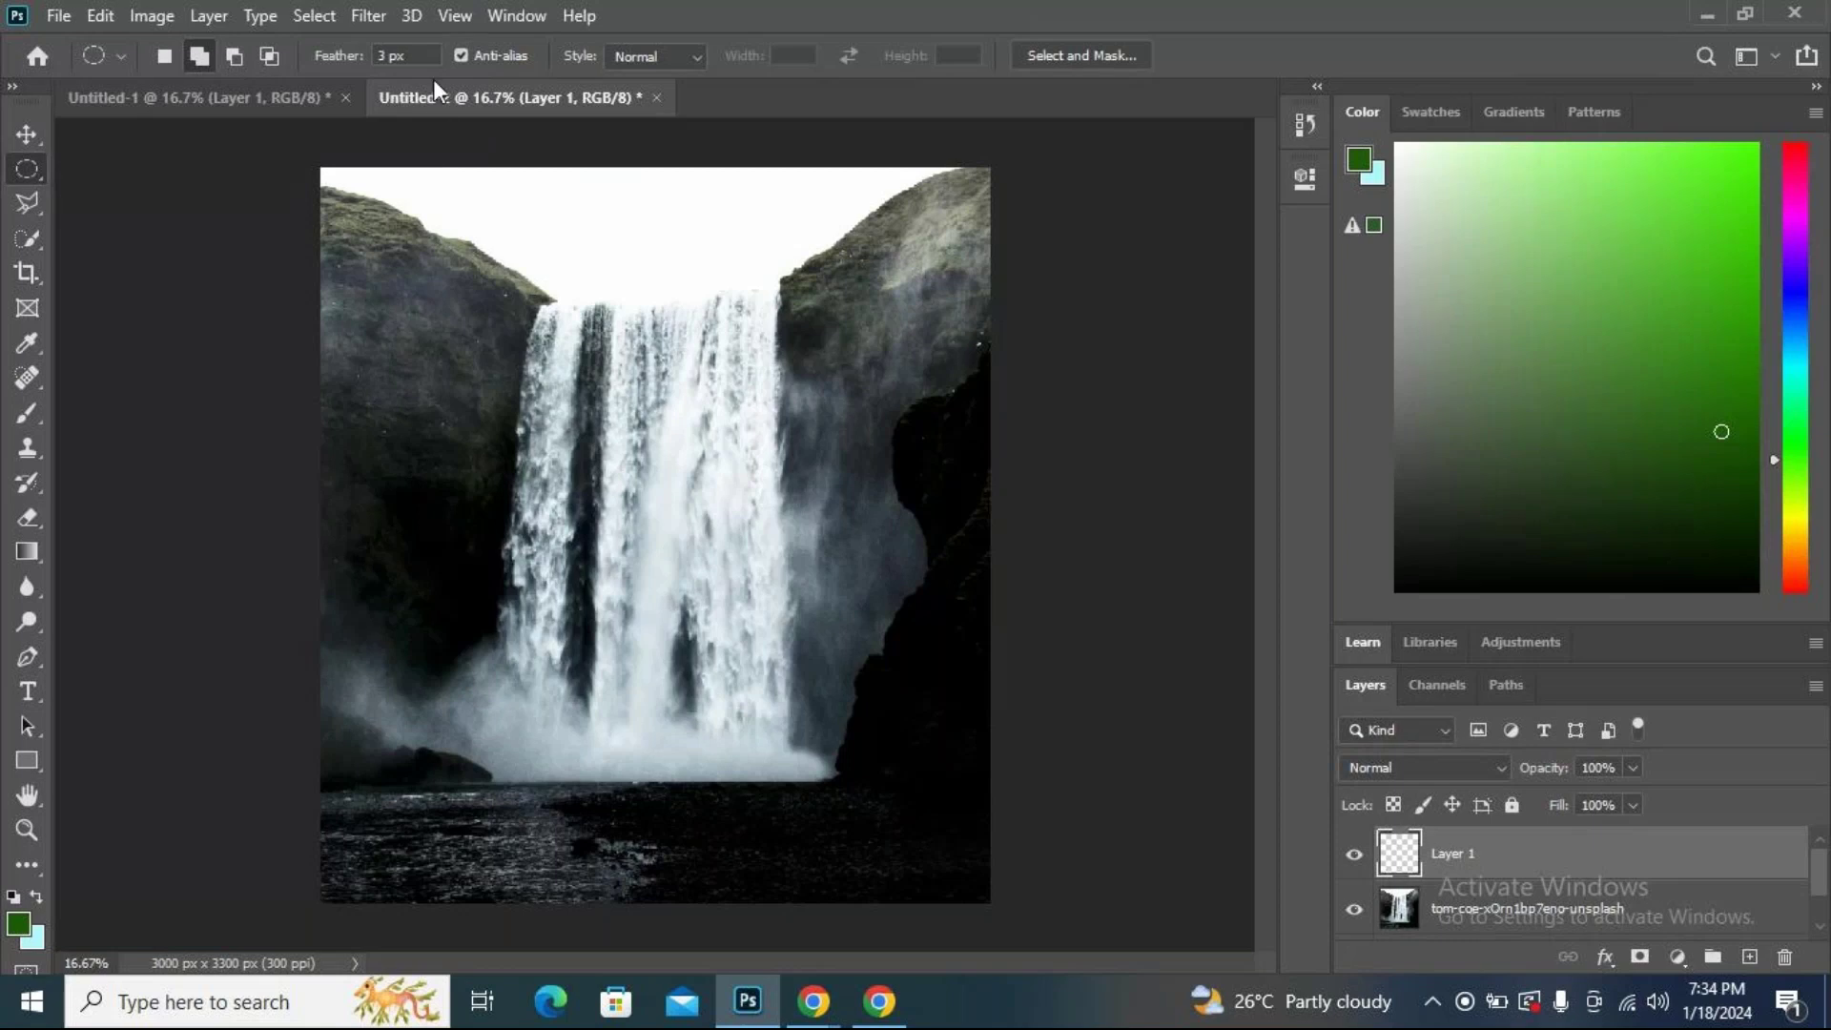
{"action": "left_click_drag", "start_coordinate": [429, 50], "coordinate": [269, 75]}
{"action": "key", "text": "BackSpace"}
{"action": "type", "text": "300"}
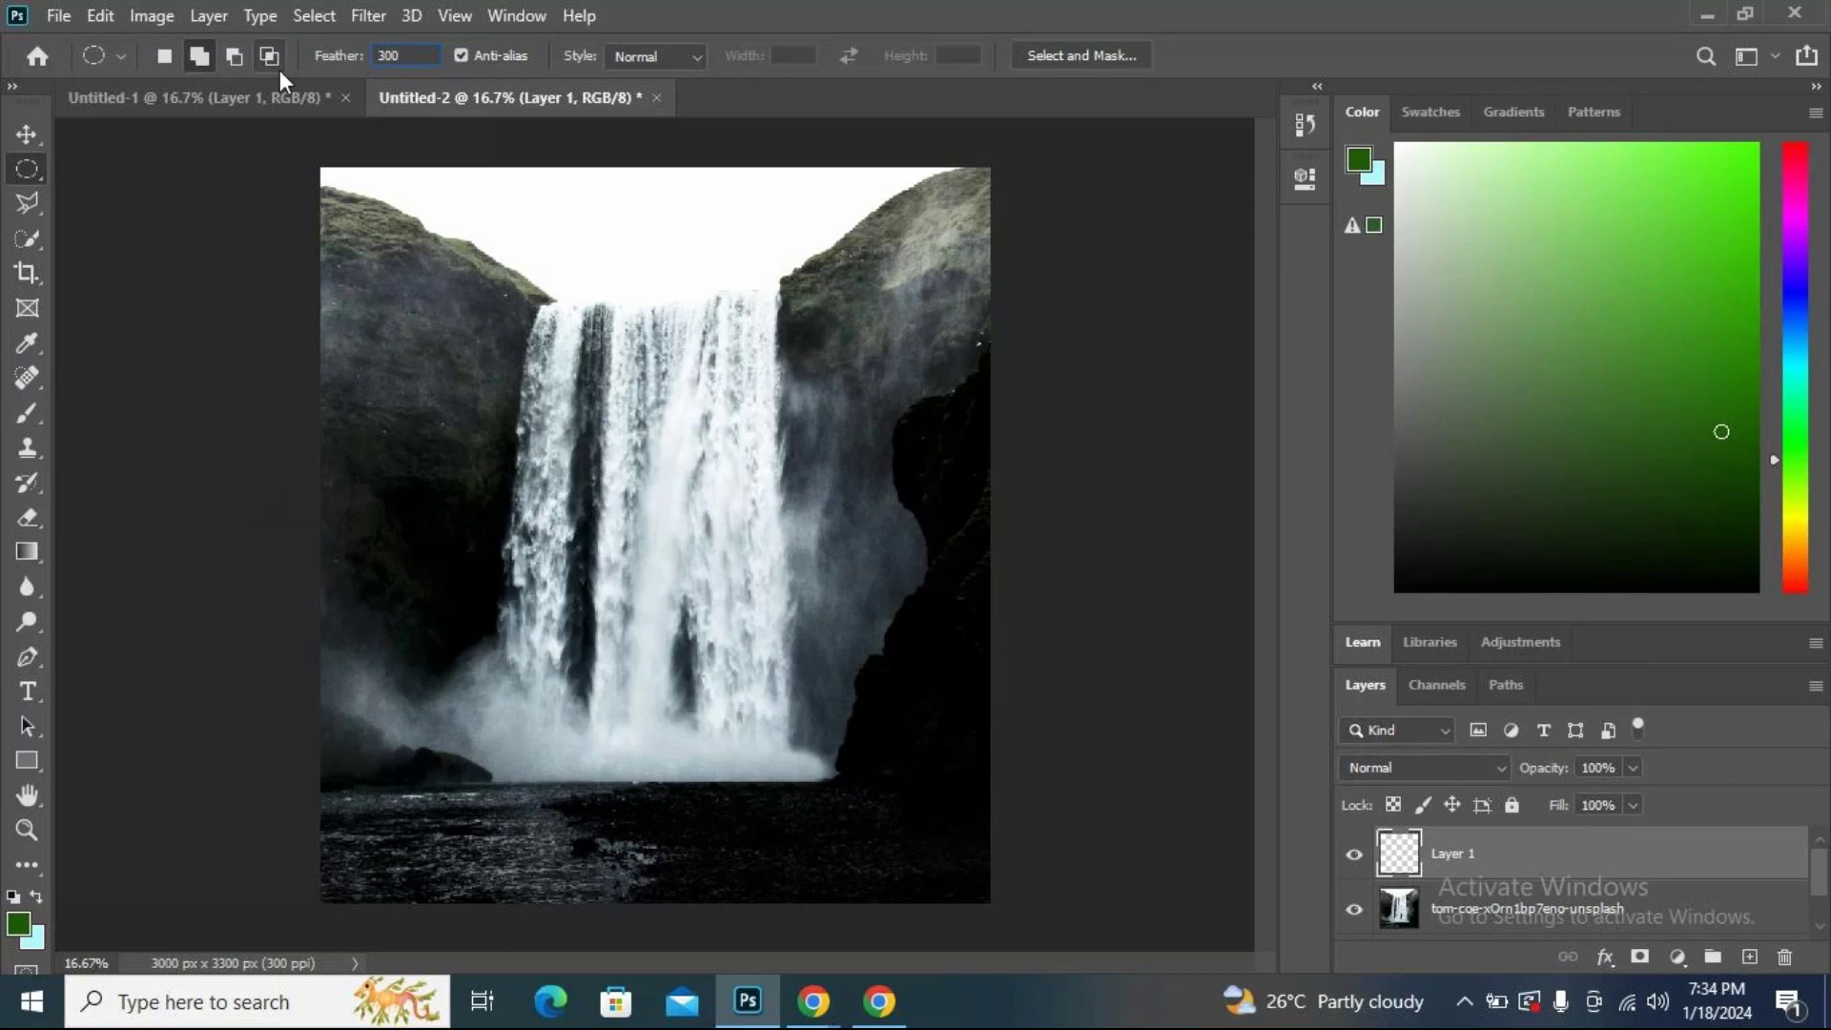
{"action": "key", "text": "Return"}
Draw a large, nearly circular feathered selection over the middle of the waterfall, discarding the smaller first attempt.
{"action": "left_click_drag", "start_coordinate": [580, 213], "coordinate": [888, 524]}
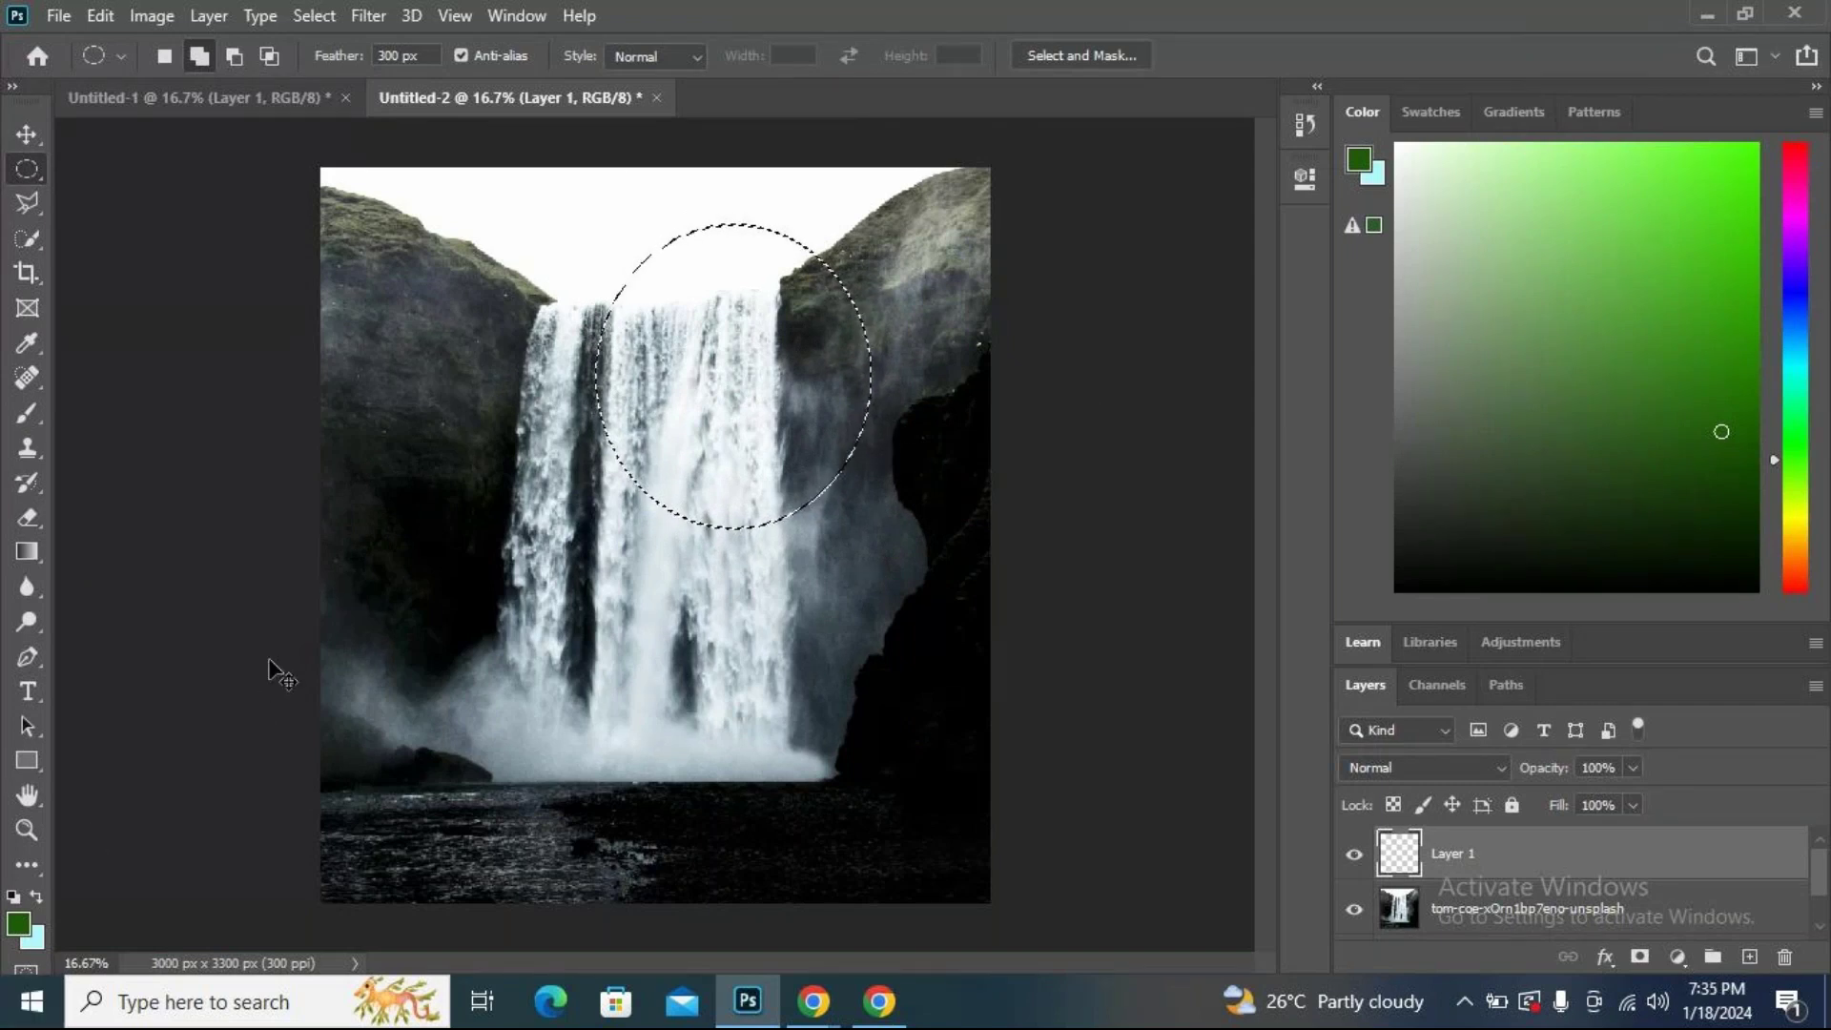
{"action": "key", "text": "ctrl+d"}
{"action": "left_click_drag", "start_coordinate": [451, 383], "coordinate": [864, 685]}
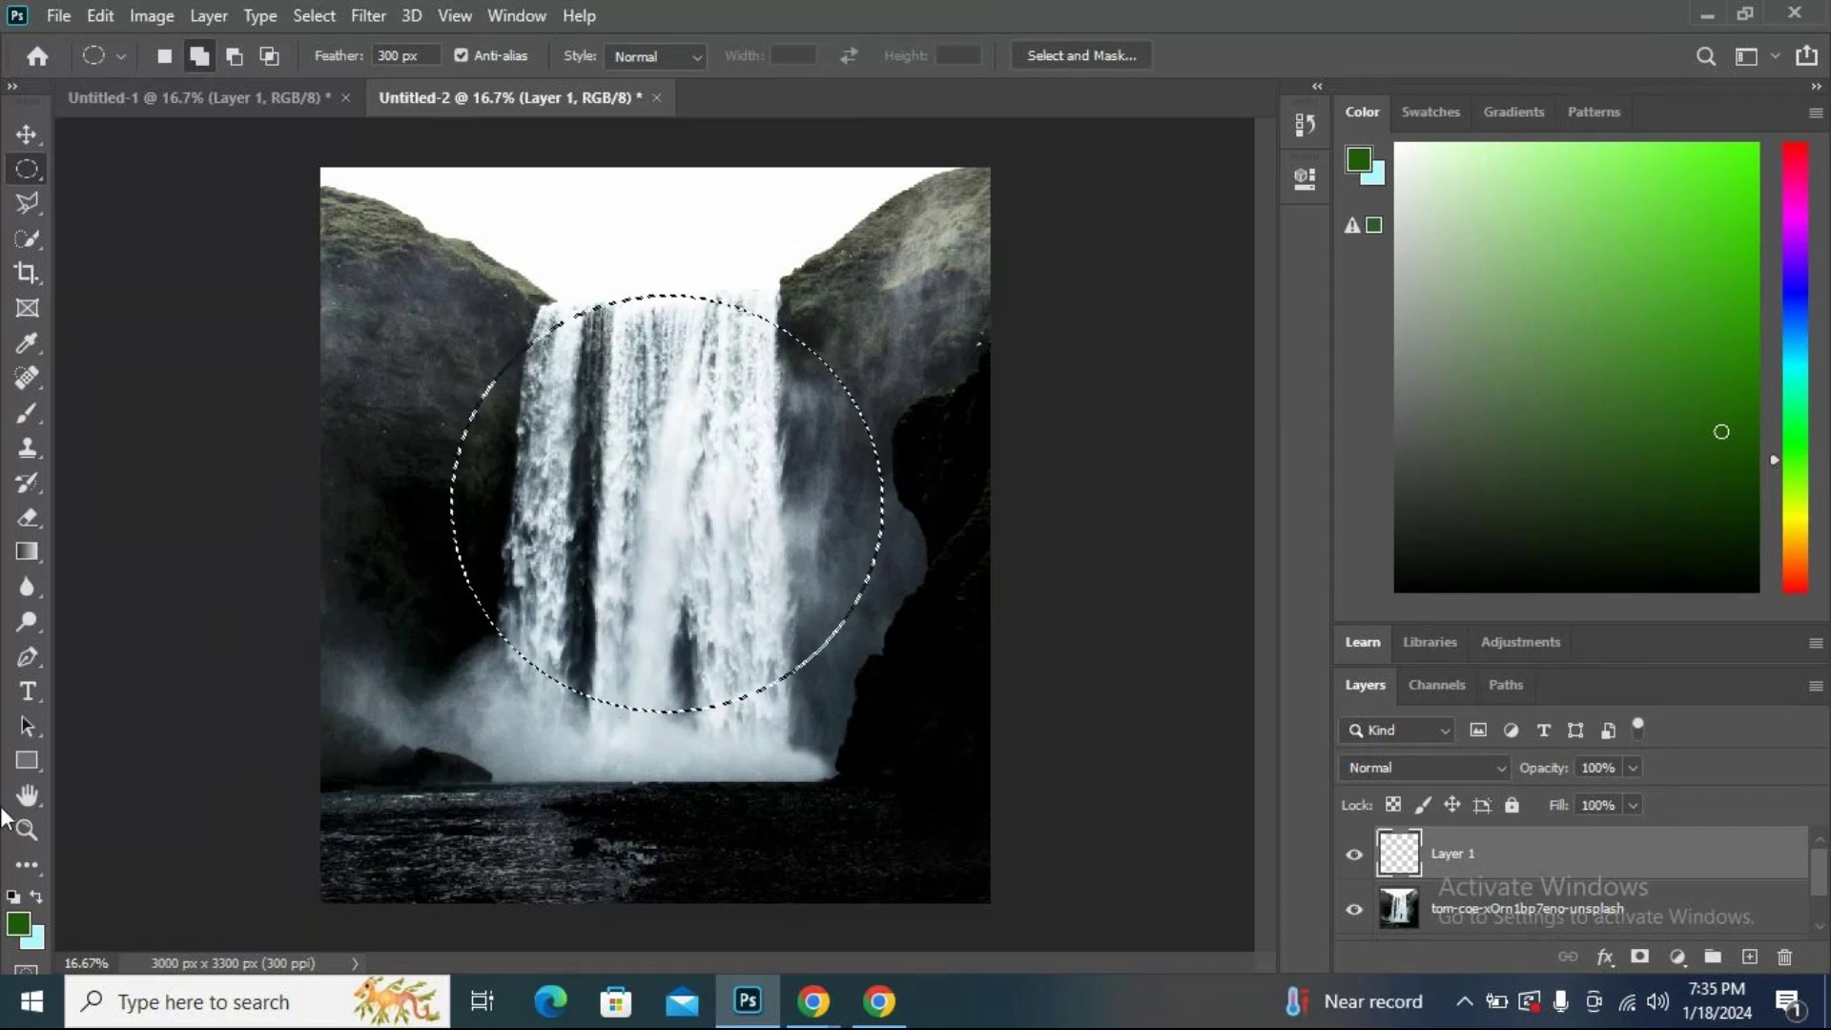
Set the foreground colour to orange fca135, fill the feathered selection on the new layer with it and deselect.
{"action": "left_click", "coordinate": [19, 933]}
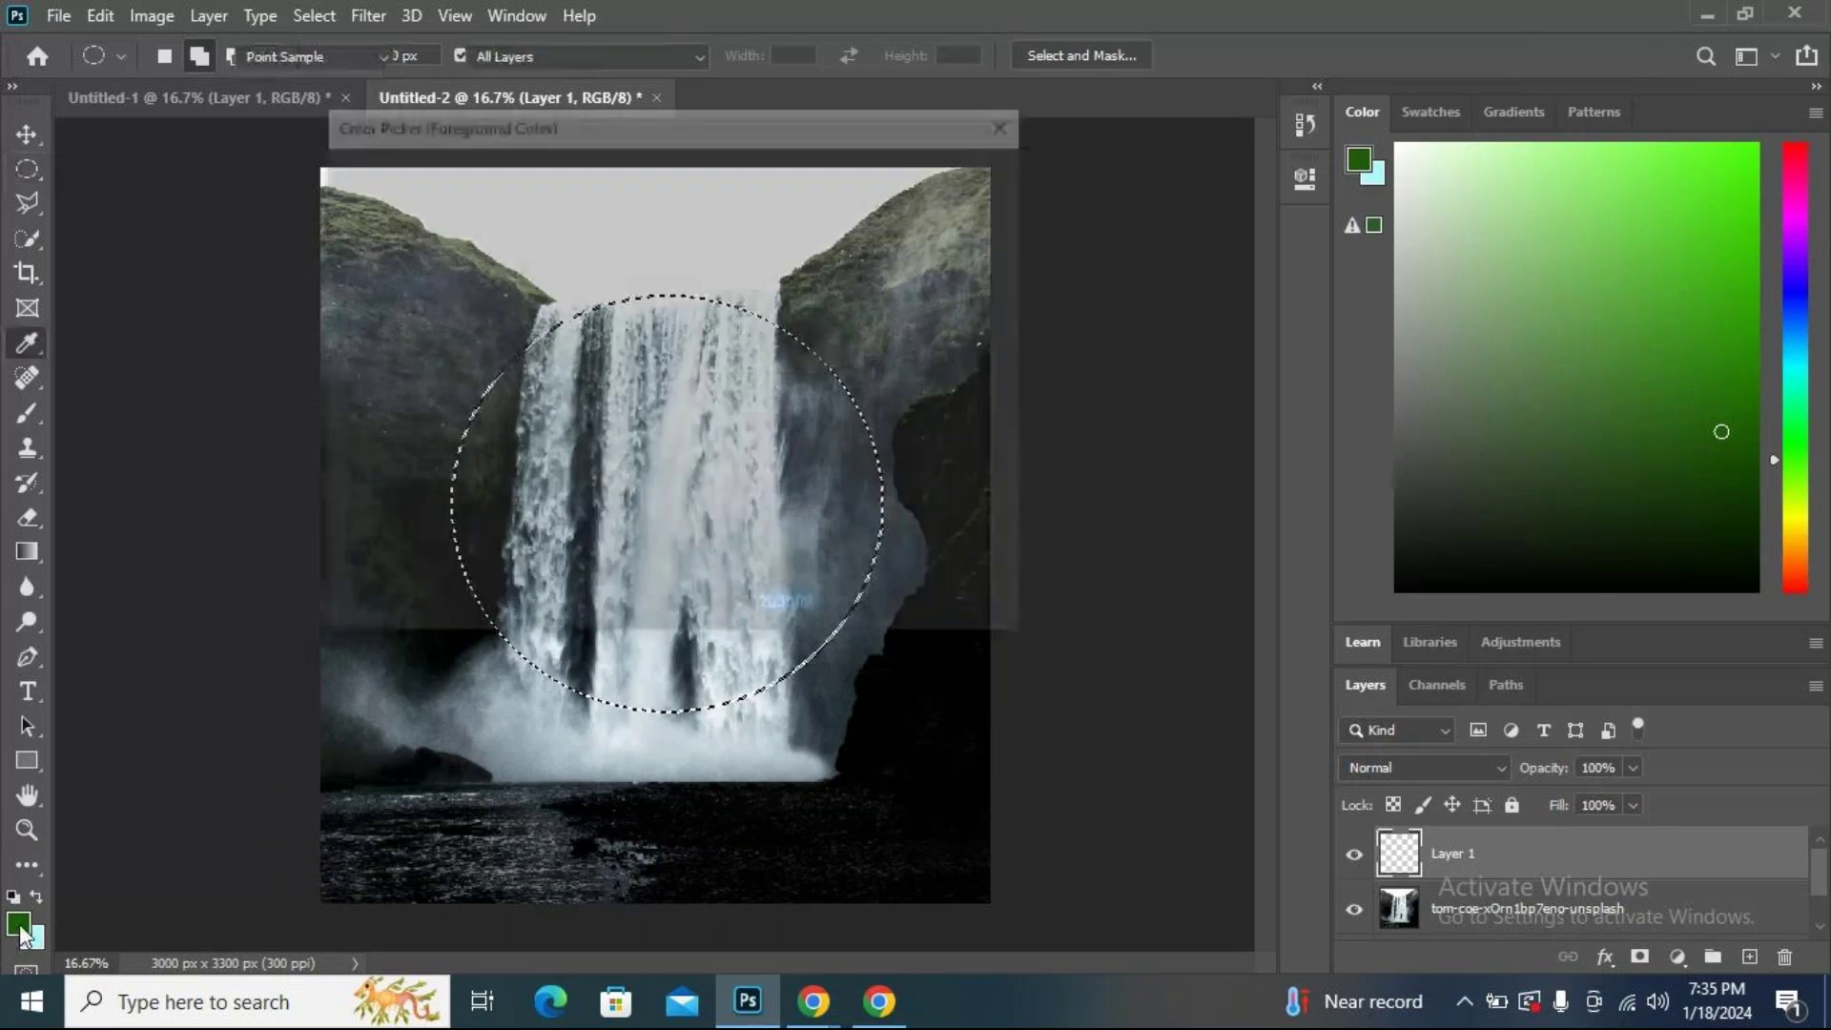
{"action": "left_click_drag", "start_coordinate": [704, 455], "coordinate": [704, 494]}
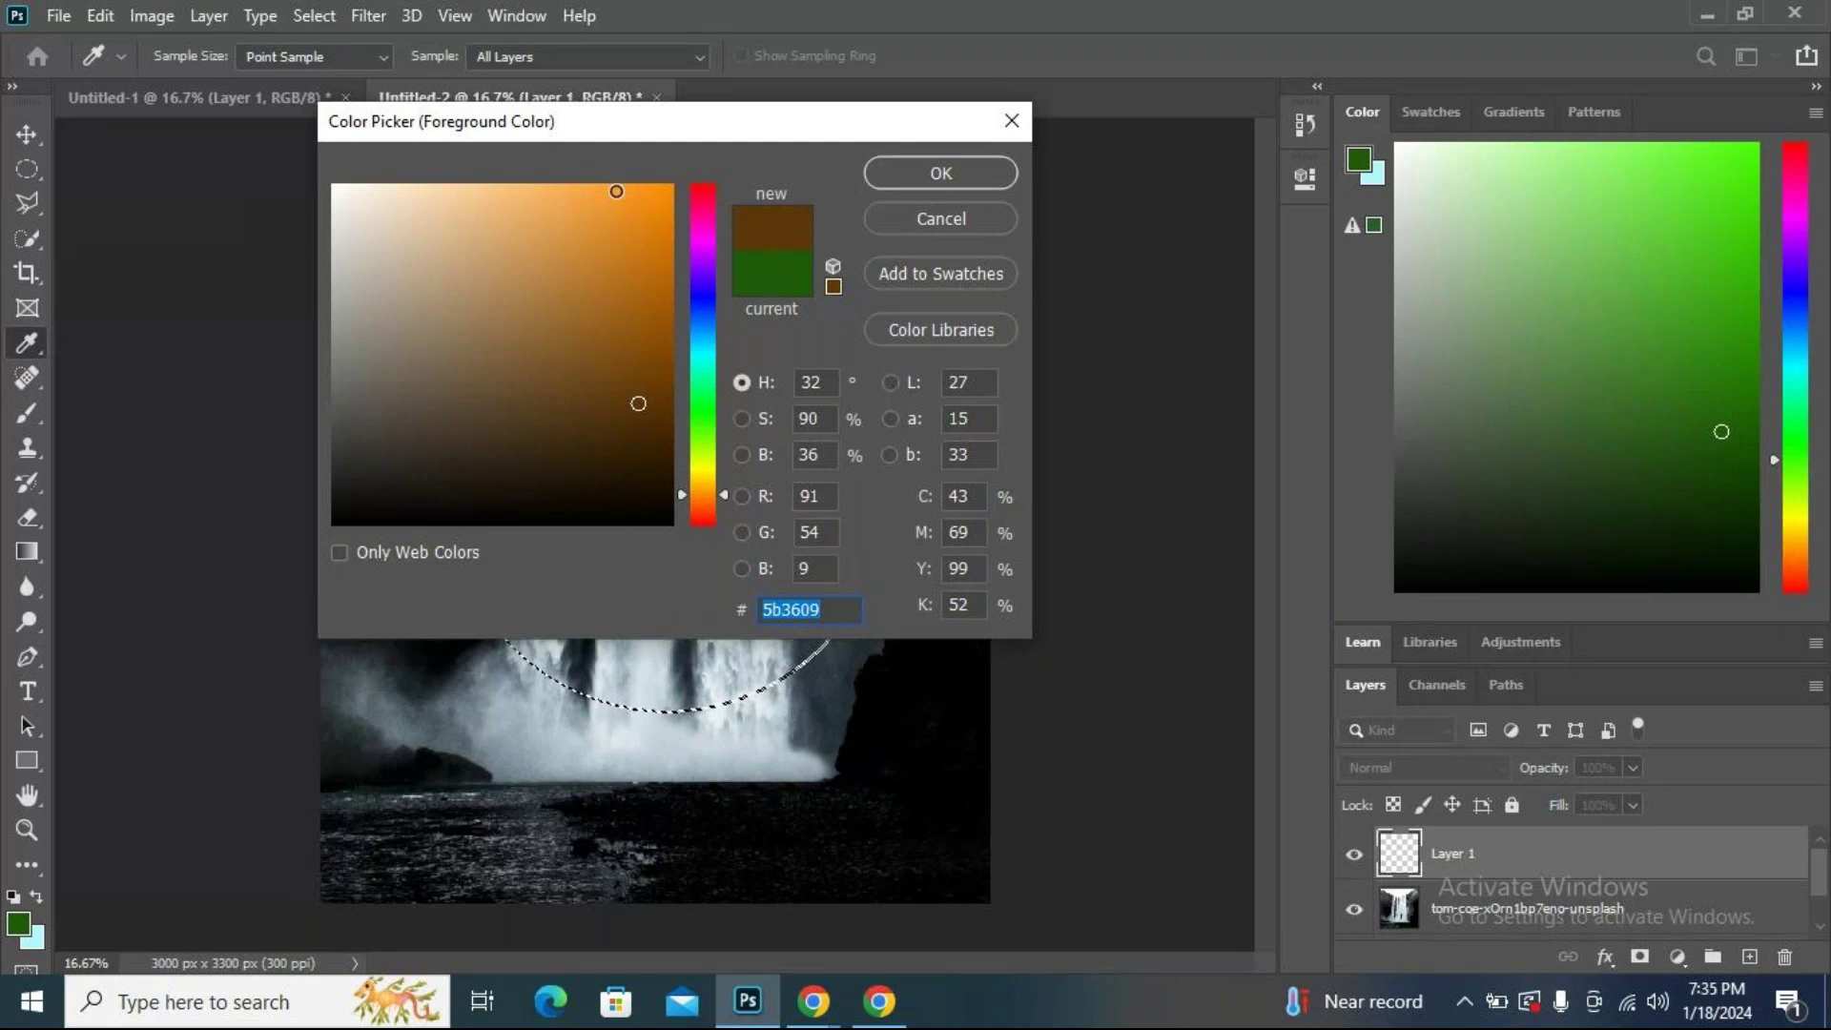
{"action": "left_click", "coordinate": [602, 188]}
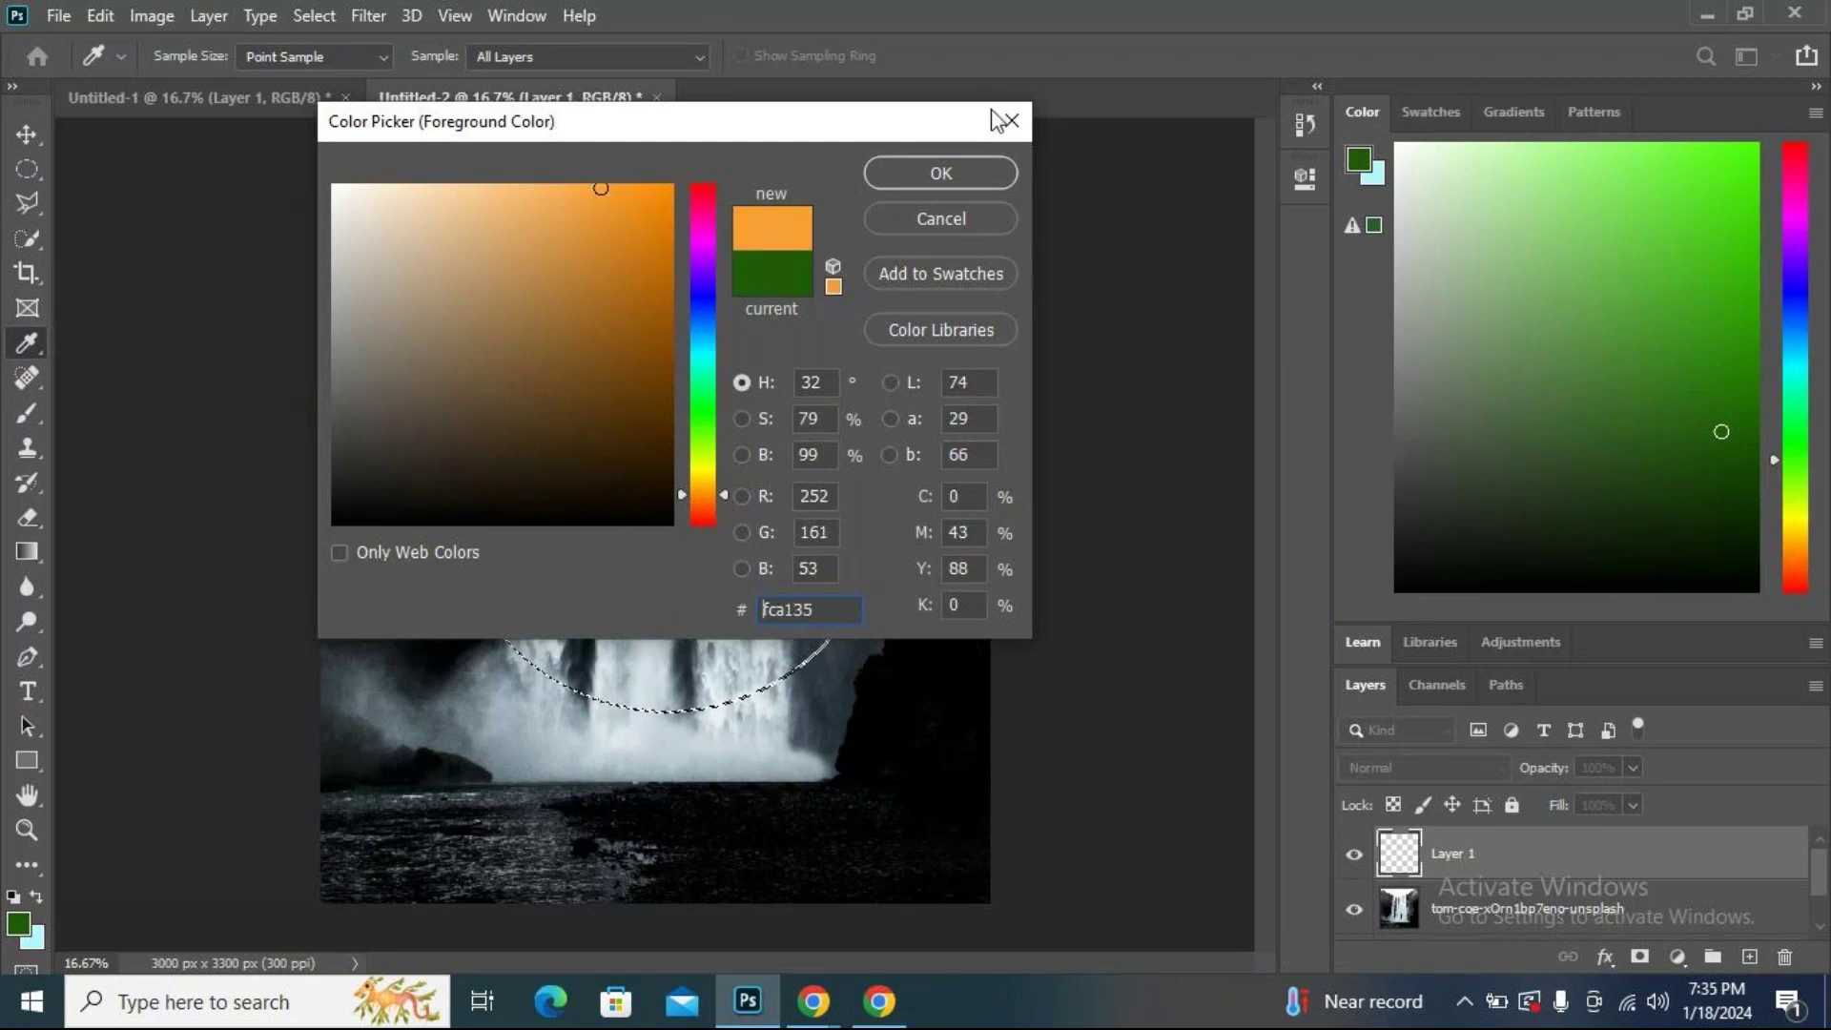
{"action": "left_click", "coordinate": [985, 173]}
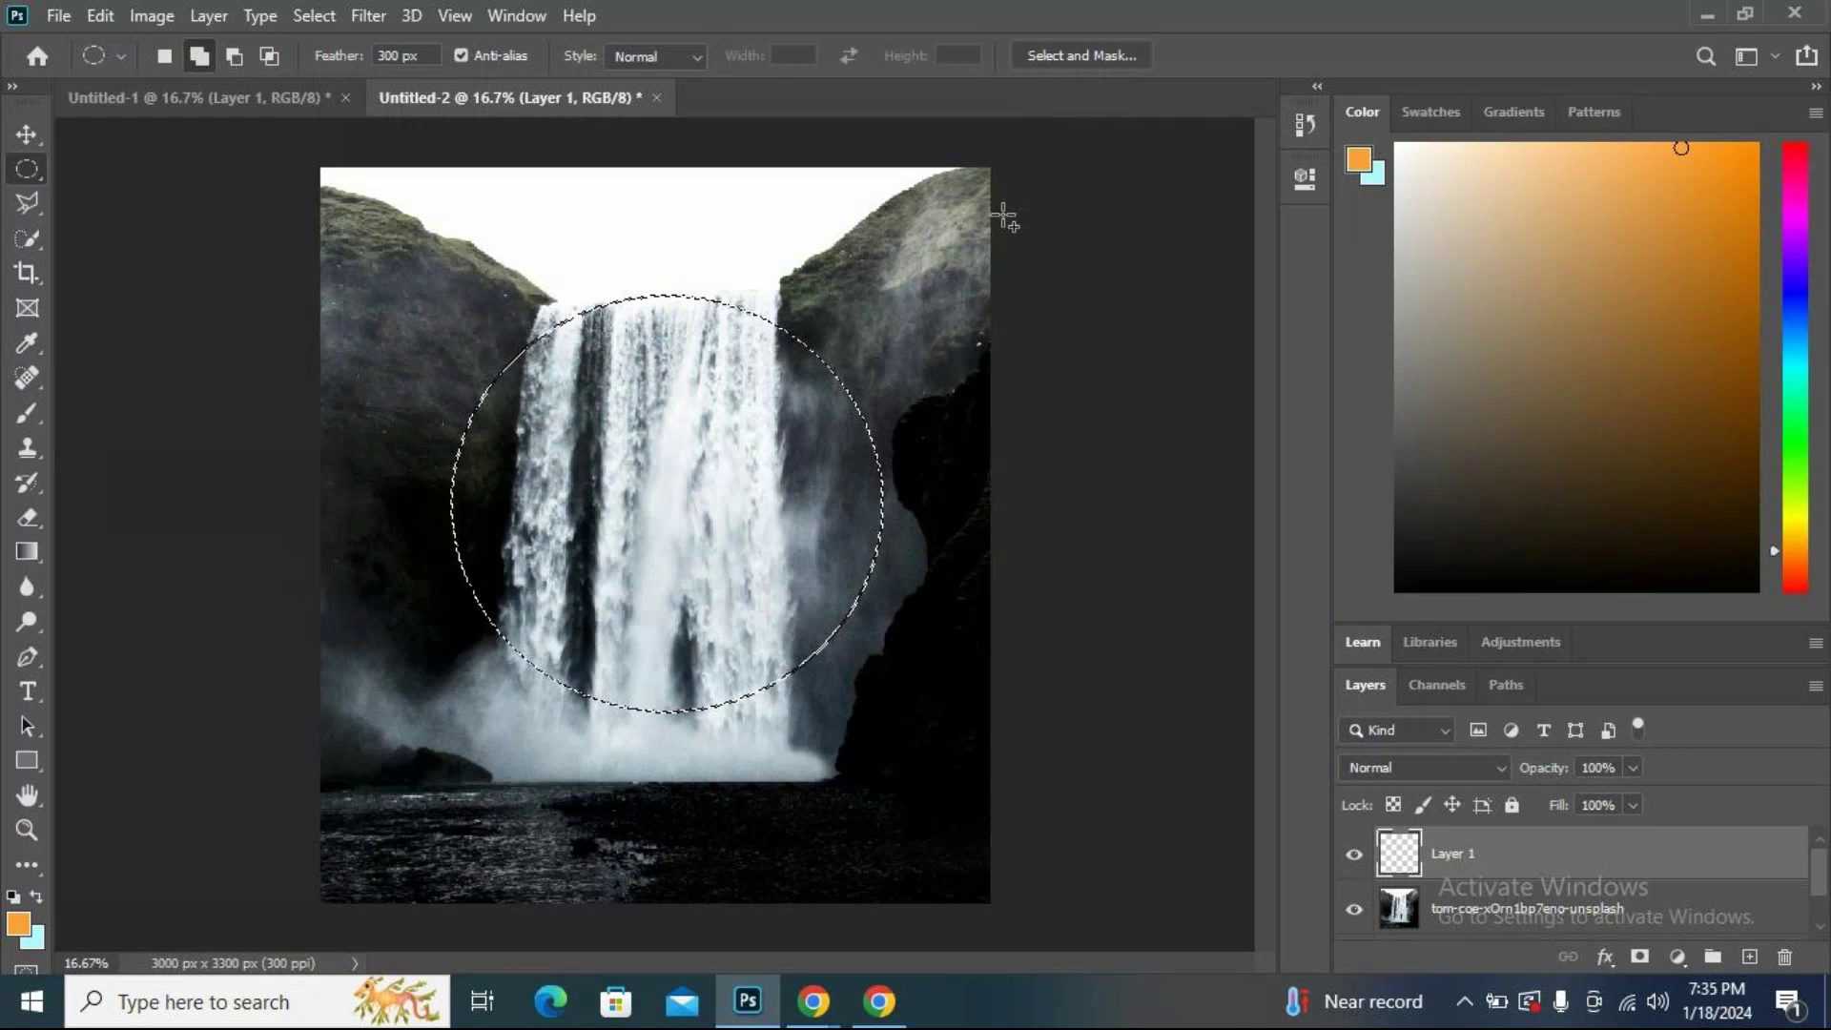
{"action": "key", "text": "alt"}
{"action": "key", "text": "alt+BackSpace"}
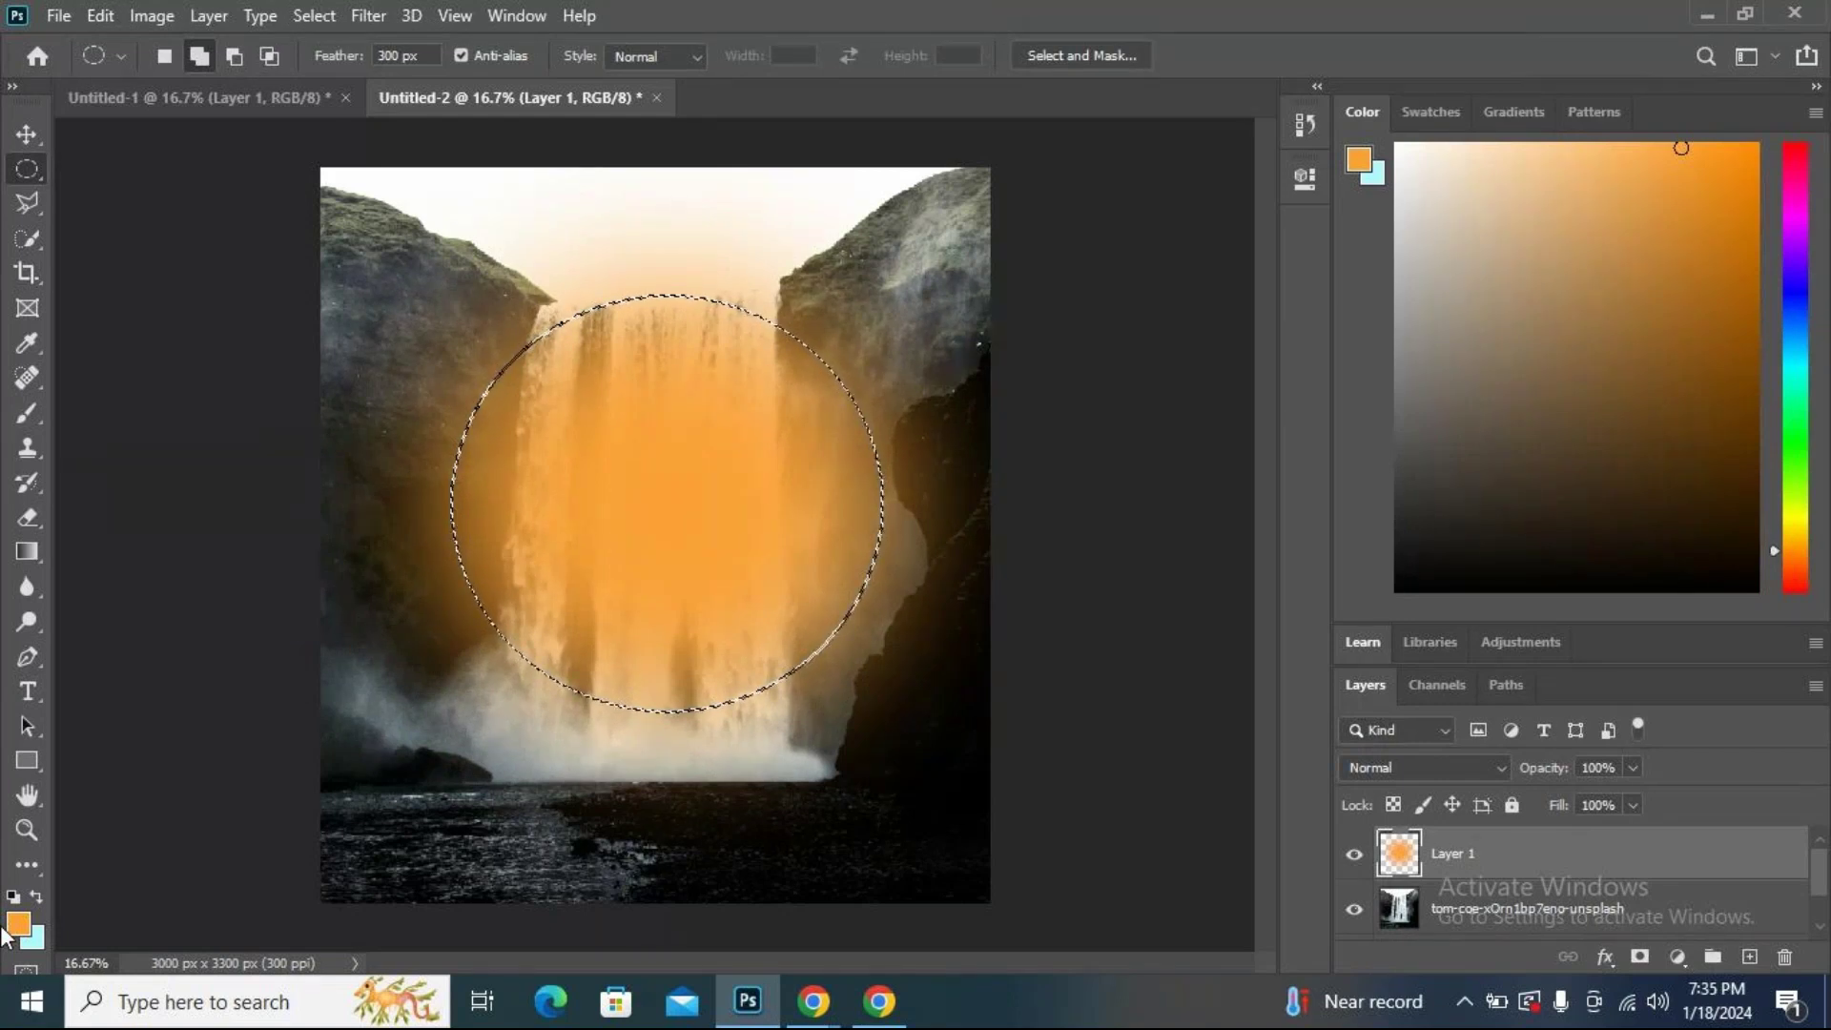
{"action": "key", "text": "ctrl+d"}
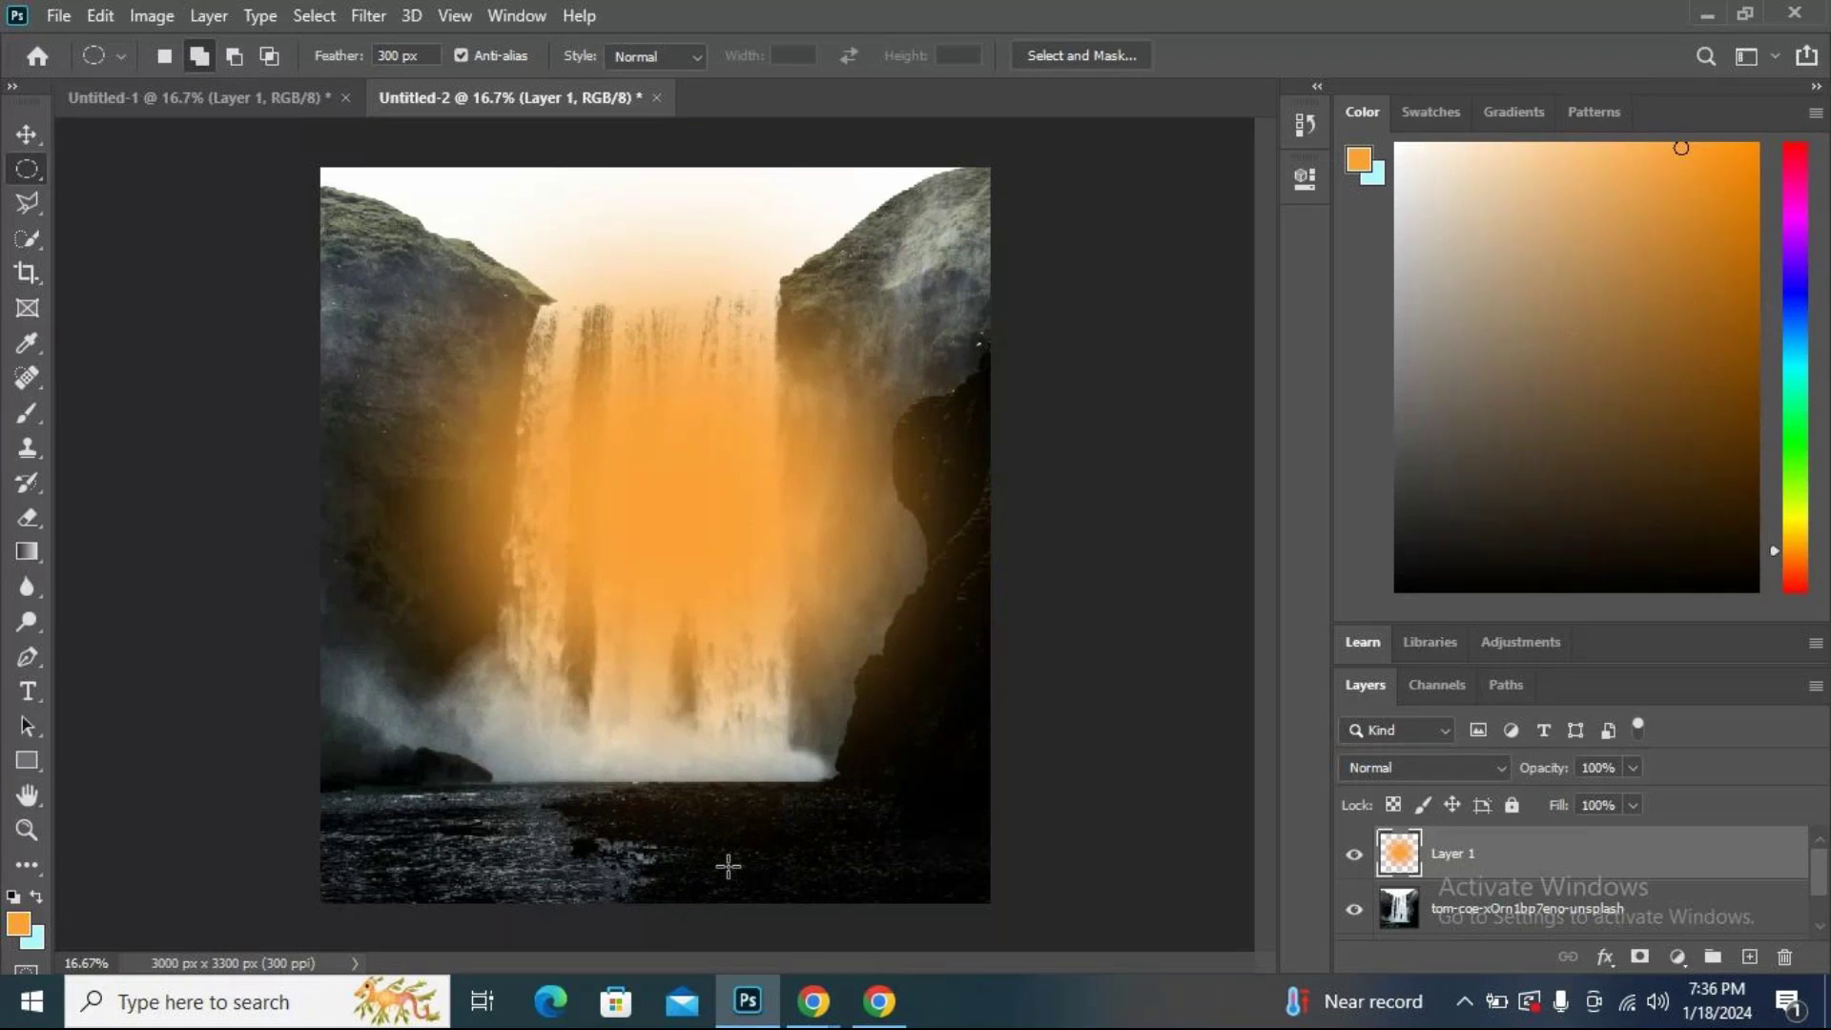
Scale the orange glow to about 48% and move it into the sky just above the waterfall's crest.
{"action": "key", "text": "ctrl+t"}
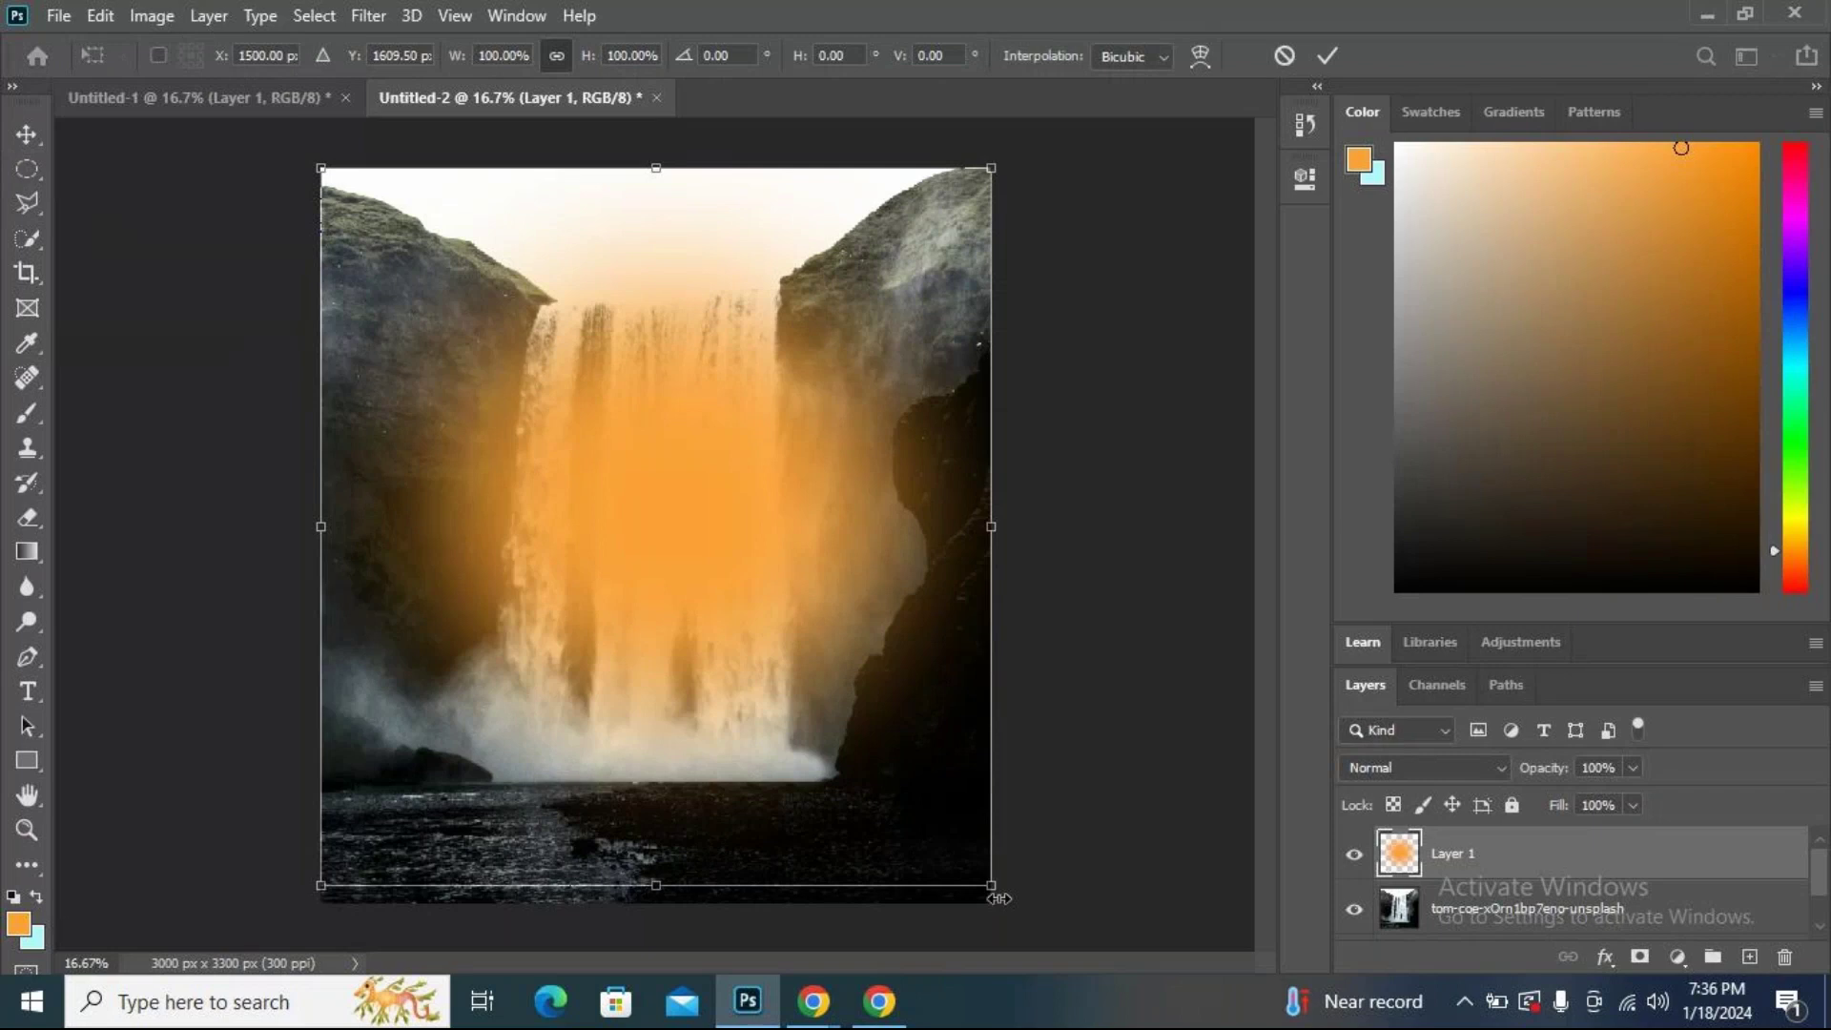
{"action": "left_click_drag", "start_coordinate": [997, 897], "coordinate": [680, 477]}
{"action": "left_click_drag", "start_coordinate": [548, 374], "coordinate": [599, 301]}
{"action": "mouse_move", "coordinate": [662, 267]}
{"action": "left_mouse_down"}
{"action": "mouse_move", "coordinate": [641, 270]}
{"action": "mouse_move", "coordinate": [659, 273]}
{"action": "left_mouse_up"}
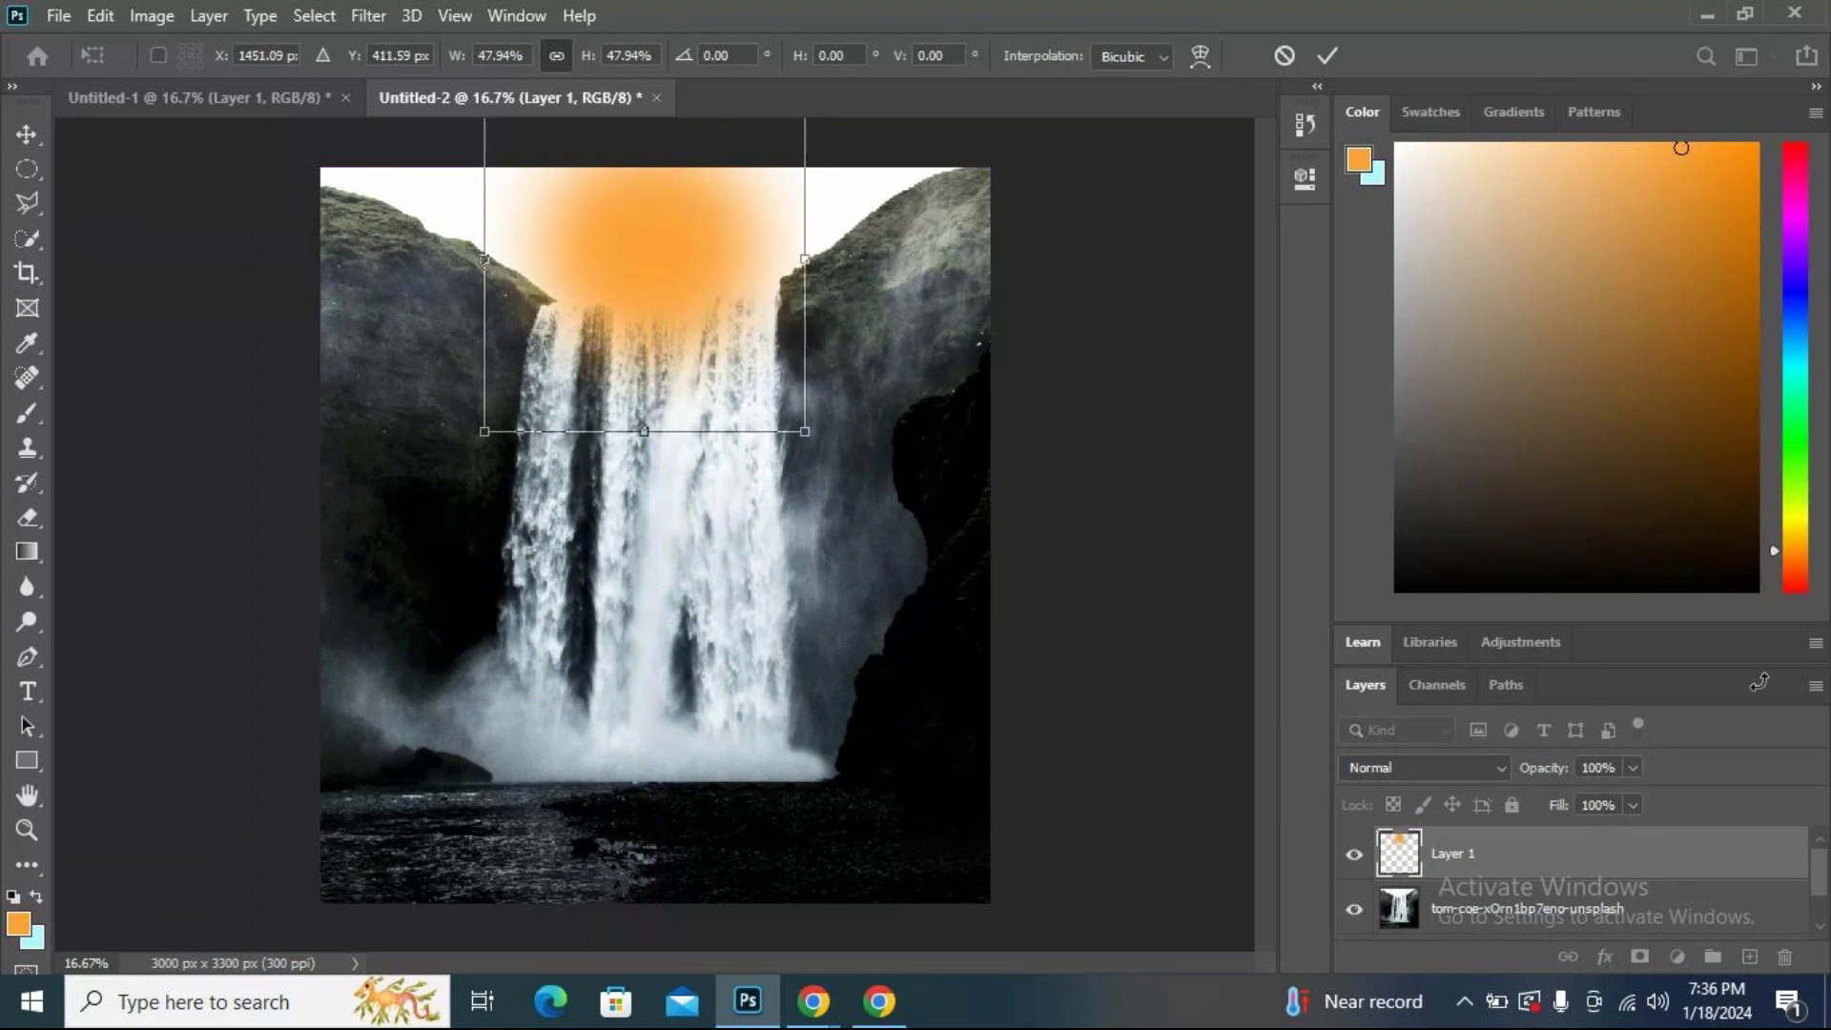
{"action": "key", "text": "Return"}
{"action": "key", "text": "m"}
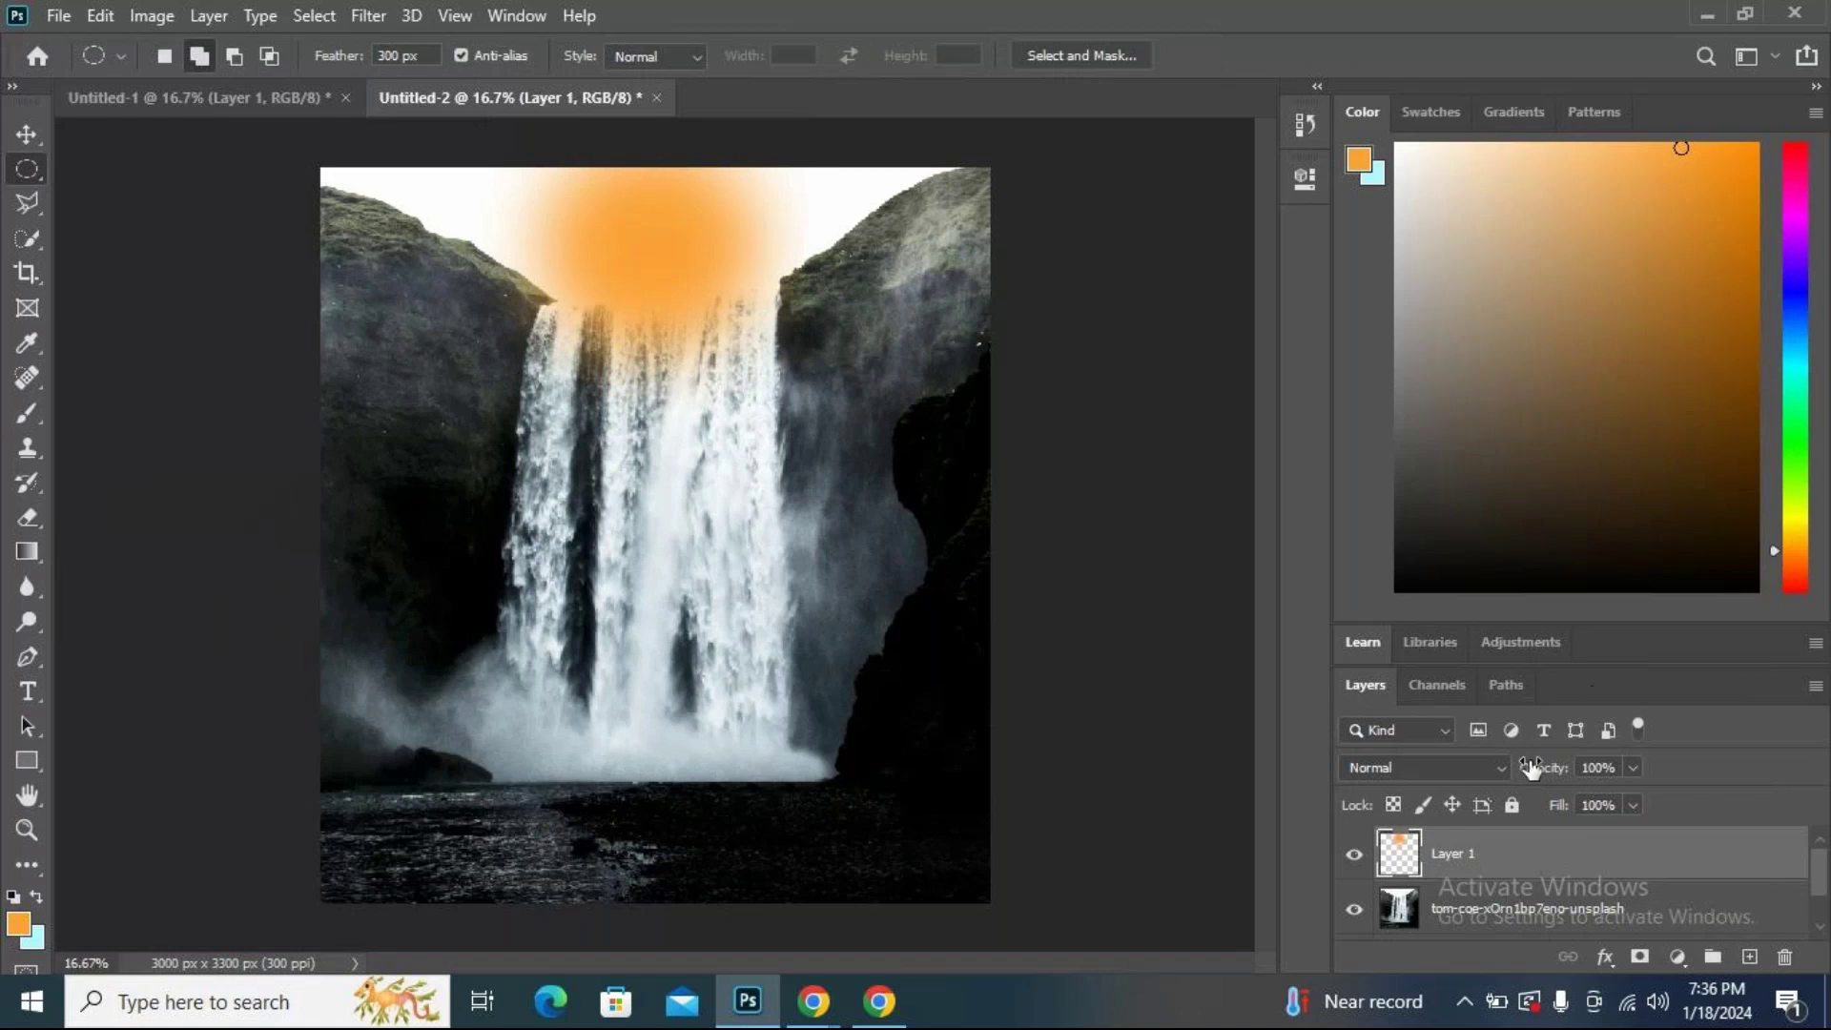
Reduce the orange glow layer's opacity to 66%.
{"action": "left_click", "coordinate": [1633, 769]}
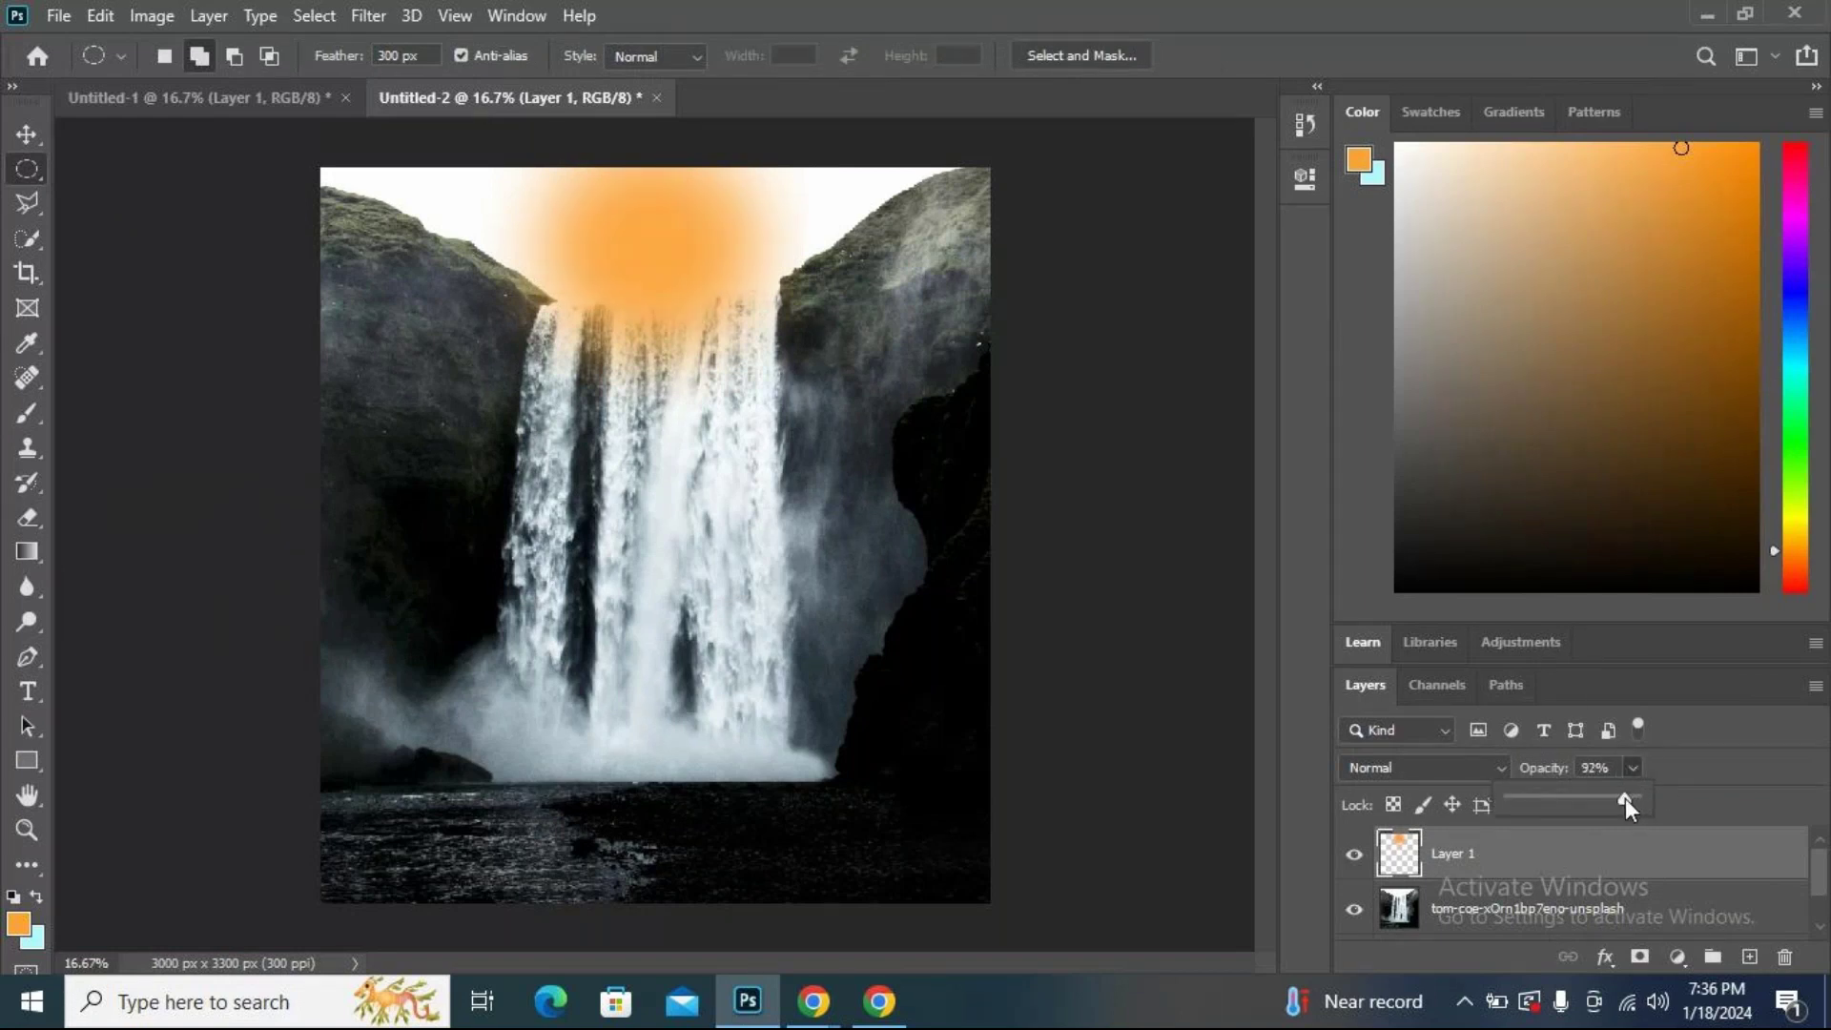
{"action": "left_click_drag", "start_coordinate": [1626, 798], "coordinate": [1563, 795]}
{"action": "left_click_drag", "start_coordinate": [1587, 792], "coordinate": [1576, 795]}
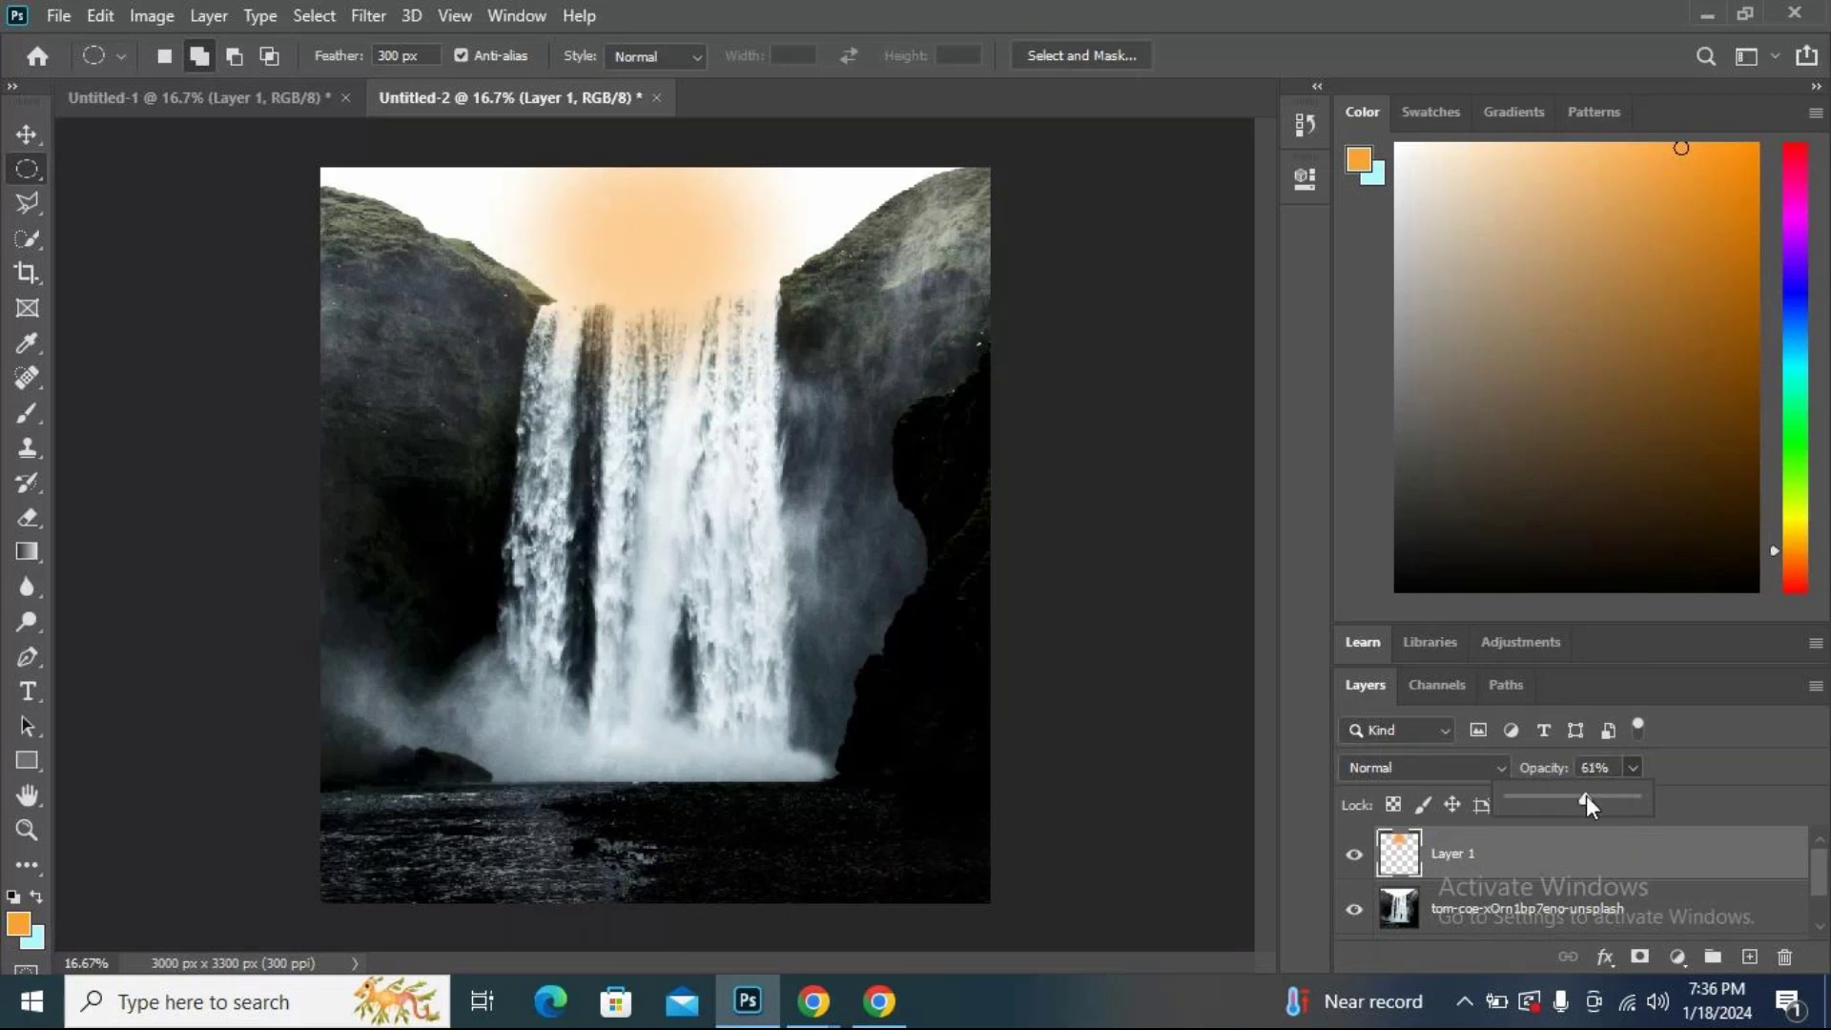
{"action": "left_click_drag", "start_coordinate": [1588, 795], "coordinate": [1597, 793]}
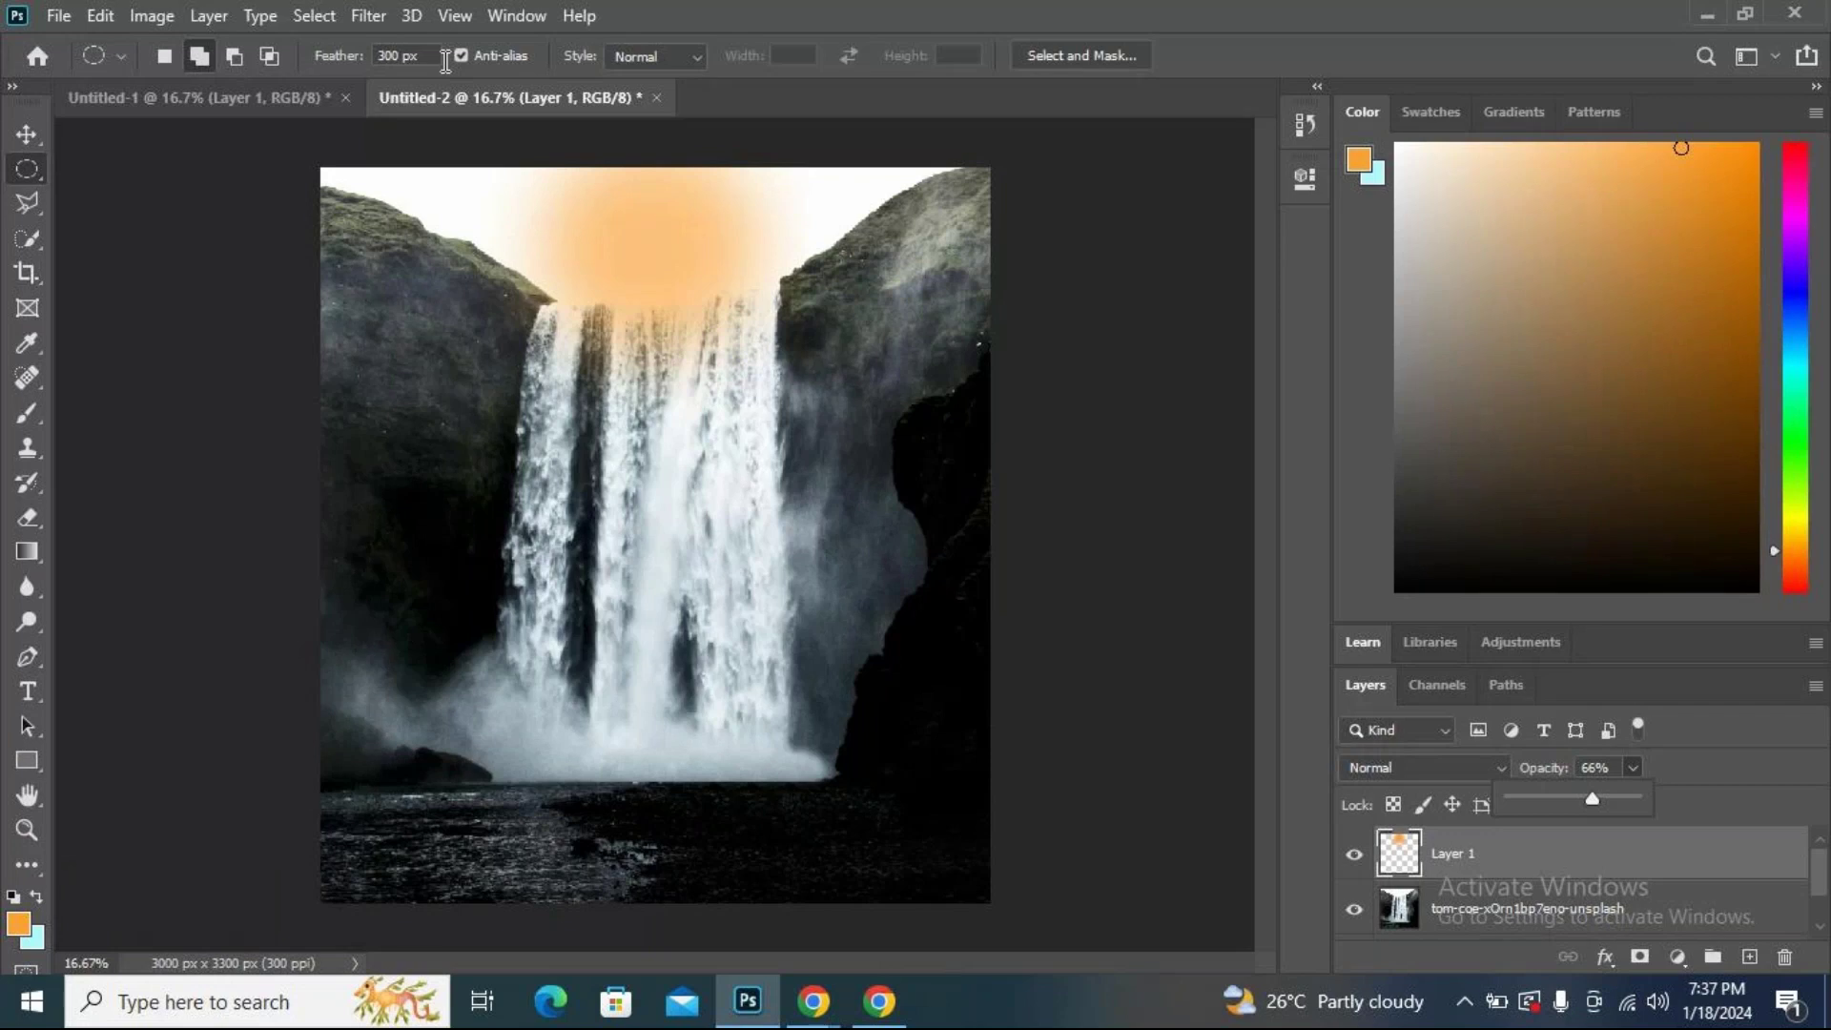
Set the marquee feather to 3 px and draw a small circular selection inside the orange glow.
{"action": "left_click", "coordinate": [383, 56]}
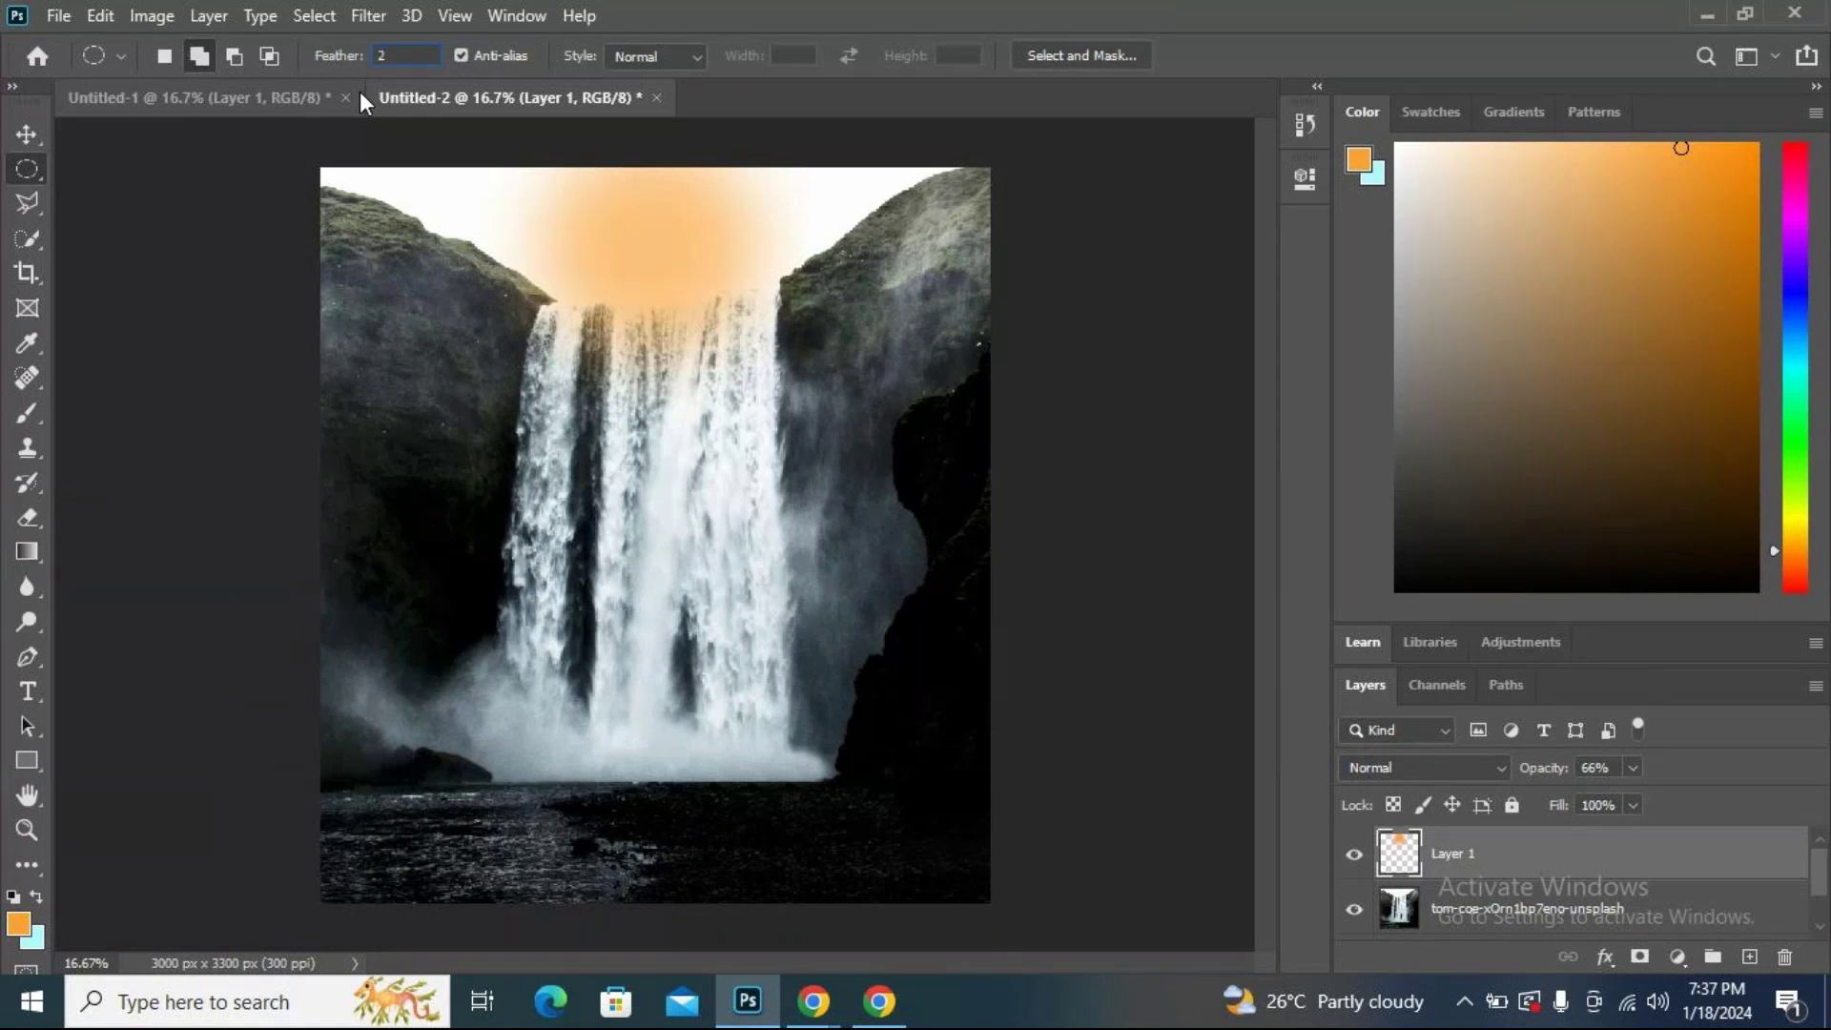
{"action": "key", "text": "Return"}
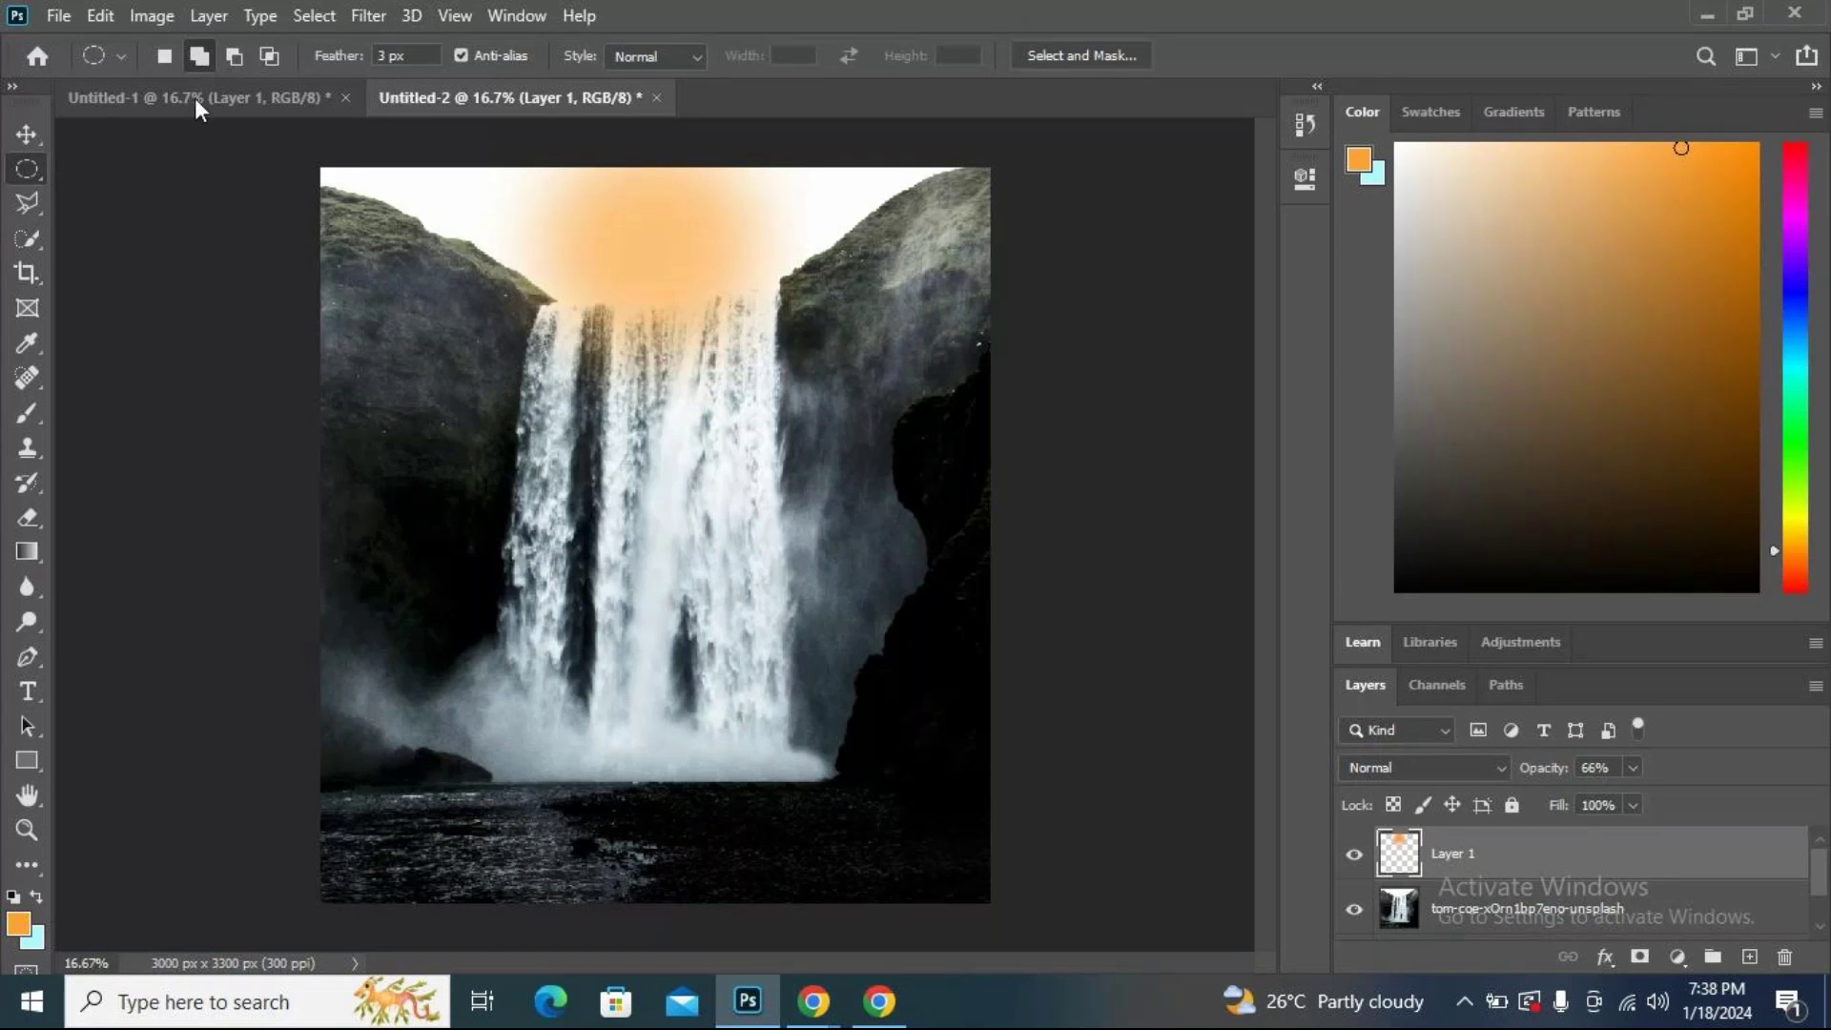
{"action": "left_click_drag", "start_coordinate": [616, 219], "coordinate": [678, 263]}
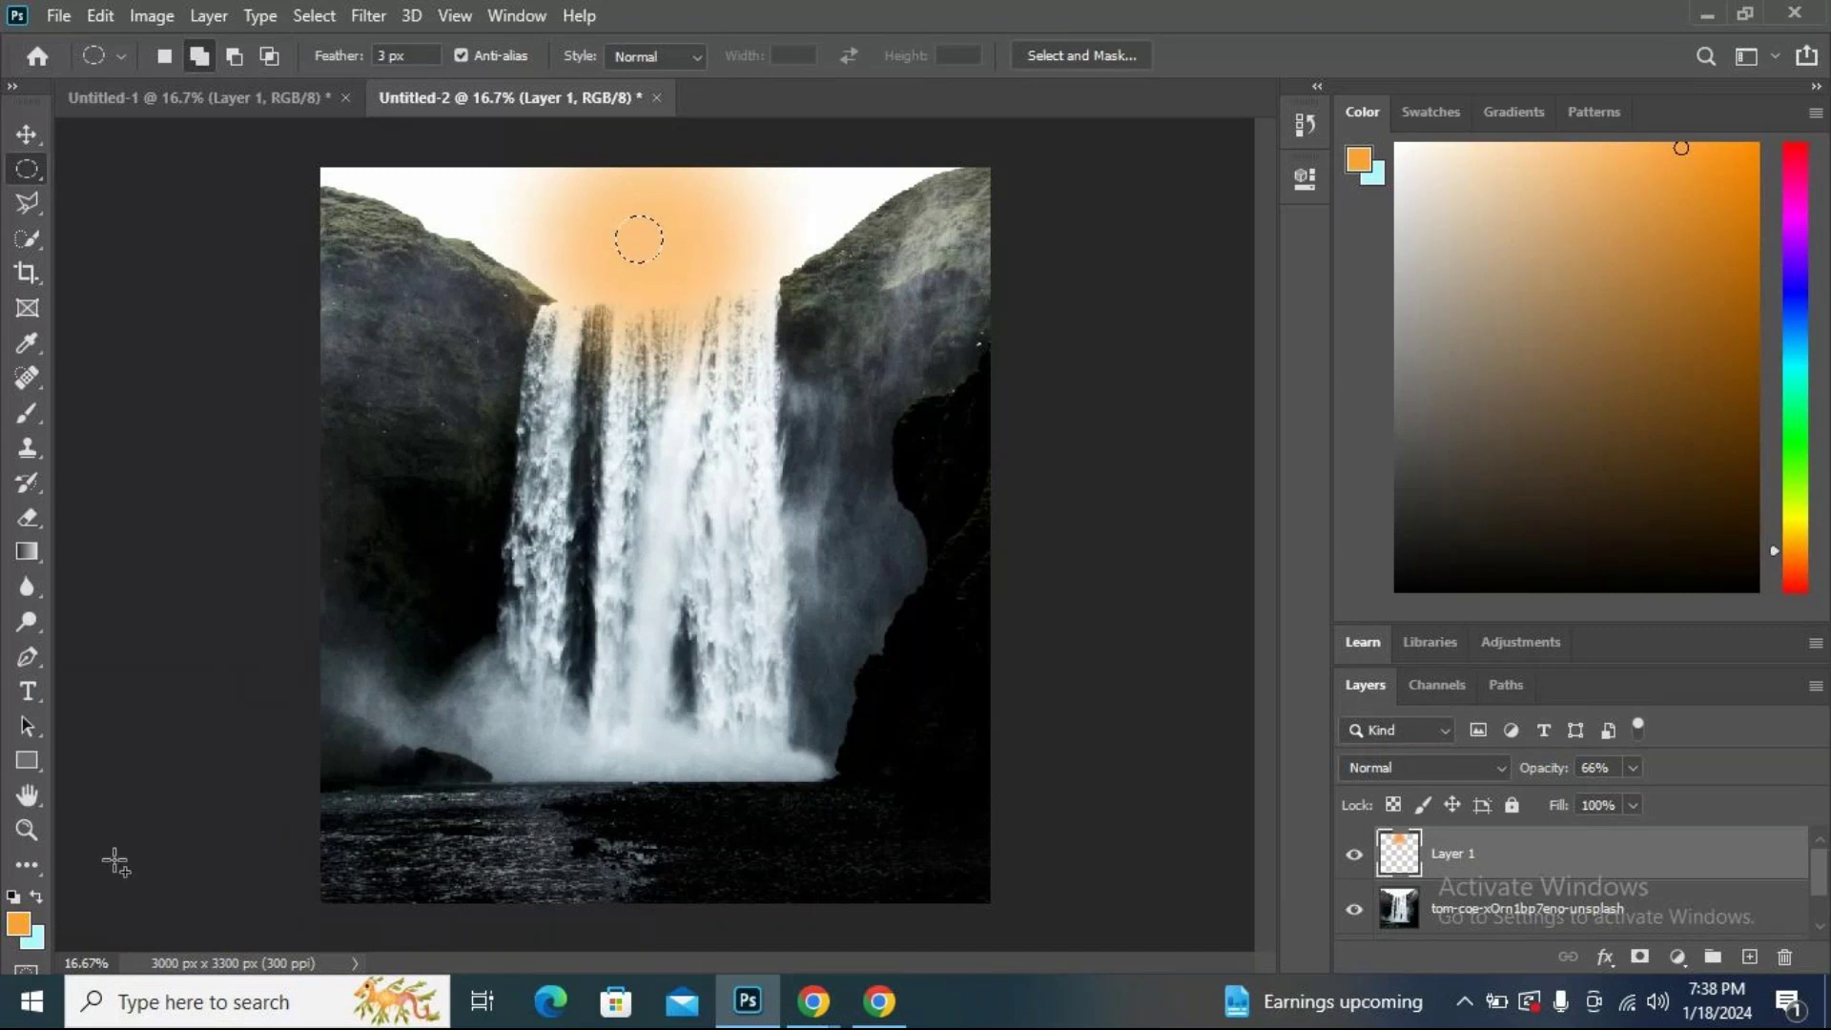
Set the foreground colour to off-white f7f5f3, fill the small circle with it on a new layer and deselect.
{"action": "left_click", "coordinate": [19, 922]}
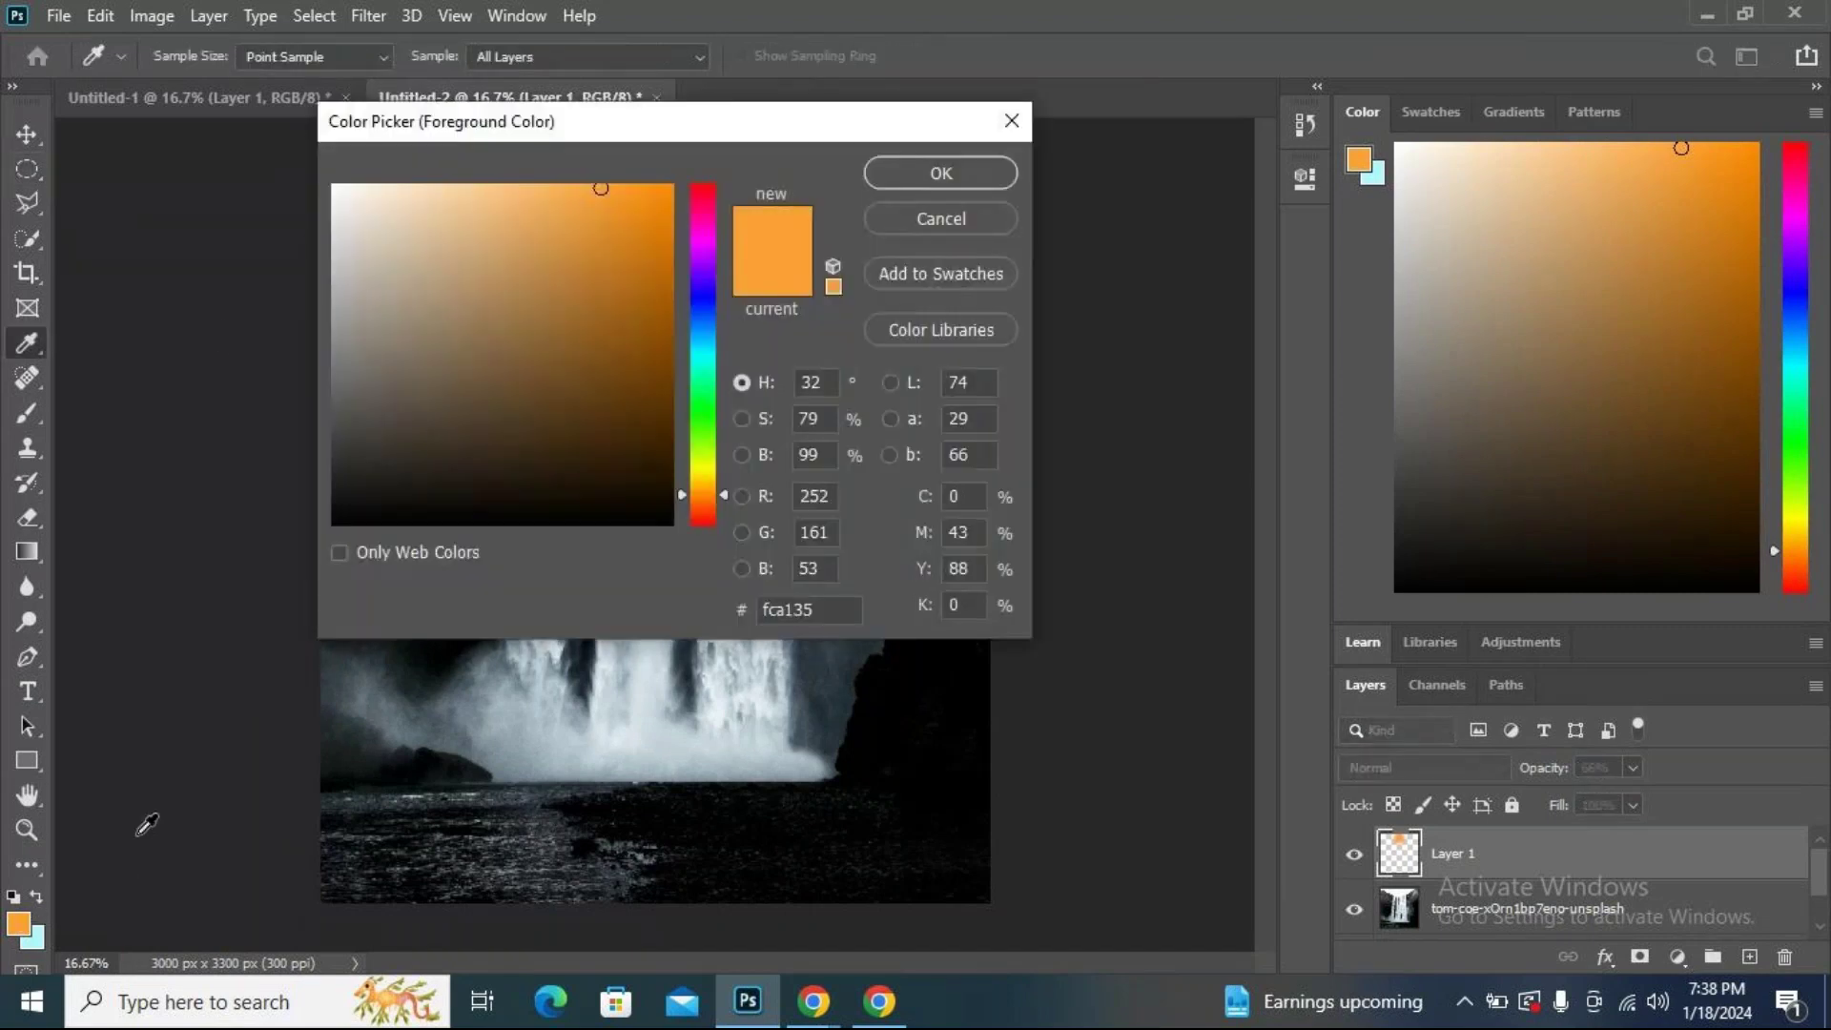
{"action": "left_click", "coordinate": [337, 194]}
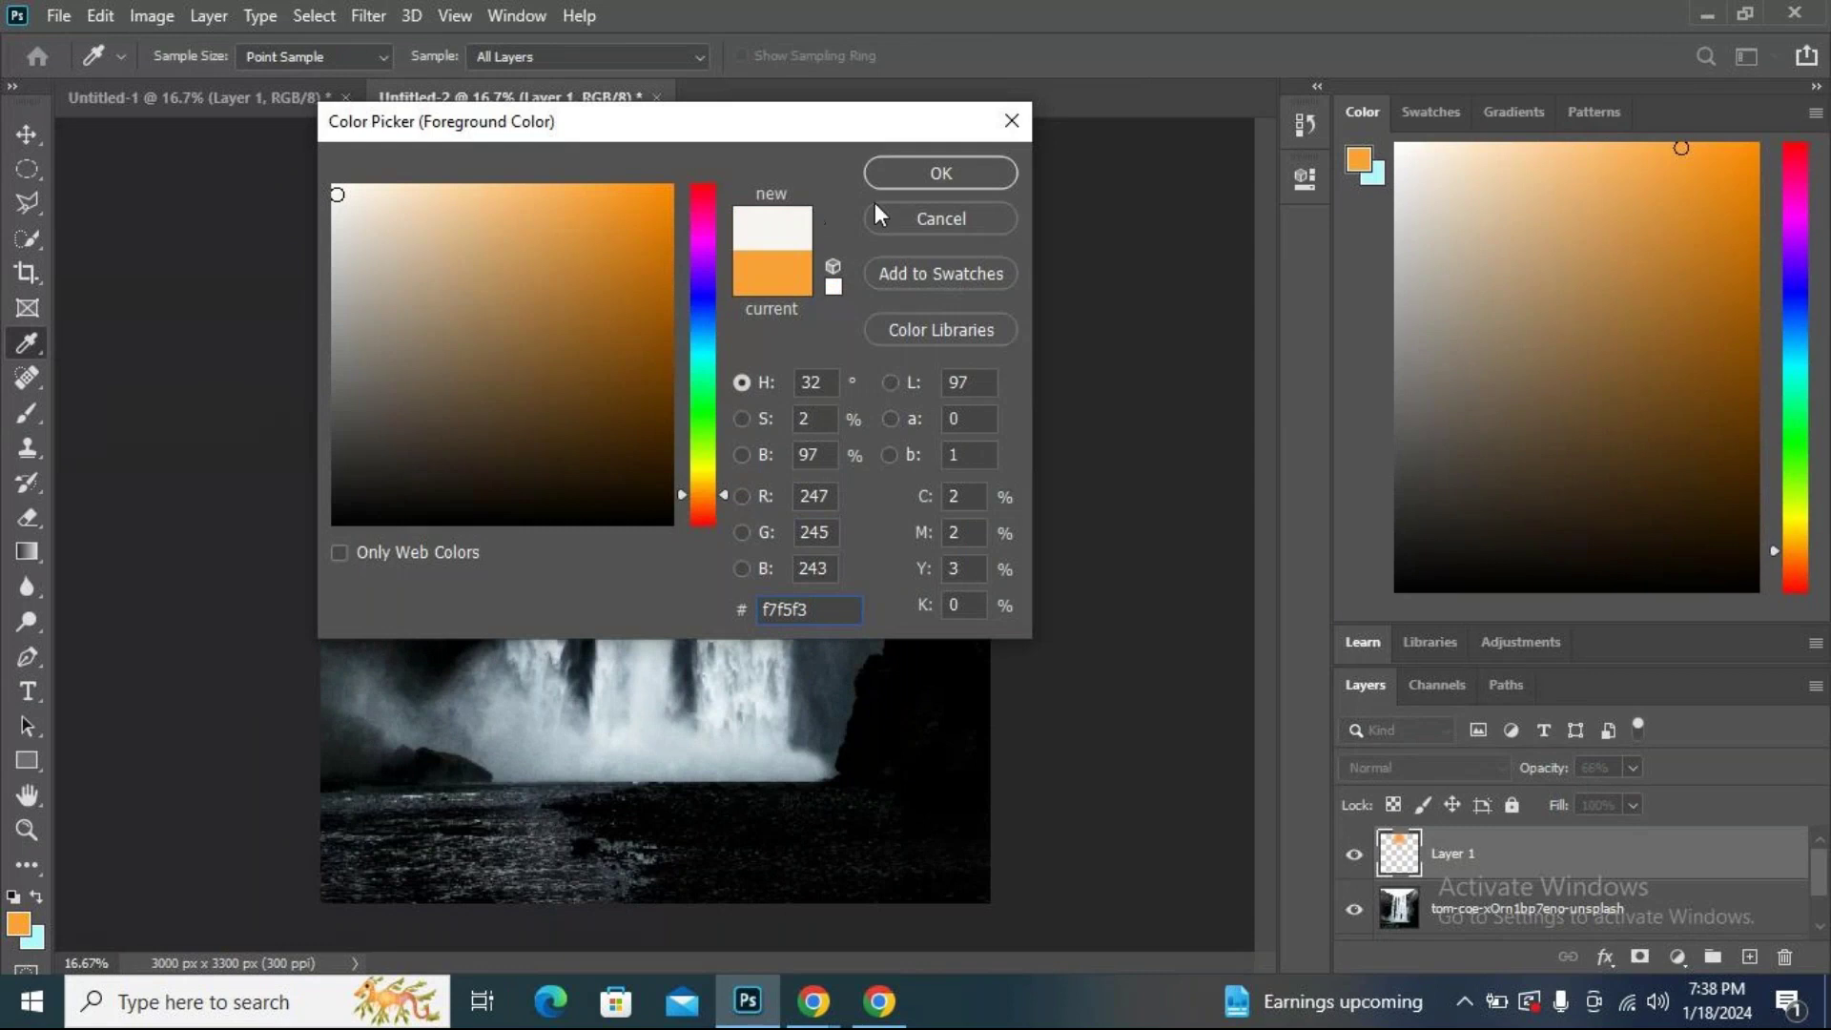
{"action": "left_click", "coordinate": [970, 170]}
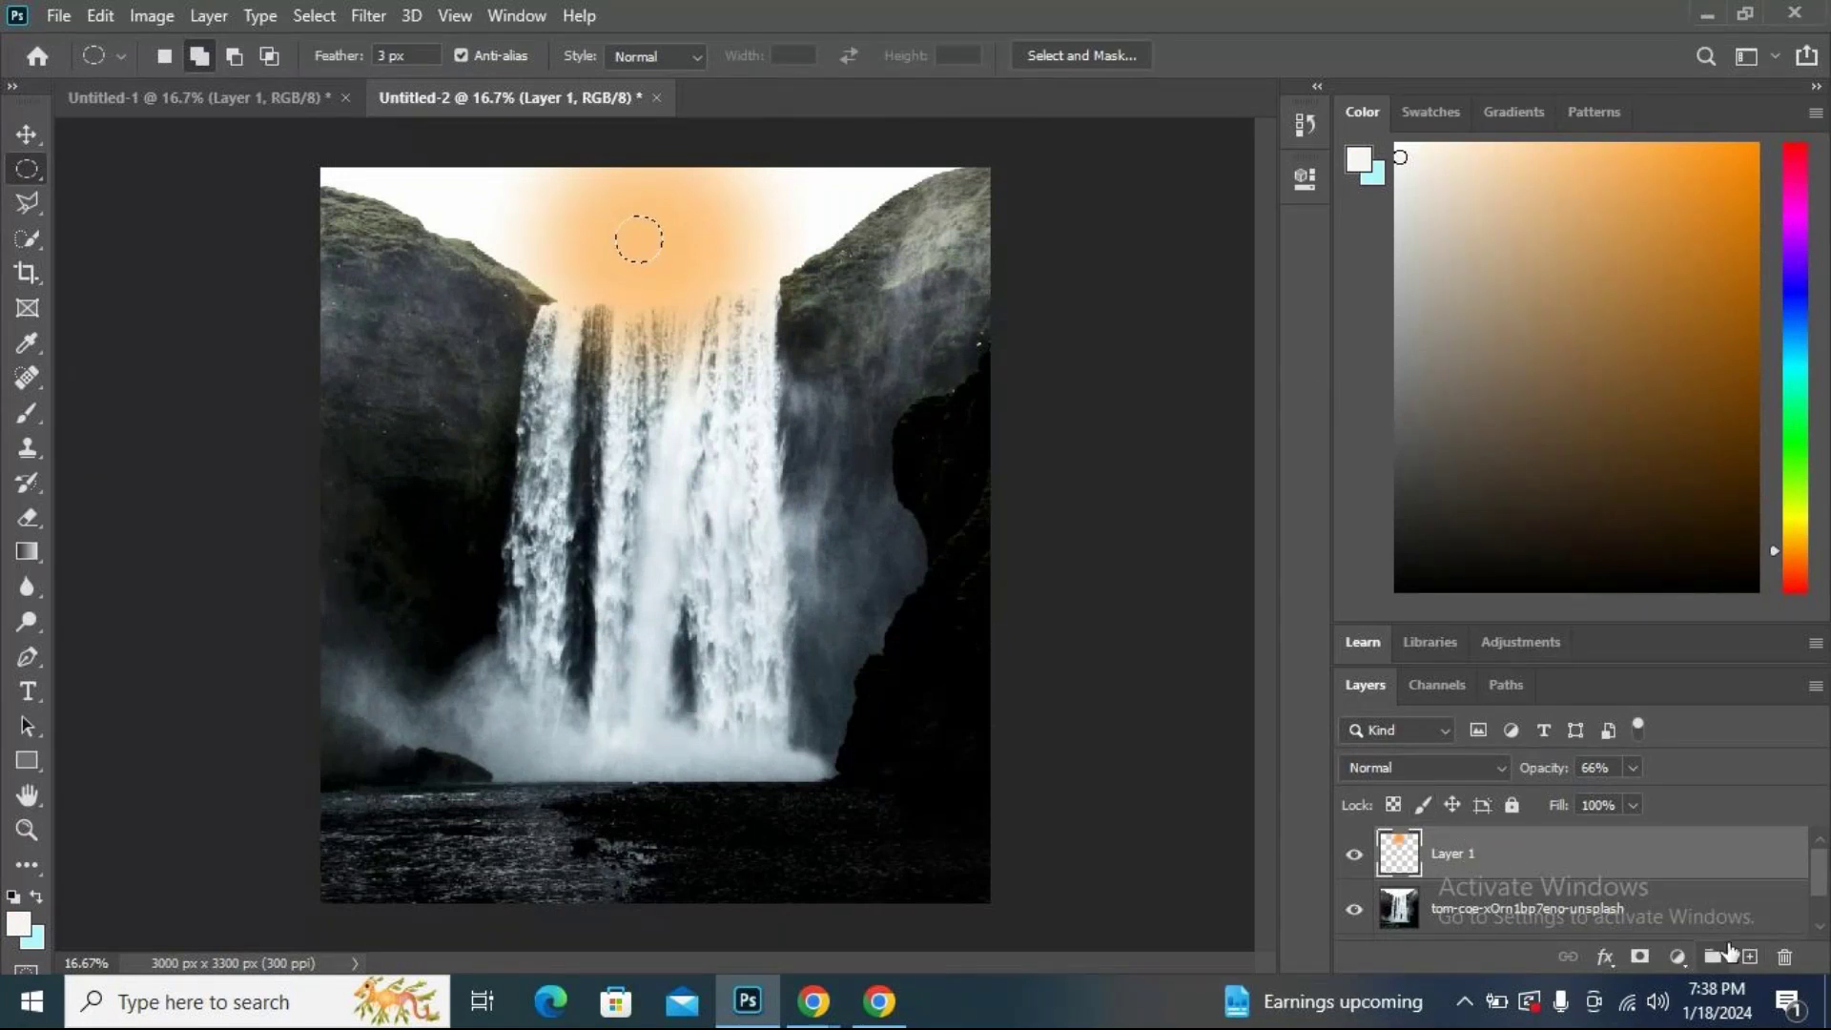
{"action": "left_click", "coordinate": [1755, 957]}
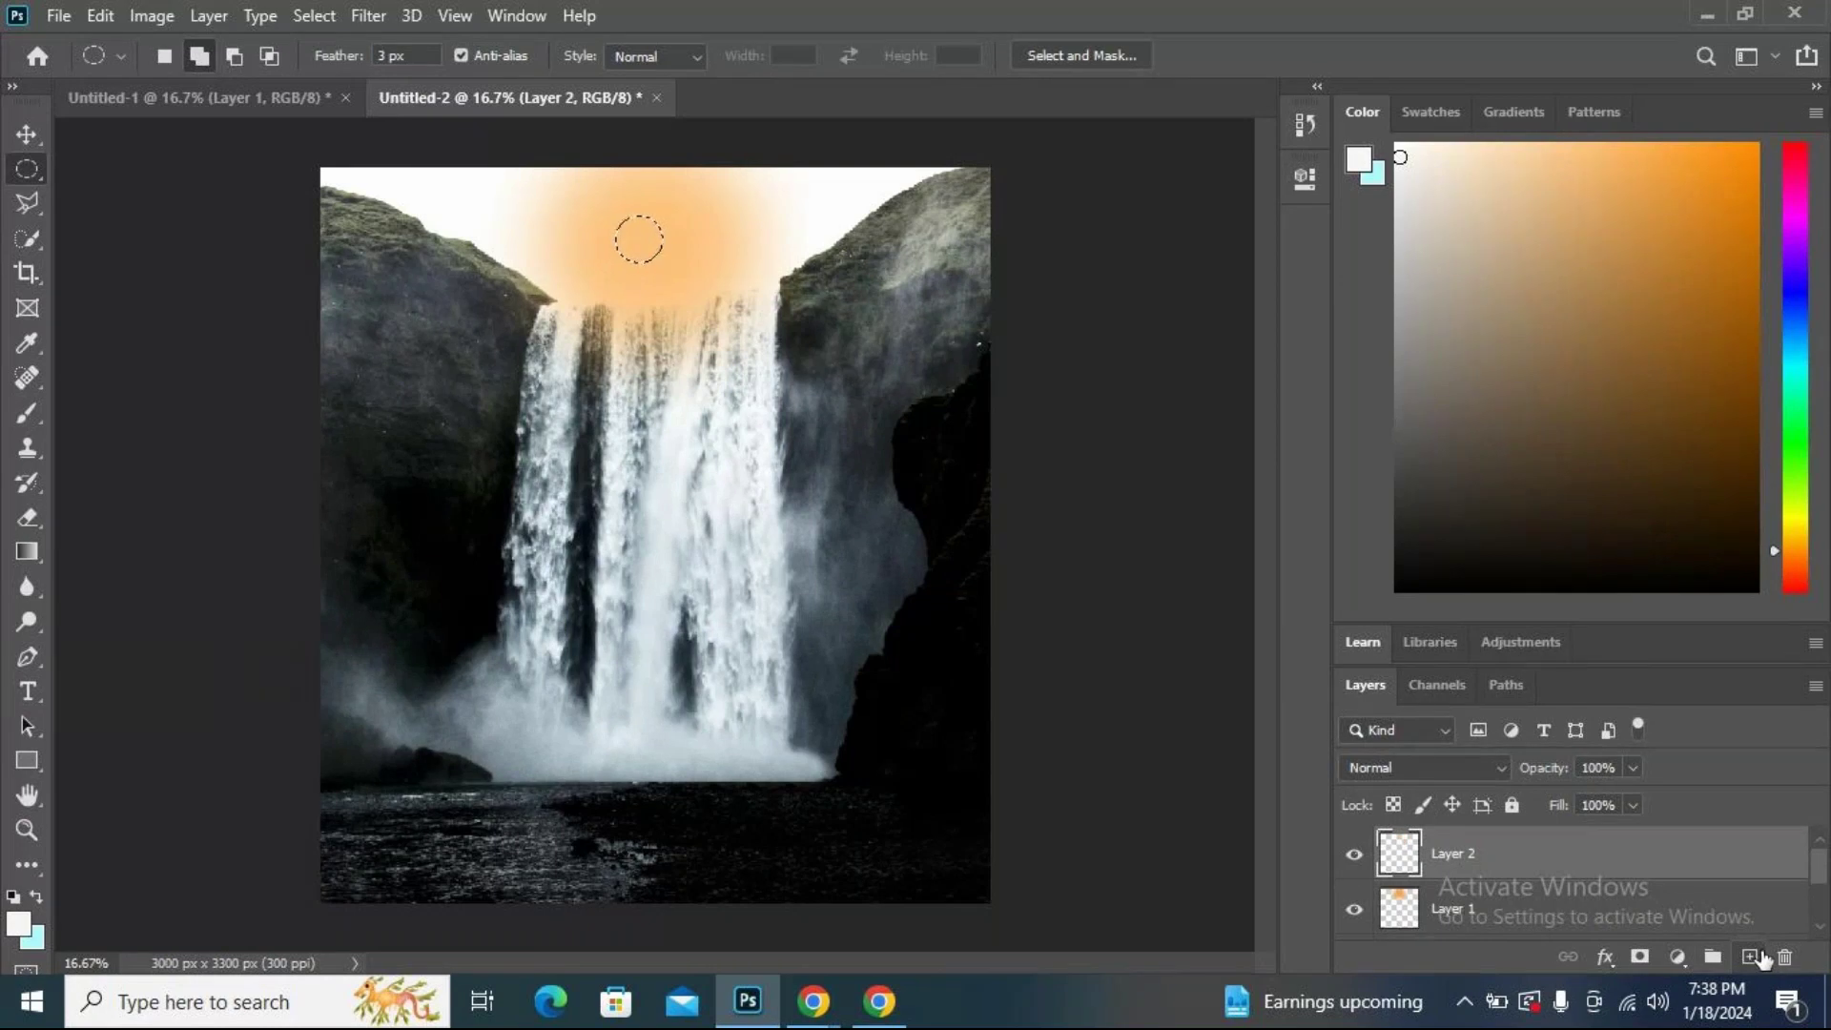
{"action": "key", "text": "alt+BackSpace"}
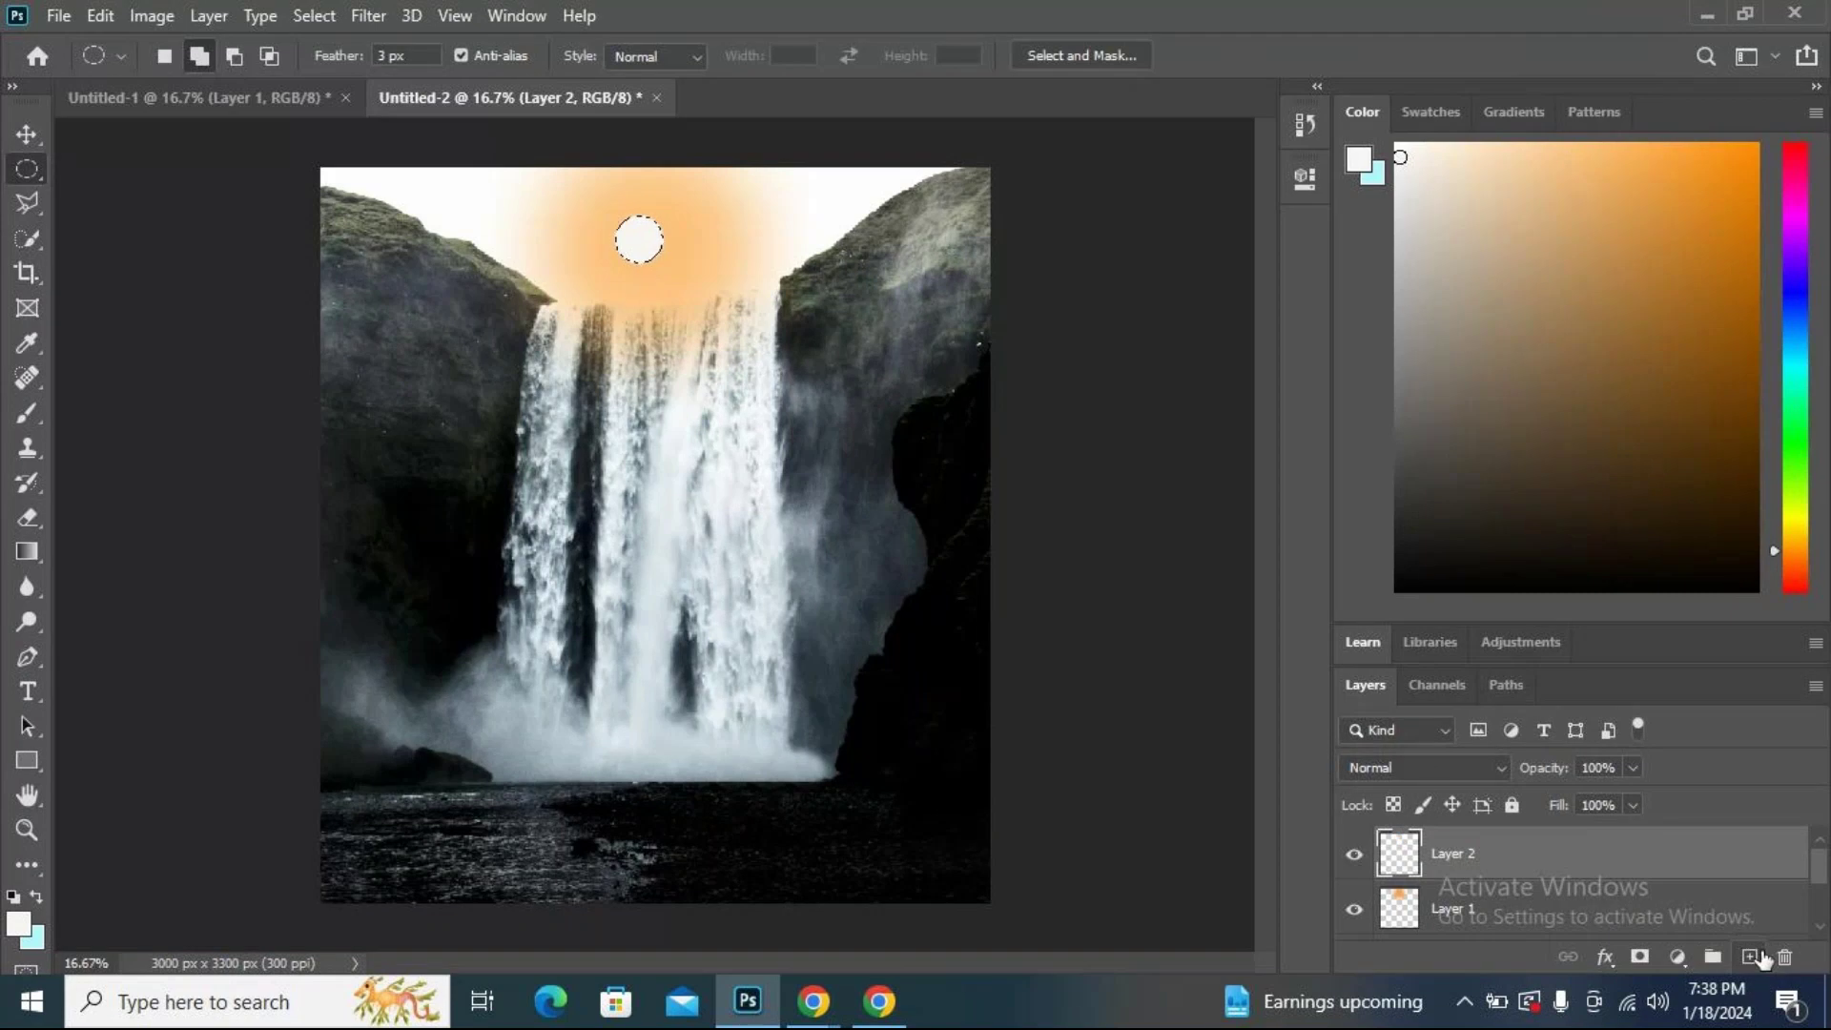
{"action": "key", "text": "ctrl+d"}
Scale the off-white disc to about 61% and position it in the centre of the orange glow.
{"action": "key", "text": "ctrl+t"}
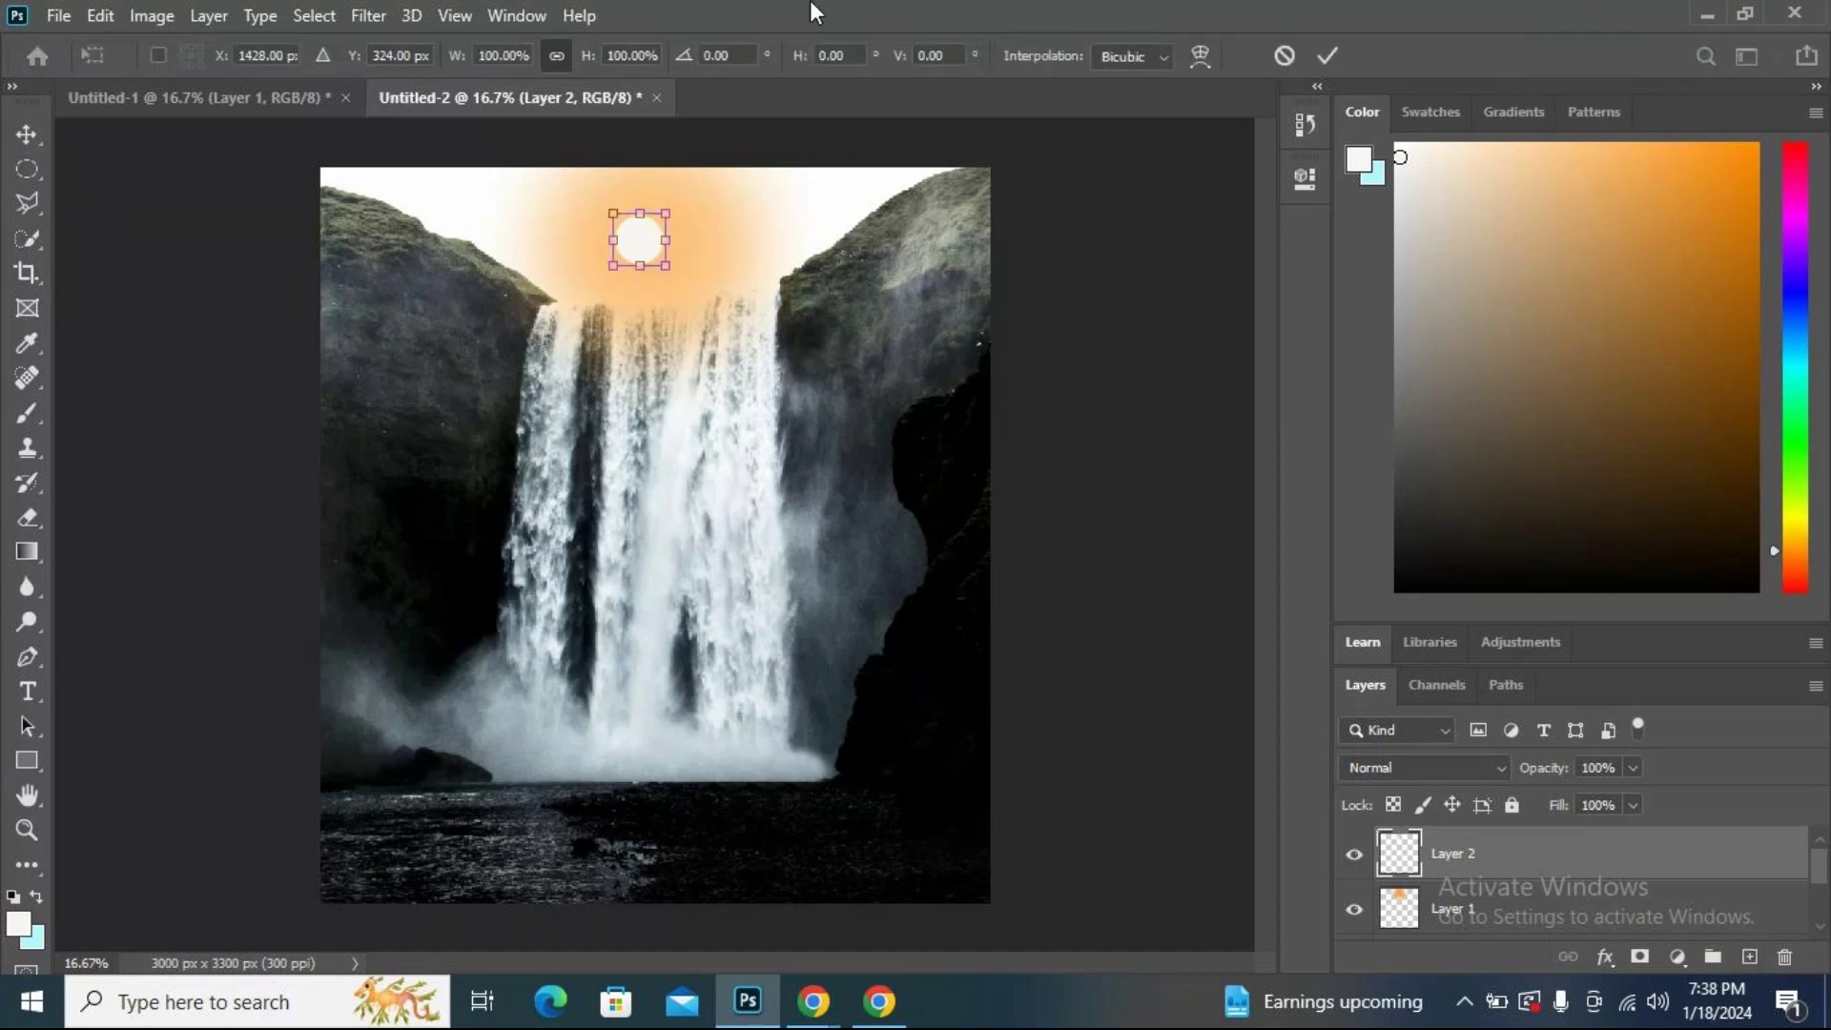
{"action": "mouse_move", "coordinate": [649, 236]}
{"action": "left_mouse_down"}
{"action": "mouse_move", "coordinate": [625, 232]}
{"action": "mouse_move", "coordinate": [637, 247]}
{"action": "left_mouse_up"}
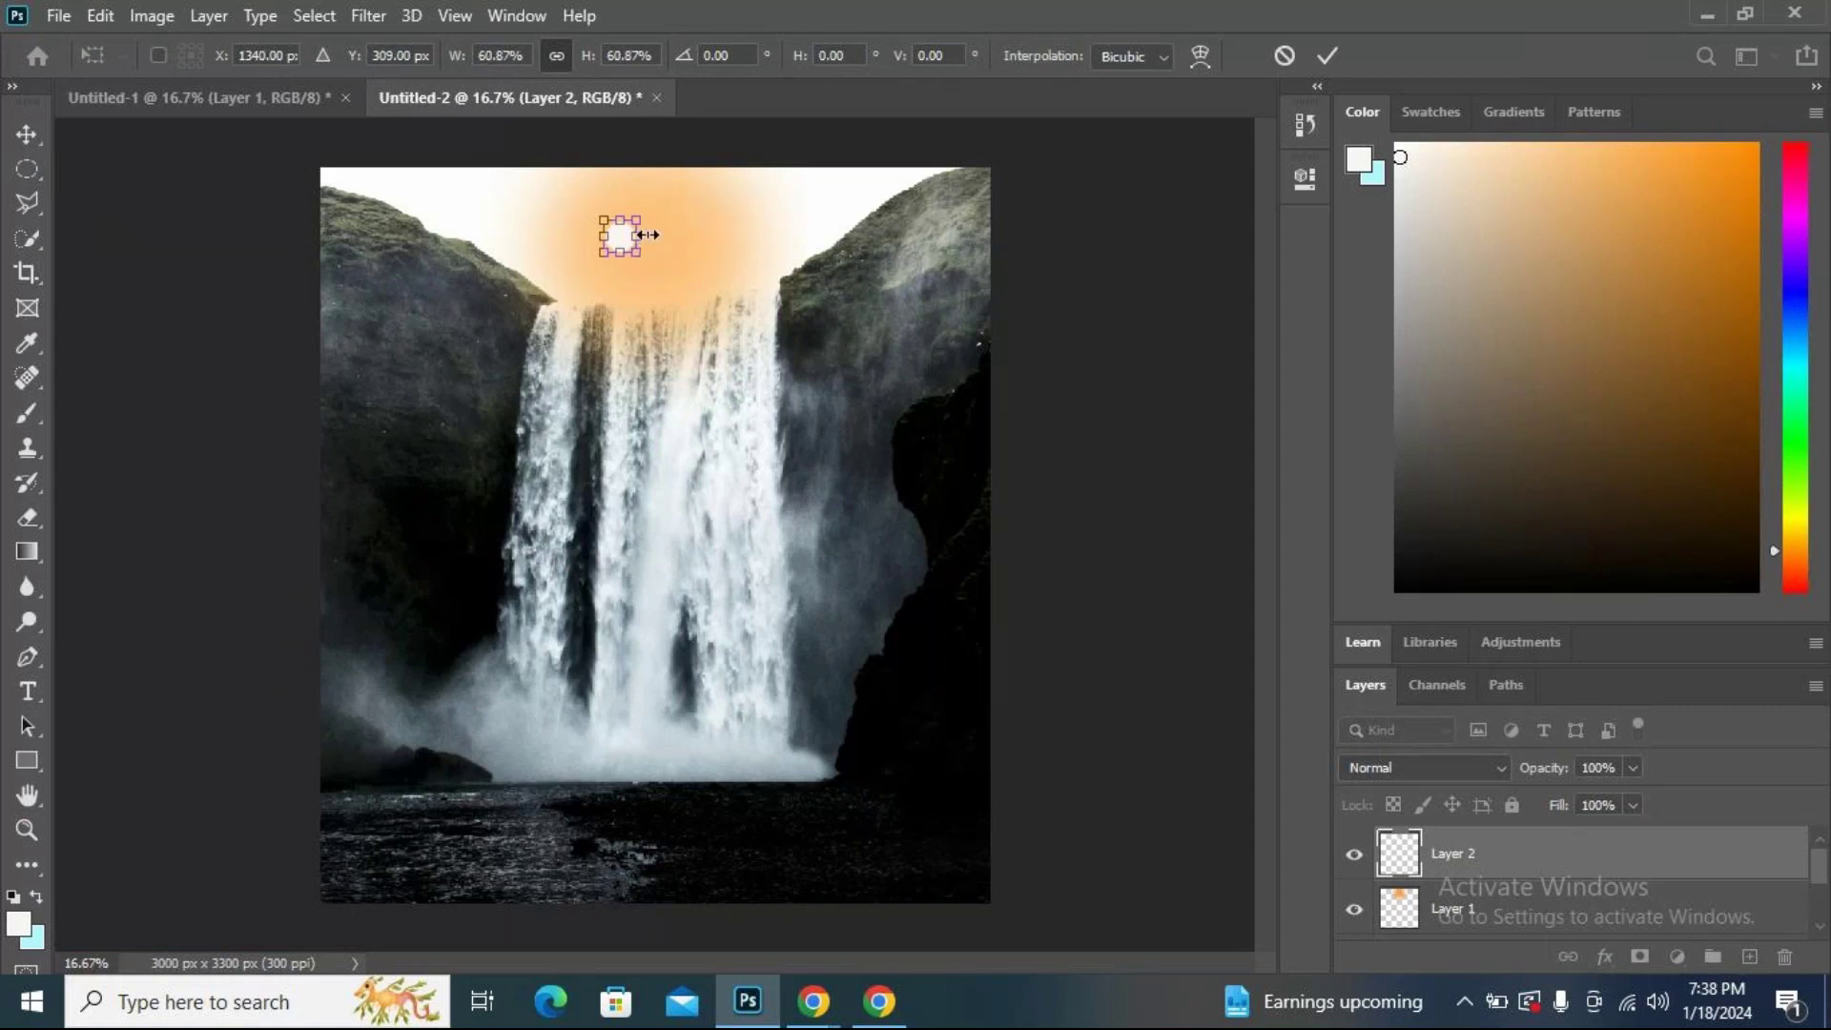
{"action": "key", "text": "ctrl+plus"}
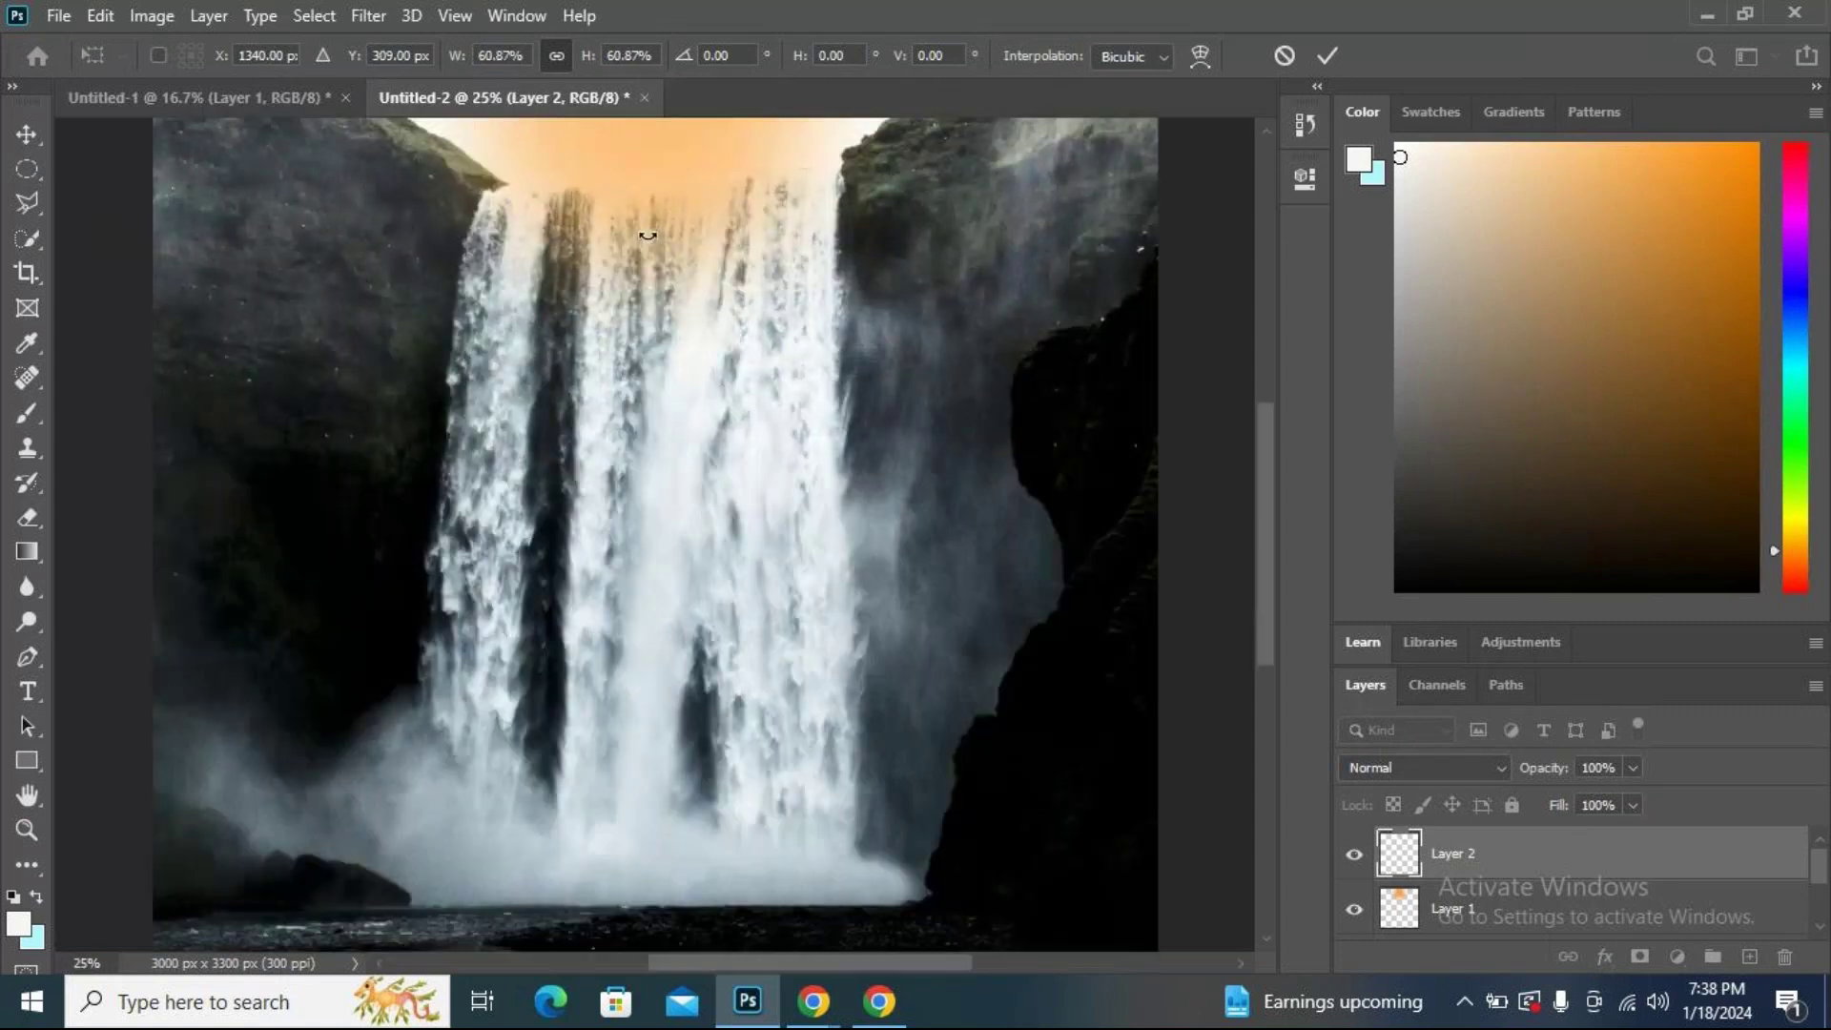
{"action": "key", "text": "ctrl+plus"}
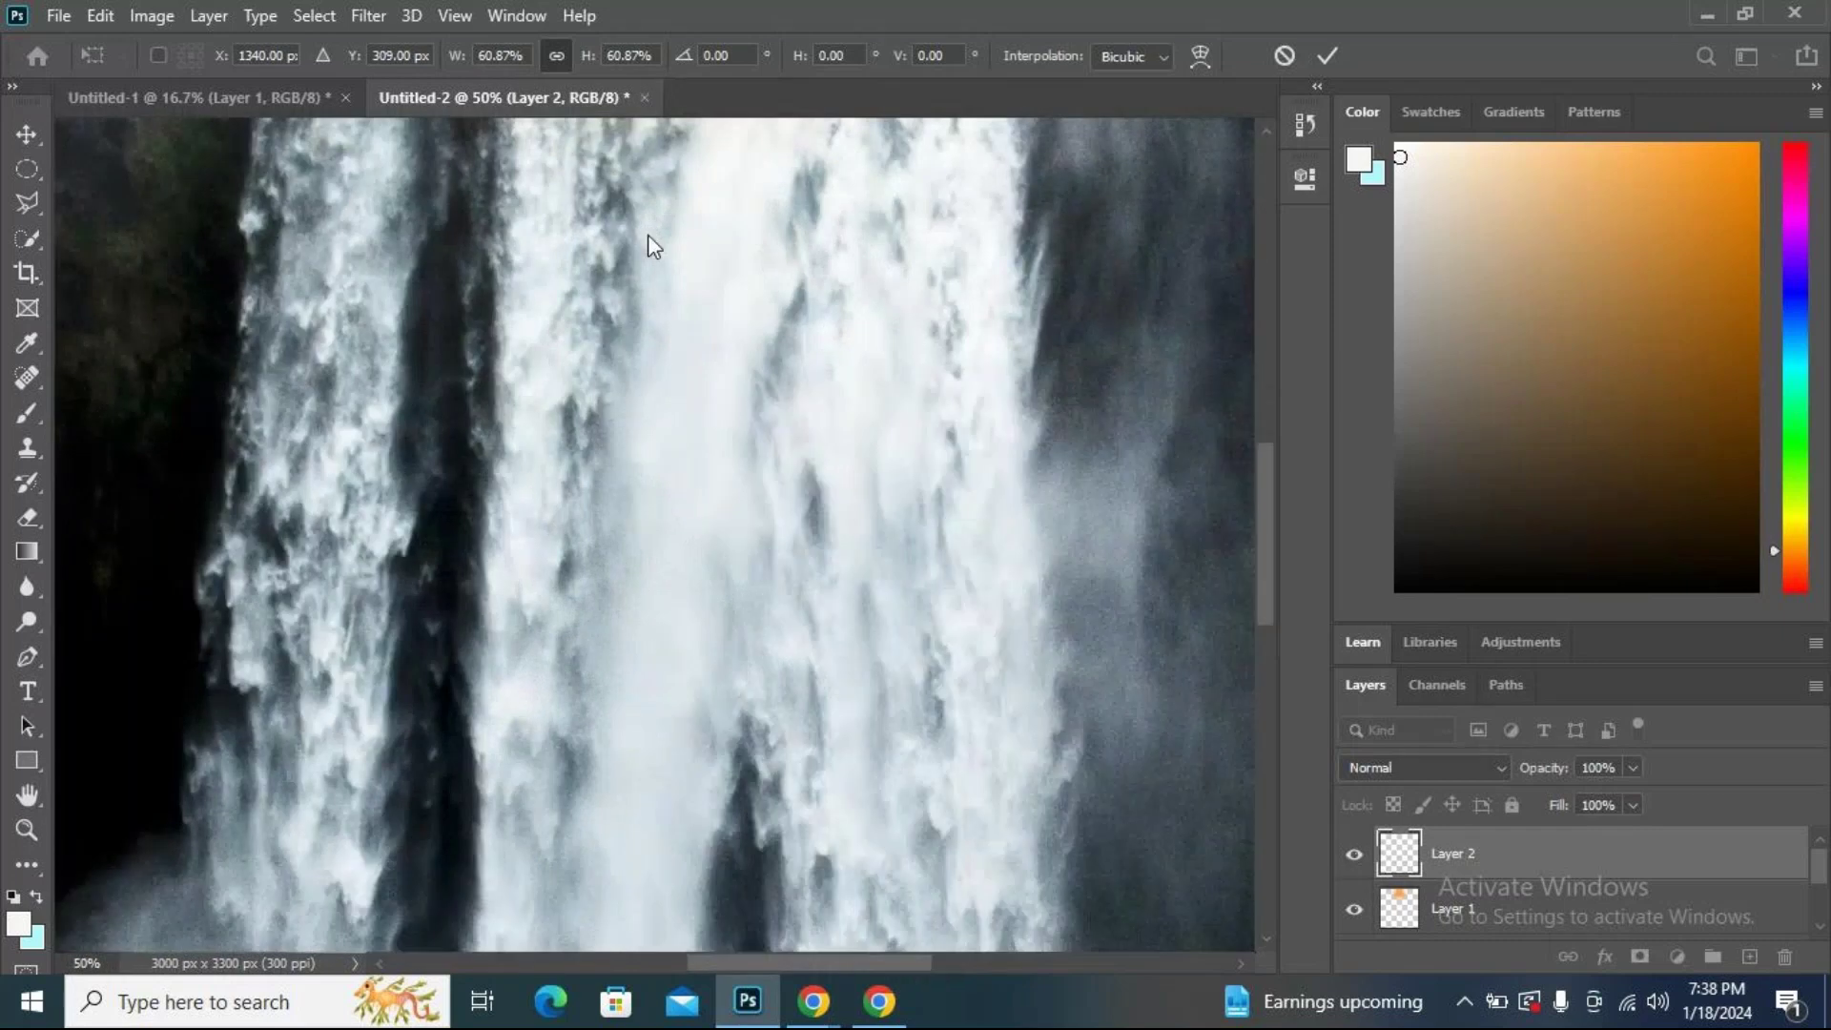
{"action": "left_click_drag", "start_coordinate": [595, 164], "coordinate": [650, 669]}
{"action": "left_click_drag", "start_coordinate": [454, 426], "coordinate": [541, 417]}
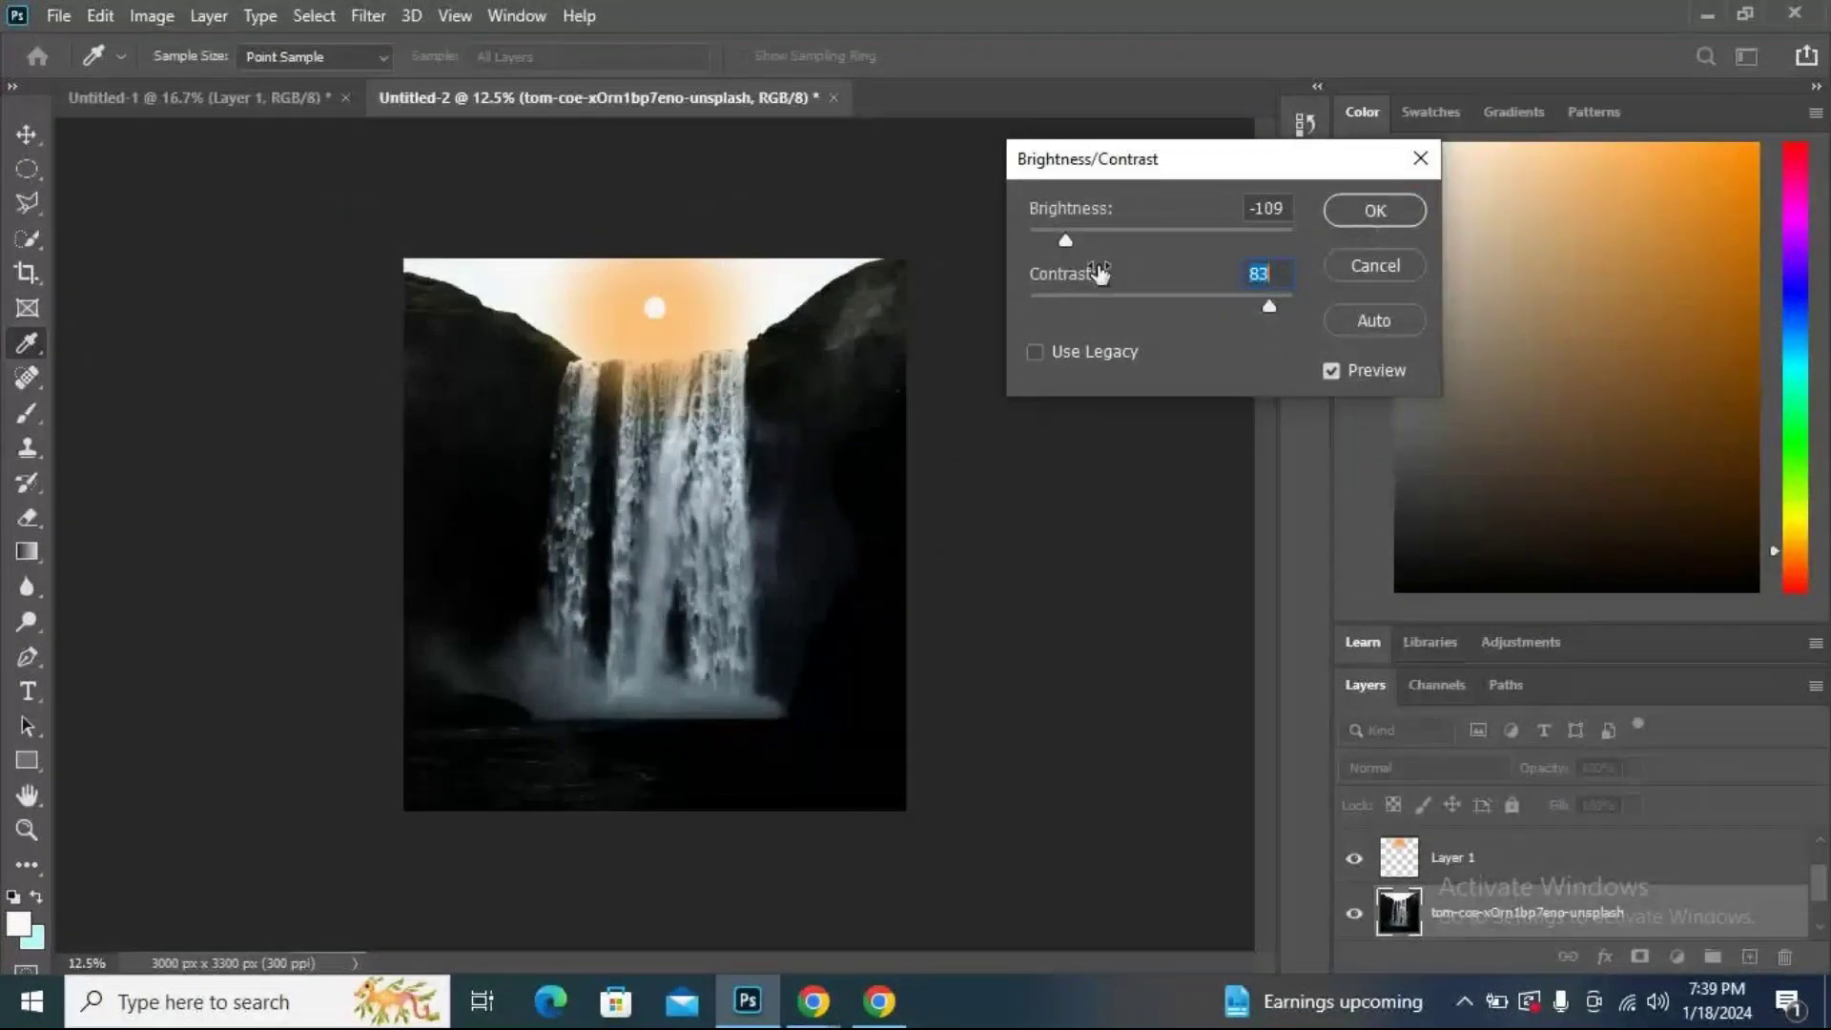
Apply a Brightness/Contrast adjustment to the waterfall layer with brightness -17 and contrast 9.
{"action": "left_click_drag", "start_coordinate": [1070, 244], "coordinate": [1147, 245]}
{"action": "left_click_drag", "start_coordinate": [1274, 312], "coordinate": [1171, 322]}
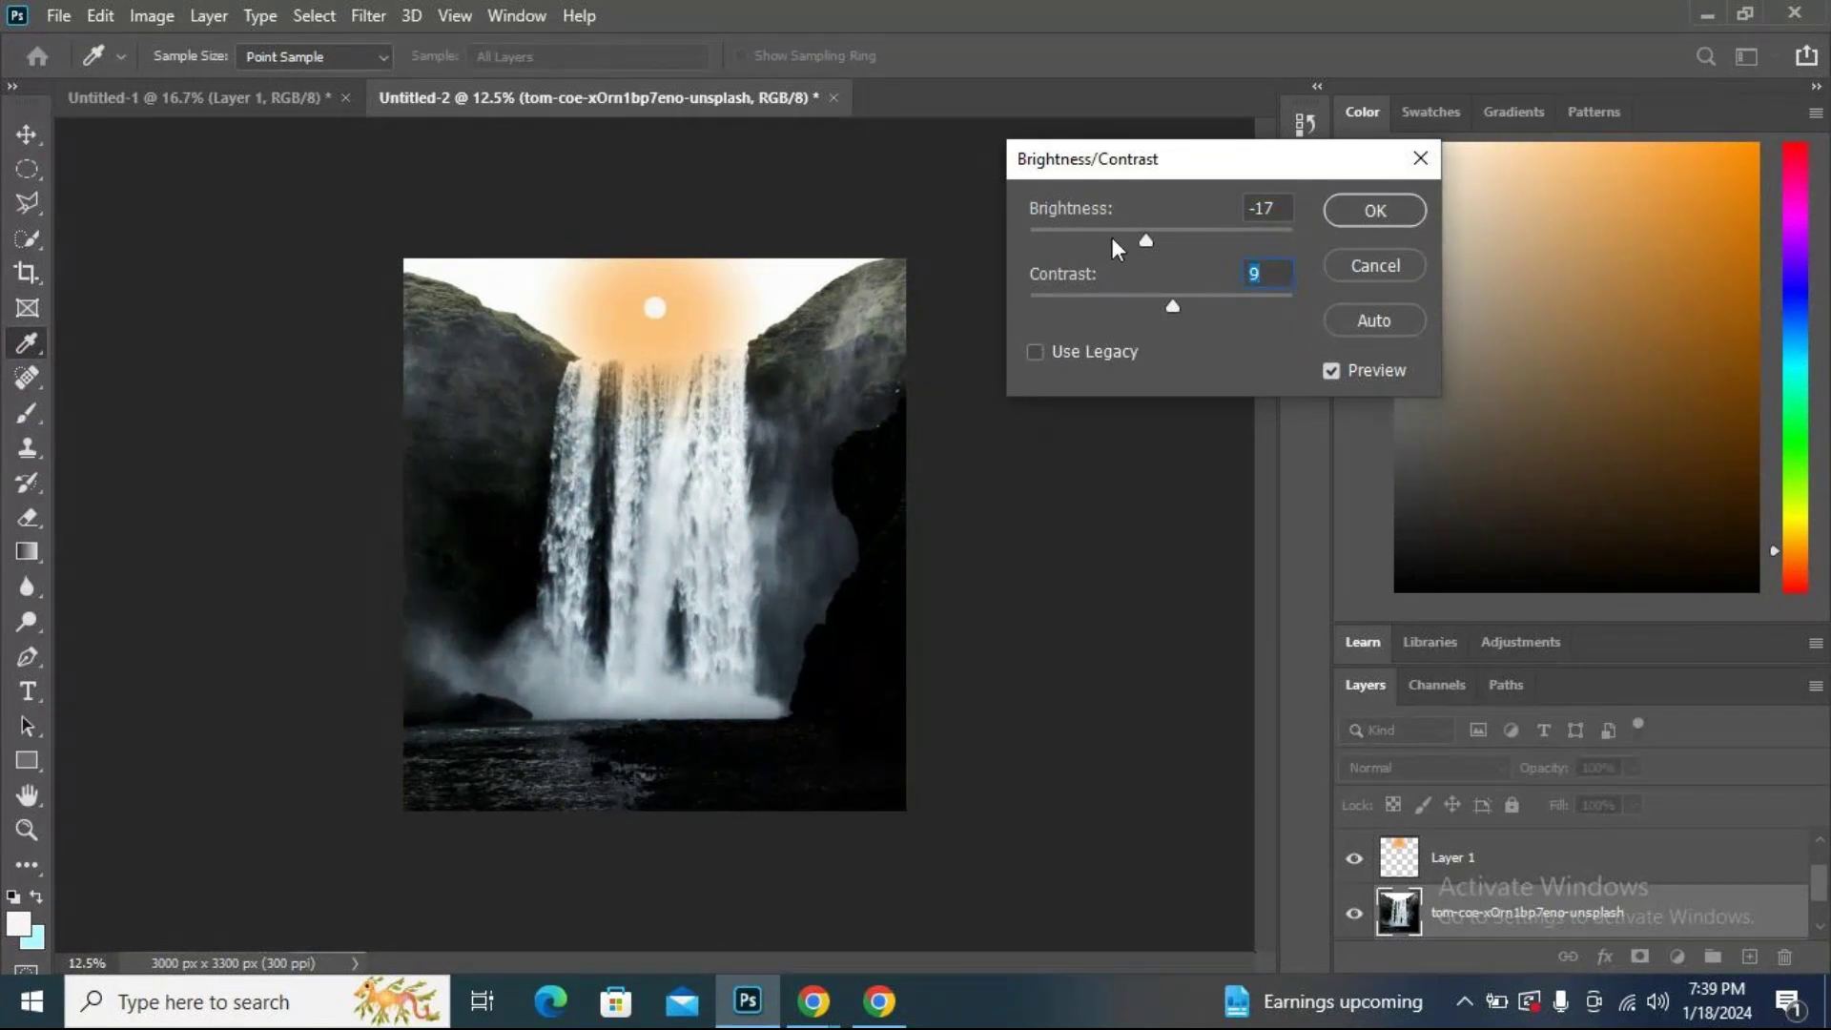
{"action": "left_click", "coordinate": [1375, 209]}
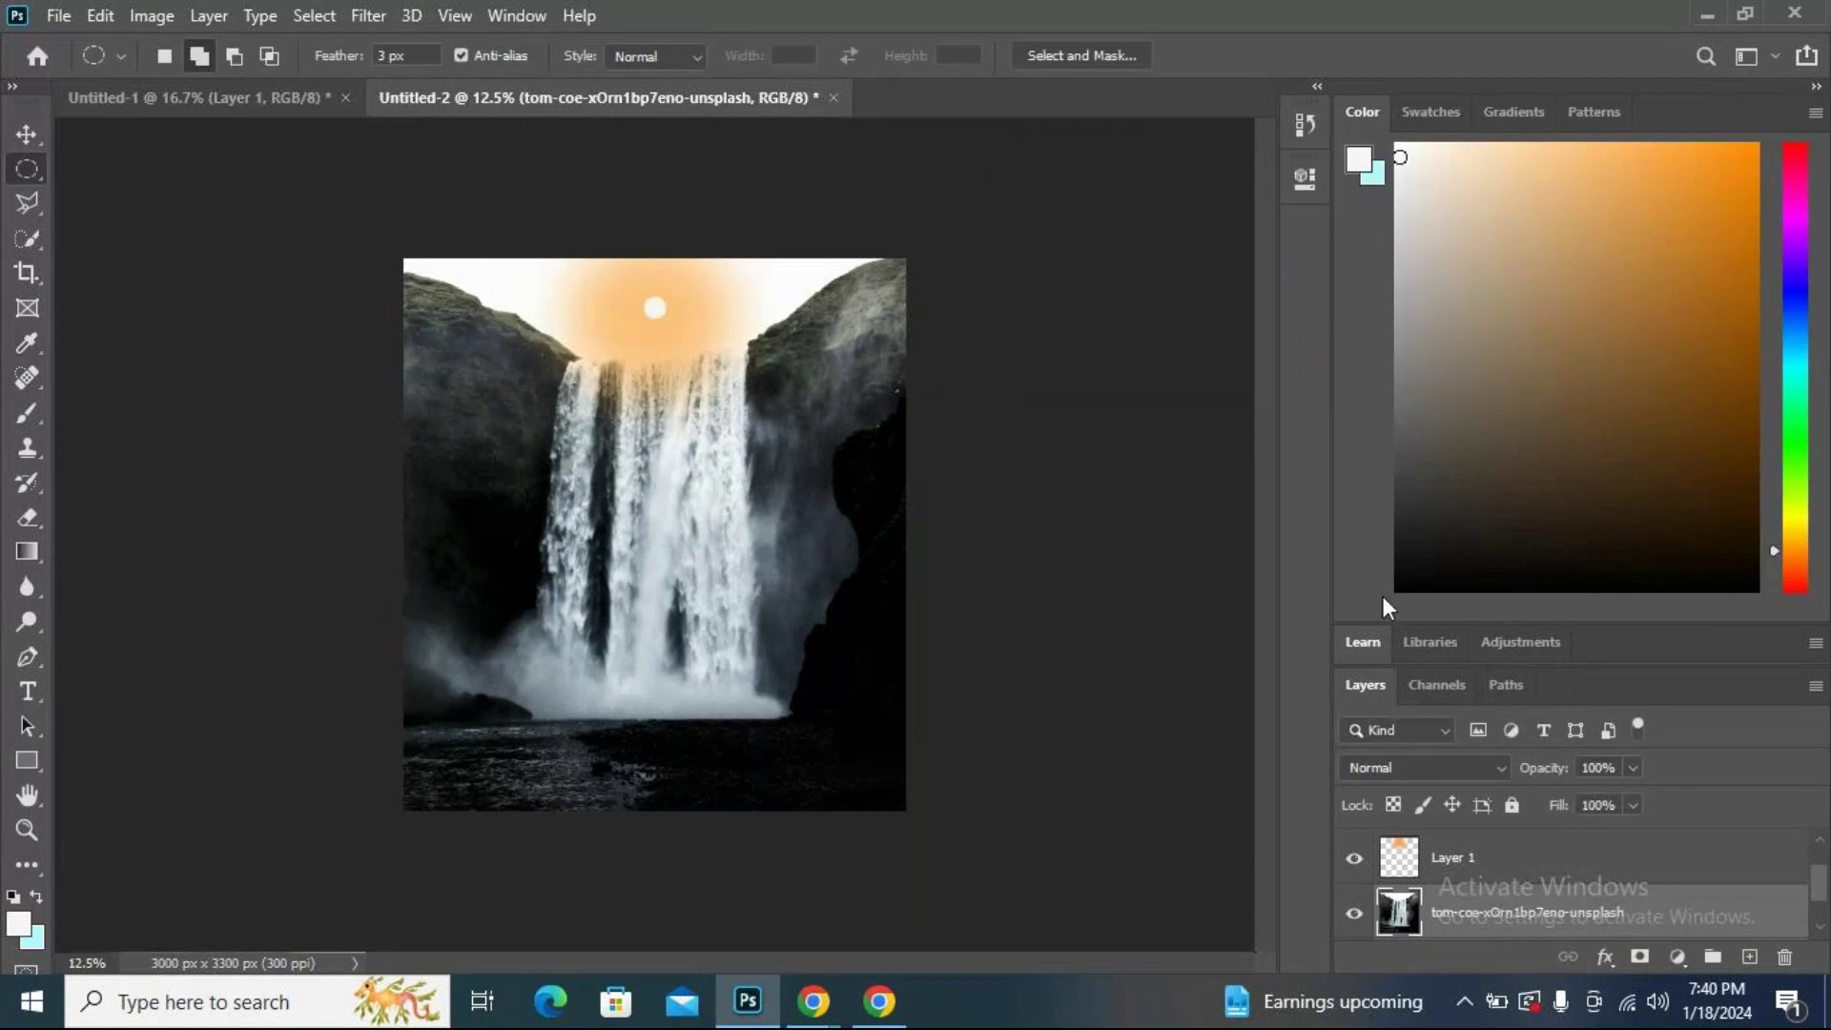
Reduce the opacity of the orange glow layer (Layer 1) to 42%.
{"action": "left_click", "coordinate": [1556, 849]}
{"action": "left_click", "coordinate": [1632, 769]}
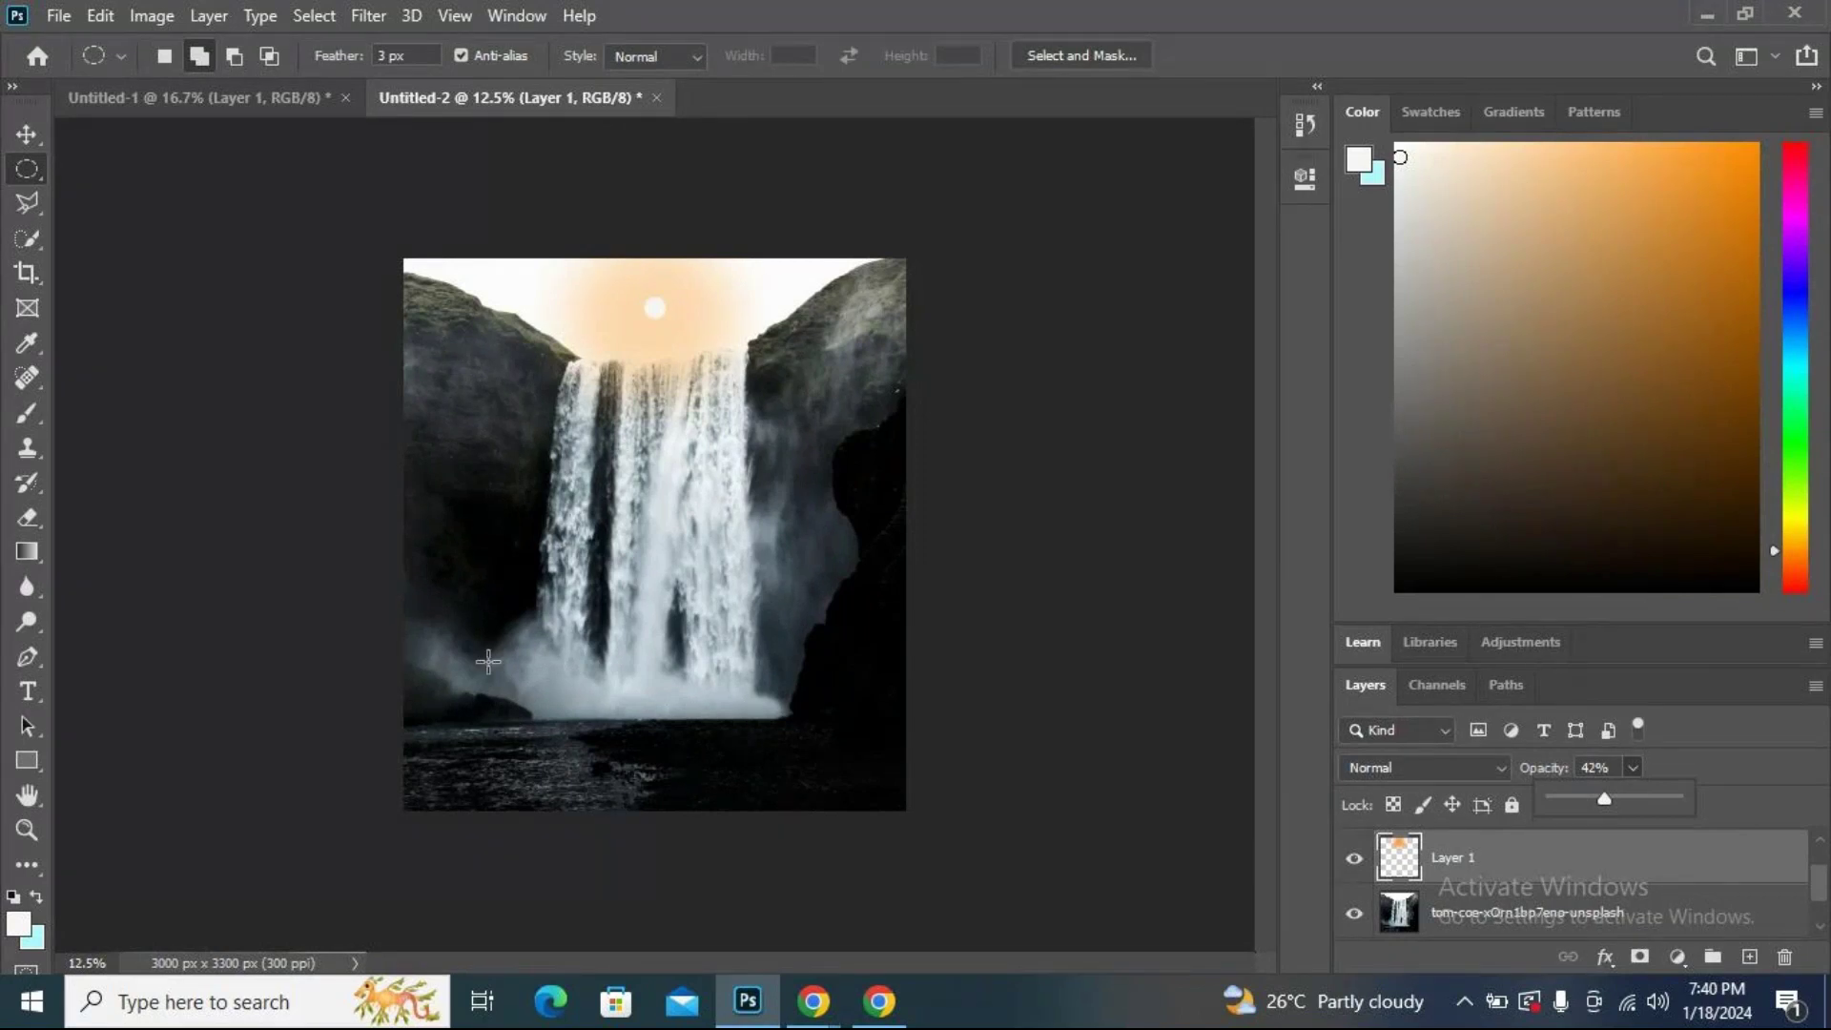
{"action": "mouse_move", "coordinate": [801, 1013]}
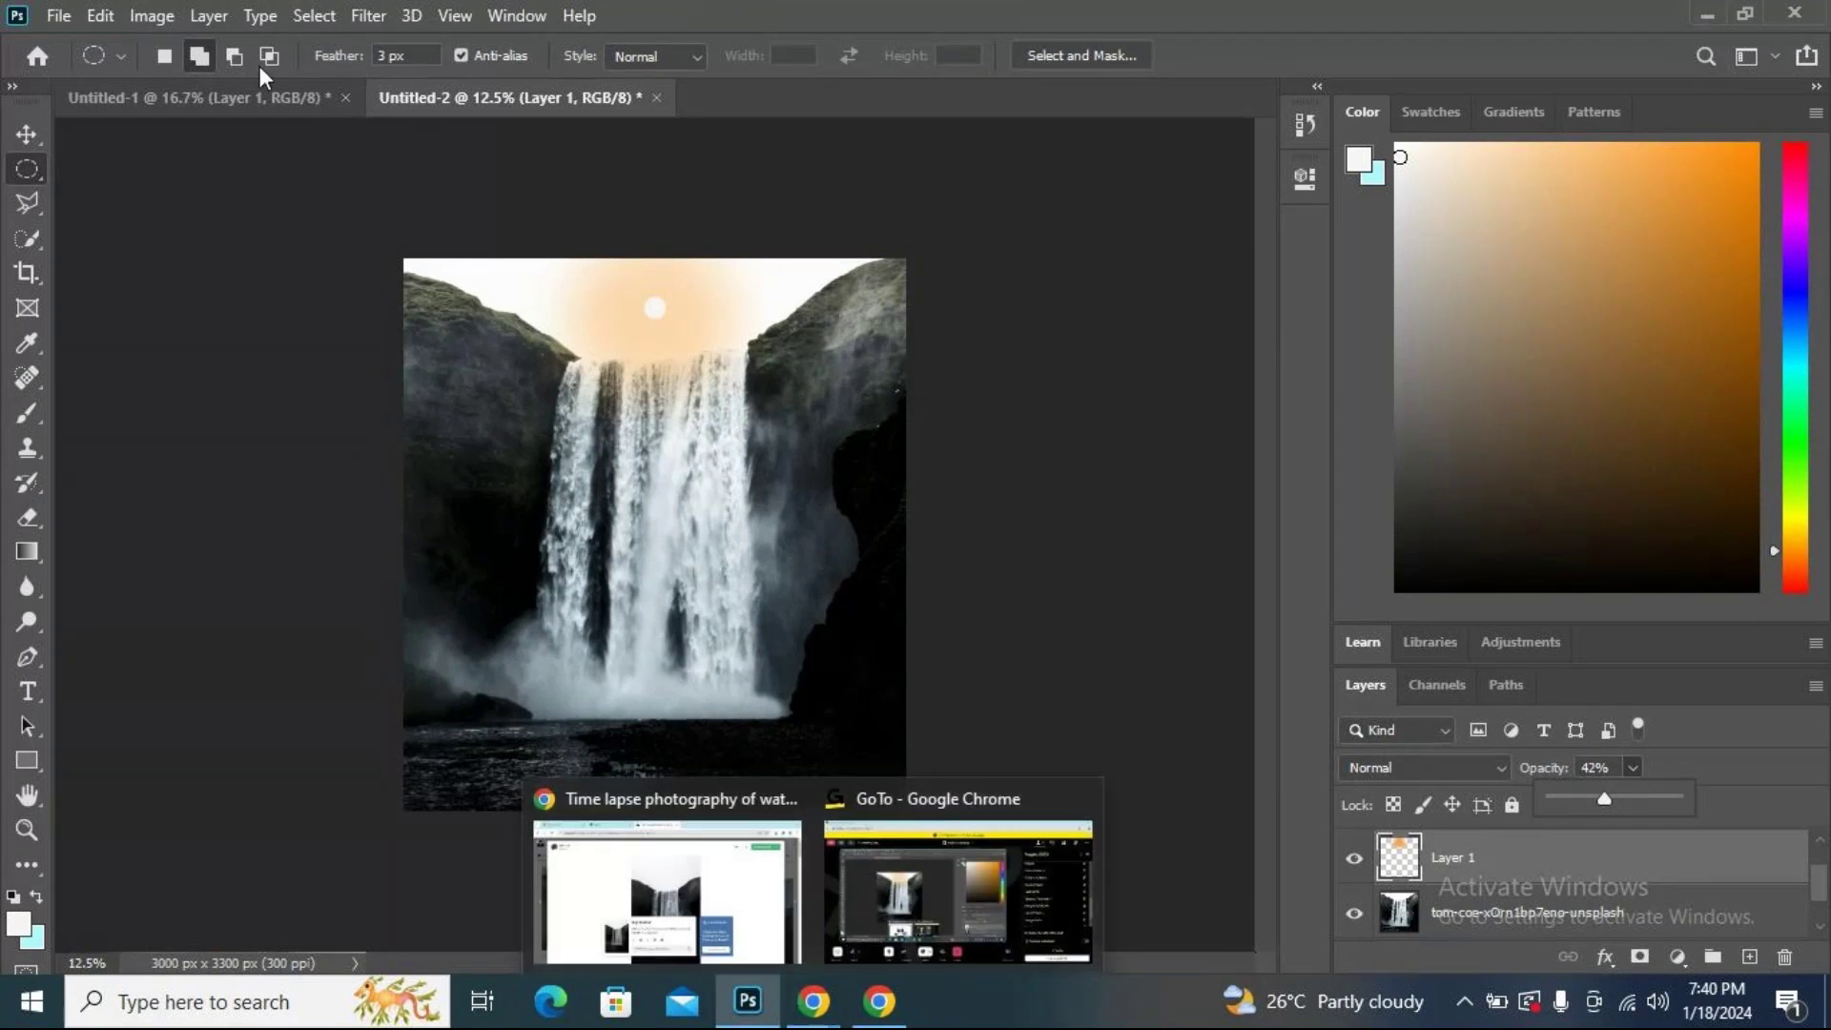
Review the deer composite in Untitled-1 with its deer layer selected, and return to the waterfall document Untitled-2.
{"action": "left_click", "coordinate": [318, 99]}
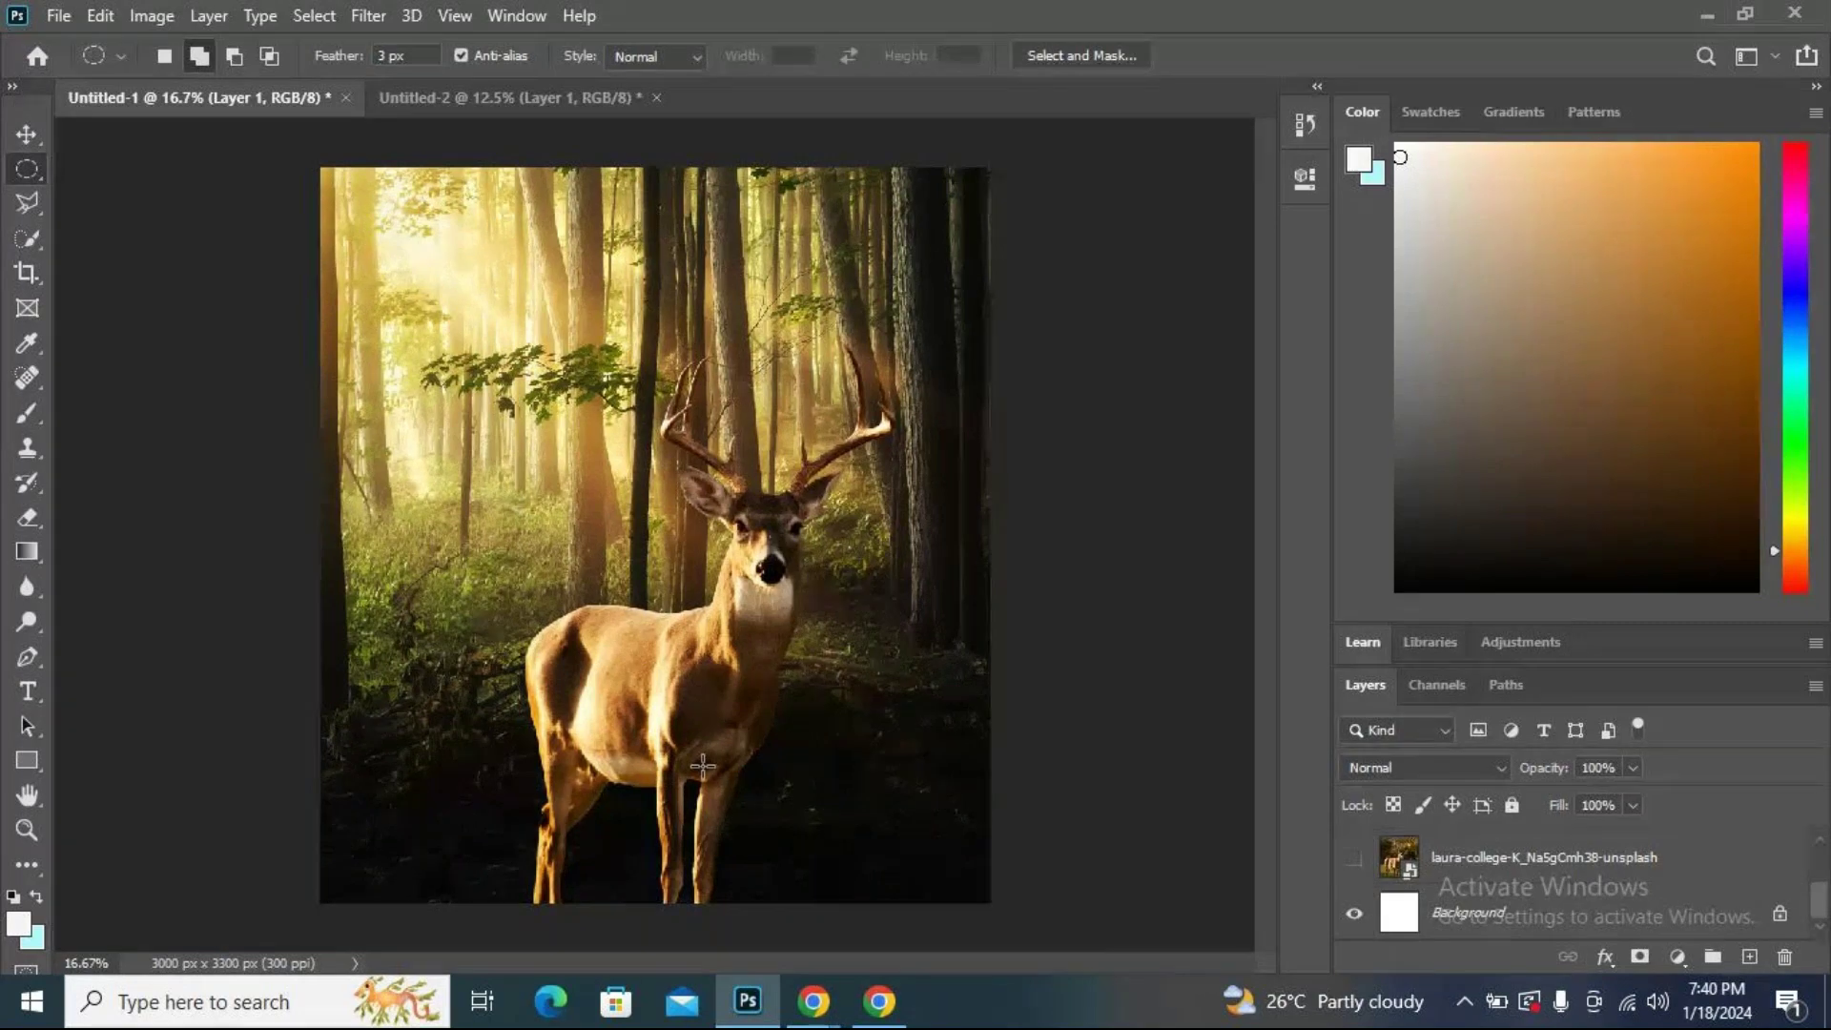
{"action": "left_click", "coordinate": [27, 135]}
{"action": "mouse_move", "coordinate": [668, 694]}
{"action": "left_mouse_down"}
{"action": "mouse_move", "coordinate": [667, 649]}
{"action": "mouse_move", "coordinate": [667, 706]}
{"action": "left_mouse_up"}
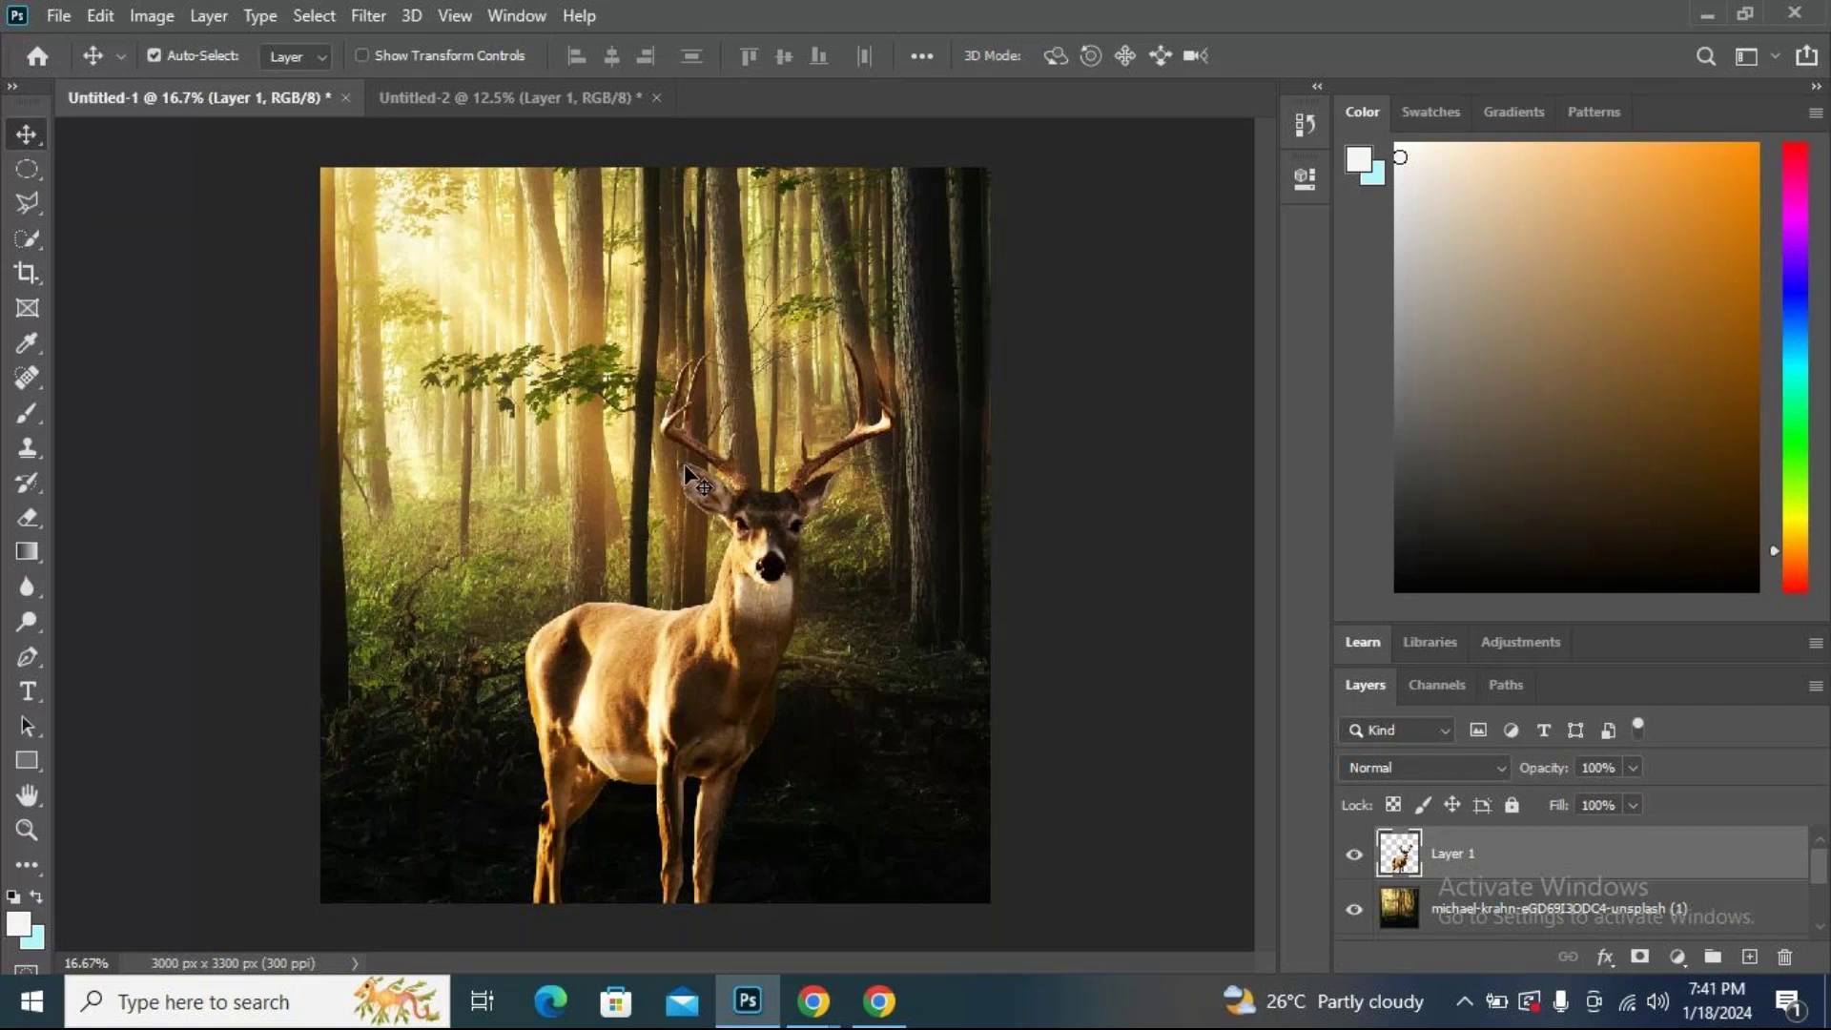
{"action": "left_click", "coordinate": [425, 101]}
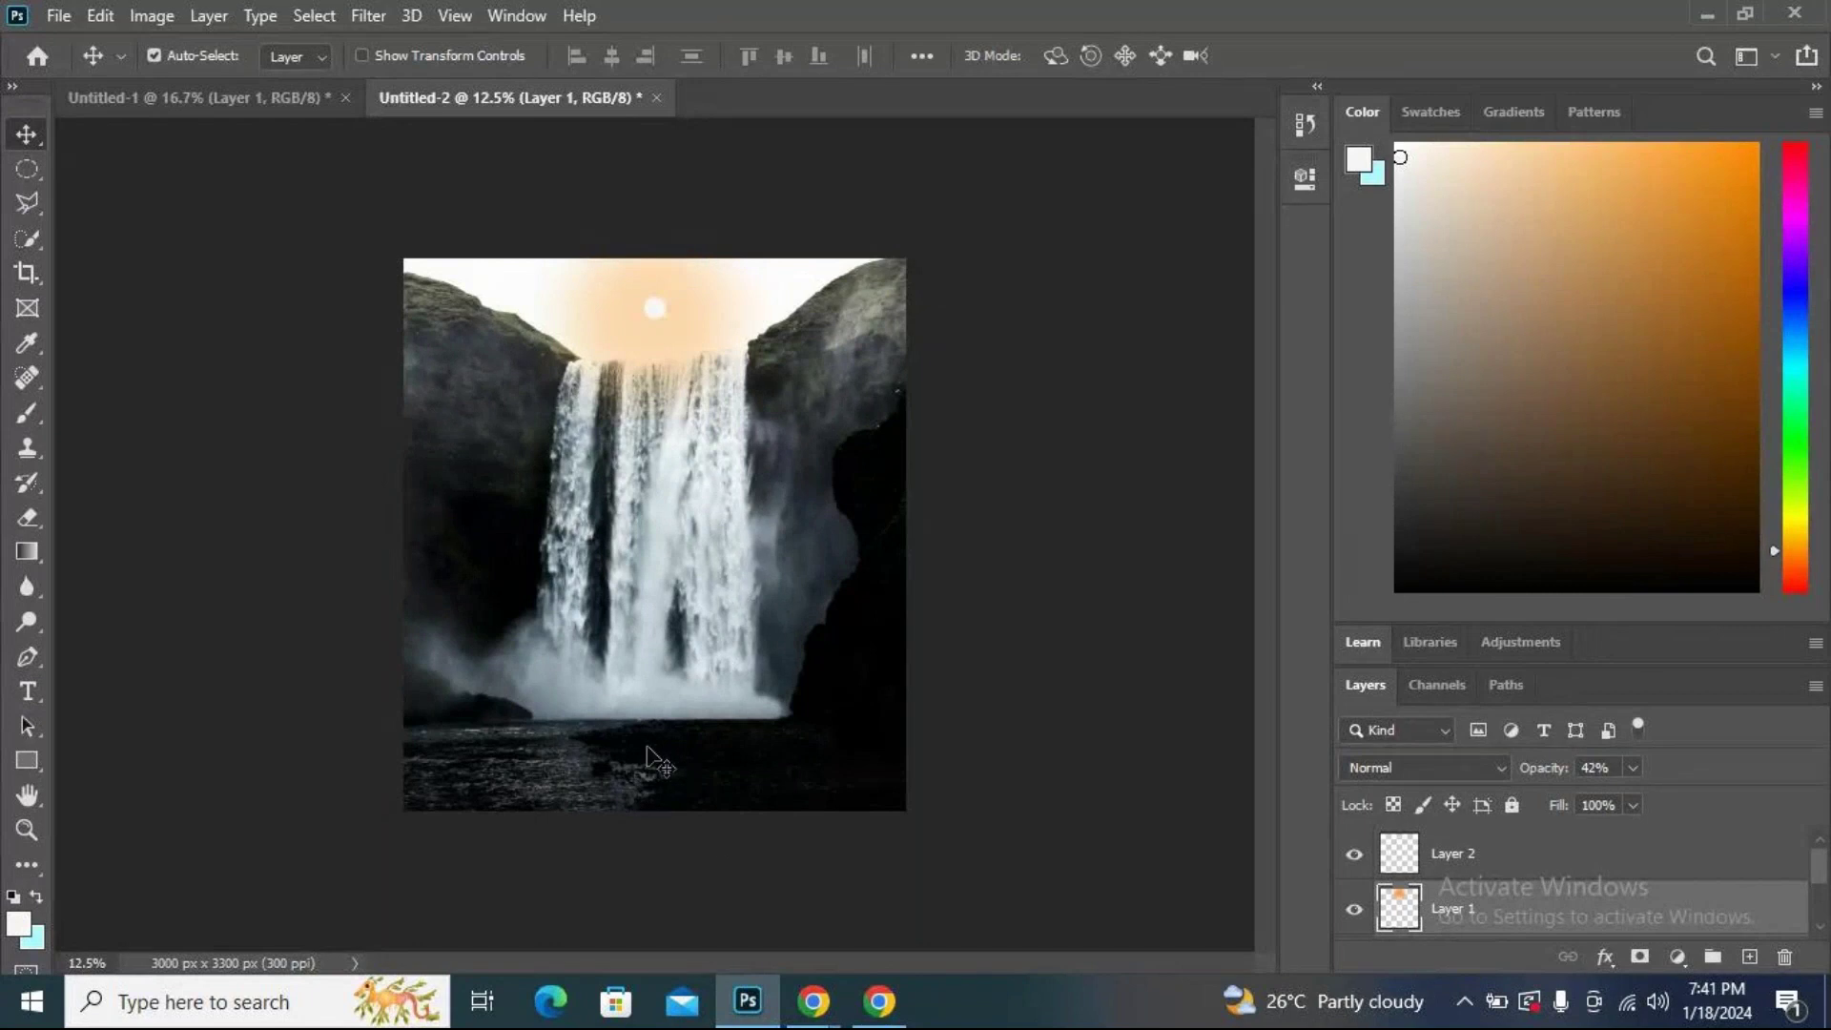
Switch to Unsplash in Chrome, close the open waterfall photo and search for butterflies.
{"action": "mouse_move", "coordinate": [822, 999]}
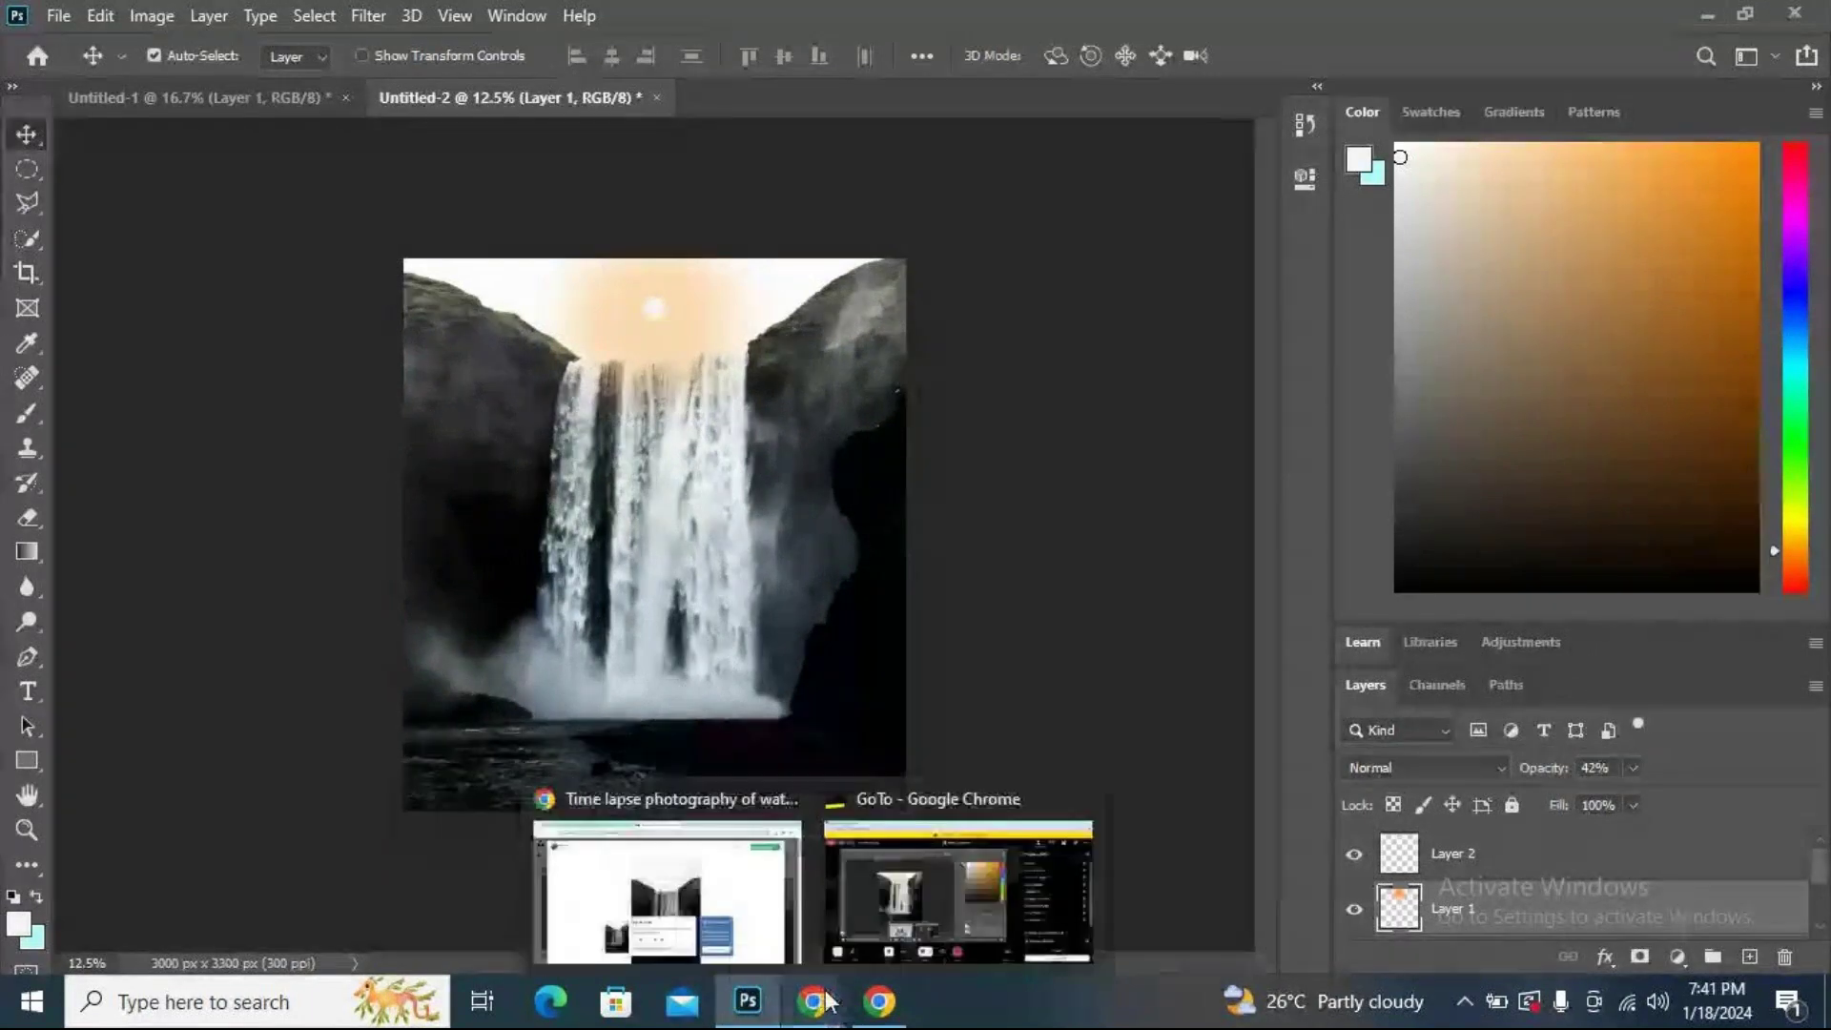
{"action": "left_click", "coordinate": [777, 896]}
{"action": "left_click", "coordinate": [28, 151]}
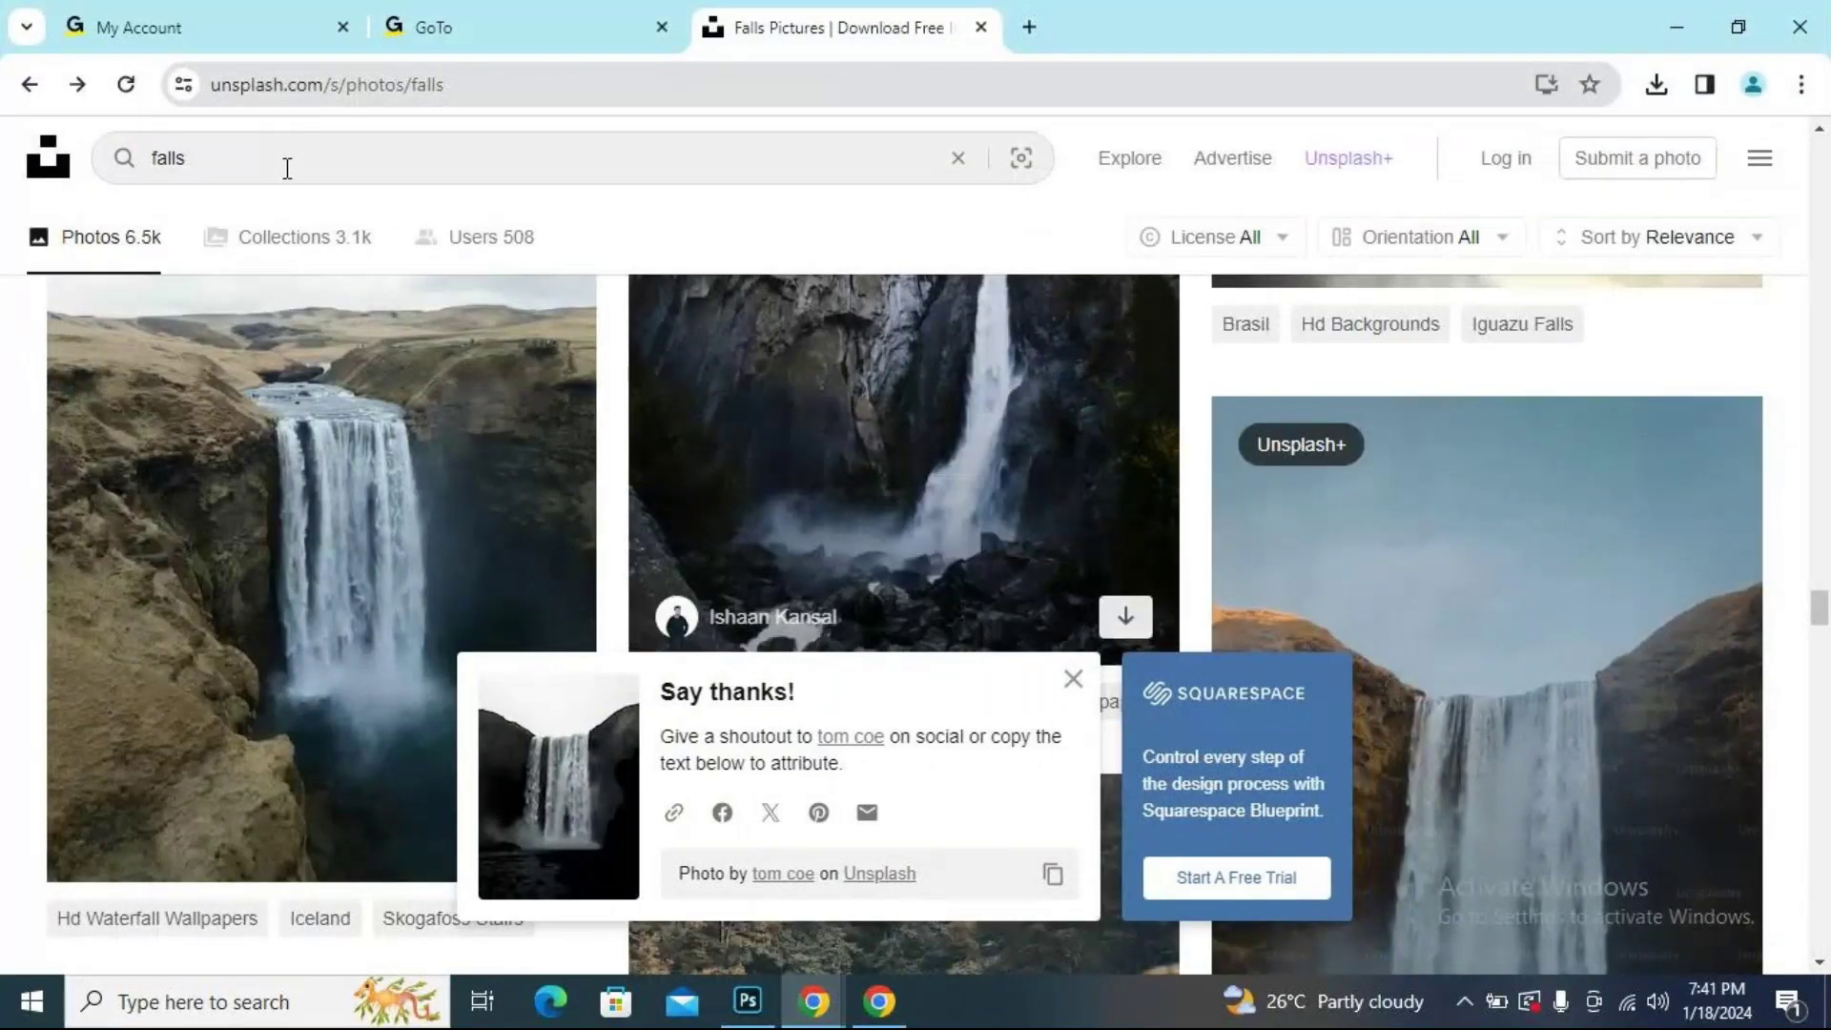
{"action": "triple_click", "coordinate": [288, 168]}
{"action": "type", "text": "butt"}
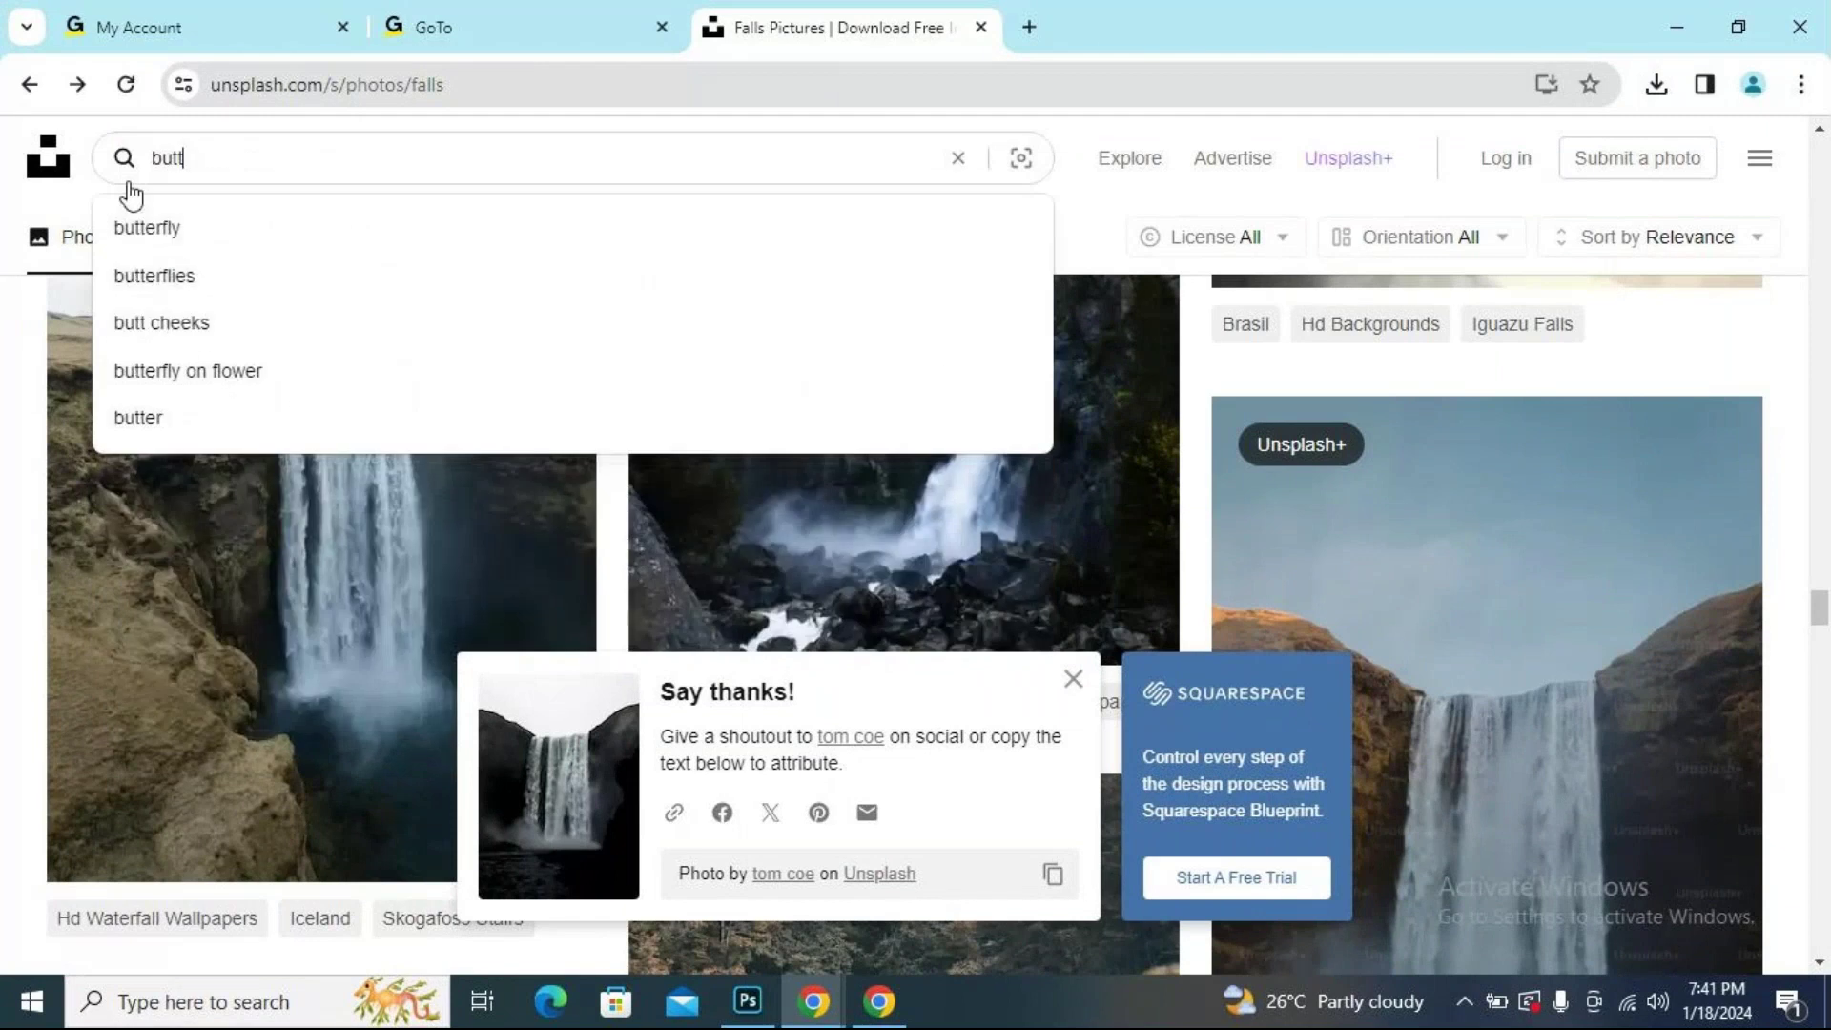
{"action": "type", "text": "eer"}
{"action": "left_click", "coordinate": [253, 271]}
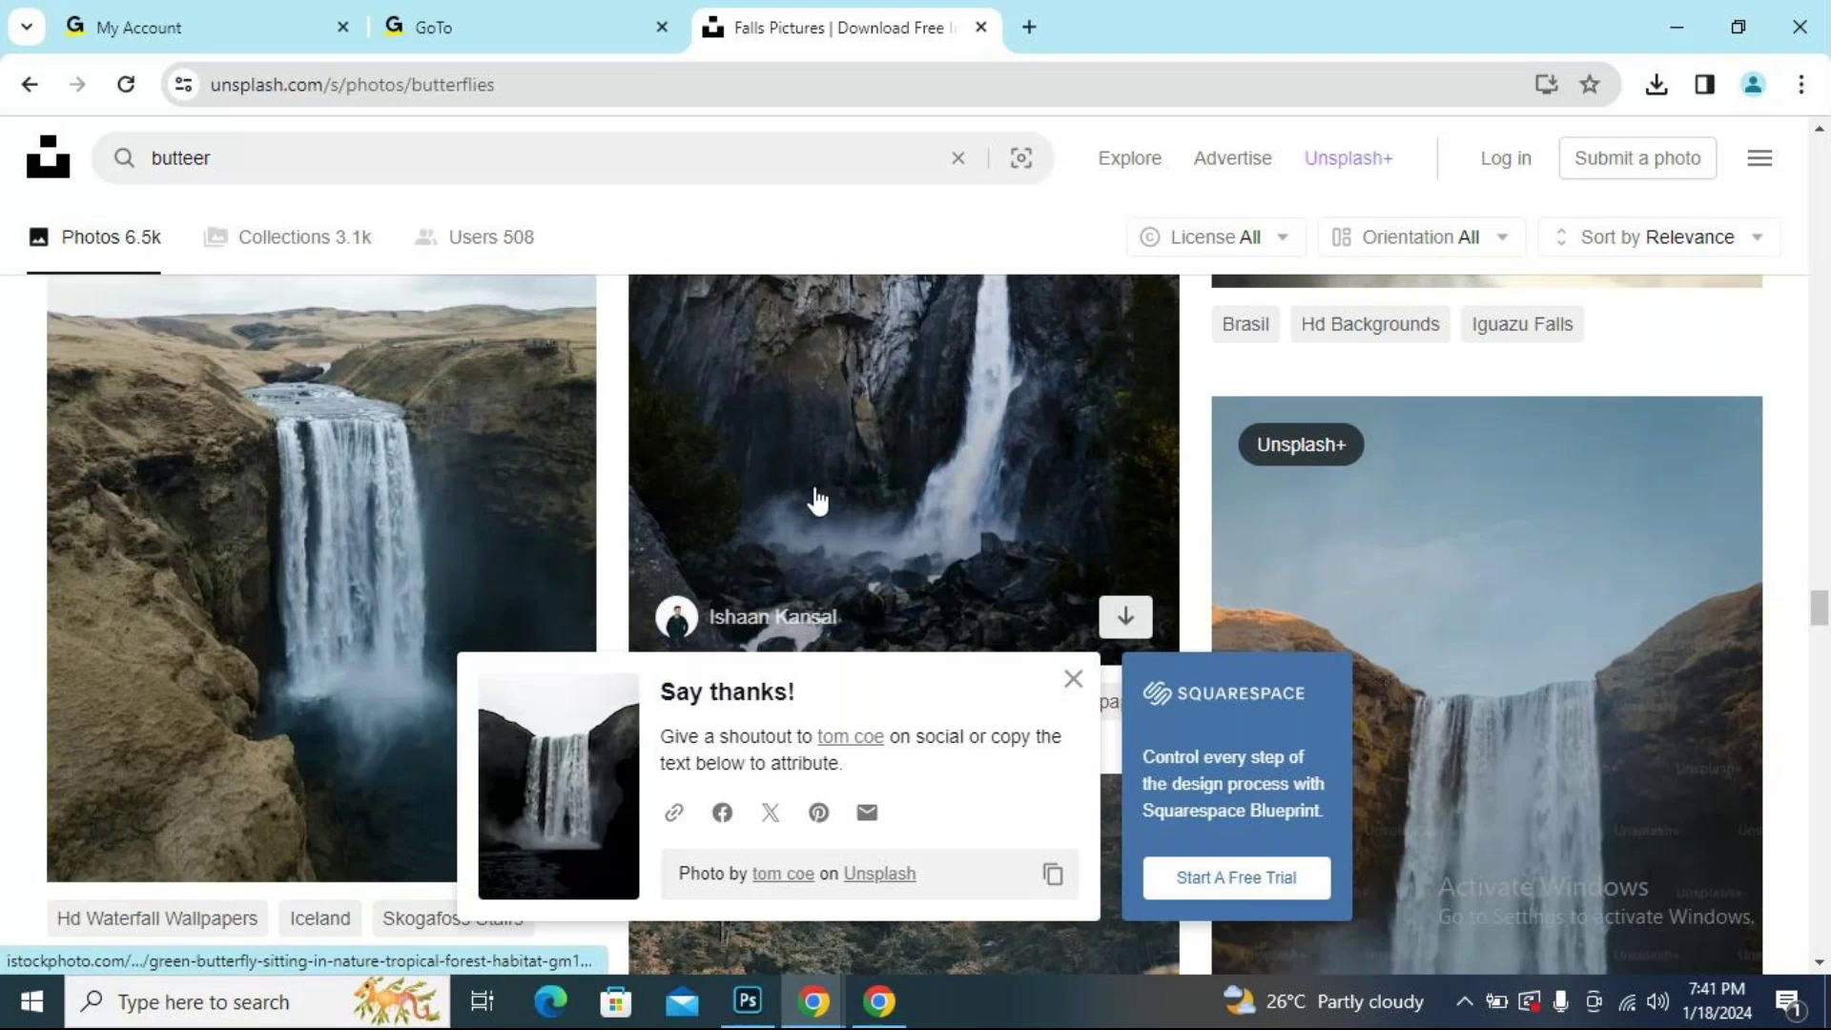
Browse the butterflies search results for photos suited to the waterfall composite.
{"action": "scroll", "coordinate": [725, 763], "scroll_direction": "down", "scroll_amount": 5}
{"action": "scroll", "coordinate": [630, 677], "scroll_direction": "down", "scroll_amount": 5}
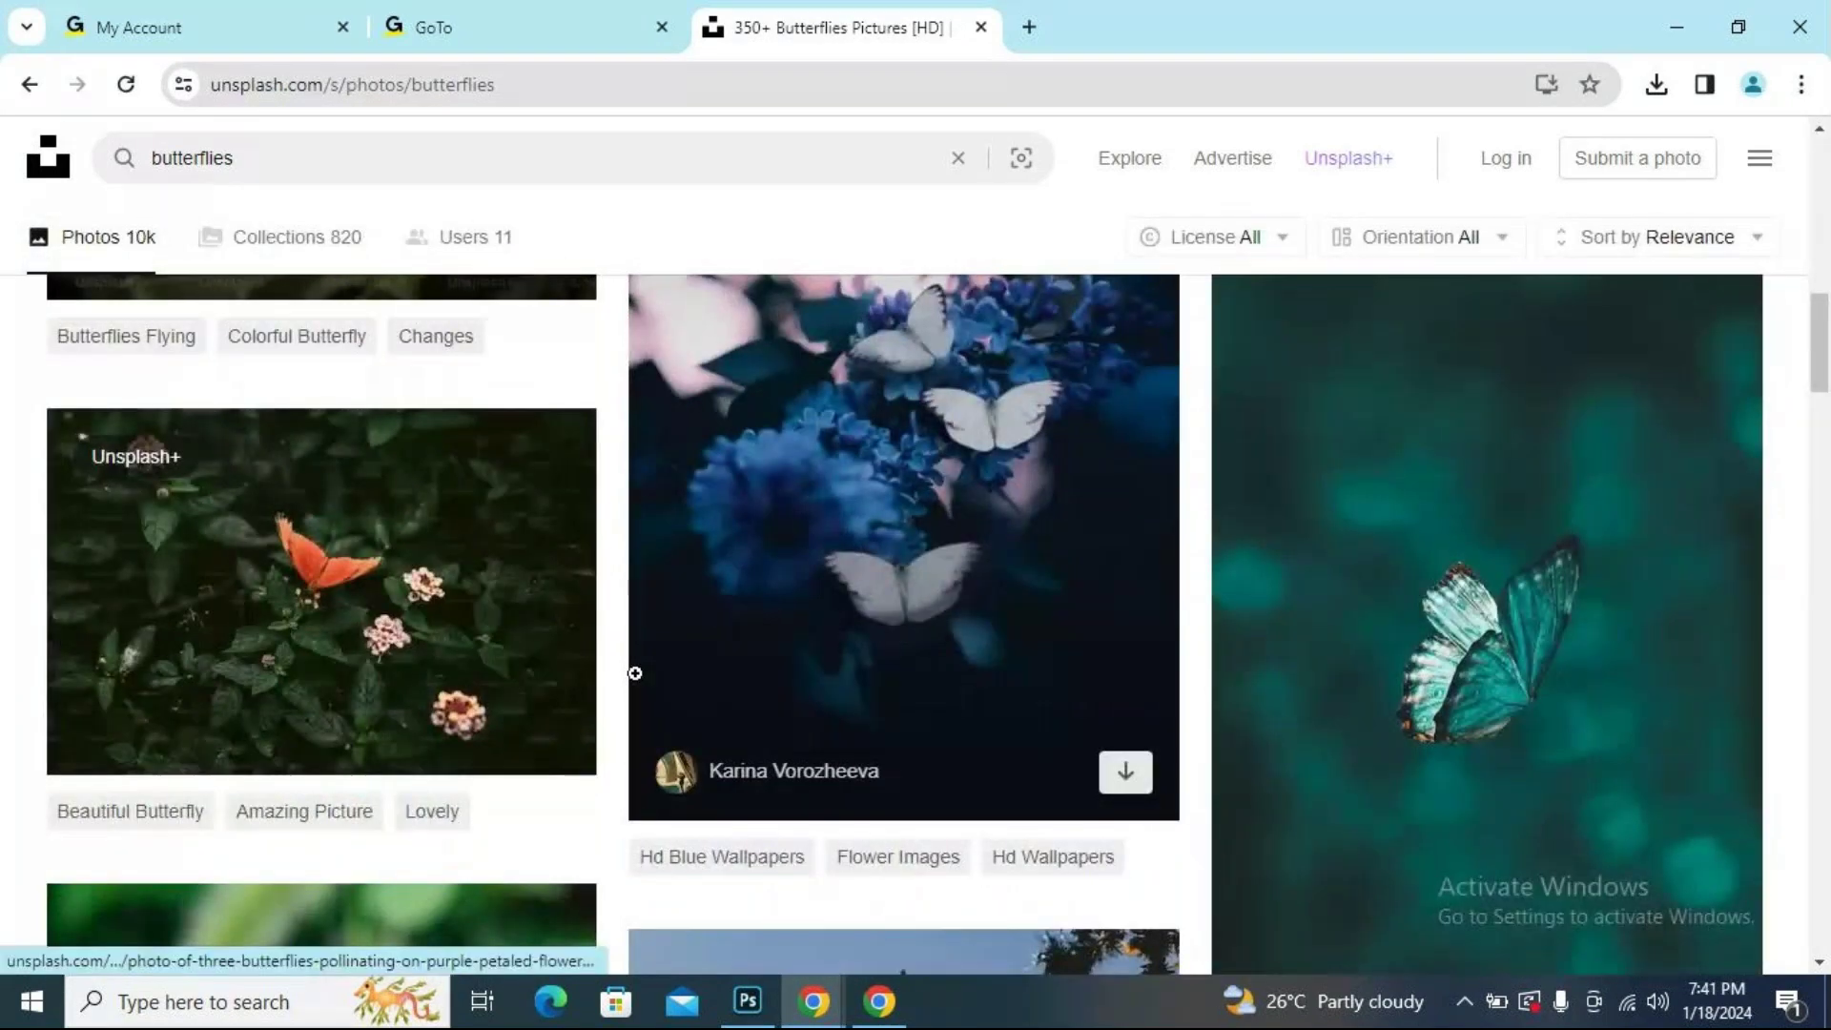
{"action": "scroll", "coordinate": [638, 673], "scroll_direction": "down", "scroll_amount": 5}
{"action": "scroll", "coordinate": [641, 685], "scroll_direction": "down", "scroll_amount": 4}
{"action": "scroll", "coordinate": [637, 676], "scroll_direction": "up", "scroll_amount": 7}
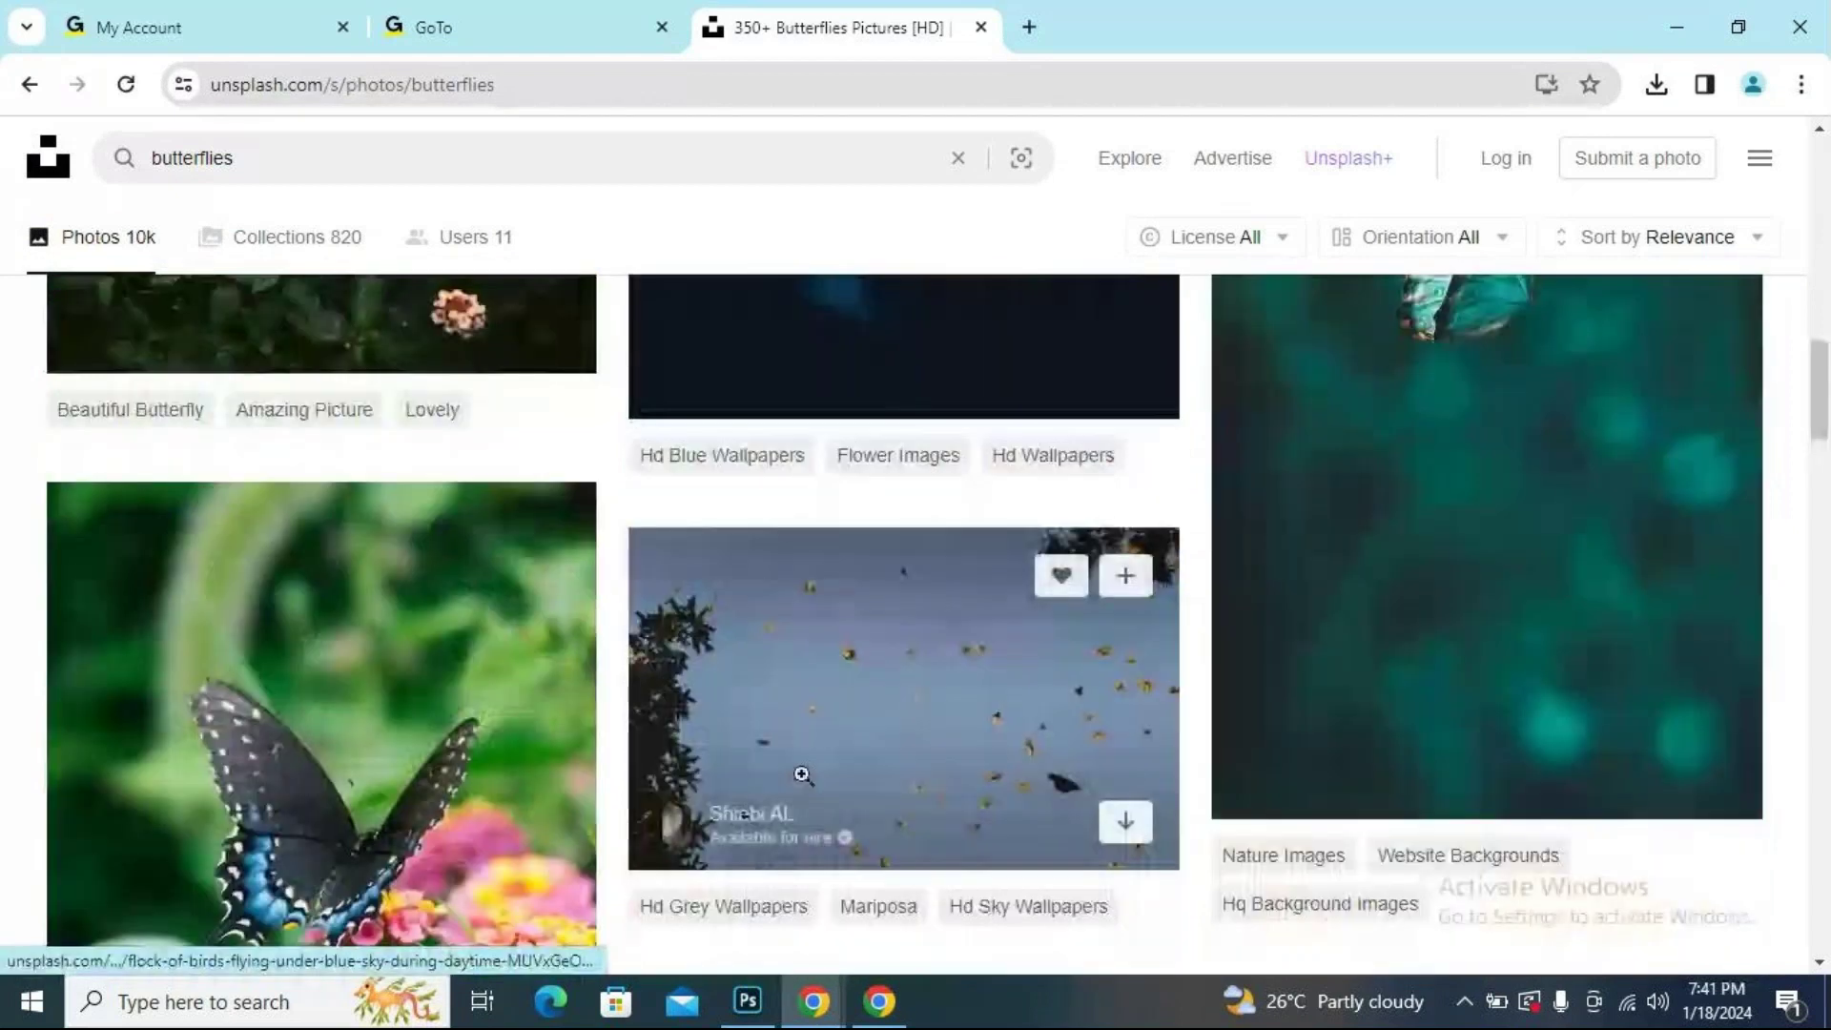
{"action": "scroll", "coordinate": [715, 720], "scroll_direction": "down", "scroll_amount": 6}
{"action": "scroll", "coordinate": [715, 723], "scroll_direction": "down", "scroll_amount": 13}
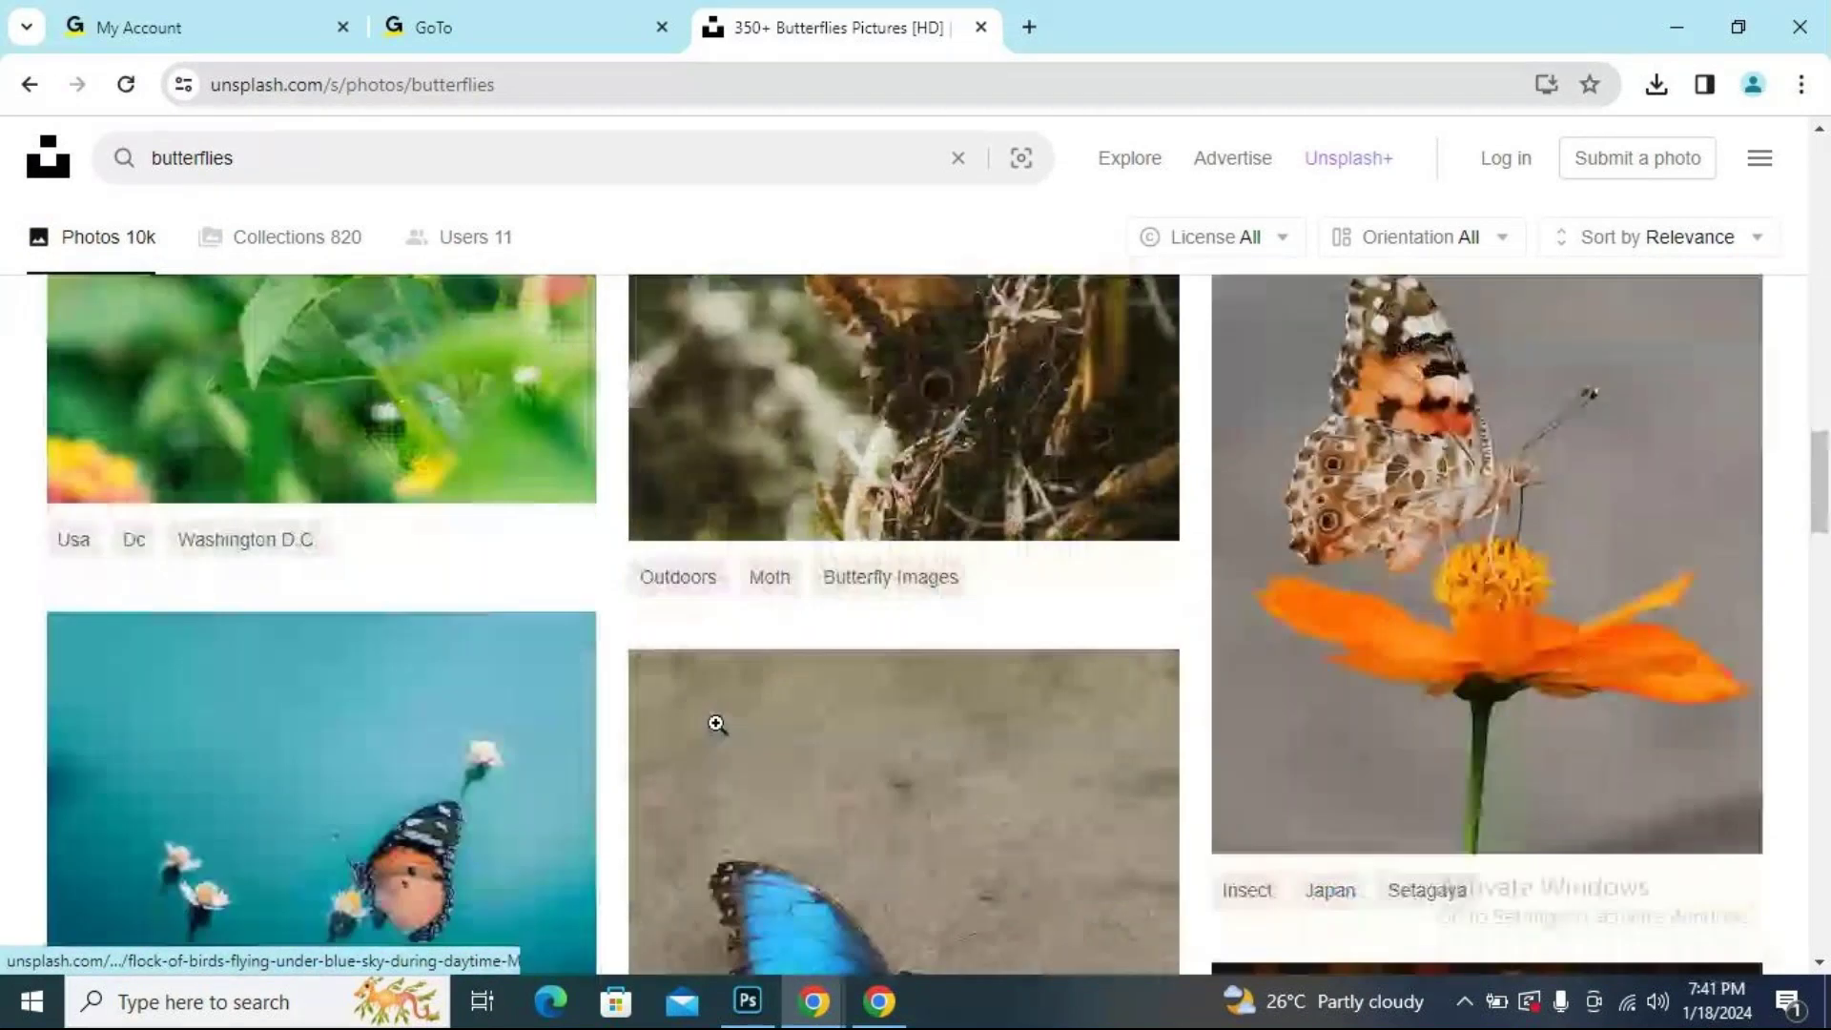
{"action": "scroll", "coordinate": [719, 723], "scroll_direction": "down", "scroll_amount": 10}
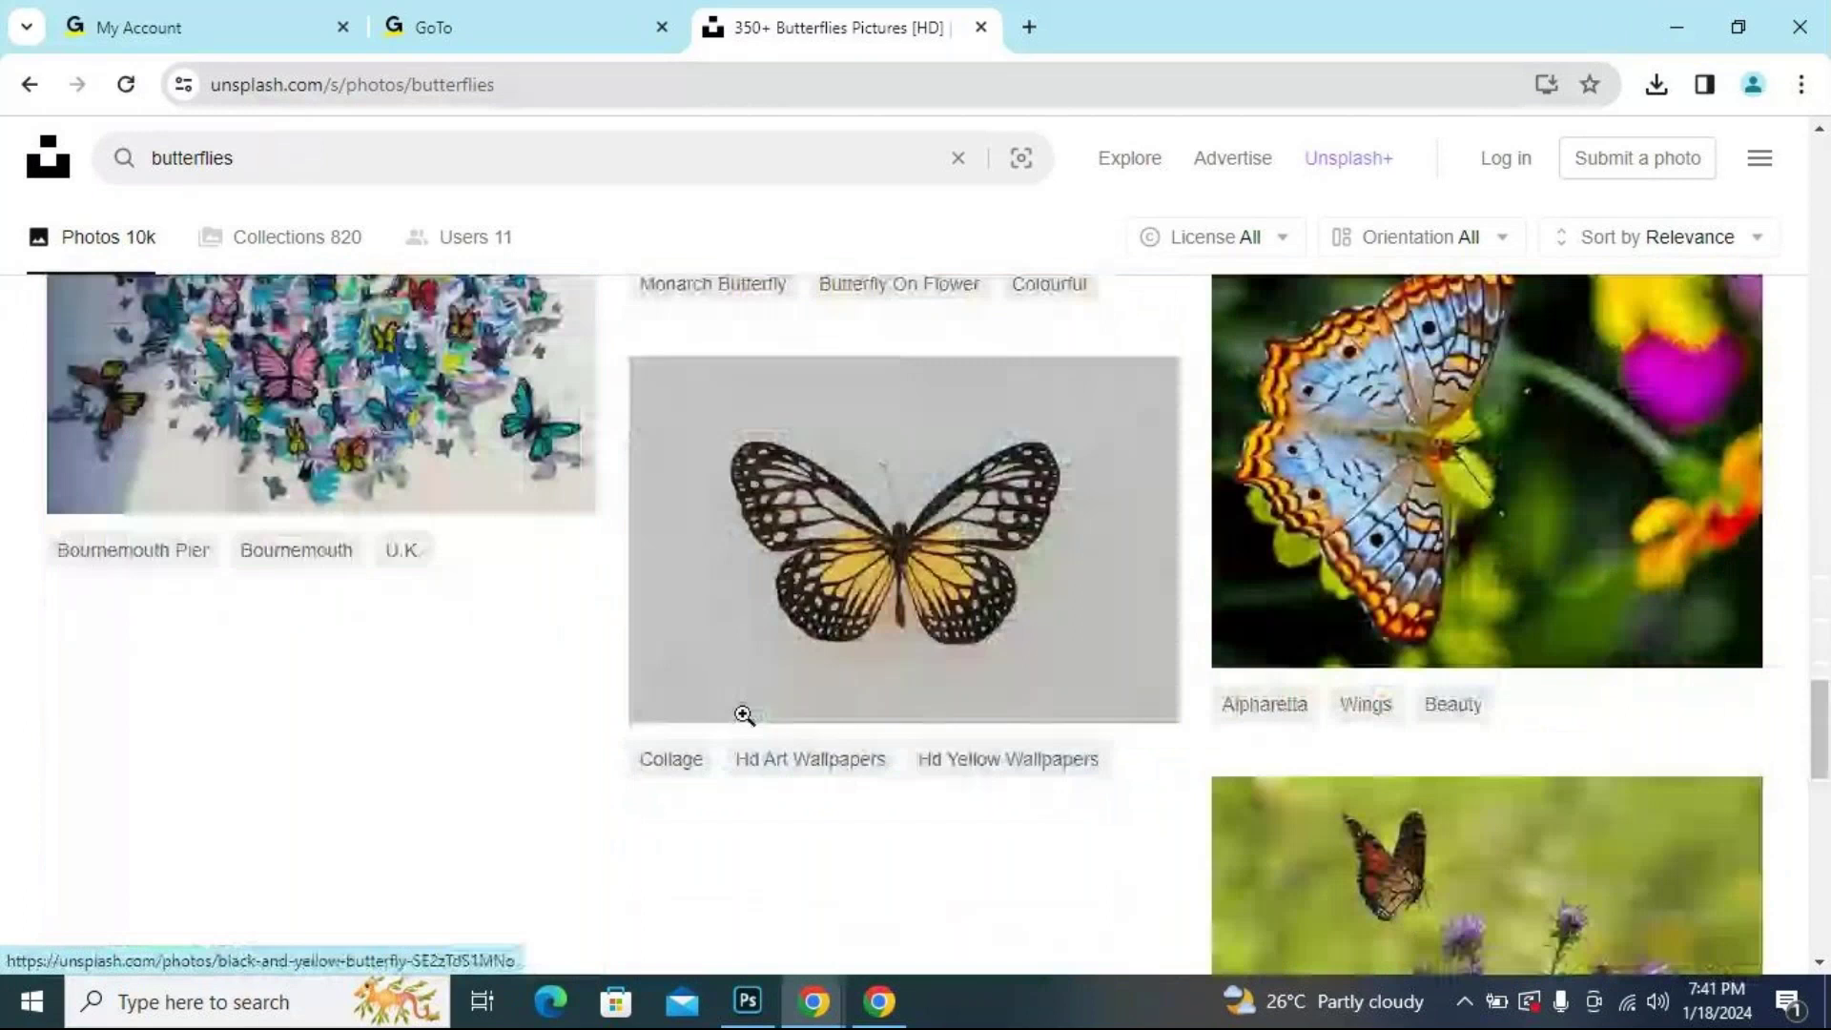
{"action": "scroll", "coordinate": [818, 704], "scroll_direction": "up", "scroll_amount": 6}
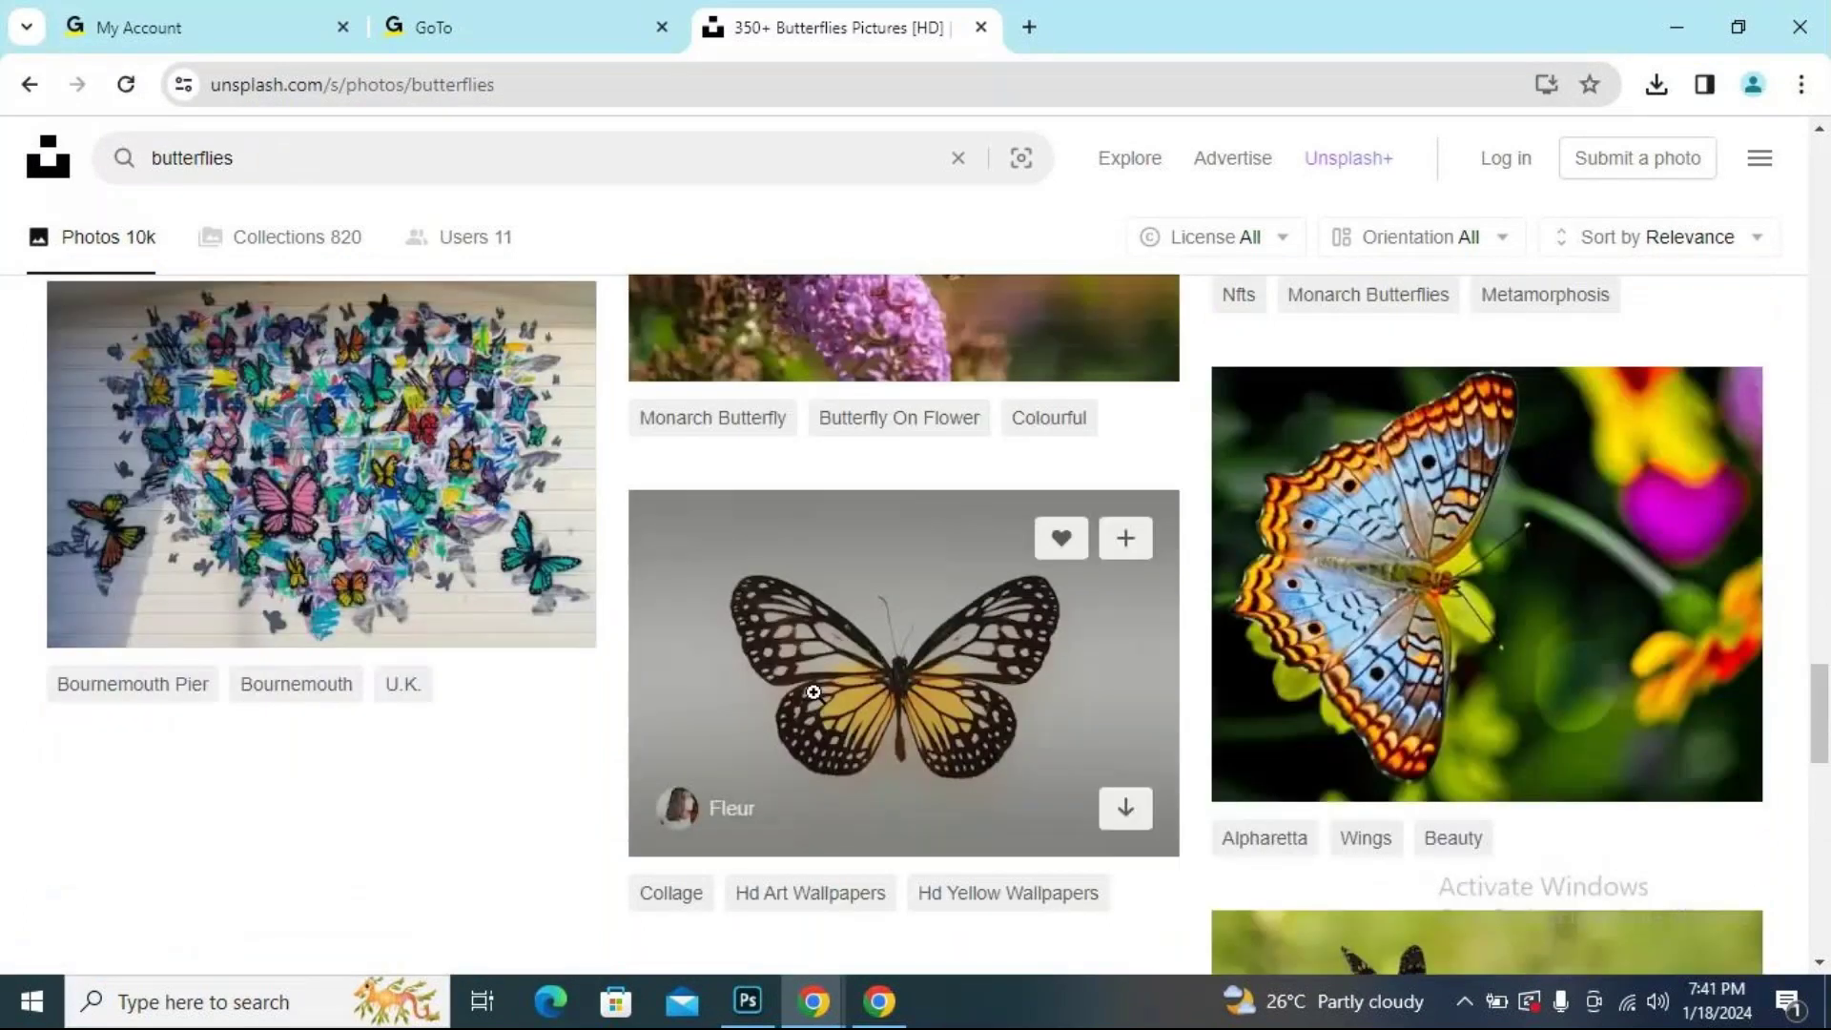
{"action": "scroll", "coordinate": [813, 692], "scroll_direction": "down", "scroll_amount": 15}
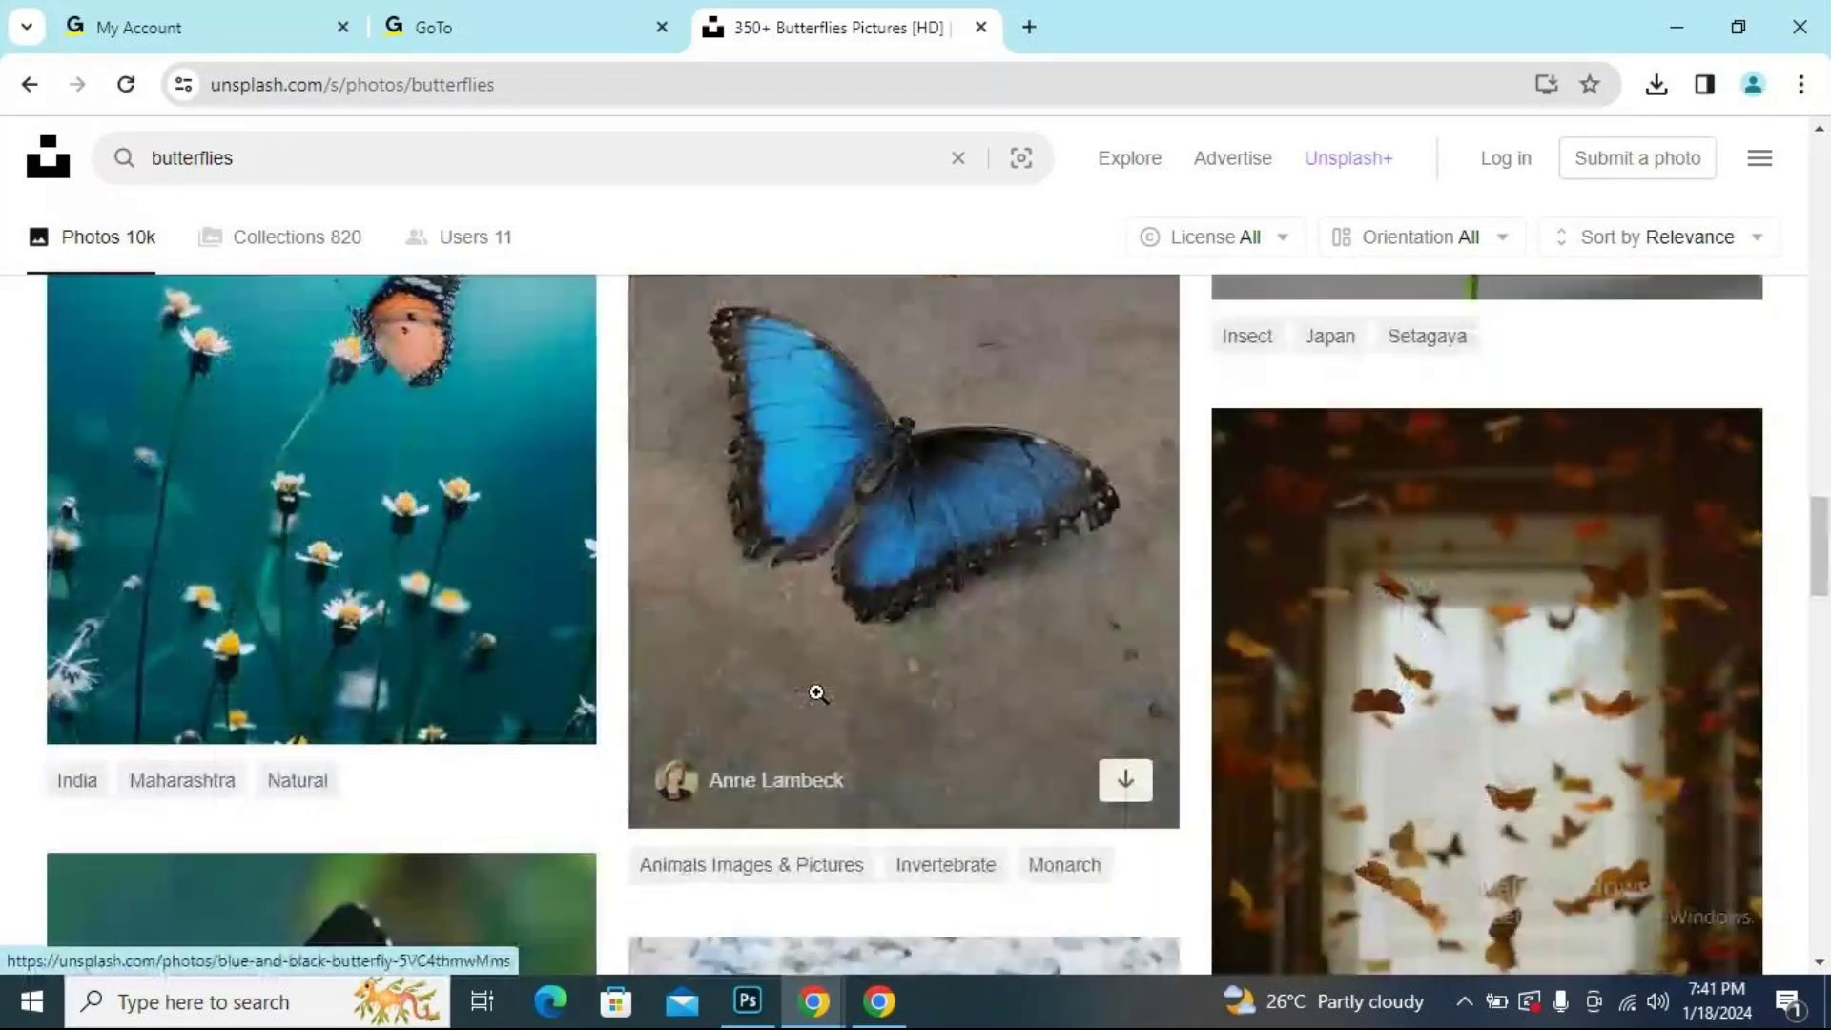
{"action": "scroll", "coordinate": [815, 692], "scroll_direction": "up", "scroll_amount": 10}
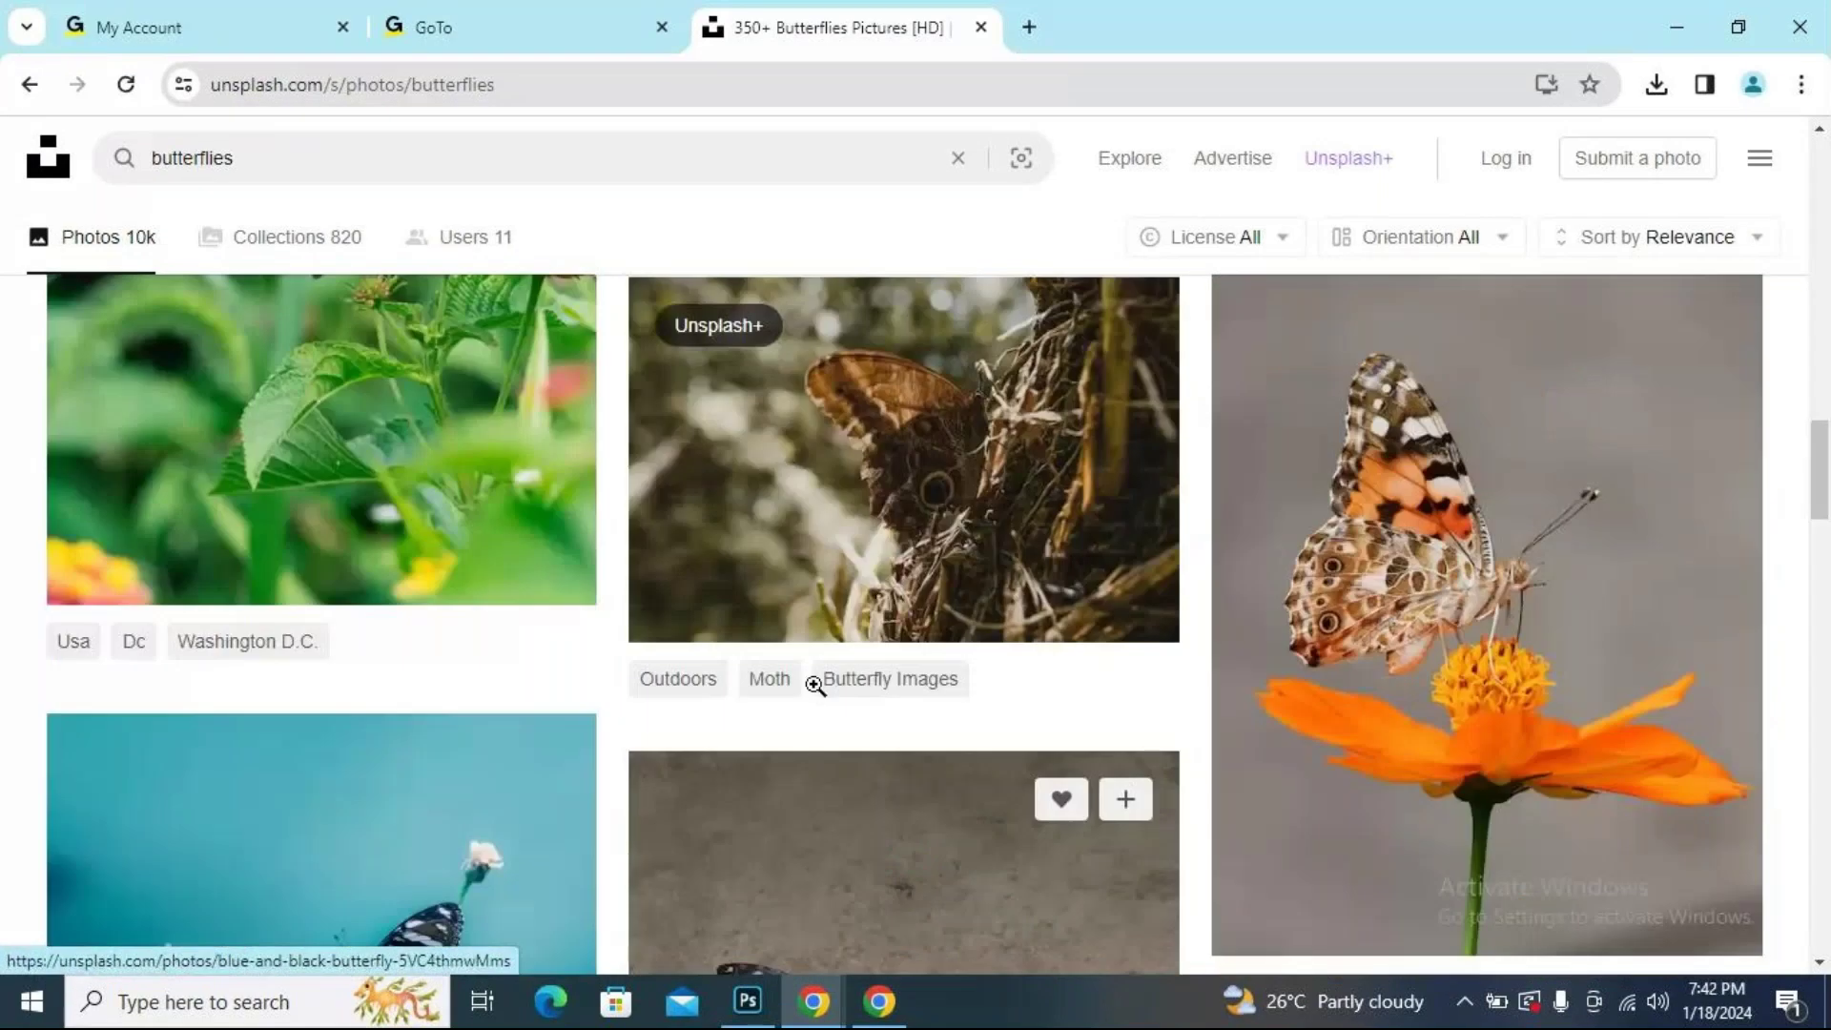
Open the flying flock photo, download the blue and black butterfly on yellow flower from its related photos, and dismiss the attribution pop-up.
{"action": "left_click", "coordinate": [815, 685]}
{"action": "scroll", "coordinate": [883, 544], "scroll_direction": "down", "scroll_amount": 10}
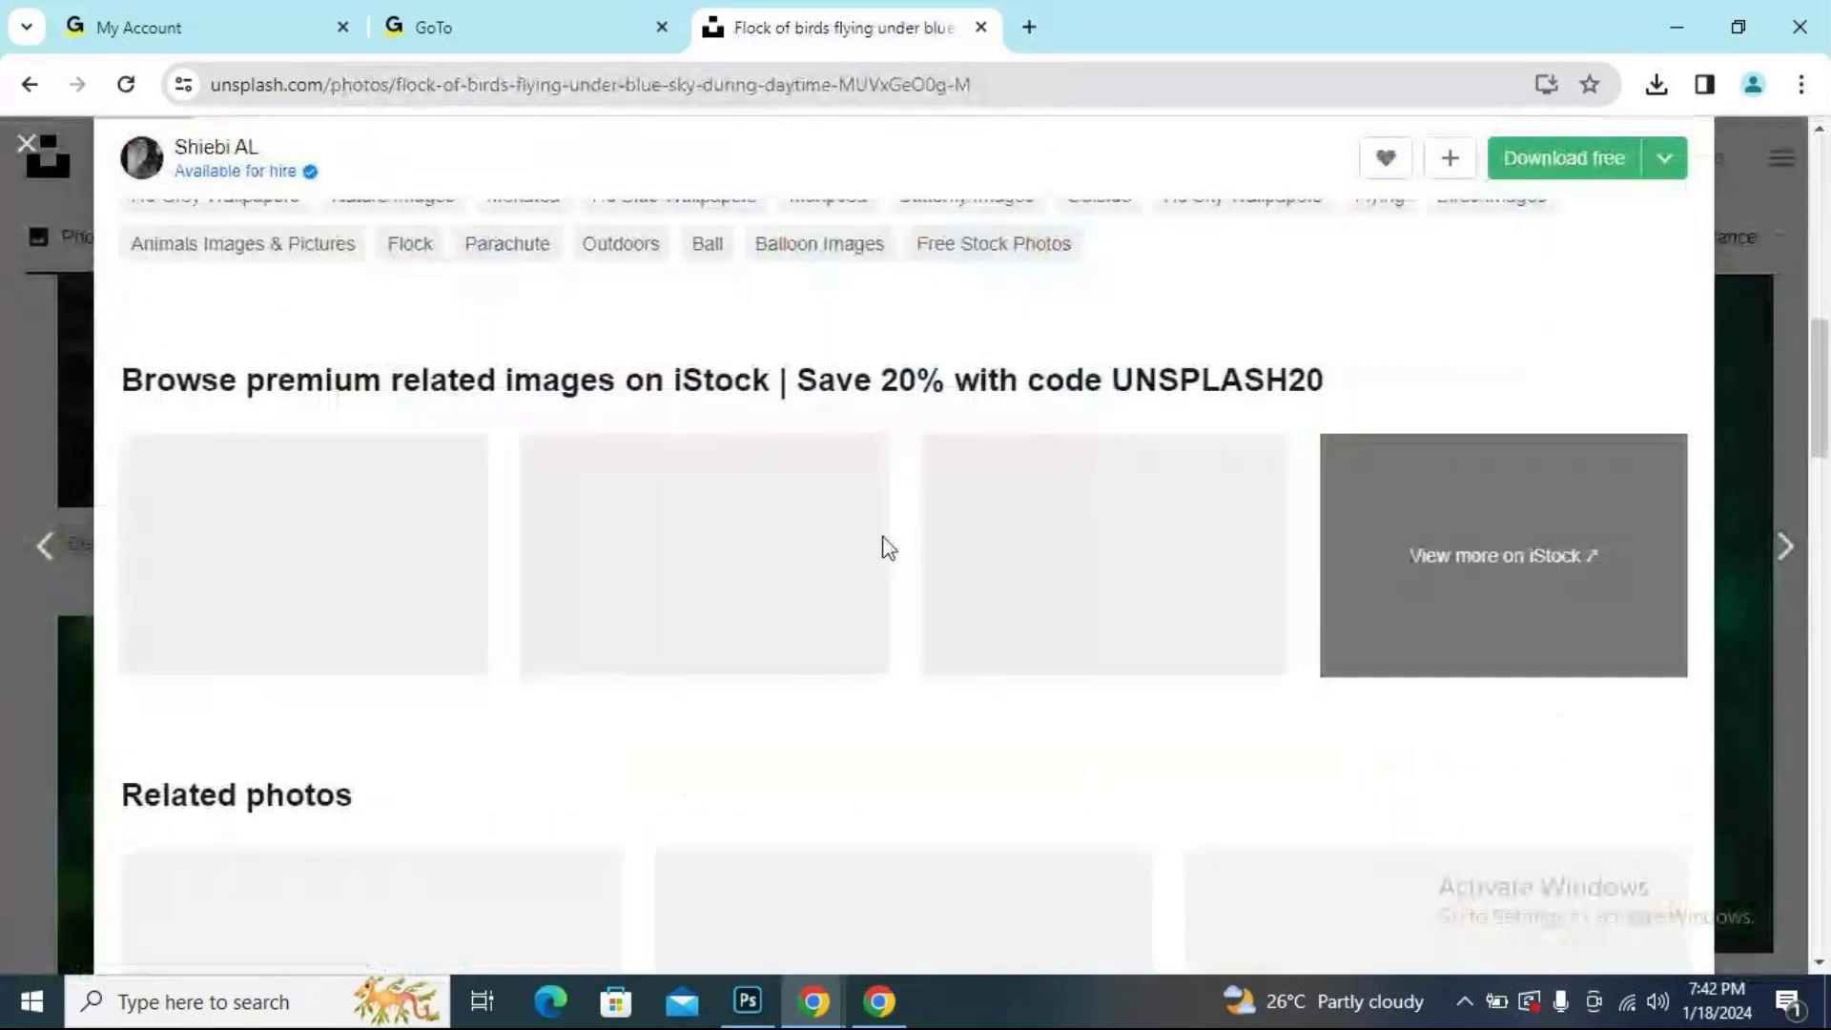
{"action": "scroll", "coordinate": [880, 550], "scroll_direction": "down", "scroll_amount": 5}
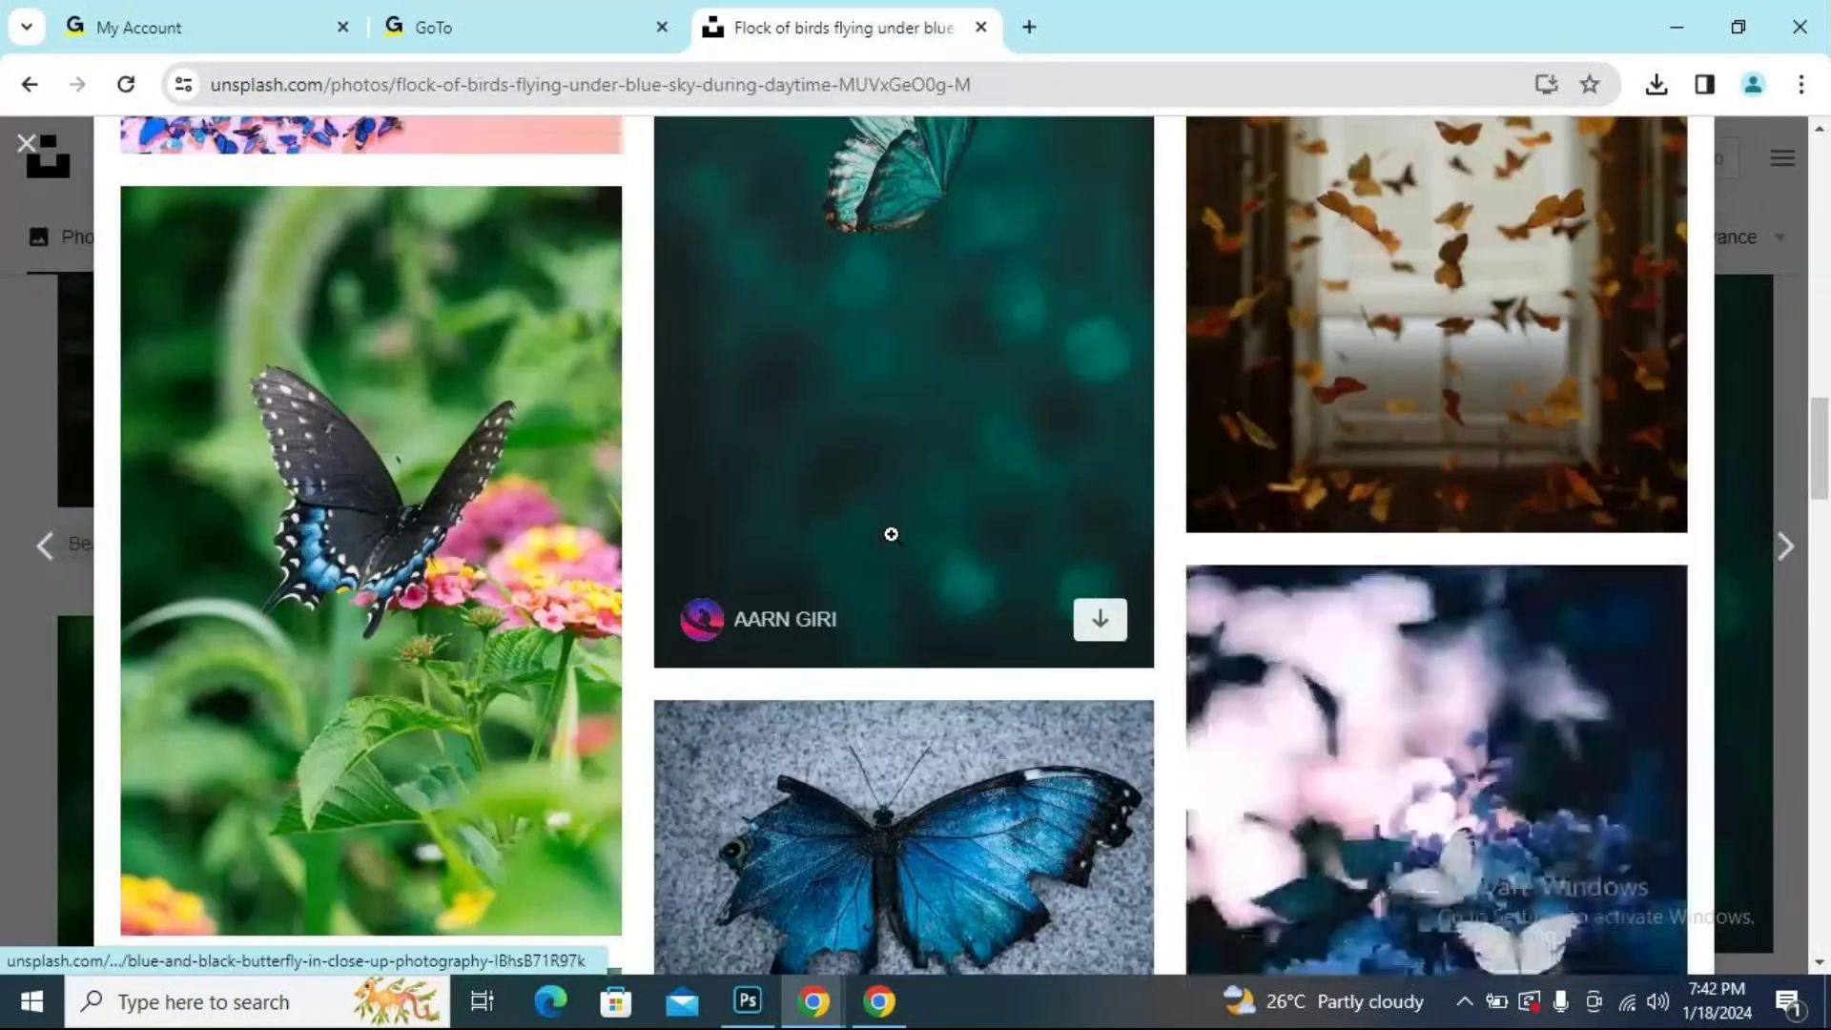
{"action": "scroll", "coordinate": [891, 534], "scroll_direction": "down", "scroll_amount": 10}
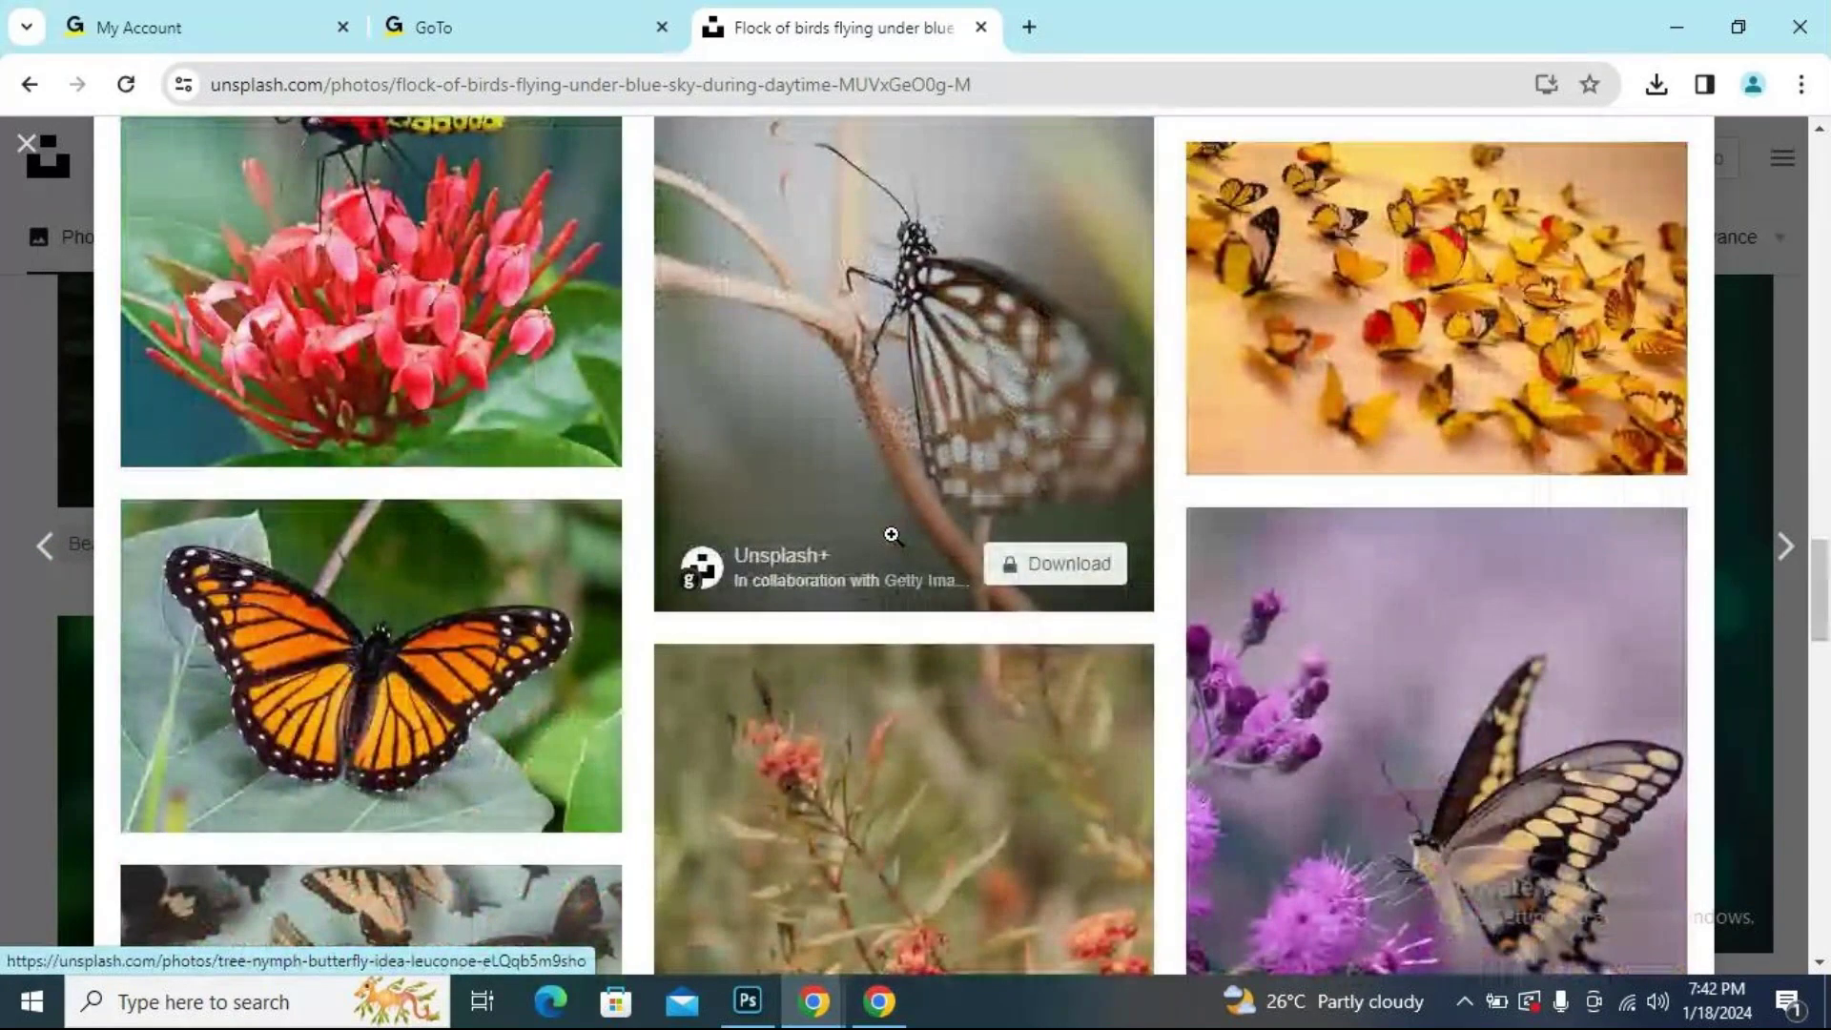
{"action": "scroll", "coordinate": [891, 535], "scroll_direction": "down", "scroll_amount": 2}
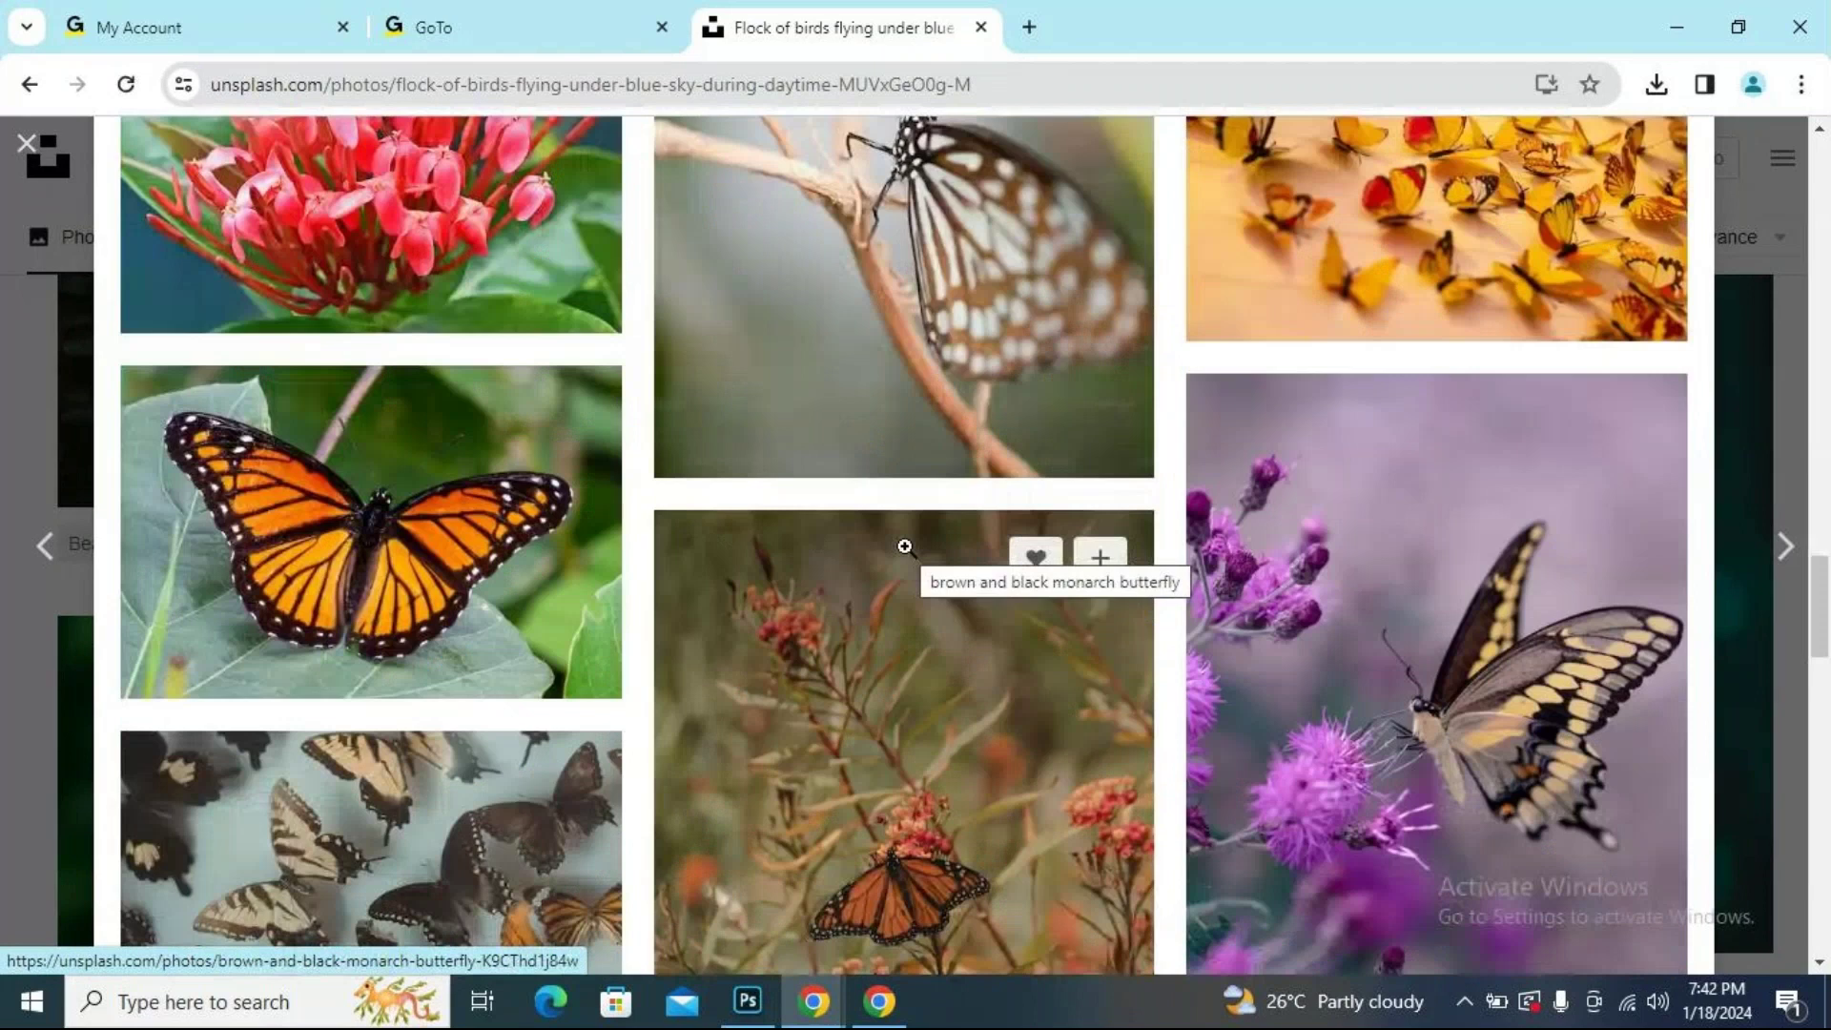
{"action": "scroll", "coordinate": [801, 739], "scroll_direction": "up", "scroll_amount": 8}
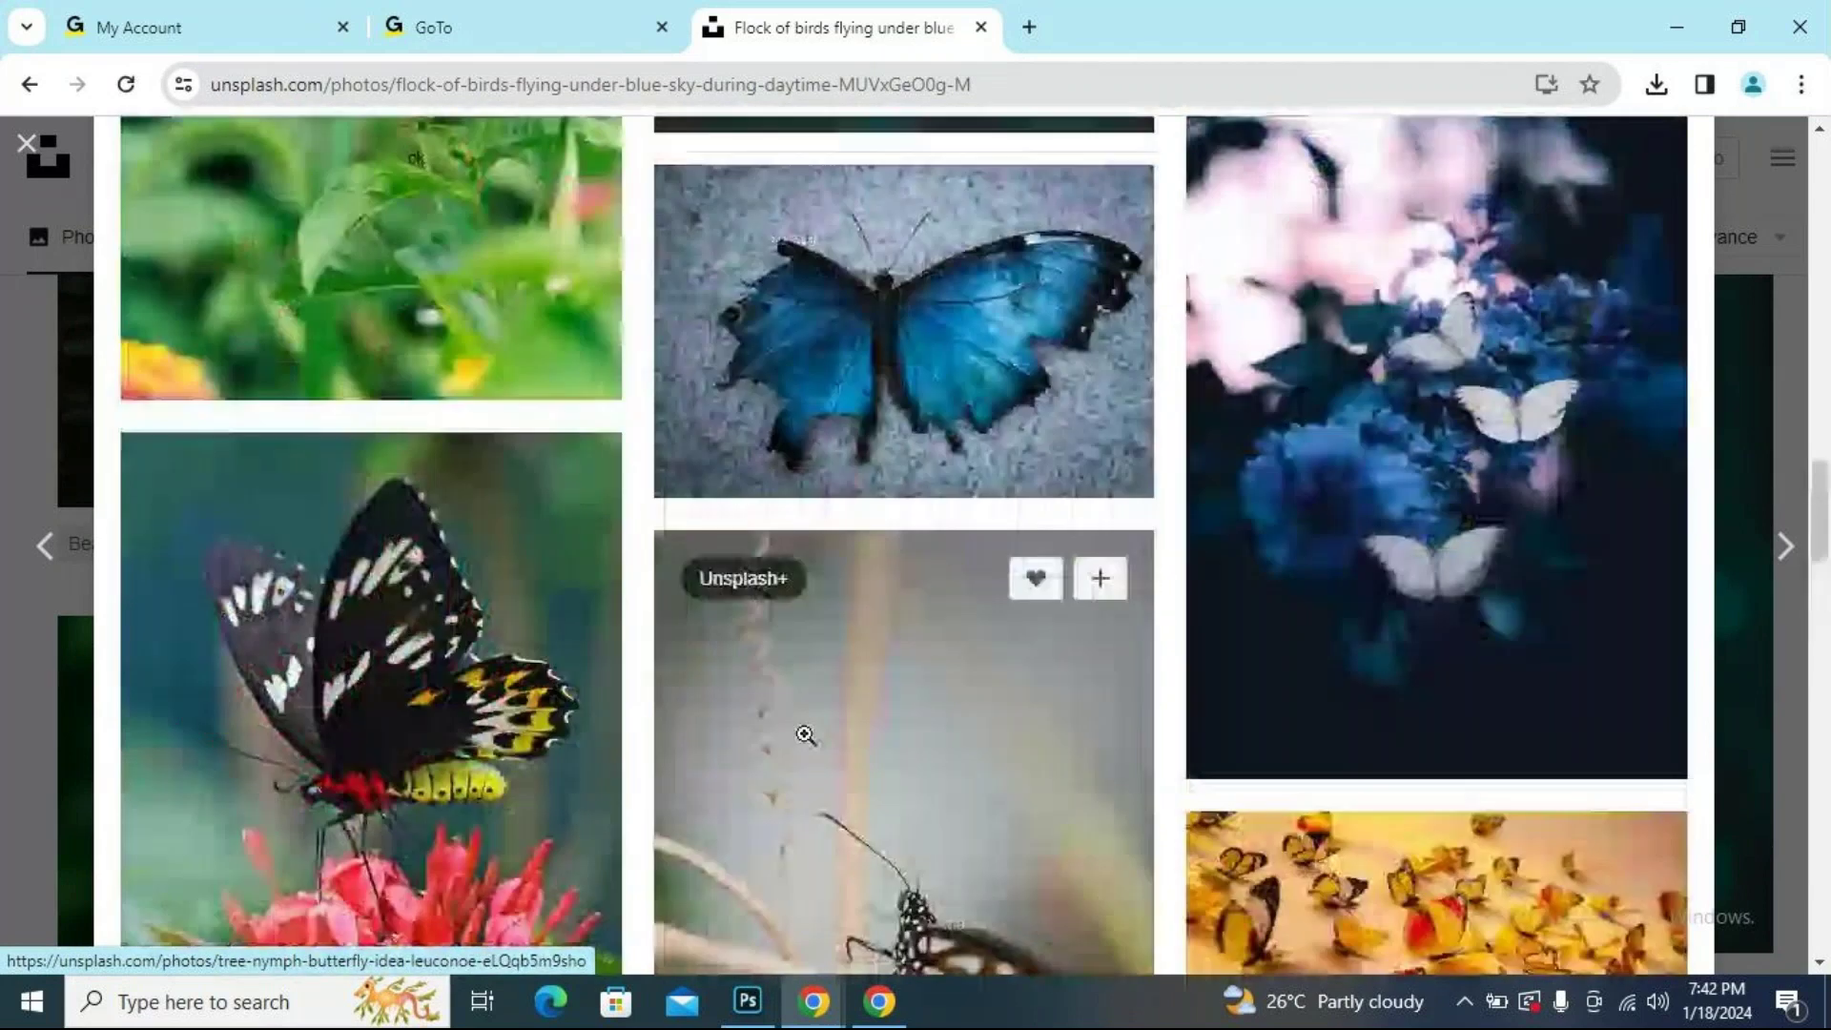
{"action": "scroll", "coordinate": [806, 734], "scroll_direction": "up", "scroll_amount": 3}
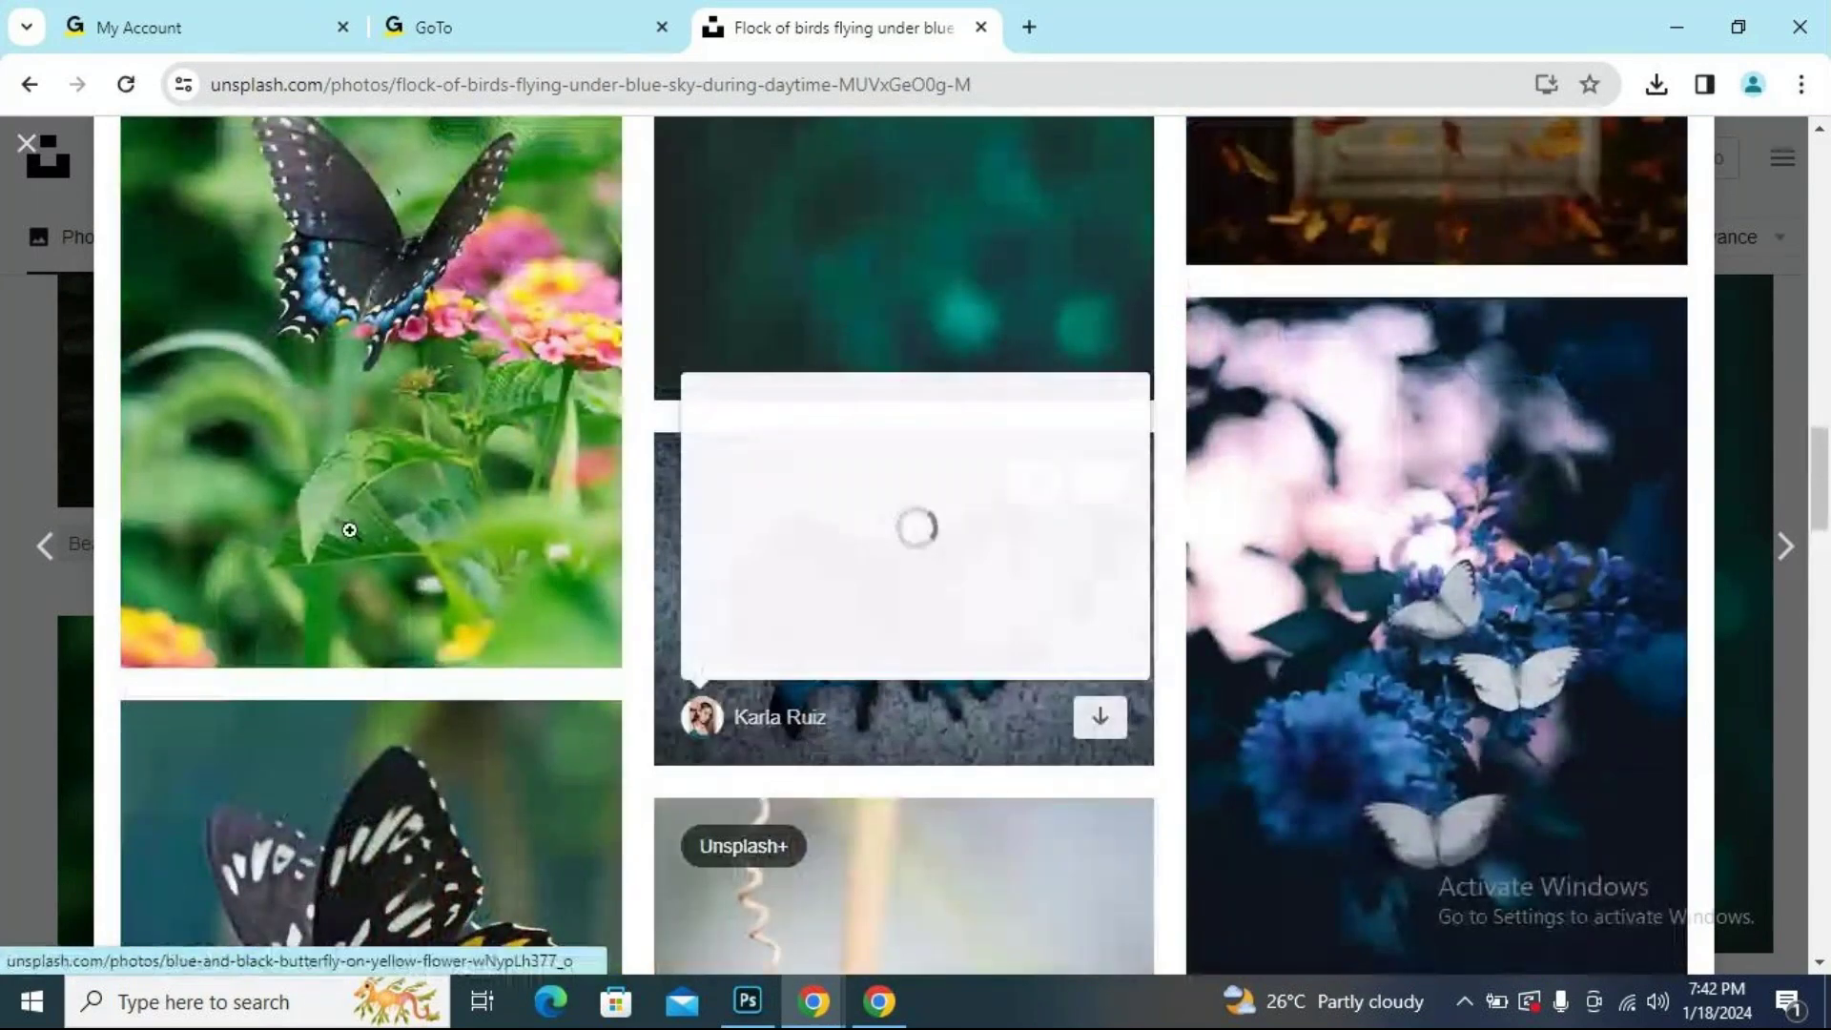
{"action": "scroll", "coordinate": [789, 429], "scroll_direction": "up", "scroll_amount": 6}
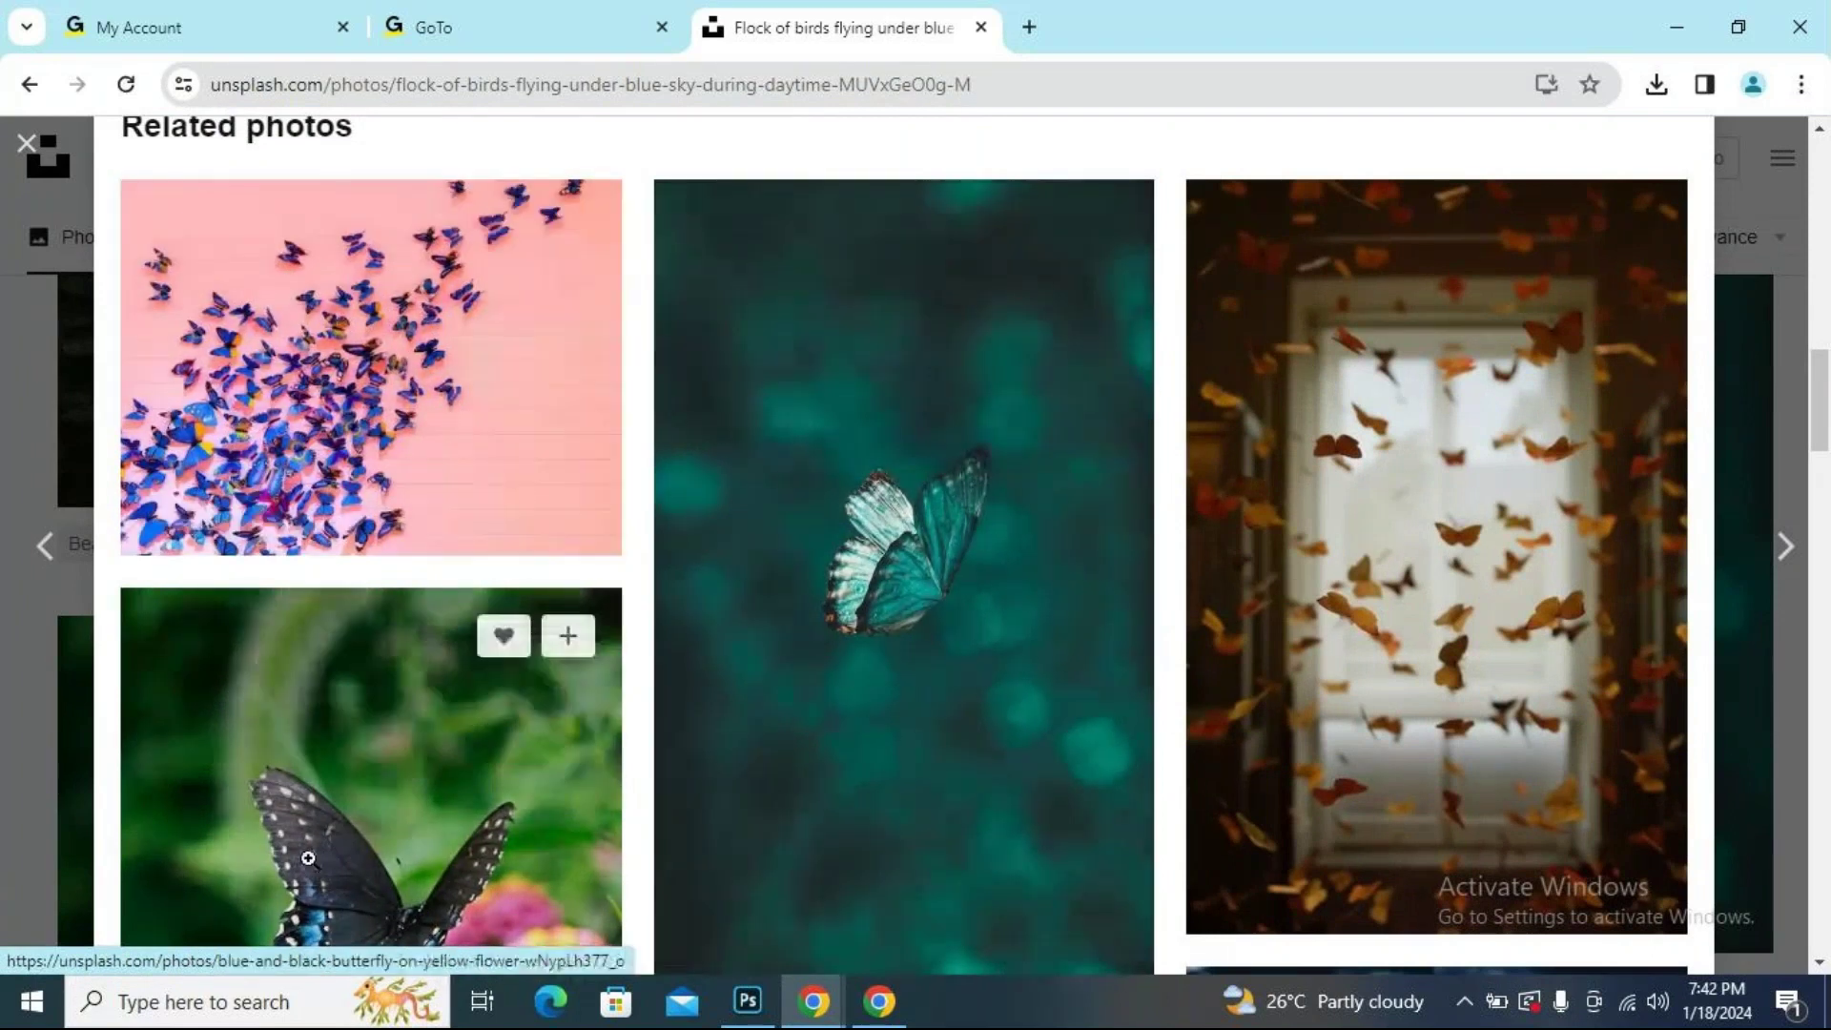
{"action": "left_click", "coordinate": [553, 658]}
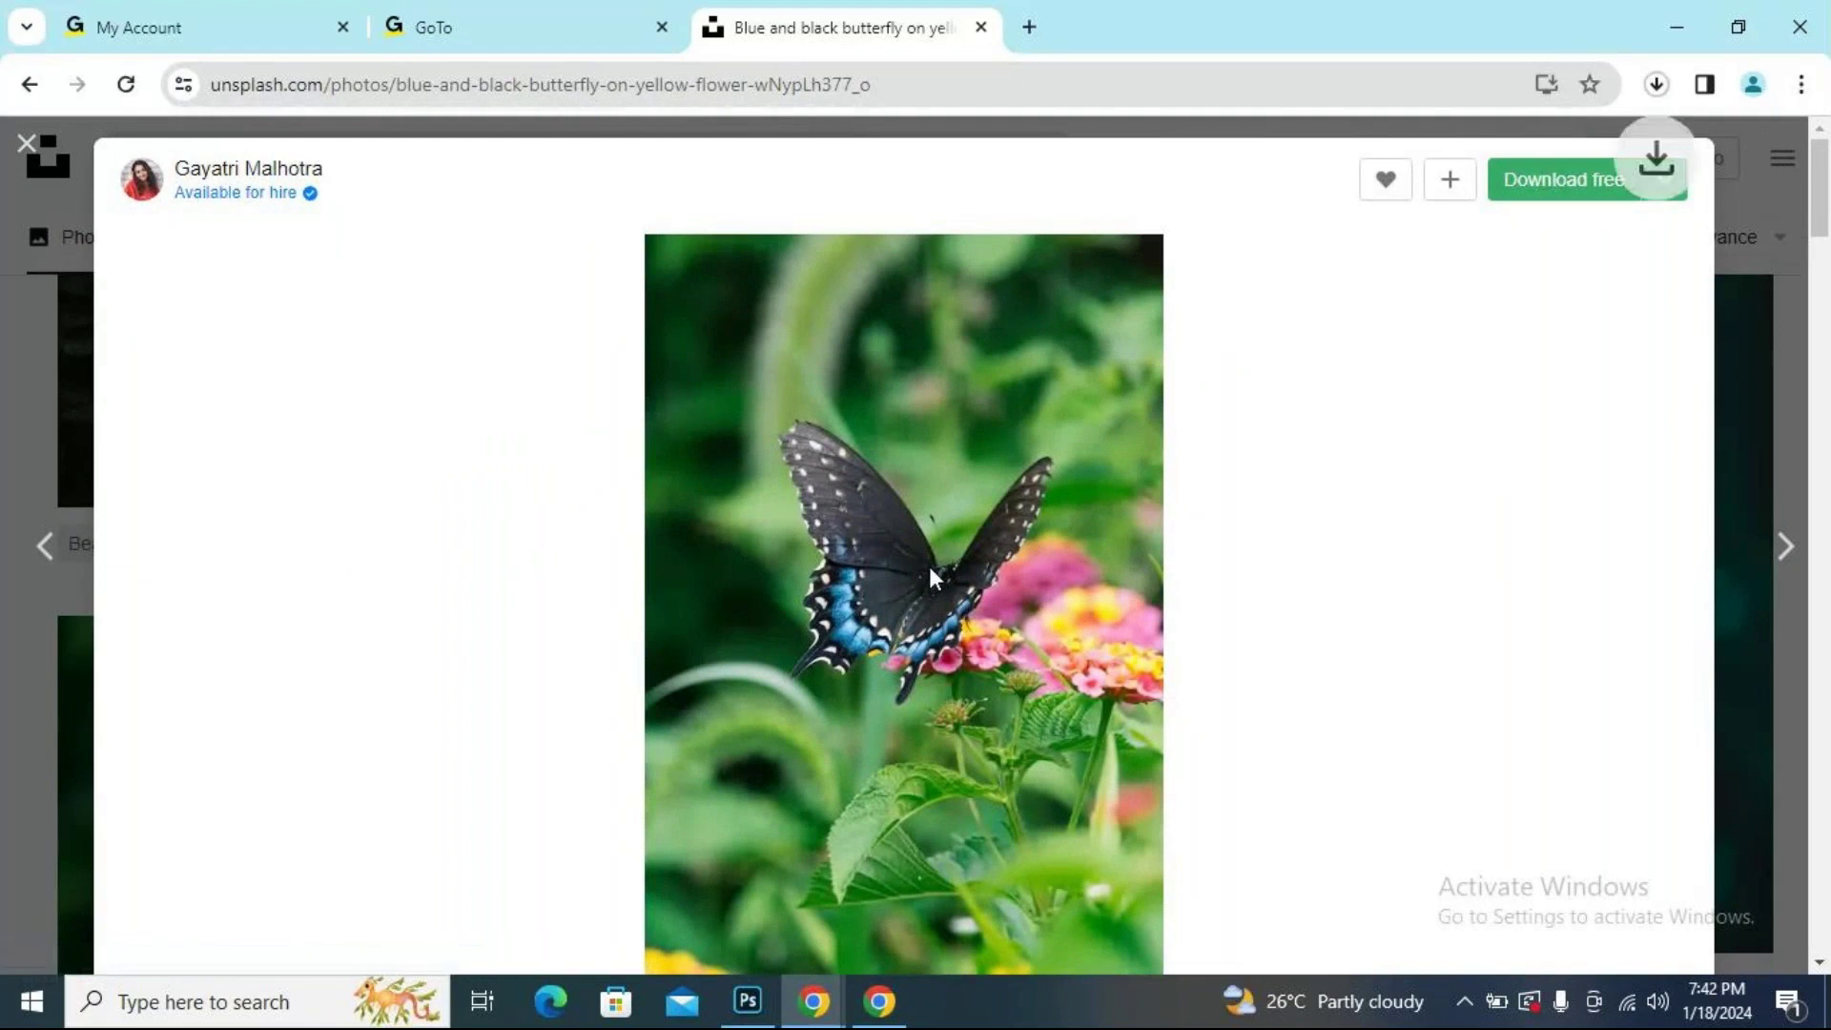
{"action": "left_click", "coordinate": [1073, 691]}
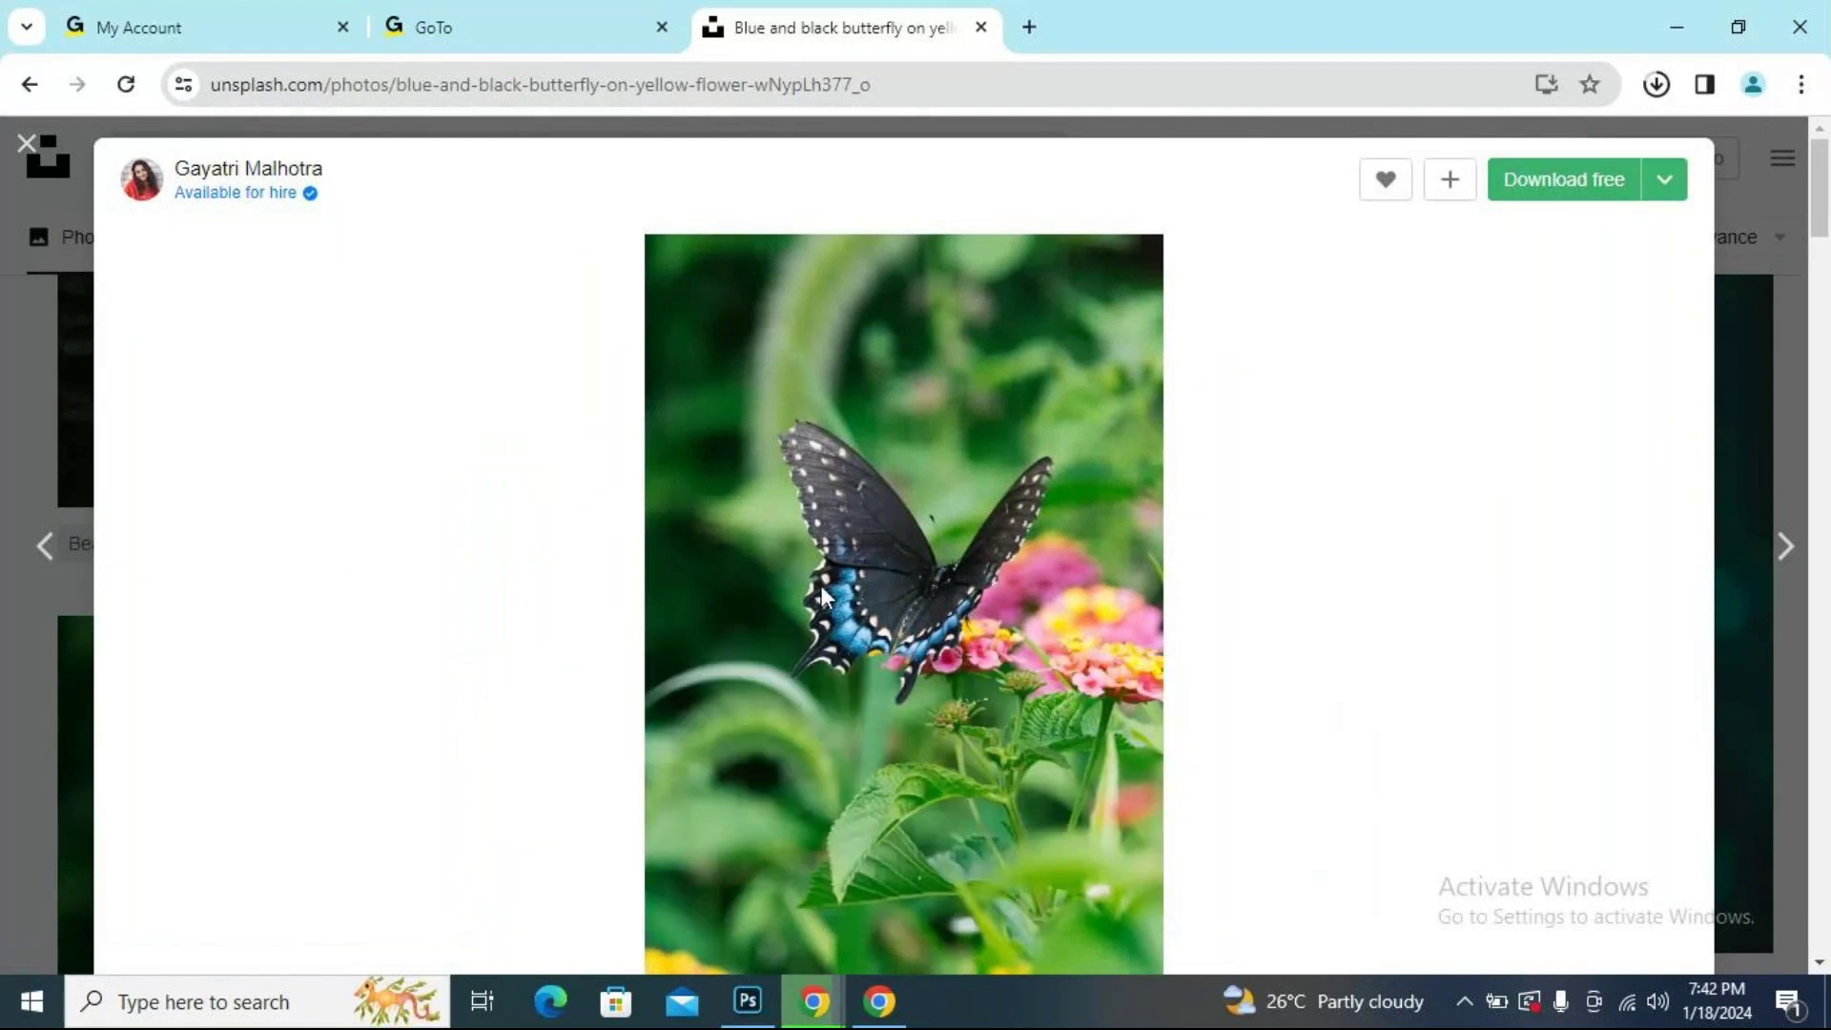
Open the related photo of a brown and black butterfly flying near purple flowers, download it and dismiss the attribution pop-up.
{"action": "scroll", "coordinate": [821, 586], "scroll_direction": "down", "scroll_amount": 8}
{"action": "scroll", "coordinate": [823, 607], "scroll_direction": "down", "scroll_amount": 10}
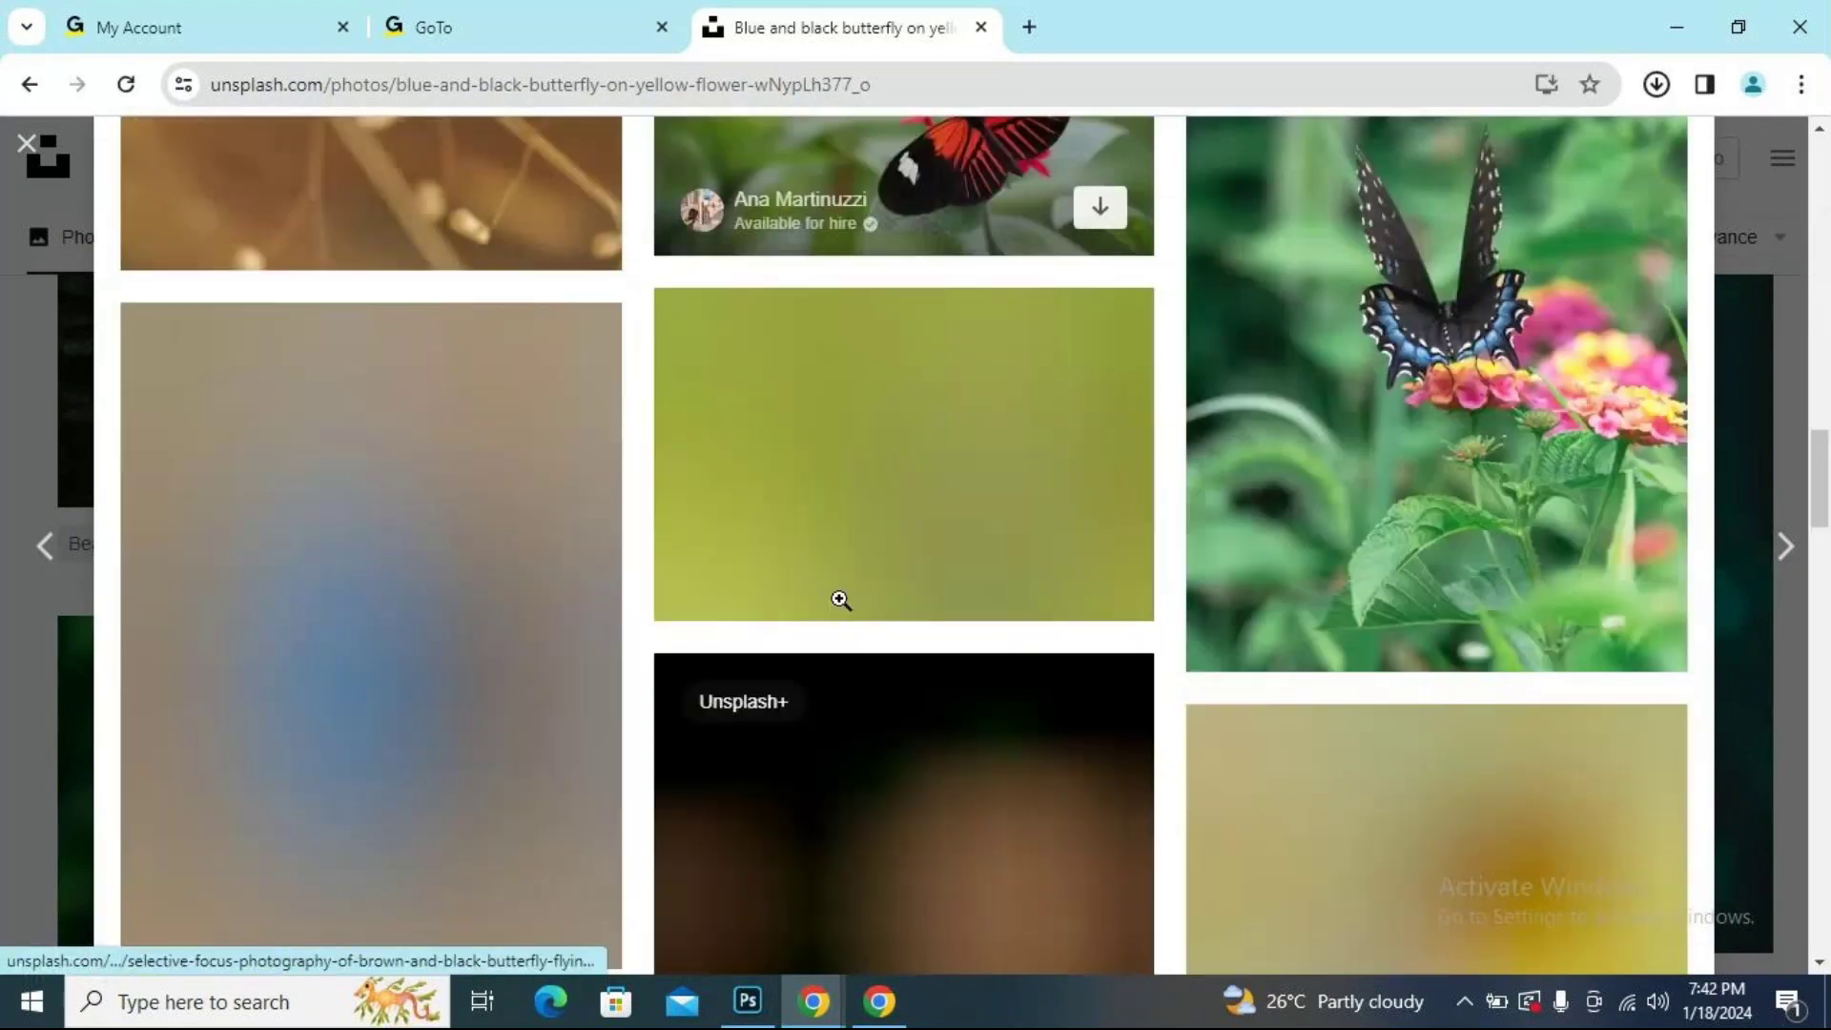
{"action": "scroll", "coordinate": [725, 572], "scroll_direction": "down", "scroll_amount": 3}
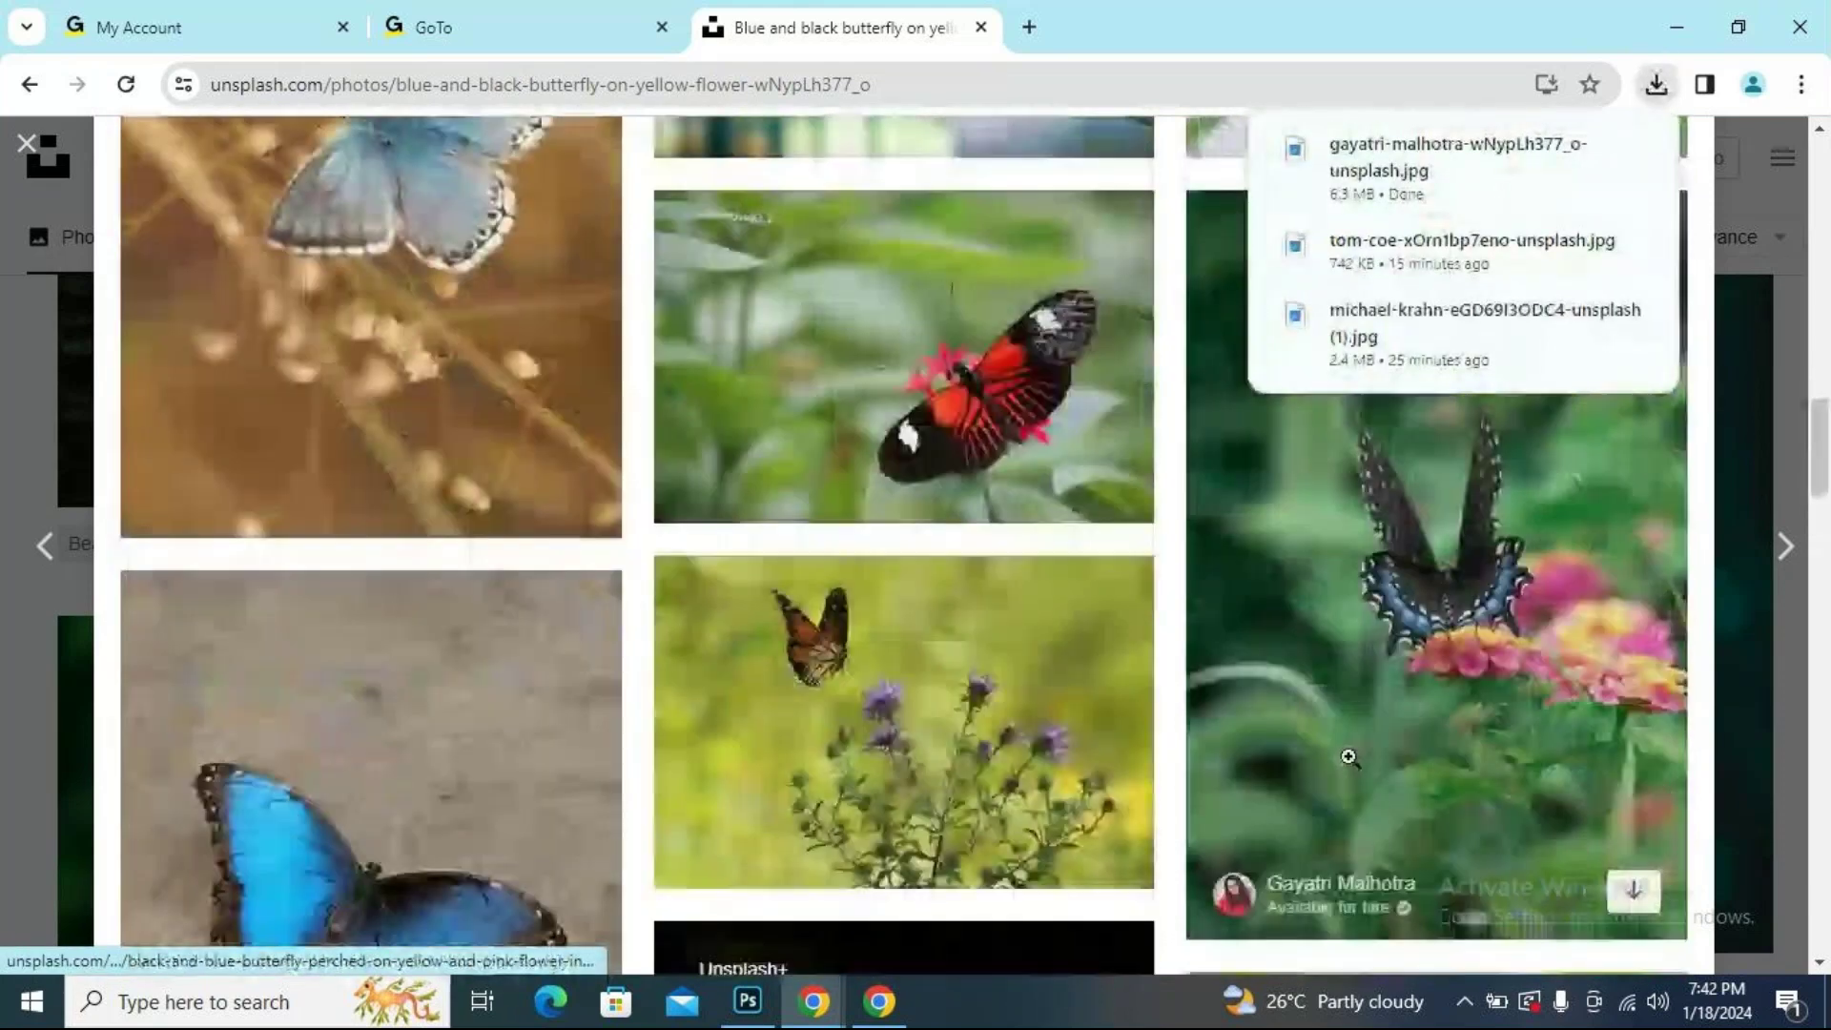
{"action": "left_click", "coordinate": [846, 694]}
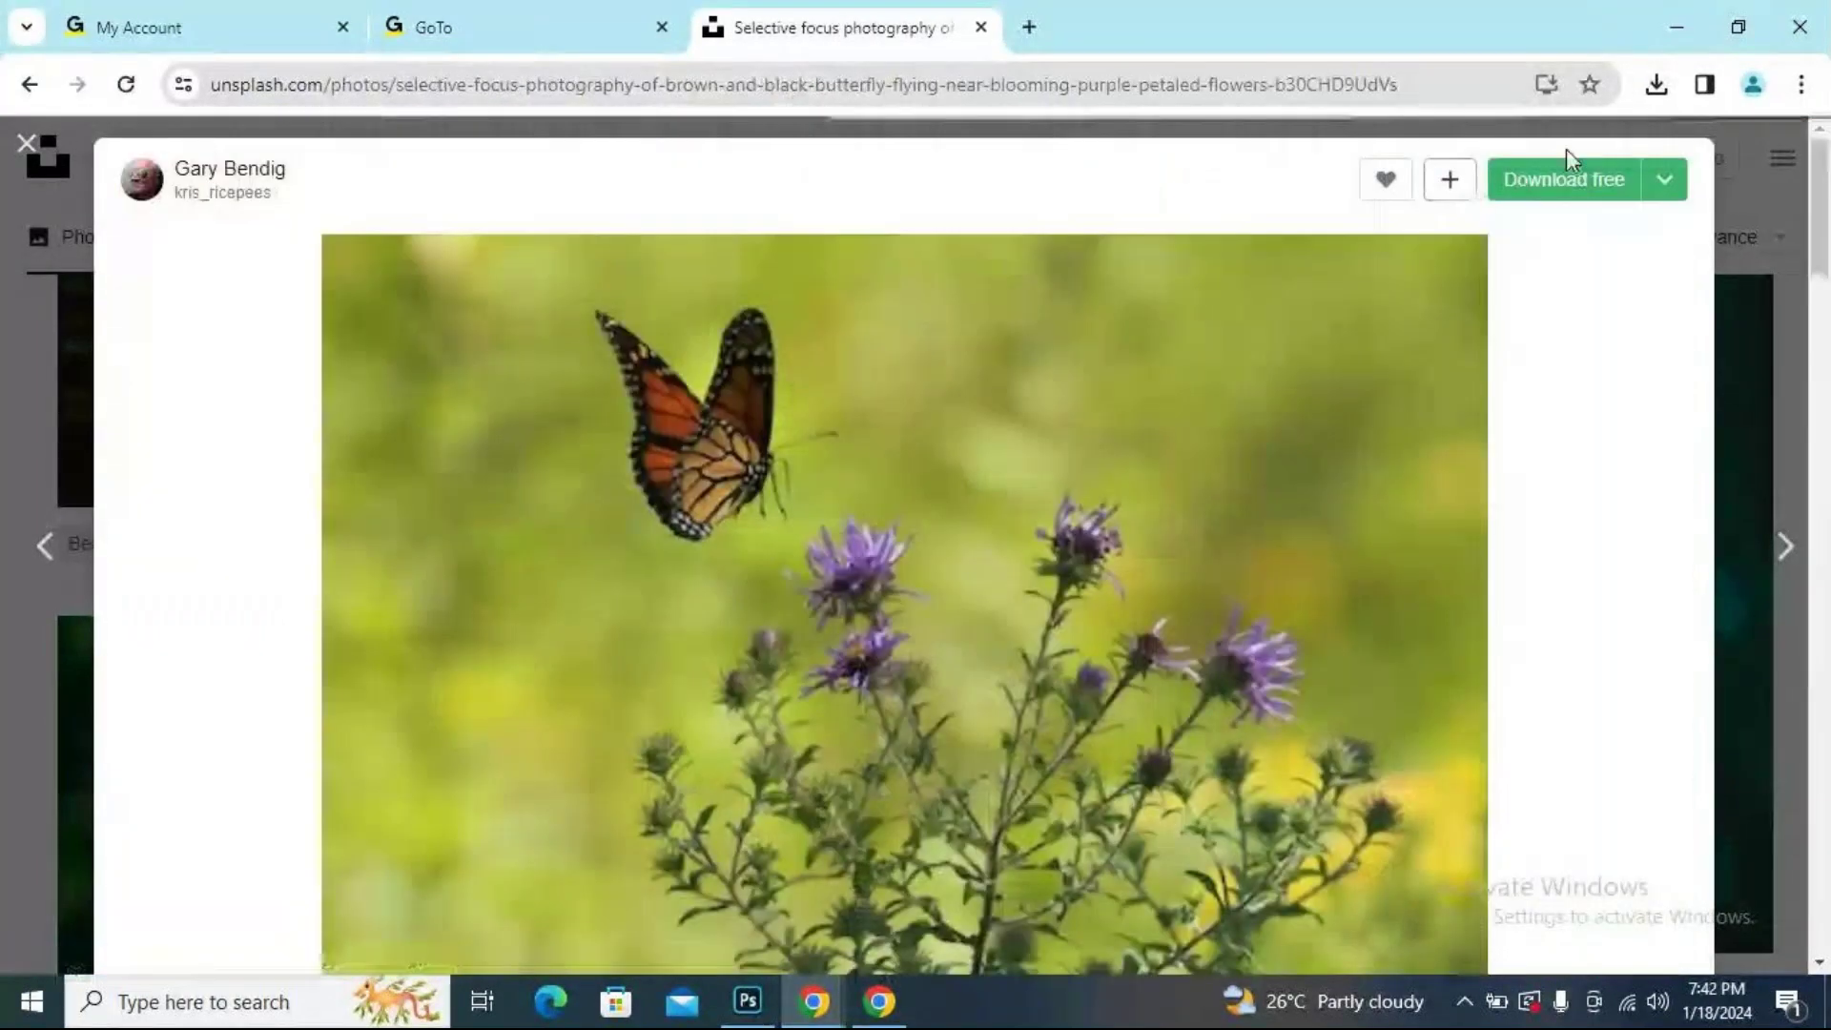
{"action": "left_click", "coordinate": [1525, 189]}
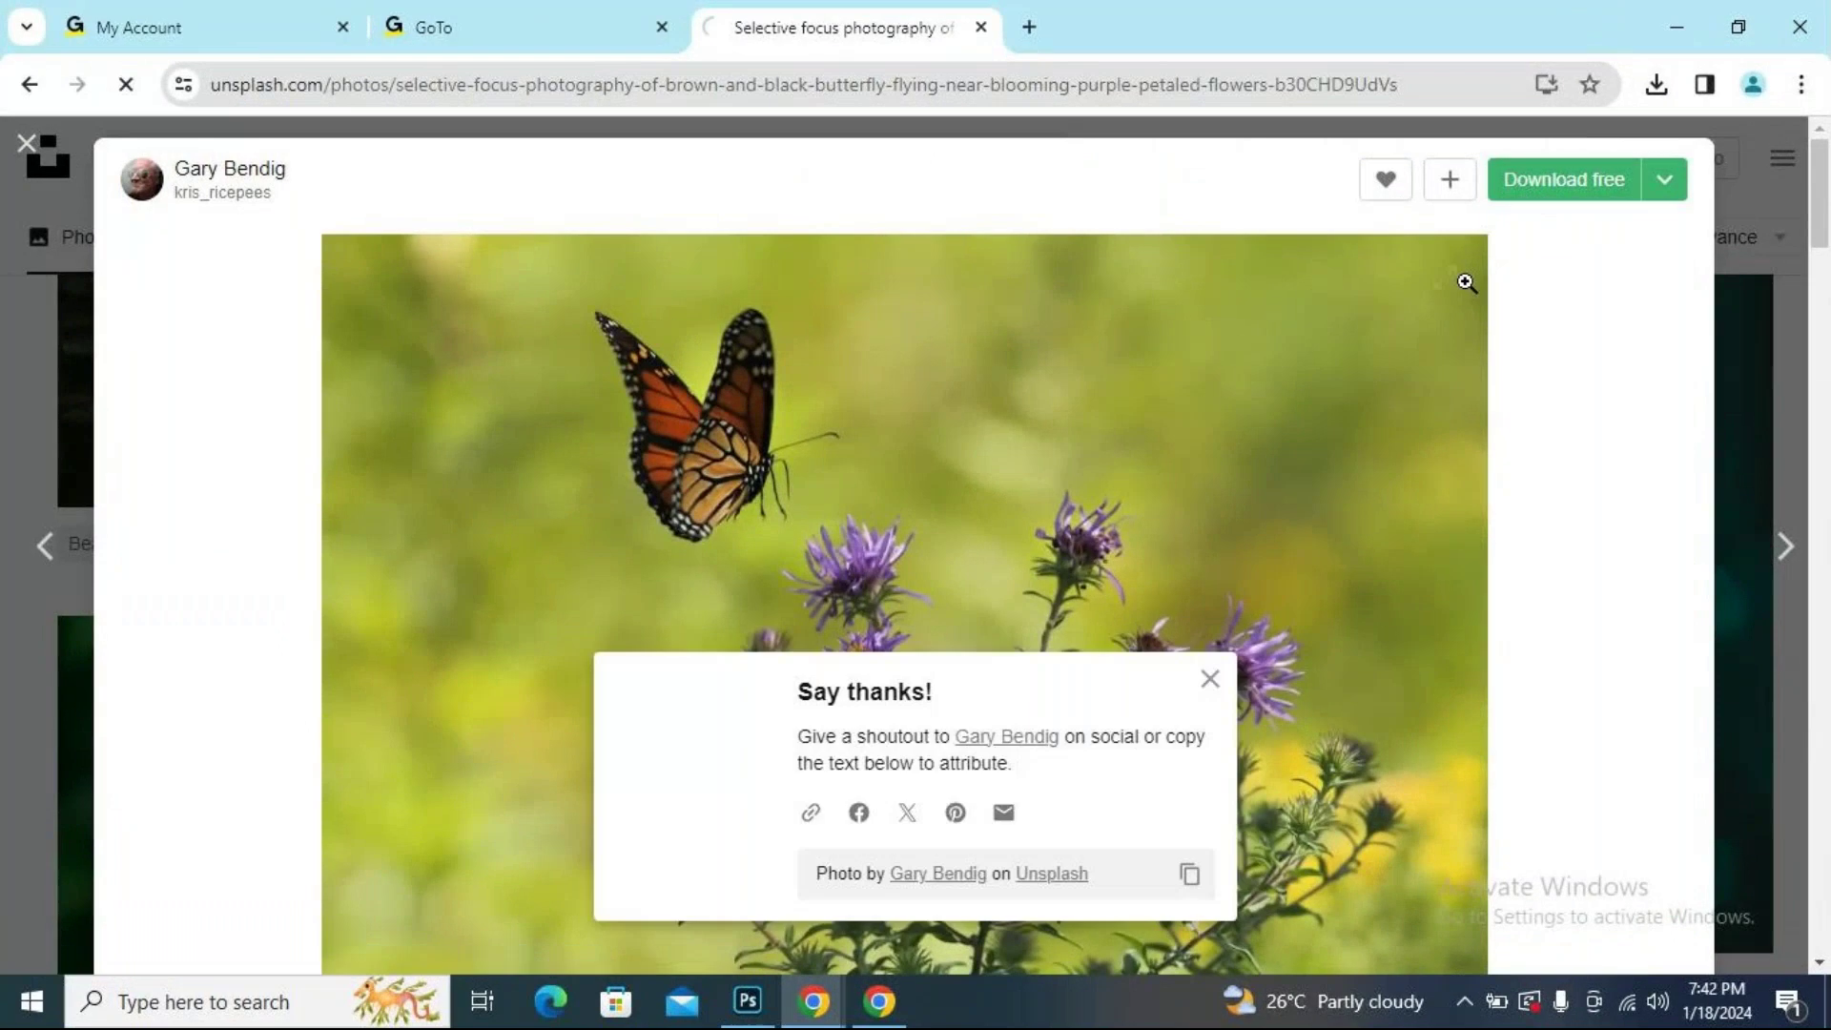
{"action": "scroll", "coordinate": [1463, 282], "scroll_direction": "down", "scroll_amount": 10}
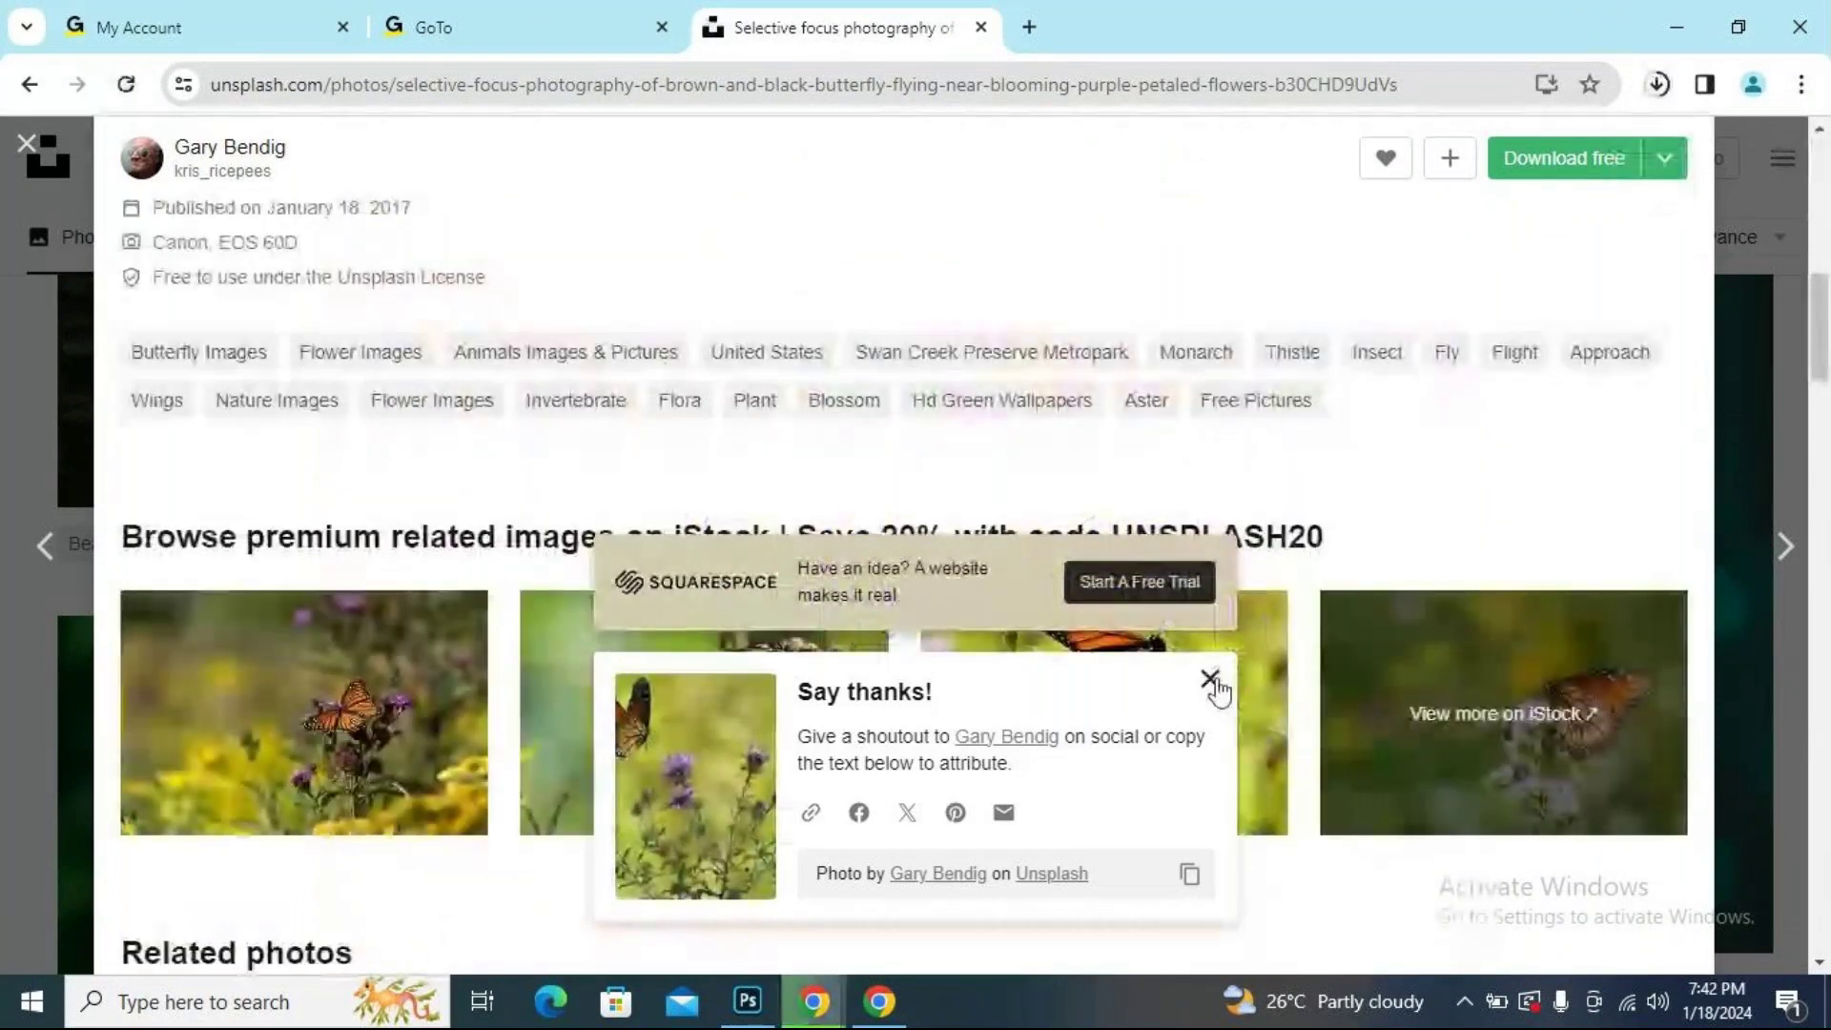
{"action": "left_click", "coordinate": [1212, 679]}
Find the related photo of a red and black butterfly on a leaf with pink flowers, open it and download it.
{"action": "scroll", "coordinate": [885, 467], "scroll_direction": "down", "scroll_amount": 10}
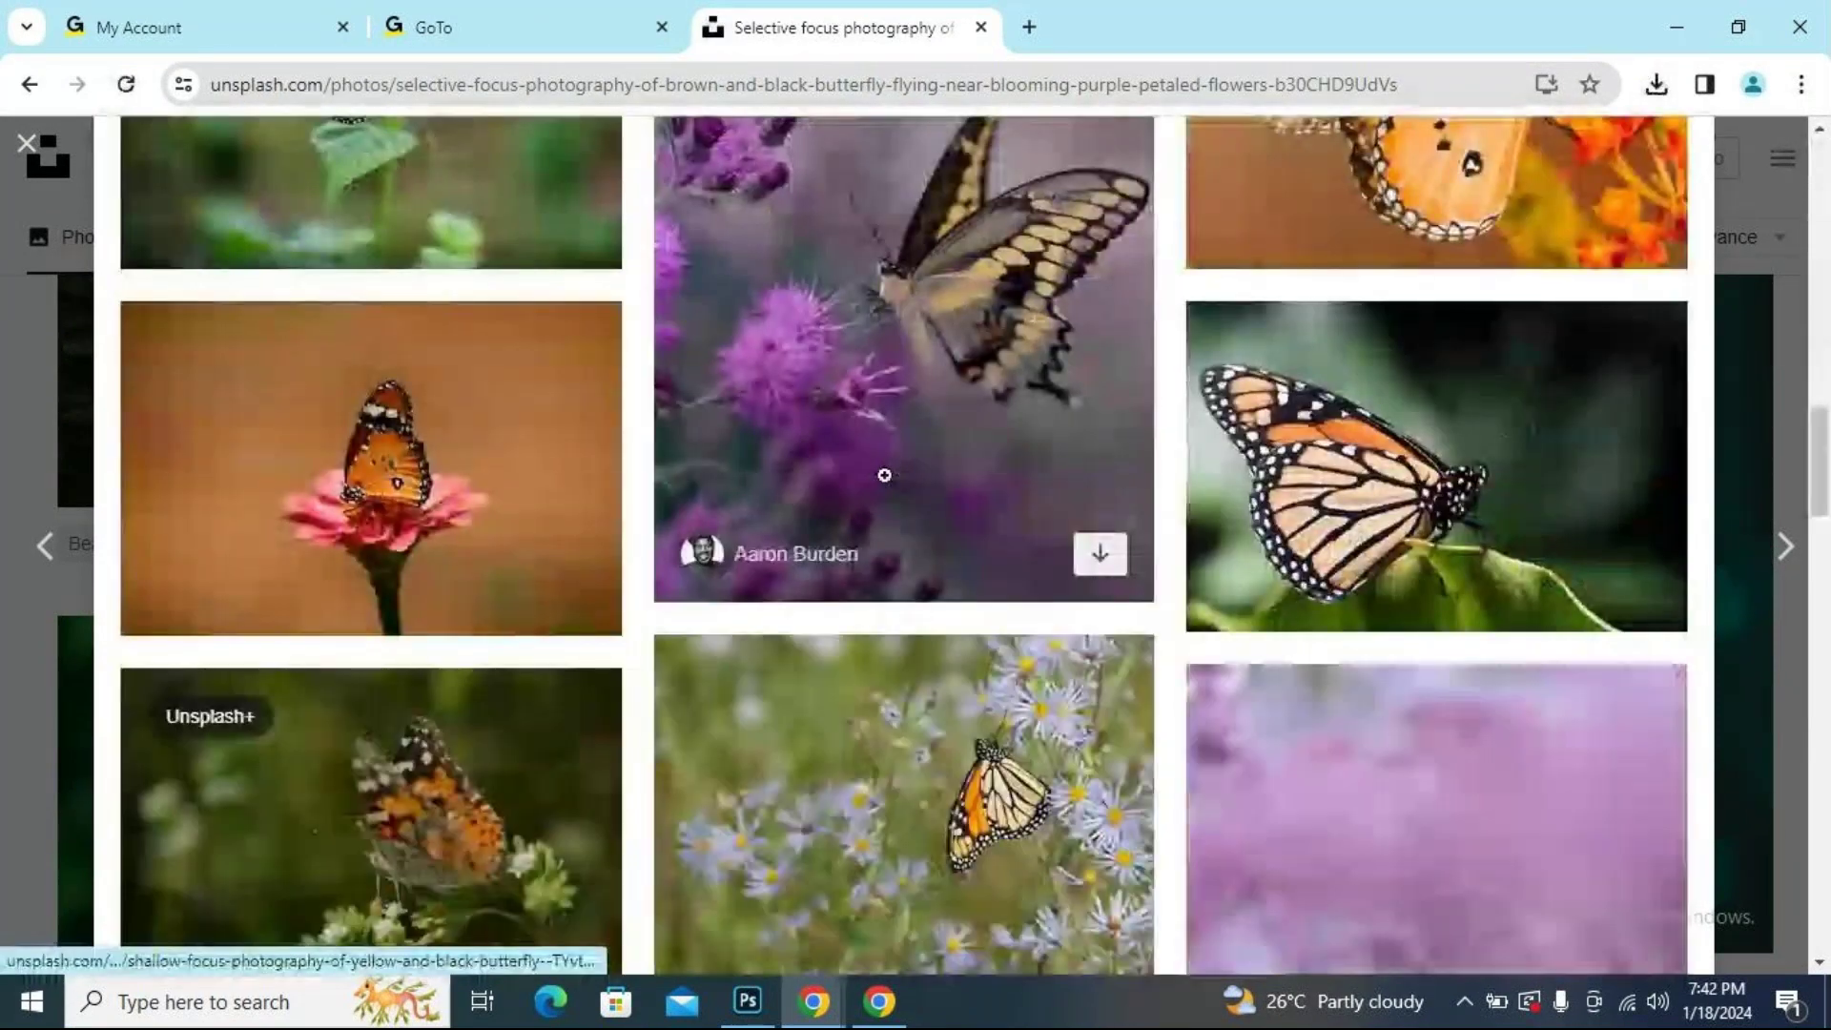
{"action": "scroll", "coordinate": [874, 495], "scroll_direction": "up", "scroll_amount": 3}
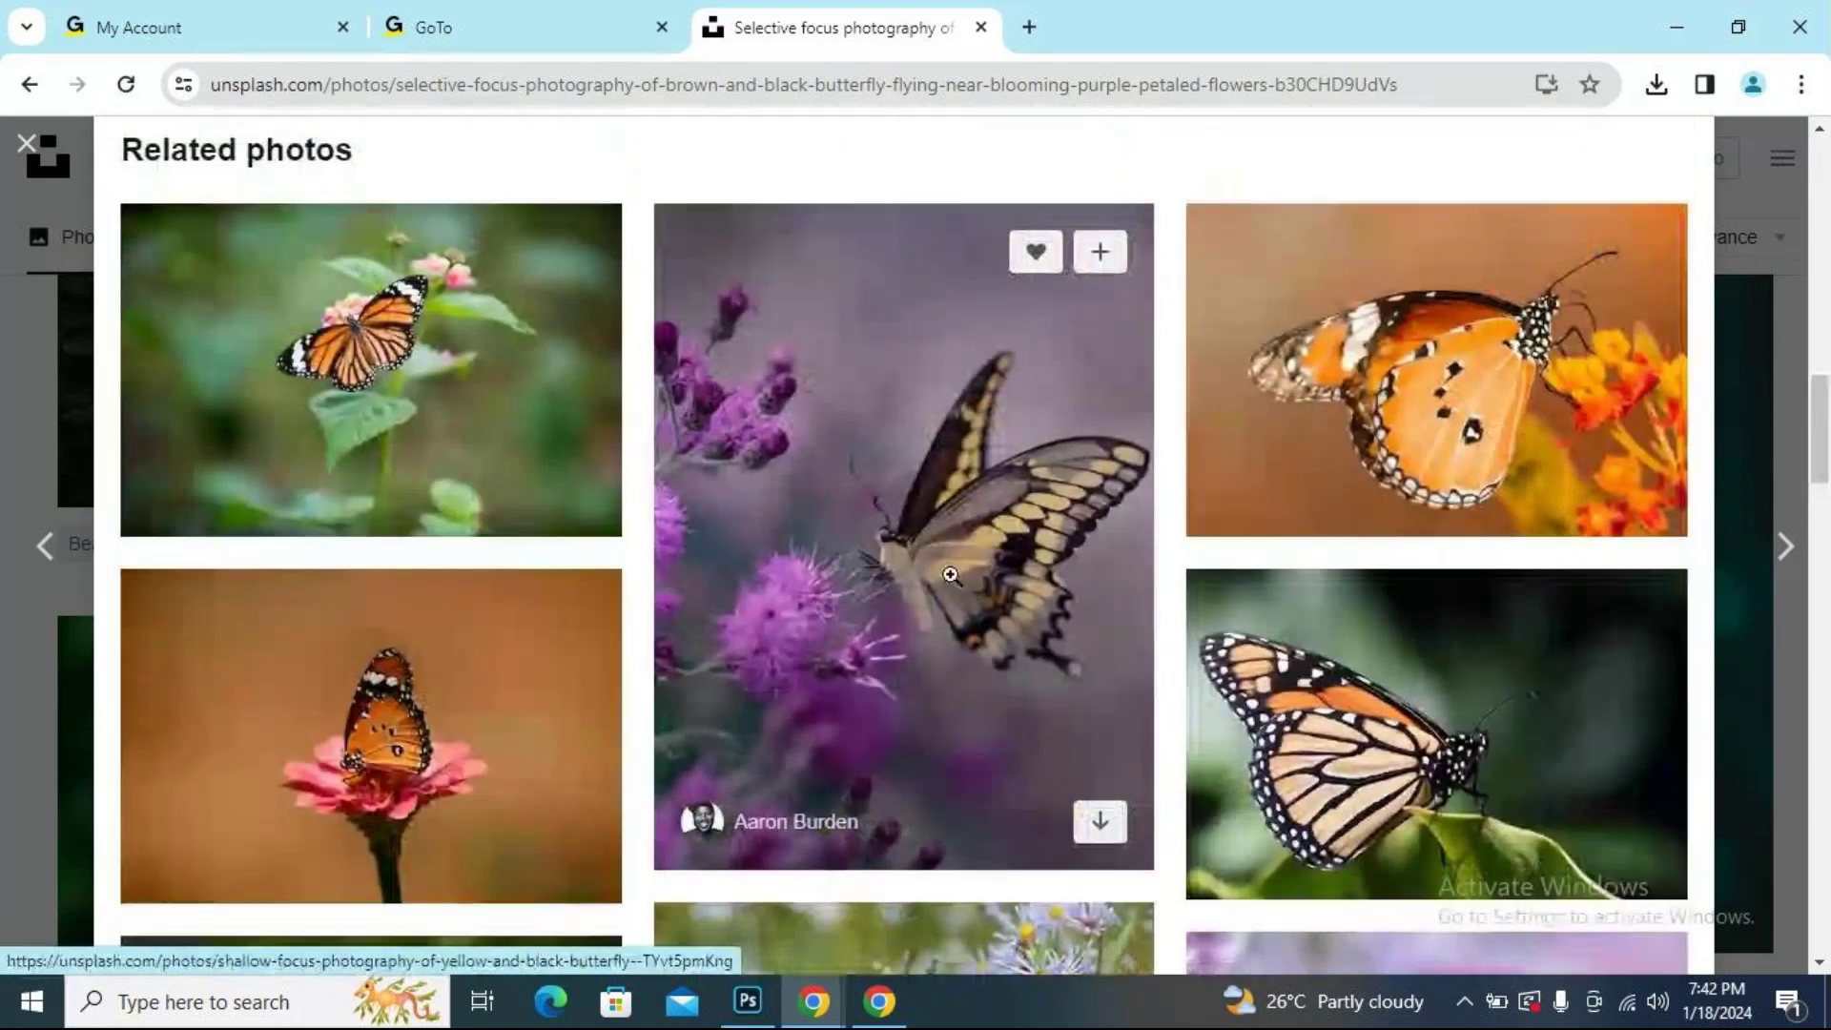
{"action": "scroll", "coordinate": [953, 577], "scroll_direction": "down", "scroll_amount": 5}
{"action": "scroll", "coordinate": [961, 585], "scroll_direction": "down", "scroll_amount": 5}
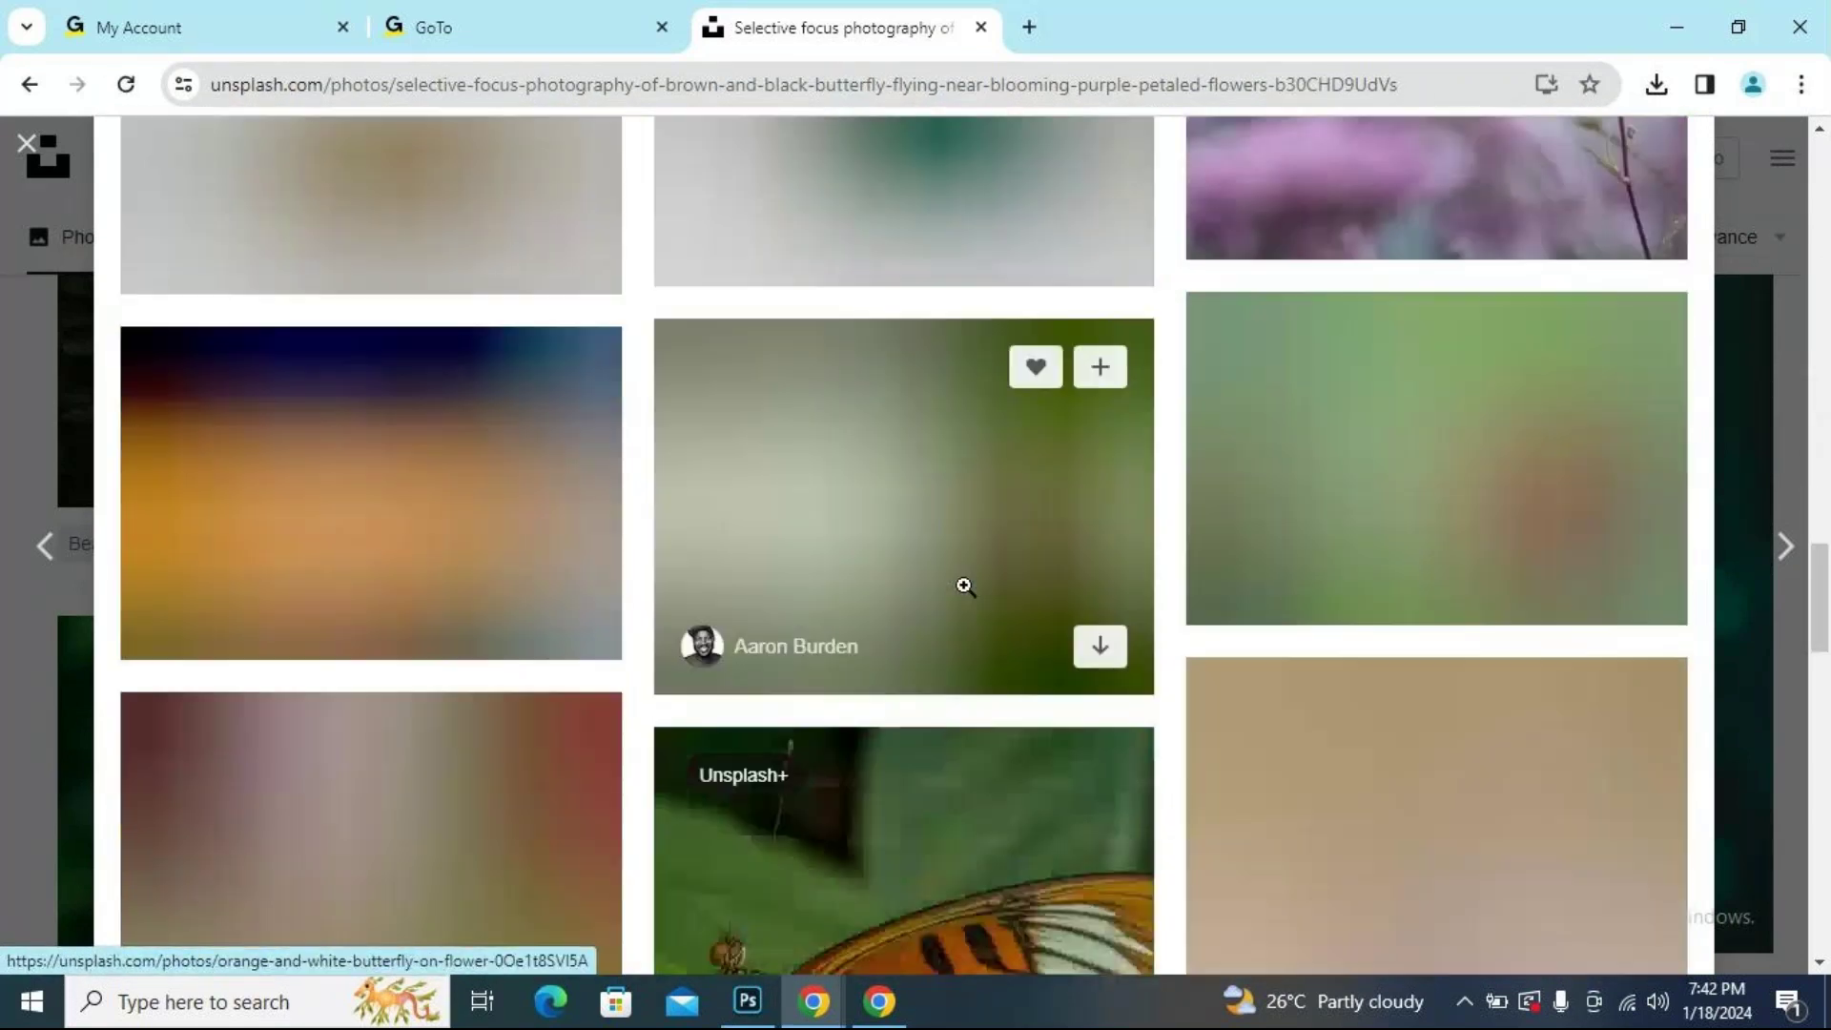
{"action": "scroll", "coordinate": [897, 580], "scroll_direction": "up", "scroll_amount": 3}
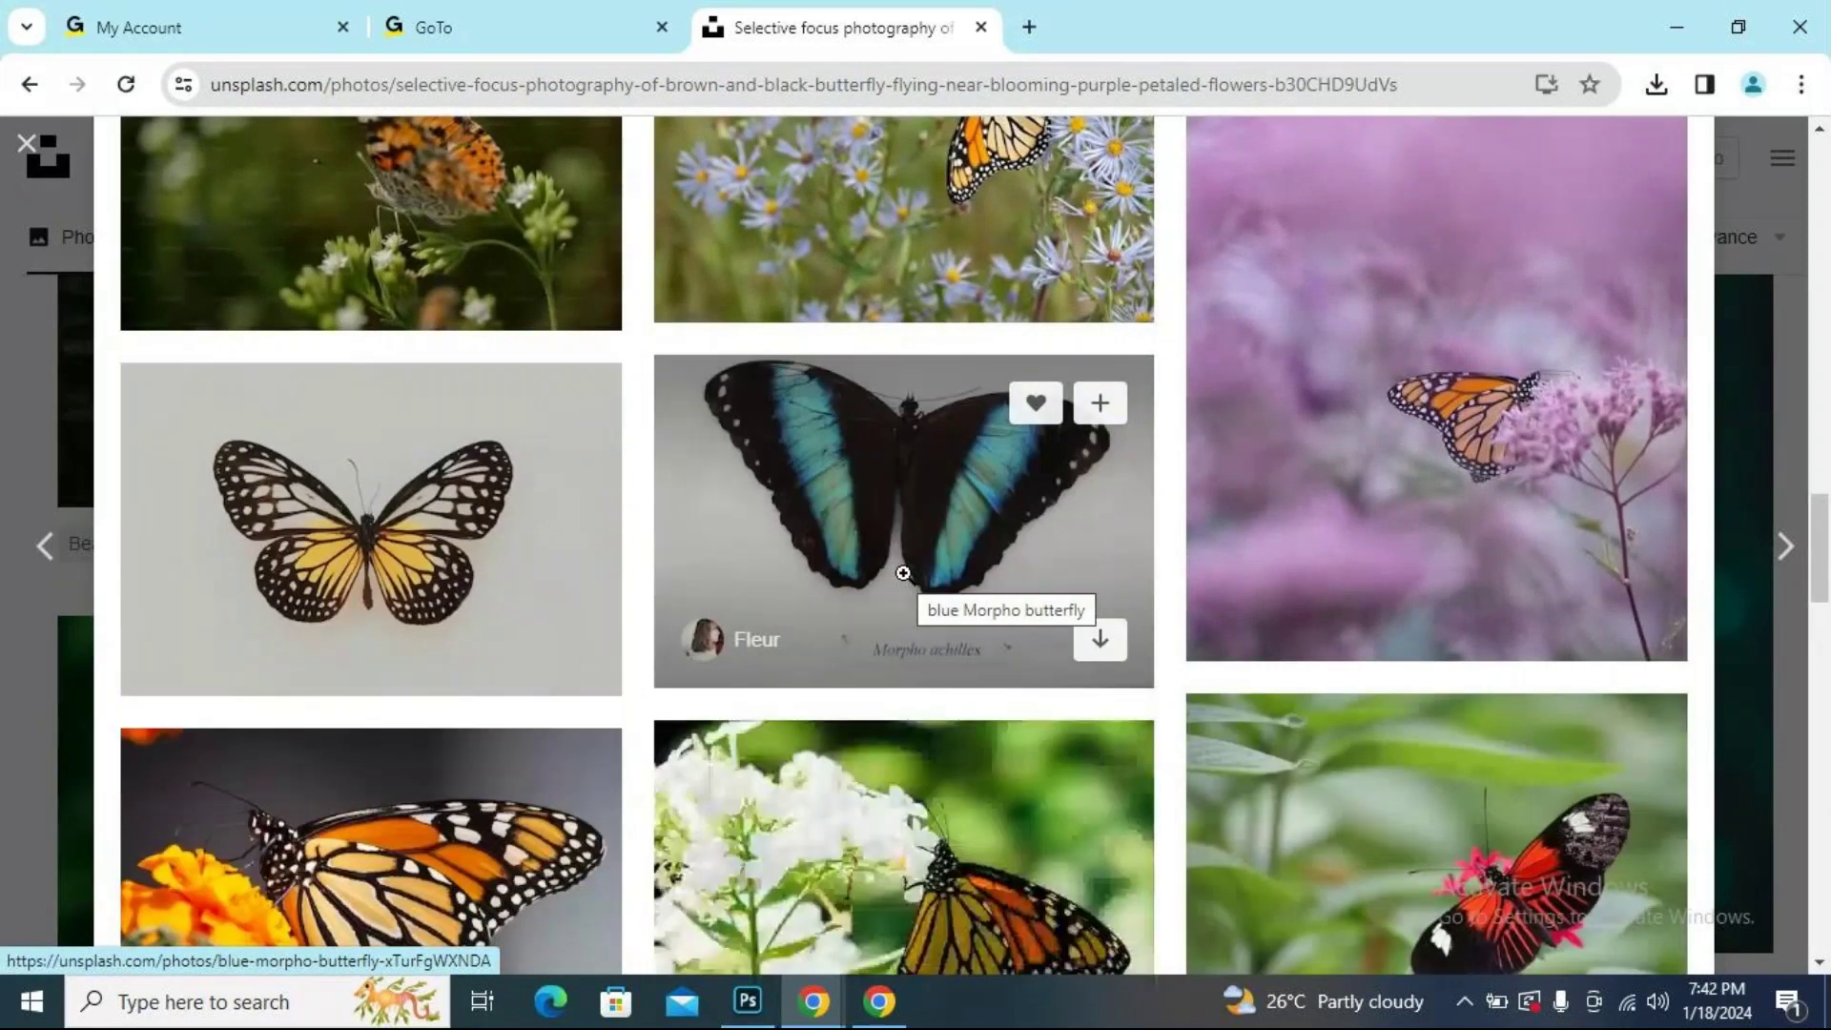
{"action": "scroll", "coordinate": [904, 573], "scroll_direction": "down", "scroll_amount": 2}
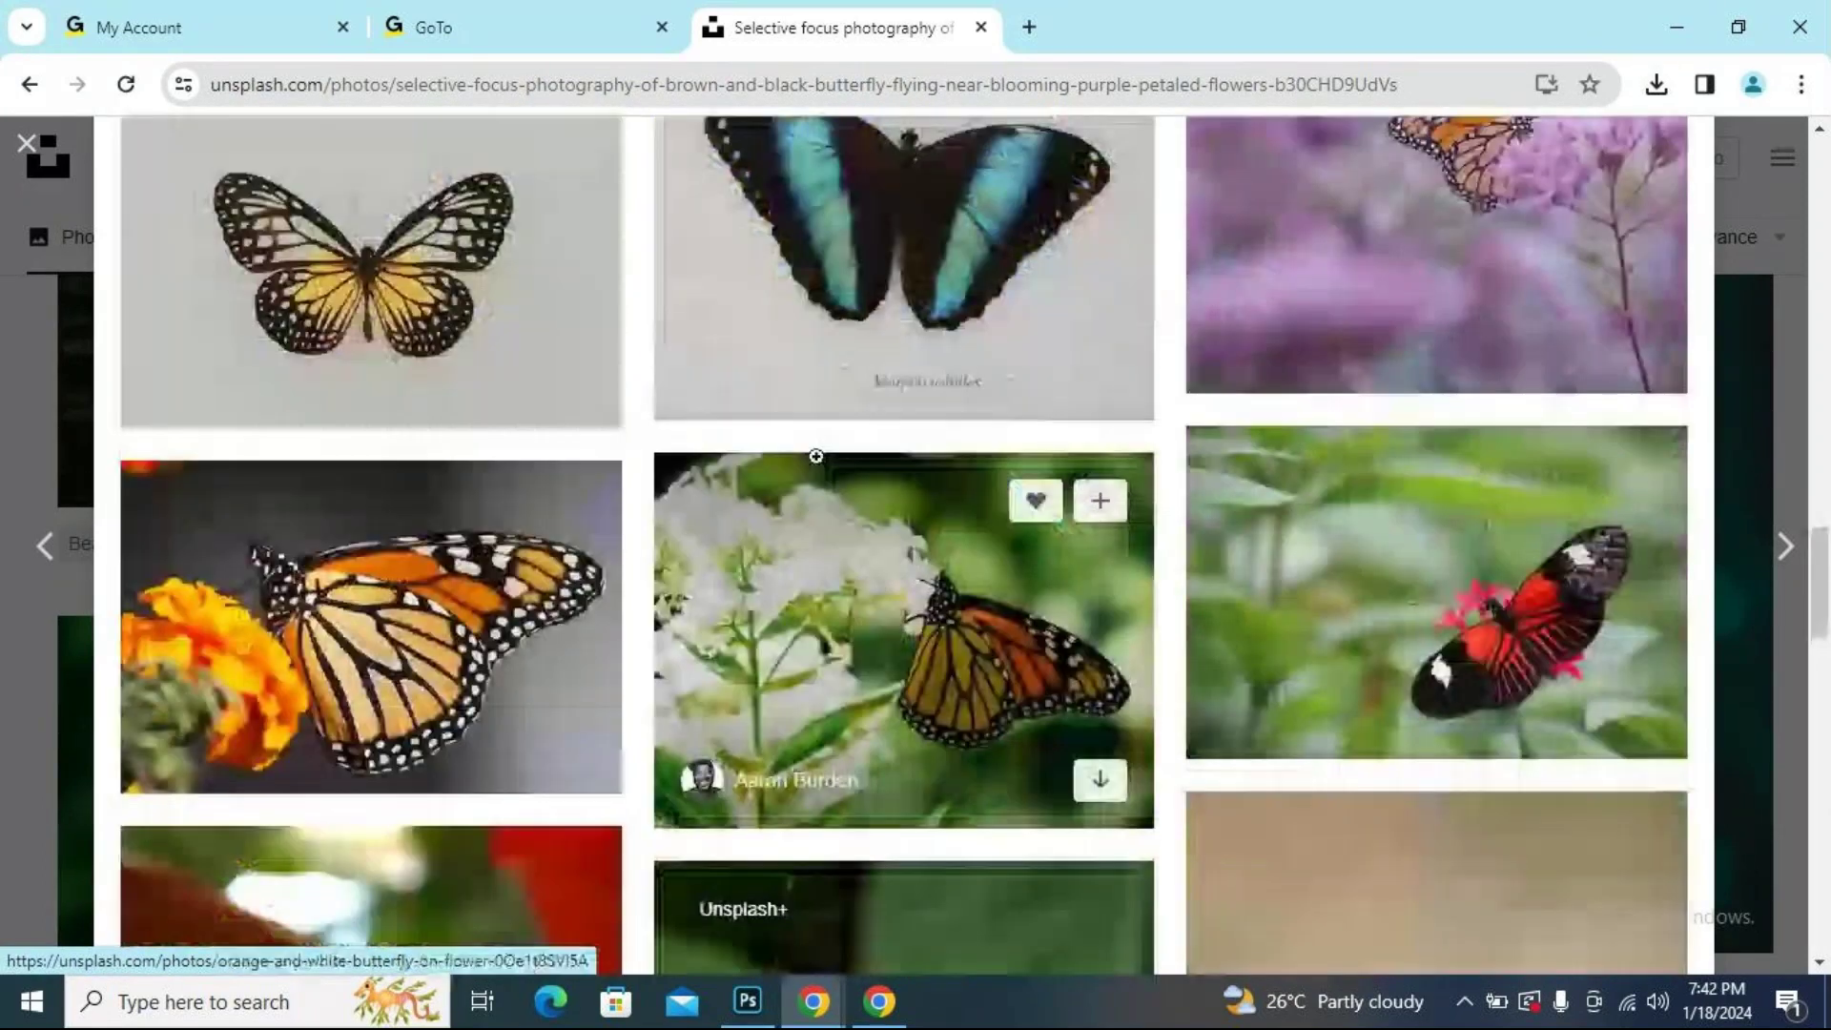
{"action": "left_click", "coordinate": [1601, 727]}
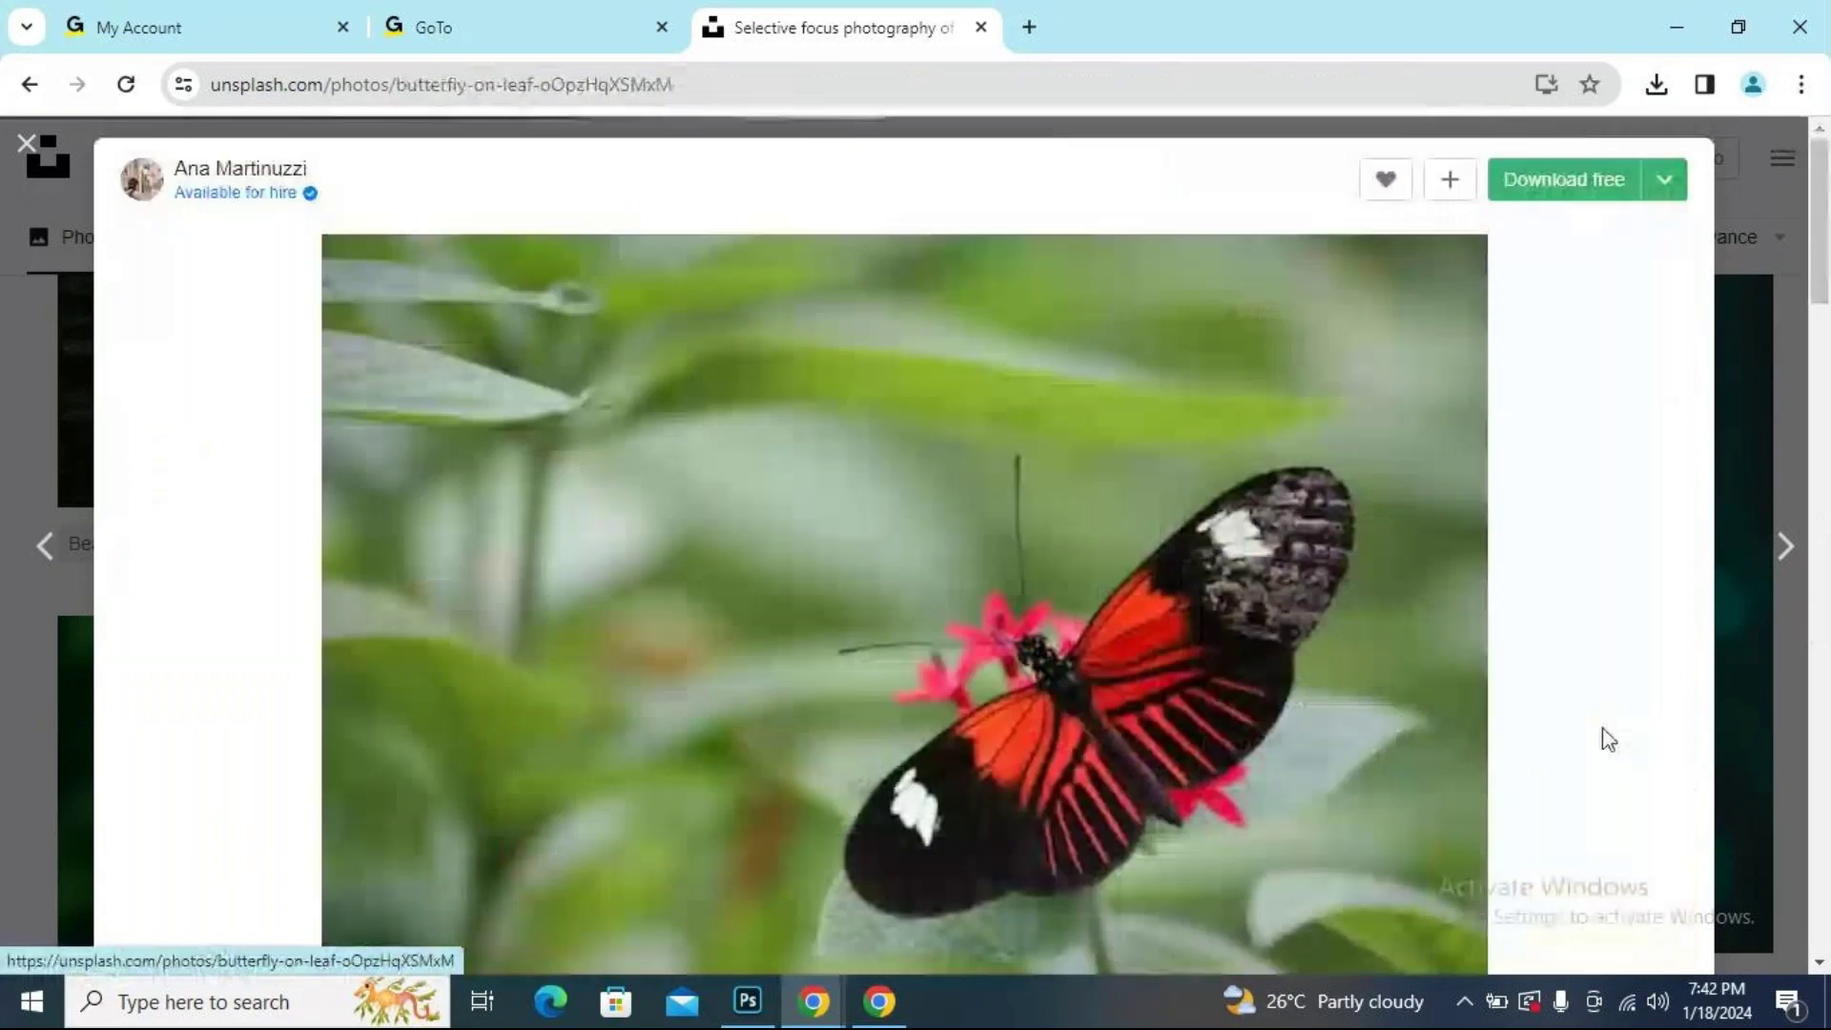
{"action": "left_click", "coordinate": [1545, 202]}
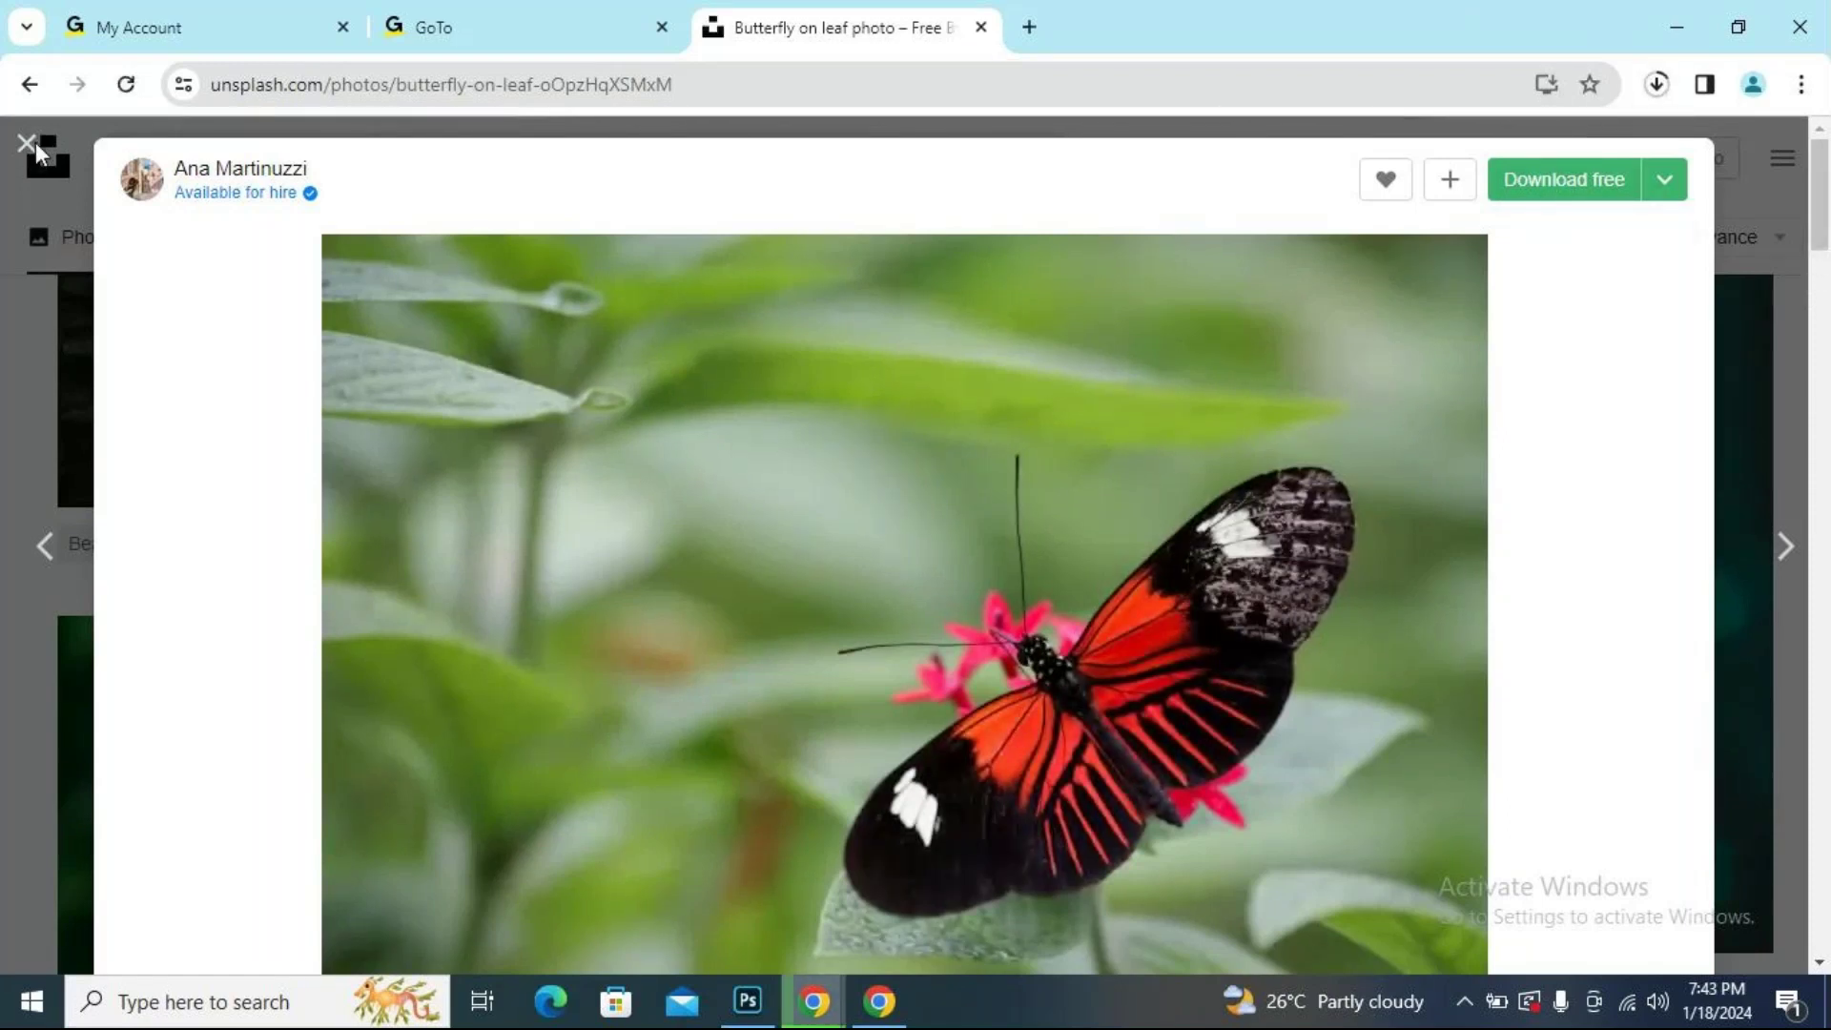
Switch to Photoshop and place the downloaded red and black butterfly photo as an embedded image in the waterfall document.
{"action": "left_click", "coordinate": [750, 1001]}
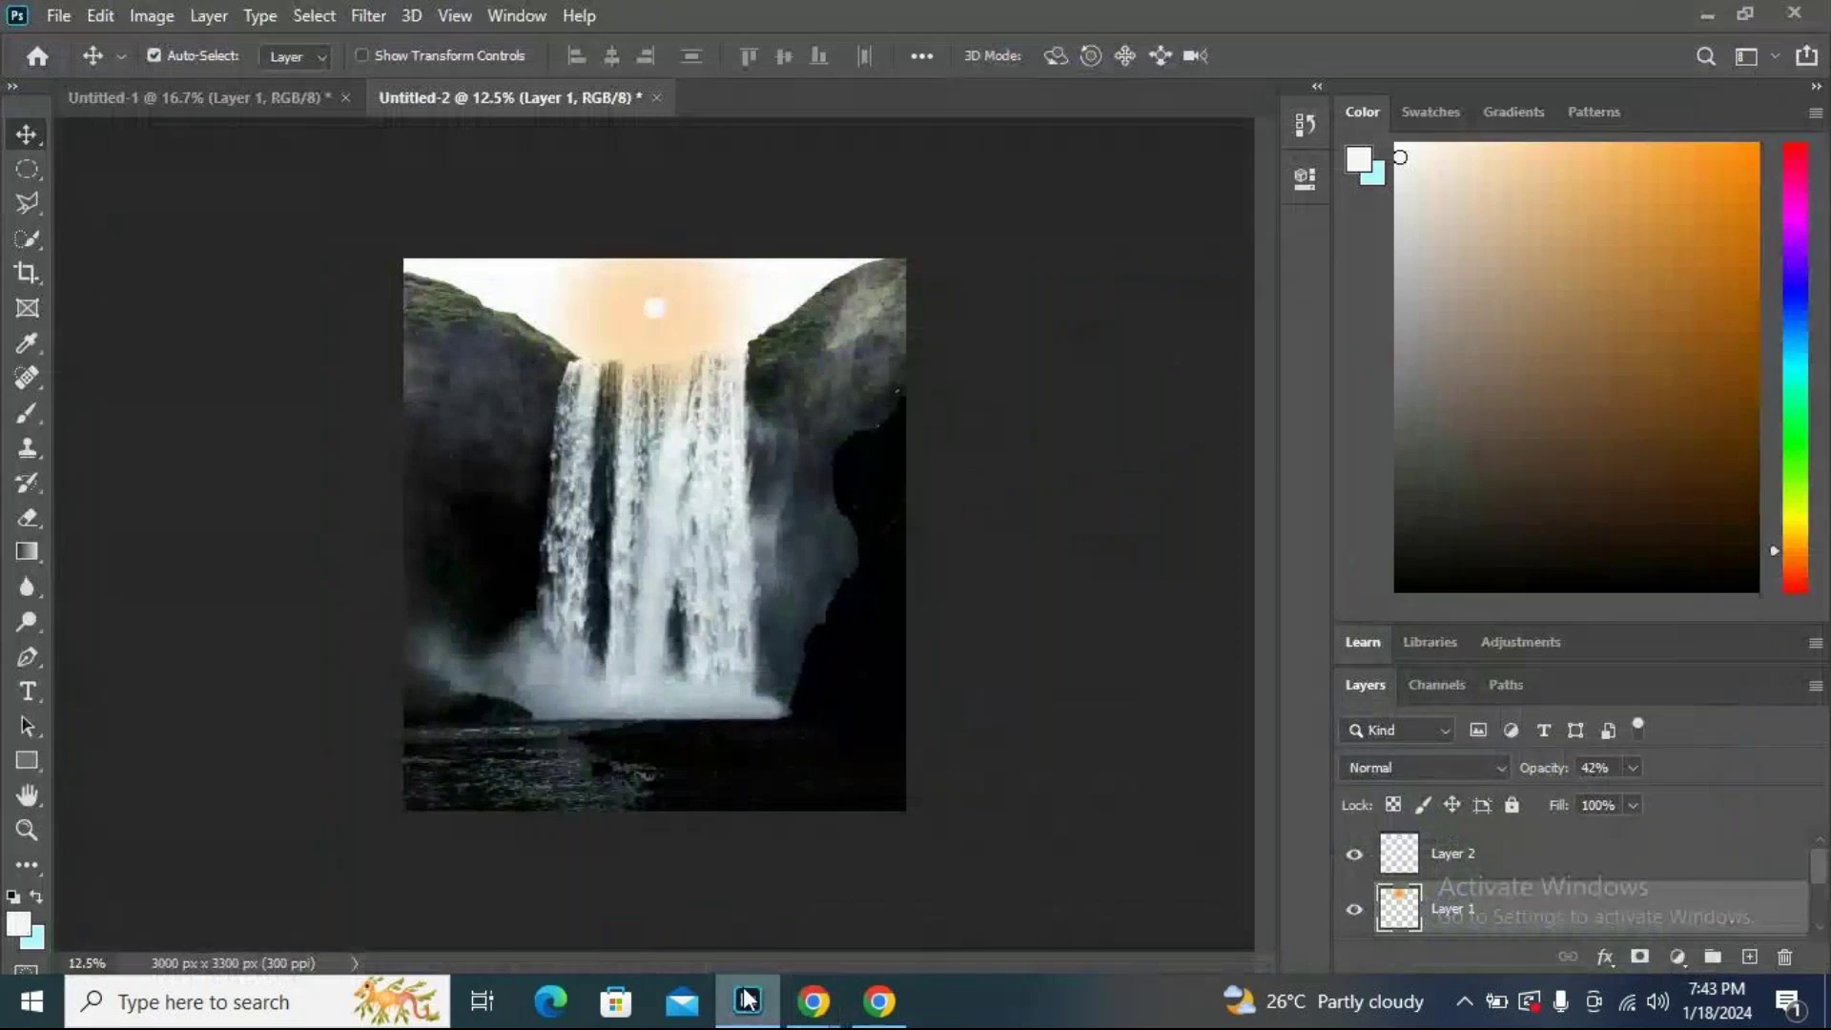
{"action": "left_click", "coordinate": [42, 17]}
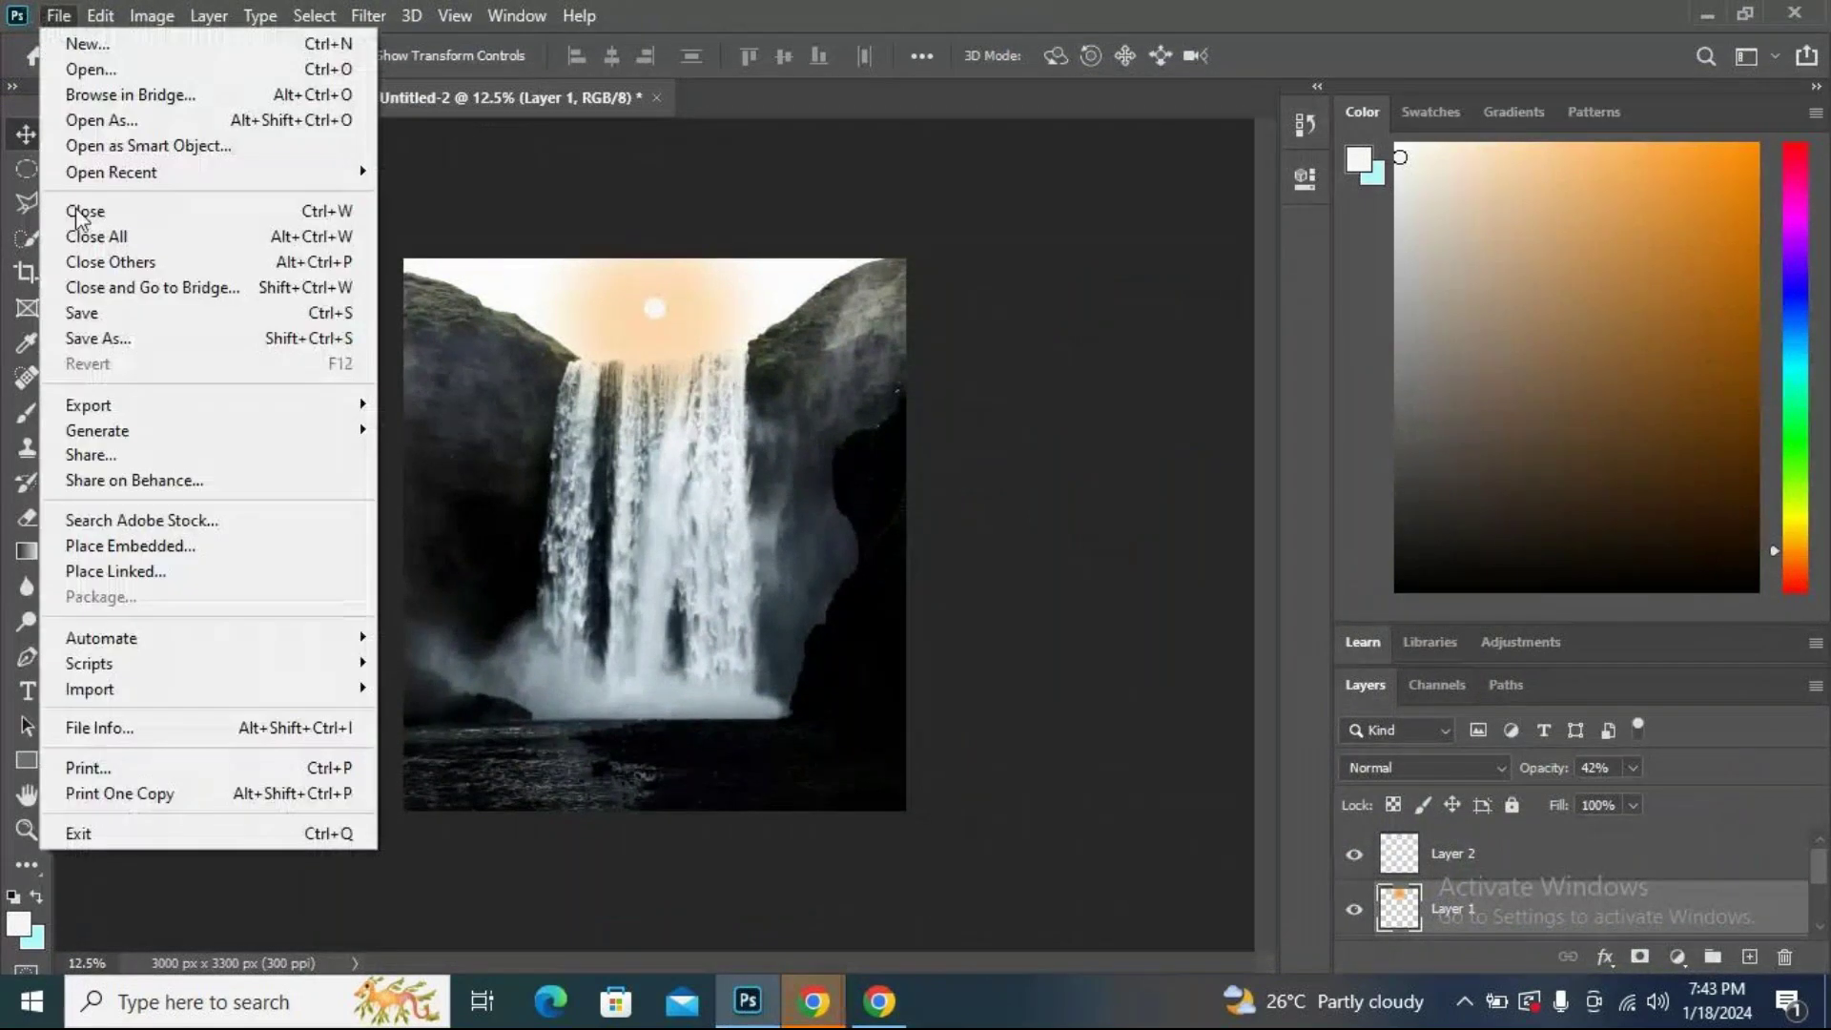
{"action": "left_click", "coordinate": [243, 555]}
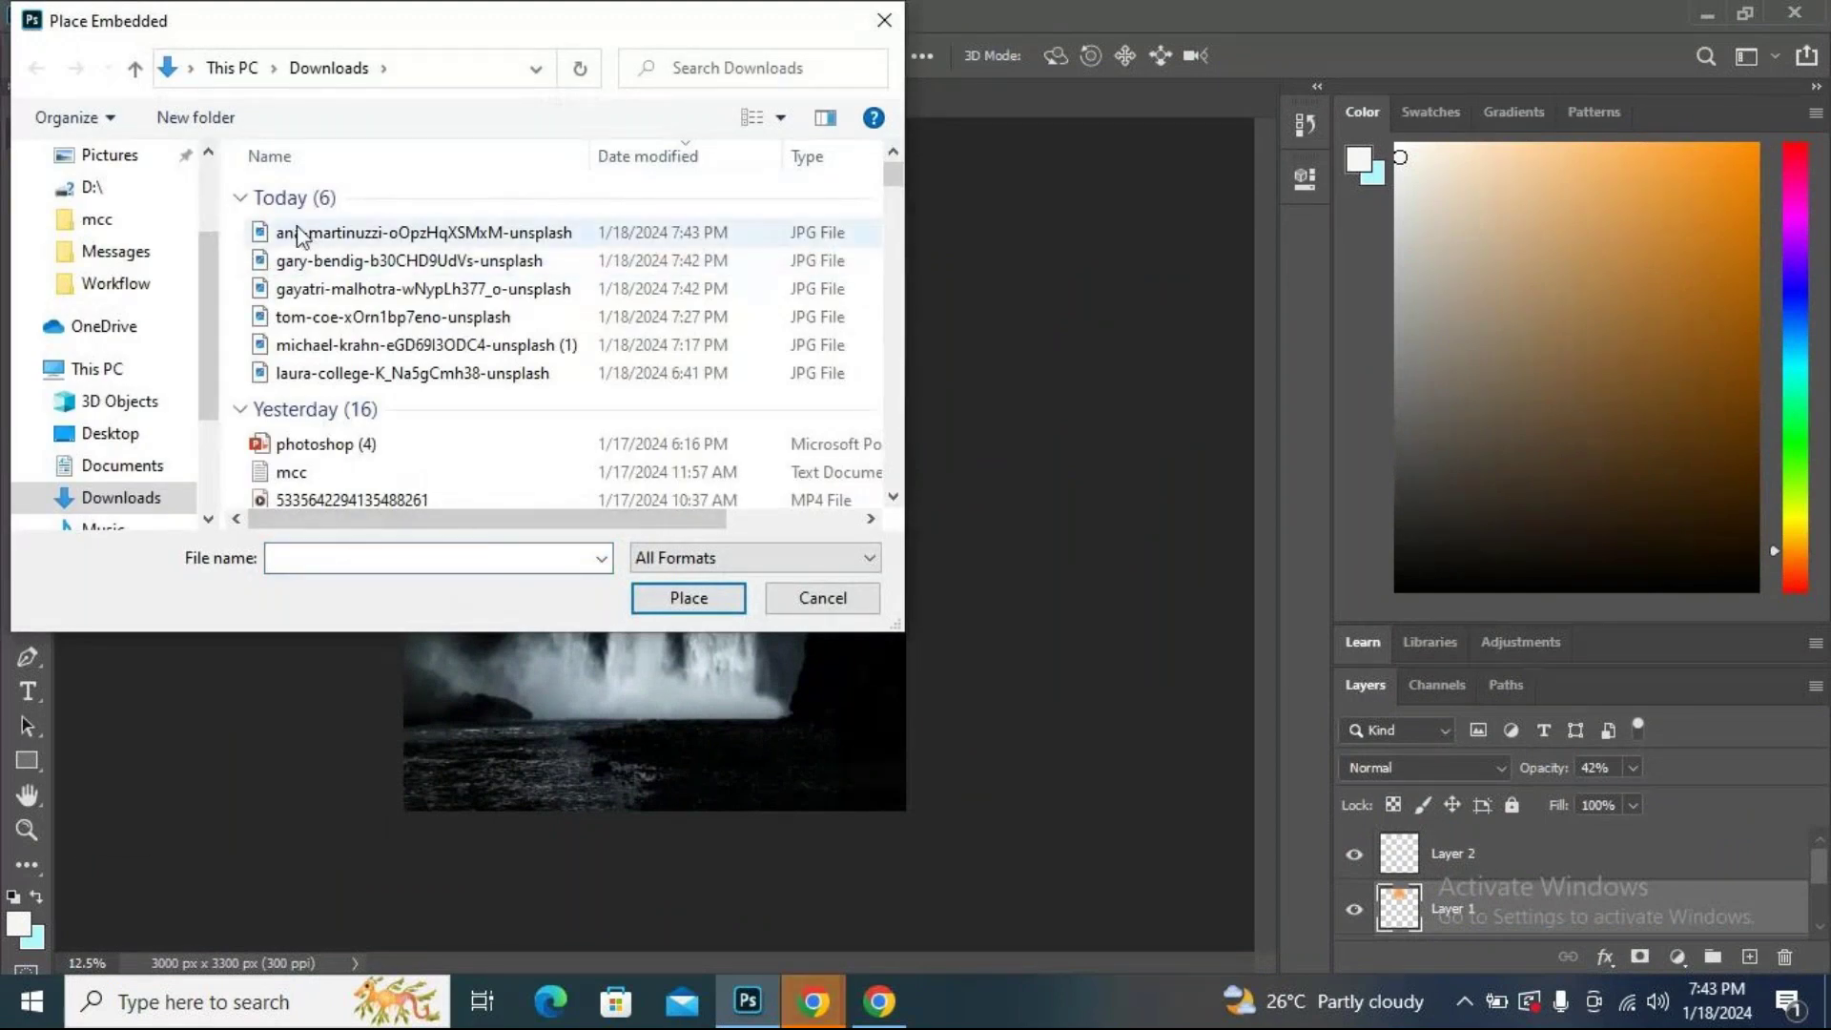
{"action": "left_click", "coordinate": [299, 233]}
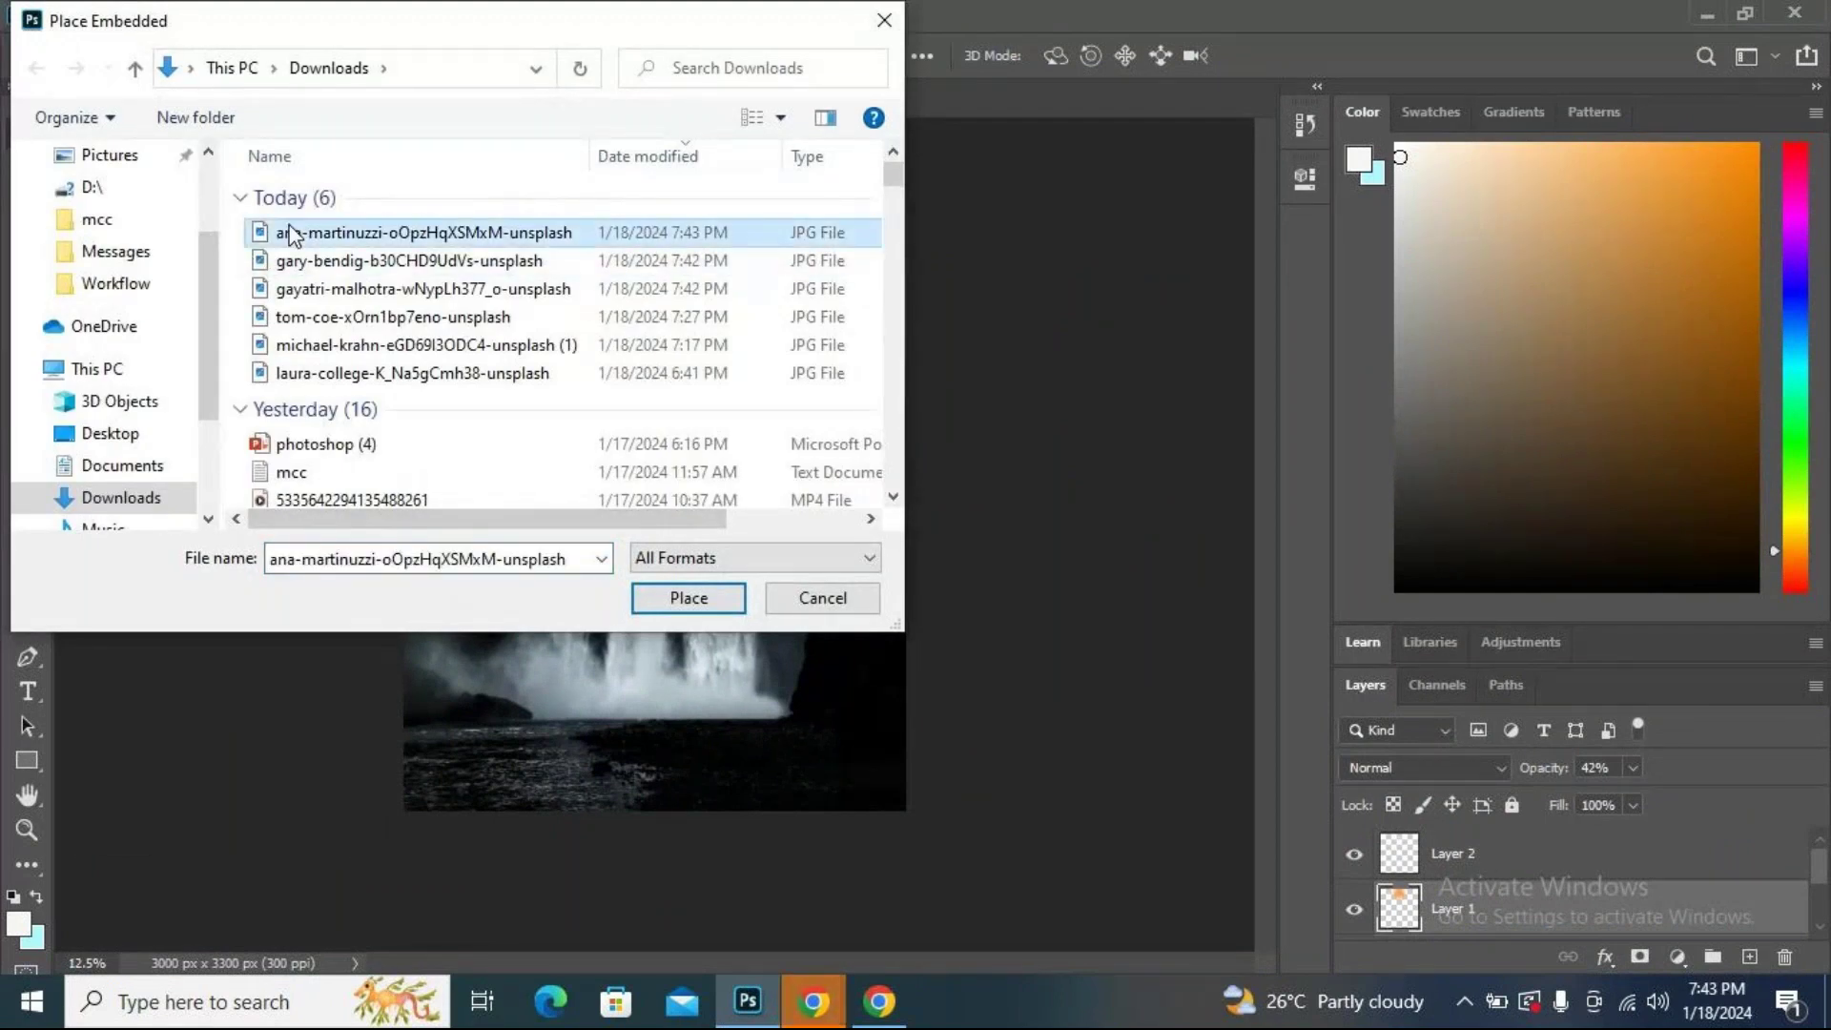
{"action": "left_click", "coordinate": [688, 598]}
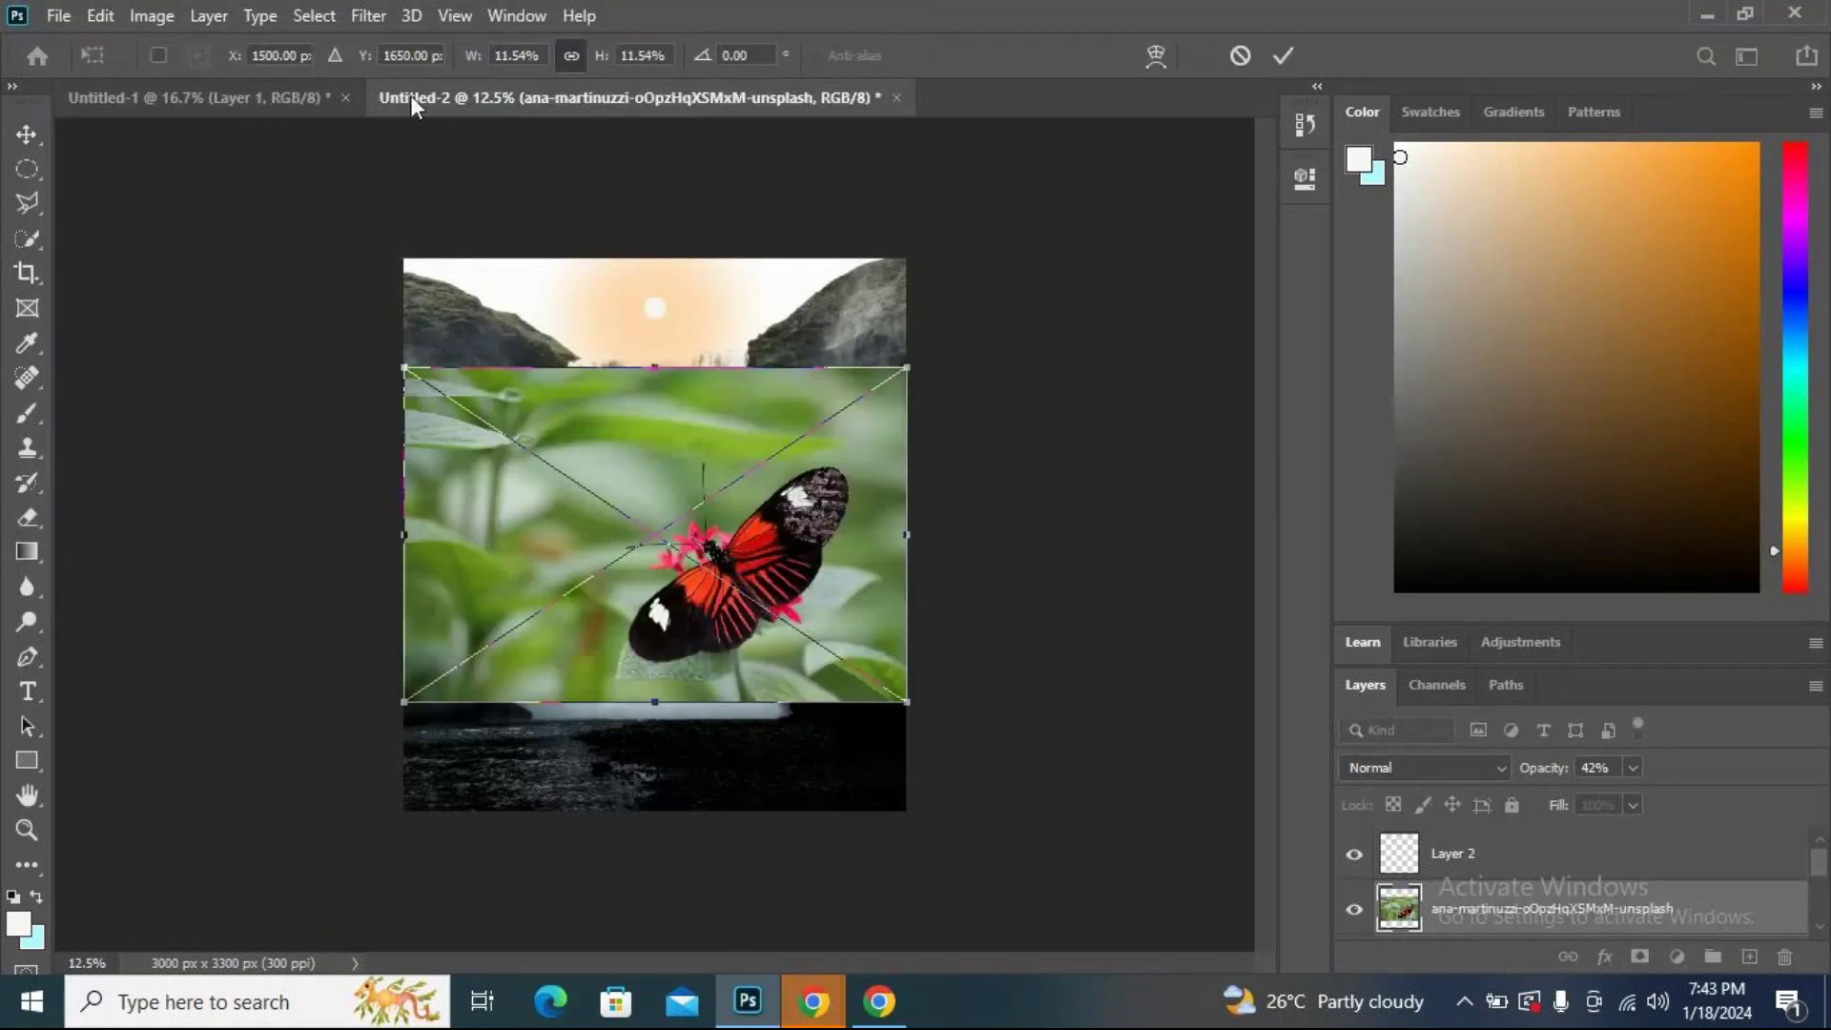
{"action": "left_click", "coordinate": [592, 287]}
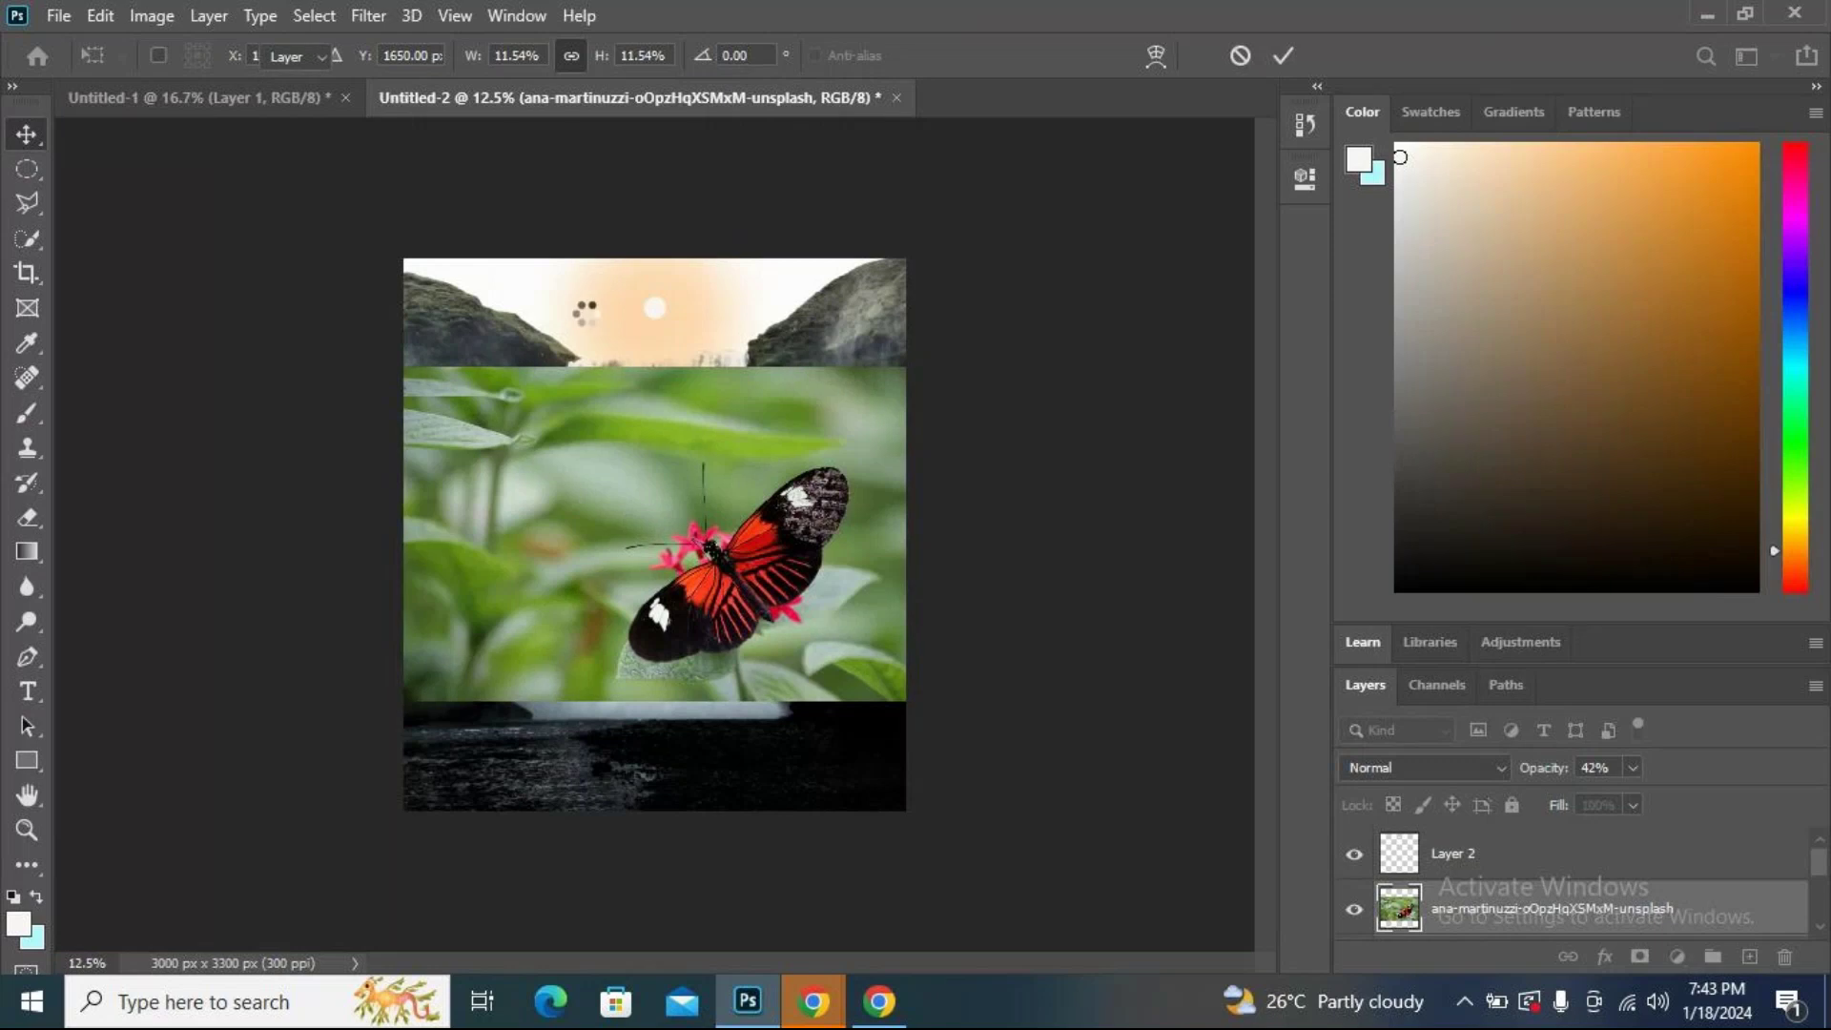
Select the butterfly with Select Subject and subtract the green leaf below its lower wing from the selection.
{"action": "left_click", "coordinate": [319, 15]}
{"action": "left_click", "coordinate": [346, 328]}
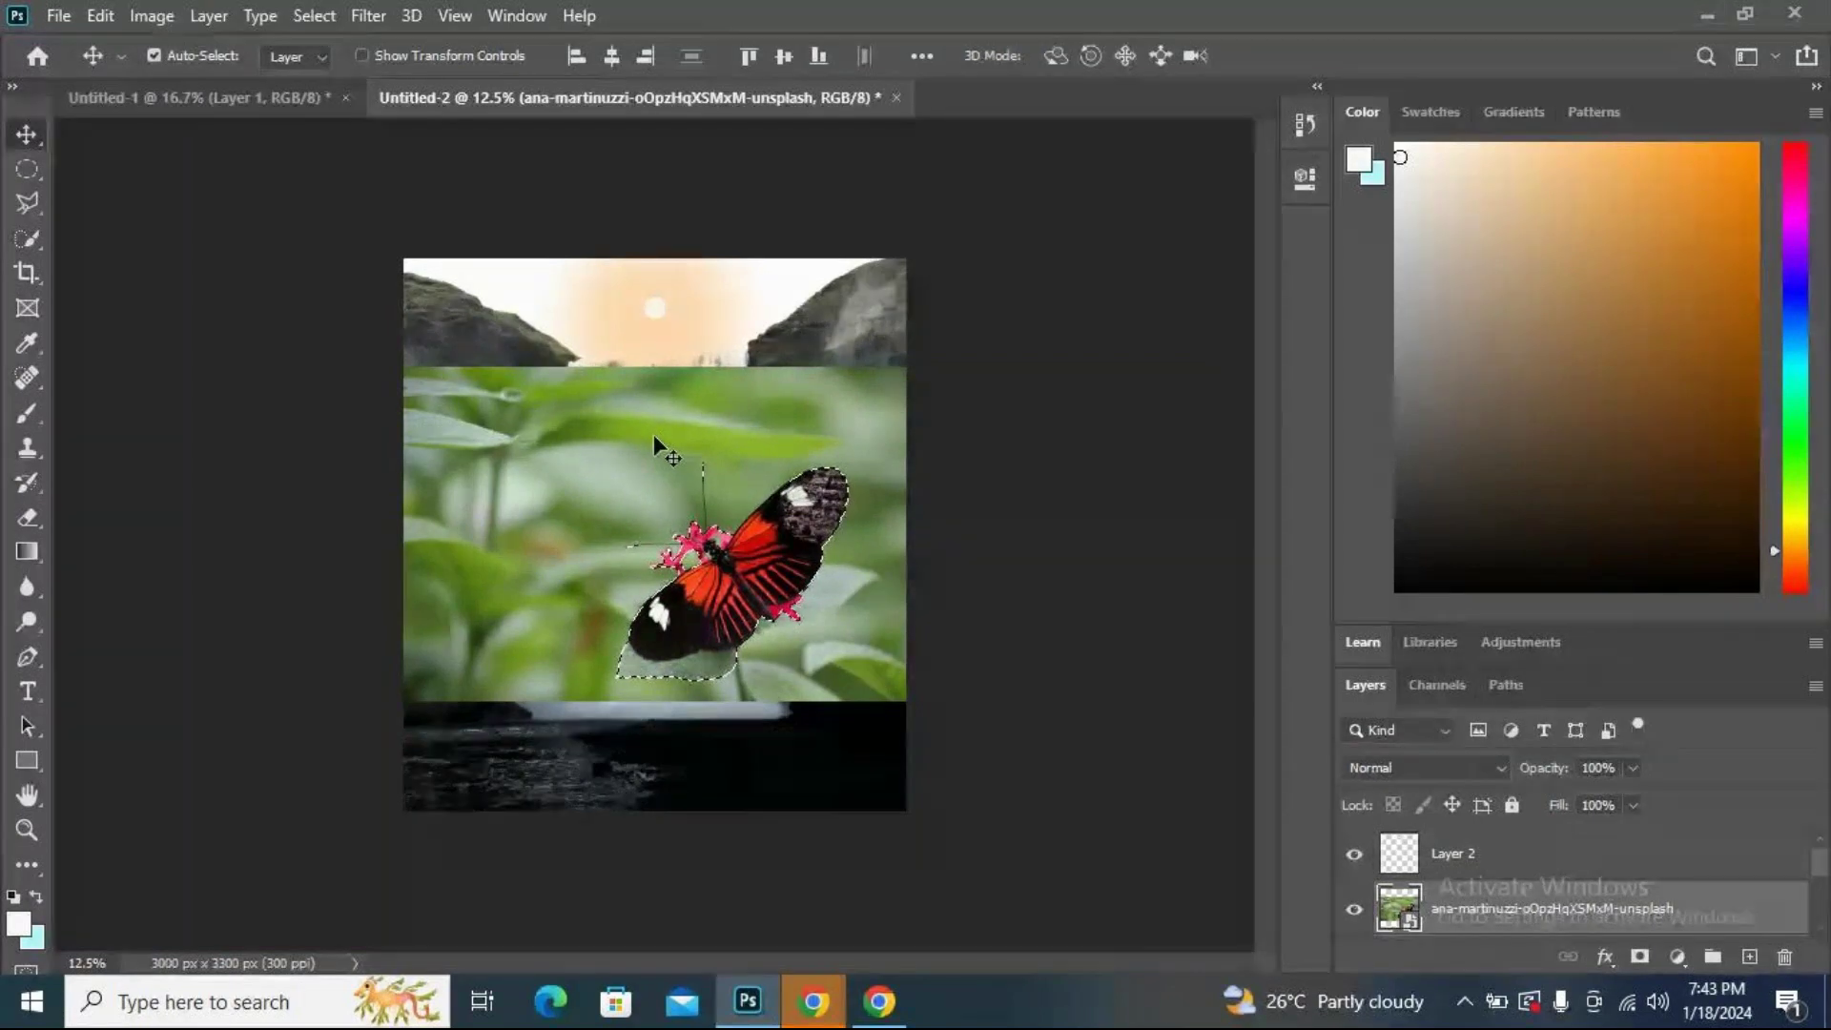
{"action": "left_click", "coordinate": [27, 239]}
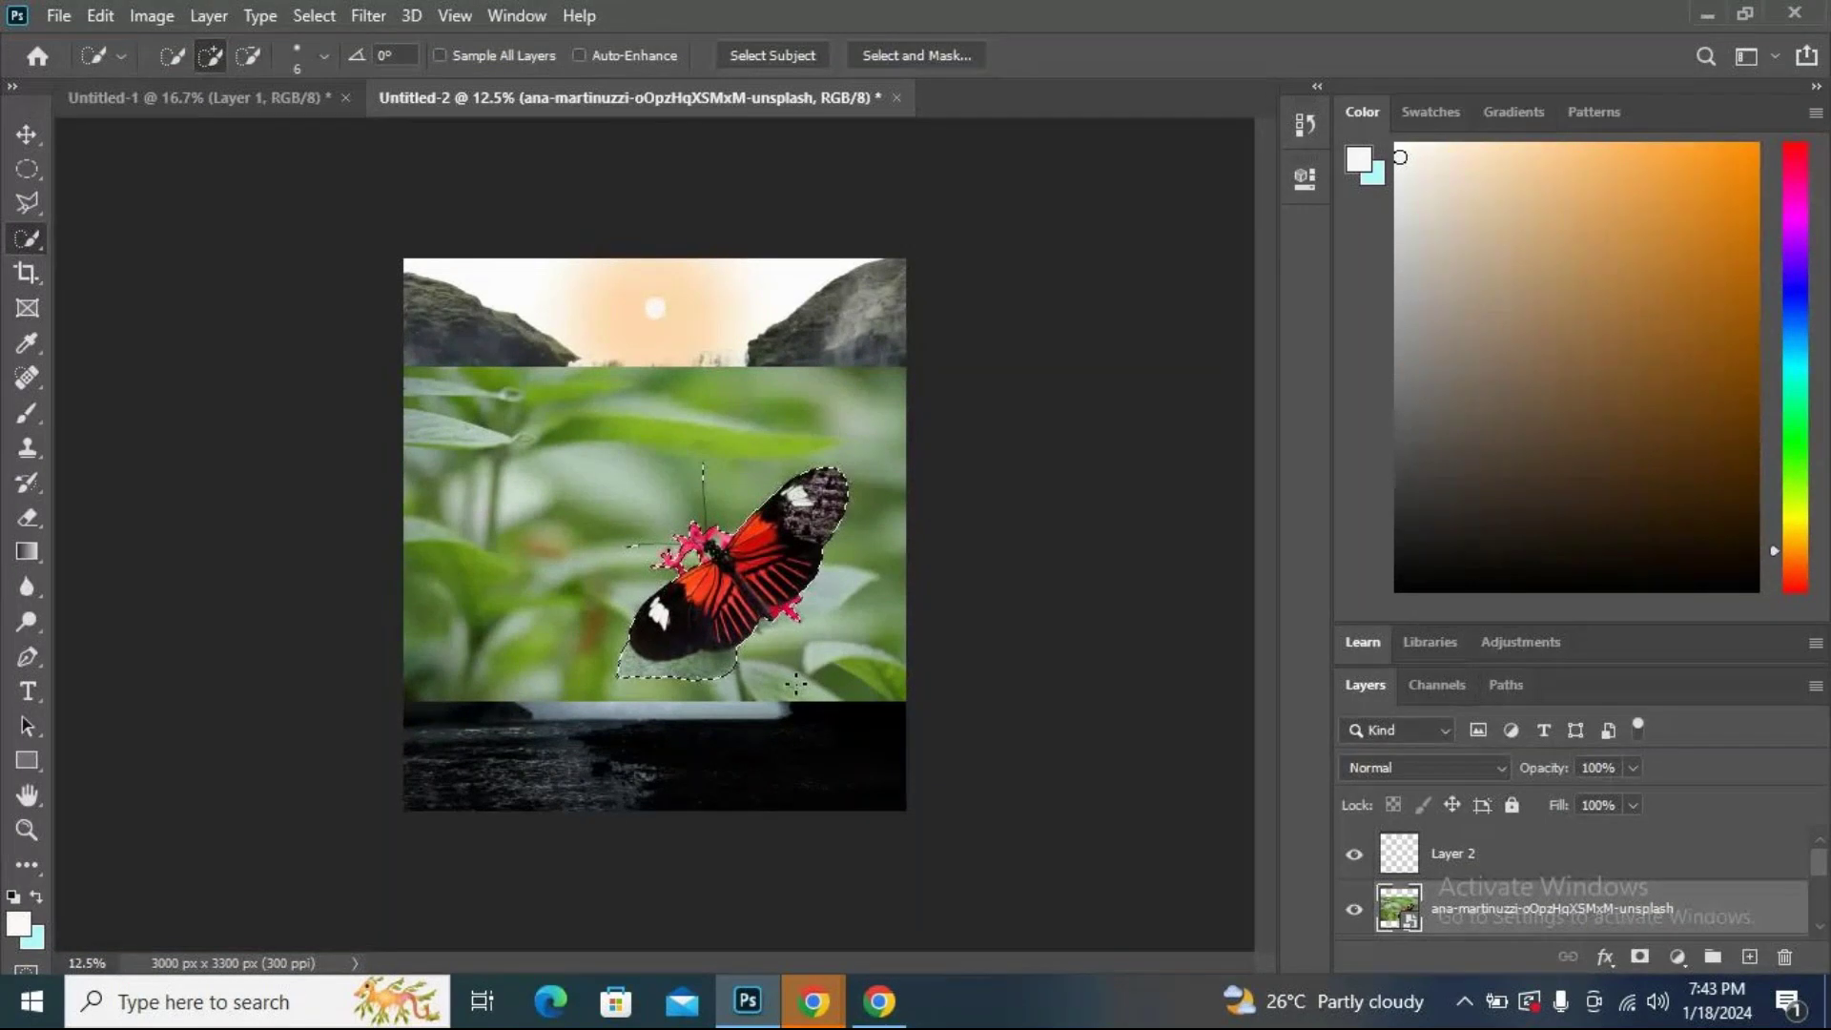
{"action": "key", "text": "alt"}
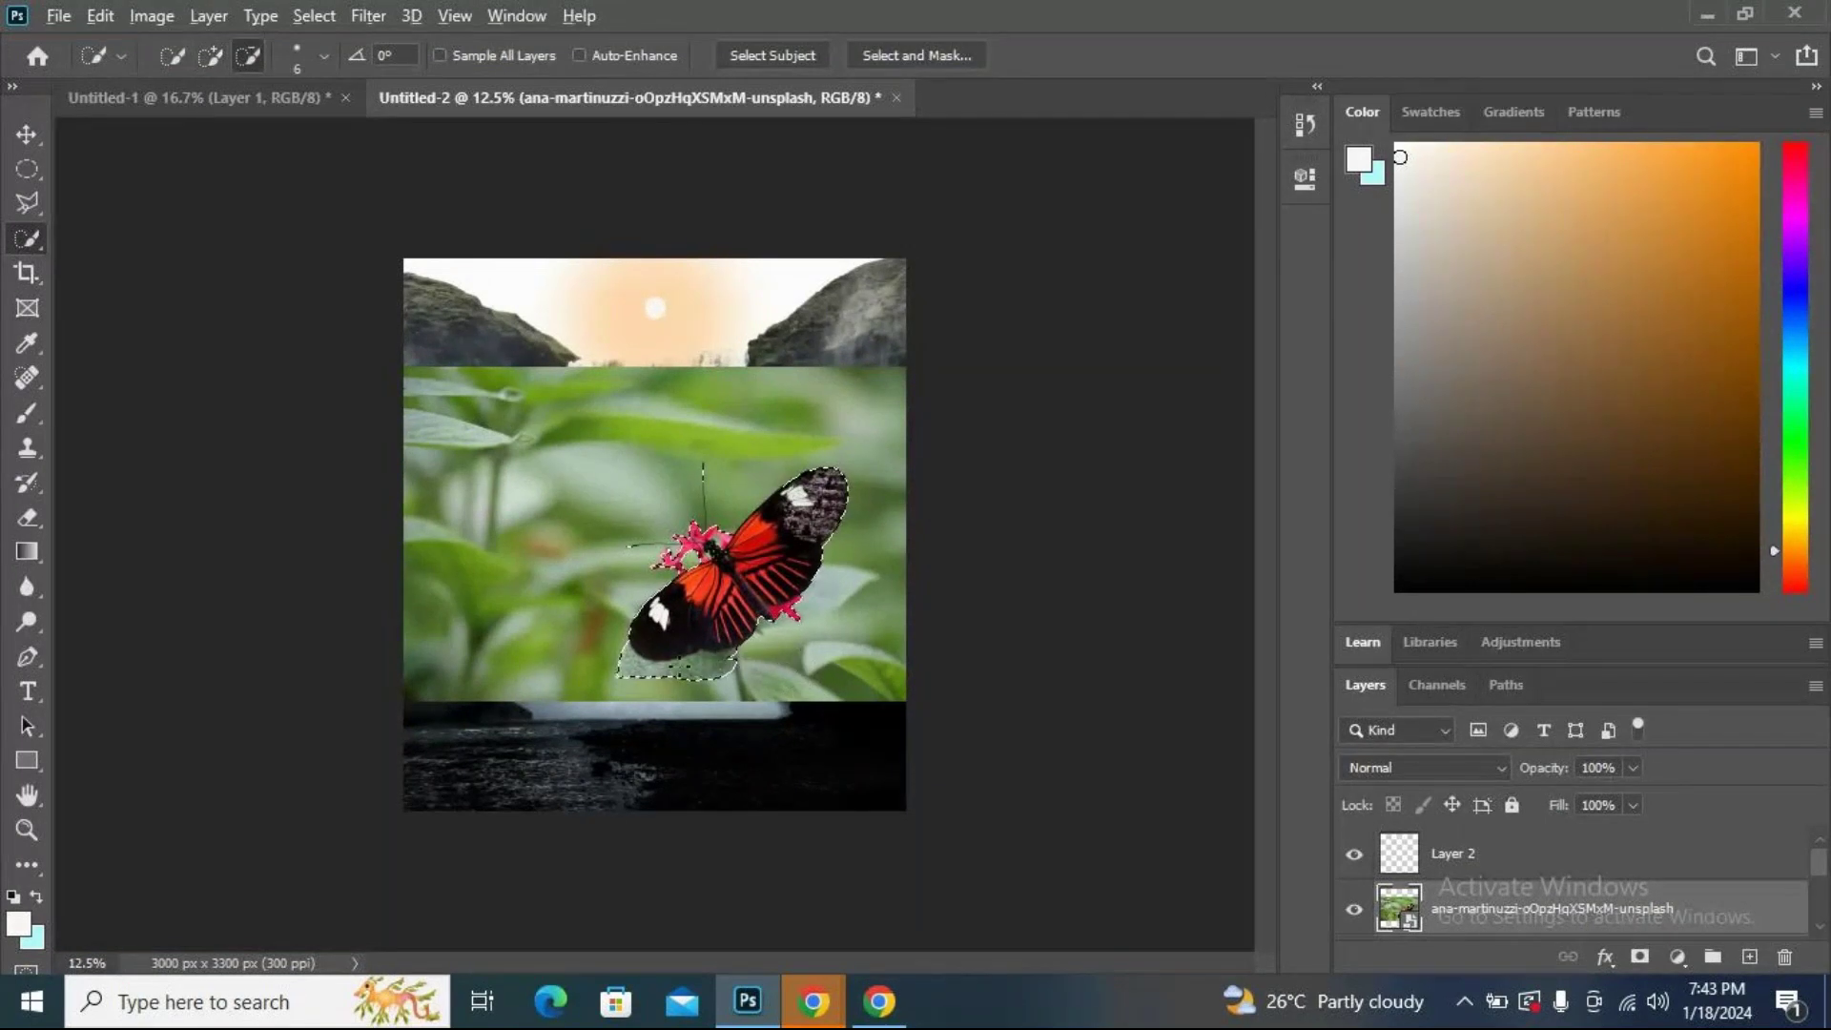
{"action": "mouse_move", "coordinate": [725, 658]}
{"action": "left_mouse_down"}
{"action": "mouse_move", "coordinate": [654, 665]}
{"action": "mouse_move", "coordinate": [694, 681]}
{"action": "mouse_move", "coordinate": [667, 668]}
{"action": "mouse_move", "coordinate": [735, 637]}
{"action": "left_mouse_up"}
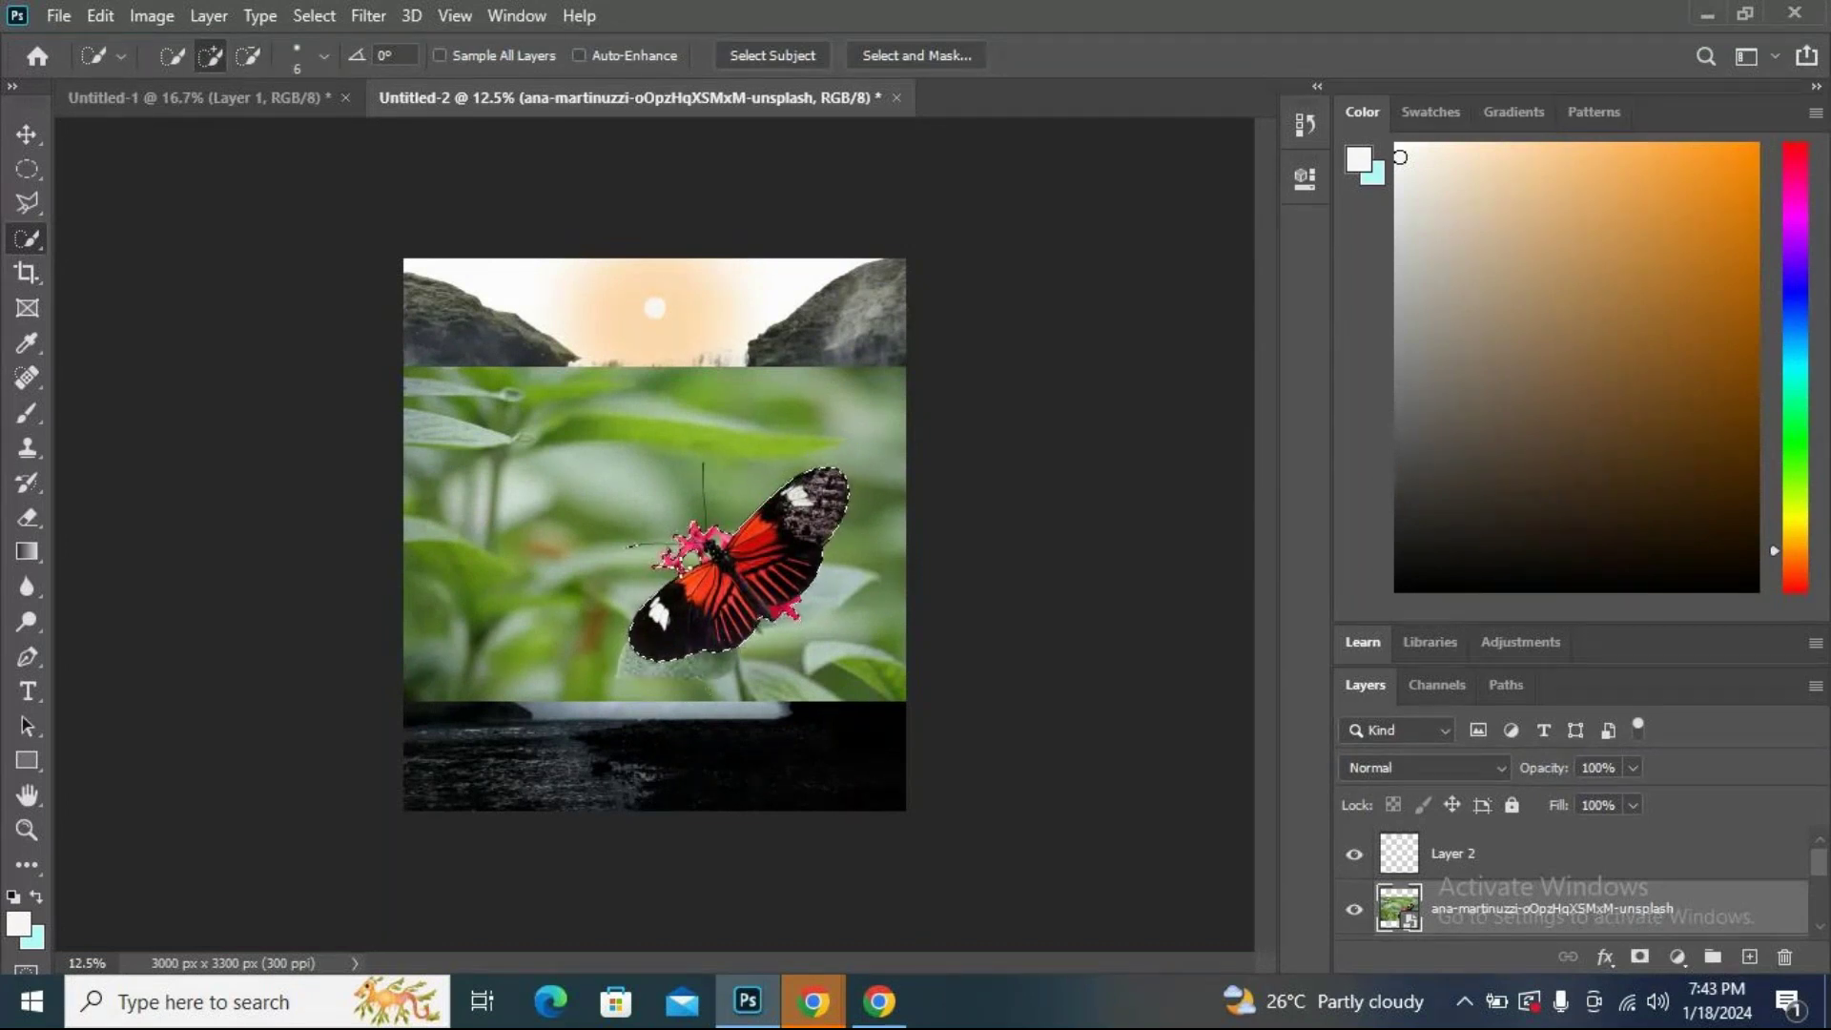
Subtract the pink flowers around the butterfly's head and the leftover leaf edge from the selection with the Quick Selection tool.
{"action": "left_click_drag", "start_coordinate": [691, 544], "coordinate": [672, 572]}
{"action": "key", "text": "ctrl+plus"}
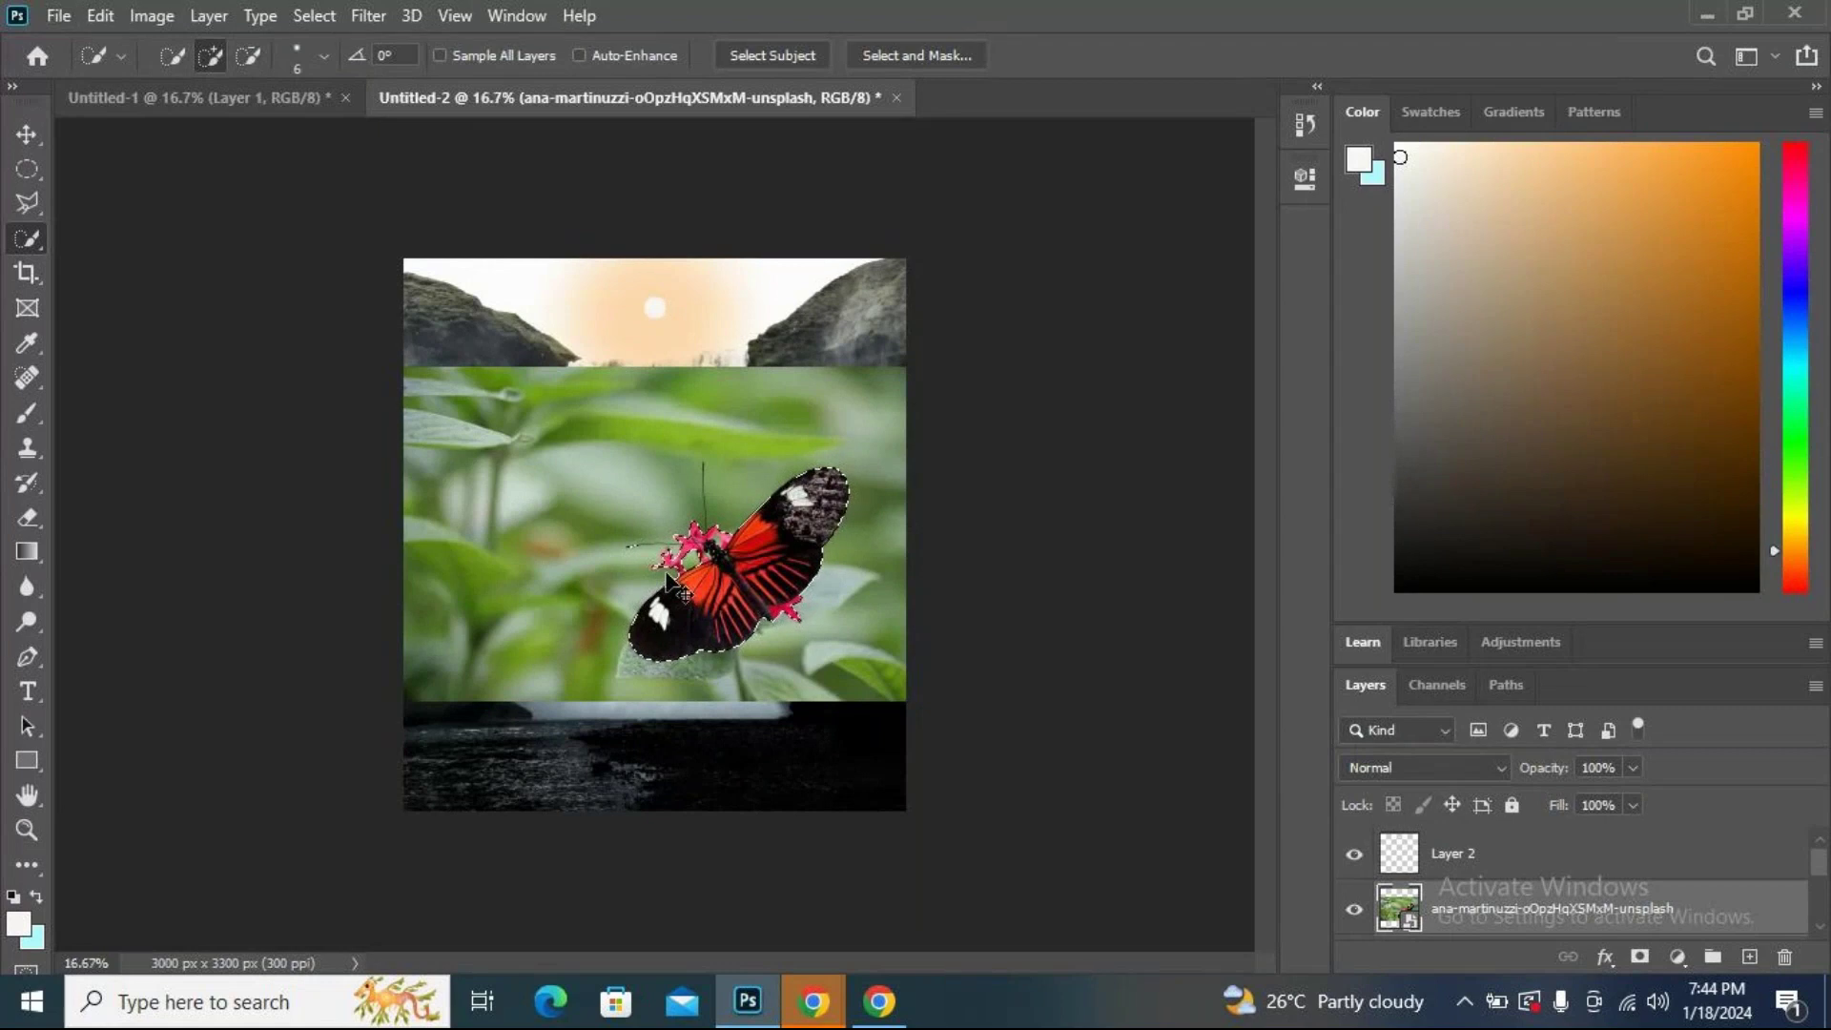
{"action": "key", "text": "ctrl+plus"}
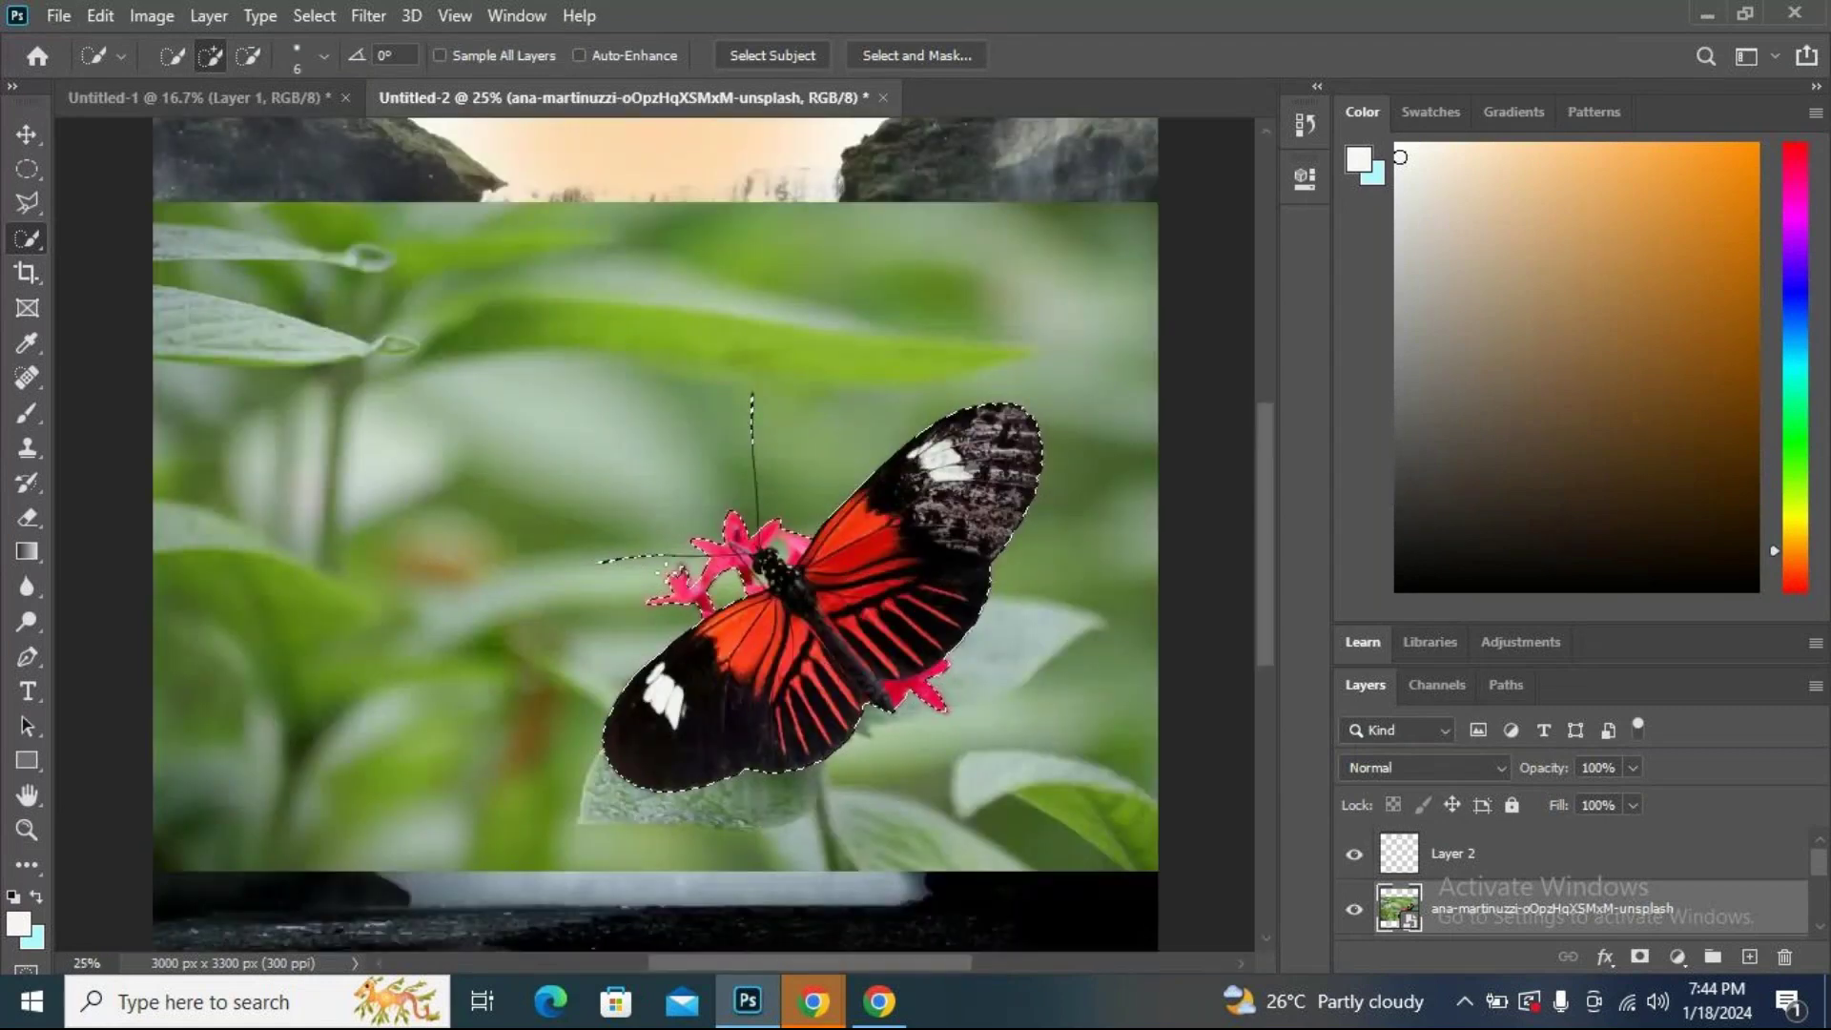
{"action": "left_click", "coordinate": [763, 773], "text": "alt"}
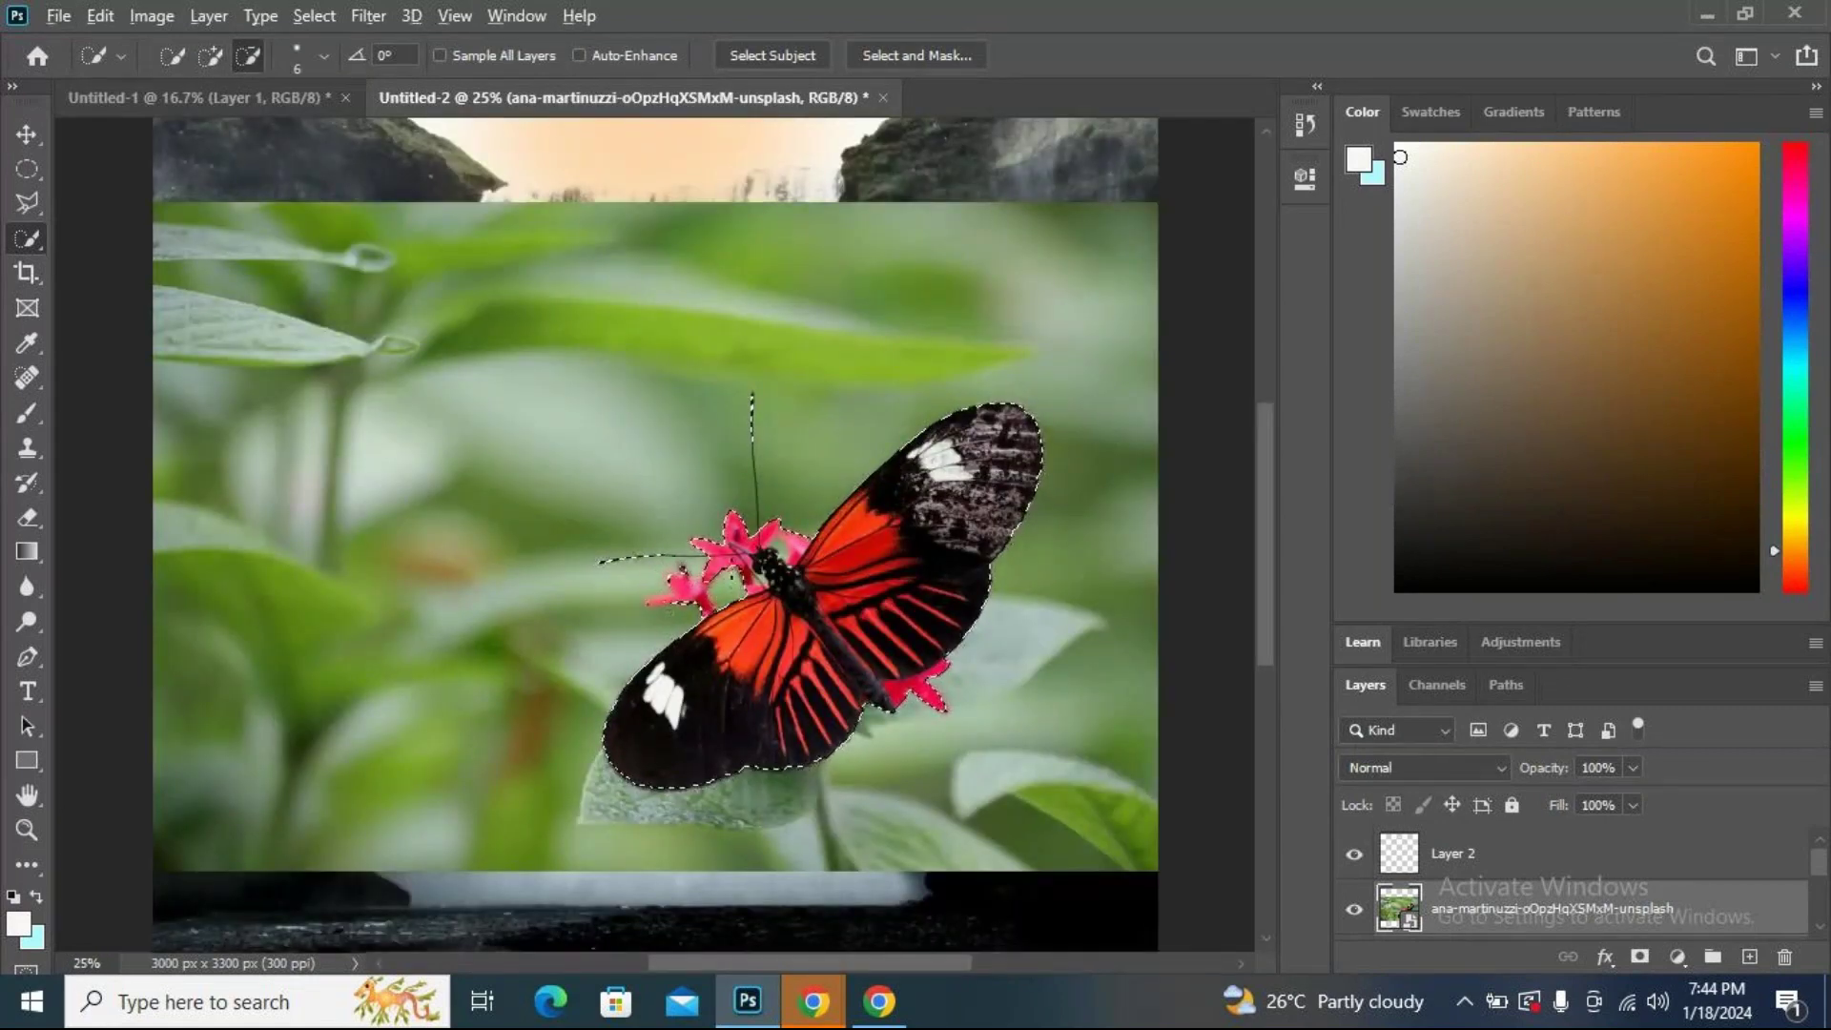
{"action": "left_click", "coordinate": [671, 568], "text": "alt"}
{"action": "left_click", "coordinate": [687, 602], "text": "alt"}
{"action": "left_click", "coordinate": [727, 508], "text": "alt"}
{"action": "left_click_drag", "start_coordinate": [730, 513], "coordinate": [730, 546]}
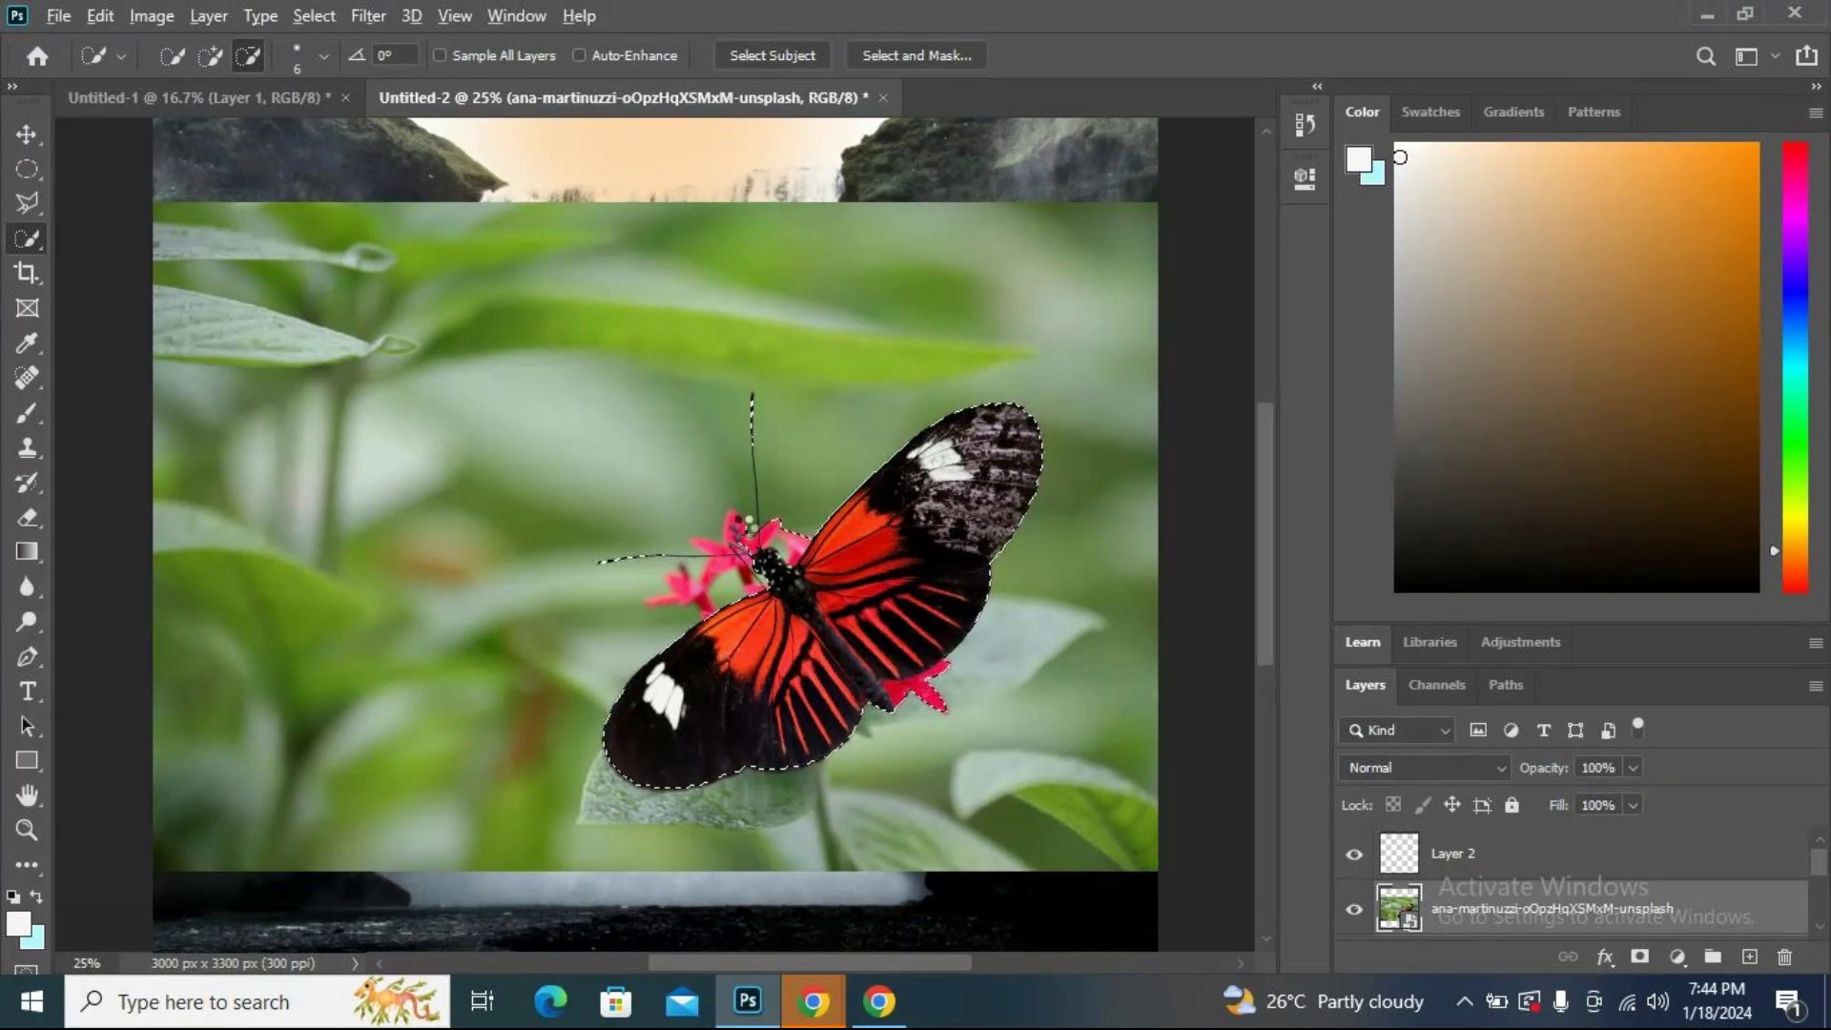
{"action": "left_click", "coordinate": [756, 535], "text": "alt"}
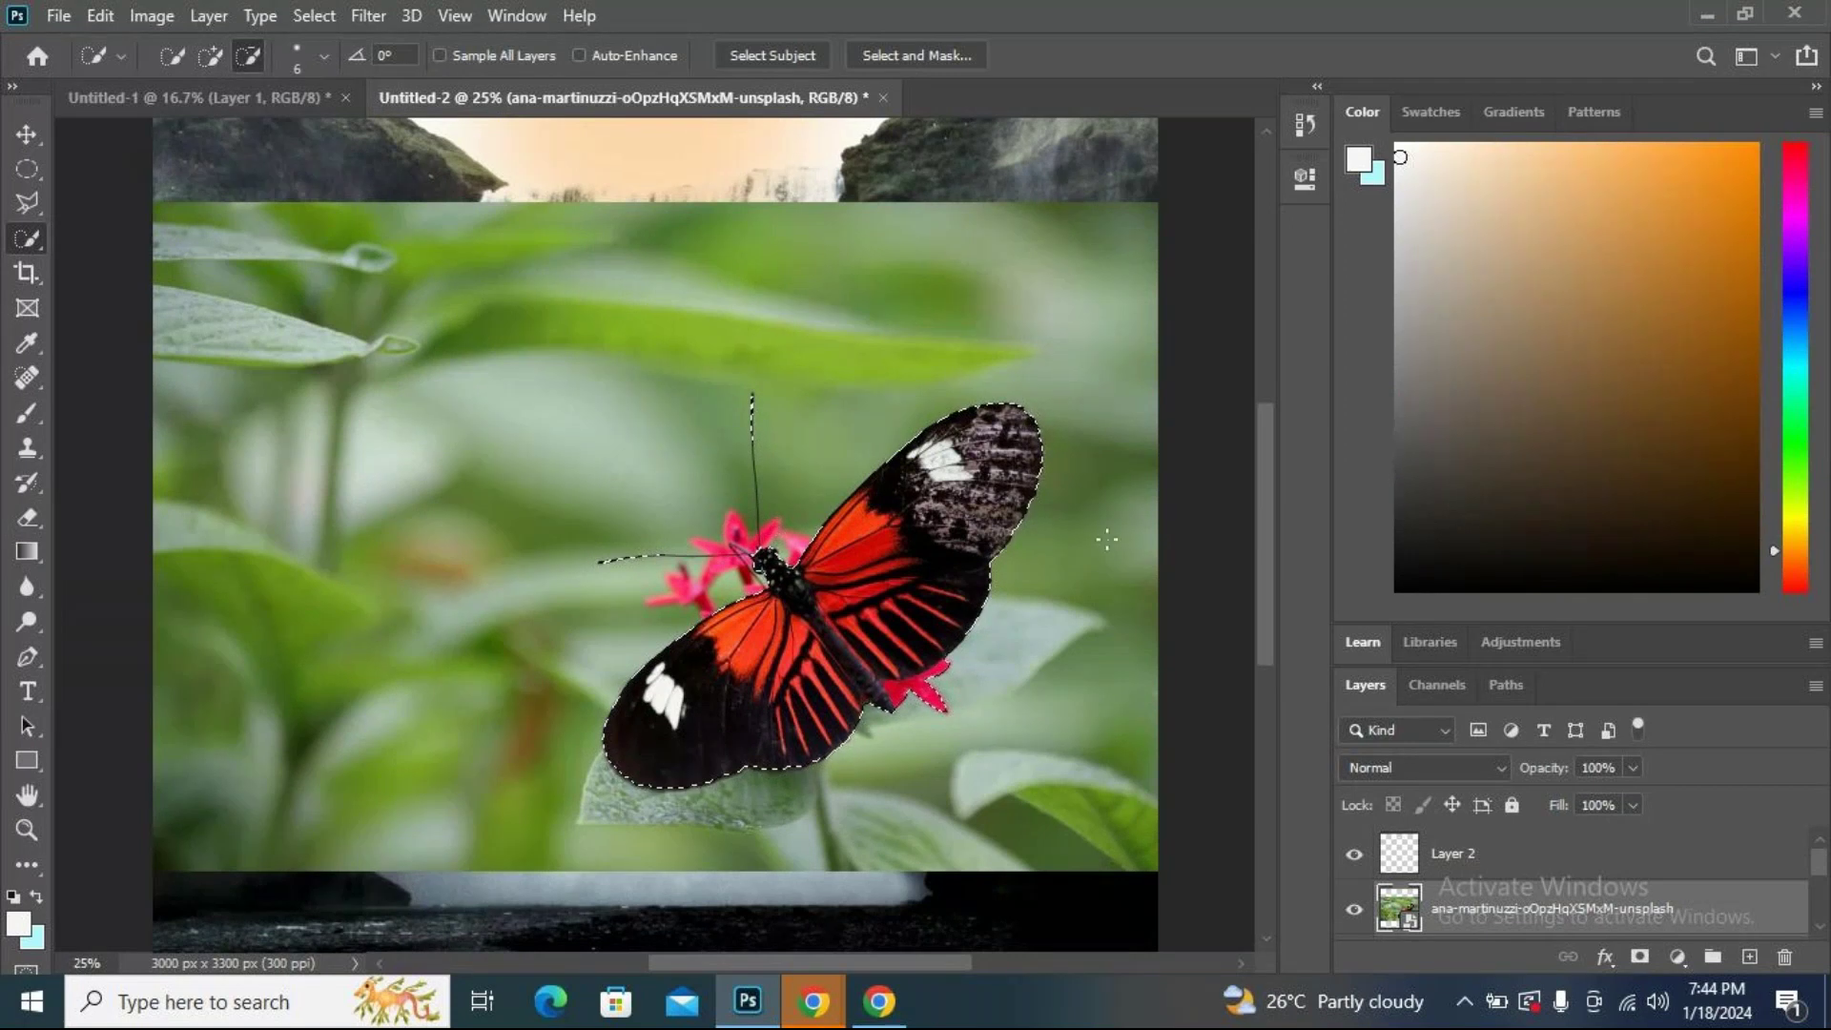
Remove the pink flower beside the butterfly's tail from the selection and add the missing wing area back.
{"action": "left_click", "coordinate": [955, 674], "text": "alt"}
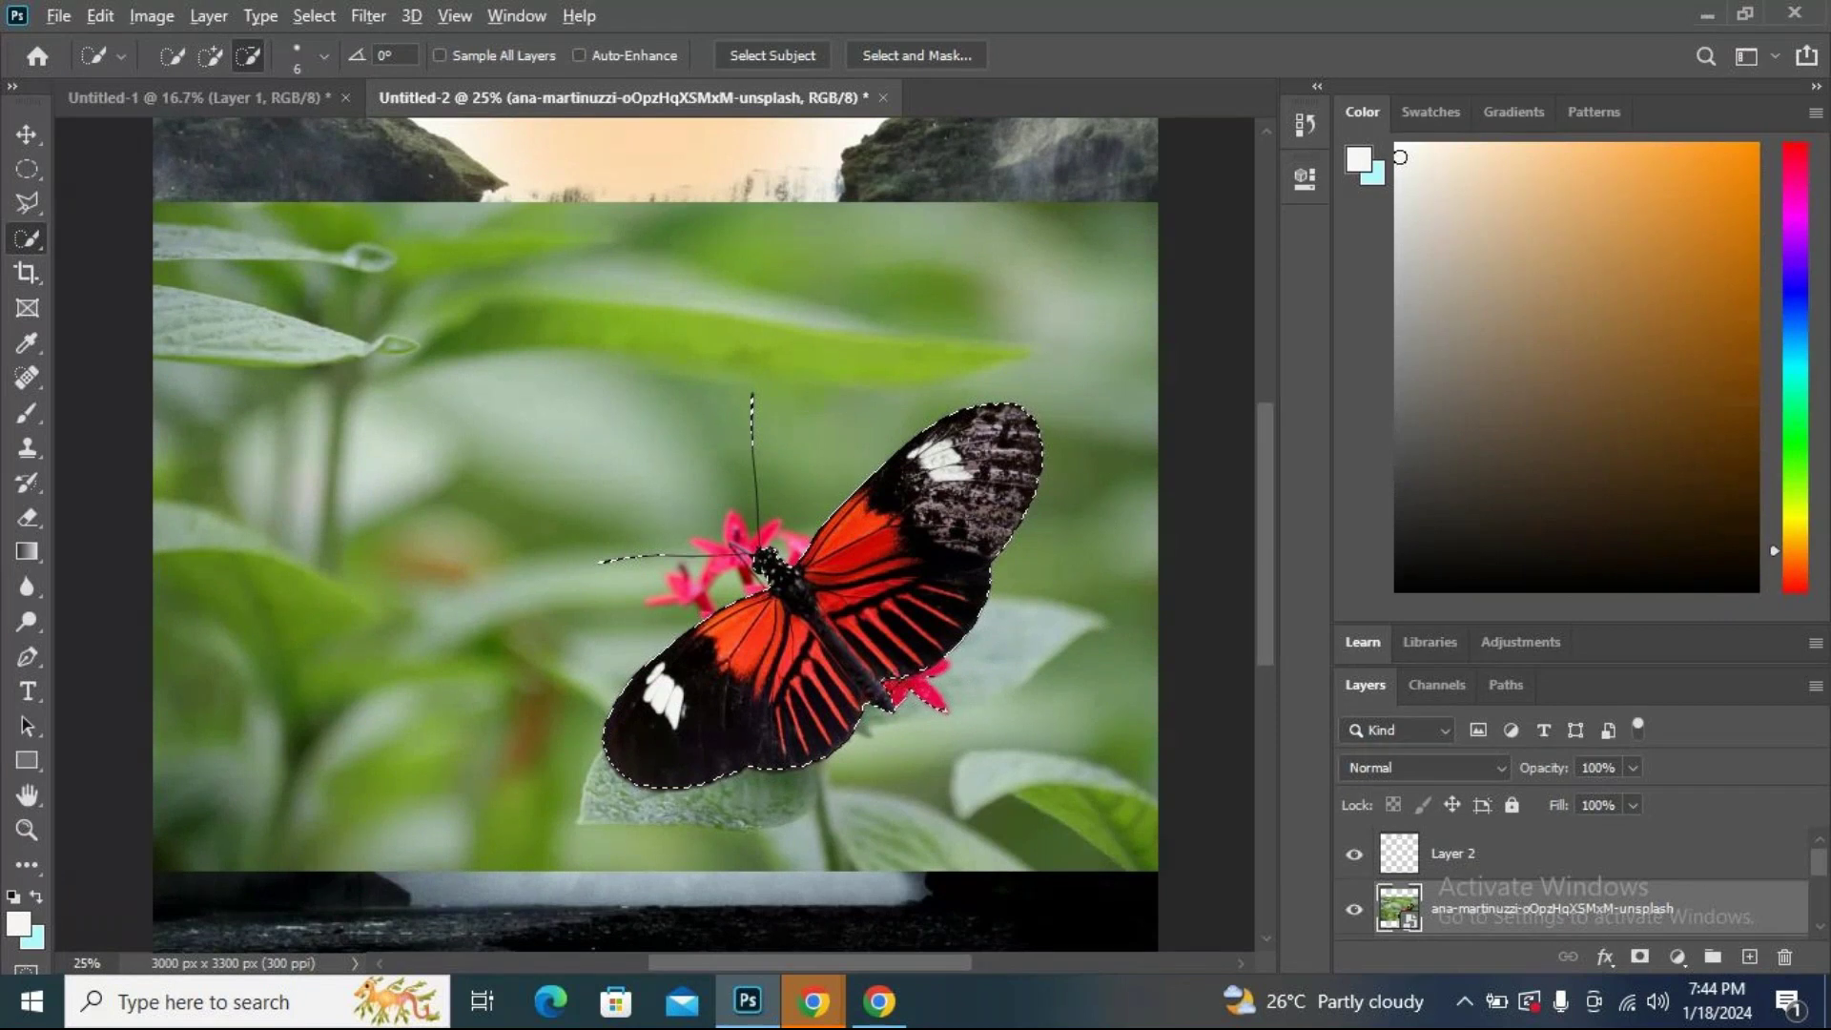
{"action": "left_click", "coordinate": [954, 702], "text": "alt"}
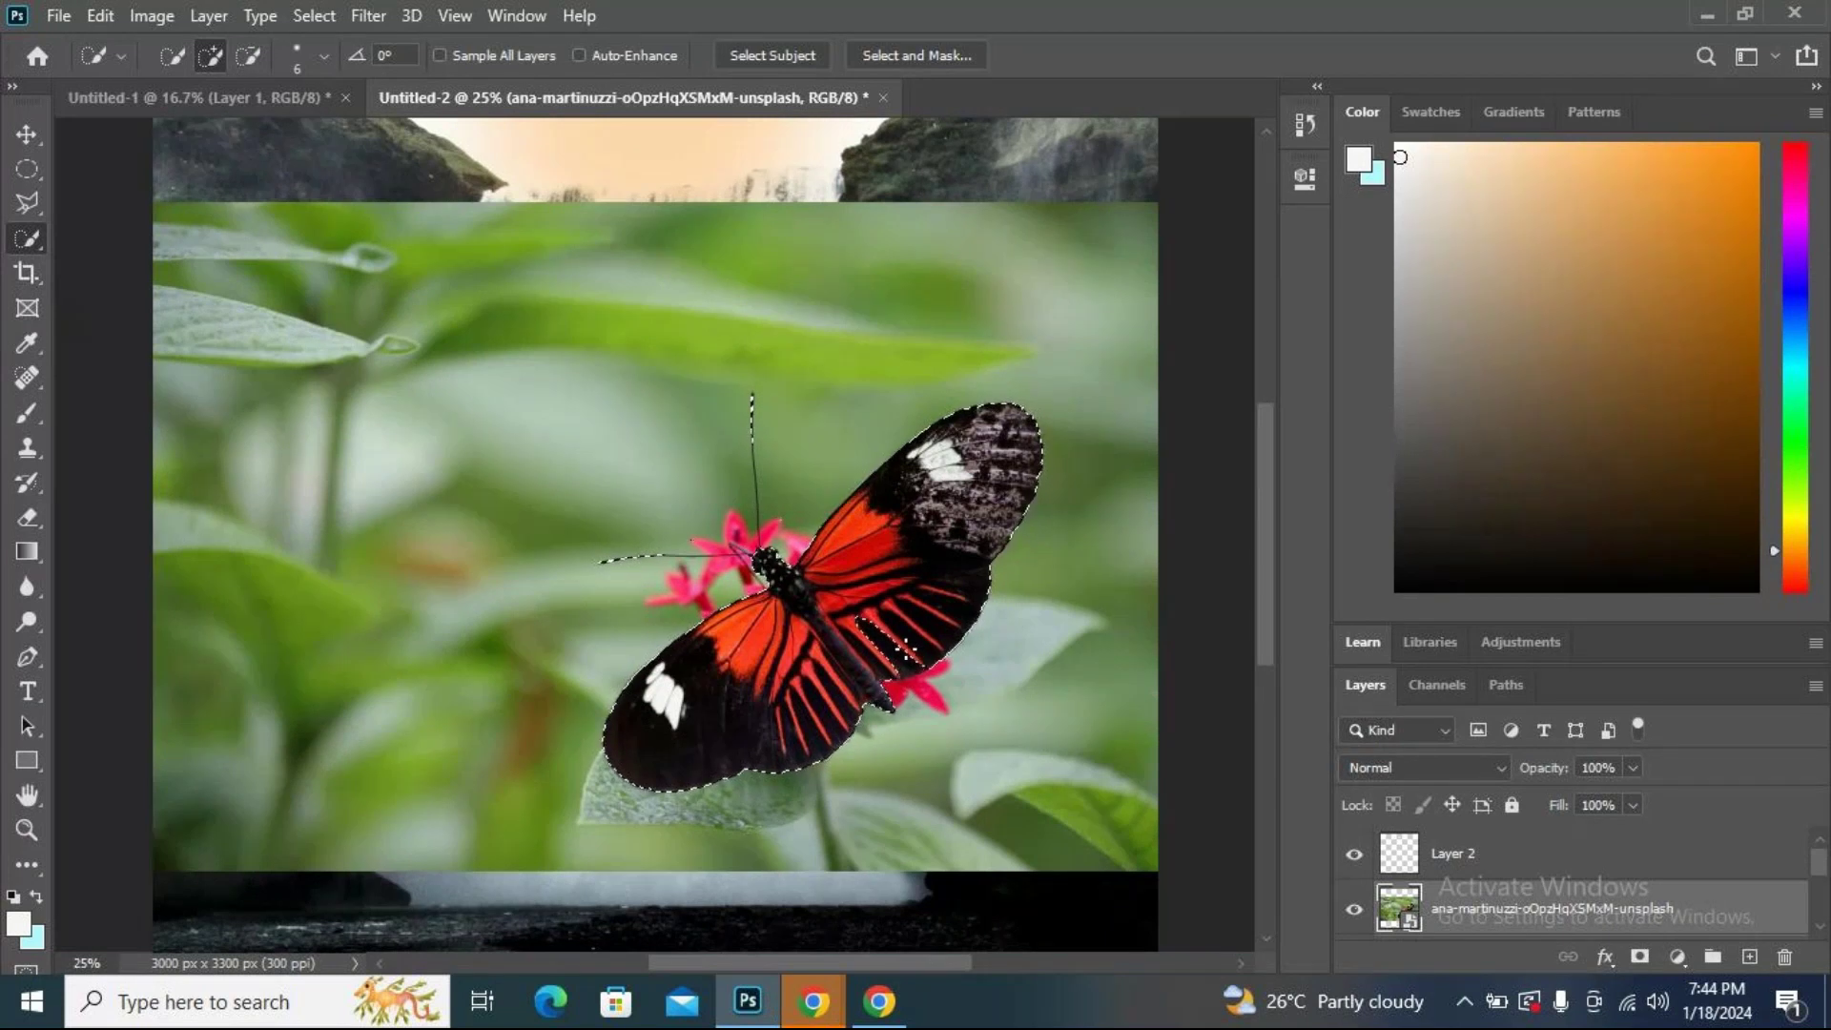
{"action": "left_click", "coordinate": [876, 655]}
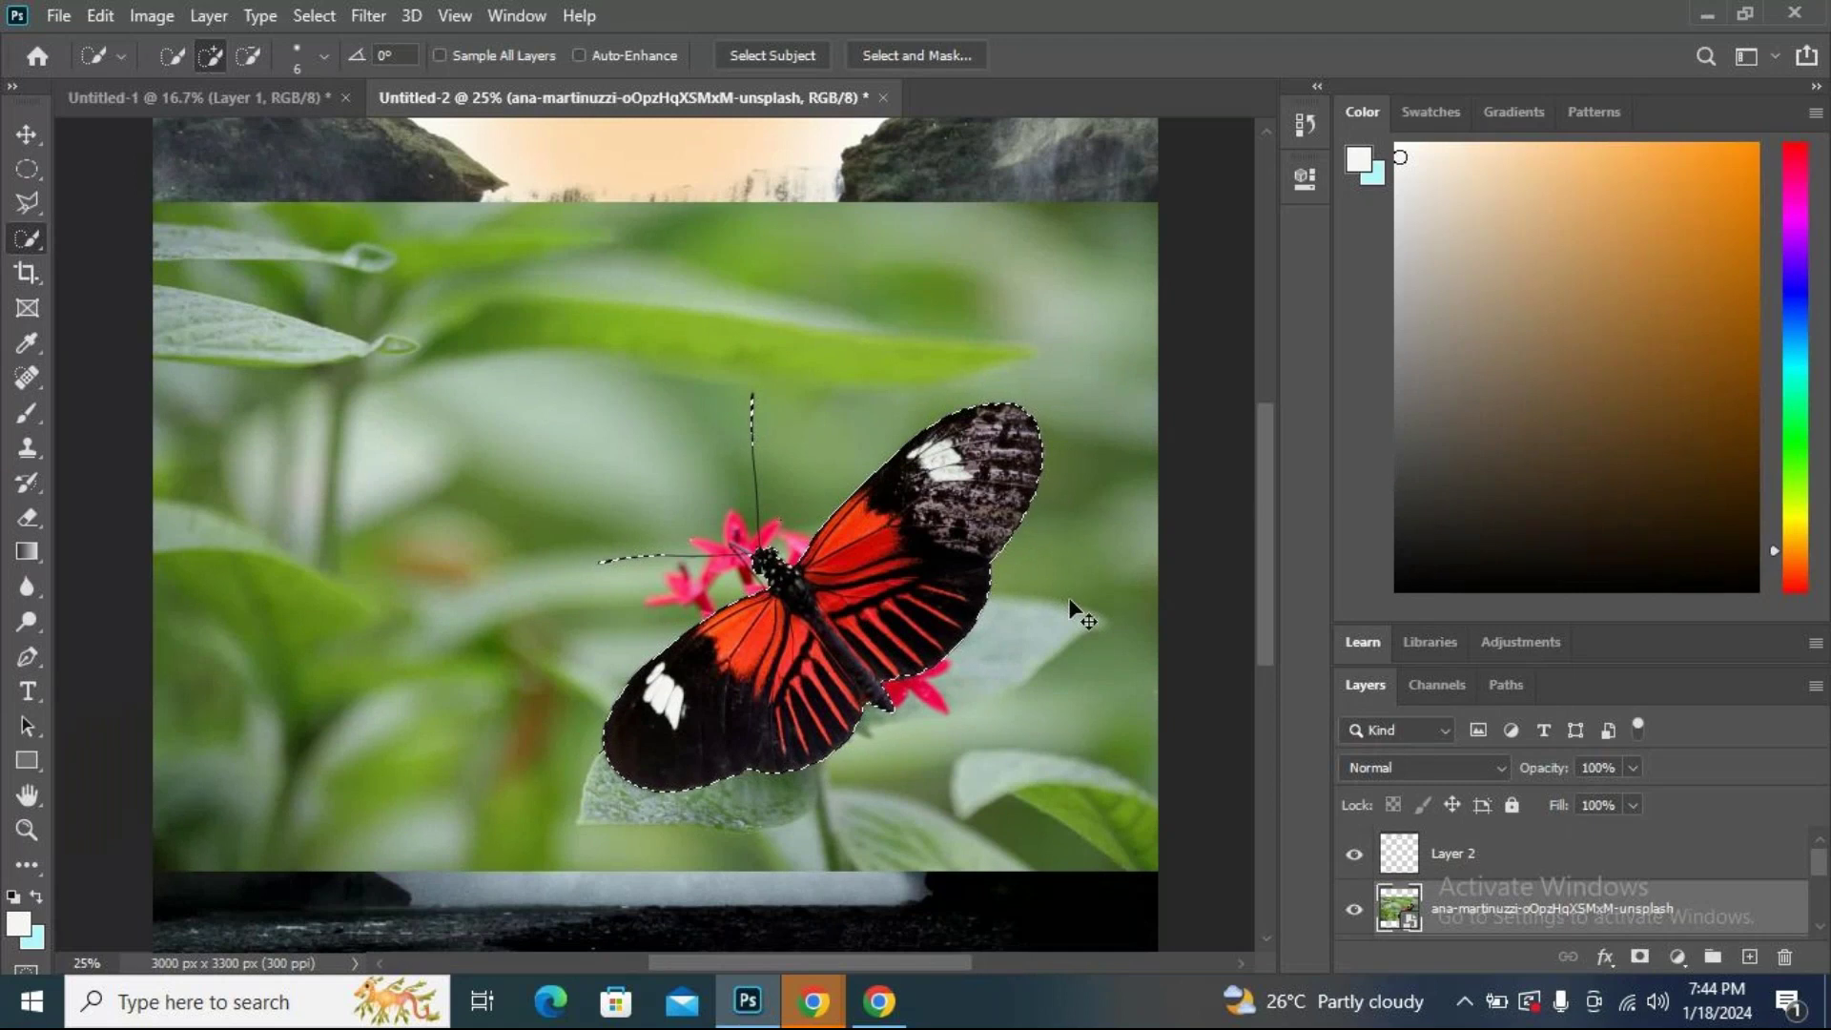
Copy the selected butterfly onto a new layer.
{"action": "key", "text": "ctrl+j"}
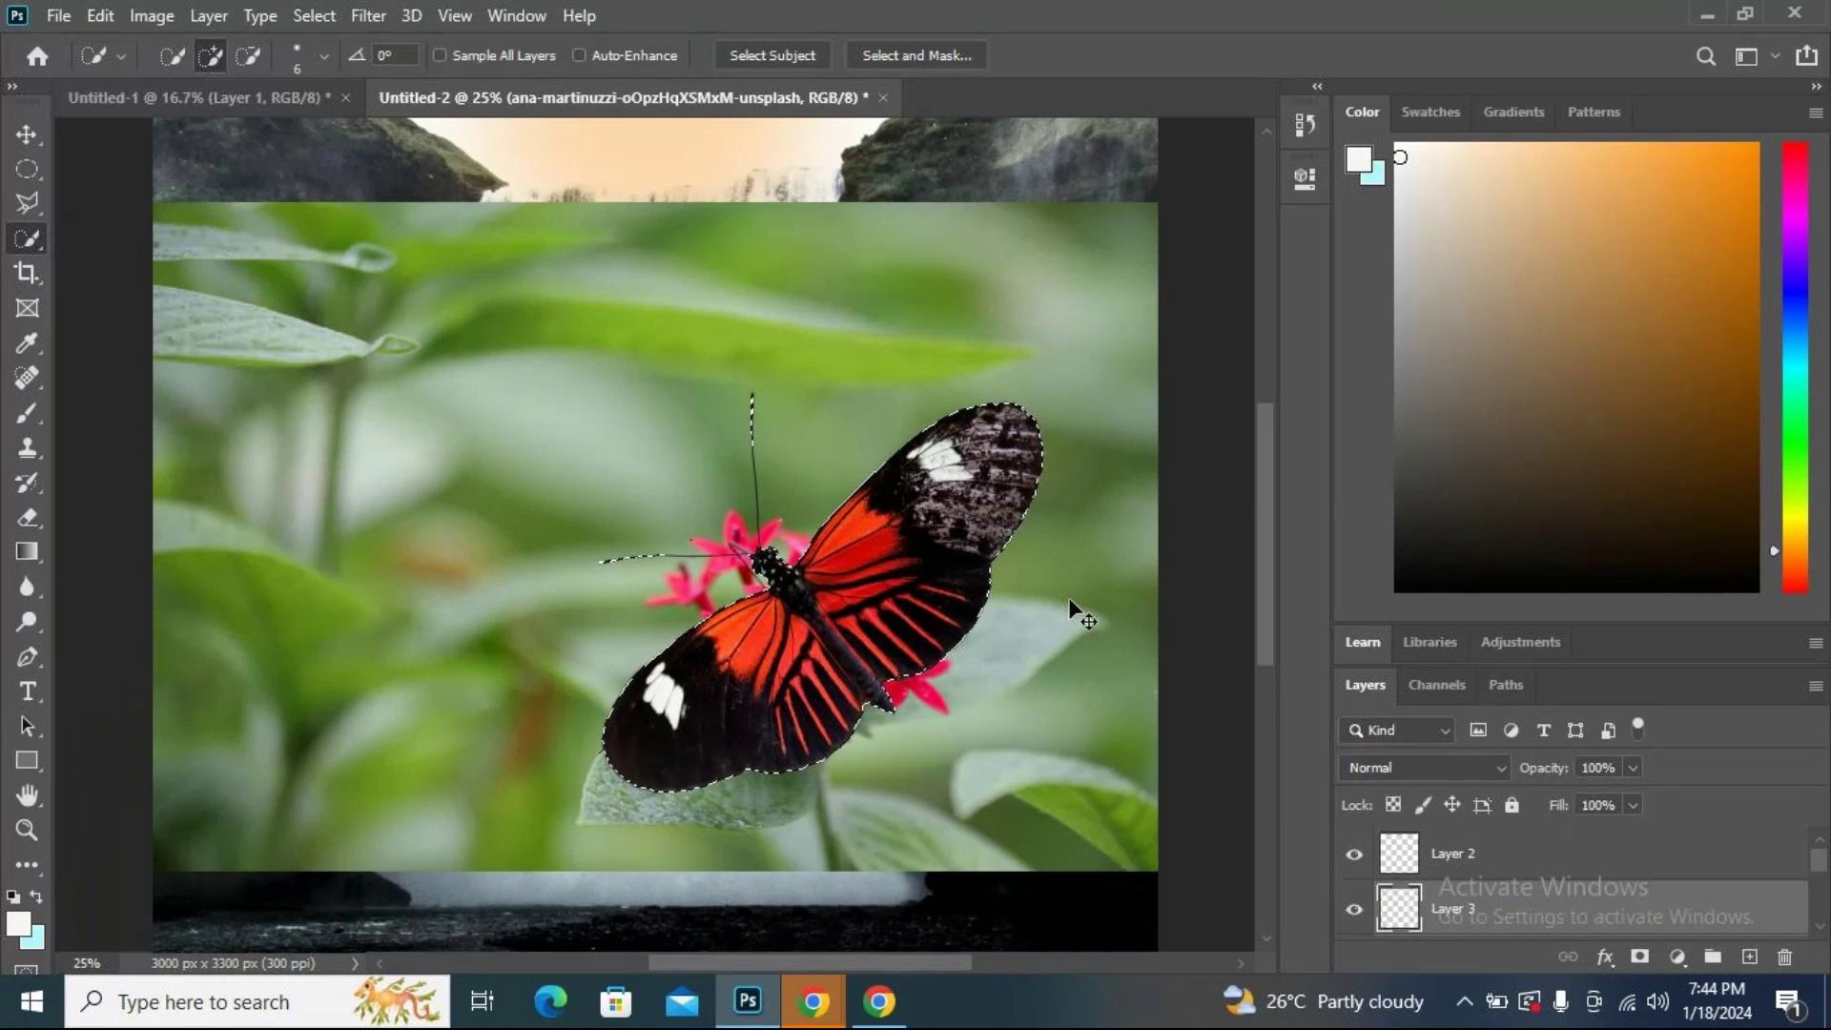
{"action": "key", "text": "ctrl+minus"}
{"action": "key", "text": "ctrl+minus"}
{"action": "key", "text": "ctrl+minus"}
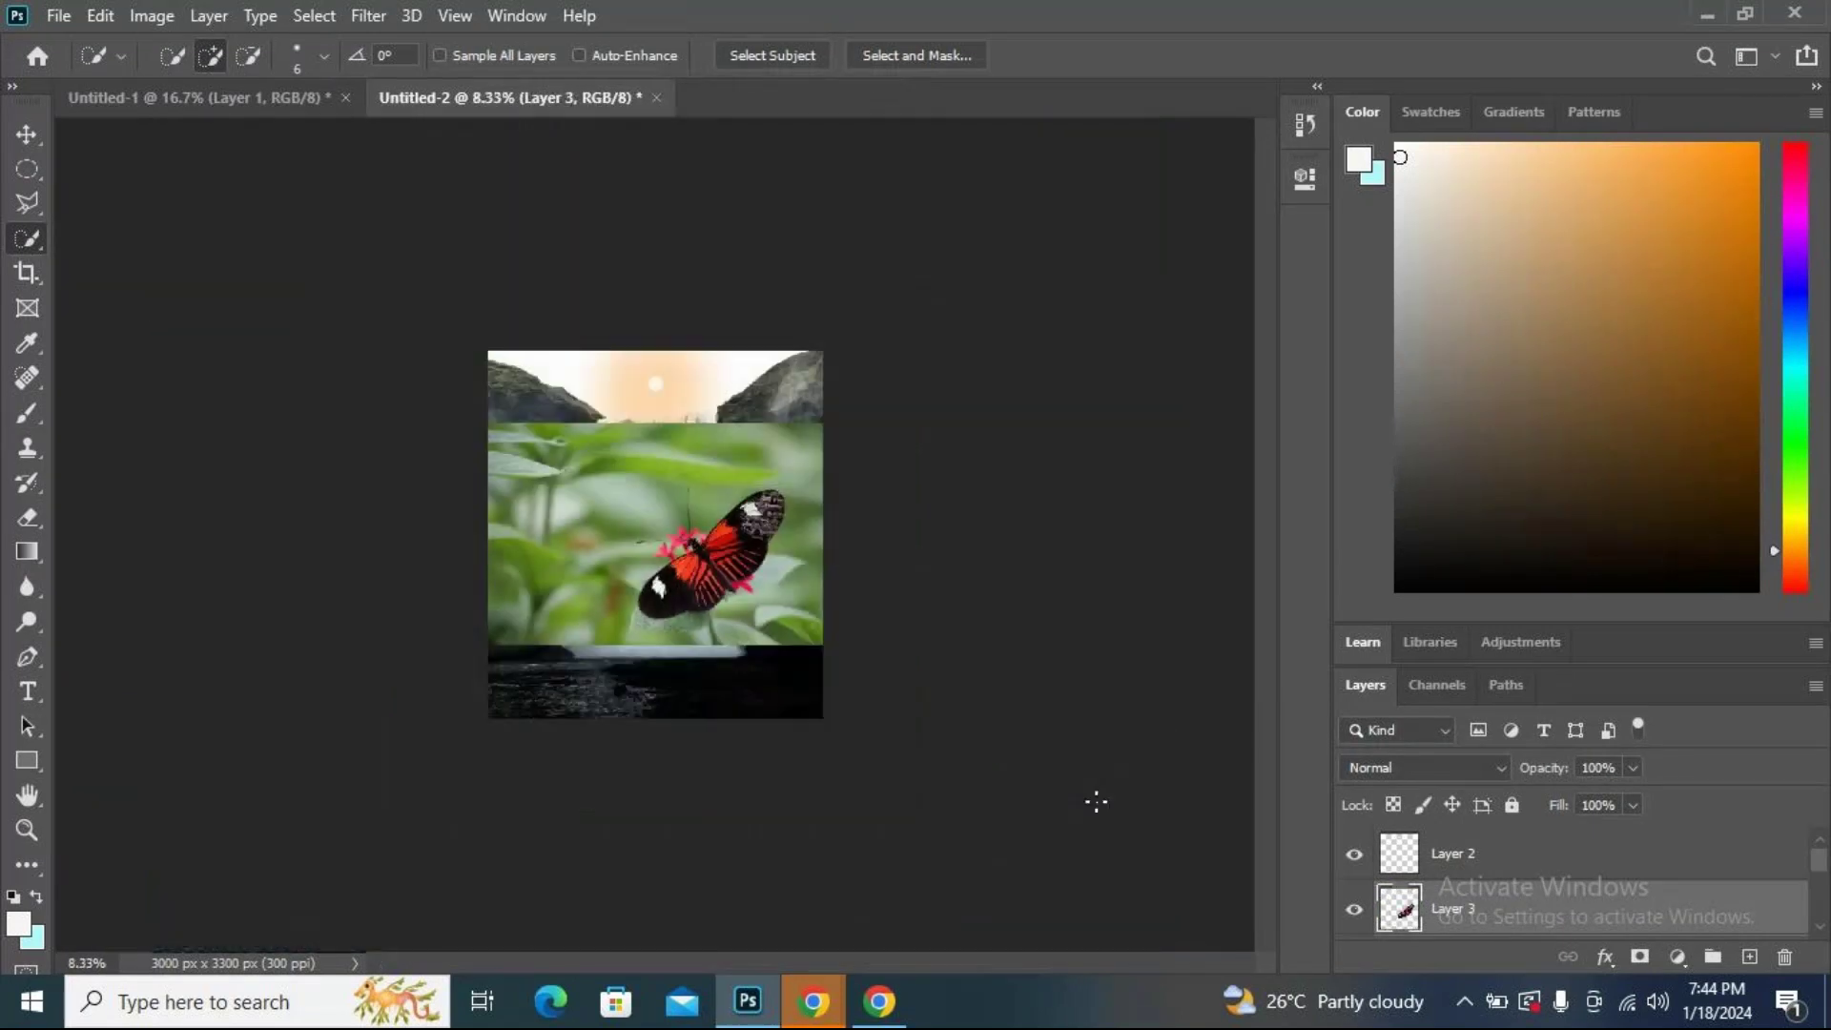
Hide the placed butterfly photo layer and leave the cut-out butterfly layer visible over the waterfall.
{"action": "left_click", "coordinate": [1355, 911]}
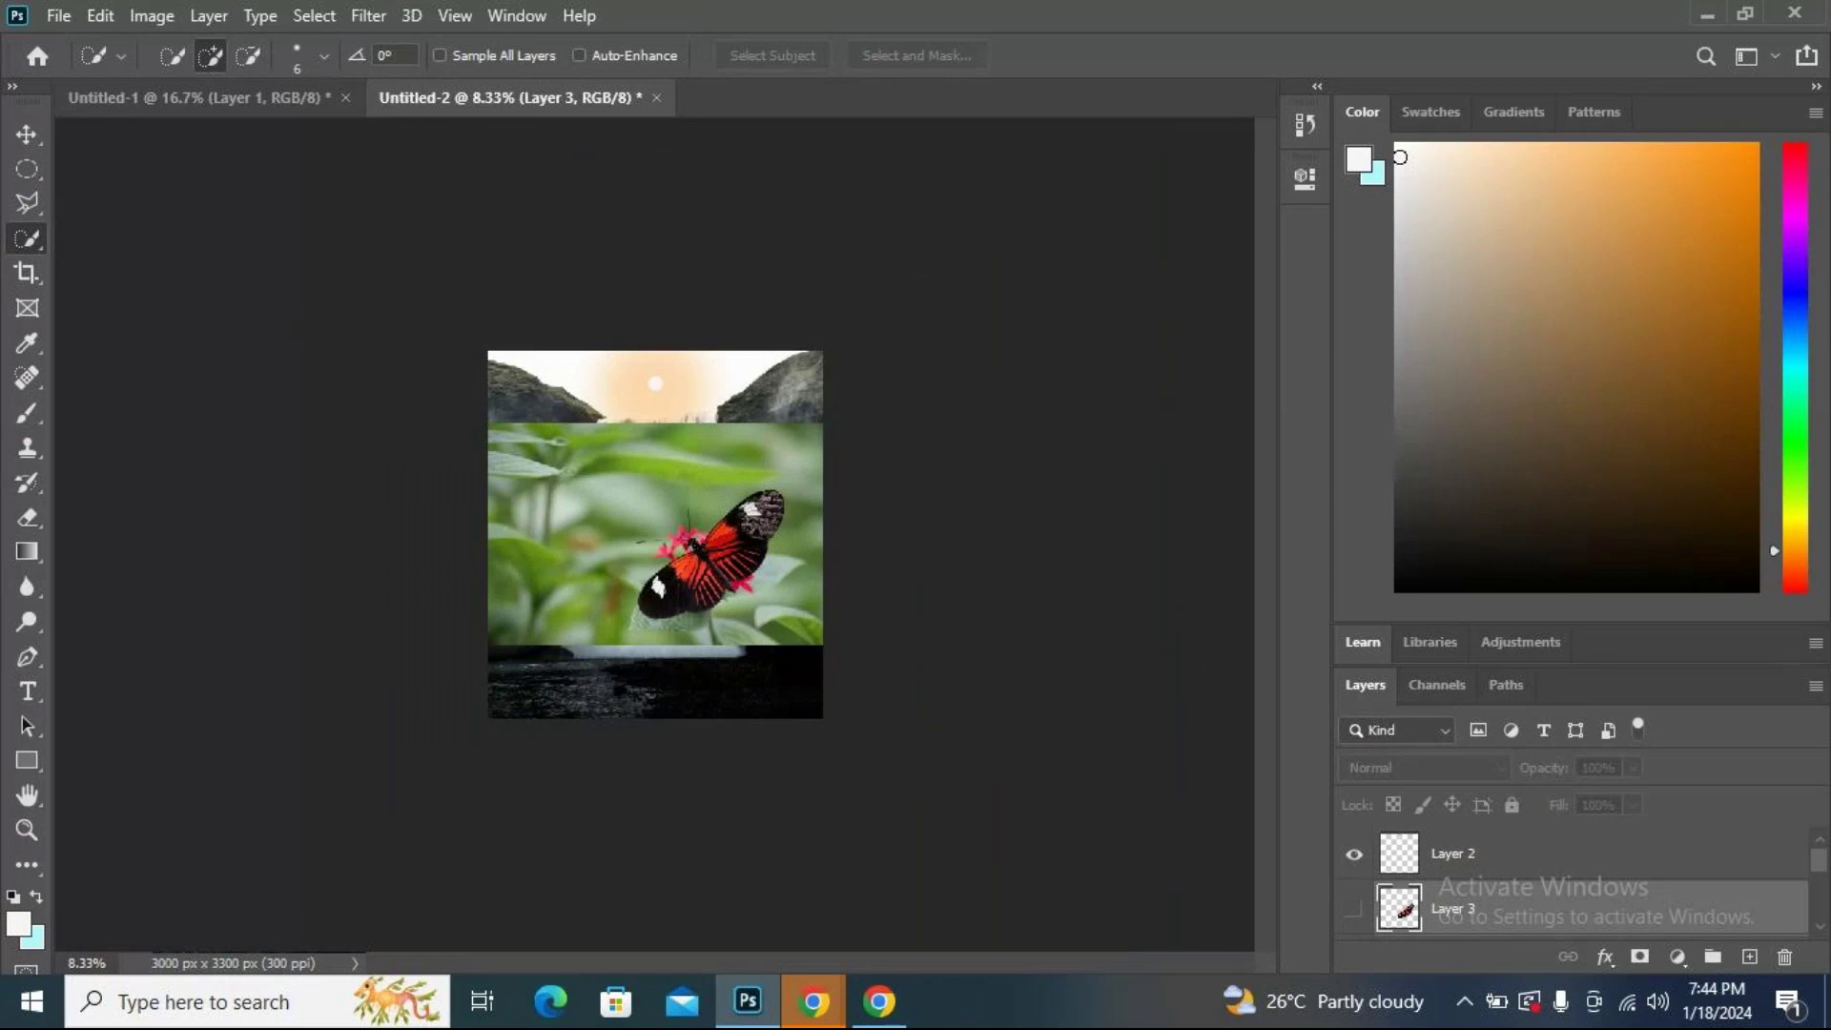
{"action": "scroll", "coordinate": [1445, 858], "scroll_direction": "down", "scroll_amount": 2}
{"action": "scroll", "coordinate": [1445, 858], "scroll_direction": "up", "scroll_amount": 2}
{"action": "left_click", "coordinate": [1494, 857]}
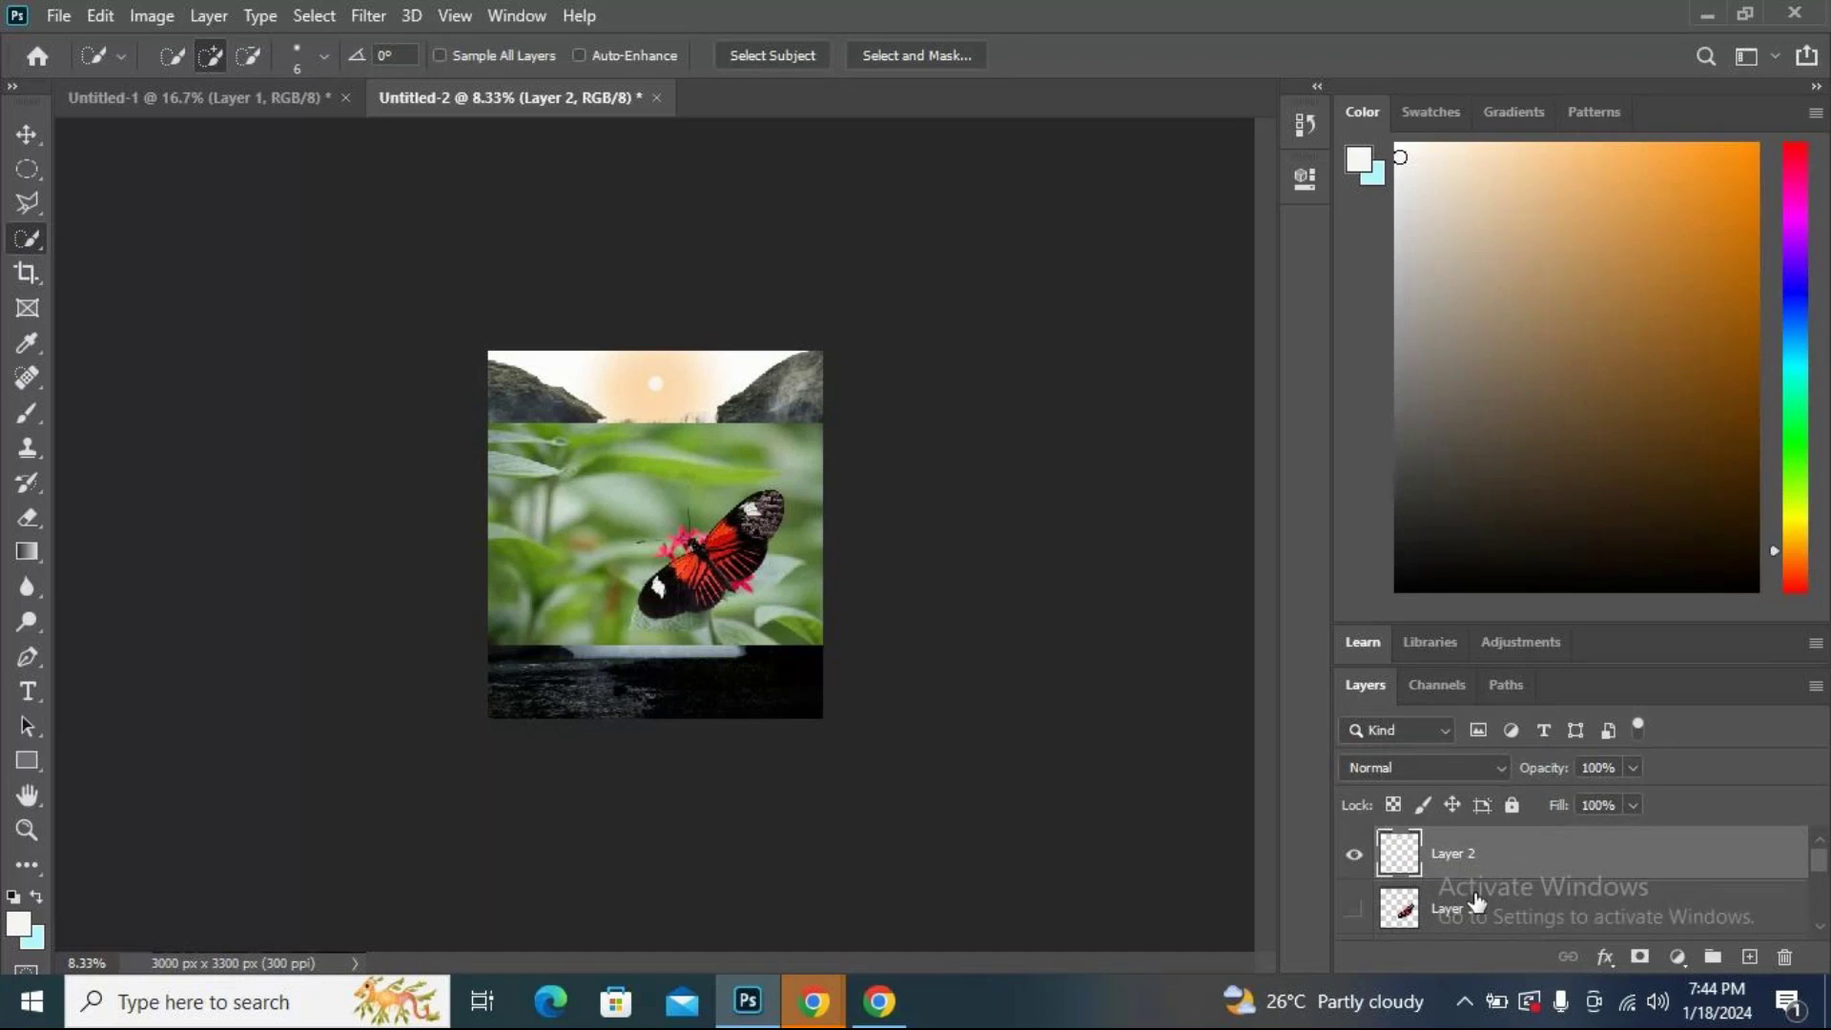
{"action": "left_click", "coordinate": [1507, 918]}
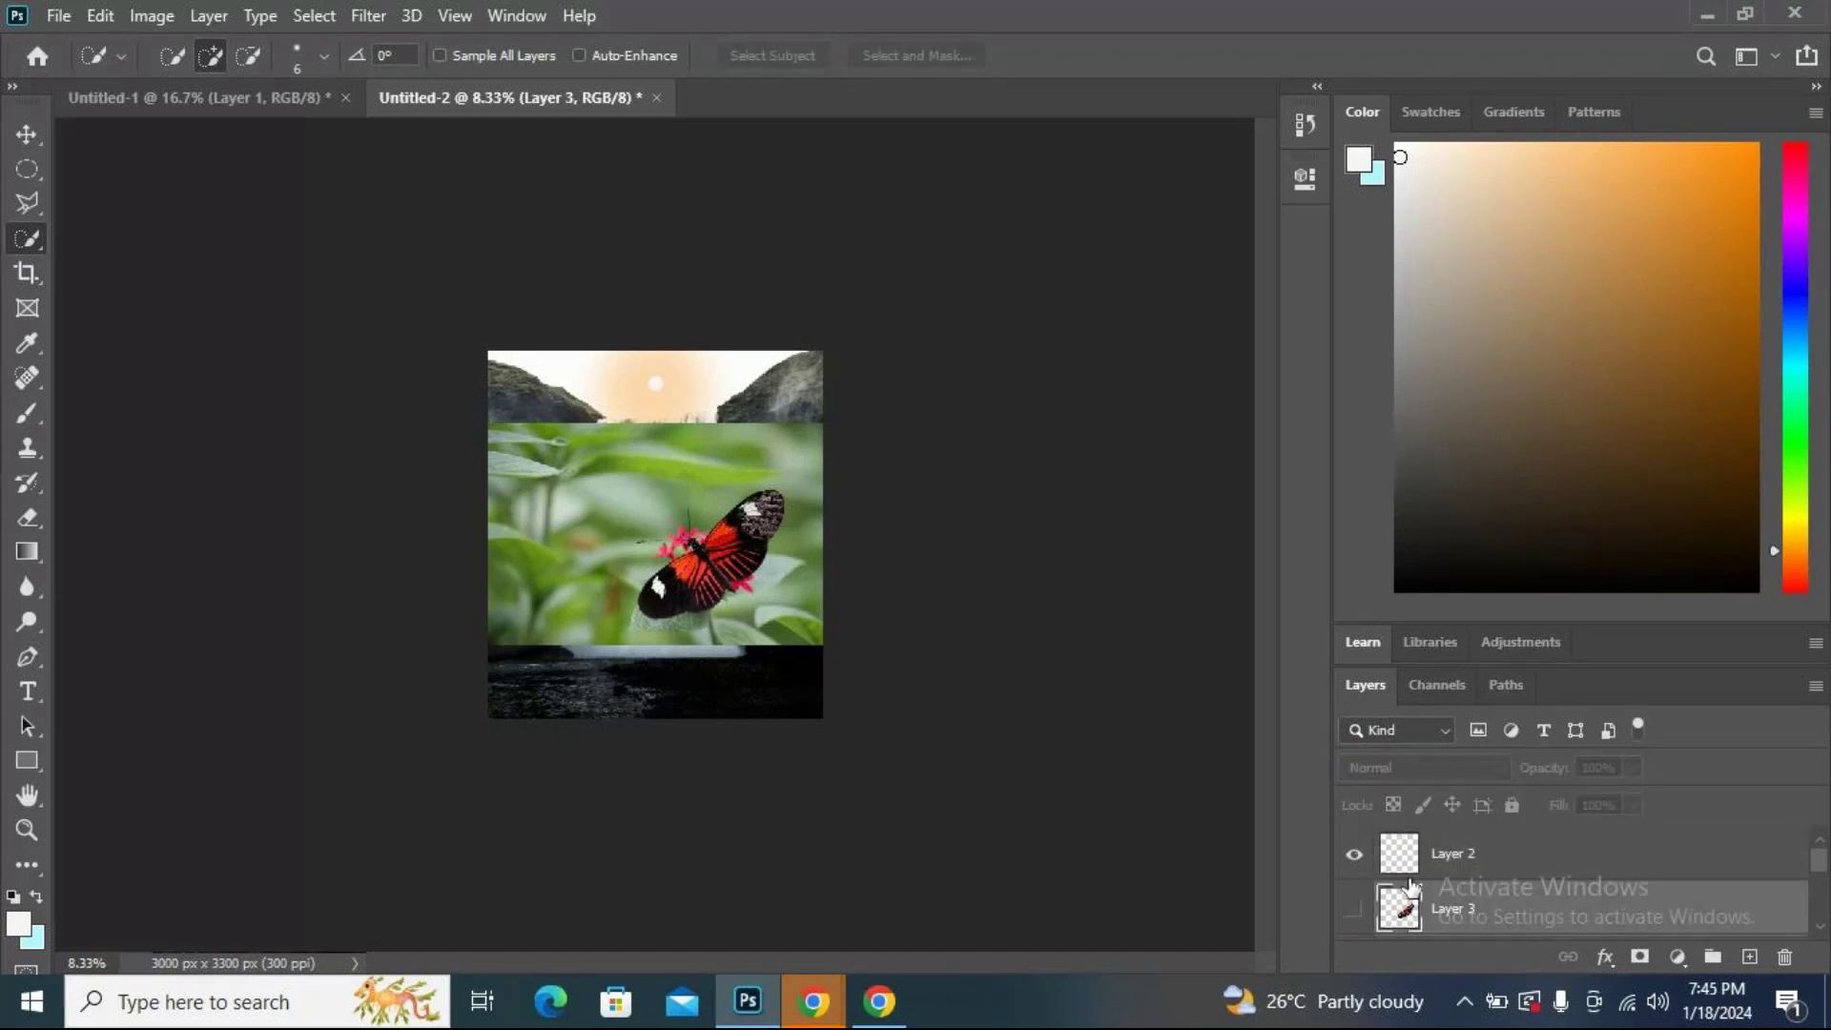
{"action": "left_click", "coordinate": [1359, 854]}
{"action": "left_click", "coordinate": [1359, 854]}
{"action": "left_click_drag", "start_coordinate": [1567, 918], "coordinate": [1562, 851]}
{"action": "scroll", "coordinate": [1556, 902], "scroll_direction": "down", "scroll_amount": 3}
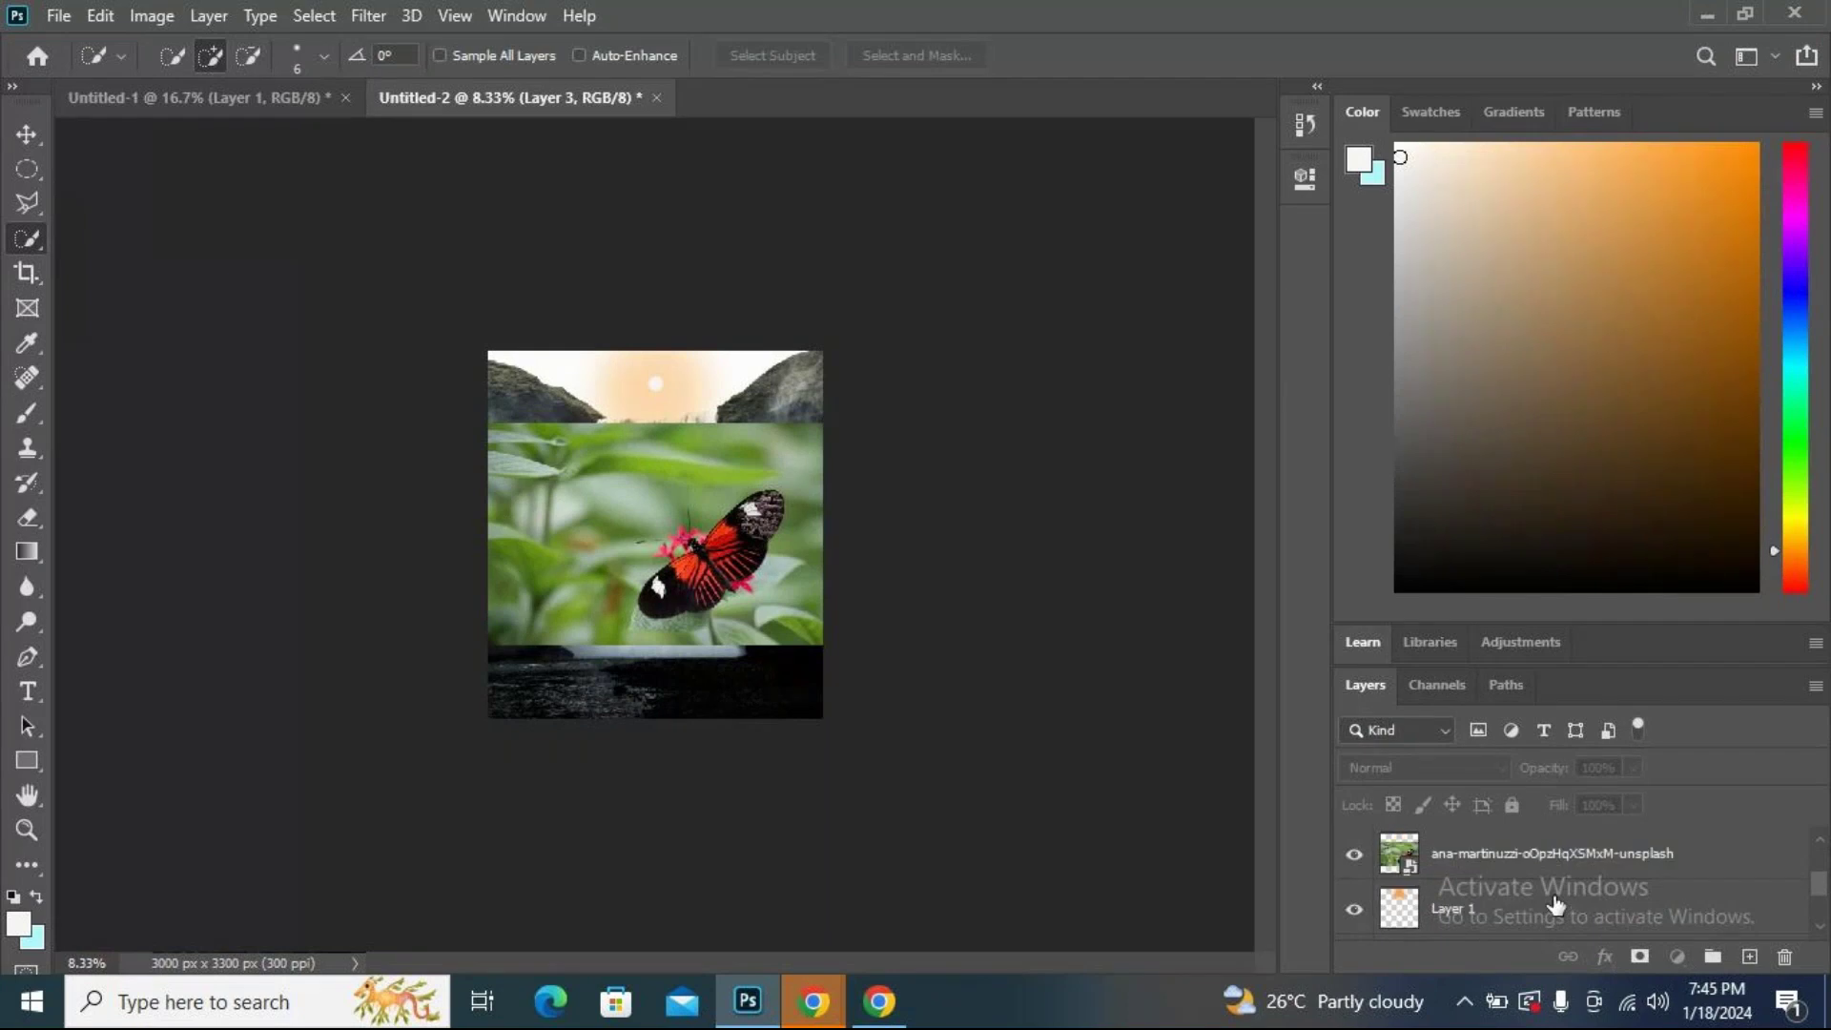
{"action": "scroll", "coordinate": [1526, 906], "scroll_direction": "up", "scroll_amount": 3}
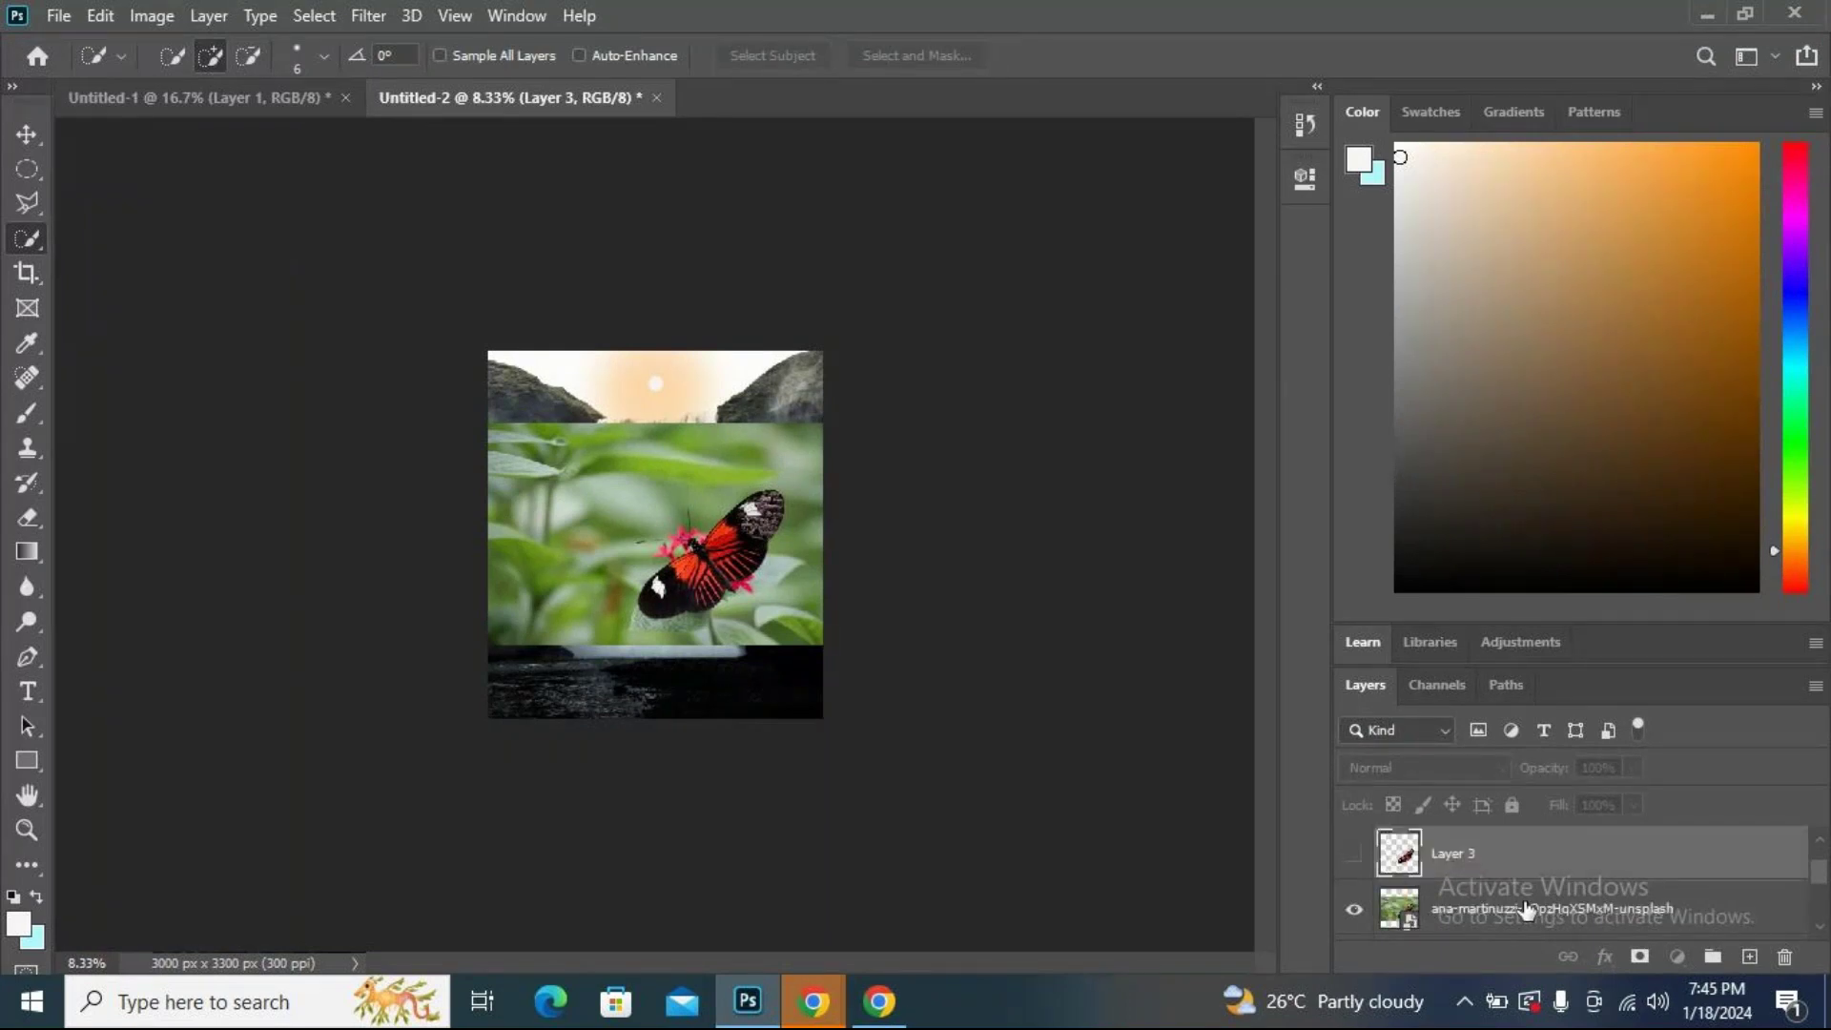
{"action": "left_click", "coordinate": [1355, 911]}
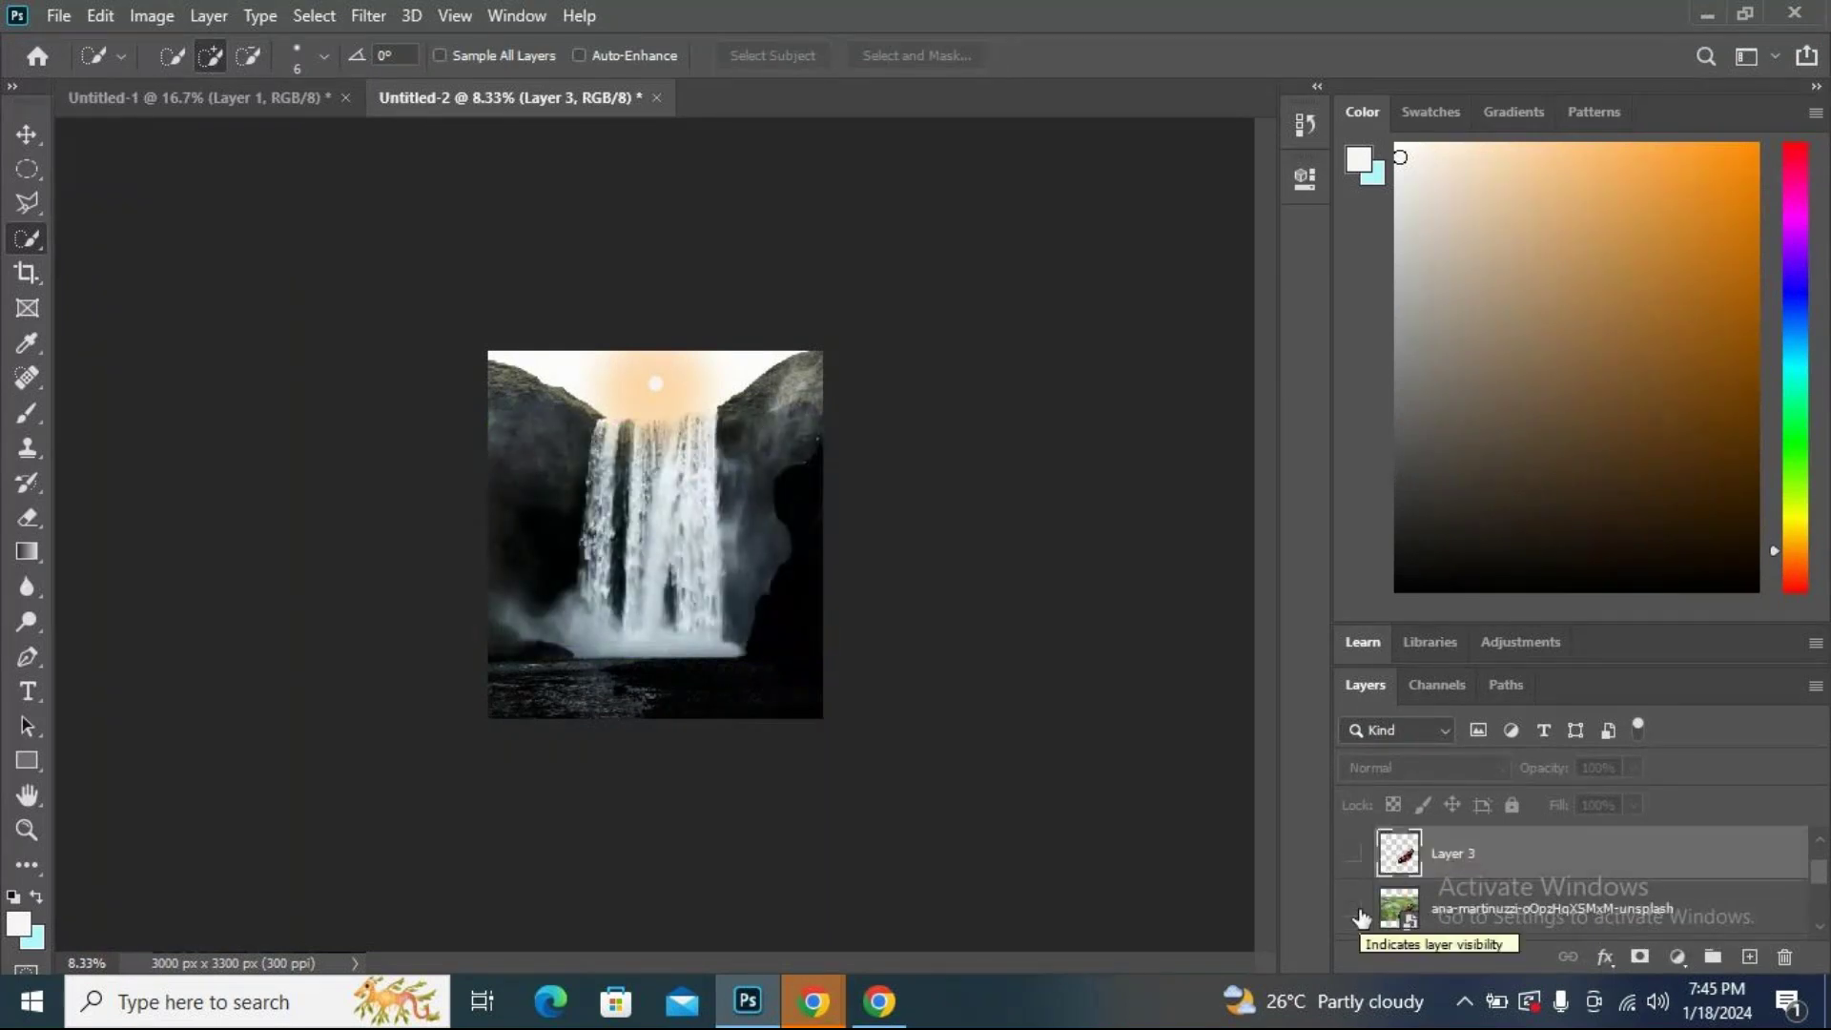
{"action": "left_click", "coordinate": [1364, 861]}
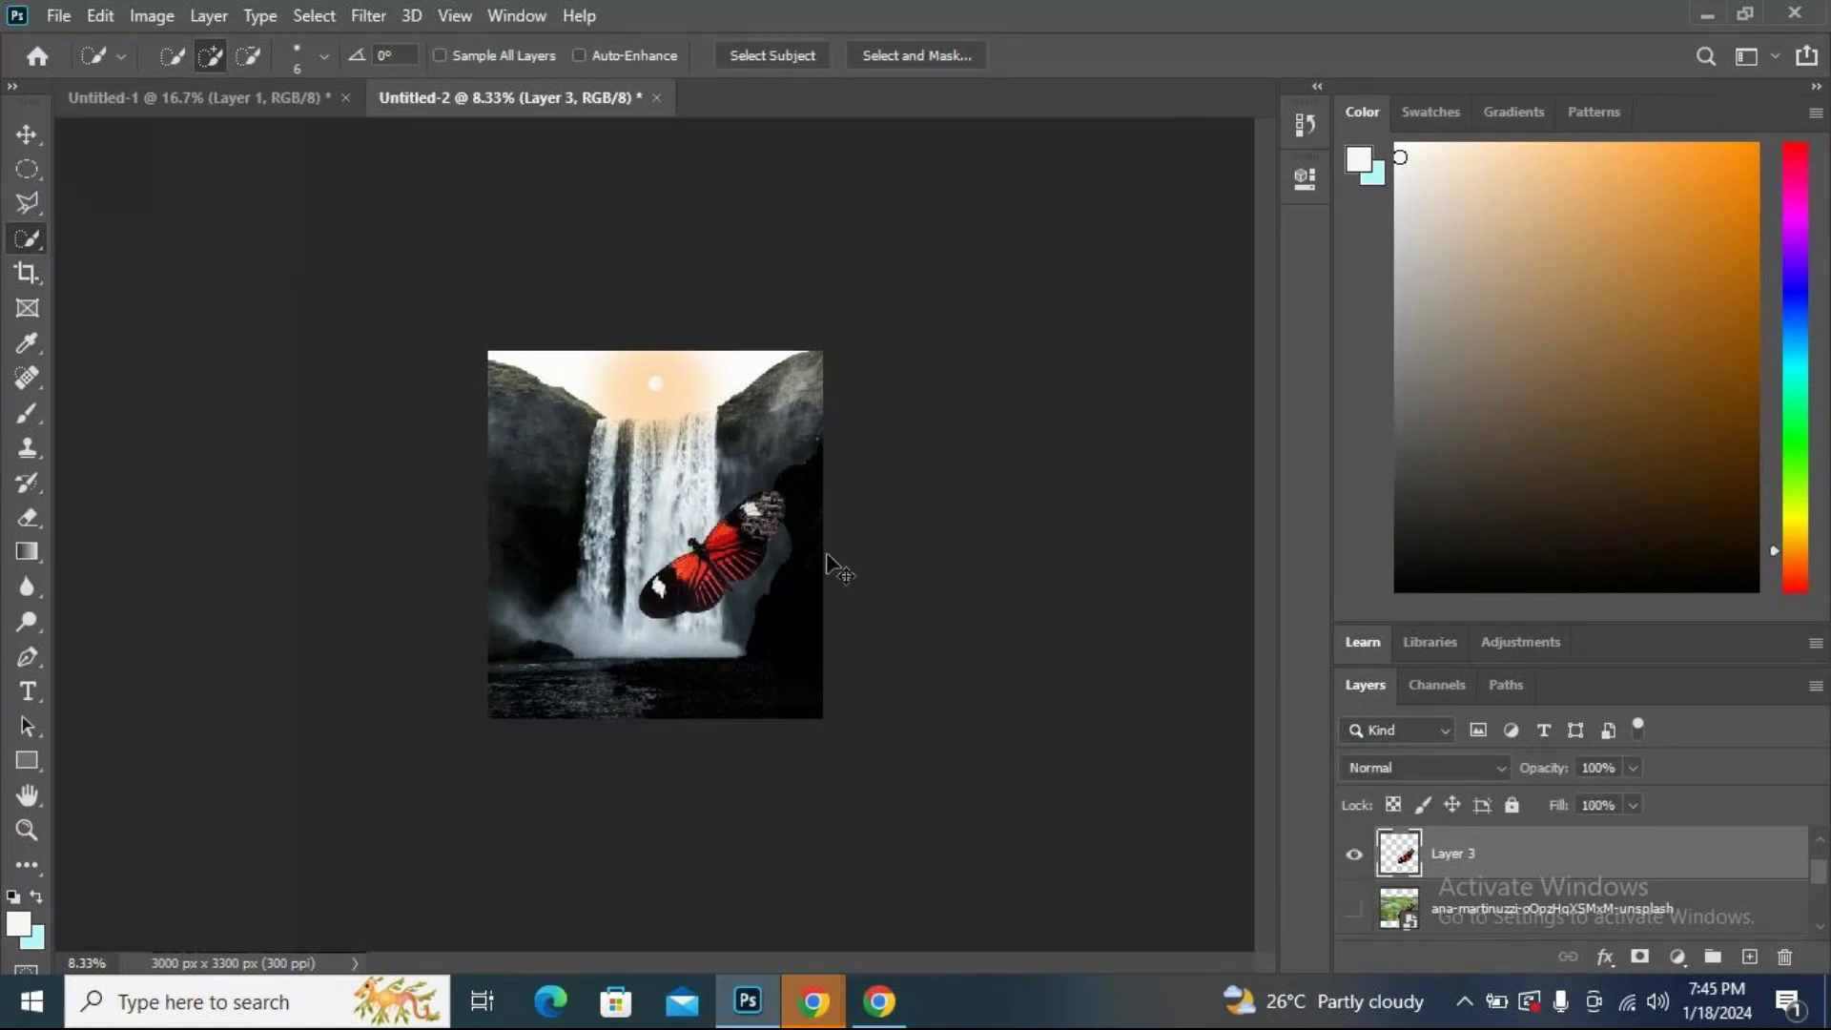
Scale the cut-out butterfly down to about 10.93% of its size.
{"action": "key", "text": "ctrl+t"}
{"action": "left_click_drag", "start_coordinate": [779, 490], "coordinate": [674, 588]}
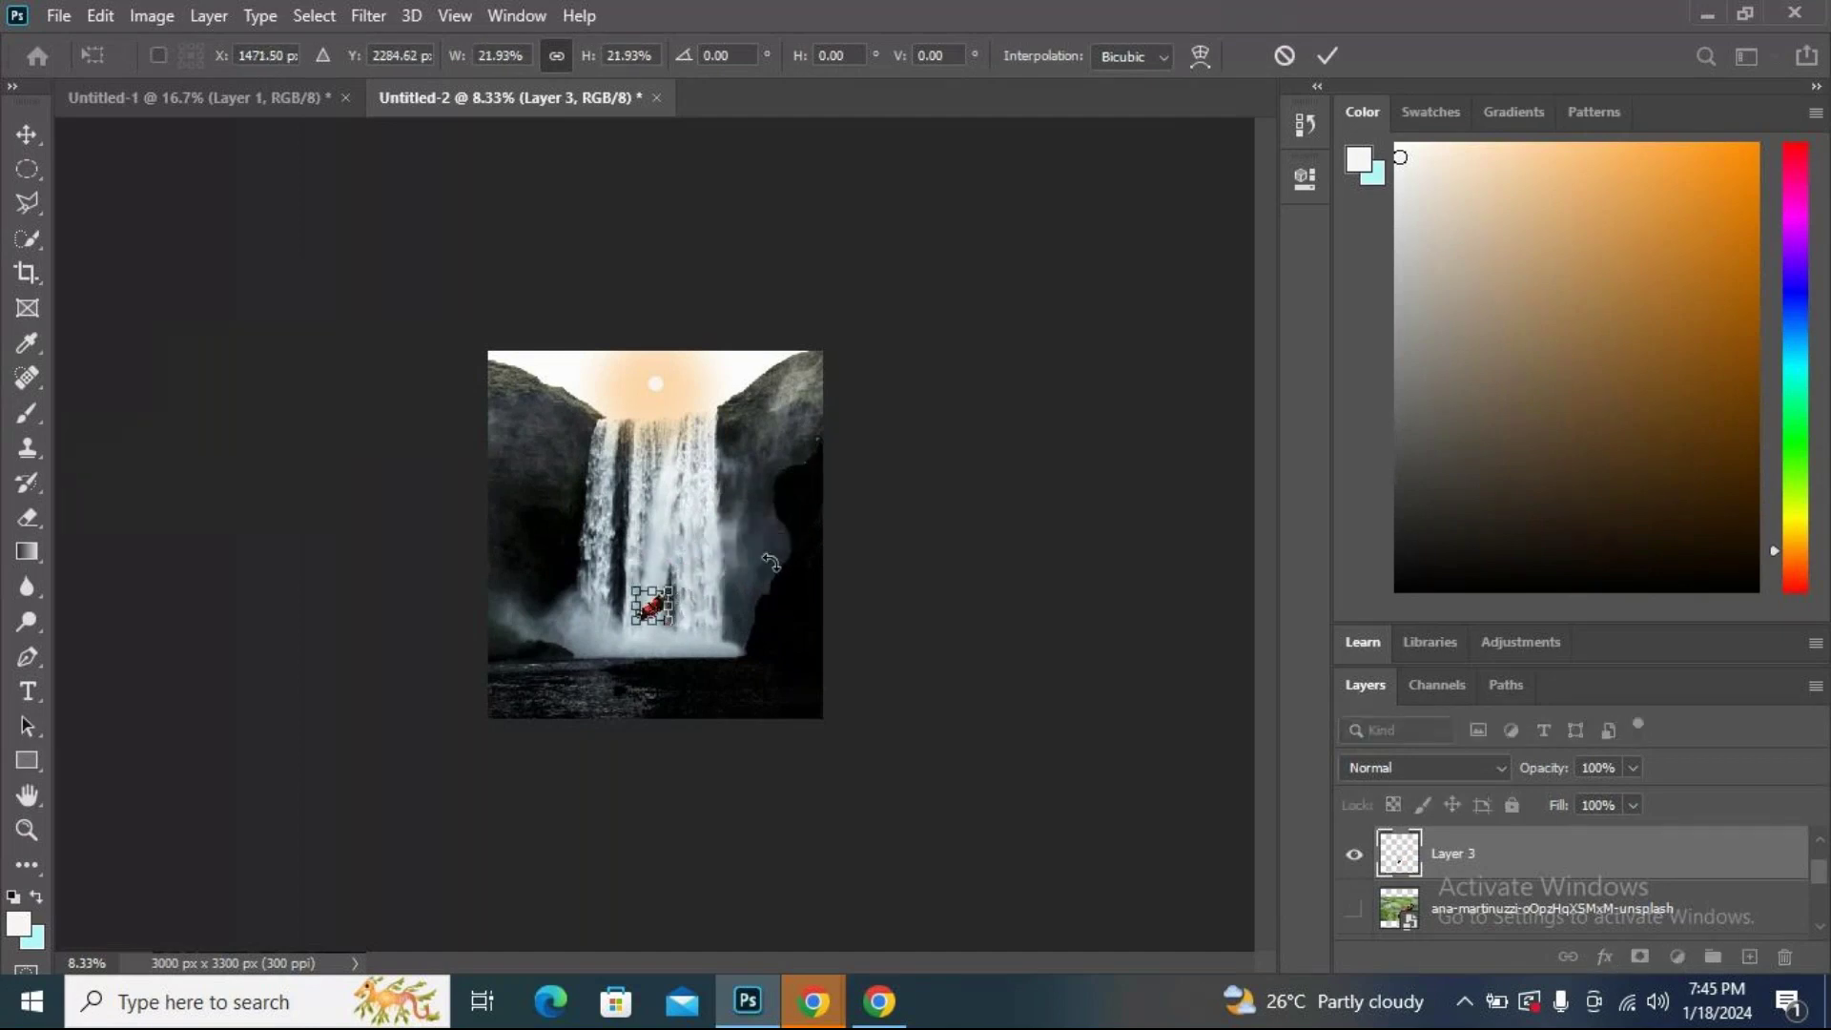
{"action": "key", "text": "ctrl+plus"}
{"action": "key", "text": "ctrl+plus"}
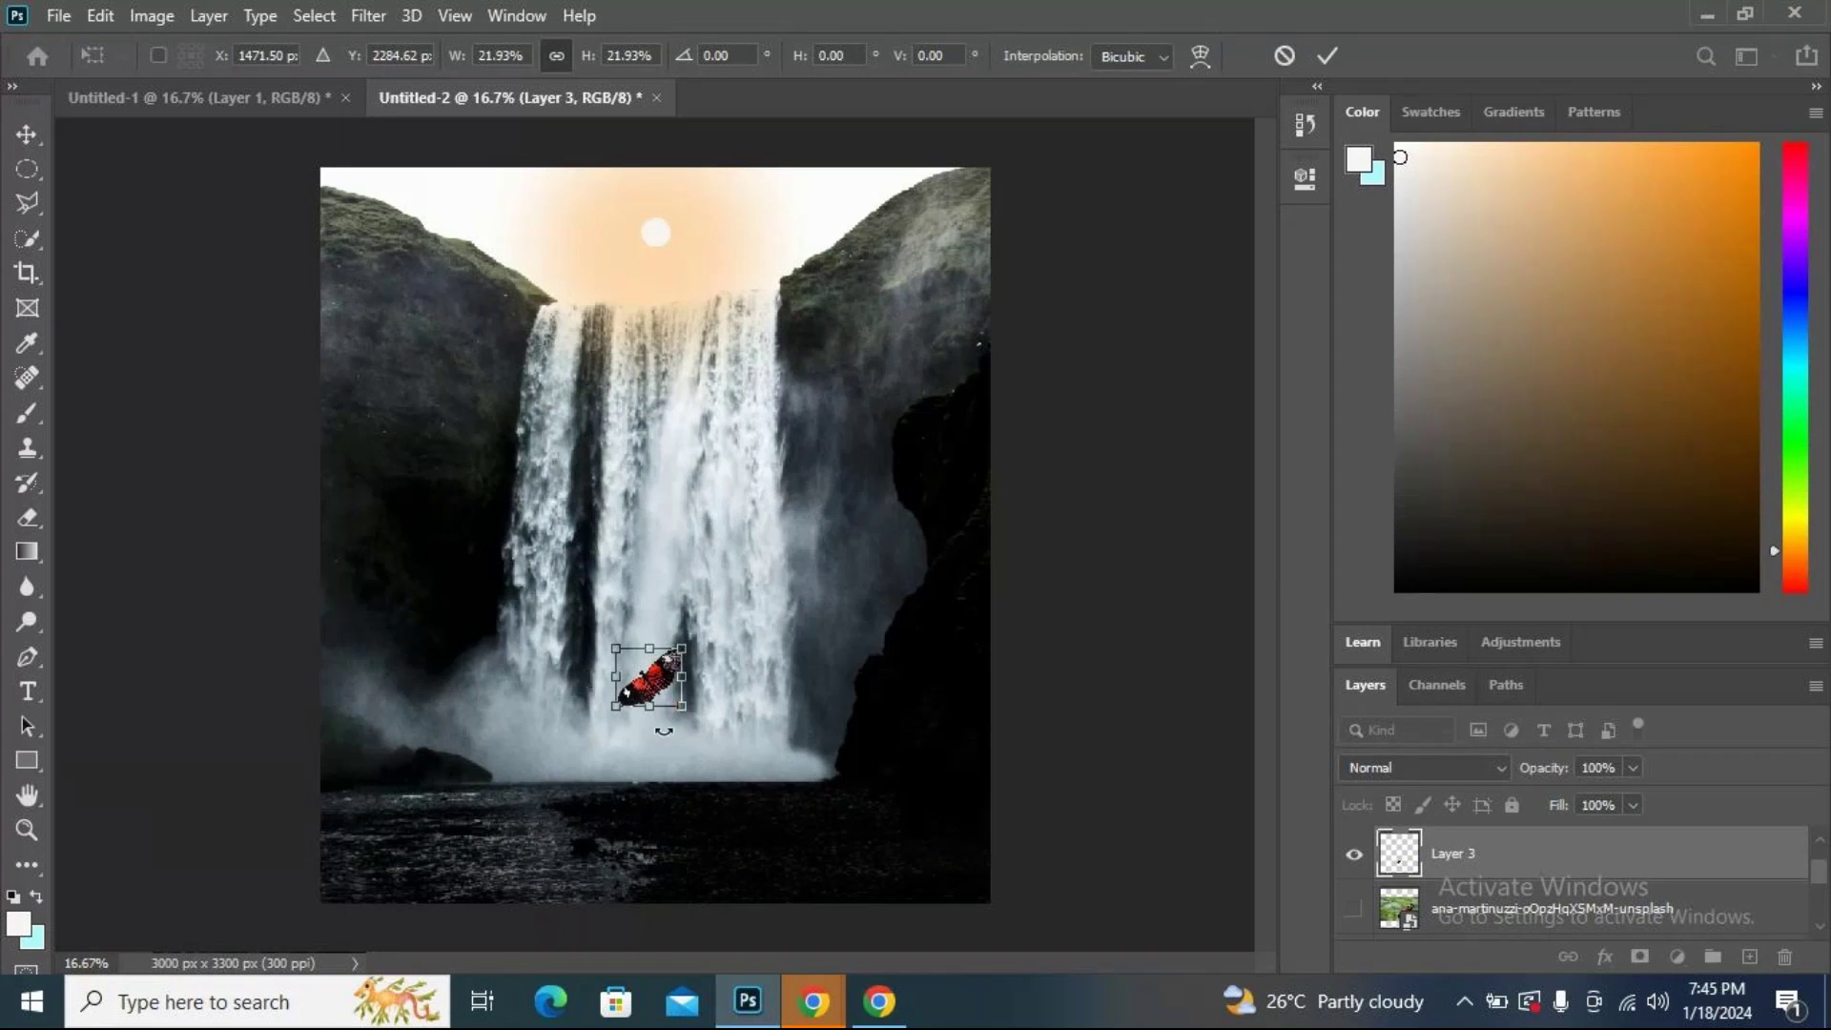
{"action": "left_click_drag", "start_coordinate": [681, 707], "coordinate": [654, 681]}
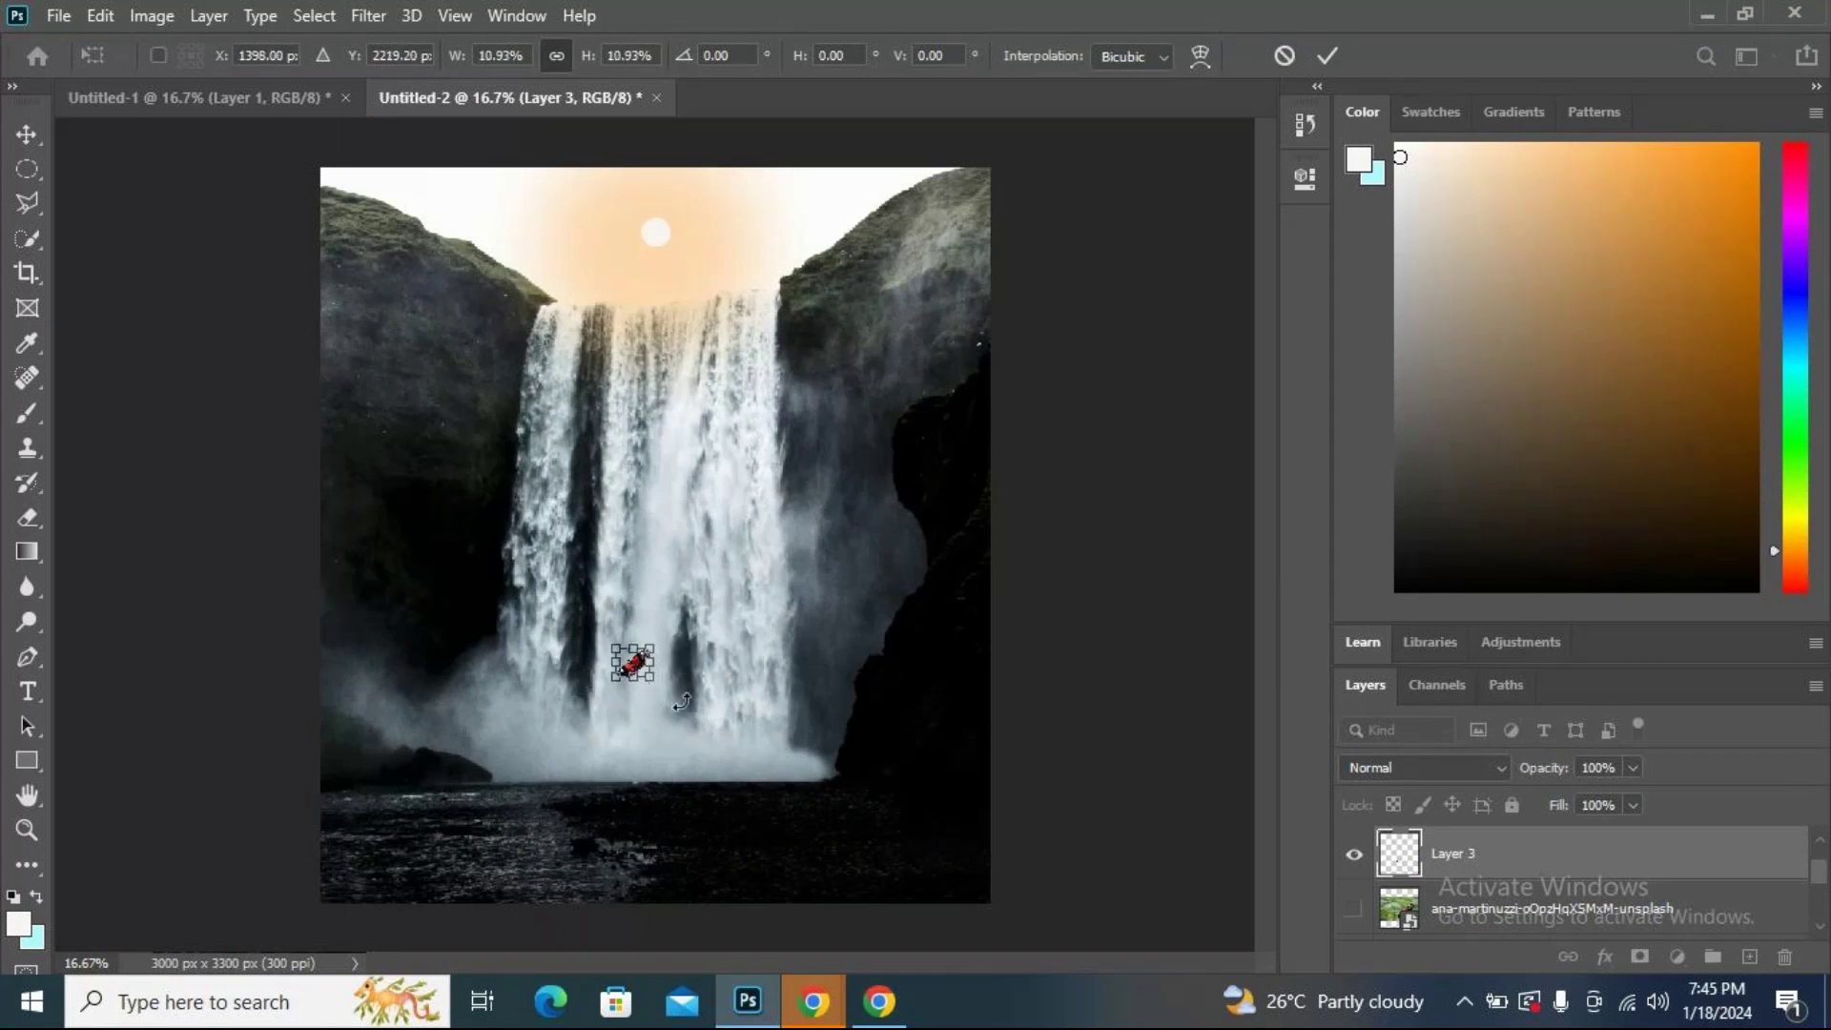
Move the butterfly onto the dark cliff beside the waterfall, rotate it about 81°, and apply the transform.
{"action": "key", "text": "ctrl+plus"}
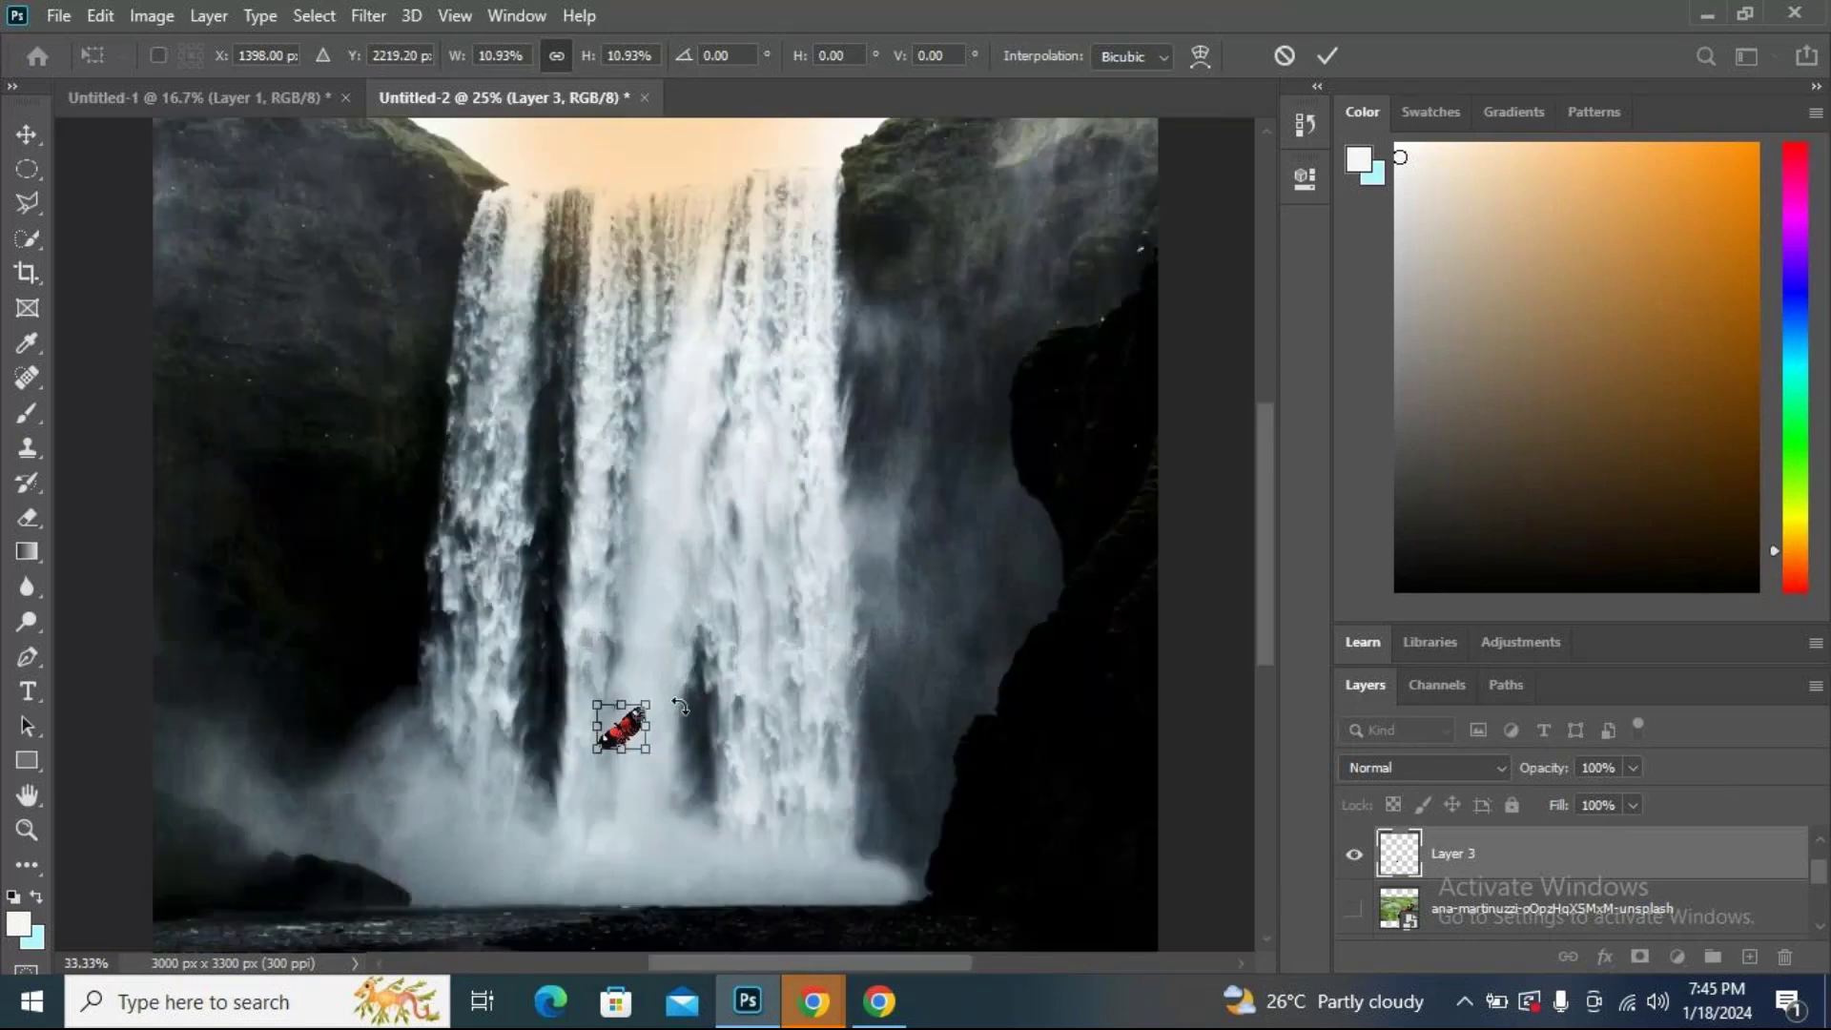
{"action": "left_click_drag", "start_coordinate": [609, 791], "coordinate": [307, 303]}
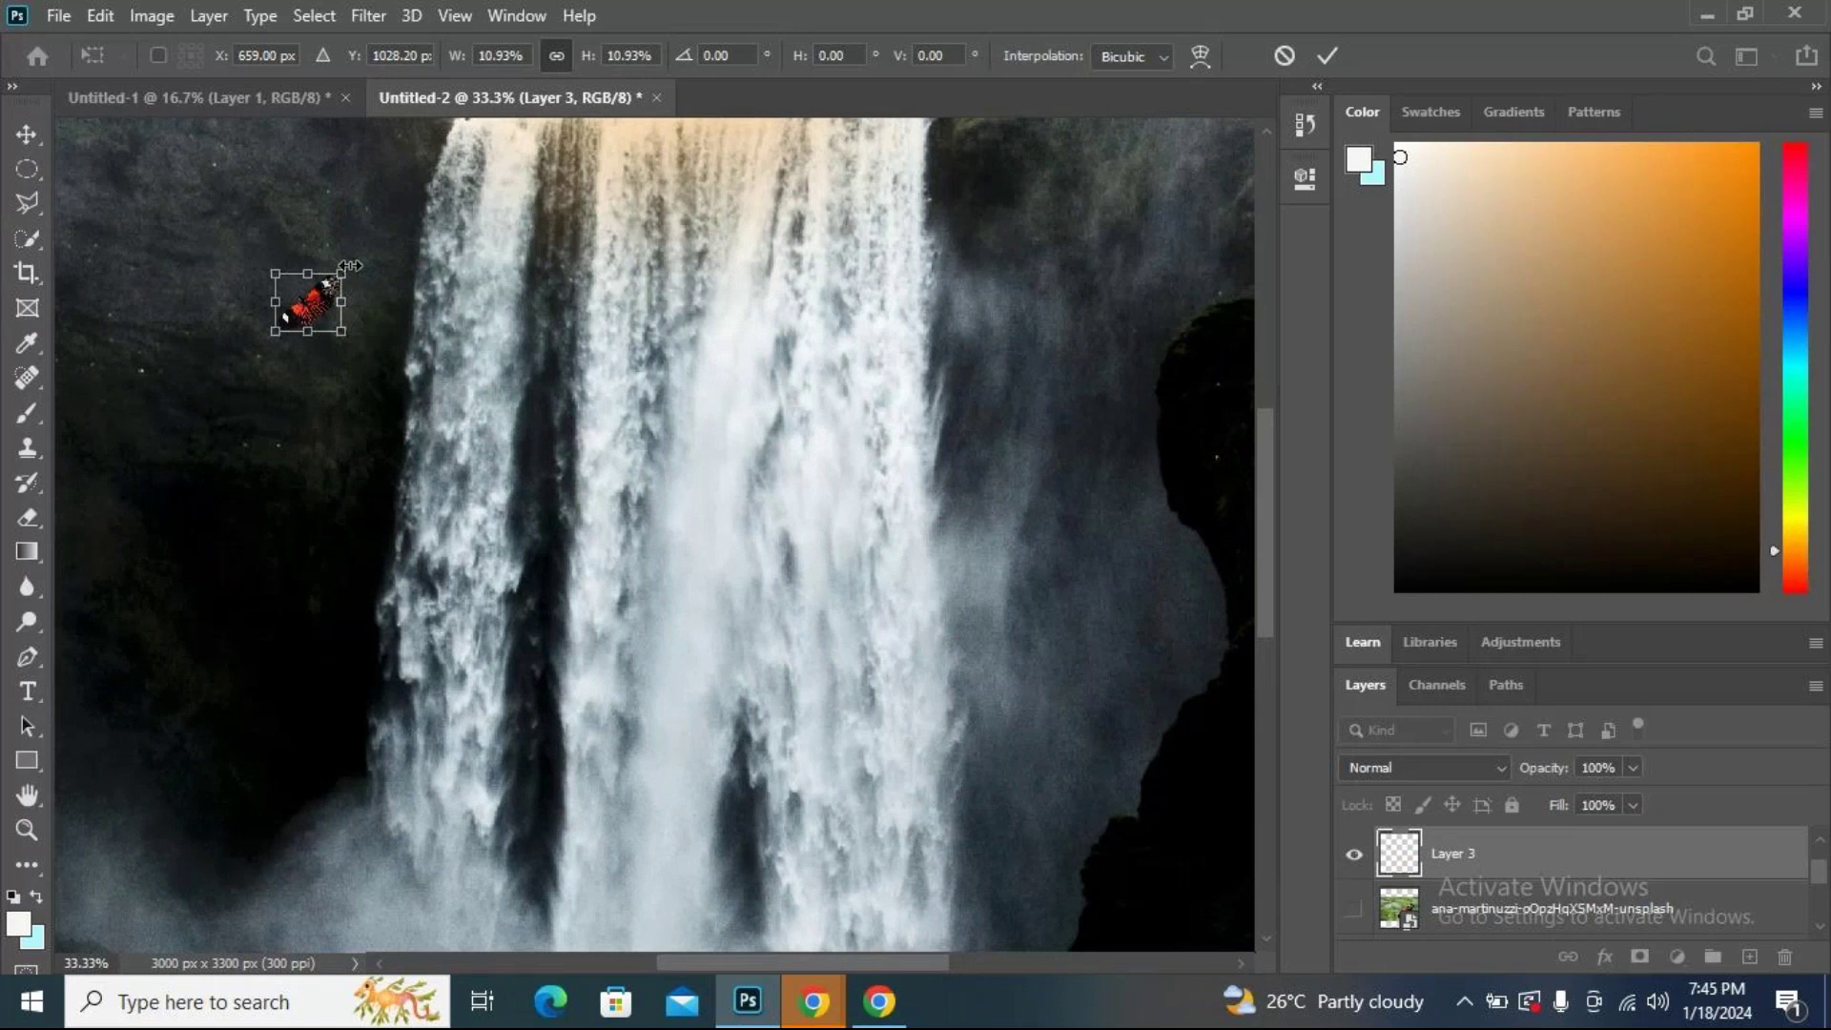
{"action": "left_click_drag", "start_coordinate": [365, 225], "coordinate": [413, 330]}
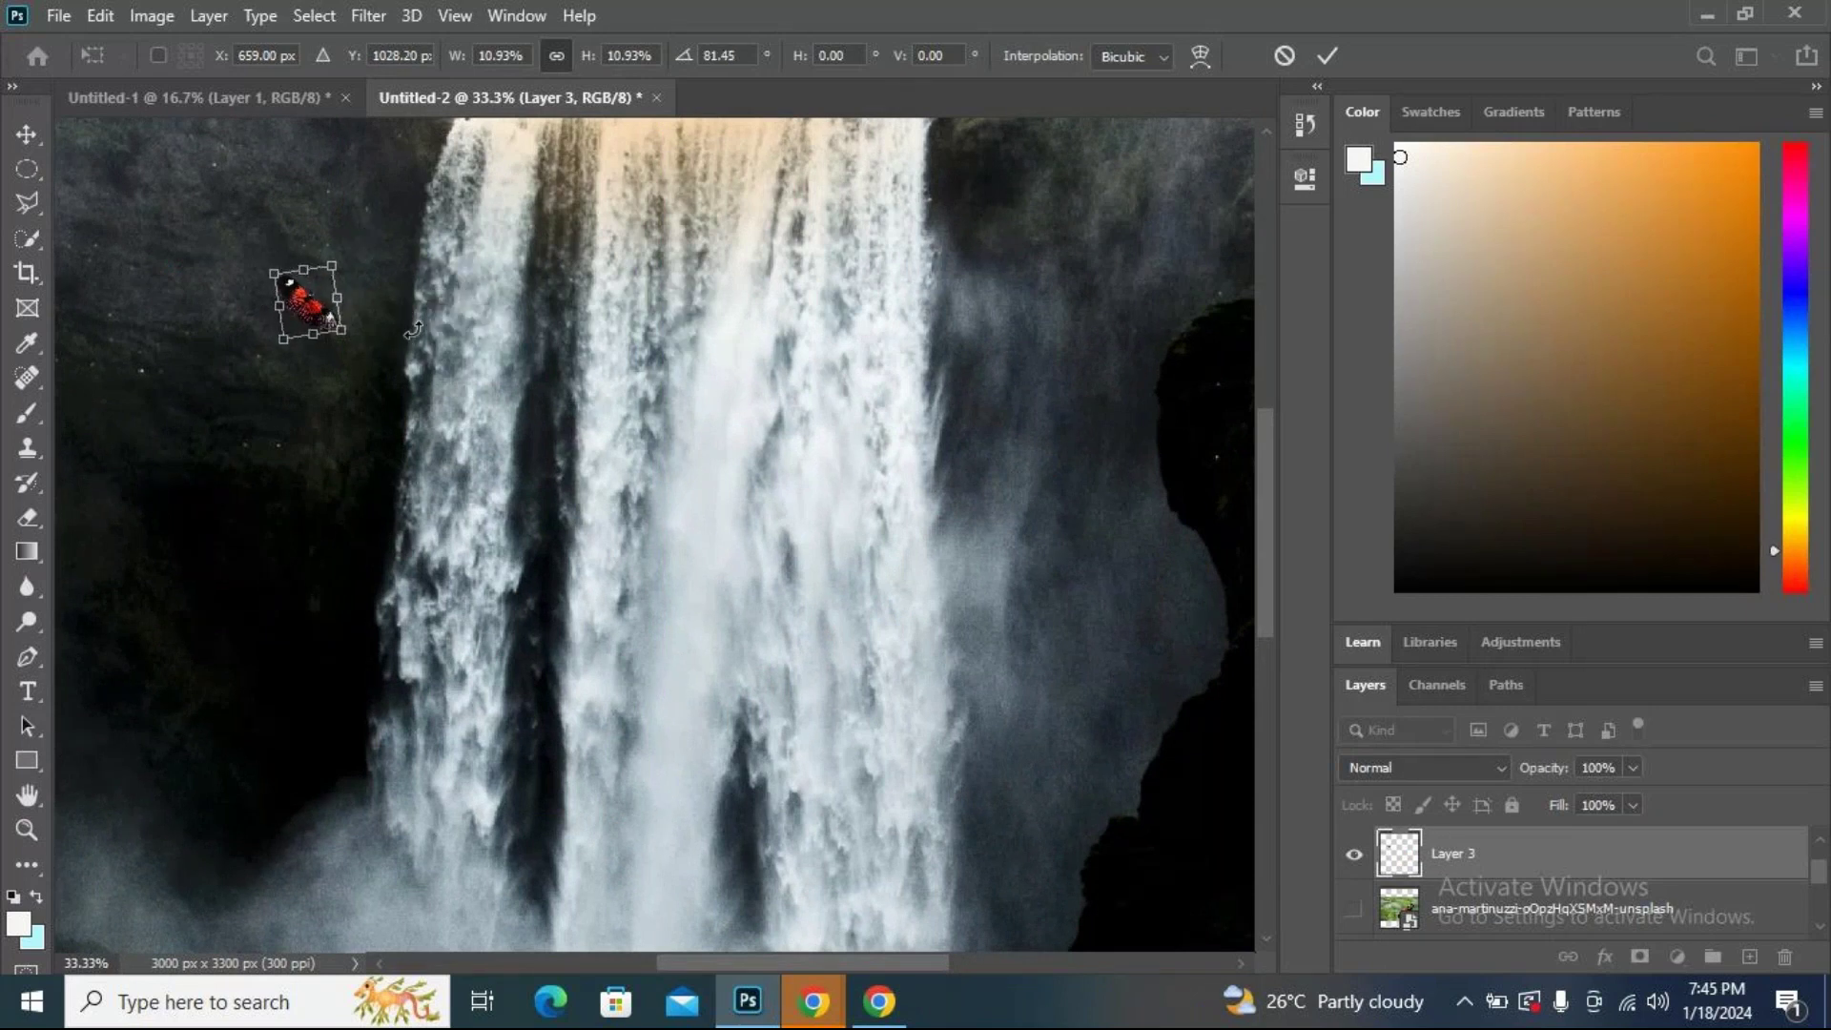
{"action": "left_click", "coordinate": [27, 239]}
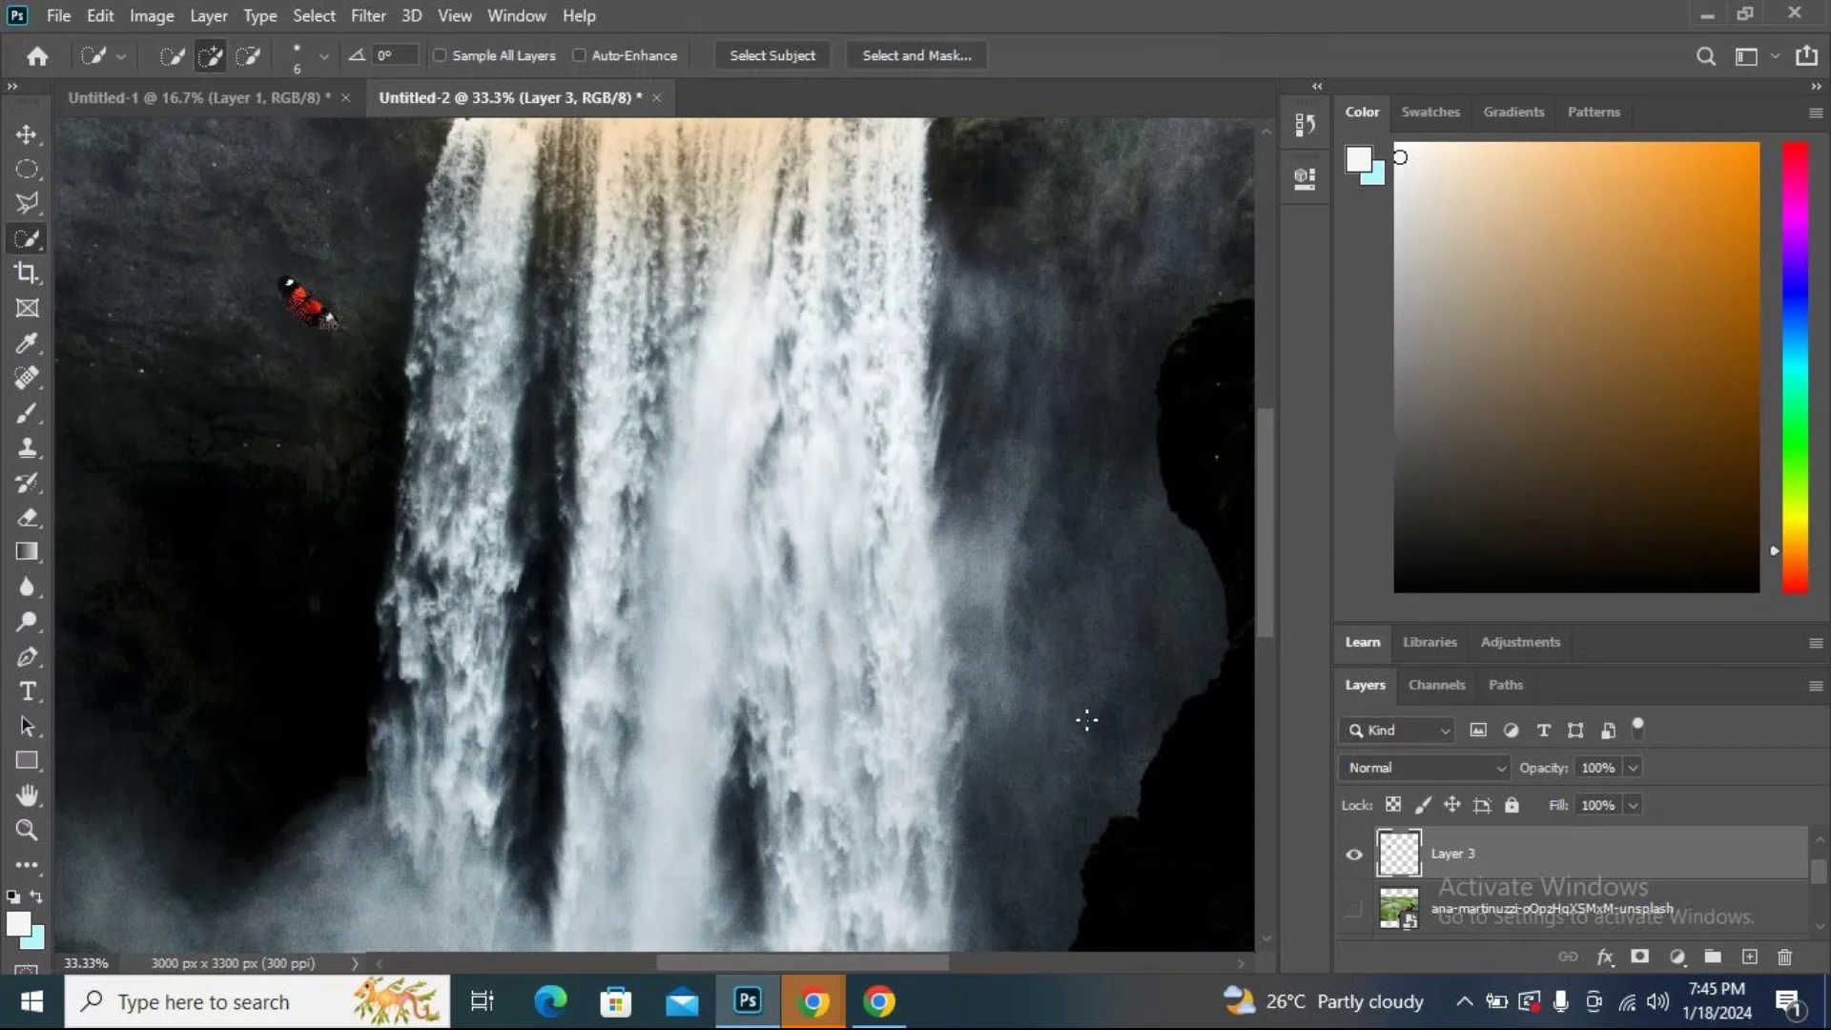
Duplicate the butterfly layer and make the original Layer 3 active again.
{"action": "right_click", "coordinate": [1507, 865]}
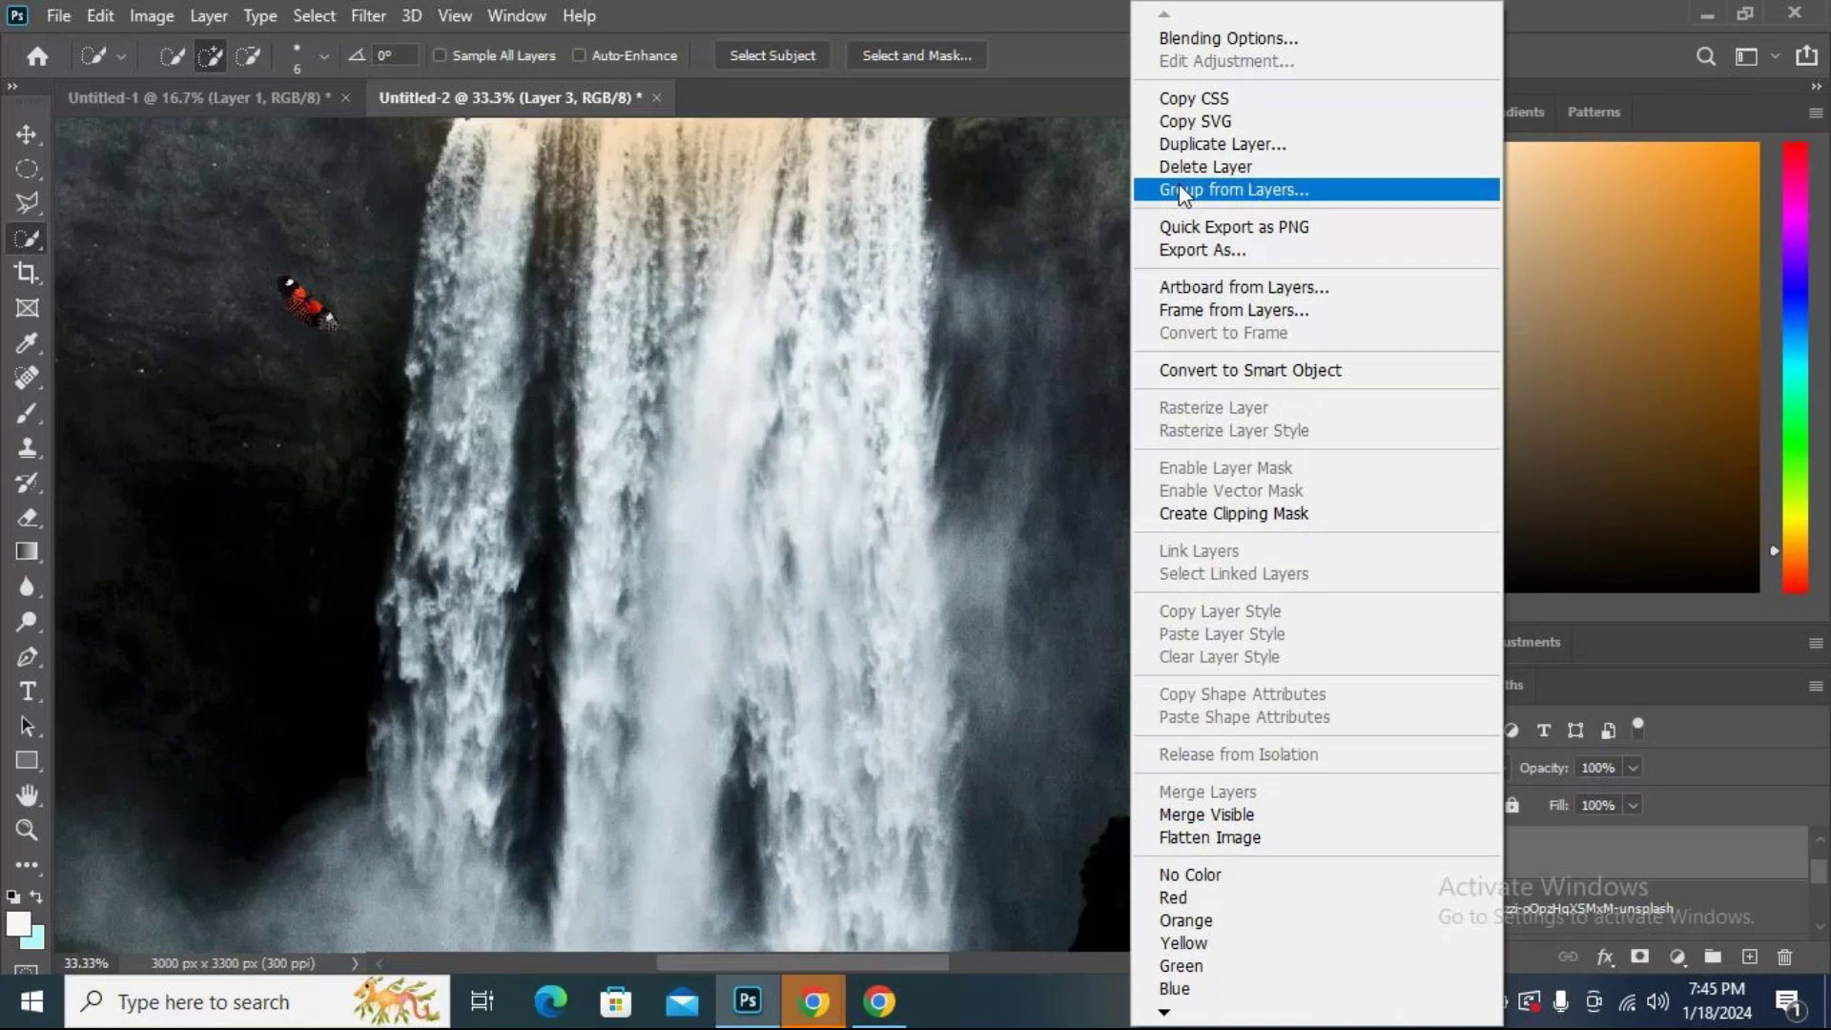
{"action": "left_click", "coordinate": [910, 247]}
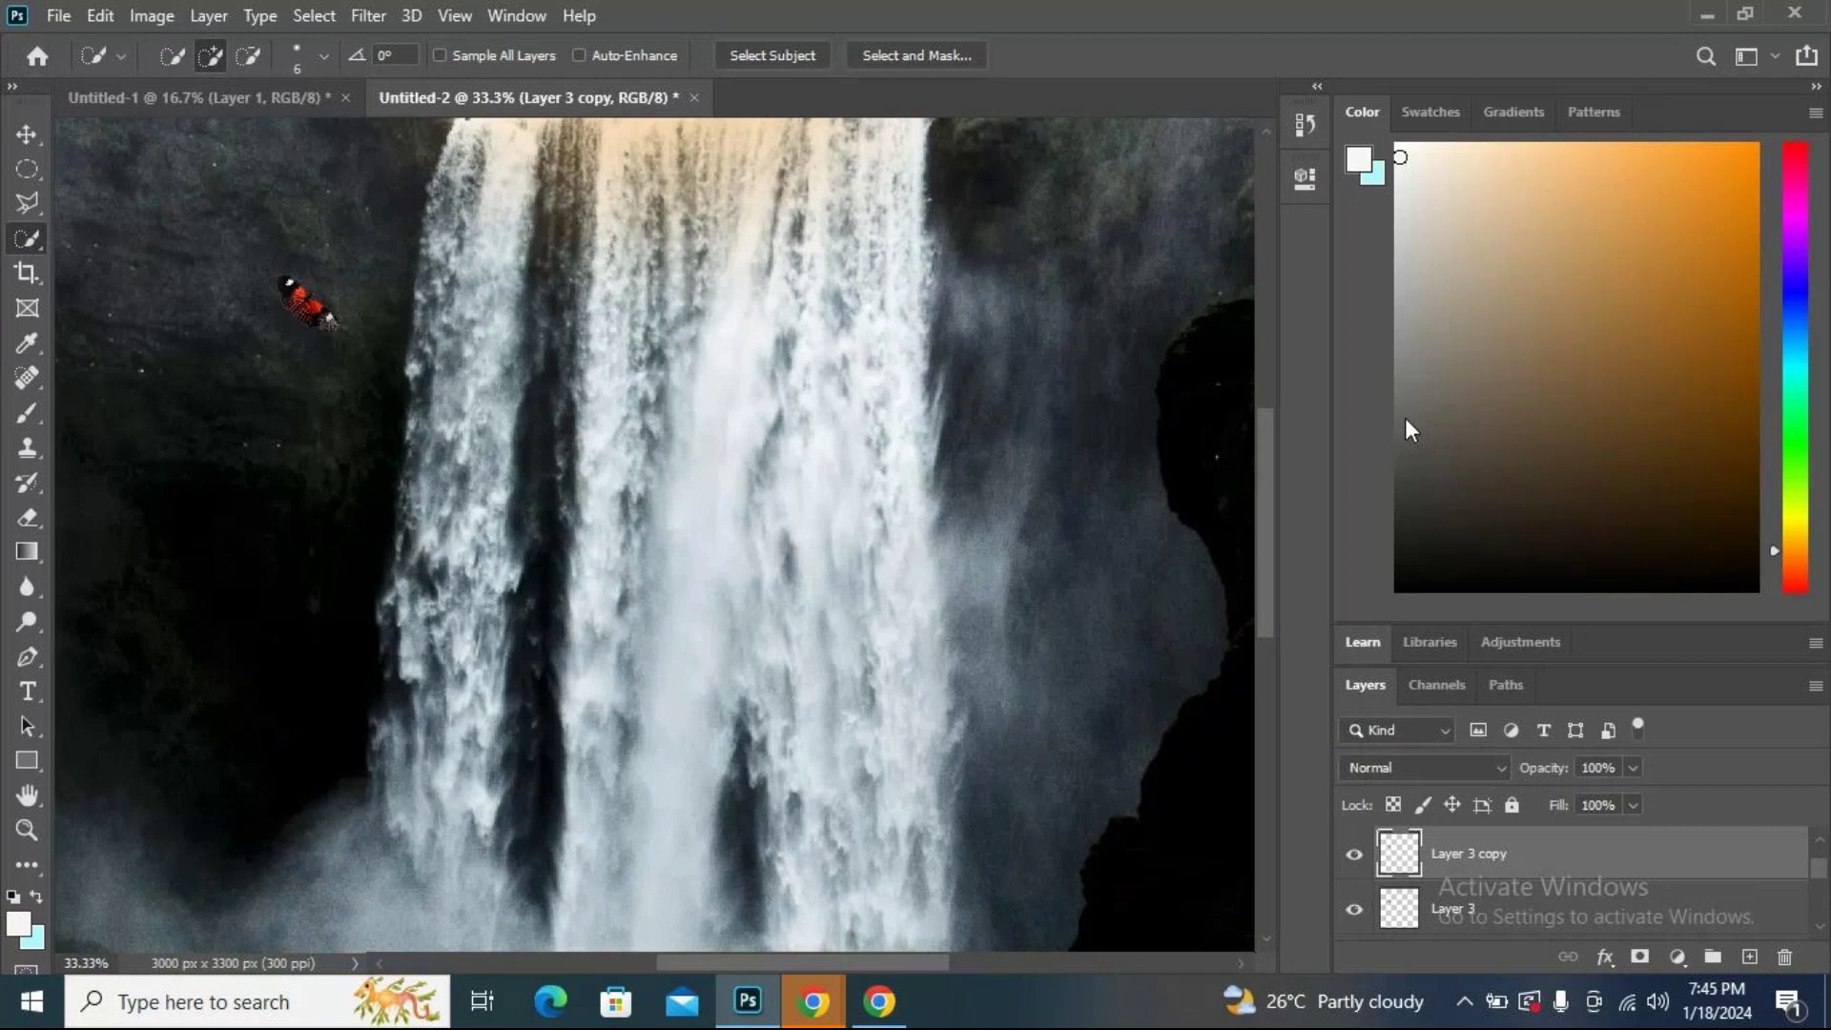
{"action": "right_click", "coordinate": [1620, 910]}
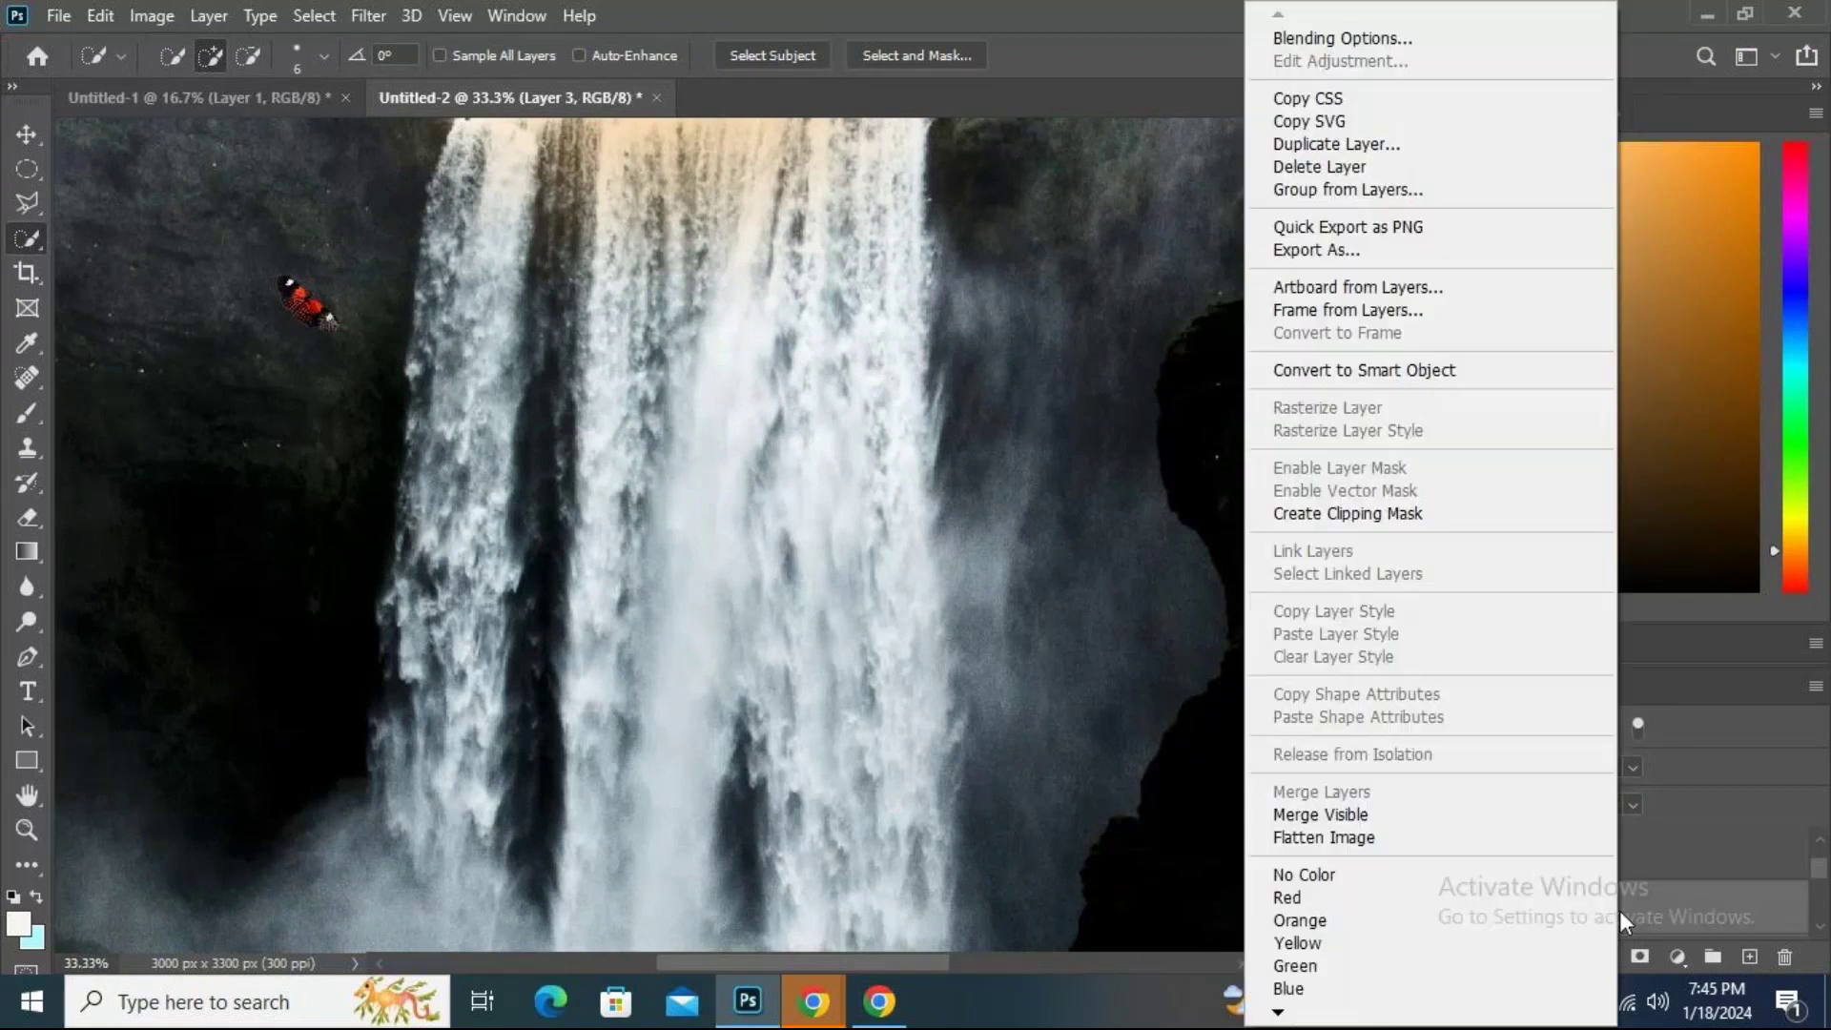
{"action": "left_click", "coordinate": [1307, 144]}
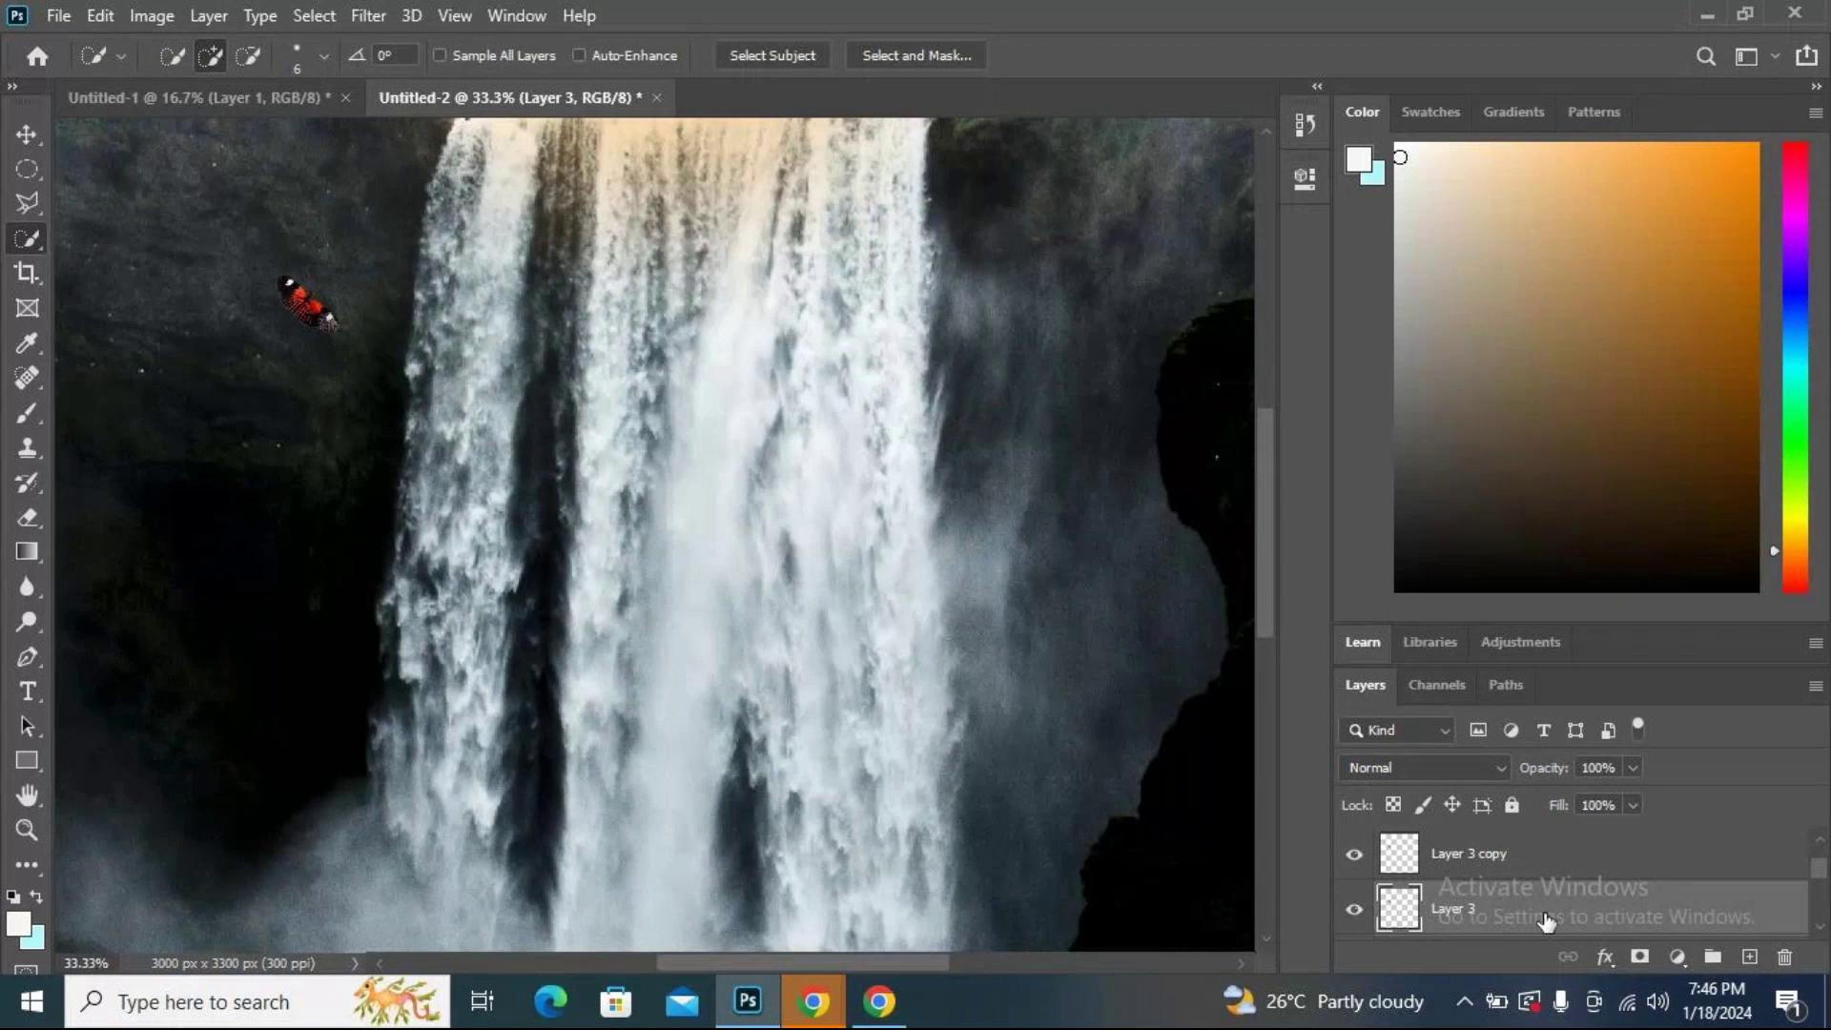
Move the Layer 3 butterfly to the middle of the waterfall, rotate it about -61.8°, and apply the transform.
{"action": "key", "text": "ctrl+t"}
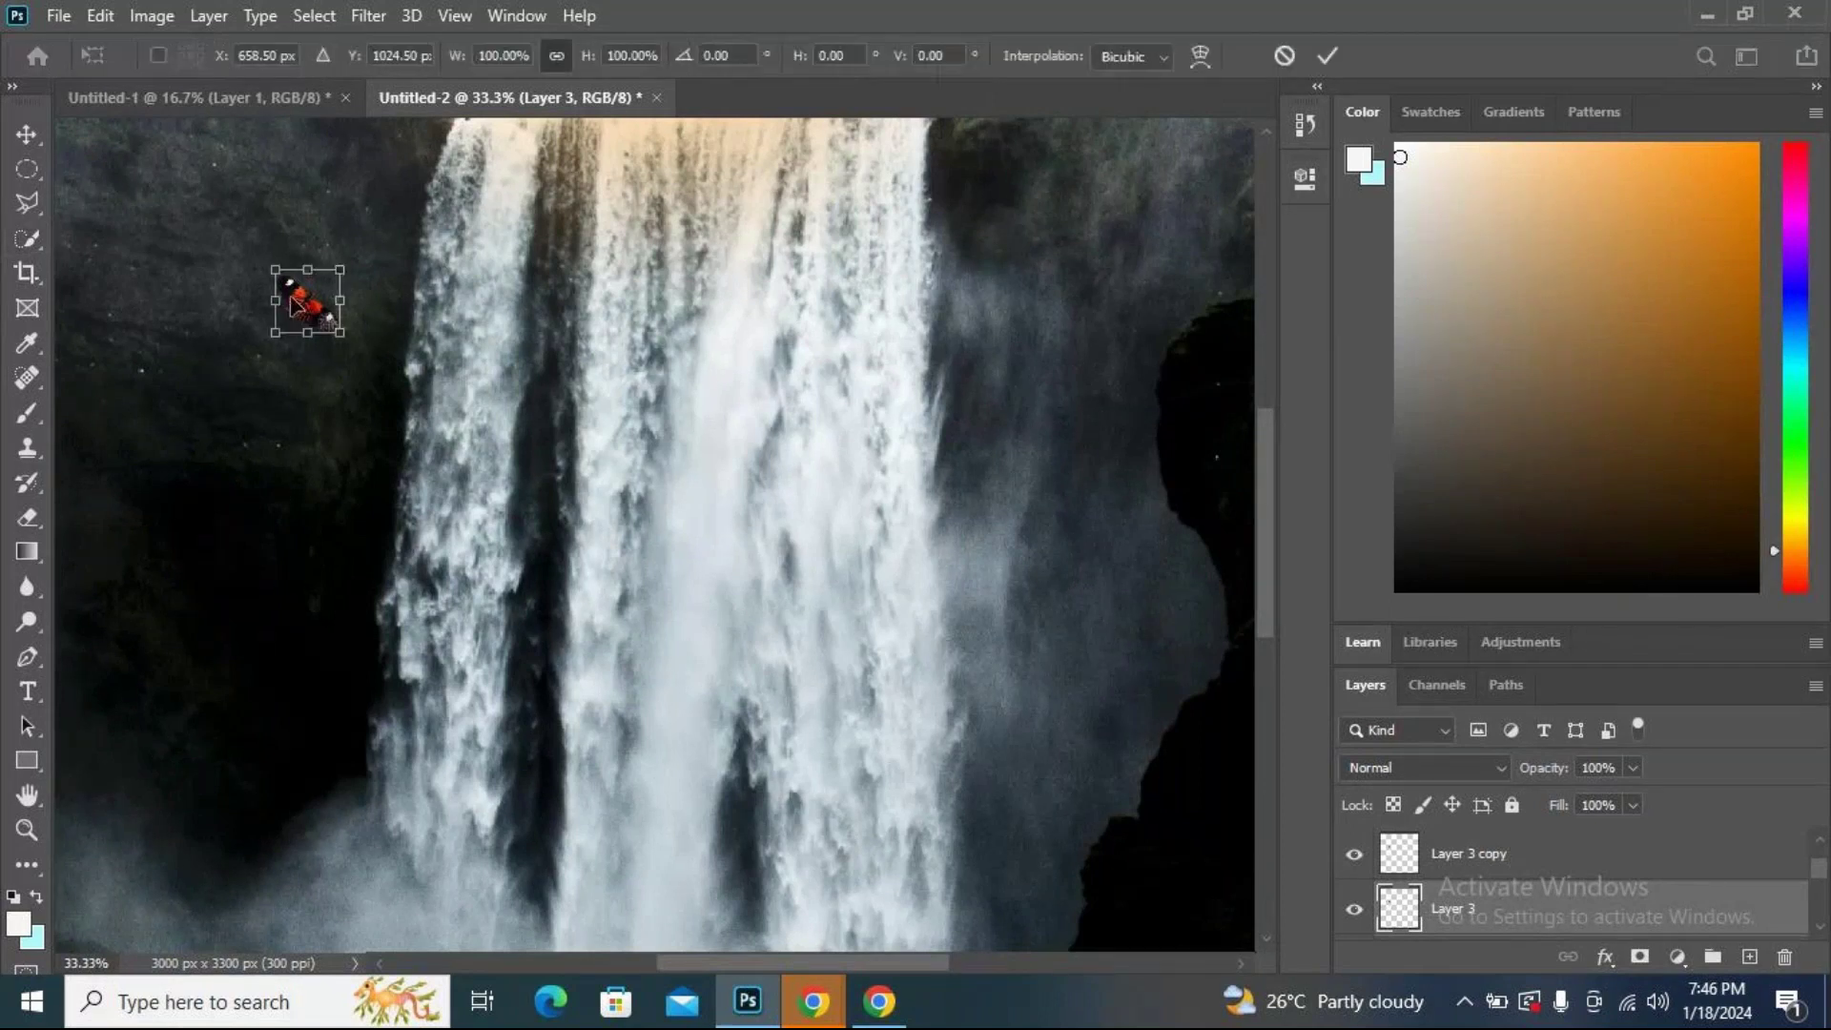
{"action": "left_click_drag", "start_coordinate": [295, 303], "coordinate": [674, 345]}
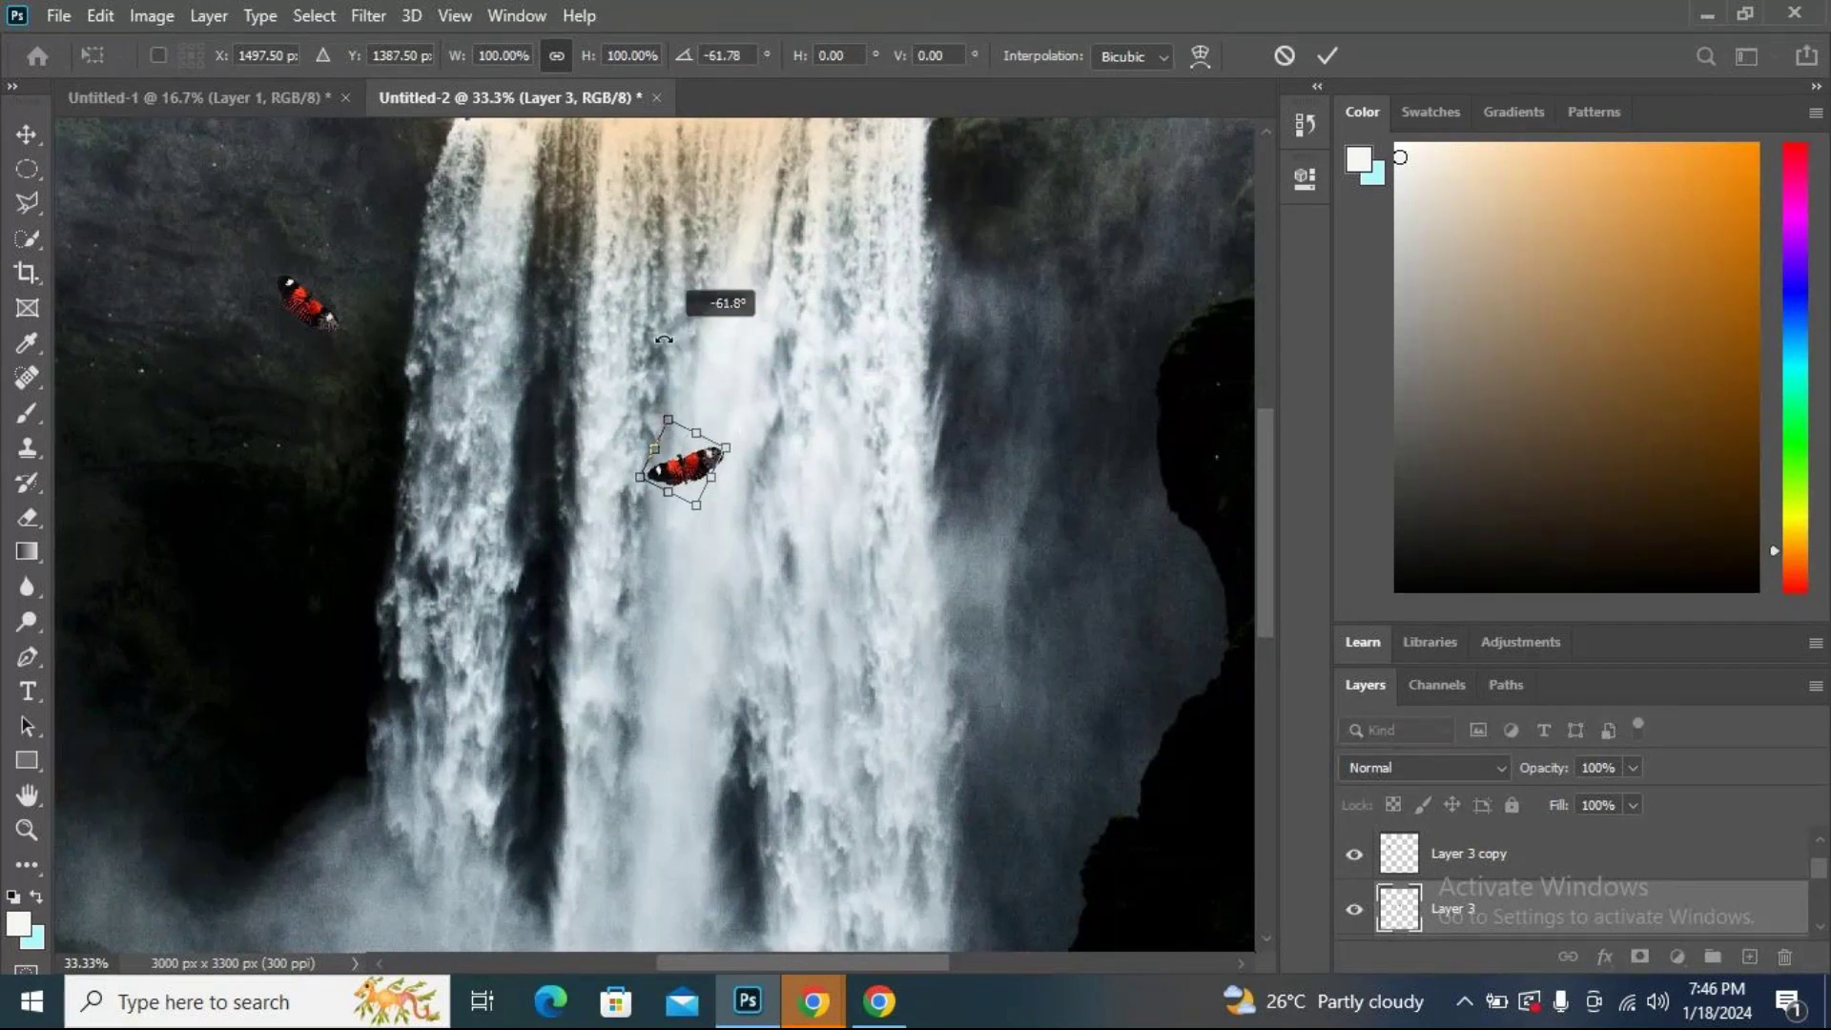
{"action": "key", "text": "Return"}
{"action": "key", "text": "w"}
{"action": "key", "text": "ctrl+minus"}
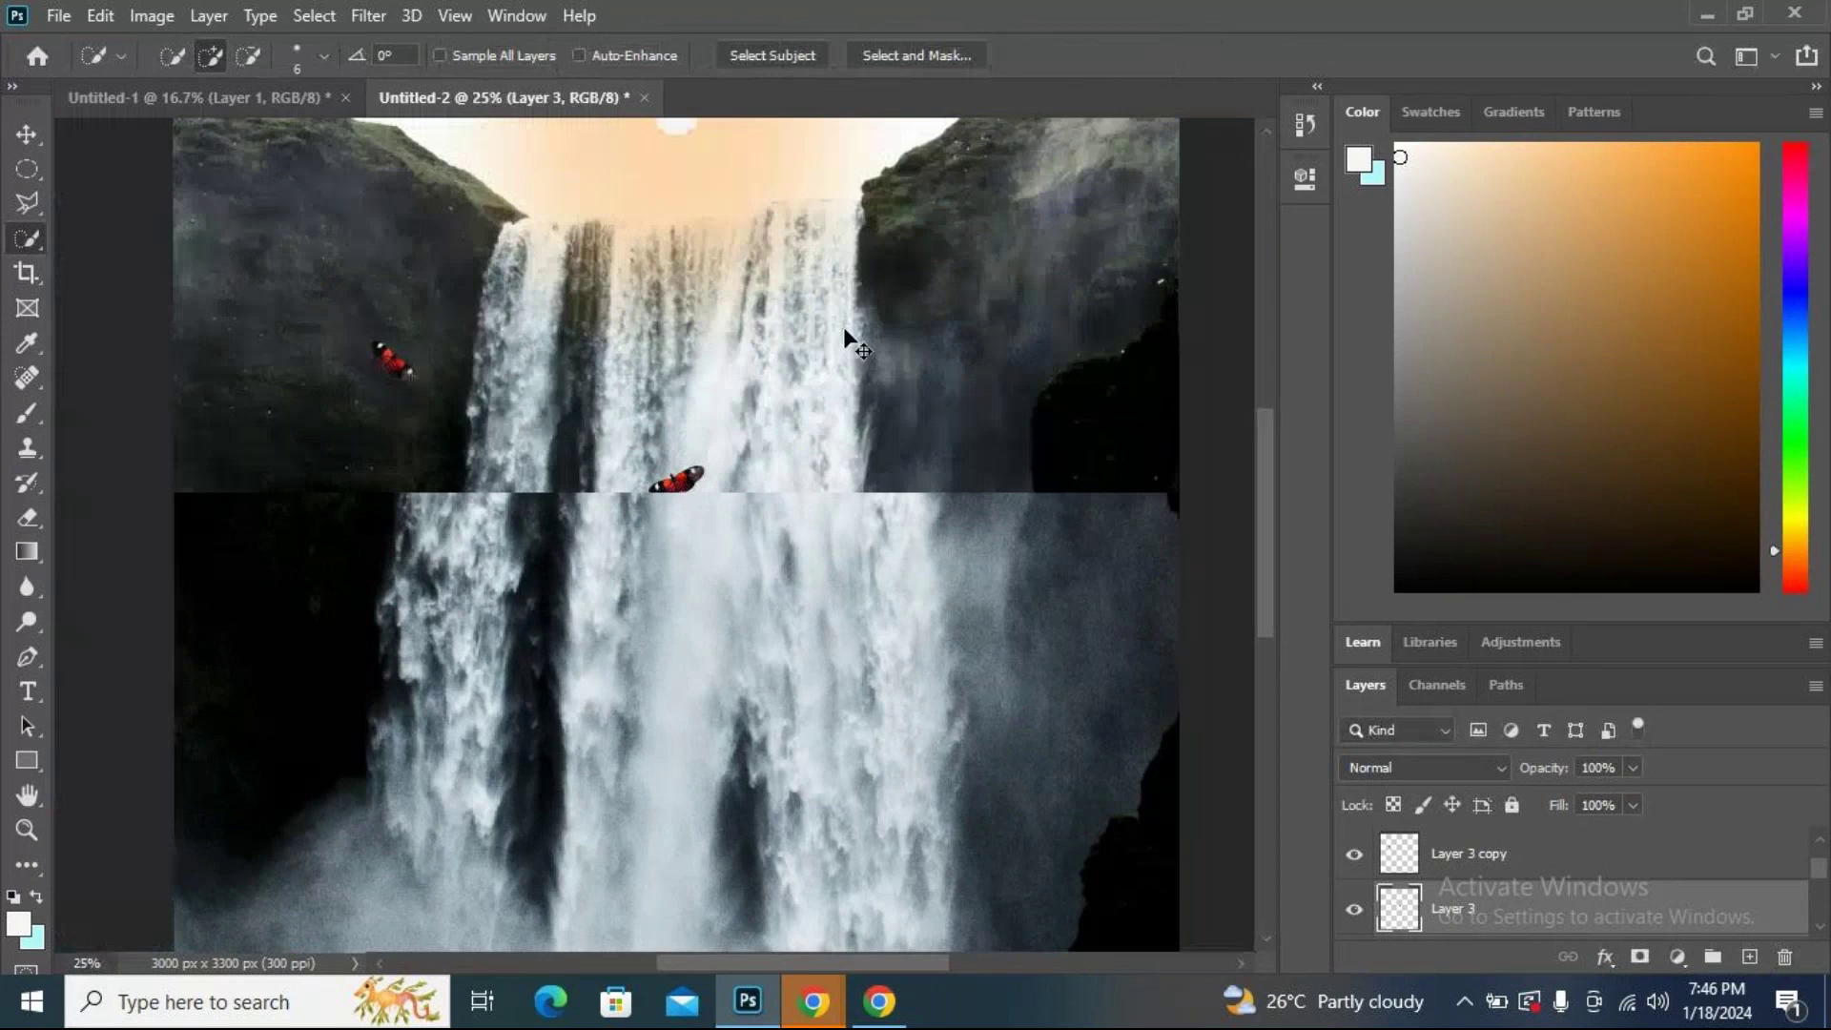
{"action": "key", "text": "ctrl+minus"}
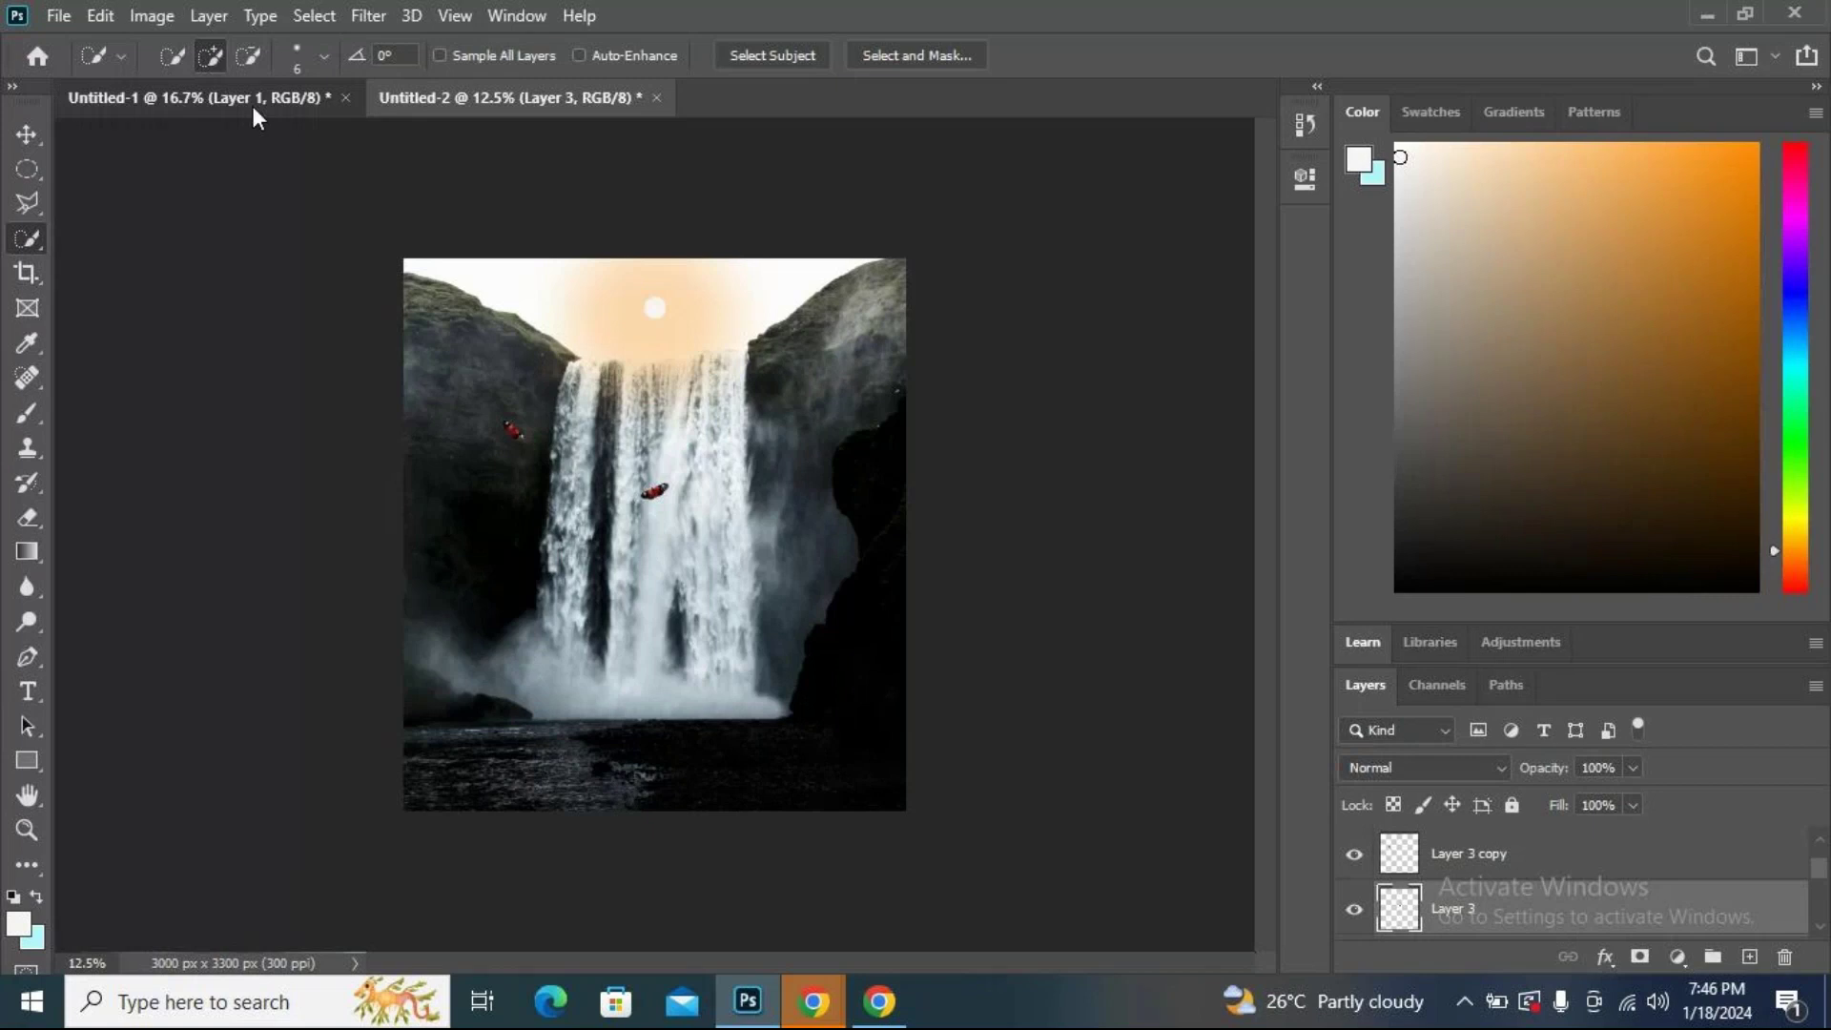
{"action": "left_click", "coordinate": [283, 107]}
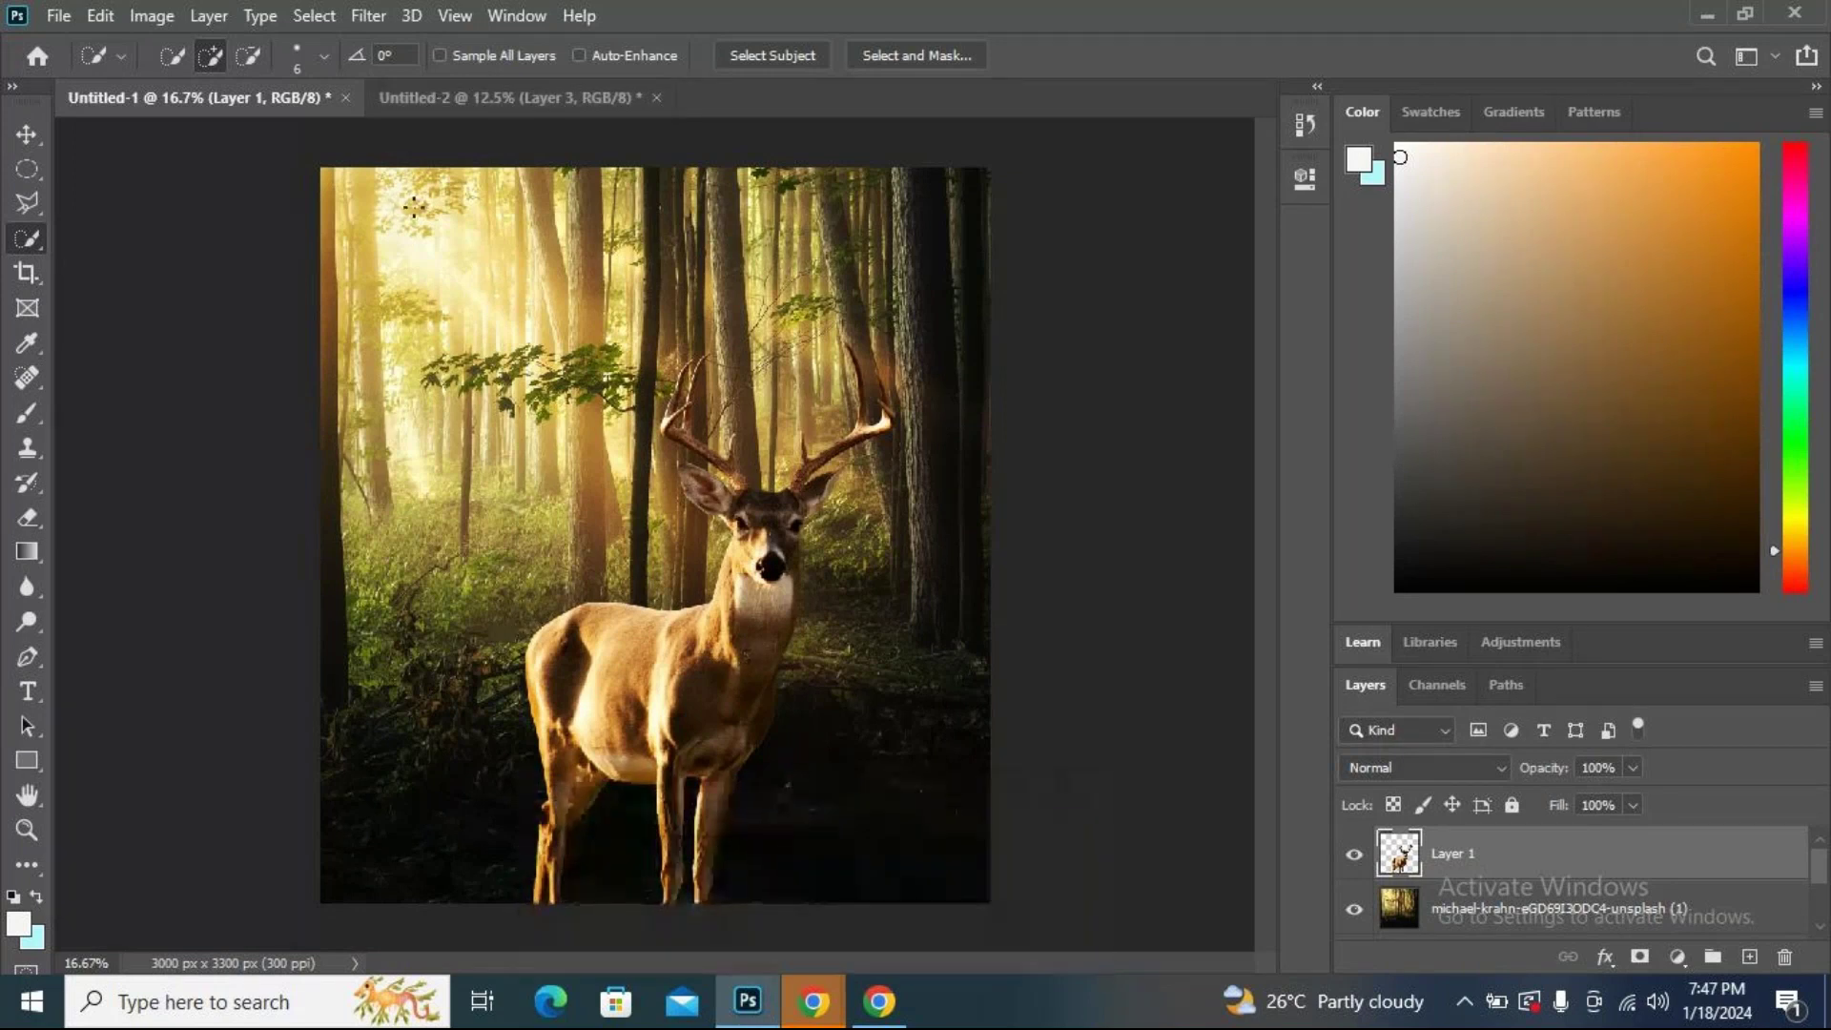
{"action": "left_click", "coordinate": [526, 98]}
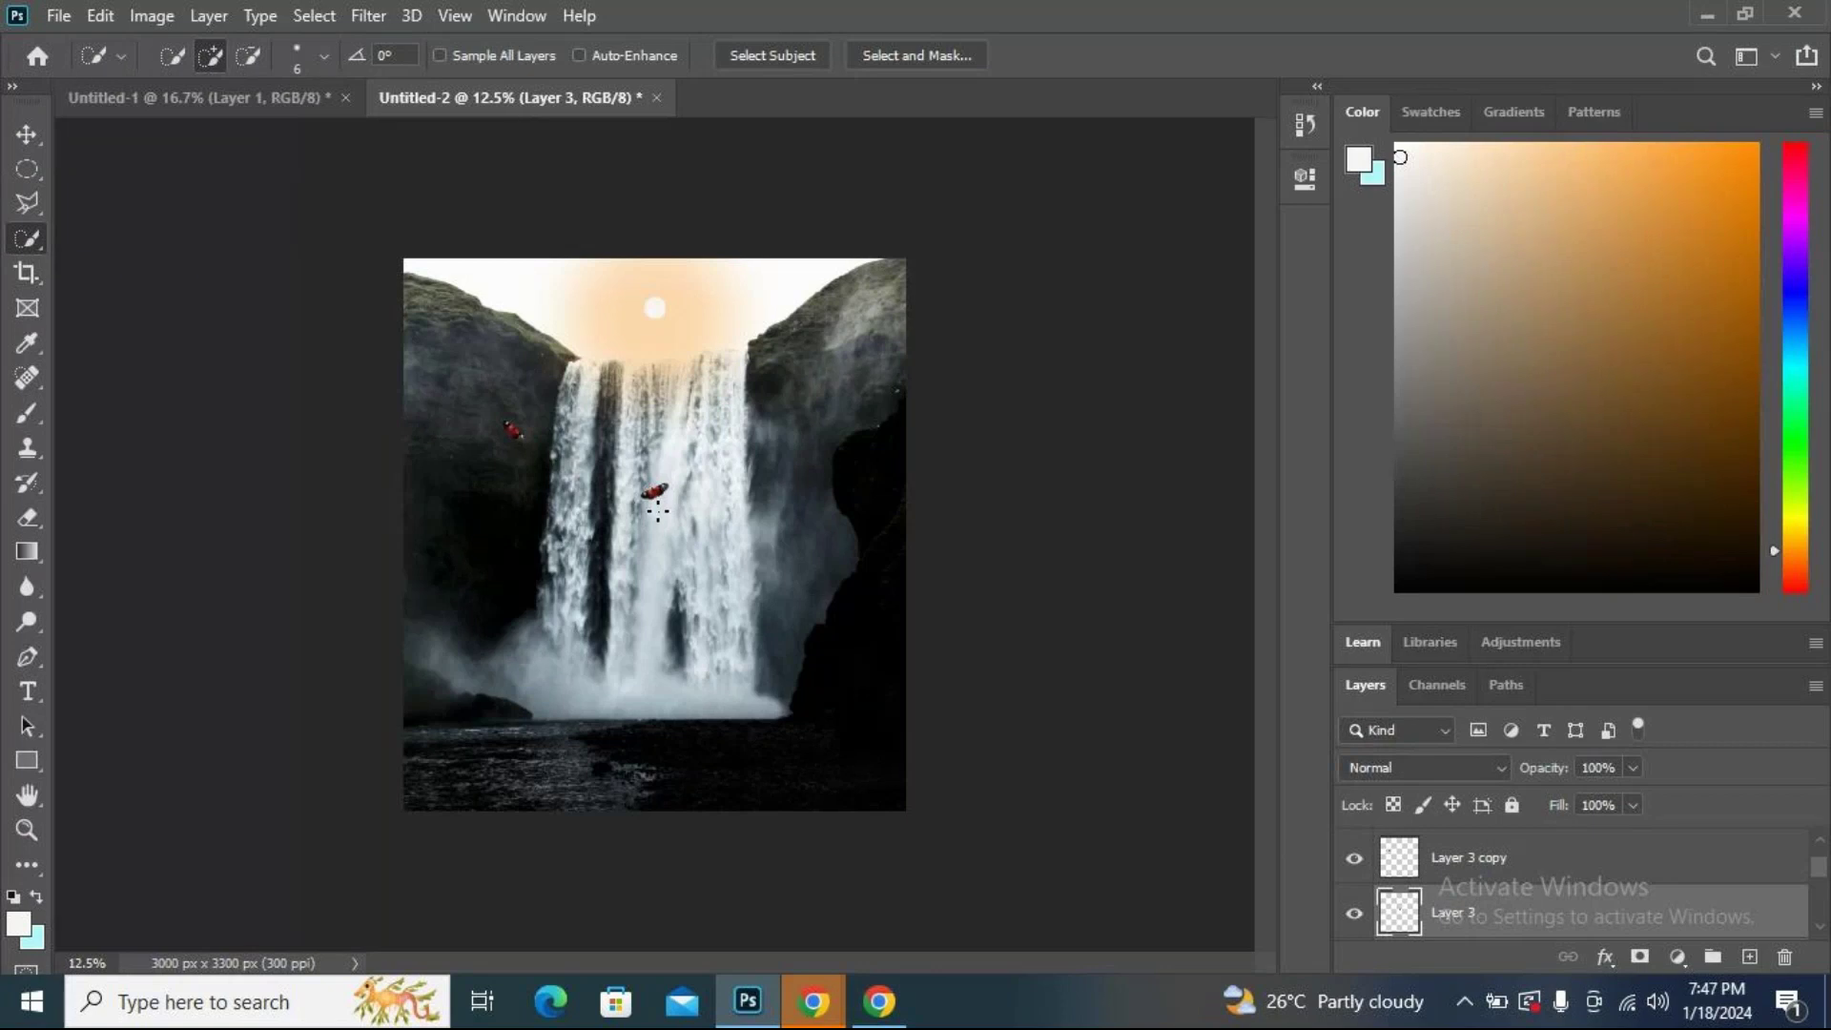
Try a Brightness/Contrast adjustment with brightness 69 and contrast 98 on Layer 3, and cancel it.
{"action": "left_click", "coordinate": [169, 15]}
{"action": "mouse_move", "coordinate": [211, 88]}
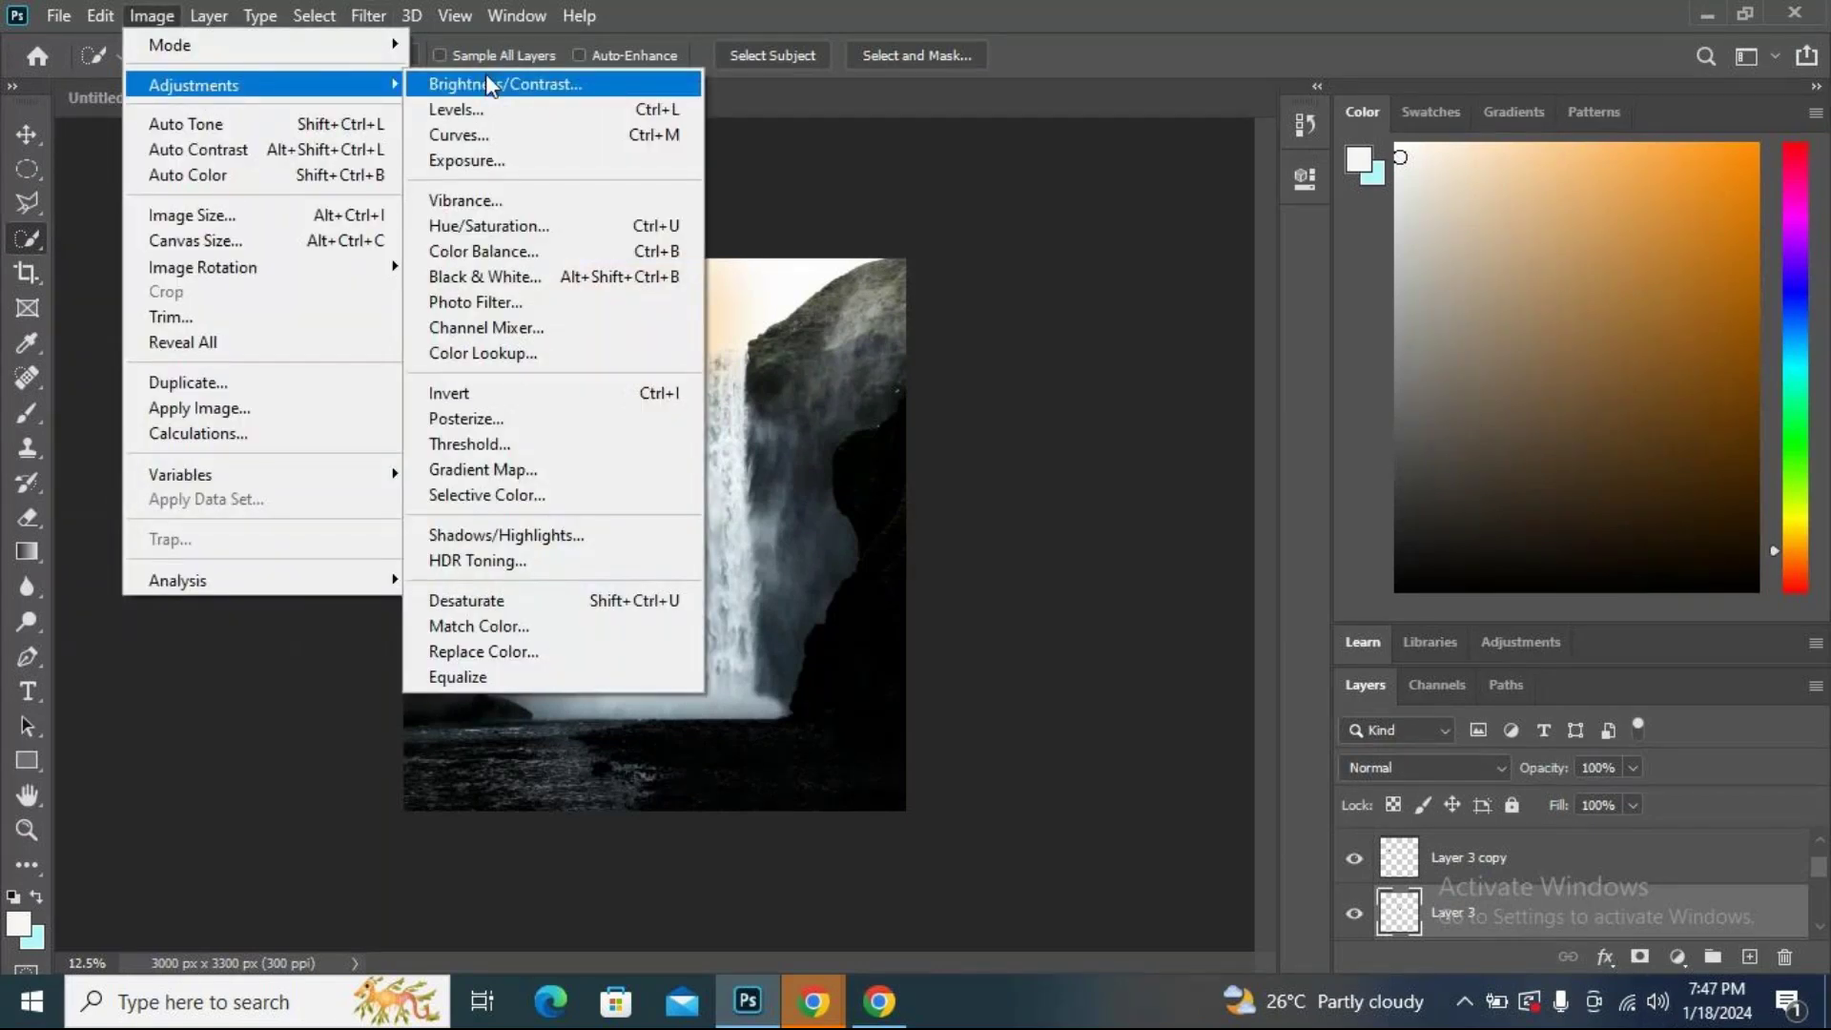
{"action": "left_click", "coordinate": [489, 84]}
{"action": "left_click_drag", "start_coordinate": [1158, 246], "coordinate": [1220, 247]}
{"action": "left_click_drag", "start_coordinate": [1160, 303], "coordinate": [1303, 291]}
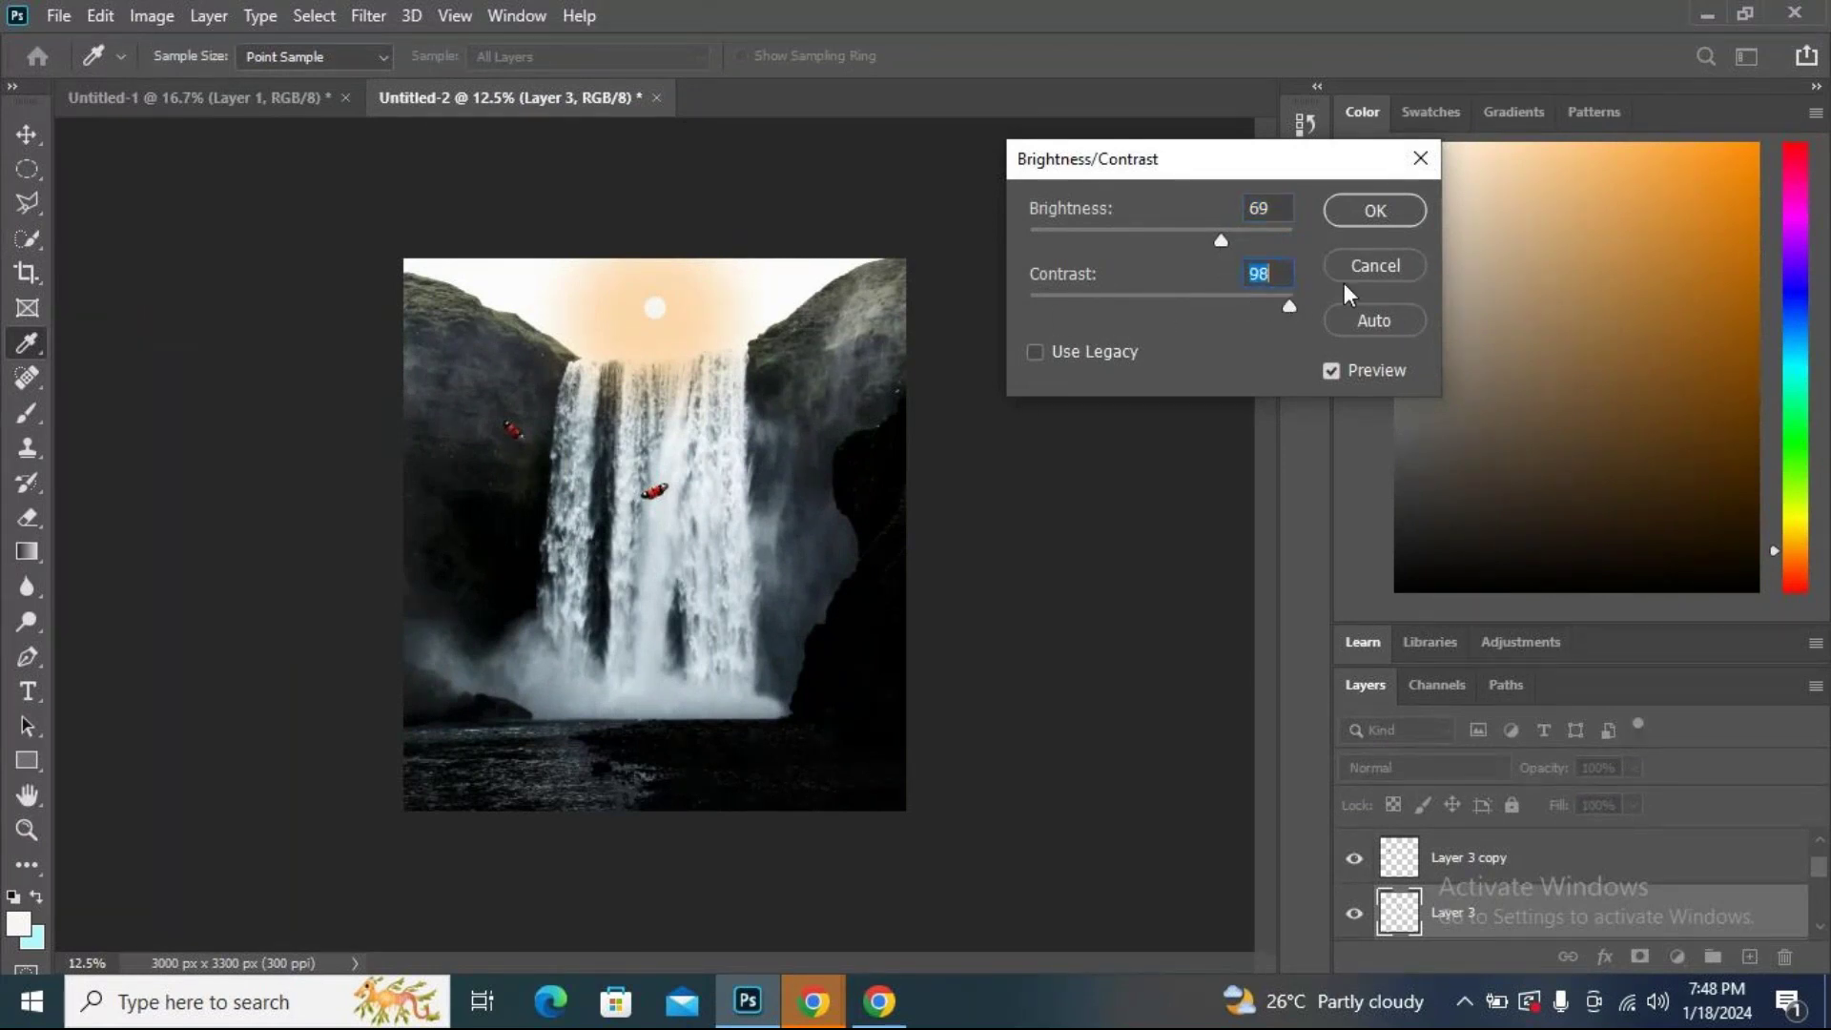
{"action": "left_click", "coordinate": [1371, 257]}
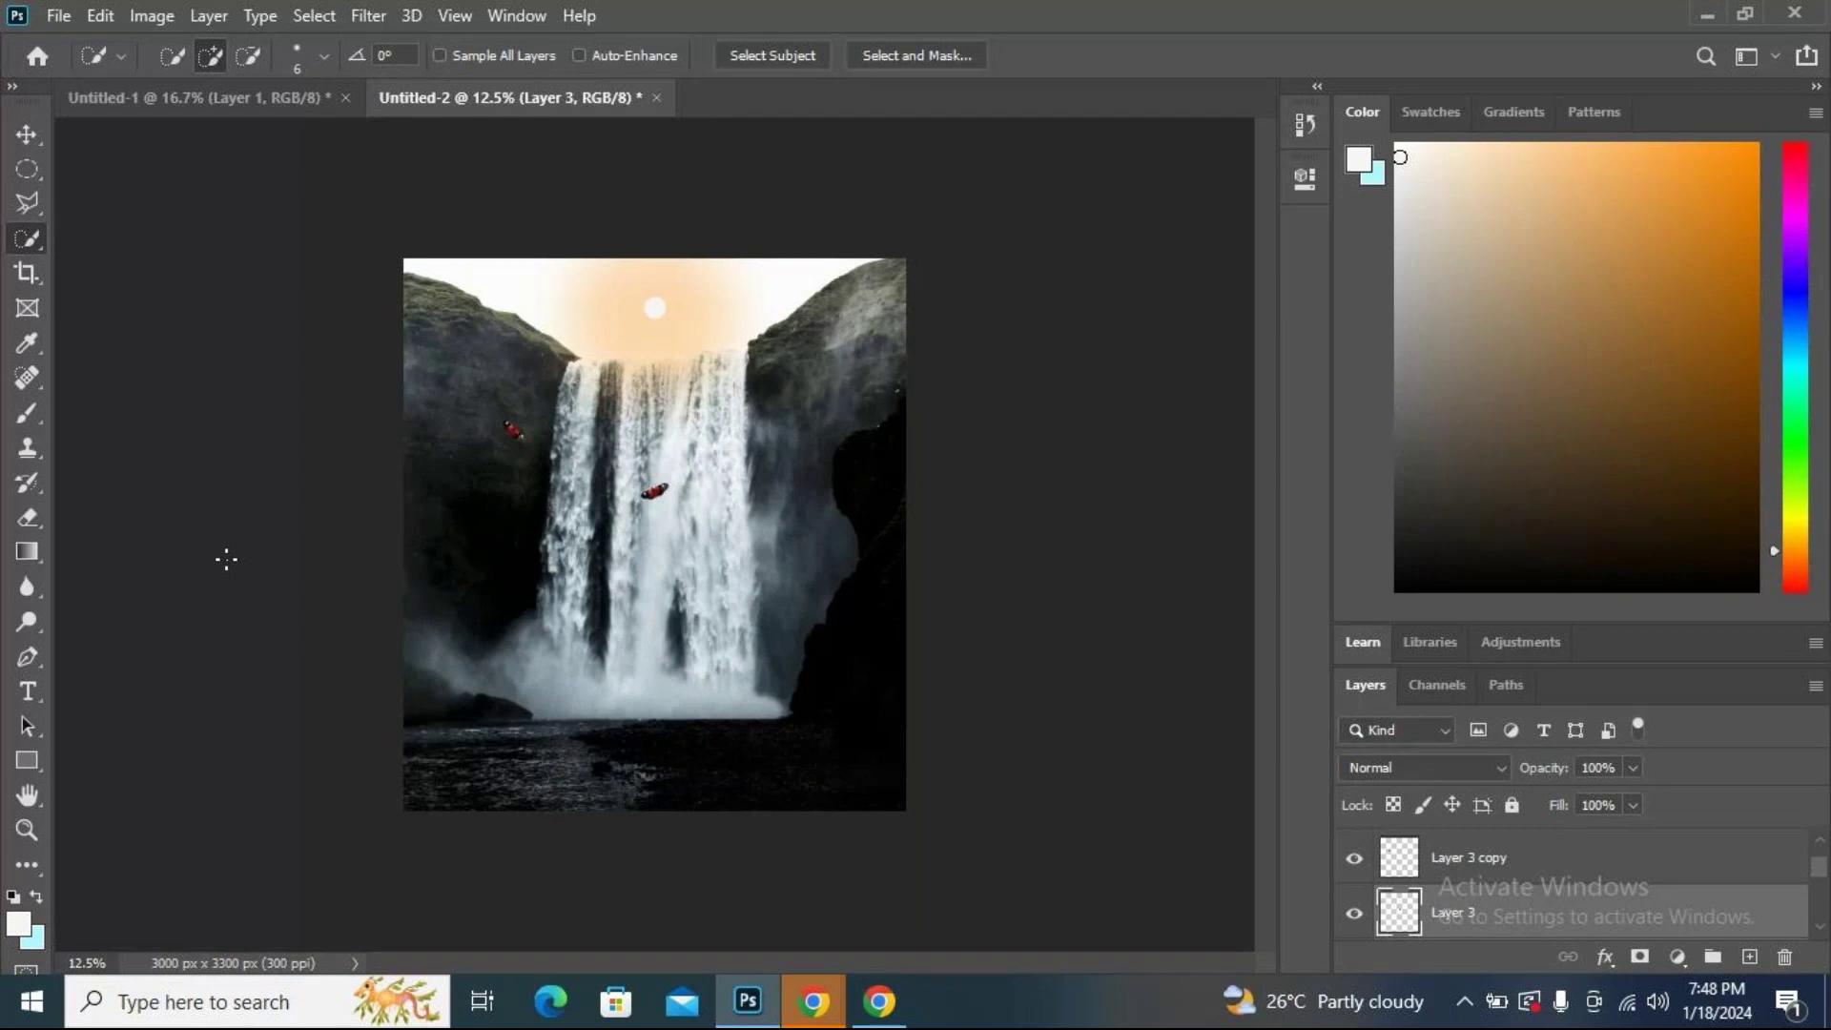
{"action": "left_click", "coordinate": [38, 208]}
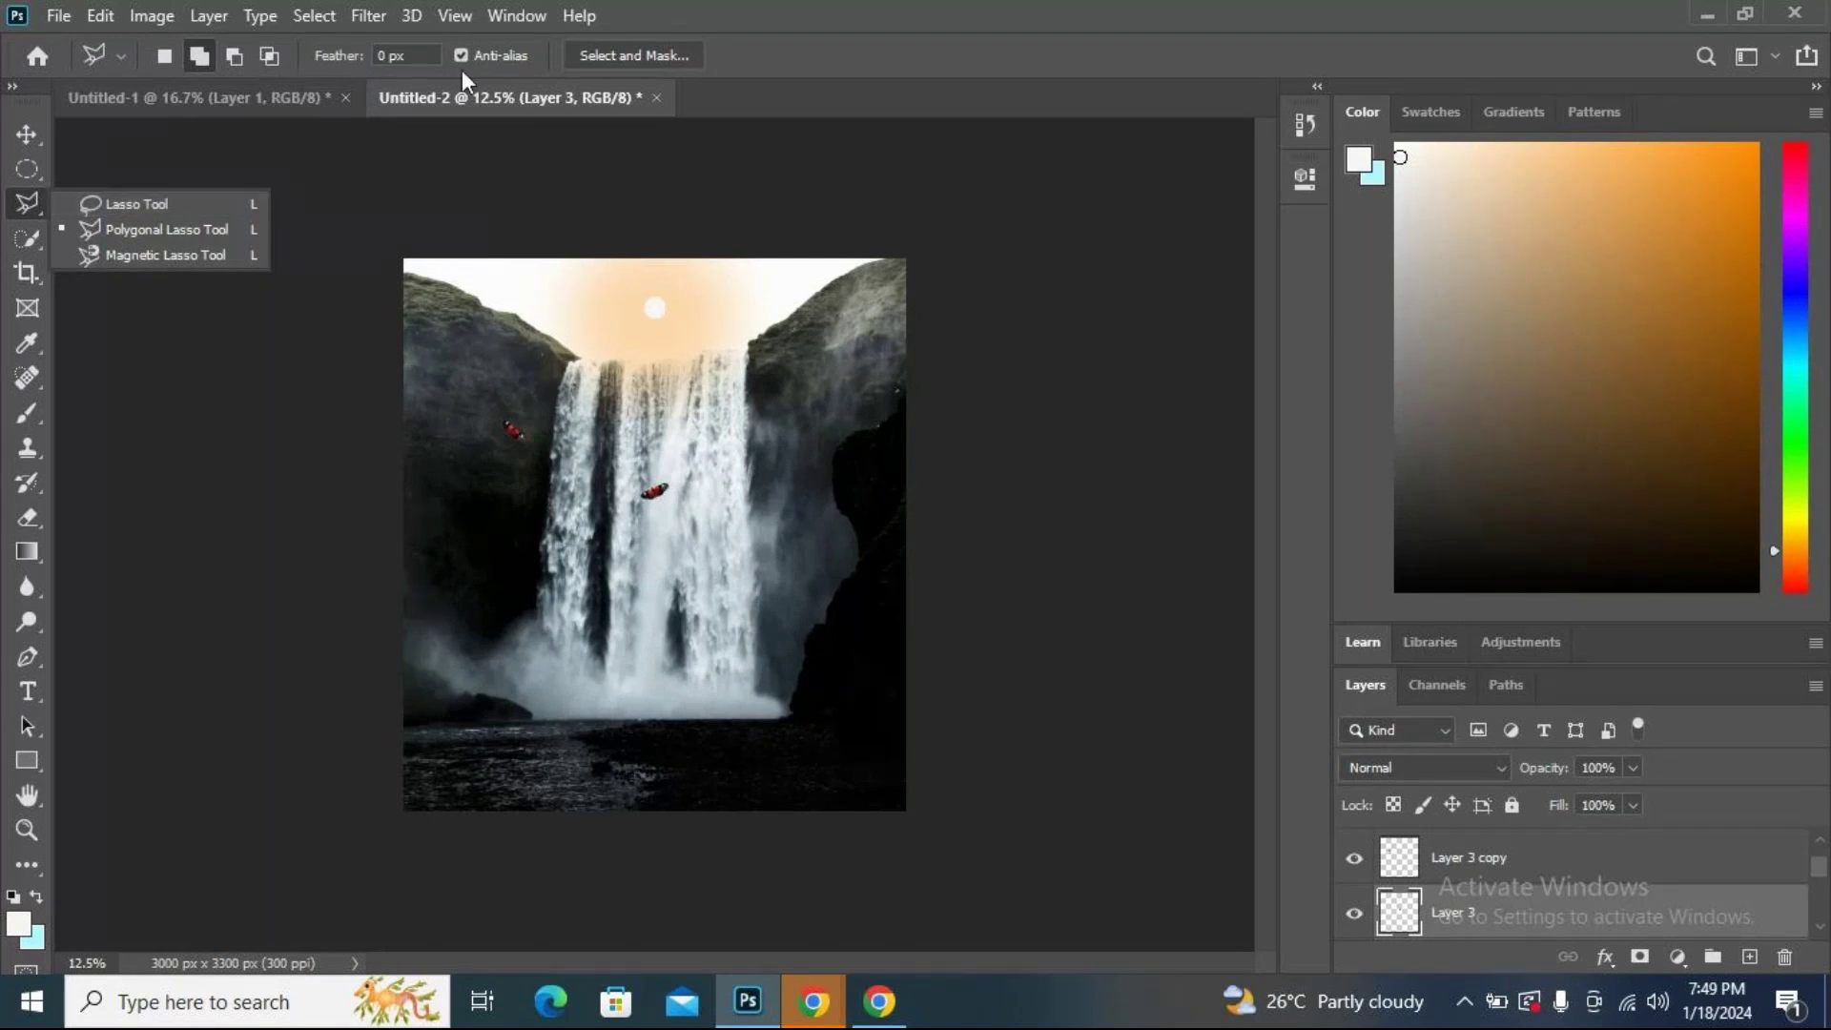
{"action": "left_click", "coordinate": [302, 217]}
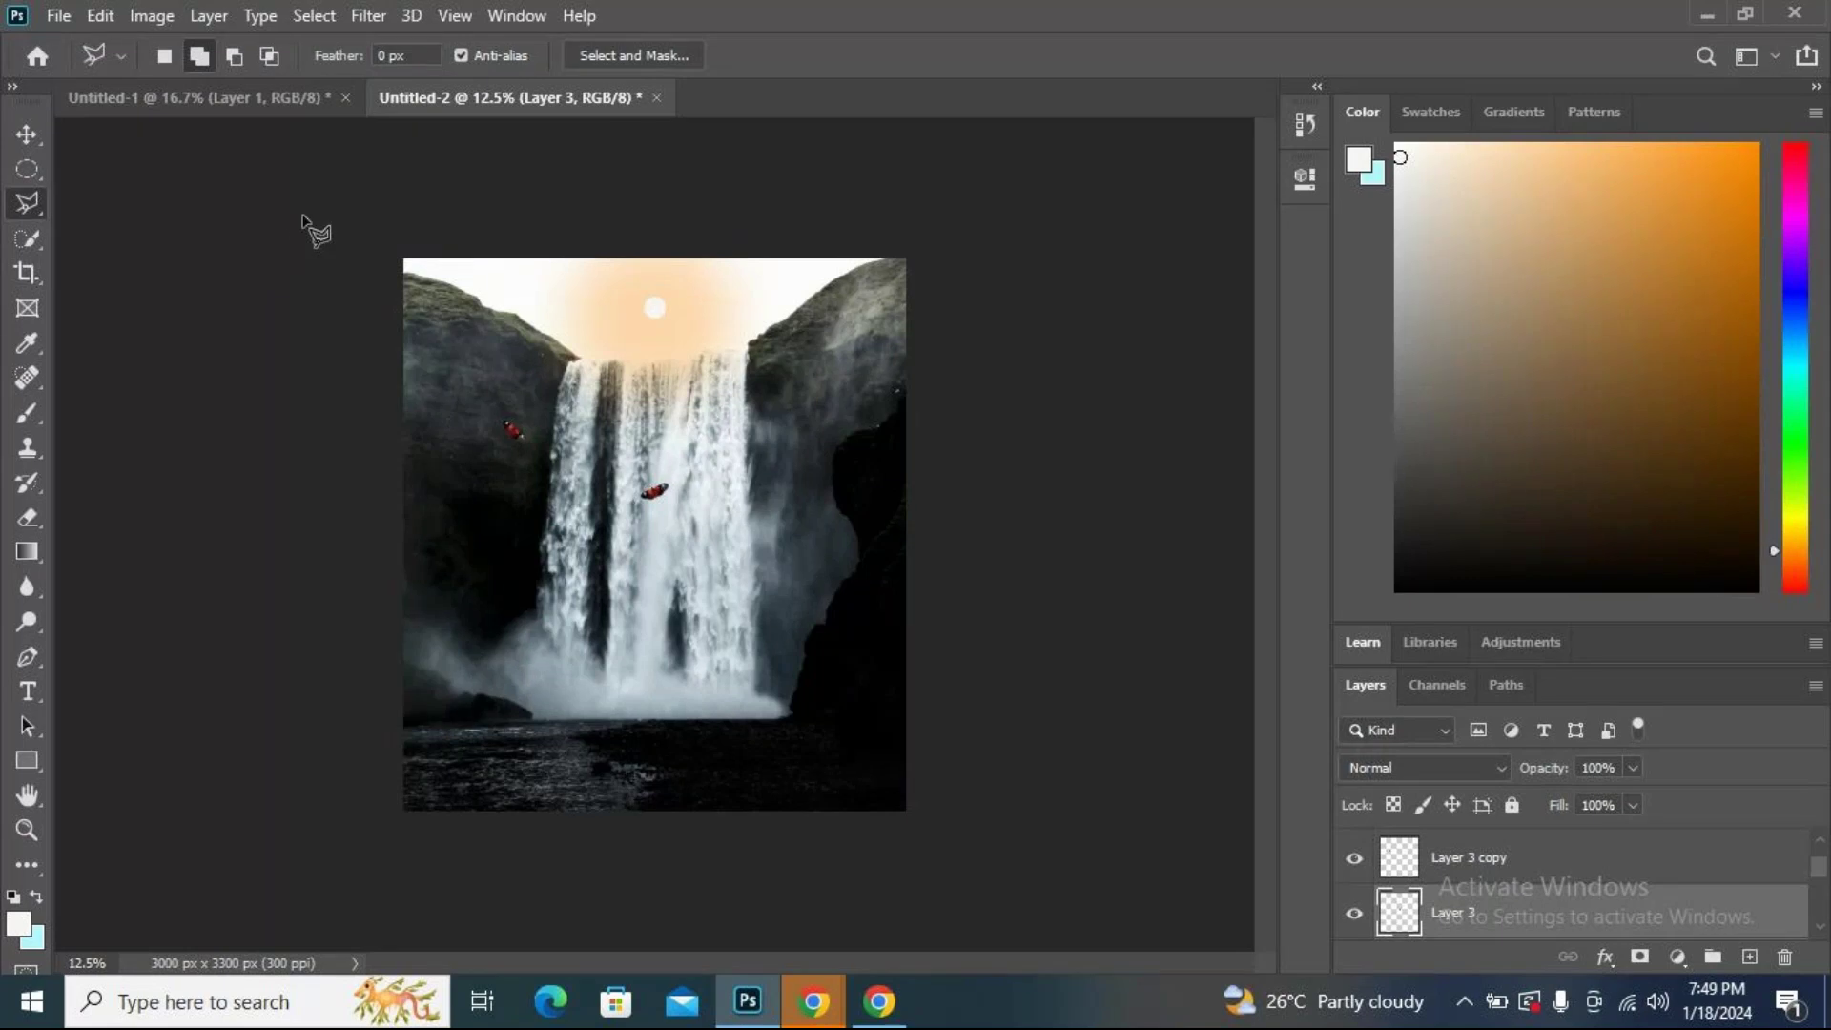
{"action": "double_click", "coordinate": [217, 282]}
{"action": "left_click", "coordinate": [794, 381]}
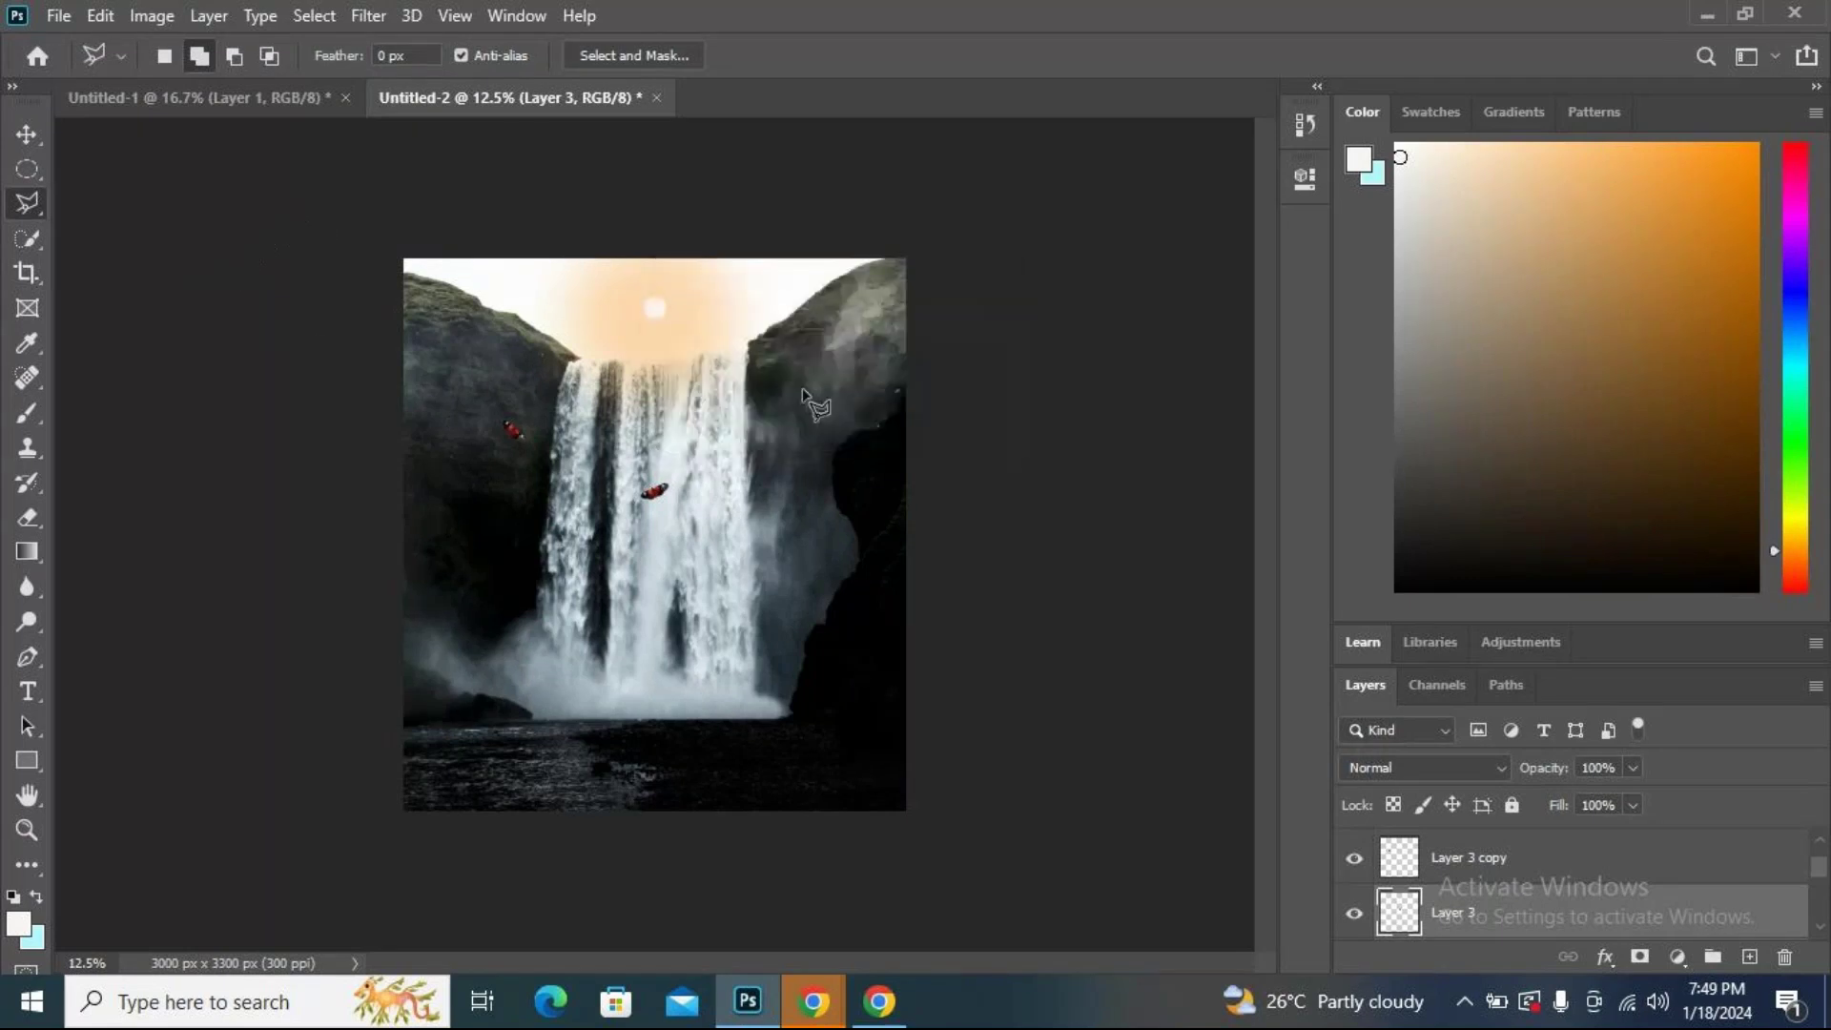
{"action": "left_click", "coordinate": [49, 248]}
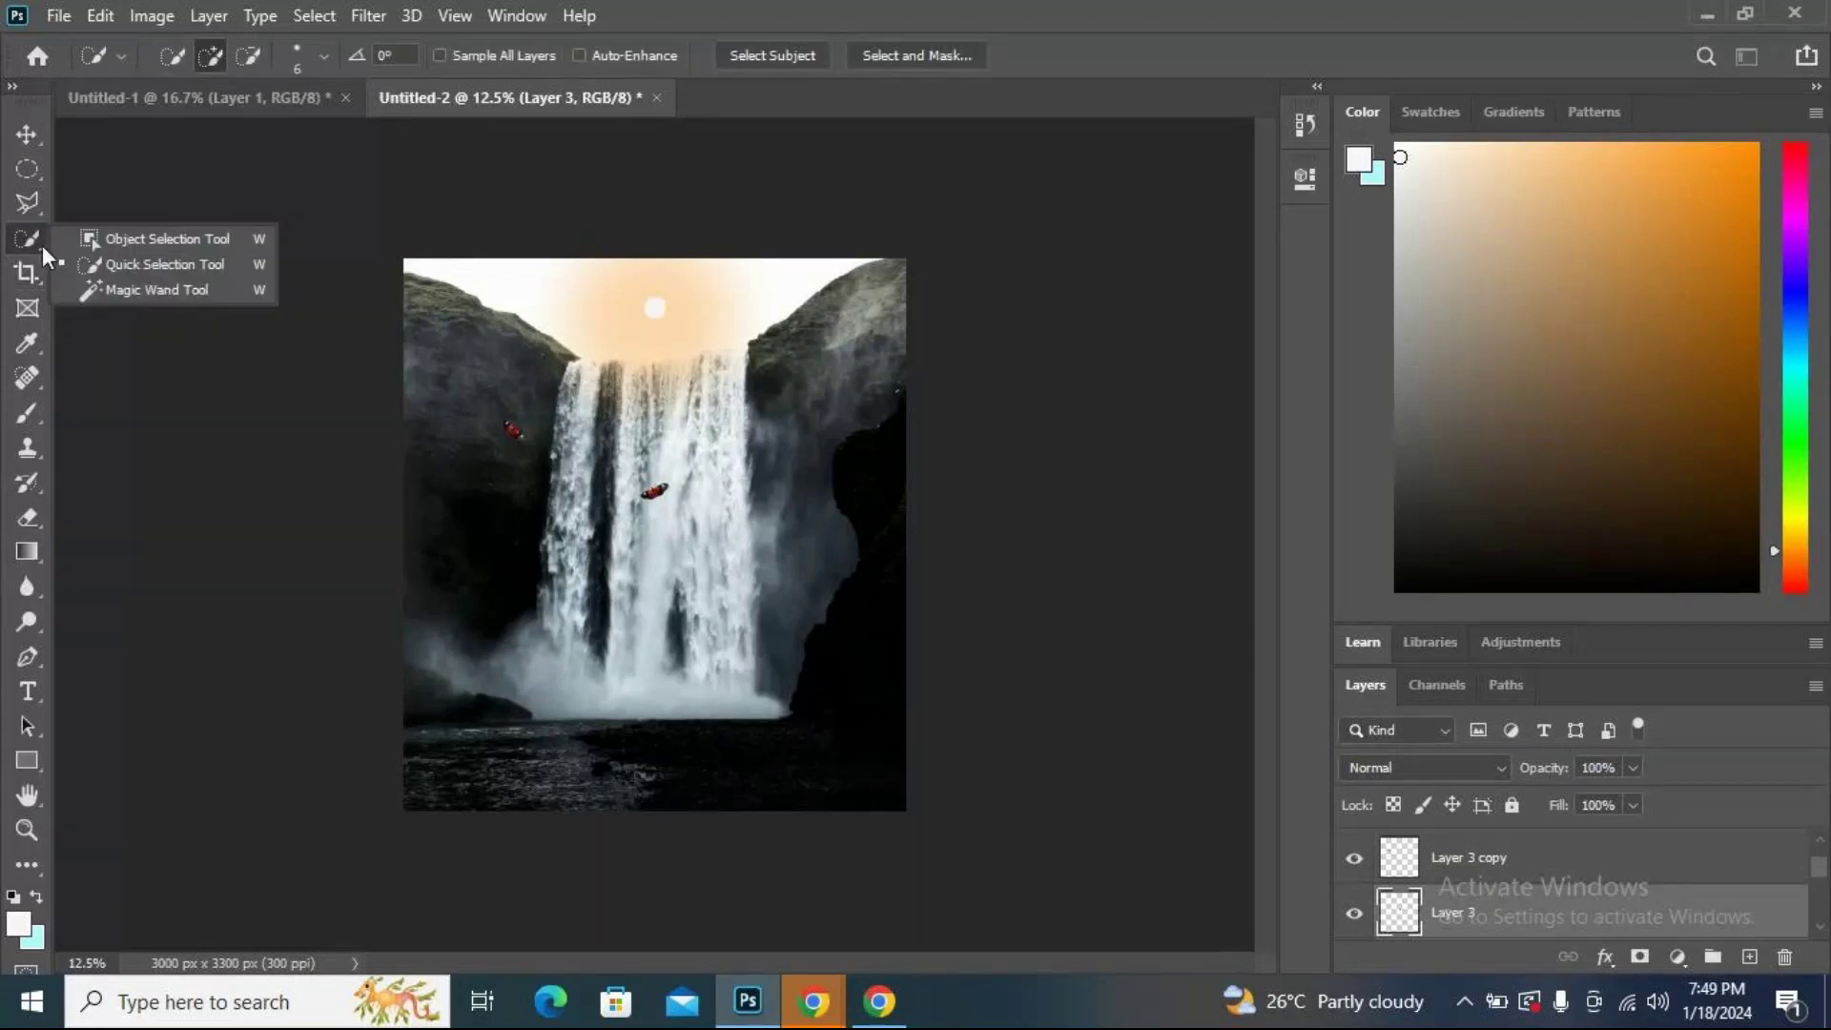
{"action": "left_click", "coordinate": [19, 244]}
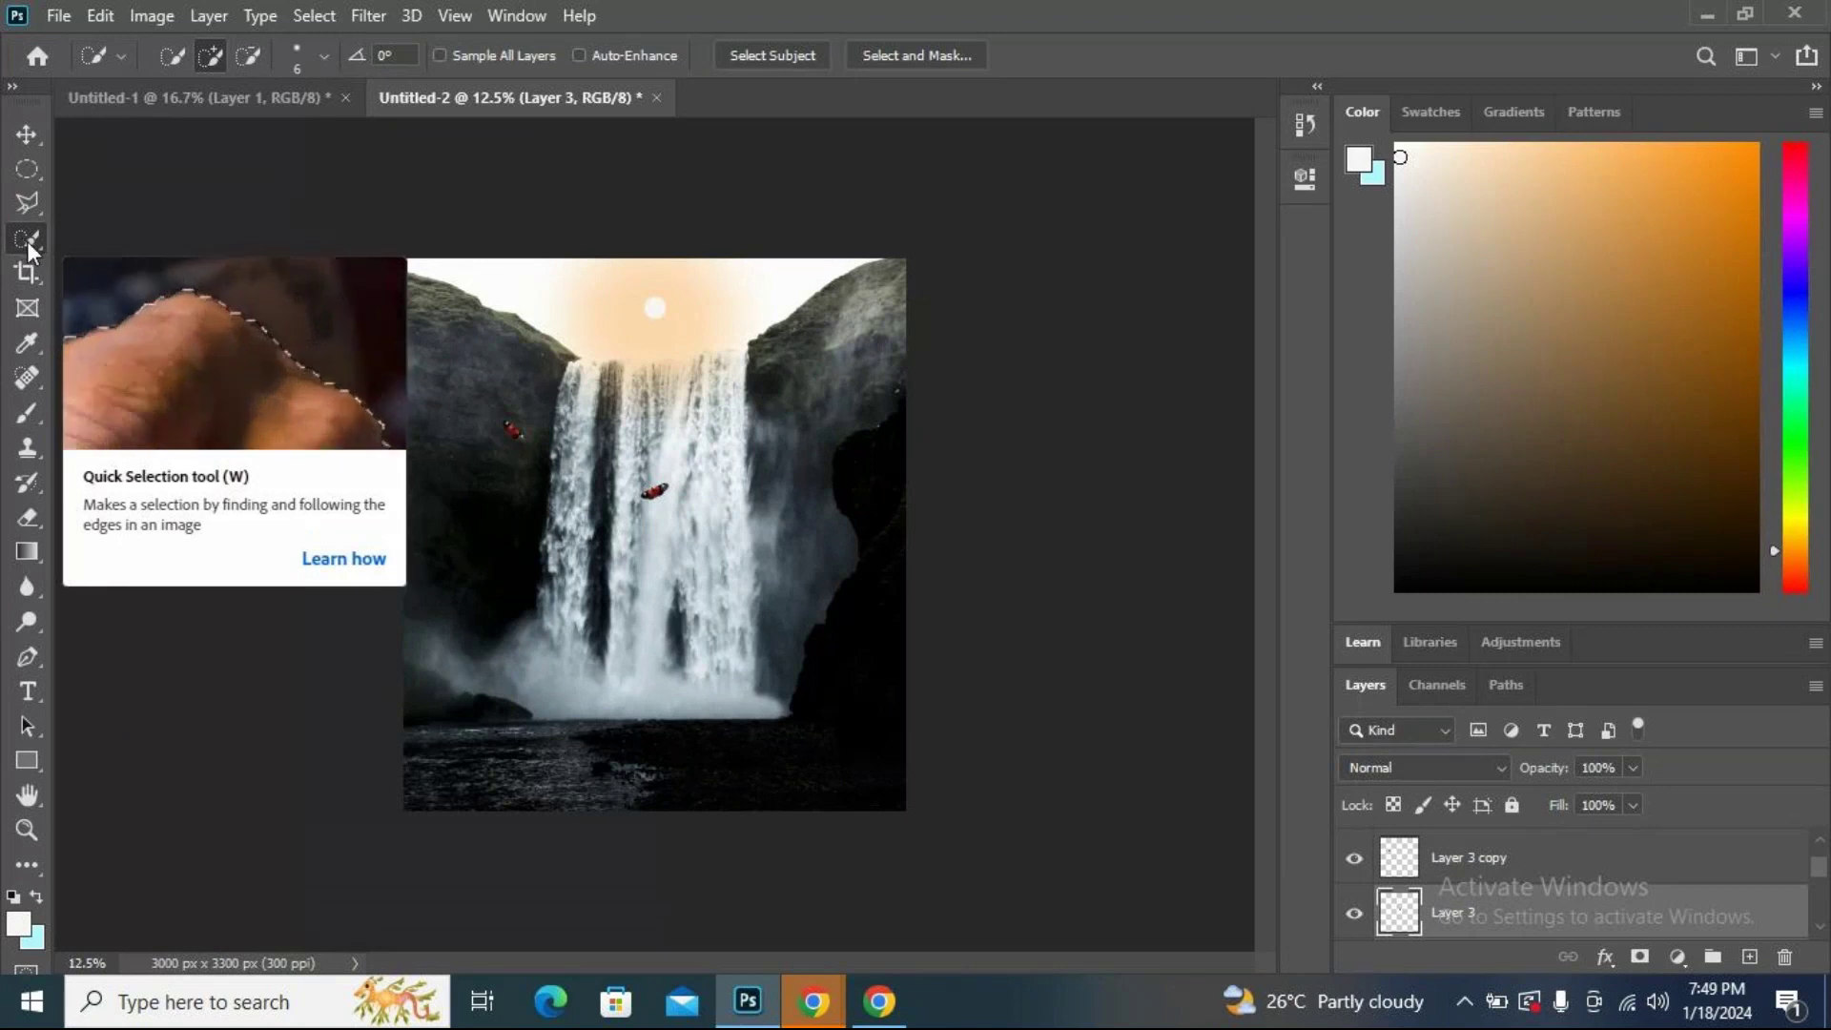
{"action": "right_click", "coordinate": [27, 241]}
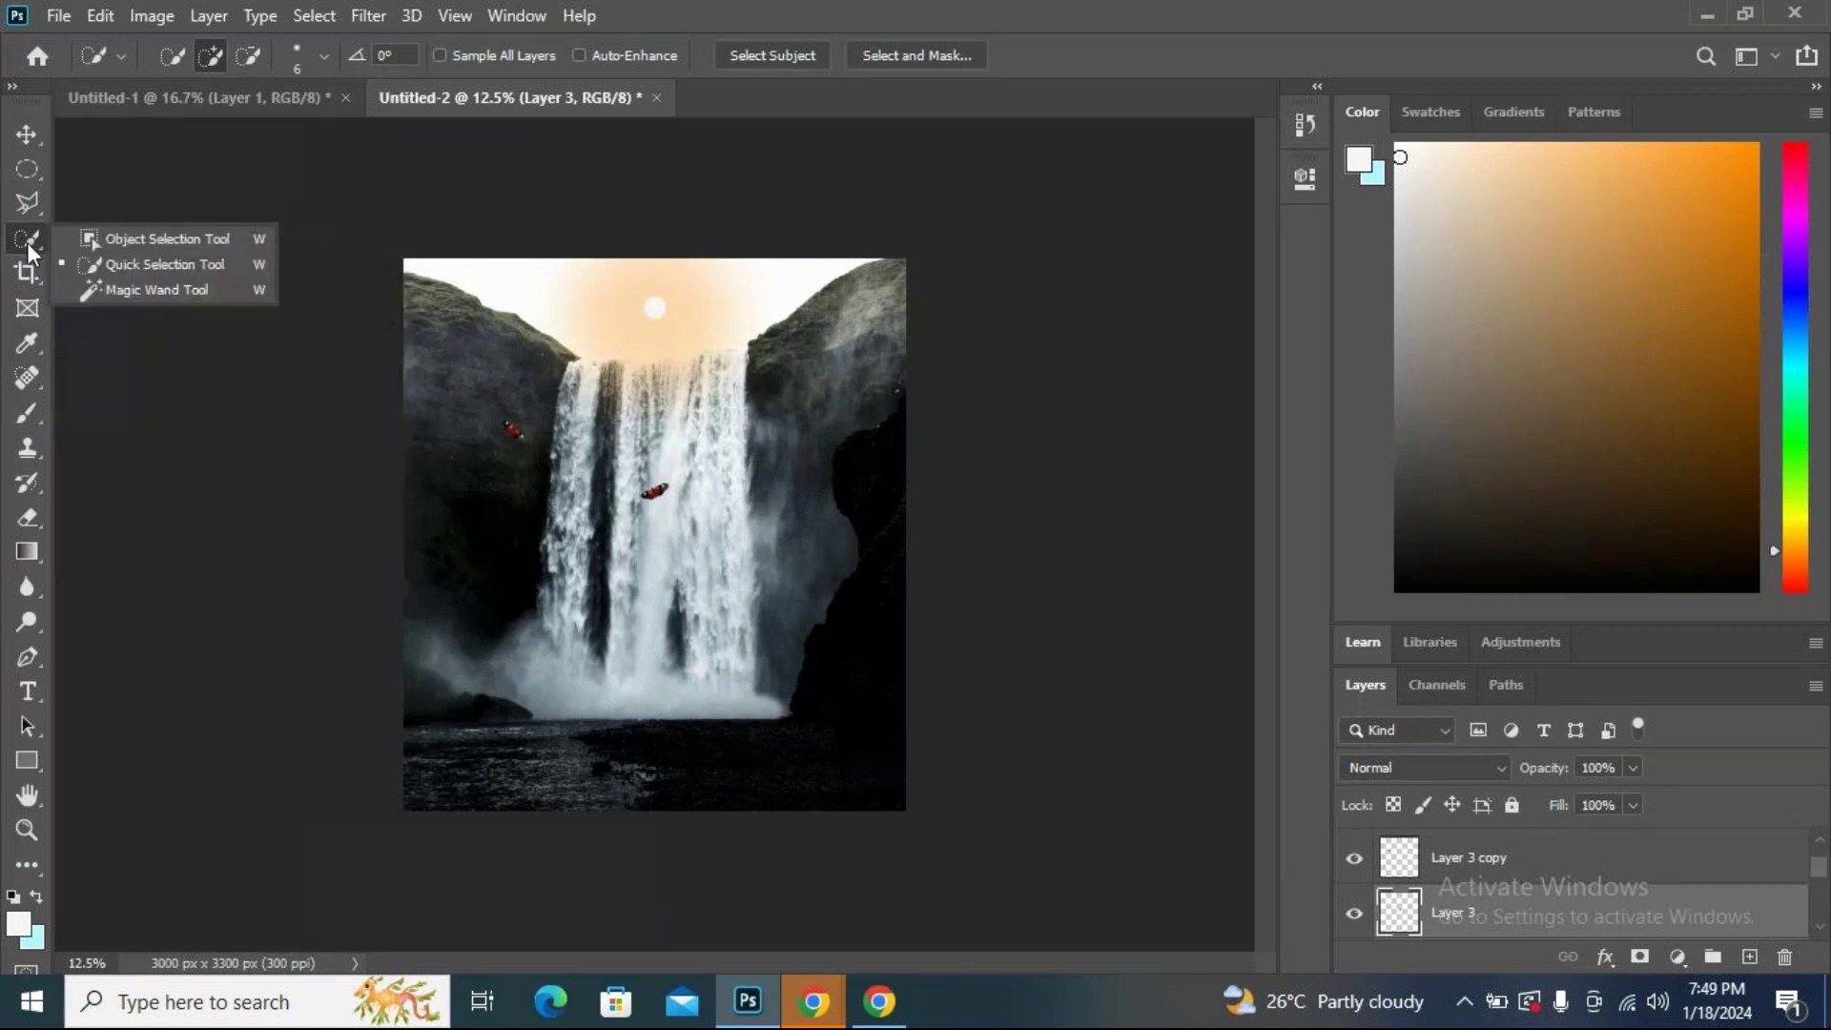
{"action": "left_click", "coordinate": [151, 240]}
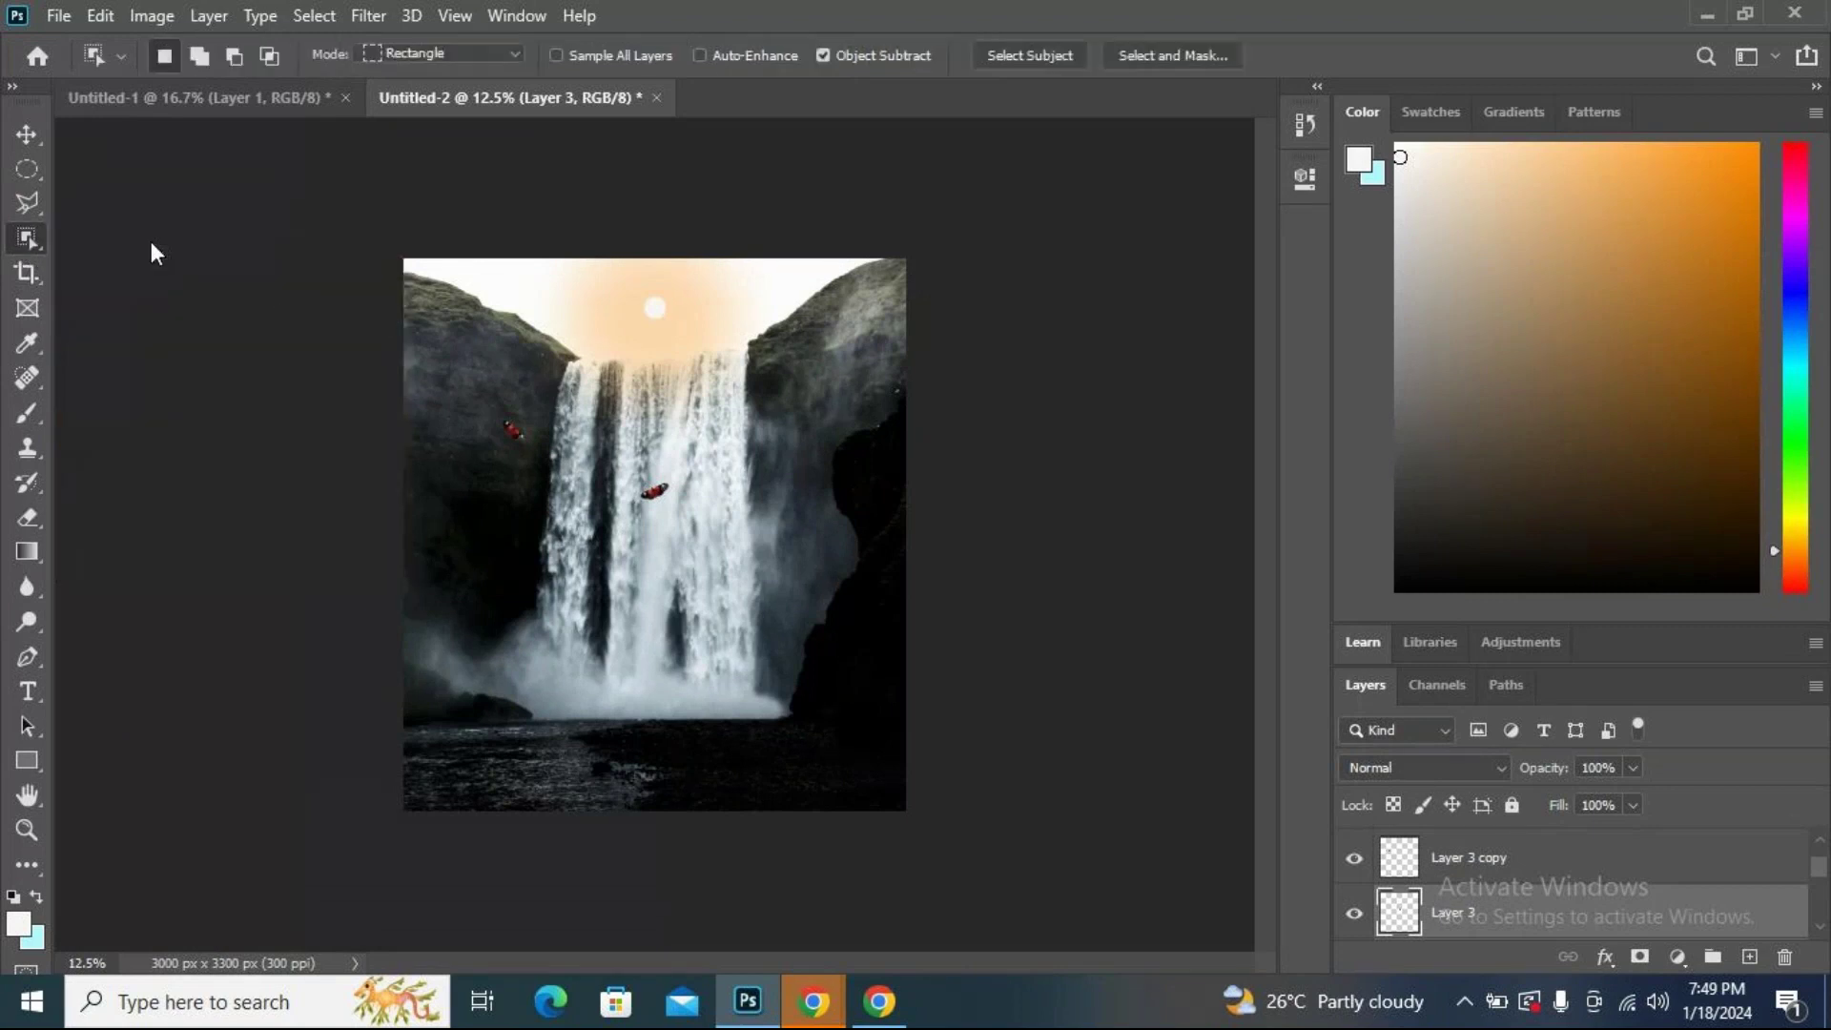
Select the empty area around the butterfly on Layer 3 with the Magic Wand tool at tolerance 32.
{"action": "right_click", "coordinate": [32, 249]}
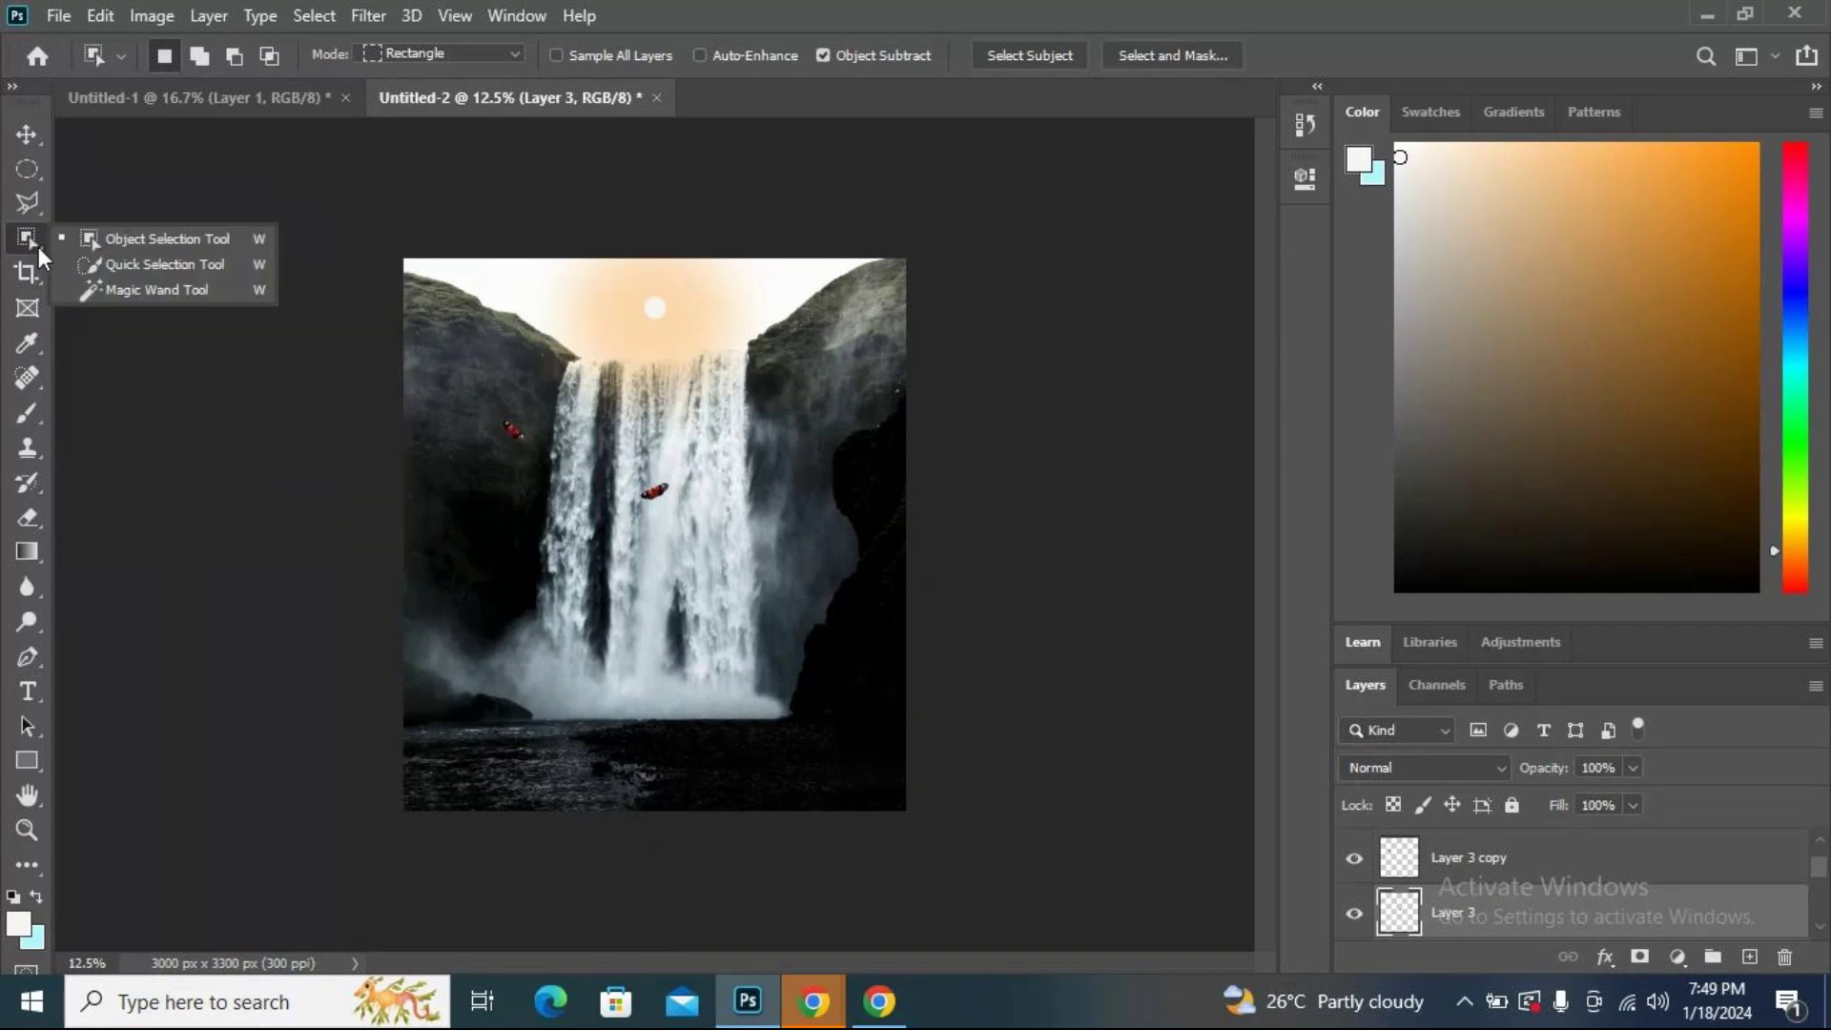
{"action": "left_click", "coordinate": [117, 287]}
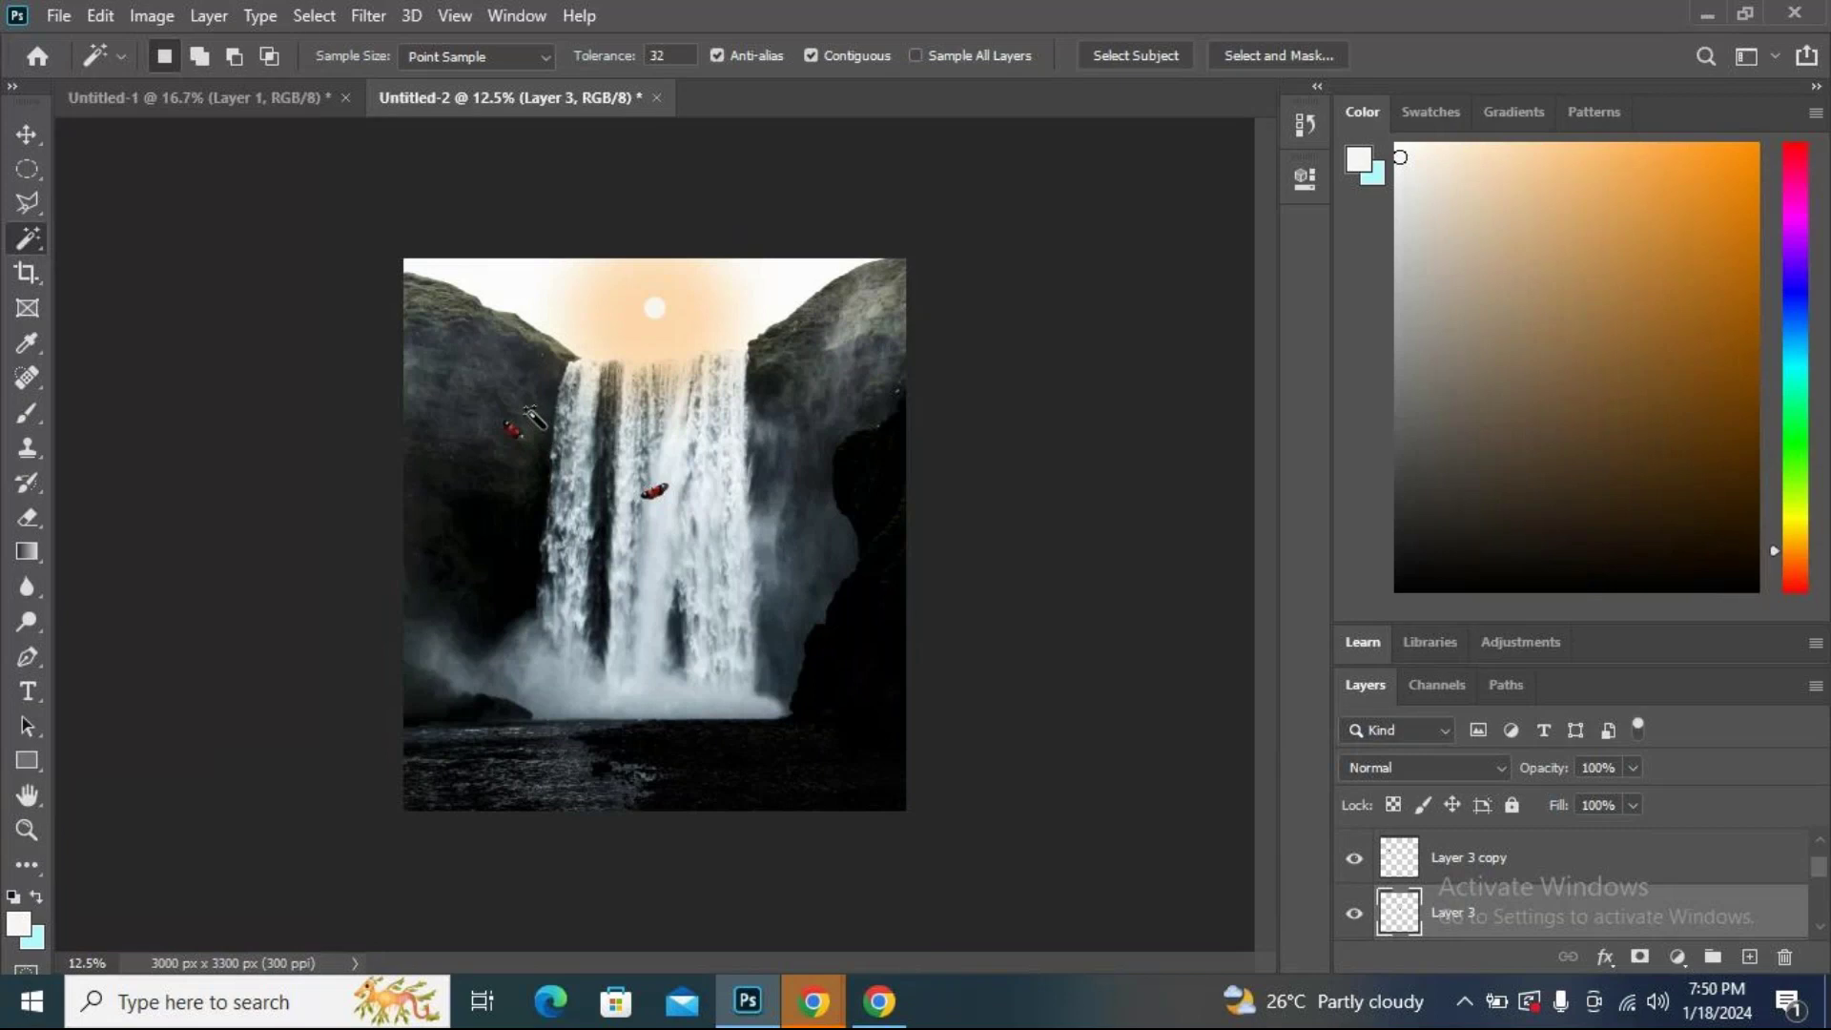
{"action": "left_click", "coordinate": [526, 409]}
In the Untitled-1 deer composite, select the empty area around the deer on Layer 1 with the Magic Wand.
{"action": "left_click", "coordinate": [238, 95]}
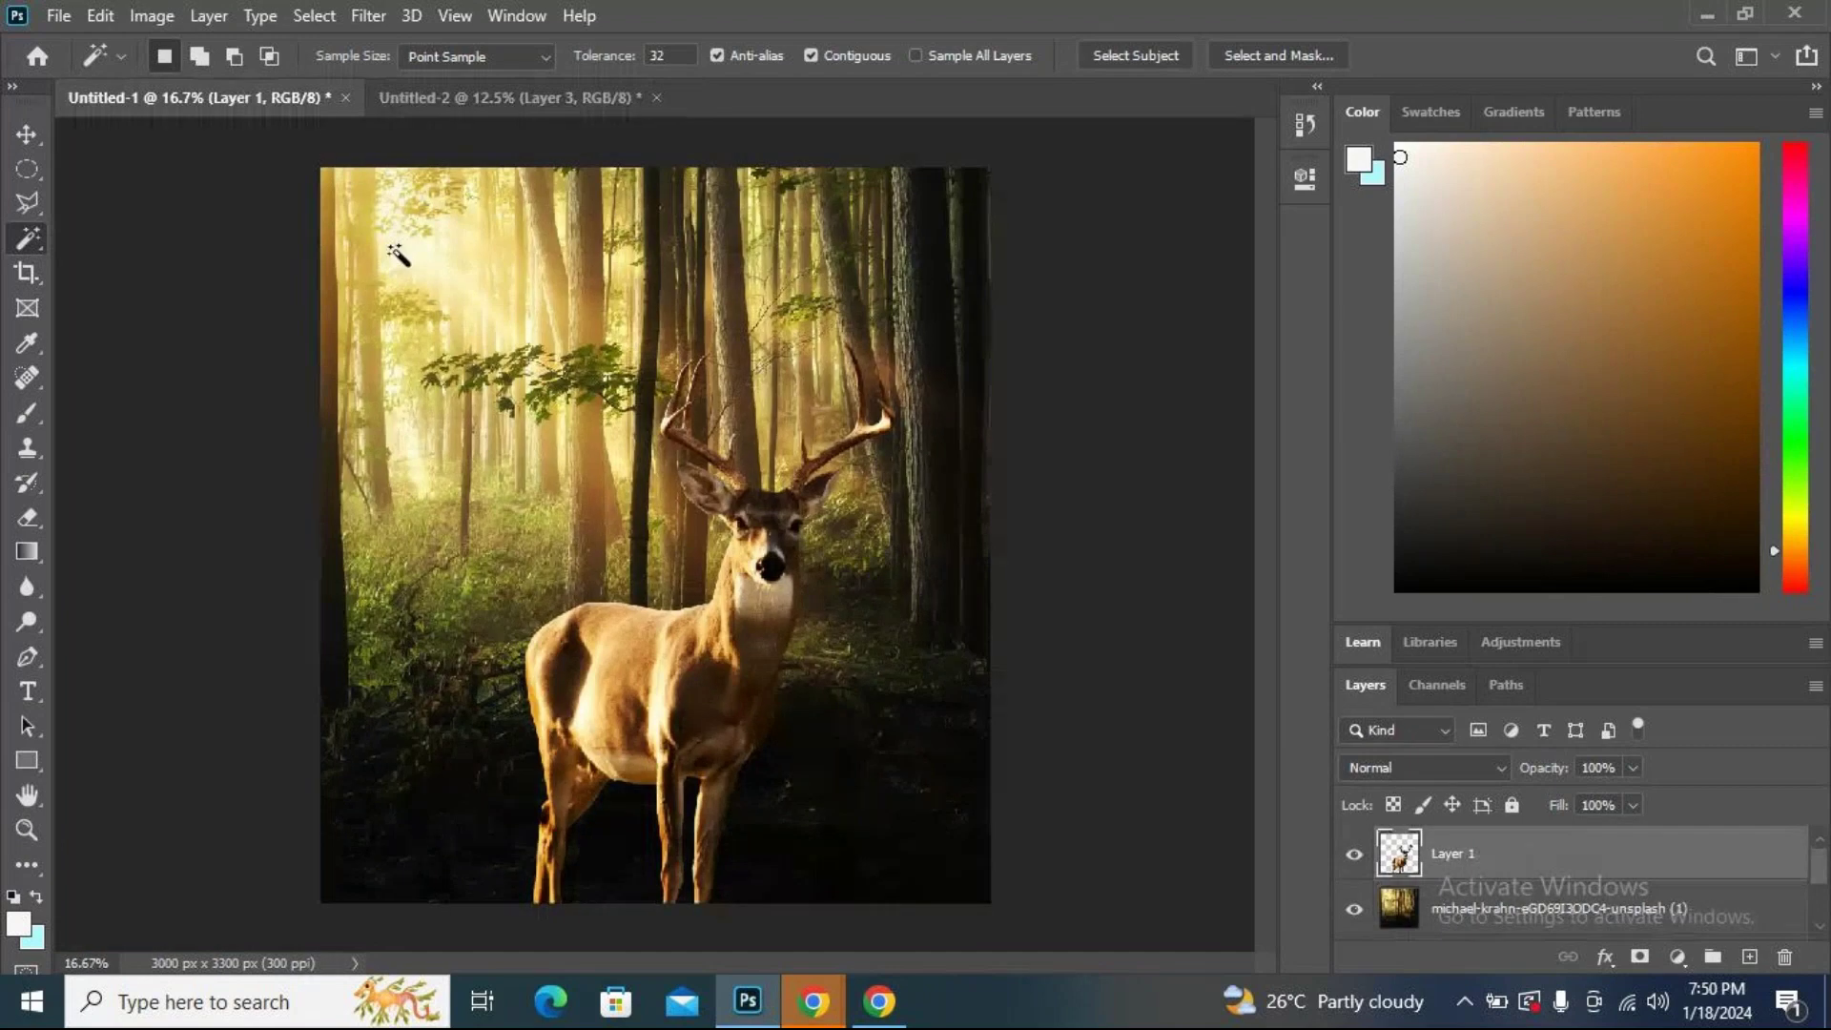
{"action": "left_click", "coordinate": [538, 364]}
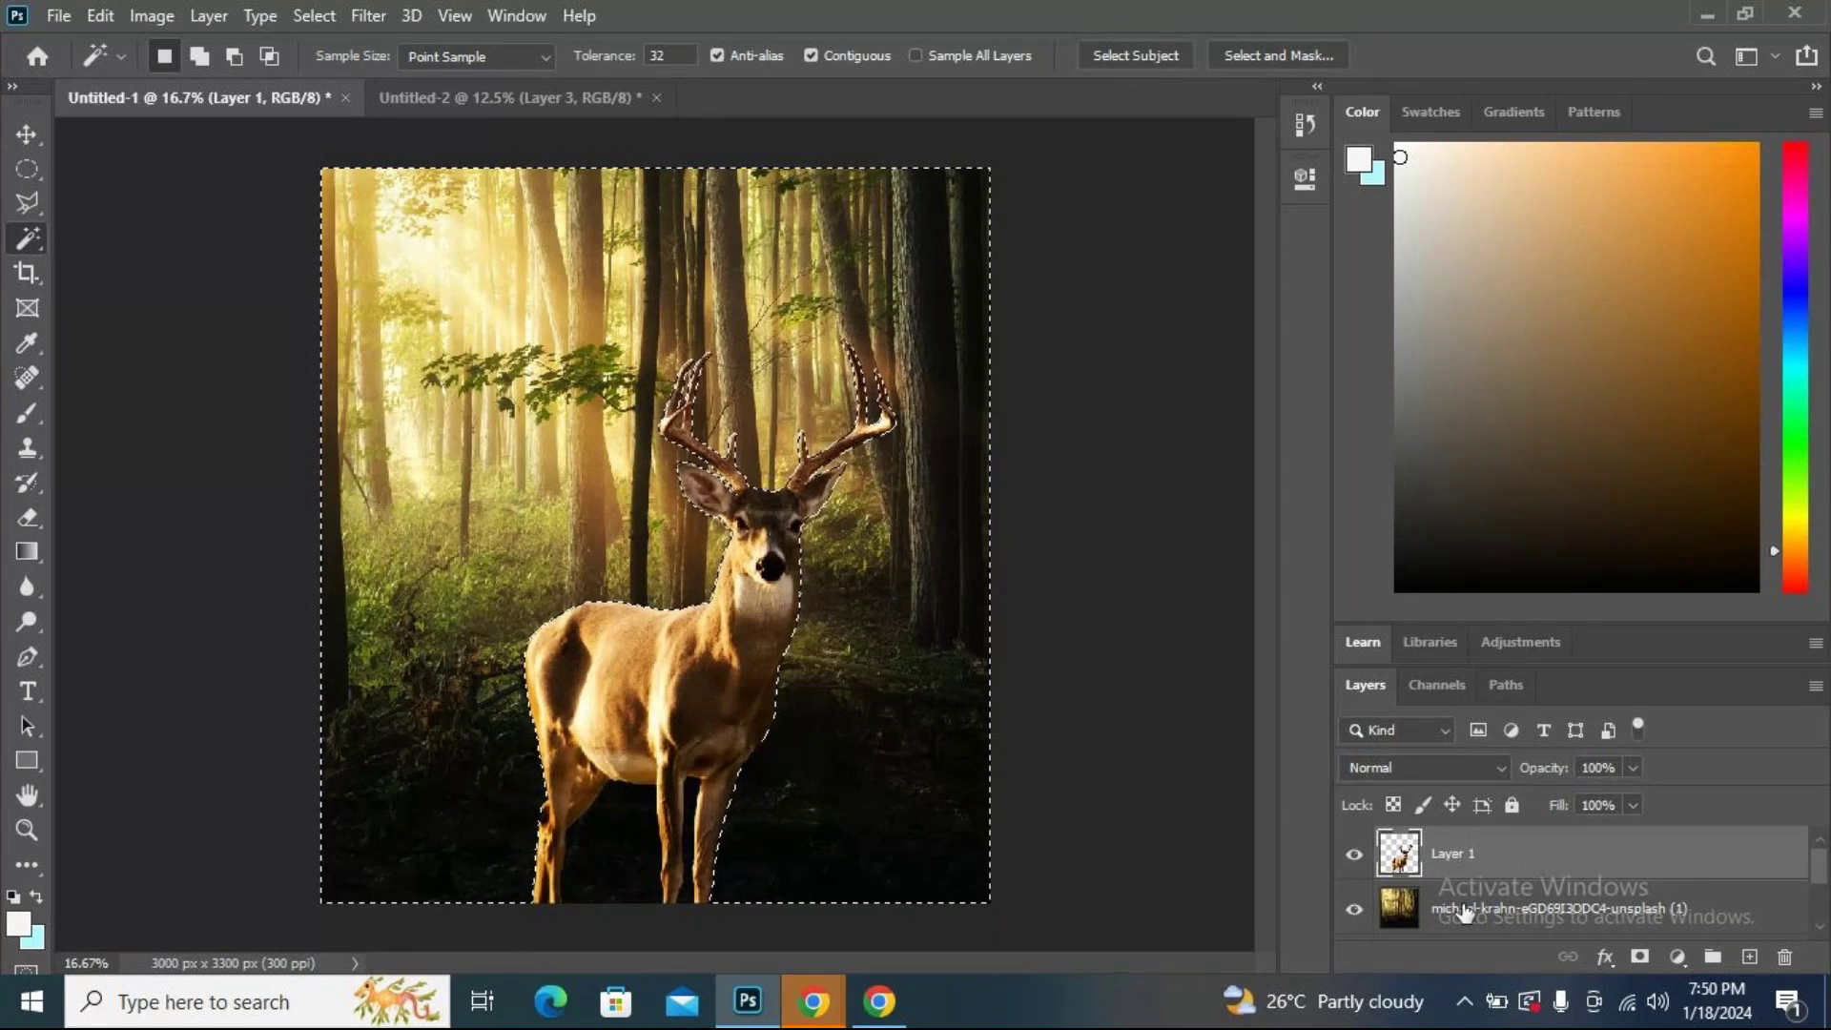
Try deleting the selected area from the forest photo layer, undo the deletion, and return to the Untitled-2 waterfall composite.
{"action": "left_click", "coordinate": [1466, 908]}
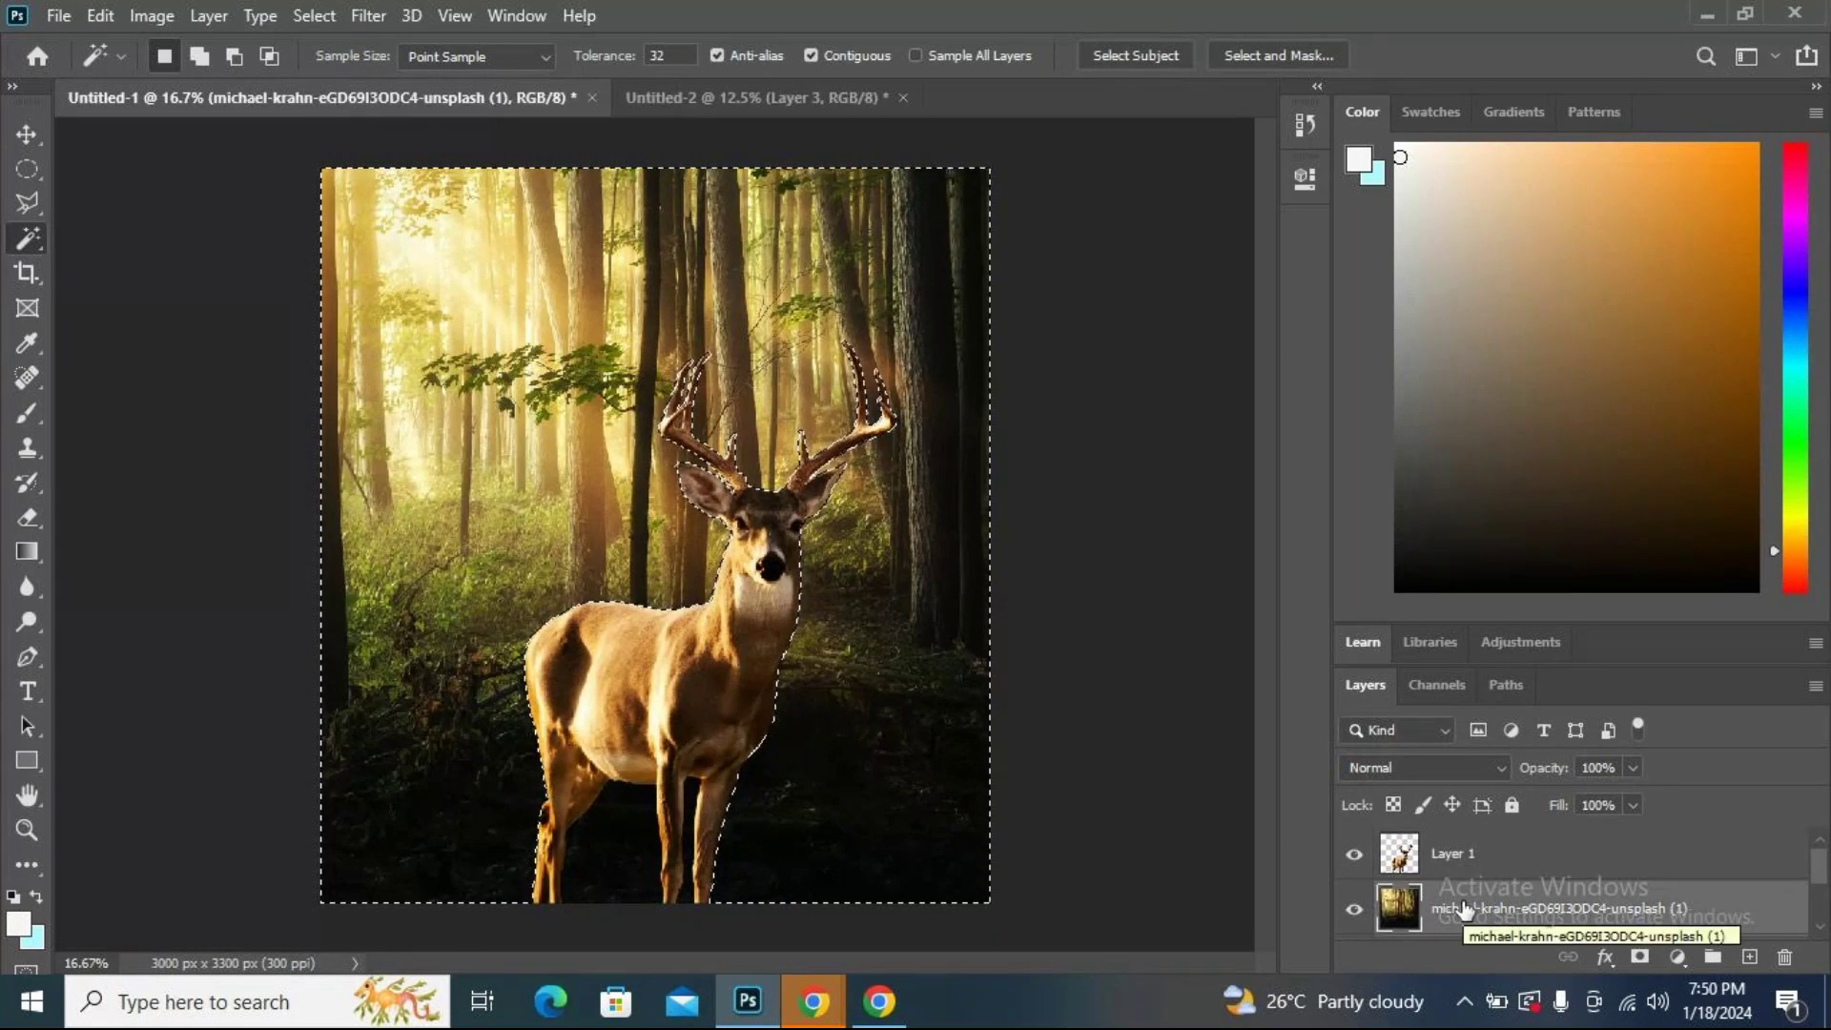
{"action": "key", "text": "Delete"}
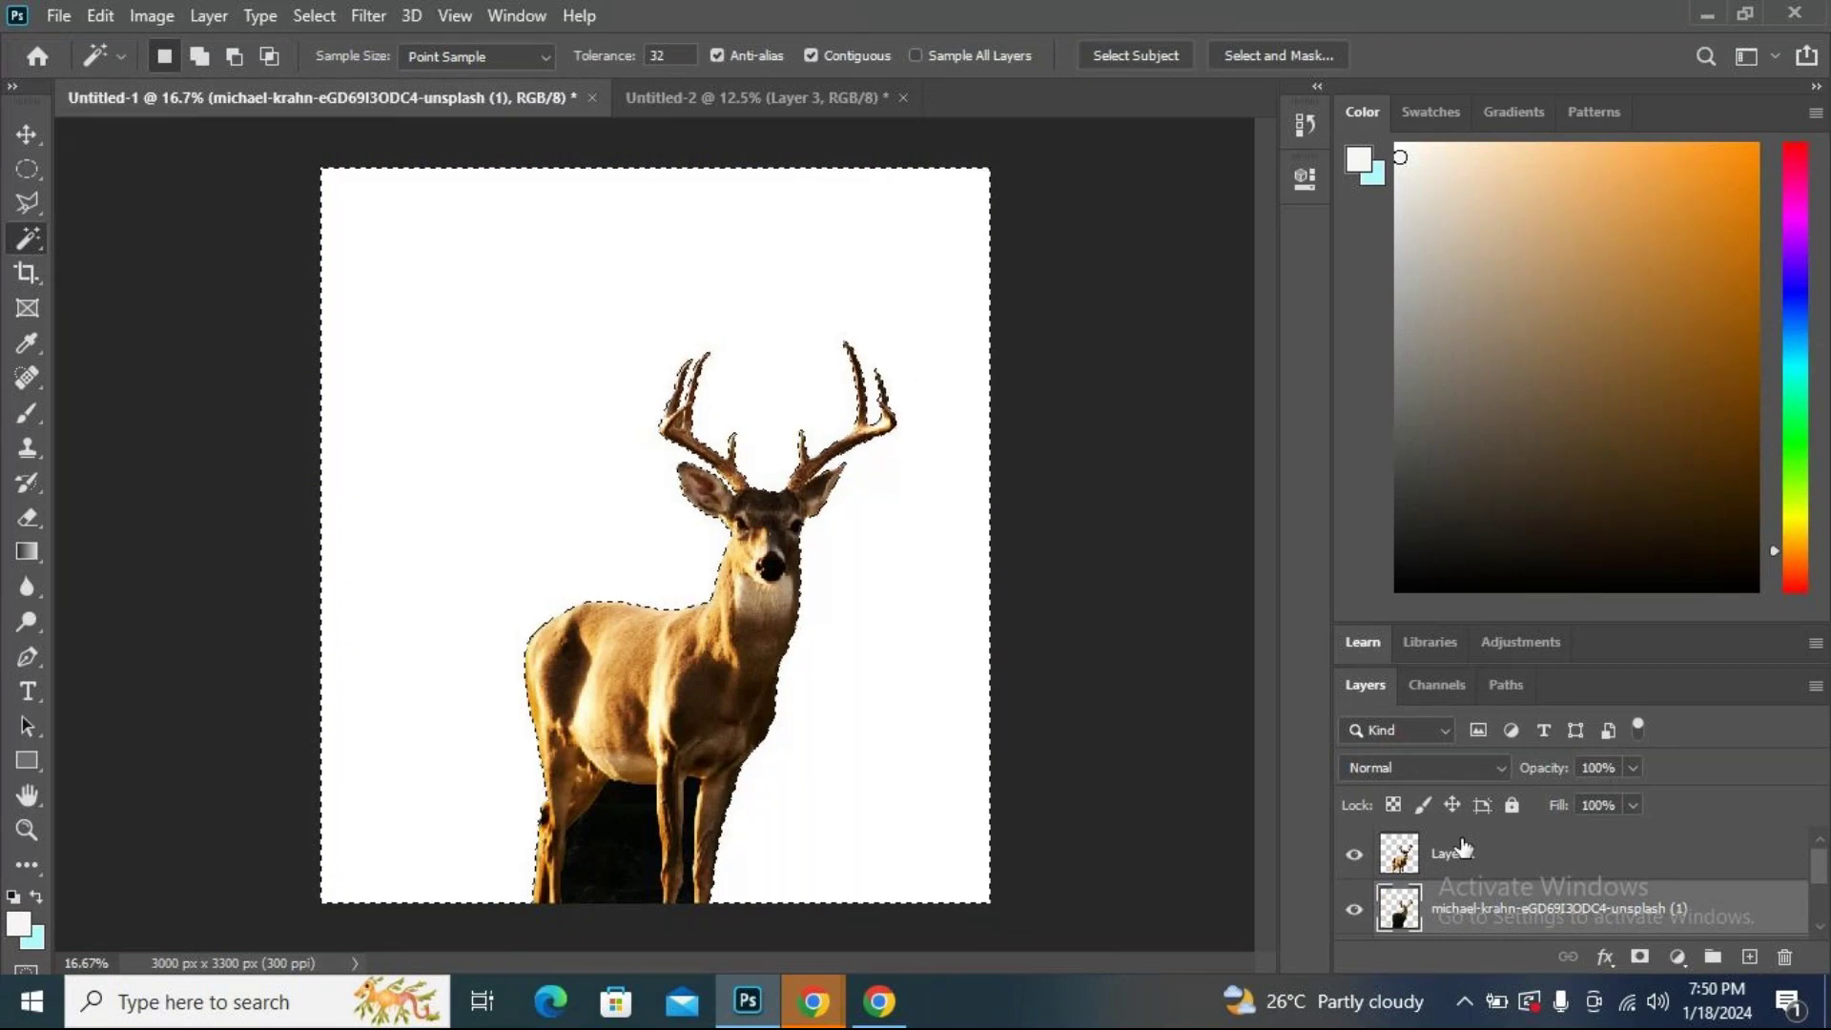
{"action": "key", "text": "ctrl+z"}
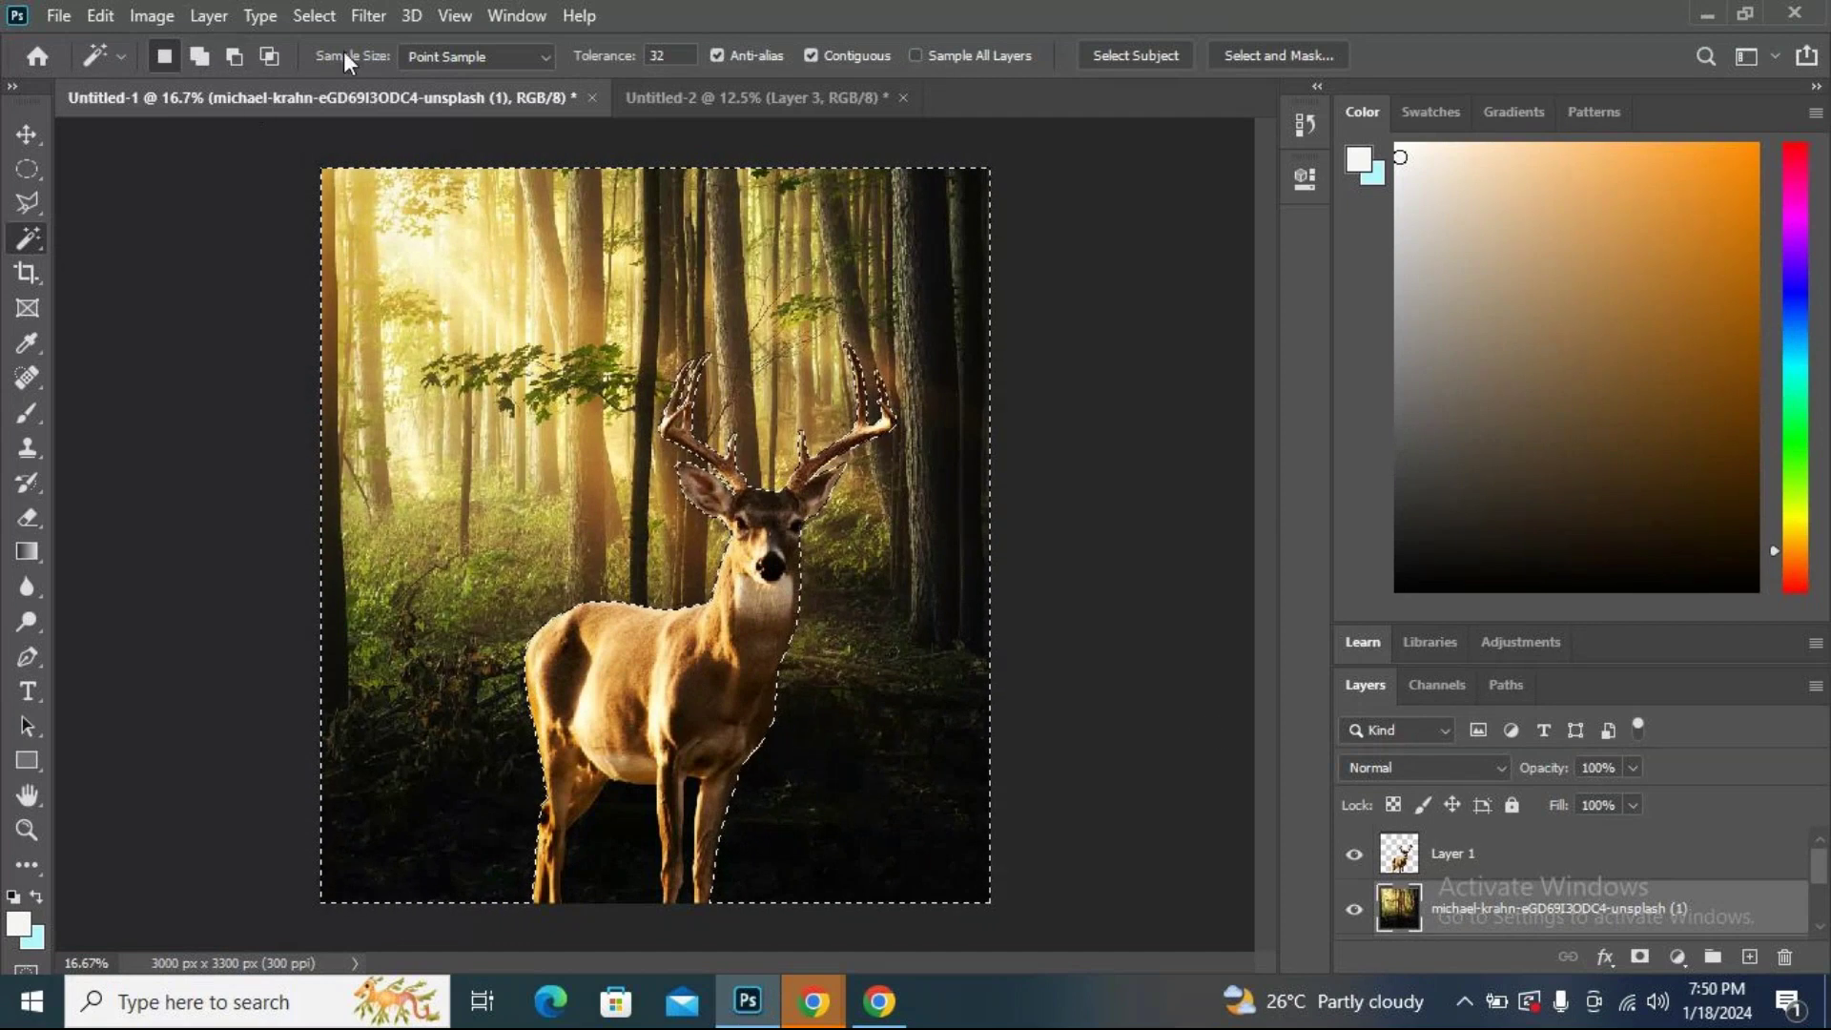
{"action": "left_click", "coordinate": [680, 101]}
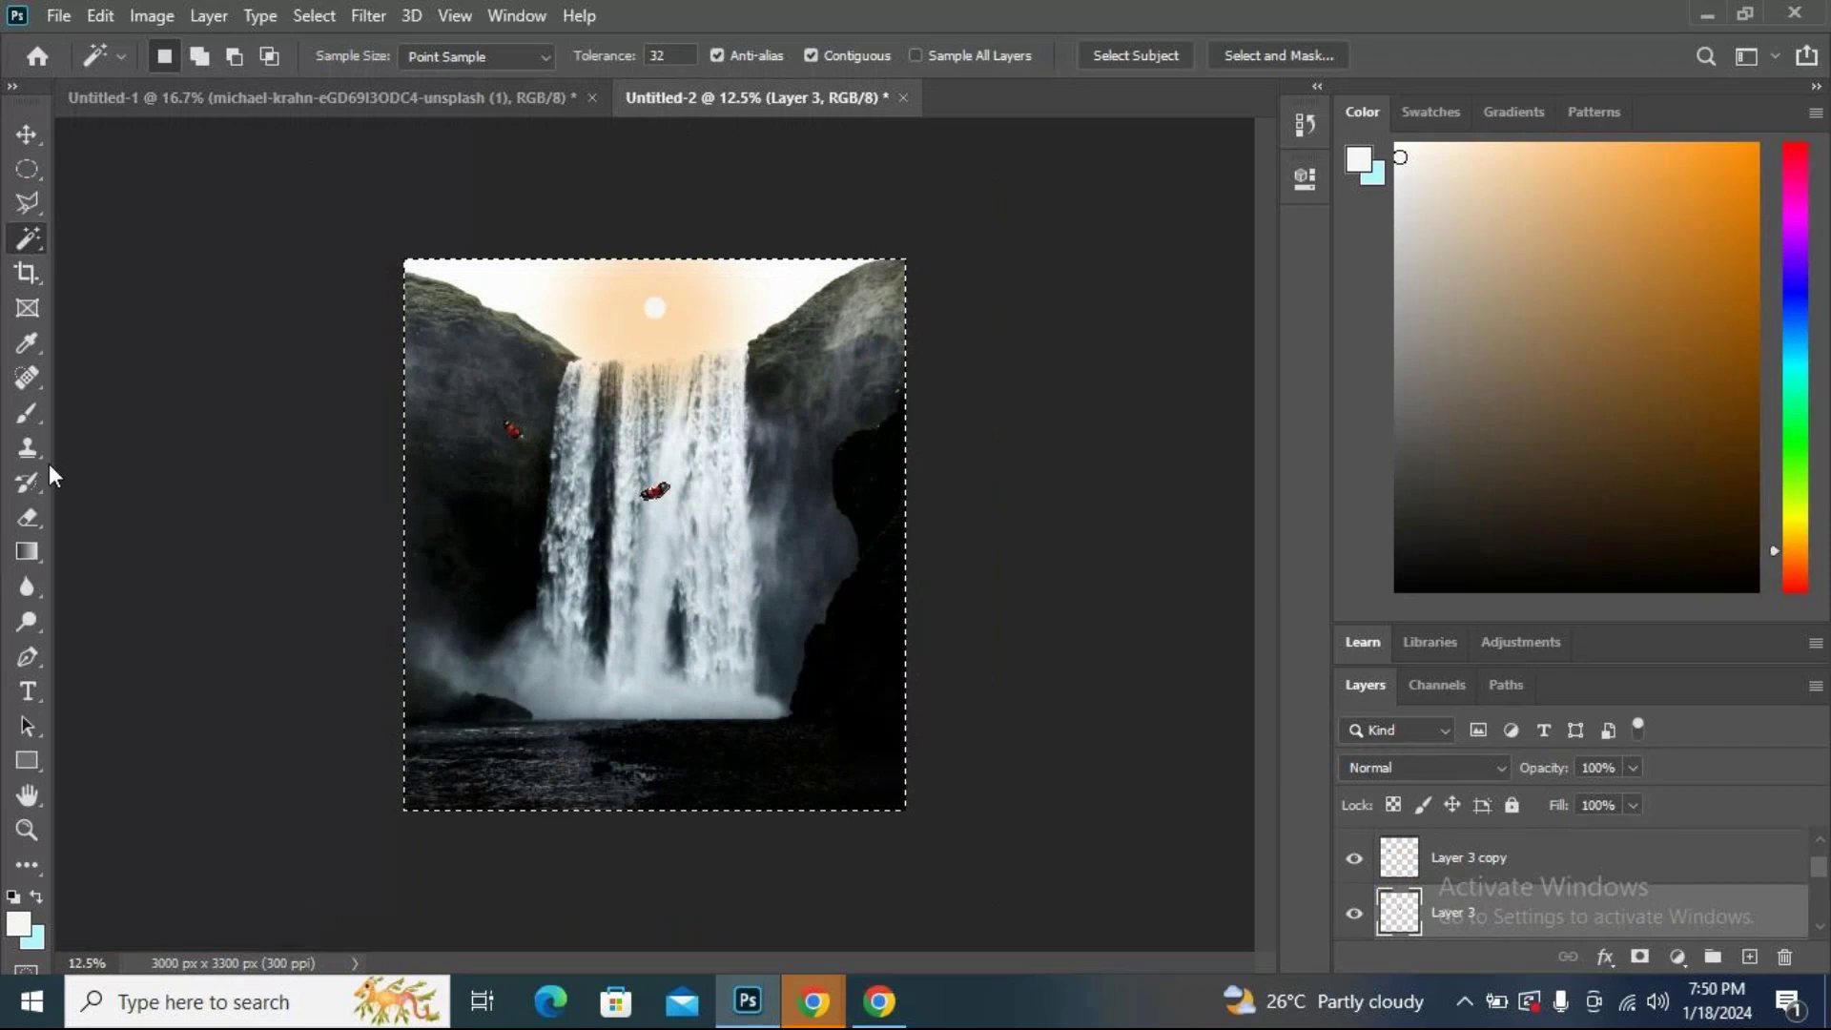
Clear the selection on the waterfall composite and review the available selection commands and image adjustments.
{"action": "key", "text": "ctrl+d"}
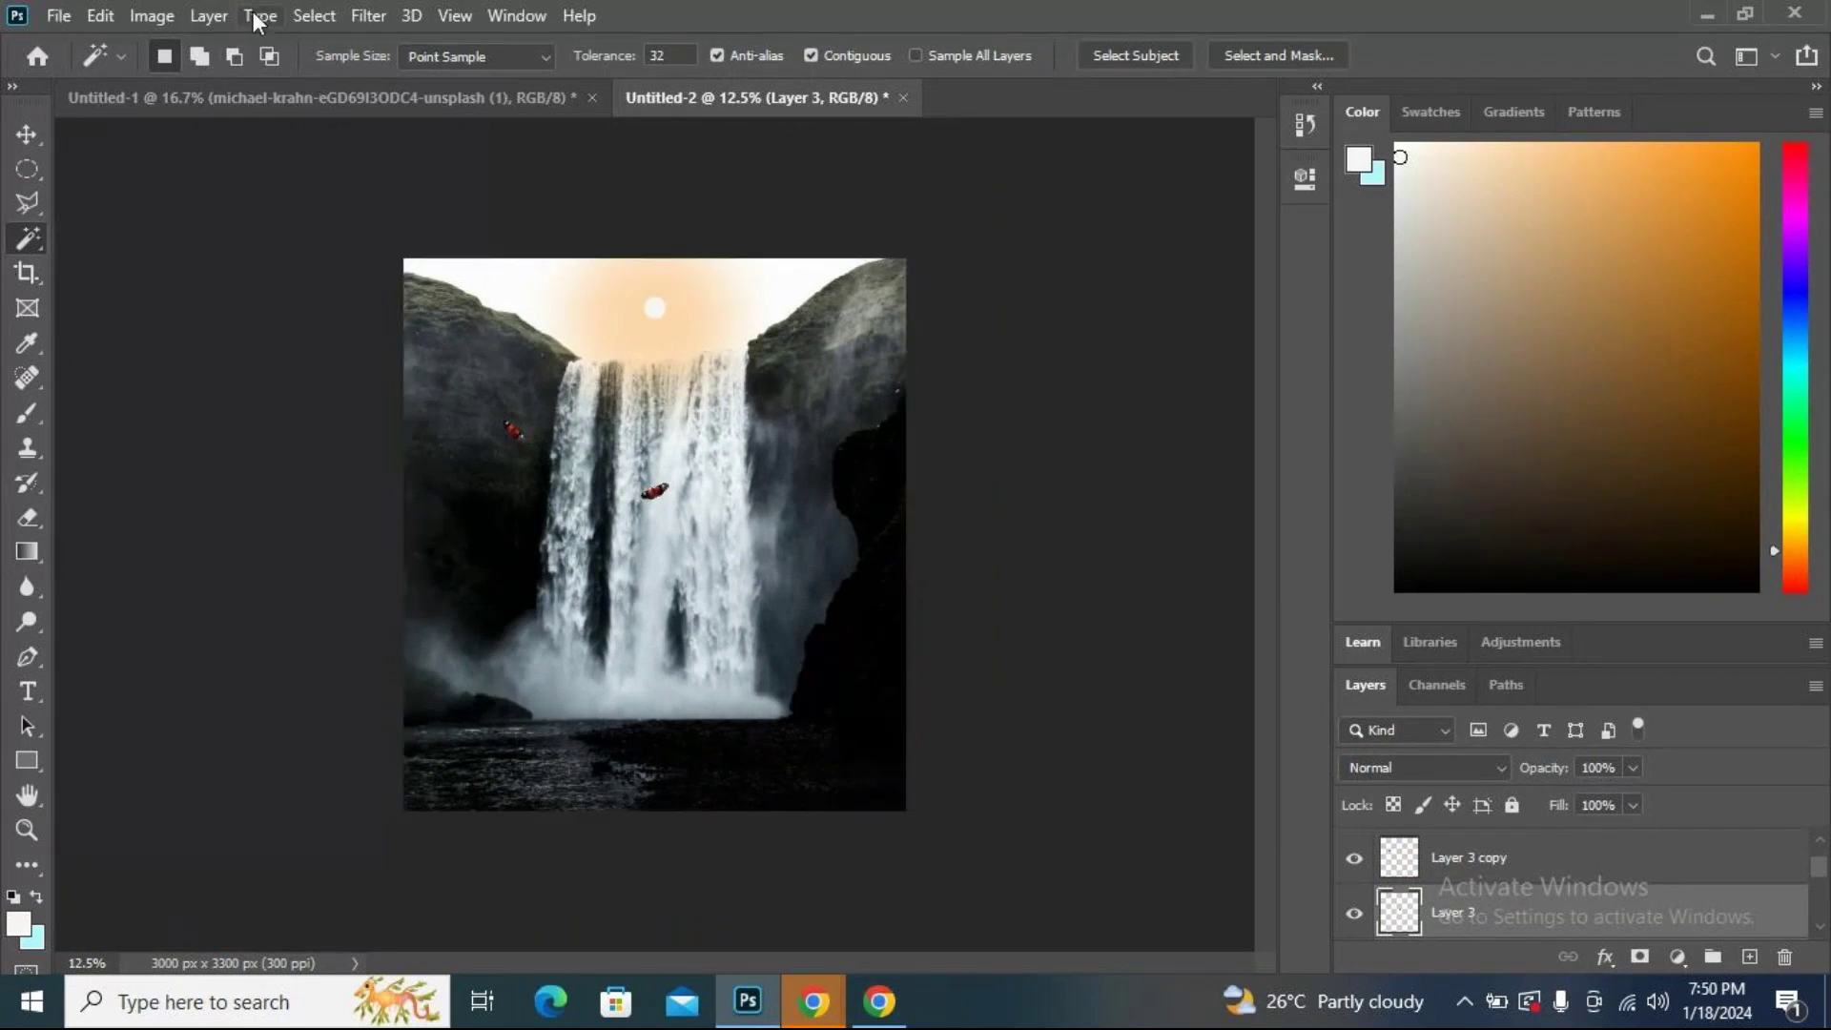
{"action": "left_click", "coordinate": [317, 16]}
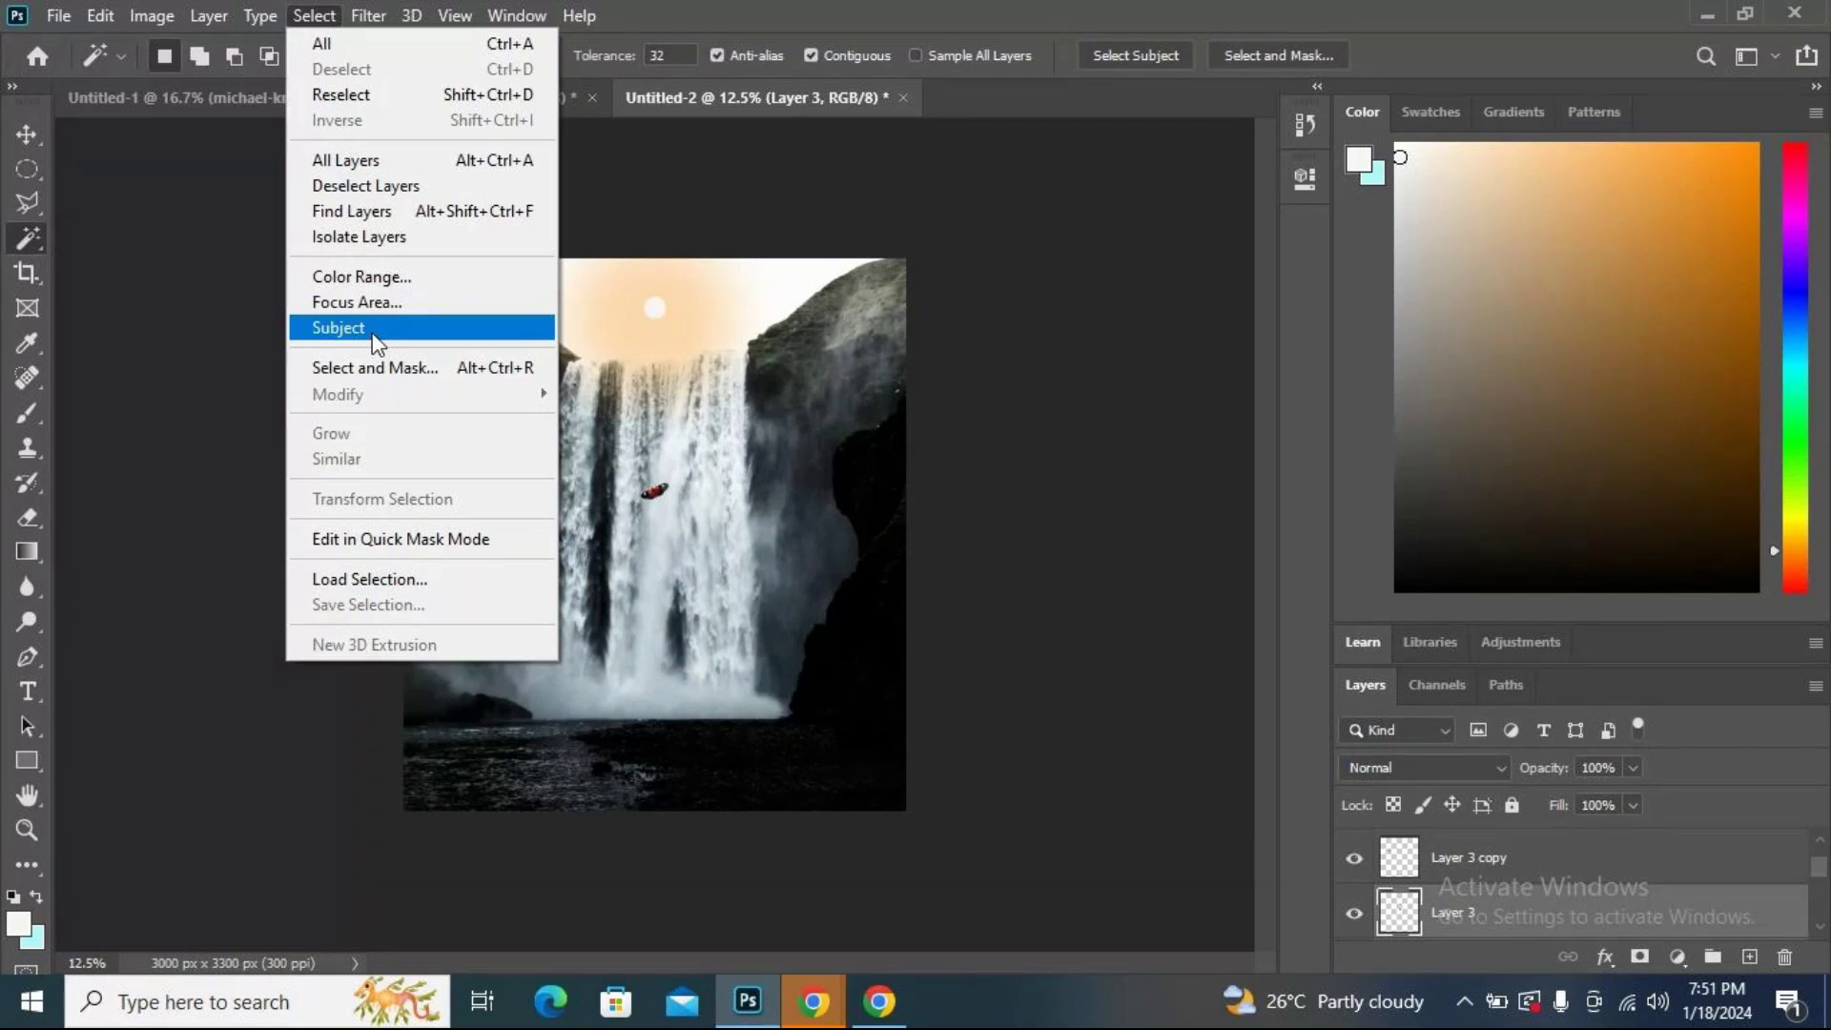
{"action": "left_click", "coordinate": [931, 274]}
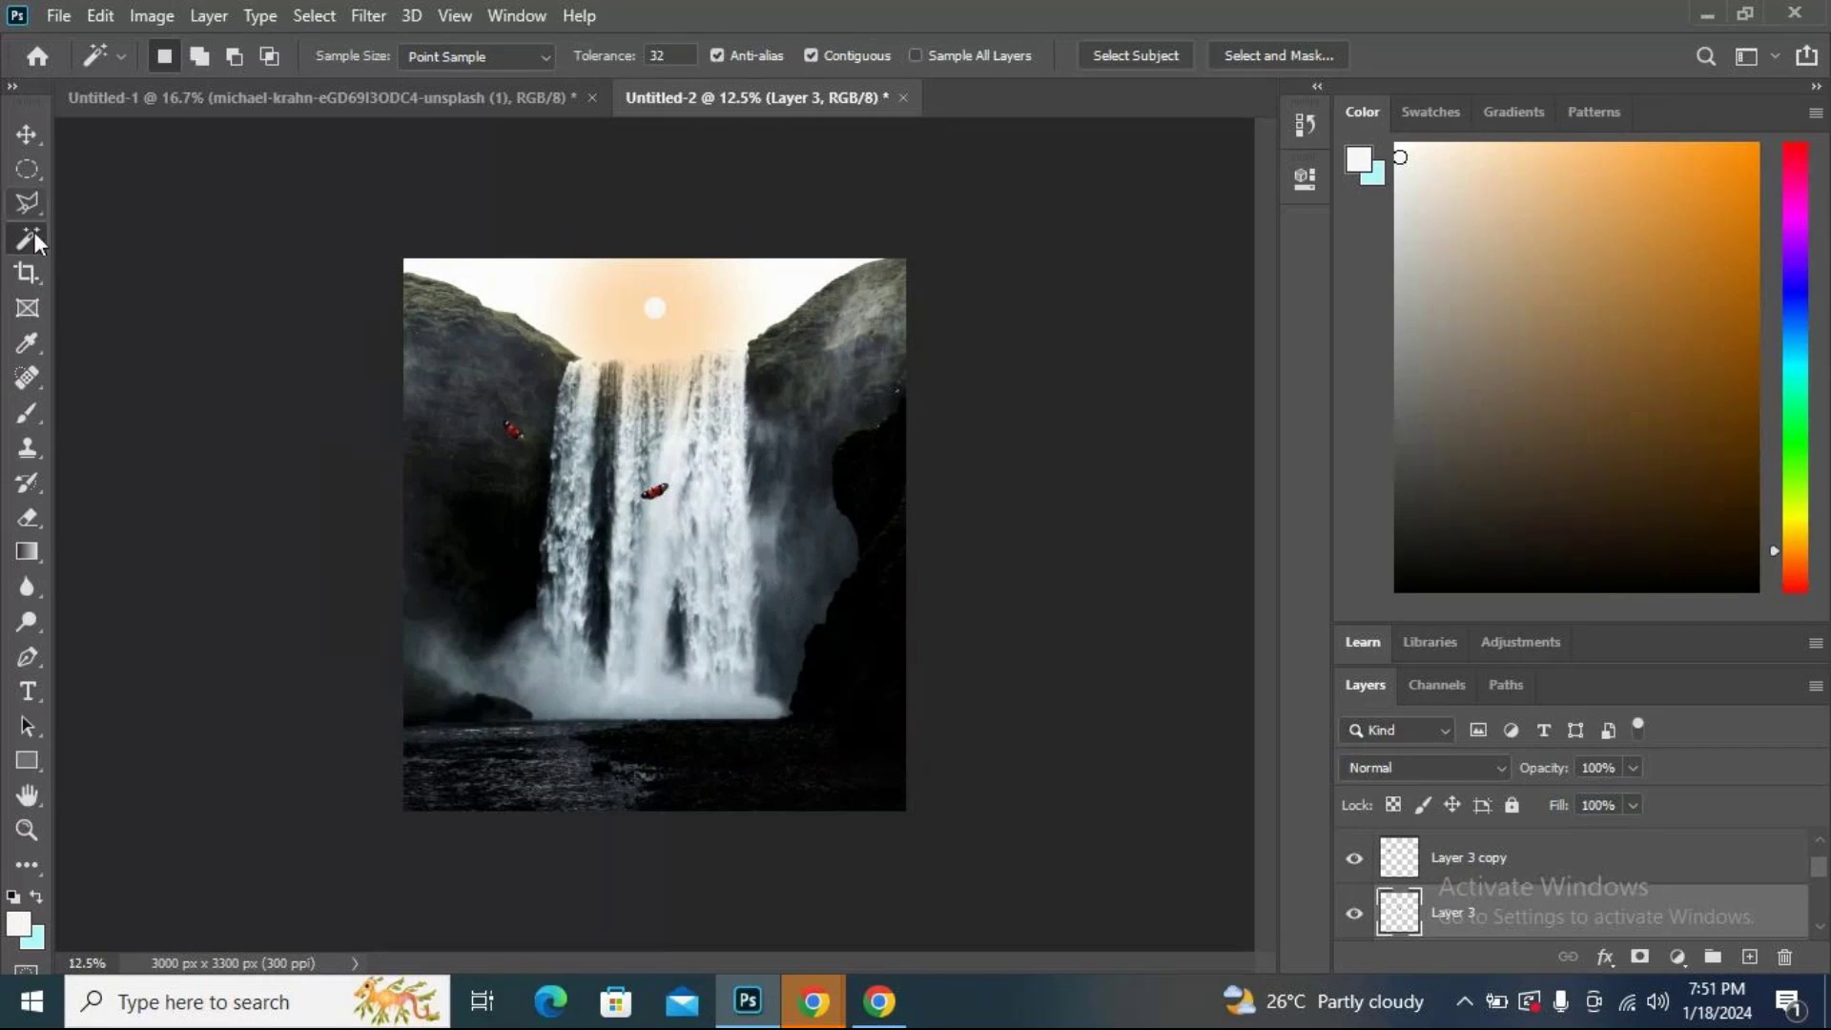
{"action": "left_click", "coordinate": [151, 15]}
{"action": "mouse_move", "coordinate": [201, 84]}
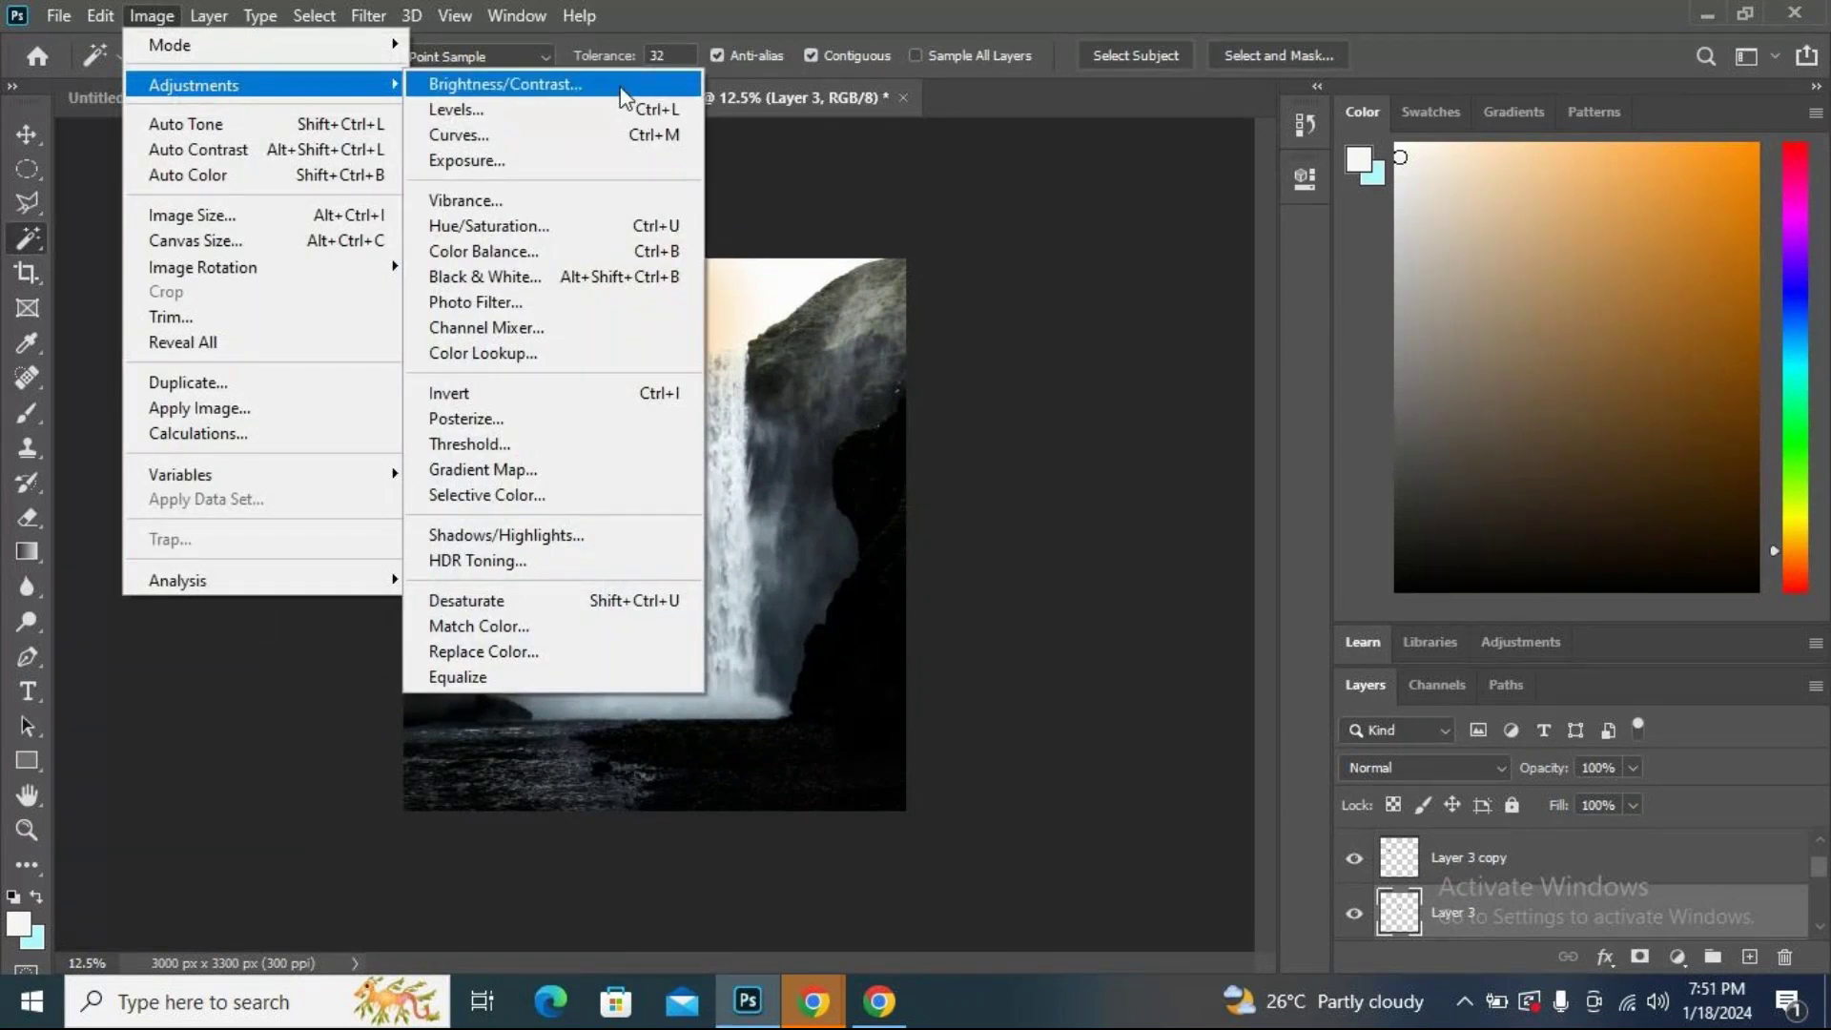
{"action": "left_click", "coordinate": [624, 91]}
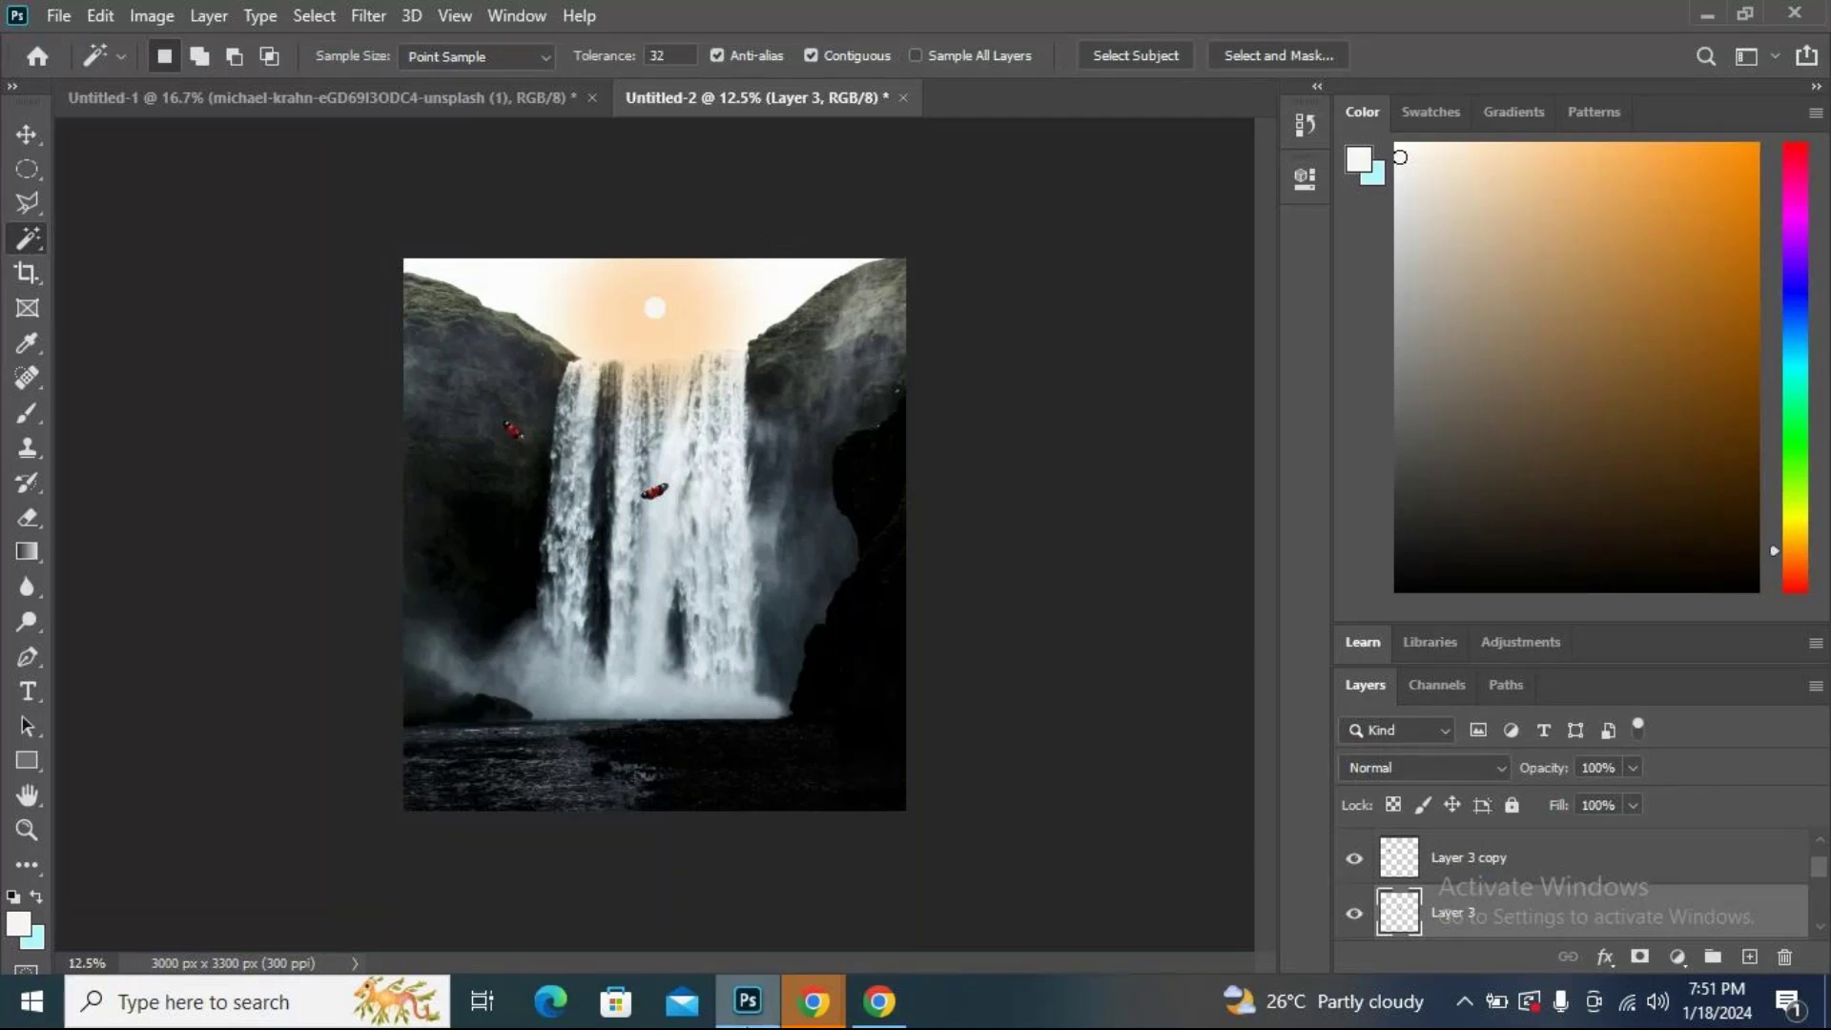
Switch to the GoTo meeting window in Chrome and open the meeting chat.
{"action": "mouse_move", "coordinate": [813, 1001]}
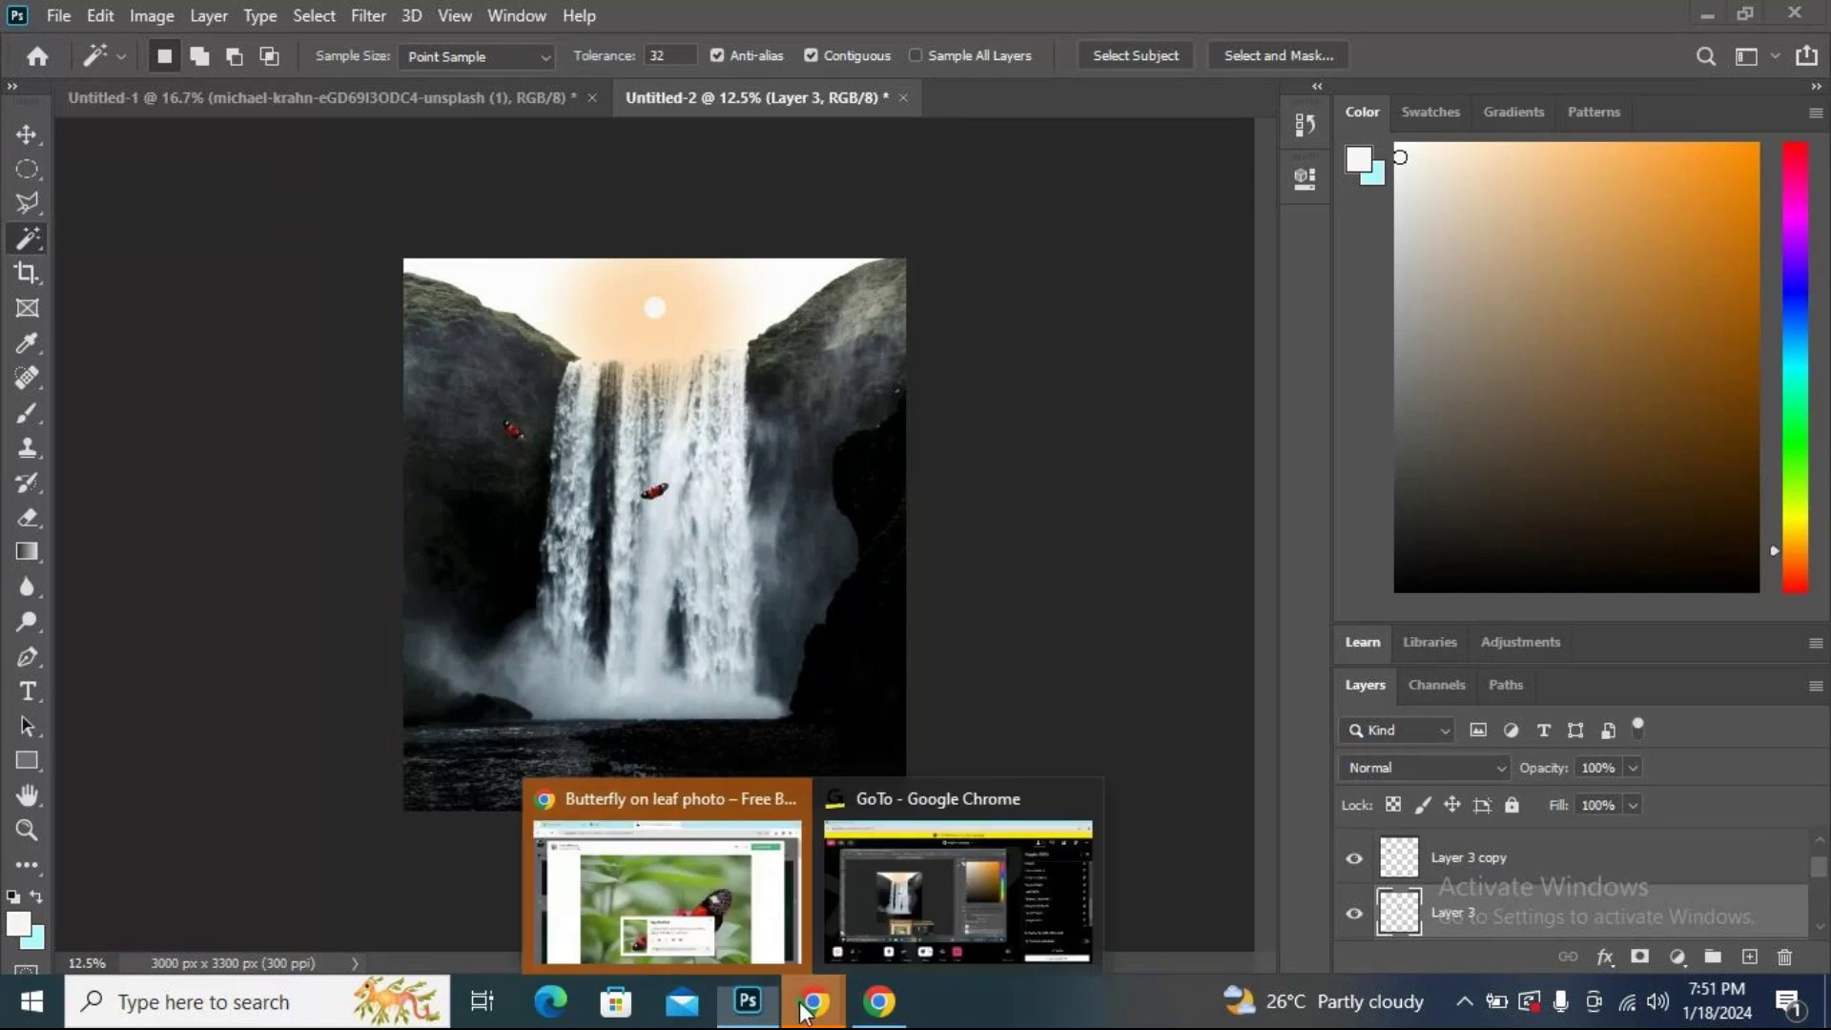
{"action": "left_click", "coordinate": [862, 902]}
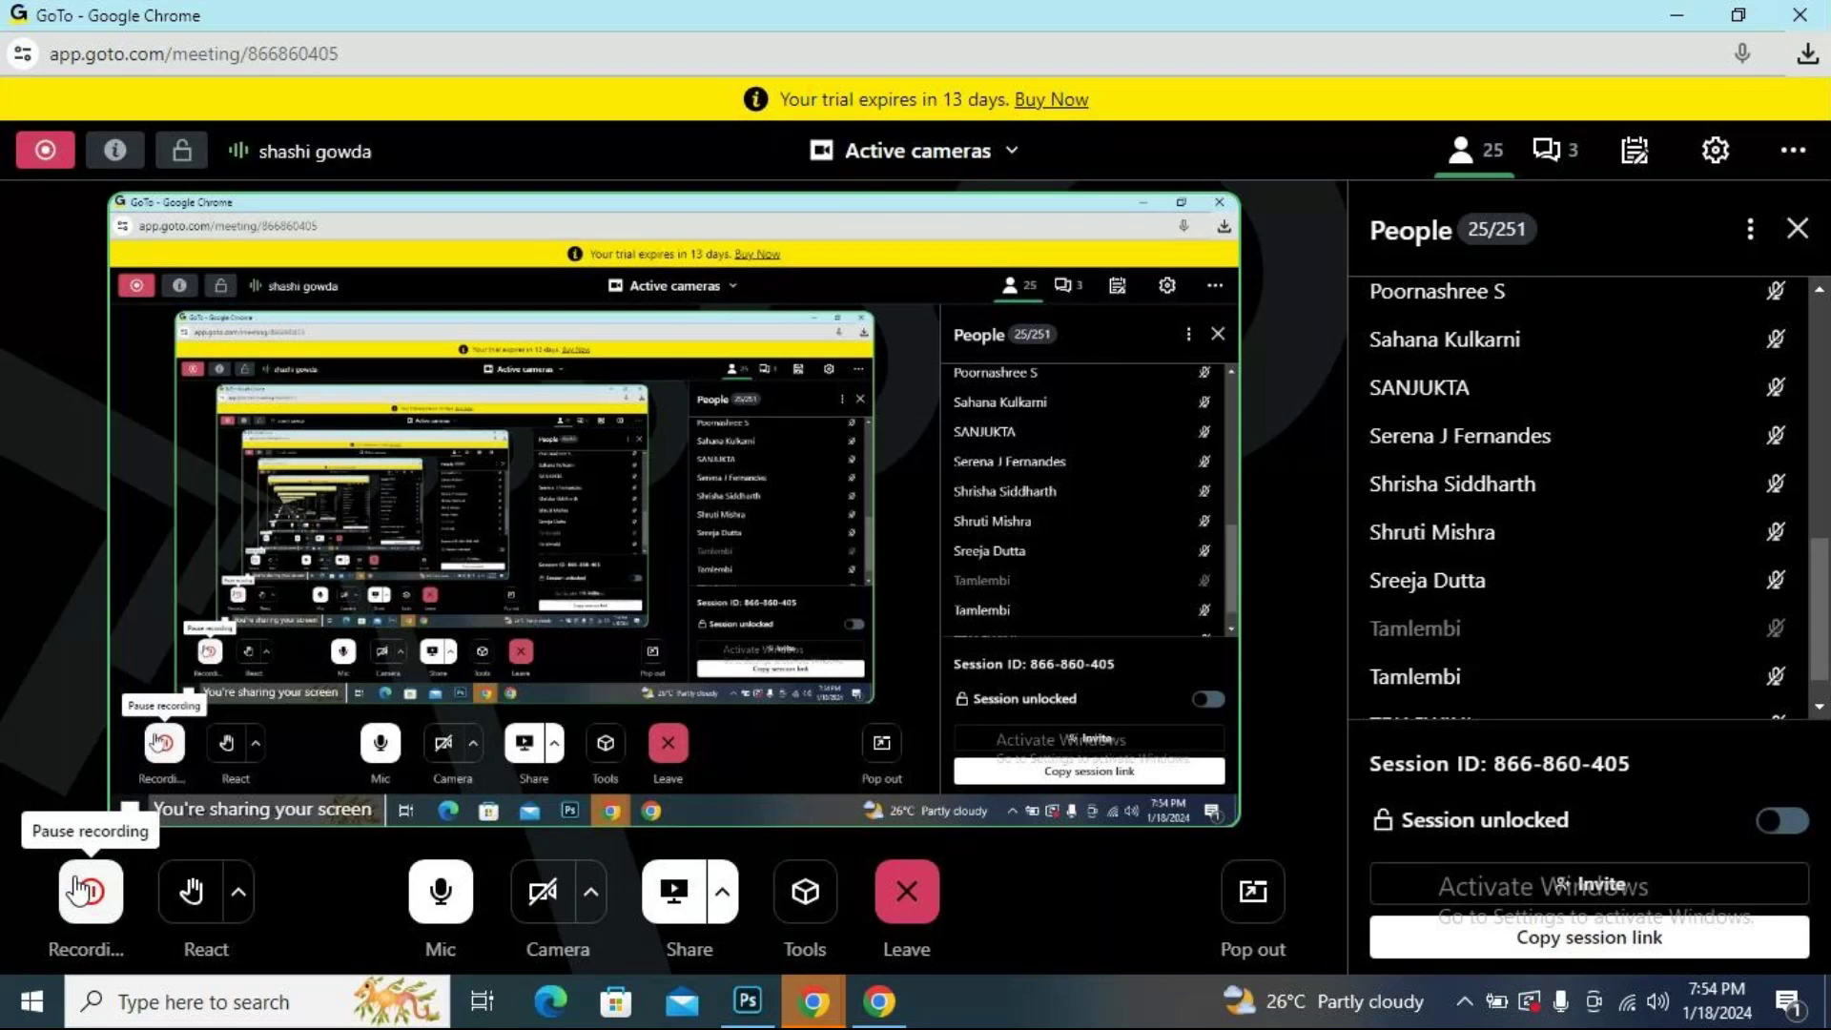
{"action": "left_click", "coordinate": [1557, 173]}
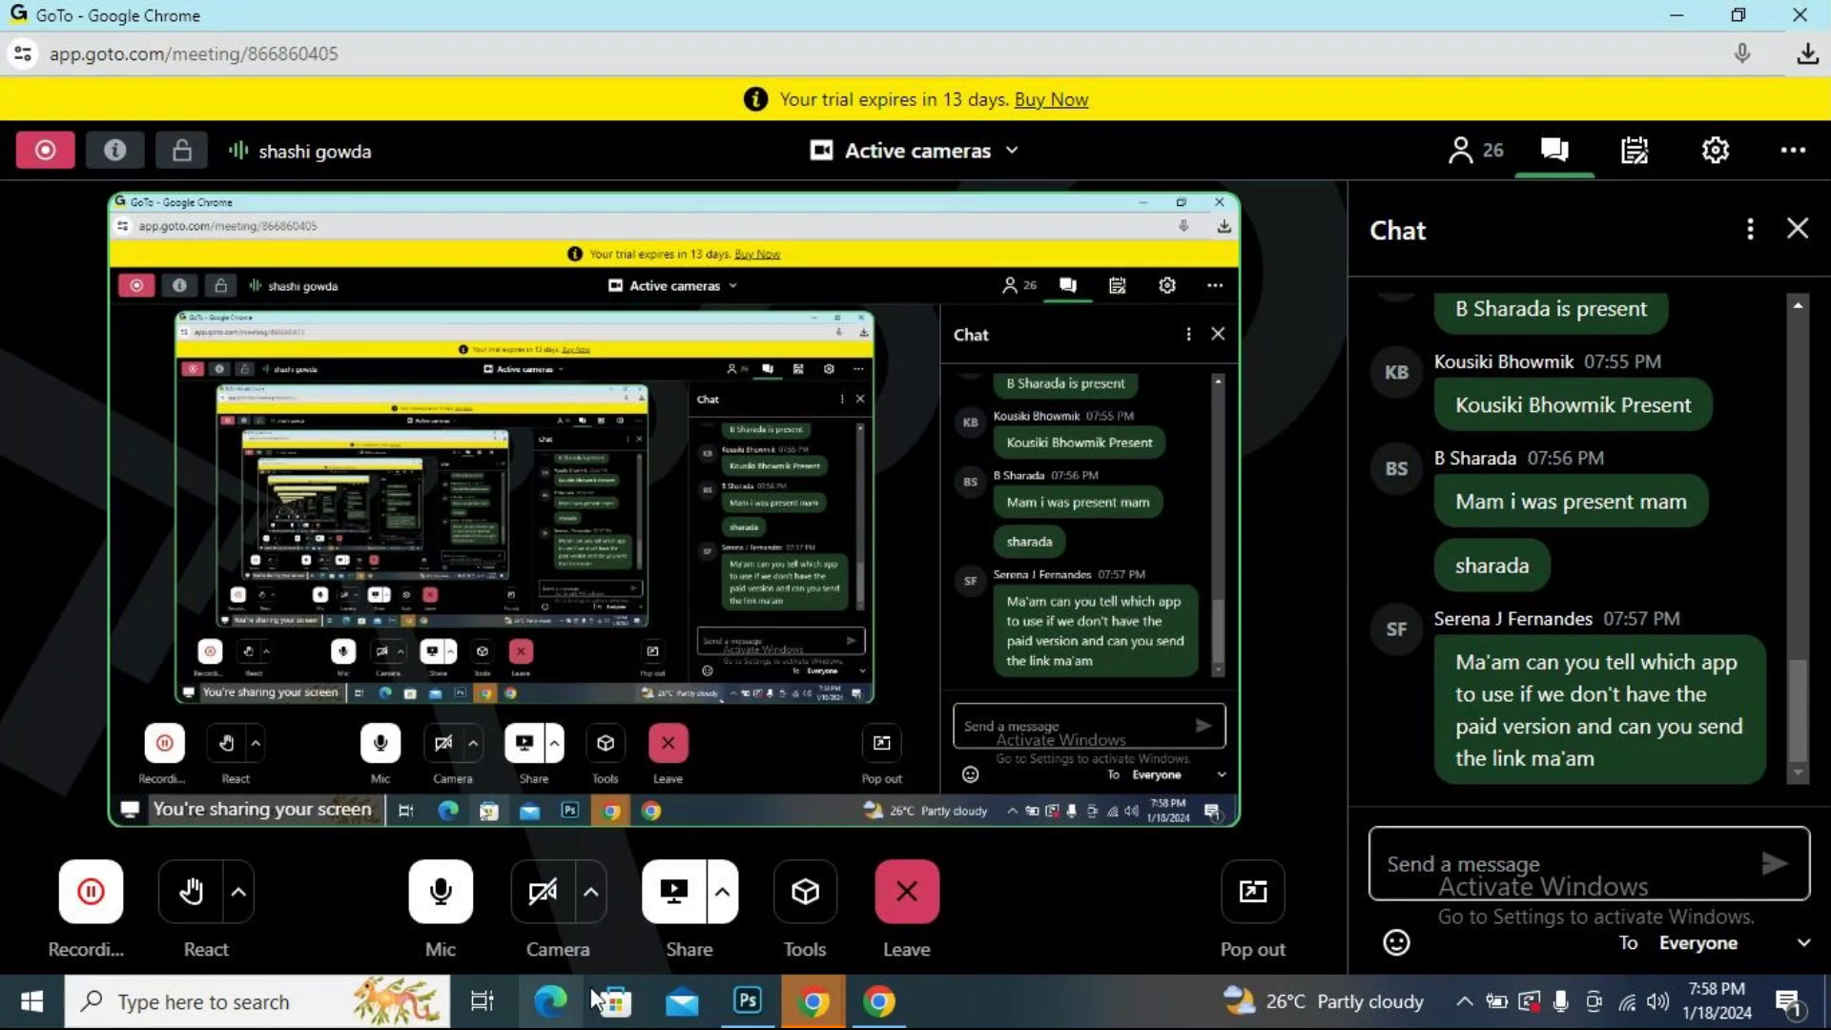
Switch to the other Chrome window, search Google for sketchbook in a new tab, and stay signed out.
{"action": "left_click", "coordinate": [832, 1009]}
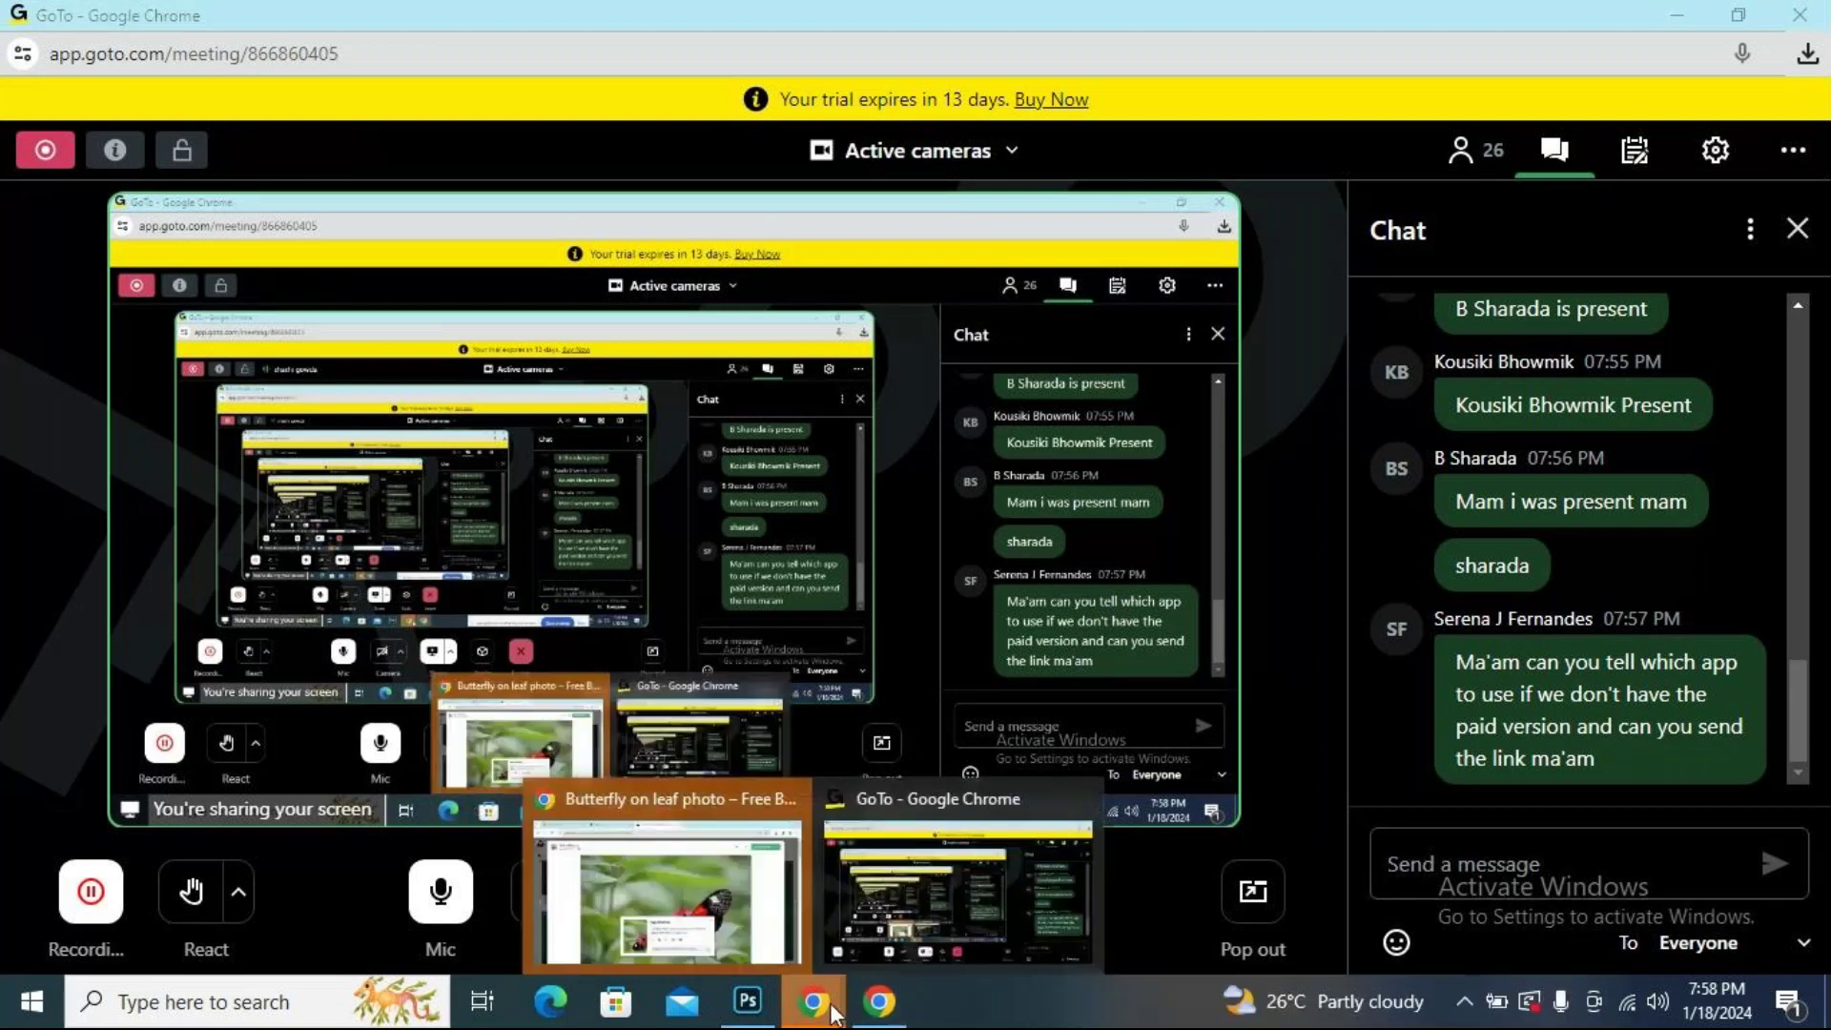
{"action": "left_click", "coordinate": [727, 861]}
{"action": "key", "text": "ctrl+t"}
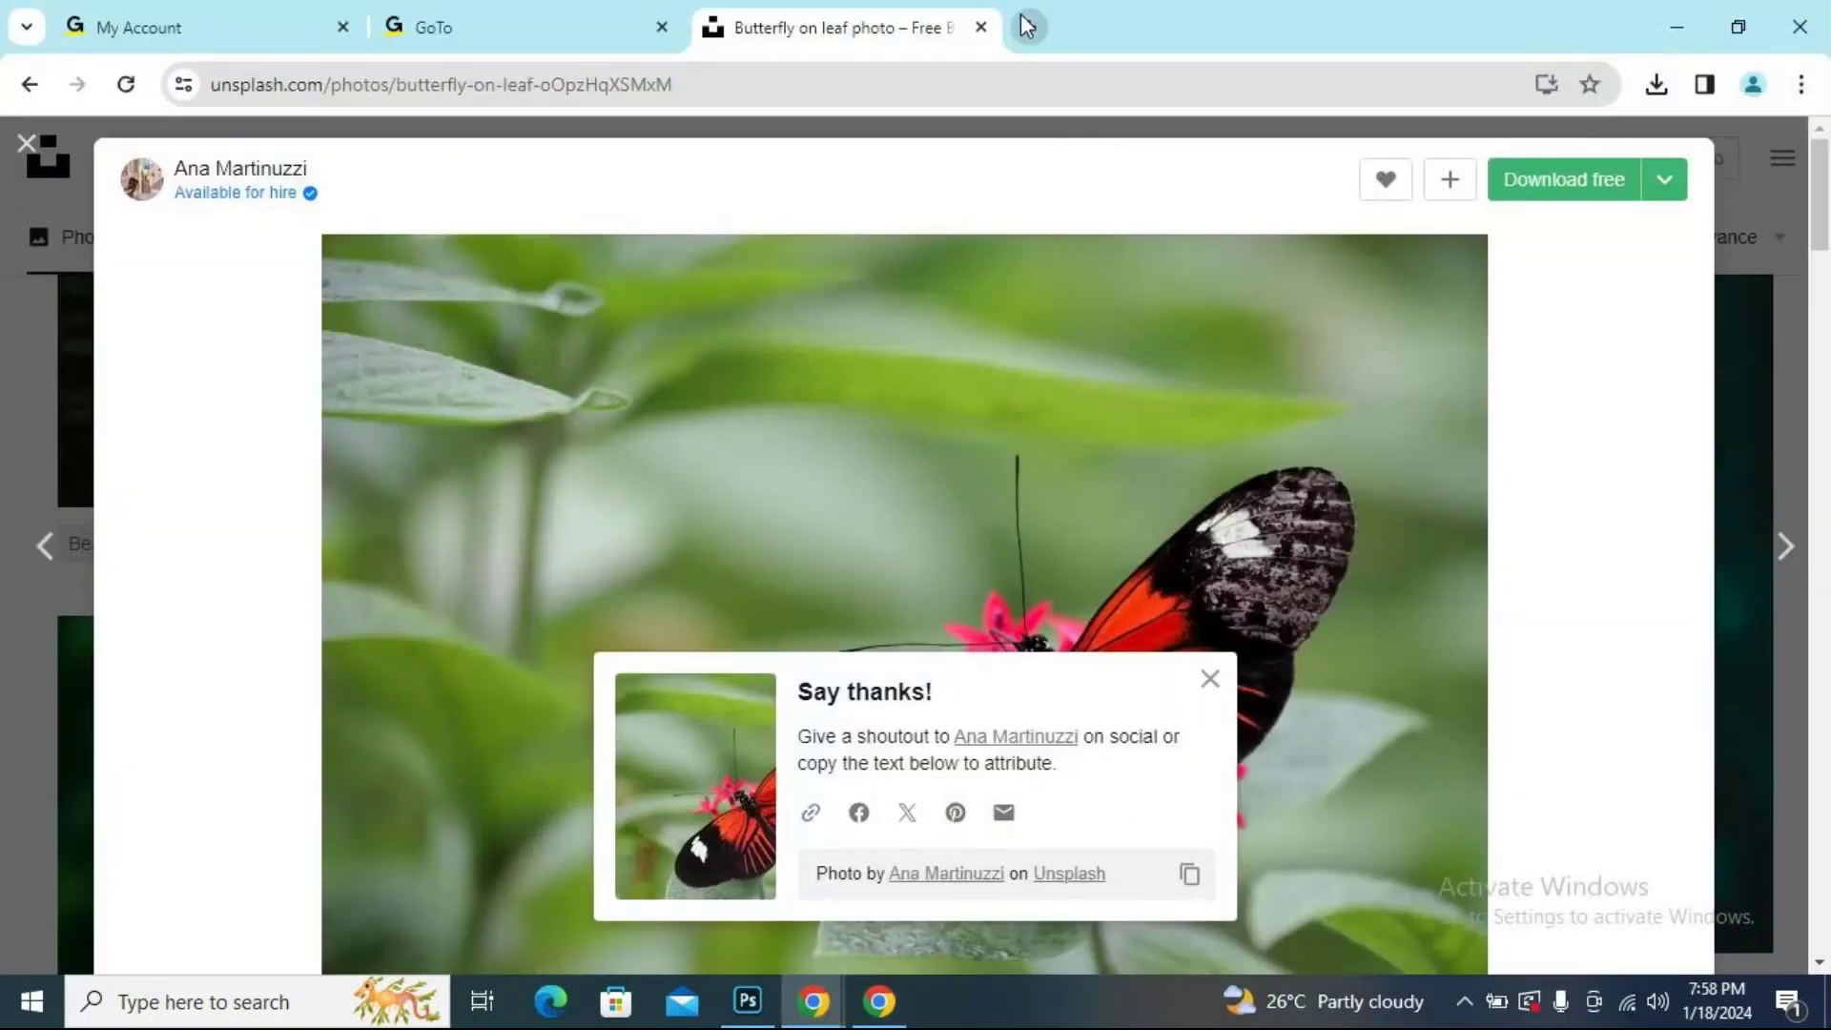
{"action": "left_click", "coordinate": [809, 540]}
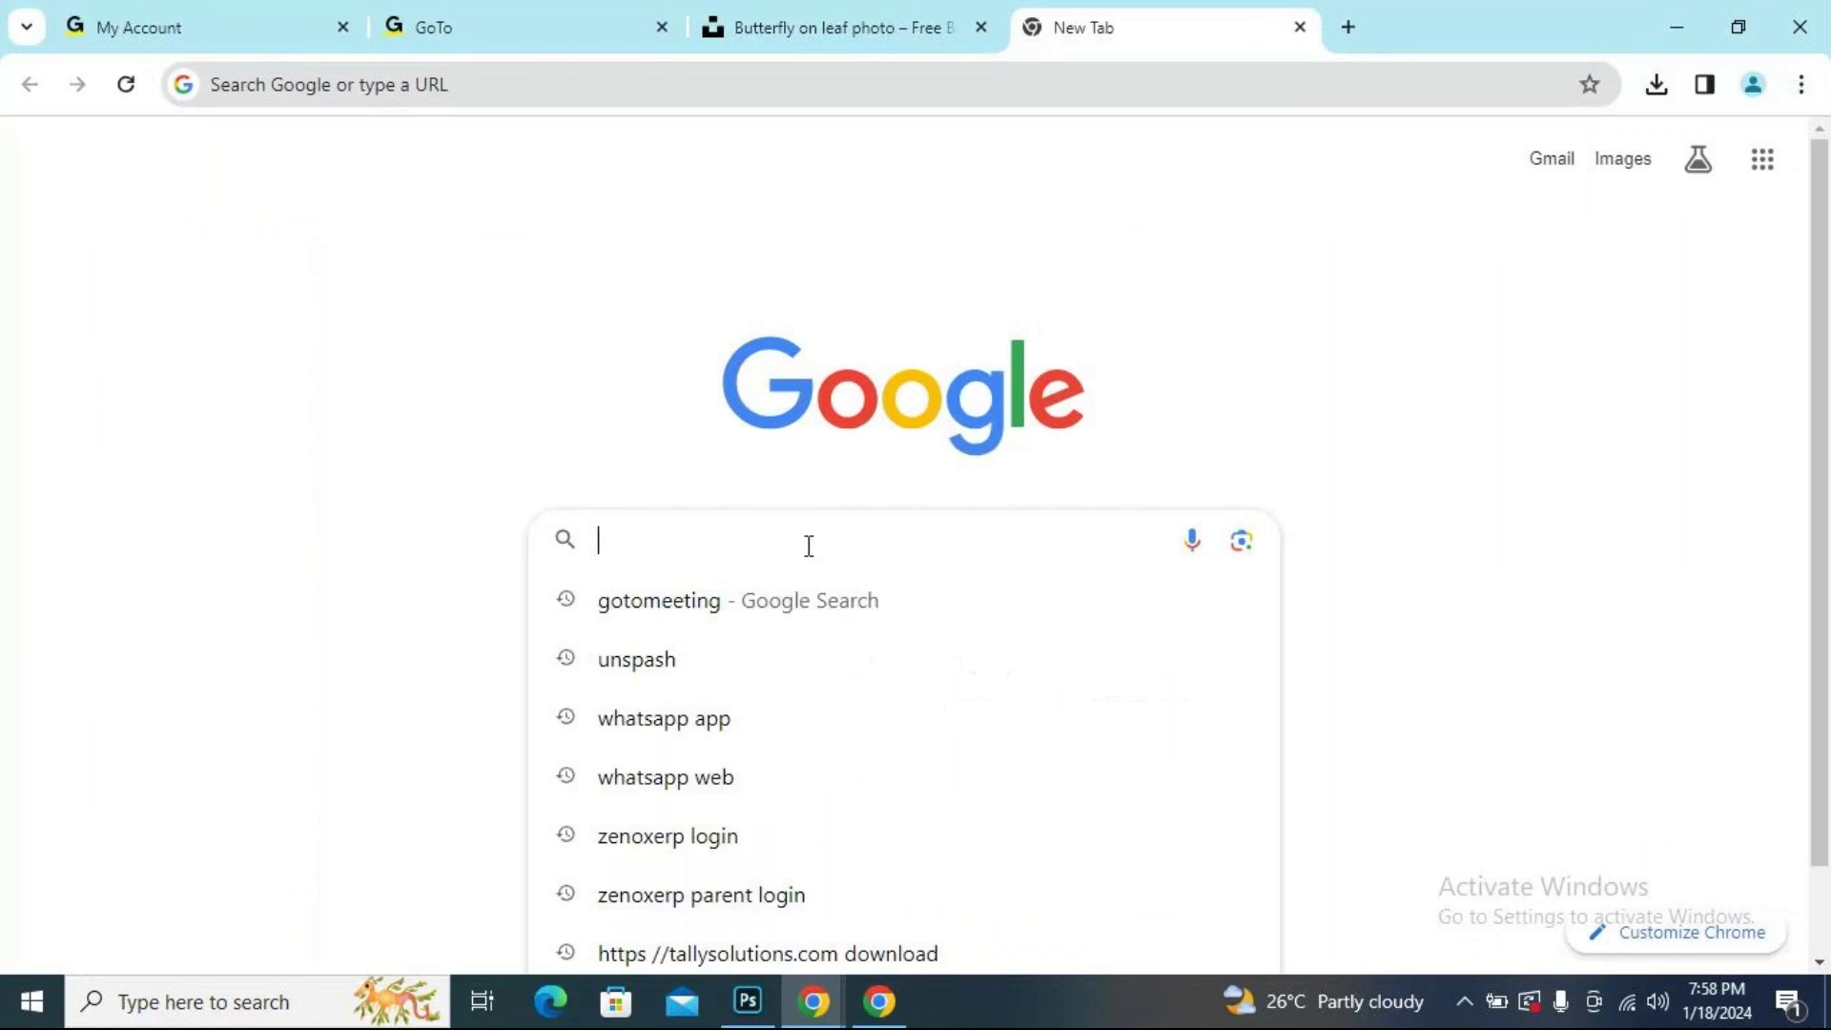
{"action": "type", "text": "s"}
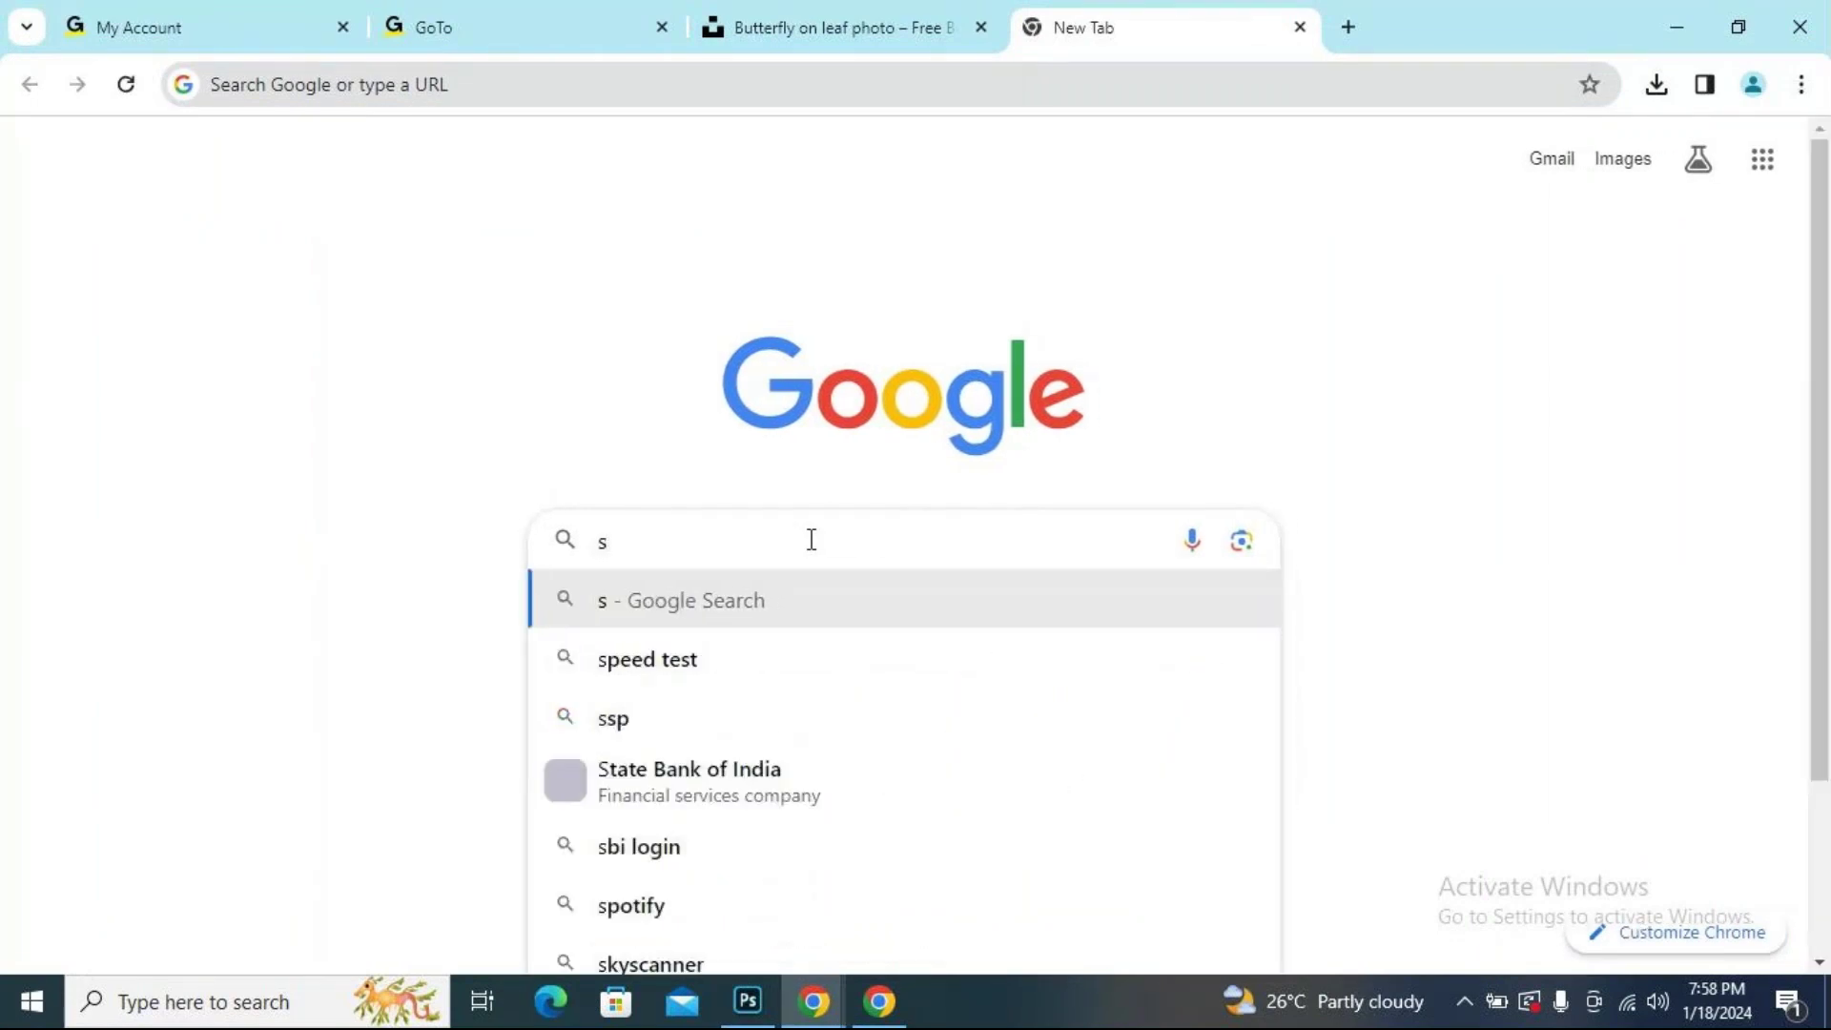
{"action": "type", "text": "ke"}
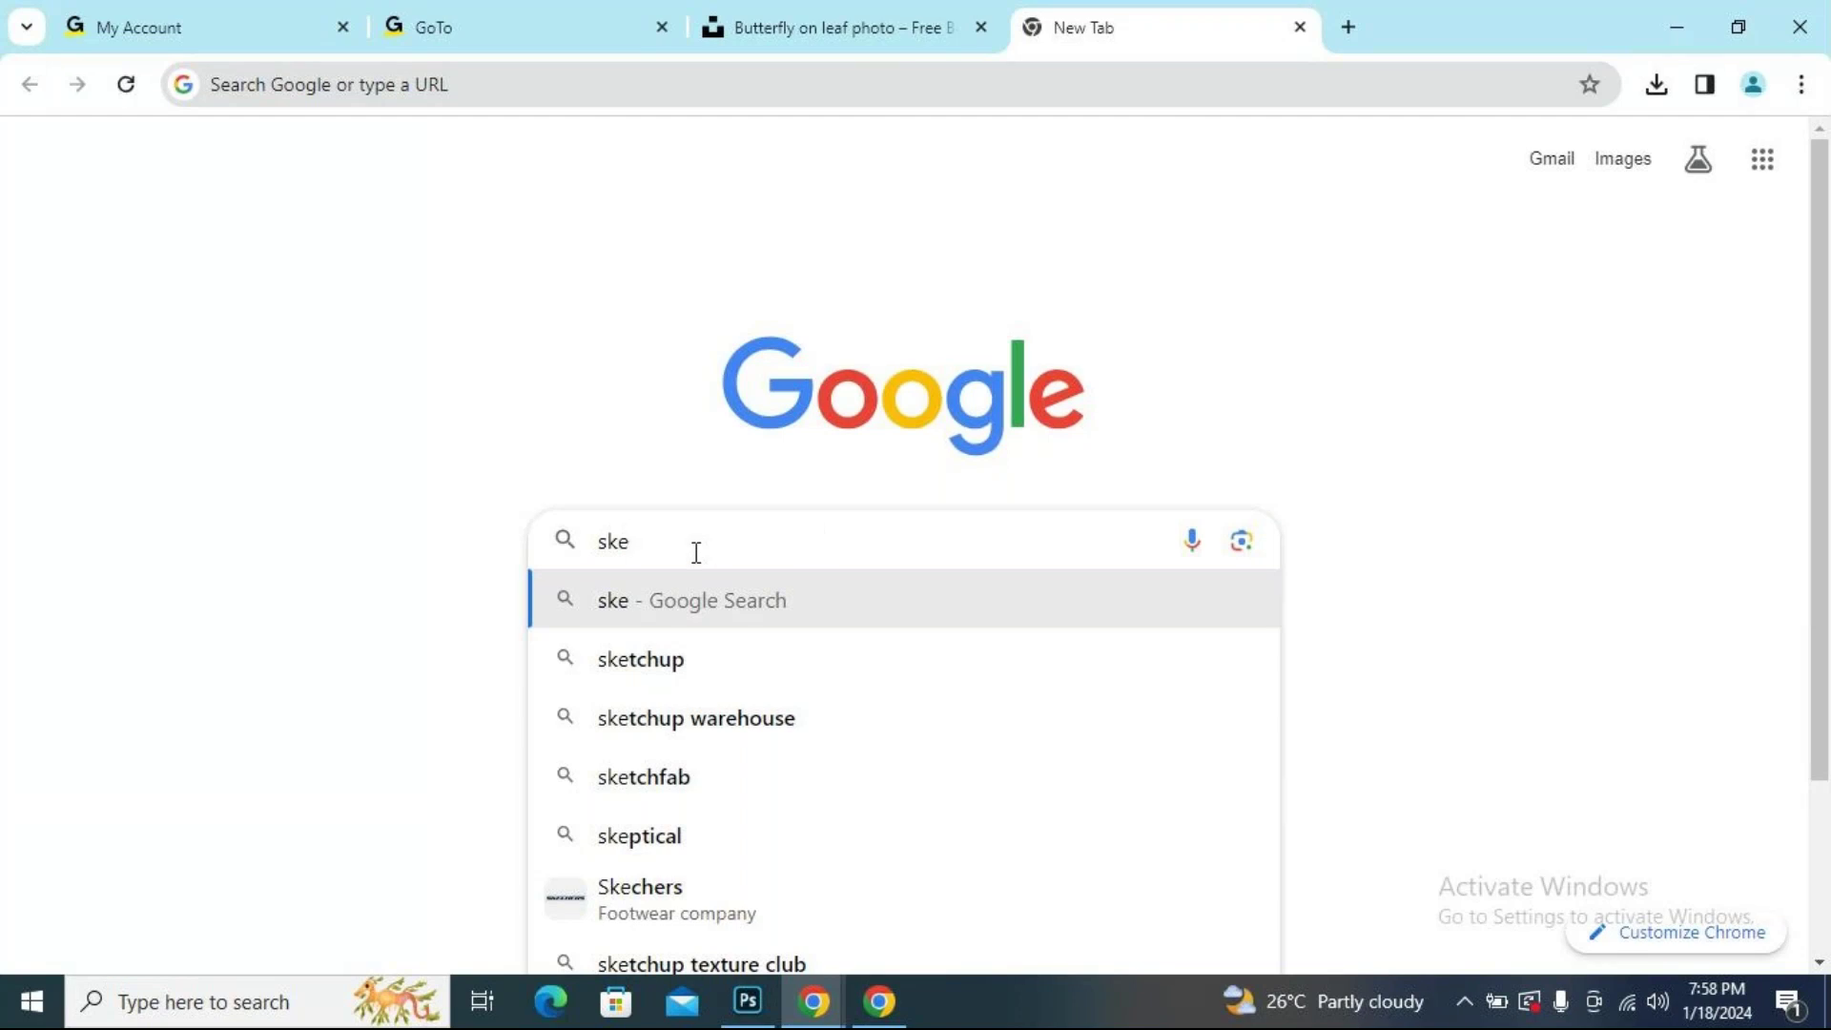
{"action": "key", "text": "BackSpace"}
{"action": "type", "text": "tc"}
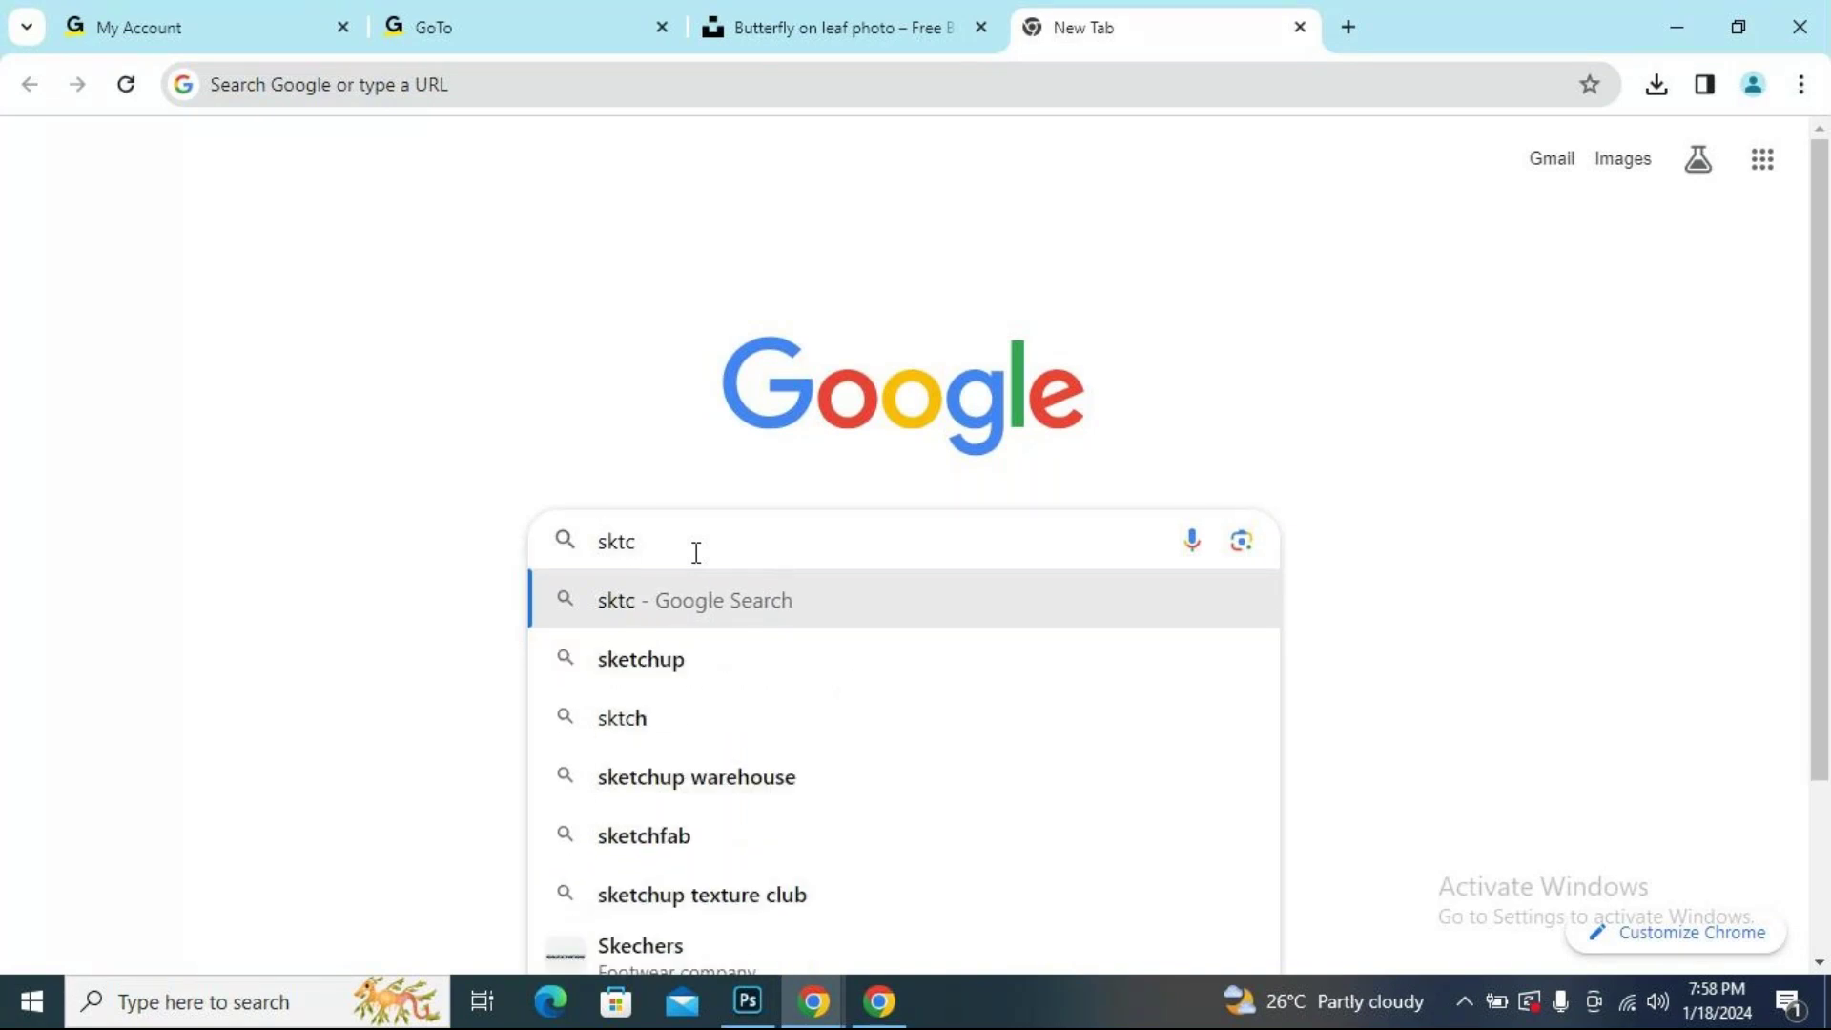
{"action": "type", "text": "h b"}
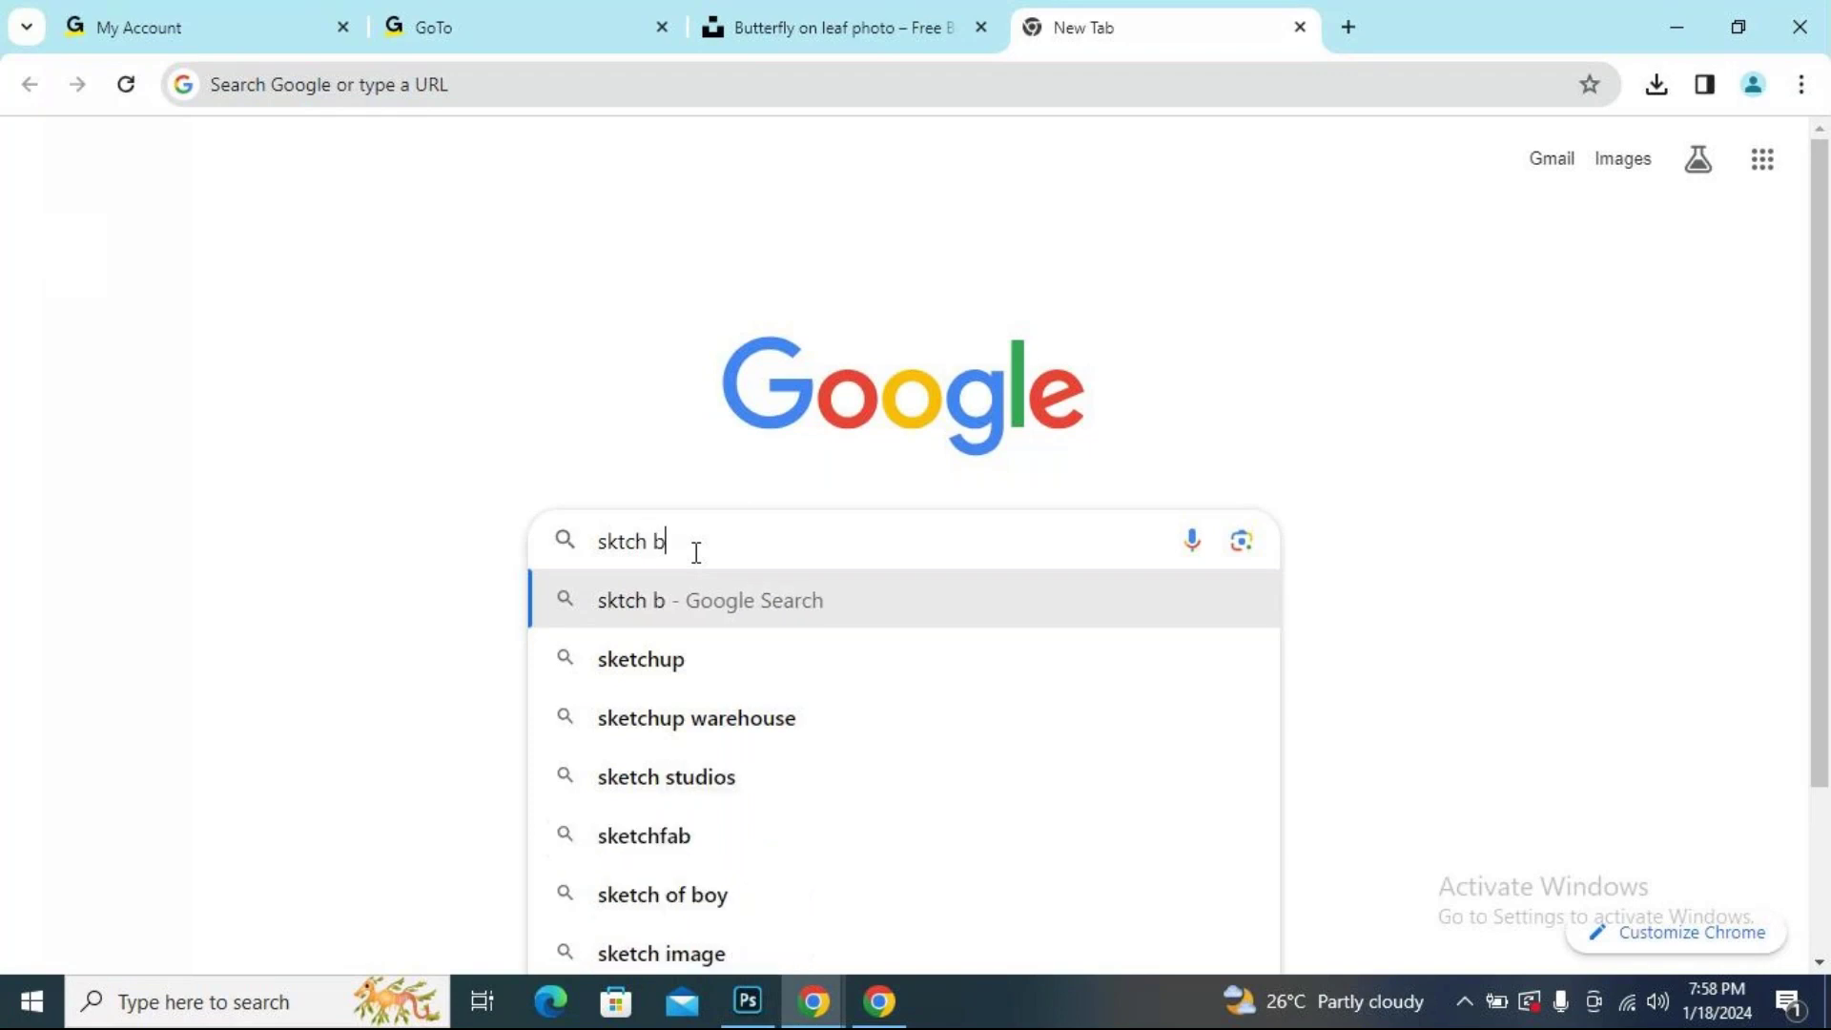
{"action": "type", "text": "o"}
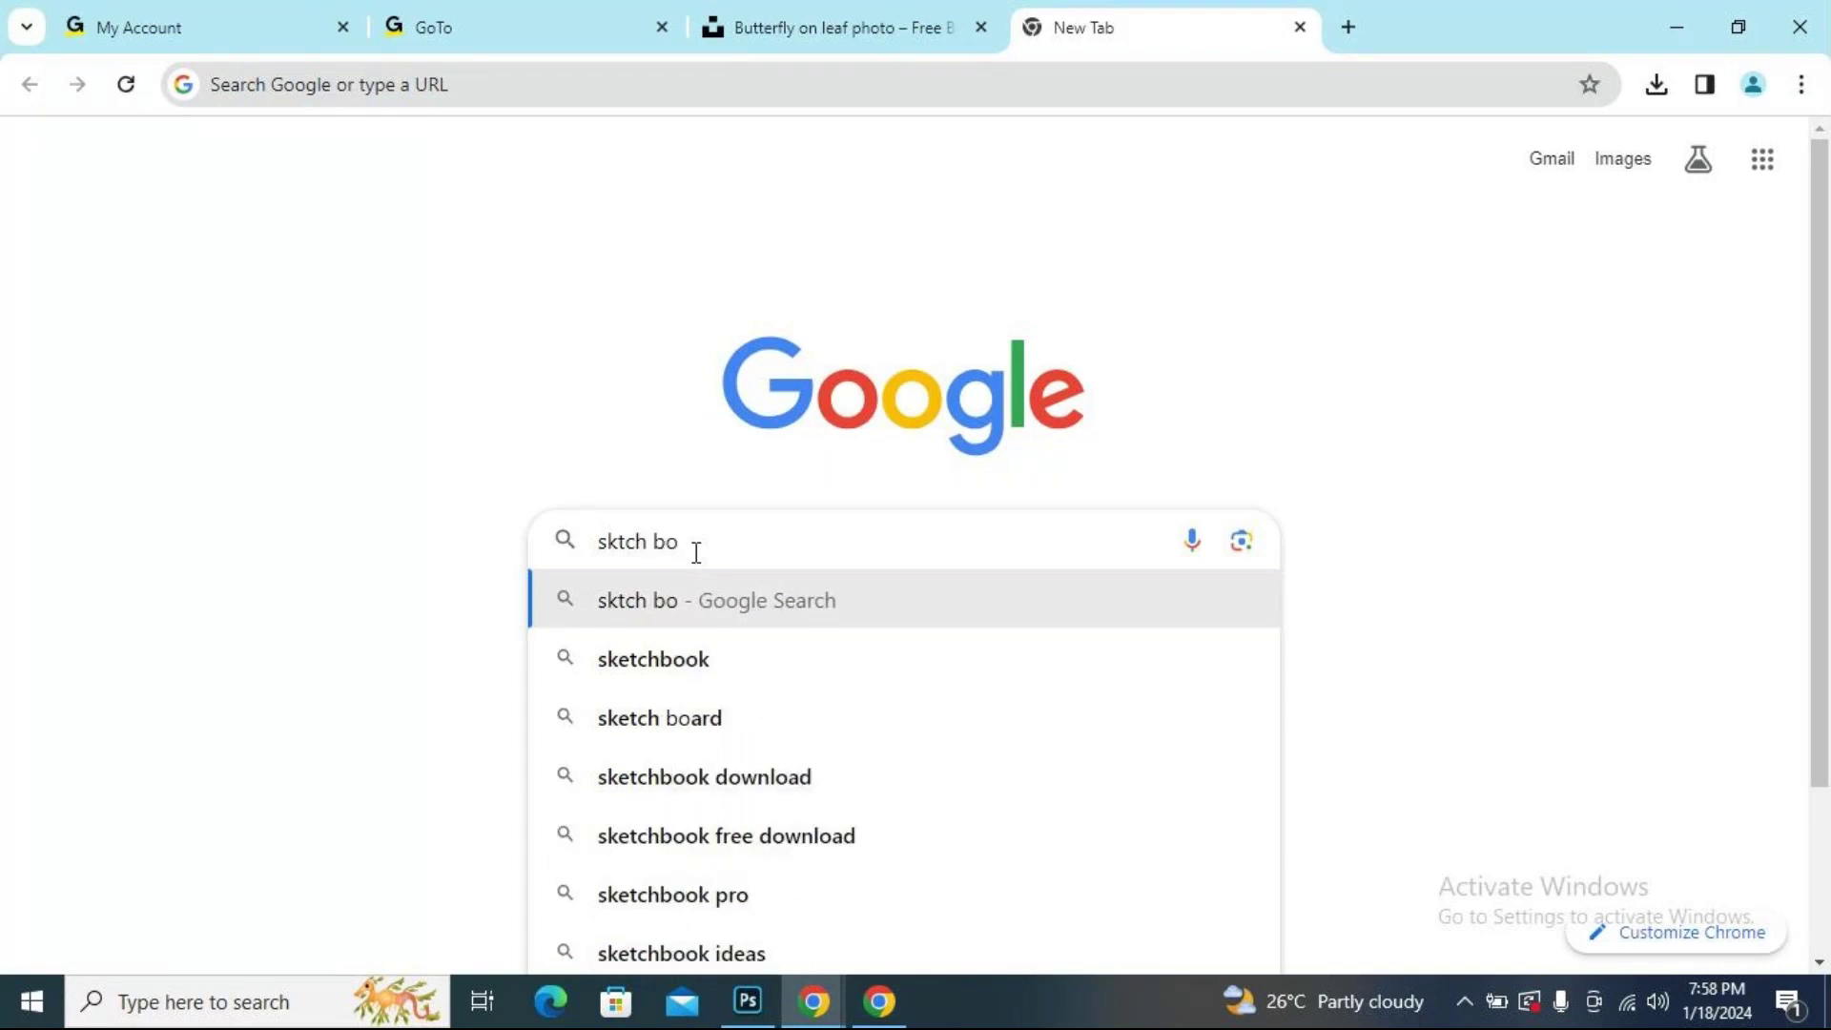
{"action": "left_click", "coordinate": [736, 669]}
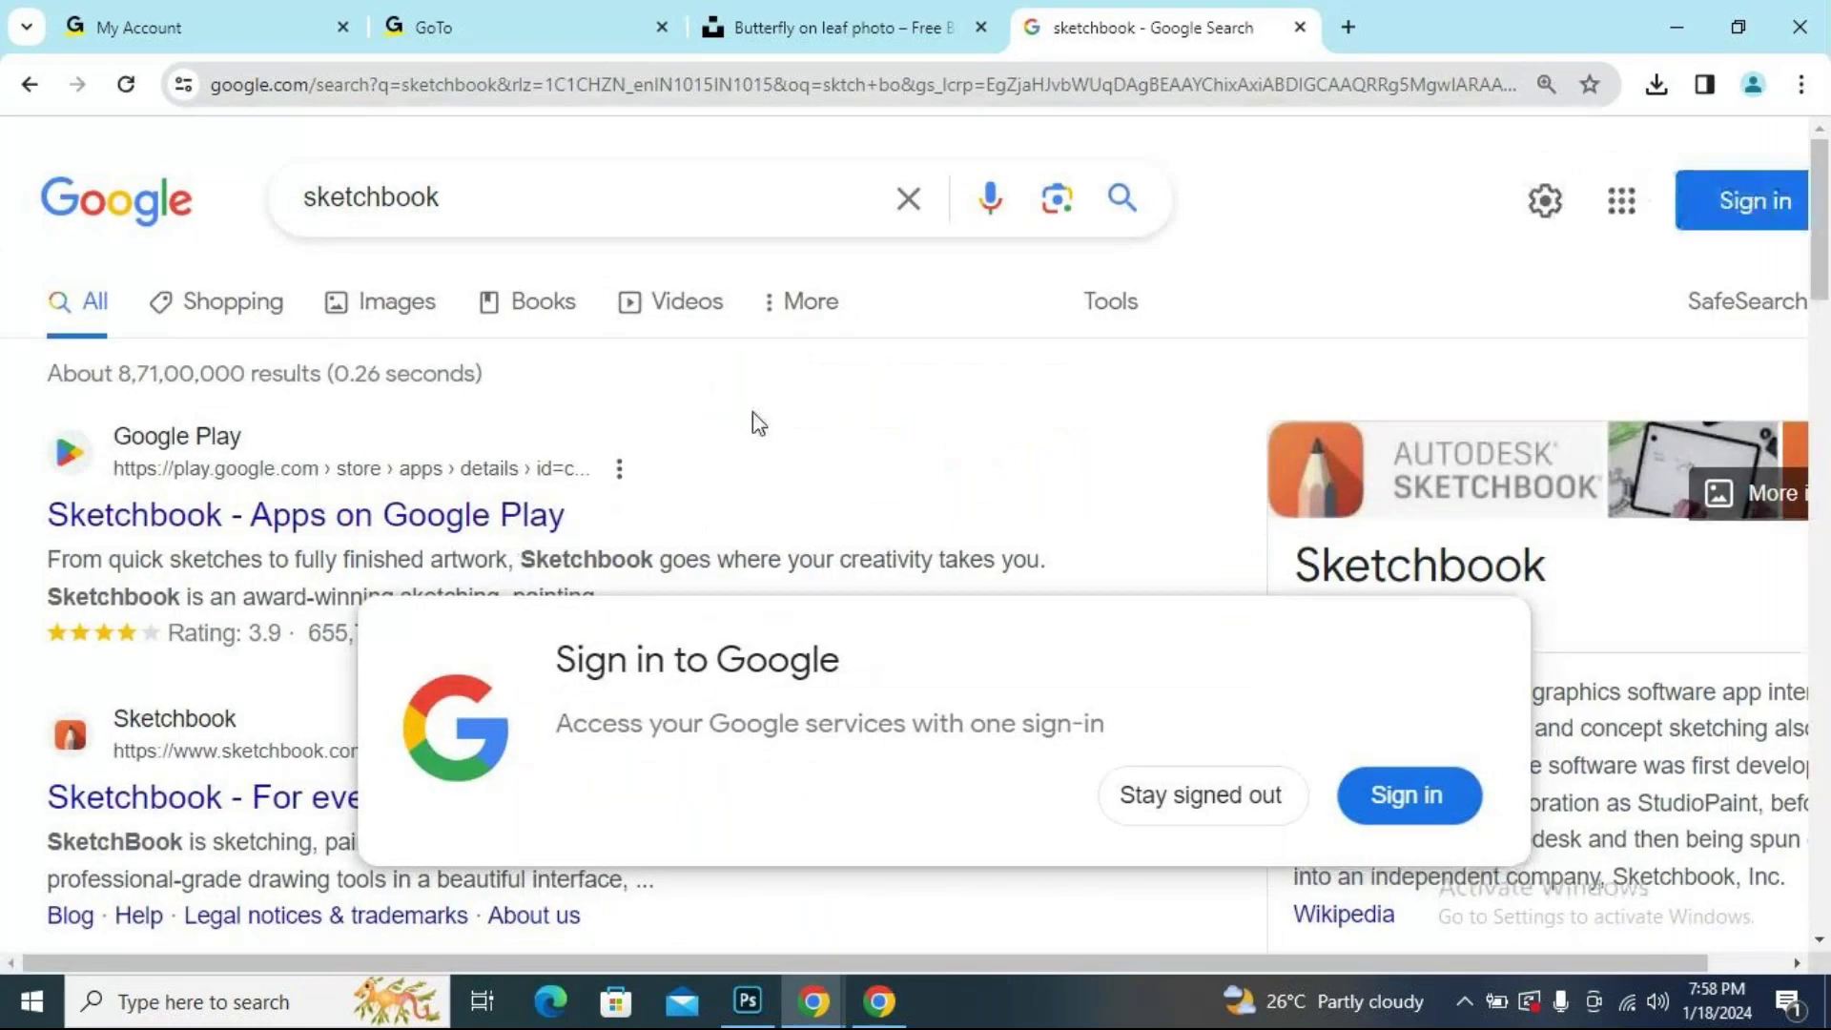
{"action": "left_click", "coordinate": [1207, 809]}
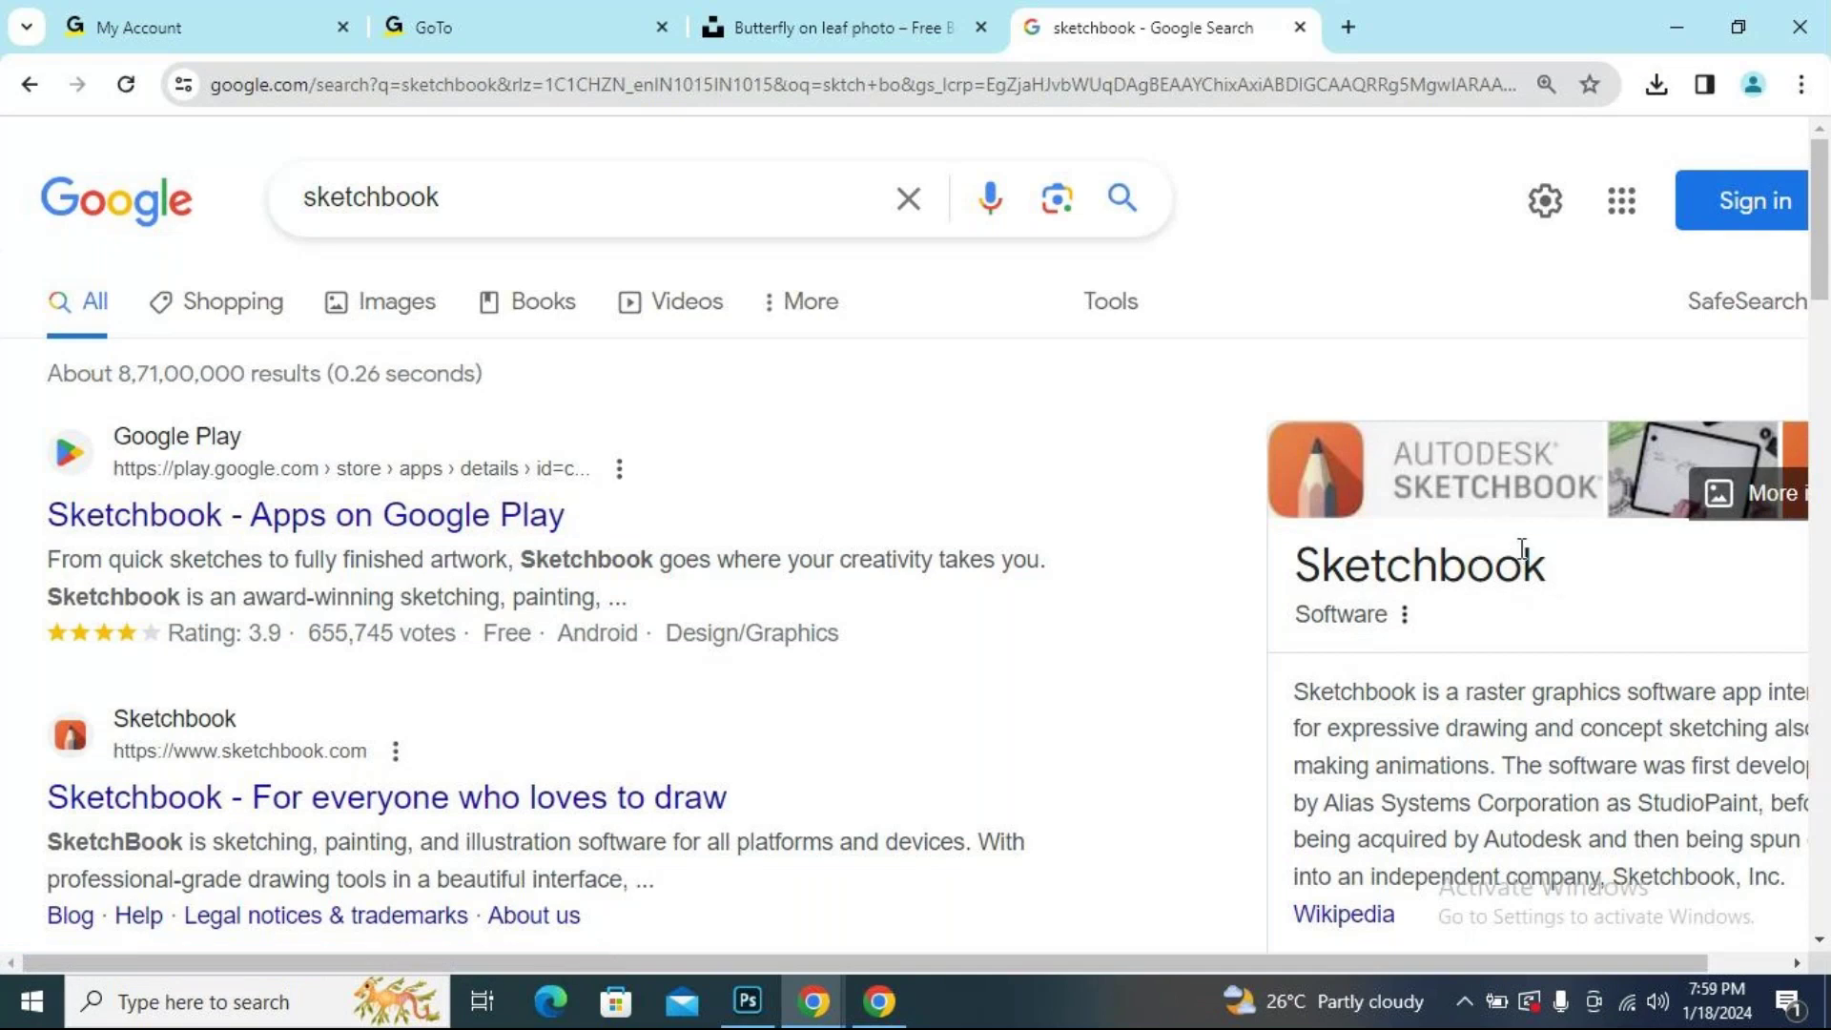
Switch briefly to Photoshop and back to Chrome, and look through the sketchbook search results.
{"action": "left_click", "coordinate": [748, 1001]}
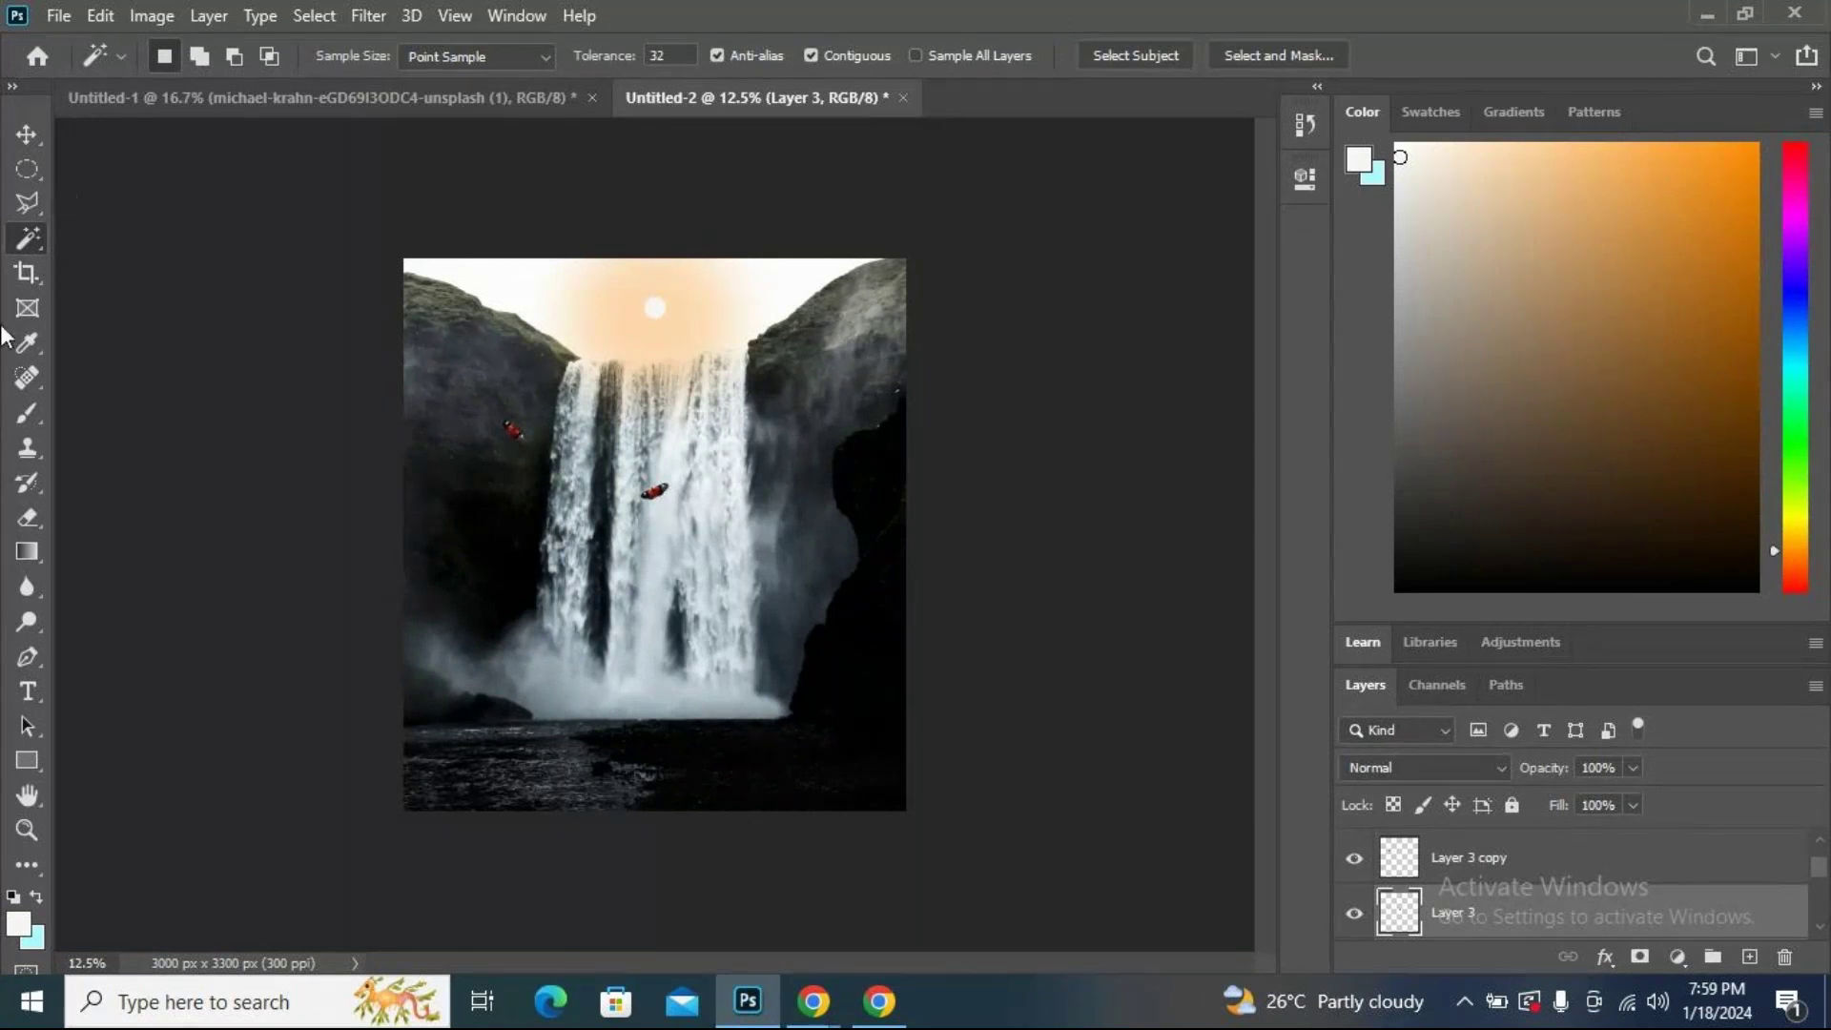
{"action": "mouse_move", "coordinate": [814, 1002]}
{"action": "left_click", "coordinate": [773, 908]}
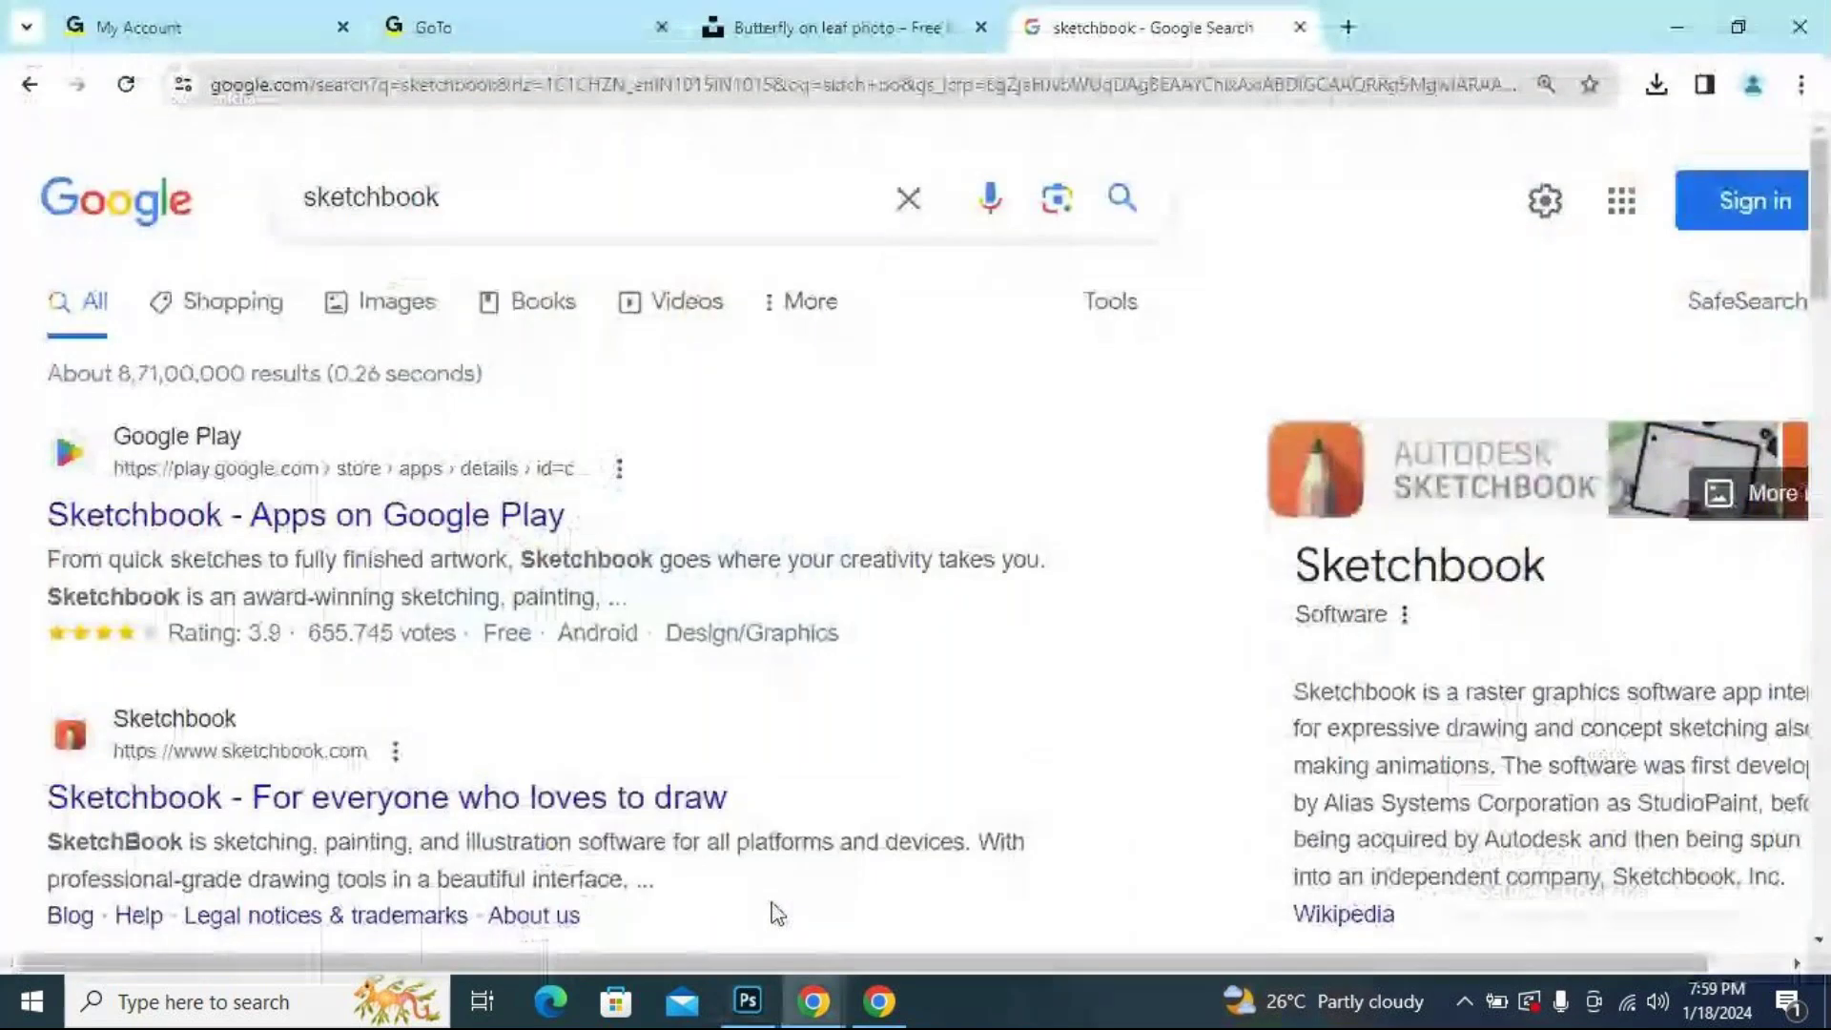
{"action": "scroll", "coordinate": [621, 461], "scroll_direction": "down", "scroll_amount": 4}
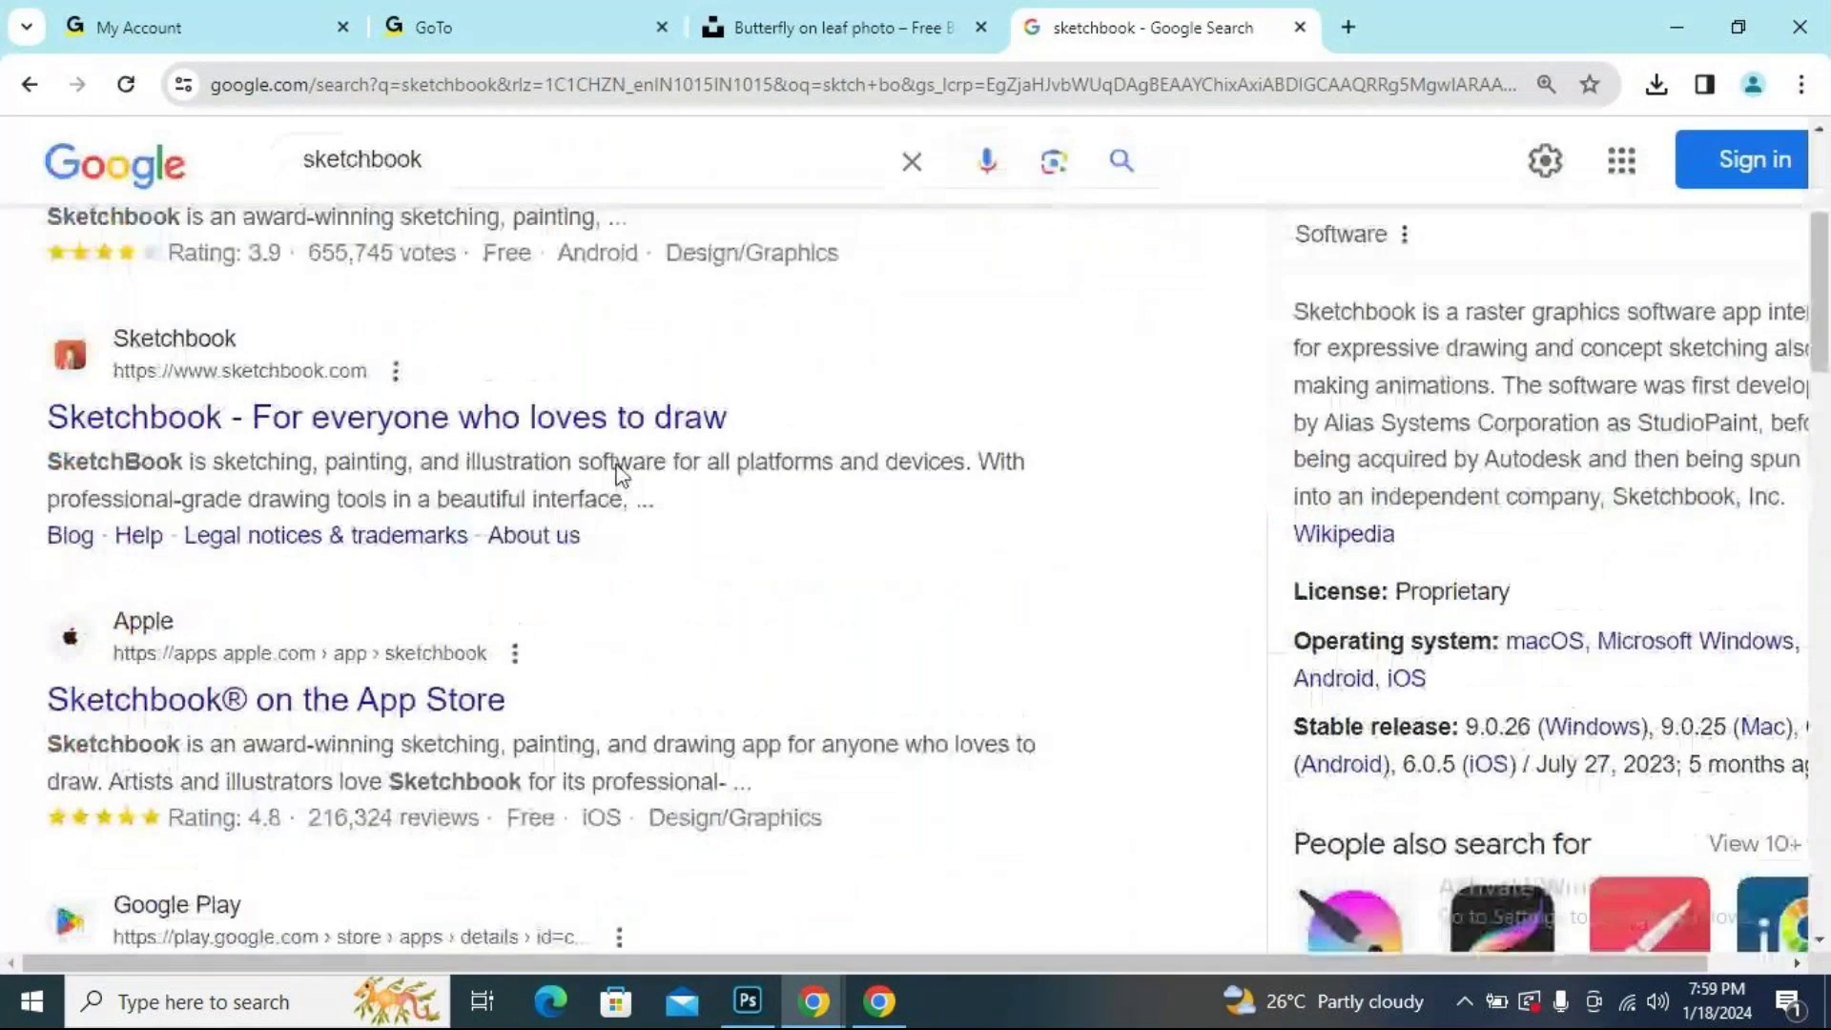
{"action": "scroll", "coordinate": [621, 462], "scroll_direction": "up", "scroll_amount": 4}
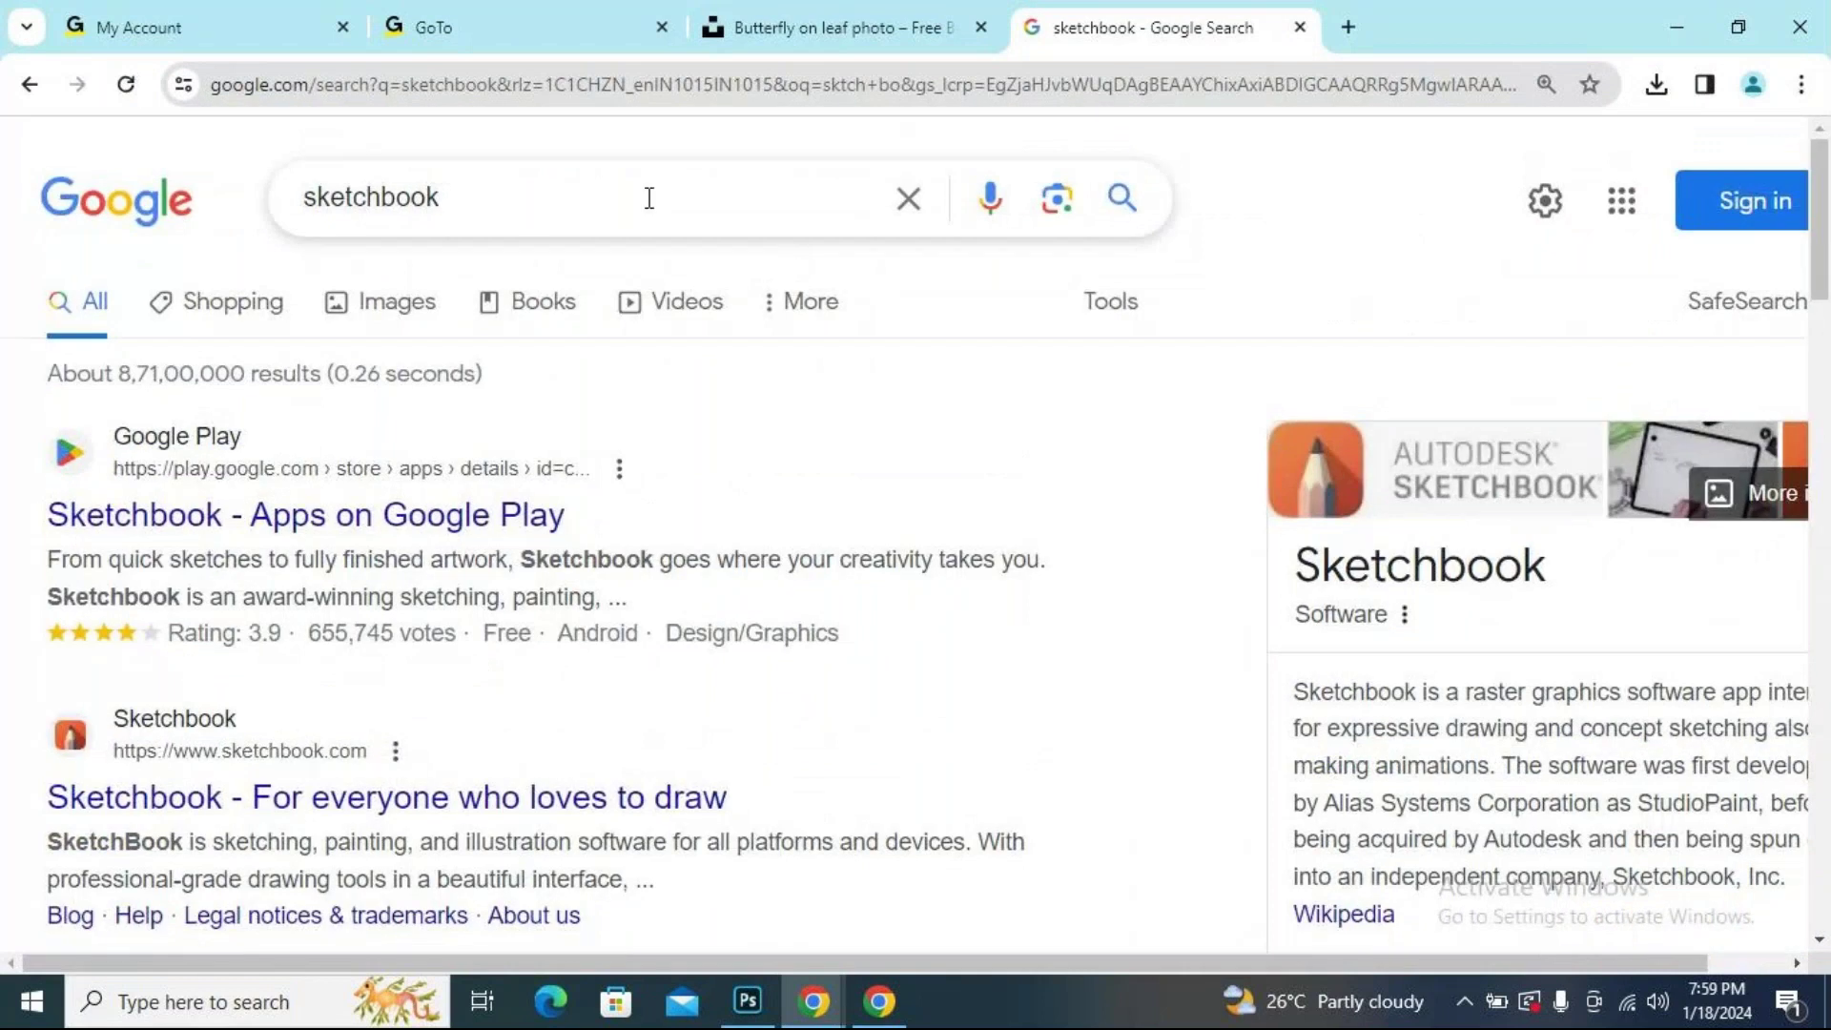
Replace the sketchbook query with photo p and search Google for it.
{"action": "triple_click", "coordinate": [649, 198]}
{"action": "key", "text": "BackSpace"}
{"action": "type", "text": "p"}
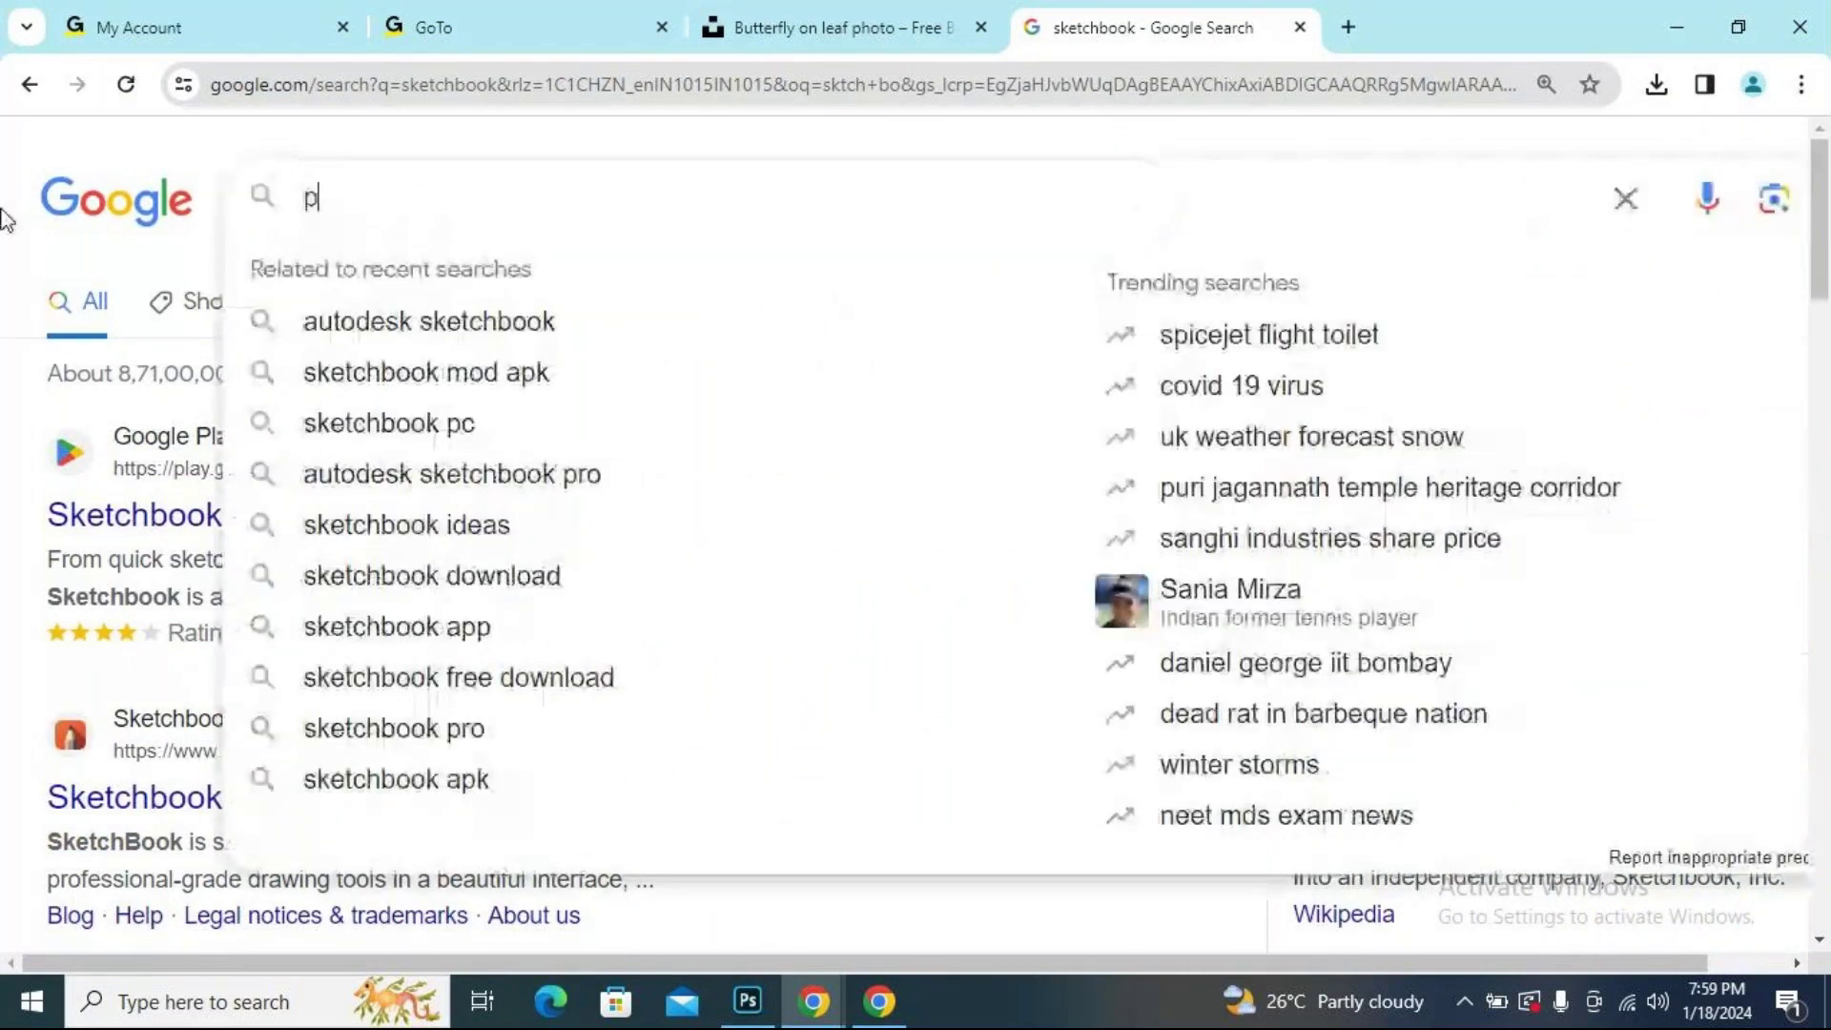
{"action": "type", "text": "hoto"}
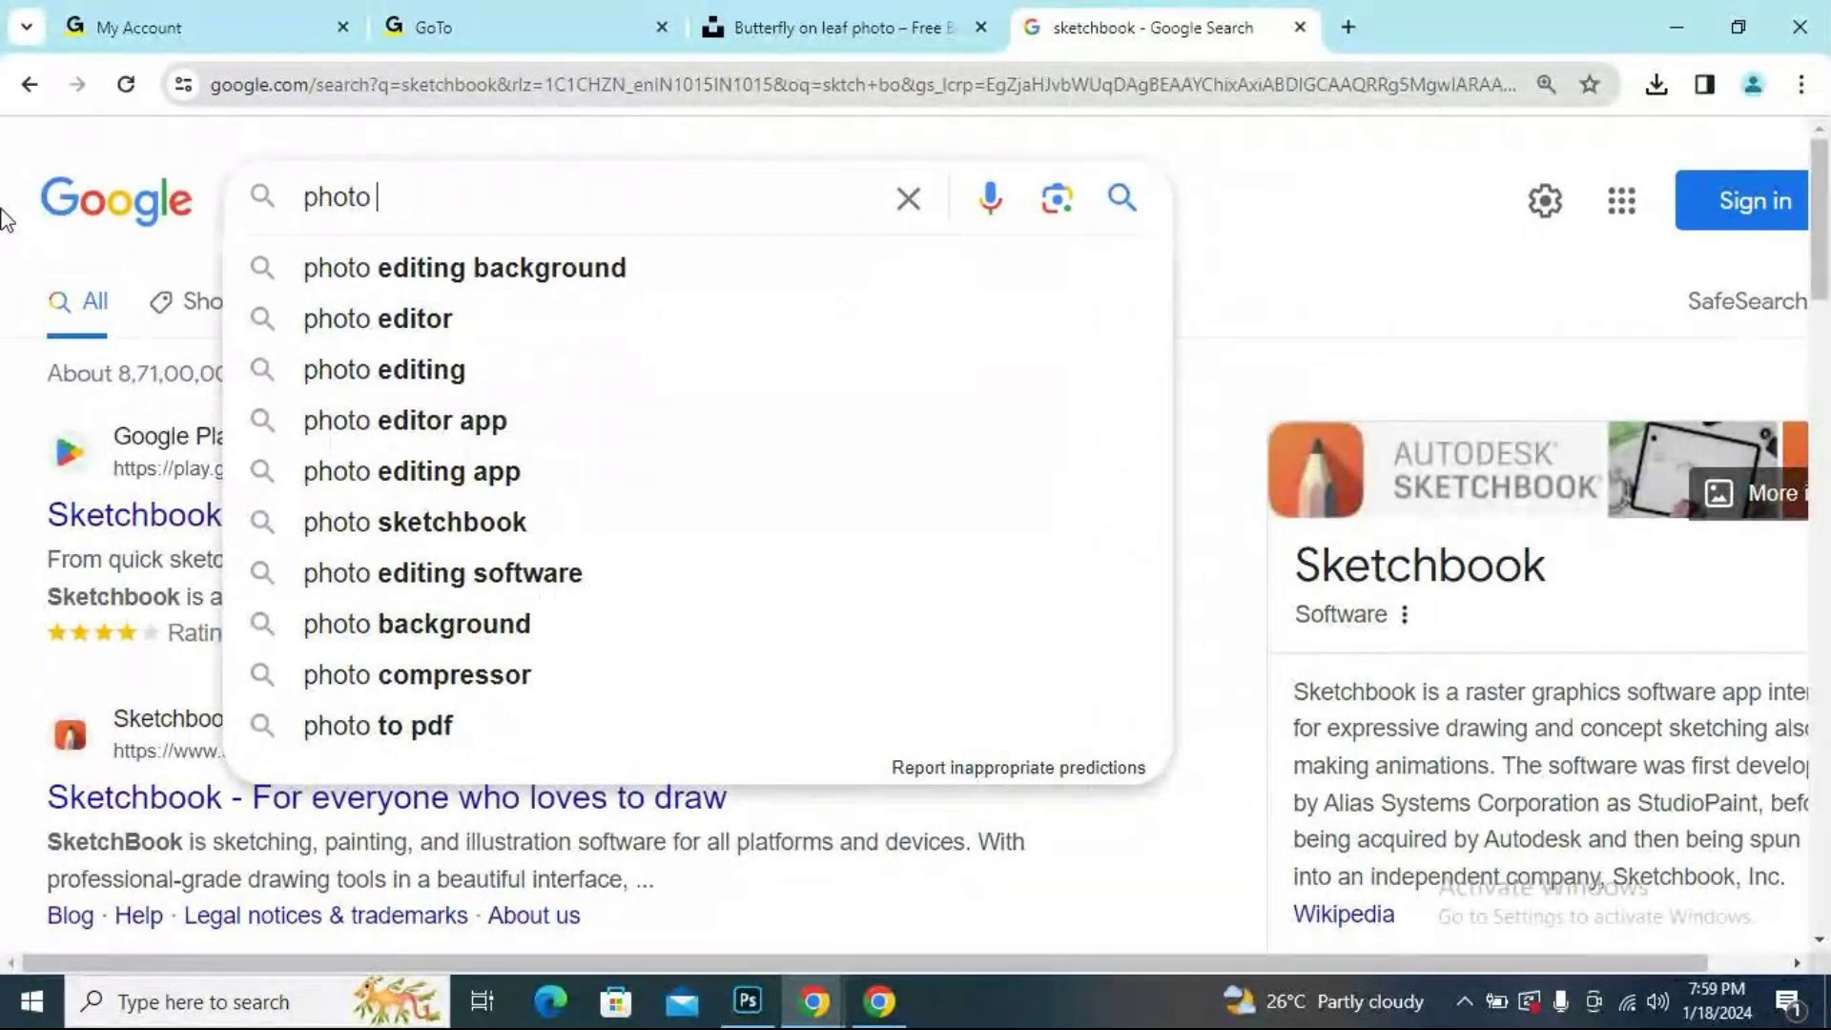
{"action": "type", "text": " p"}
{"action": "key", "text": "Return"}
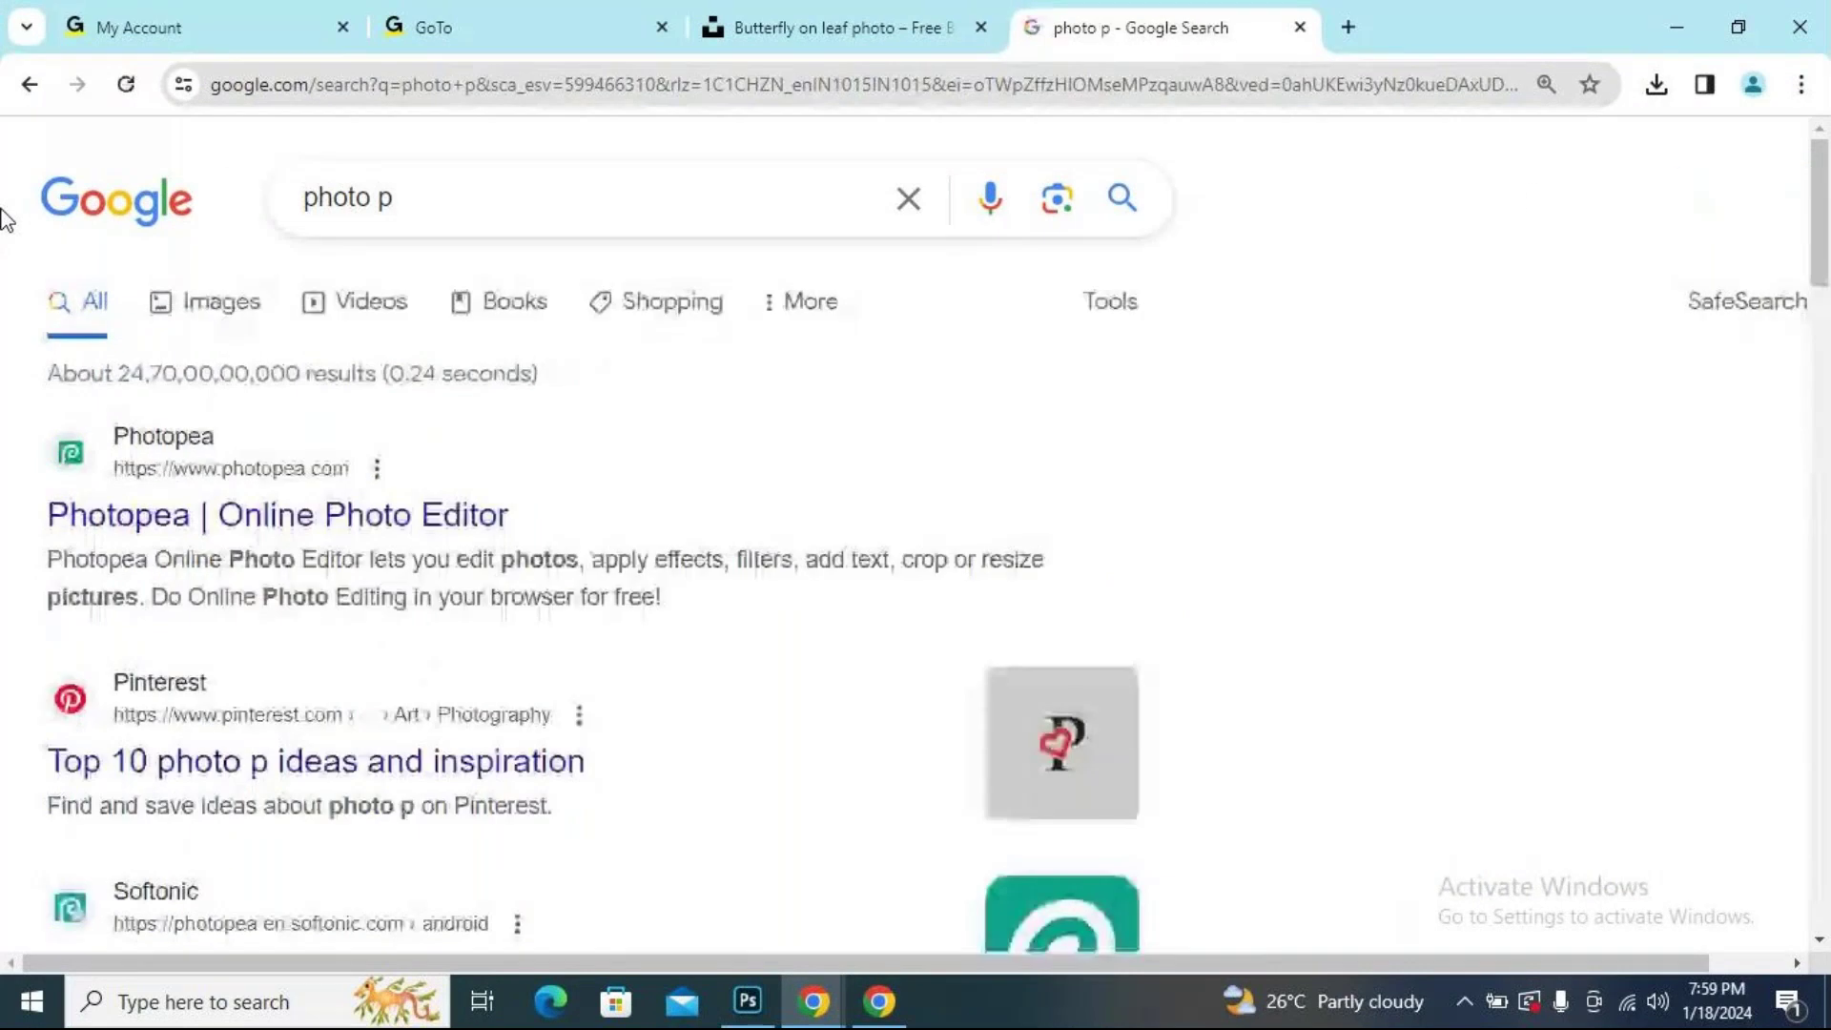
Open the Photopea online photo editor from the search results and view its introduction.
{"action": "left_click", "coordinate": [195, 515]}
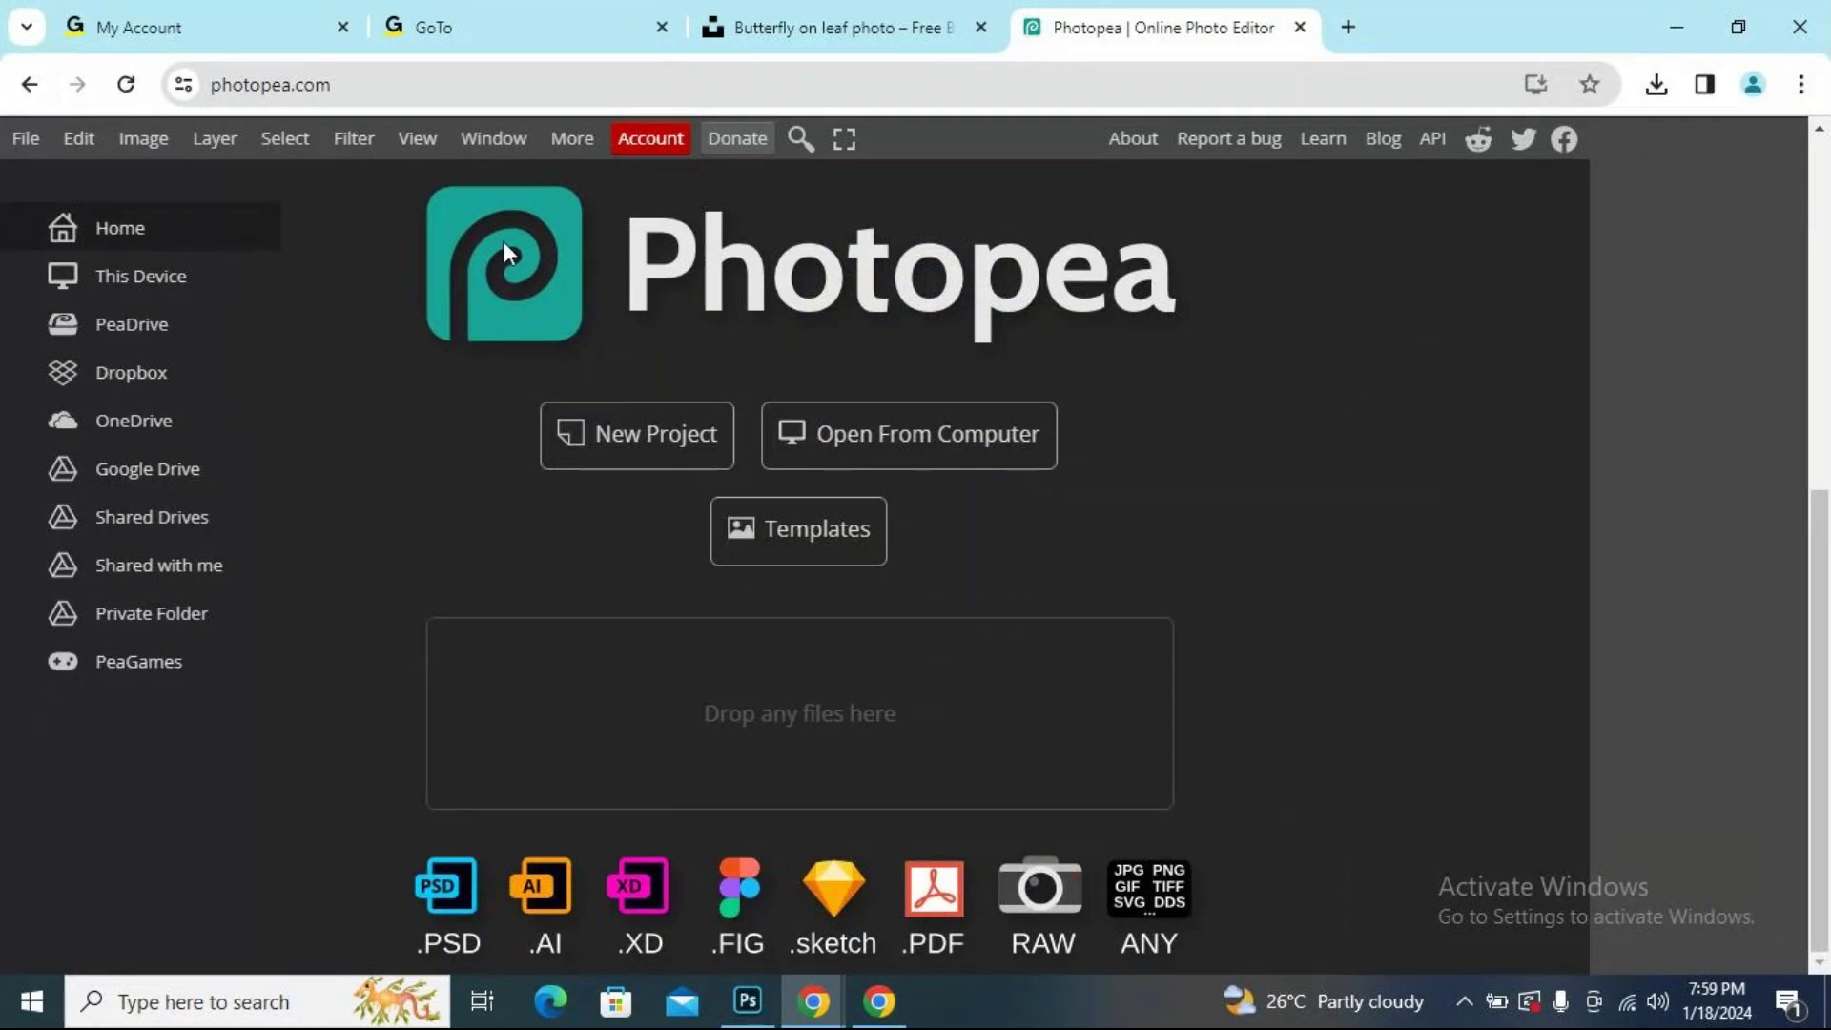
{"action": "scroll", "coordinate": [633, 420], "scroll_direction": "up", "scroll_amount": 4}
{"action": "scroll", "coordinate": [631, 409], "scroll_direction": "up", "scroll_amount": 3}
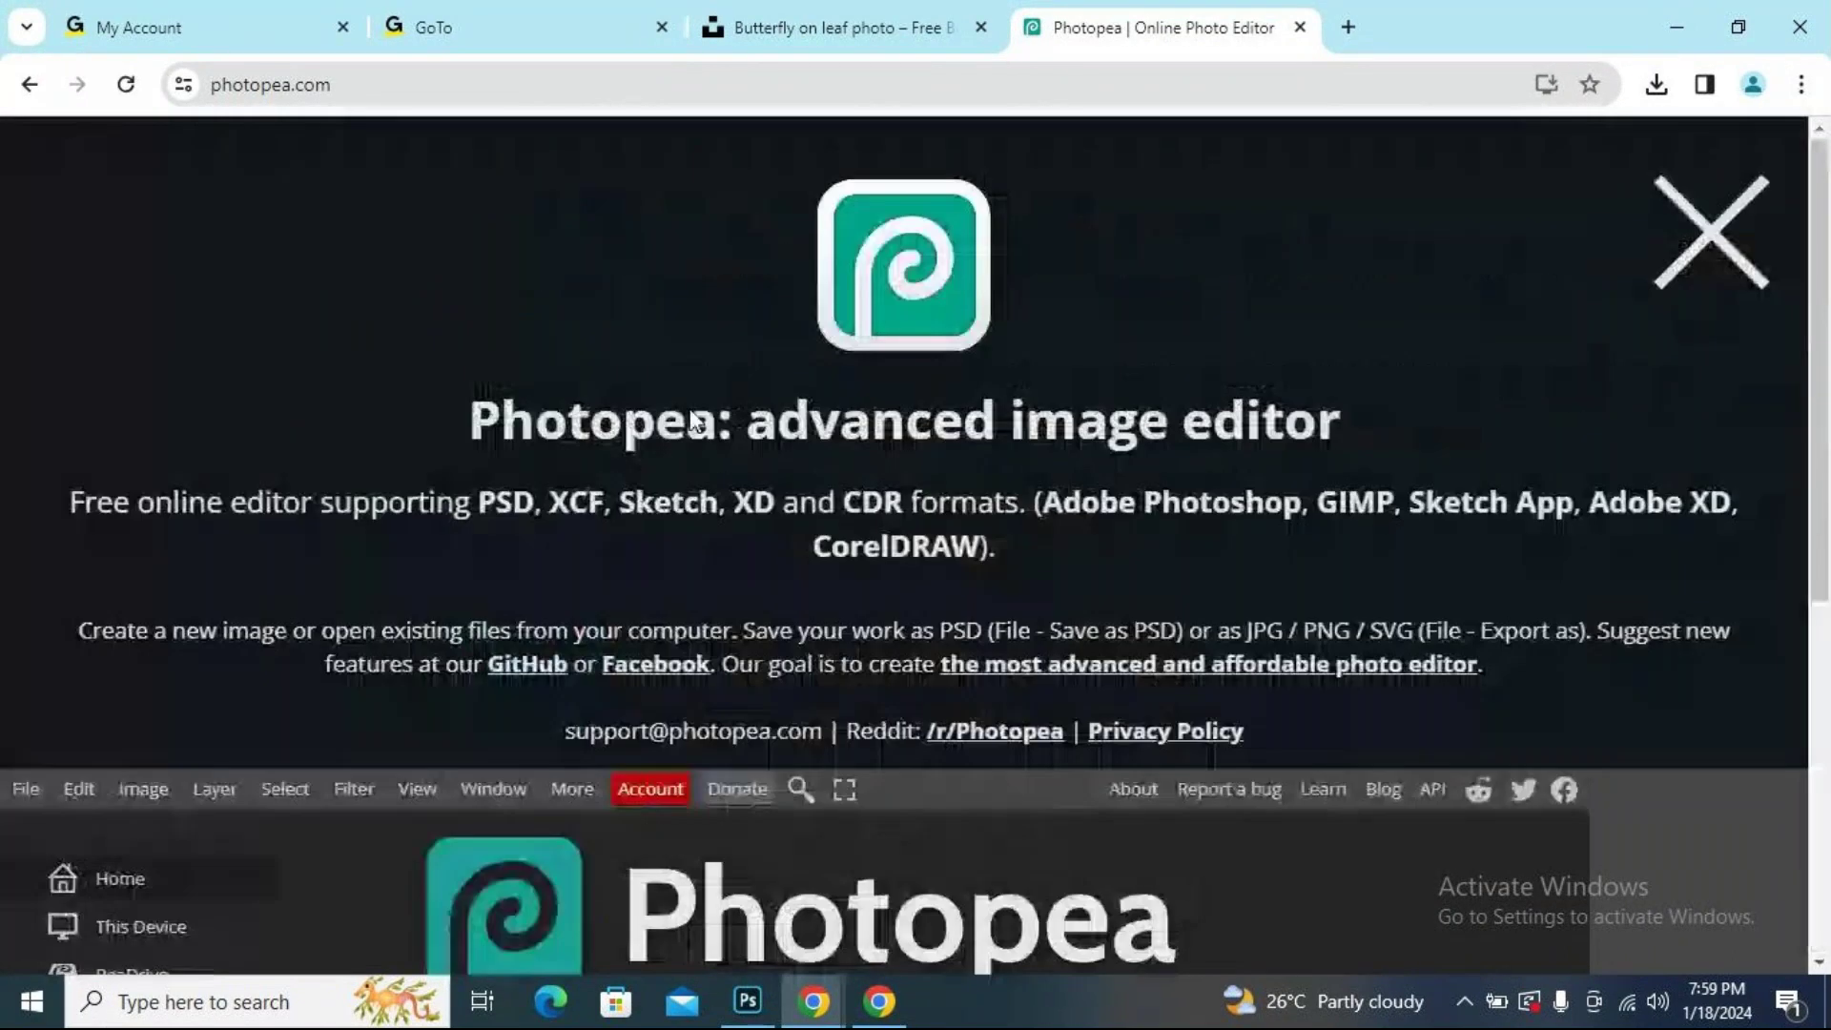
Close the Photopea page and return to the GoTo meeting window with its chat.
{"action": "left_click", "coordinate": [1299, 28]}
{"action": "left_click", "coordinate": [474, 30]}
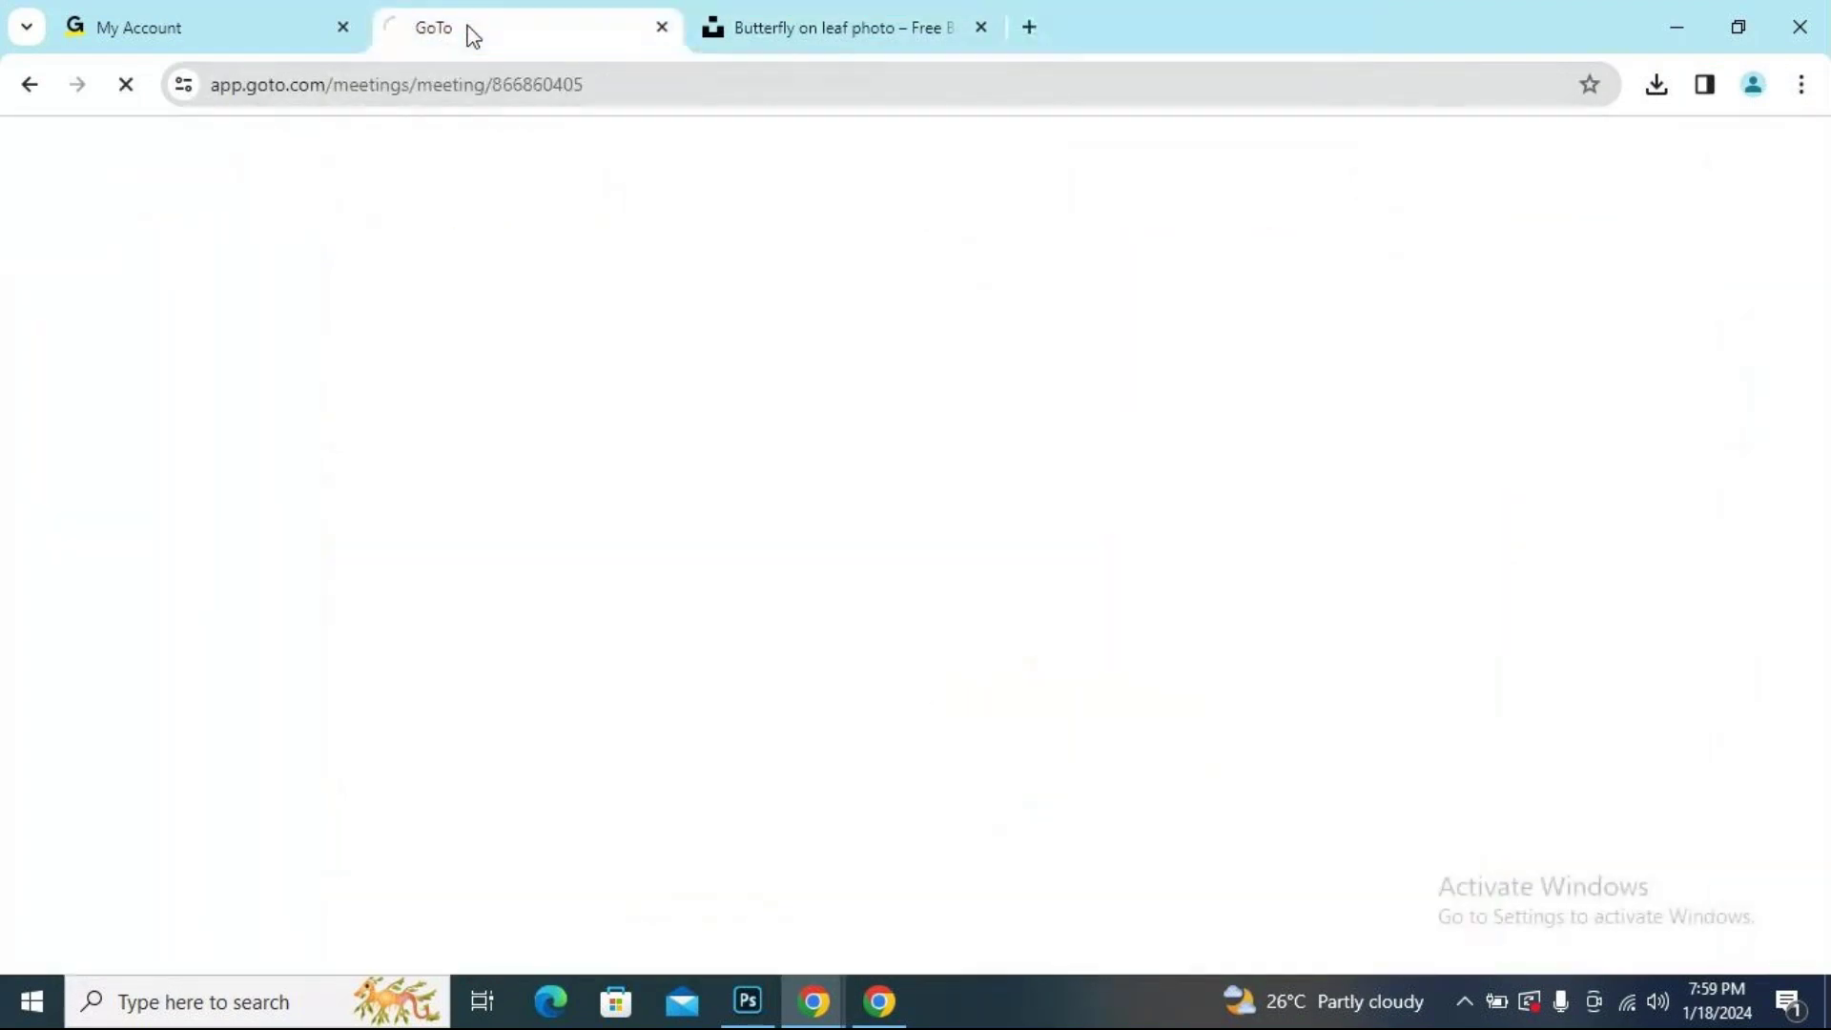
{"action": "mouse_move", "coordinate": [824, 987]}
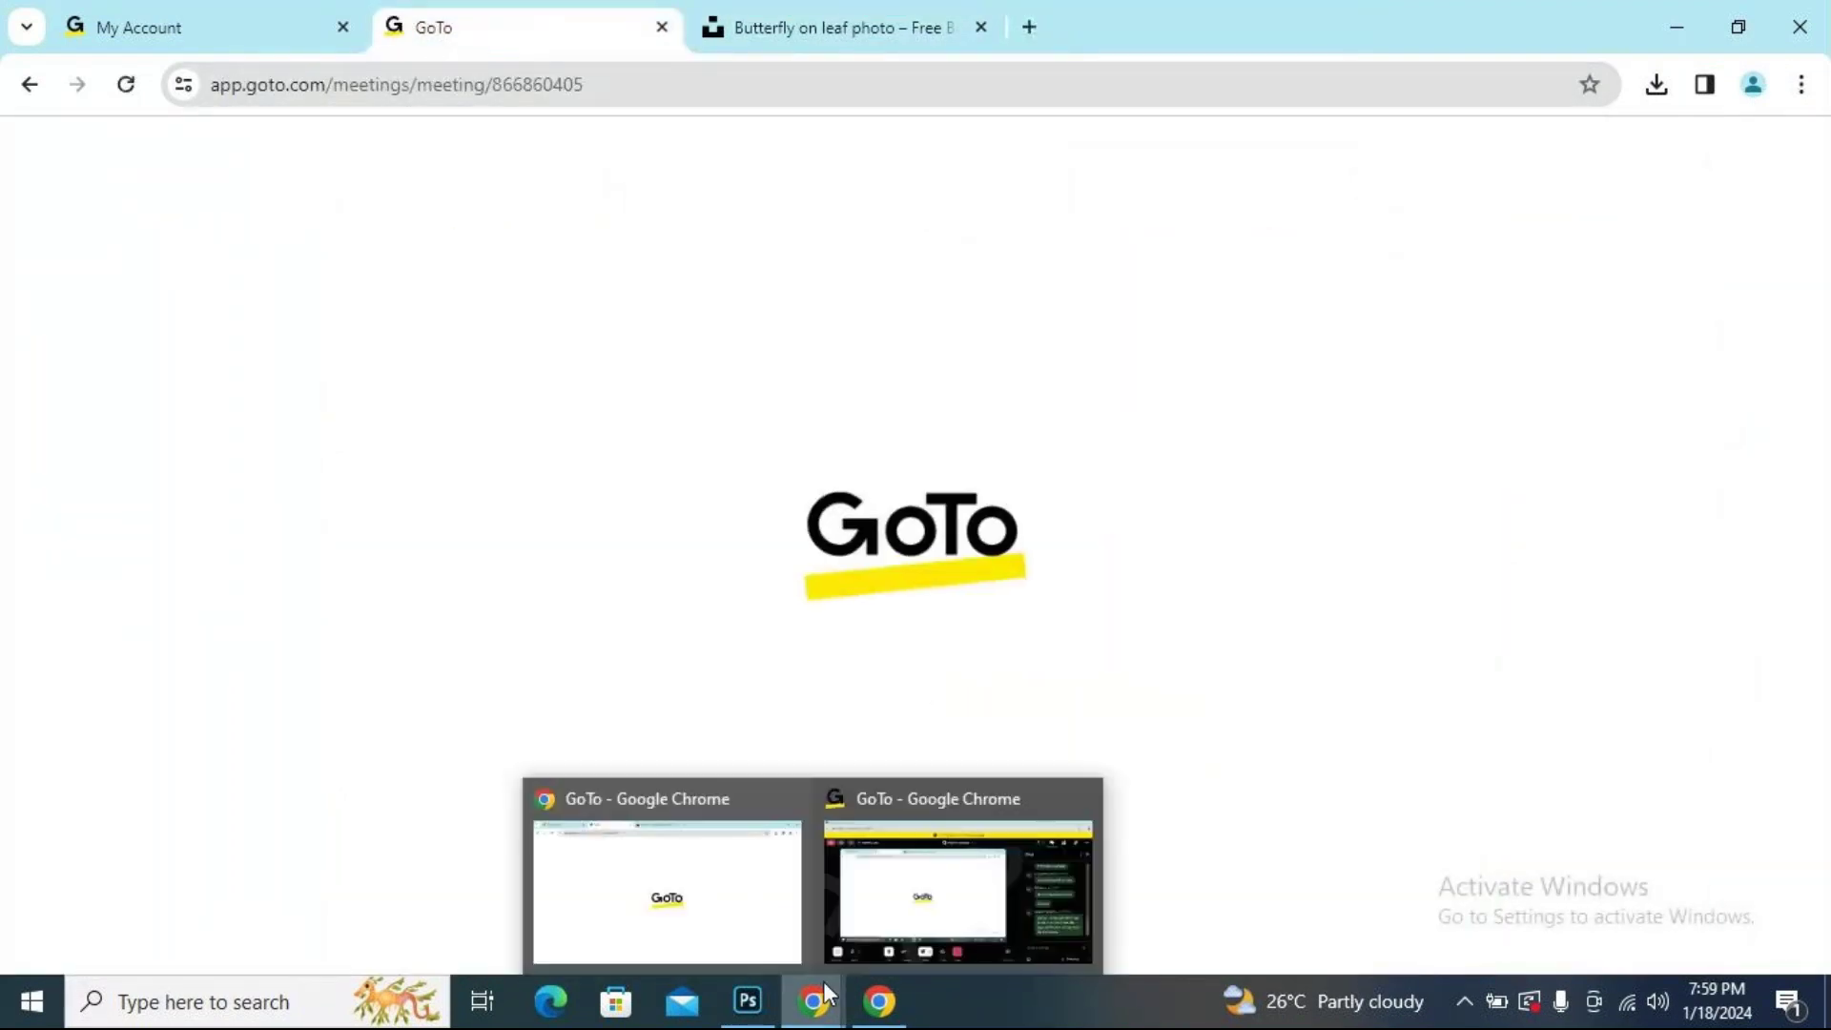
{"action": "left_click", "coordinate": [946, 899]}
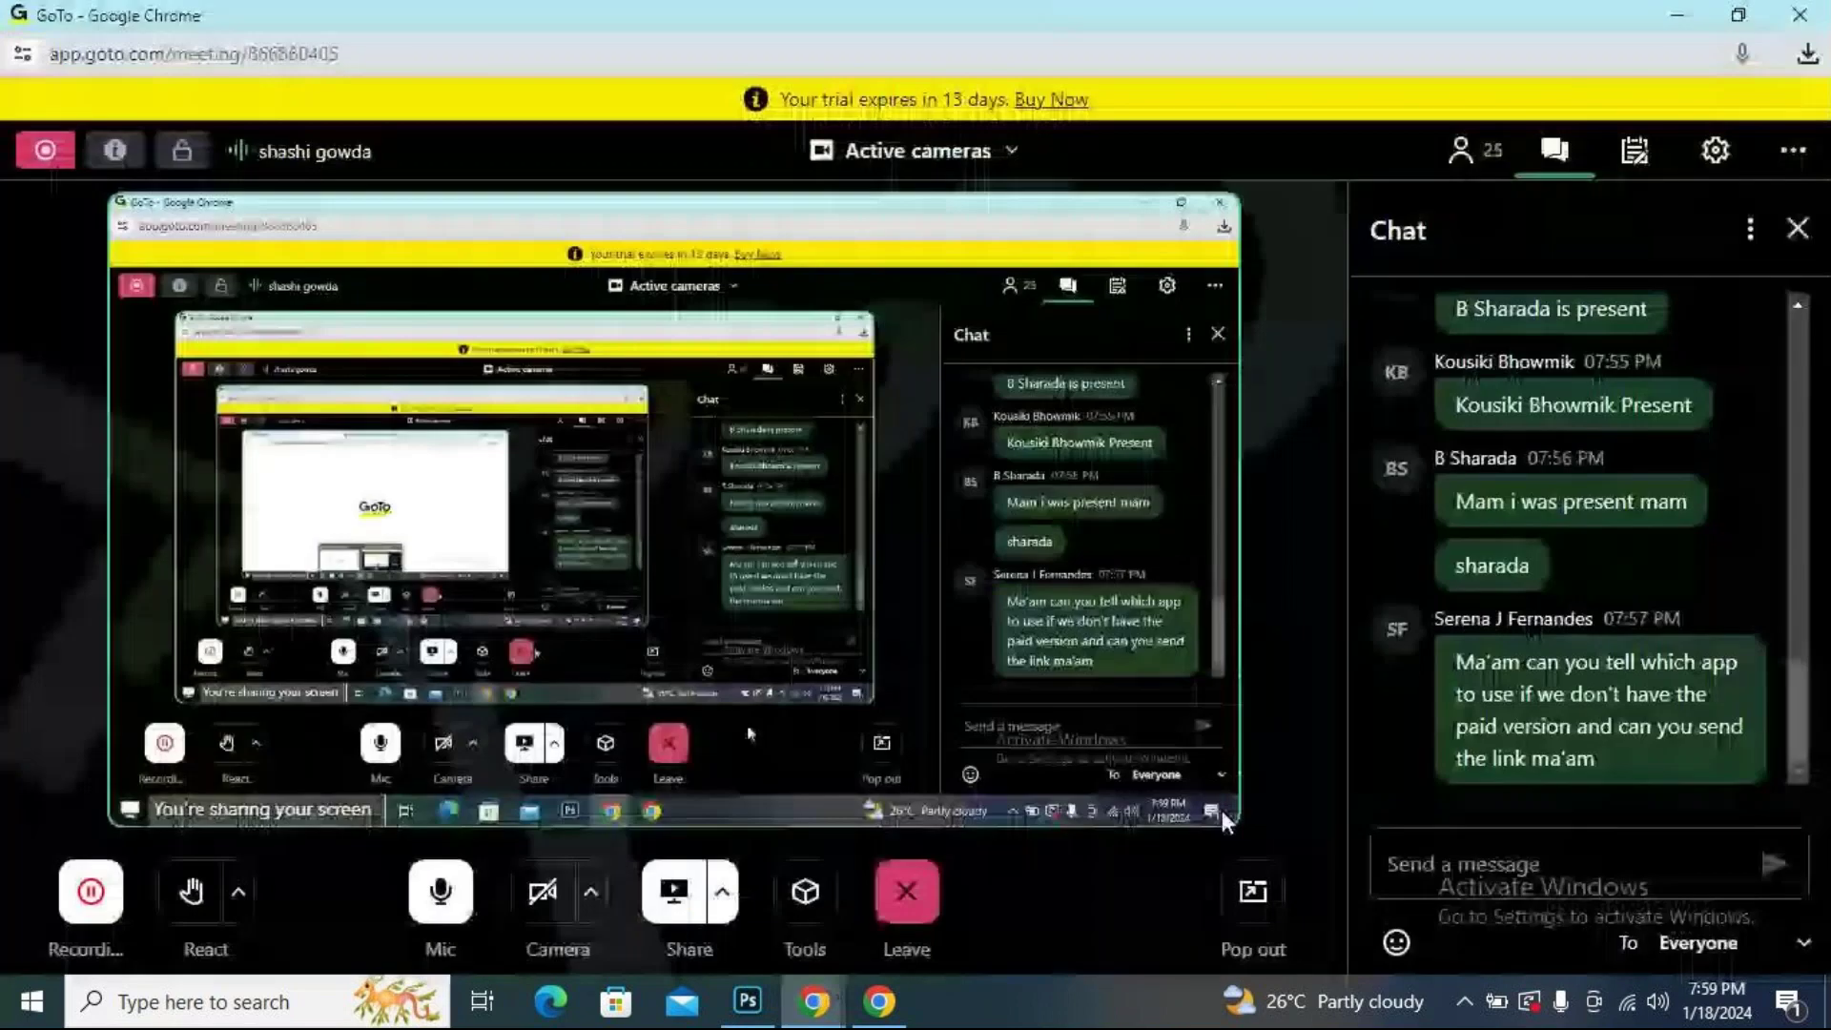